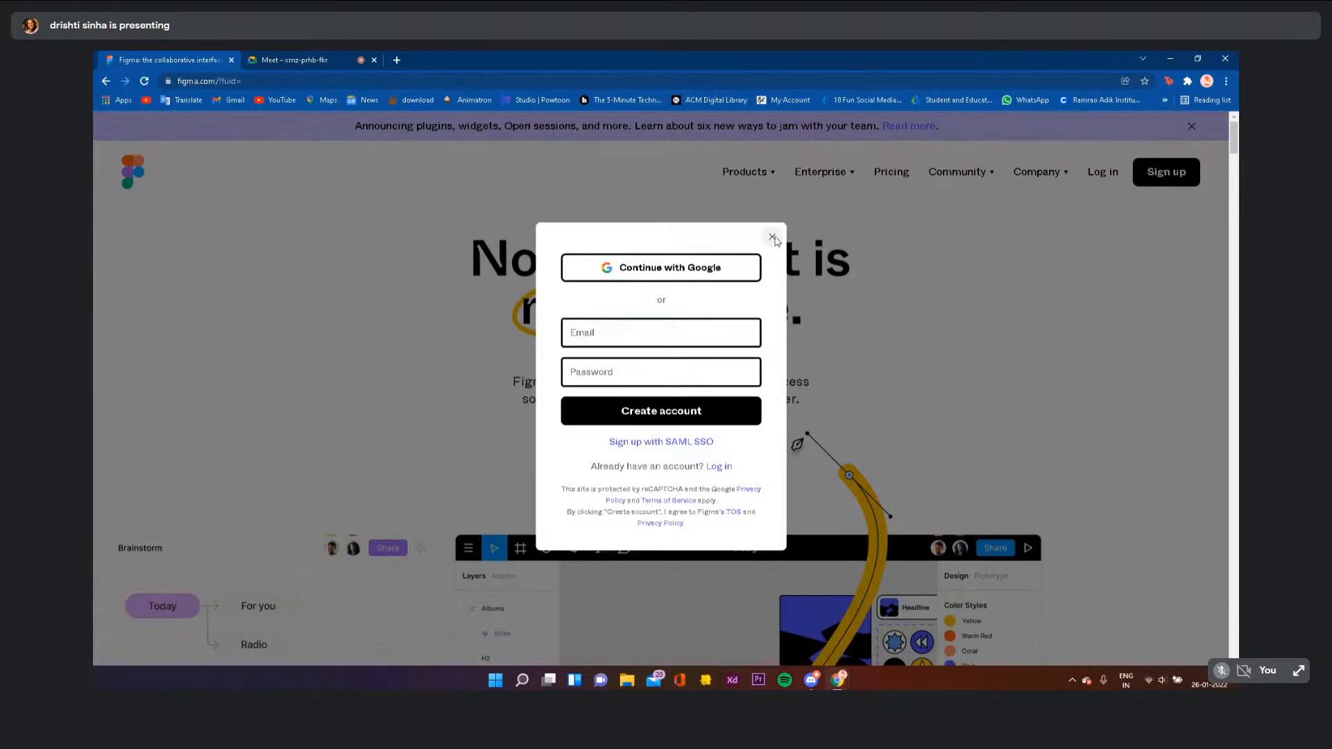
# - Sign in to Figma using the Google account option
pyautogui.click(1105, 174)
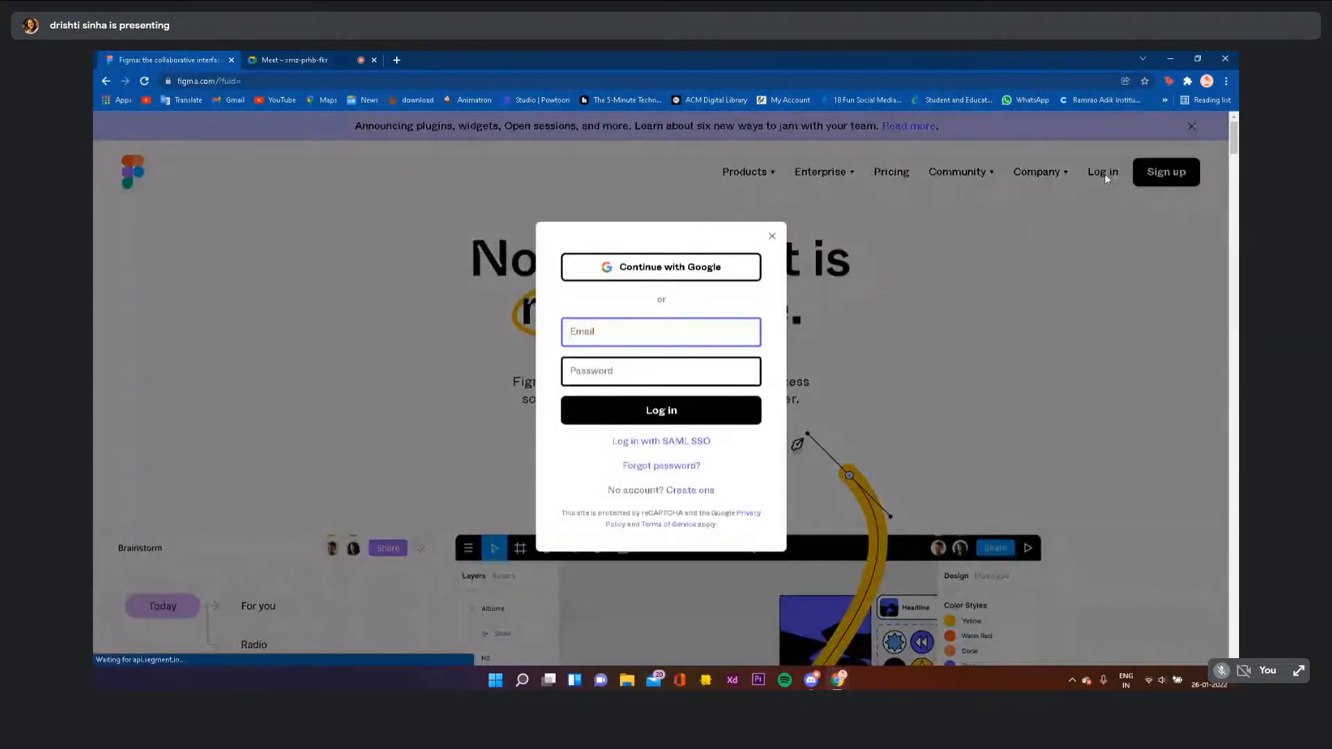
pyautogui.click(628, 271)
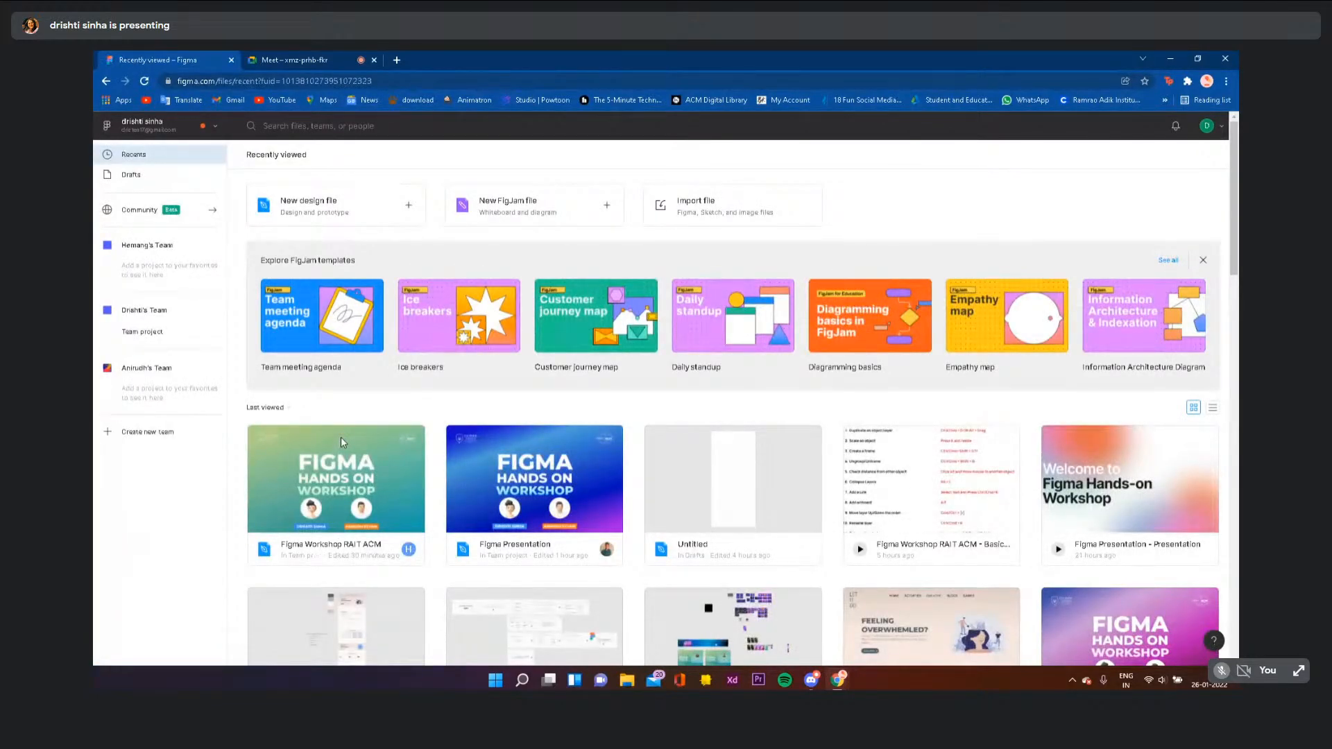
# - Scroll through the recently viewed files
pyautogui.scroll(-2, 340, 442)
pyautogui.scroll(-5, 340, 442)
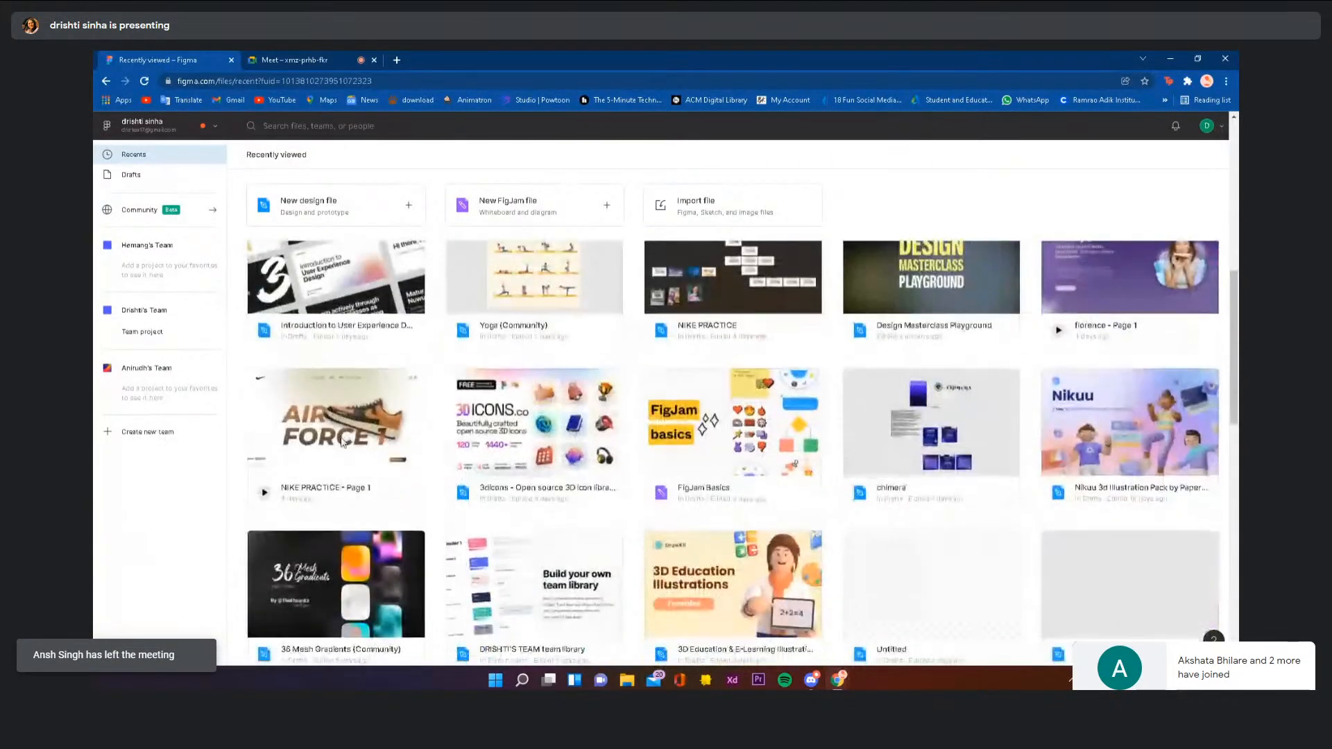
pyautogui.scroll(-6, 341, 442)
pyautogui.scroll(9, 341, 442)
pyautogui.scroll(4, 340, 442)
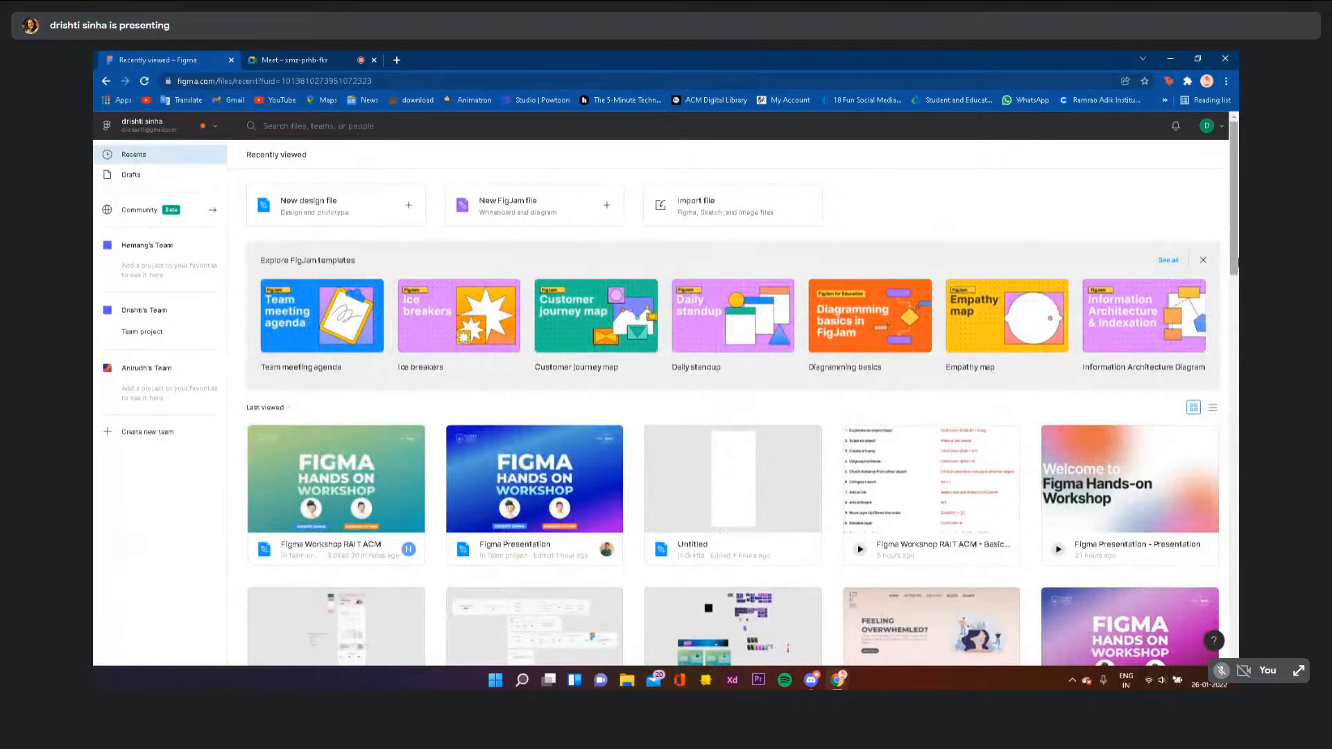
# - Check the Drafts and the team's projects, then go to the Community page
pyautogui.click(154, 182)
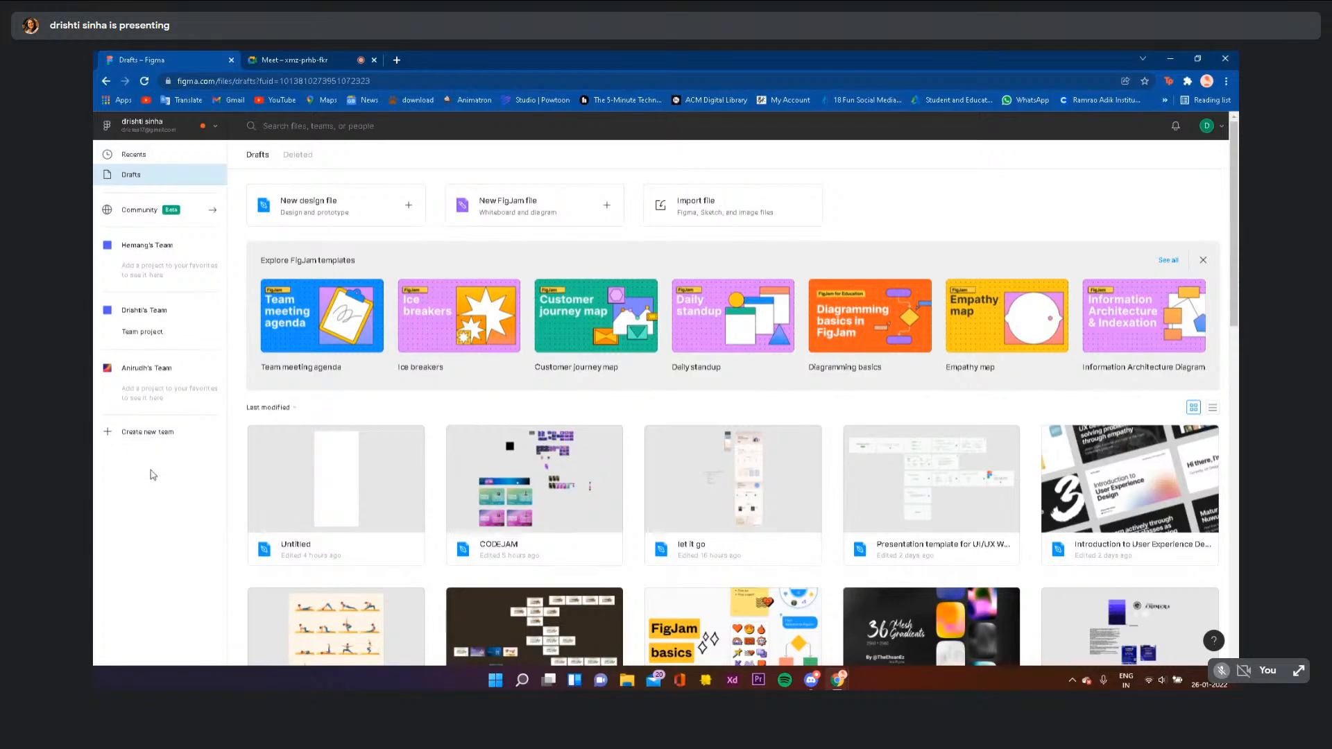
pyautogui.click(159, 376)
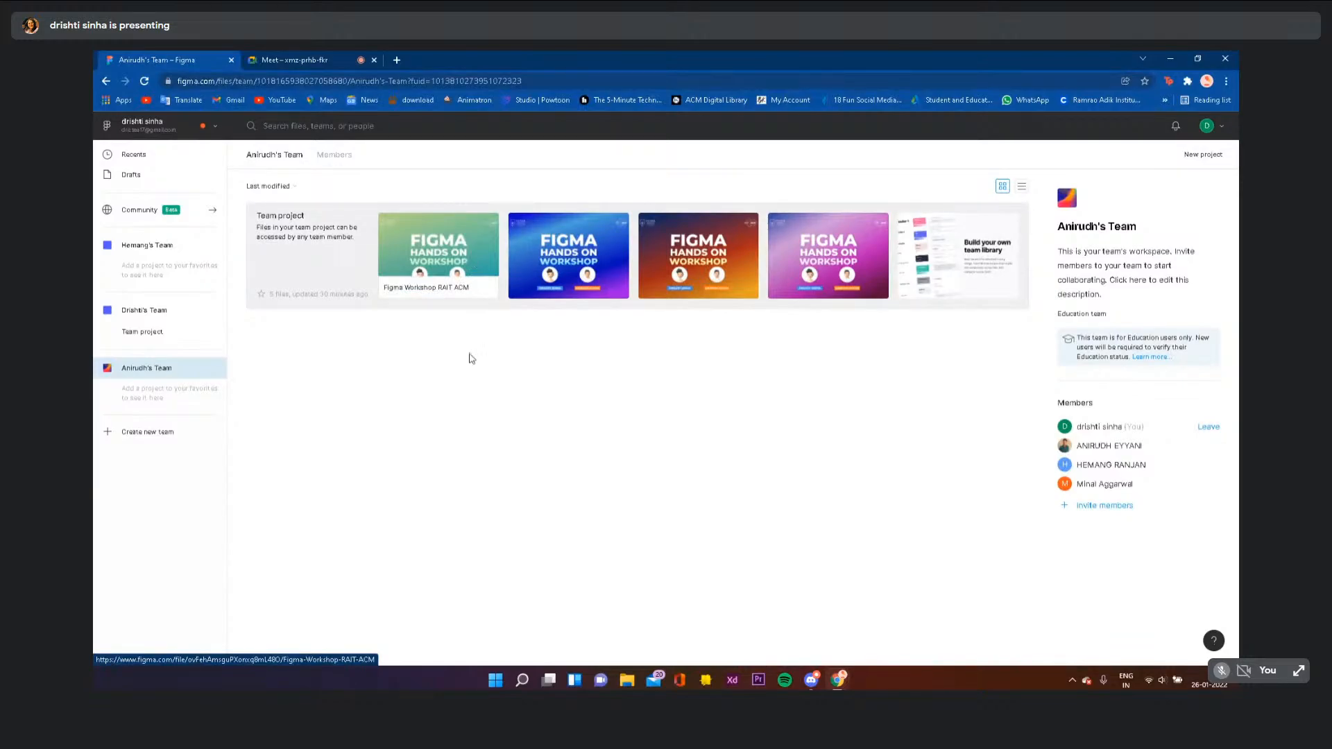
pyautogui.click(173, 216)
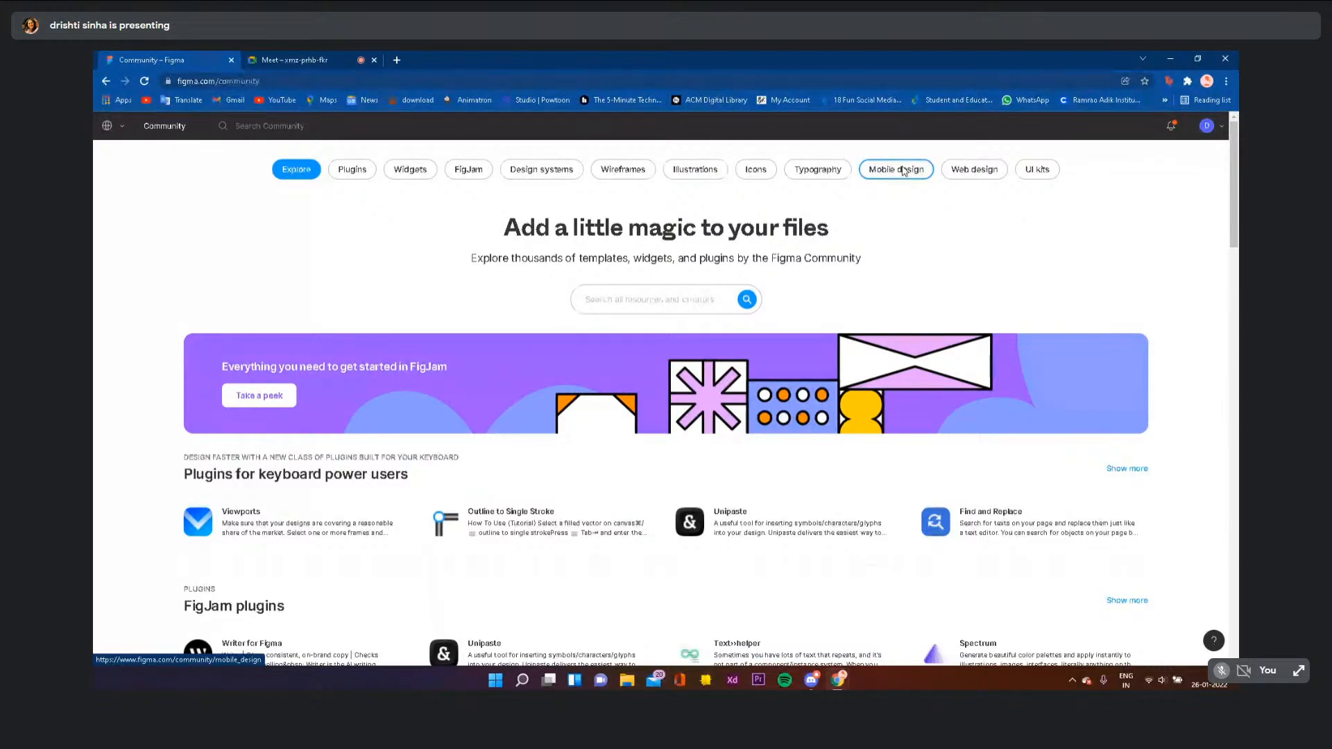
# - Search the Community for yoga from Illustrations and open the Yoga Music file page
pyautogui.click(713, 173)
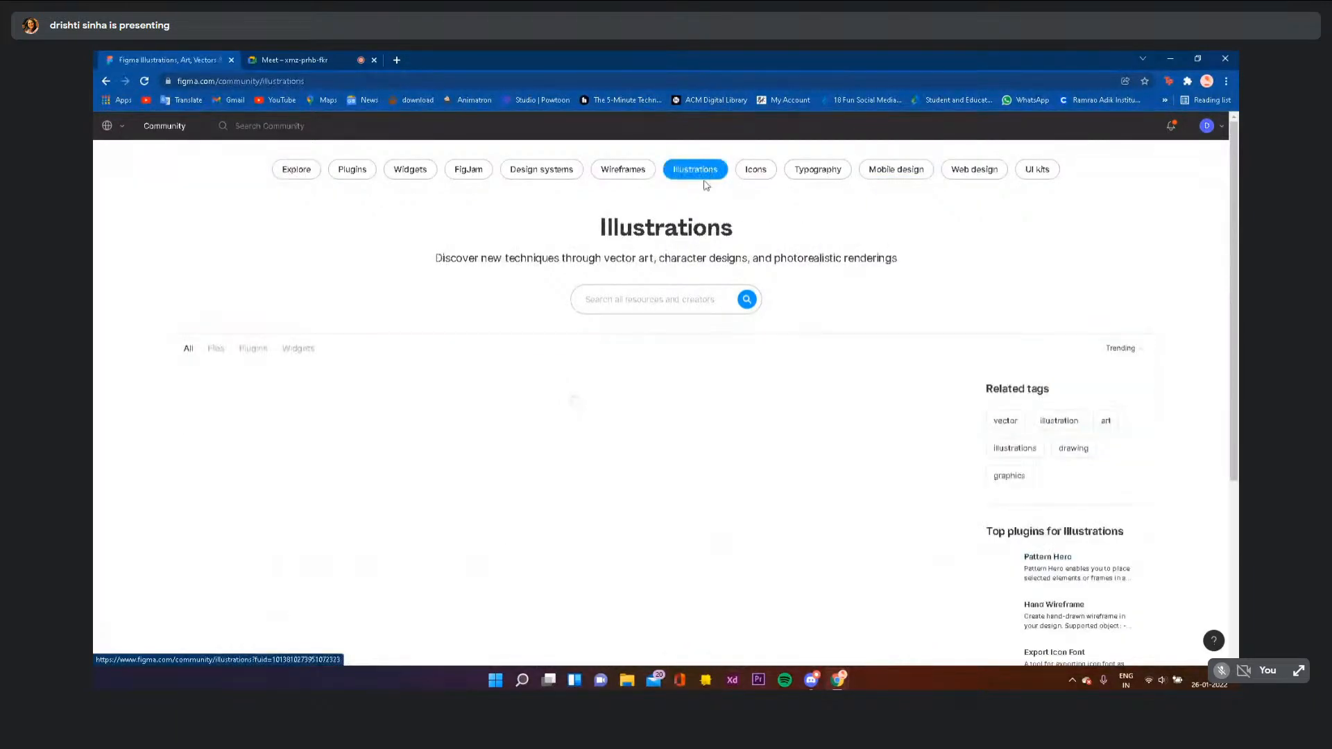
pyautogui.click(660, 294)
pyautogui.write('yoga')
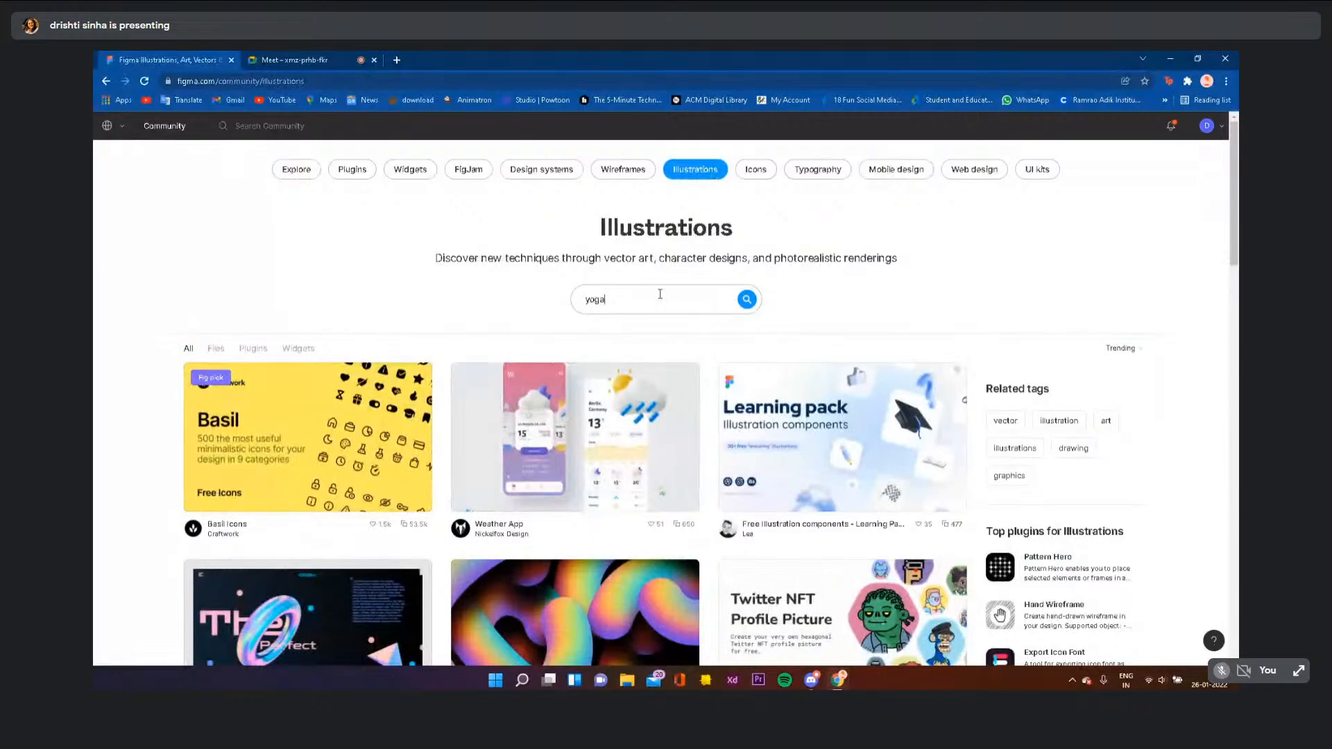
pyautogui.press('Return')
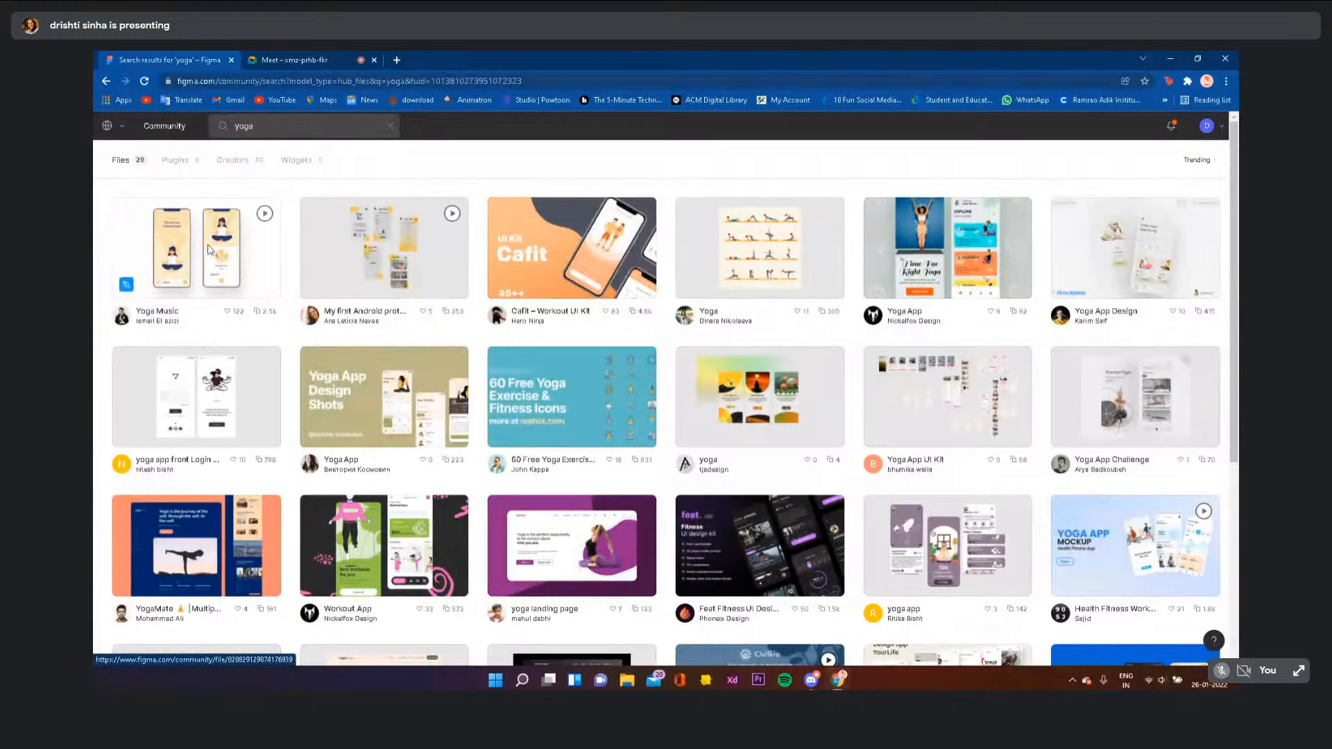
pyautogui.click(210, 251)
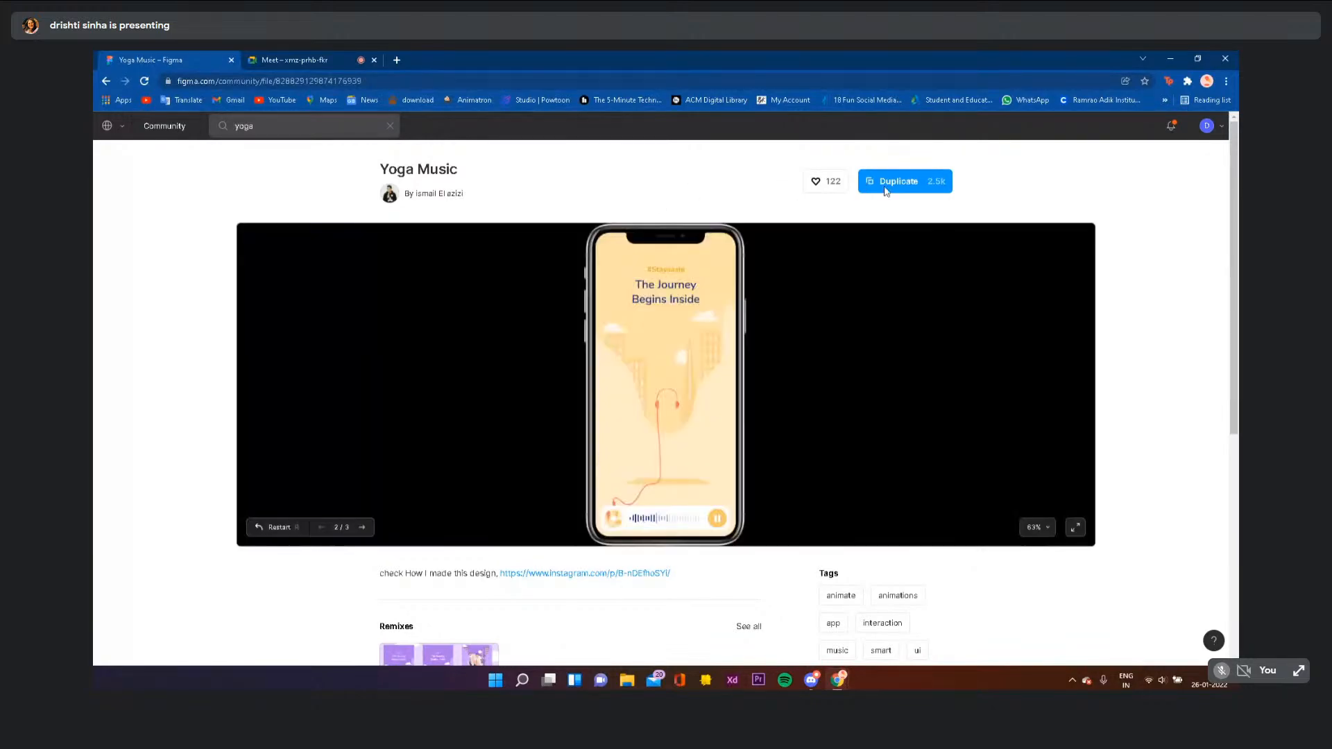
# - Duplicate Yoga Music, inspect its PLAYER and GIRL groups, then close the copy's tab
pyautogui.click(886, 186)
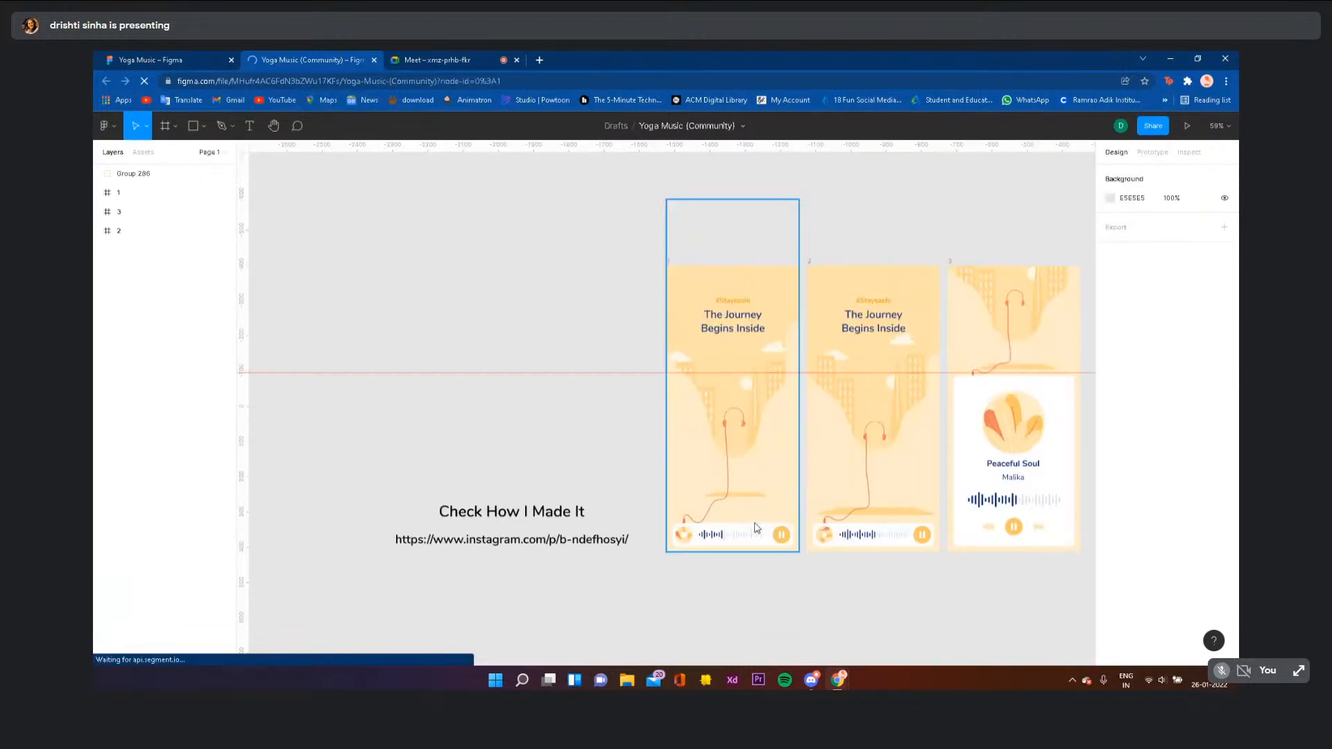
pyautogui.doubleClick(1030, 437)
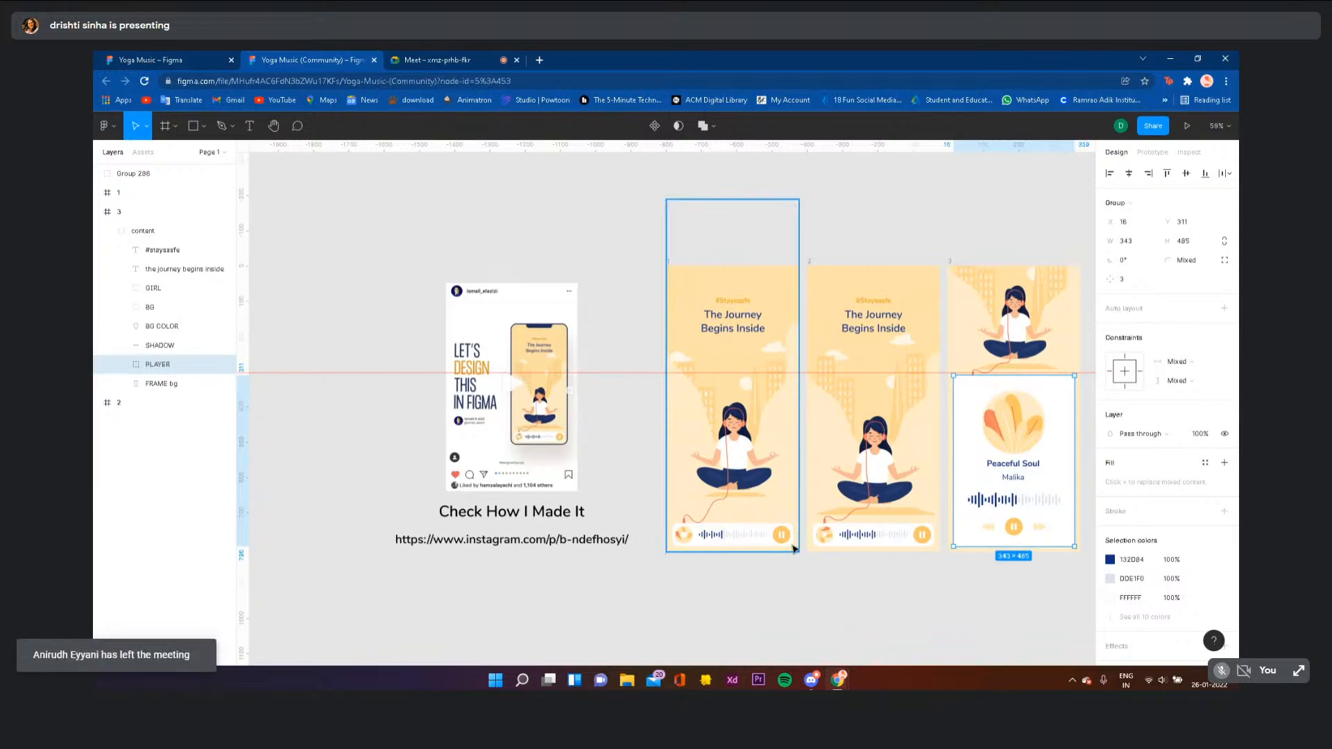
pyautogui.doubleClick(761, 475)
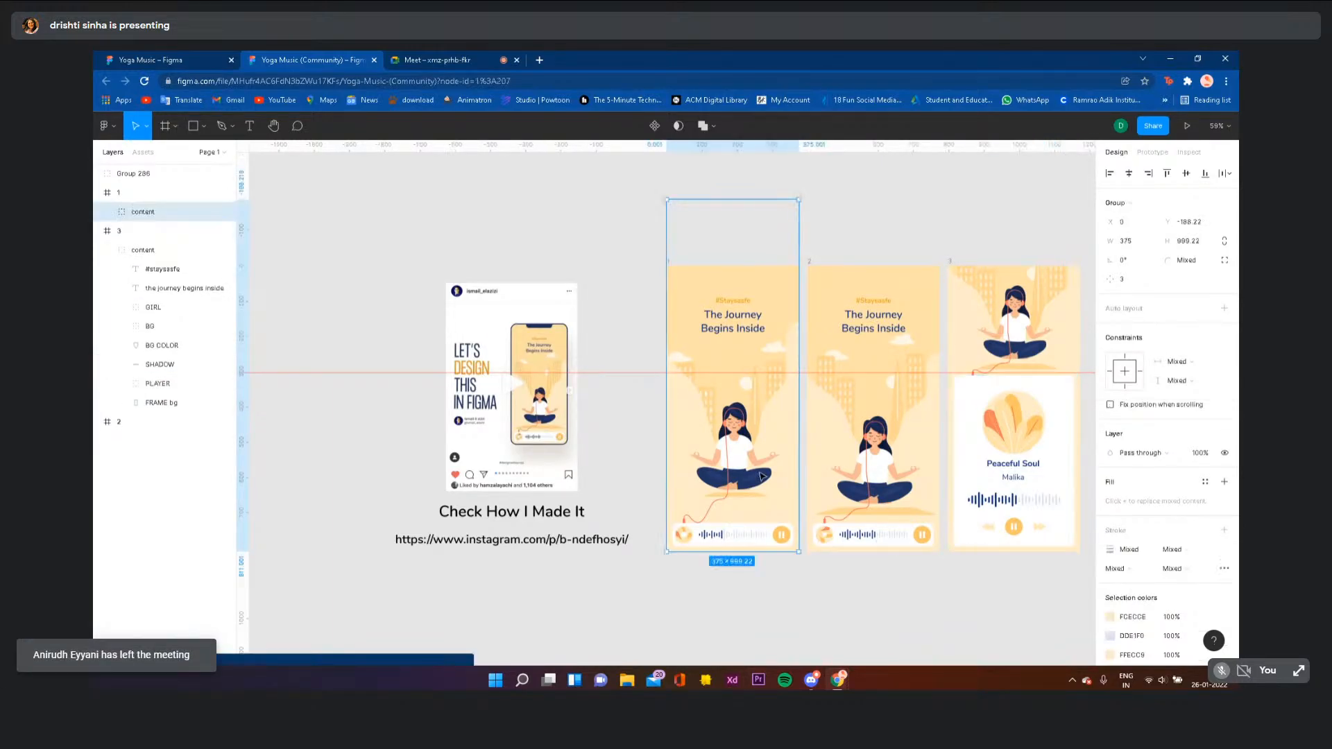
pyautogui.click(374, 59)
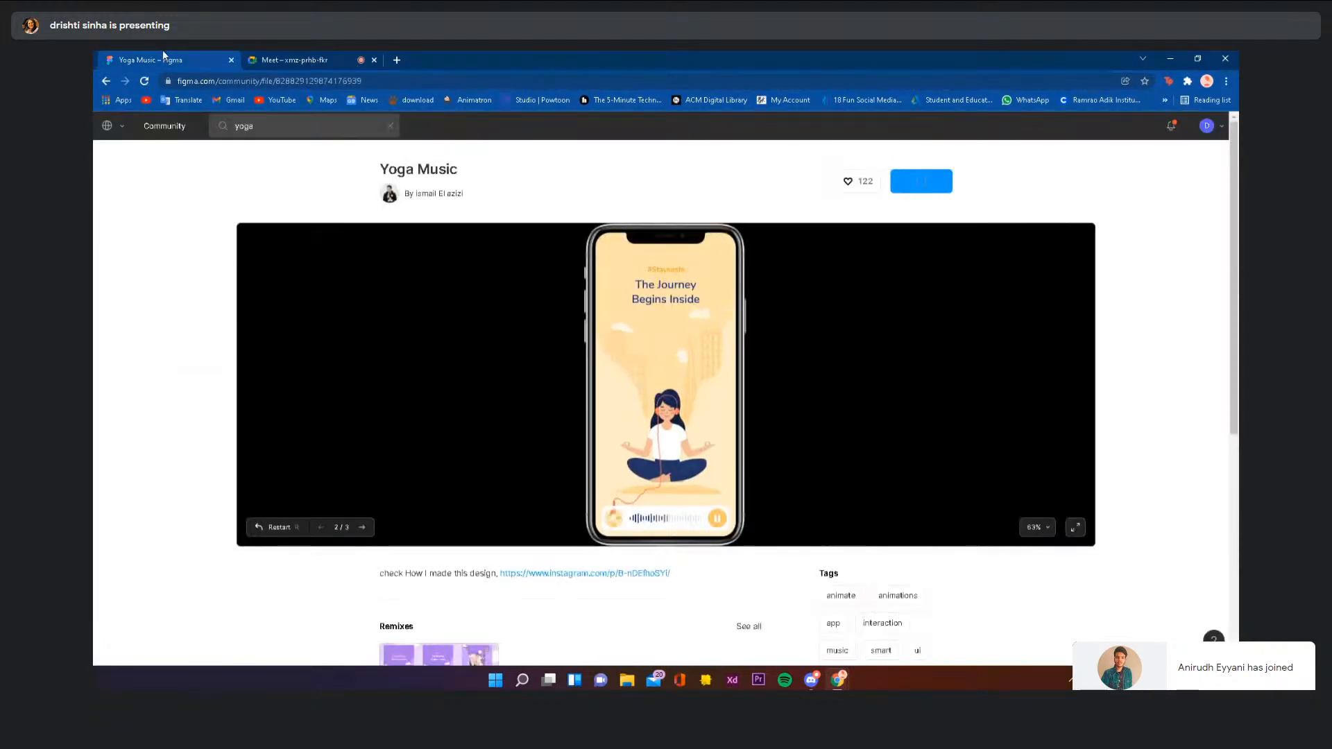
# - Go back to the Community home and open the Plugins category
pyautogui.click(106, 81)
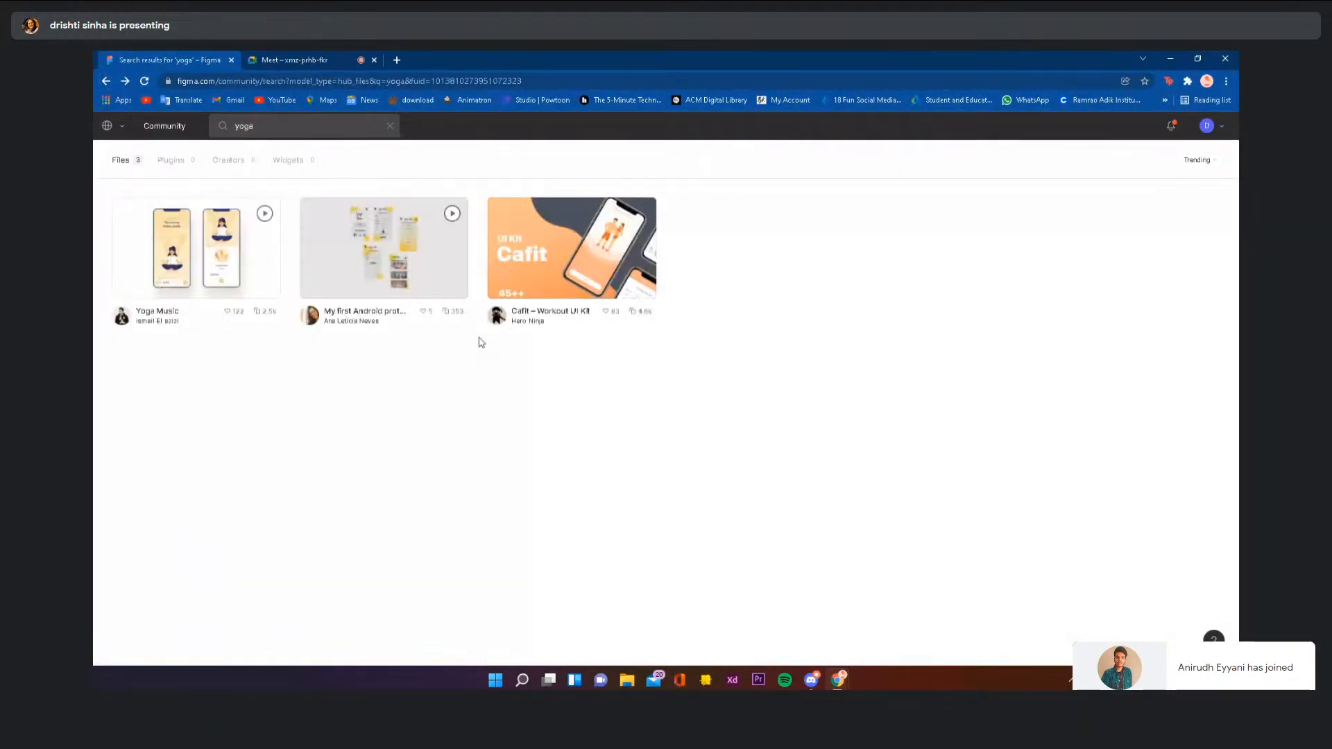
pyautogui.click(148, 126)
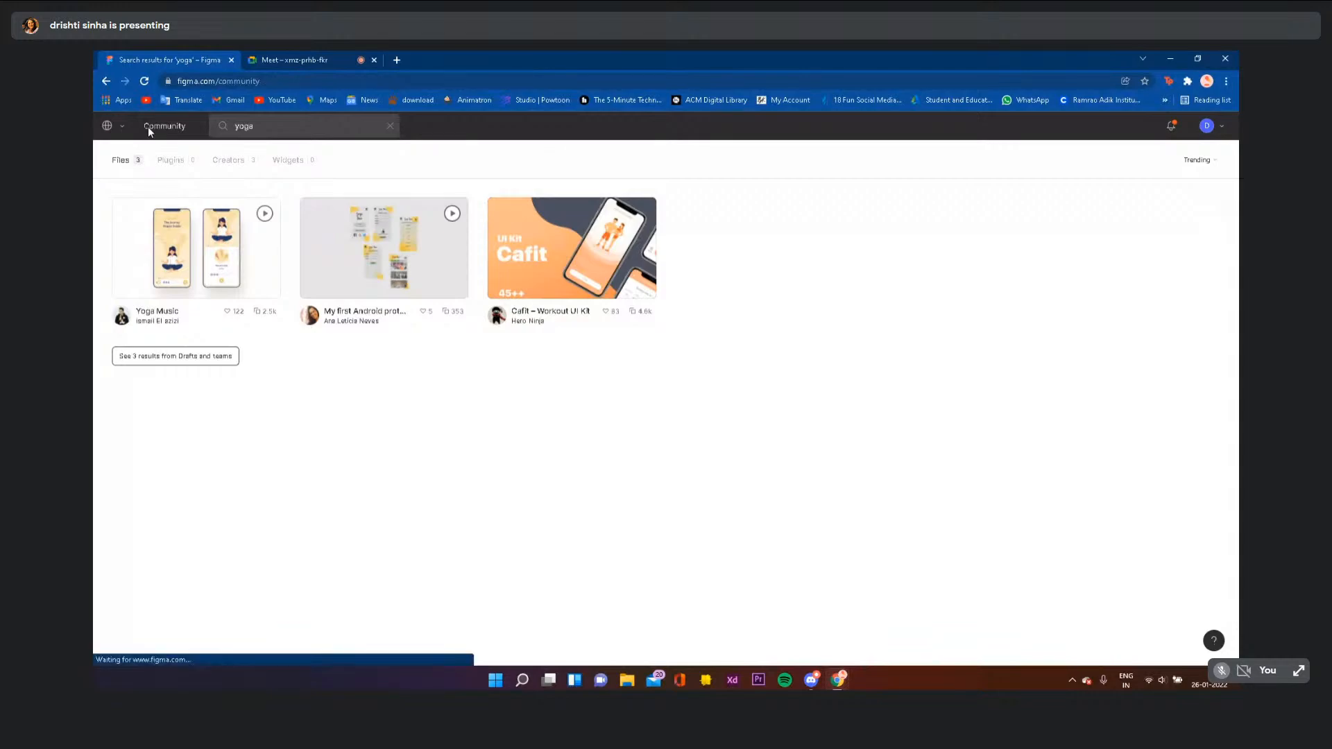
pyautogui.click(347, 173)
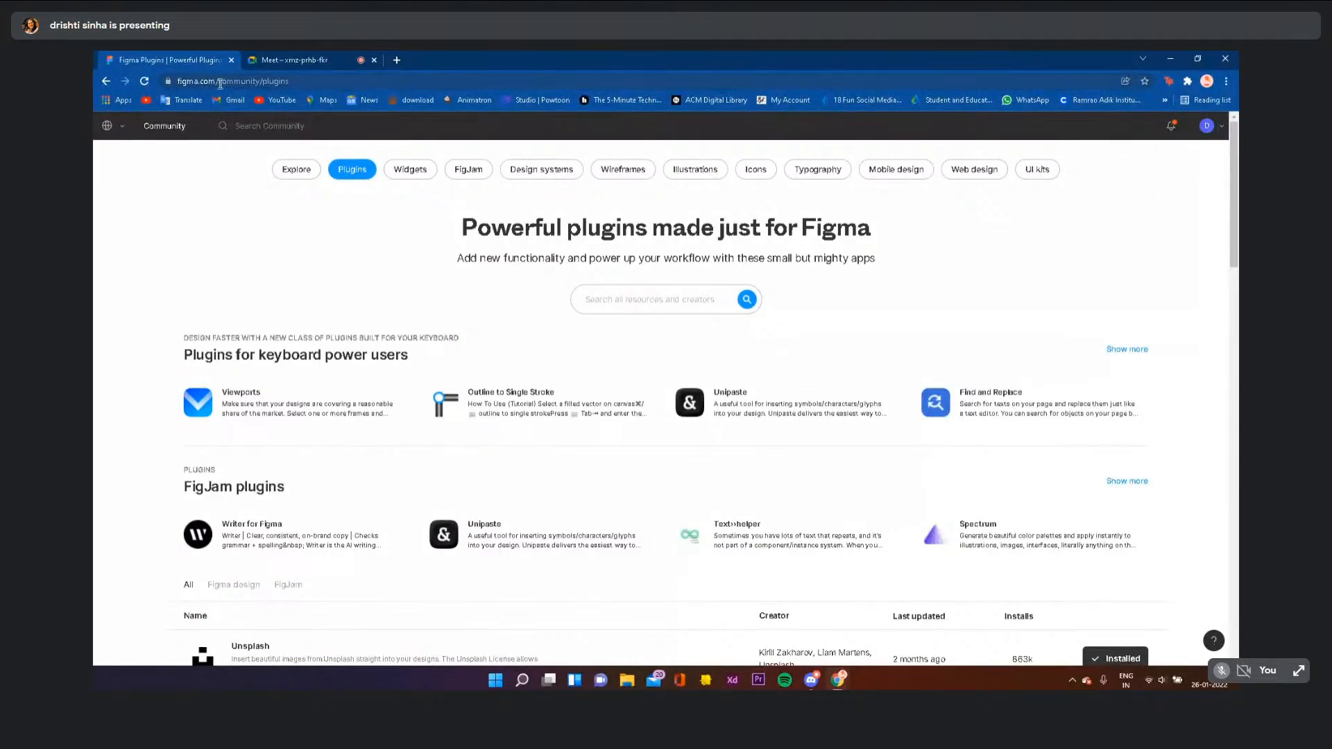
# - Trim the address to figma.com, then reopen Community Plugins and its search box
pyautogui.moveTo(216, 83); pyautogui.dragTo(310, 85)
pyautogui.press('BackSpace')
pyautogui.press('Return')
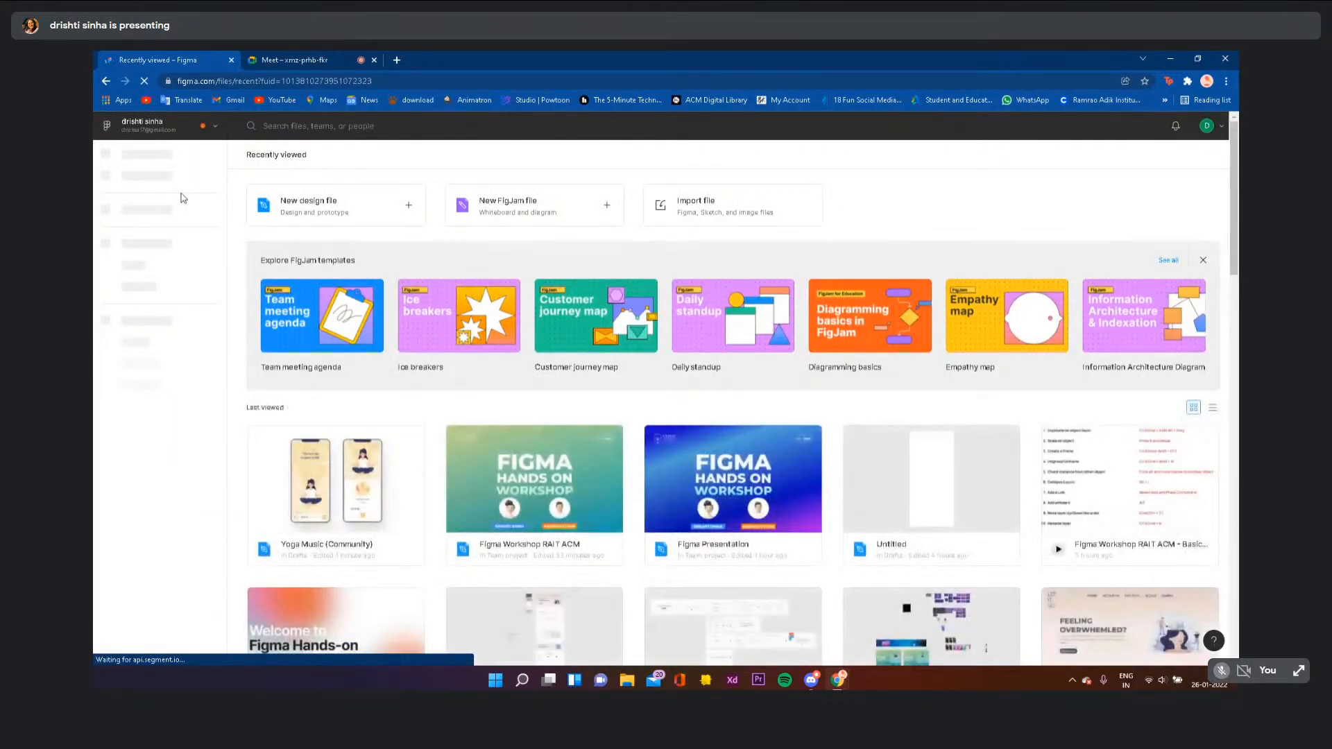
pyautogui.click(179, 210)
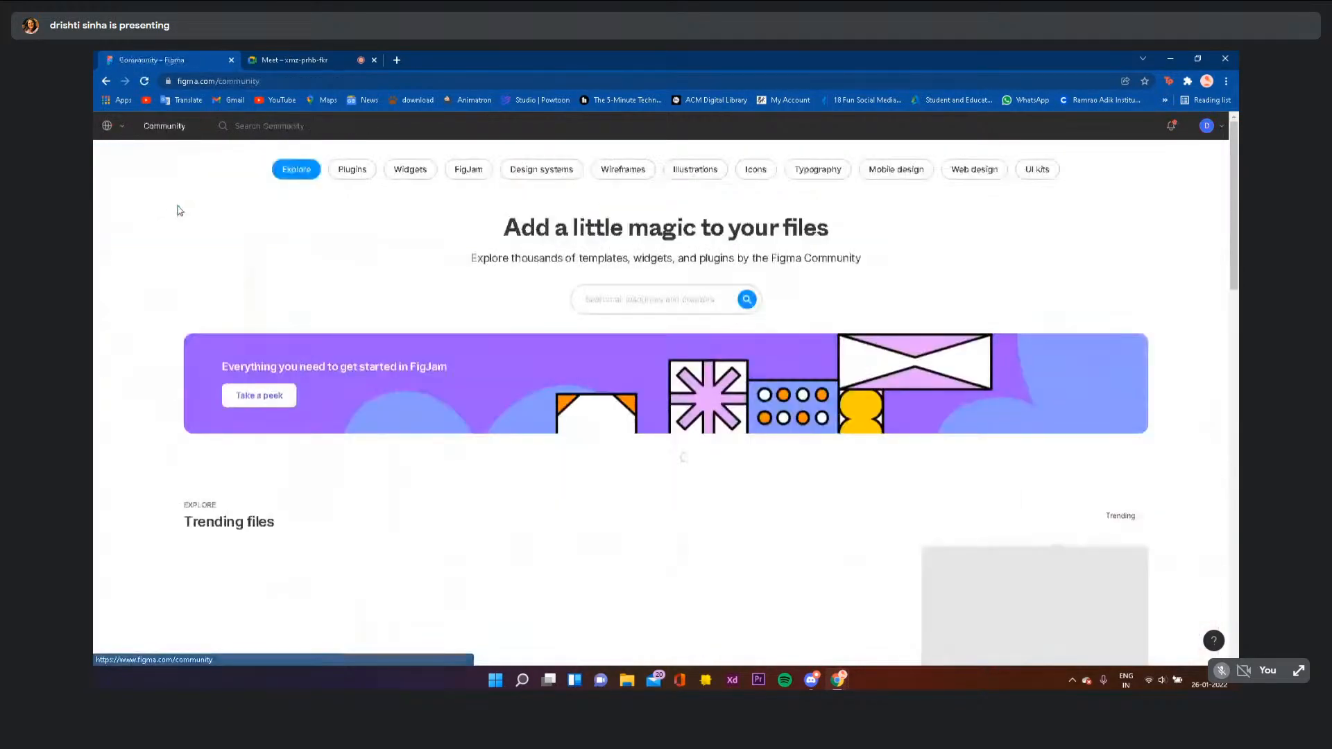
pyautogui.click(354, 170)
pyautogui.click(615, 305)
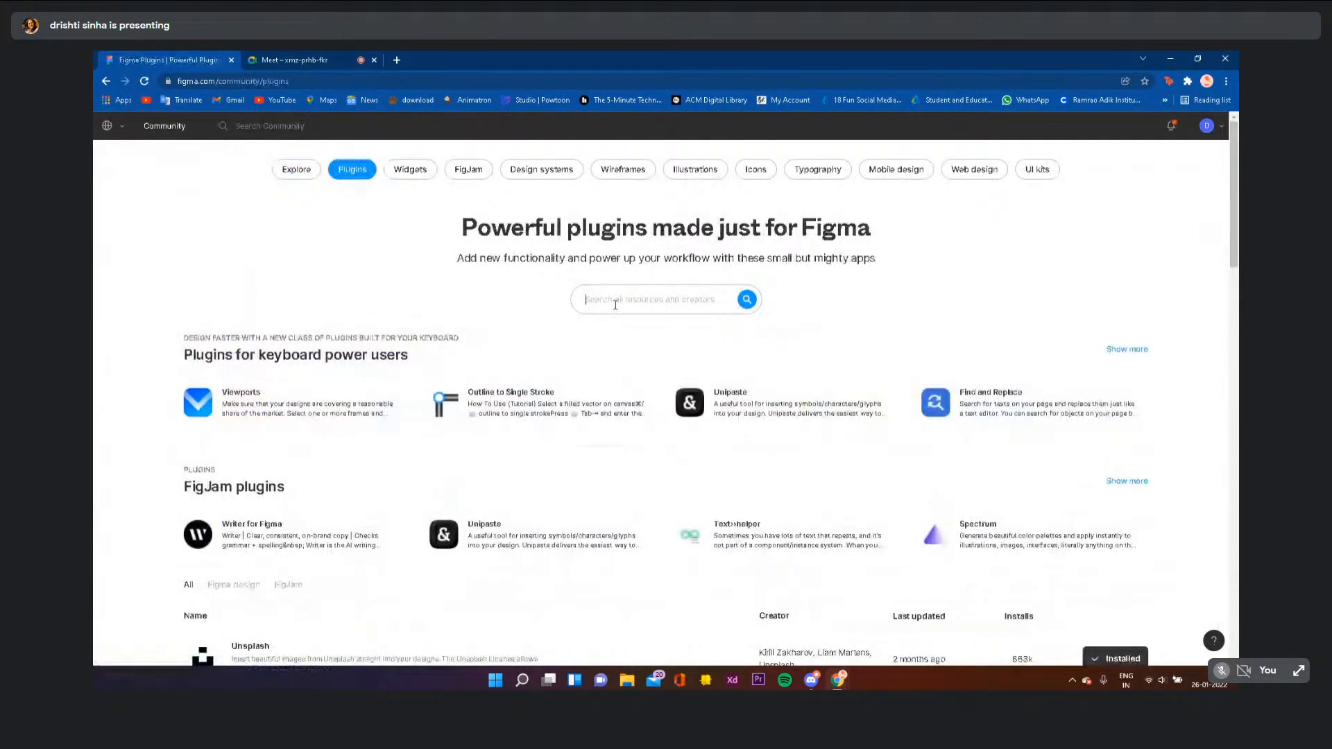
# - Search for 'styler', dismiss the security warning, and view its file and plugin results
pyautogui.write('styl')
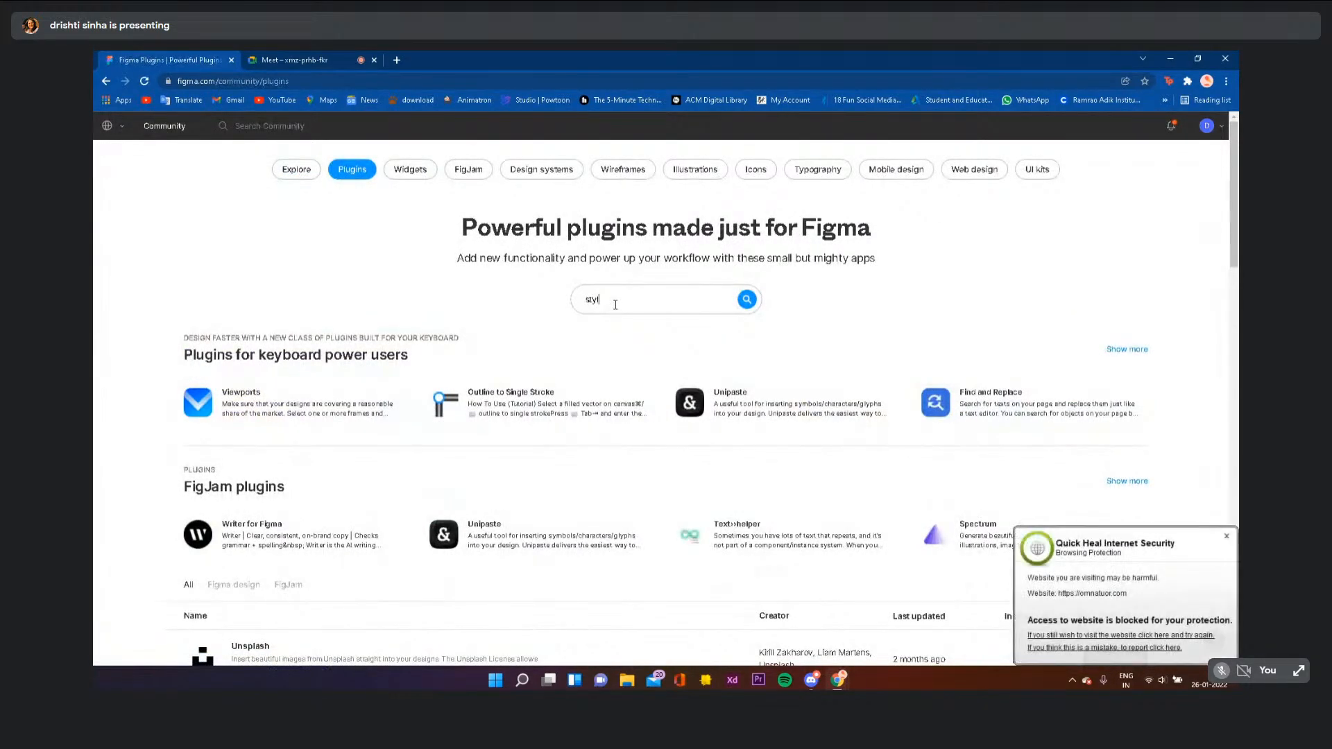
pyautogui.write('er')
pyautogui.press('Return')
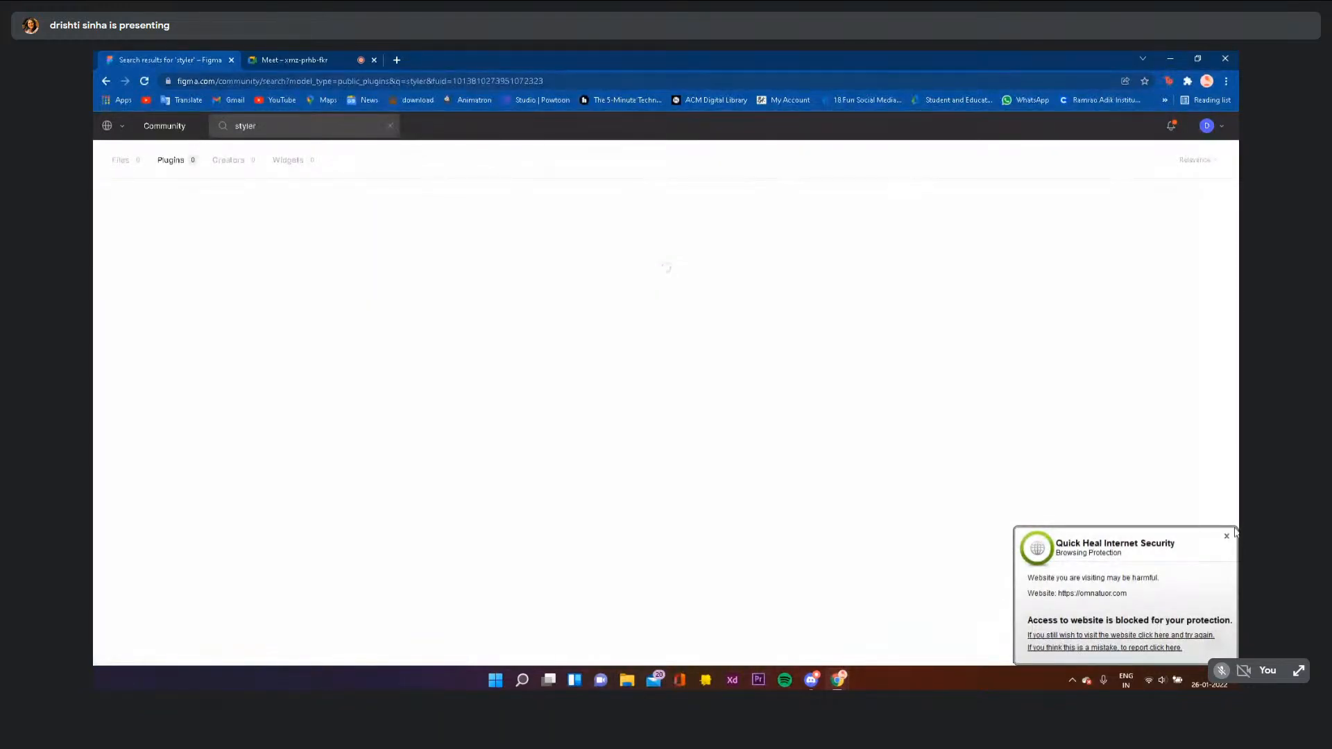
pyautogui.click(1227, 535)
pyautogui.click(121, 160)
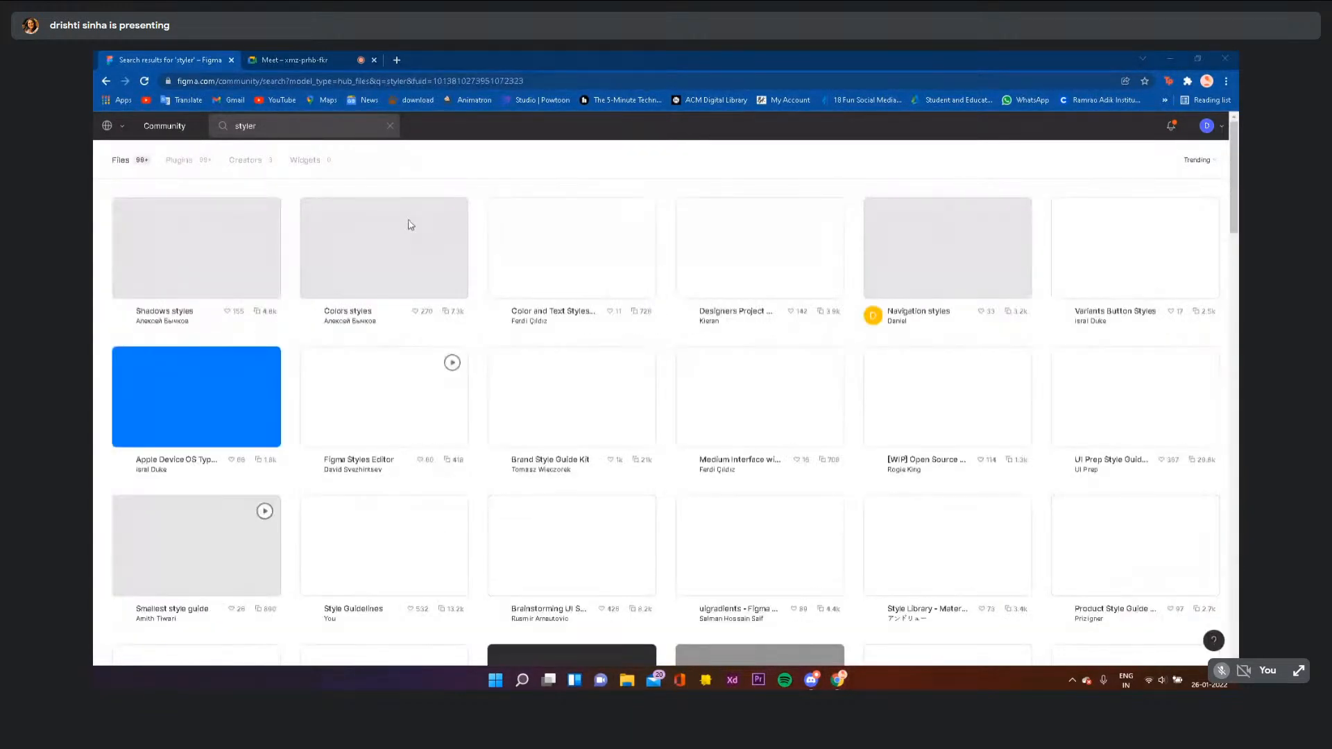
pyautogui.click(199, 162)
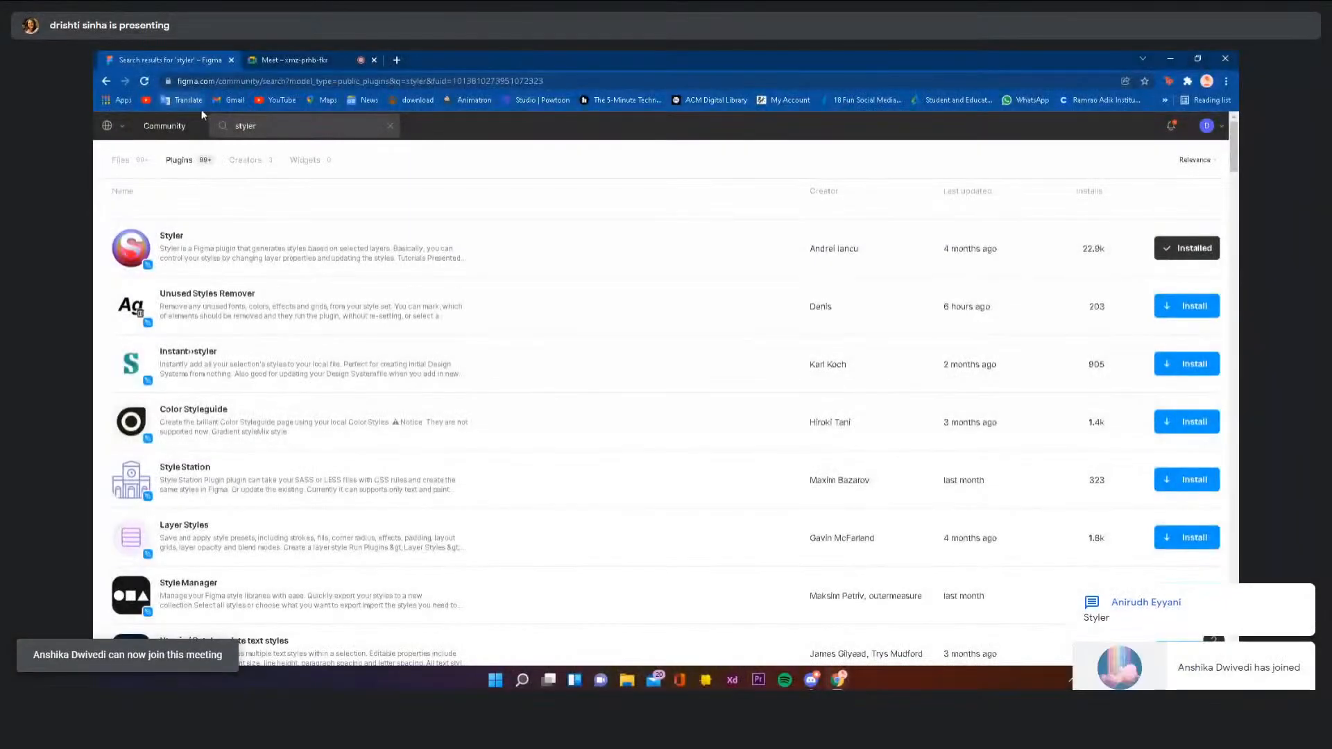
# - Replace the search with 'unapalash' and view the Unsplash plugin results
pyautogui.click(271, 128)
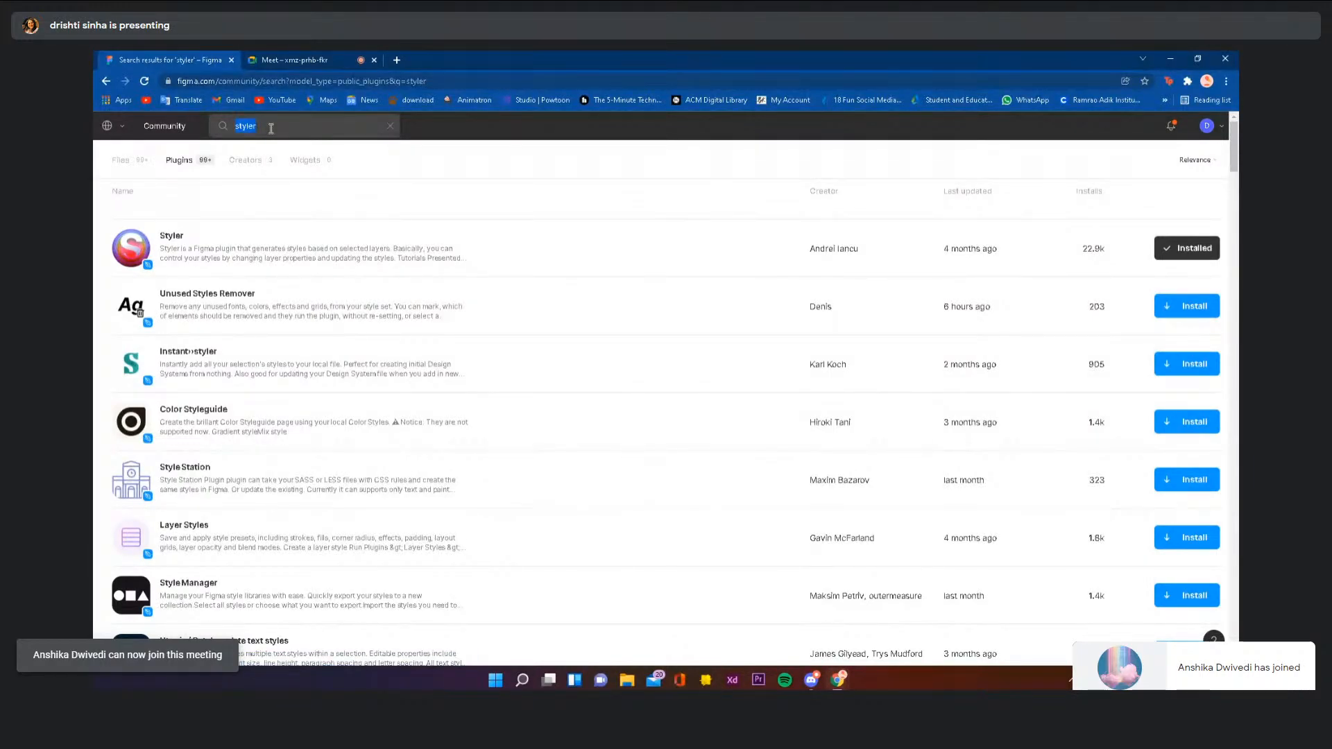
pyautogui.write('una')
pyautogui.write('pa')
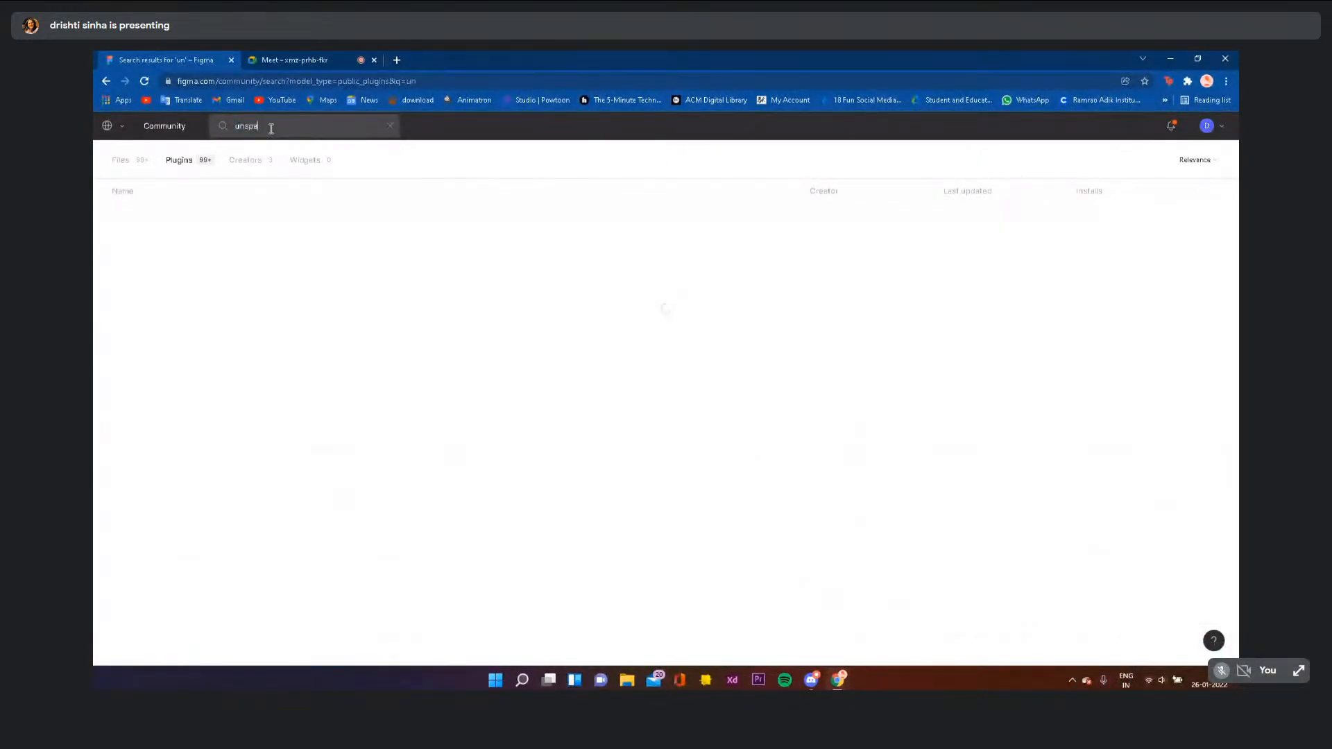
pyautogui.press('BackSpace')
pyautogui.write('lash')
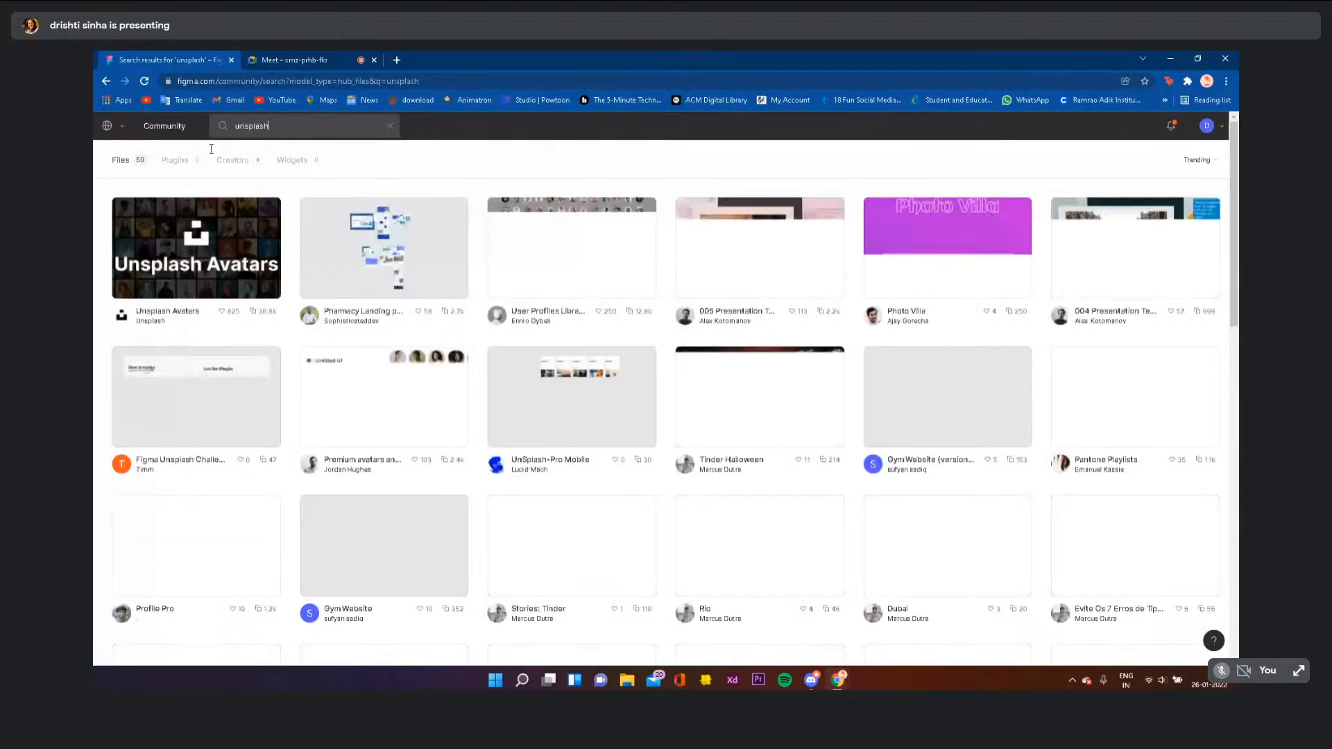
pyautogui.click(173, 162)
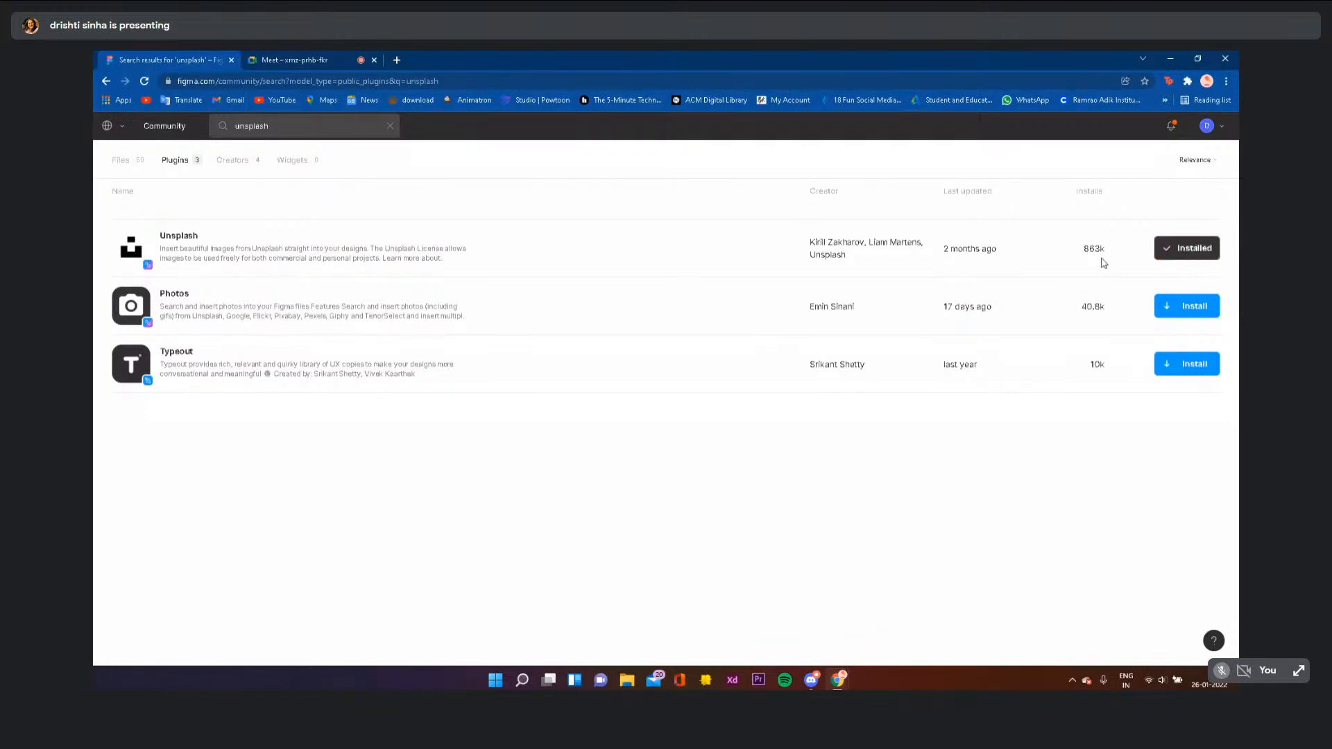
# - Search plugins for 'remix icon', then clear the search and select the URL path
pyautogui.click(392, 126)
pyautogui.write('rem')
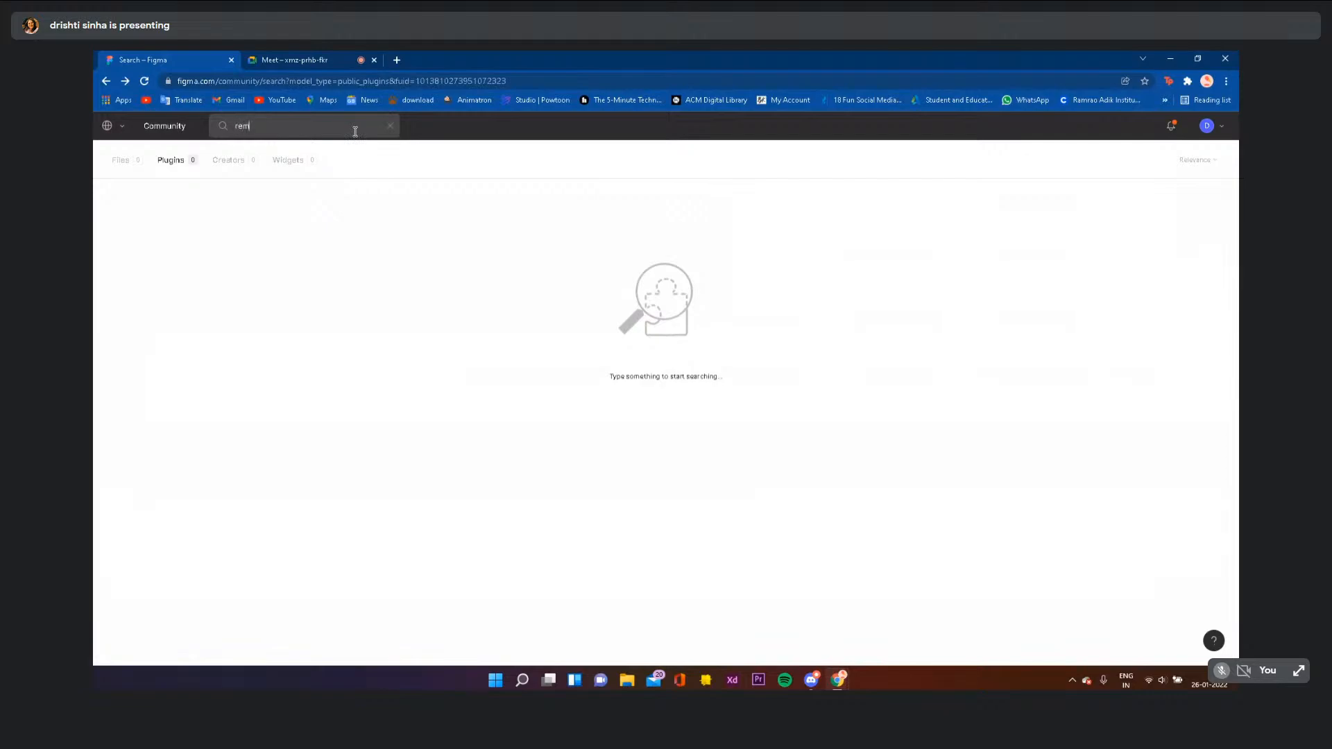
pyautogui.write('ix icon')
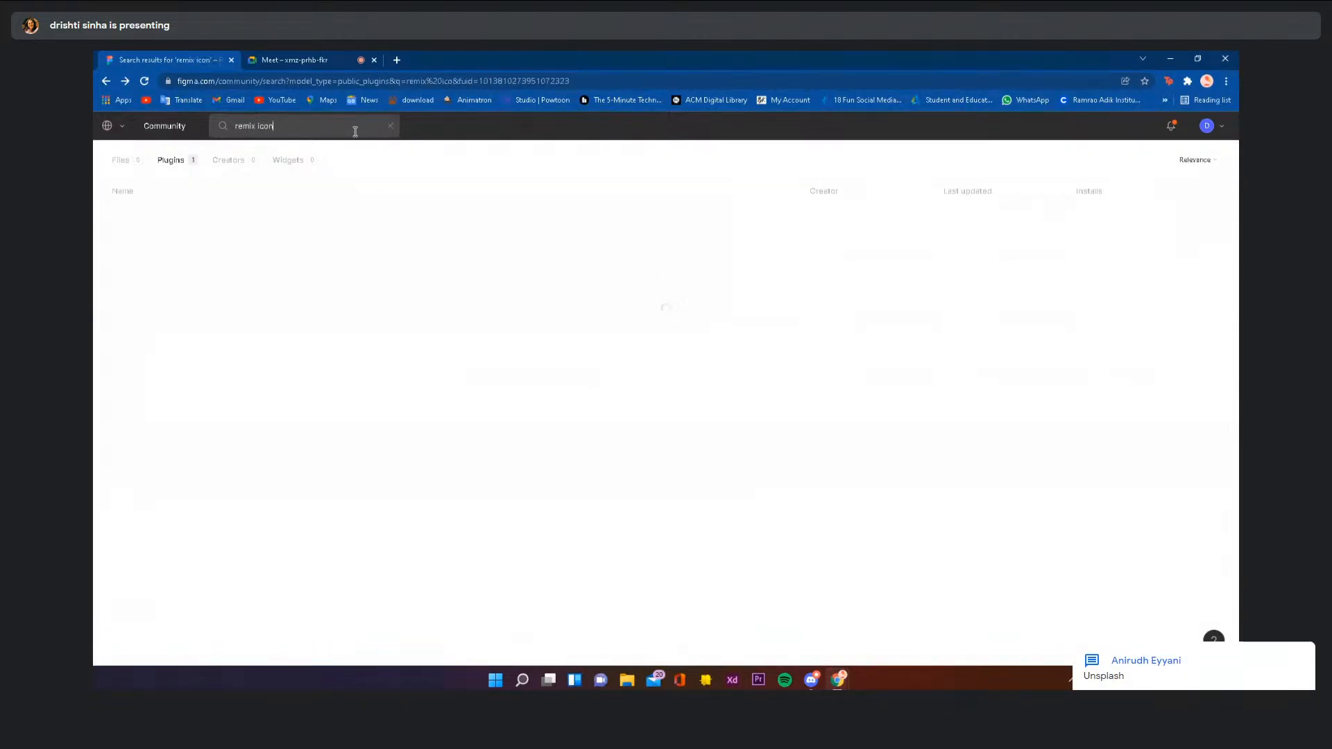
pyautogui.click(176, 160)
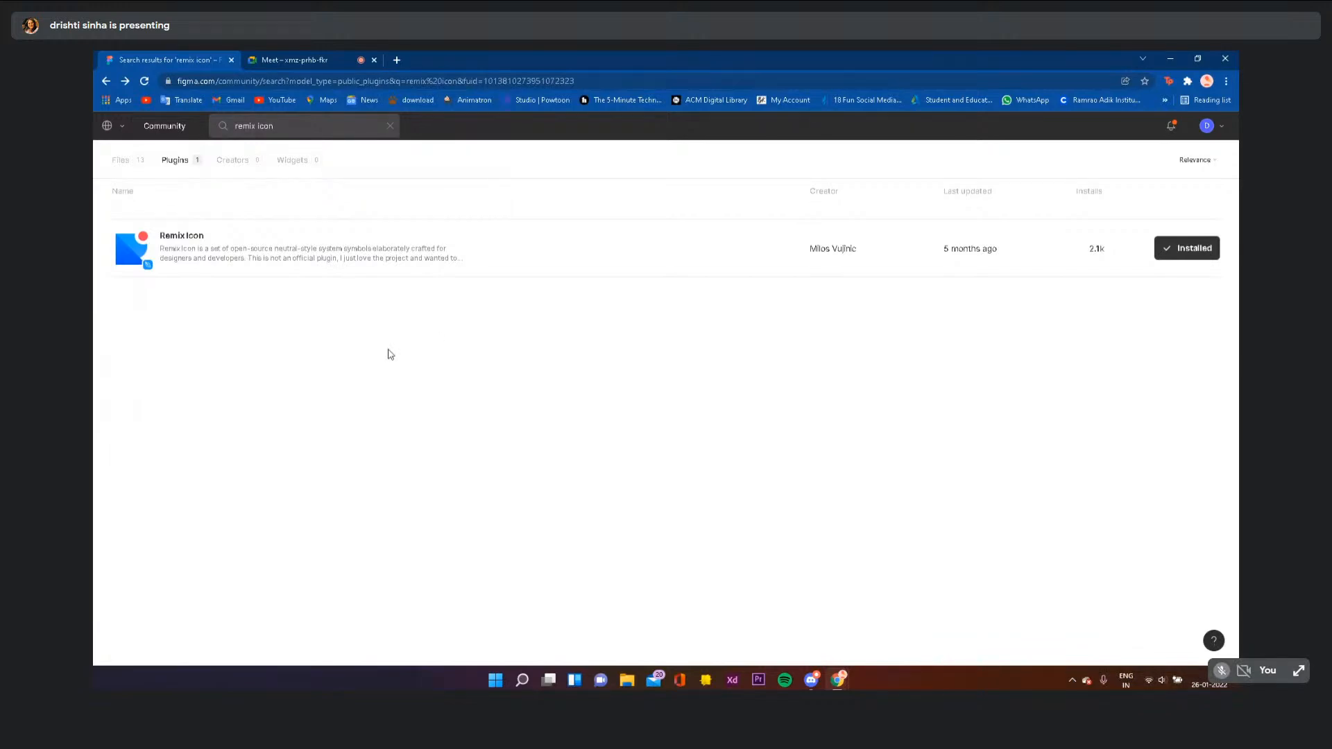
pyautogui.click(391, 127)
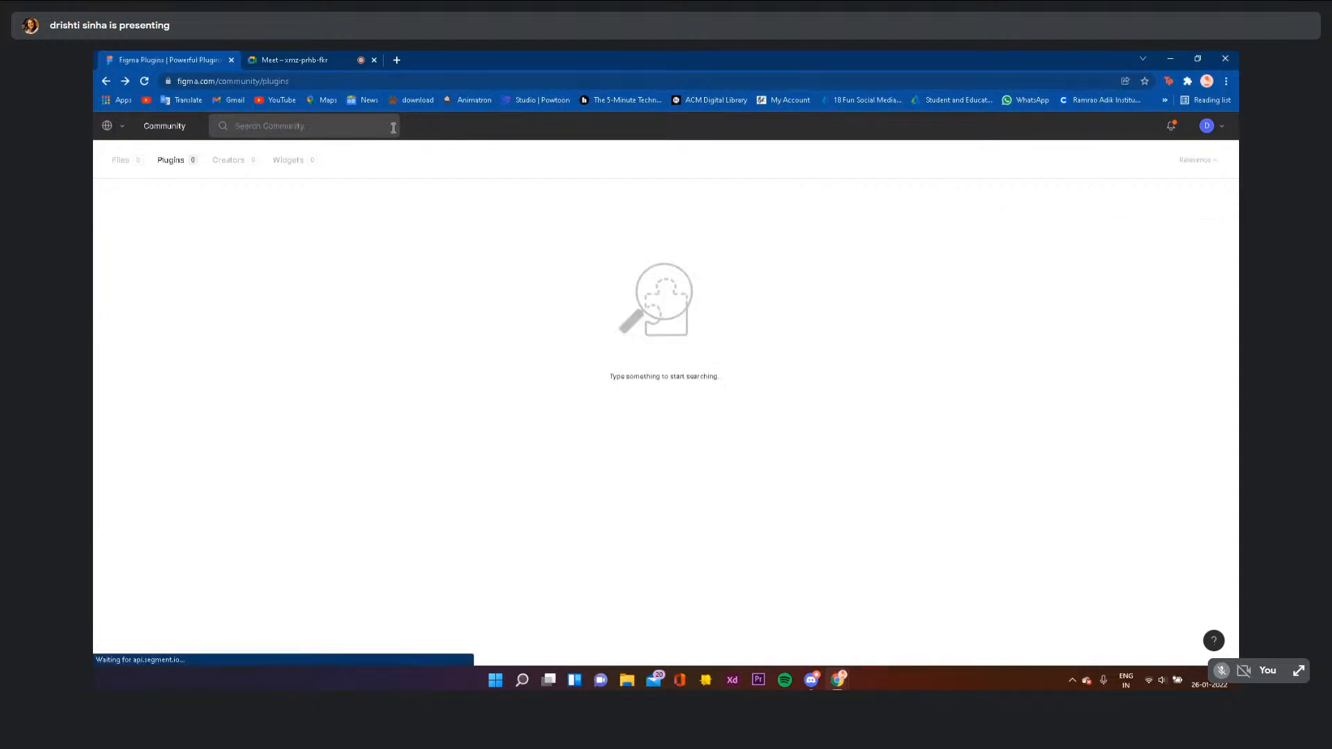
pyautogui.moveTo(324, 77); pyautogui.dragTo(216, 78)
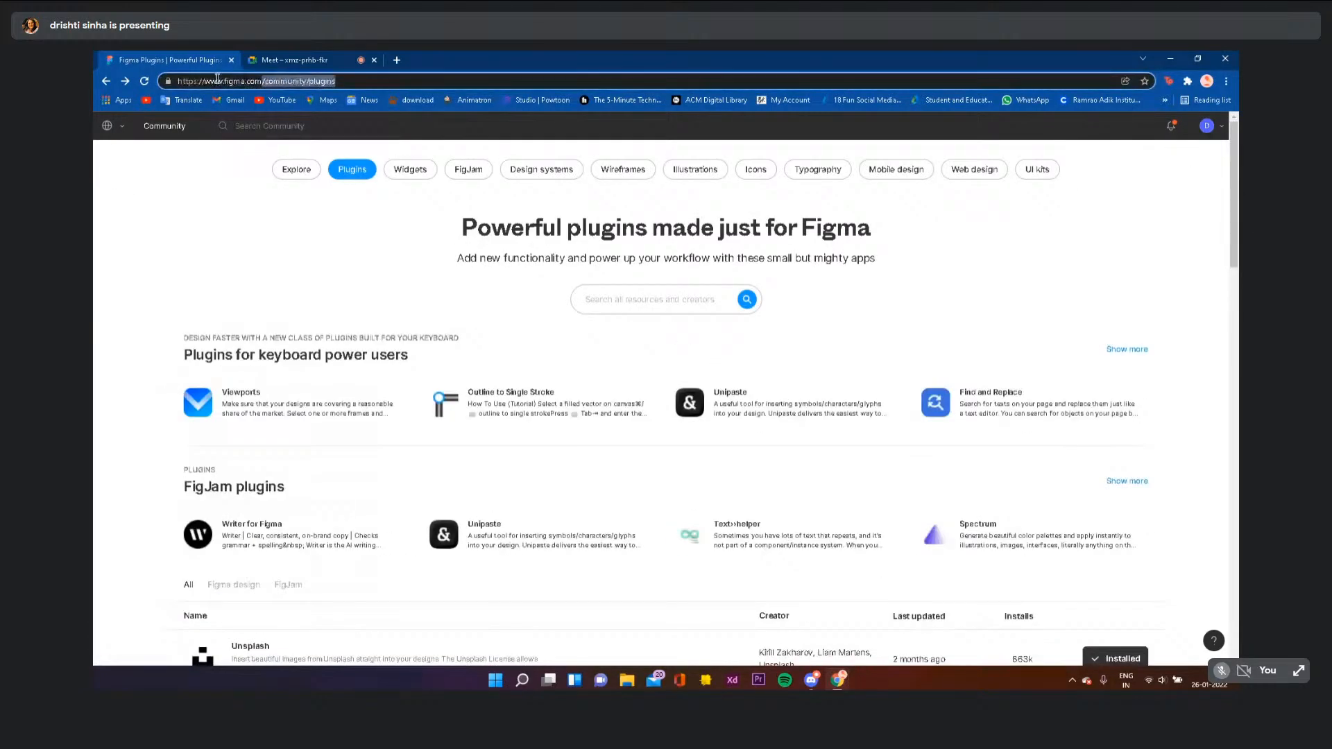
# - Trim the URL to figma.com, then open Figma Workshop RAIT ACM from the team page
pyautogui.press('BackSpace')
pyautogui.press('Return')
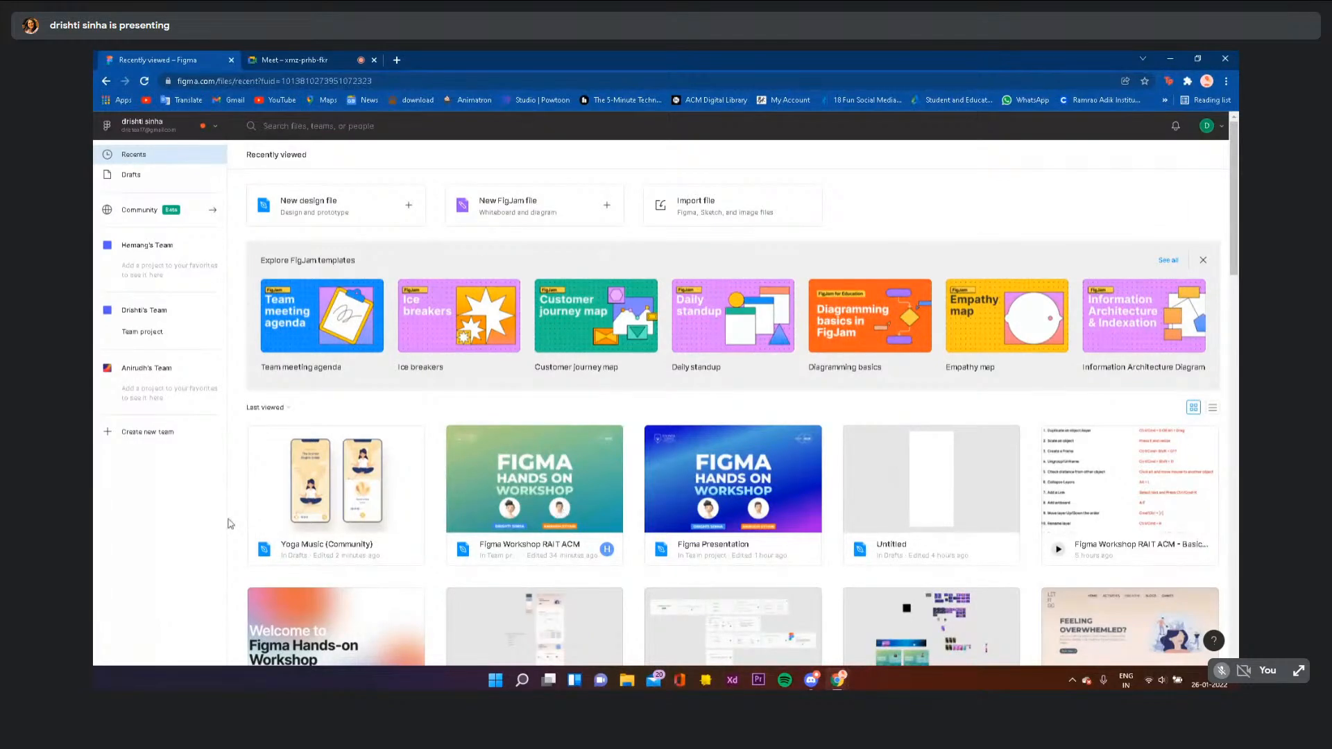
pyautogui.click(142, 369)
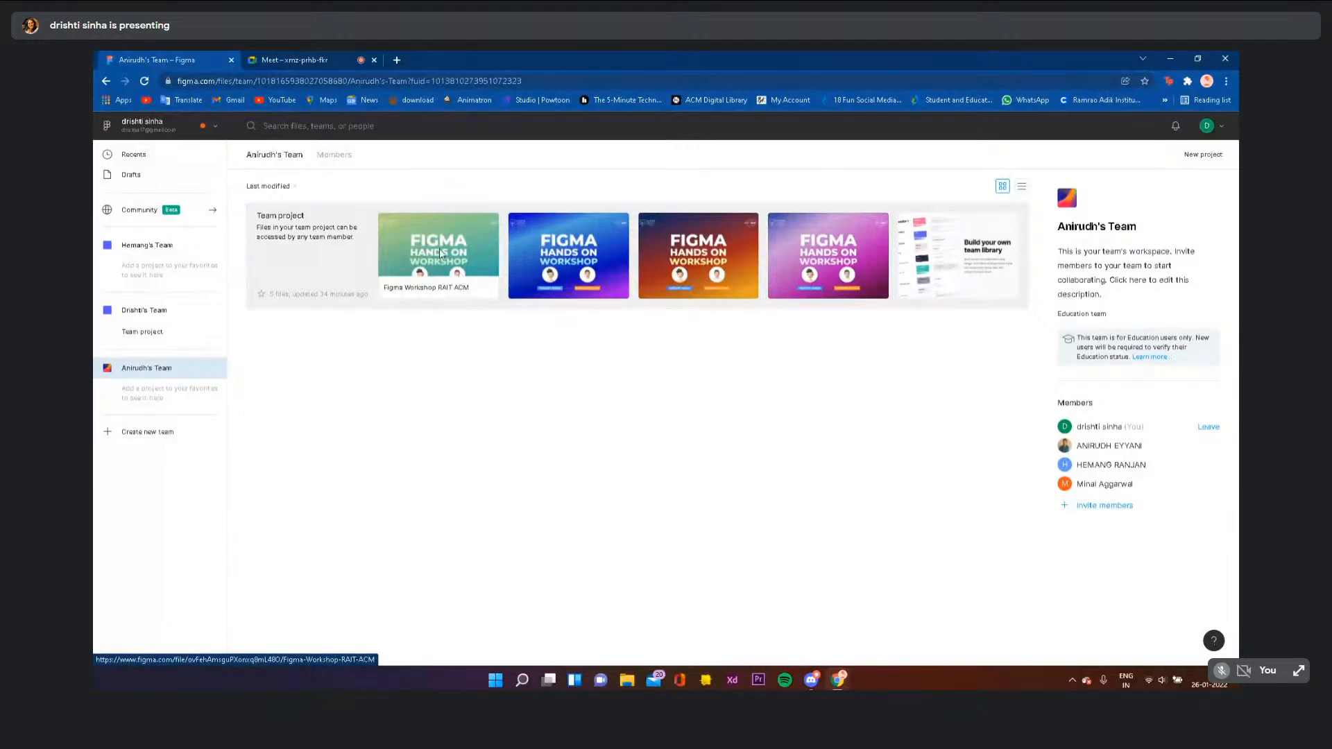
pyautogui.click(443, 254)
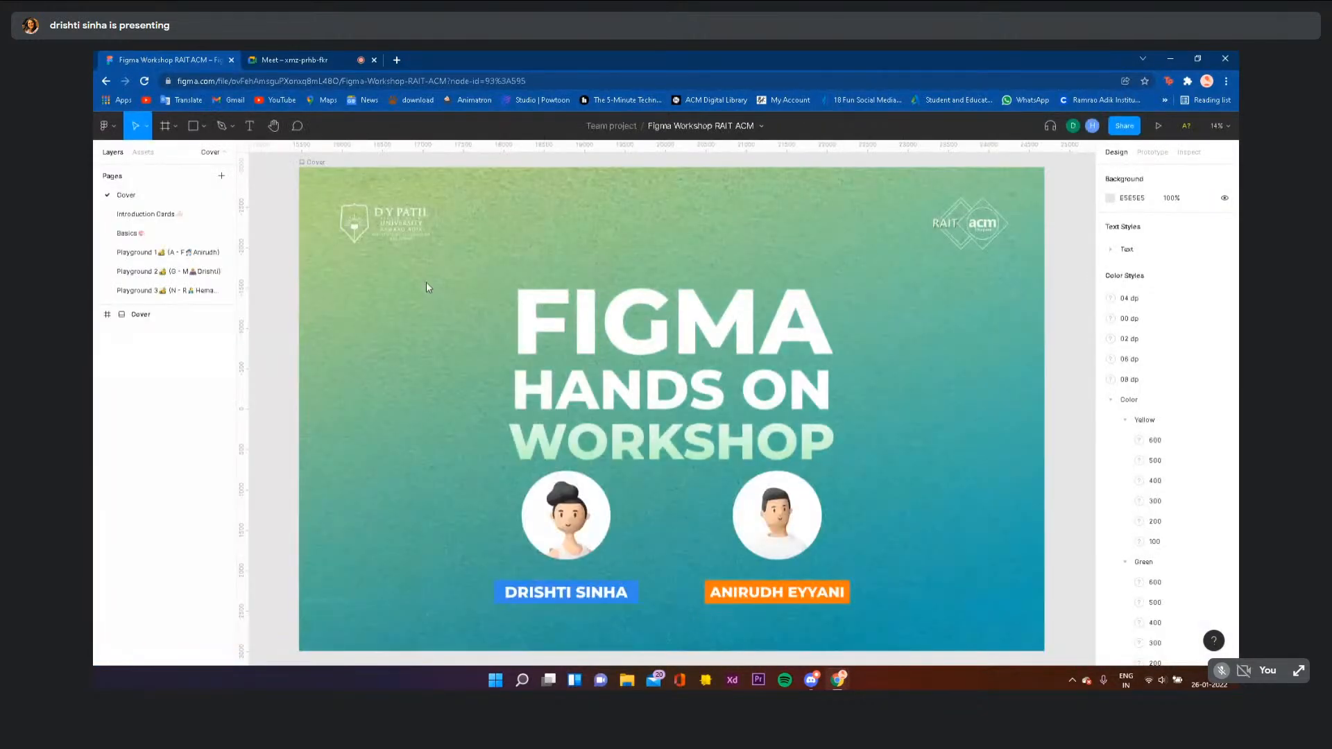
pyautogui.scroll(-4, 422, 372)
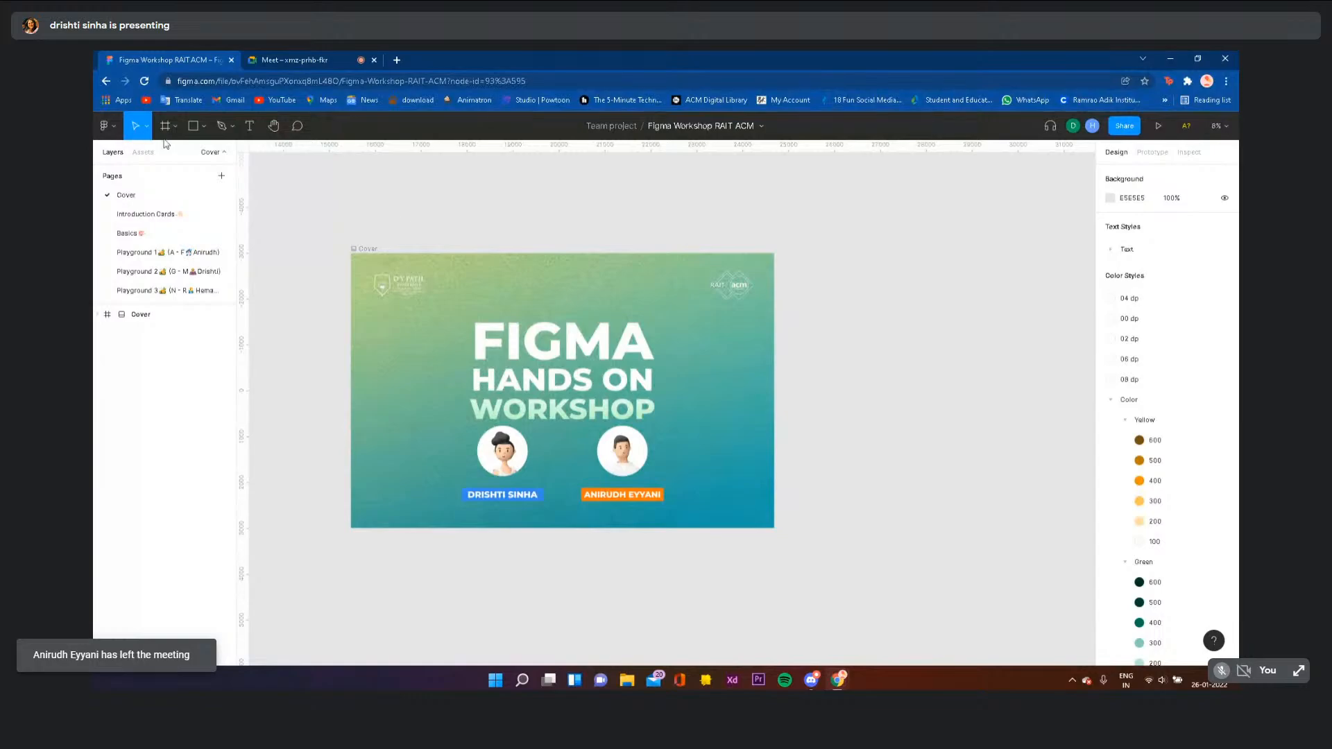
pyautogui.click(106, 124)
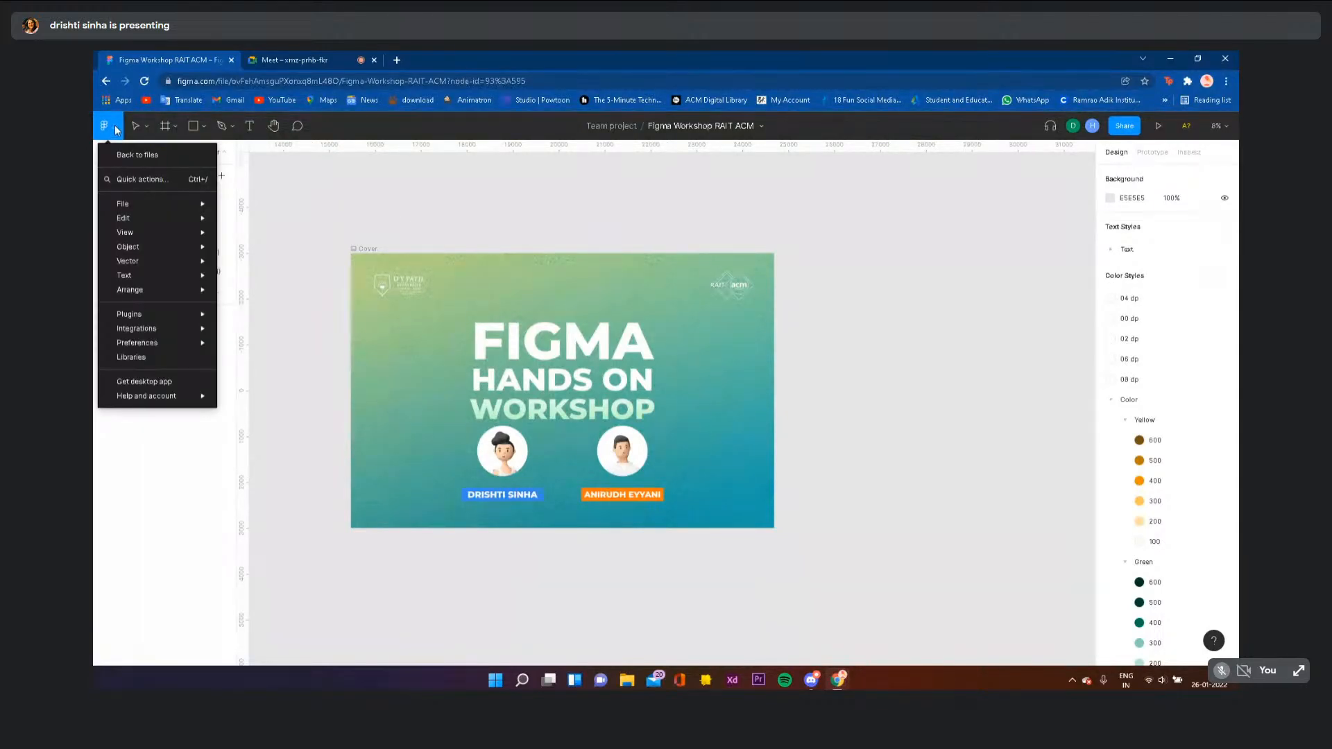
pyautogui.moveTo(127, 219)
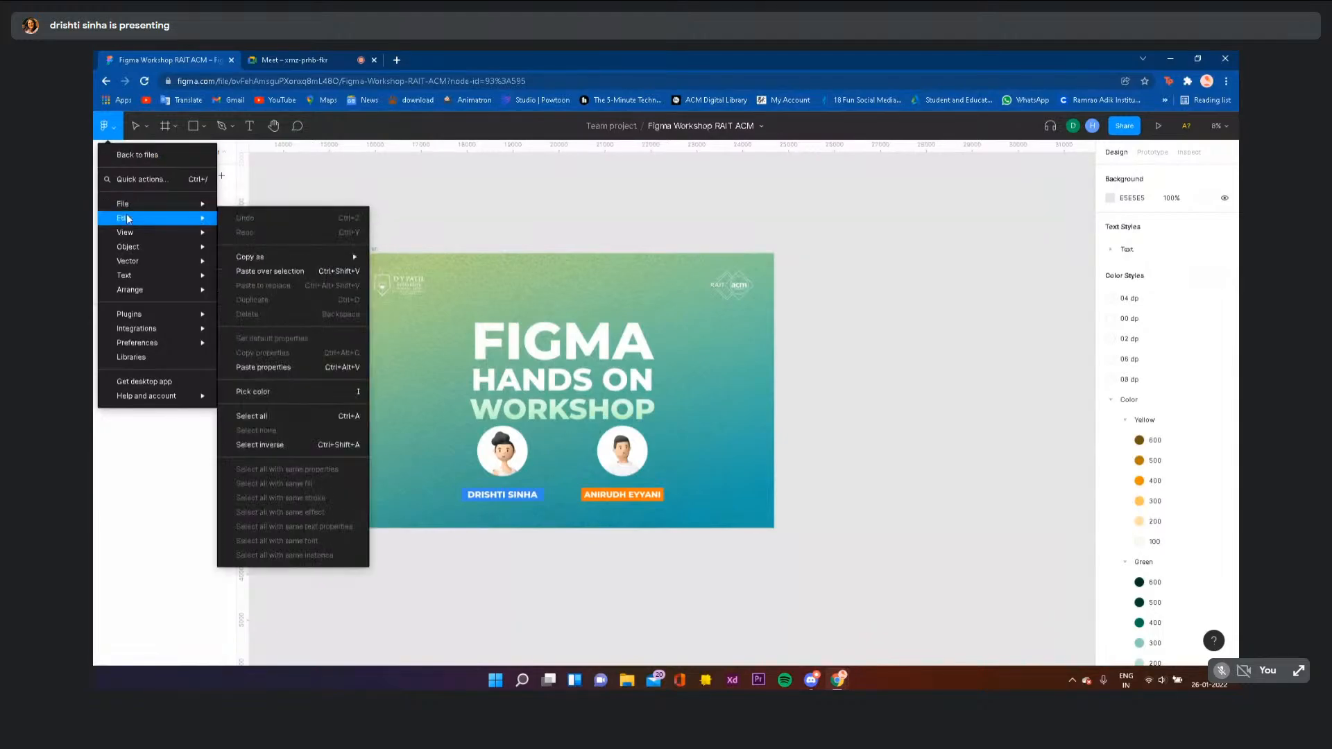
pyautogui.moveTo(153, 290)
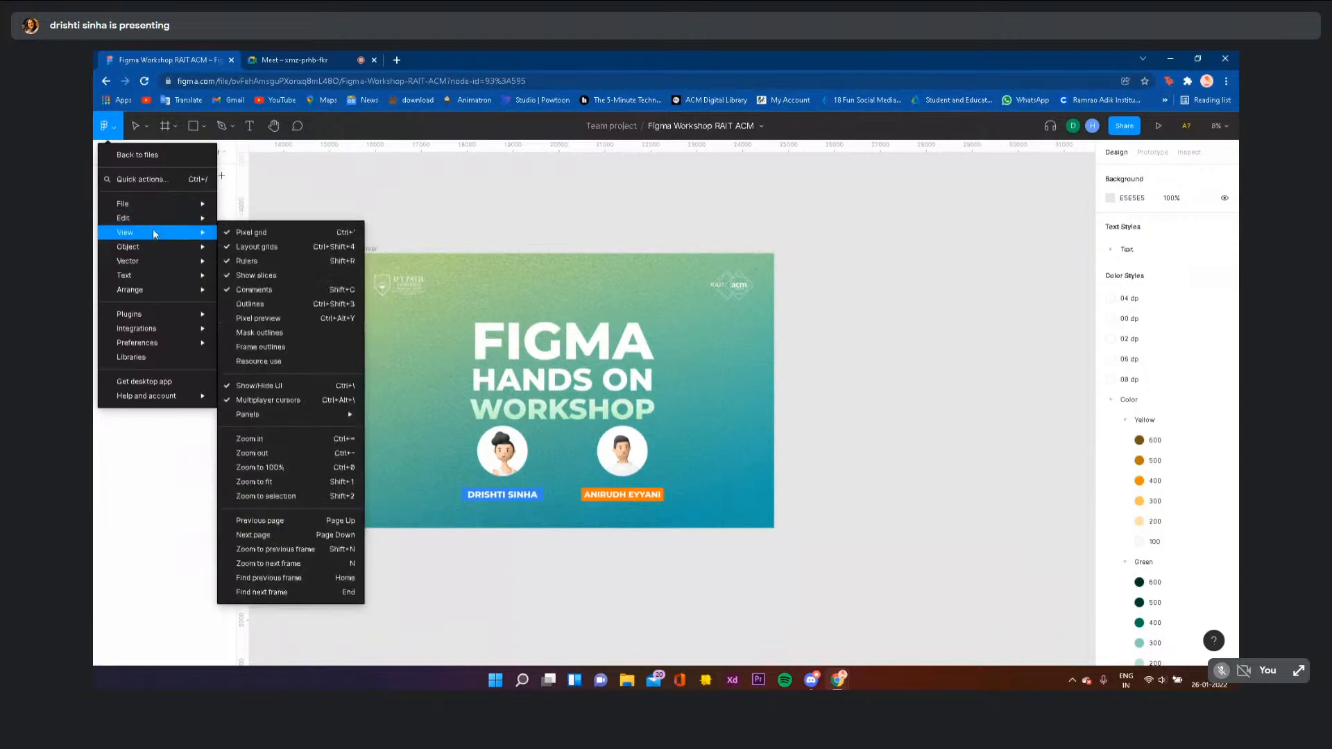
pyautogui.moveTo(200, 406)
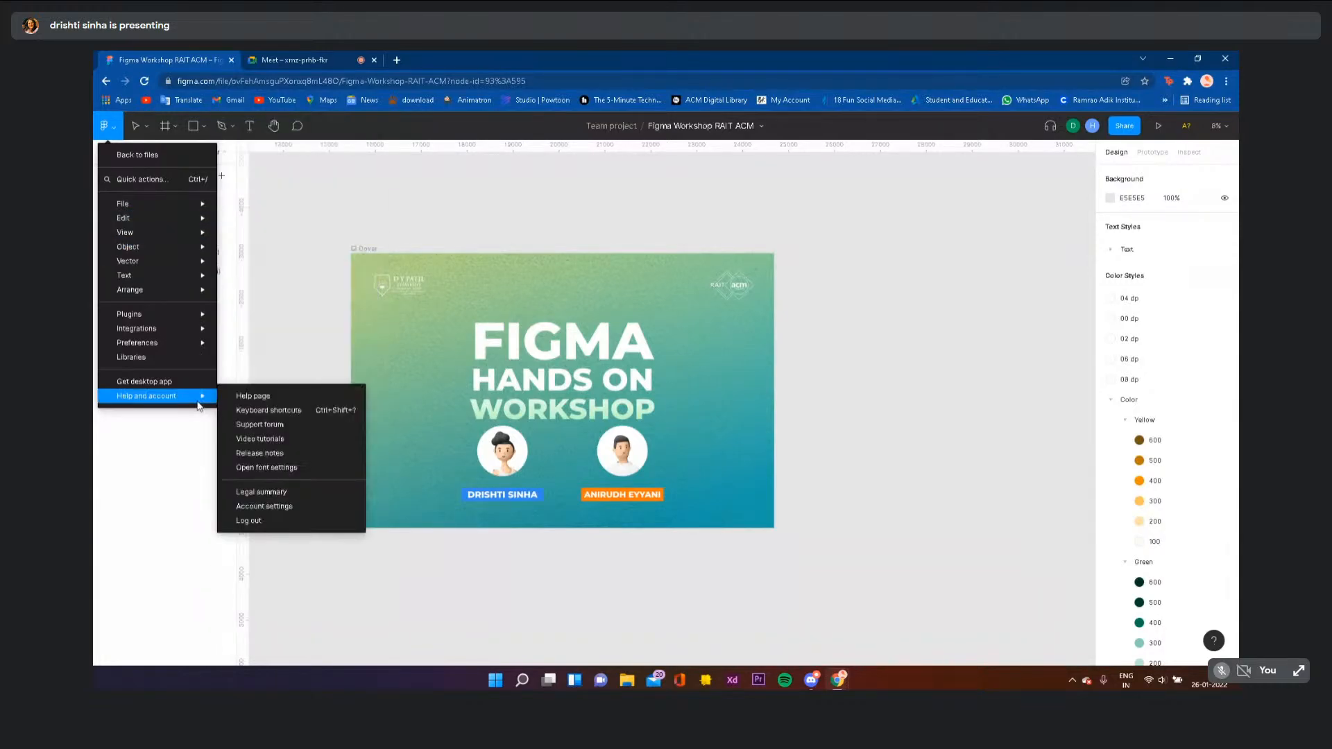
pyautogui.click(273, 233)
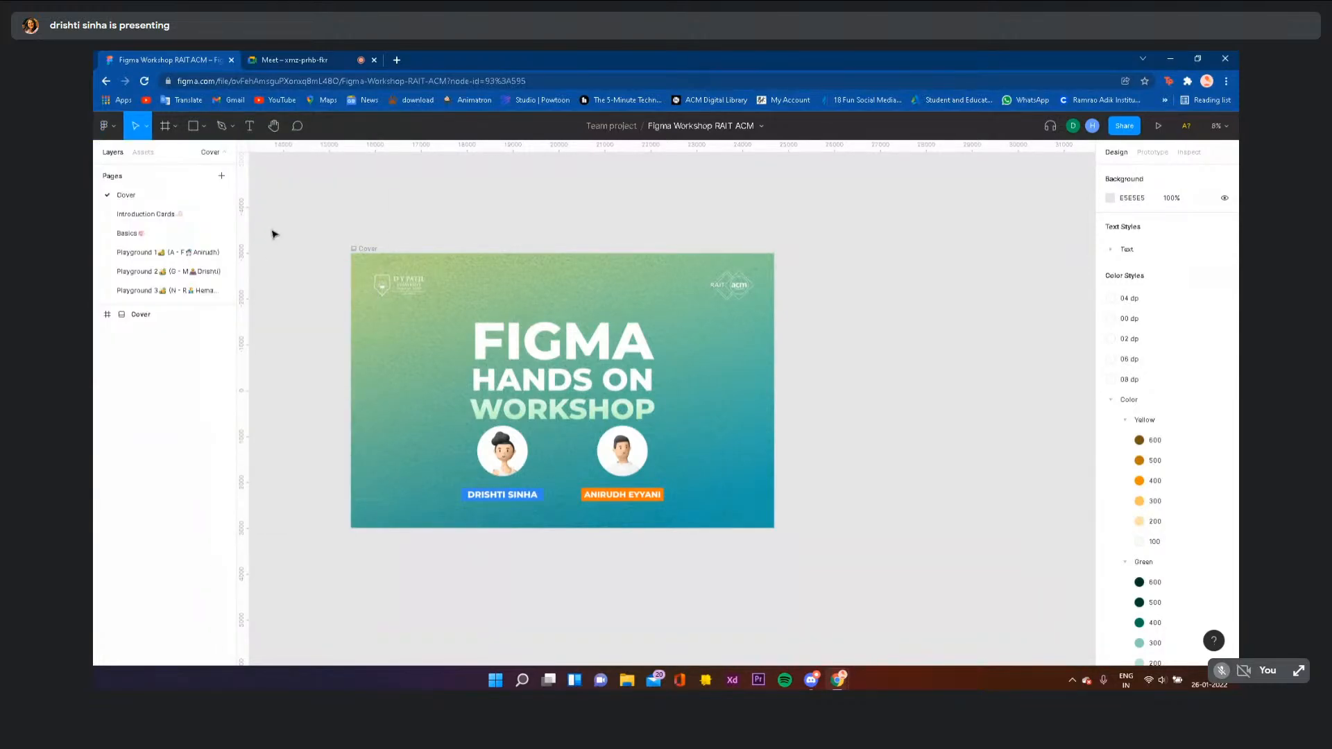
pyautogui.click(175, 129)
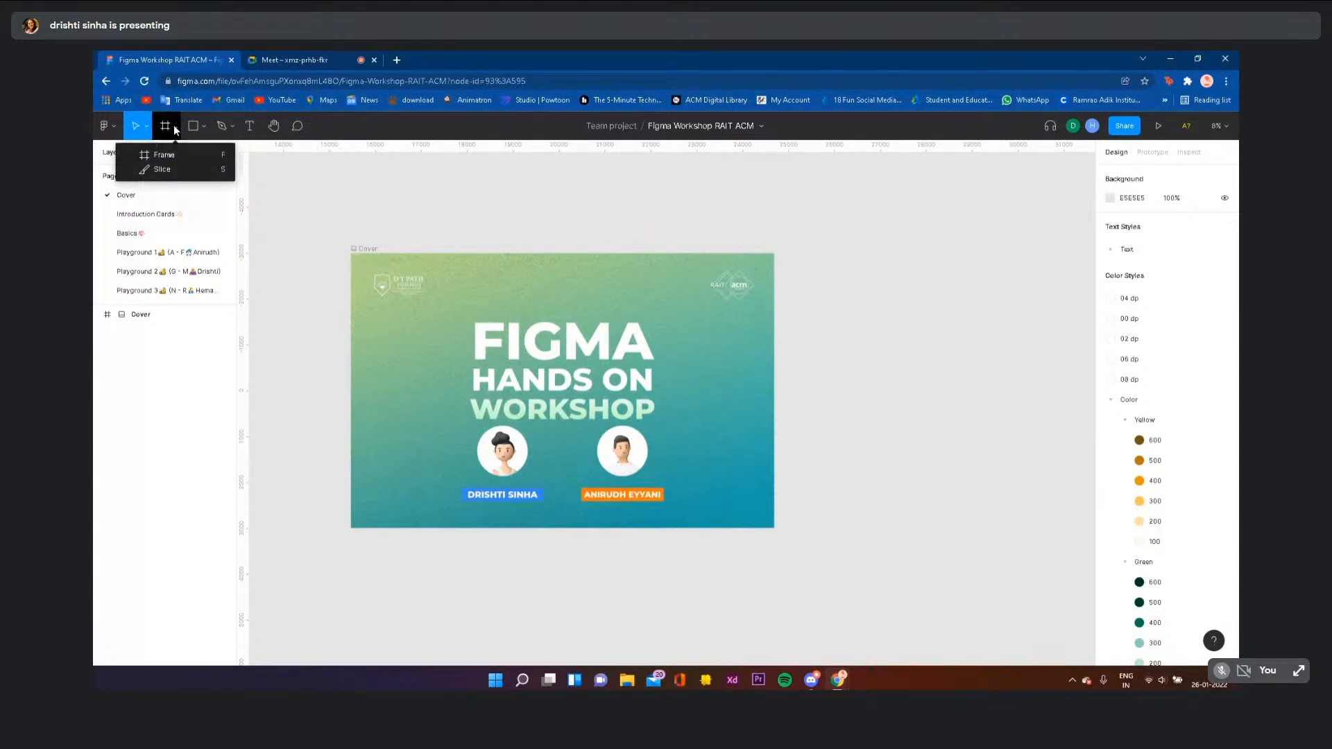
pyautogui.click(158, 159)
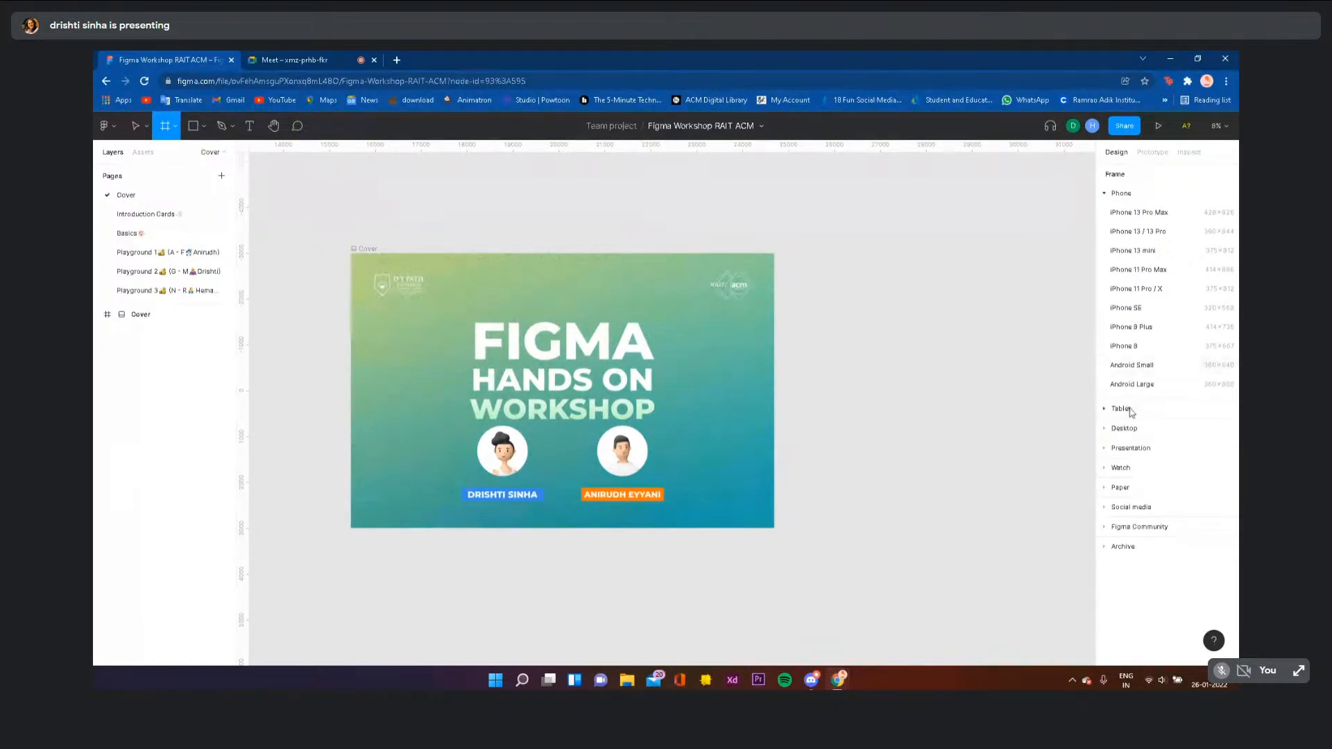
pyautogui.click(1157, 214)
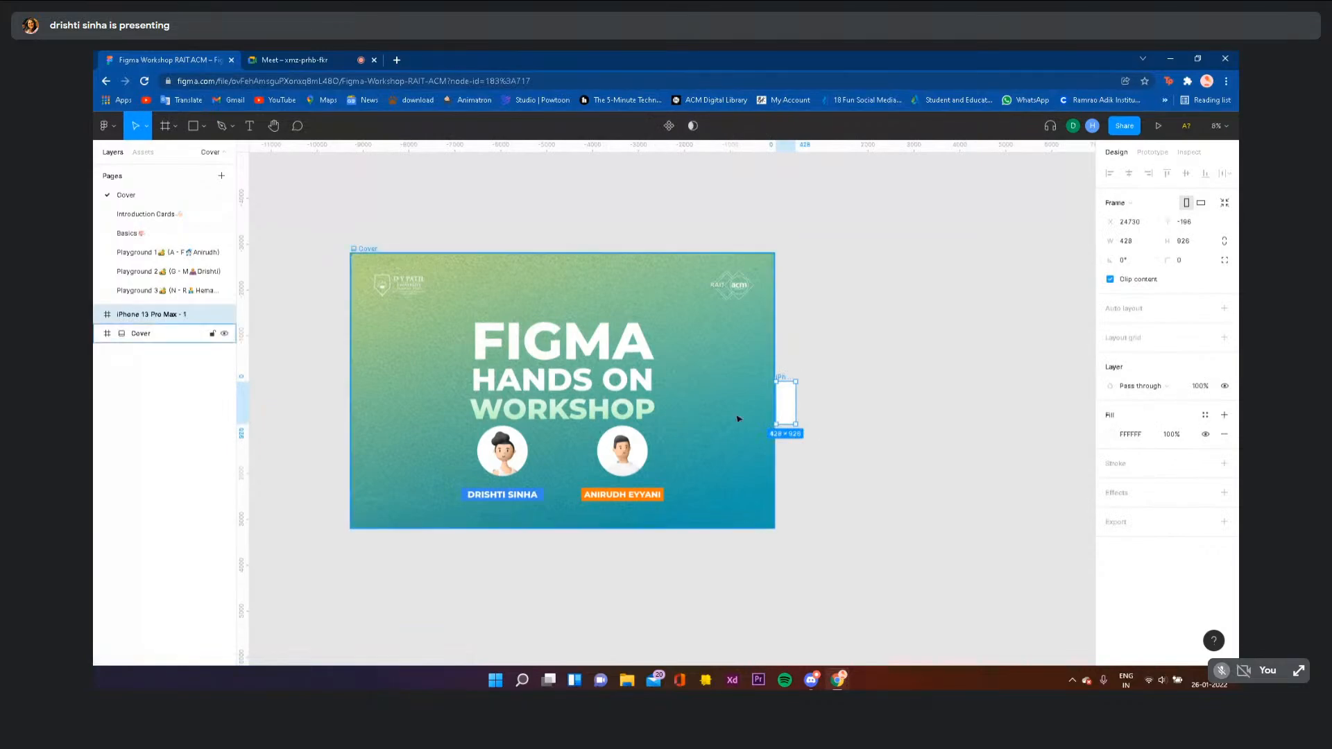
pyautogui.moveTo(806, 386); pyautogui.dragTo(857, 280)
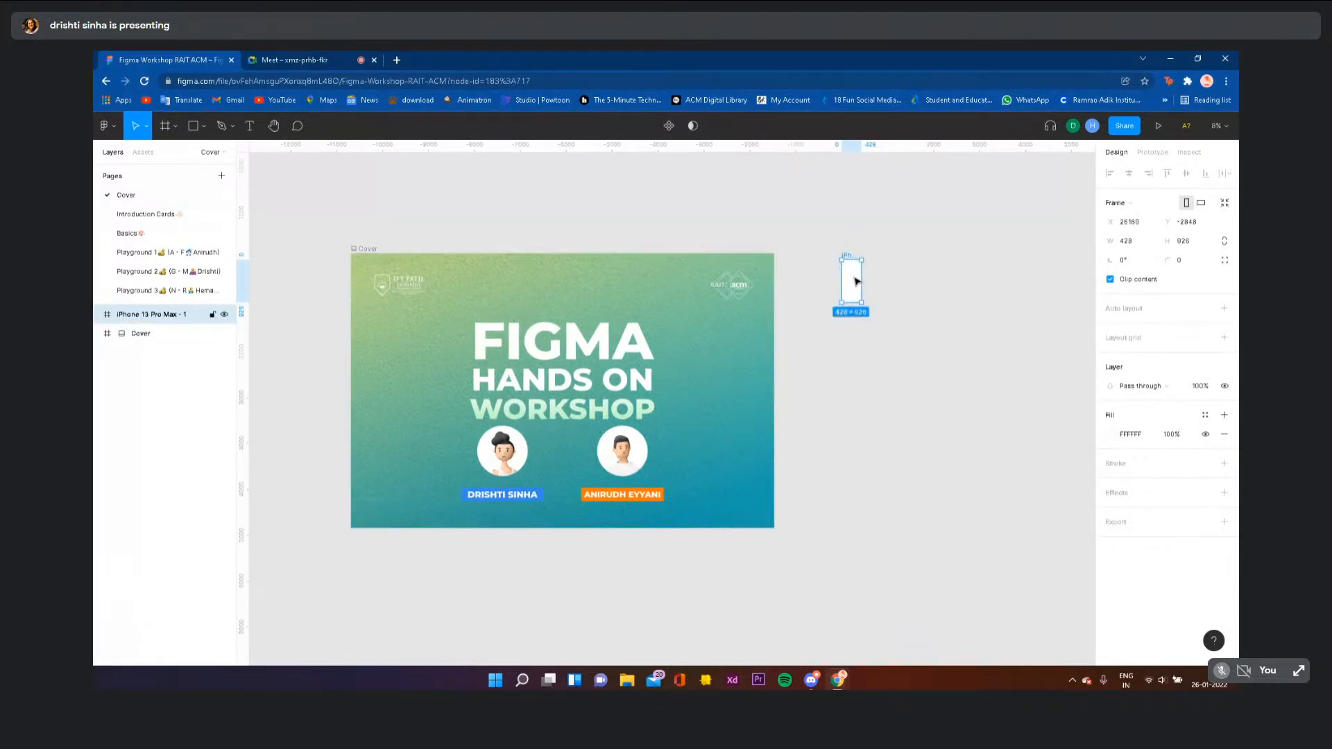
pyautogui.hotkey('shift', '2')
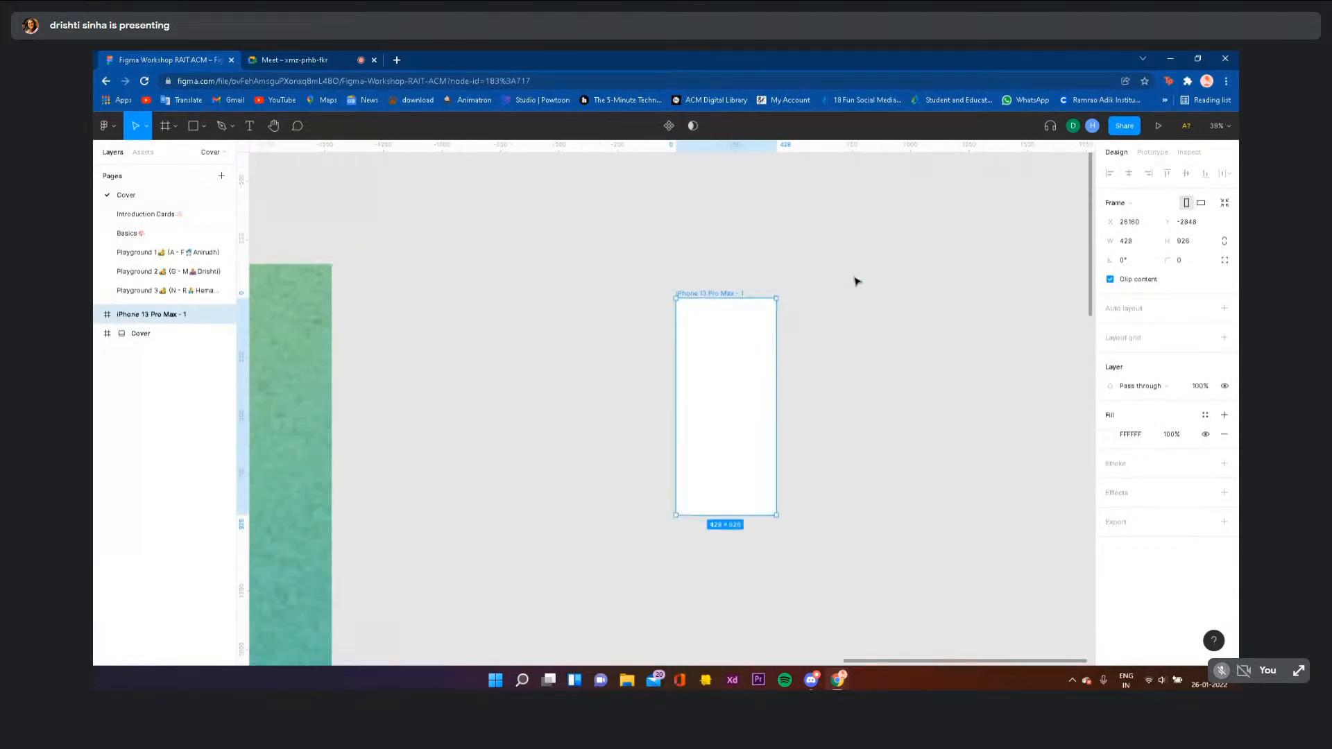
pyautogui.moveTo(714, 375); pyautogui.dragTo(708, 336)
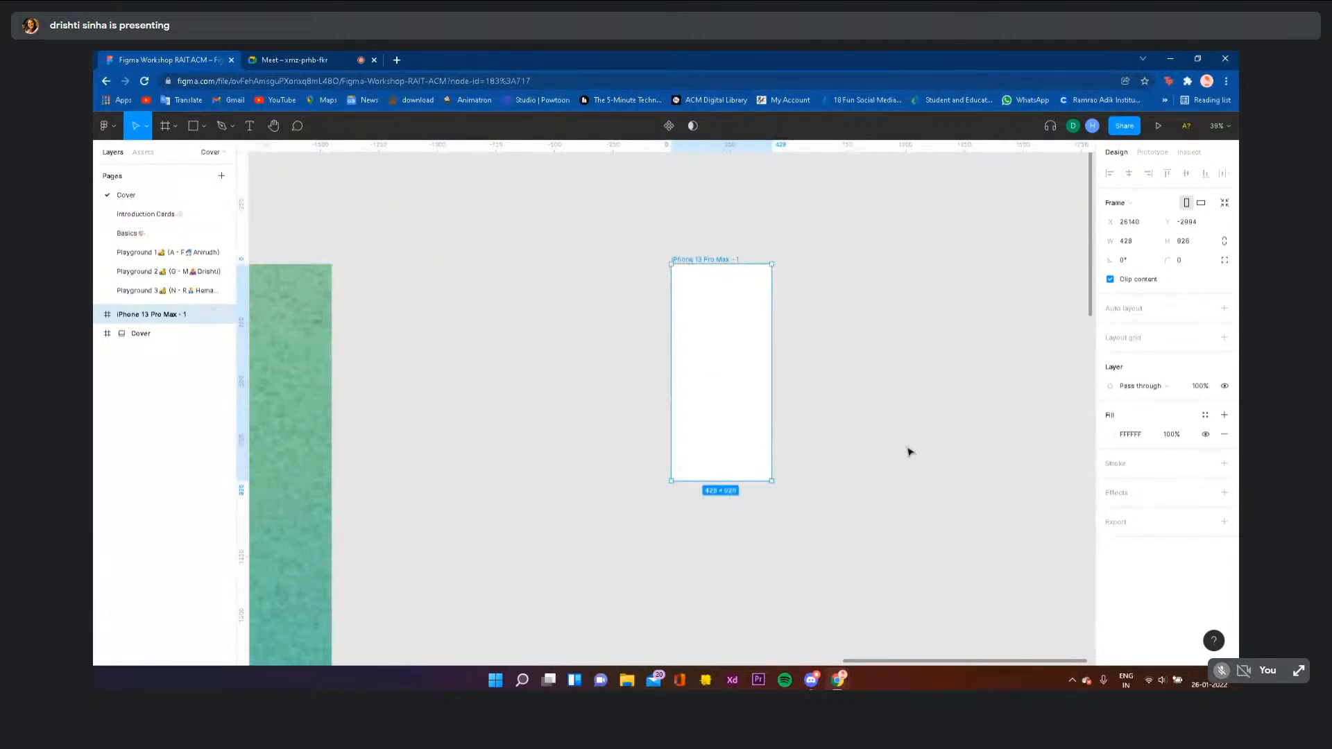
pyautogui.click(879, 393)
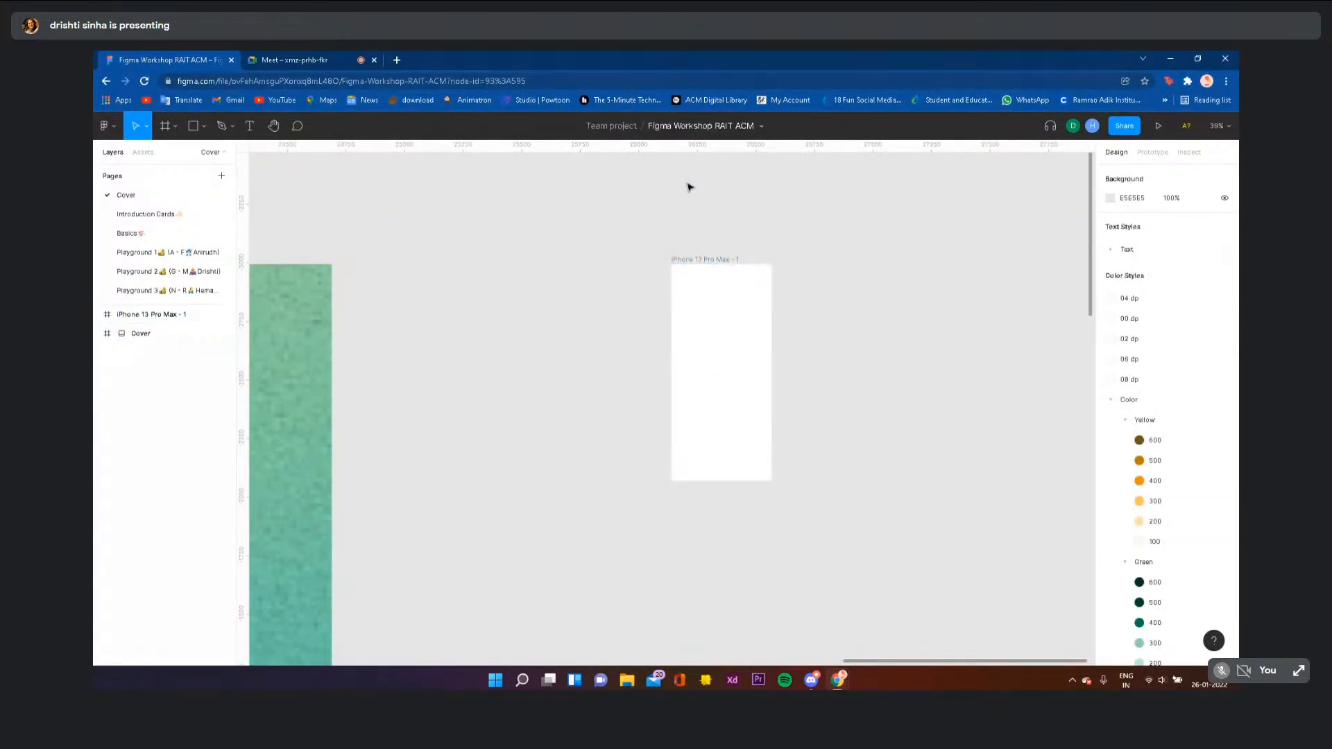
pyautogui.scroll(-5, 514, 413)
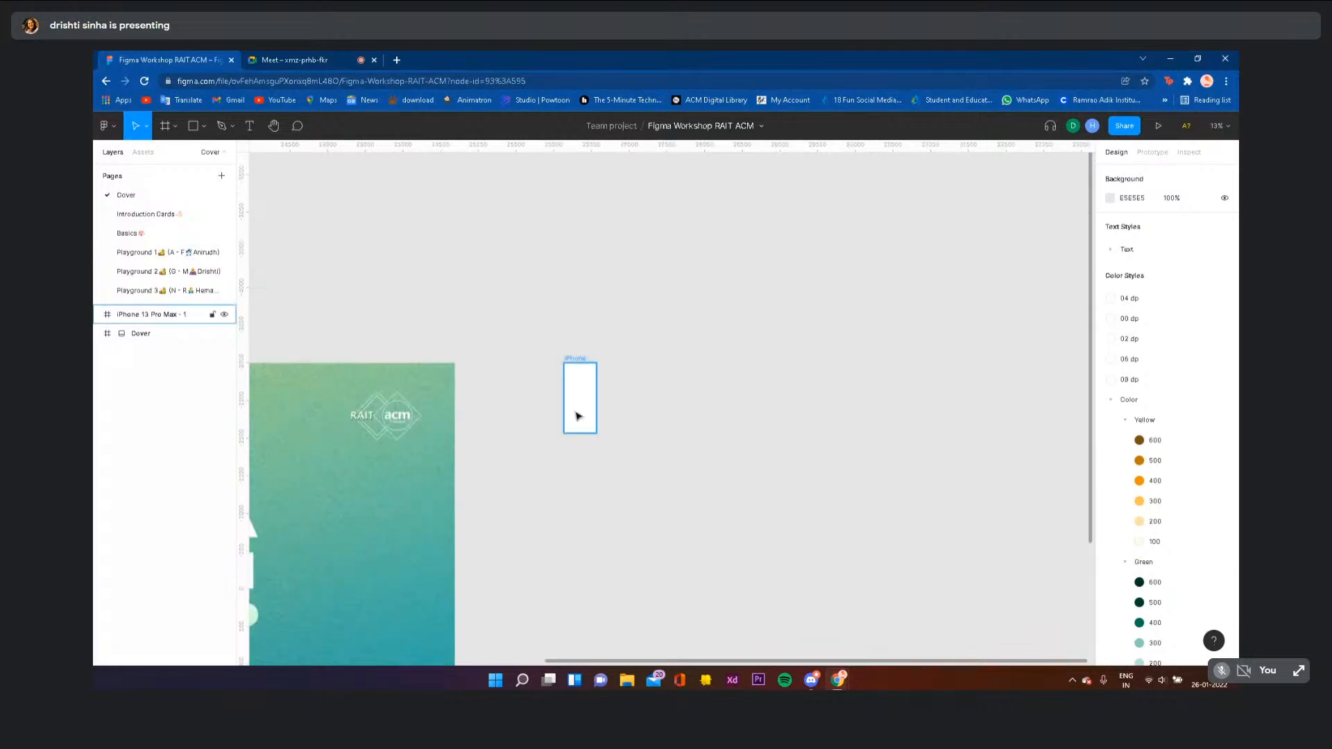
pyautogui.click(576, 413)
pyautogui.press('Delete')
pyautogui.hotkey('shift', '1')
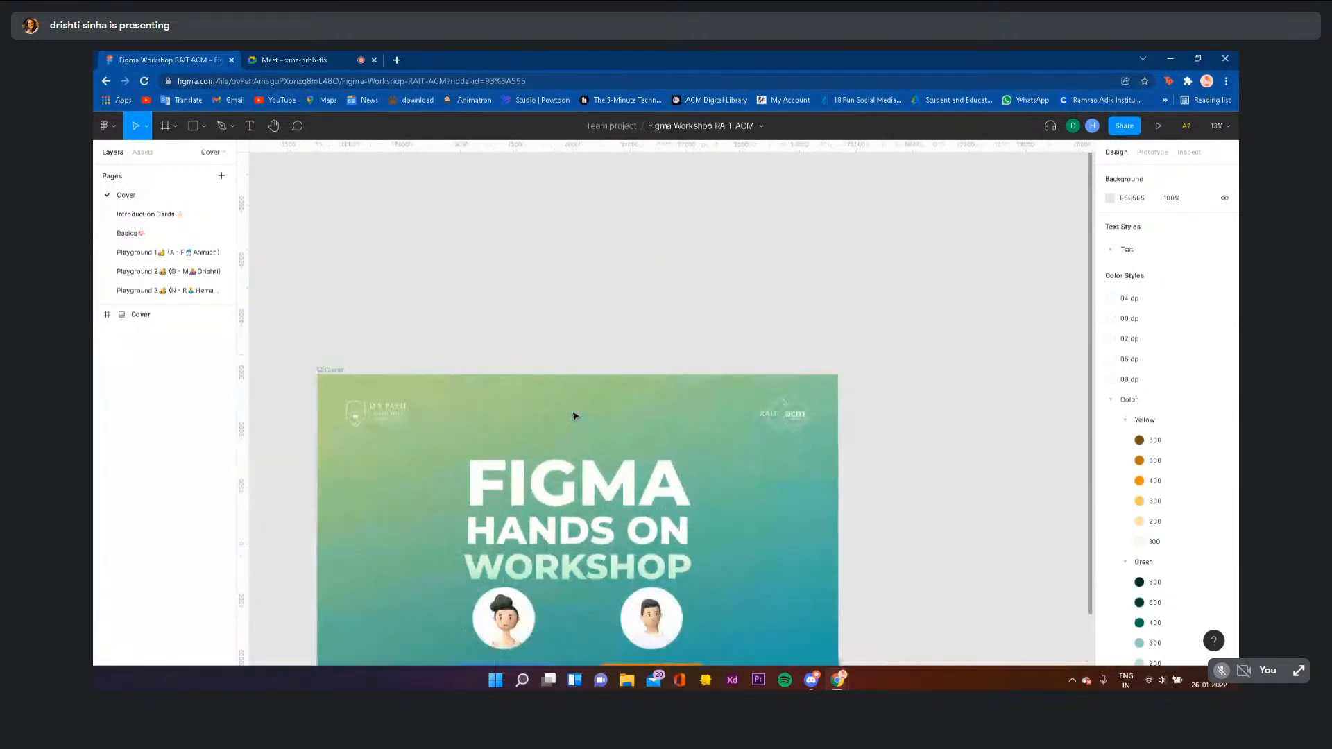
# - Pick the Frame tool and expand the Tablet, Presentation, Watch, Paper and Social media presets
pyautogui.click(177, 127)
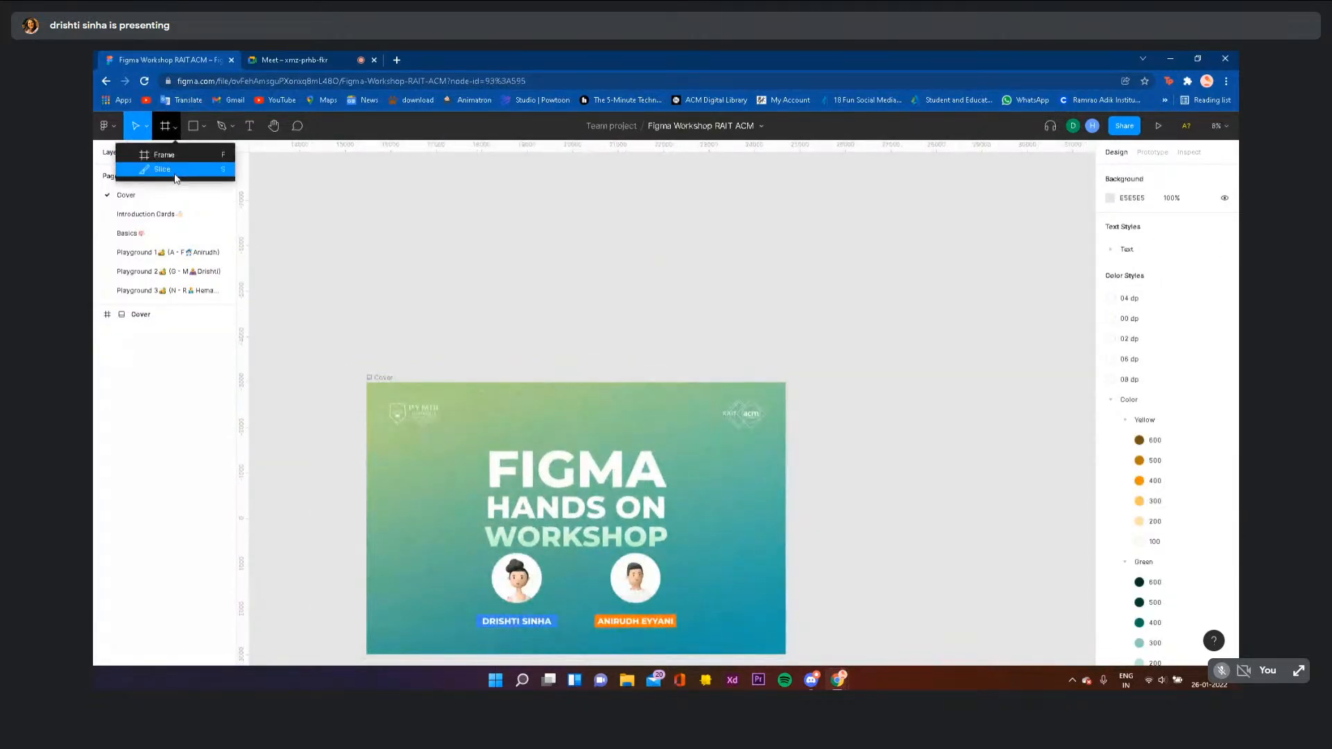
pyautogui.click(634, 292)
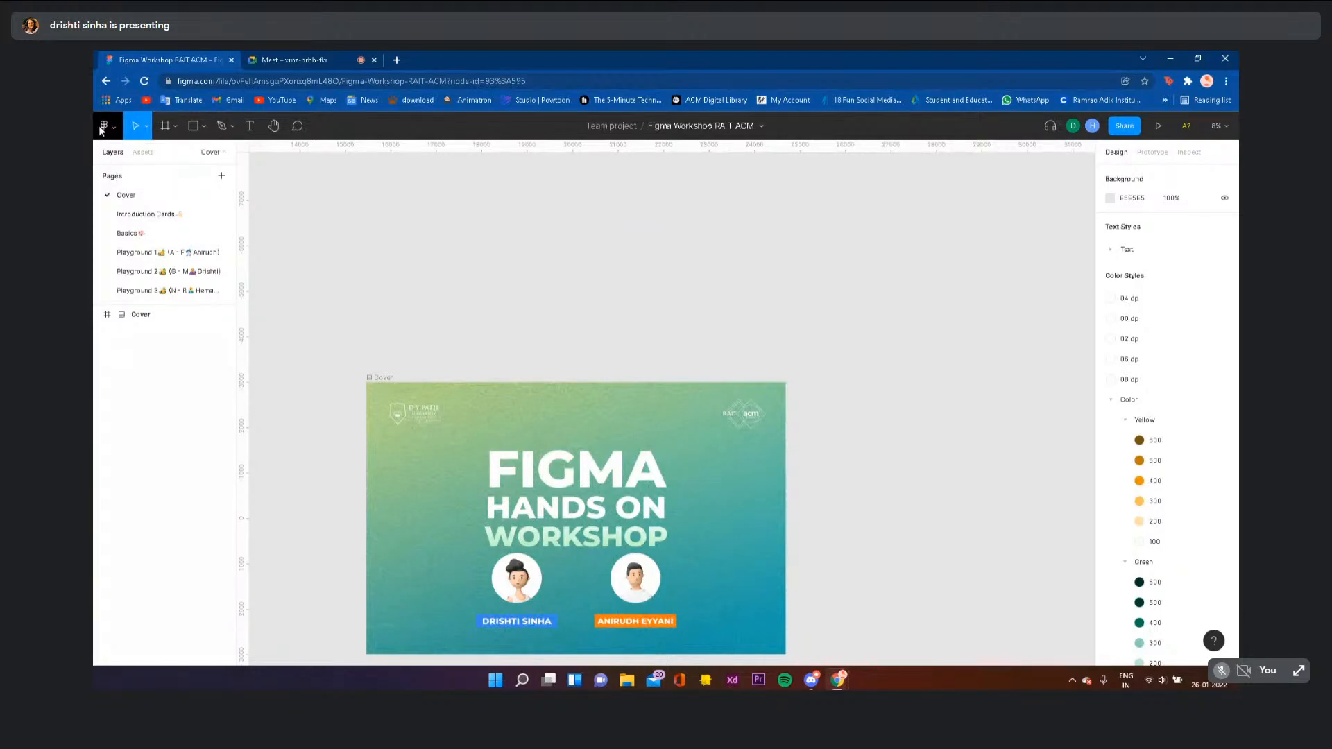
pyautogui.click(178, 127)
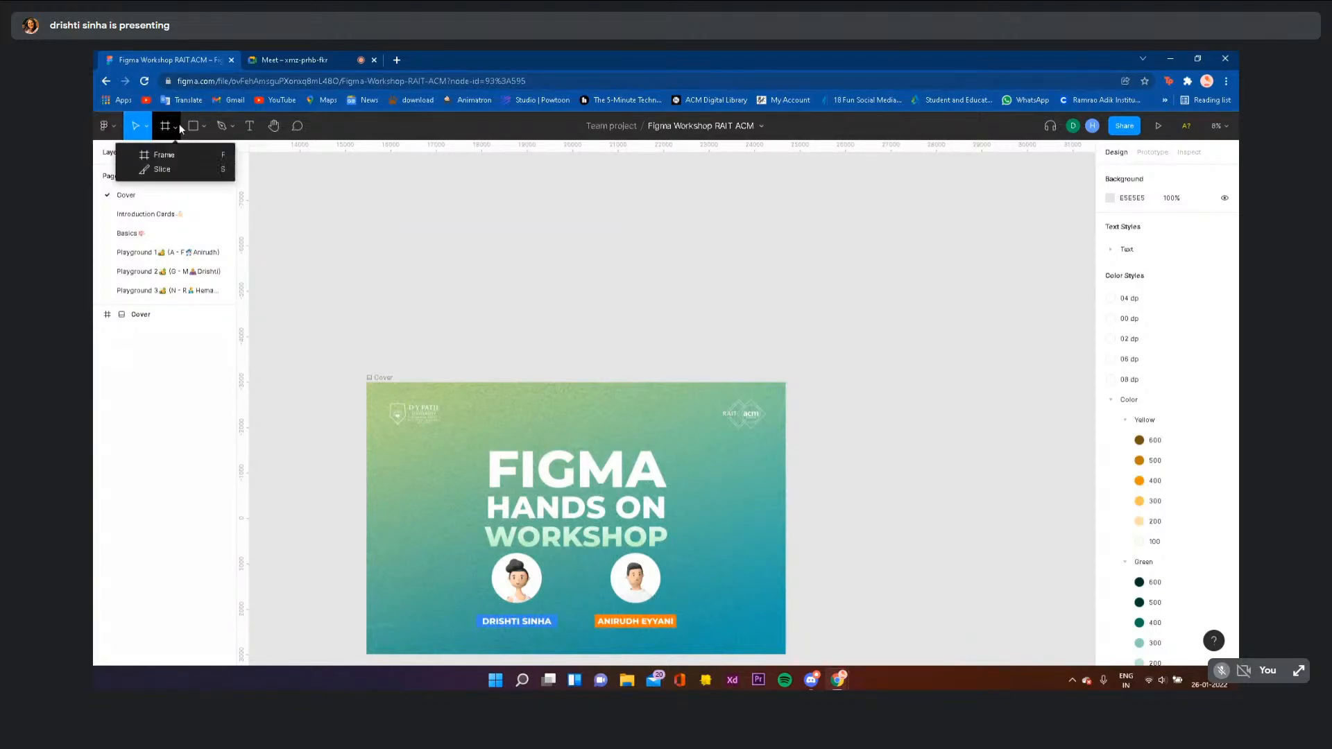
pyautogui.click(178, 161)
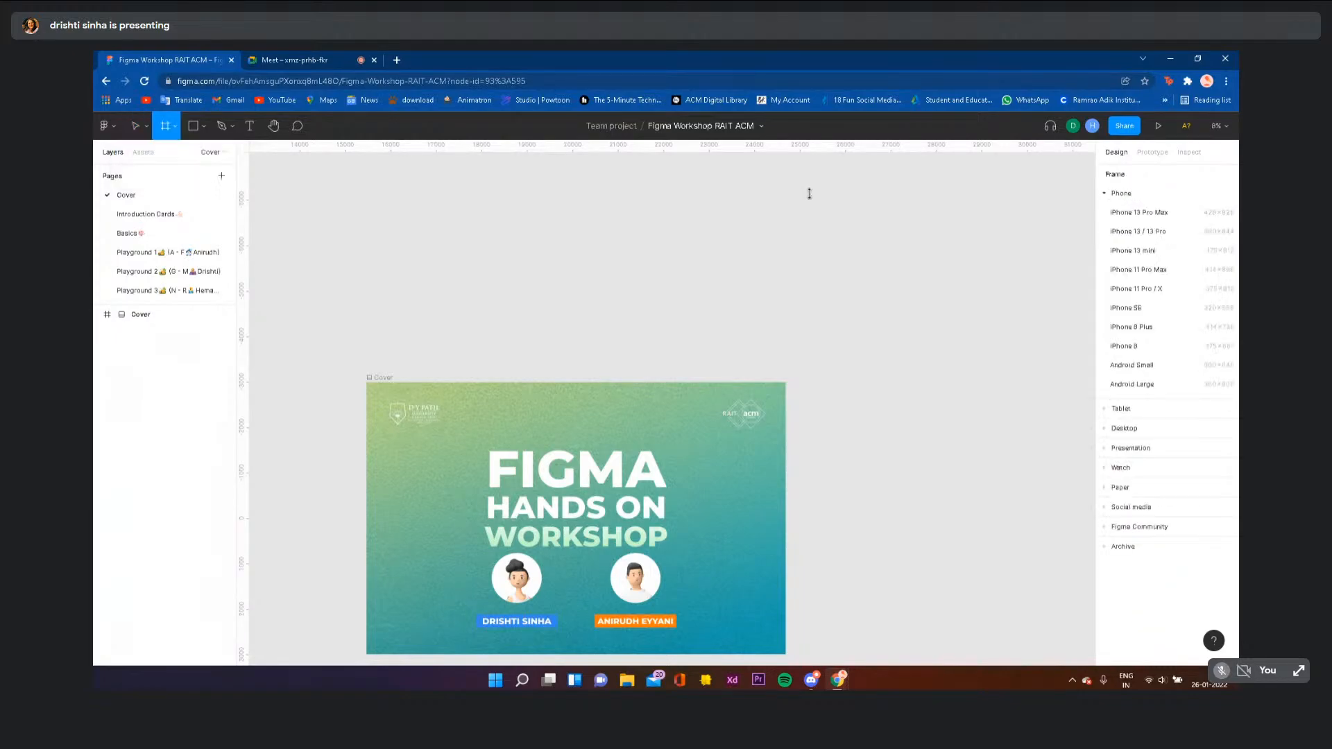
pyautogui.click(1172, 412)
pyautogui.click(1143, 333)
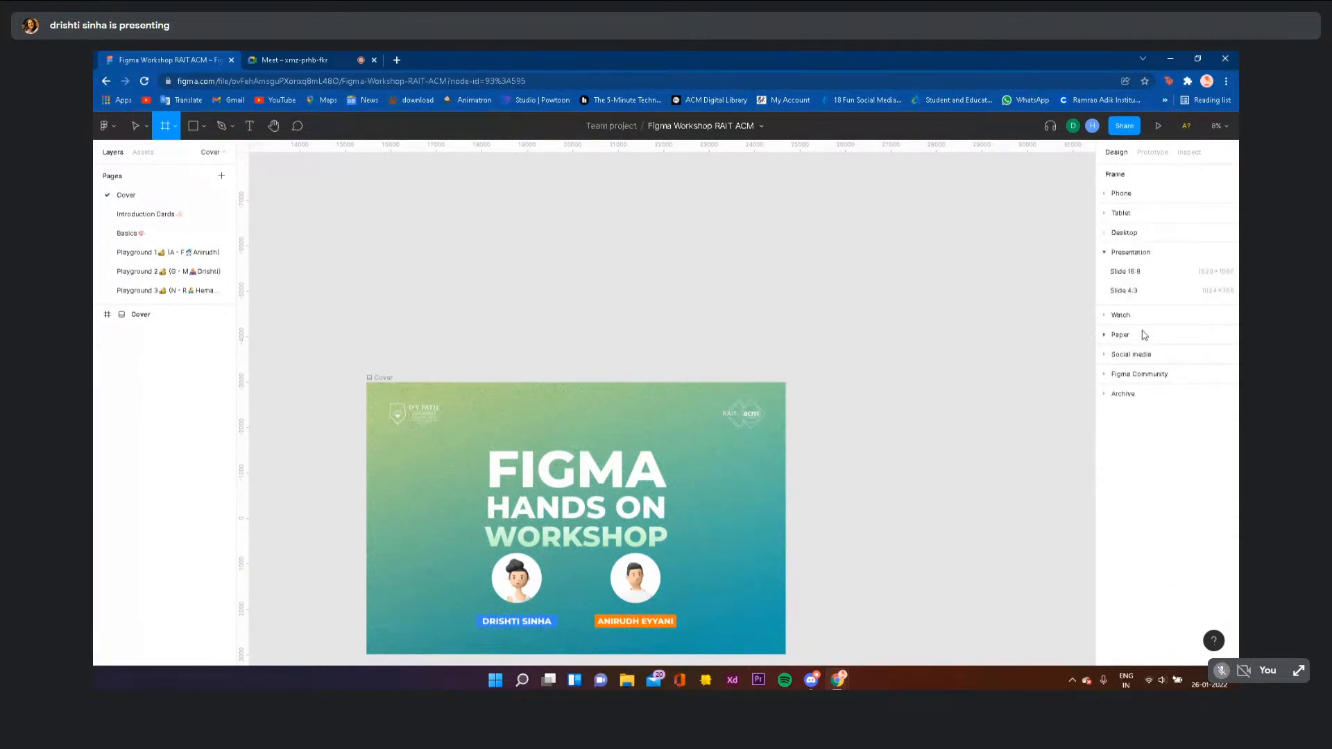
pyautogui.click(1125, 315)
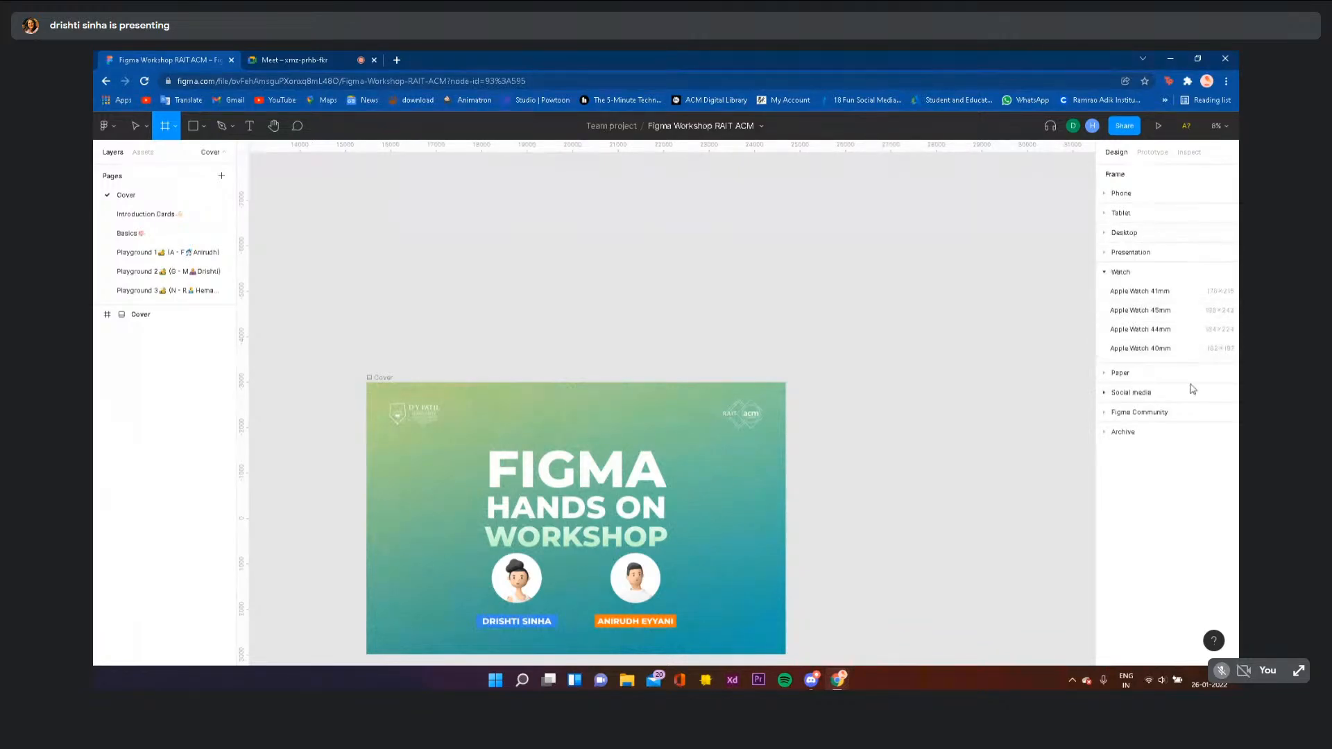
pyautogui.click(1125, 373)
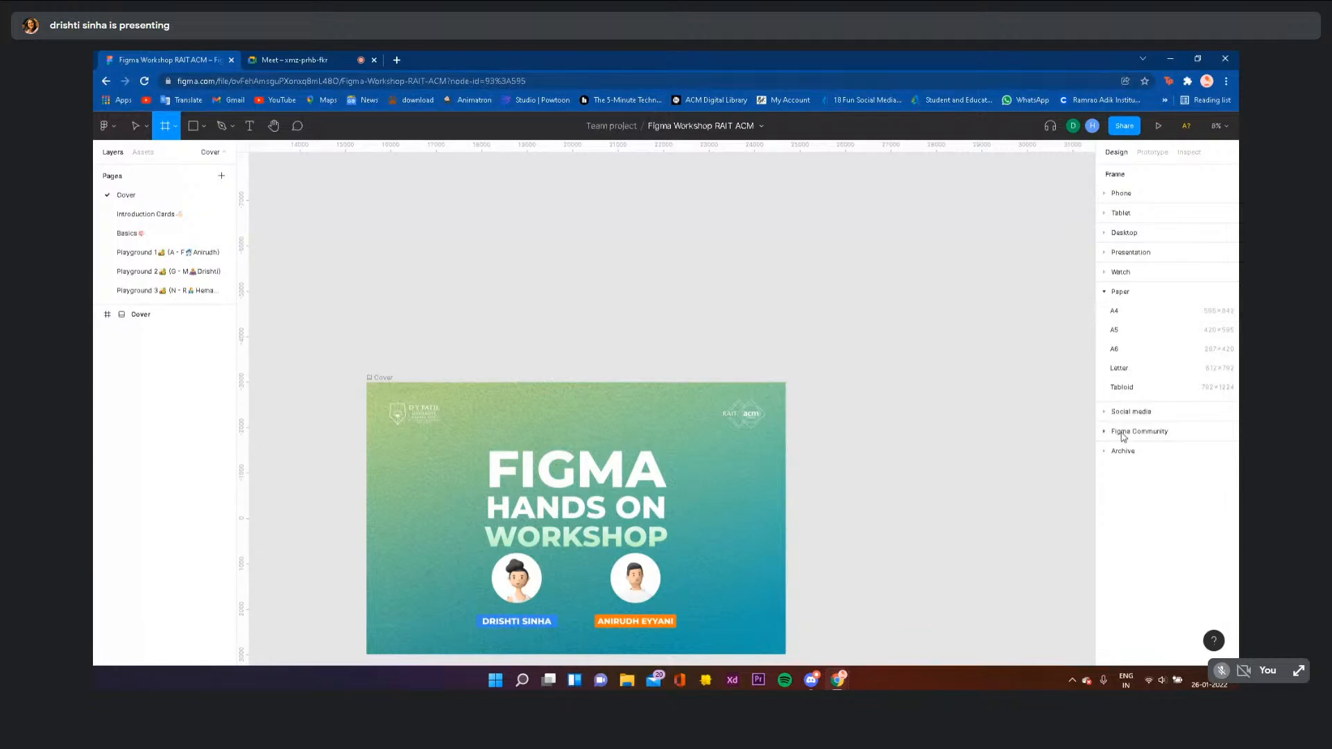
pyautogui.click(1124, 412)
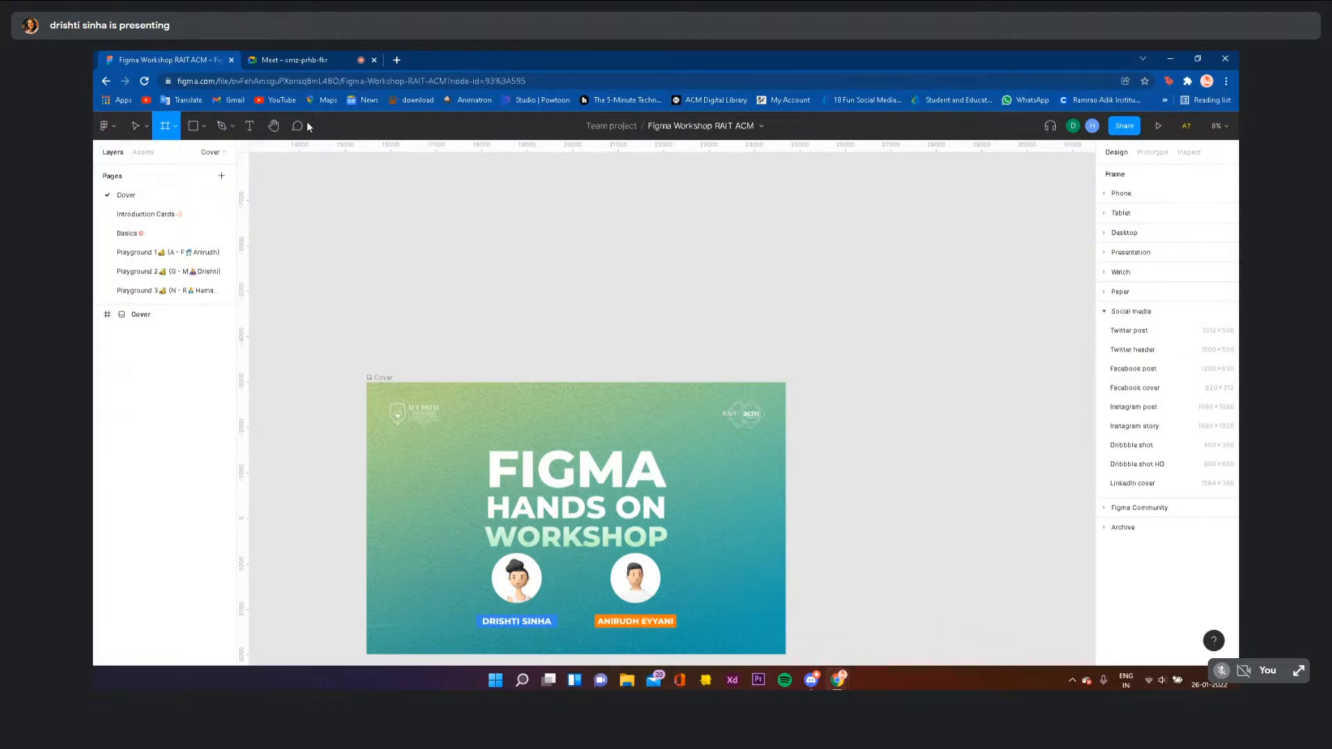
# - Look through the shape and pen/pencil options, then choose the Text tool
pyautogui.click(202, 125)
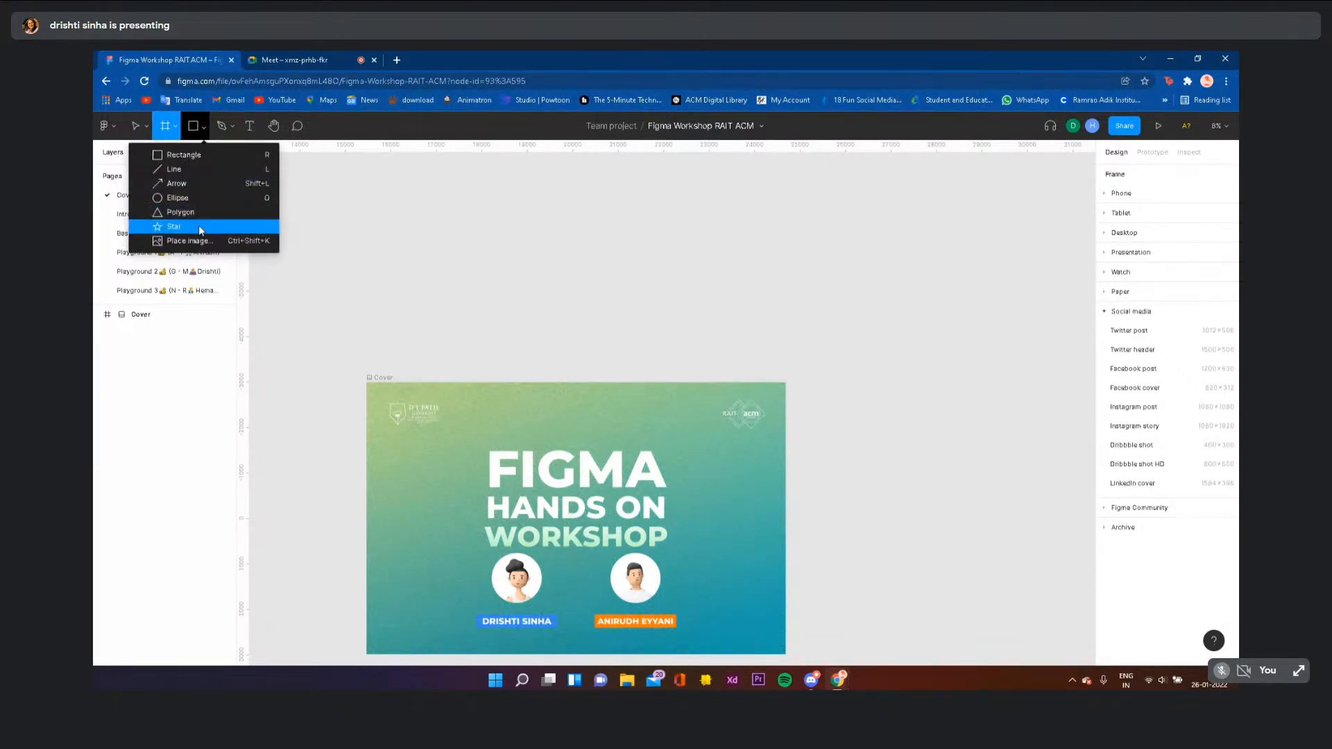
pyautogui.click(228, 117)
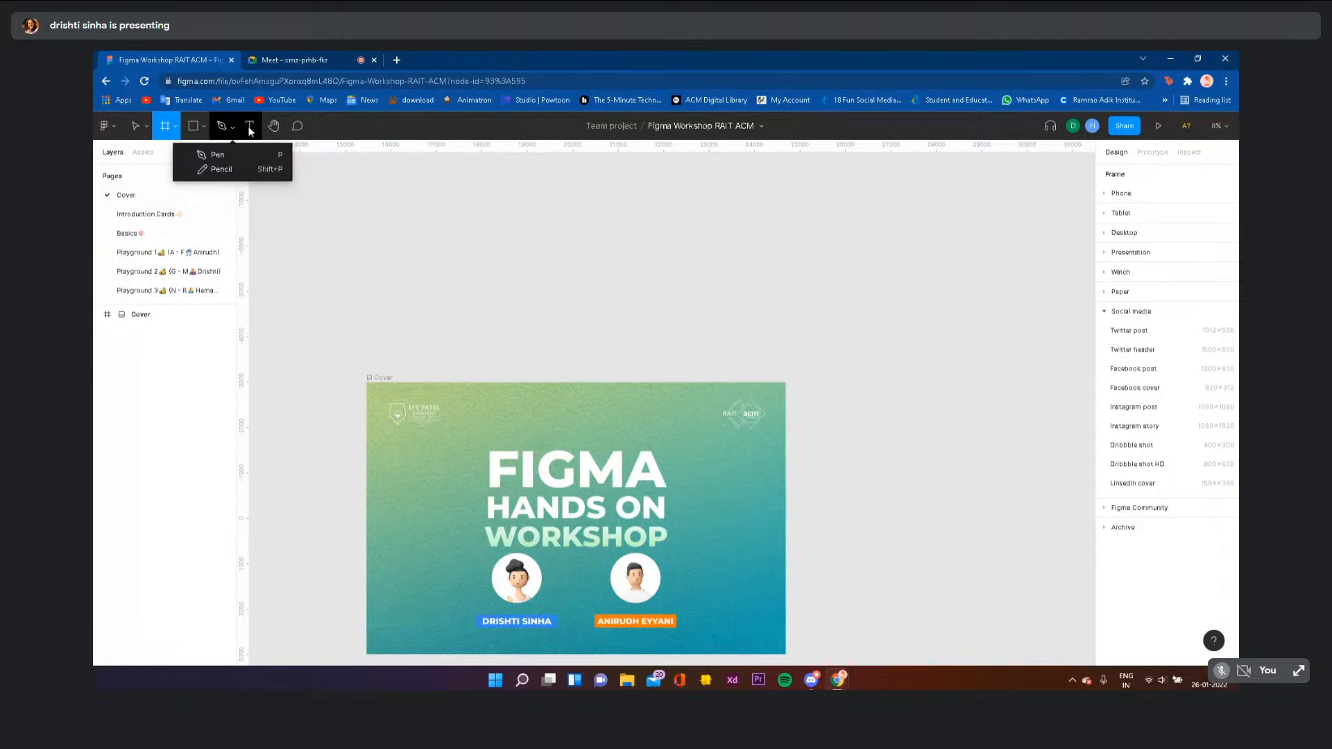
pyautogui.click(250, 128)
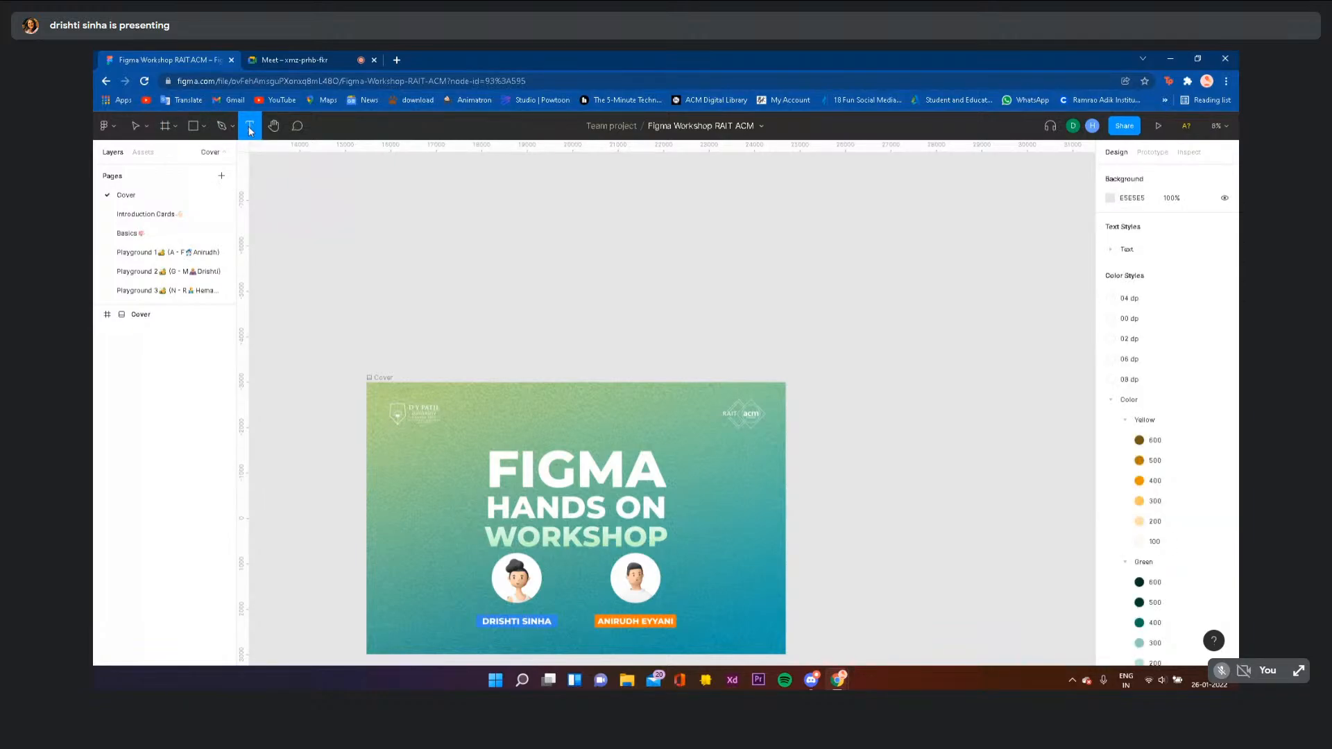
# - Add a test text layer 'mcmmec', move it, then delete it
pyautogui.click(558, 229)
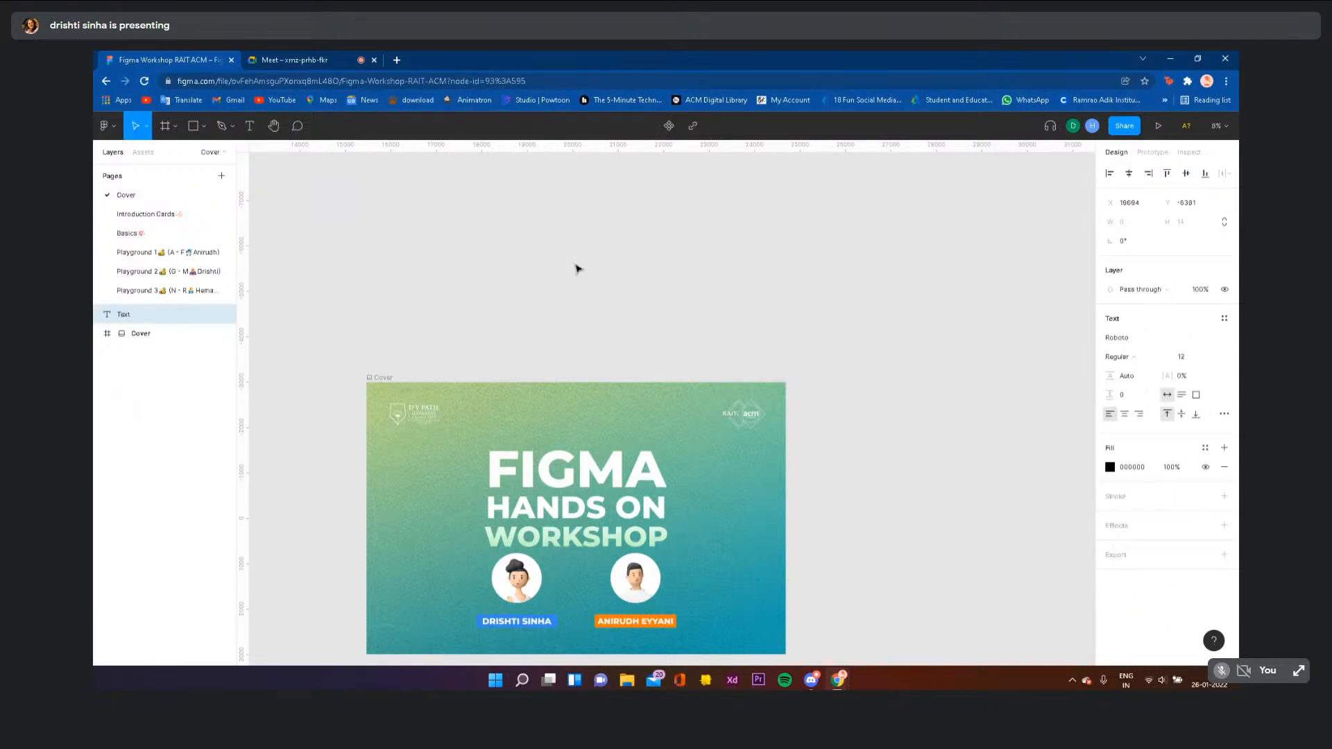
pyautogui.scroll(5, 581, 271)
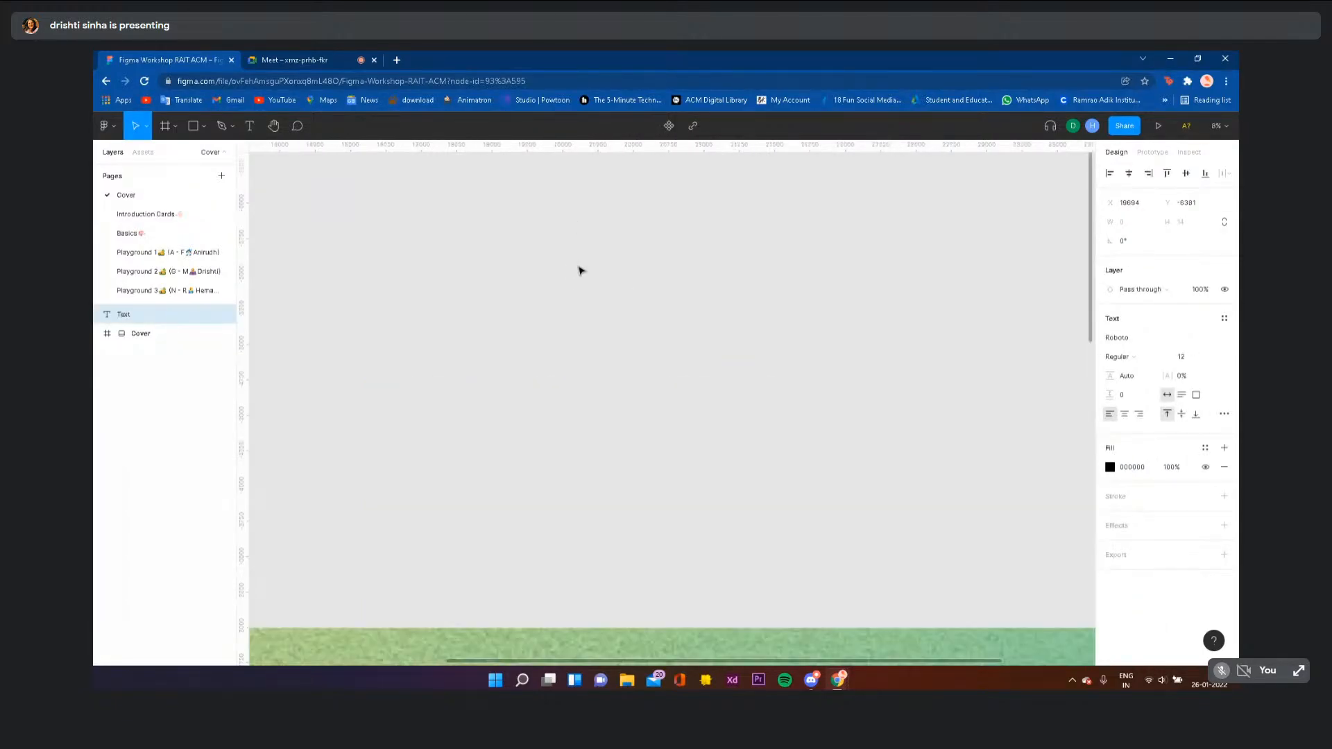
pyautogui.scroll(2, 581, 271)
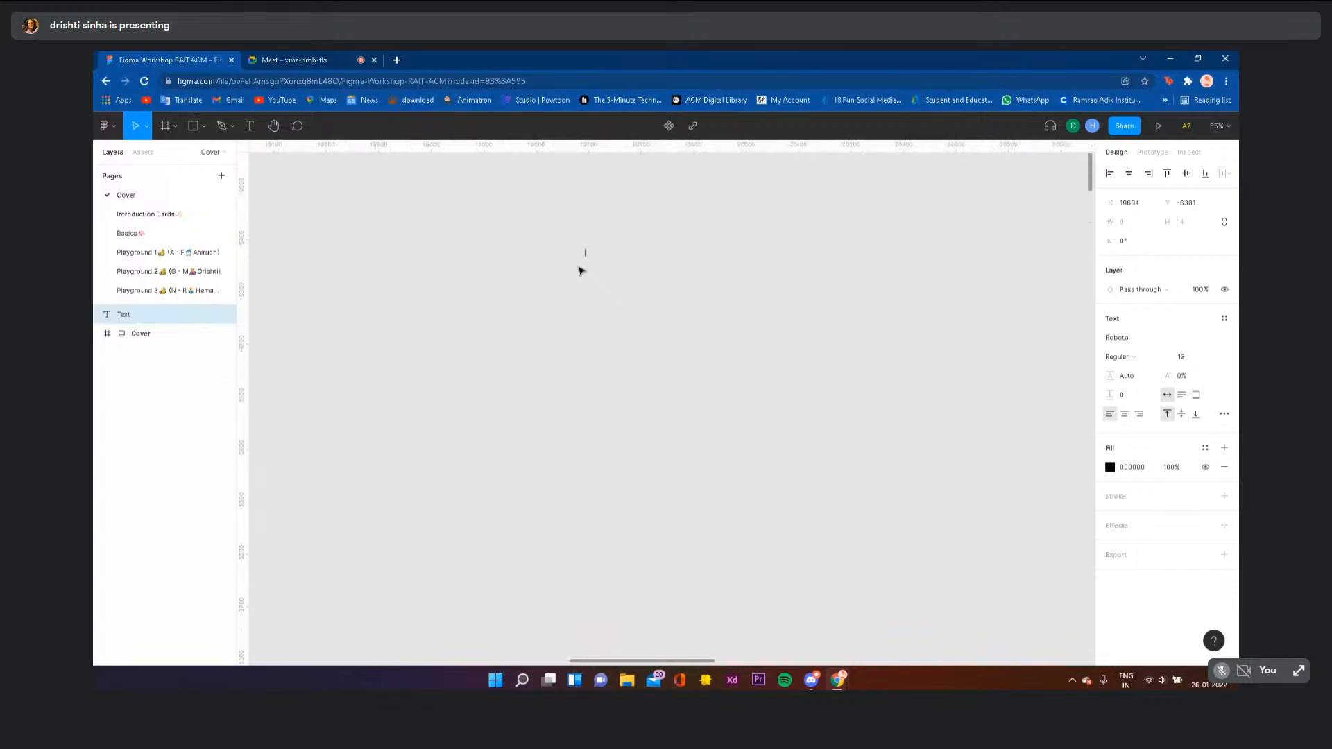
pyautogui.write('mcmmec')
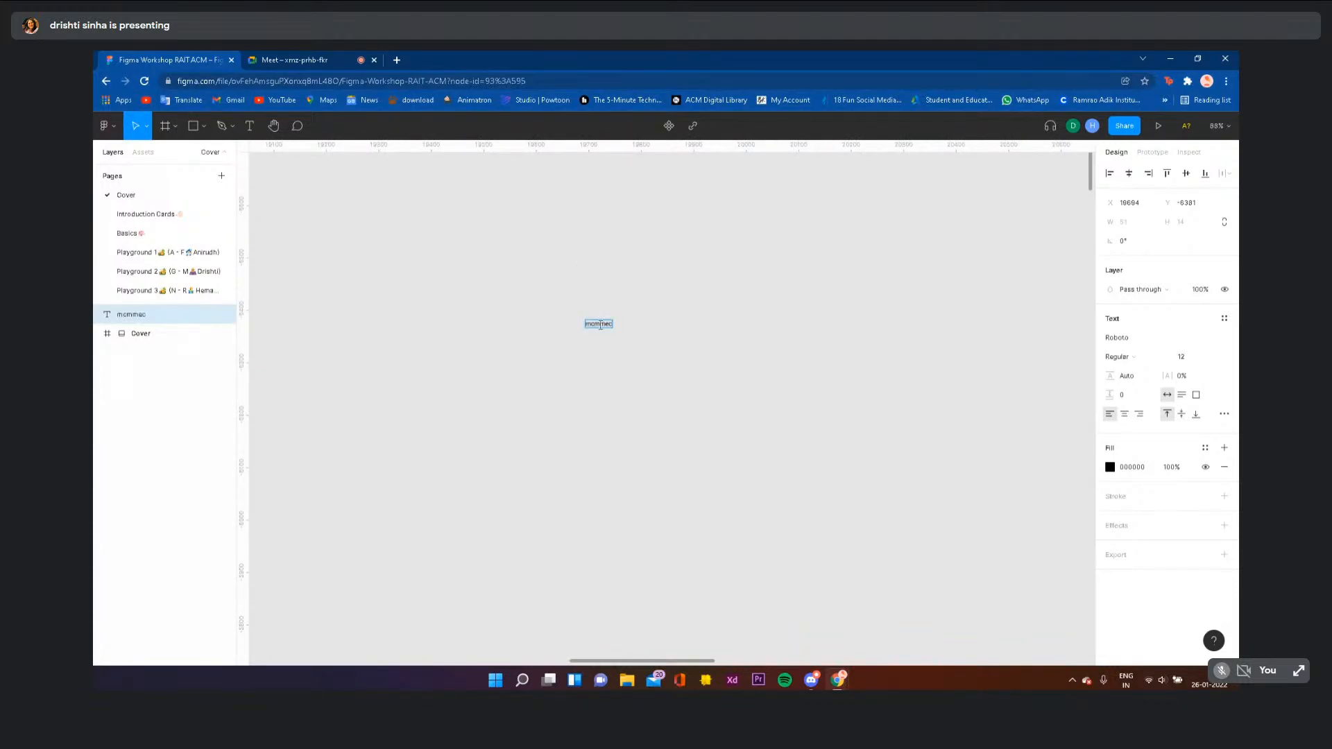
pyautogui.press('Escape')
pyautogui.moveTo(597, 321); pyautogui.dragTo(425, 298)
pyautogui.press('Delete')
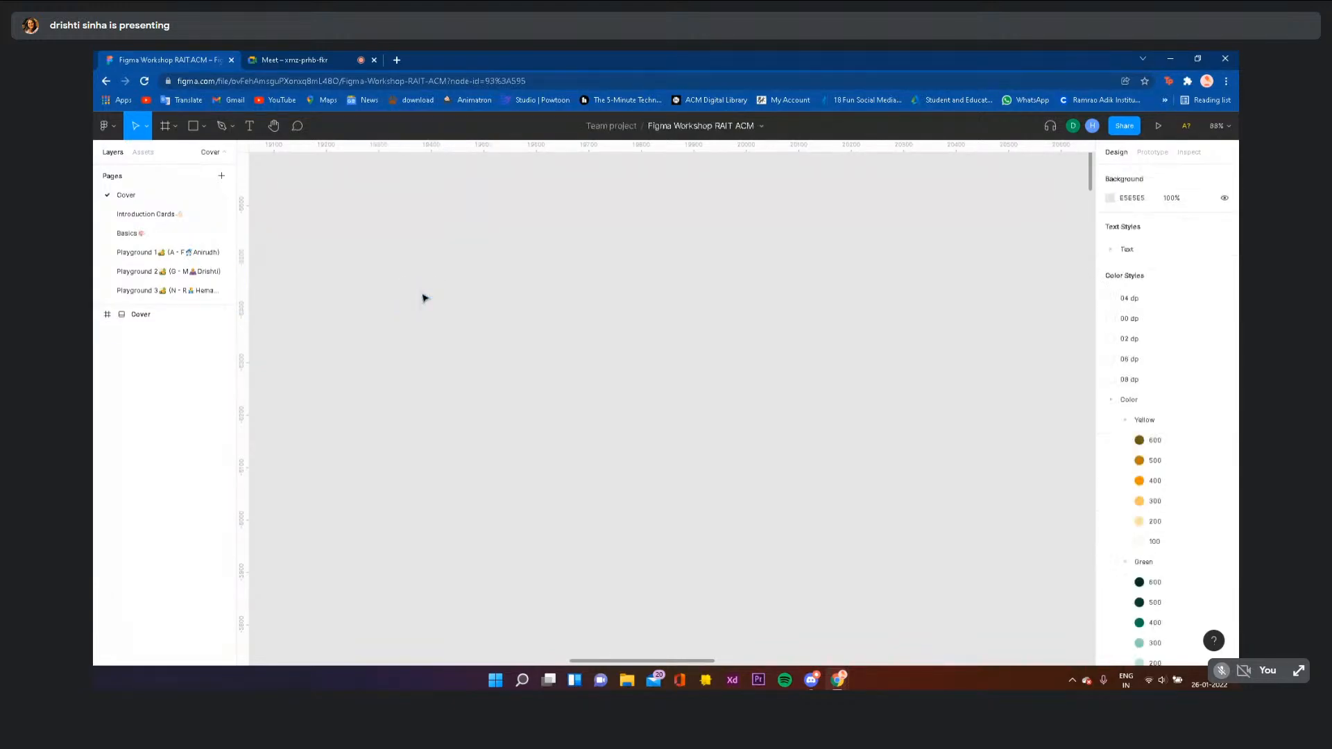
# - Pan with the Hand tool back to the Cover frame and switch to the Comment tool
pyautogui.click(275, 129)
pyautogui.scroll(-5, 573, 368)
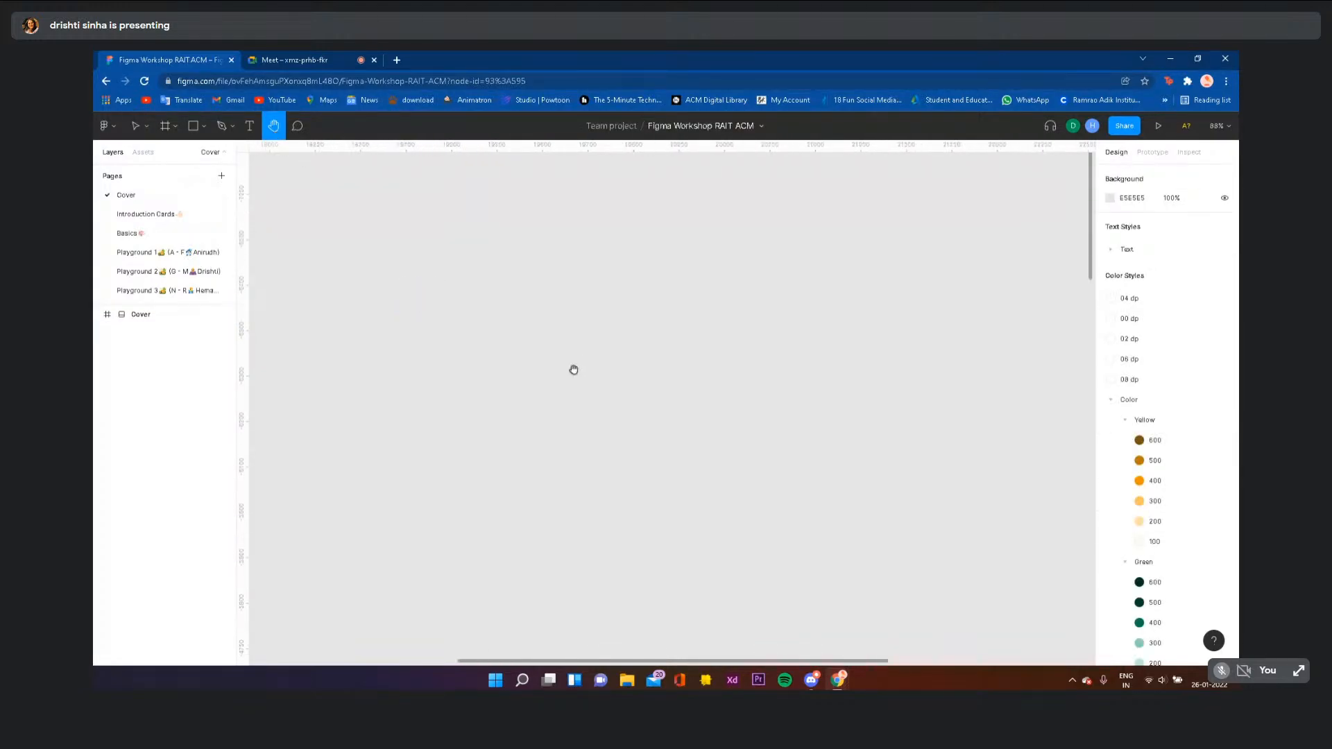
pyautogui.moveTo(535, 484); pyautogui.dragTo(568, 238)
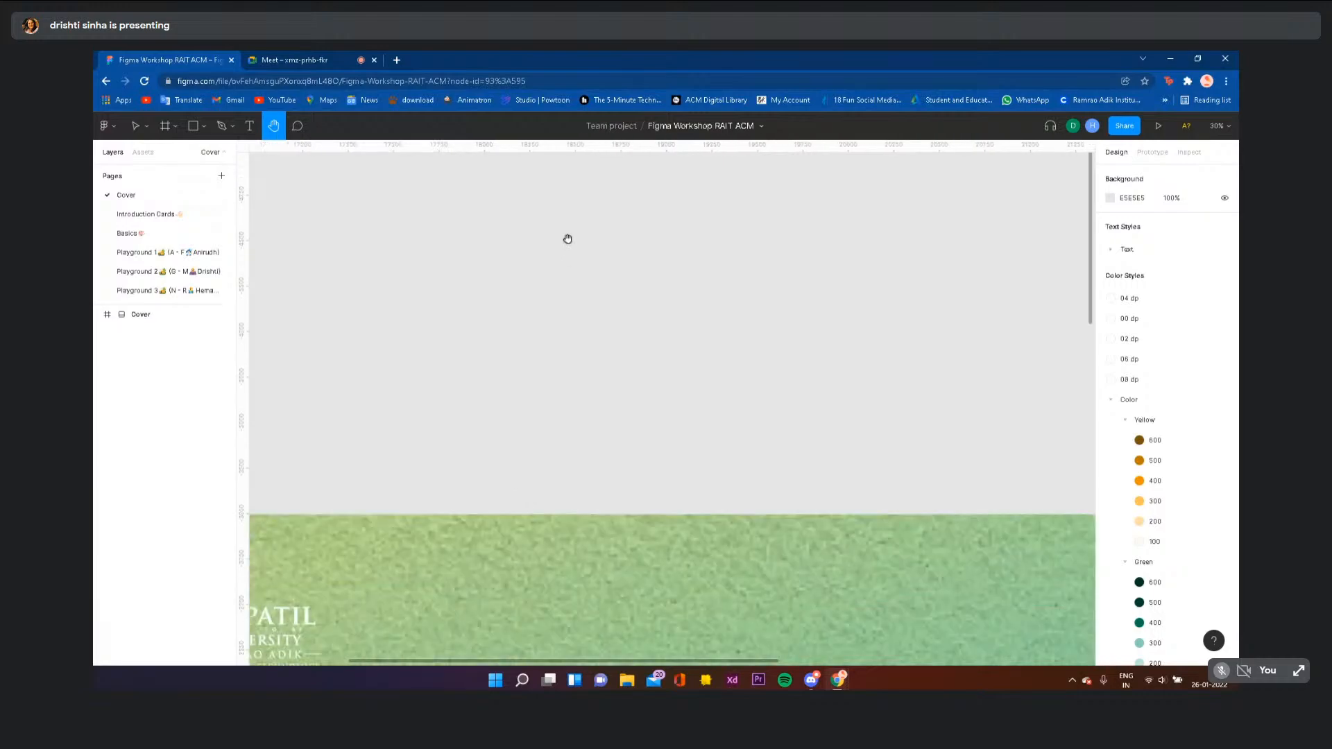
pyautogui.moveTo(473, 465); pyautogui.dragTo(715, 214)
pyautogui.scroll(-2, 715, 214)
pyautogui.moveTo(431, 434); pyautogui.dragTo(345, 300)
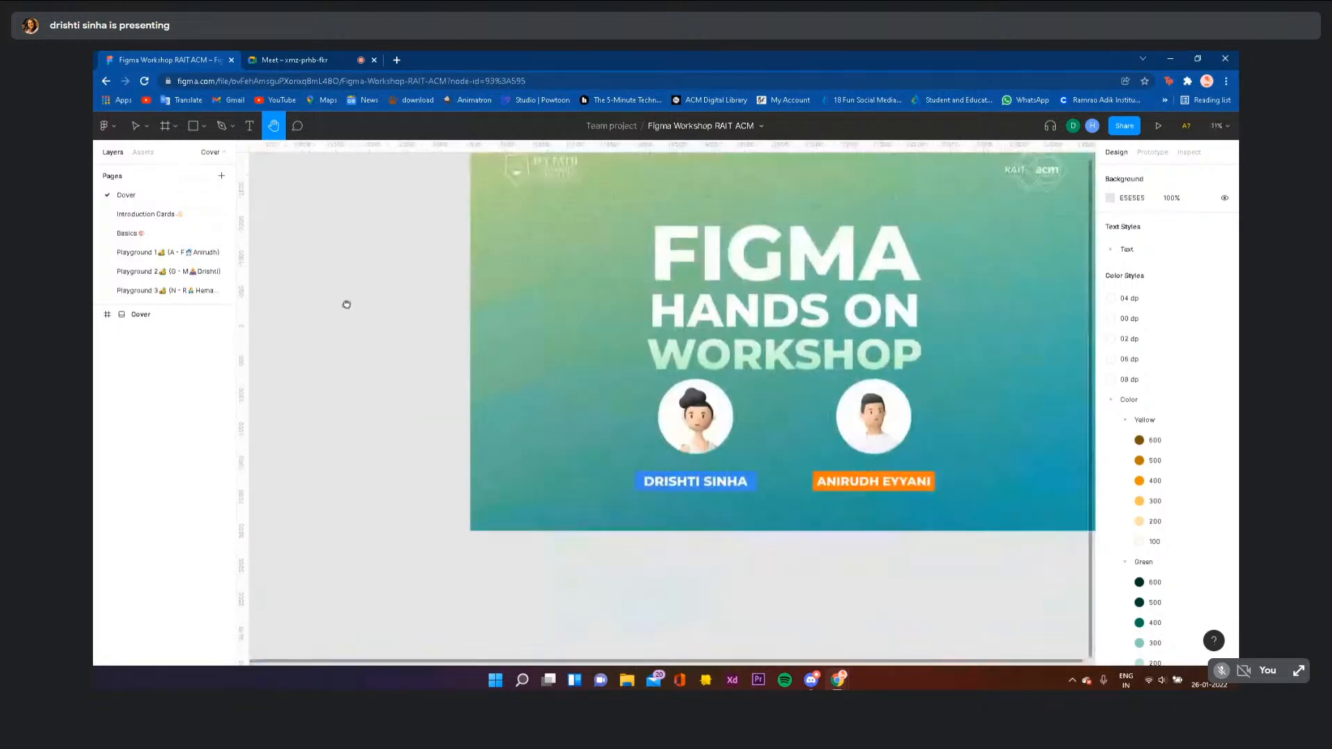
pyautogui.moveTo(755, 525); pyautogui.dragTo(541, 580)
pyautogui.moveTo(760, 379); pyautogui.dragTo(755, 490)
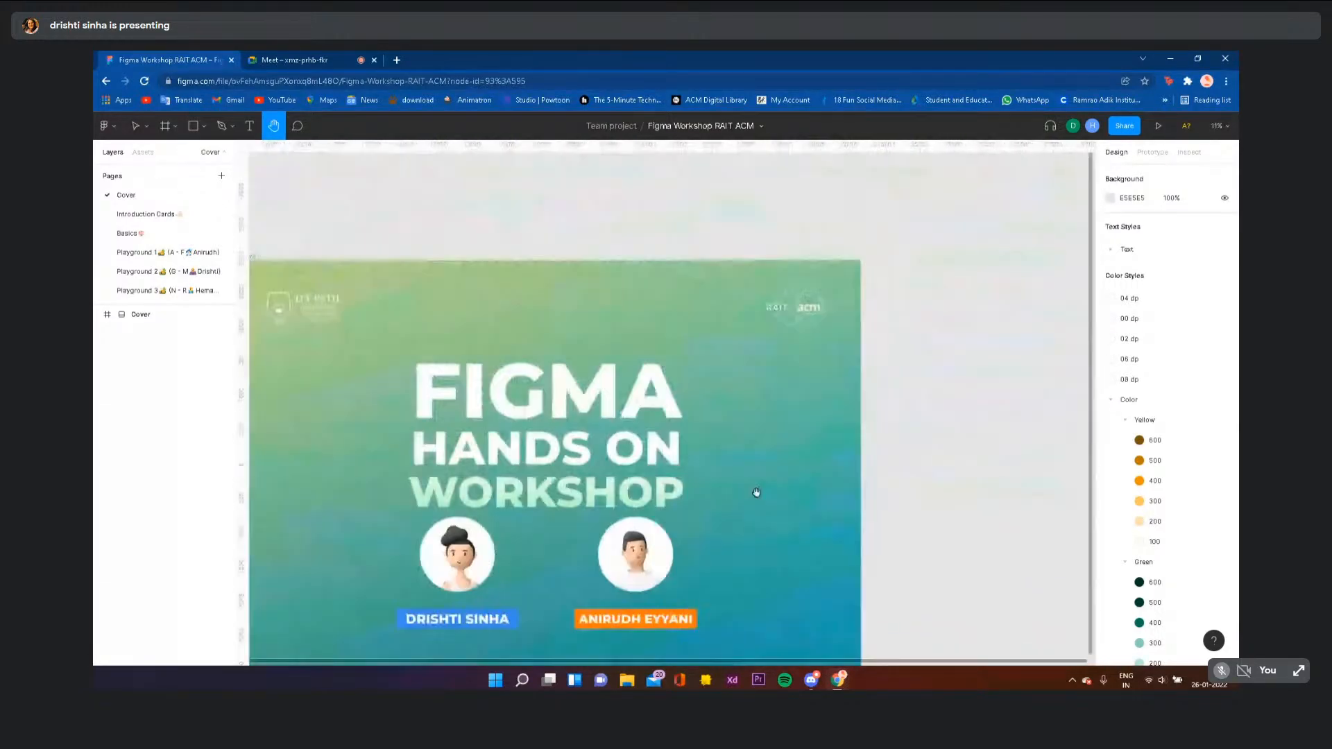
pyautogui.click(298, 126)
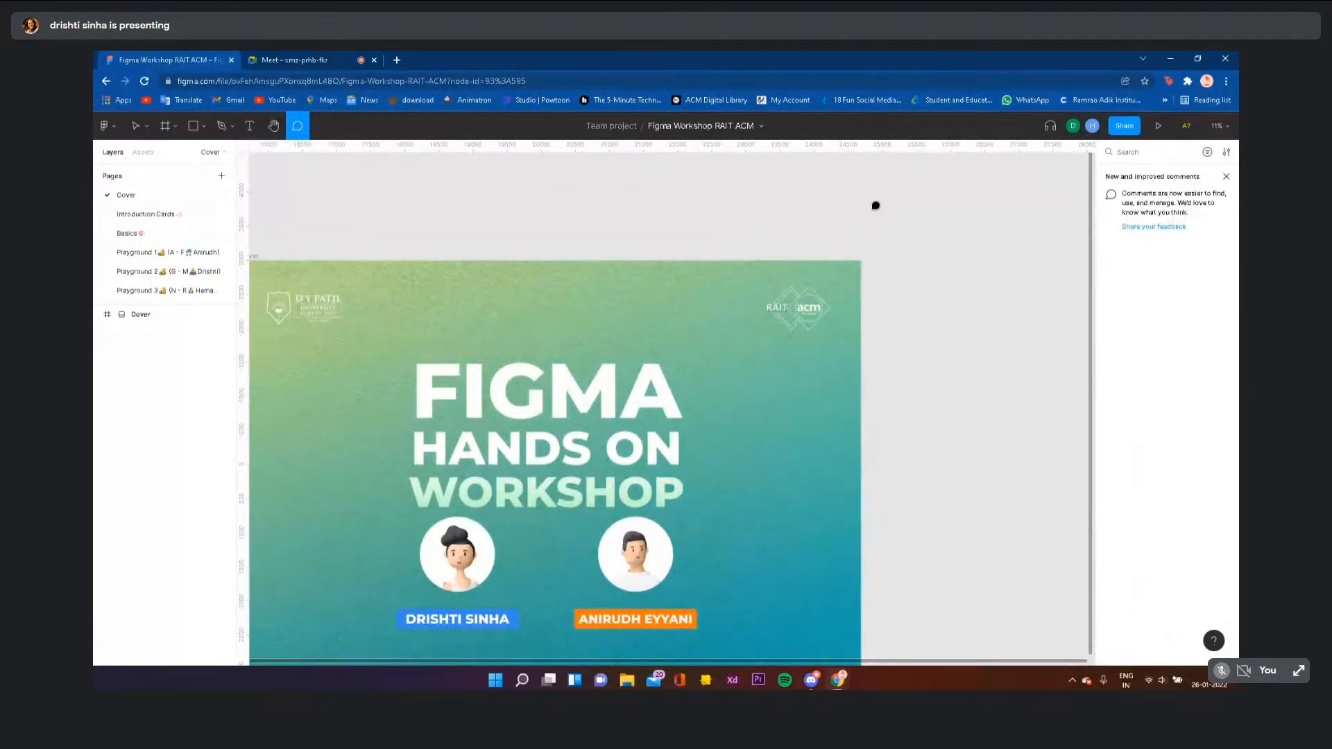
# - Post a 'hey' comment right of the Cover frame's top corner, then return to the Move tool
pyautogui.scroll(-3, 941, 273)
pyautogui.hscroll(1, 940, 273)
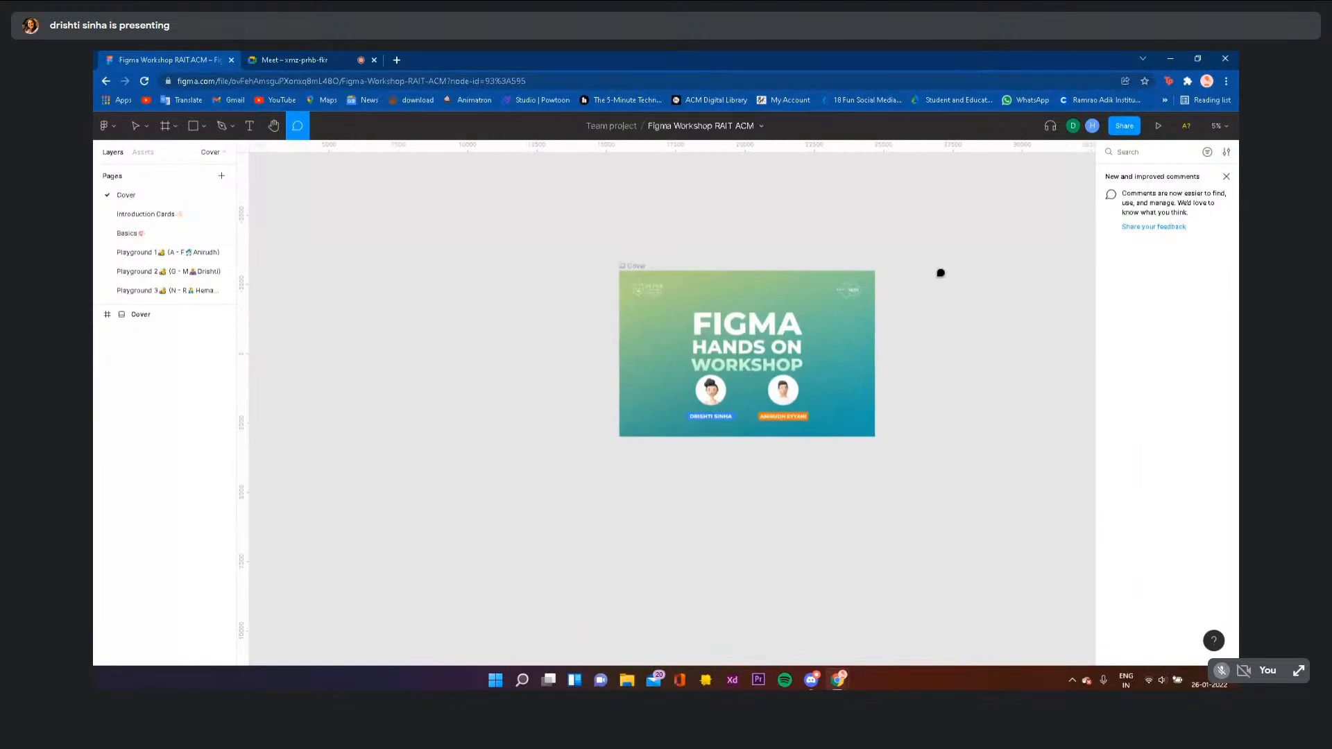
pyautogui.hscroll(3, 940, 272)
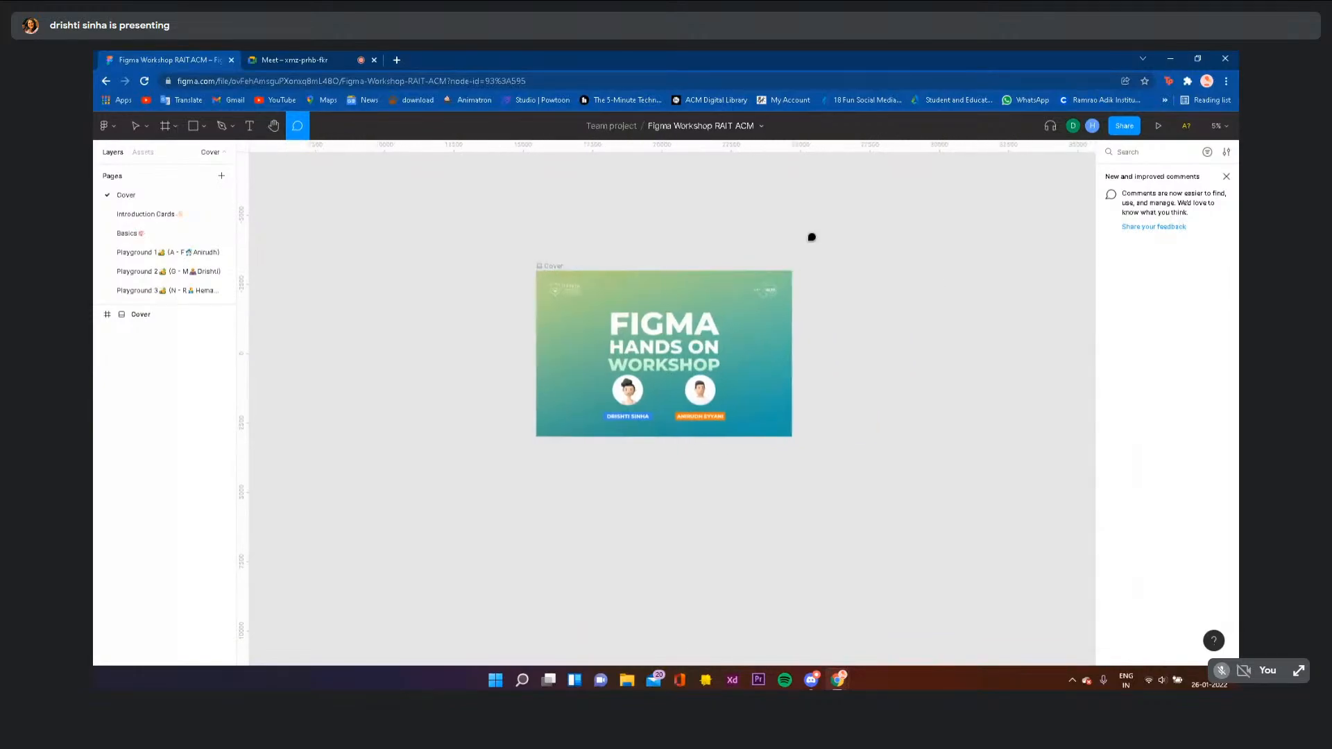
pyautogui.click(826, 281)
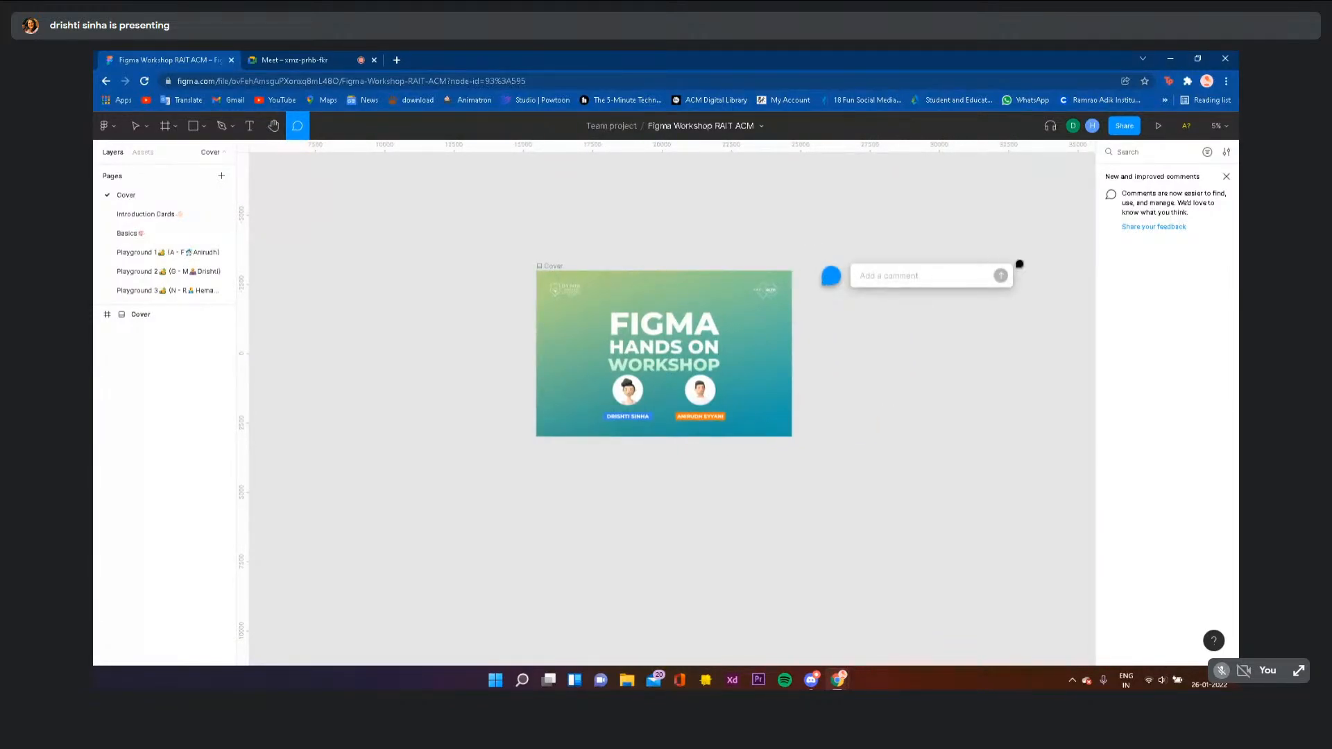
pyautogui.write('hey!')
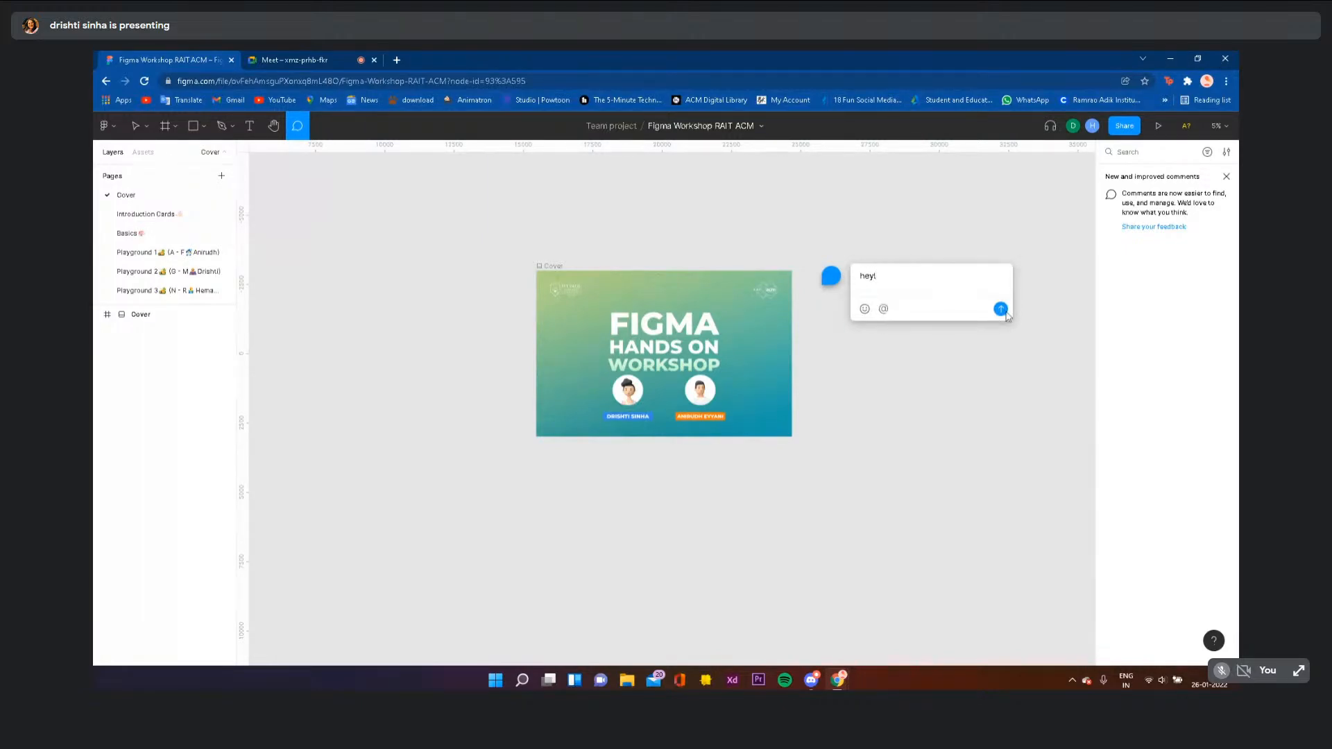
pyautogui.click(1005, 311)
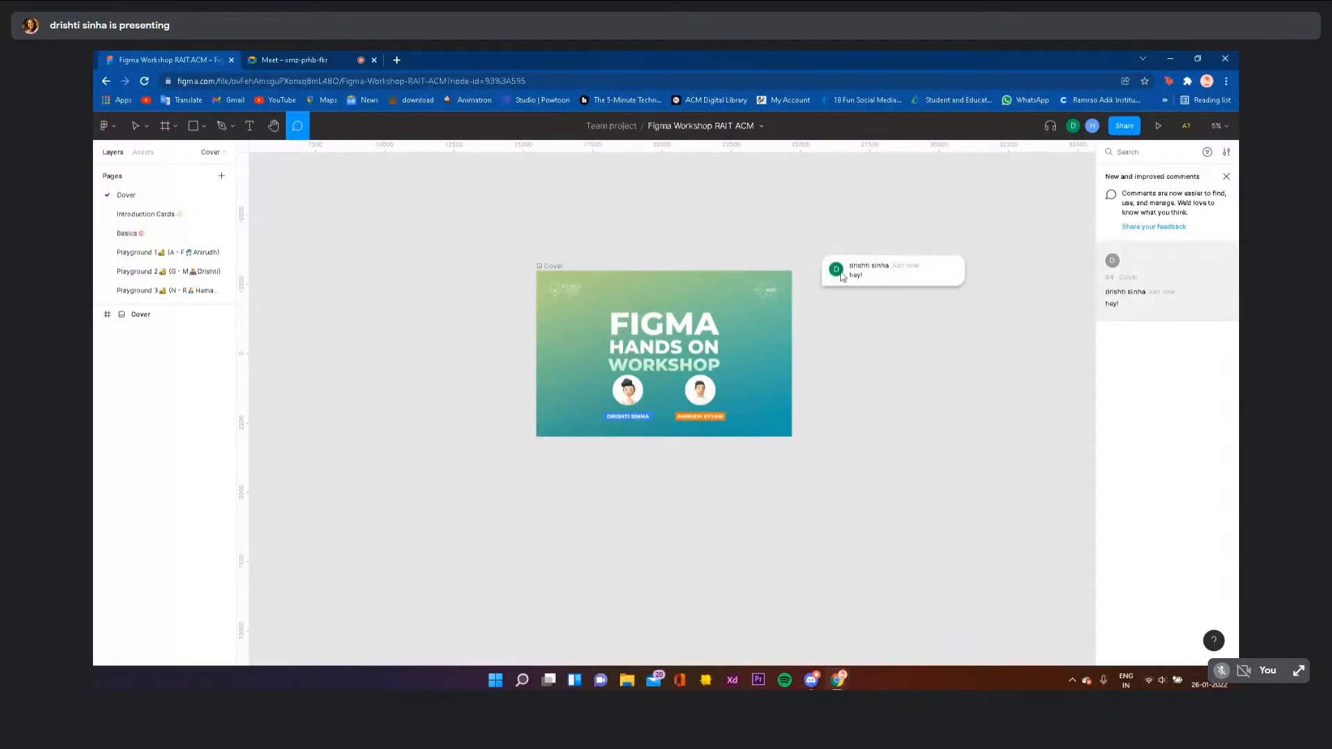
pyautogui.moveTo(833, 281)
pyautogui.click(135, 126)
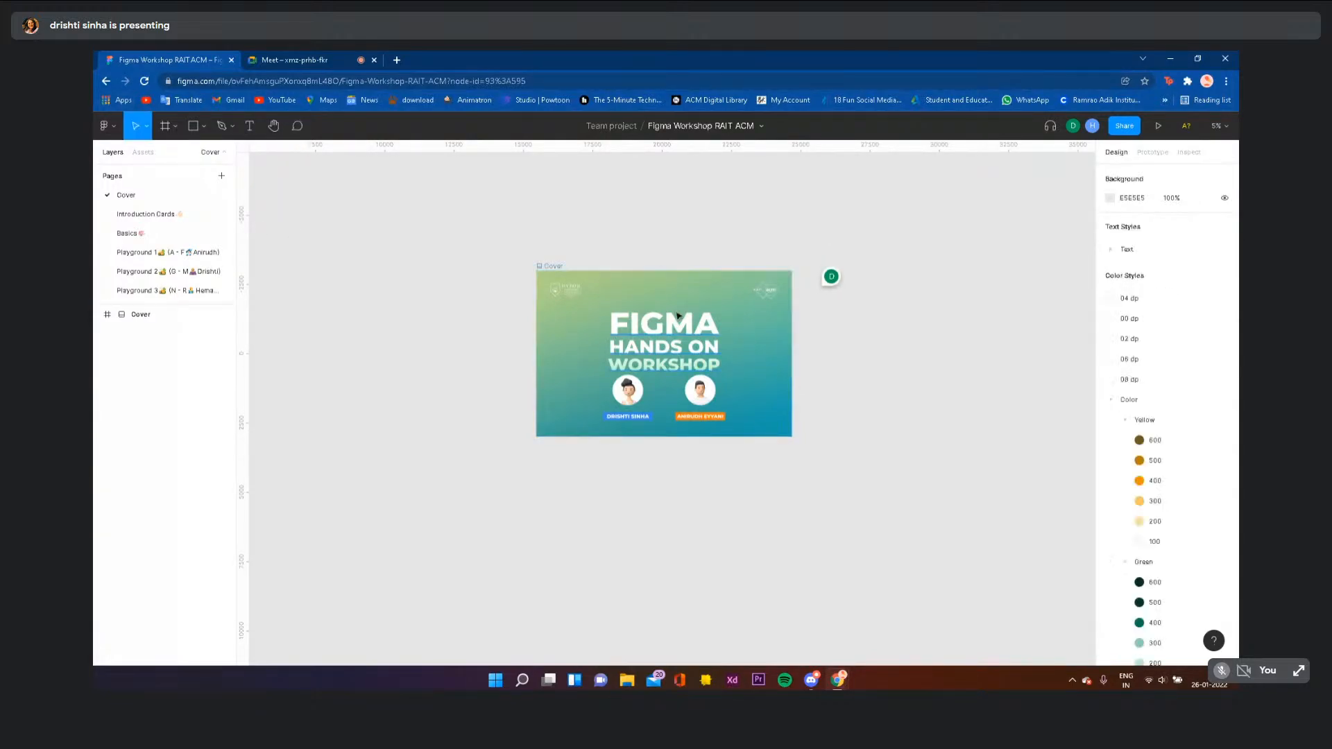
# - Inspect the Cover frame's headline, the right avatar's Mask Group and its pose_m15 1 image, ending on the headline
pyautogui.scroll(5, 666, 332)
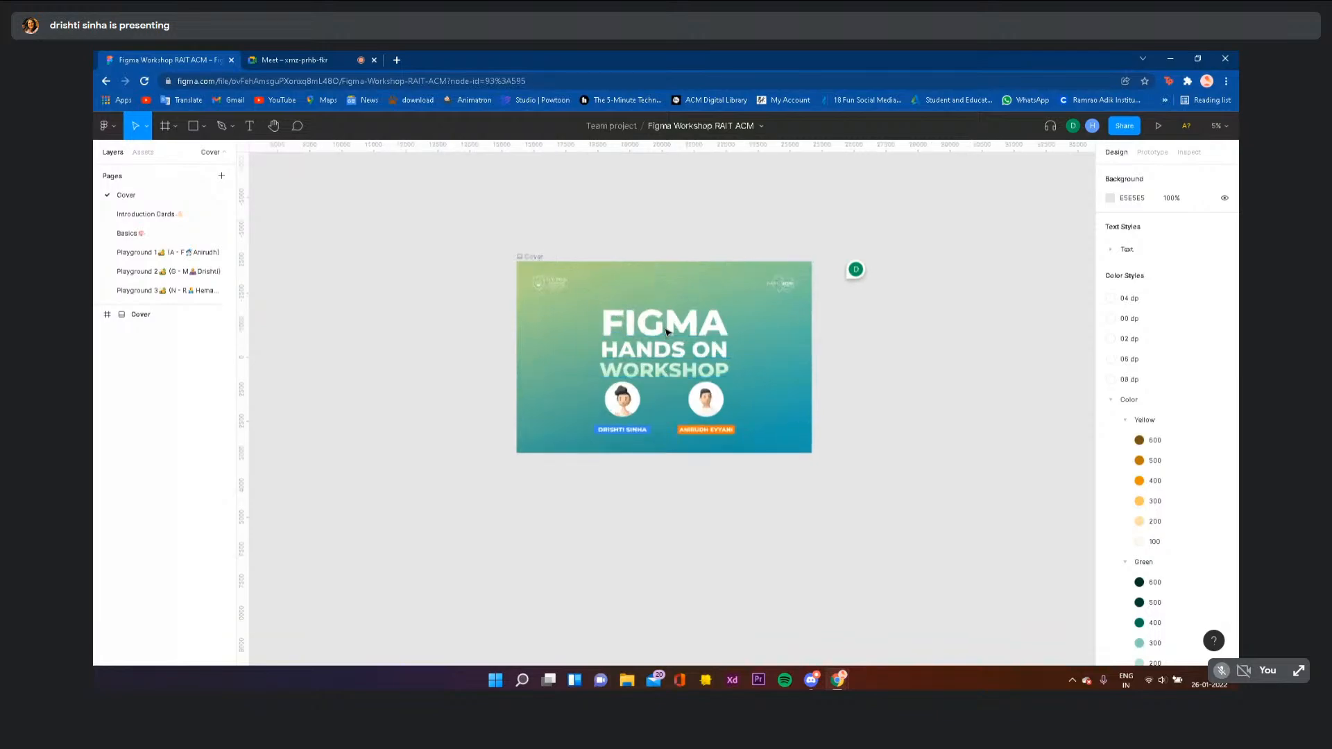
pyautogui.click(532, 350)
pyautogui.click(590, 333)
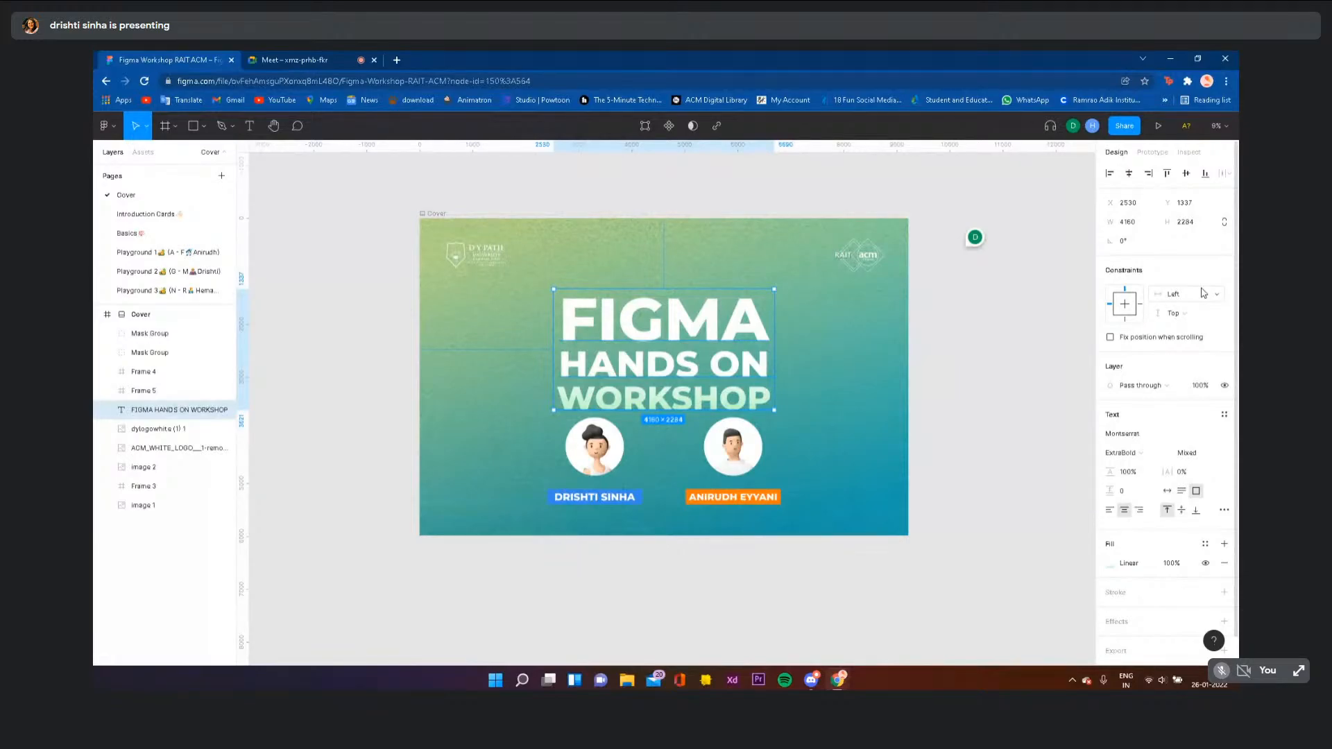
pyautogui.click(746, 449)
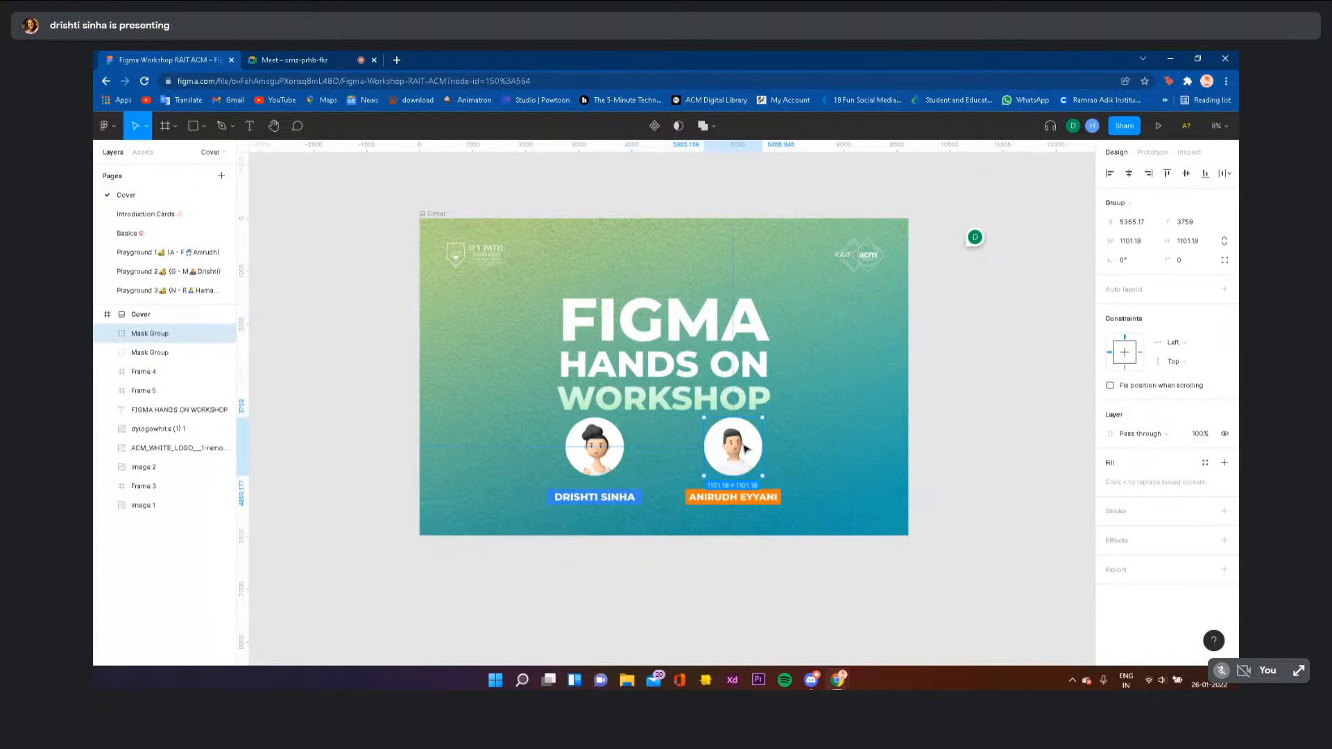
pyautogui.doubleClick(746, 449)
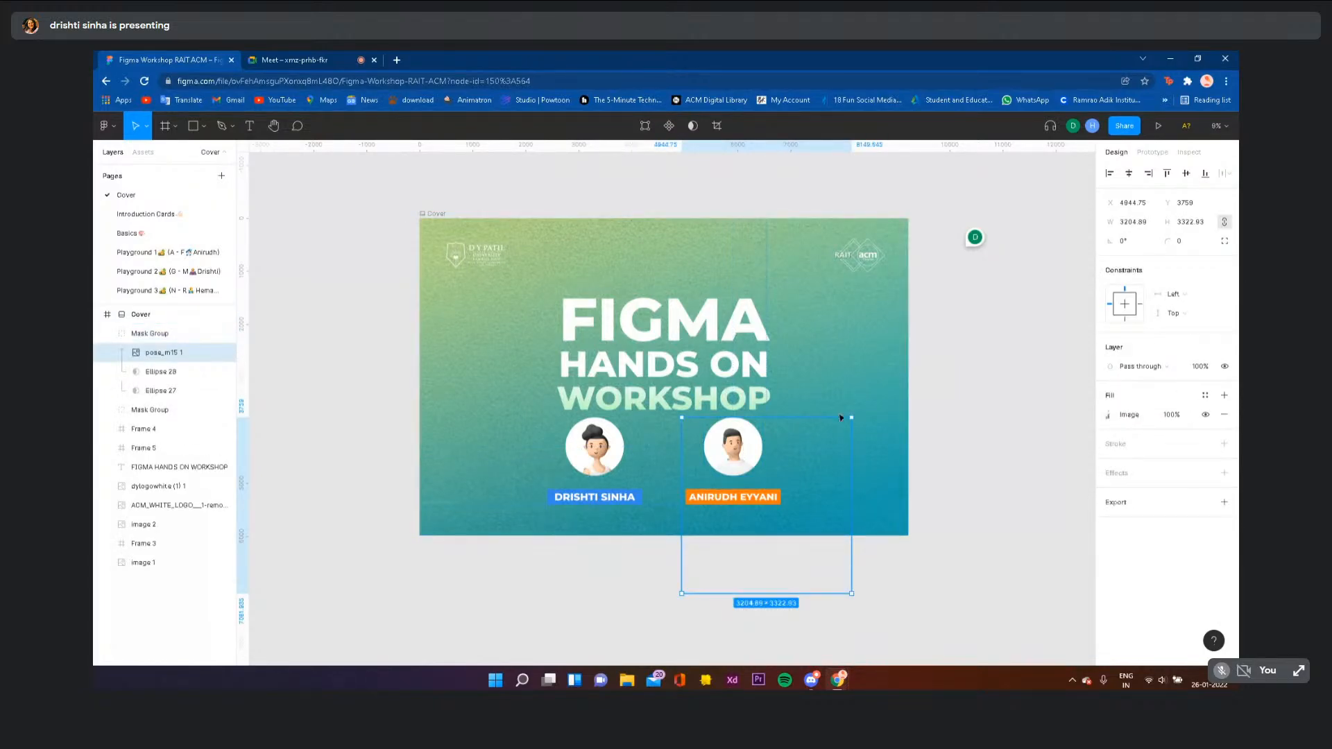
pyautogui.click(208, 467)
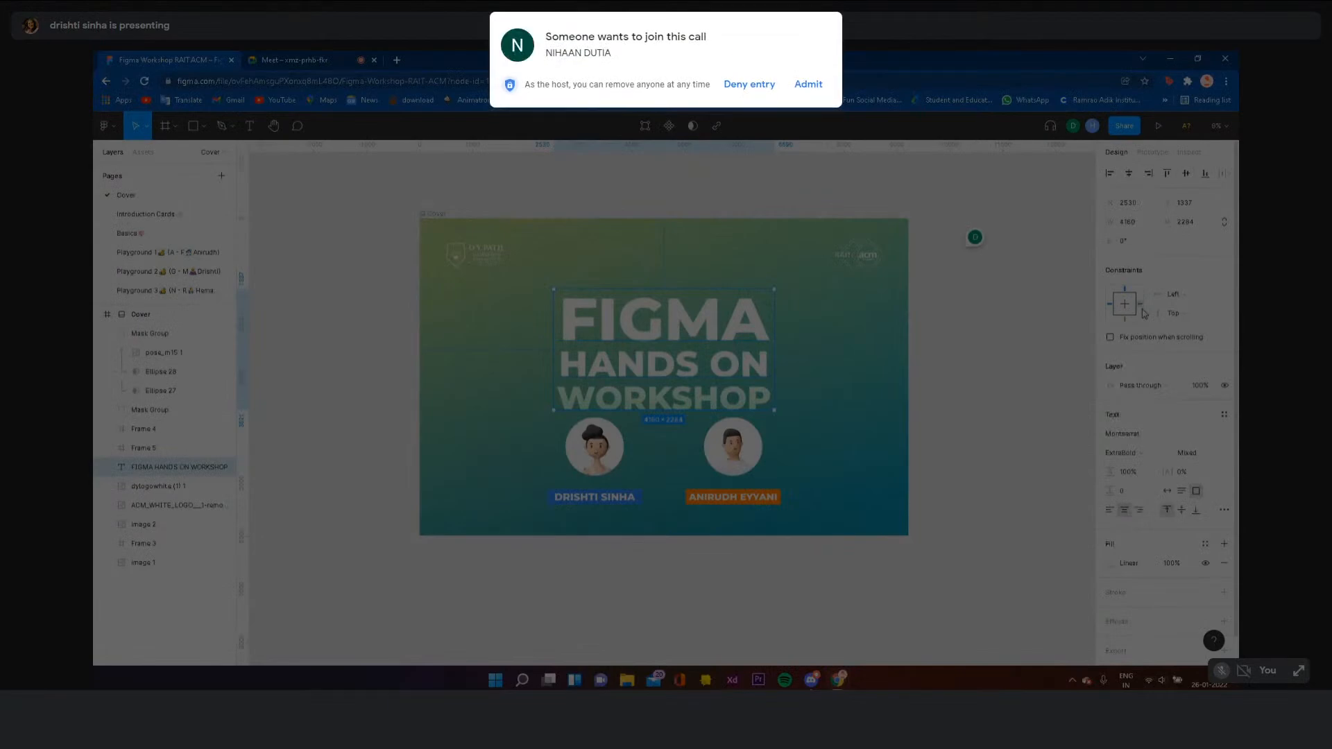
pyautogui.click(809, 85)
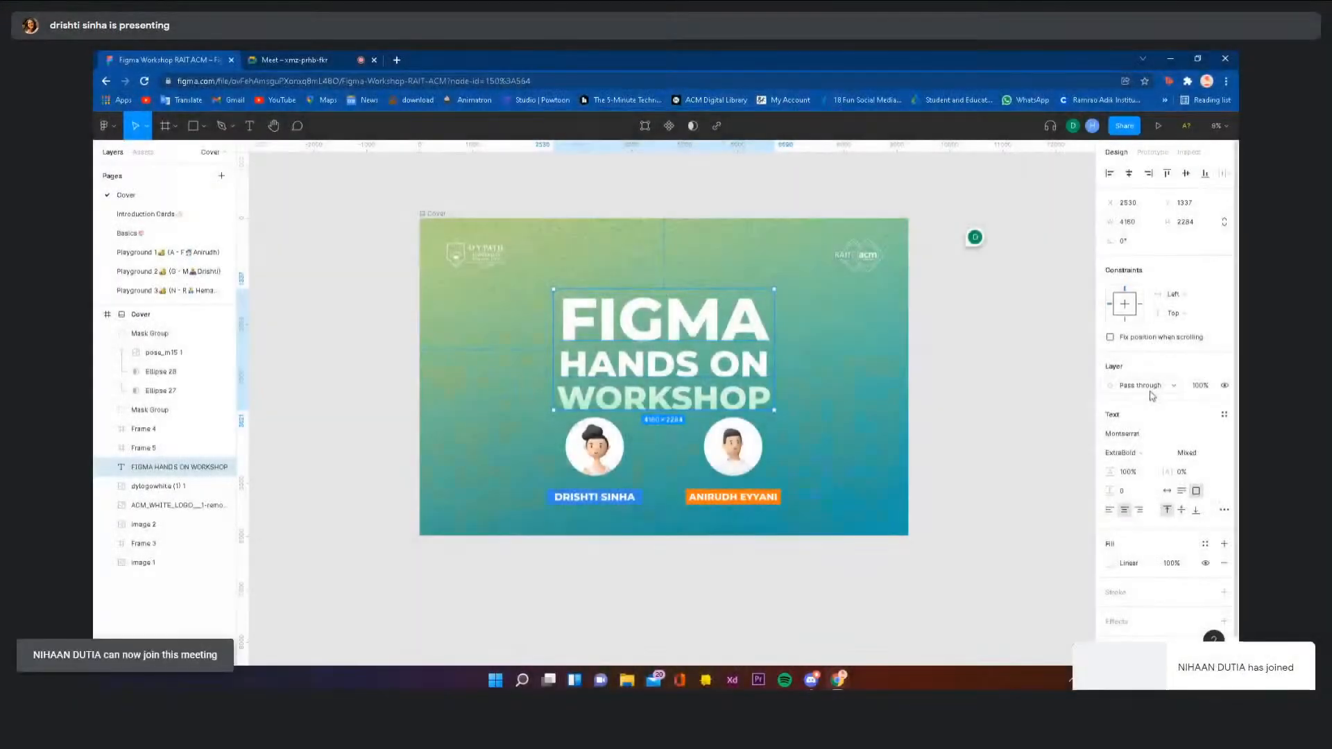
pyautogui.click(1142, 386)
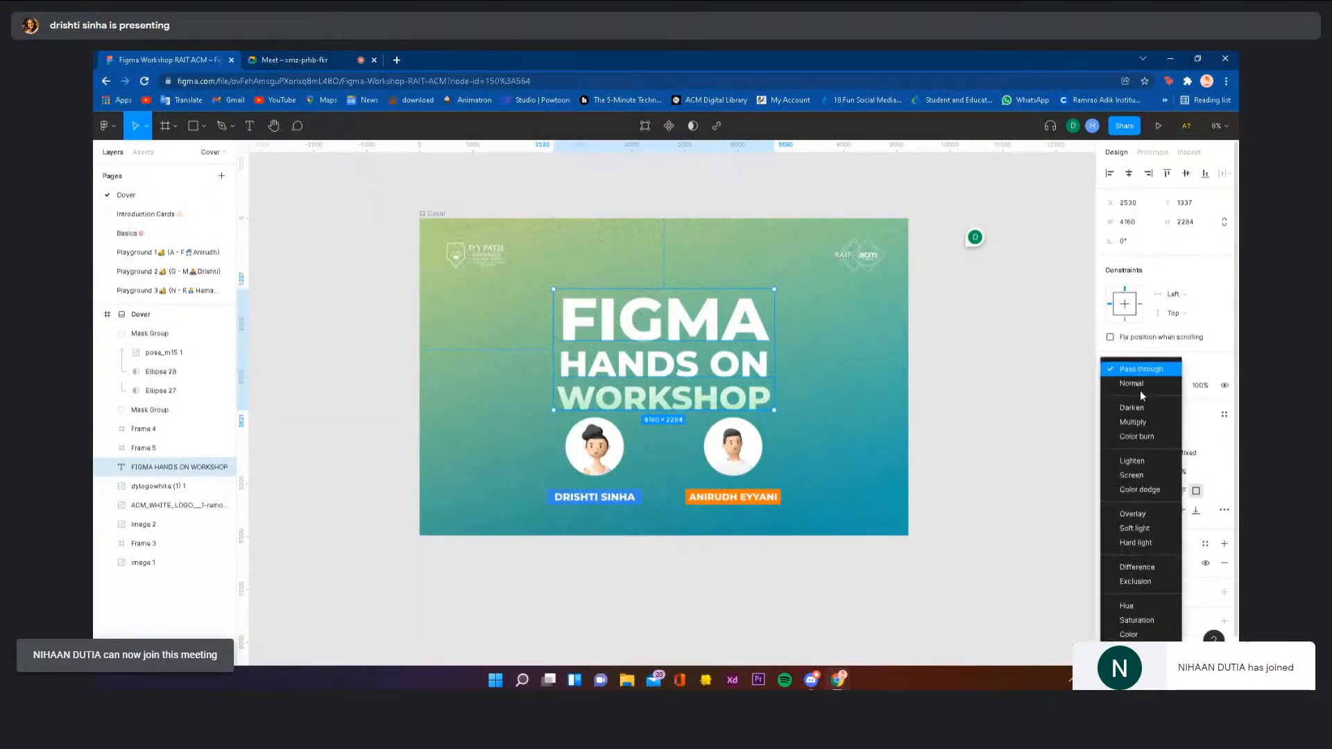
pyautogui.click(1006, 379)
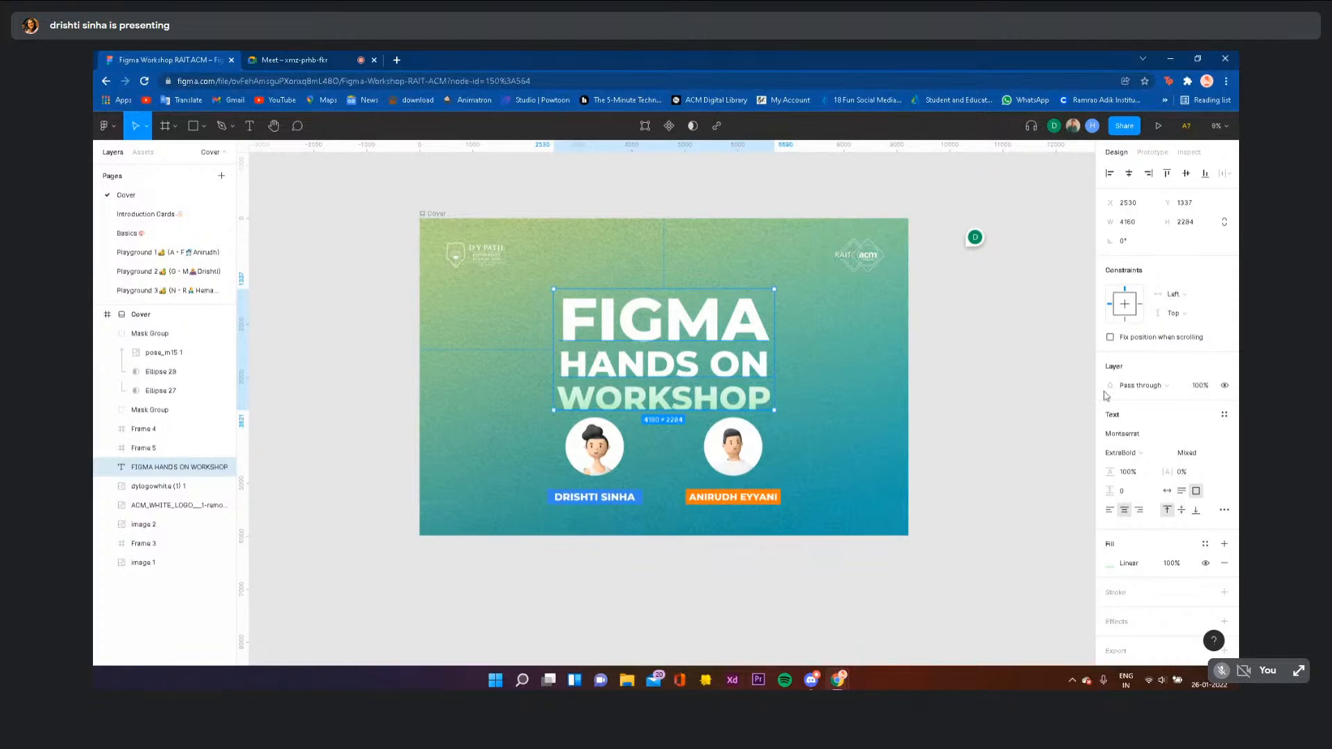
pyautogui.click(1154, 386)
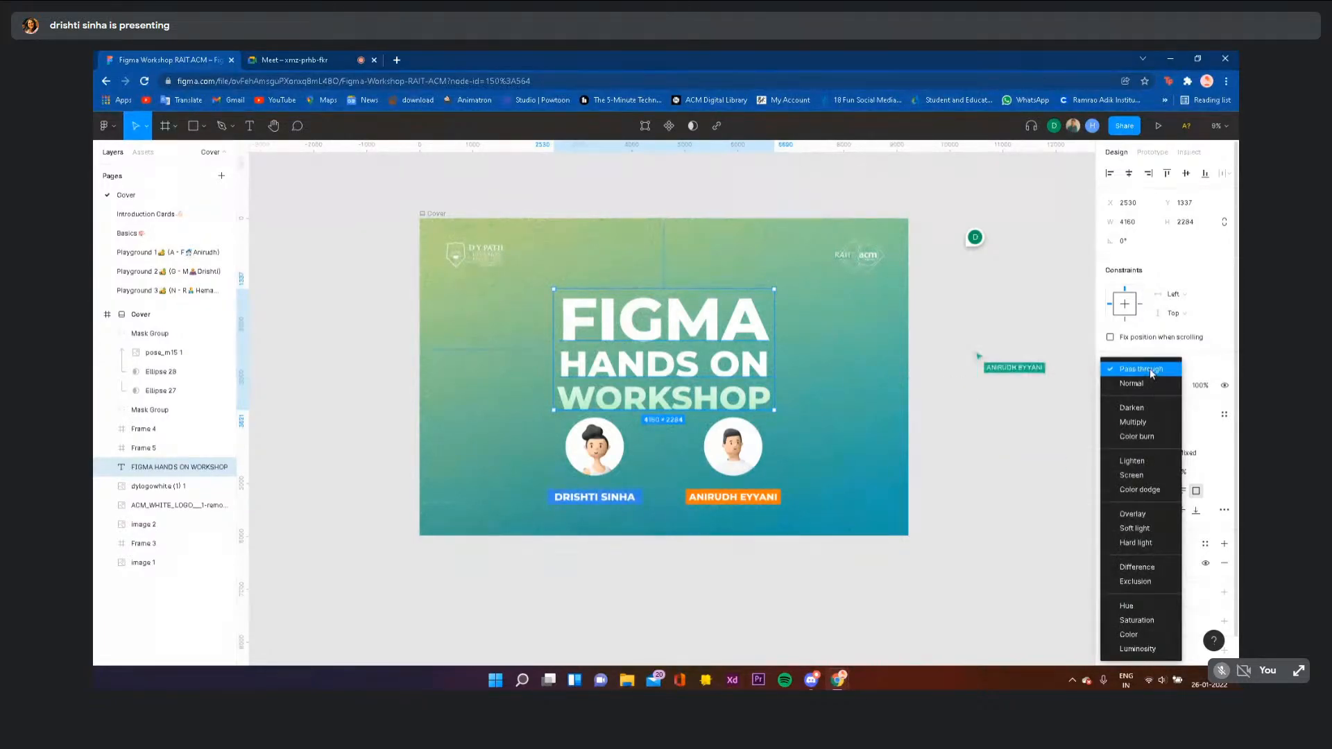
pyautogui.click(1193, 402)
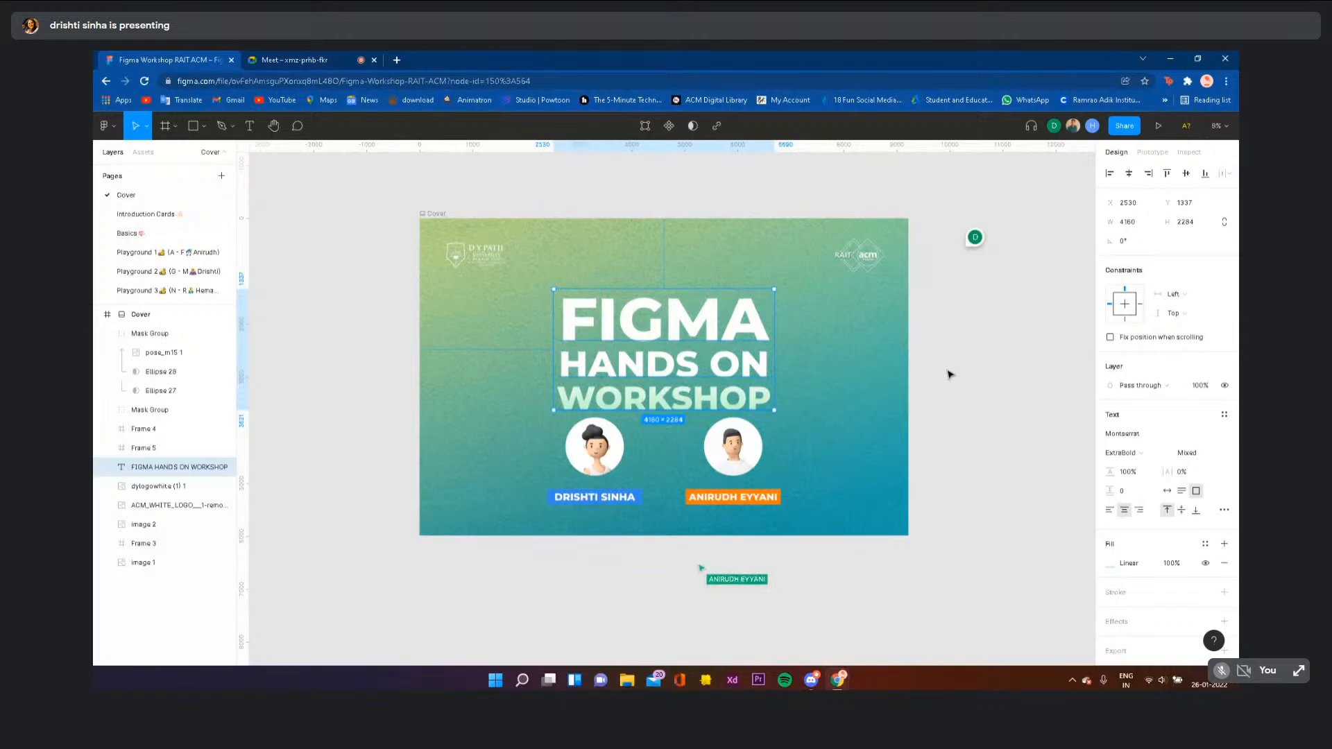
pyautogui.press('/')
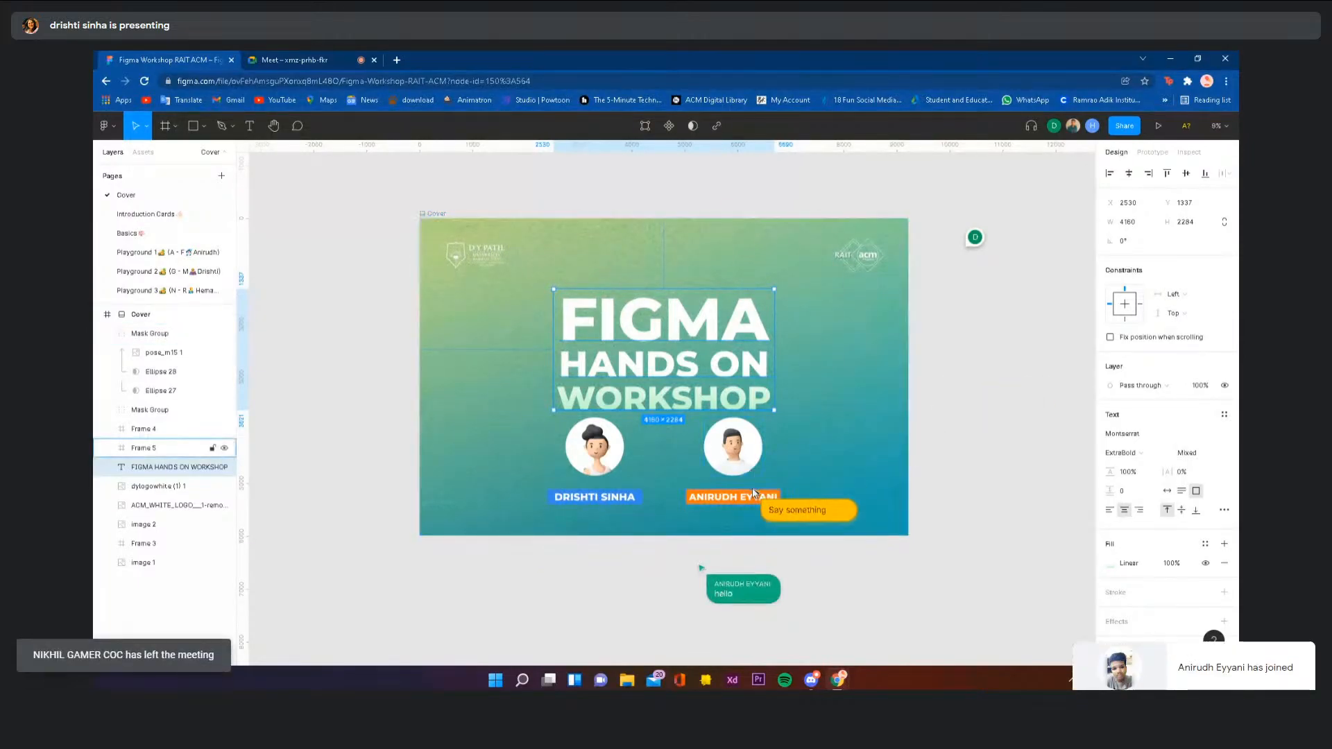
pyautogui.write('hey')
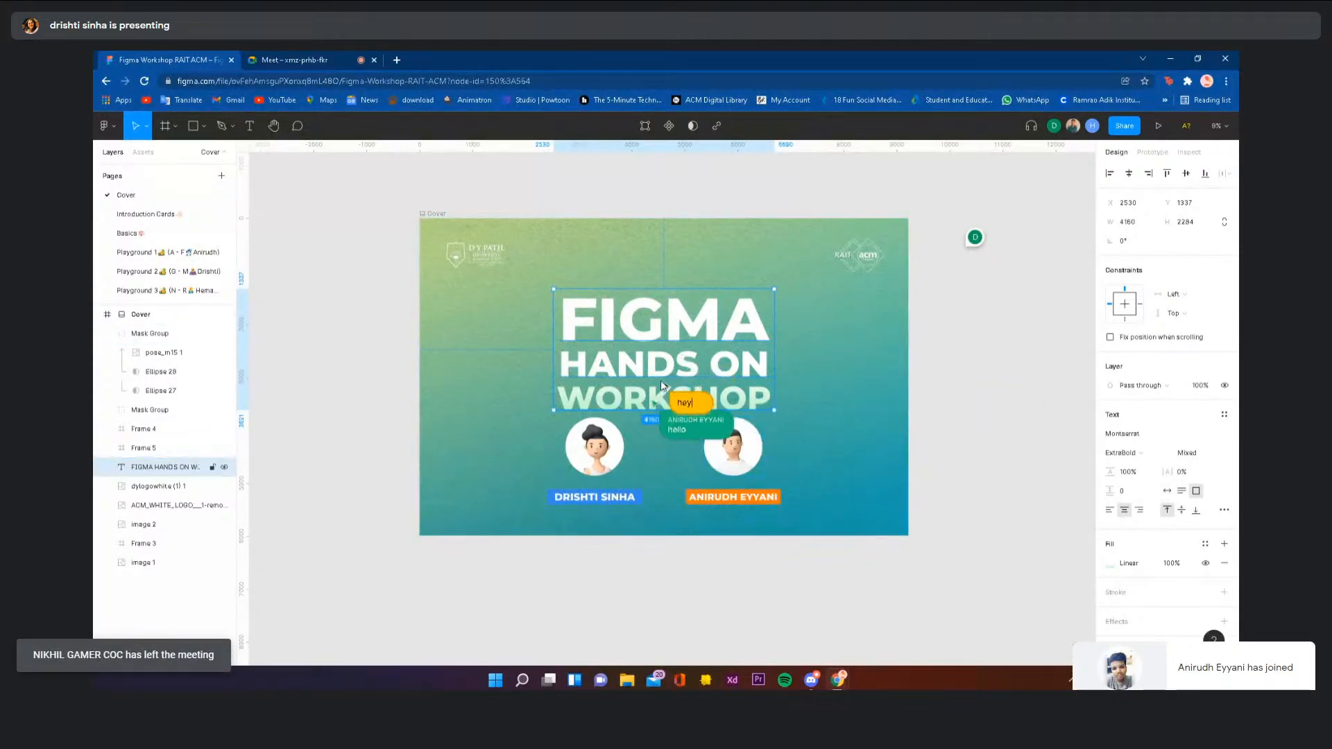
pyautogui.click(962, 441)
pyautogui.click(217, 467)
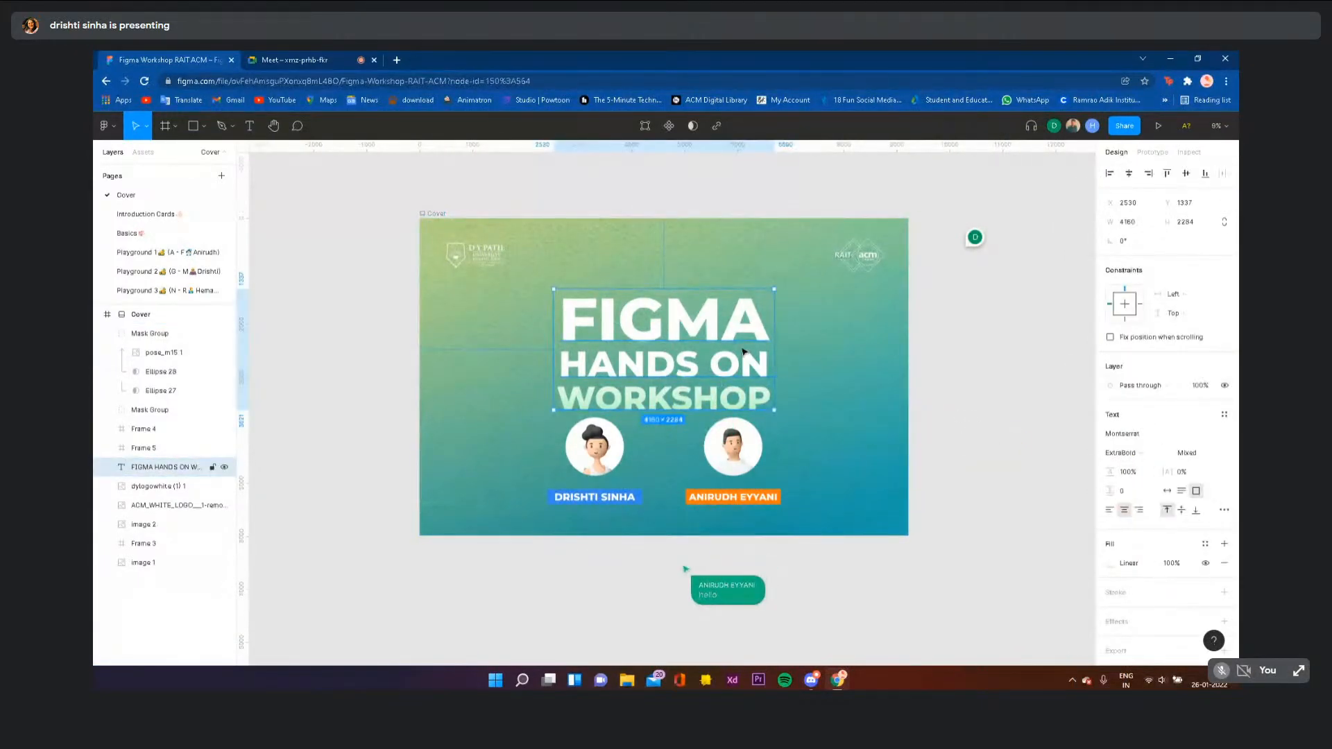
pyautogui.click(1208, 391)
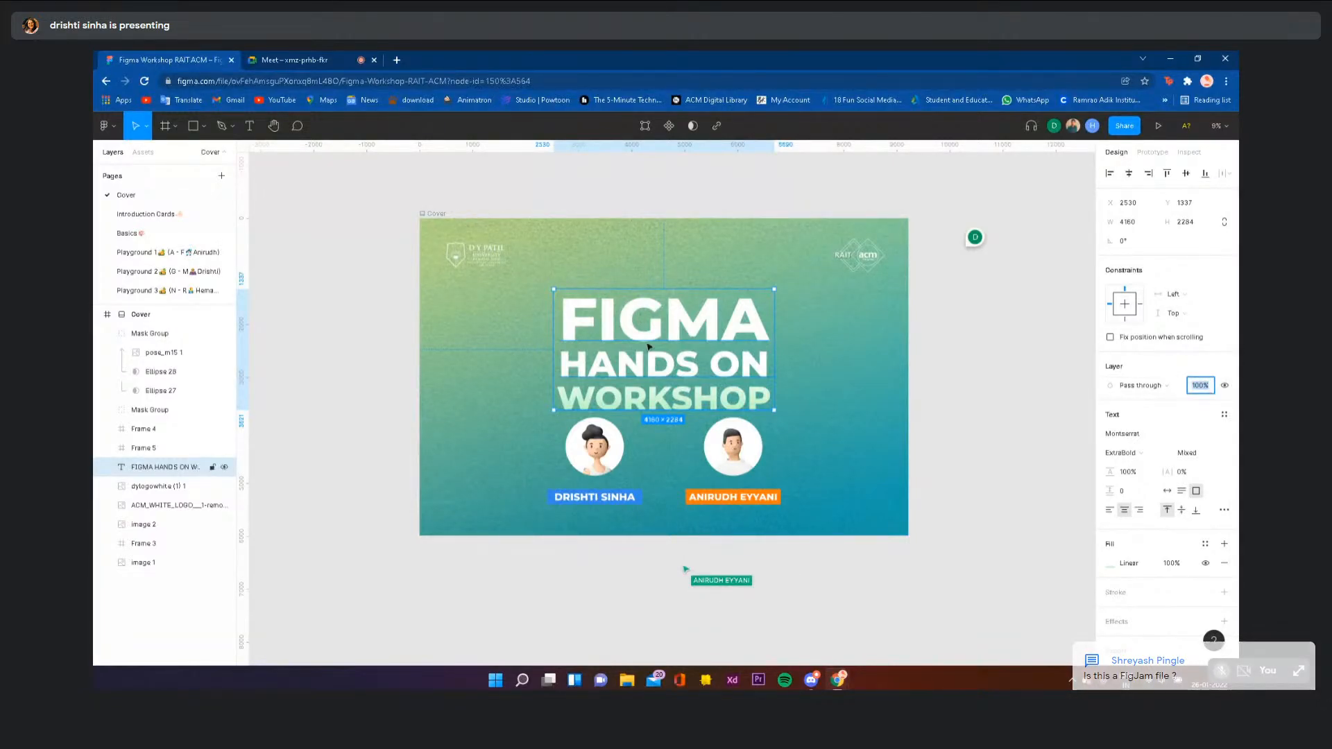
pyautogui.write('30')
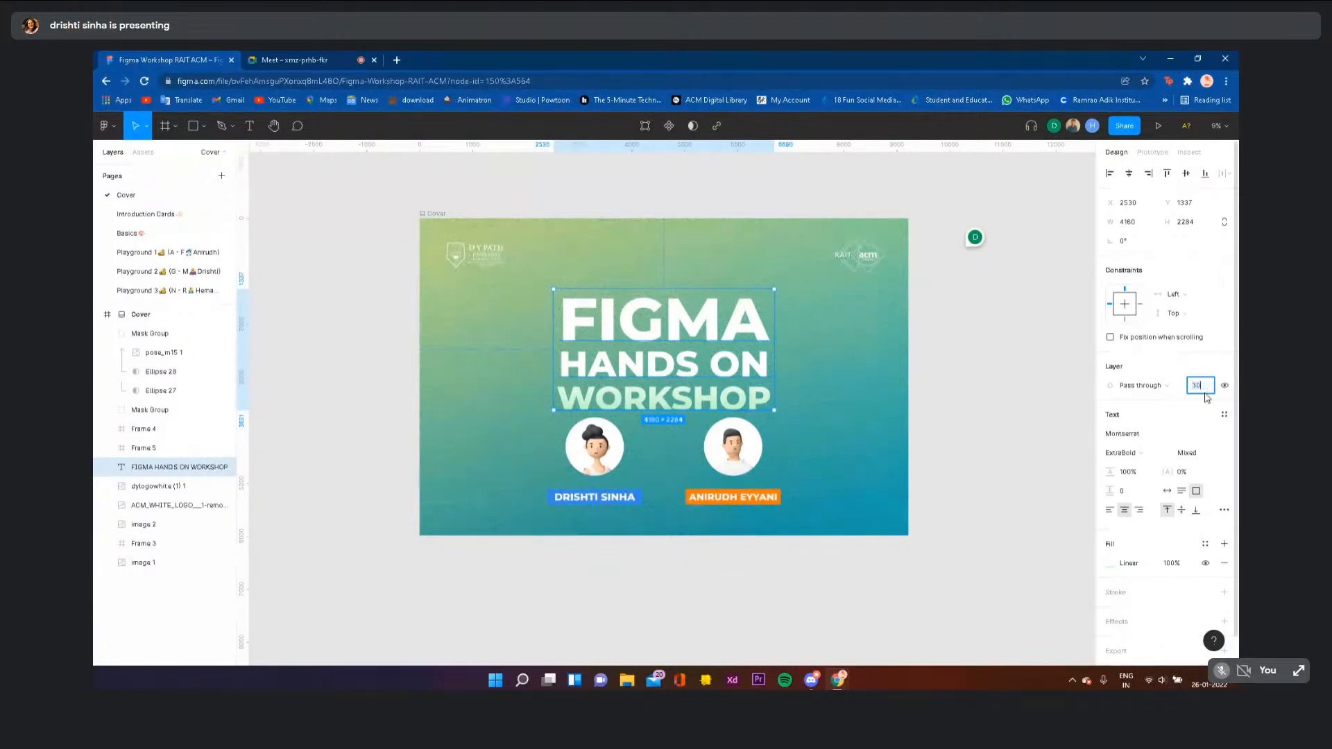
pyautogui.press('Return')
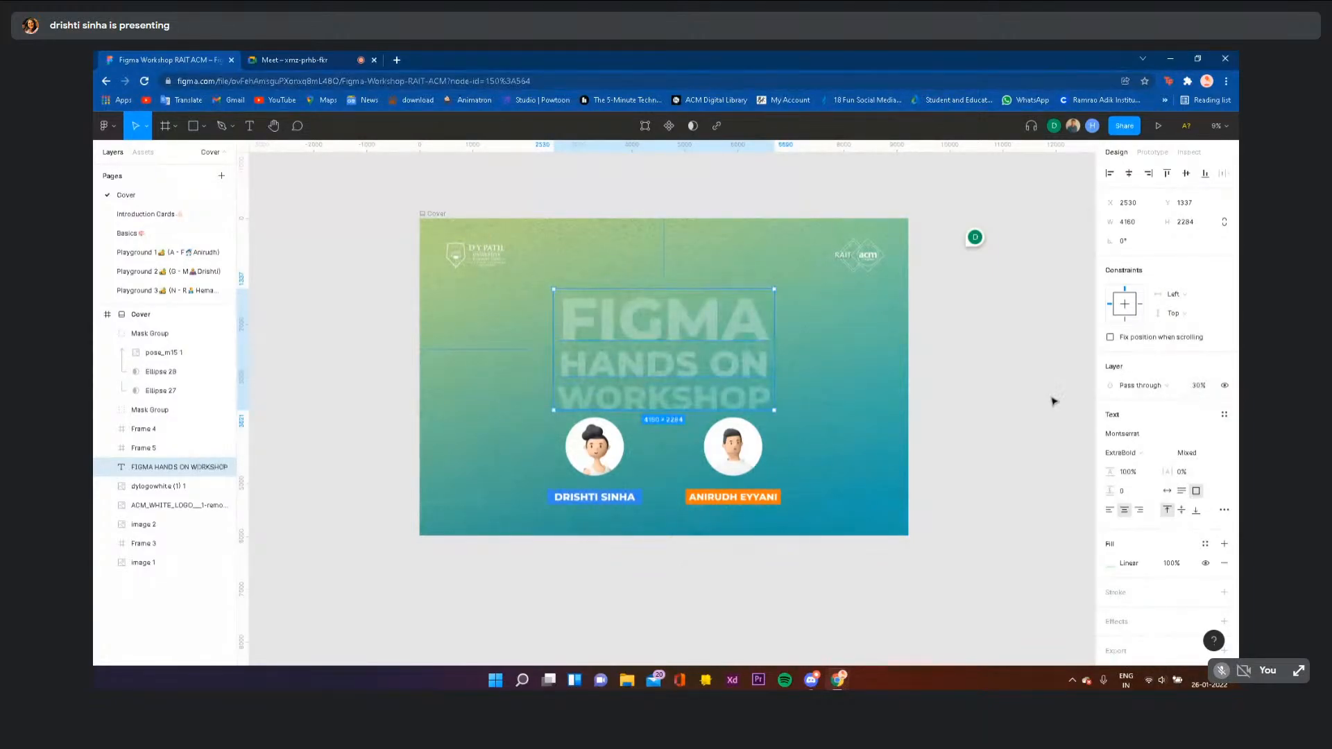
pyautogui.hotkey('ctrl', 'z')
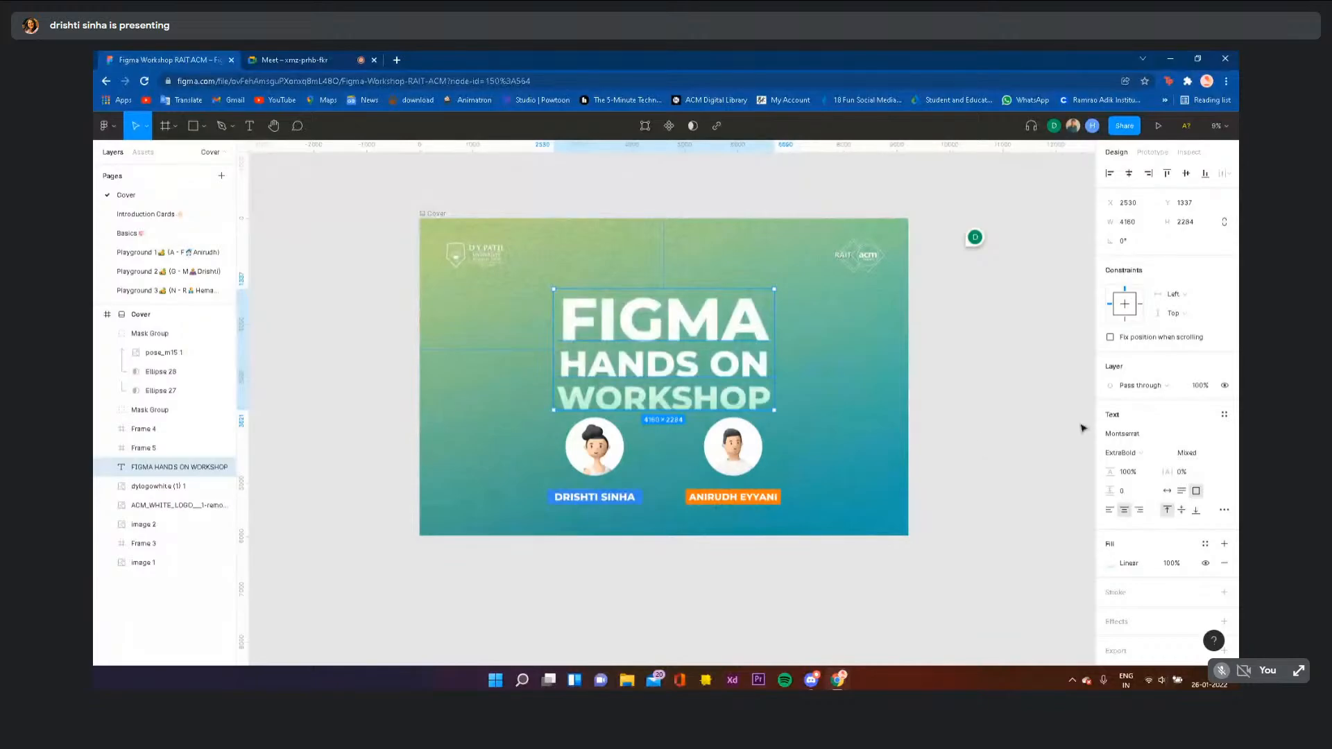
pyautogui.scroll(-1, 1191, 356)
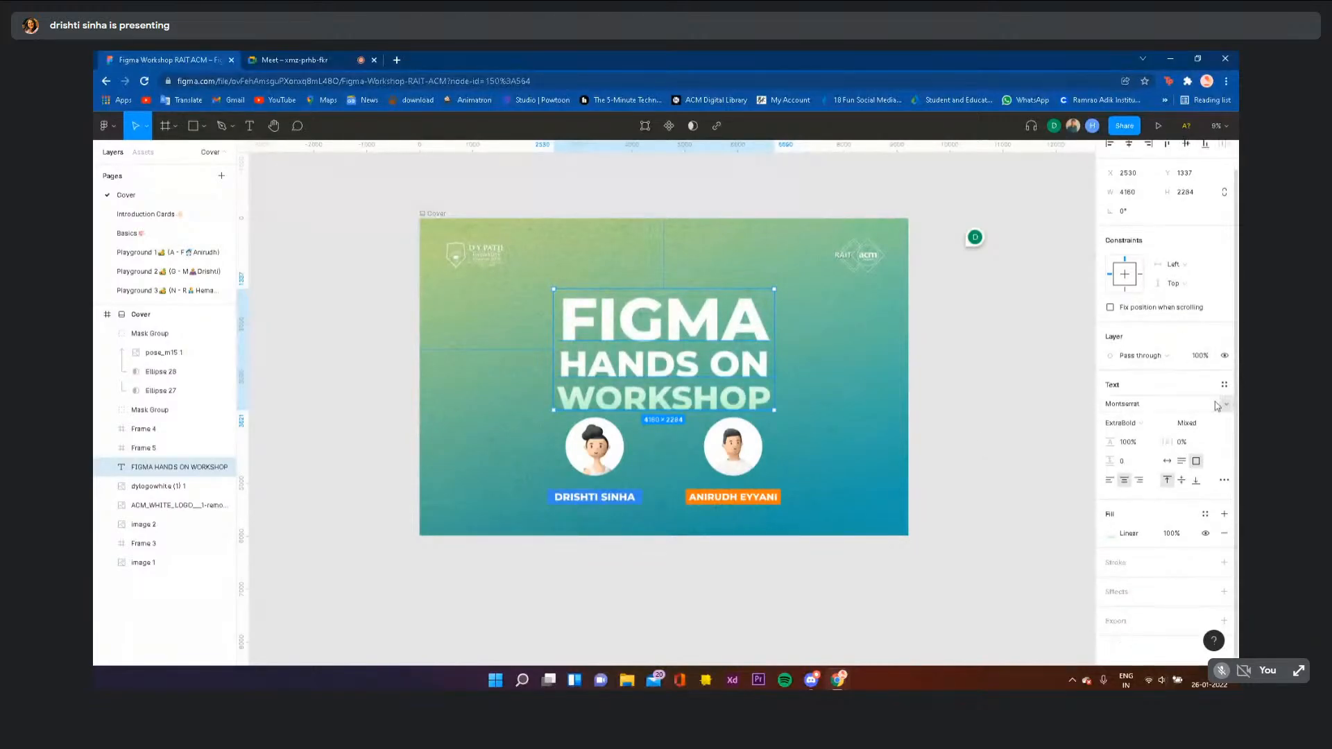
pyautogui.click(1142, 424)
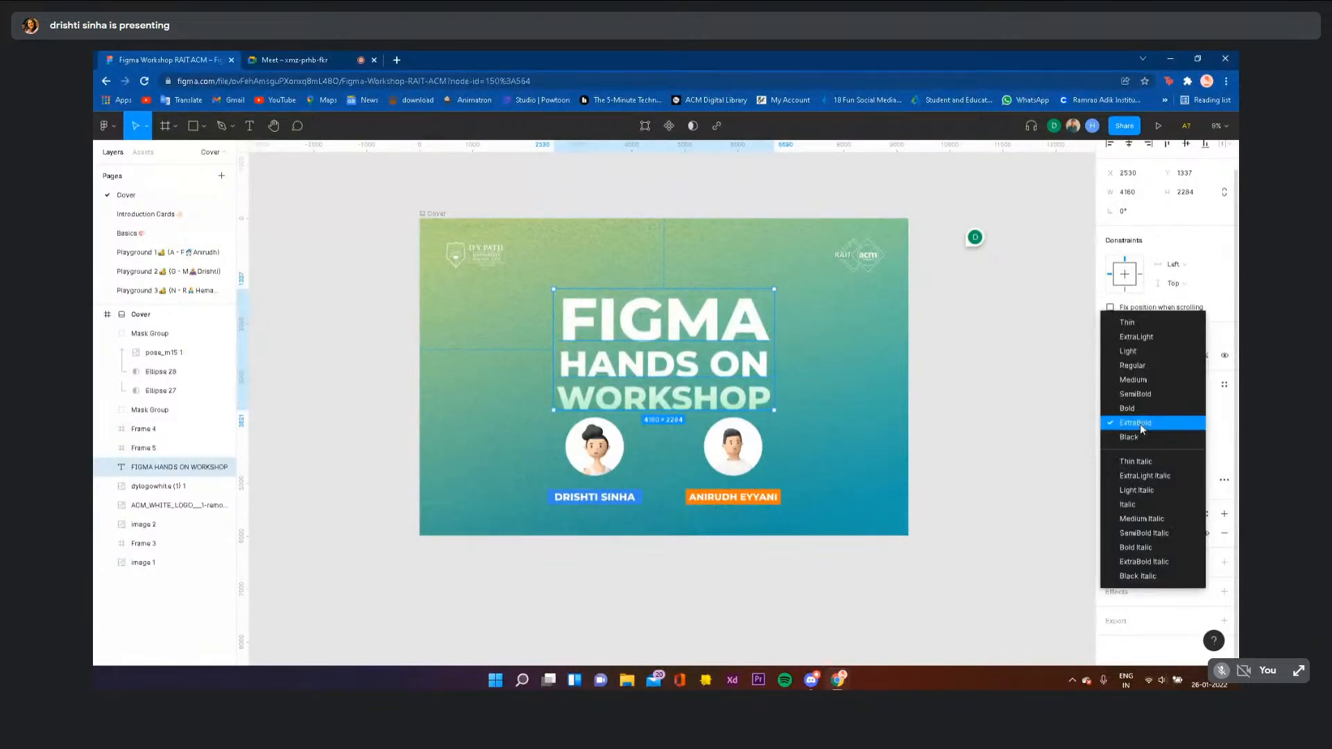
pyautogui.click(1141, 425)
pyautogui.click(1142, 425)
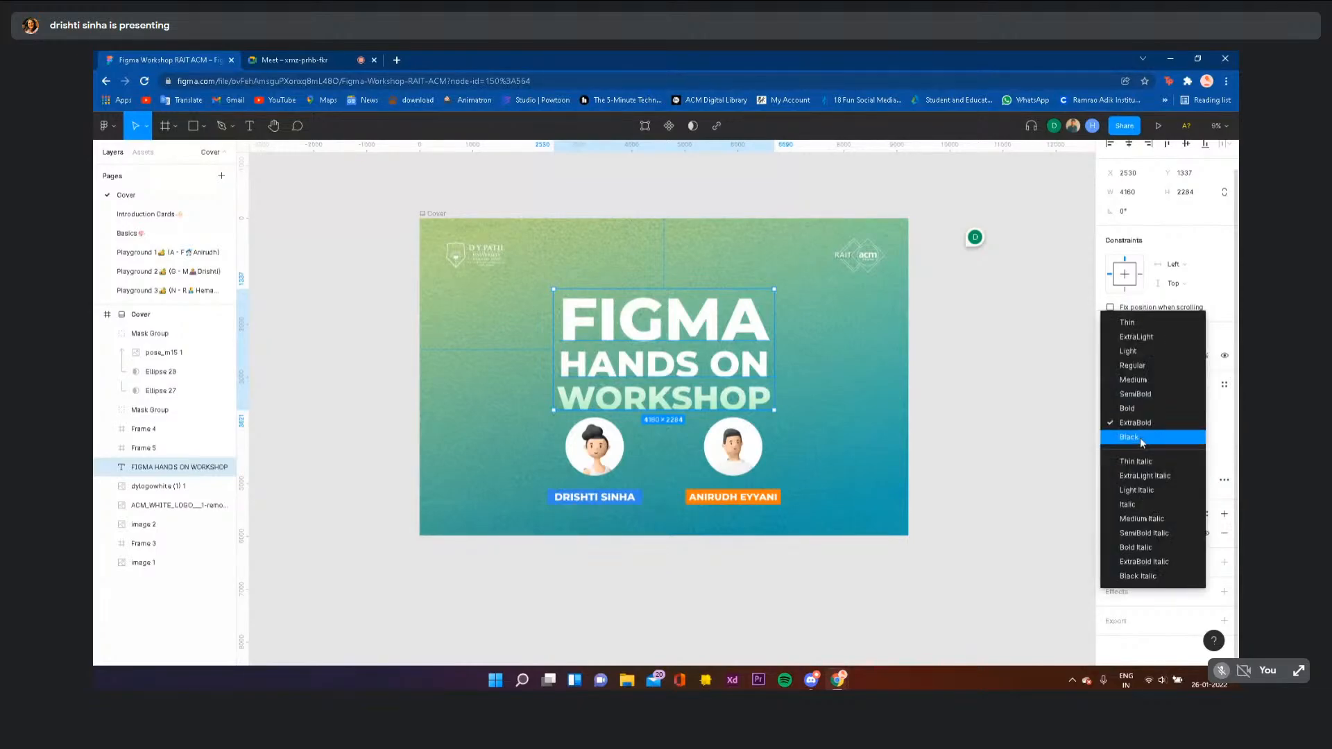
pyautogui.click(1141, 424)
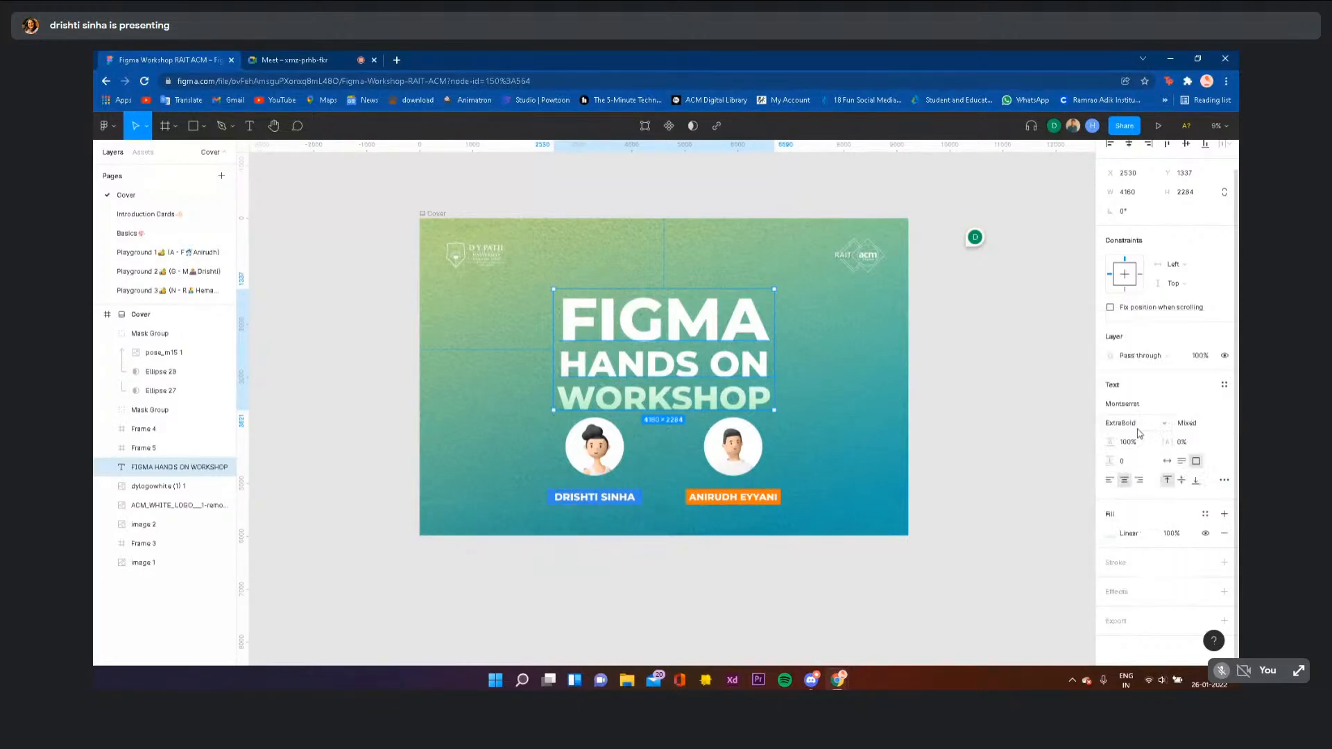
pyautogui.click(1211, 425)
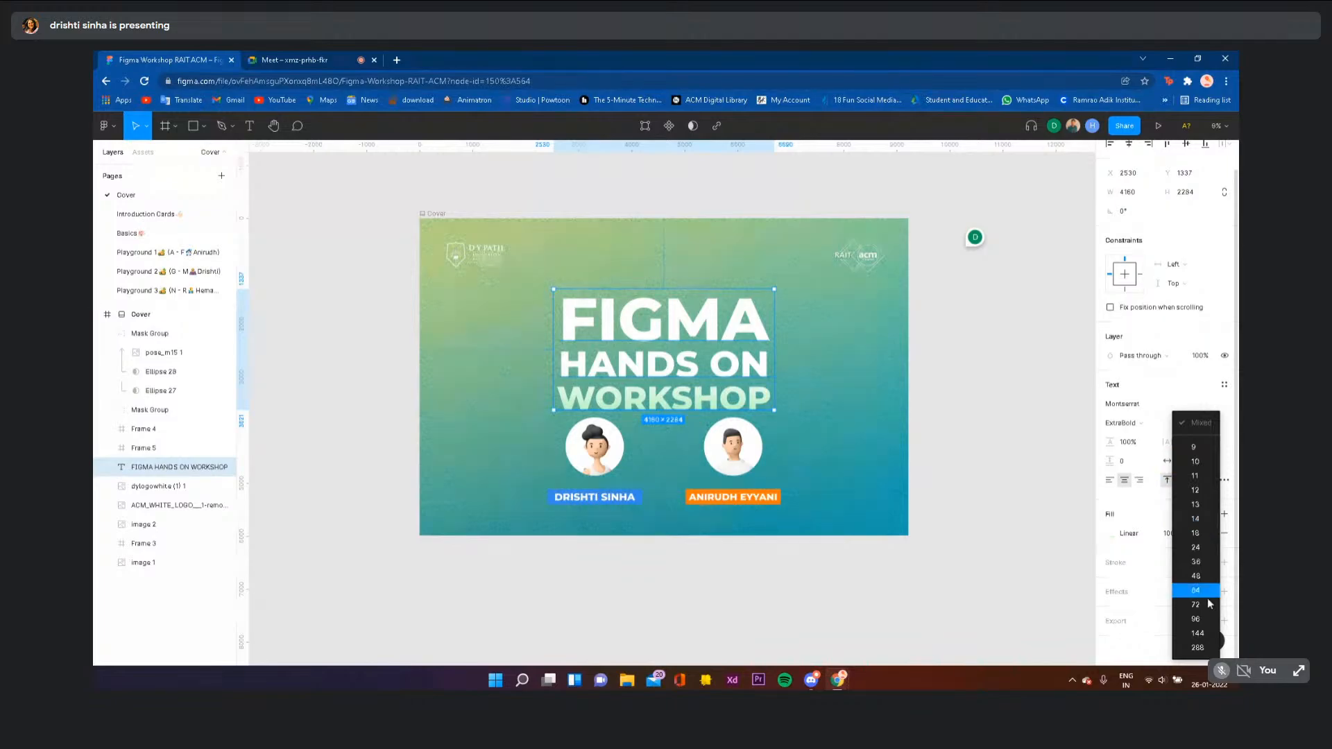
pyautogui.click(999, 415)
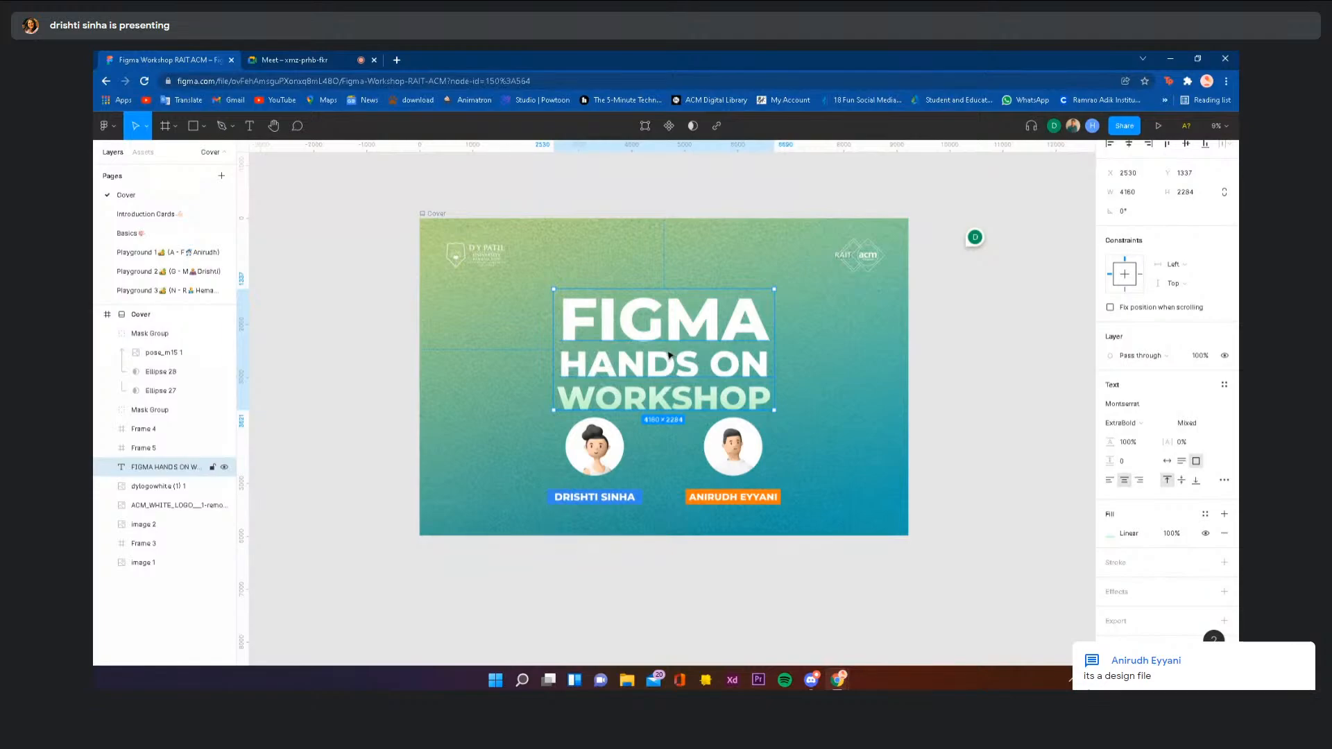
pyautogui.click(1138, 442)
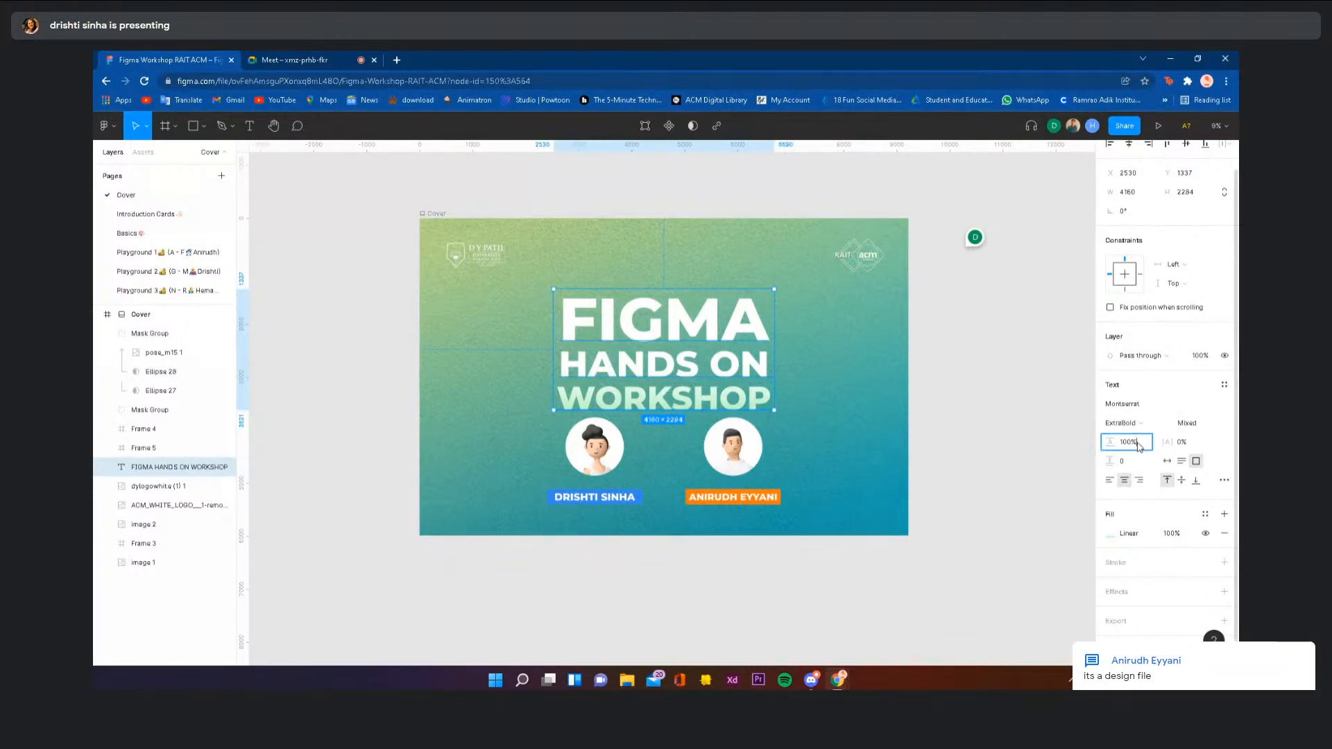
pyautogui.click(1058, 441)
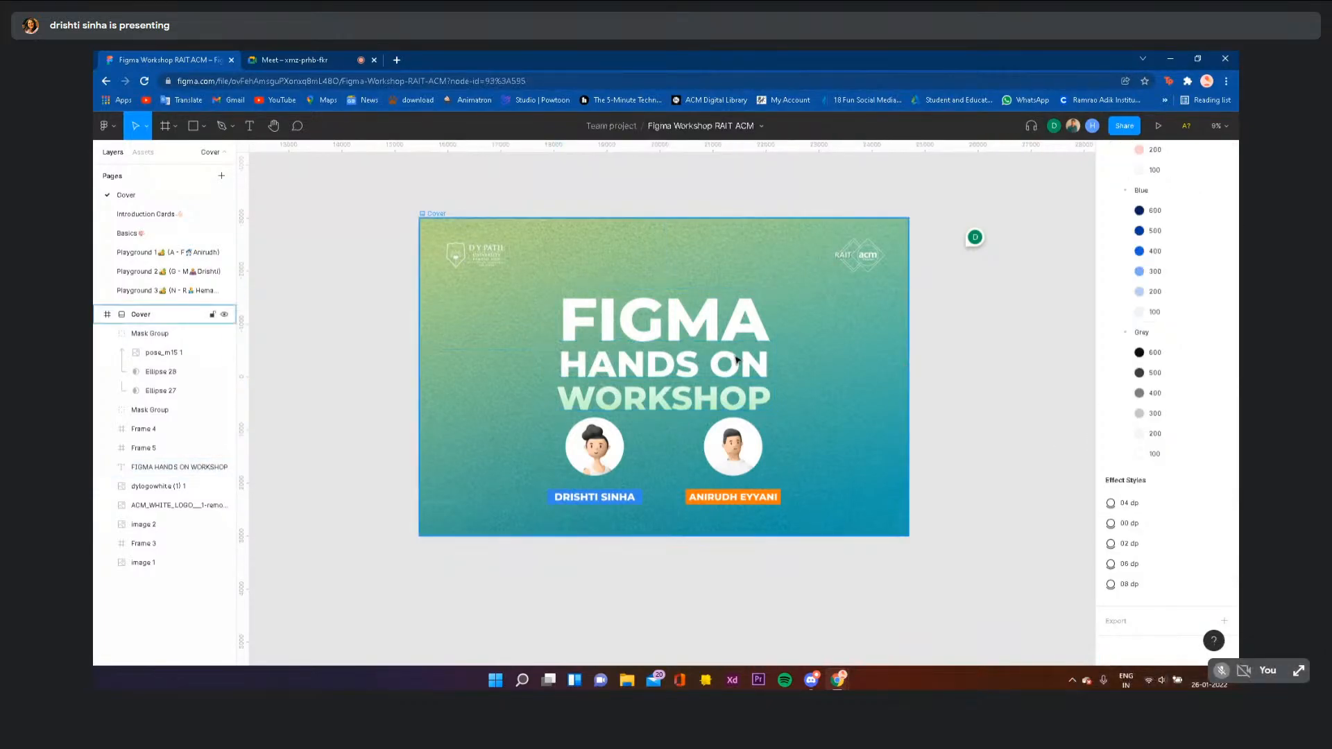
pyautogui.click(708, 358)
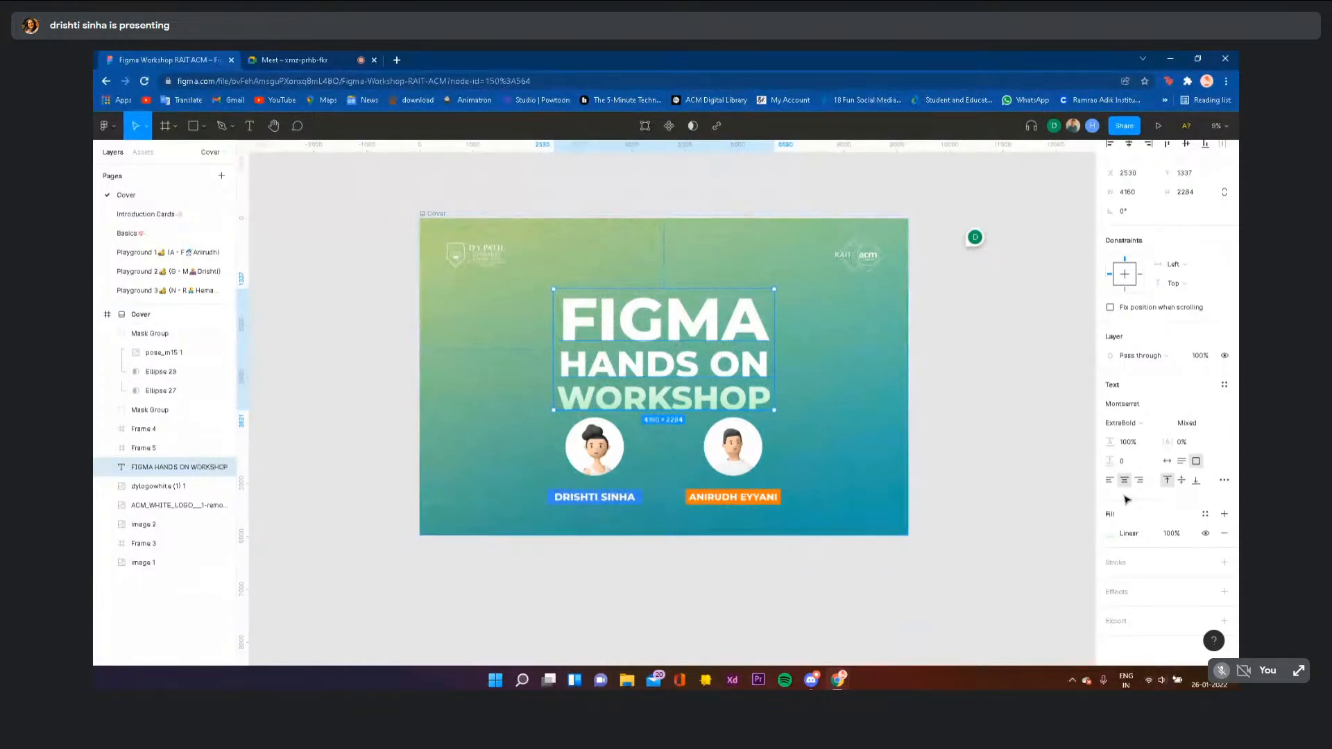
pyautogui.click(1111, 536)
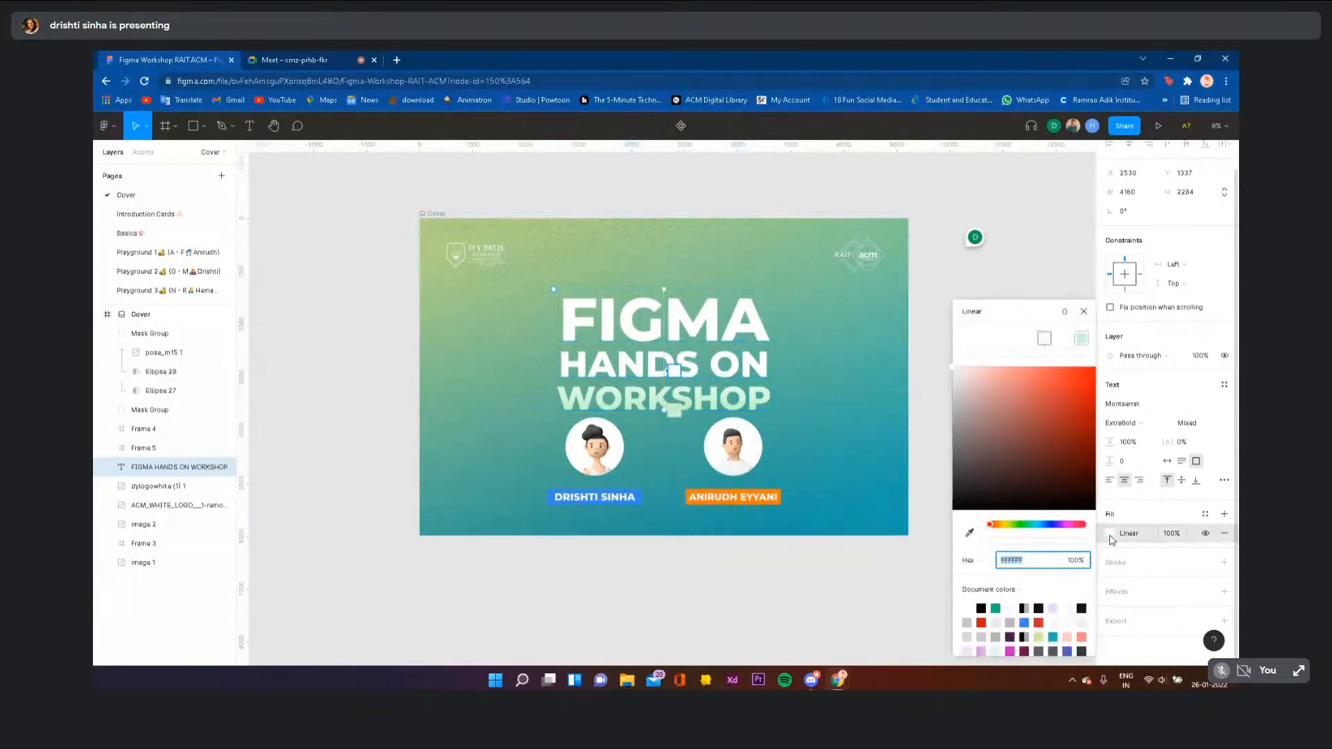
pyautogui.moveTo(1084, 407); pyautogui.dragTo(954, 367)
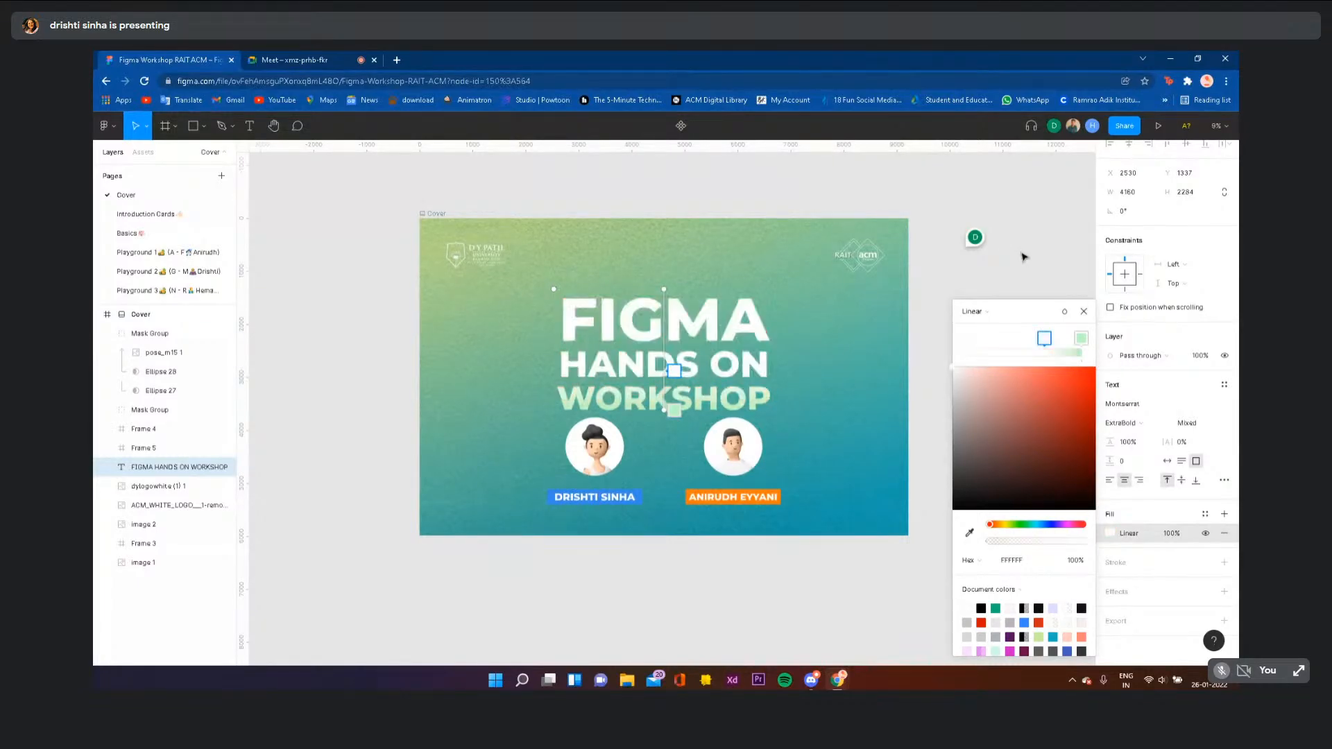
pyautogui.click(1067, 314)
pyautogui.click(1058, 227)
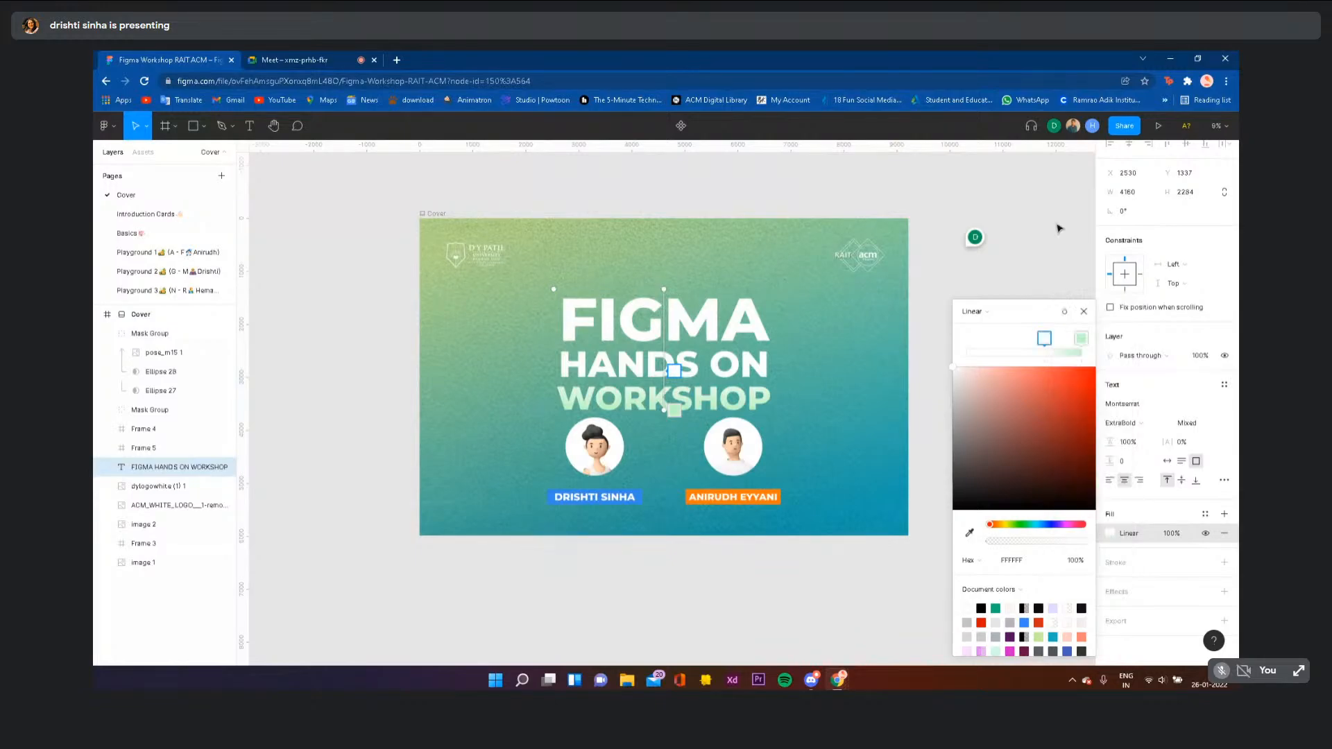
pyautogui.click(1084, 311)
pyautogui.click(1224, 562)
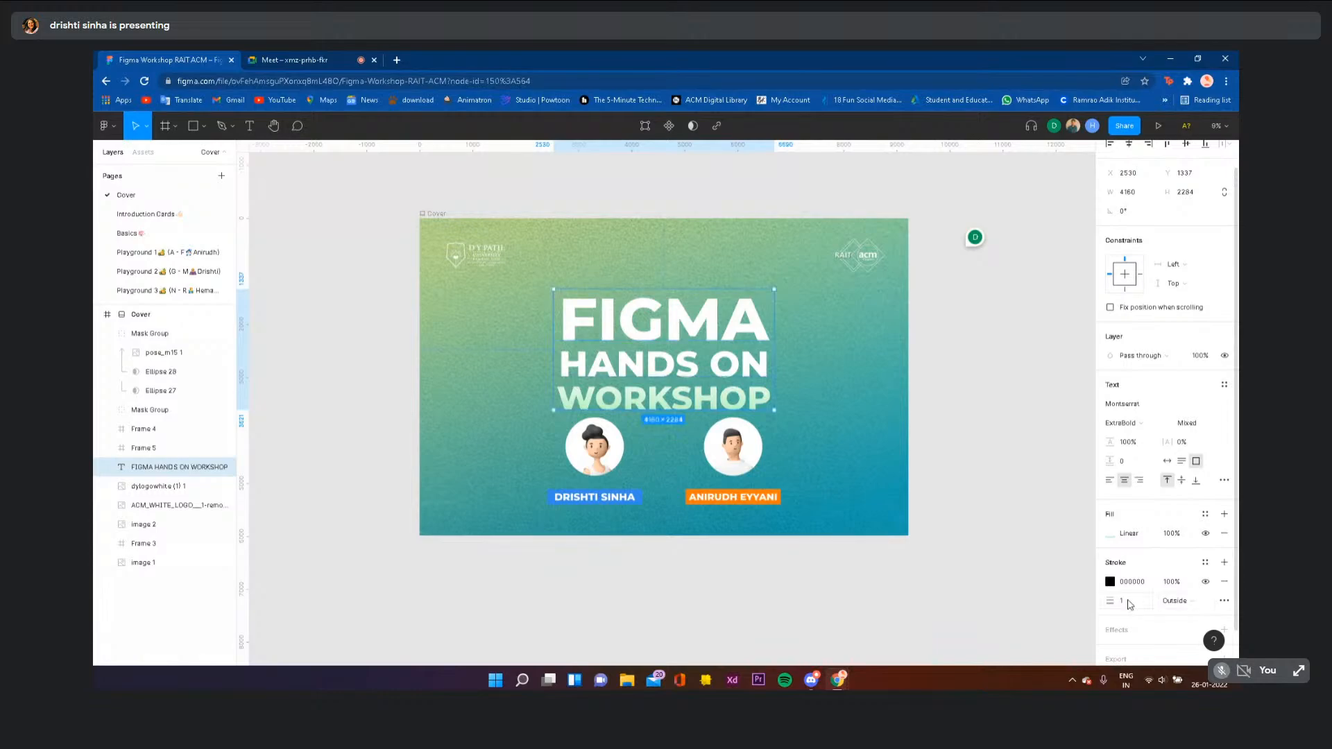
pyautogui.click(1131, 606)
pyautogui.press('Return')
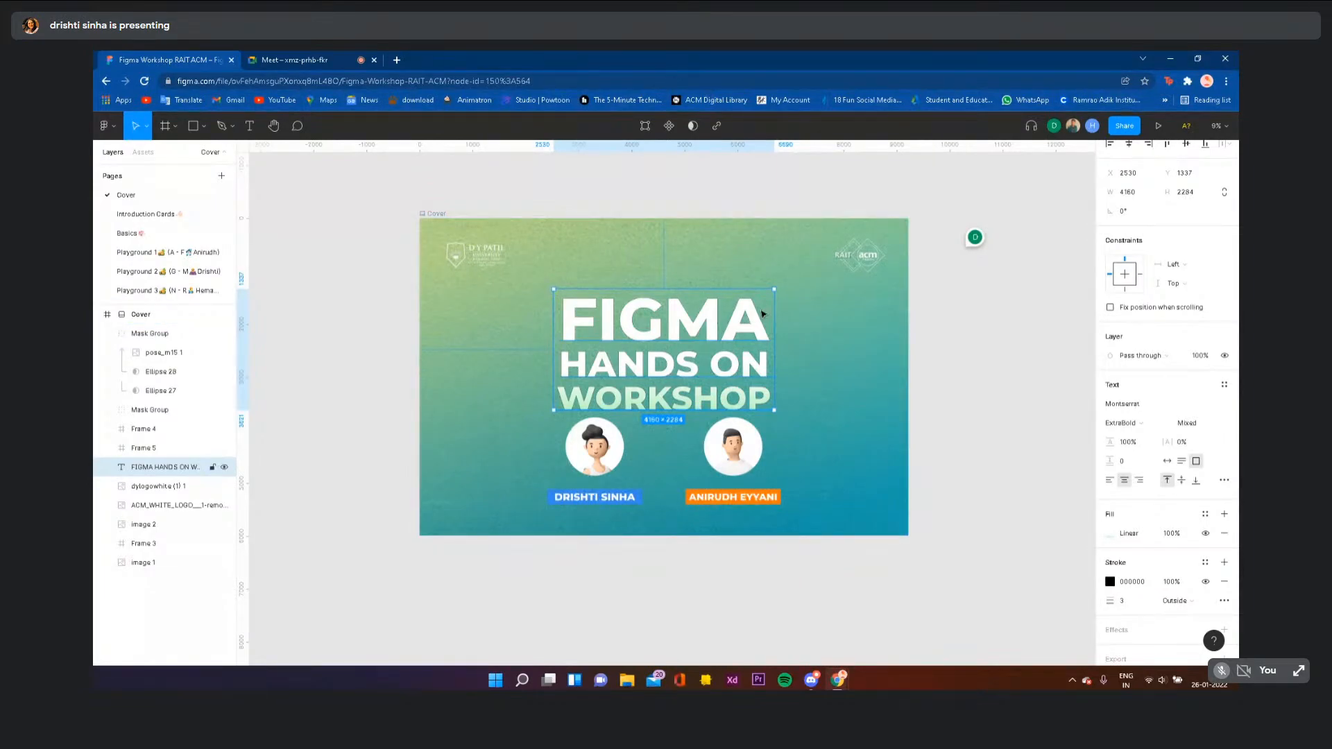
pyautogui.click(1115, 590)
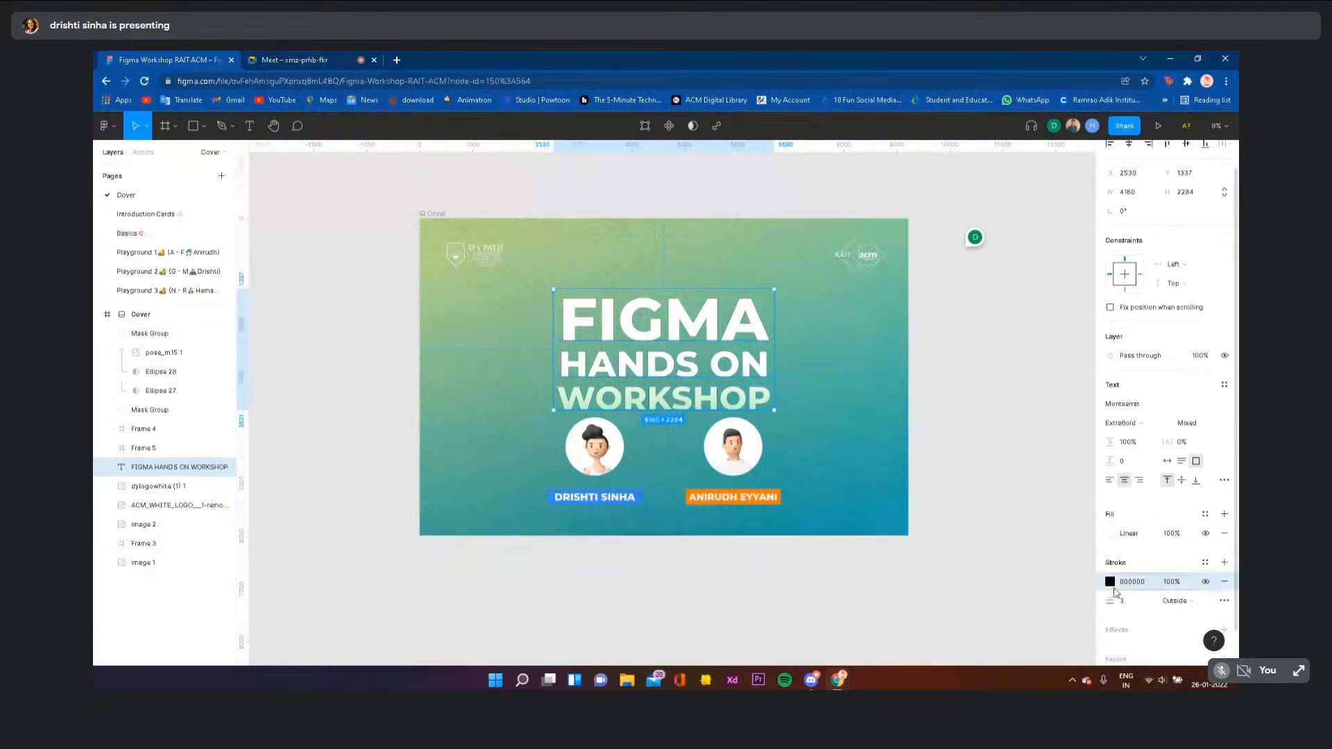
pyautogui.click(1182, 602)
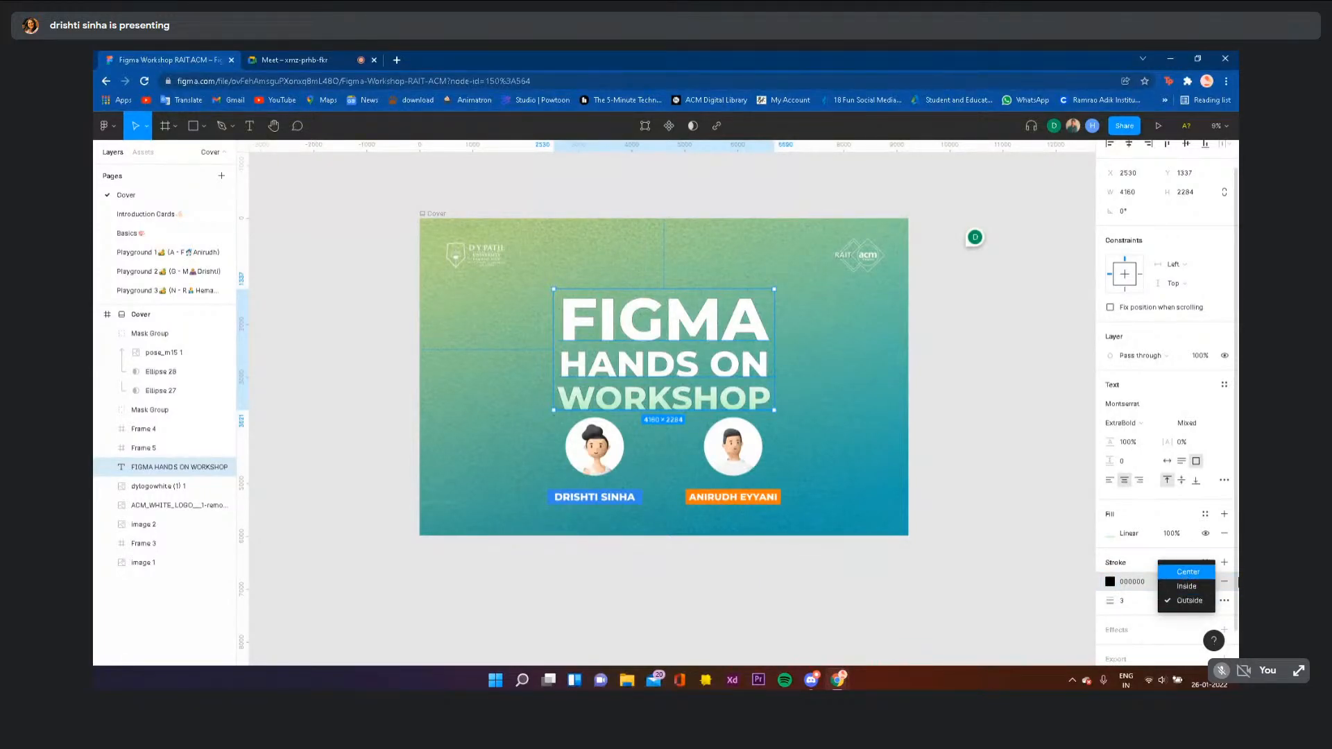
pyautogui.click(1229, 585)
pyautogui.click(1229, 585)
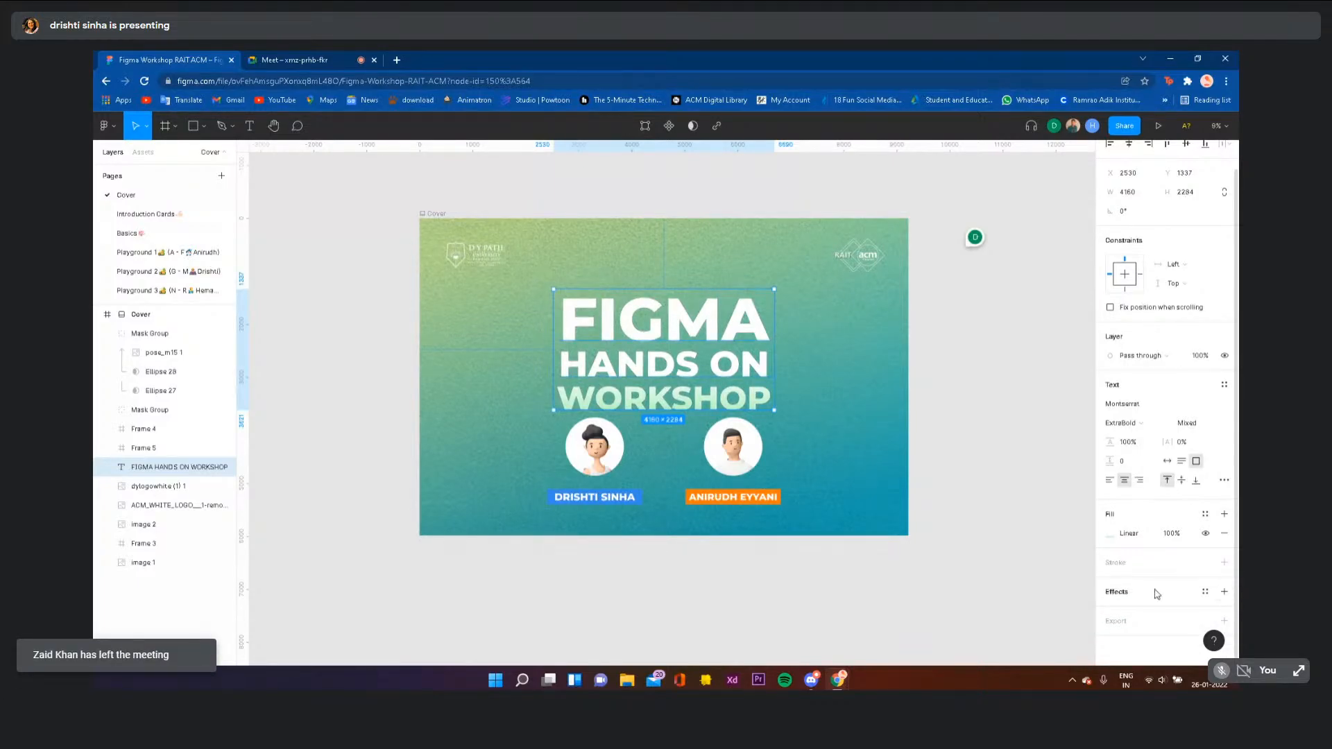
# - Add a Background blur effect to the workshop title
pyautogui.click(1225, 592)
pyautogui.click(1124, 611)
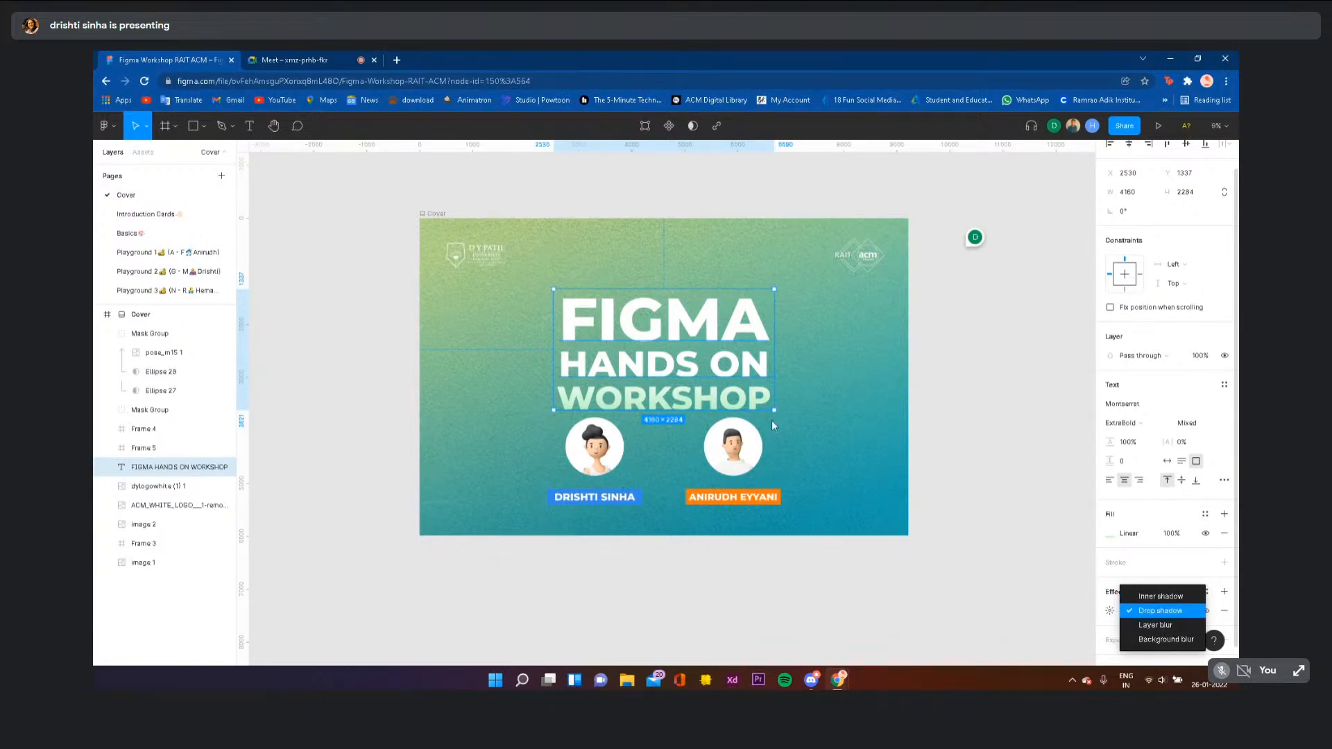
pyautogui.click(1156, 637)
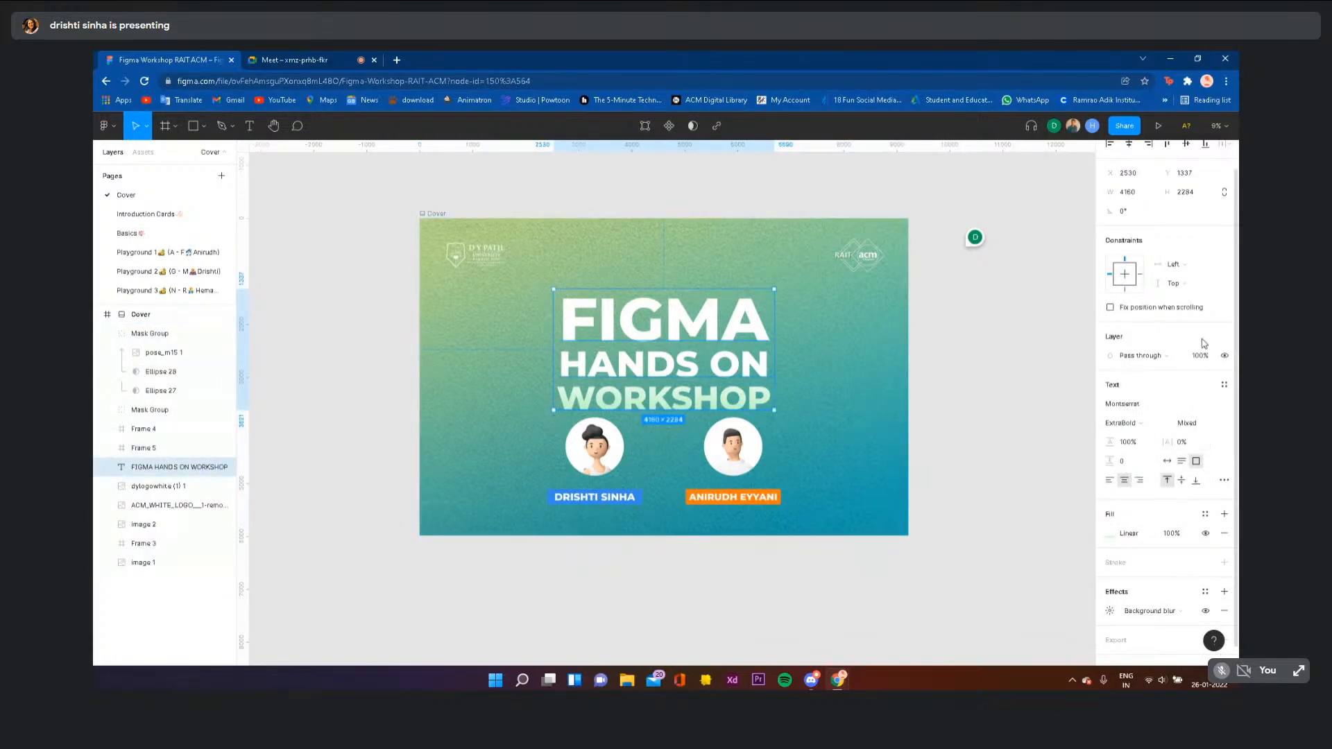
# - Set the title's layer opacity to 80%
pyautogui.click(1205, 356)
pyautogui.write('80')
pyautogui.press('Return')
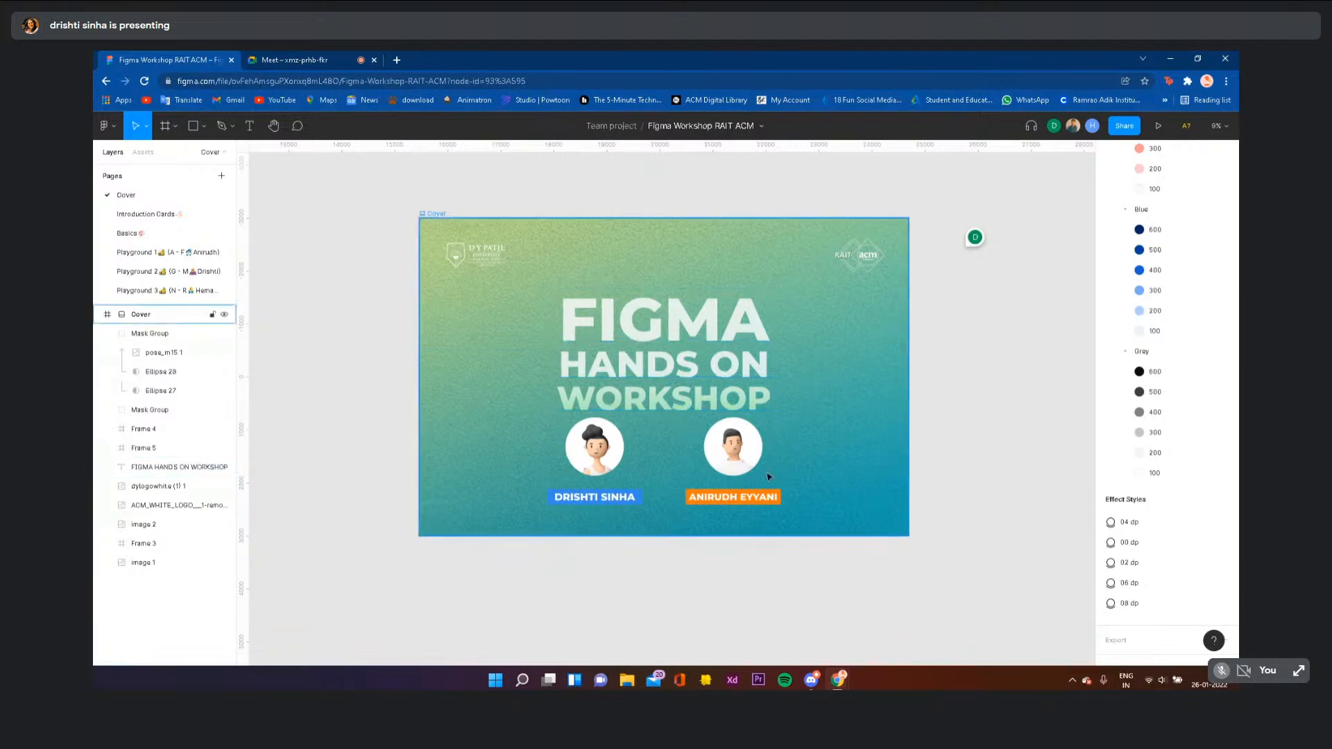
# - Draw a small grey ellipse, send it to the back and place it behind the title's letter A
pyautogui.click(193, 127)
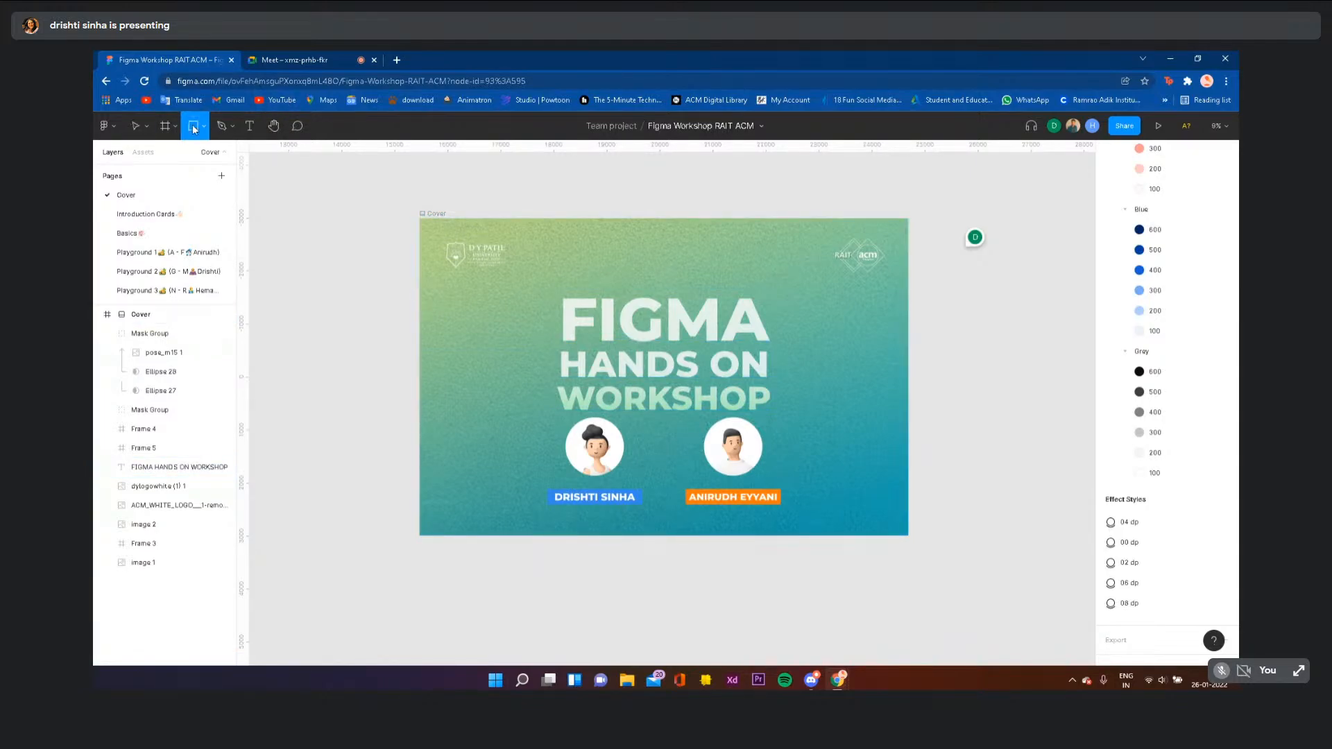
pyautogui.click(206, 130)
pyautogui.click(201, 203)
pyautogui.moveTo(705, 251)
pyautogui.mouseDown()
pyautogui.moveTo(763, 314)
pyautogui.moveTo(755, 328)
pyautogui.moveTo(750, 315)
pyautogui.mouseUp()
pyautogui.rightClick(749, 315)
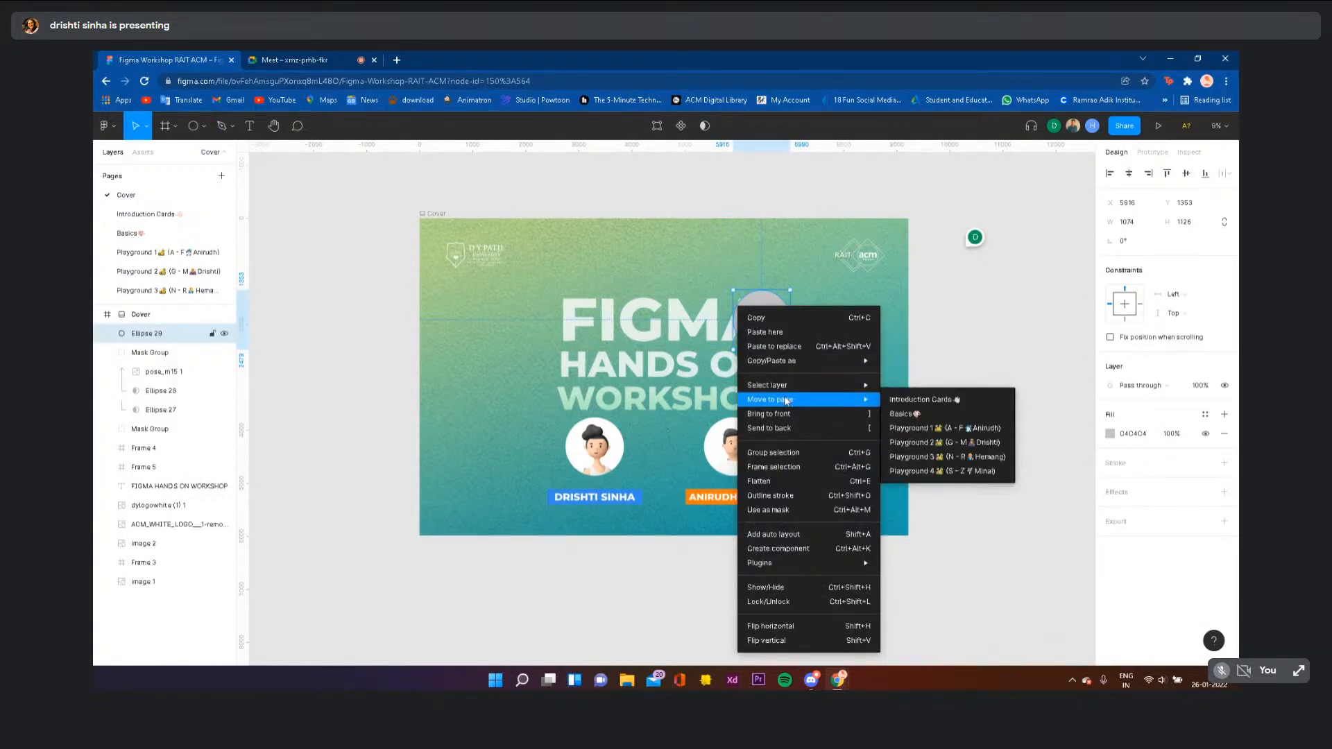
pyautogui.click(769, 429)
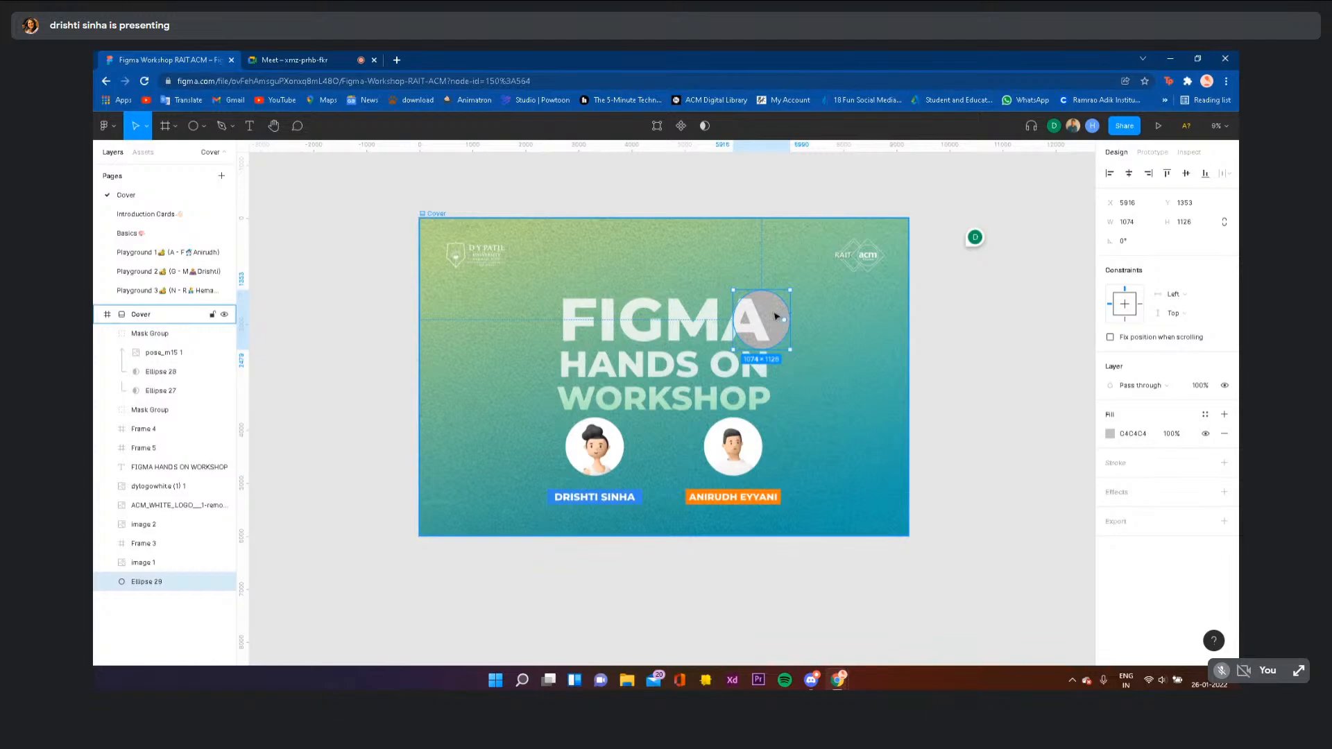
pyautogui.scroll(10, 776, 316)
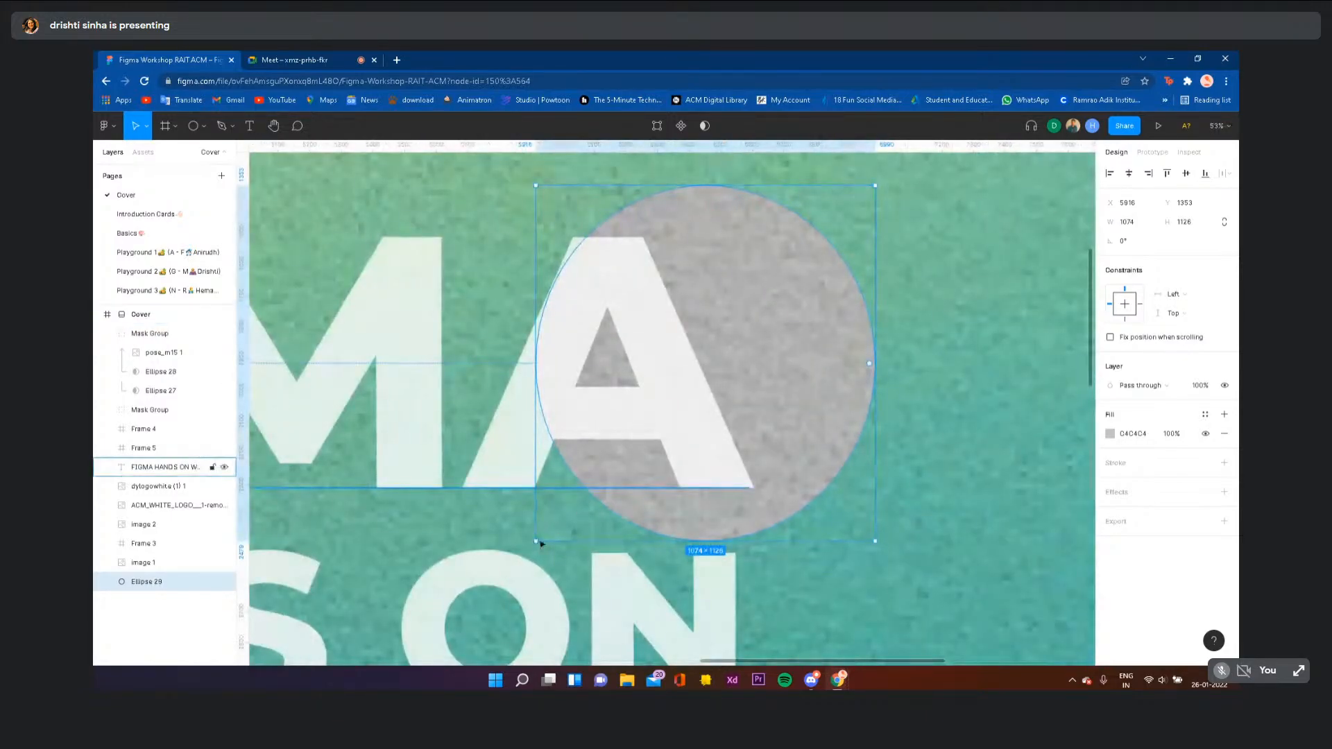
pyautogui.moveTo(536, 541); pyautogui.dragTo(708, 362)
pyautogui.moveTo(783, 265); pyautogui.dragTo(677, 336)
# - Set the workshop title's background blur amount to 300
pyautogui.click(593, 299)
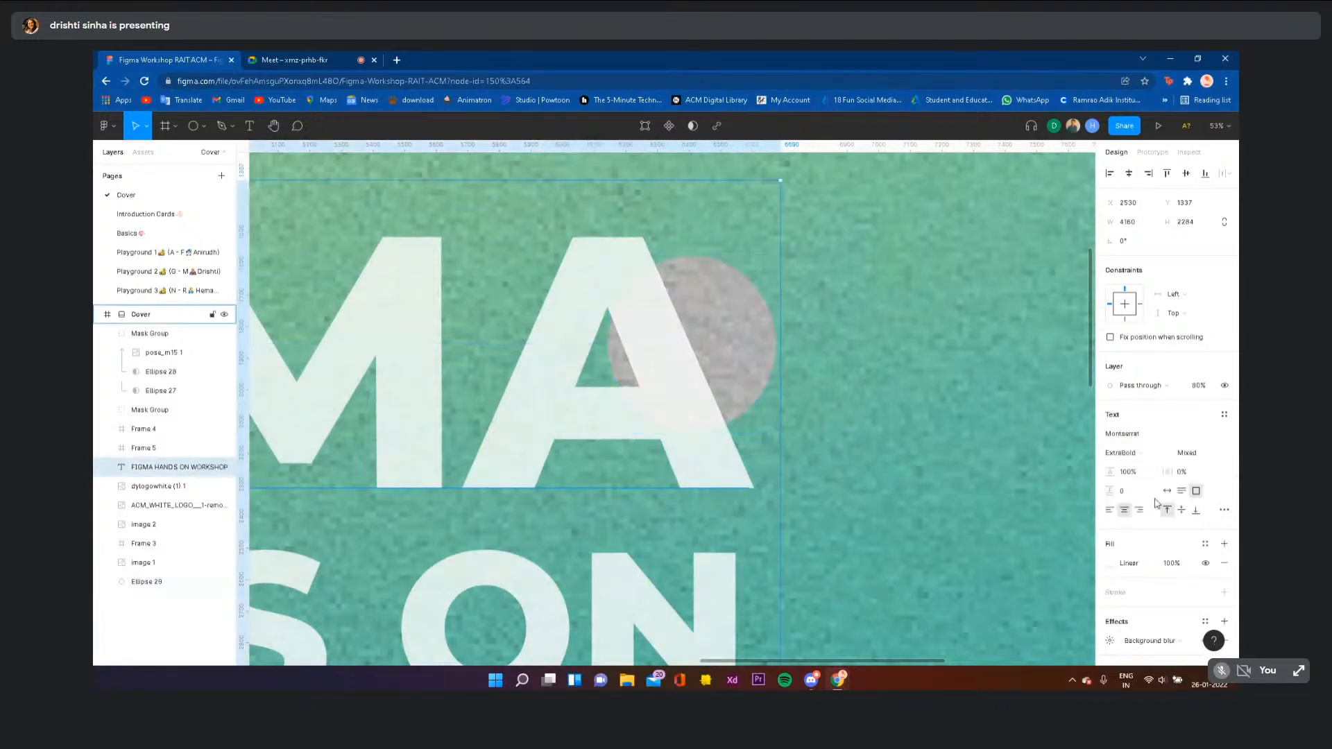
pyautogui.click(1110, 642)
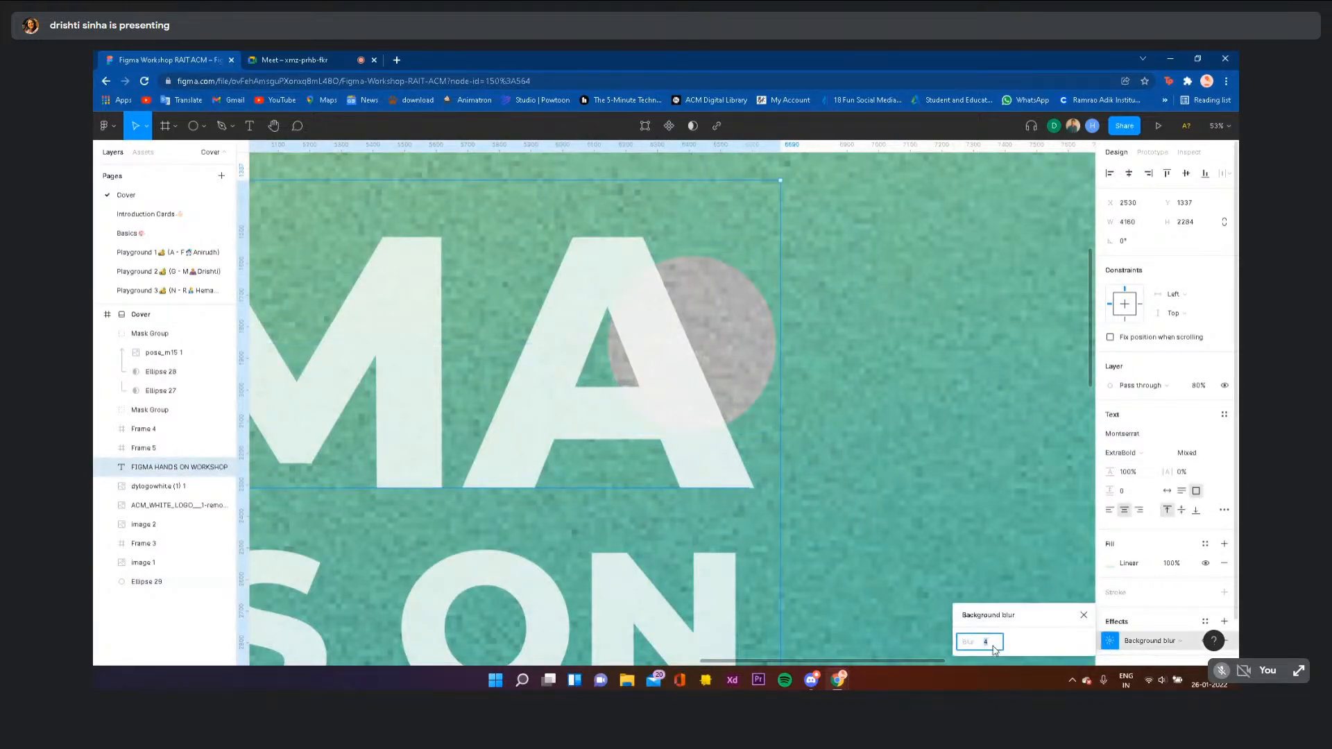
pyautogui.press('Return')
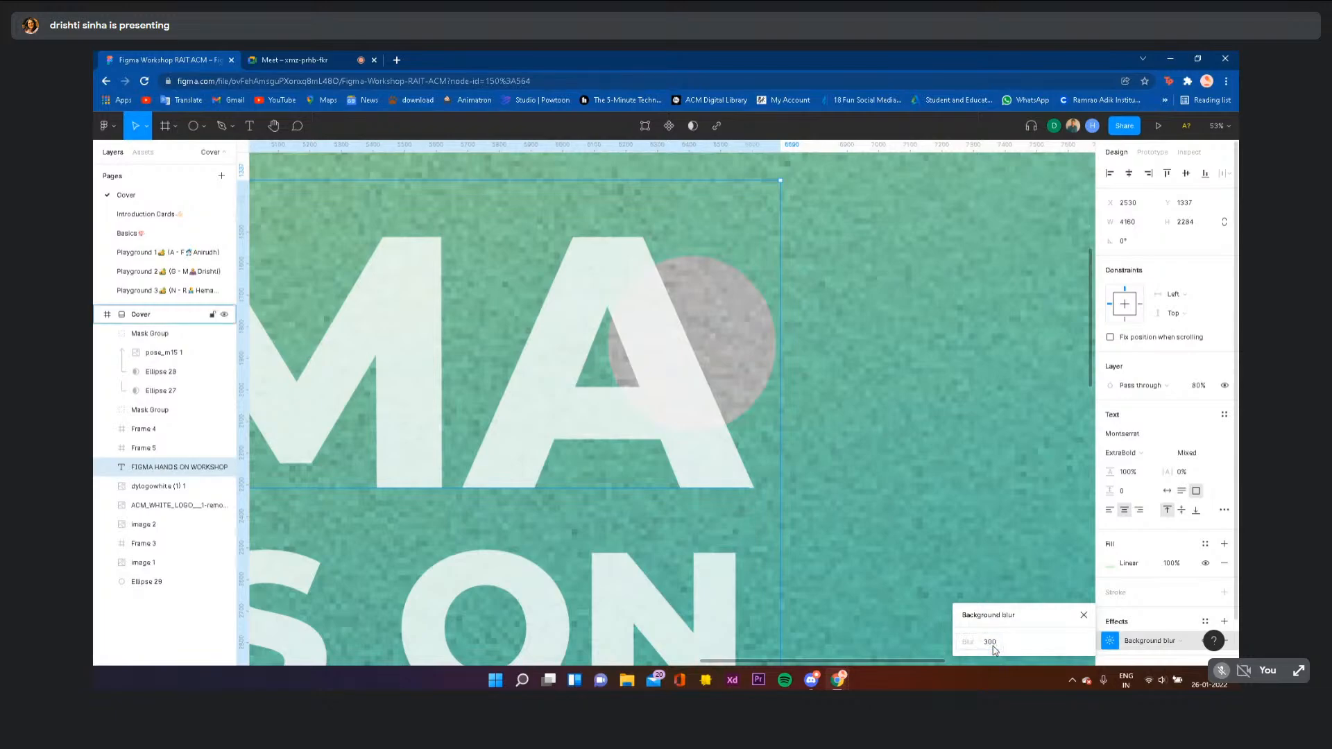
pyautogui.scroll(5, 656, 292)
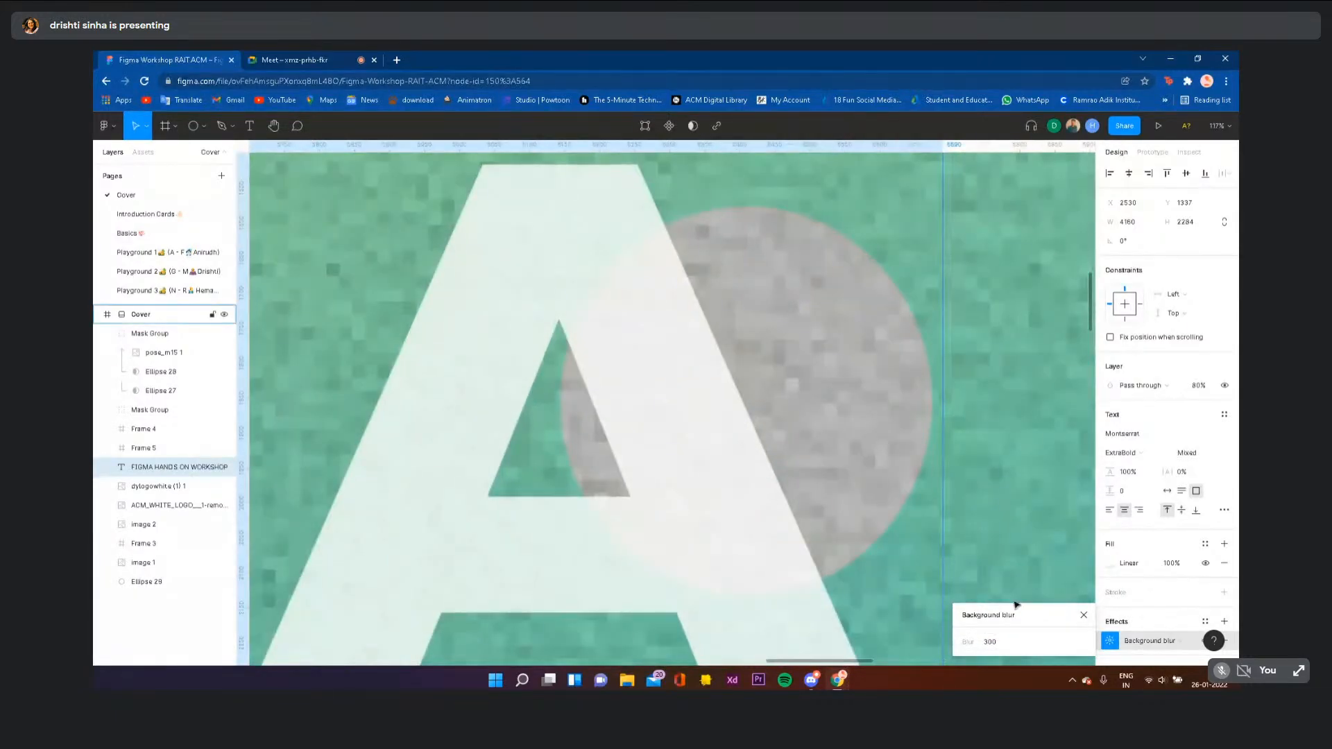
pyautogui.scroll(-10, 619, 295)
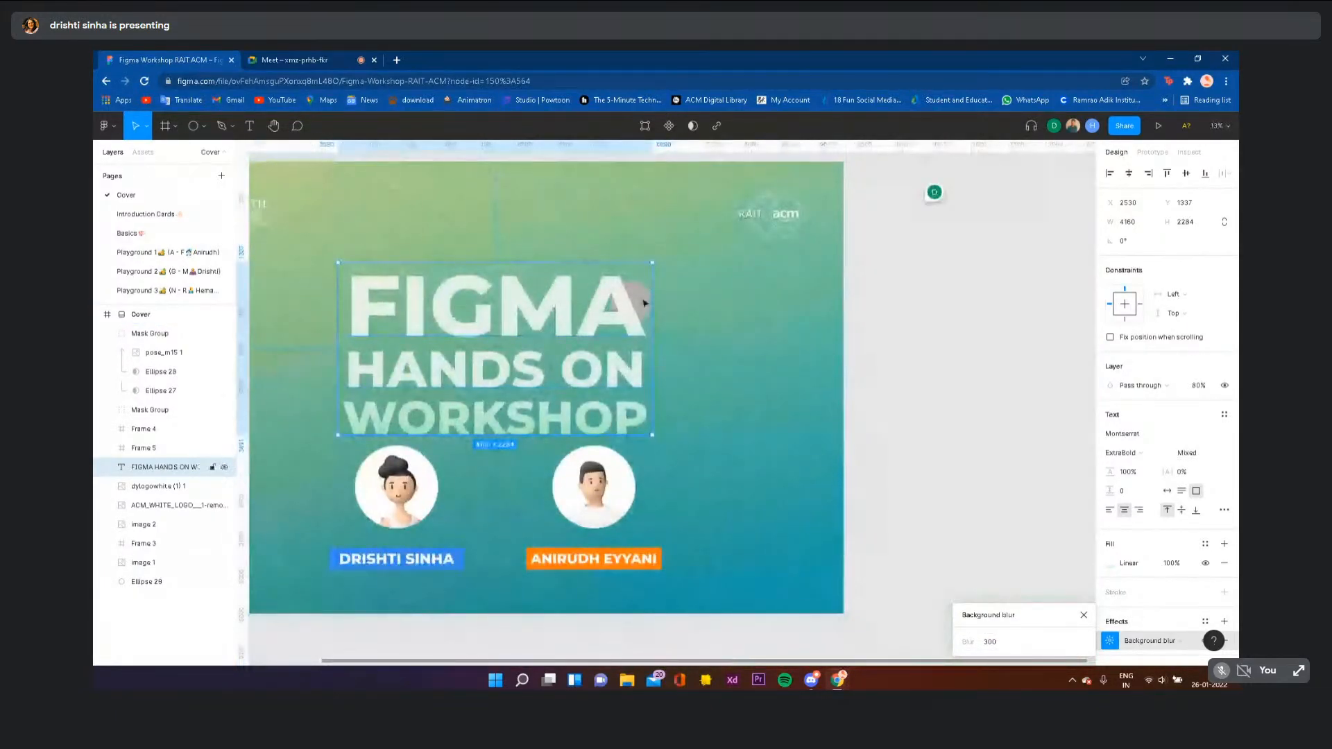
pyautogui.press('Escape')
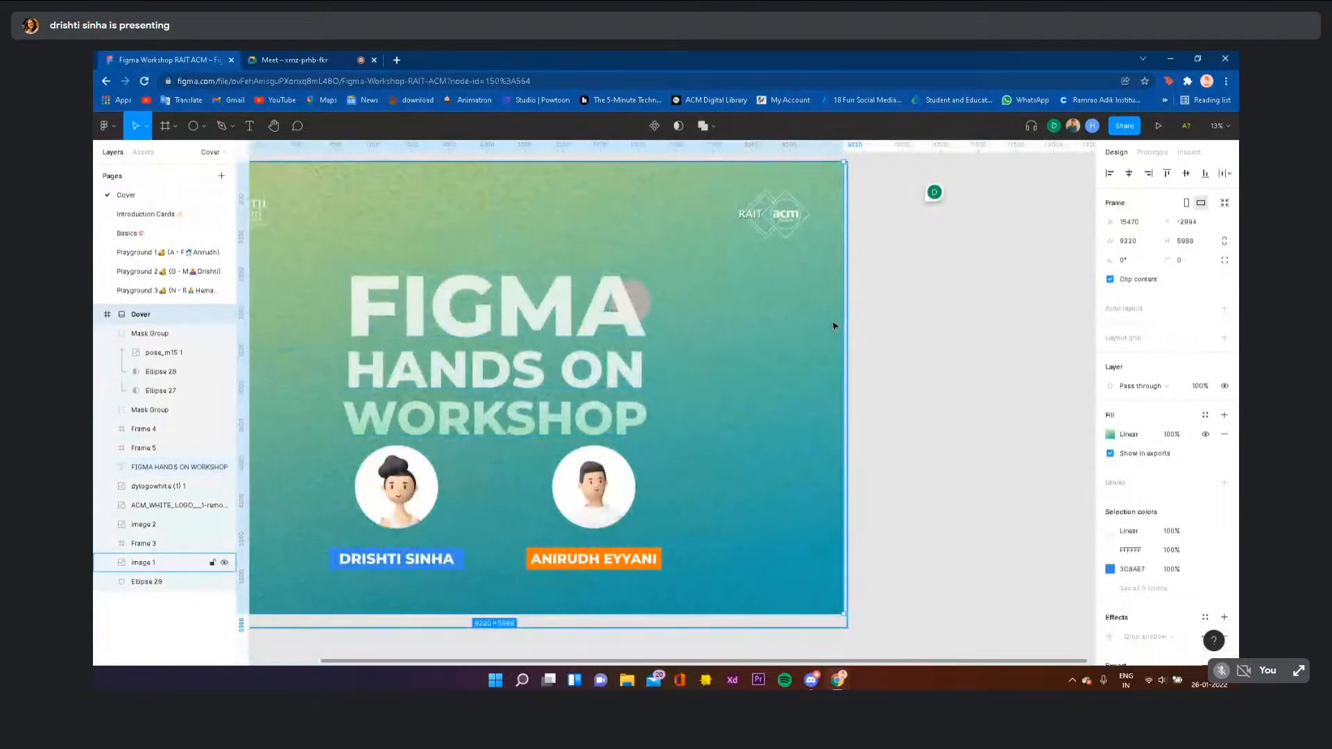
# - Undo the recent title edits, delete the grey circle and reselect the title
pyautogui.hotkey('ctrl', 'z')
pyautogui.hotkey('ctrl', 'z')
pyautogui.hotkey('ctrl', 'z')
pyautogui.hotkey('ctrl', 'z')
pyautogui.hotkey('ctrl', 'z')
pyautogui.hotkey('ctrl', 'z')
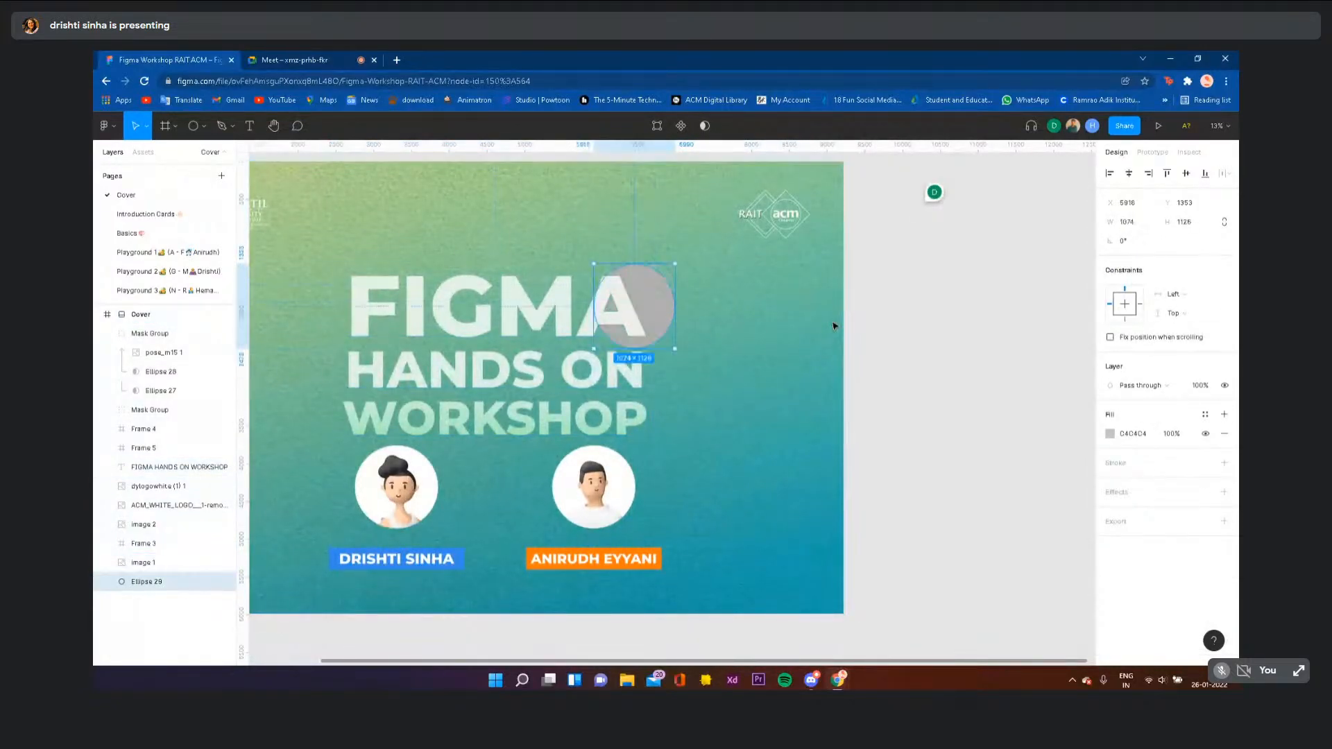
pyautogui.scroll(-5, 835, 326)
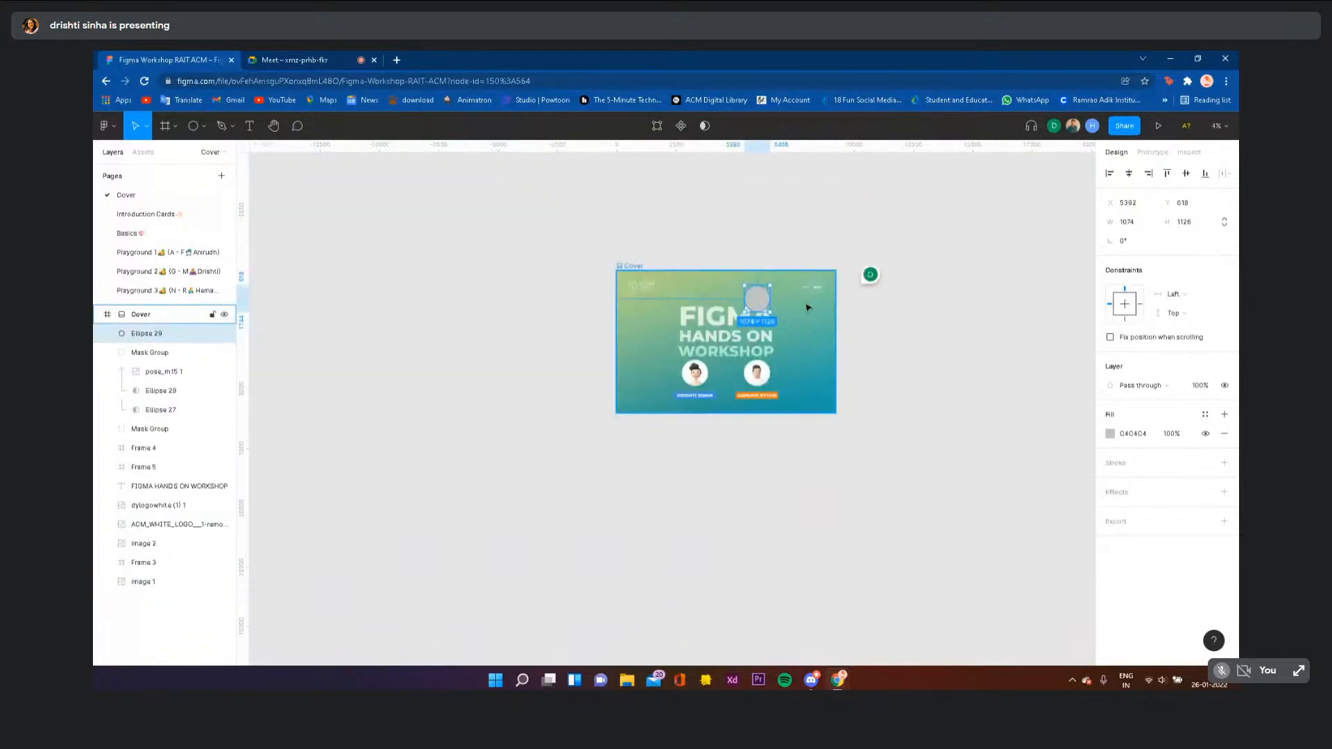
pyautogui.scroll(5, 757, 304)
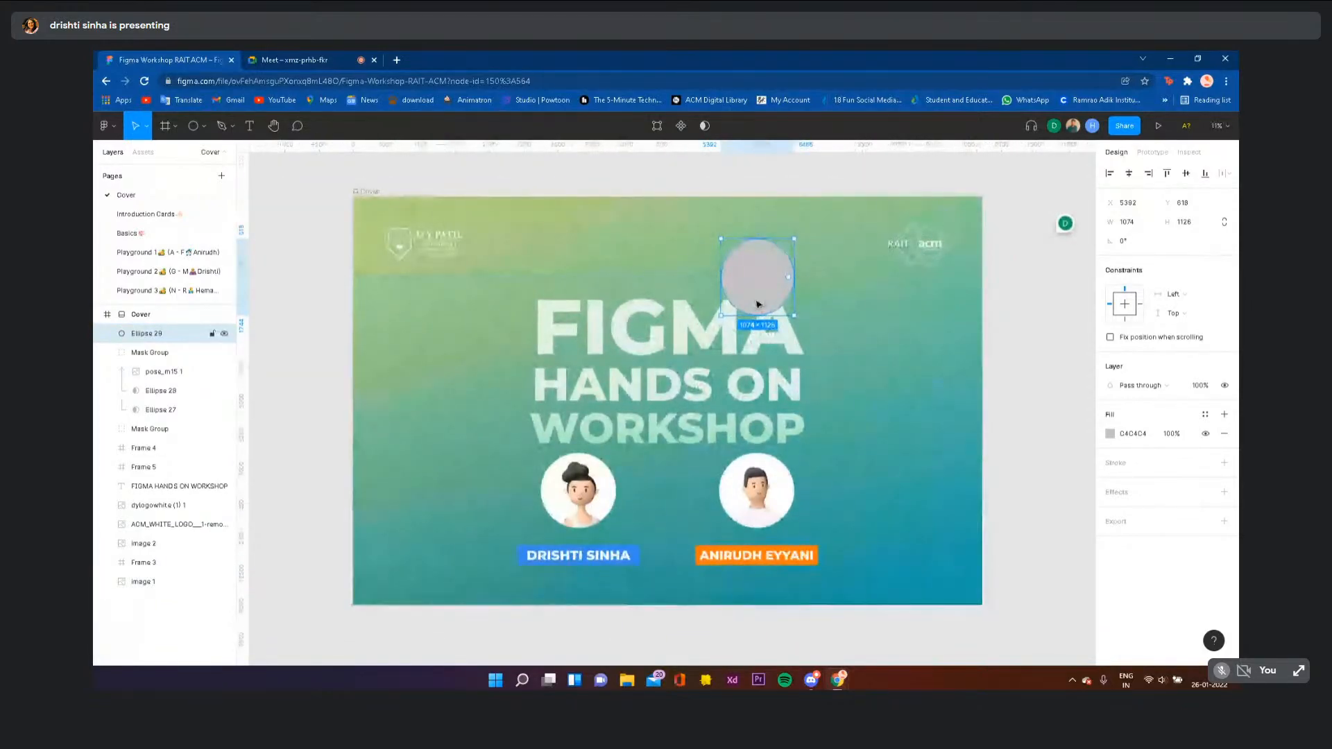
pyautogui.press('Delete')
pyautogui.click(770, 350)
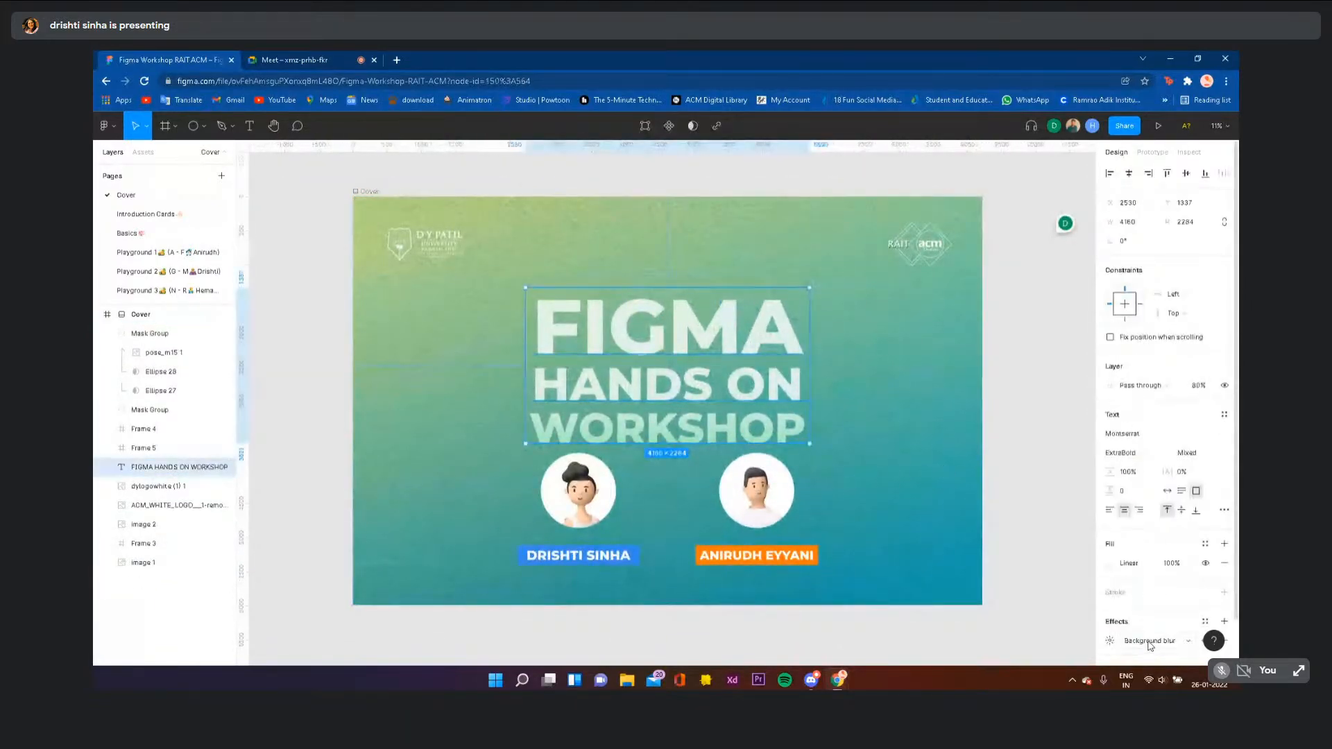
pyautogui.click(961, 449)
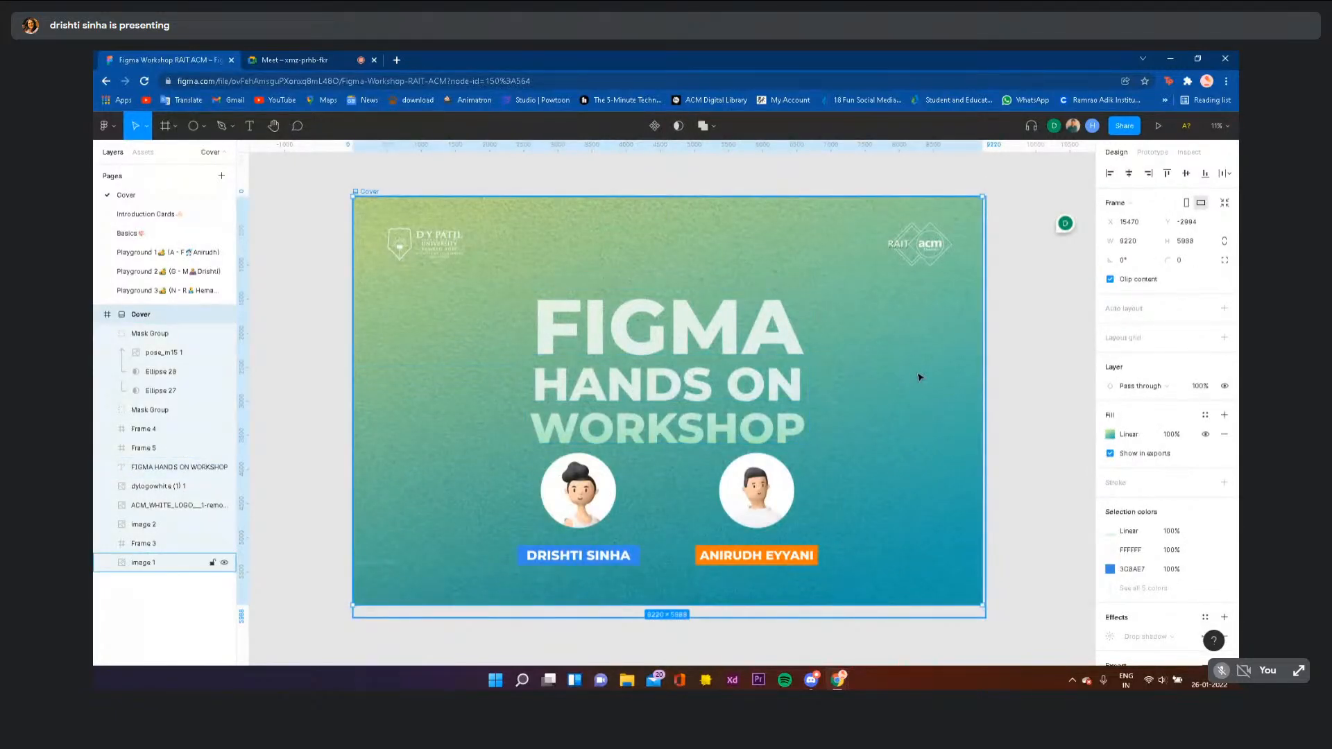
pyautogui.scroll(-3, 920, 377)
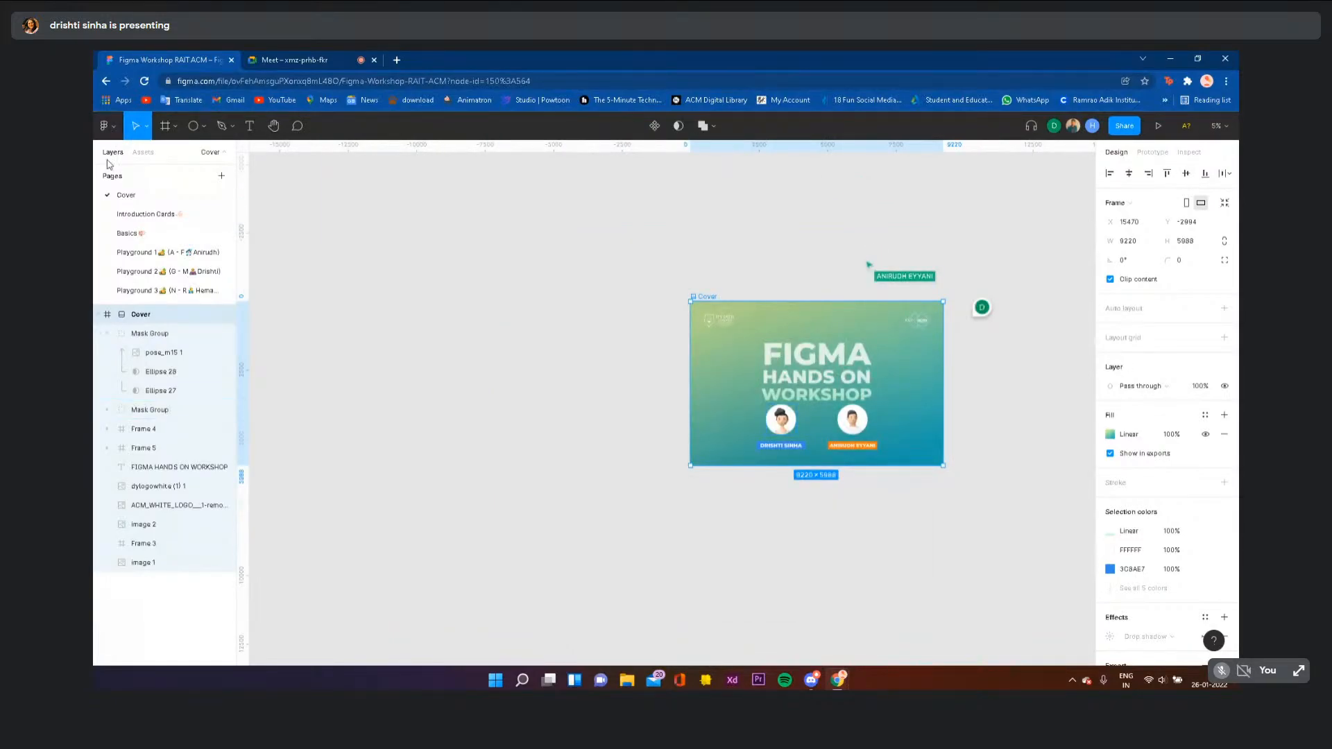
pyautogui.scroll(3, 693, 351)
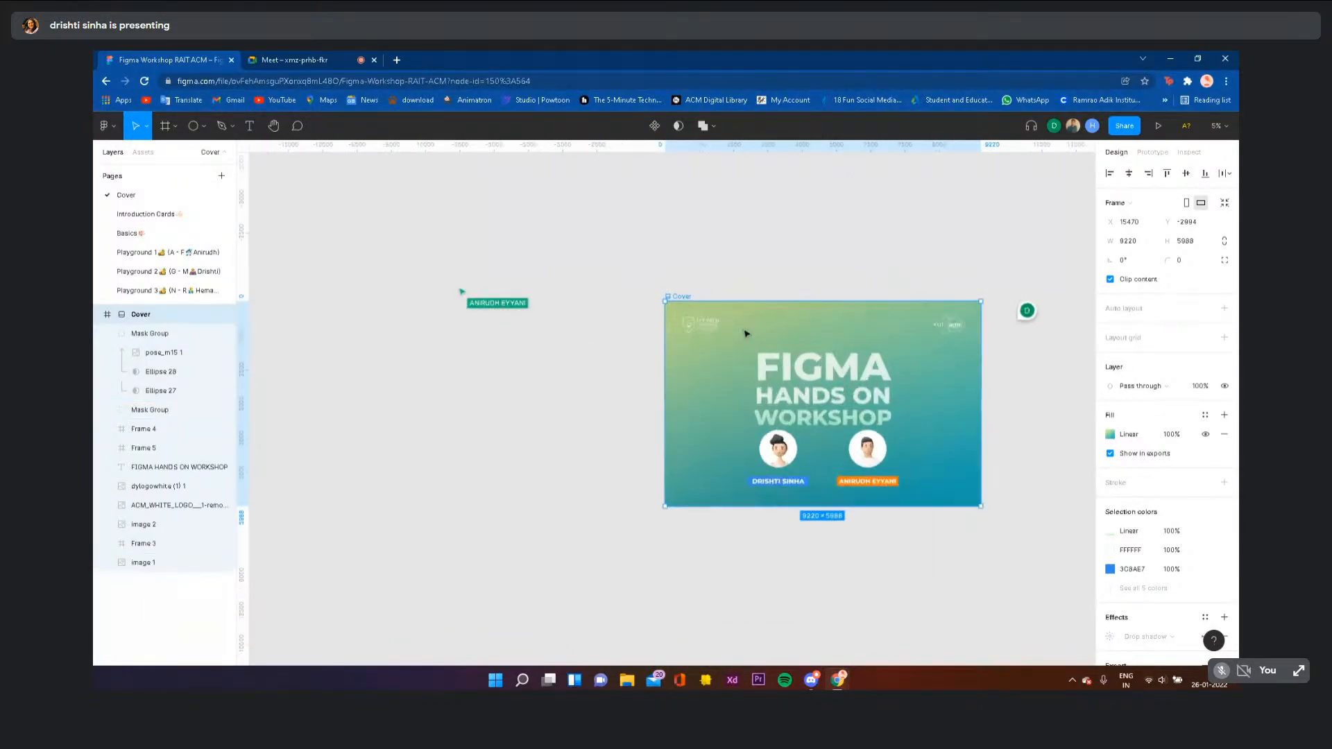
pyautogui.hscroll(5, 692, 351)
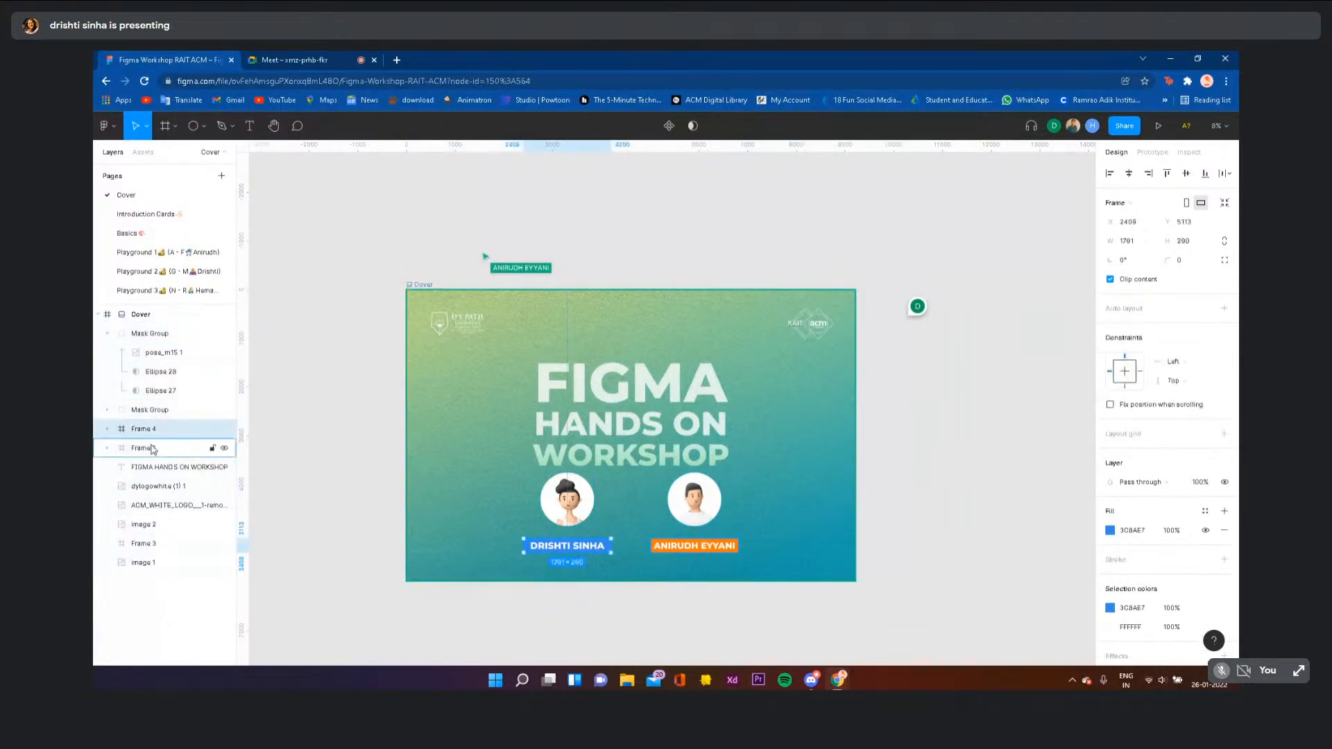
pyautogui.click(159, 467)
pyautogui.click(170, 526)
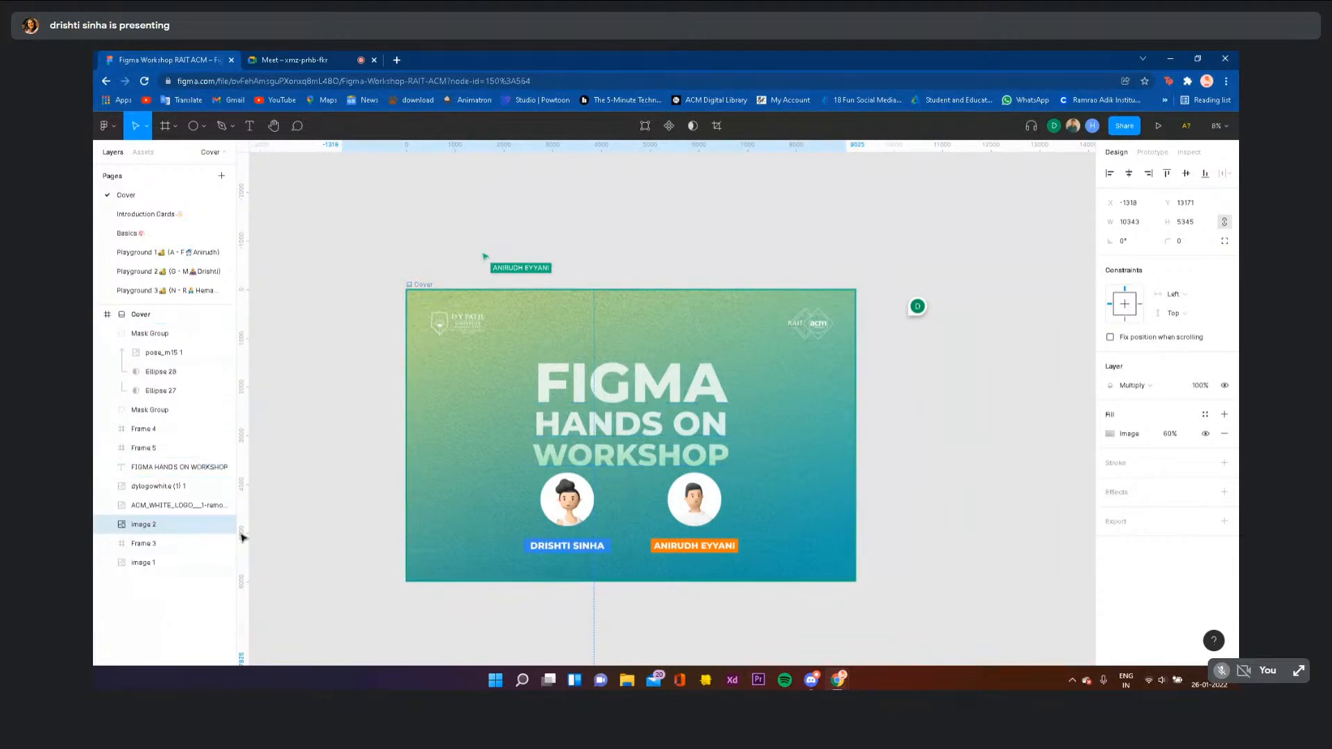
pyautogui.moveTo(577, 550); pyautogui.dragTo(578, 500)
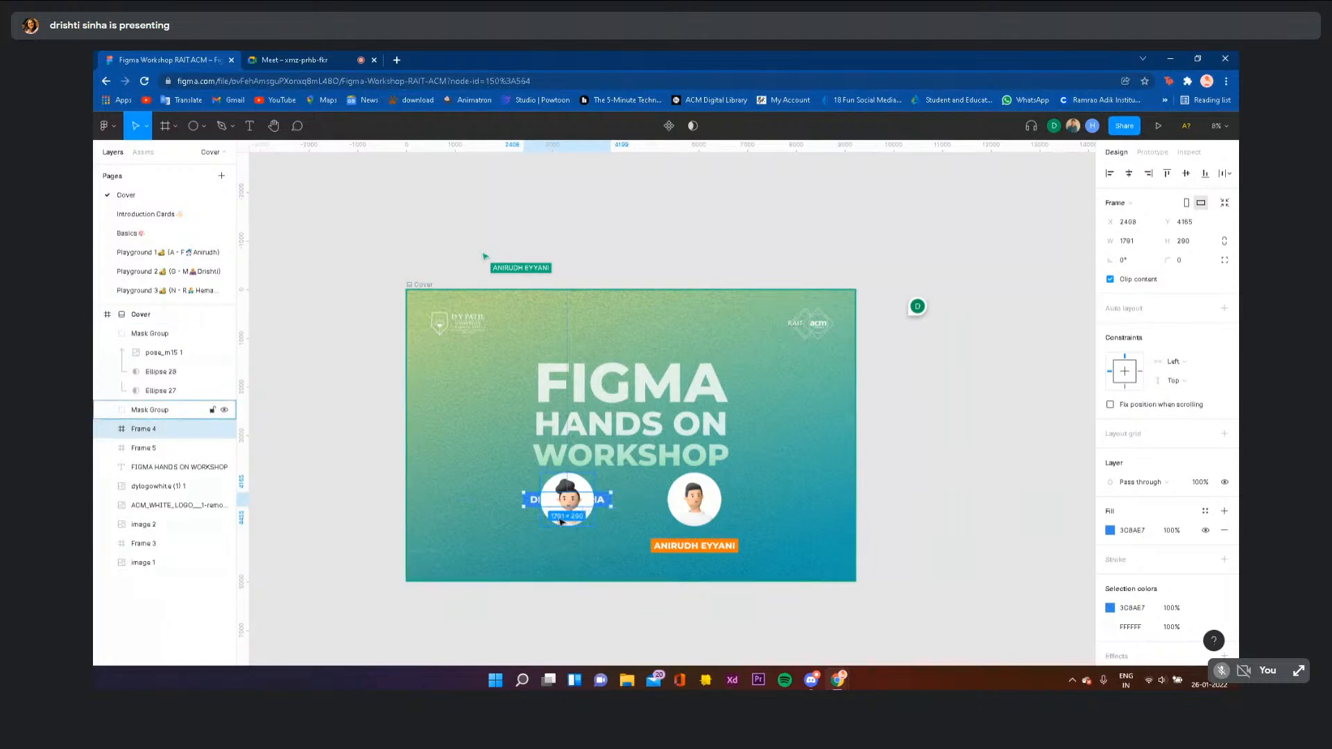
pyautogui.click(591, 491)
pyautogui.scroll(3, 594, 487)
pyautogui.scroll(3, 595, 487)
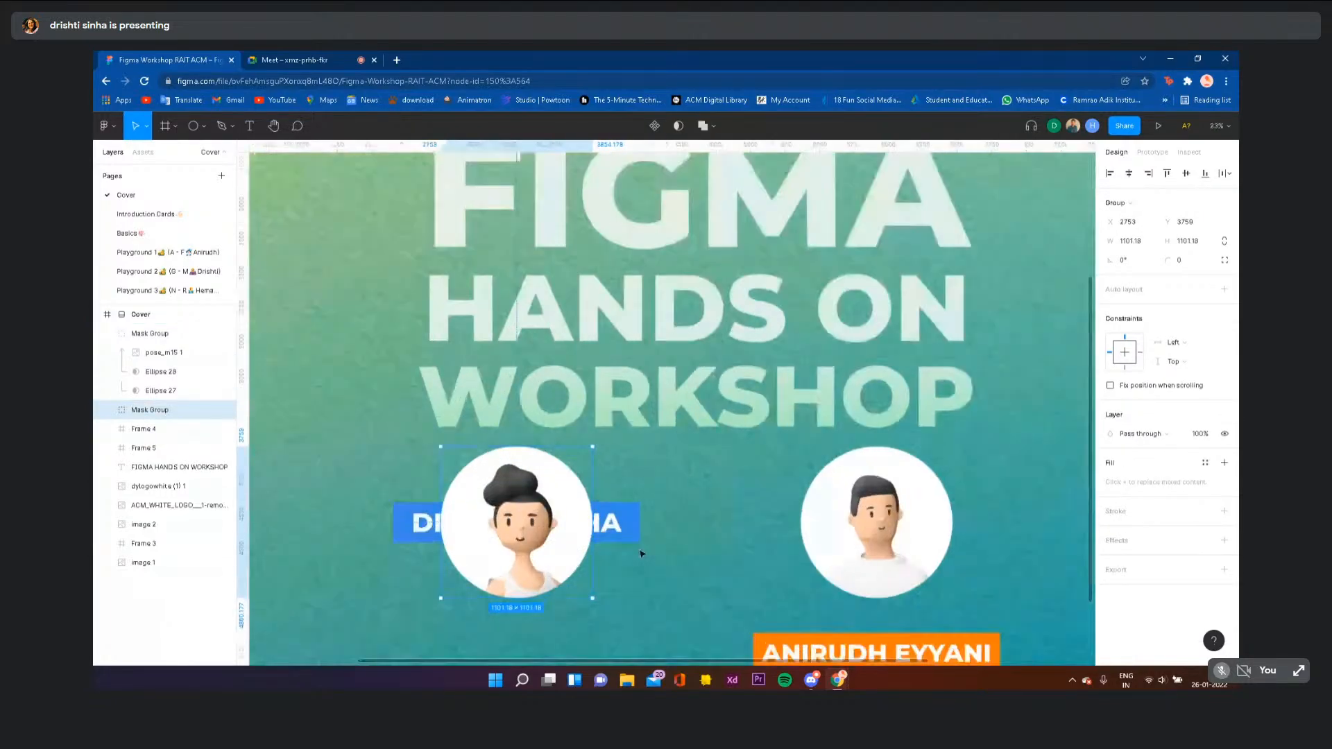
pyautogui.click(631, 538)
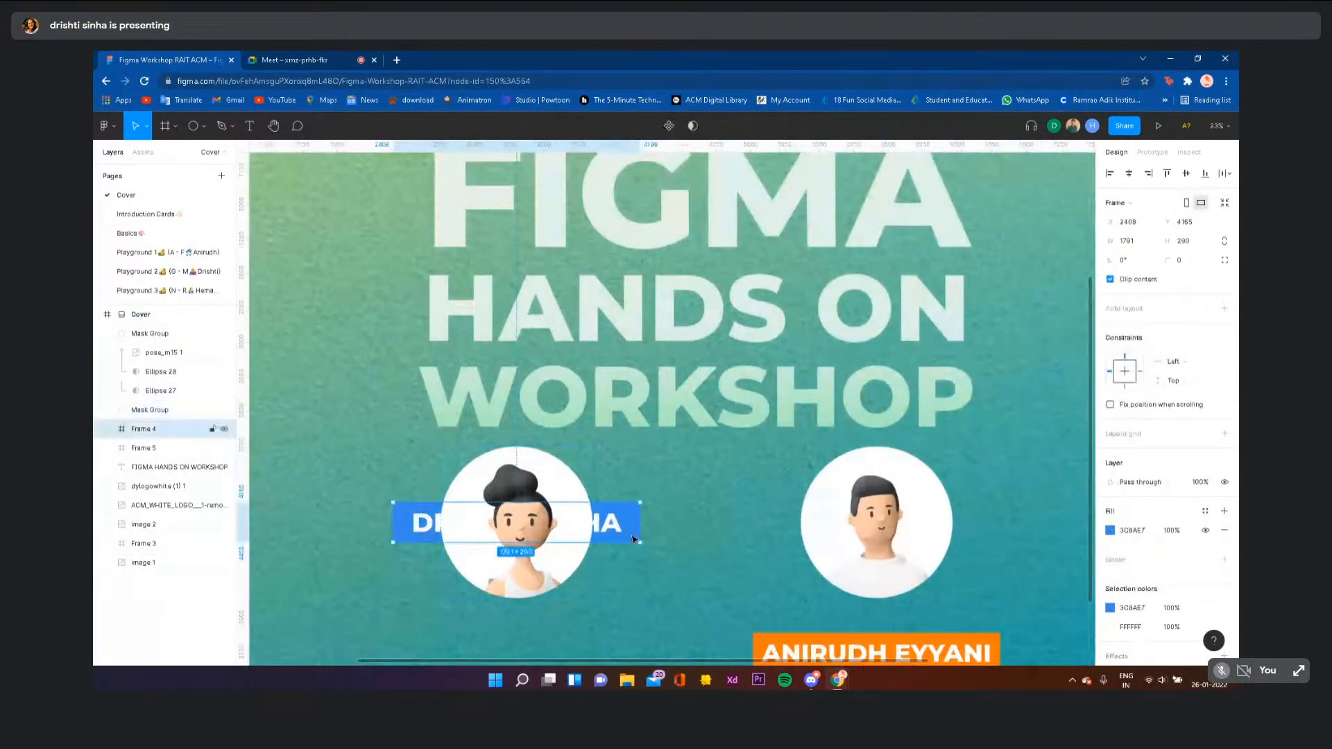
pyautogui.rightClick(633, 538)
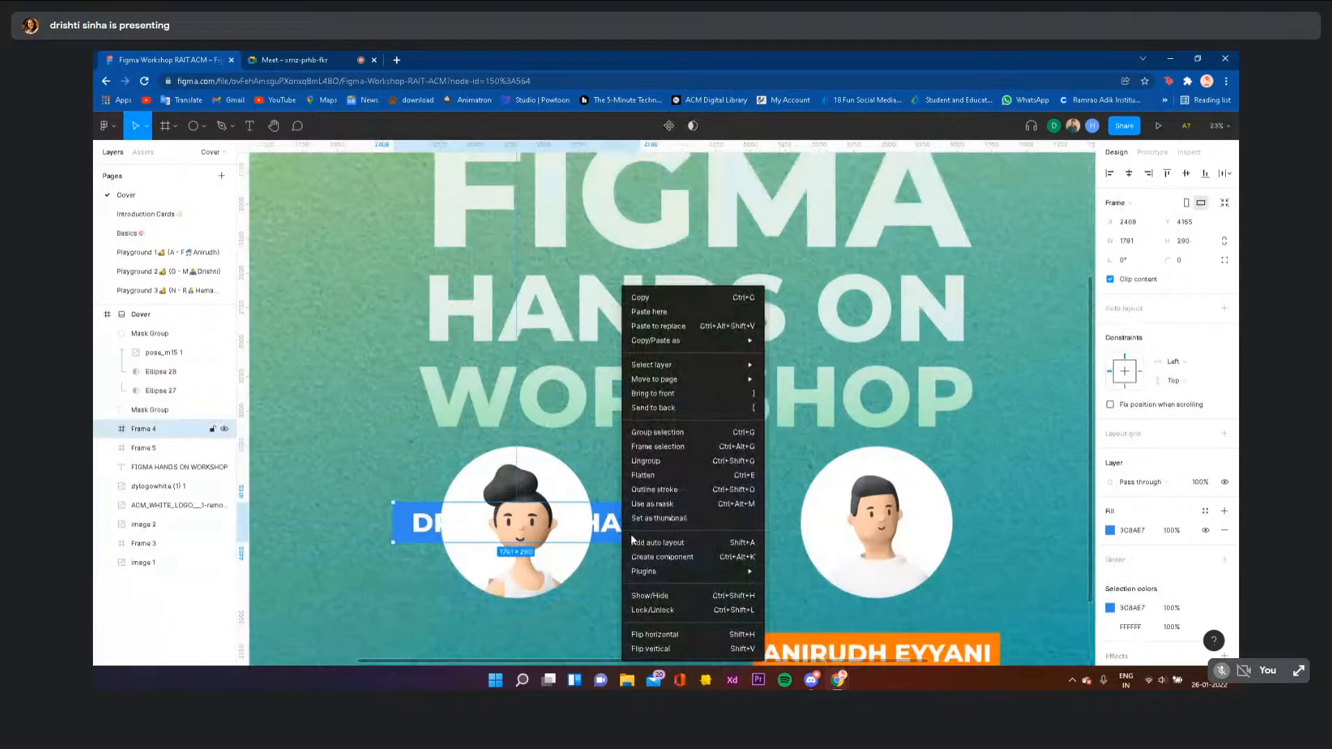
pyautogui.click(656, 394)
pyautogui.hotkey('ctrl', 'z')
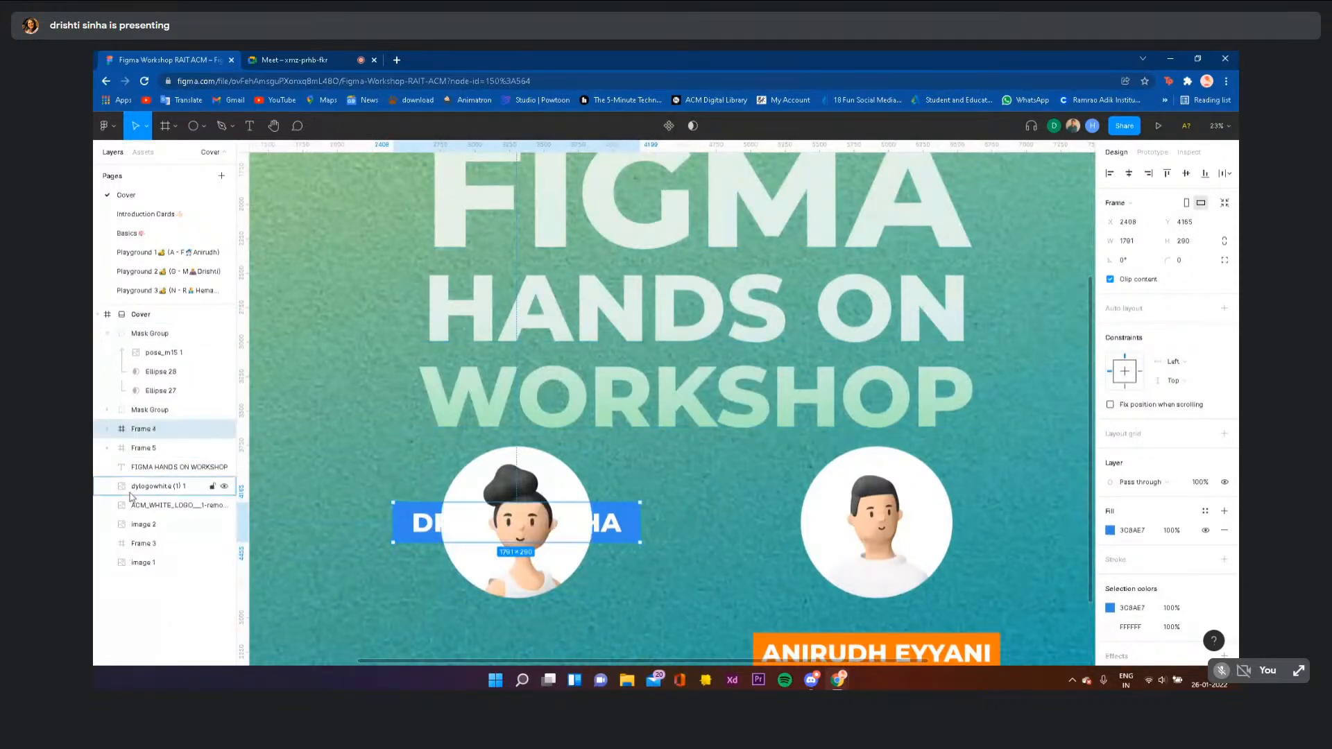
# - Move Frame 4 to the top of the Cover layers and try sending the label back, then undo
pyautogui.moveTo(150, 437); pyautogui.dragTo(154, 332)
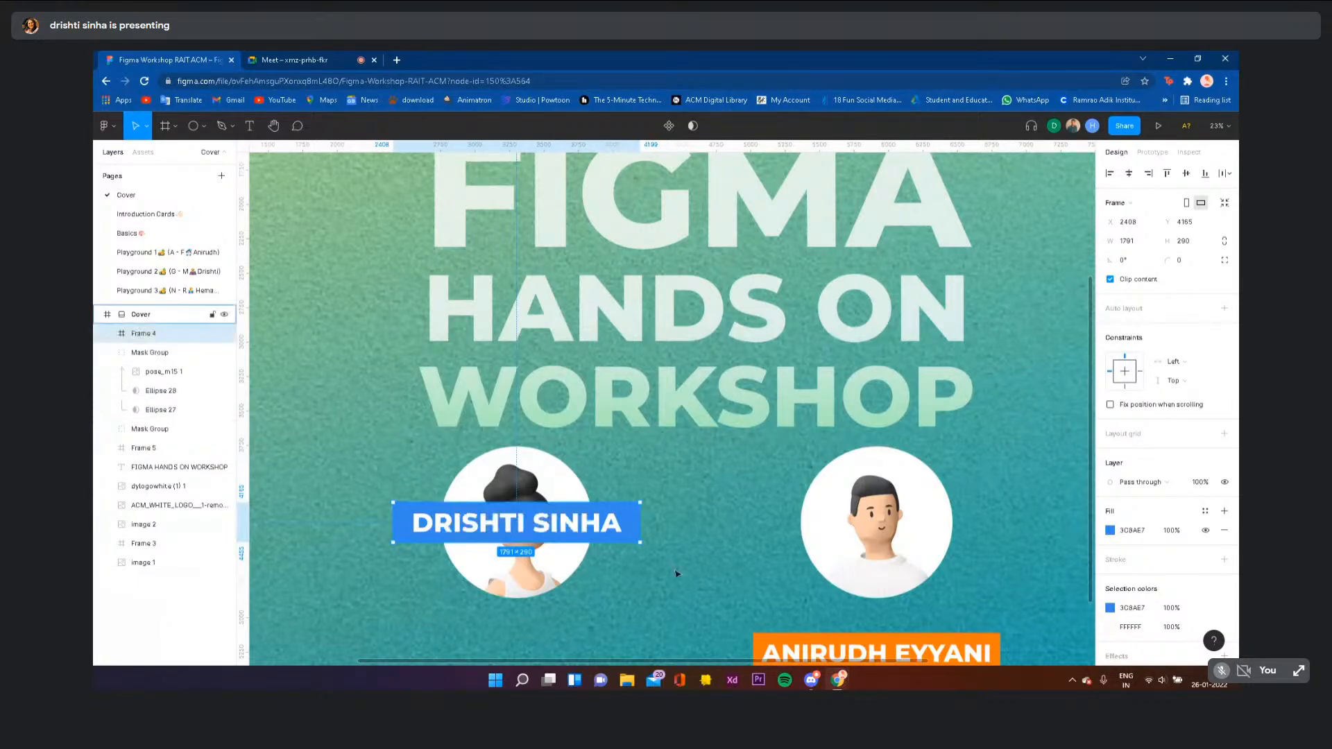
pyautogui.click(655, 640)
pyautogui.click(598, 561)
pyautogui.scroll(-3, 597, 562)
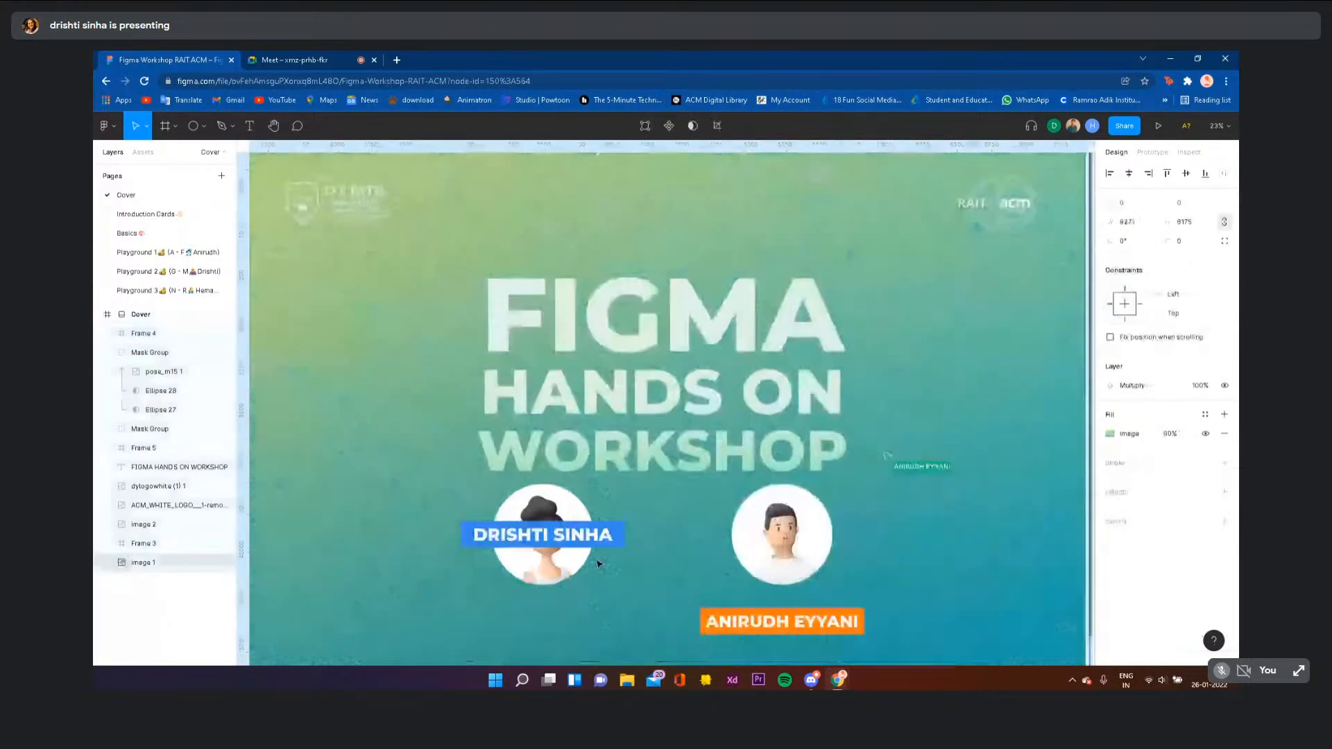
pyautogui.click(530, 537)
pyautogui.hotkey('ctrl', '[')
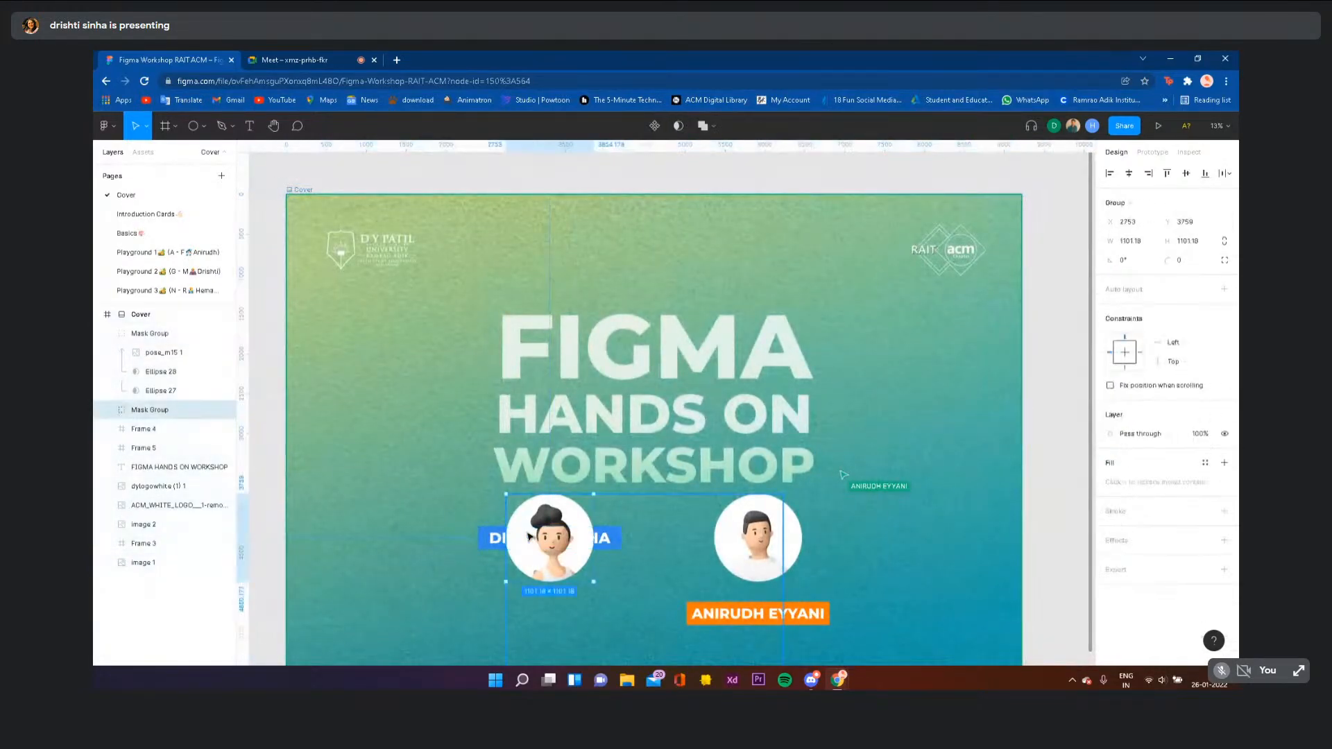
pyautogui.hotkey('ctrl', '[')
pyautogui.hotkey('ctrl', 'z')
# - Show the components used in this file in the Assets tab
pyautogui.scroll(-3, 428, 417)
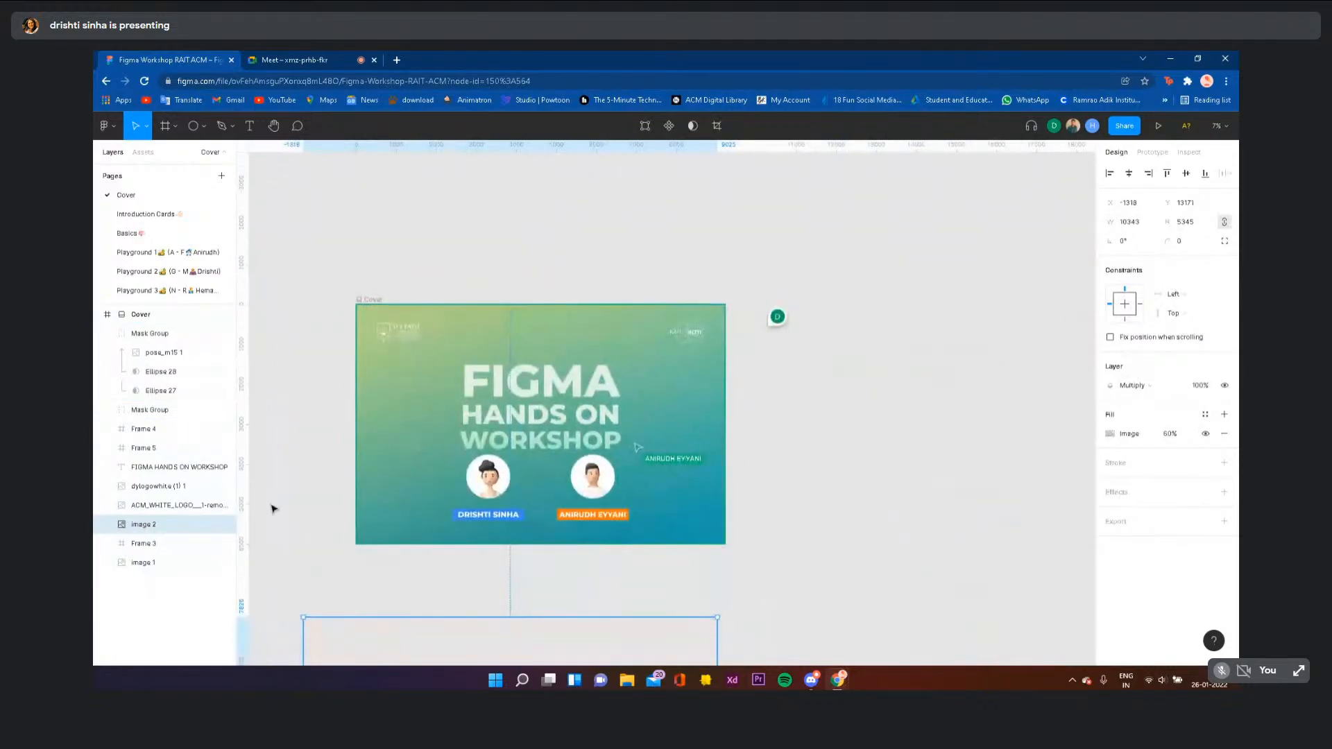
pyautogui.click(273, 509)
pyautogui.hscroll(-3, 288, 508)
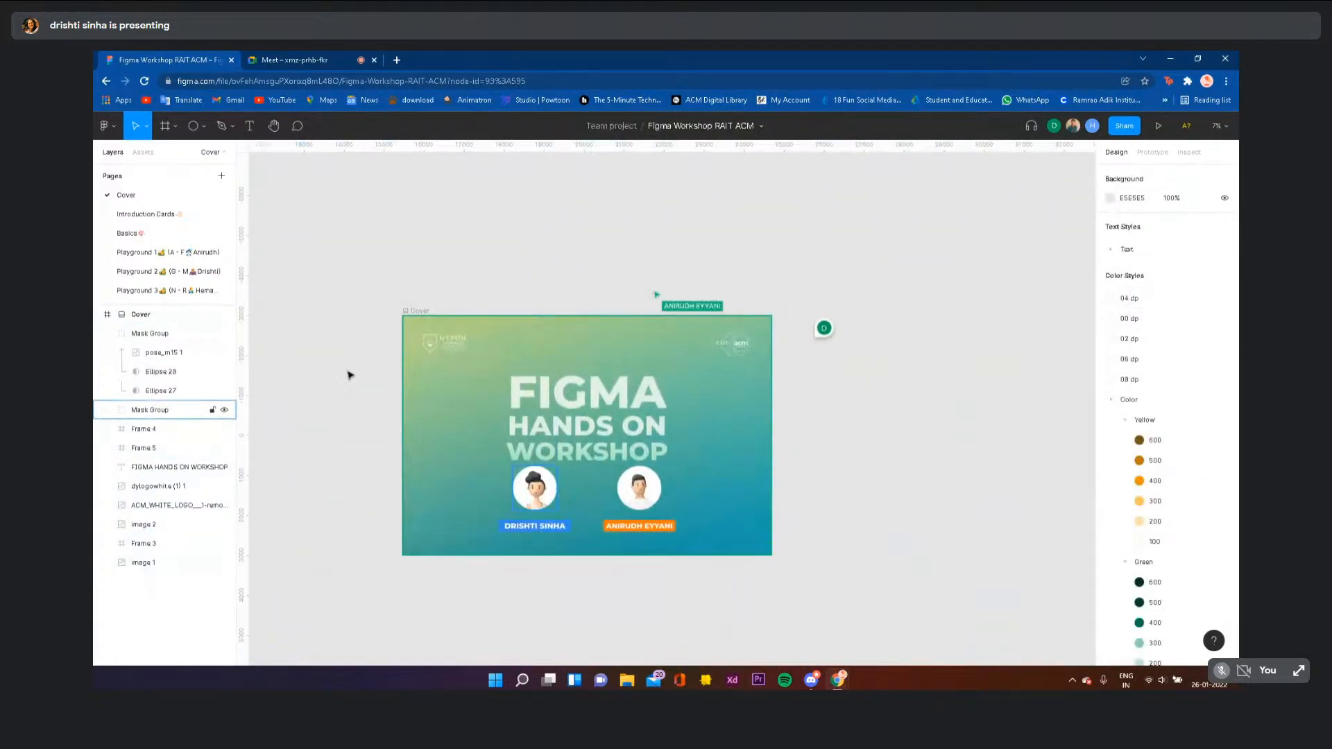
pyautogui.click(143, 152)
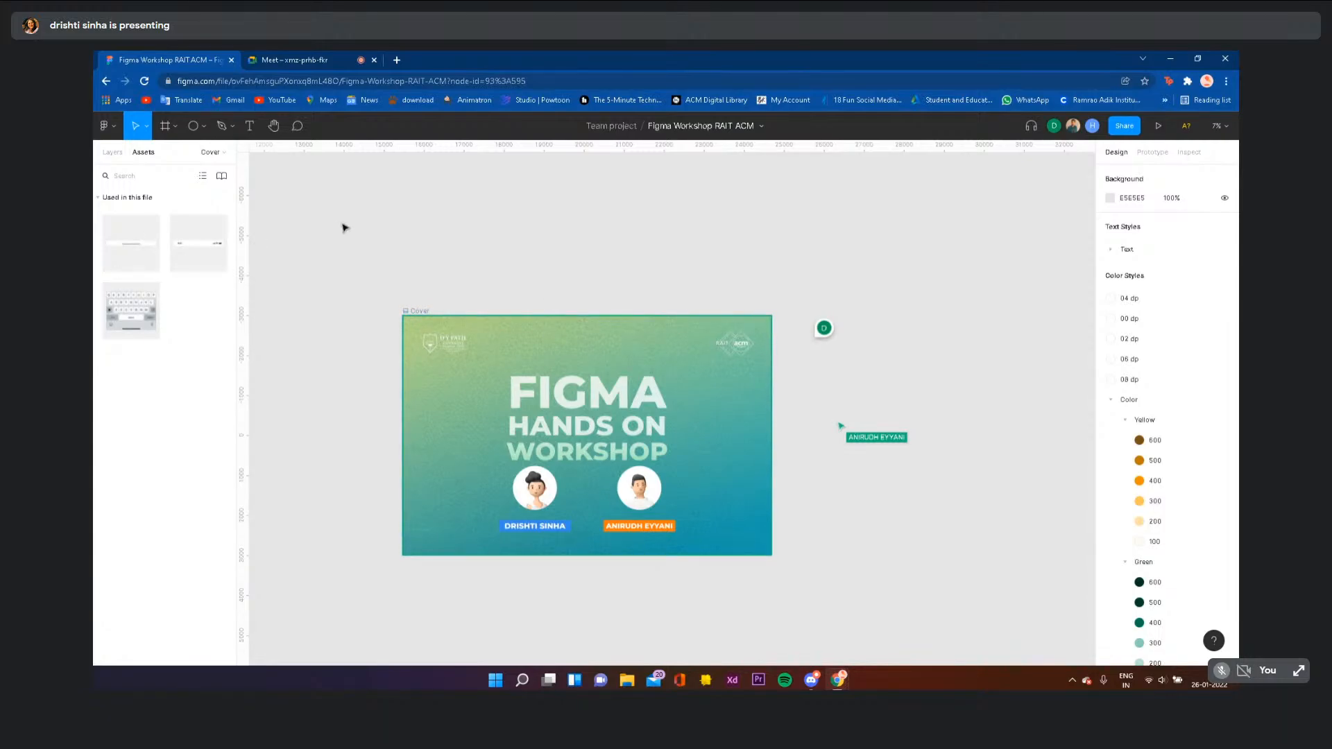
pyautogui.moveTo(345, 228); pyautogui.dragTo(340, 226)
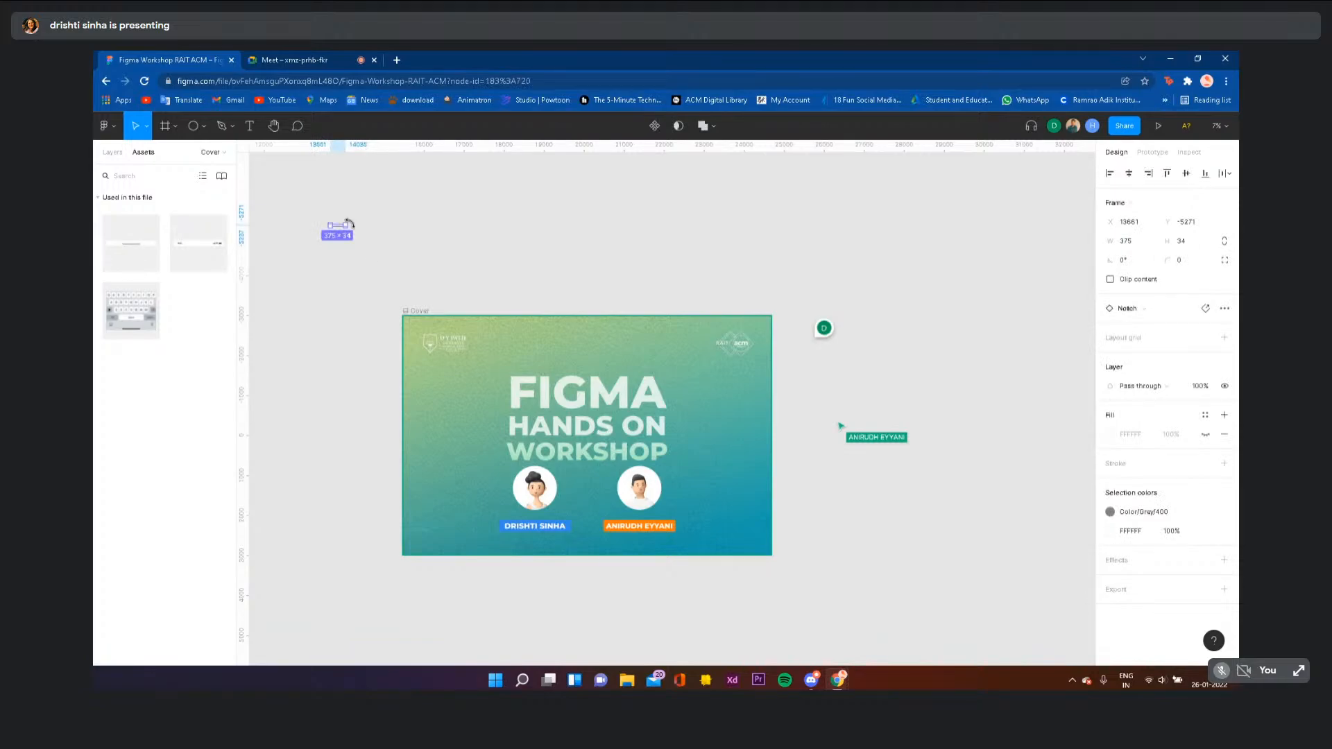
pyautogui.scroll(5, 347, 223)
pyautogui.scroll(4, 615, 377)
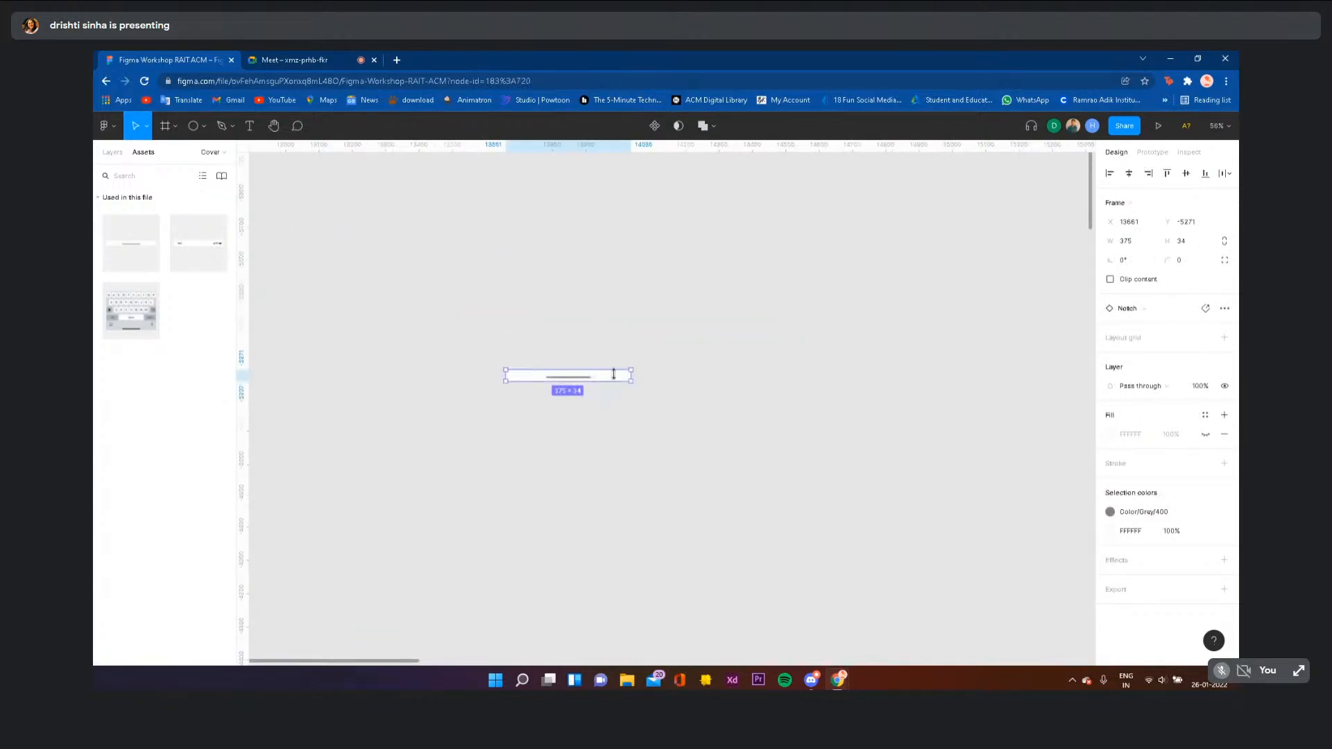
pyautogui.click(615, 378)
pyautogui.scroll(-2, 615, 380)
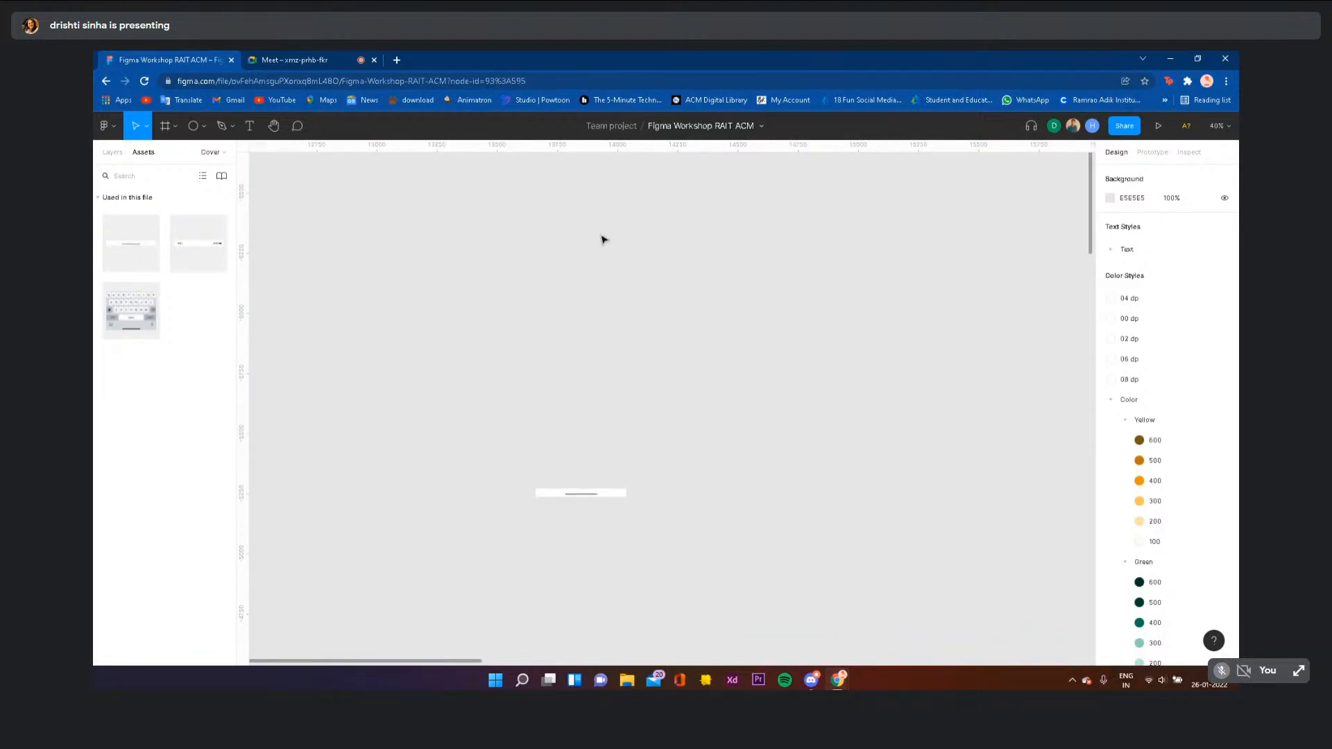
pyautogui.moveTo(181, 226); pyautogui.dragTo(454, 231)
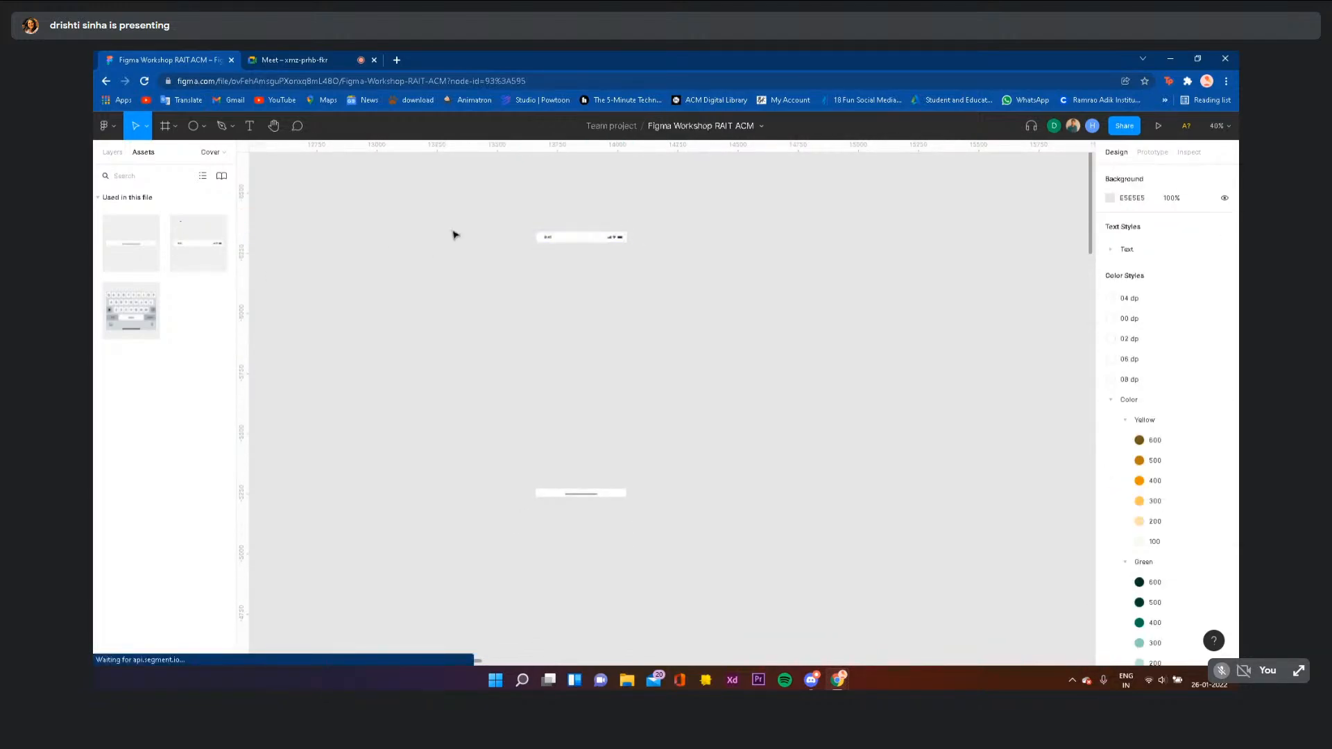
pyautogui.press('Delete')
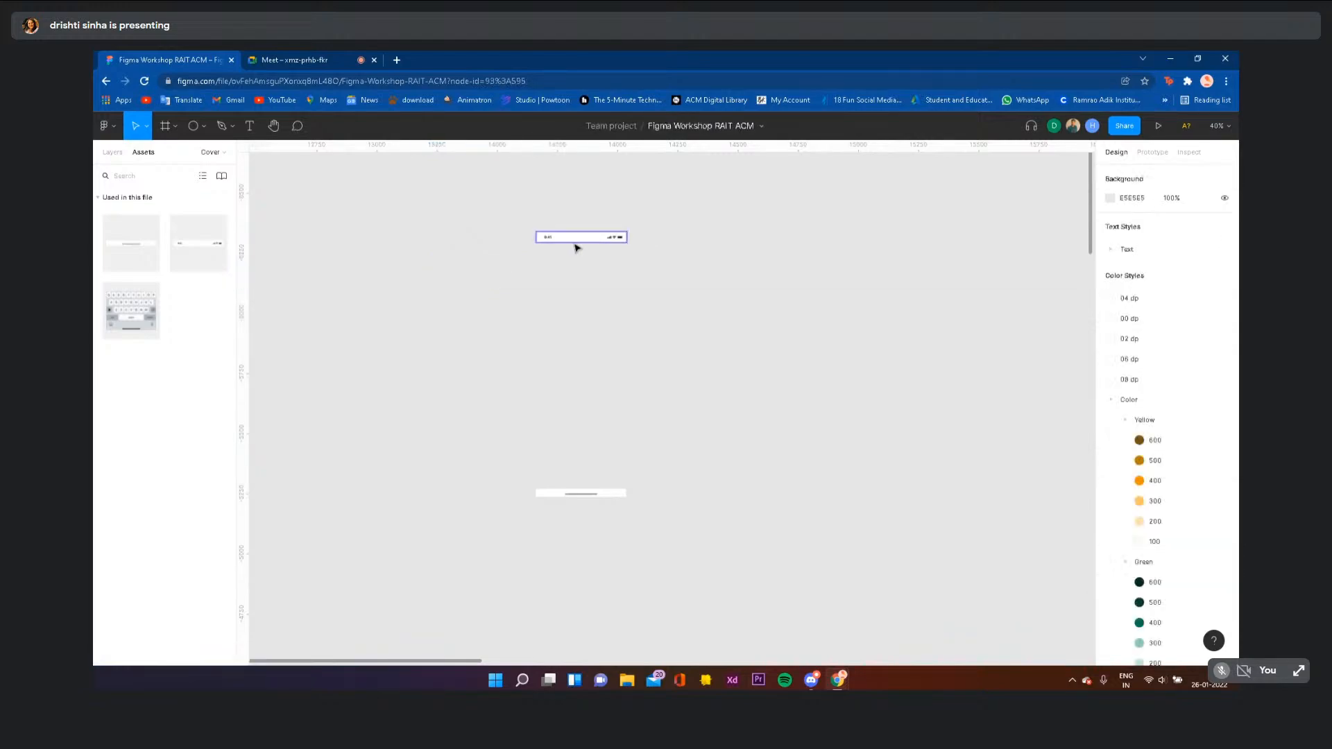
pyautogui.scroll(3, 603, 250)
pyautogui.scroll(-2, 604, 249)
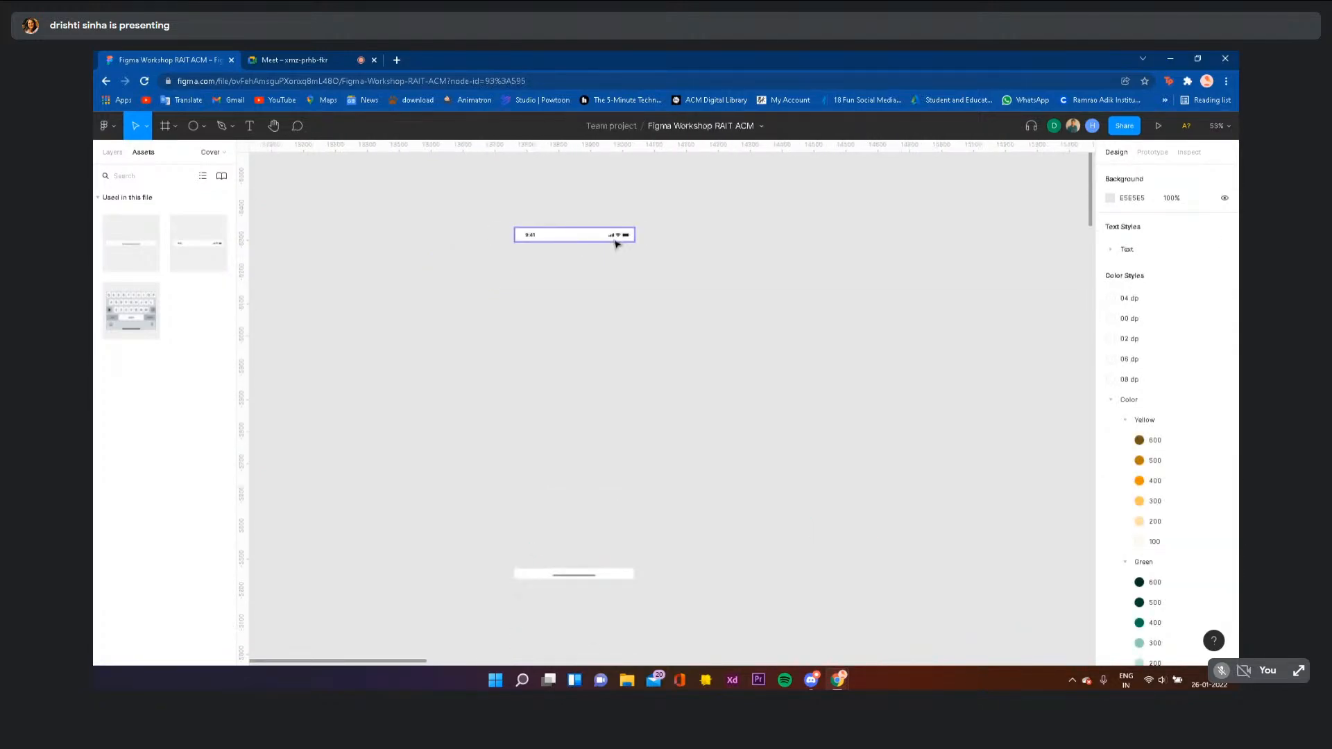
pyautogui.scroll(4, 614, 240)
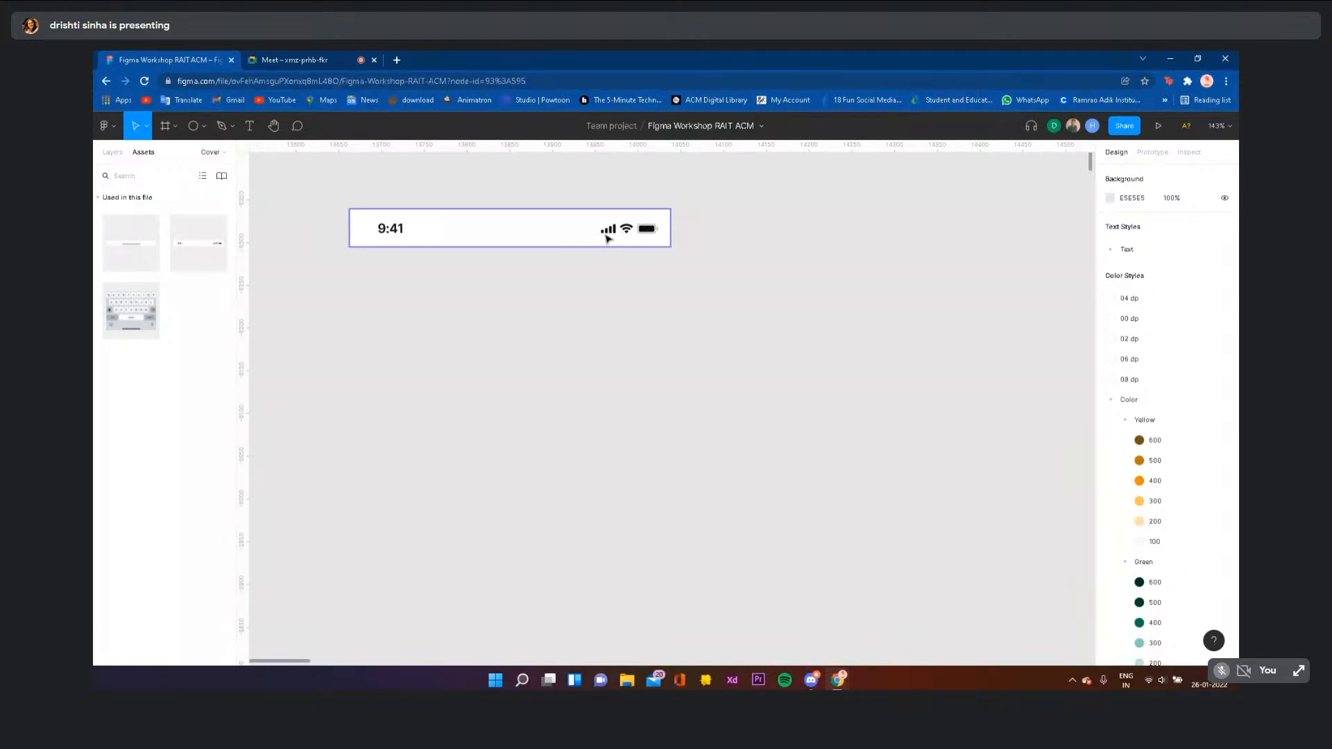
pyautogui.scroll(-3, 606, 238)
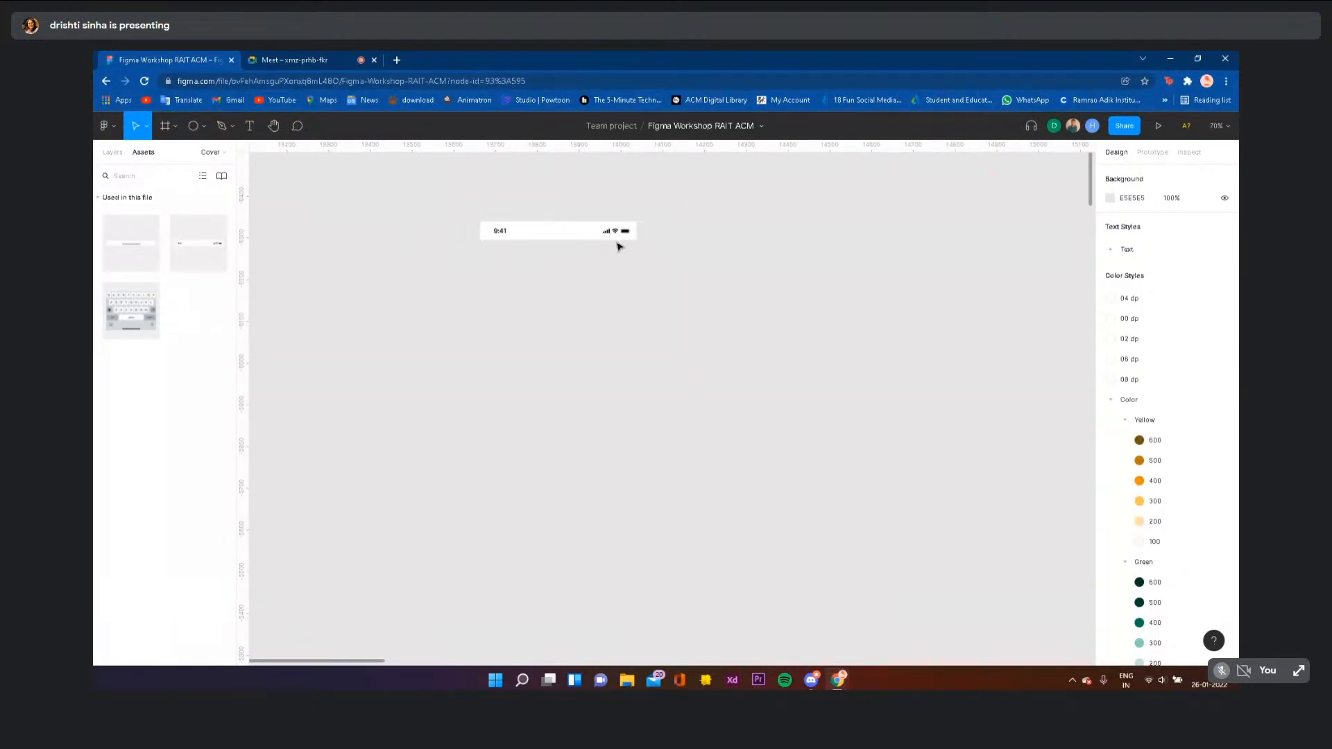
pyautogui.scroll(-2, 617, 232)
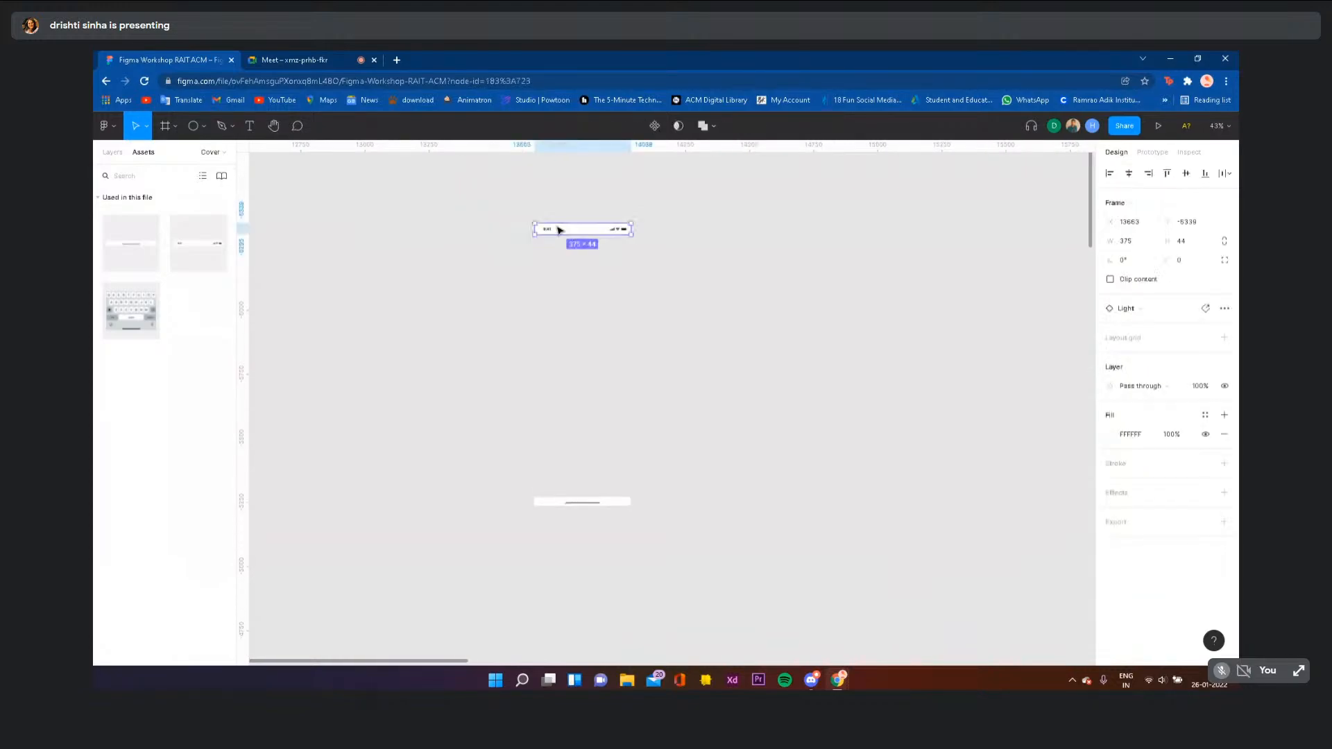
pyautogui.moveTo(556, 229); pyautogui.dragTo(560, 340)
pyautogui.scroll(-3, 559, 340)
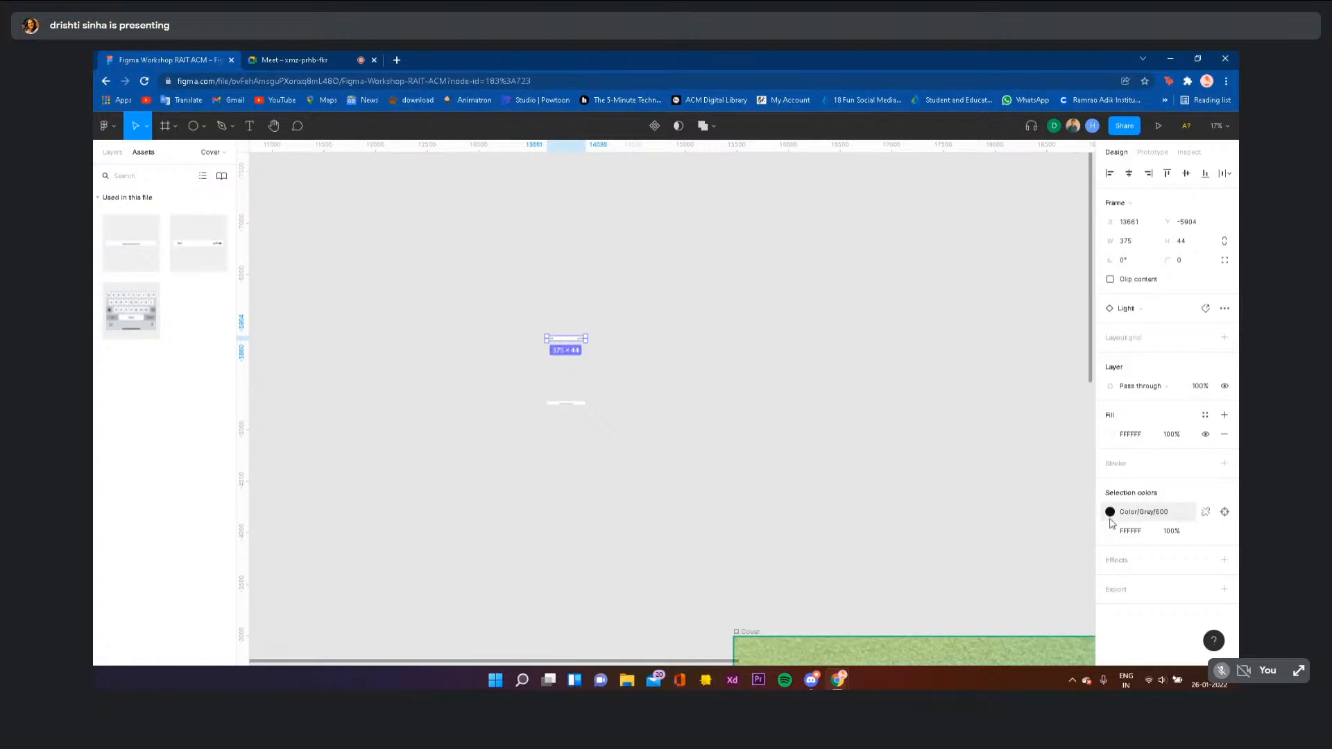
pyautogui.click(599, 287)
pyautogui.moveTo(548, 290); pyautogui.dragTo(604, 483)
pyautogui.click(604, 482)
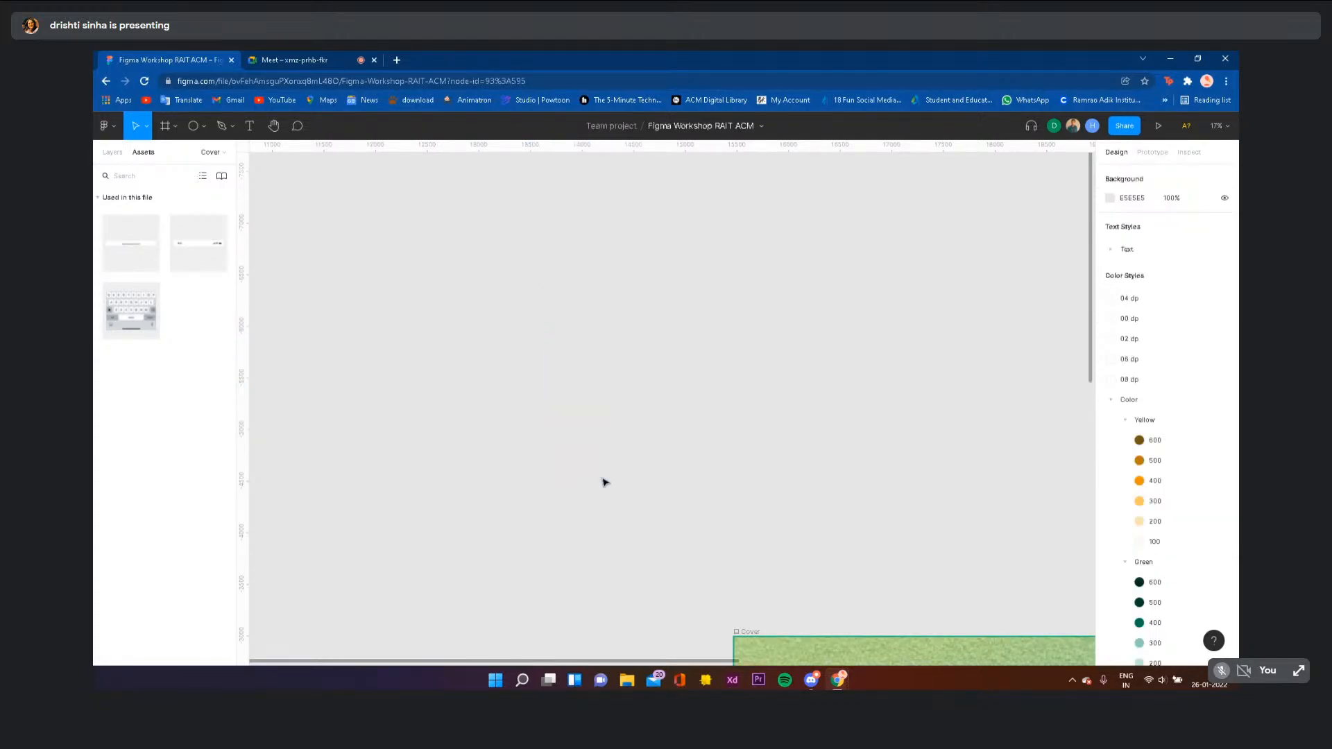
pyautogui.keyDown('ctrl'); pyautogui.scroll(-3, 604, 482); pyautogui.keyUp('ctrl')
pyautogui.scroll(-3, 604, 482)
pyautogui.hscroll(2, 604, 482)
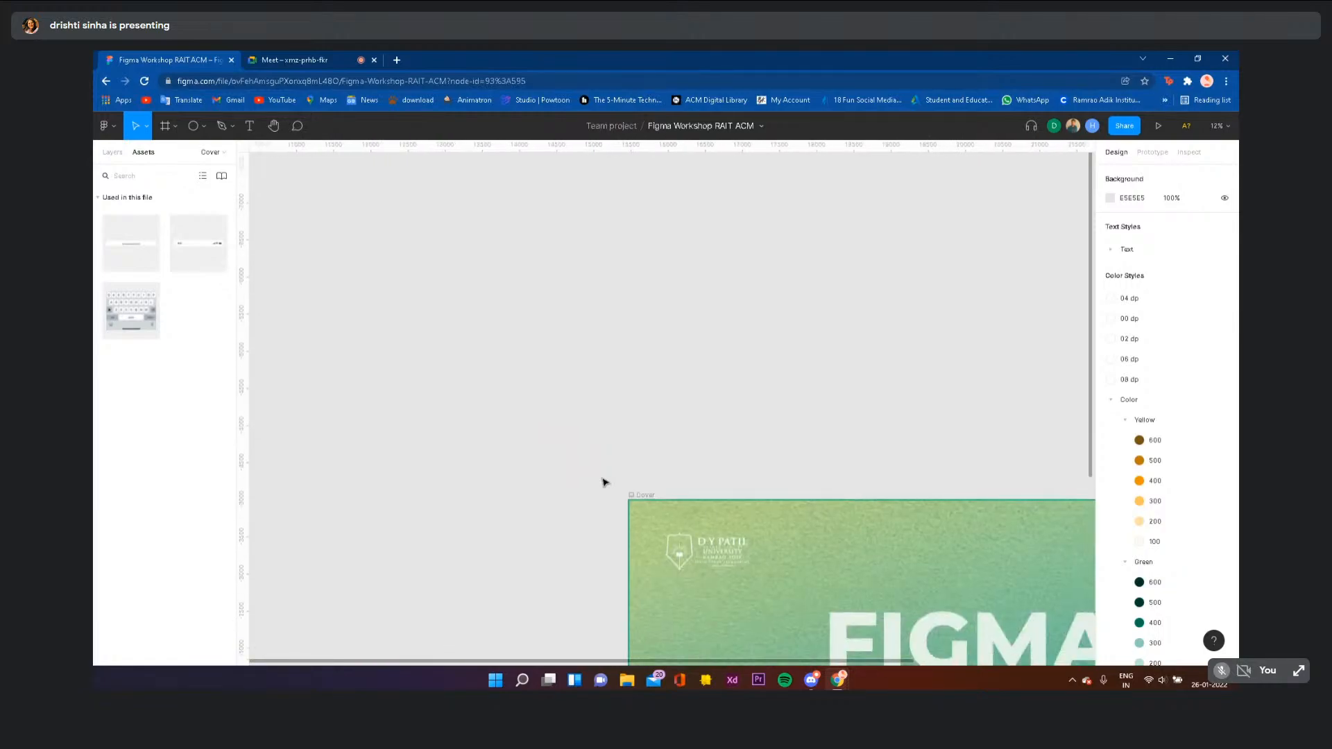
pyautogui.click(322, 54)
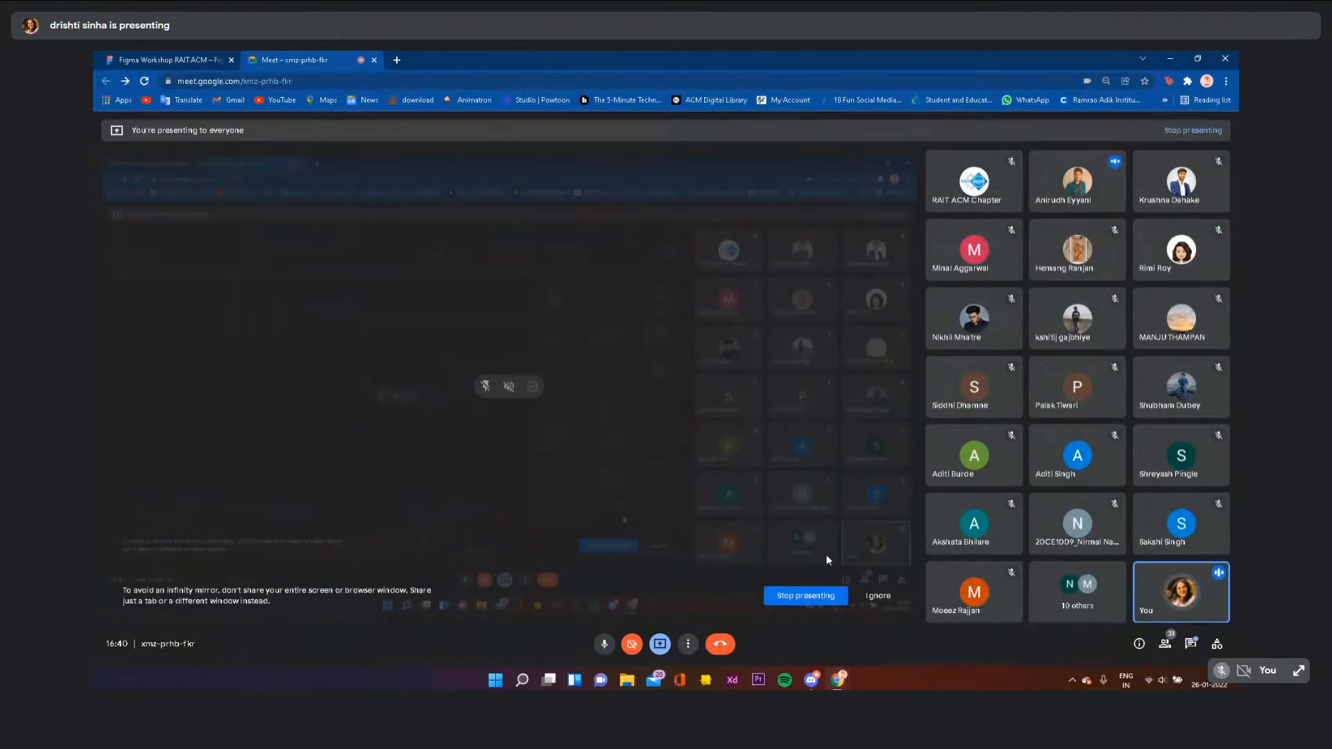
# - Stop presenting in the Meet call so the other presenter's Figma file shows
pyautogui.click(806, 596)
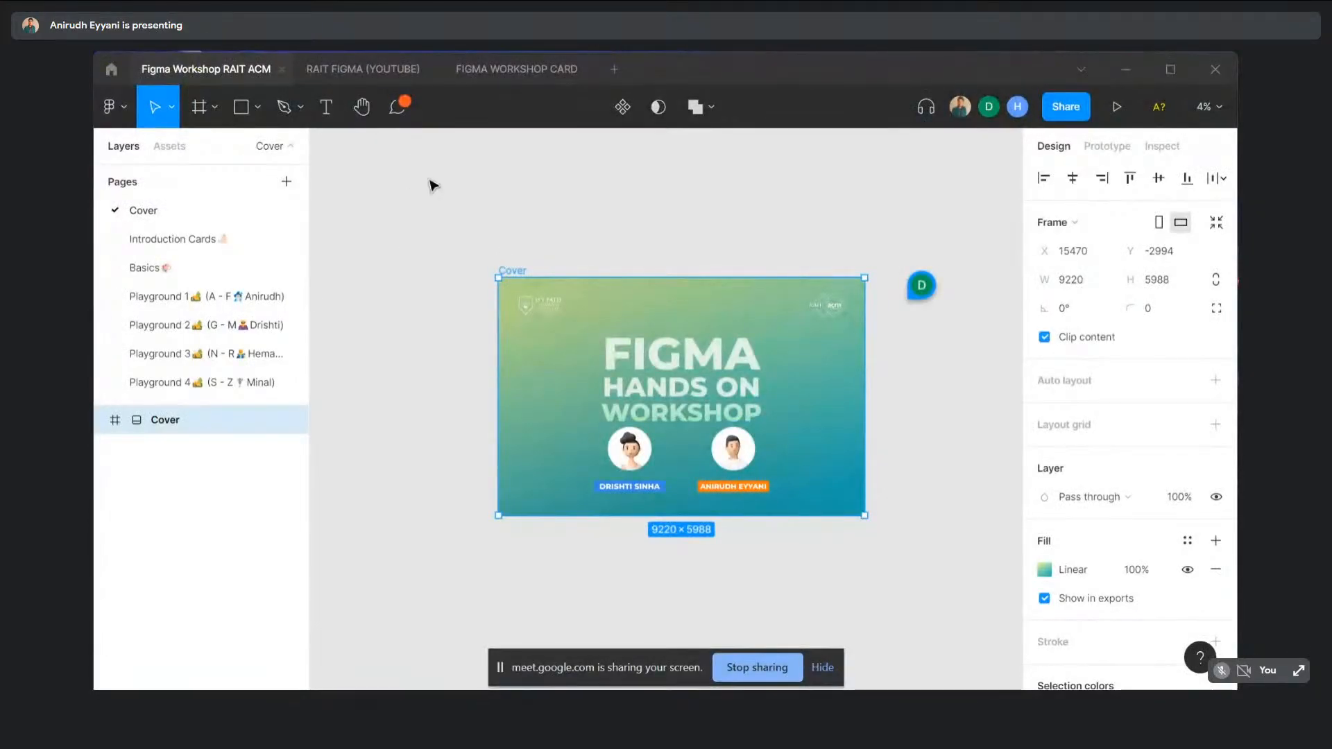
# - Open the Basics page and hide the screen-sharing notice
pyautogui.click(179, 266)
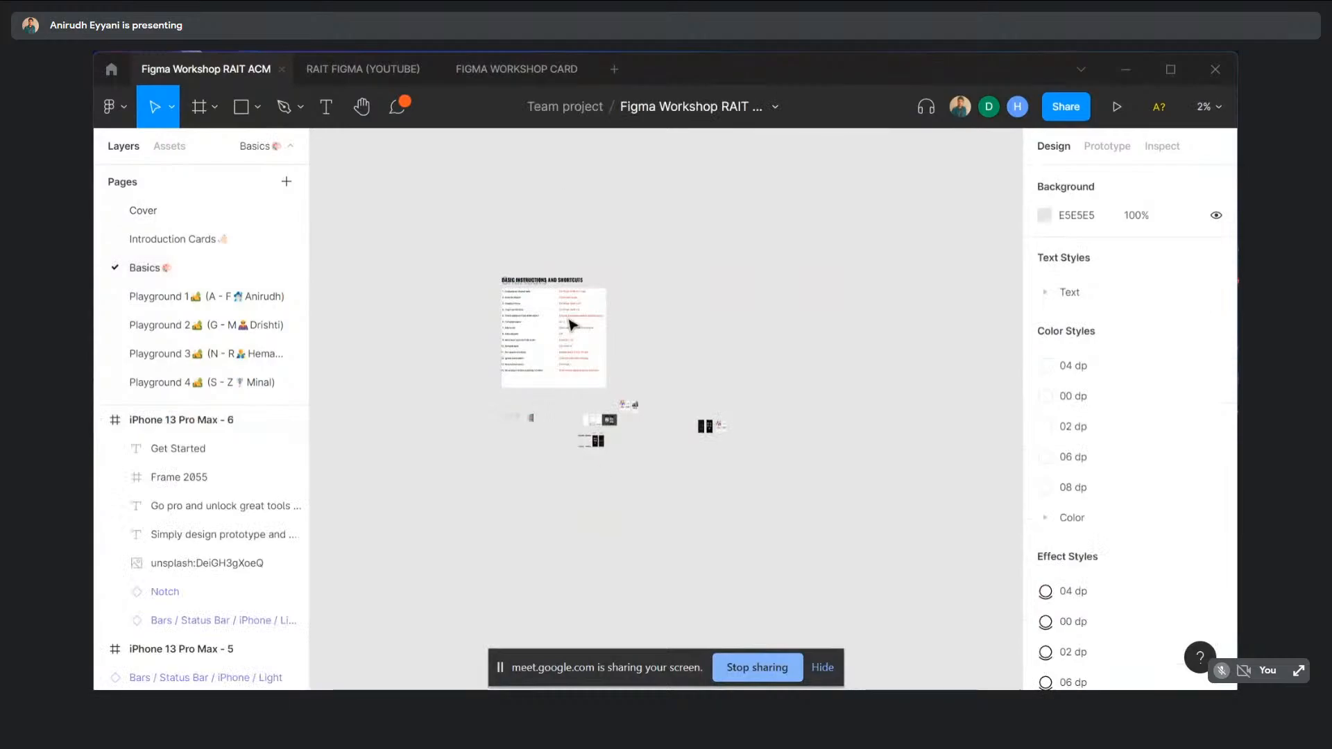
pyautogui.scroll(3, 562, 295)
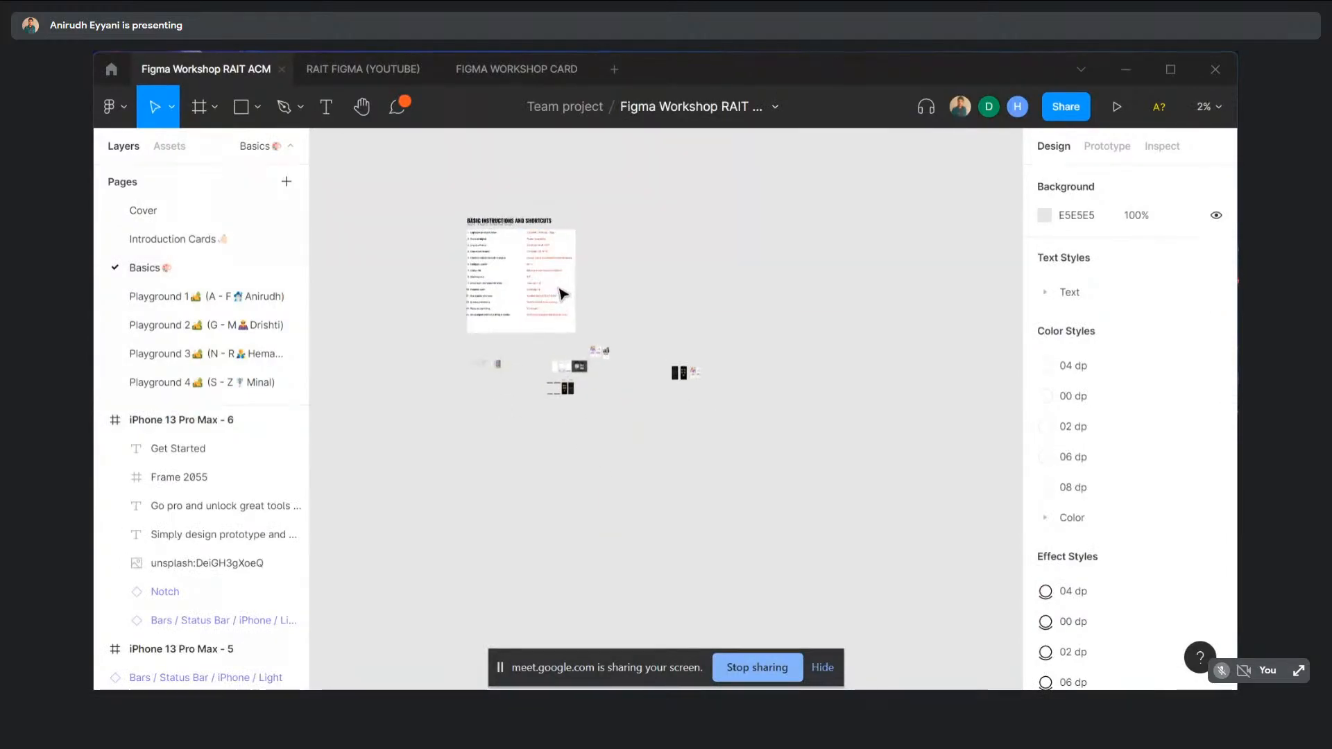
pyautogui.click(822, 668)
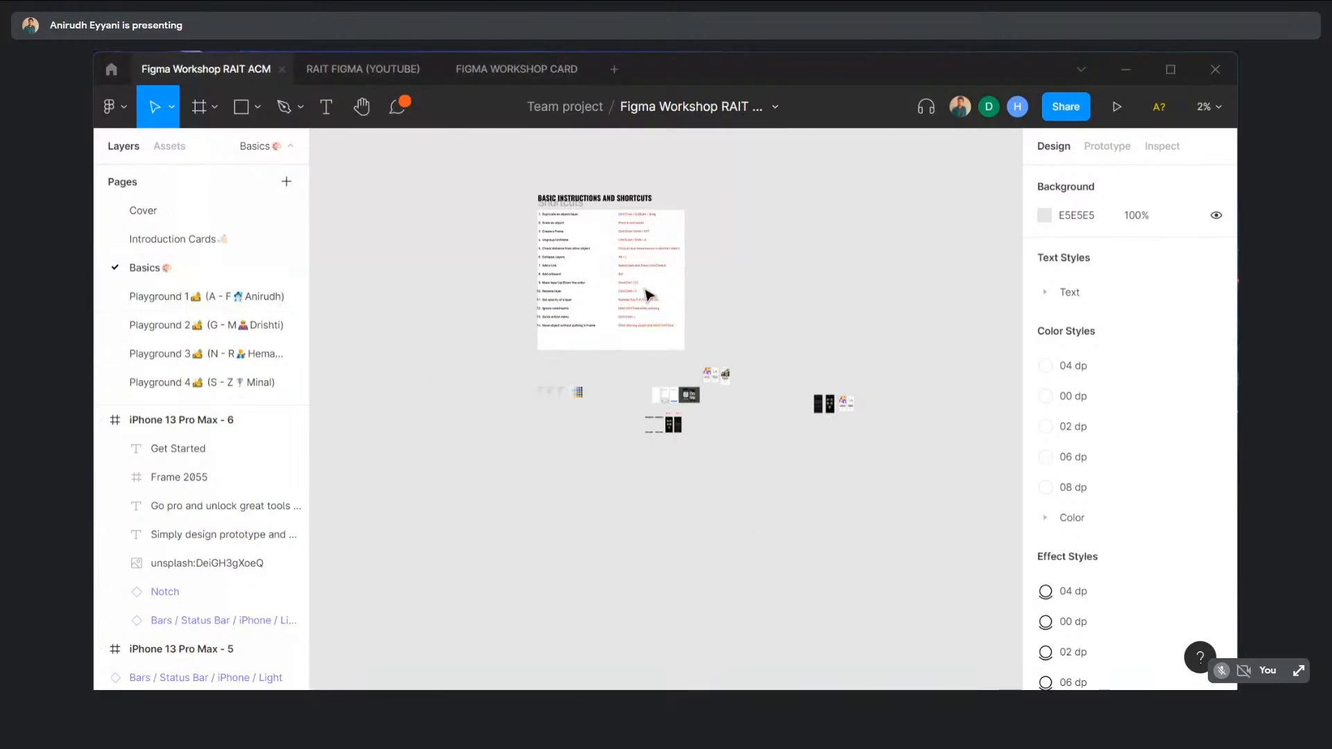
# - Pan and zoom to the onboarding phone screens, including iPhone 13 Pro Max - 6
pyautogui.hscroll(3, 616, 385)
pyautogui.hscroll(-1, 618, 384)
pyautogui.scroll(-1, 617, 385)
pyautogui.scroll(5, 622, 377)
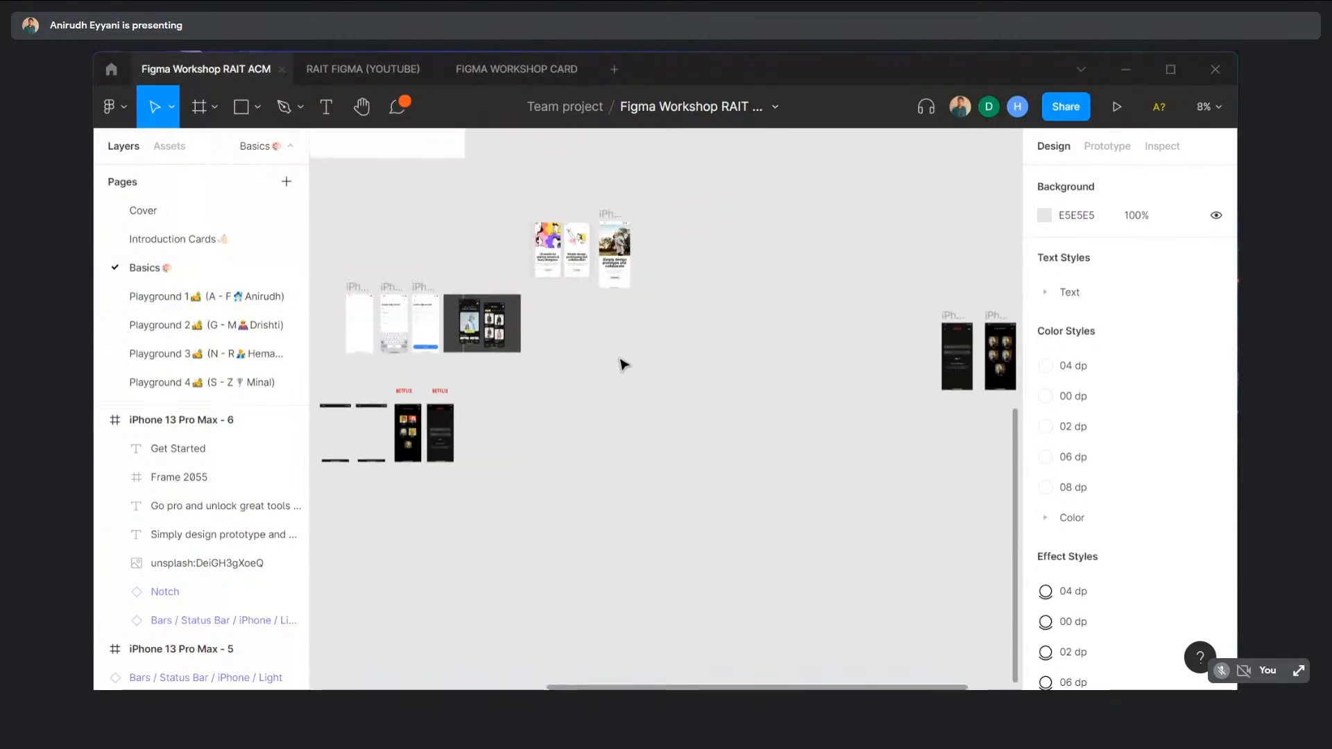
pyautogui.hscroll(-6, 614, 354)
pyautogui.hscroll(3, 604, 348)
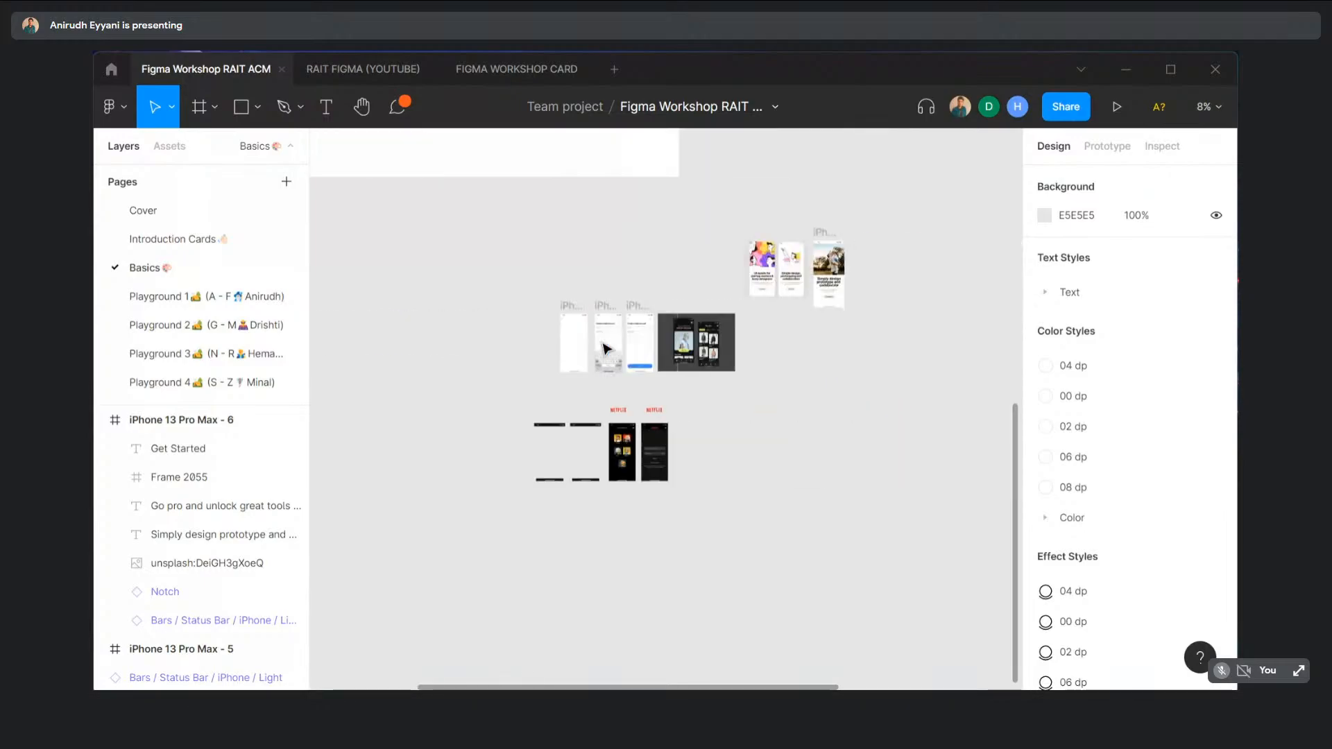
pyautogui.hscroll(1, 607, 349)
pyautogui.scroll(3, 698, 290)
pyautogui.scroll(1, 698, 290)
pyautogui.hscroll(4, 698, 290)
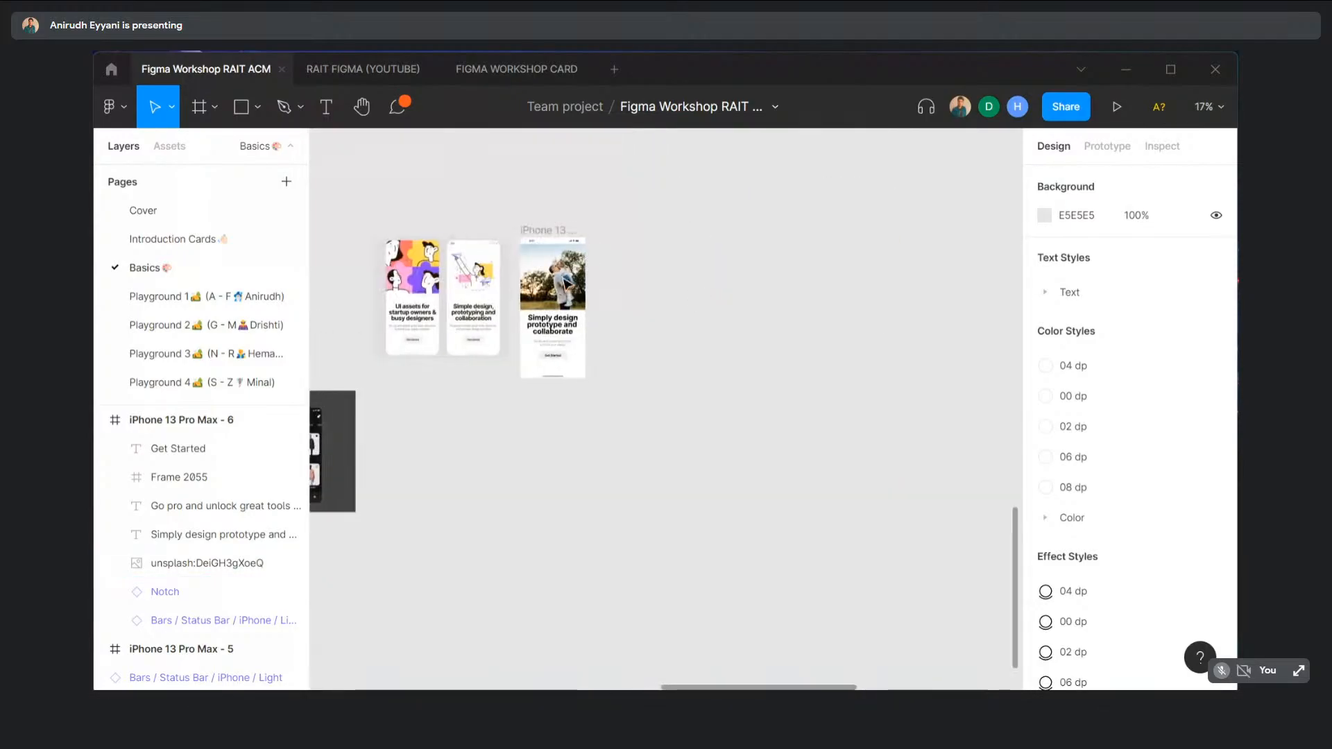
pyautogui.scroll(2, 566, 283)
pyautogui.hscroll(-1, 566, 283)
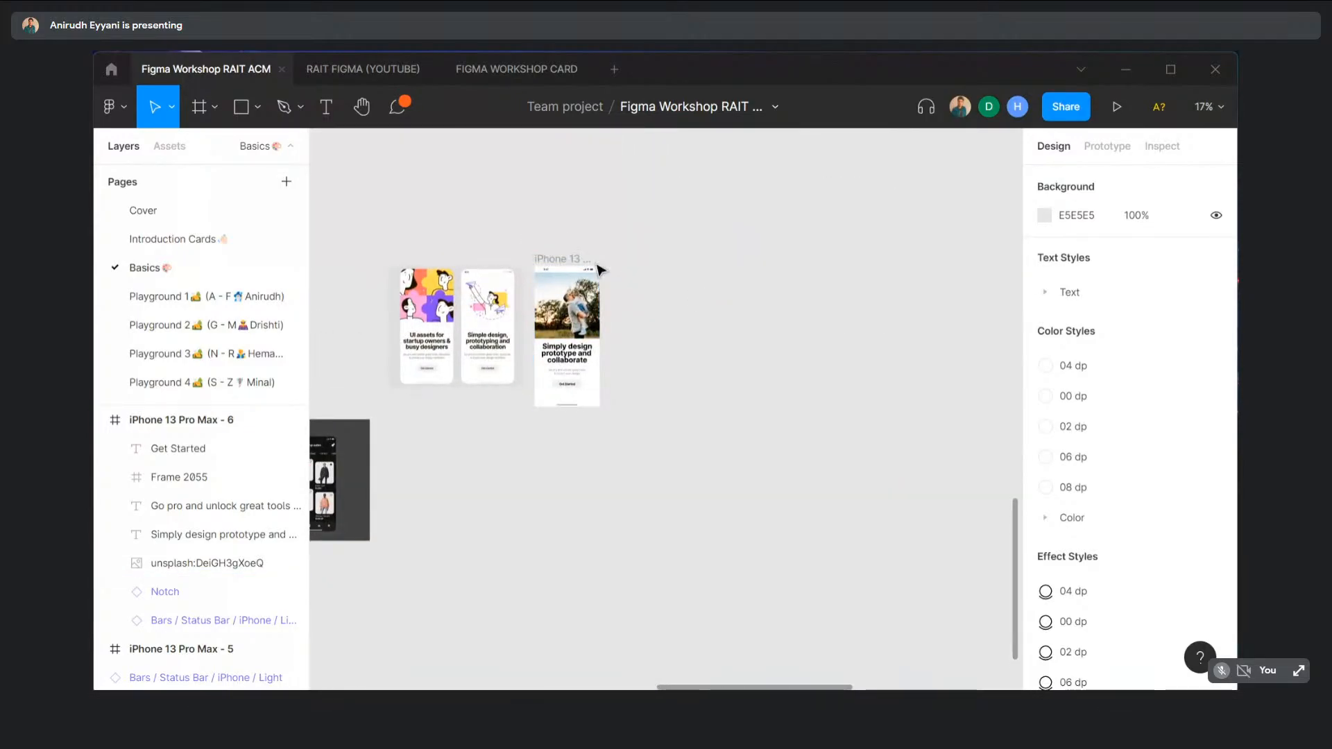
pyautogui.hscroll(-2, 601, 270)
pyautogui.scroll(5, 602, 272)
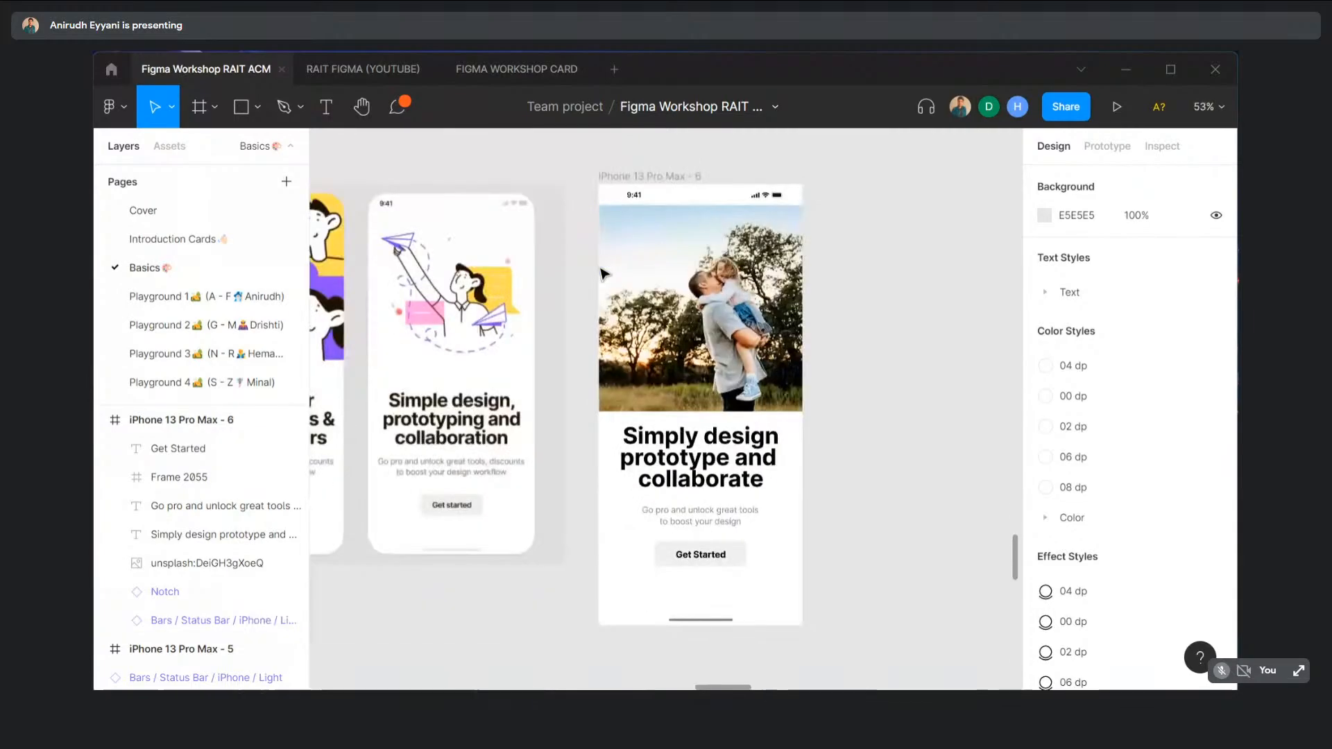
pyautogui.scroll(-7, 603, 273)
pyautogui.scroll(4, 585, 253)
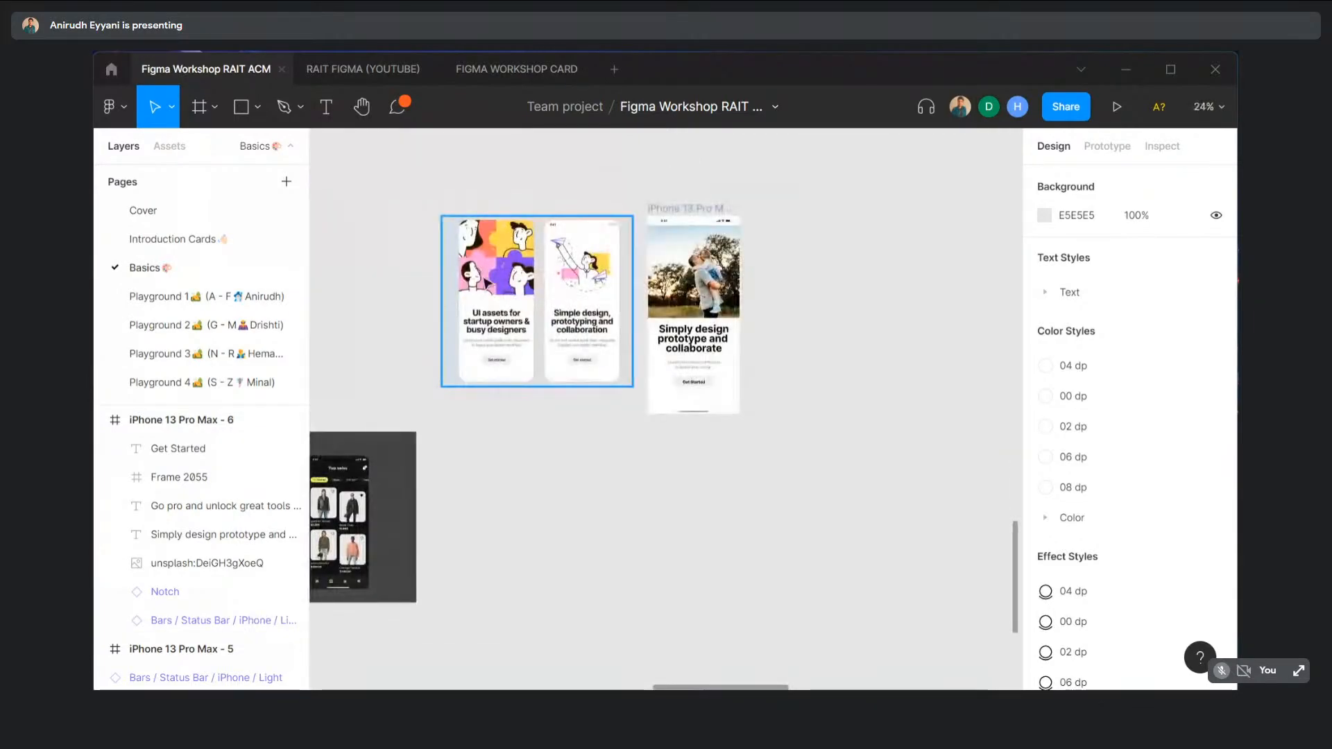
pyautogui.scroll(2, 504, 306)
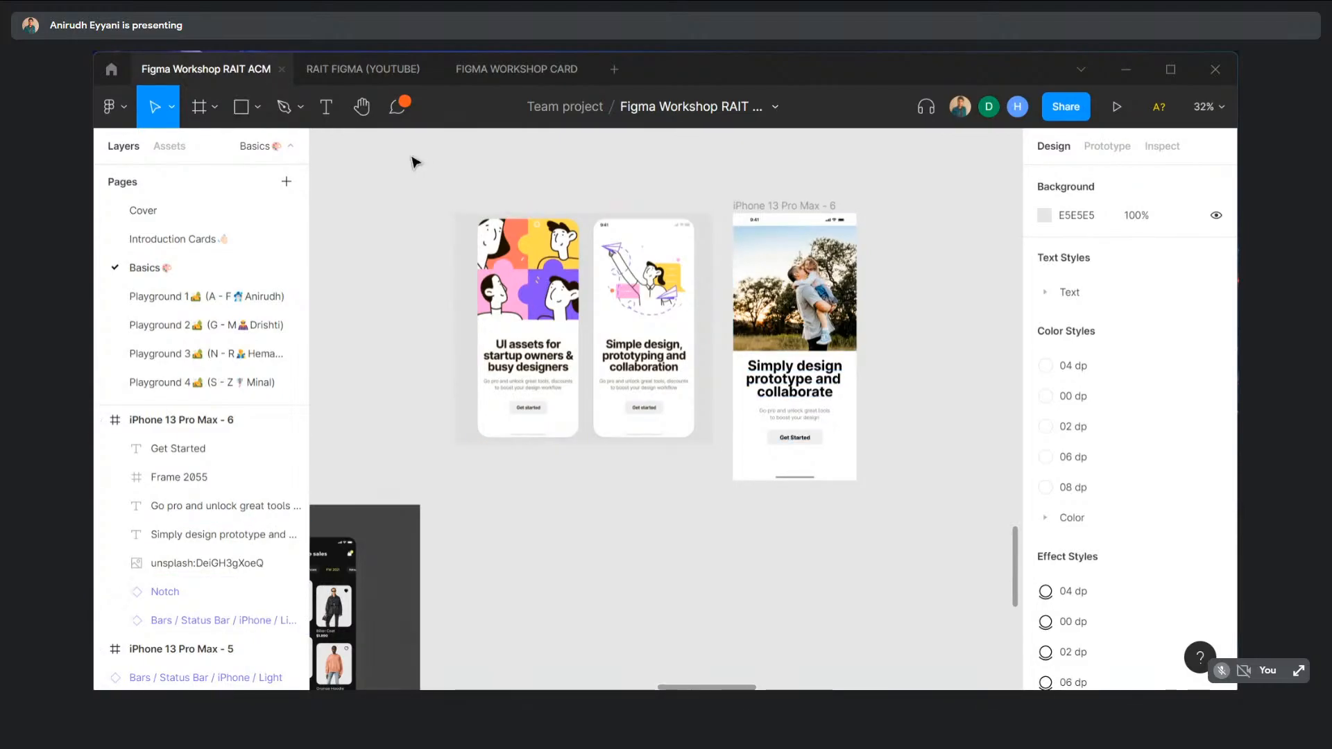
# - Create a new iPhone 13 Pro Max frame aligned with frame 6
pyautogui.click(206, 106)
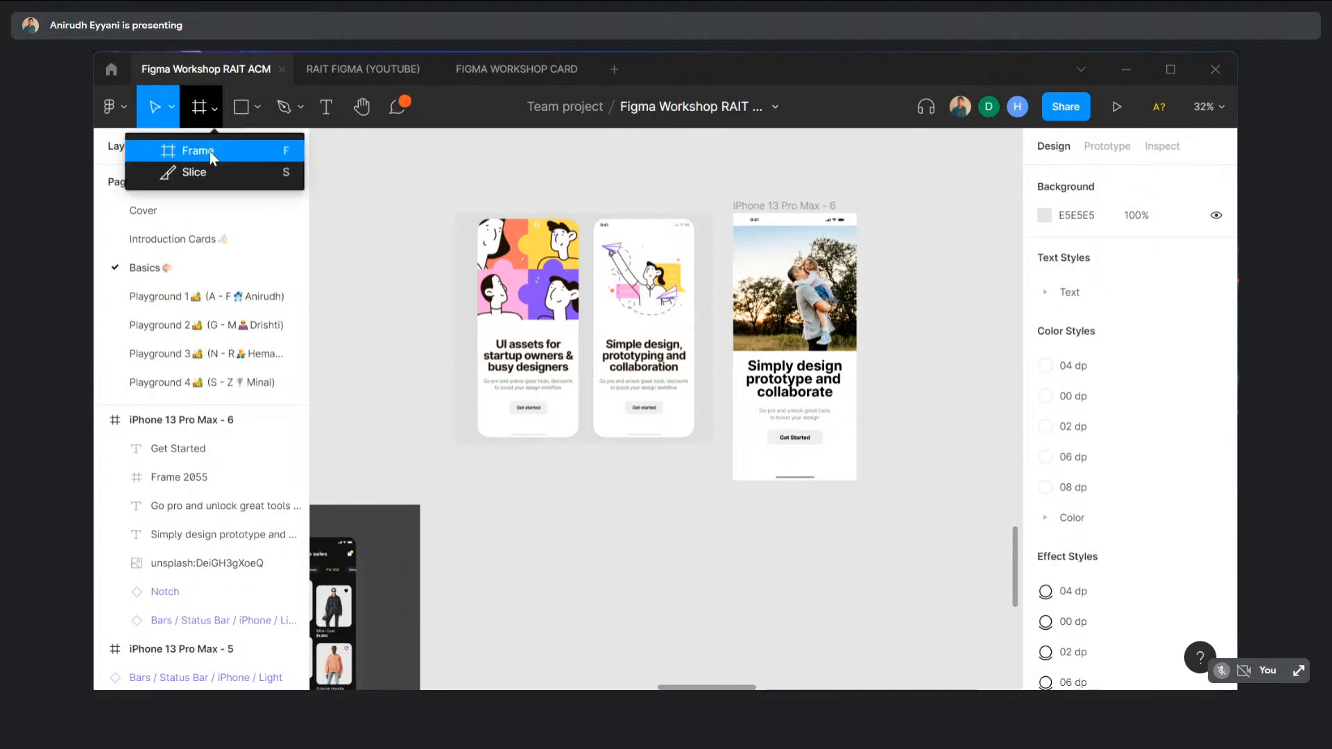
pyautogui.click(209, 151)
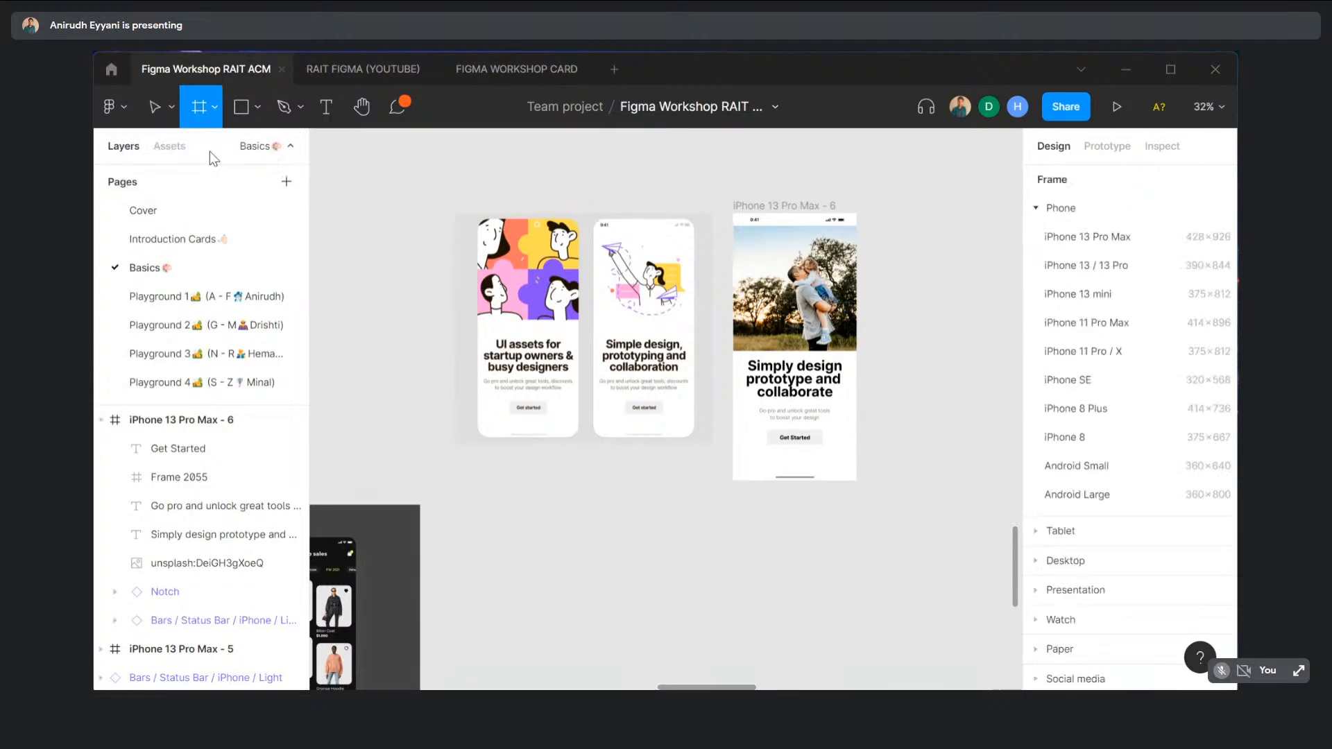
pyautogui.click(1117, 243)
pyautogui.moveTo(958, 267); pyautogui.dragTo(946, 215)
pyautogui.press('Escape')
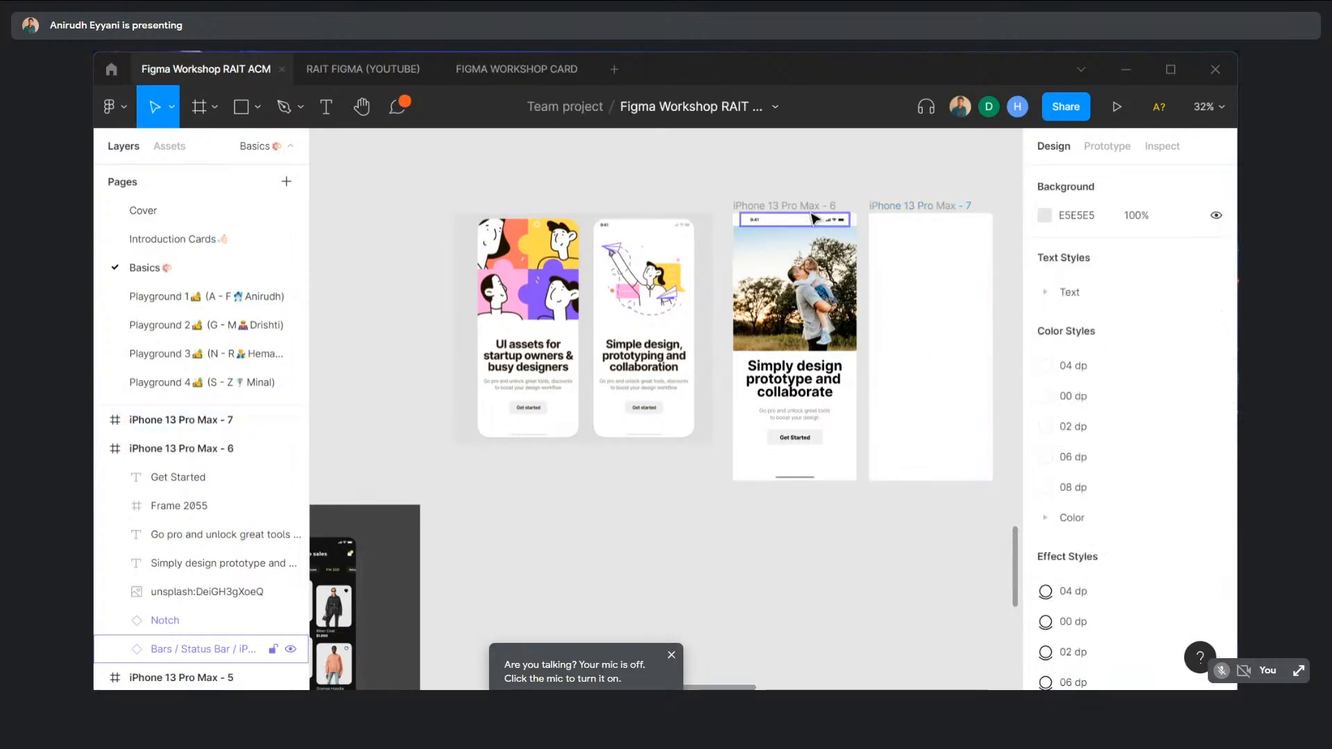
# - Move the finished onboarding screen right and place the new frame beside the card screens
pyautogui.click(822, 206)
pyautogui.press('Escape')
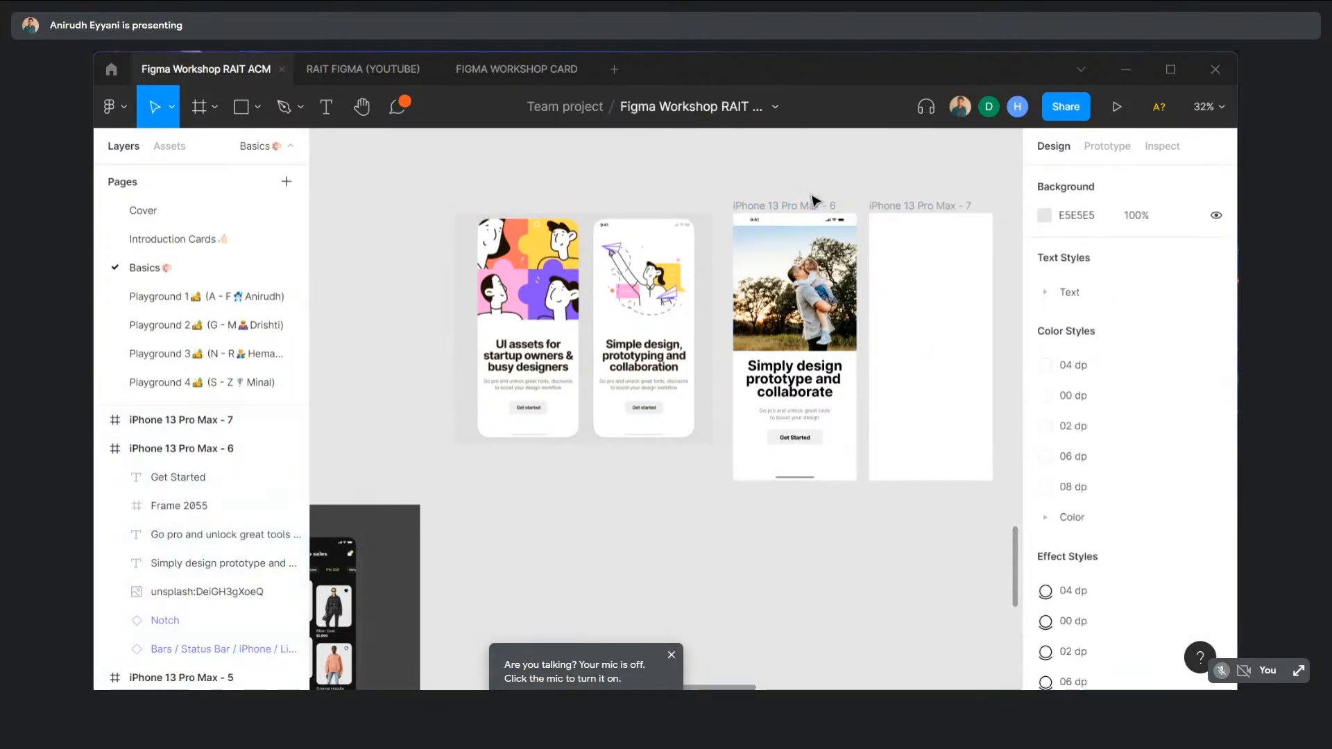
pyautogui.scroll(-5, 813, 200)
pyautogui.moveTo(810, 200); pyautogui.dragTo(972, 220)
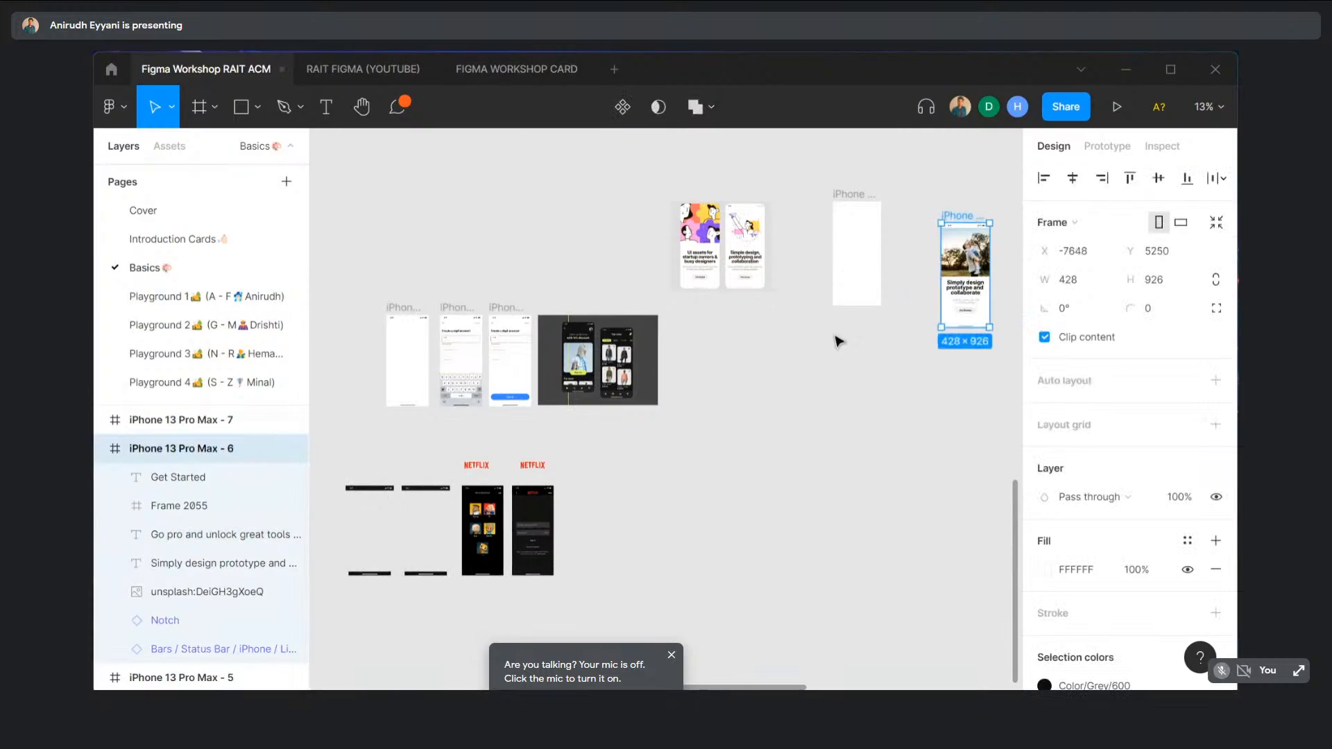
pyautogui.hscroll(-8, 911, 290)
pyautogui.hscroll(12, 910, 289)
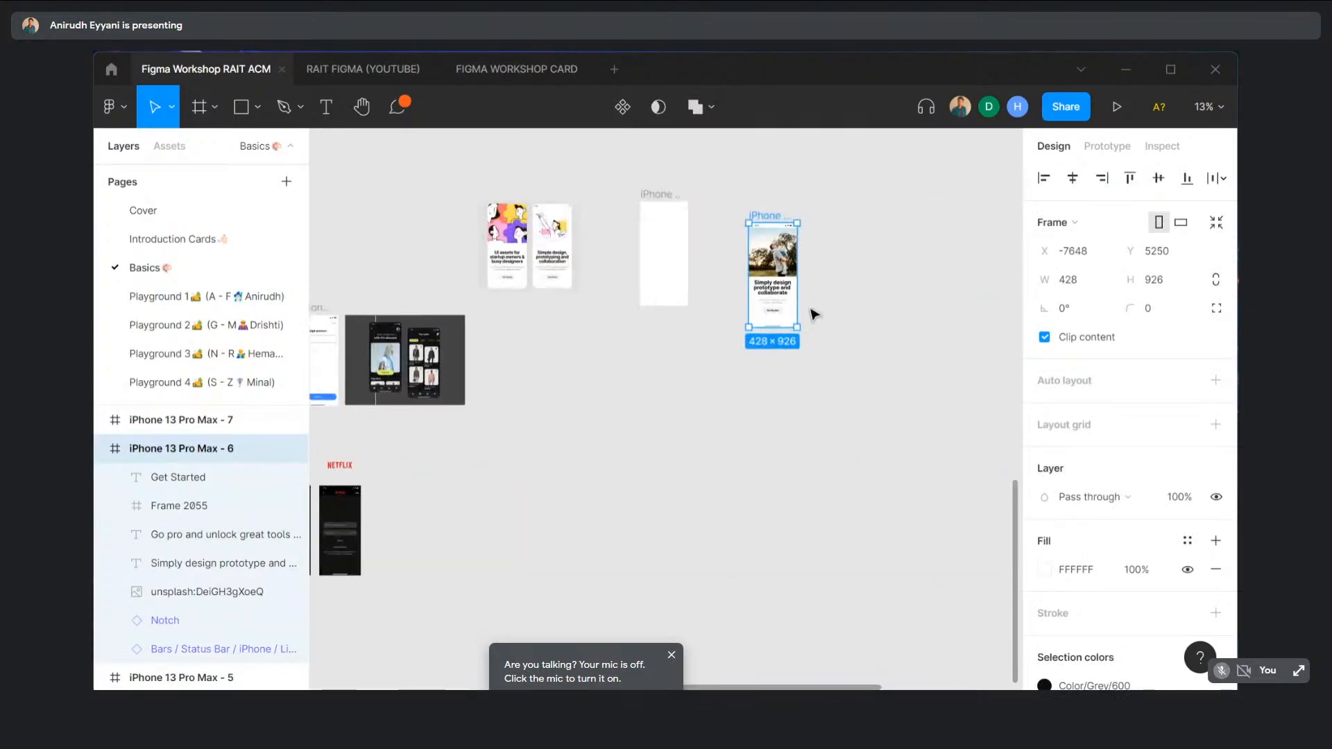
pyautogui.click(617, 222)
pyautogui.scroll(5, 602, 197)
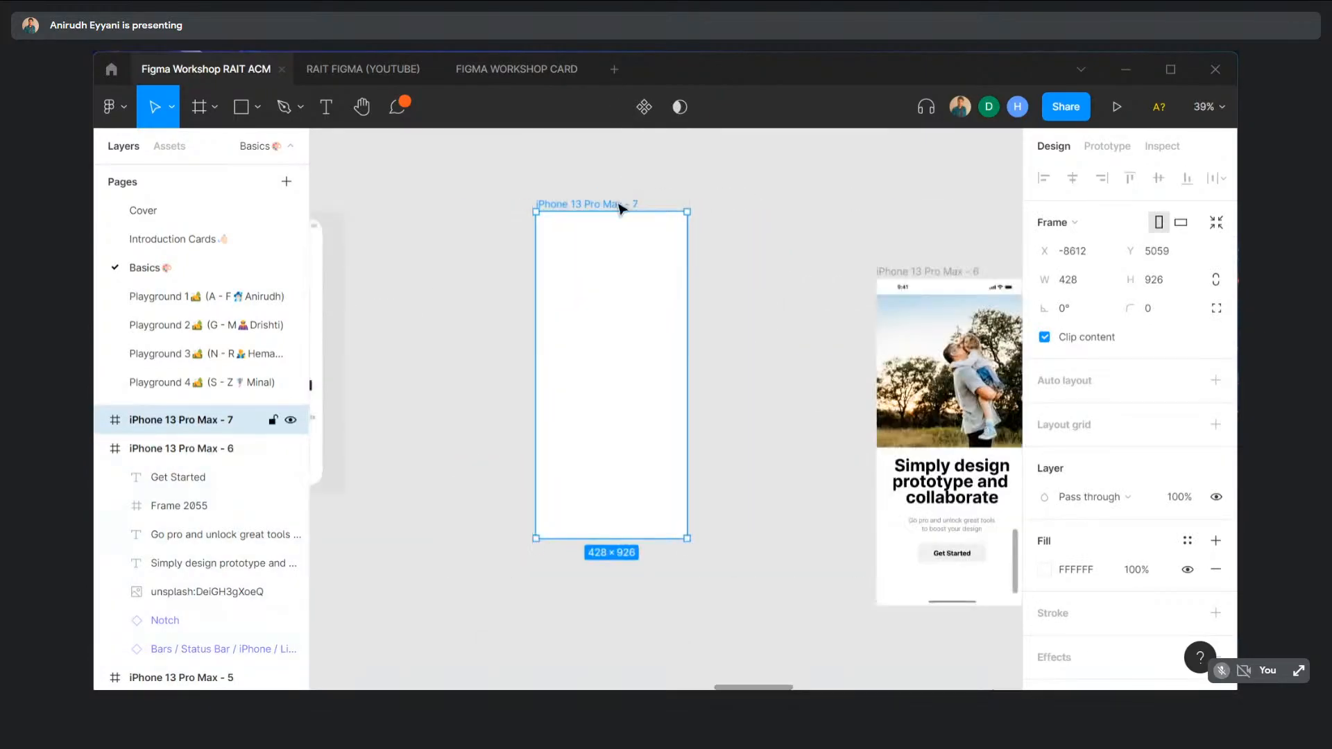
pyautogui.moveTo(541, 208); pyautogui.dragTo(558, 210)
pyautogui.hscroll(-4, 558, 210)
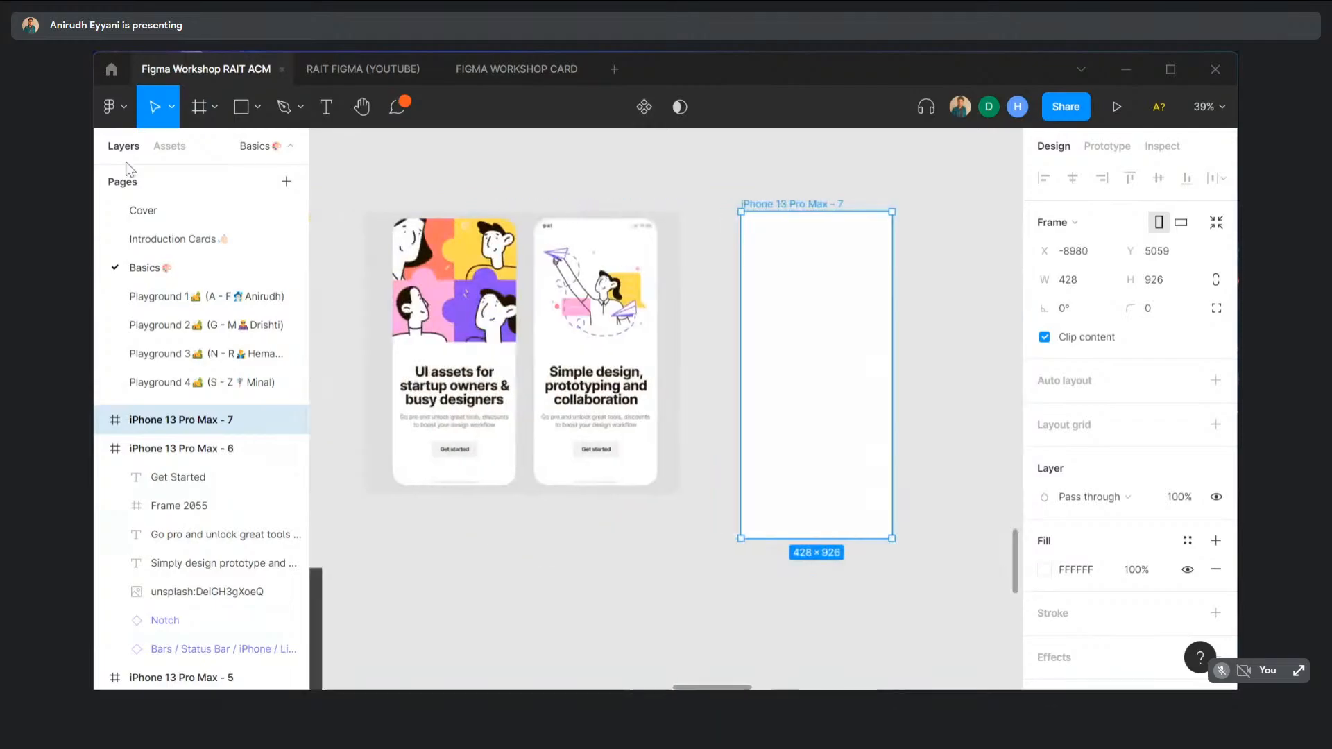
# - Place a Bars / Status Bar instance at the frame's top and the Notch bar at its bottom
pyautogui.click(171, 146)
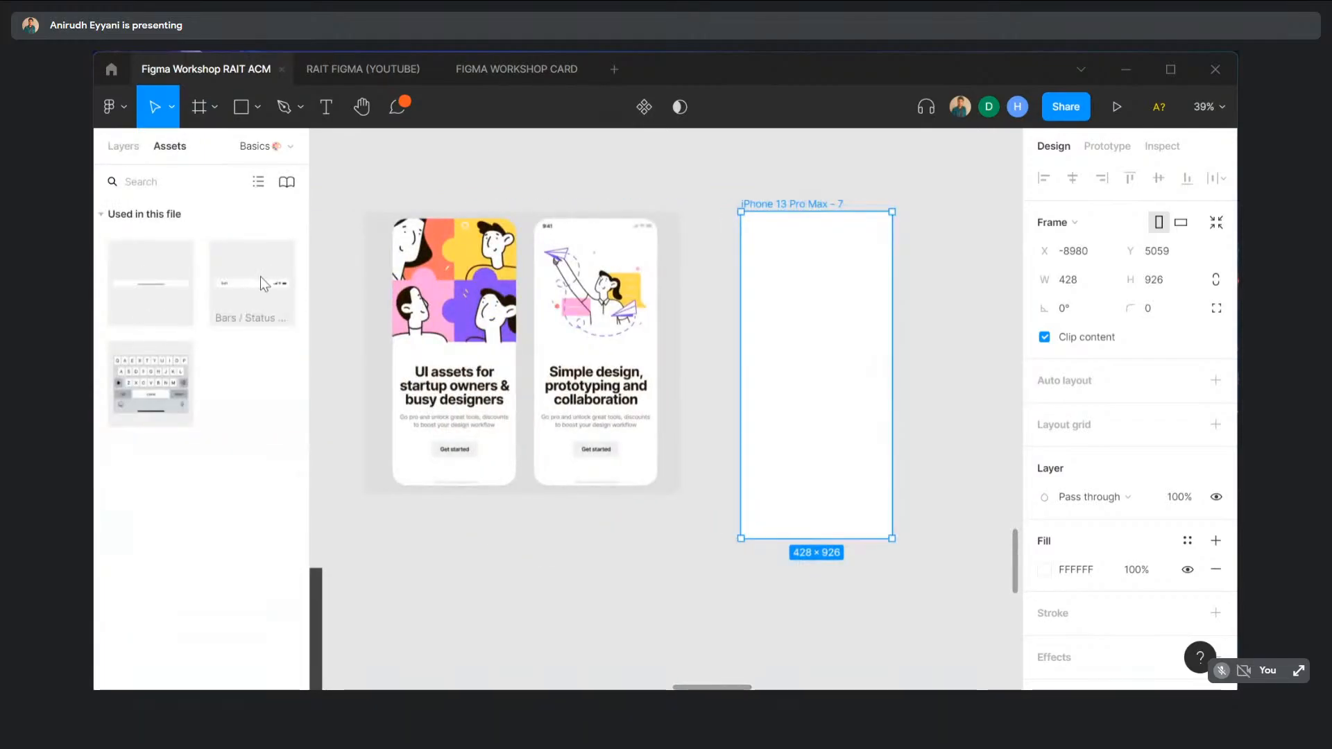
pyautogui.moveTo(262, 290); pyautogui.dragTo(832, 179)
pyautogui.moveTo(183, 292); pyautogui.dragTo(832, 572)
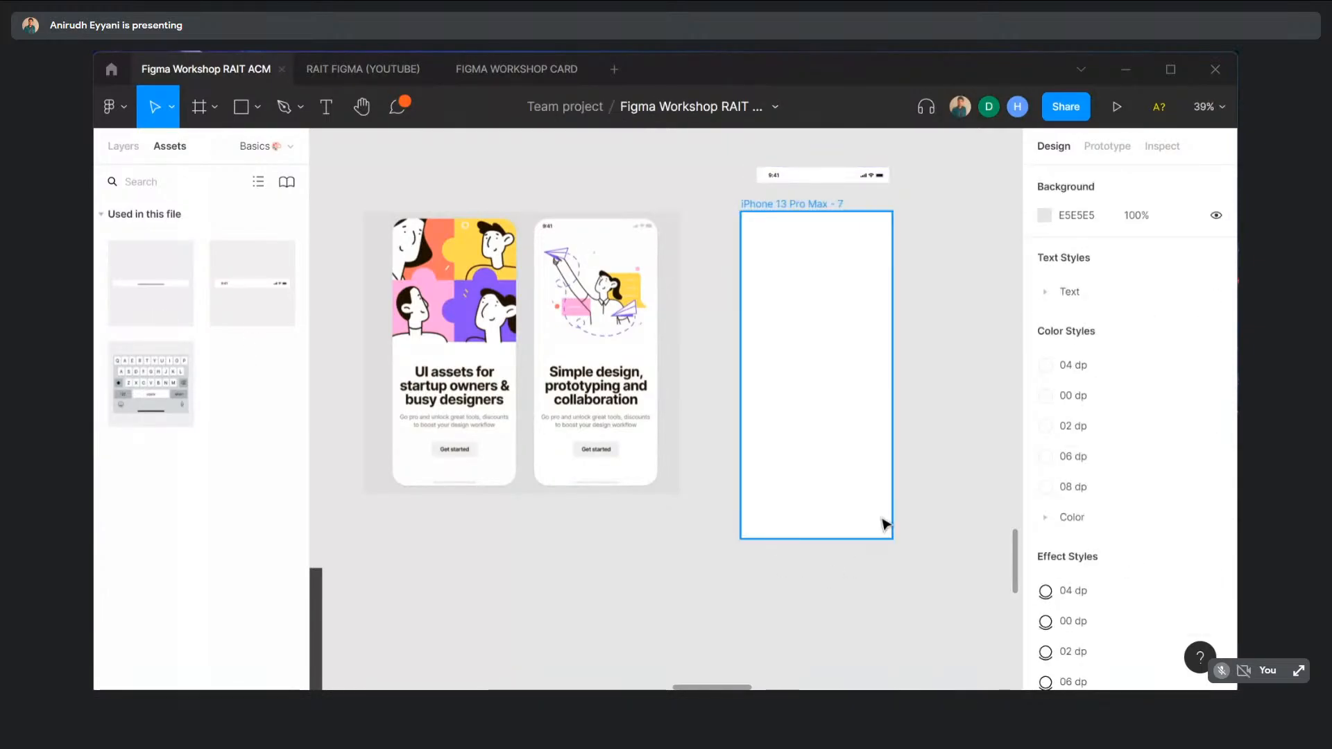
pyautogui.click(919, 506)
pyautogui.moveTo(836, 172); pyautogui.dragTo(832, 229)
pyautogui.moveTo(859, 573); pyautogui.dragTo(860, 534)
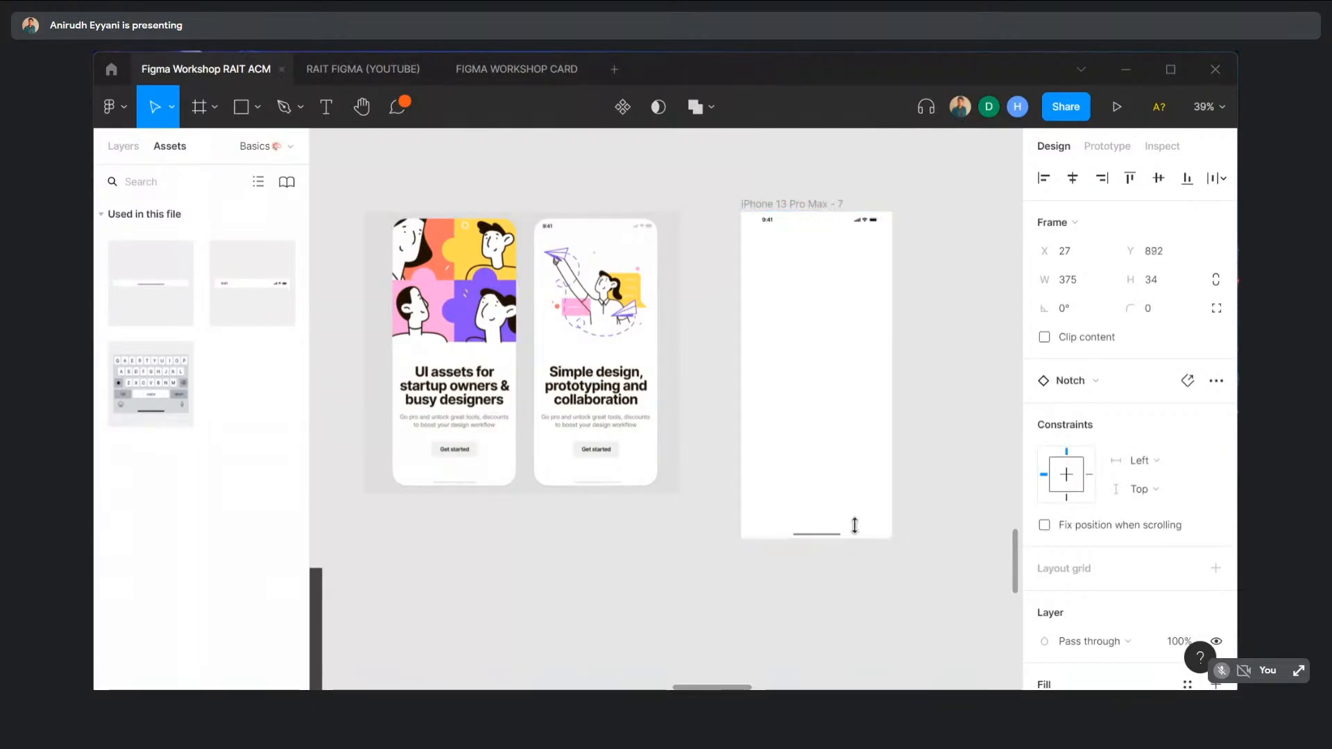
pyautogui.click(865, 560)
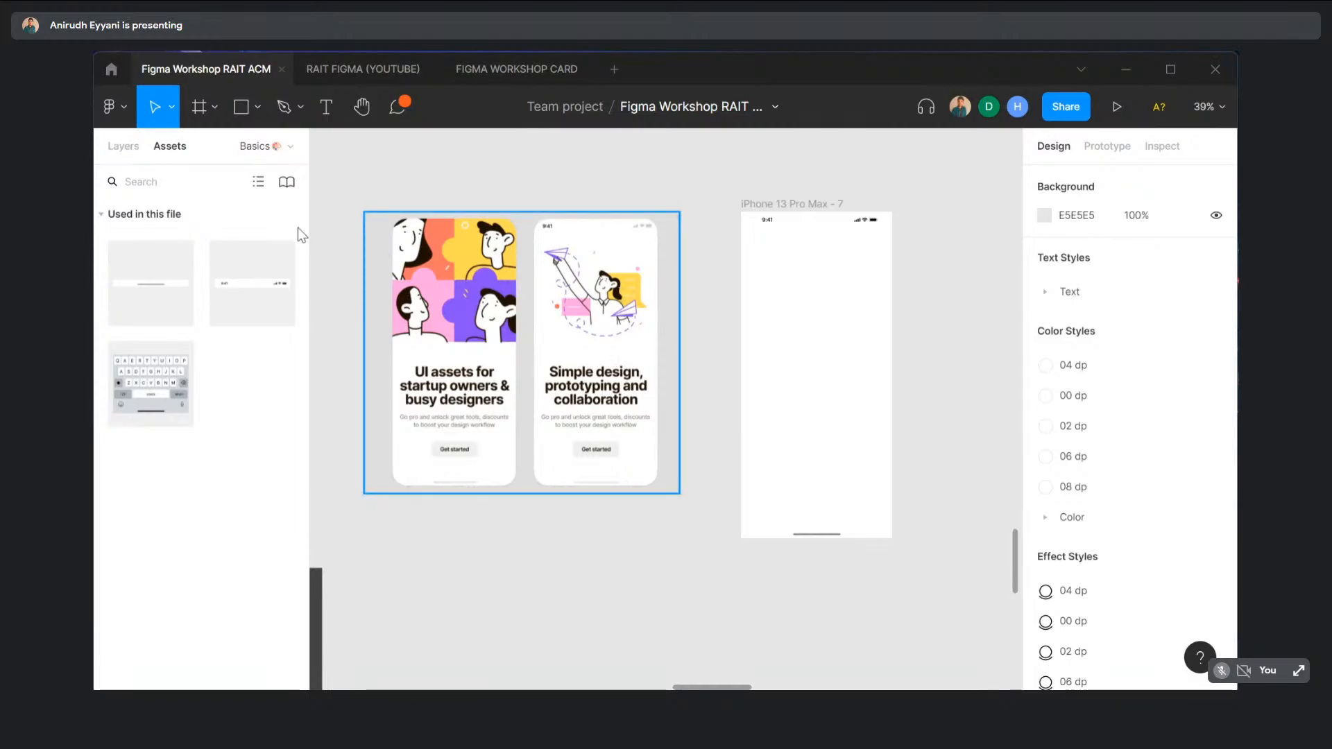
# - Draw a 428 × 426 grey rectangle across the frame's upper half at Y 44, below the status bar
pyautogui.click(251, 102)
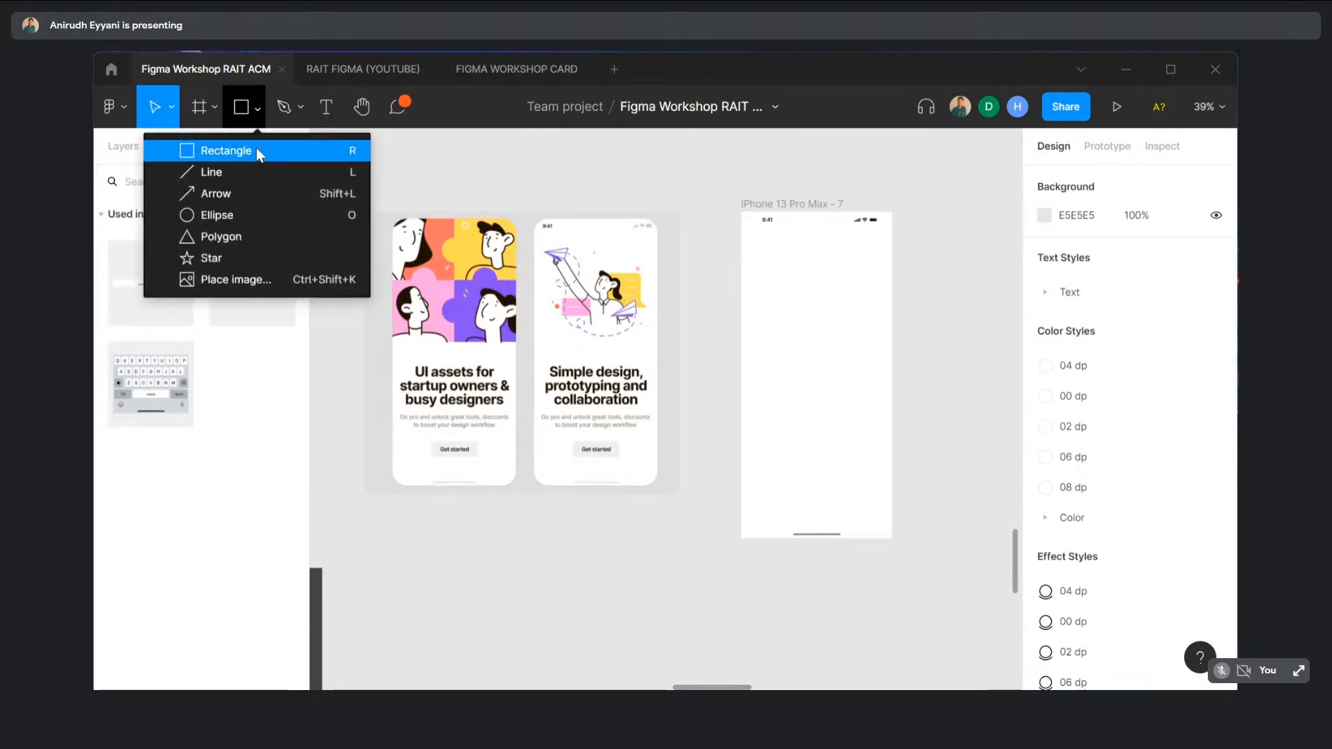
pyautogui.click(256, 148)
pyautogui.moveTo(741, 226); pyautogui.dragTo(892, 376)
pyautogui.click(920, 305)
pyautogui.moveTo(823, 305)
pyautogui.mouseDown()
pyautogui.moveTo(824, 318)
pyautogui.moveTo(823, 307)
pyautogui.mouseUp()
pyautogui.click(911, 274)
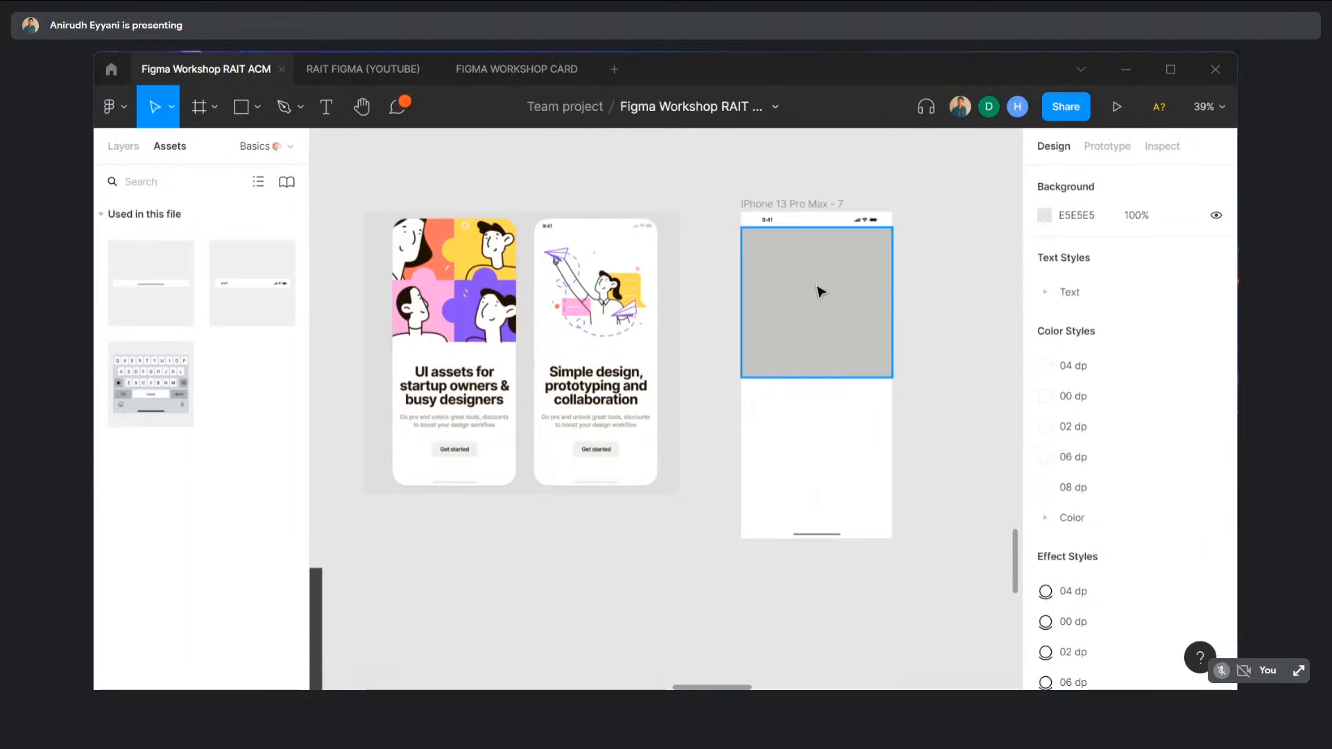
# - Fill the rectangle with the sunset surfer photo from the Unsplash plugin, then close the plugin
pyautogui.rightClick(853, 290)
pyautogui.moveTo(863, 288)
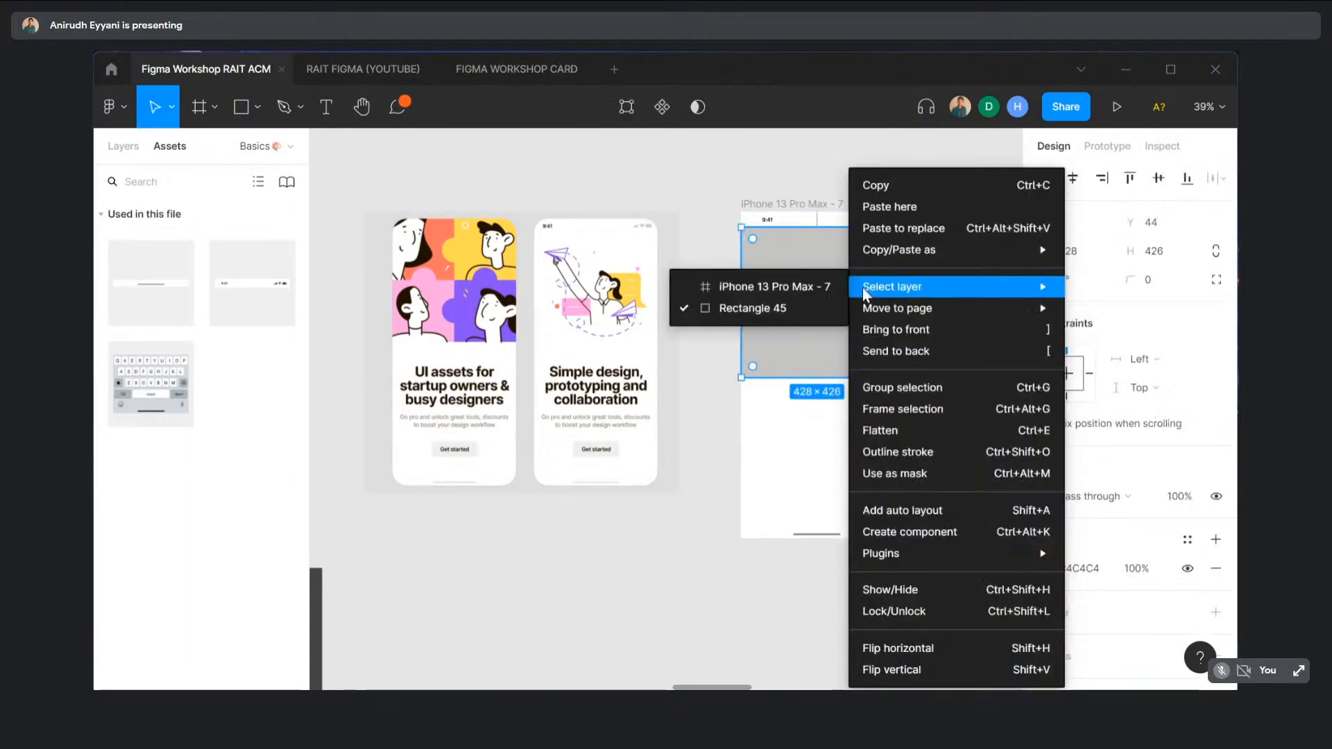
pyautogui.moveTo(920, 555)
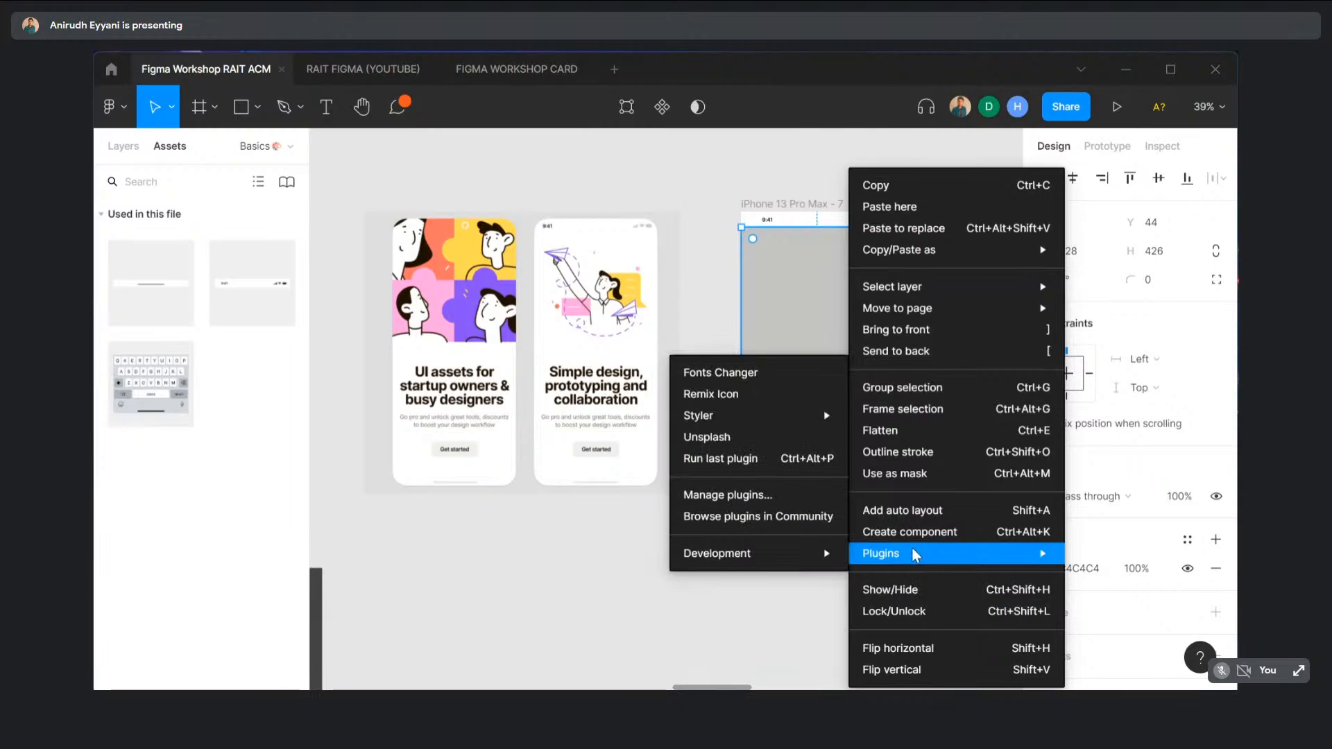
pyautogui.click(751, 440)
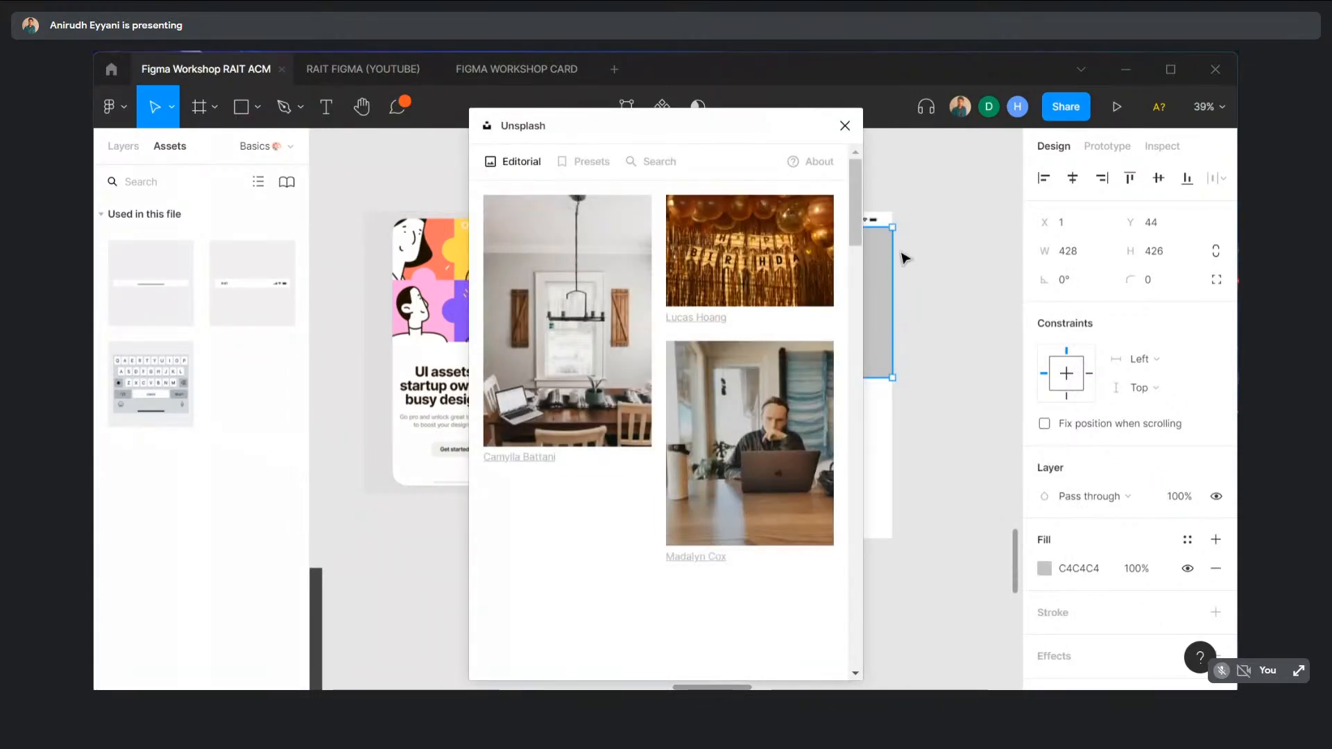
pyautogui.scroll(-3, 743, 353)
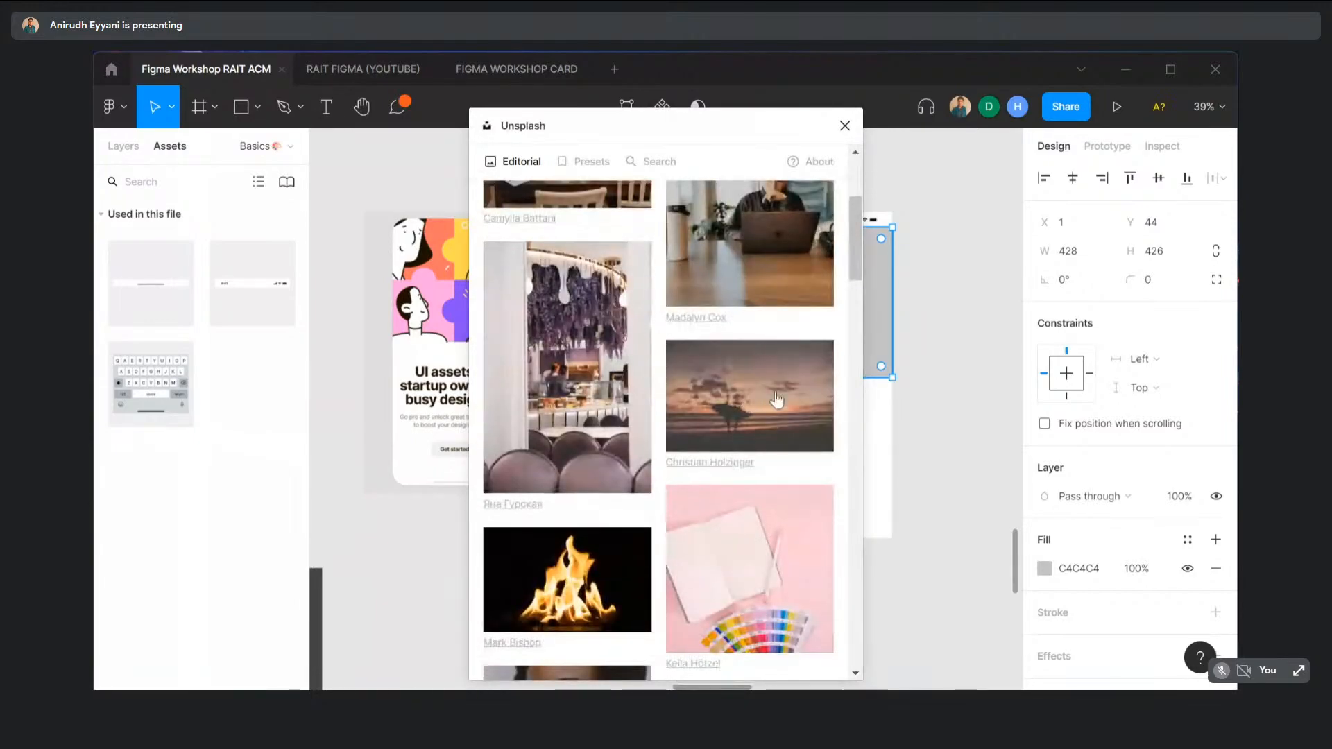
pyautogui.click(744, 382)
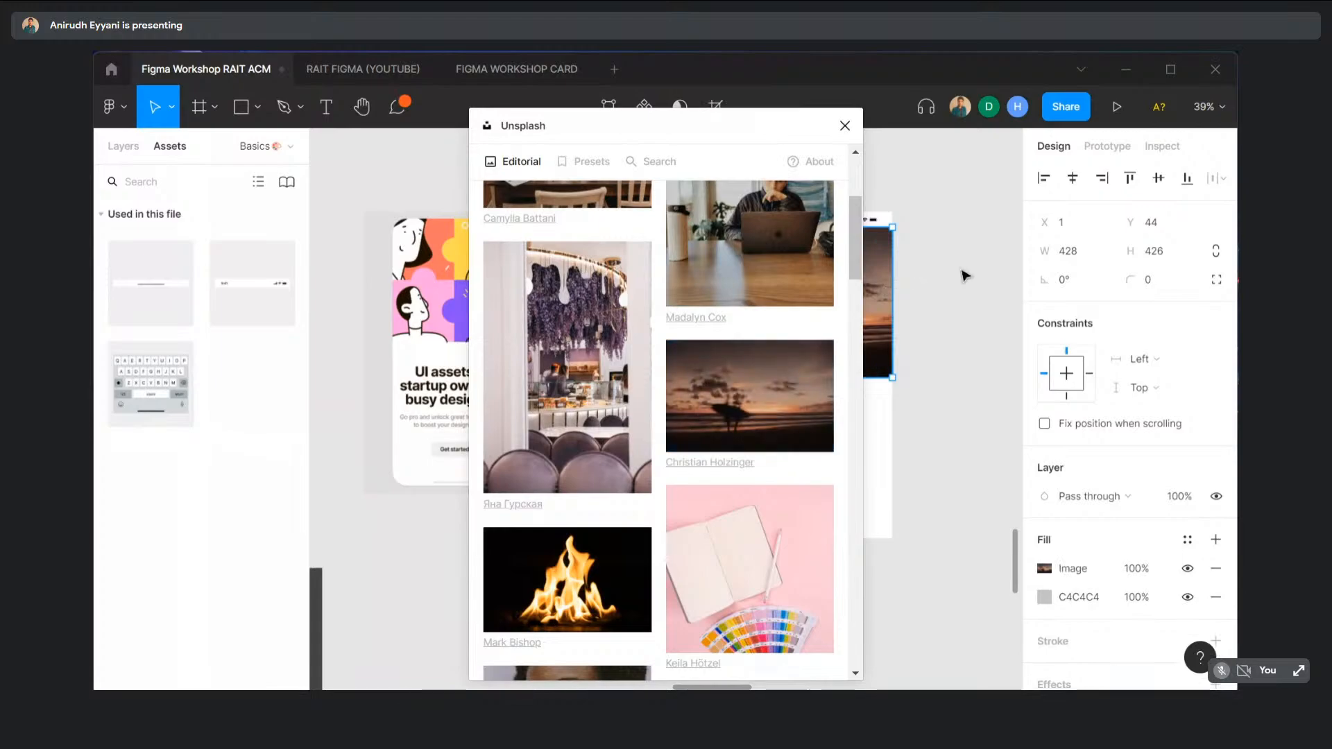
pyautogui.click(872, 184)
pyautogui.click(845, 126)
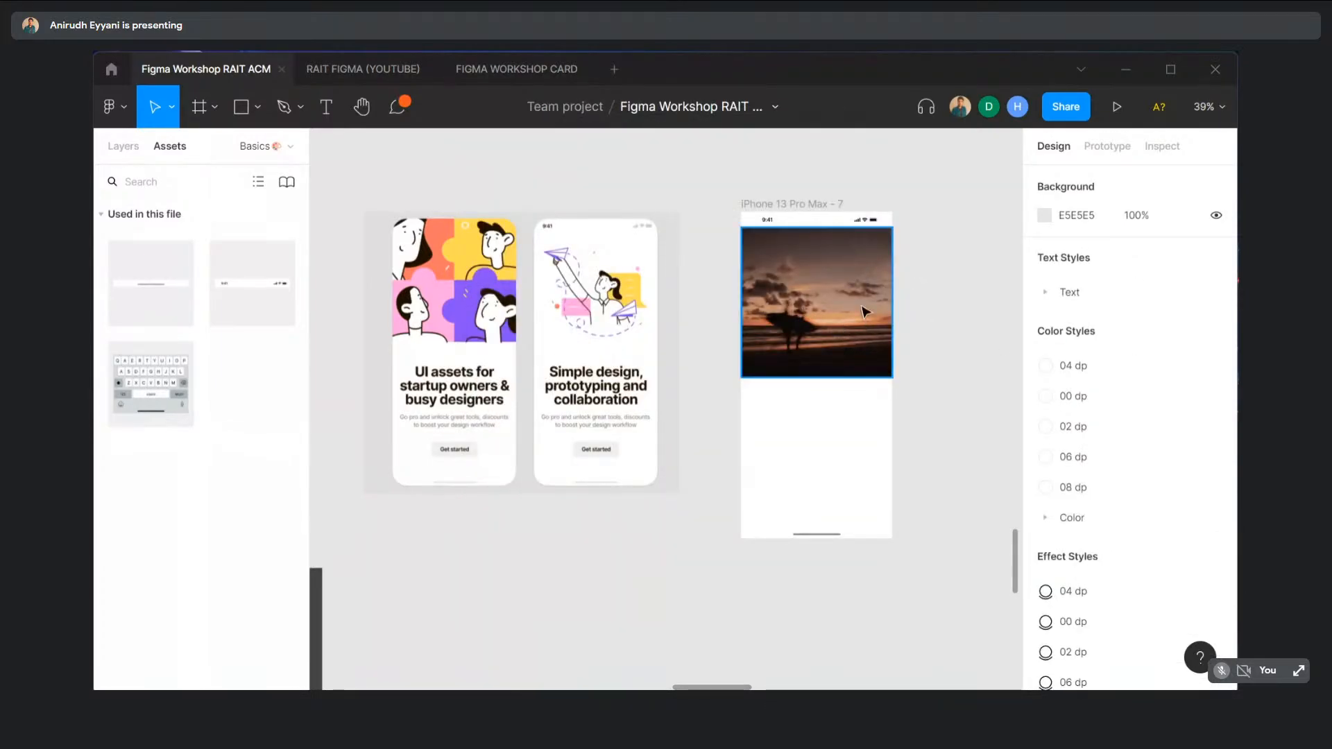
# - Add a 381 × 78 text box reading 'Simple design prototype and collaborate' below the sunset photo
pyautogui.hscroll(3, 842, 318)
pyautogui.hscroll(1, 770, 298)
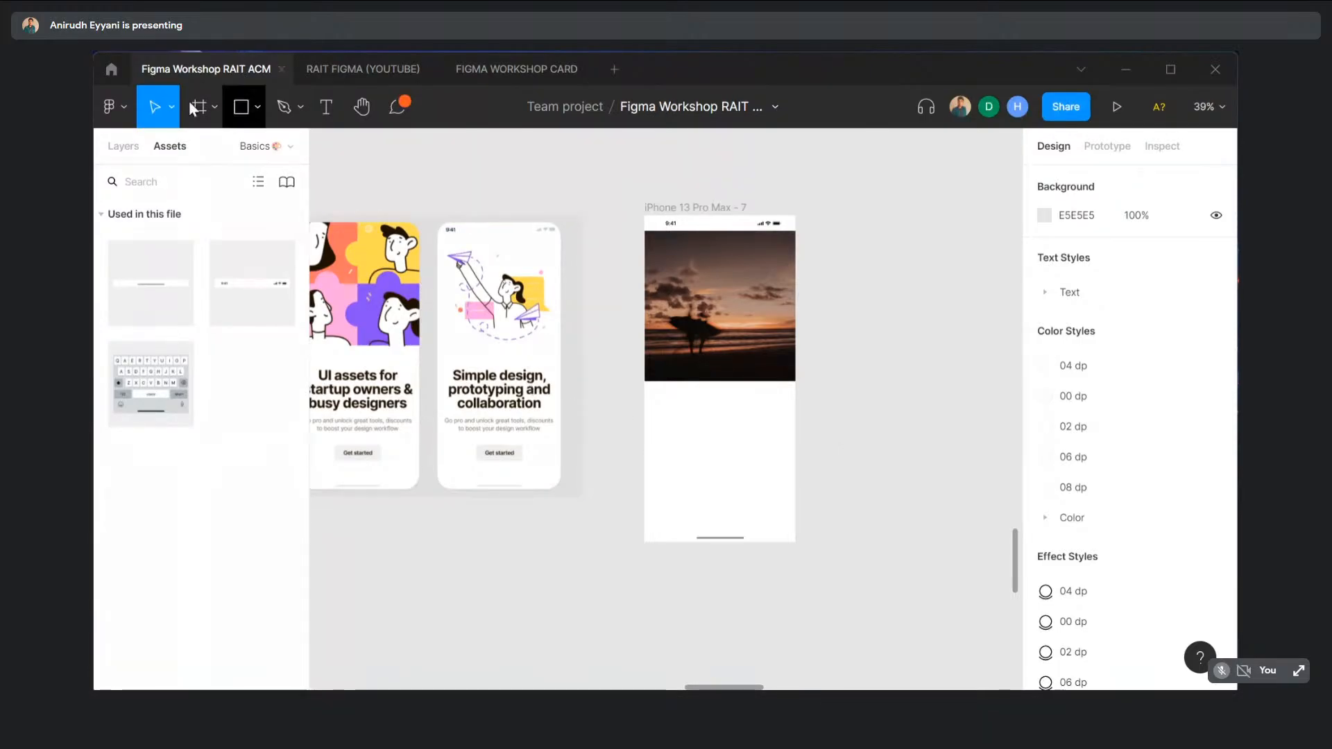
pyautogui.click(326, 107)
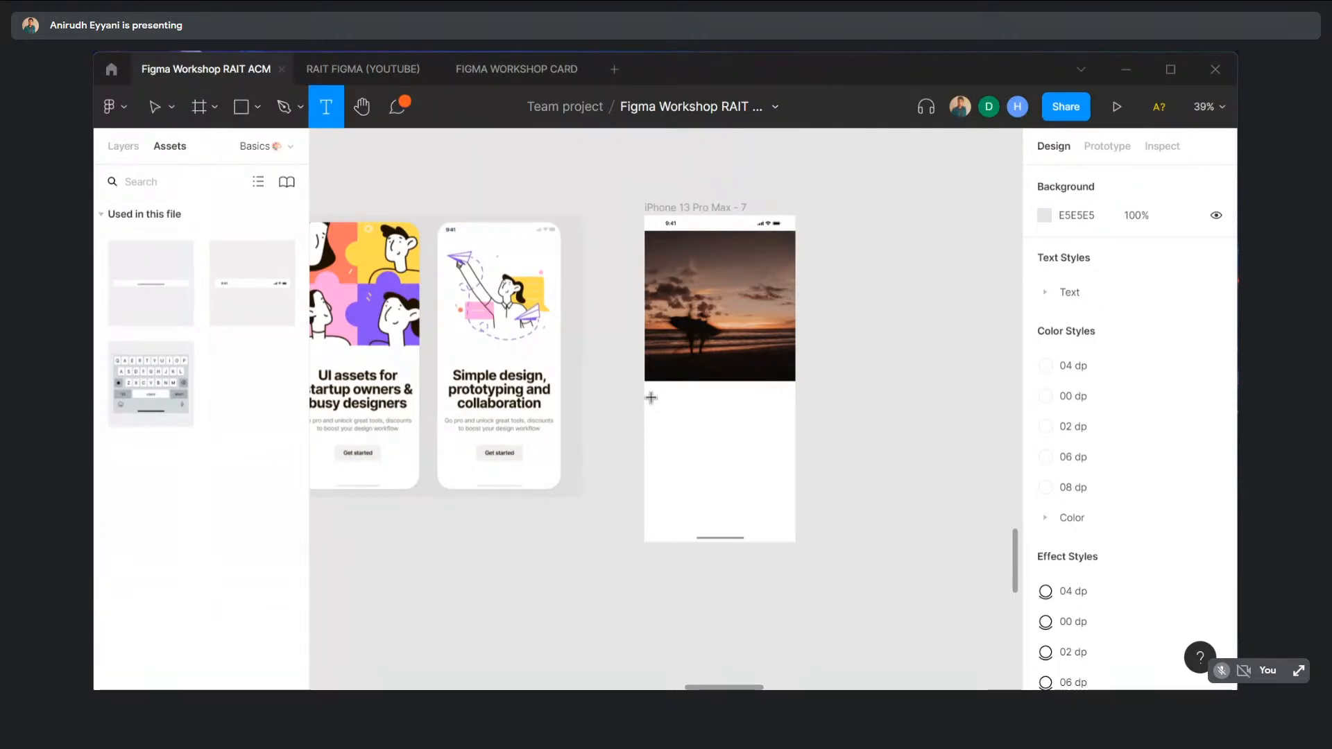
pyautogui.moveTo(651, 396); pyautogui.dragTo(787, 458)
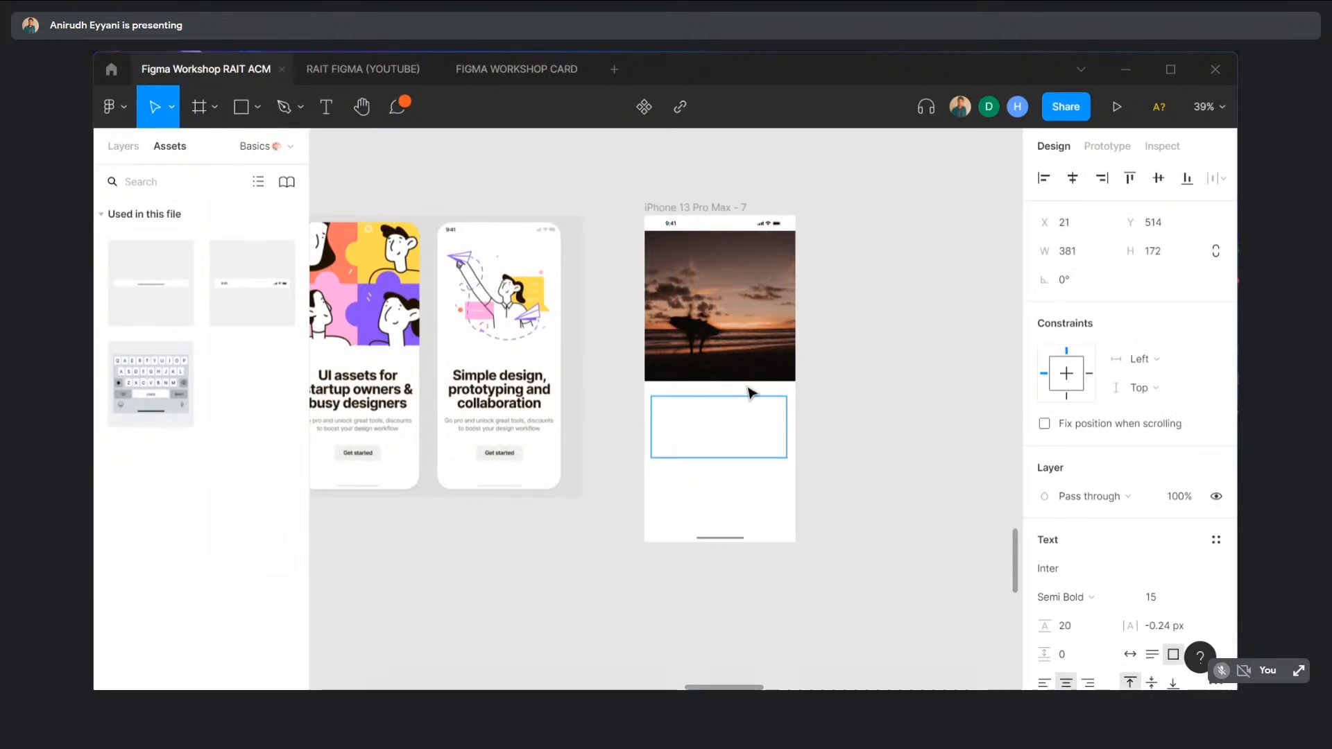
pyautogui.write('Simple design prototyp')
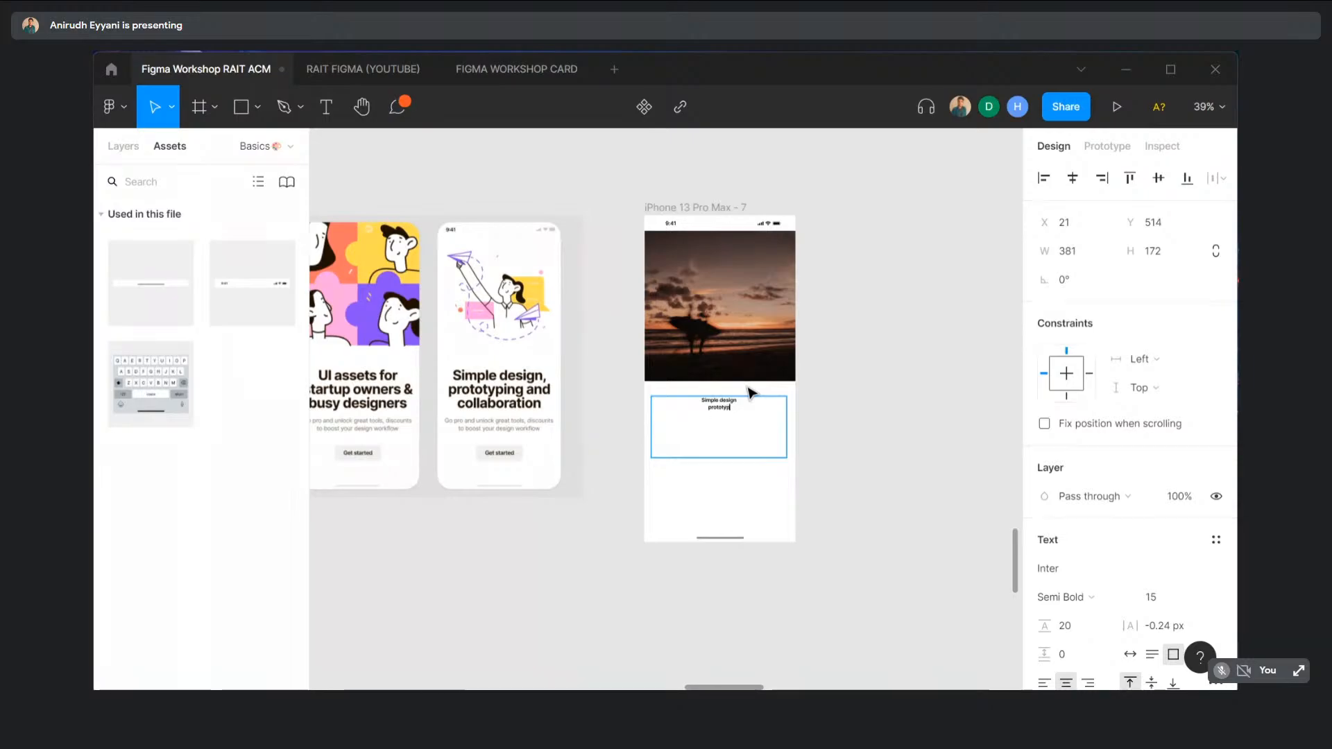
pyautogui.write('e and co')
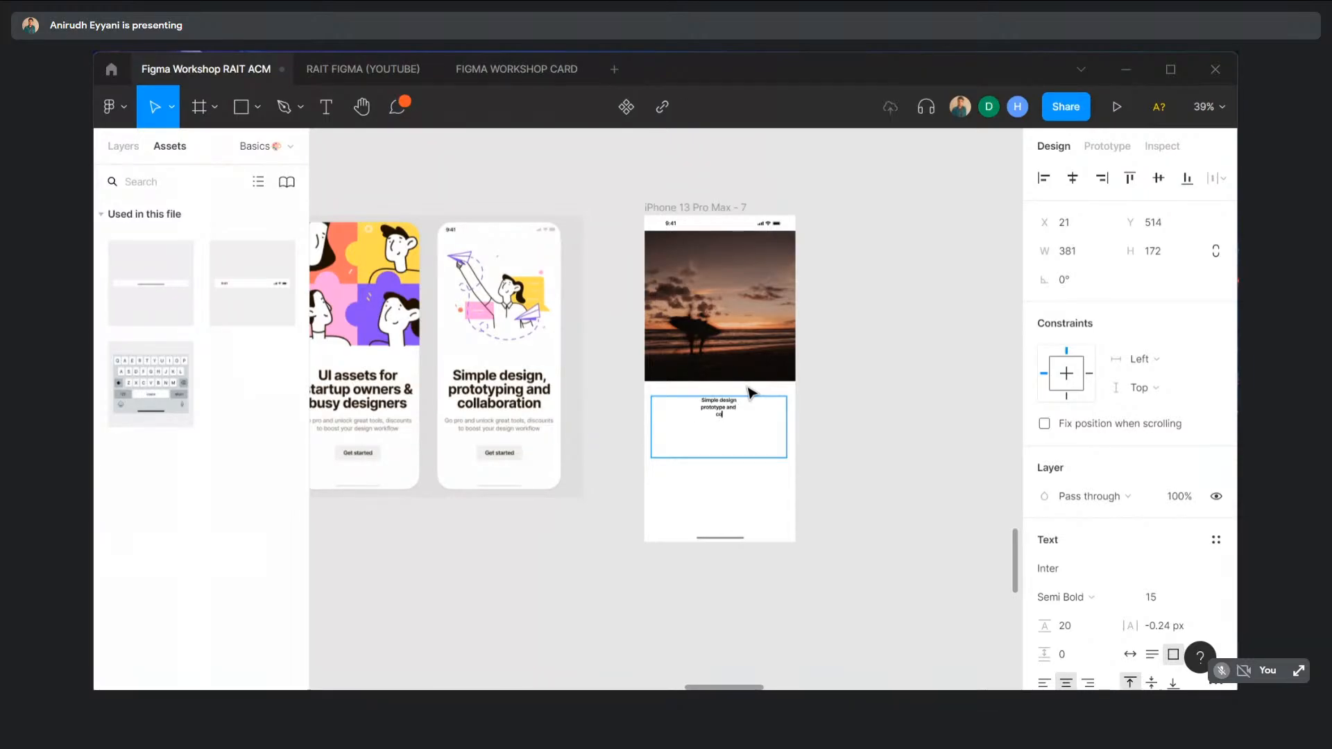
pyautogui.write('llaborate')
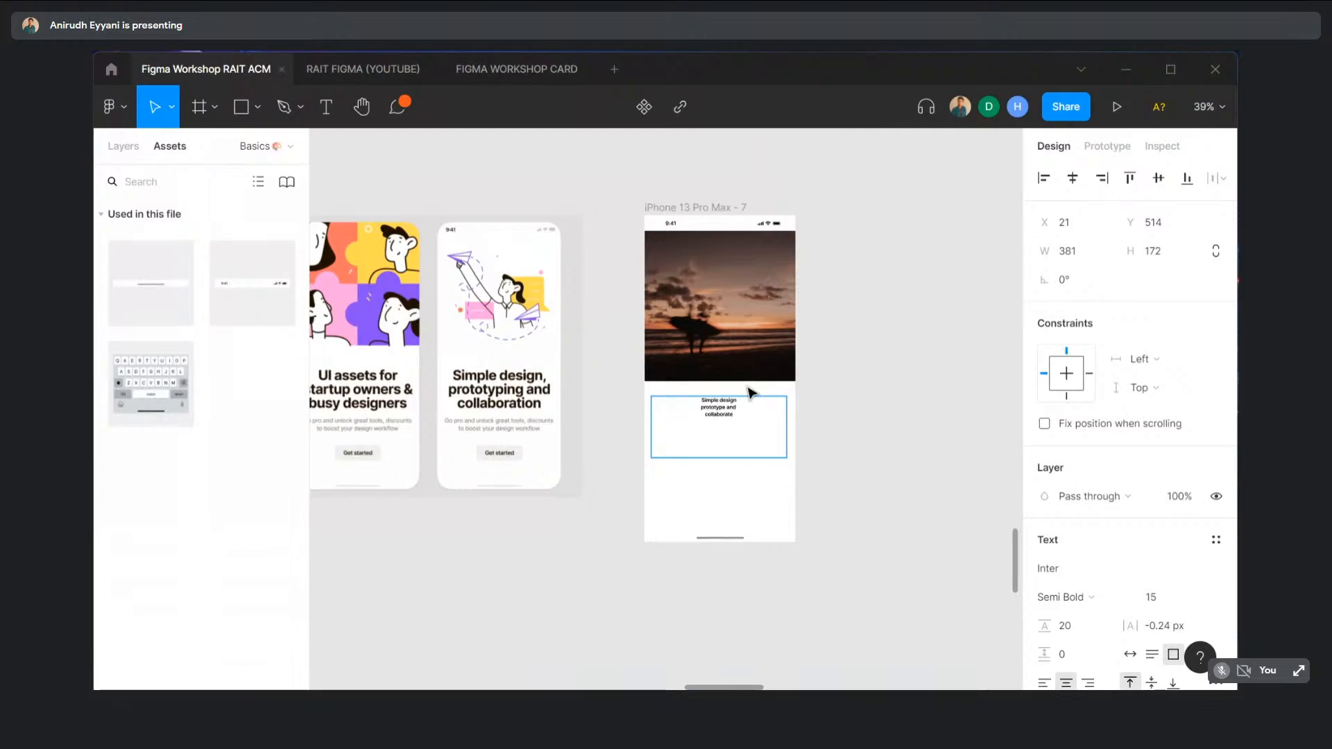
pyautogui.press('Escape')
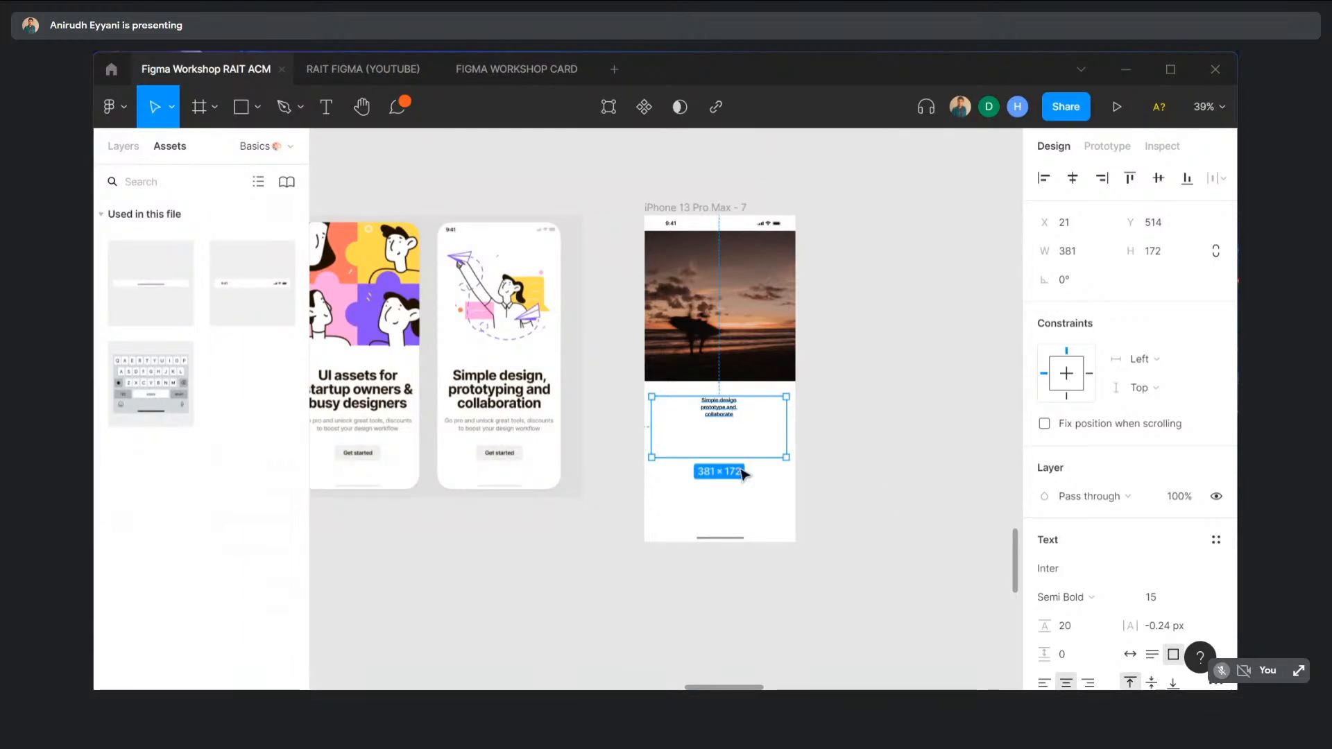
pyautogui.moveTo(744, 449); pyautogui.dragTo(747, 422)
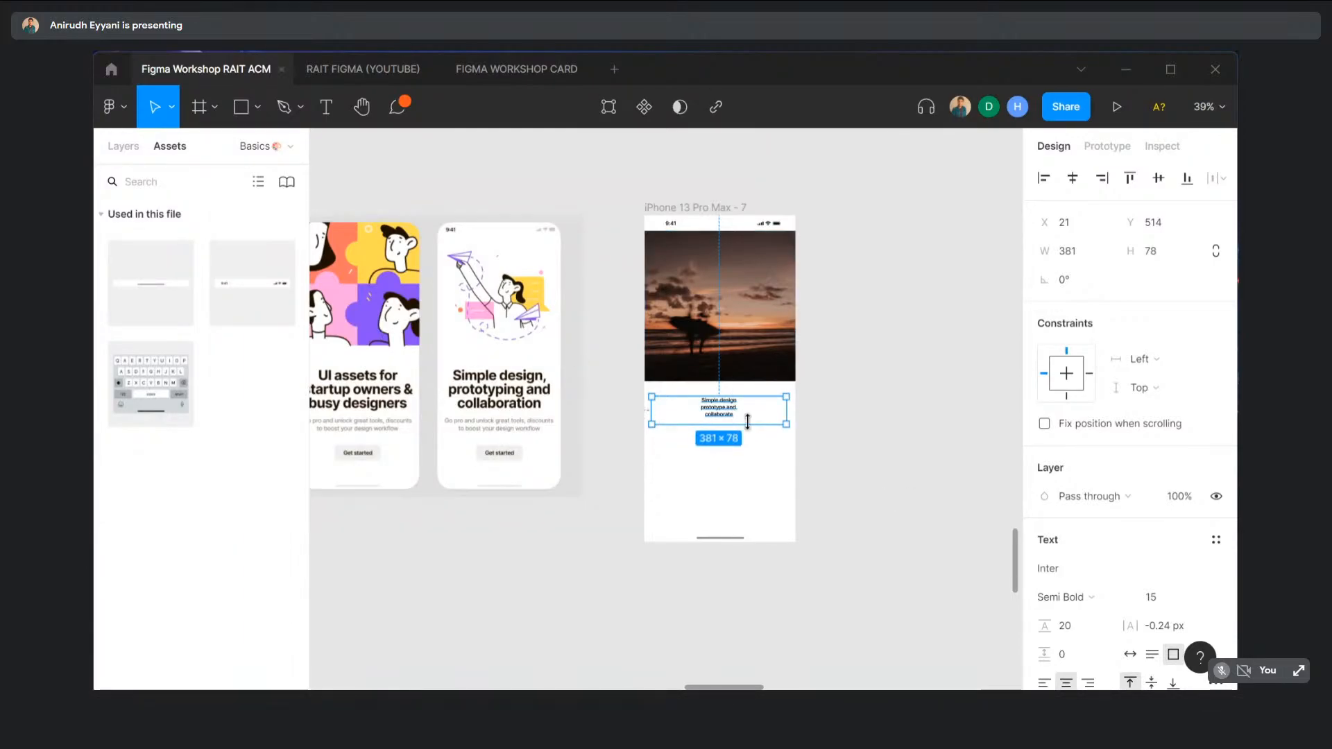
# - Give the headline text paragraph spacing 20 and font size 48
pyautogui.doubleClick(712, 415)
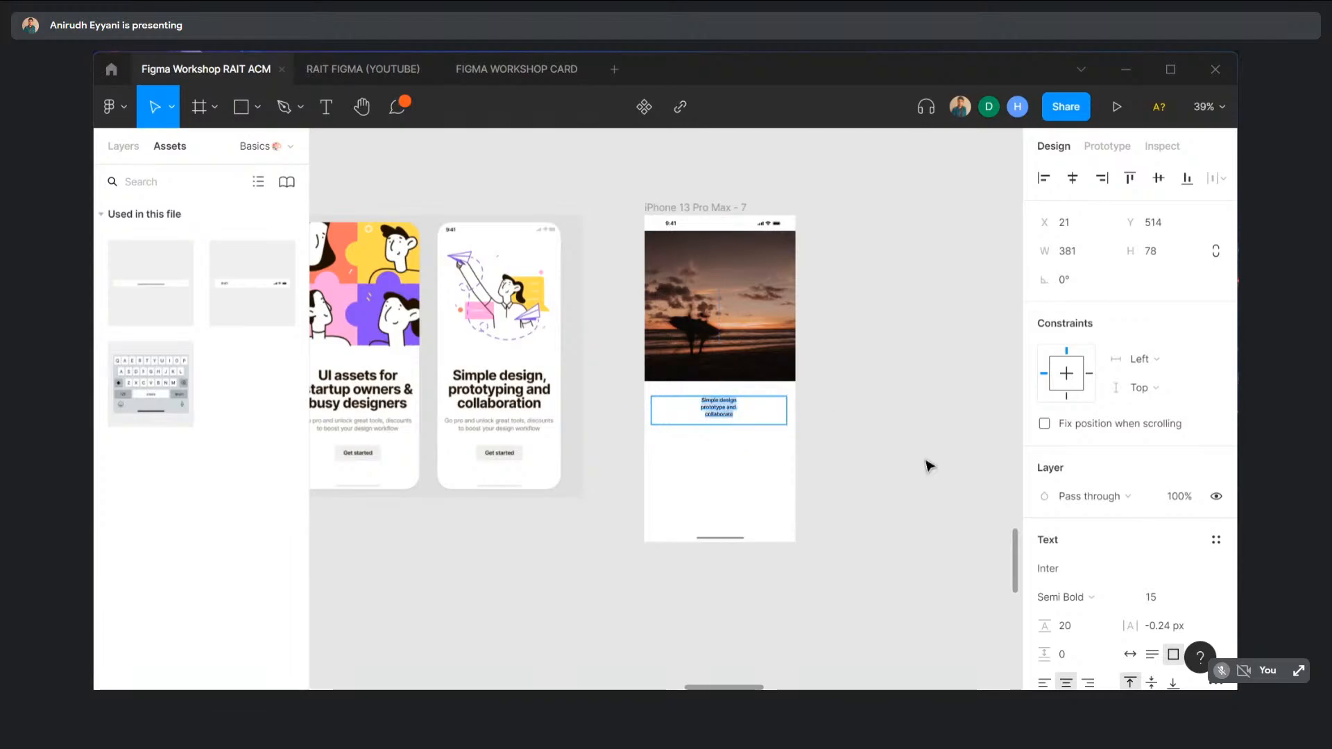
pyautogui.scroll(-3, 1152, 552)
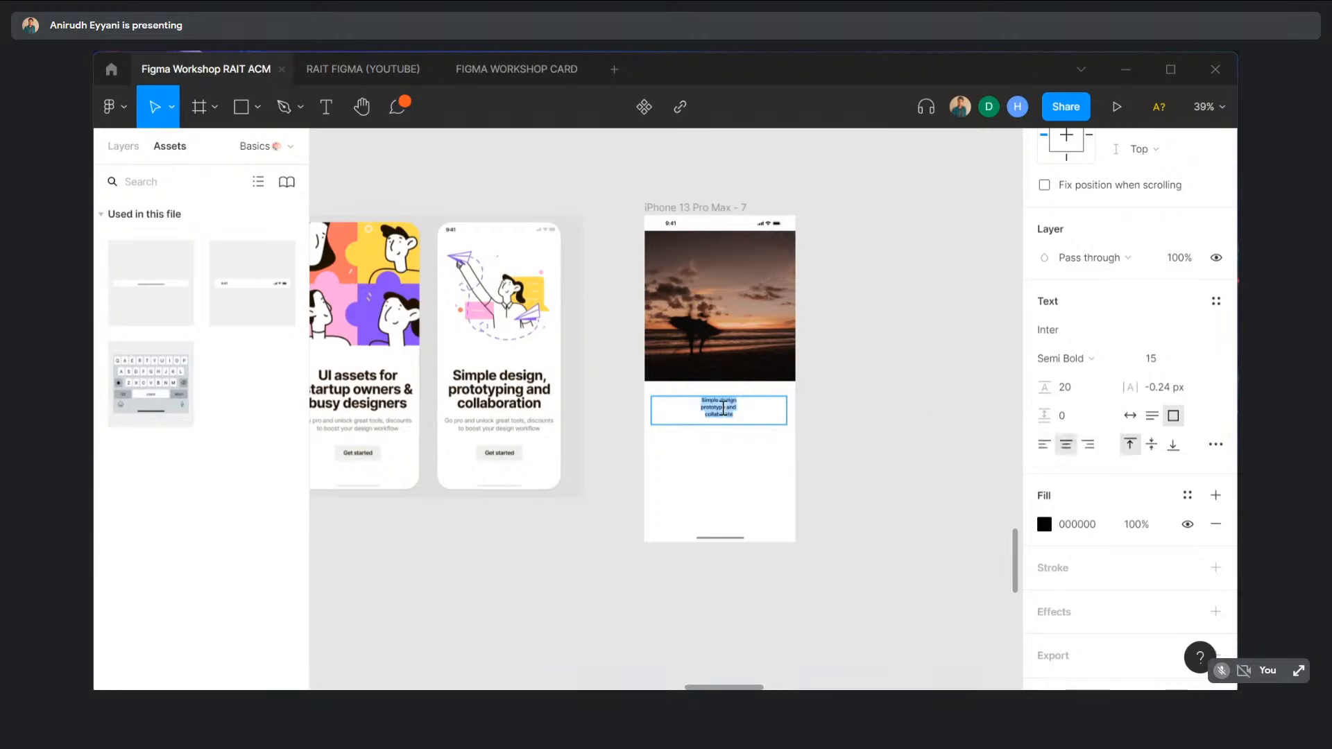
pyautogui.click(1067, 418)
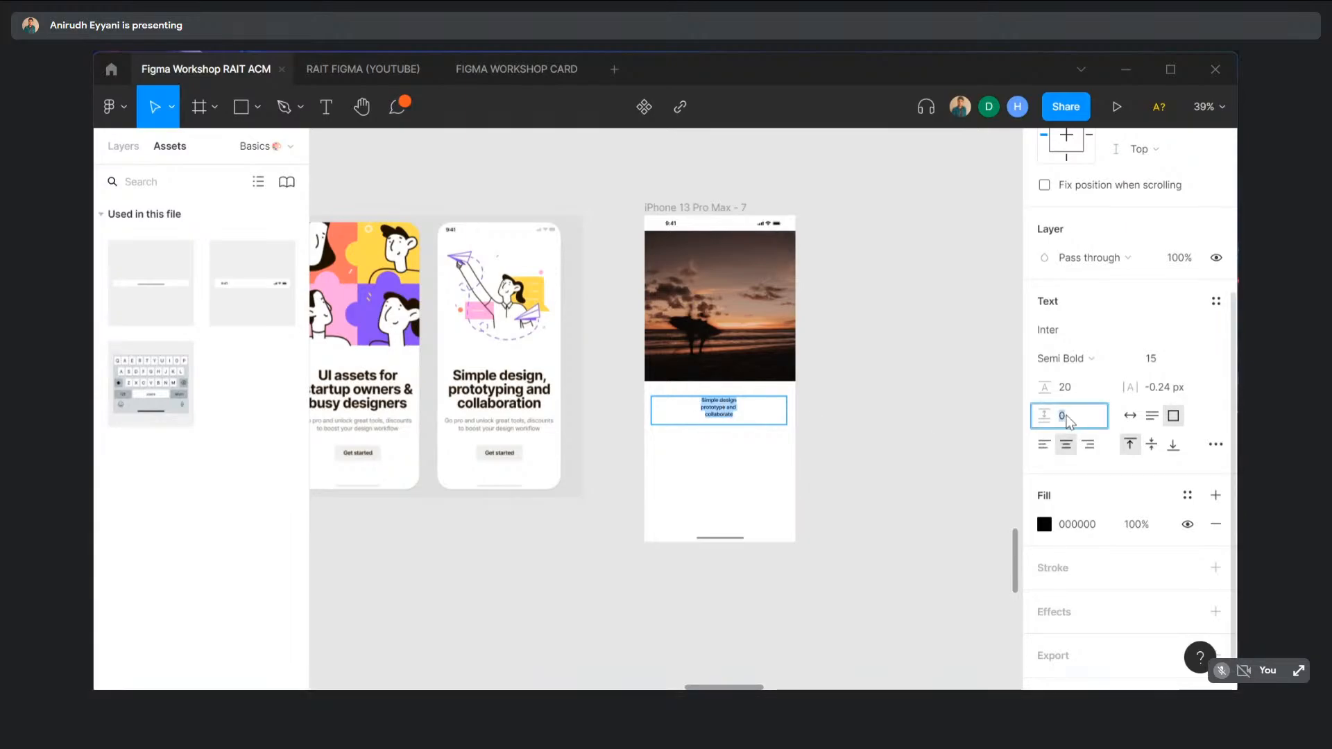
pyautogui.write('20')
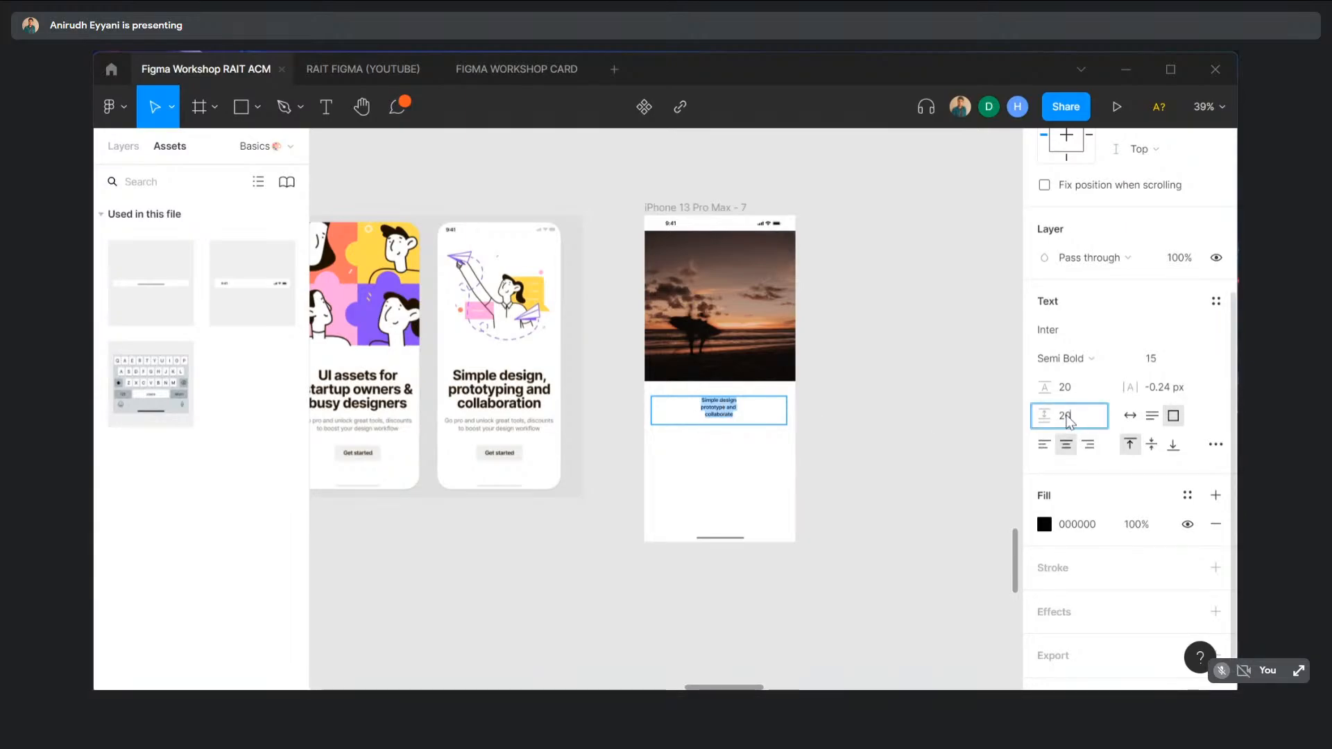
pyautogui.press('Return')
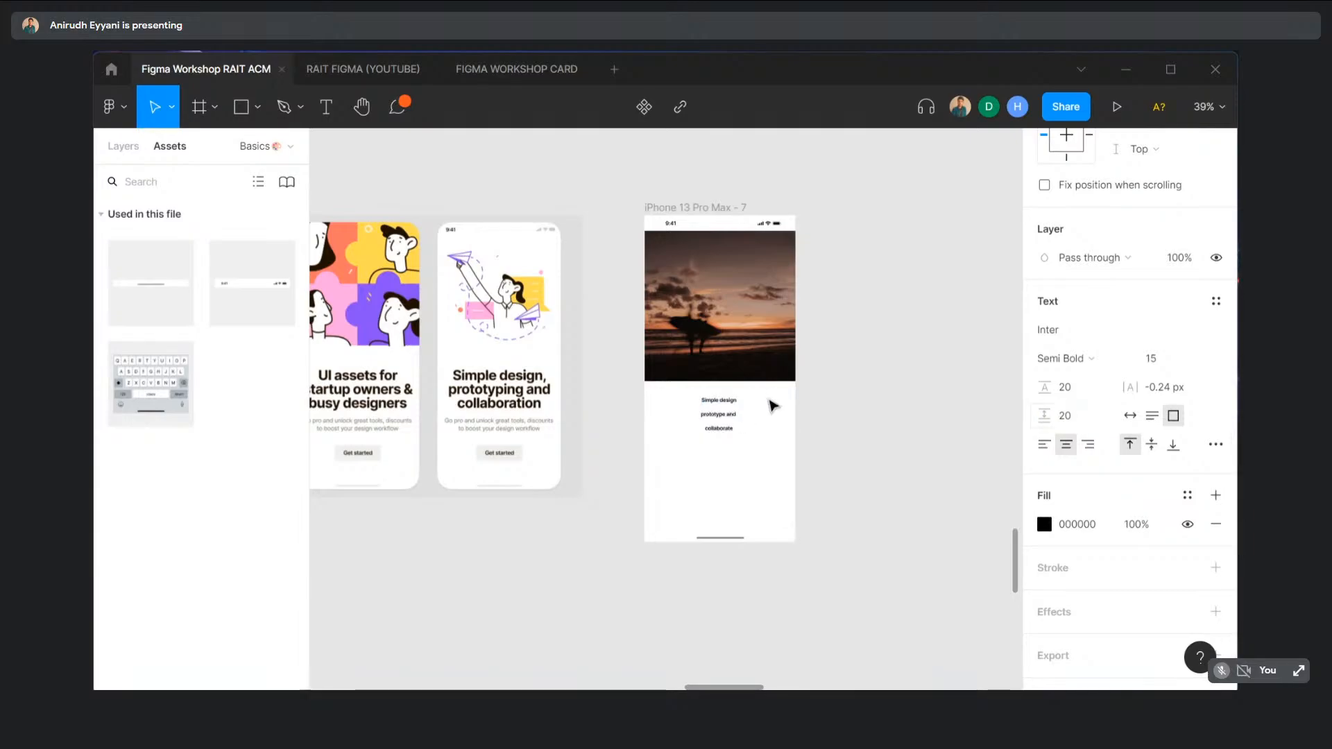
pyautogui.click(1199, 360)
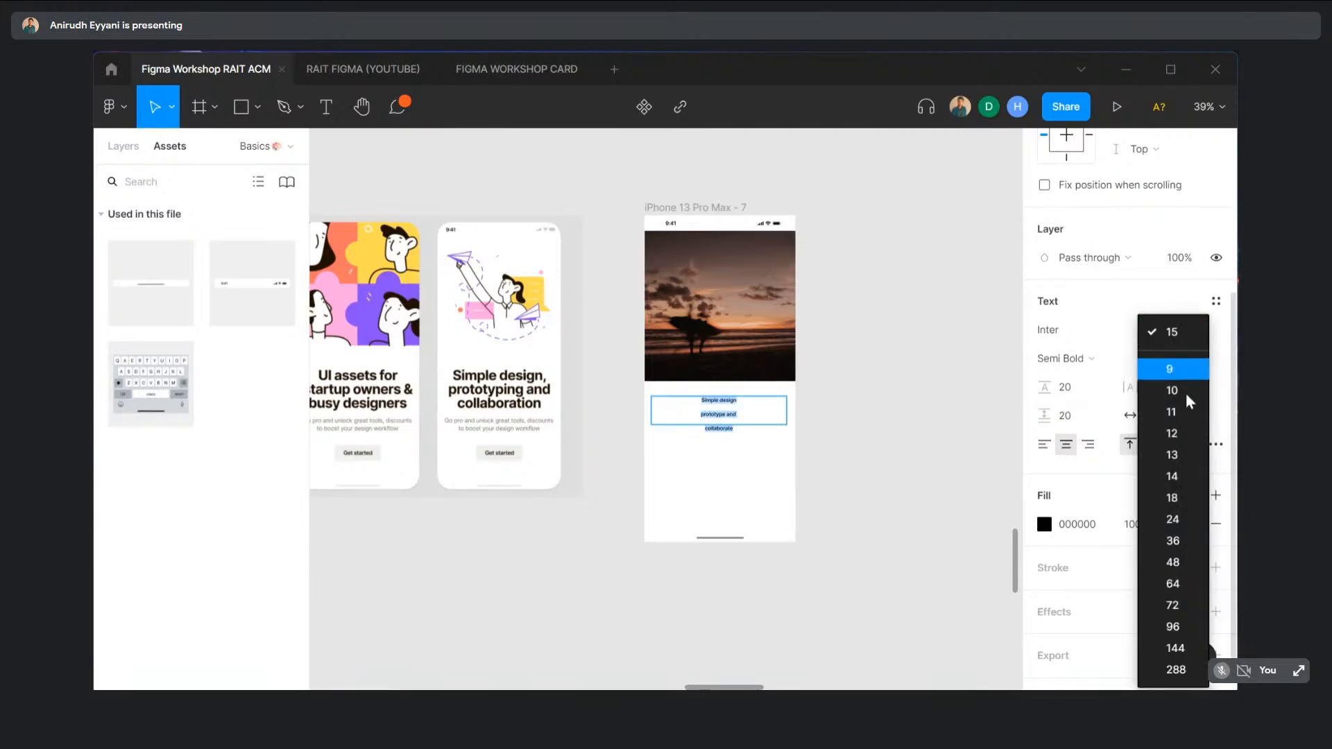
pyautogui.click(1199, 563)
pyautogui.press('Escape')
pyautogui.press('Escape')
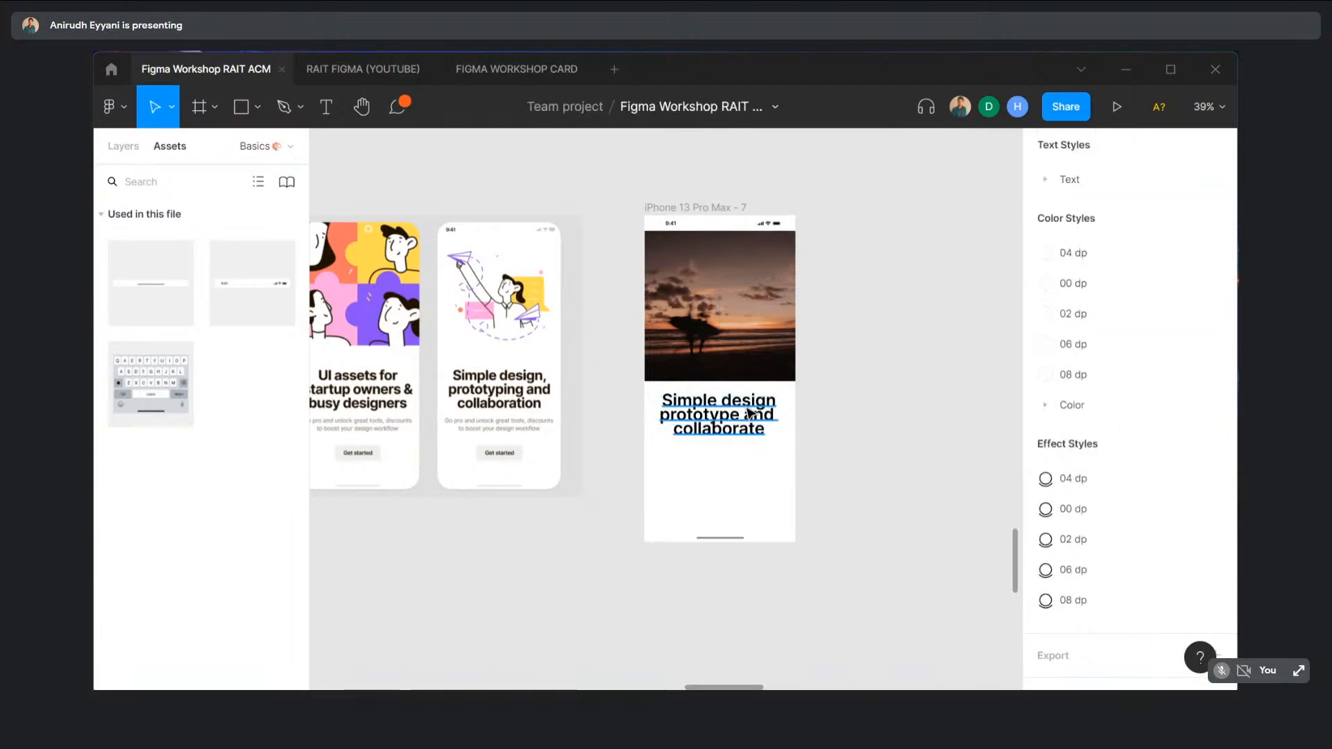
# - Make the headline box slightly taller and widen it to the full 428 frame width
pyautogui.click(751, 414)
pyautogui.moveTo(756, 432); pyautogui.dragTo(756, 448)
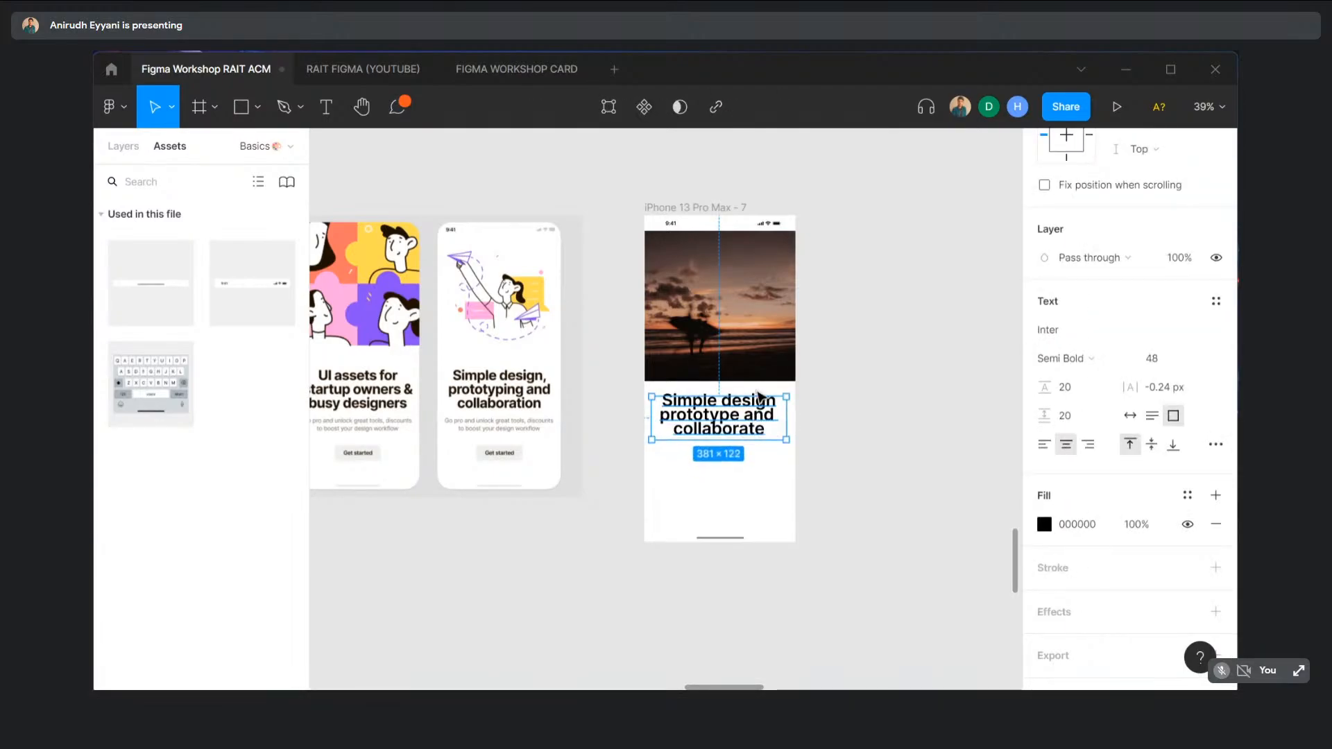
pyautogui.click(838, 399)
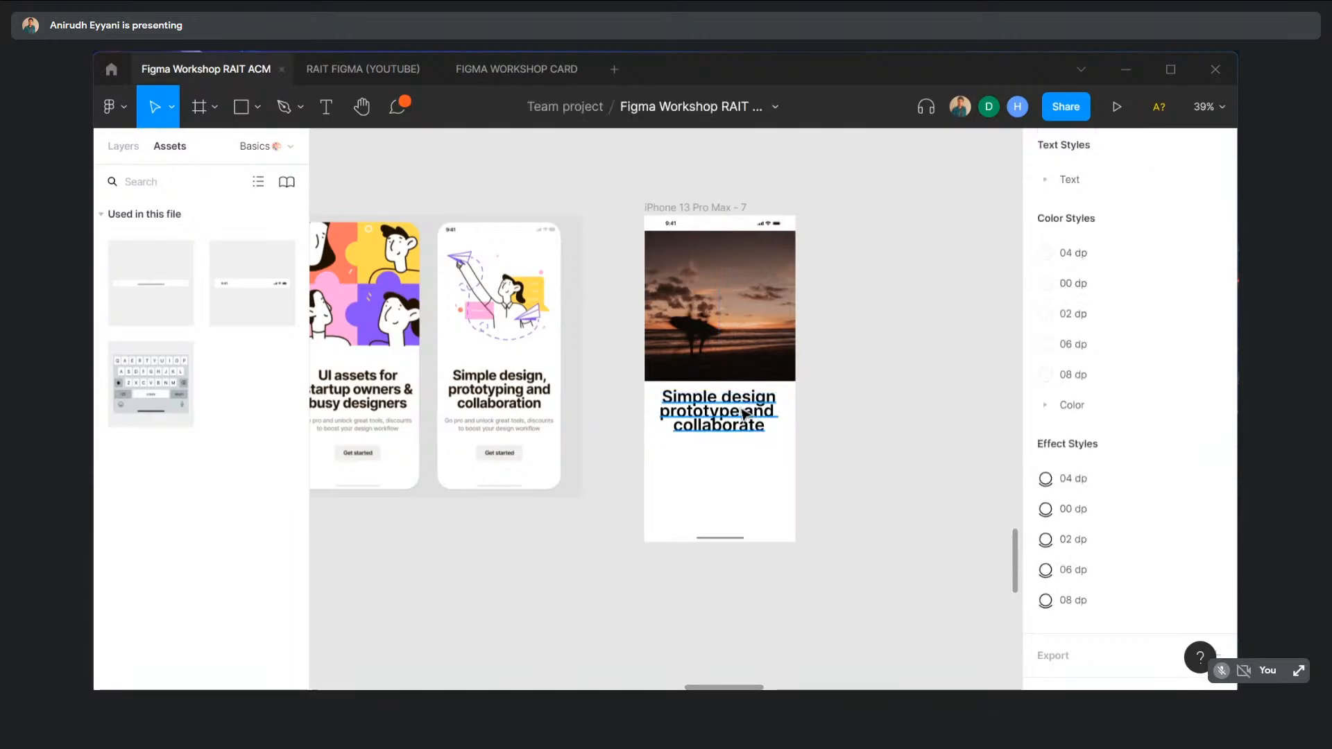
pyautogui.moveTo(743, 414); pyautogui.dragTo(645, 421)
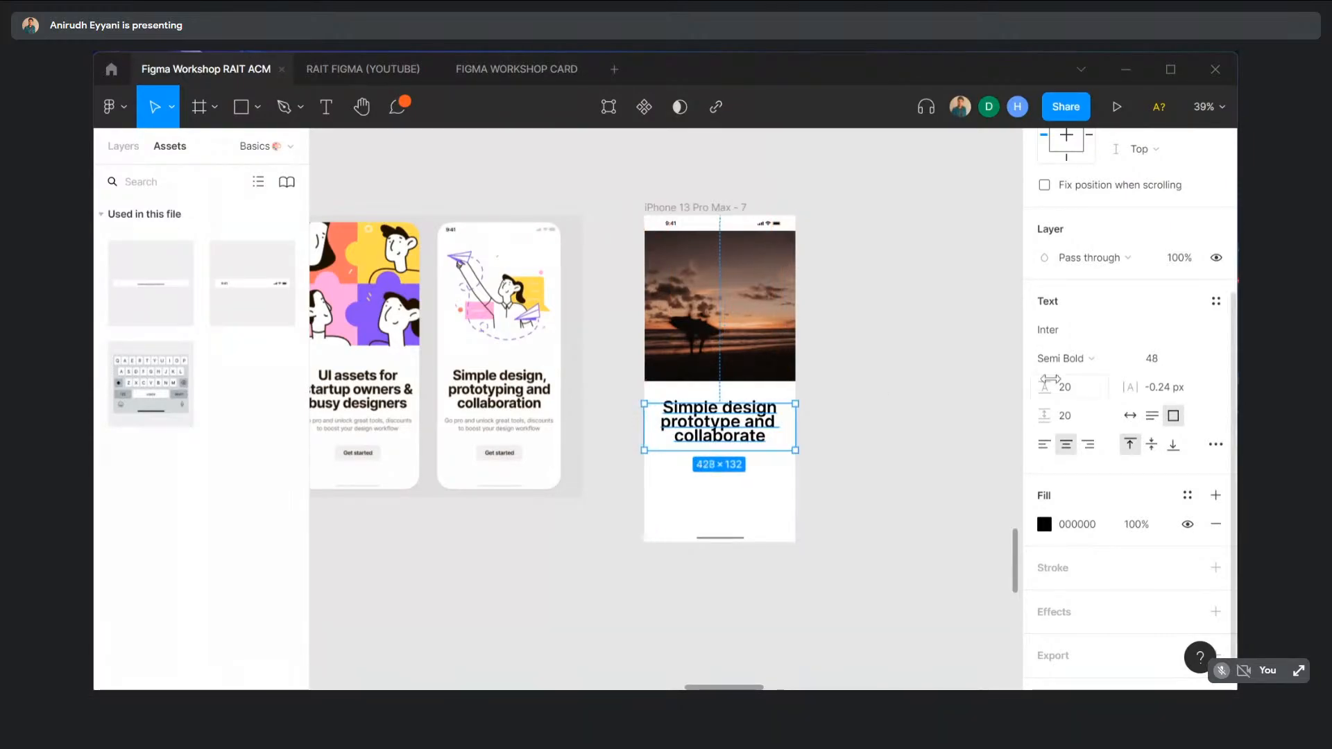
pyautogui.scroll(4, 1126, 226)
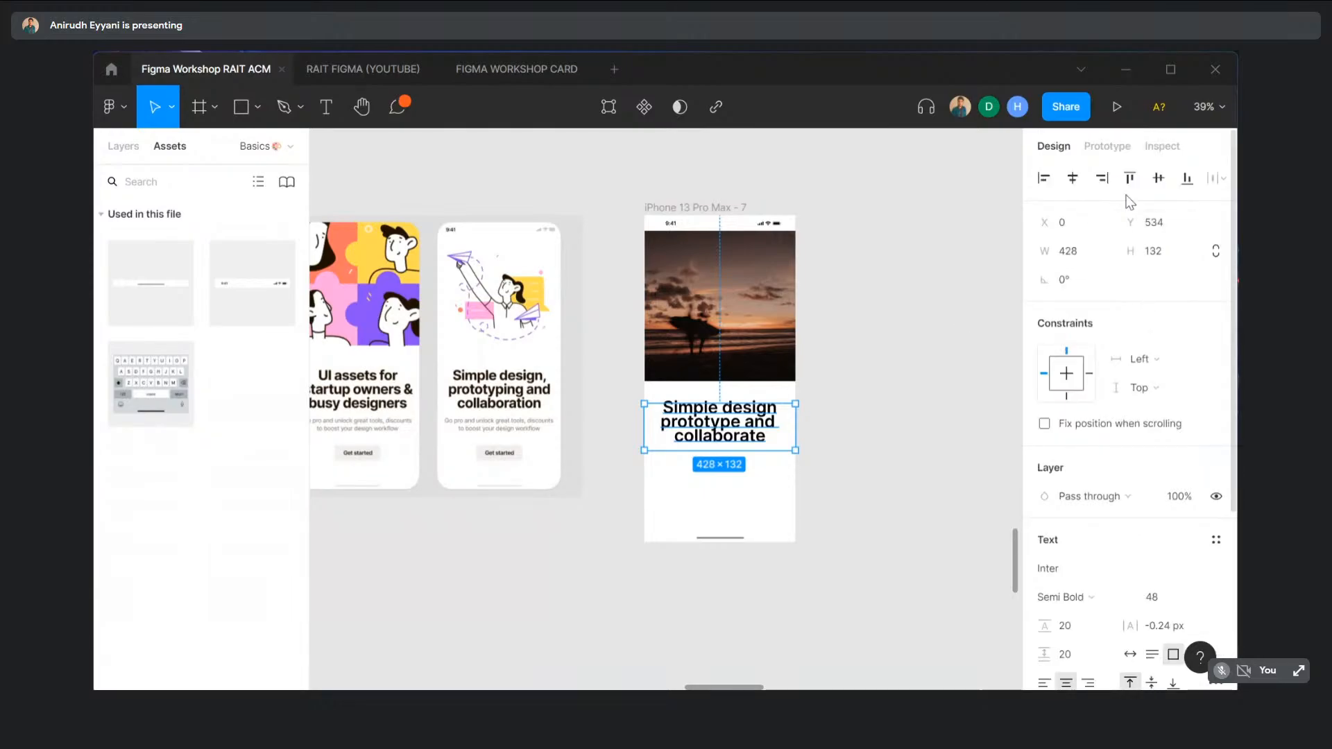
# - Nudge the headline up slightly and duplicate it just below the original
pyautogui.click(842, 384)
pyautogui.moveTo(711, 437); pyautogui.dragTo(712, 430)
pyautogui.click(856, 407)
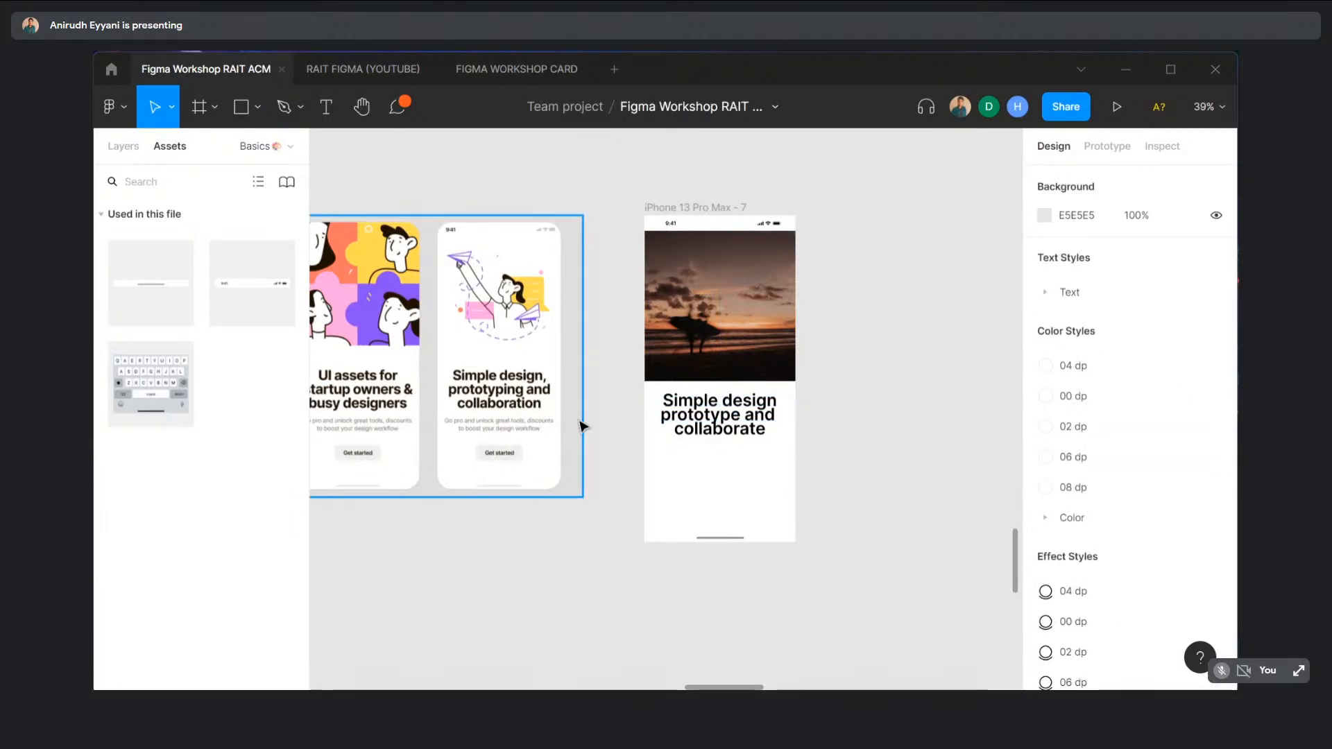
pyautogui.click(730, 425)
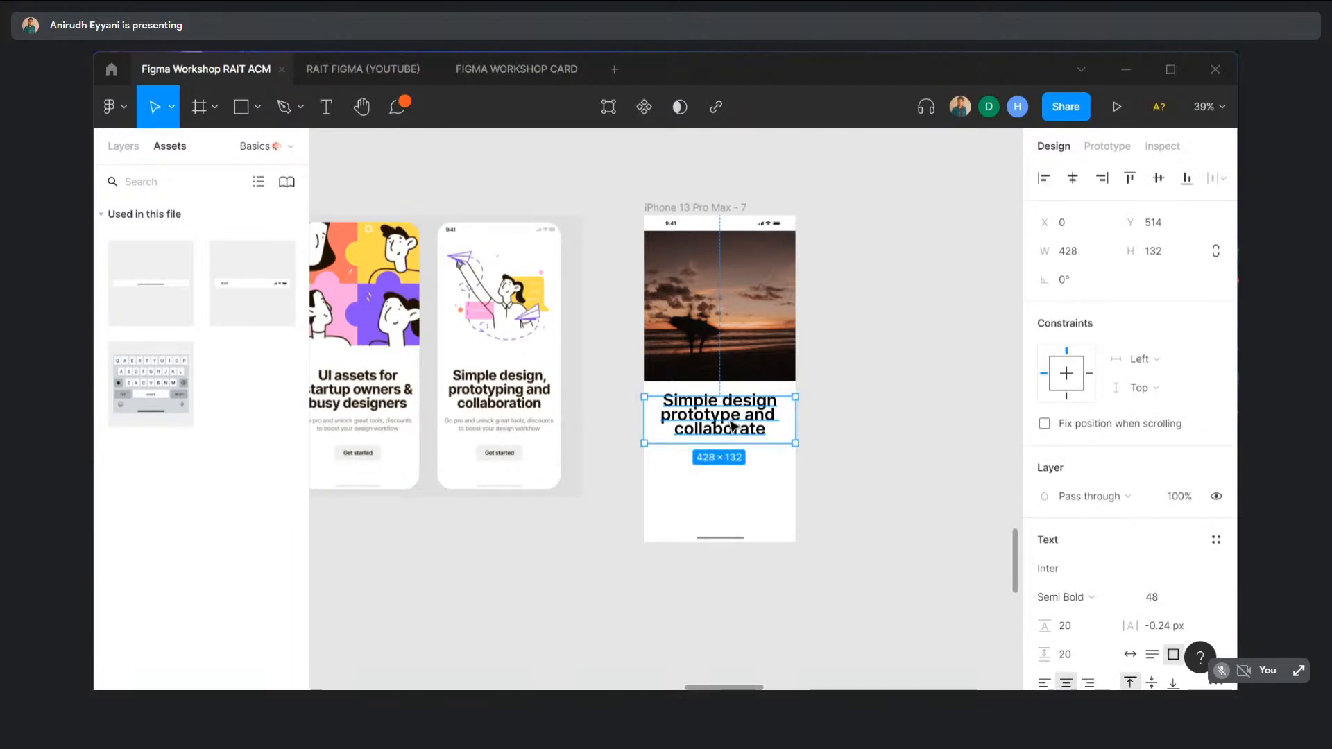
pyautogui.moveTo(731, 425); pyautogui.dragTo(732, 479)
# - Replace the copy's text with 'go pro and unlock to boost your design'
pyautogui.click(839, 453)
pyautogui.doubleClick(732, 478)
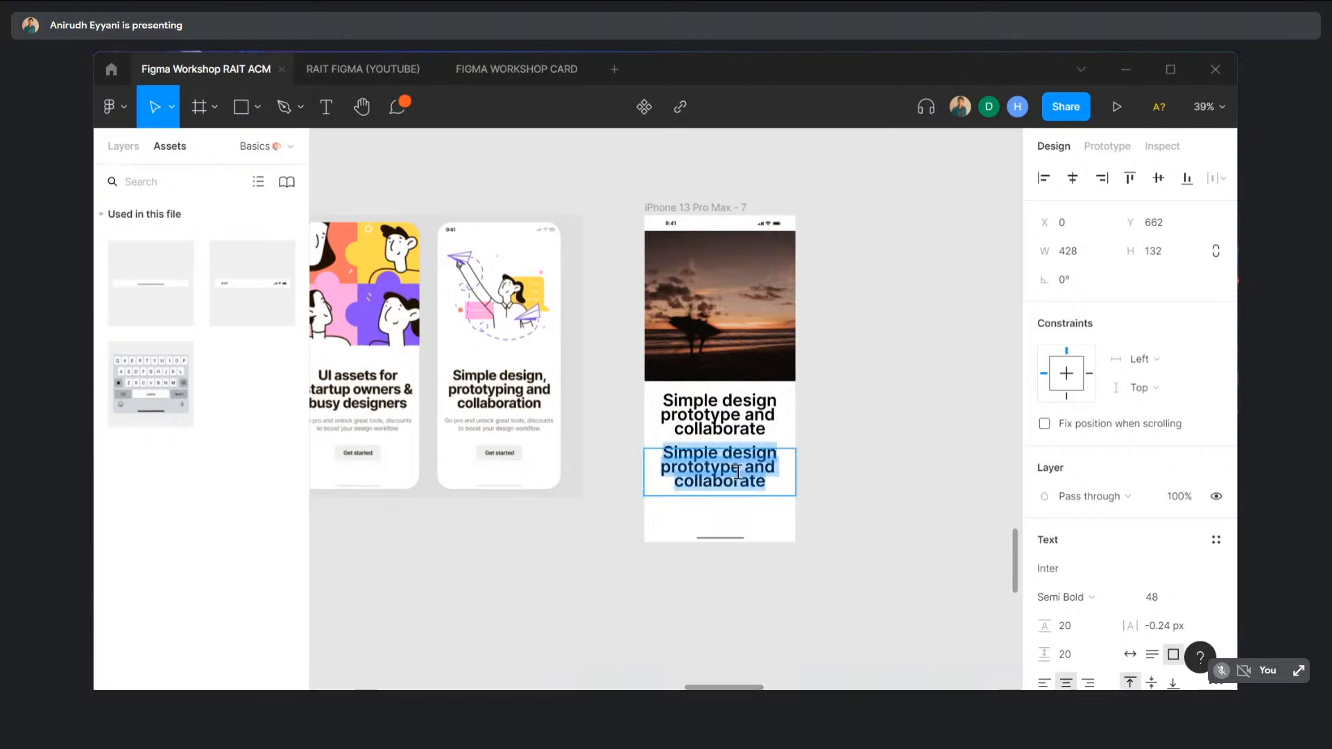
pyautogui.write('go ')
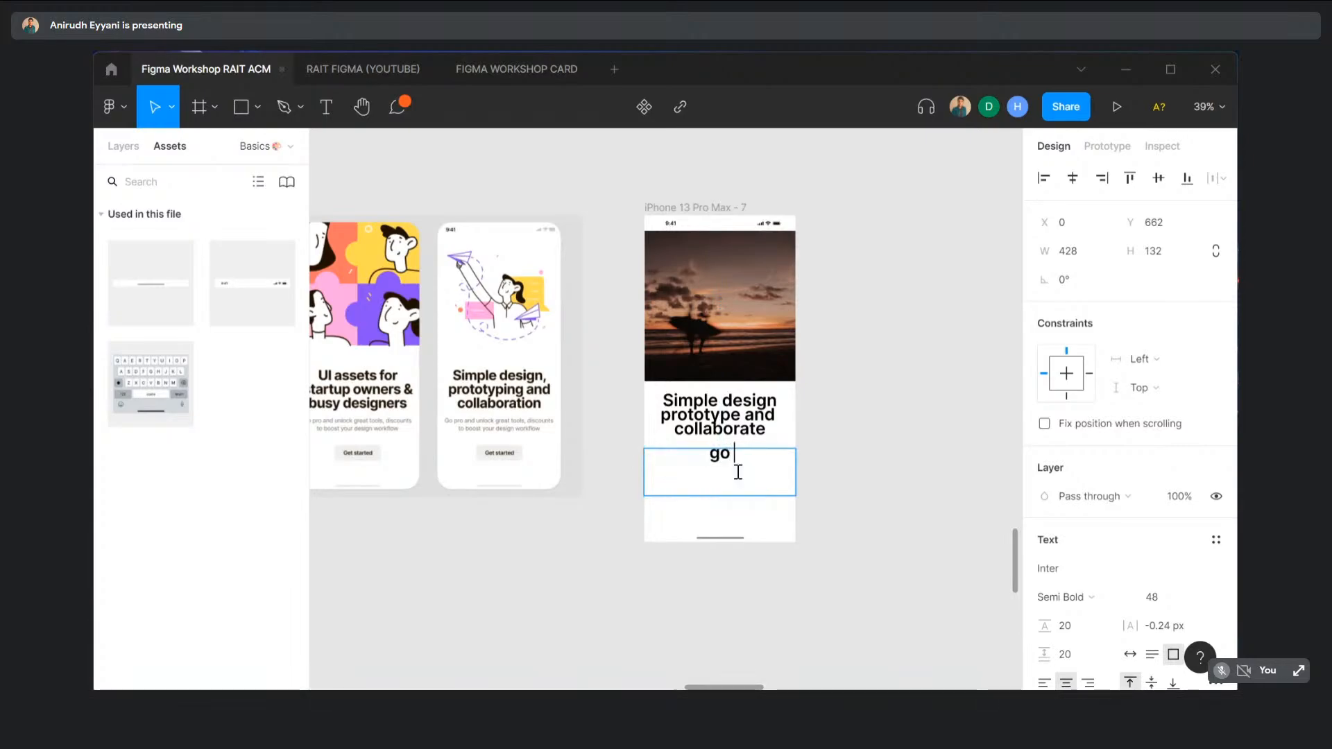
pyautogui.write('pro and unlock ')
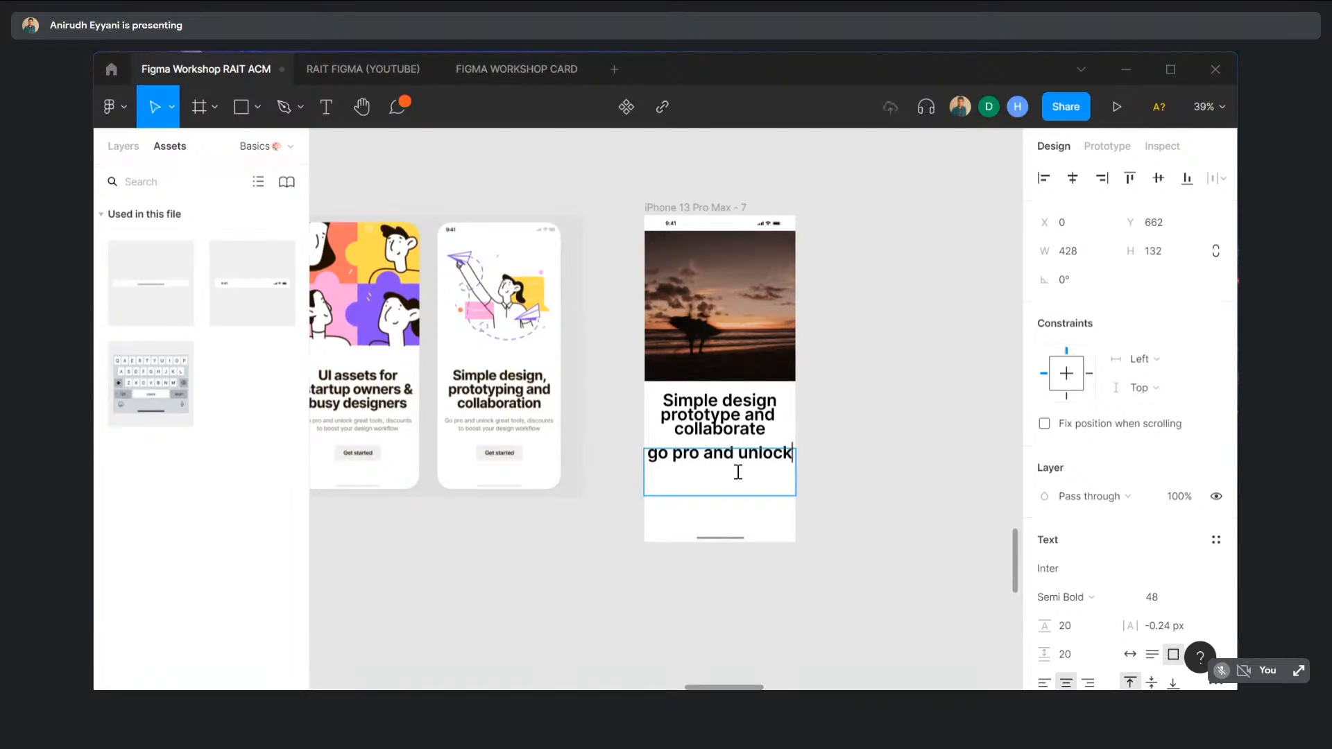
pyautogui.write('to ')
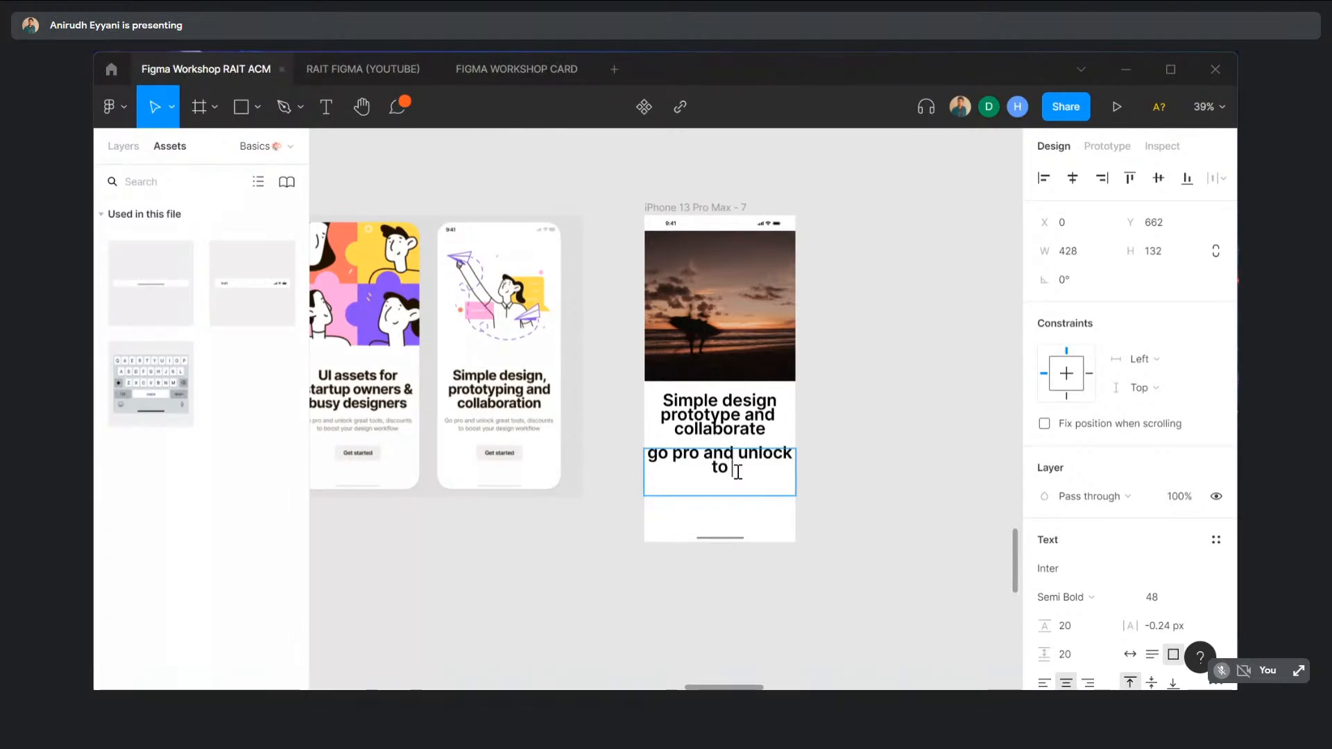
pyautogui.write('boost your design')
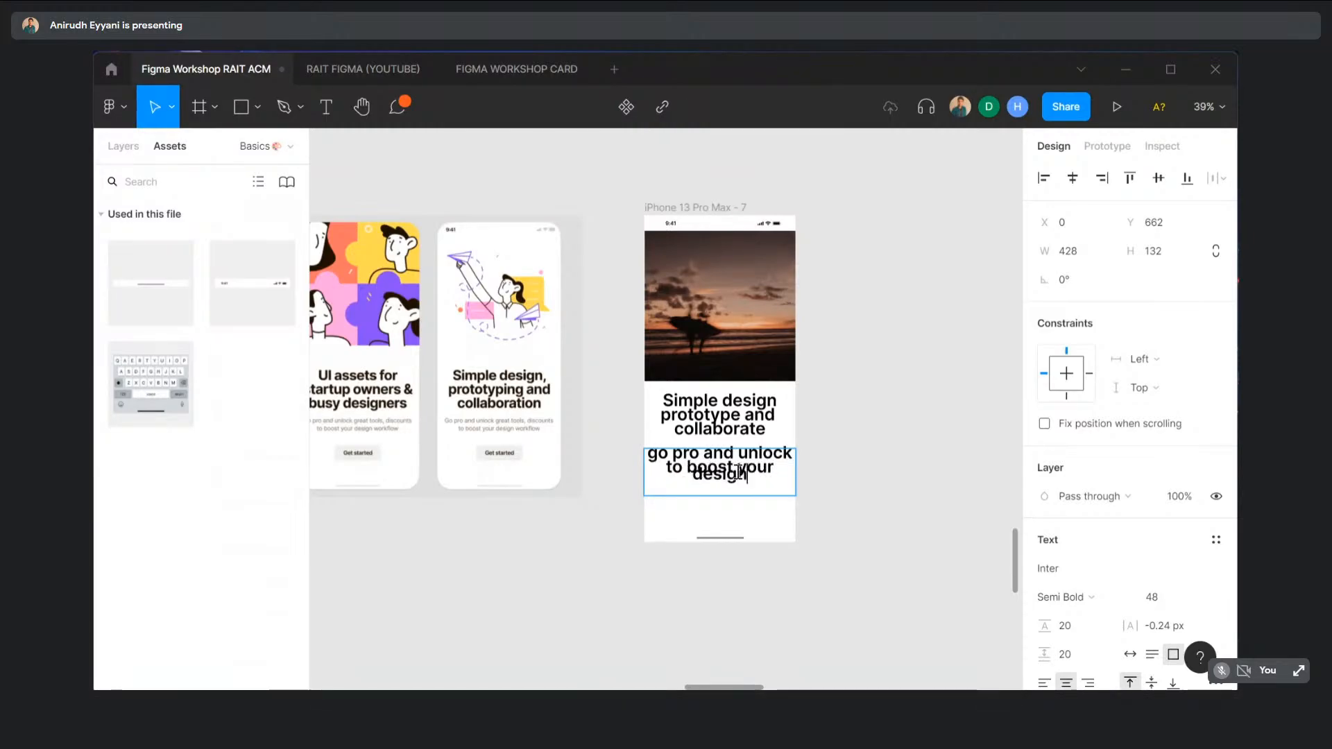
pyautogui.moveTo(755, 483); pyautogui.dragTo(642, 448)
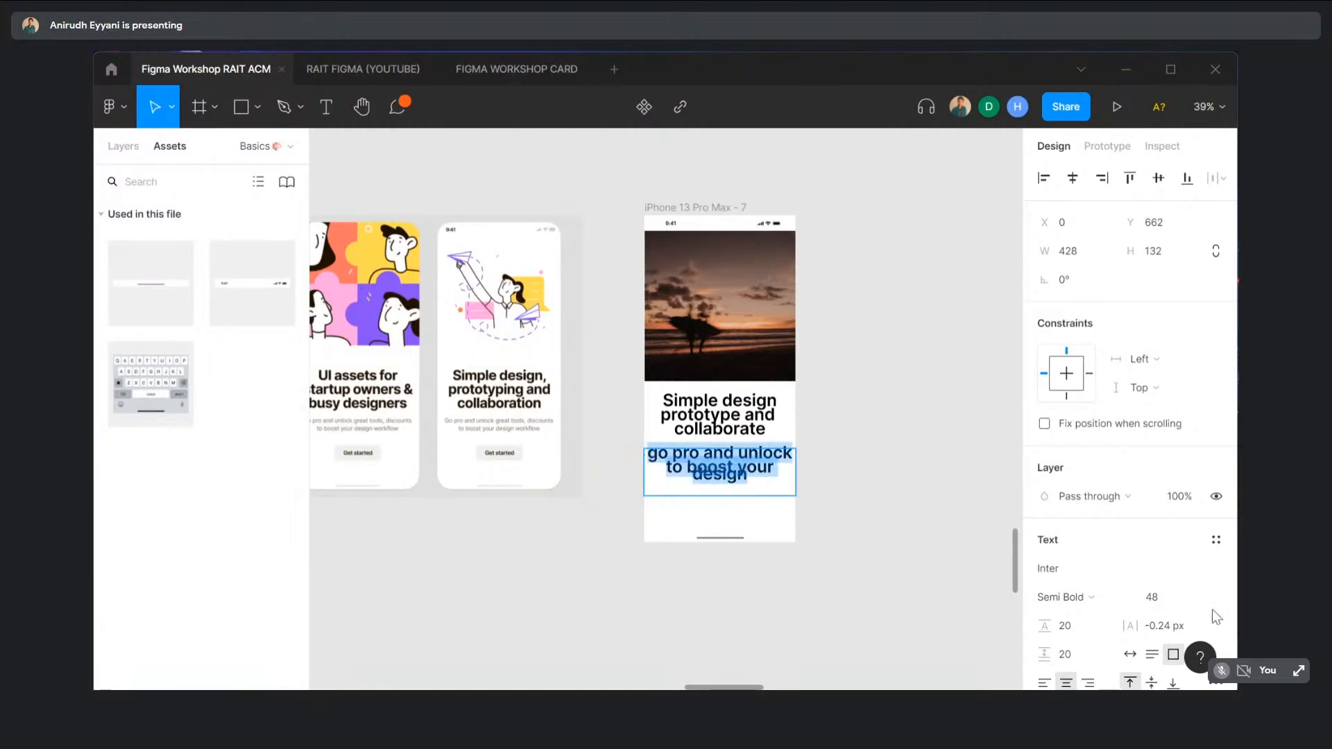
# - Set the subtitle's weight to Regular, trying paragraph spacing 0 then 16 and size 12
pyautogui.scroll(-2, 1105, 614)
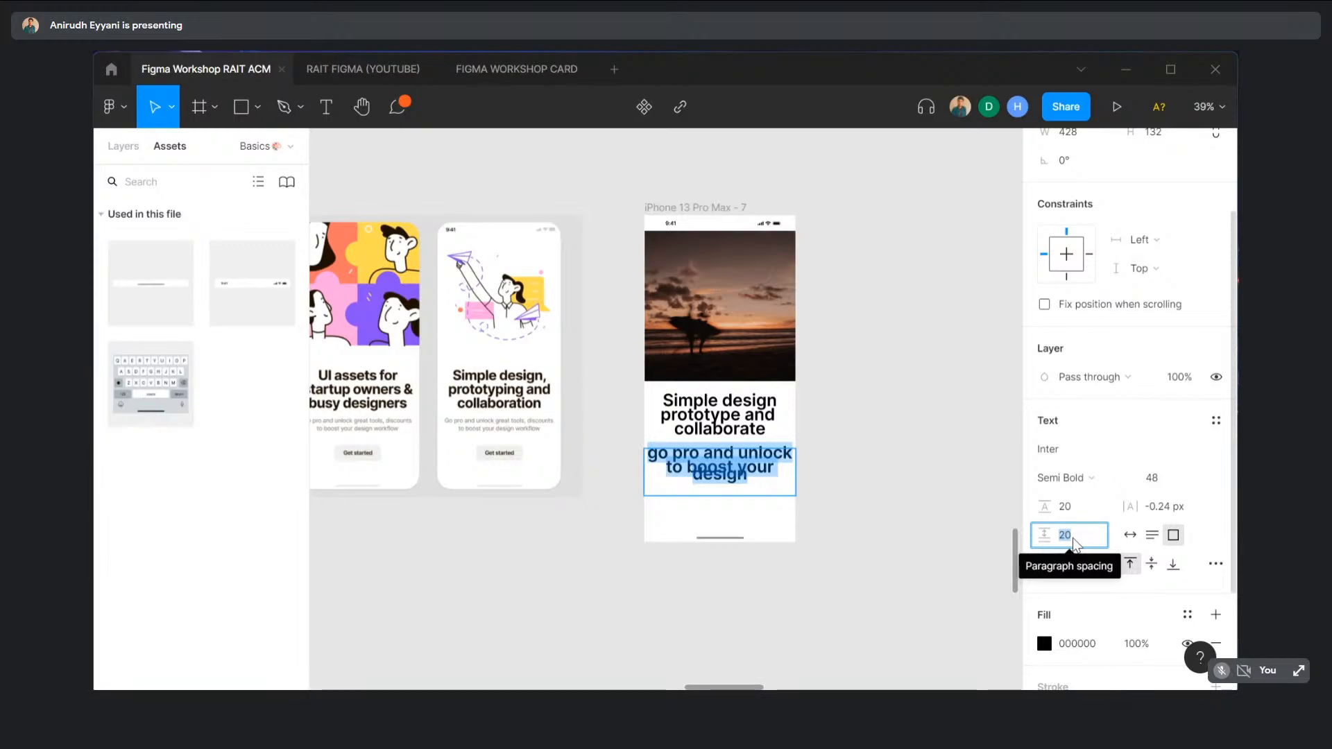
pyautogui.write('0')
pyautogui.press('Return')
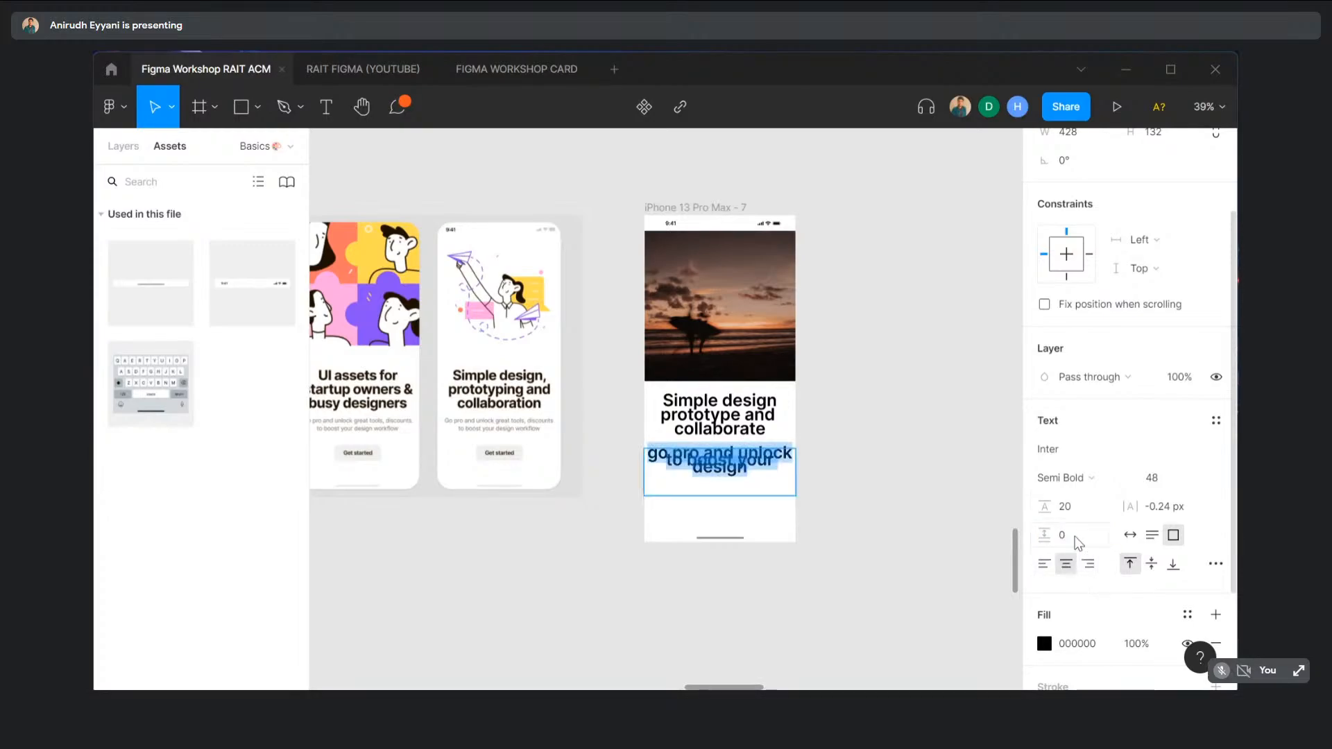
pyautogui.click(1077, 536)
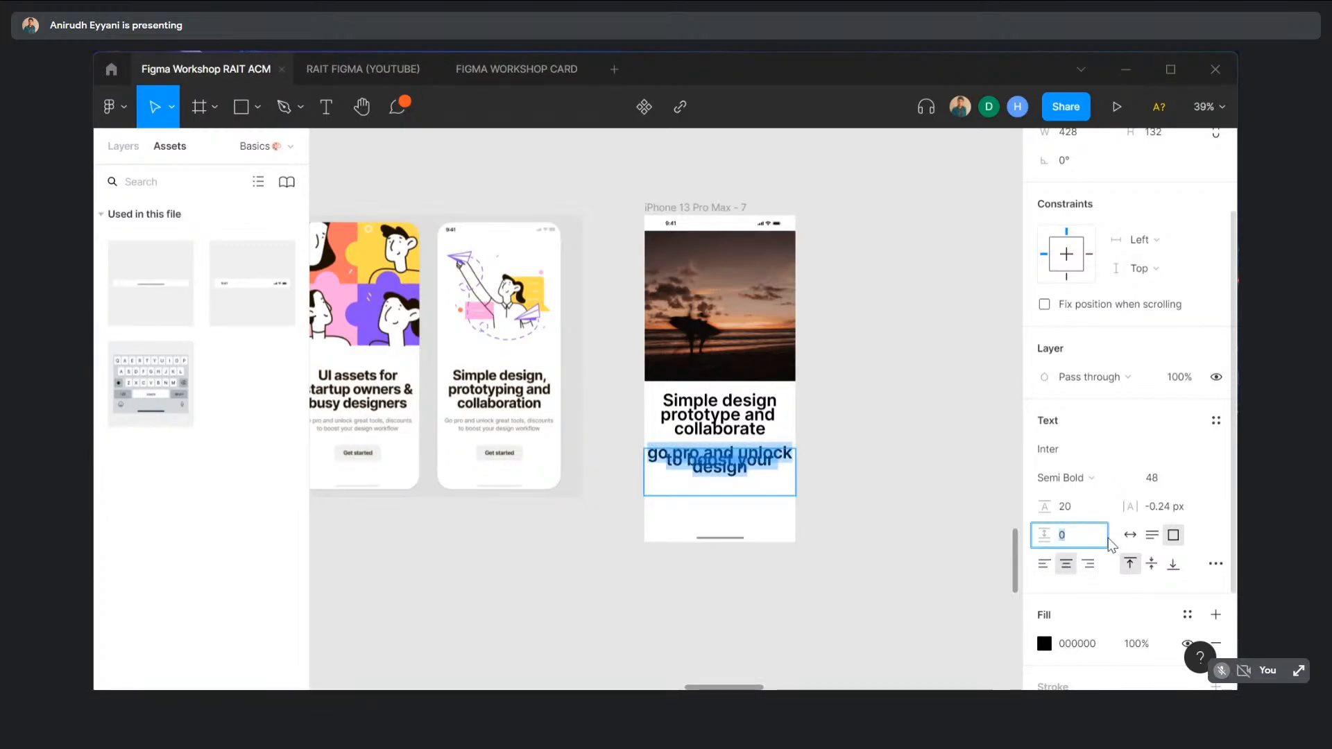
pyautogui.write('16')
pyautogui.press('Return')
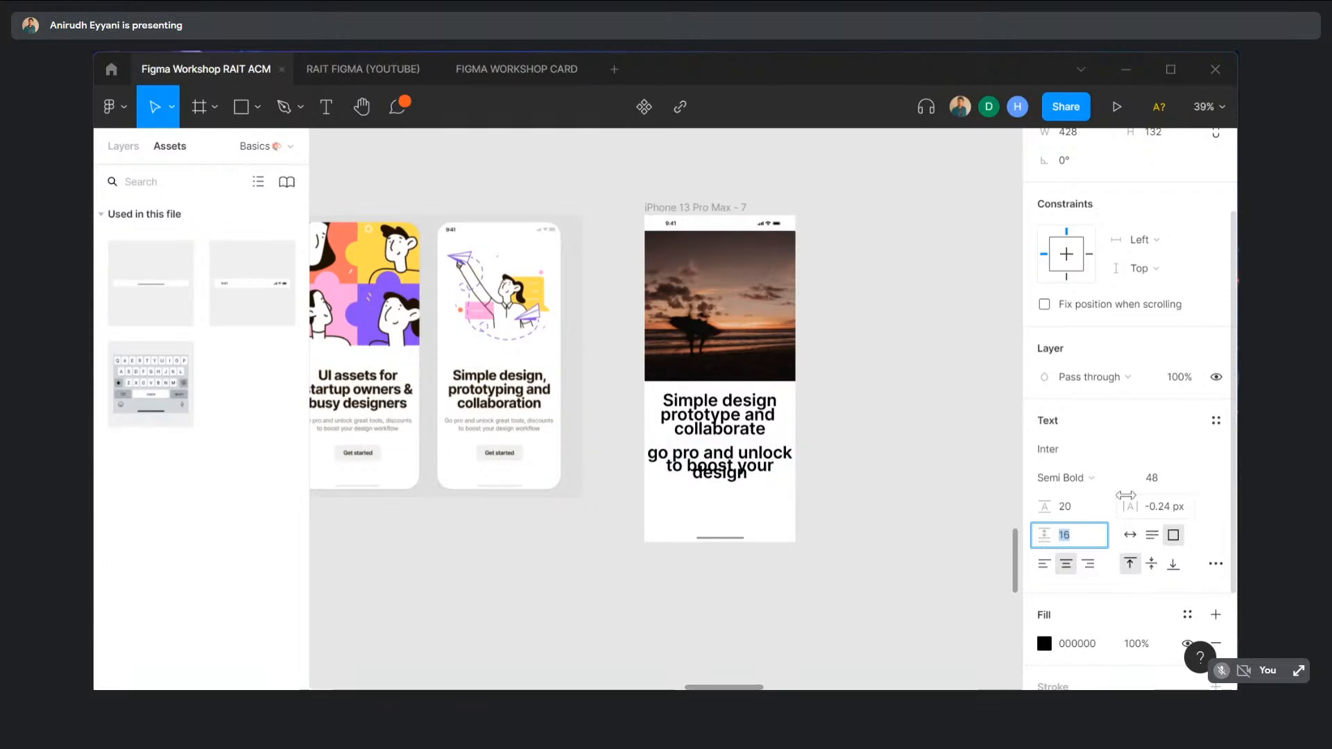
pyautogui.click(1195, 480)
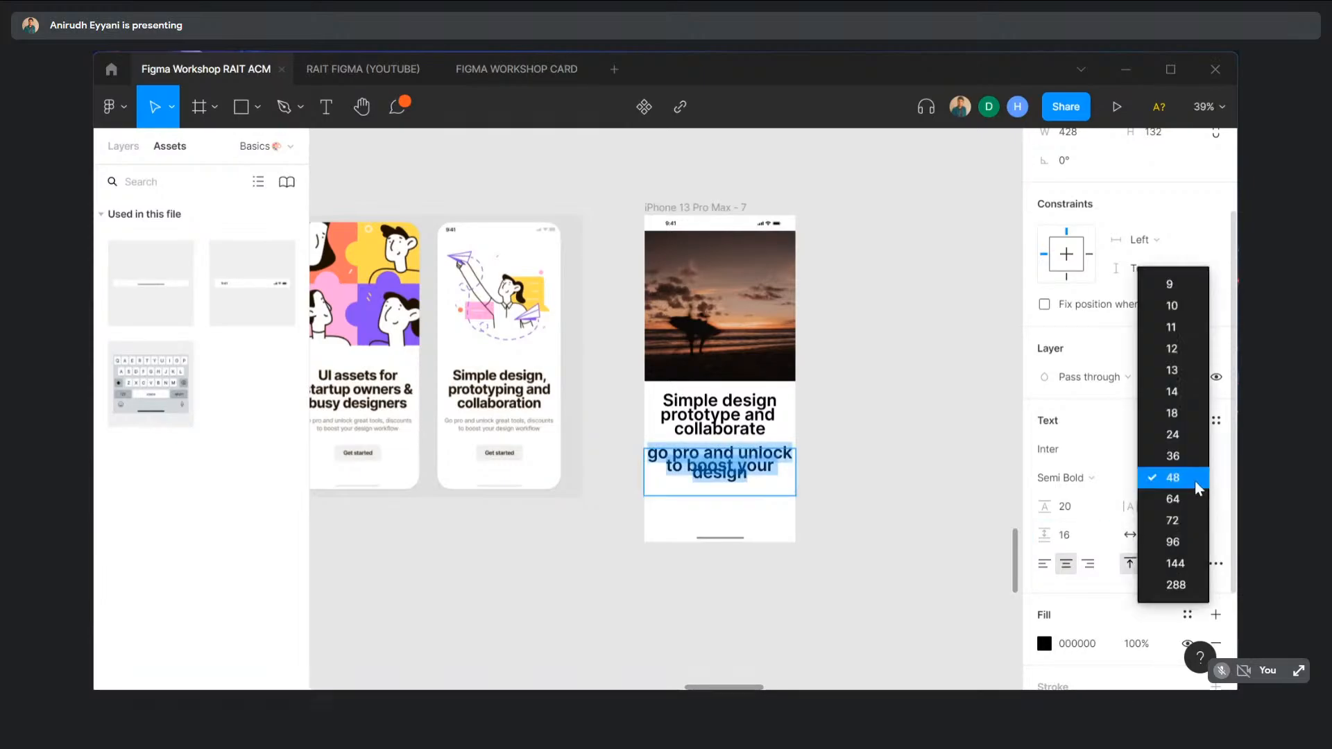
pyautogui.click(1176, 349)
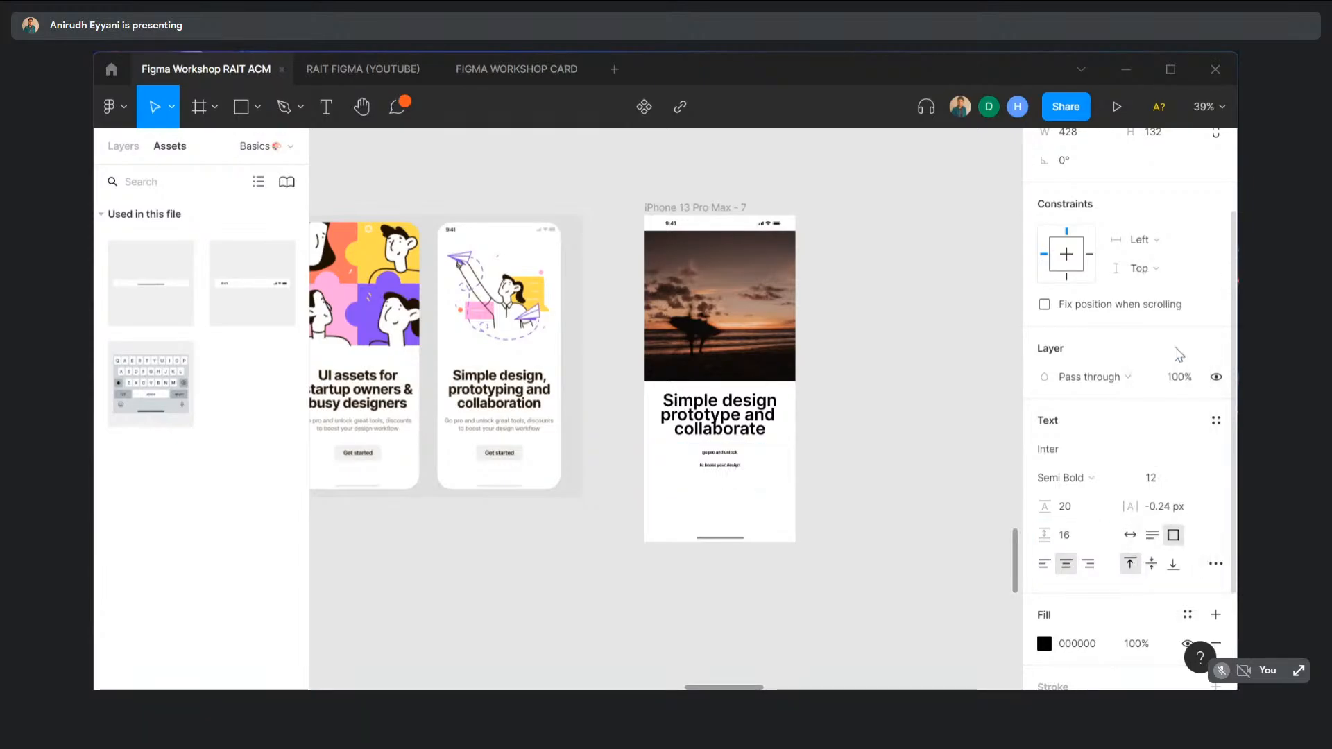
pyautogui.click(1115, 480)
pyautogui.click(1113, 357)
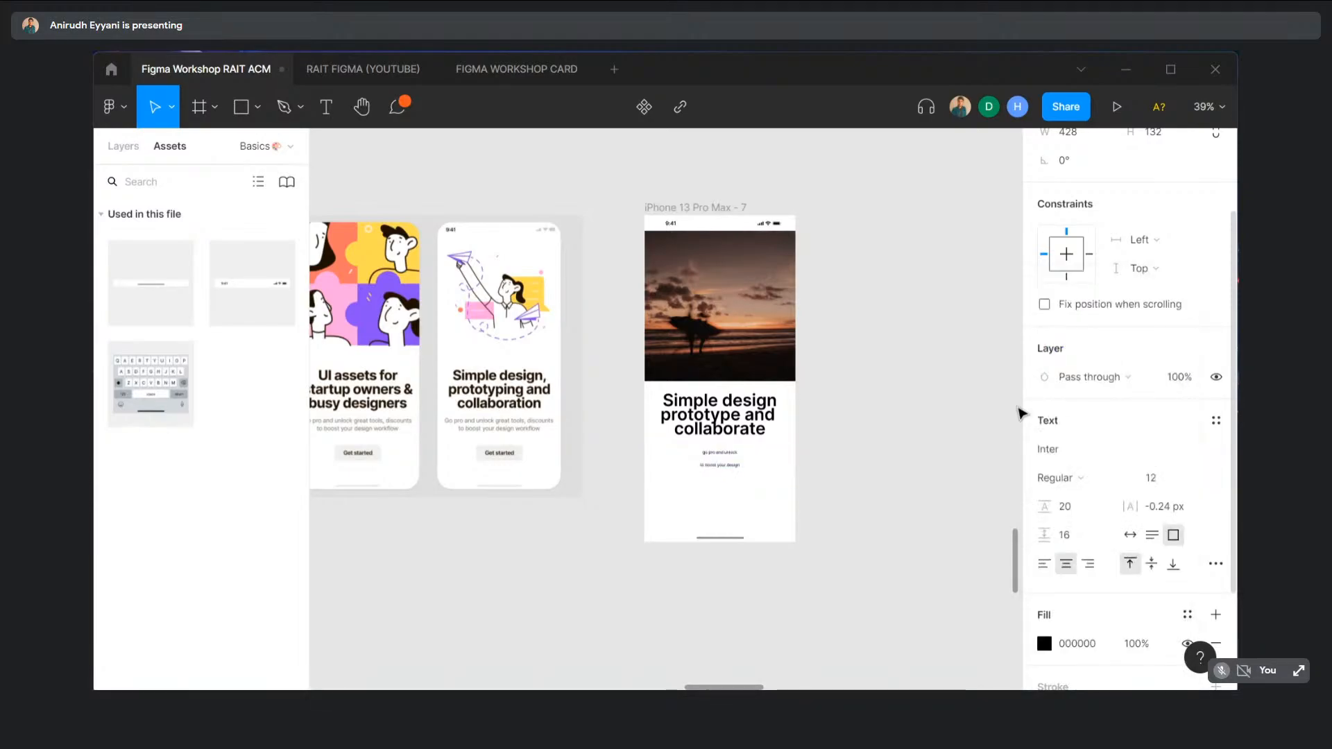
# - Reset the subtitle's paragraph spacing to 0, enlarge it to 24, and align it under the headline
pyautogui.click(714, 455)
pyautogui.doubleClick(714, 455)
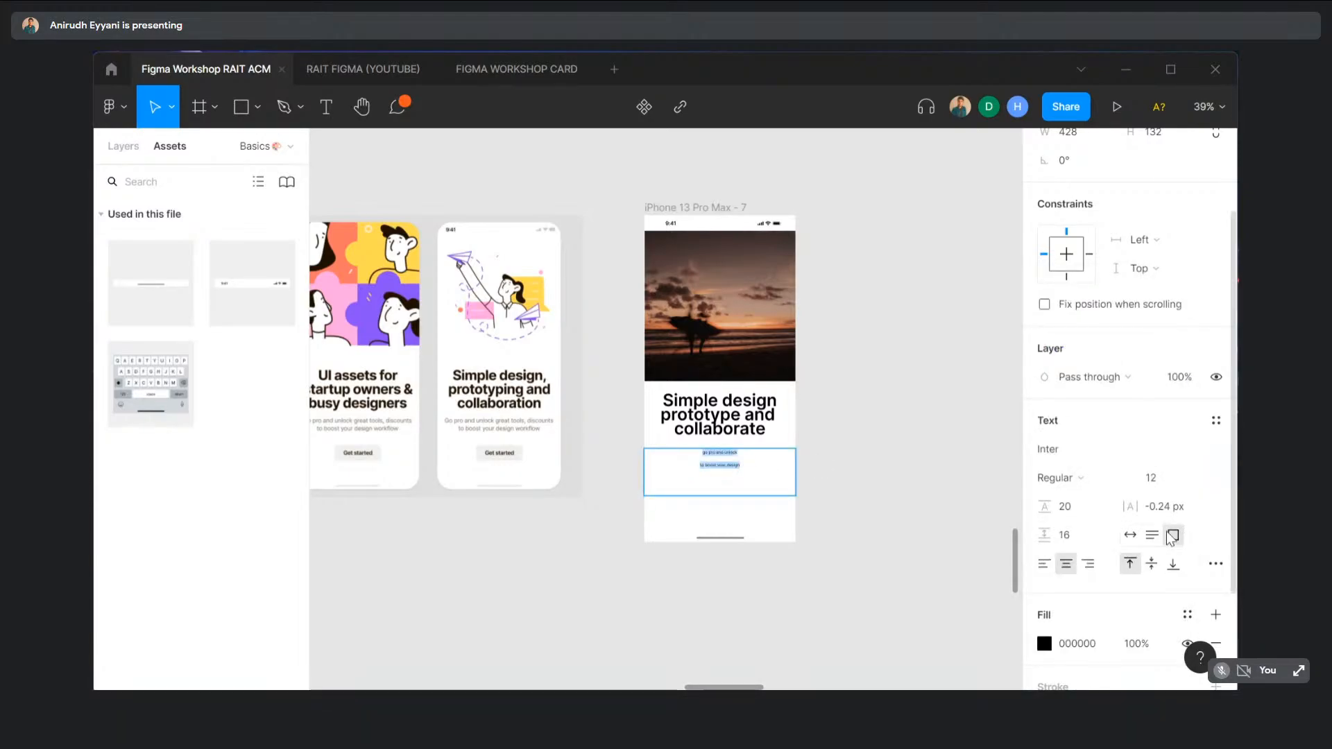
pyautogui.moveTo(1107, 535); pyautogui.dragTo(1068, 535)
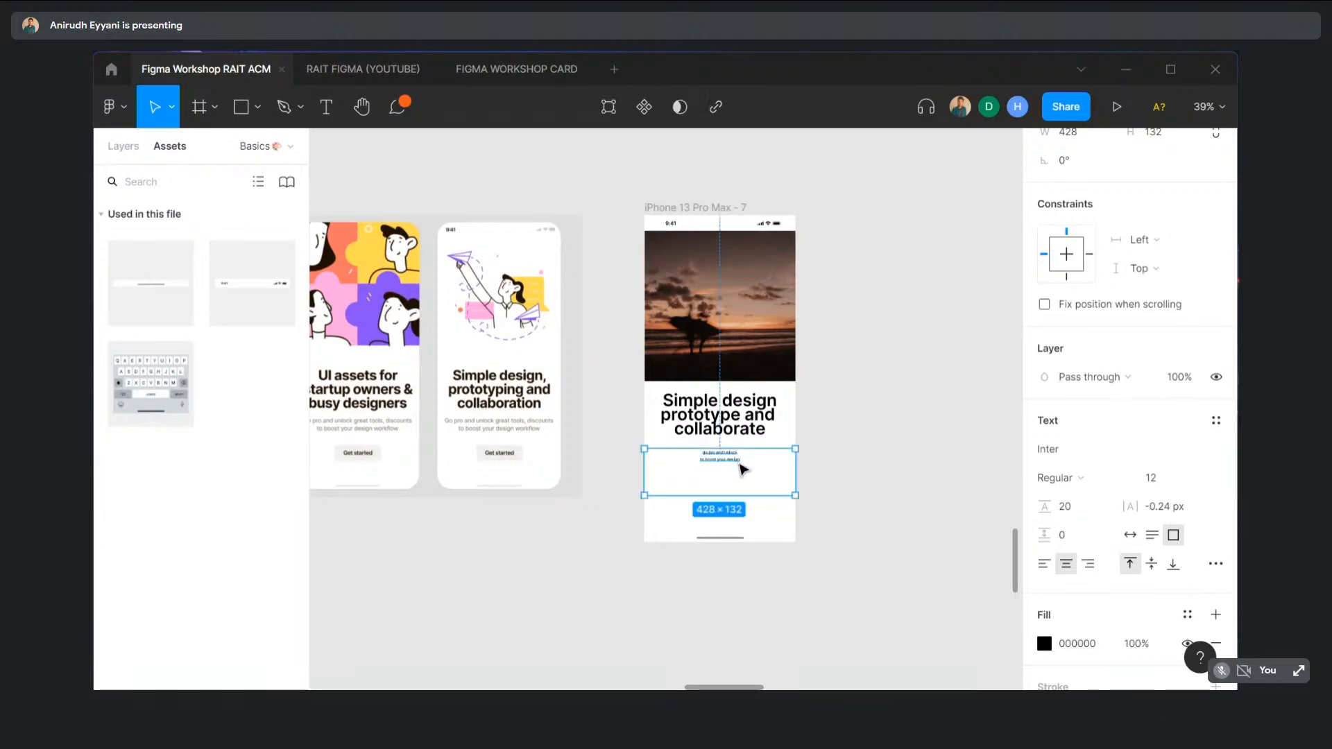
pyautogui.click(1193, 477)
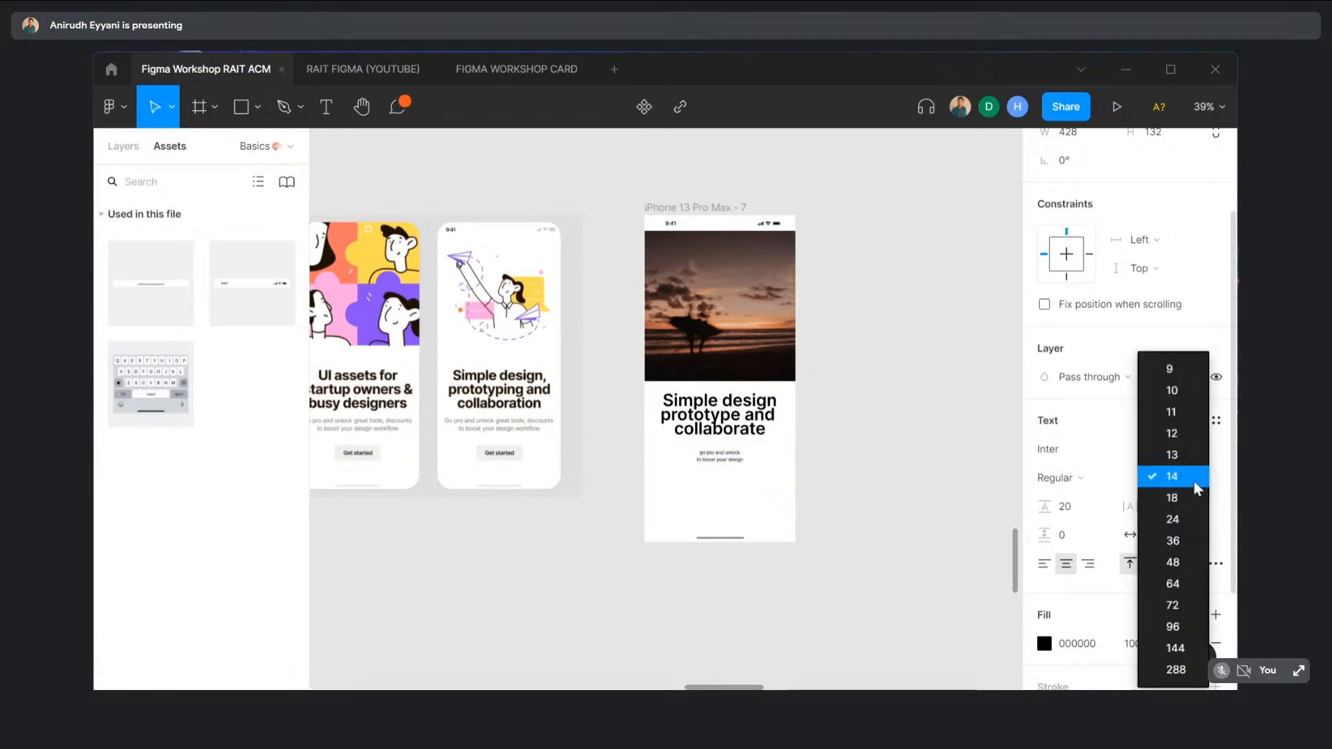
pyautogui.click(1180, 520)
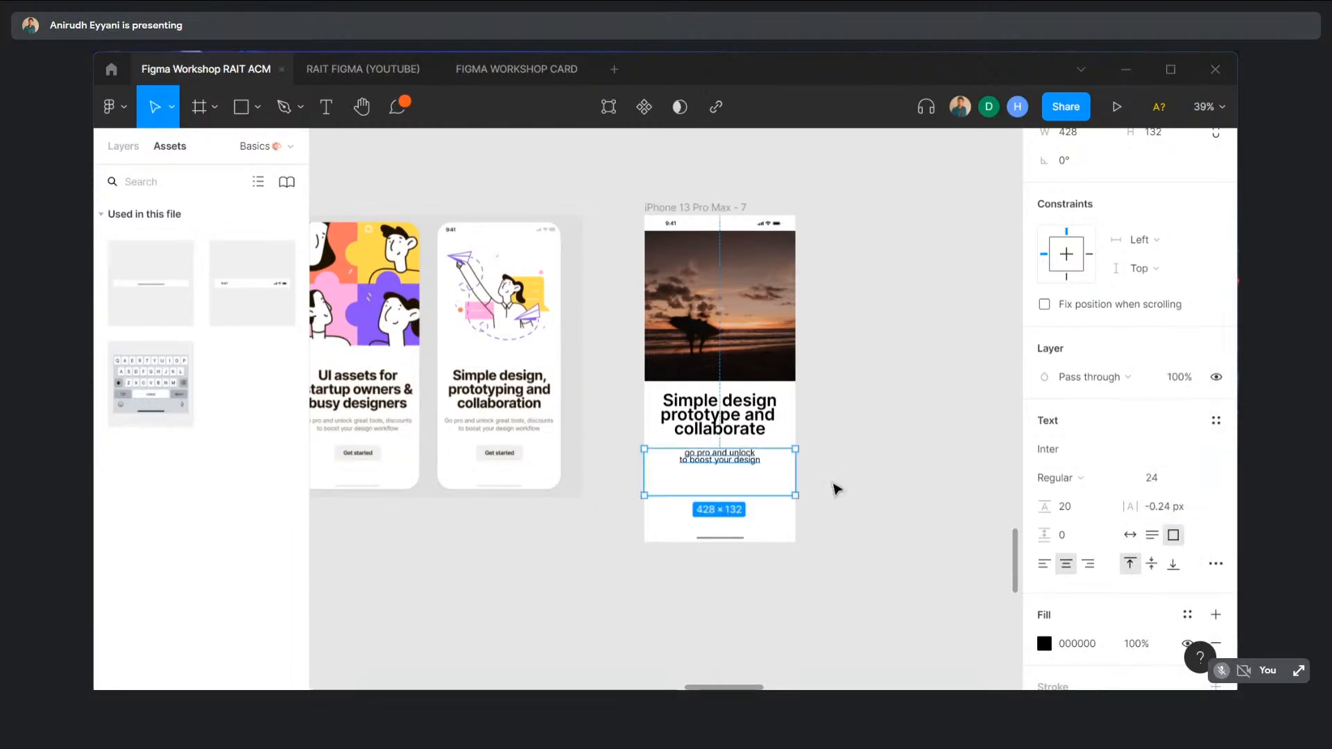
pyautogui.moveTo(704, 467); pyautogui.dragTo(726, 465)
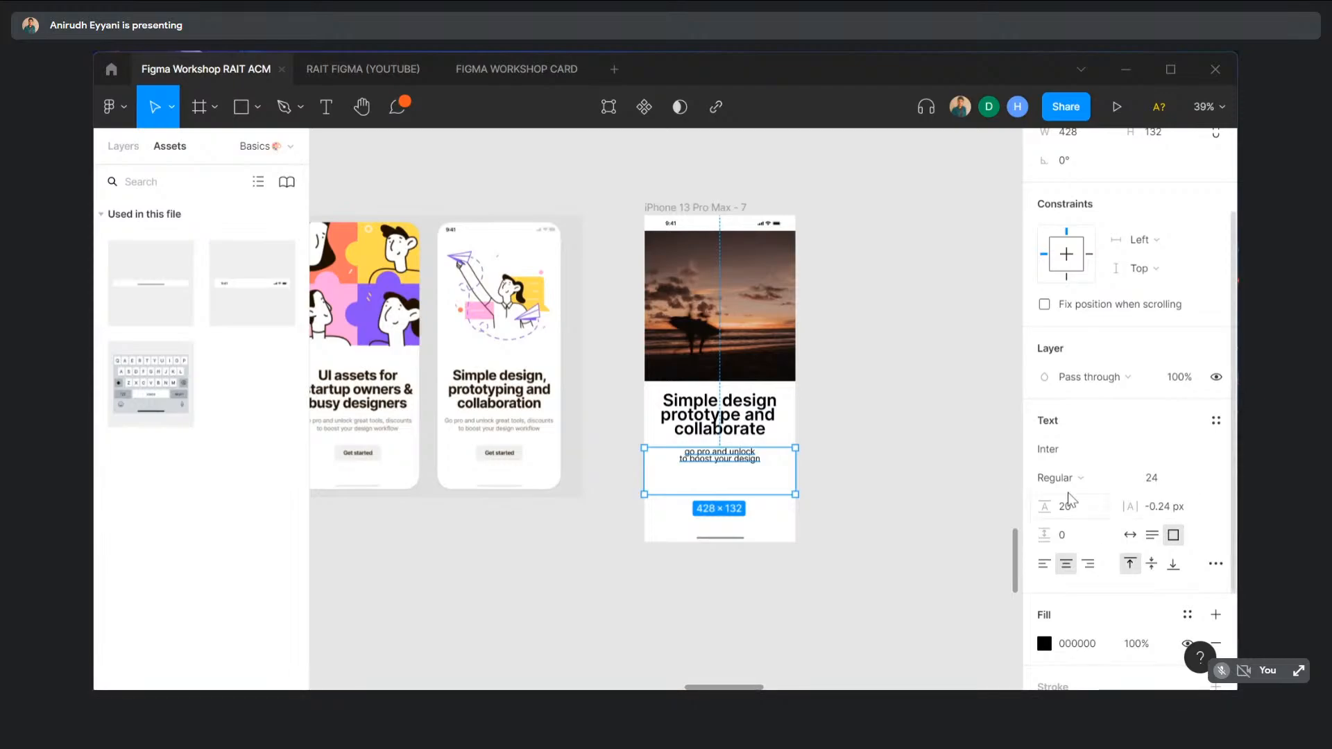
pyautogui.scroll(-2, 1069, 493)
# - Change the subtitle's fill from black to grey 777777
pyautogui.click(1044, 497)
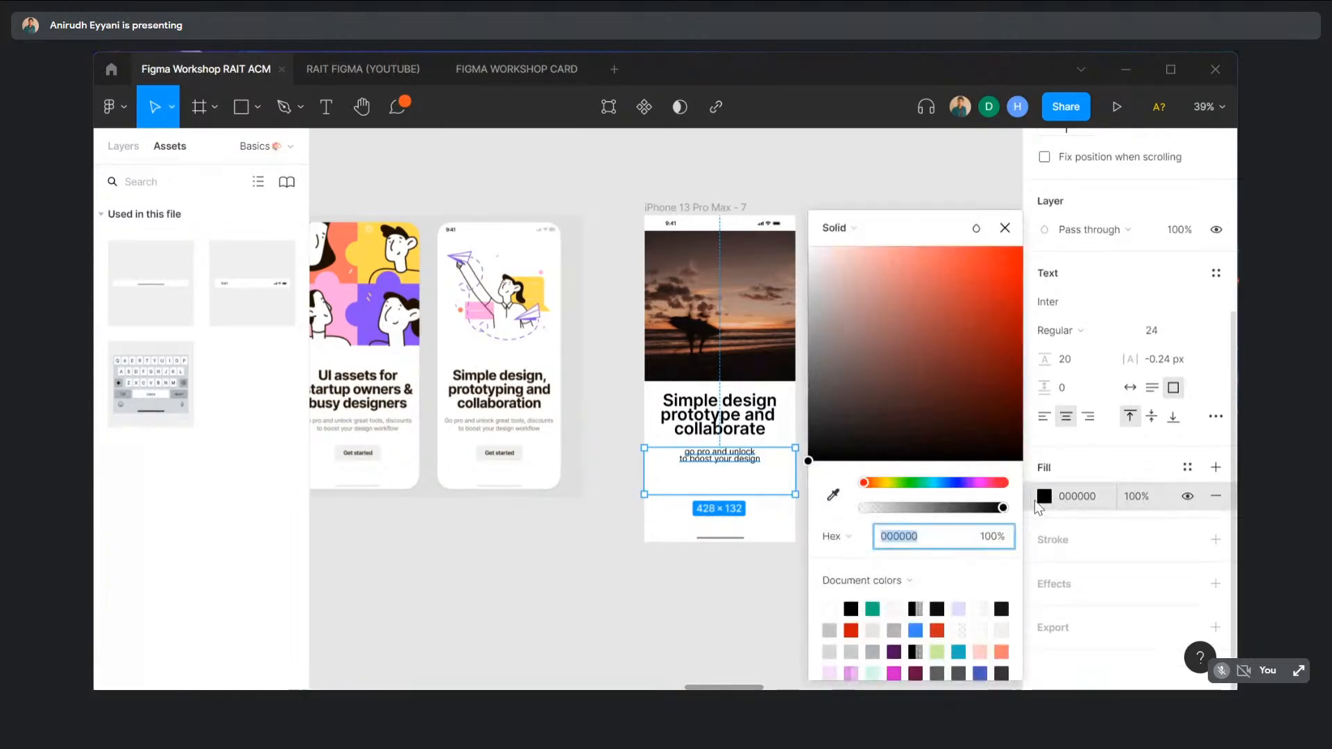
pyautogui.moveTo(809, 460); pyautogui.dragTo(772, 352)
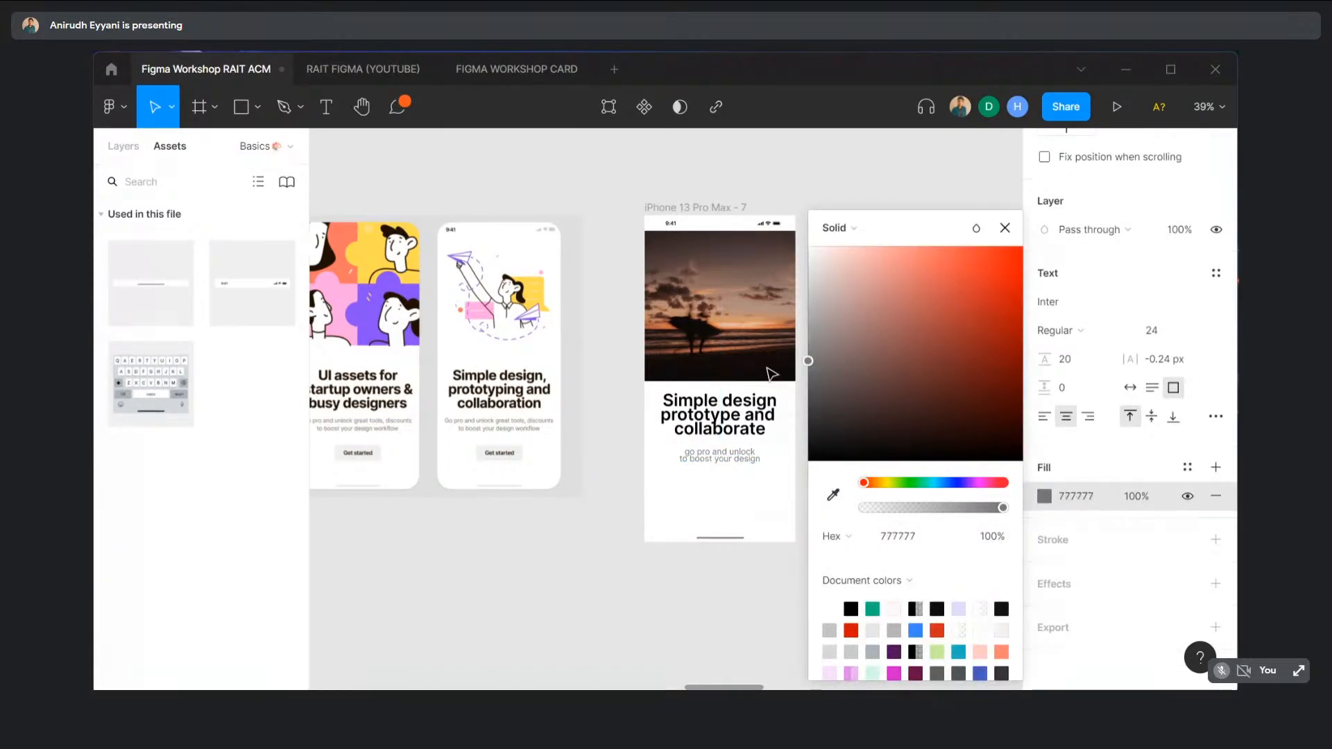
pyautogui.click(598, 433)
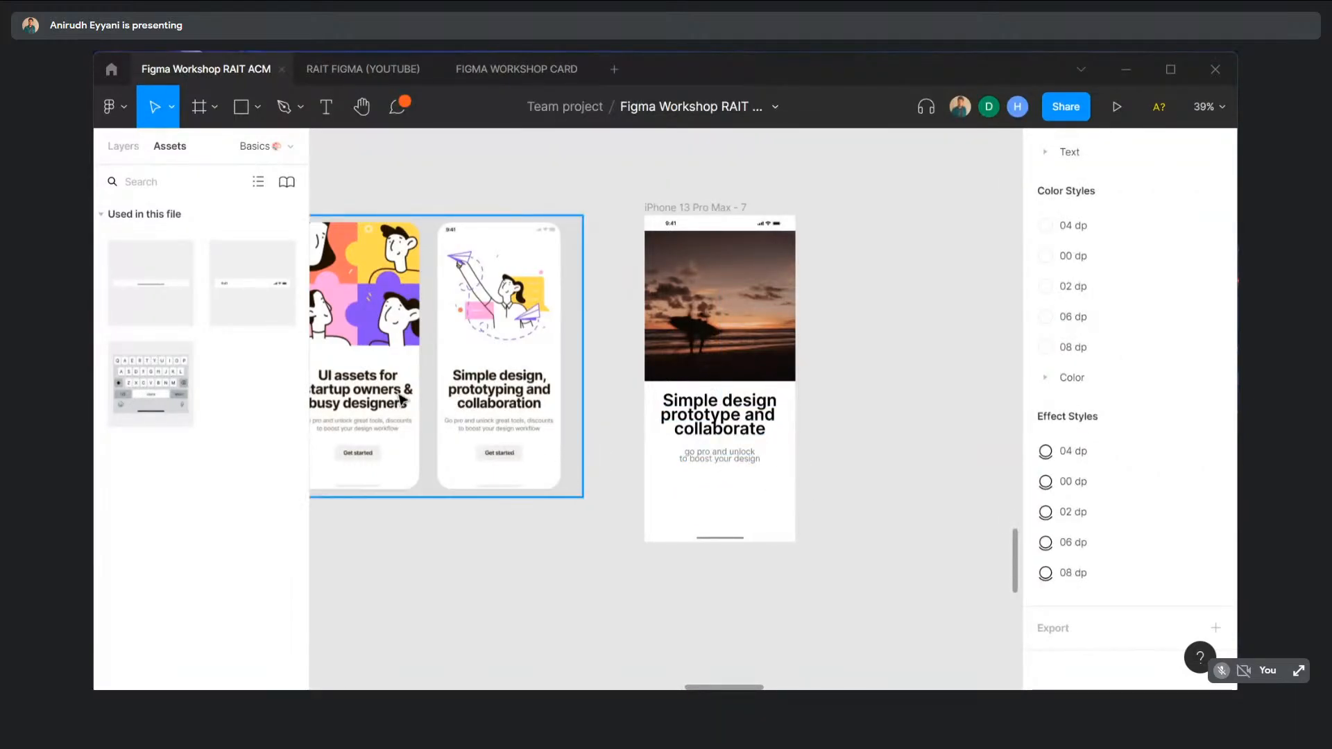
# - Draw a 214×63 frame below the subtitle, filled F0F0F0 sampled from the Get started button
pyautogui.click(213, 110)
pyautogui.click(206, 154)
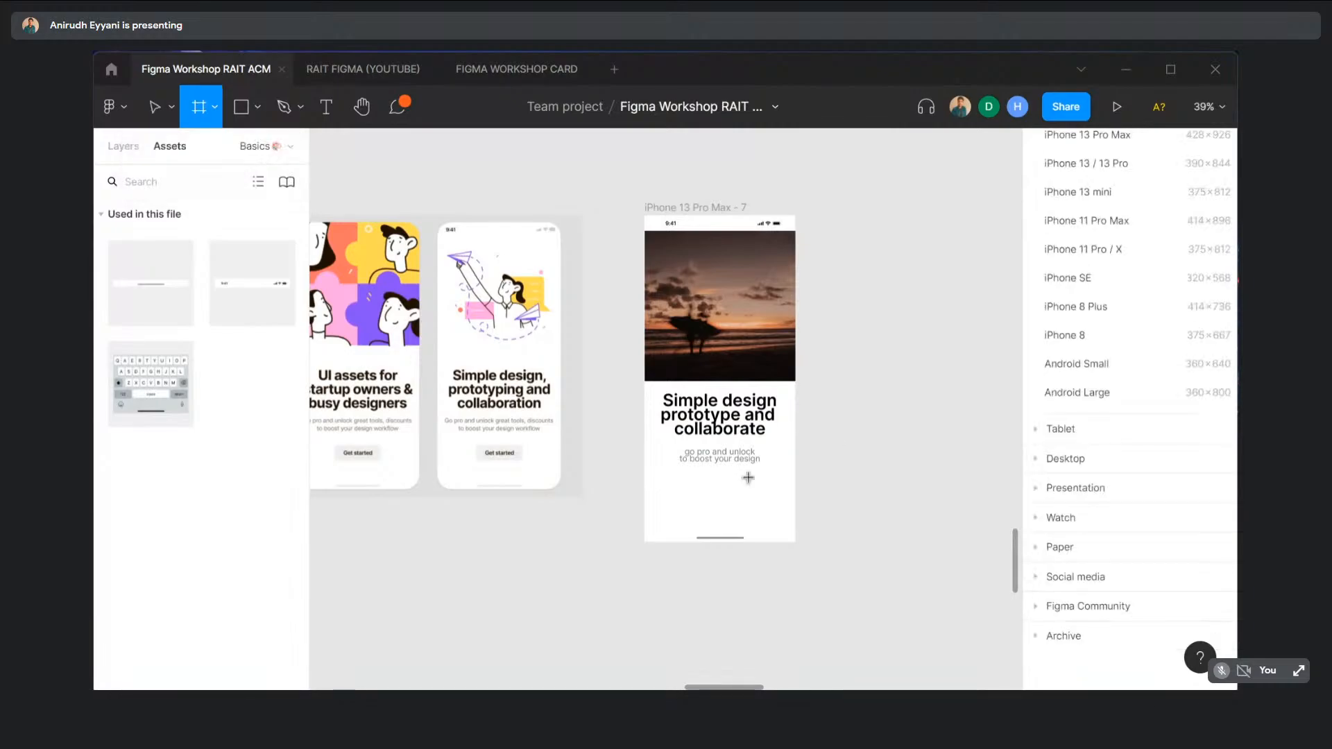
pyautogui.moveTo(682, 490); pyautogui.dragTo(757, 515)
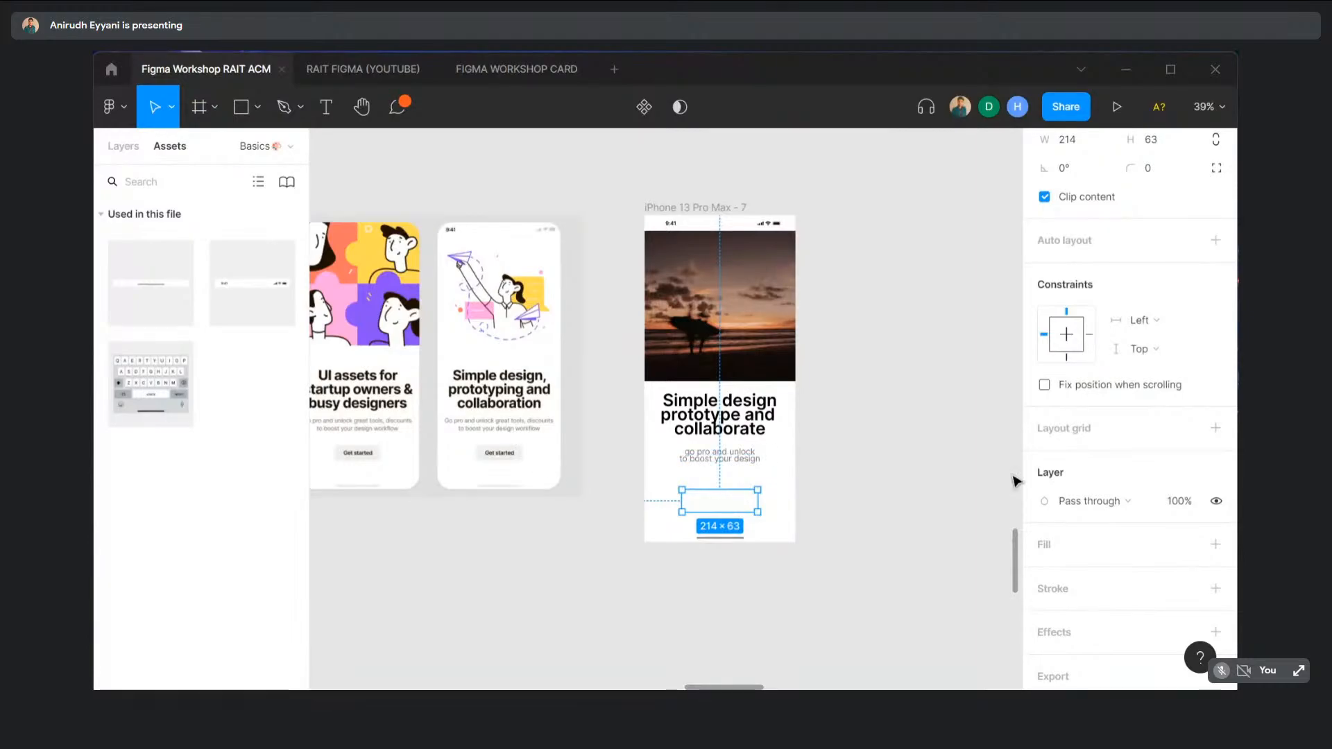
pyautogui.click(1215, 544)
pyautogui.click(1046, 573)
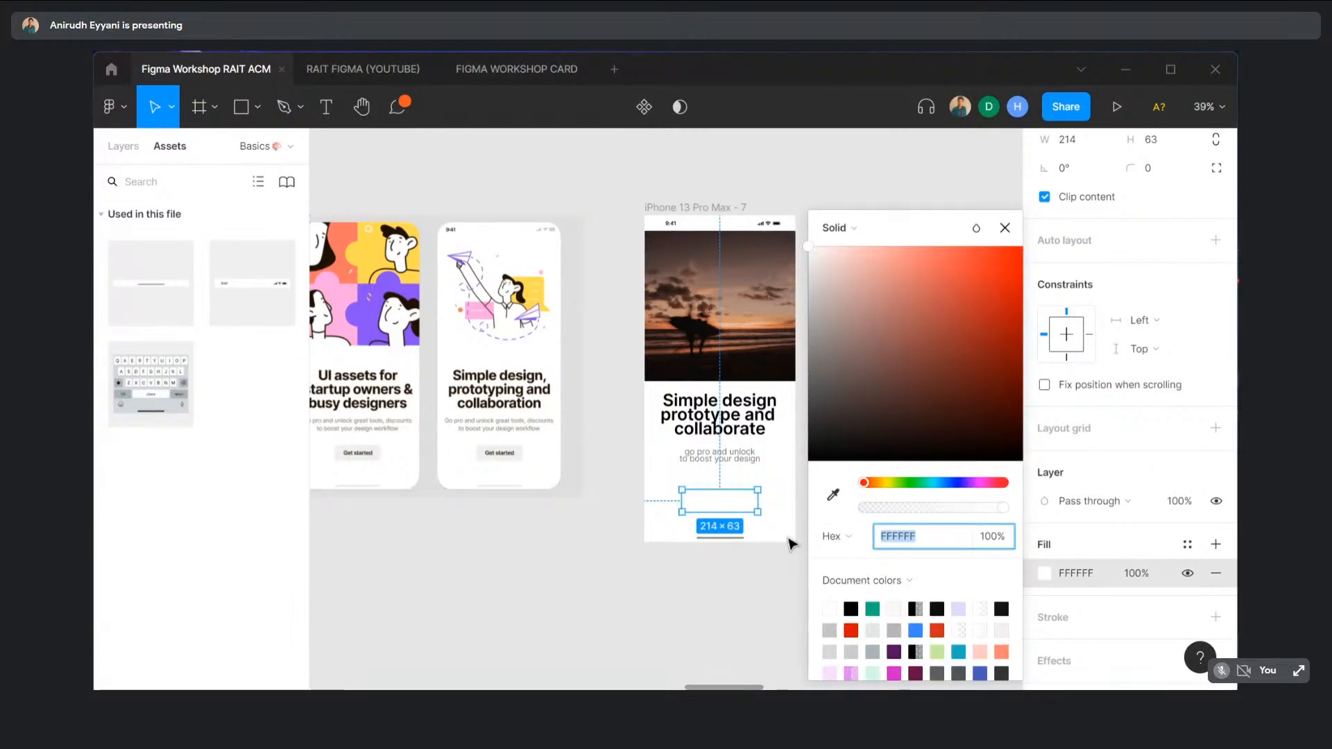
pyautogui.click(833, 495)
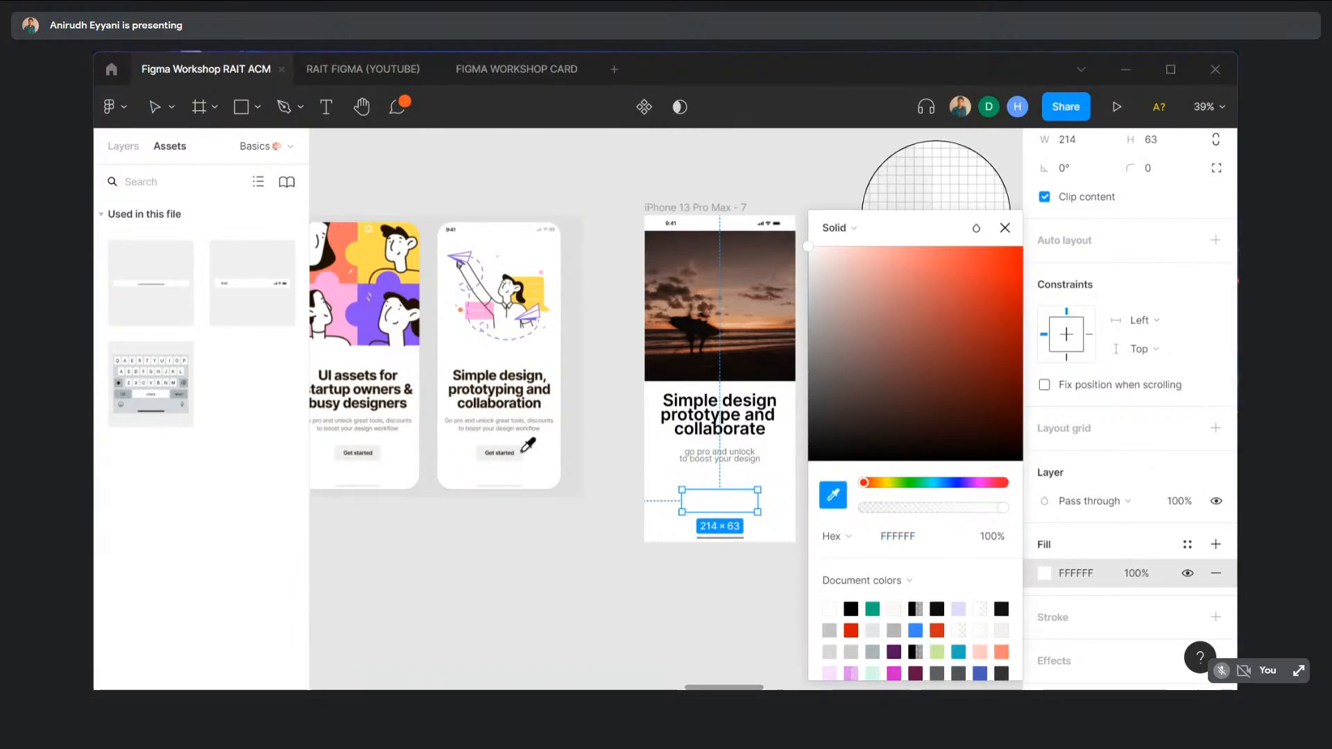
pyautogui.click(519, 449)
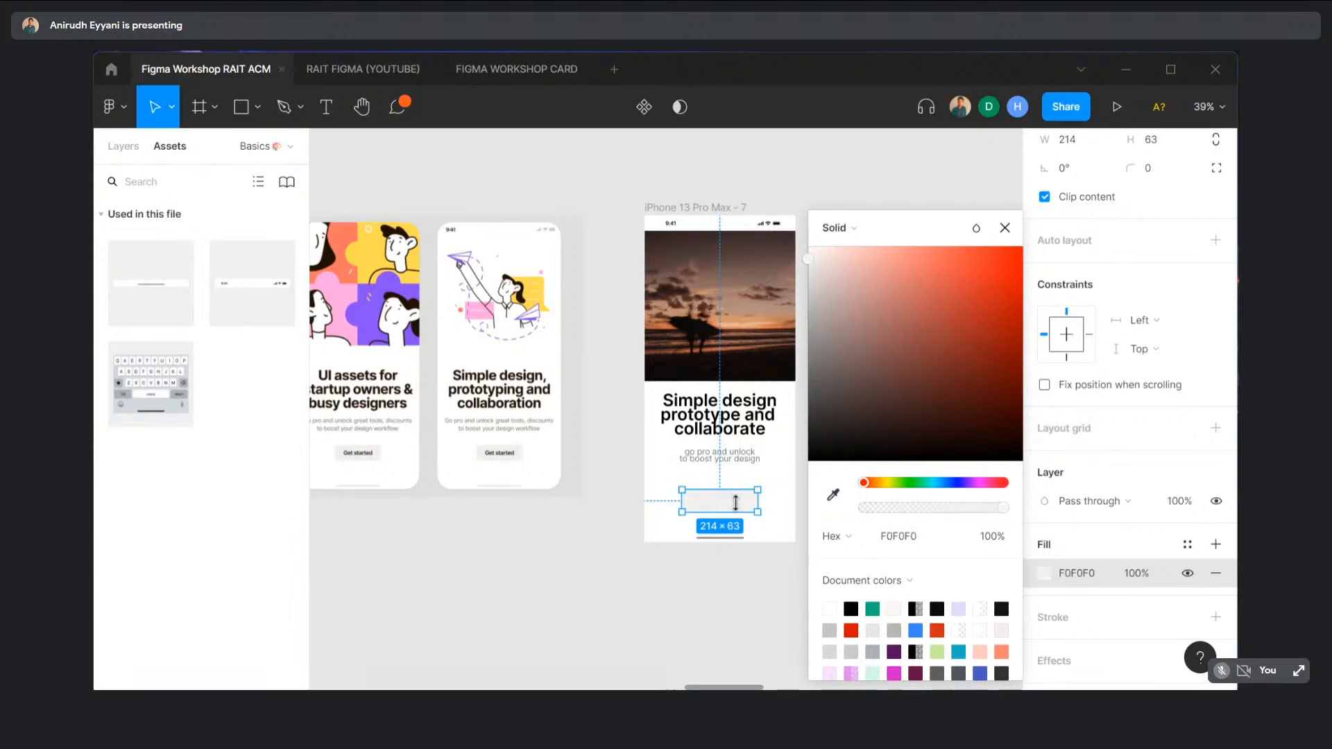
pyautogui.click(620, 351)
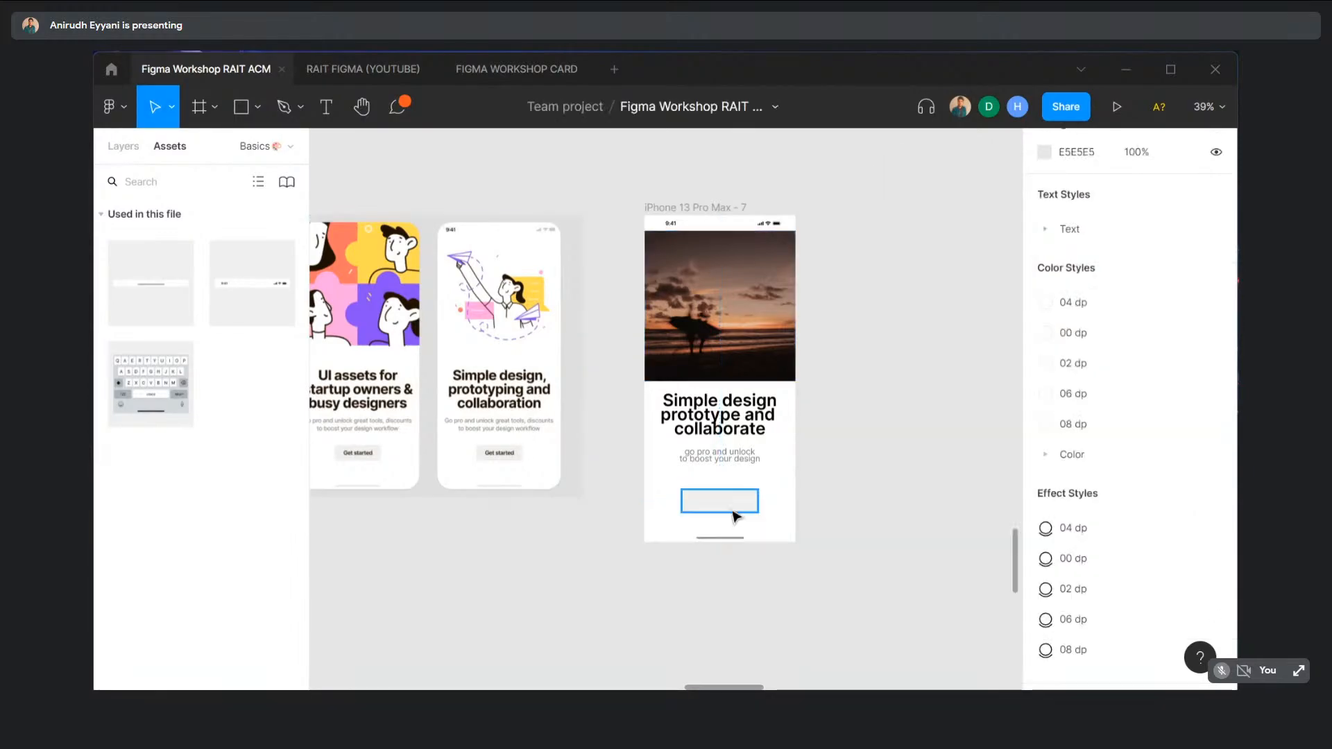
# - Round the new box's corners to a radius of 10
pyautogui.click(729, 510)
pyautogui.click(1146, 309)
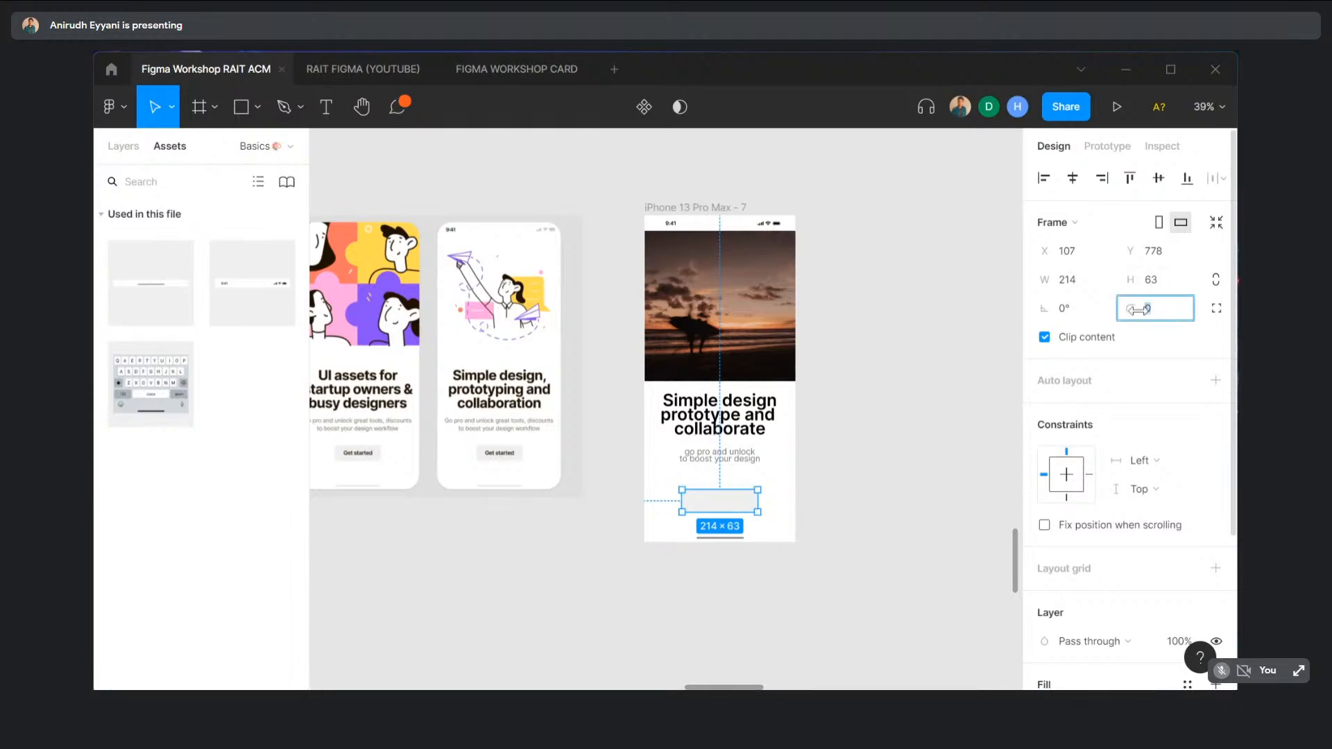
pyautogui.write('10')
pyautogui.press('Return')
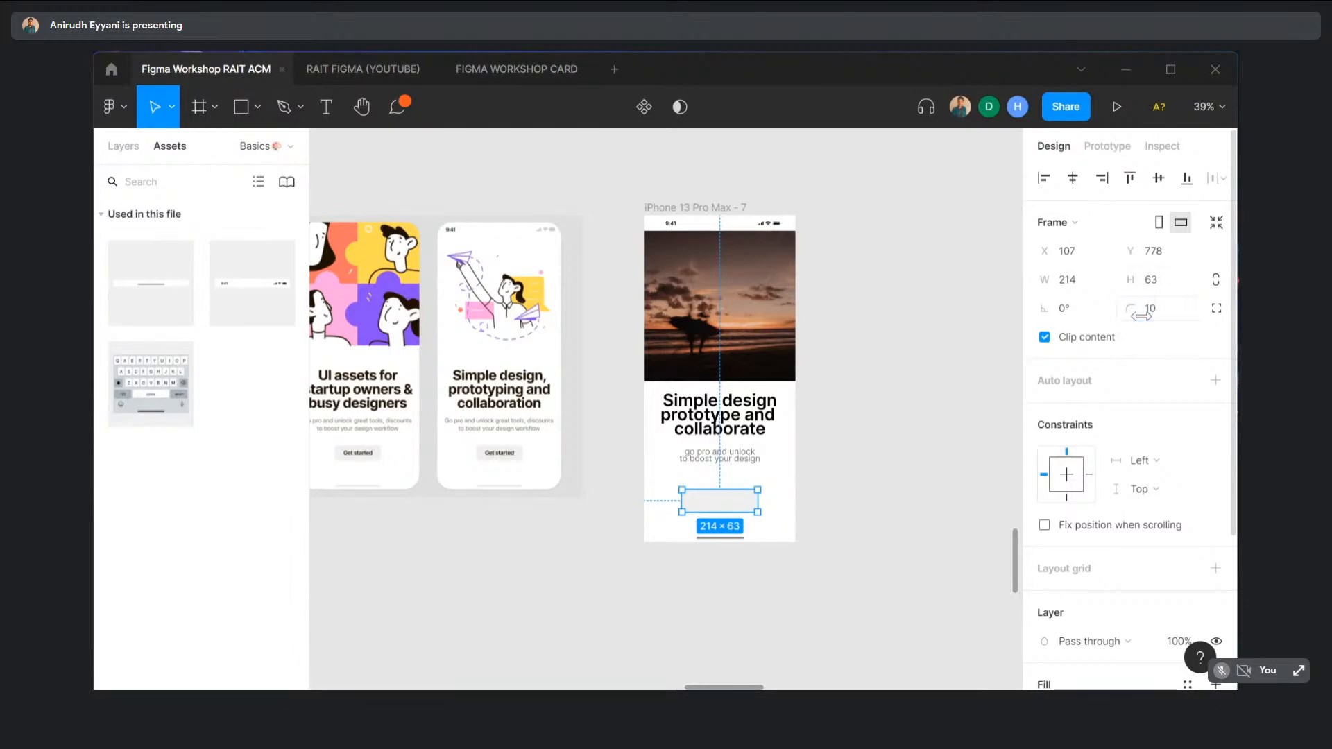
pyautogui.click(979, 296)
# - Duplicate the headline text down onto the button area
pyautogui.scroll(5, 743, 460)
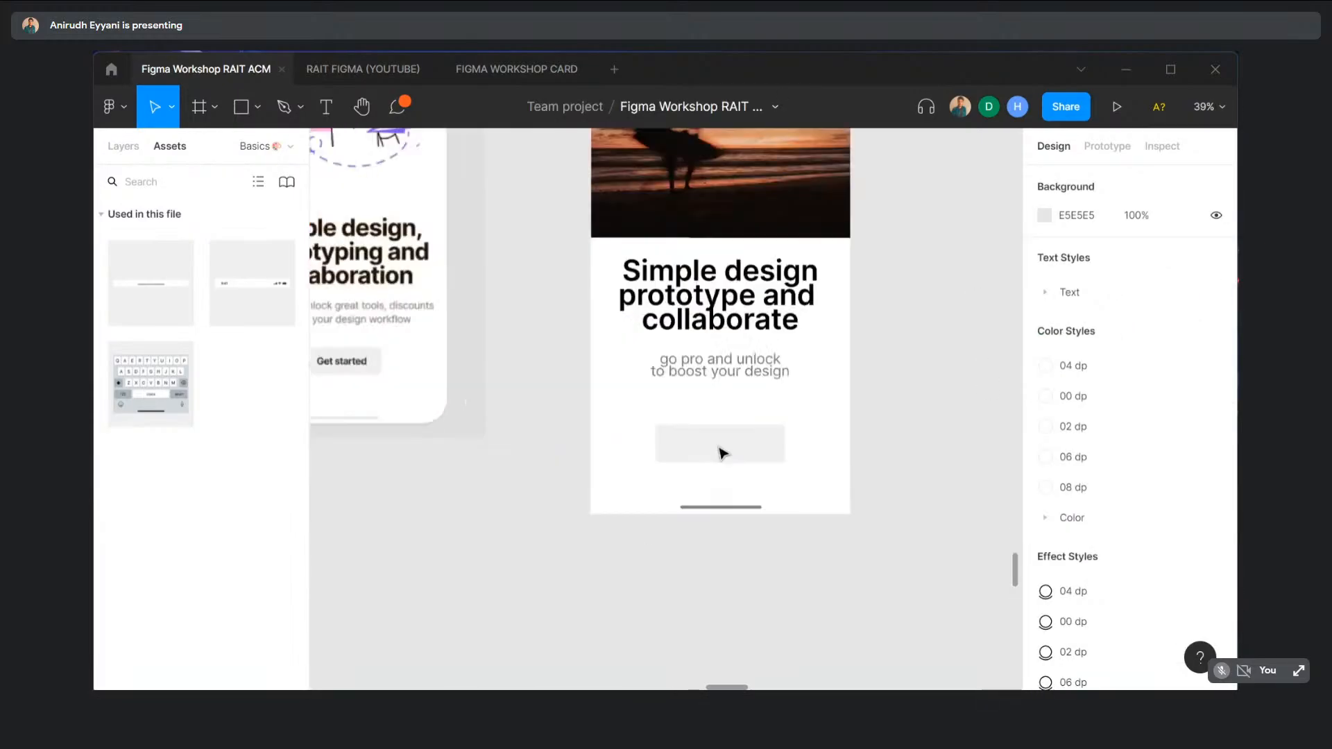
pyautogui.scroll(6, 835, 448)
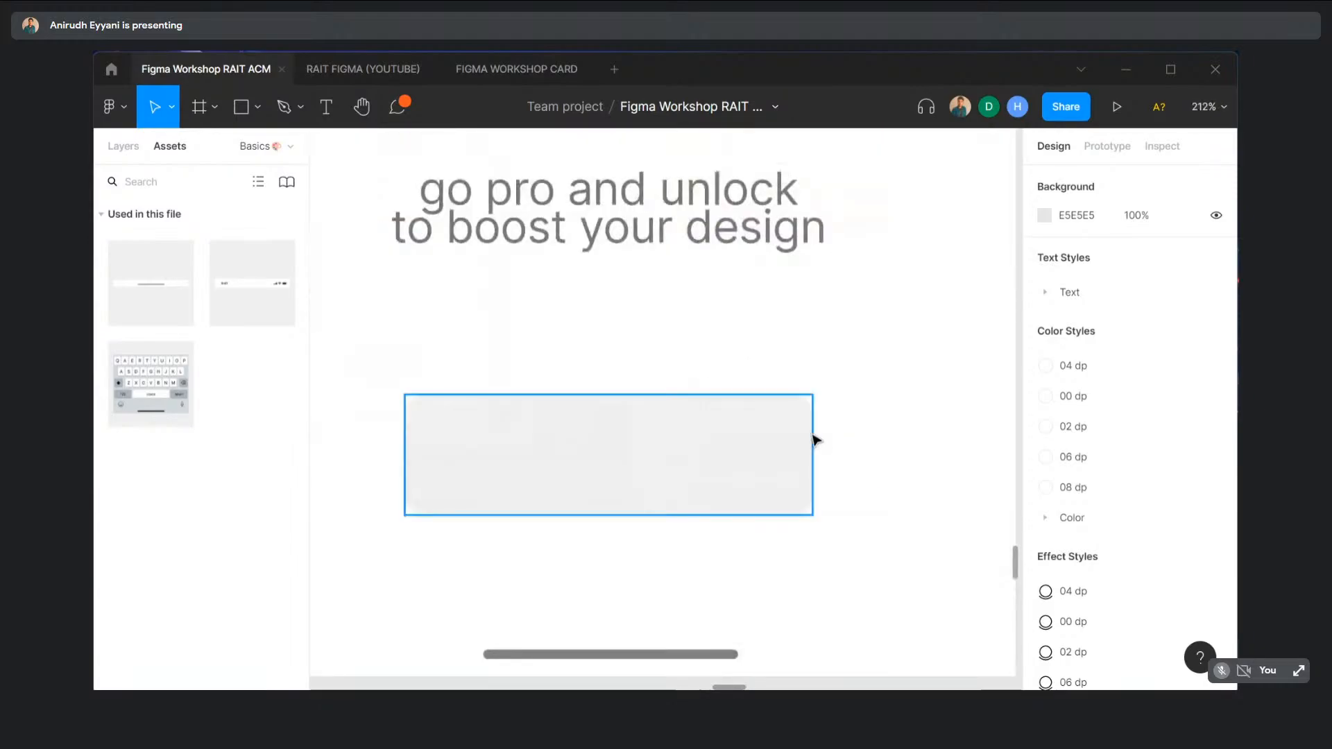
pyautogui.scroll(-10, 827, 479)
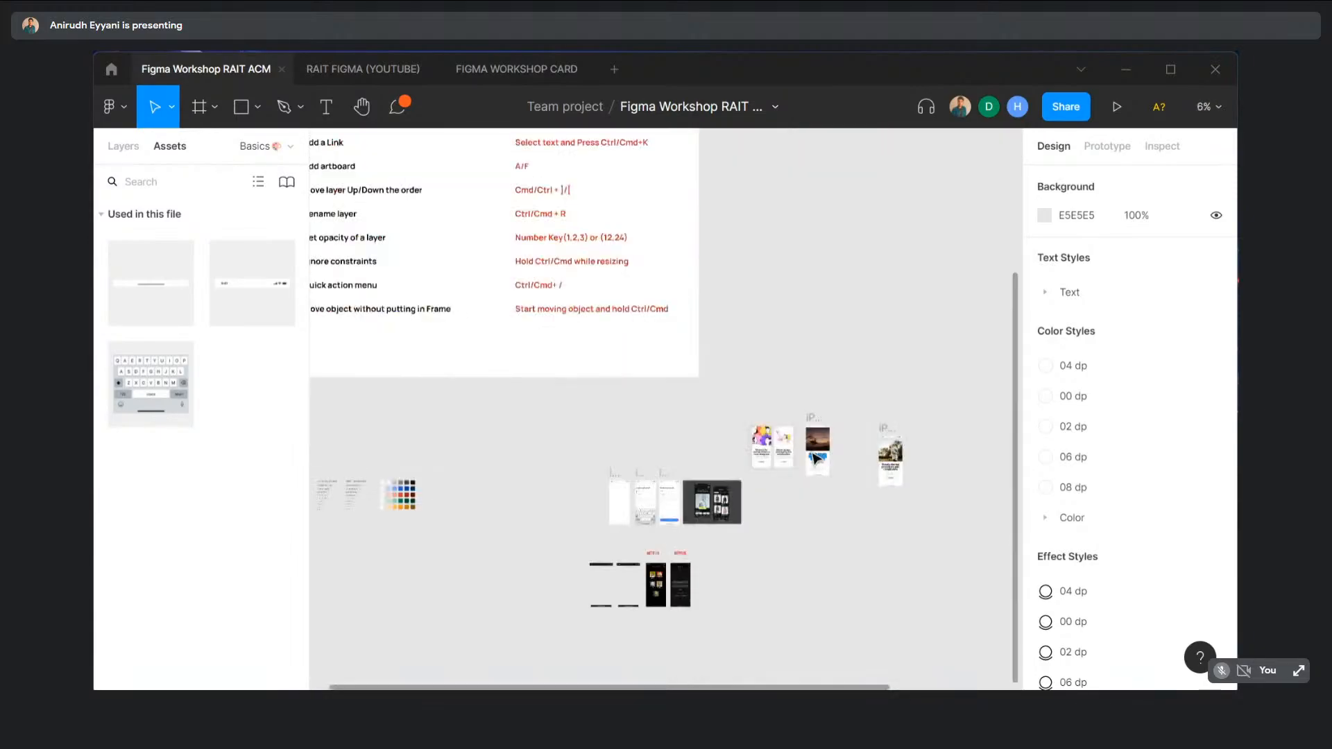
pyautogui.scroll(4, 732, 431)
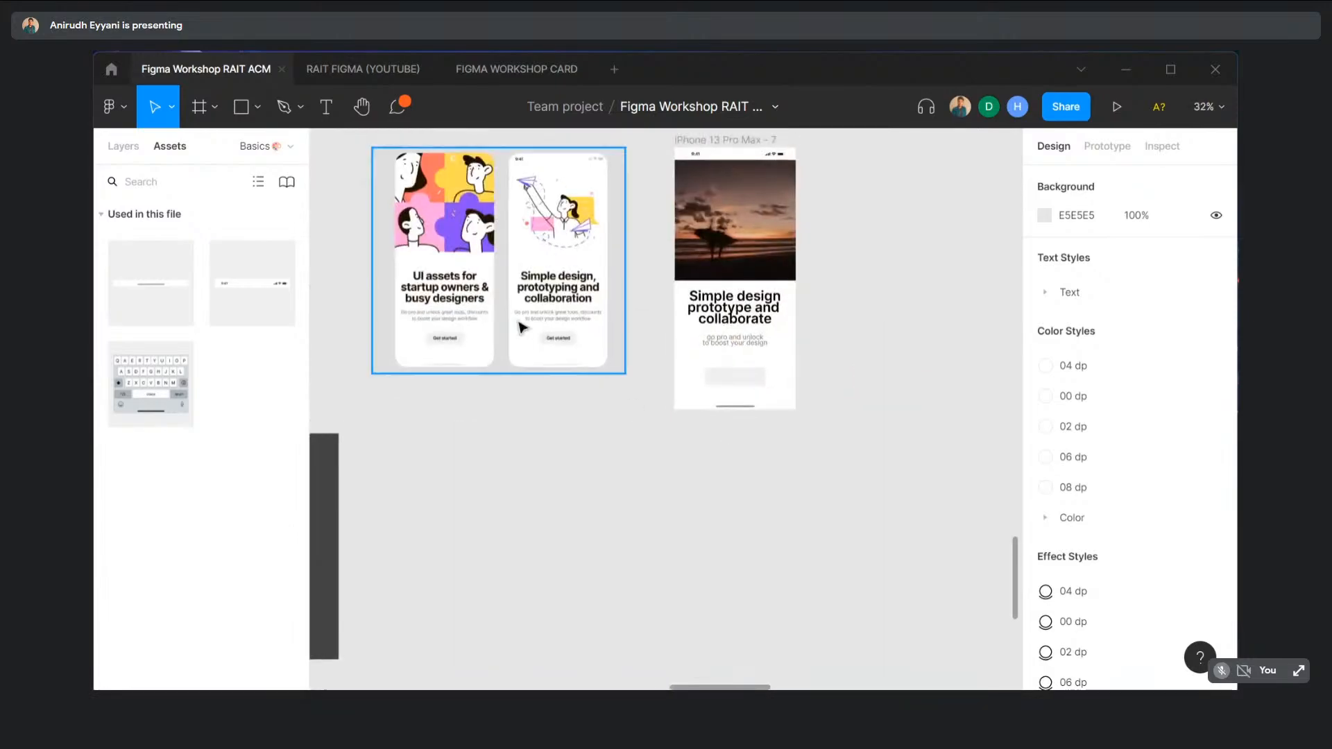
pyautogui.click(762, 314)
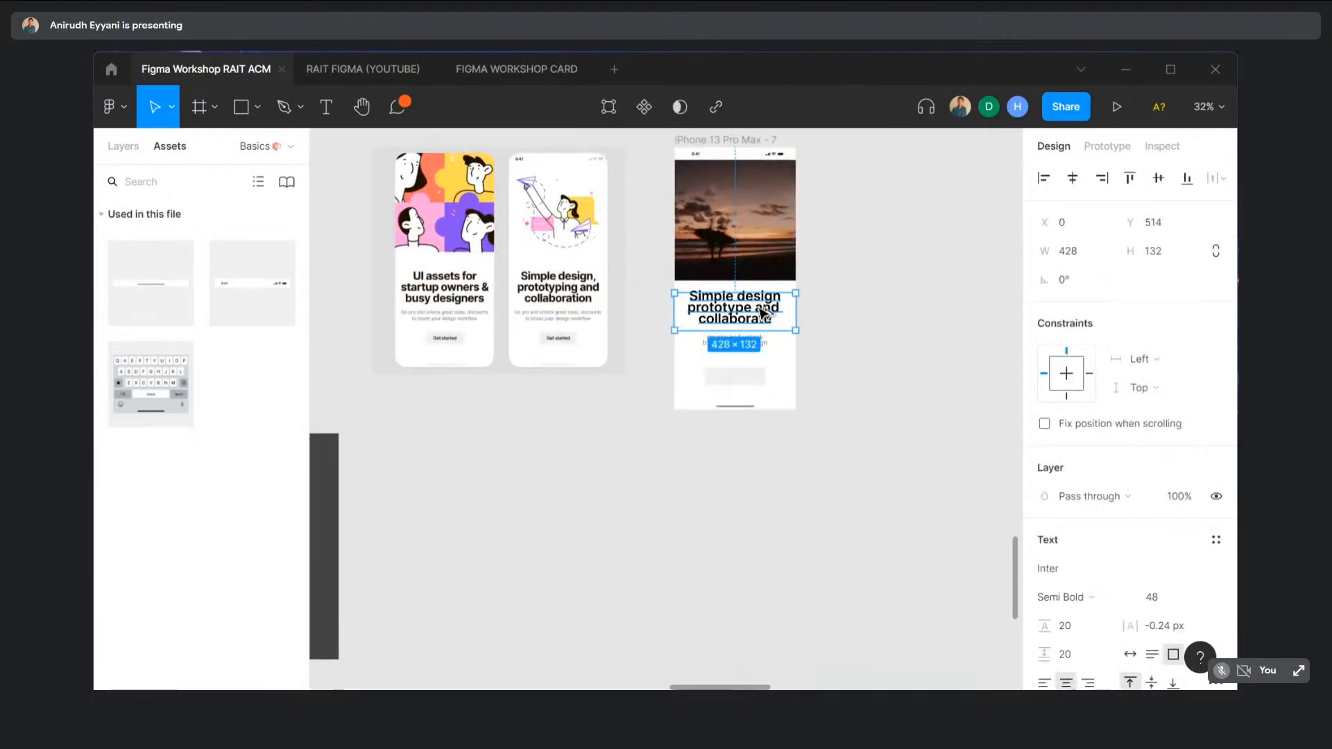
pyautogui.moveTo(763, 314); pyautogui.dragTo(765, 451)
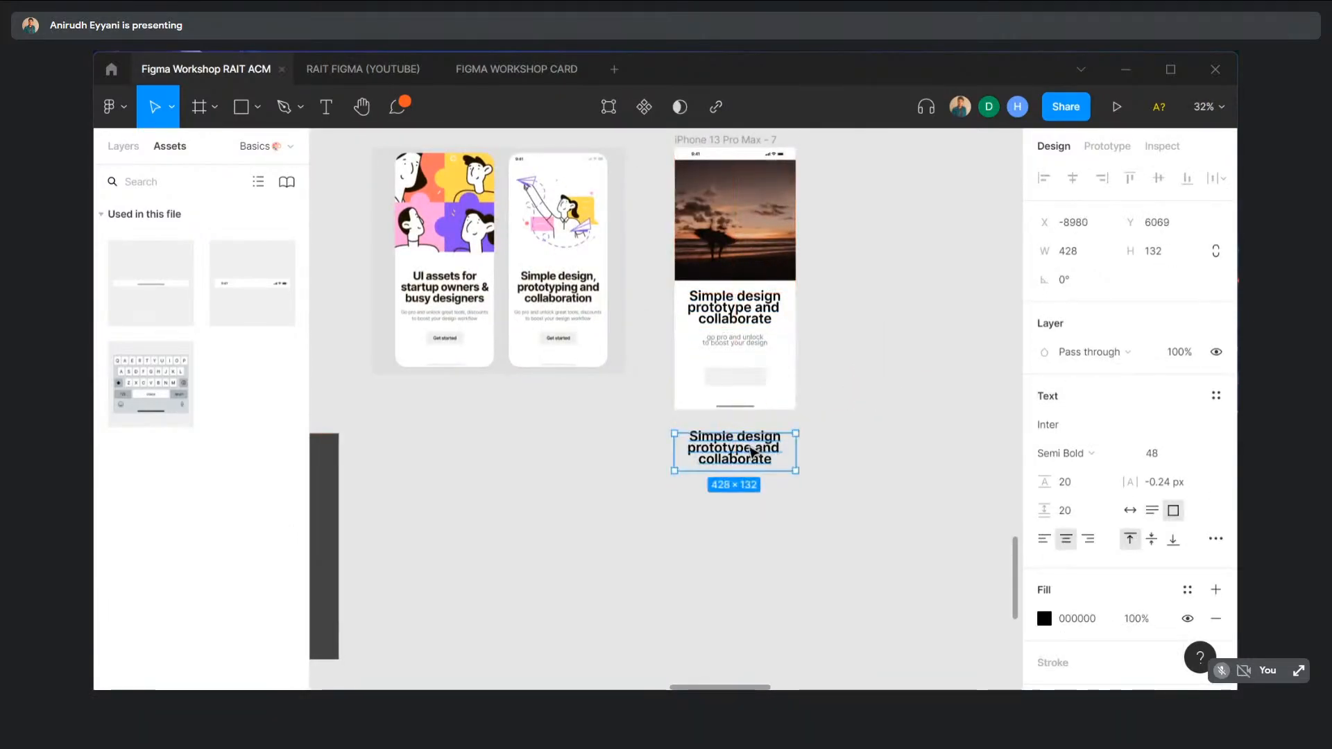
# - Change the copied text to 'Get started', correcting the typos
pyautogui.doubleClick(751, 447)
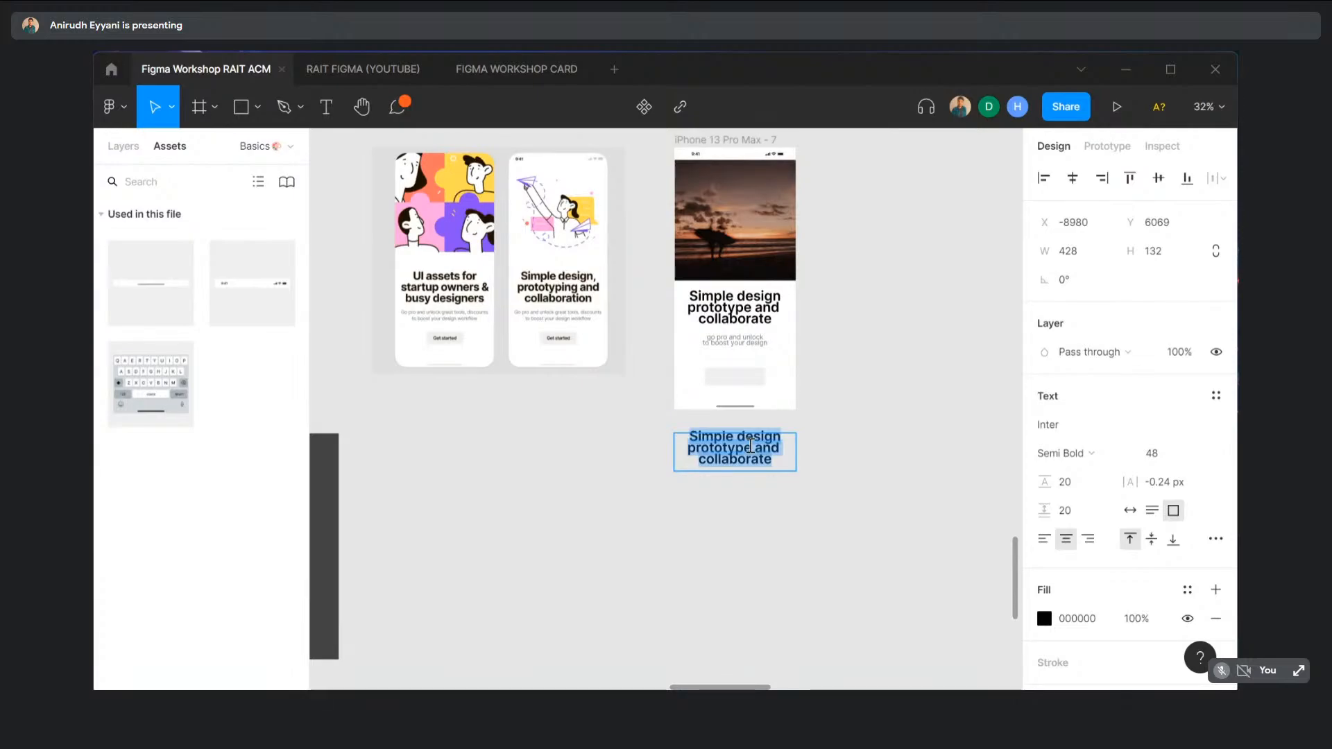
pyautogui.write('Gey')
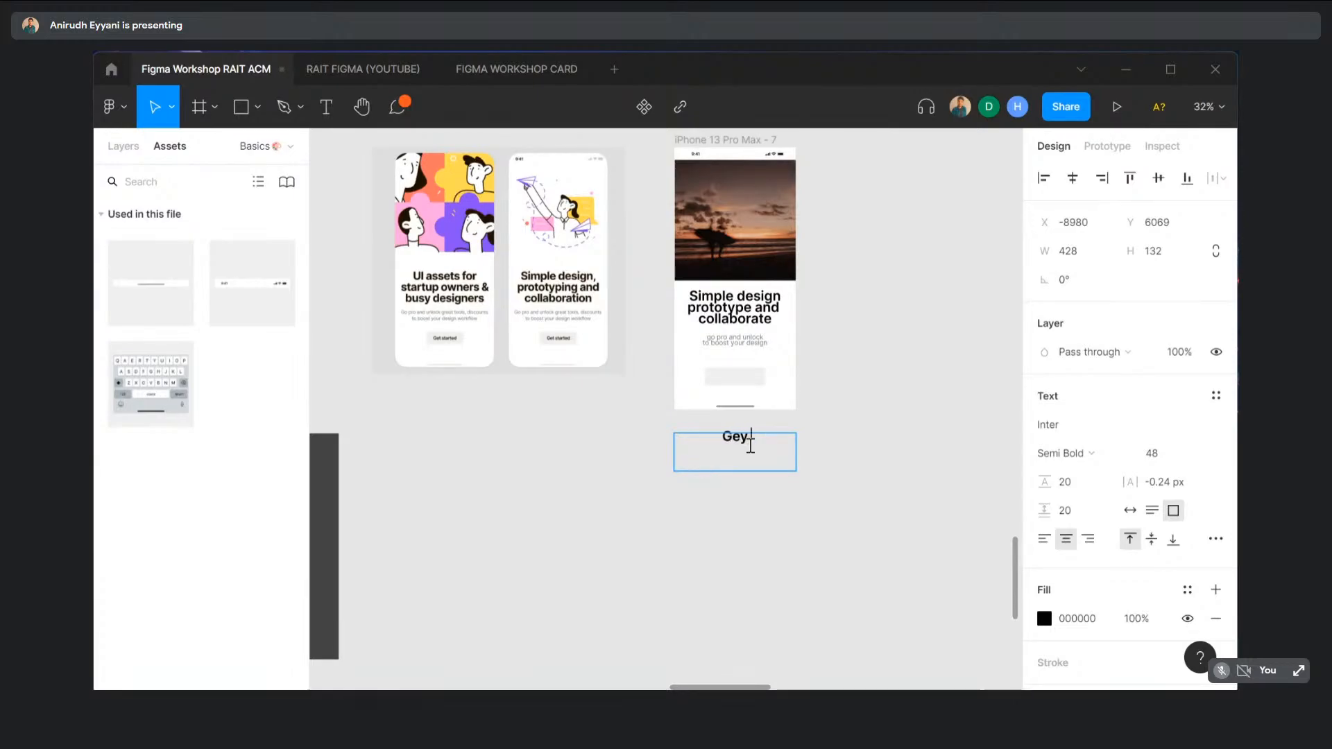
pyautogui.write(' stra')
pyautogui.press('BackSpace')
pyautogui.press('BackSpace')
pyautogui.write('a')
pyautogui.hotkey('ctrl', 'a')
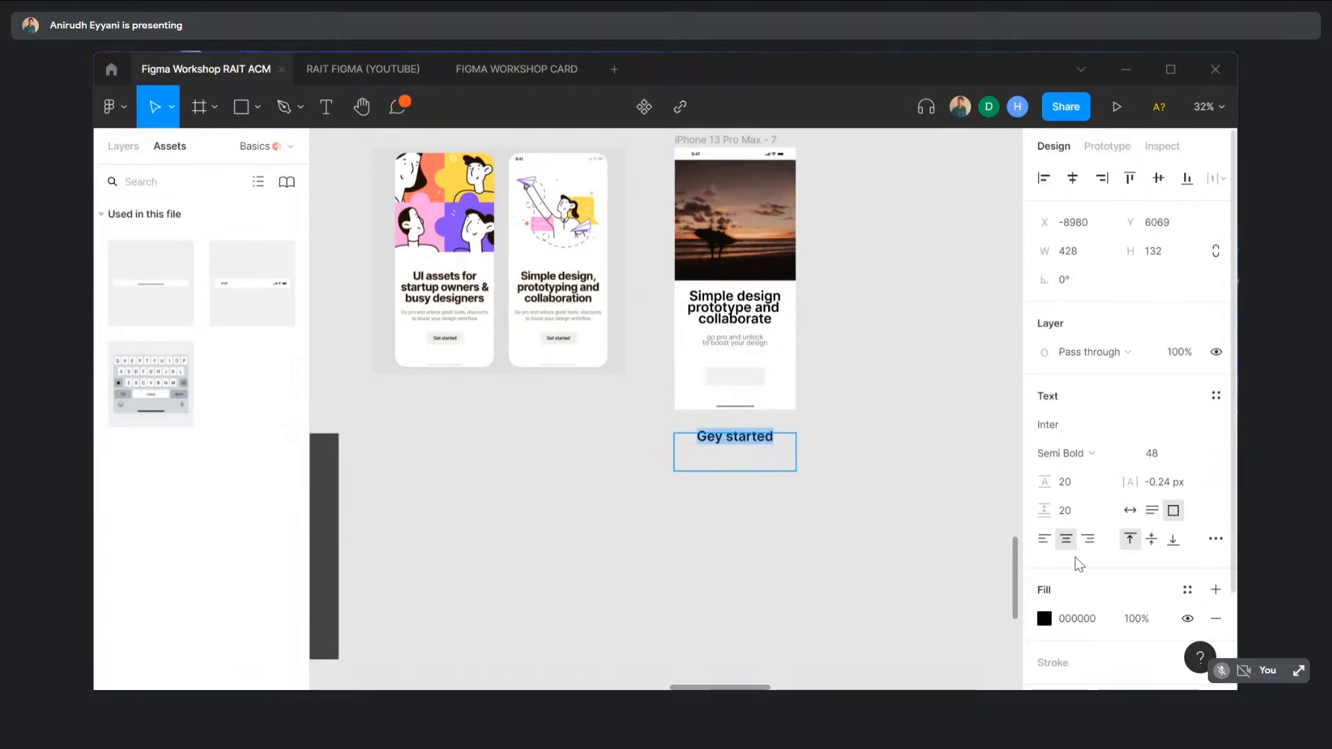
pyautogui.click(721, 440)
pyautogui.write('t')
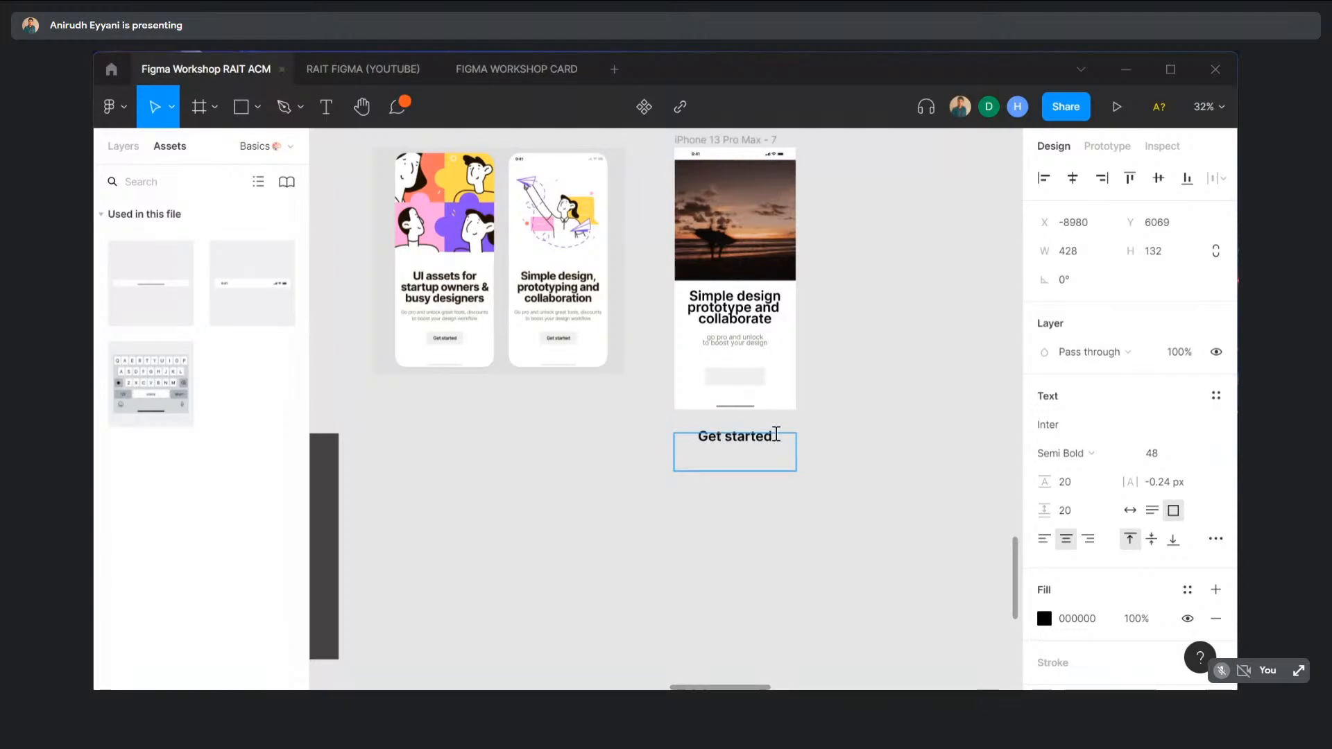
# - Set the Get started label to size 24 and shorten its text box to fit
pyautogui.doubleClick(738, 441)
pyautogui.click(780, 440)
pyautogui.moveTo(779, 440); pyautogui.dragTo(692, 437)
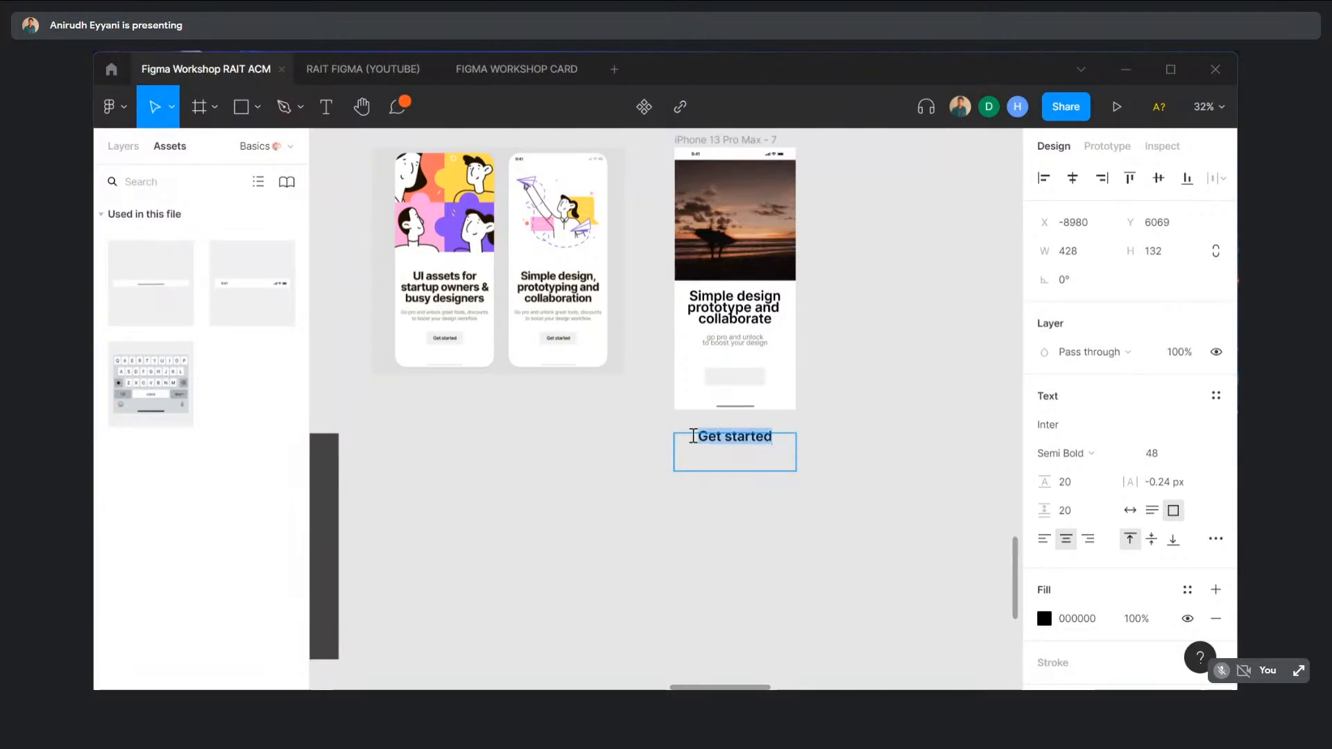
pyautogui.click(1198, 455)
pyautogui.click(1172, 410)
pyautogui.press('Escape')
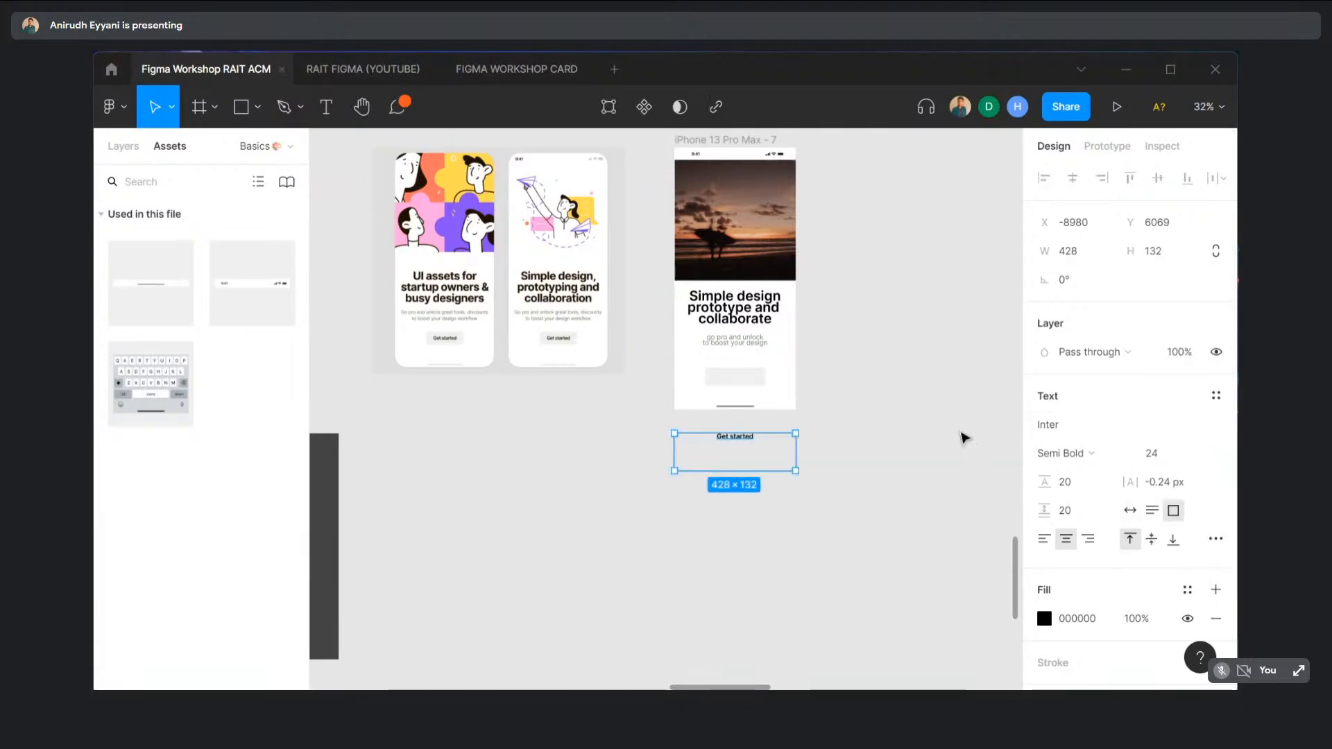
pyautogui.moveTo(747, 471); pyautogui.dragTo(746, 356)
# - Centre the Get started label horizontally and middle-align its text vertically on the grey button
pyautogui.click(822, 413)
pyautogui.scroll(5, 749, 384)
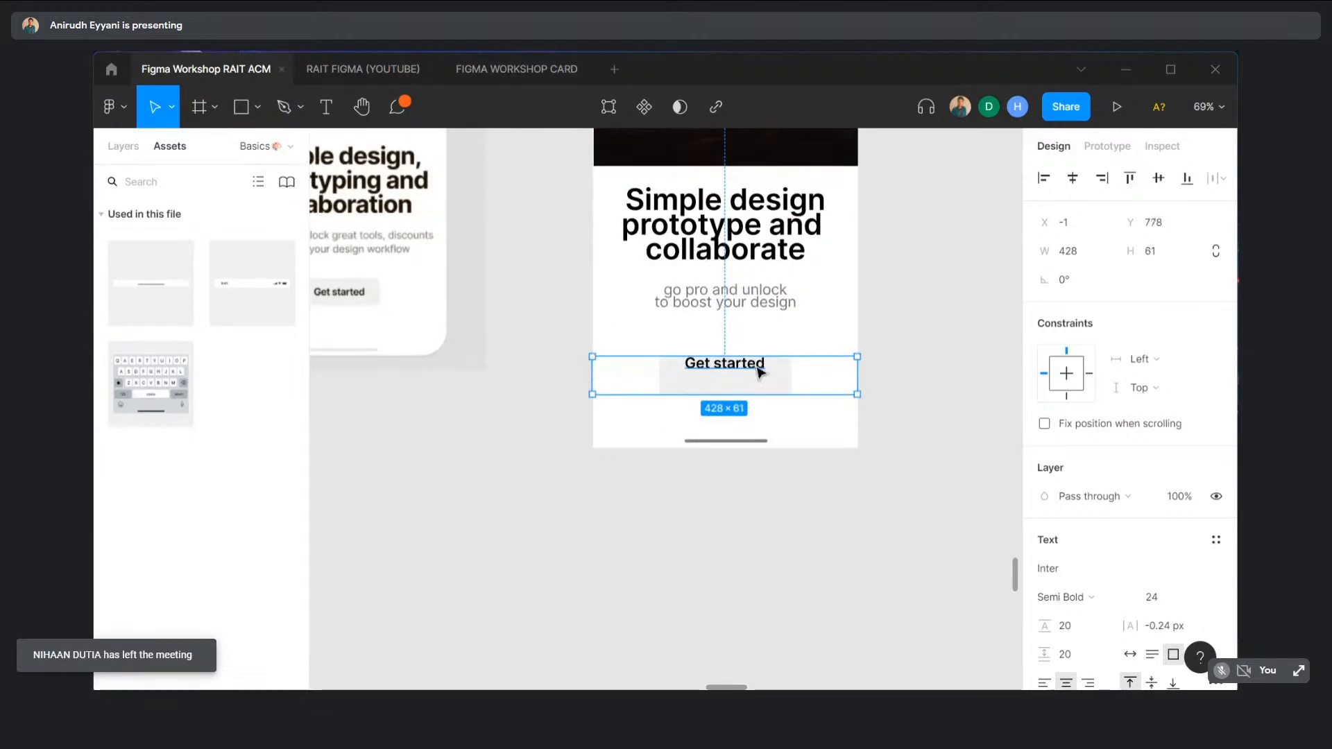
pyautogui.doubleClick(760, 372)
pyautogui.click(1076, 180)
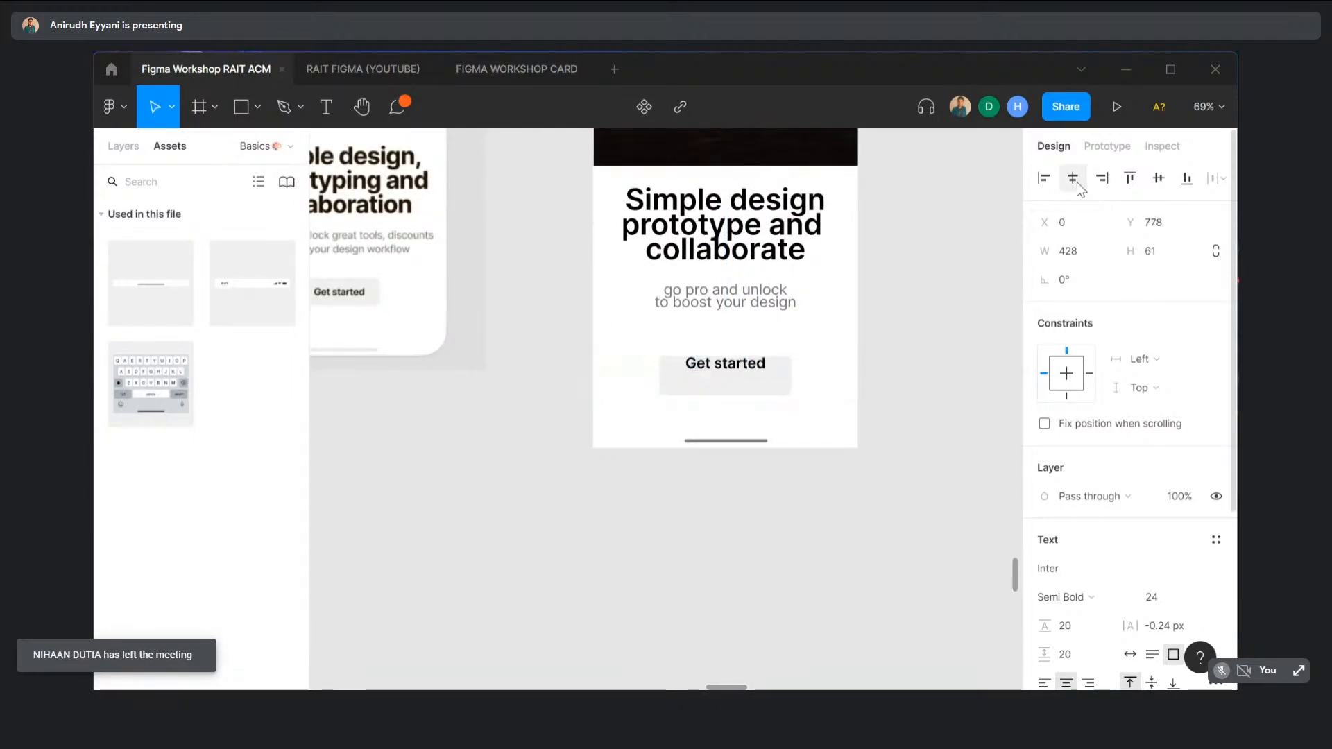
pyautogui.click(1158, 177)
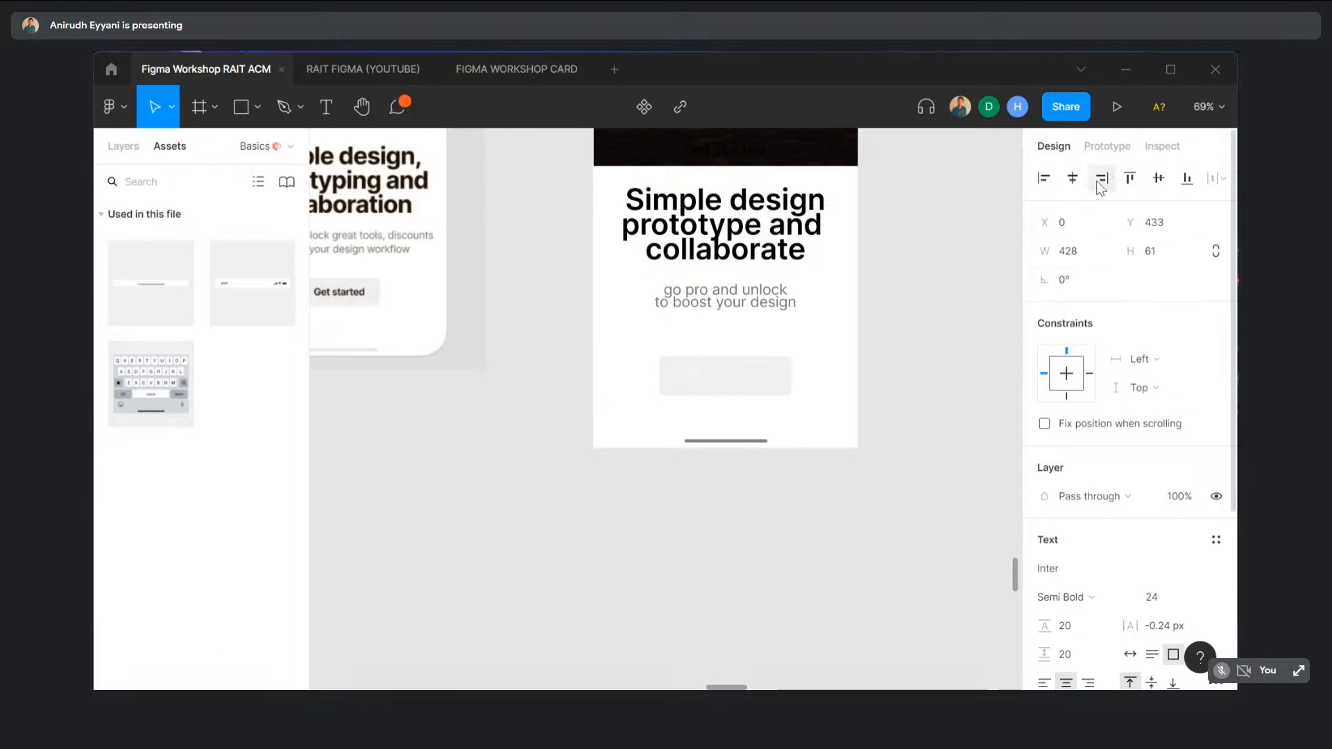
pyautogui.hotkey('ctrl', 'z')
pyautogui.scroll(-1, 1165, 427)
pyautogui.scroll(-3, 1165, 427)
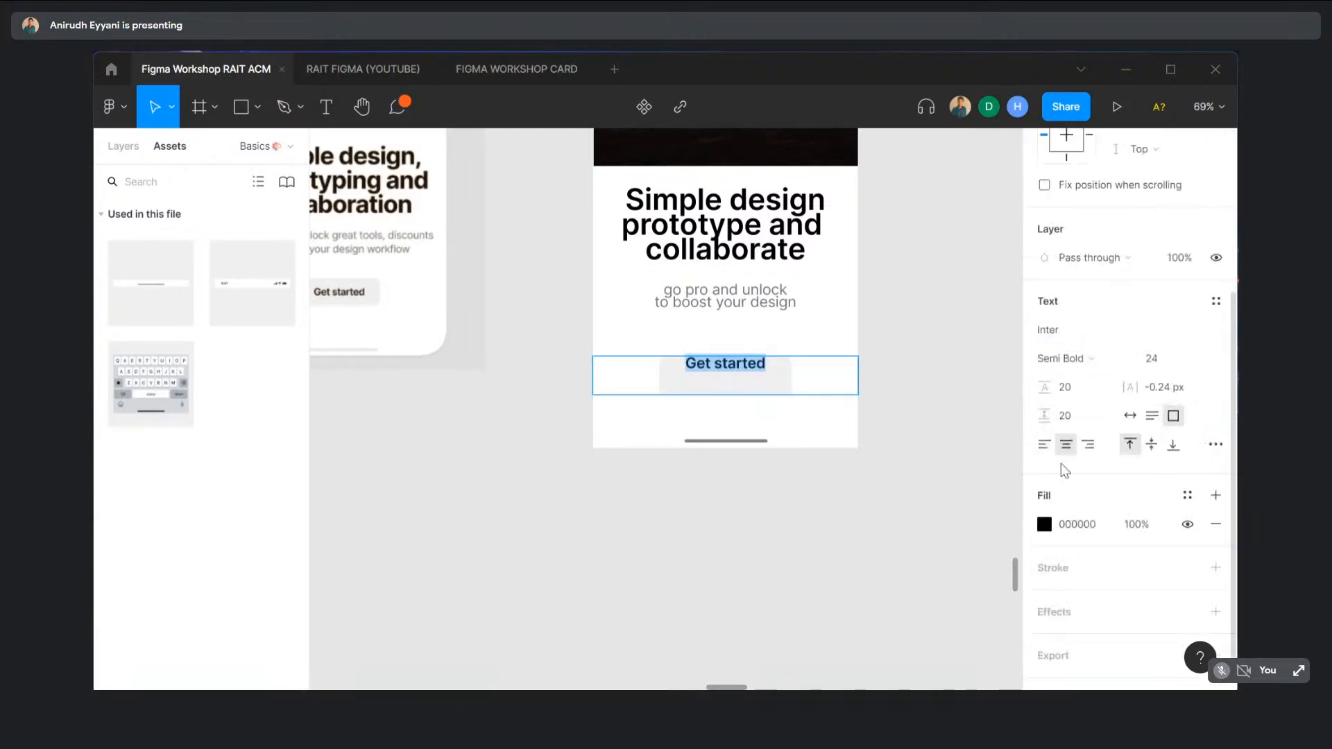
pyautogui.click(1153, 446)
# - Move the other photo iPhone screen next to the sunset screen
pyautogui.click(818, 530)
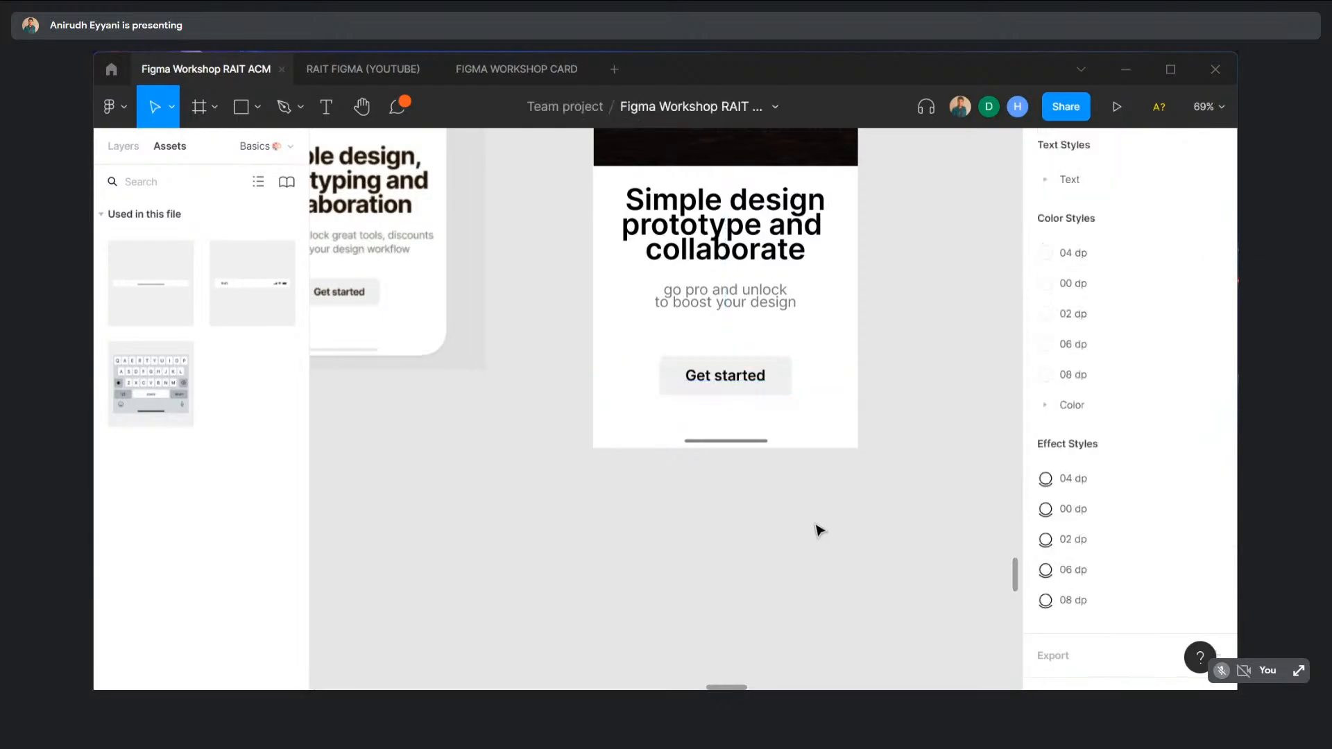
pyautogui.scroll(-10, 814, 530)
pyautogui.scroll(-5, 814, 529)
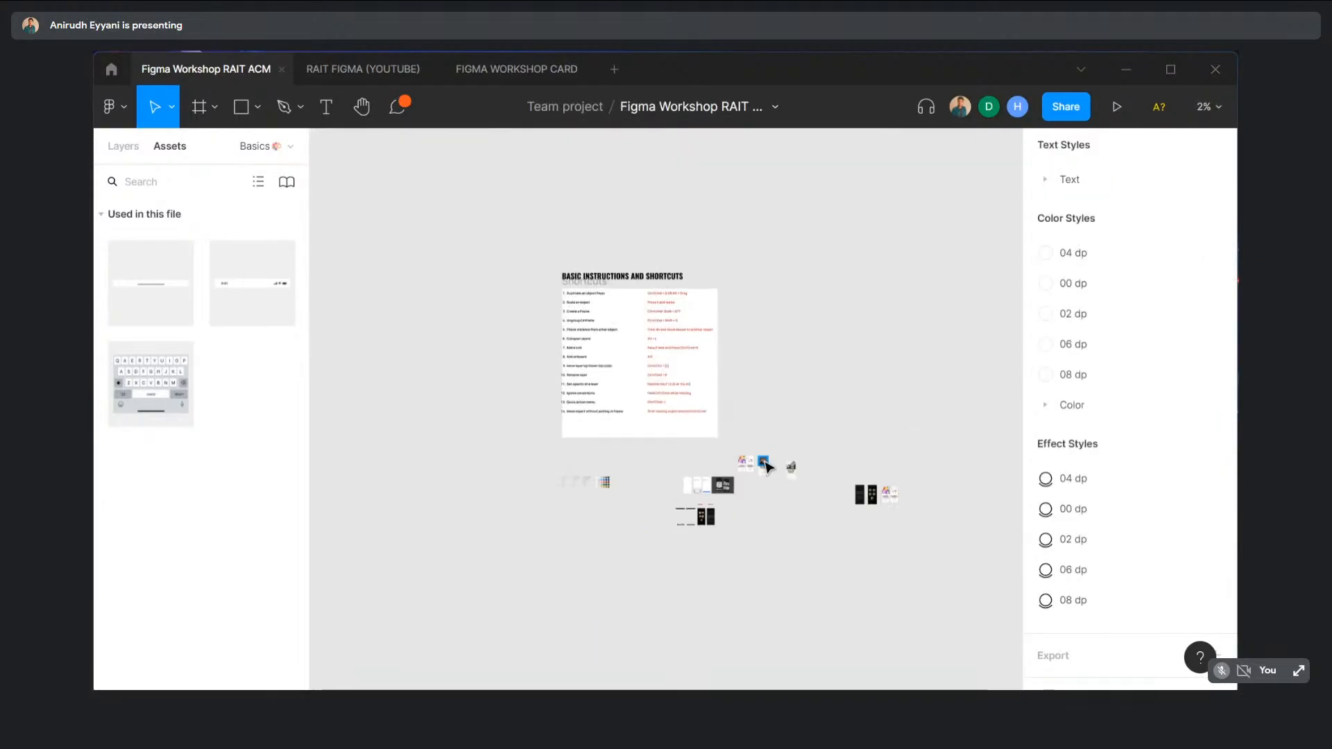
pyautogui.scroll(5, 774, 486)
pyautogui.scroll(4, 773, 458)
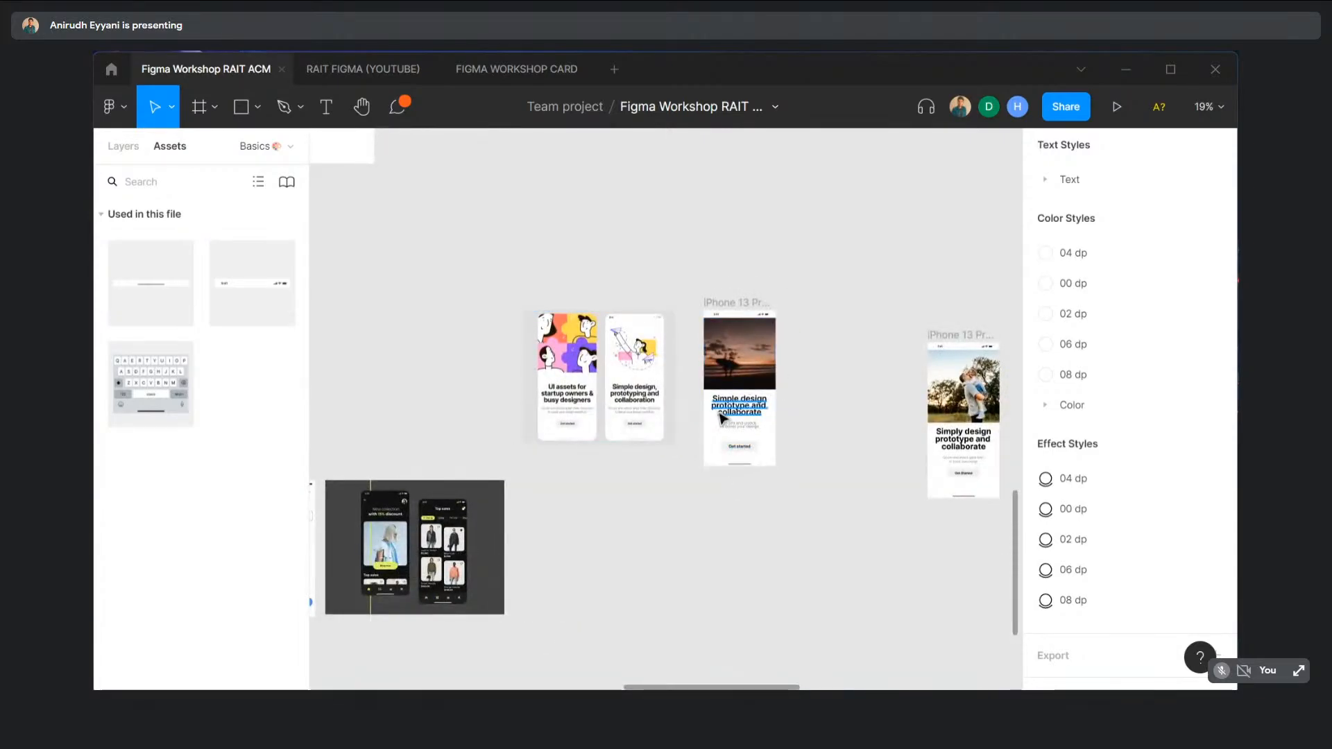
pyautogui.scroll(5, 749, 409)
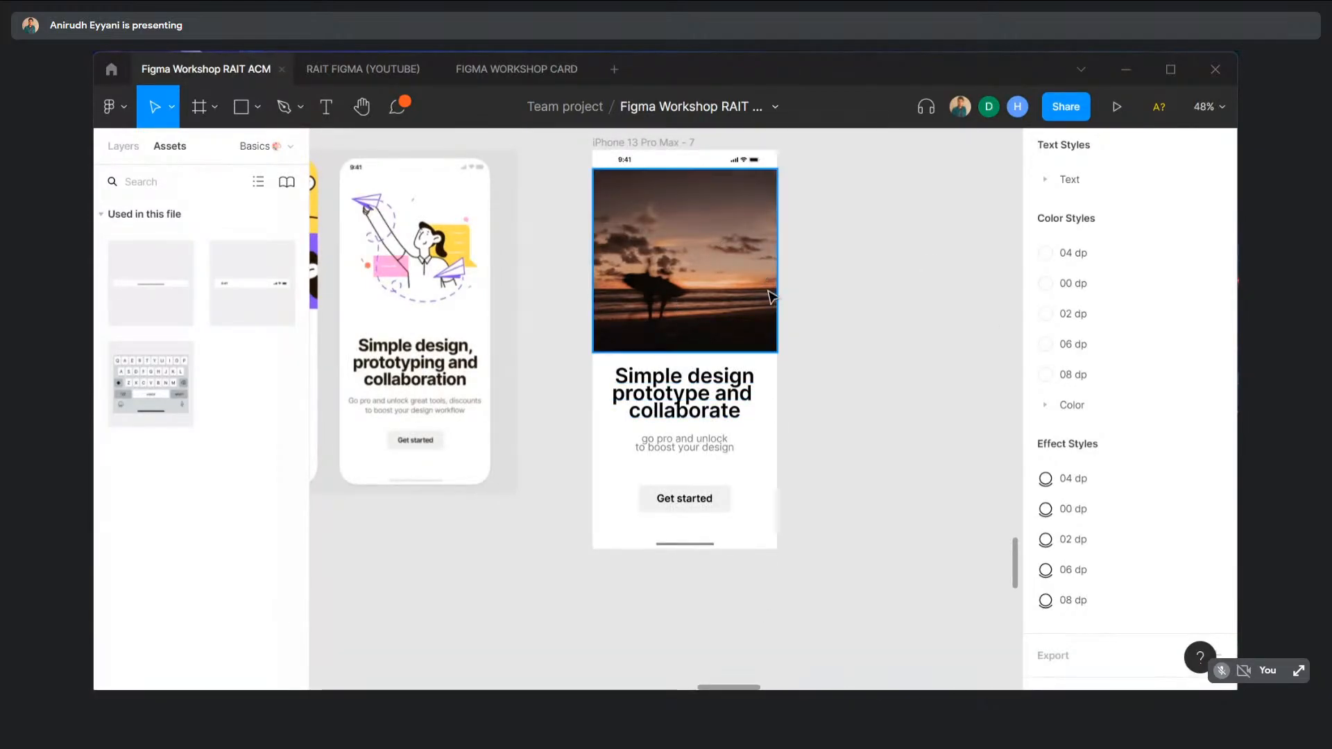
pyautogui.scroll(1, 771, 296)
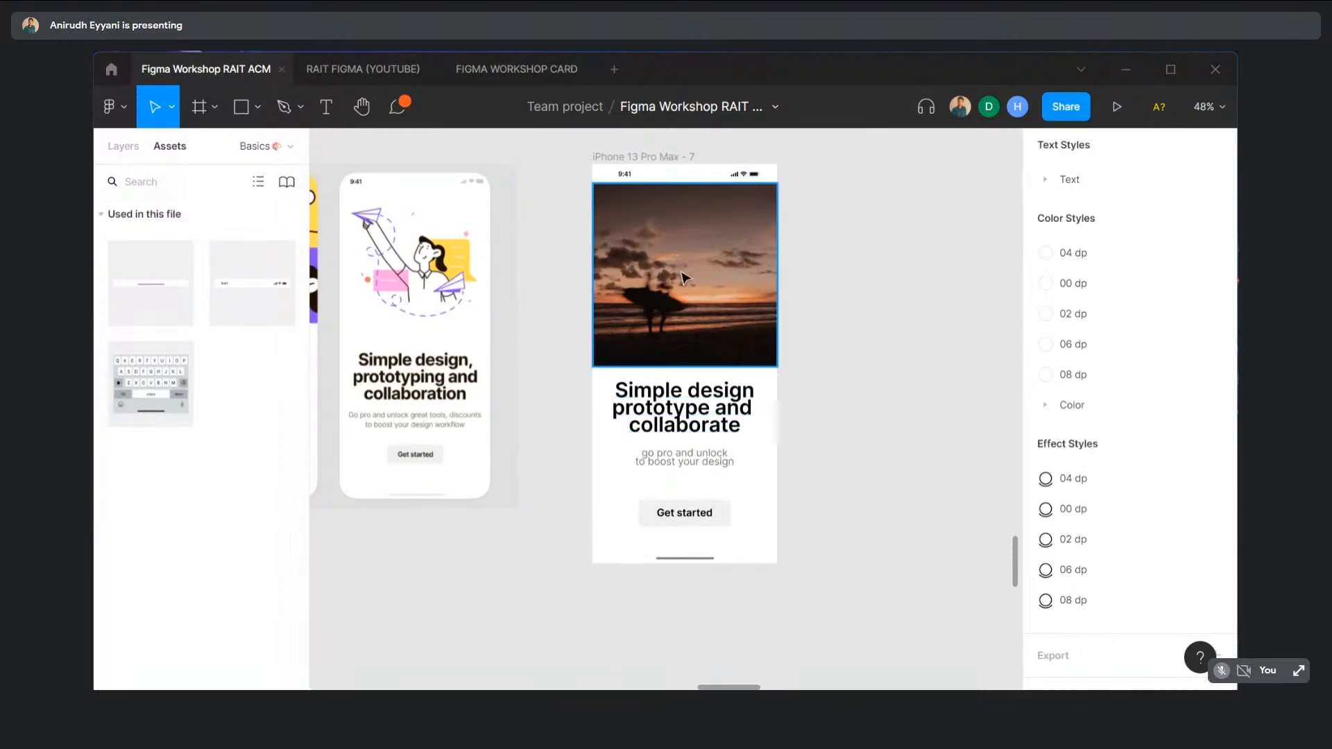
pyautogui.scroll(-5, 685, 277)
pyautogui.hscroll(3, 732, 274)
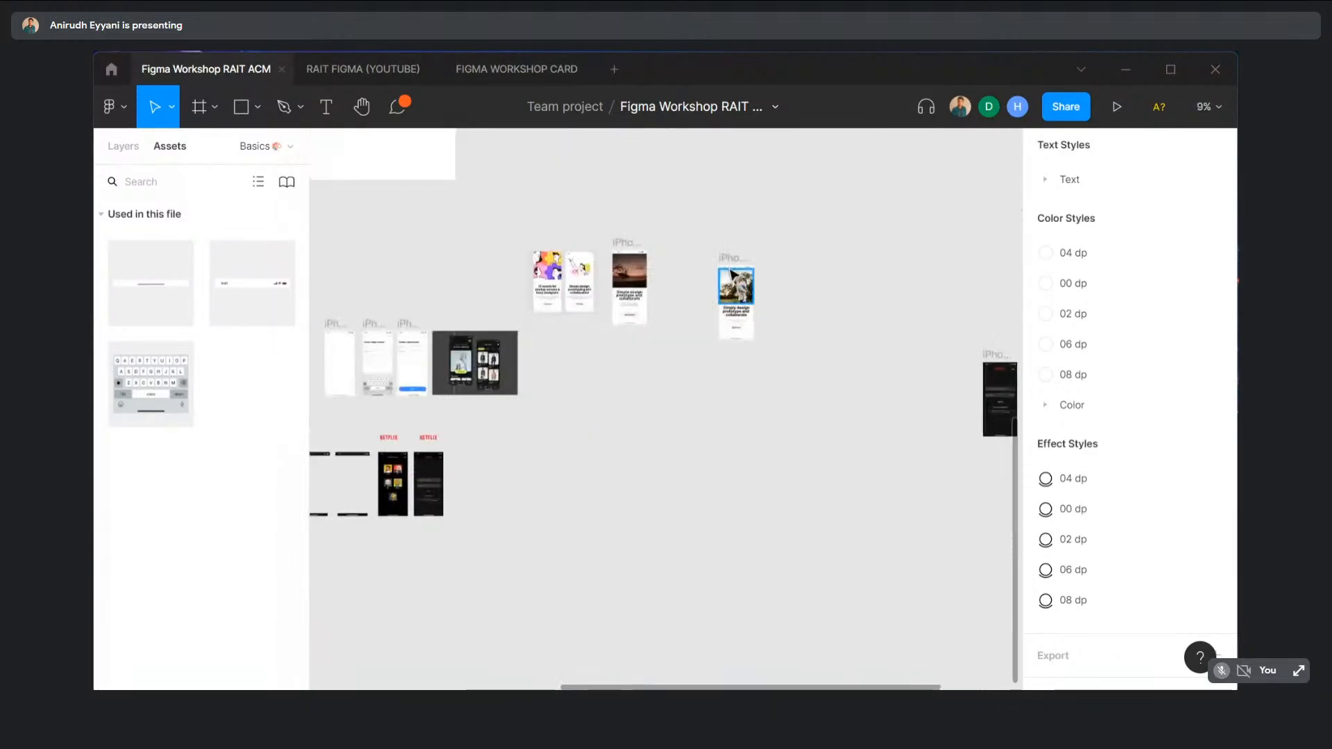
pyautogui.moveTo(732, 274); pyautogui.dragTo(674, 263)
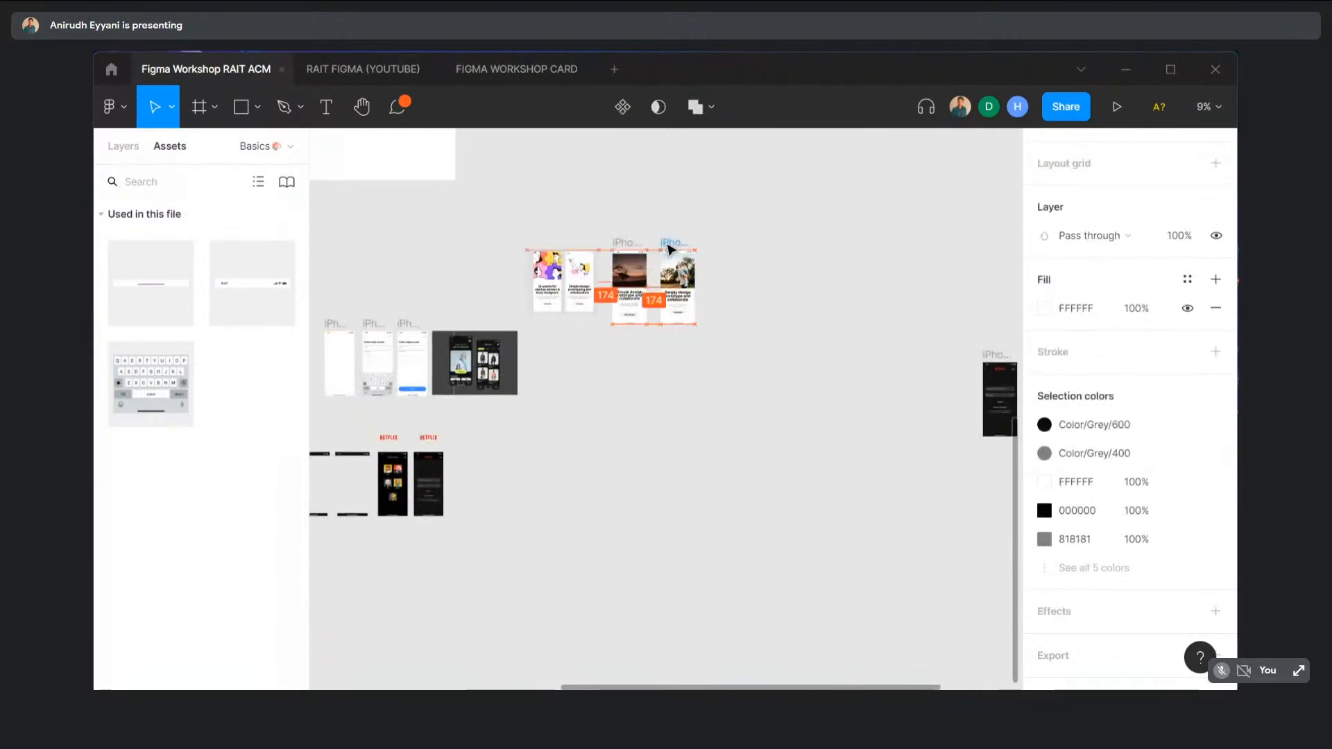
pyautogui.click(738, 251)
# - Pan and zoom to the Netflix 'Who's Watching?' and sign-in screens
pyautogui.hscroll(-4, 727, 301)
pyautogui.scroll(-2, 724, 382)
pyautogui.hscroll(1, 727, 393)
pyautogui.scroll(1, 729, 393)
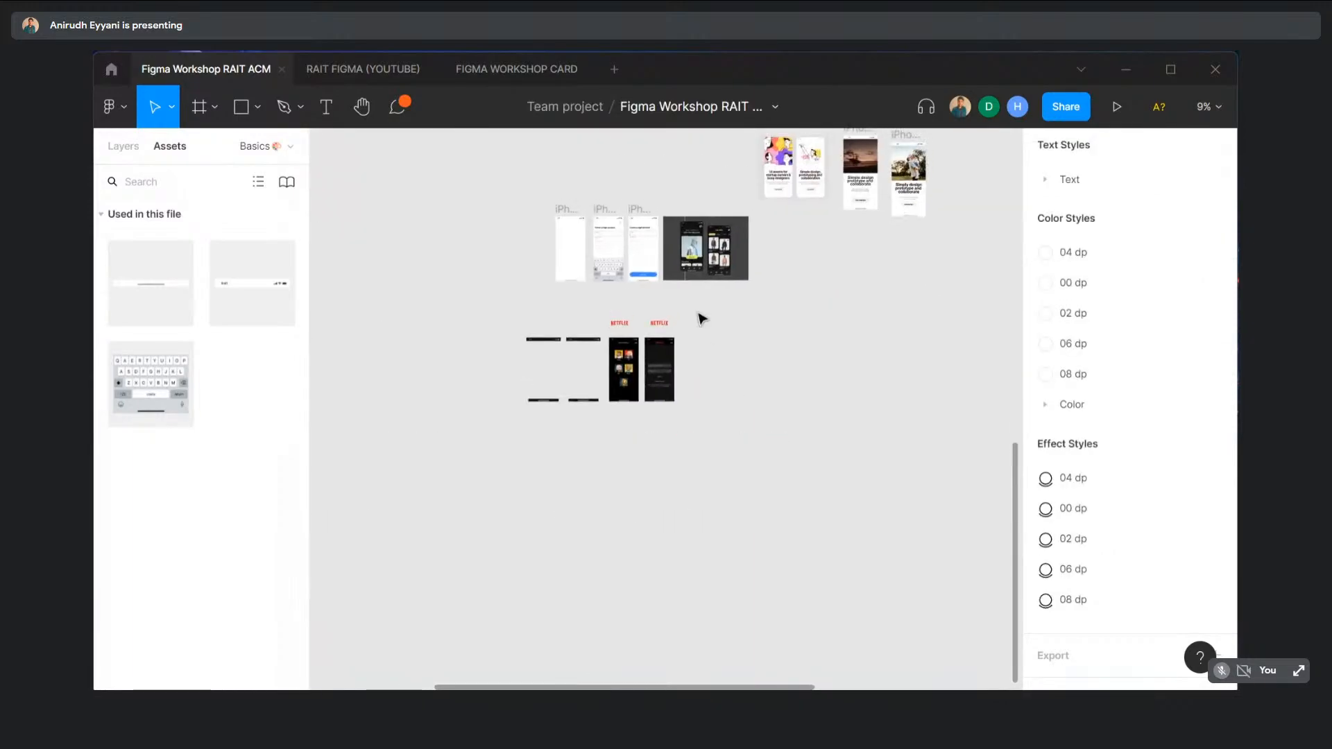
pyautogui.scroll(5, 694, 315)
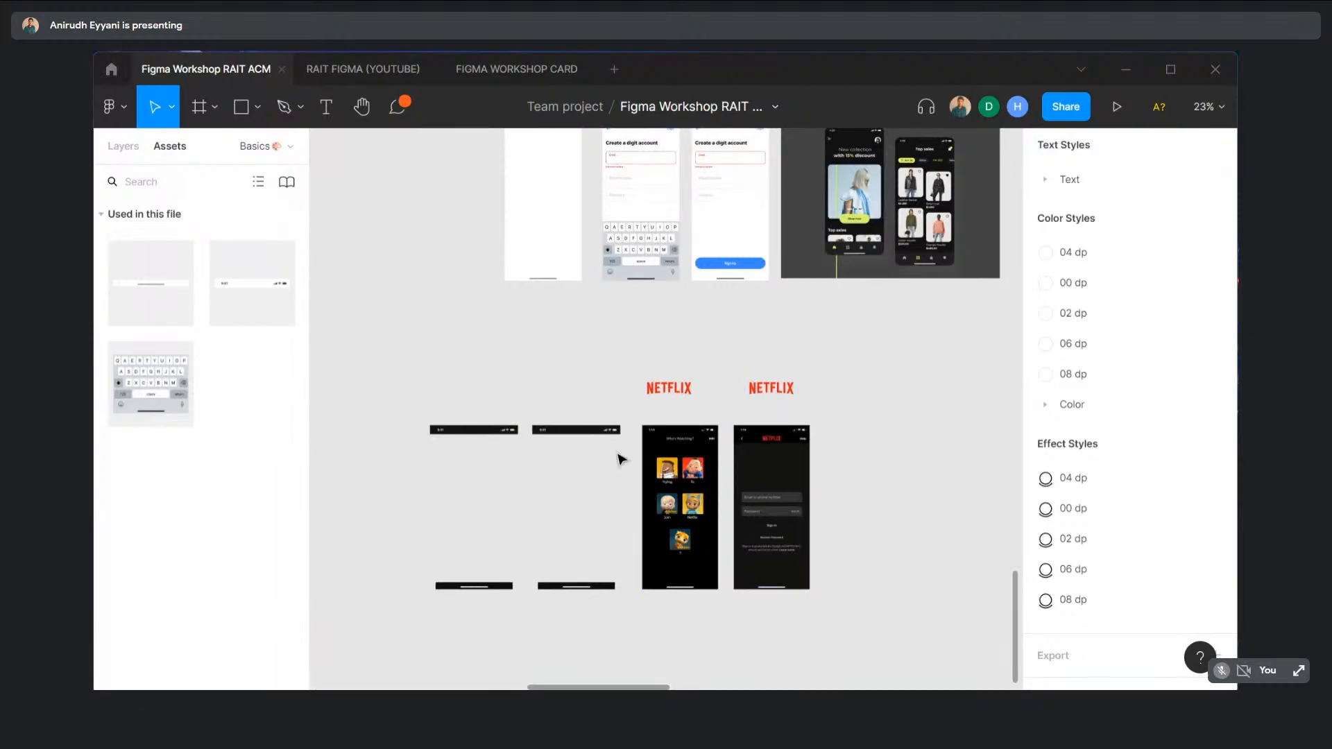
pyautogui.scroll(-5, 770, 416)
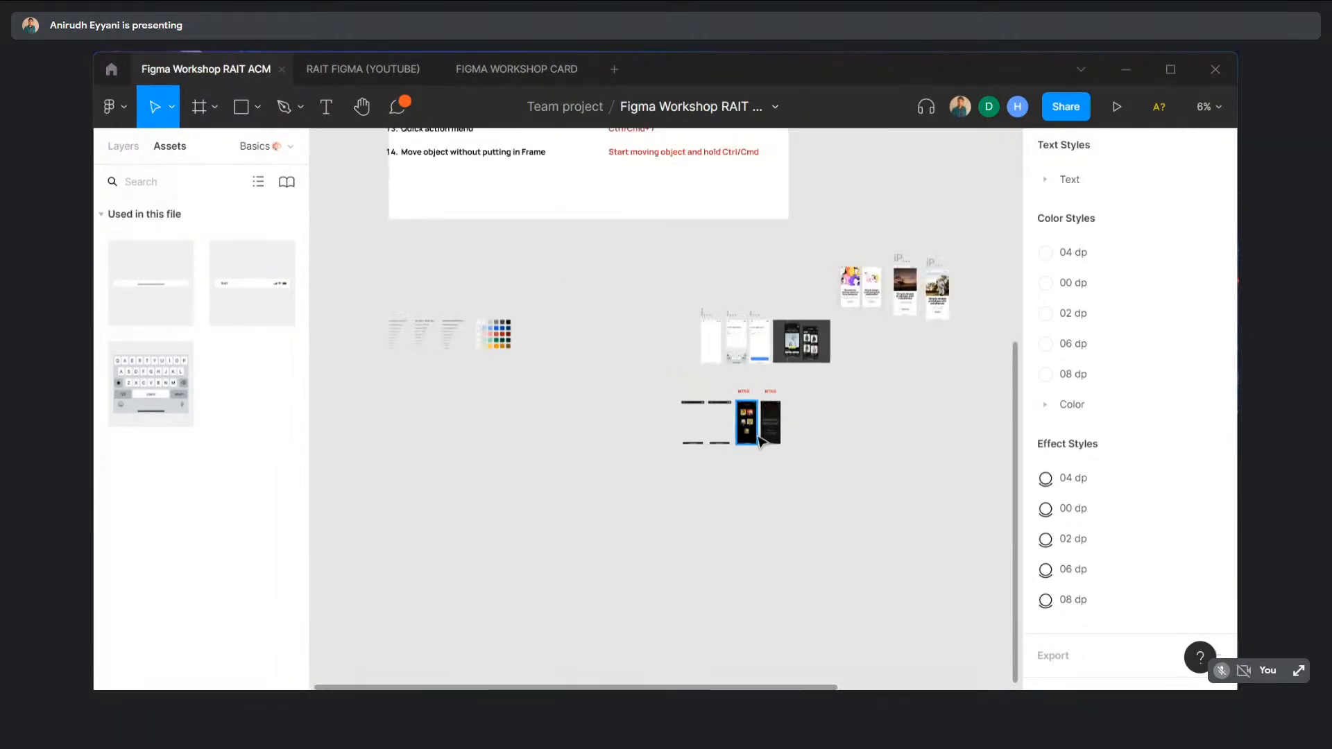
pyautogui.scroll(5, 760, 441)
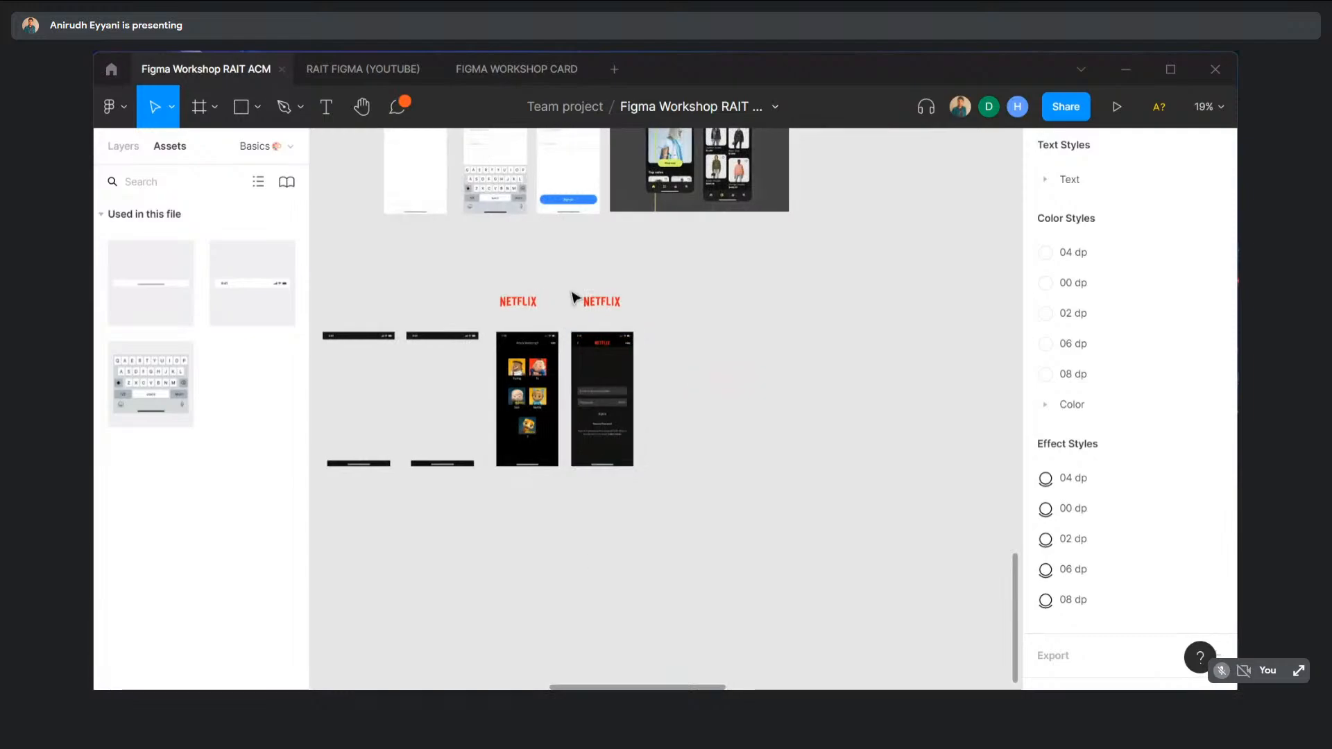
pyautogui.scroll(3, 849, 354)
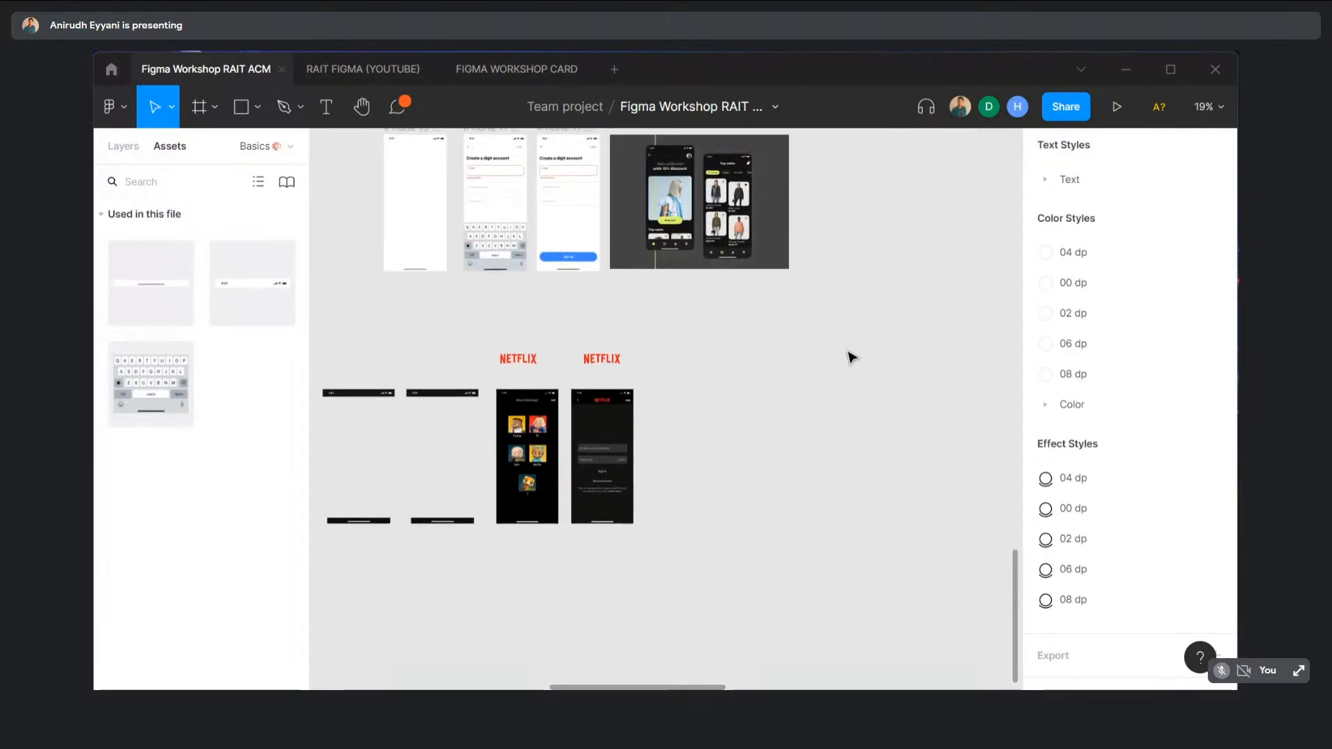
pyautogui.hscroll(-3, 728, 472)
pyautogui.scroll(5, 703, 446)
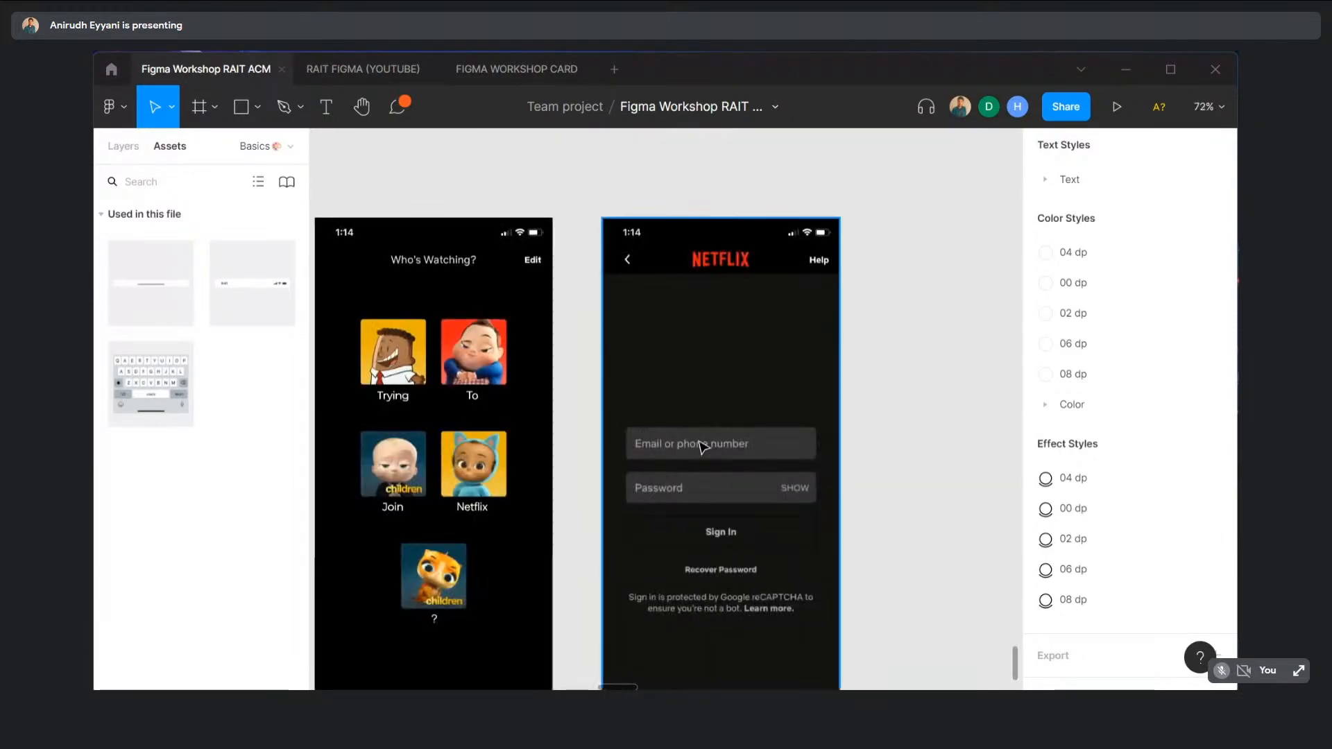
pyautogui.scroll(-5, 735, 444)
pyautogui.scroll(4, 722, 416)
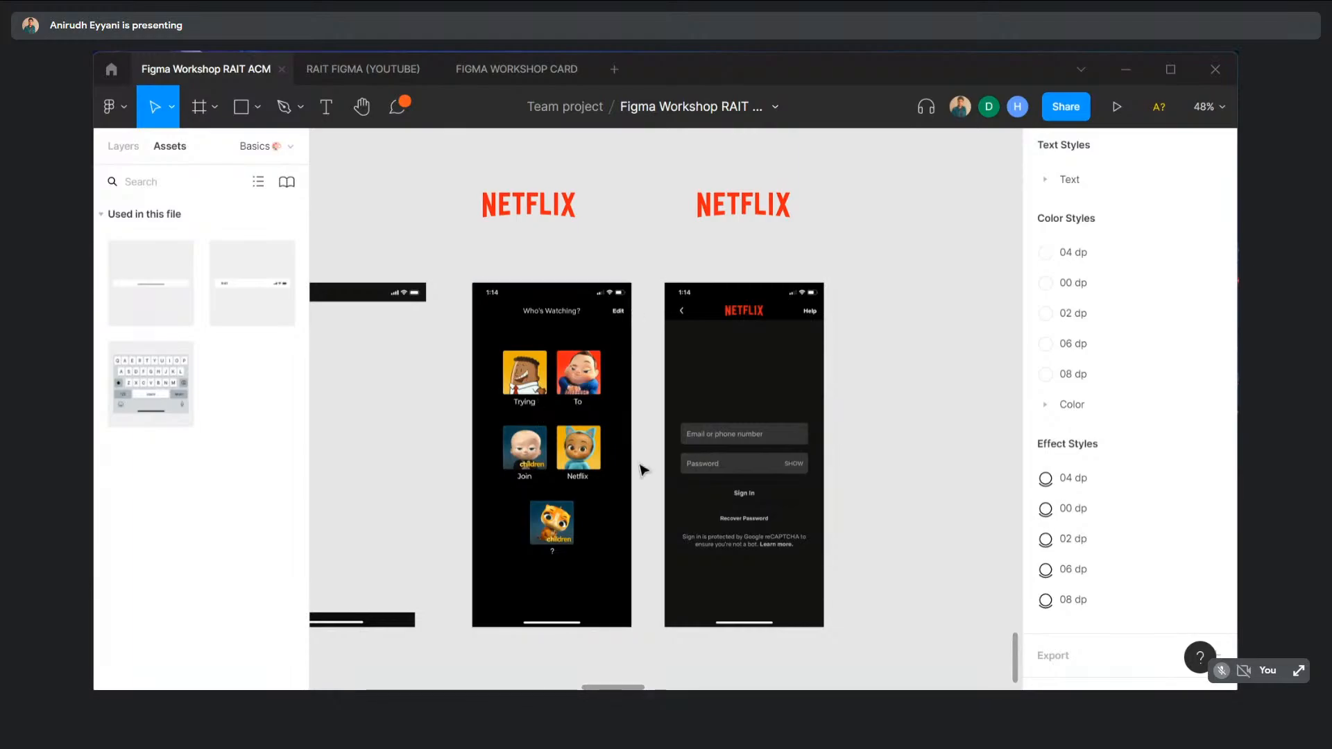
pyautogui.scroll(-1, 721, 416)
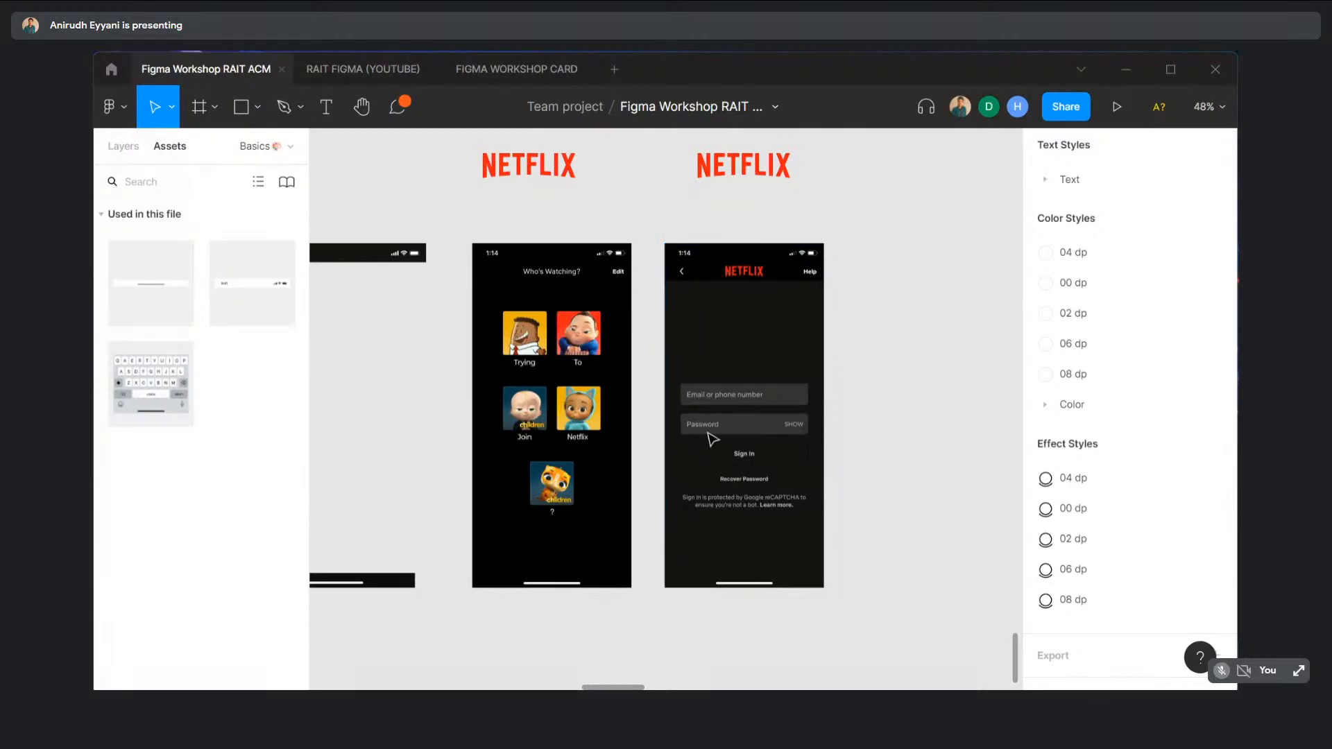
pyautogui.click(786, 409)
pyautogui.click(848, 372)
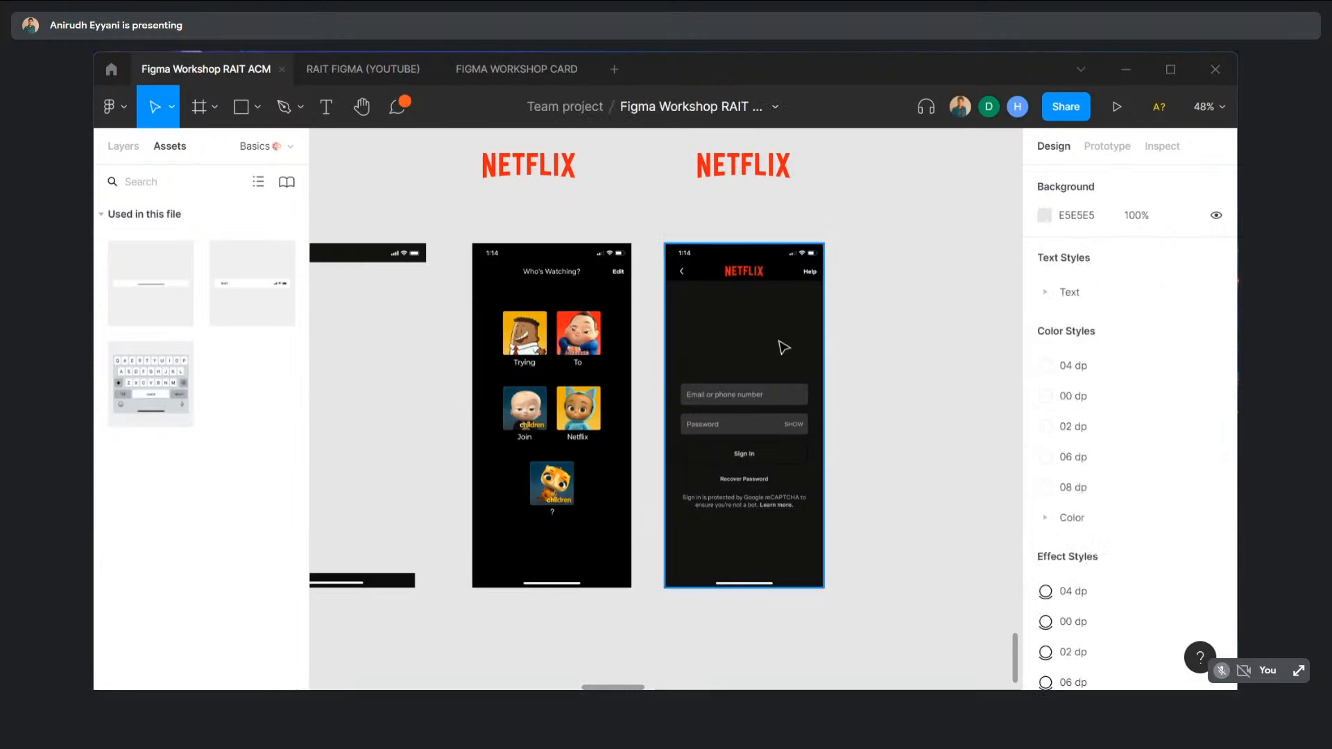
pyautogui.hscroll(3, 763, 340)
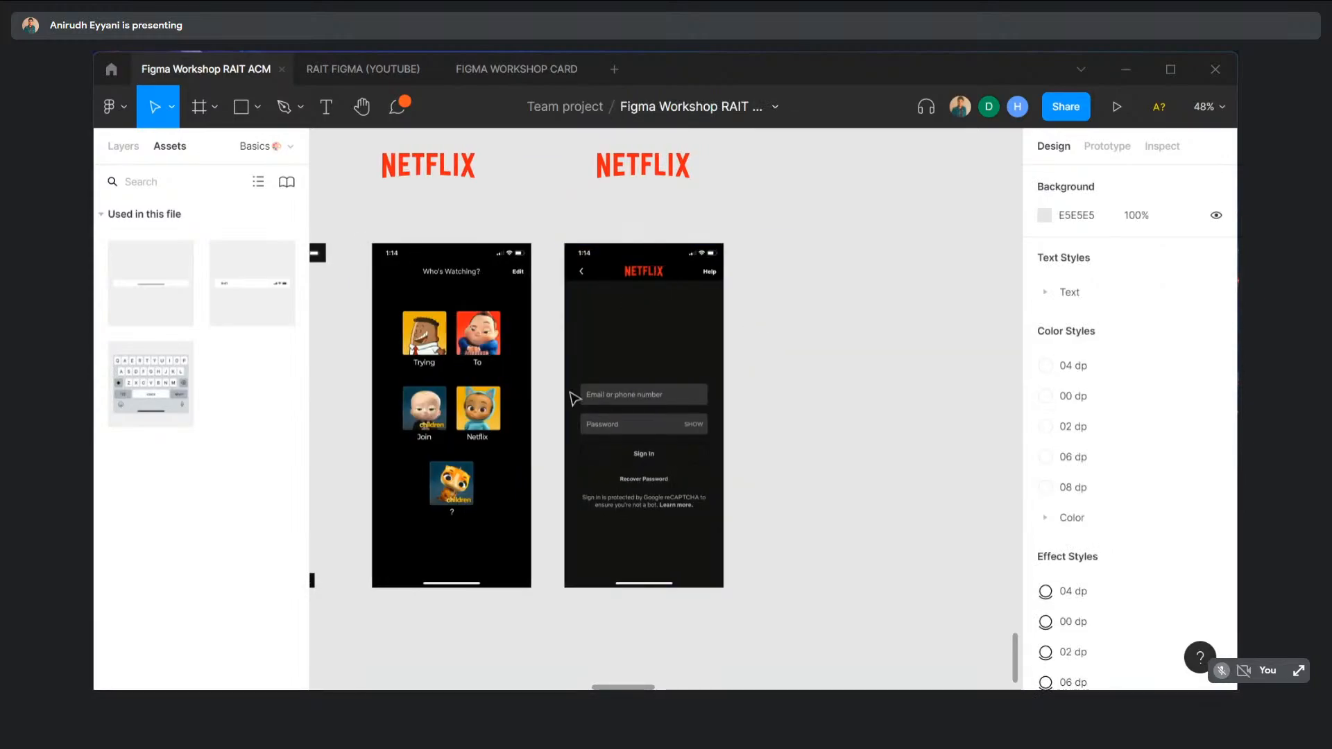
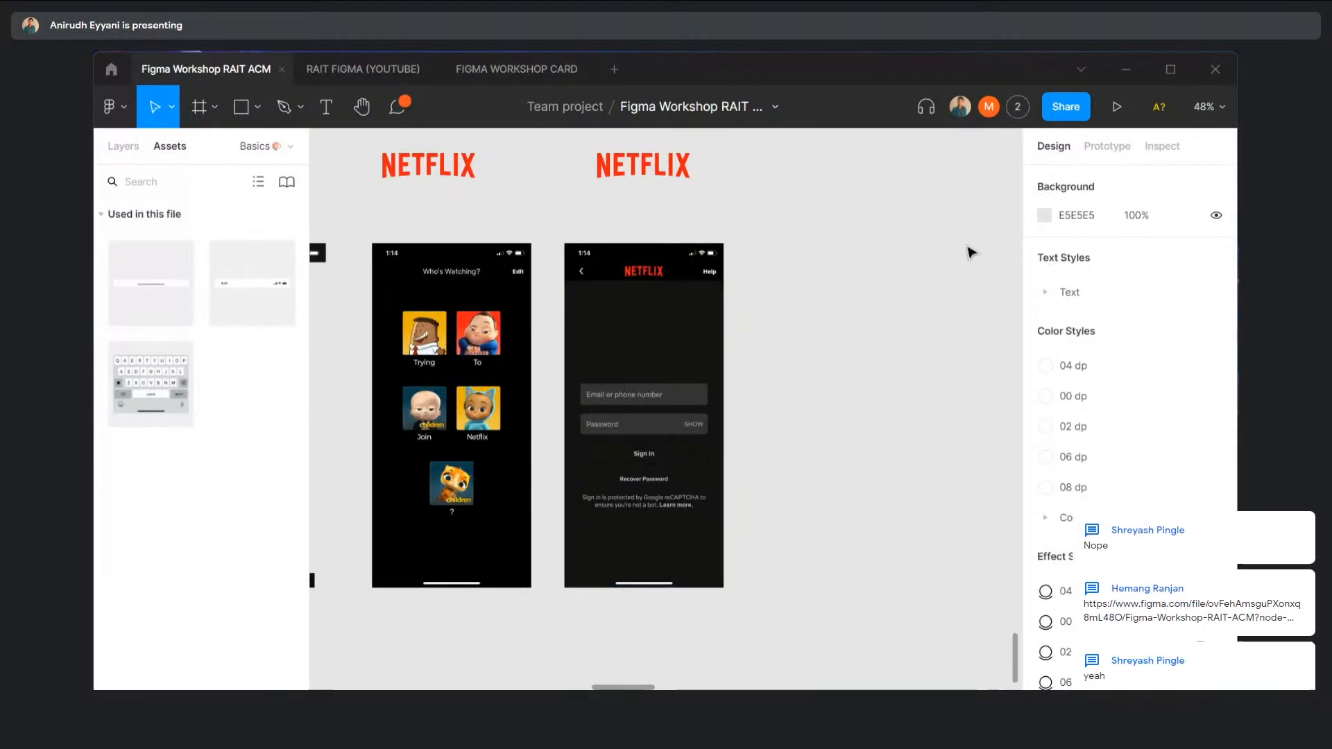
# - Swap the Assets panel for the Pages and Layers lists, then look over the Basics page
pyautogui.click(124, 146)
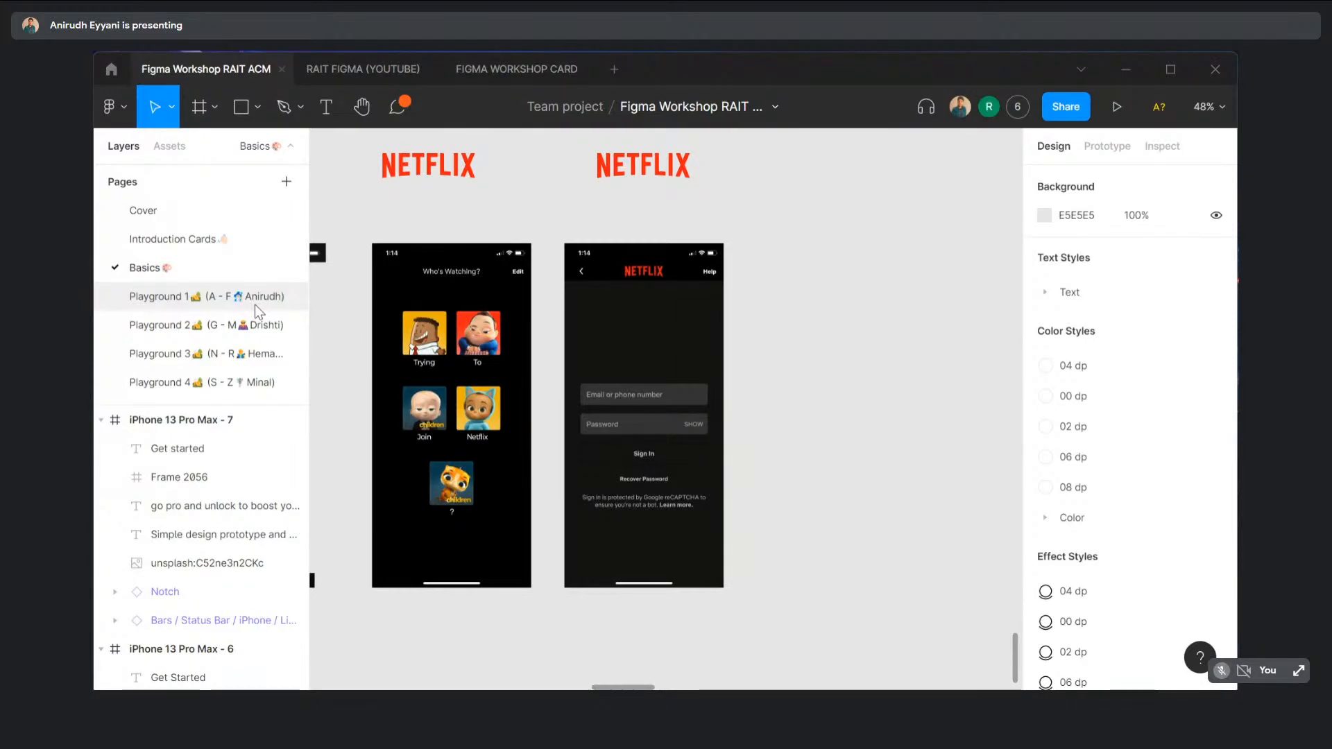
pyautogui.scroll(-5, 529, 403)
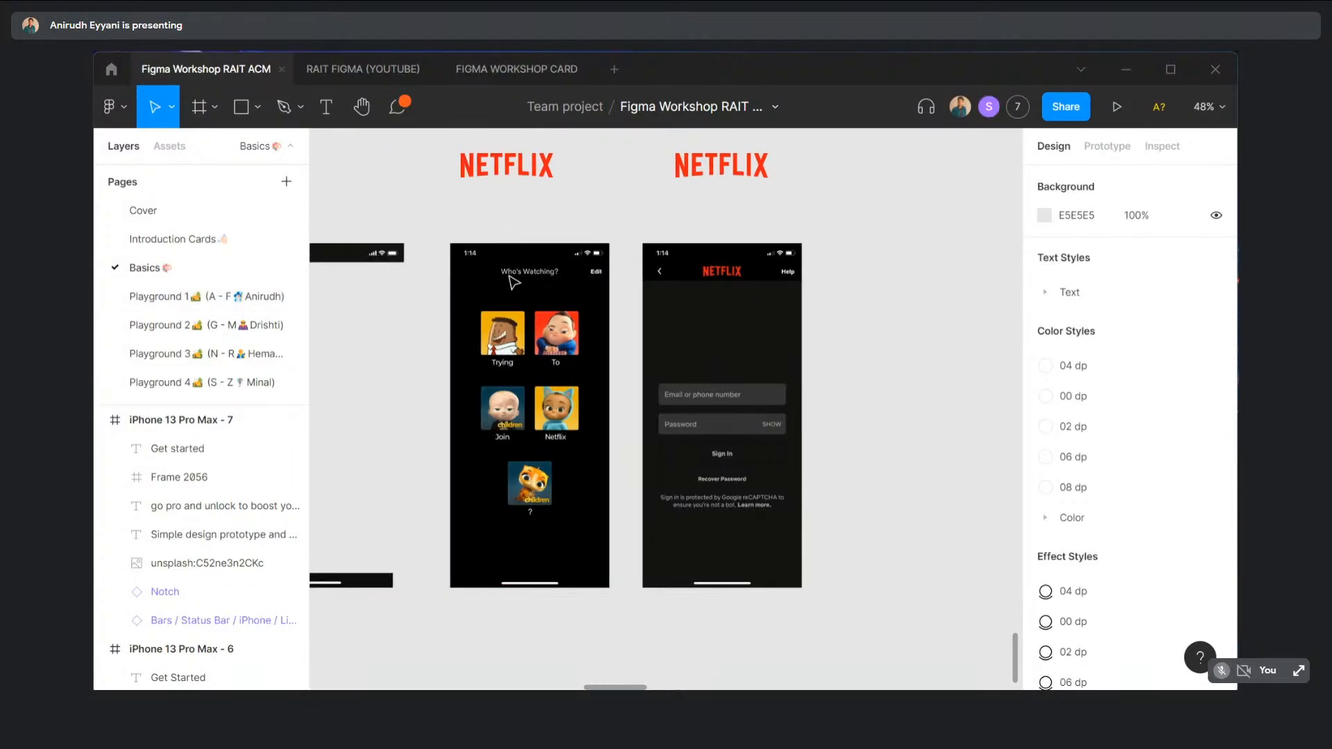
pyautogui.hscroll(-2, 515, 280)
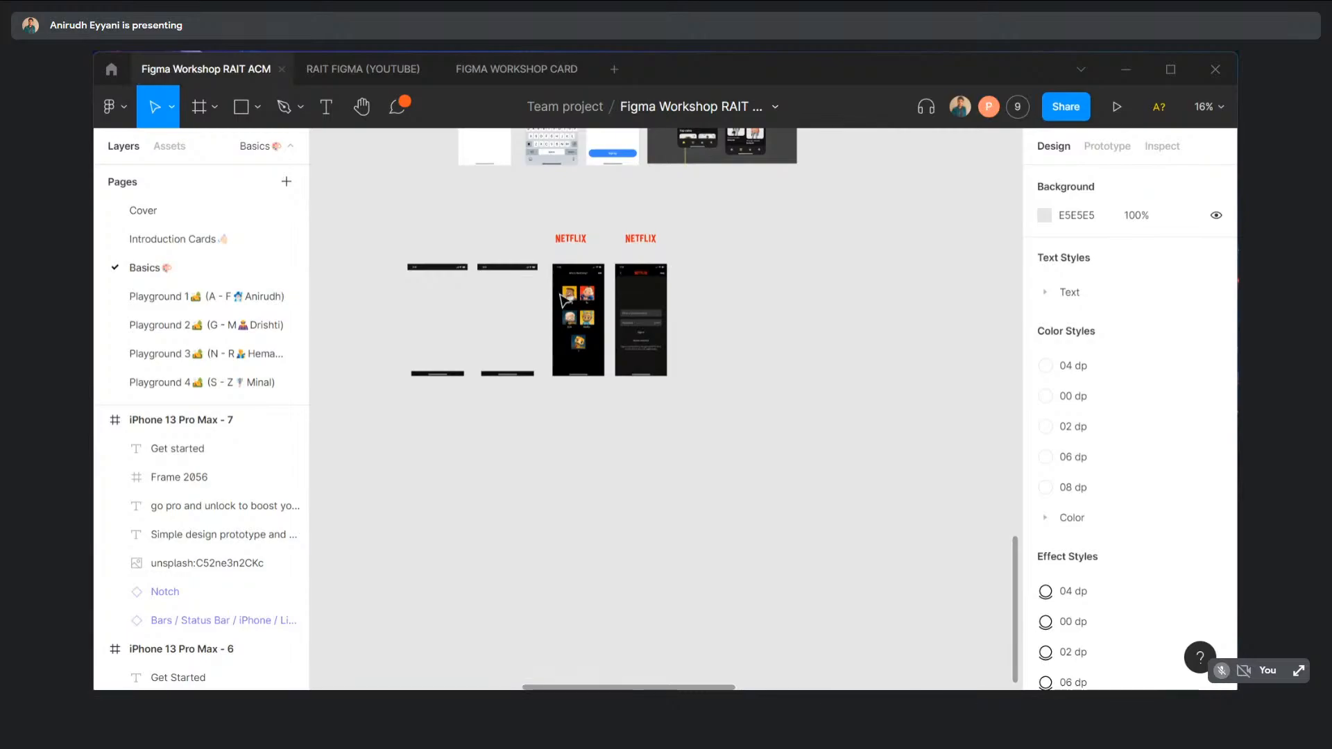
pyautogui.scroll(3, 656, 360)
pyautogui.scroll(1, 656, 361)
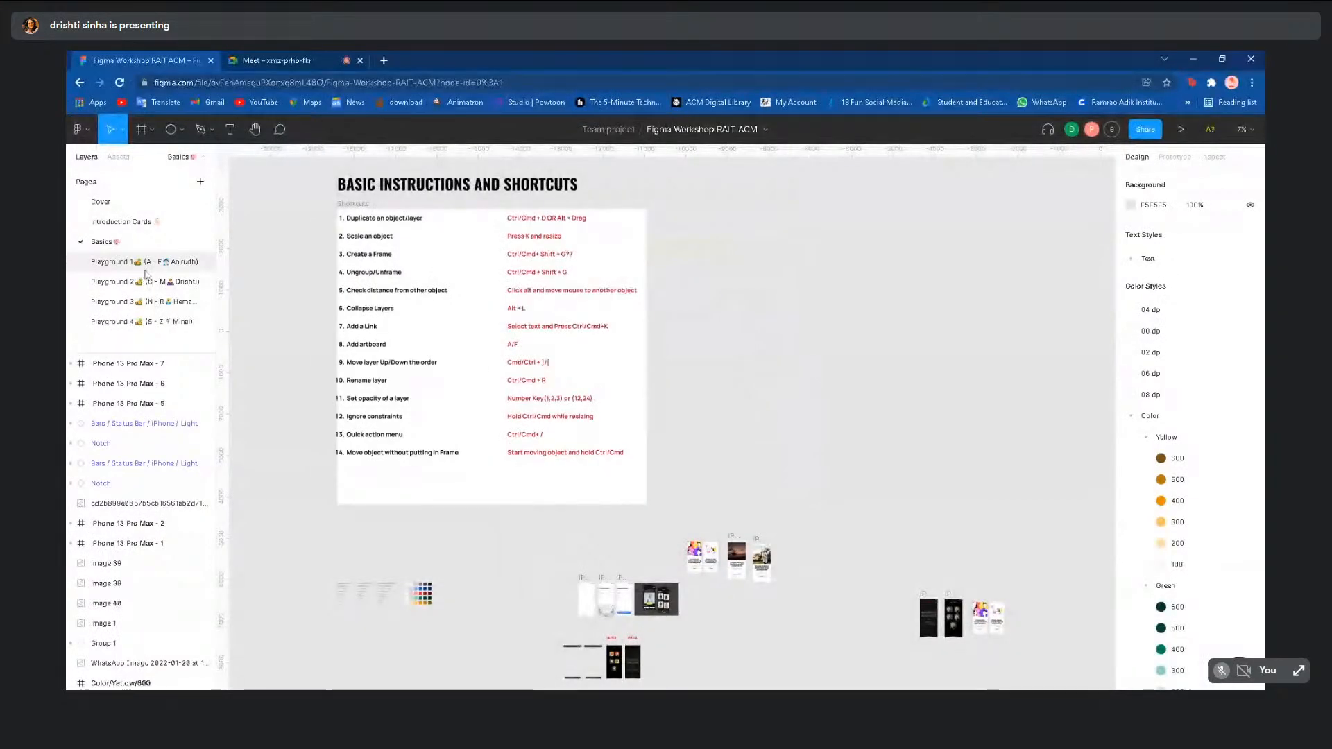
# - Open the Playground 1 page with its 16 name-card frames
pyautogui.click(146, 266)
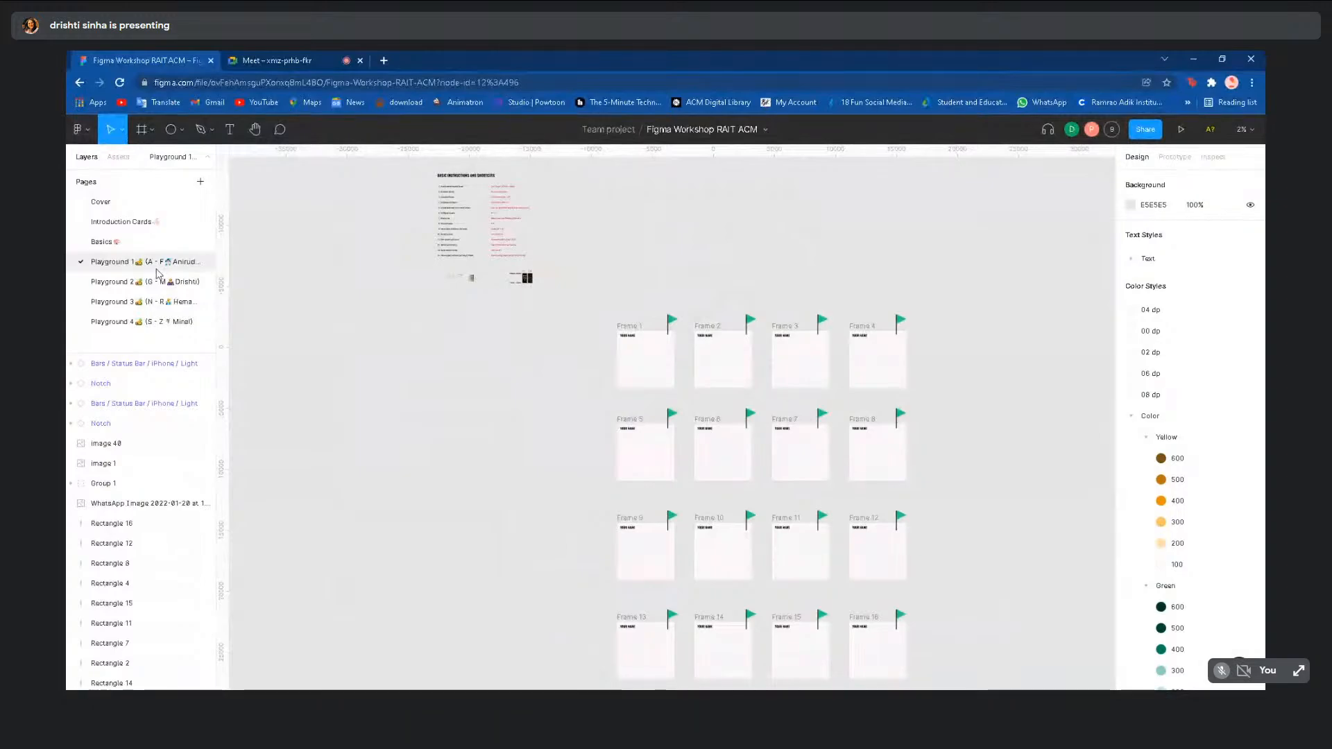
pyautogui.scroll(5, 624, 336)
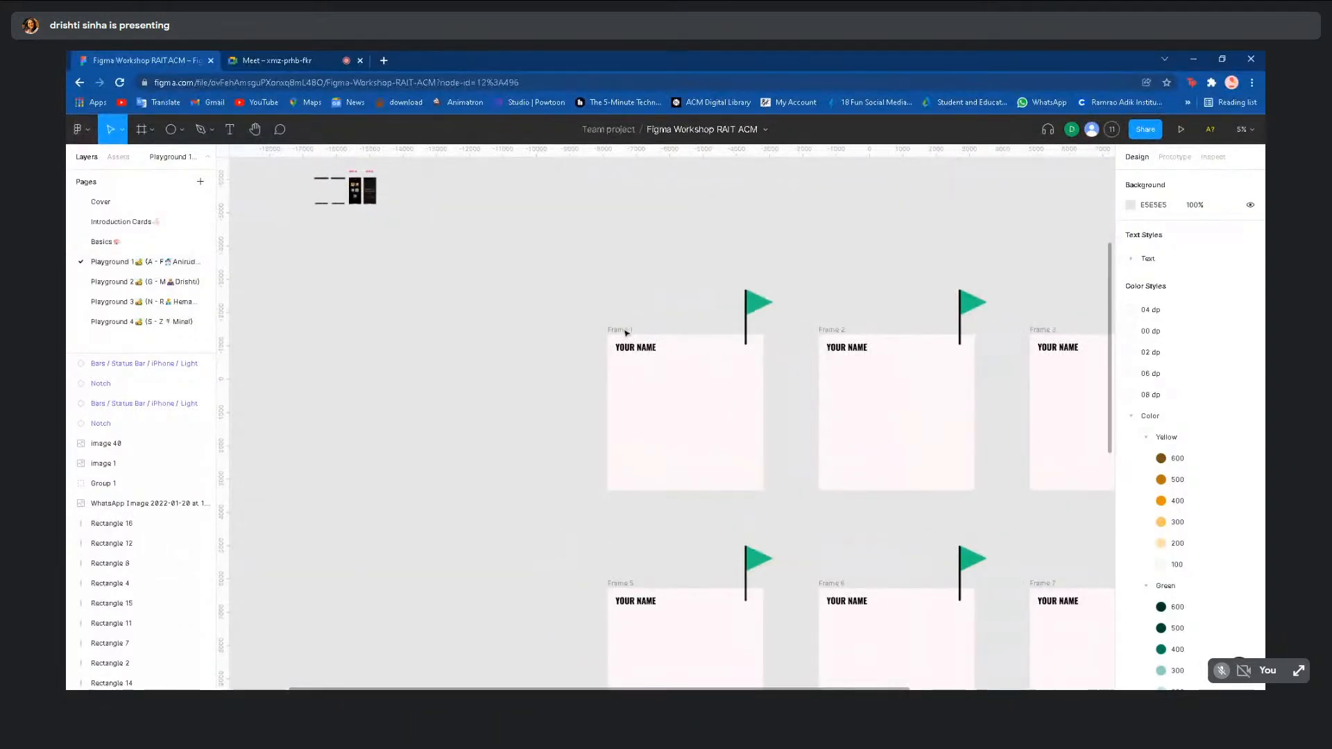
pyautogui.scroll(2, 626, 334)
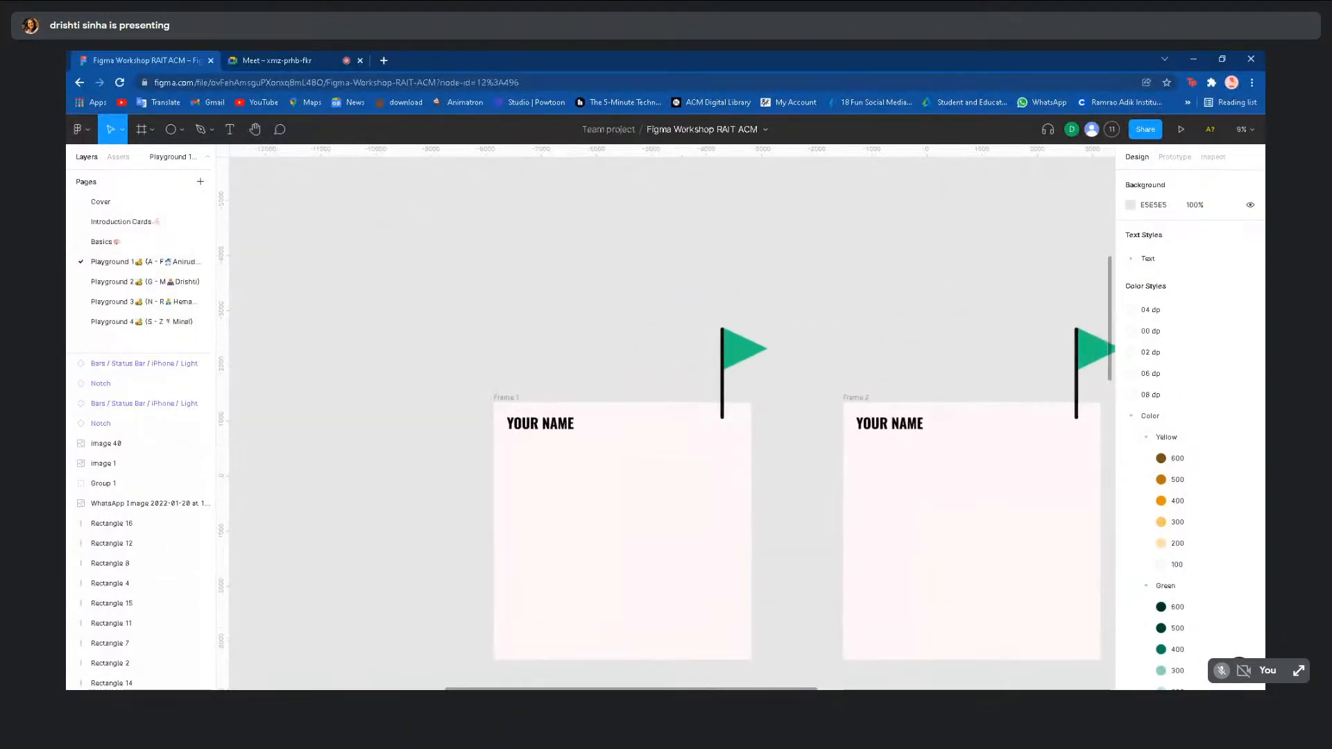
pyautogui.scroll(-2, 573, 324)
pyautogui.scroll(3, 573, 324)
# - Enter and leave edit mode on Frame 1's YOUR NAME text, clearing the selection
pyautogui.doubleClick(563, 330)
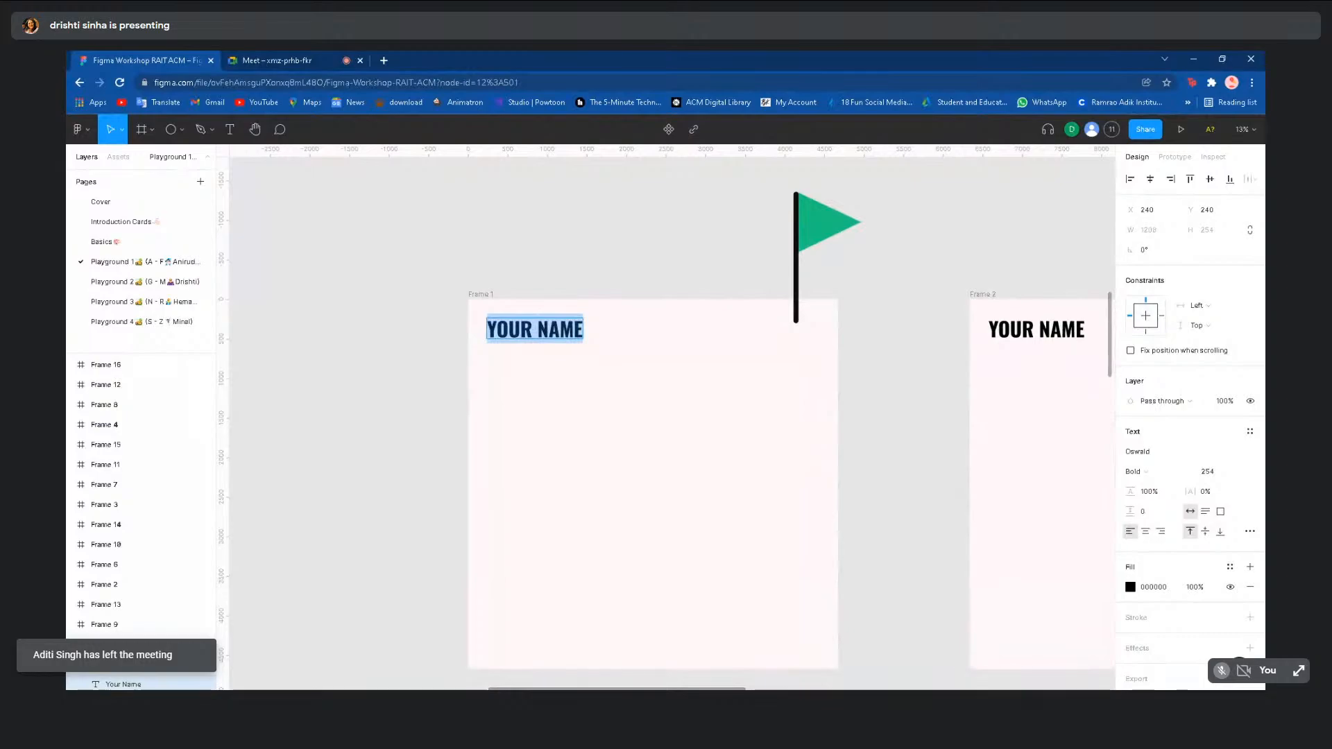
pyautogui.scroll(-2, 556, 327)
pyautogui.scroll(1, 556, 328)
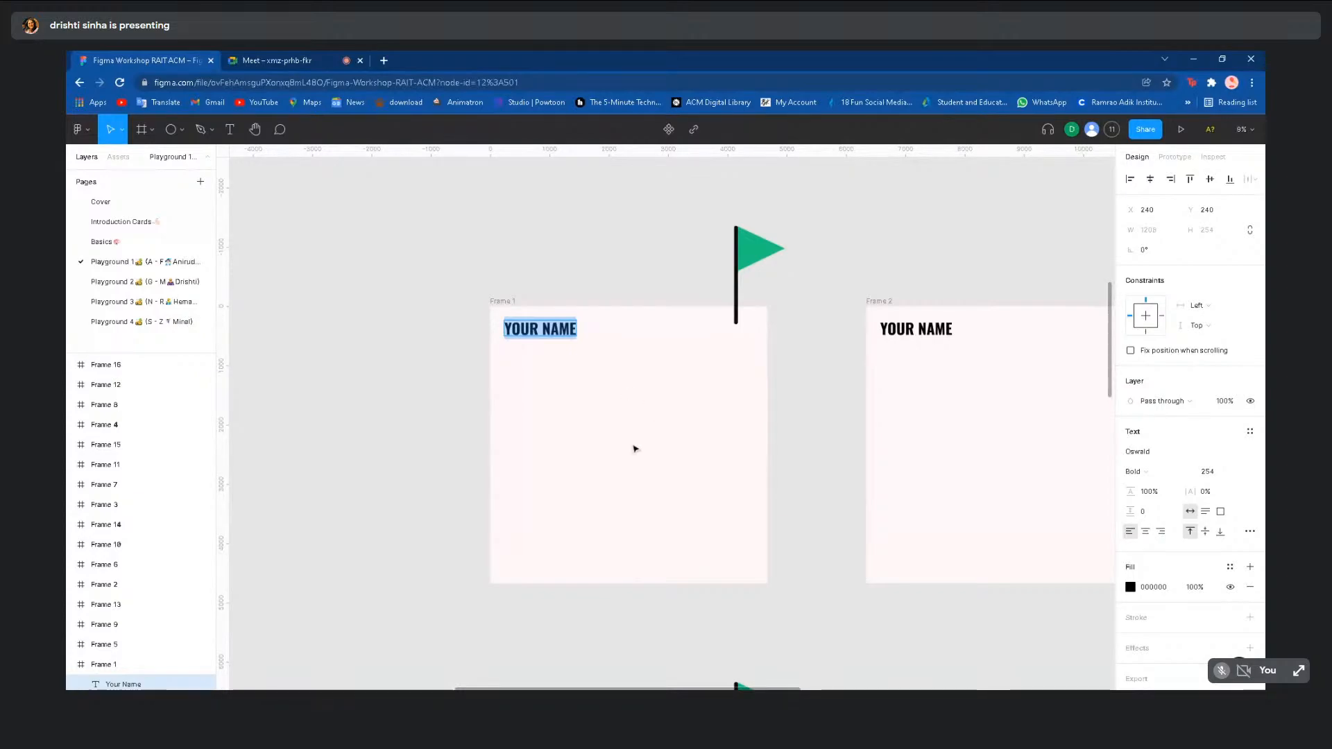
pyautogui.press('Escape')
pyautogui.scroll(-2, 591, 388)
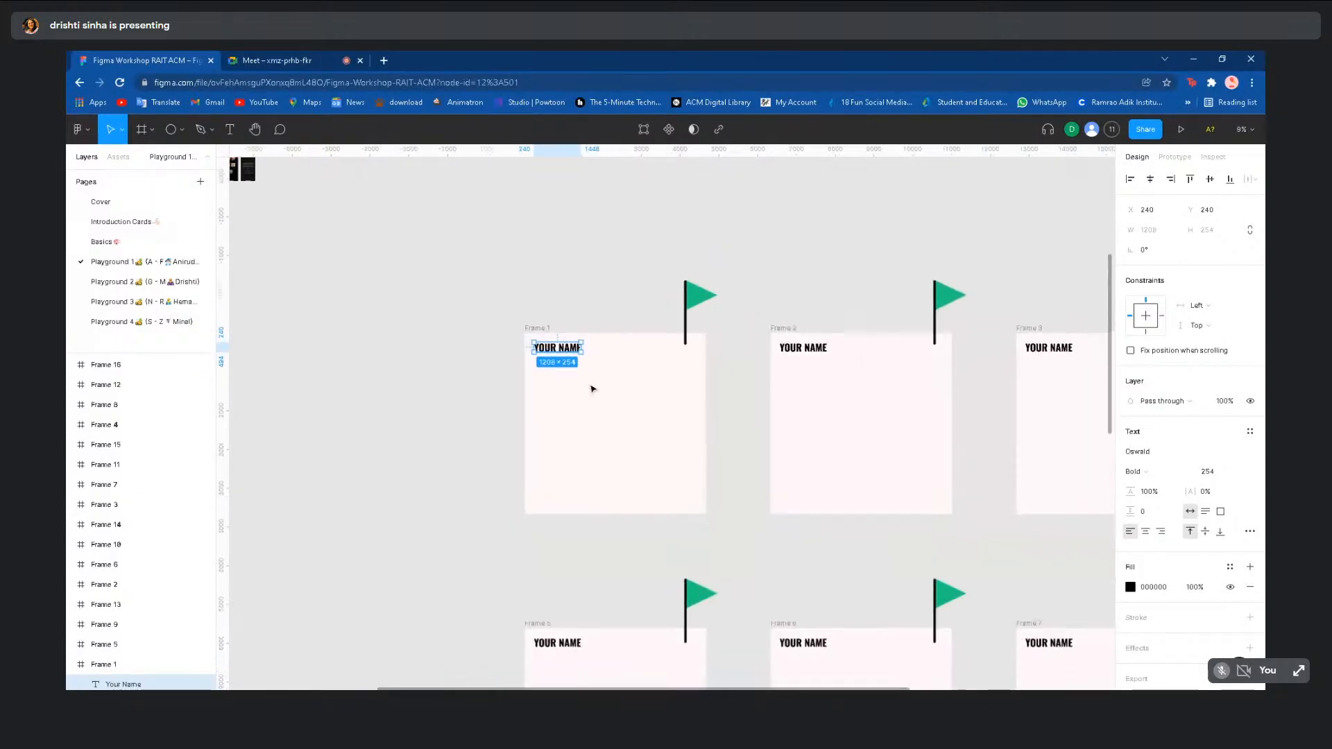
pyautogui.scroll(-2, 592, 388)
pyautogui.click(429, 440)
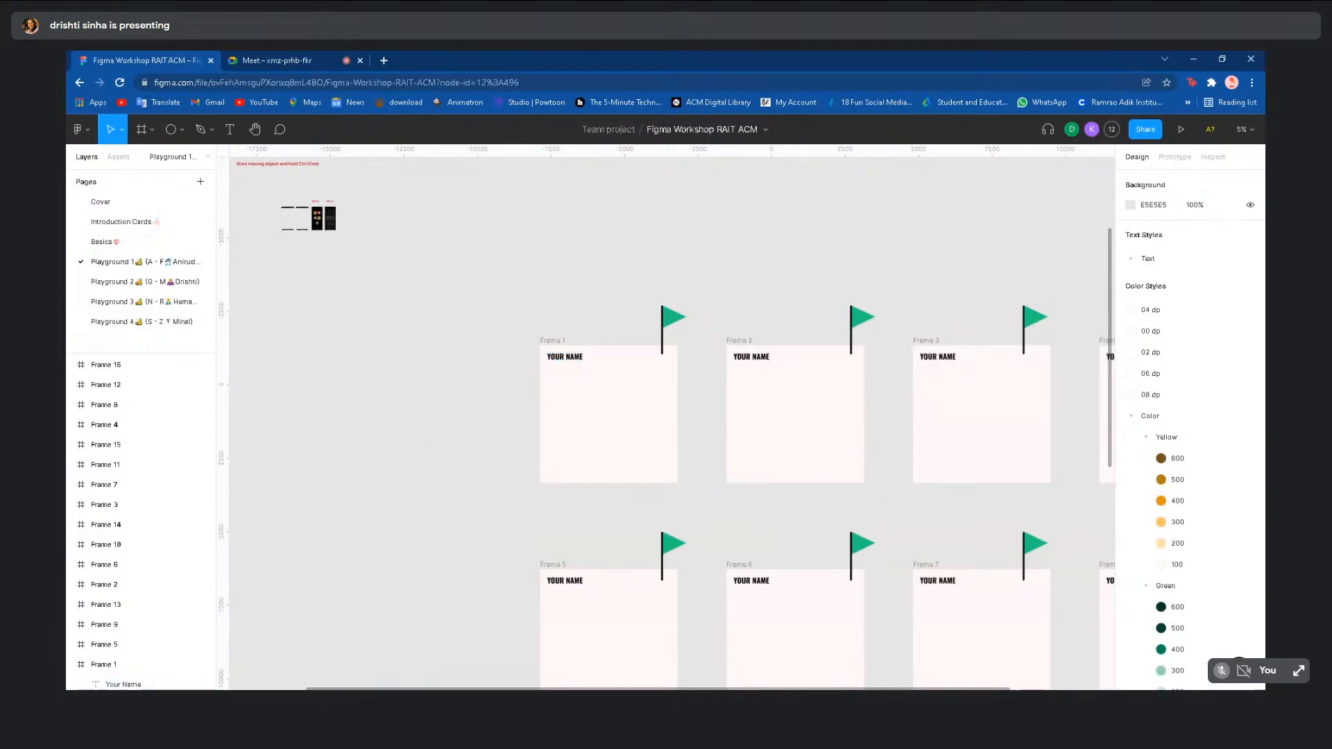
# - Switch the browser to the Google Meet call tab
pyautogui.scroll(-3, 423, 208)
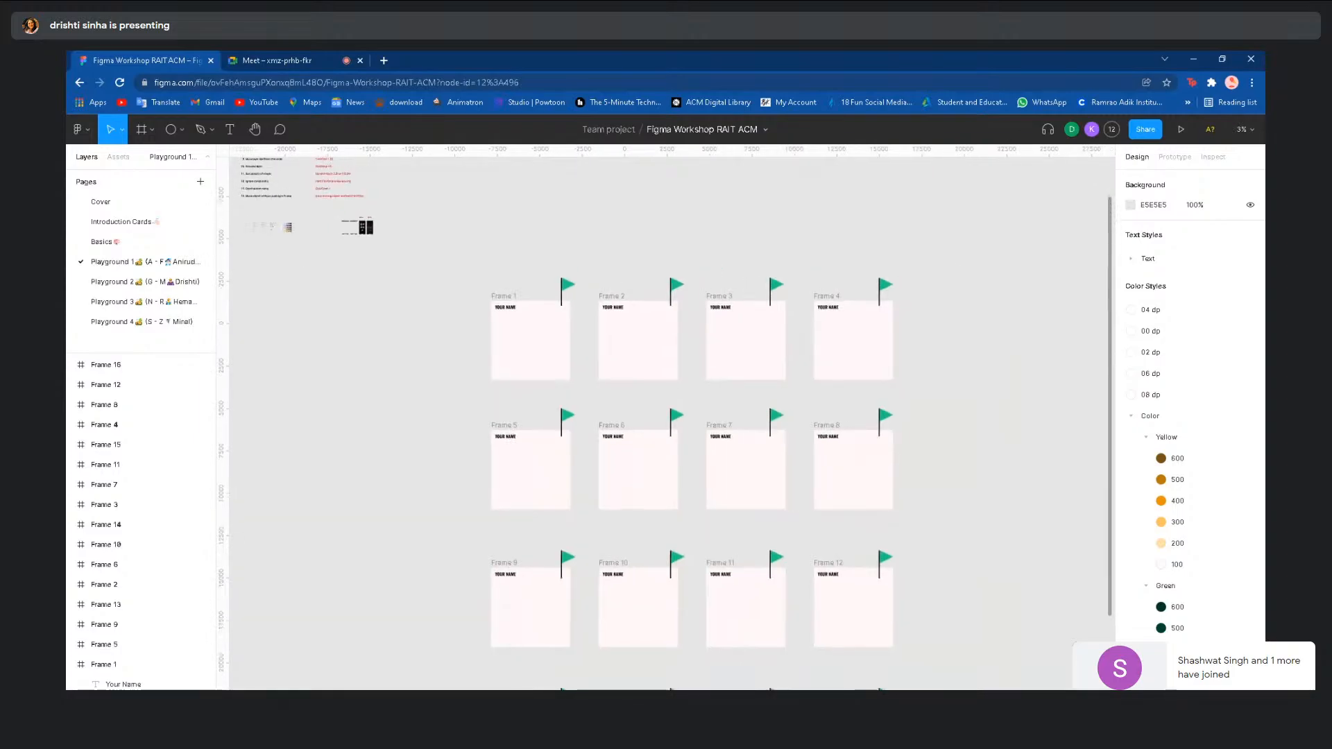
pyautogui.scroll(-2, 425, 419)
pyautogui.scroll(-1, 425, 419)
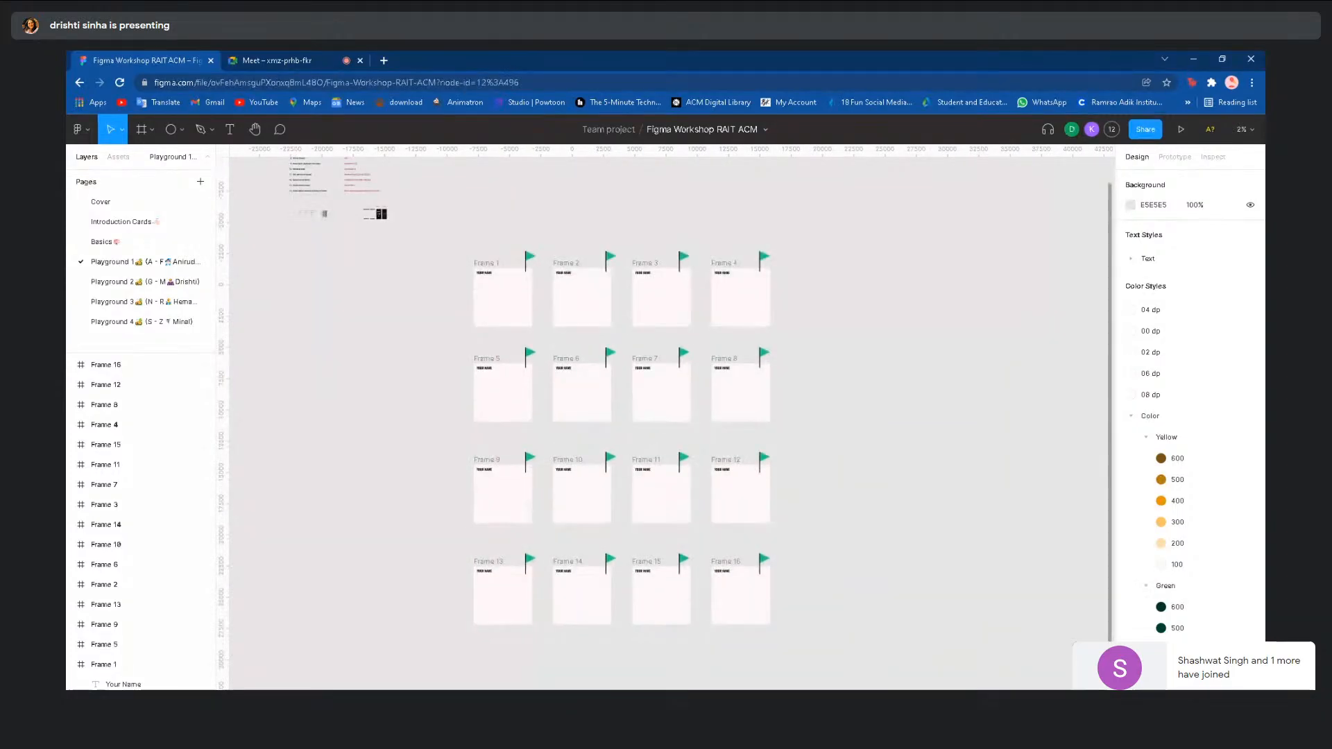
pyautogui.click(339, 56)
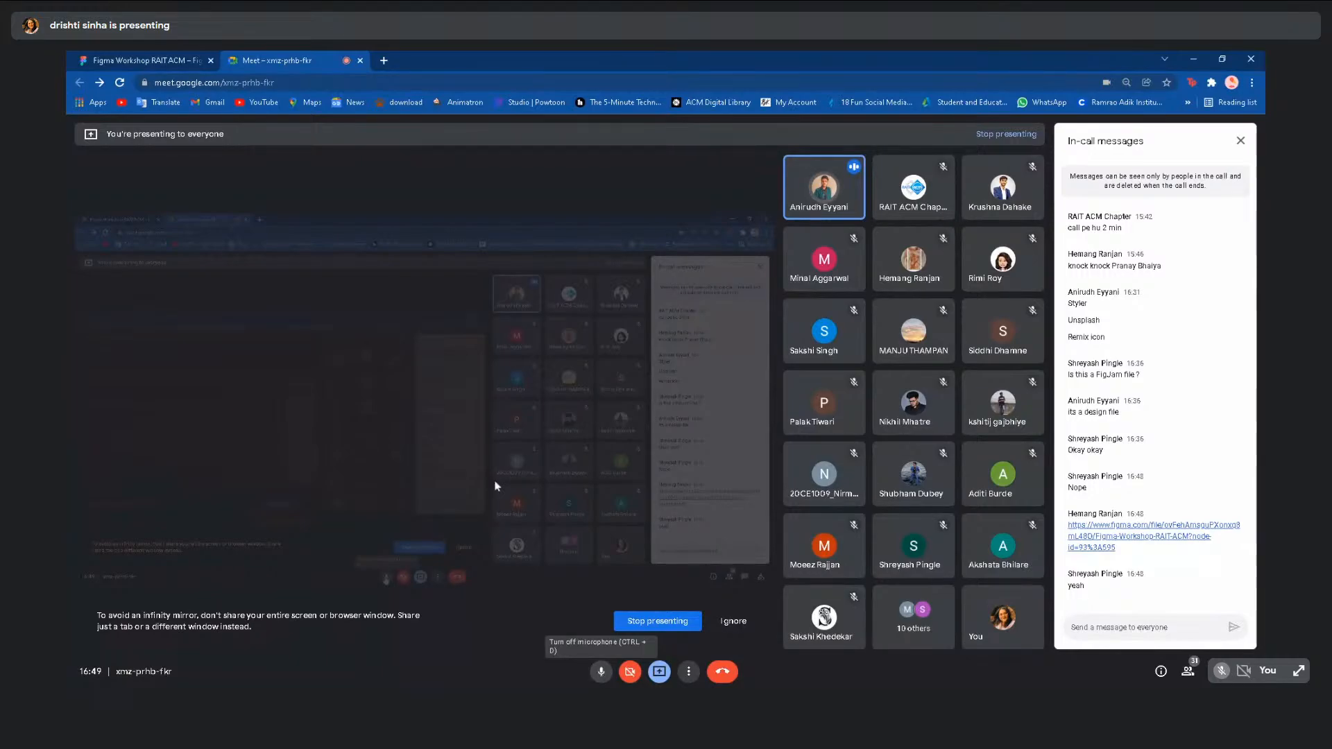
# - Return to the Figma tab and reopen Playground 1 by way of the Basics page
pyautogui.click(175, 56)
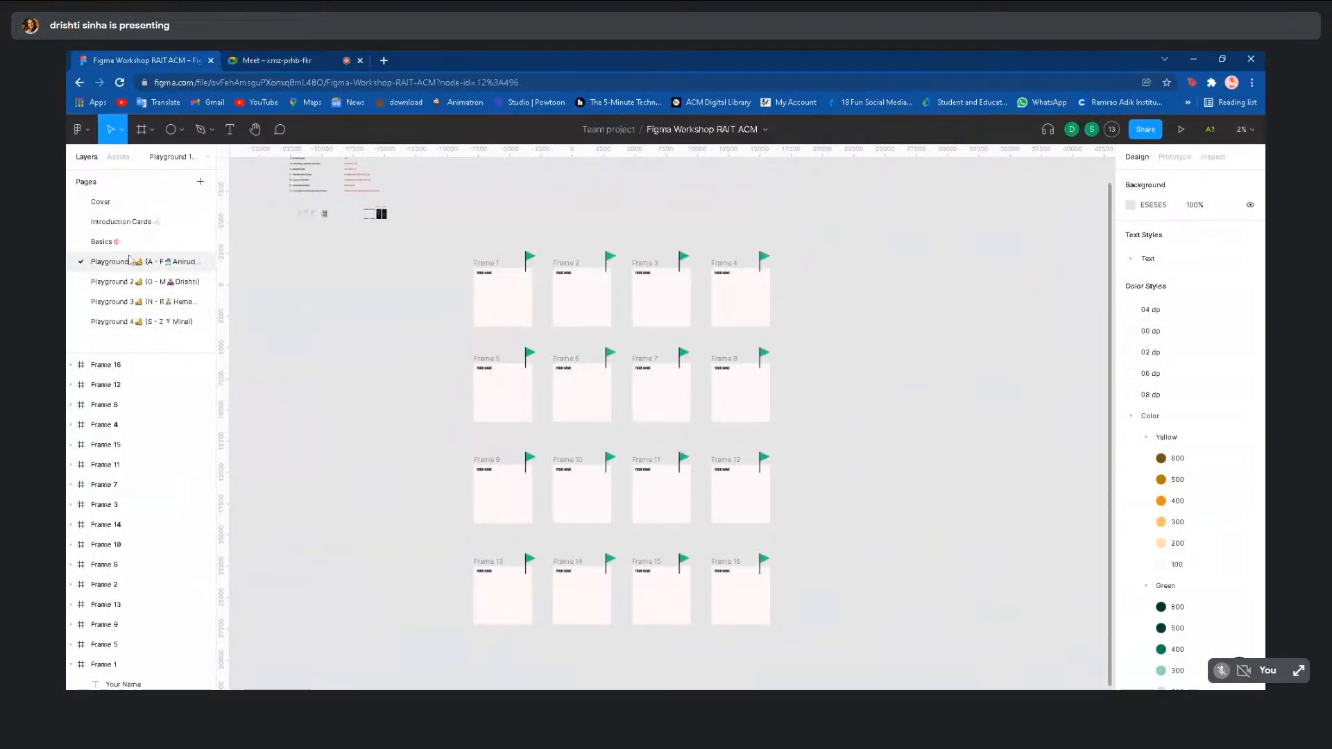
pyautogui.click(102, 242)
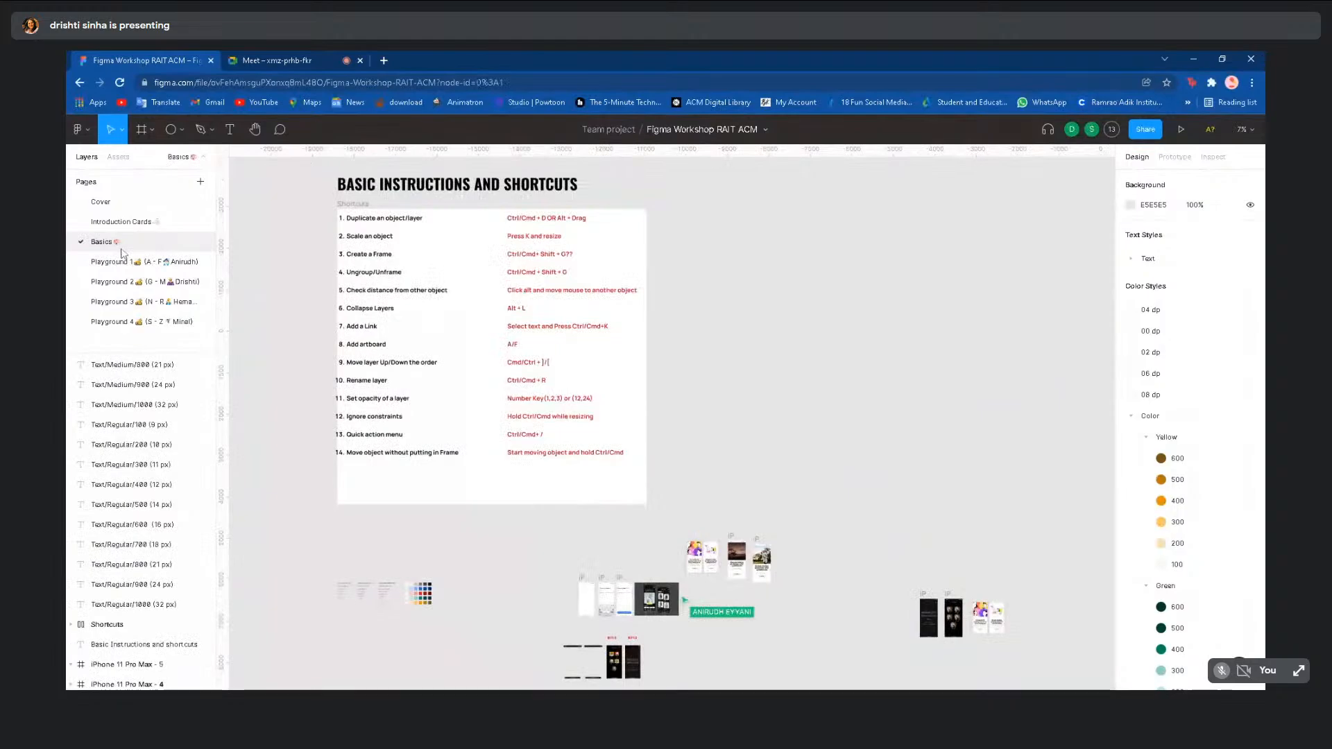
pyautogui.click(122, 258)
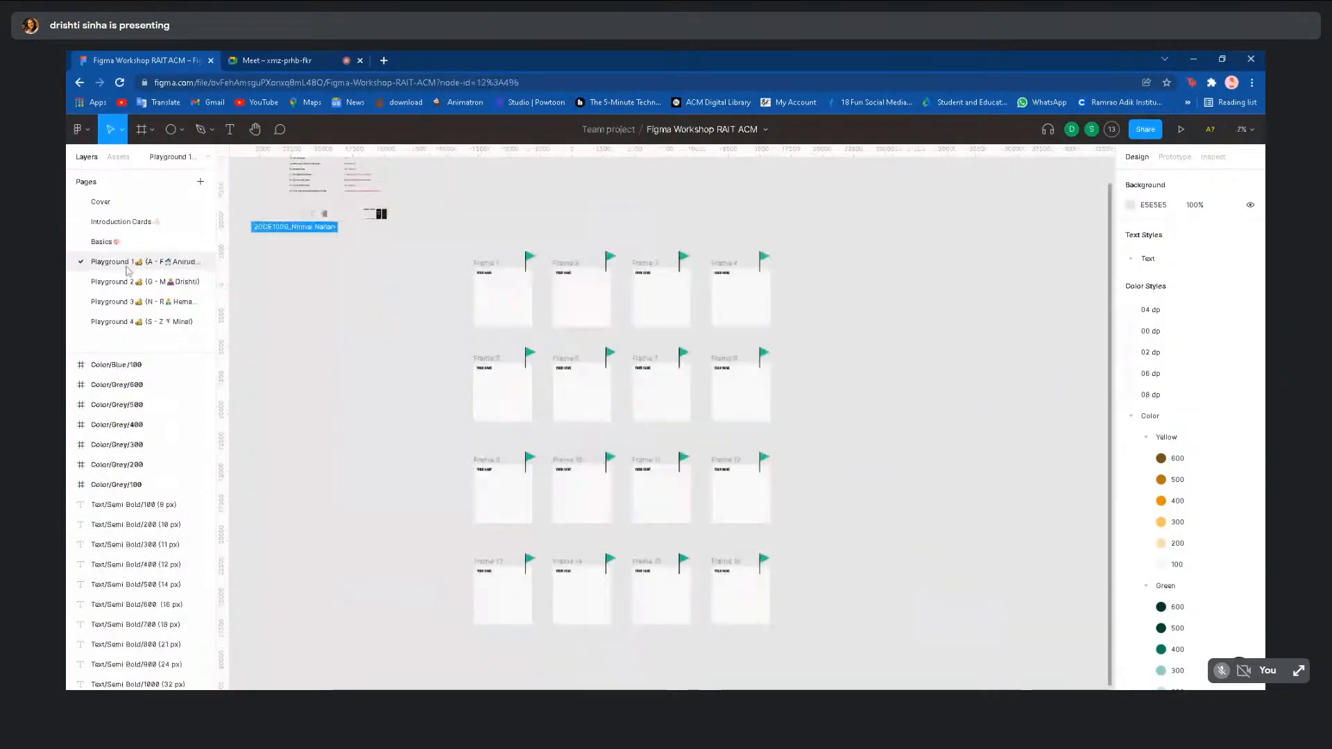
# - Check the collaborator avatar list, then switch over to the Meet call
pyautogui.click(1119, 131)
pyautogui.click(1120, 131)
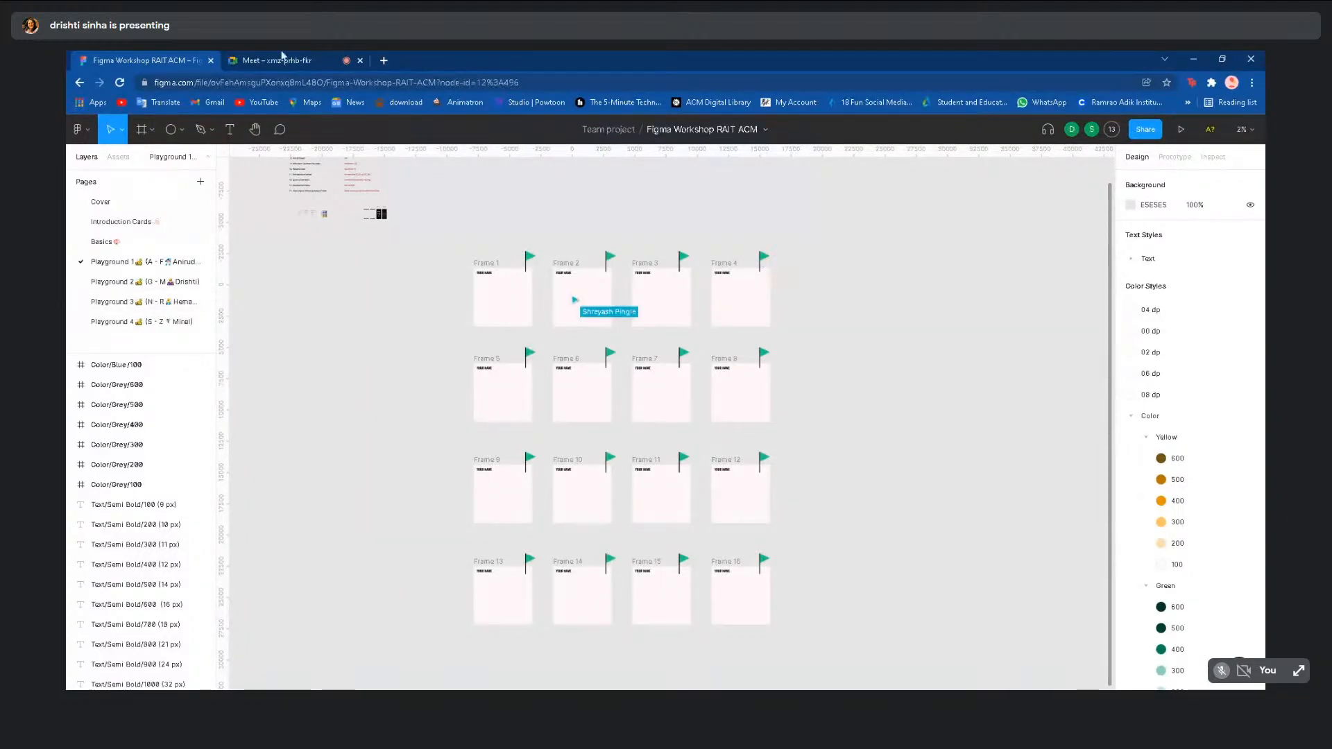
pyautogui.click(282, 57)
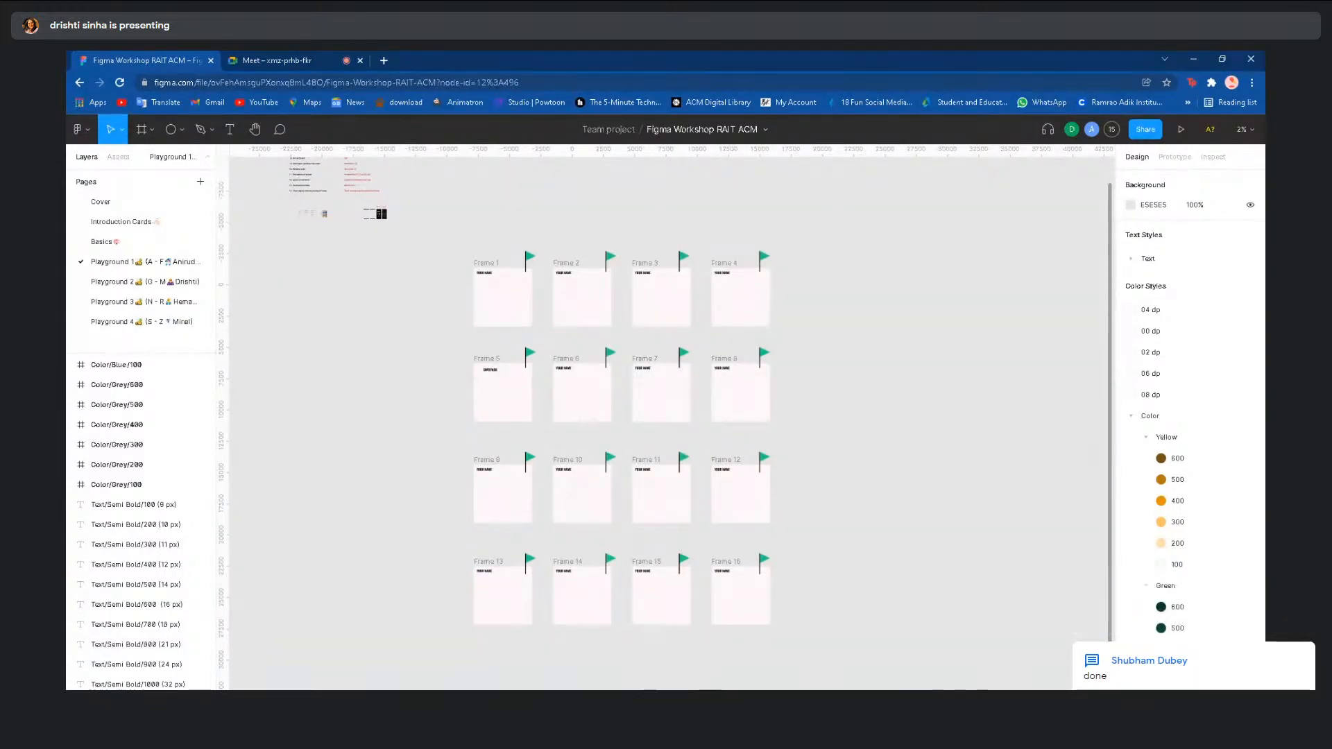
# - Glance at Playground 2, return to Playground 1, and briefly check the Meet tab
pyautogui.click(149, 283)
pyautogui.click(141, 265)
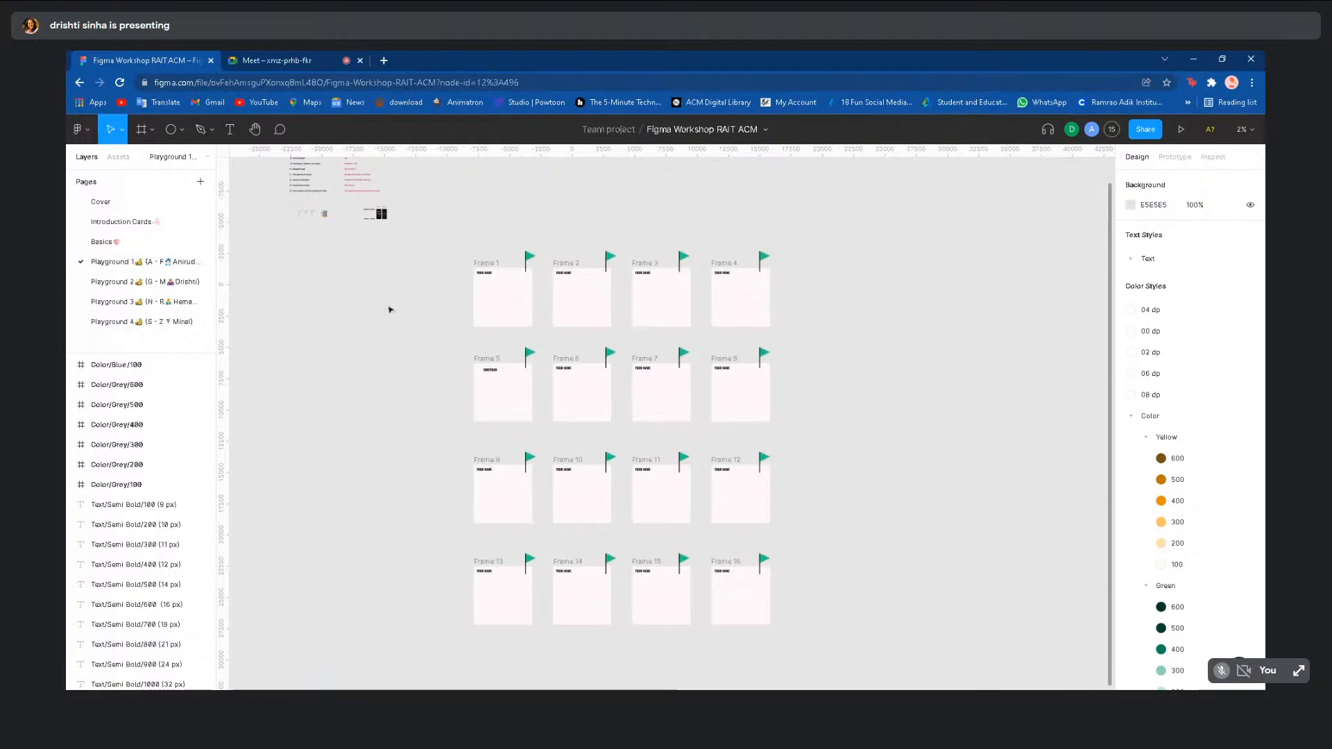
pyautogui.scroll(6, 391, 309)
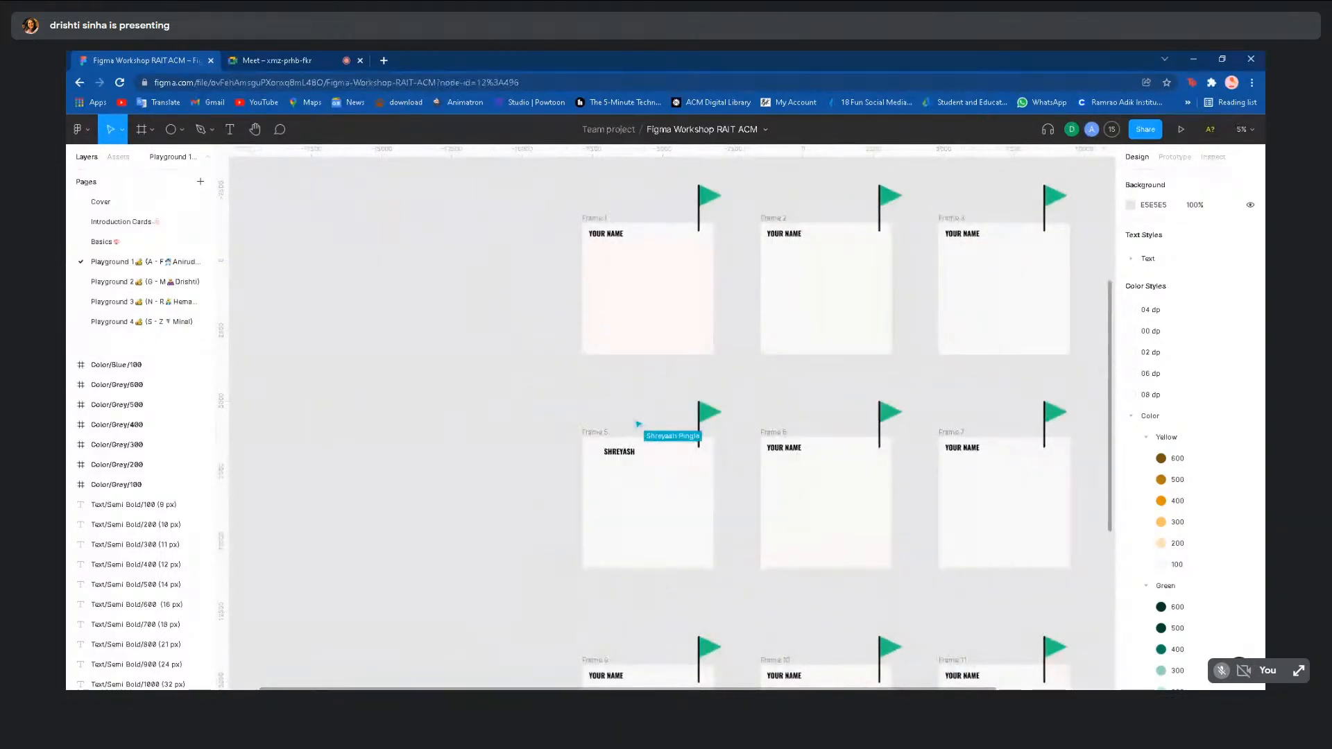
pyautogui.scroll(-3, 389, 307)
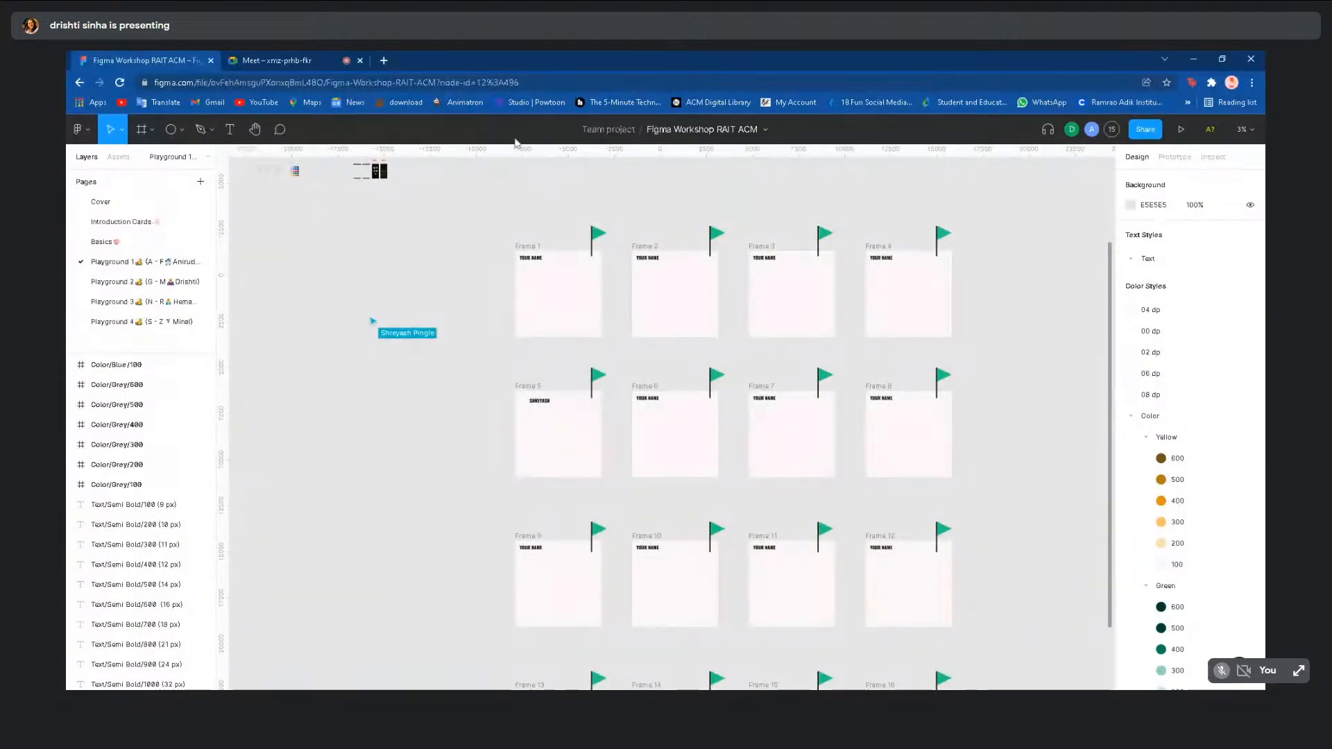
pyautogui.click(296, 57)
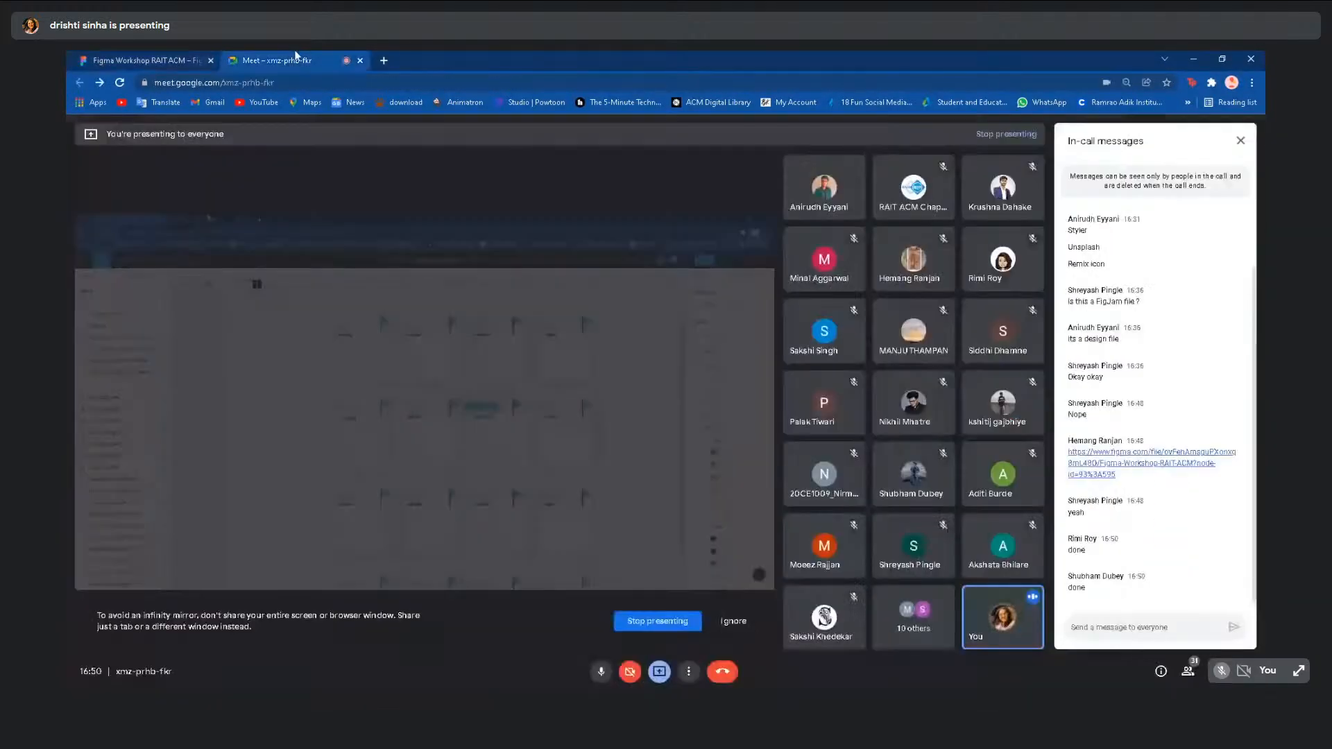
pyautogui.click(103, 57)
pyautogui.scroll(-2, 456, 296)
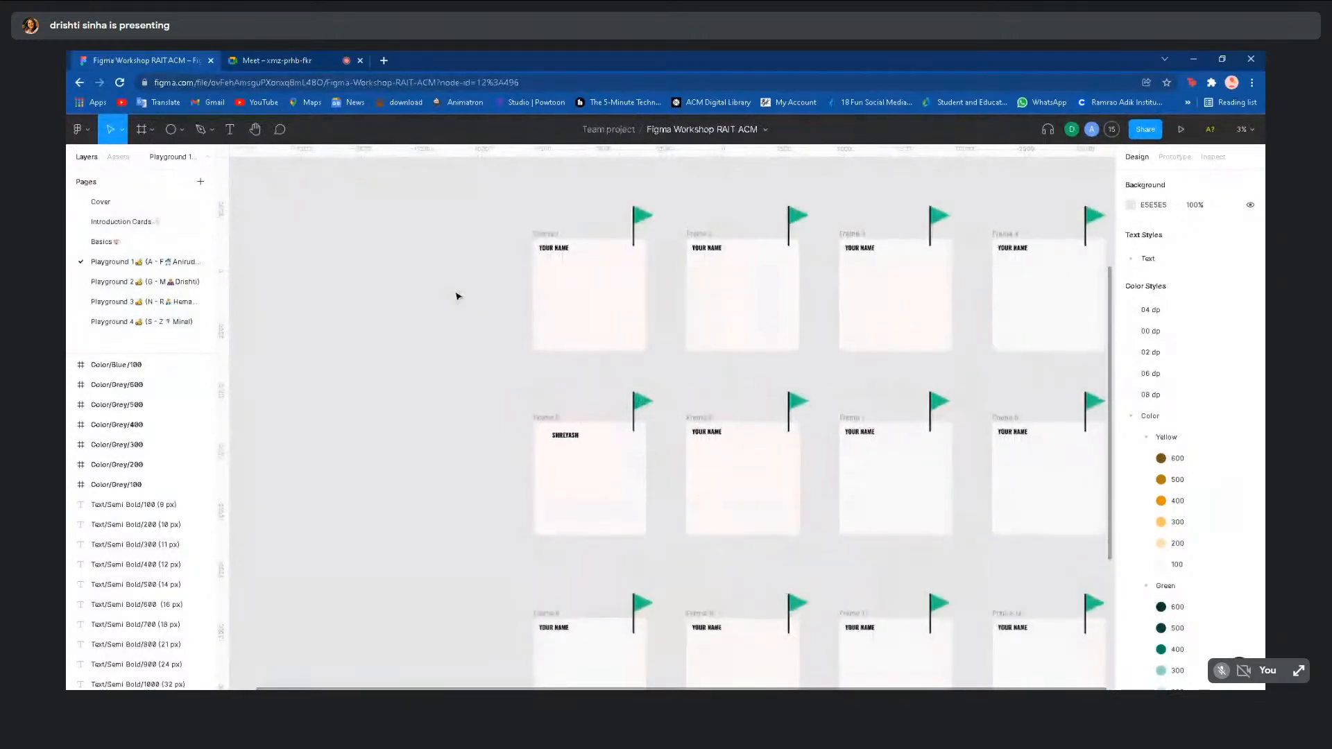
pyautogui.scroll(-2, 456, 296)
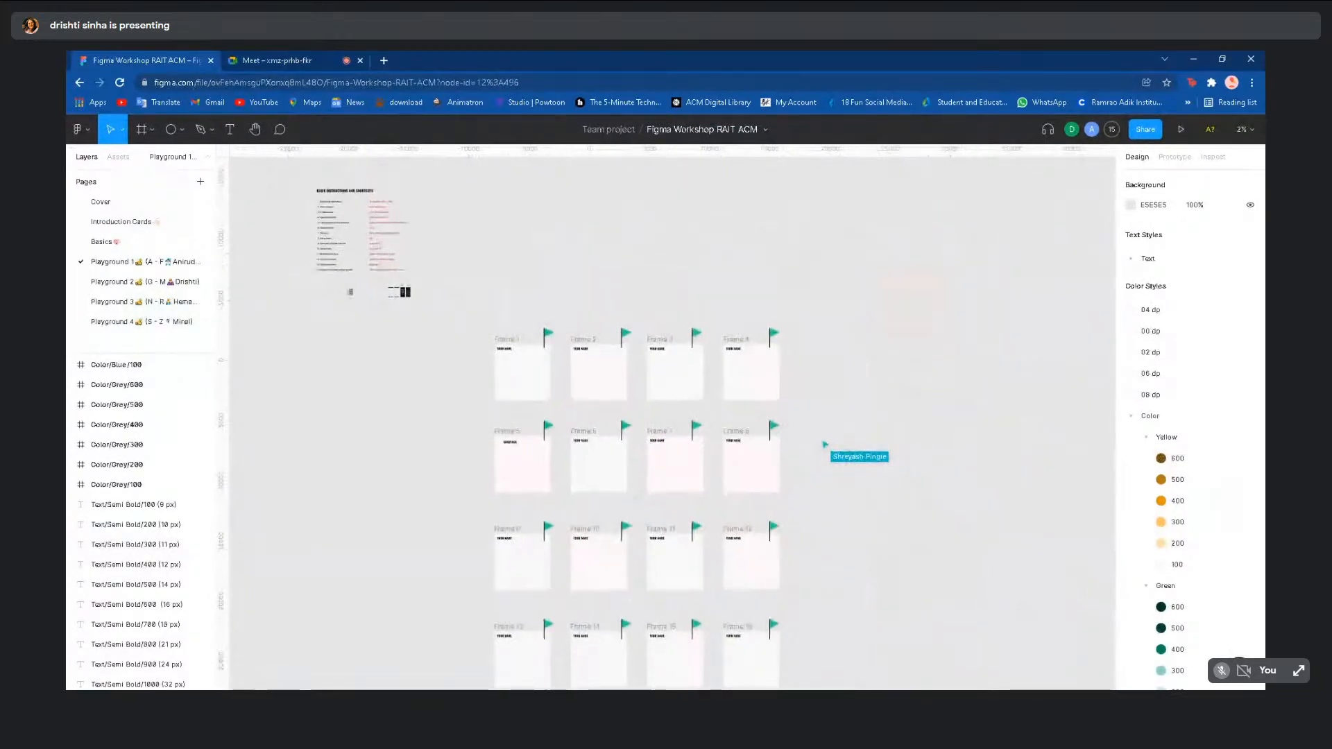
# - Zoom around the Netflix frames on the Basics page, then open Playground 3
pyautogui.click(135, 241)
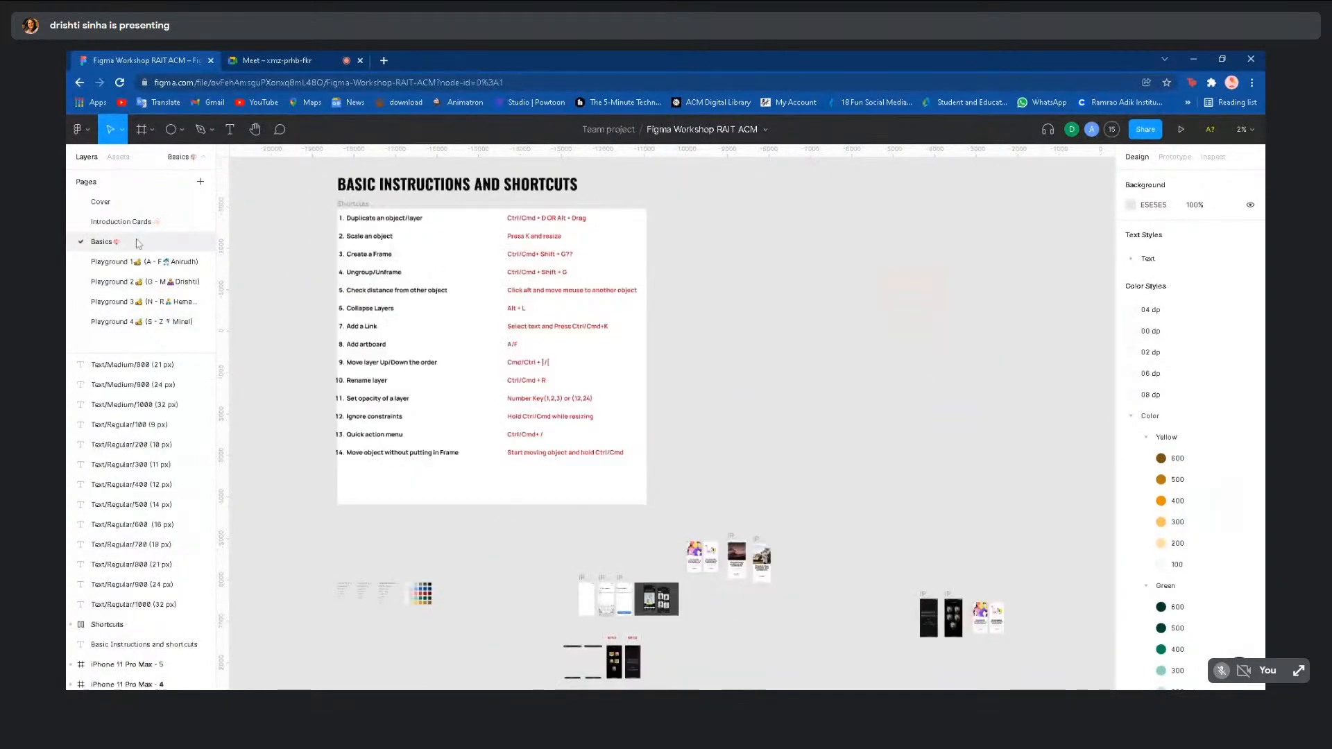
pyautogui.scroll(-3, 625, 379)
pyautogui.scroll(4, 625, 379)
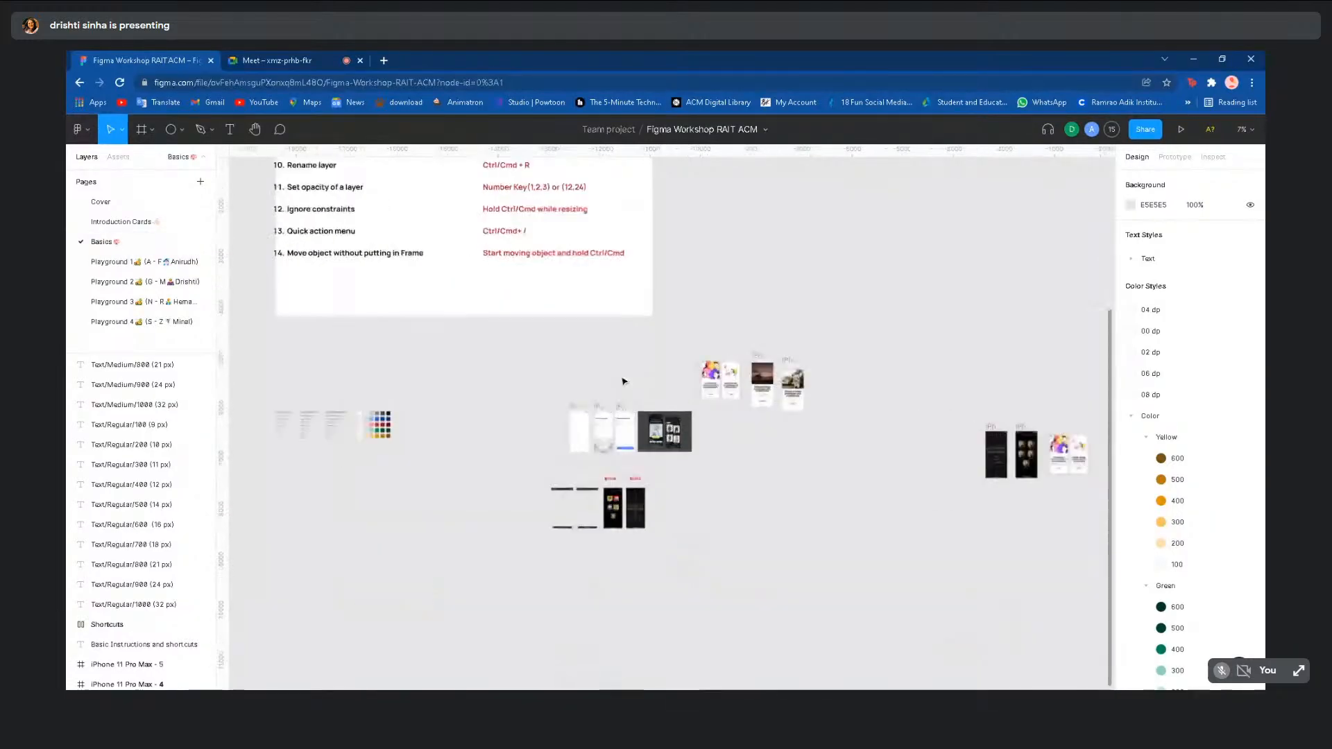
pyautogui.scroll(-4, 624, 379)
pyautogui.scroll(1, 620, 372)
pyautogui.scroll(-1, 620, 372)
pyautogui.scroll(3, 620, 372)
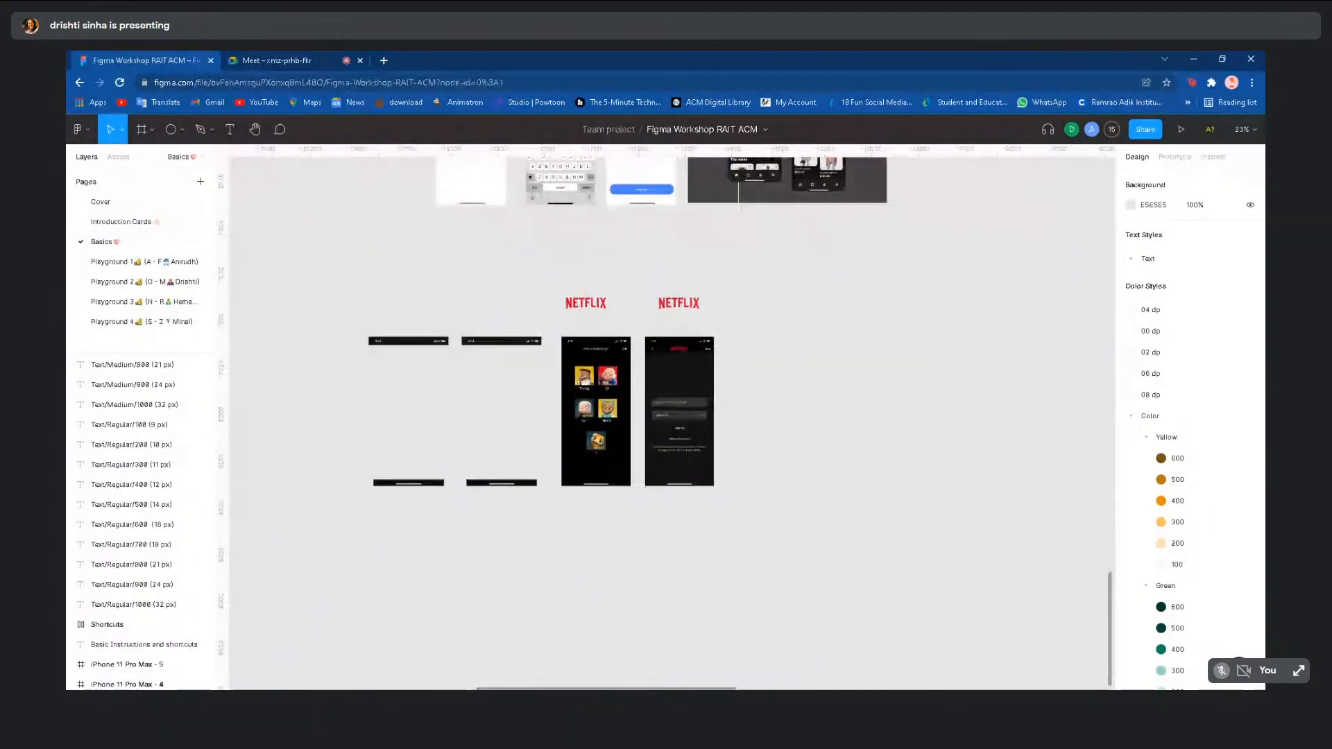
pyautogui.hscroll(-1, 619, 372)
pyautogui.scroll(2, 620, 372)
pyautogui.scroll(1, 620, 372)
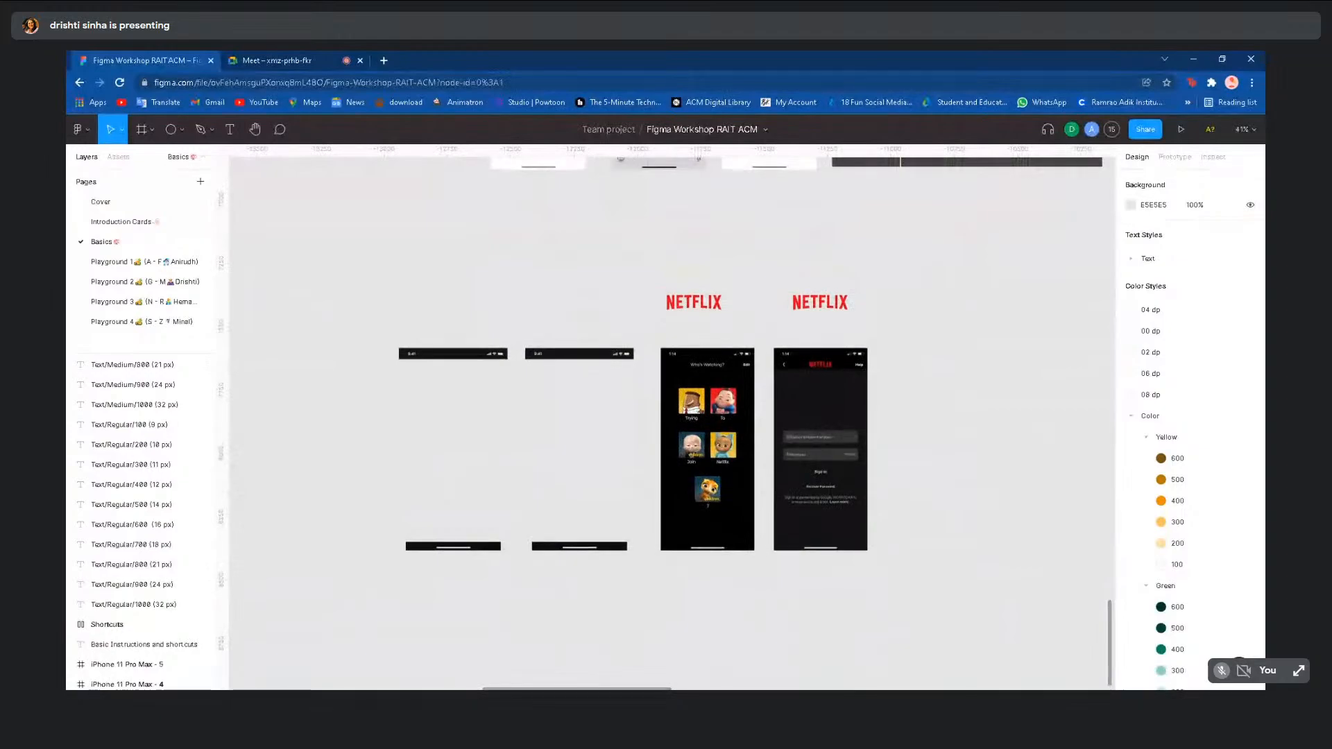
pyautogui.scroll(-1, 620, 371)
pyautogui.hscroll(-1, 620, 372)
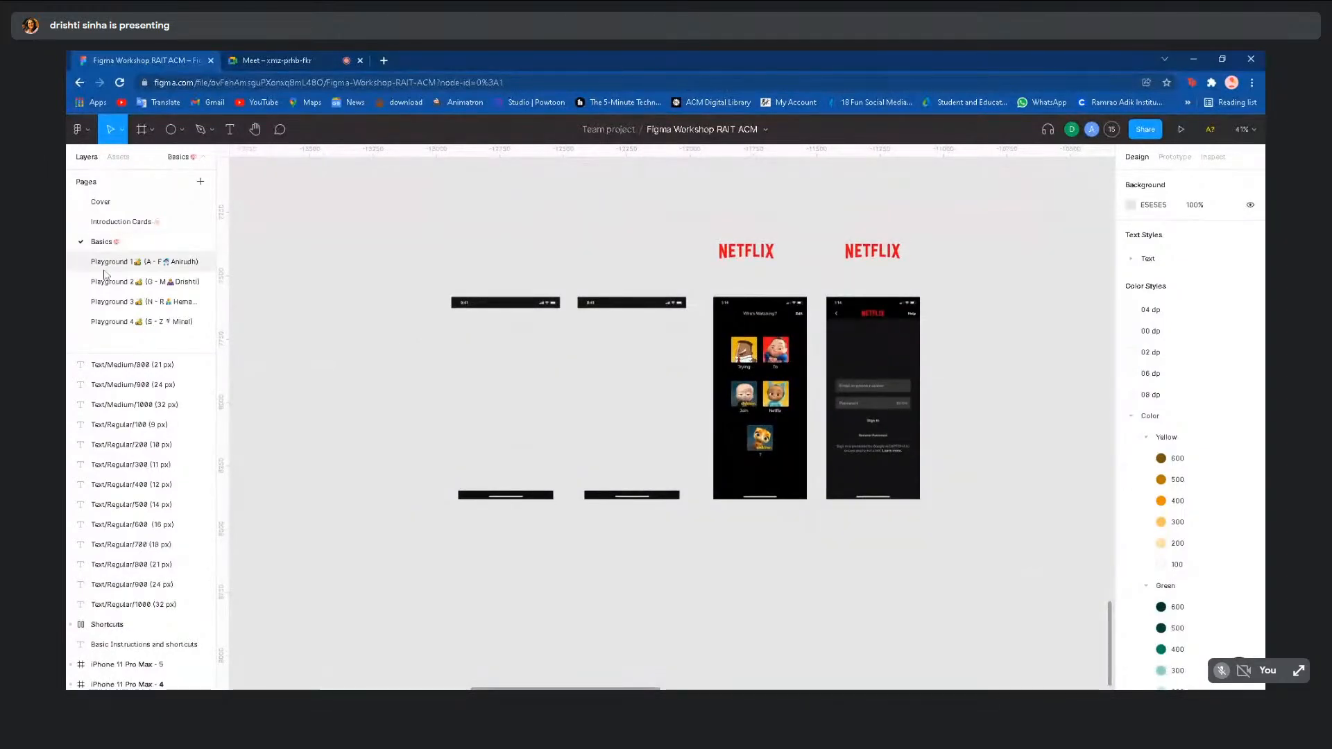
pyautogui.click(129, 304)
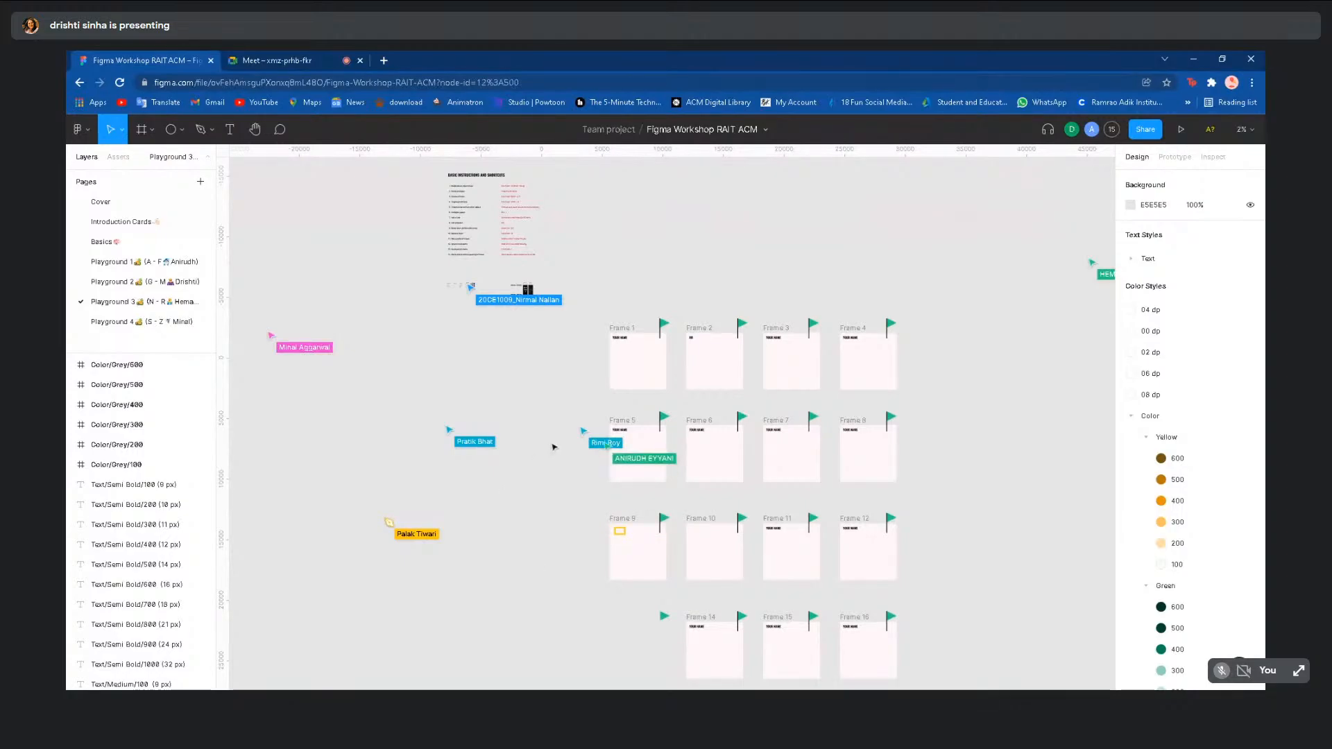
# - Zoom into Frame 9 and select, then deselect, its YOUR NAME text
pyautogui.scroll(2, 553, 446)
pyautogui.scroll(3, 679, 436)
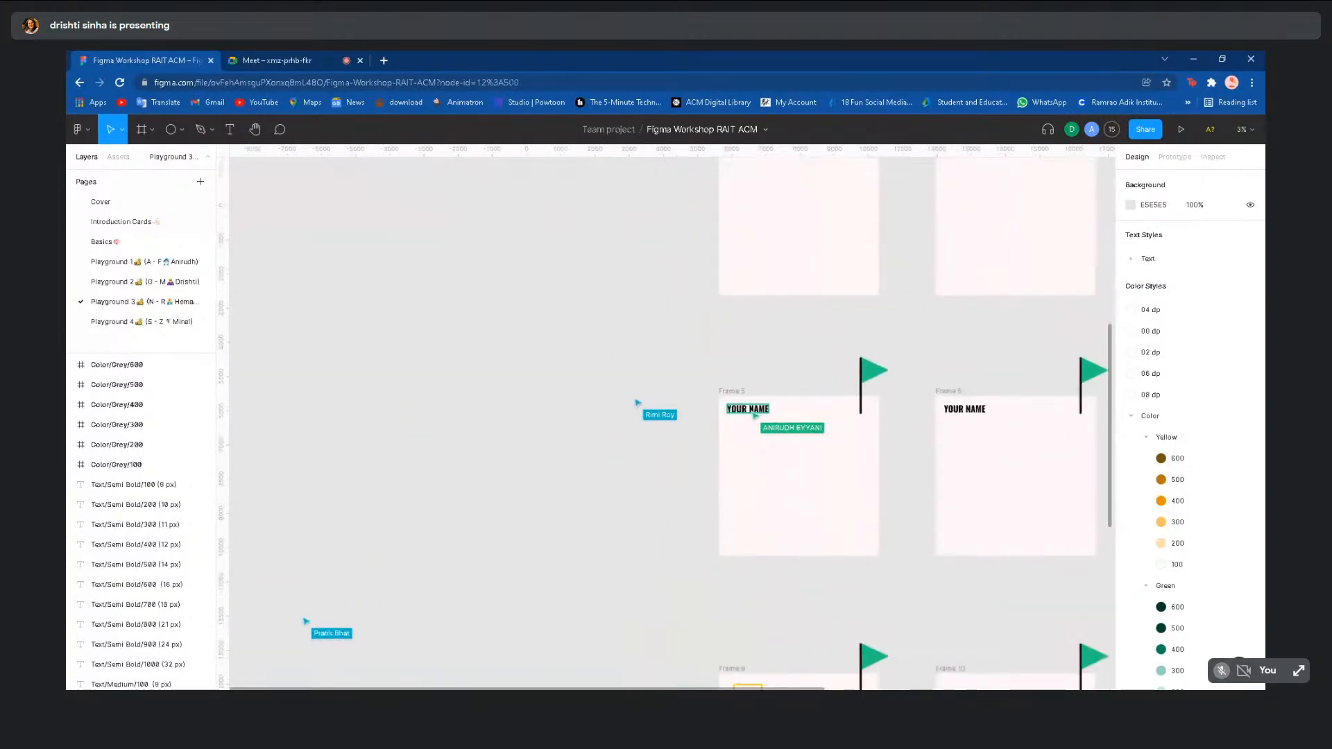
pyautogui.scroll(-2, 665, 685)
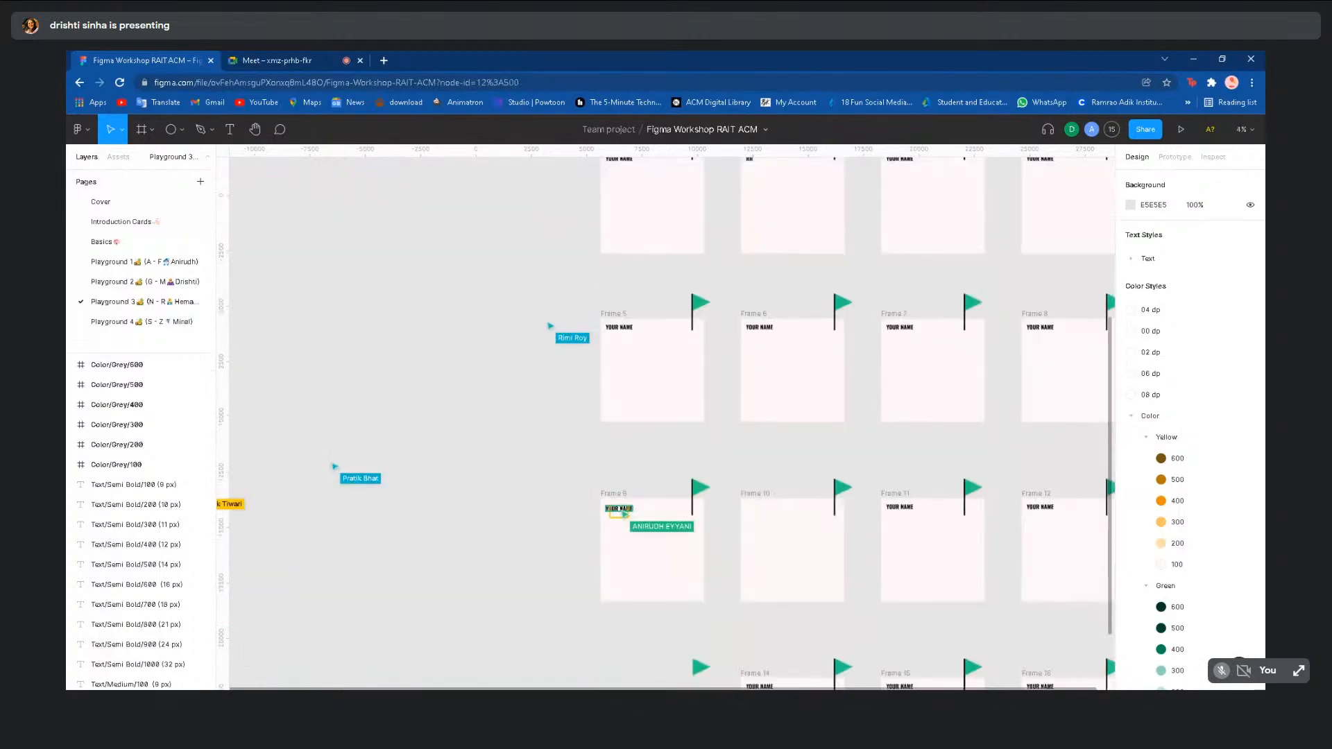
pyautogui.scroll(3, 626, 489)
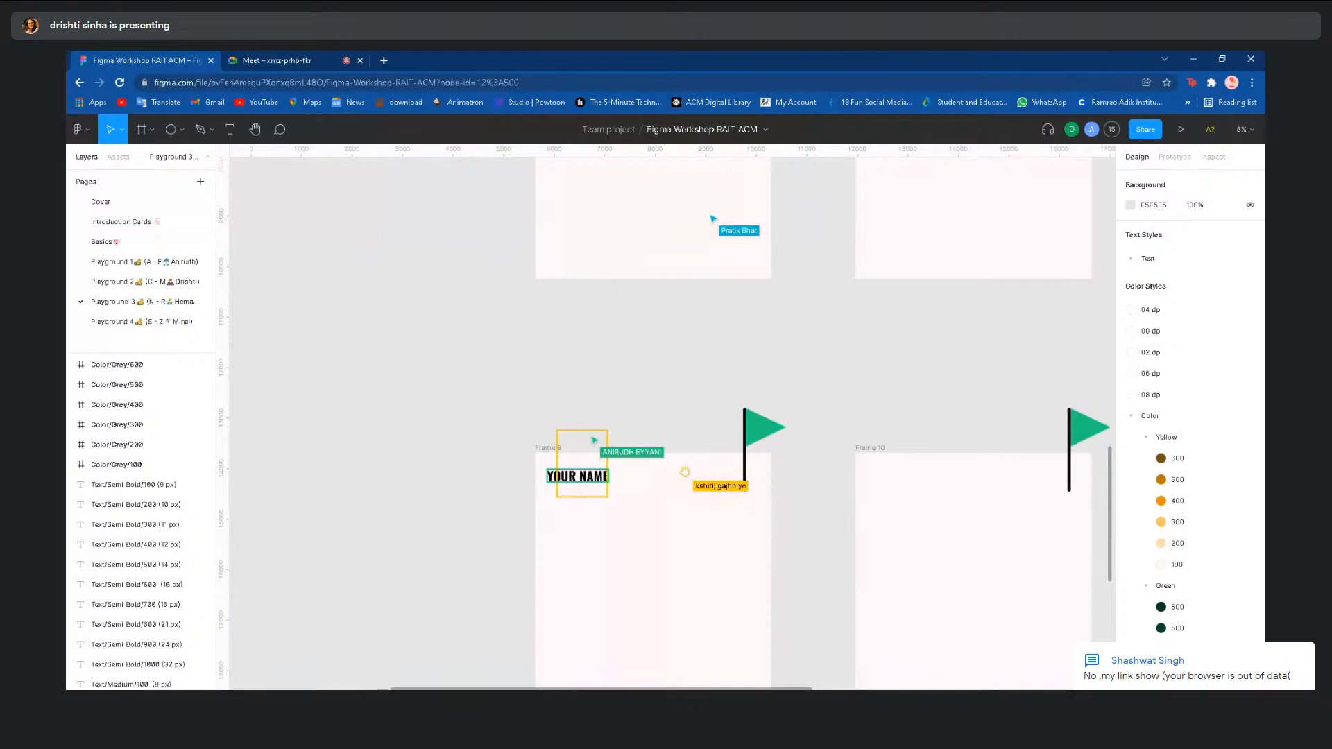
pyautogui.scroll(-3, 685, 472)
pyautogui.scroll(-2, 650, 391)
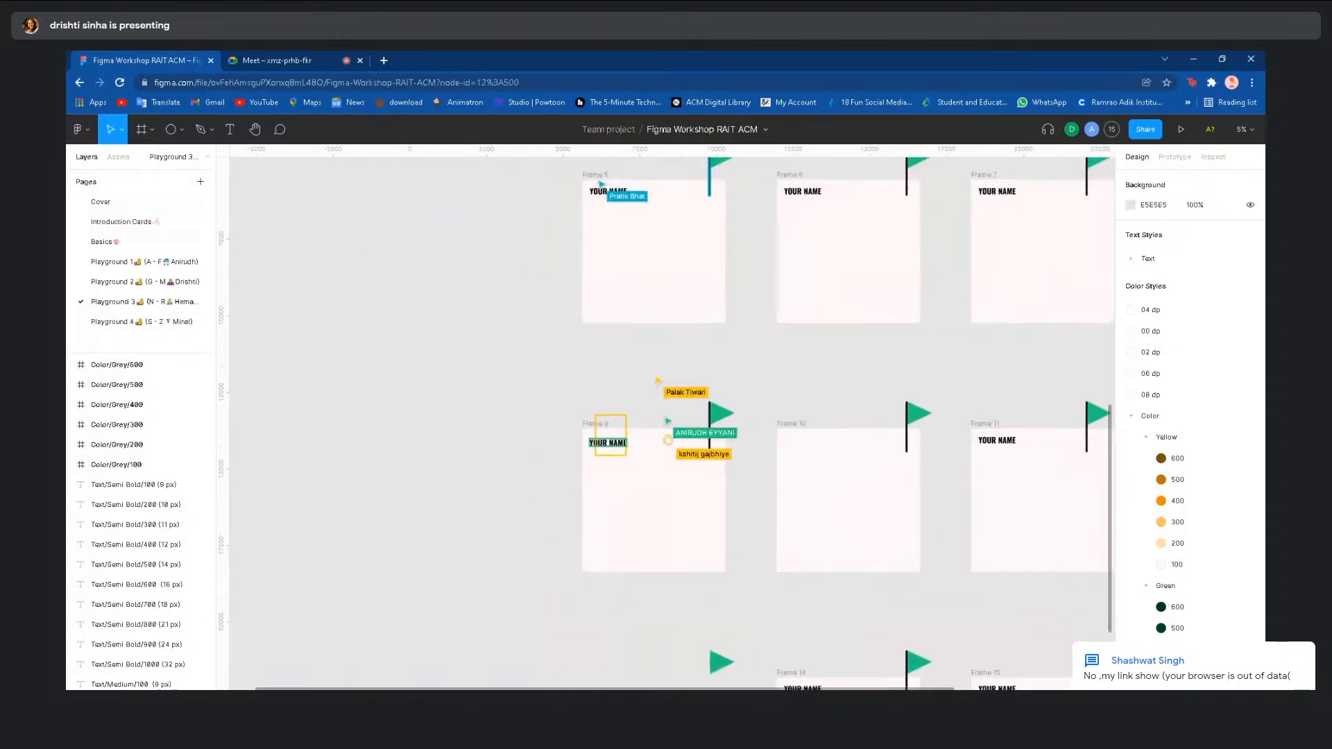
pyautogui.scroll(3, 630, 443)
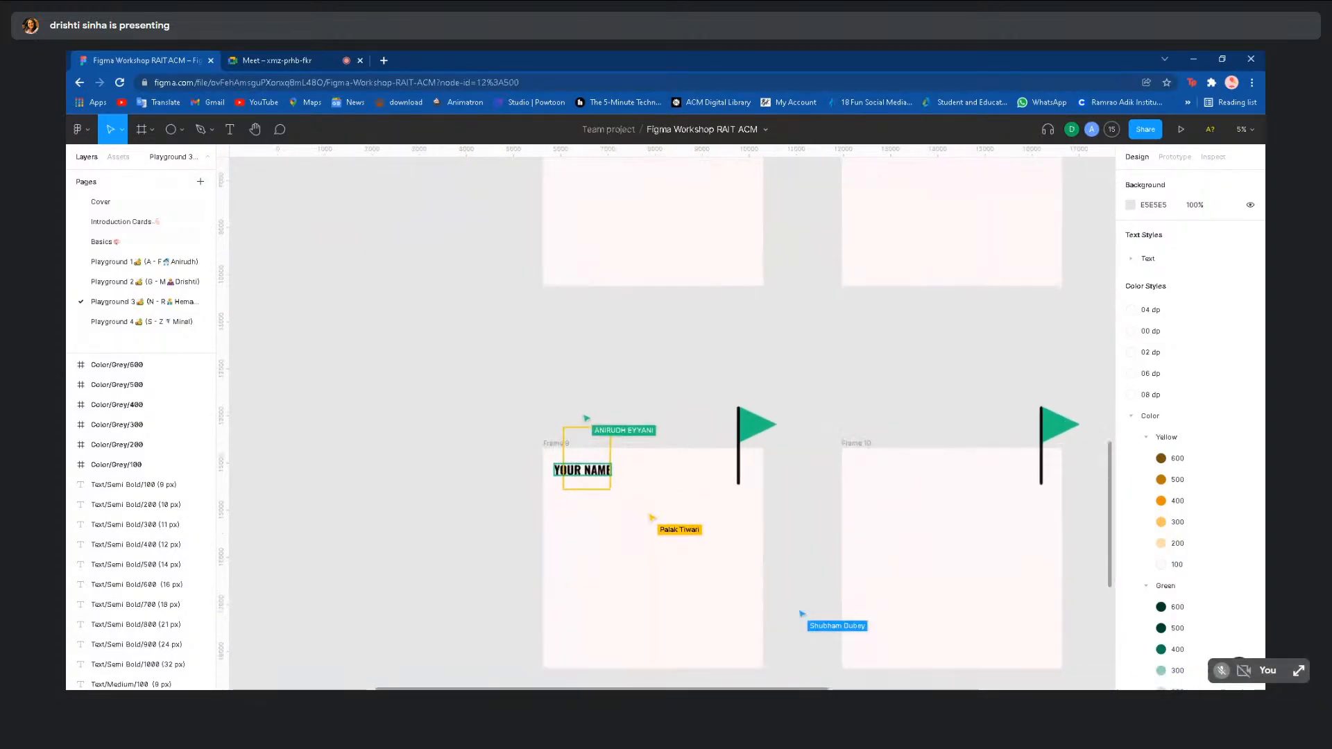
pyautogui.click(567, 497)
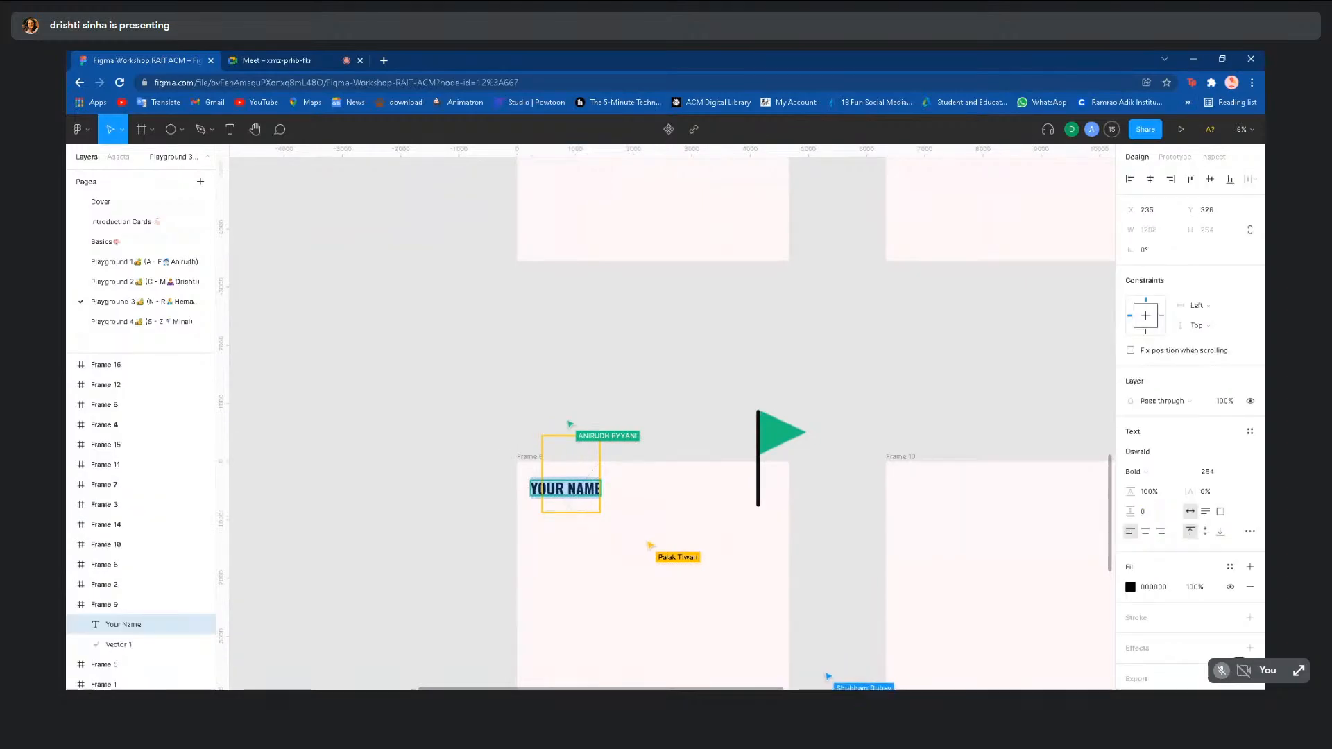
pyautogui.click(643, 404)
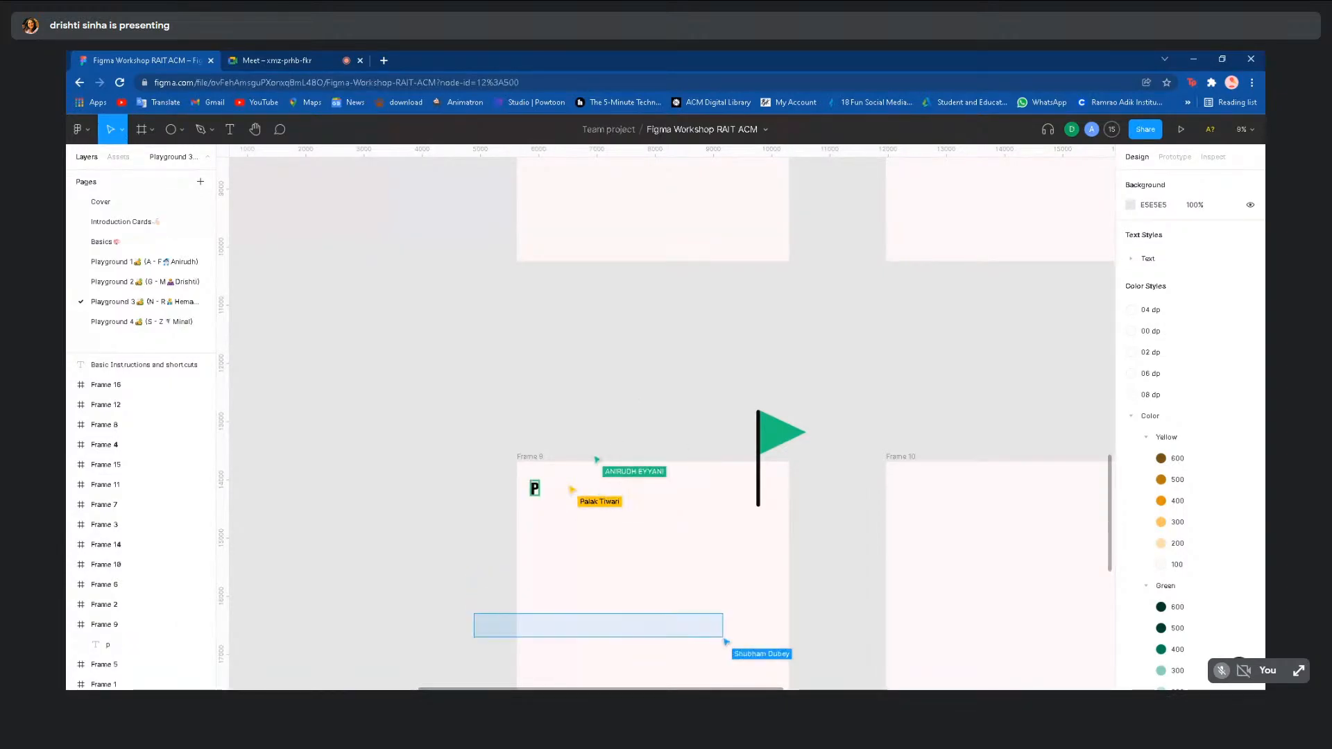
# - Zoom out and open Playground 2, then Playground 1
pyautogui.scroll(-3, 639, 399)
pyautogui.scroll(-5, 590, 368)
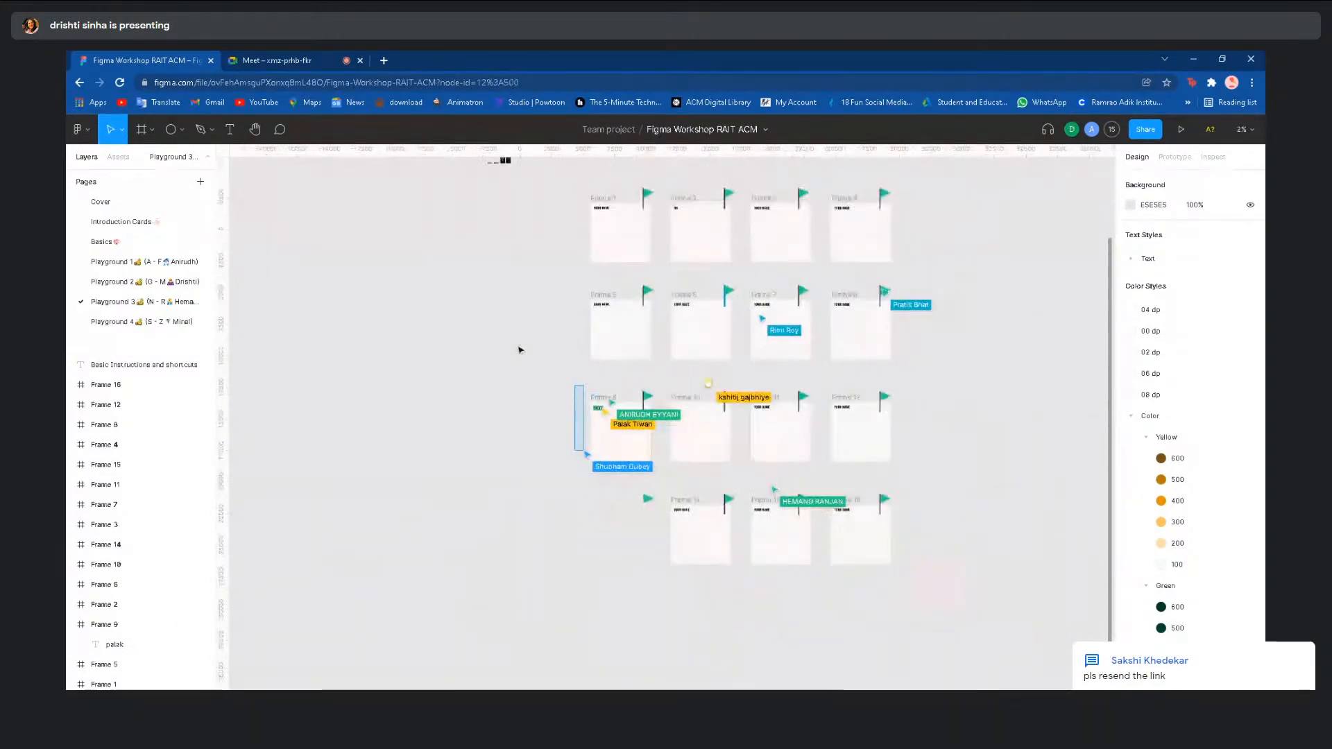
pyautogui.scroll(2, 1030, 274)
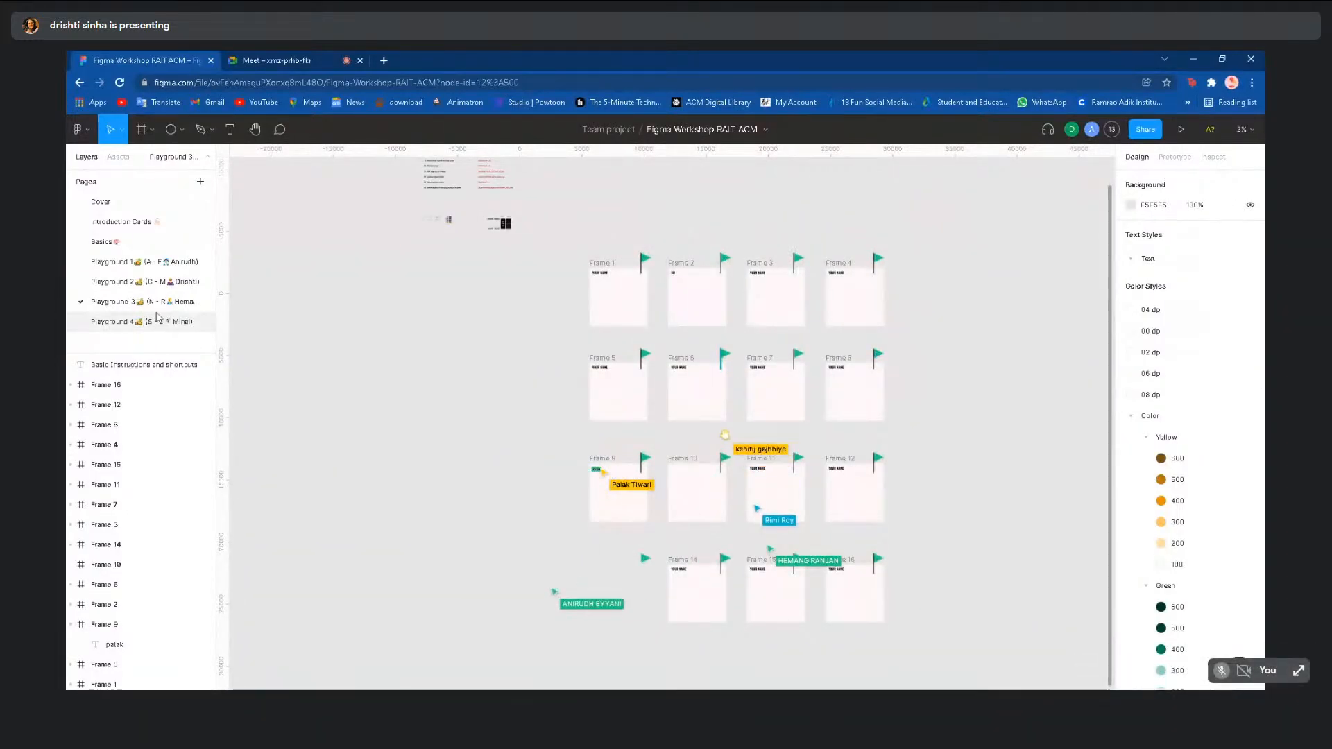
pyautogui.click(142, 283)
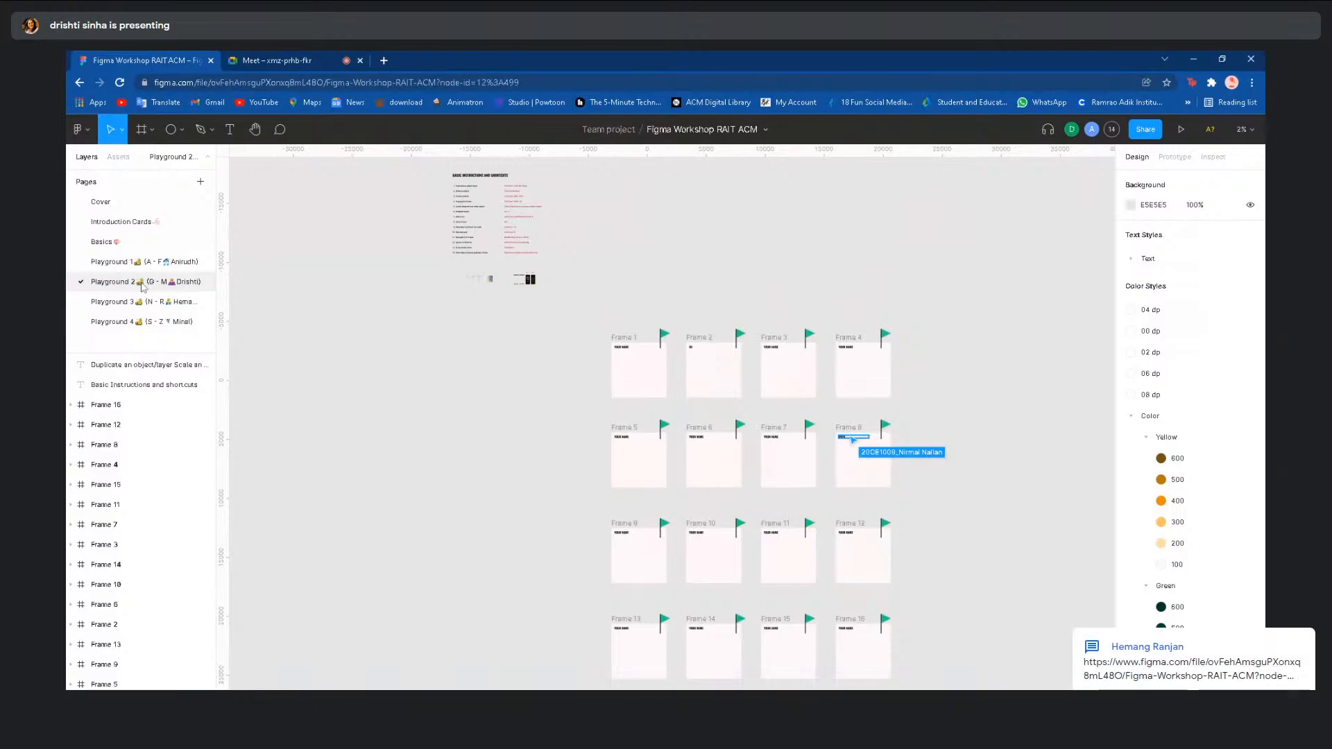
pyautogui.click(146, 262)
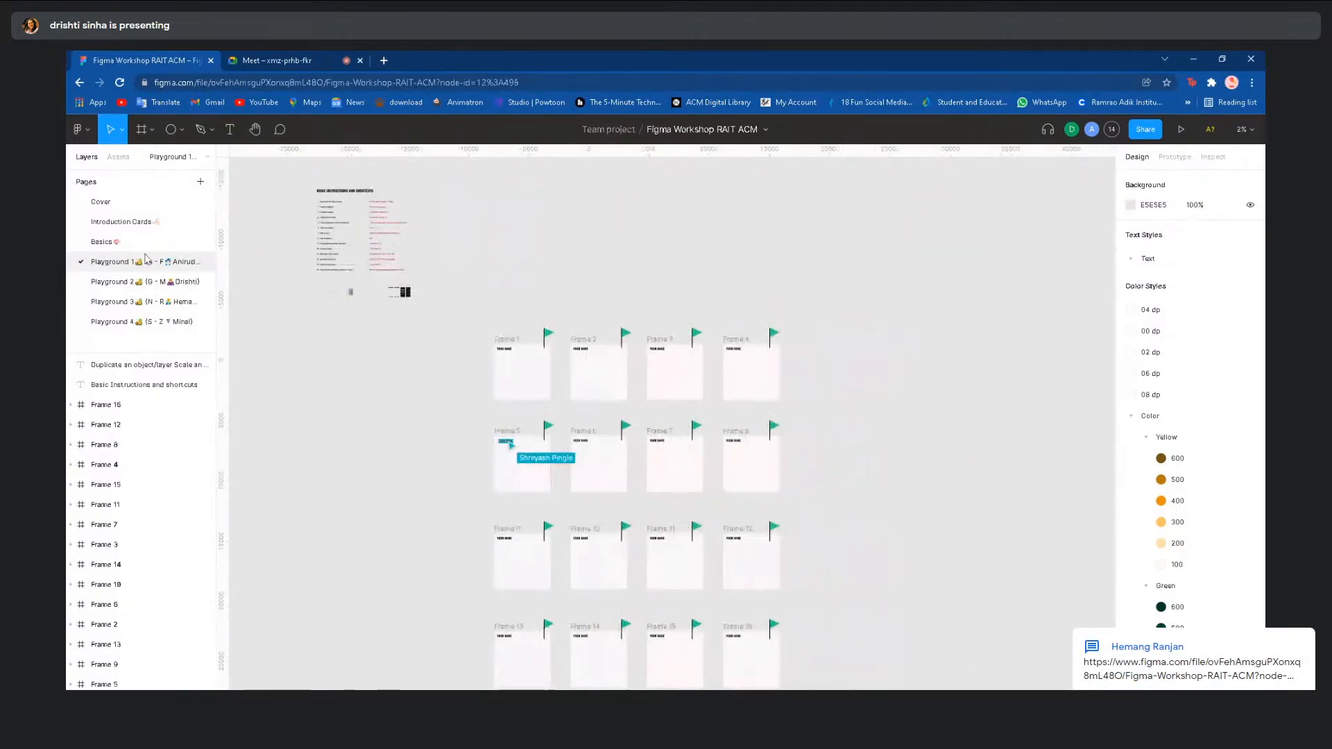
pyautogui.click(139, 324)
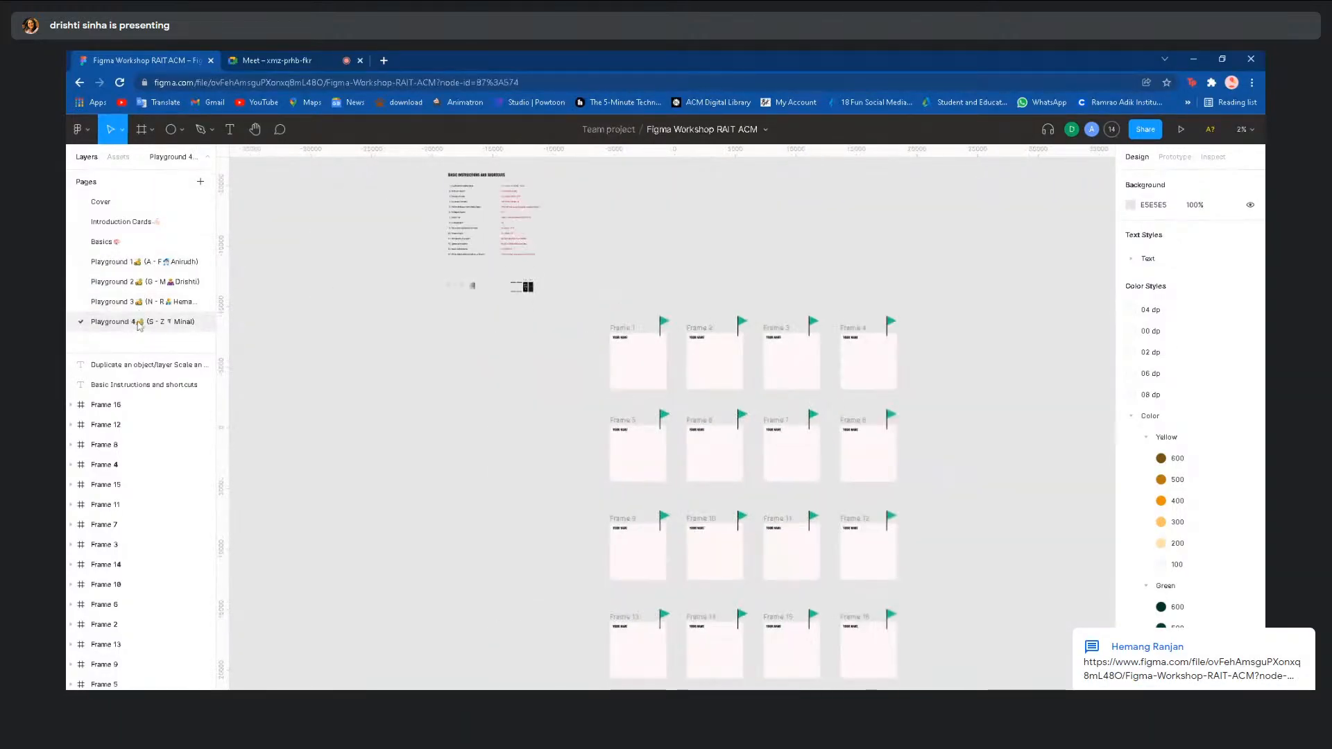
pyautogui.click(136, 244)
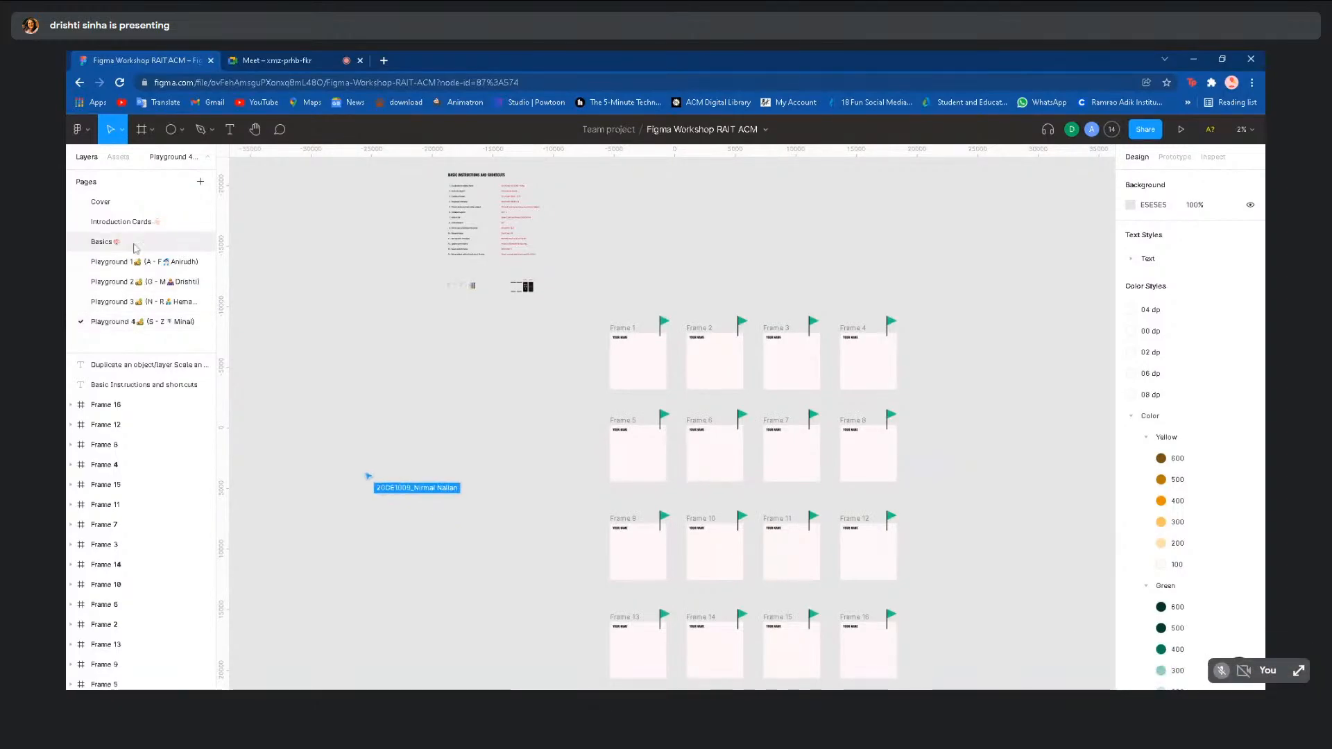
pyautogui.hscroll(3, 747, 527)
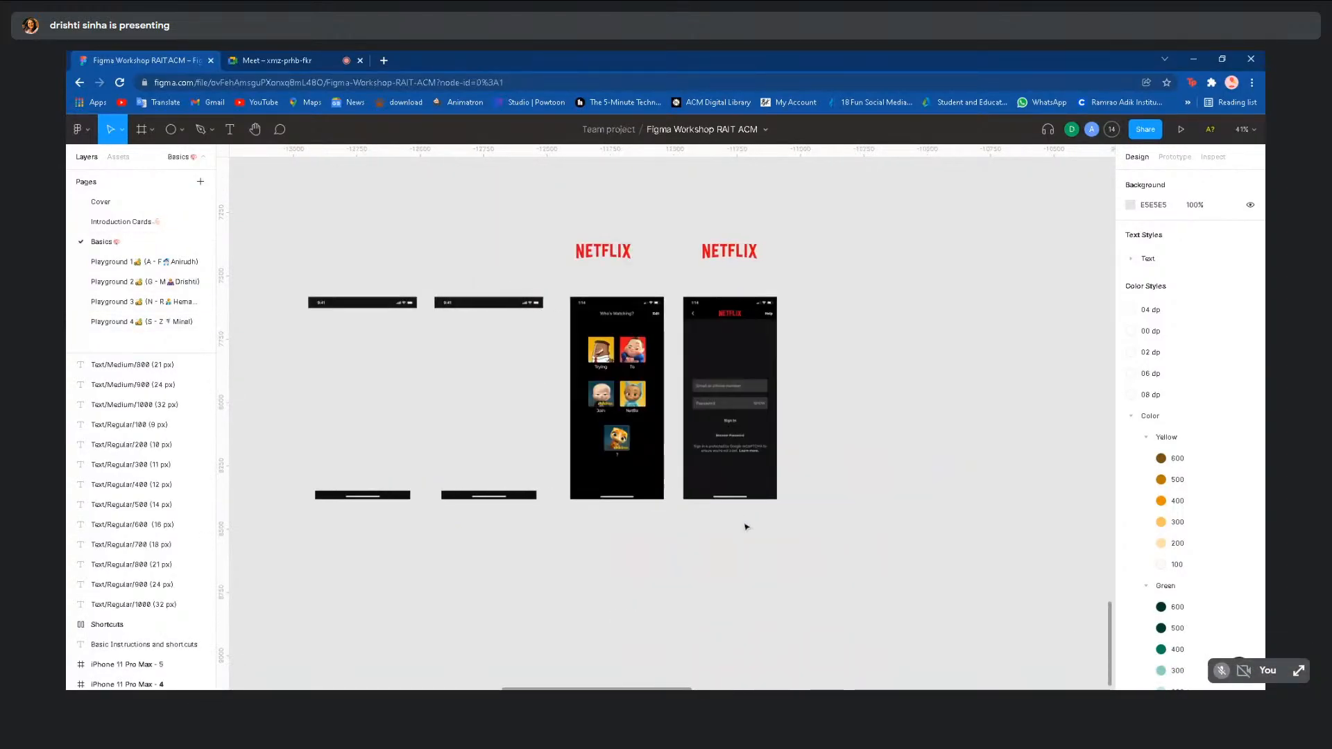
pyautogui.click(273, 54)
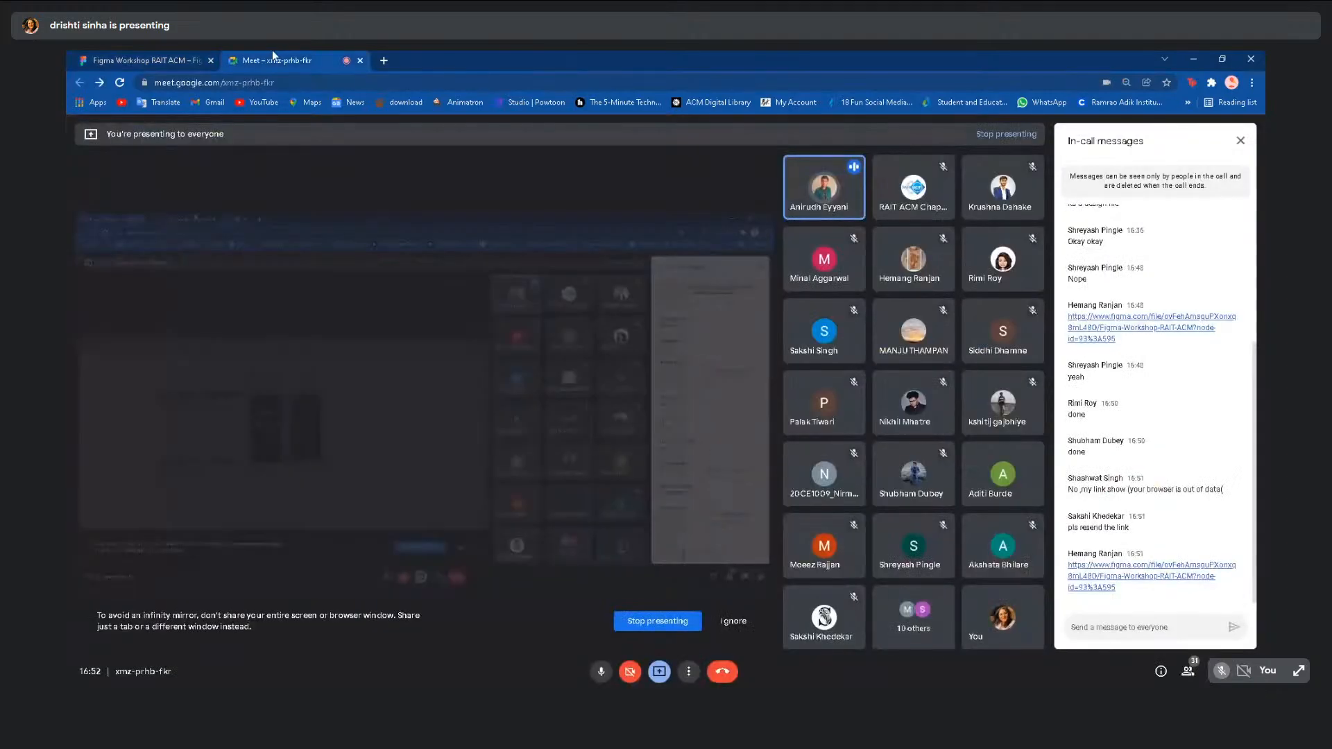
pyautogui.click(160, 55)
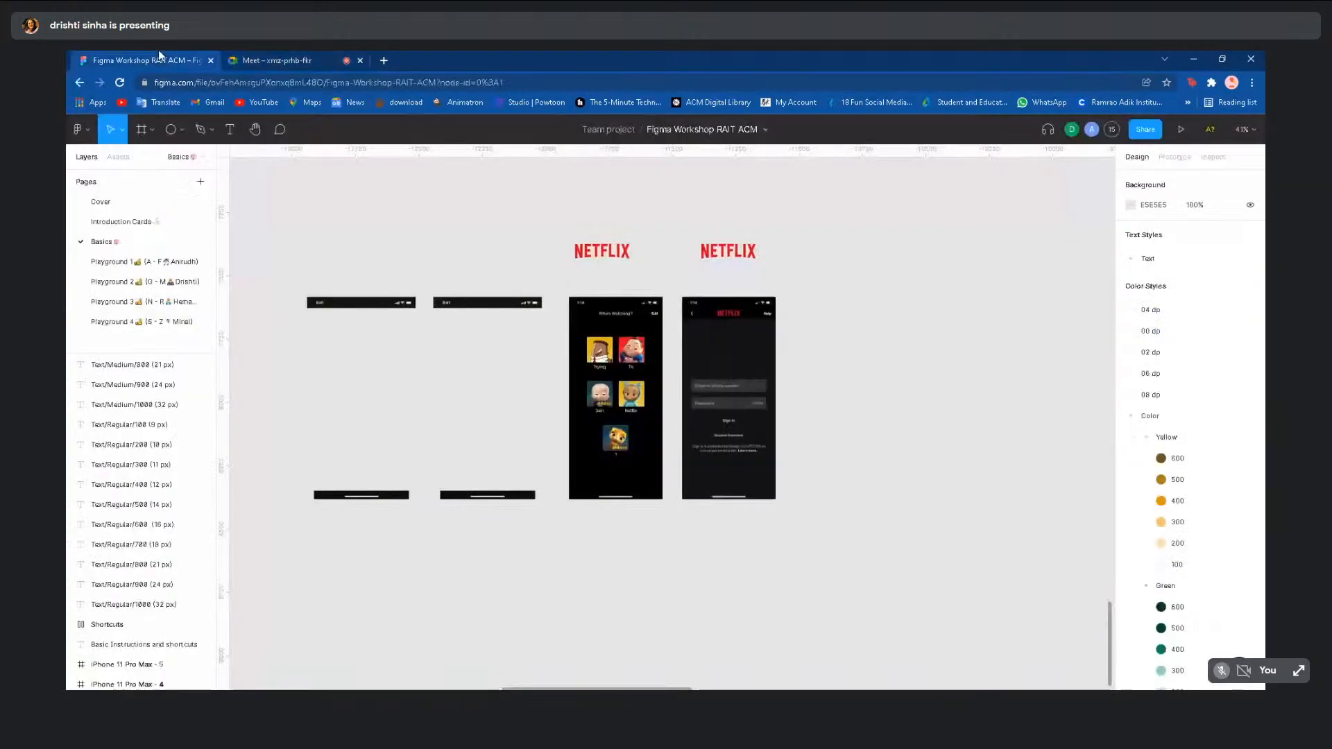
pyautogui.click(281, 53)
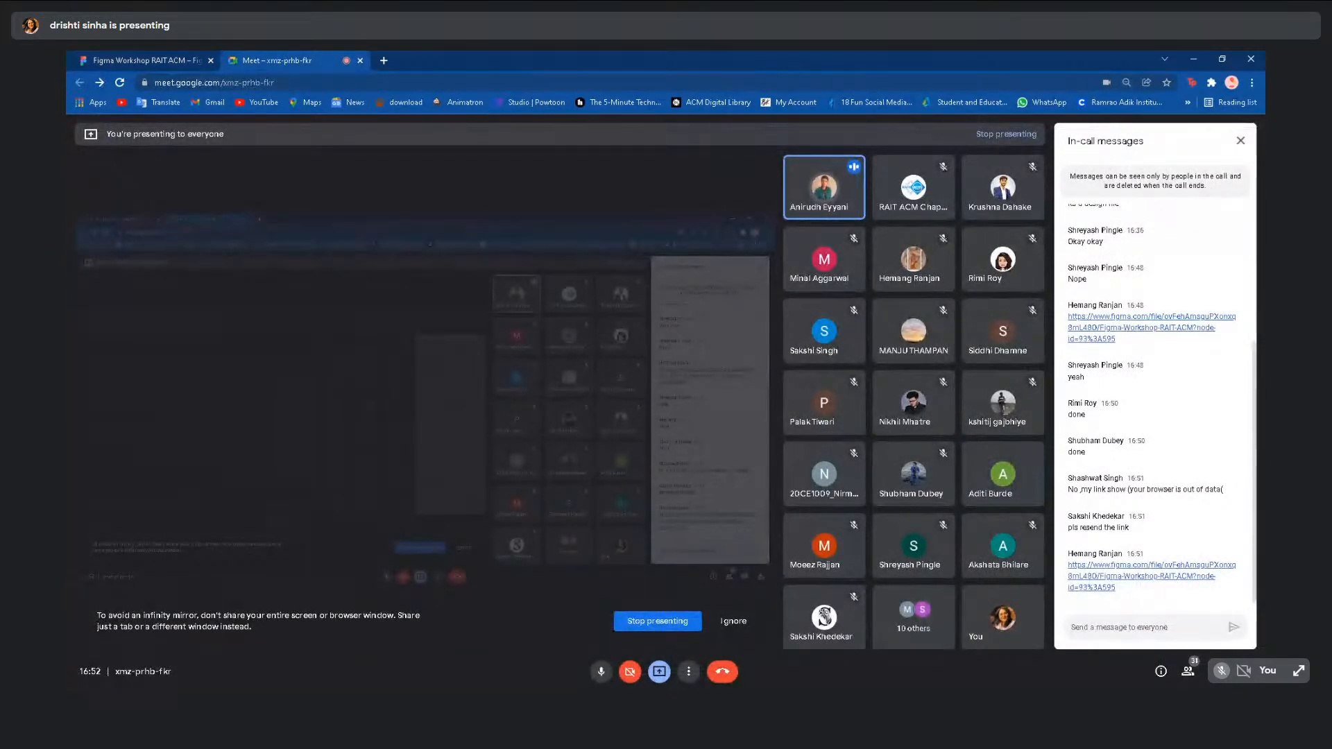
pyautogui.click(173, 56)
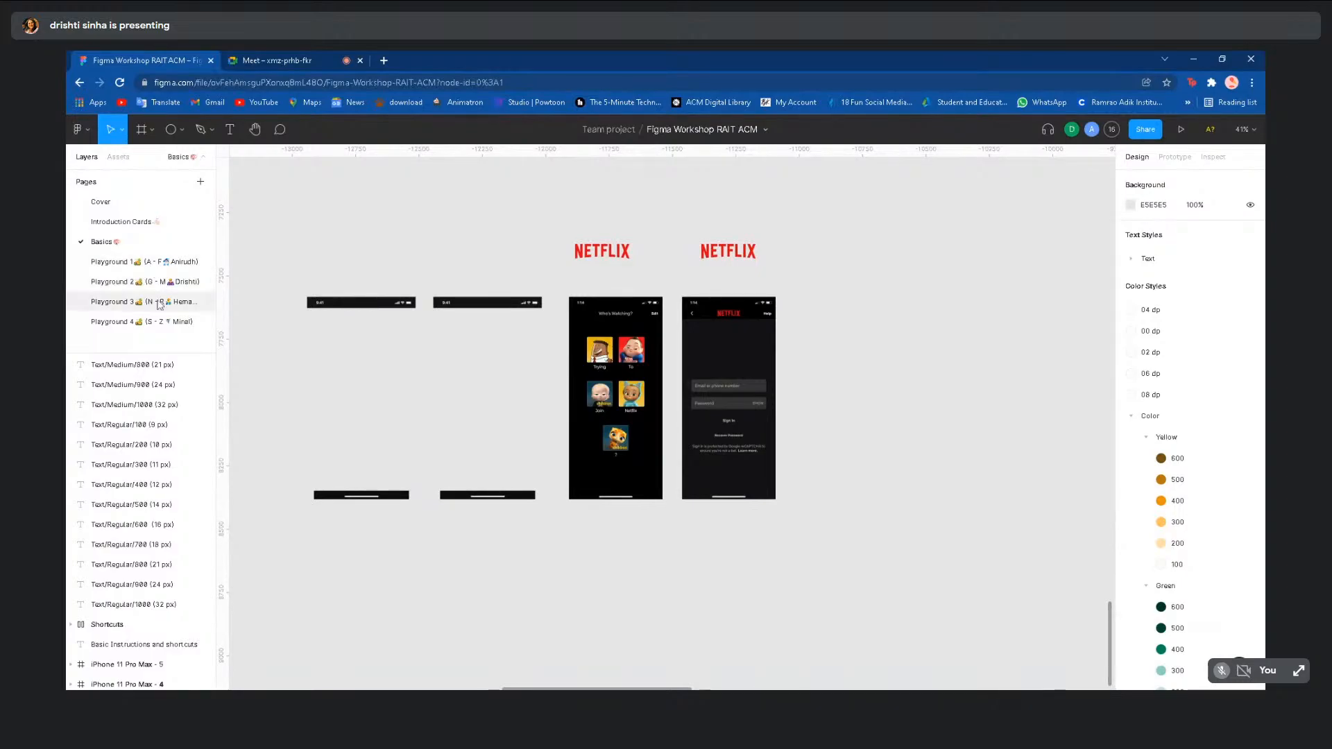
pyautogui.click(147, 262)
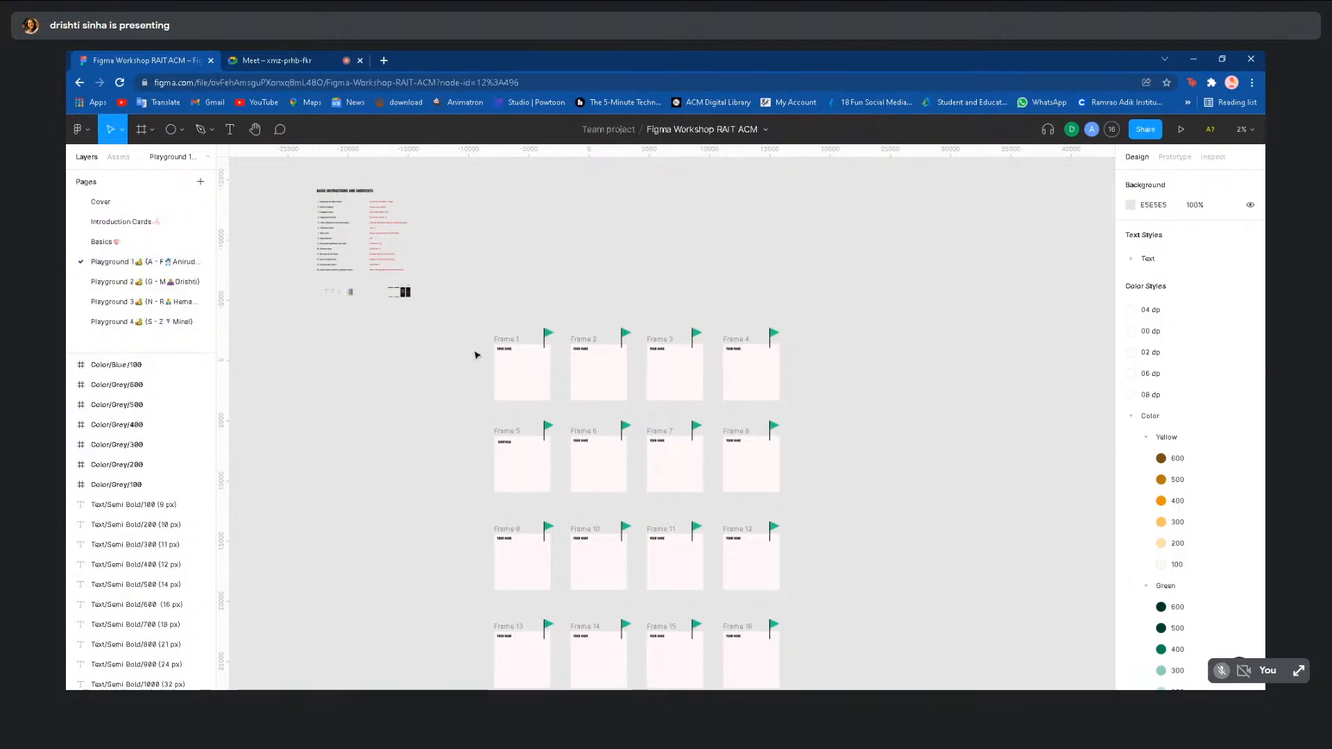
pyautogui.scroll(5, 474, 356)
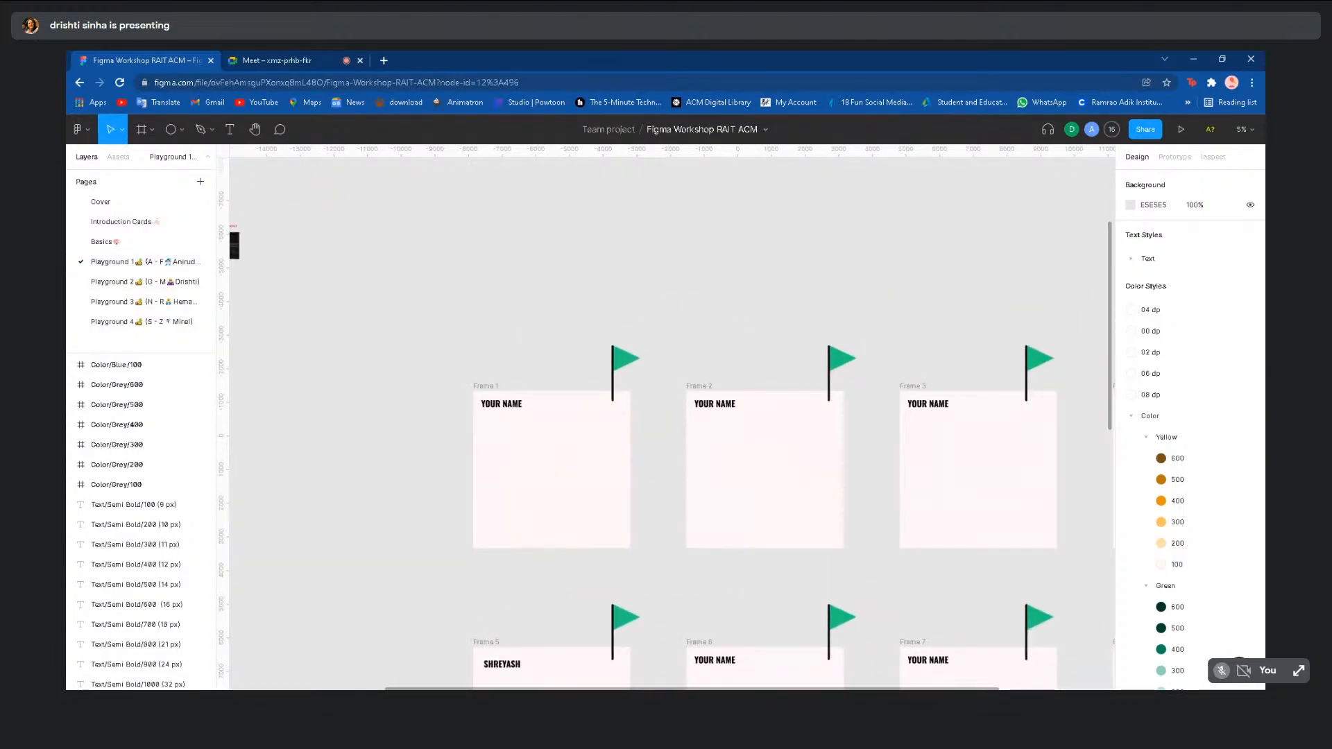
pyautogui.scroll(3, 474, 562)
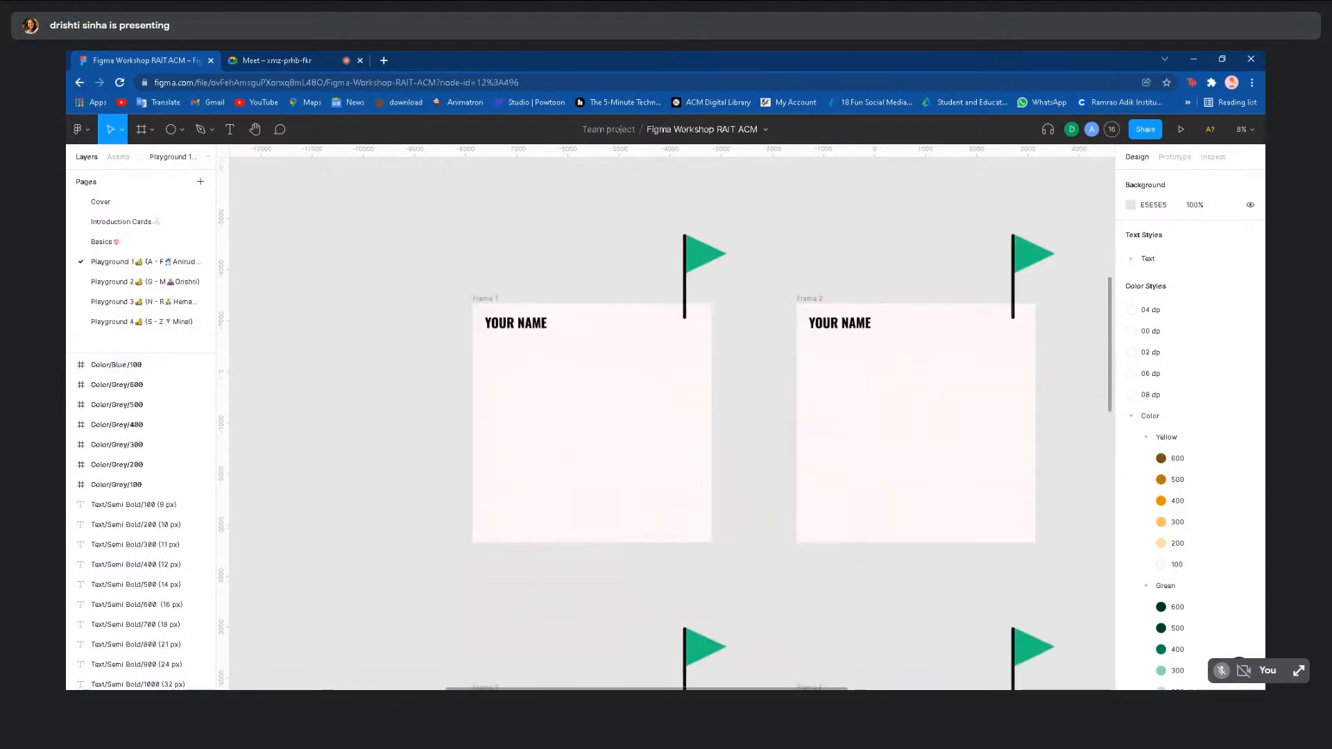
pyautogui.scroll(-3, 463, 370)
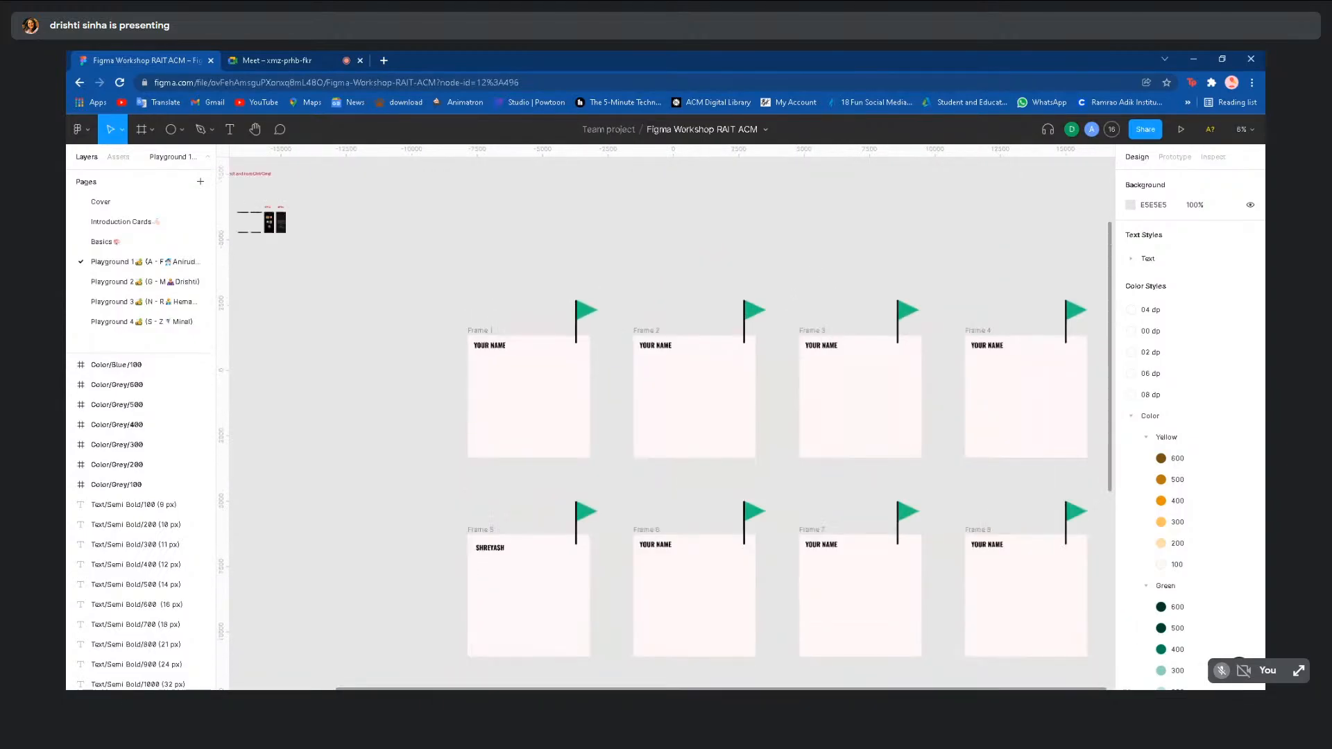
pyautogui.scroll(4, 473, 296)
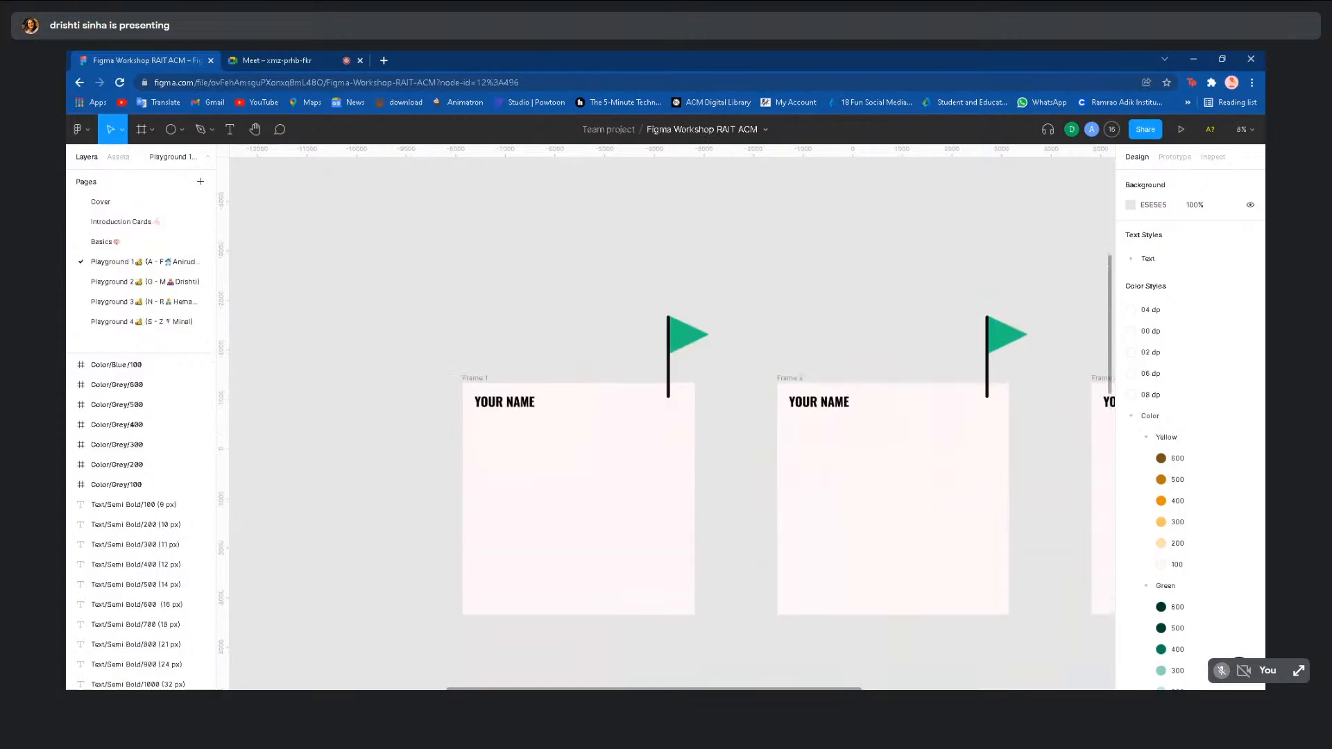
pyautogui.scroll(-2, 666, 417)
pyautogui.scroll(-5, 520, 483)
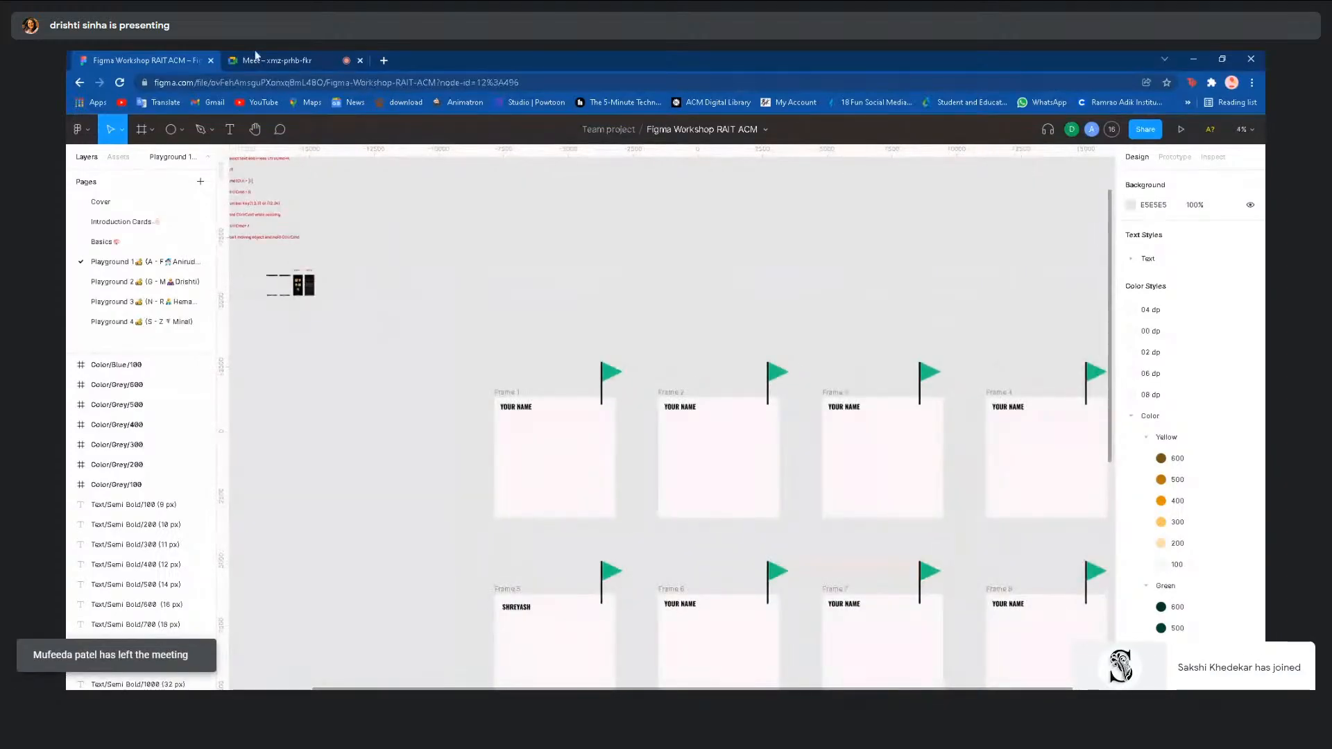
pyautogui.click(257, 60)
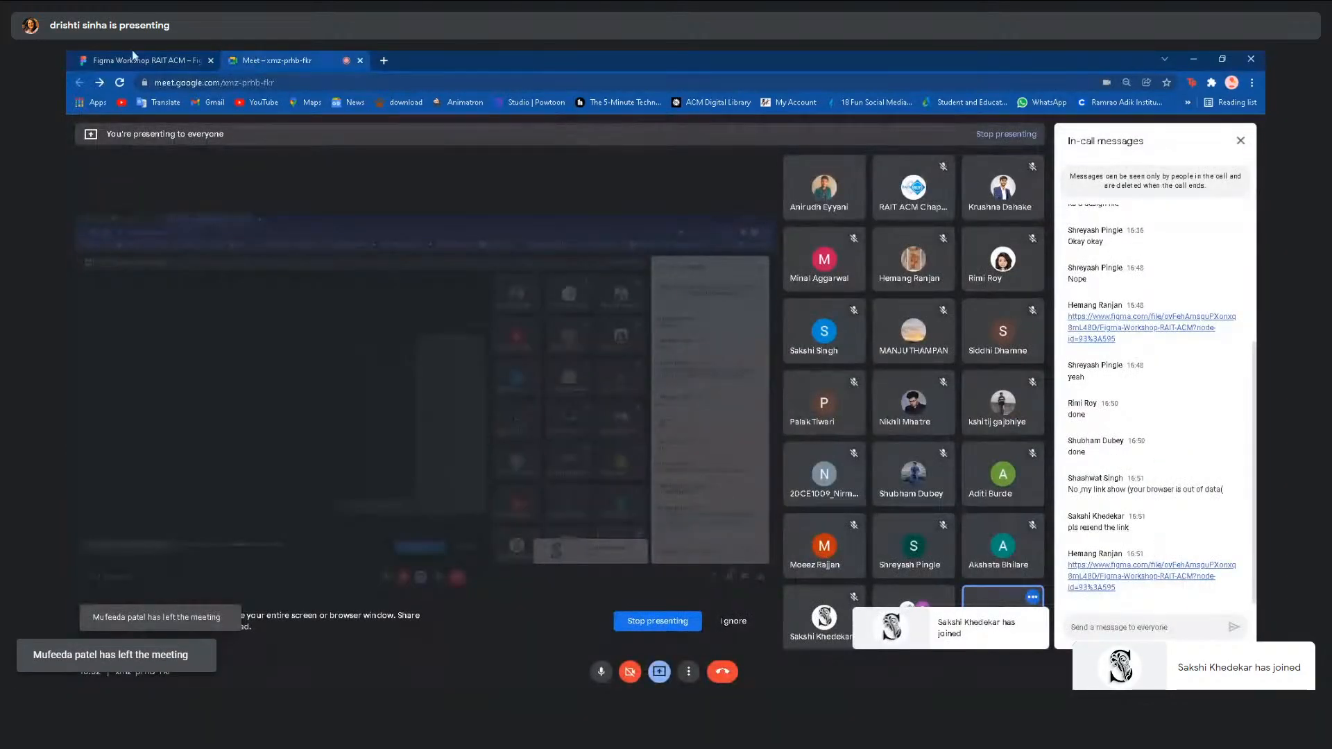
pyautogui.click(134, 55)
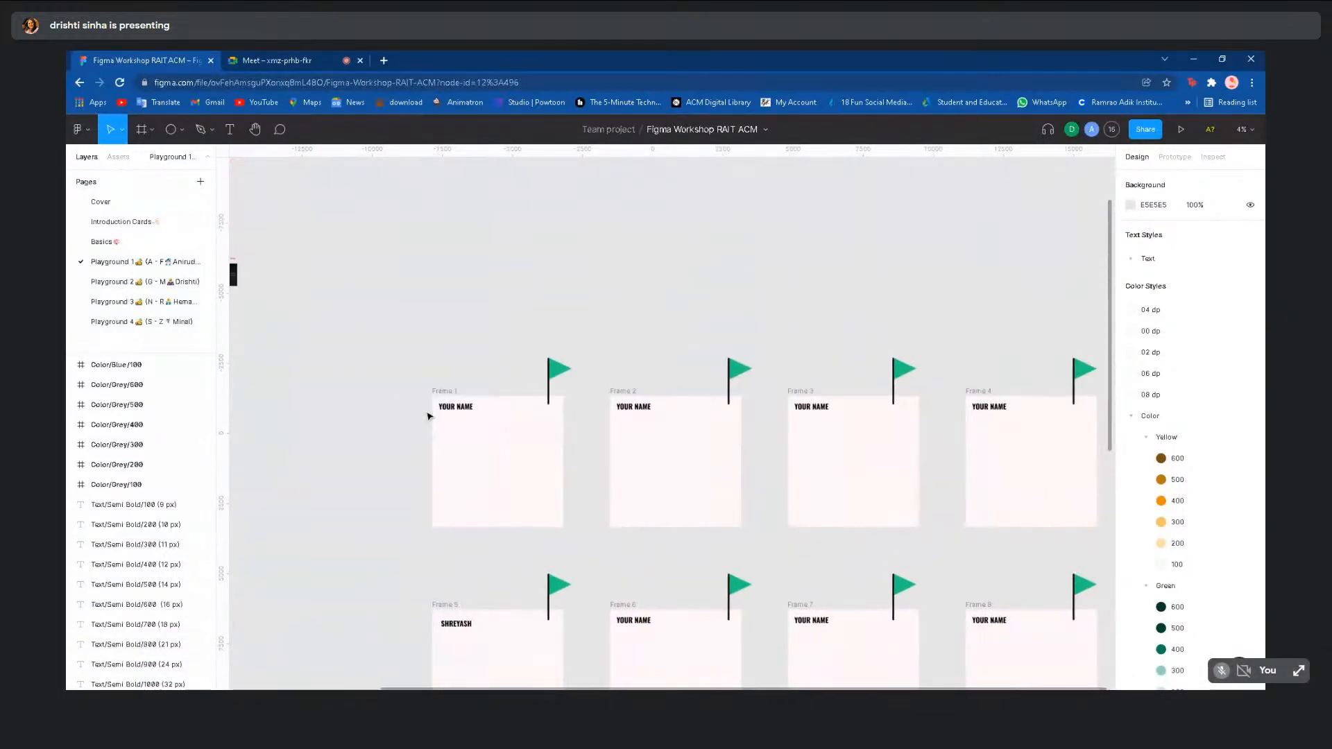
pyautogui.scroll(-2, 427, 417)
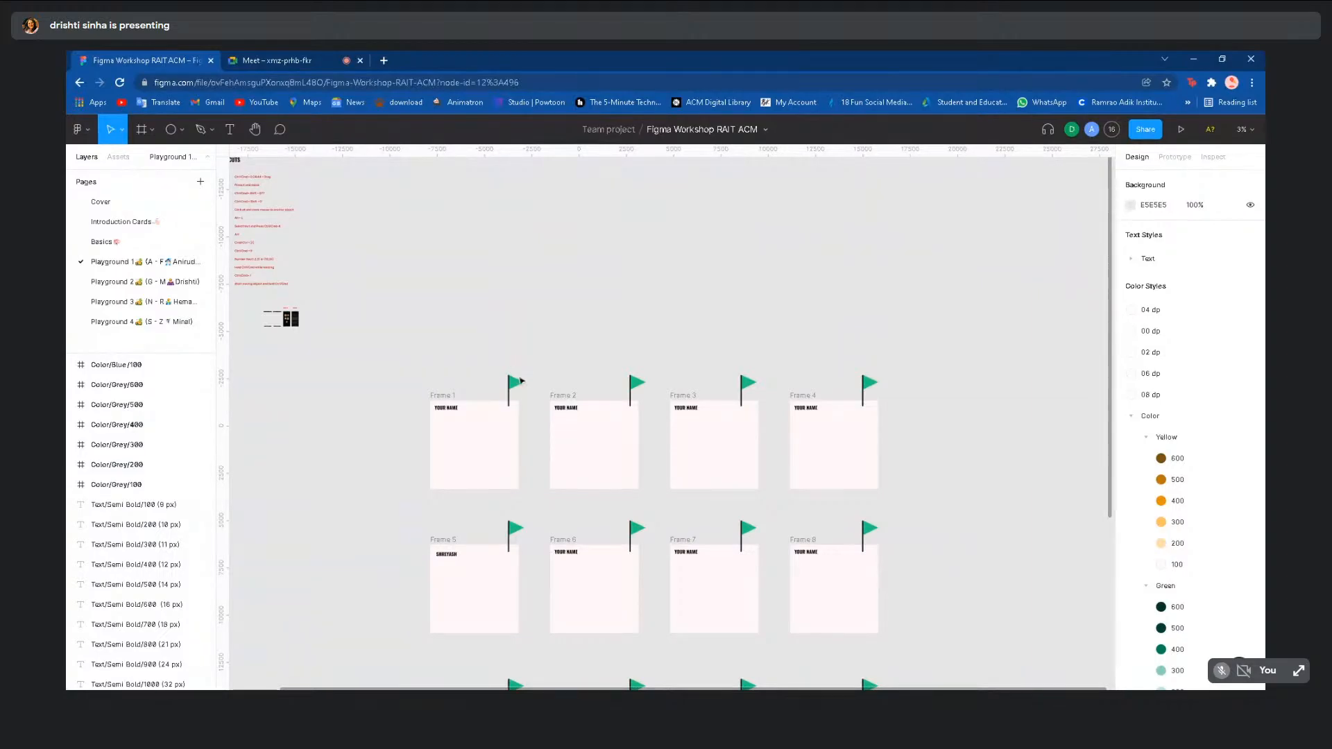
pyautogui.scroll(5, 521, 381)
pyautogui.click(510, 400)
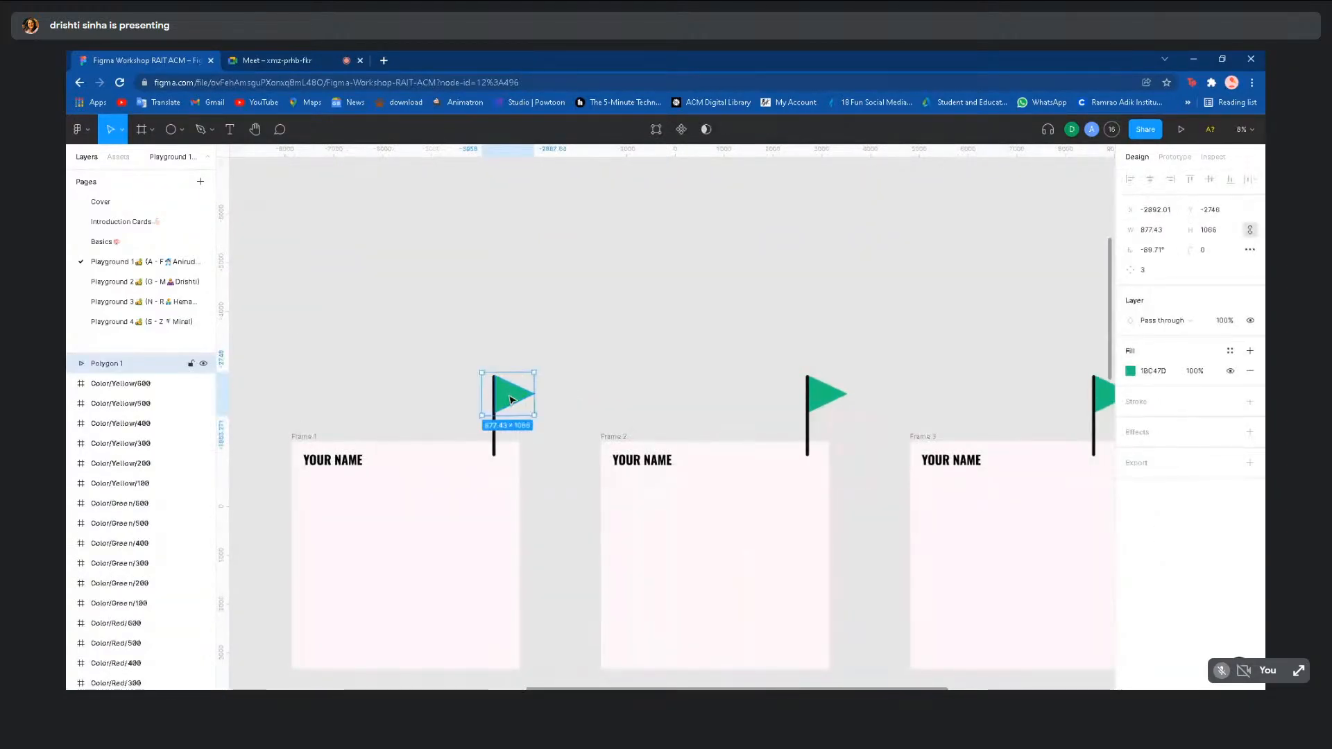
pyautogui.click(1137, 373)
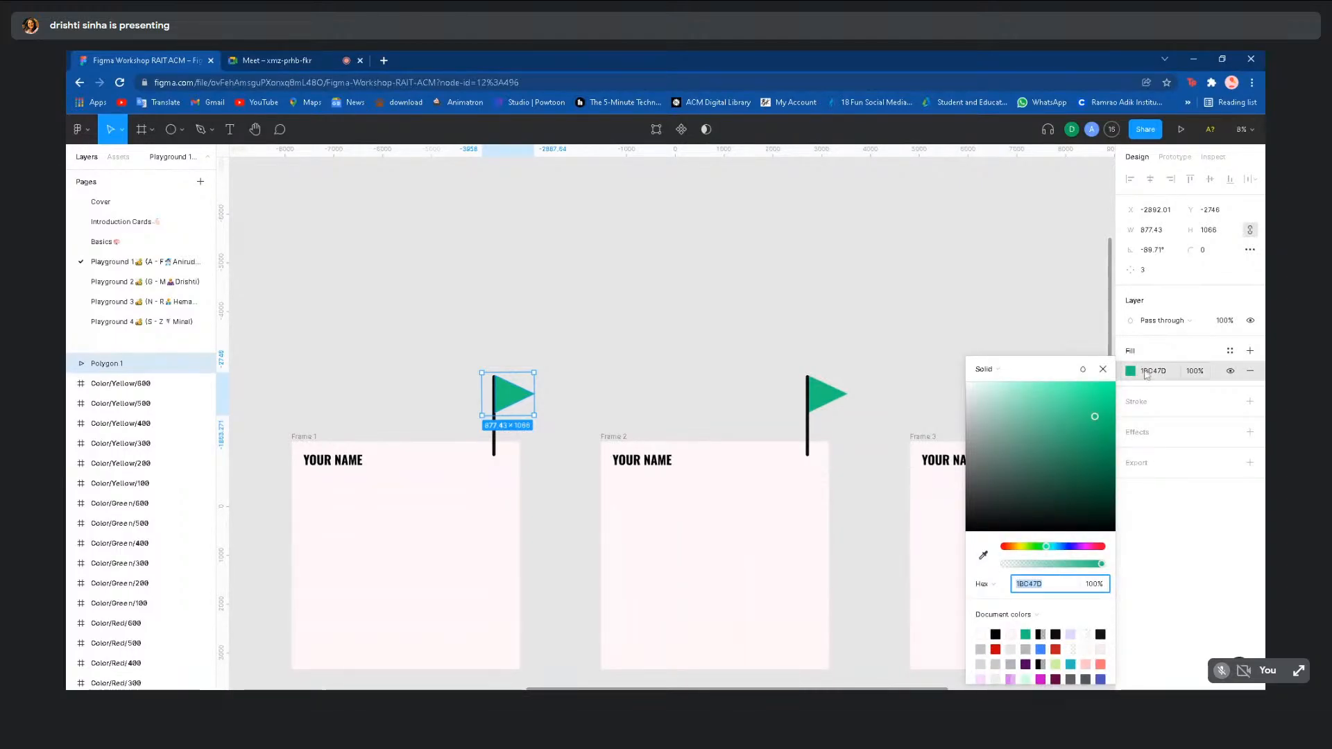
pyautogui.click(1072, 316)
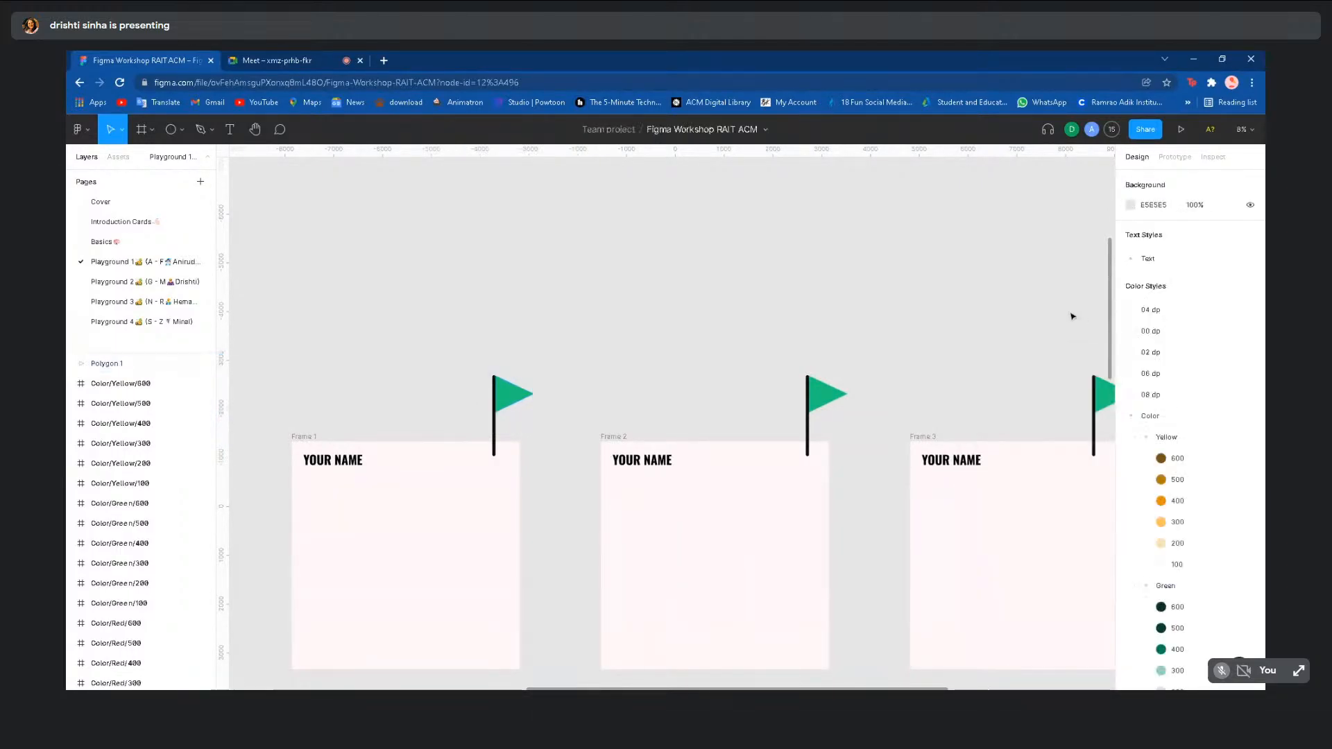
pyautogui.scroll(-6, 594, 368)
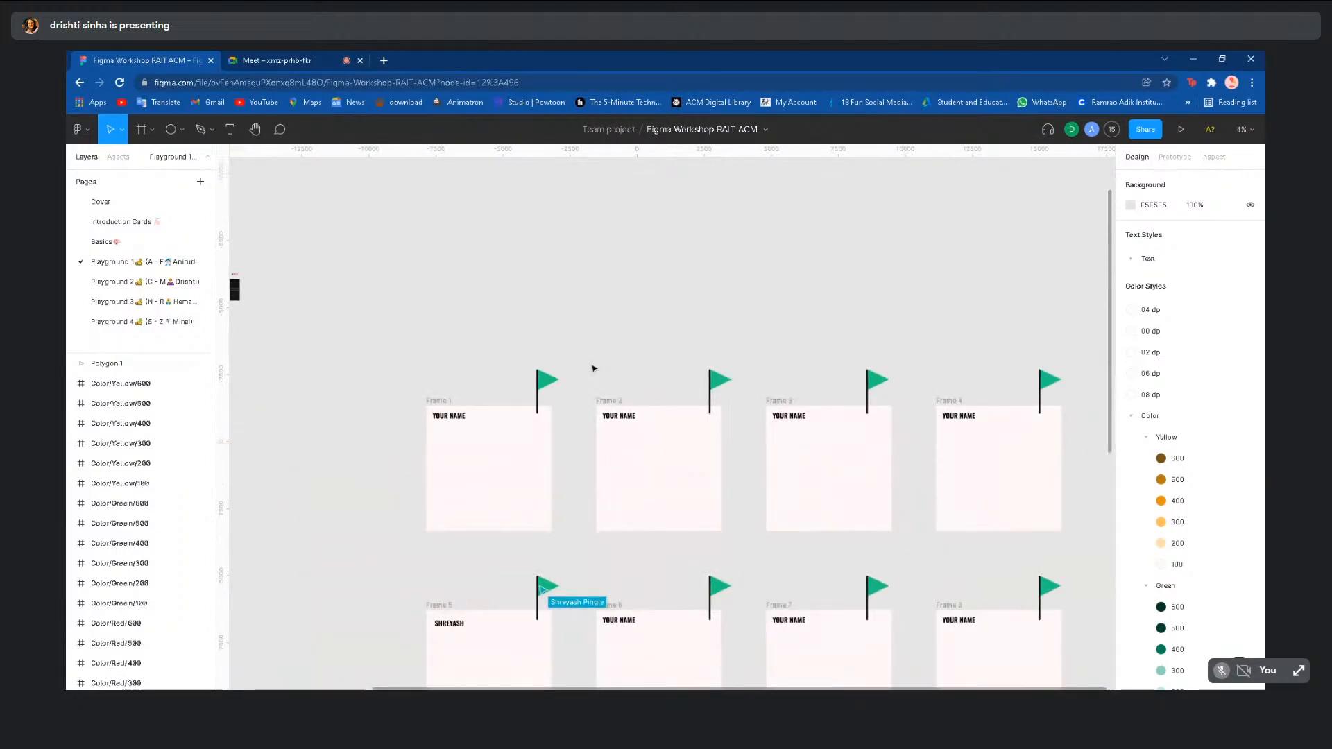
pyautogui.scroll(-2, 590, 358)
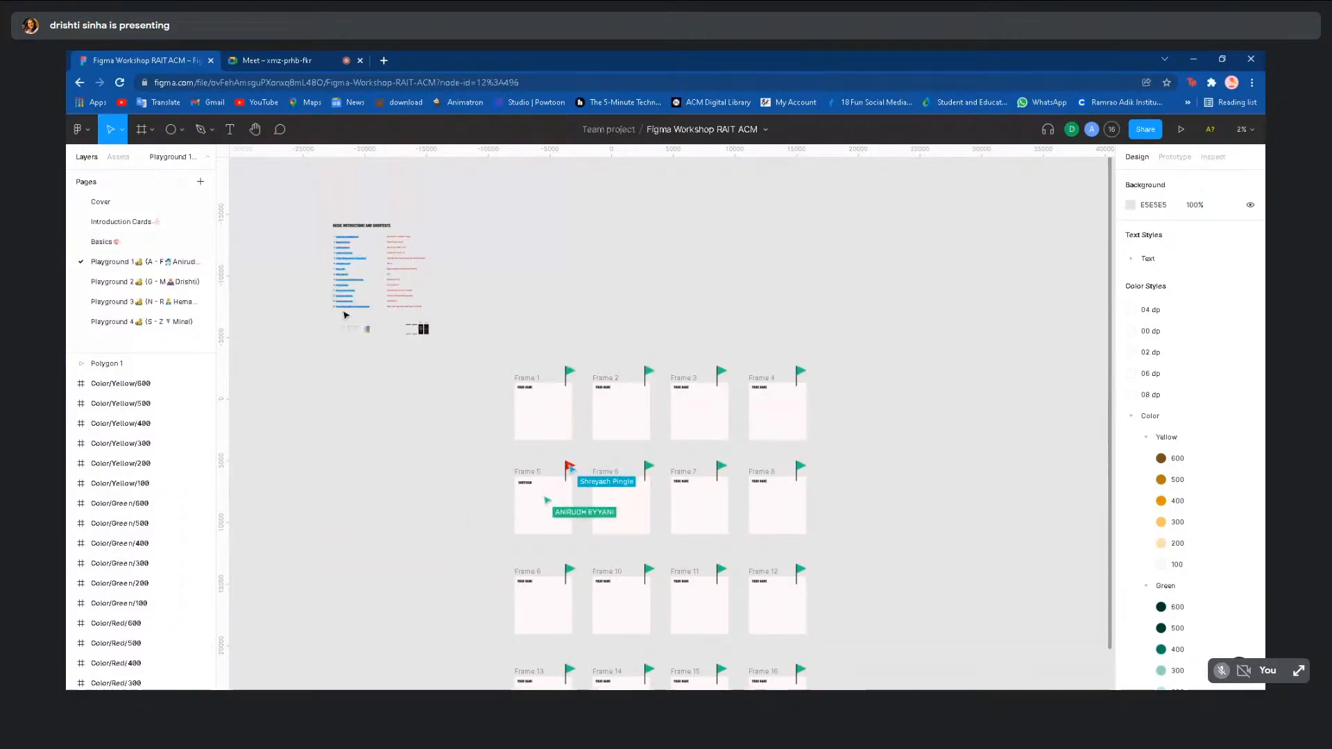
# - Zoom out and open the Basics page of Netflix mockups, with a quick check of the Meet tab
pyautogui.scroll(3, 435, 373)
pyautogui.scroll(1, 439, 376)
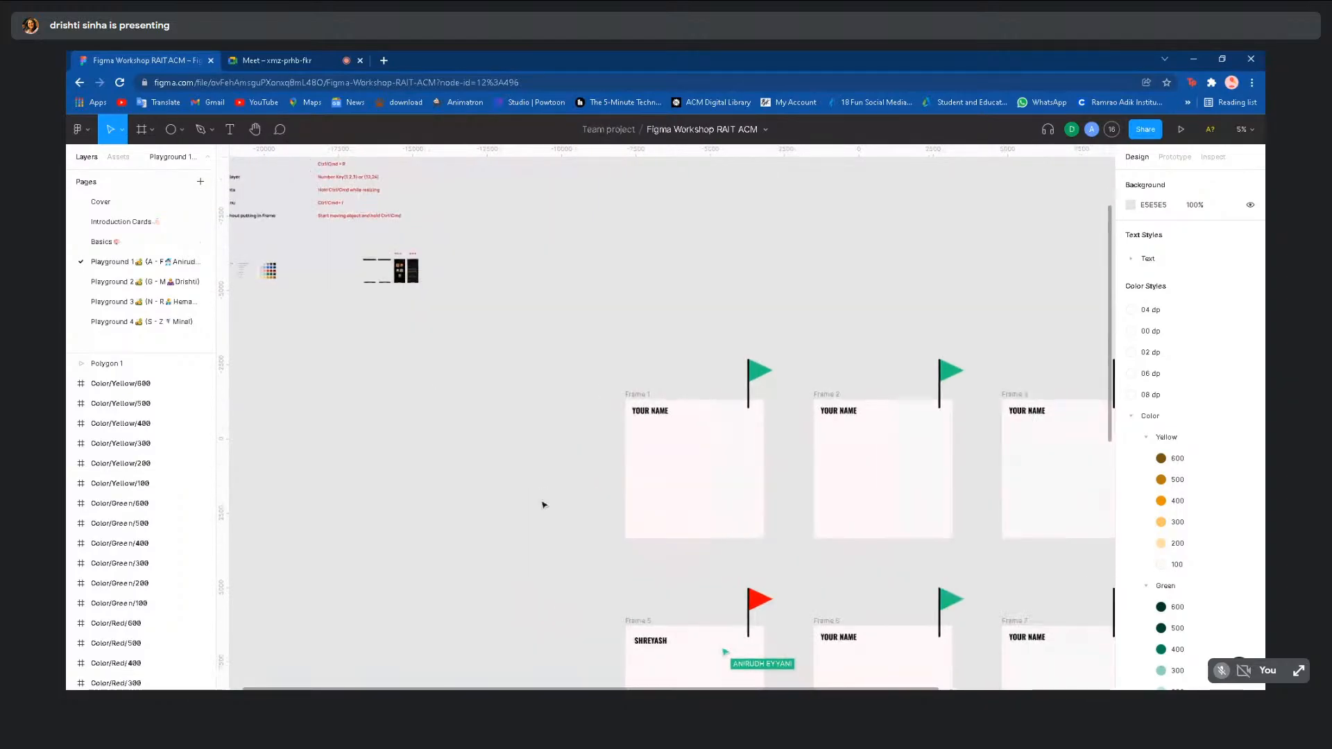
pyautogui.scroll(-3, 543, 505)
pyautogui.scroll(-1, 544, 504)
pyautogui.scroll(1, 543, 505)
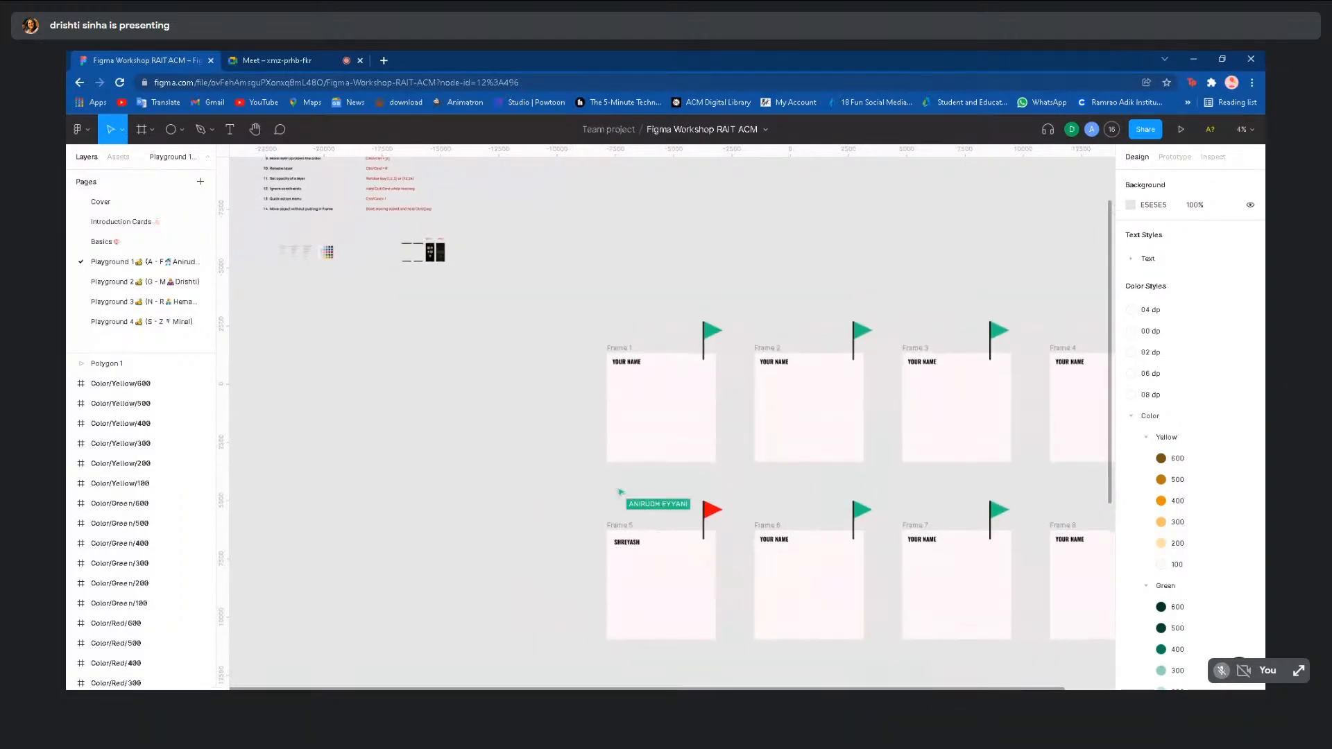
pyautogui.scroll(-5, 543, 505)
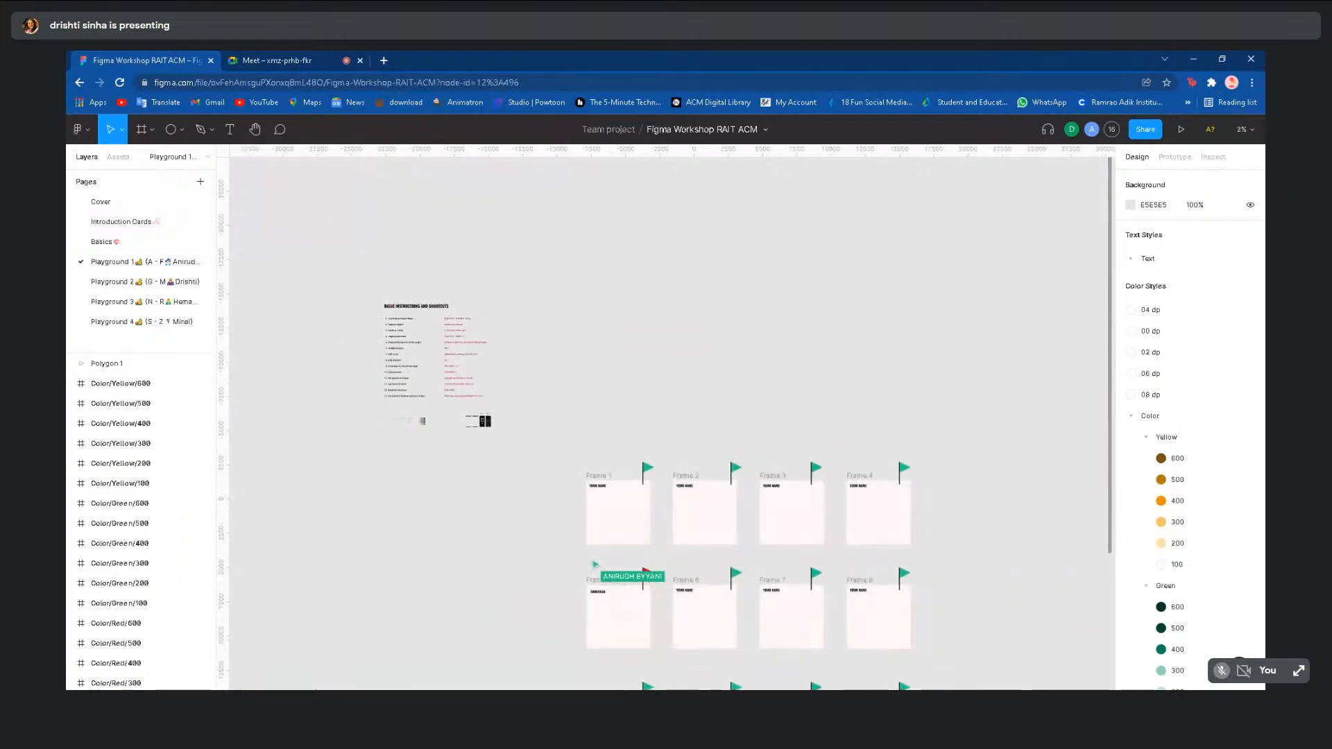
pyautogui.click(154, 242)
pyautogui.click(281, 60)
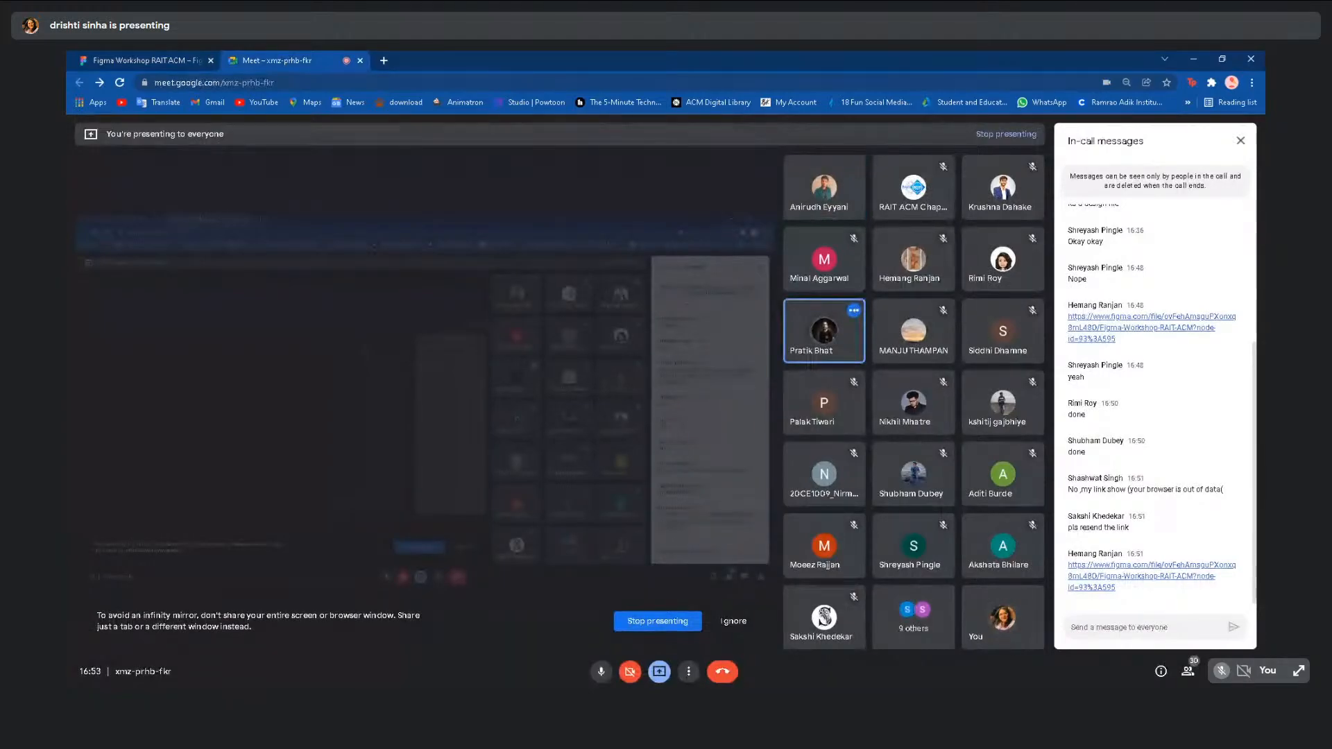
pyautogui.click(161, 57)
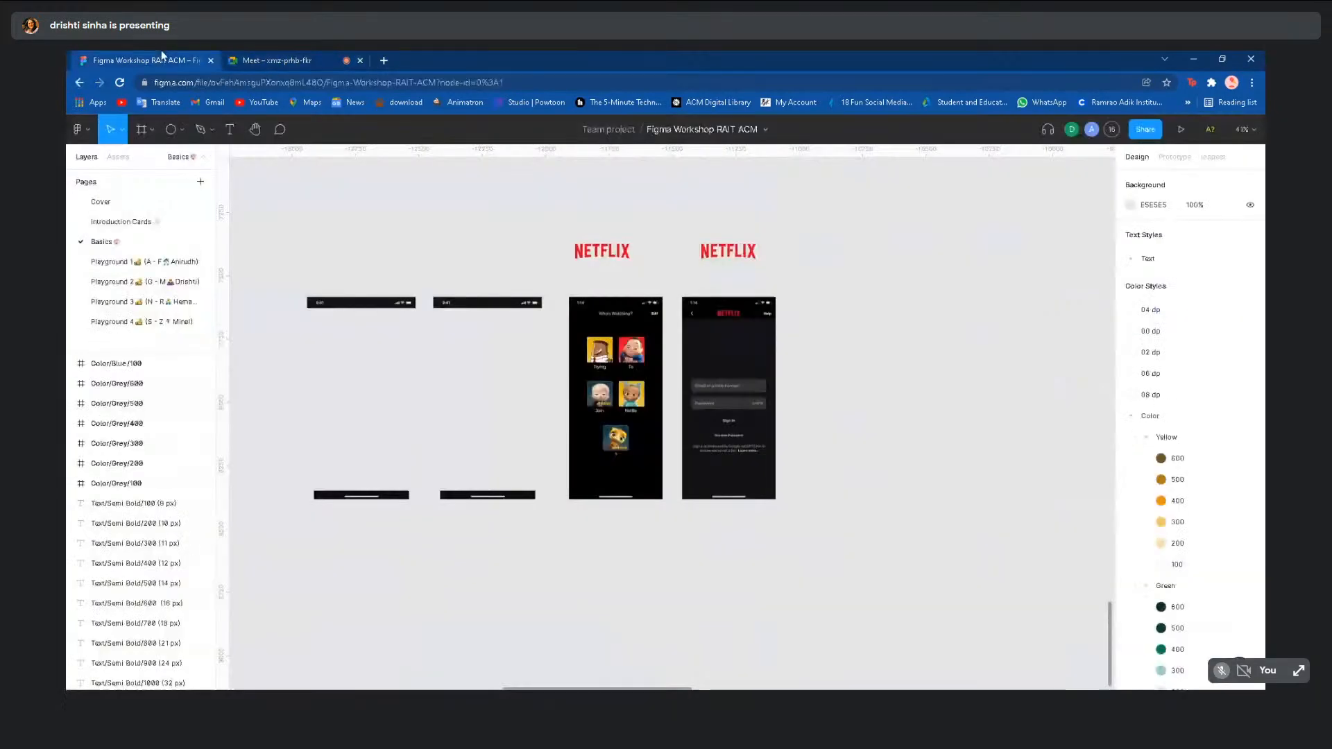
pyautogui.click(162, 302)
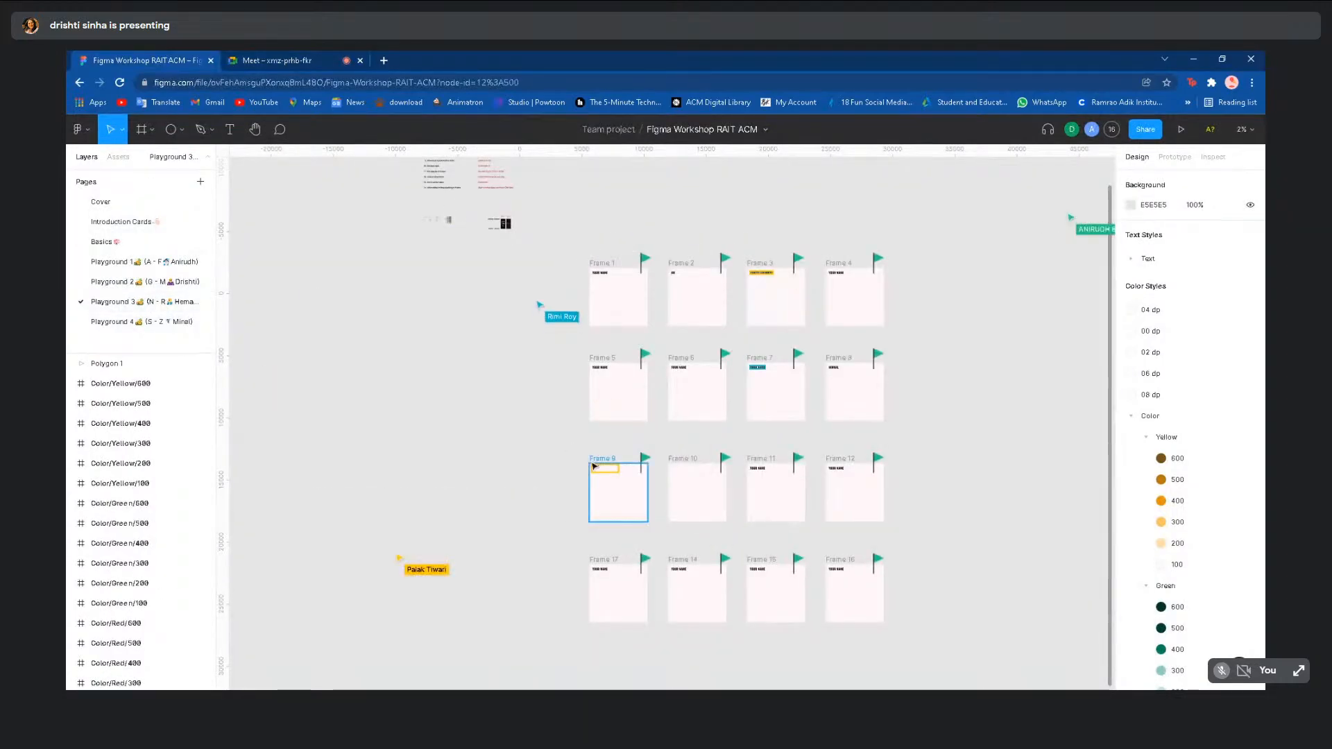
pyautogui.scroll(1, 649, 351)
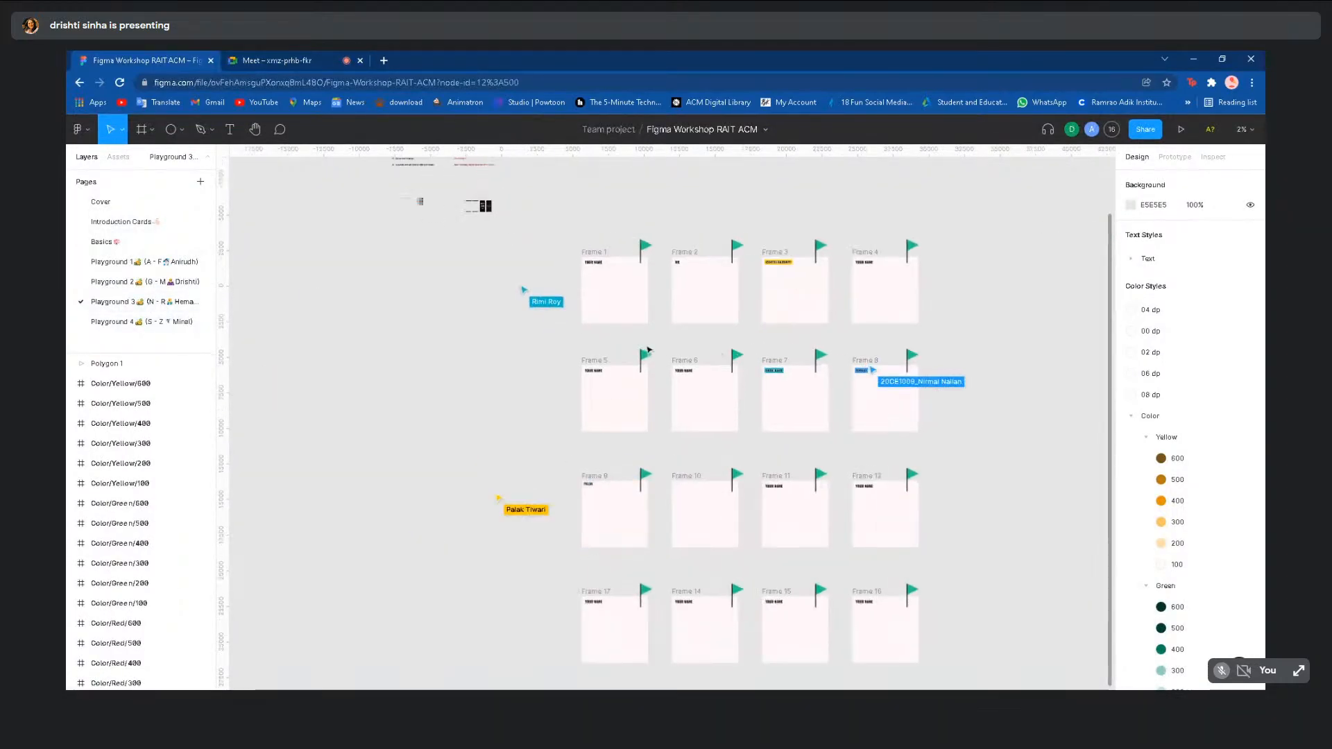
pyautogui.scroll(3, 649, 350)
pyautogui.scroll(-2, 792, 349)
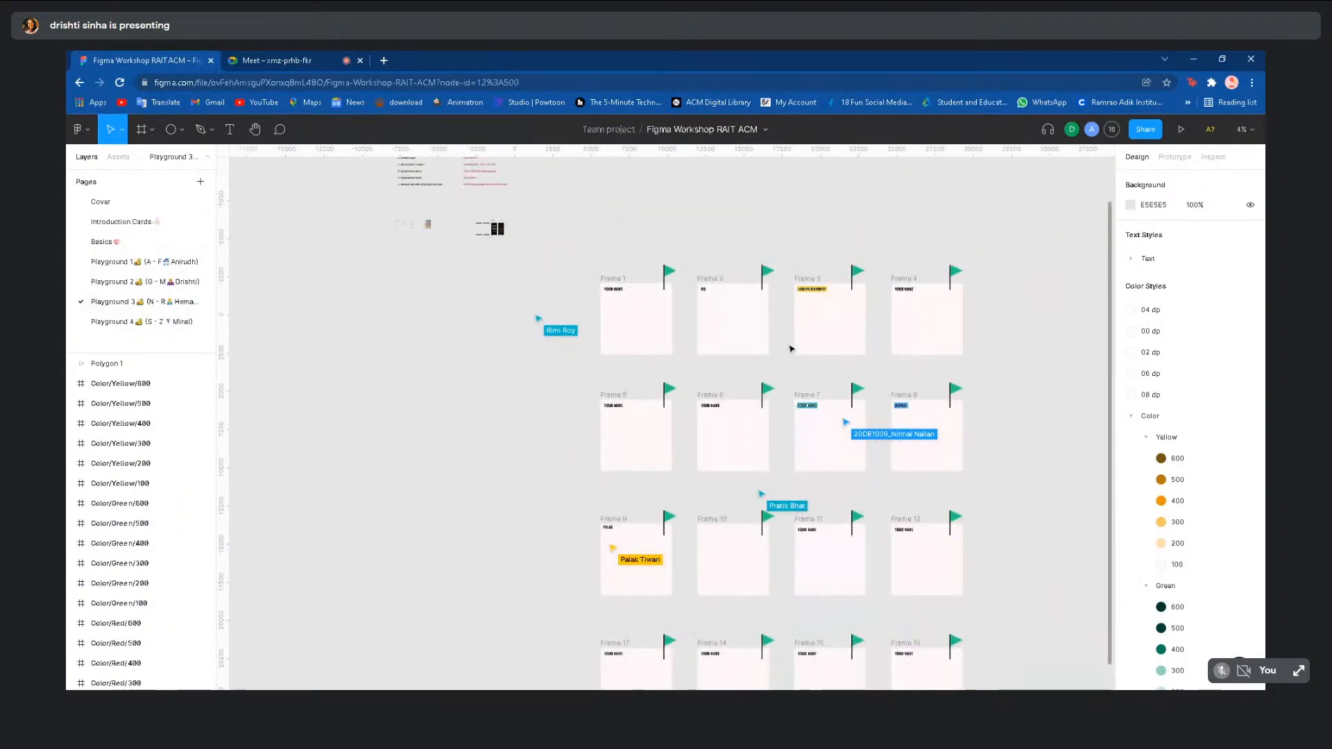
pyautogui.scroll(3, 893, 298)
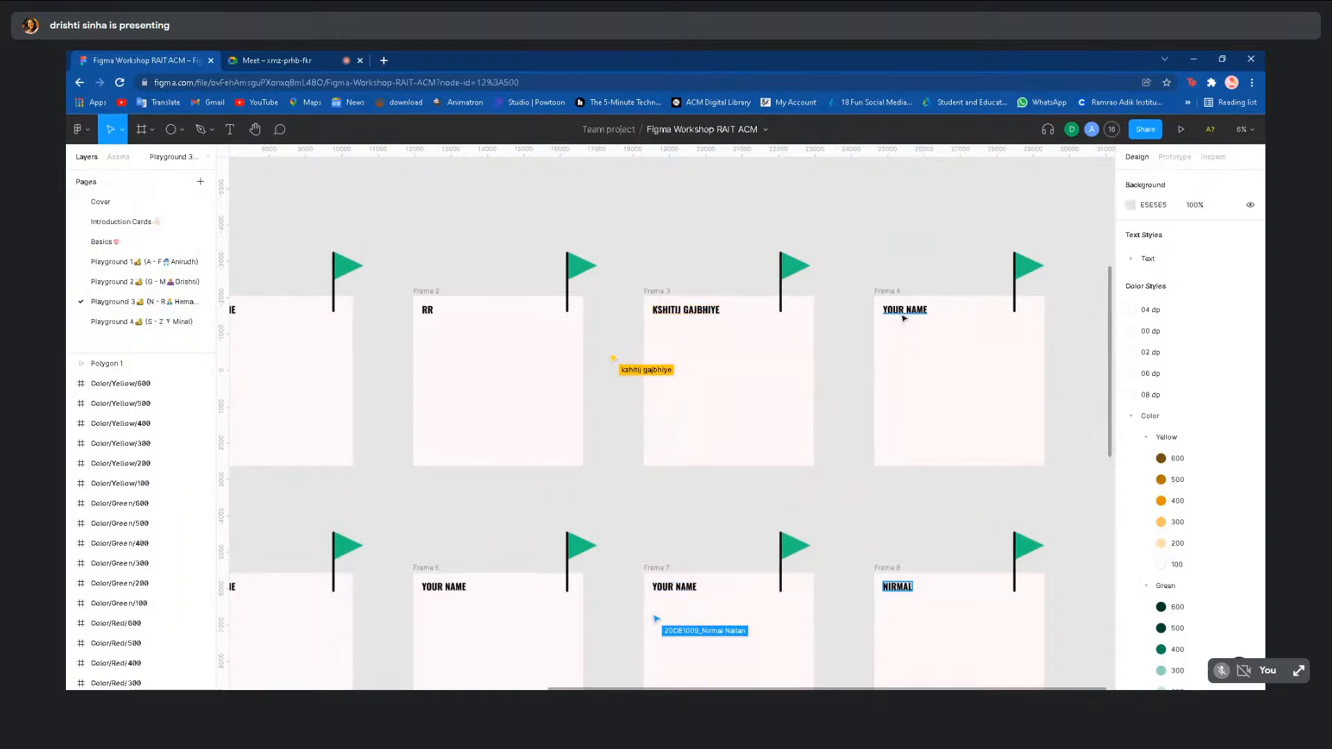
pyautogui.scroll(-3, 635, 535)
pyautogui.scroll(2, 635, 535)
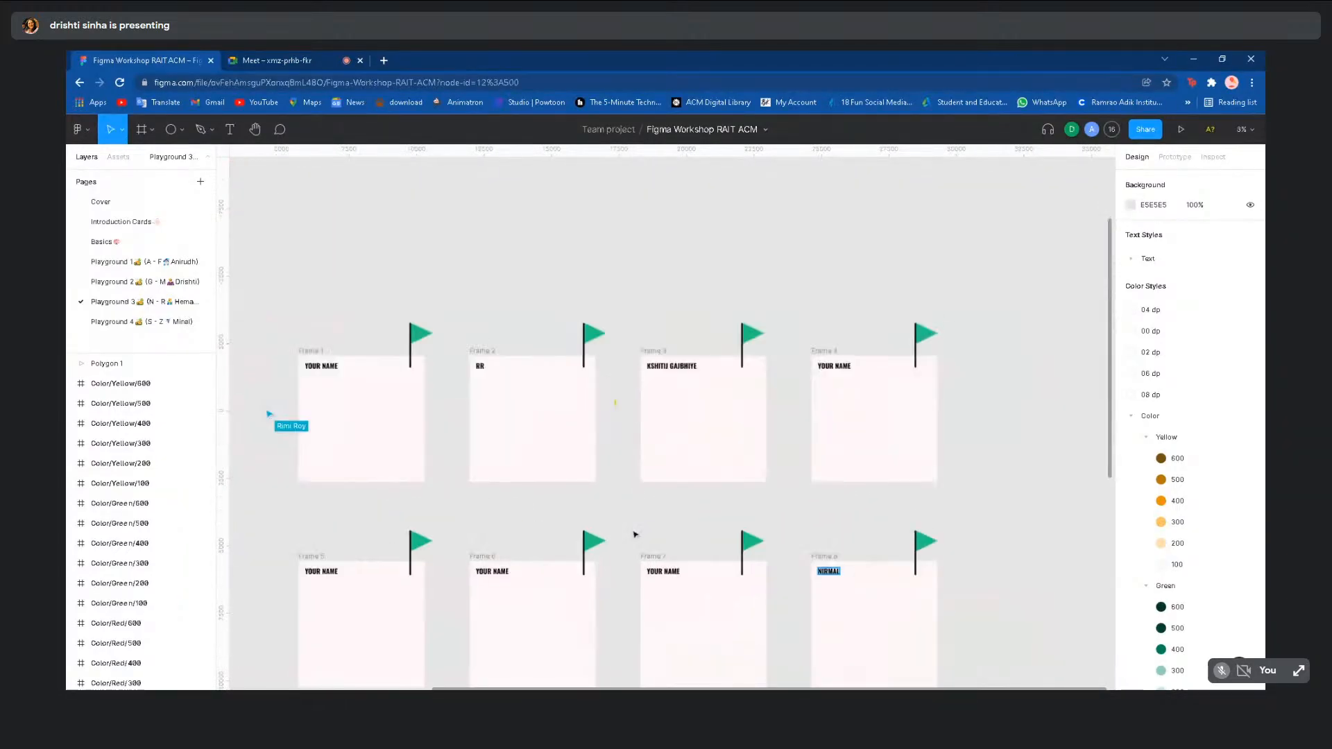
pyautogui.scroll(-3, 635, 535)
pyautogui.scroll(-2, 671, 420)
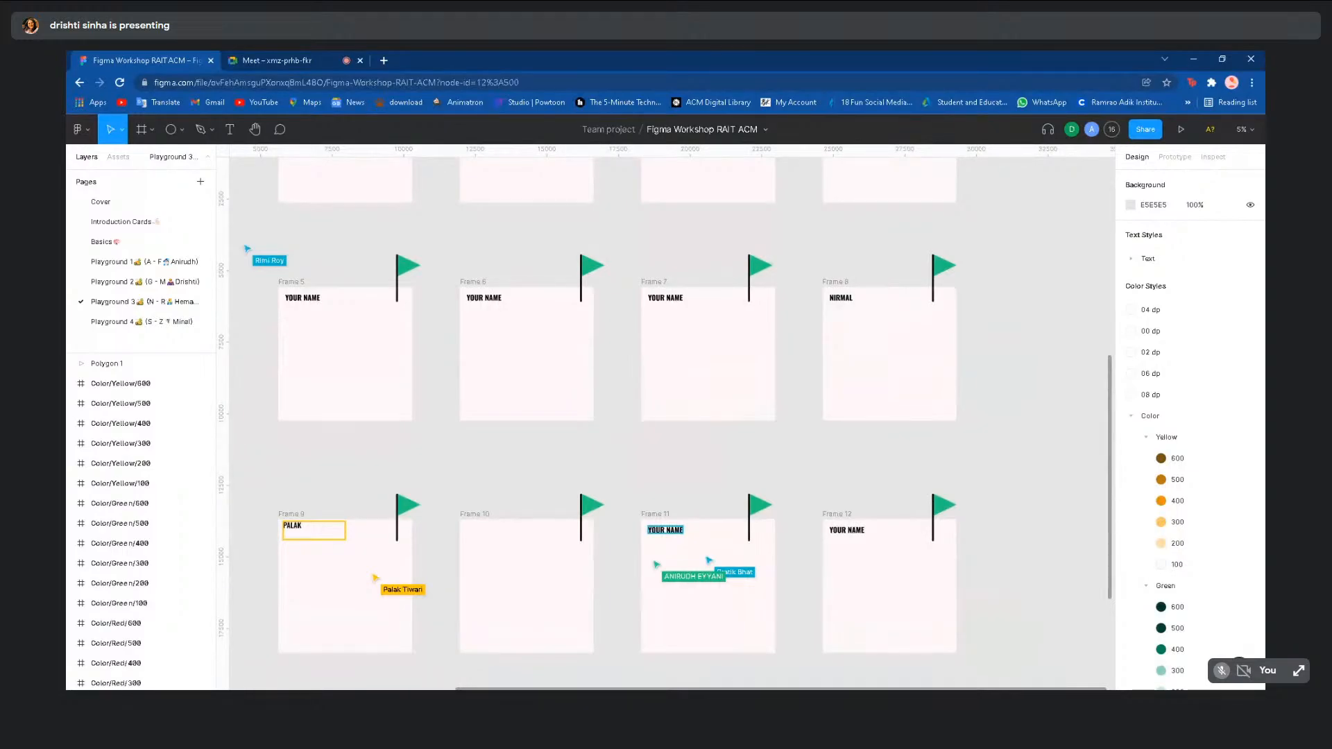
pyautogui.scroll(-2, 632, 529)
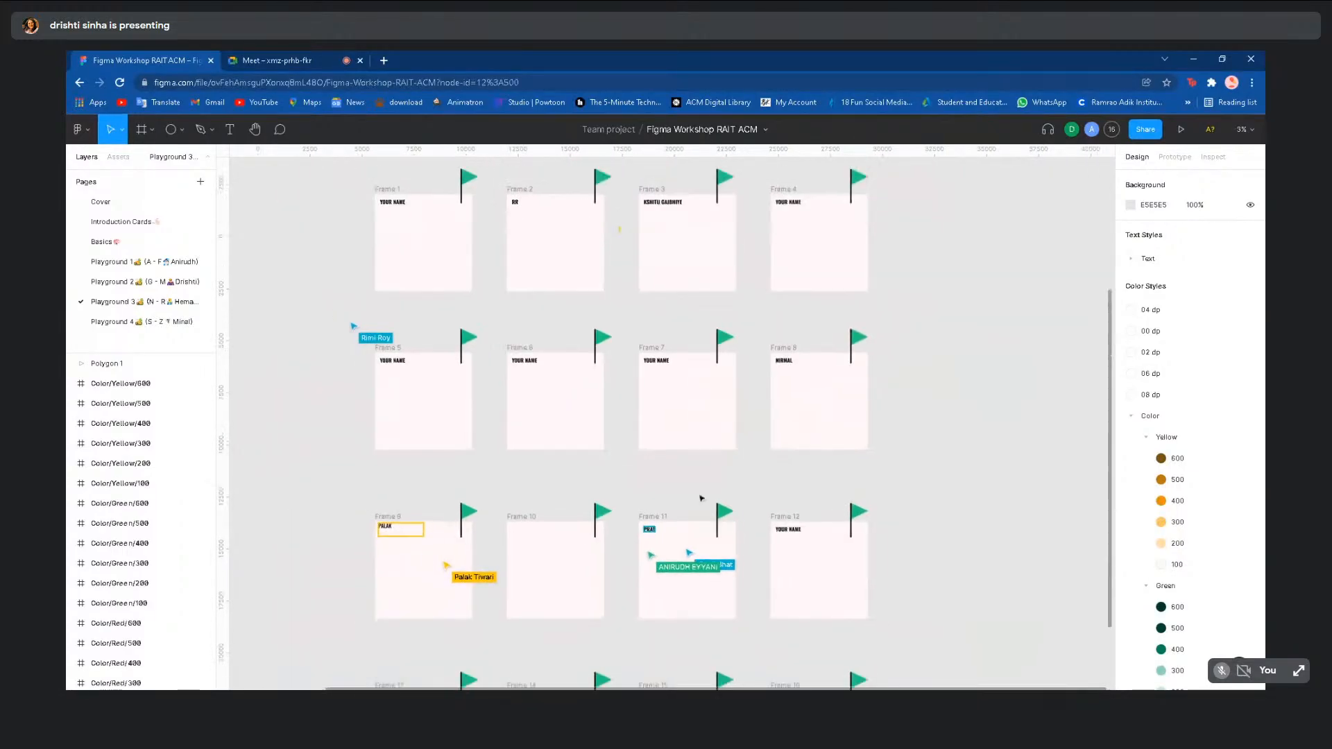
pyautogui.scroll(-1, 926, 480)
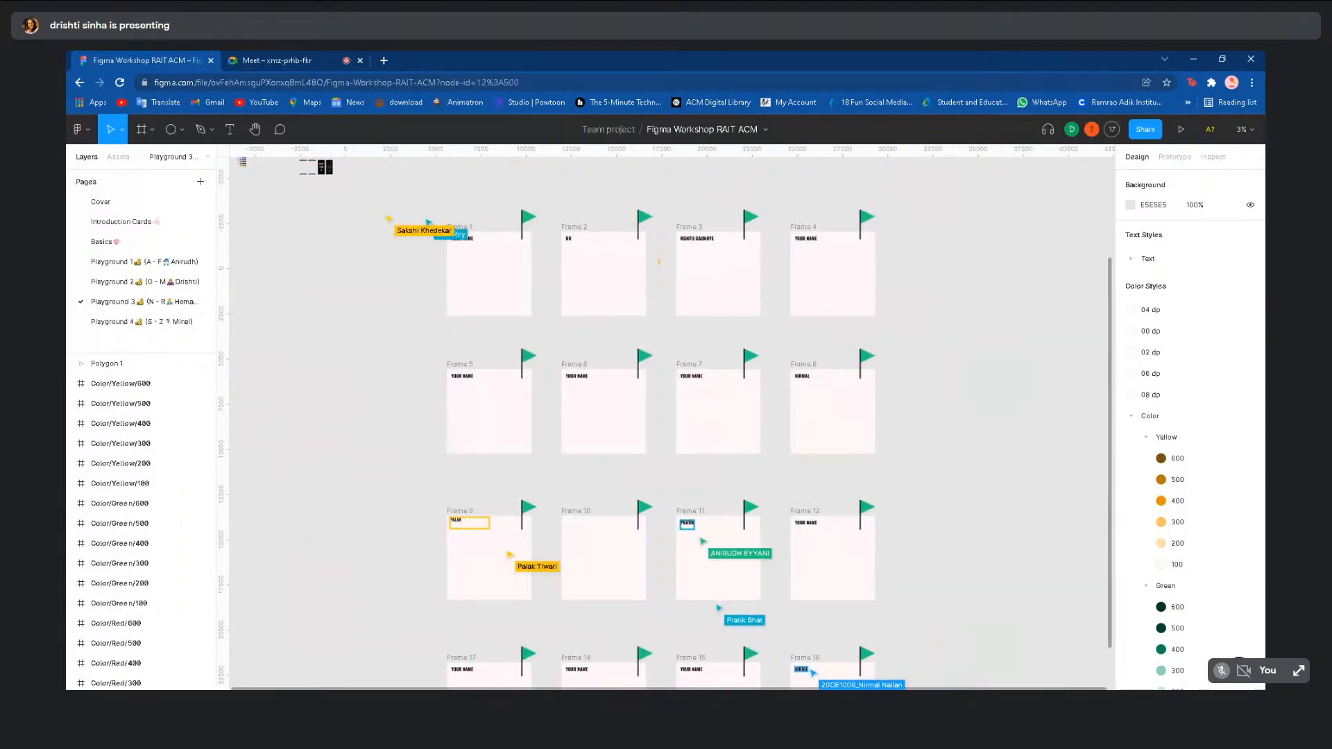
pyautogui.scroll(-1, 923, 468)
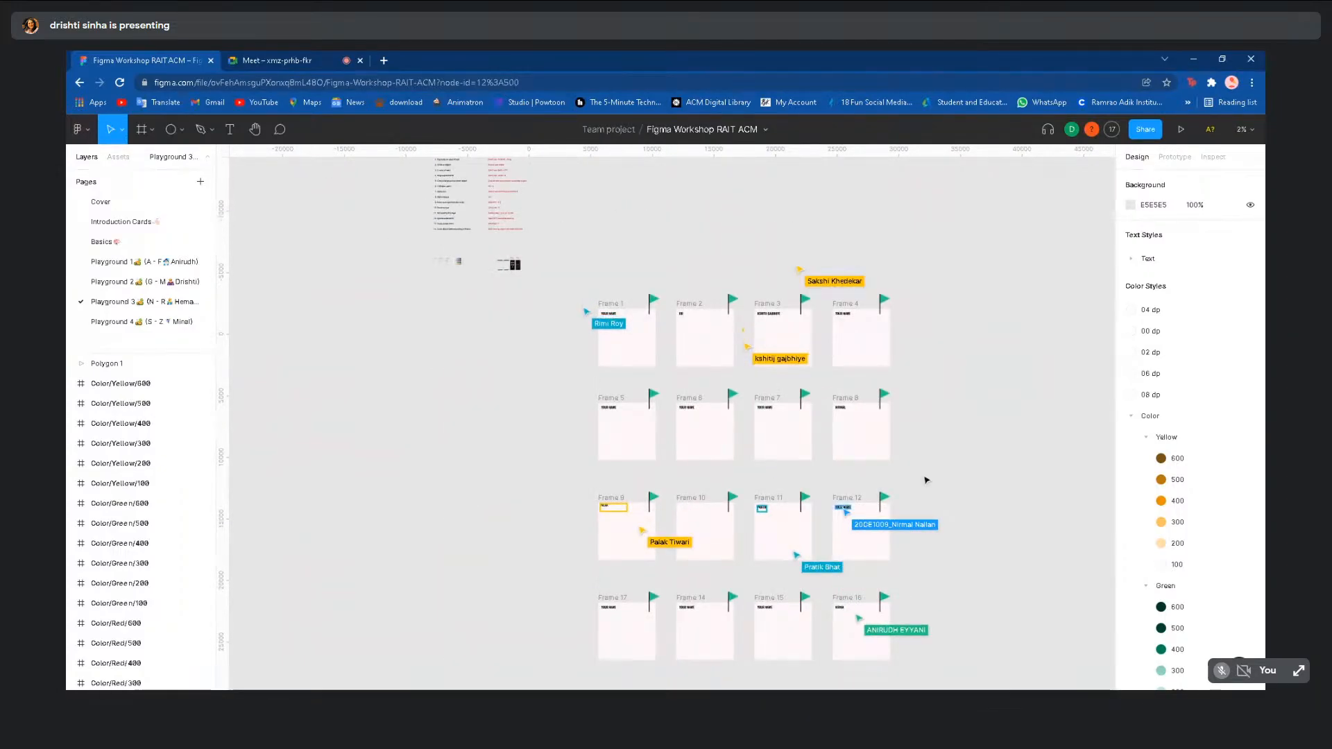
pyautogui.scroll(-1, 783, 487)
pyautogui.scroll(-3, 783, 488)
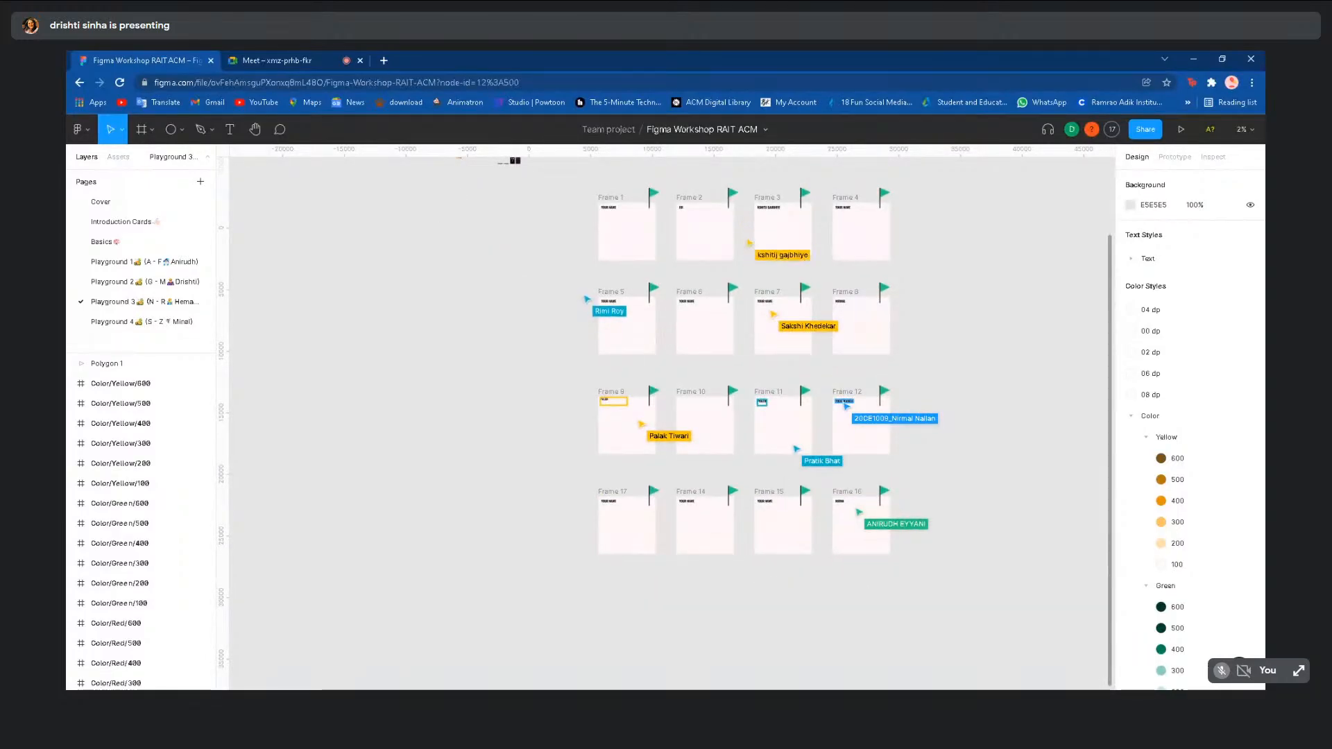
pyautogui.scroll(5, 780, 484)
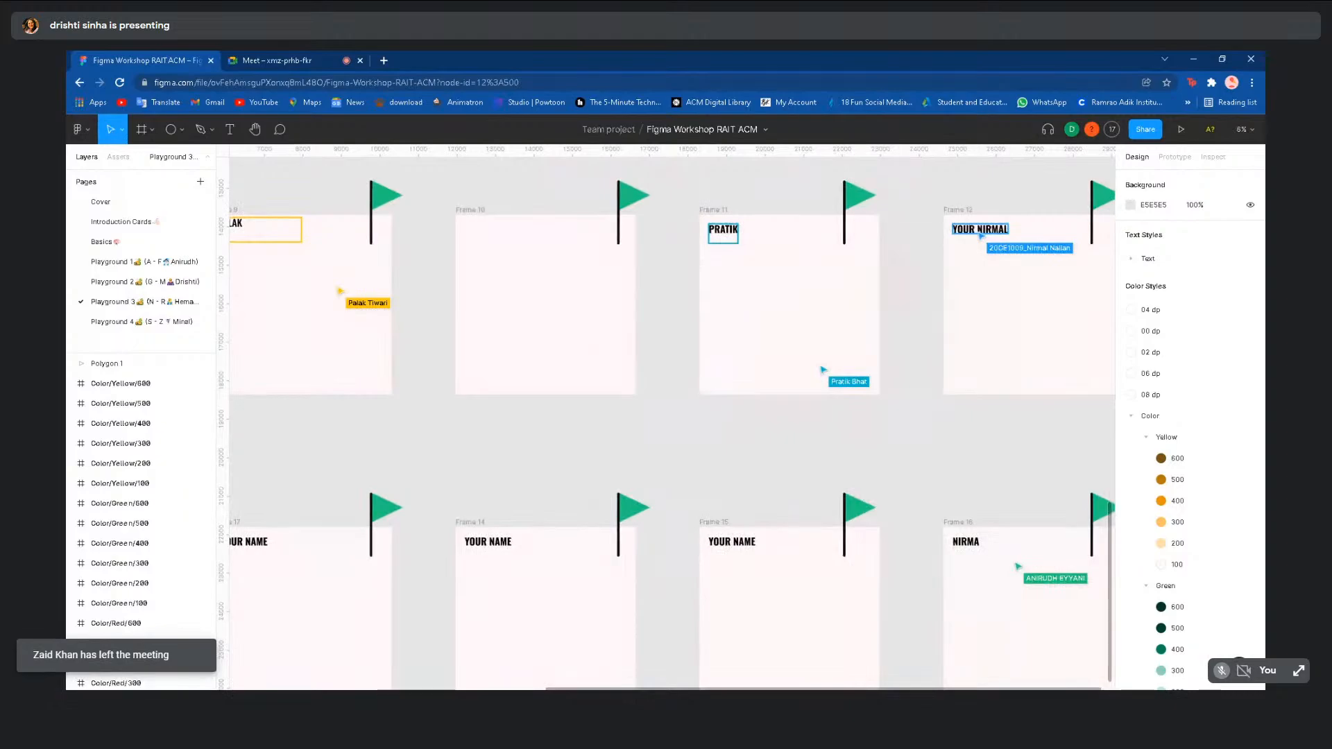
pyautogui.scroll(-3, 780, 486)
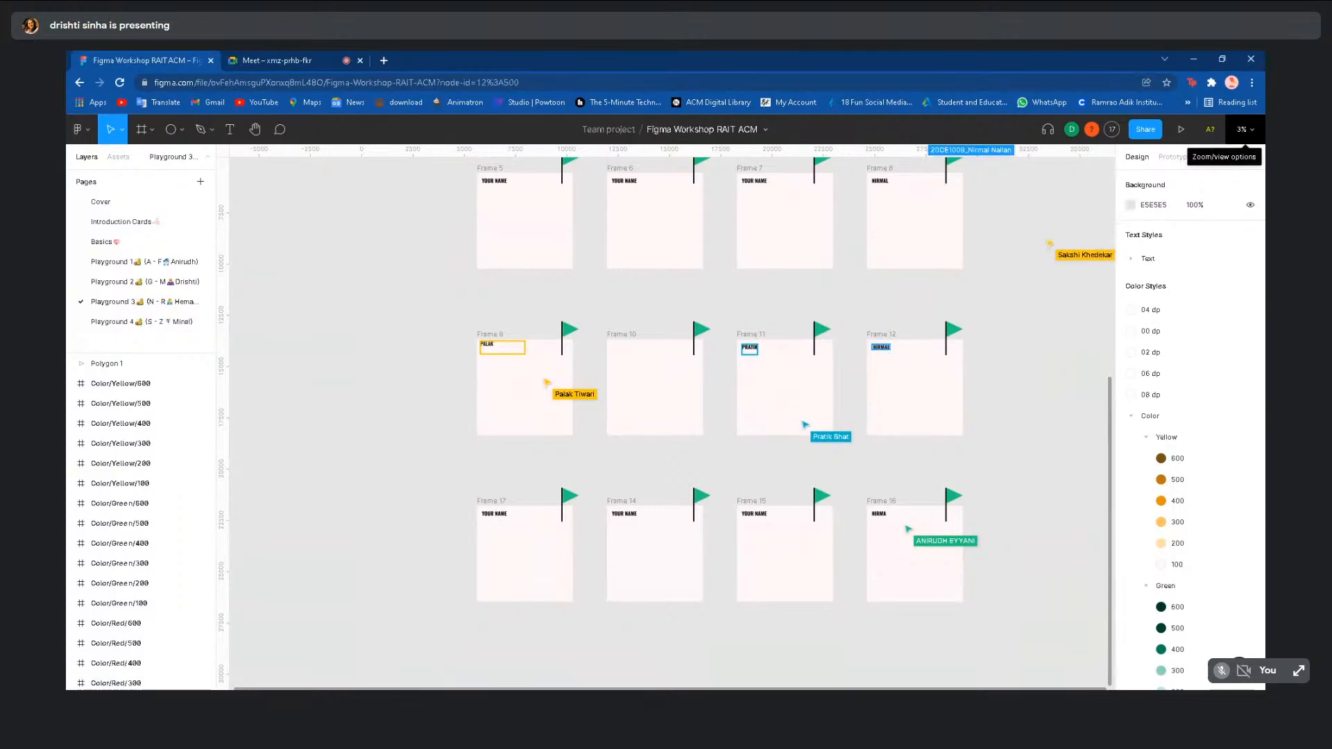
pyautogui.click(1242, 130)
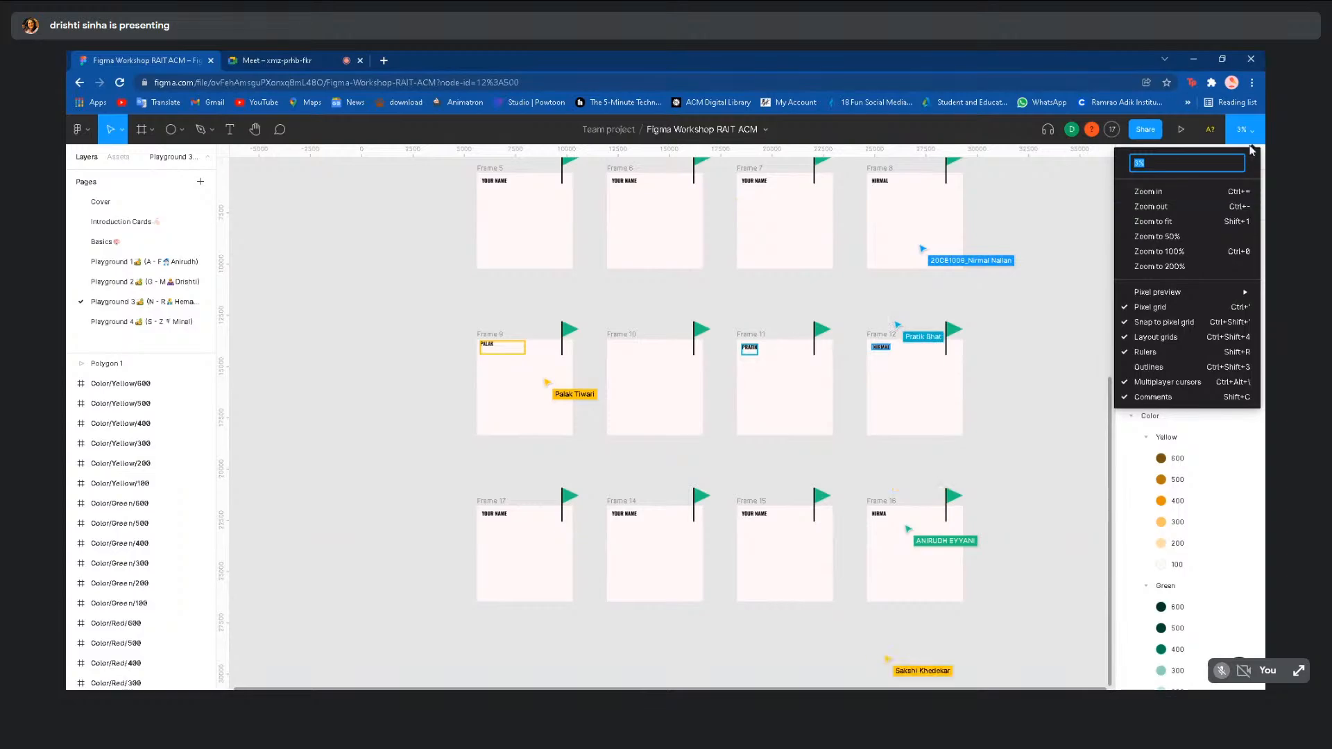
pyautogui.click(1255, 143)
pyautogui.scroll(-3, 1038, 299)
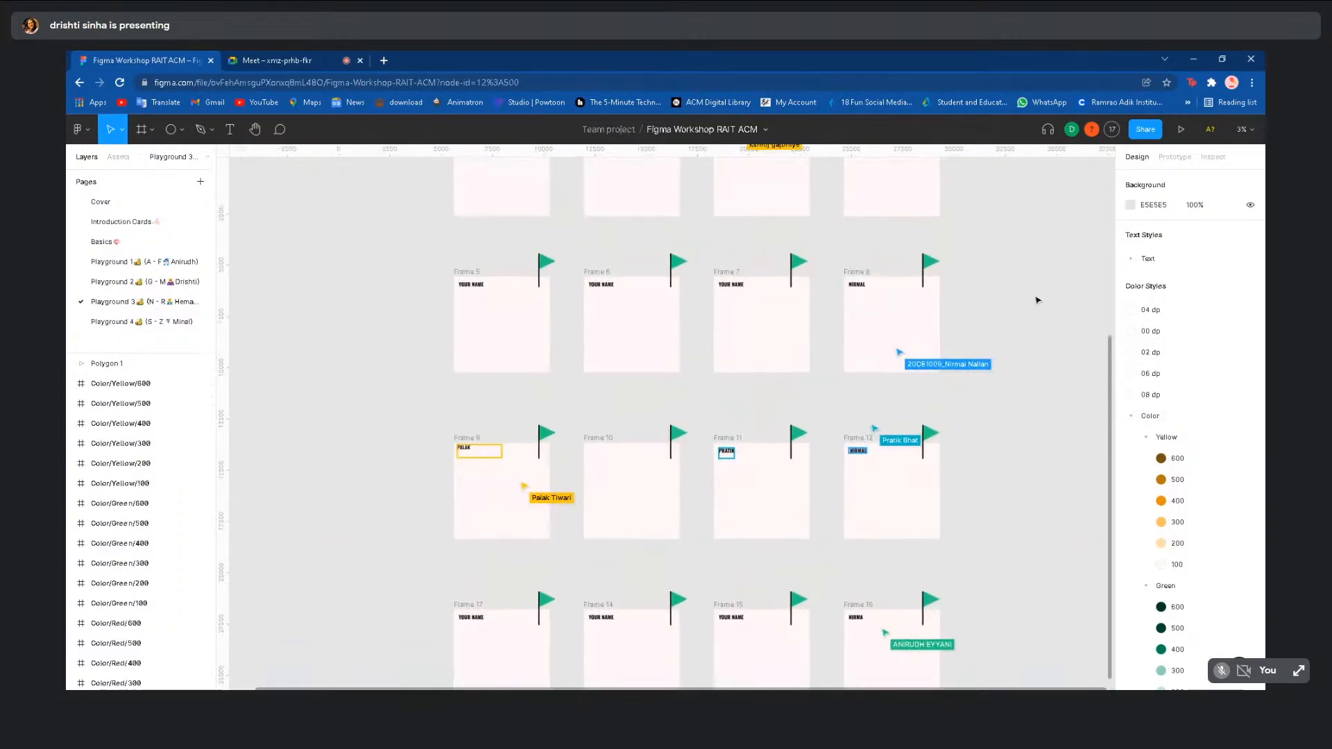
pyautogui.hscroll(3, 1039, 300)
pyautogui.scroll(2, 1038, 299)
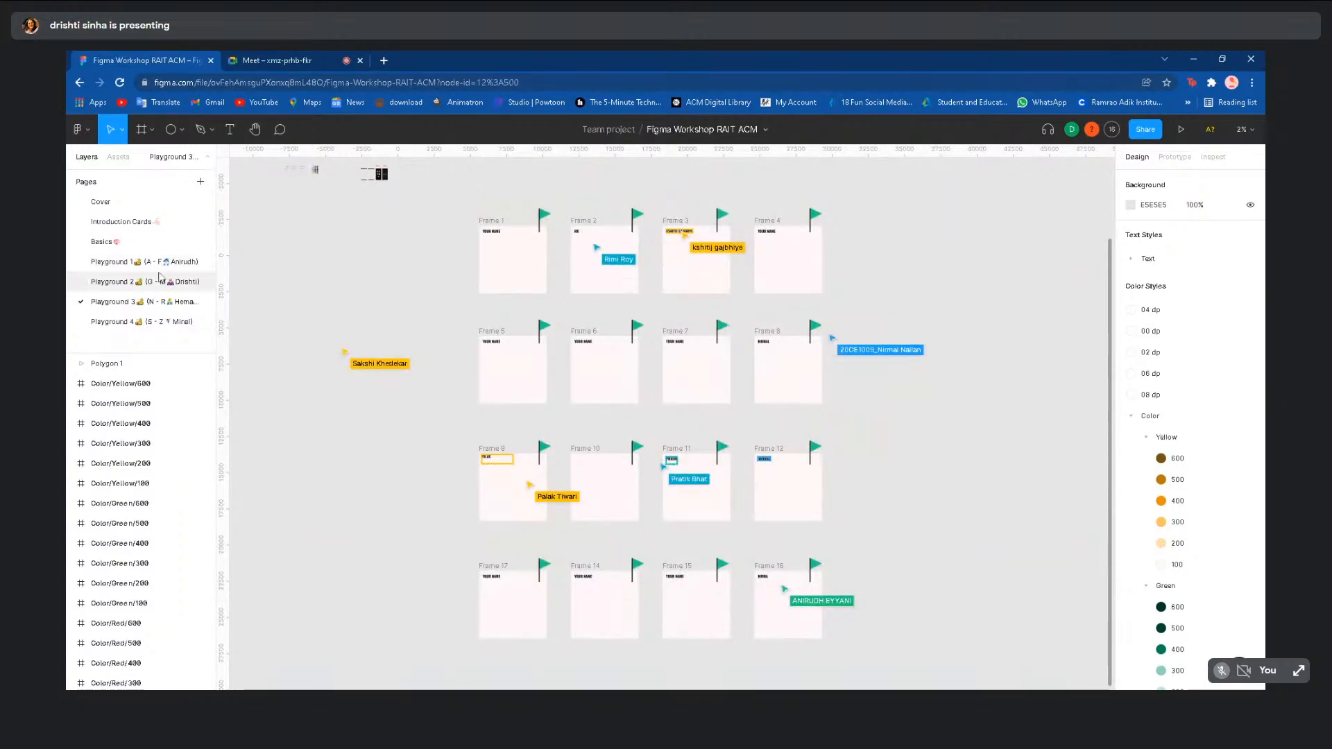
pyautogui.click(145, 243)
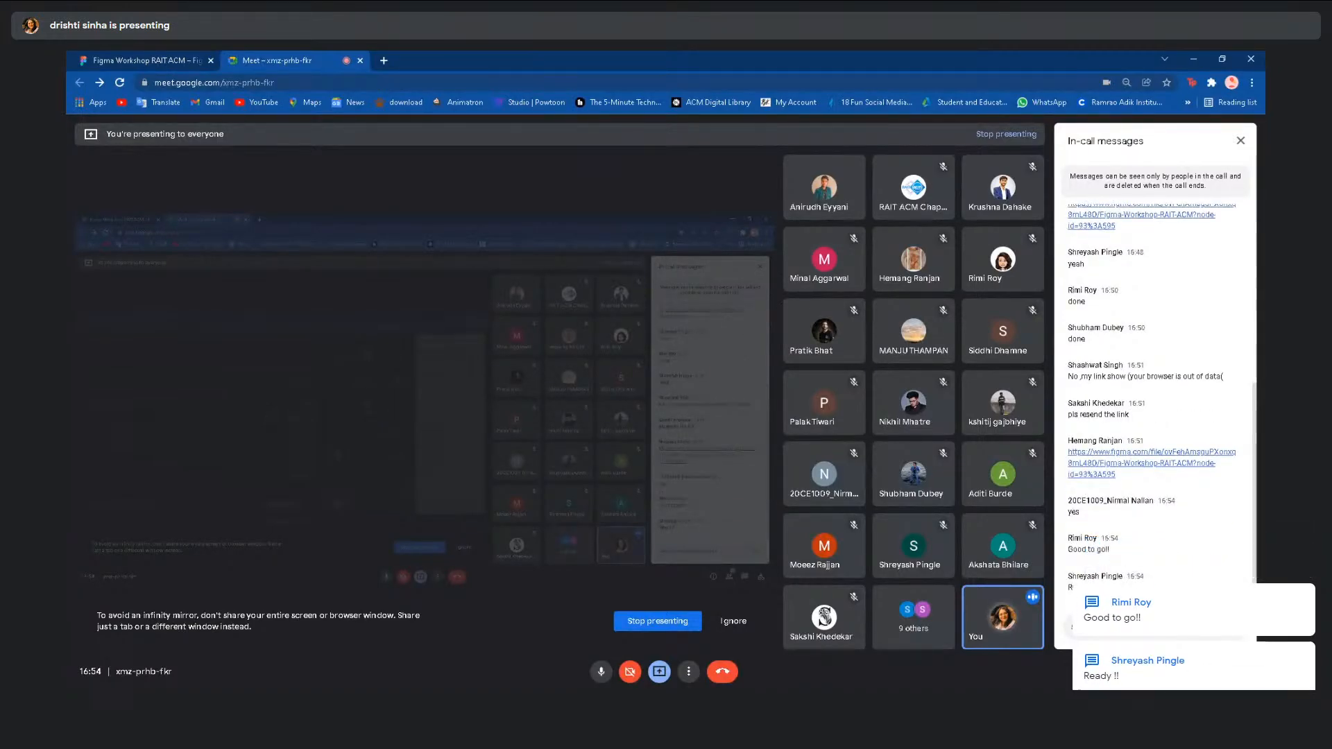
pyautogui.click(179, 57)
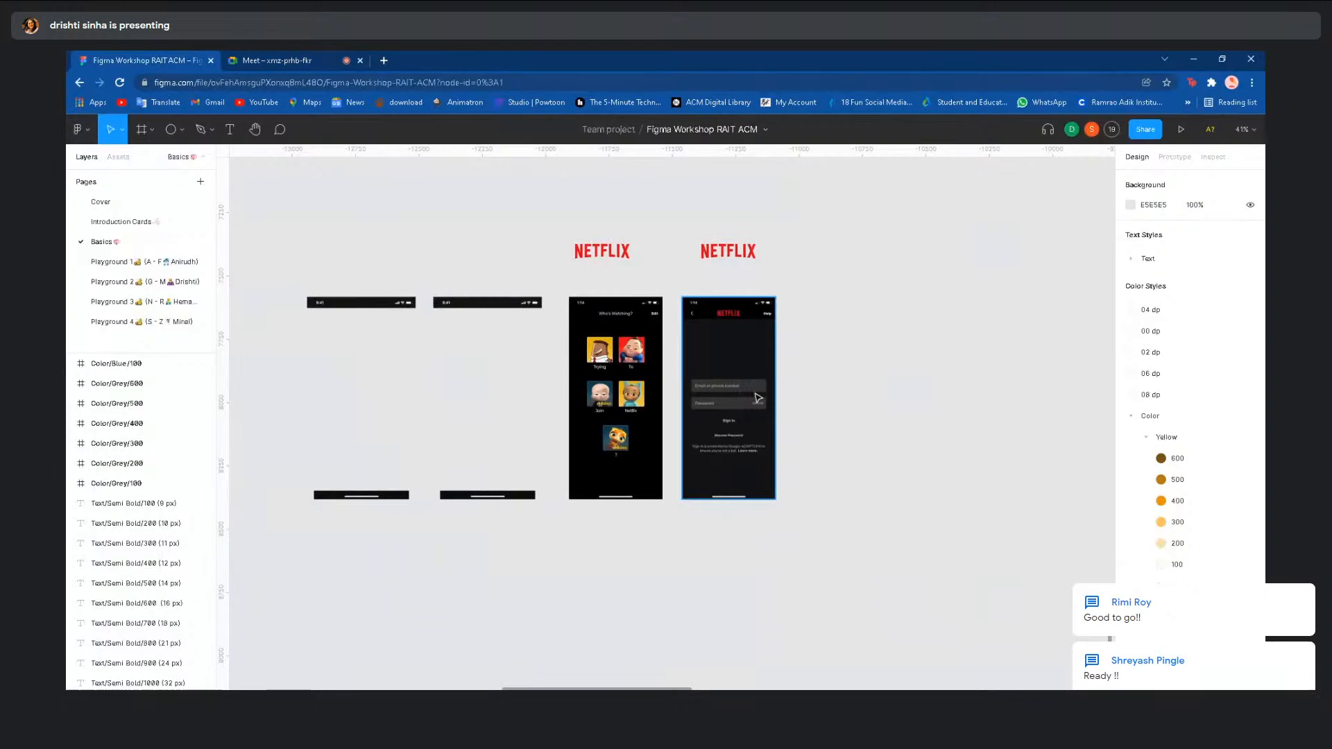
# - Open Playground 1 and select the Netflix sign-in screenshot to copy
pyautogui.scroll(4, 757, 398)
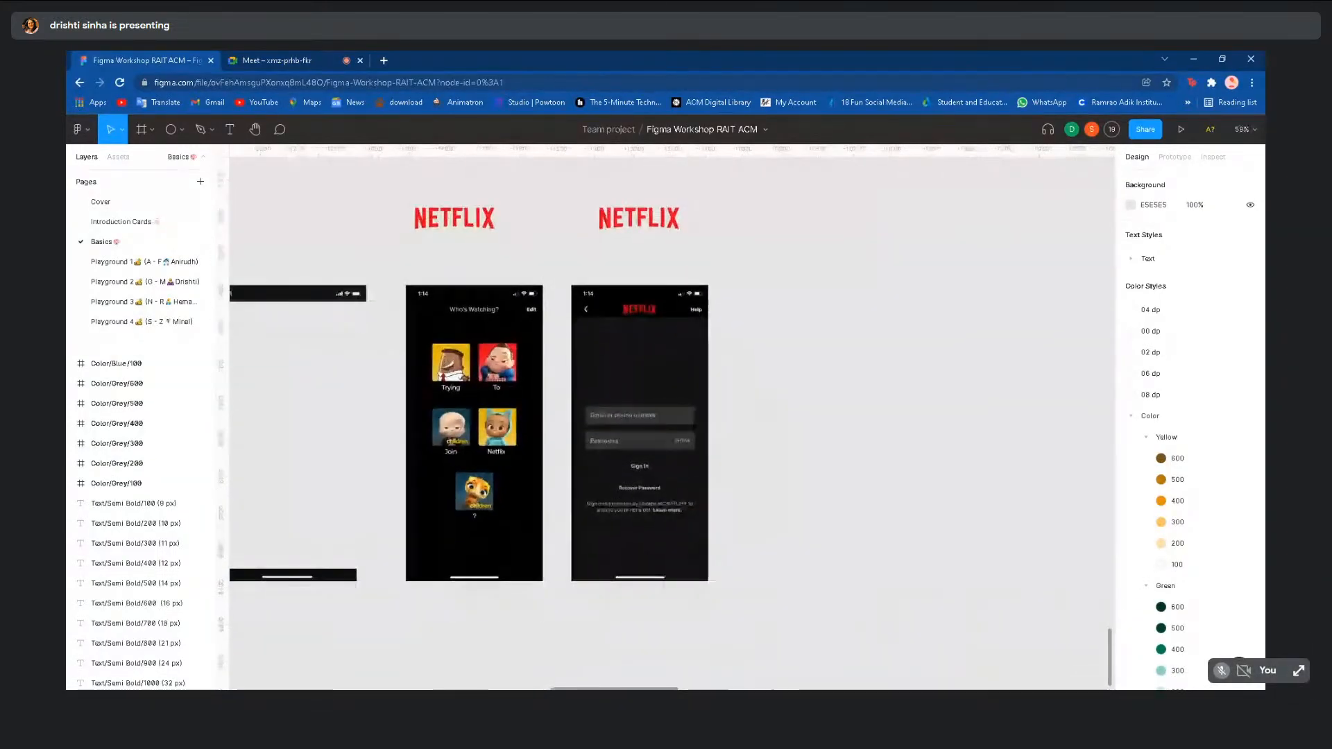
pyautogui.scroll(1, 711, 382)
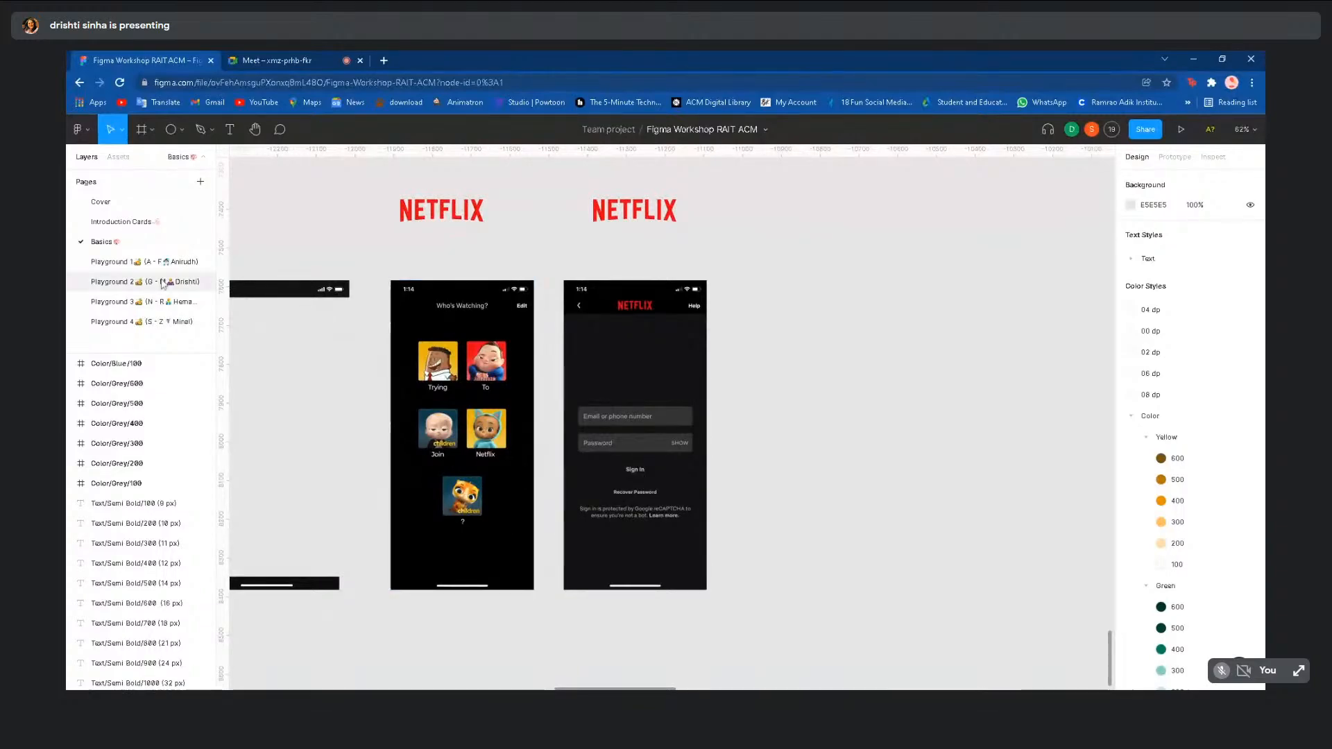
pyautogui.click(131, 261)
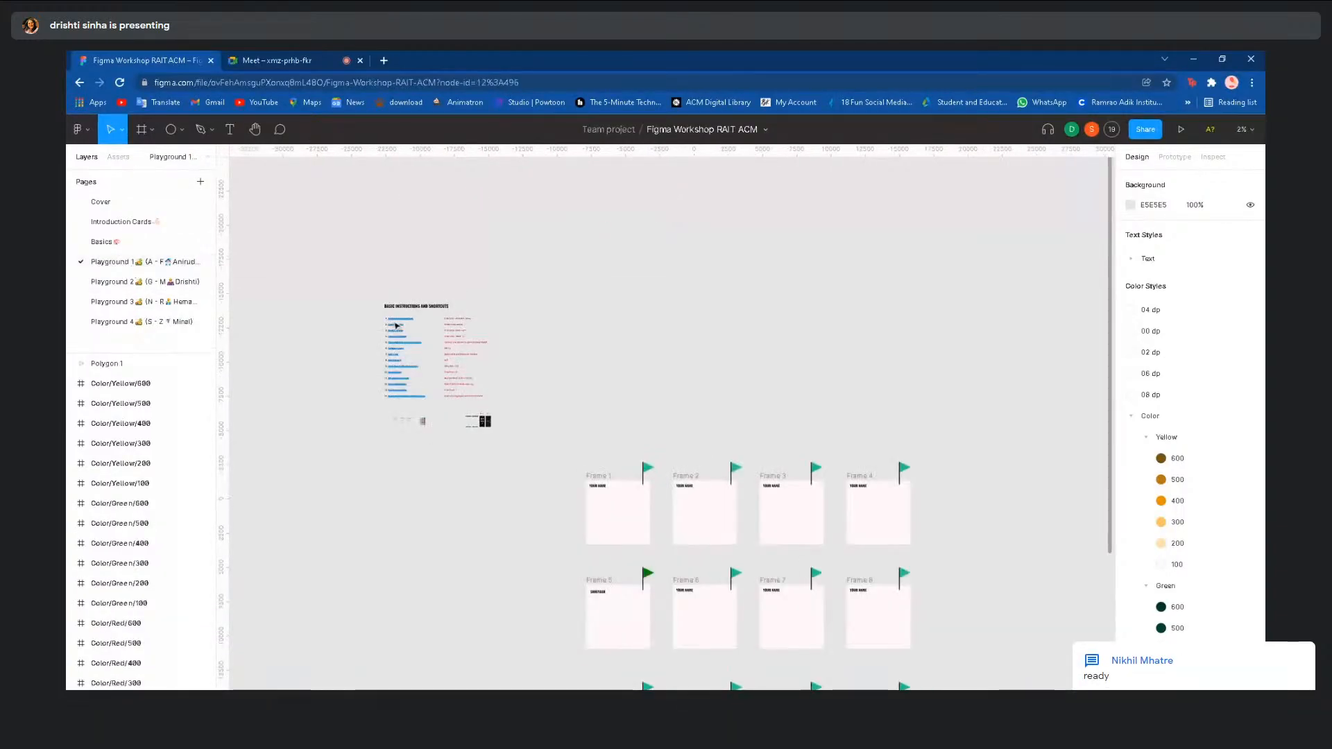
pyautogui.scroll(8, 484, 477)
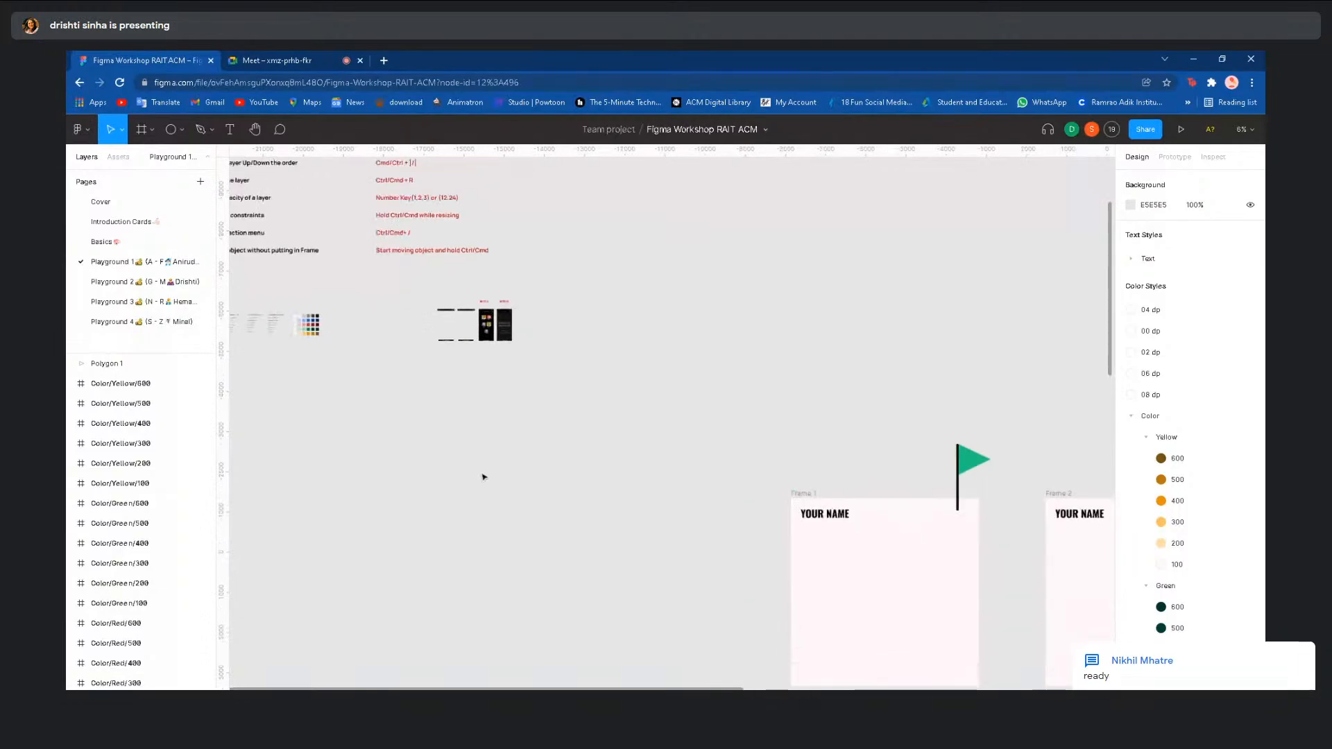
pyautogui.scroll(4, 486, 277)
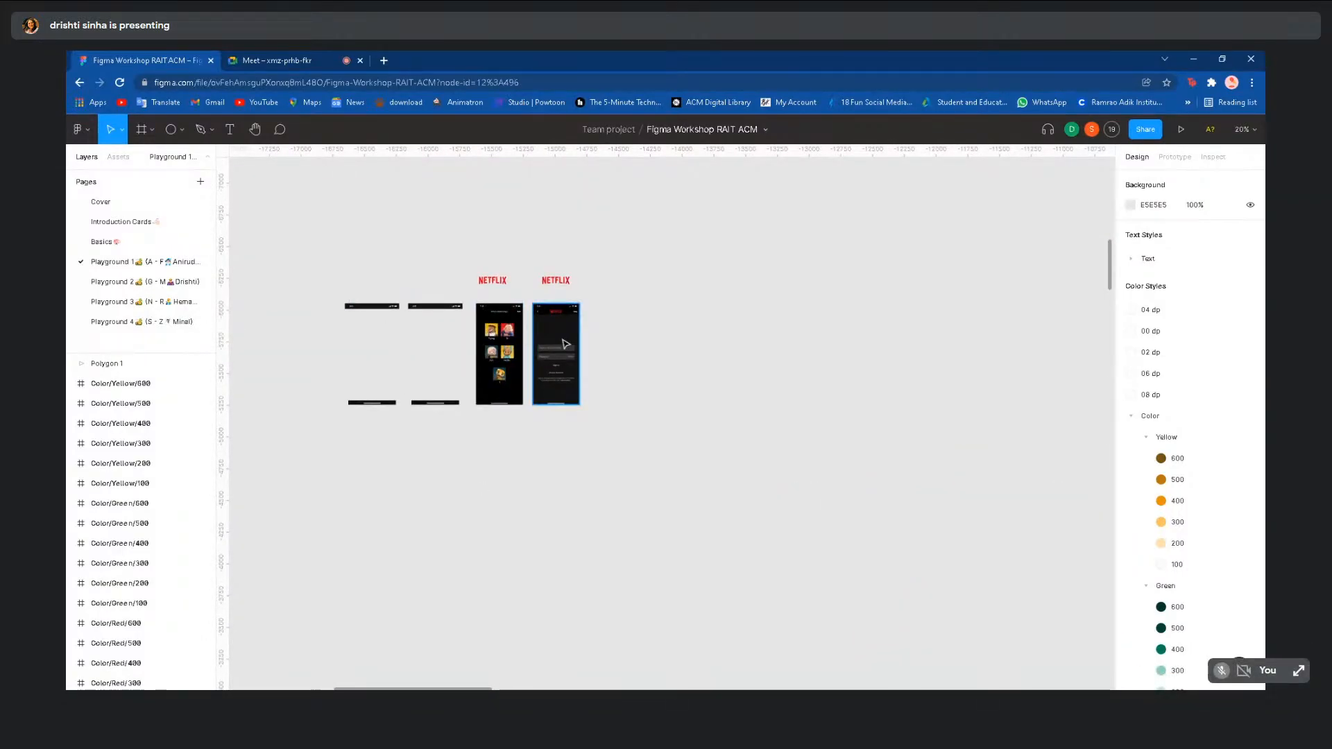
pyautogui.click(565, 344)
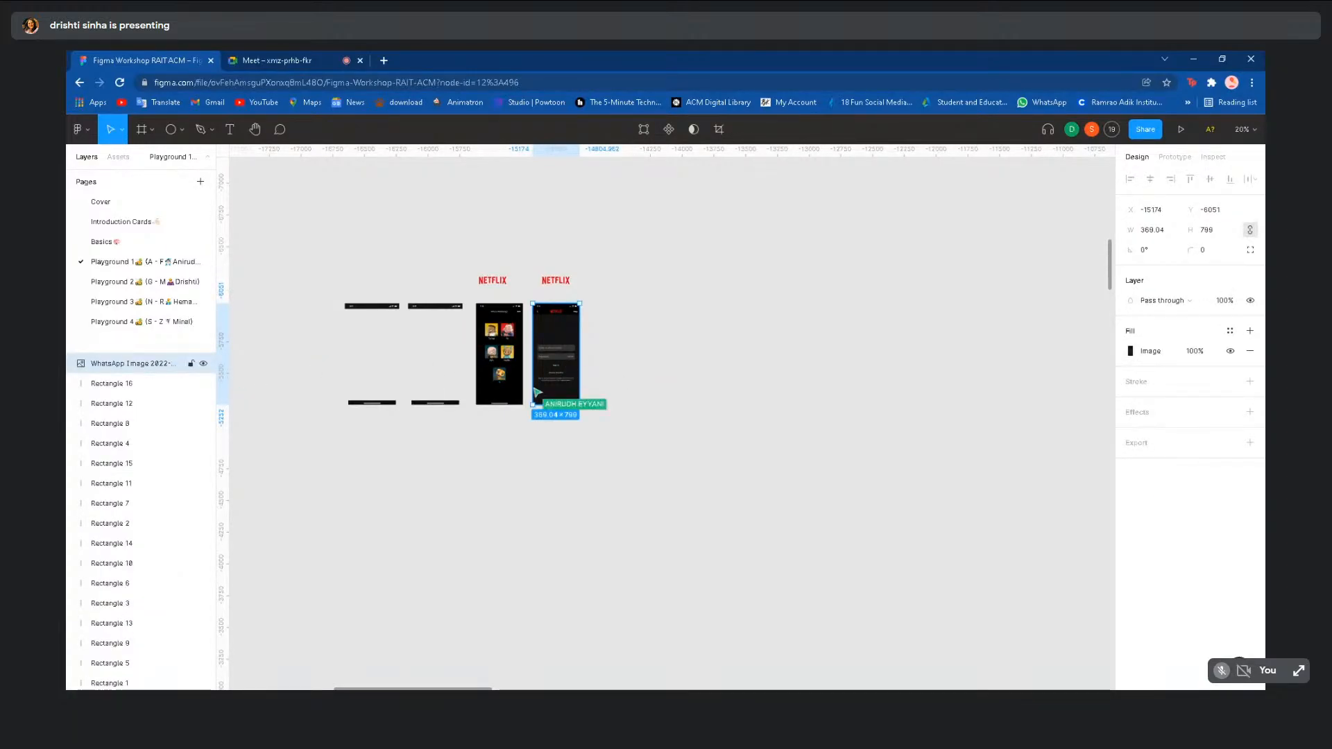
pyautogui.scroll(-4, 564, 340)
pyautogui.scroll(-5, 570, 351)
pyautogui.hscroll(8, 570, 351)
# - Paste the screenshot into Frame 1 and position it just below YOUR NAME
pyautogui.click(570, 350)
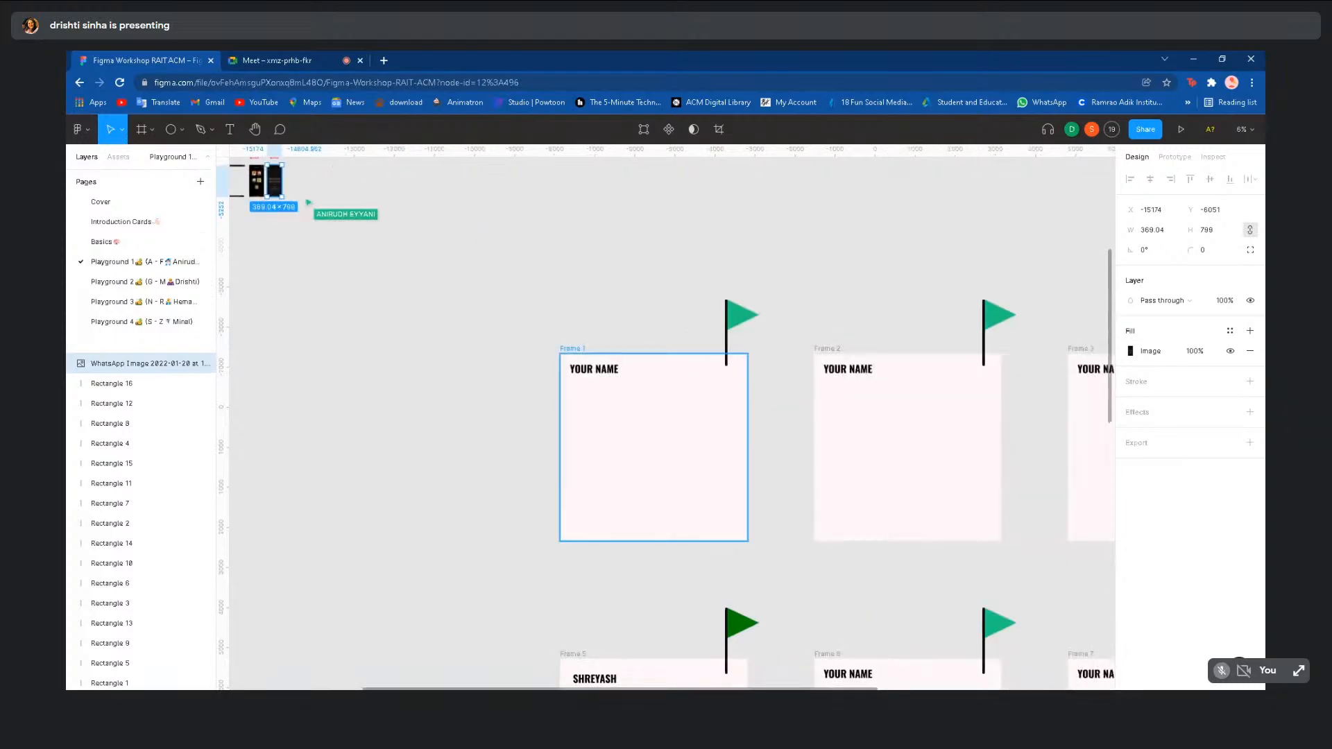
pyautogui.scroll(3, 570, 351)
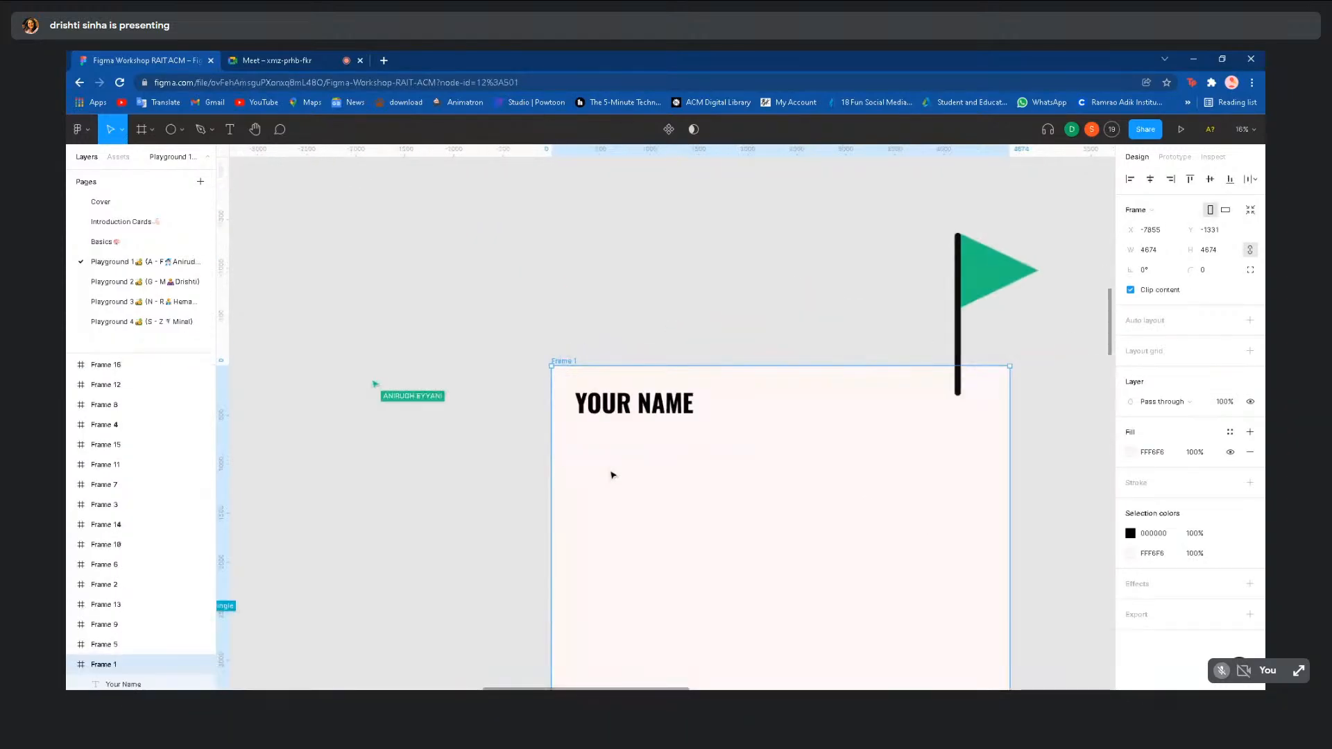
pyautogui.scroll(-1, 571, 389)
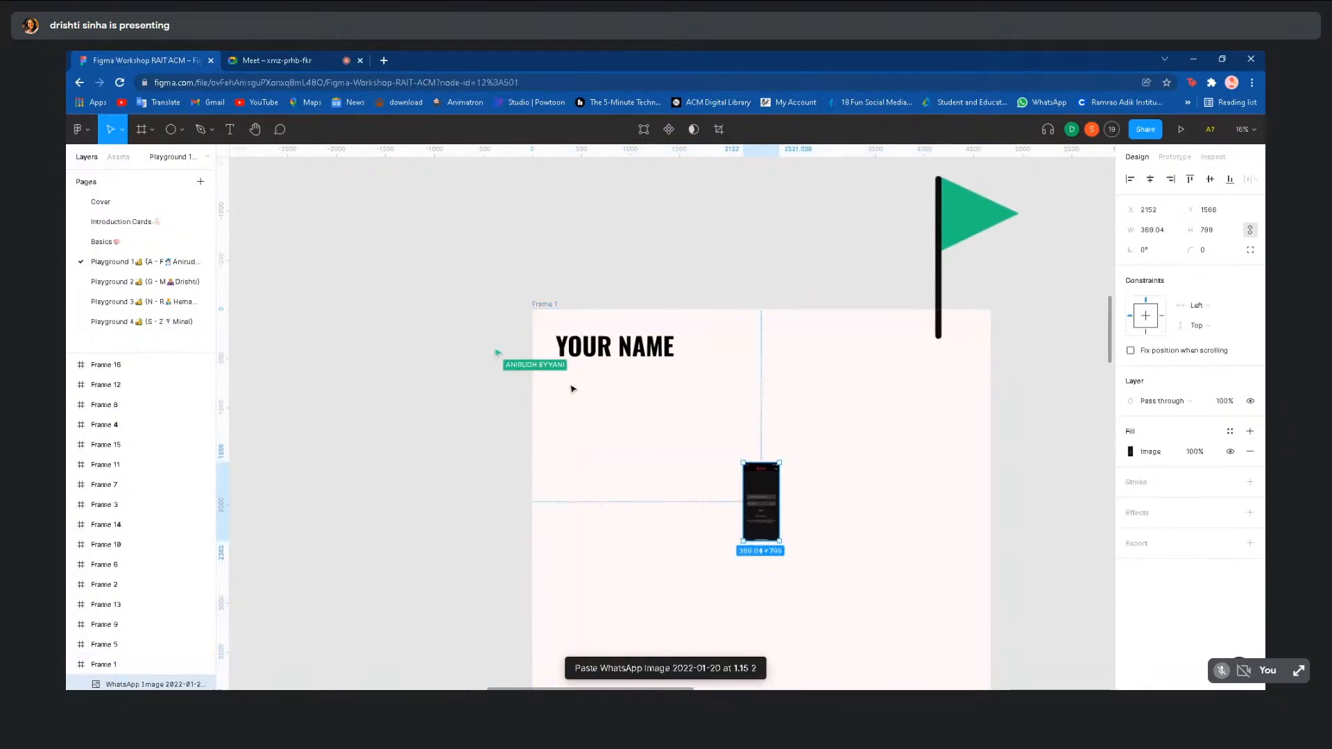
pyautogui.hotkey('ctrl', 'v')
pyautogui.moveTo(772, 498); pyautogui.dragTo(576, 417)
pyautogui.click(501, 422)
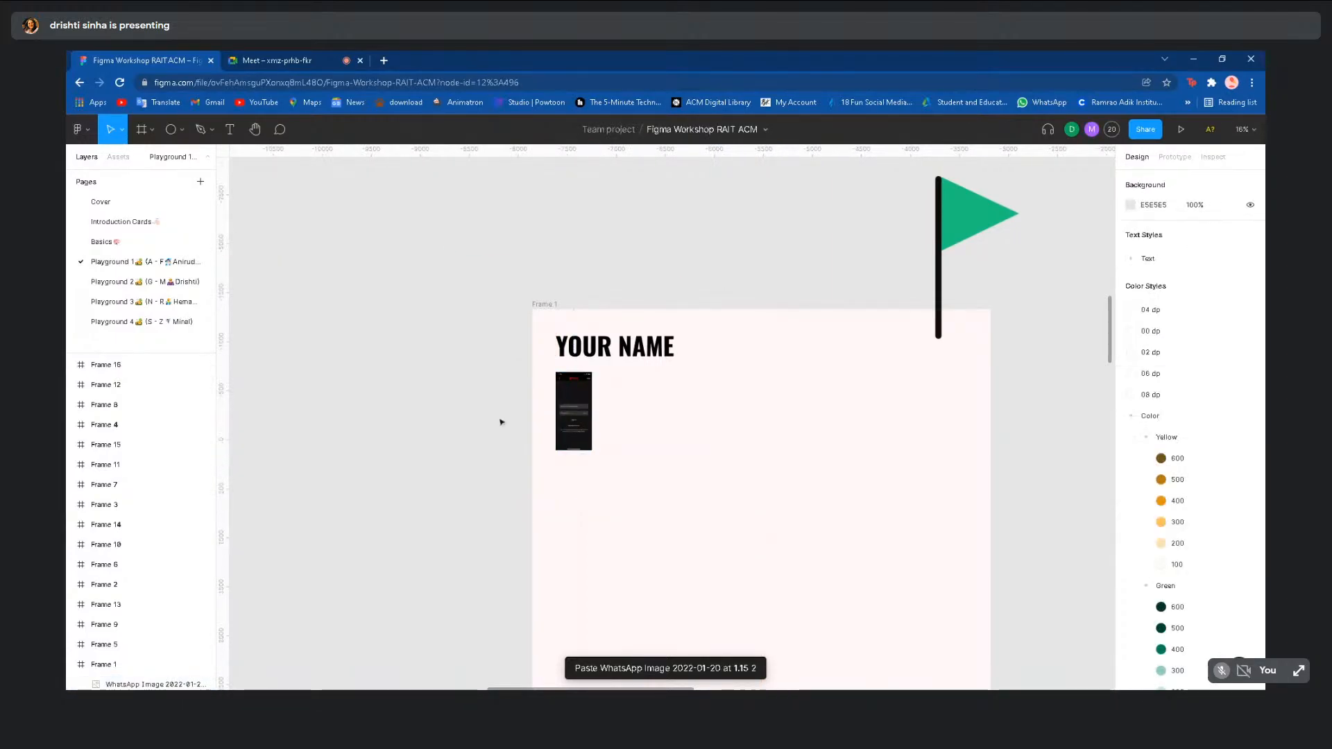
pyautogui.scroll(-2, 501, 422)
pyautogui.scroll(2, 613, 413)
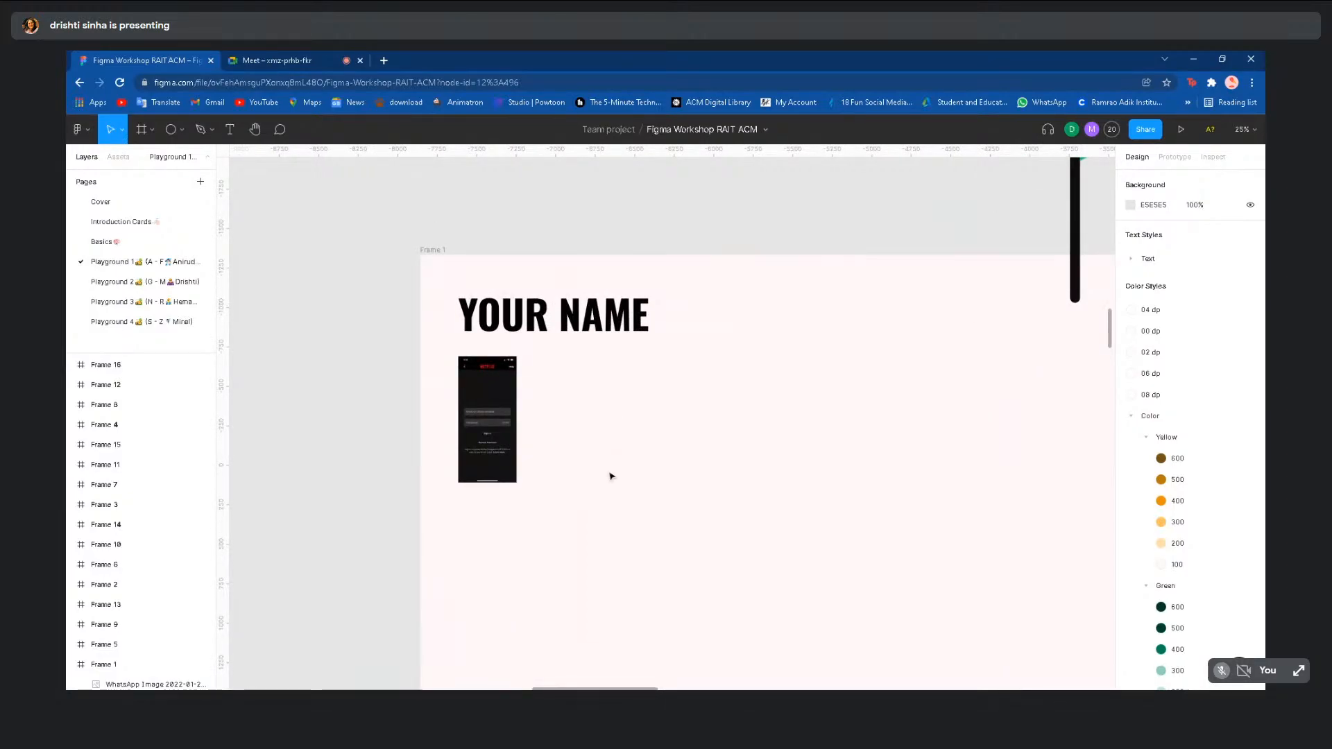
pyautogui.scroll(-4, 610, 476)
pyautogui.click(575, 463)
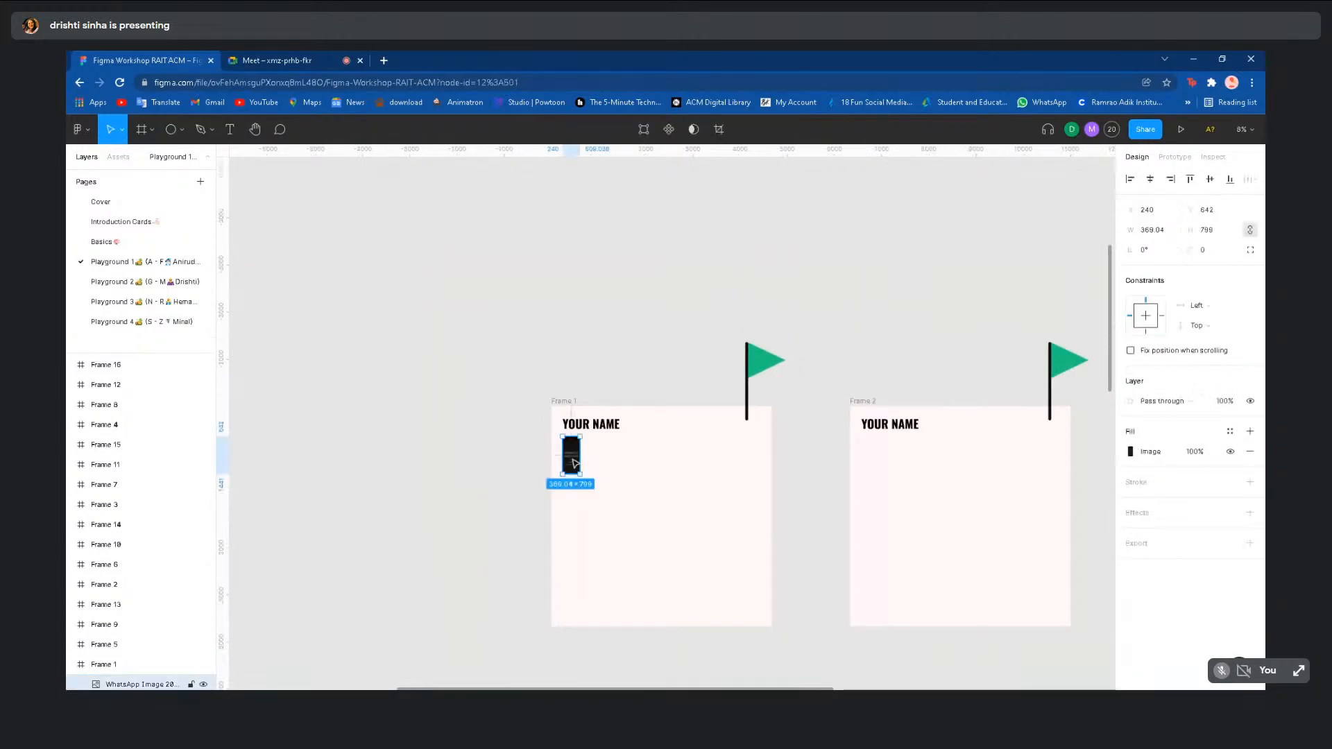
# - Delete the screenshot from Frame 1, zoom out, and open Playground 3 by way of Playground 2
pyautogui.press('Delete')
pyautogui.scroll(-3, 360, 369)
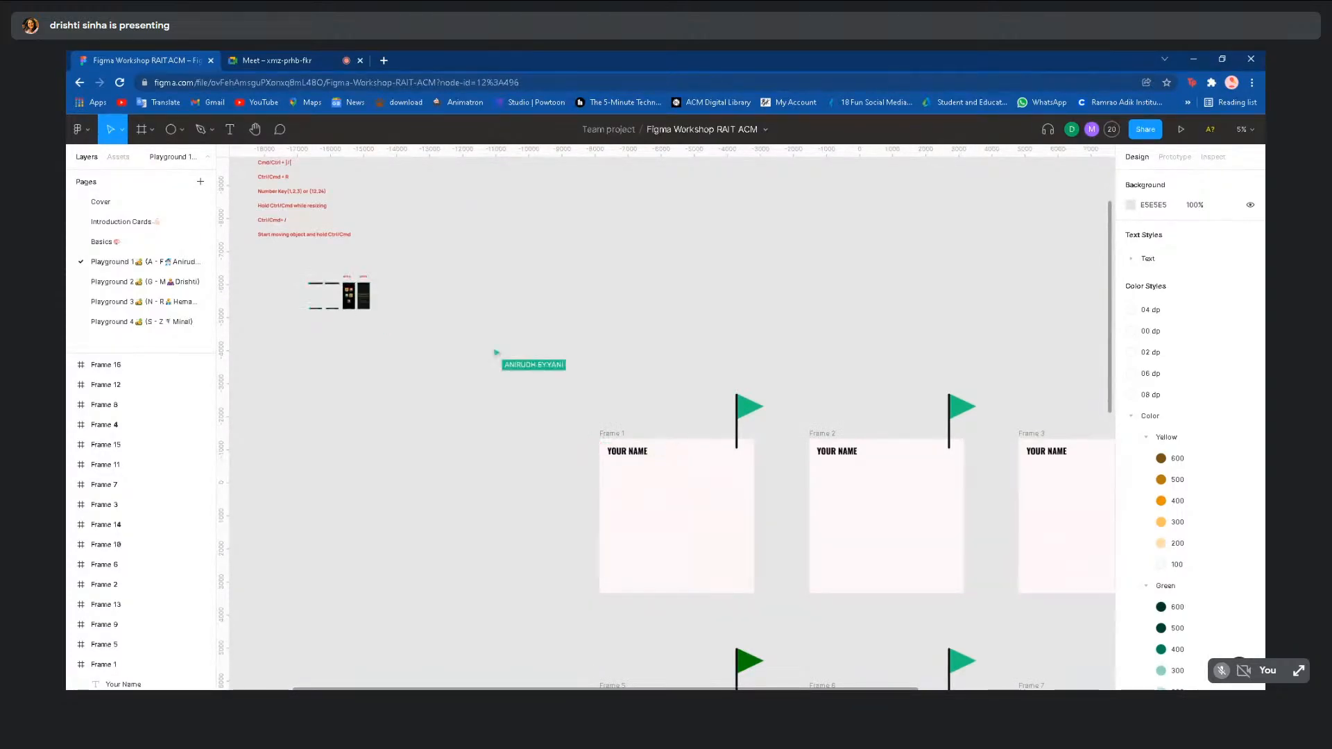
pyautogui.scroll(-2, 358, 361)
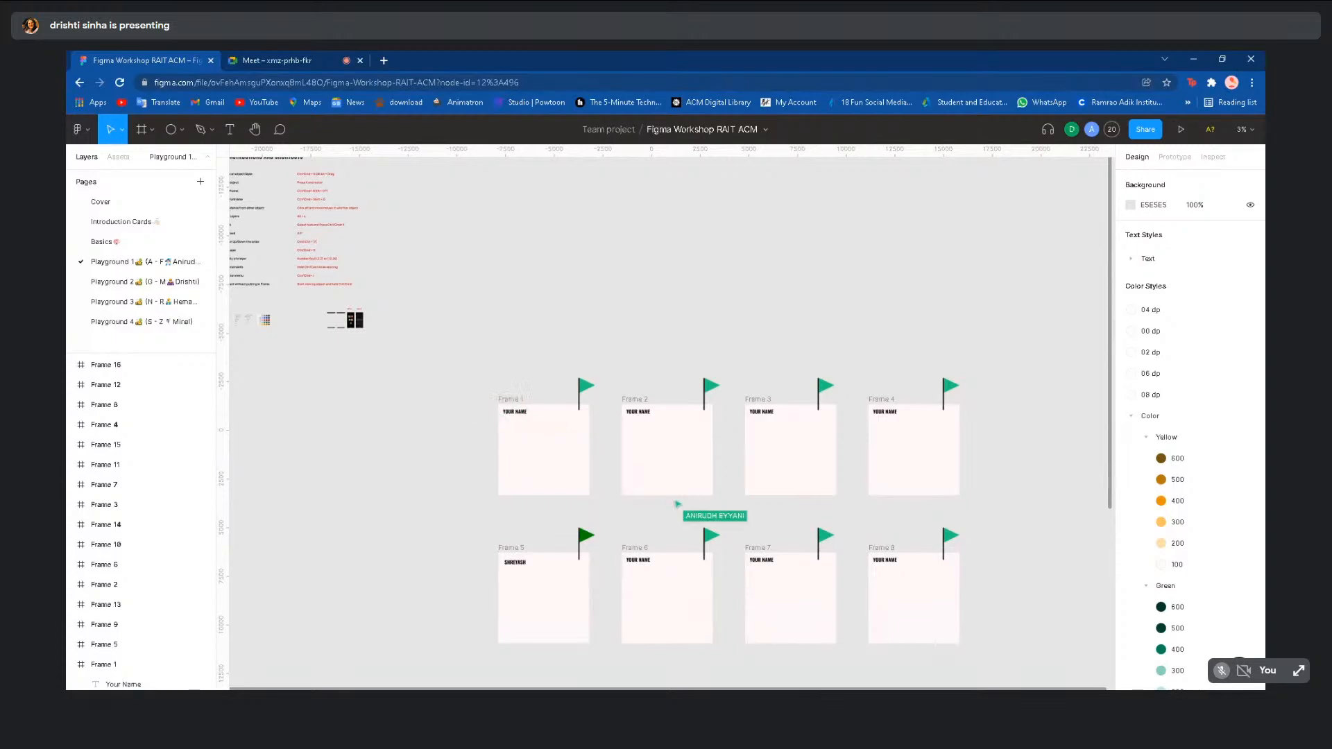
pyautogui.scroll(-1, 344, 350)
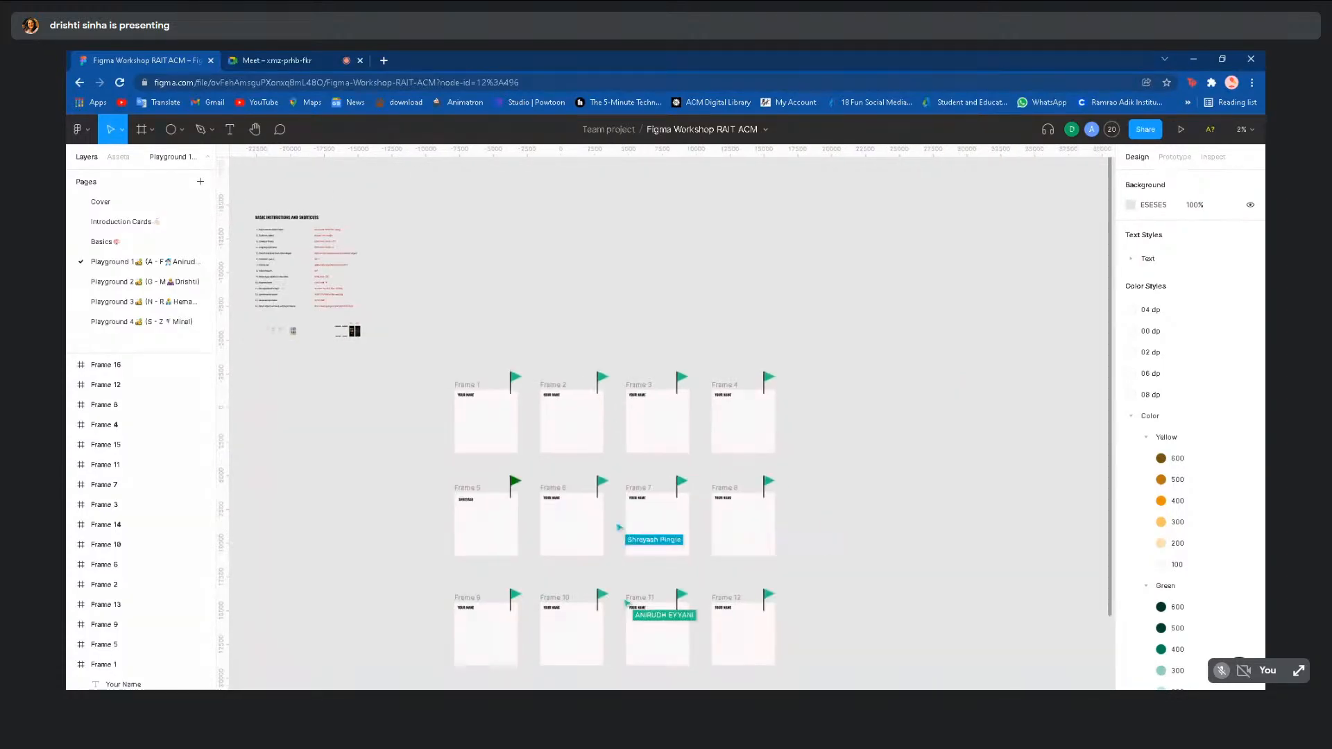
pyautogui.scroll(-1, 344, 349)
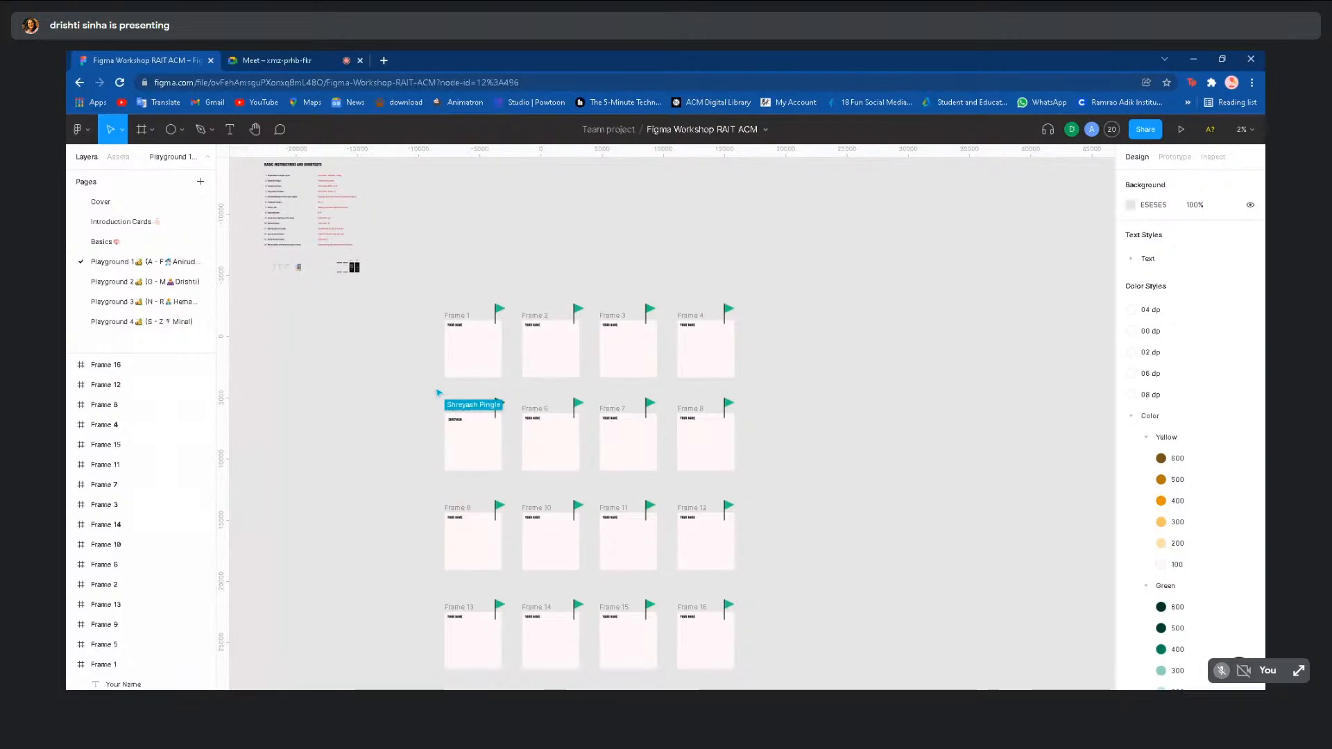
pyautogui.click(144, 281)
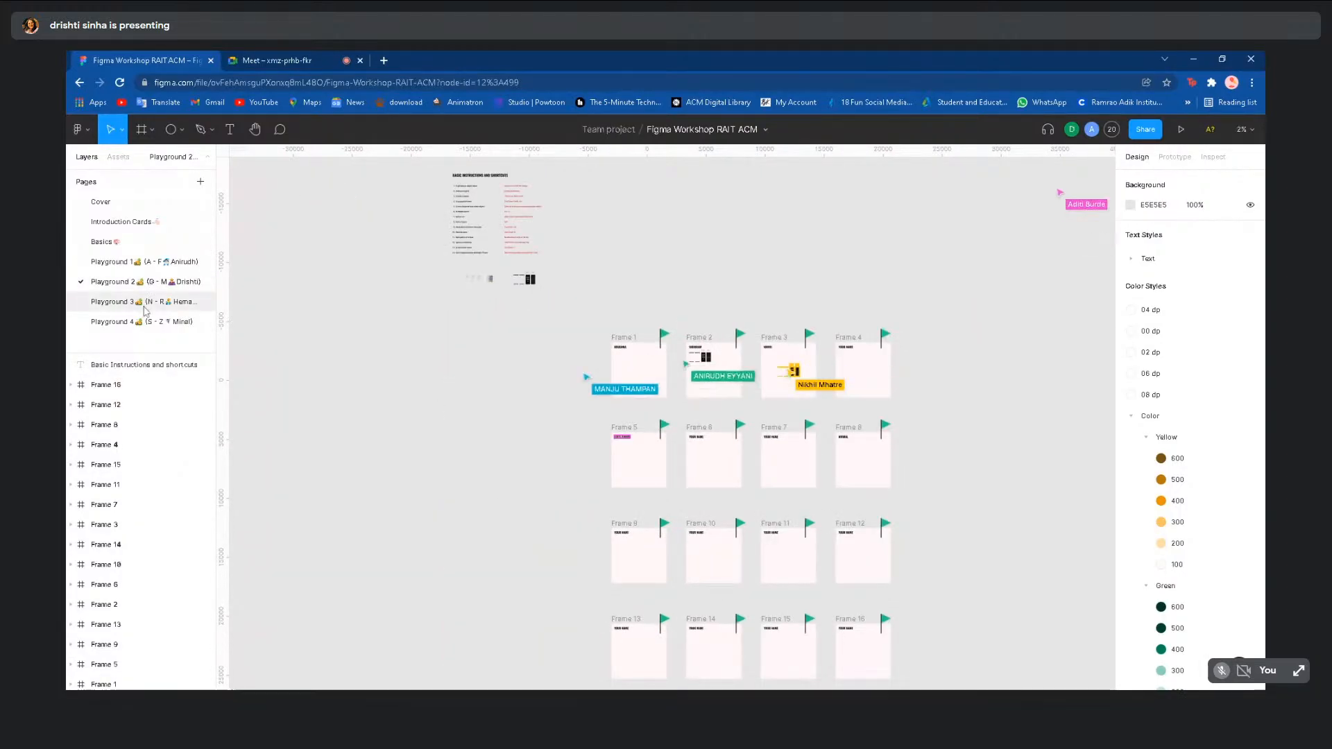
pyautogui.click(145, 307)
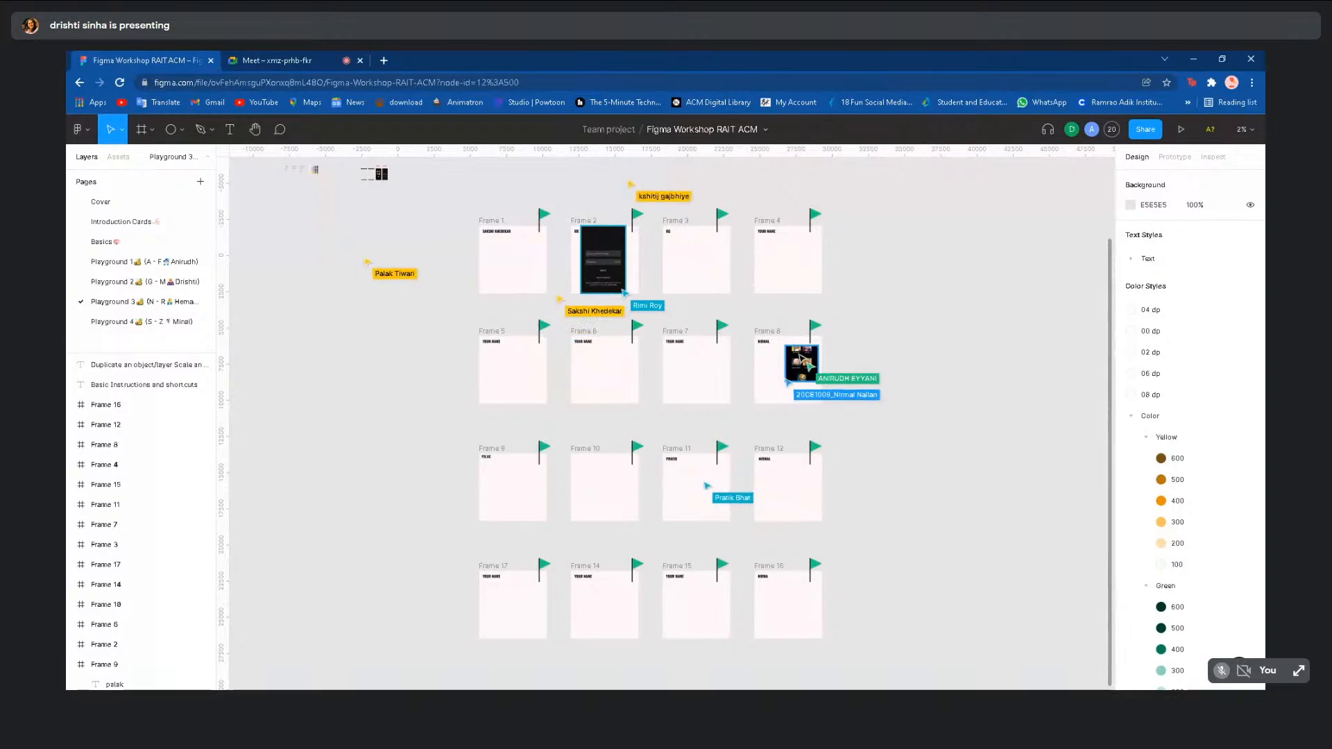
pyautogui.scroll(3, 803, 356)
# - Select the image group in Frame 8, then go back to the Basics page
pyautogui.click(802, 376)
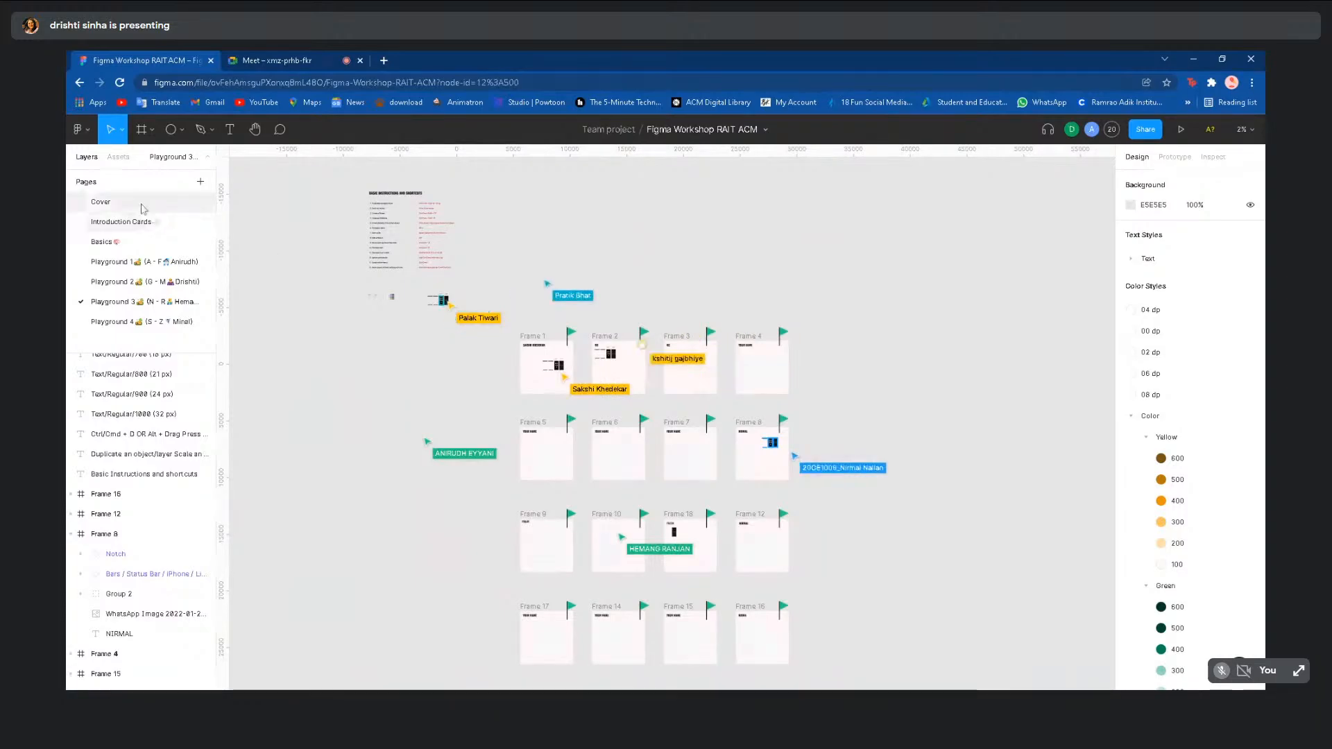
pyautogui.click(147, 246)
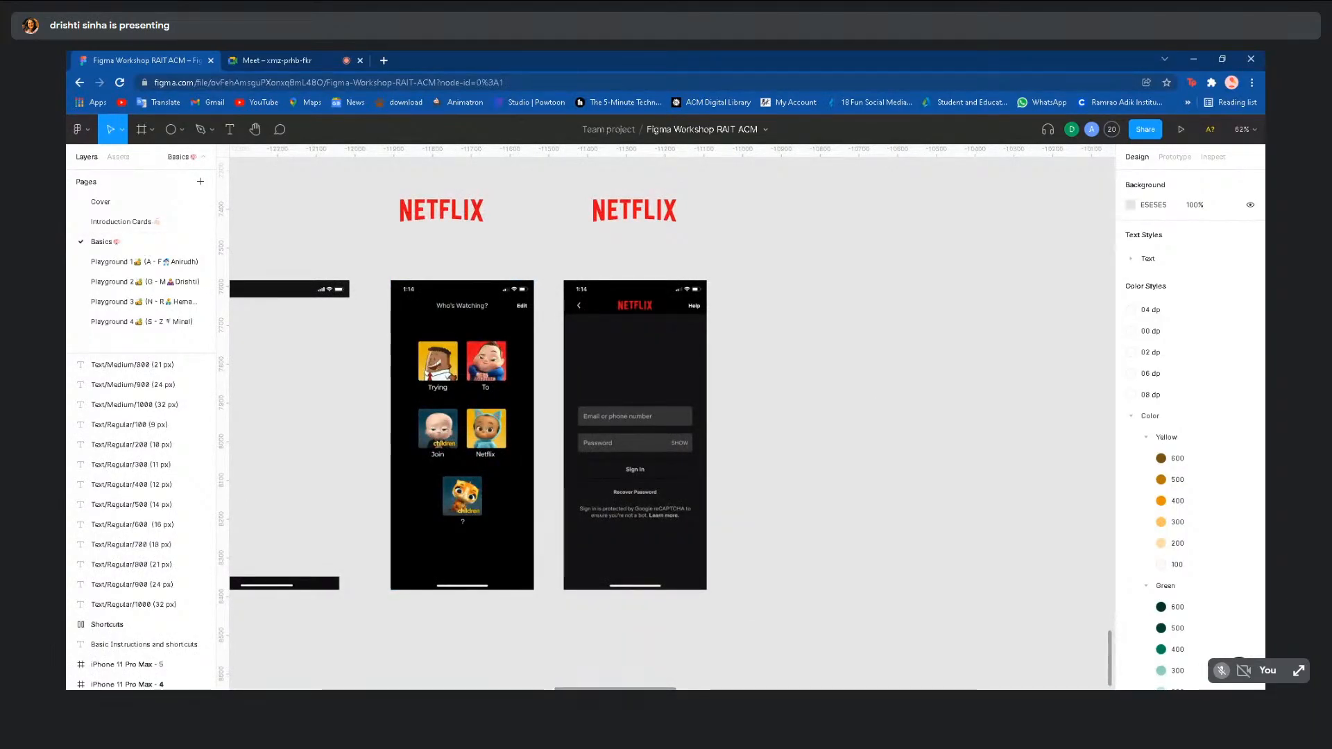
# - Add a 428×926 iPhone 13 Pro Max frame beside the Netflix screens
pyautogui.scroll(-5, 630, 434)
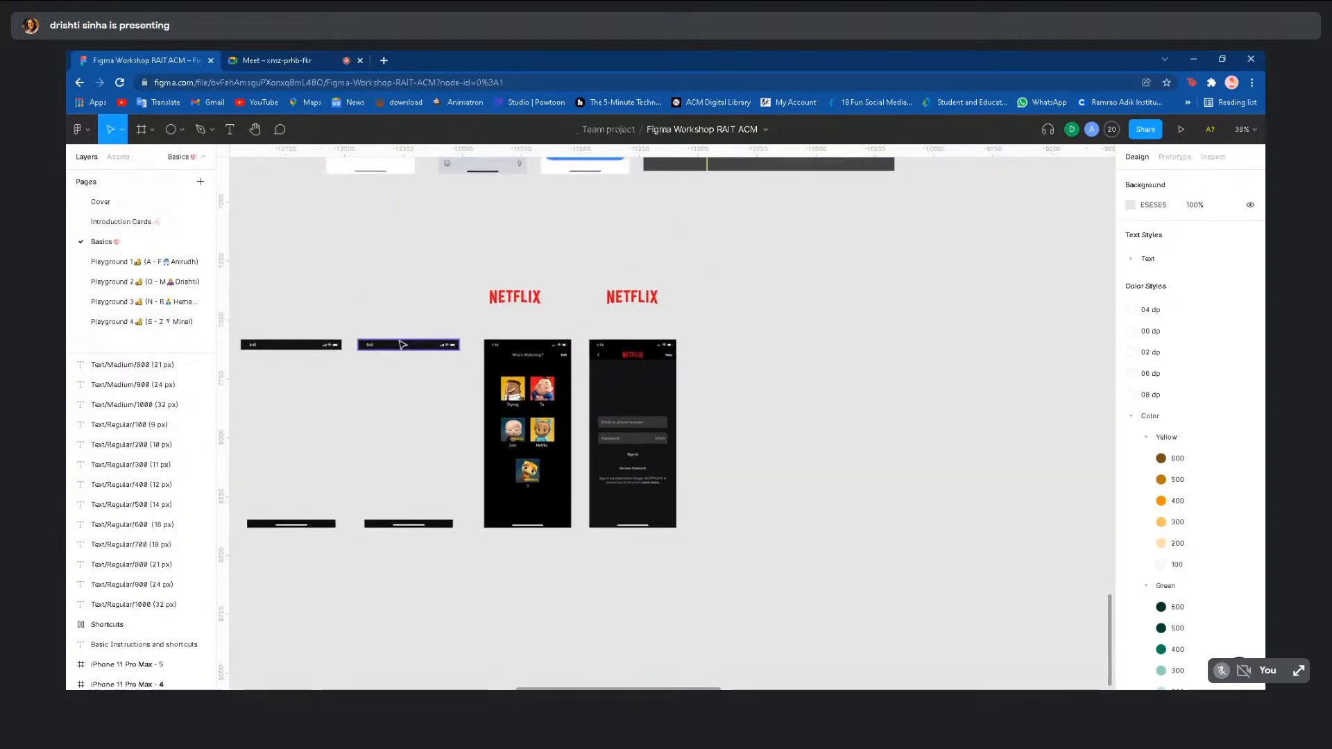
pyautogui.click(143, 130)
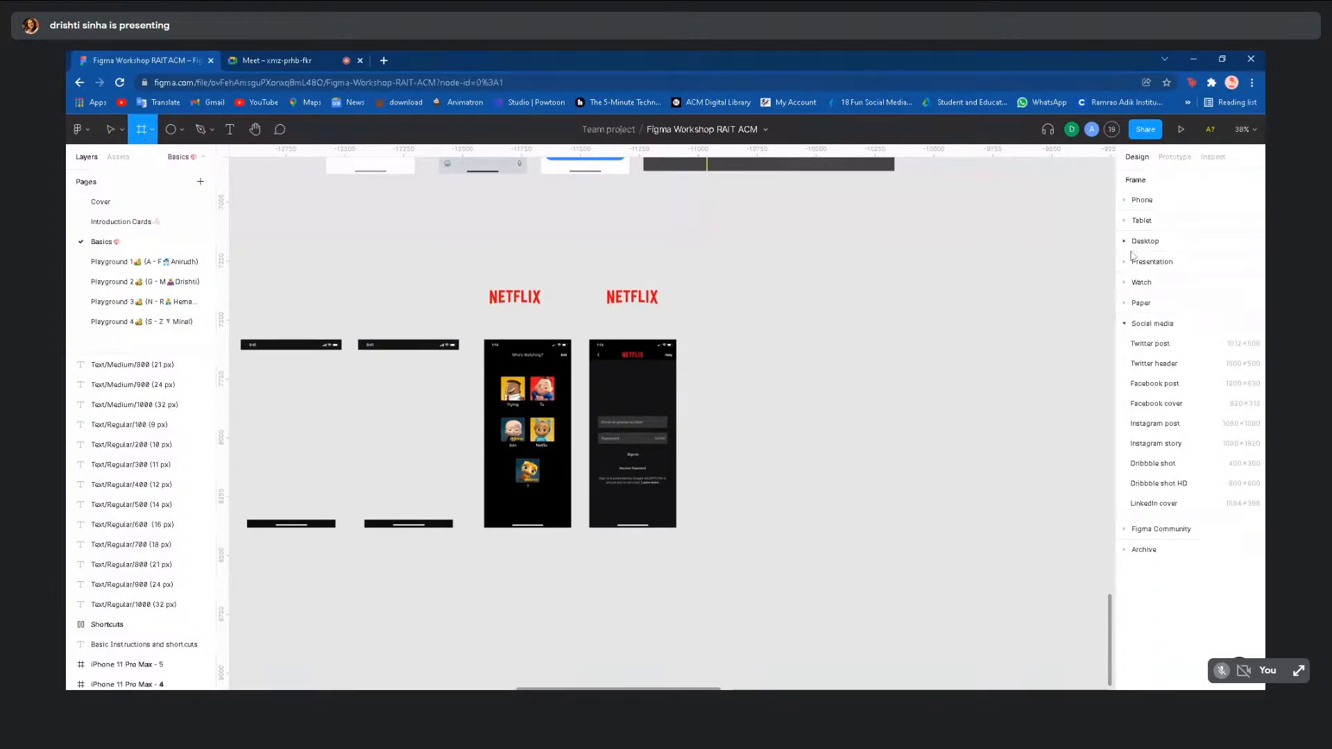
pyautogui.click(1149, 206)
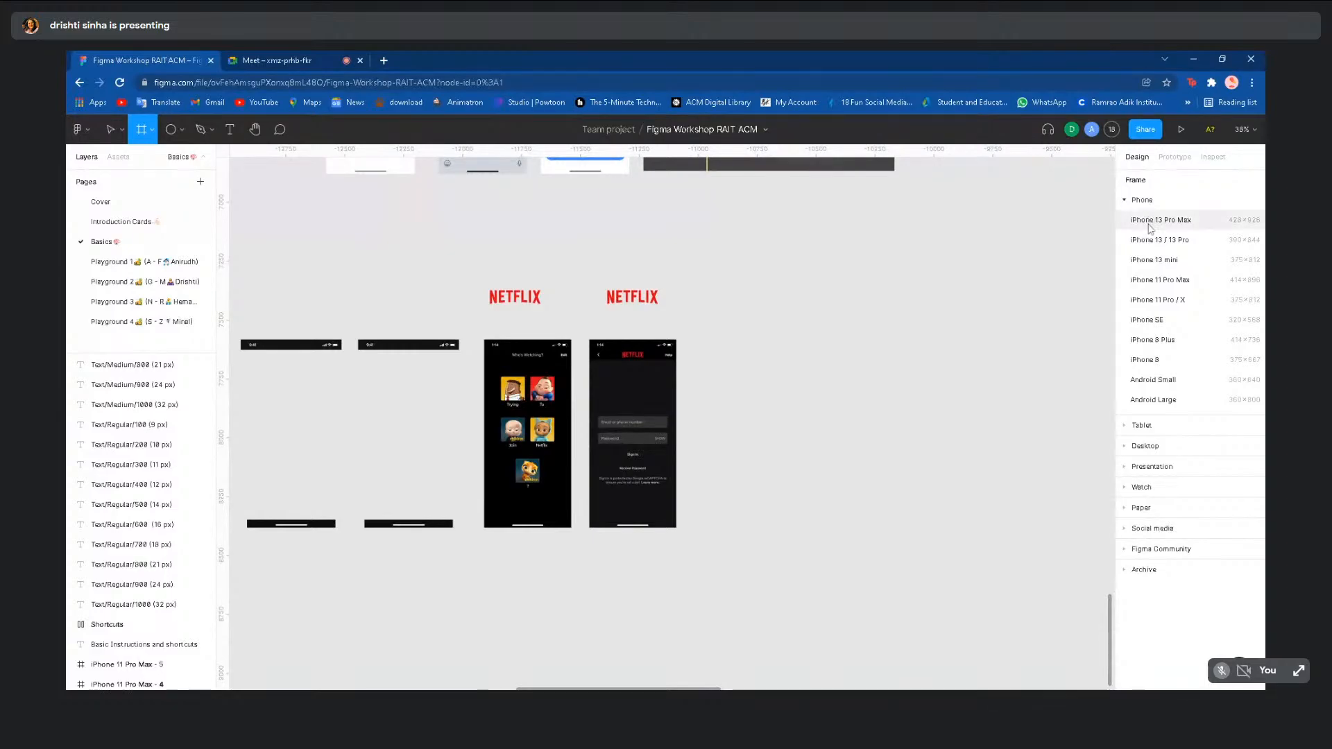
pyautogui.click(1150, 221)
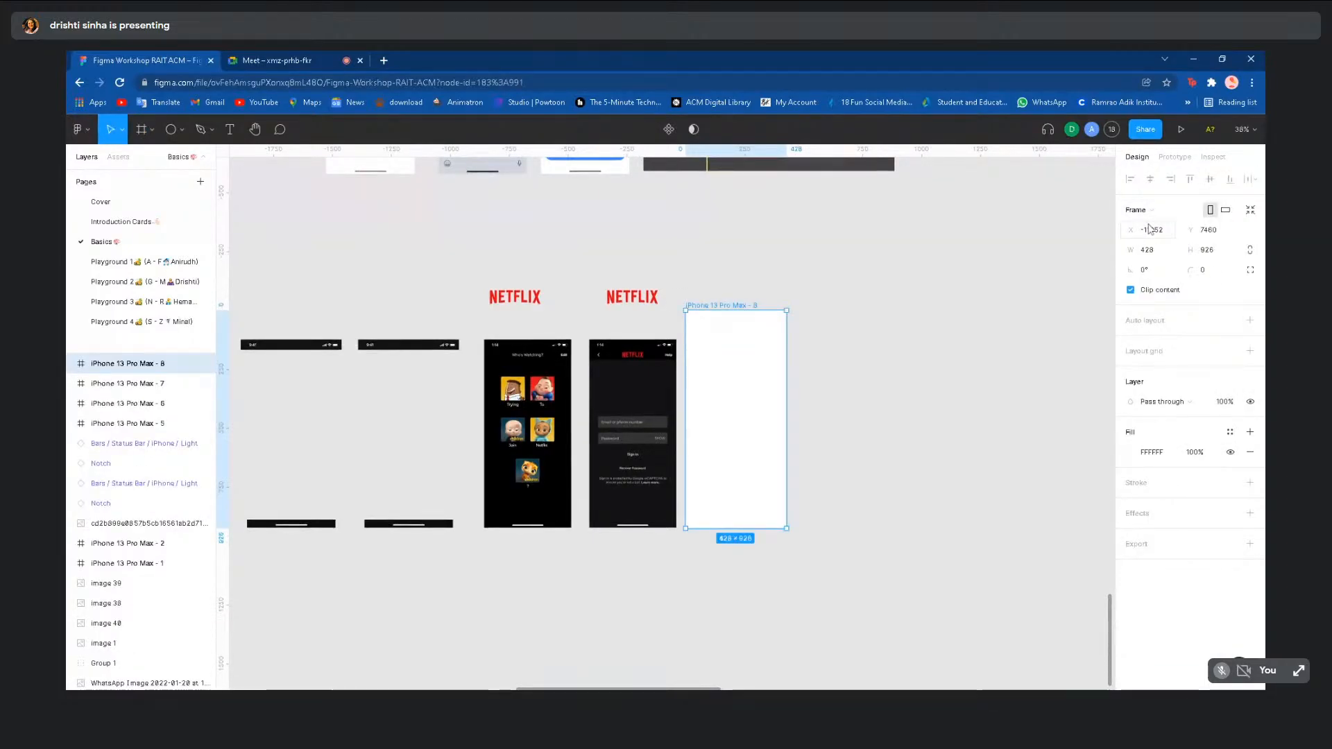
pyautogui.hscroll(3, 963, 389)
pyautogui.moveTo(675, 420); pyautogui.dragTo(704, 420)
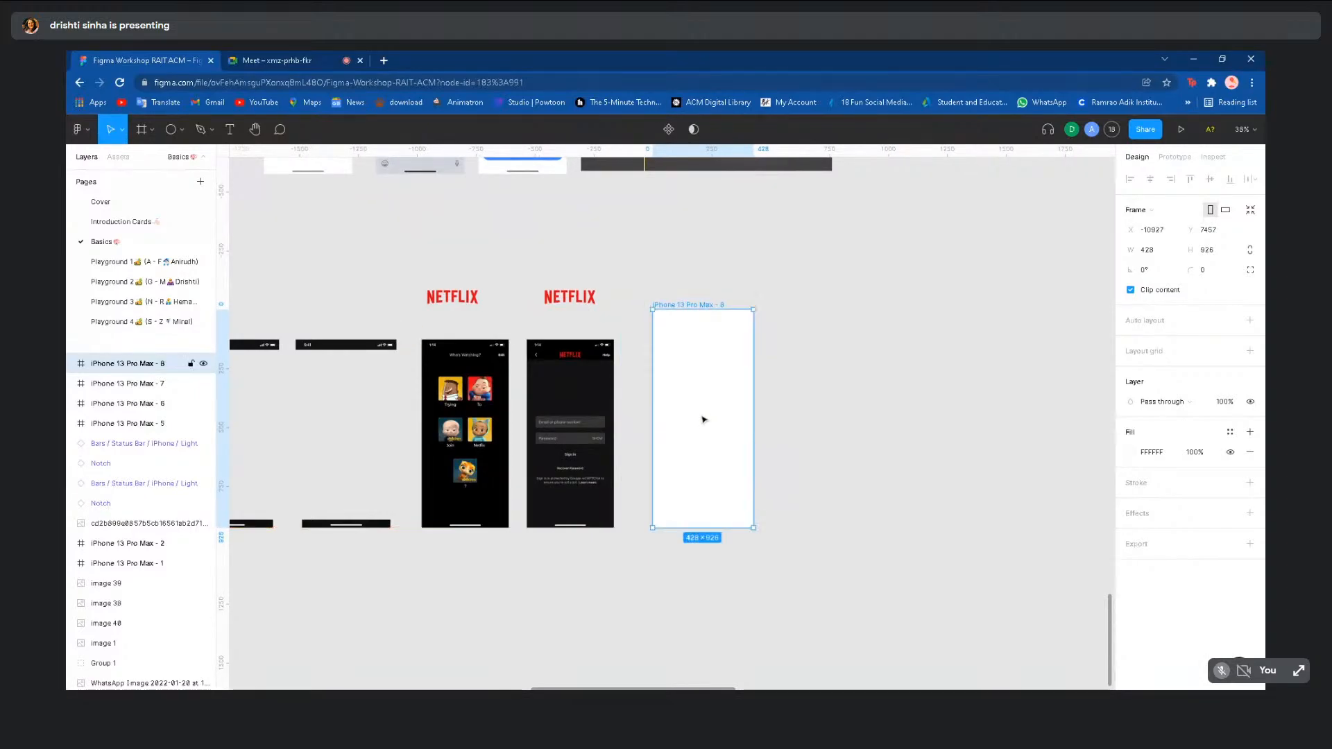
# - Fill the new iPhone frame black (000000) and clear the selection
pyautogui.scroll(3, 704, 419)
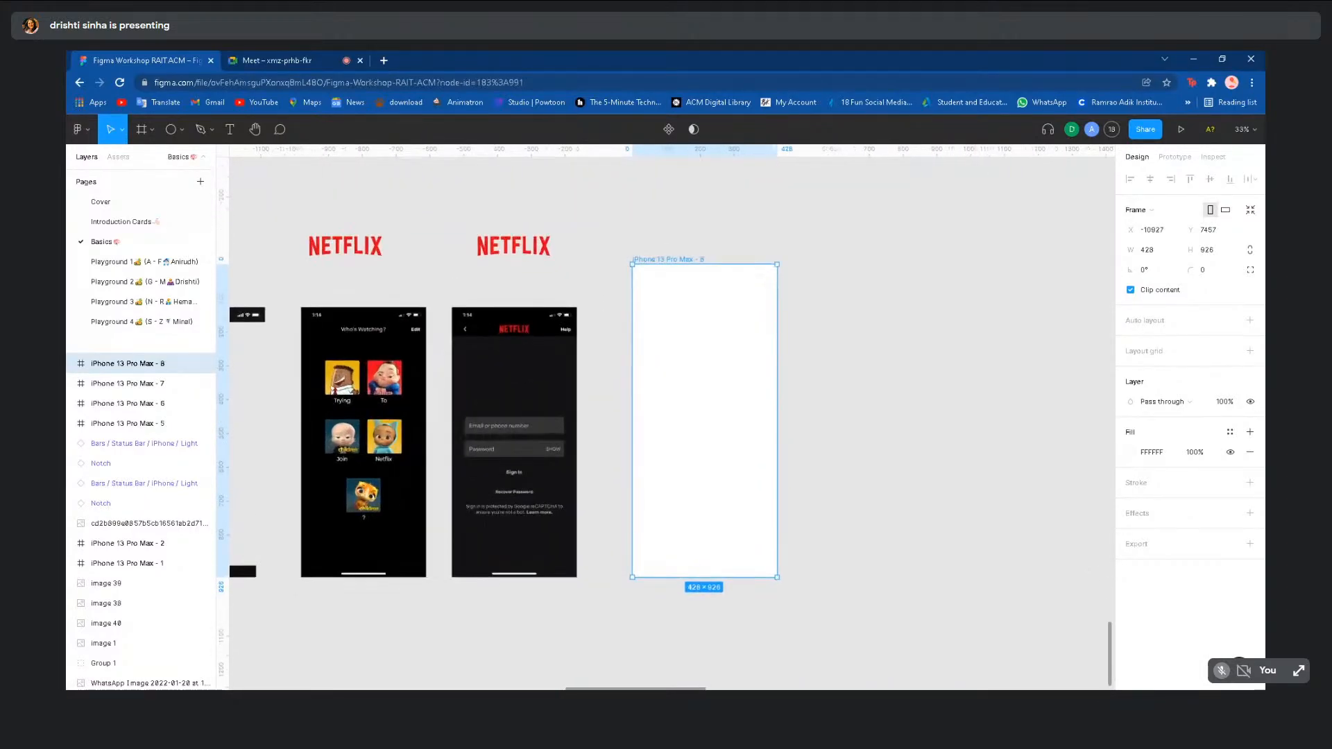
pyautogui.click(825, 440)
pyautogui.scroll(-1, 825, 440)
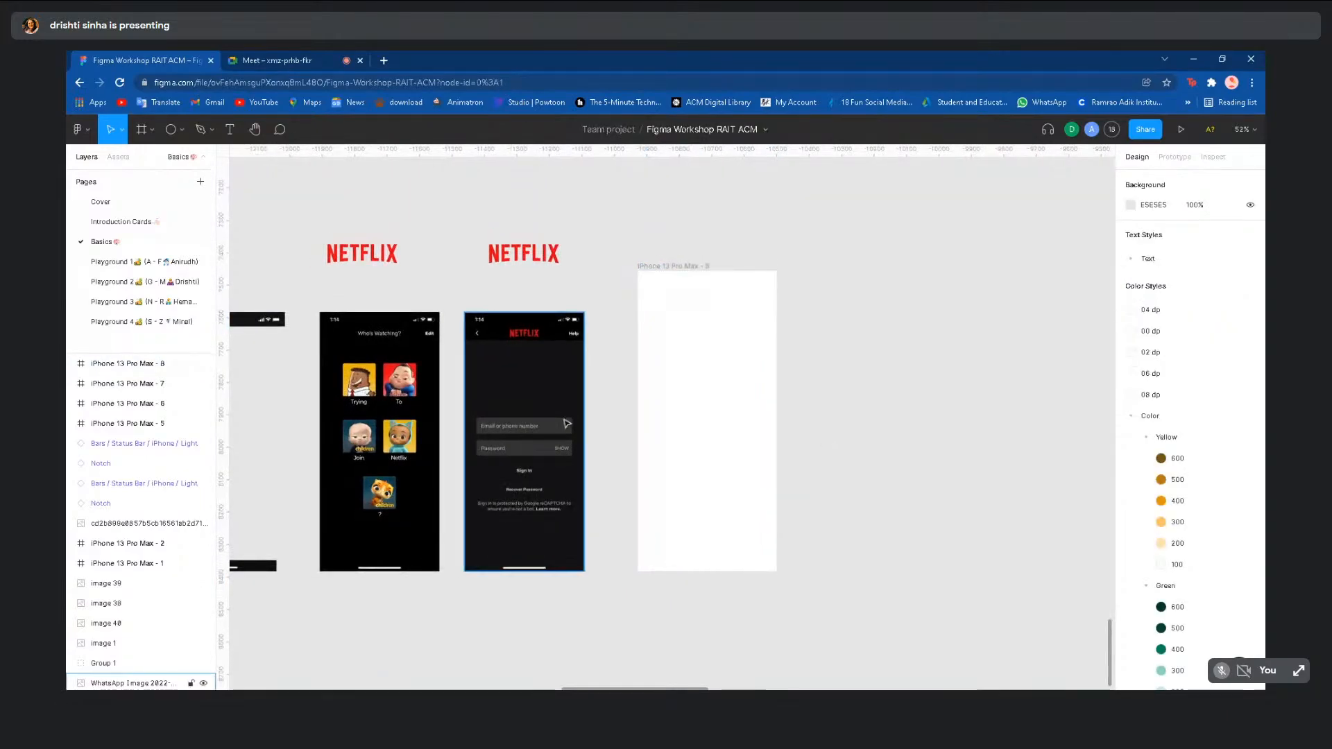
pyautogui.click(706, 415)
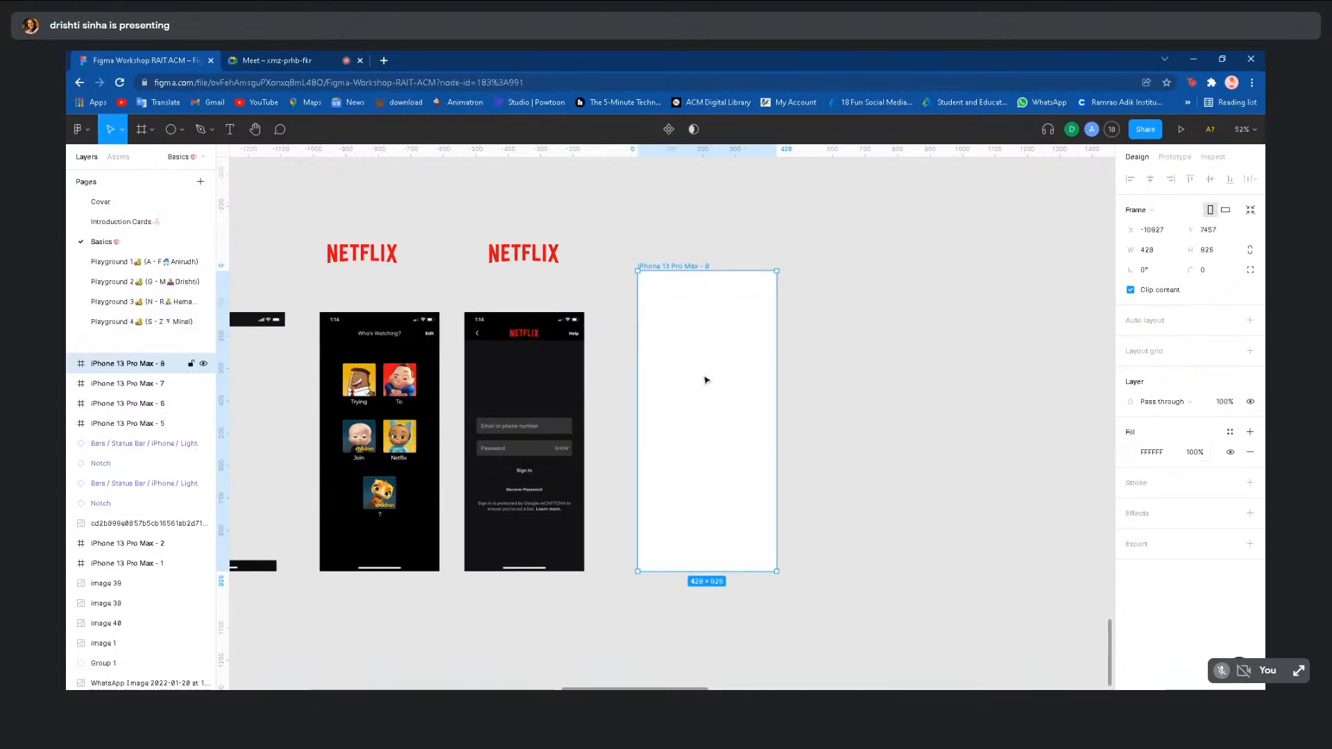
pyautogui.click(1132, 453)
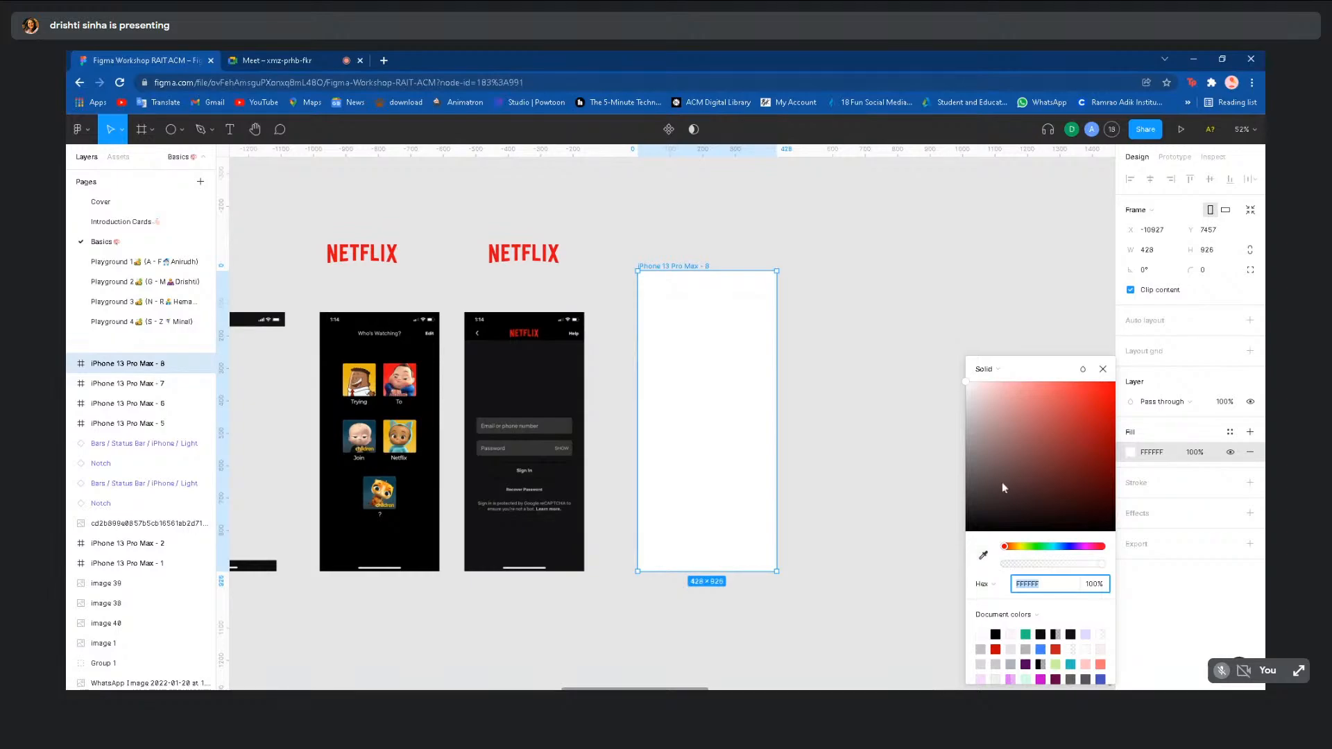
pyautogui.moveTo(1002, 481); pyautogui.dragTo(966, 531)
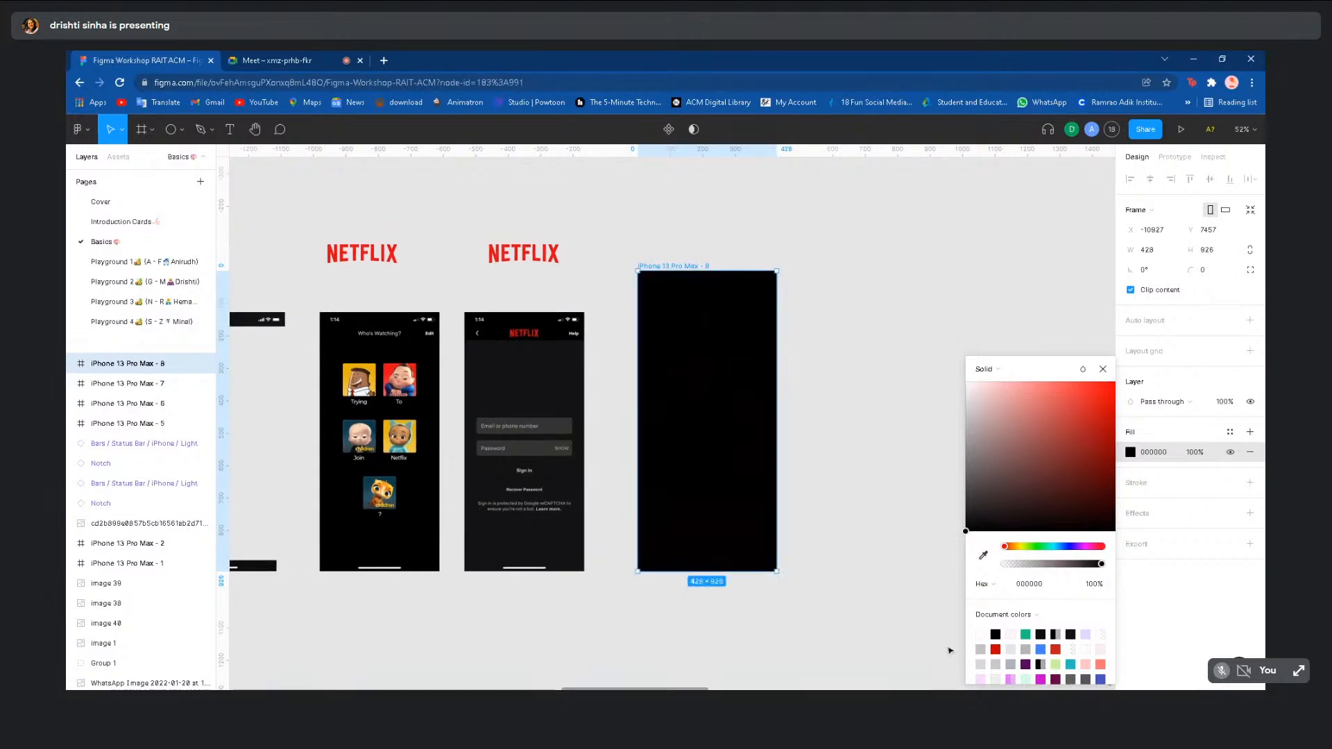
pyautogui.click(852, 547)
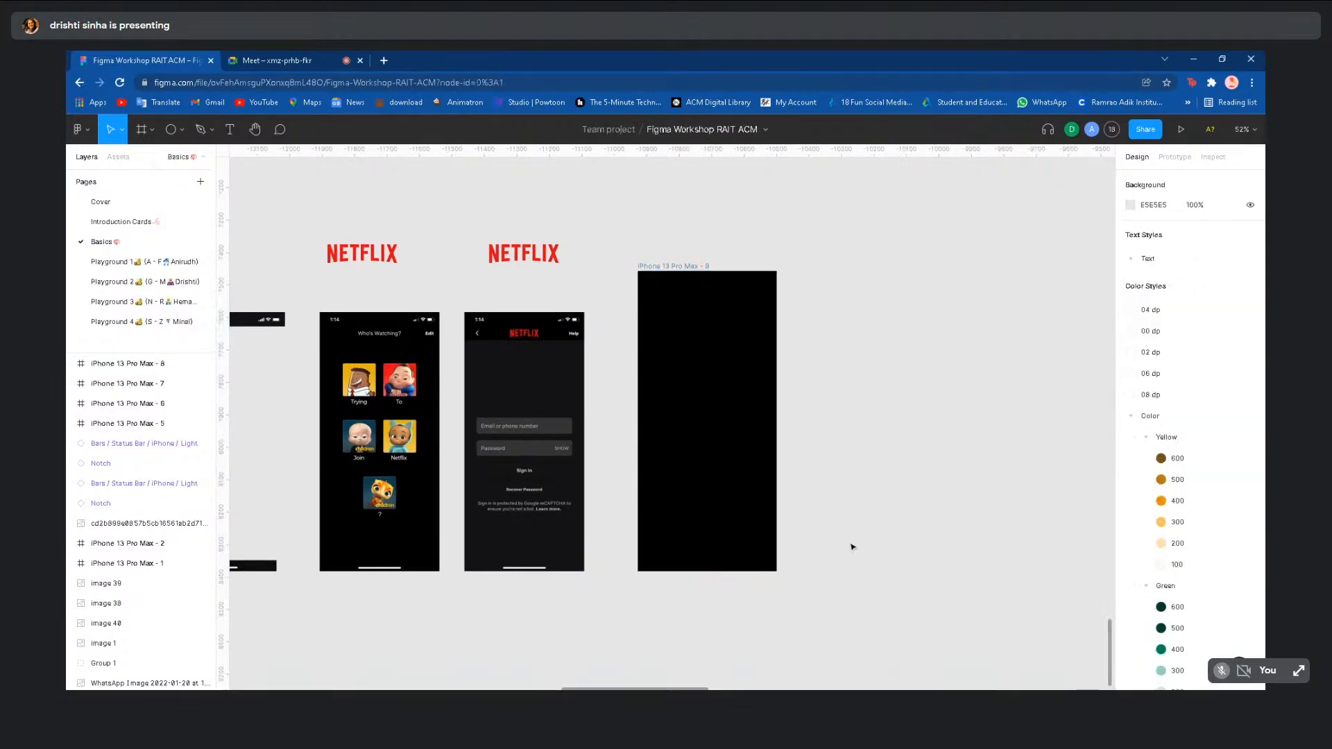
pyautogui.hscroll(-5, 860, 547)
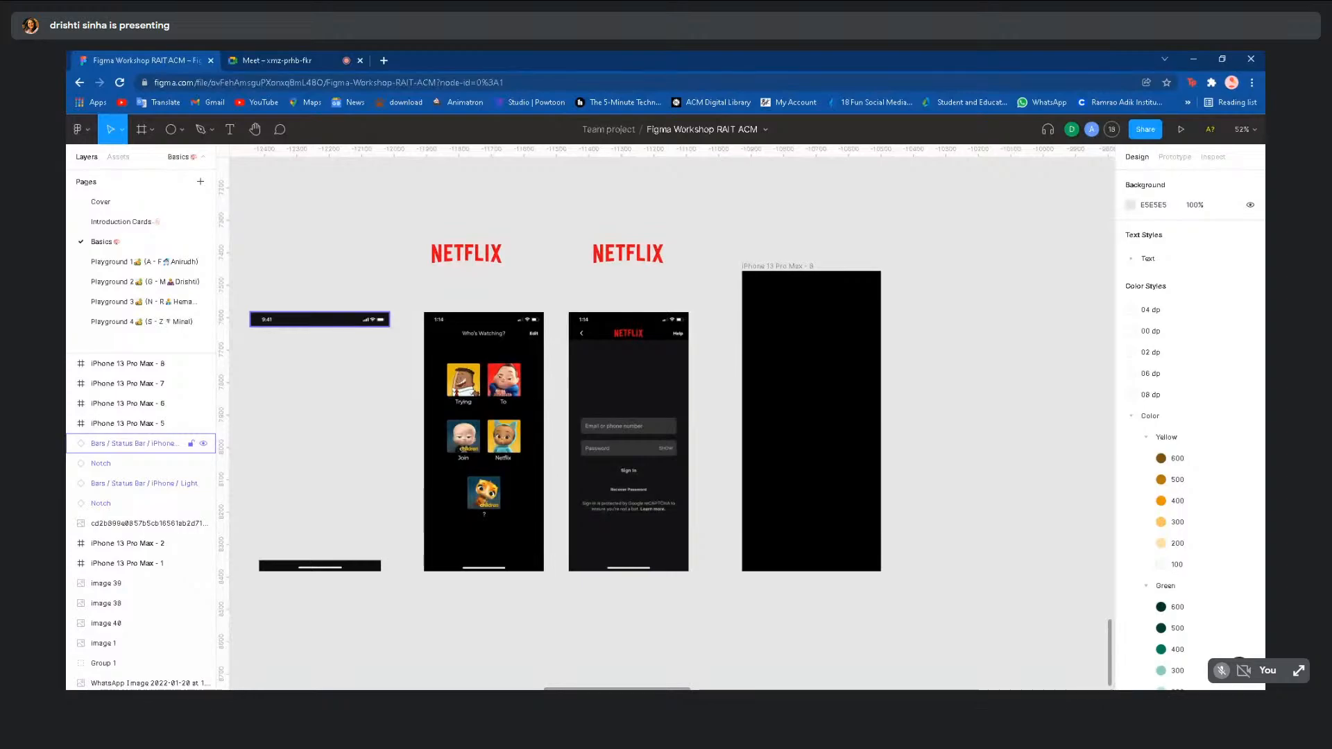
# - Place a copy of the Status Bar at the top of iPhone 13 Pro Max - 8
pyautogui.click(349, 324)
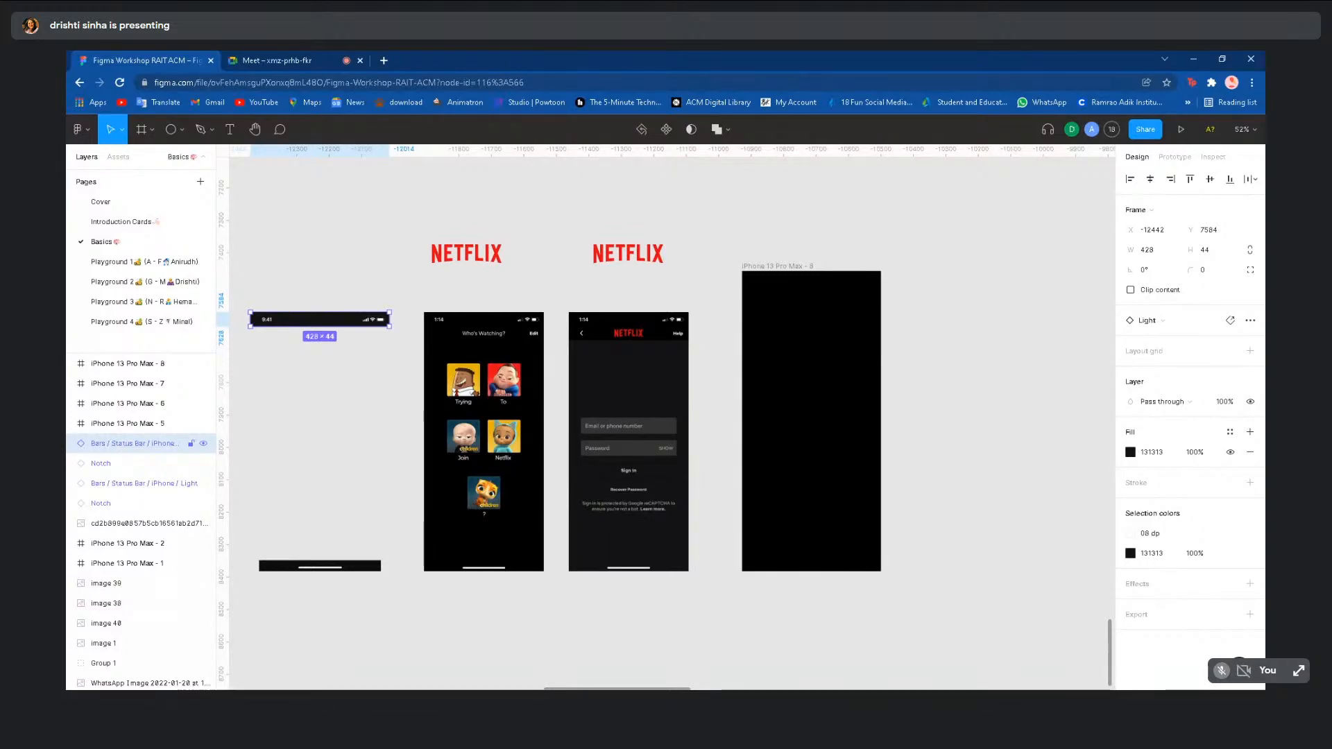
pyautogui.moveTo(349, 323); pyautogui.dragTo(842, 306)
pyautogui.moveTo(839, 296); pyautogui.dragTo(422, 348)
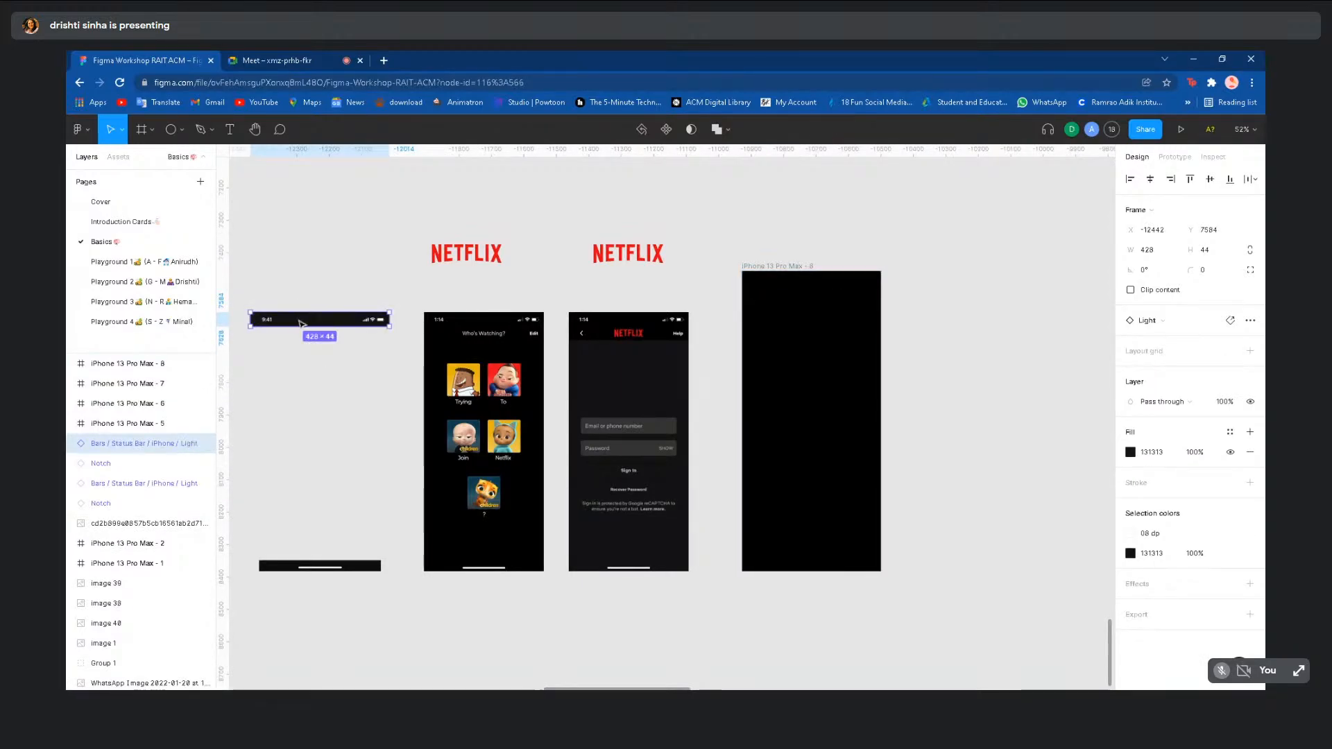
pyautogui.moveTo(302, 324); pyautogui.dragTo(791, 285)
pyautogui.click(948, 333)
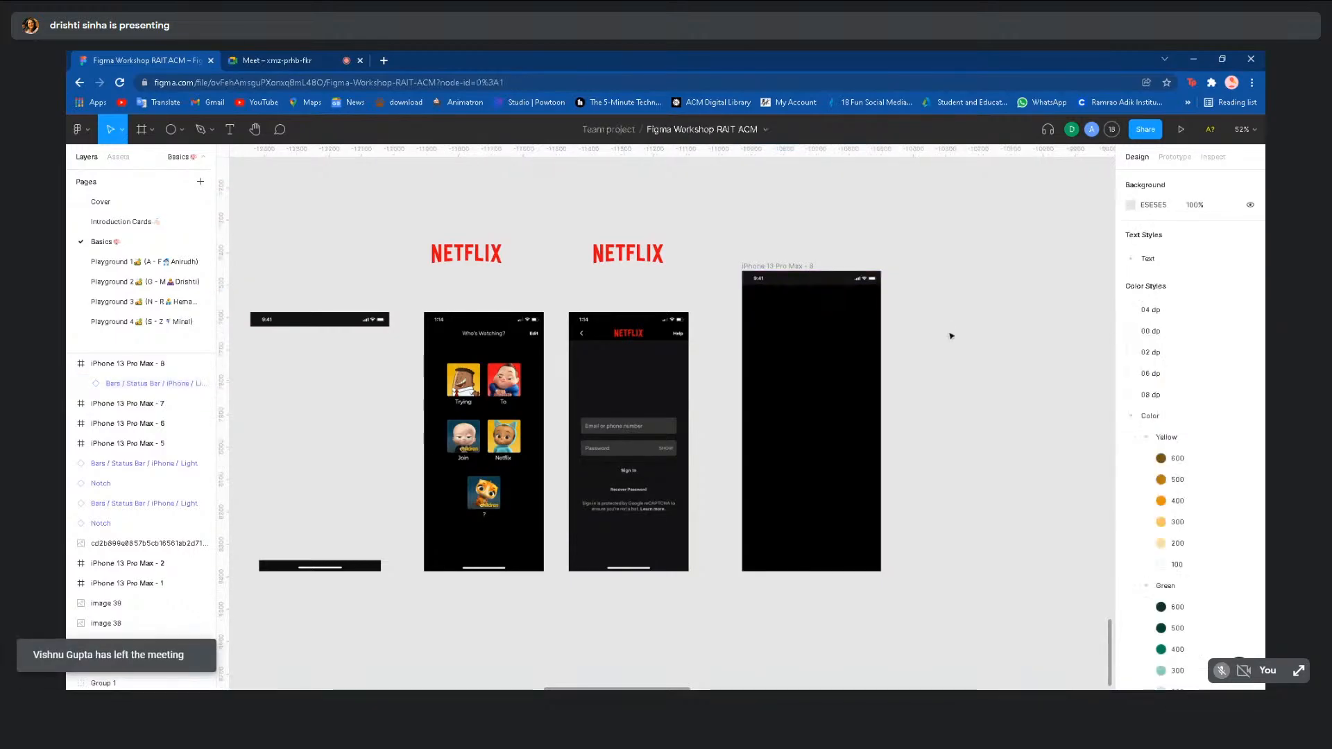
pyautogui.click(840, 284)
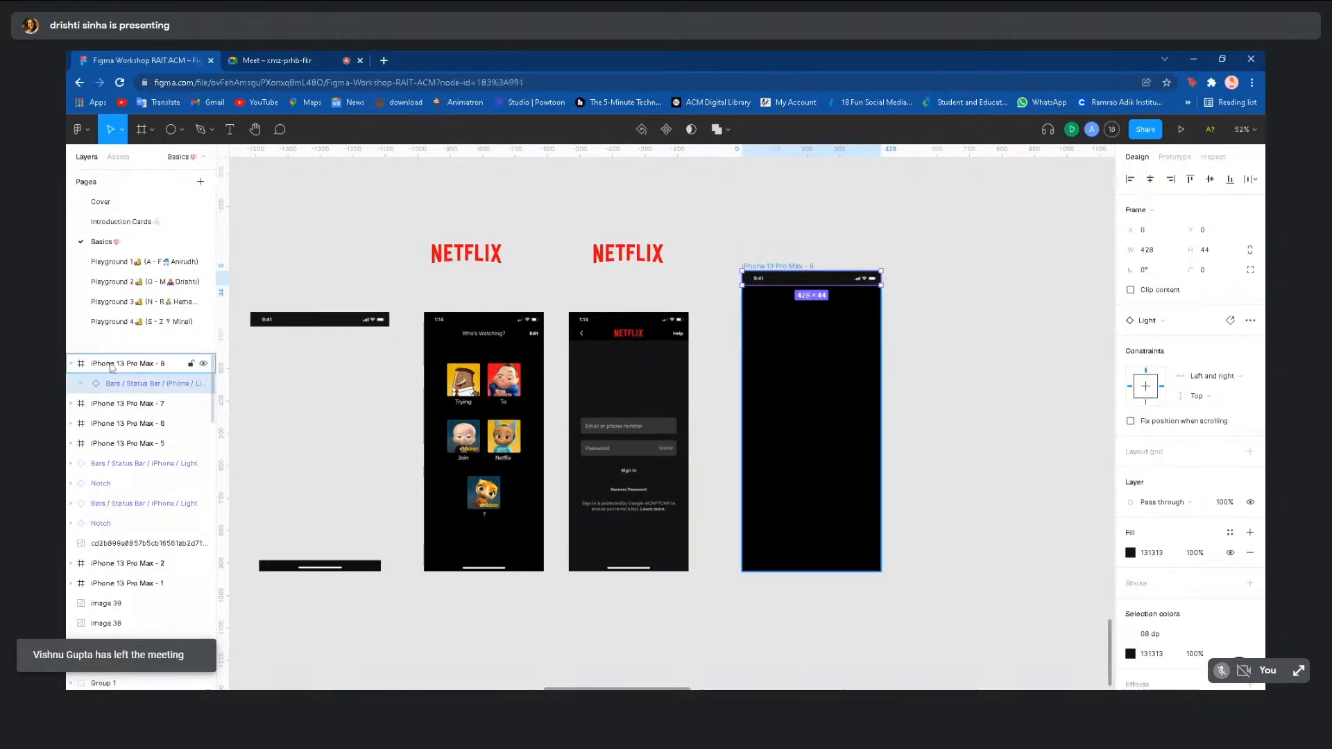
# - Try copying the Notch bar's home-indicator rectangle, Rectangle 41, into iPhone 13 Pro Max - 8
pyautogui.click(324, 569)
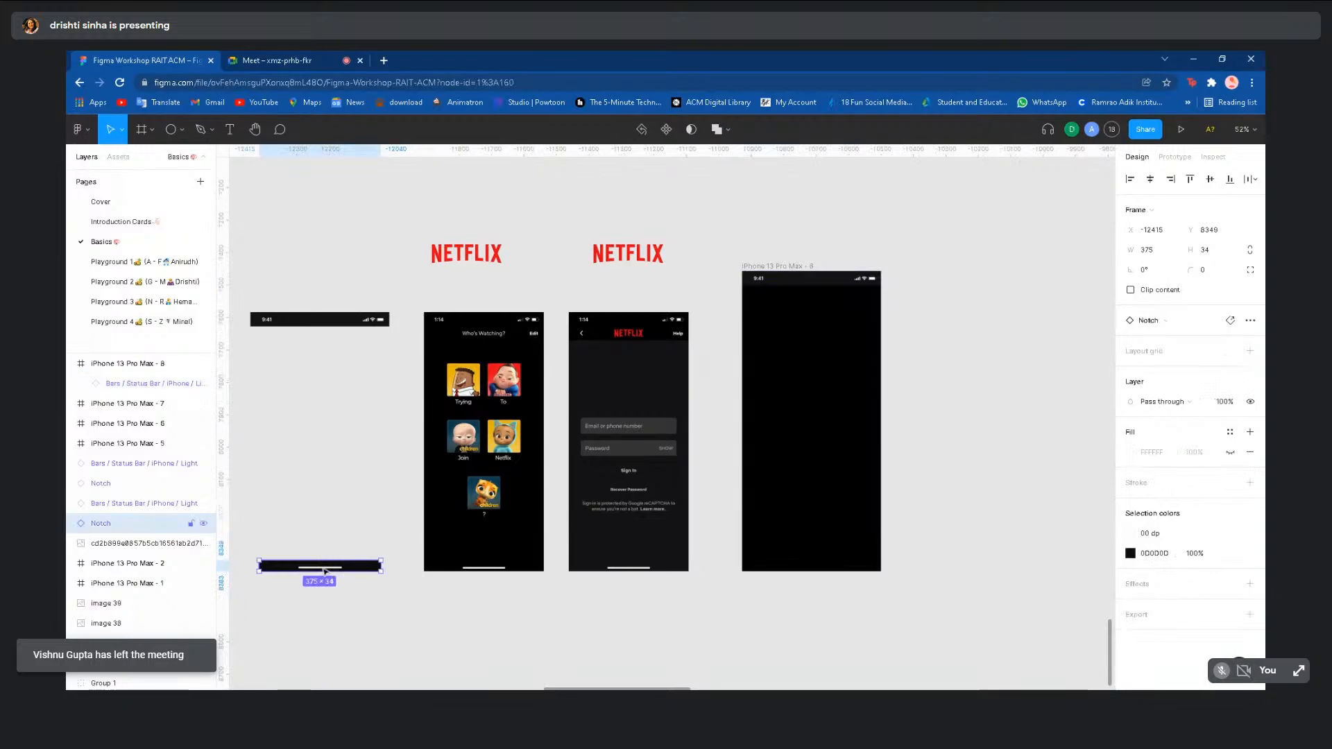
pyautogui.moveTo(324, 569); pyautogui.dragTo(842, 565)
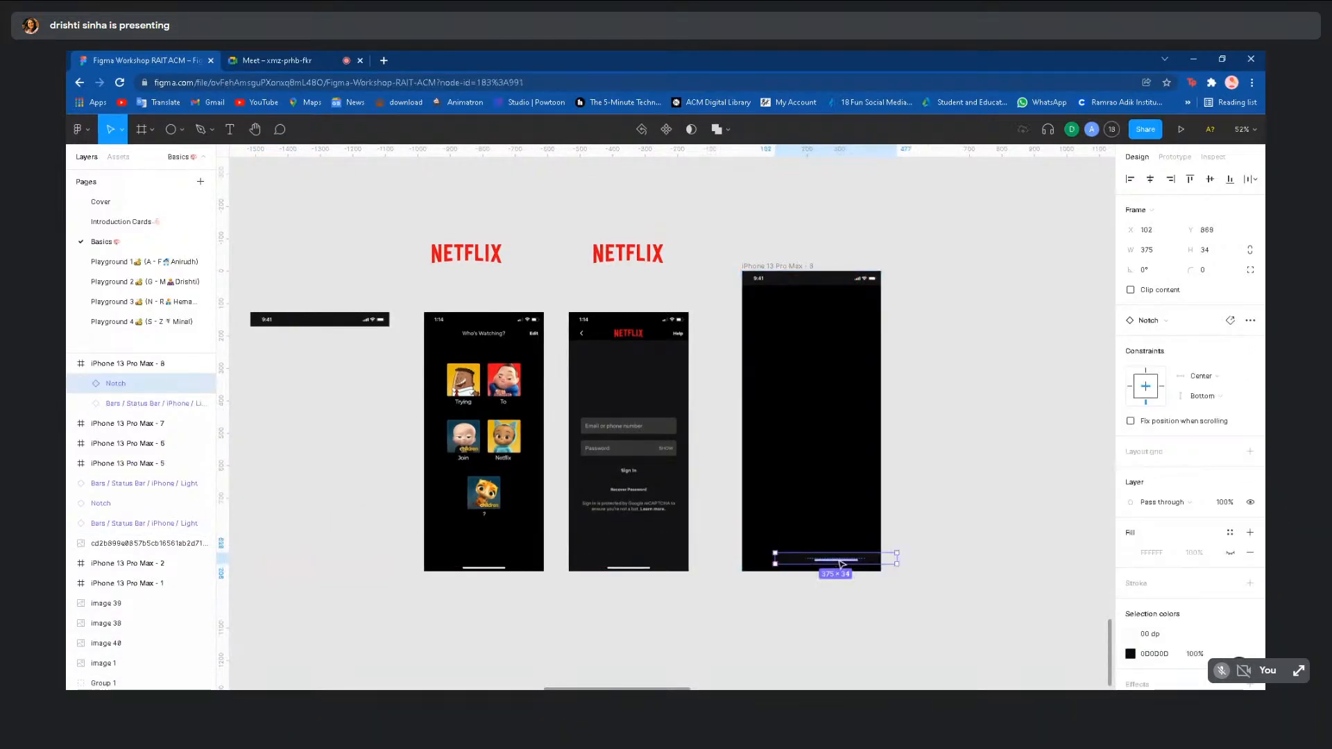
pyautogui.hotkey('ctrl', 'z')
pyautogui.click(299, 512)
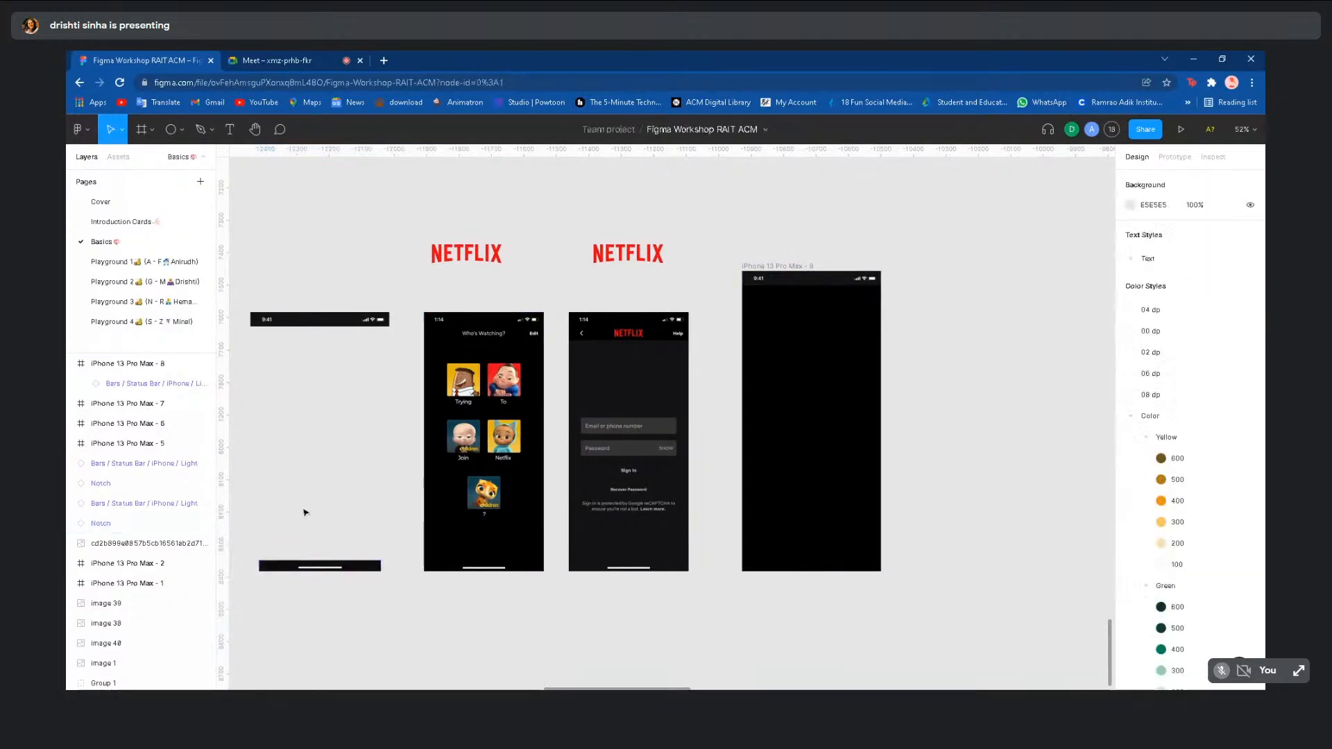
pyautogui.click(324, 570)
pyautogui.doubleClick(323, 568)
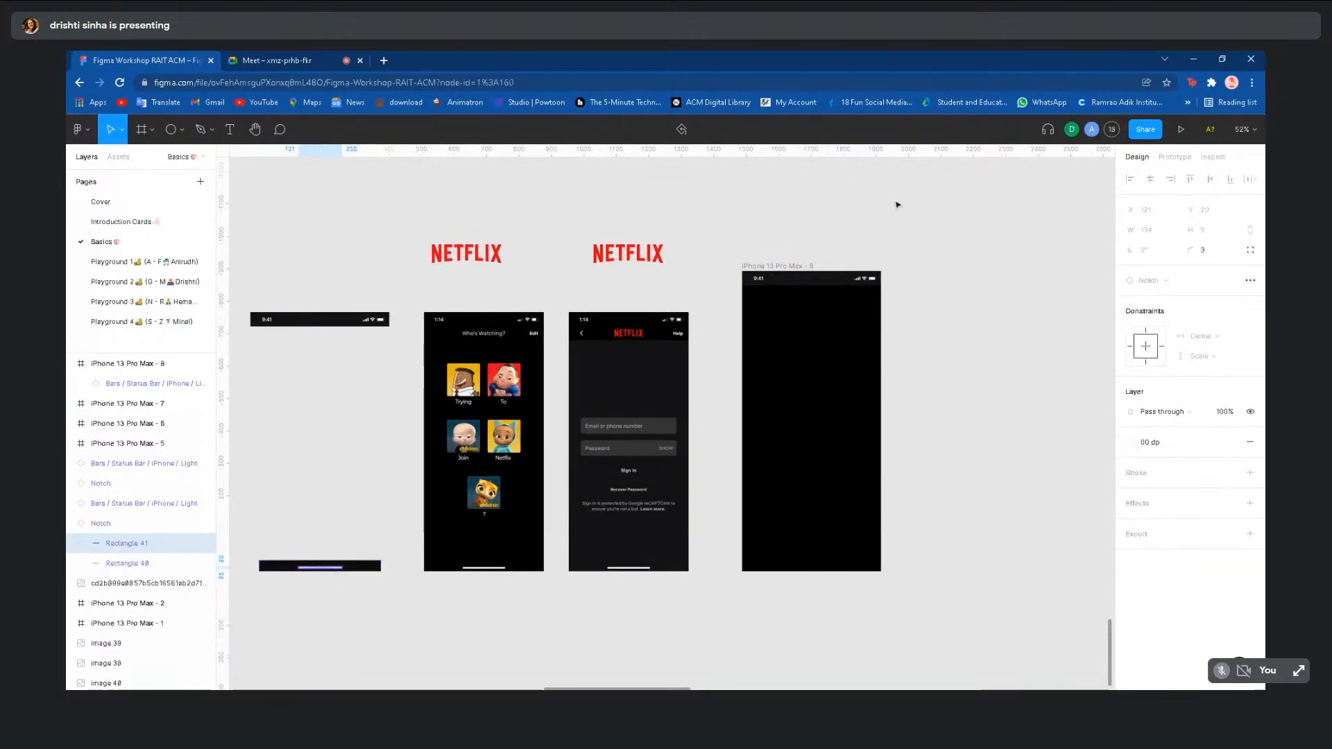
pyautogui.hotkey('ctrl', 'c')
pyautogui.click(784, 271)
pyautogui.hotkey('ctrl', 'v')
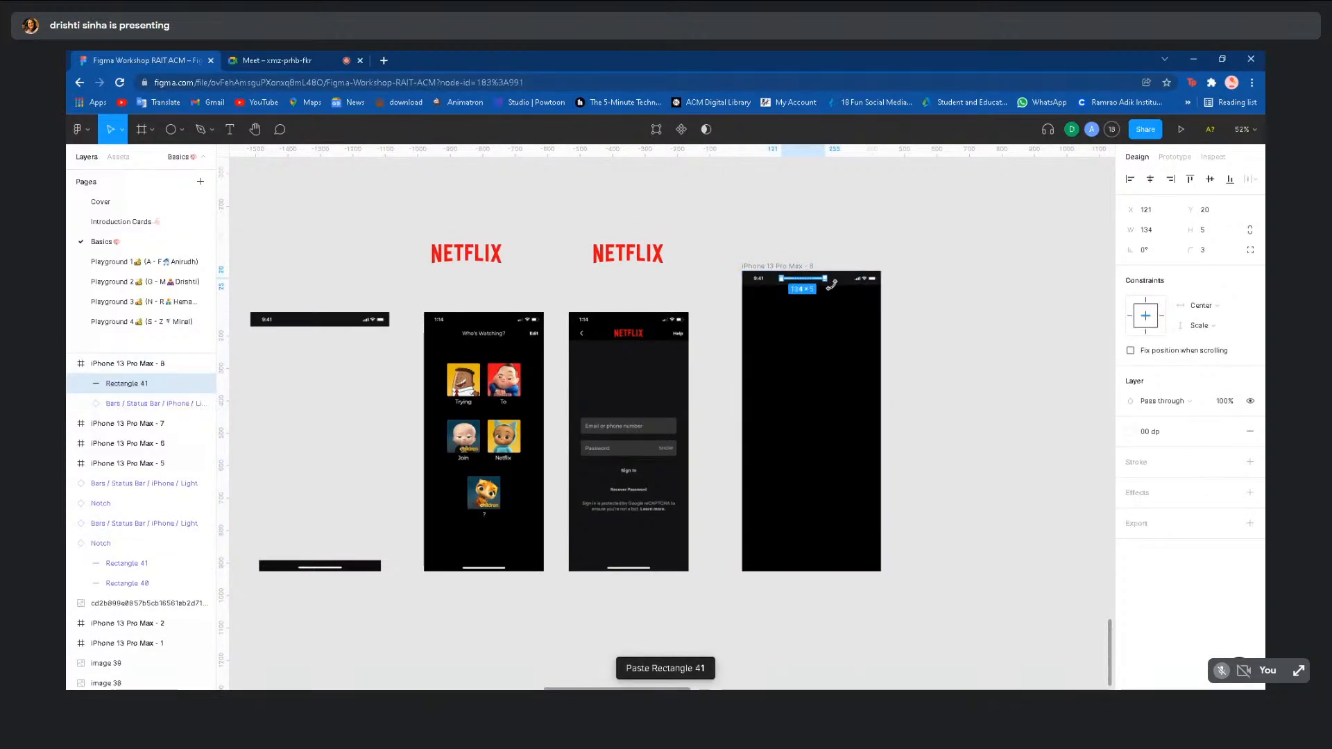
# - Undo the pasted rectangle and copy the whole Notch bar to the frame's bottom edge
pyautogui.scroll(5, 824, 280)
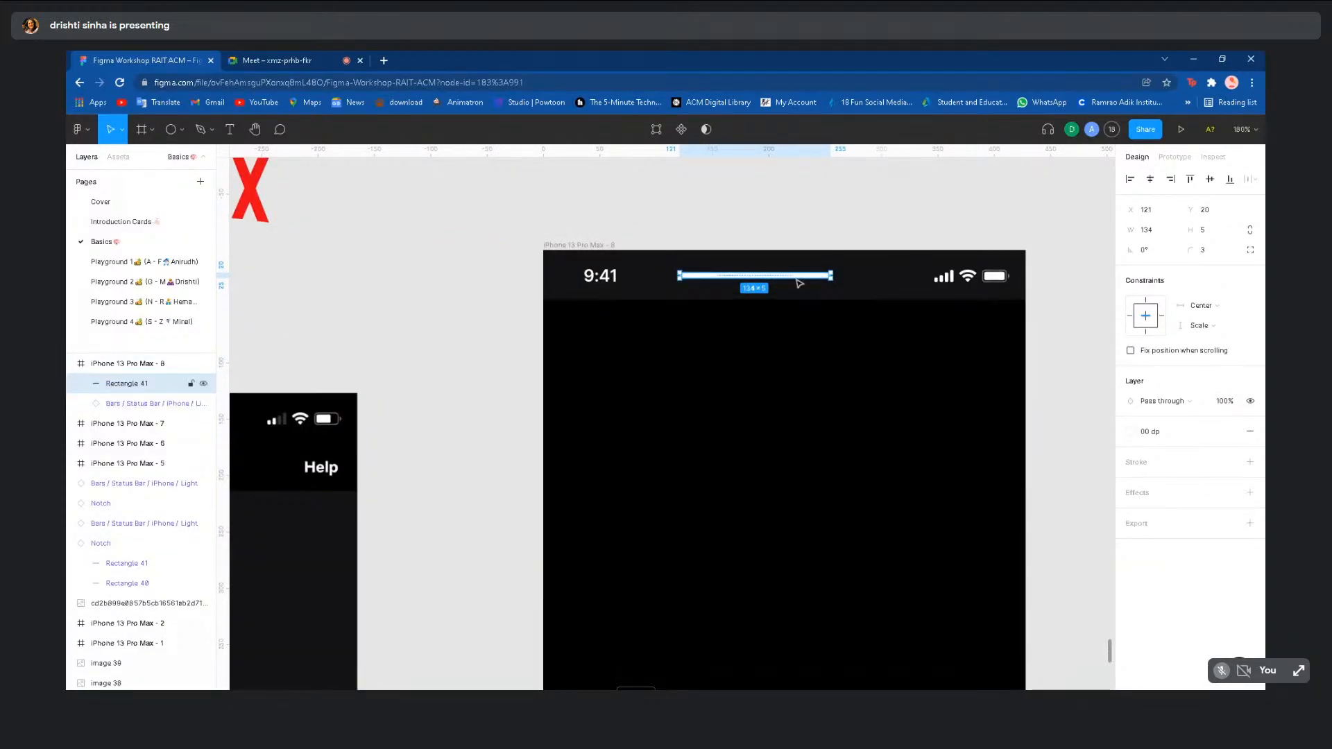
pyautogui.moveTo(796, 278); pyautogui.dragTo(828, 690)
pyautogui.scroll(-5, 820, 620)
pyautogui.scroll(-4, 825, 609)
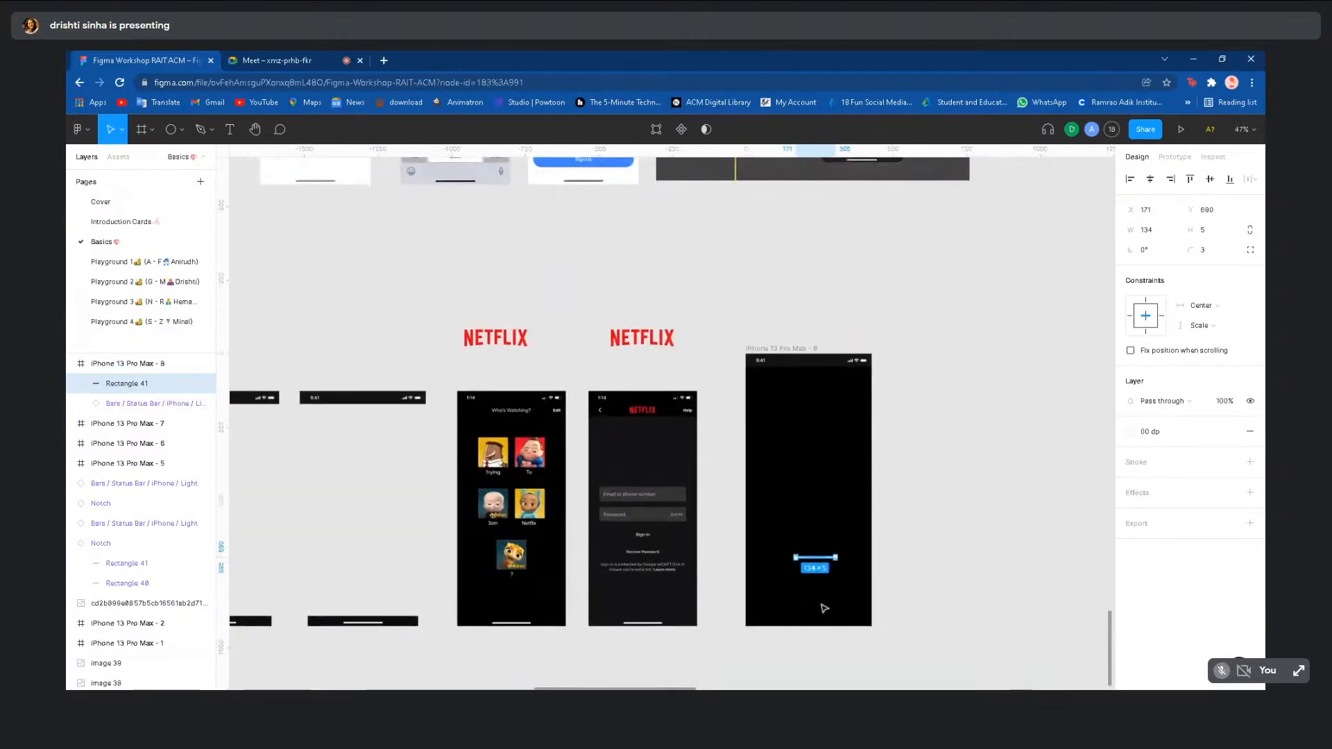
pyautogui.hotkey('ctrl', 'z')
pyautogui.hotkey('ctrl', 'z')
pyautogui.hotkey('ctrl', 'z')
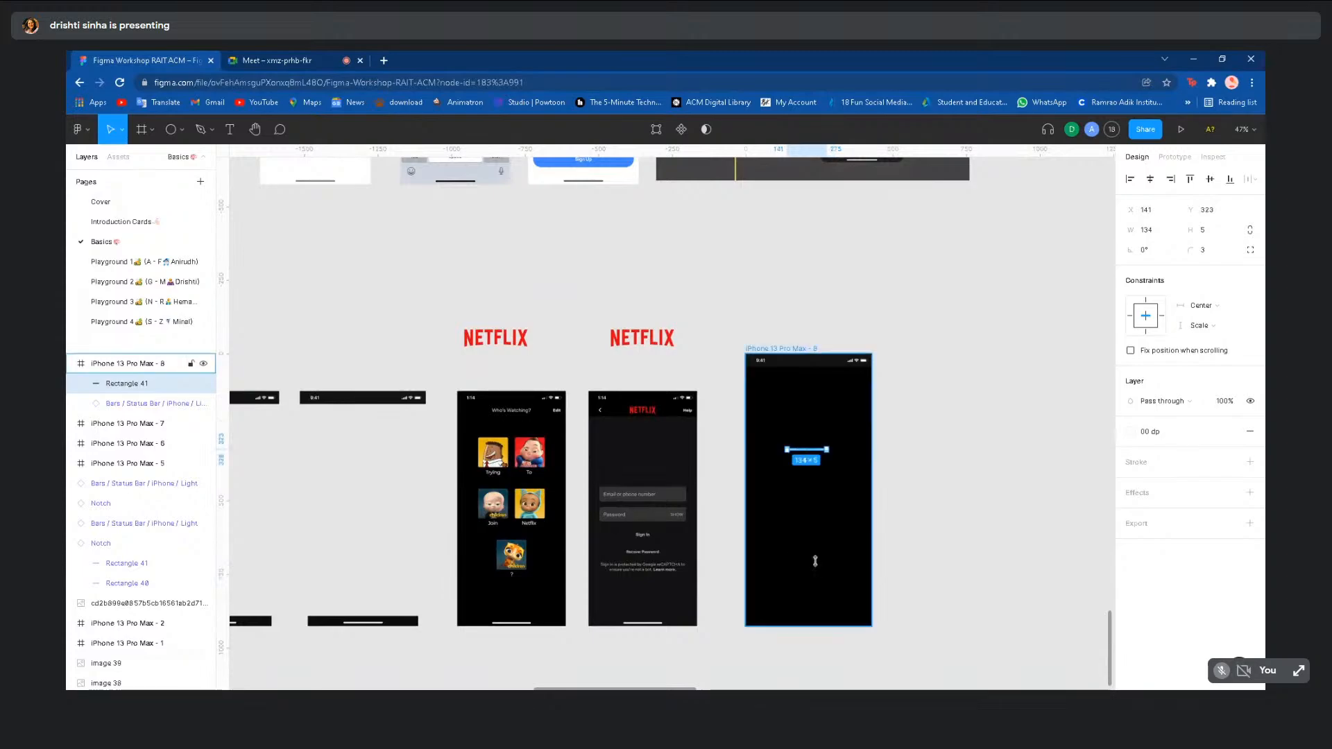
pyautogui.click(394, 621)
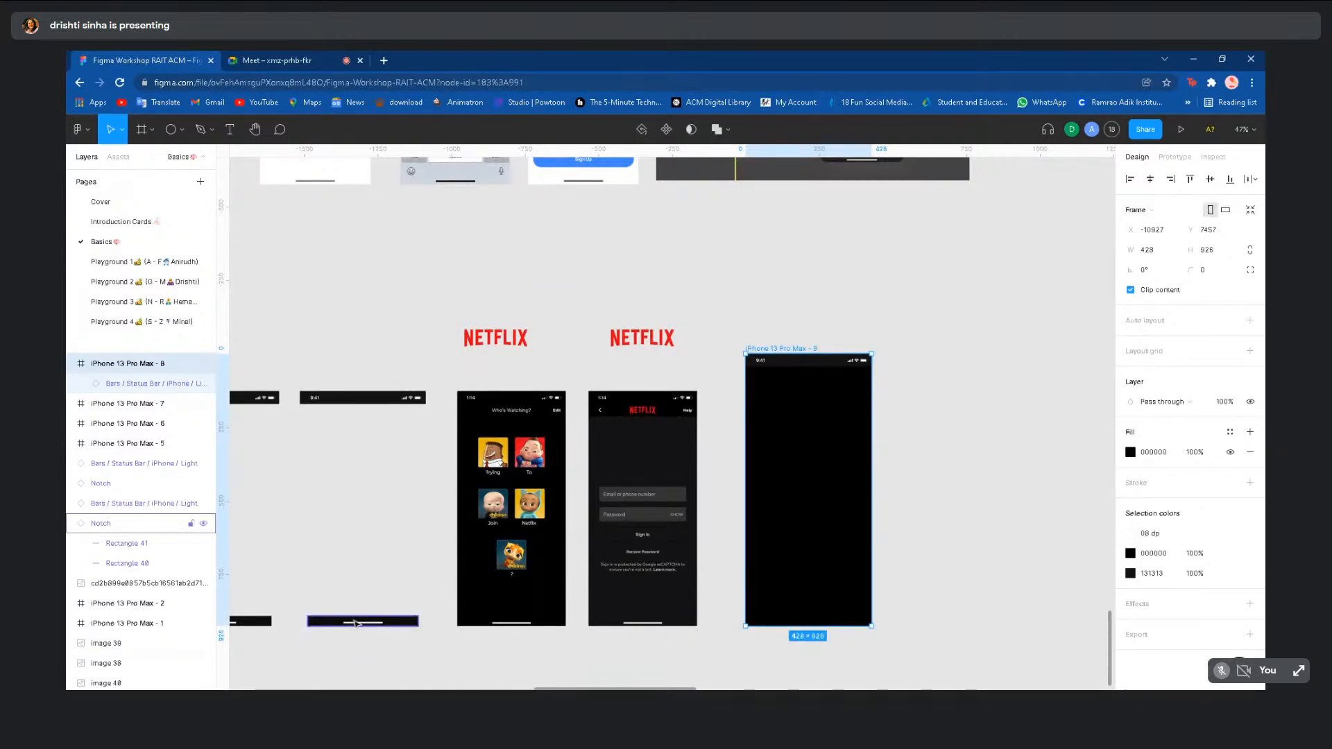
pyautogui.moveTo(394, 621); pyautogui.dragTo(804, 621)
pyautogui.click(923, 499)
pyautogui.keyDown('ctrl'); pyautogui.scroll(3, 923, 498); pyautogui.keyUp('ctrl')
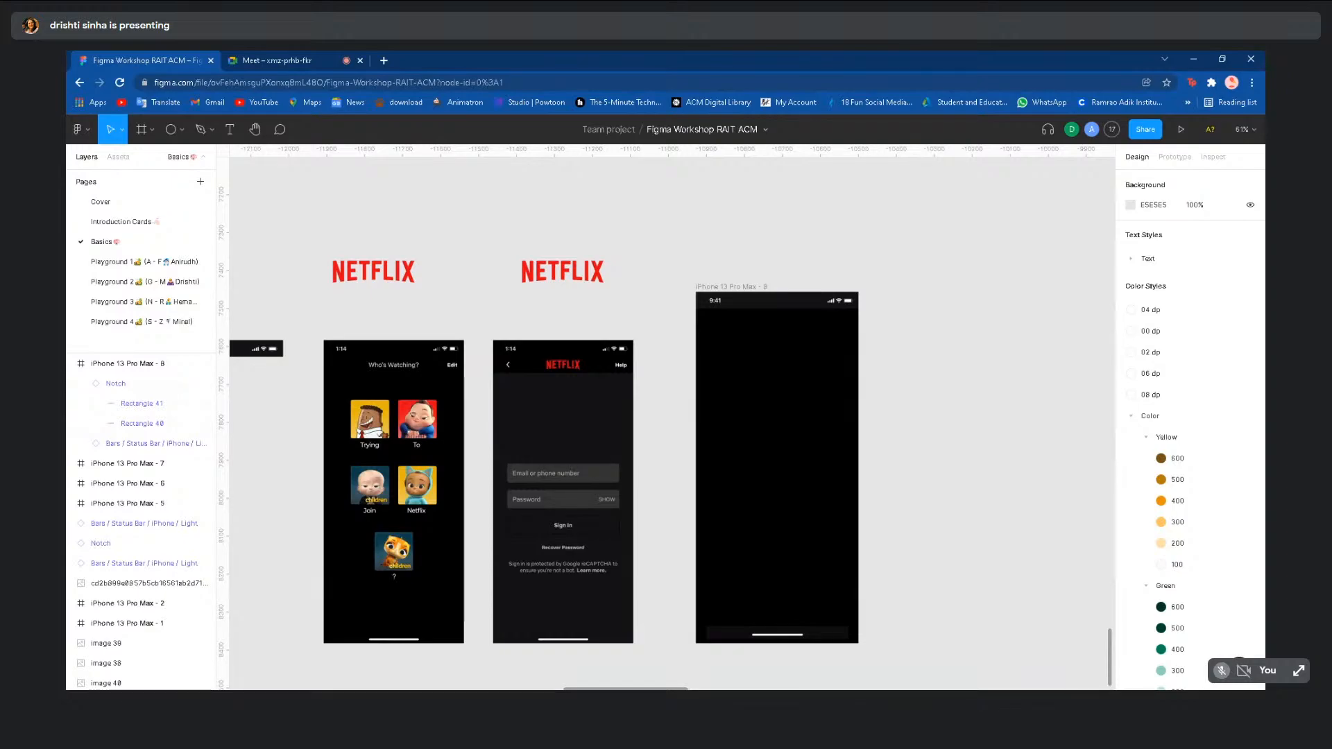
# - Copy the NETFLIX logo into iPhone 13 Pro Max - 8 and shrink it to about half size
pyautogui.click(553, 277)
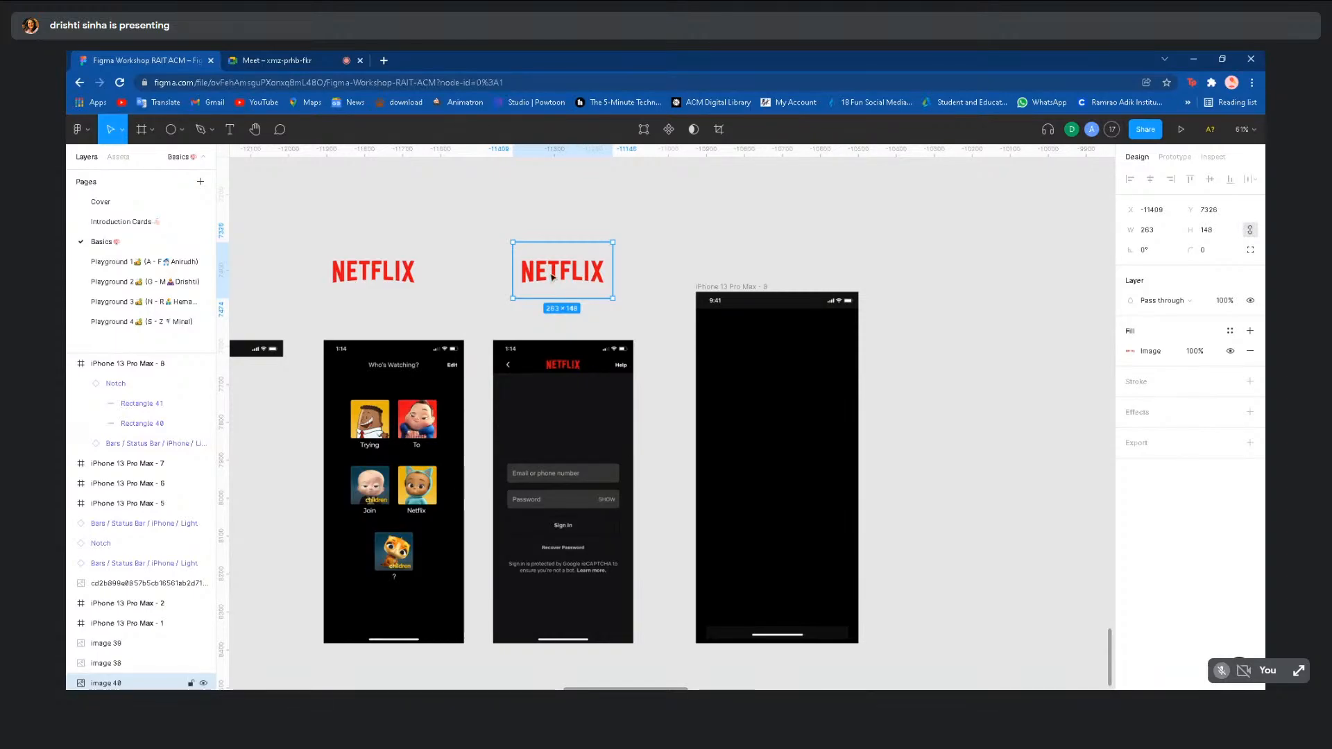
pyautogui.moveTo(551, 279); pyautogui.dragTo(798, 339)
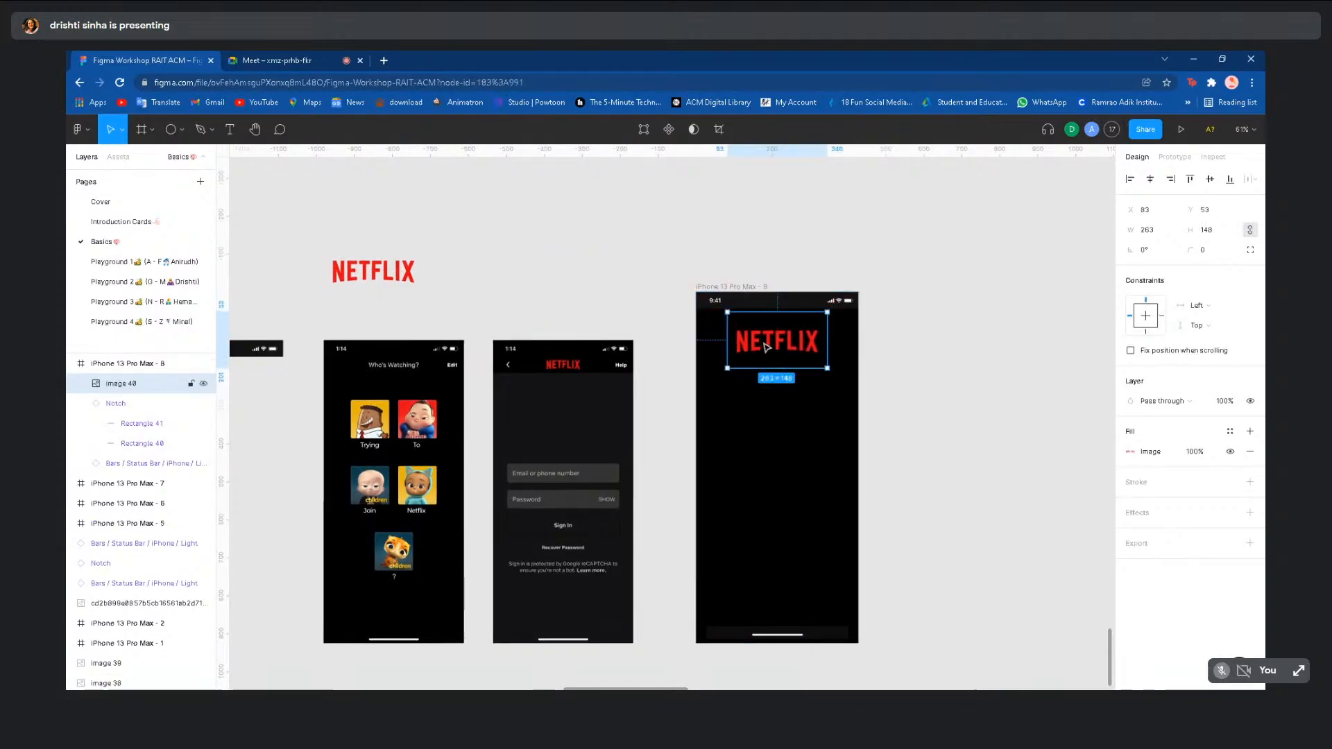
pyautogui.hotkey('ctrl', 'z')
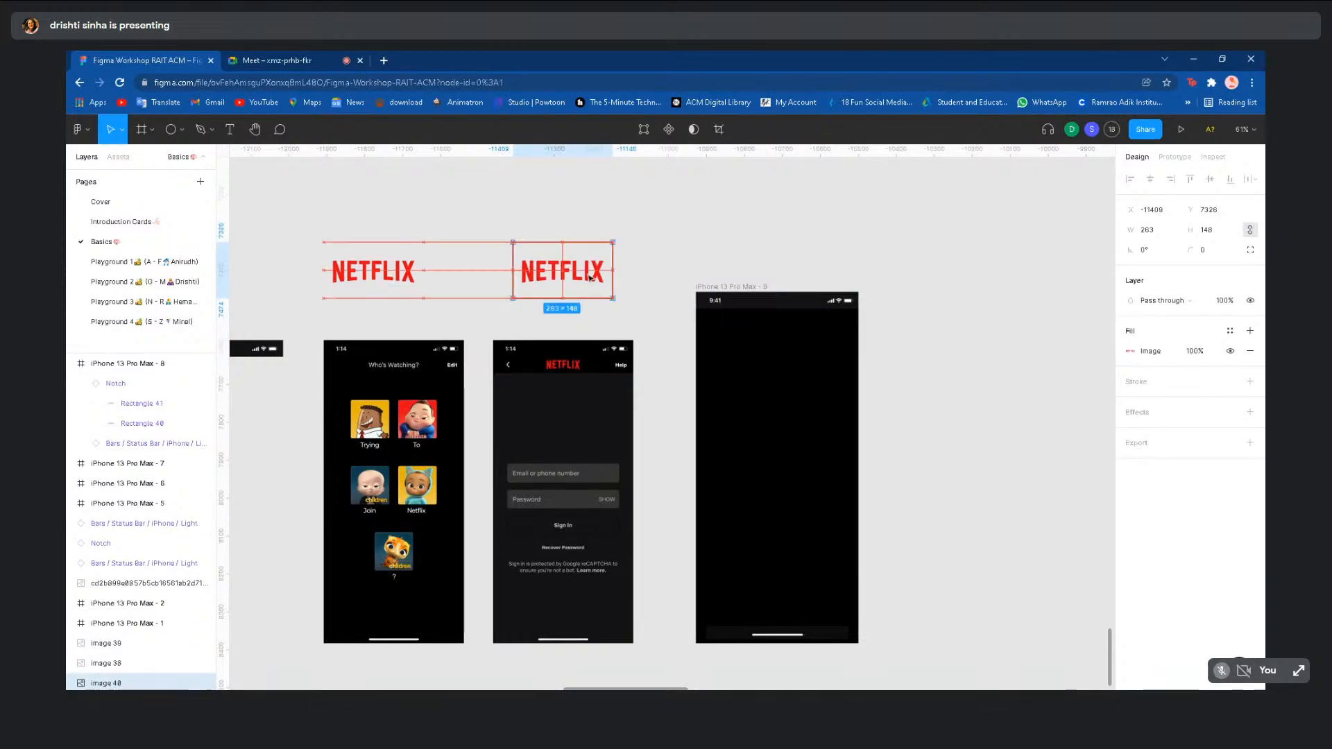
pyautogui.moveTo(605, 279); pyautogui.dragTo(805, 354)
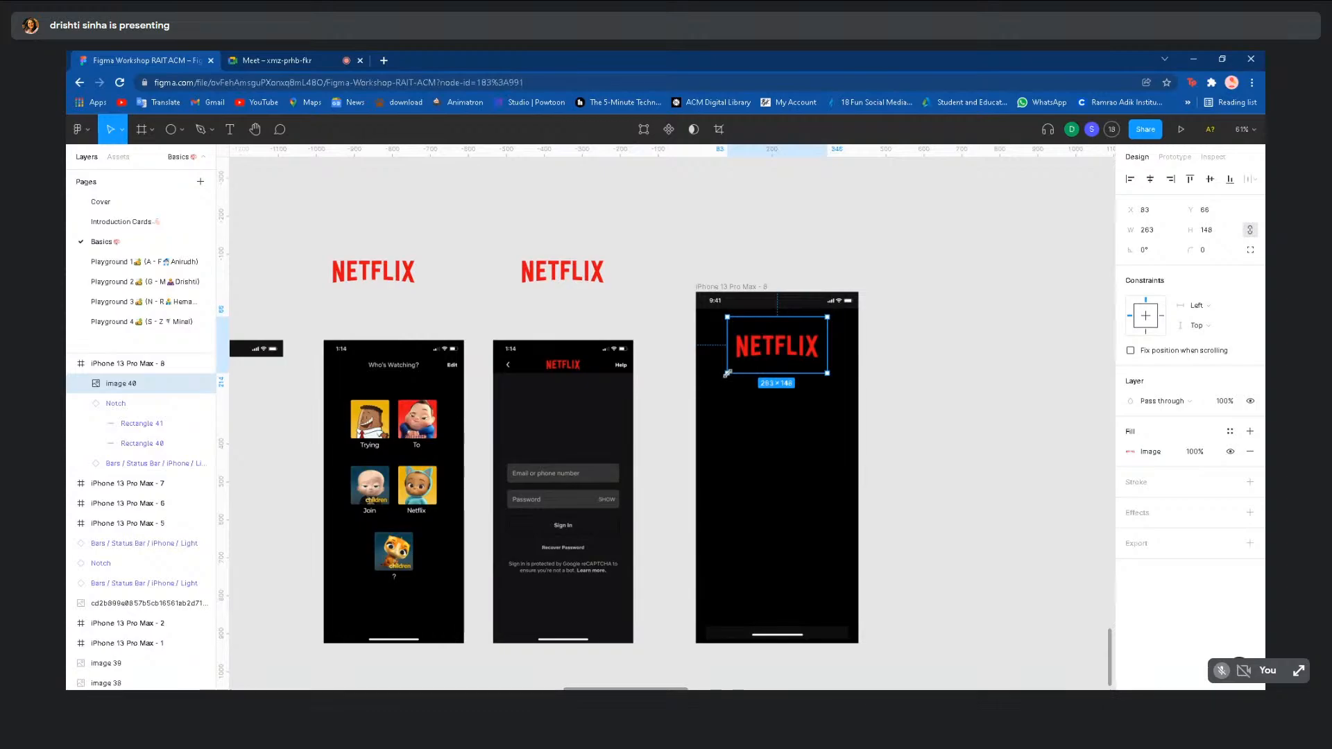
pyautogui.moveTo(726, 376)
pyautogui.mouseDown()
pyautogui.moveTo(746, 299)
pyautogui.moveTo(731, 368)
pyautogui.moveTo(705, 363)
pyautogui.moveTo(706, 298)
pyautogui.moveTo(735, 305)
pyautogui.moveTo(752, 347)
pyautogui.moveTo(729, 371)
pyautogui.mouseUp()
pyautogui.moveTo(728, 374); pyautogui.dragTo(776, 338)
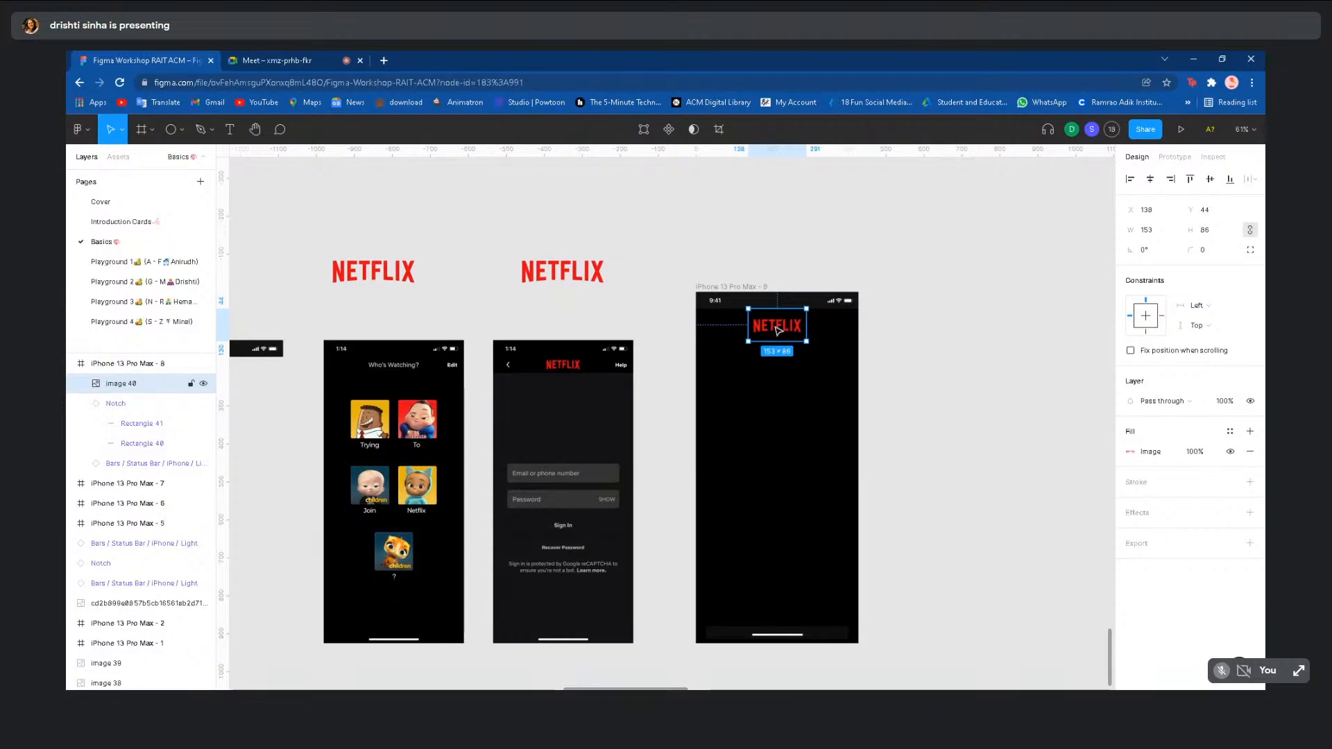
pyautogui.moveTo(779, 331); pyautogui.dragTo(778, 329)
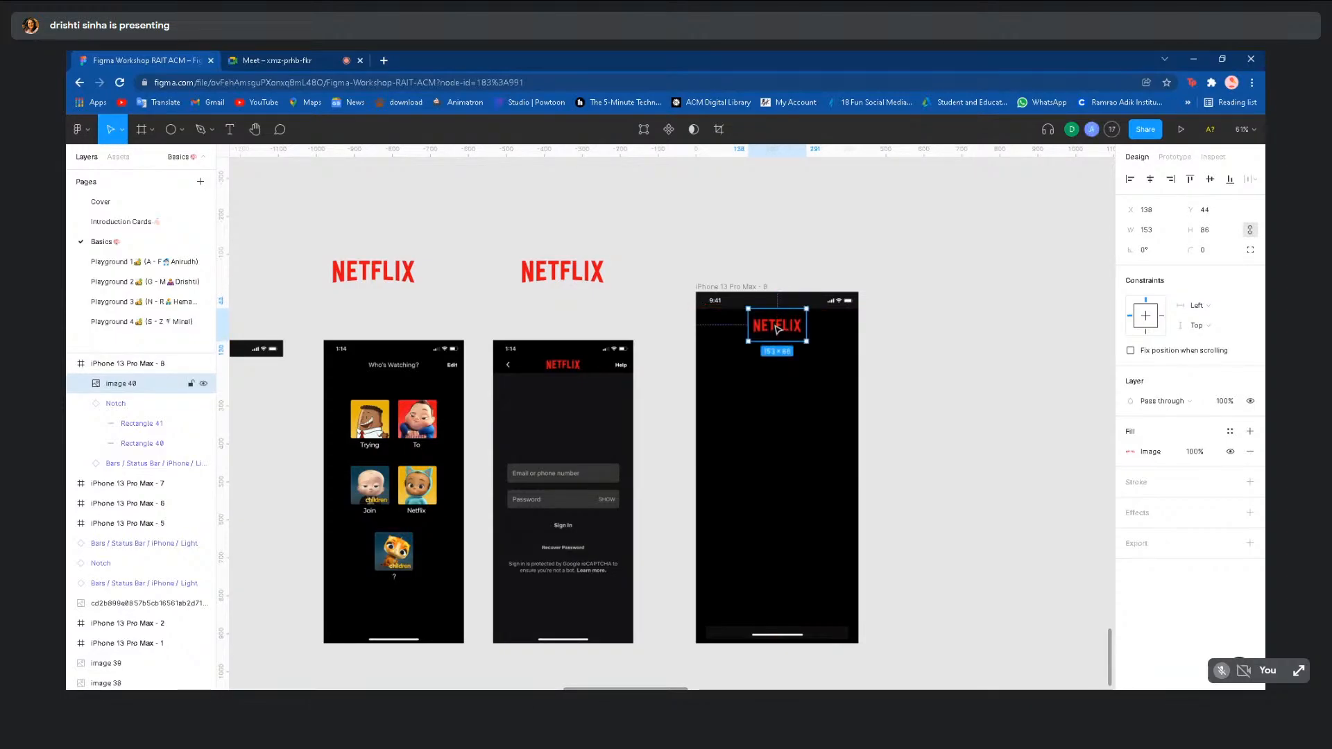
pyautogui.click(649, 287)
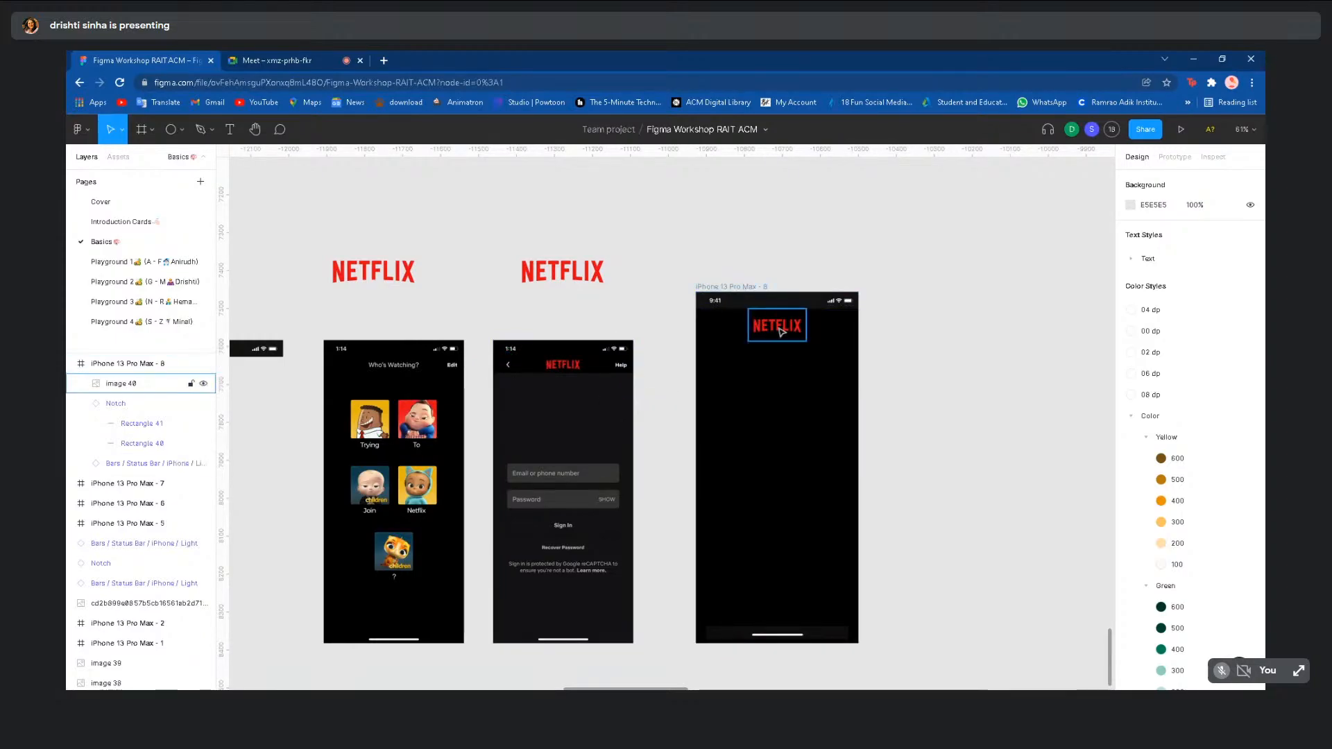
# - Resize the logo to 143×80 and nudge it near the top, below the status bar
pyautogui.moveTo(751, 319); pyautogui.dragTo(785, 335)
pyautogui.click(787, 388)
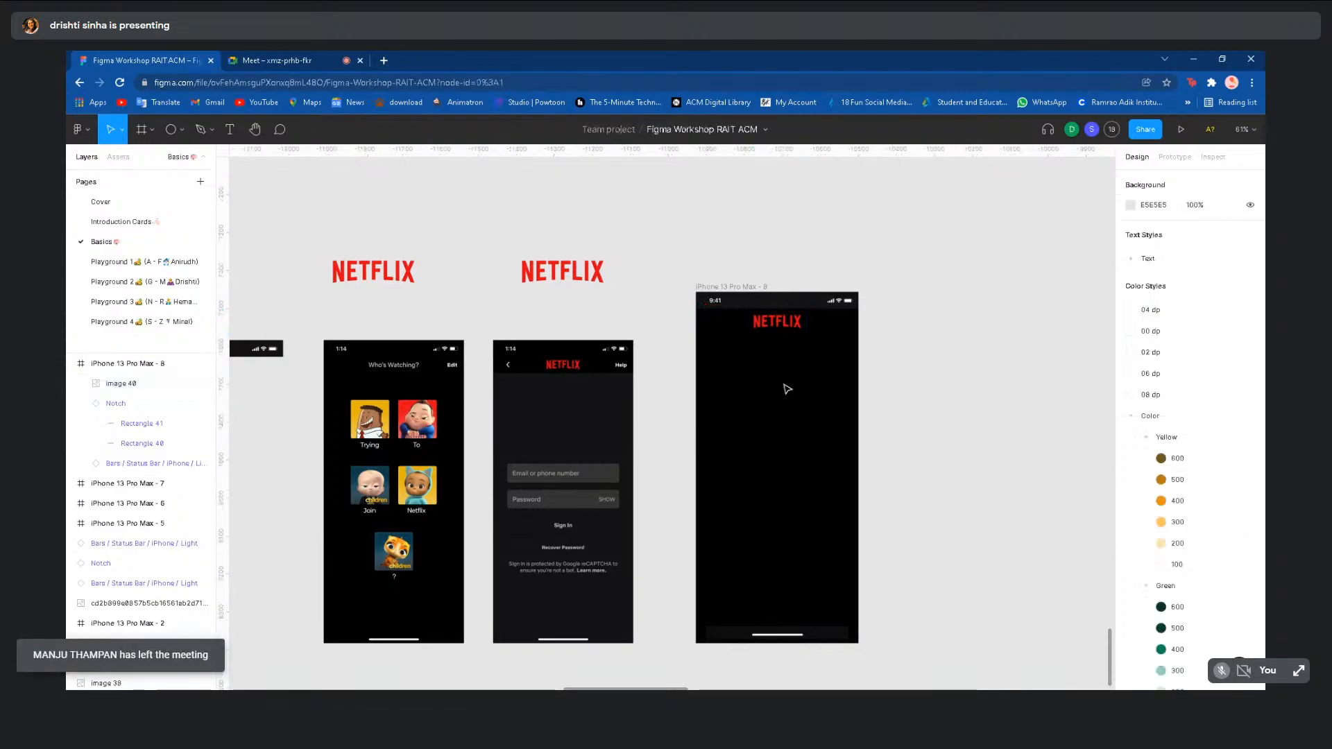
pyautogui.scroll(-2, 788, 389)
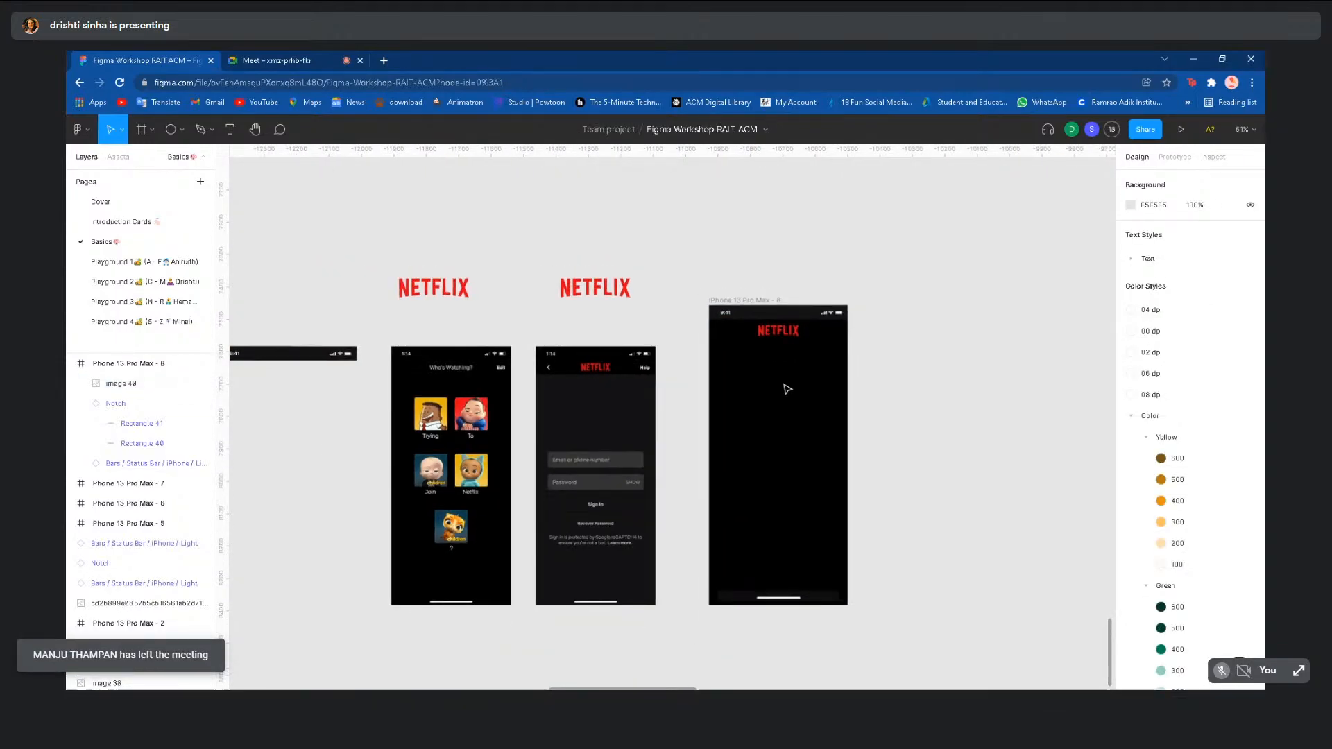
pyautogui.click(789, 336)
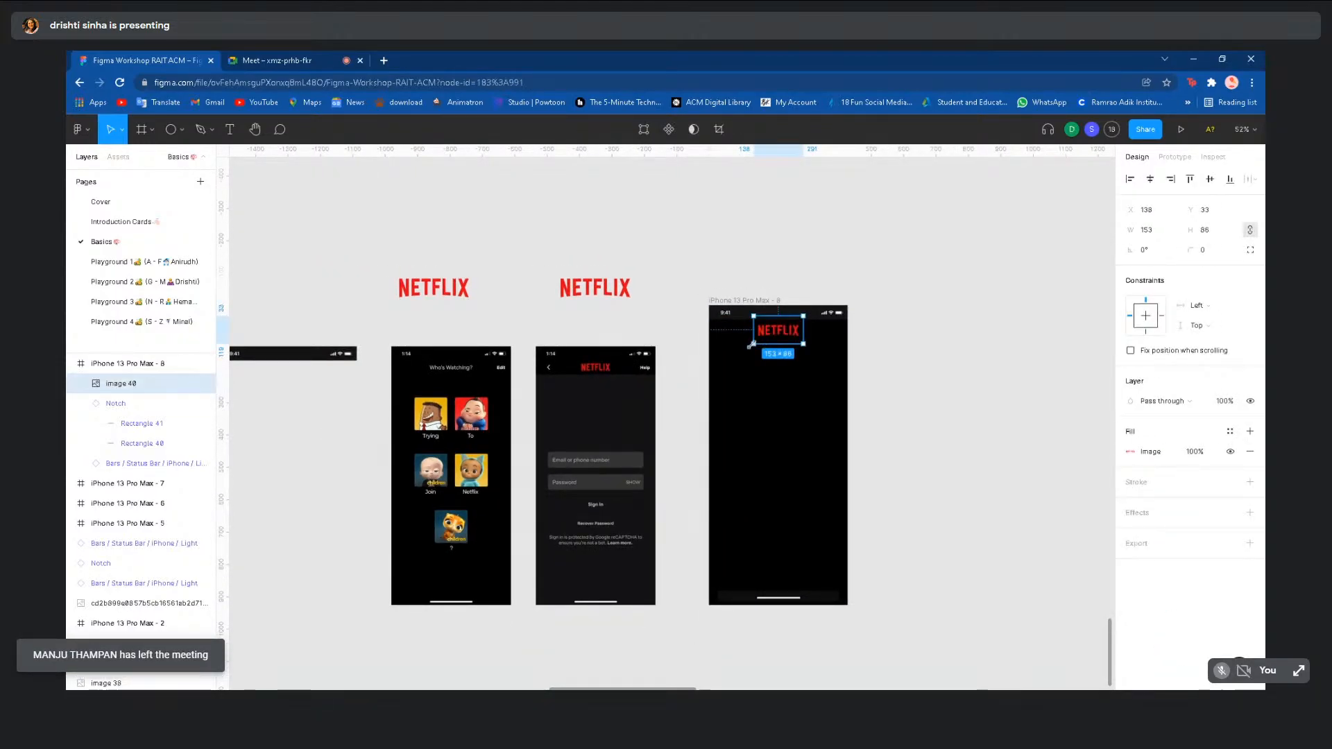
pyautogui.moveTo(750, 345); pyautogui.dragTo(789, 333)
pyautogui.click(803, 381)
pyautogui.click(781, 336)
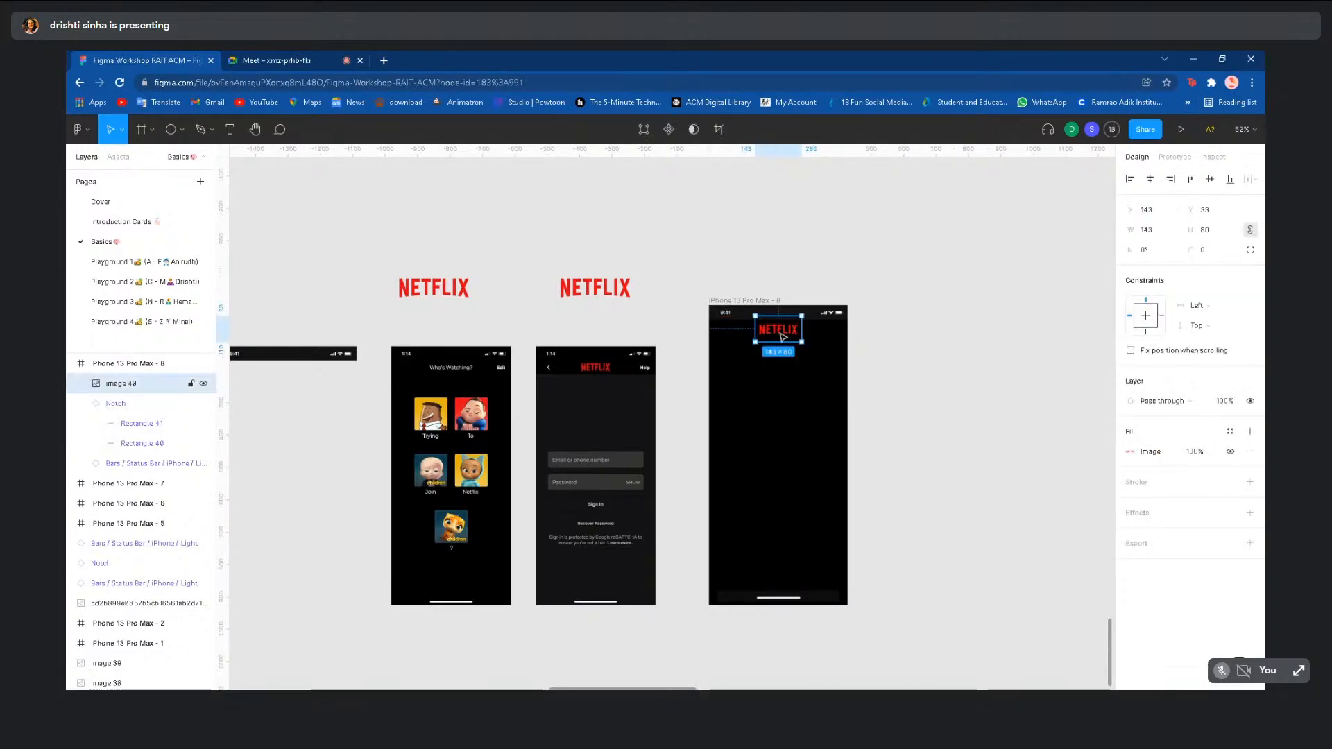
pyautogui.click(799, 431)
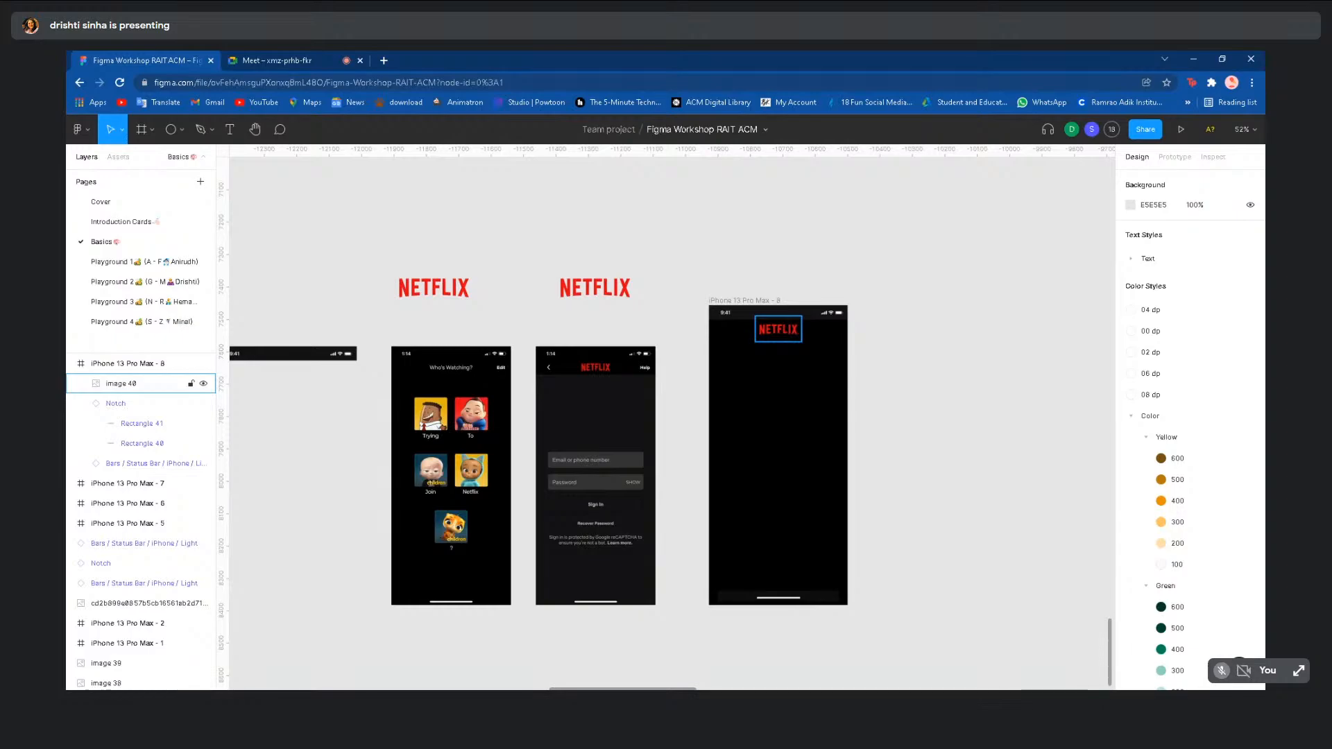
pyautogui.scroll(-3, 663, 398)
pyautogui.scroll(-1, 662, 397)
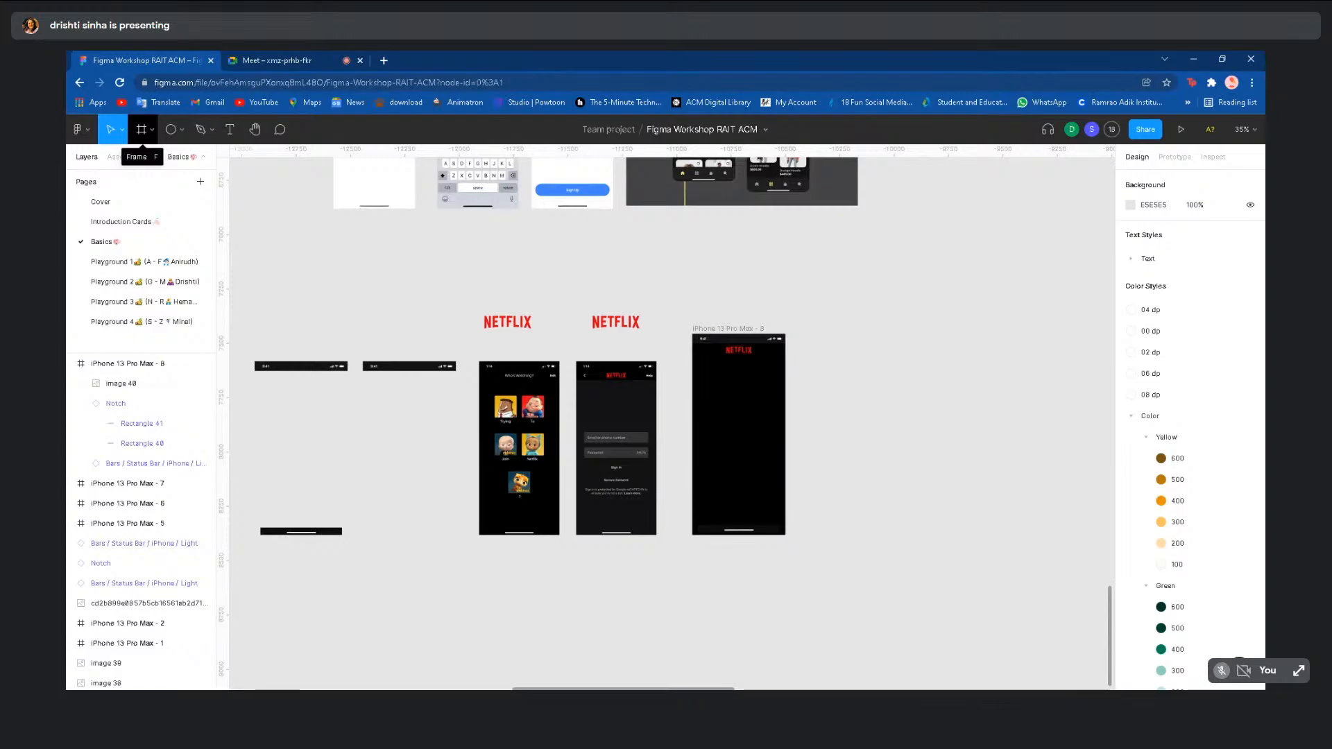
pyautogui.click(142, 130)
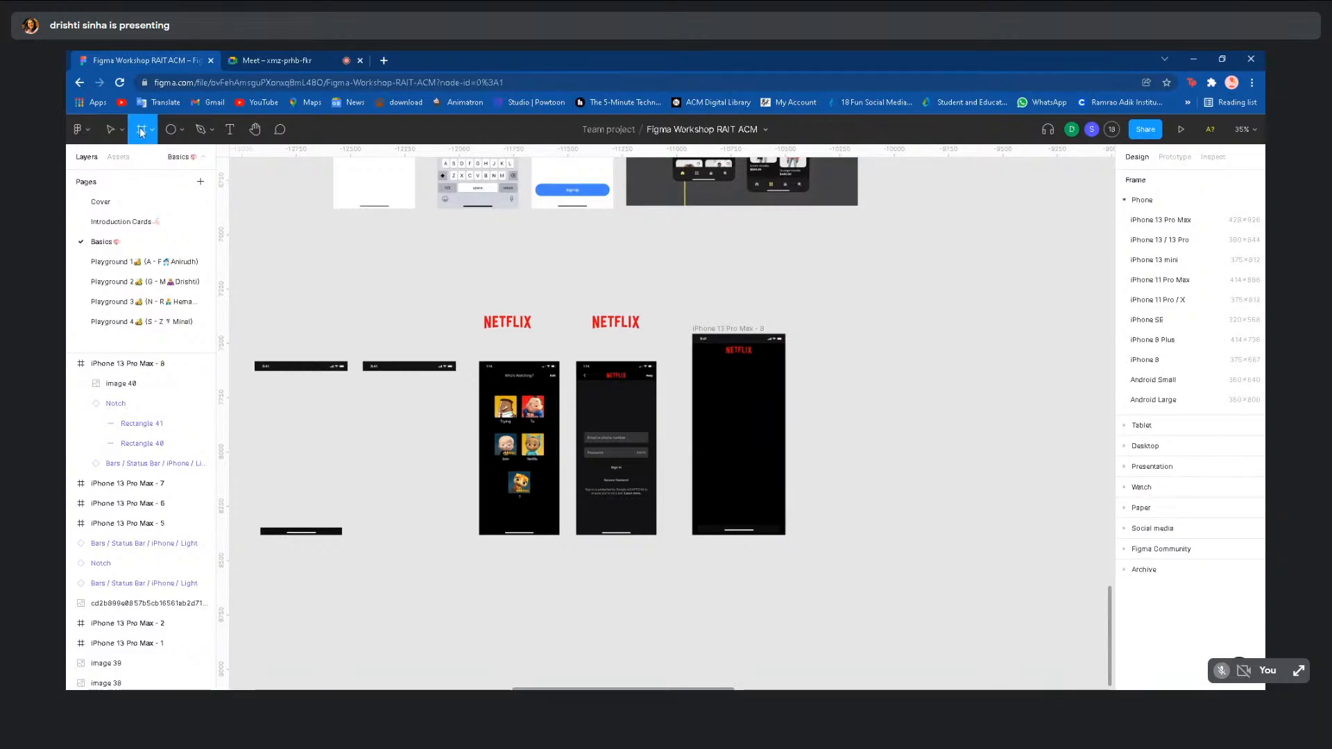
pyautogui.click(315, 52)
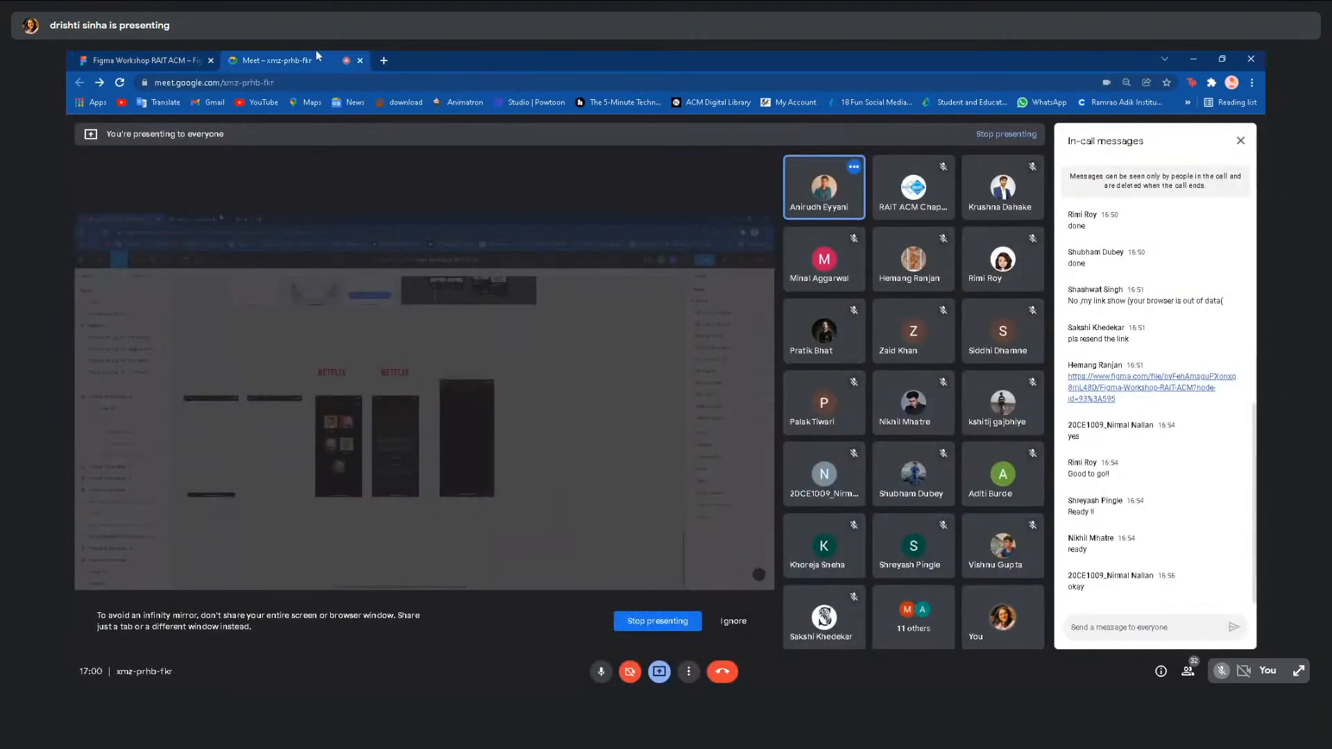
pyautogui.click(155, 53)
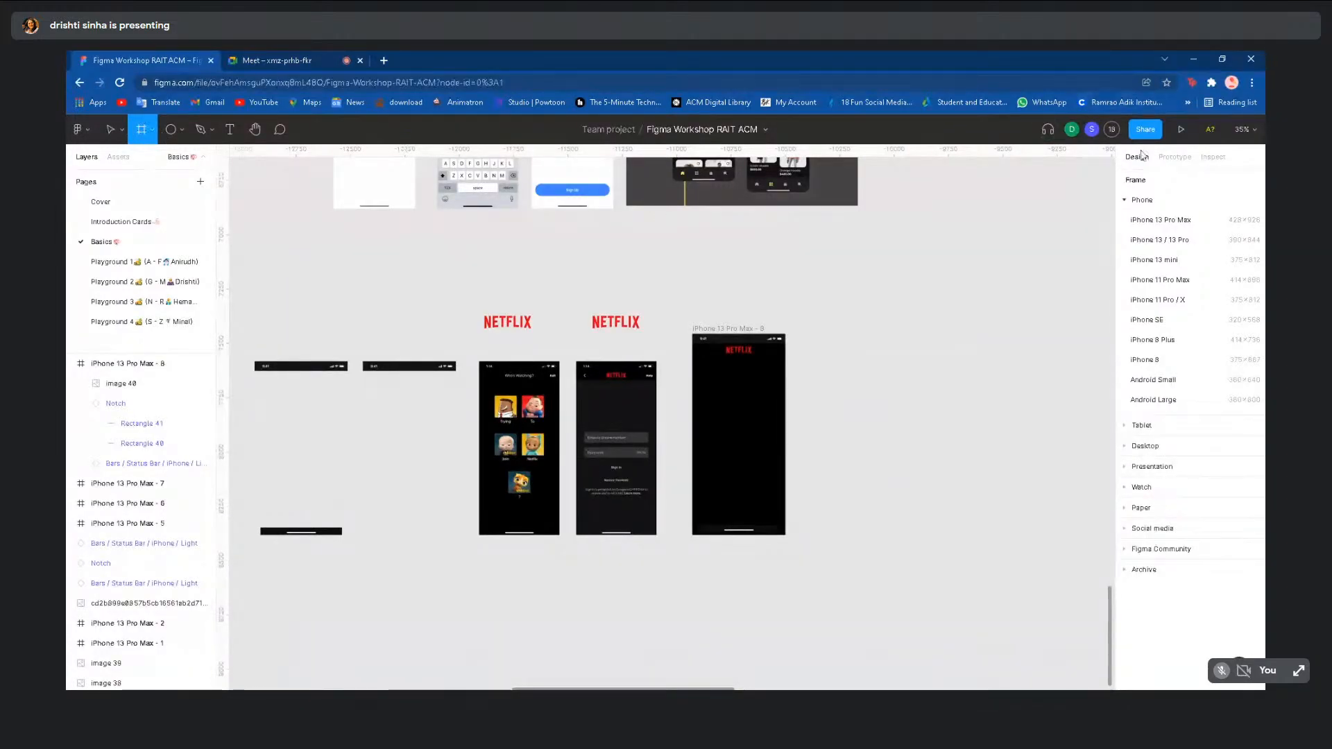
pyautogui.click(1156, 201)
pyautogui.click(1155, 201)
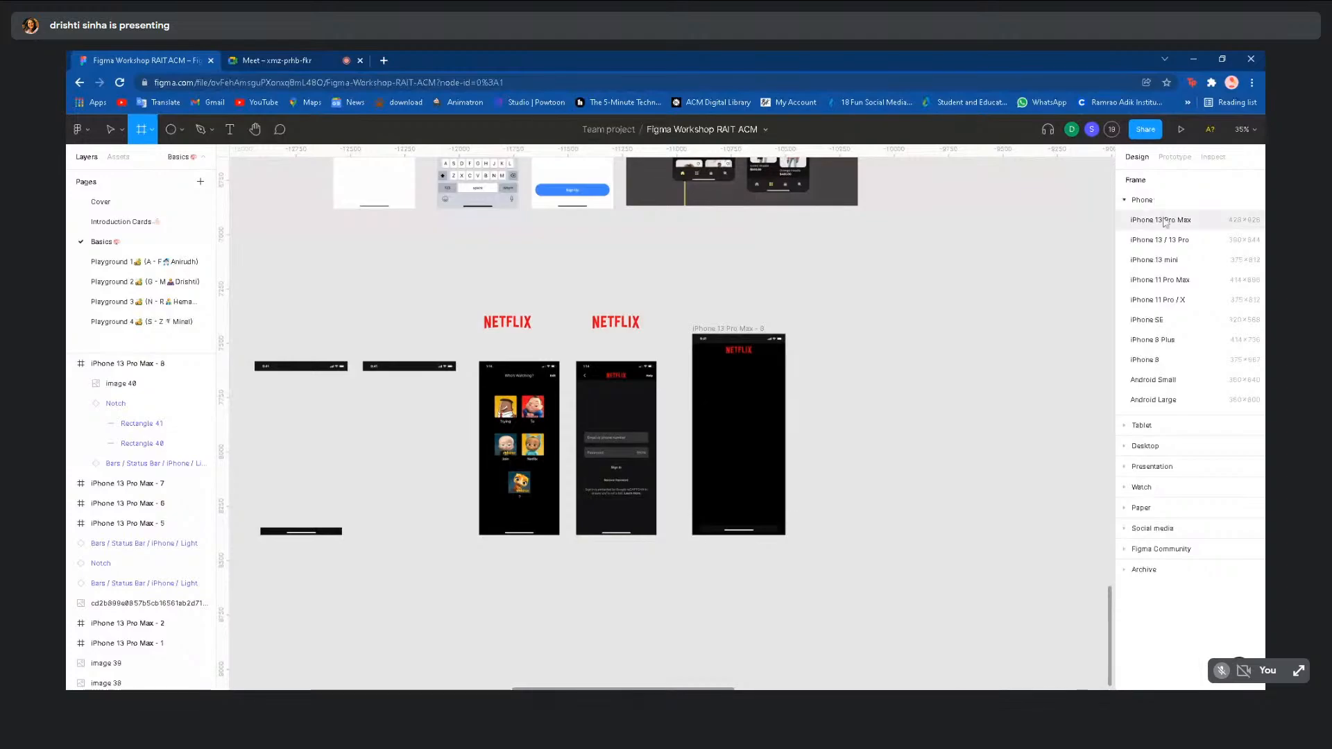
pyautogui.click(1166, 221)
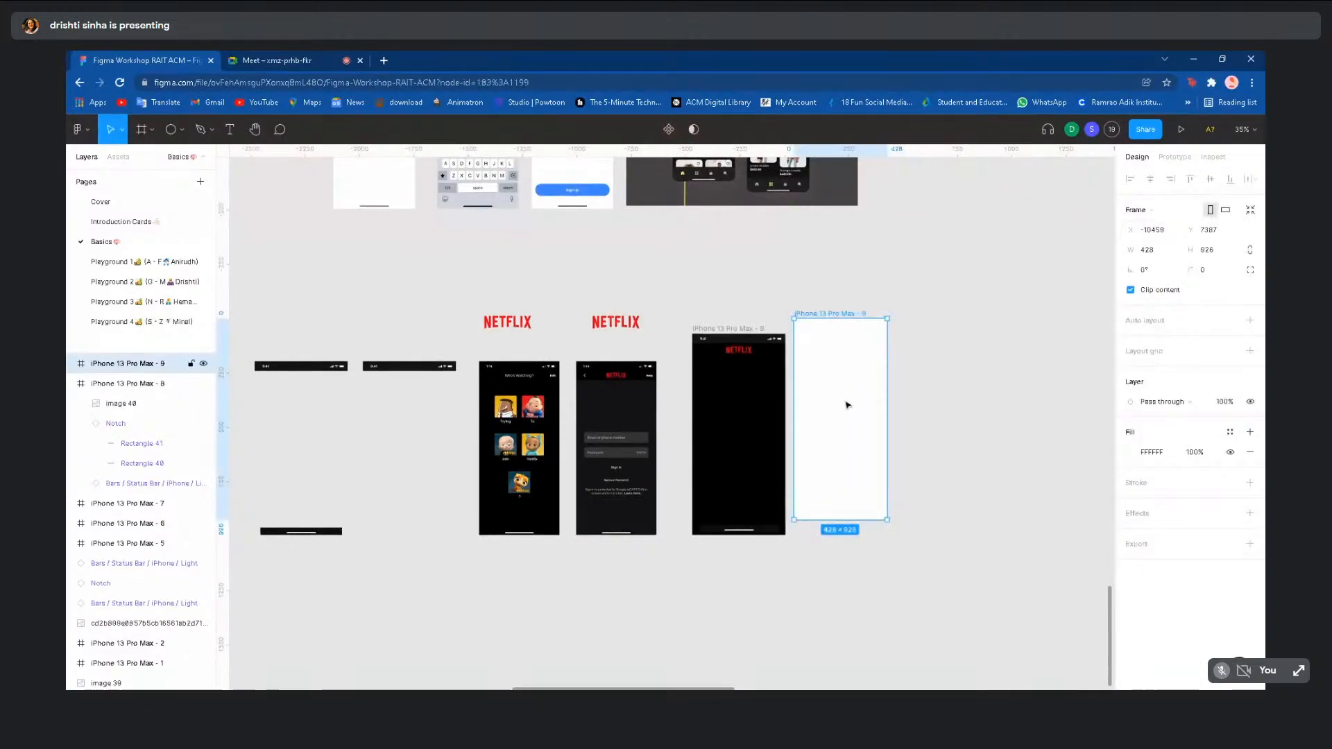
pyautogui.moveTo(845, 404); pyautogui.dragTo(860, 422)
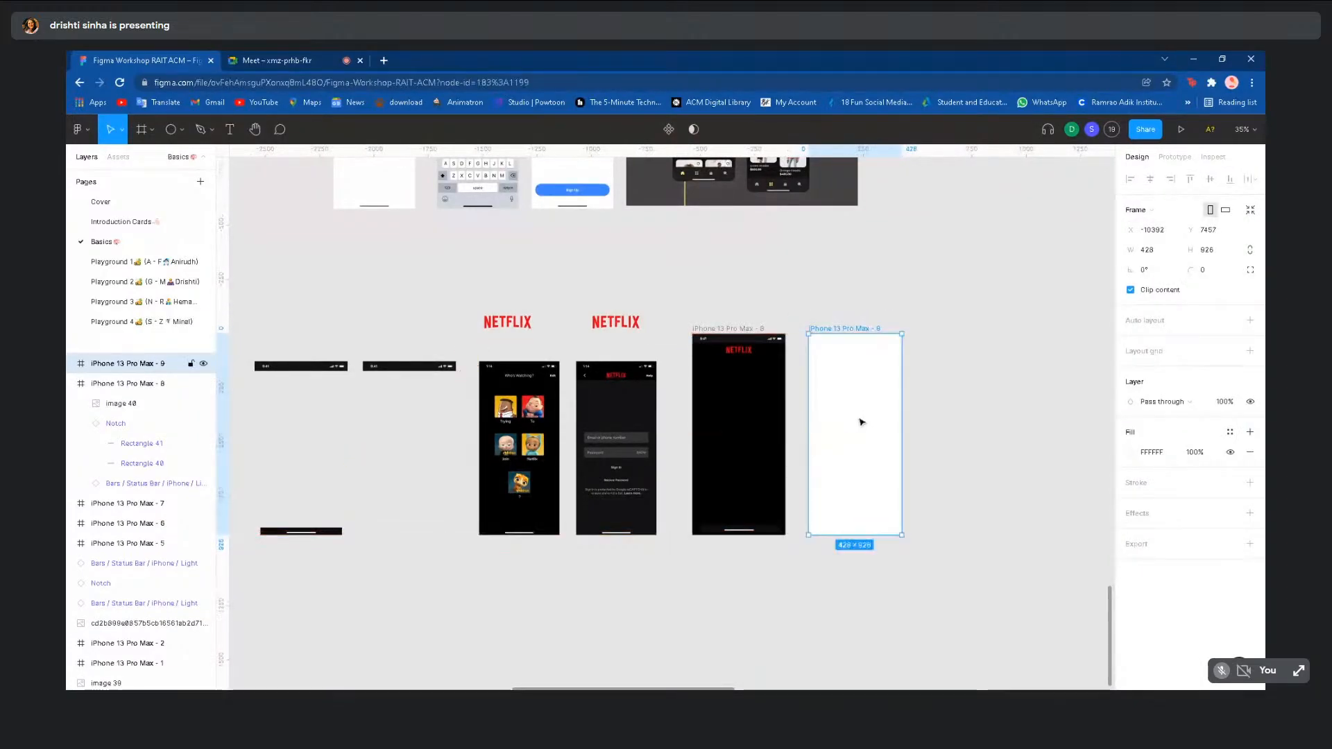
pyautogui.press('Delete')
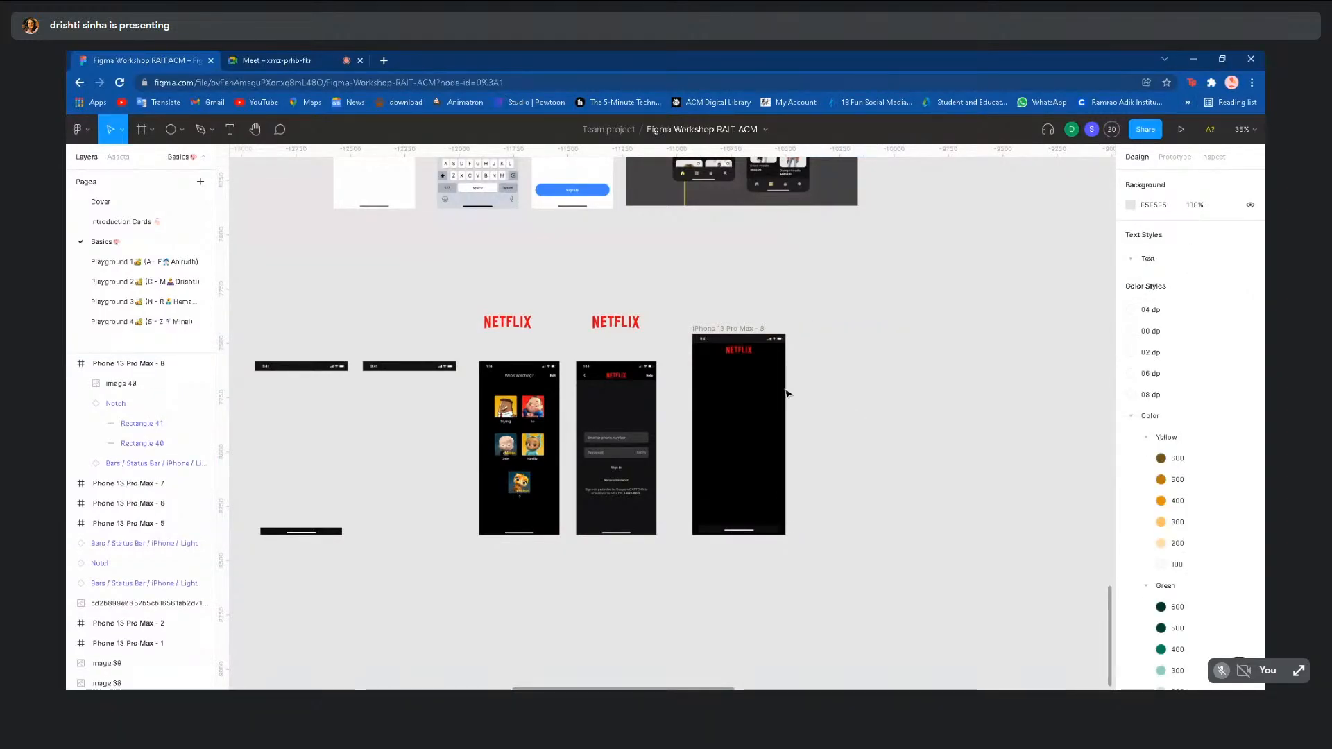
pyautogui.scroll(5, 767, 384)
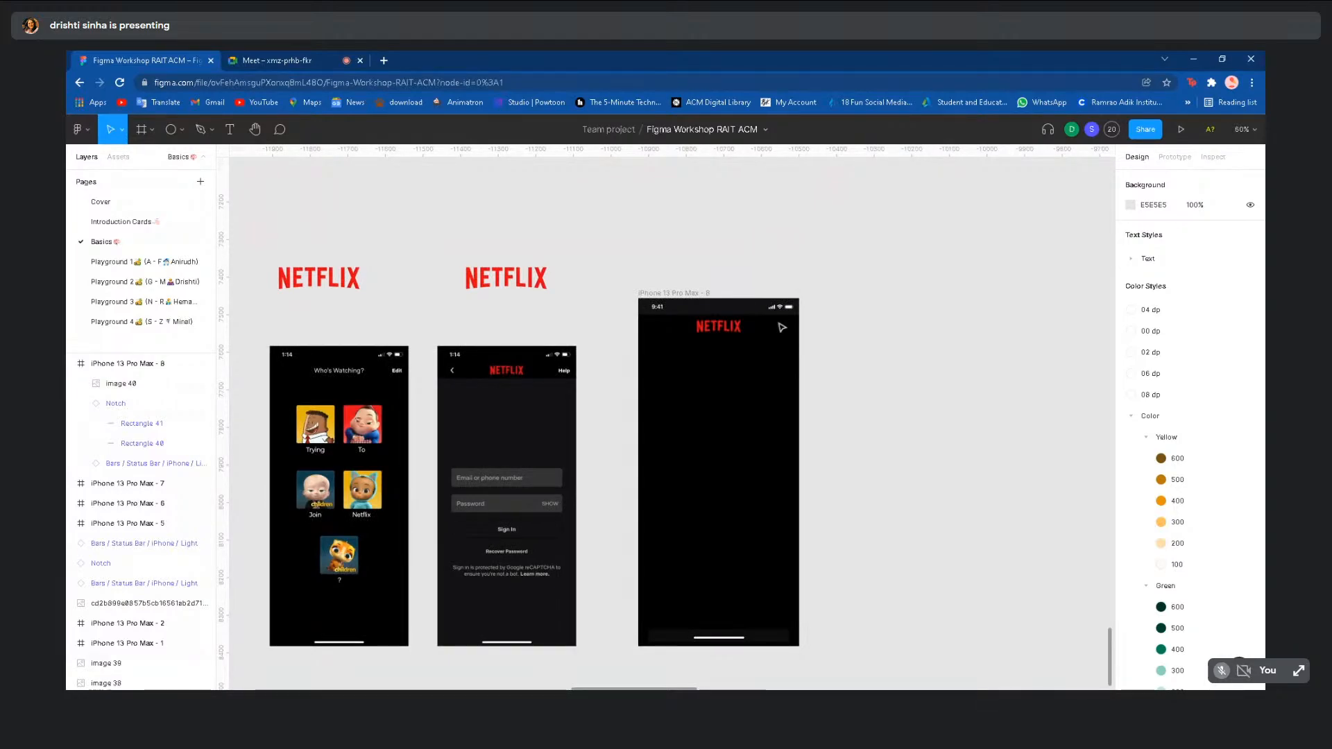
pyautogui.scroll(-2, 782, 326)
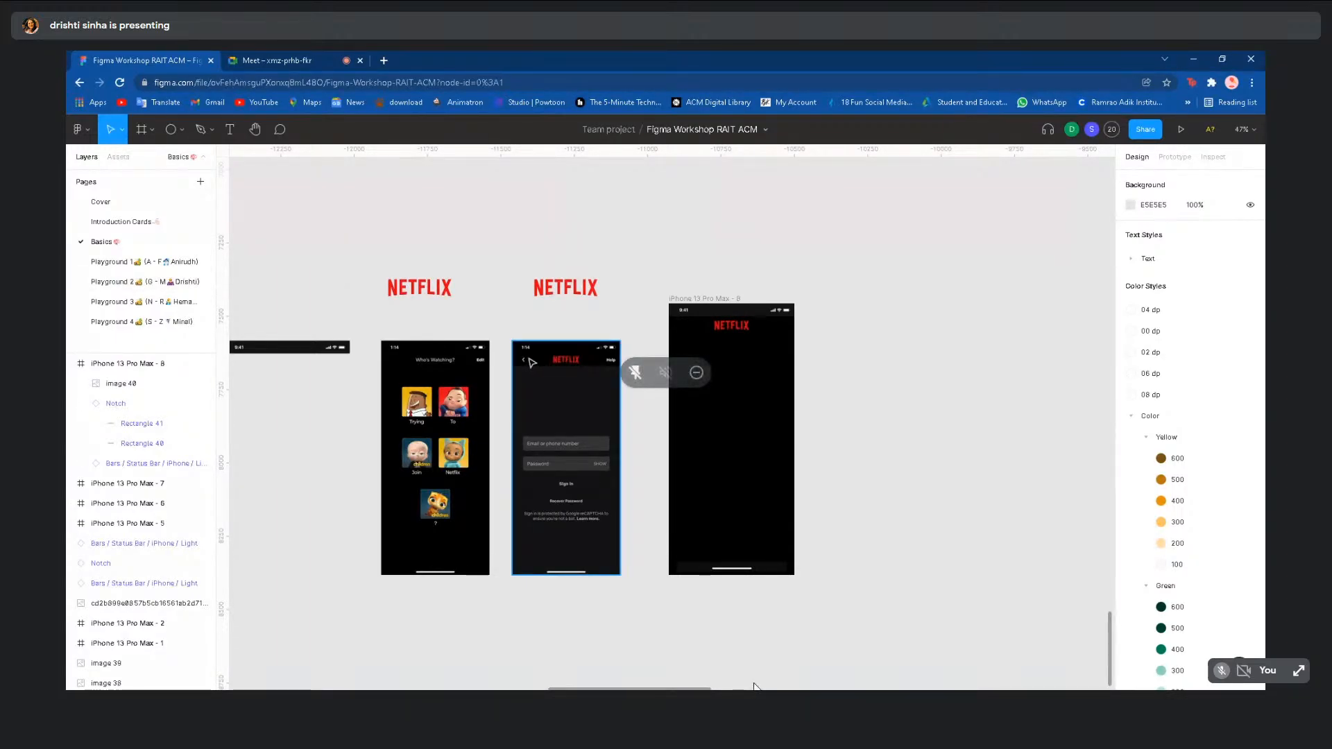
pyautogui.click(726, 334)
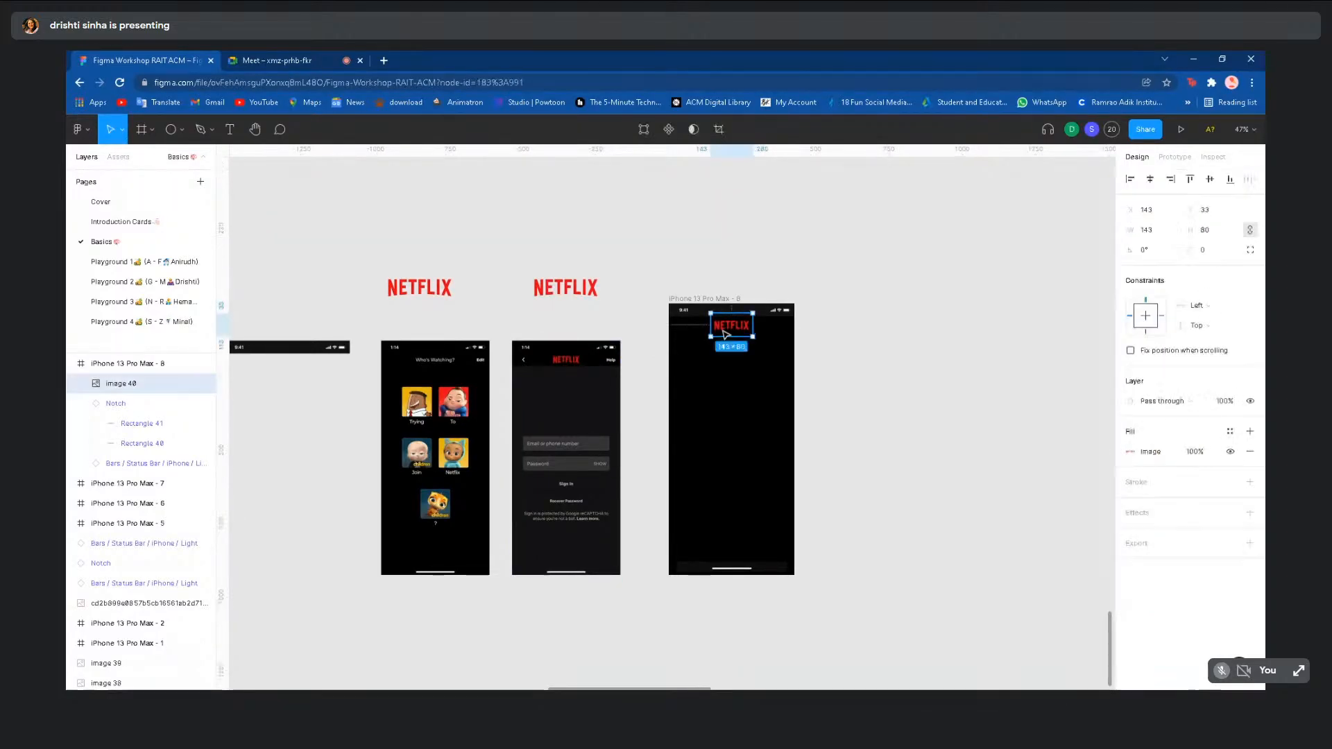
pyautogui.click(854, 356)
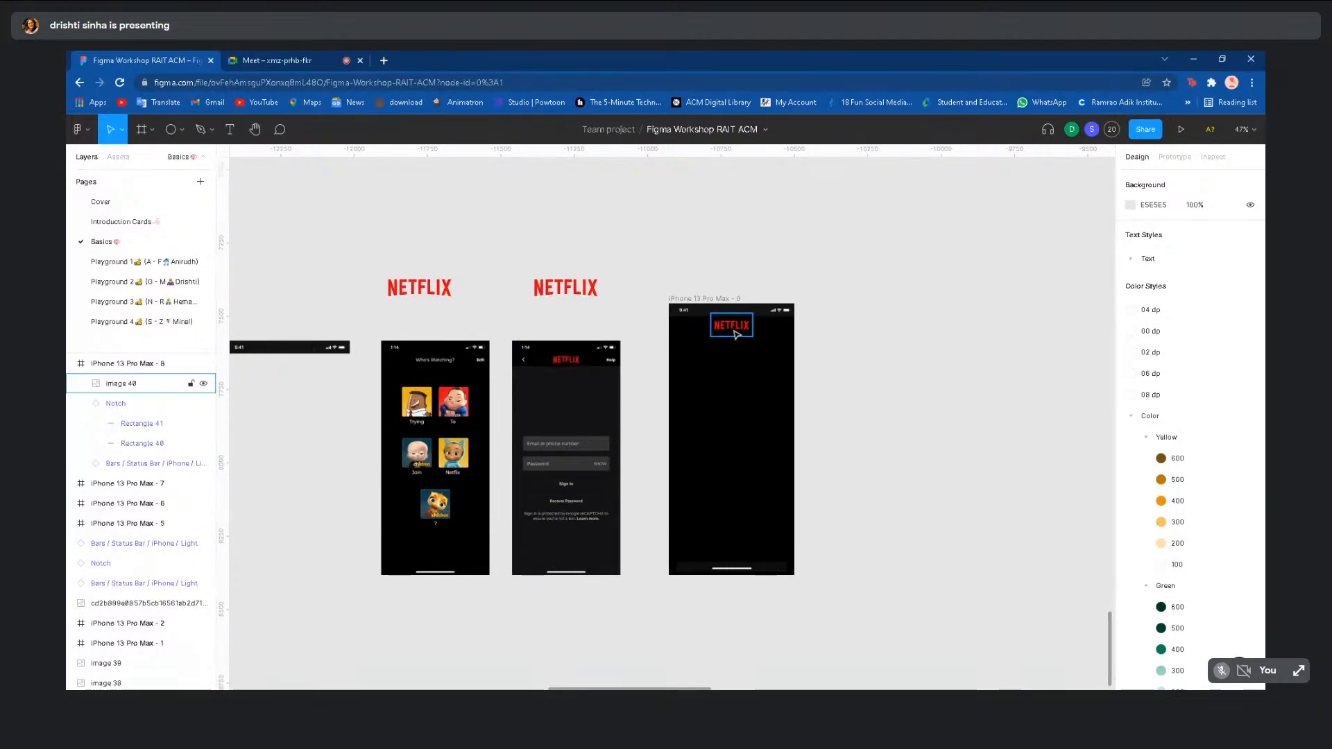
pyautogui.click(734, 333)
pyautogui.click(870, 363)
pyautogui.click(734, 333)
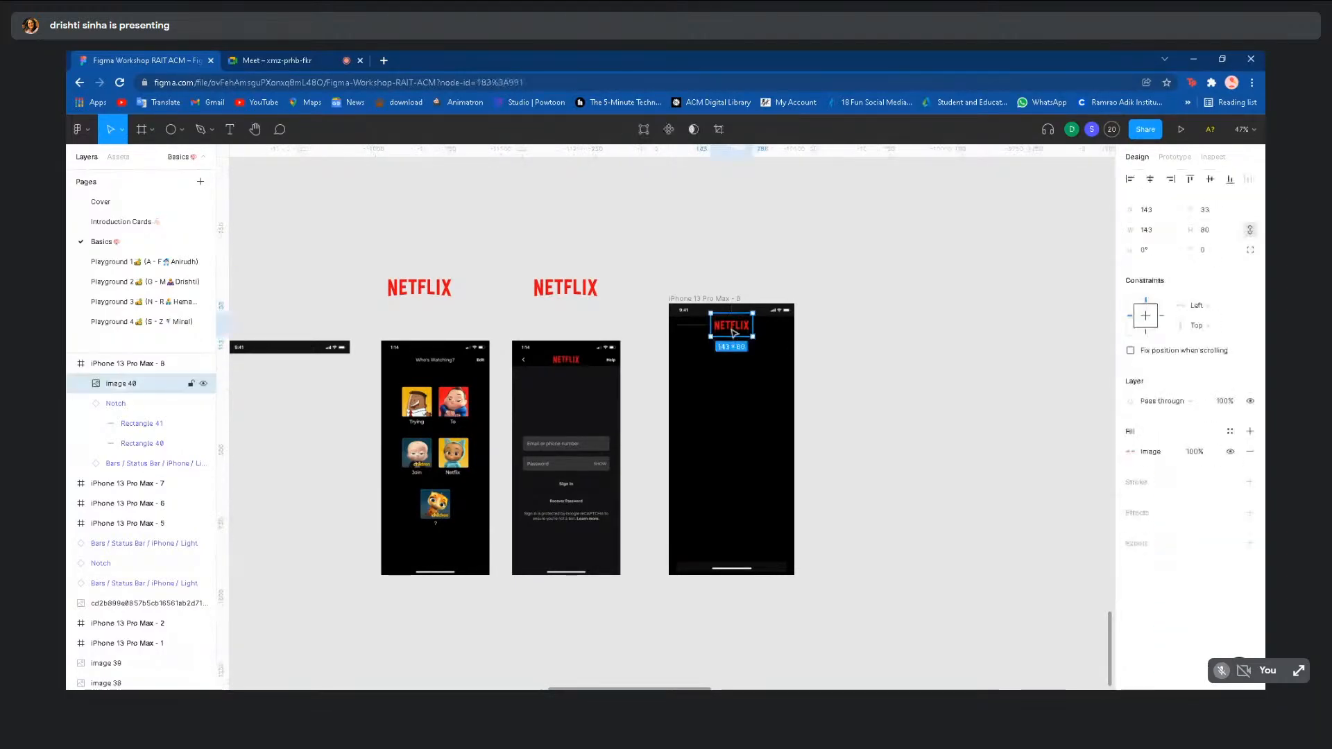
pyautogui.scroll(-2, 735, 333)
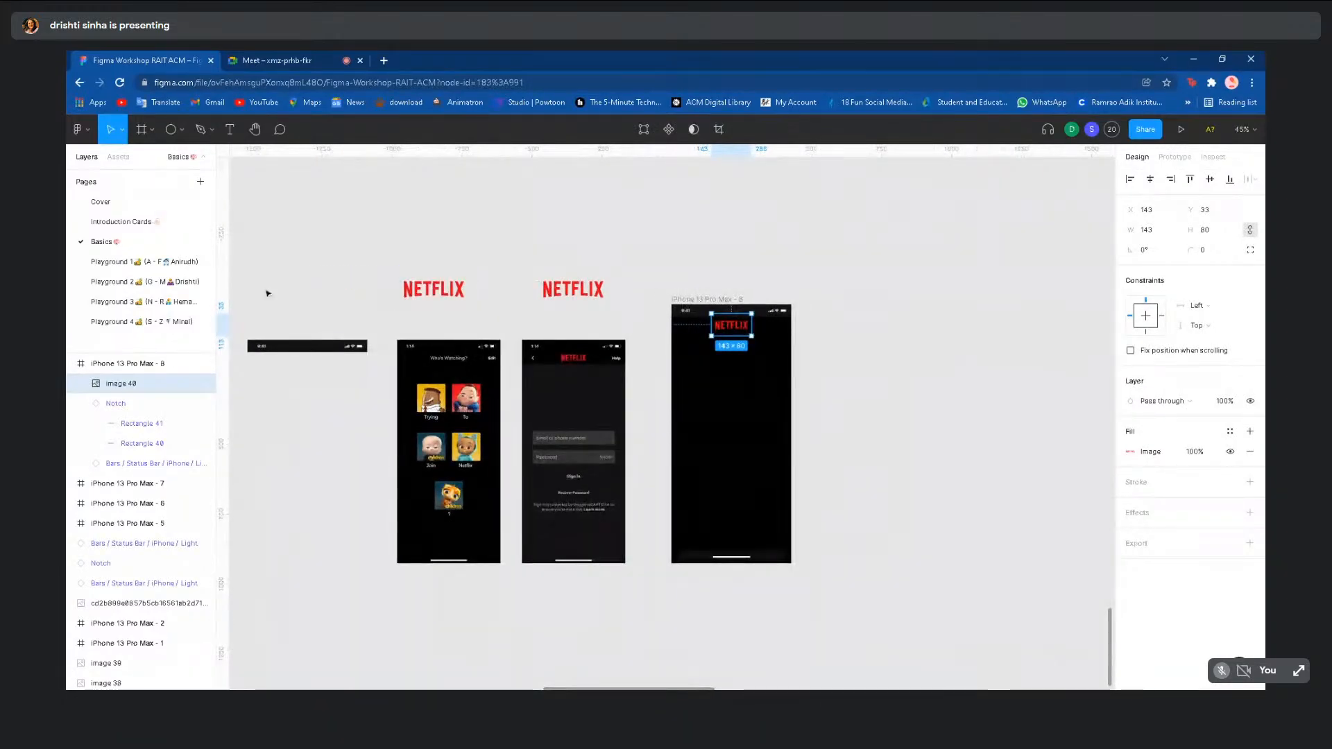
pyautogui.click(153, 301)
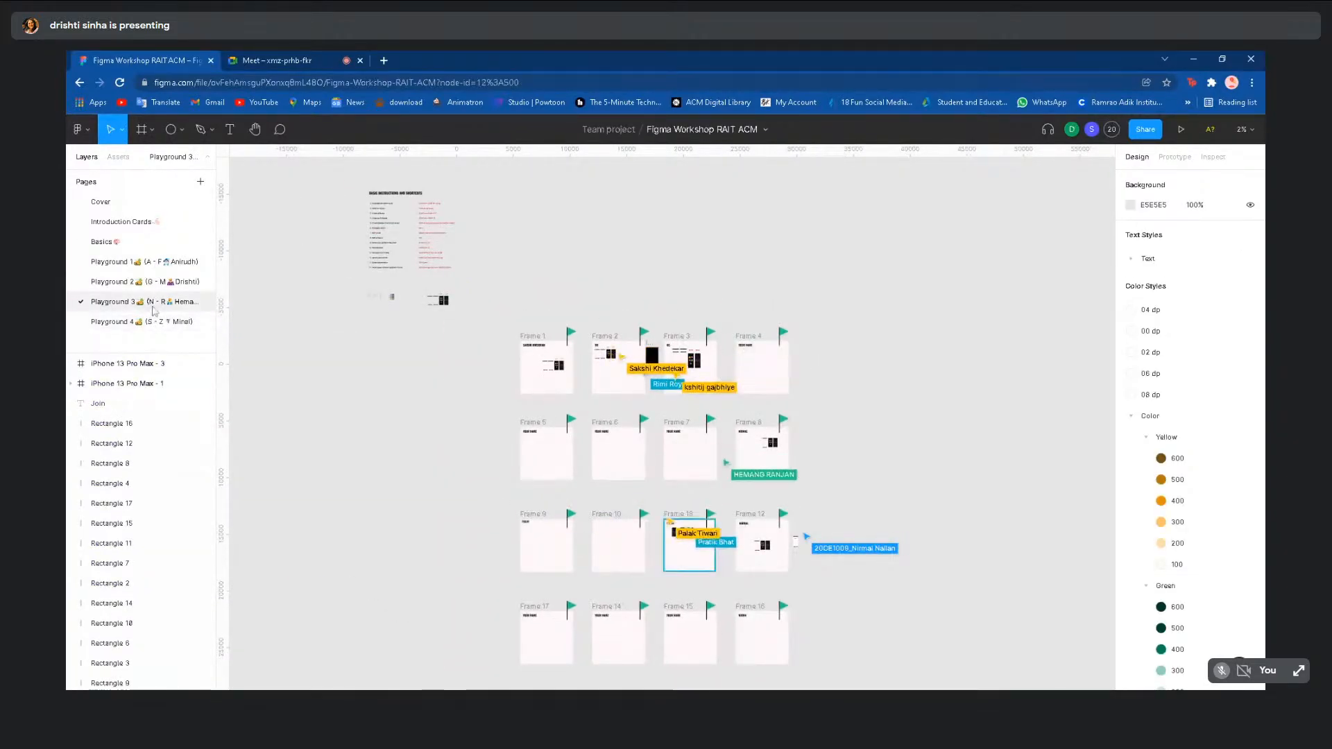
pyautogui.click(156, 285)
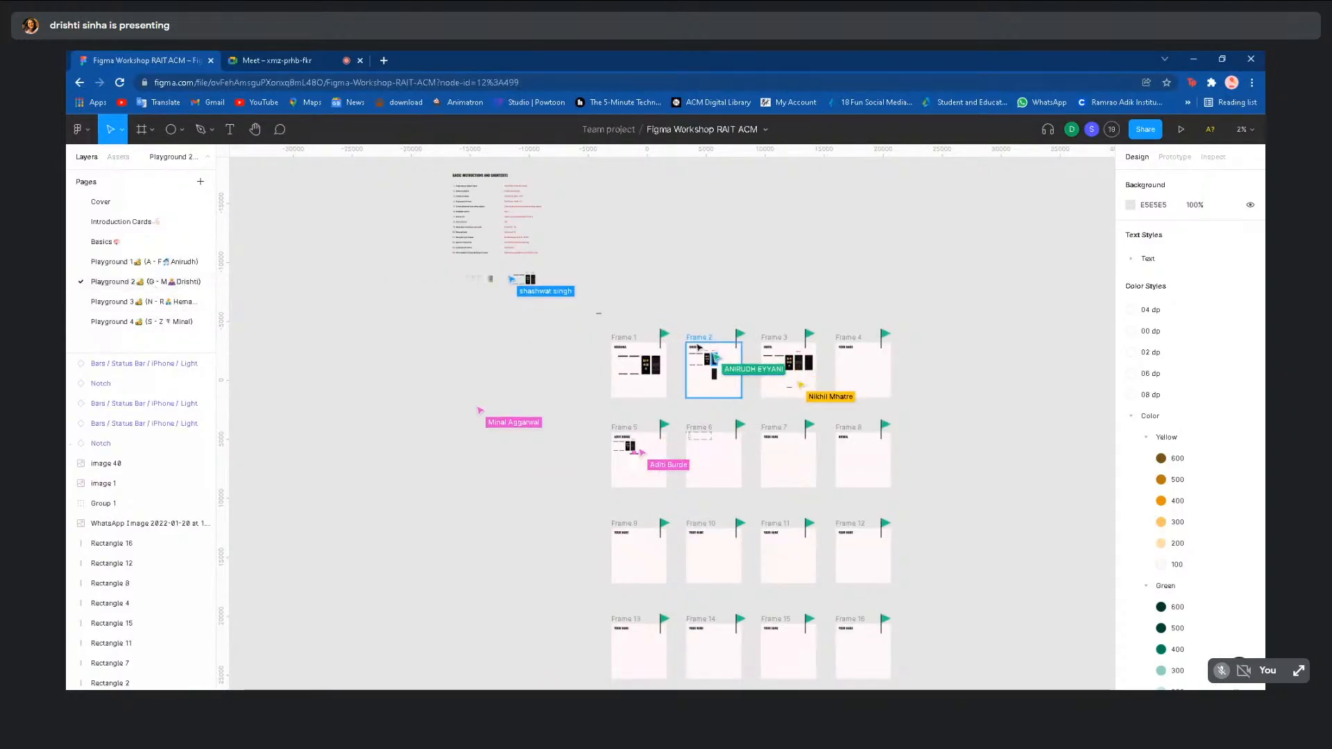
pyautogui.scroll(3, 696, 347)
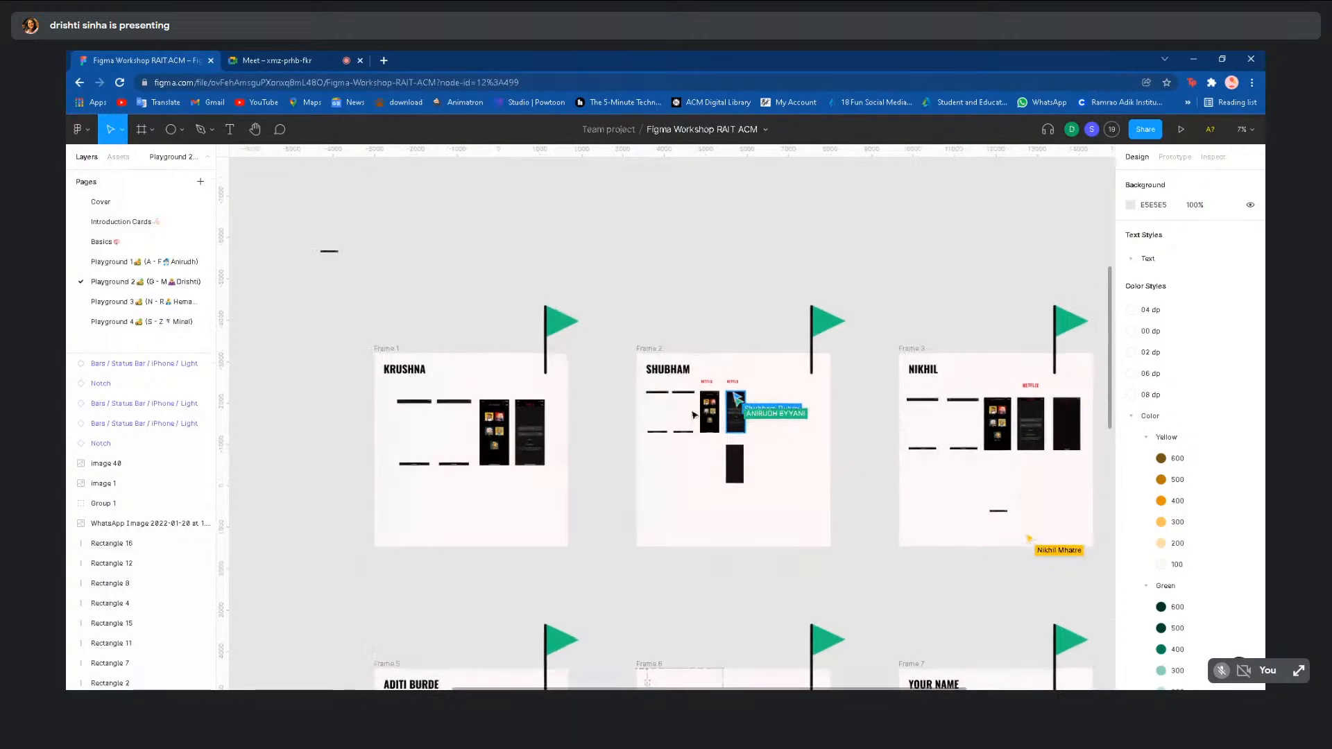
pyautogui.keyDown('ctrl'); pyautogui.scroll(5, 690, 410); pyautogui.keyUp('ctrl')
pyautogui.hscroll(2, 645, 389)
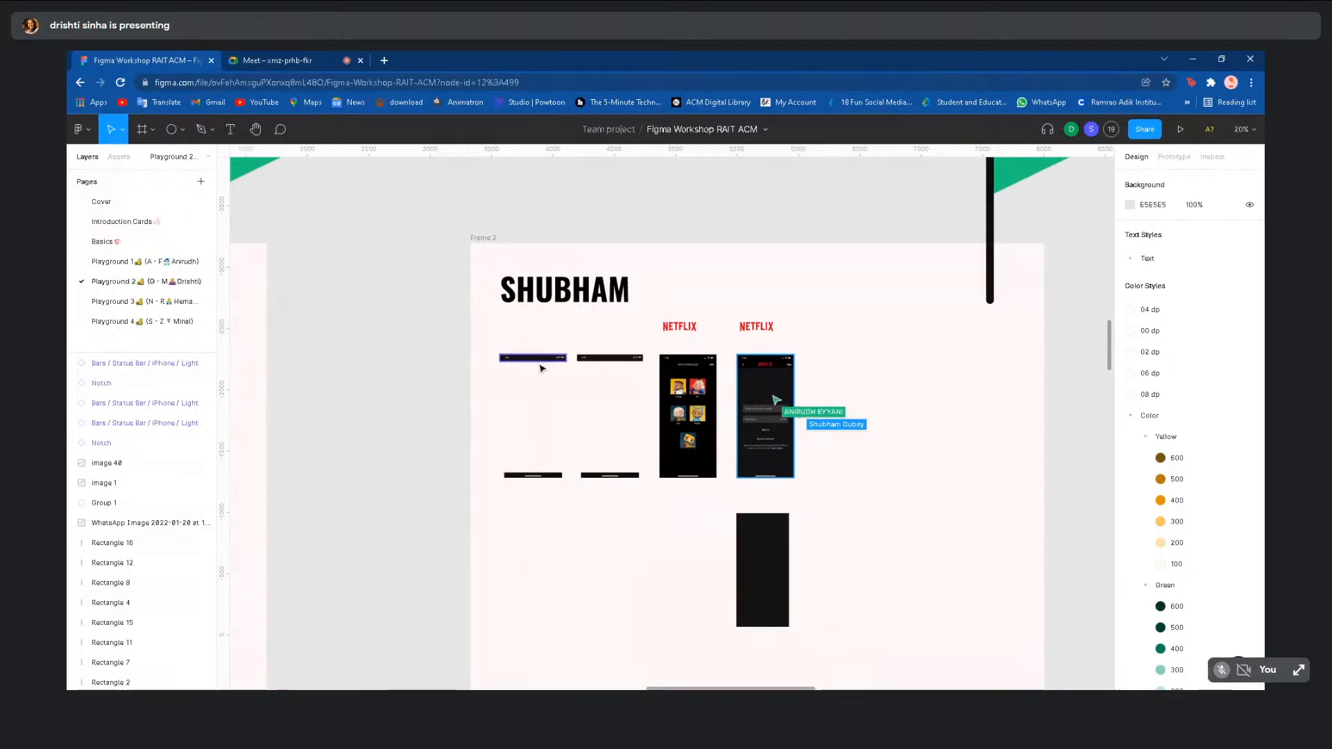
pyautogui.click(604, 360)
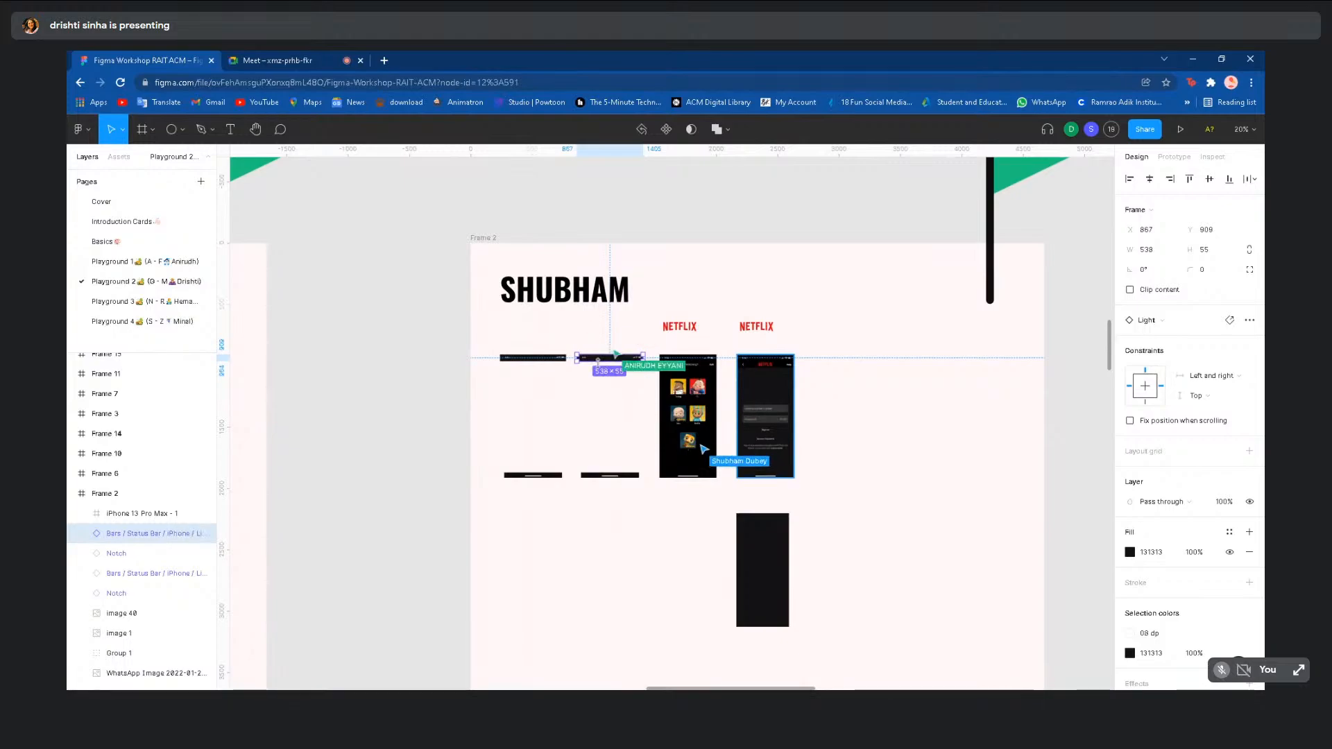
pyautogui.click(426, 497)
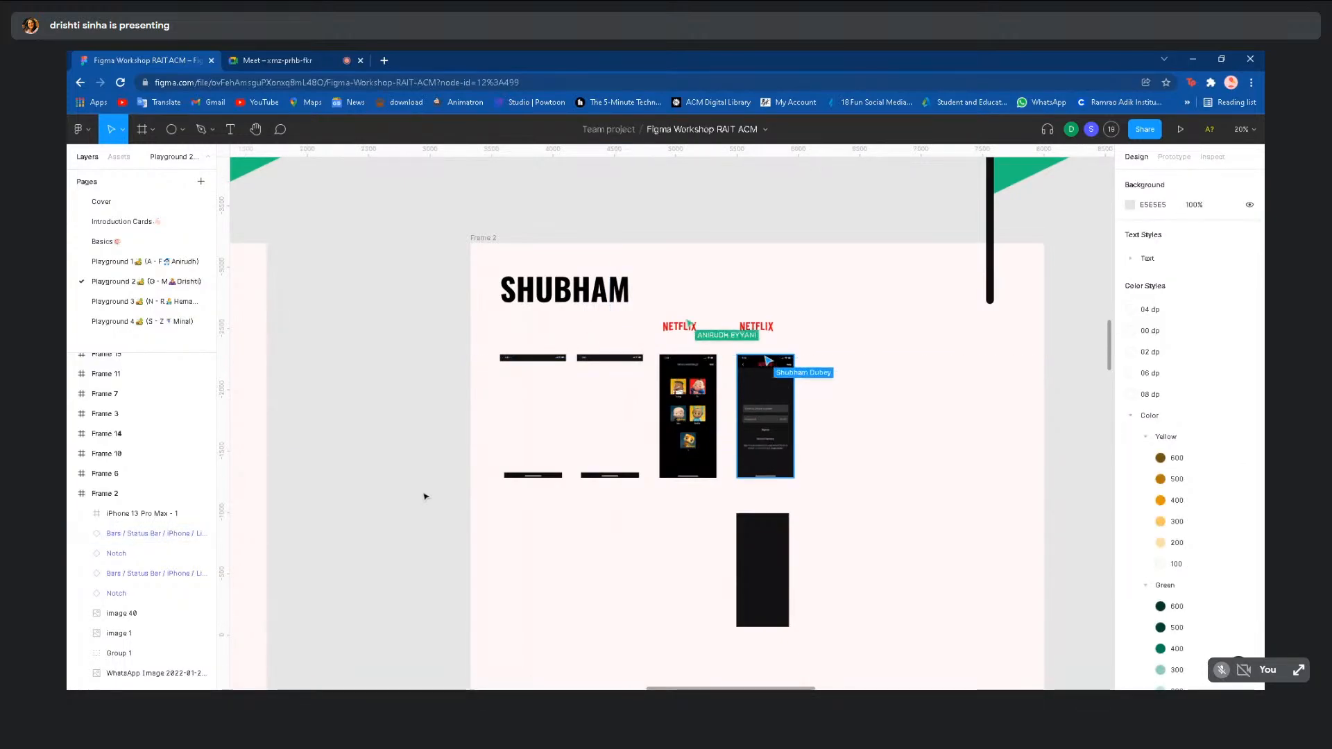
pyautogui.scroll(-2, 425, 496)
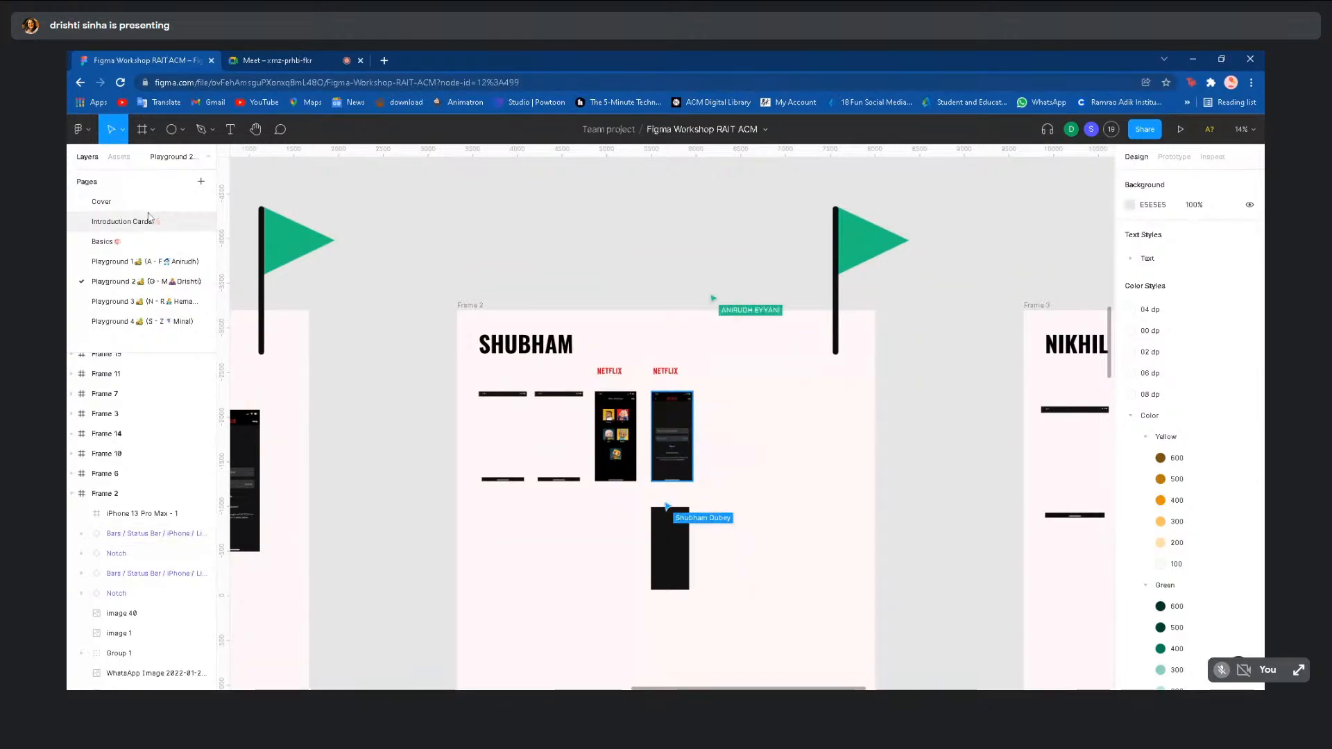
pyautogui.click(146, 241)
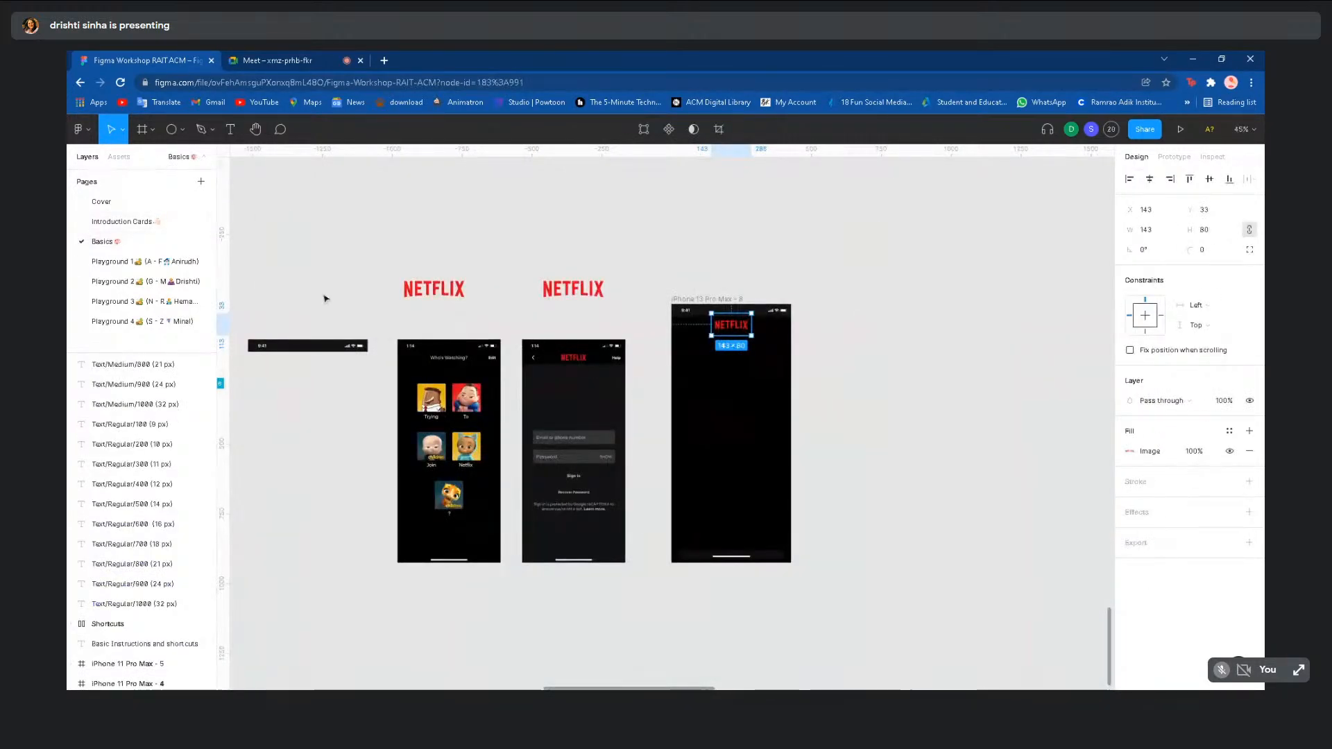
pyautogui.scroll(-3, 326, 292)
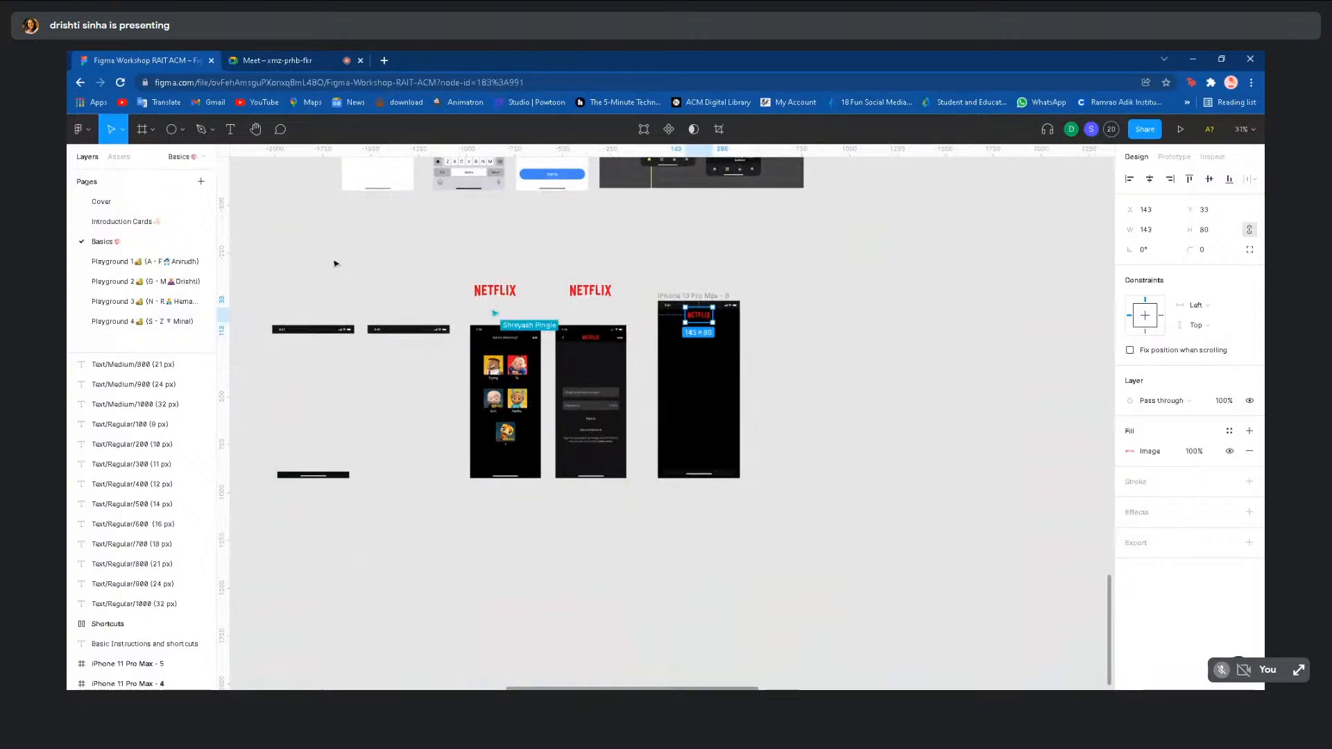
pyautogui.click(408, 330)
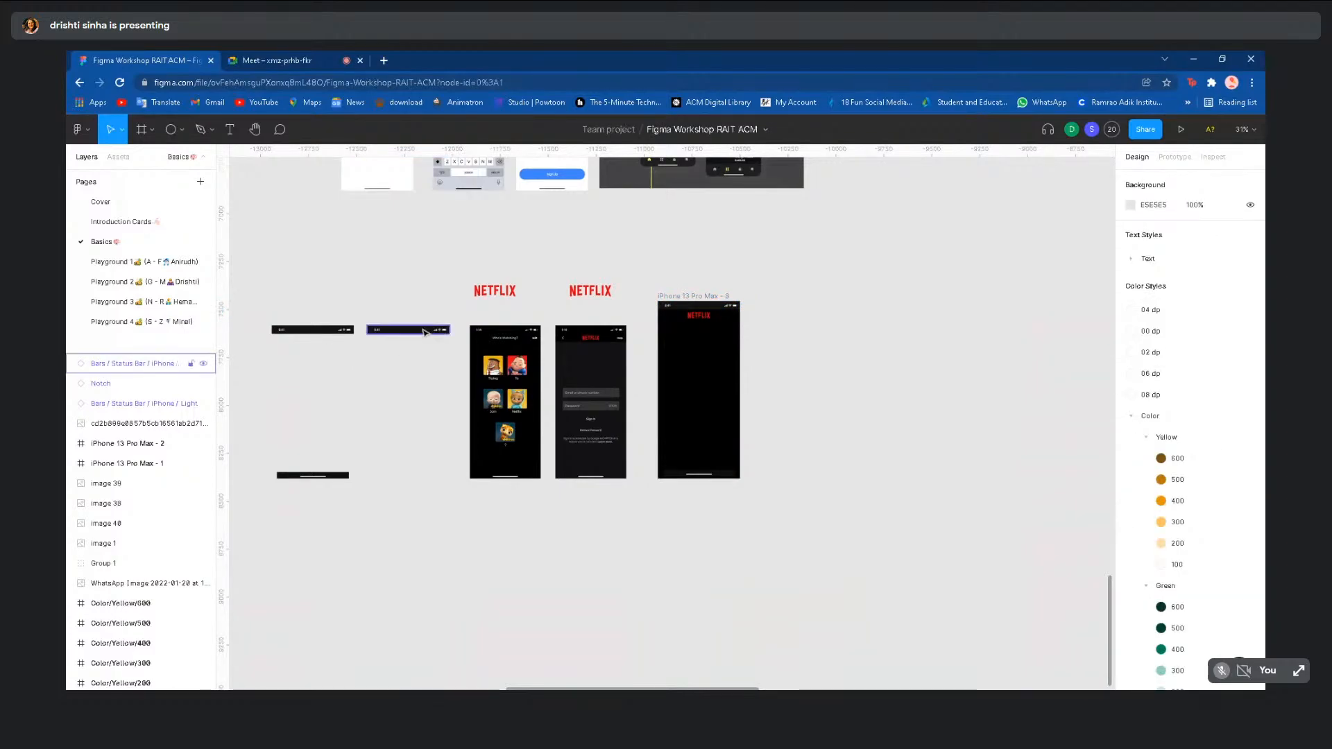
pyautogui.moveTo(425, 333); pyautogui.dragTo(868, 430)
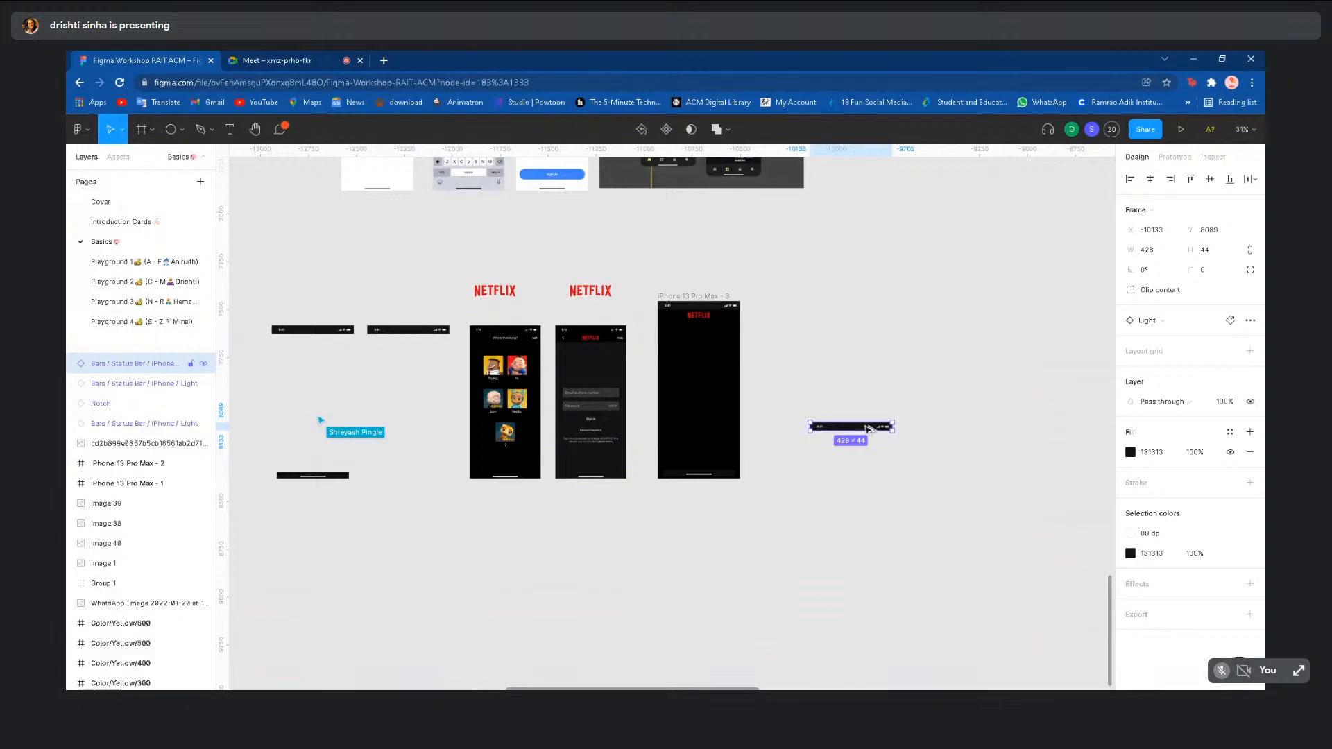
# - Undo the duplicated status bar and clear the canvas selection
pyautogui.hotkey('ctrl', 'z')
pyautogui.click(868, 431)
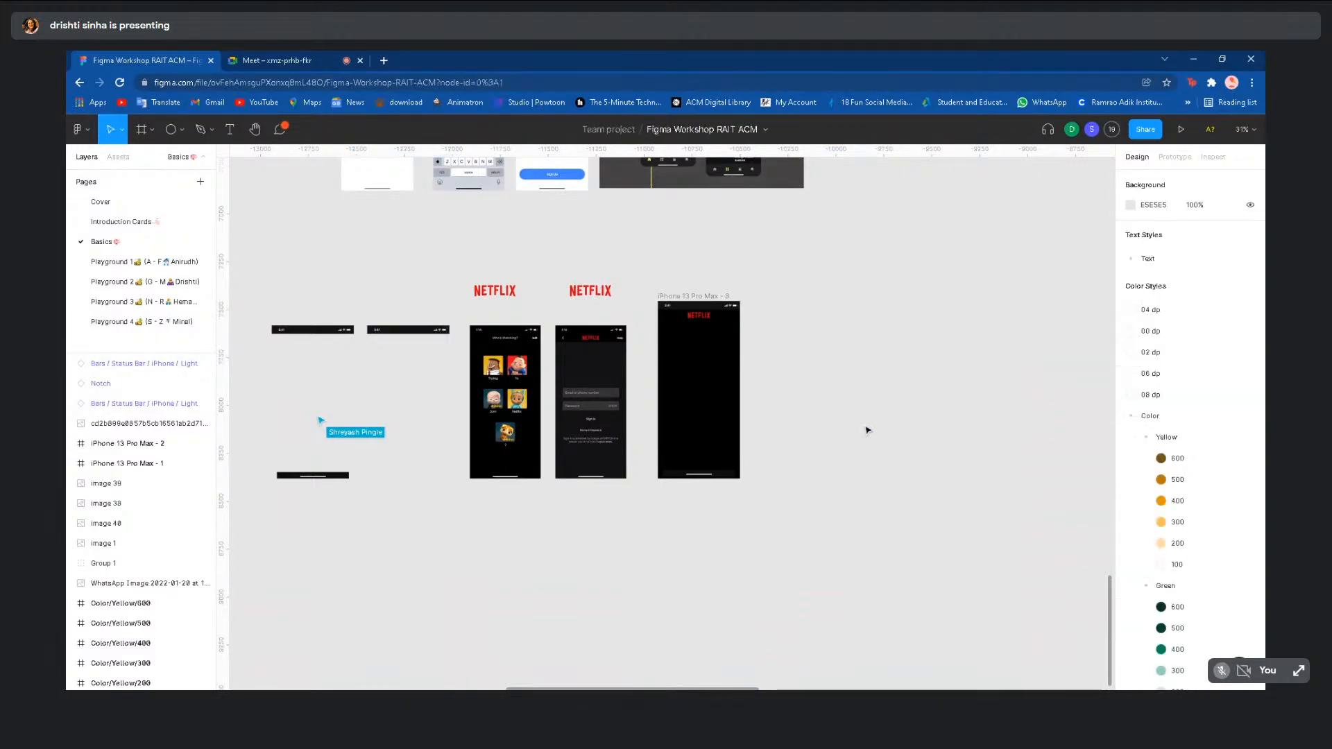
pyautogui.scroll(2, 868, 431)
pyautogui.scroll(3, 868, 431)
pyautogui.scroll(-1, 868, 431)
pyautogui.hscroll(-1, 868, 431)
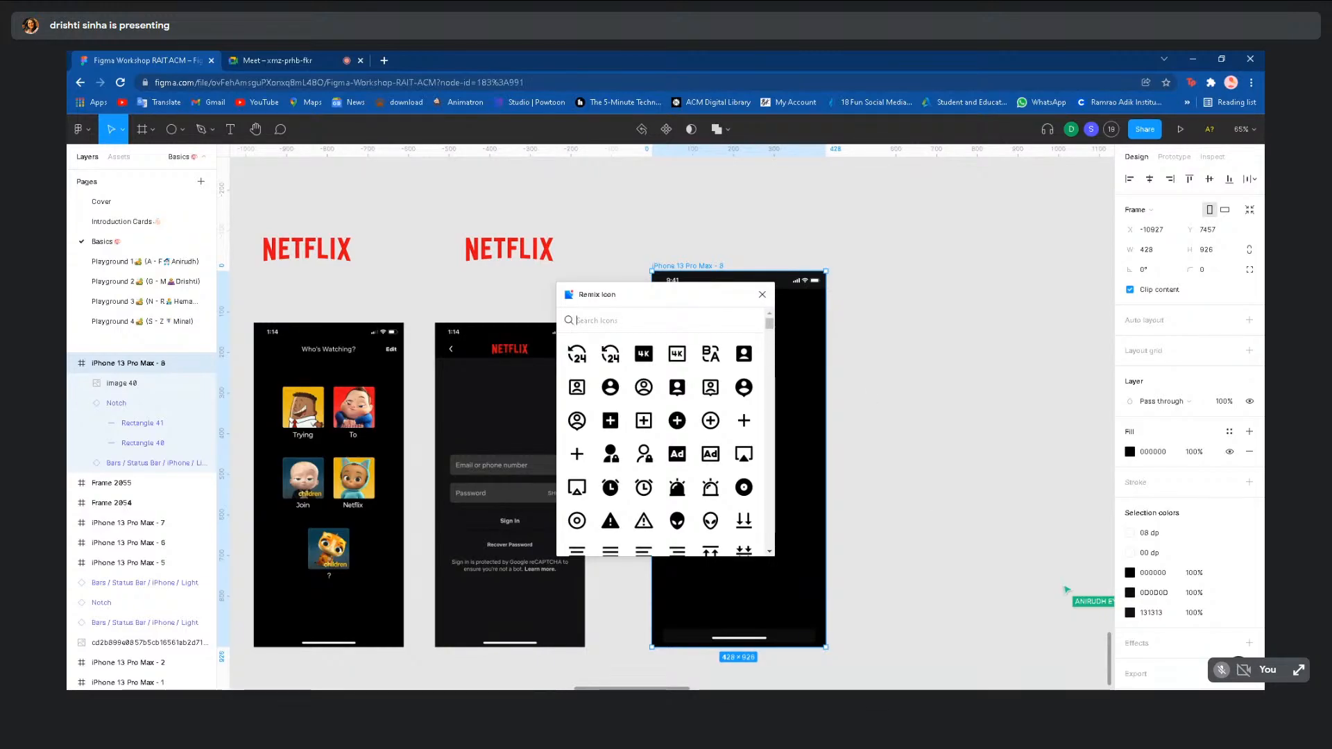
# - Search Remix Icon for 'arrow' and insert the ri-arrow-down-s-line chevron onto the iPhone frame
pyautogui.write('arrow')
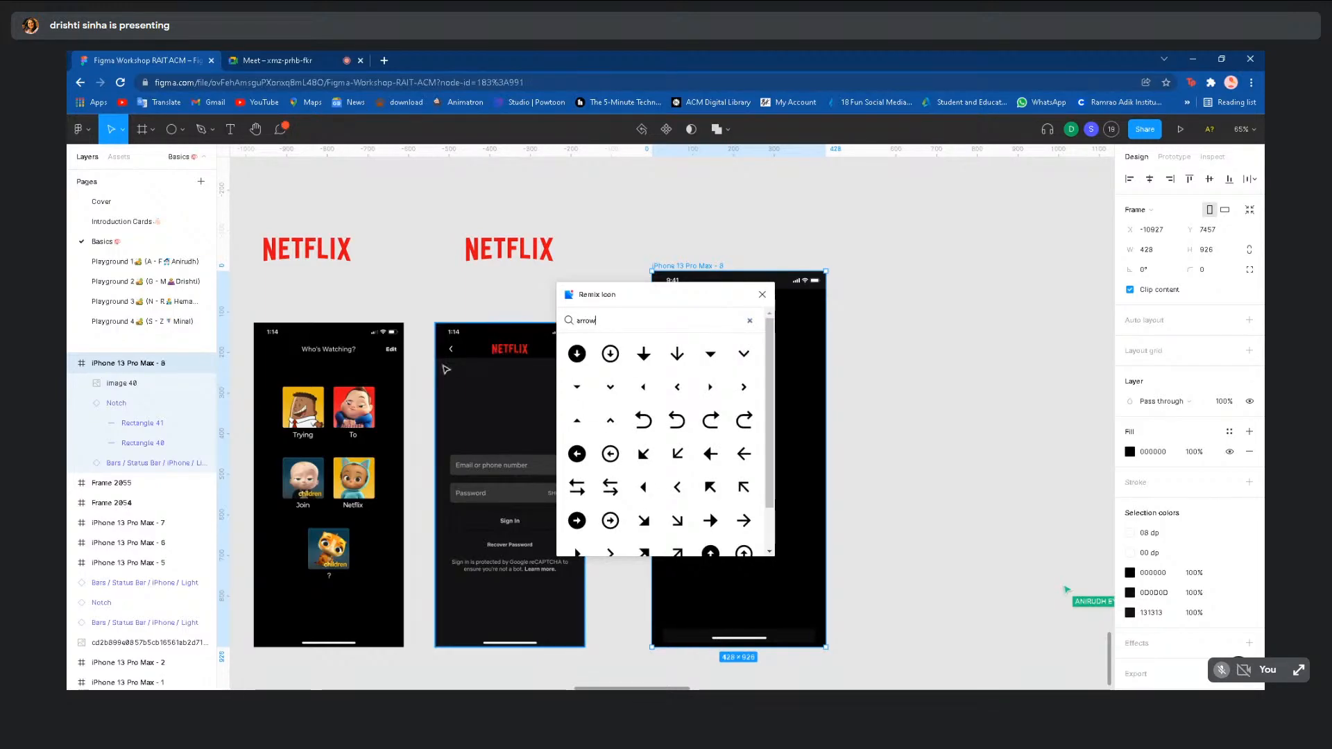
pyautogui.click(744, 354)
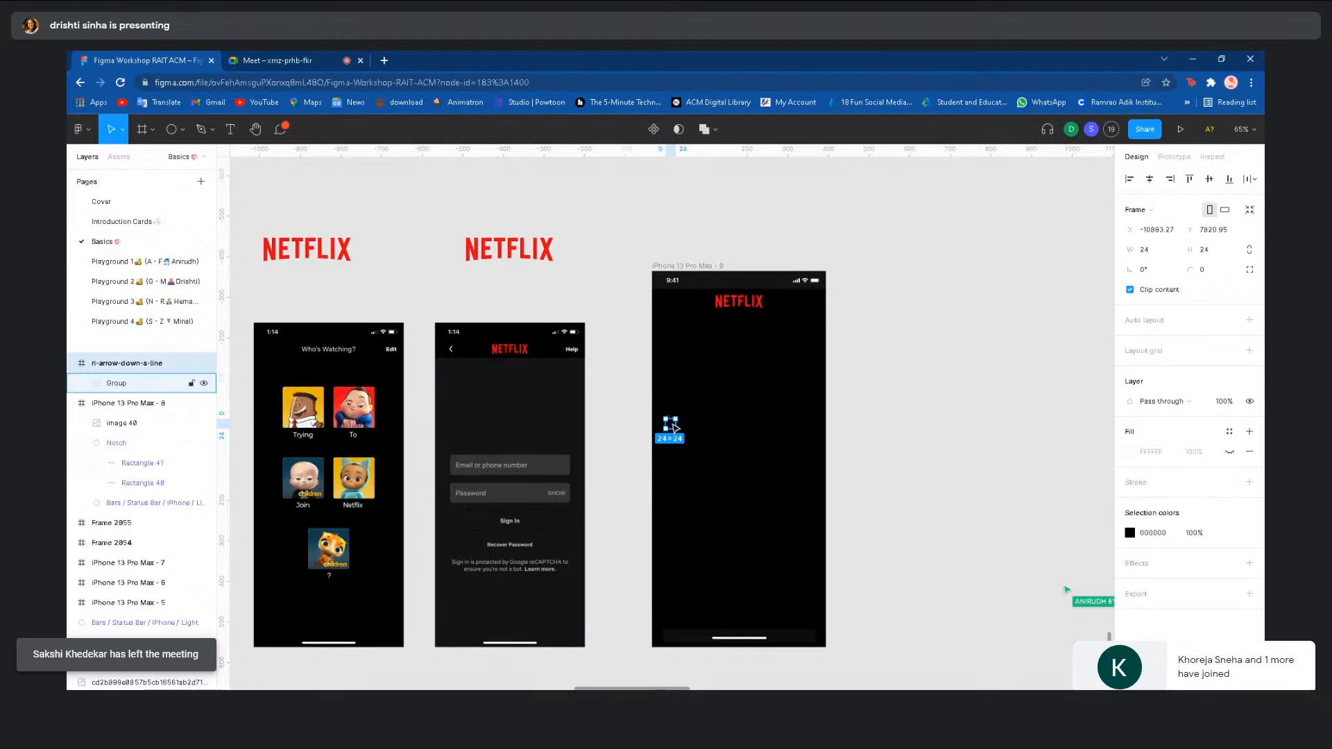
pyautogui.scroll(4, 673, 428)
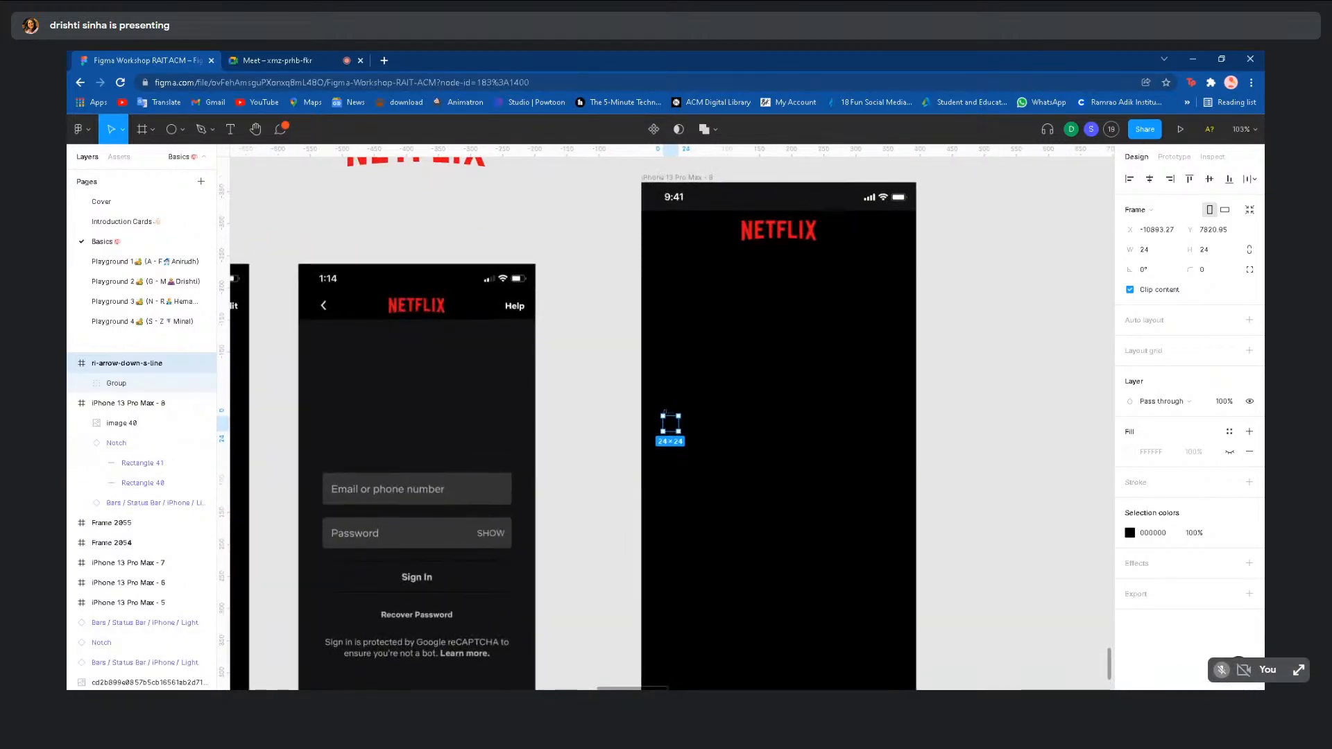
pyautogui.scroll(-3, 681, 442)
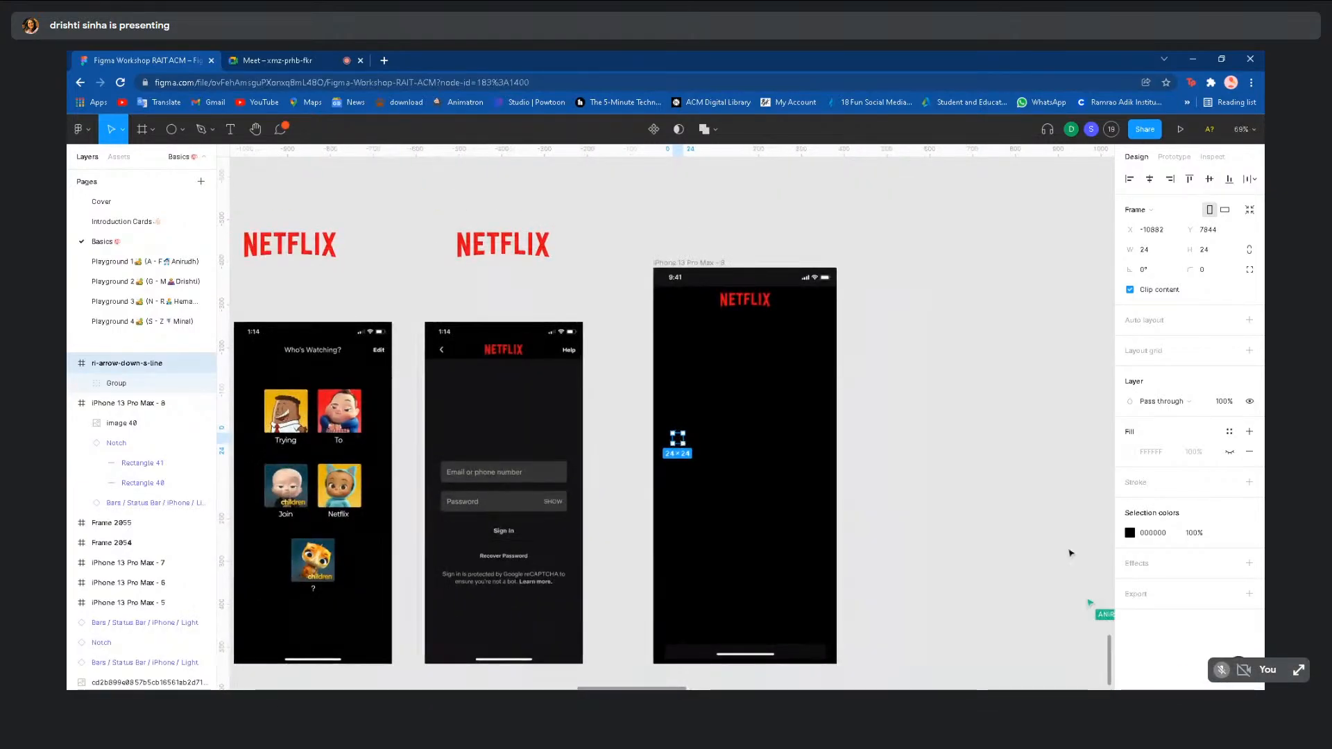
# - Change the arrow icon's colour from 000000 to white FFFFFF, then reselect the icon
pyautogui.click(1130, 533)
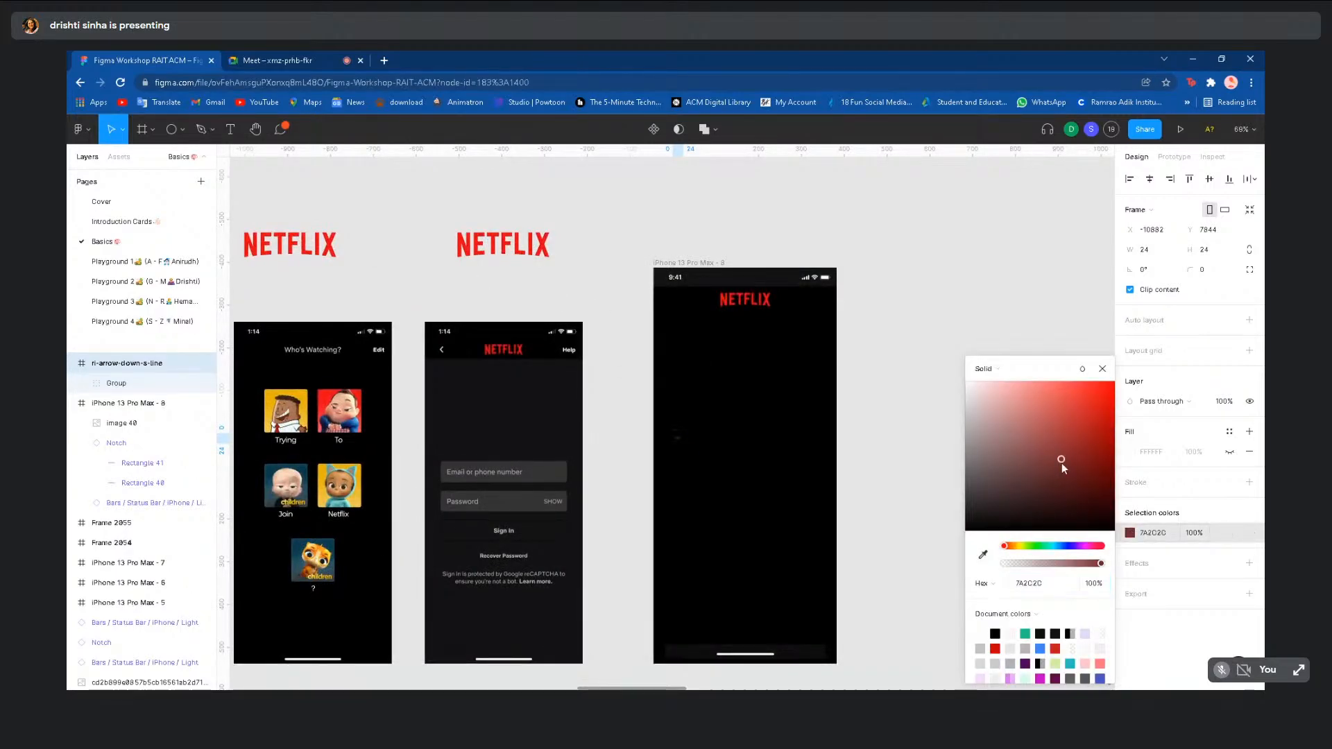
pyautogui.moveTo(1061, 464); pyautogui.dragTo(812, 298)
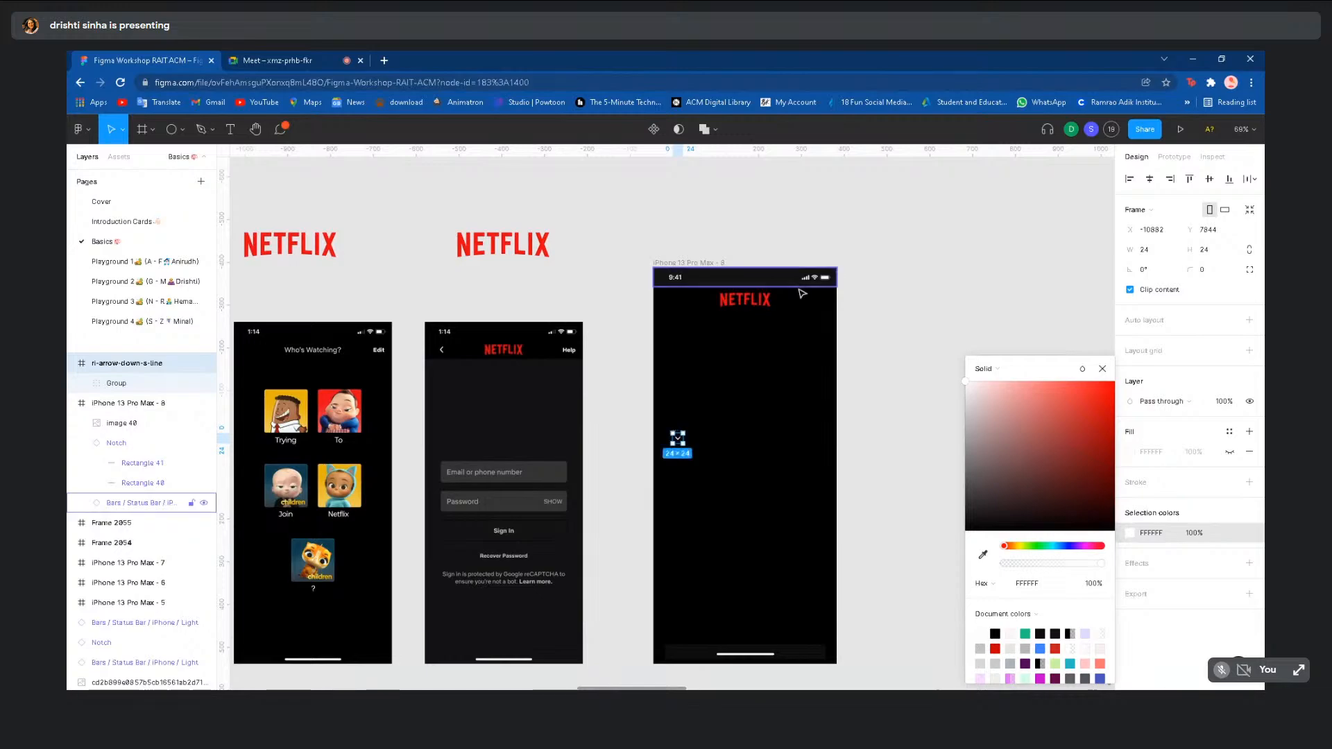
pyautogui.click(917, 376)
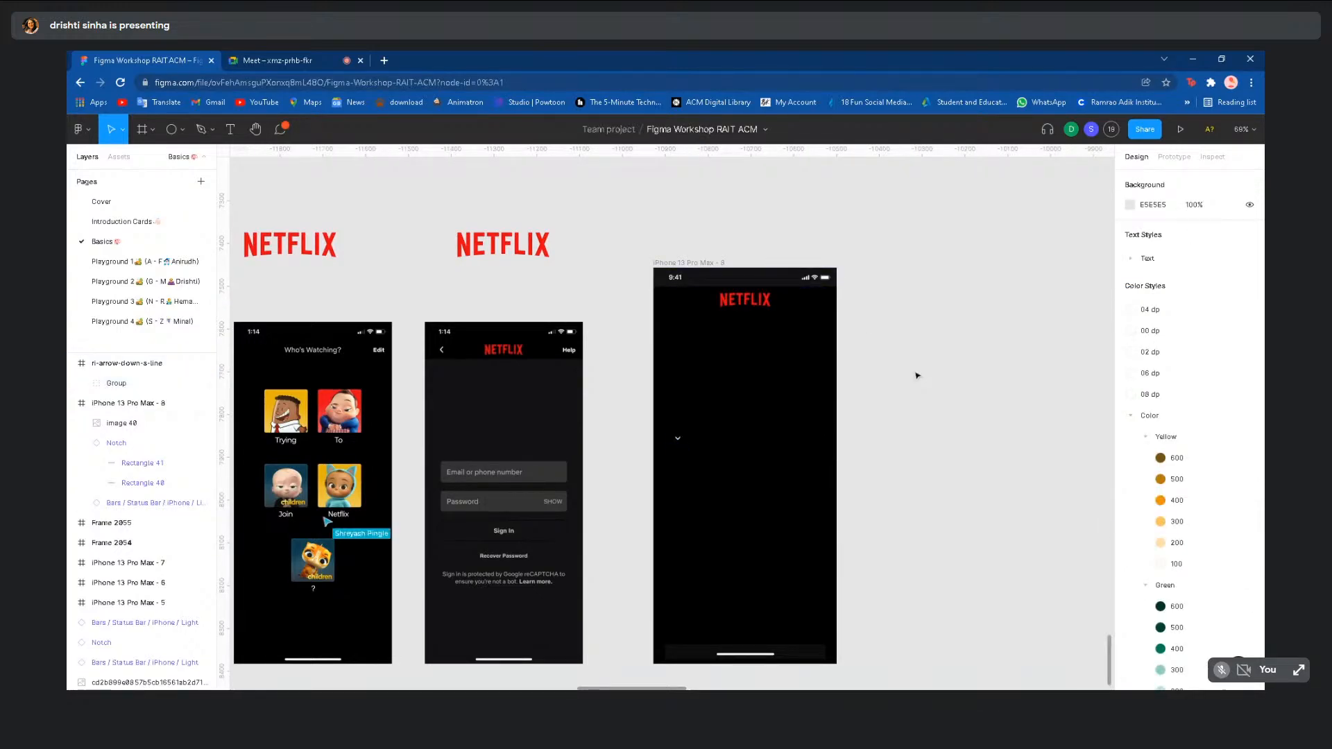
pyautogui.click(678, 438)
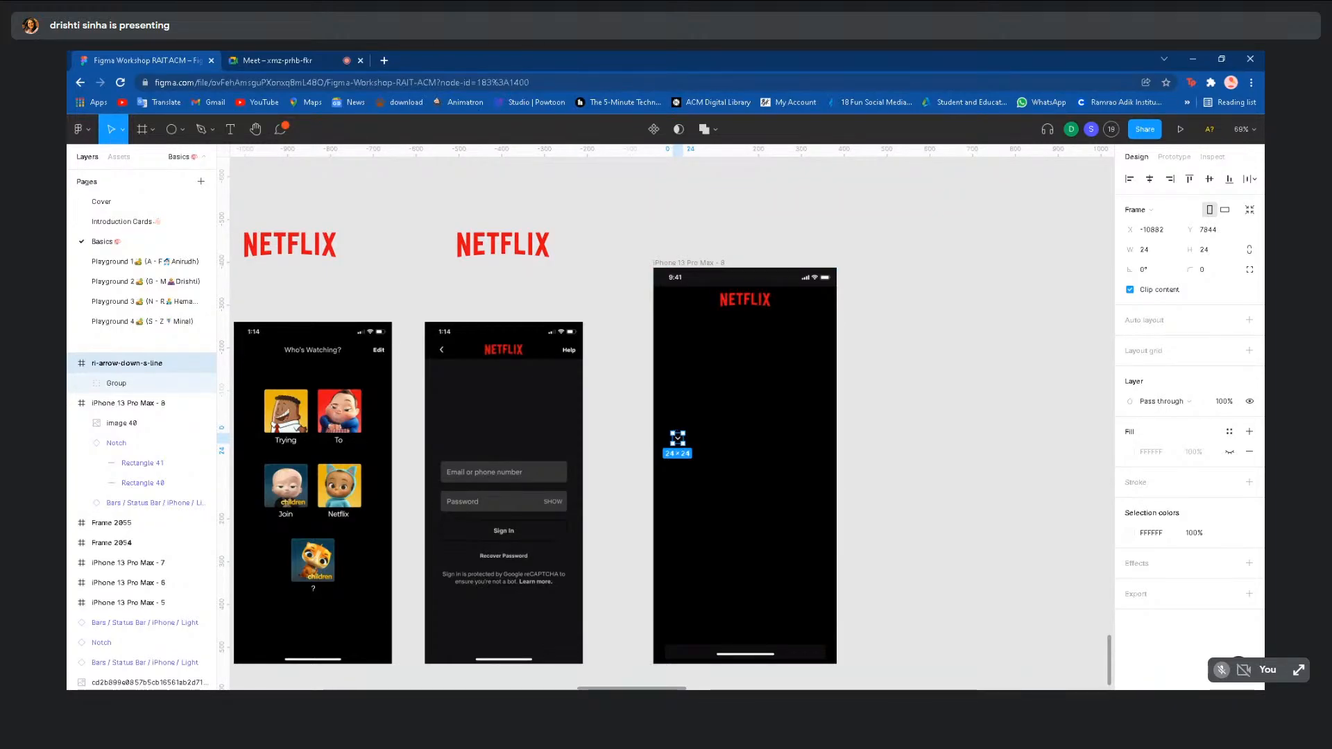
pyautogui.scroll(-4, 686, 427)
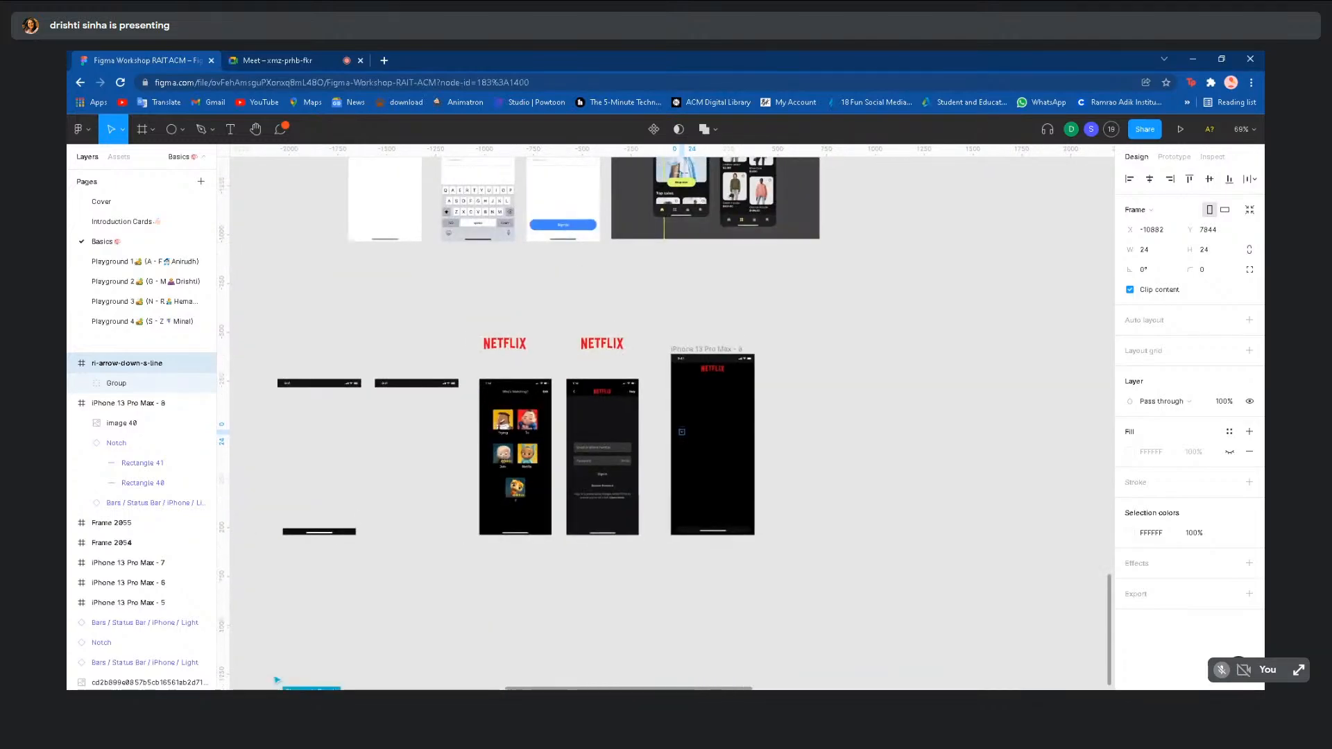
pyautogui.scroll(-4, 682, 431)
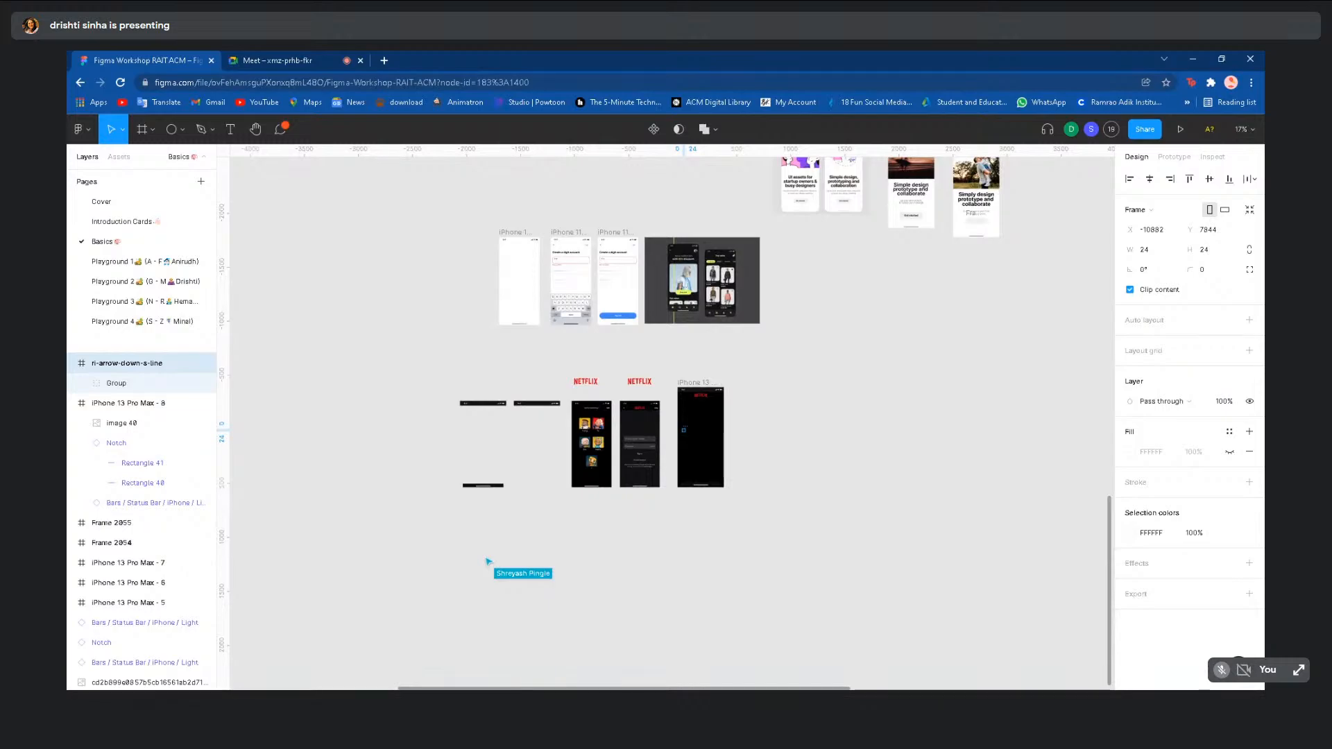
pyautogui.scroll(5, 683, 431)
pyautogui.scroll(3, 680, 435)
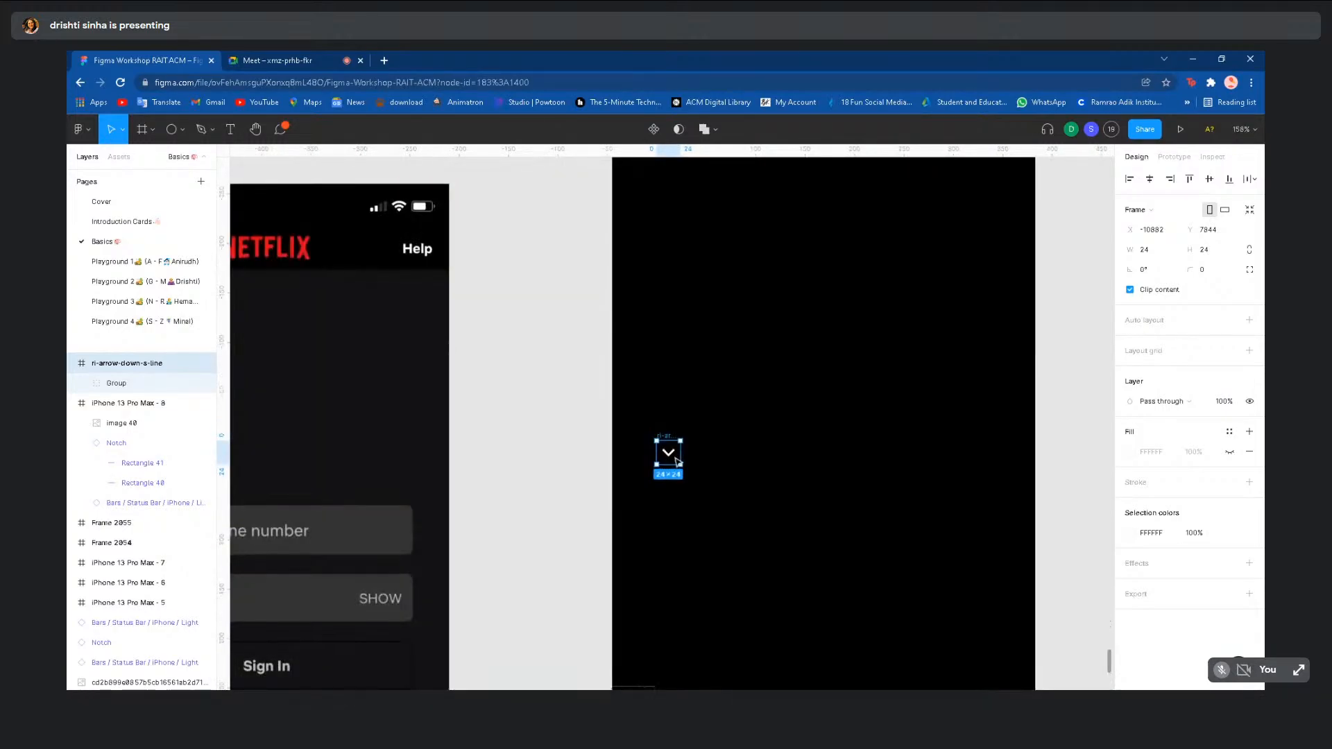
pyautogui.scroll(-2, 670, 455)
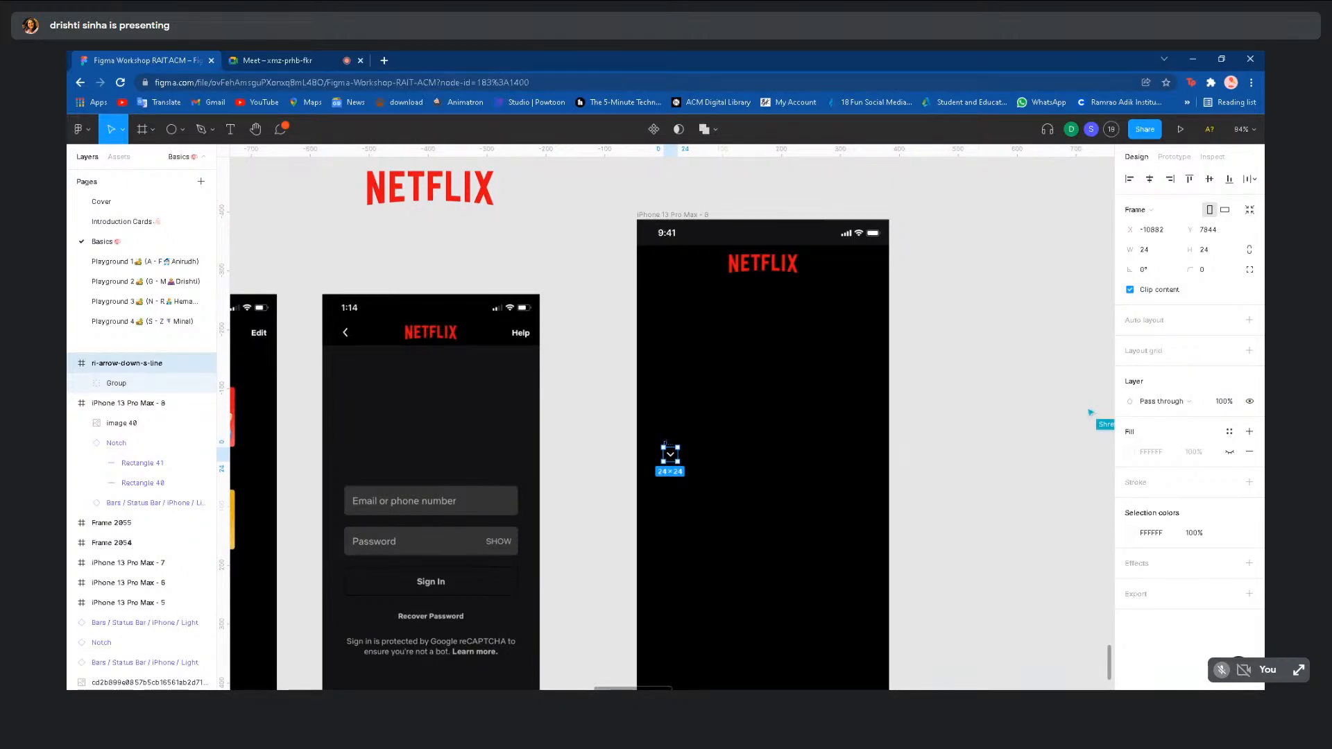
pyautogui.scroll(-1, 670, 455)
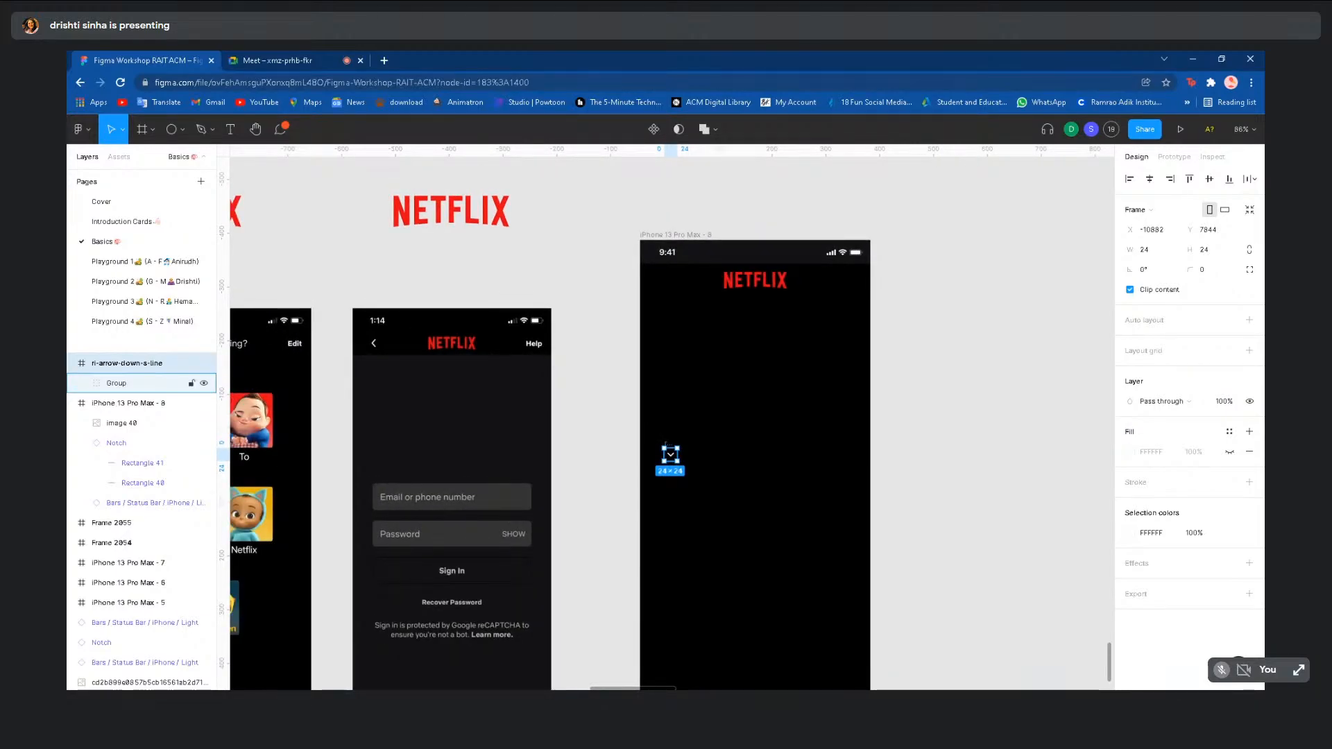
pyautogui.scroll(-1, 670, 456)
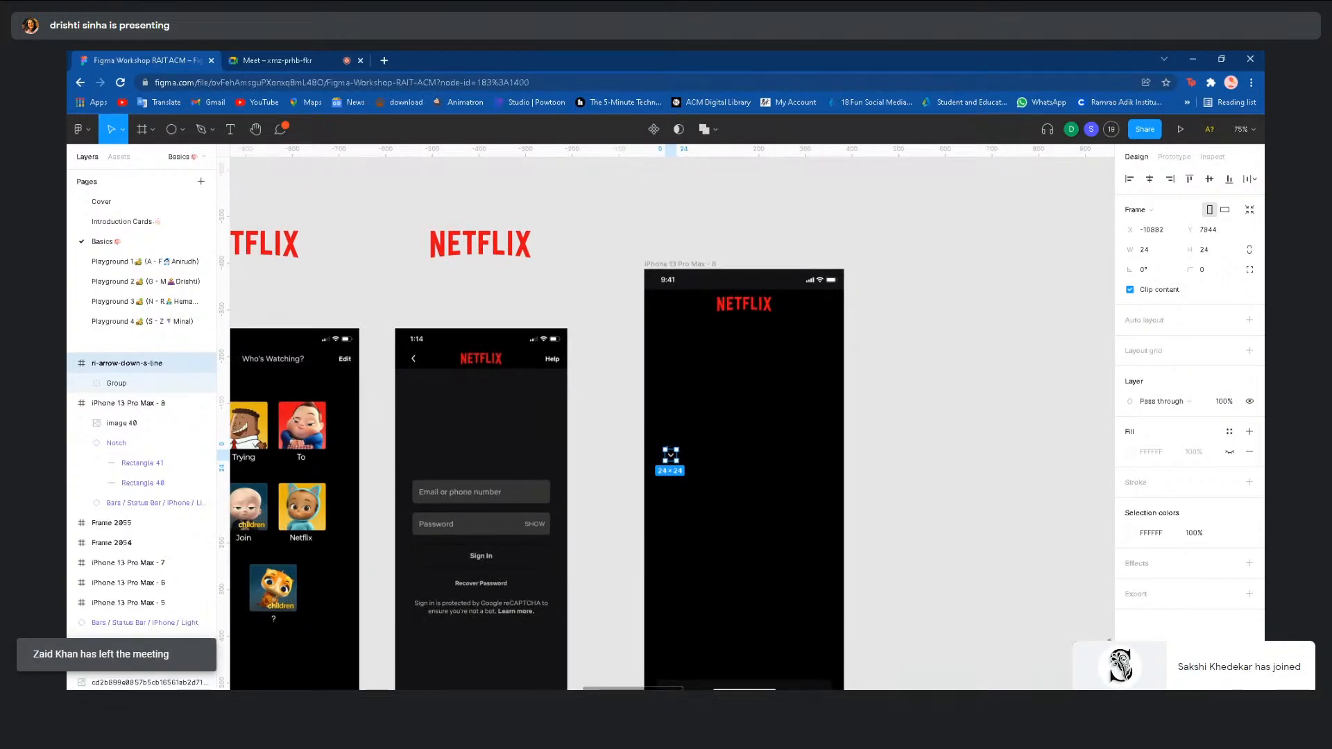
# - Rotate the arrow to -90°, move it to the header's left, and enlarge it to 36×36
pyautogui.moveTo(680, 442); pyautogui.dragTo(691, 468)
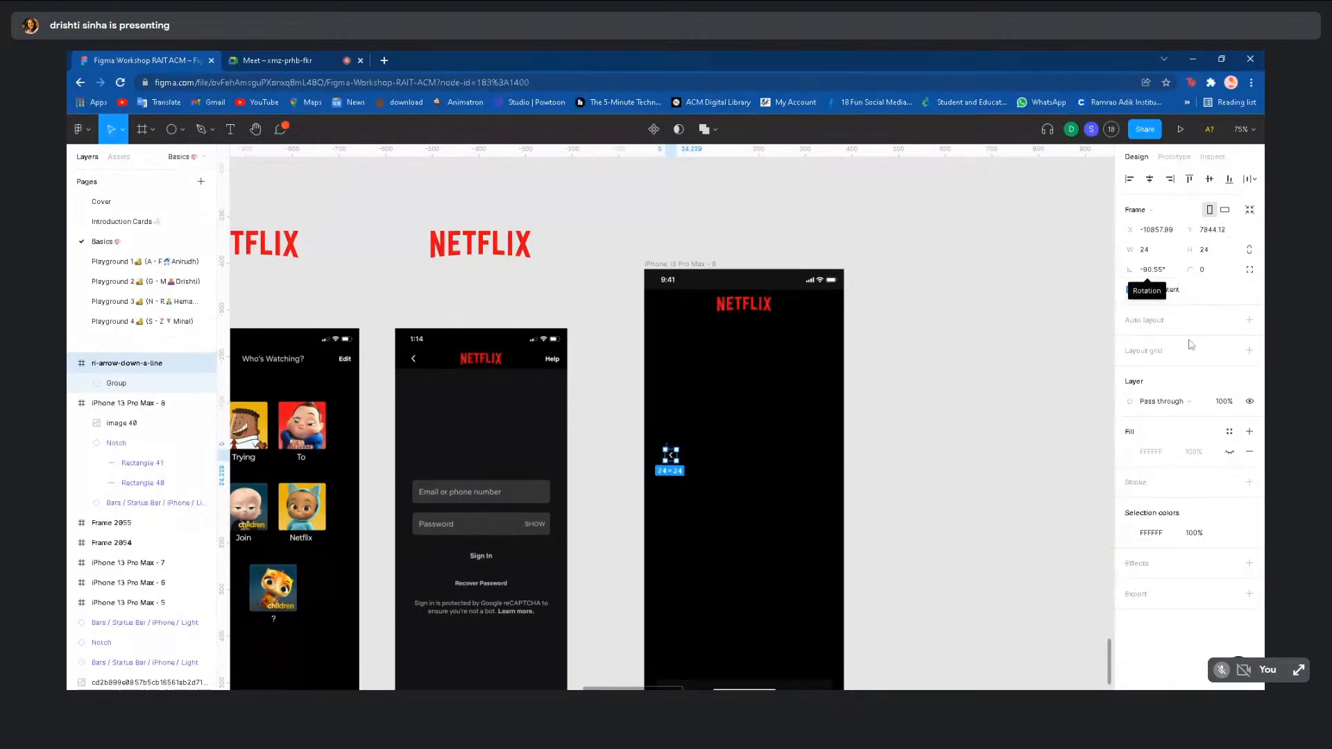
pyautogui.click(1154, 271)
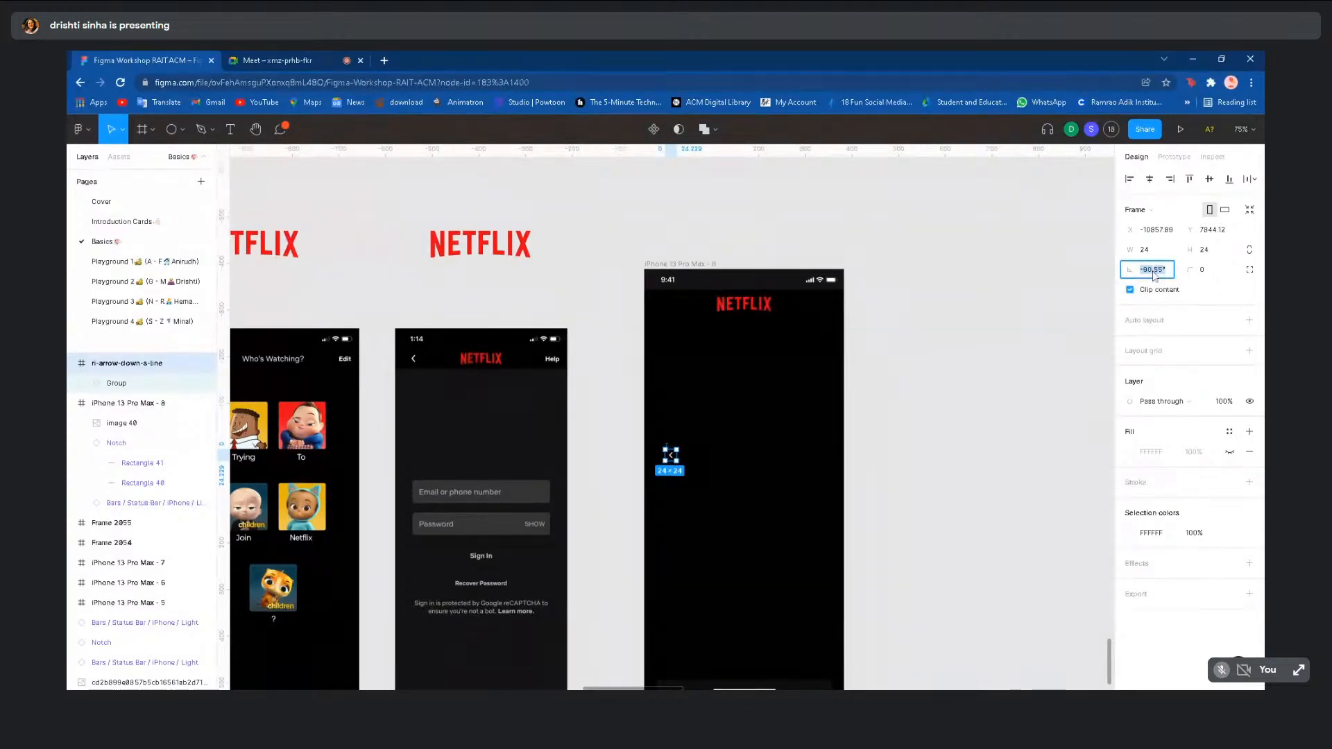
pyautogui.press('BackSpace')
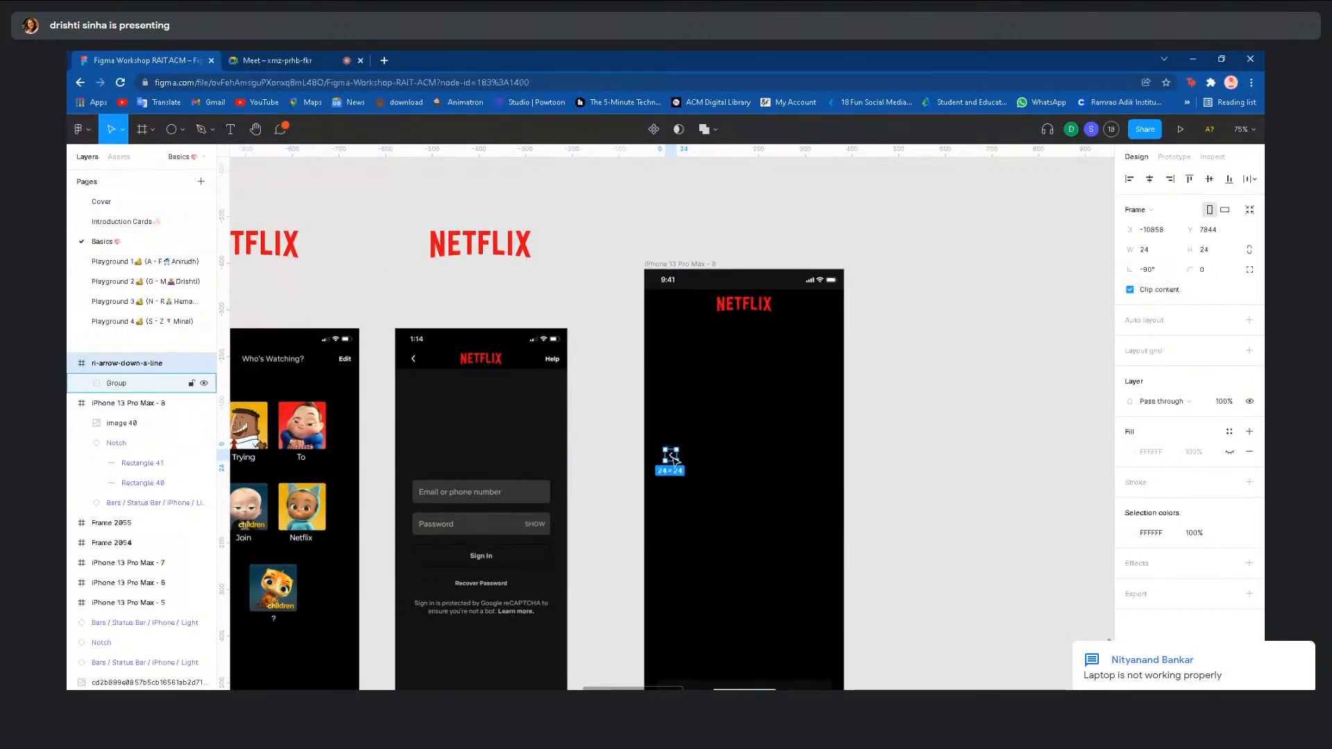
pyautogui.moveTo(669, 454); pyautogui.dragTo(674, 308)
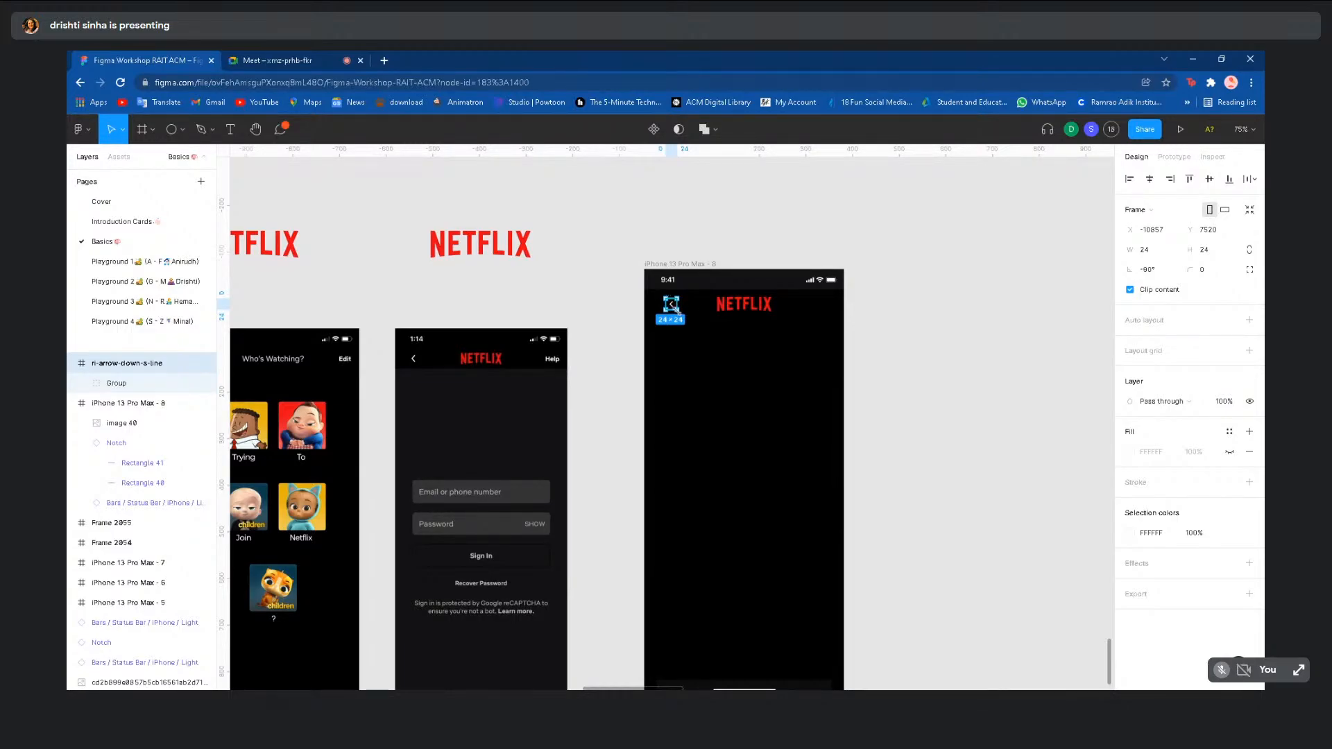
pyautogui.moveTo(678, 312); pyautogui.dragTo(671, 307)
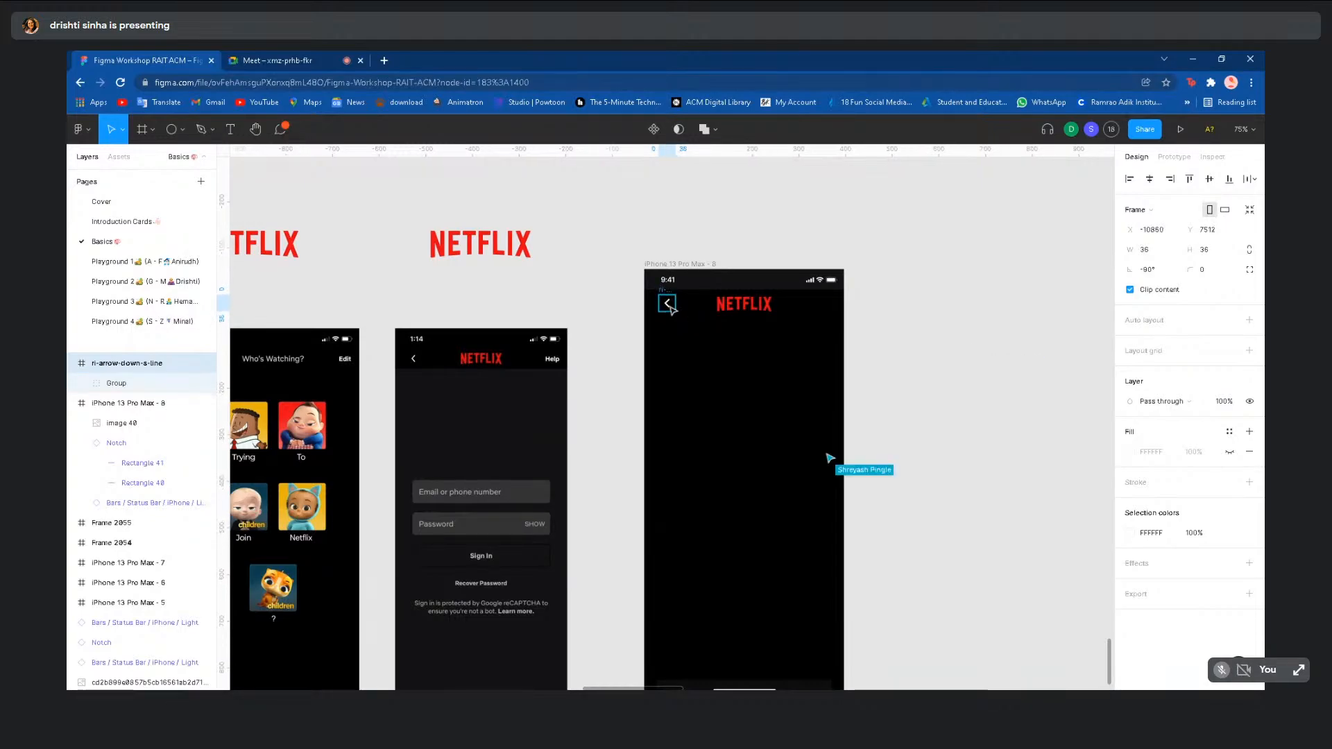
pyautogui.click(698, 382)
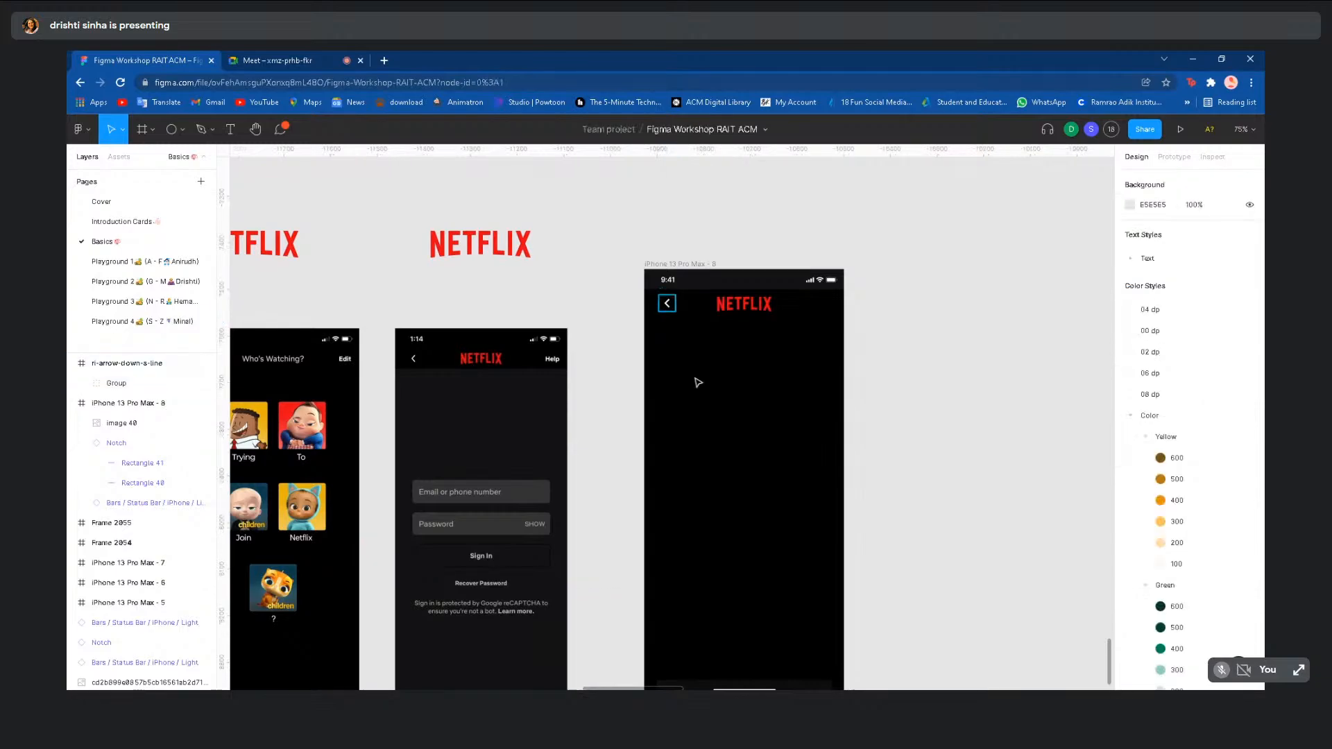
pyautogui.scroll(-3, 698, 382)
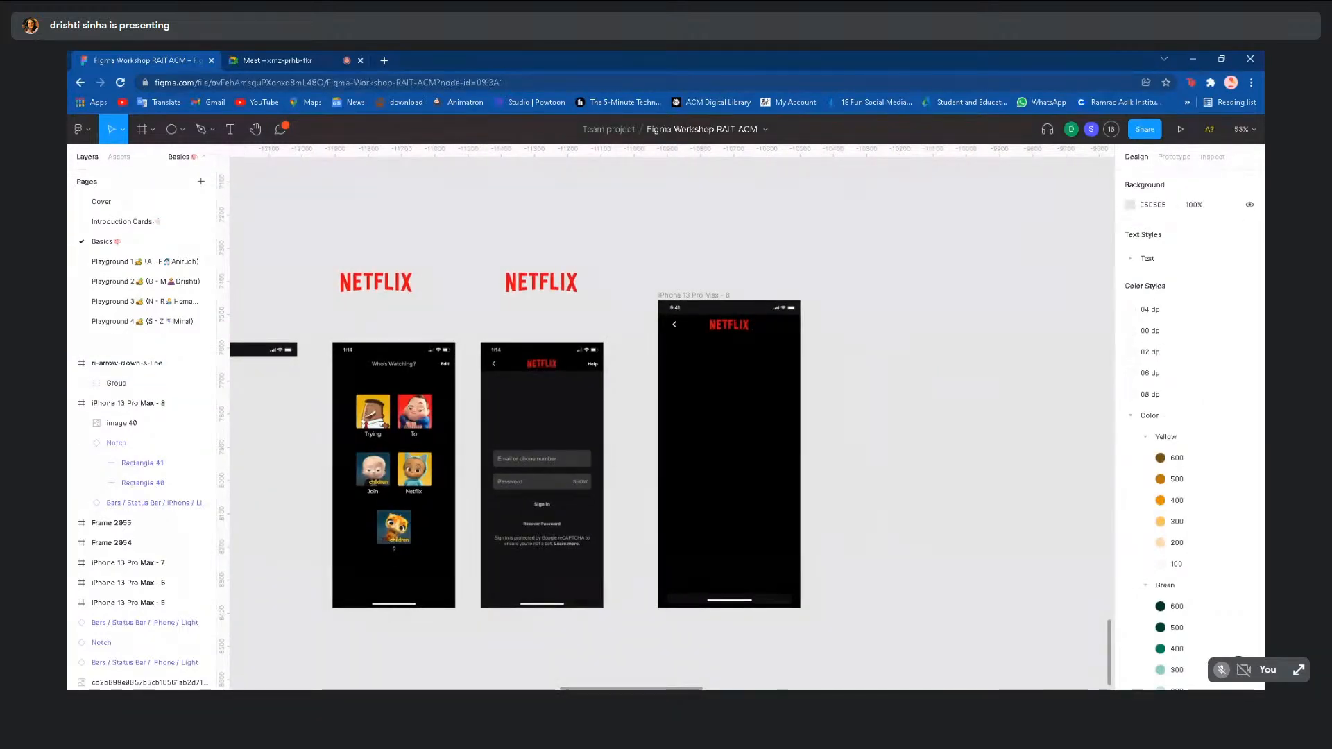
pyautogui.scroll(3, 685, 435)
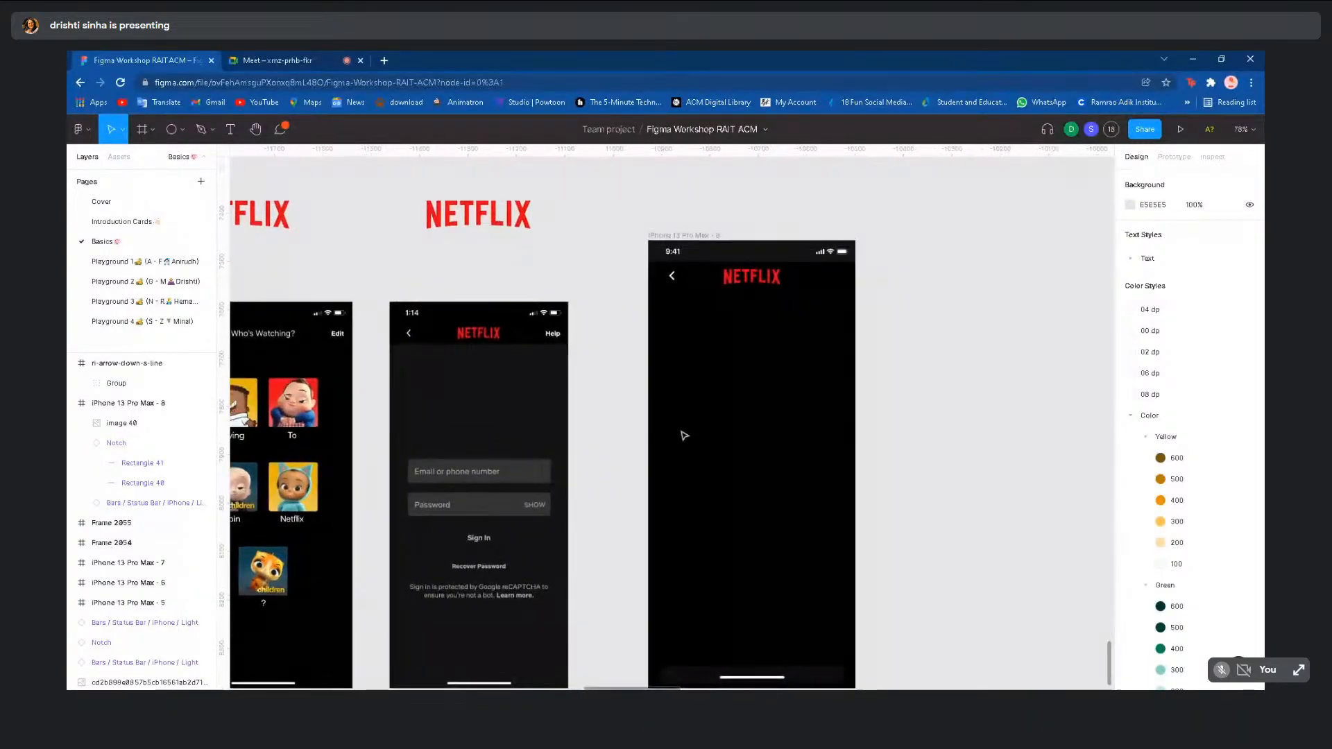
pyautogui.click(761, 289)
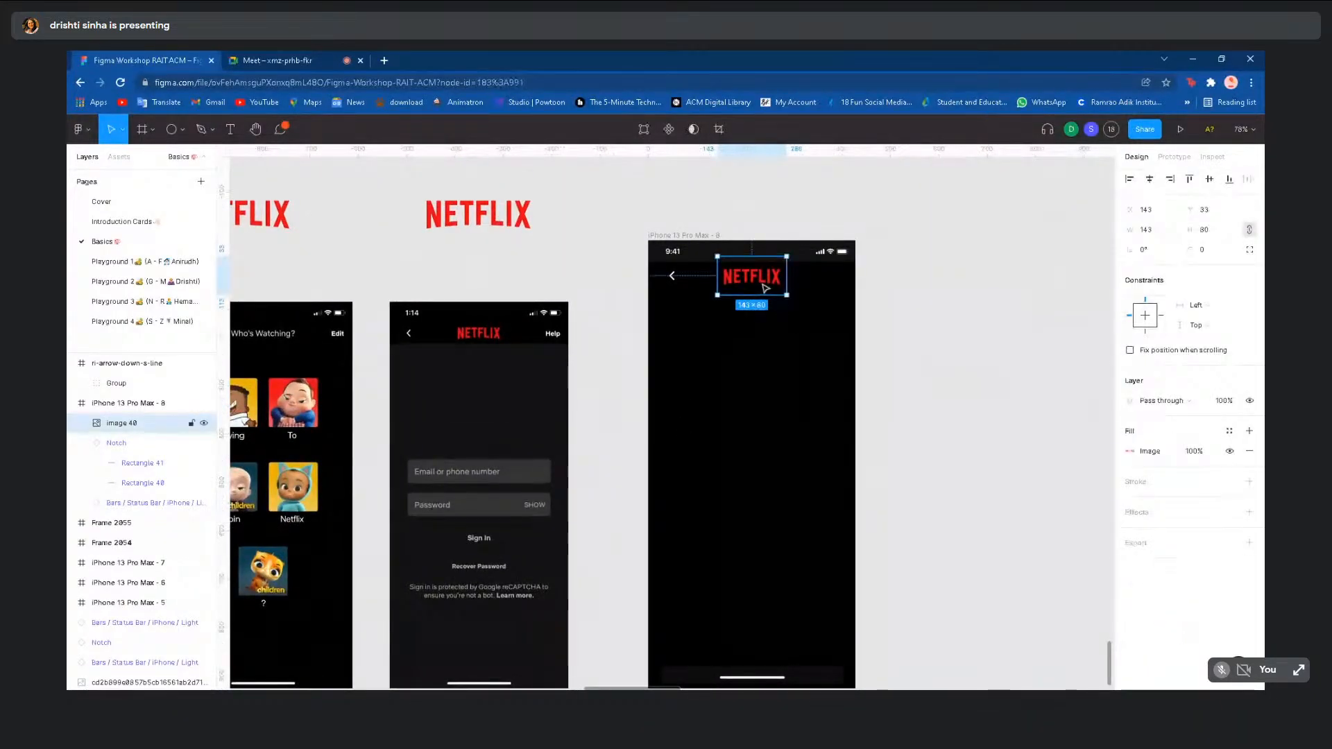
pyautogui.click(754, 297)
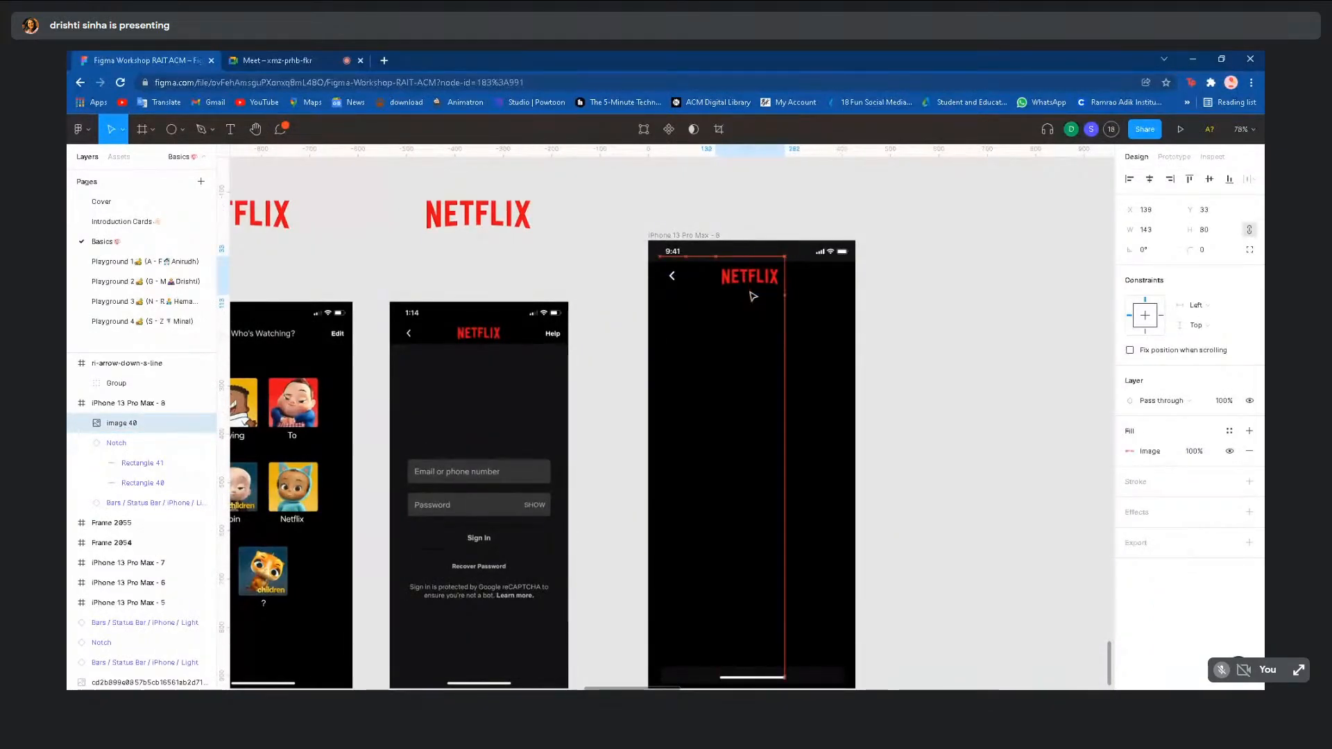
pyautogui.click(800, 396)
pyautogui.scroll(-5, 801, 397)
pyautogui.scroll(-2, 802, 397)
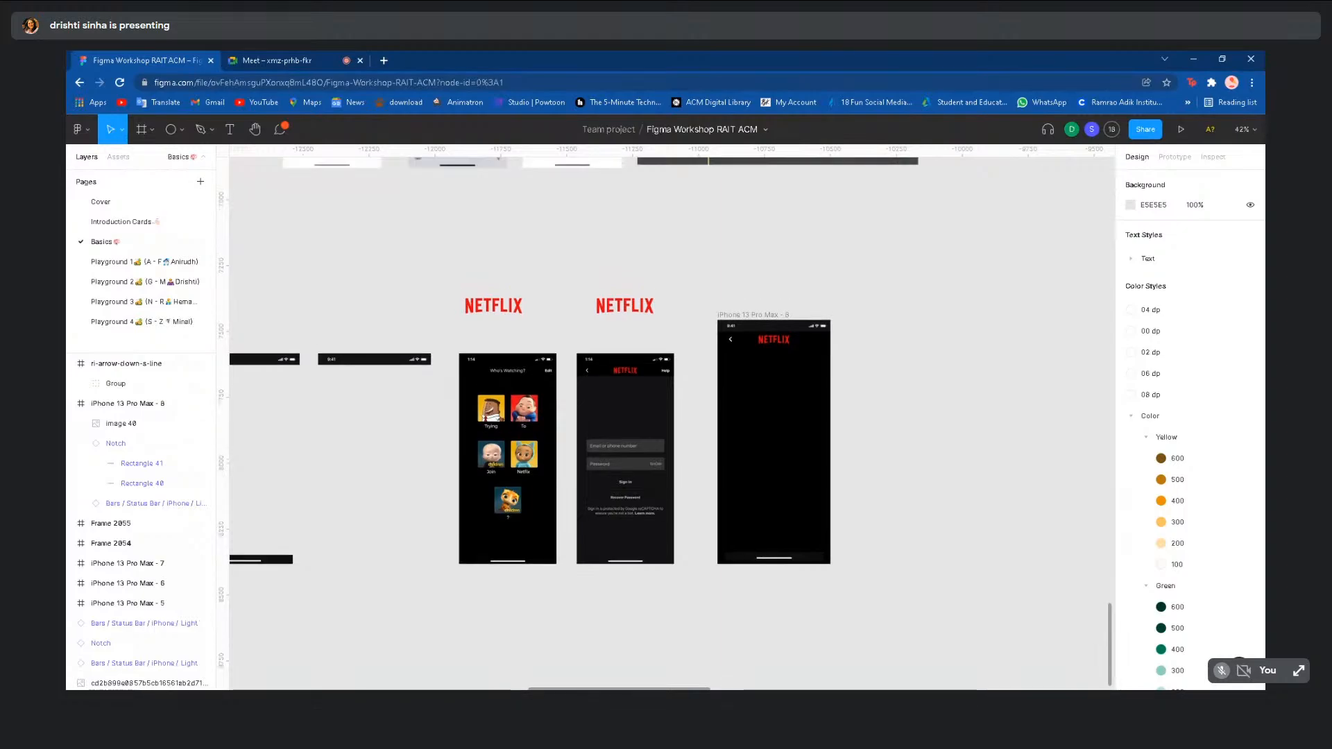
pyautogui.scroll(3, 765, 482)
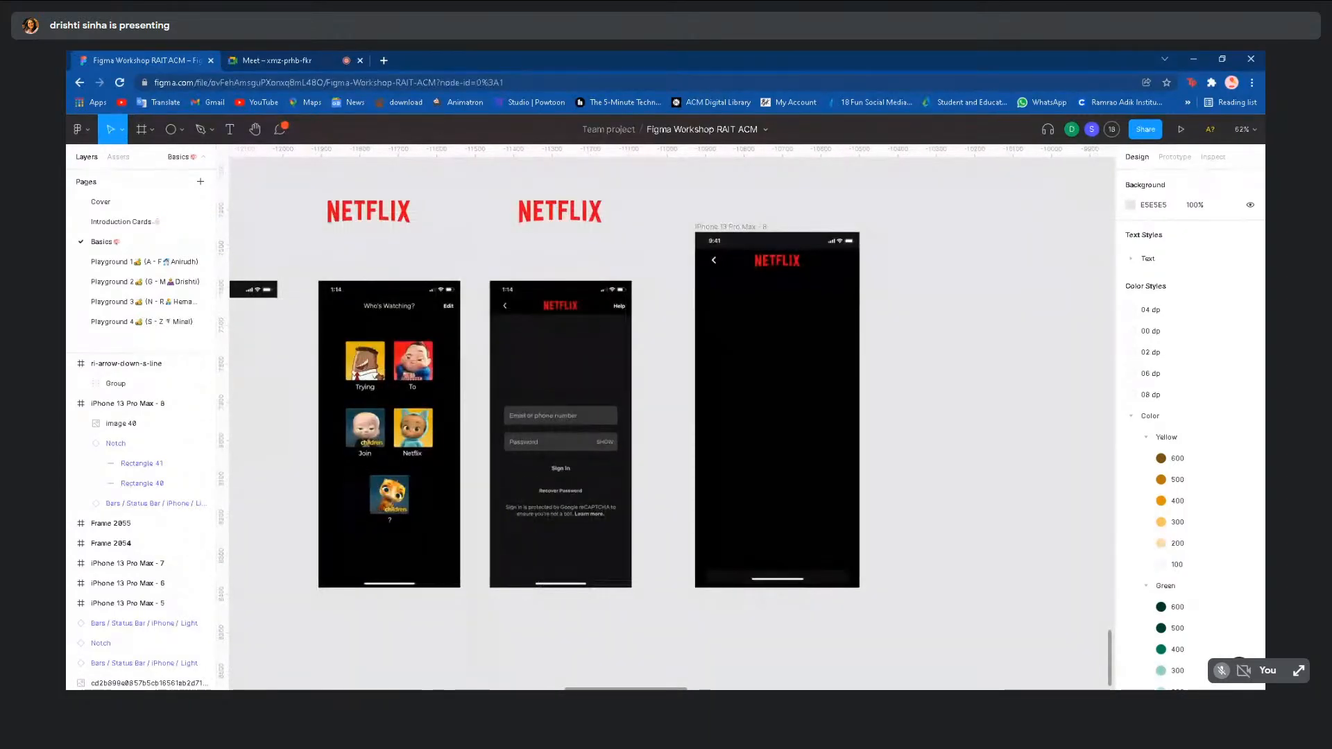
pyautogui.scroll(1, 770, 354)
pyautogui.click(783, 258)
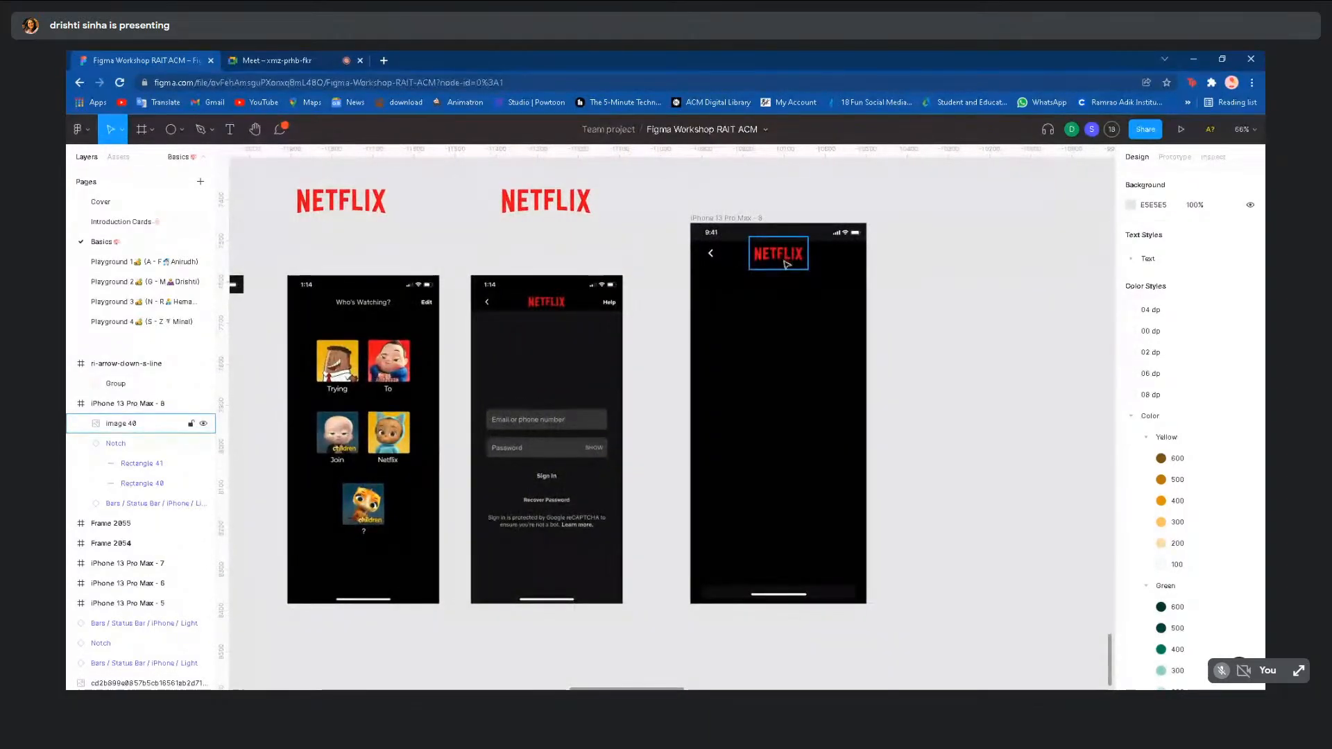
pyautogui.click(772, 361)
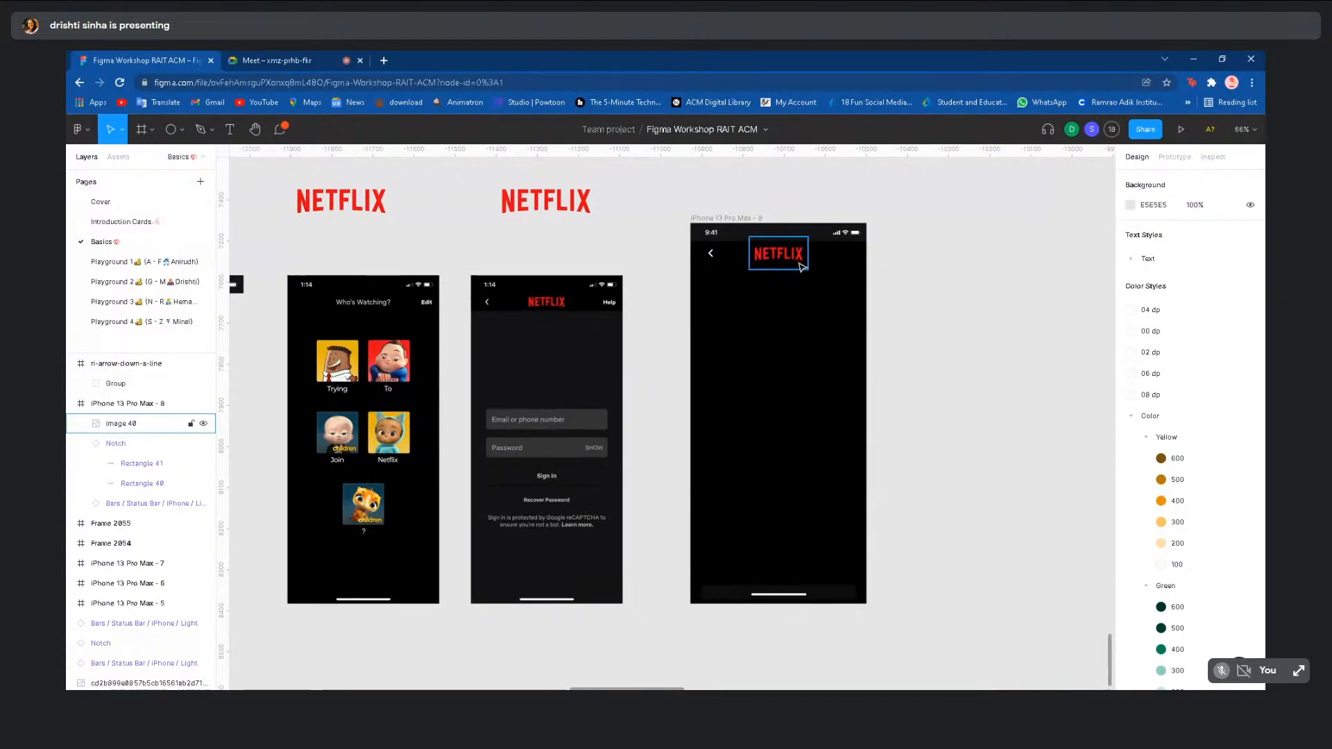
pyautogui.scroll(-3, 611, 268)
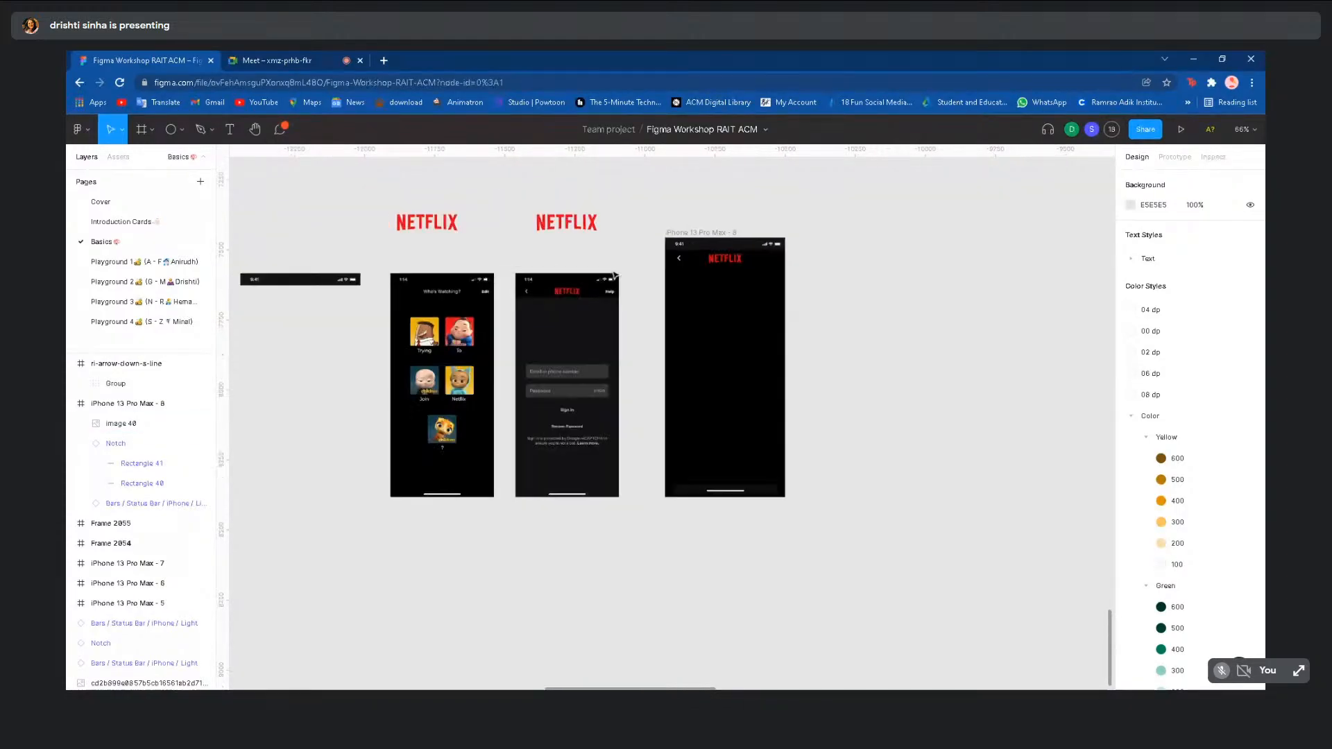
# - Look at the NETFLIX logo on Playground 1, then return to the Basics page
pyautogui.click(159, 270)
pyautogui.scroll(5, 354, 269)
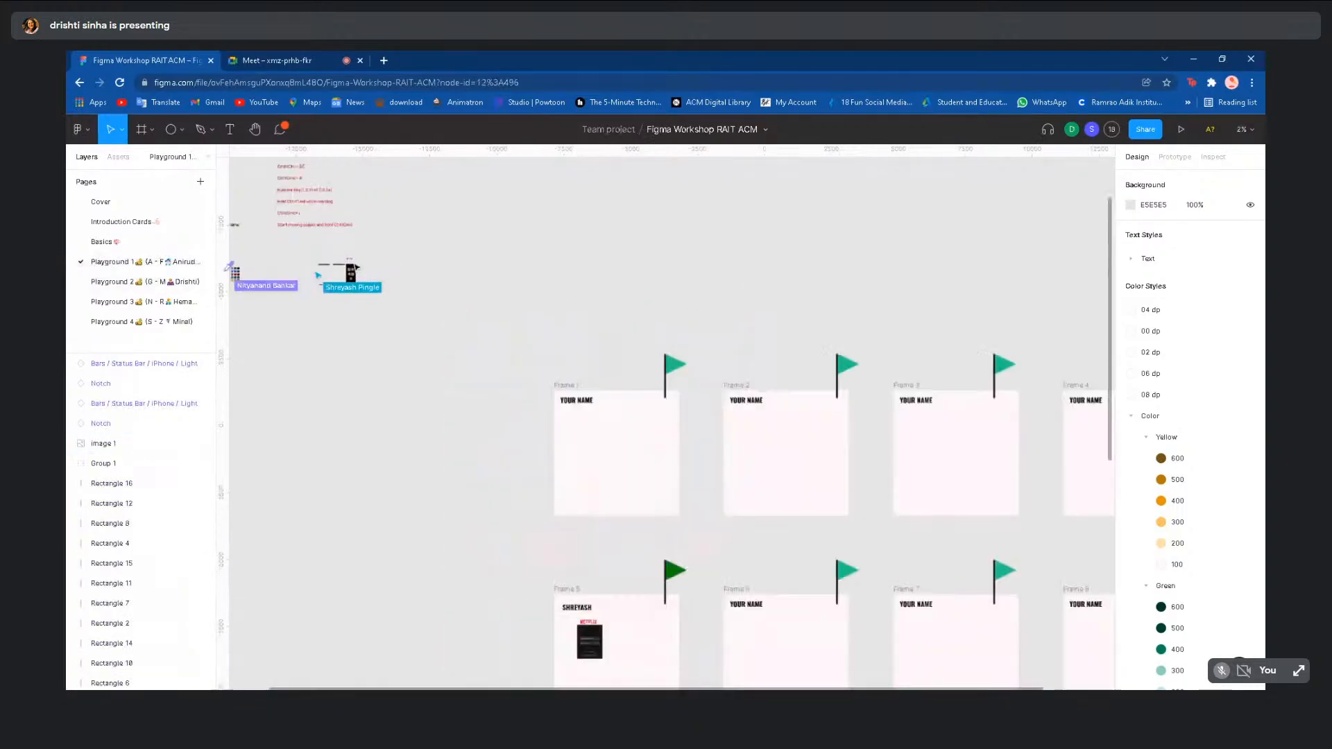
pyautogui.moveTo(326, 242); pyautogui.dragTo(366, 265)
pyautogui.hscroll(-2, 367, 265)
pyautogui.hscroll(-1, 367, 265)
pyautogui.scroll(4, 437, 258)
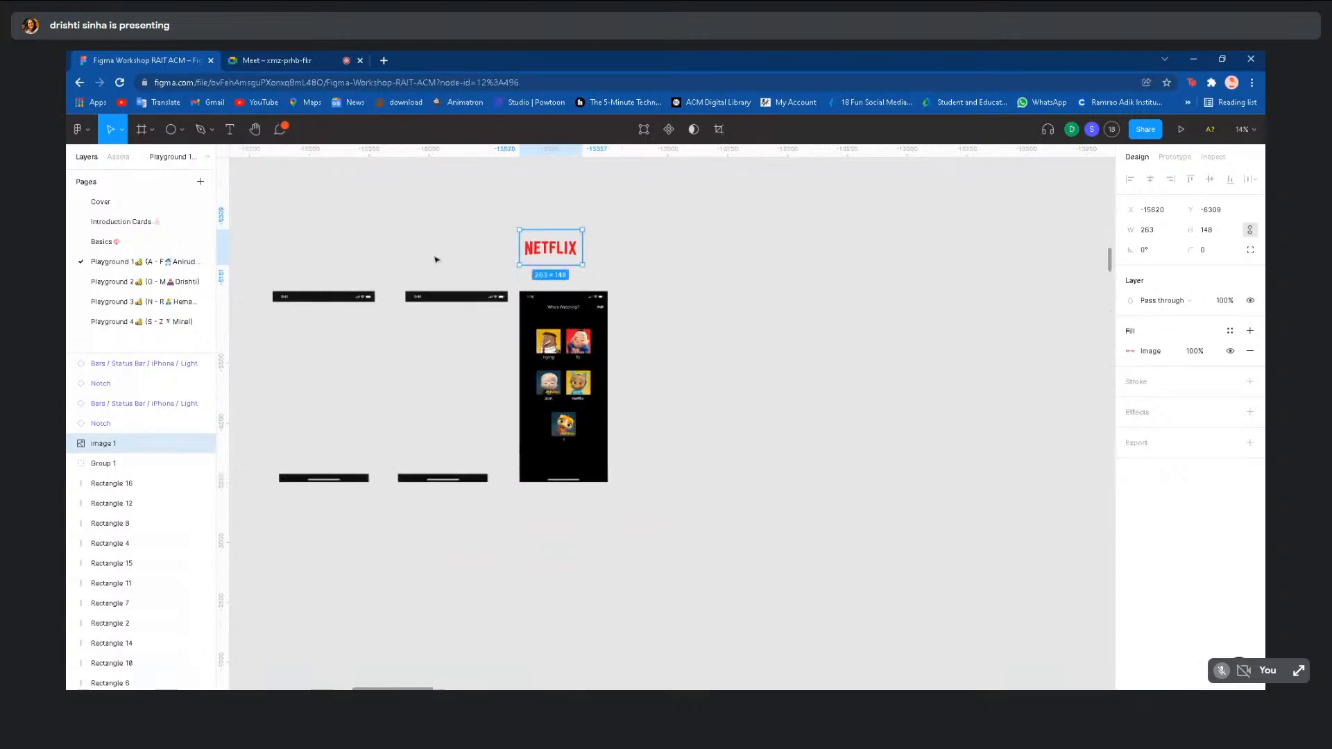
pyautogui.scroll(-5, 558, 271)
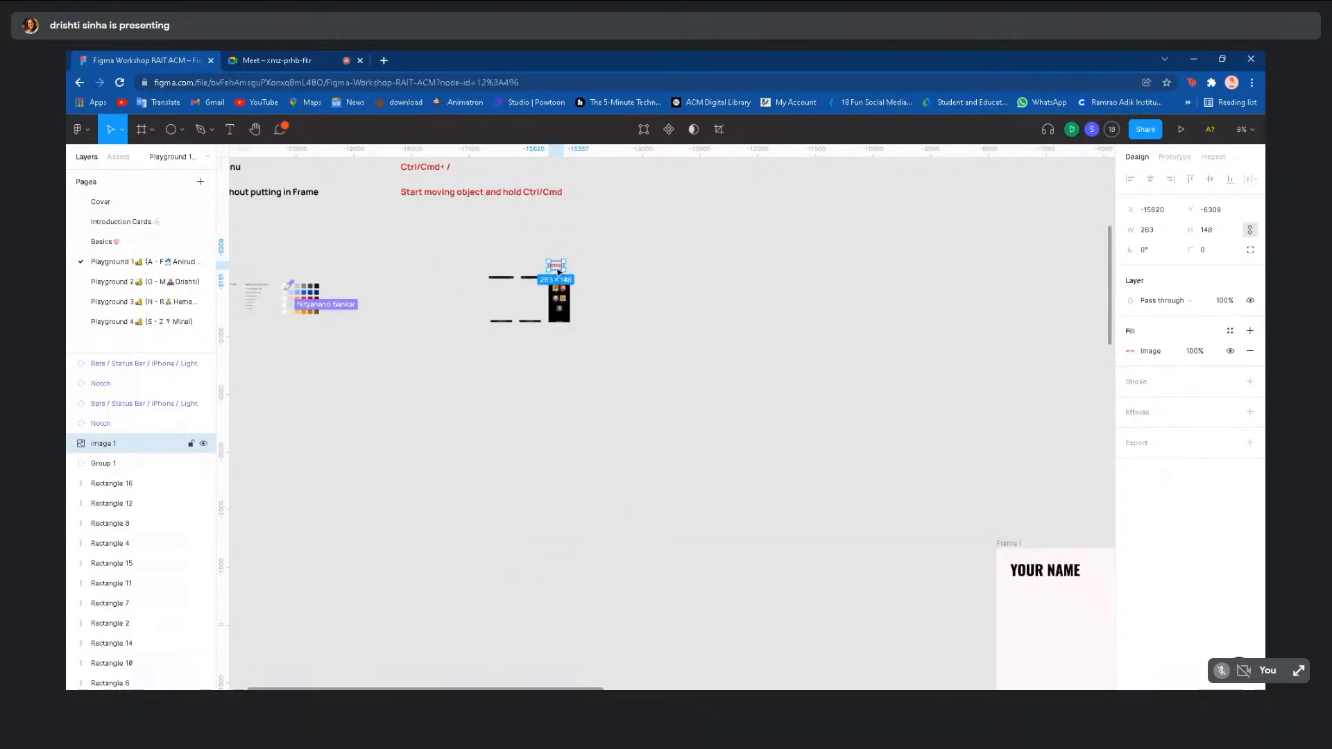
pyautogui.click(721, 351)
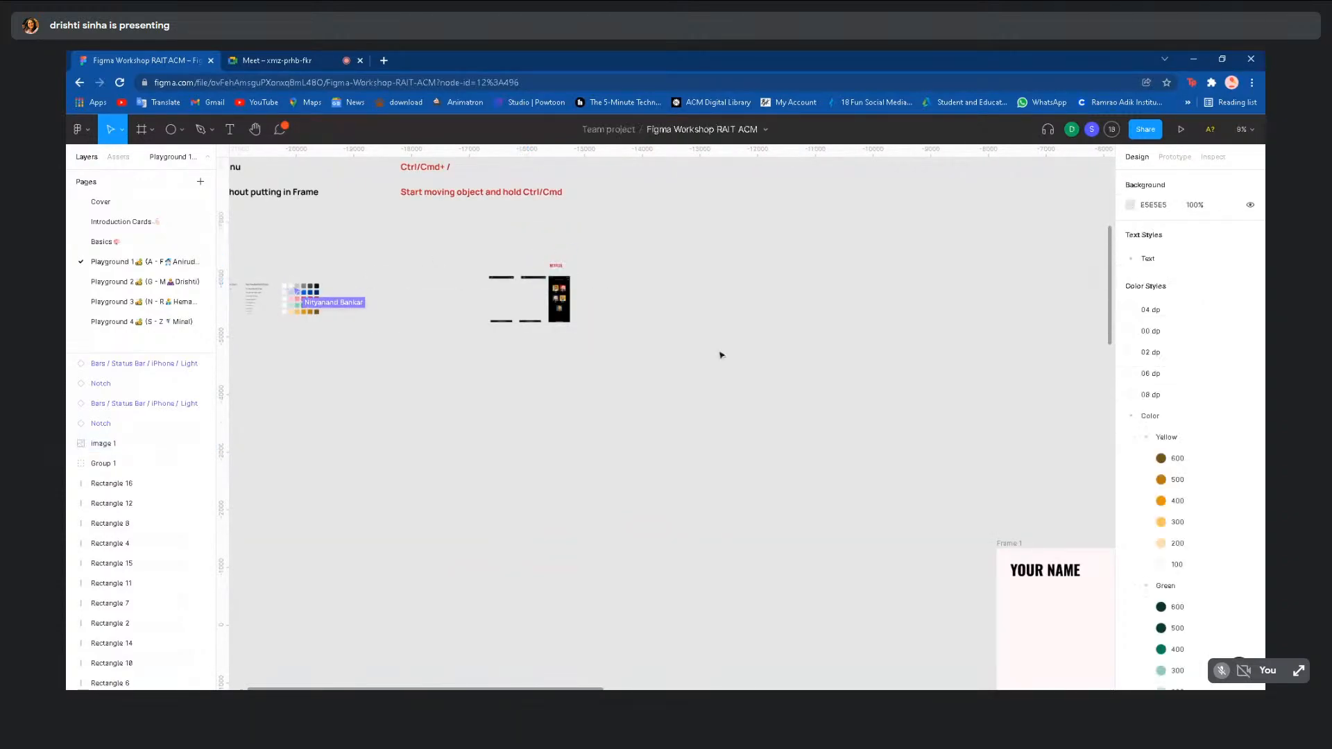
pyautogui.scroll(-3, 720, 355)
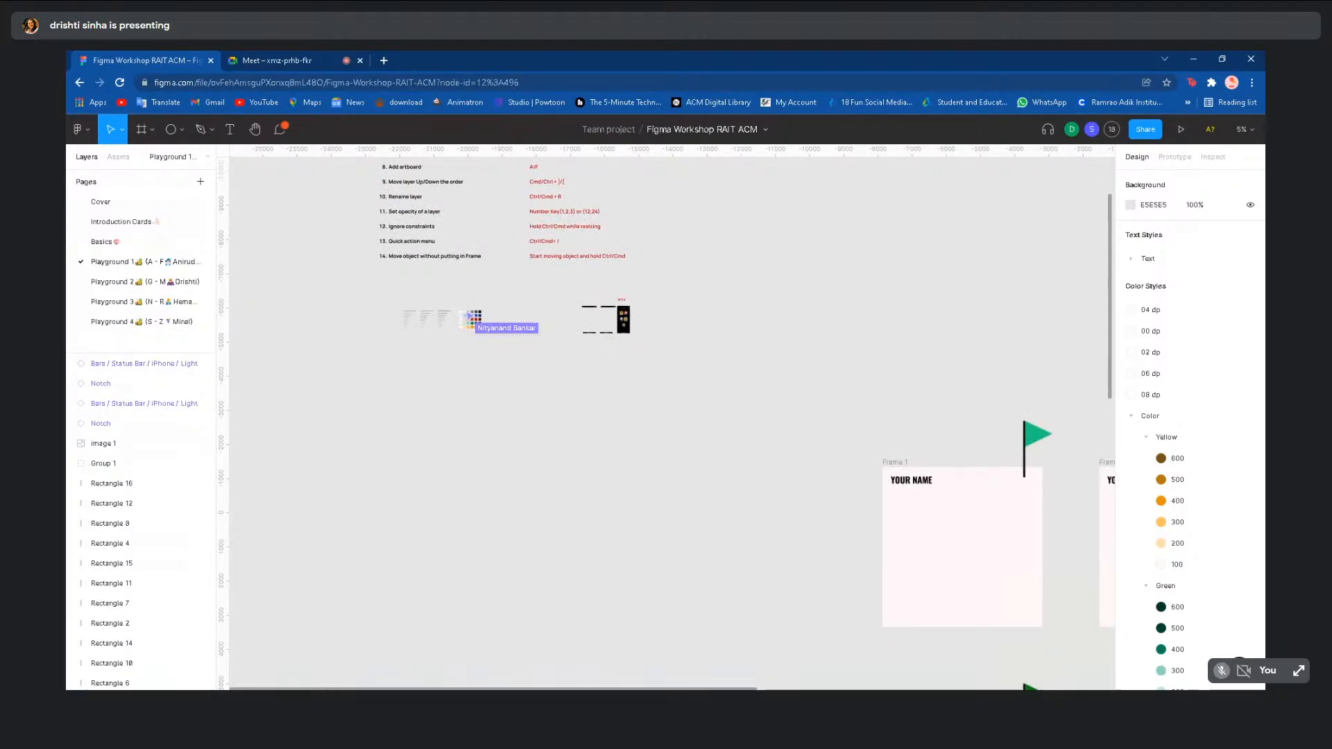
pyautogui.click(141, 244)
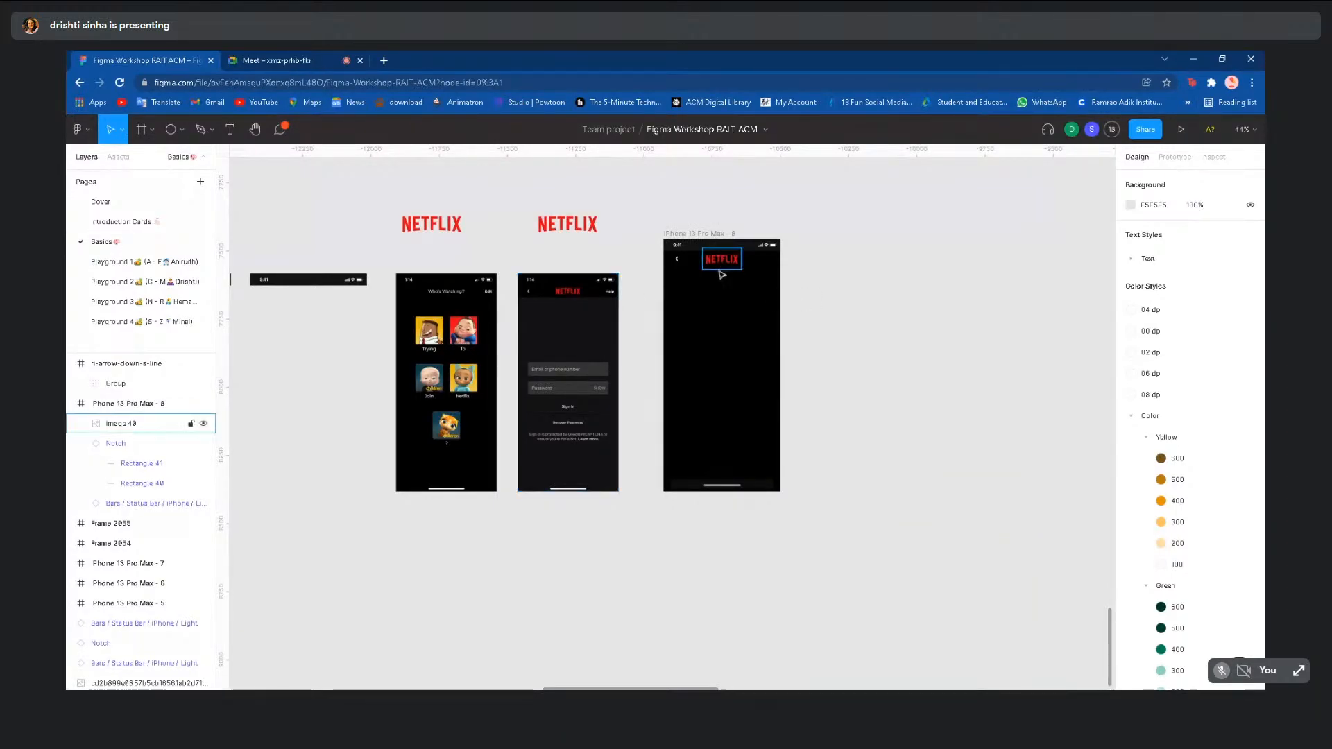
# - Create a 'Help' text label in the iPhone 13 Pro Max - 8 header
pyautogui.scroll(5, 720, 272)
pyautogui.scroll(1, 722, 275)
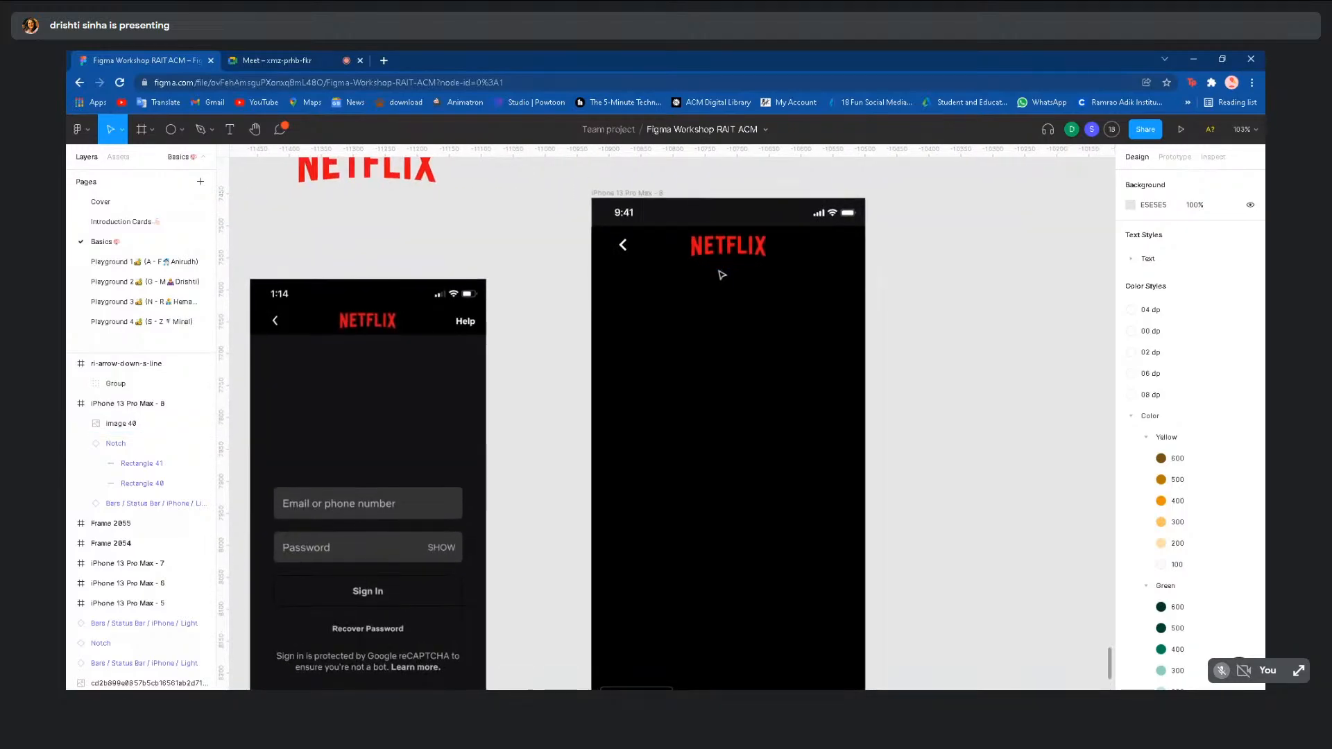
pyautogui.scroll(-1, 722, 275)
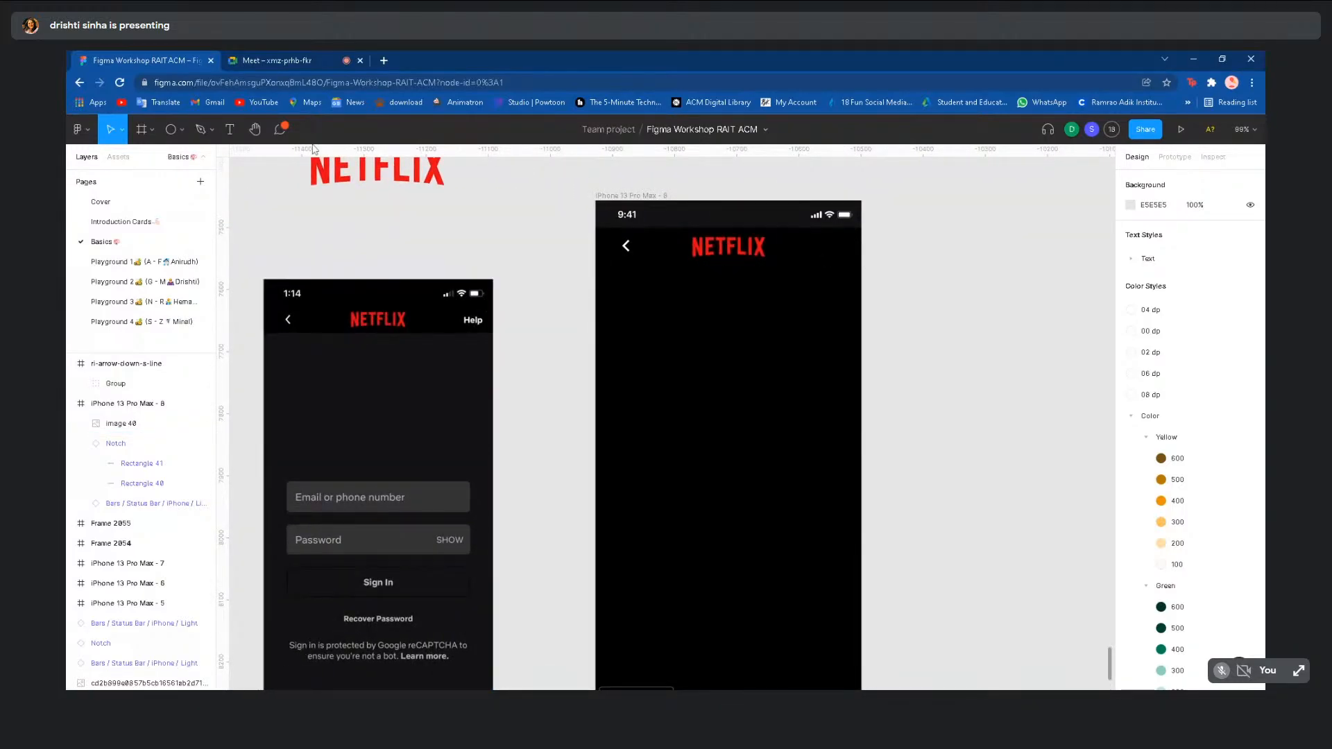
pyautogui.click(231, 129)
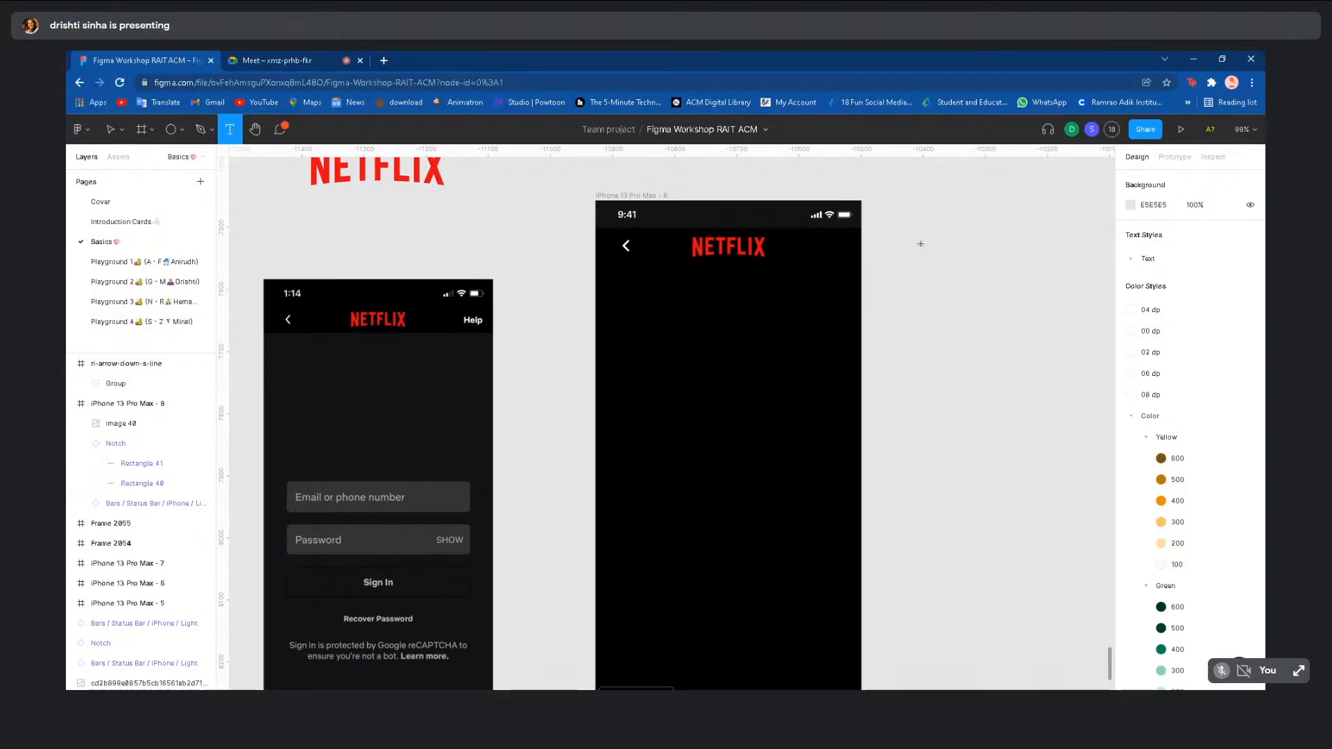
pyautogui.click(804, 247)
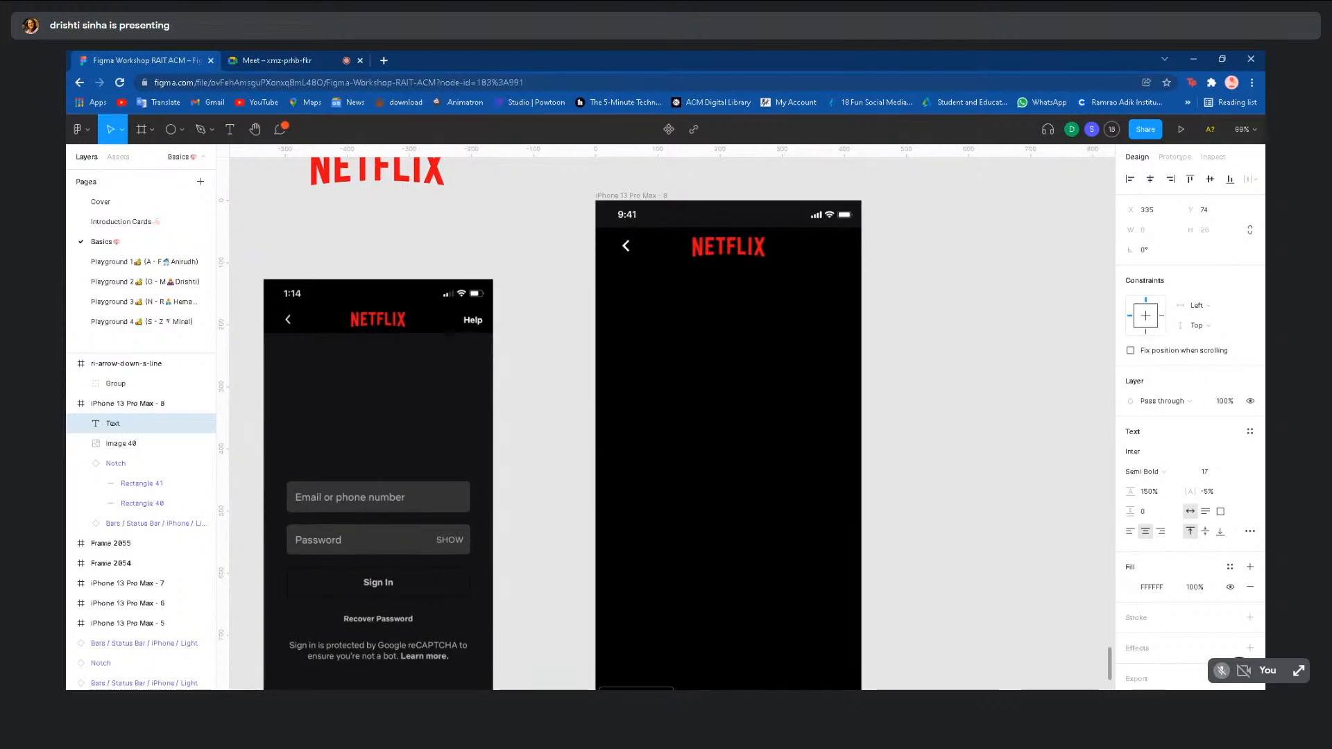
pyautogui.write('Help')
pyautogui.press('Escape')
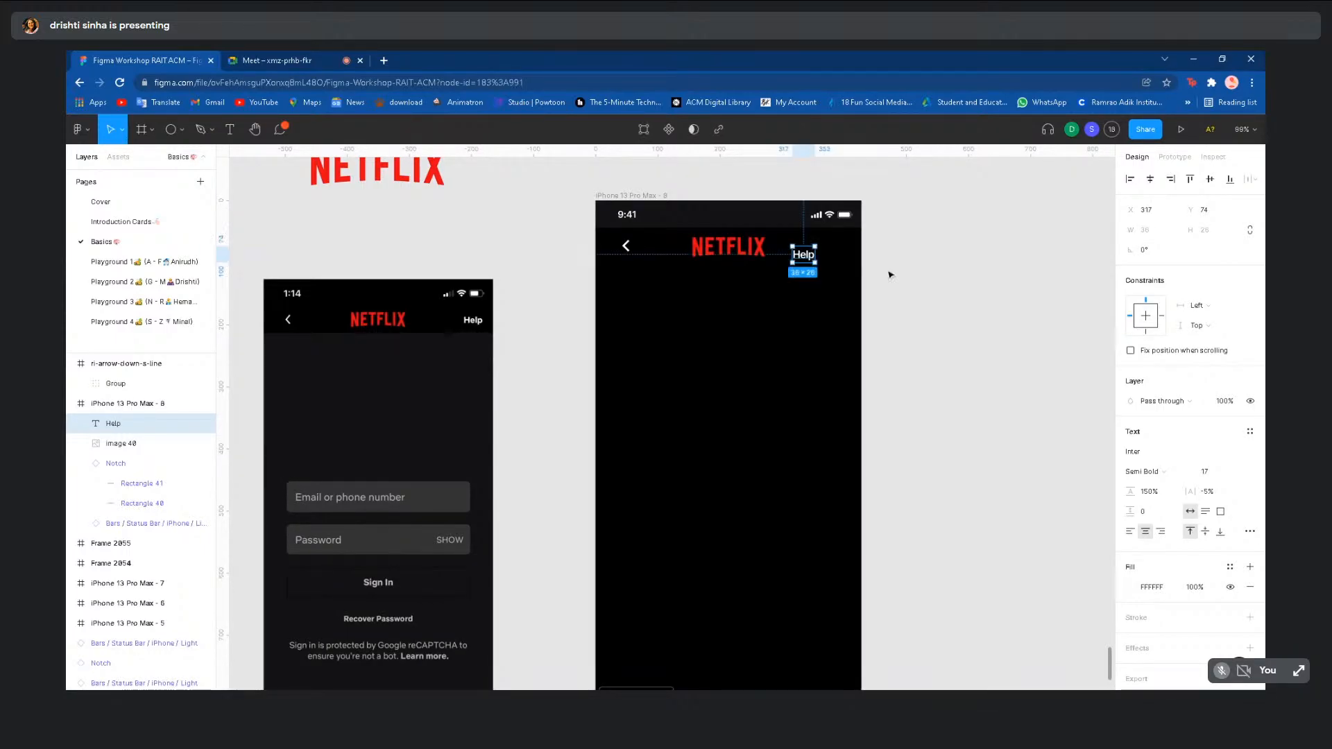
pyautogui.click(918, 284)
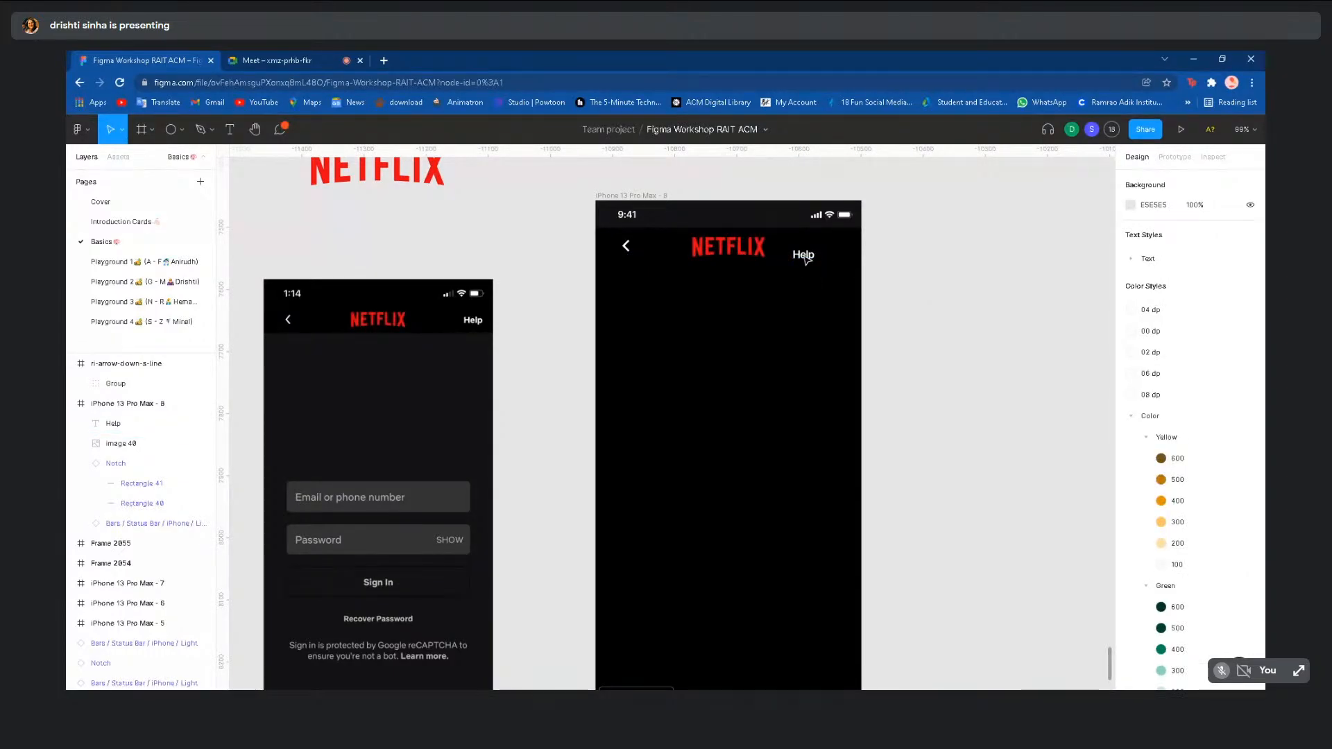
# - Move the Help text to the header's right end, level with the NETFLIX logo
pyautogui.moveTo(805, 259); pyautogui.dragTo(837, 250)
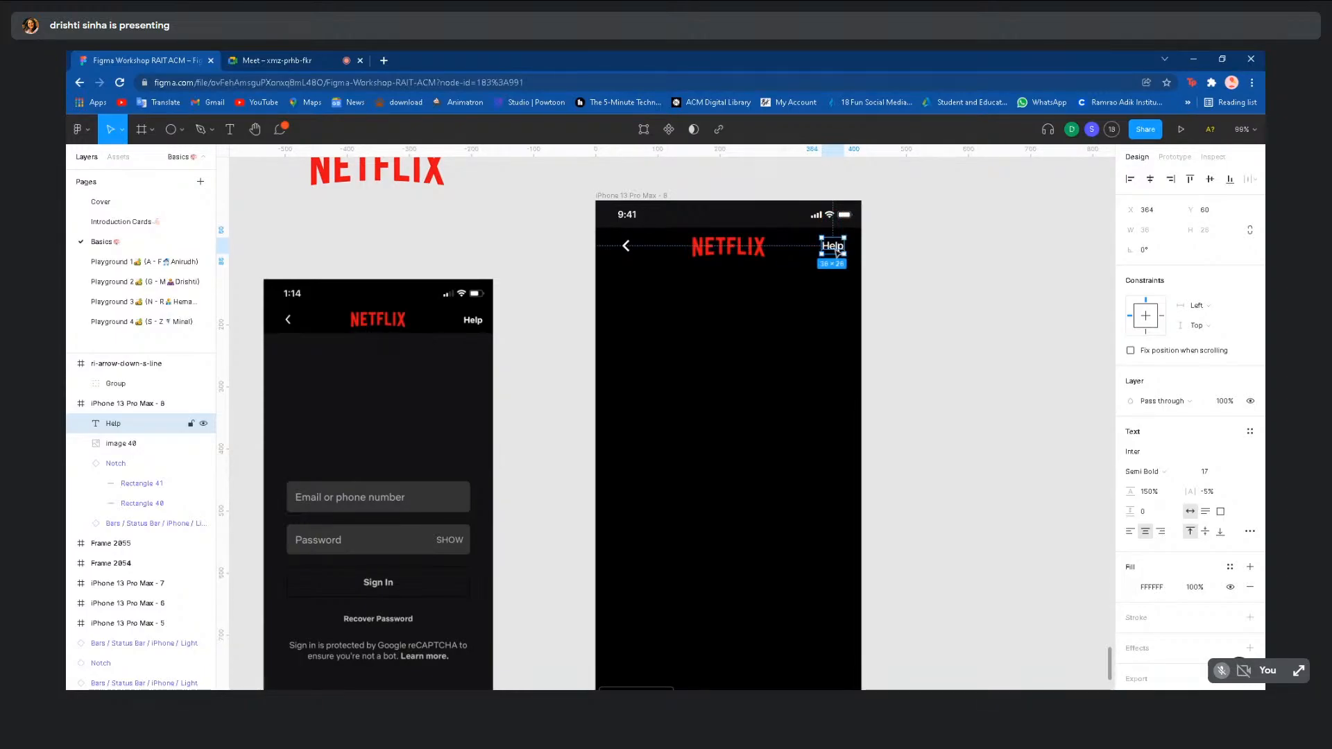
pyautogui.moveTo(836, 251); pyautogui.dragTo(839, 250)
pyautogui.click(885, 270)
pyautogui.scroll(-2, 885, 269)
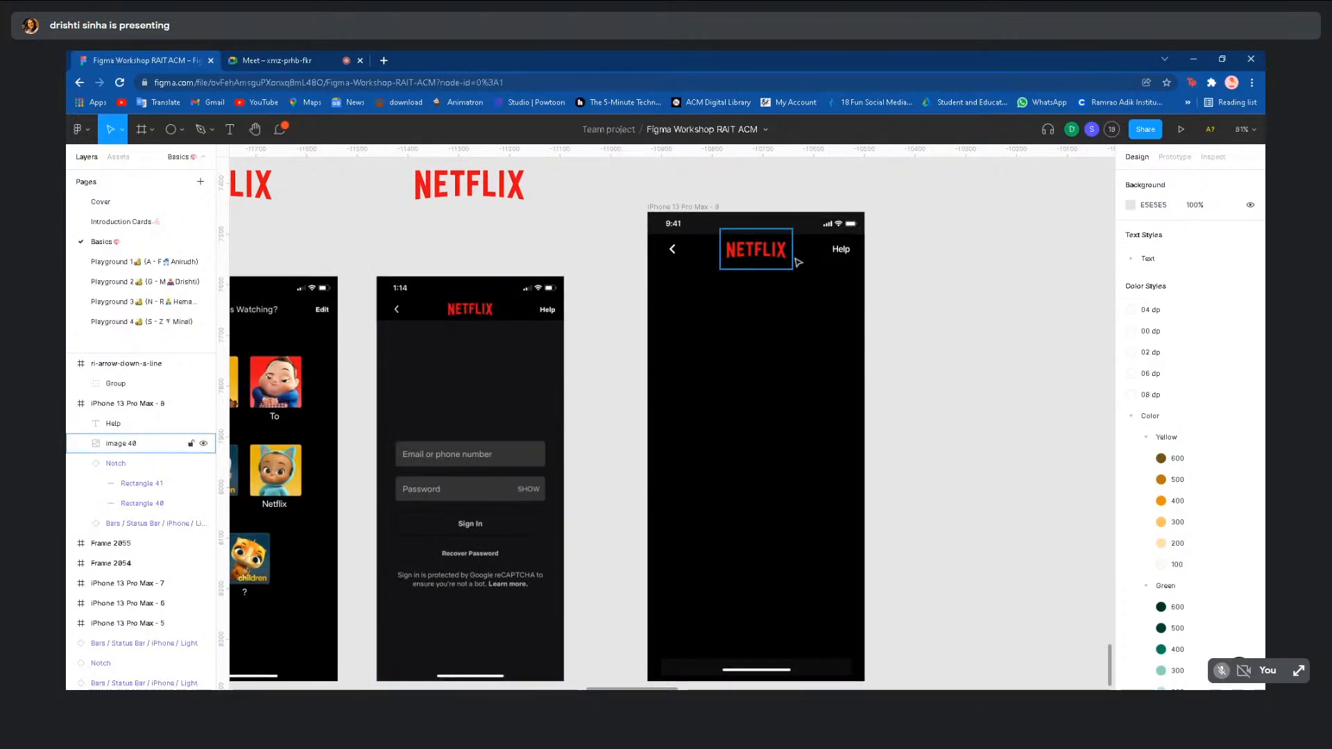
pyautogui.scroll(-1, 835, 261)
pyautogui.scroll(-1, 838, 259)
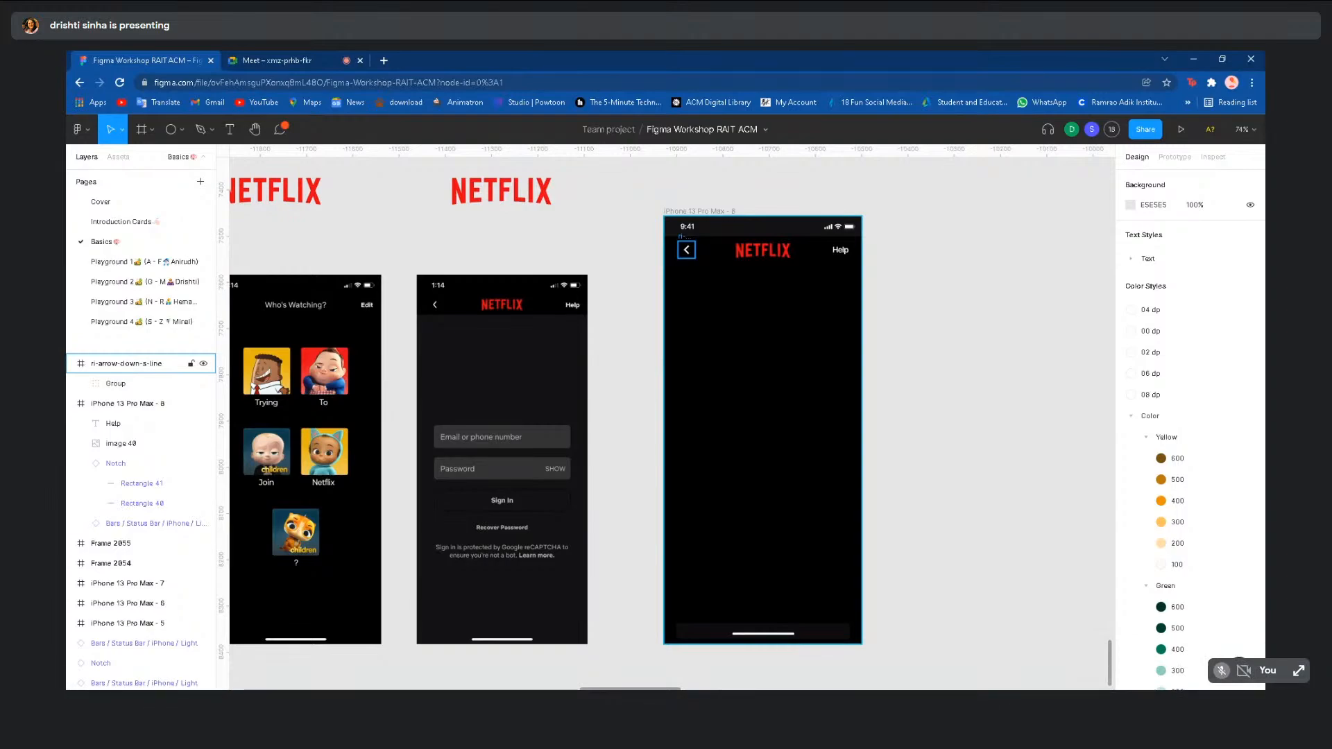
# - Wrap the back arrow, NETFLIX logo and Help text in a new frame with Frame selection
pyautogui.click(685, 252)
pyautogui.keyDown('shift'); pyautogui.click(745, 254); pyautogui.keyUp('shift')
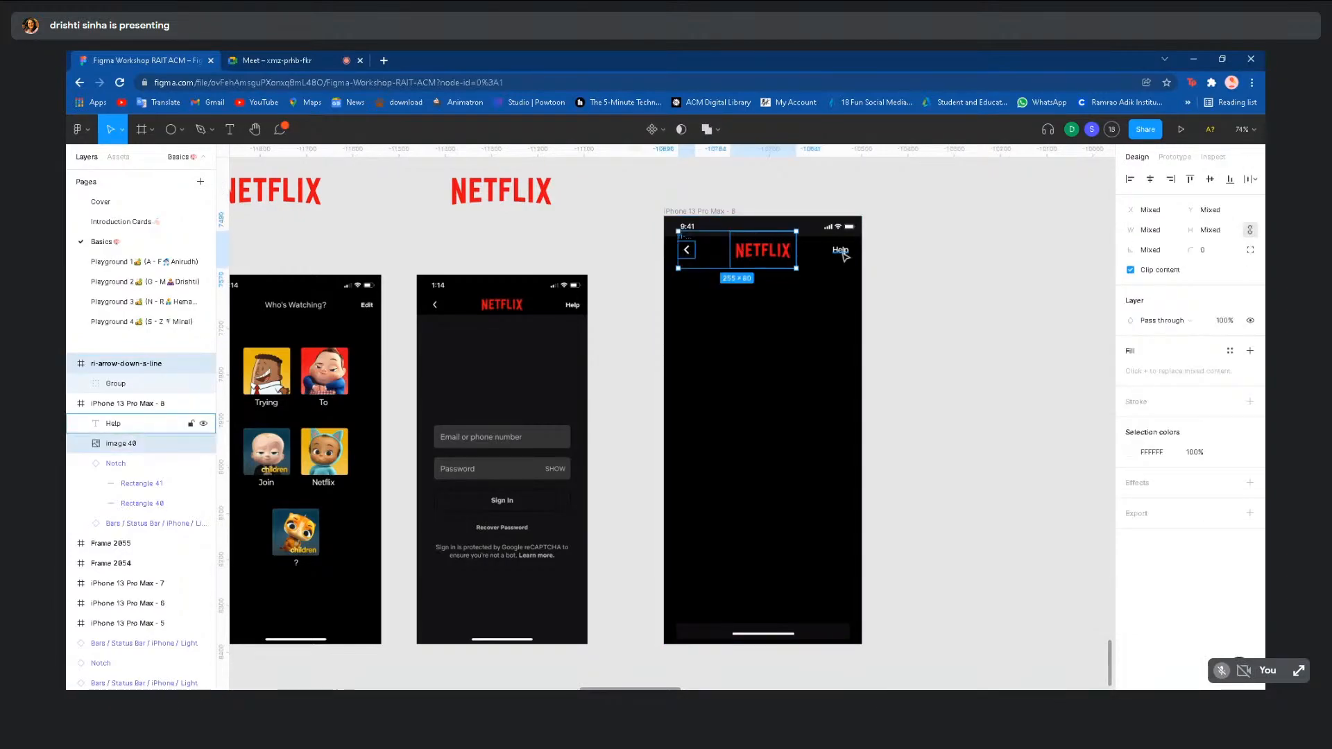
pyautogui.keyDown('shift'); pyautogui.click(843, 254); pyautogui.keyUp('shift')
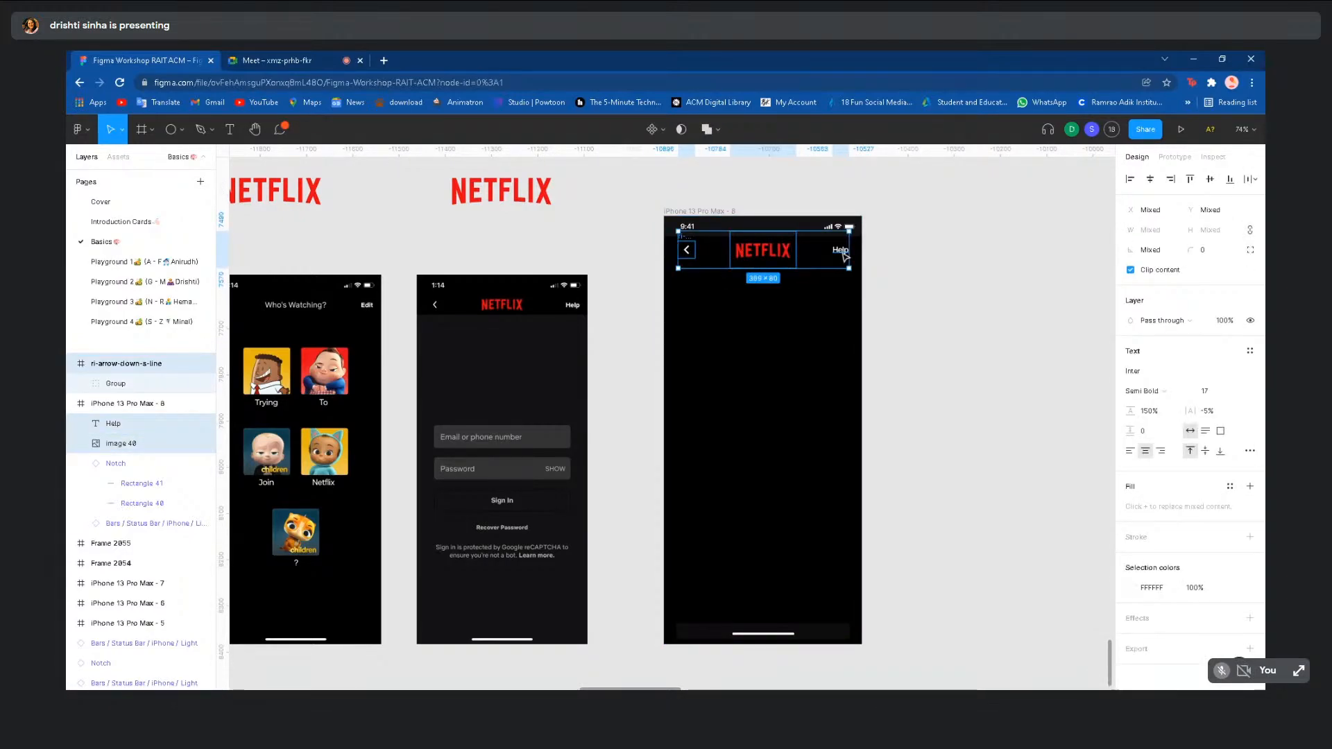
pyautogui.click(902, 276)
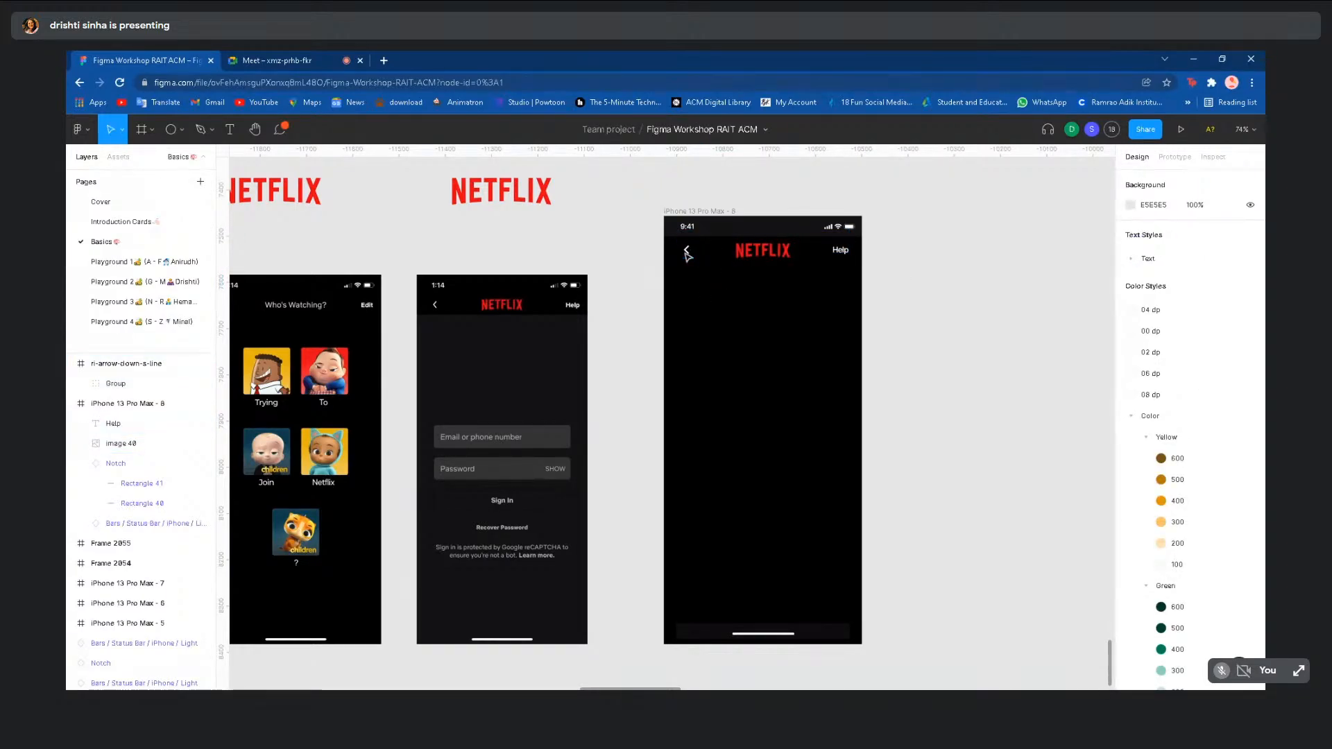
pyautogui.click(688, 251)
pyautogui.keyDown('shift'); pyautogui.click(759, 255); pyautogui.keyUp('shift')
pyautogui.keyDown('shift'); pyautogui.click(840, 251); pyautogui.keyUp('shift')
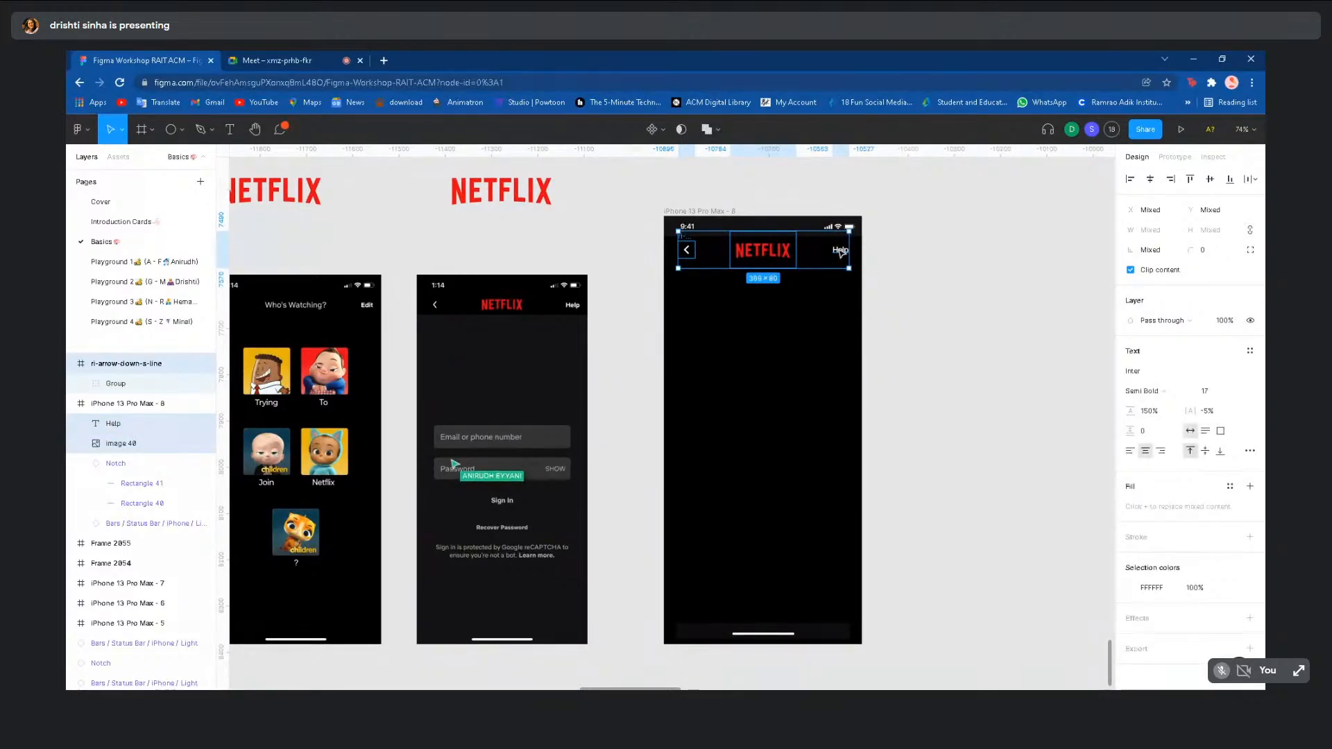
pyautogui.rightClick(830, 247)
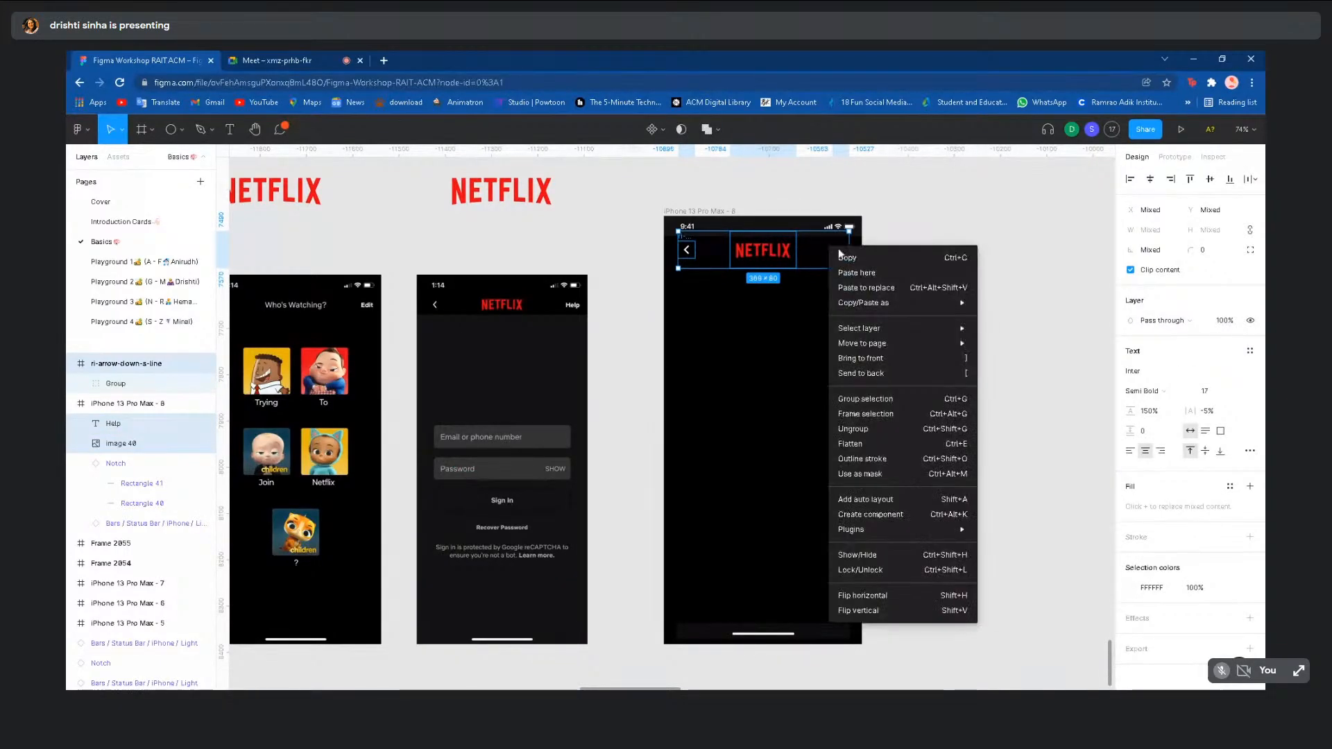
pyautogui.click(850, 416)
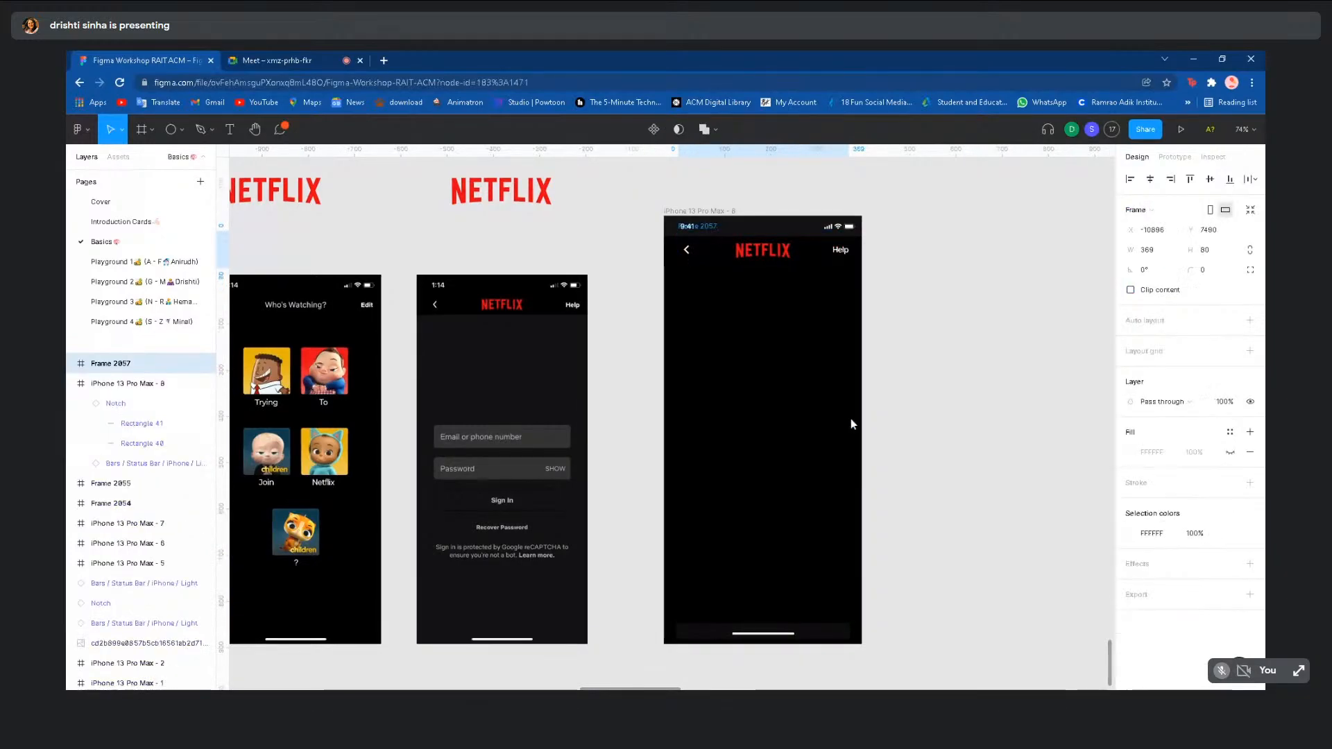
# - Inspect the new Frame 2057 and its child layers on the canvas and in Layers
pyautogui.click(916, 294)
pyautogui.click(763, 250)
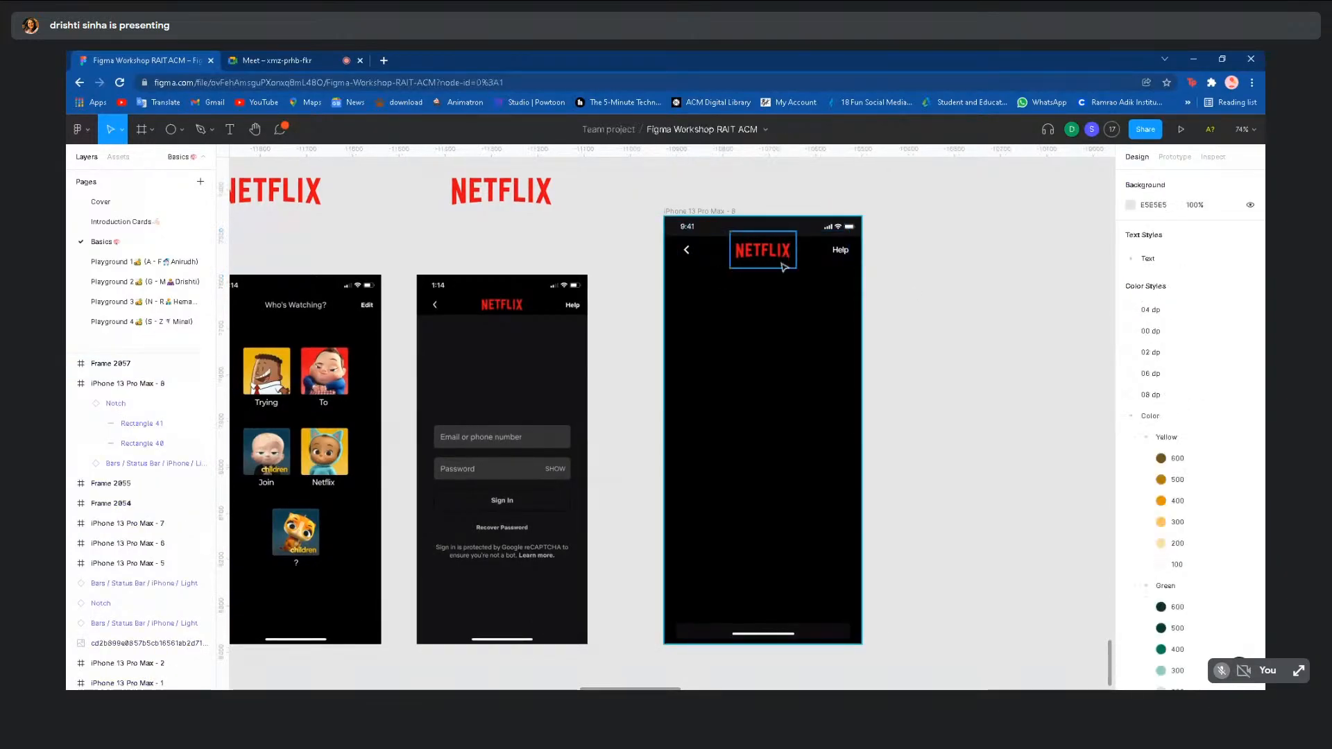
pyautogui.click(847, 258)
pyautogui.click(917, 292)
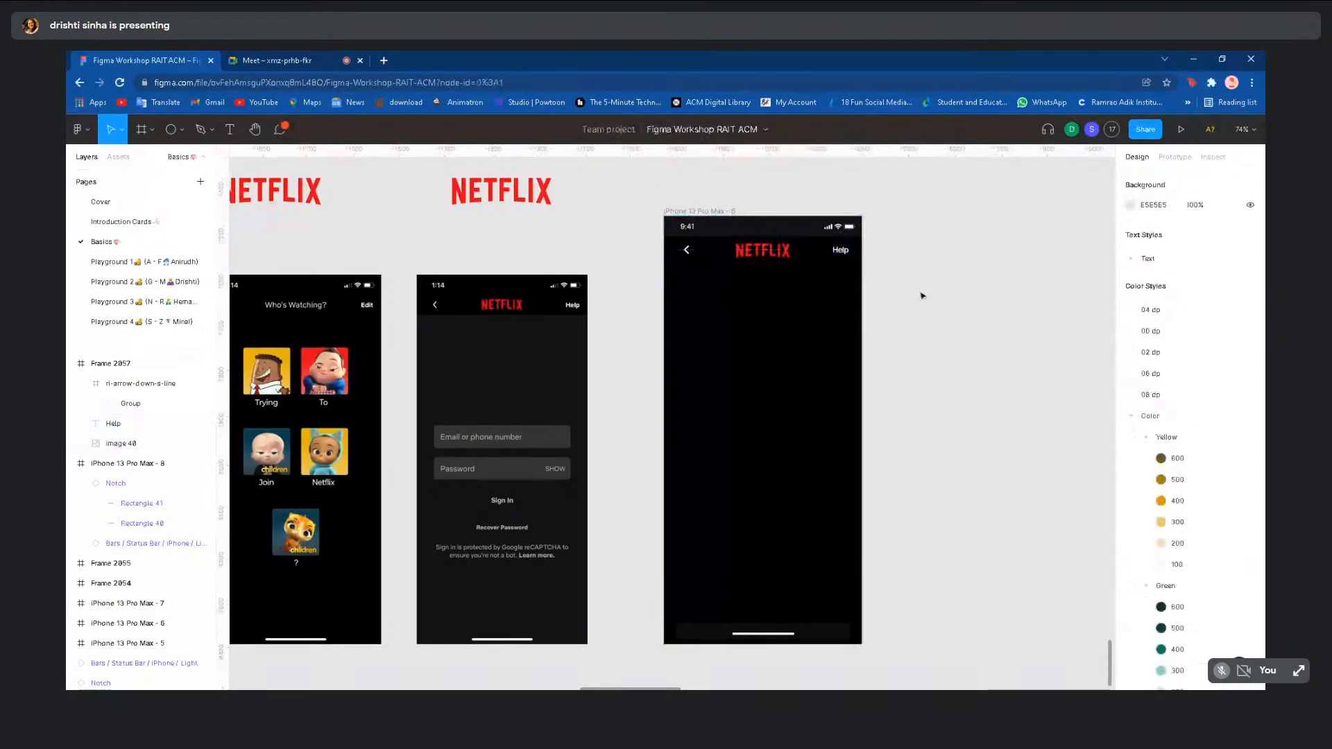
pyautogui.click(117, 485)
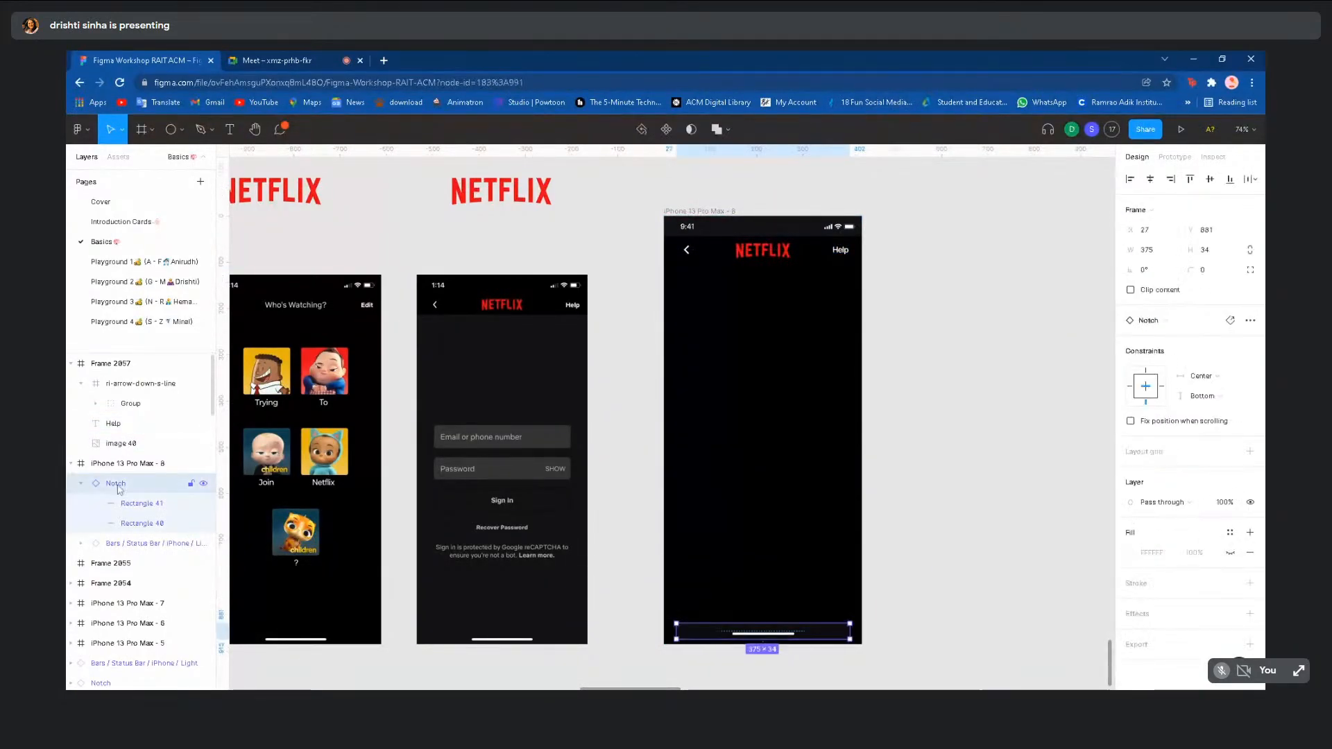
pyautogui.click(123, 401)
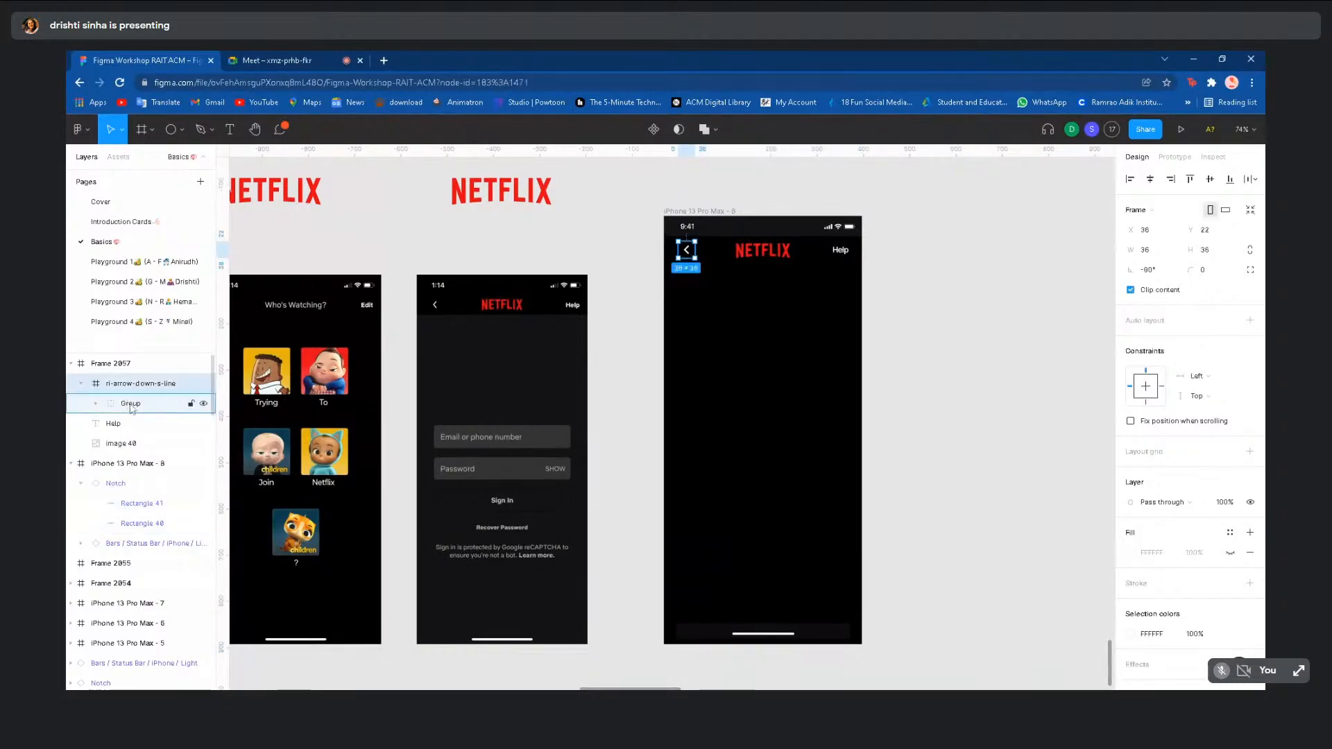
pyautogui.click(114, 424)
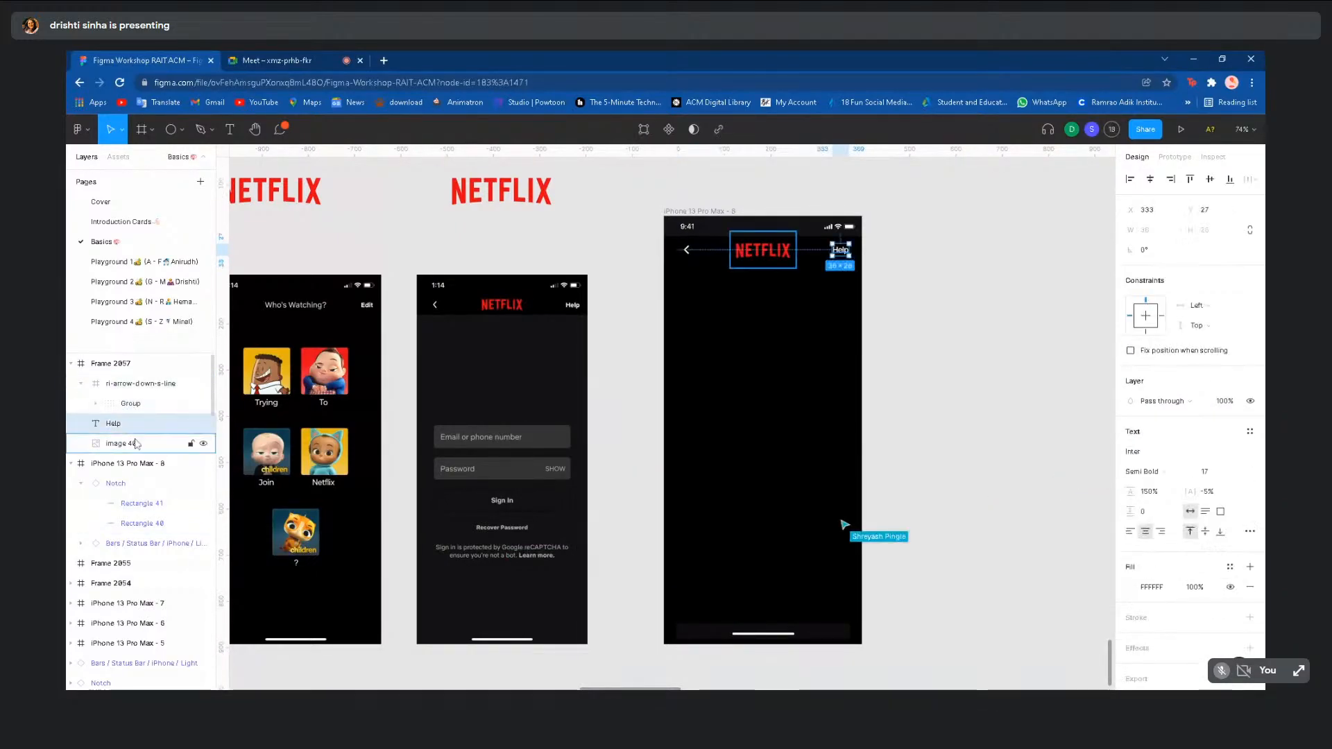
pyautogui.click(132, 383)
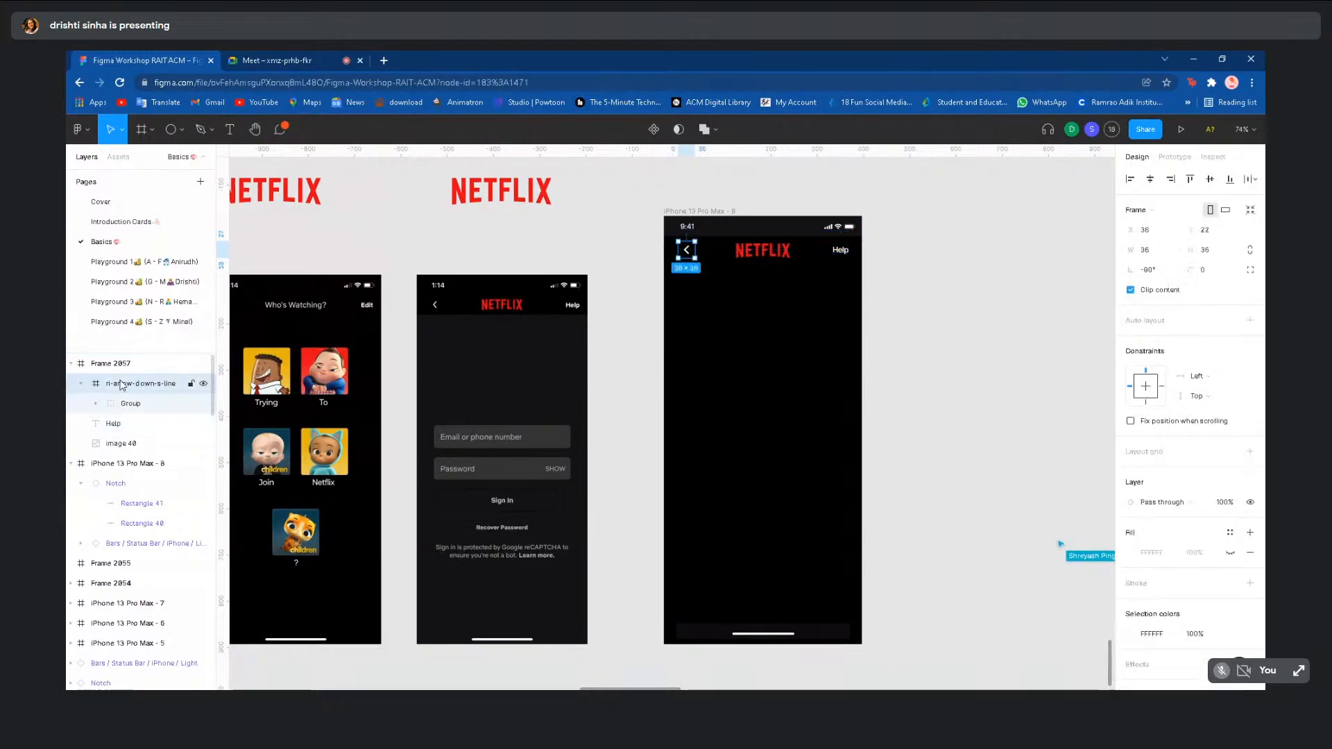
pyautogui.click(126, 364)
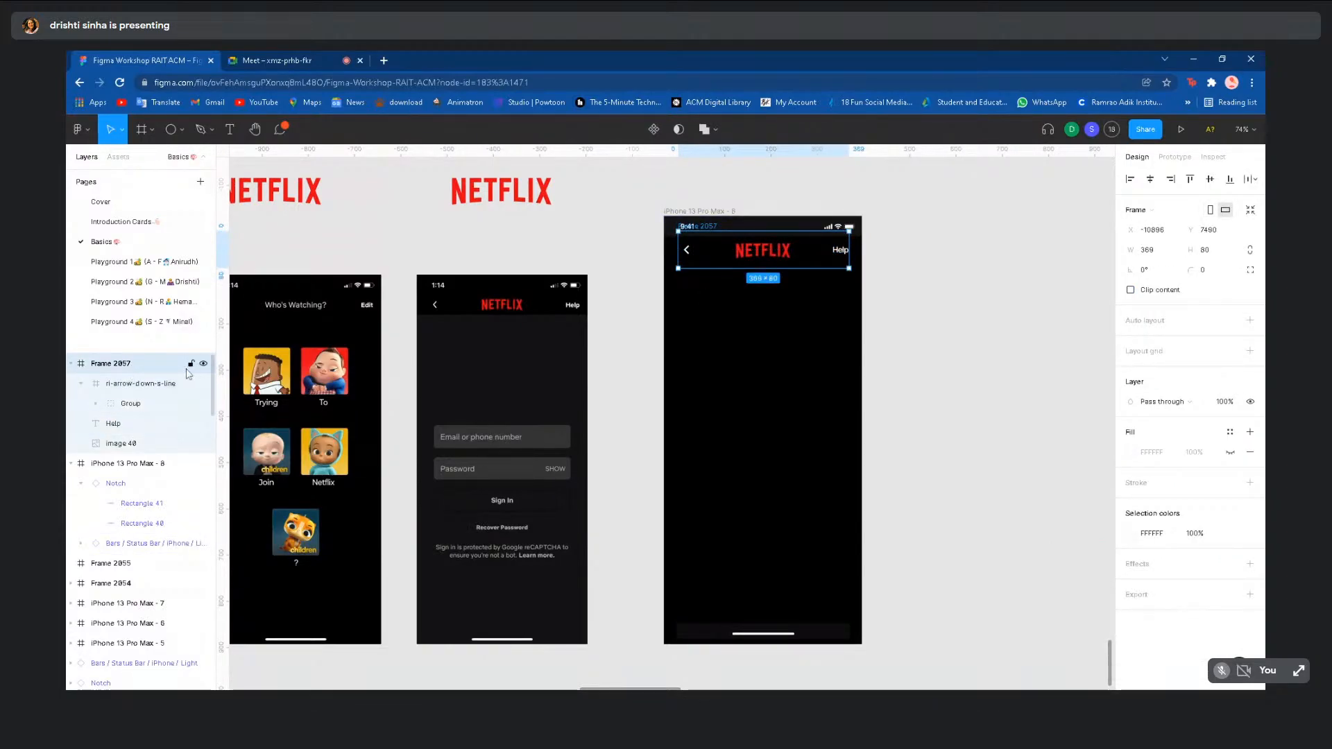
pyautogui.click(921, 352)
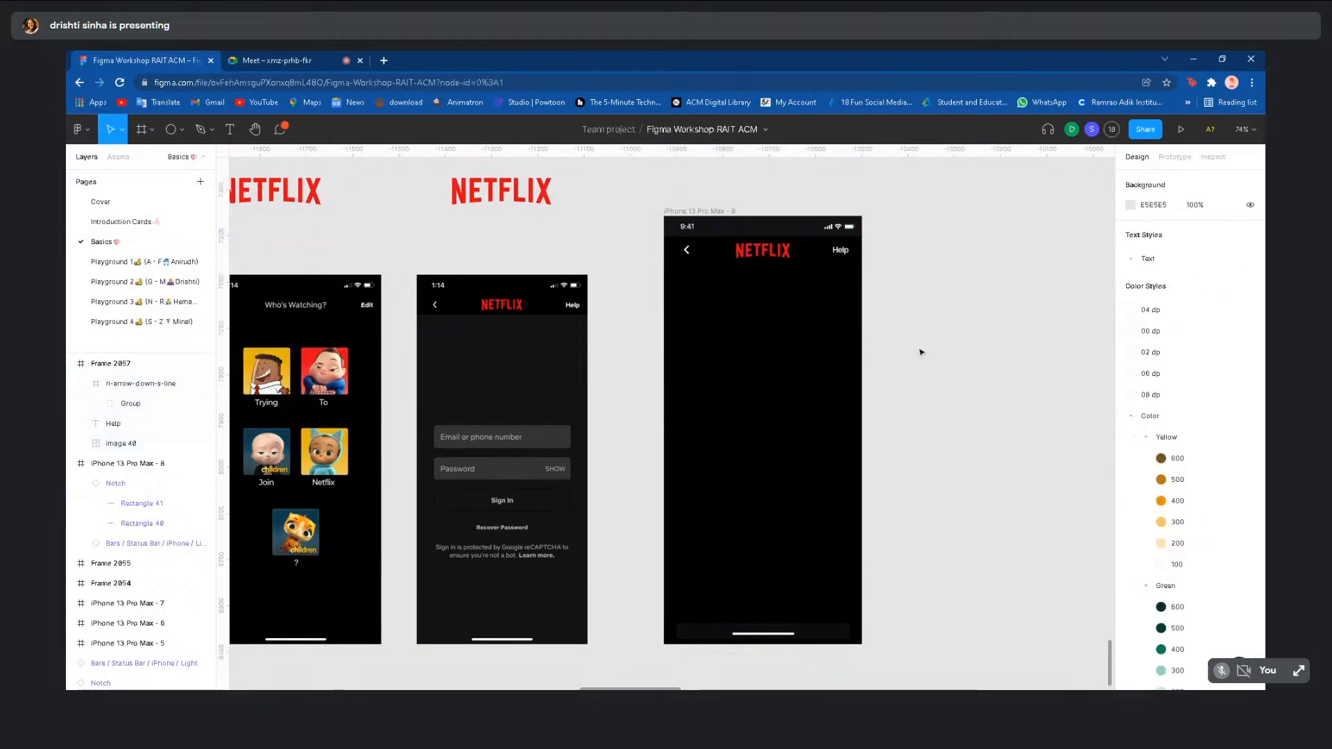
# - Leave the Basics page and switch to the Playground 3 page
pyautogui.scroll(-2, 920, 351)
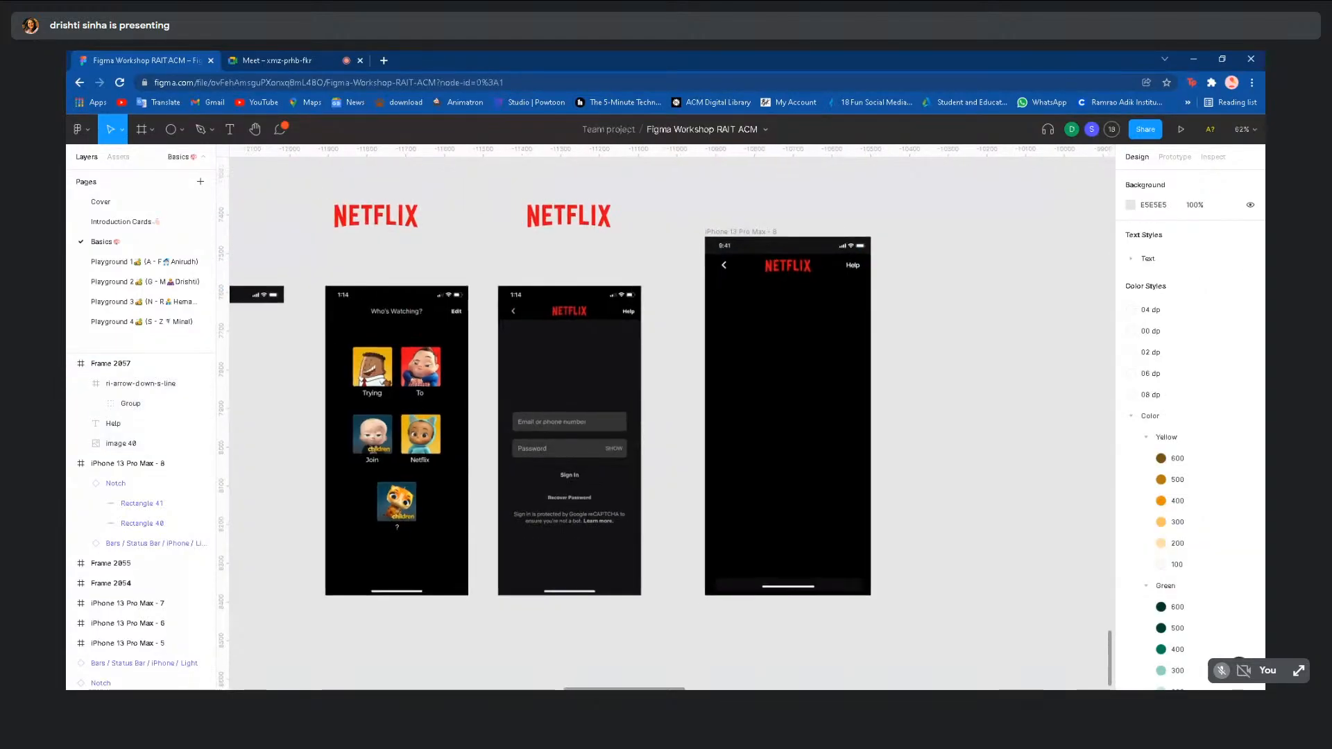
pyautogui.scroll(-4, 921, 352)
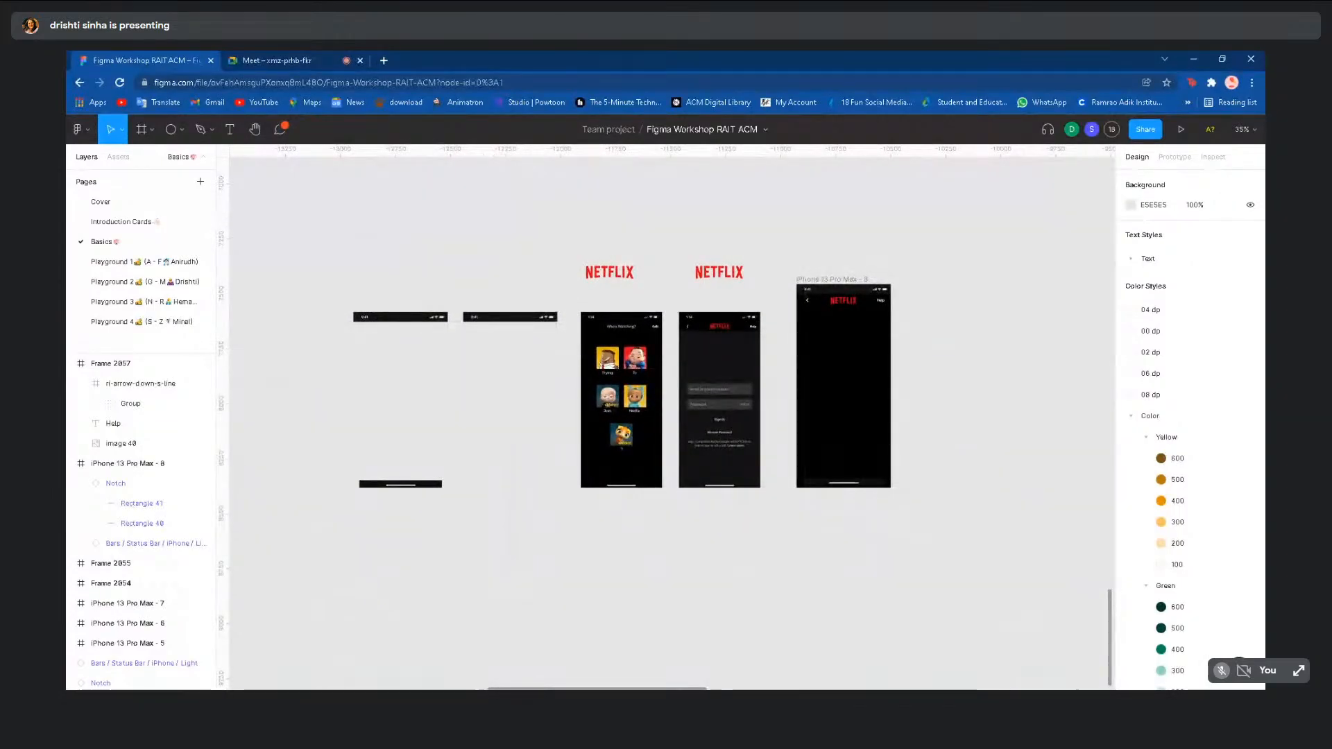
pyautogui.scroll(-4, 921, 352)
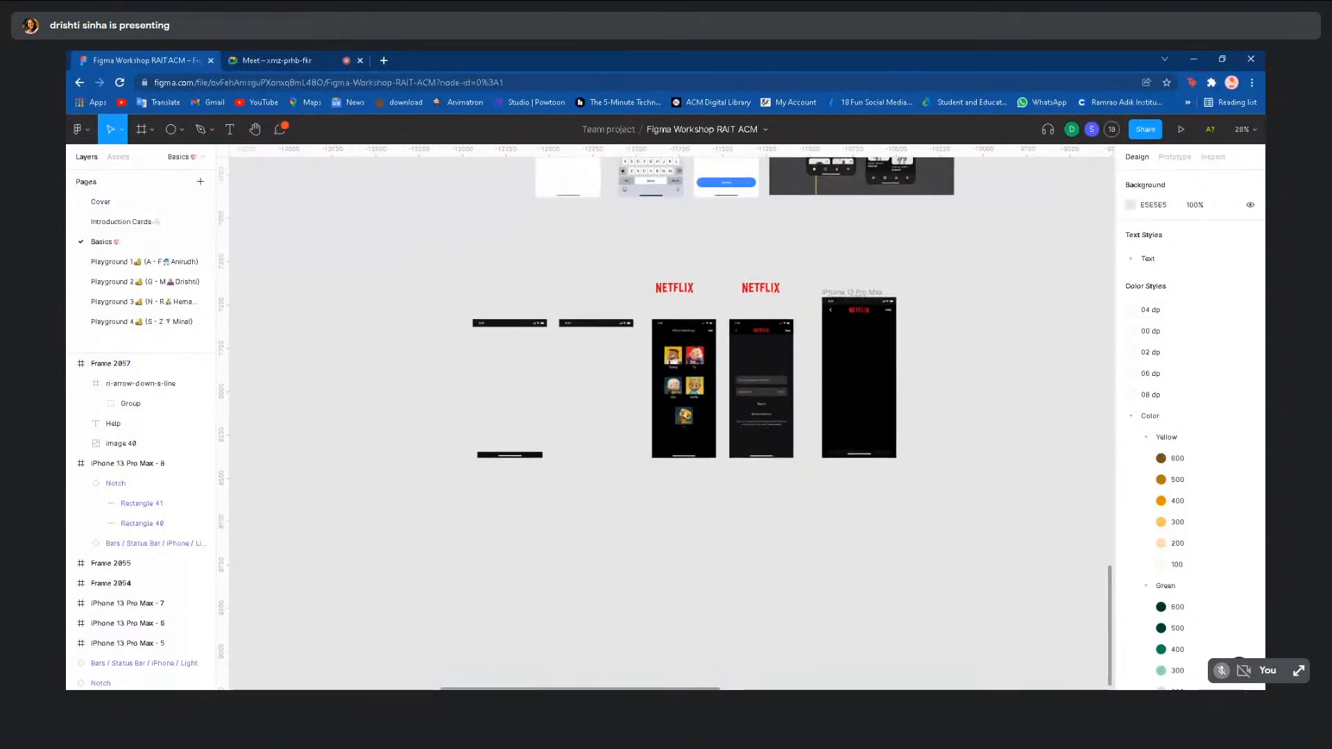
pyautogui.scroll(5, 921, 352)
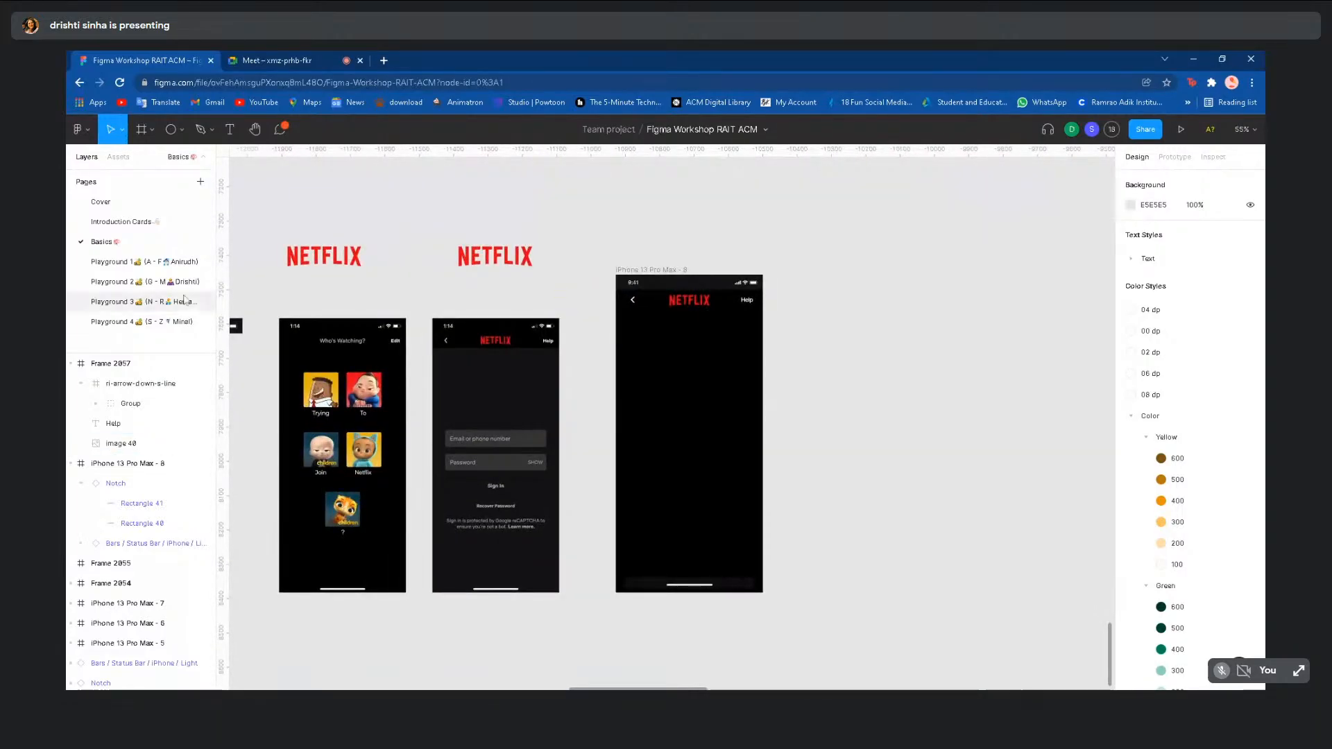
pyautogui.click(143, 302)
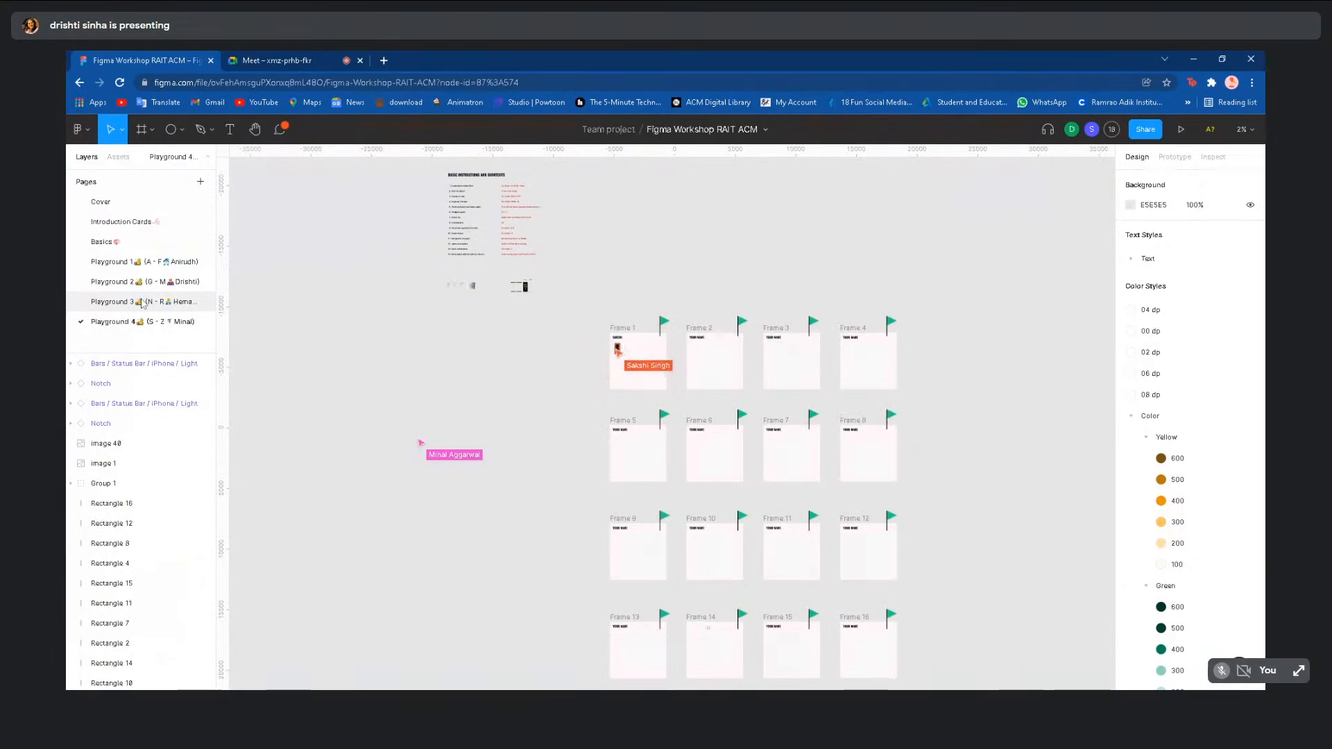
pyautogui.click(142, 322)
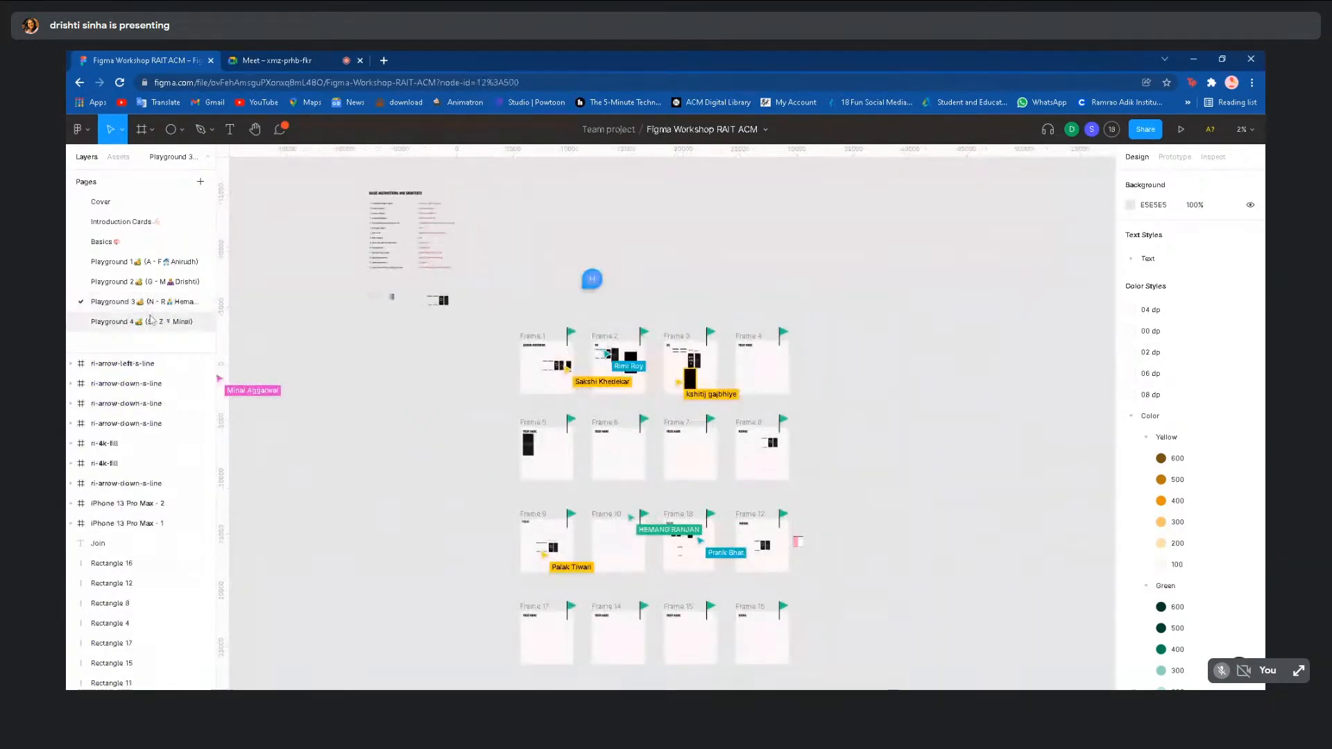
pyautogui.scroll(5, 470, 393)
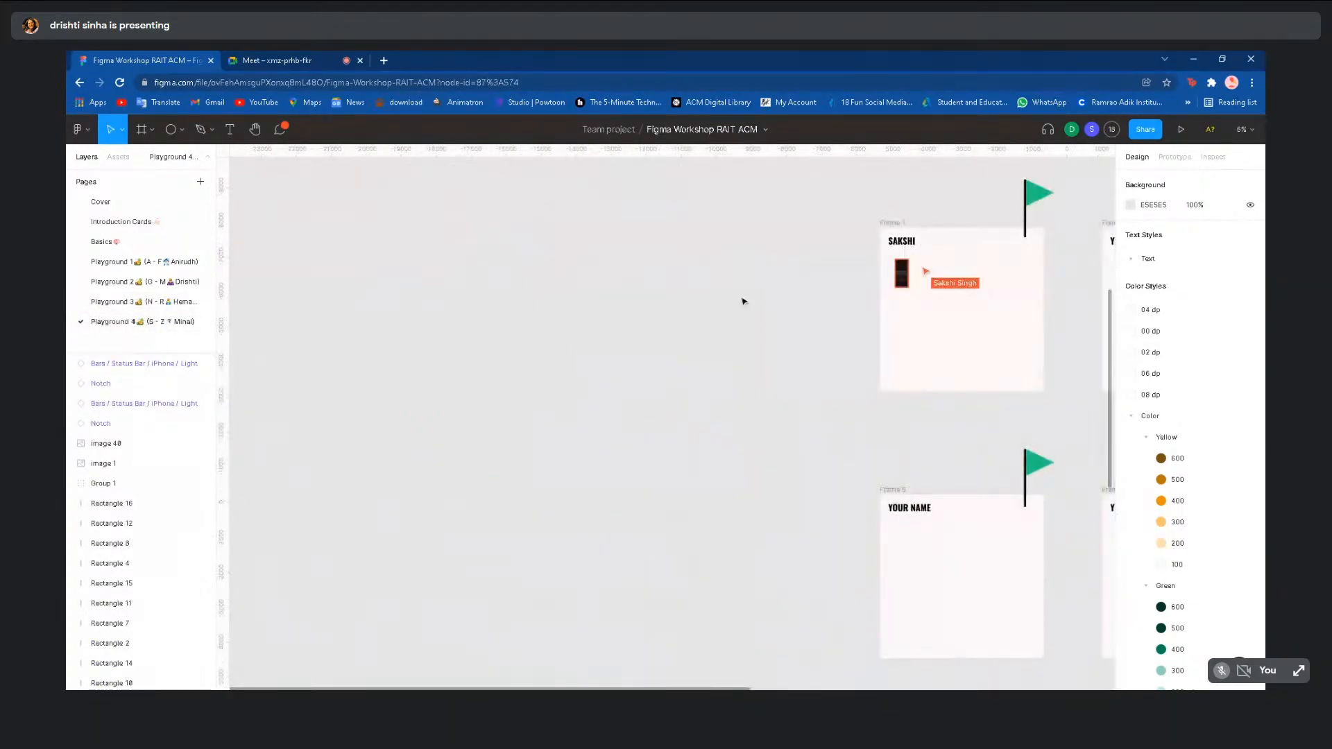
pyautogui.scroll(5, 860, 313)
pyautogui.scroll(5, 731, 282)
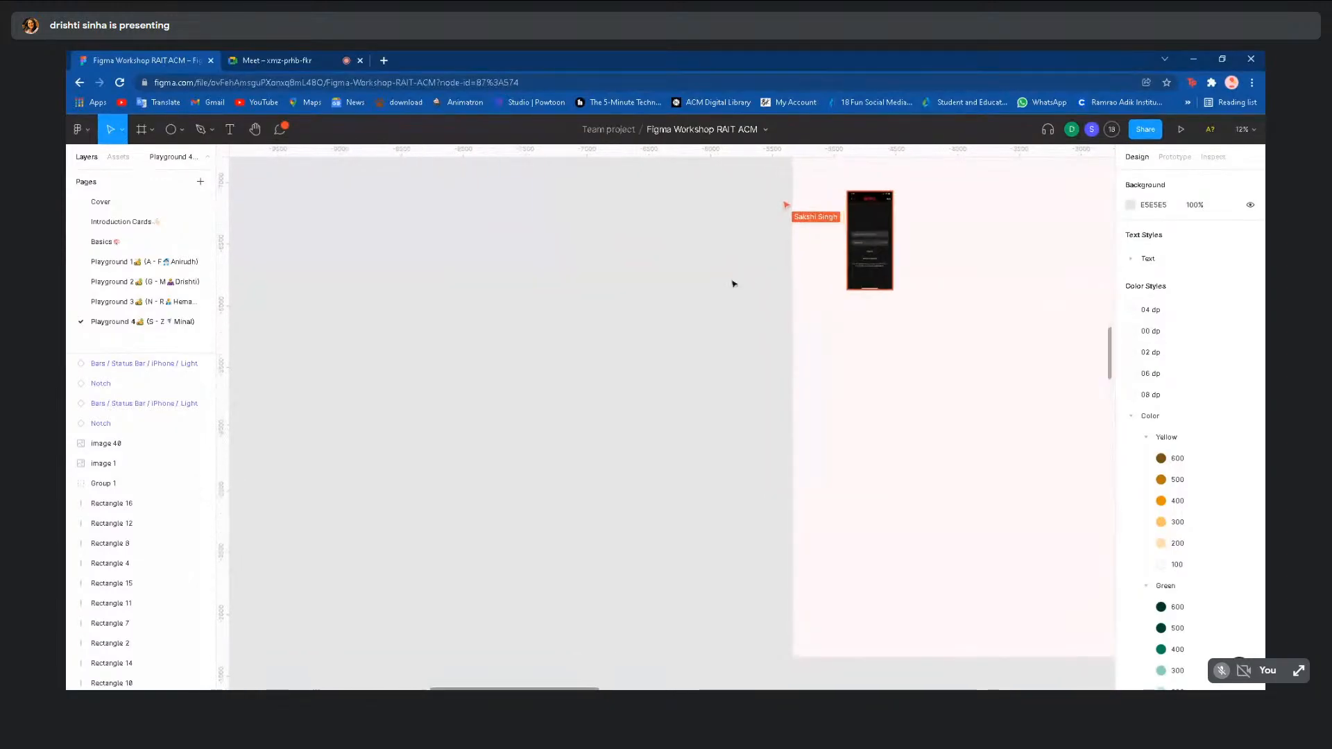
pyautogui.scroll(-5, 733, 284)
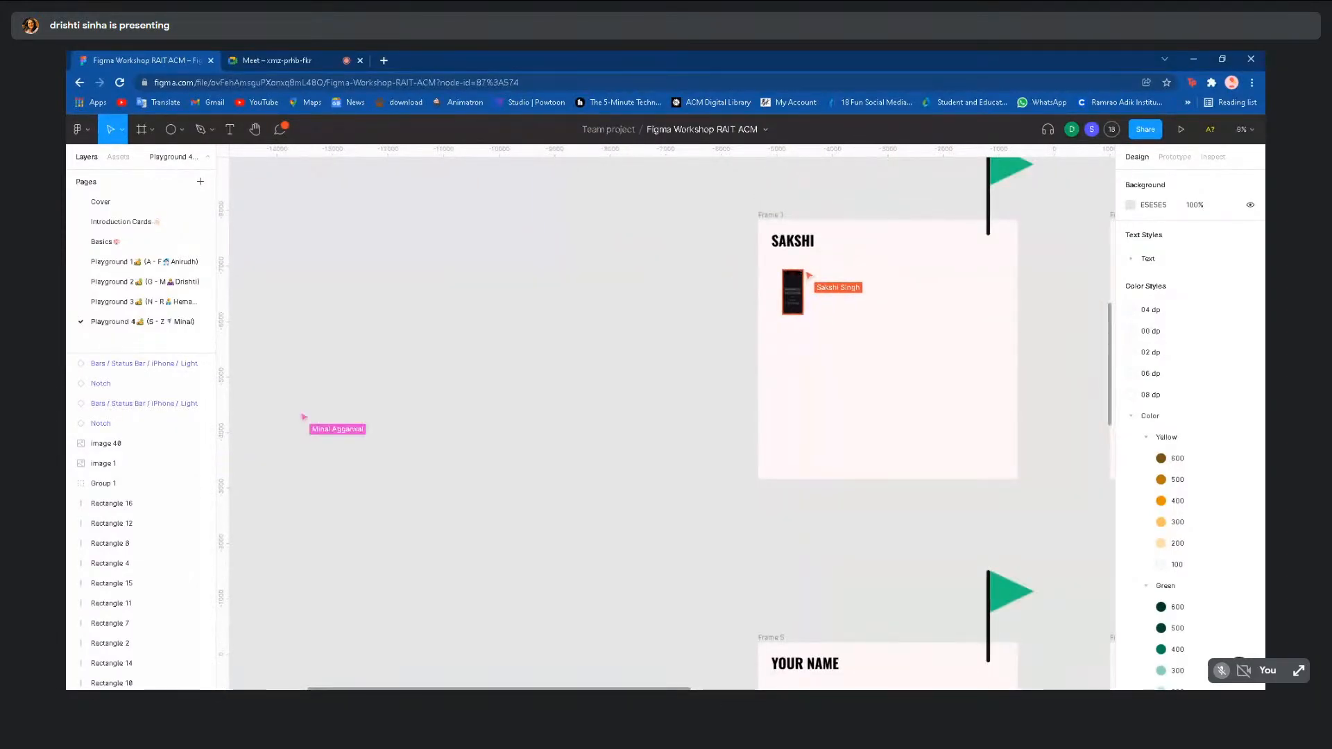
pyautogui.scroll(-3, 620, 333)
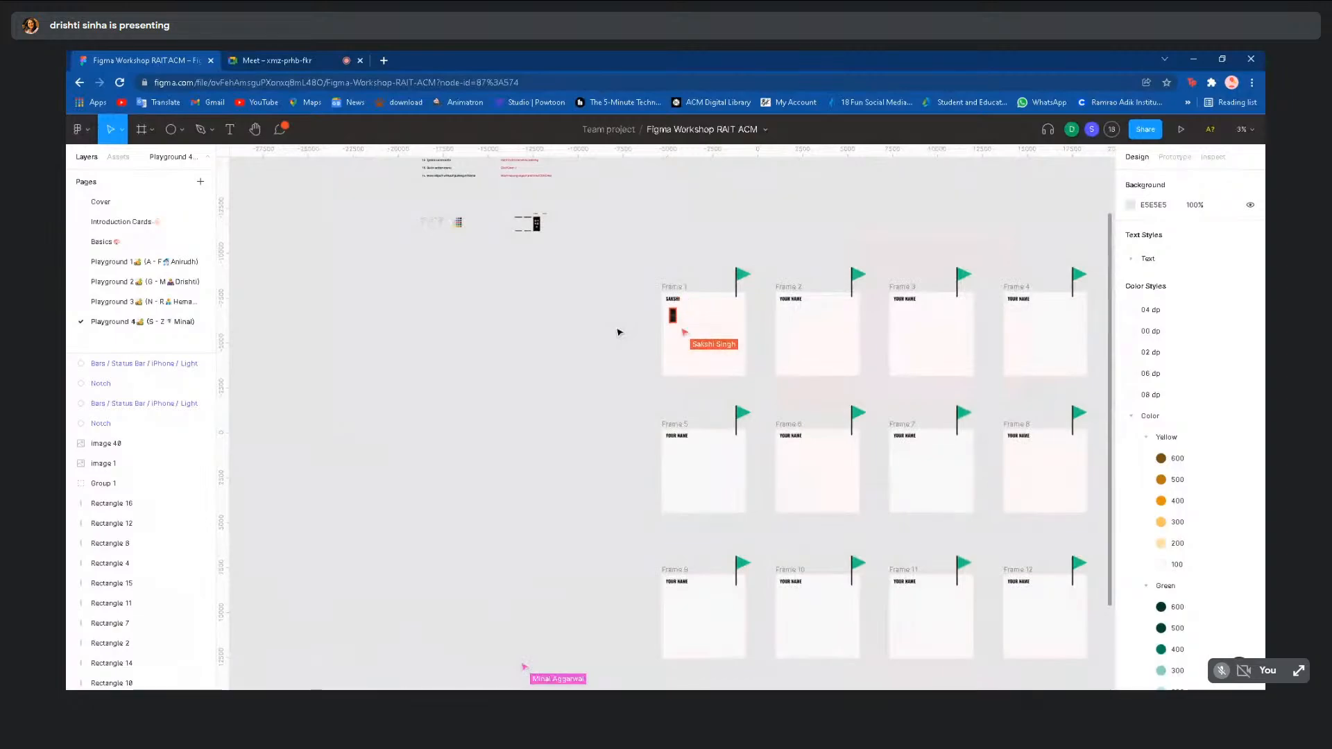
pyautogui.click(167, 283)
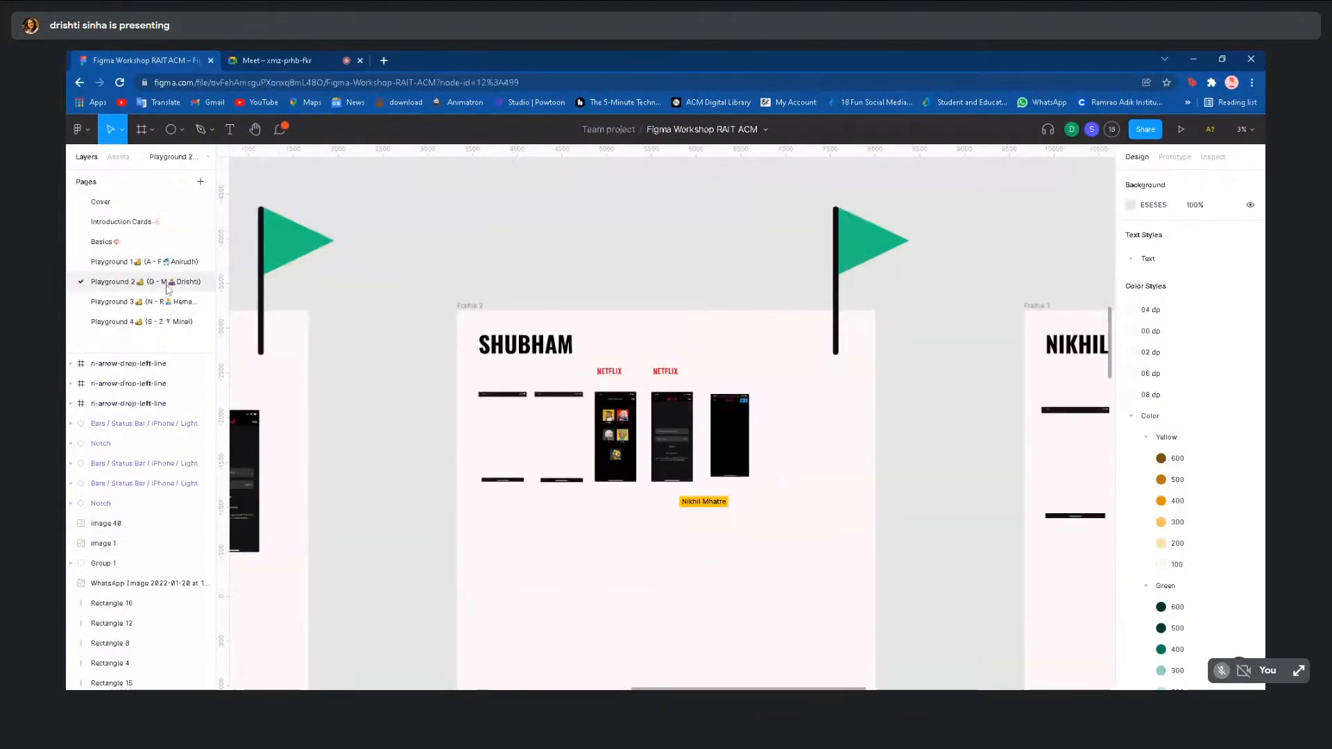
pyautogui.click(156, 264)
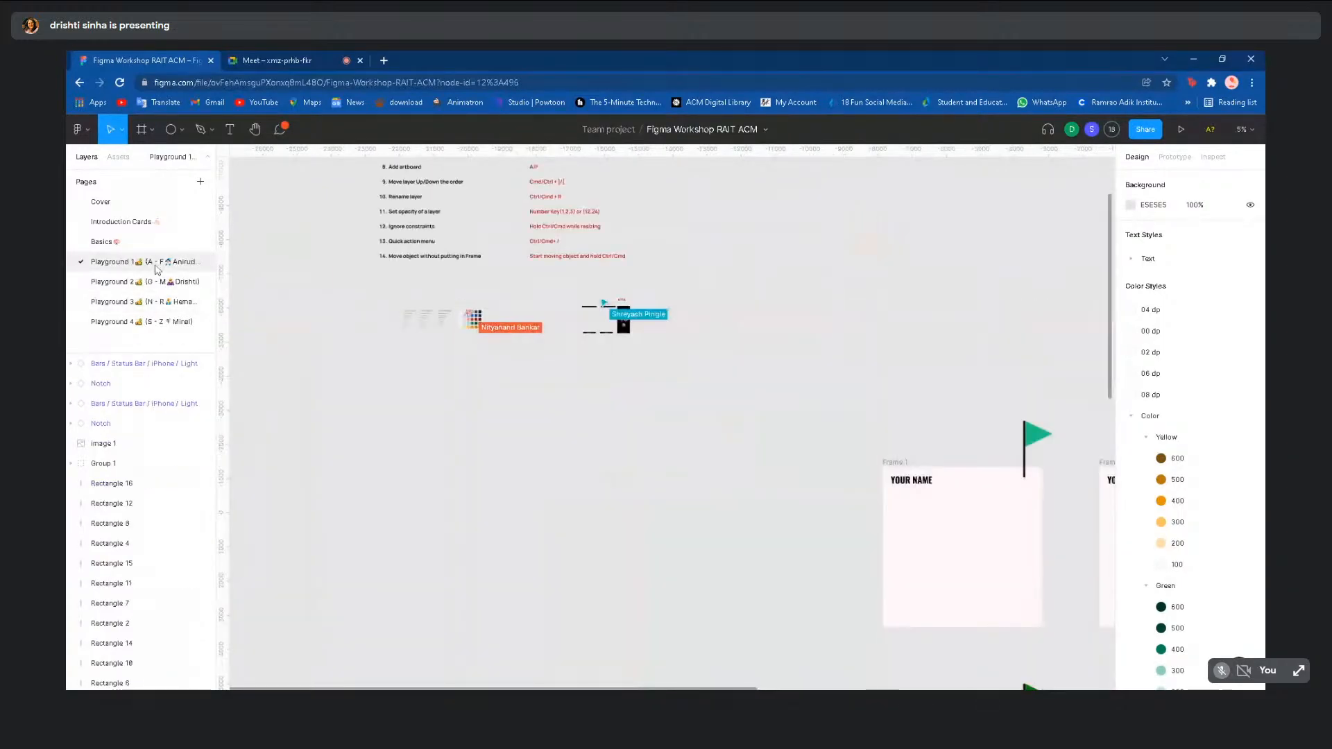
pyautogui.click(157, 282)
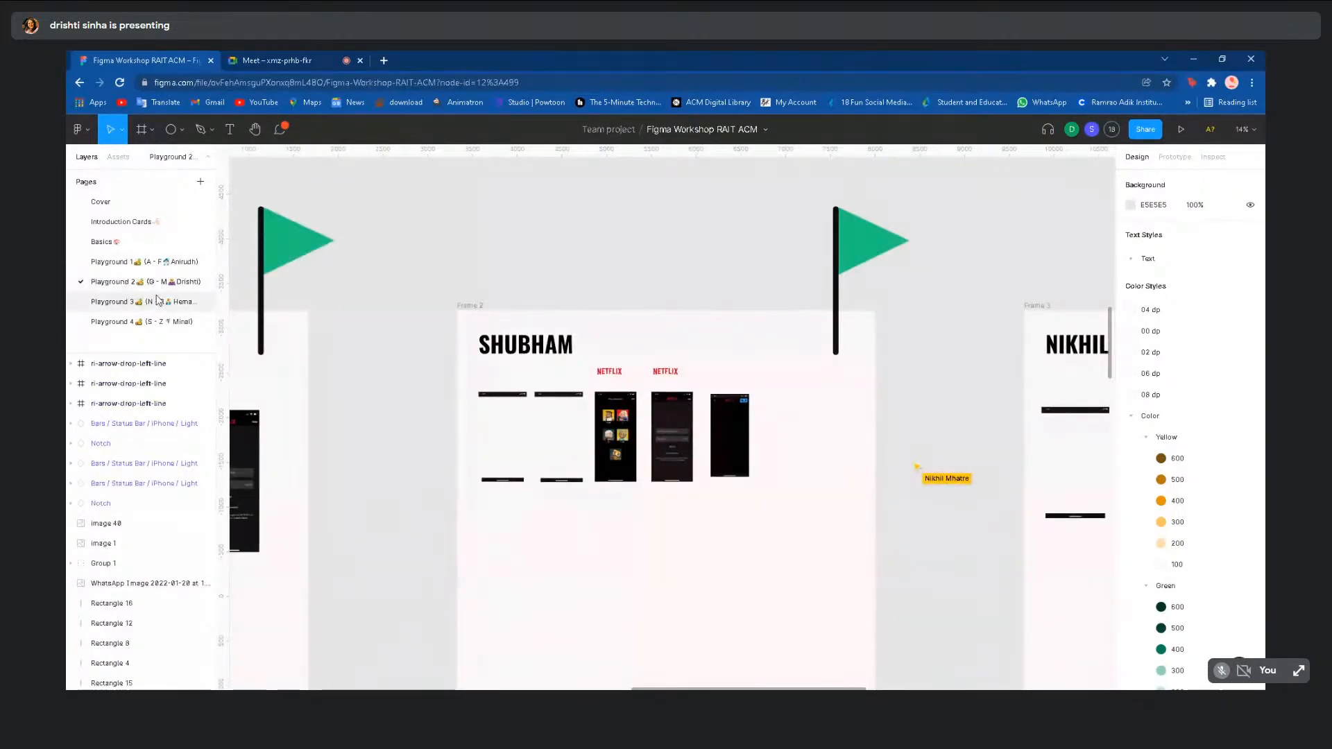
pyautogui.click(157, 300)
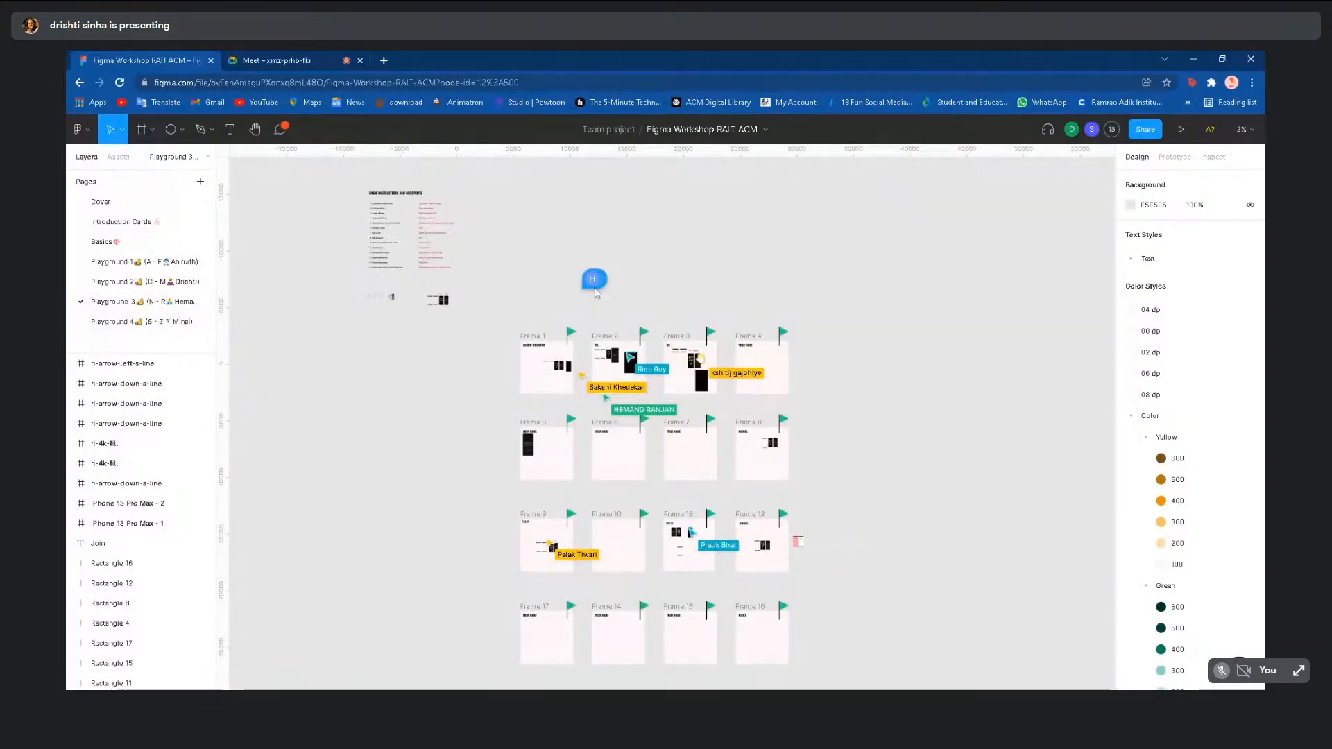
pyautogui.moveTo(595, 288)
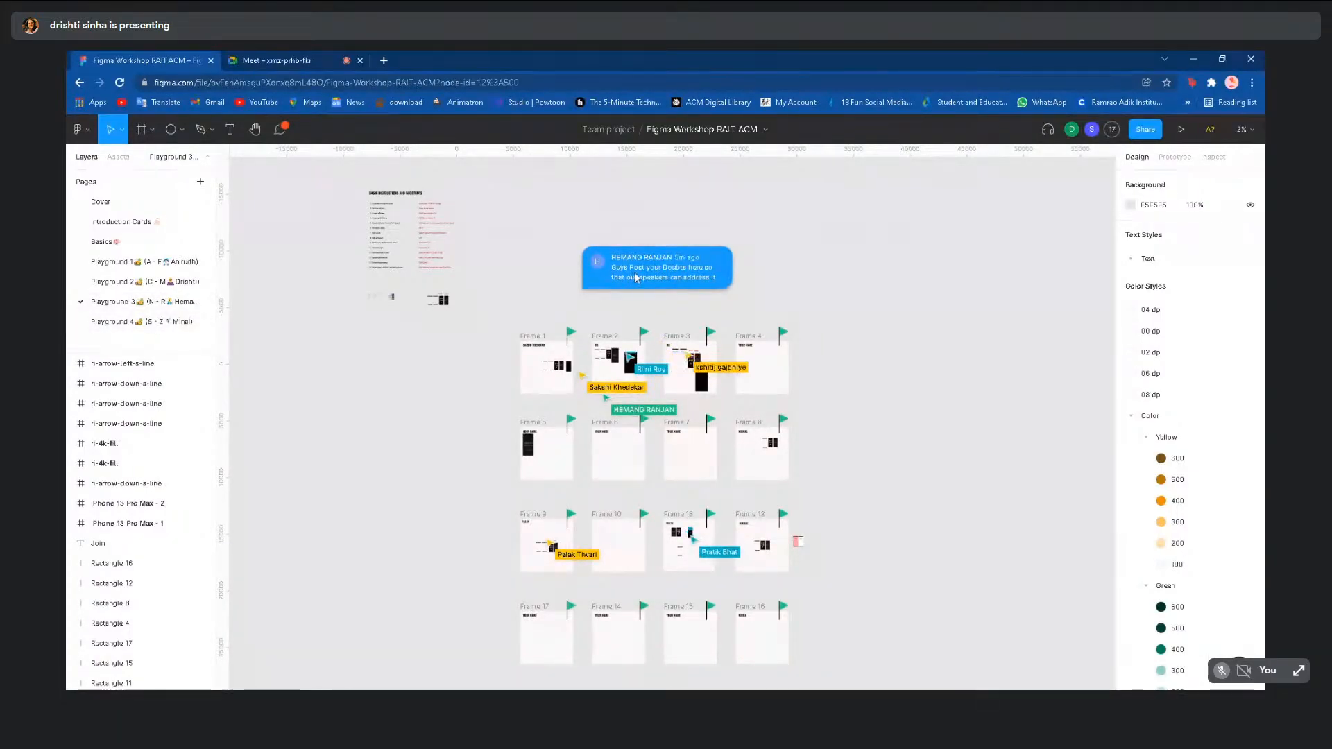
pyautogui.click(155, 322)
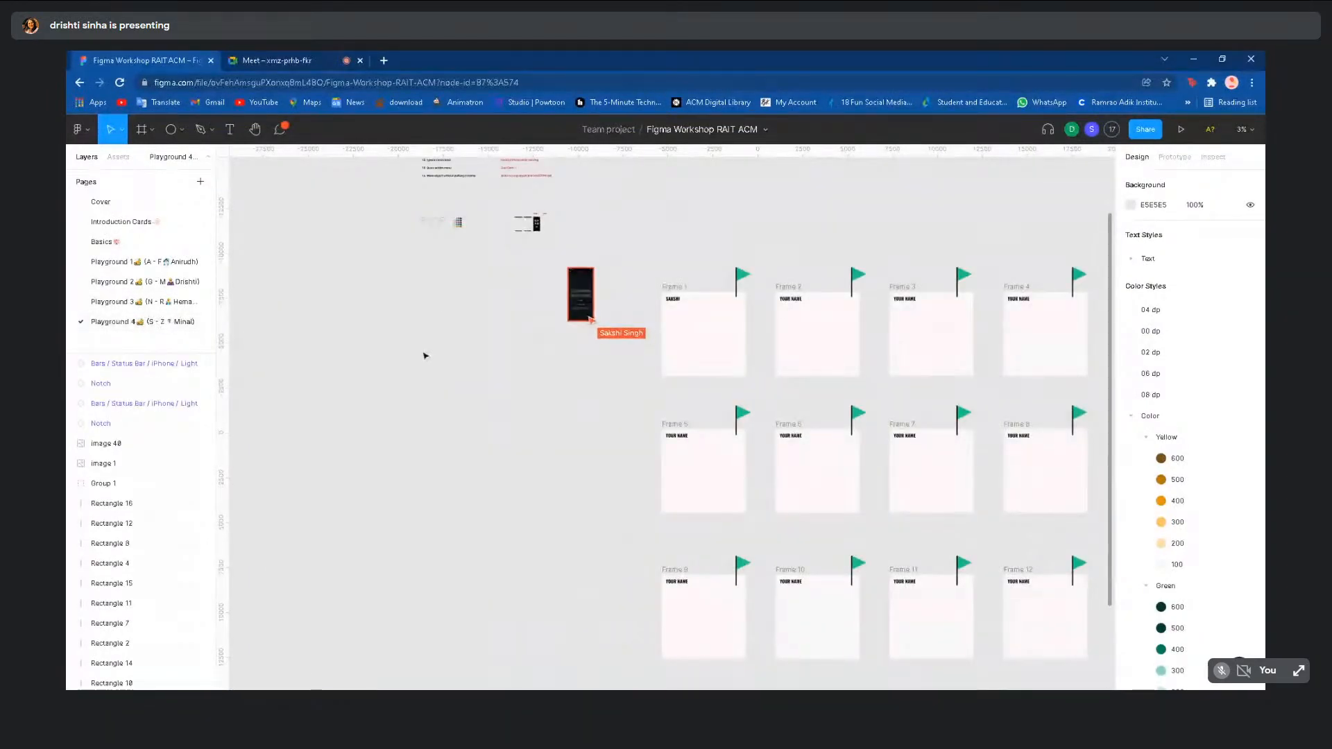
pyautogui.scroll(5, 425, 356)
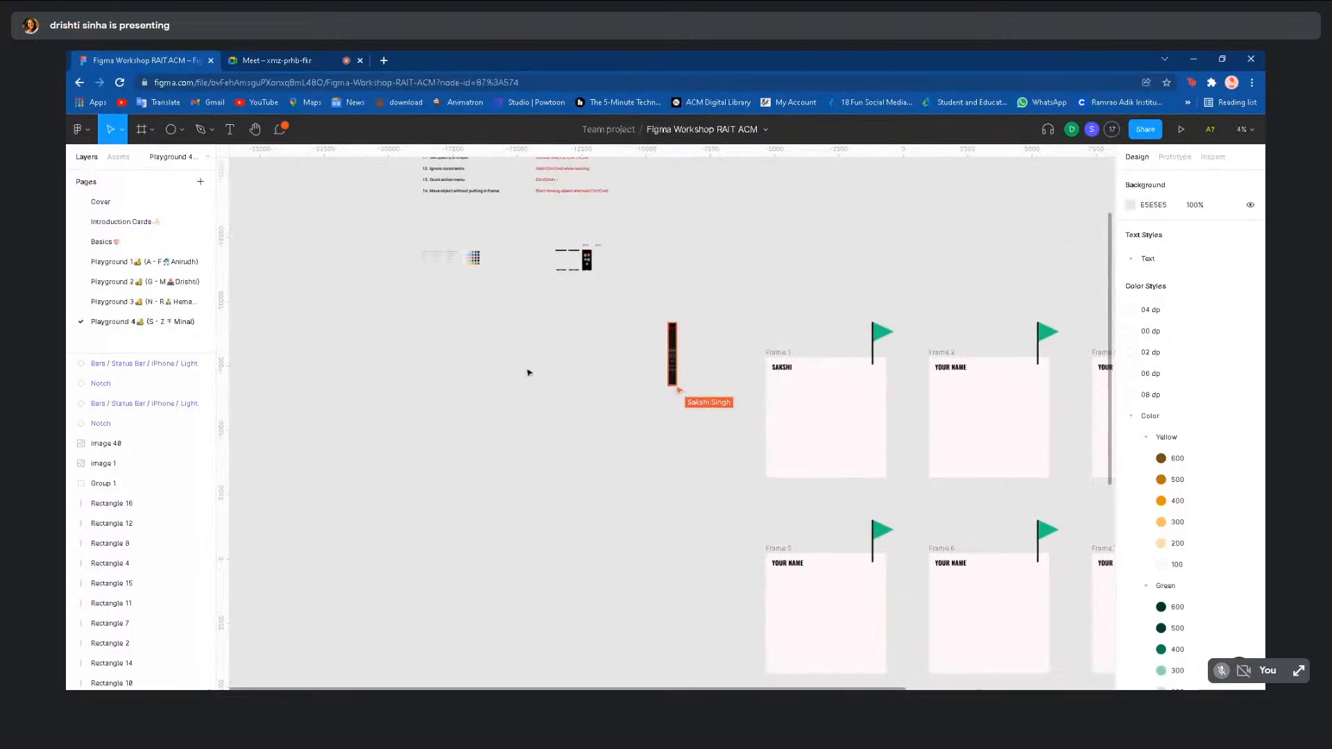
pyautogui.scroll(5, 529, 373)
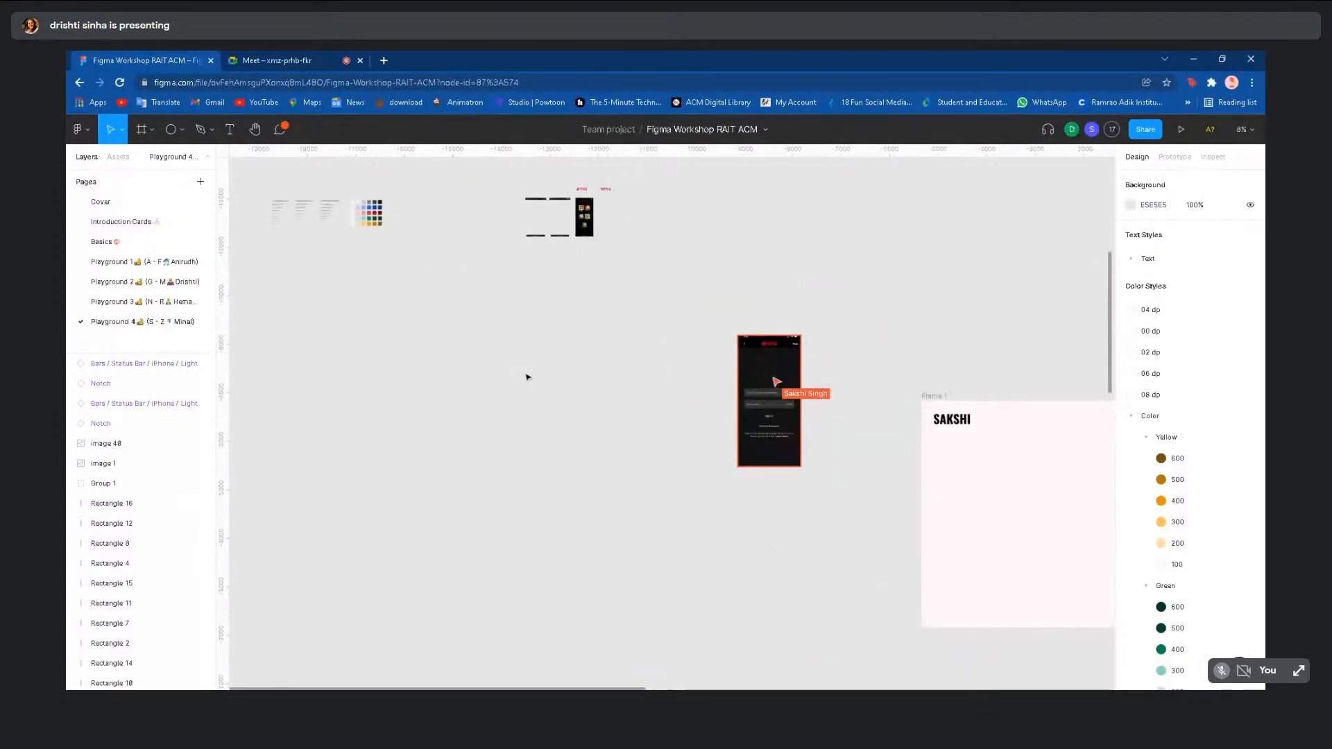
pyautogui.hscroll(1, 528, 377)
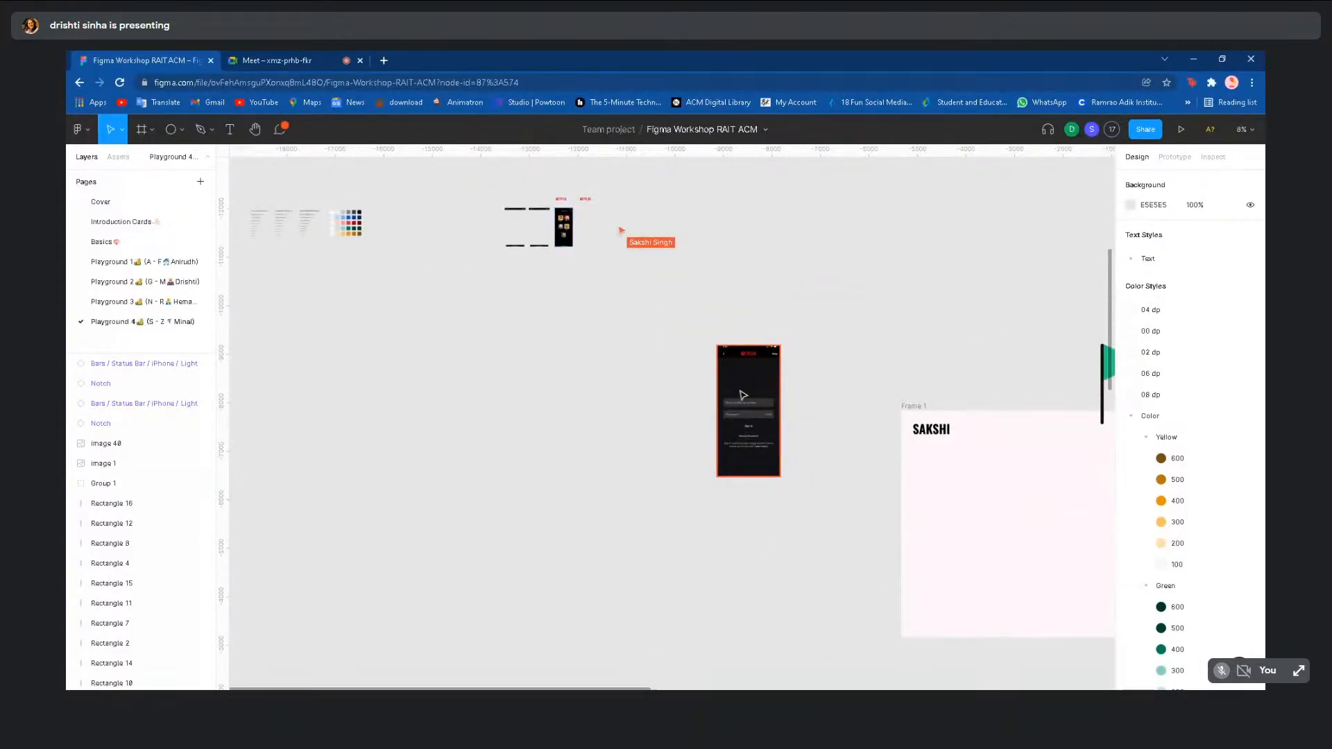
# - Duplicate the Netflix sign-in screenshot to its left and stretch the copy slightly taller
pyautogui.click(743, 395)
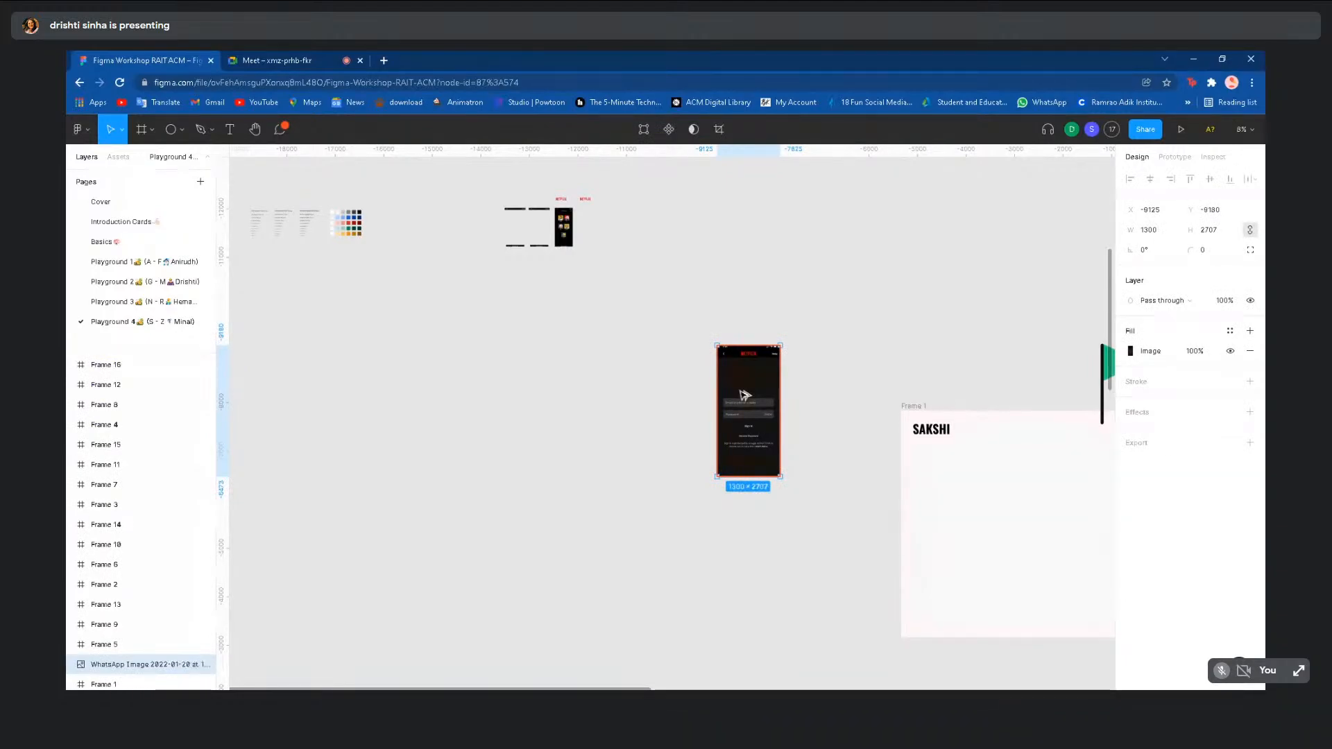
pyautogui.keyDown('alt'); pyautogui.moveTo(743, 395); pyautogui.dragTo(661, 407); pyautogui.keyUp('alt')
pyautogui.doubleClick(660, 407)
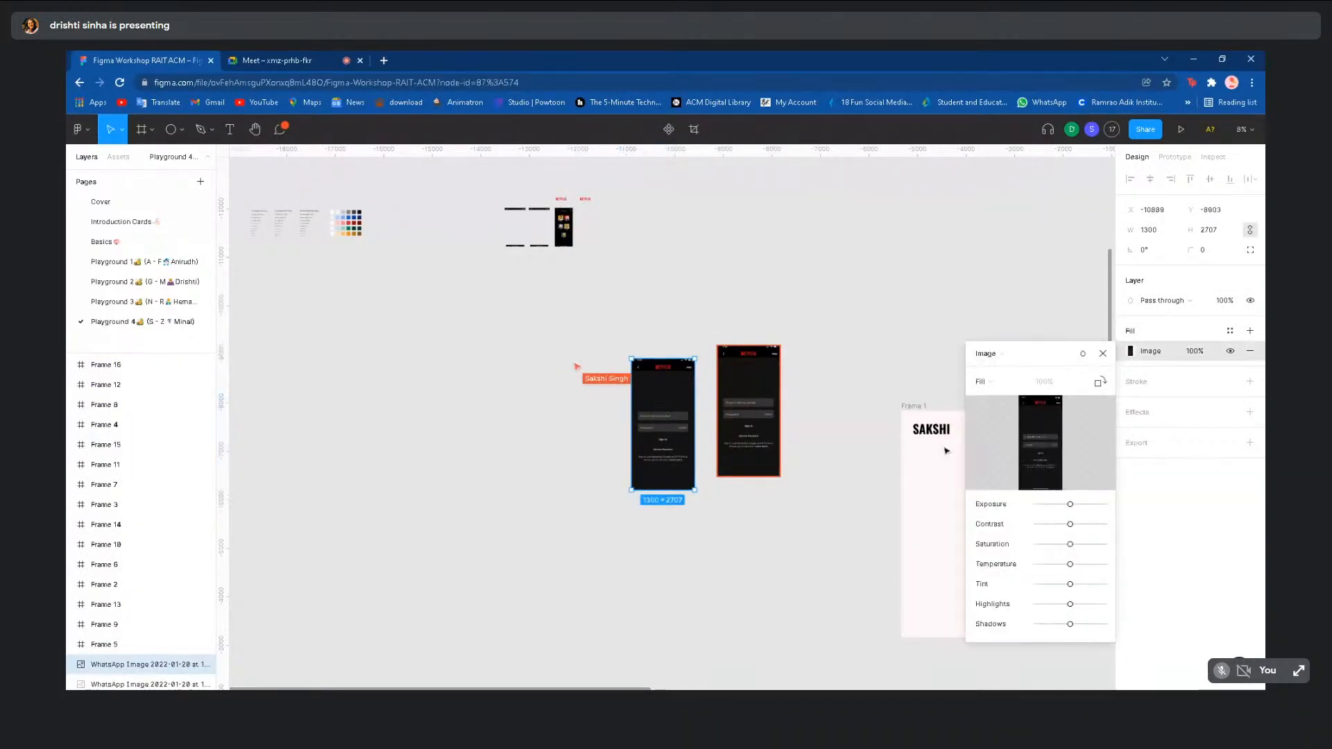
pyautogui.moveTo(684, 358); pyautogui.dragTo(684, 357)
pyautogui.scroll(3, 667, 399)
pyautogui.scroll(2, 670, 402)
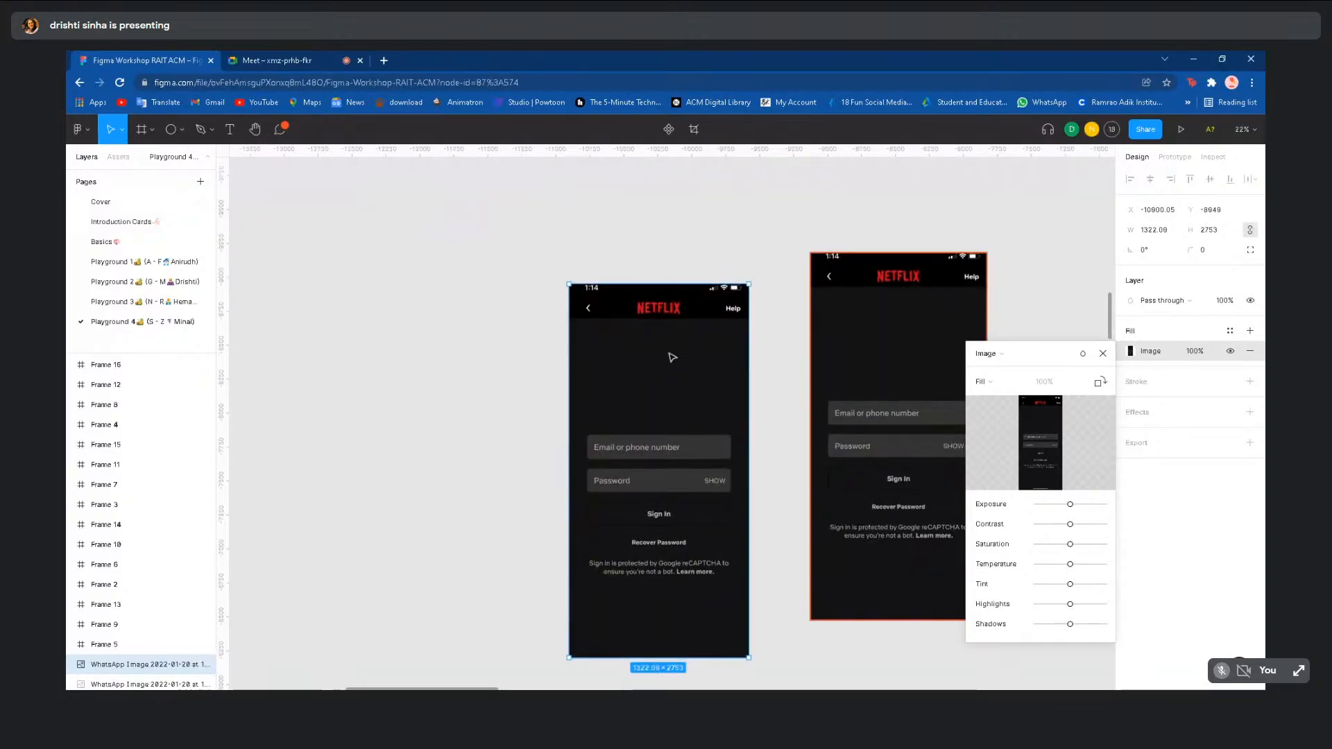
pyautogui.press('Escape')
# - Enlarge the copy from its top-right corner and extend its height down to 2874
pyautogui.press('Return')
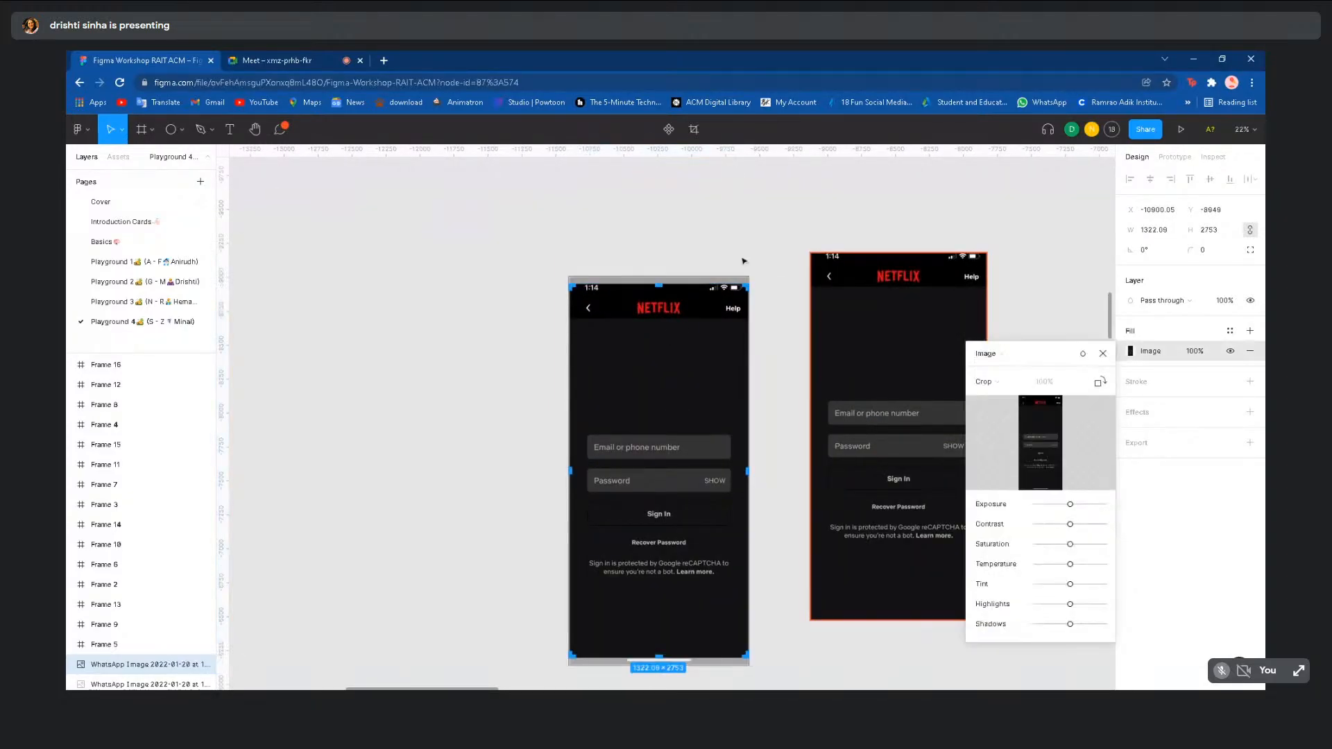
pyautogui.moveTo(744, 284); pyautogui.dragTo(748, 276)
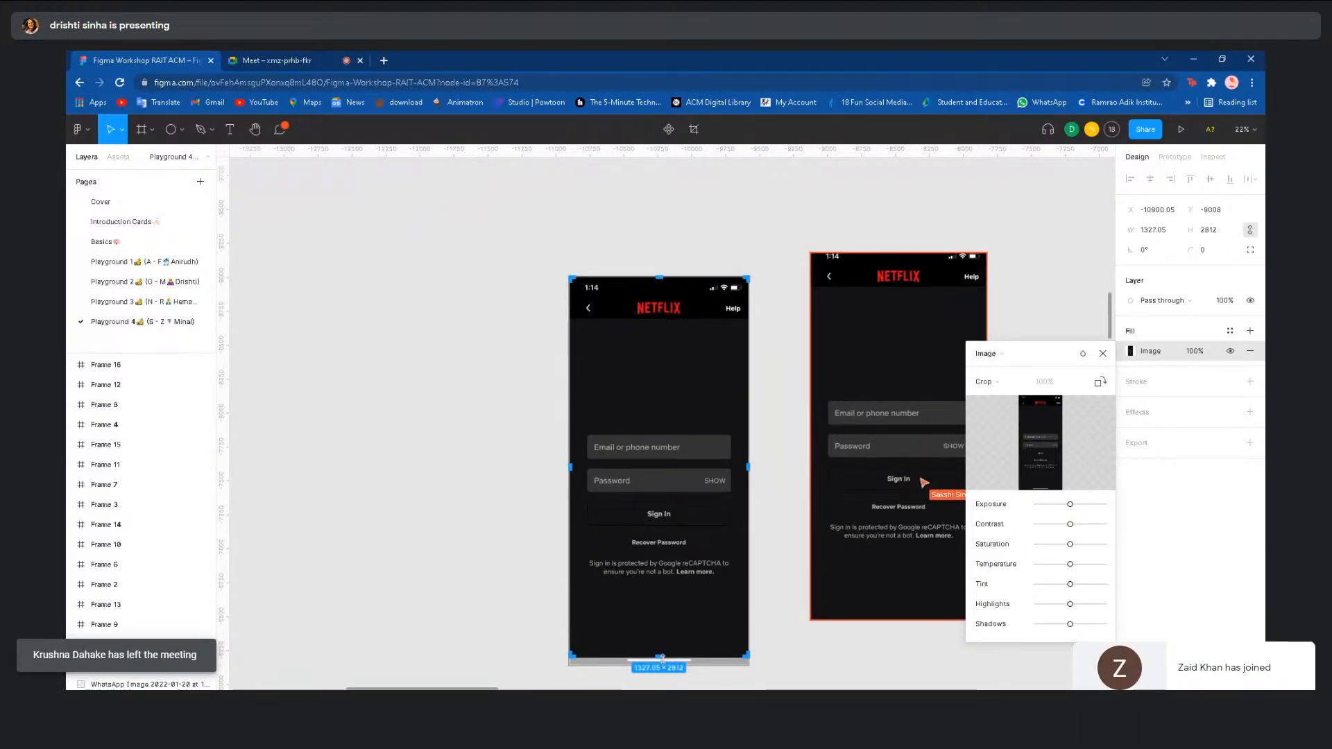
pyautogui.moveTo(658, 655); pyautogui.dragTo(658, 664)
pyautogui.scroll(-5, 545, 614)
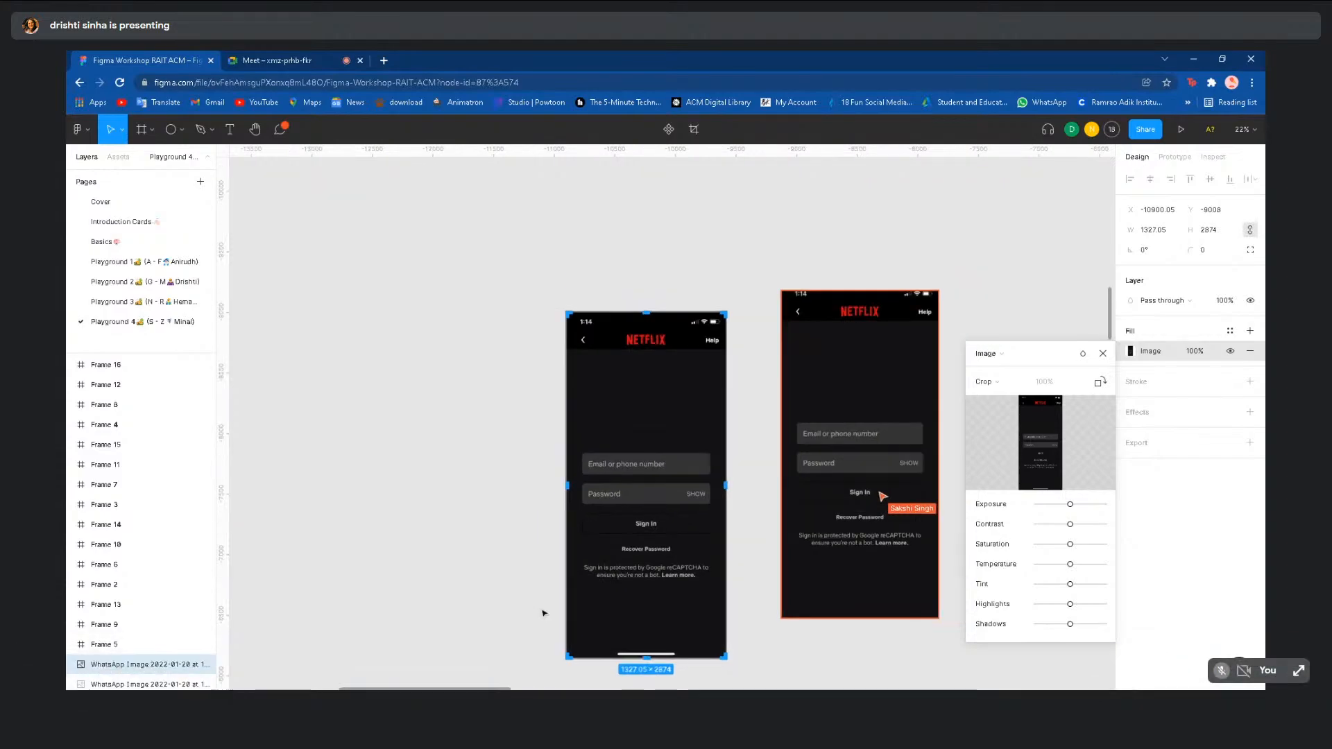
pyautogui.click(530, 574)
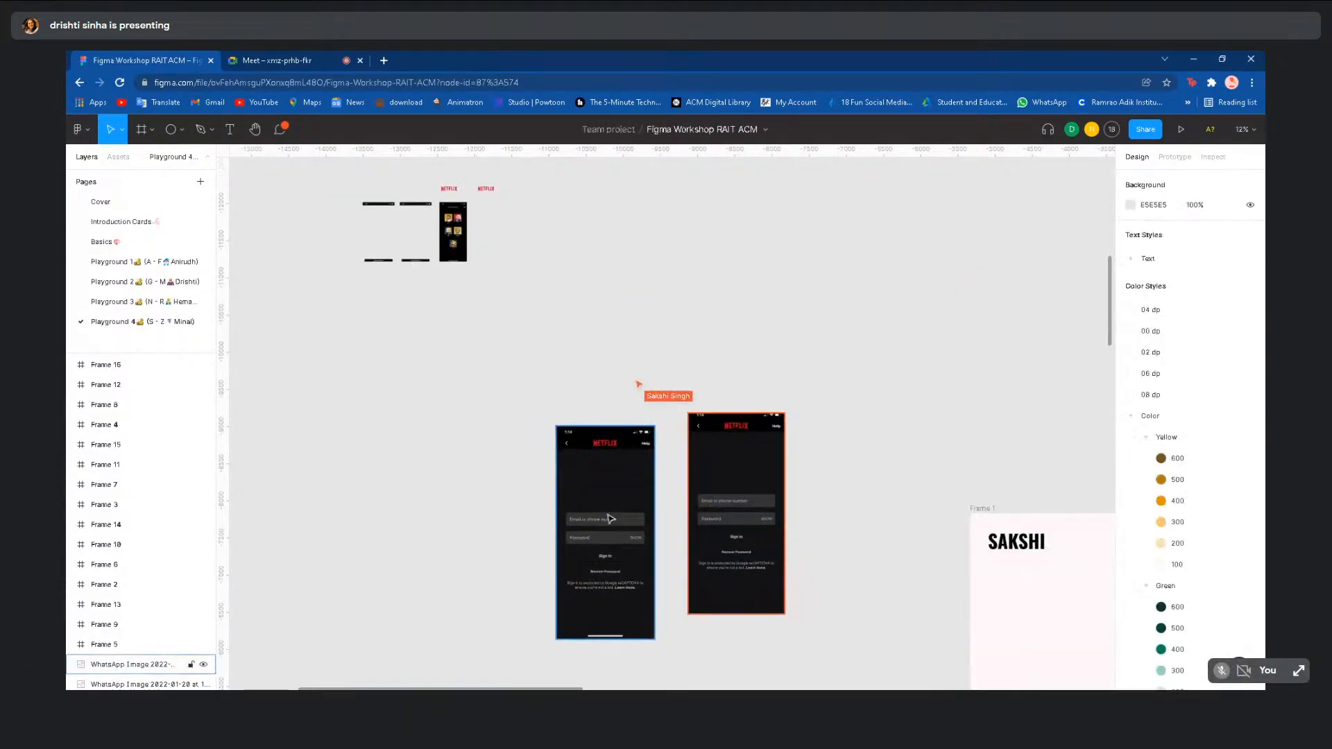
# - Send a 'use this' cursor chat message on the canvas, then dismiss it
pyautogui.press('/')
pyautogui.write('use th')
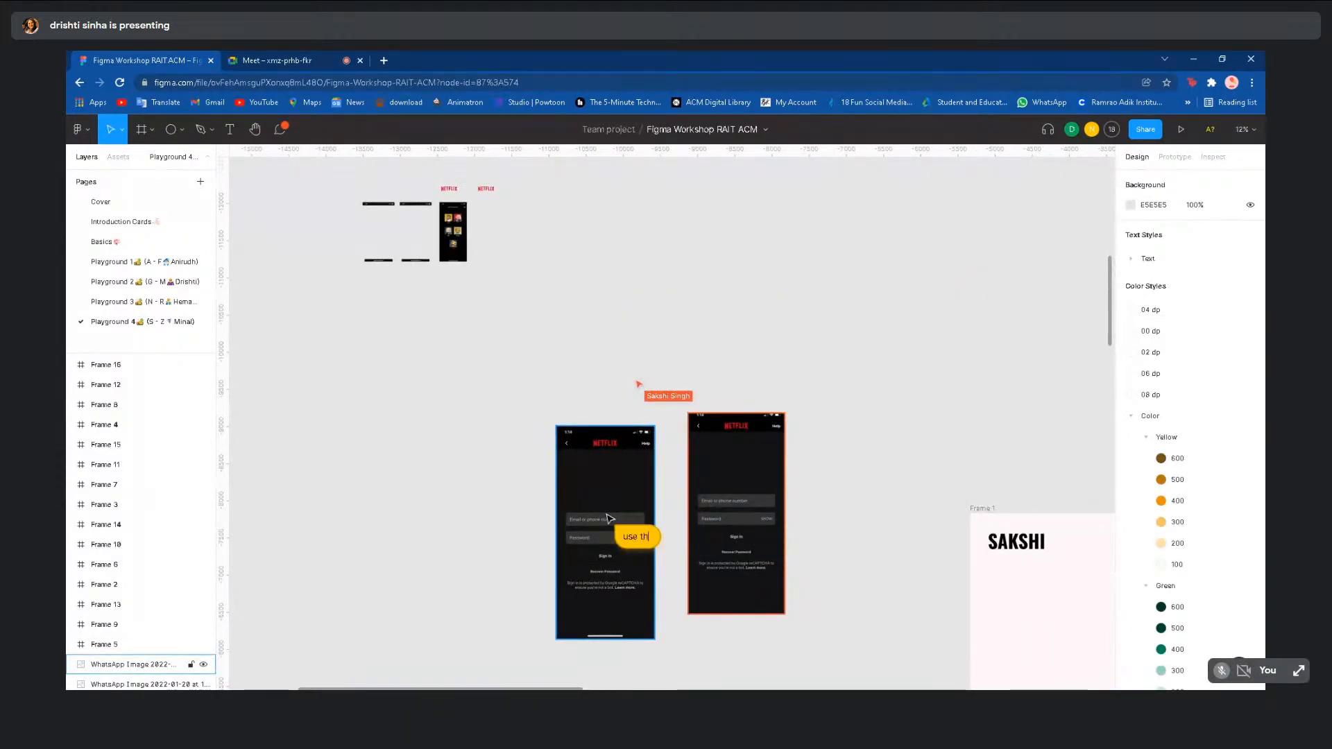
pyautogui.write('is')
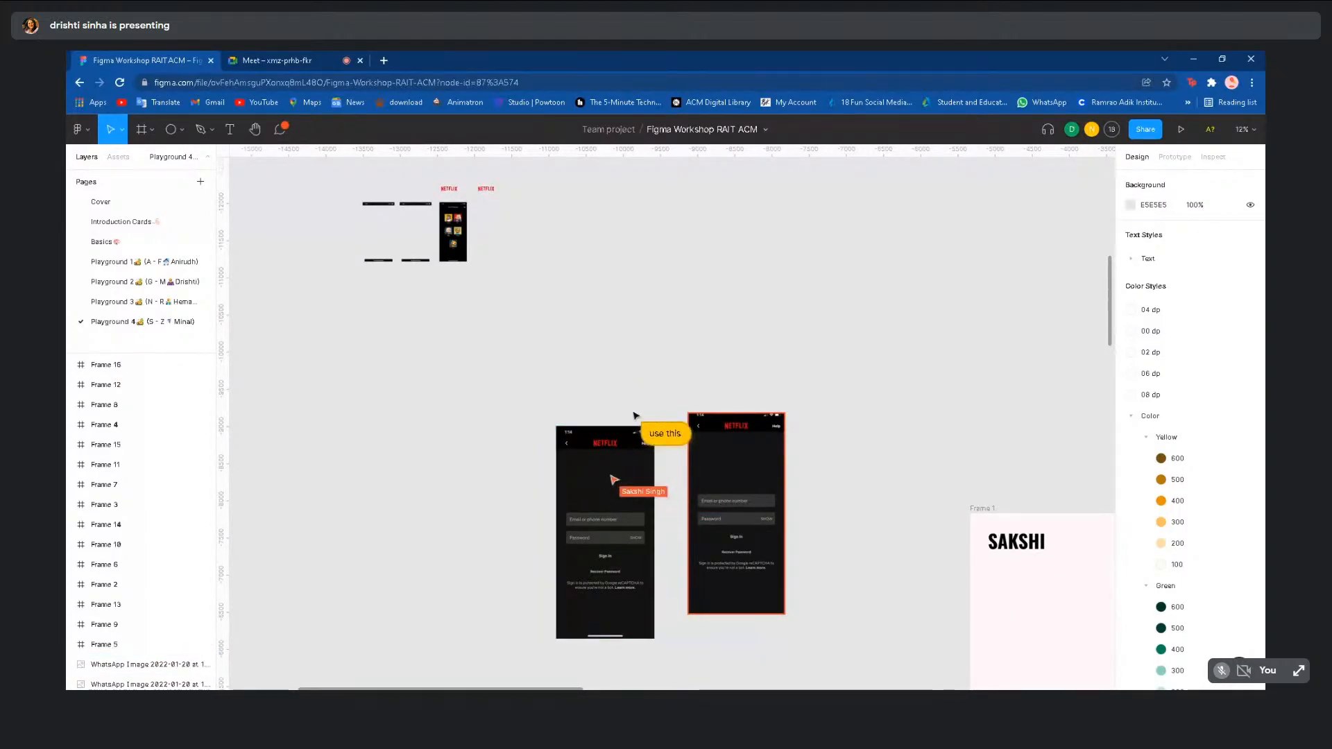
pyautogui.click(630, 383)
# - Move the original screenshot up beside the top-left content and show the comments list
pyautogui.scroll(-1, 631, 386)
pyautogui.scroll(-1, 631, 387)
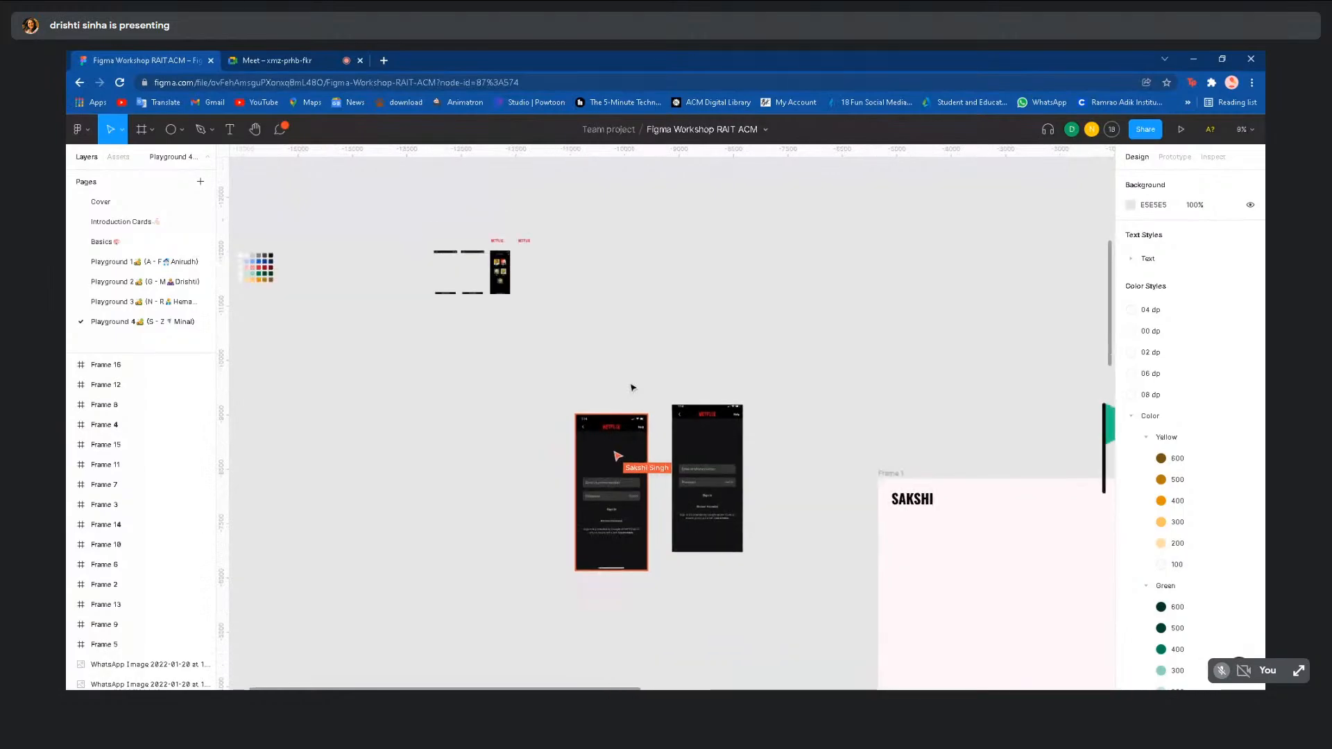
pyautogui.click(717, 459)
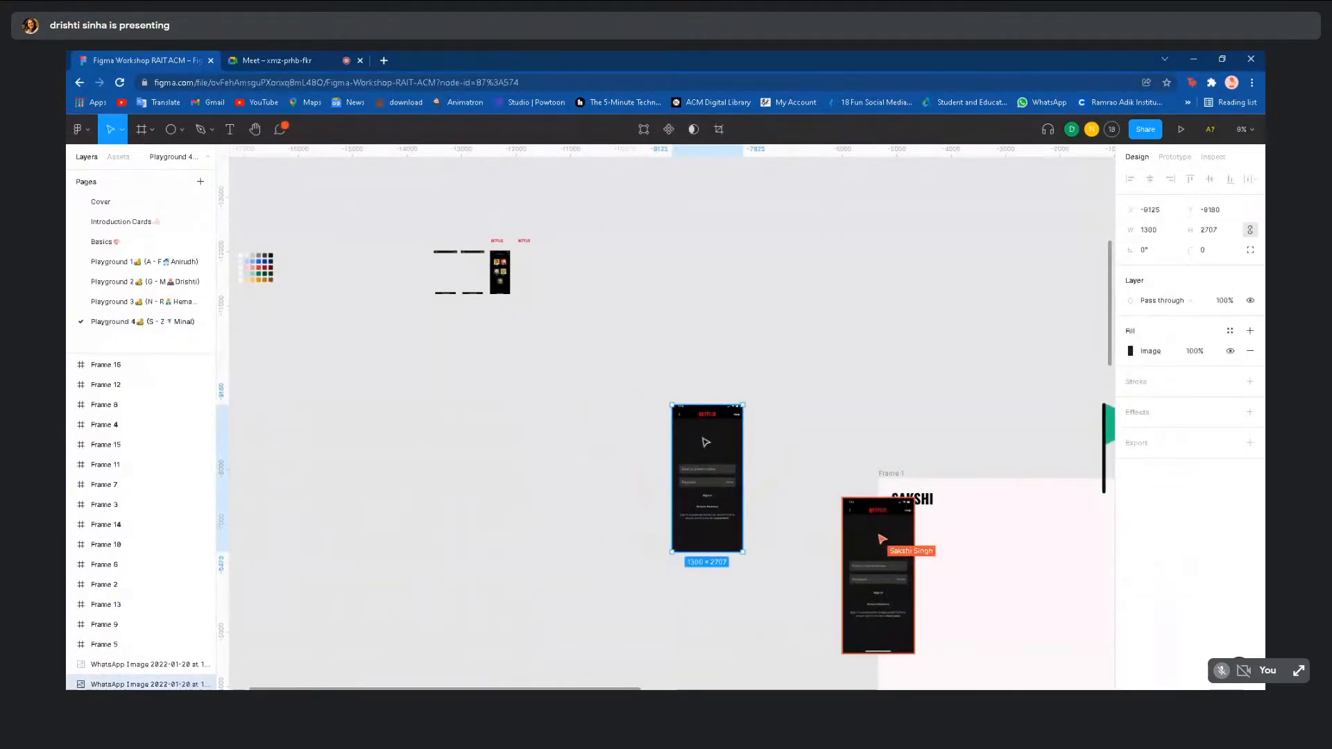
pyautogui.moveTo(717, 458); pyautogui.dragTo(568, 309)
pyautogui.scroll(-1, 446, 355)
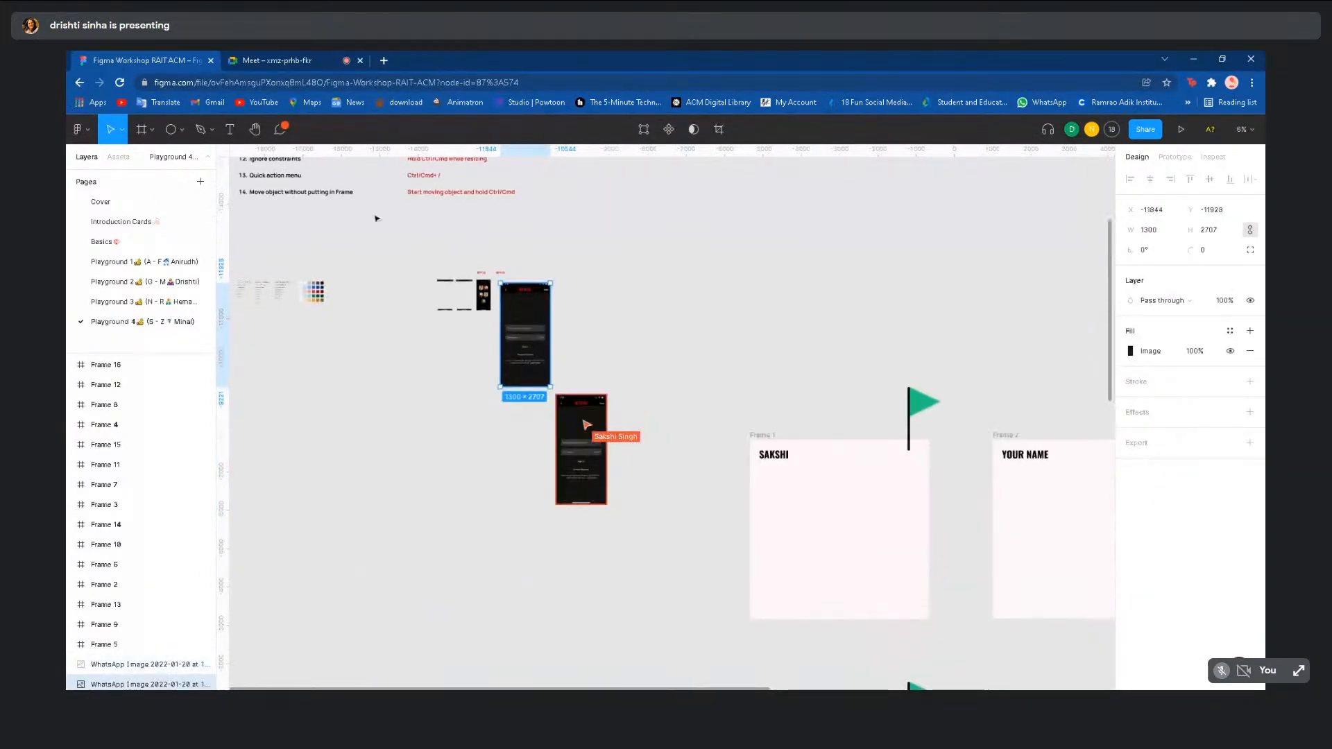
pyautogui.click(281, 130)
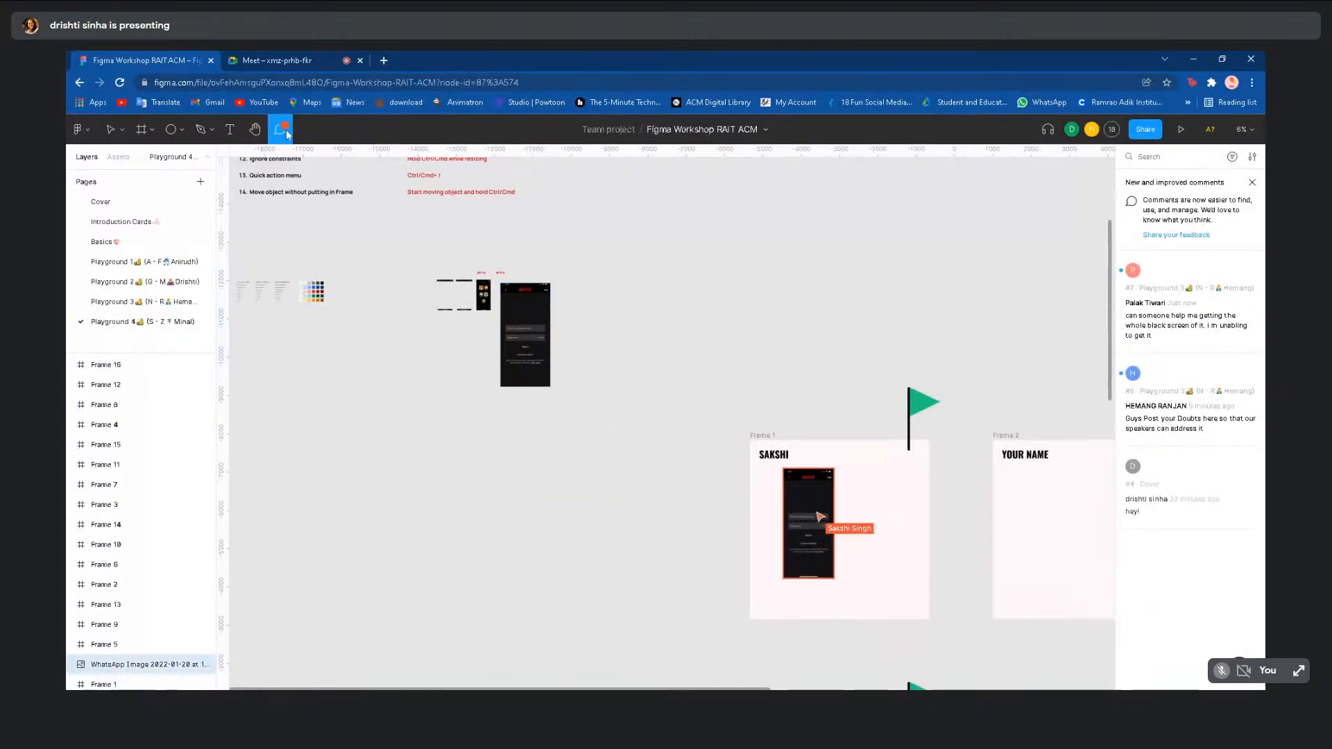
# - Switch to the Basics page and return from the Comment tool to the Move tool
pyautogui.click(136, 242)
pyautogui.click(757, 300)
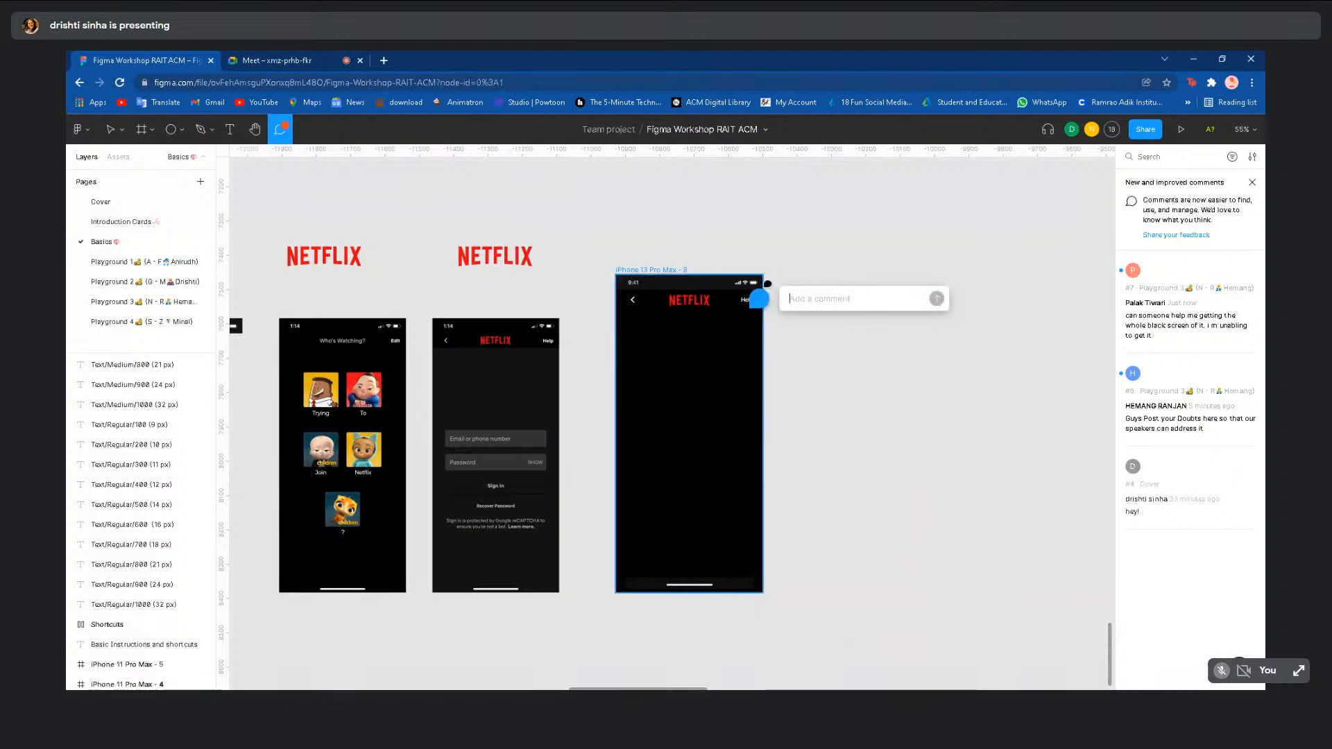
pyautogui.click(109, 129)
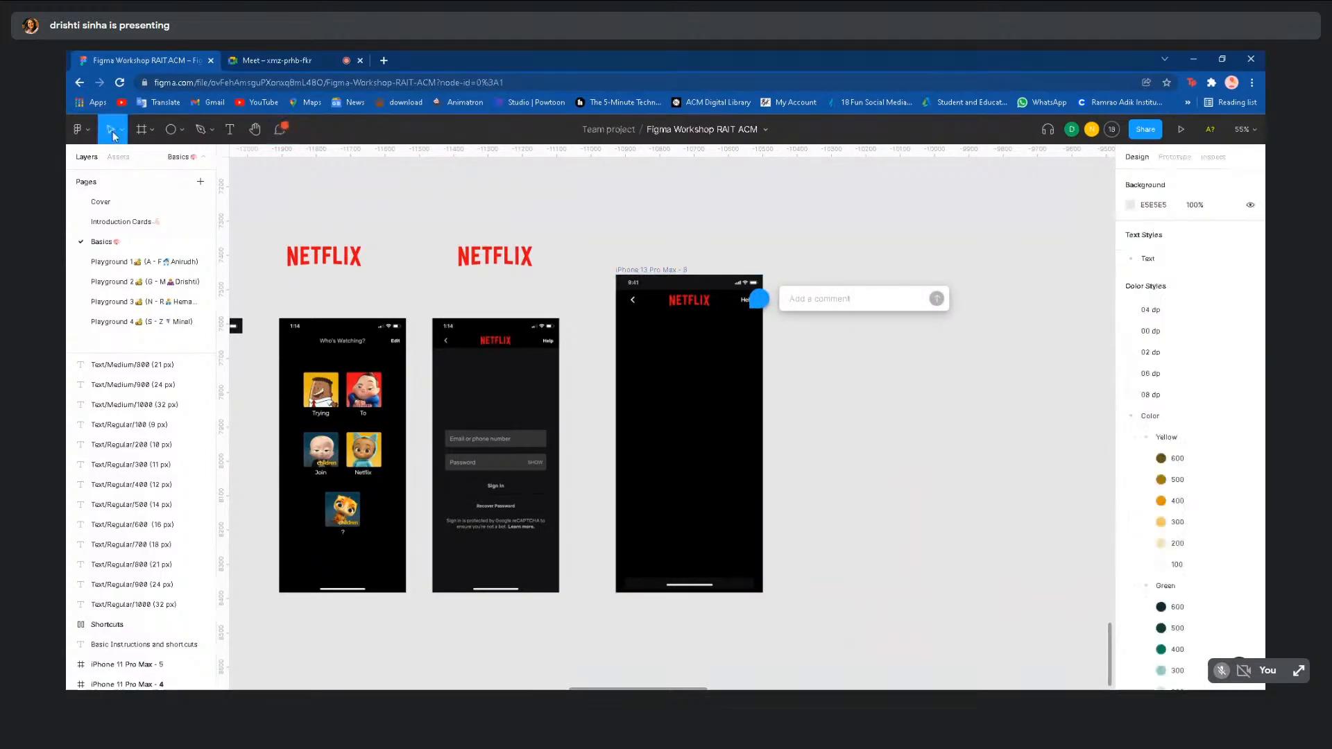
# - Dismiss the unfinished comment, then select and deselect the Help text in the iPhone header
pyautogui.click(747, 300)
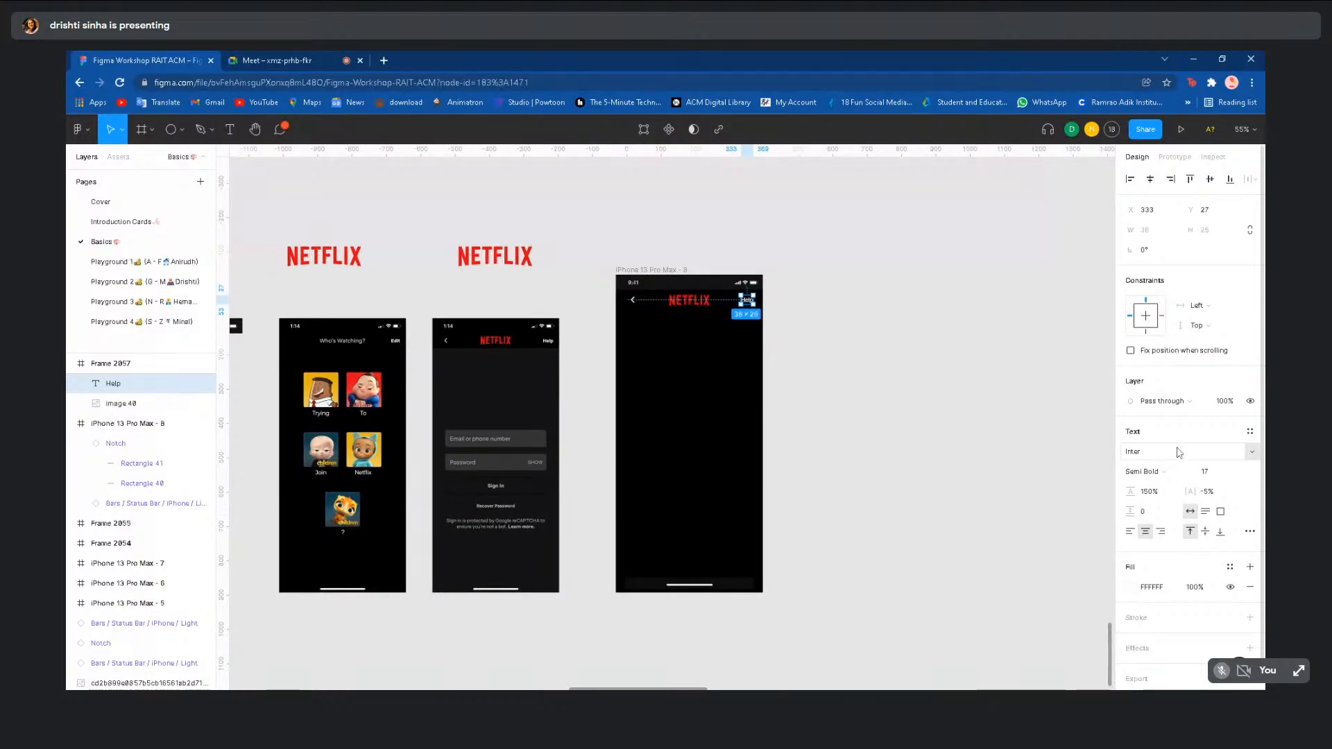
pyautogui.click(860, 342)
pyautogui.click(748, 300)
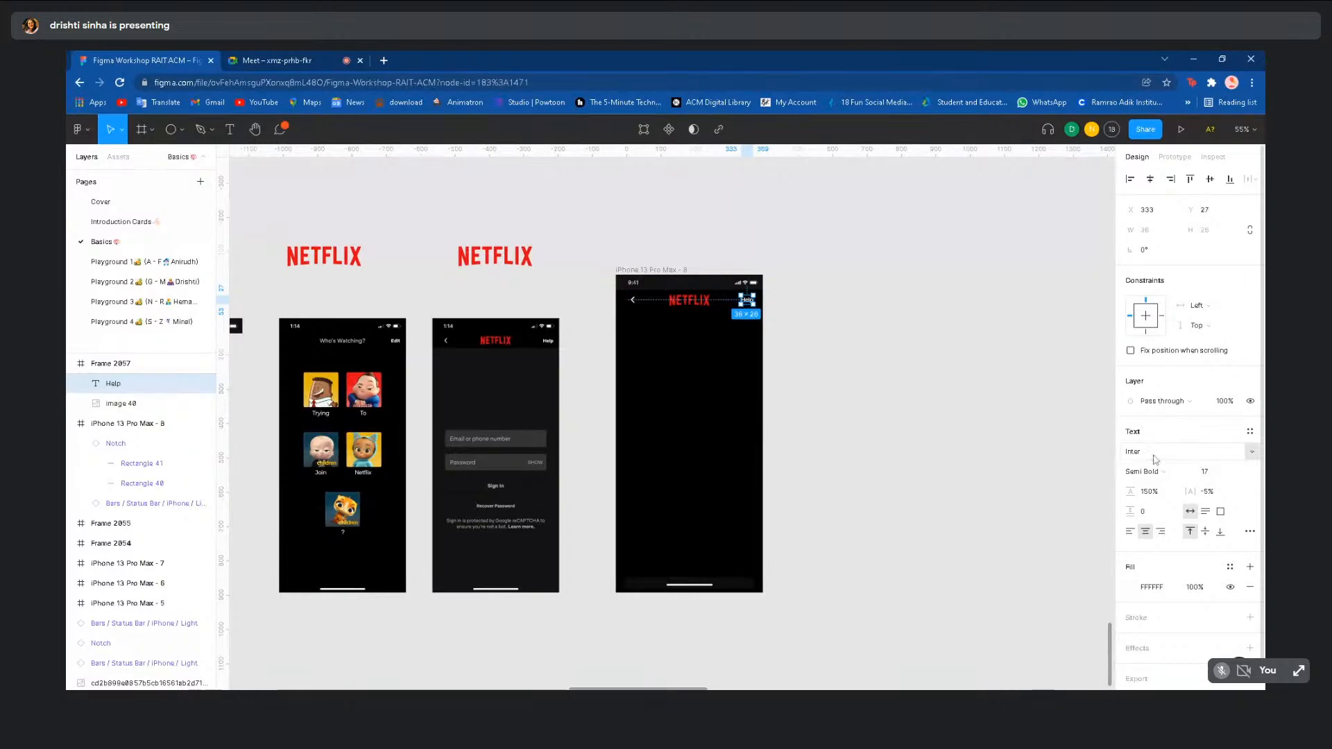
pyautogui.click(885, 419)
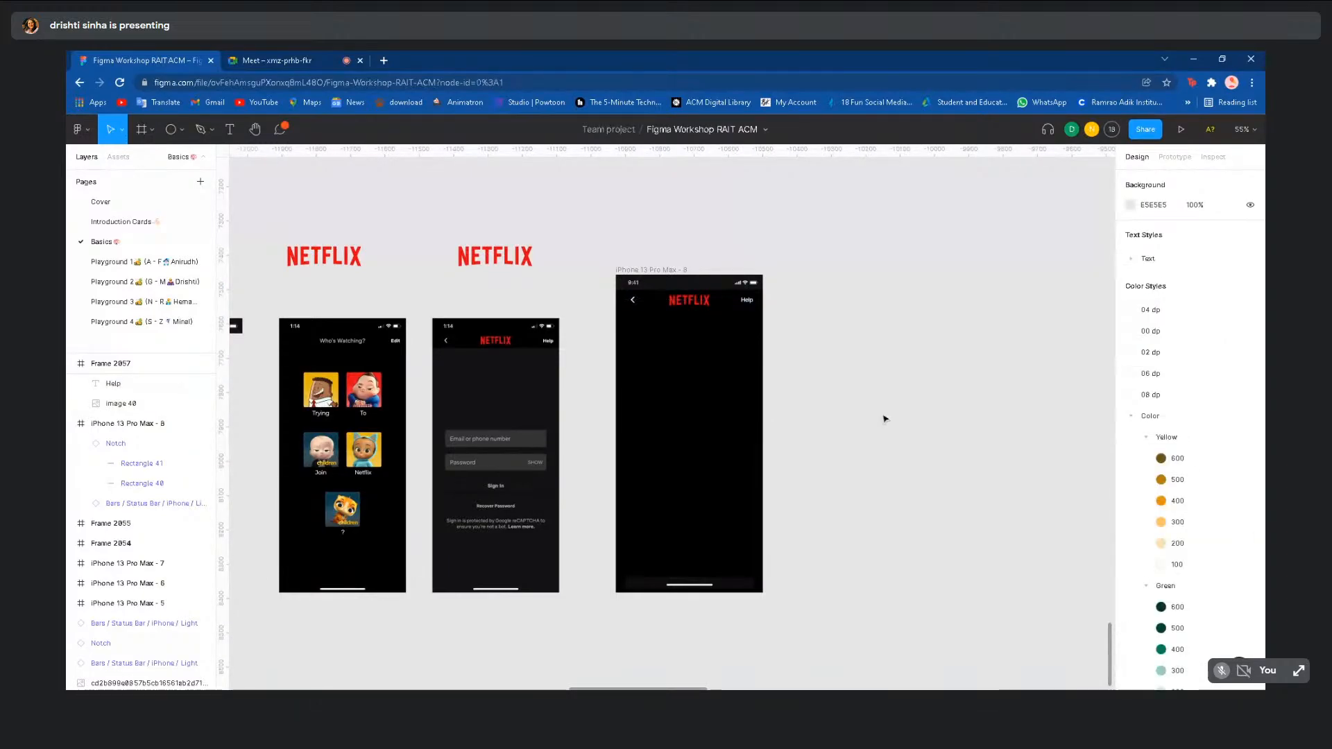
# - Zoom out and pan left to the Regular, Medium and Semi Bold type scale and colour swatch grid
pyautogui.scroll(1, 797, 350)
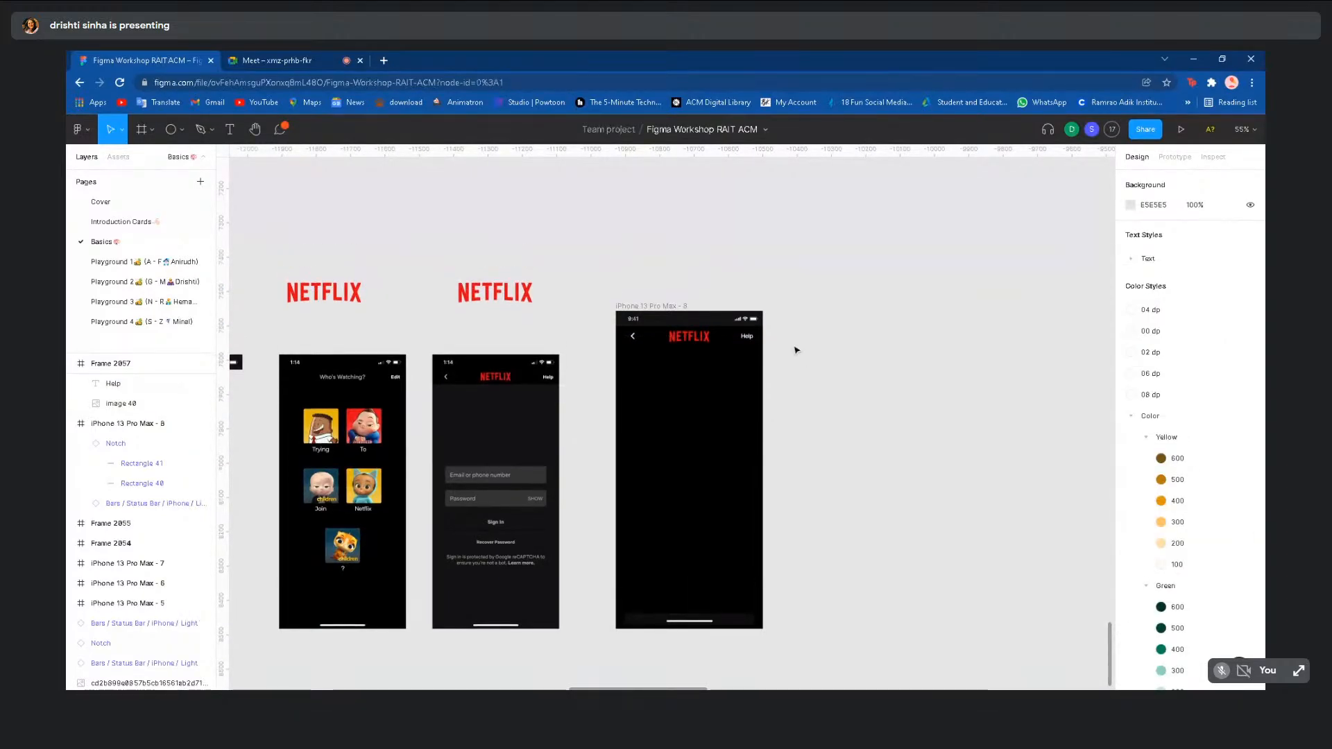
pyautogui.scroll(-3, 796, 350)
pyautogui.scroll(-3, 802, 490)
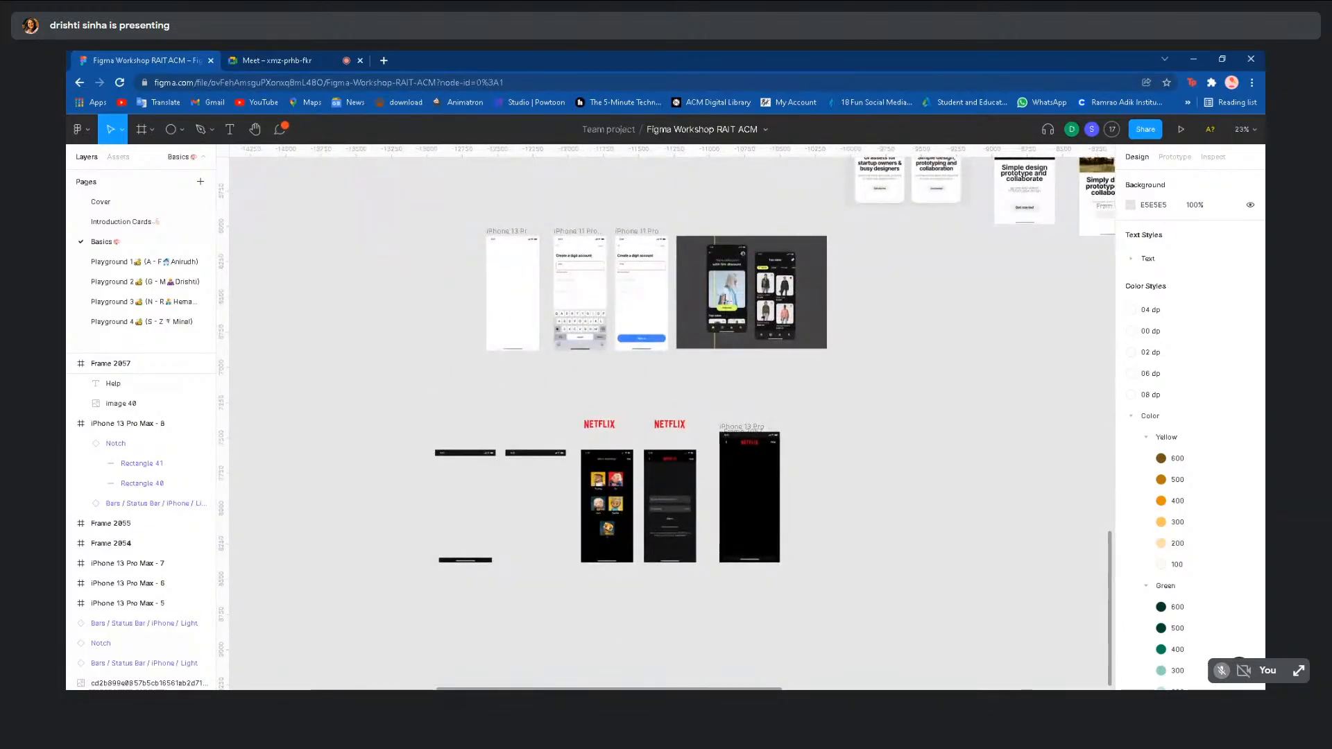
pyautogui.scroll(-3, 784, 354)
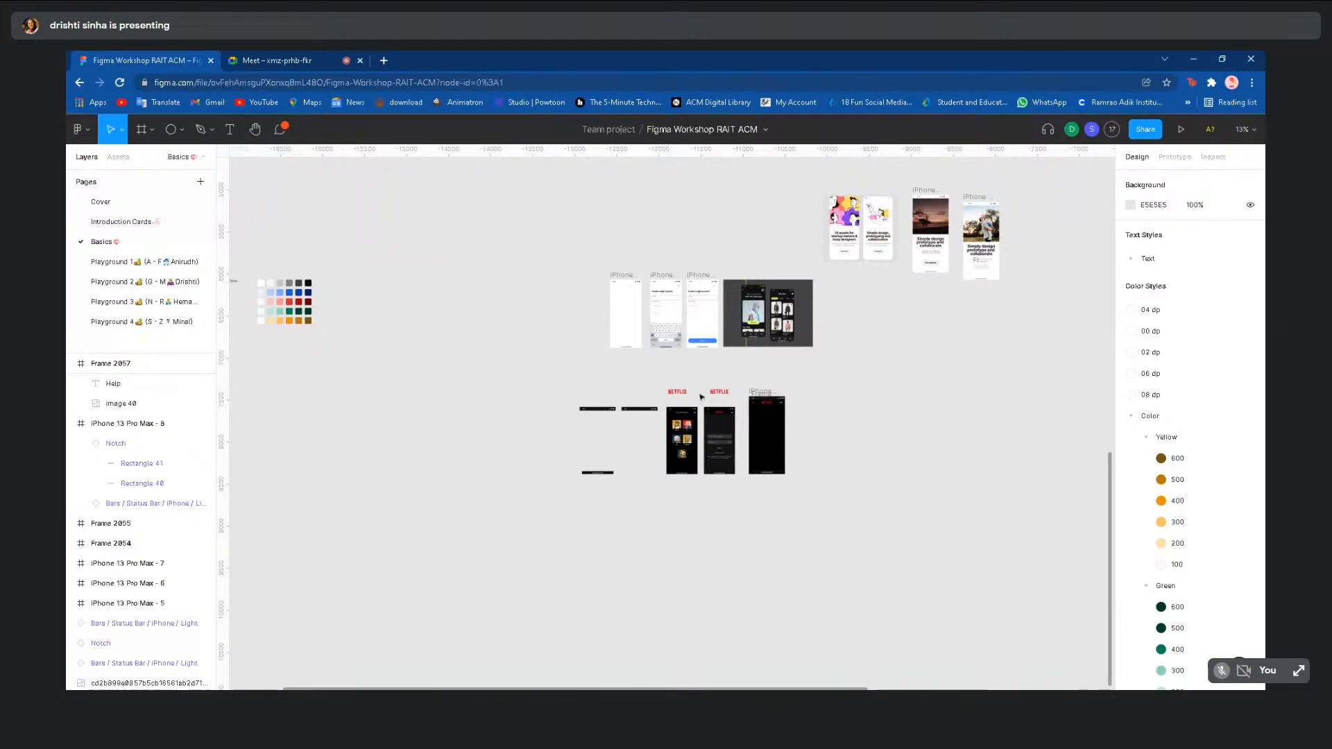
pyautogui.hscroll(-5, 329, 340)
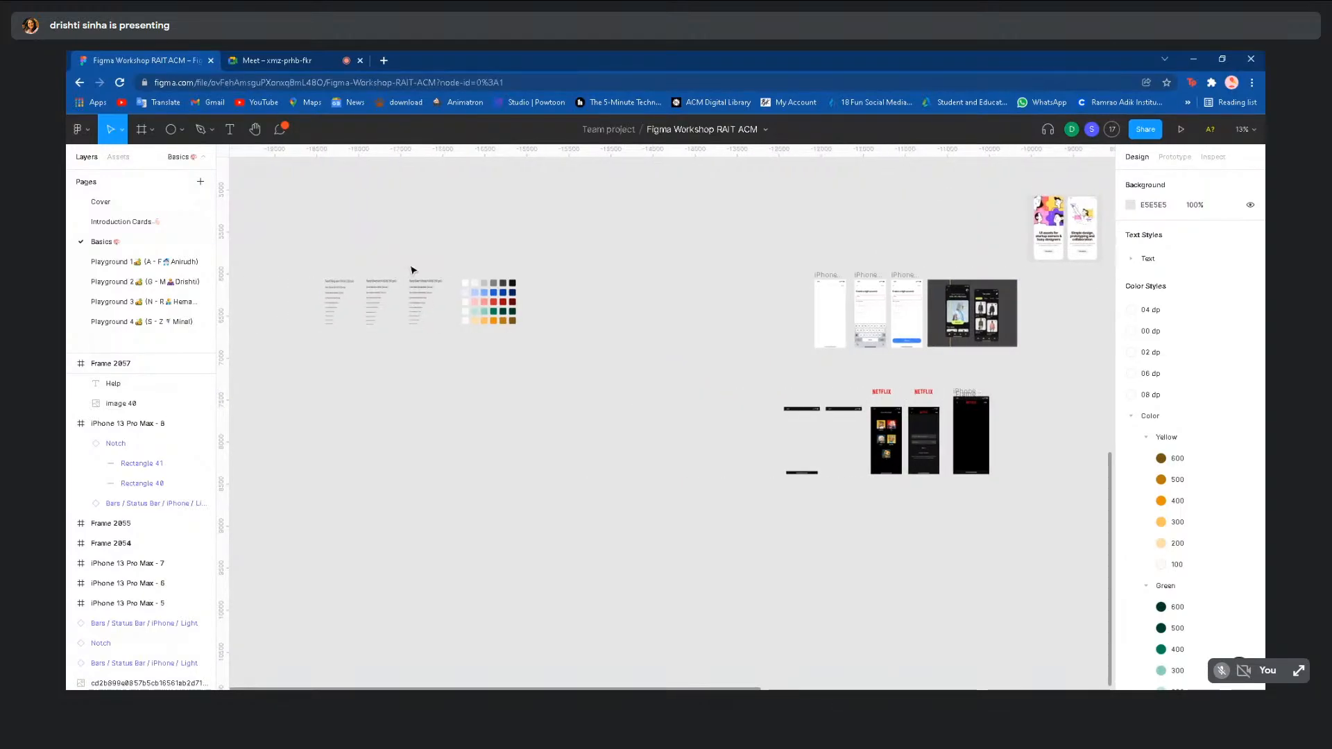
pyautogui.scroll(5, 413, 271)
pyautogui.hscroll(-2, 413, 271)
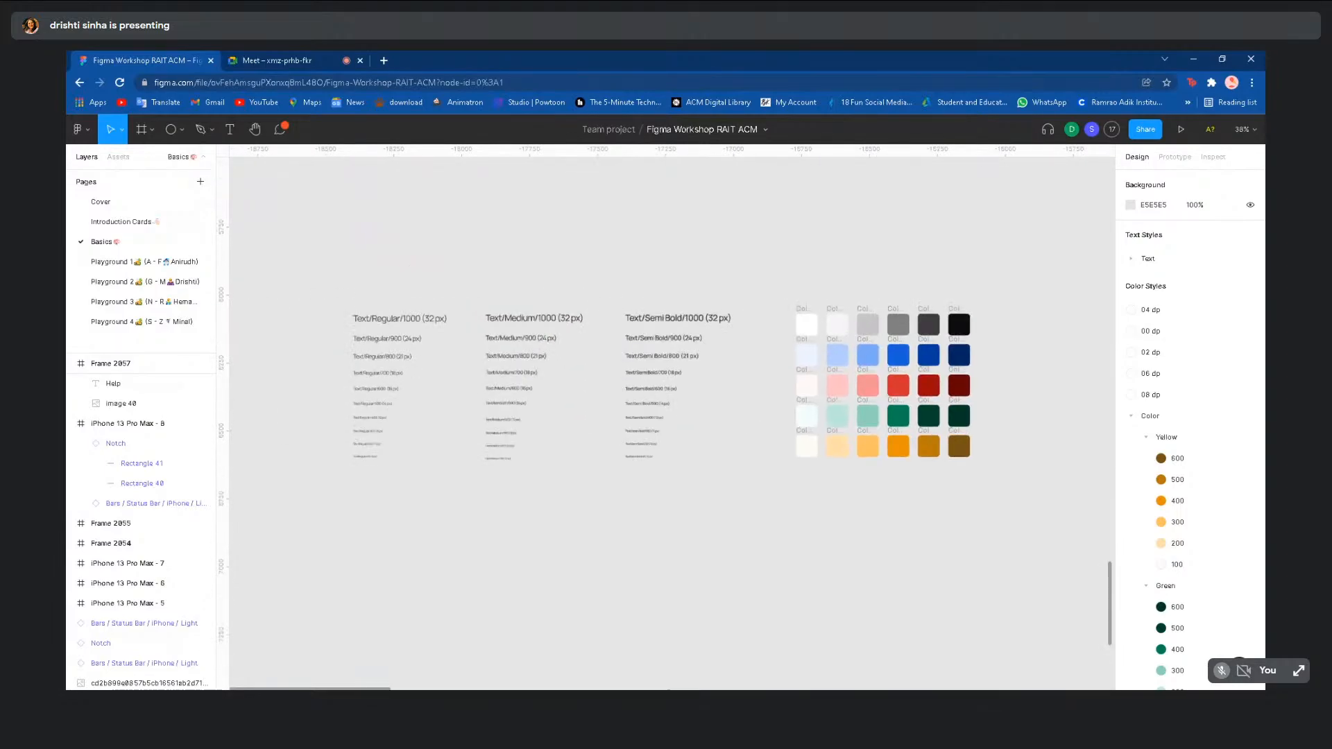
pyautogui.scroll(-1, 414, 271)
pyautogui.scroll(1, 413, 271)
pyautogui.hscroll(1, 414, 271)
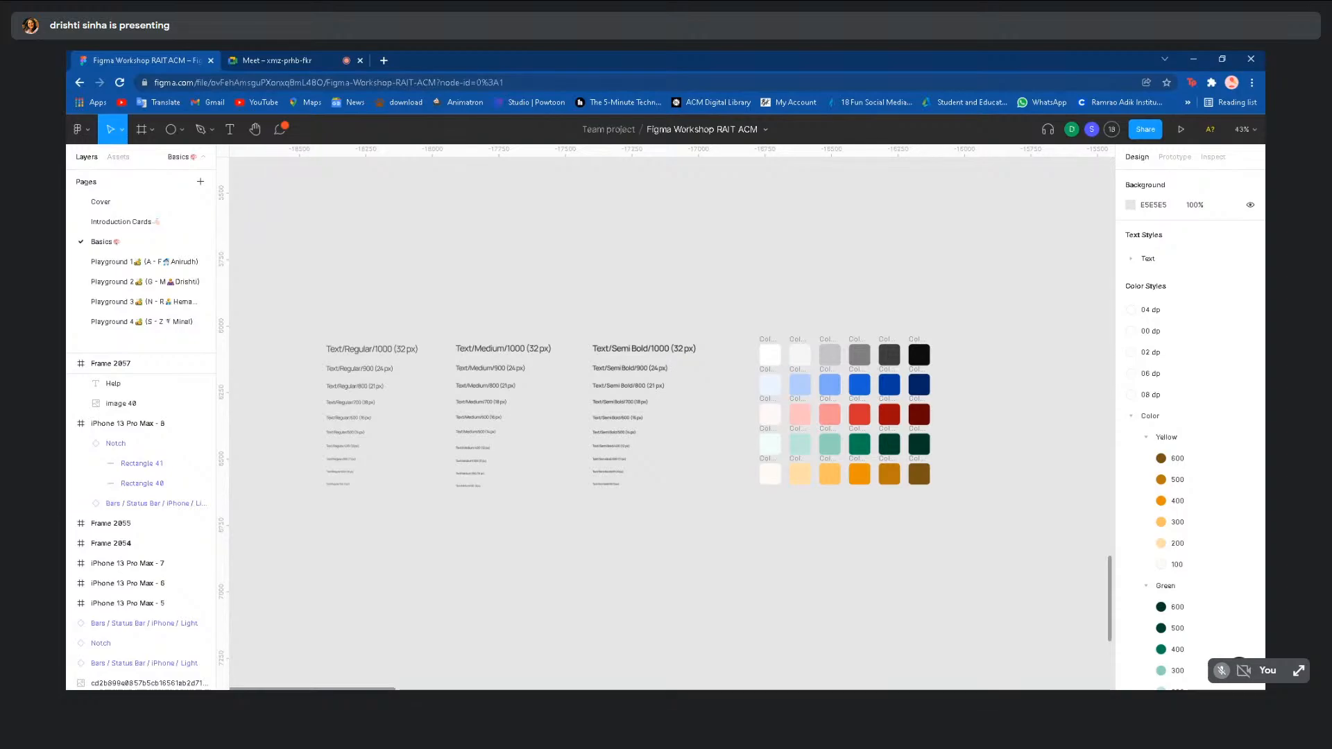
# - Test-select the type-scale columns, the 32px Regular specimen and the Text/Medium layers, then clear
pyautogui.moveTo(309, 251); pyautogui.dragTo(693, 538)
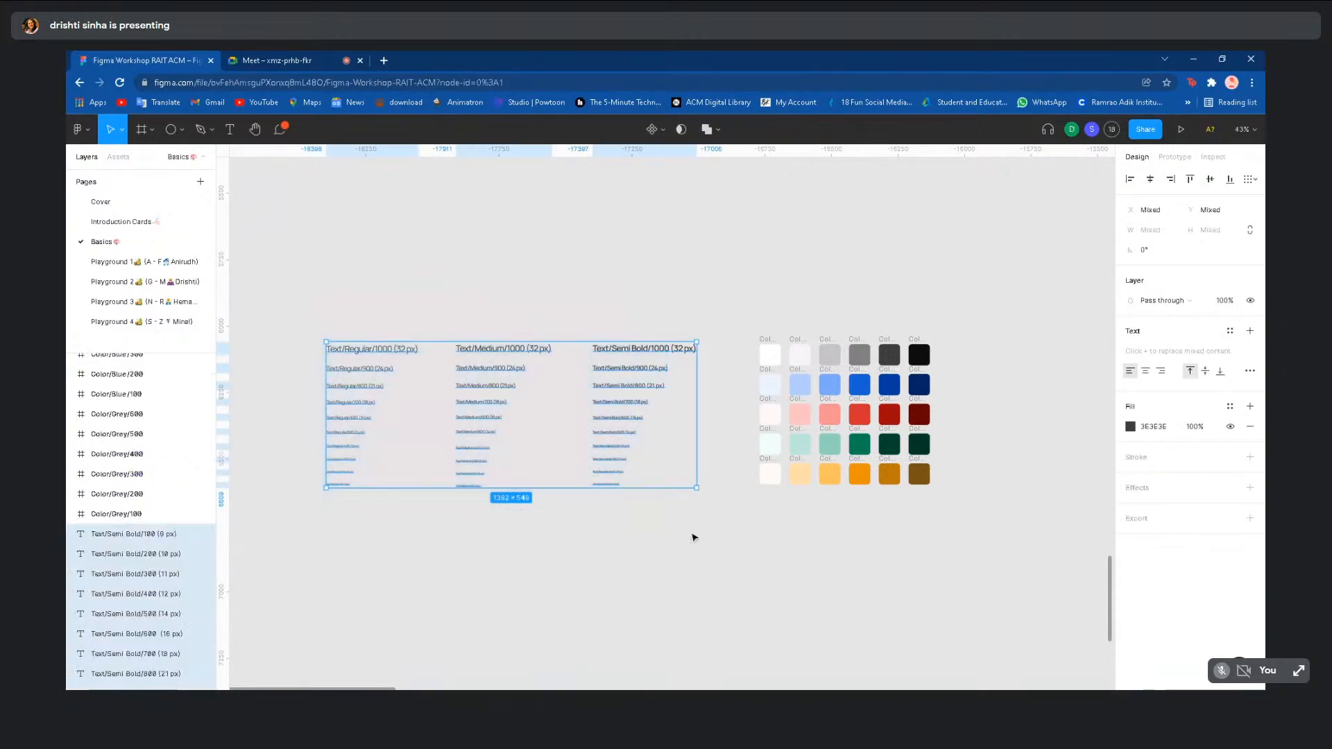
pyautogui.click(379, 306)
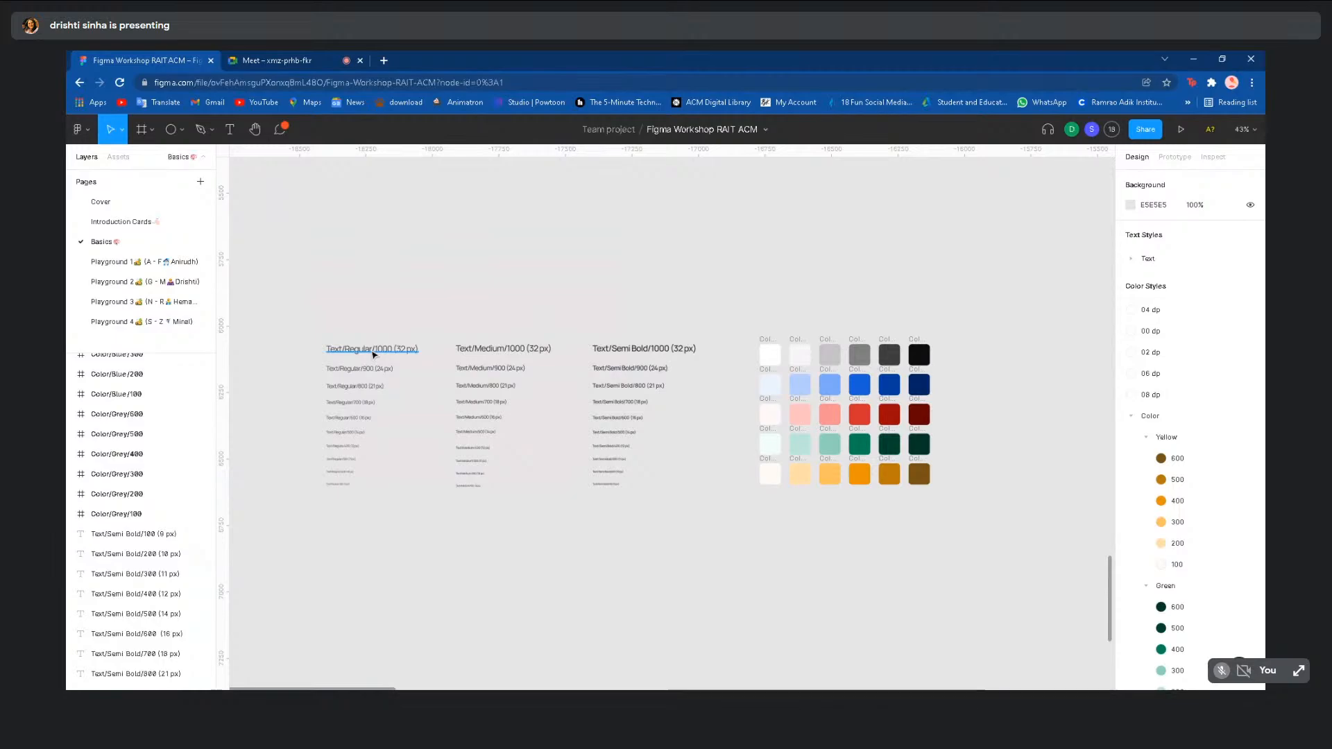
pyautogui.click(371, 354)
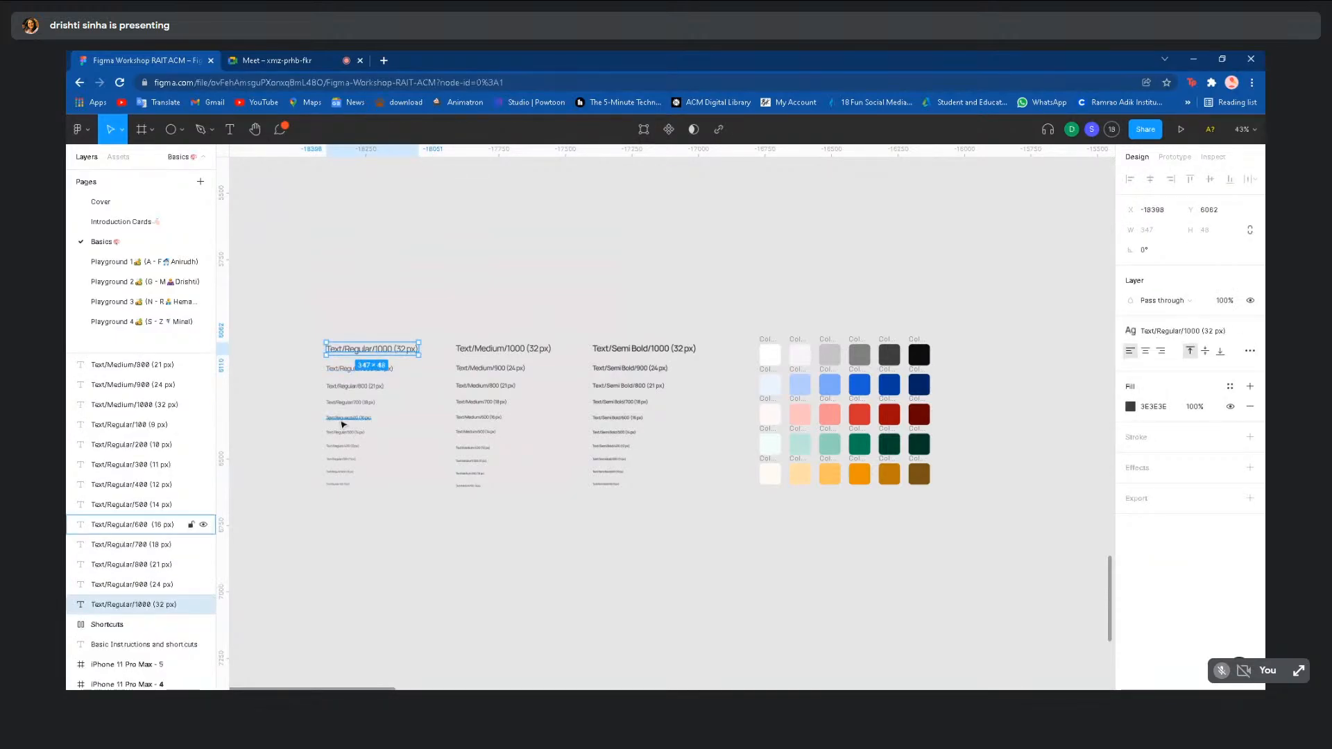
pyautogui.moveTo(539, 267); pyautogui.dragTo(494, 512)
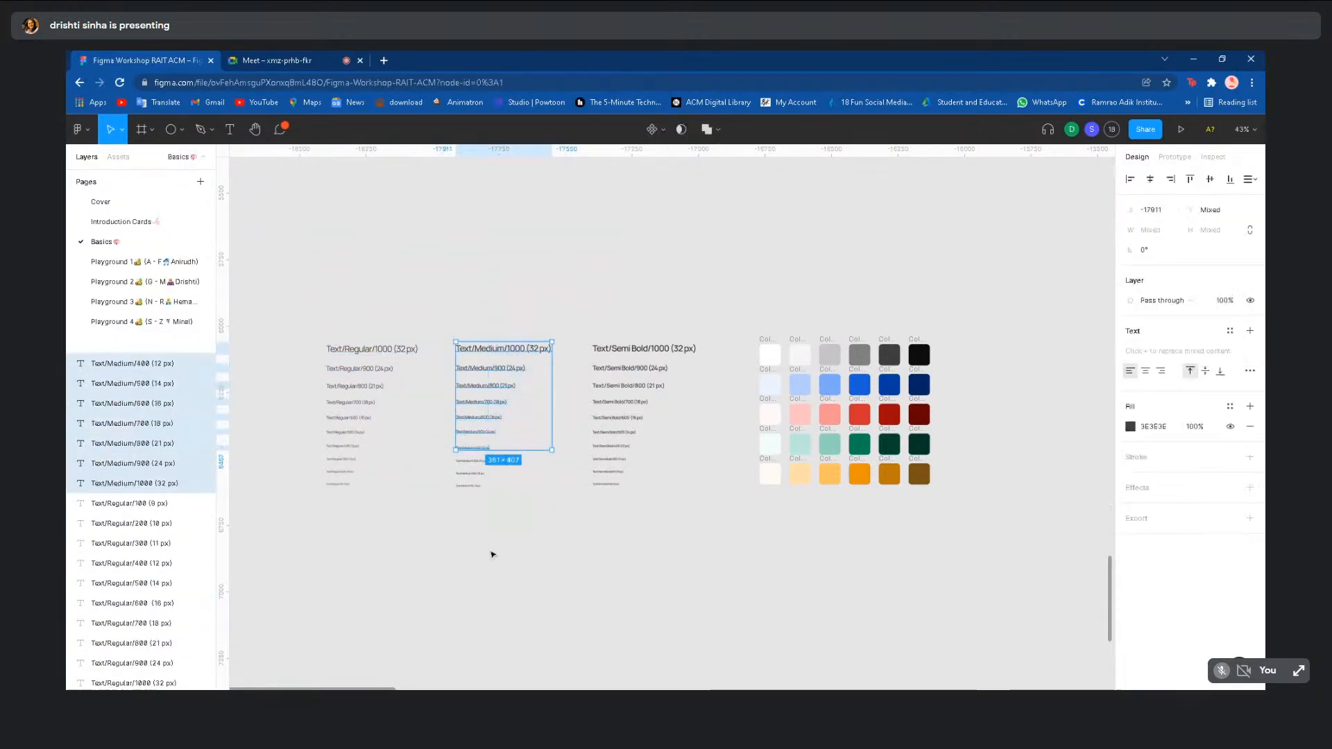
pyautogui.click(615, 532)
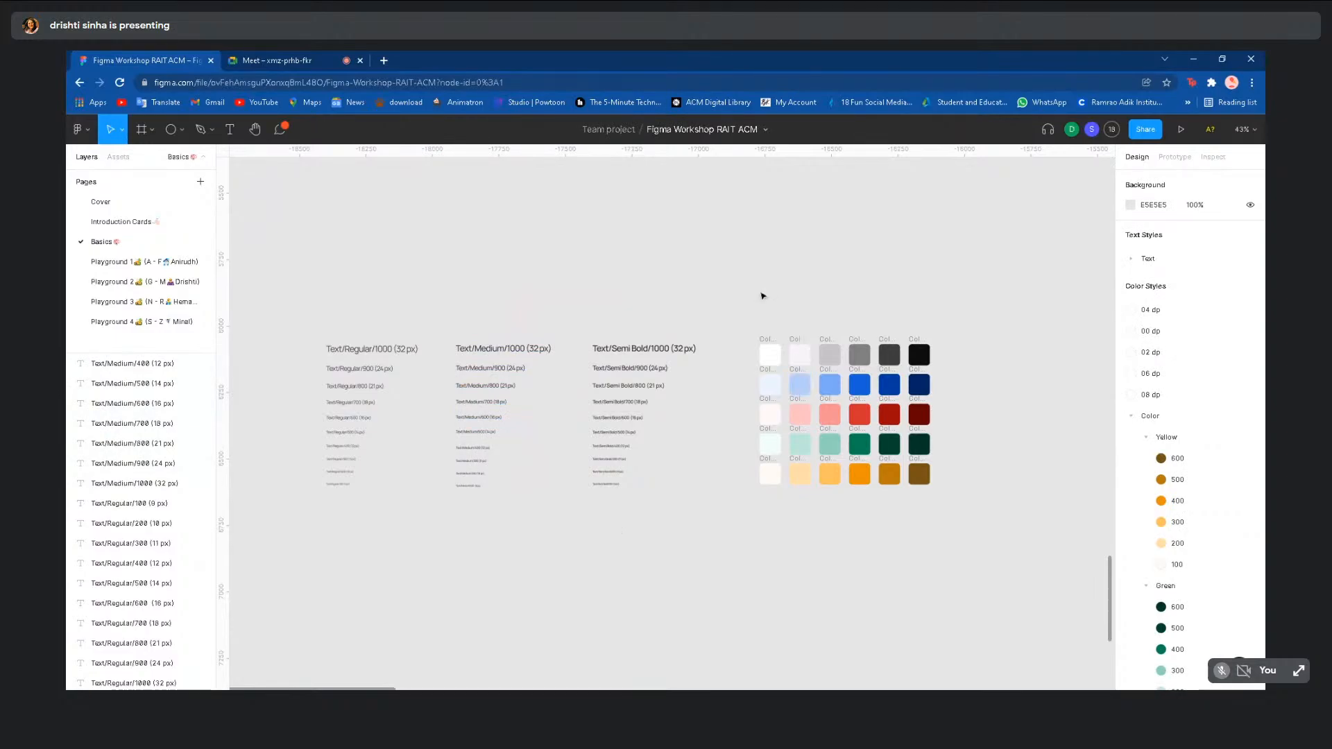
# - Try selecting the swatch frames, then marquee-select all type specimens and colour swatches together
pyautogui.moveTo(759, 290); pyautogui.dragTo(953, 521)
pyautogui.click(954, 521)
pyautogui.scroll(1, 954, 521)
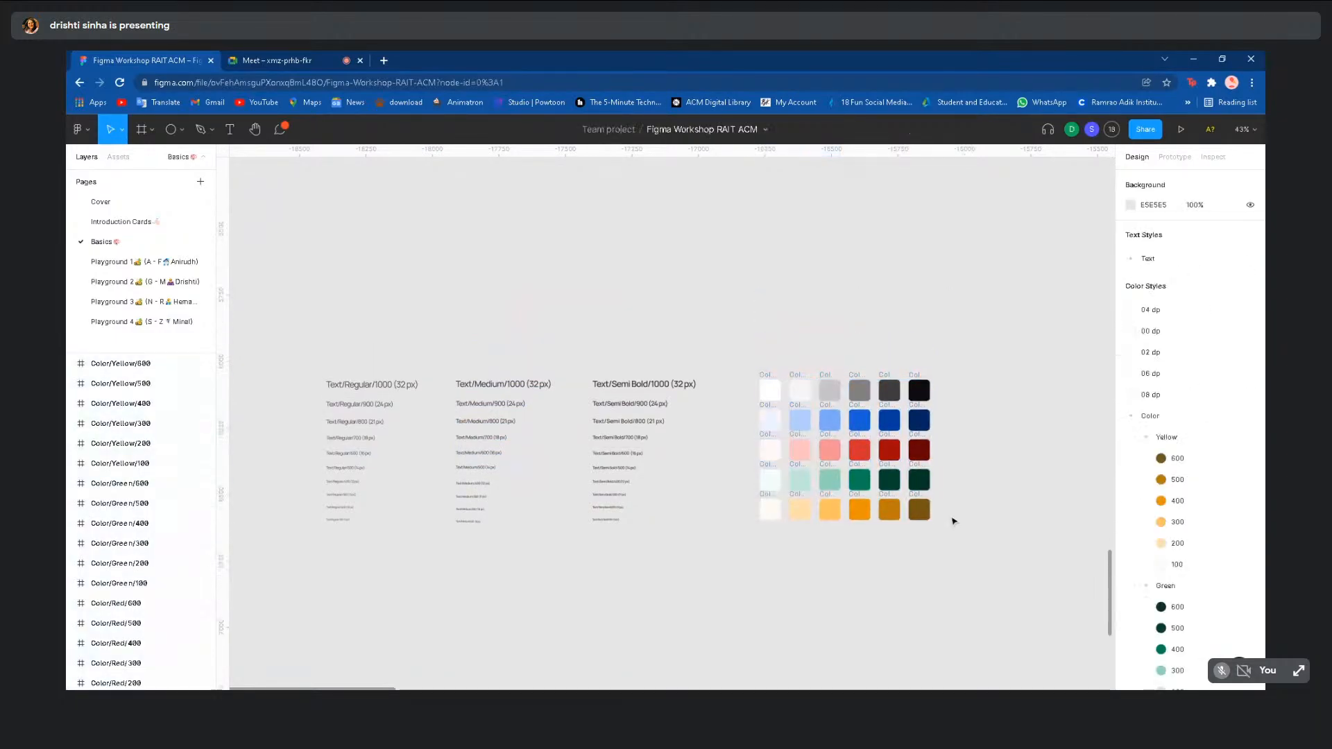
pyautogui.scroll(-3, 953, 521)
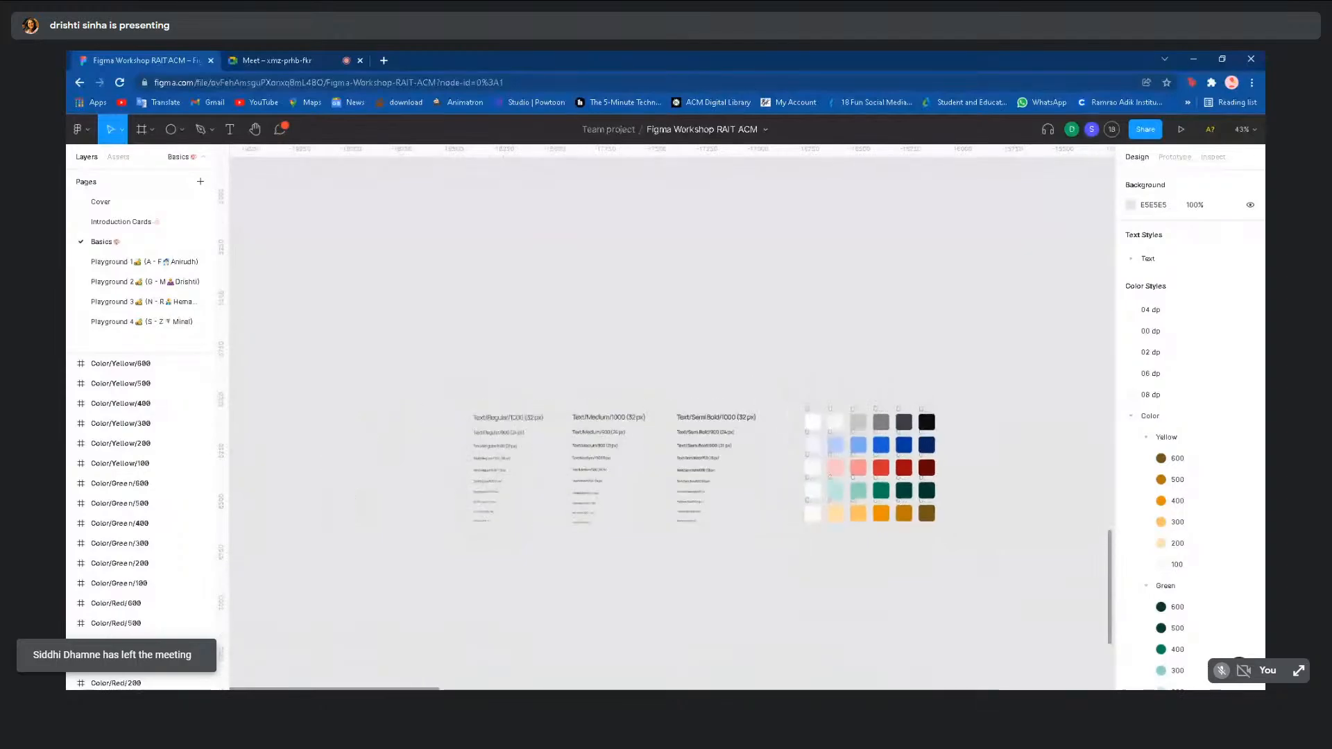
pyautogui.moveTo(441, 361); pyautogui.dragTo(960, 609)
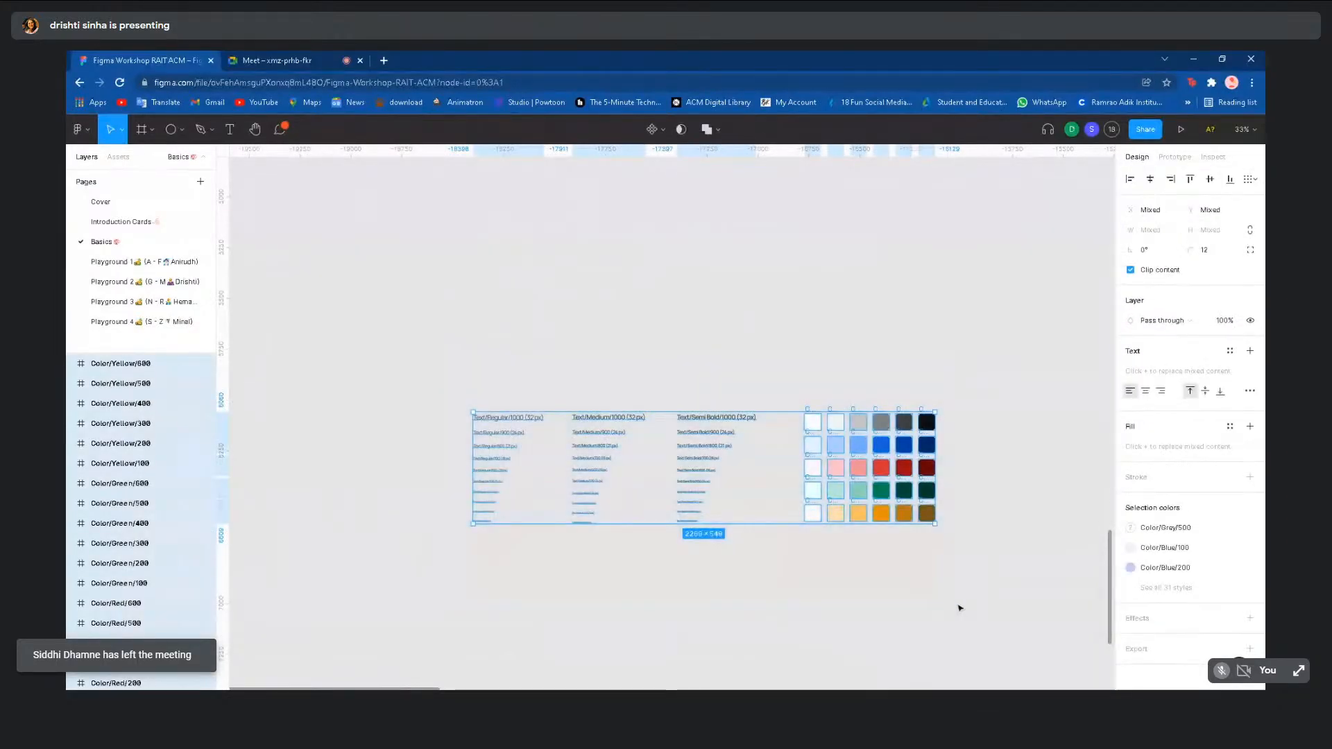
# - Run Plugins > Styler > Generate Styles on the selected type specimens and swatches
pyautogui.rightClick(854, 473)
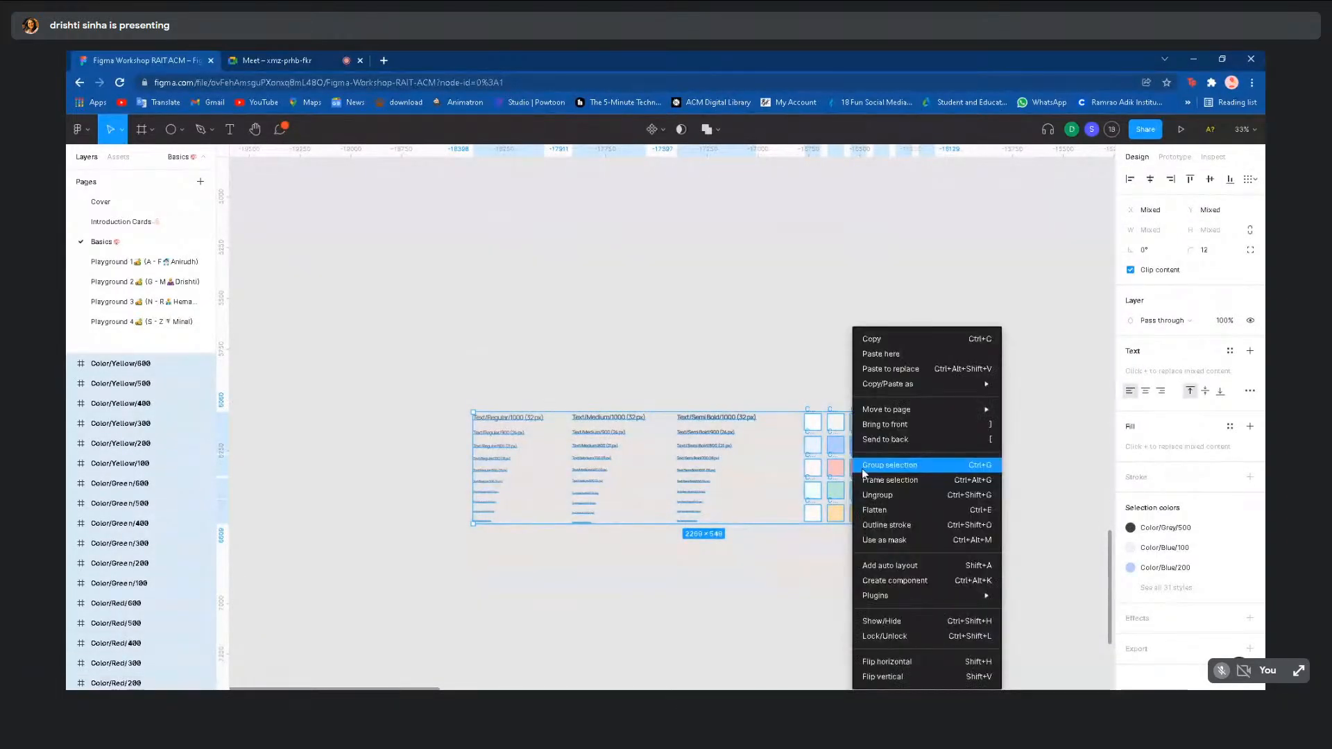
pyautogui.moveTo(870, 606)
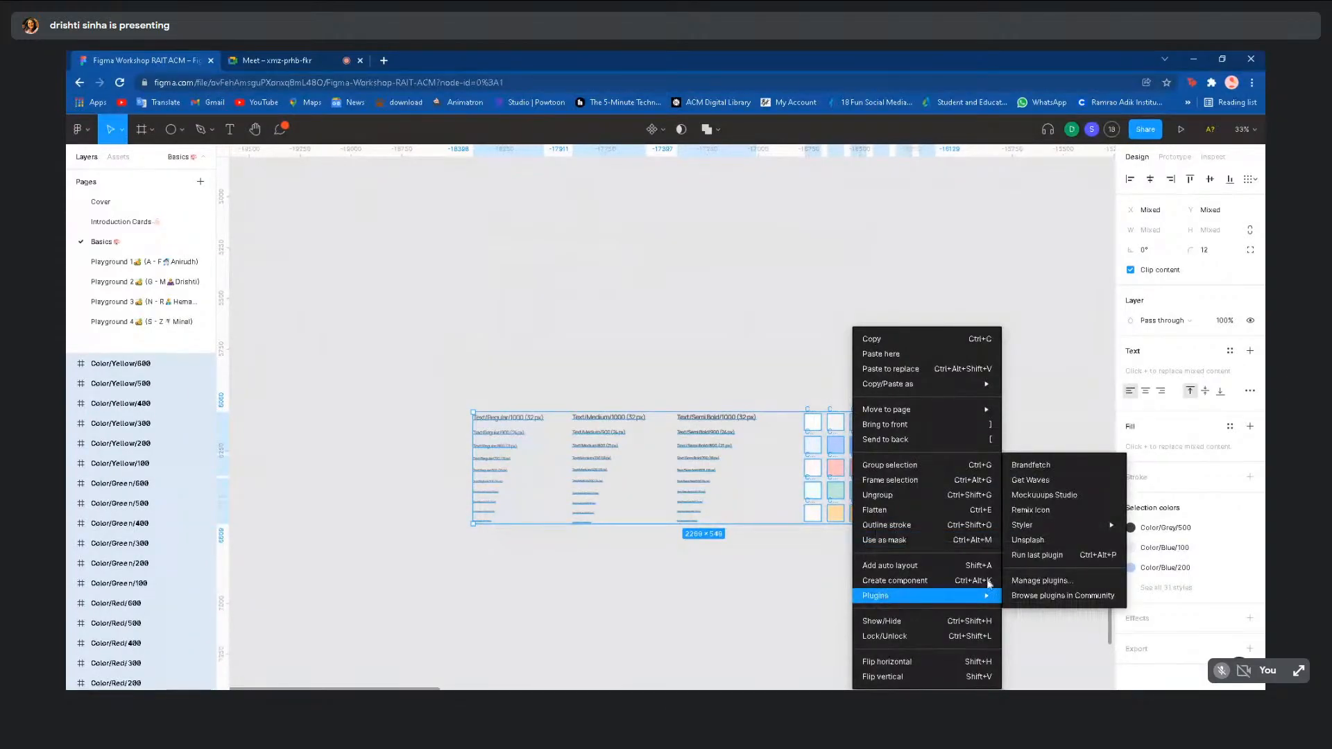
pyautogui.moveTo(1022, 533)
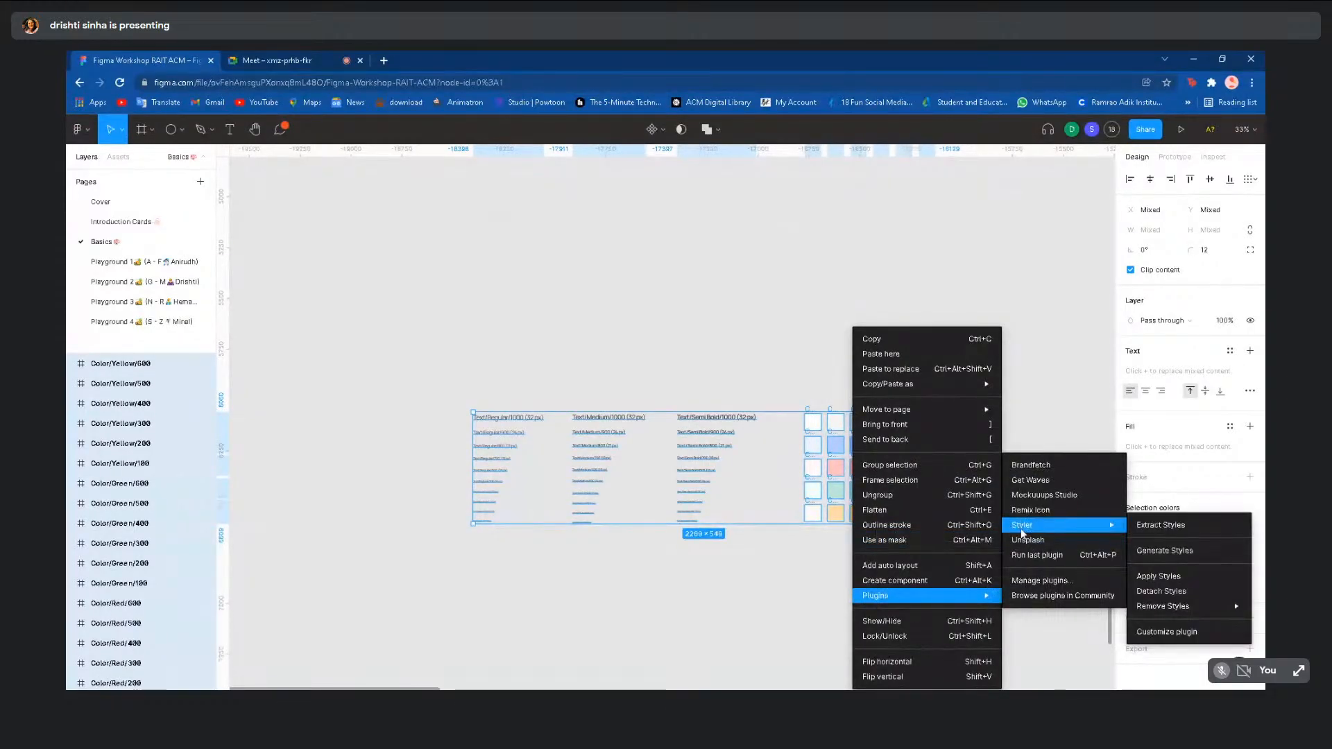
pyautogui.click(1161, 555)
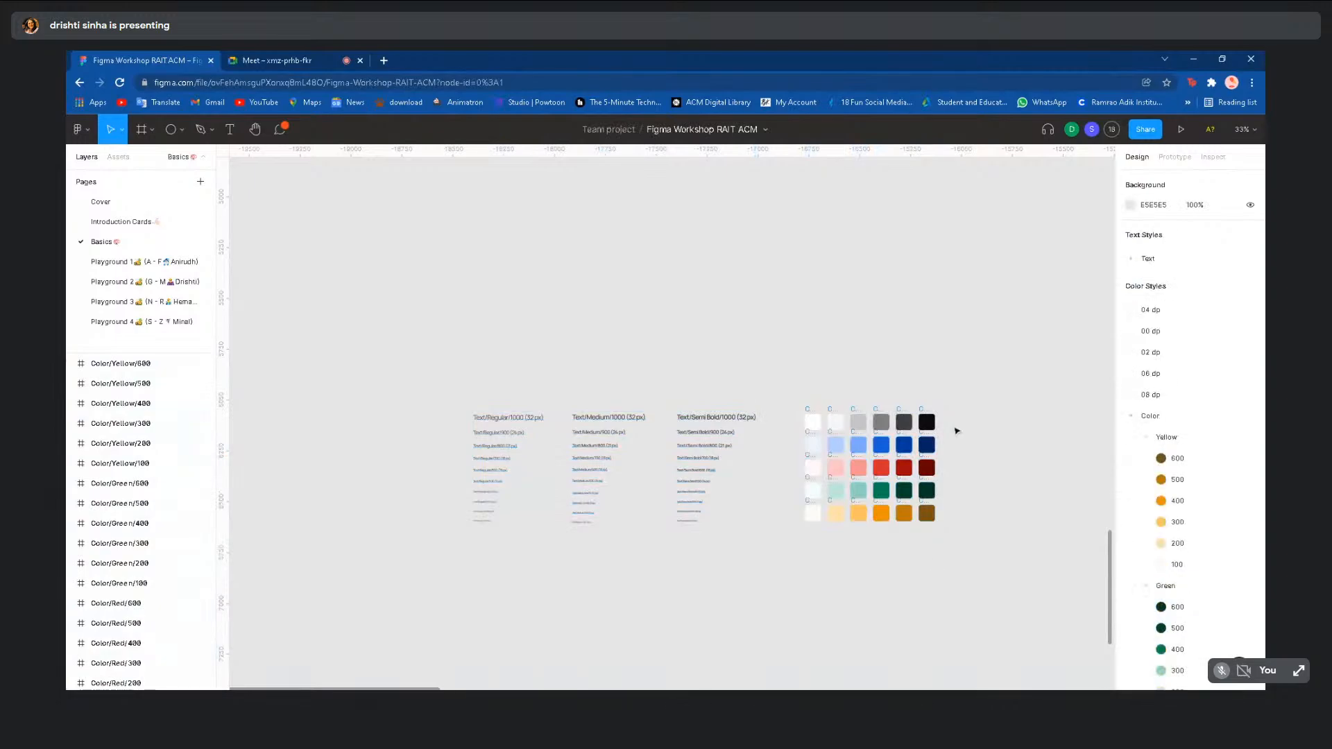
# - Drag a marquee across the specimens again, then clear the selection and pan right
pyautogui.moveTo(954, 424); pyautogui.dragTo(384, 565)
pyautogui.click(1064, 539)
pyautogui.hscroll(8, 1065, 539)
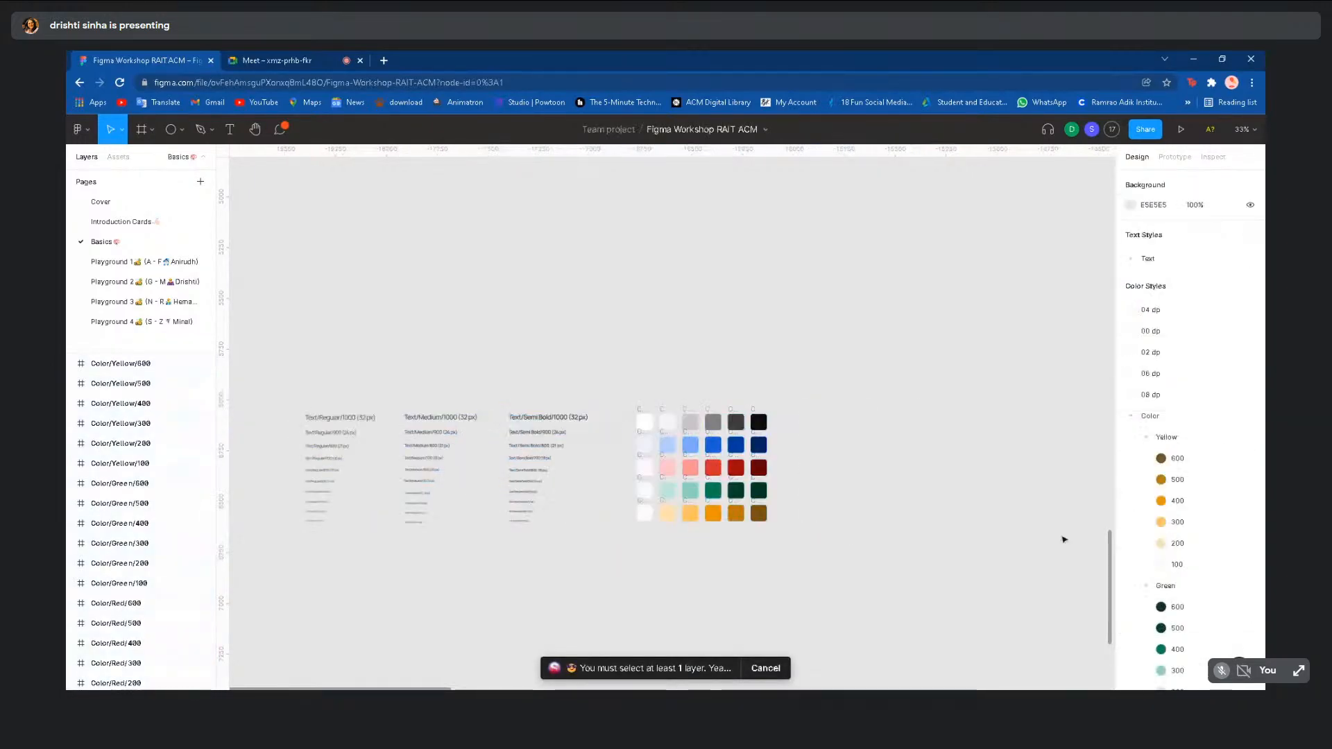
pyautogui.hscroll(5, 1064, 539)
# - Scroll back to the Netflix screens and select the Help text in the iPhone 13 Pro Max - 8 header
pyautogui.scroll(-3, 1027, 520)
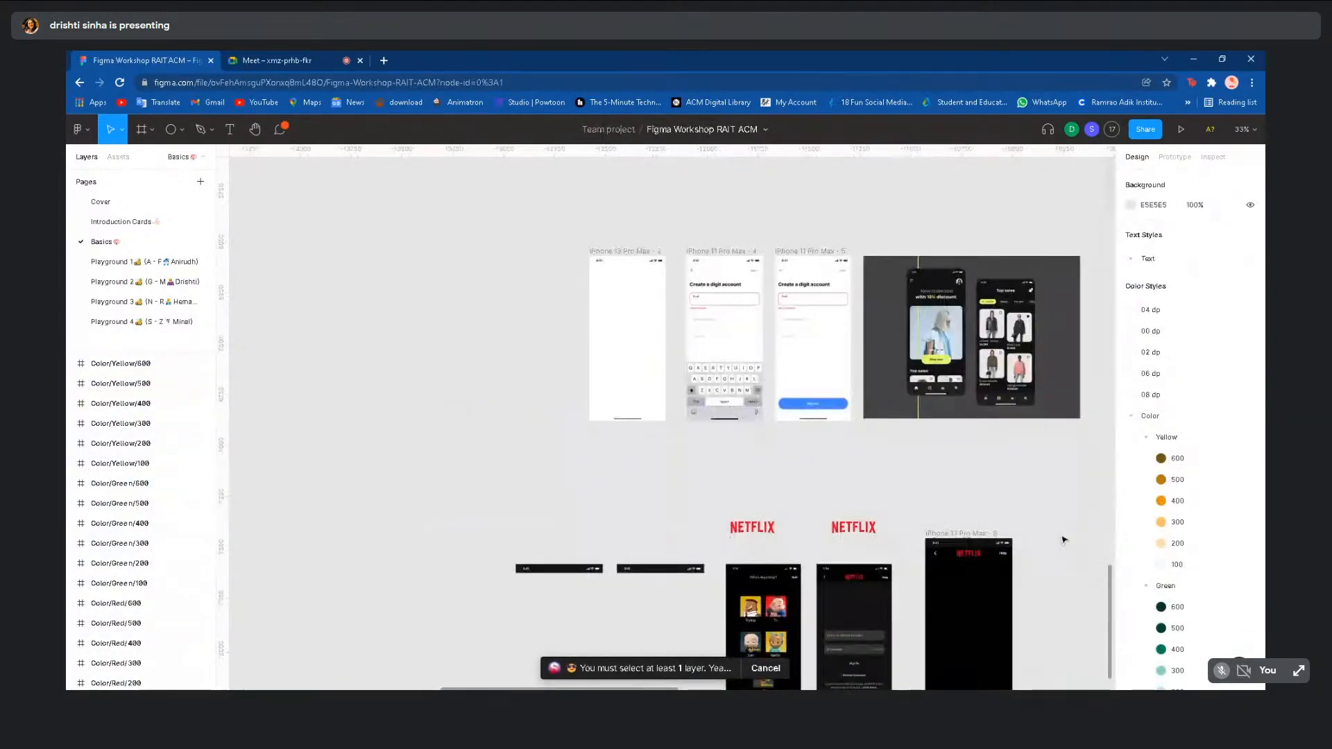
pyautogui.scroll(-1, 1005, 510)
pyautogui.scroll(6, 1005, 510)
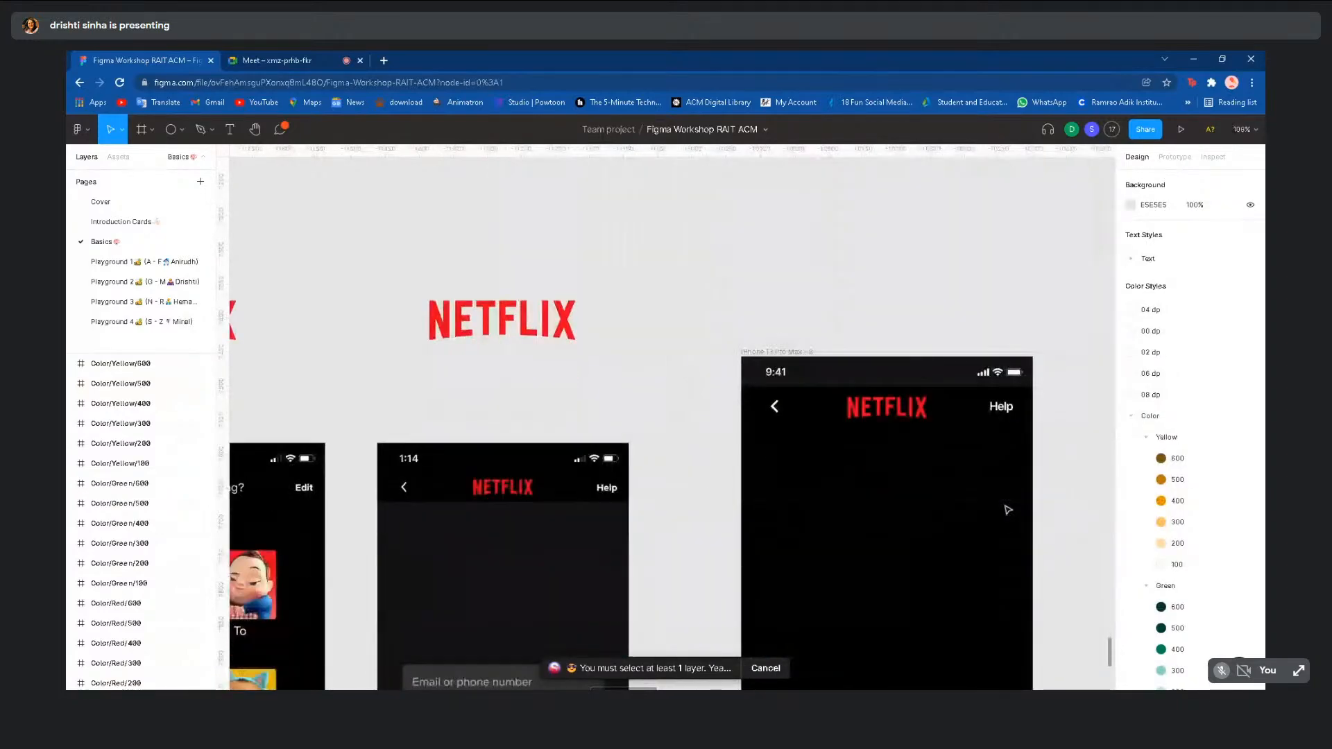
pyautogui.hscroll(2, 1009, 510)
pyautogui.hscroll(1, 1031, 477)
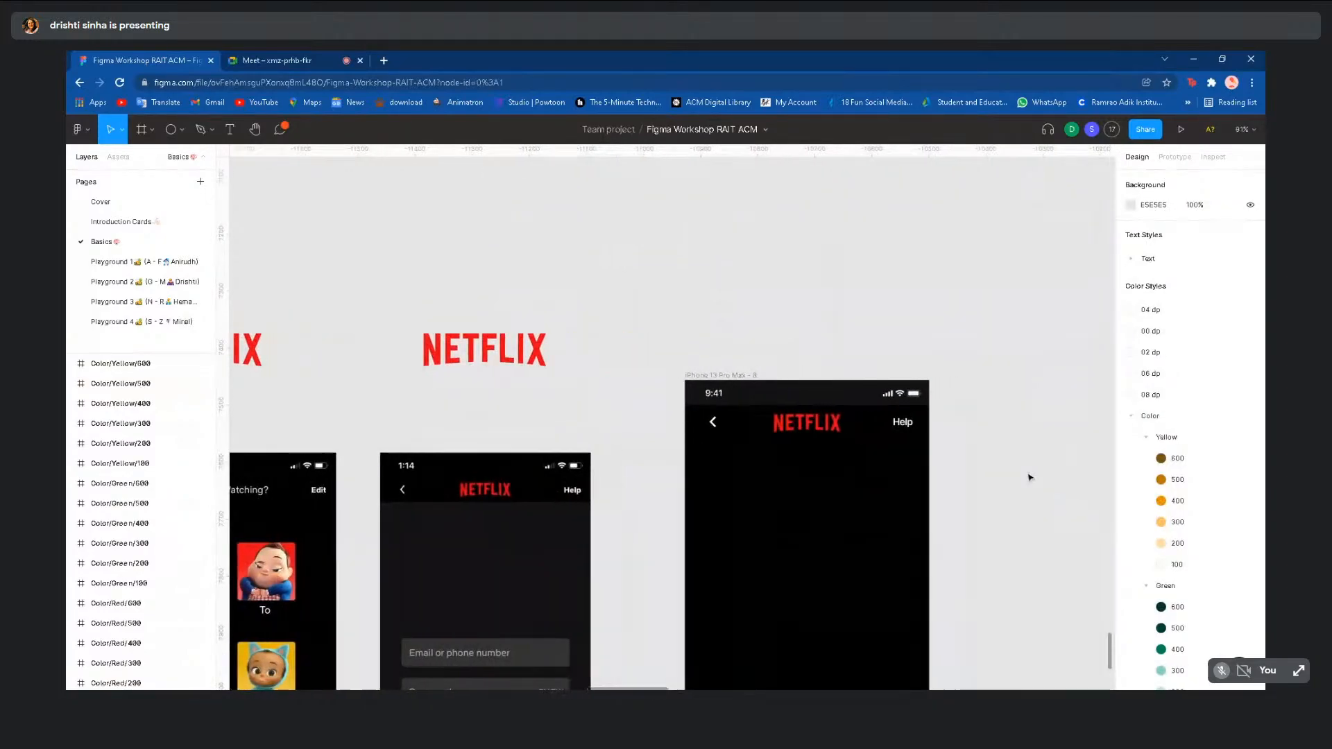
pyautogui.click(902, 423)
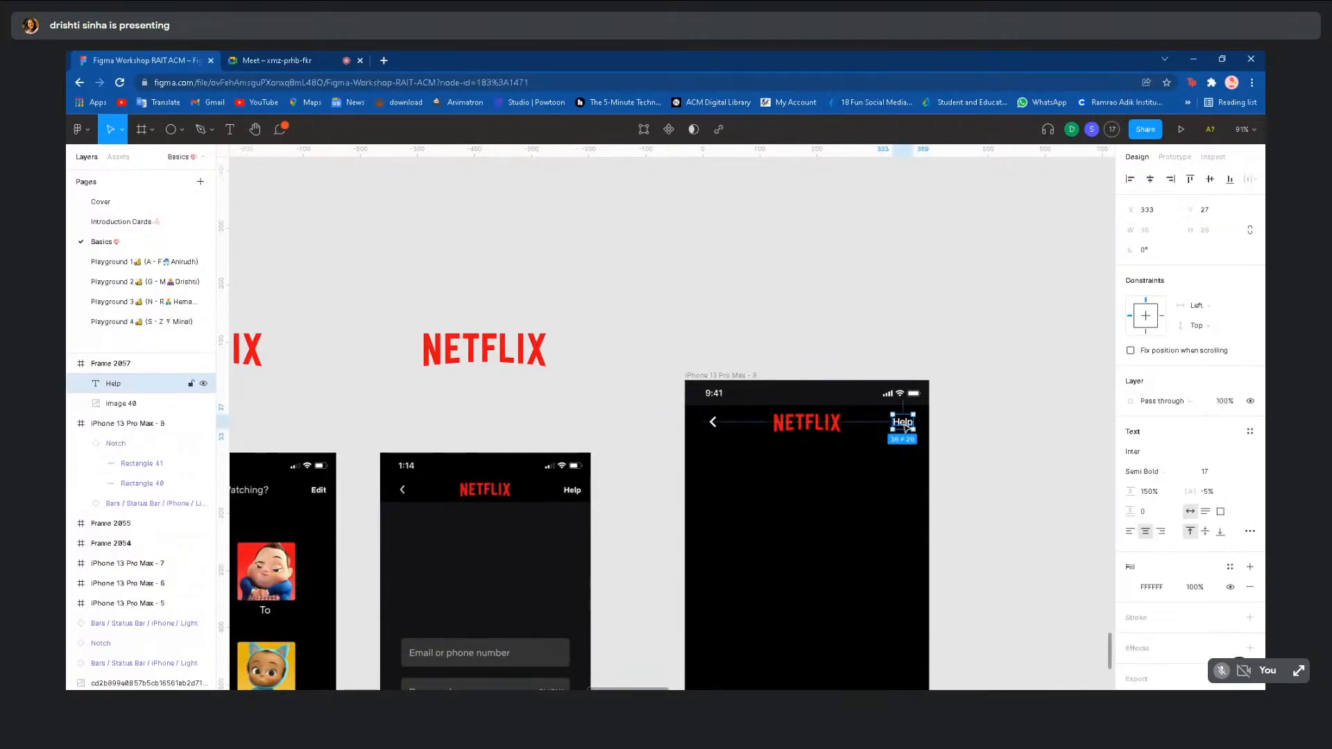
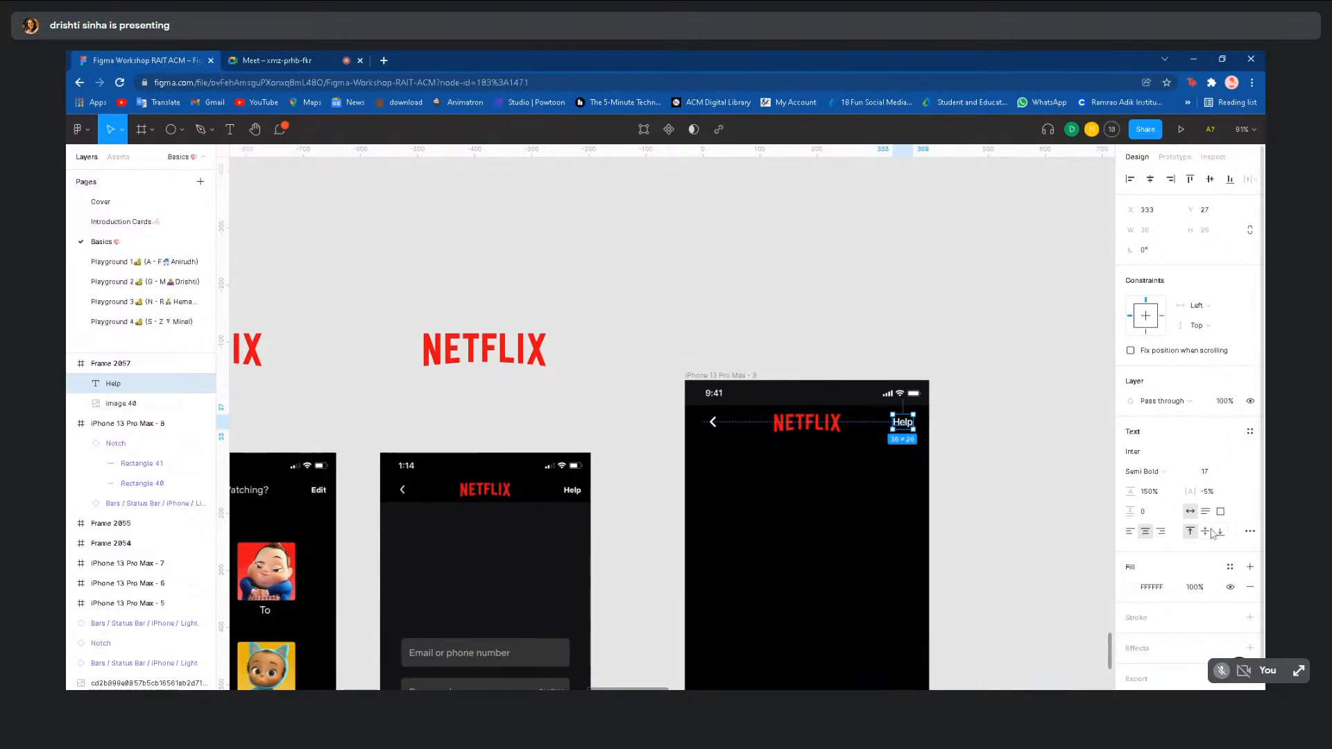
# - Reselect the Help label and apply Semi Bold 400 (12 px) from the Text Styles list
pyautogui.click(1249, 432)
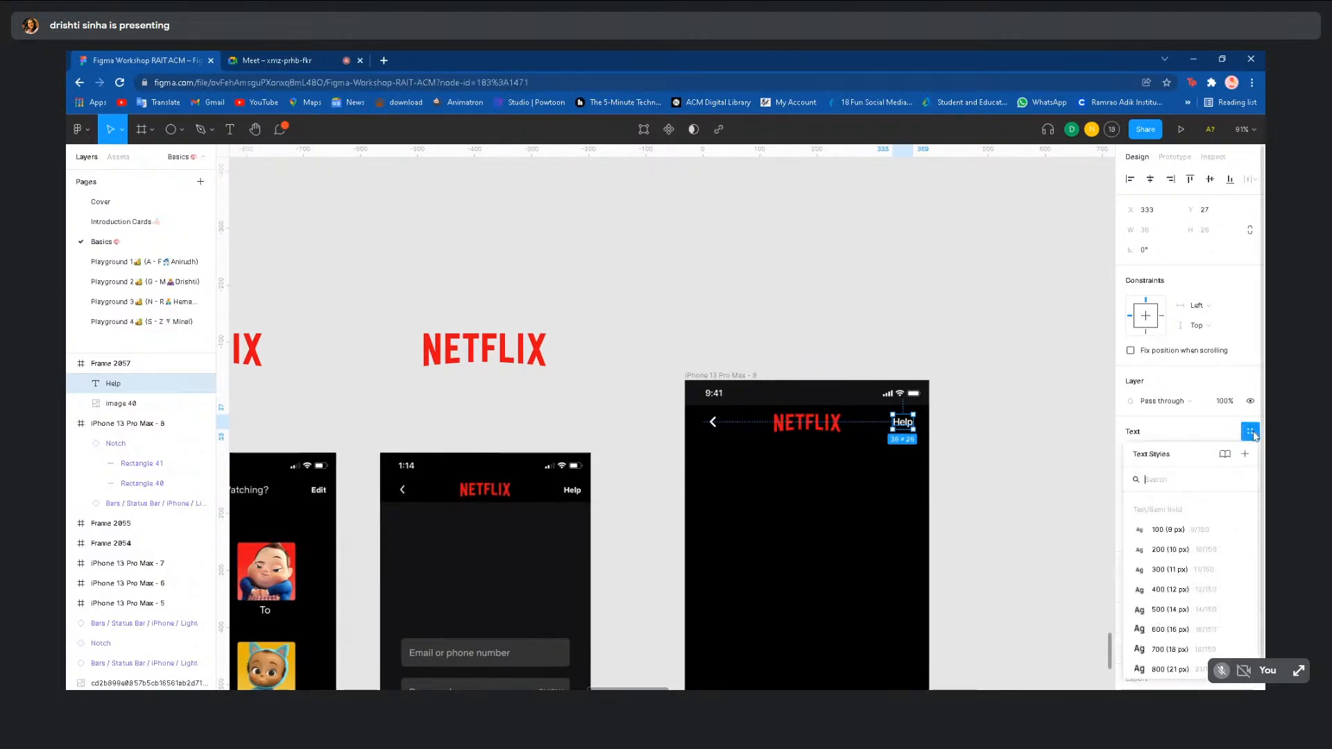
pyautogui.scroll(1, 1178, 635)
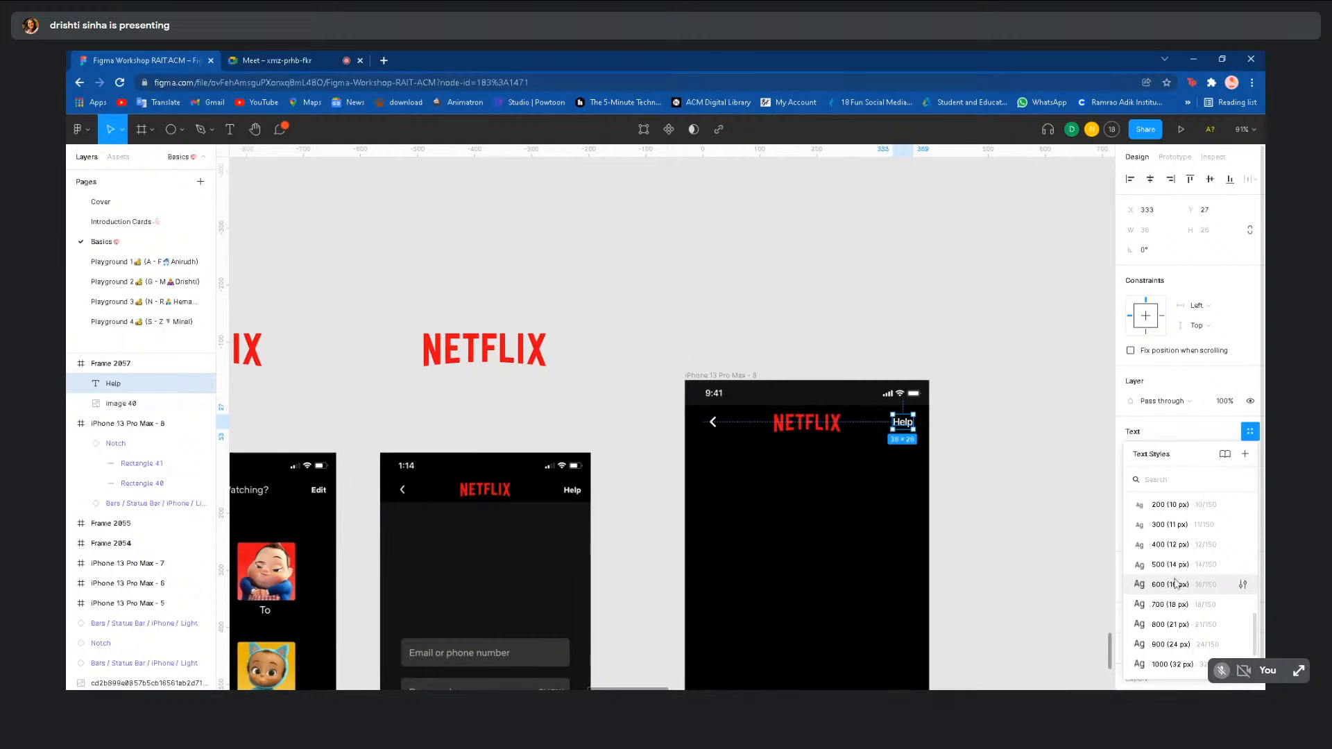
pyautogui.click(1045, 465)
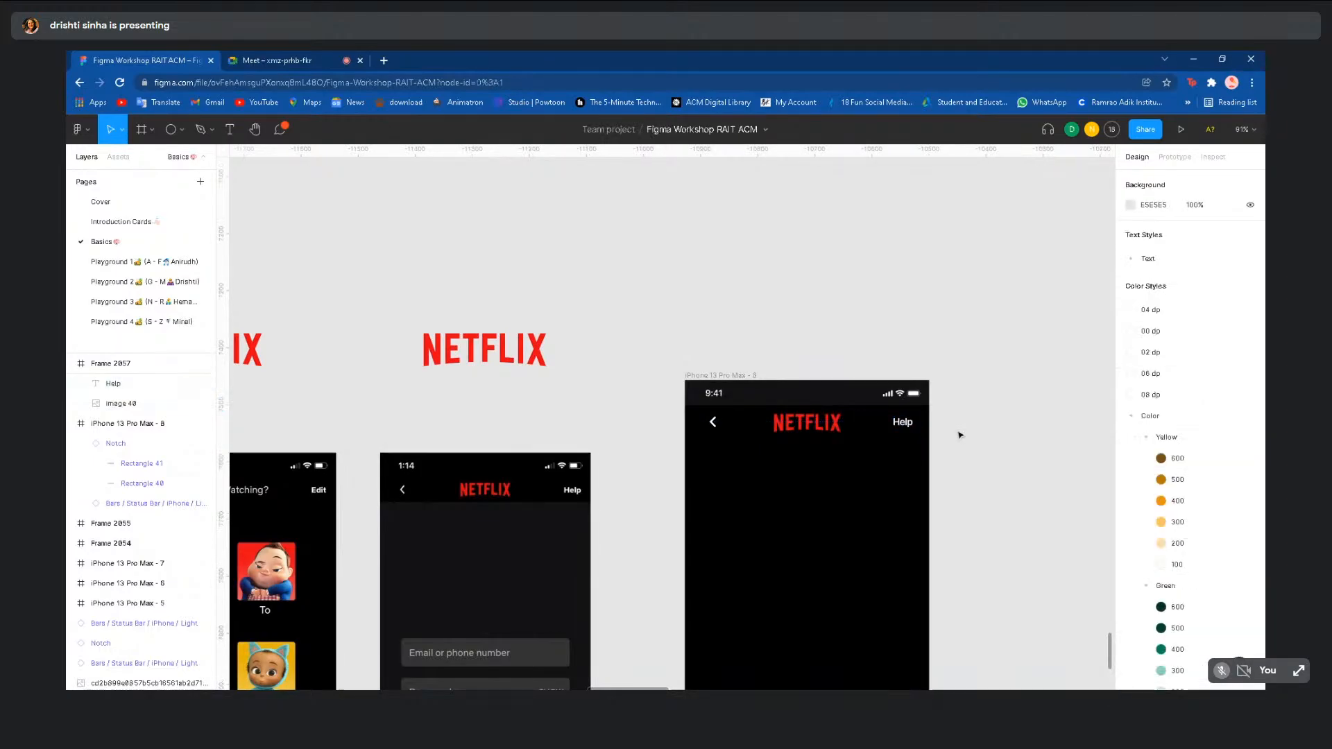
pyautogui.click(900, 425)
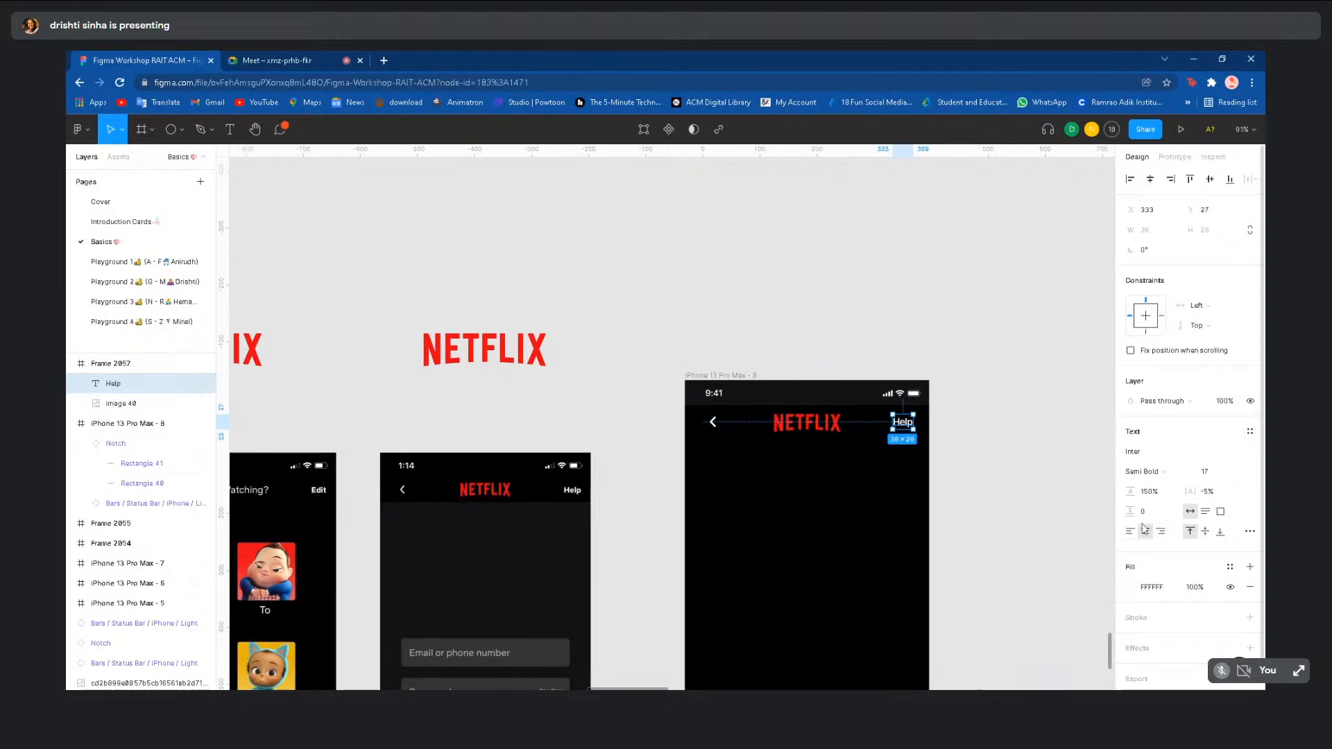
pyautogui.click(1253, 433)
pyautogui.scroll(-3, 1192, 571)
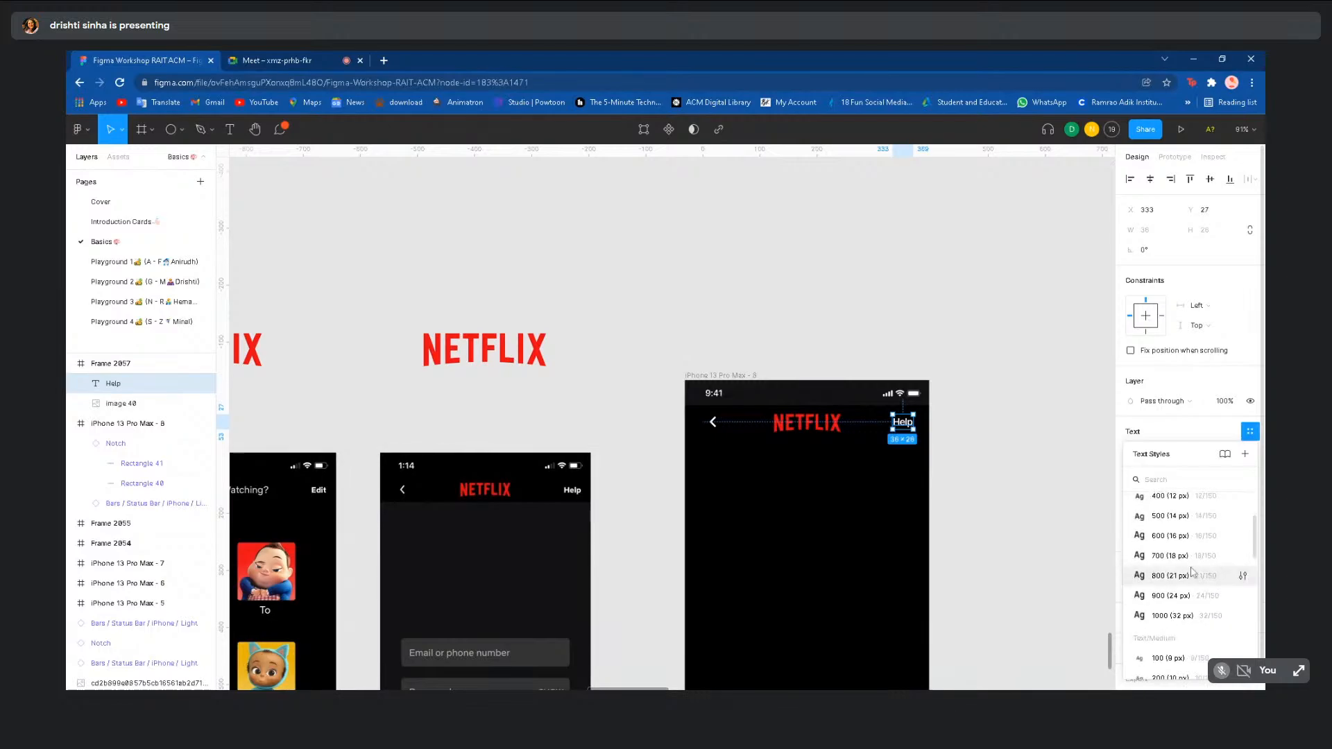
pyautogui.scroll(-1, 1192, 571)
pyautogui.scroll(-2, 1192, 563)
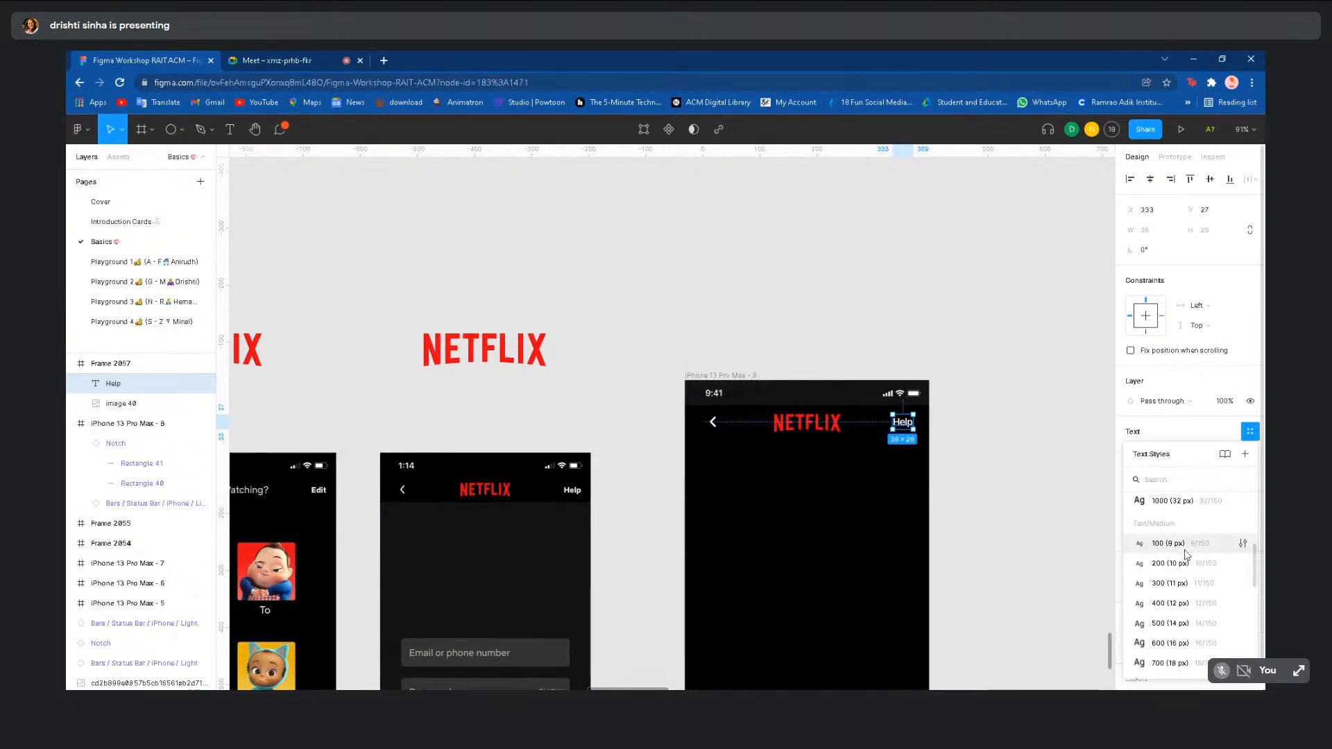
pyautogui.scroll(-2, 1188, 548)
pyautogui.scroll(-5, 1189, 533)
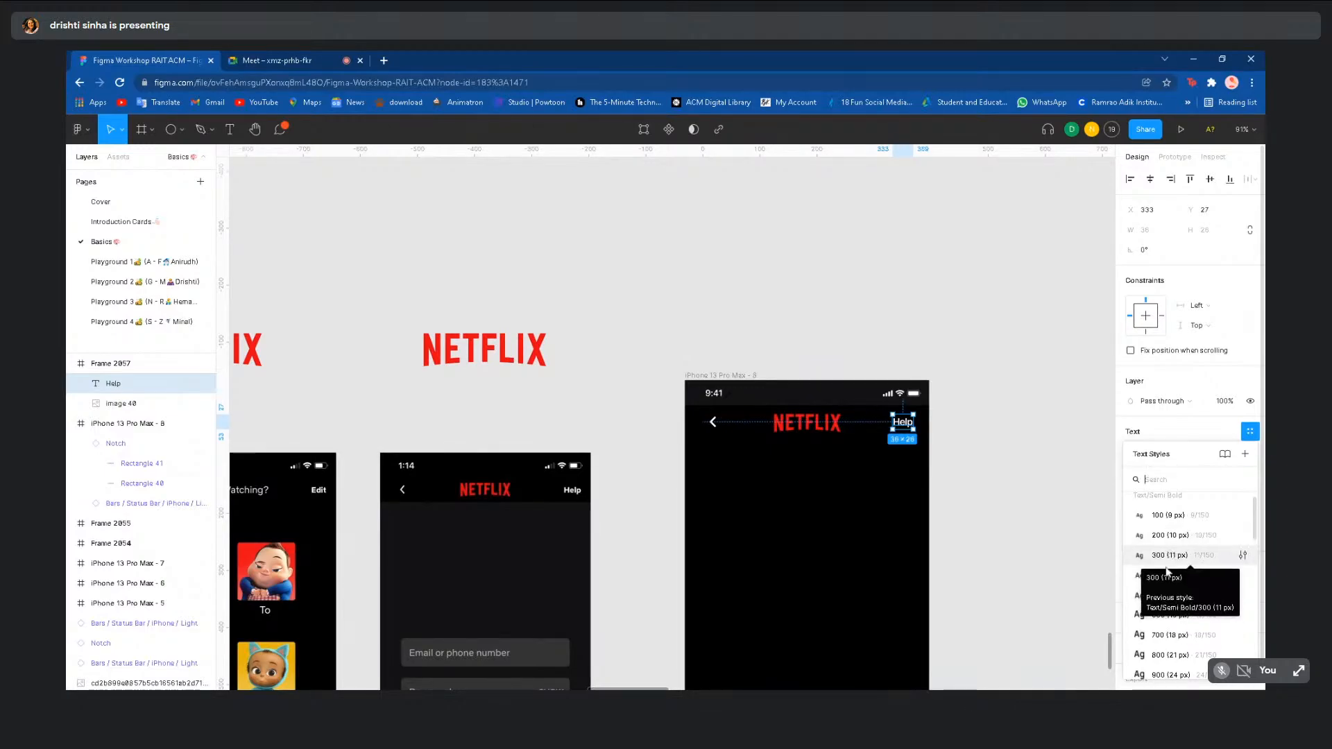
pyautogui.click(1169, 580)
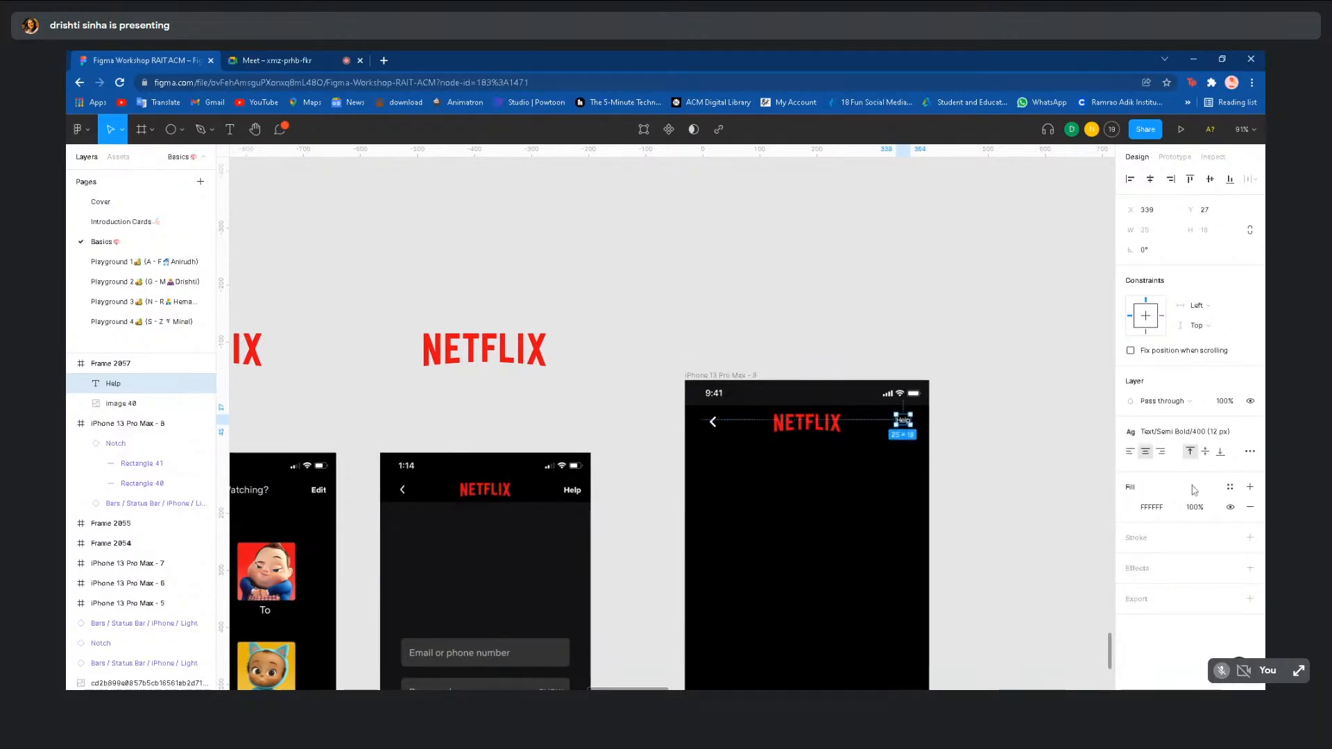
# - Fill the Help label with the Color/Blue/200 light blue style
pyautogui.click(1231, 487)
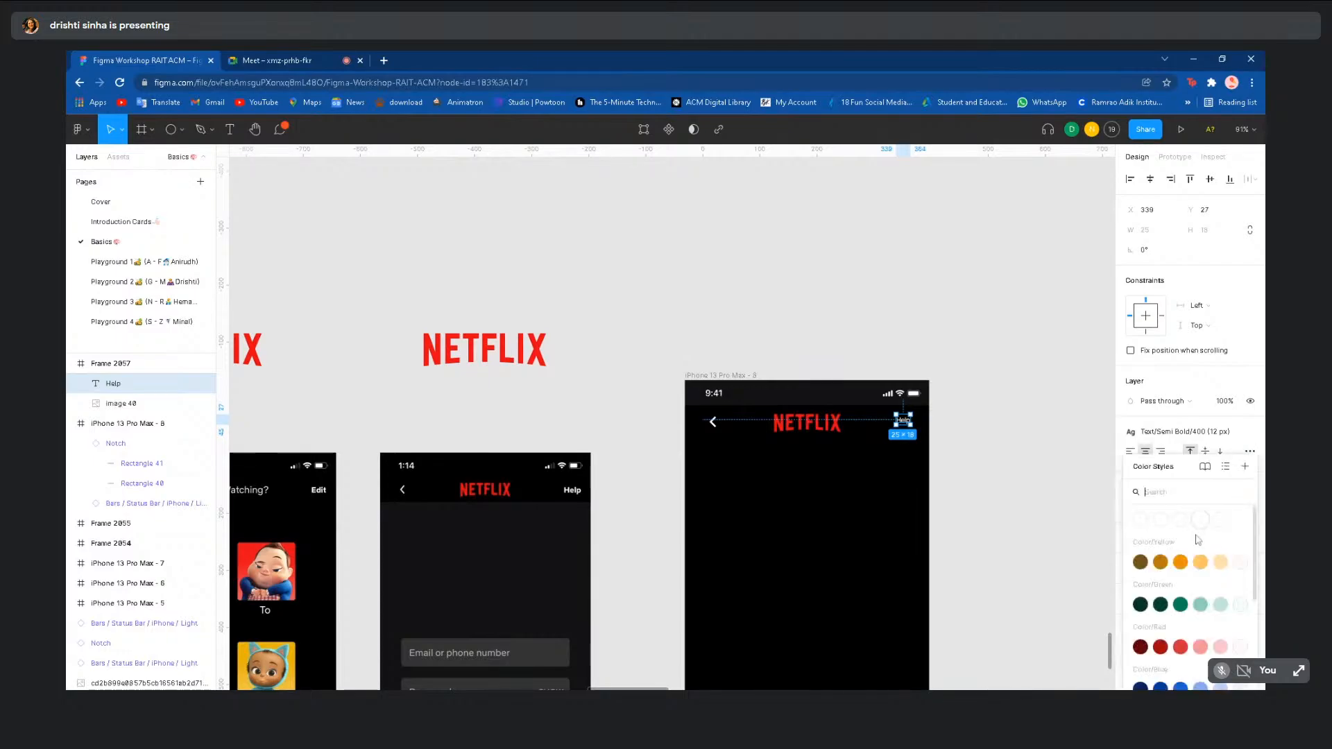
pyautogui.click(1081, 452)
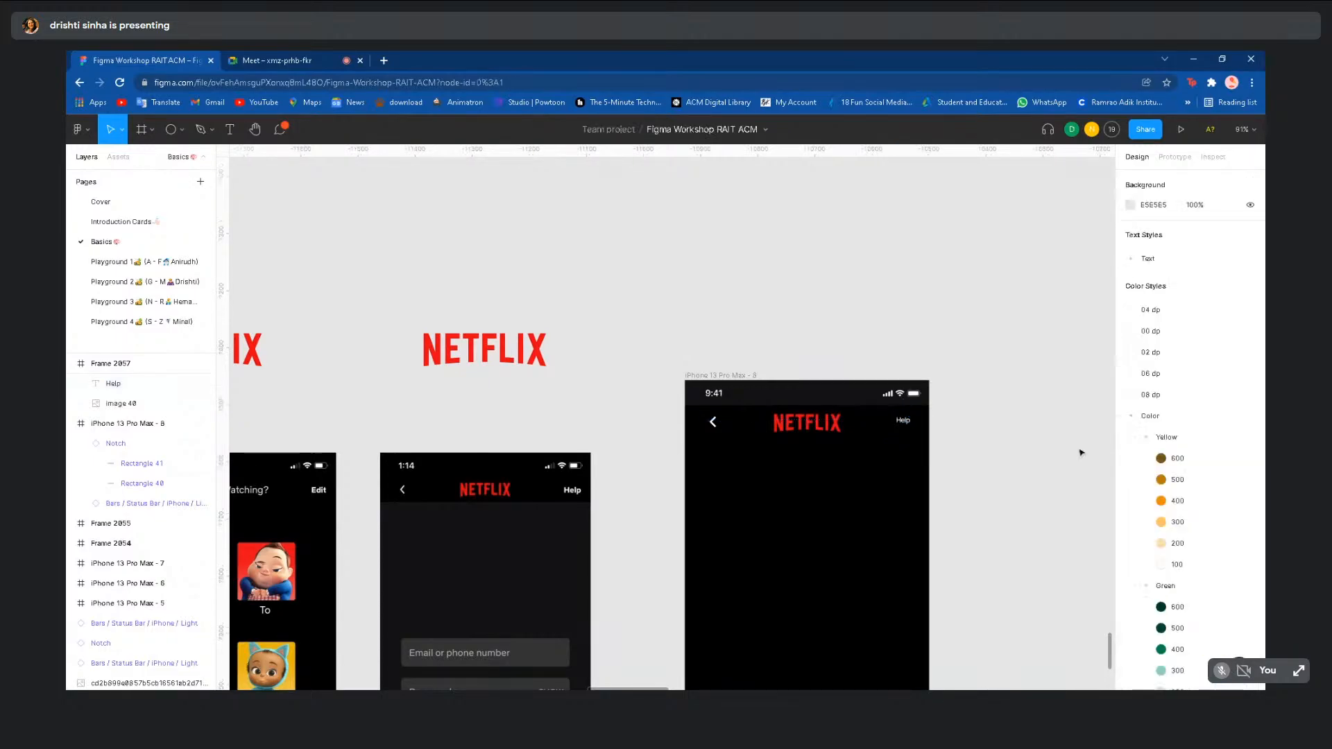
pyautogui.click(903, 420)
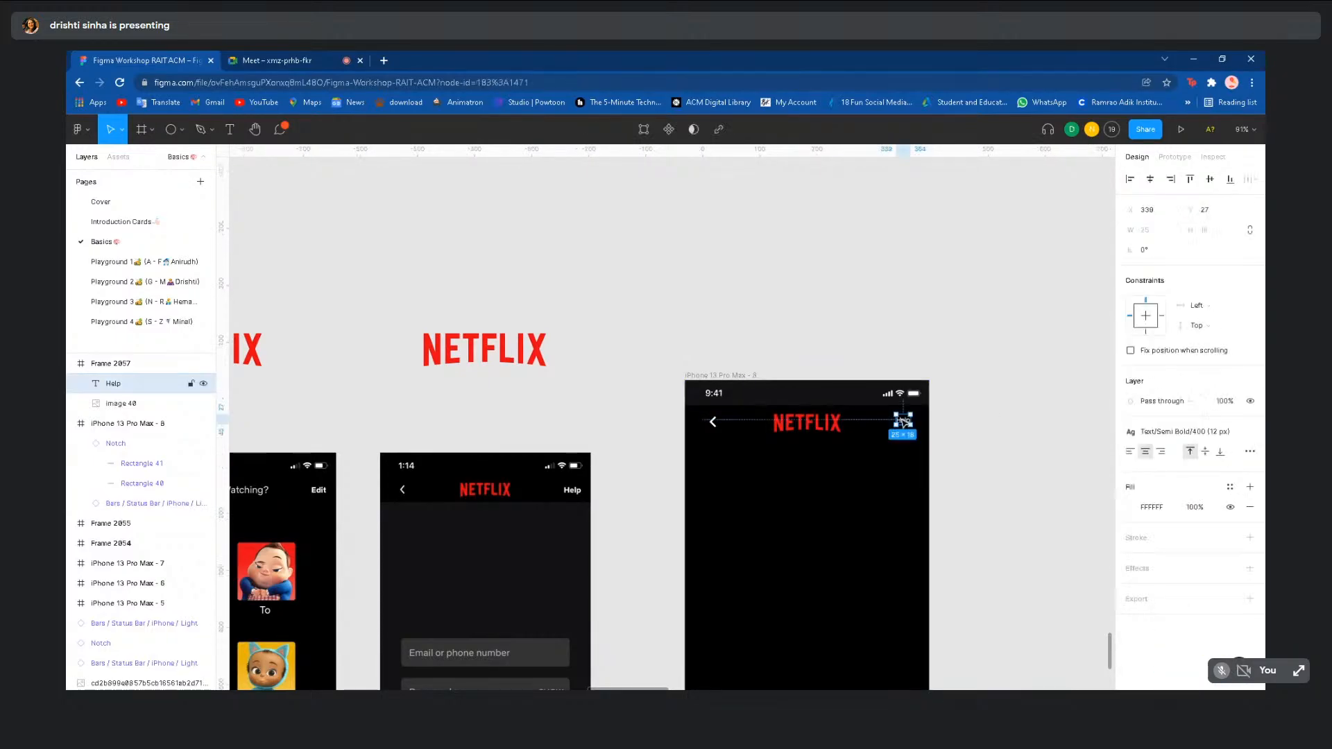
pyautogui.click(1231, 487)
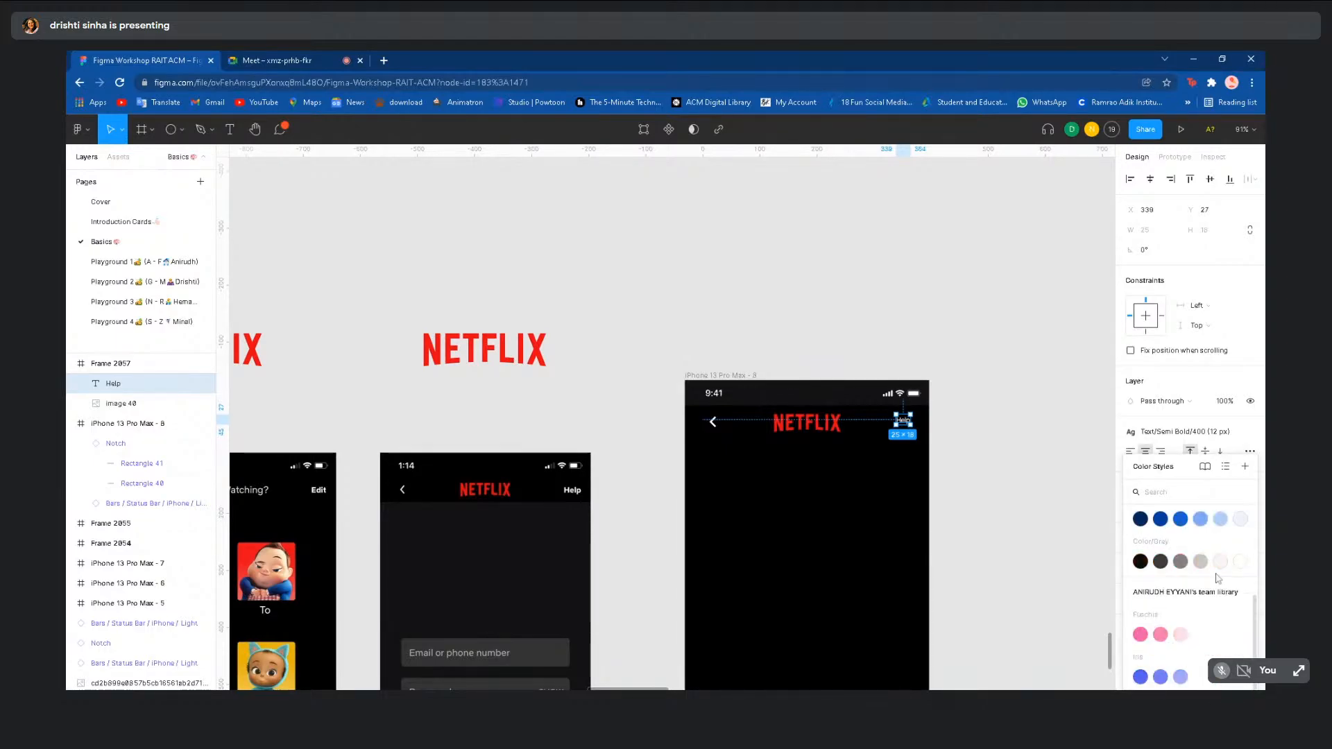
pyautogui.scroll(-3, 1199, 555)
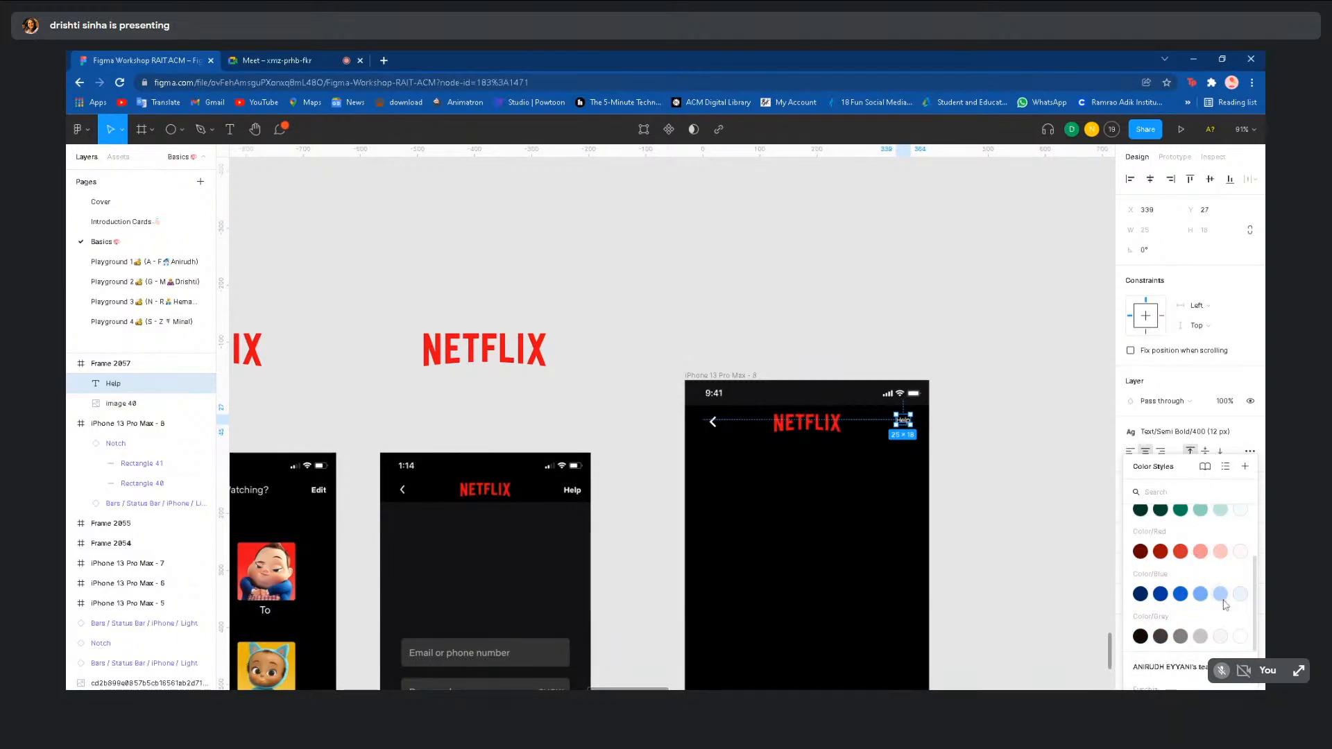
pyautogui.click(1221, 594)
pyautogui.click(1000, 499)
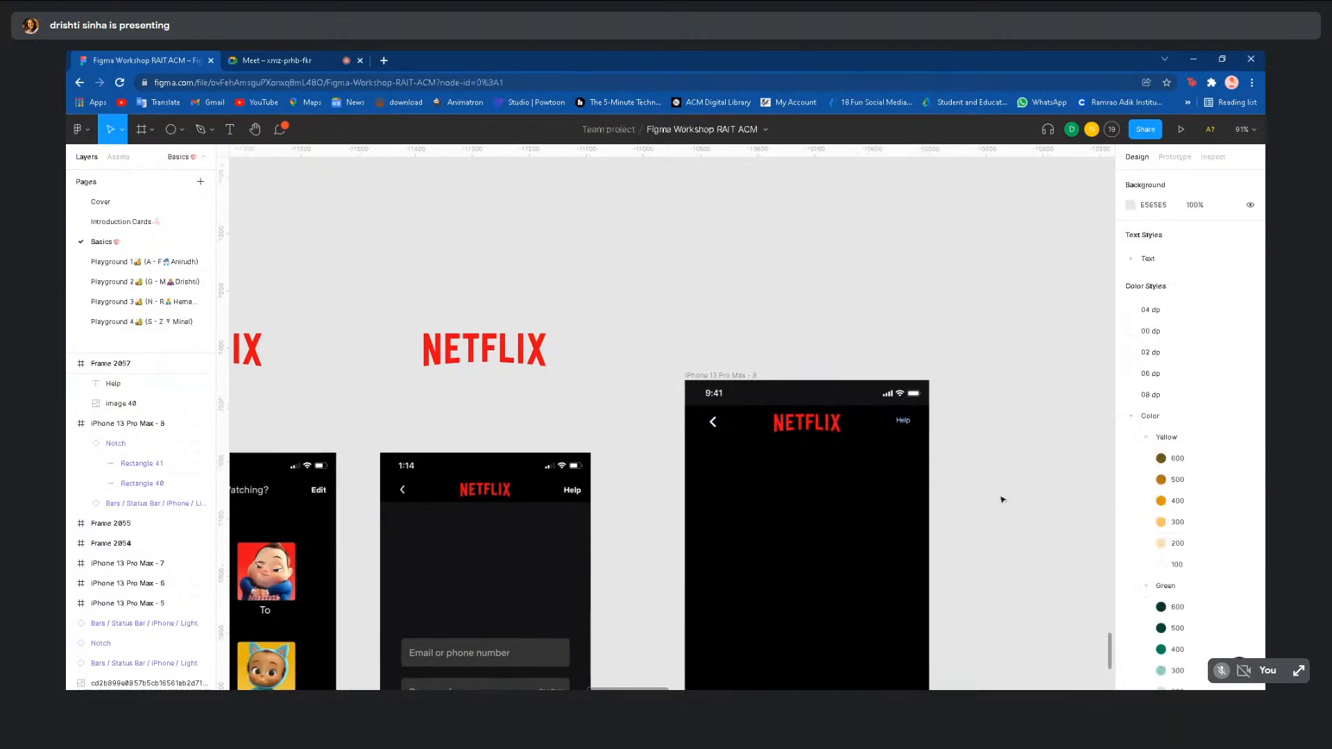
pyautogui.scroll(5, 916, 435)
# - Try the Semi Bold 500 (14 px) style and a red fill on the Help label
pyautogui.hscroll(1, 917, 435)
pyautogui.scroll(1, 916, 435)
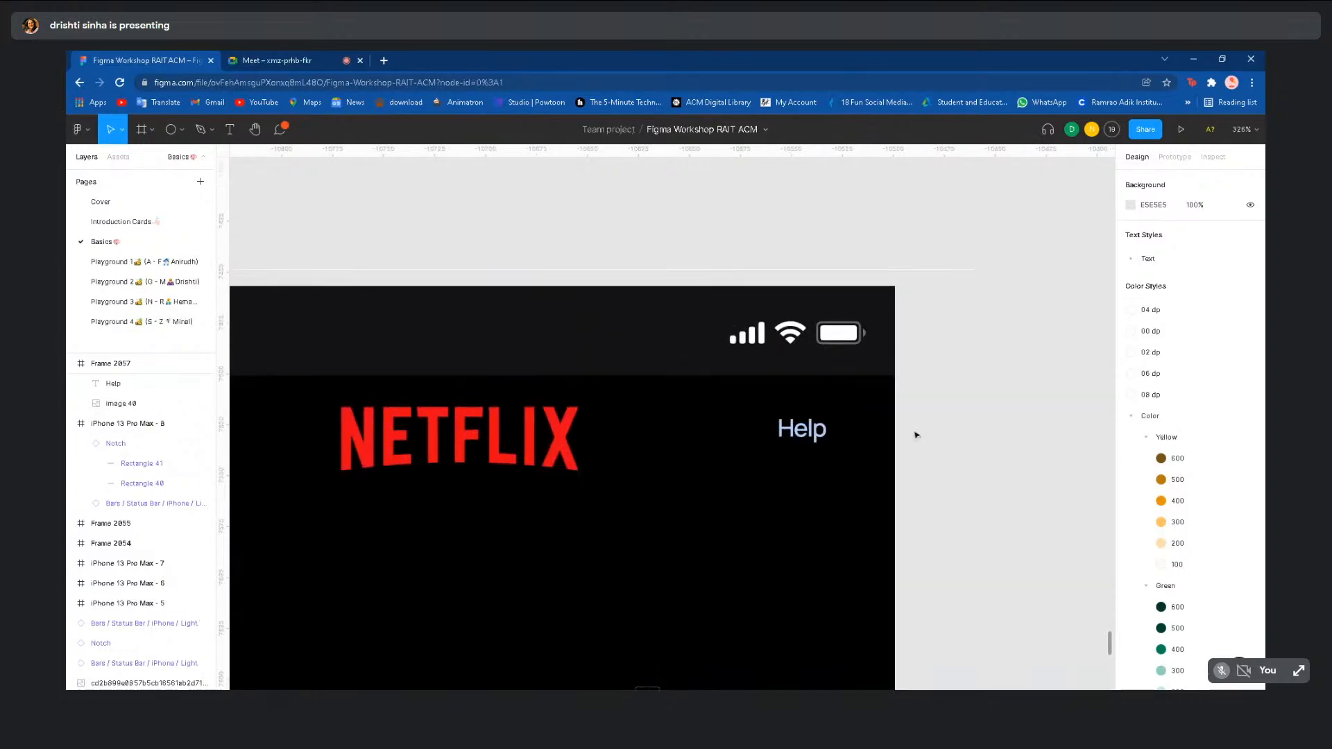
pyautogui.click(794, 467)
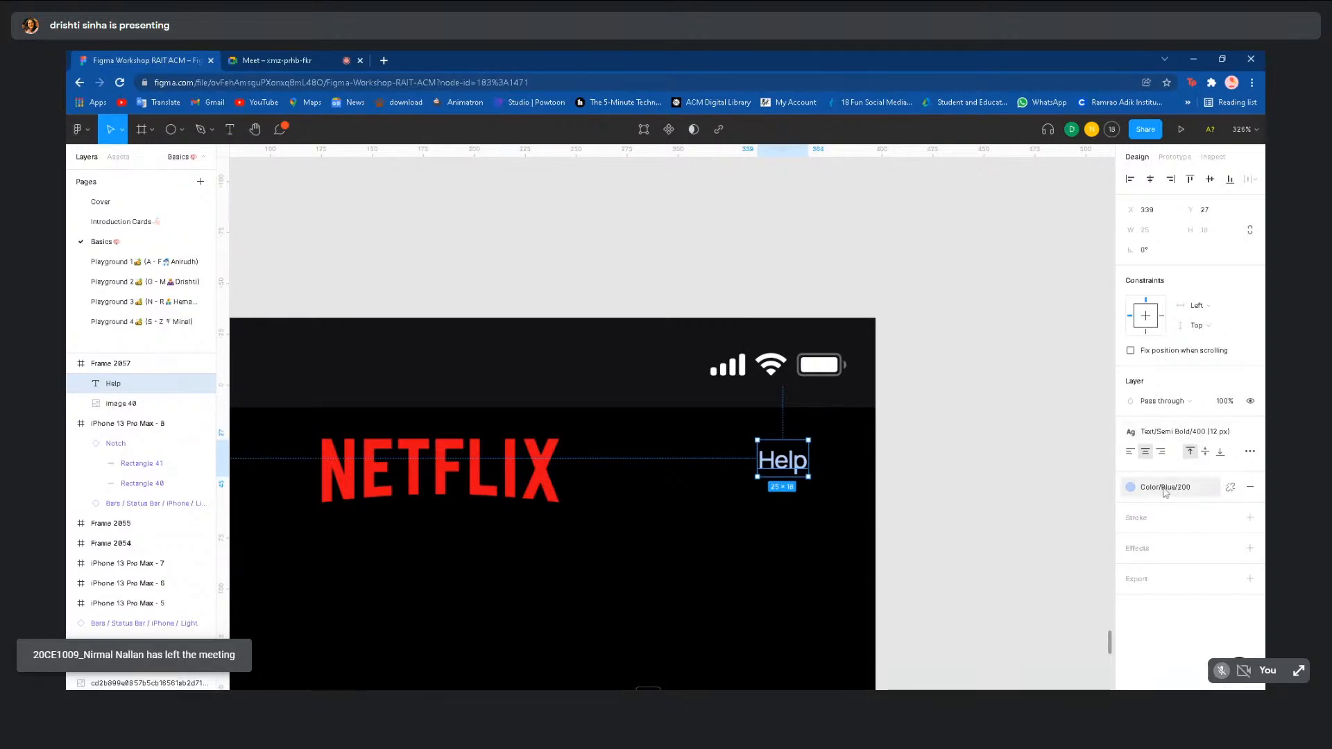
pyautogui.click(1173, 431)
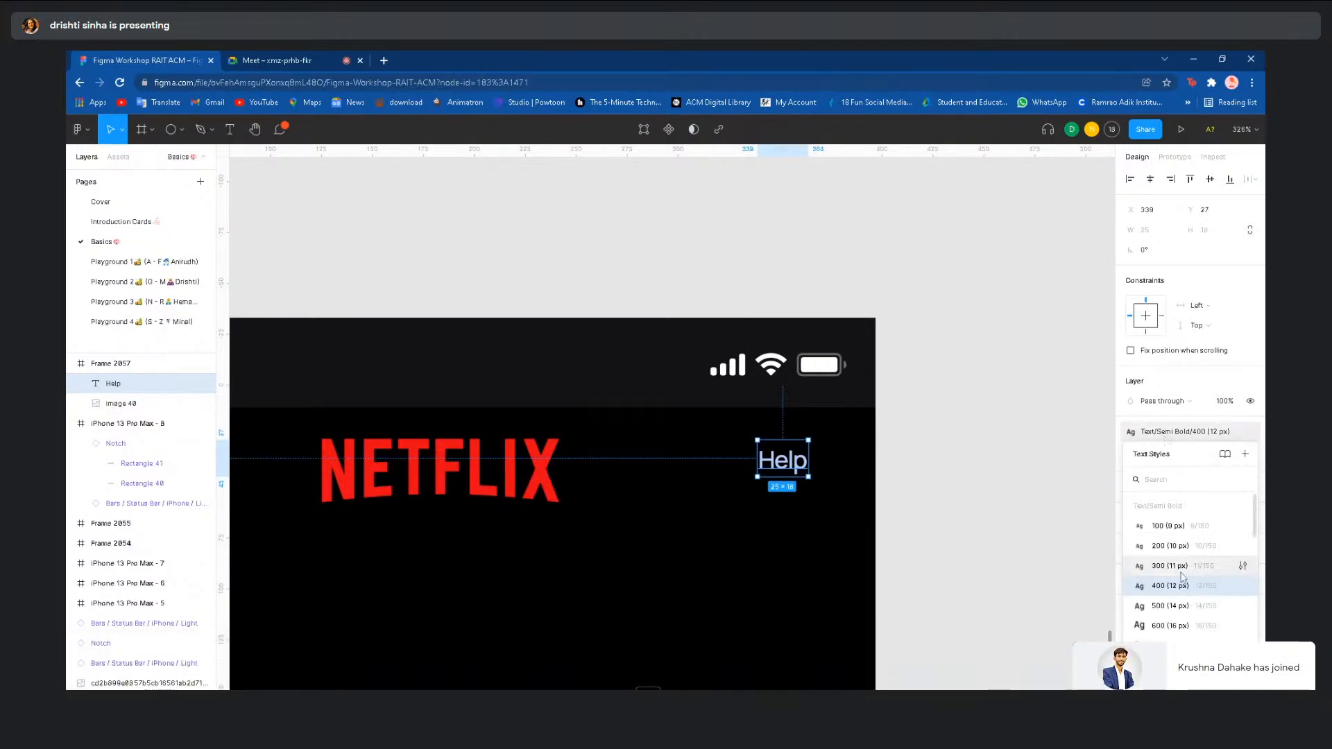
pyautogui.click(1171, 606)
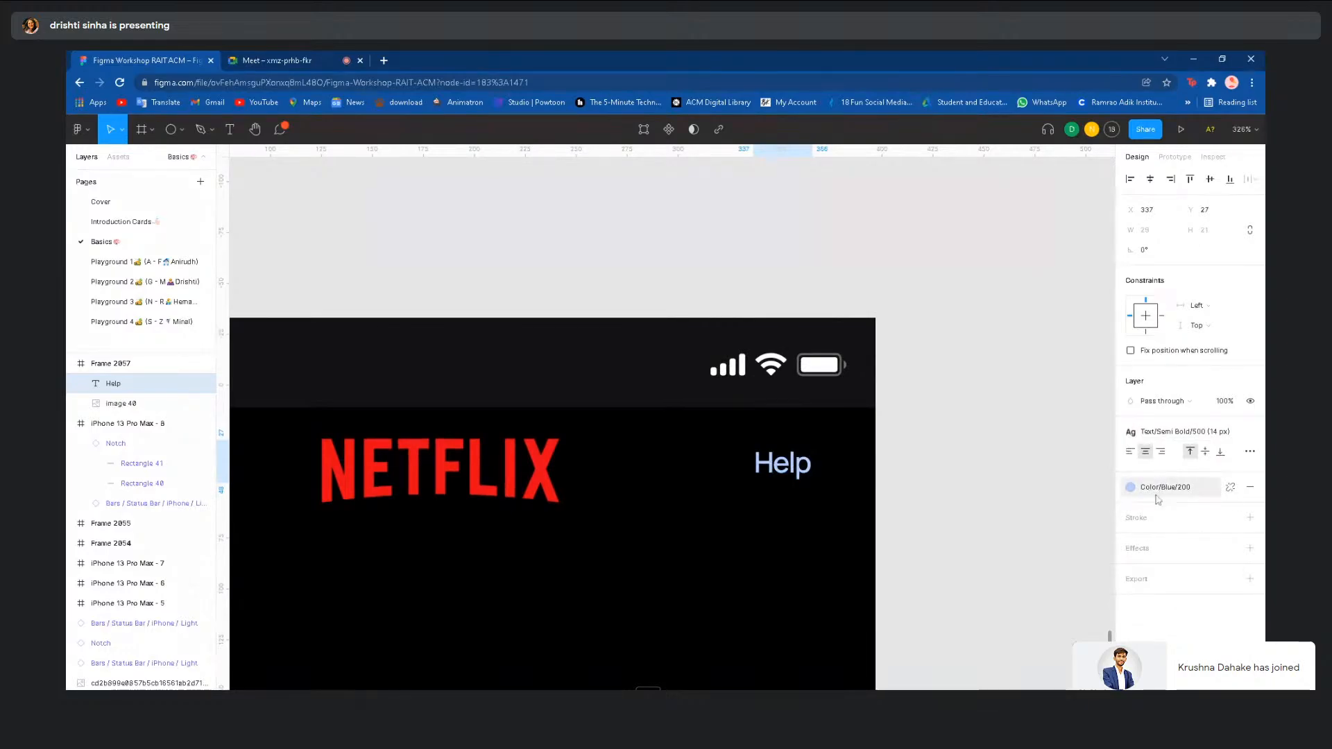
pyautogui.click(1156, 493)
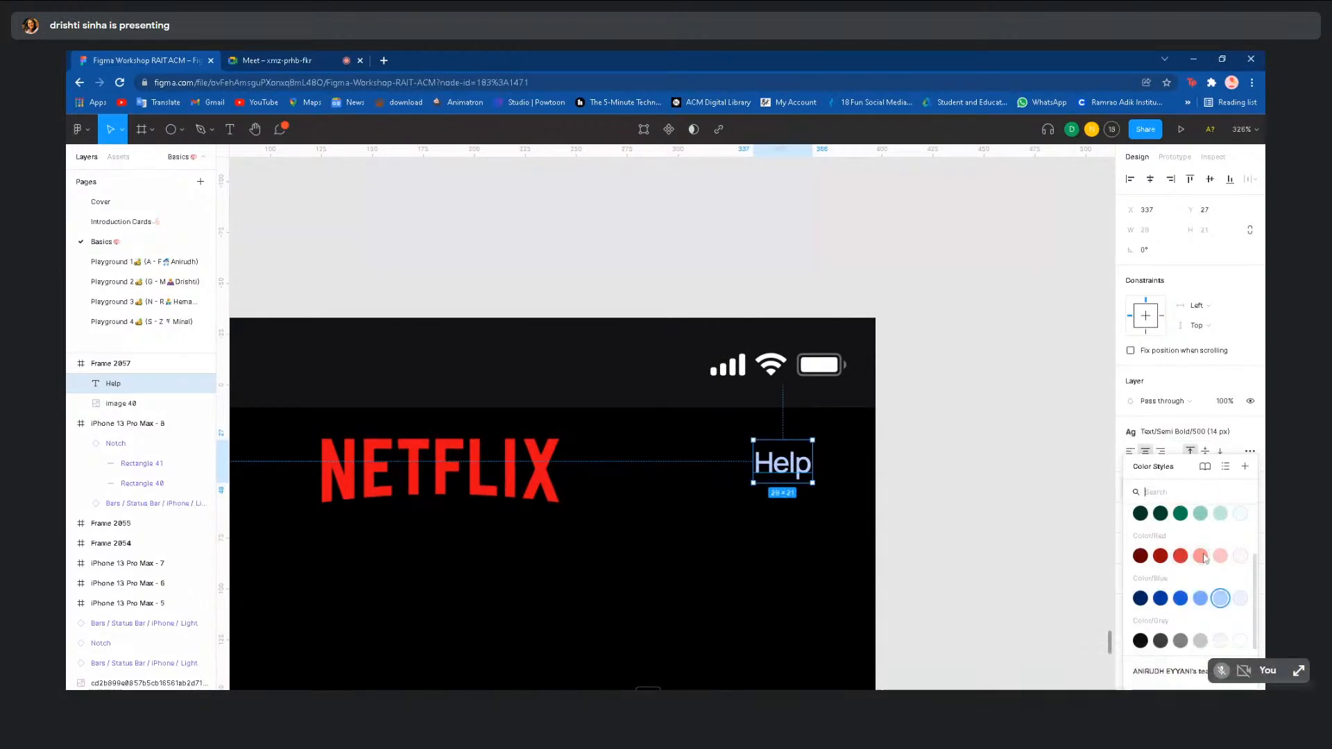
pyautogui.click(1181, 556)
pyautogui.click(962, 554)
pyautogui.scroll(-3, 962, 554)
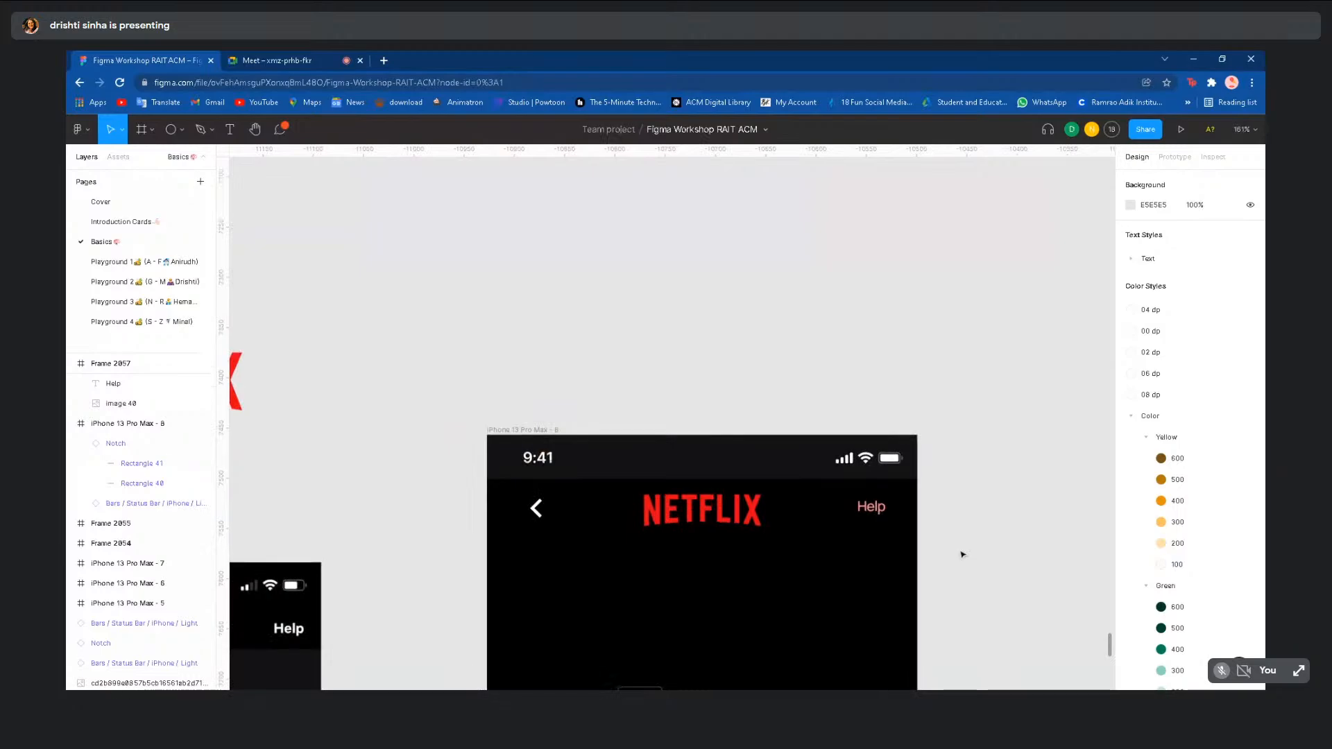
# - Undo Help back to white Inter Semi Bold 17, undoing a brief retry of 500 (14 px)
pyautogui.hotkey('ctrl', 'z')
pyautogui.hotkey('ctrl', 'z')
pyautogui.hotkey('ctrl', 'z')
pyautogui.hotkey('ctrl', 'z')
pyautogui.hotkey('ctrl', 'z')
pyautogui.hotkey('ctrl', 'z')
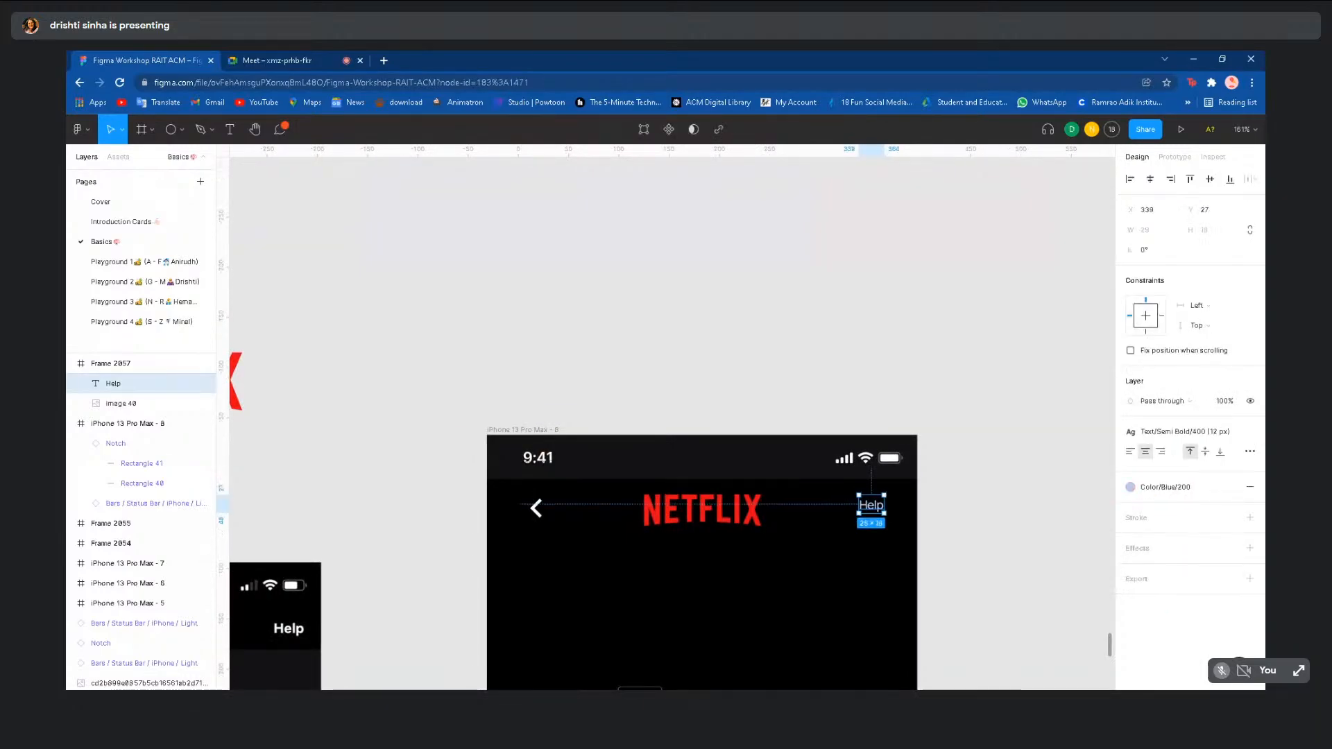
pyautogui.hotkey('ctrl', 'z')
pyautogui.hotkey('ctrl', 'z')
pyautogui.hotkey('ctrl', 'z')
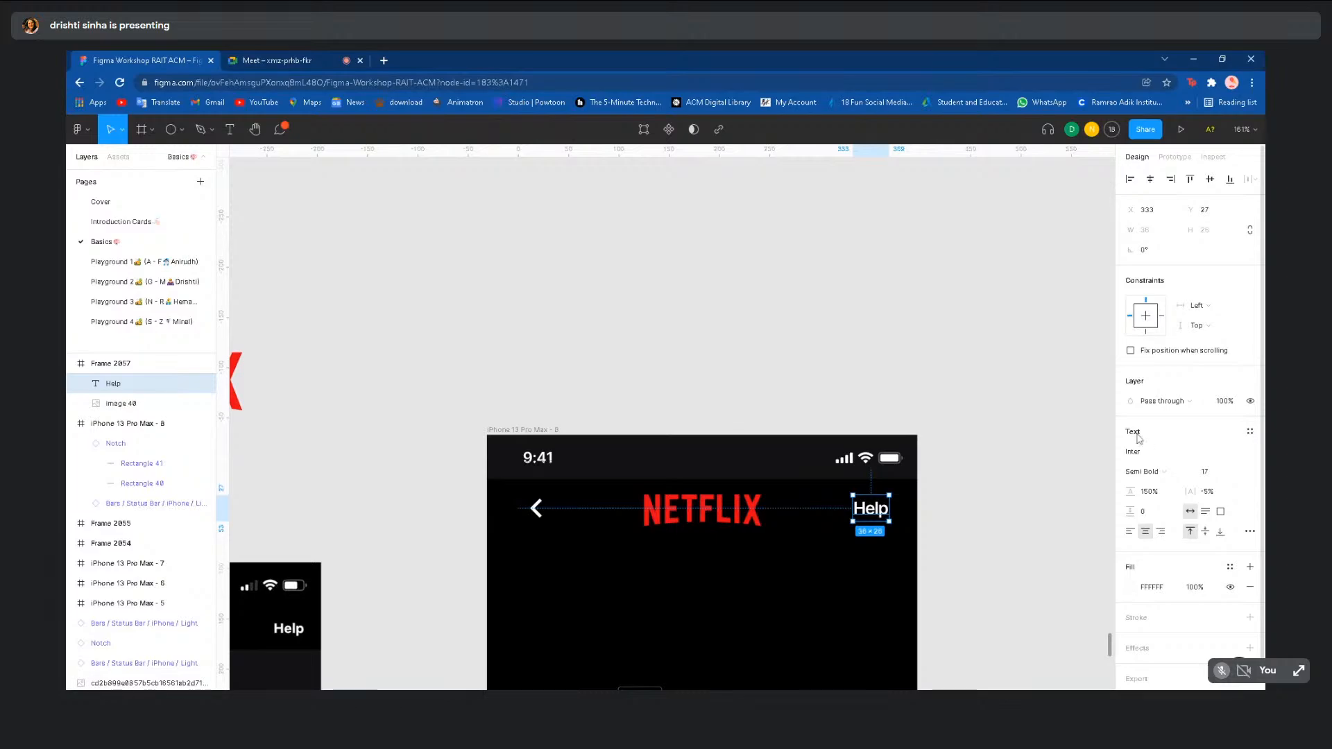
pyautogui.click(1250, 432)
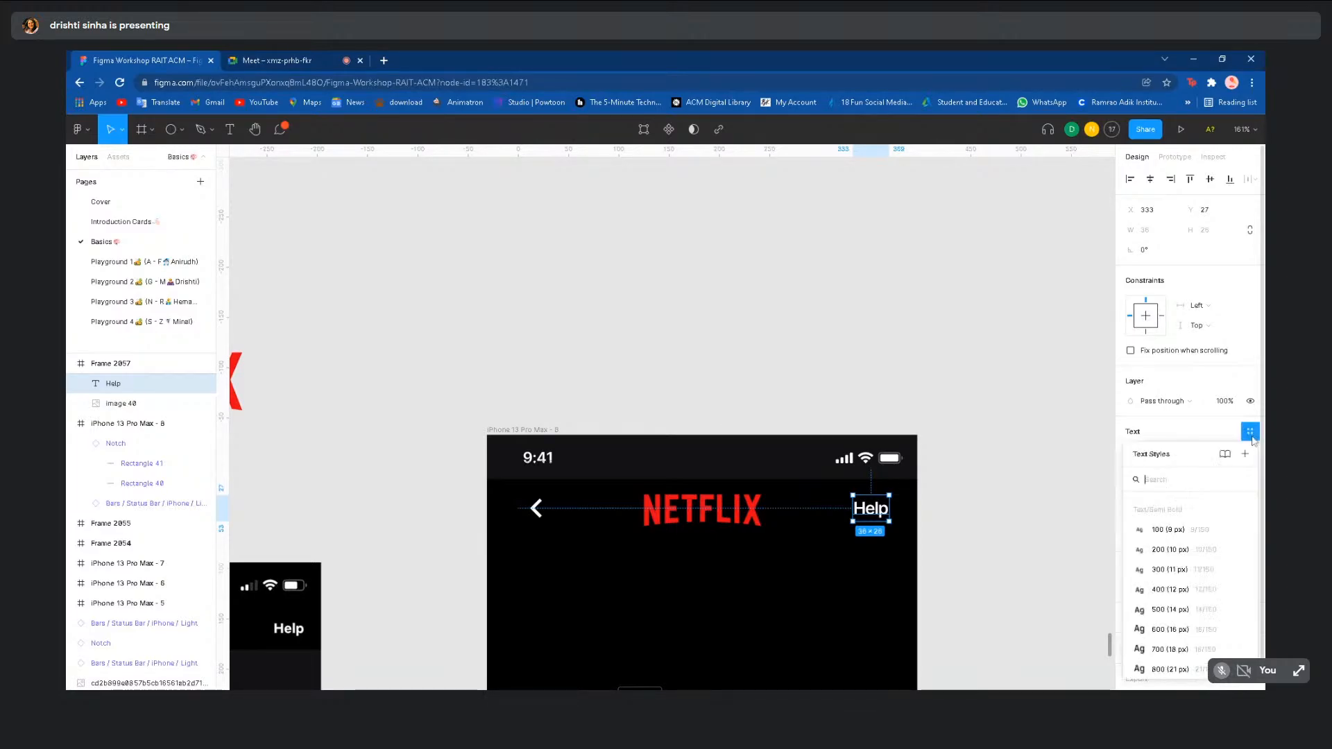
pyautogui.scroll(-2, 1178, 583)
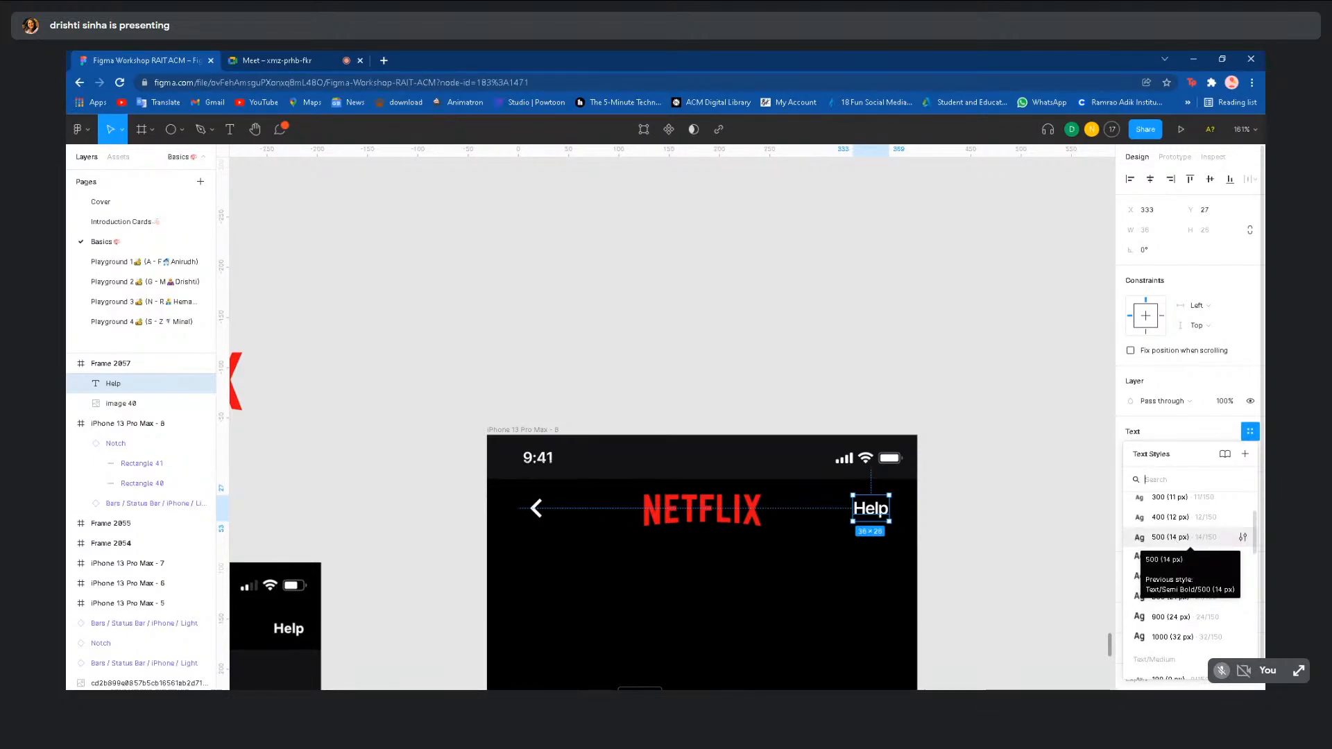
pyautogui.click(1170, 537)
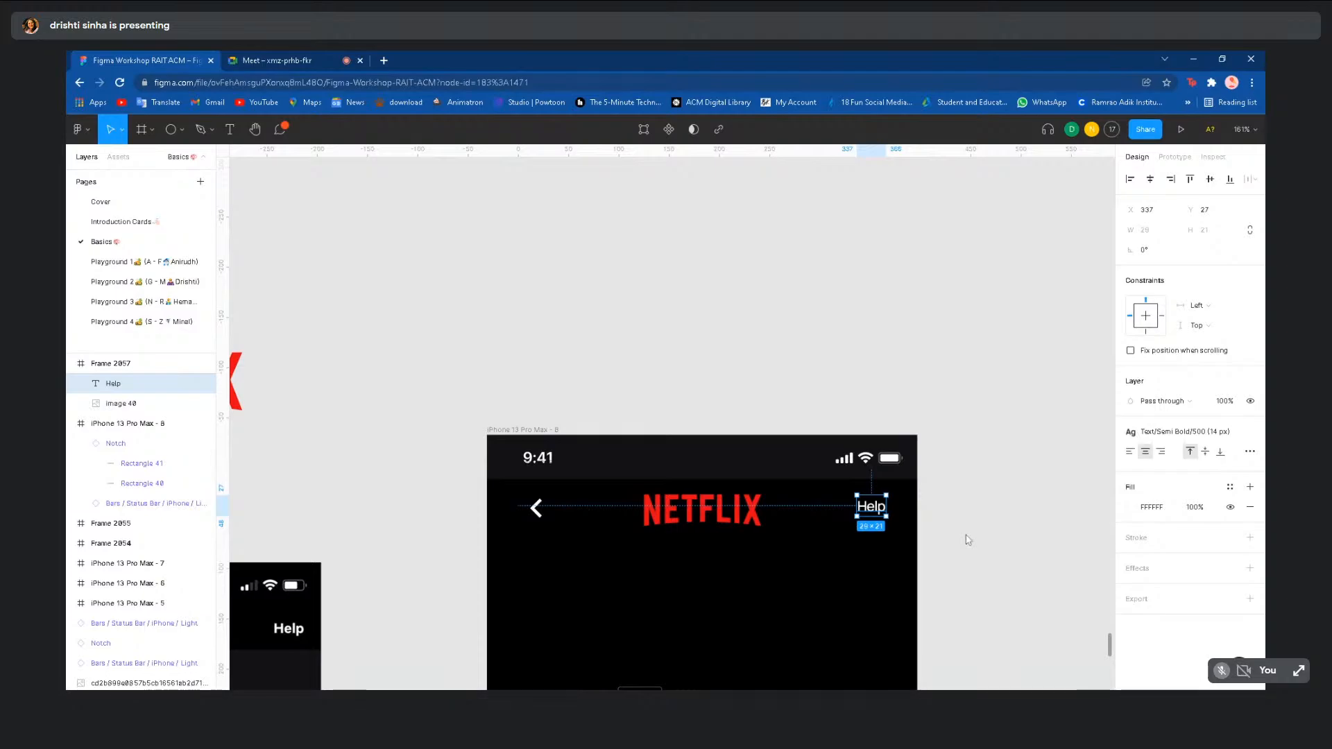
pyautogui.hotkey('ctrl', 'z')
pyautogui.click(968, 539)
pyautogui.scroll(-6, 969, 539)
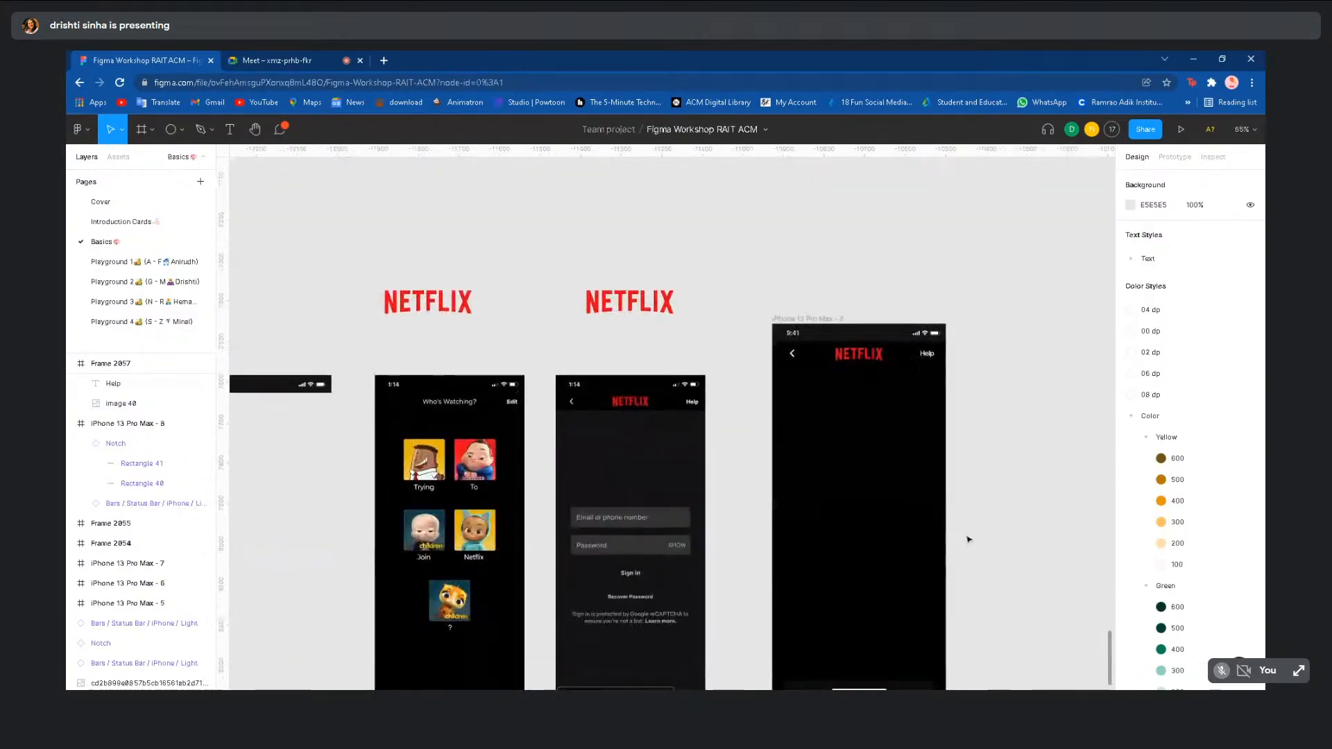
pyautogui.scroll(-2, 968, 539)
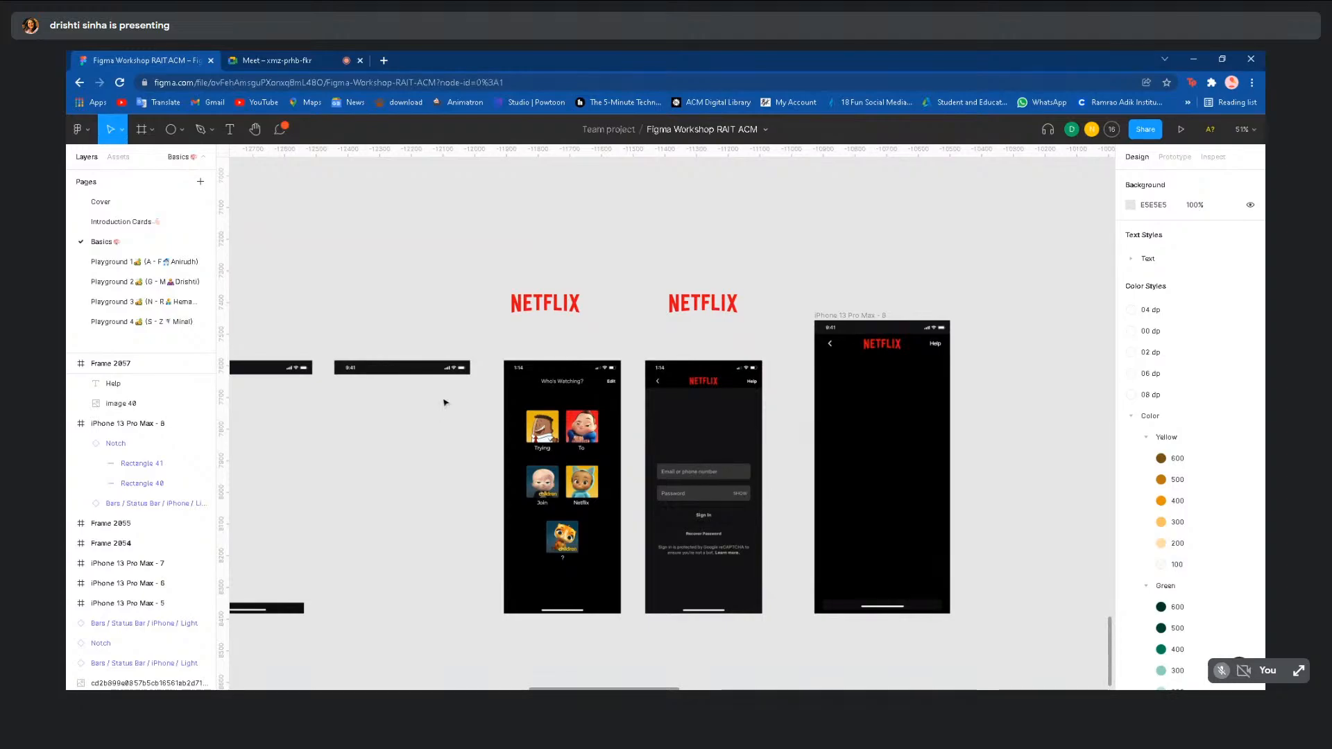
pyautogui.click(140, 261)
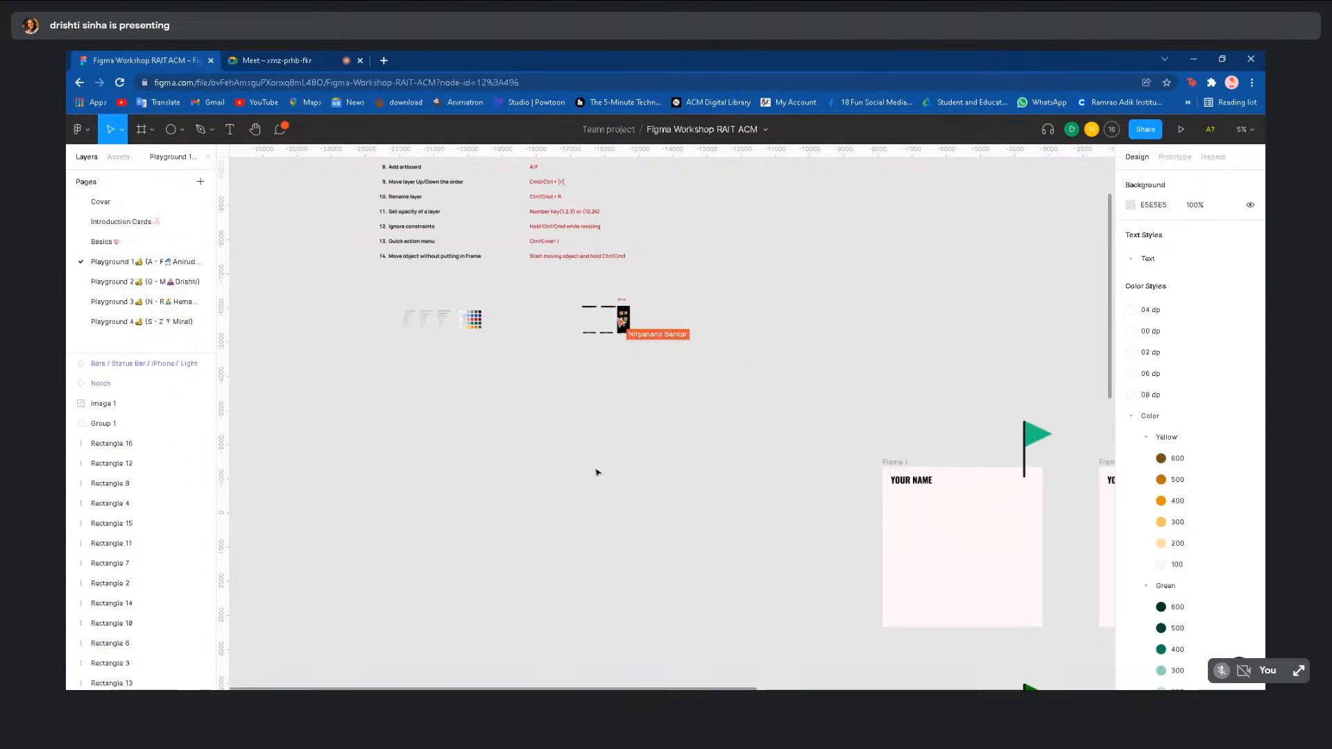
pyautogui.scroll(-5, 671, 537)
pyautogui.scroll(2, 622, 565)
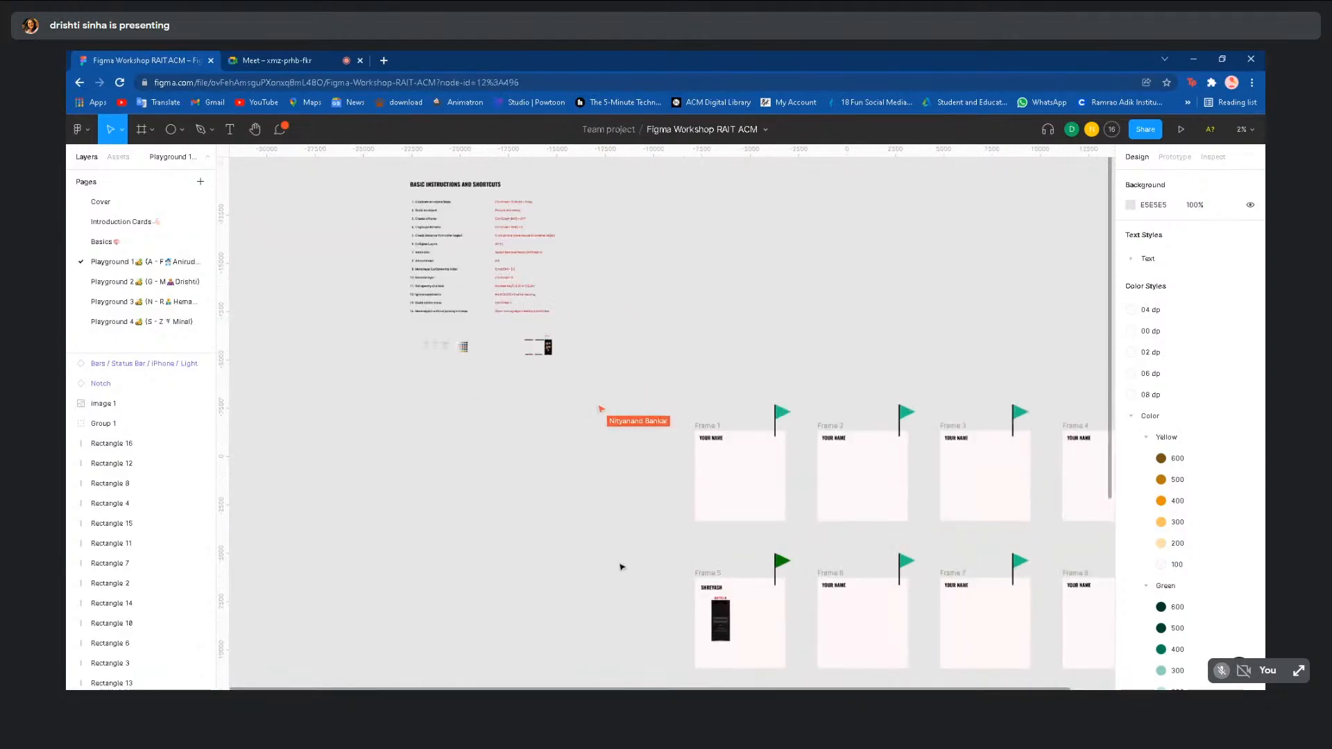
pyautogui.scroll(-5, 622, 565)
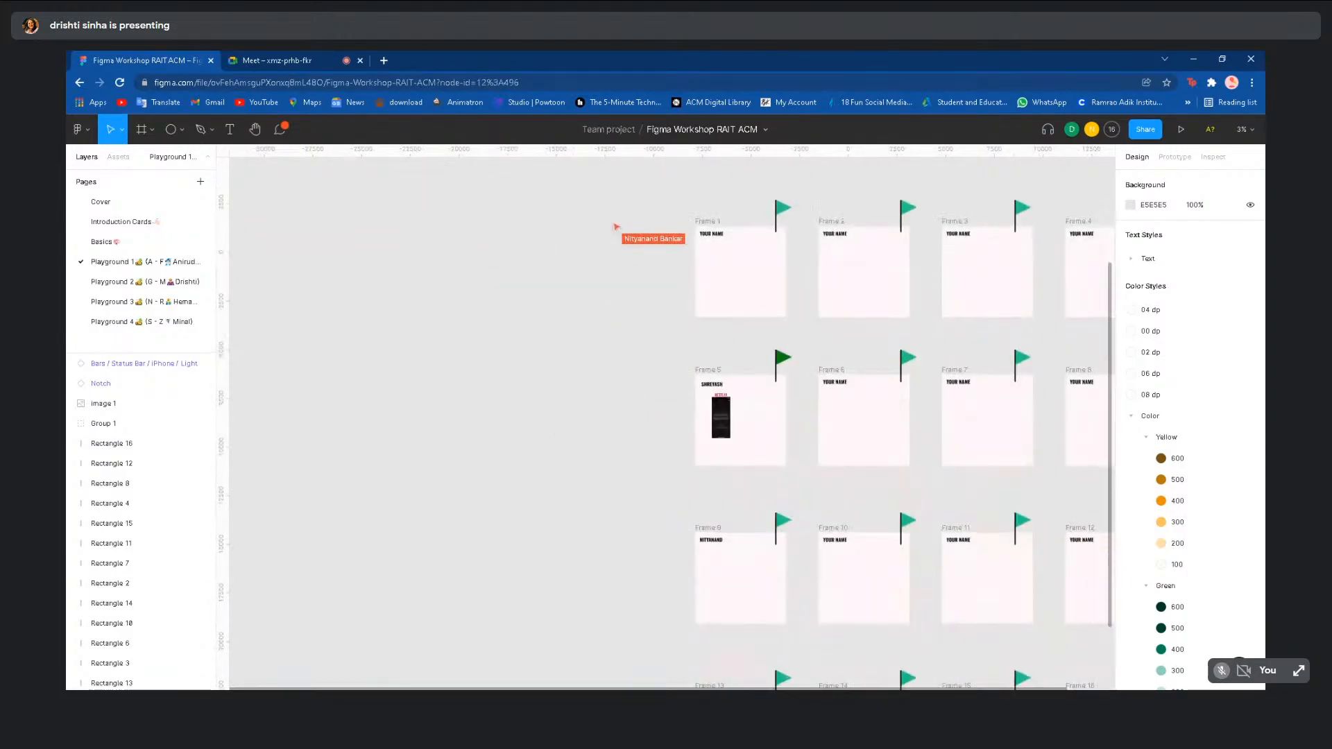
pyautogui.scroll(-3, 622, 566)
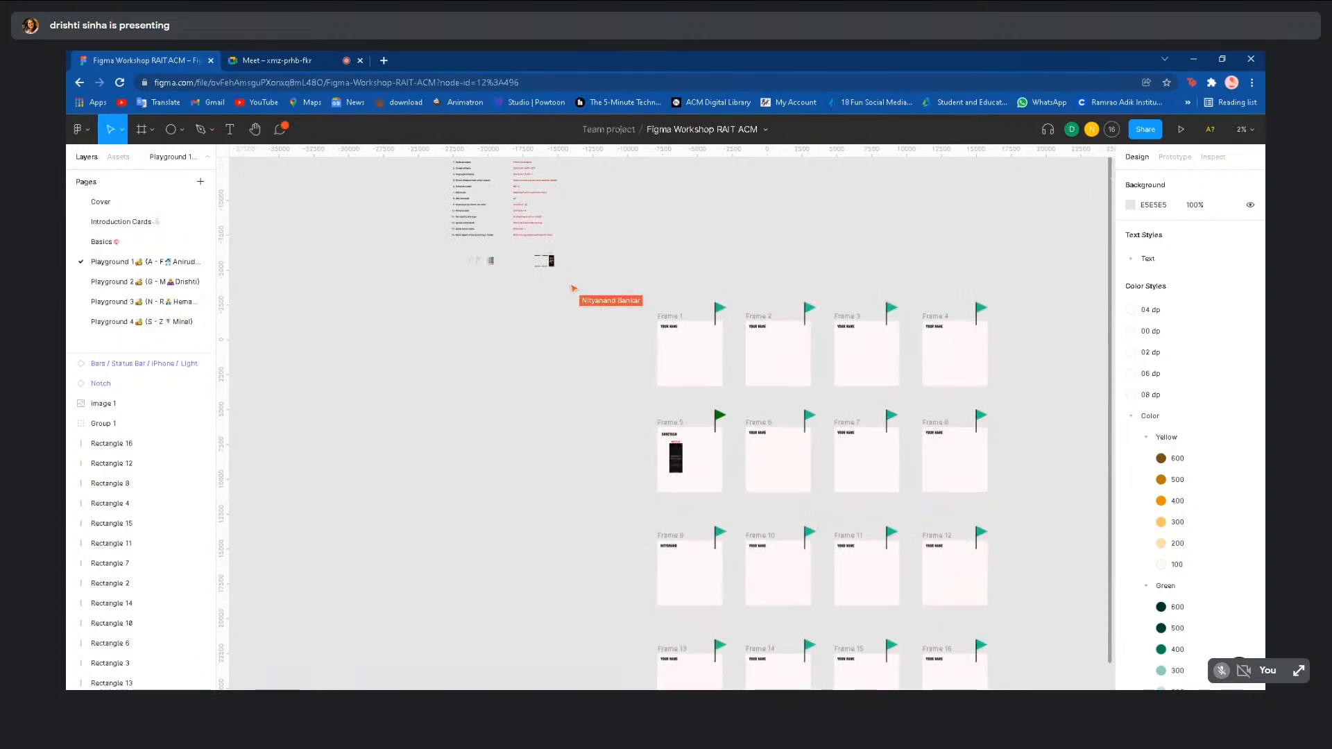
pyautogui.scroll(-3, 622, 549)
pyautogui.scroll(-1, 623, 550)
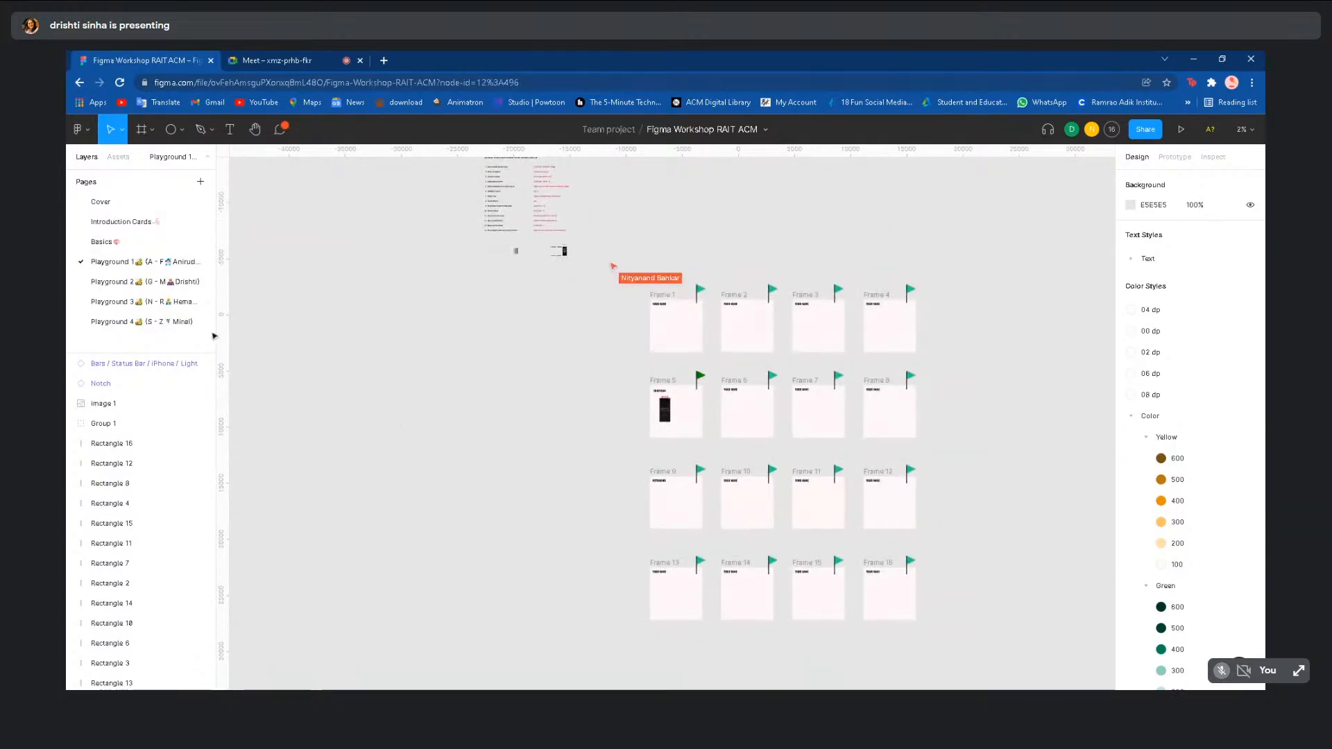
pyautogui.scroll(3, 547, 267)
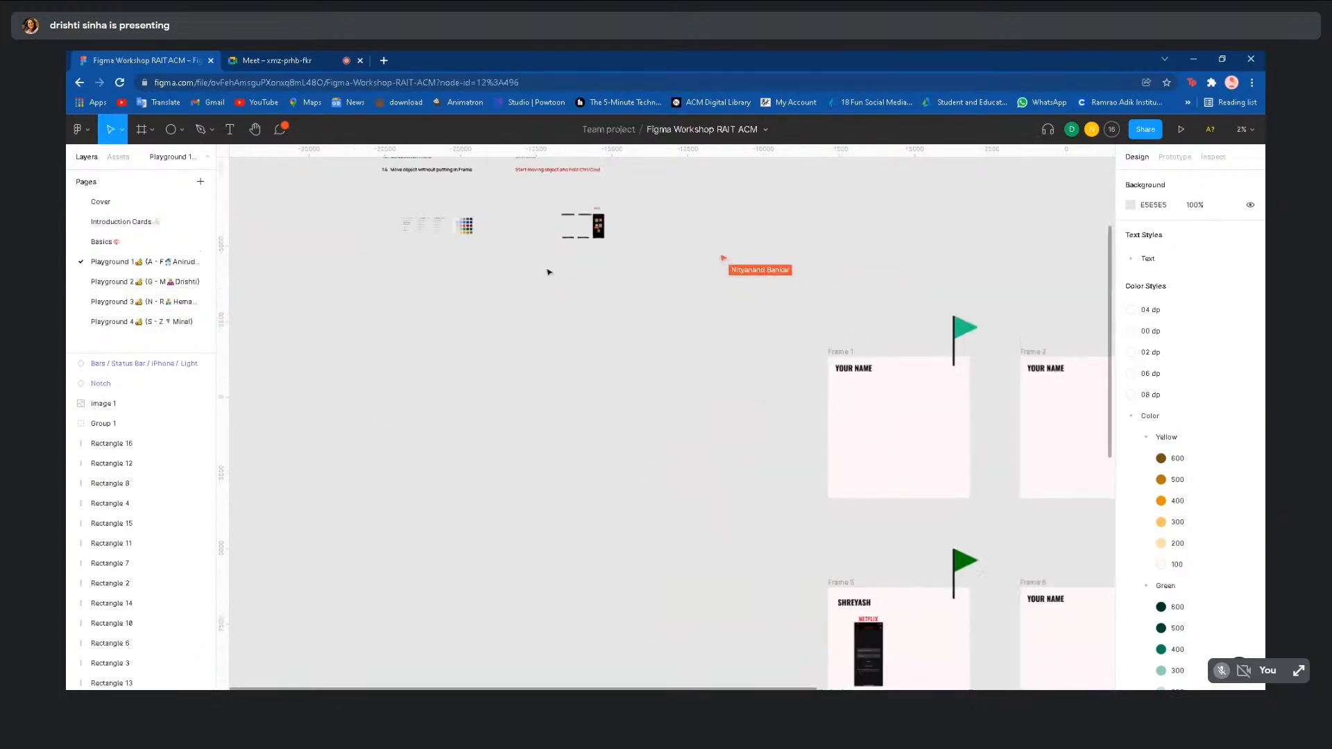
pyautogui.scroll(3, 697, 272)
pyautogui.scroll(1, 696, 272)
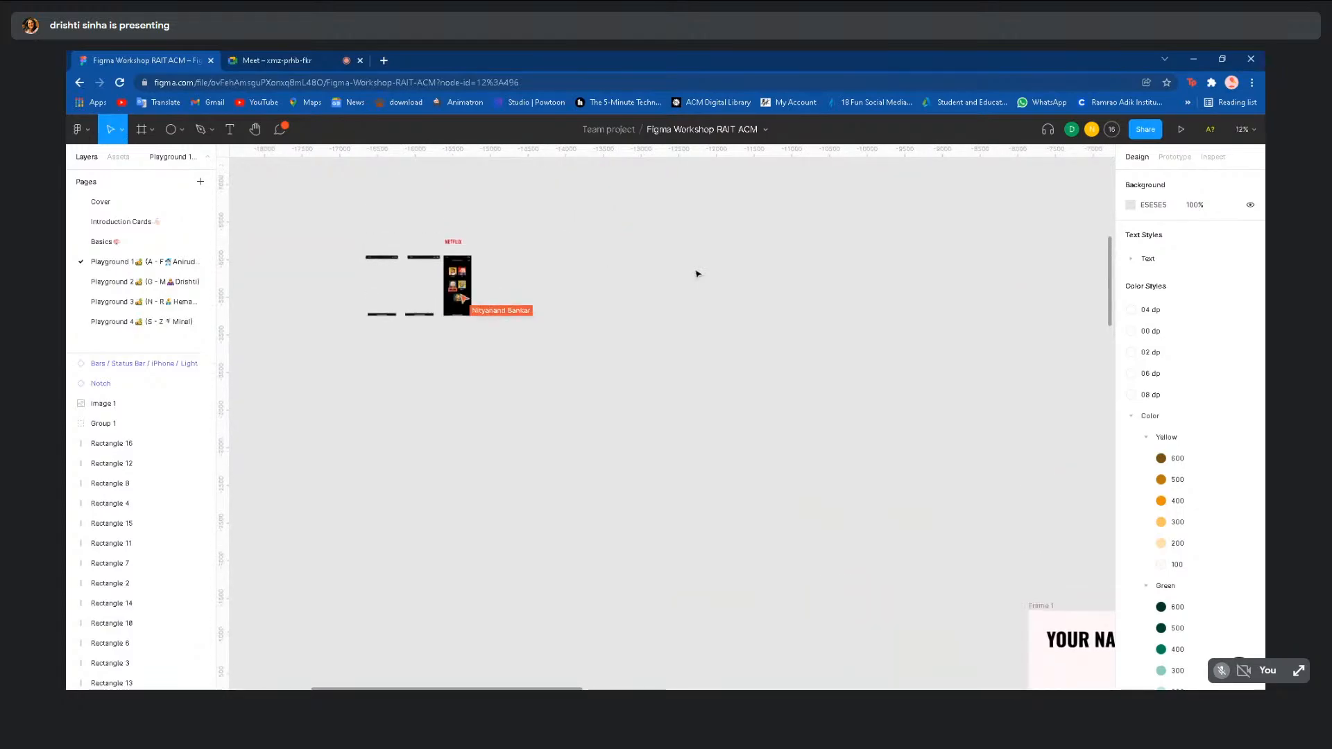
pyautogui.scroll(1, 518, 286)
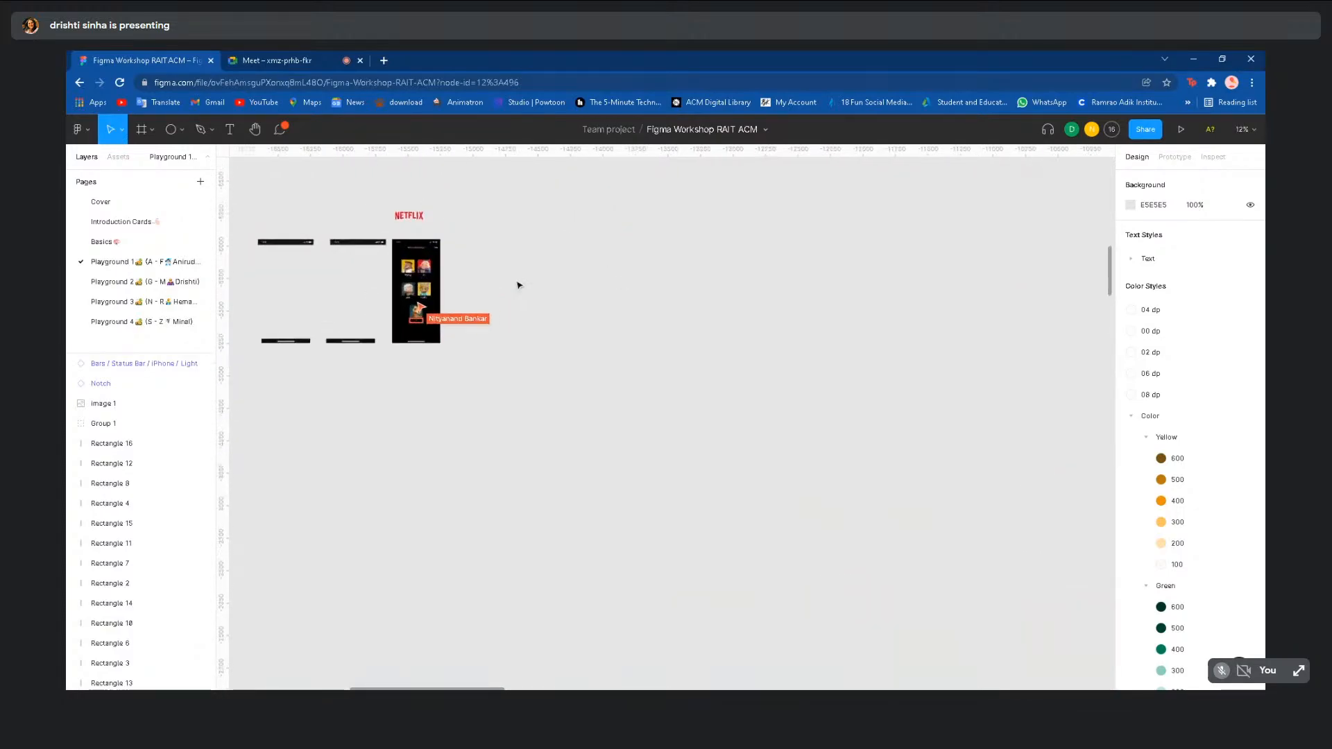
pyautogui.hscroll(-1, 518, 285)
pyautogui.hscroll(-1, 510, 307)
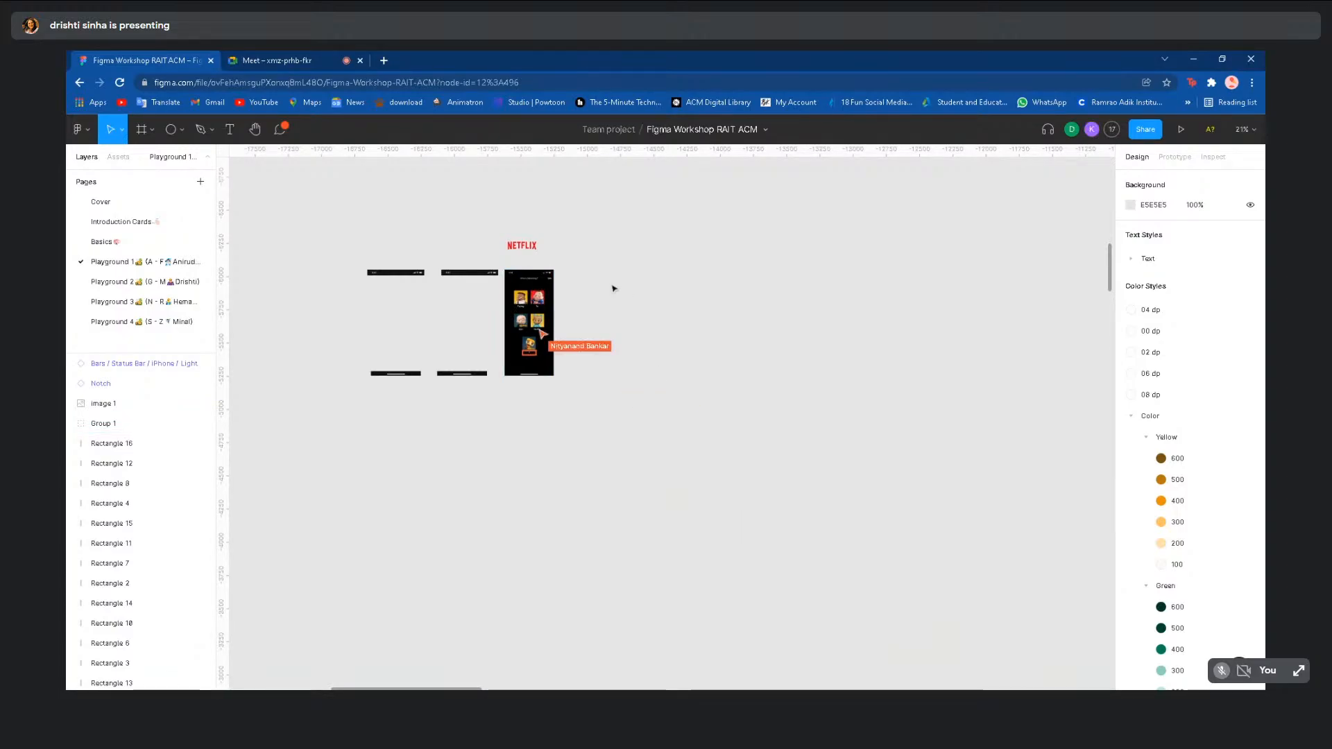
pyautogui.press('/')
pyautogui.write('any doub')
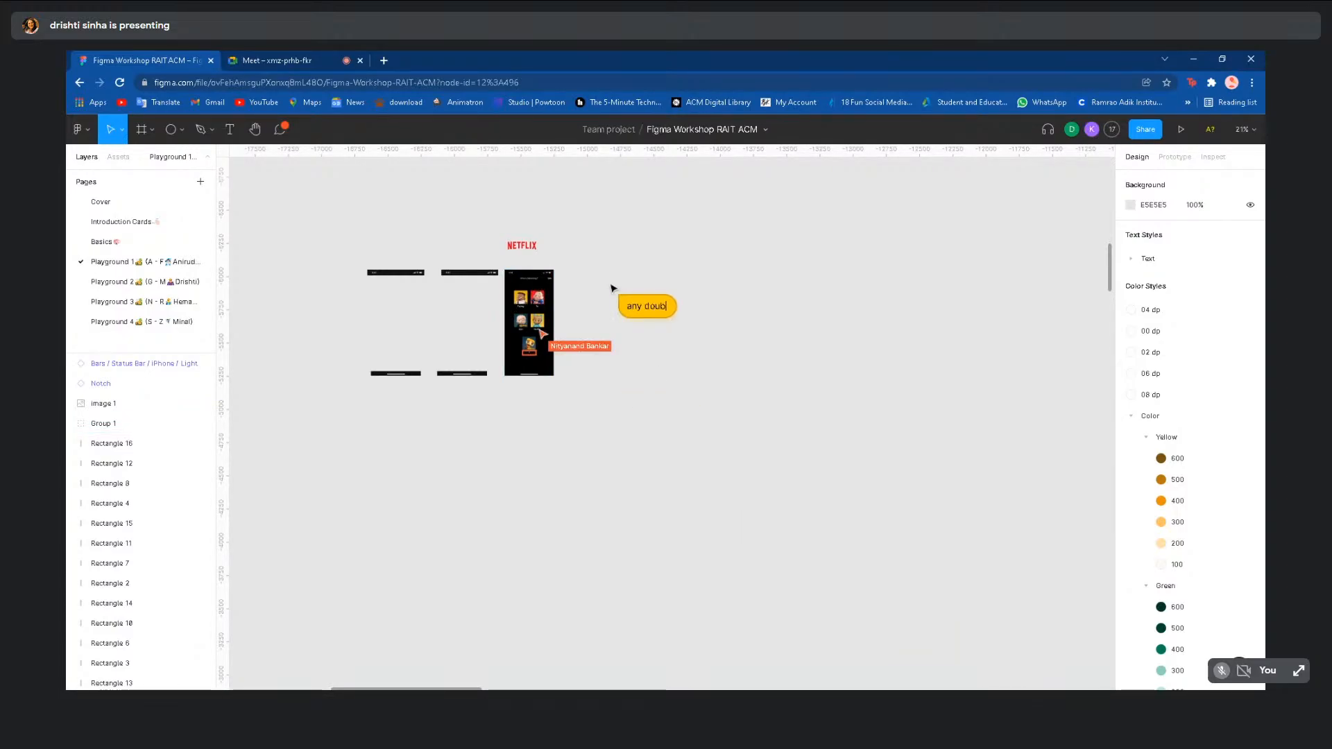
pyautogui.write('t??')
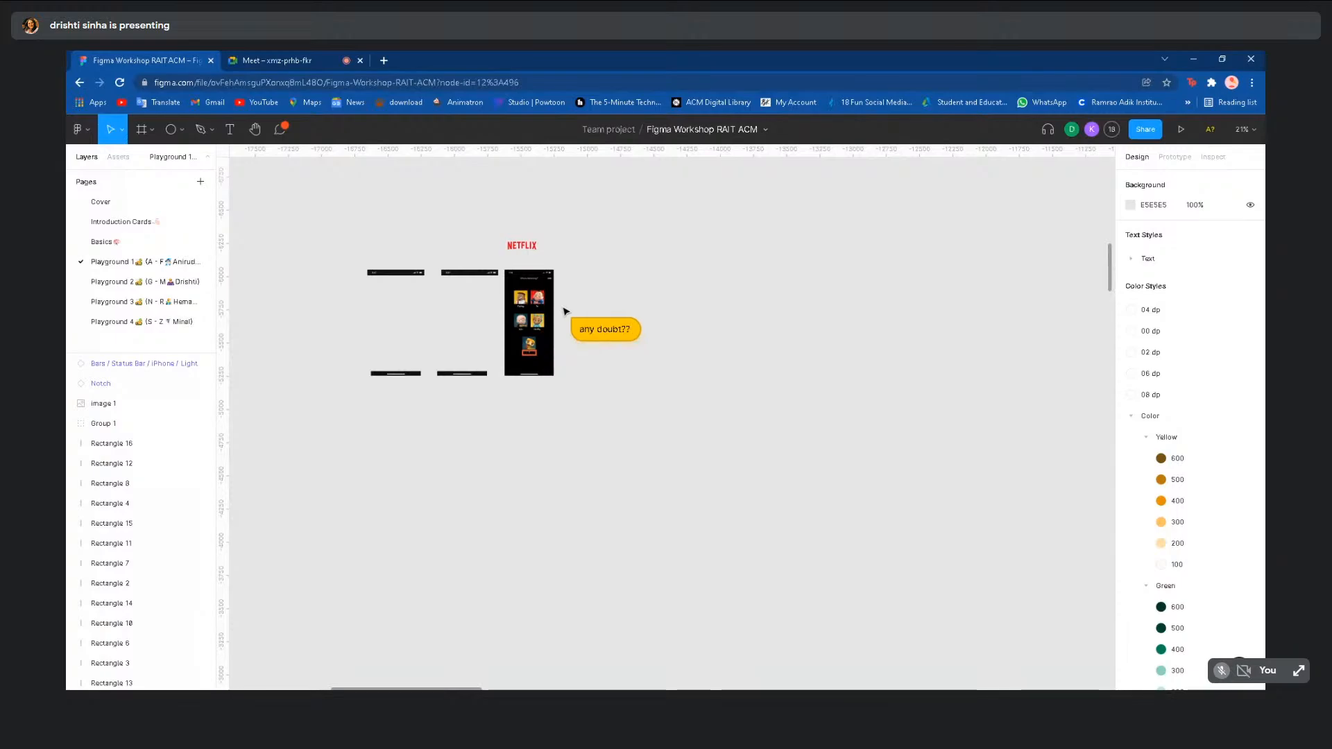
pyautogui.scroll(-10, 565, 312)
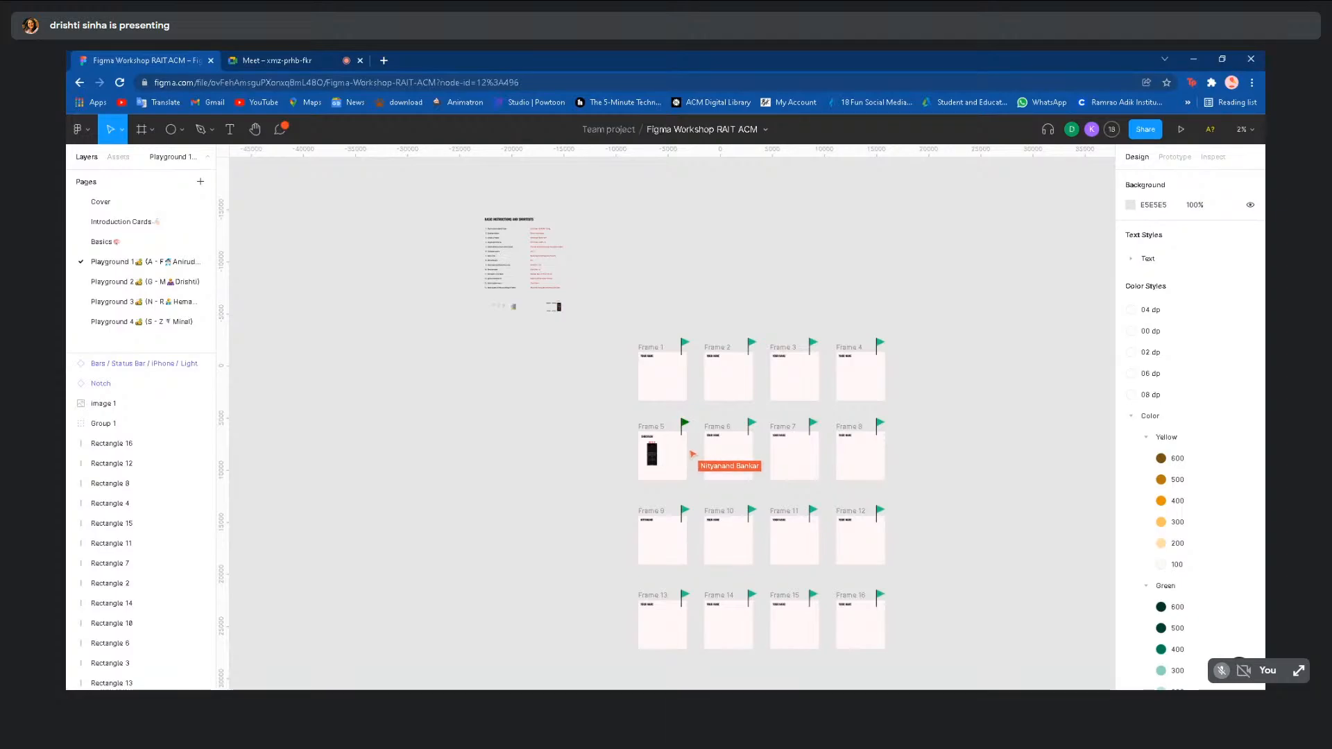
# - Switch to the Playground 2 page and scroll through its phone mockups
pyautogui.click(156, 281)
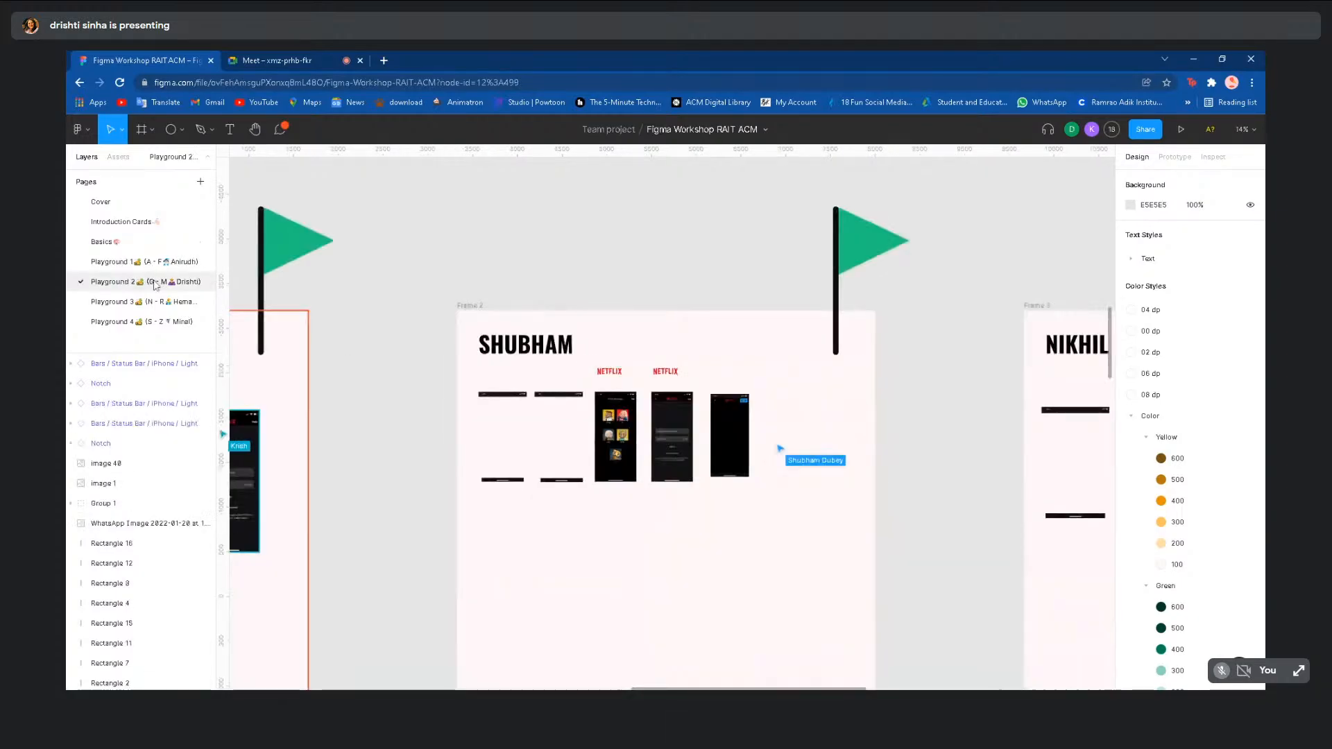
pyautogui.scroll(-5, 410, 435)
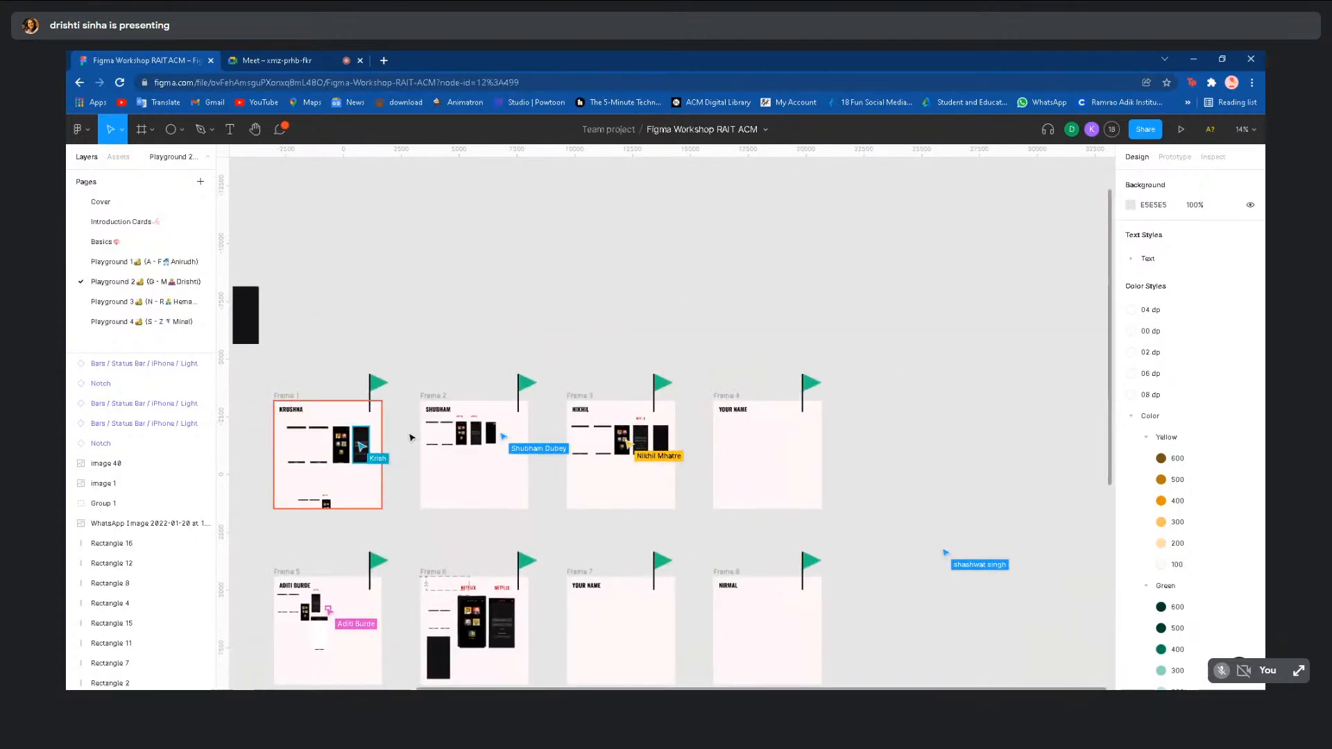
pyautogui.scroll(-5, 506, 345)
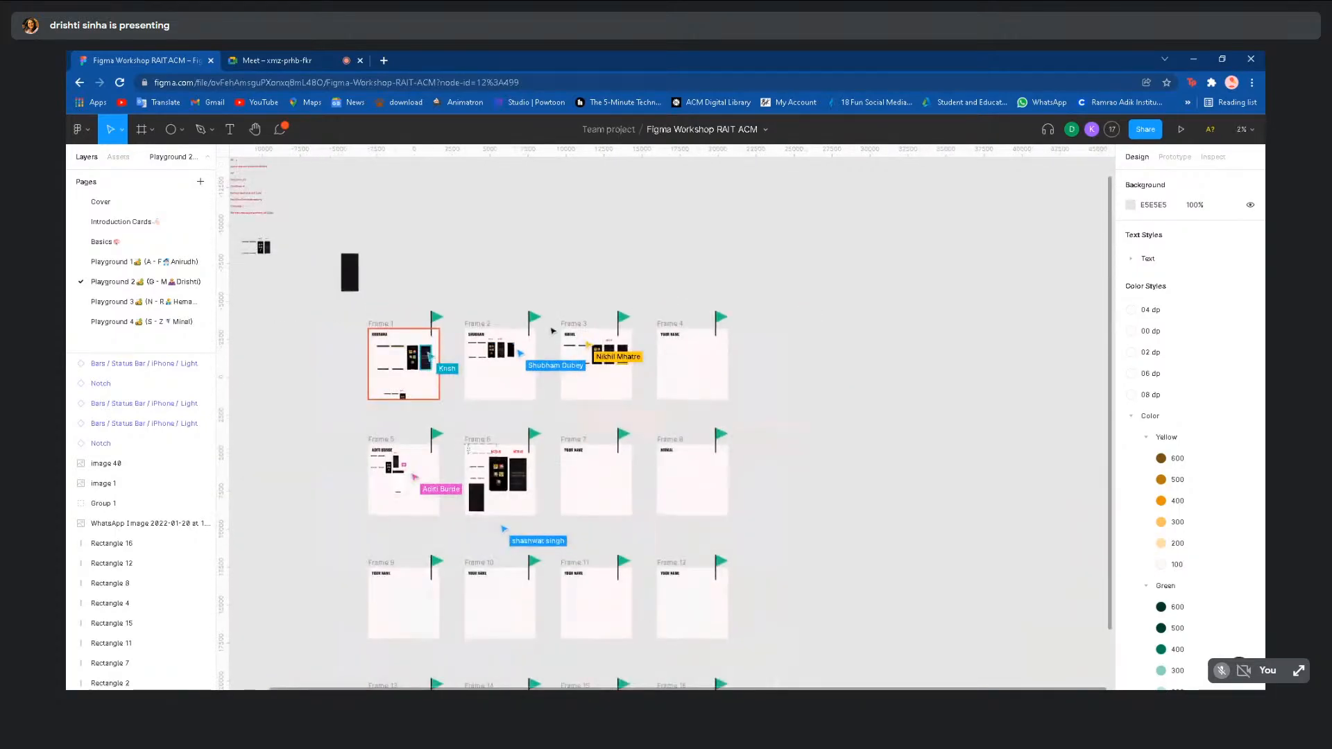
pyautogui.scroll(-2, 823, 463)
pyautogui.scroll(-1, 823, 465)
pyautogui.scroll(2, 824, 465)
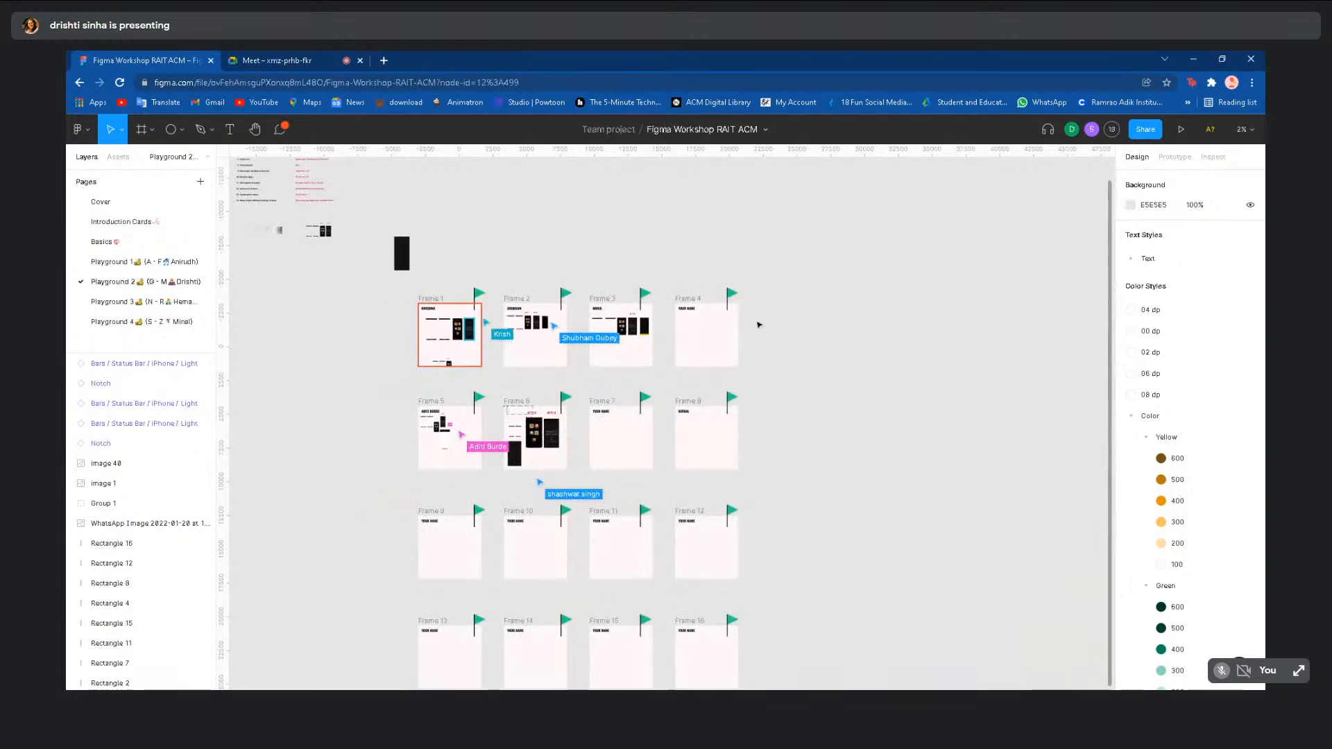
pyautogui.scroll(2, 759, 321)
pyautogui.hscroll(1, 721, 361)
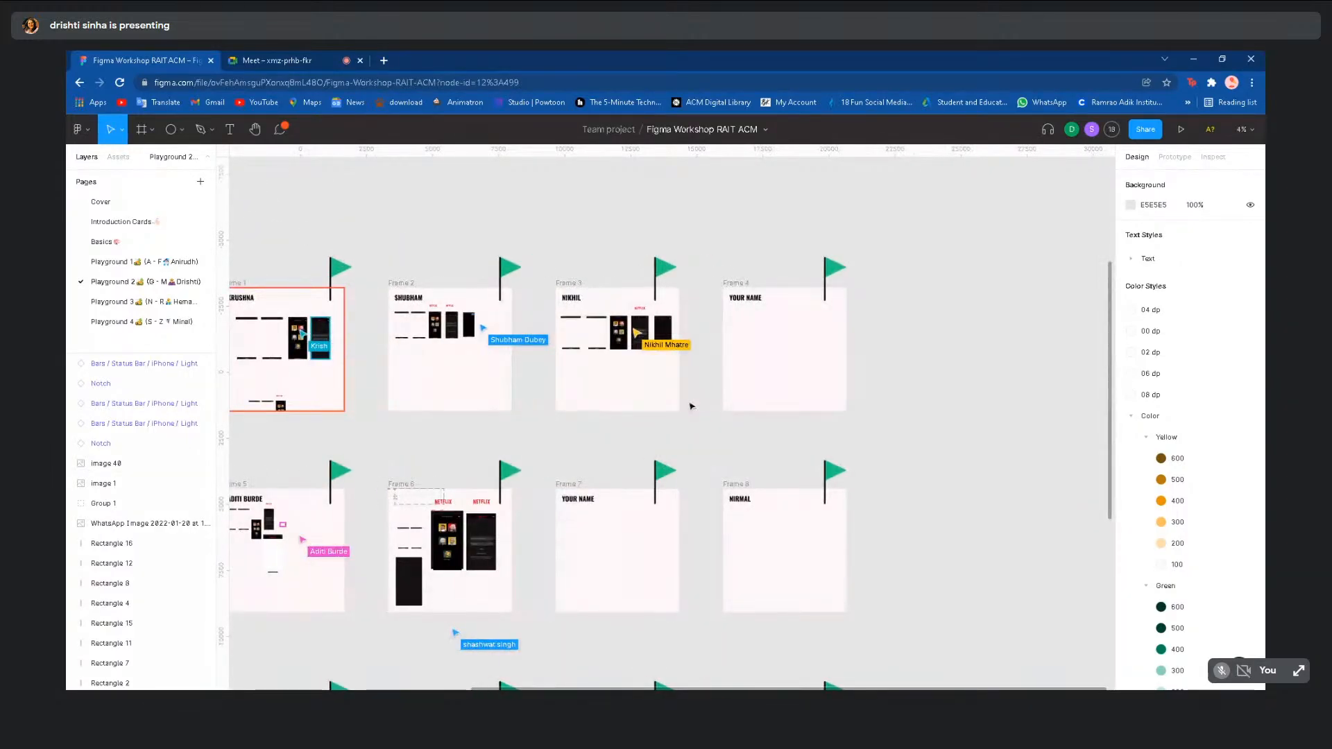
# - Move to the Playground 3 page and look over its screens
pyautogui.click(142, 302)
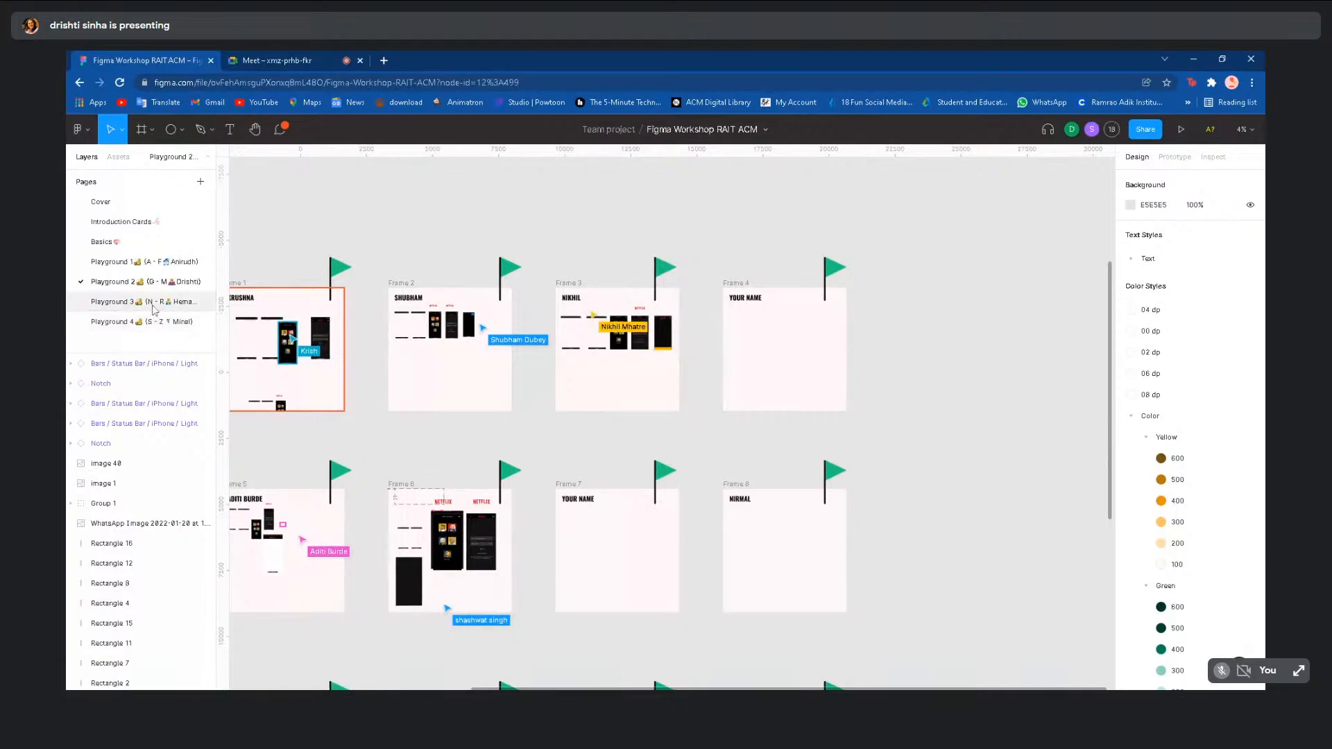
pyautogui.scroll(2, 510, 485)
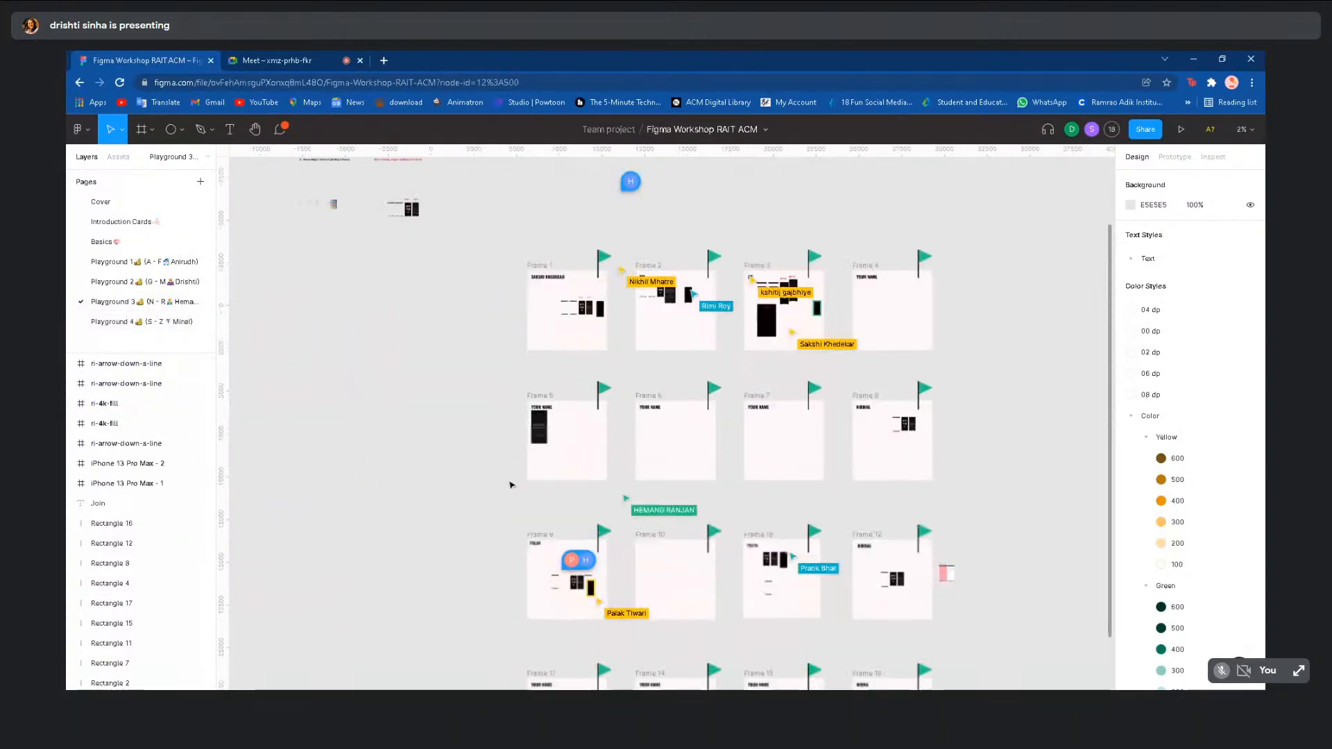
pyautogui.moveTo(609, 615)
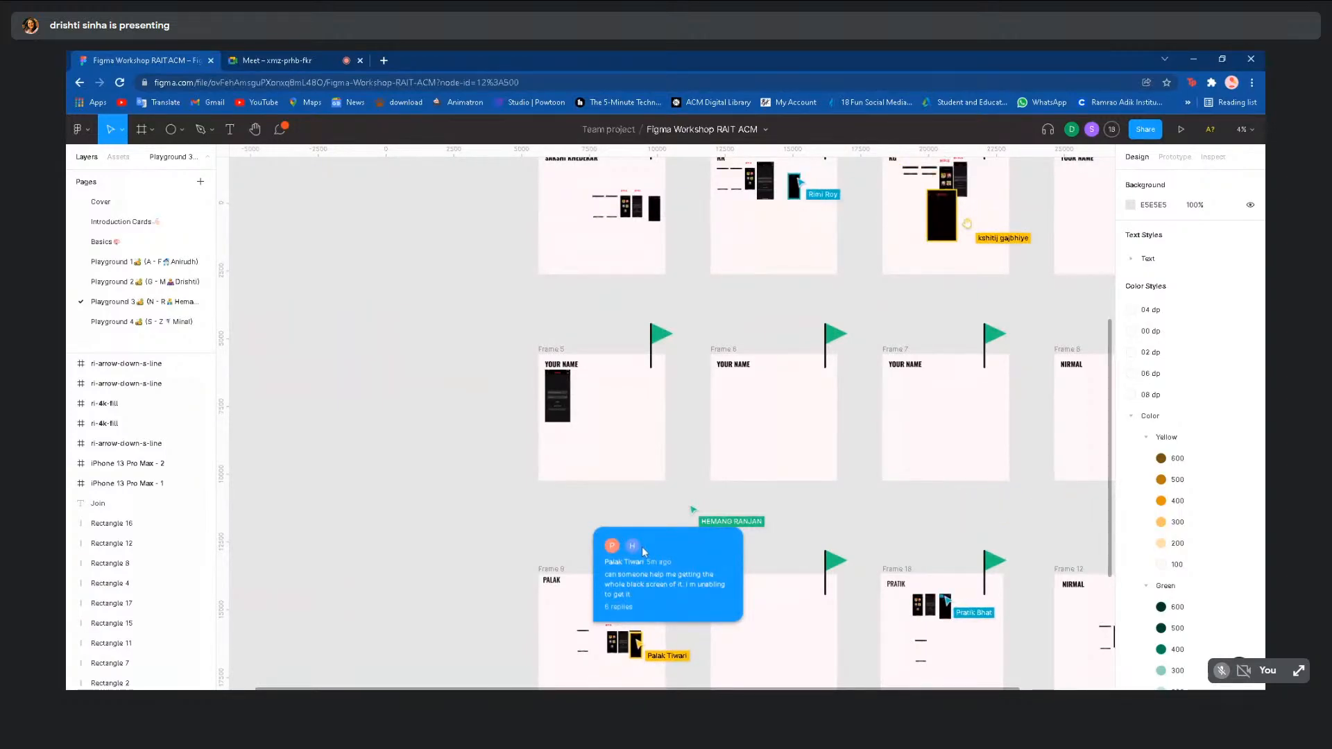
pyautogui.scroll(-1, 640, 559)
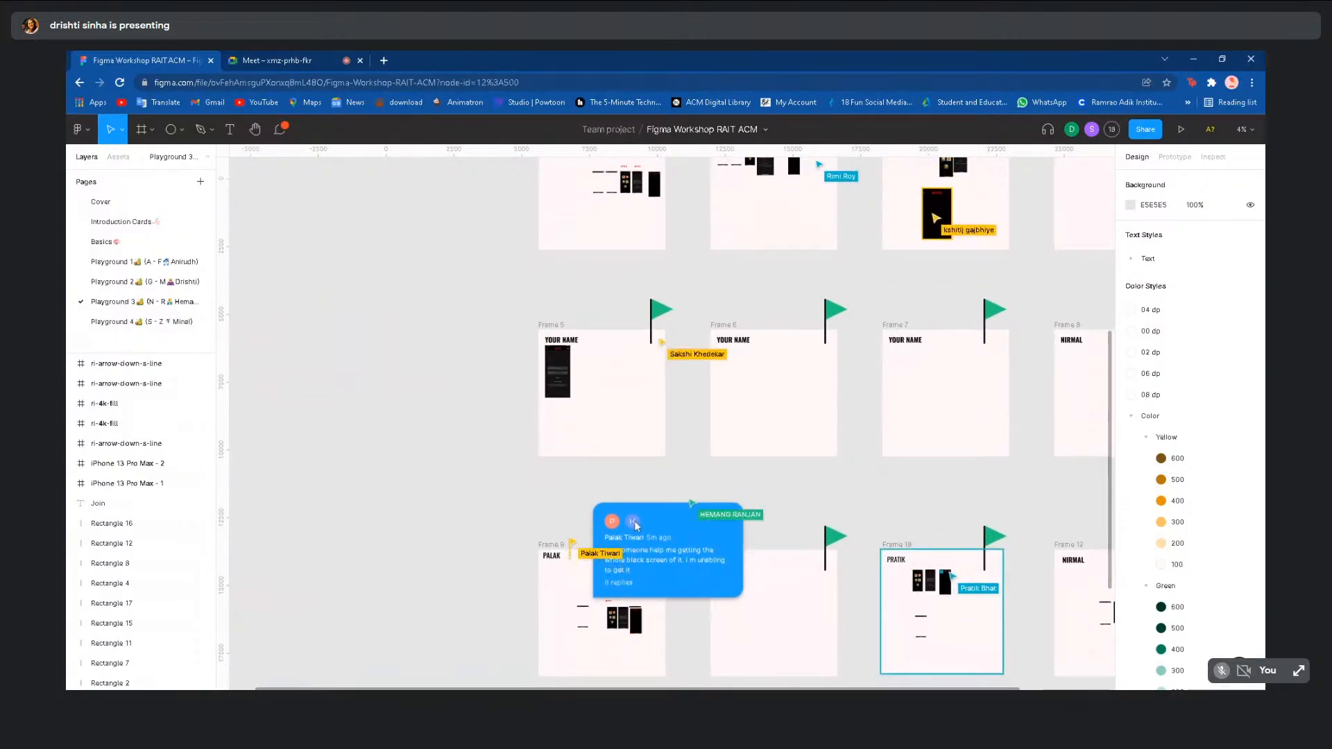
# - Read the comment thread about the black screen, then close it and browse the page
pyautogui.click(635, 524)
pyautogui.click(636, 525)
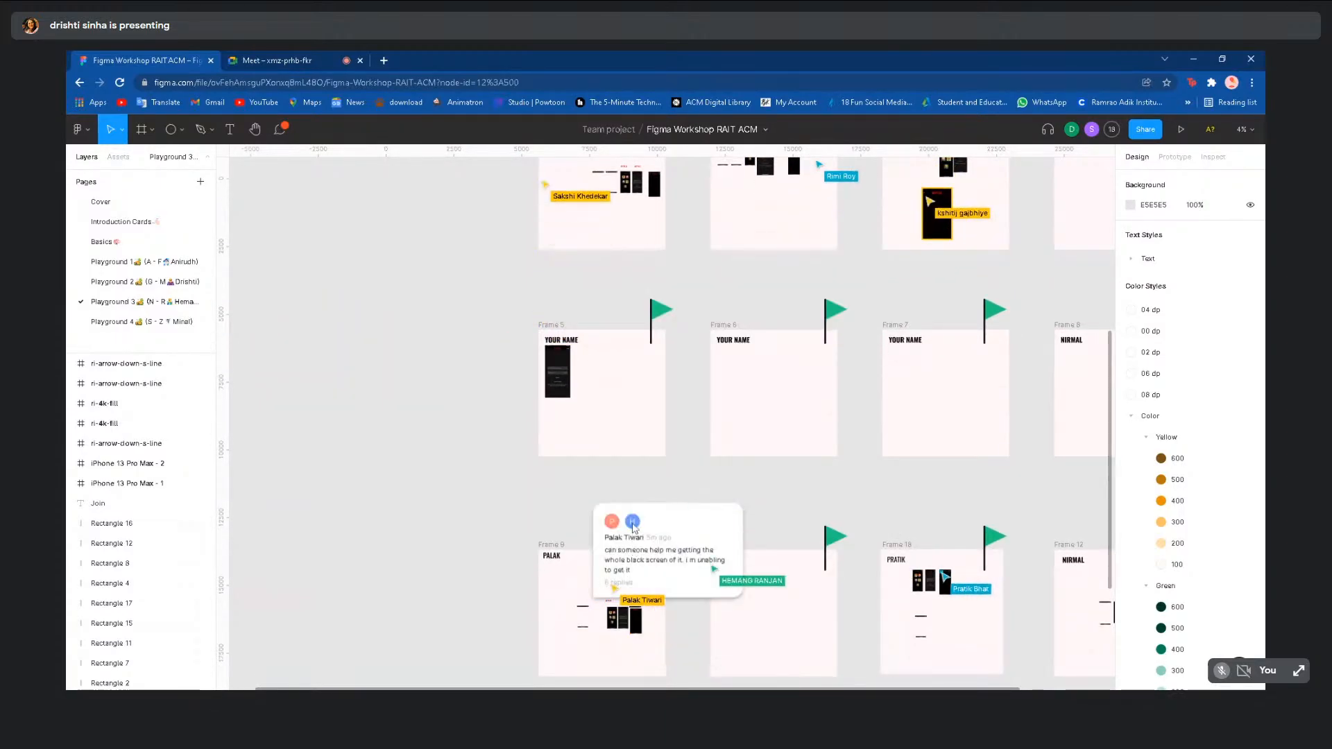
pyautogui.click(624, 574)
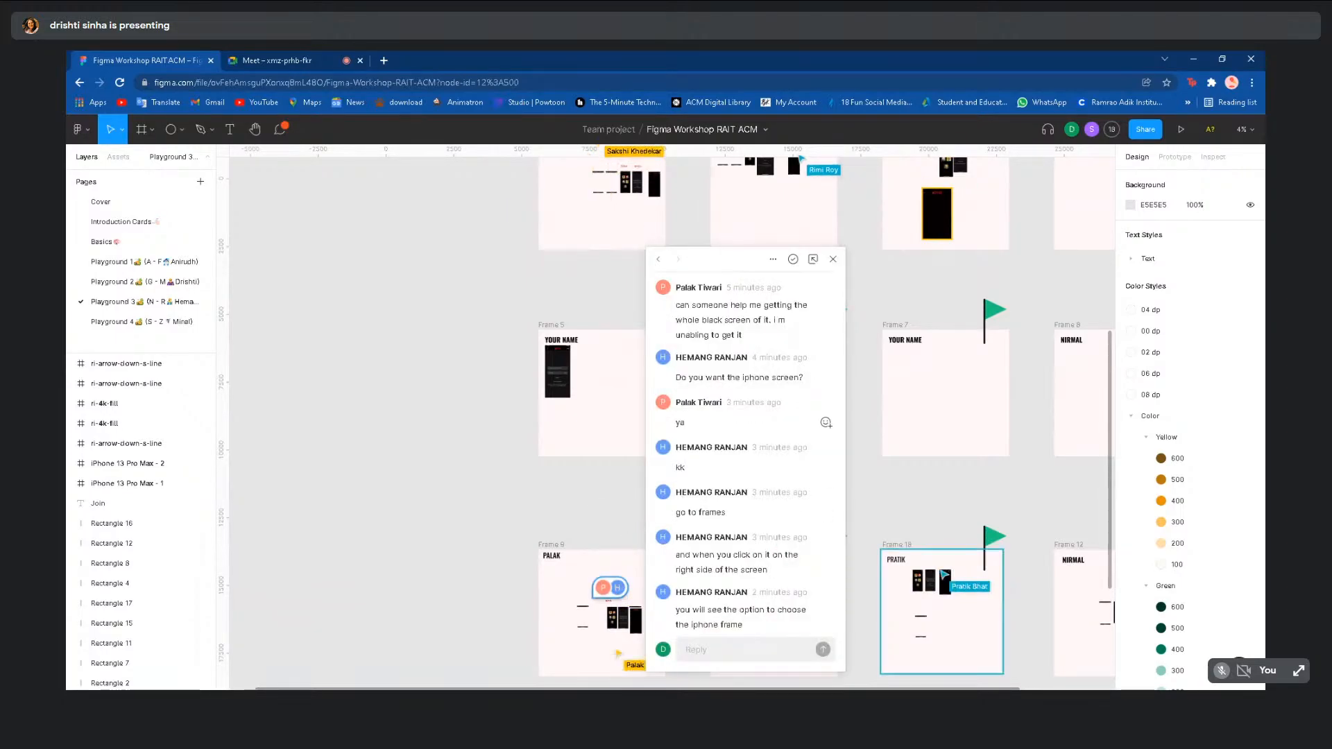
pyautogui.click(595, 497)
pyautogui.scroll(-5, 594, 497)
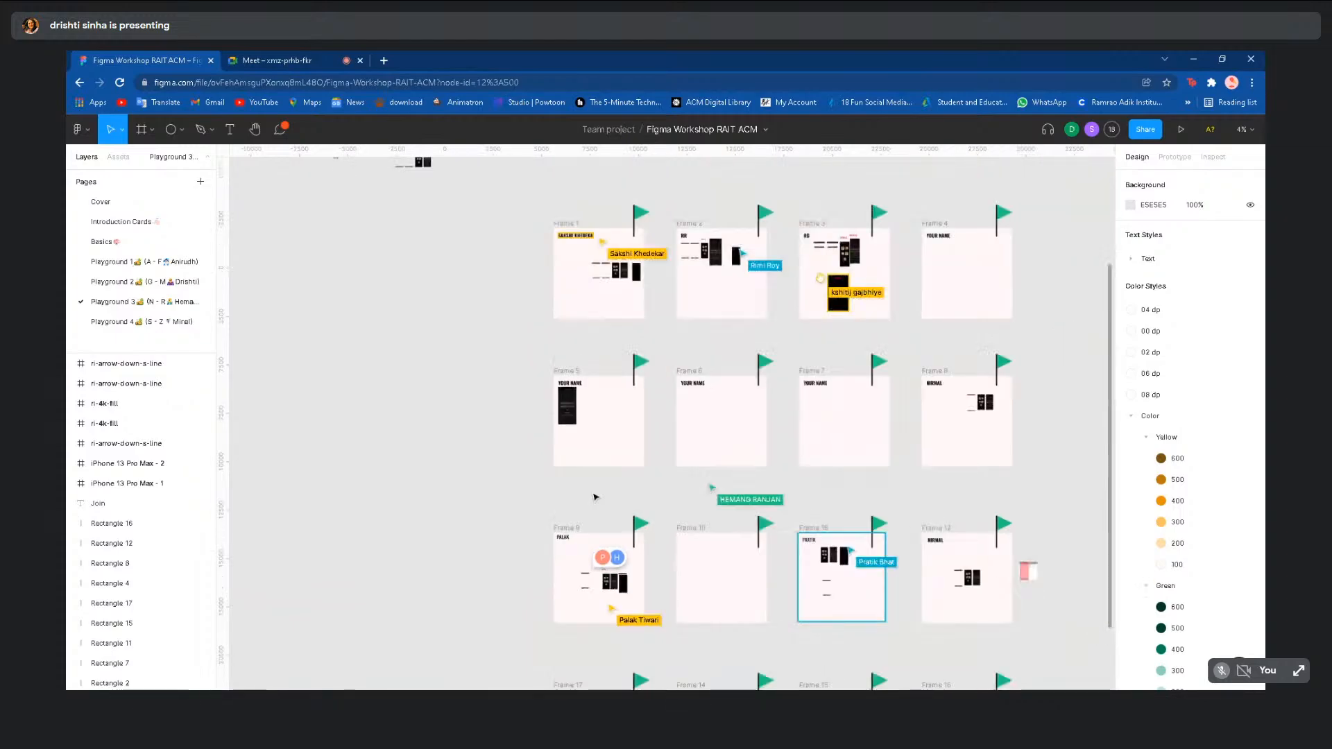
pyautogui.scroll(-4, 968, 536)
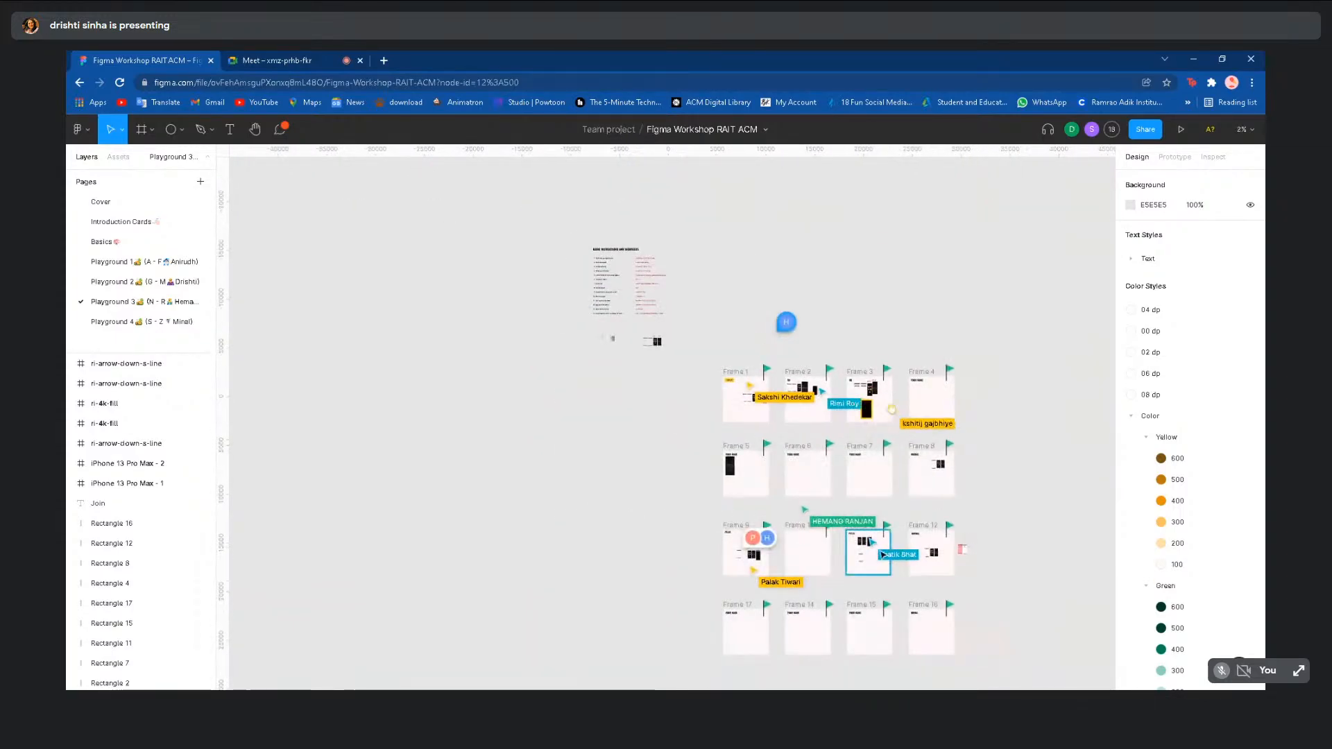
pyautogui.scroll(5, 882, 555)
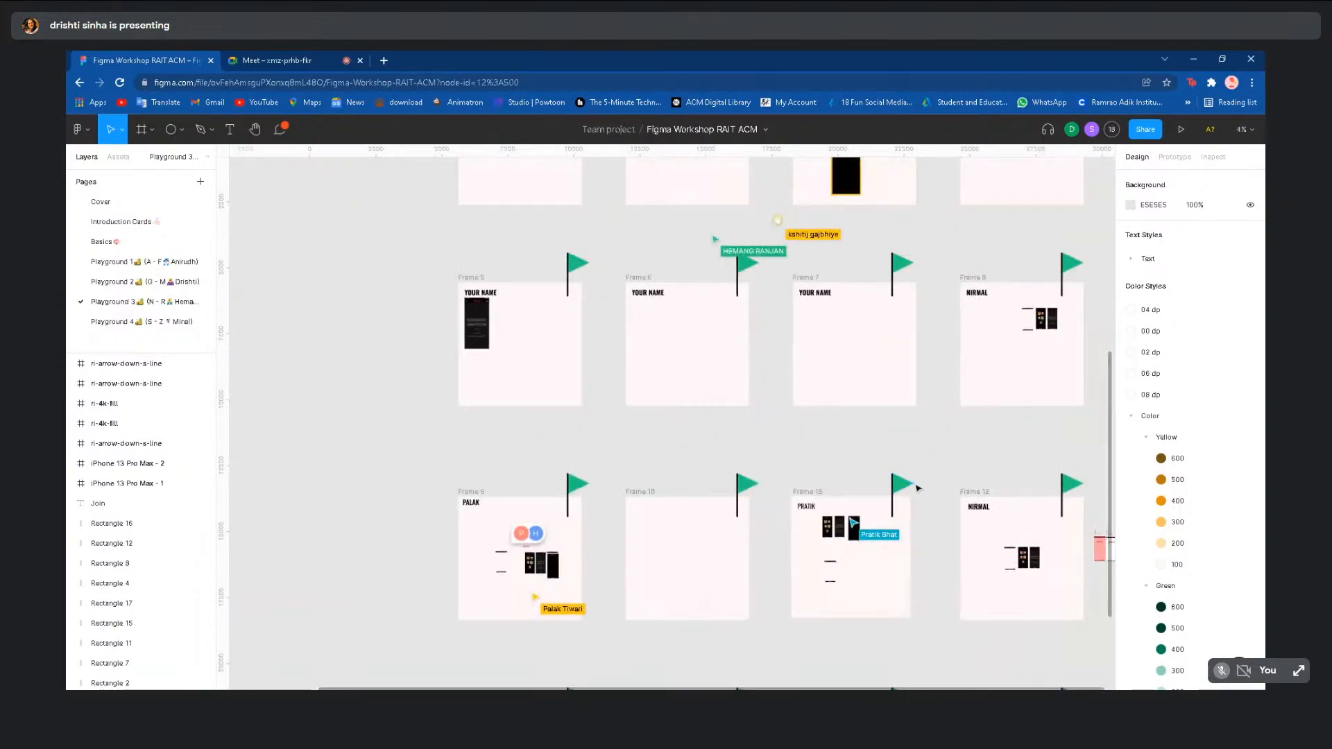
pyautogui.scroll(-5, 408, 373)
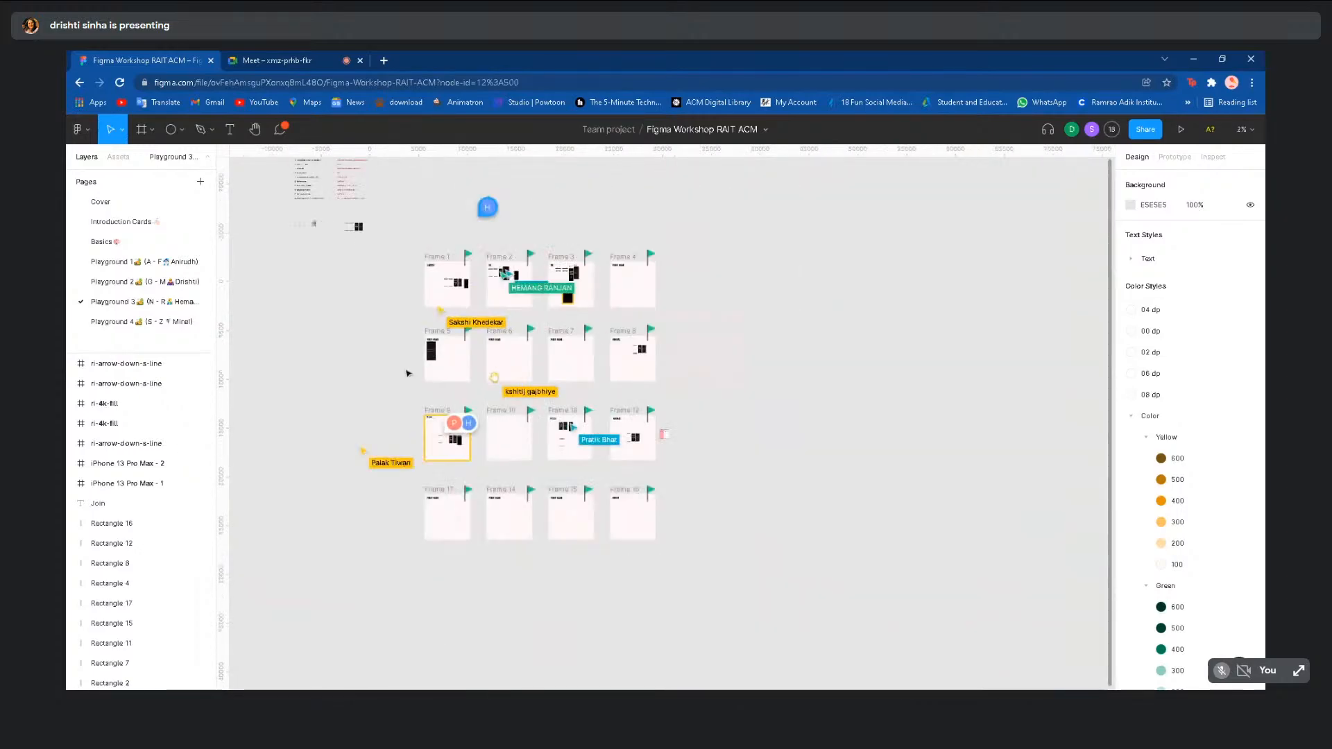
pyautogui.hscroll(-3, 396, 375)
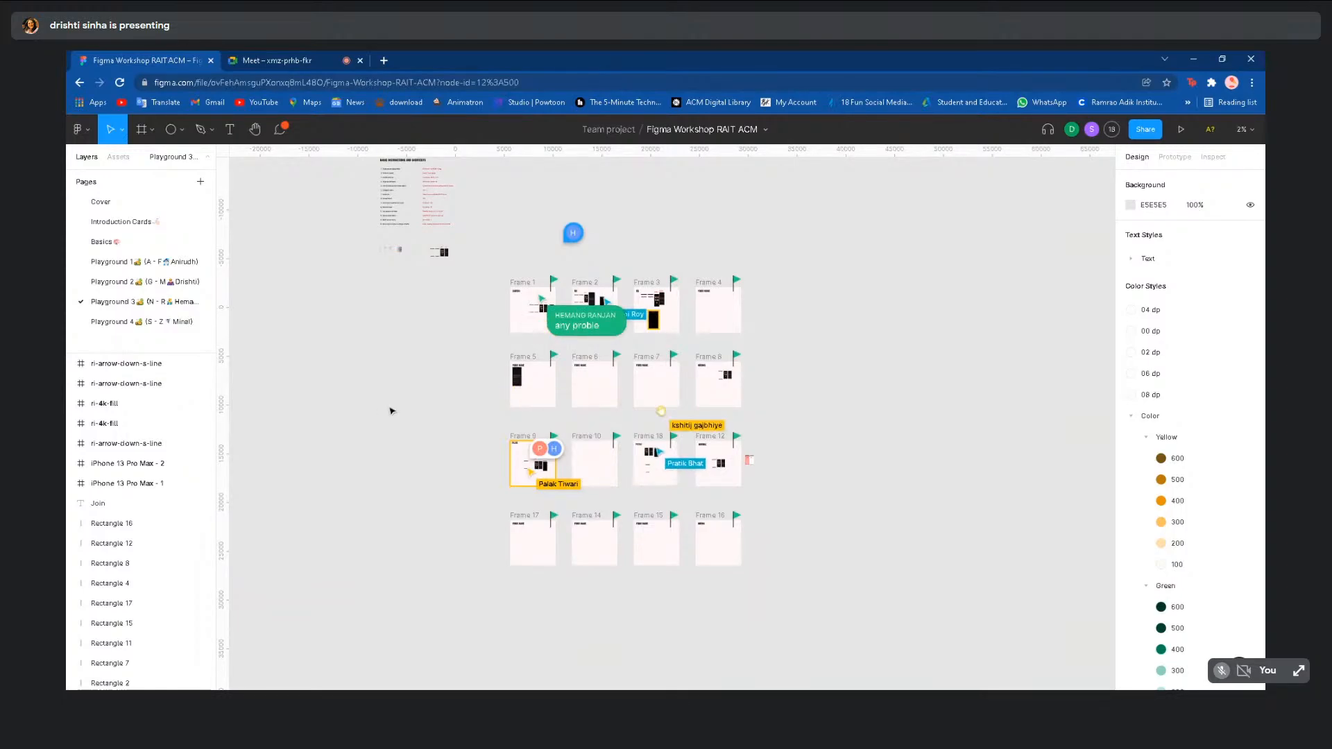
pyautogui.scroll(5, 467, 389)
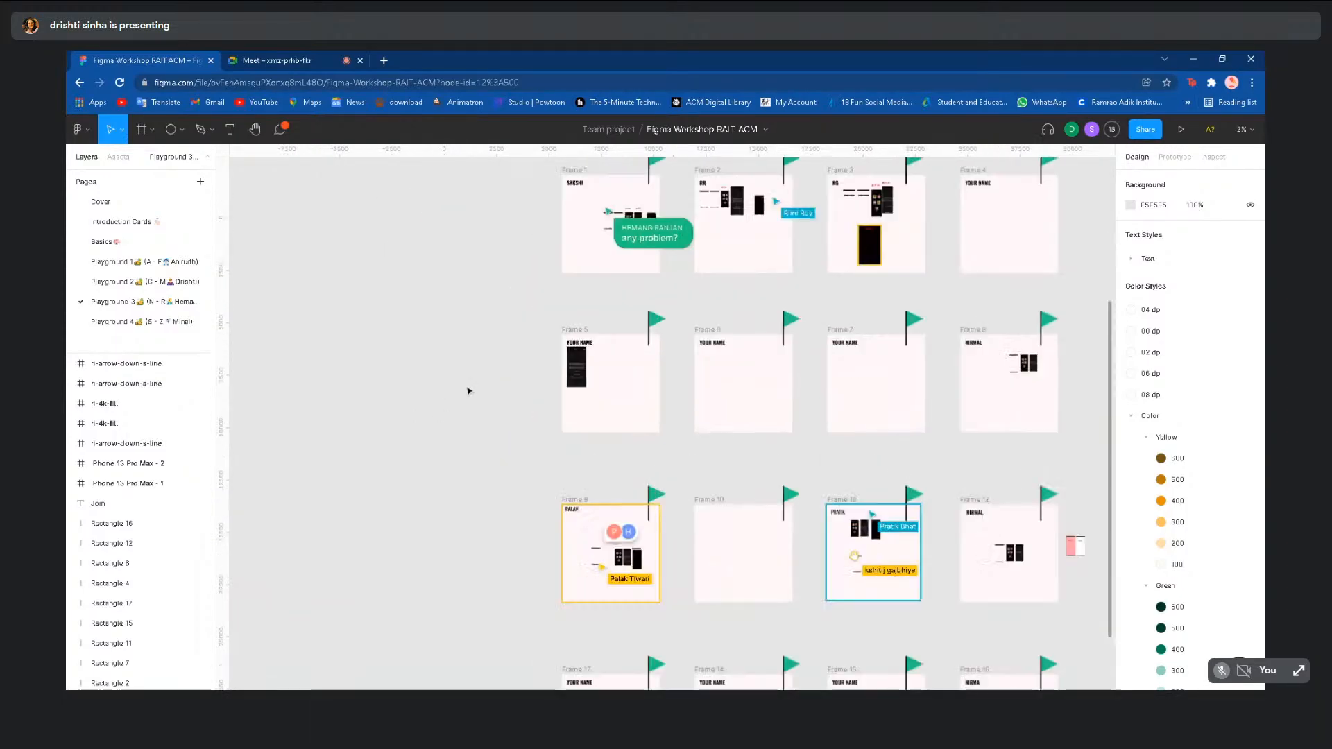
pyautogui.scroll(3, 467, 389)
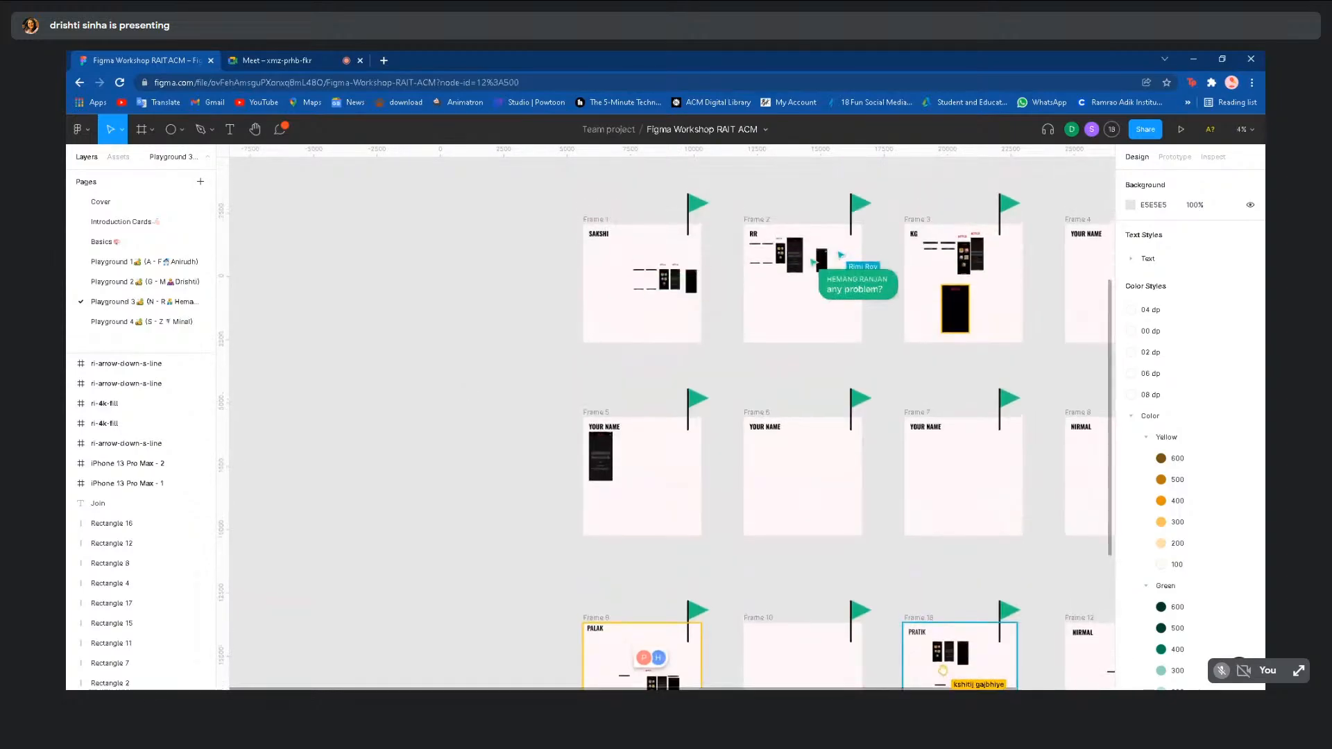
pyautogui.scroll(-5, 465, 383)
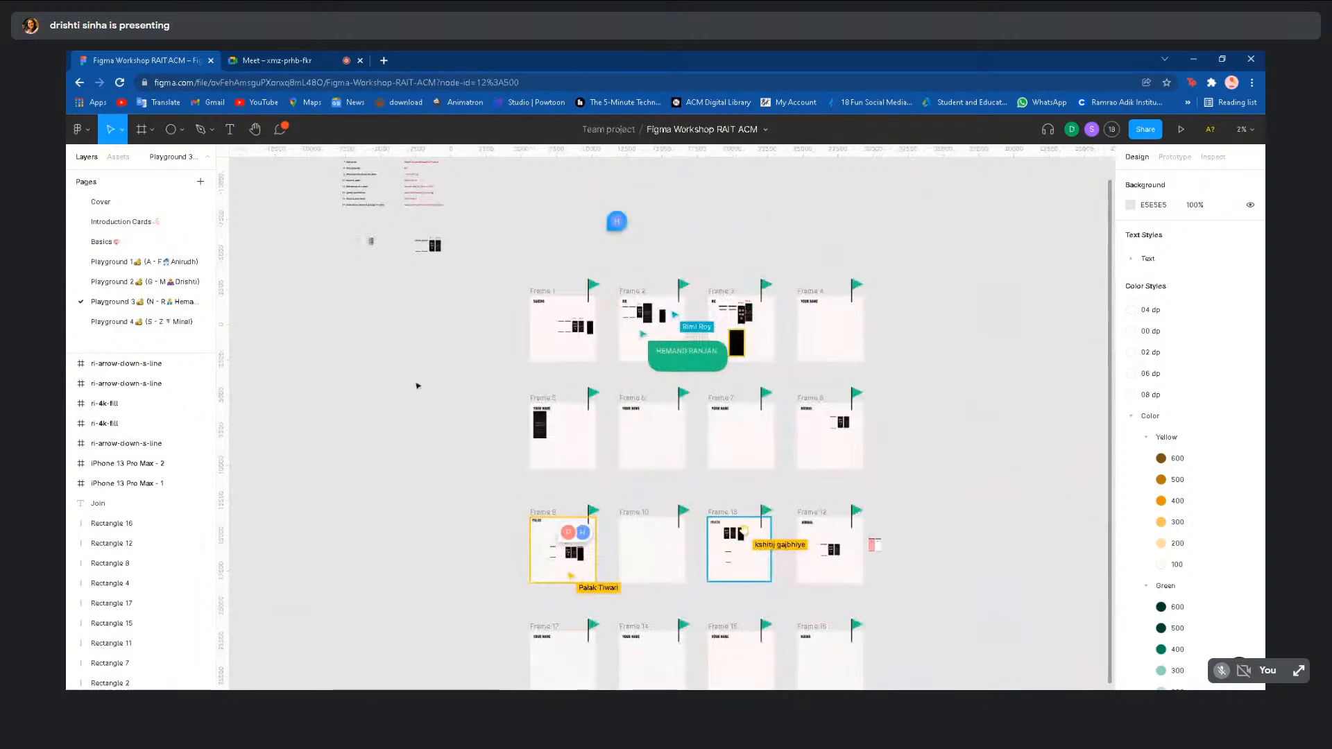
# - Check the Playground 4 page, then return to Playground 2
pyautogui.click(187, 322)
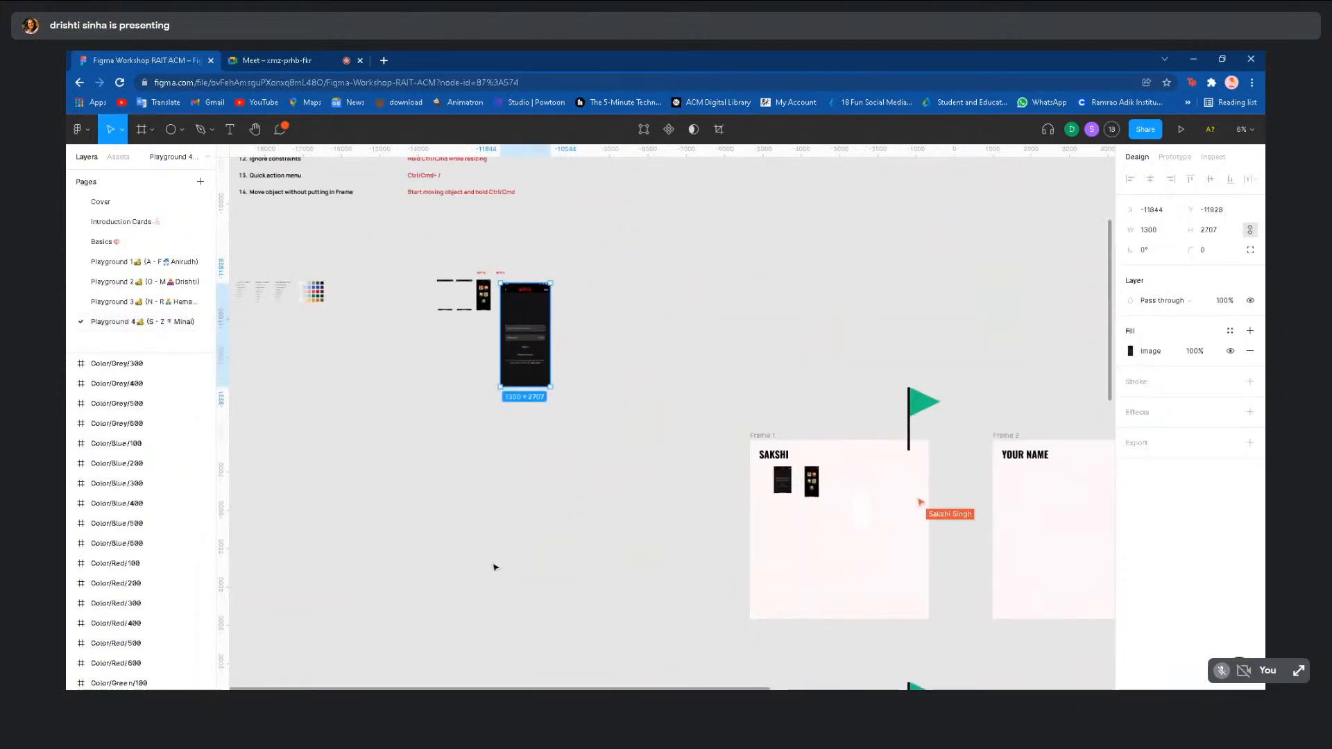
pyautogui.scroll(-2, 494, 566)
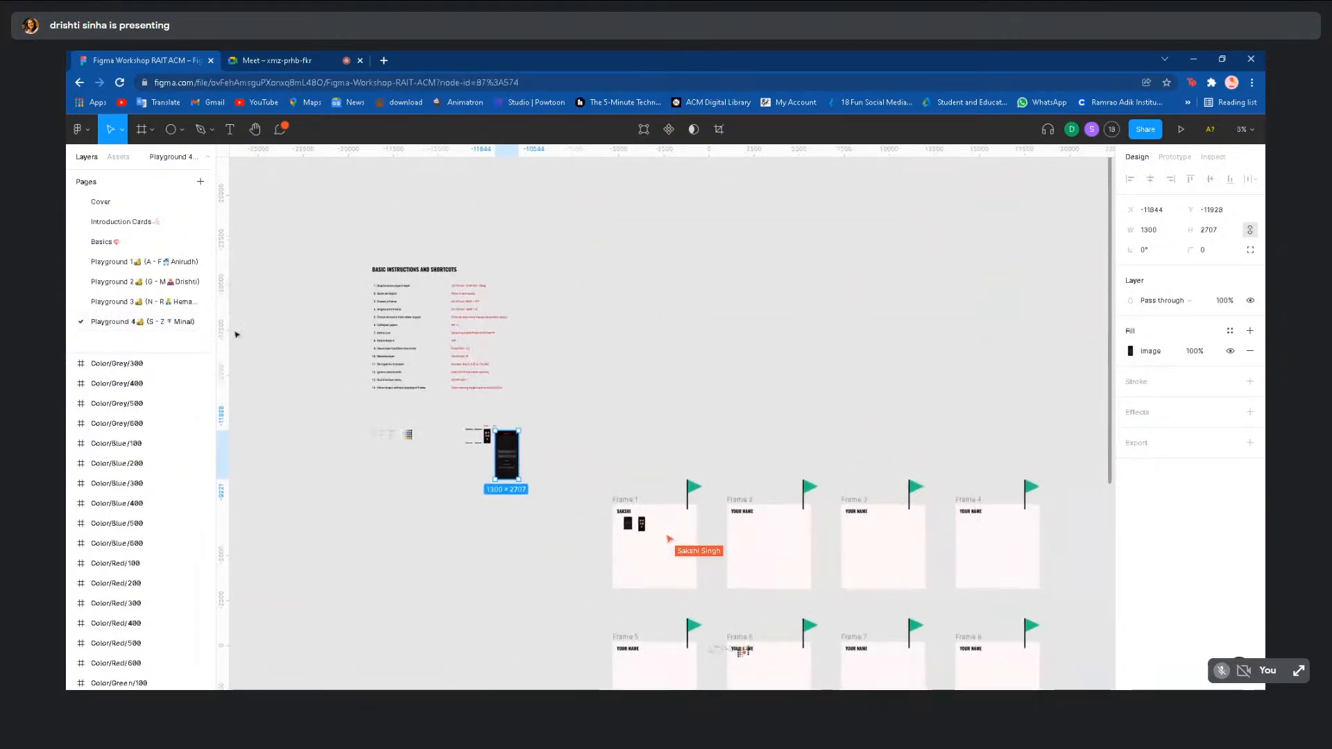
pyautogui.click(191, 279)
pyautogui.scroll(-2, 759, 464)
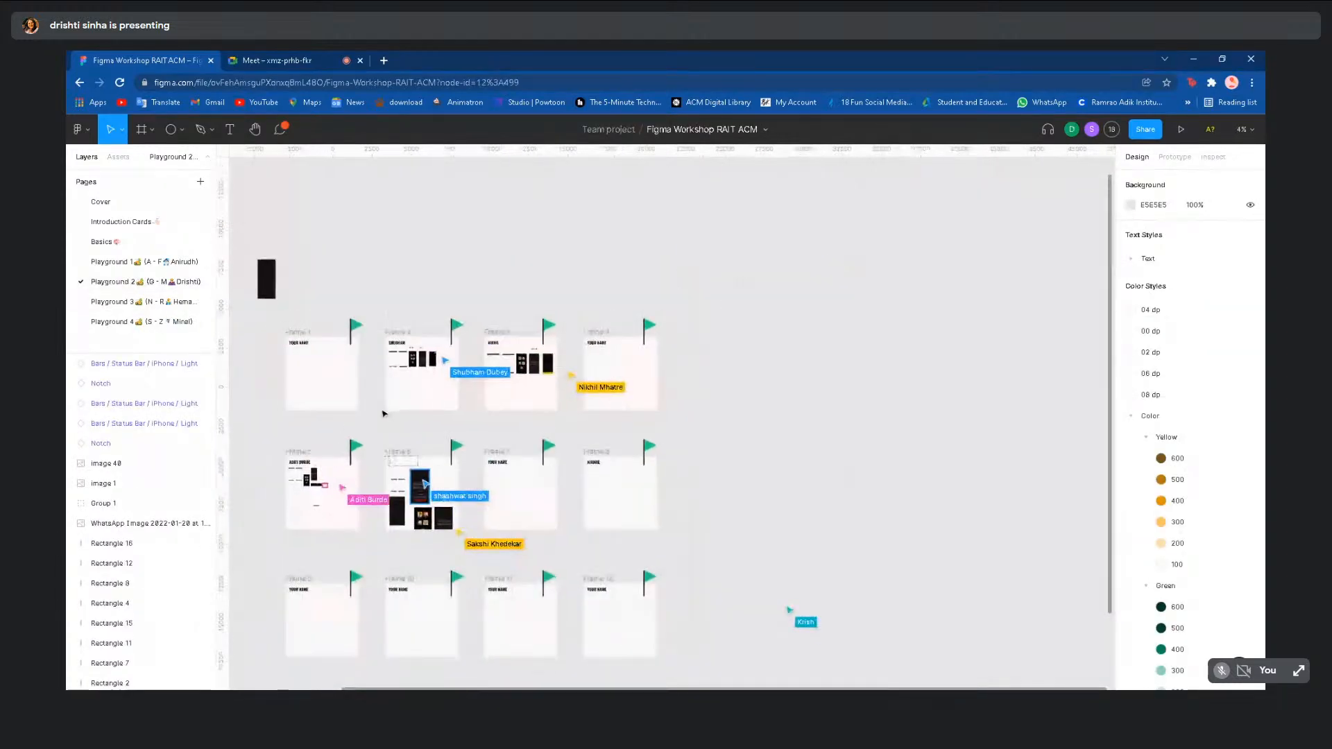
pyautogui.scroll(-1, 759, 465)
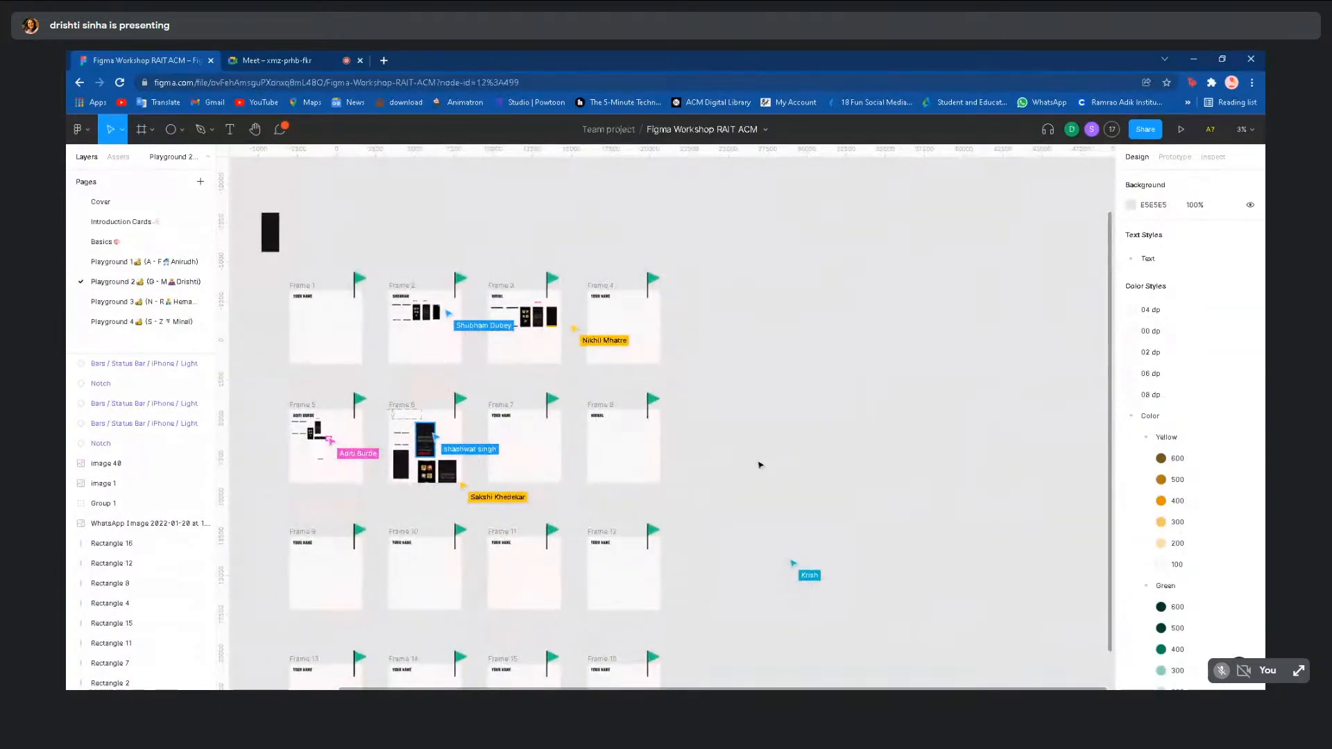
pyautogui.hscroll(-2, 680, 418)
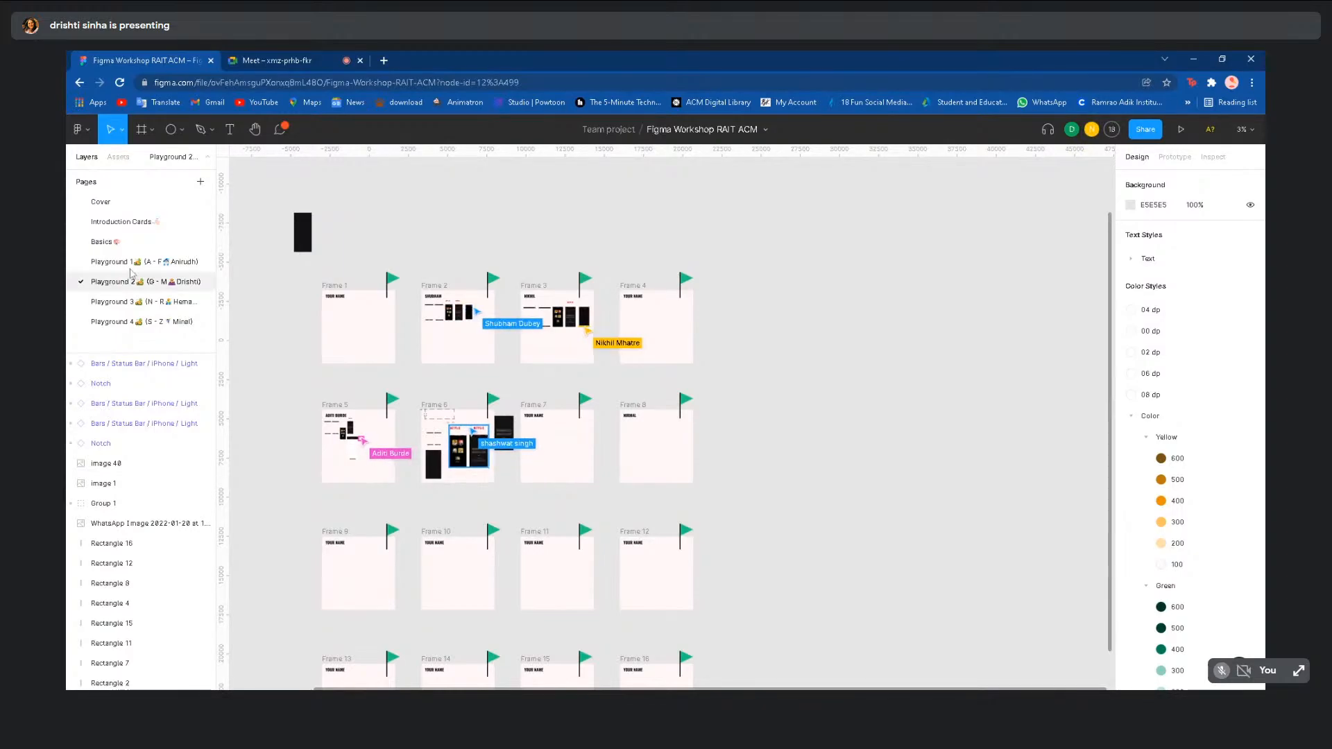
# - Open the Basics page with the Netflix designs
pyautogui.click(102, 242)
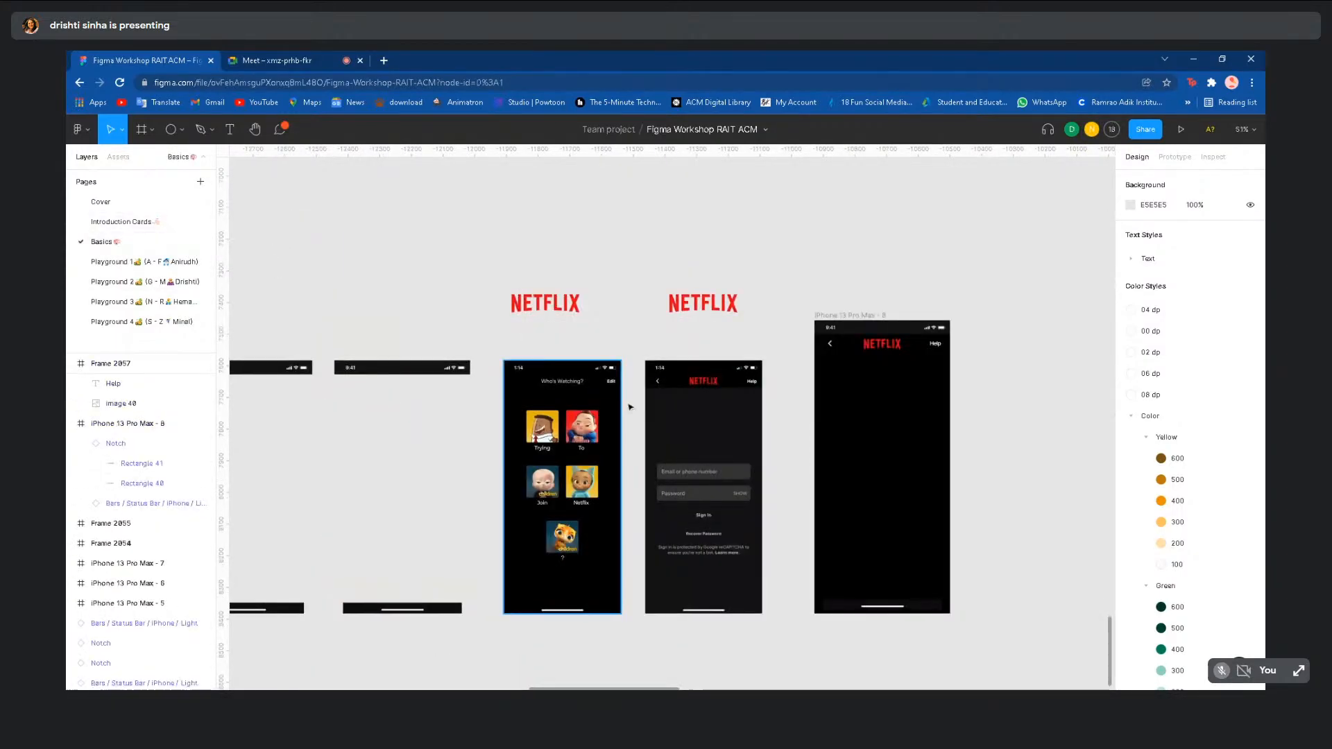
pyautogui.keyDown('ctrl'); pyautogui.scroll(3, 861, 351); pyautogui.keyUp('ctrl')
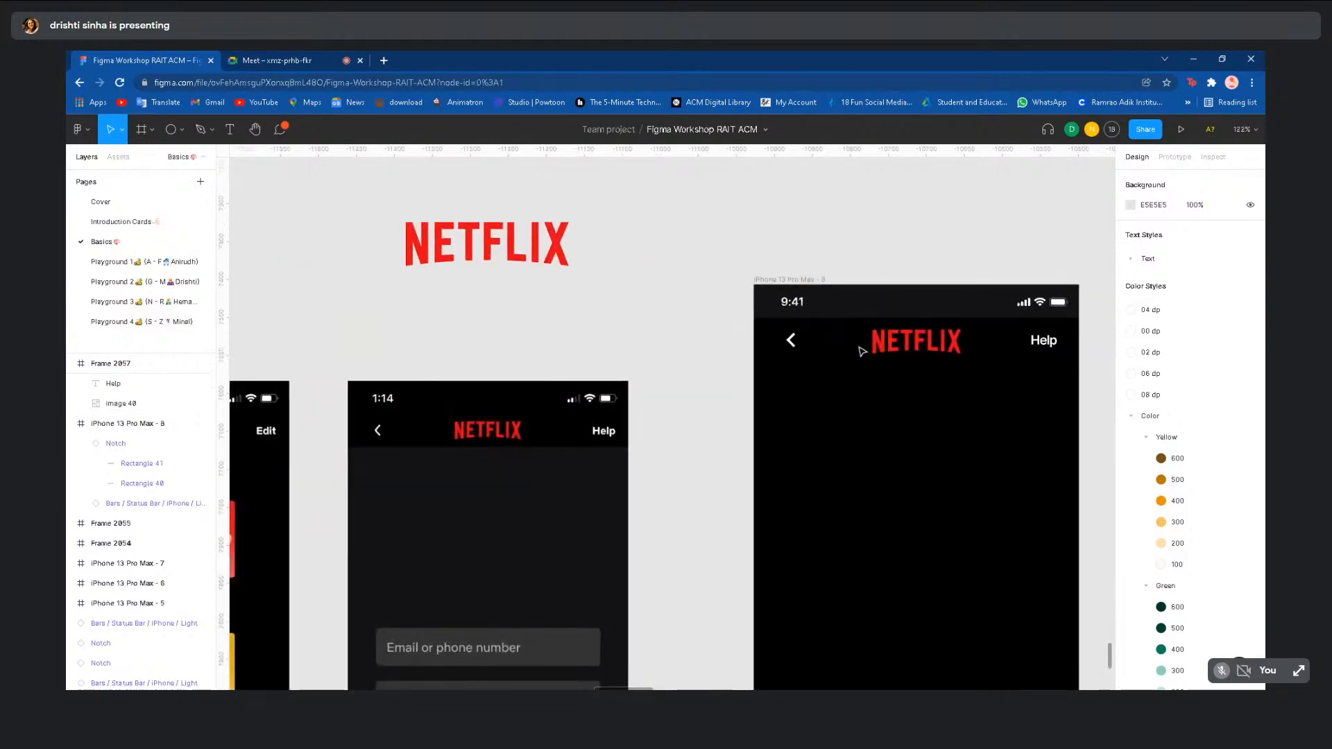
pyautogui.keyDown('ctrl'); pyautogui.scroll(3, 767, 345); pyautogui.keyUp('ctrl')
# - Nudge the NETFLIX logo left and line up the Help label and back arrow along the header
pyautogui.click(768, 344)
pyautogui.moveTo(768, 345); pyautogui.dragTo(762, 343)
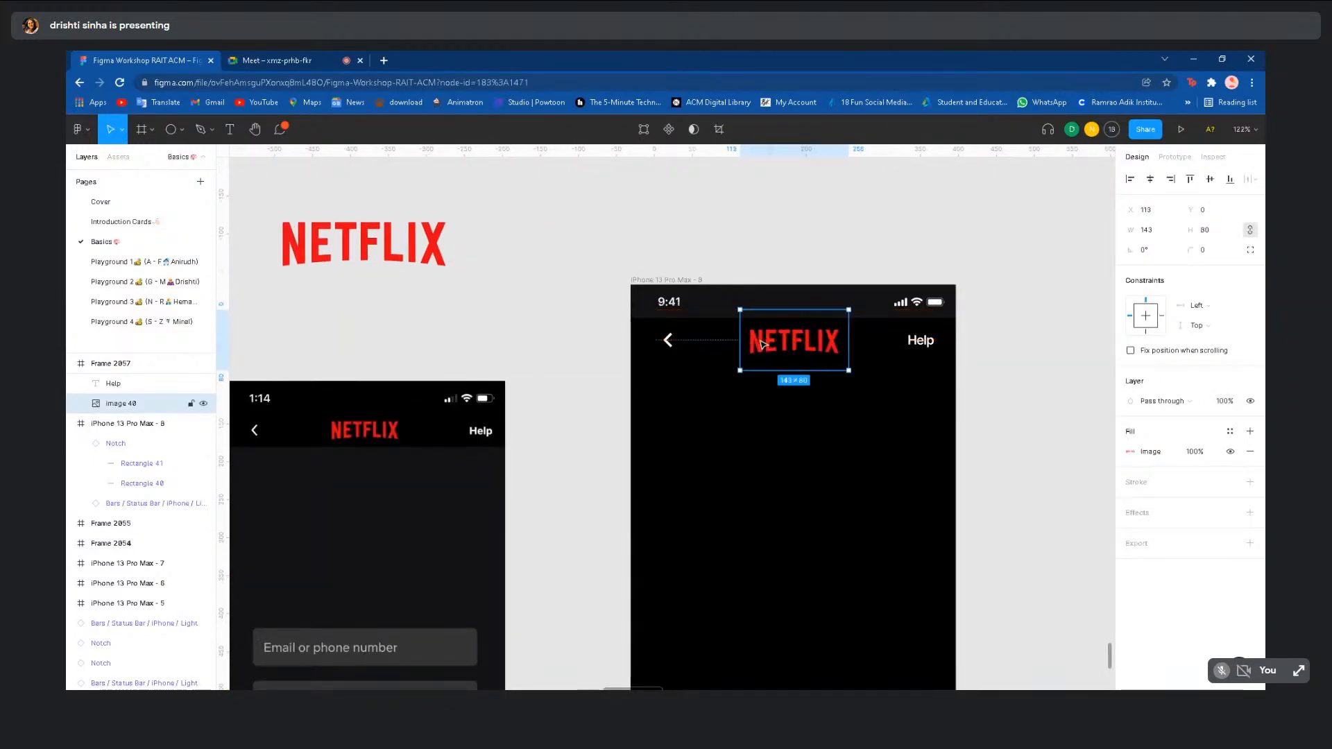
pyautogui.click(921, 346)
pyautogui.press('alt')
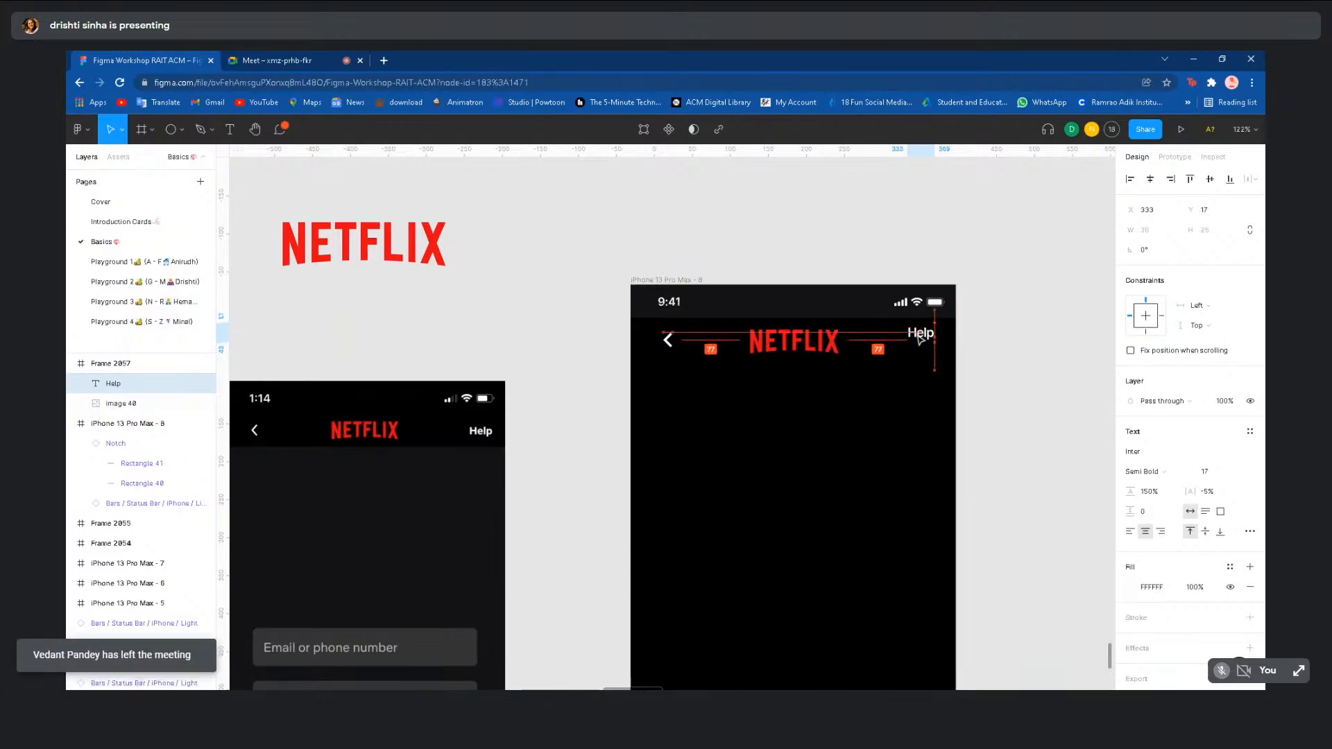
pyautogui.moveTo(919, 342); pyautogui.dragTo(929, 347)
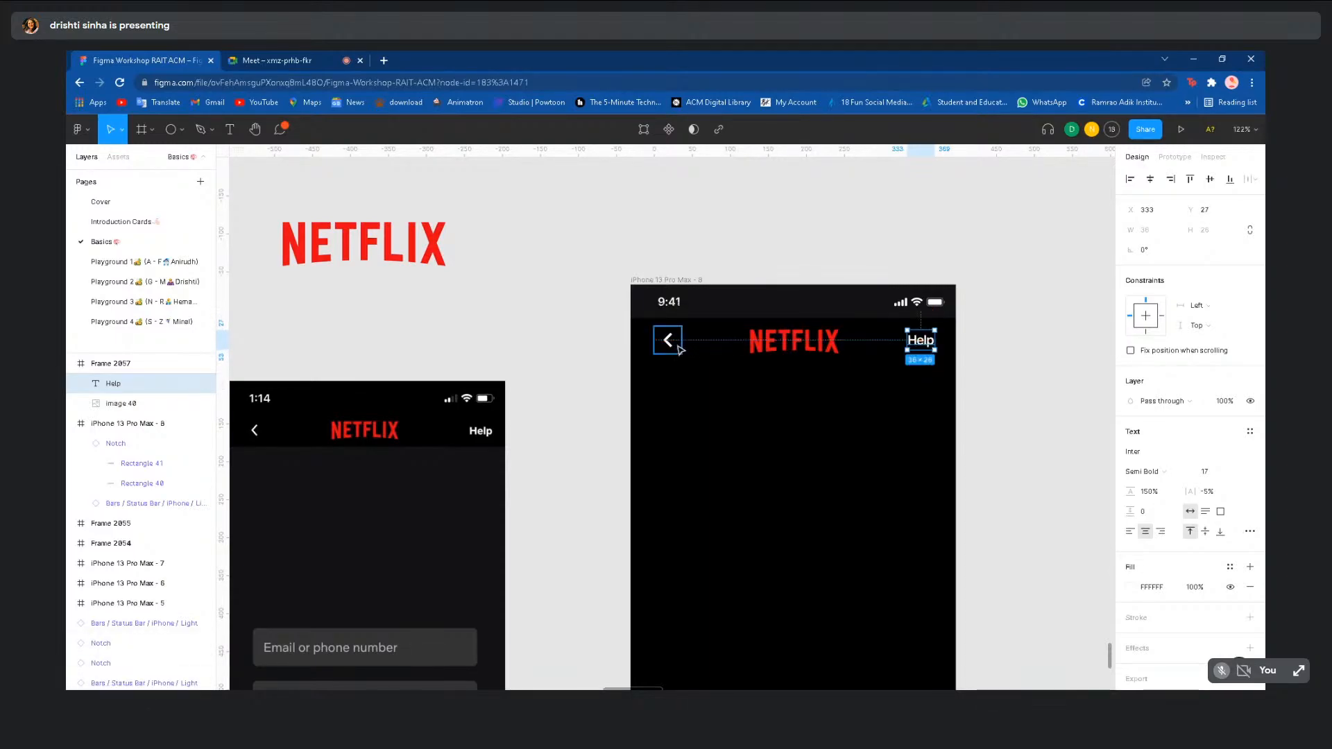
pyautogui.moveTo(679, 349); pyautogui.dragTo(670, 347)
pyautogui.click(824, 425)
pyautogui.scroll(-5, 823, 425)
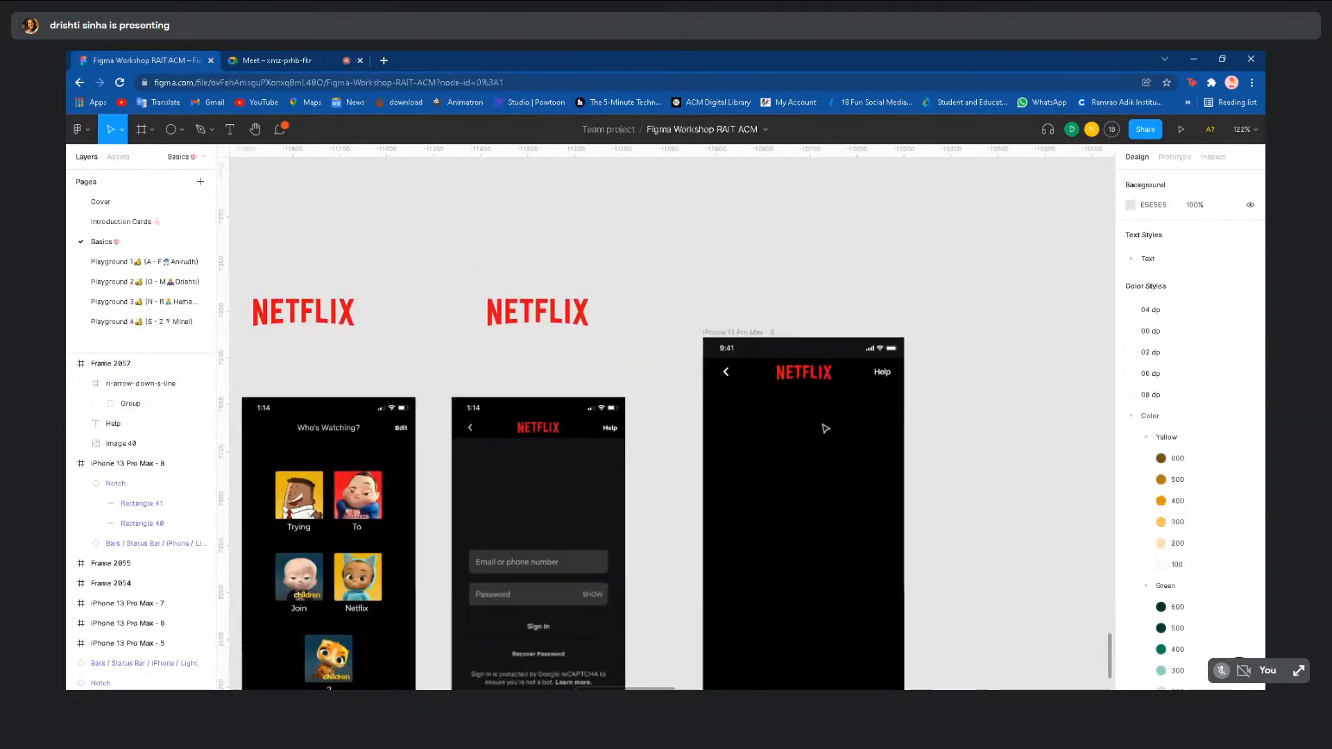
pyautogui.scroll(-3, 903, 375)
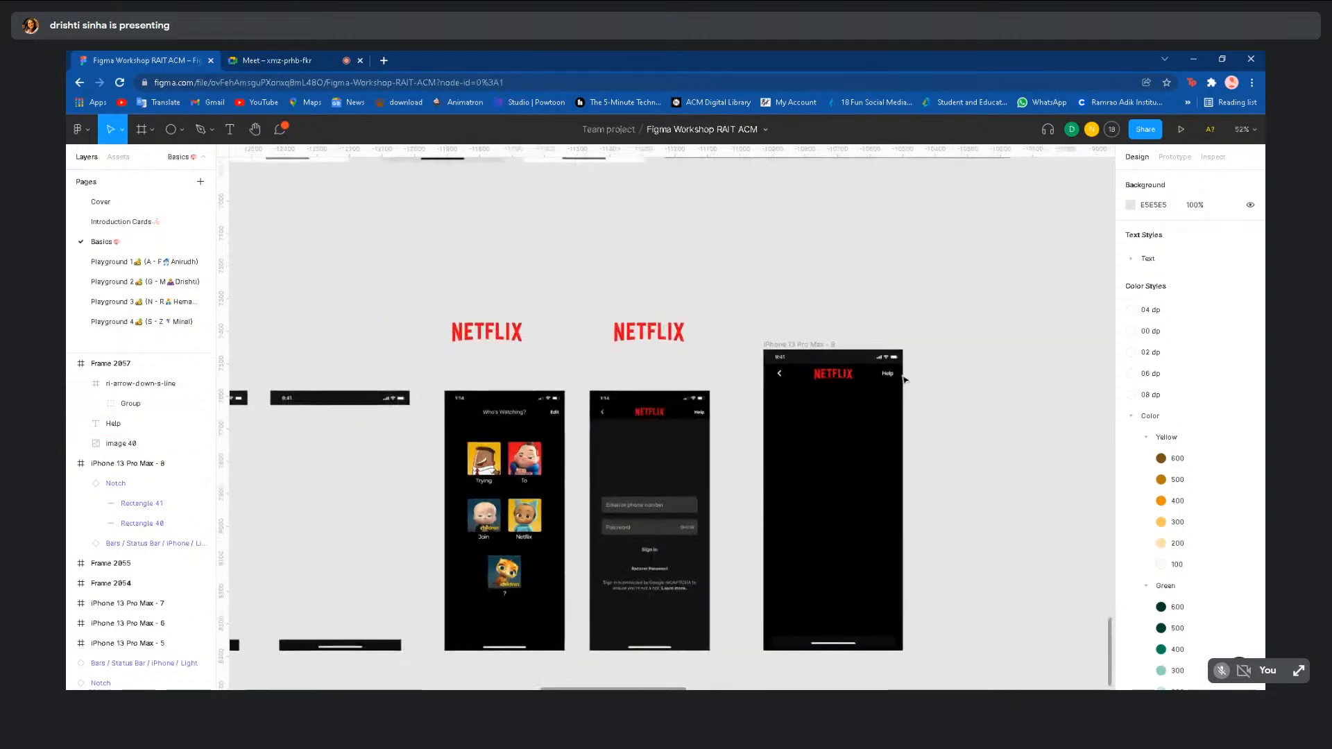
pyautogui.scroll(-3, 950, 422)
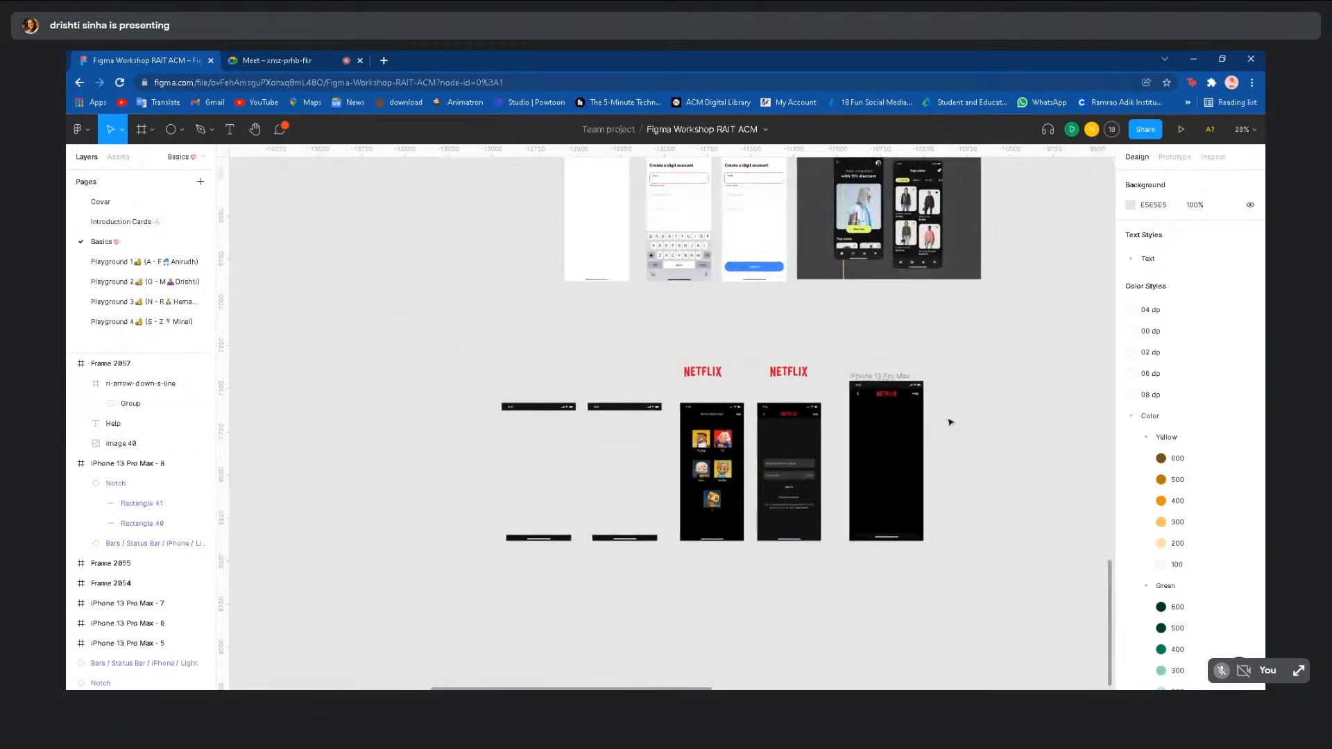
pyautogui.scroll(-4, 951, 422)
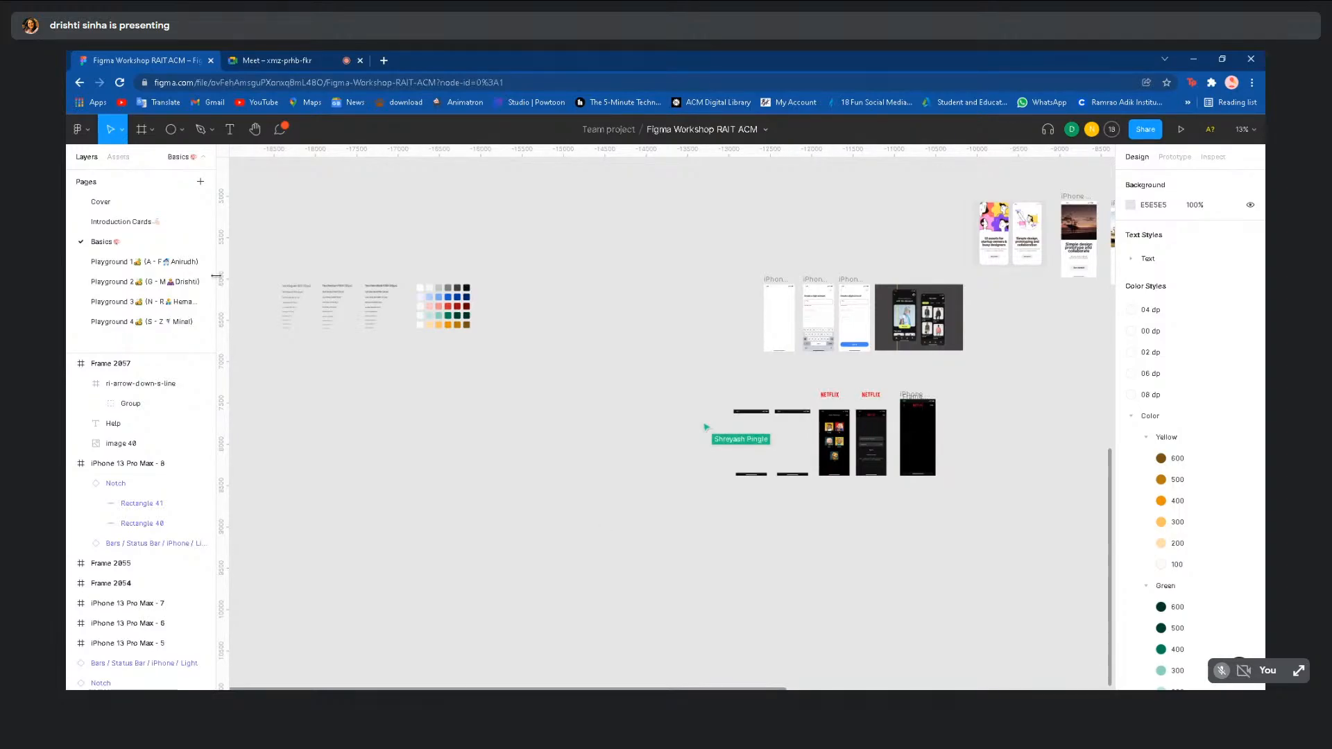
pyautogui.click(170, 268)
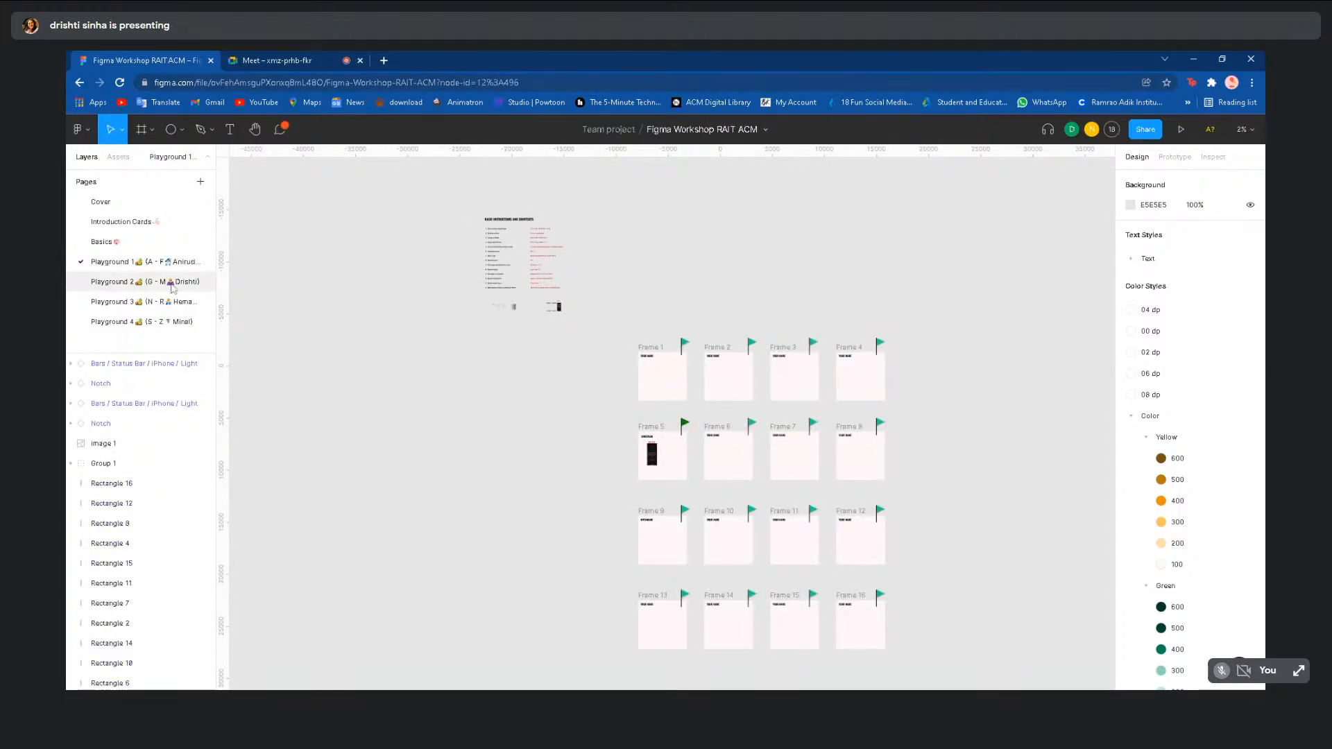
pyautogui.click(172, 282)
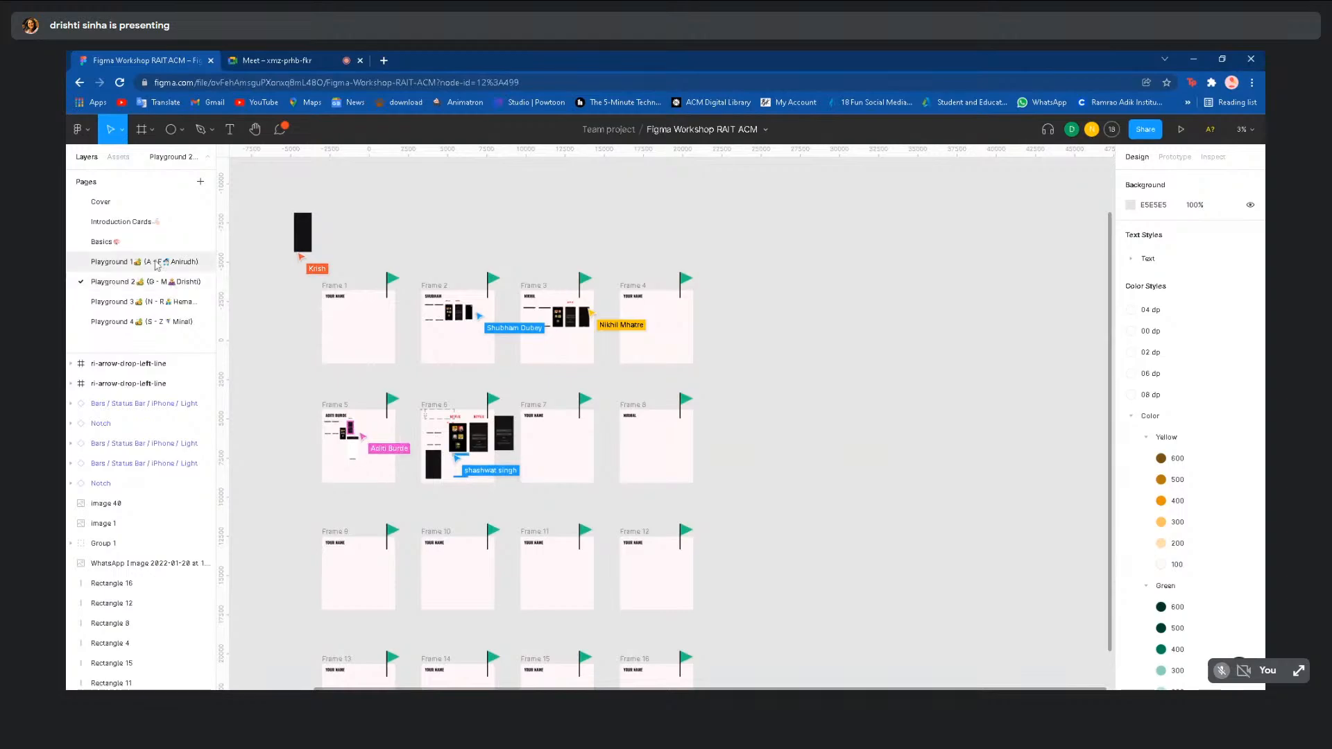
pyautogui.click(157, 306)
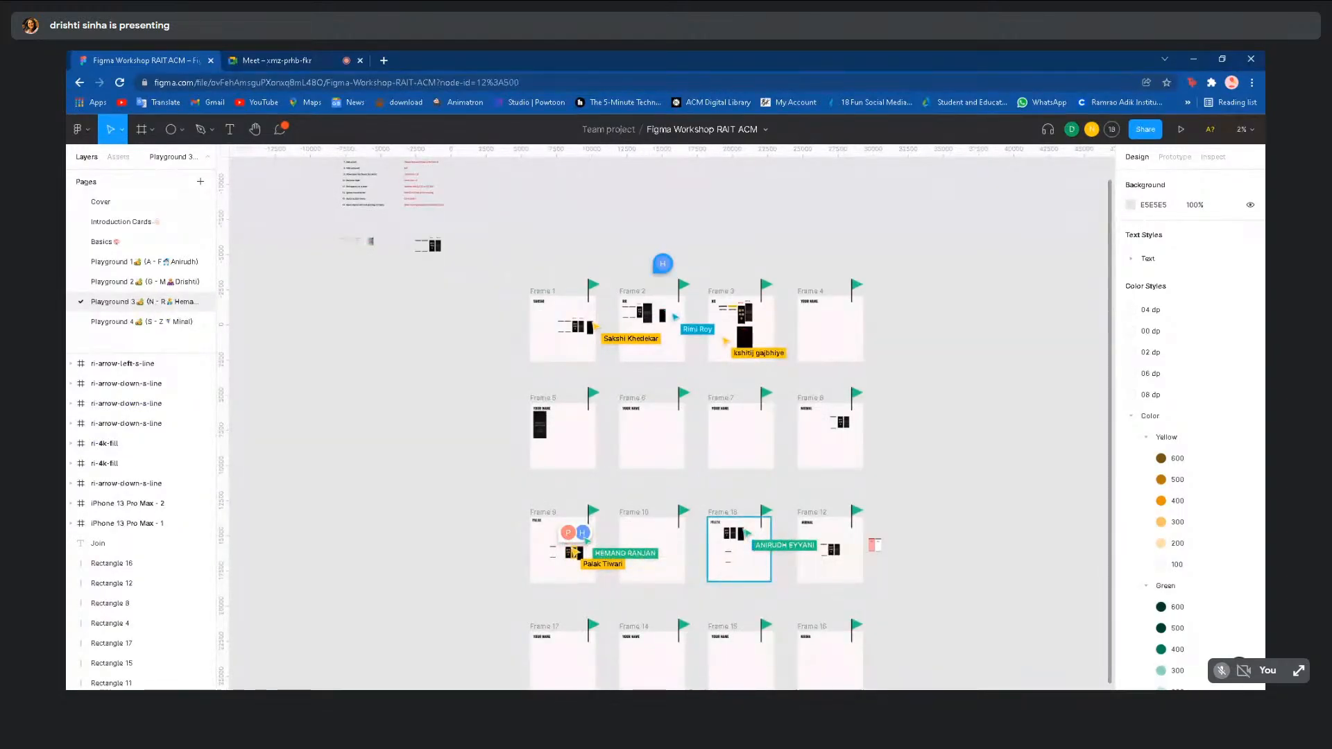
pyautogui.click(155, 262)
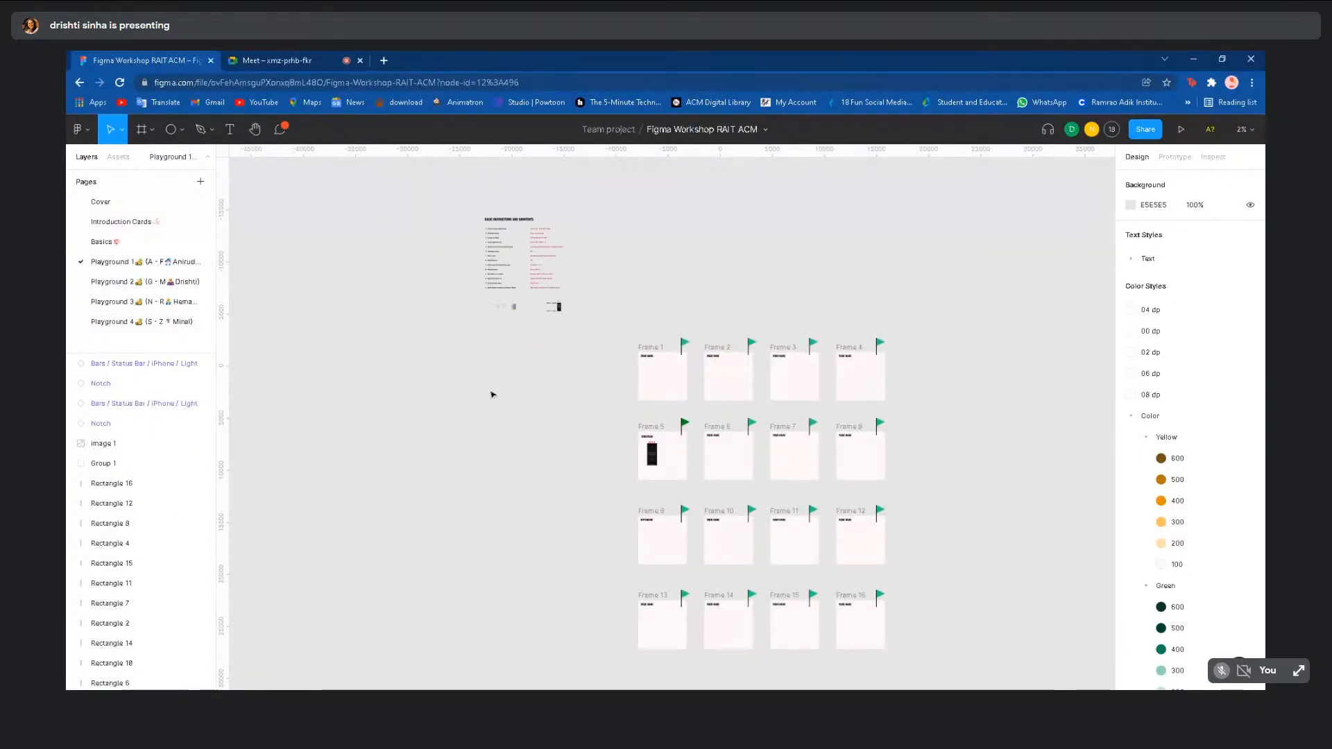
pyautogui.hscroll(-5, 492, 394)
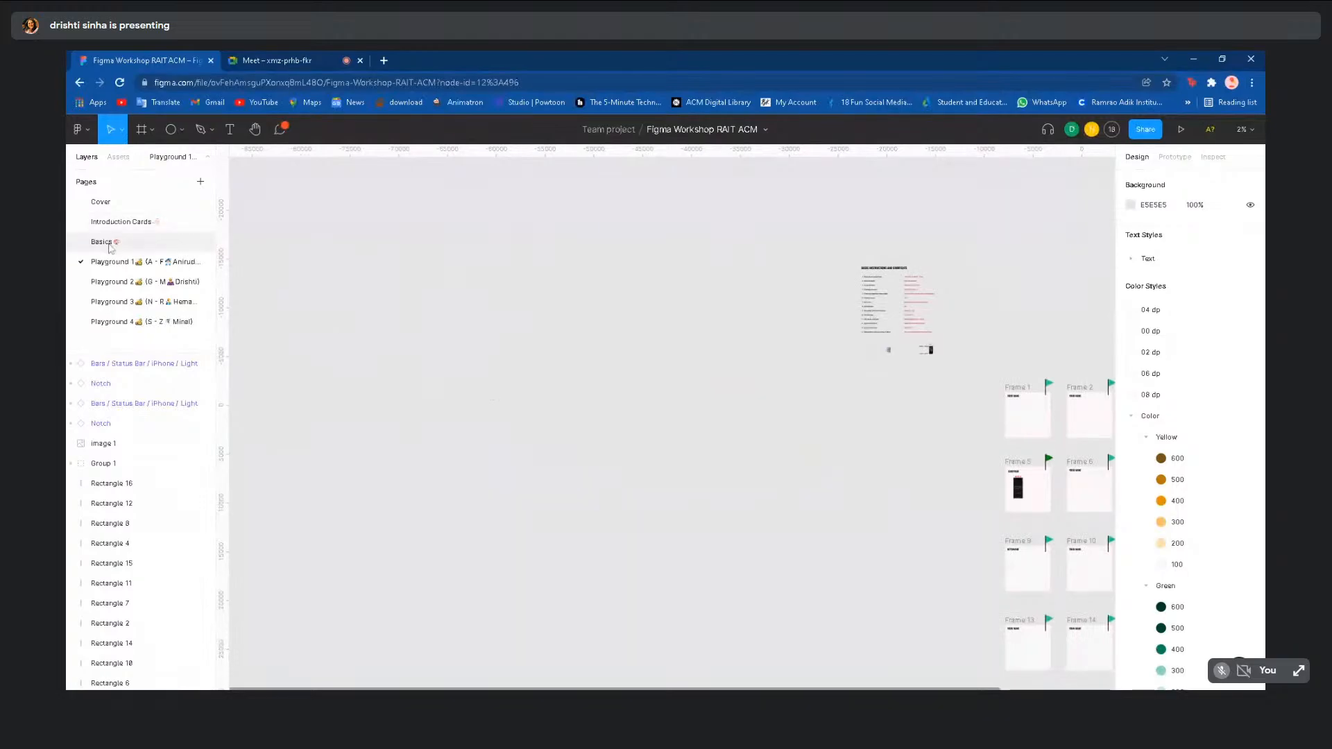
pyautogui.click(109, 245)
pyautogui.scroll(2, 361, 294)
pyautogui.scroll(2, 362, 294)
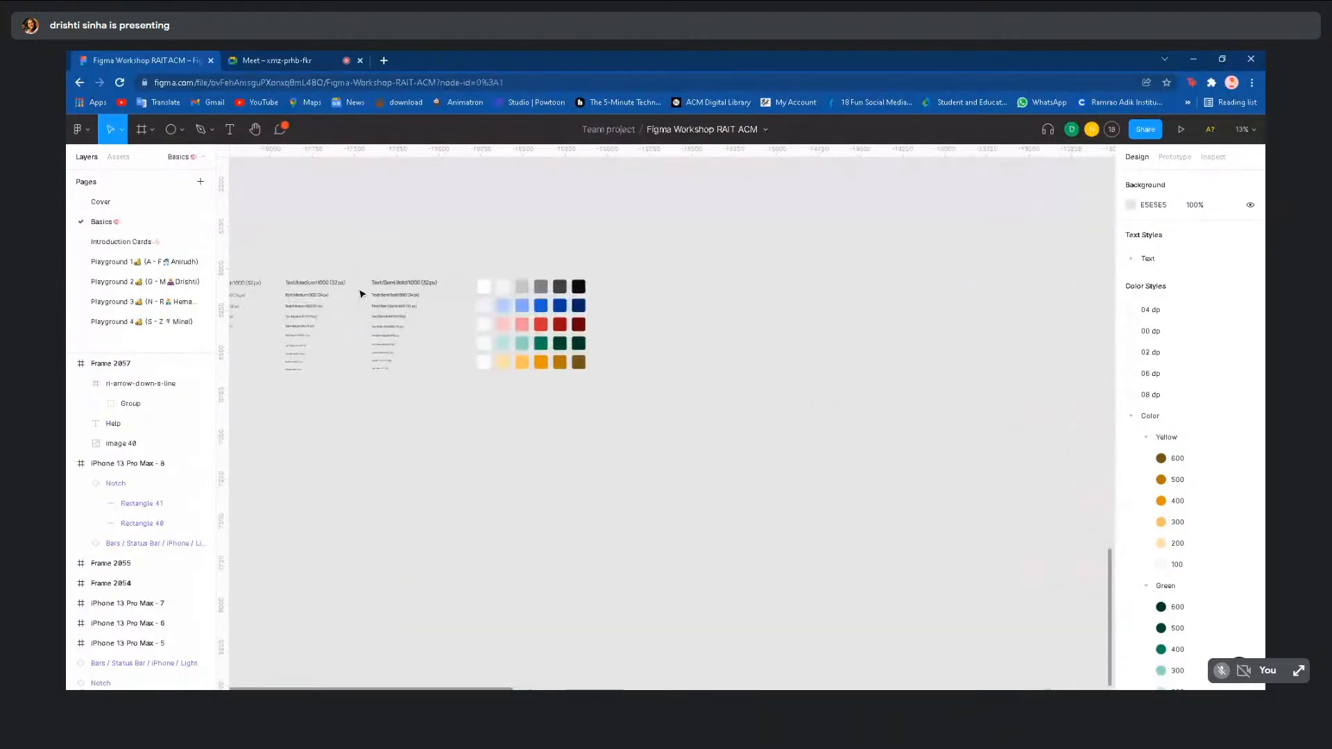
pyautogui.hscroll(-3, 360, 294)
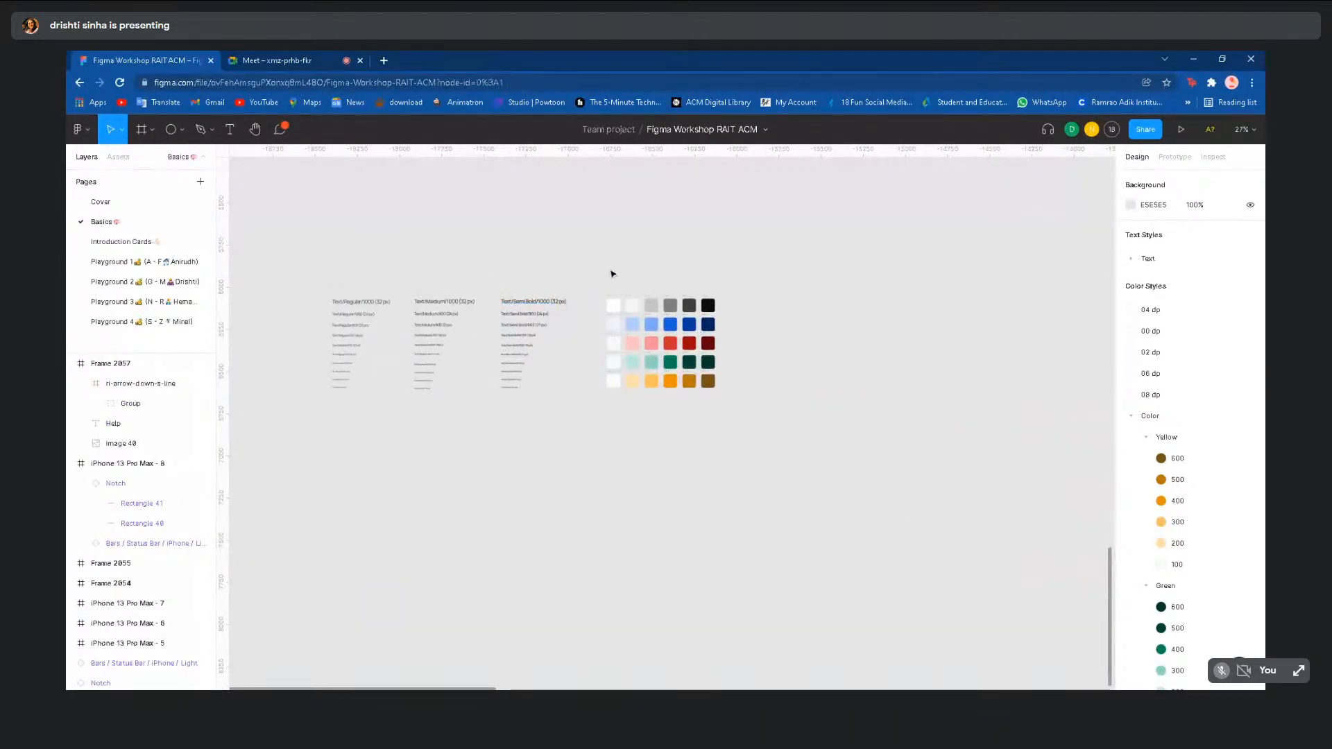
pyautogui.scroll(2, 613, 275)
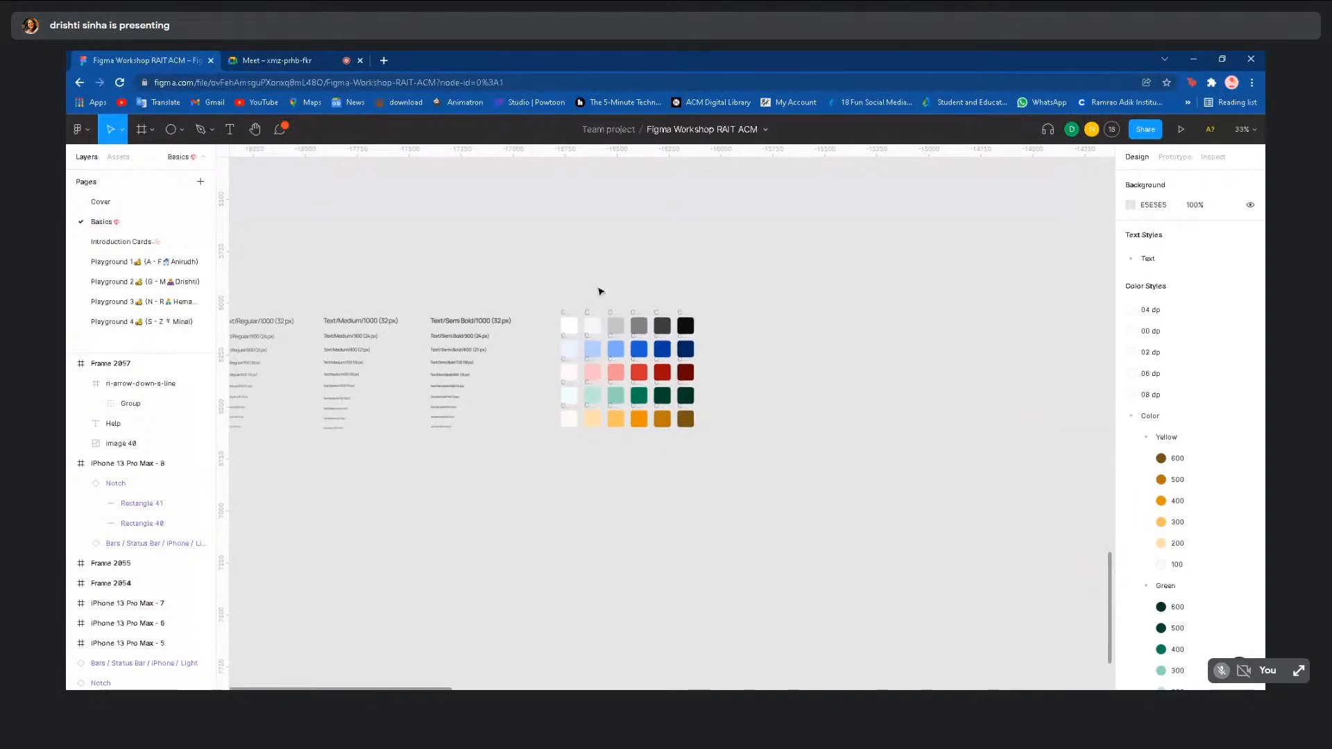
# - Draw a small grey rectangle above the swatches, then delete it
pyautogui.click(180, 129)
pyautogui.click(185, 162)
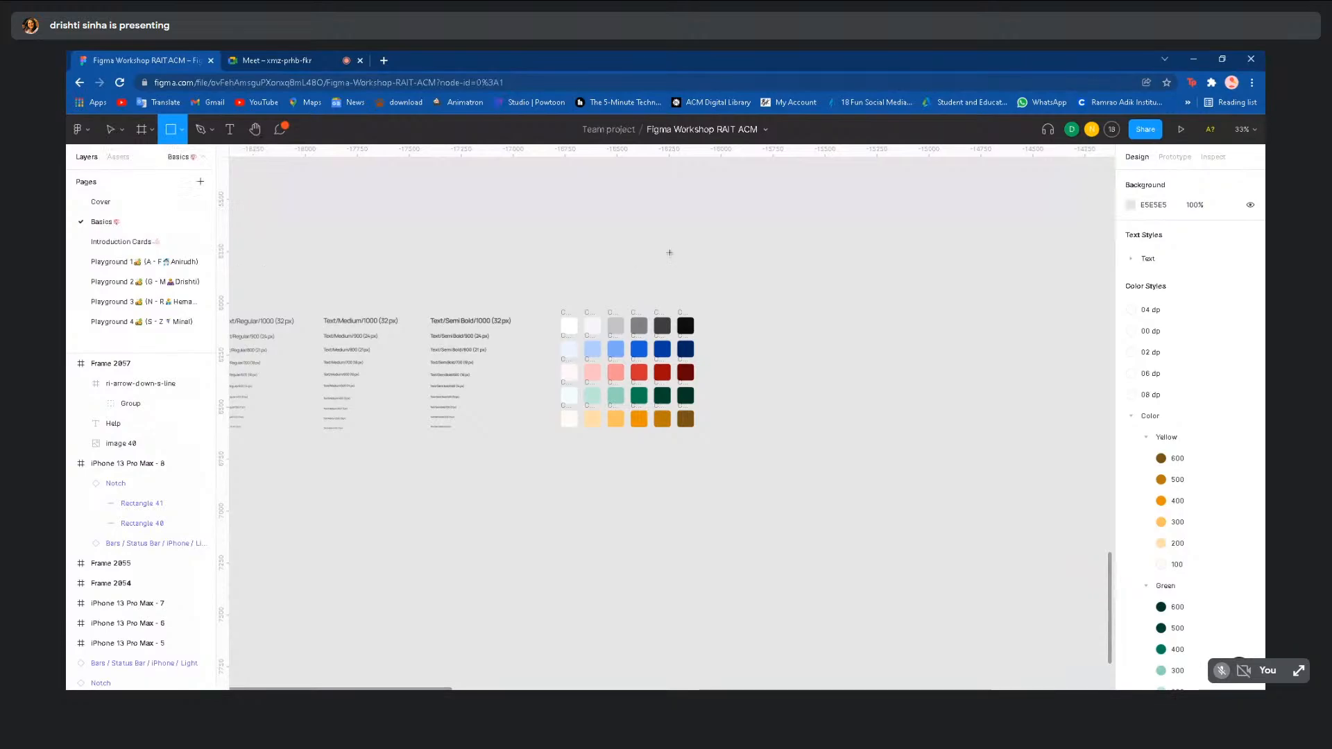
pyautogui.moveTo(670, 252); pyautogui.dragTo(695, 275)
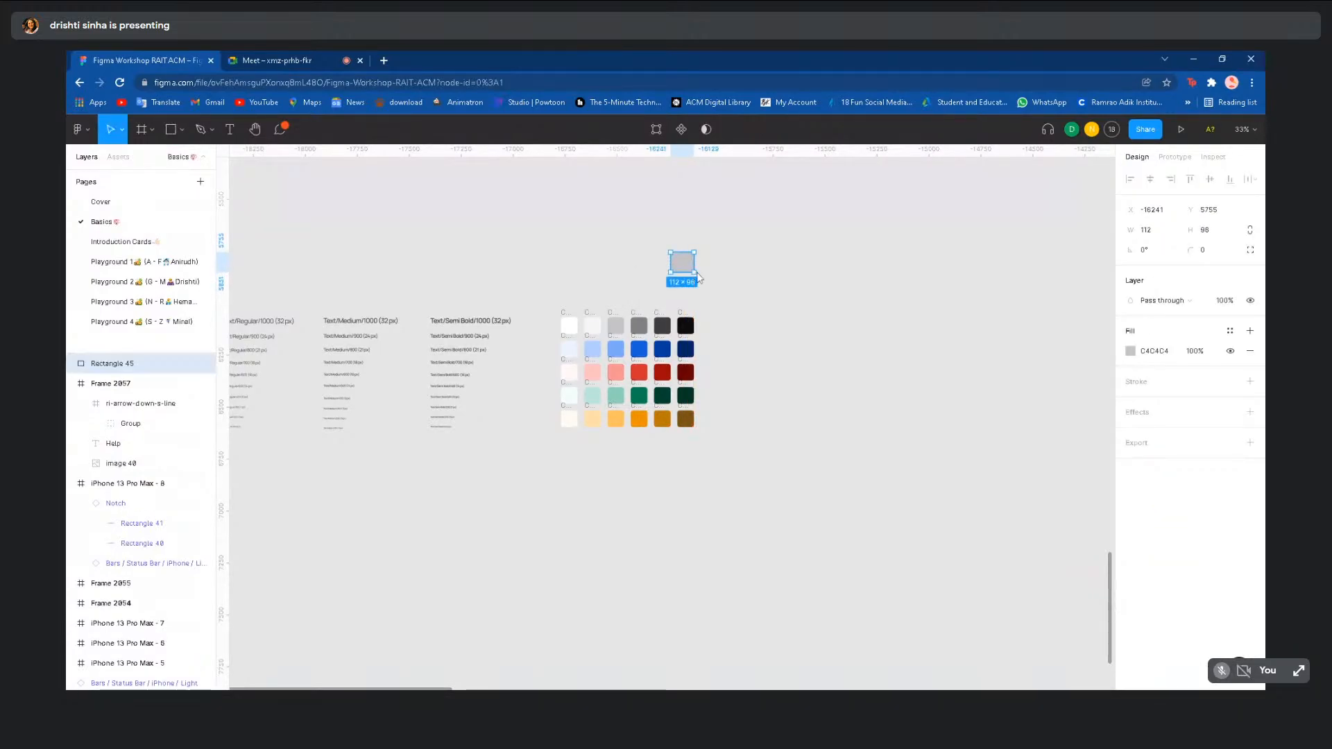
pyautogui.press('Delete')
# - Draw a 111×111 square frame above the swatches and fill it reddish-brown
pyautogui.click(141, 130)
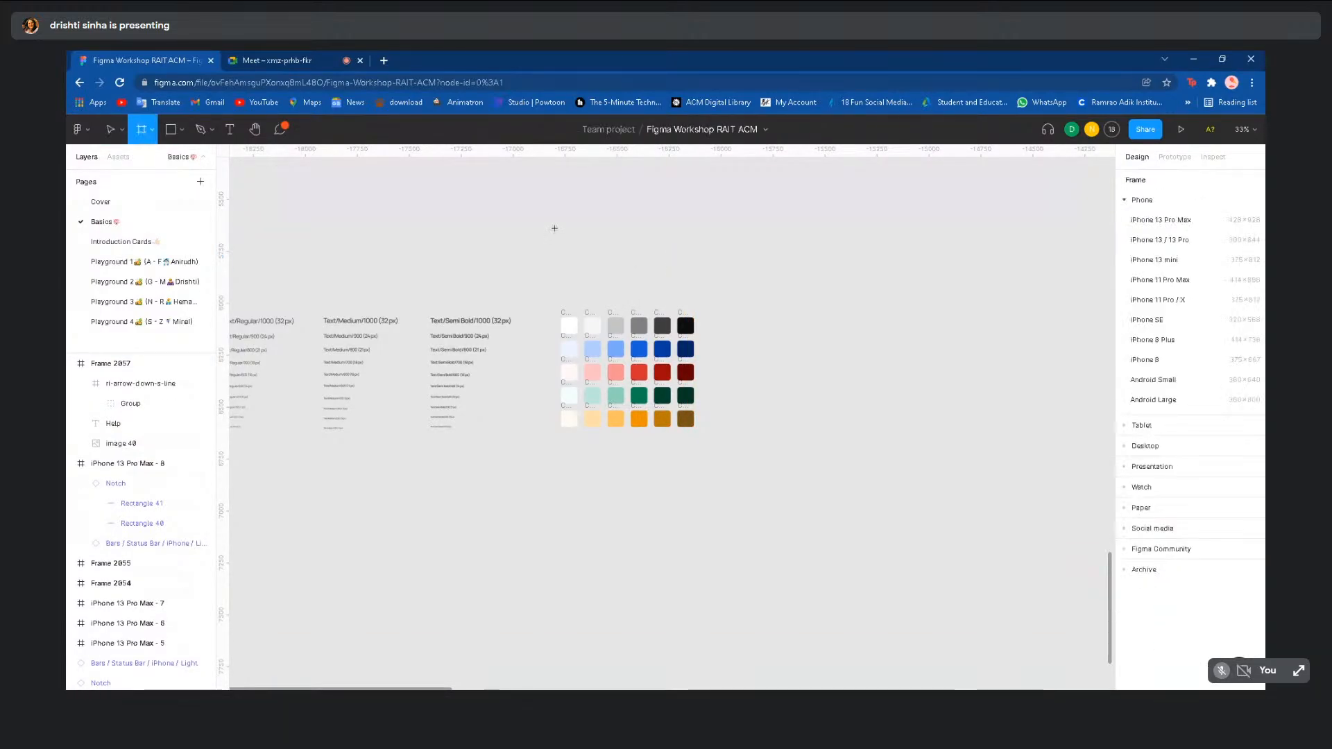
pyautogui.moveTo(554, 229); pyautogui.dragTo(578, 252)
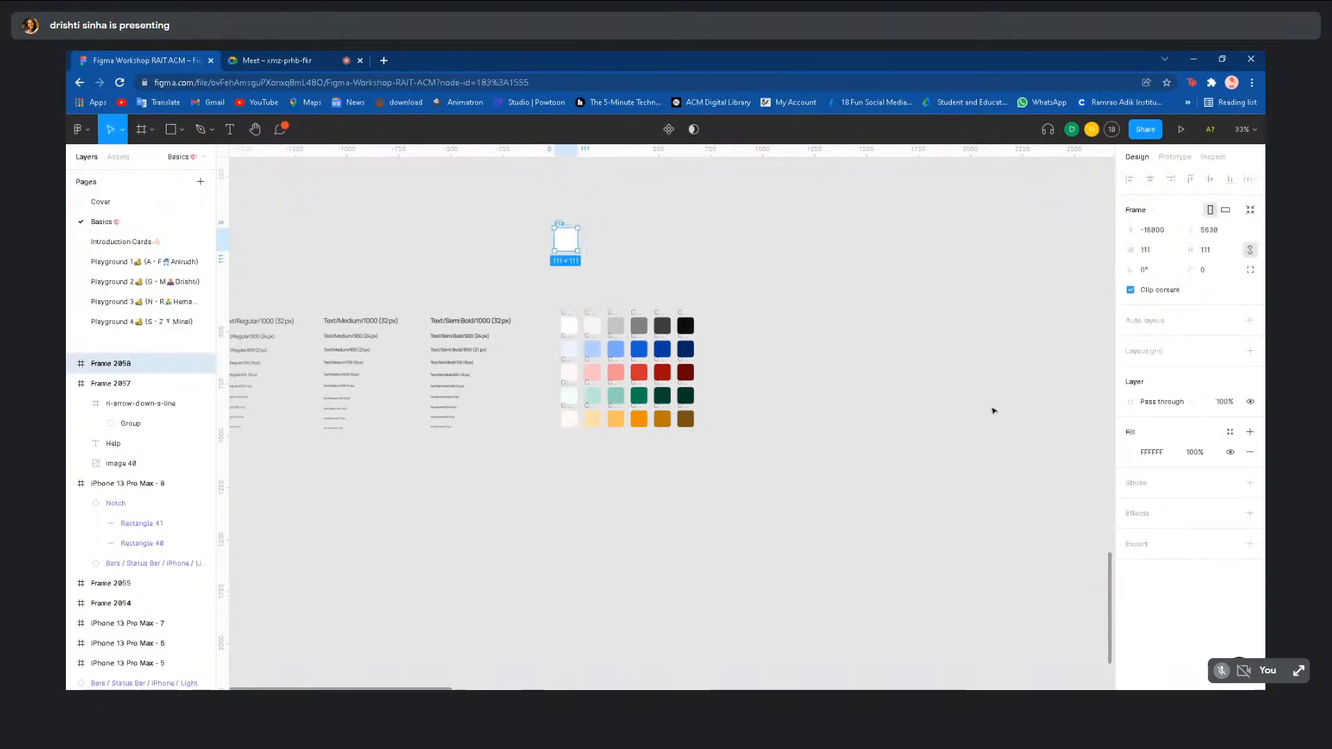
pyautogui.click(1131, 454)
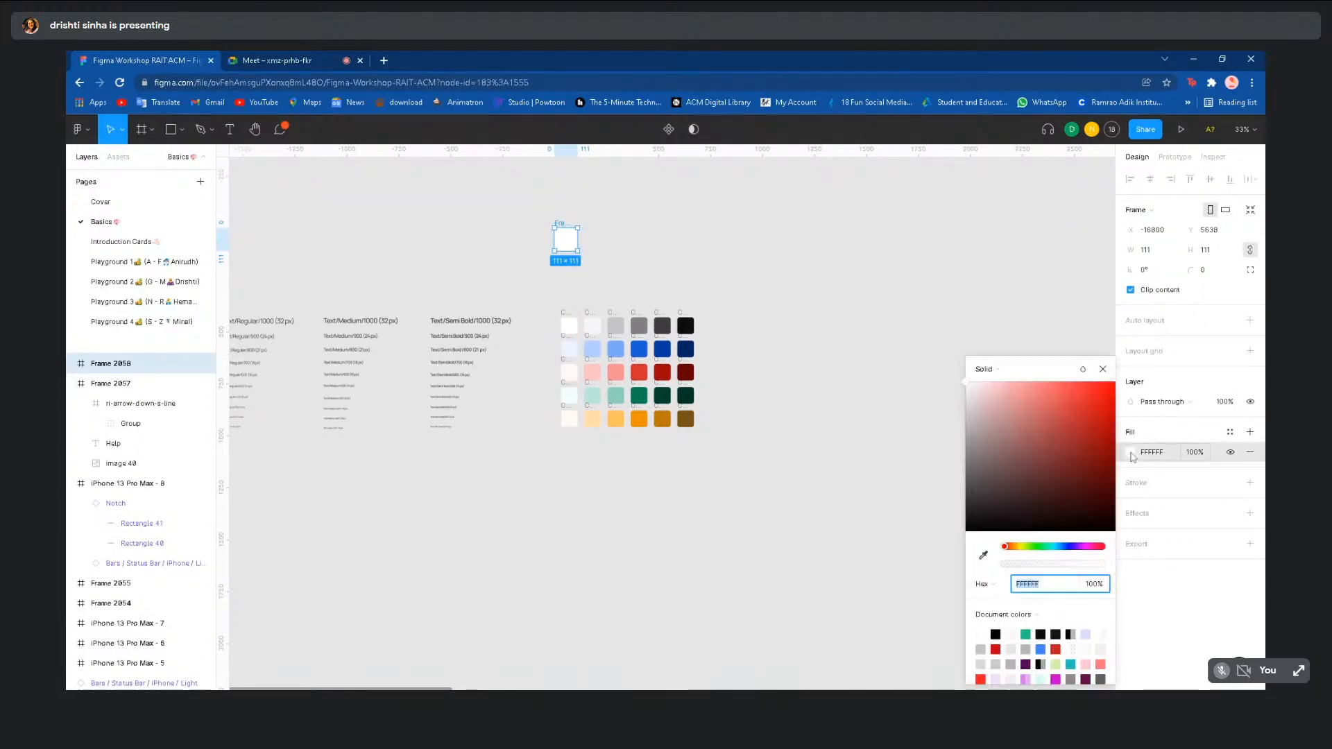
pyautogui.moveTo(1093, 434); pyautogui.dragTo(1032, 470)
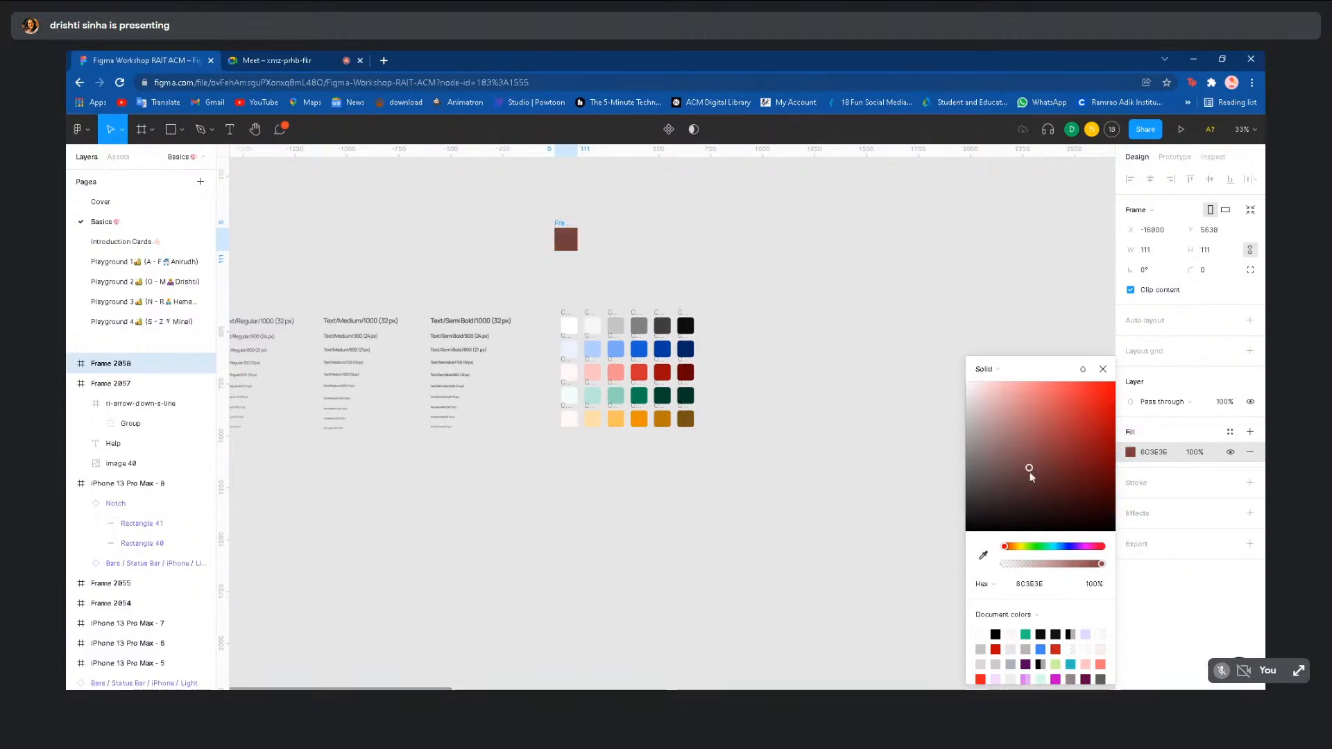
pyautogui.click(849, 322)
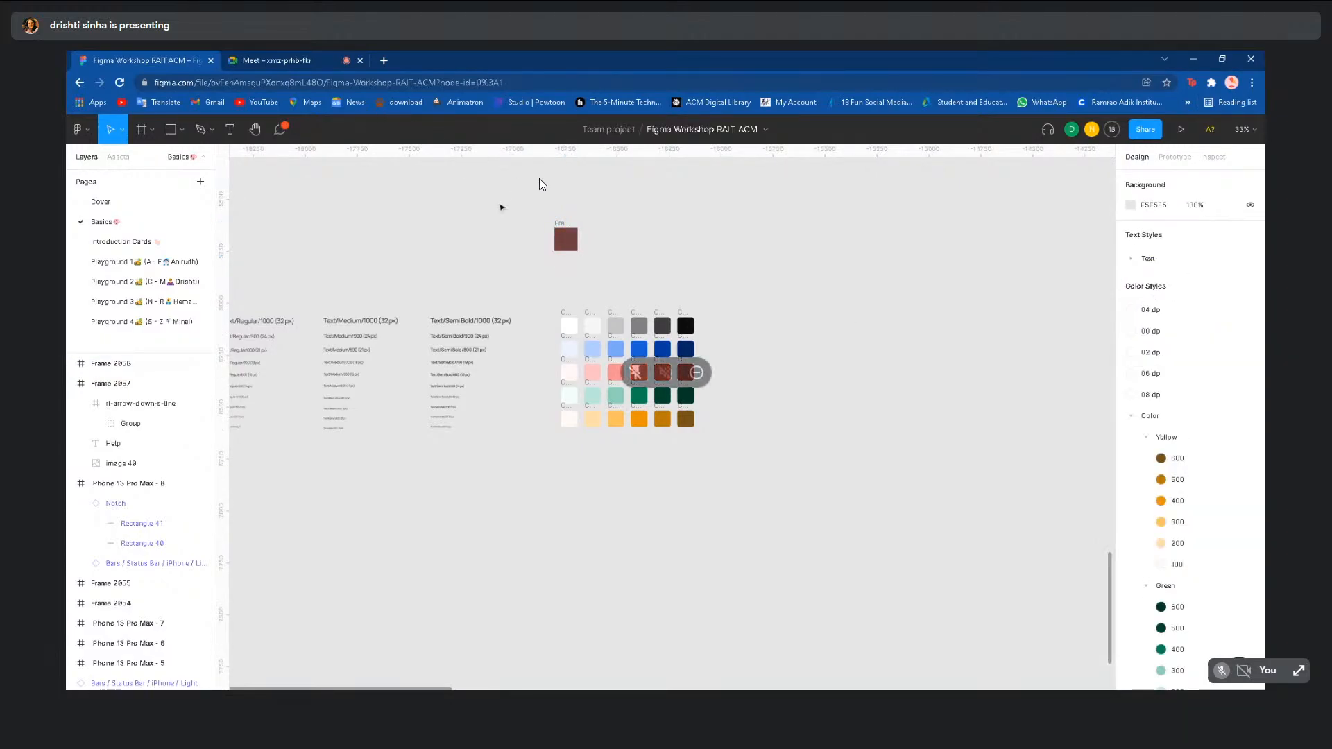
# - Generate text and colour styles from the brown frame, text styles and swatches together
pyautogui.moveTo(497, 202); pyautogui.dragTo(737, 486)
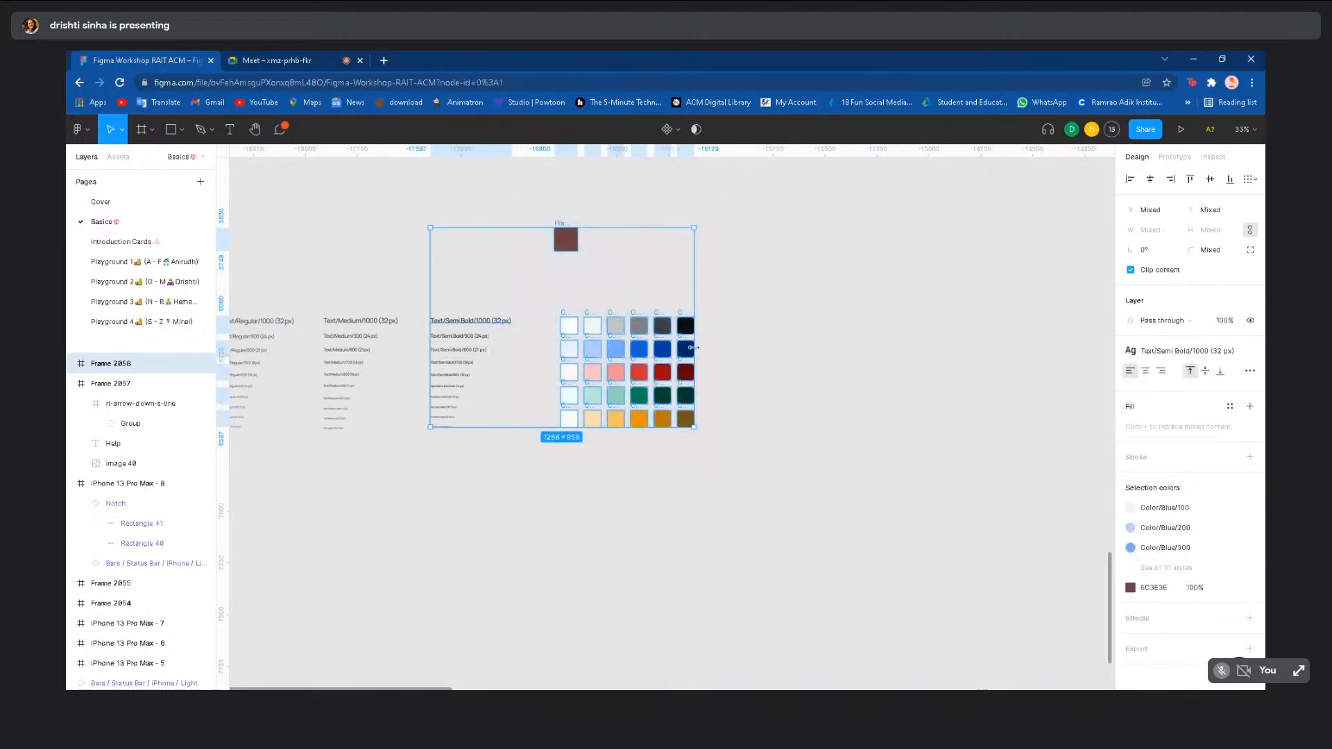
pyautogui.rightClick(672, 357)
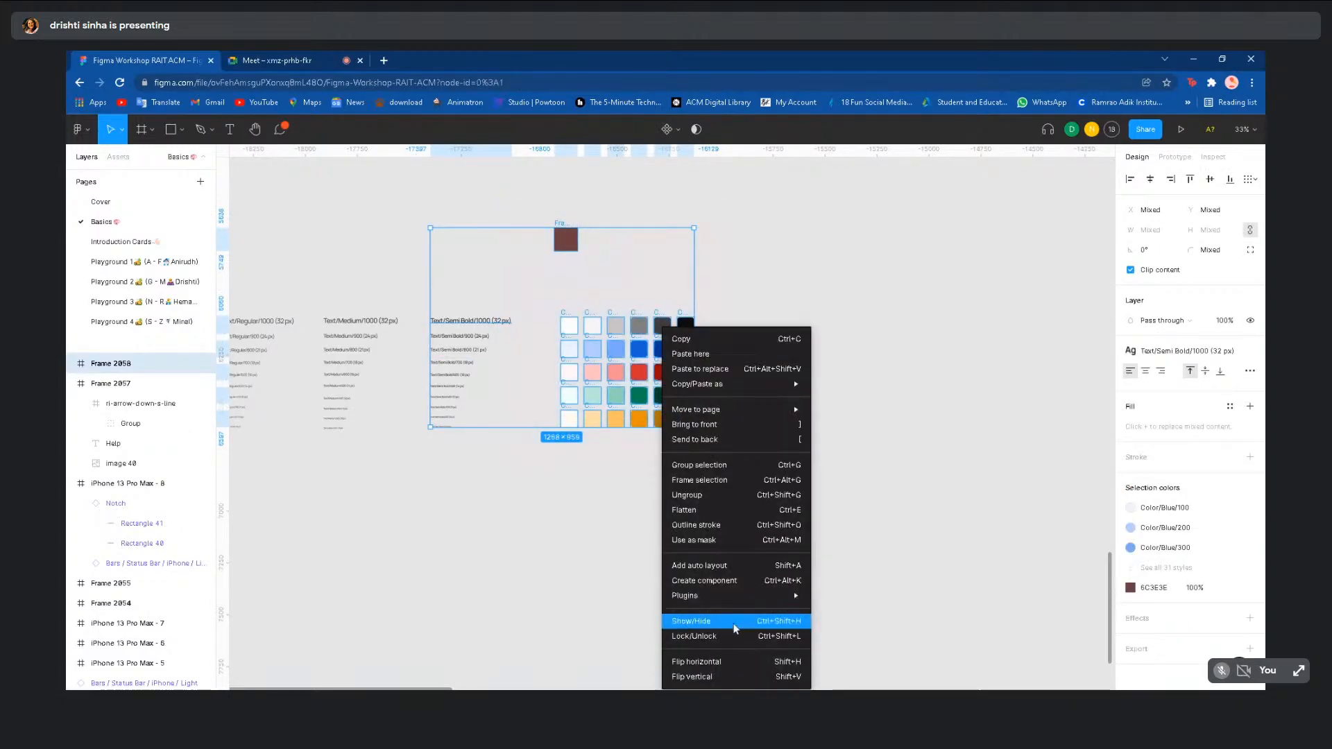
pyautogui.moveTo(738, 595)
pyautogui.moveTo(847, 530)
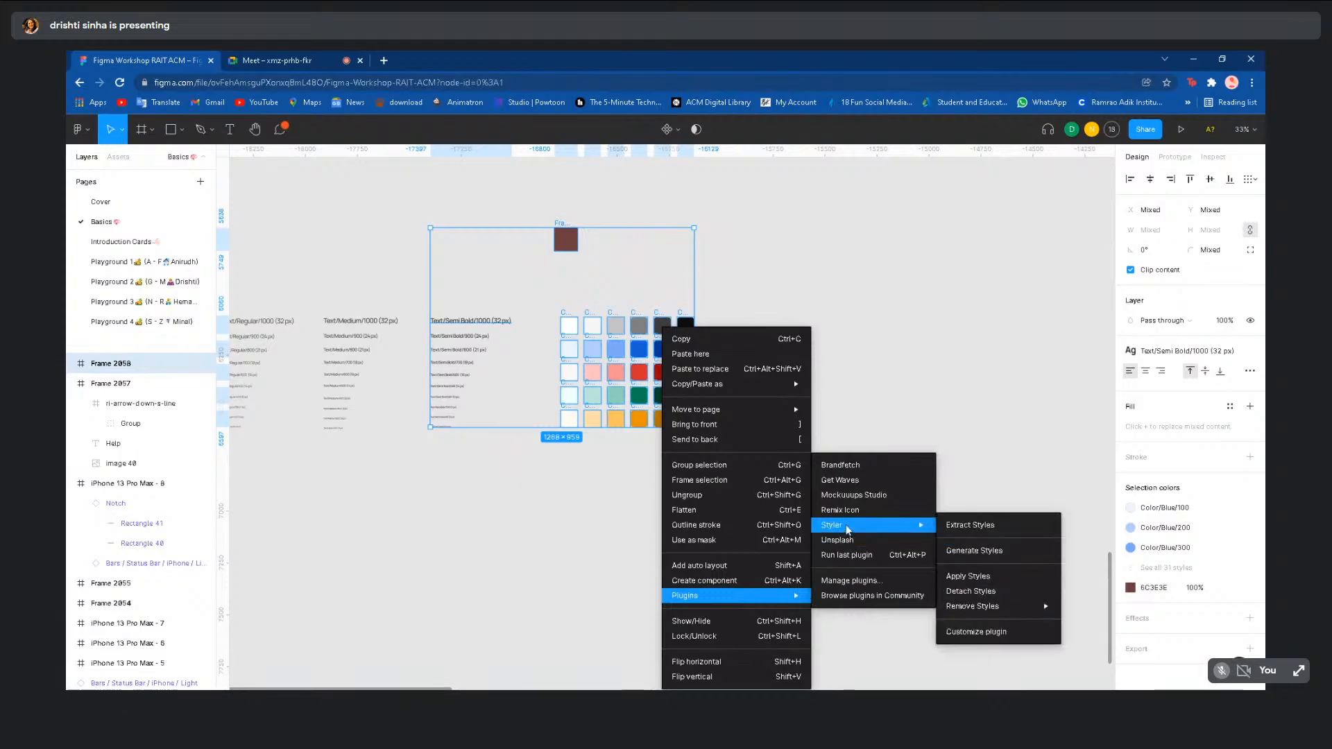
pyautogui.click(971, 551)
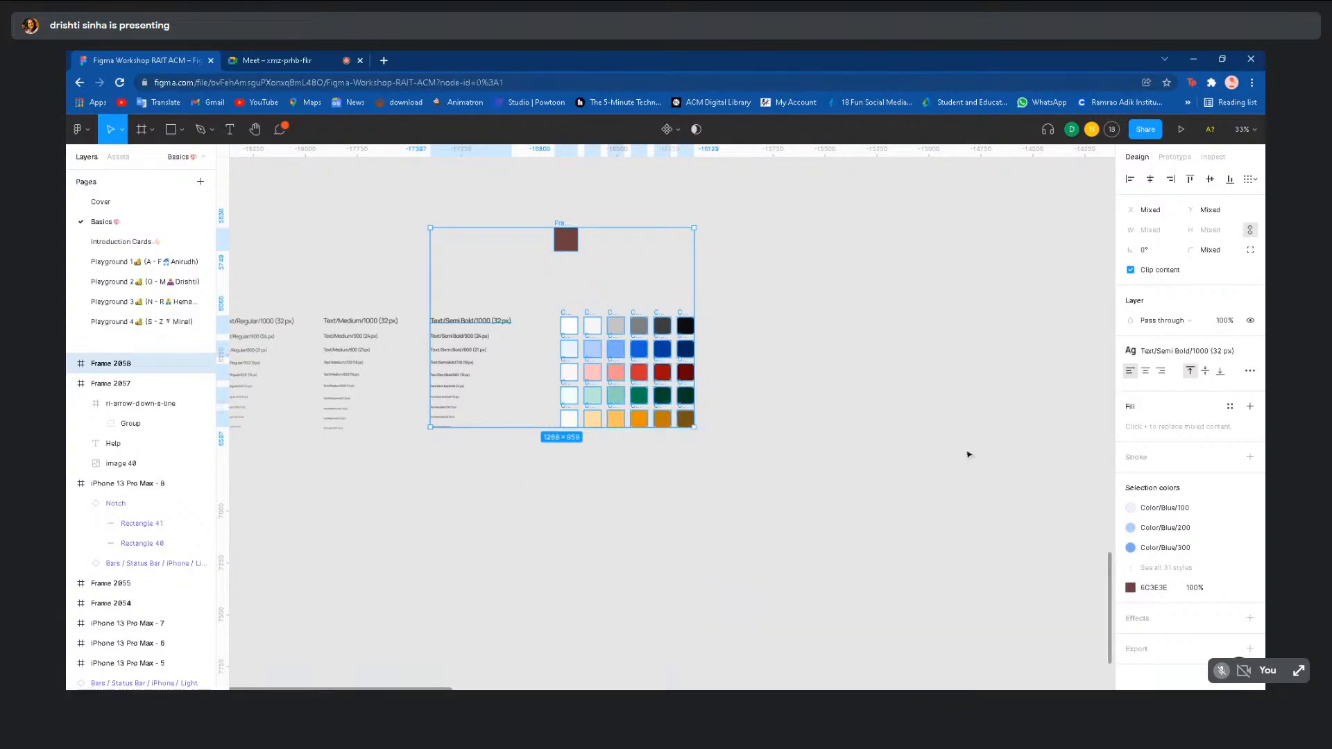
pyautogui.click(766, 334)
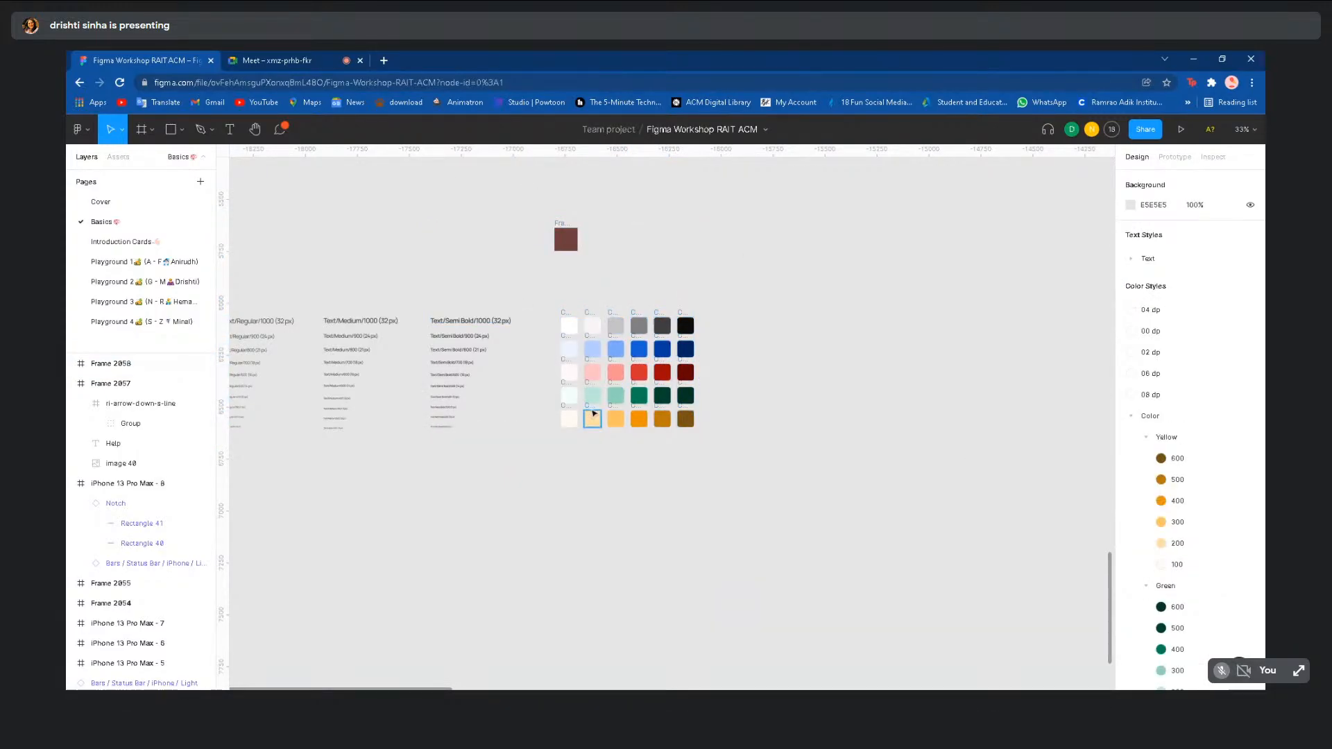
# - Select the small brown square frame and zoom in around it
pyautogui.scroll(2, 622, 306)
pyautogui.click(574, 315)
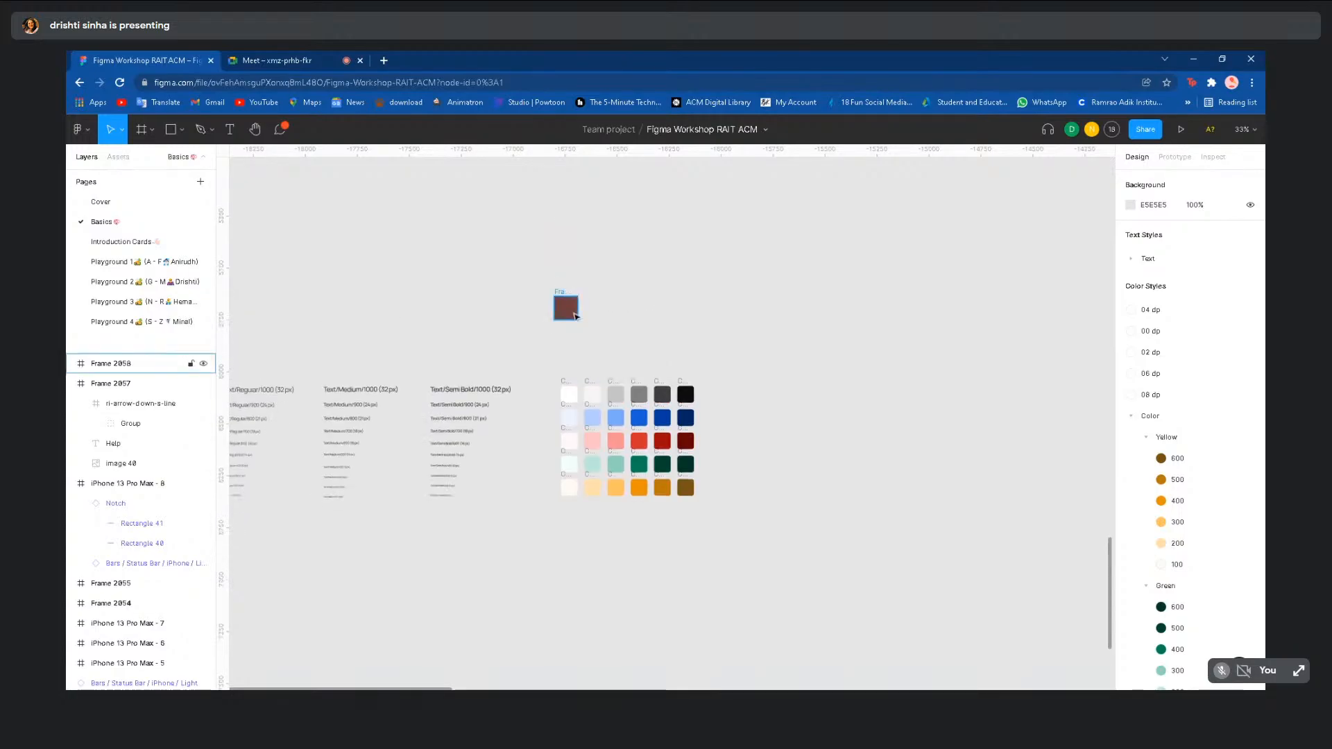
pyautogui.scroll(5, 597, 315)
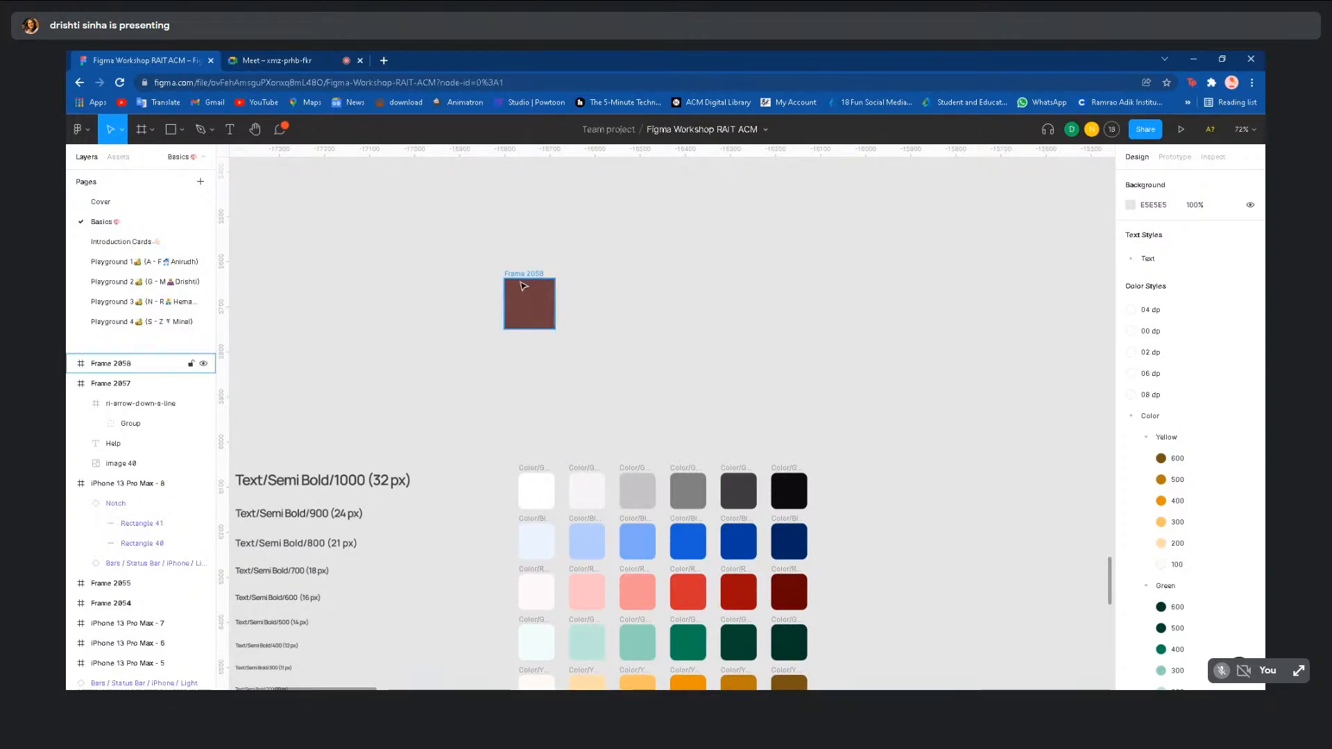
# - Delete the brown square Frame 2058
pyautogui.scroll(-3, 524, 286)
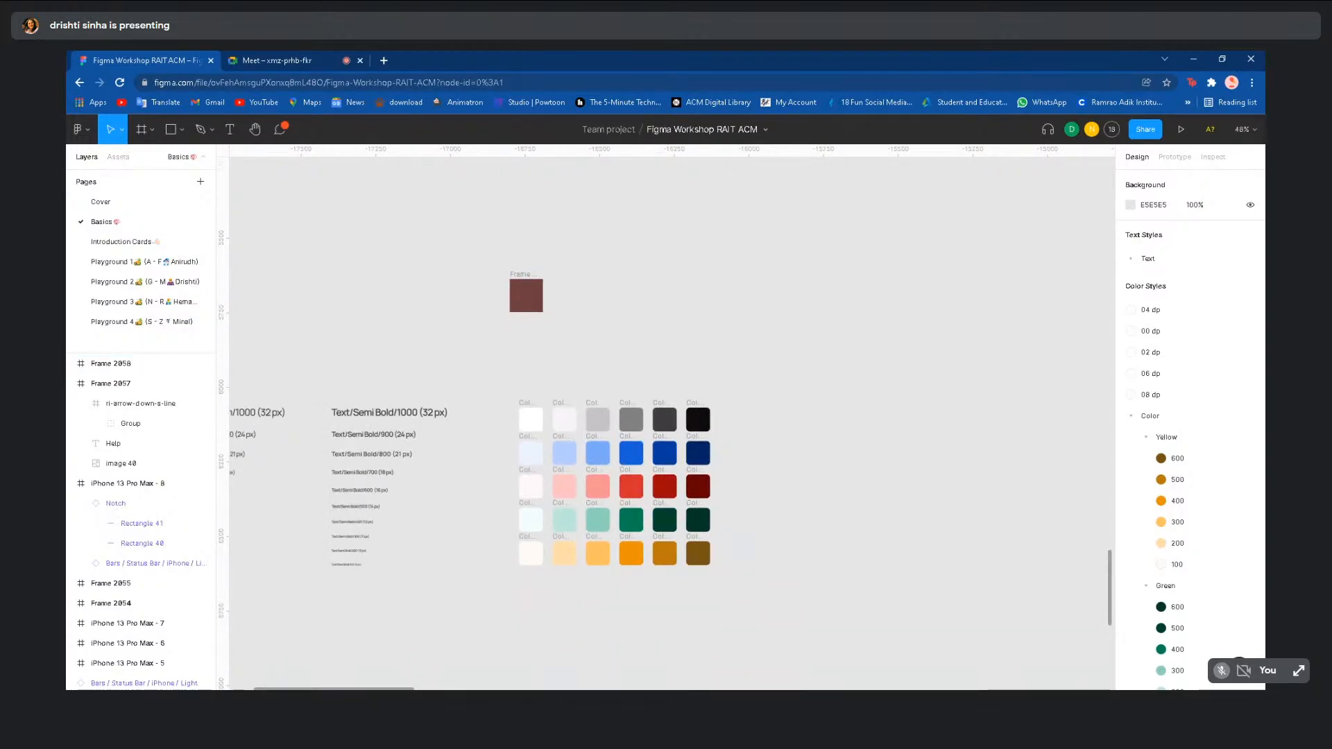
pyautogui.scroll(-5, 524, 286)
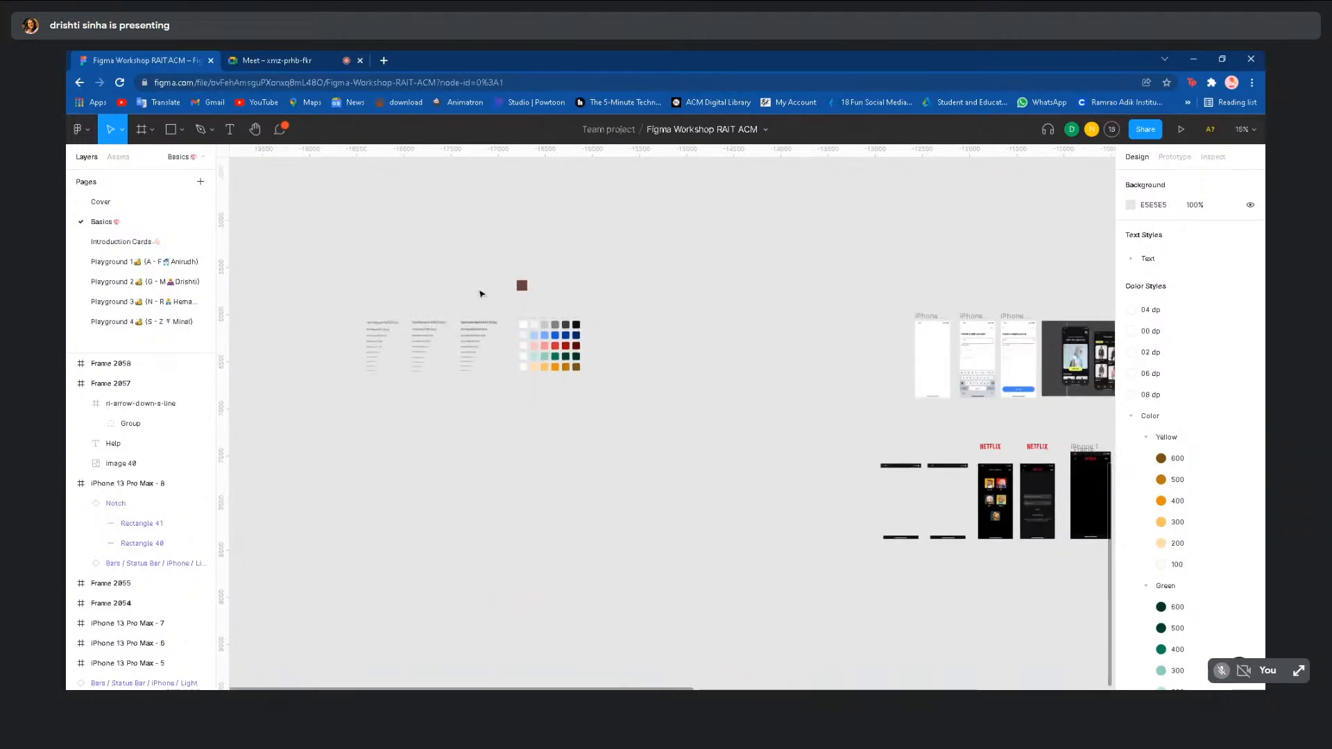
pyautogui.click(521, 284)
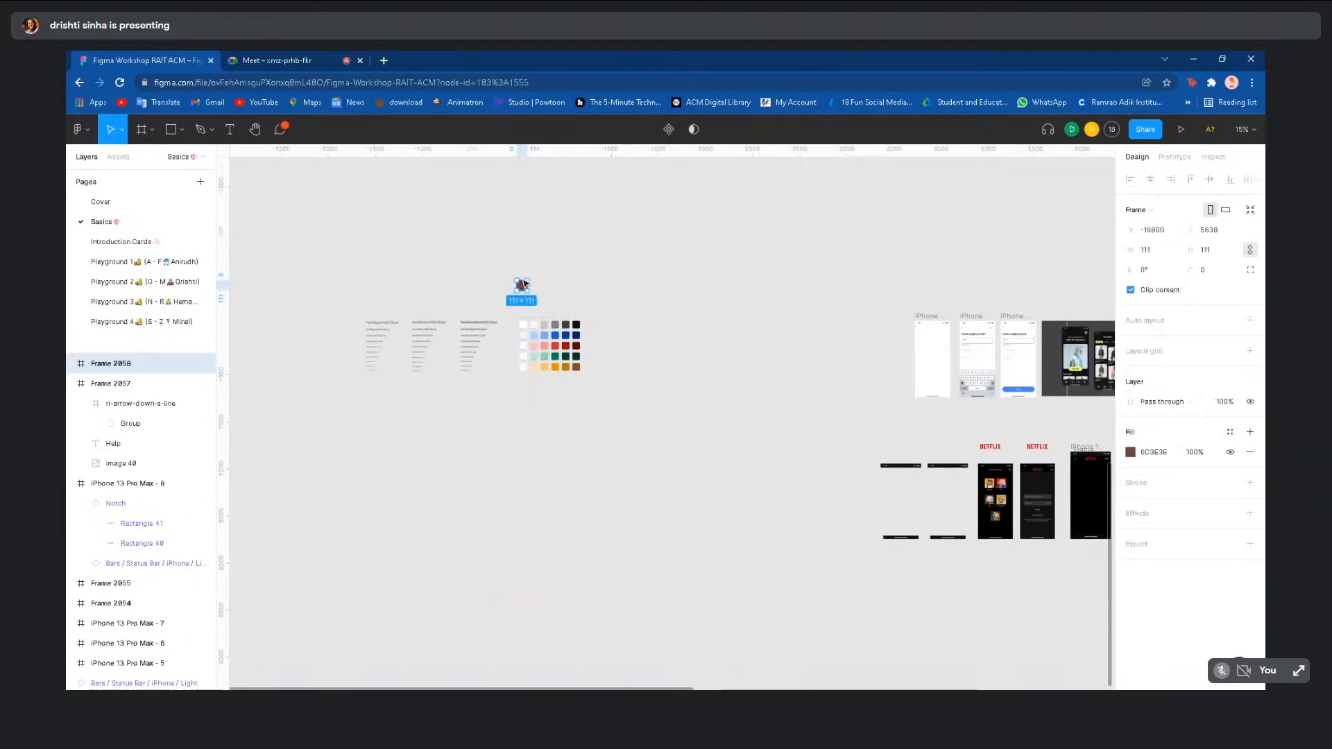
pyautogui.press('Delete')
# - Pan and zoom over to the Netflix iPhone frames
pyautogui.hscroll(3, 523, 285)
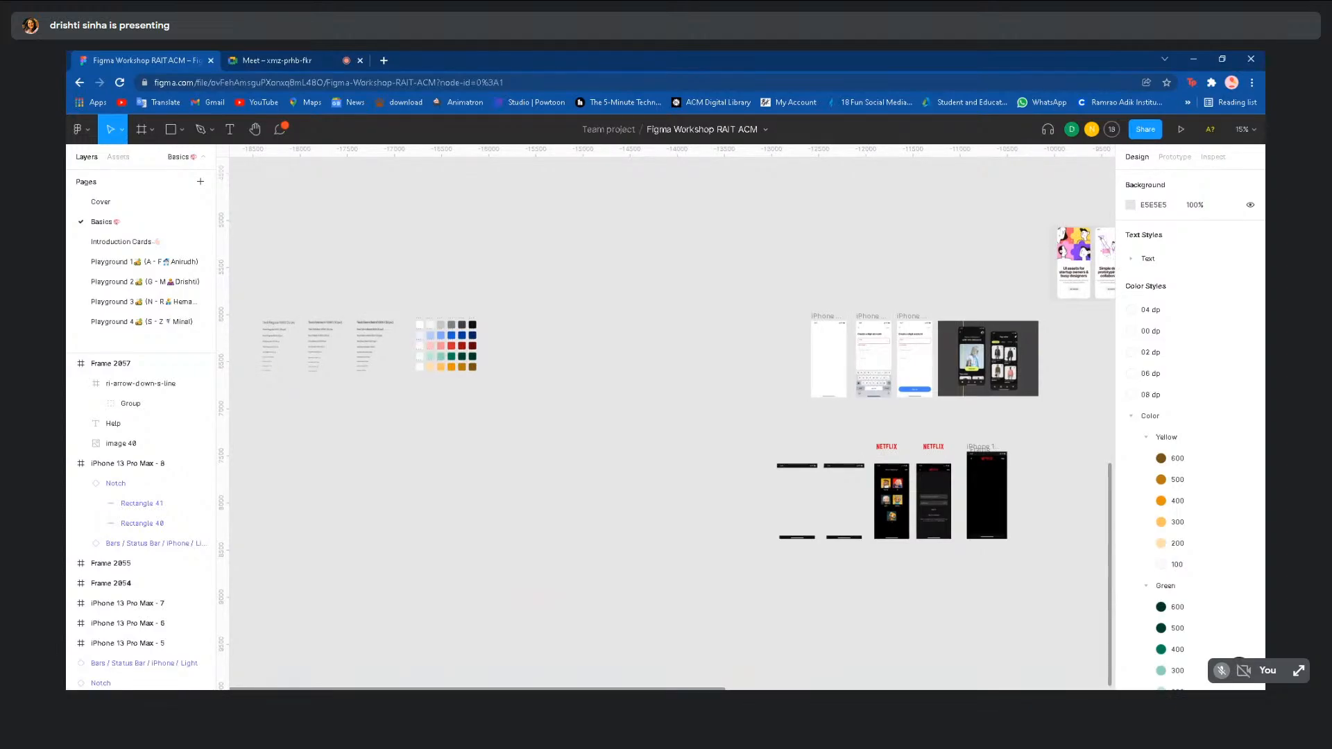
pyautogui.scroll(-1, 522, 287)
pyautogui.hscroll(1, 524, 286)
pyautogui.scroll(3, 810, 418)
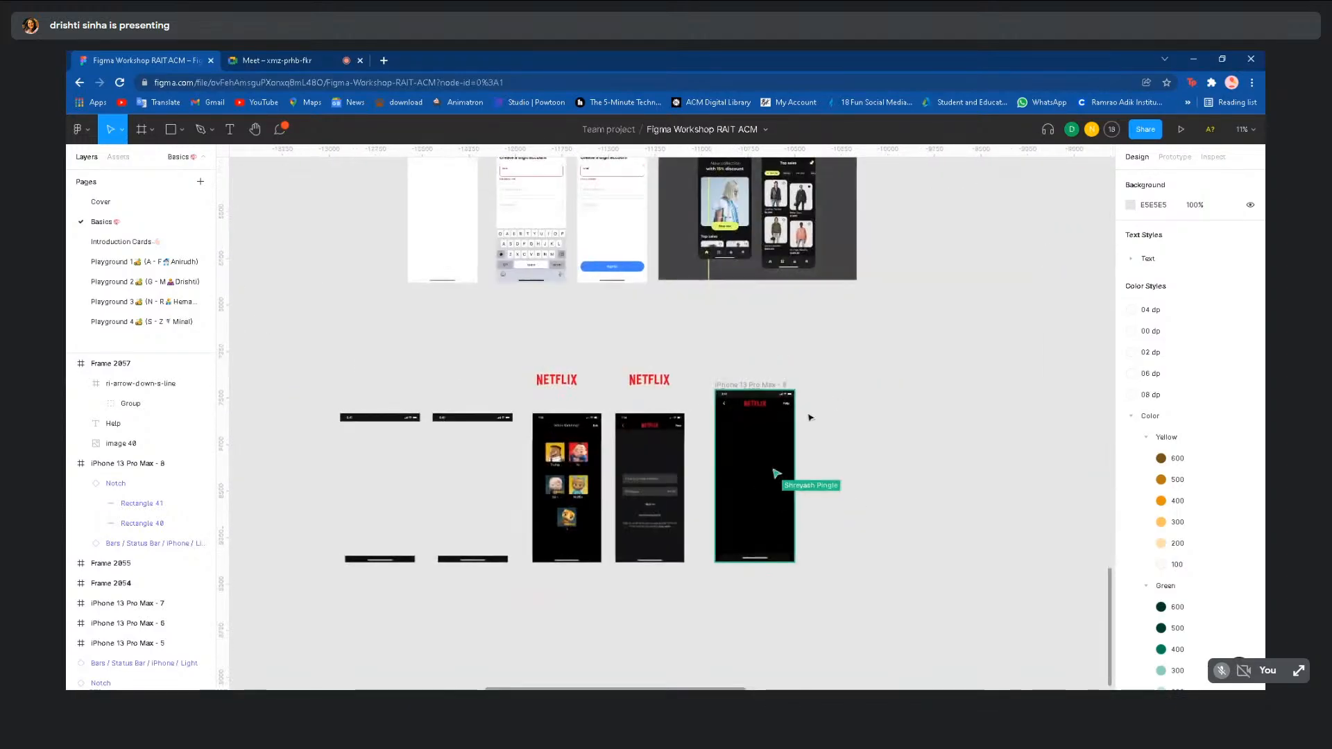
# - Send 'any doubts' as a cursor-chat message beside the Netflix frames
pyautogui.scroll(5, 838, 452)
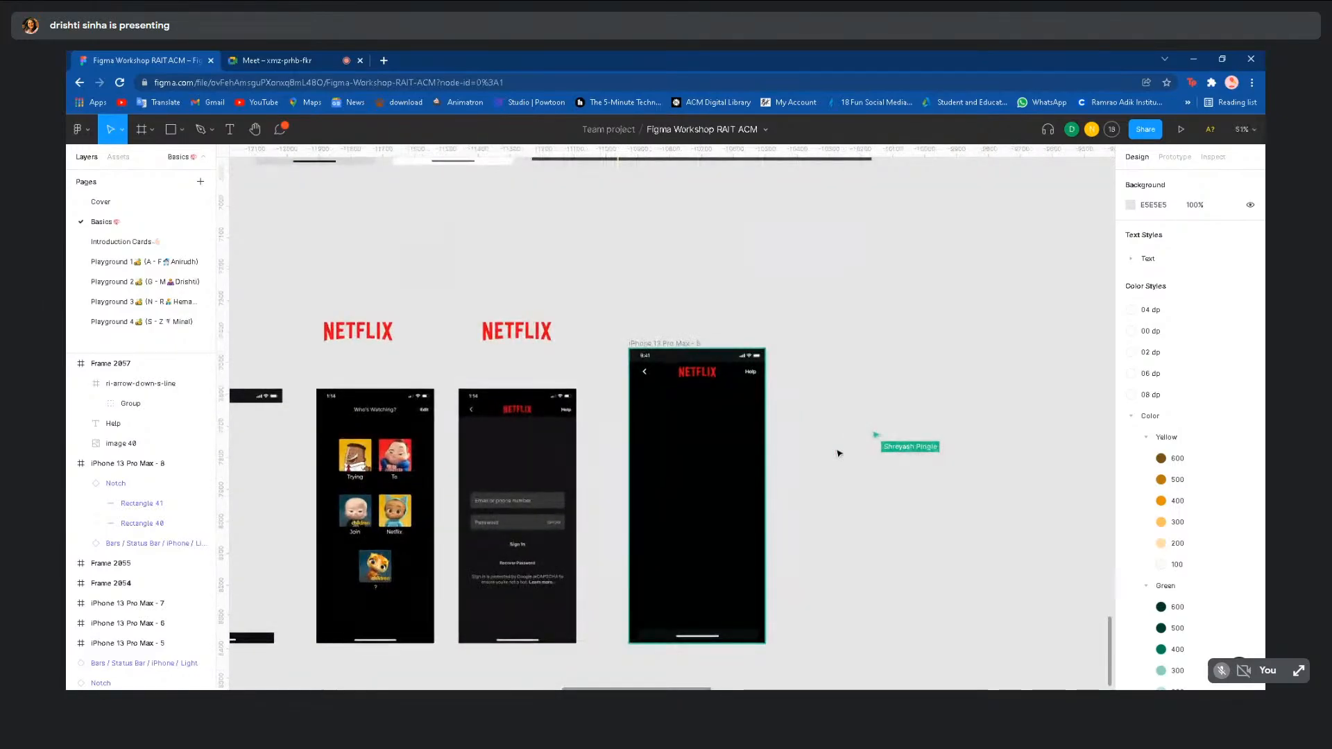
pyautogui.press('/')
pyautogui.write('a')
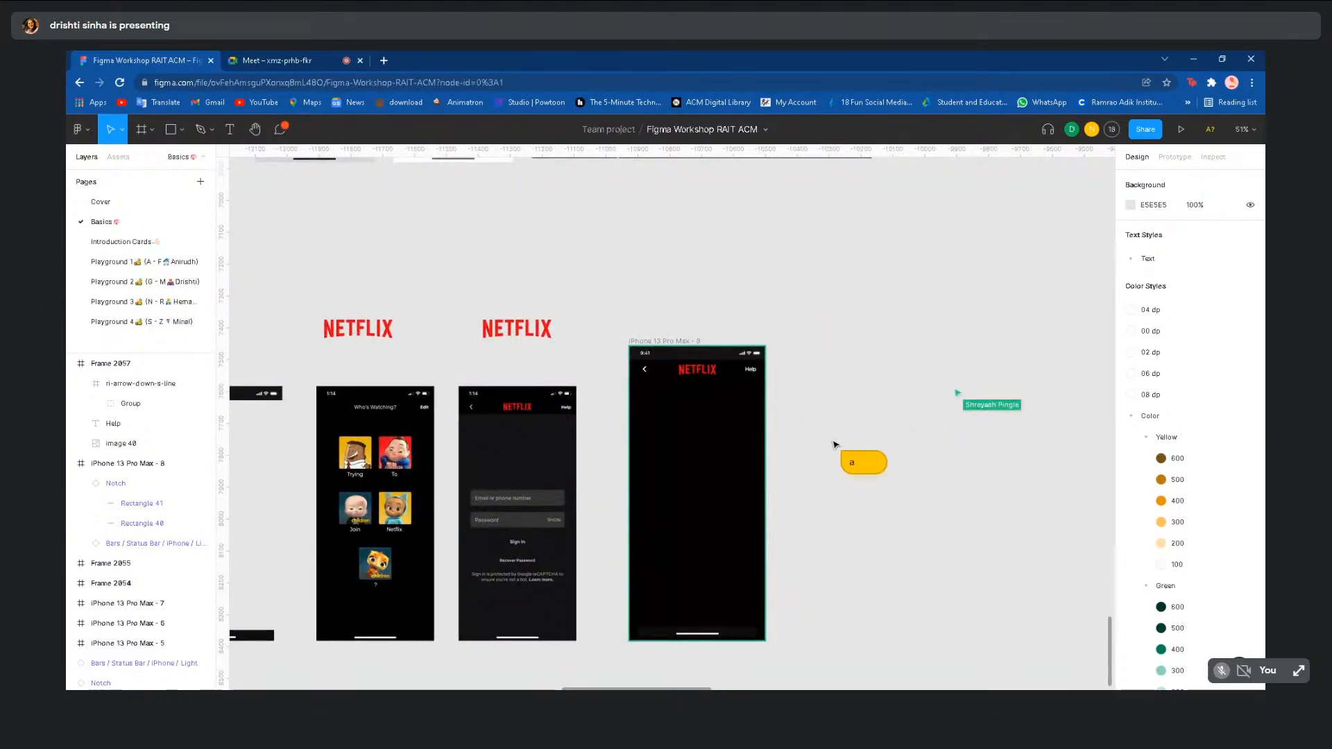
pyautogui.write('ny do')
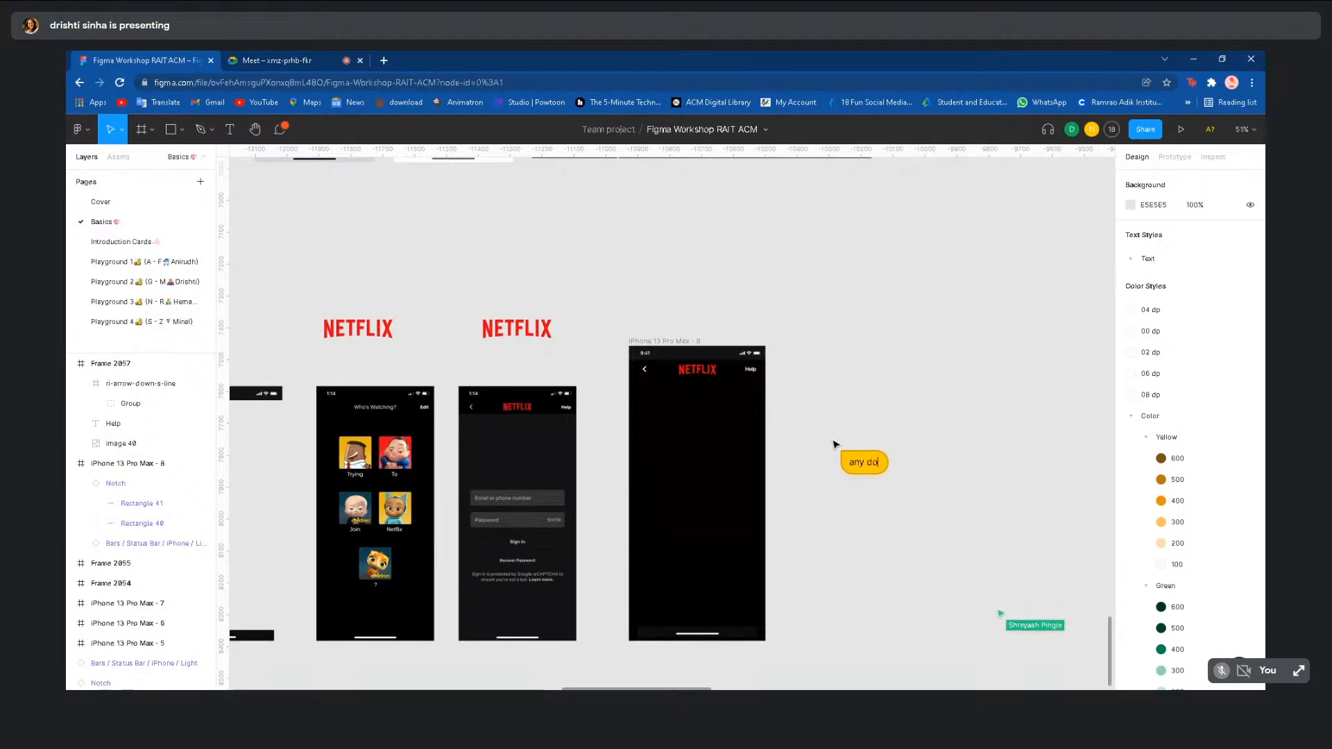
pyautogui.write('ubts')
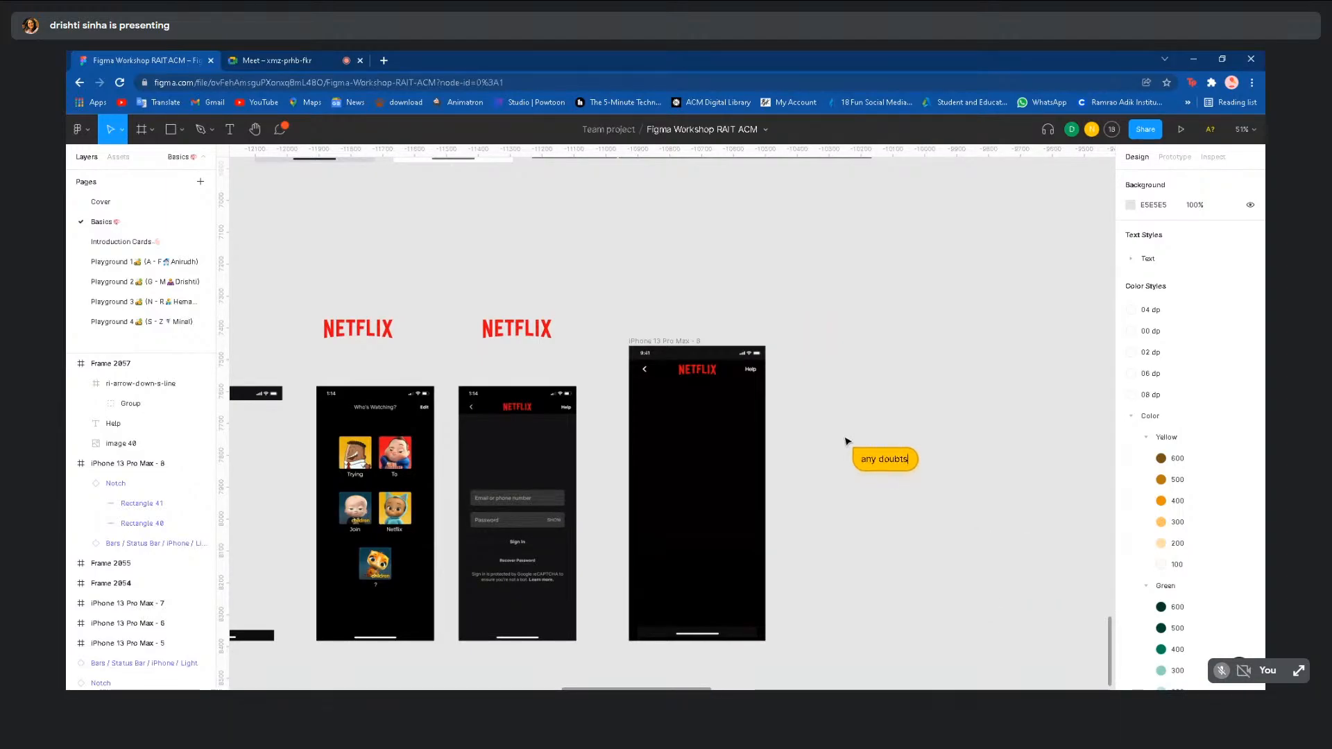
pyautogui.scroll(-5, 843, 437)
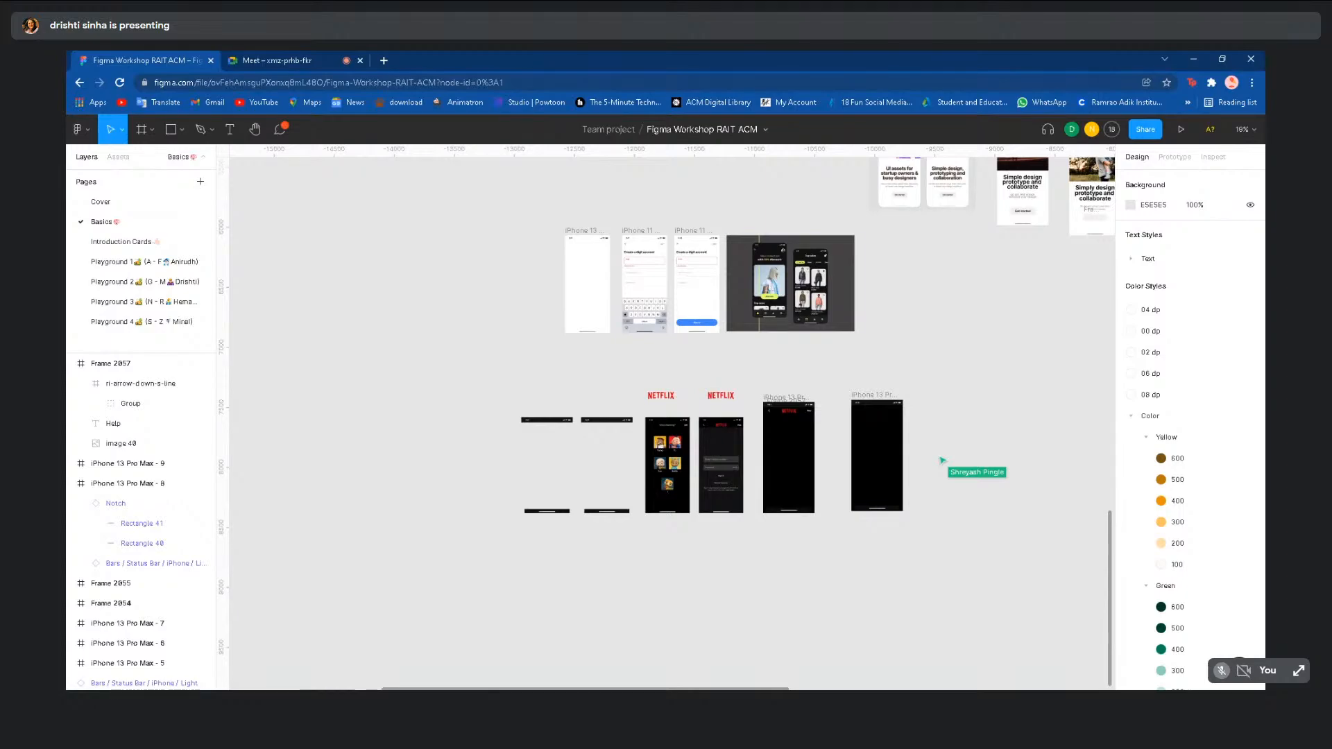
# - Move Frame 2057 into iPhone 13 Pro Max - 8 in the Layers panel
pyautogui.scroll(5, 775, 423)
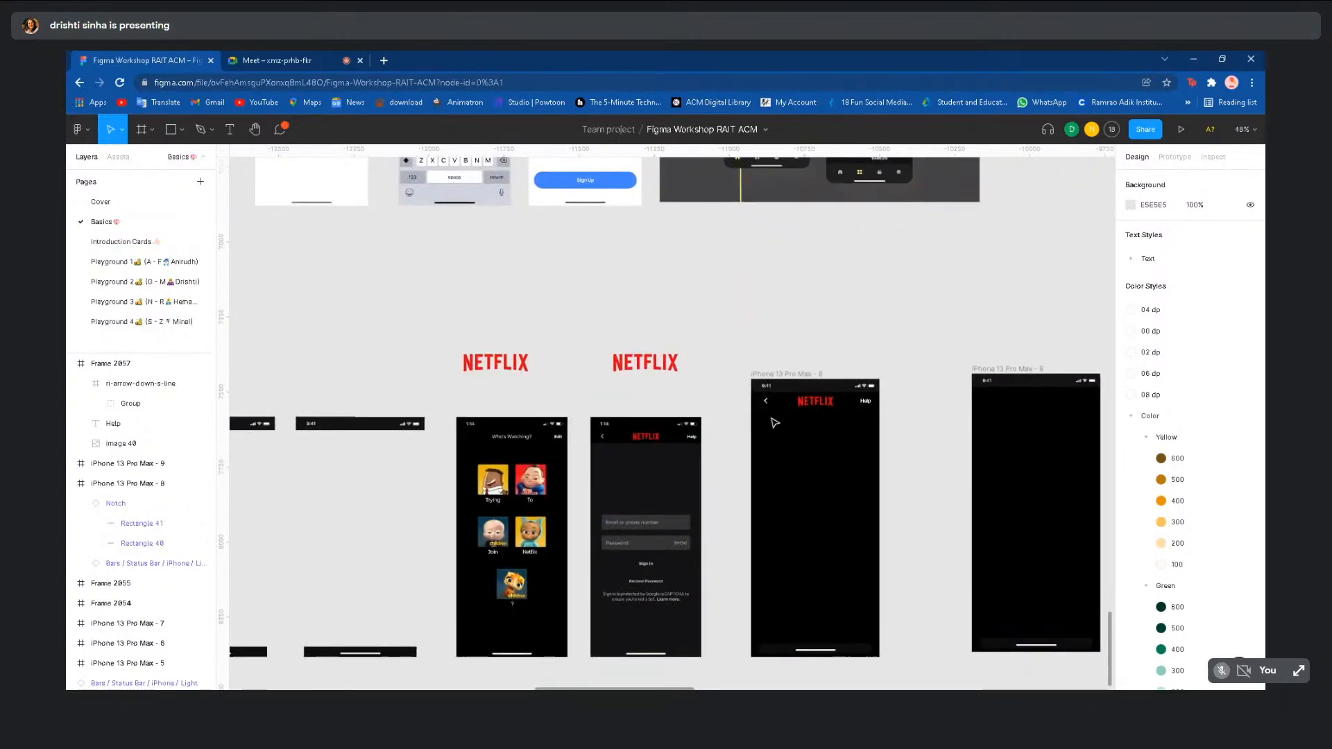
pyautogui.scroll(-1, 900, 454)
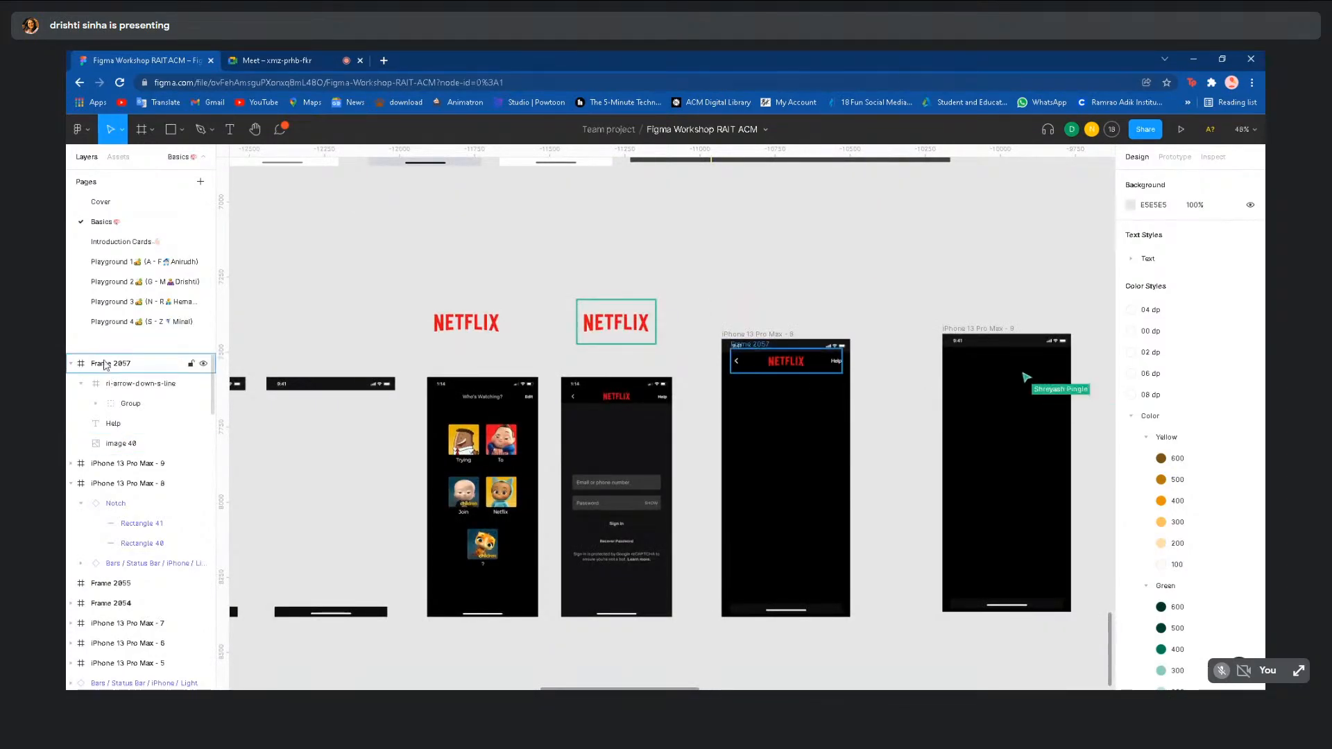
pyautogui.click(111, 363)
pyautogui.moveTo(141, 494); pyautogui.dragTo(141, 495)
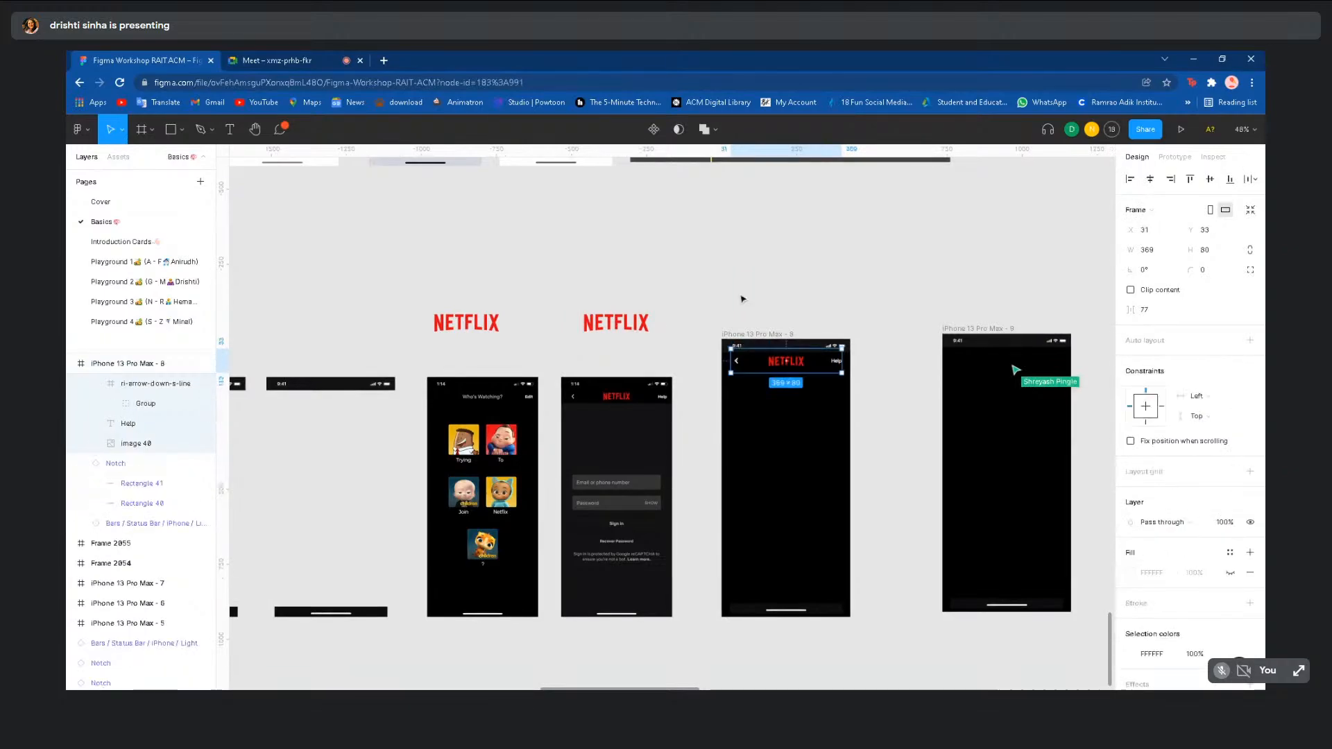
pyautogui.click(741, 297)
# - Post 'any doubts?' in cursor chat to the collaborators
pyautogui.scroll(-1, 742, 297)
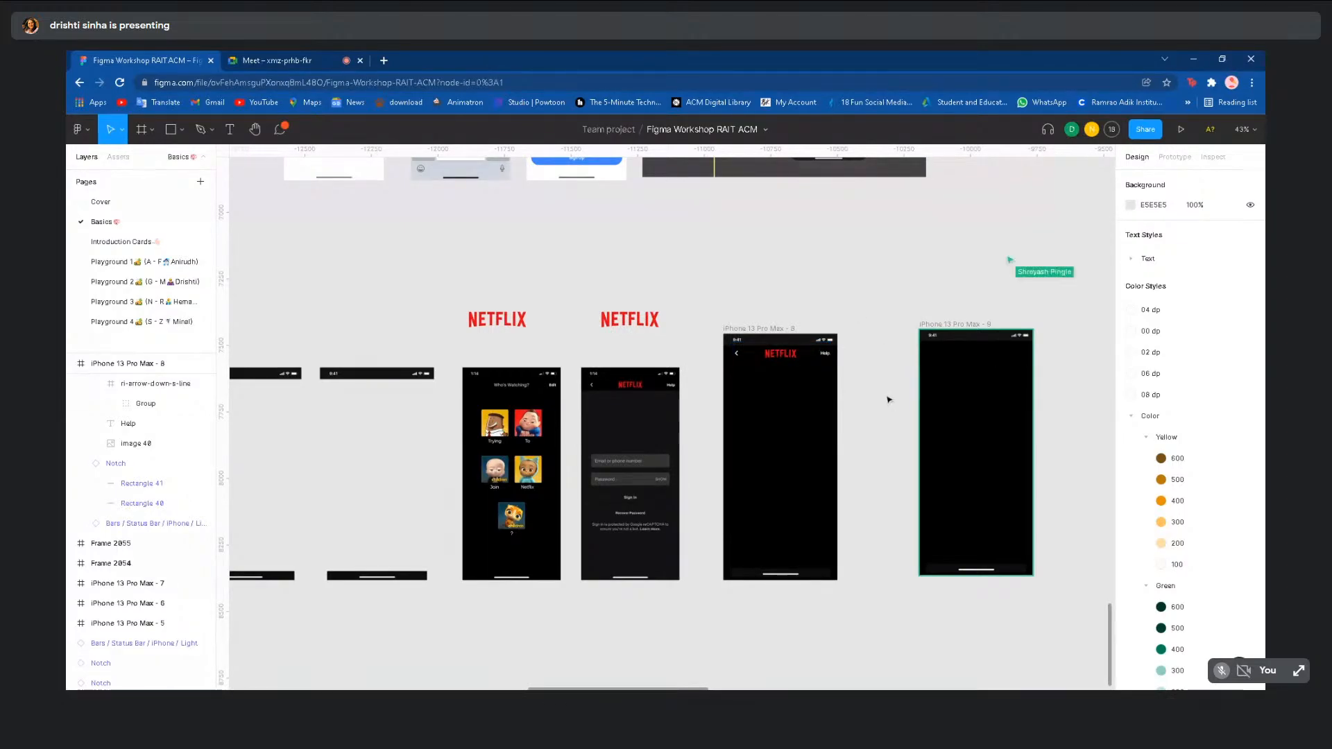
pyautogui.scroll(-1, 887, 396)
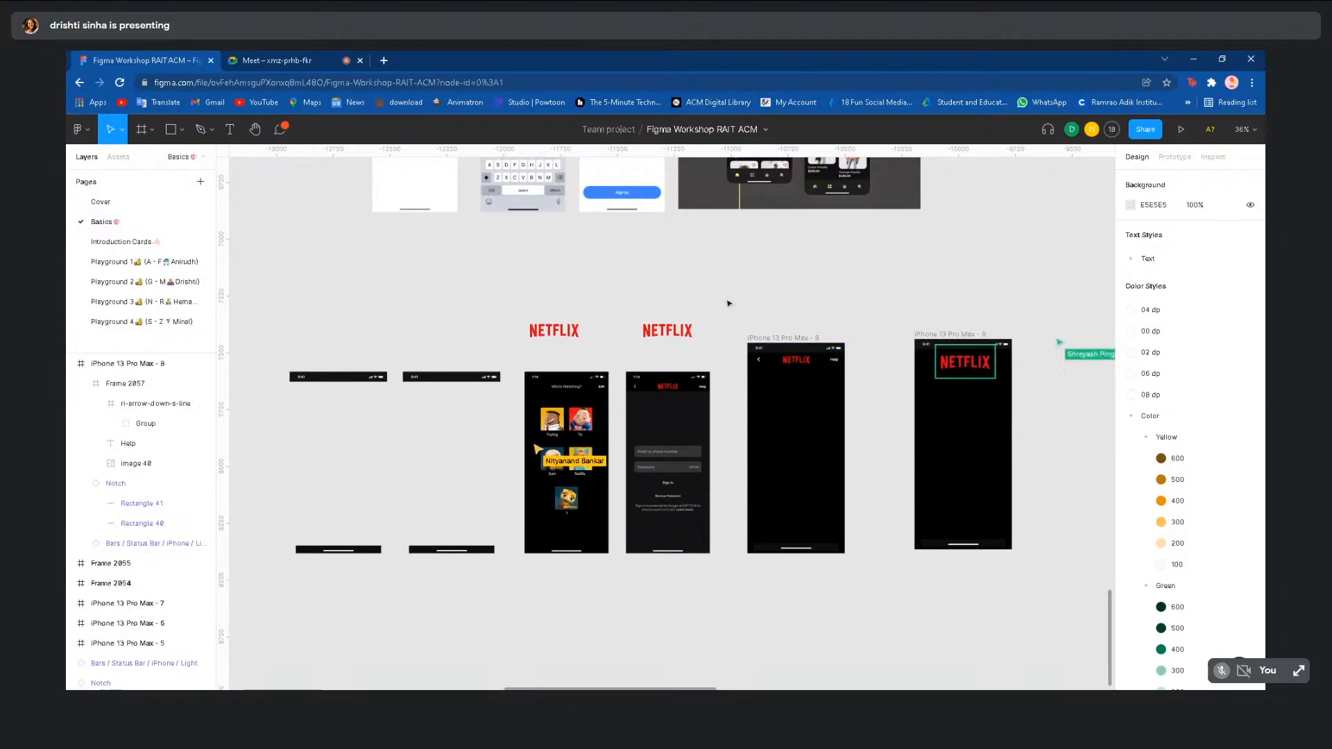
pyautogui.scroll(-3, 725, 299)
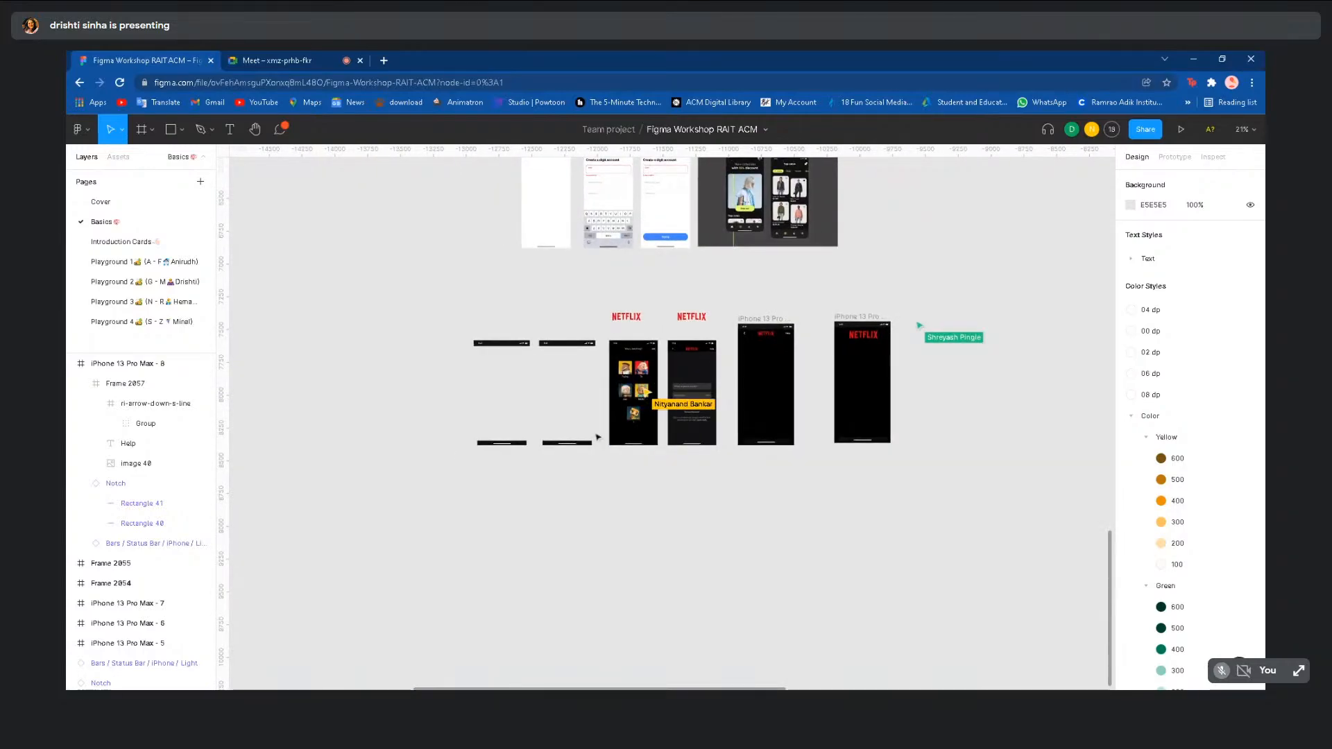
pyautogui.press('/')
pyautogui.write('any dou')
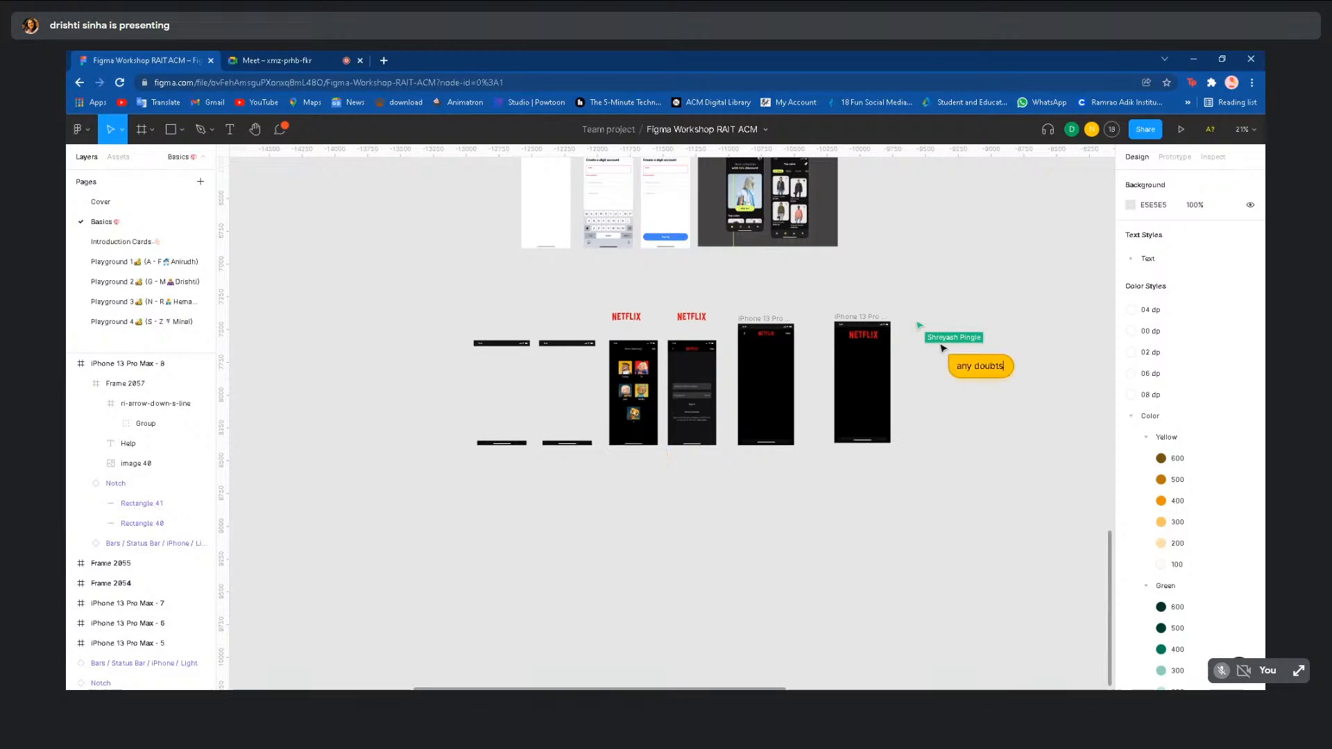
pyautogui.write('bts')
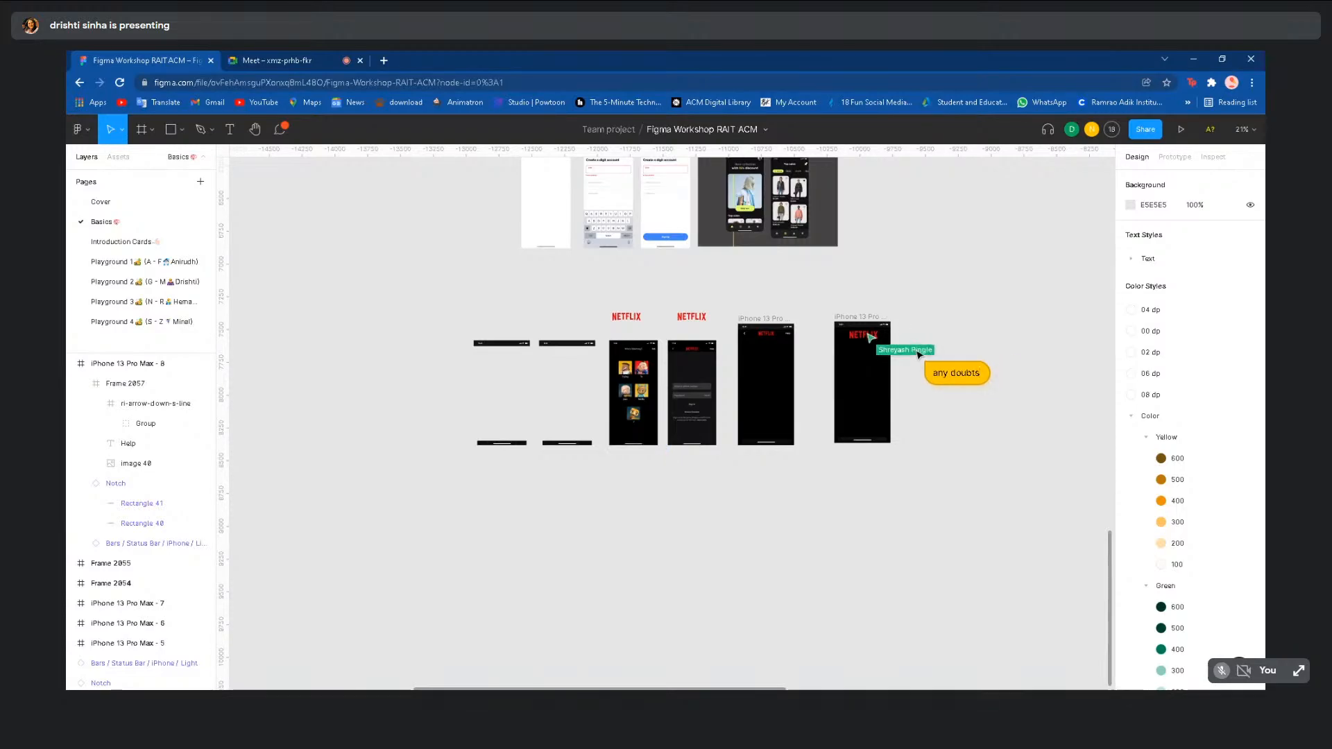
pyautogui.write('?')
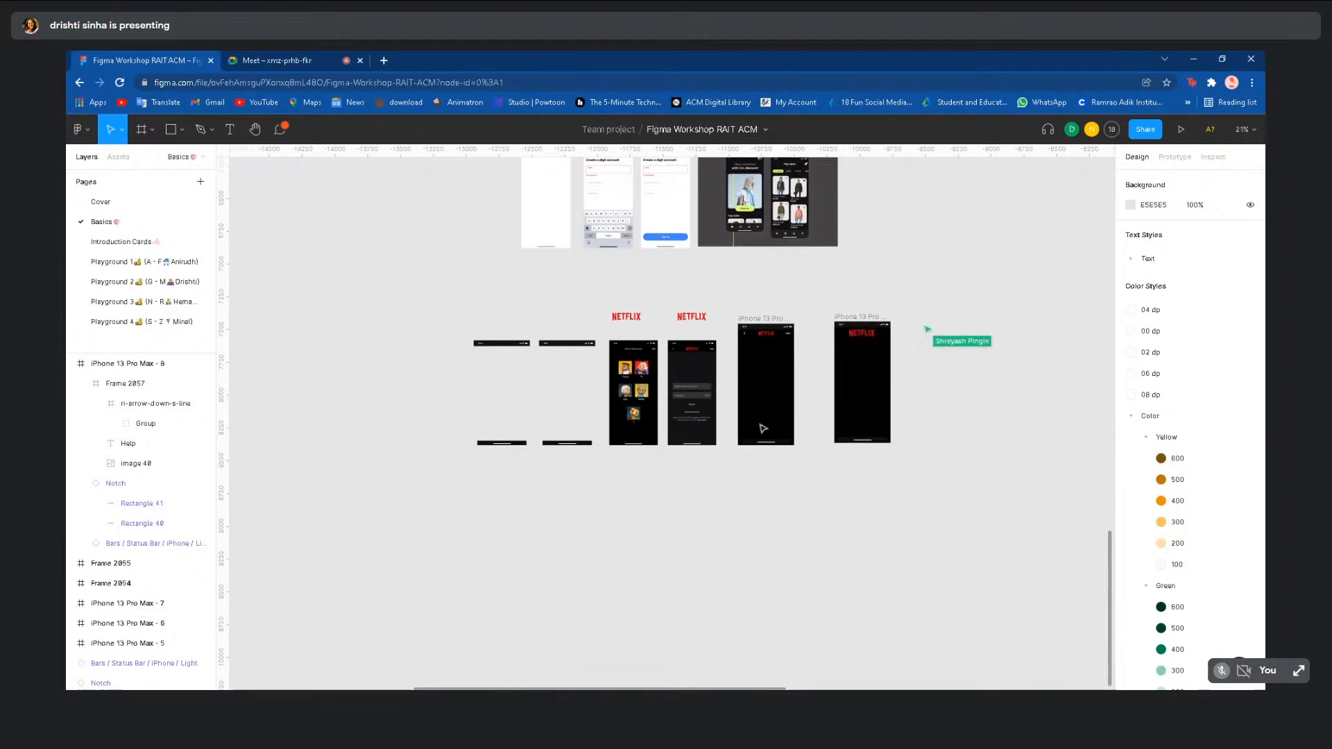
# - Show the call's People panel with Ctrl+Alt+P beside the Netflix screens
pyautogui.scroll(5, 794, 297)
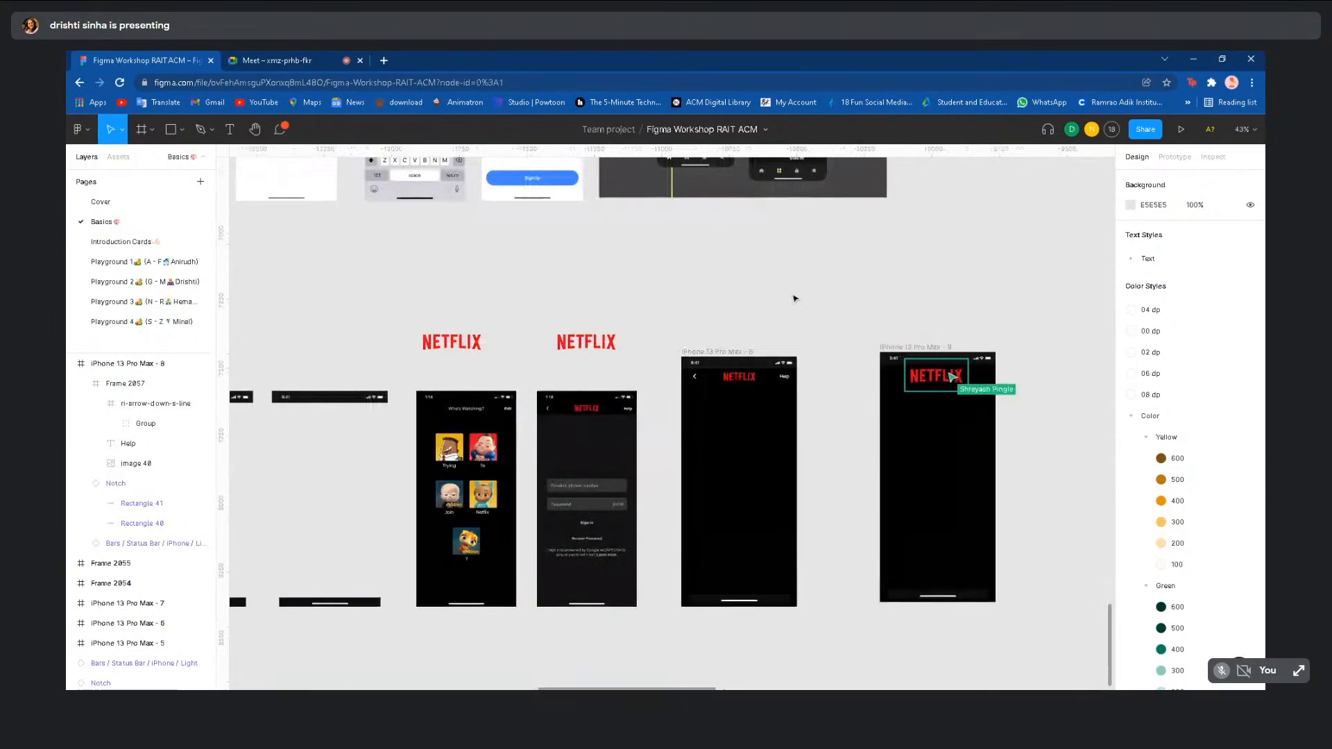
pyautogui.hscroll(2, 795, 298)
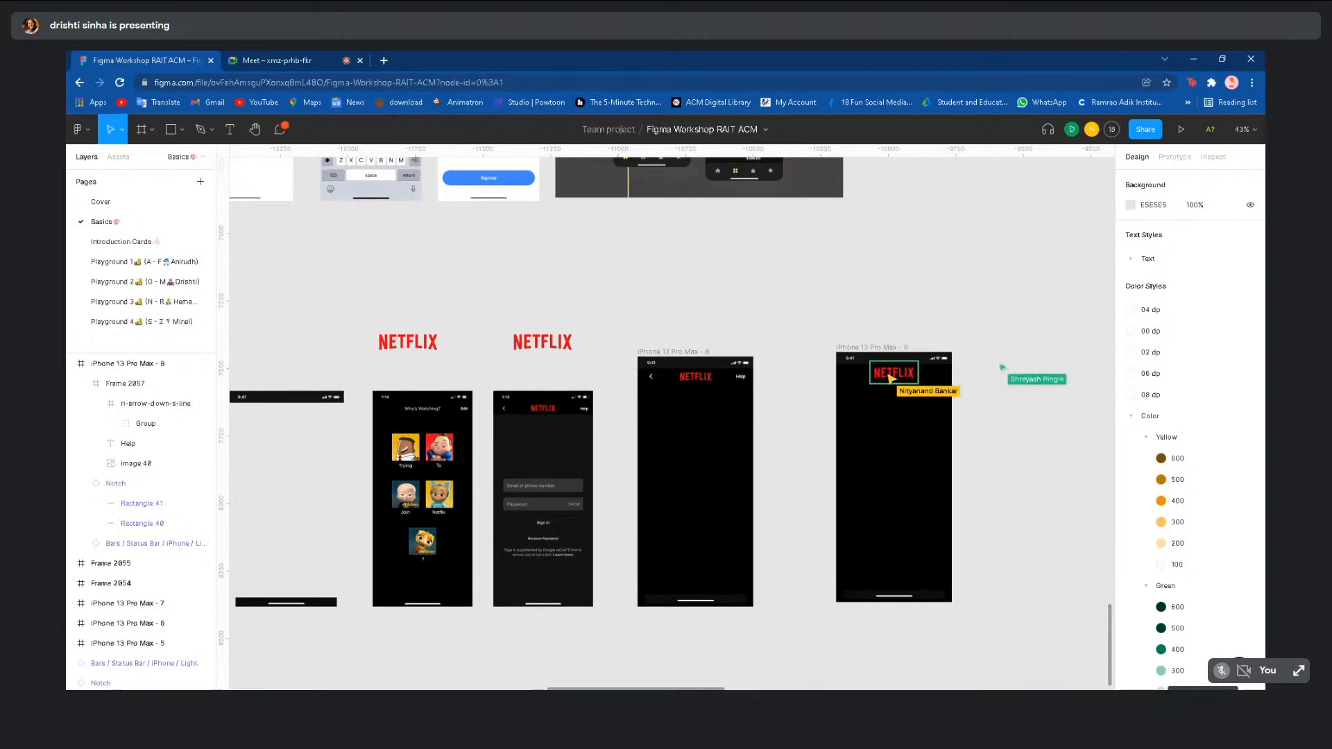
pyautogui.scroll(-1, 793, 291)
pyautogui.hotkey('ctrl', 'alt', 'p')
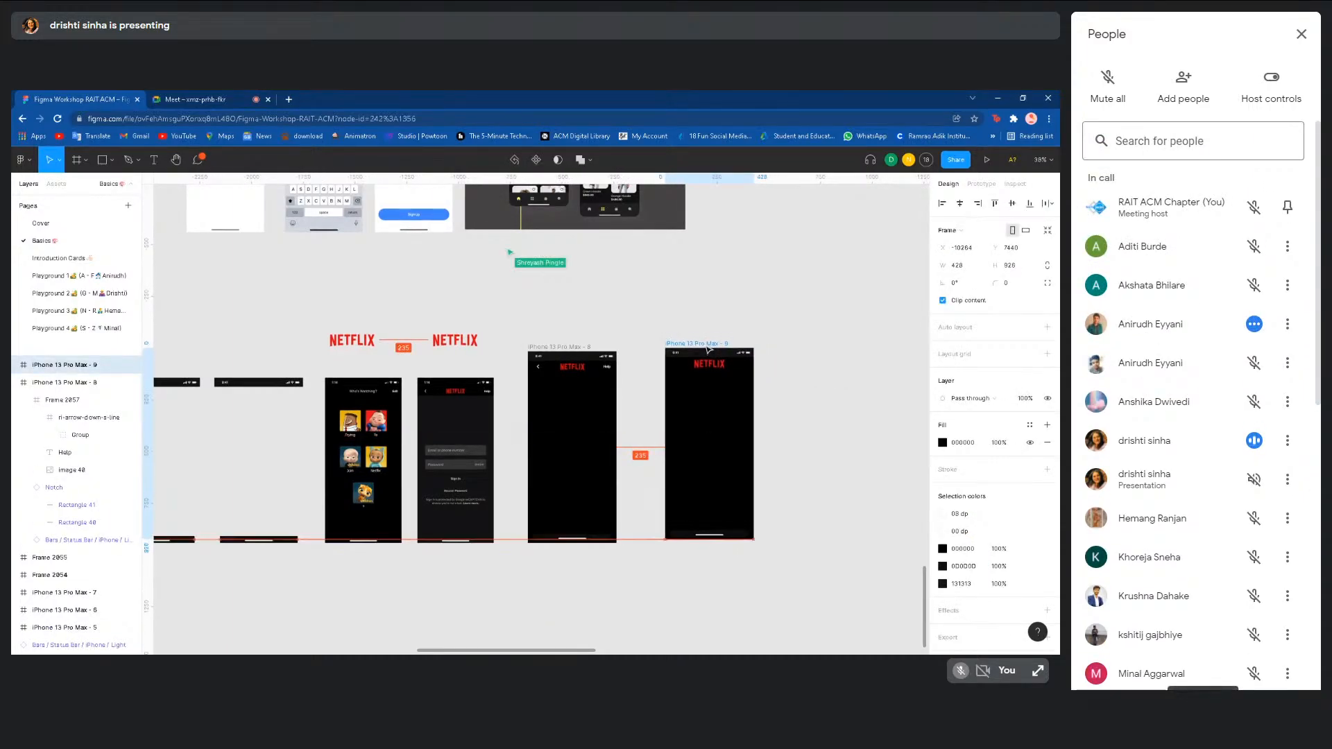
# - Close Meet's People panel so the shared Netflix frames fill the Figma view
pyautogui.click(1204, 722)
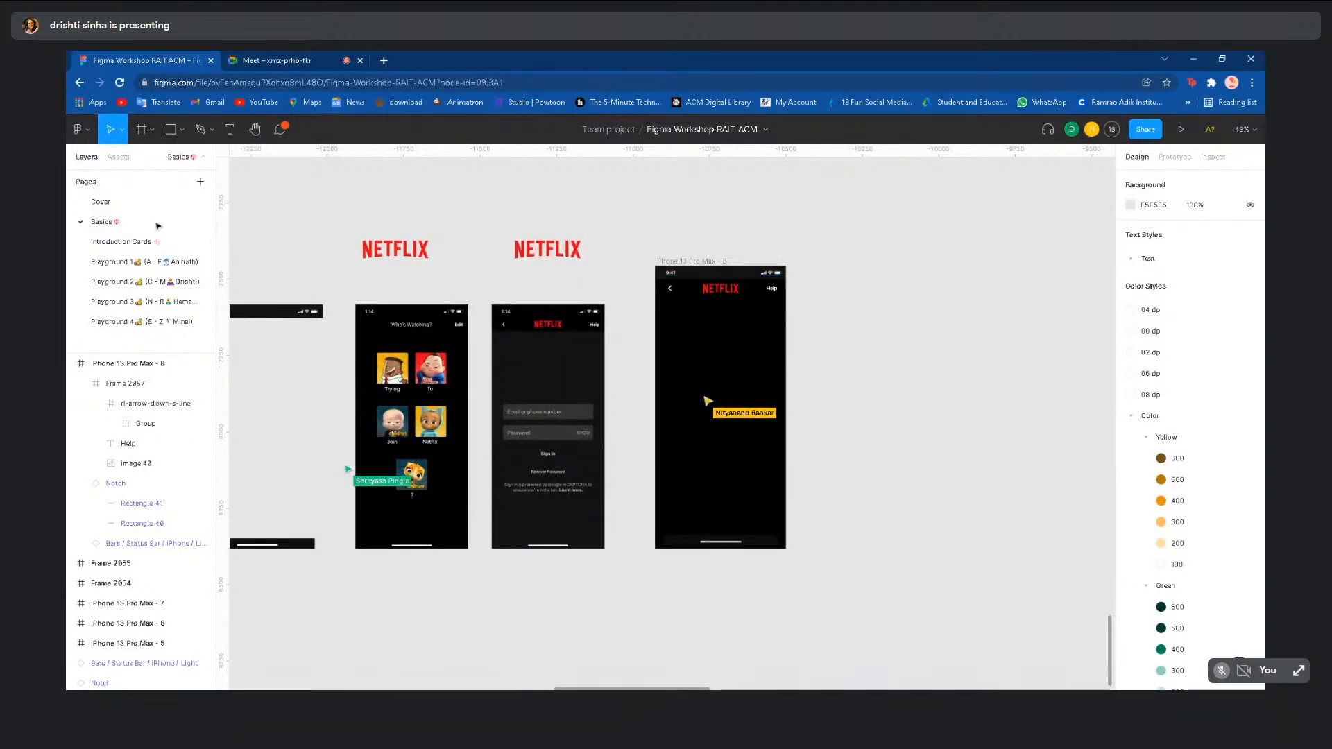
# - Browse Playground 3, Playground 2 and Basics, then open the Playground 4 page
pyautogui.click(147, 301)
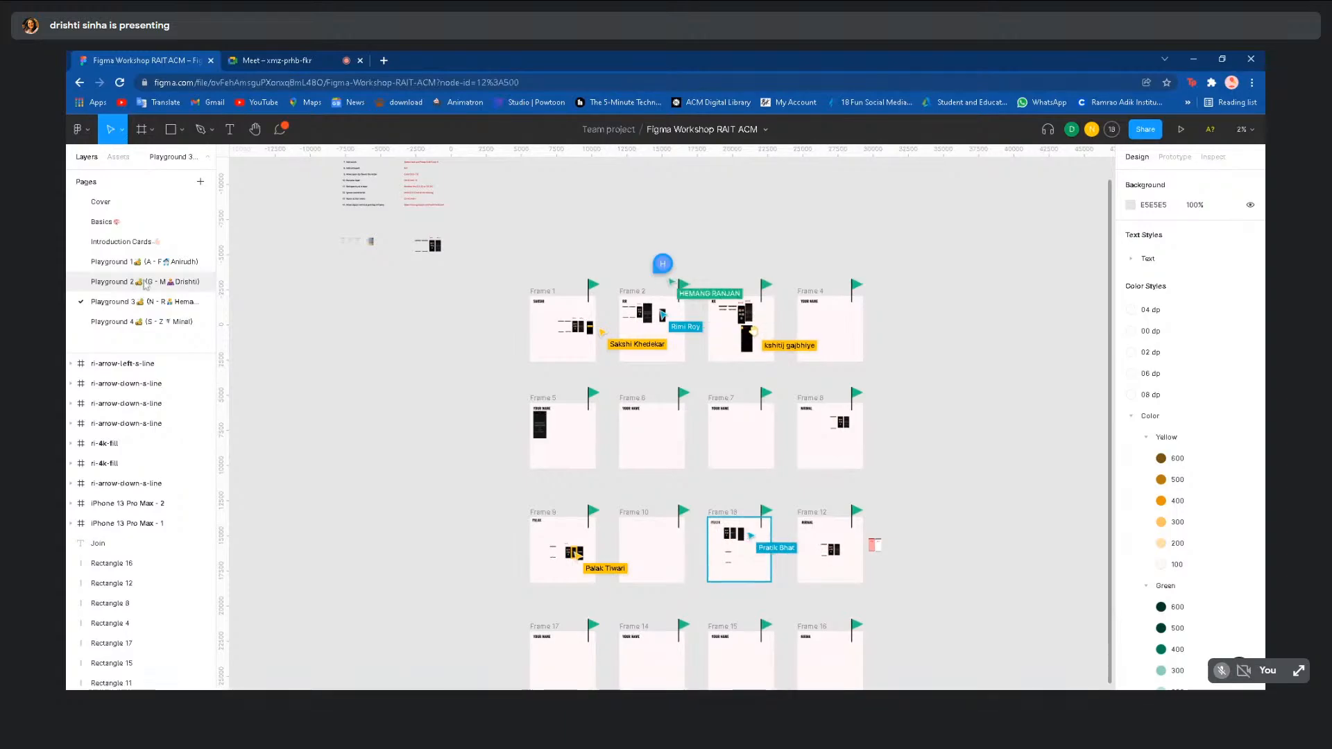
pyautogui.click(145, 281)
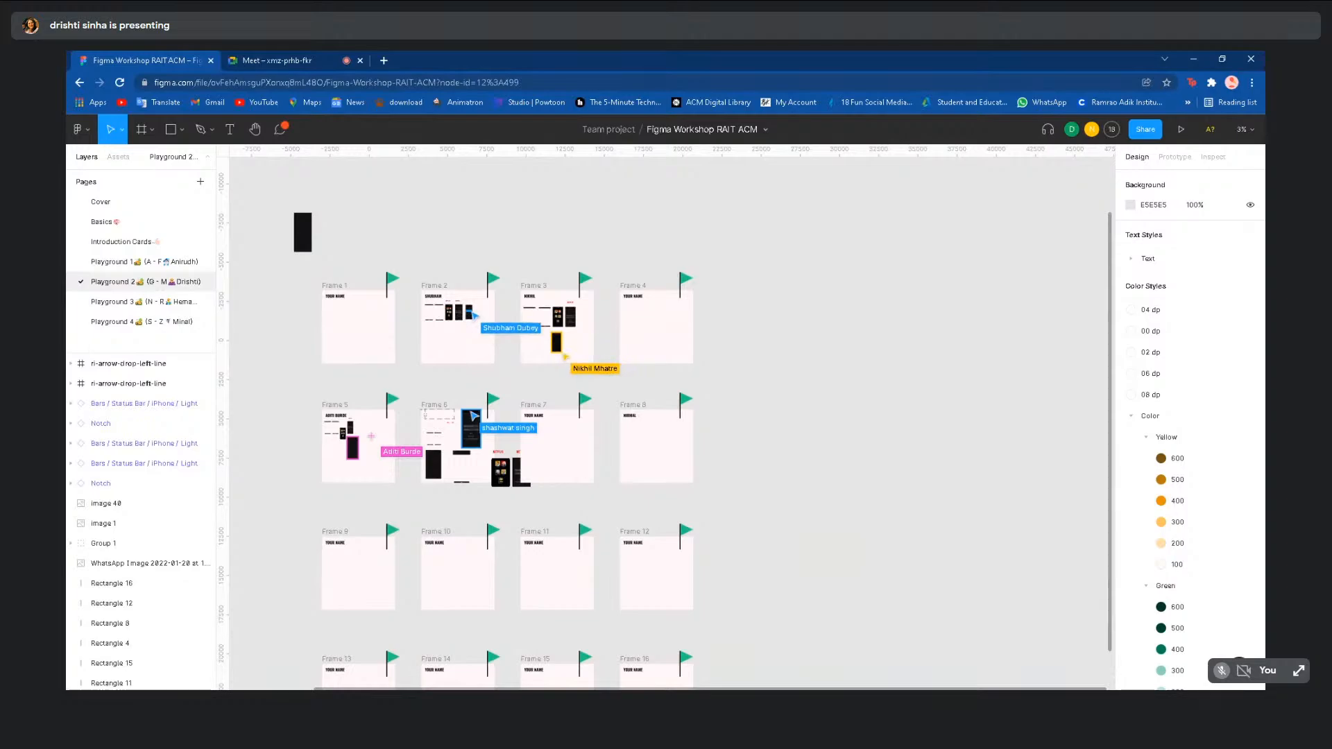
pyautogui.scroll(5, 527, 288)
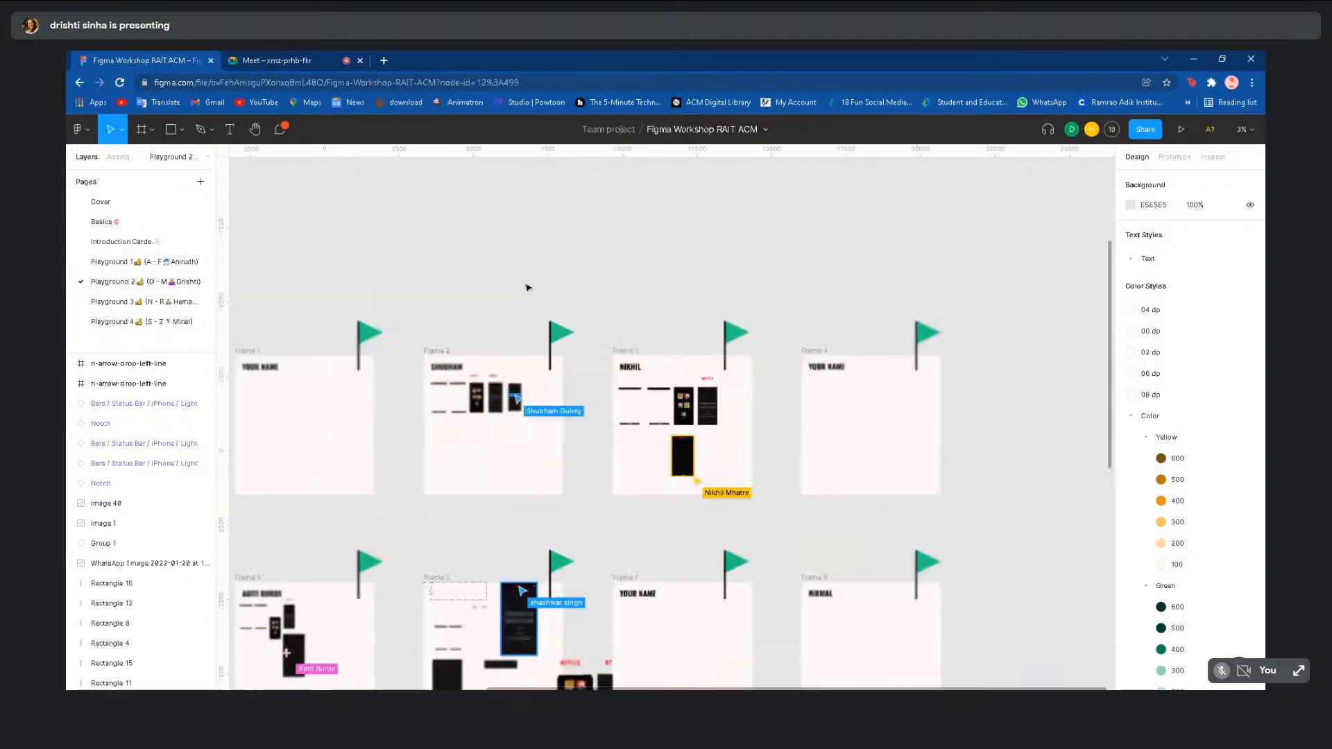
pyautogui.scroll(-2, 527, 287)
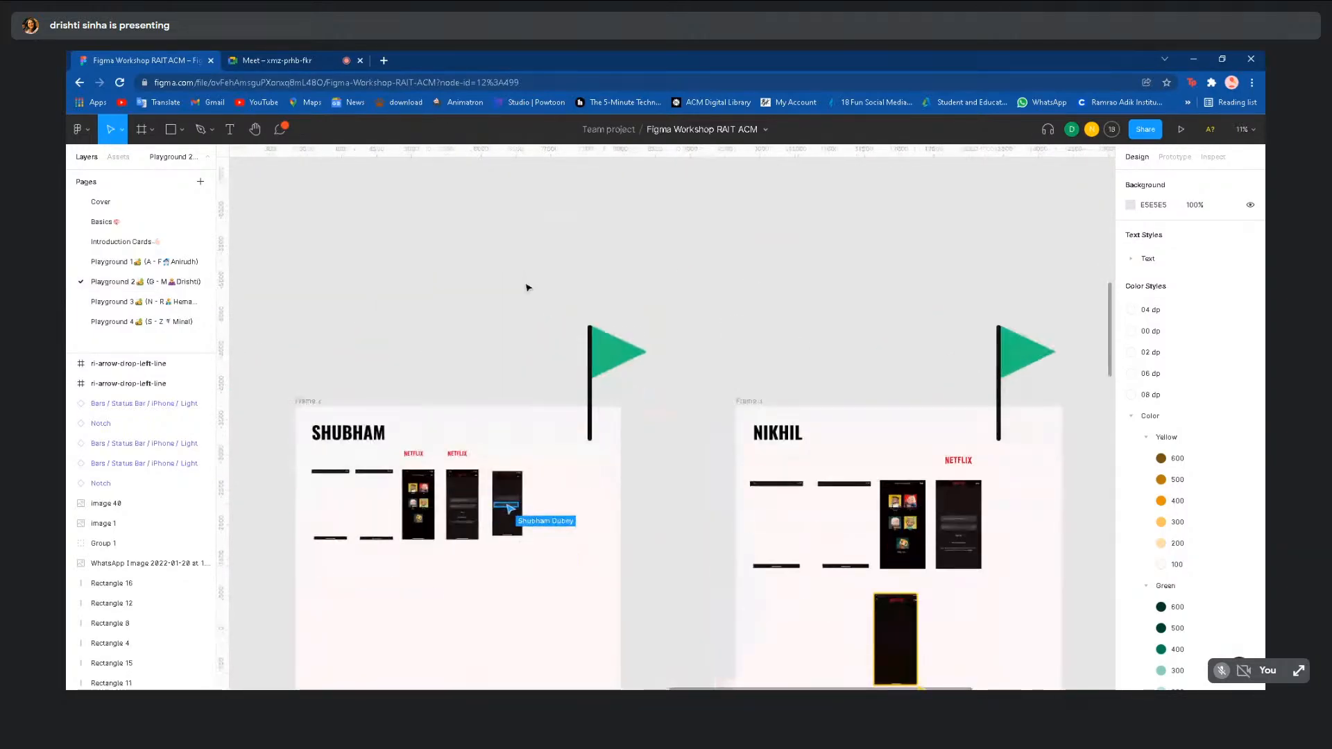
pyautogui.scroll(-4, 496, 331)
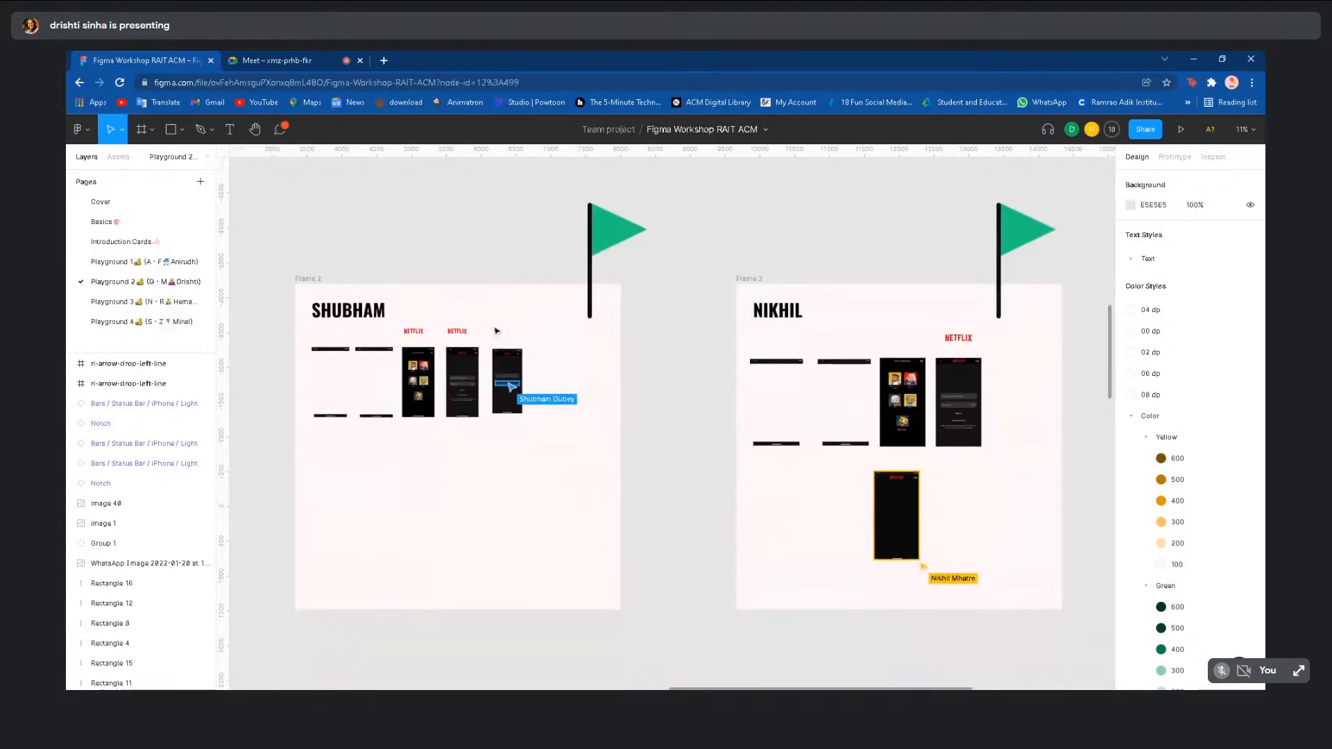
pyautogui.scroll(3, 495, 331)
pyautogui.scroll(-5, 493, 328)
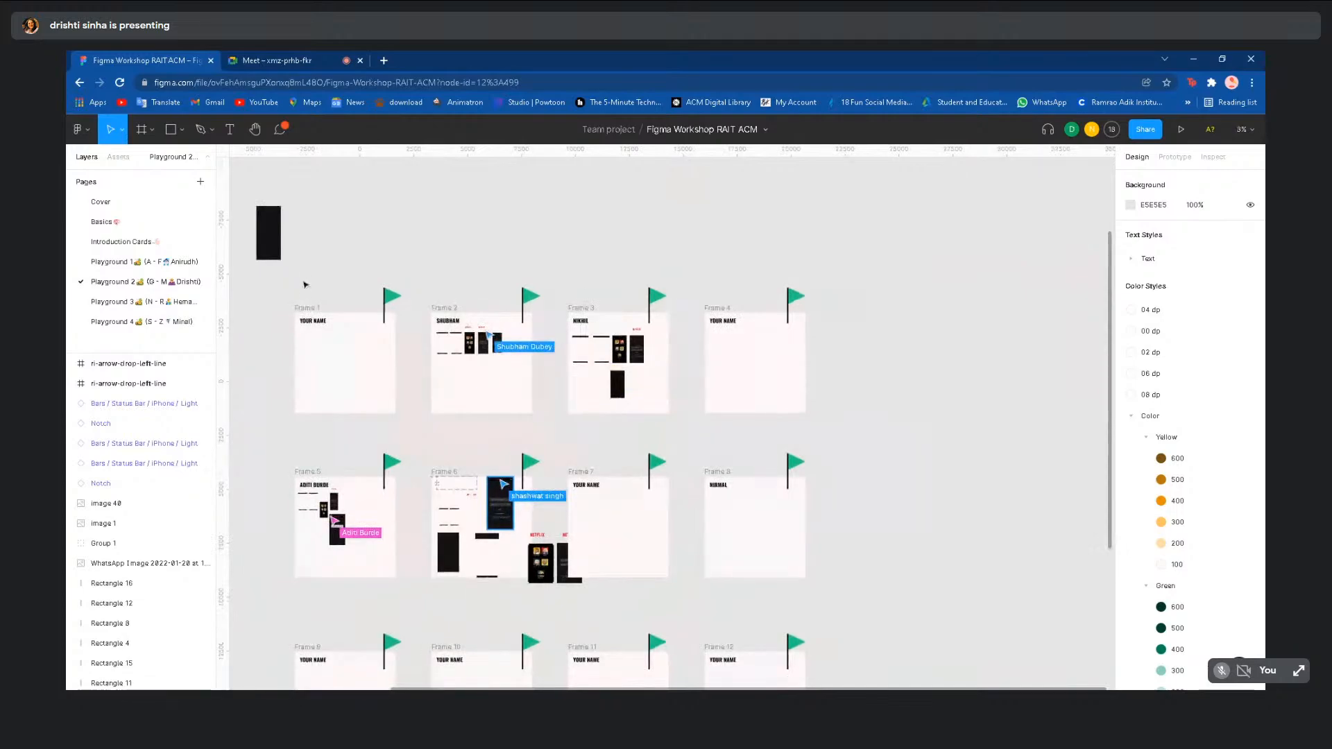
pyautogui.scroll(-2, 304, 285)
pyautogui.hscroll(-1, 305, 285)
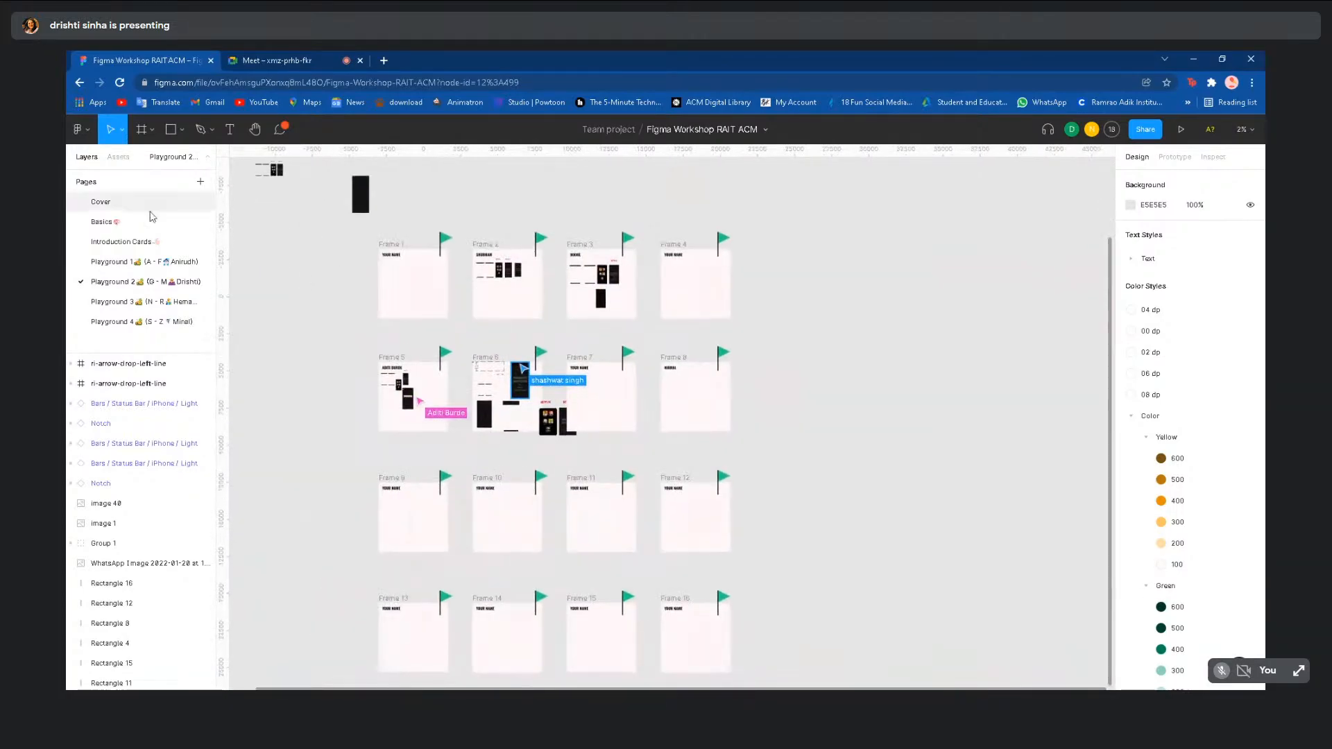
pyautogui.click(136, 221)
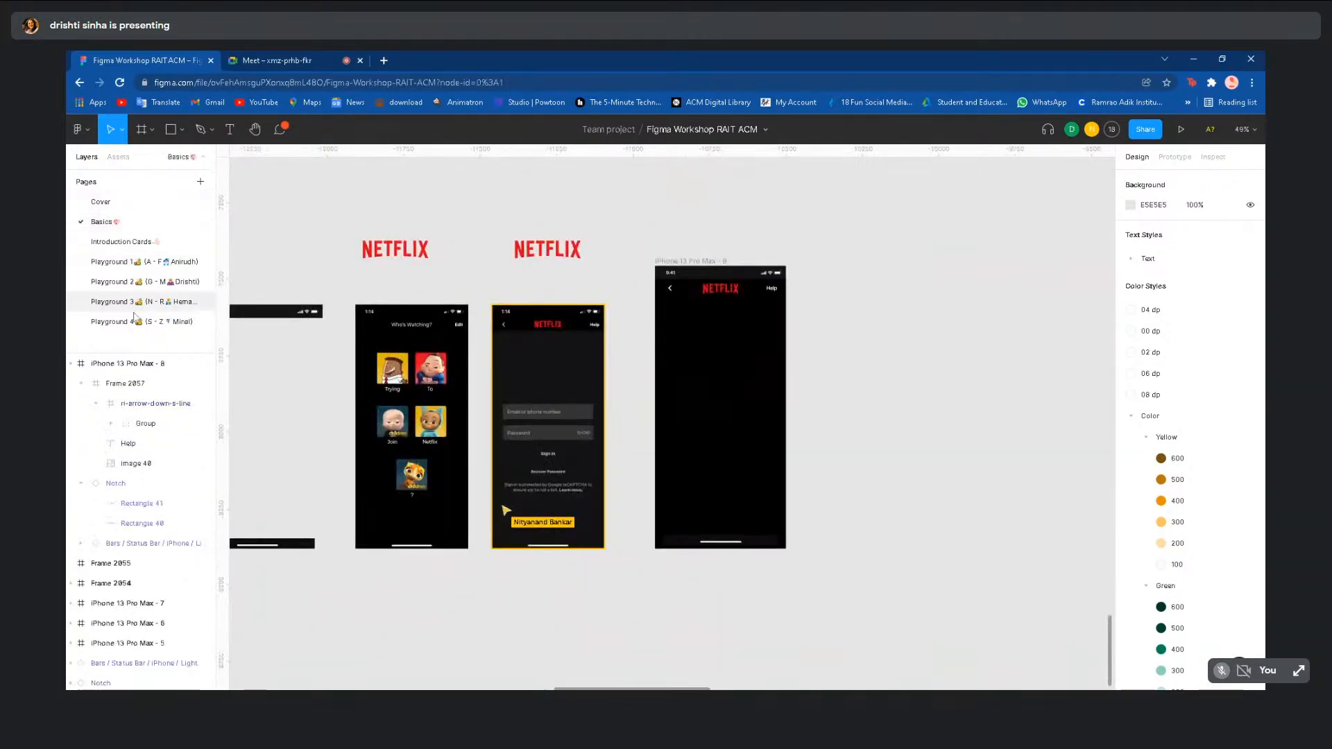
pyautogui.click(136, 321)
pyautogui.scroll(3, 588, 441)
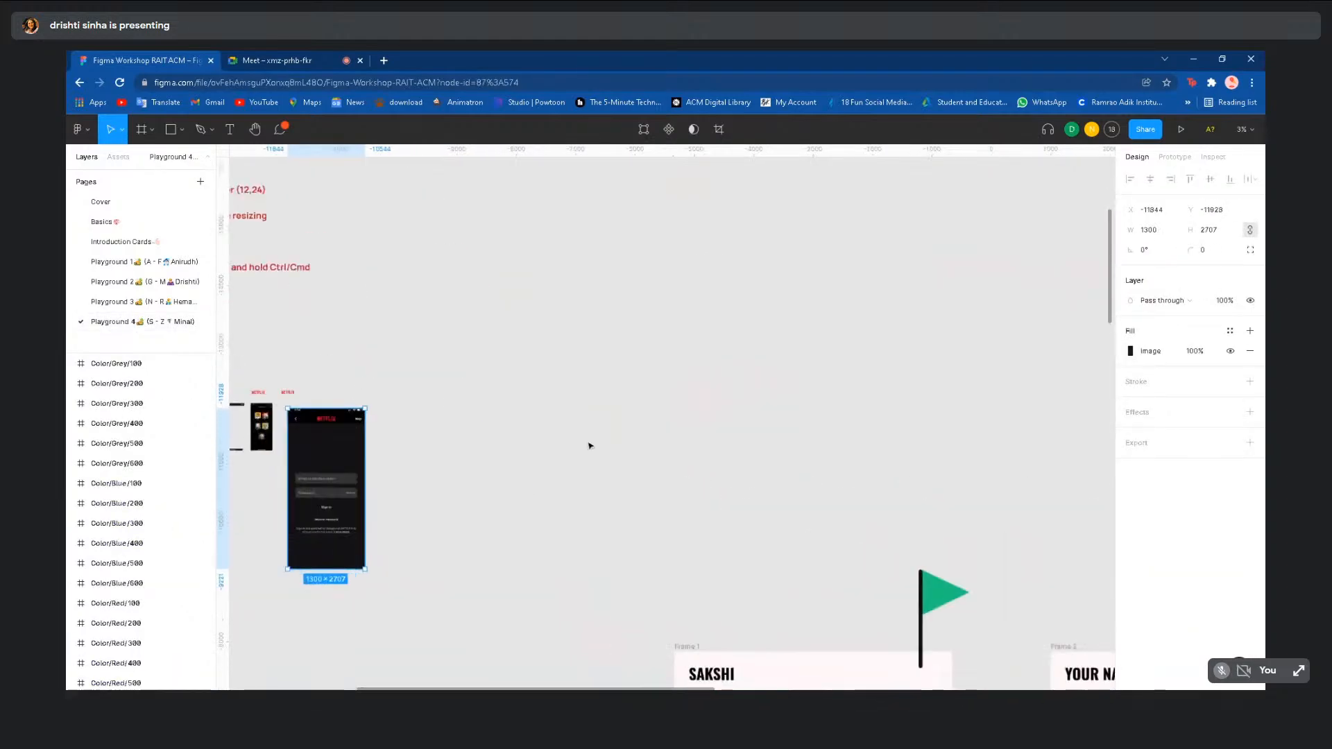
pyautogui.scroll(-4, 590, 444)
pyautogui.scroll(3, 589, 444)
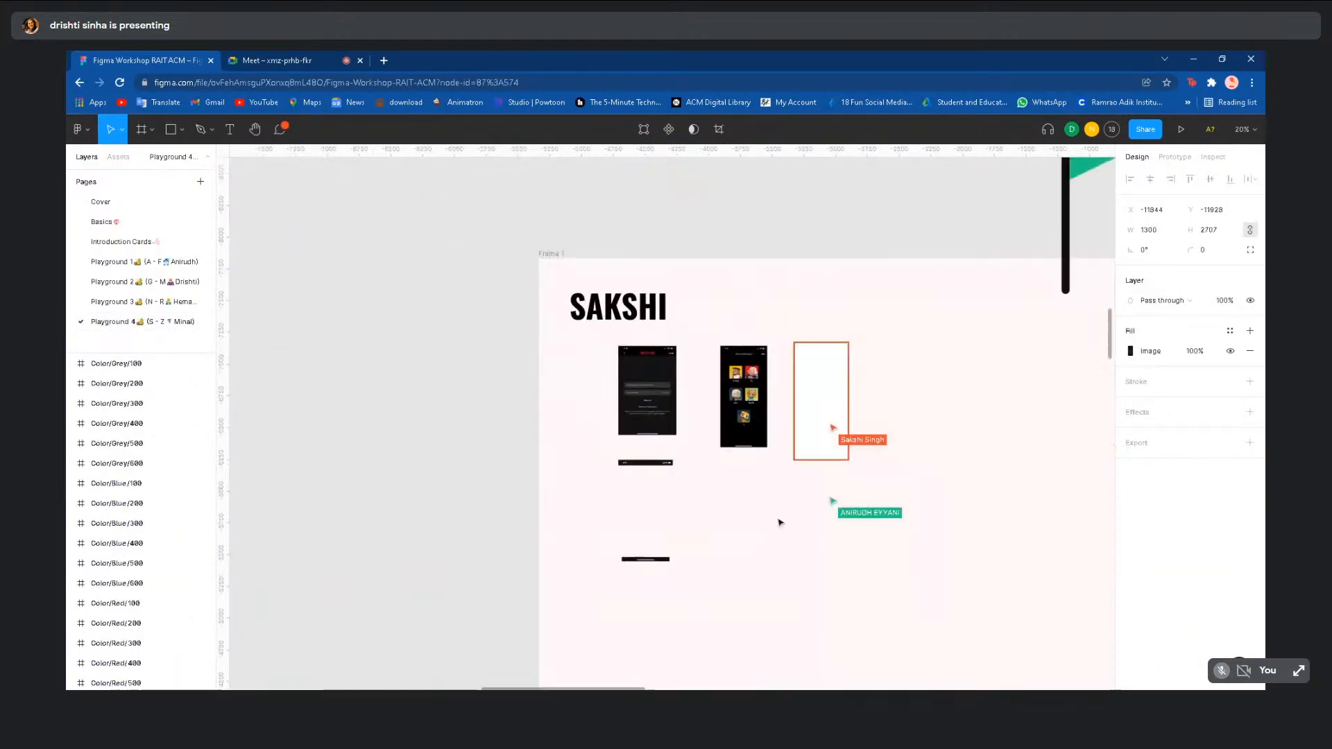
pyautogui.hscroll(4, 779, 520)
pyautogui.hscroll(3, 779, 522)
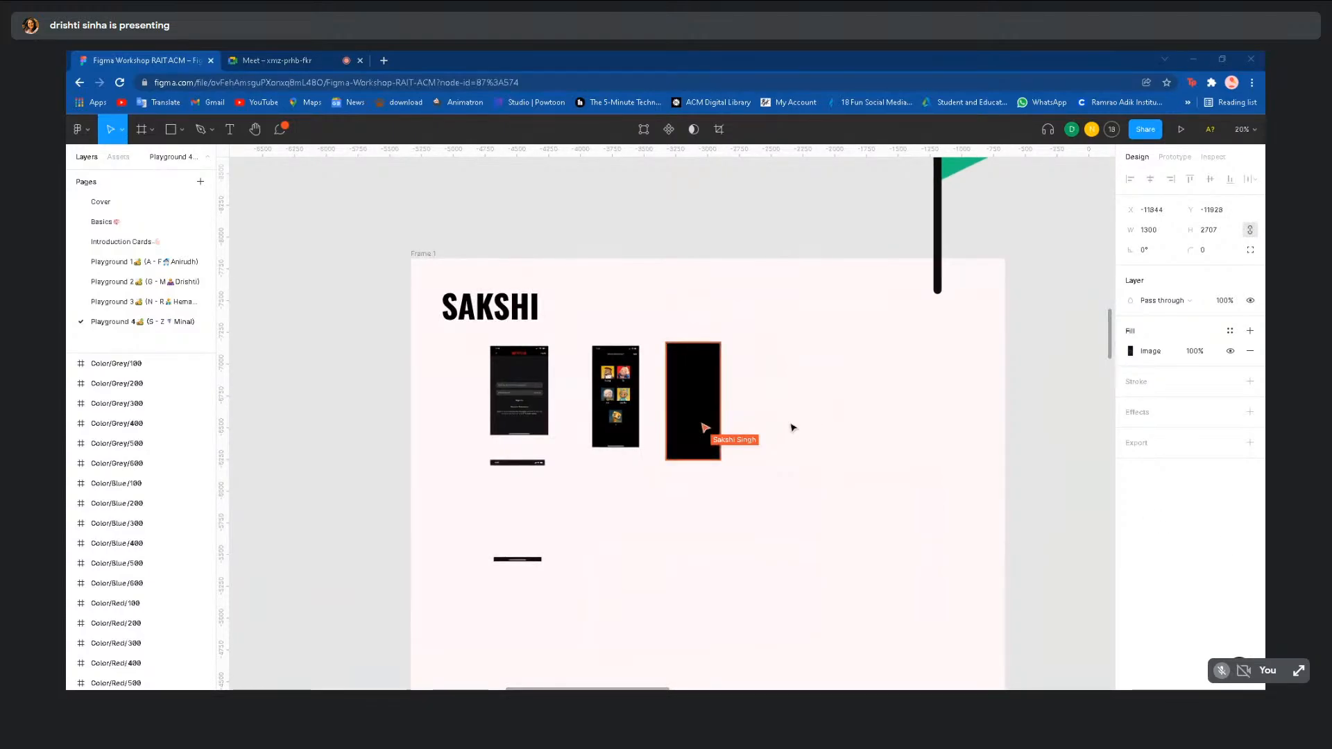
pyautogui.scroll(5, 643, 390)
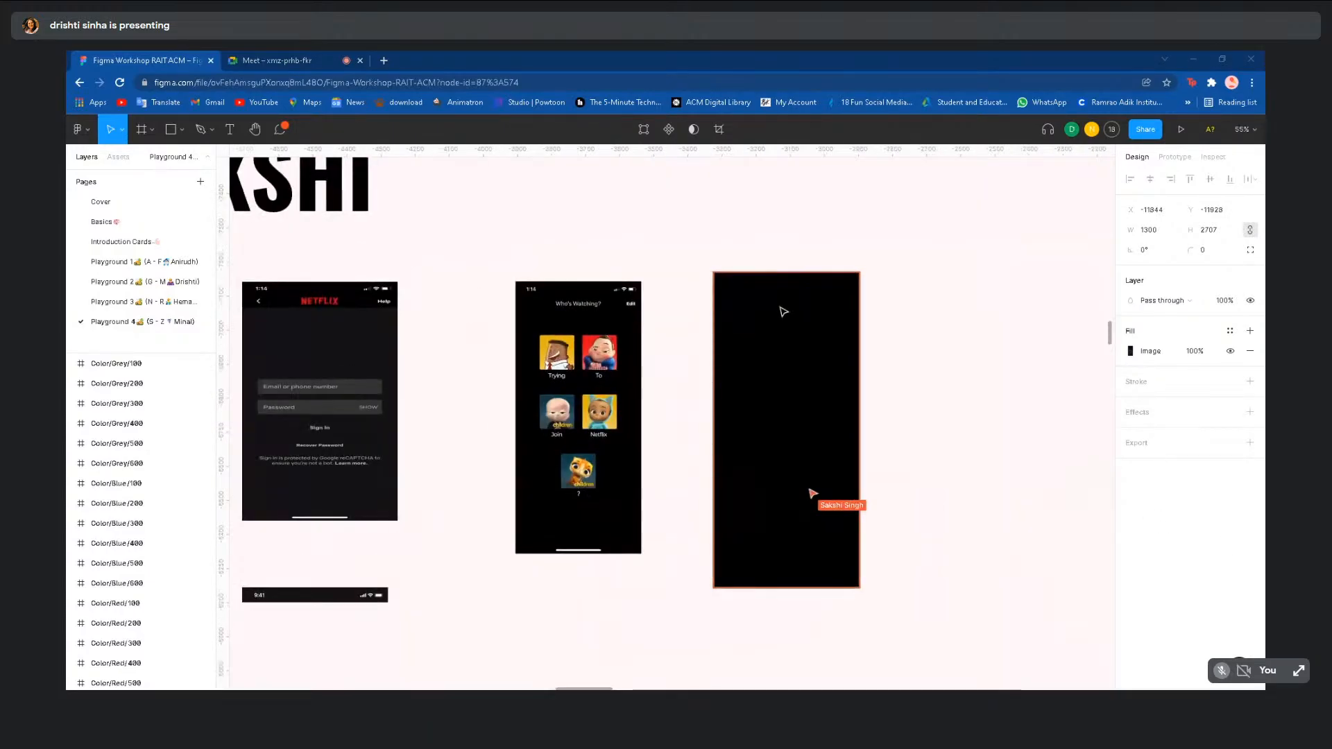
pyautogui.click(782, 311)
pyautogui.scroll(-3, 893, 356)
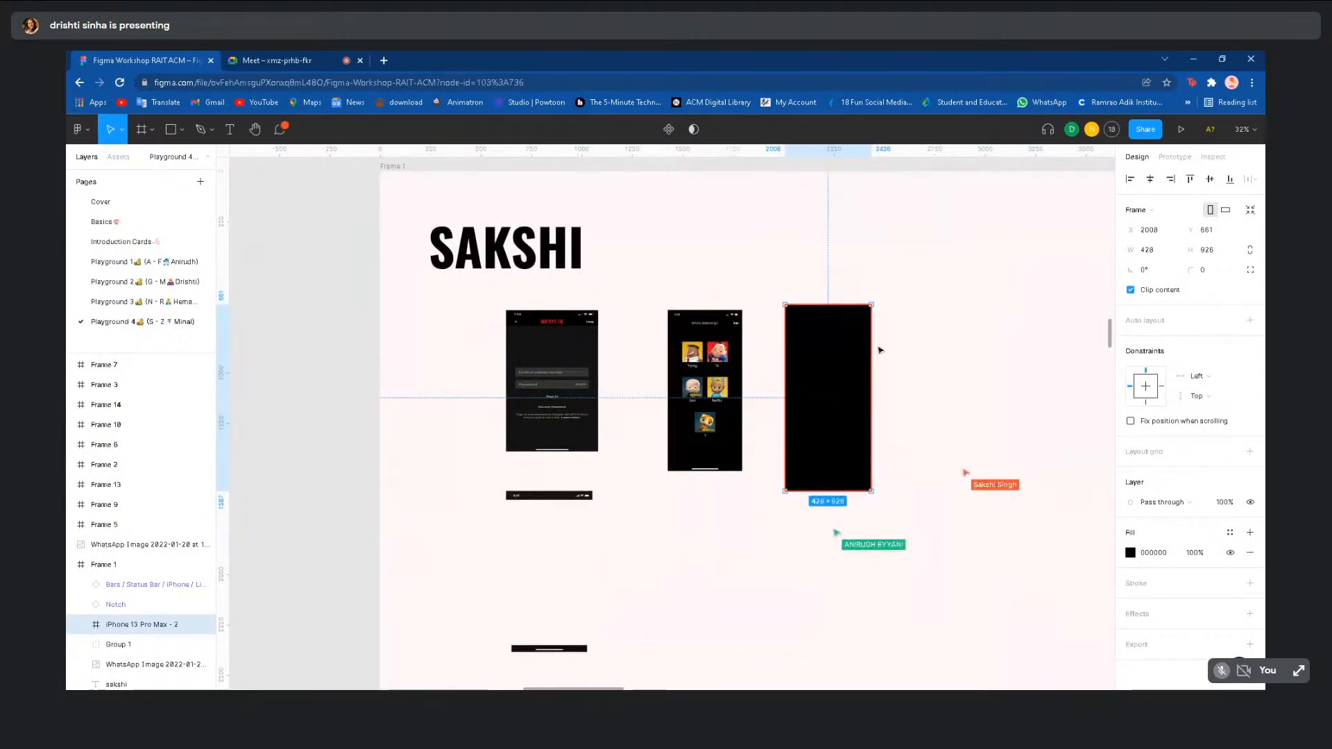
pyautogui.scroll(-1, 880, 350)
pyautogui.hscroll(2, 848, 344)
pyautogui.scroll(1, 847, 344)
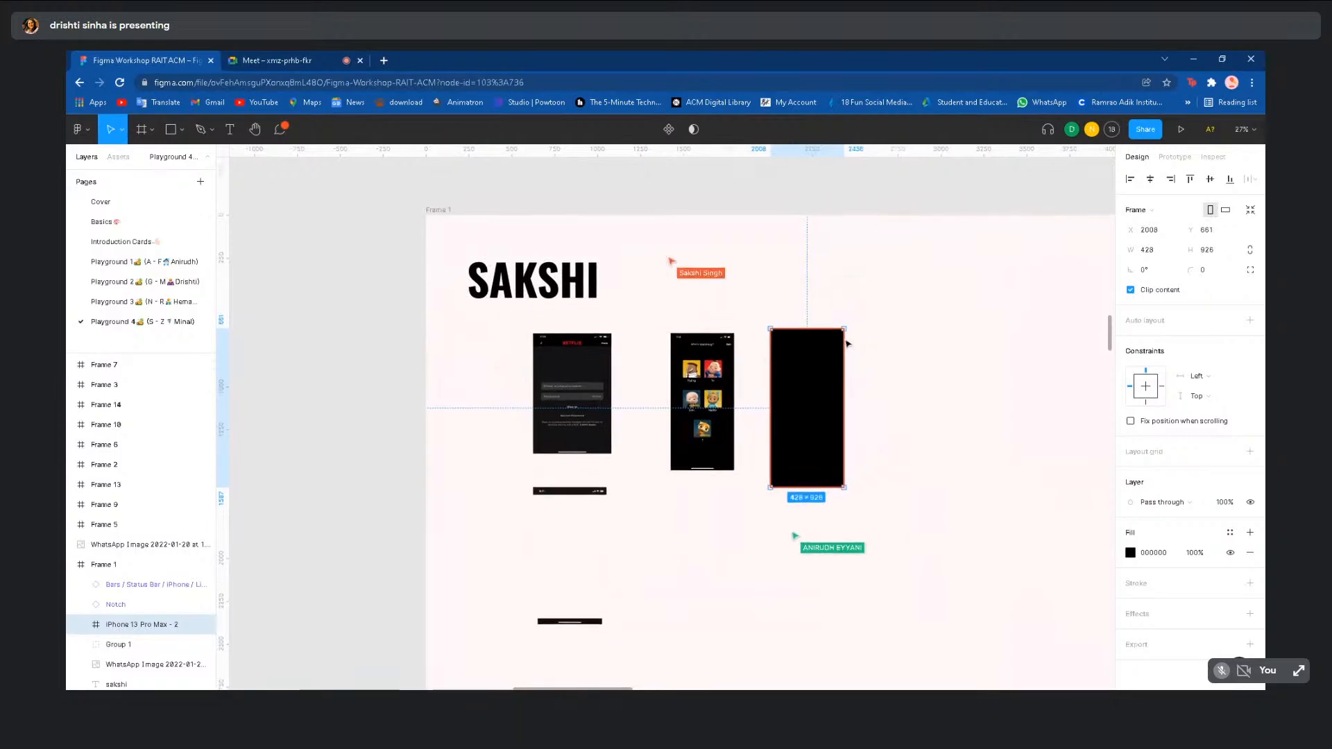
pyautogui.click(867, 268)
pyautogui.scroll(3, 841, 295)
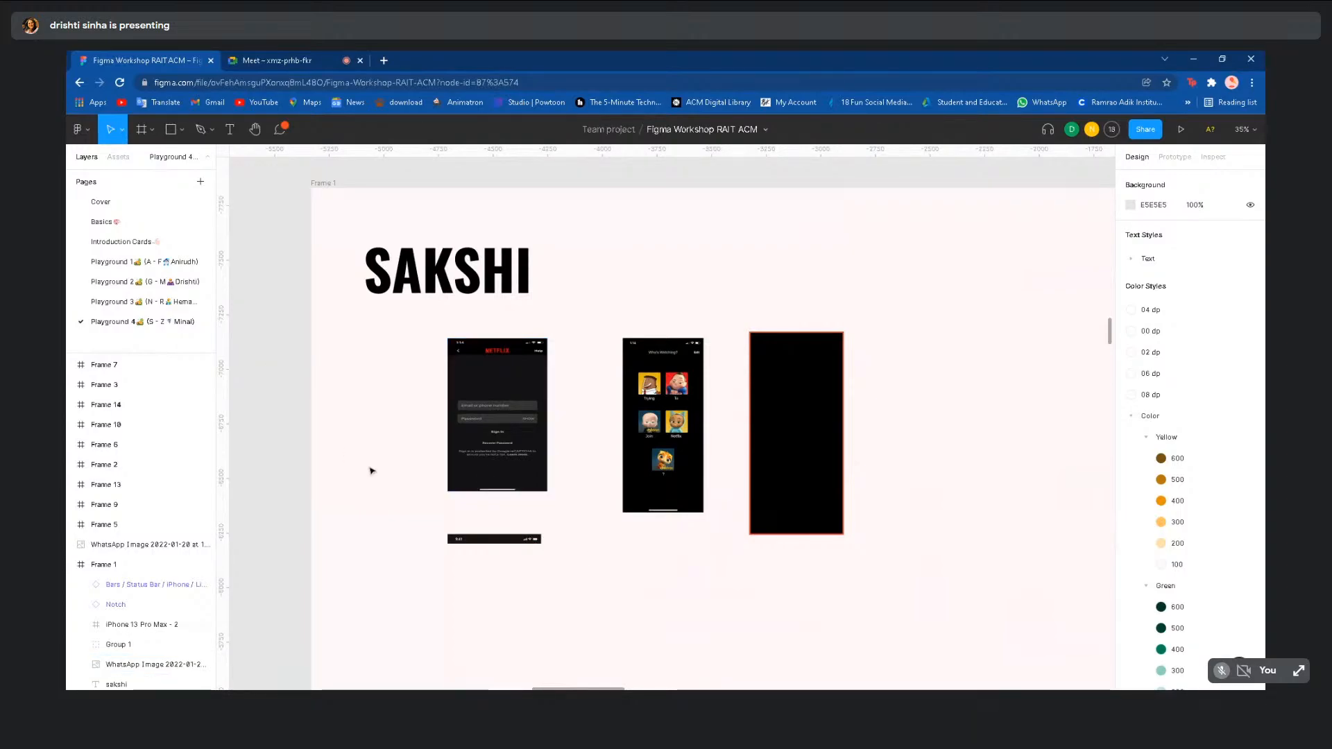
# - Narrow the Netflix sign-in screenshot to 347 px wide and shift it right
pyautogui.click(469, 449)
pyautogui.click(719, 129)
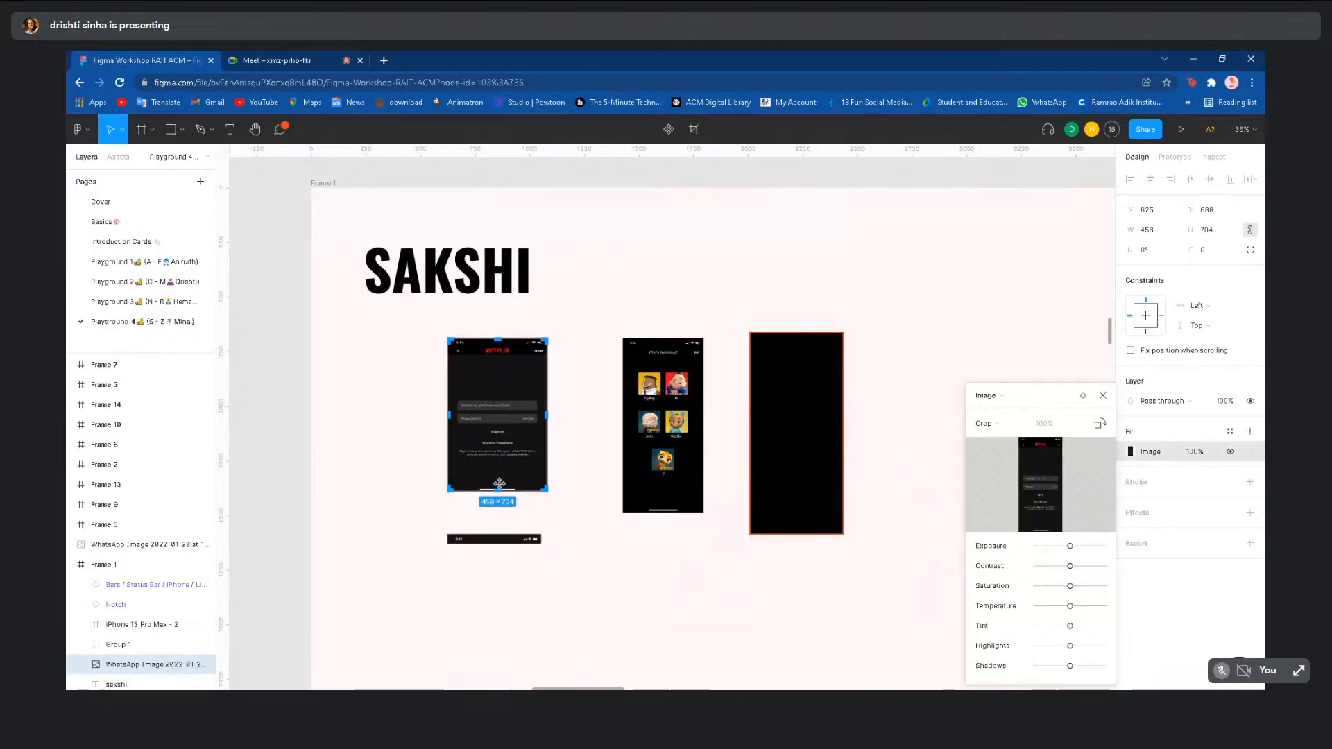
pyautogui.moveTo(496, 498); pyautogui.dragTo(496, 510)
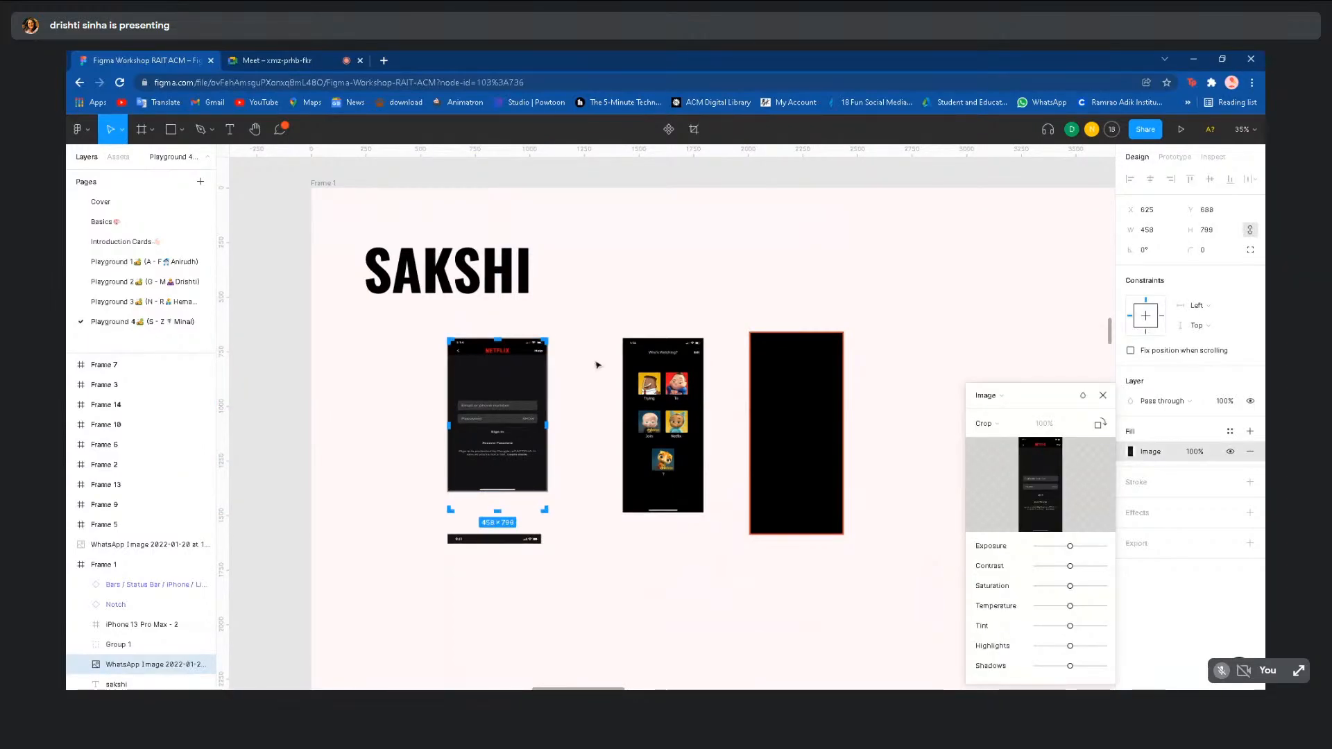
pyautogui.hotkey('ctrl', 'z')
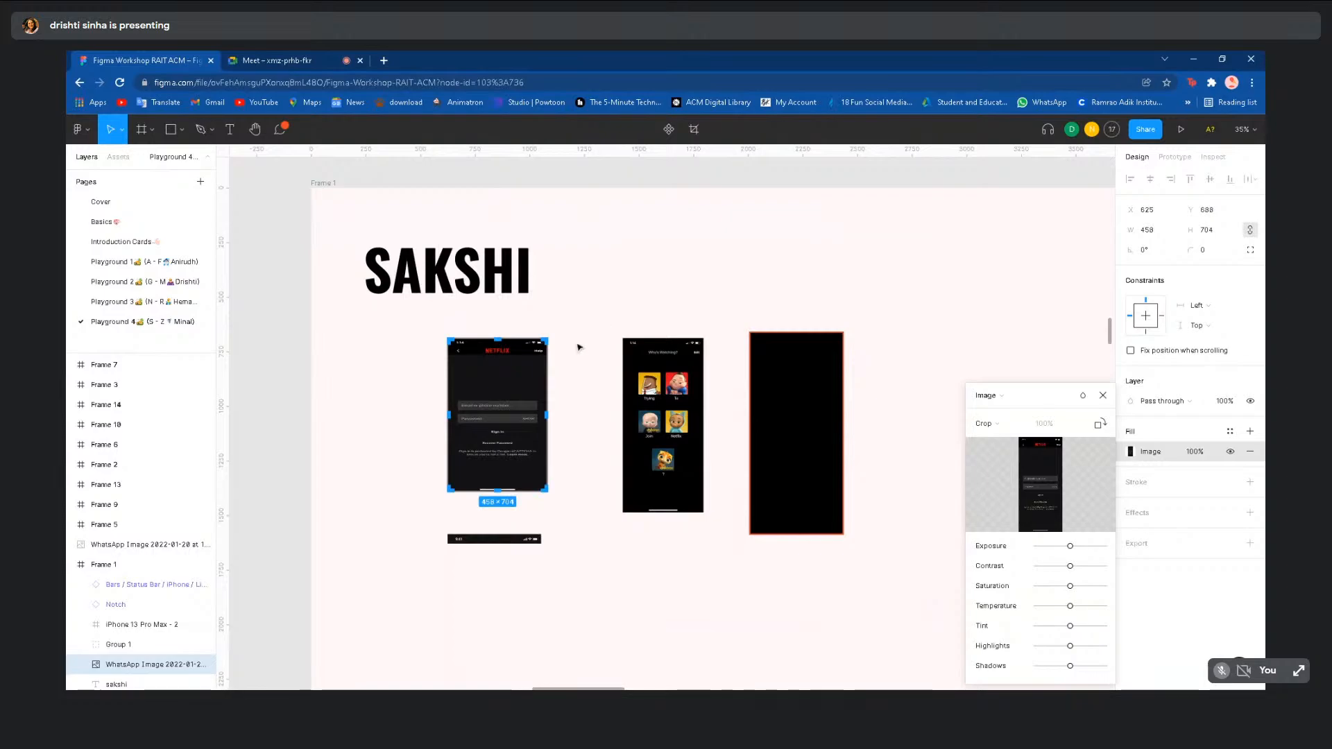
pyautogui.press('Escape')
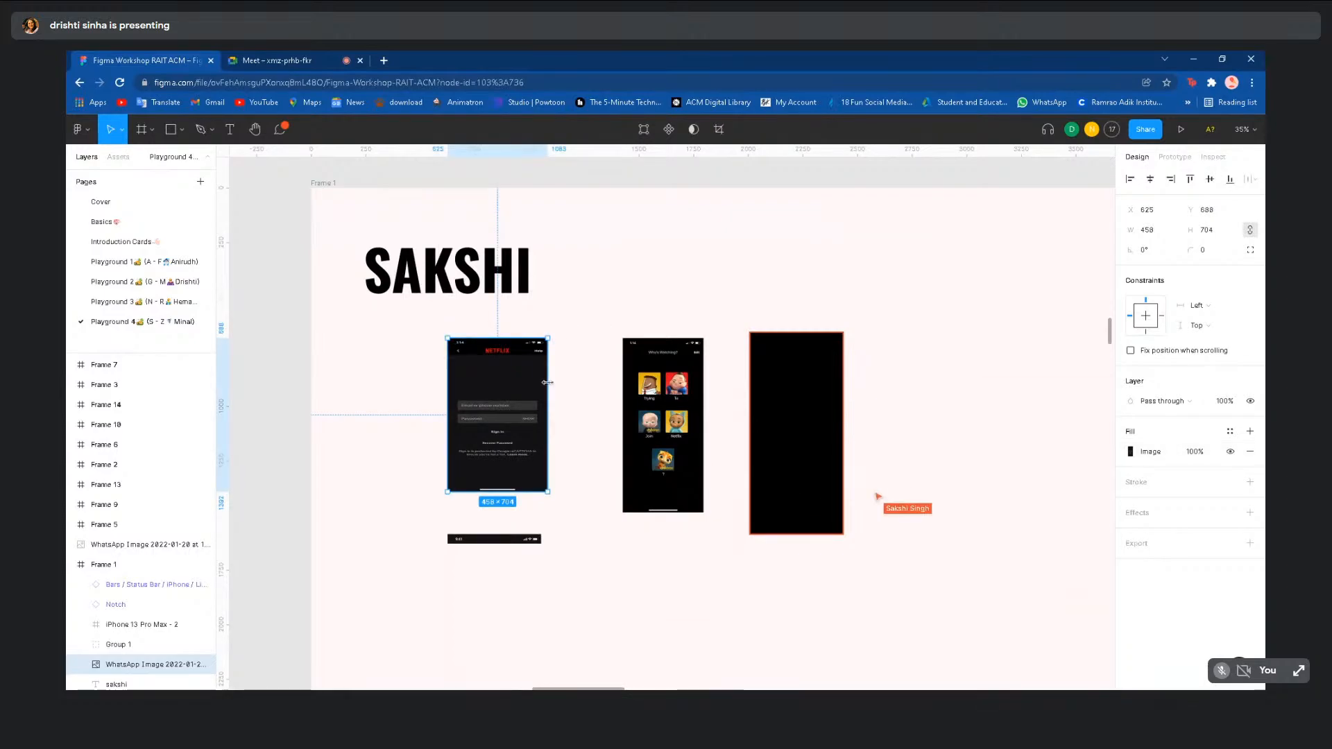
pyautogui.moveTo(548, 382)
pyautogui.mouseDown()
pyautogui.moveTo(516, 381)
pyautogui.moveTo(558, 407)
pyautogui.mouseUp()
pyautogui.click(607, 399)
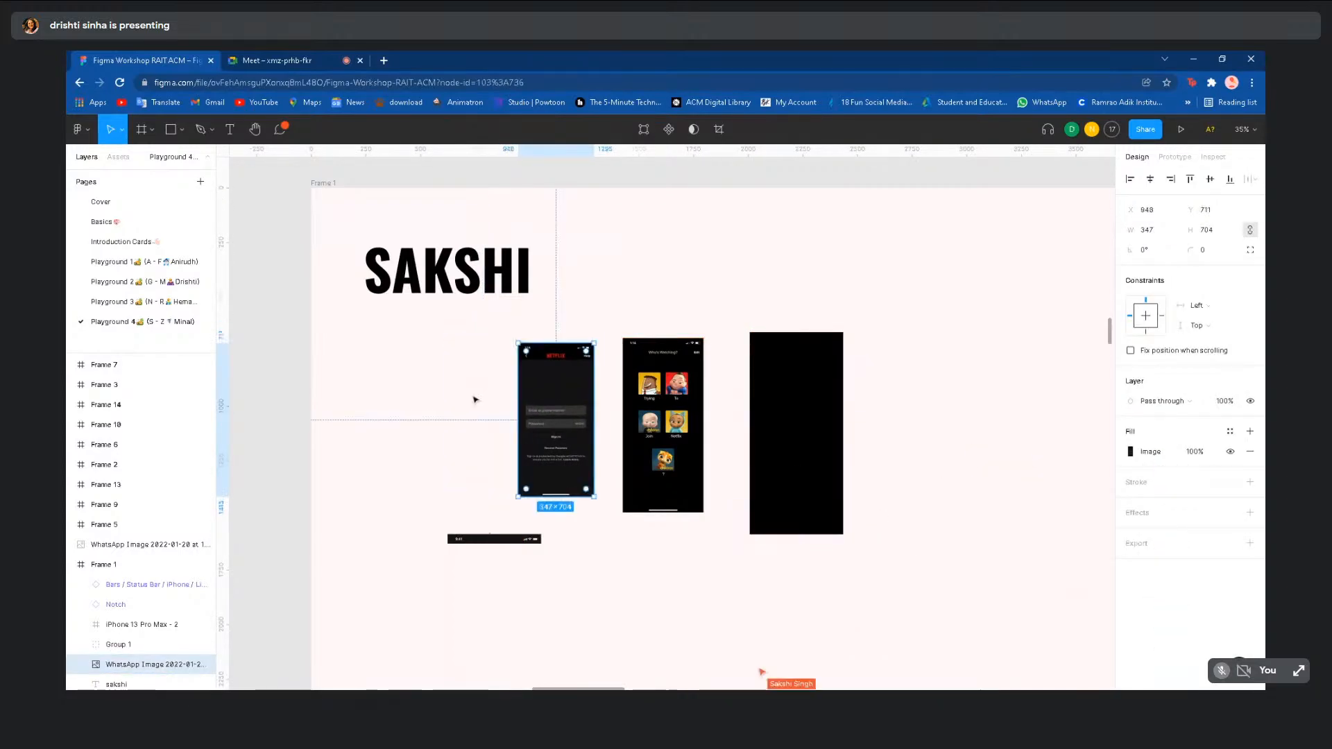
pyautogui.scroll(-3, 428, 401)
pyautogui.click(363, 419)
# - Pass through Playground 3 and go to the Playground 2 page
pyautogui.scroll(-3, 361, 419)
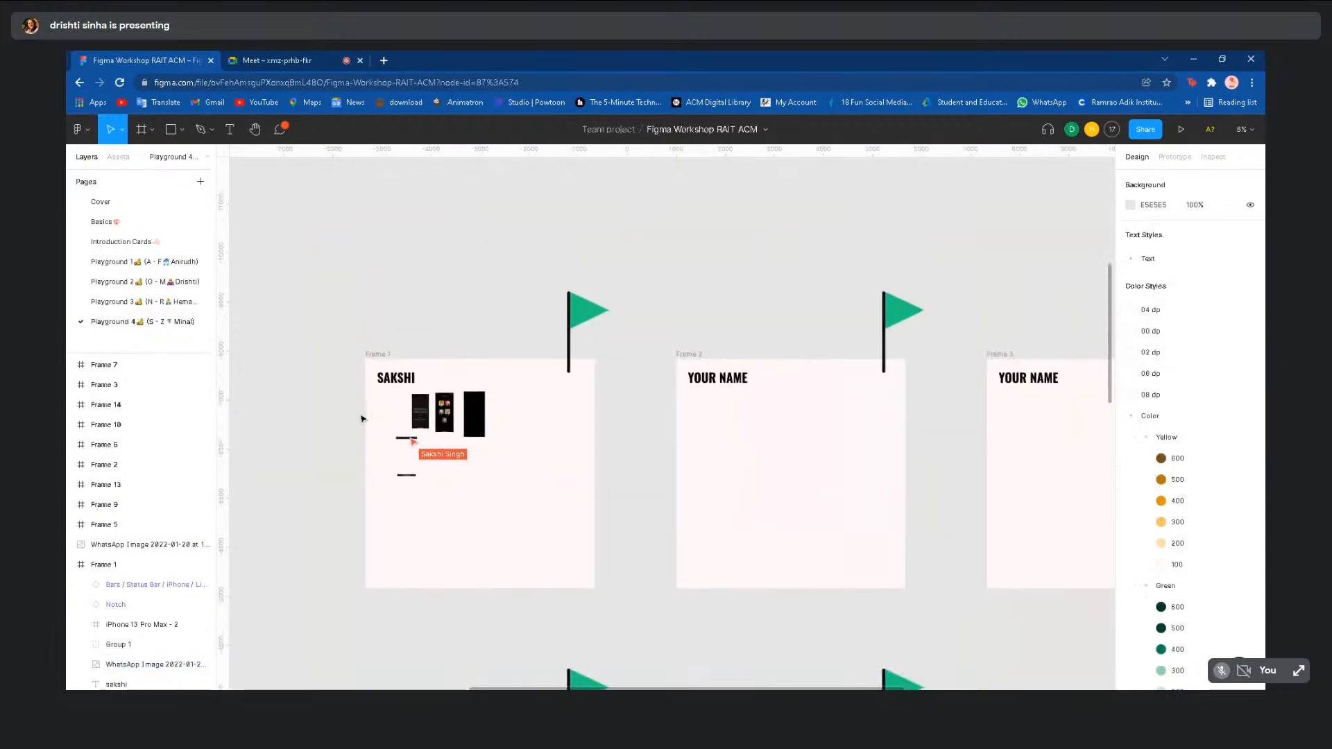
pyautogui.scroll(-2, 351, 524)
pyautogui.scroll(-3, 352, 524)
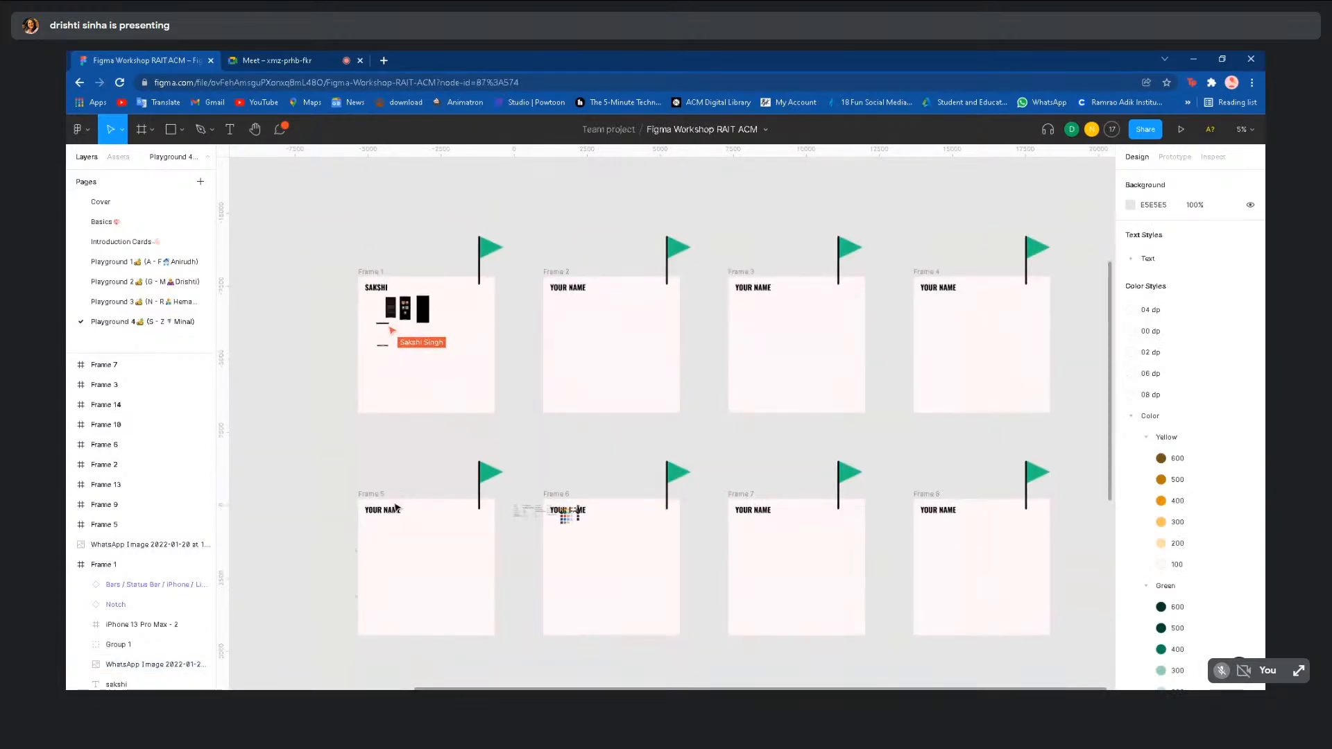
pyautogui.click(144, 303)
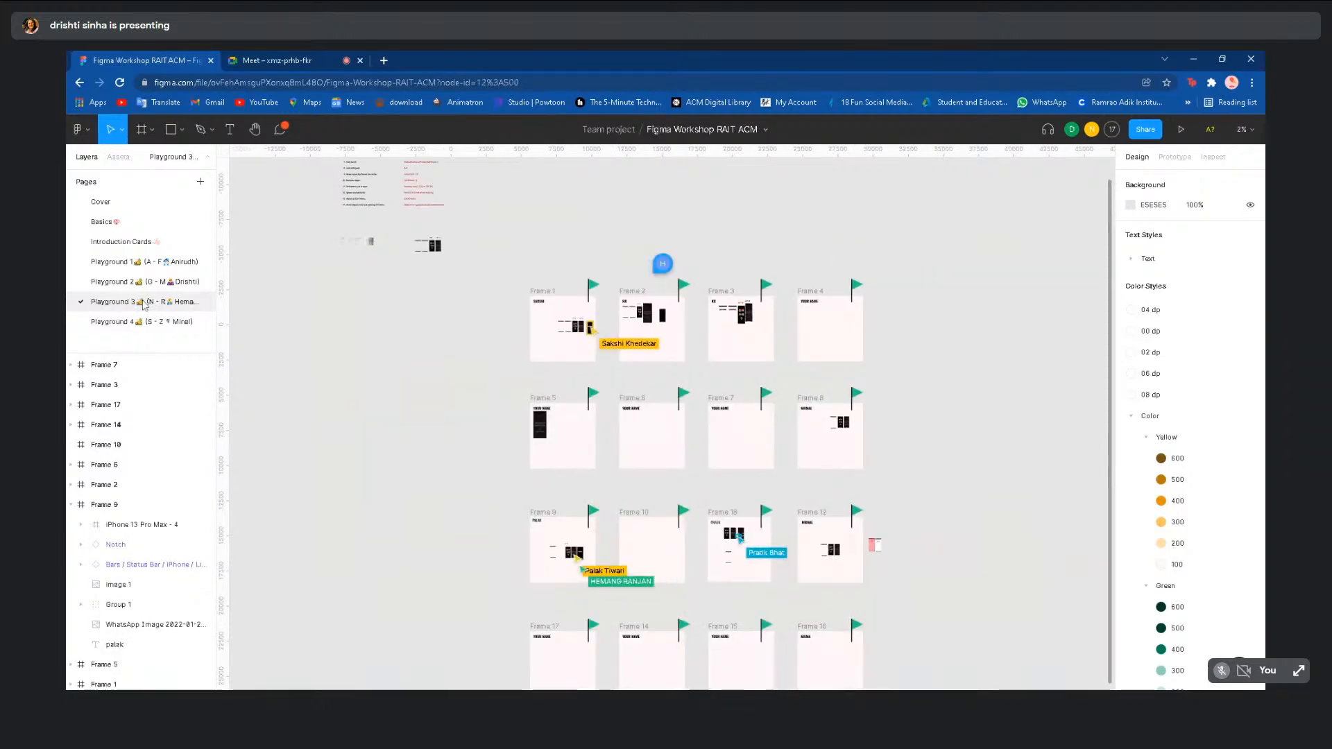
pyautogui.click(141, 283)
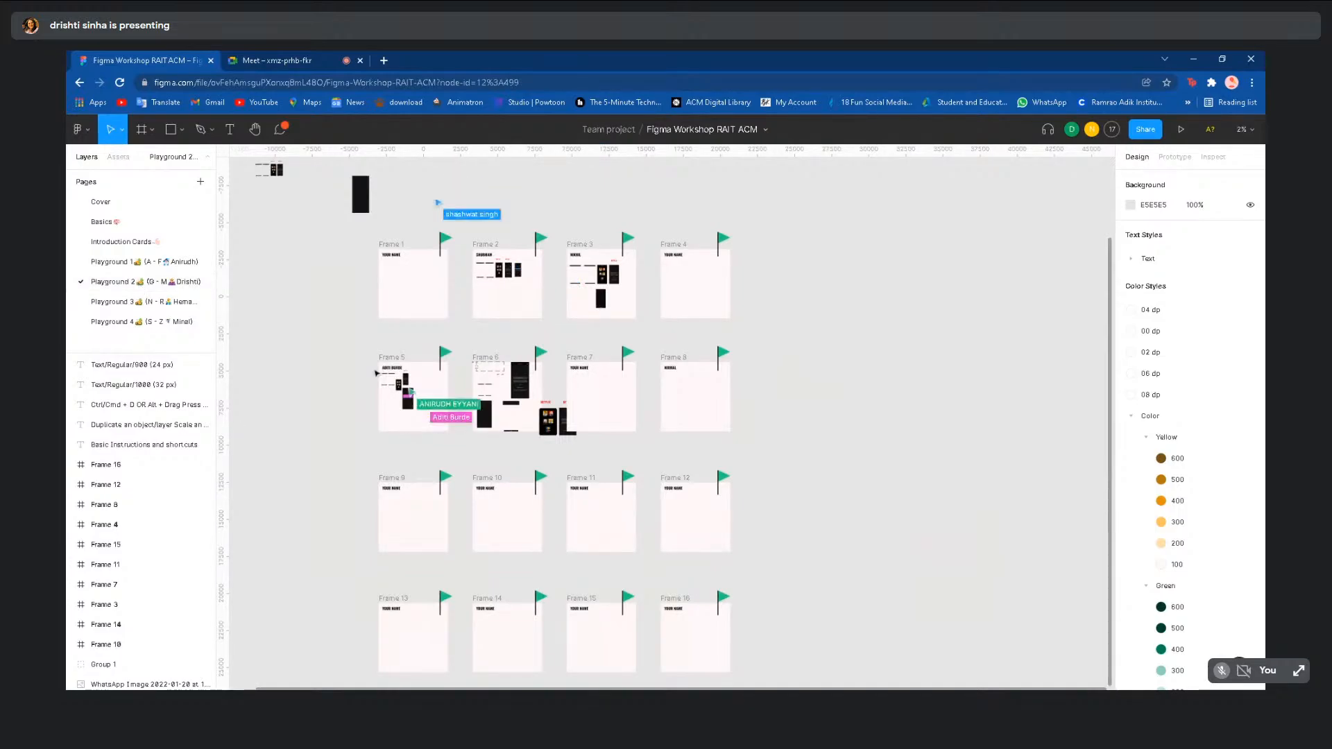
# - Zoom into Frame 5 on Playground 2, then return to the Basics page
pyautogui.scroll(5, 376, 374)
pyautogui.scroll(4, 376, 373)
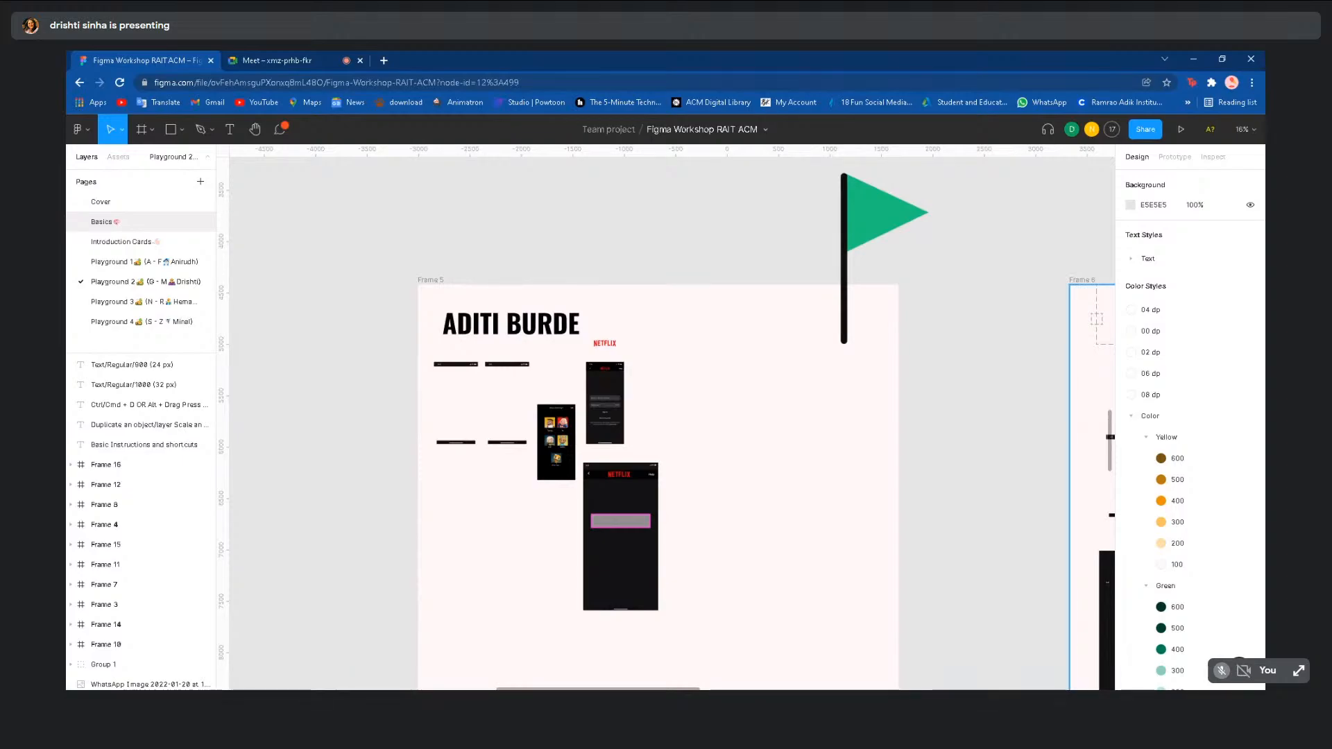
pyautogui.click(127, 222)
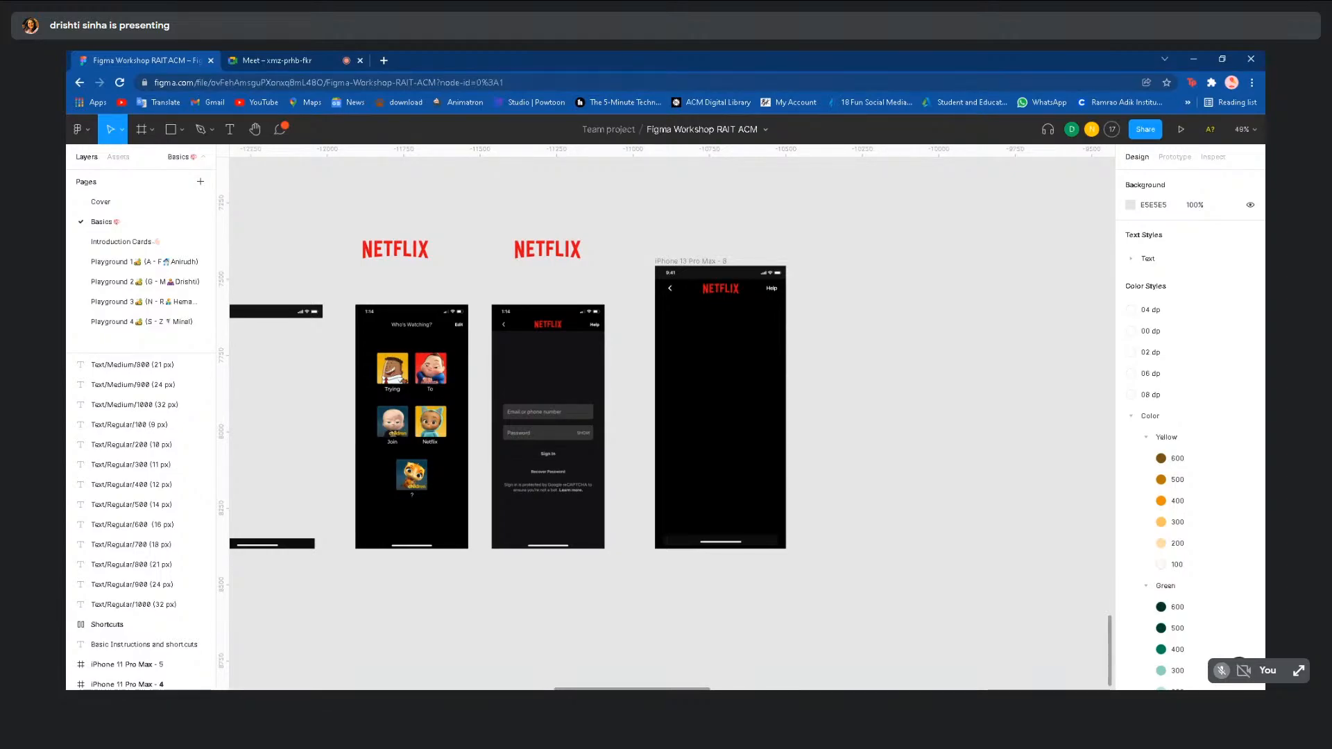
# - Zoom around the Basics screens, then switch to Playground 1 and pan across its frames
pyautogui.scroll(-3, 861, 287)
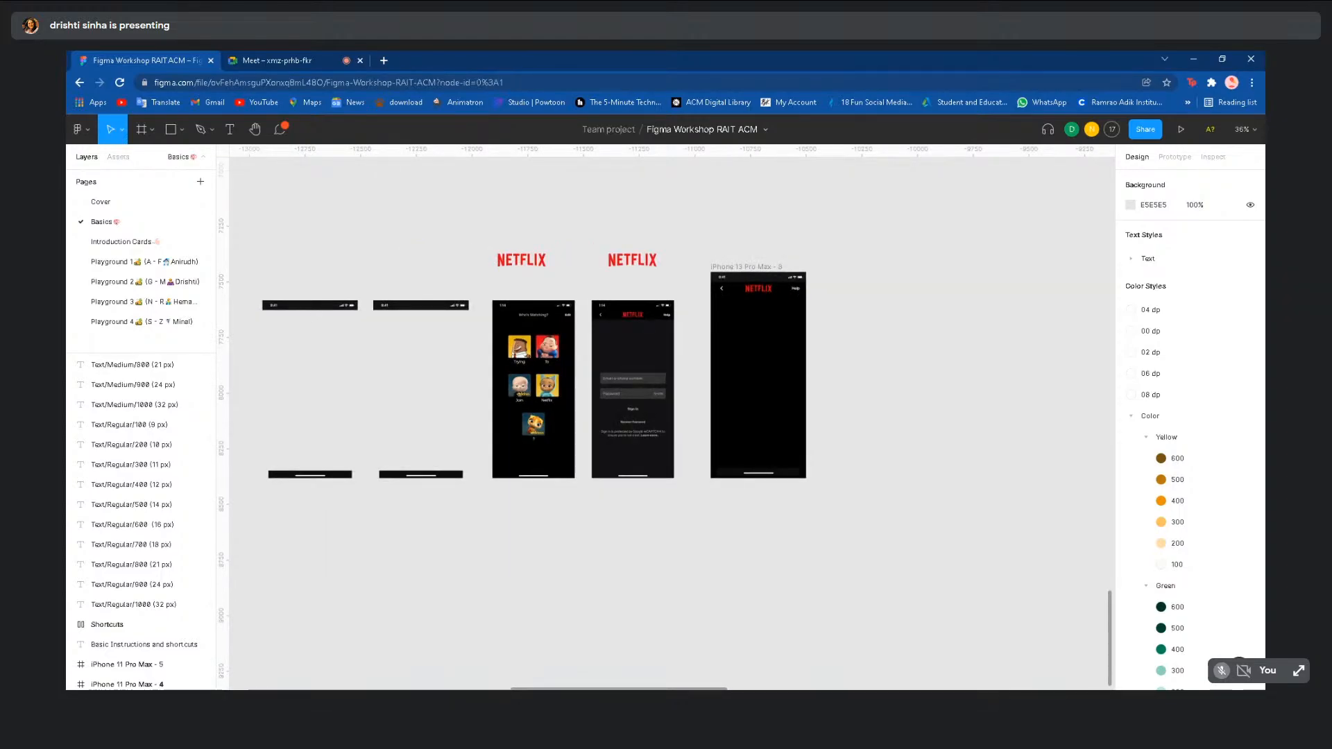
pyautogui.scroll(3, 860, 311)
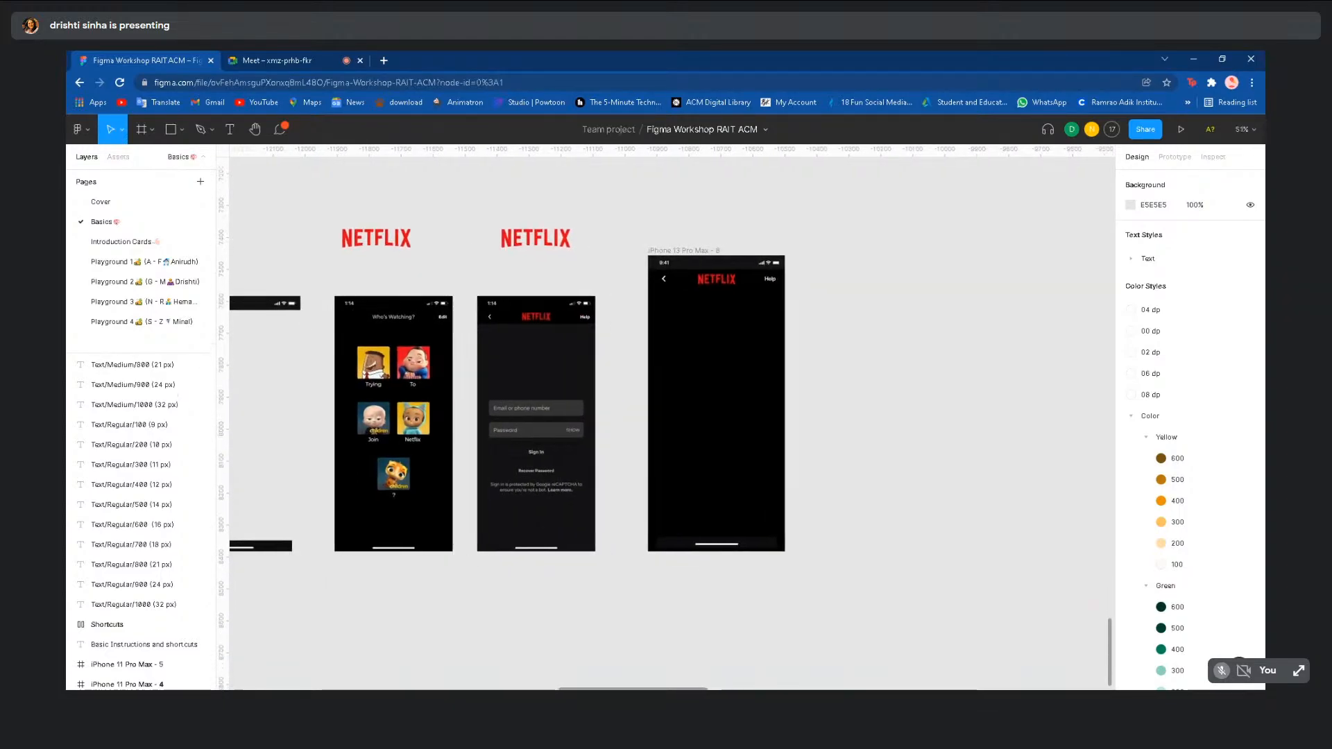
pyautogui.scroll(-3, 747, 279)
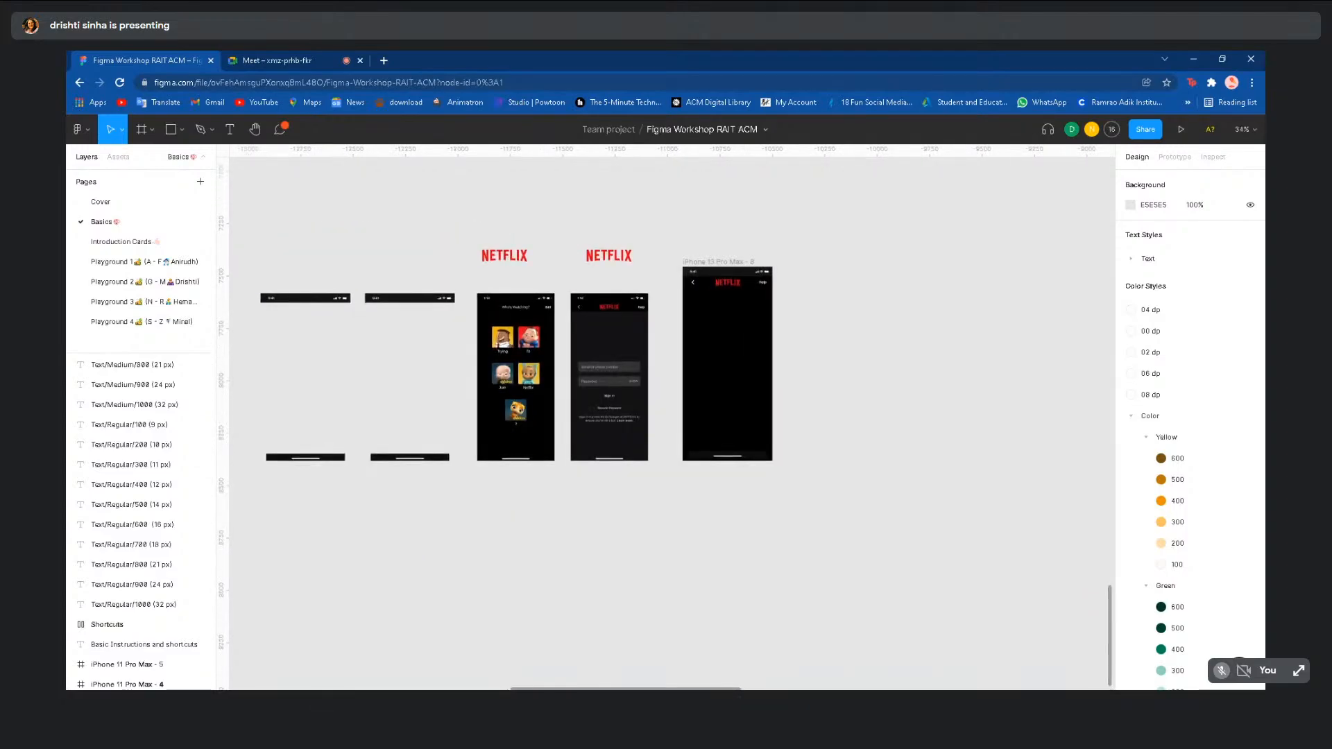
pyautogui.click(164, 264)
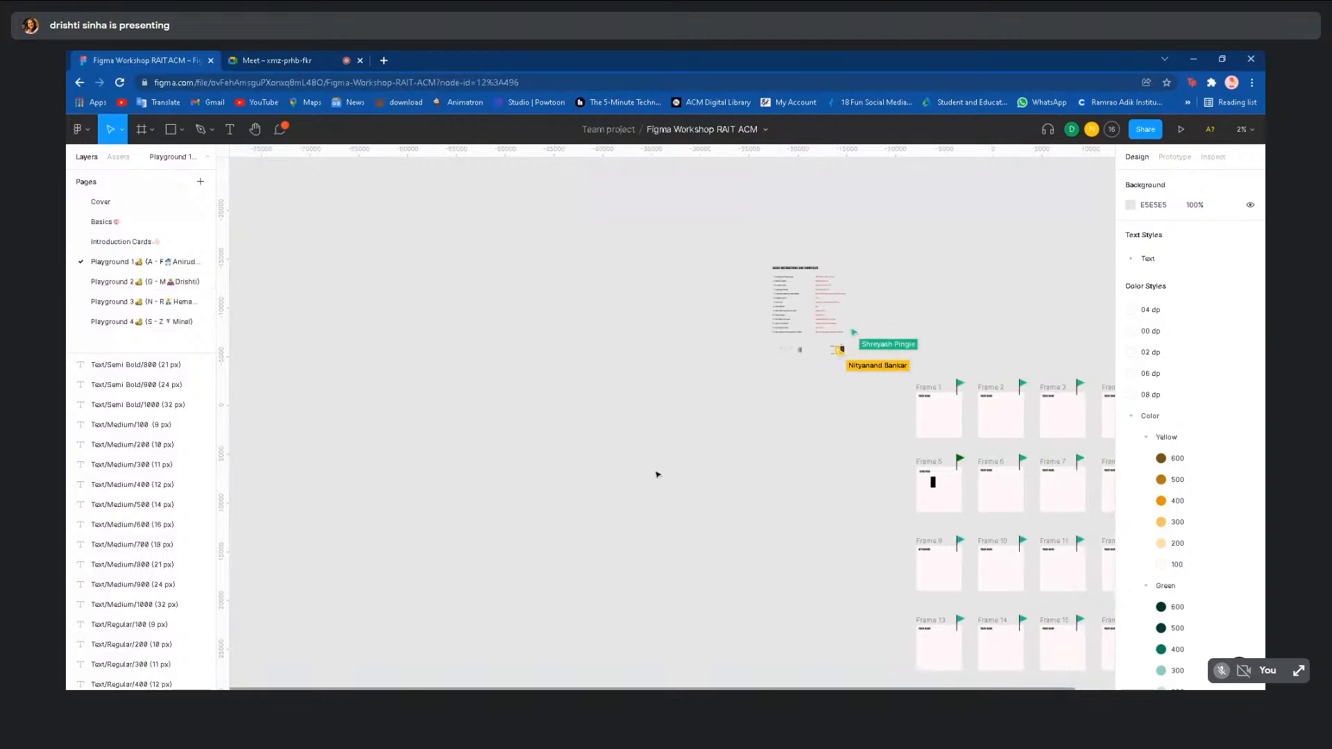
pyautogui.hscroll(10, 657, 470)
pyautogui.scroll(-4, 657, 469)
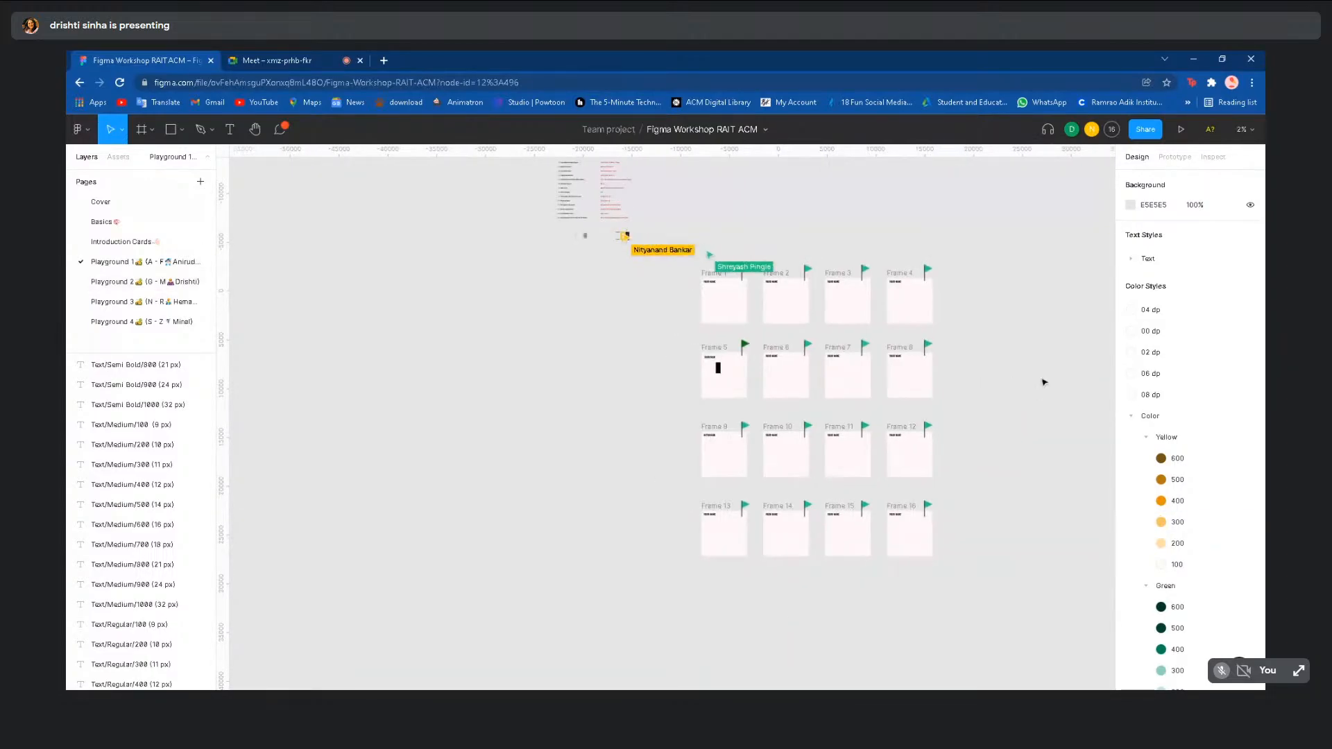
pyautogui.scroll(3, 1044, 382)
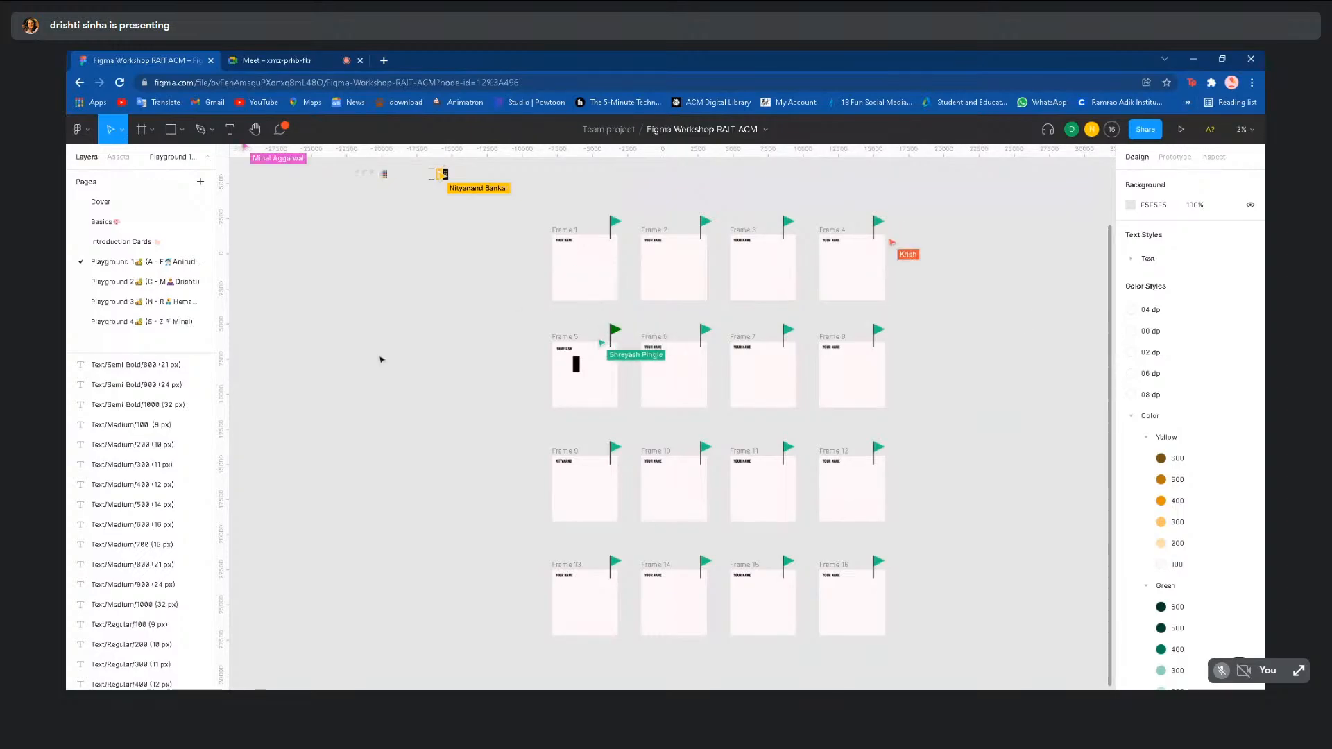
# - Go past Playground 2 to the Playground 3 page with the participant's three Netflix screens
pyautogui.click(148, 283)
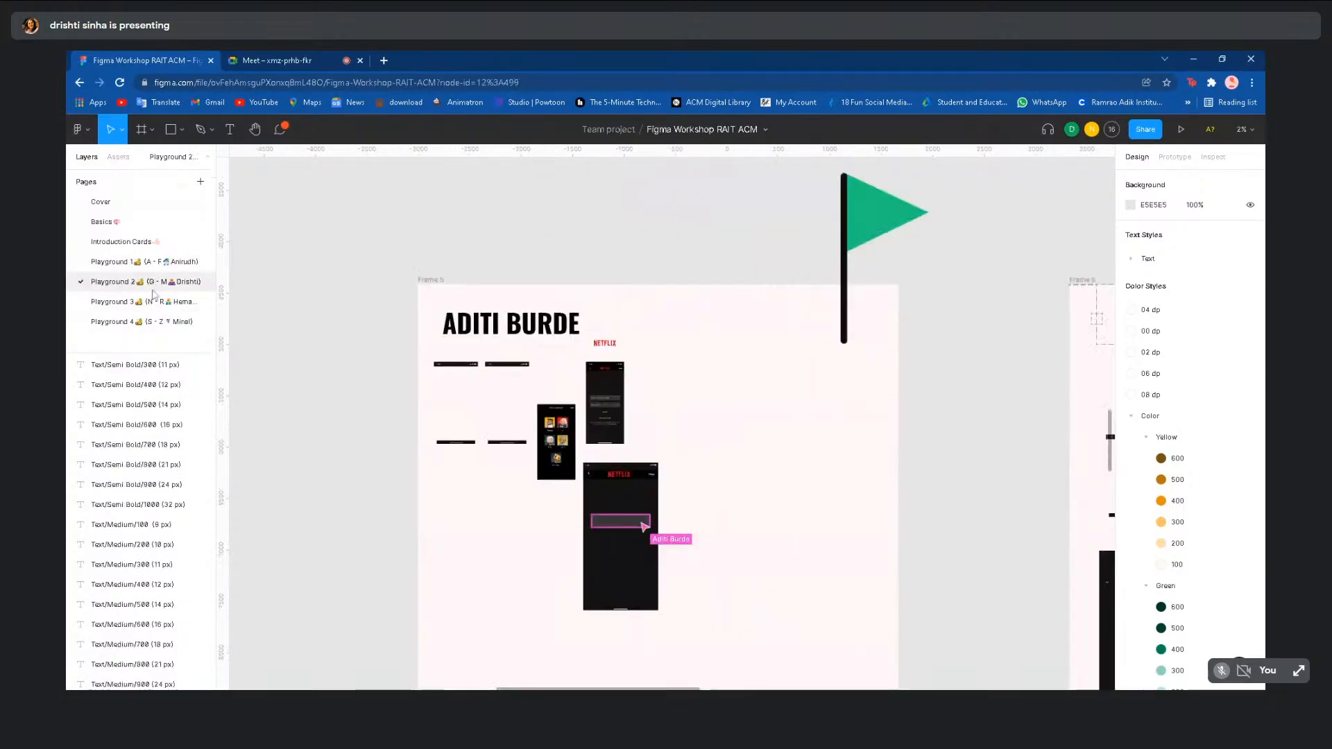
pyautogui.click(157, 304)
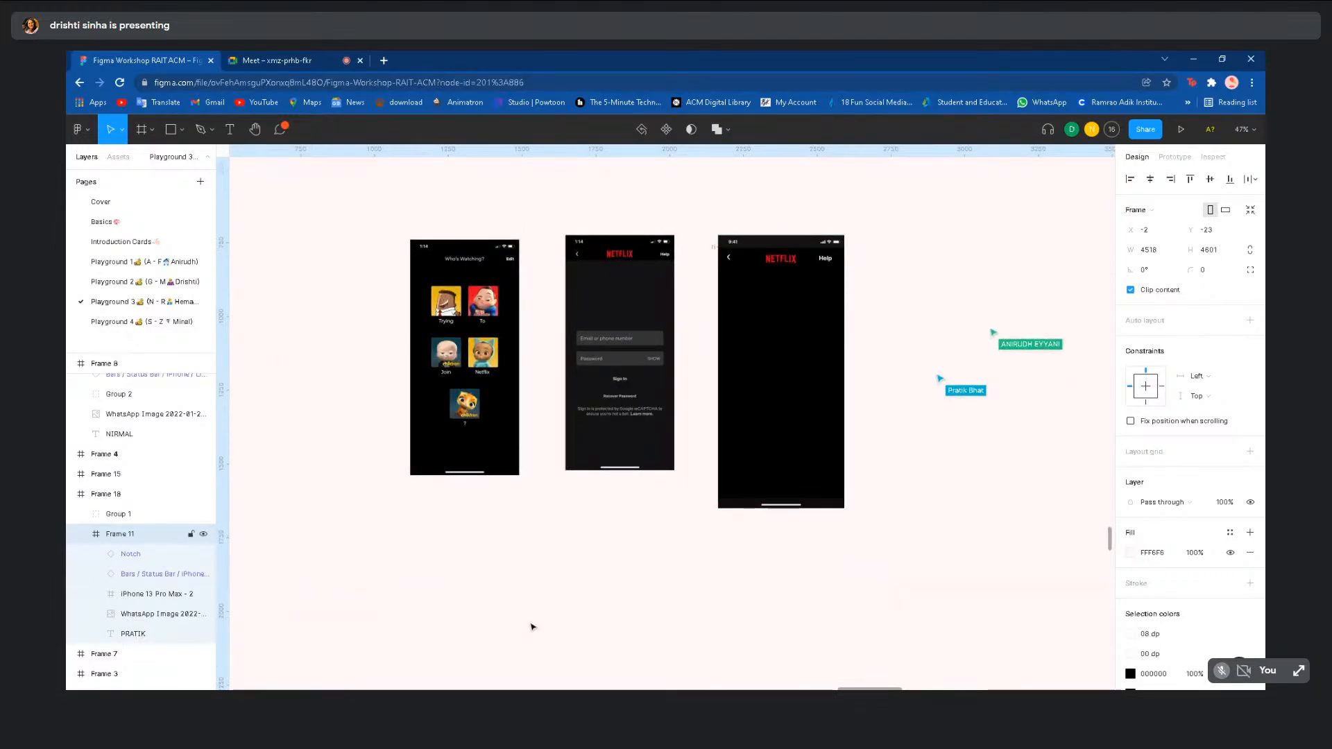
pyautogui.scroll(-5, 533, 628)
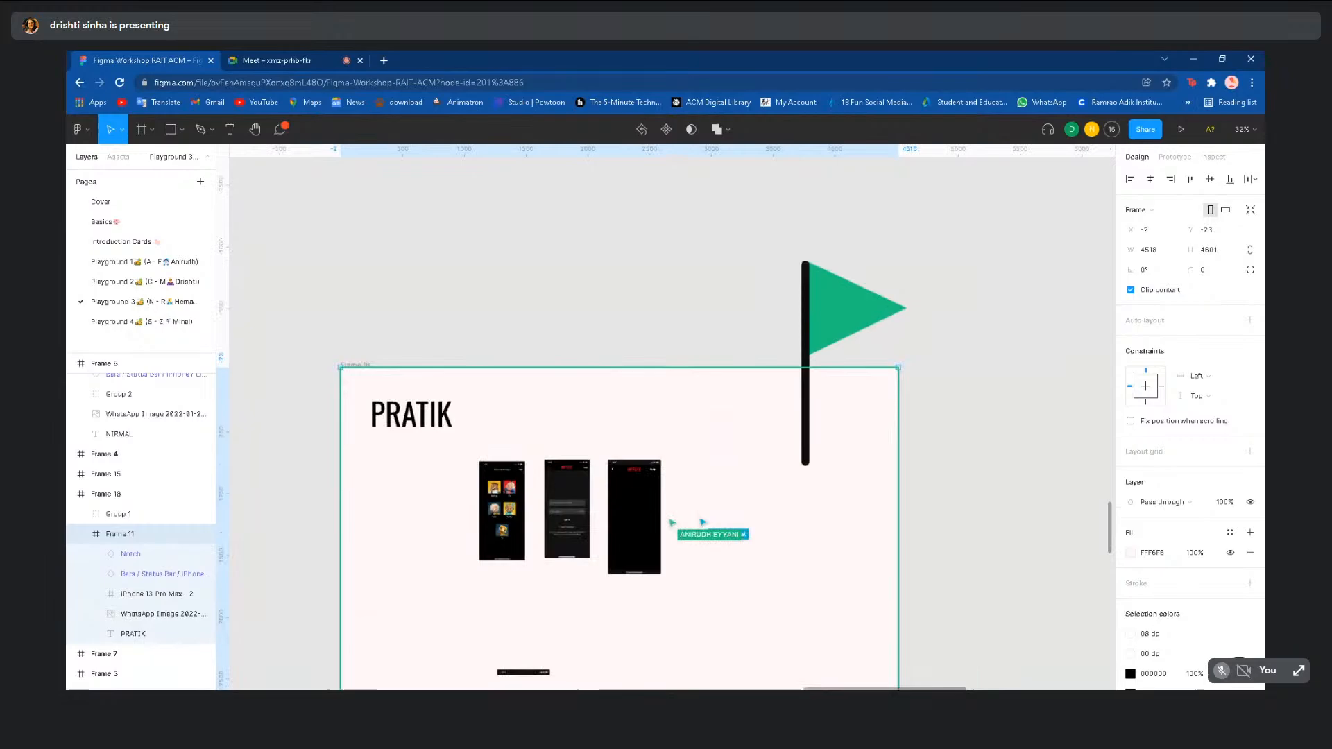
pyautogui.click(310, 434)
pyautogui.scroll(-4, 310, 435)
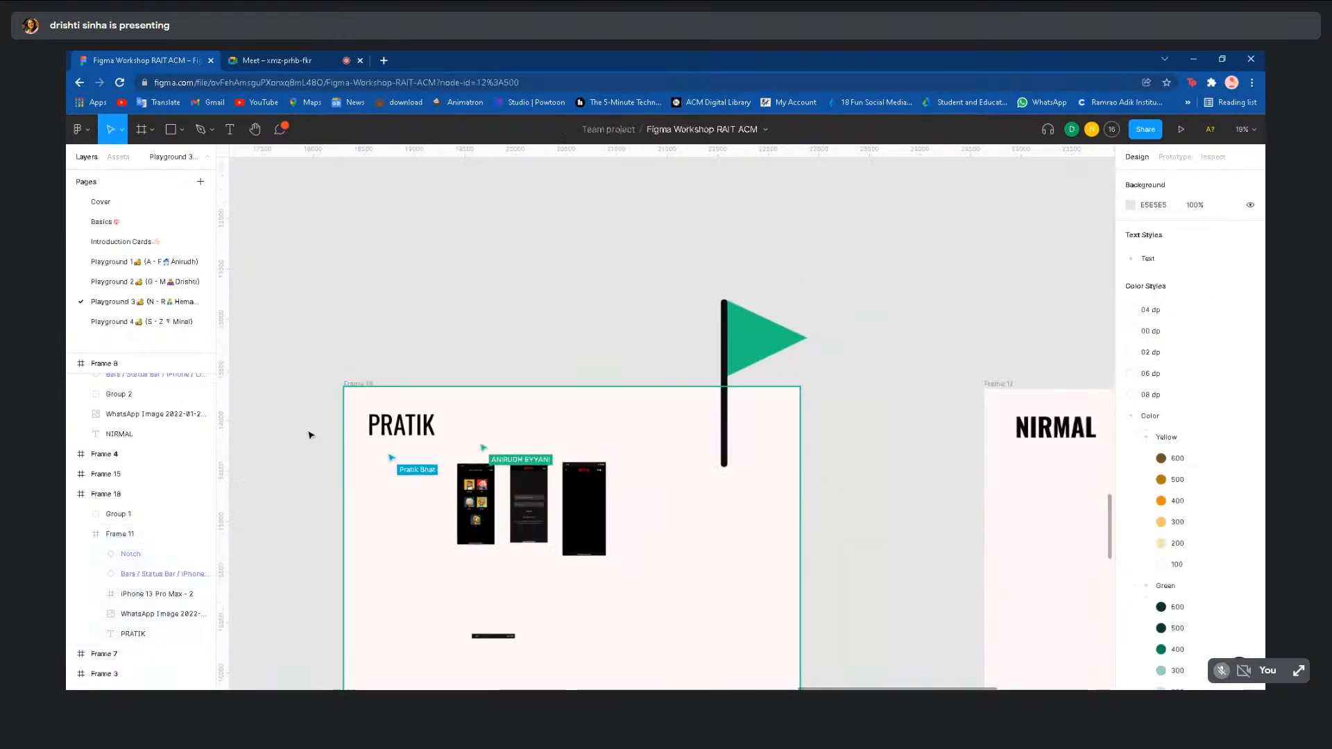
pyautogui.scroll(-3, 310, 434)
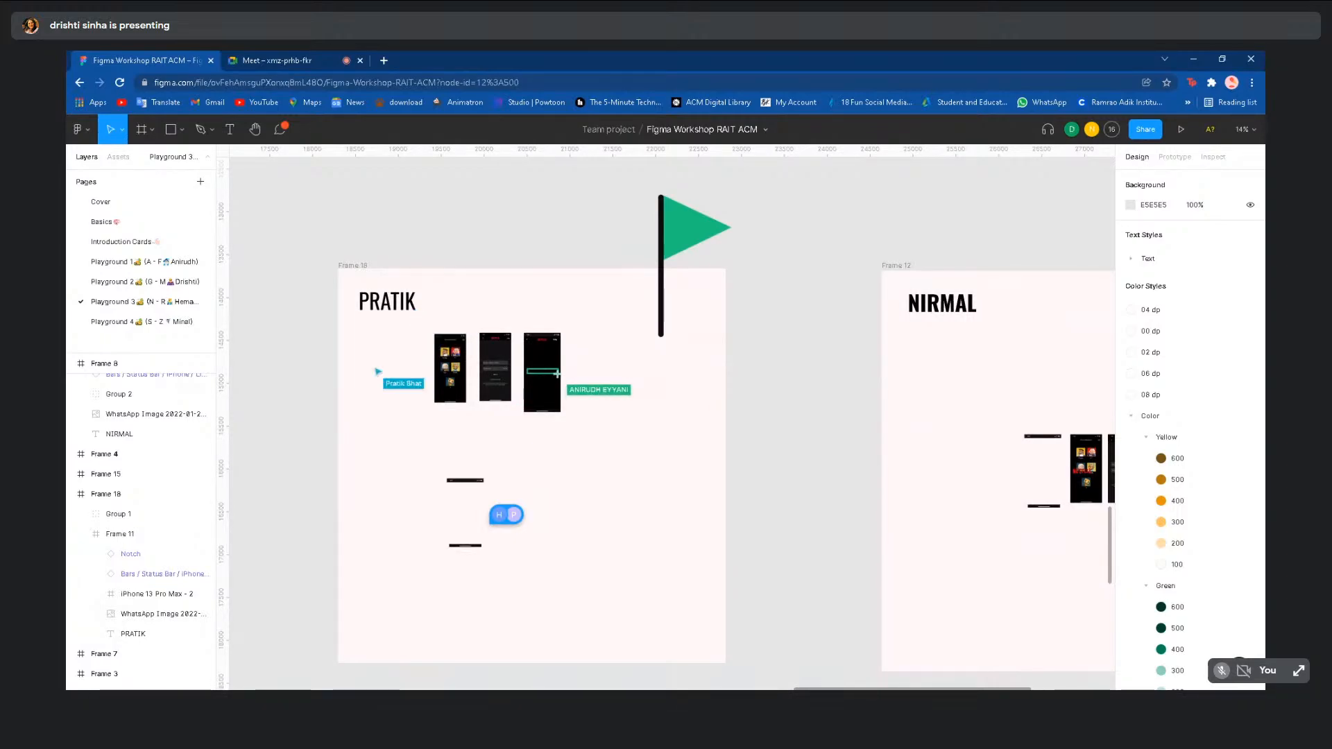
pyautogui.scroll(-3, 307, 430)
pyautogui.hscroll(-1, 329, 606)
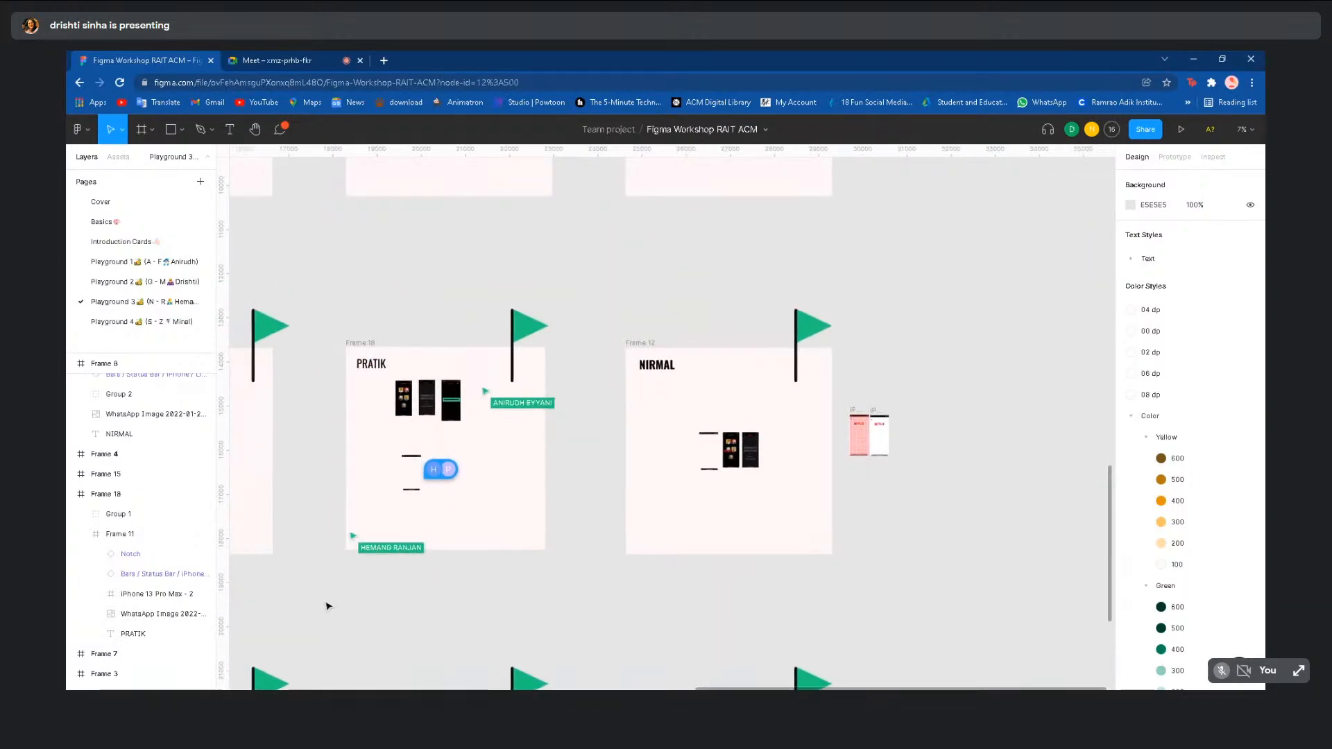
pyautogui.hscroll(-5, 328, 607)
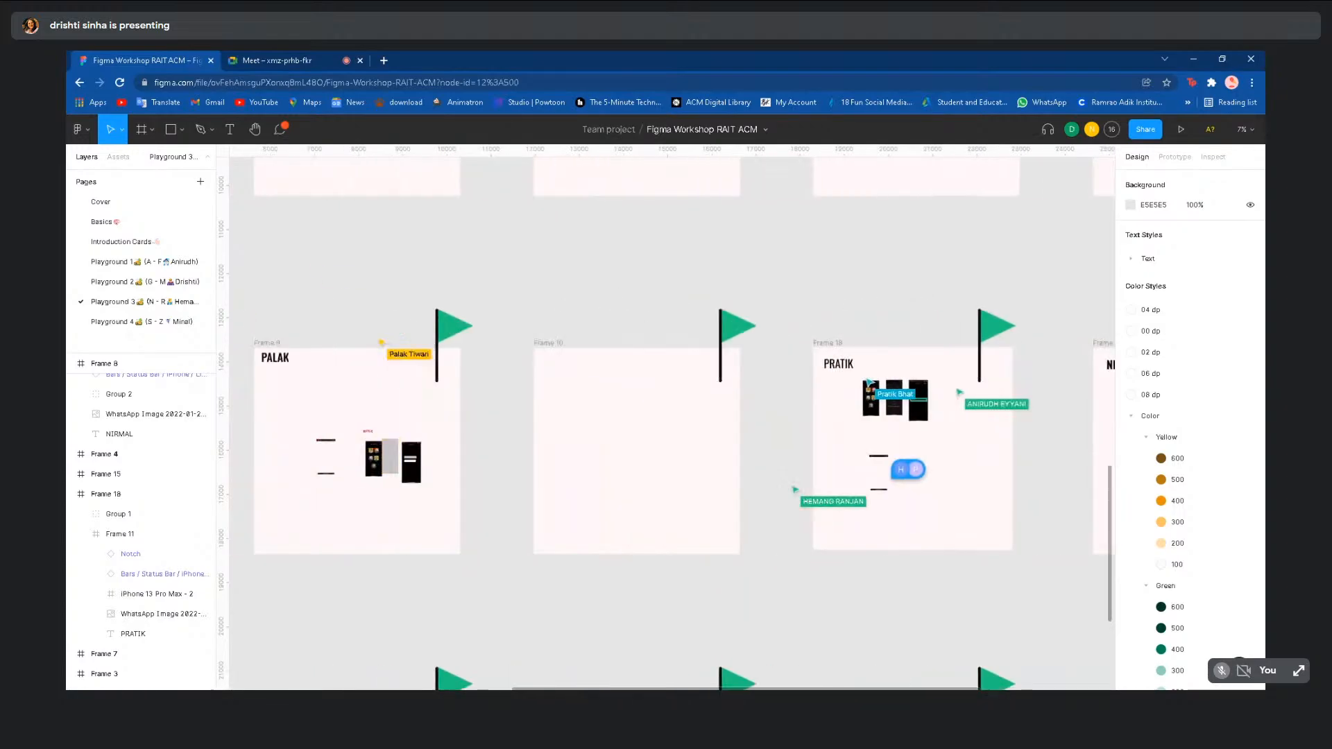
pyautogui.scroll(-3, 328, 607)
pyautogui.hscroll(-5, 455, 440)
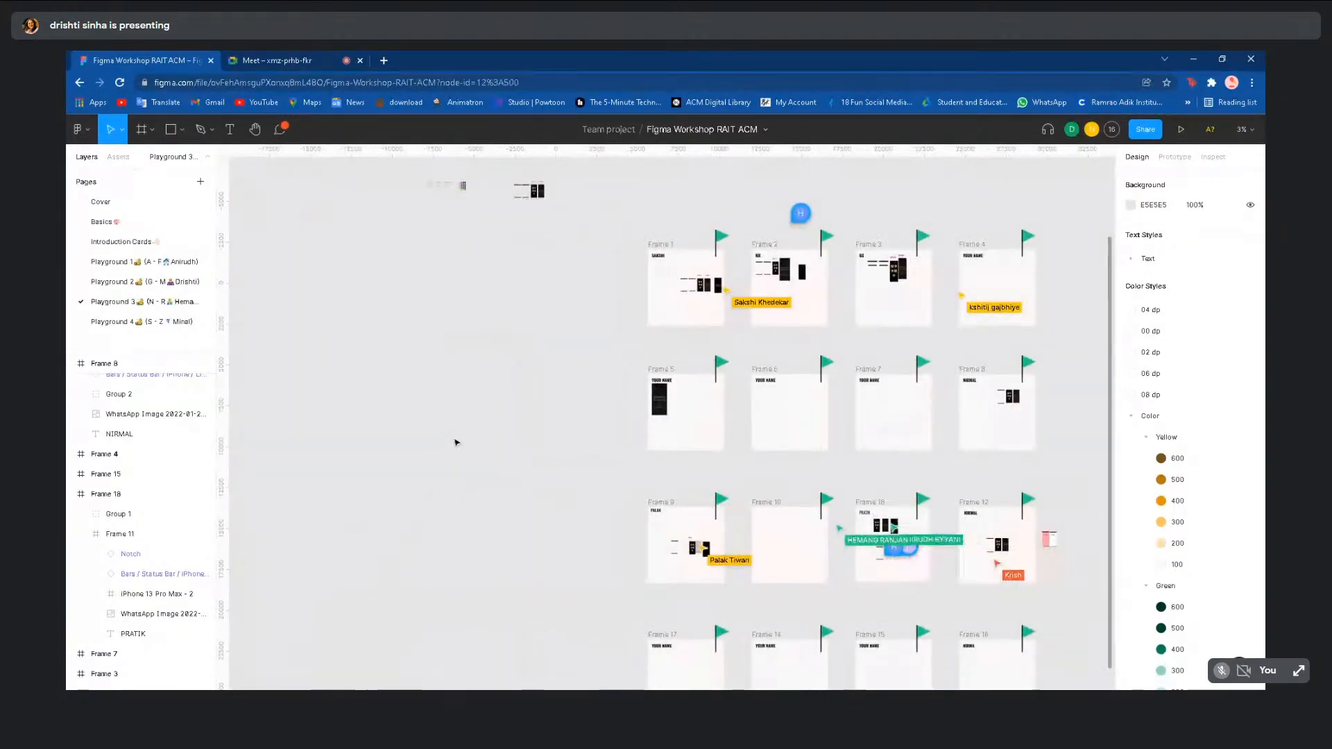
pyautogui.hscroll(1, 456, 440)
pyautogui.scroll(-3, 455, 442)
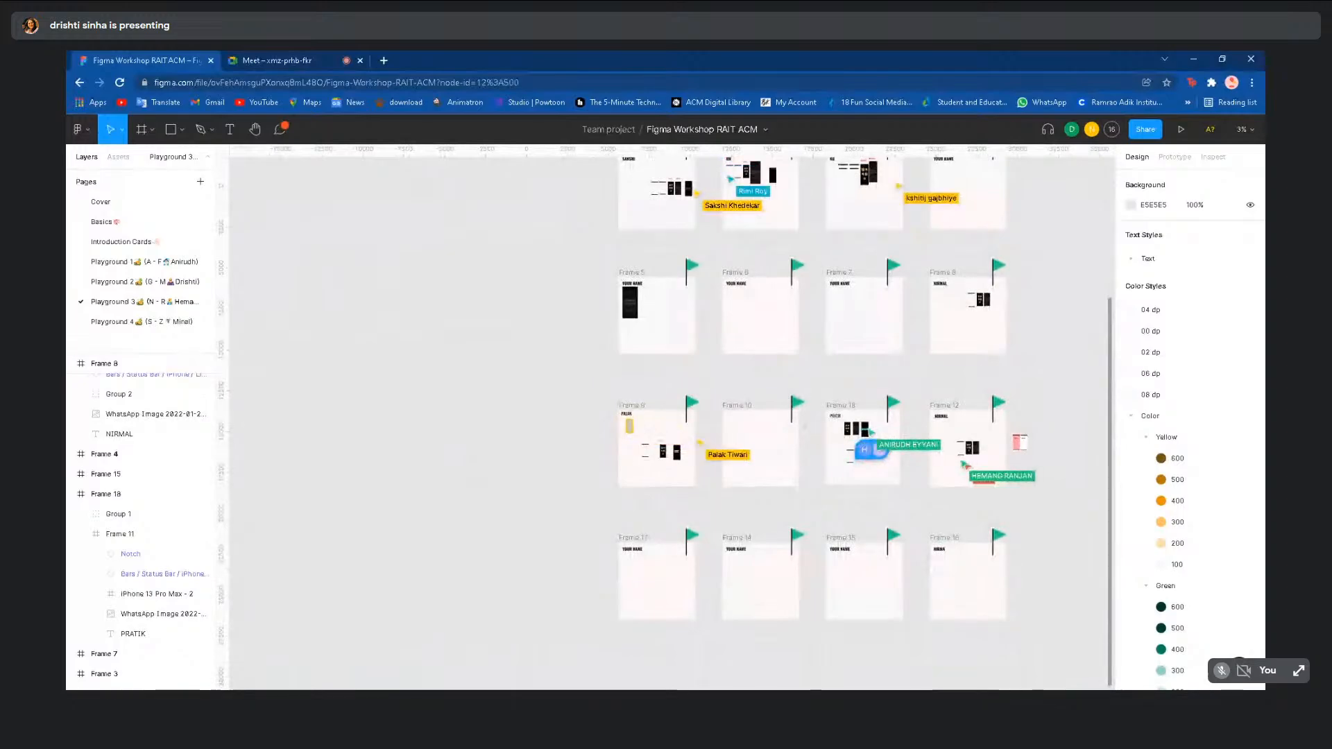
pyautogui.scroll(3, 456, 440)
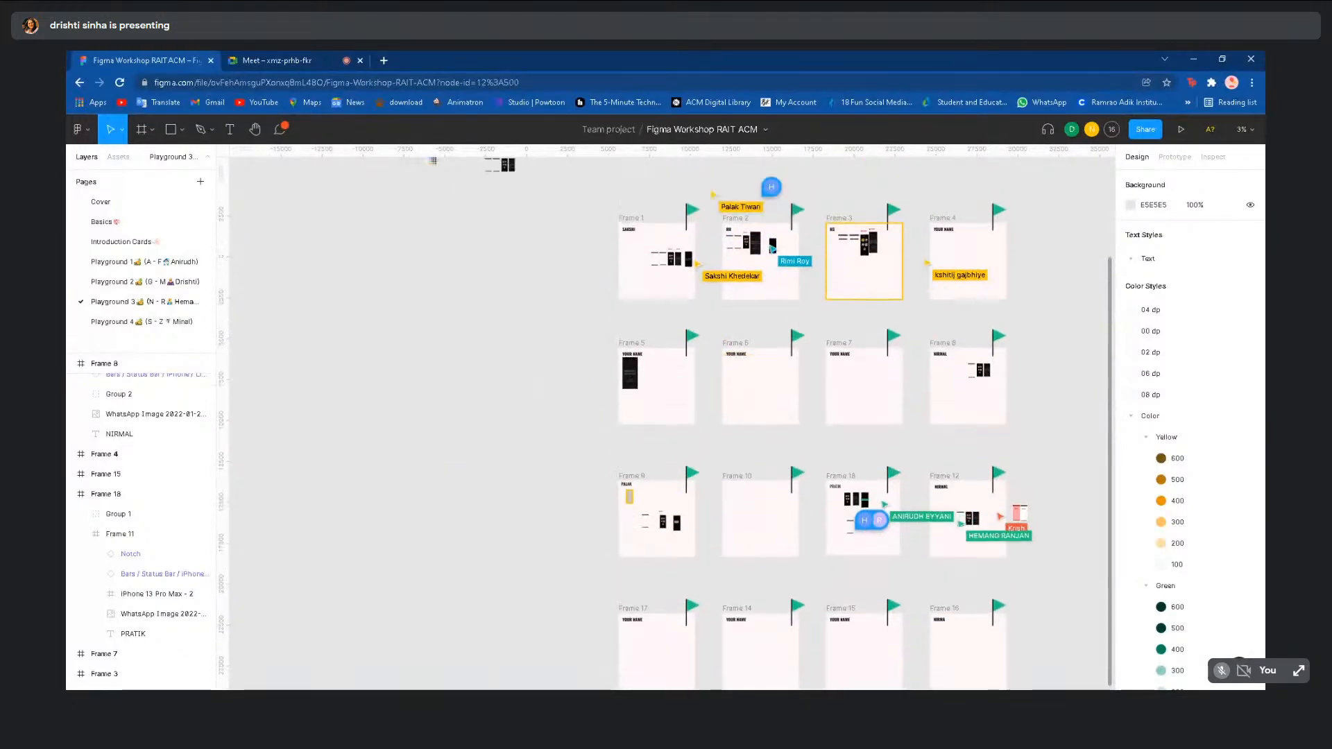
pyautogui.hscroll(1, 455, 440)
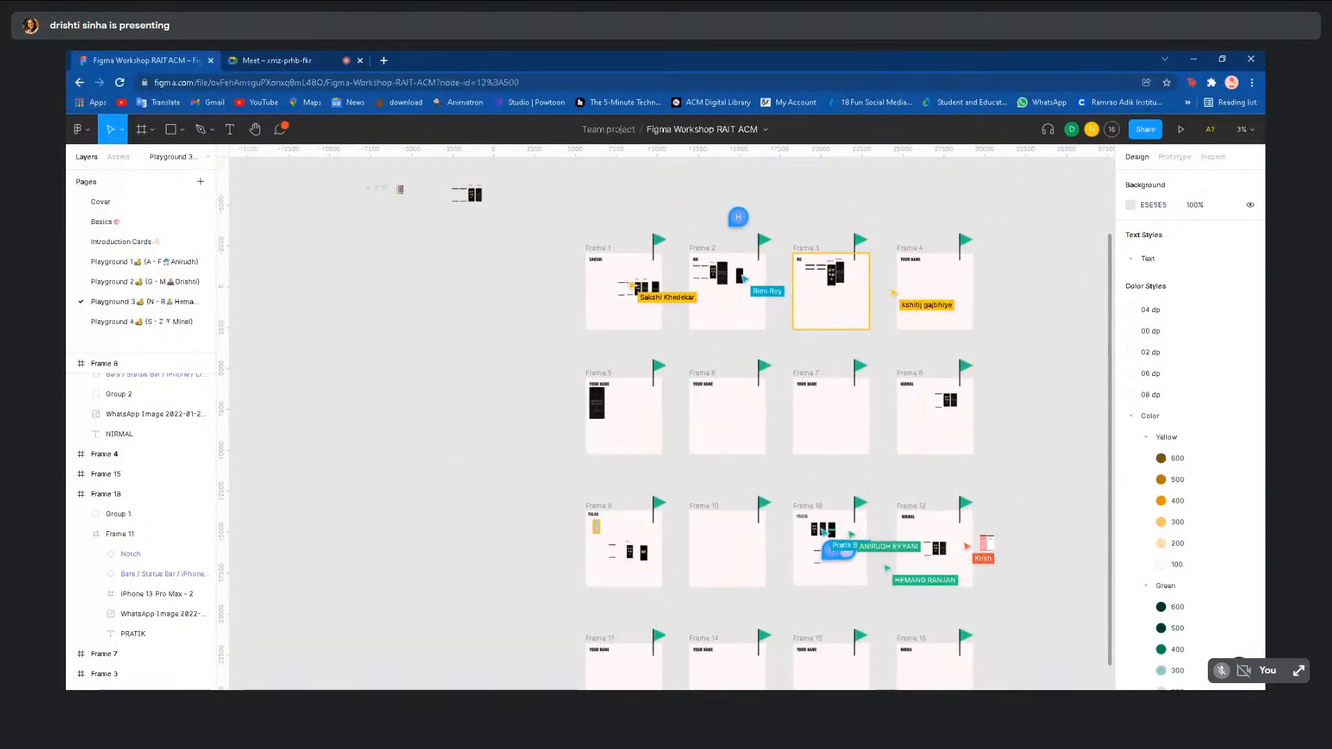
pyautogui.scroll(5, 529, 274)
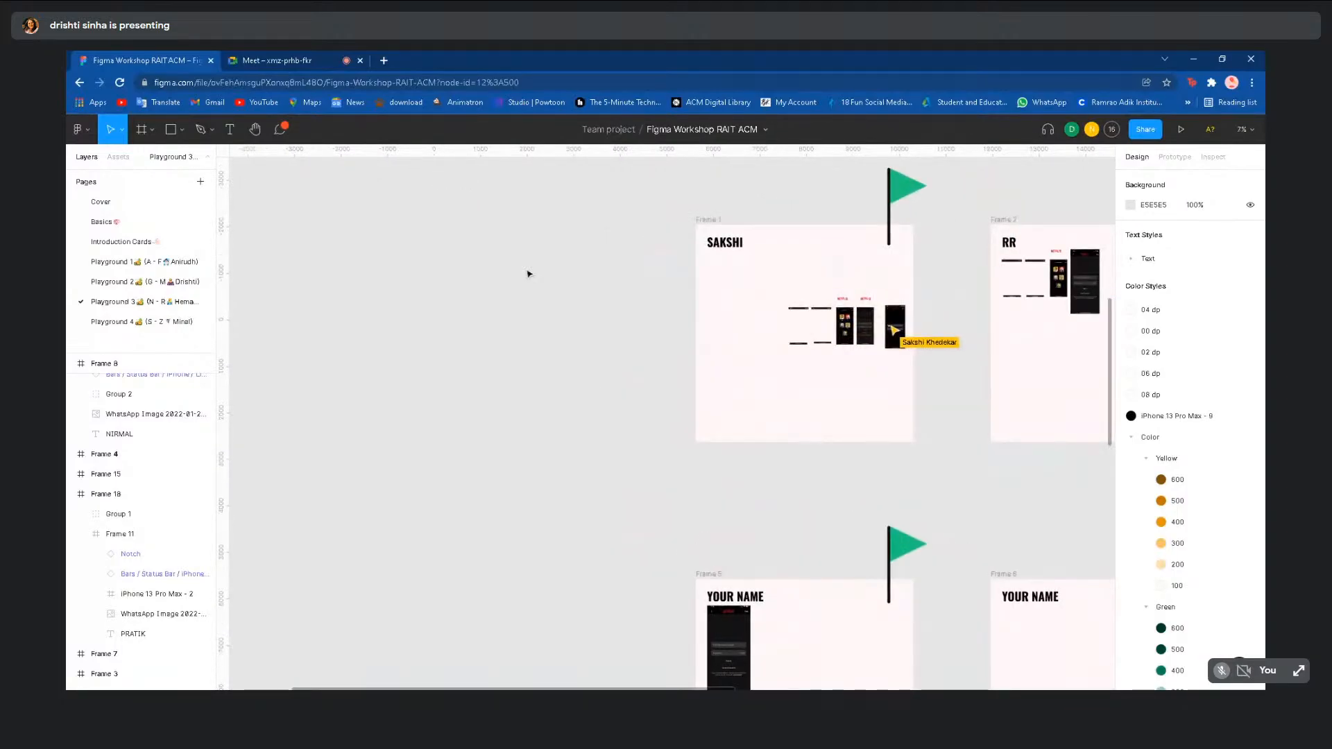
pyautogui.hscroll(2, 529, 274)
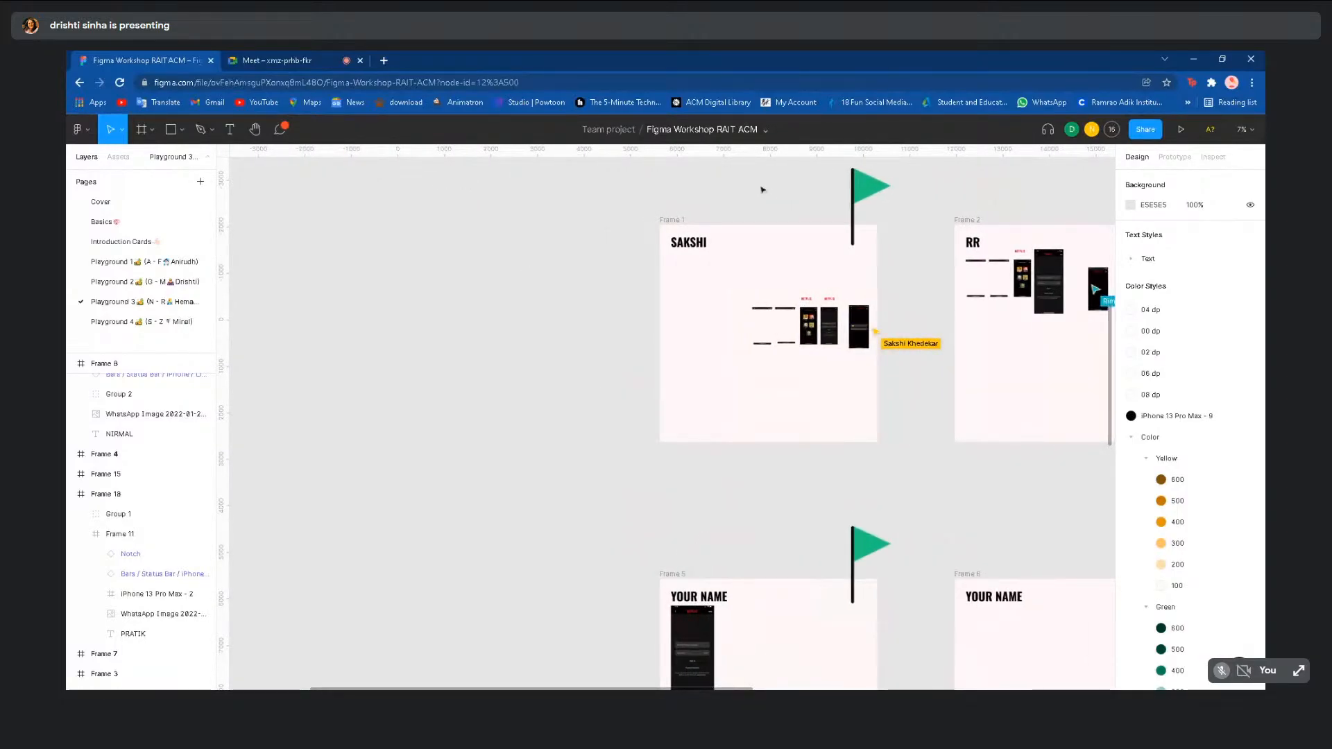
pyautogui.scroll(3, 935, 521)
pyautogui.hscroll(5, 935, 521)
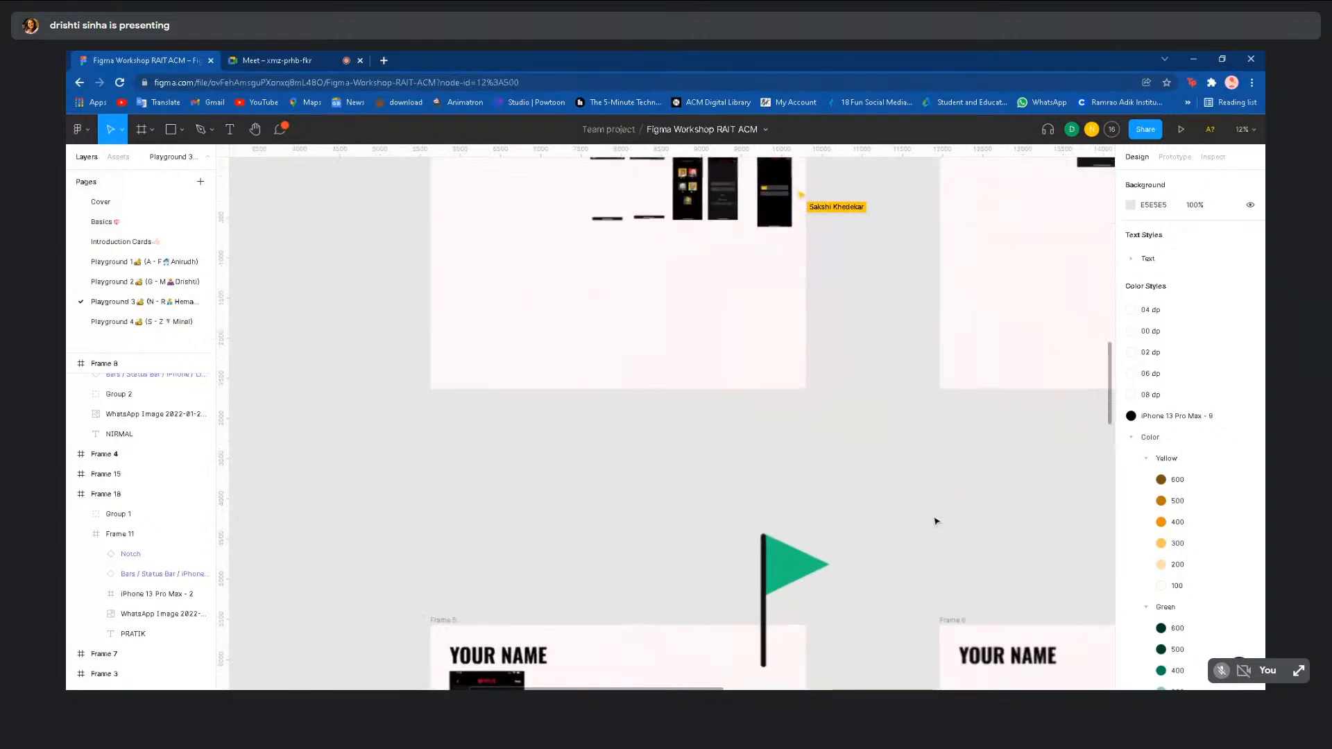
pyautogui.hscroll(4, 667, 417)
pyautogui.scroll(2, 667, 416)
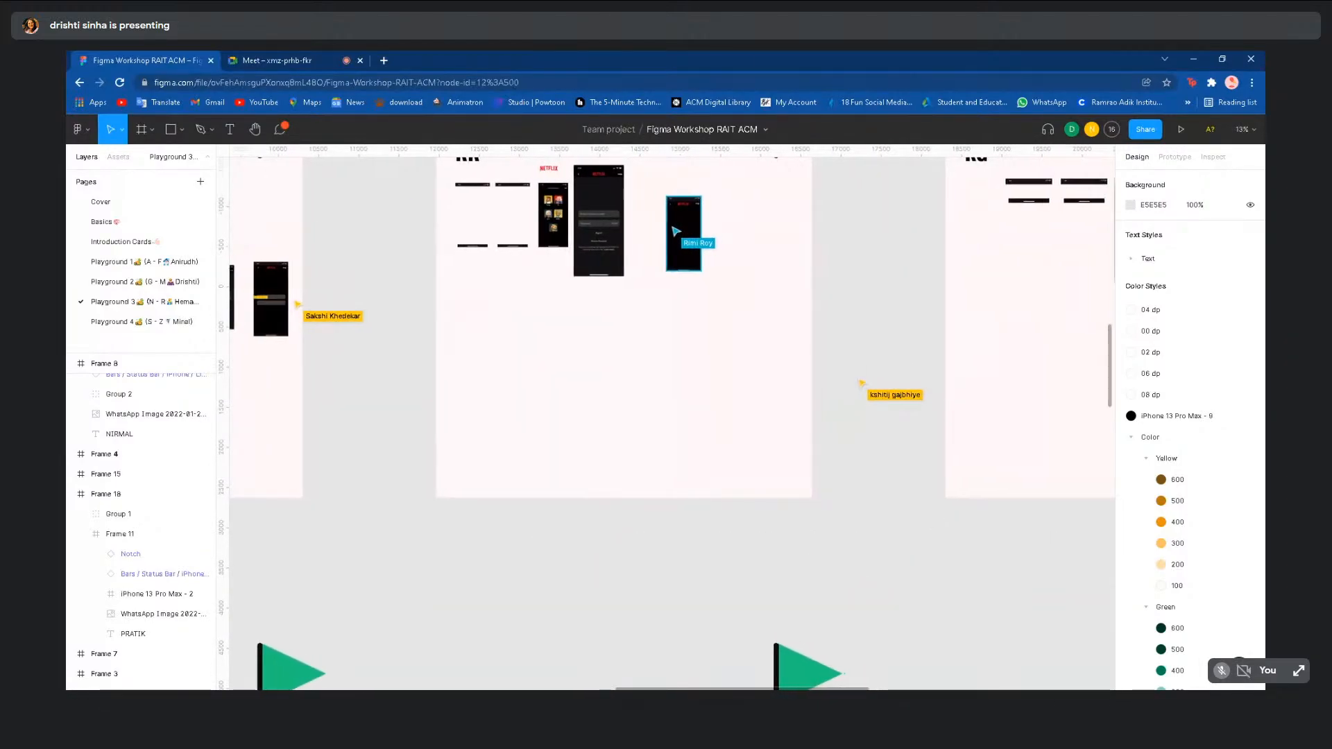
pyautogui.scroll(-3, 926, 517)
pyautogui.hscroll(-5, 340, 378)
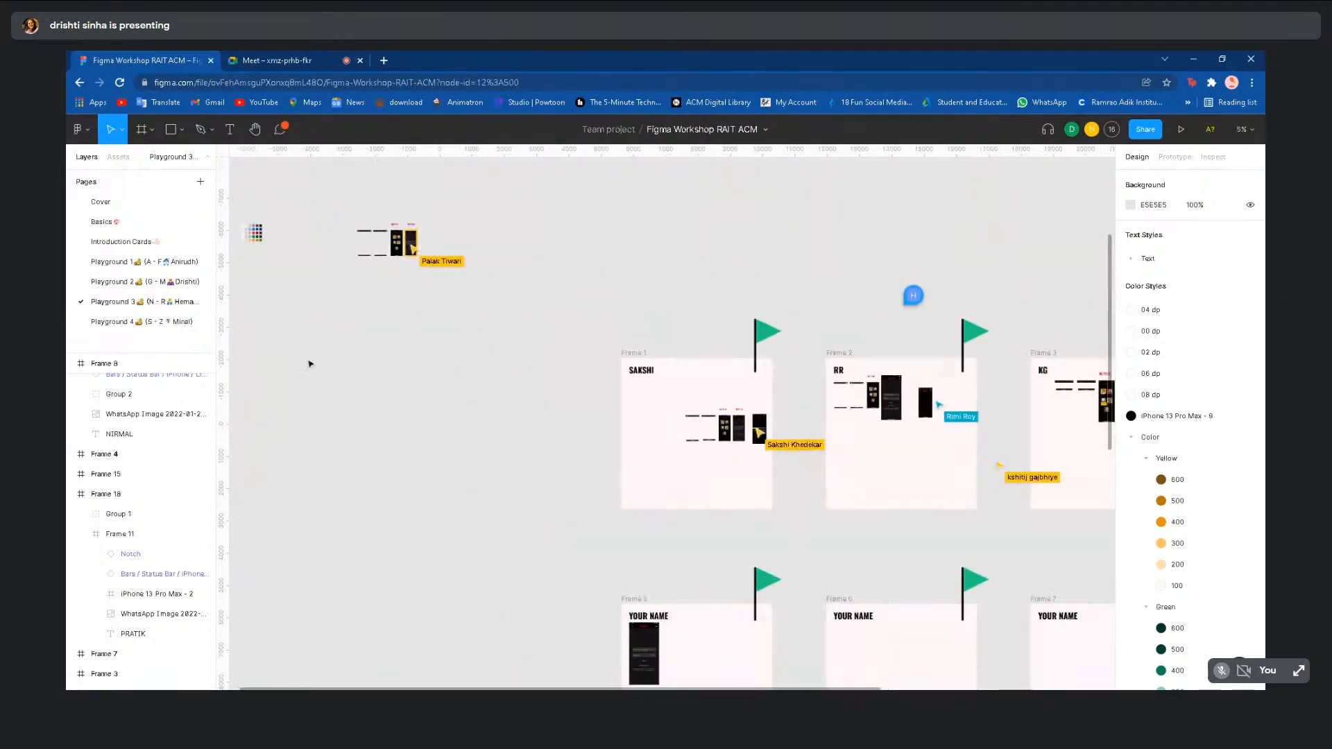
pyautogui.scroll(-7, 389, 477)
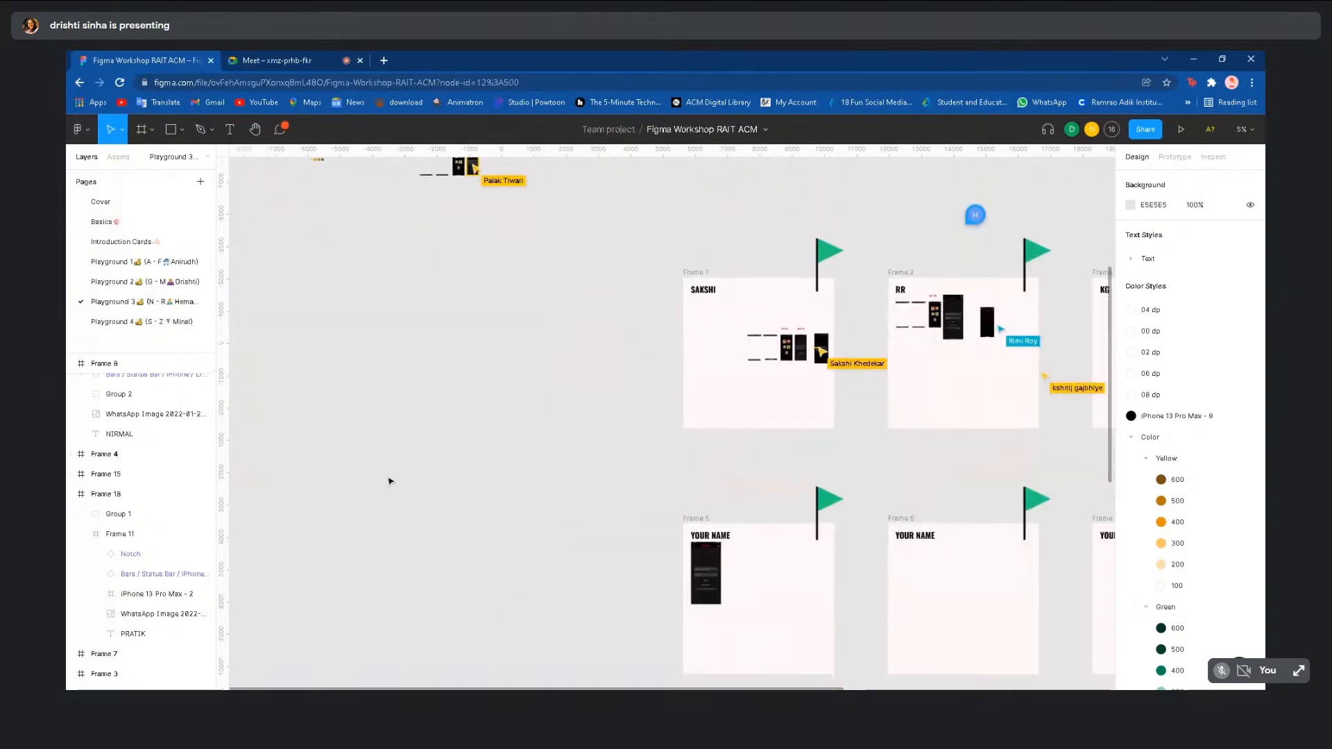
pyautogui.scroll(5, 538, 544)
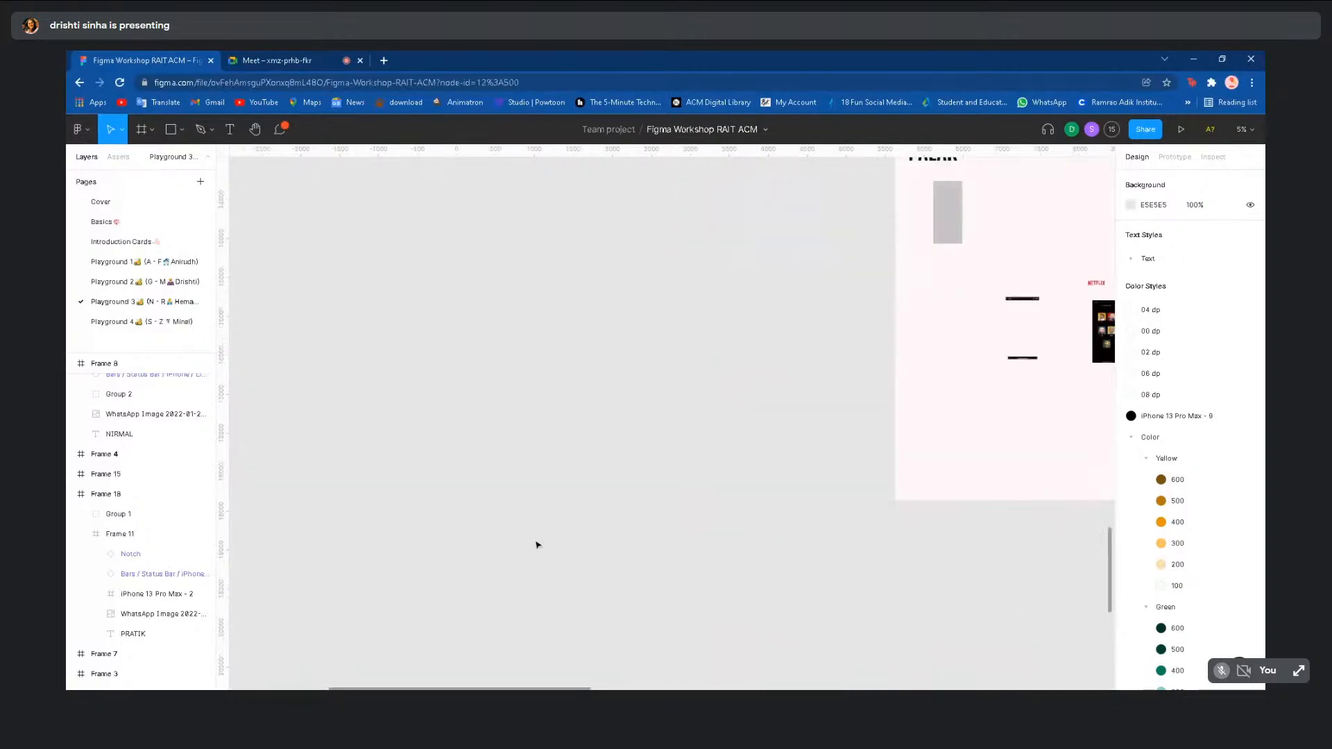
pyautogui.hscroll(3, 937, 659)
pyautogui.scroll(5, 1011, 377)
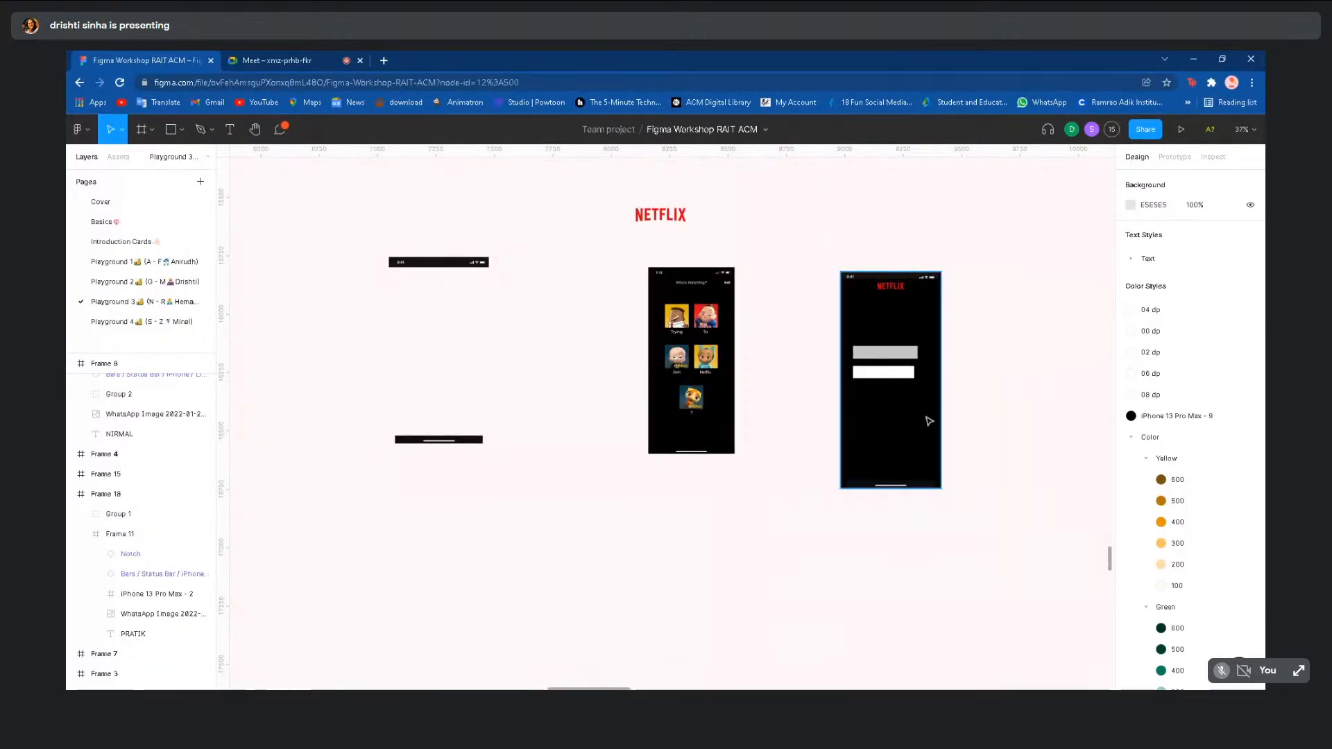
pyautogui.doubleClick(904, 381)
pyautogui.scroll(-2, 902, 380)
pyautogui.click(1018, 379)
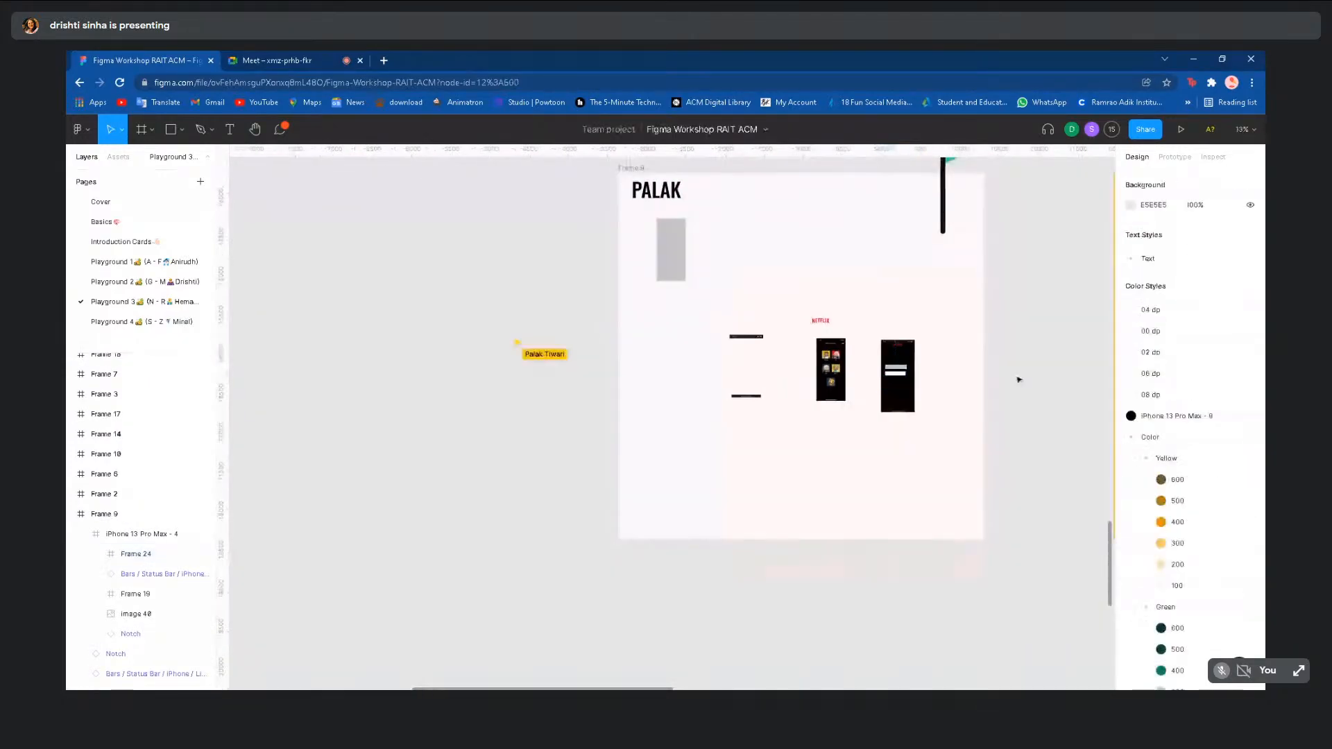
pyautogui.scroll(-1, 1018, 379)
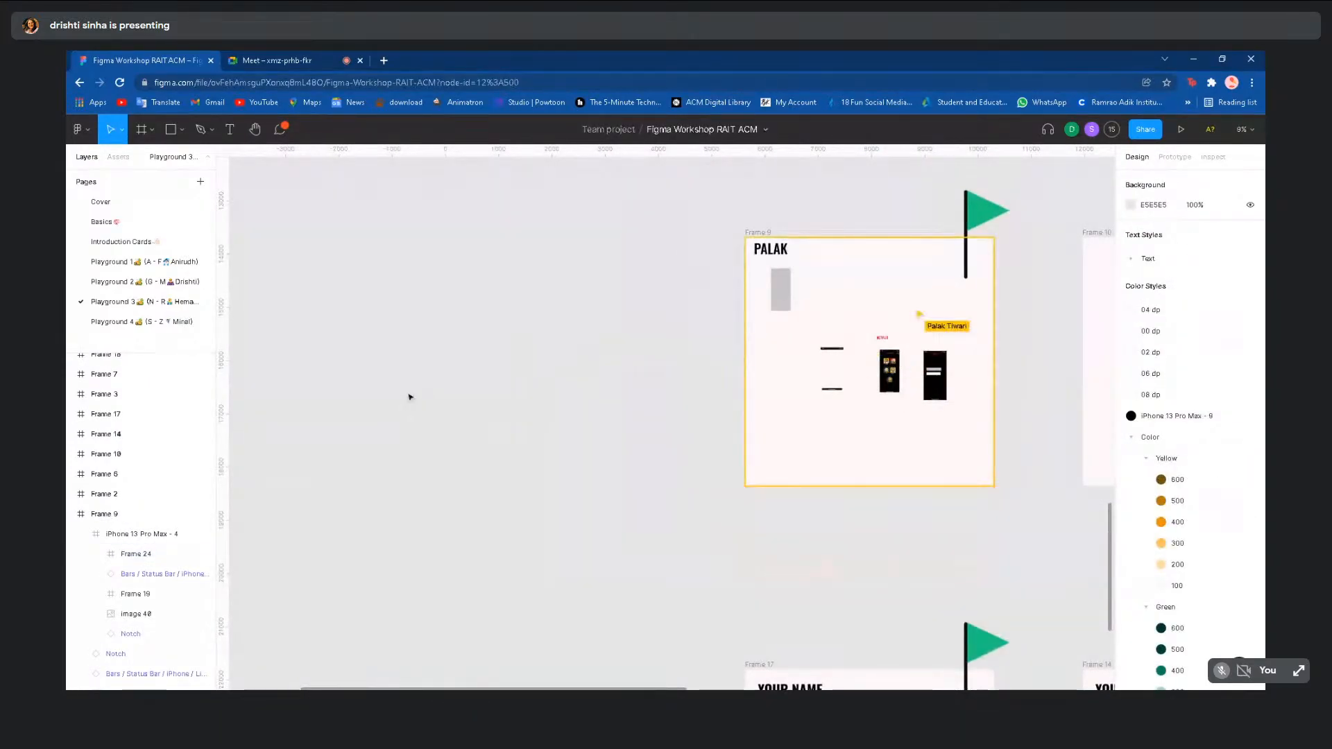
pyautogui.scroll(-2, 409, 397)
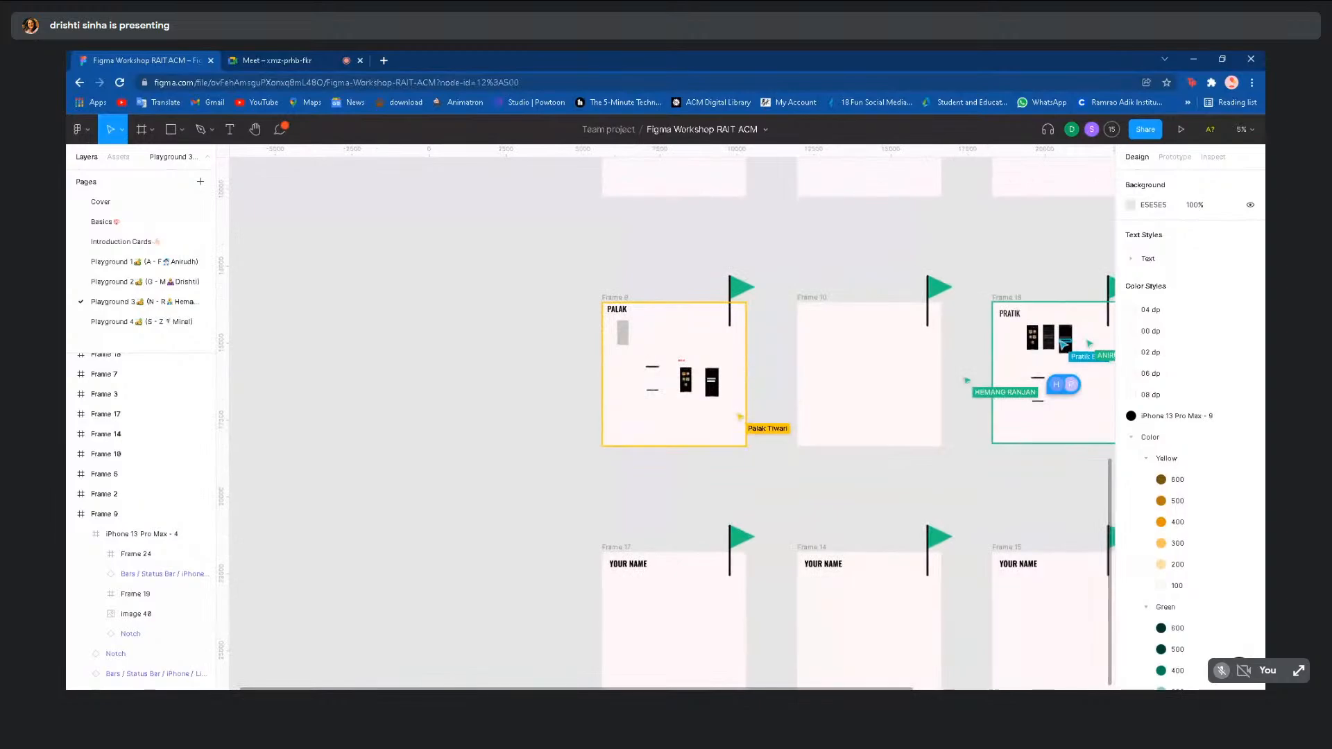
pyautogui.scroll(-2, 408, 394)
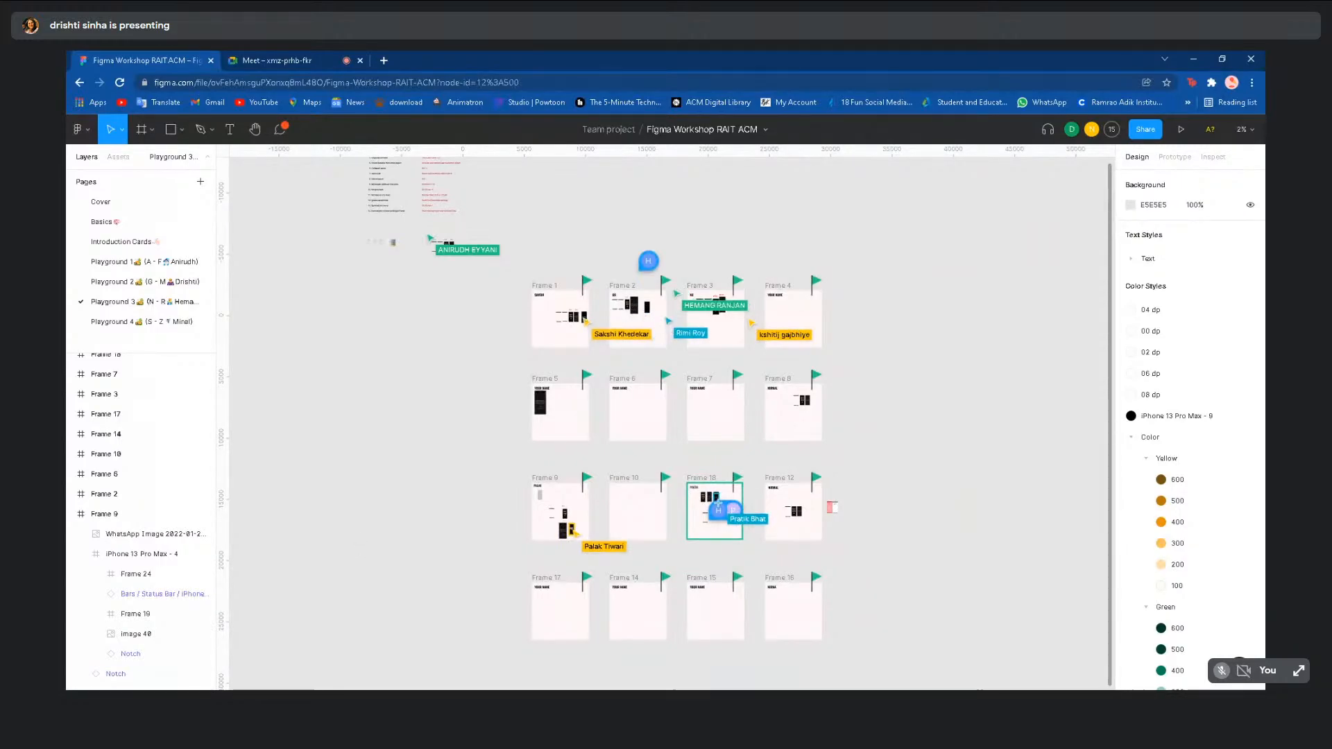
pyautogui.scroll(3, 387, 357)
pyautogui.keyDown('ctrl'); pyautogui.scroll(5, 385, 340); pyautogui.keyUp('ctrl')
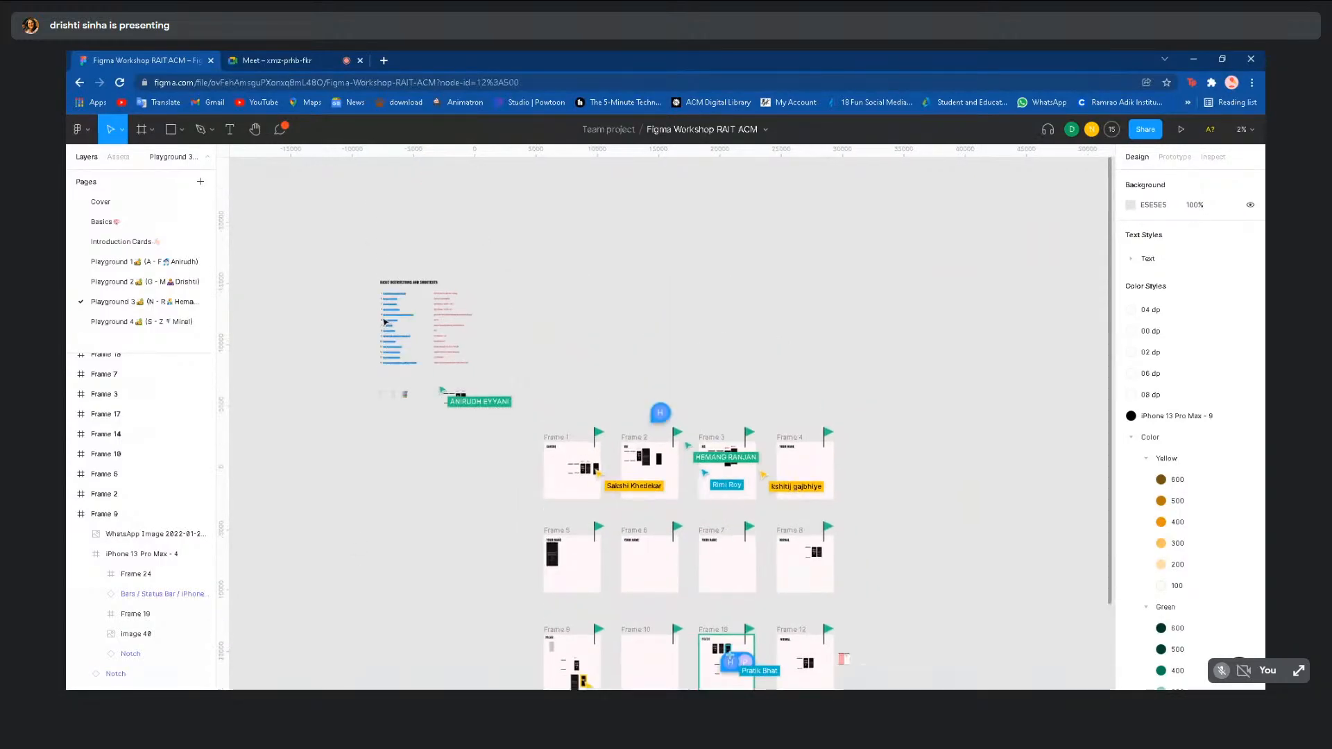
pyautogui.keyDown('ctrl'); pyautogui.scroll(1, 385, 322); pyautogui.keyUp('ctrl')
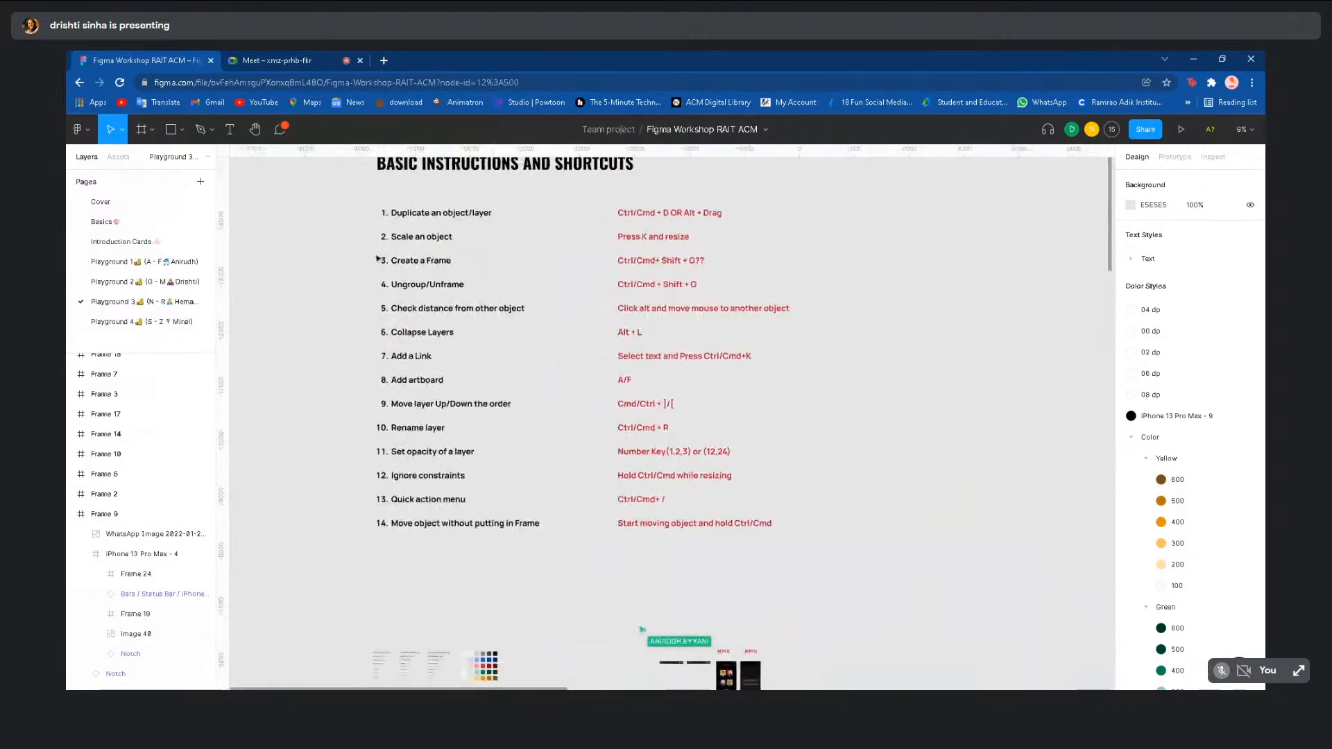
pyautogui.scroll(3, 377, 259)
pyautogui.moveTo(376, 248); pyautogui.dragTo(838, 677)
pyautogui.keyDown('ctrl'); pyautogui.scroll(-3, 838, 678); pyautogui.keyUp('ctrl')
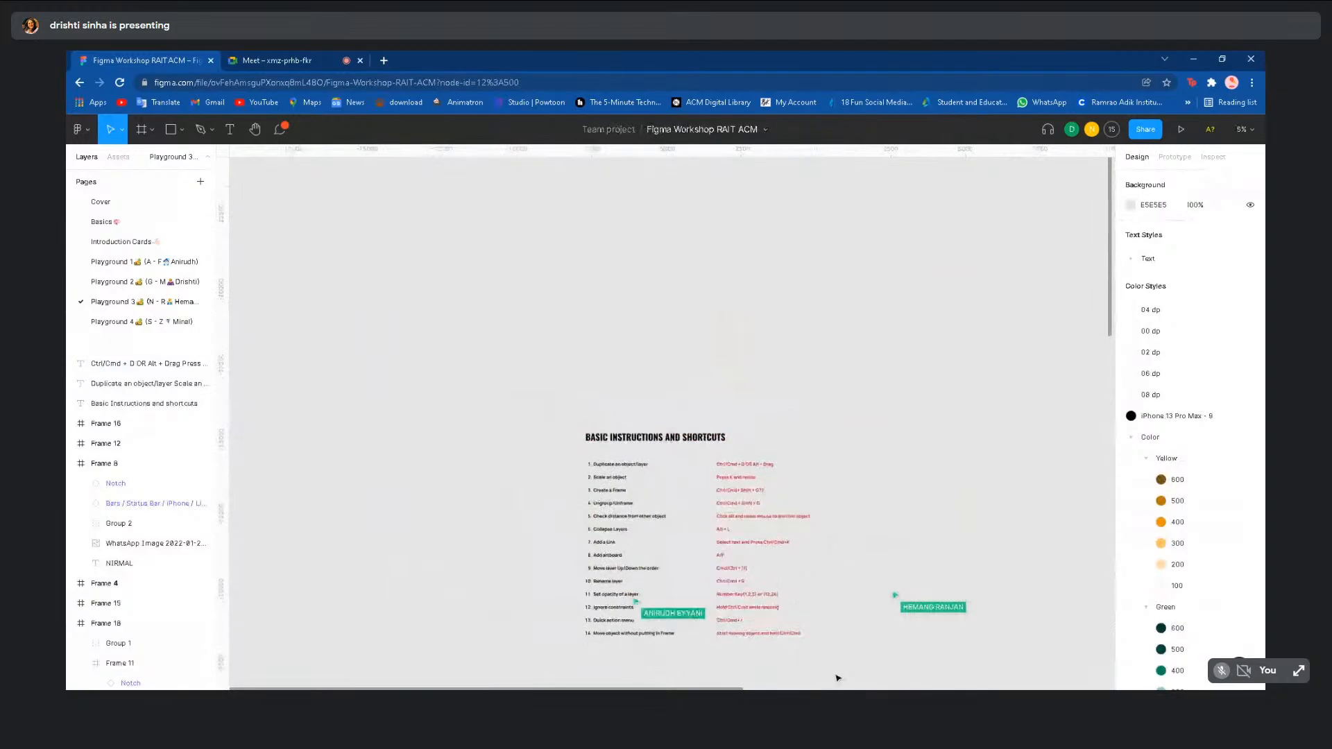
pyautogui.keyDown('ctrl'); pyautogui.scroll(-5, 838, 678); pyautogui.keyUp('ctrl')
pyautogui.scroll(-2, 669, 416)
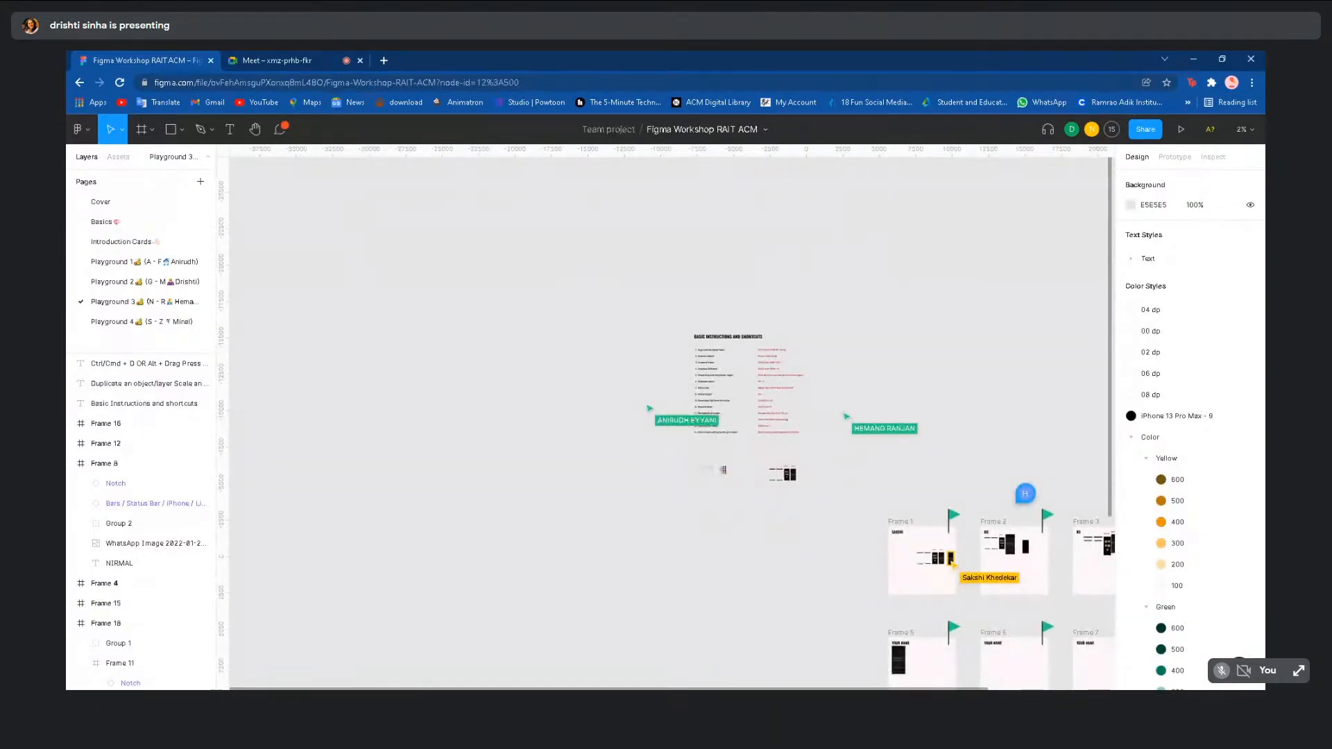
pyautogui.scroll(-6, 515, 590)
pyautogui.keyDown('ctrl'); pyautogui.scroll(-2, 516, 589); pyautogui.keyUp('ctrl')
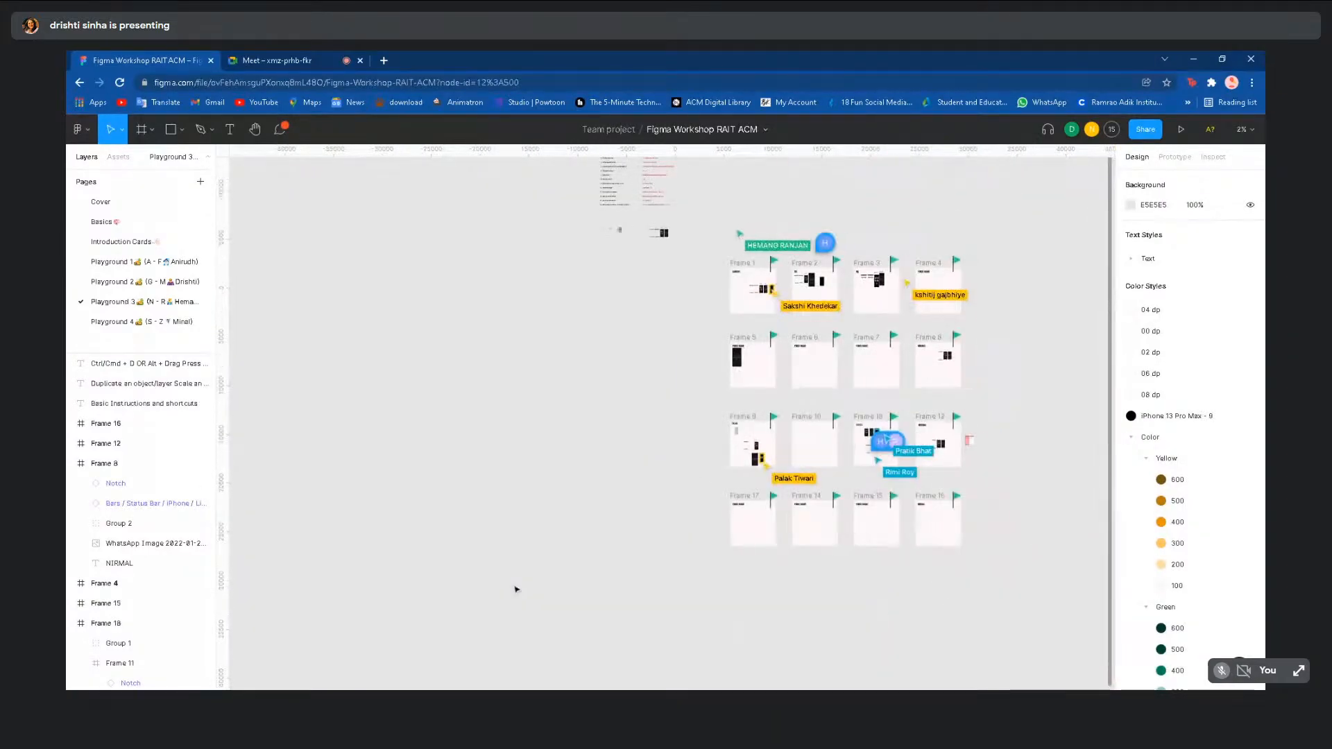
pyautogui.hscroll(2, 516, 589)
pyautogui.scroll(4, 404, 439)
pyautogui.hscroll(2, 404, 439)
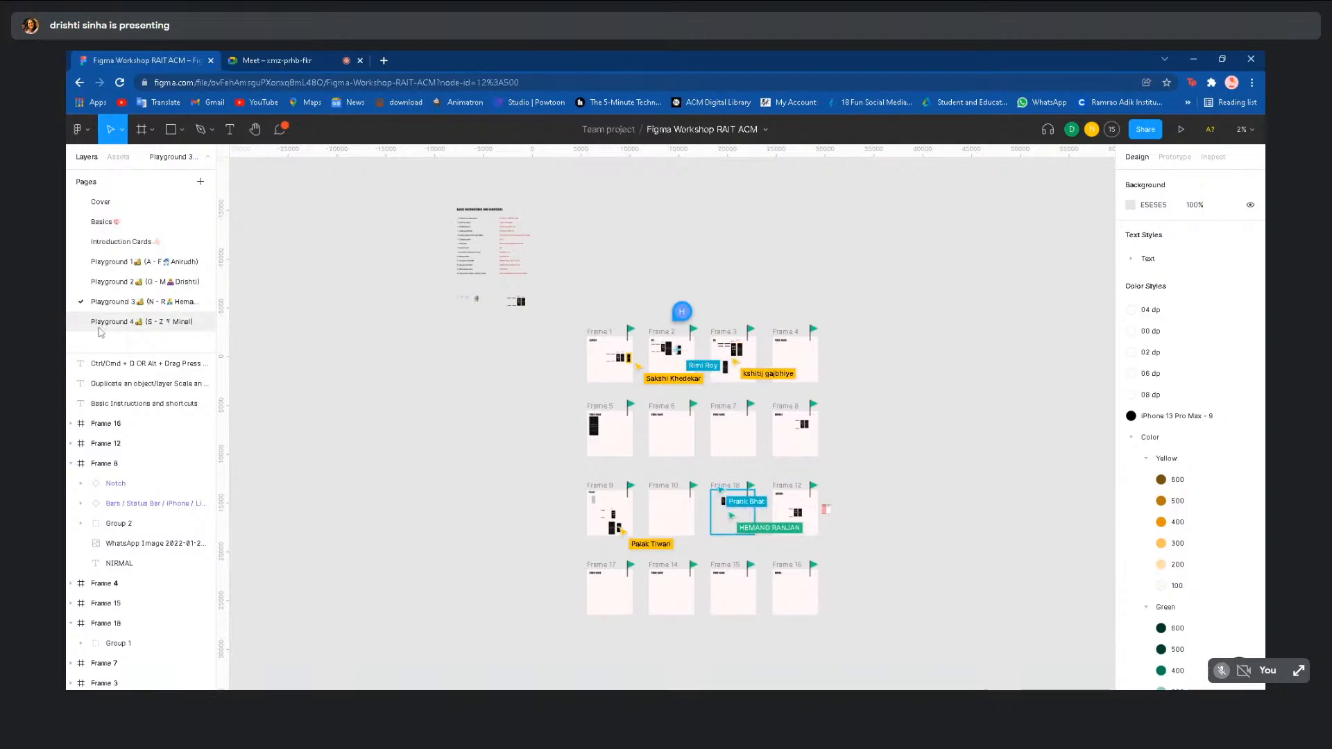
# - Flip between Playground 4, 2 and 1, ending on Playground 1
pyautogui.click(123, 322)
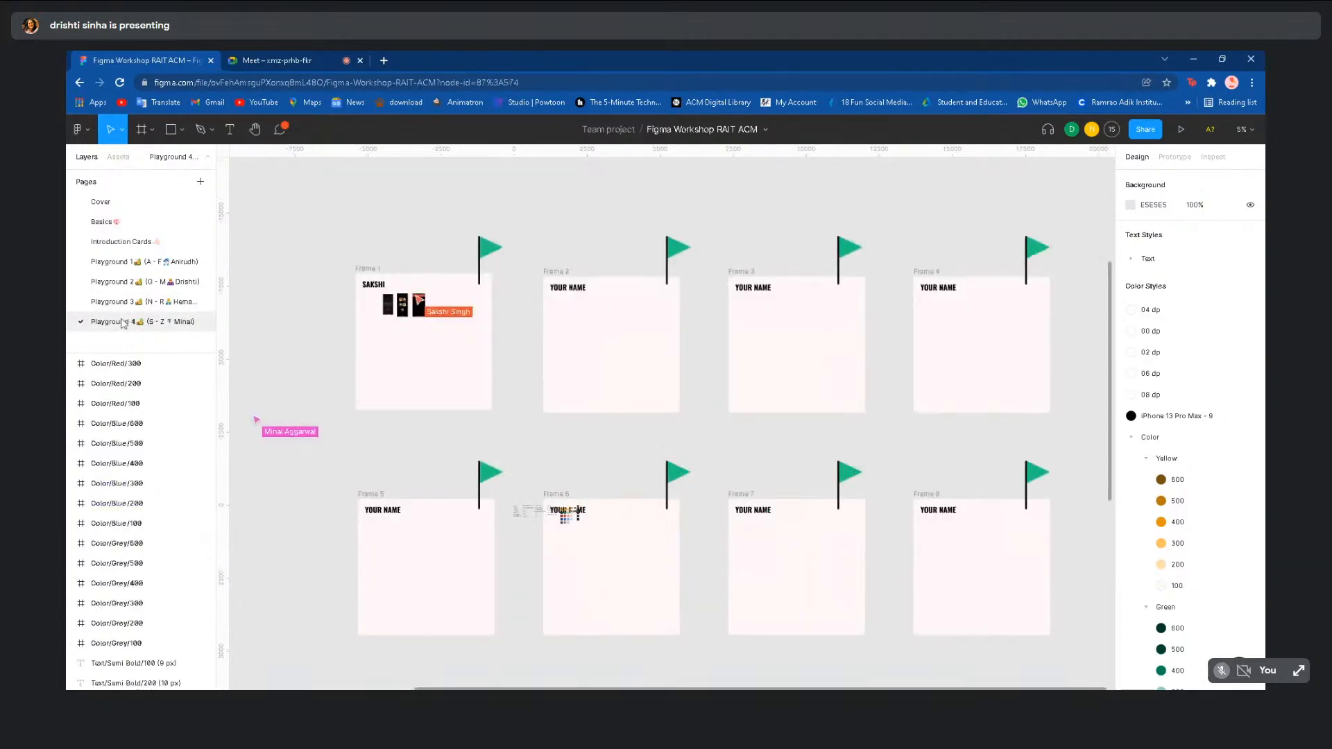
pyautogui.click(173, 283)
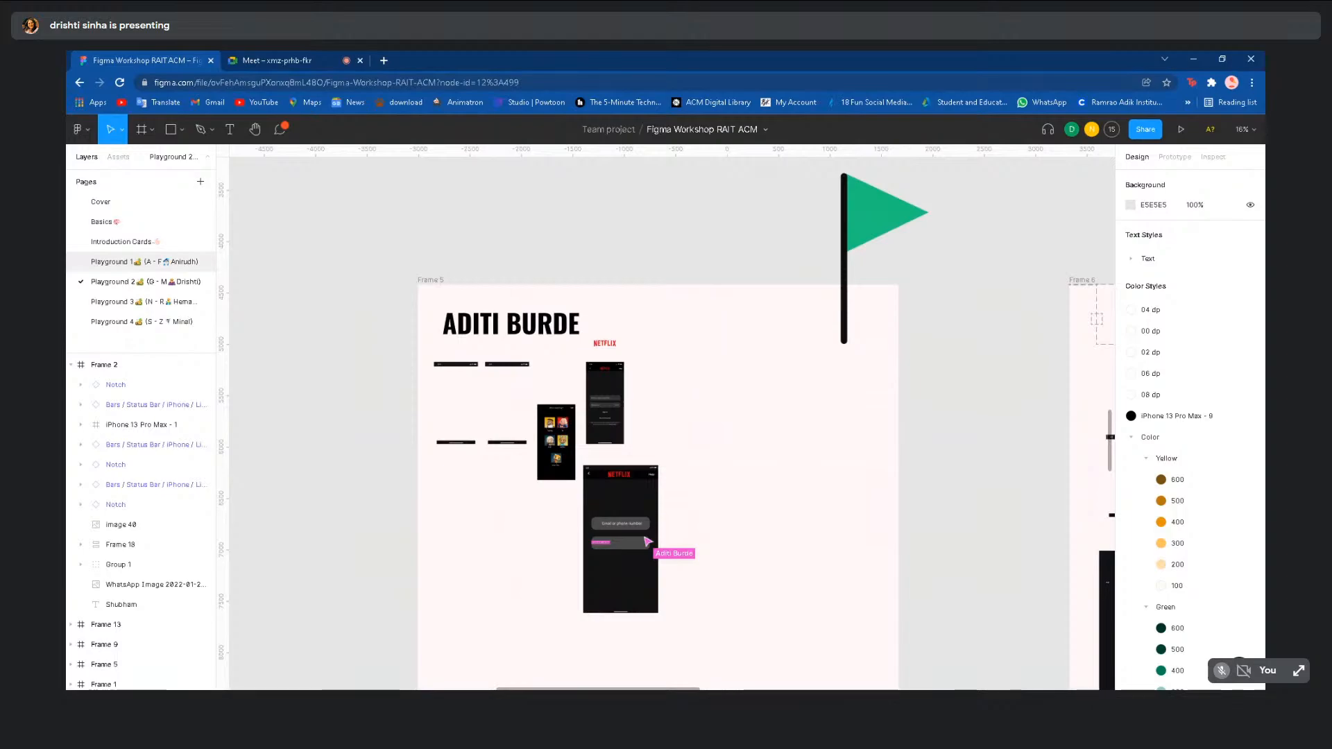
pyautogui.click(168, 264)
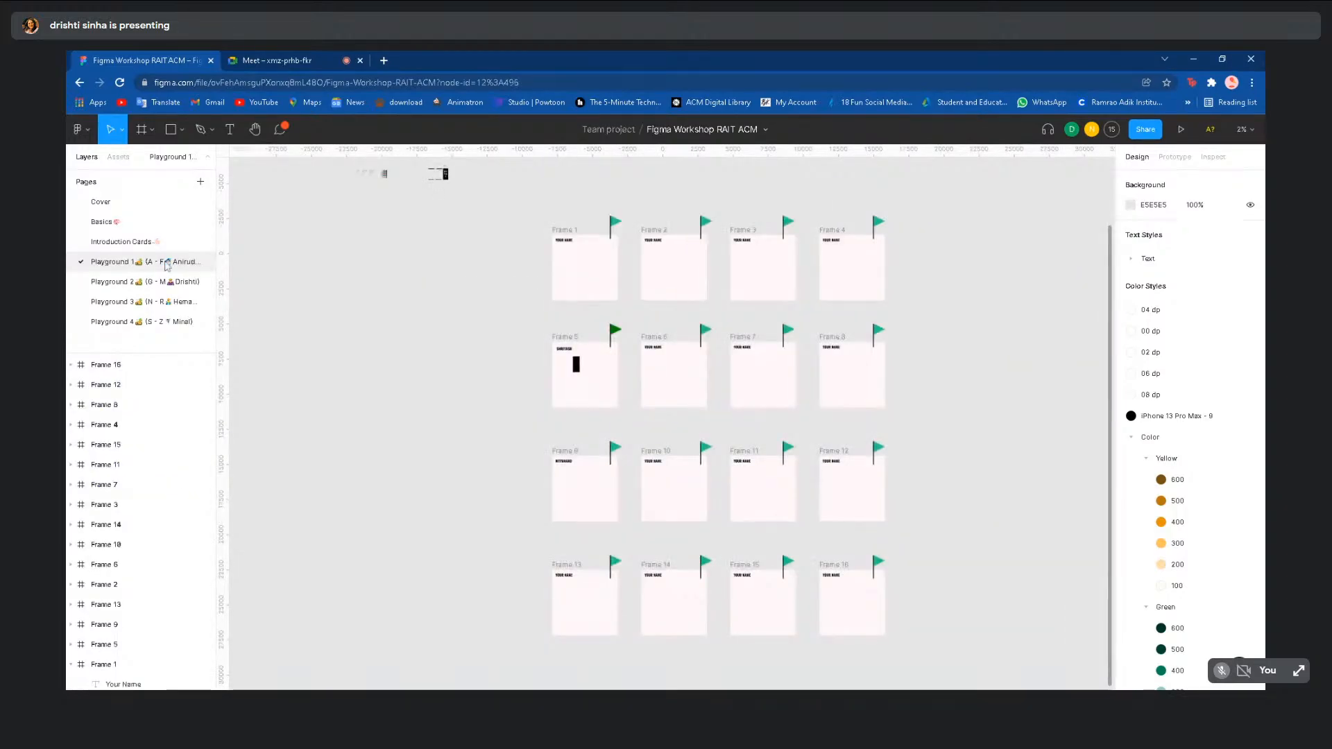
pyautogui.click(173, 283)
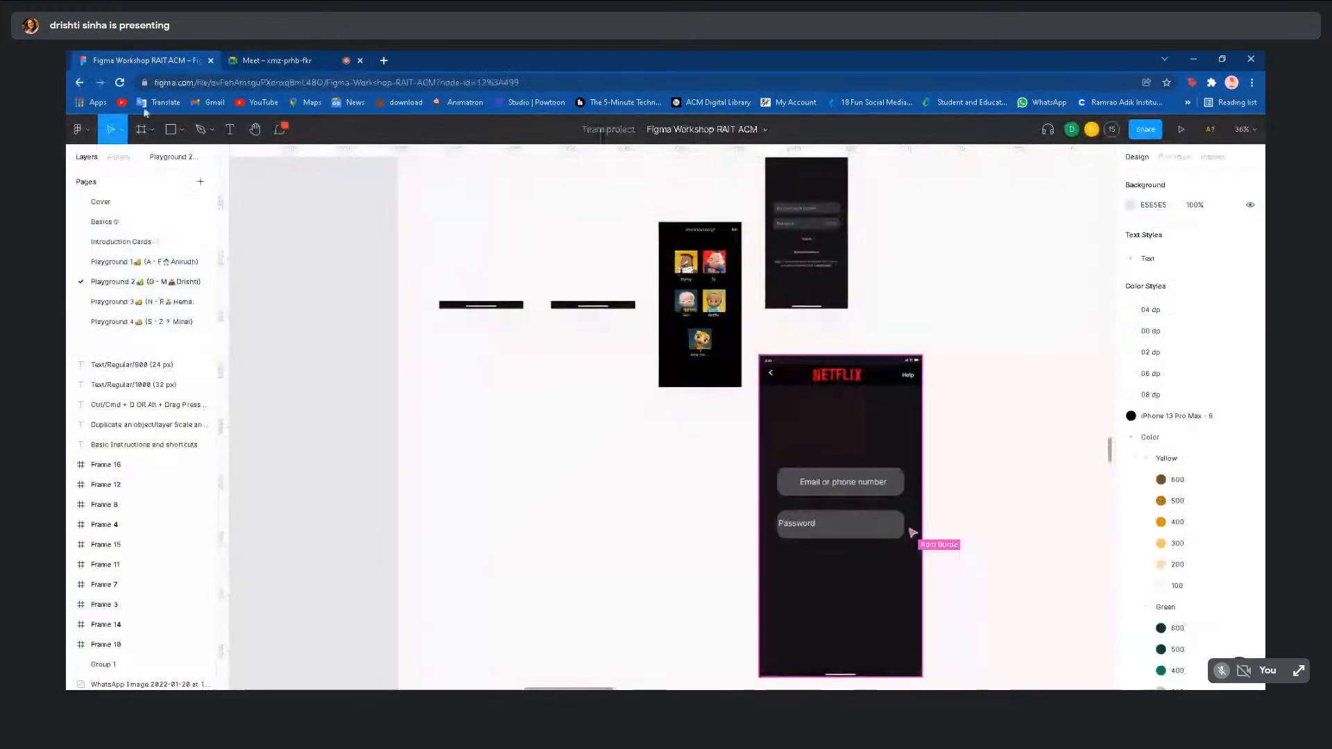
pyautogui.click(134, 261)
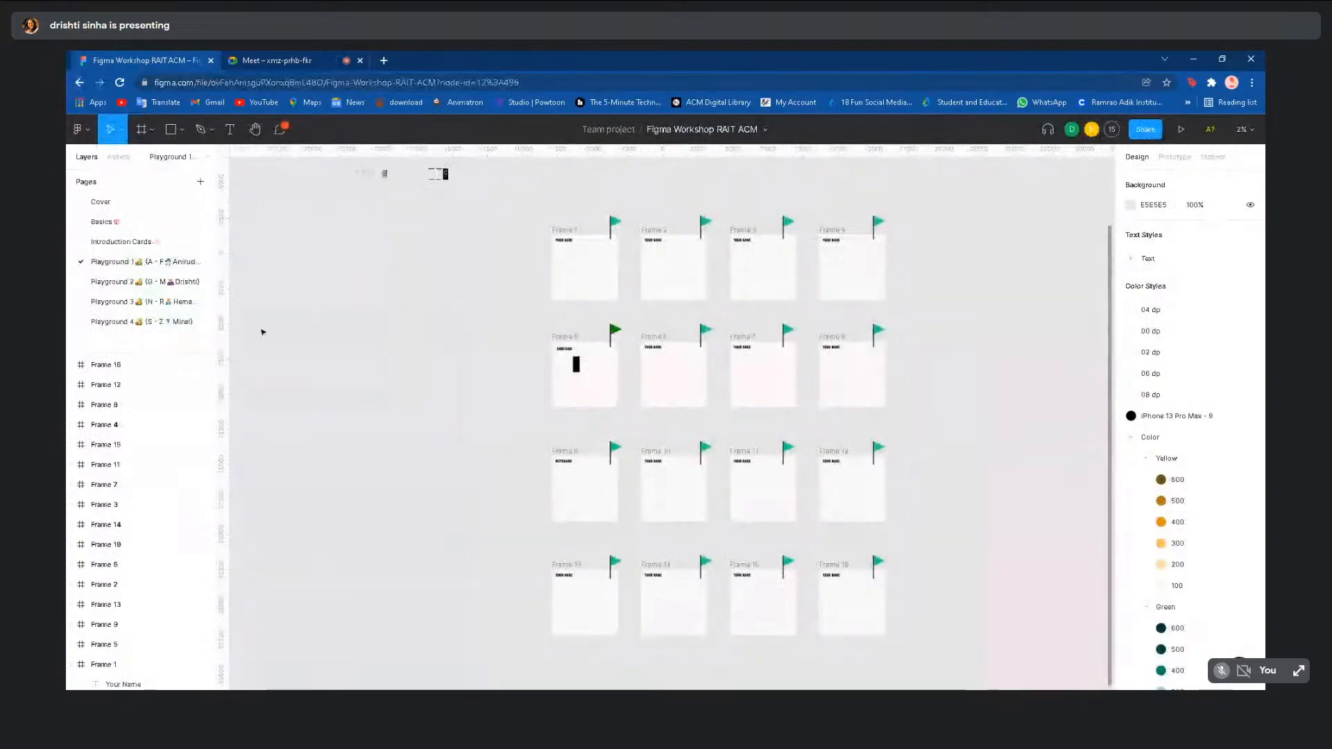
pyautogui.click(163, 282)
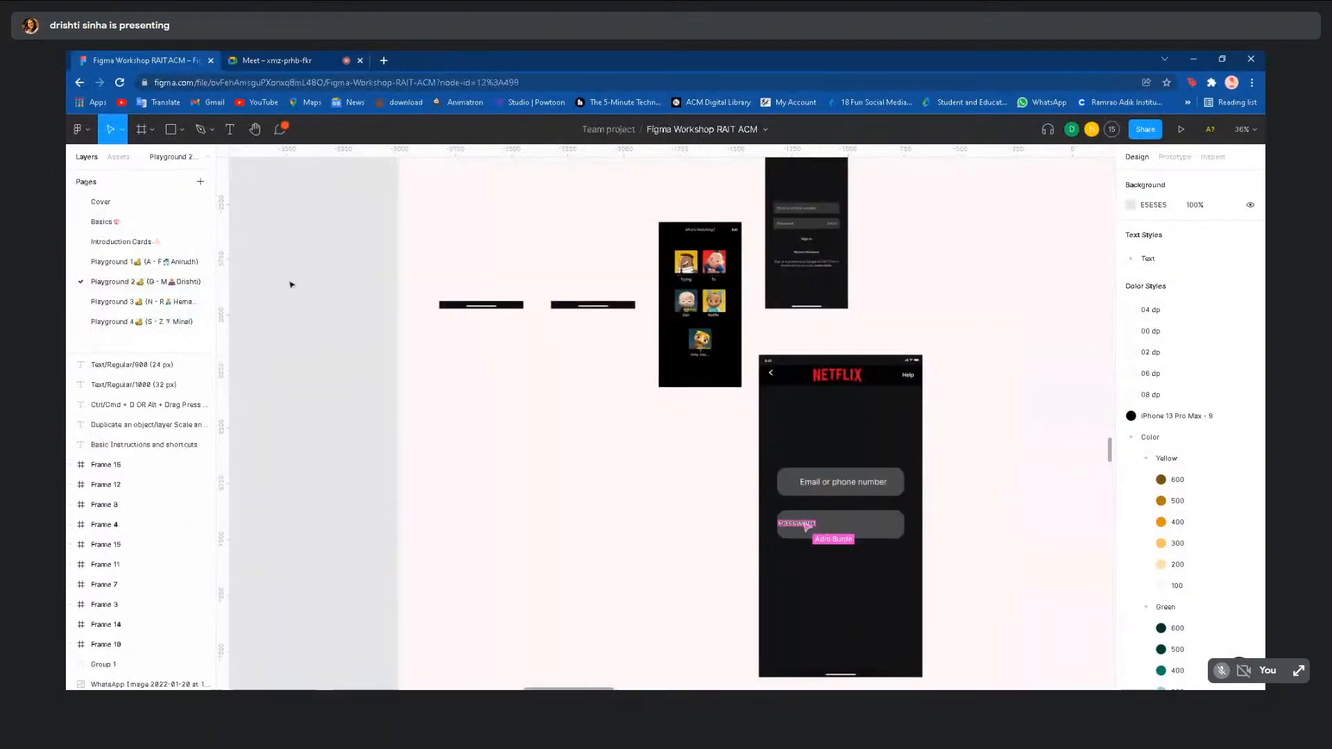
pyautogui.click(122, 262)
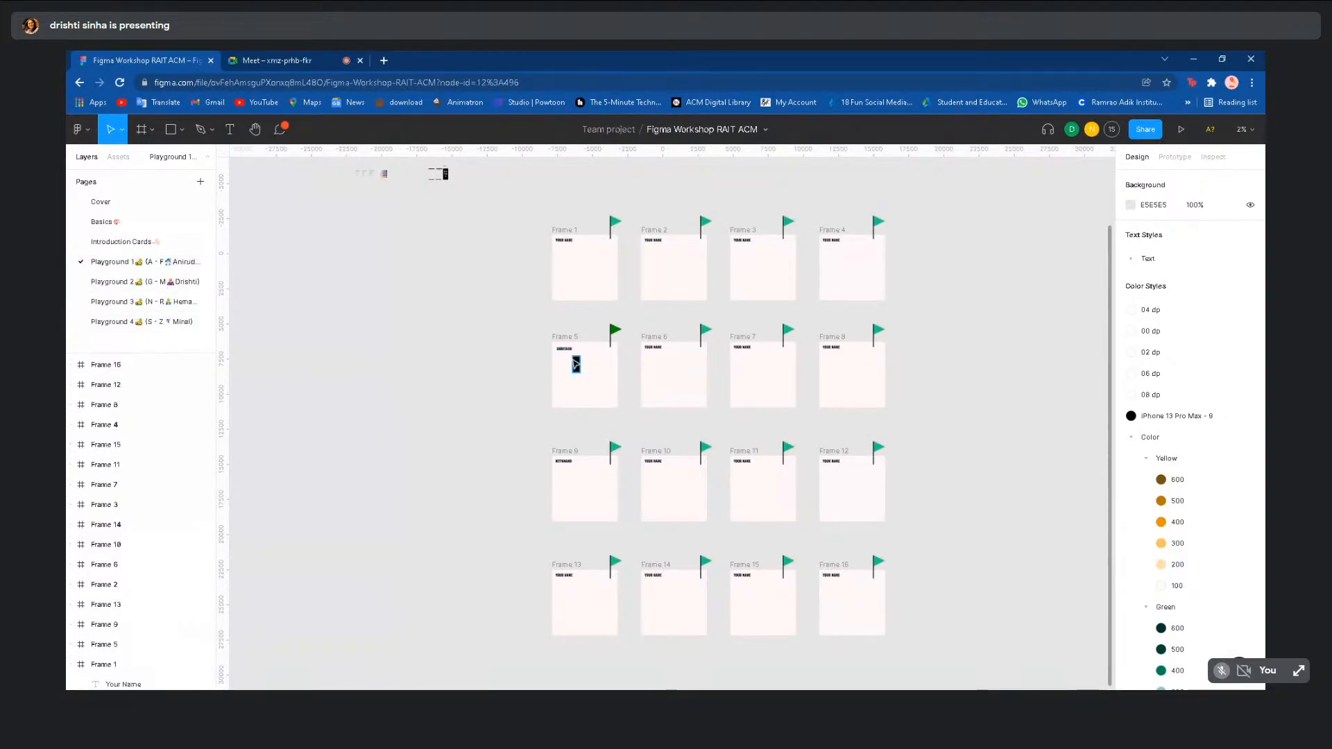
# - Zoom in on Frame 5's Netflix phone screen and pick the Frame tool
pyautogui.scroll(6, 576, 364)
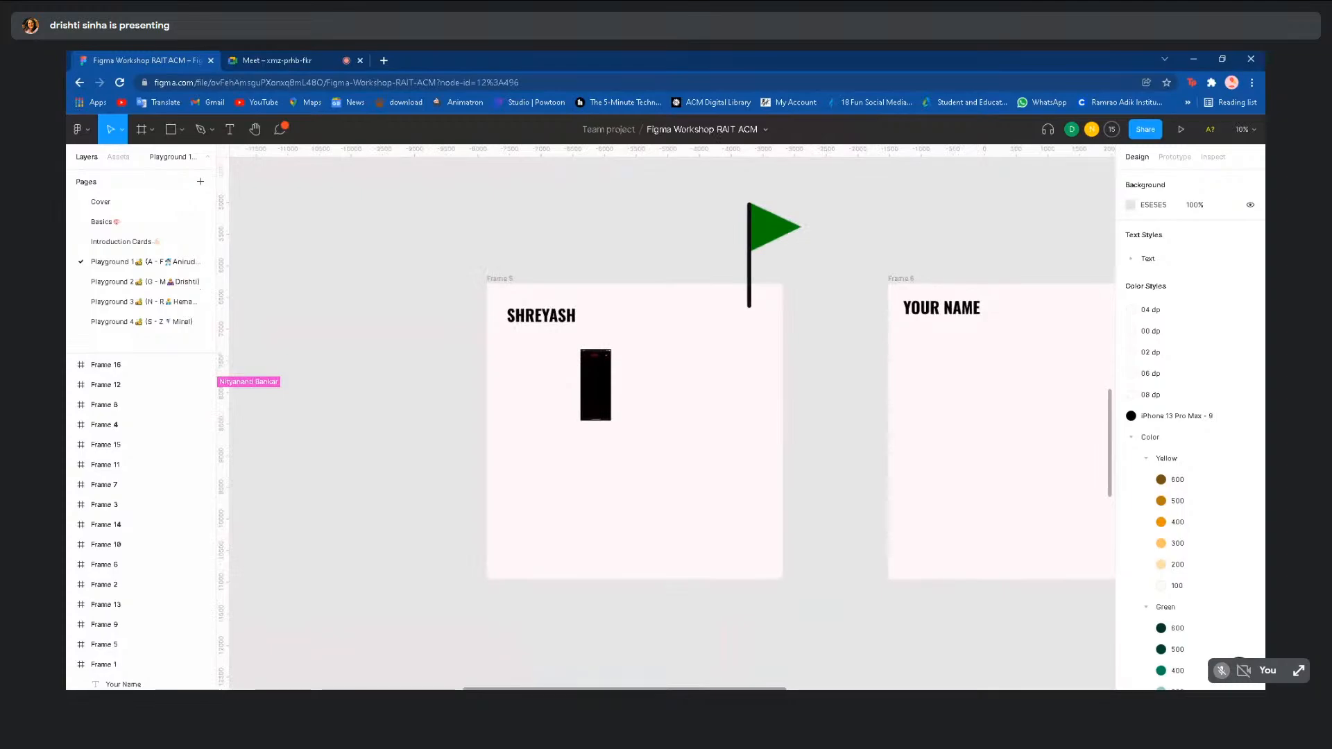
pyautogui.scroll(4, 570, 359)
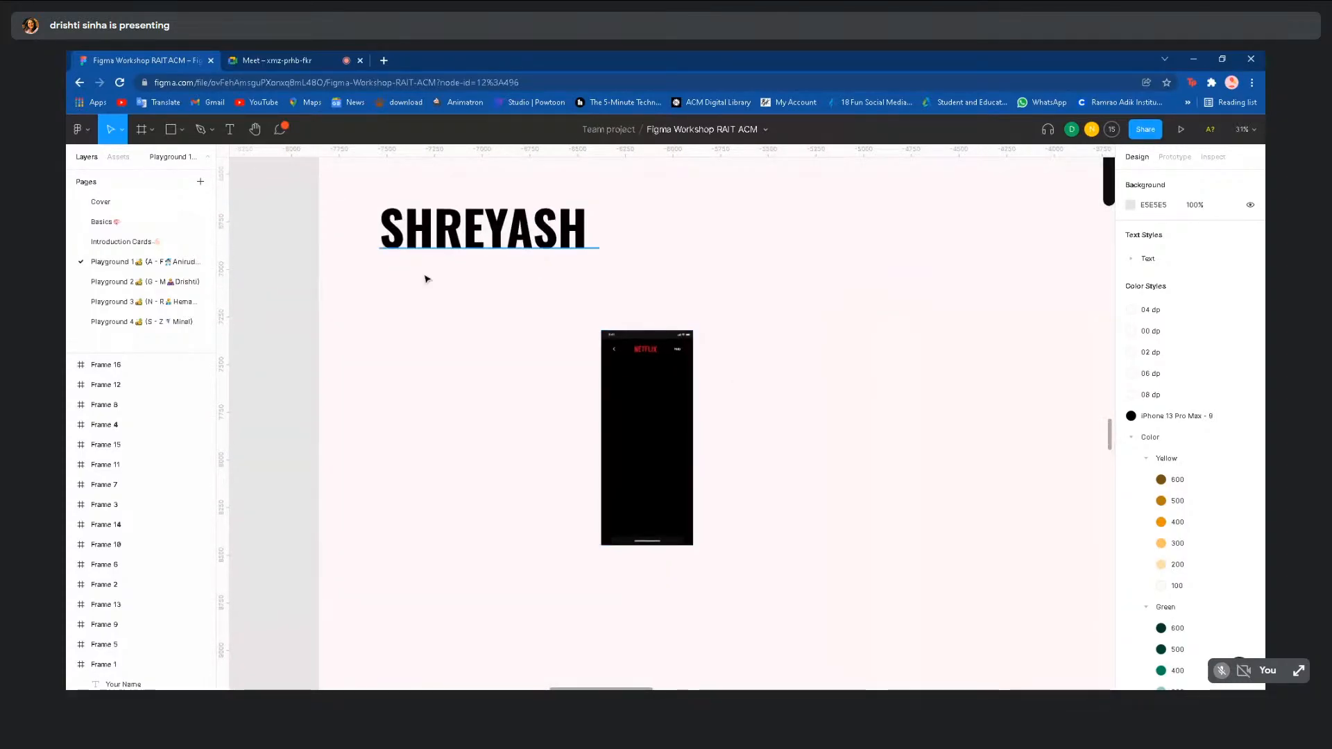
pyautogui.click(142, 130)
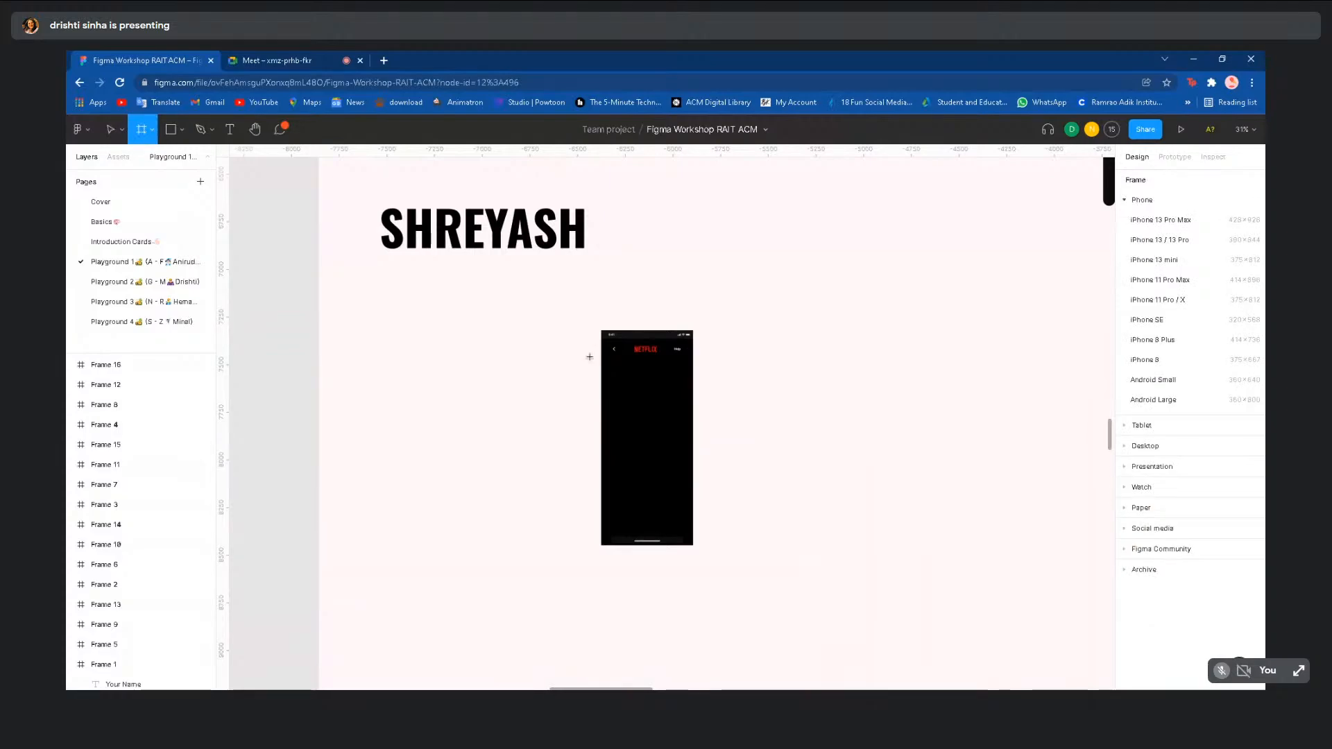
pyautogui.moveTo(611, 403); pyautogui.dragTo(686, 419)
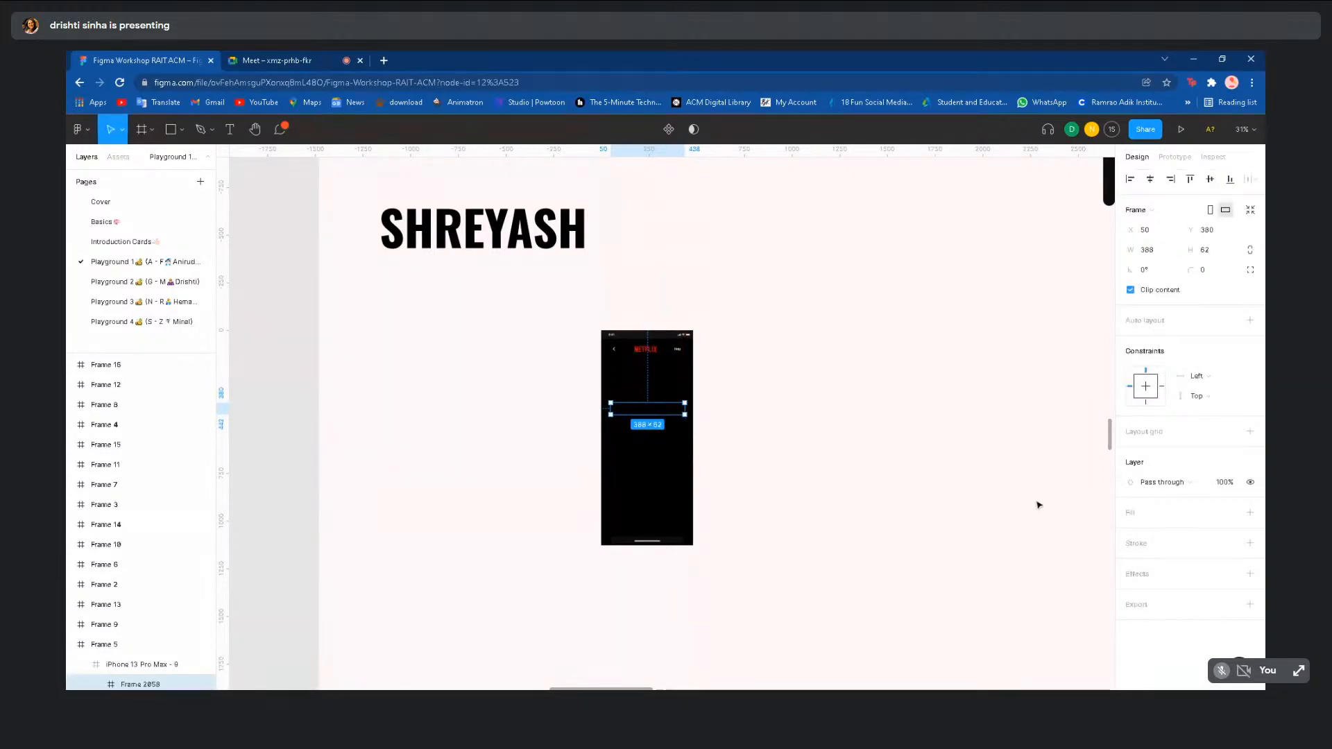
pyautogui.click(1251, 513)
pyautogui.click(1131, 533)
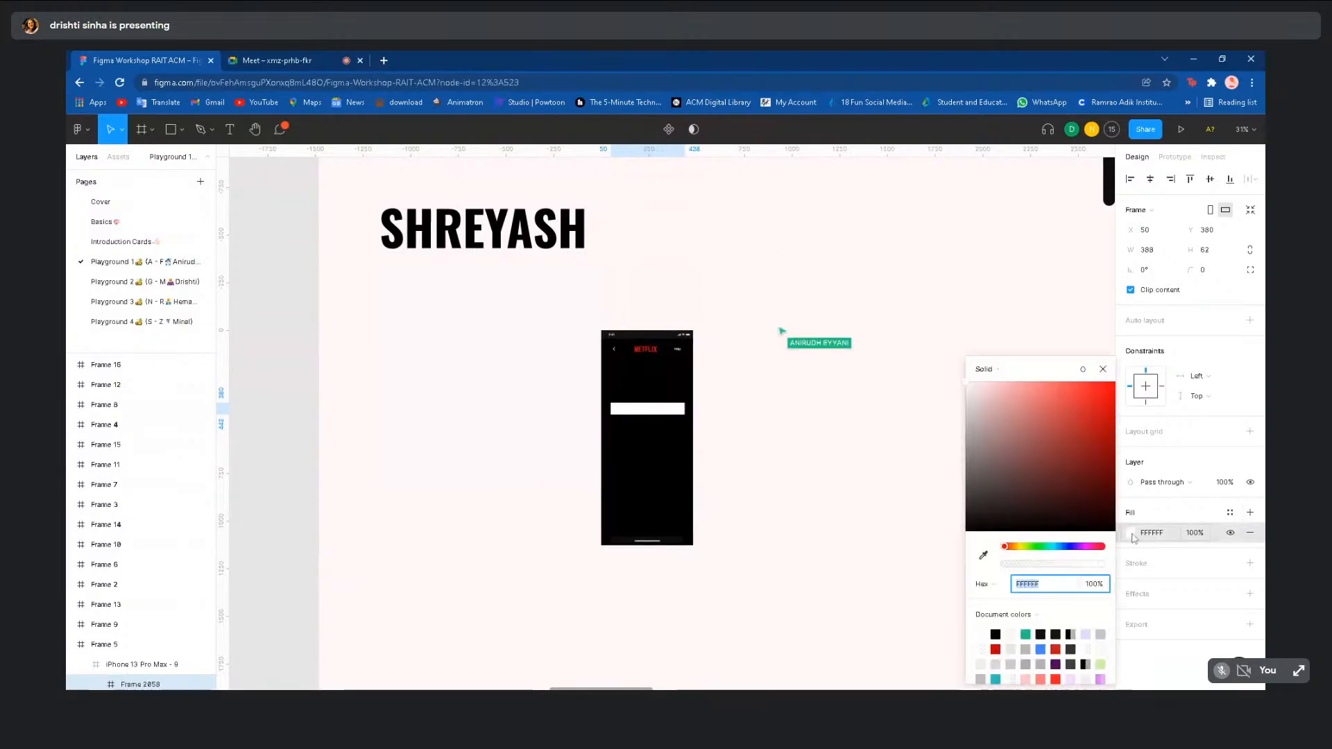
pyautogui.moveTo(1035, 464); pyautogui.dragTo(968, 422)
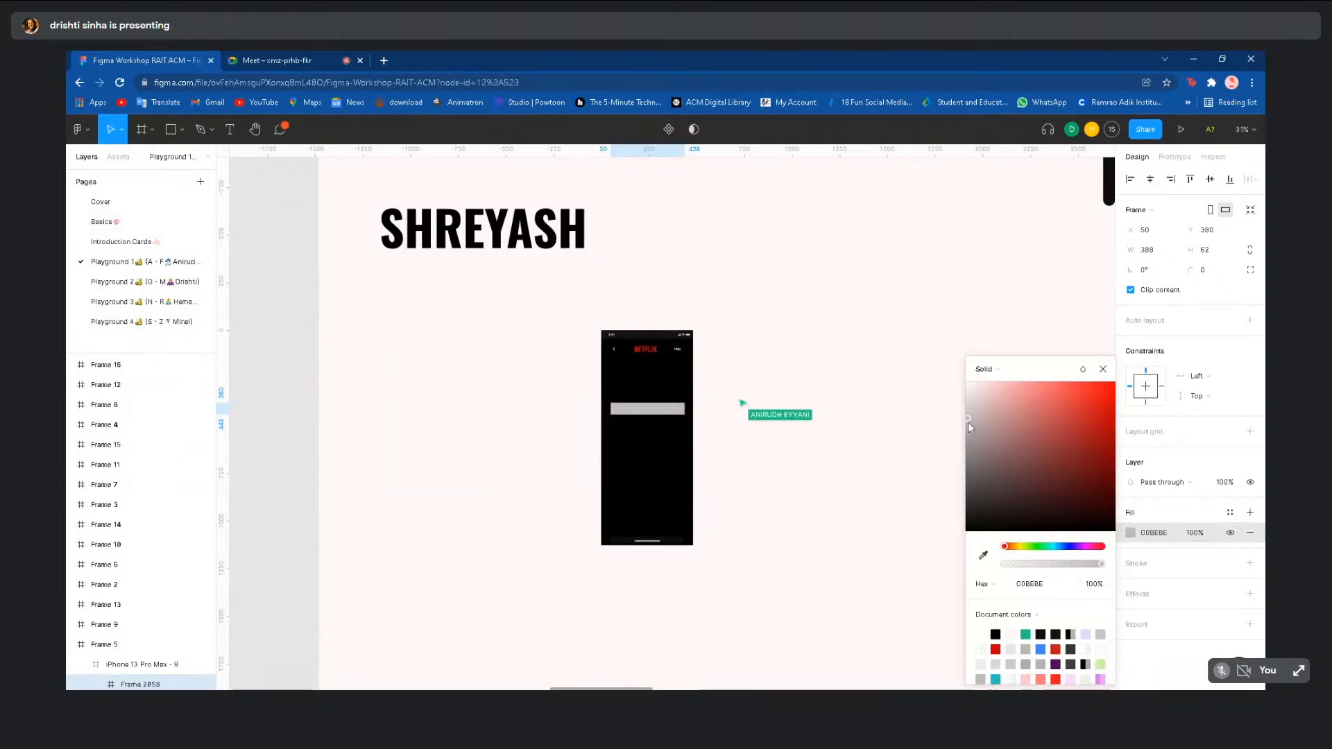
pyautogui.click(916, 419)
pyautogui.scroll(-1, 916, 419)
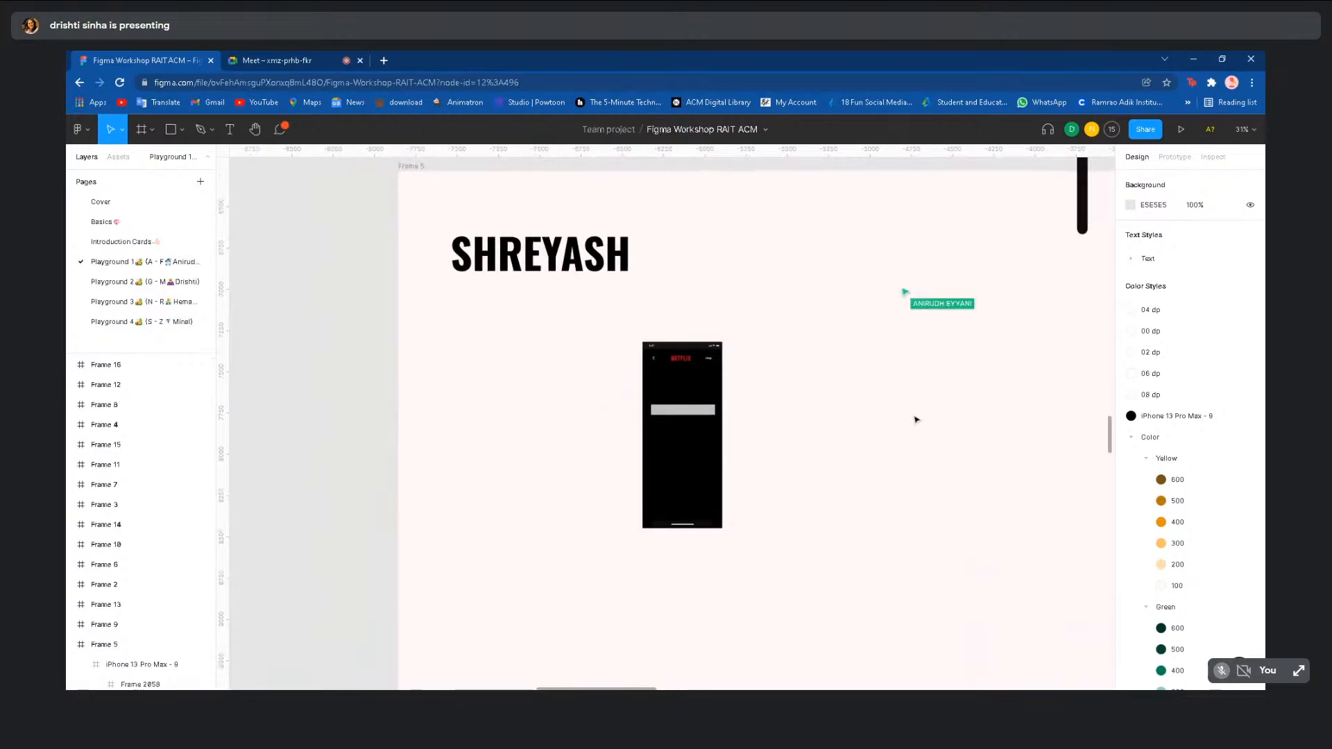
pyautogui.click(704, 416)
pyautogui.click(705, 416)
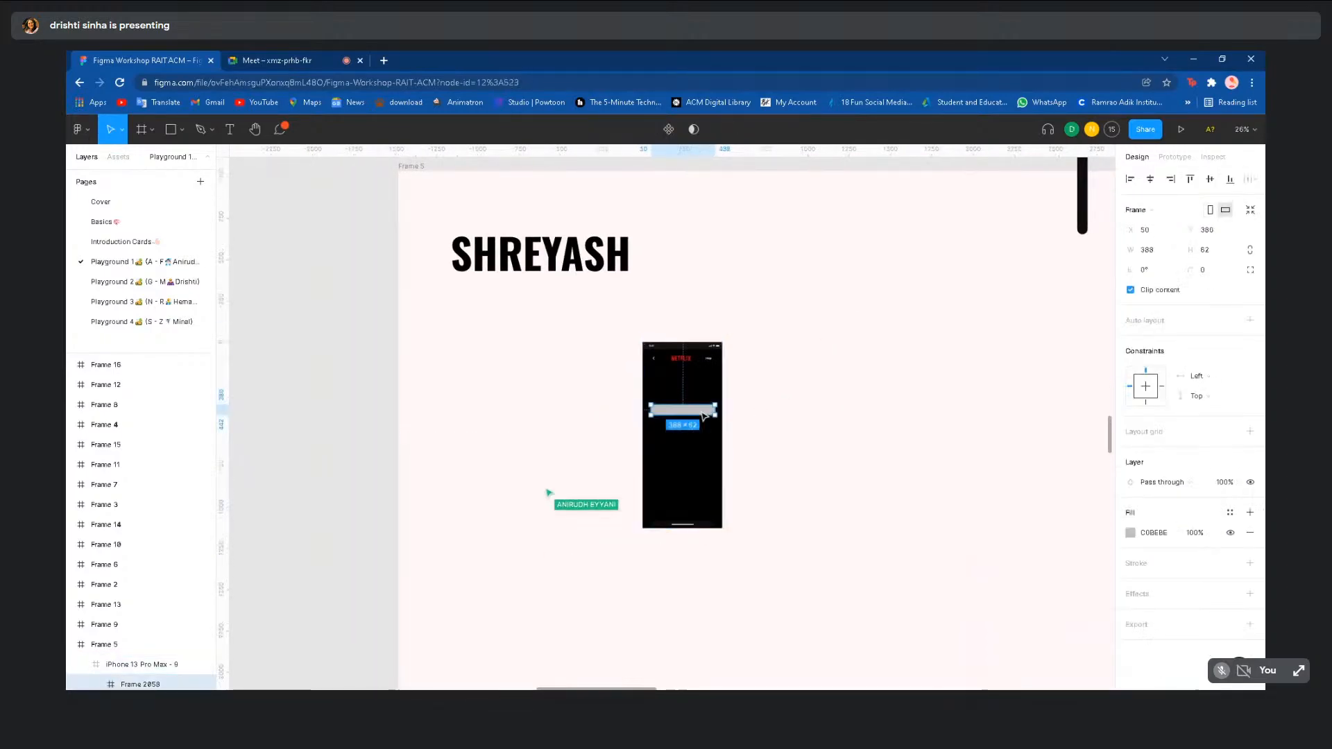
pyautogui.click(1212, 277)
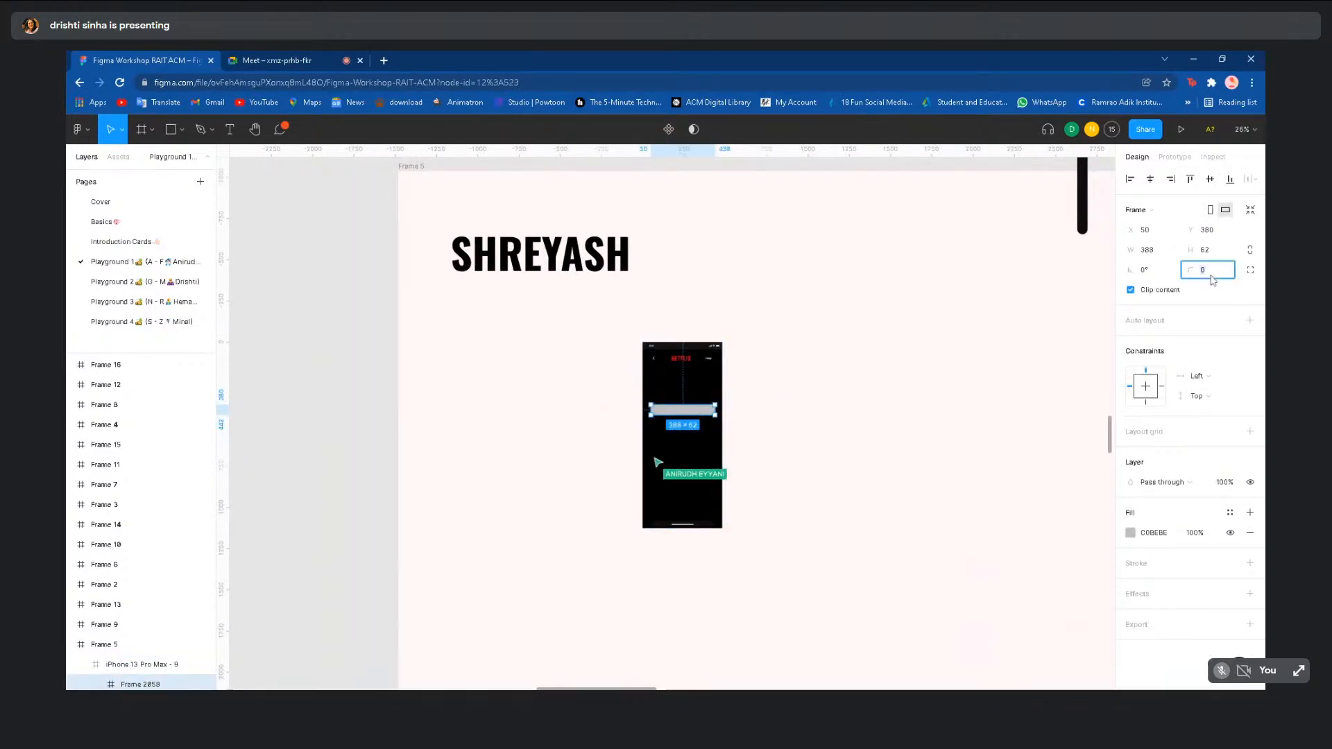
pyautogui.click(1027, 282)
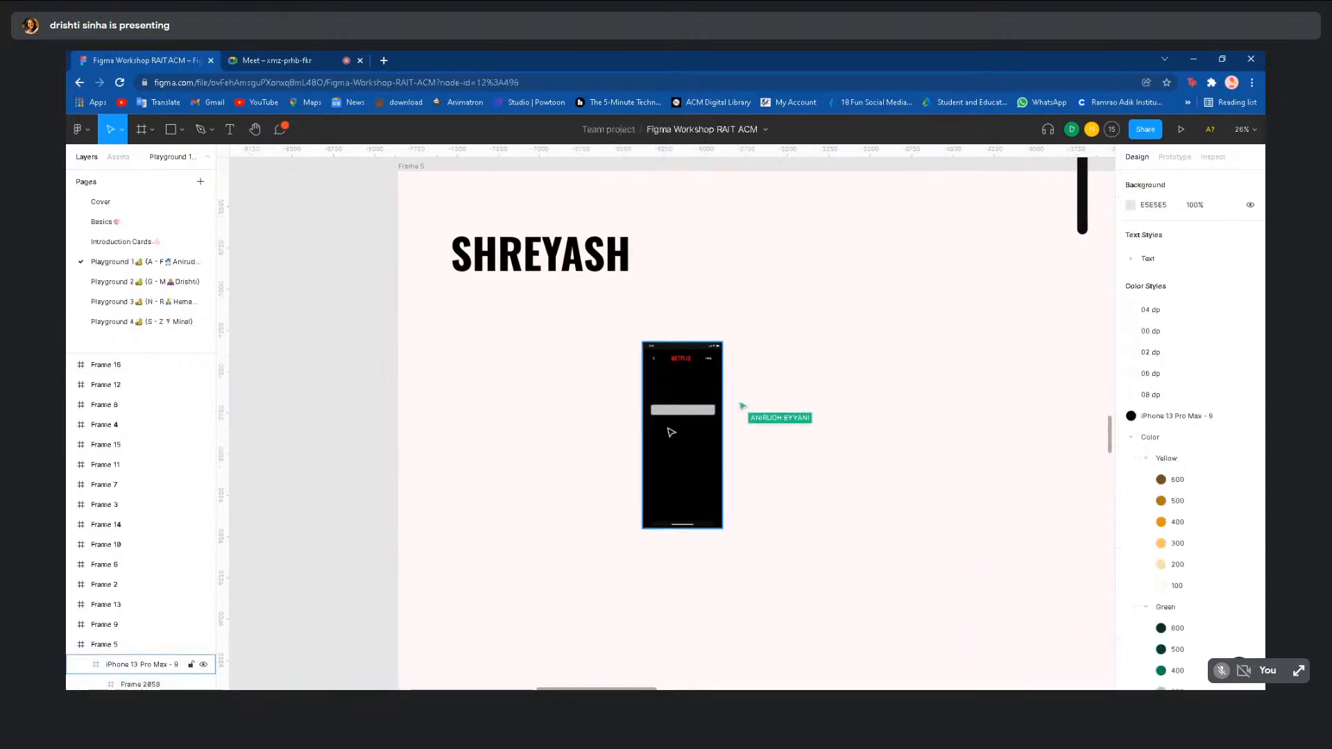
pyautogui.click(677, 418)
pyautogui.hotkey('ctrl', 'z')
pyautogui.hotkey('ctrl', 'z')
pyautogui.hotkey('ctrl', 'z')
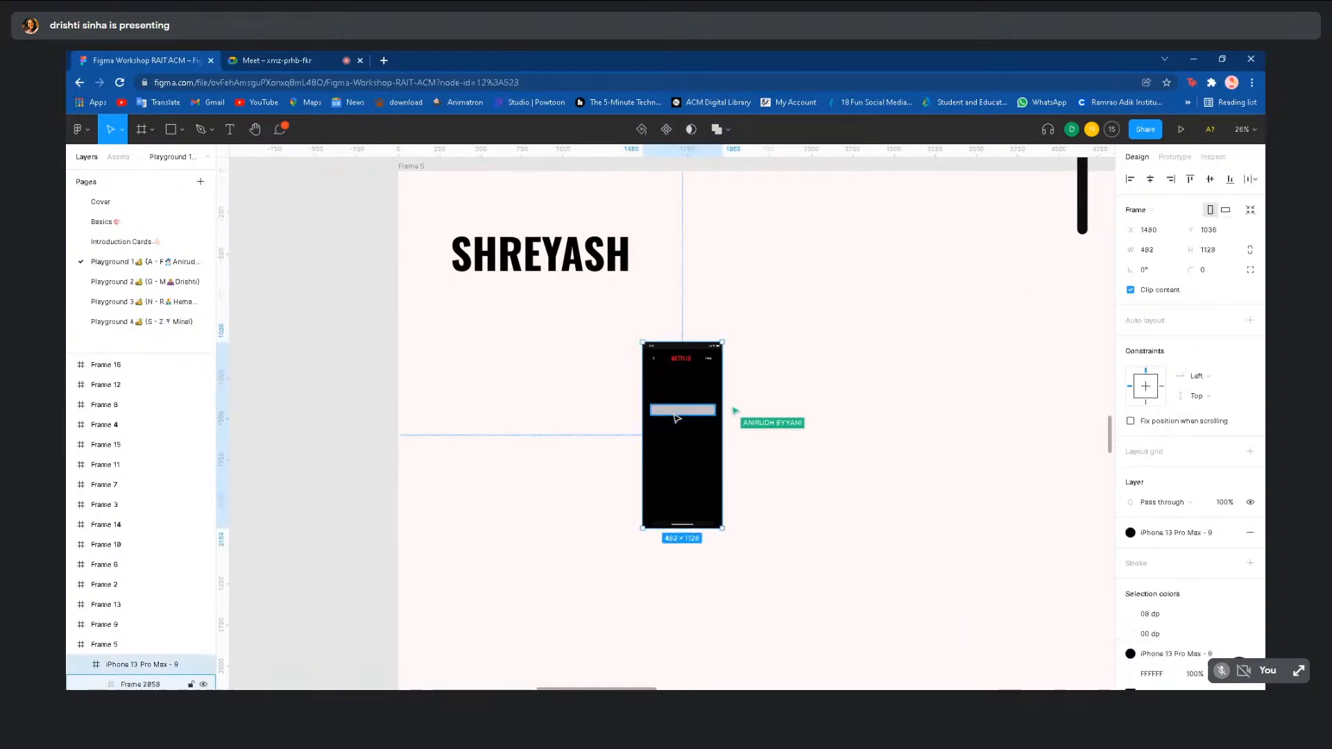
pyautogui.hotkey('ctrl', 'z')
pyautogui.hotkey('ctrl', 'z')
pyautogui.hotkey('ctrl', 'z')
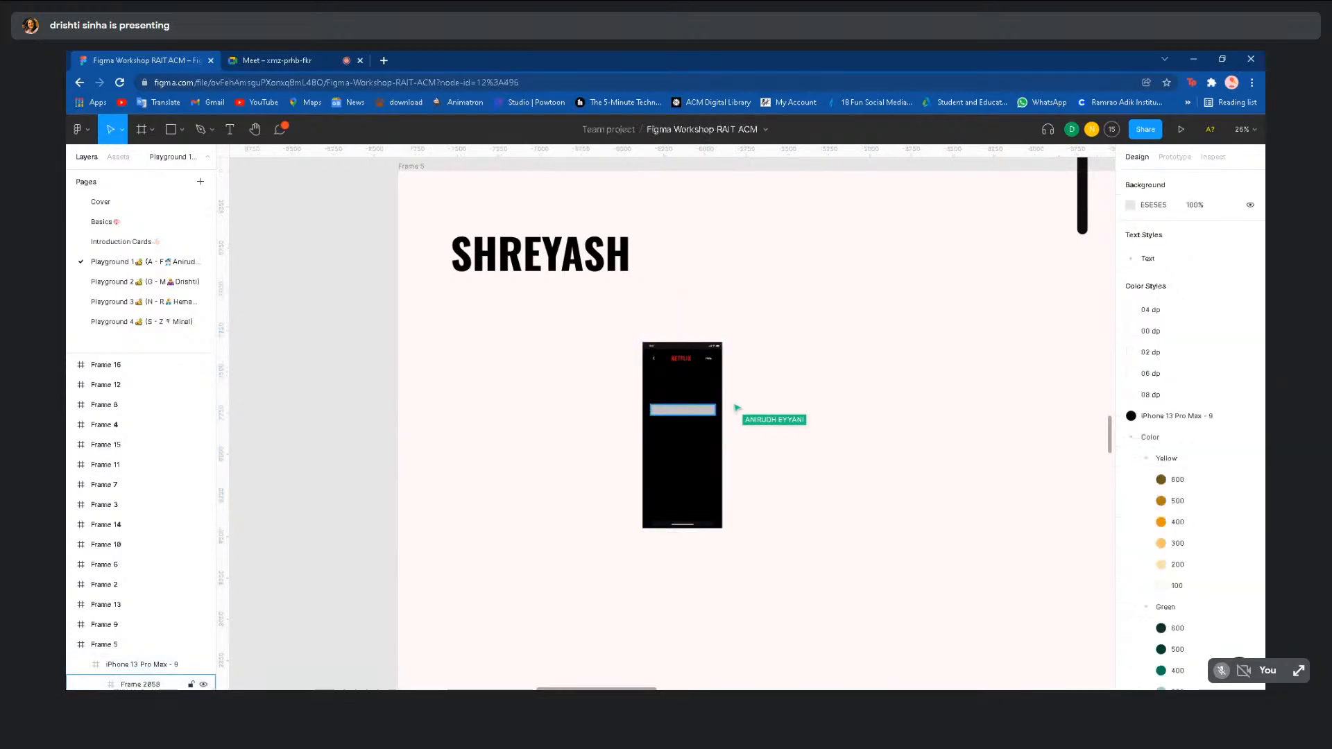
pyautogui.hotkey('ctrl', 'z')
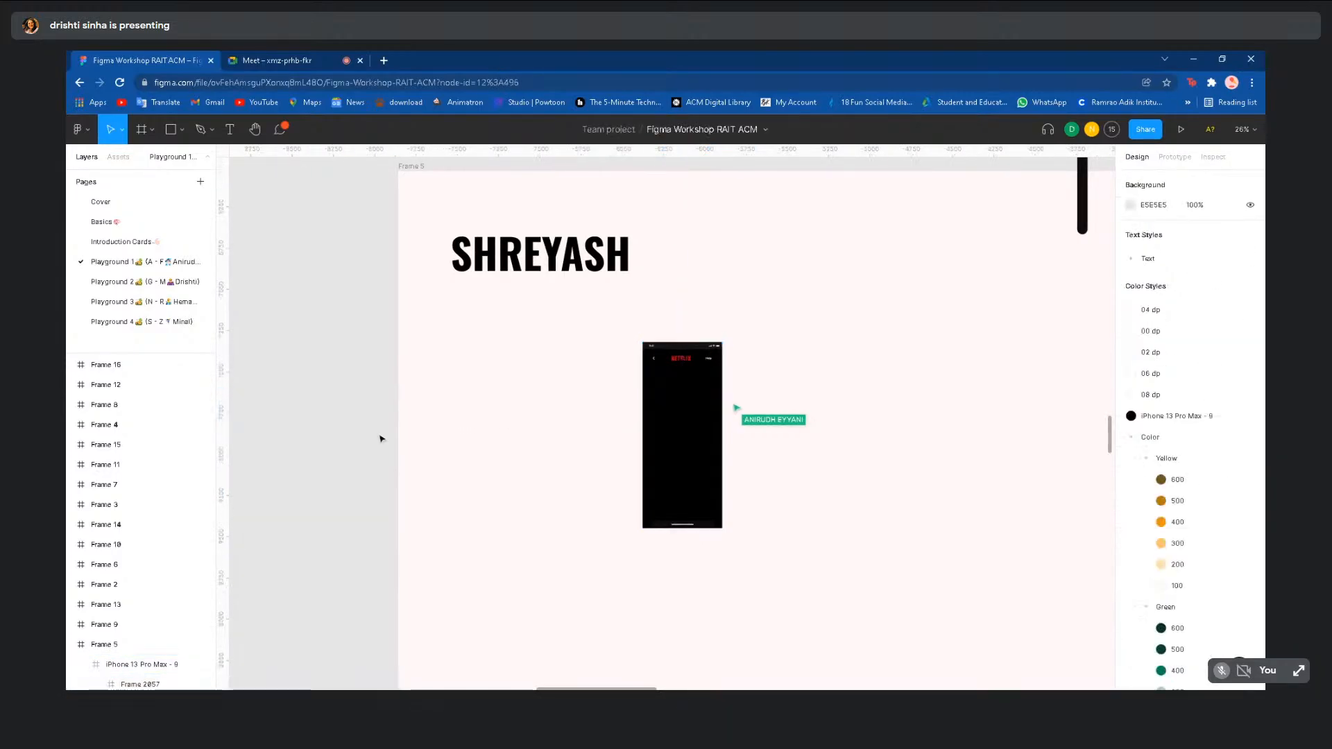
pyautogui.scroll(-2, 376, 443)
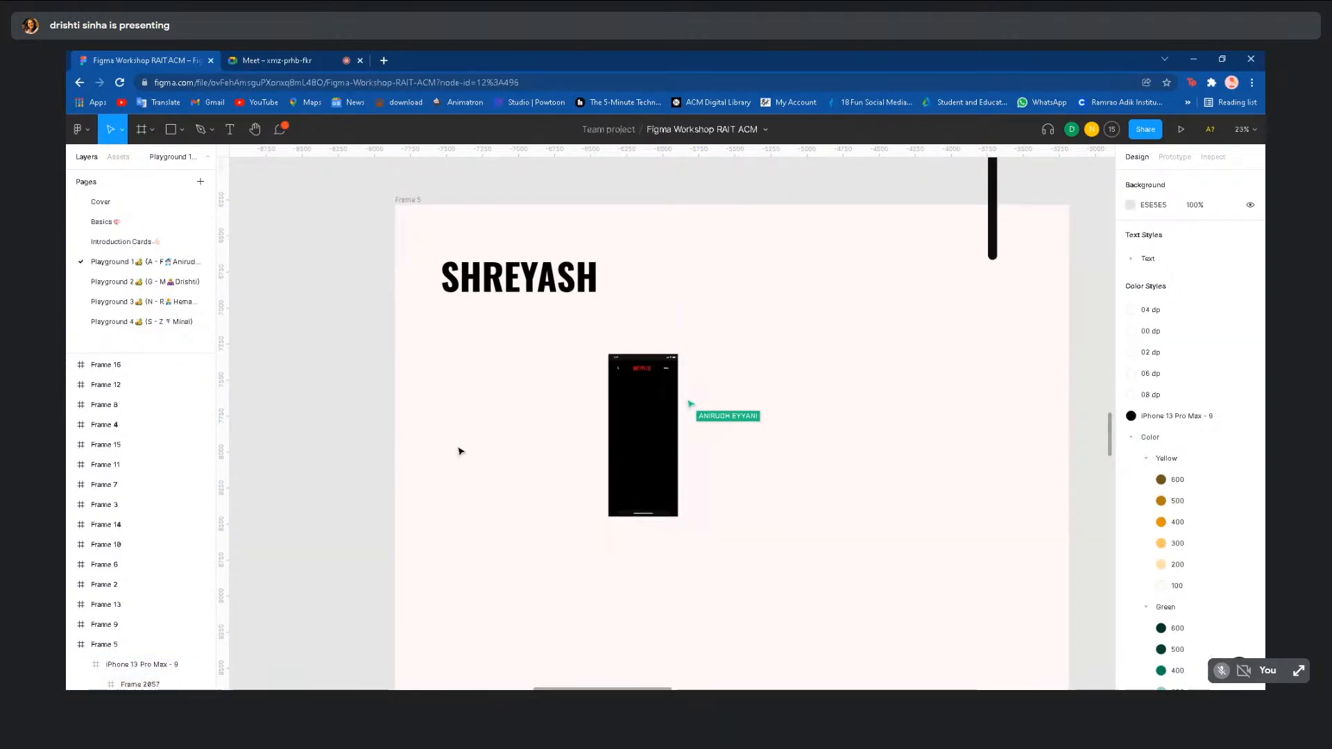
pyautogui.scroll(4, 461, 452)
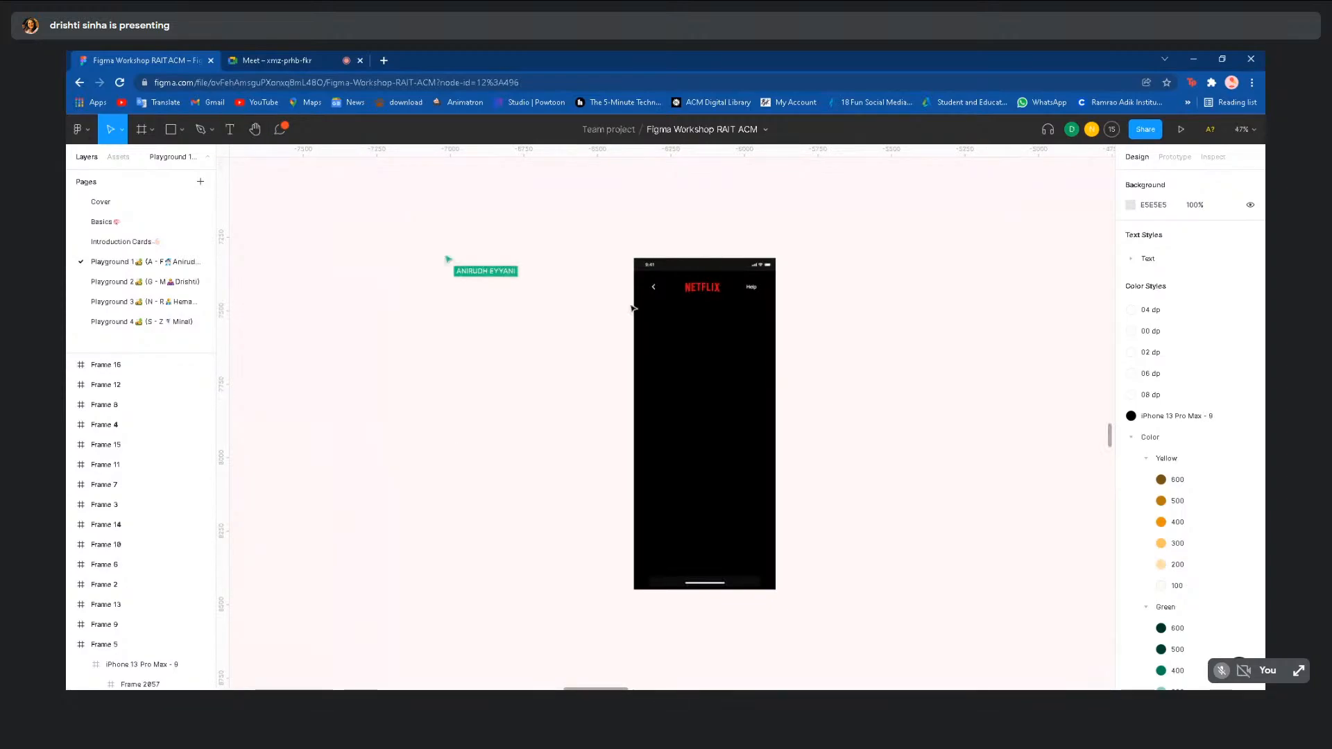
pyautogui.click(233, 137)
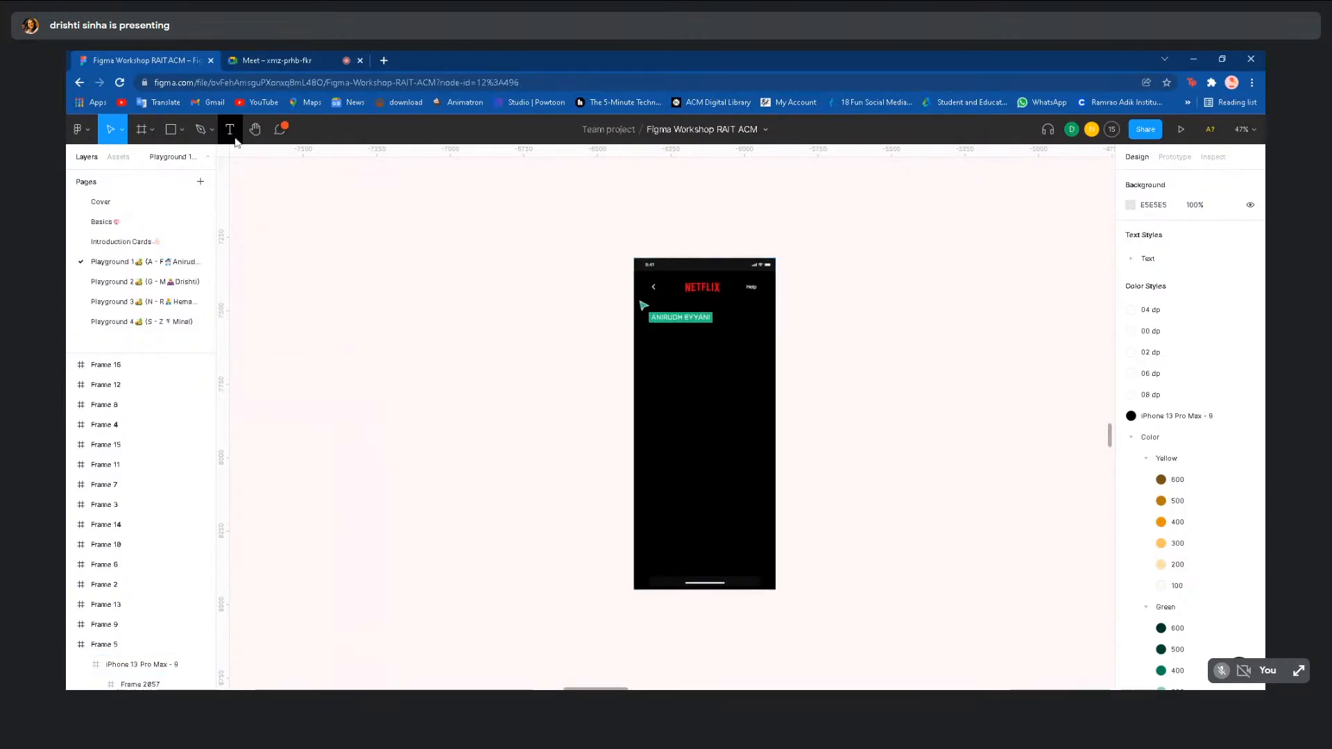
pyautogui.click(660, 403)
pyautogui.write('SX')
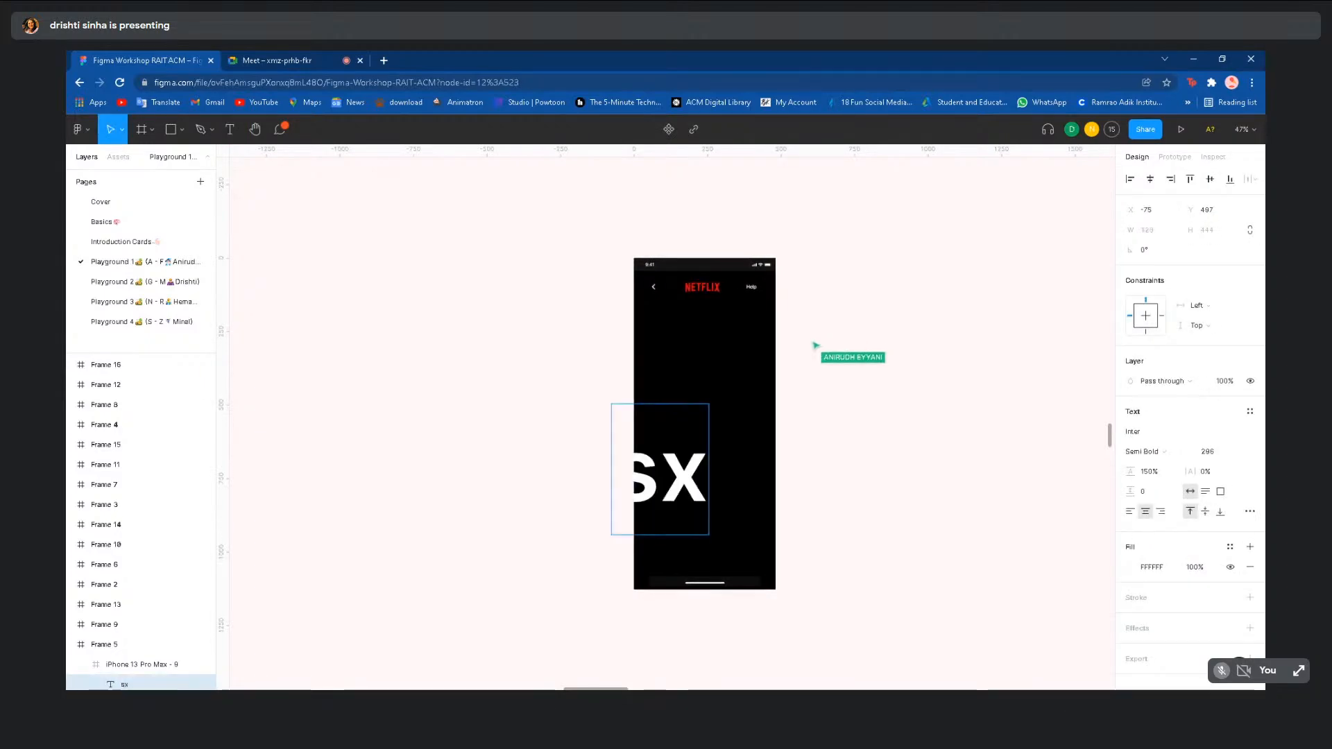
pyautogui.press('BackSpace')
pyautogui.press('BackSpace')
pyautogui.hotkey('ctrl', 'z')
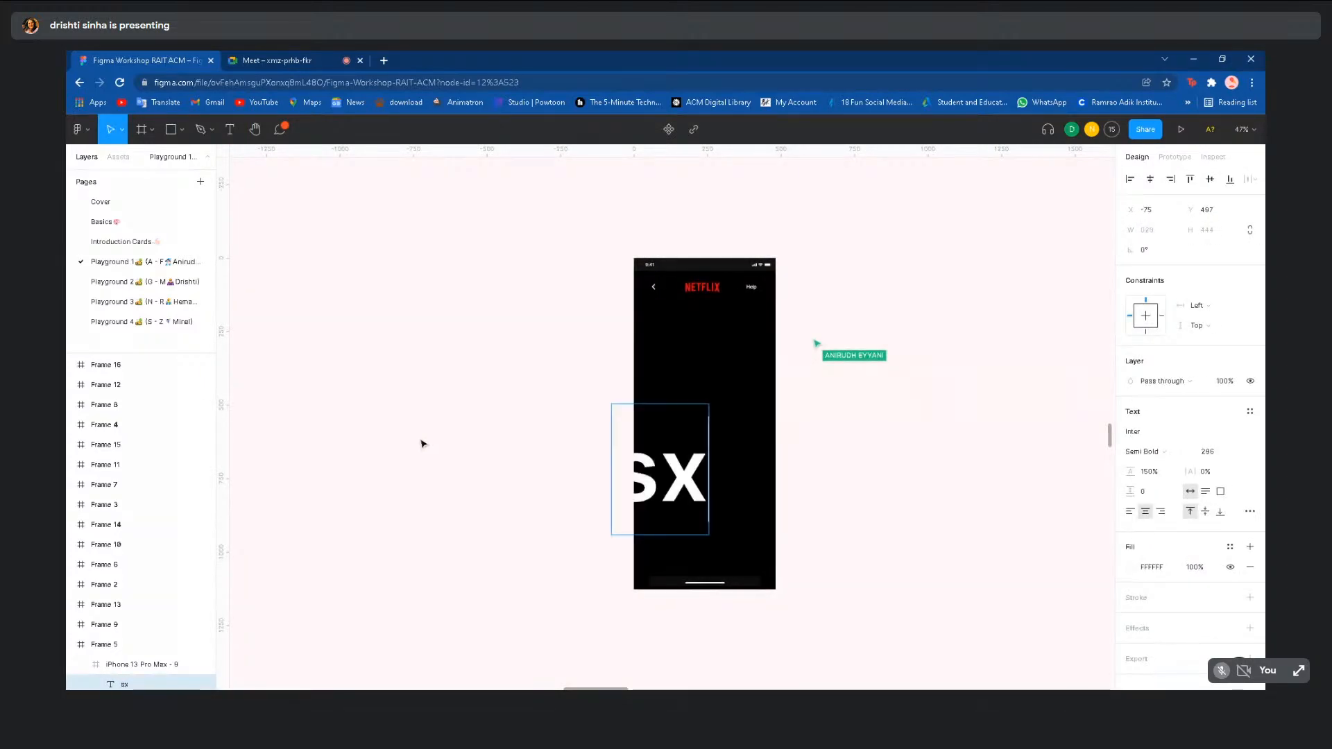
pyautogui.rightClick(417, 443)
pyautogui.click(344, 407)
pyautogui.hotkey('ctrl', 'z')
pyautogui.hotkey('ctrl', 'z')
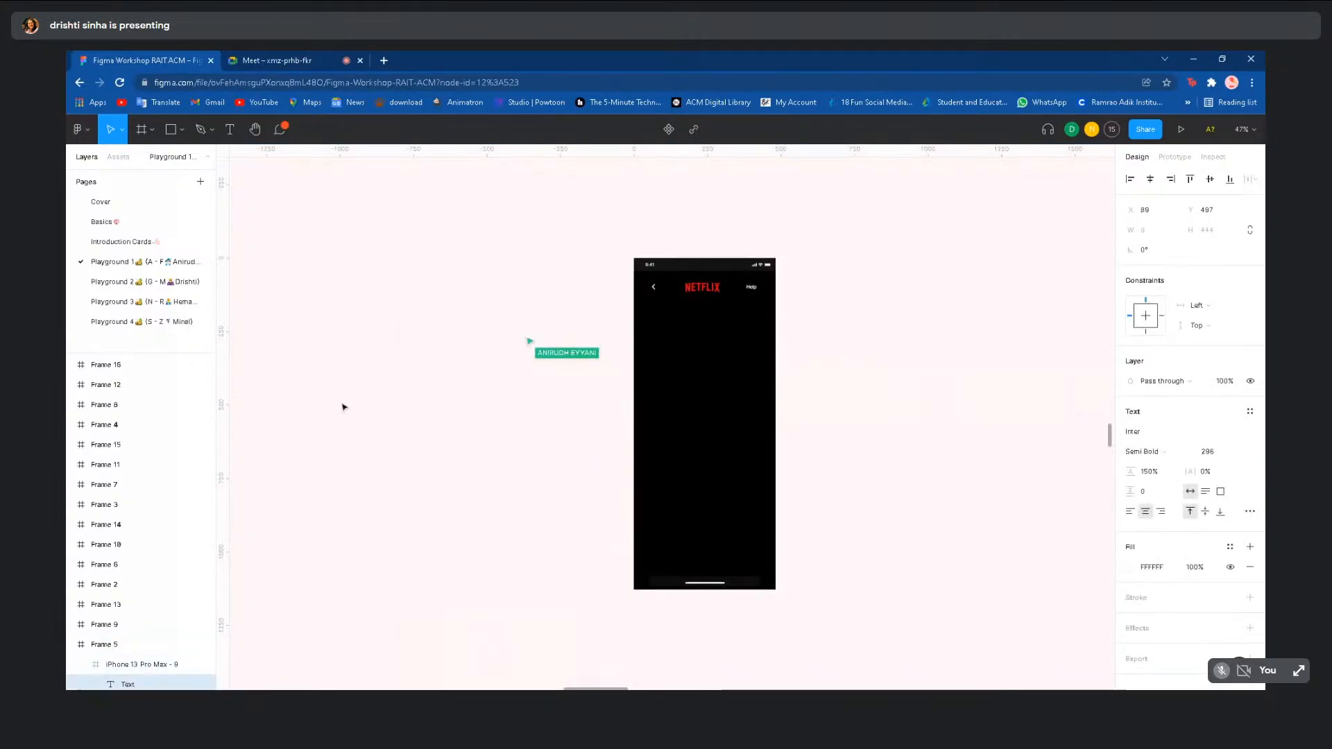
pyautogui.scroll(-5, 343, 407)
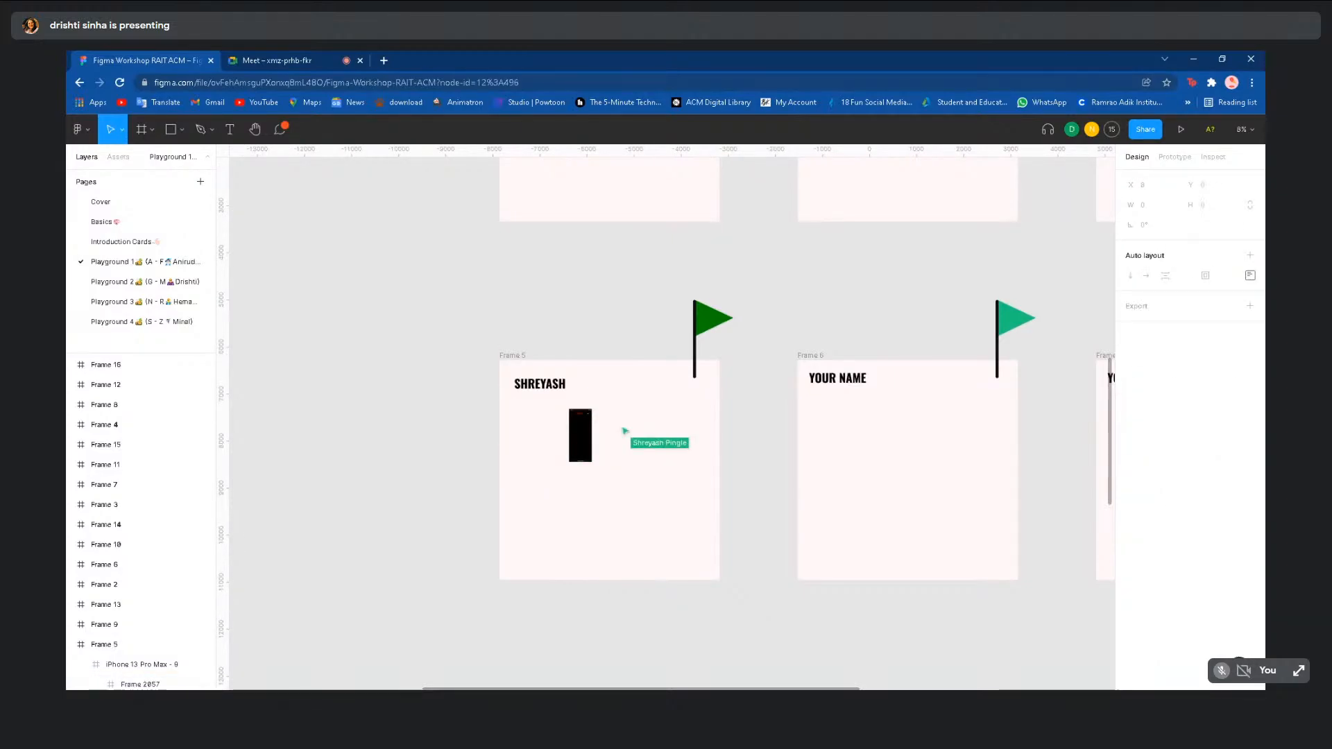
# - Open Playground 3 and pan around its frames
pyautogui.click(170, 305)
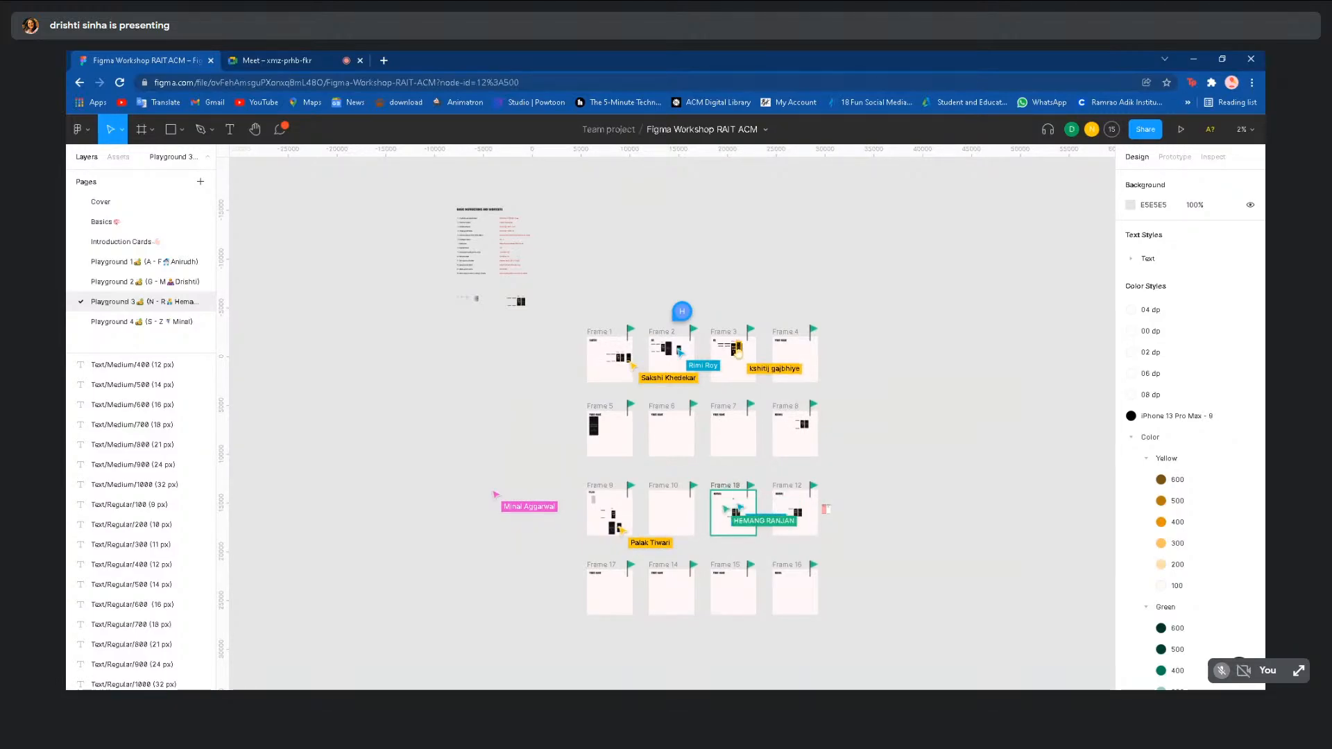
pyautogui.scroll(3, 375, 415)
pyautogui.hscroll(5, 375, 414)
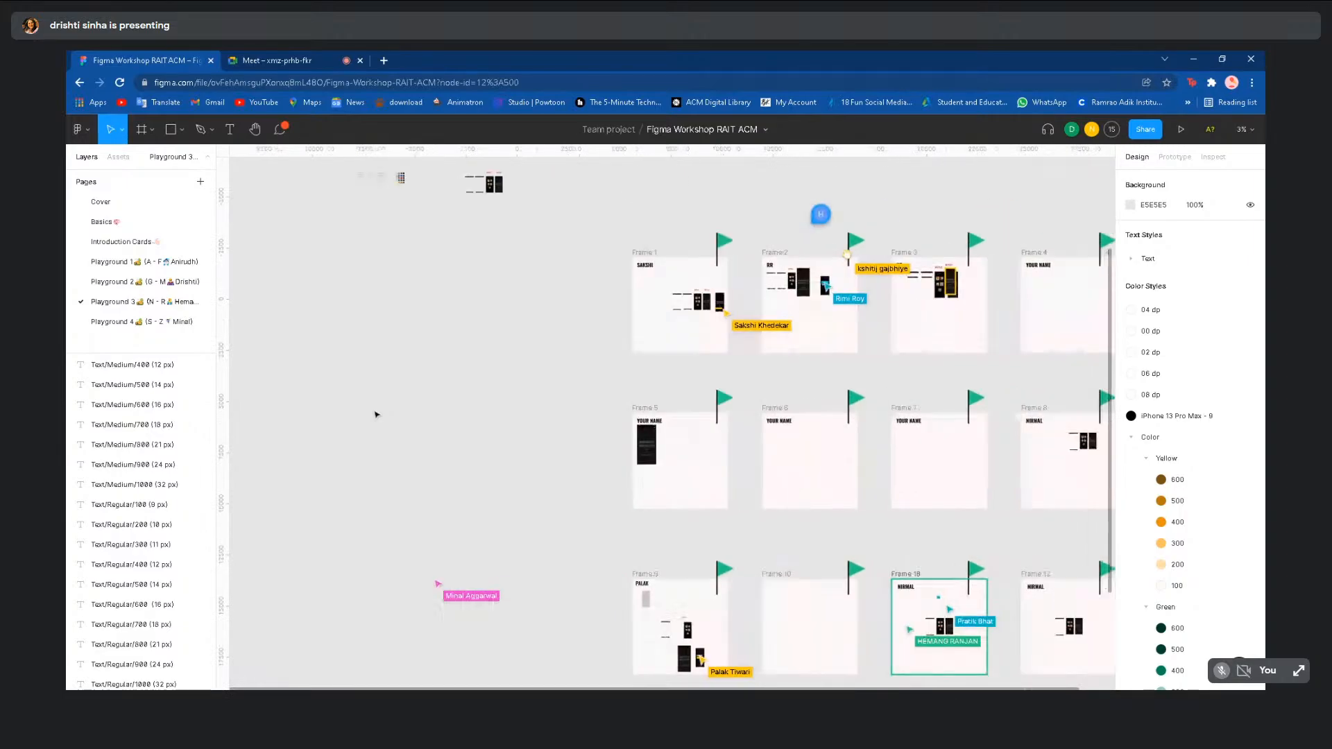
pyautogui.scroll(2, 376, 406)
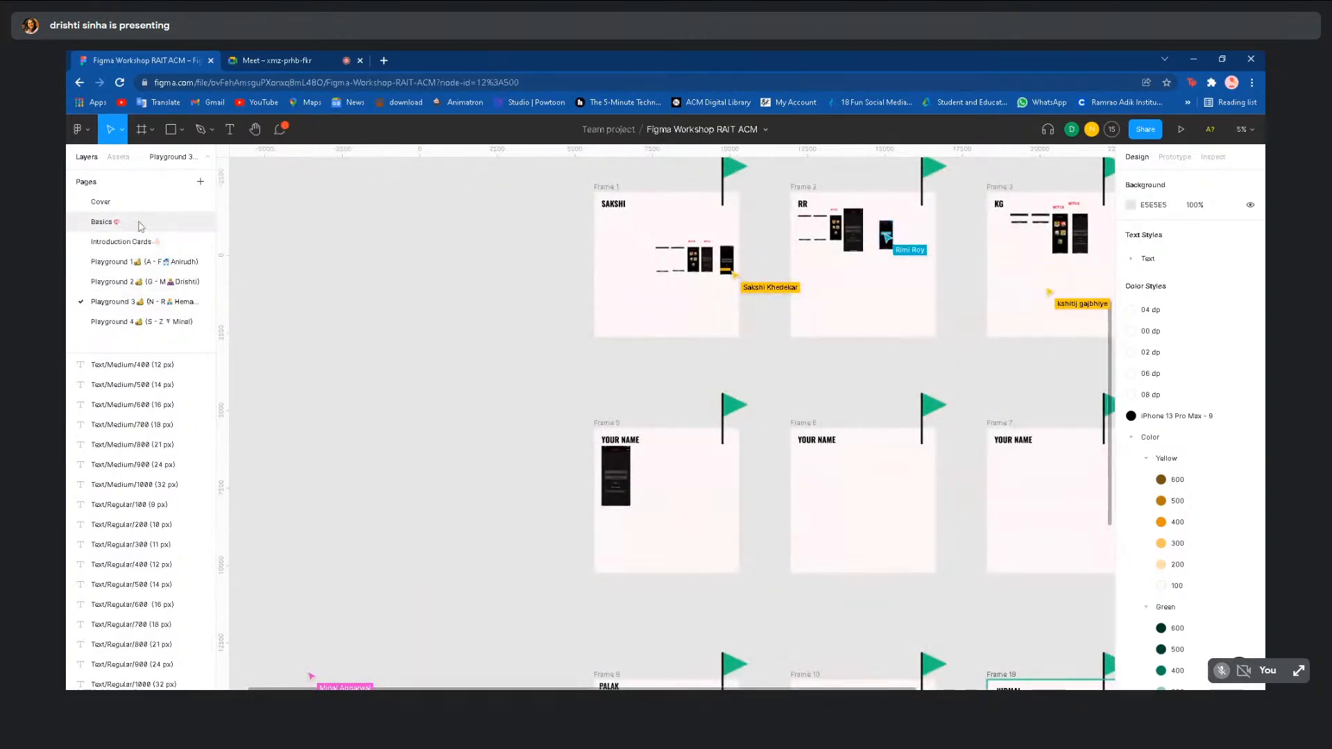
# - Return to Basics, zoom into the Netflix frames and select the Frame tool
pyautogui.click(101, 221)
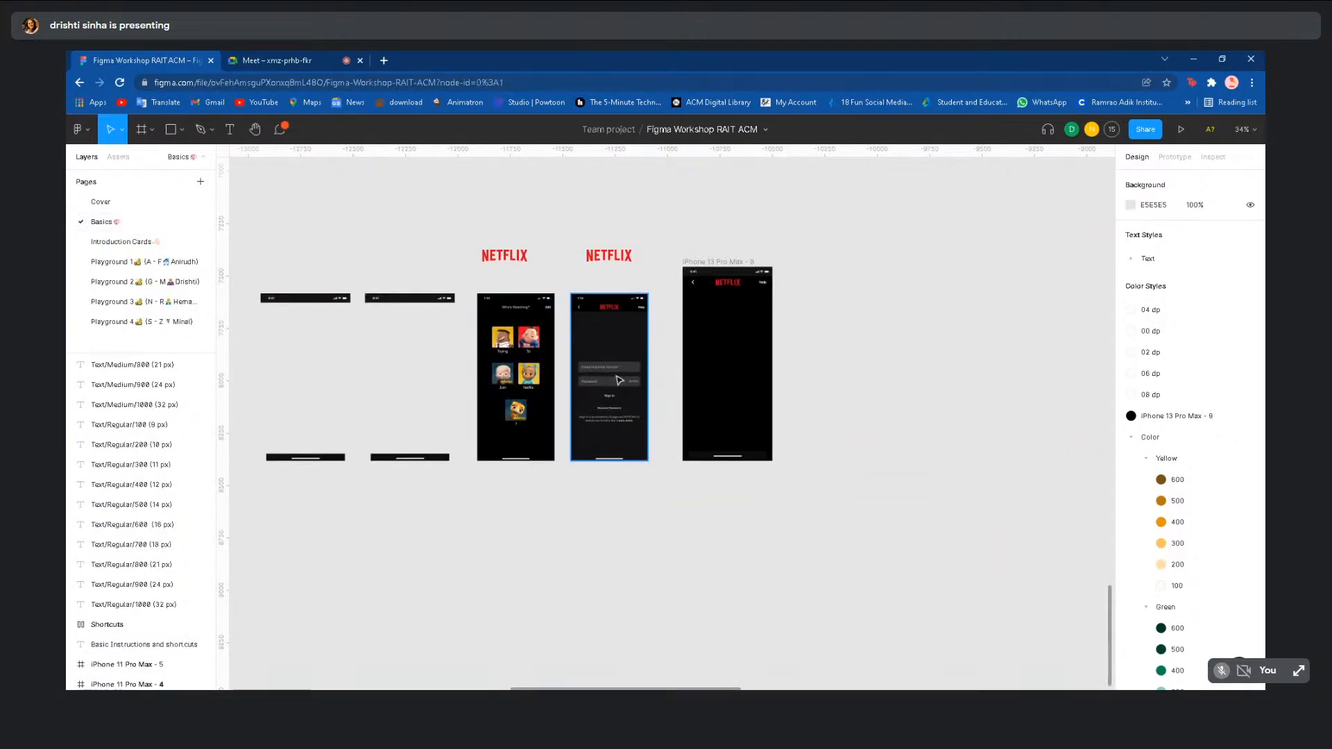
pyautogui.scroll(3, 709, 366)
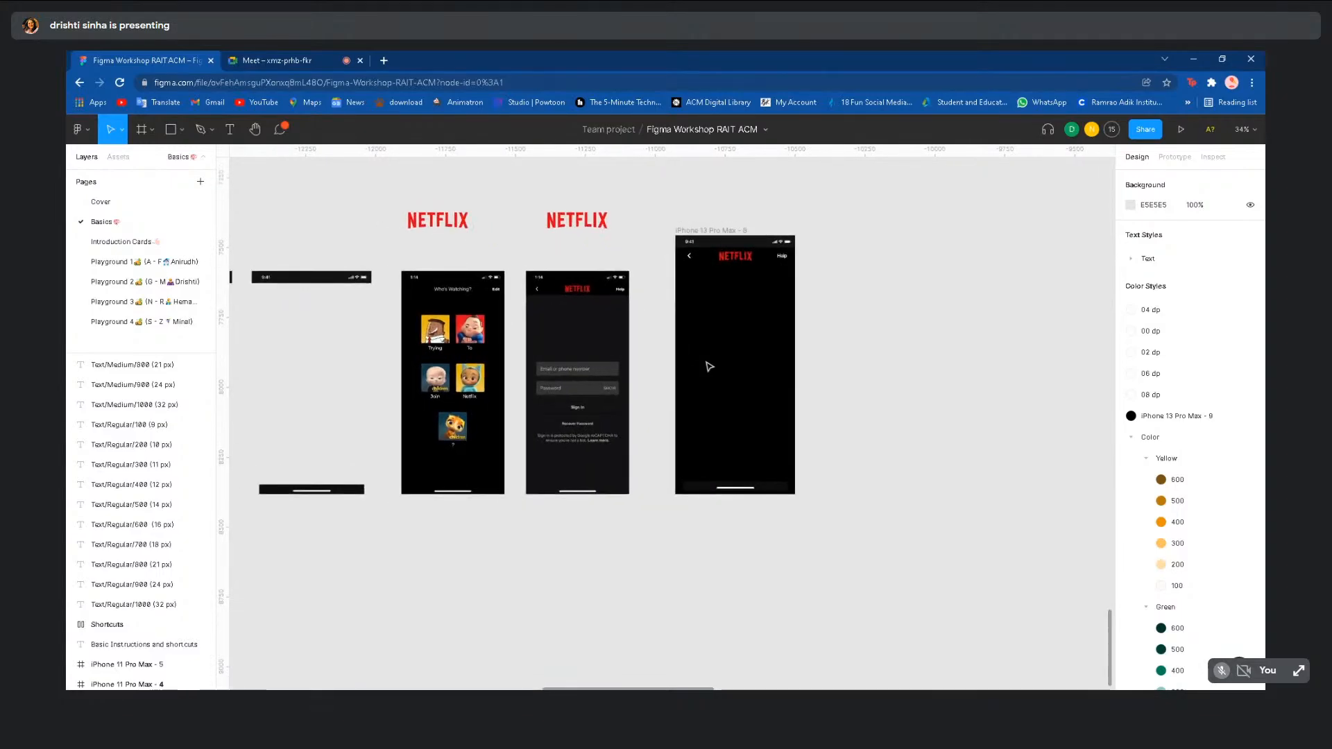
pyautogui.scroll(3, 432, 215)
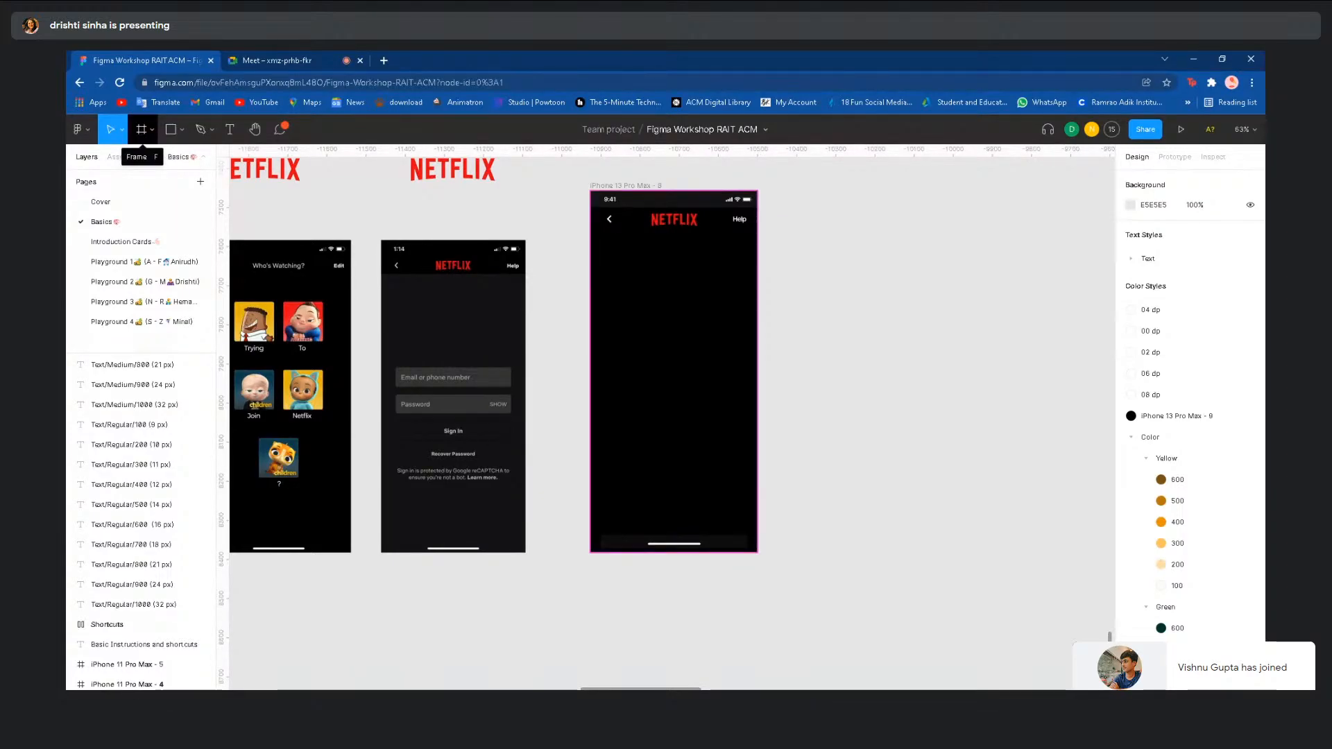
pyautogui.click(141, 131)
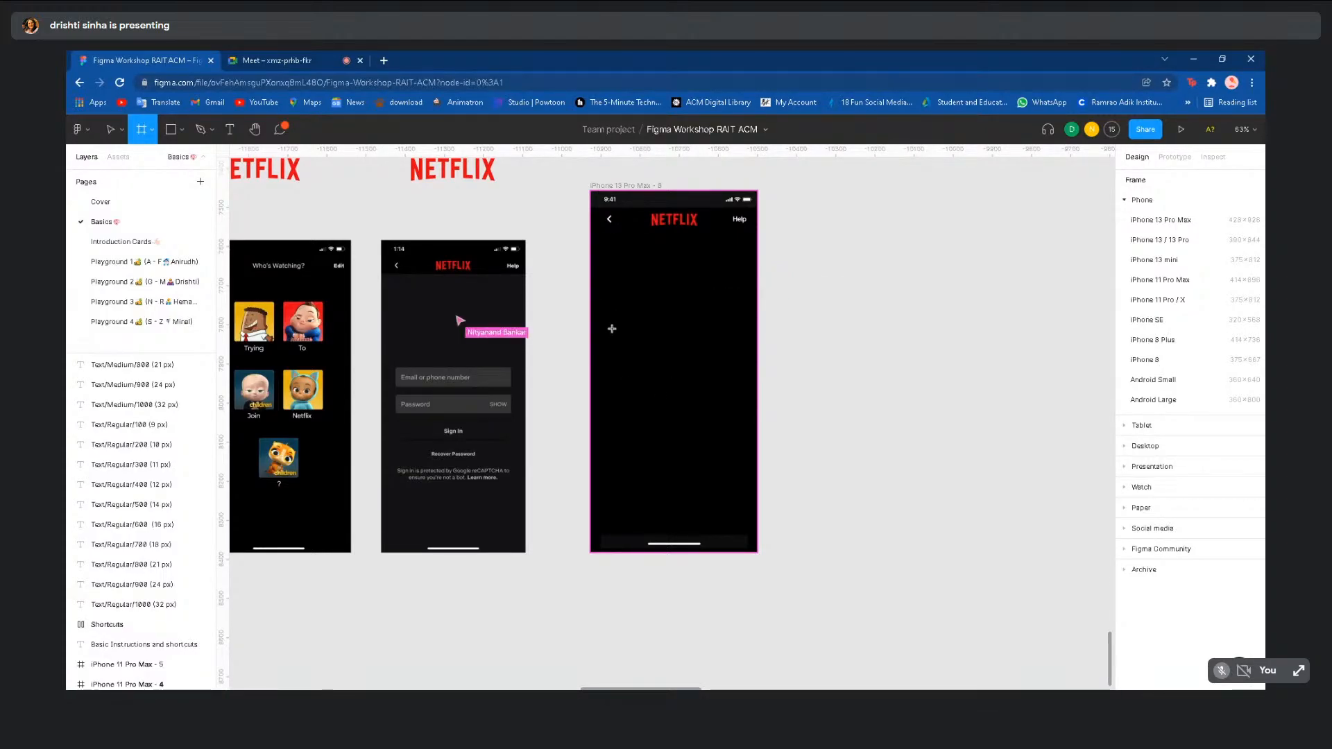
# - Draw a 344×56 bar frame on the phone and fill it with 333333 sampled from the email field
pyautogui.moveTo(612, 332); pyautogui.dragTo(746, 359)
pyautogui.click(868, 387)
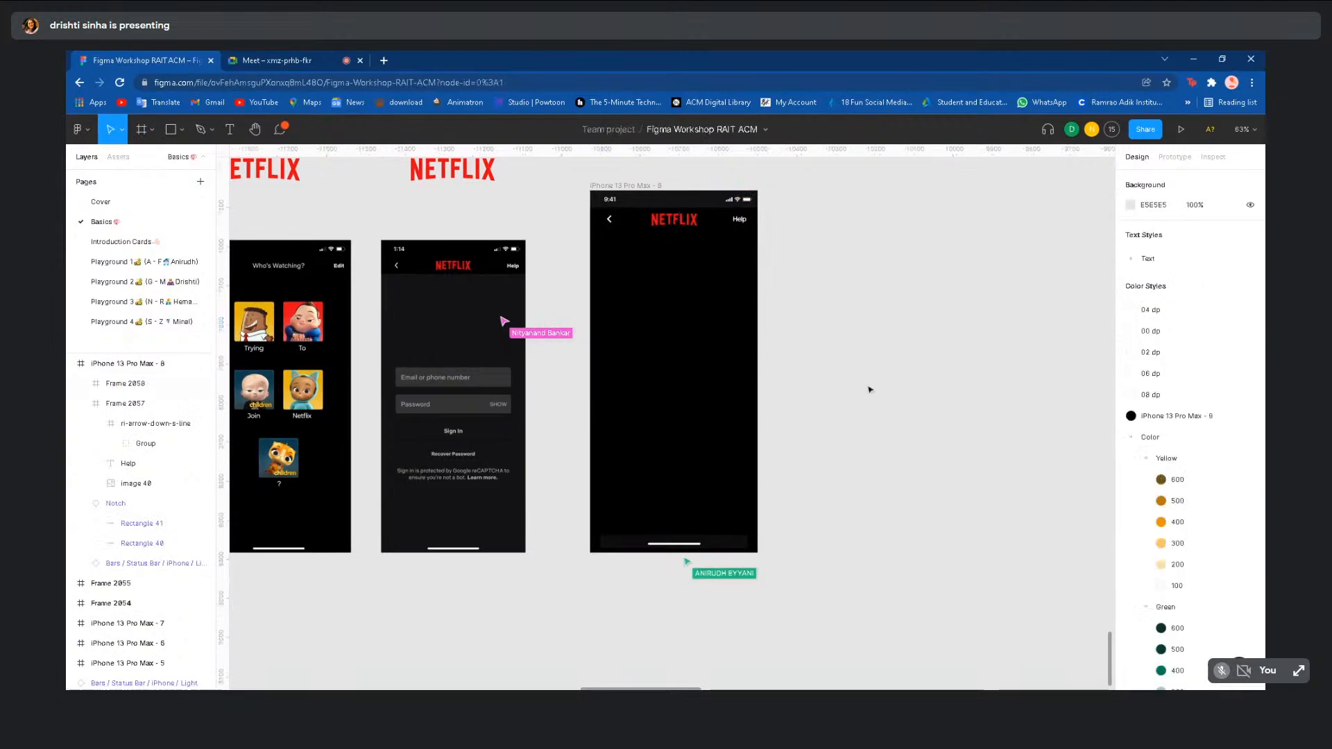
pyautogui.click(679, 346)
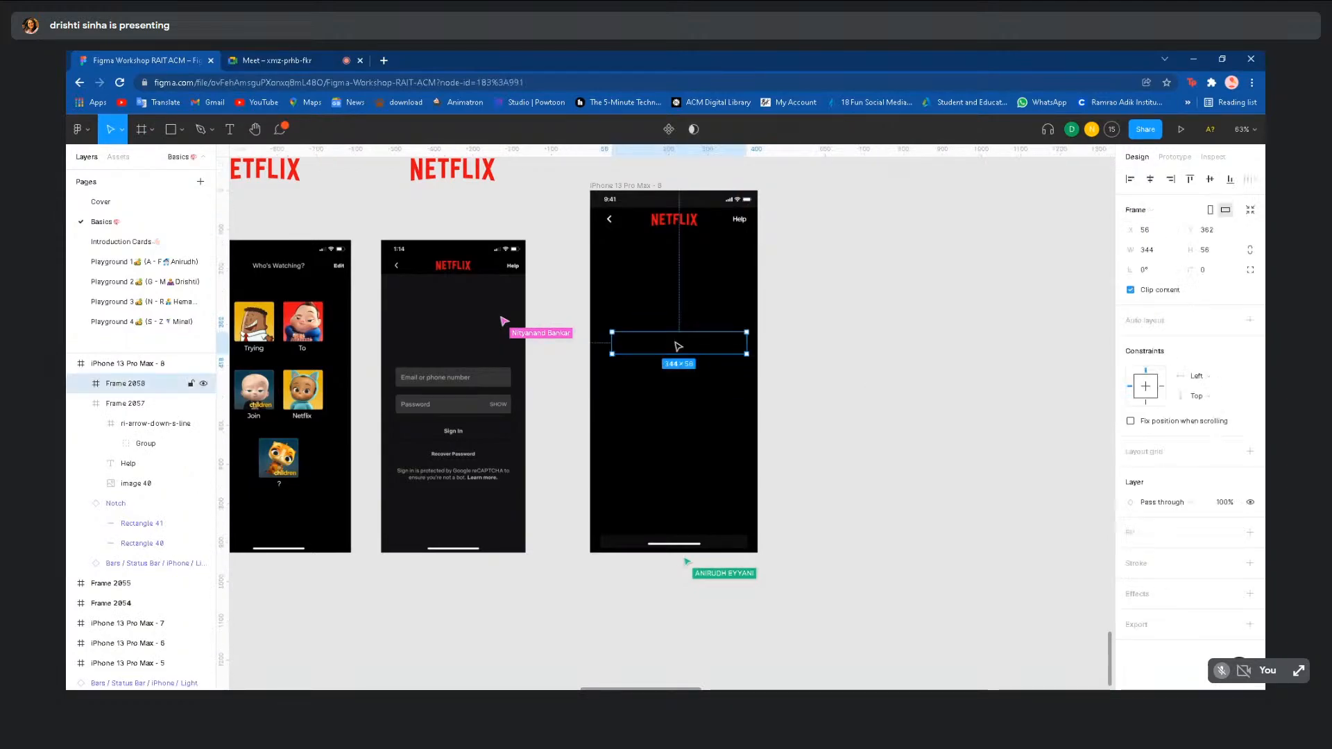
pyautogui.click(1251, 533)
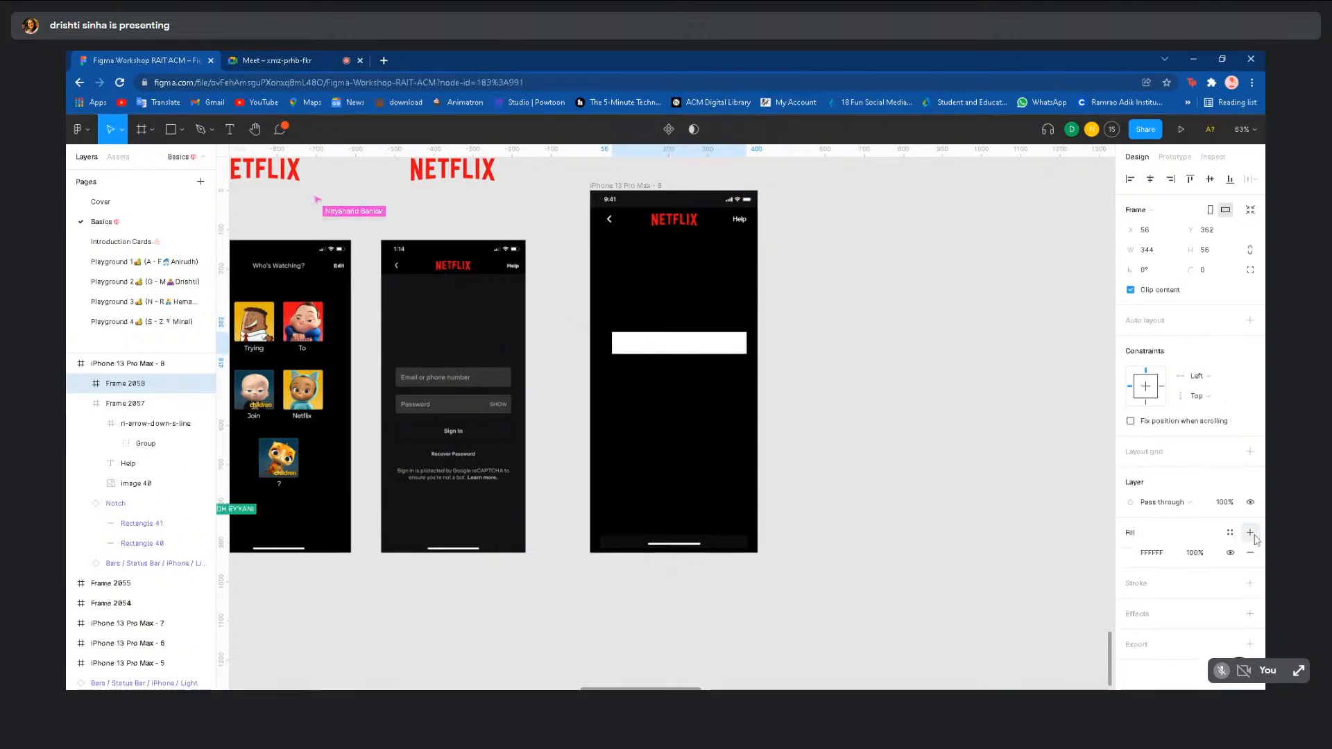
pyautogui.click(1134, 555)
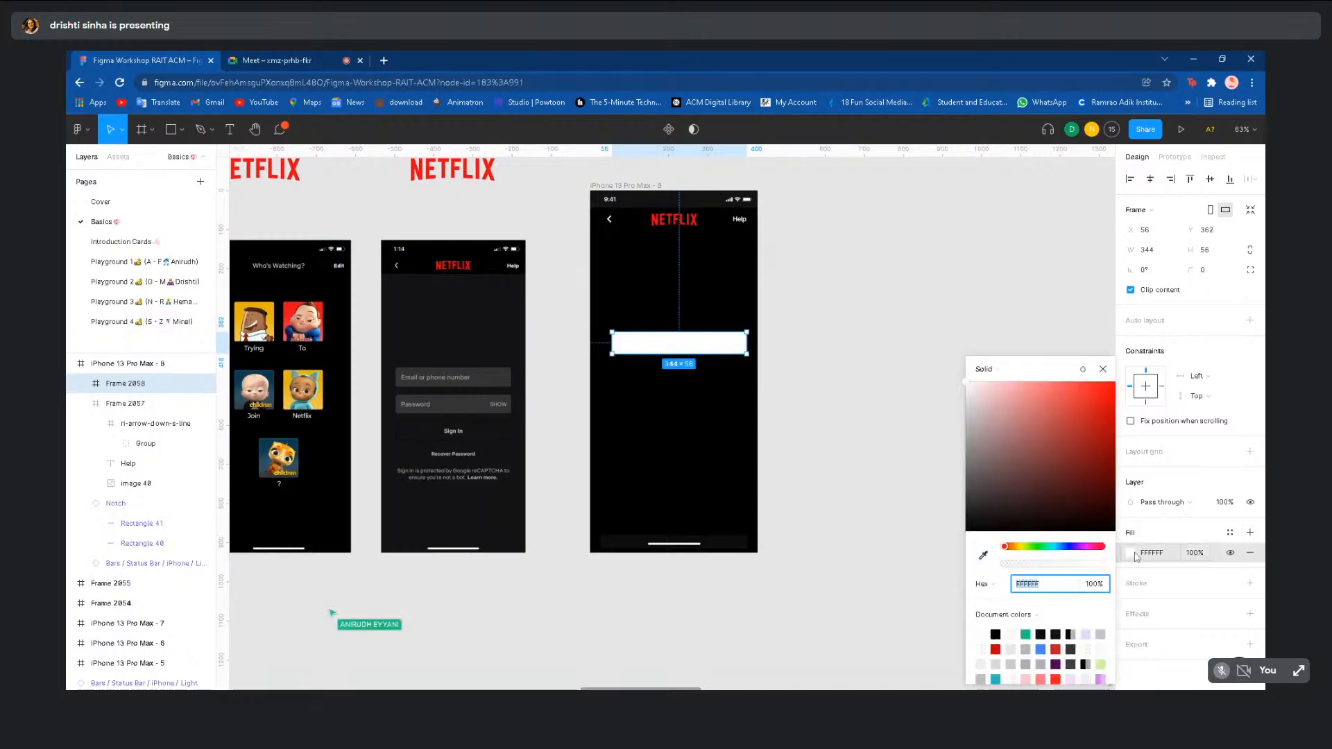
pyautogui.click(983, 555)
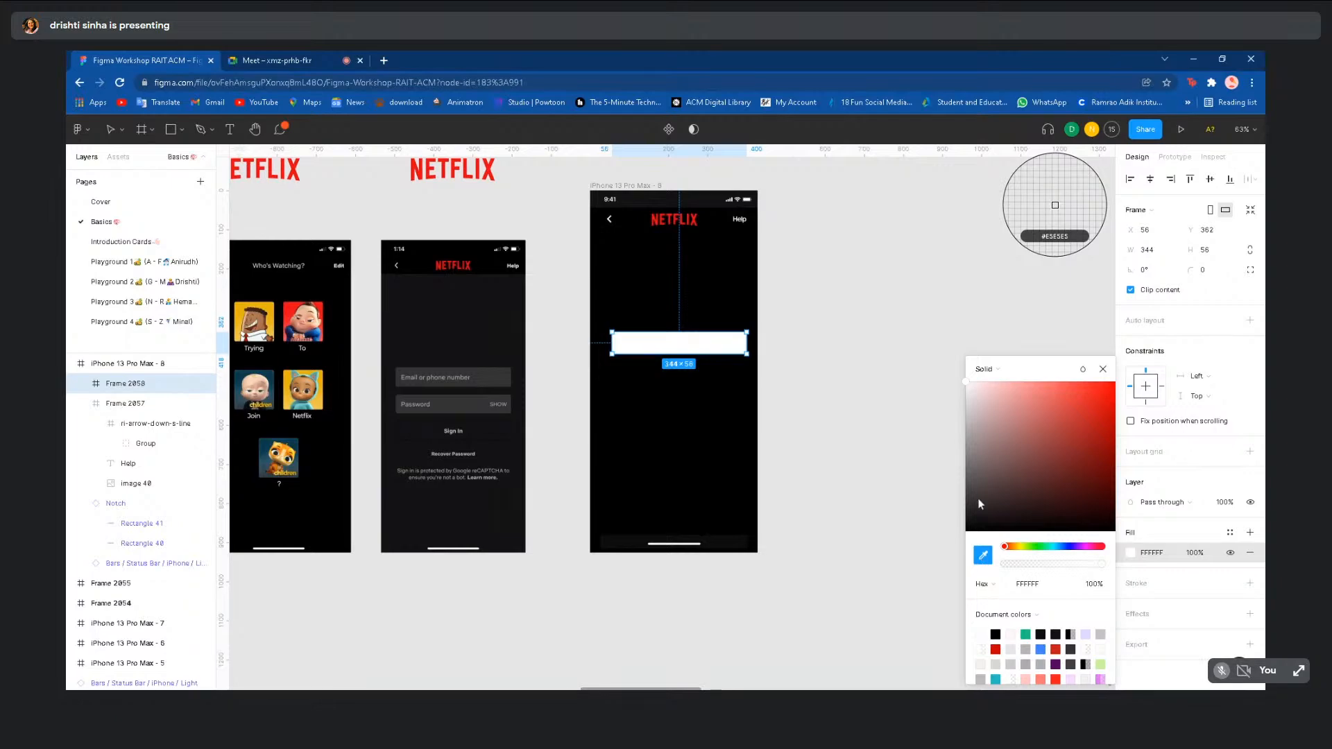
pyautogui.moveTo(979, 502); pyautogui.dragTo(965, 435)
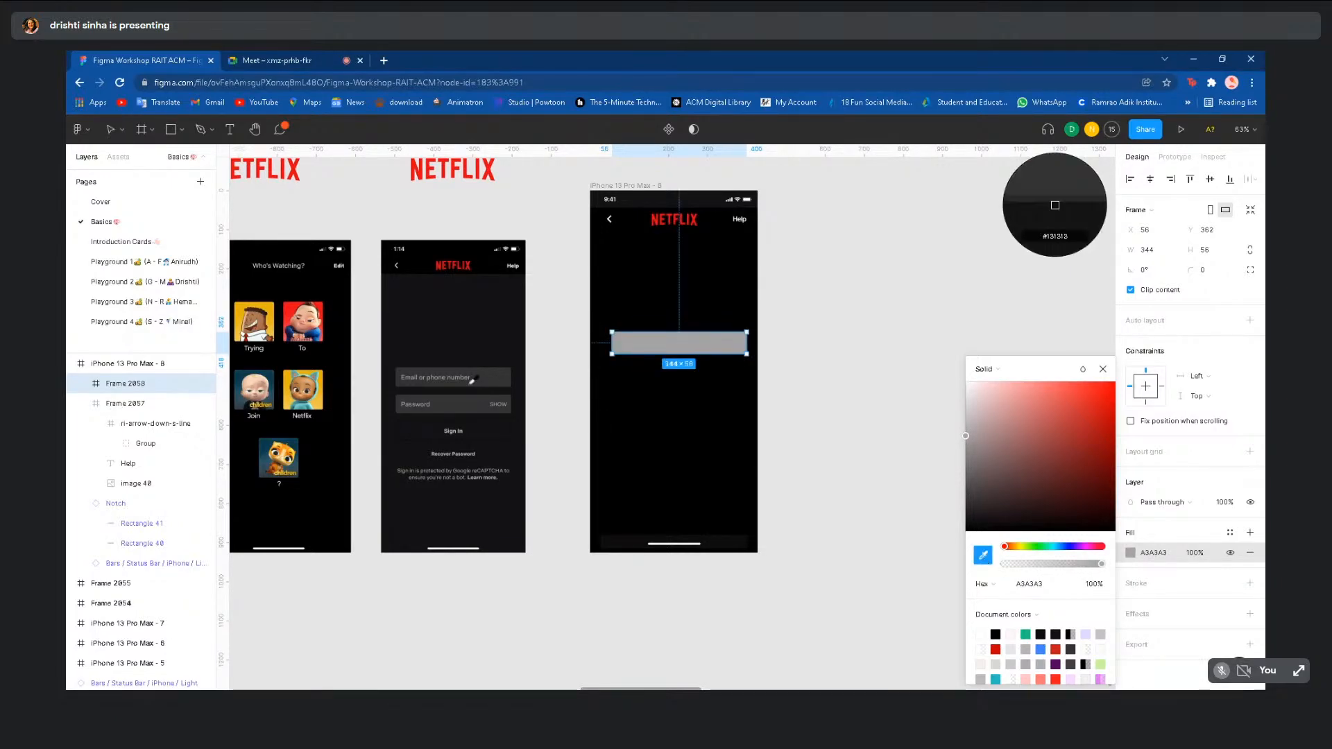
pyautogui.click(501, 369)
pyautogui.click(866, 377)
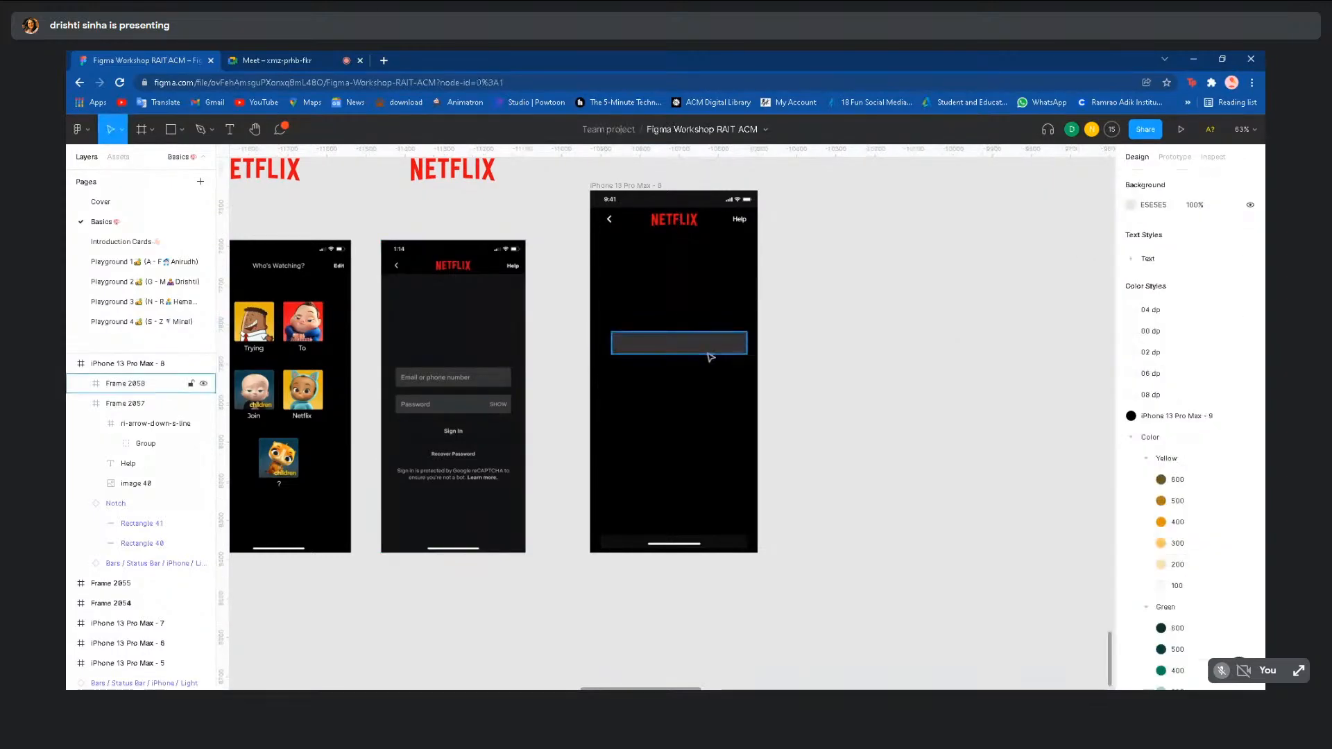
# - Shift the grey box left to X 43 and reselect it
pyautogui.click(698, 349)
pyautogui.moveTo(697, 349); pyautogui.dragTo(693, 349)
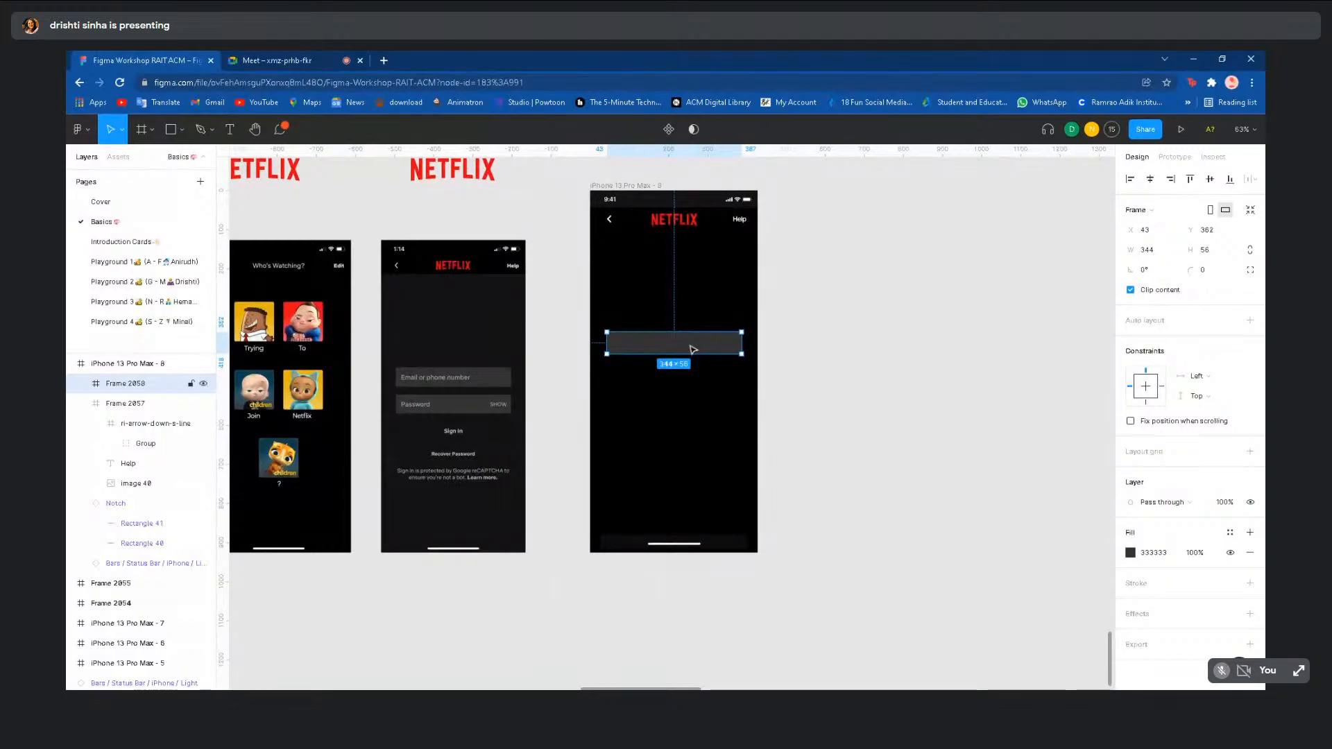
pyautogui.scroll(1, 693, 349)
pyautogui.click(773, 362)
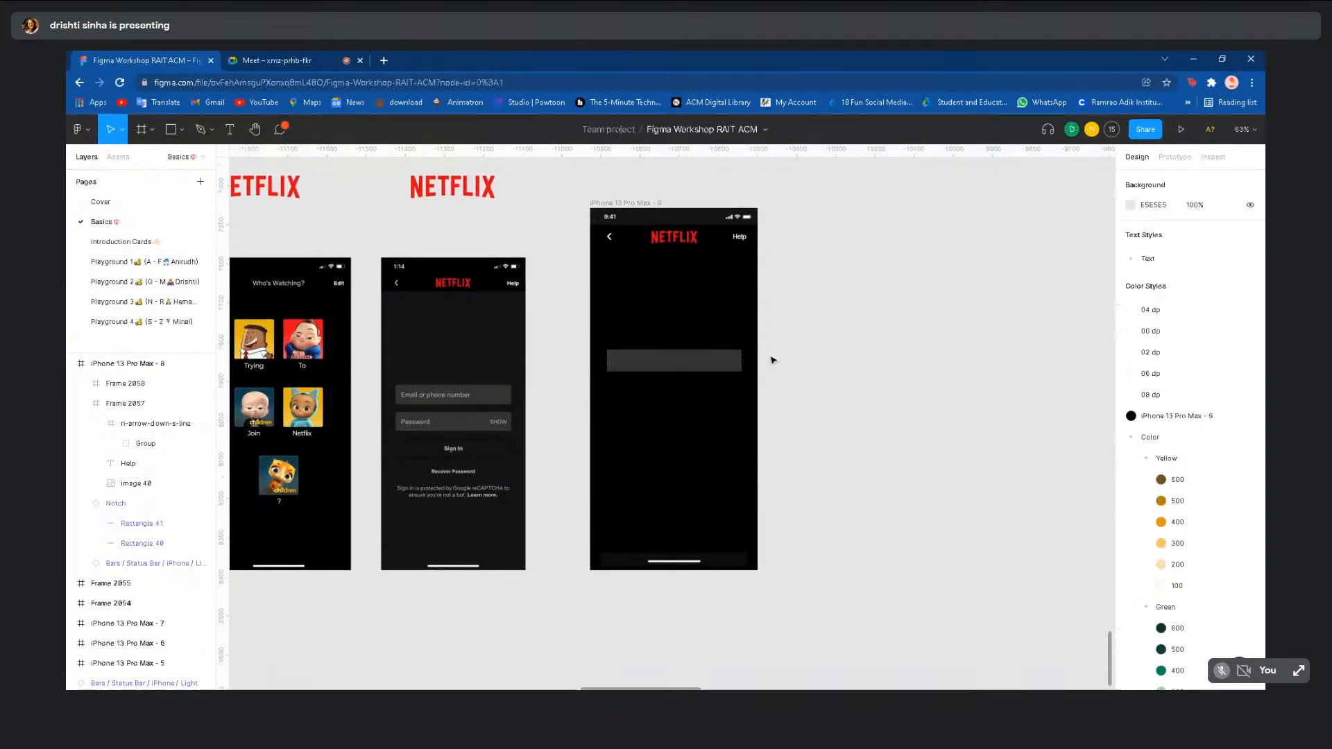
pyautogui.click(718, 364)
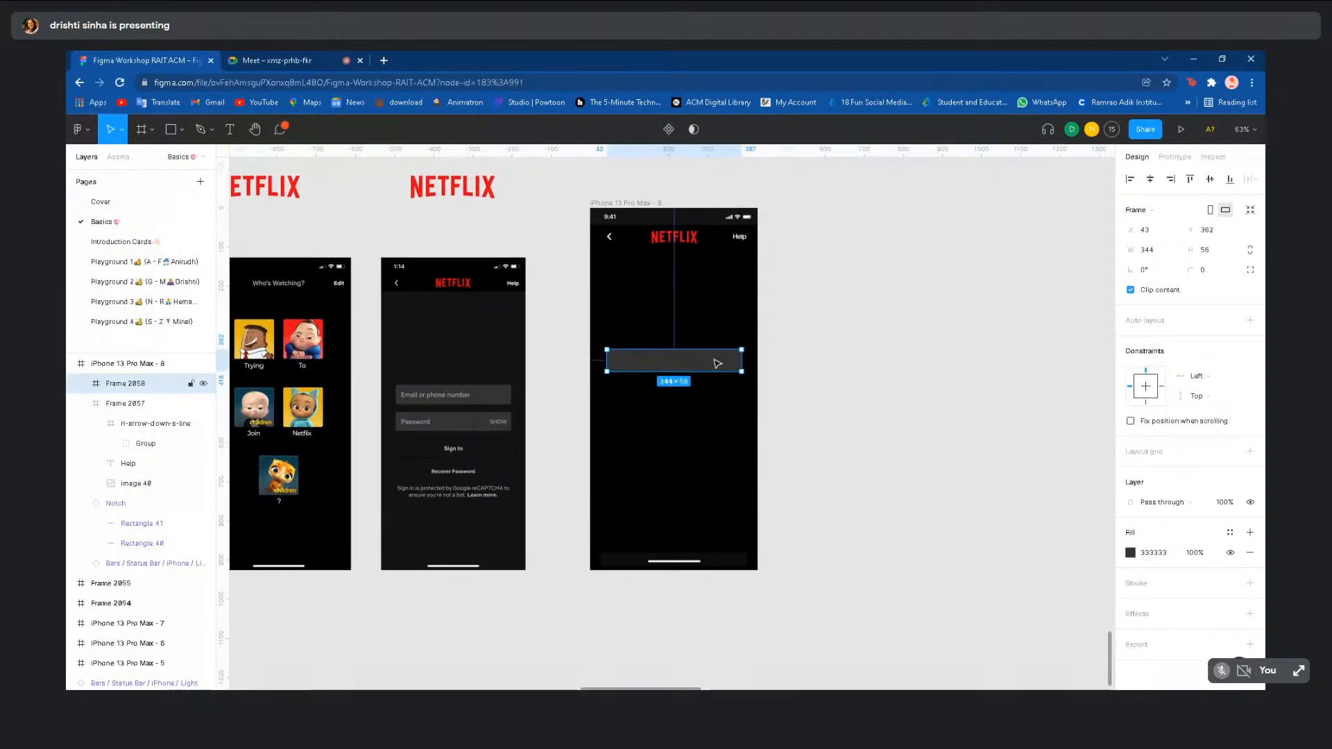
pyautogui.click(1221, 271)
pyautogui.click(1048, 281)
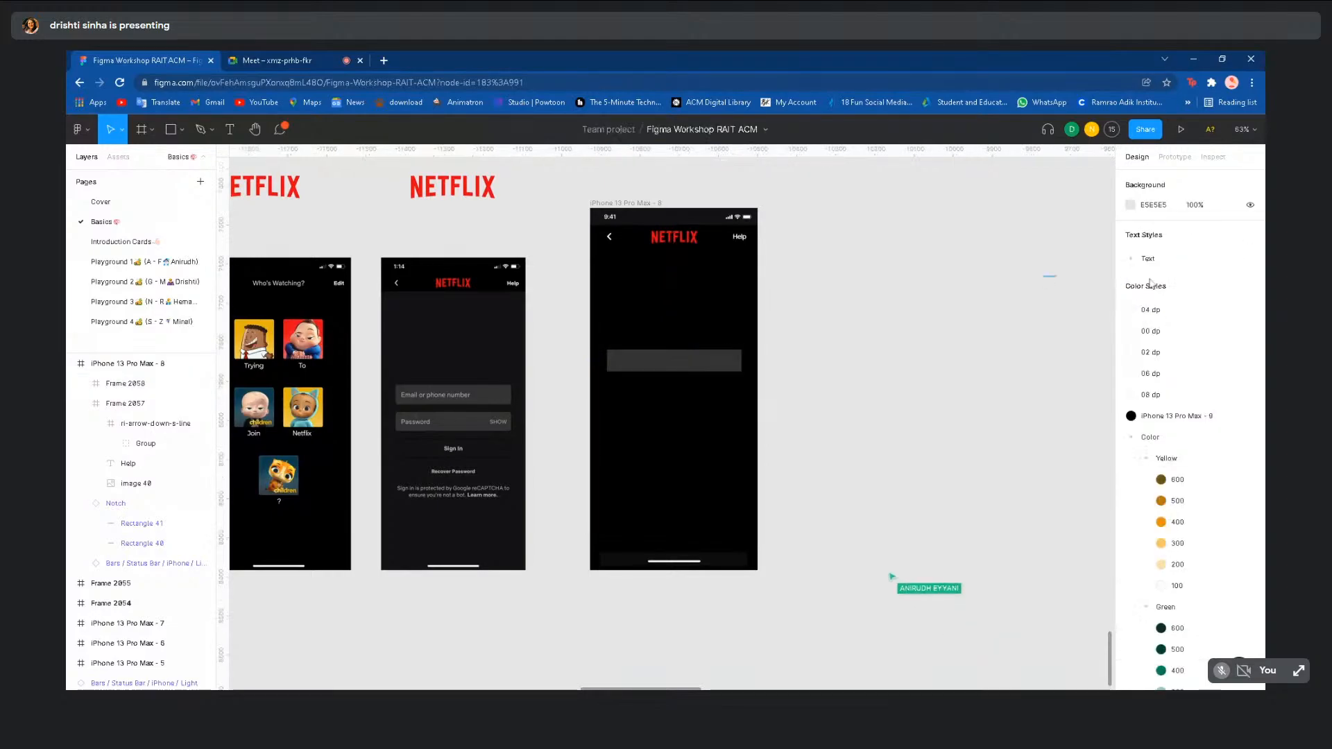
pyautogui.moveTo(1150, 283); pyautogui.dragTo(1073, 298)
pyautogui.click(592, 369)
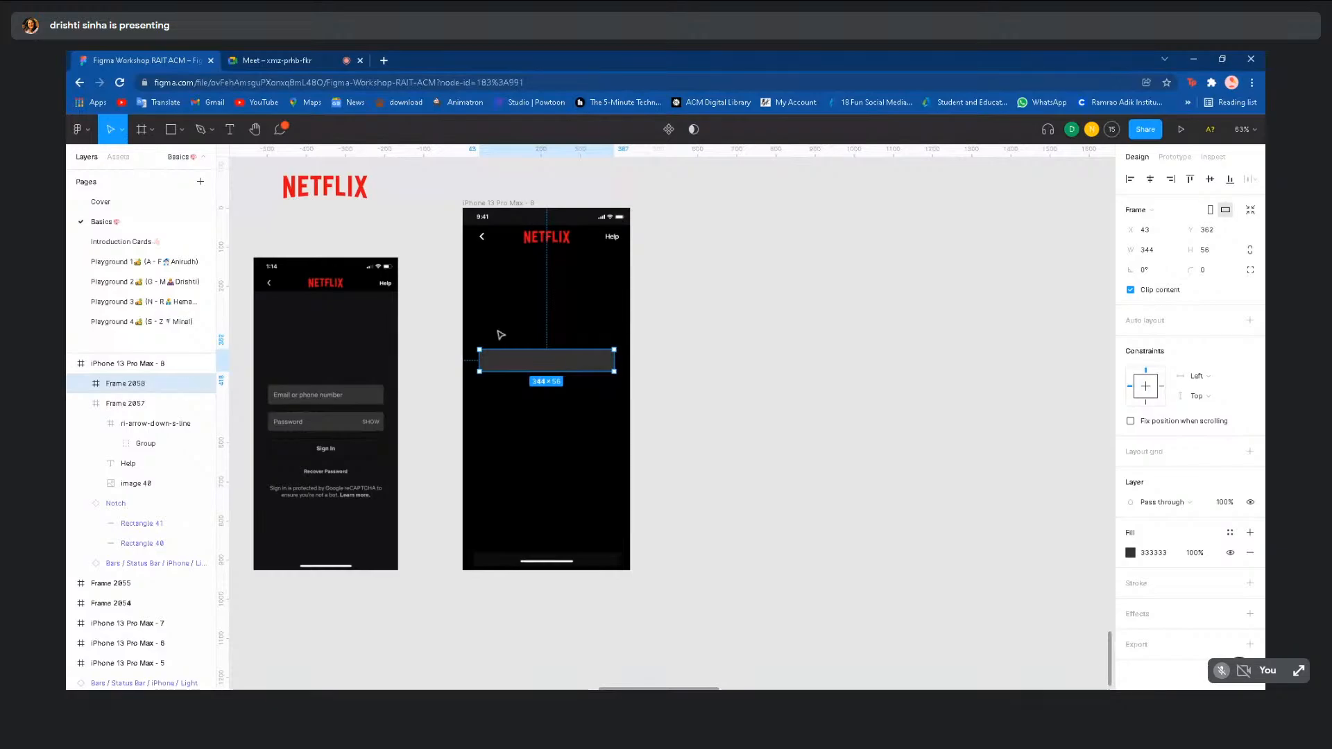
# - Round Frame 2058's corners, trying radius 10 before settling on 5
pyautogui.click(1211, 270)
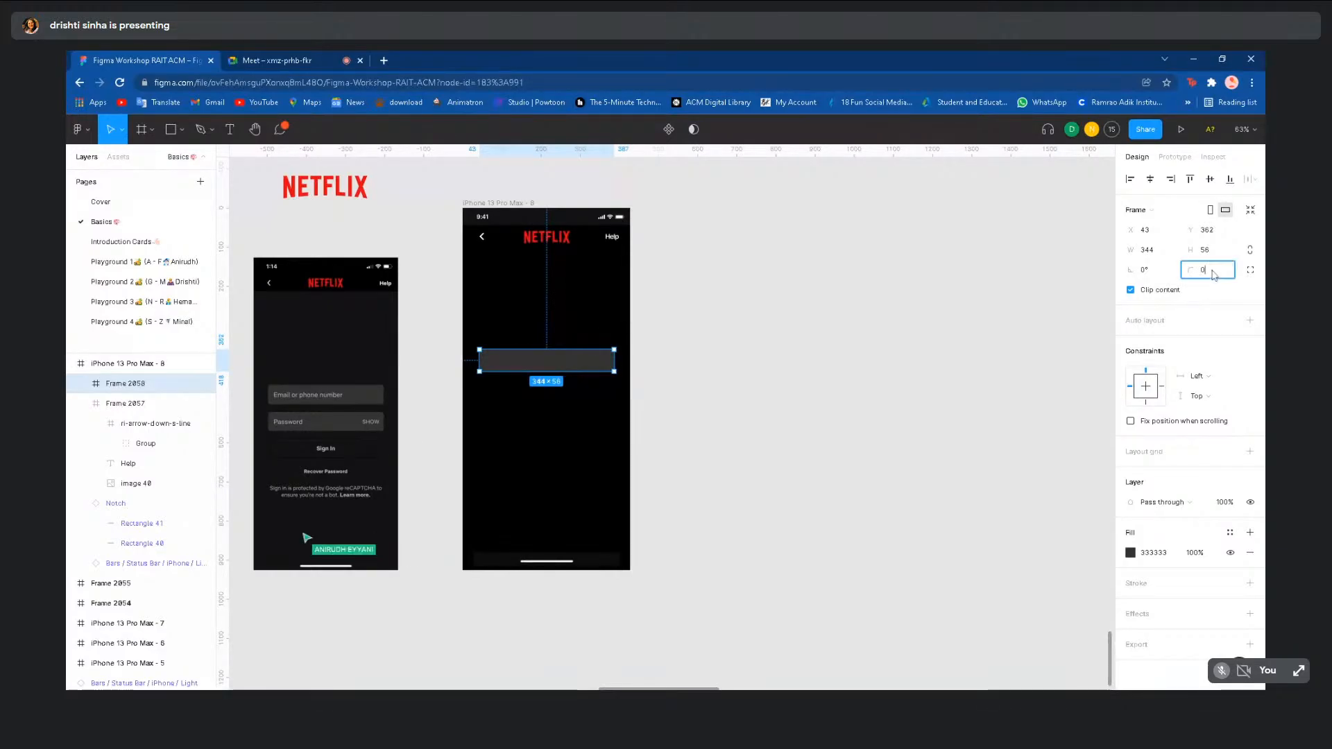
pyautogui.write('10')
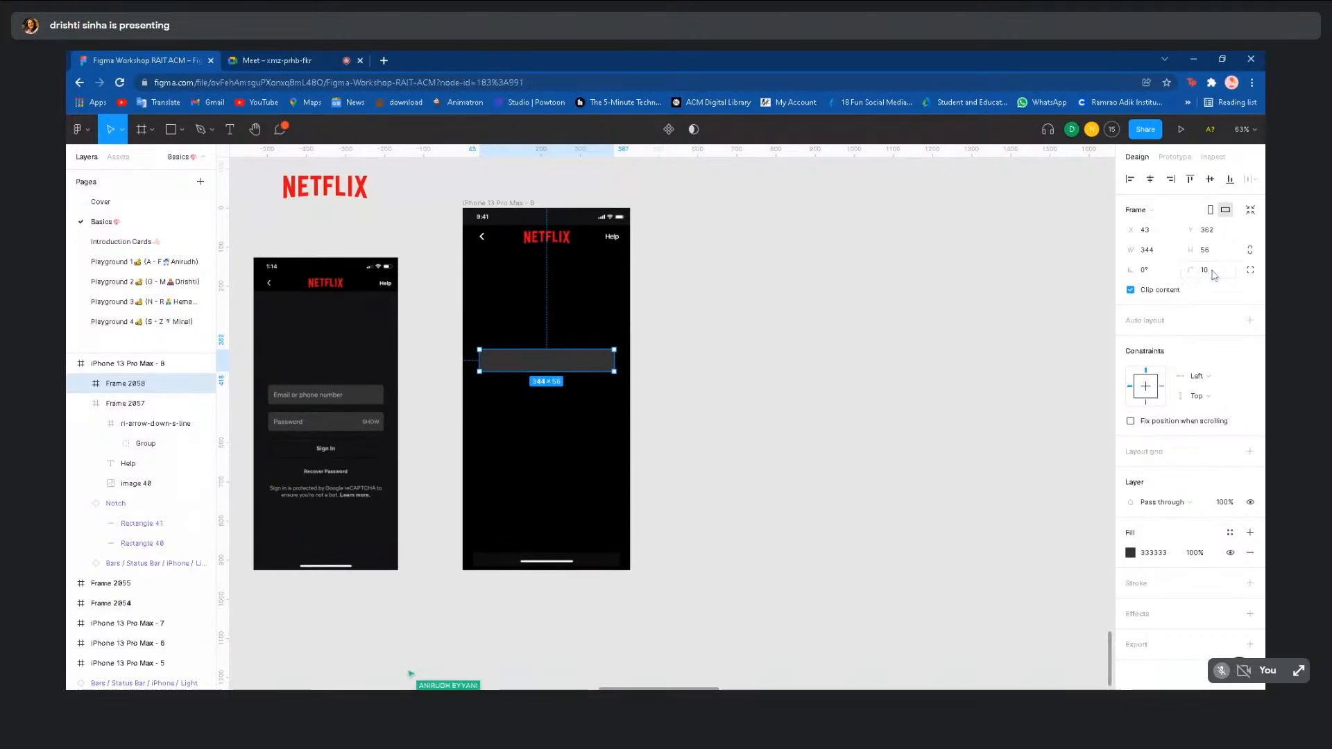
pyautogui.click(782, 414)
pyautogui.scroll(5, 574, 367)
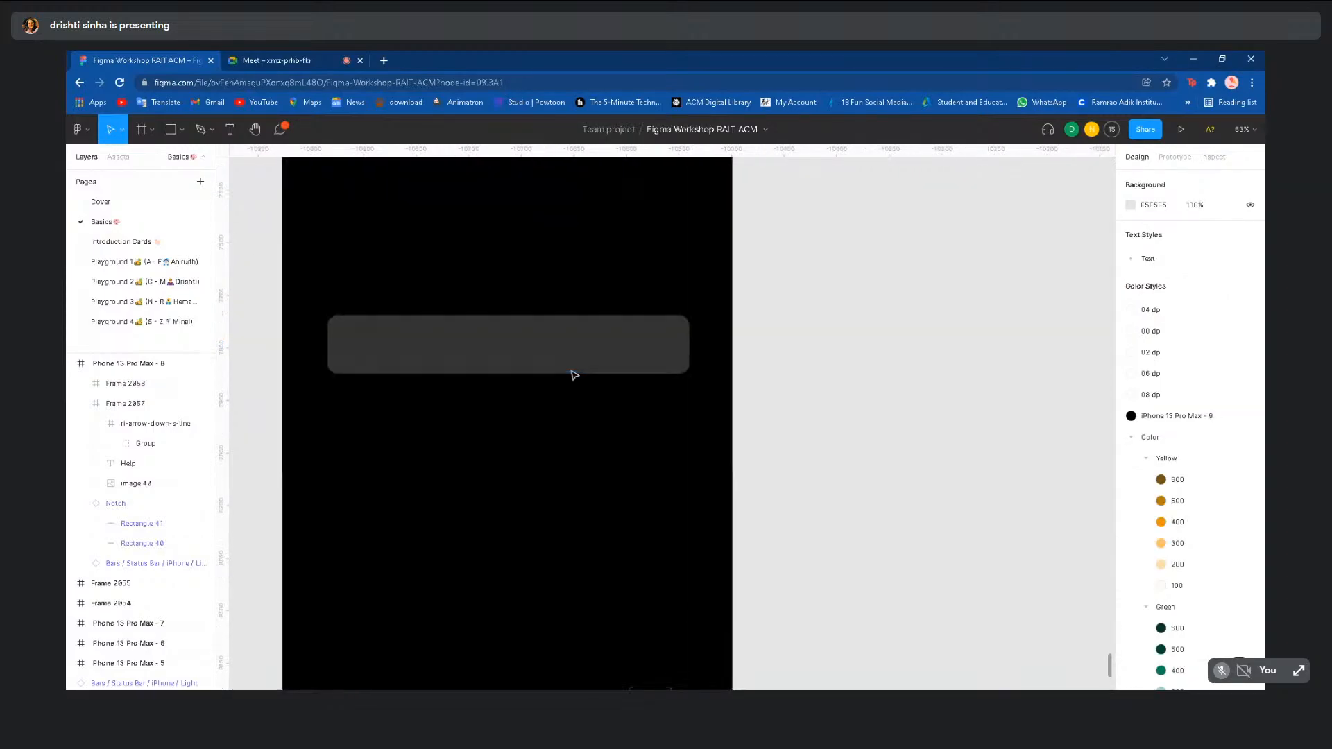
pyautogui.scroll(-3, 410, 393)
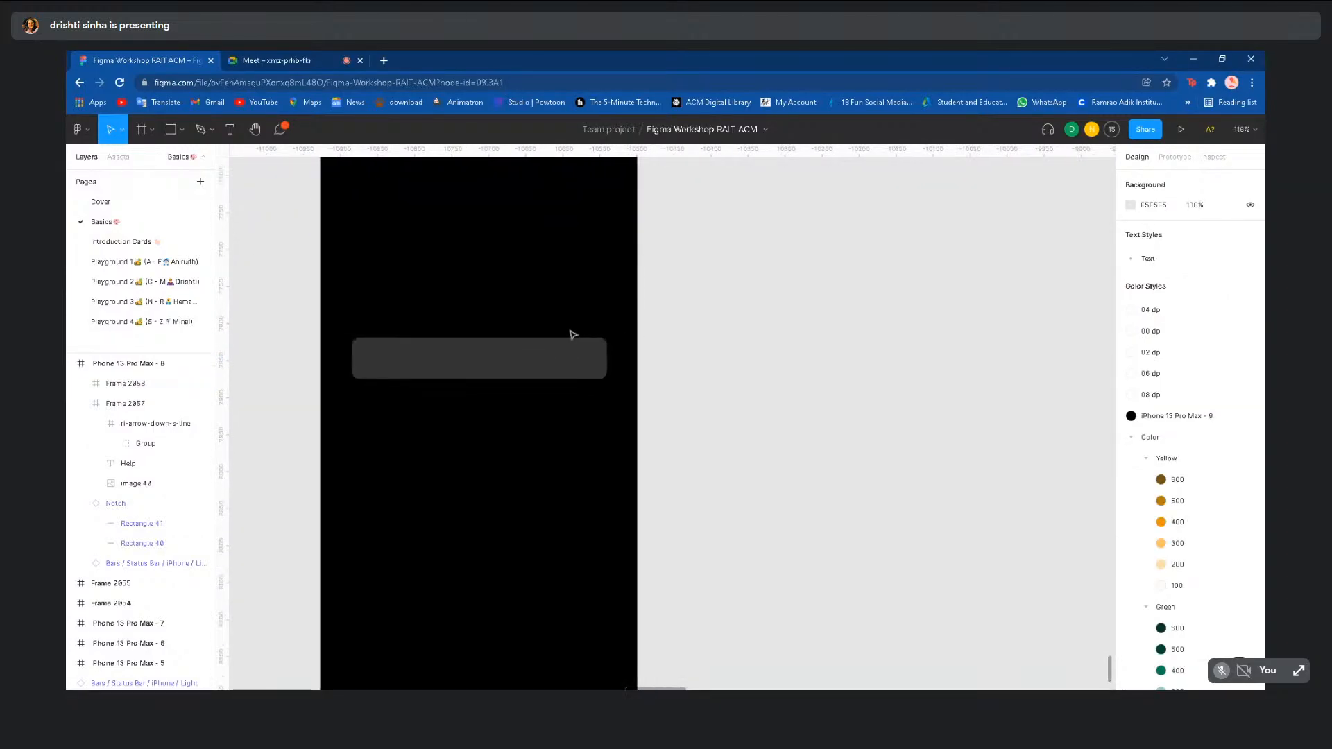
pyautogui.scroll(-3, 619, 405)
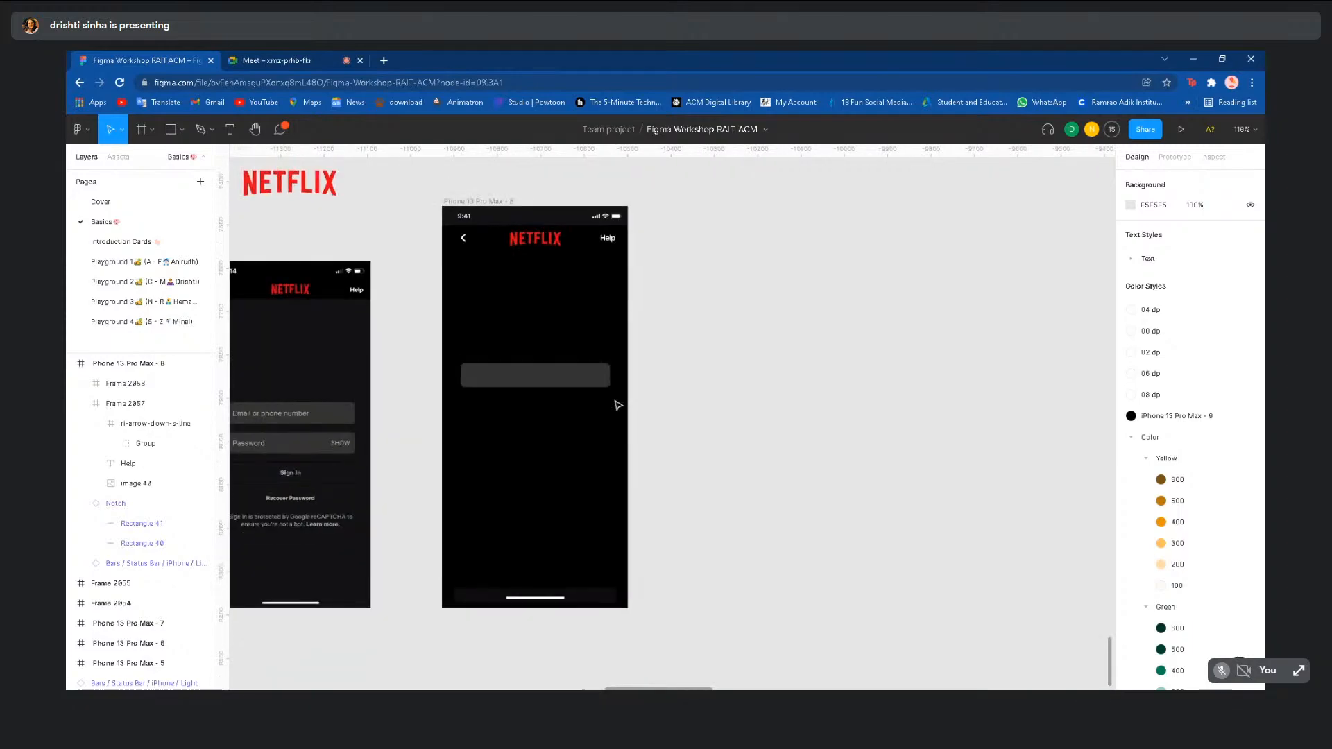
pyautogui.click(599, 384)
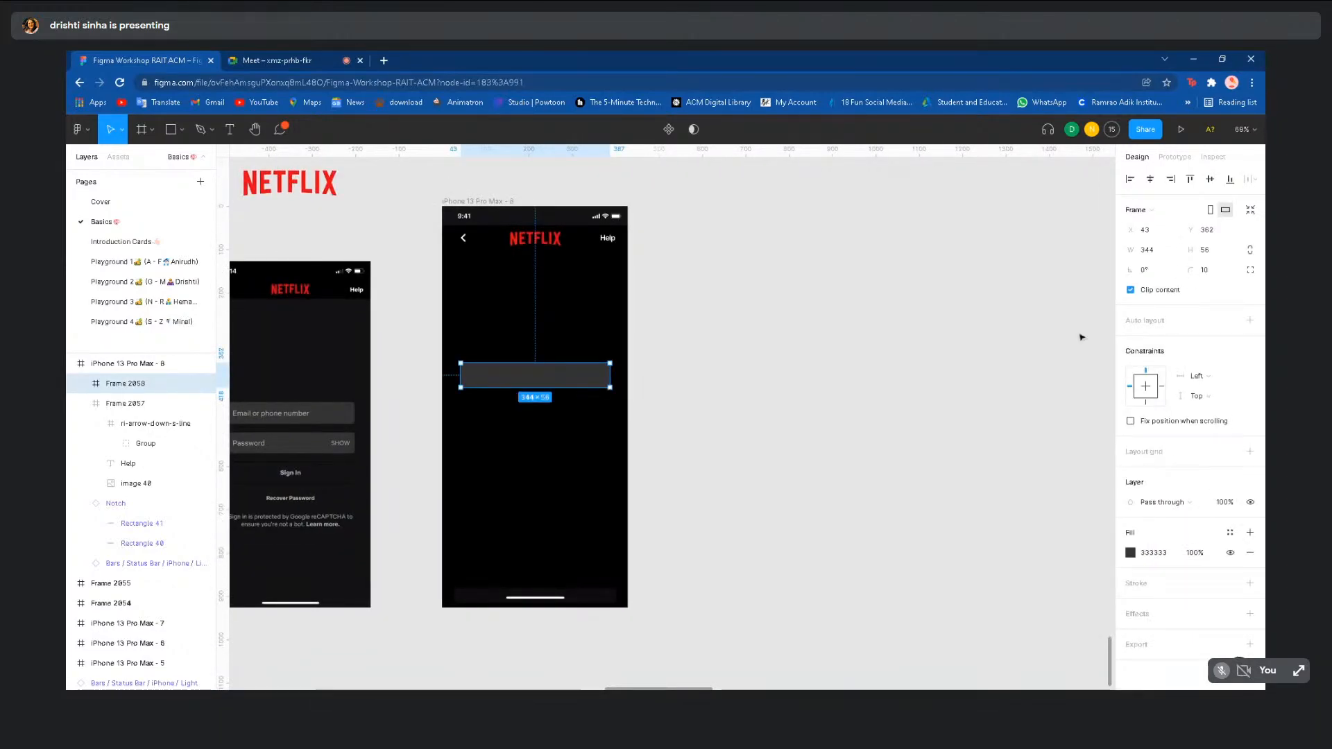
pyautogui.click(794, 357)
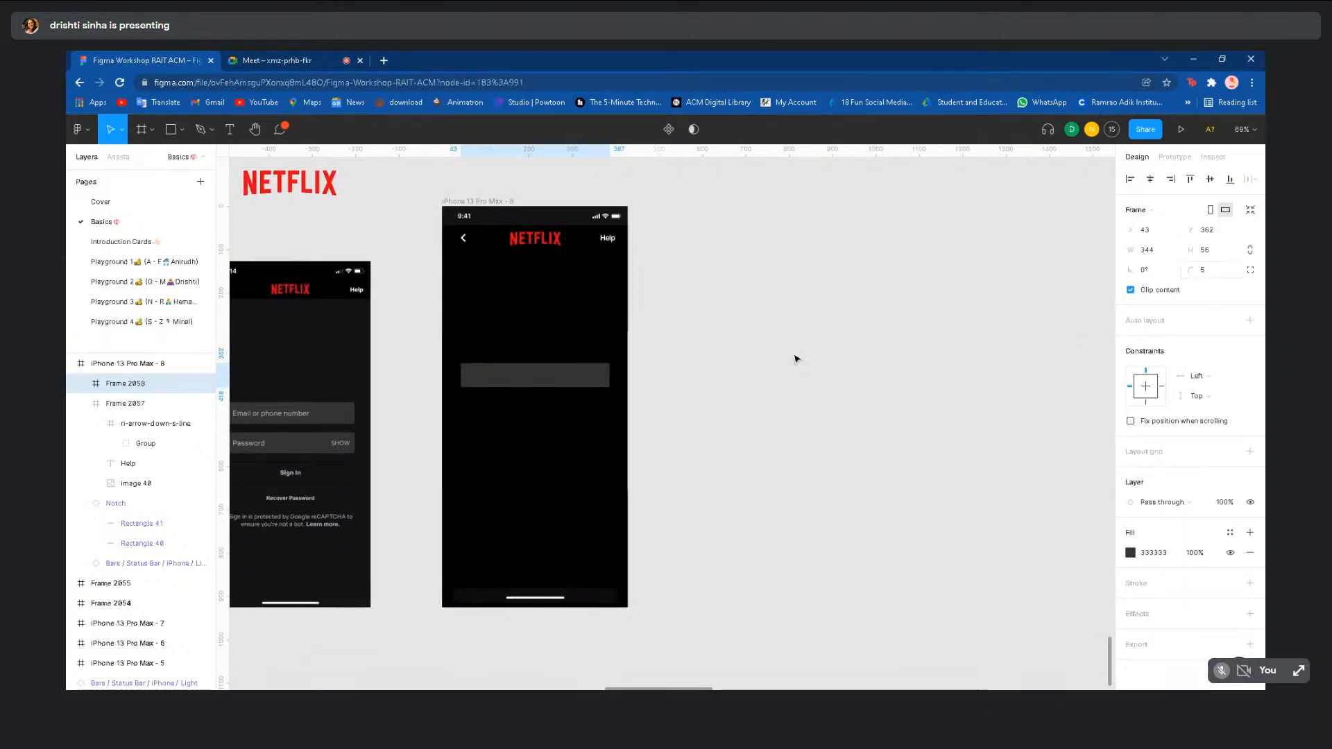
pyautogui.hscroll(-3, 606, 411)
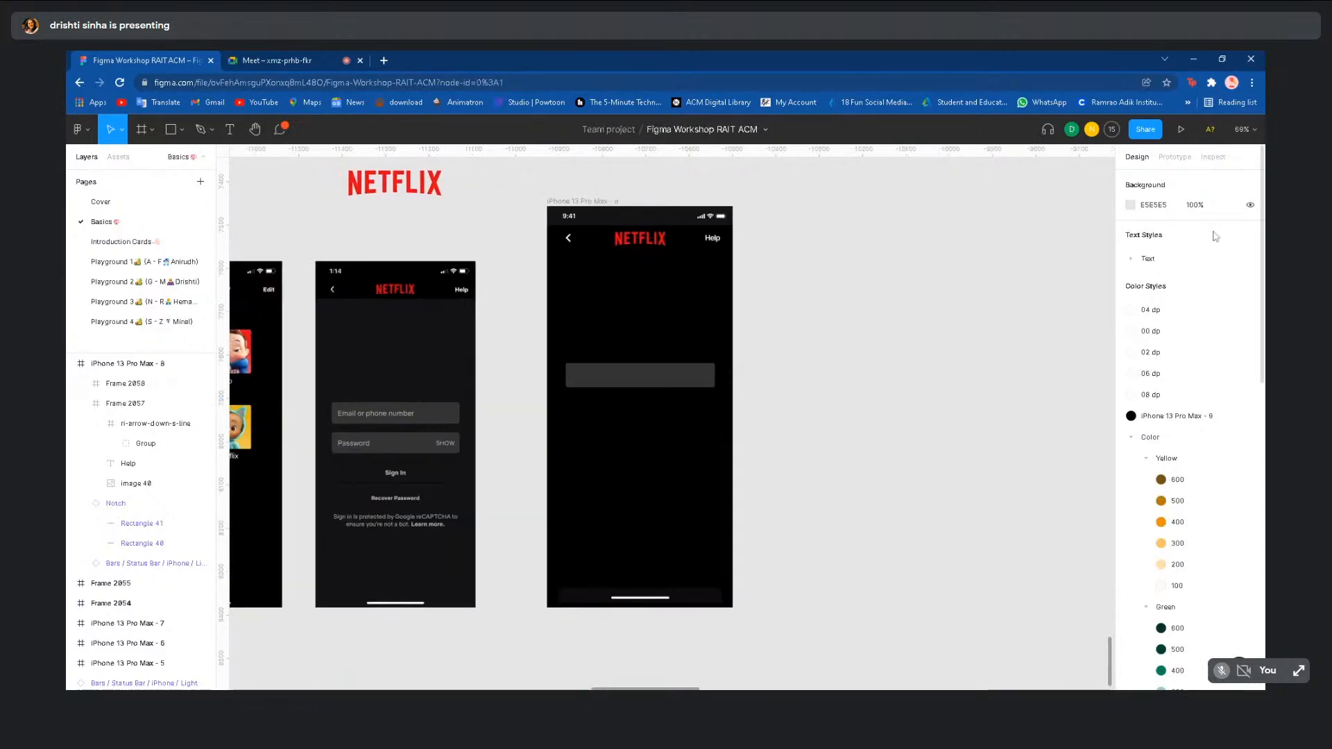
pyautogui.click(621, 377)
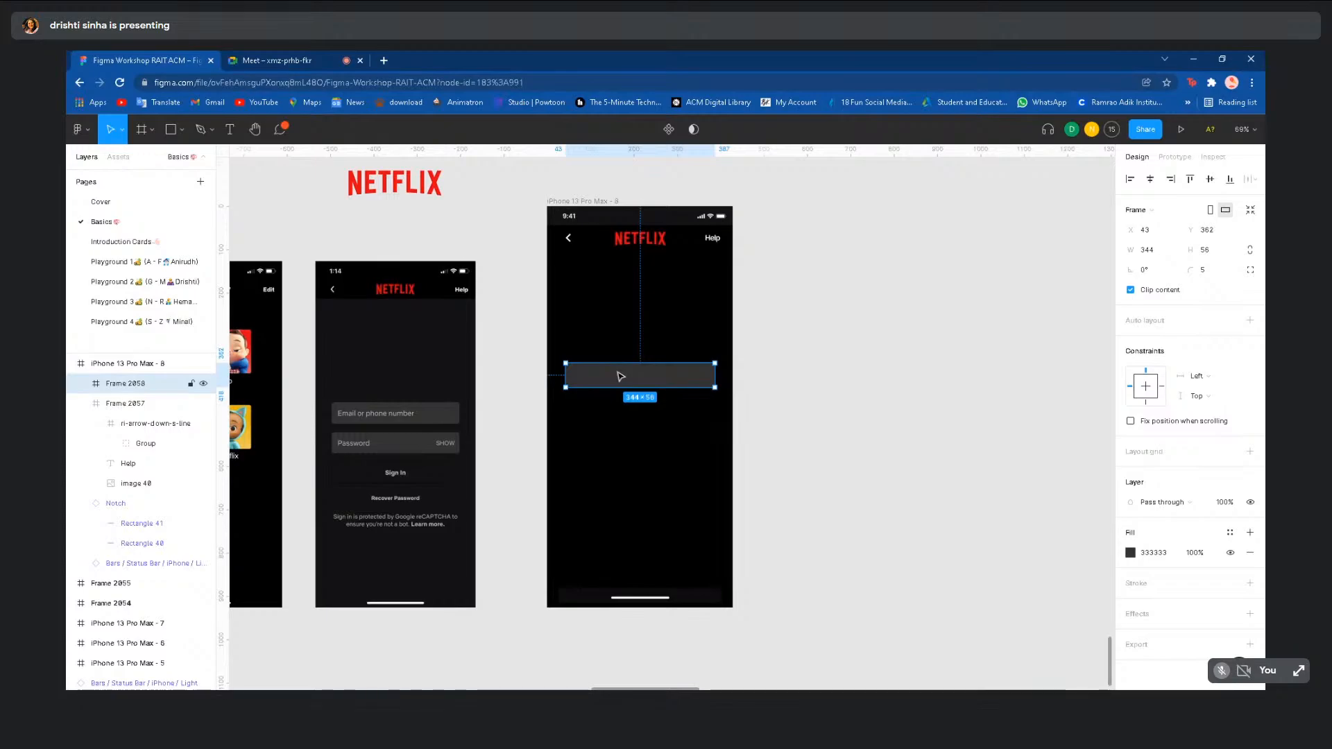
# - Duplicate Frame 2058 below itself and align both 344×56 dark grey boxes to the snap guides
pyautogui.moveTo(621, 377); pyautogui.dragTo(622, 419)
pyautogui.press('Escape')
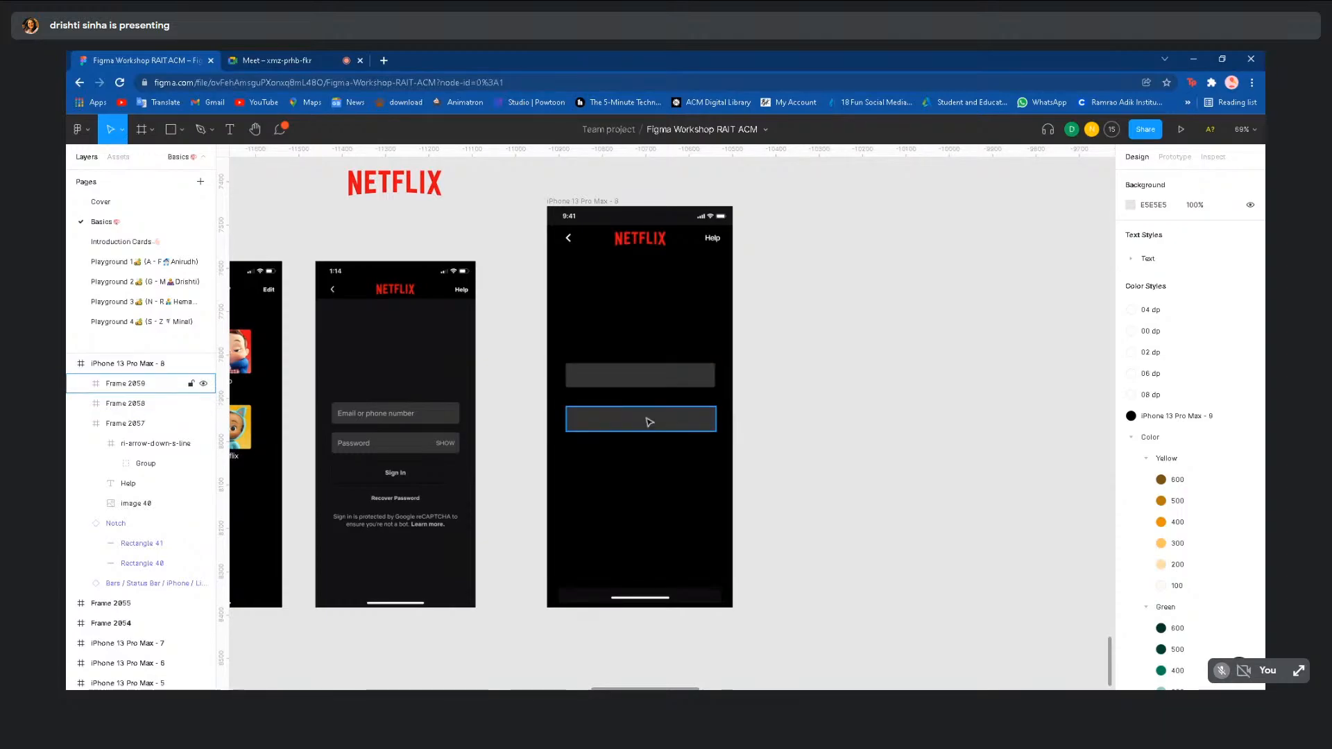
pyautogui.moveTo(653, 383); pyautogui.dragTo(656, 425)
pyautogui.click(654, 439)
pyautogui.click(763, 438)
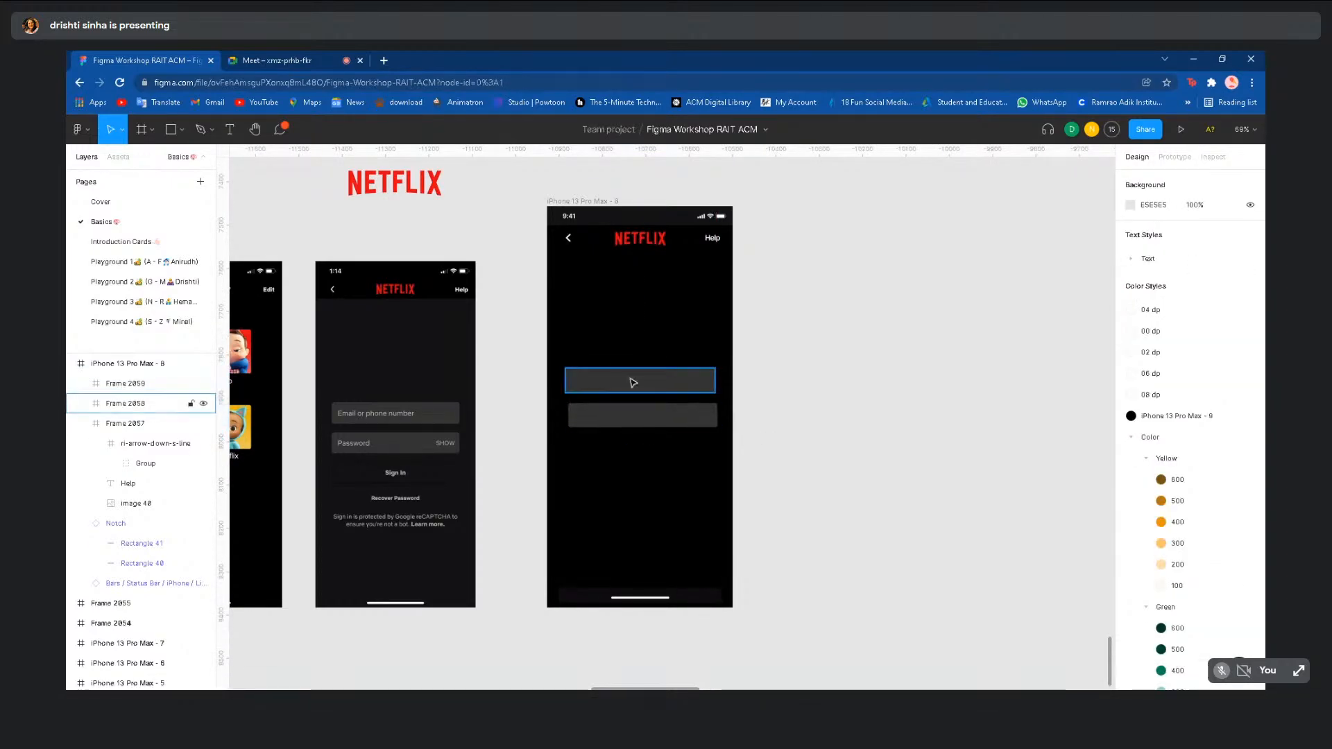
pyautogui.moveTo(633, 381); pyautogui.dragTo(684, 415)
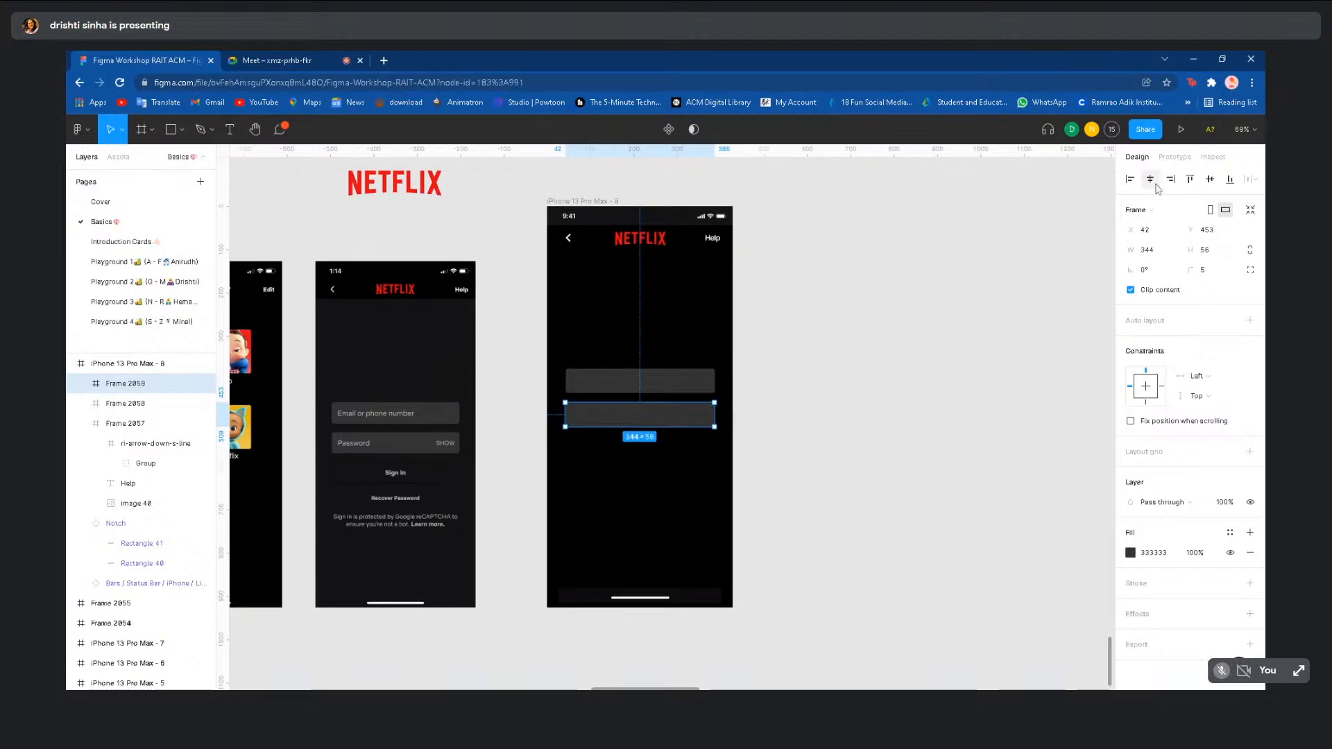
pyautogui.click(839, 384)
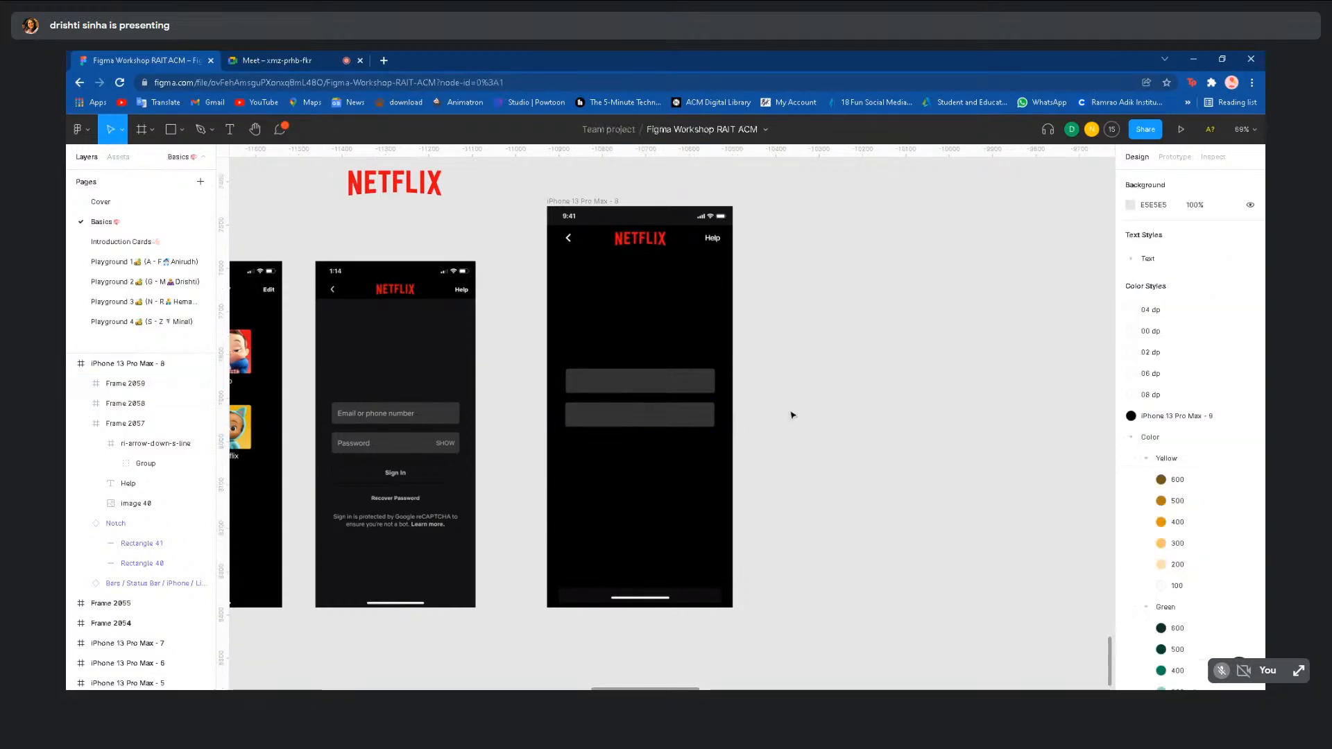
pyautogui.click(631, 421)
pyautogui.click(752, 434)
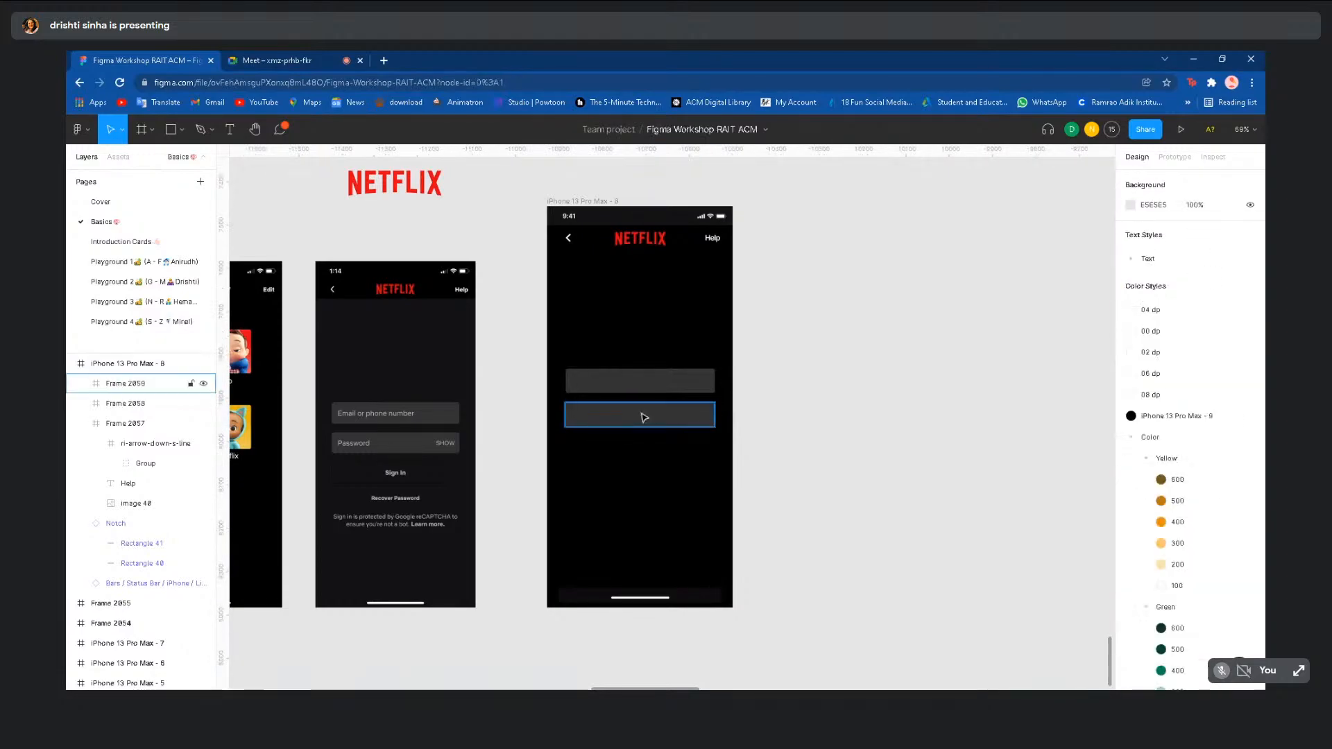
pyautogui.scroll(3, 643, 415)
pyautogui.scroll(2, 644, 417)
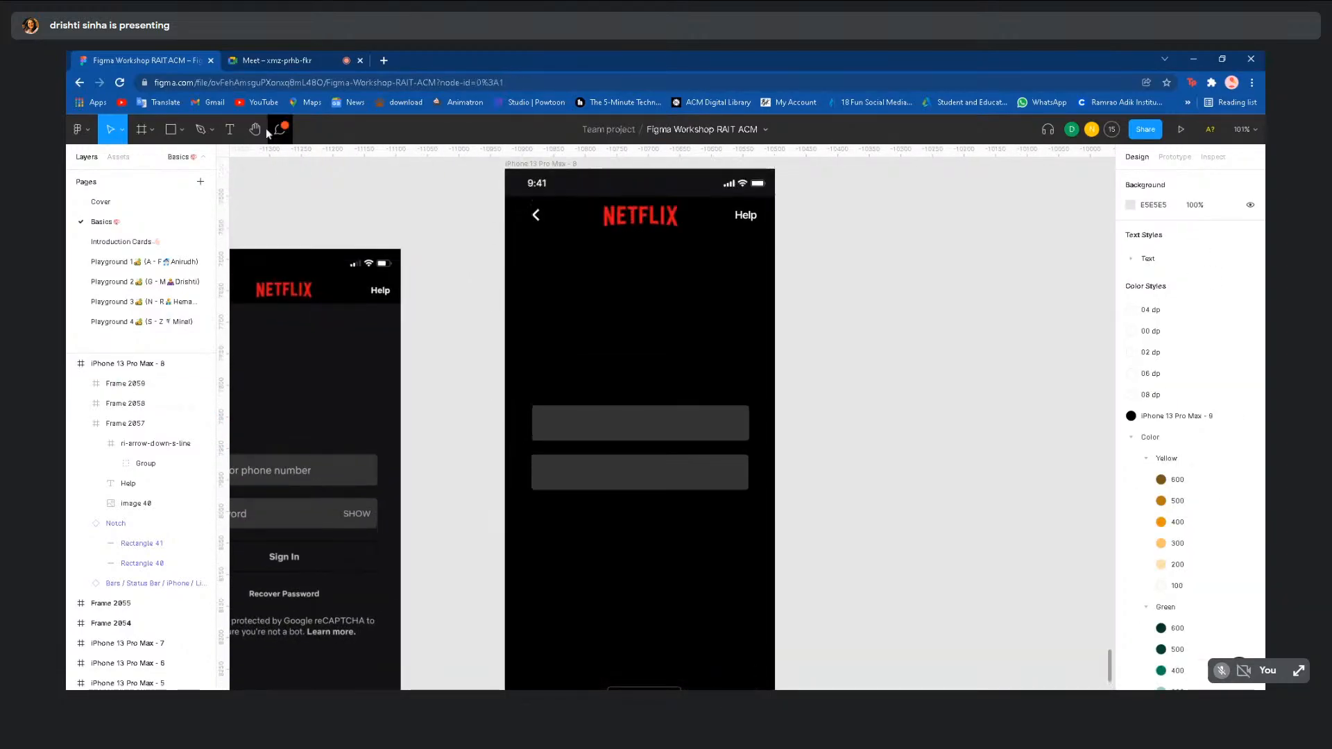
# - Add a text layer reading 'Email or phone number' at font size 48
pyautogui.click(231, 130)
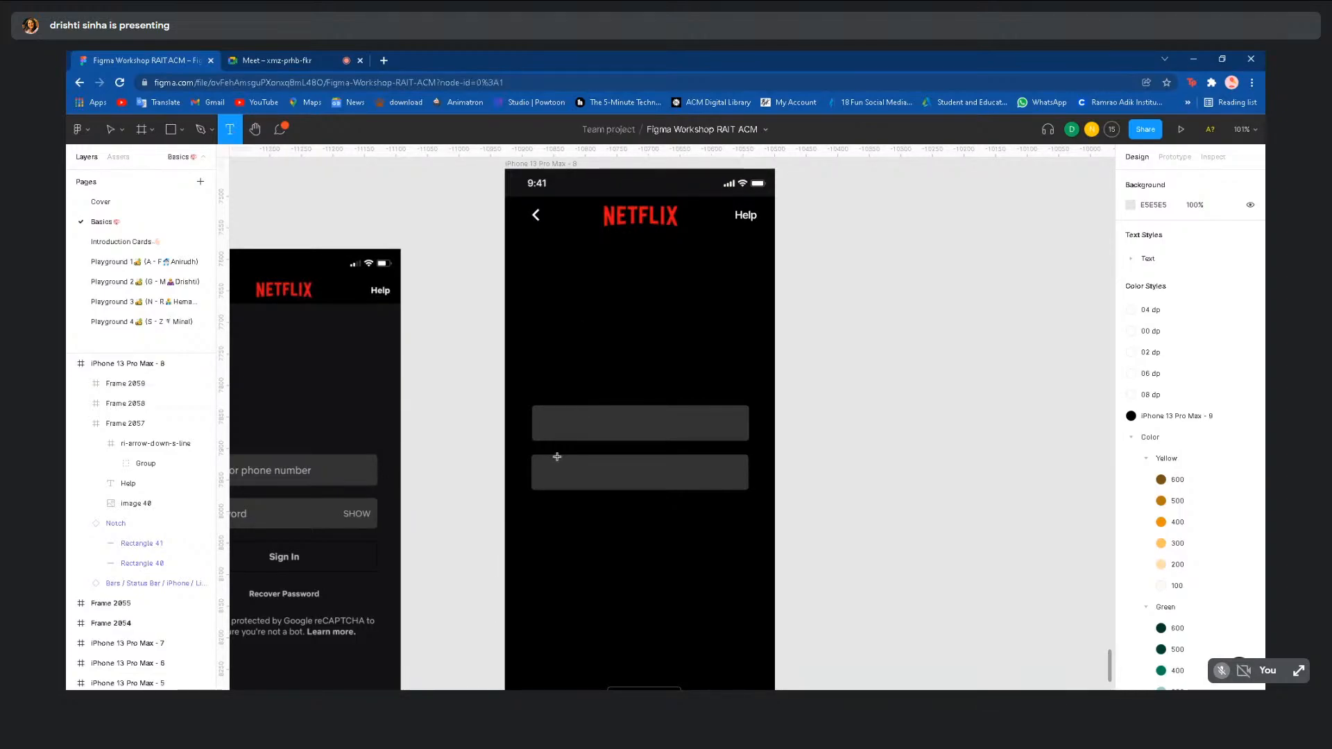
pyautogui.click(545, 424)
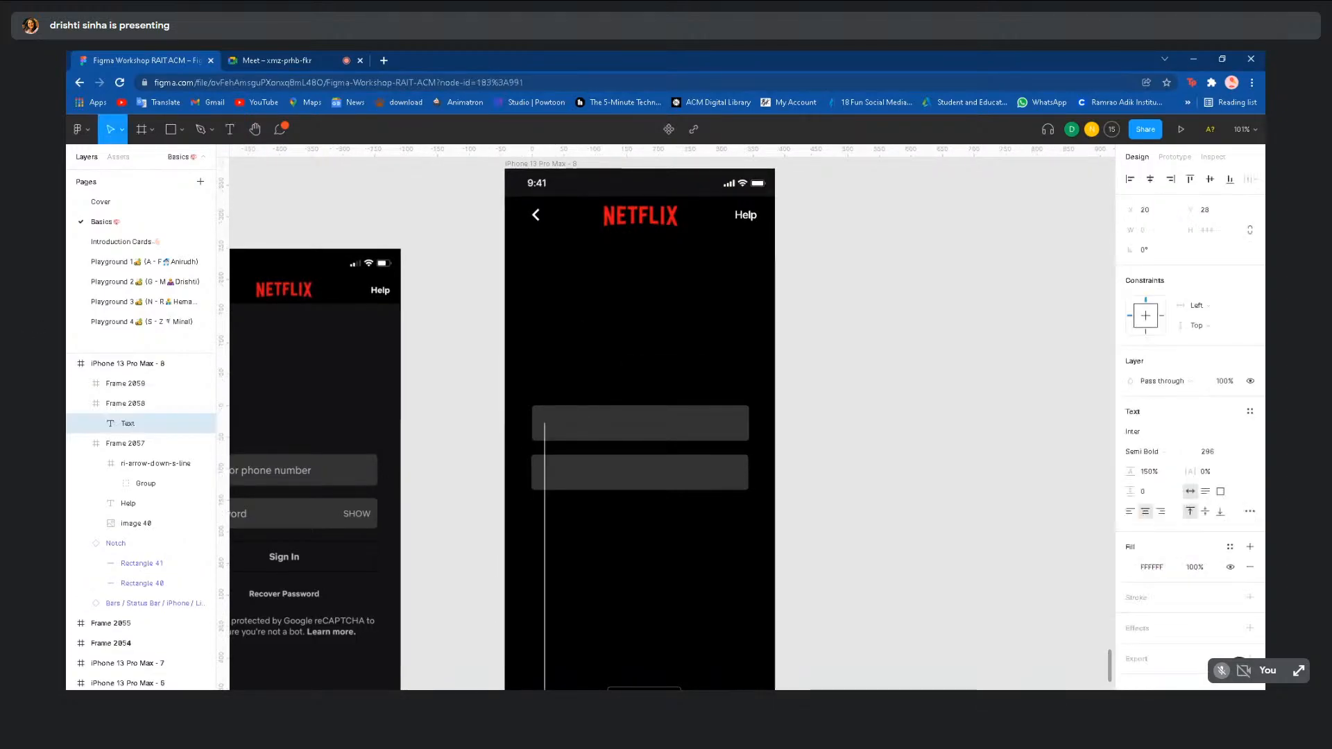
pyautogui.scroll(-5, 545, 424)
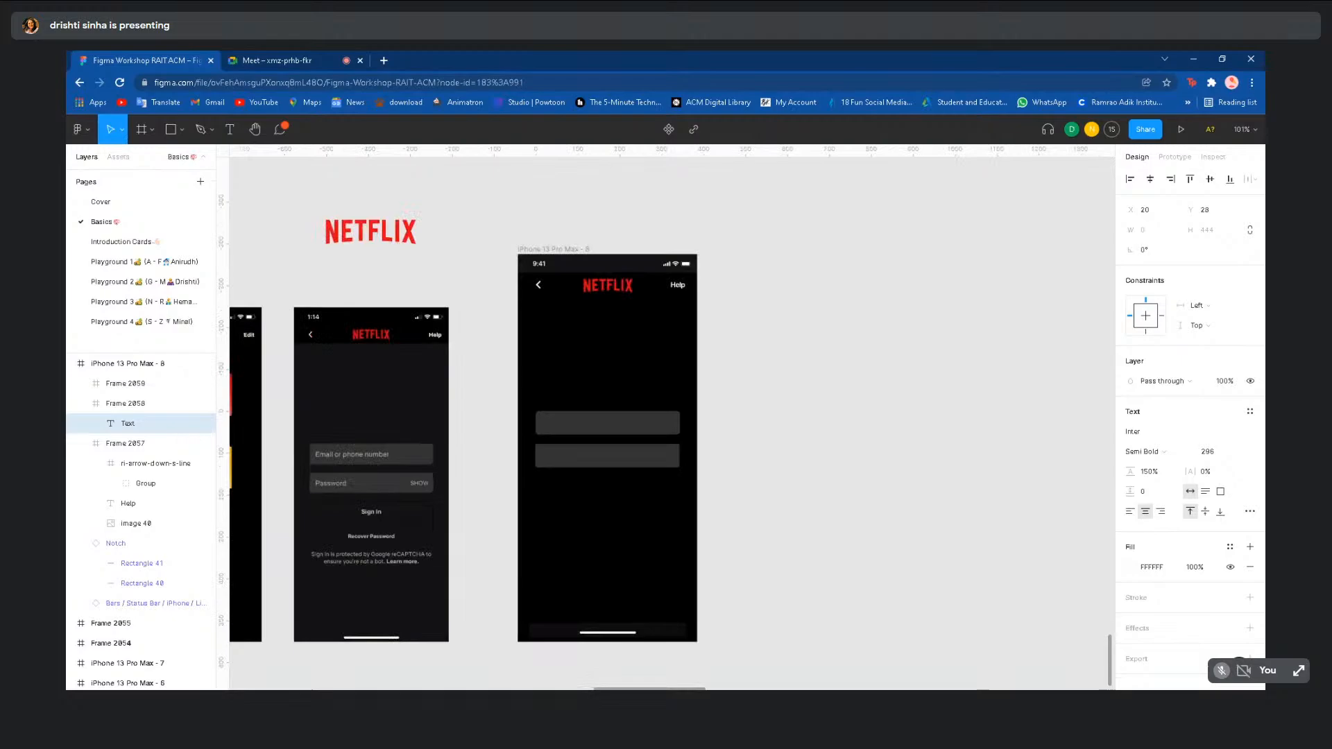
pyautogui.click(1242, 452)
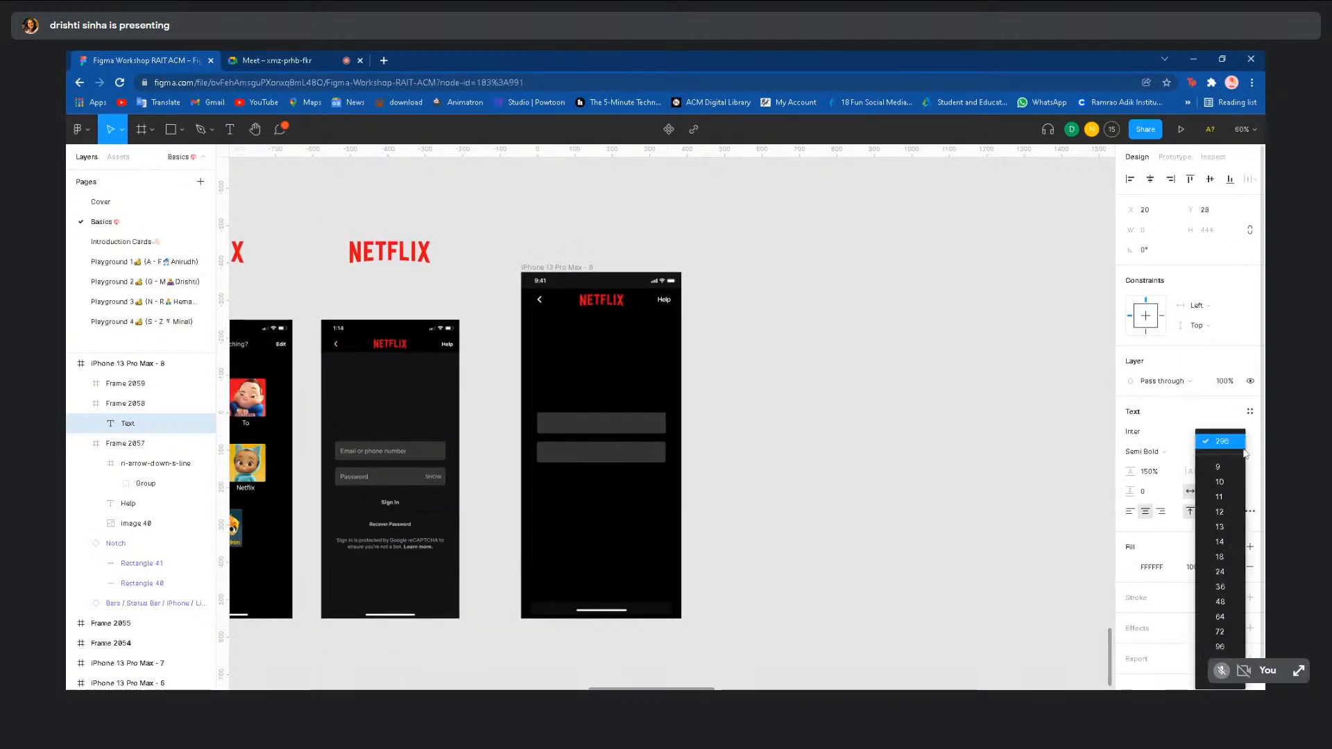
pyautogui.click(1233, 545)
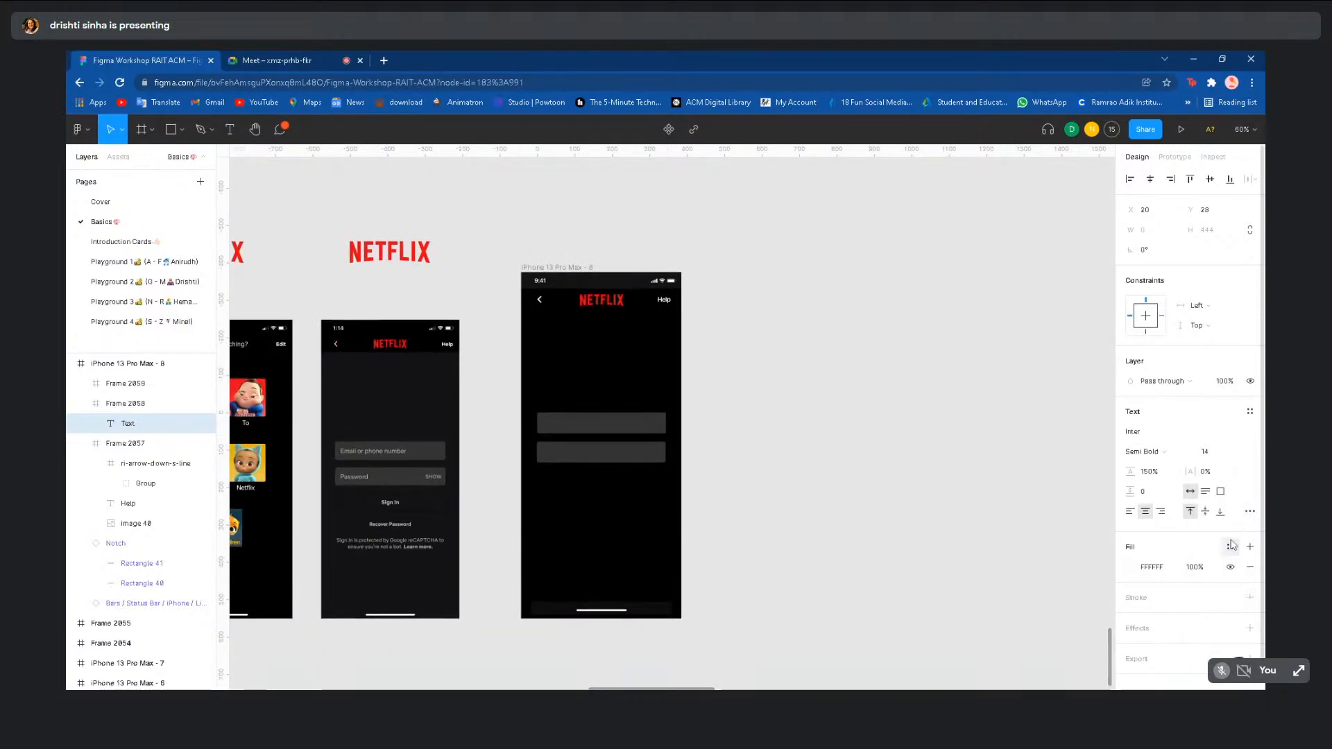
pyautogui.click(1242, 452)
pyautogui.click(1221, 512)
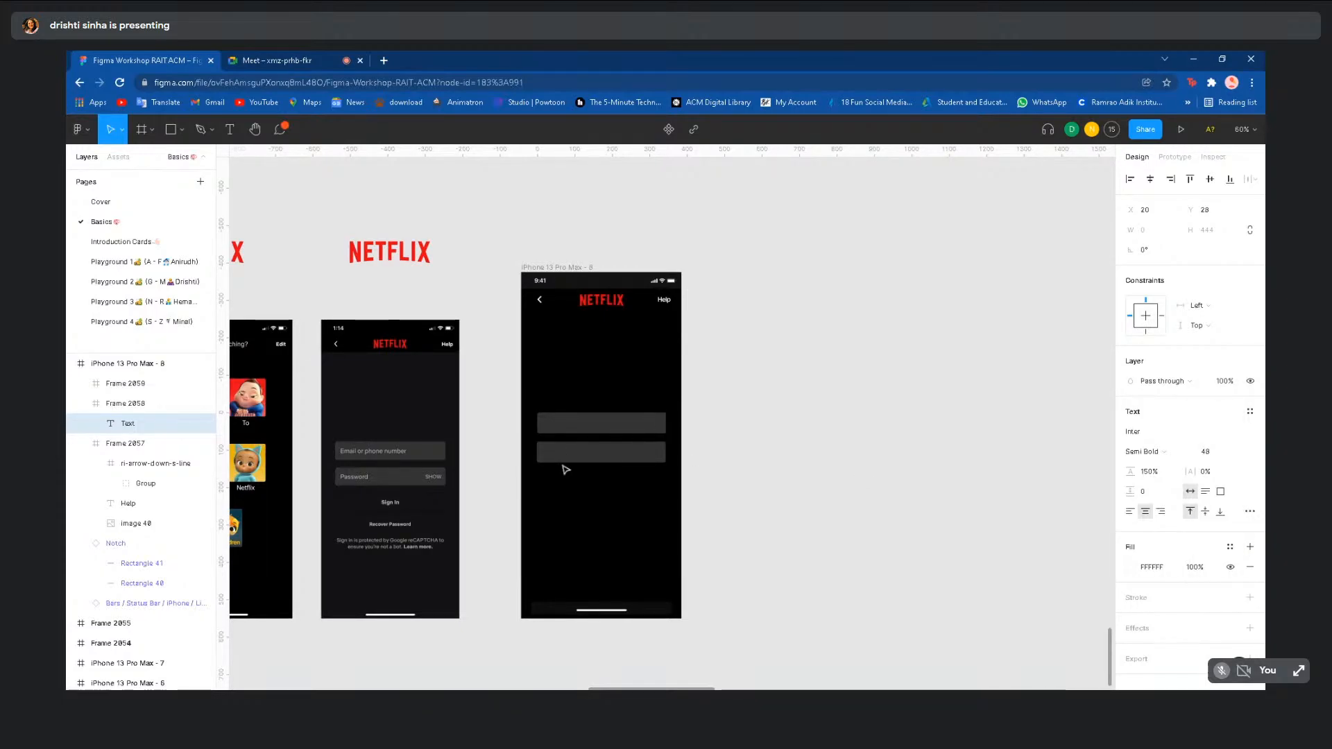
pyautogui.write('Email or phone number')
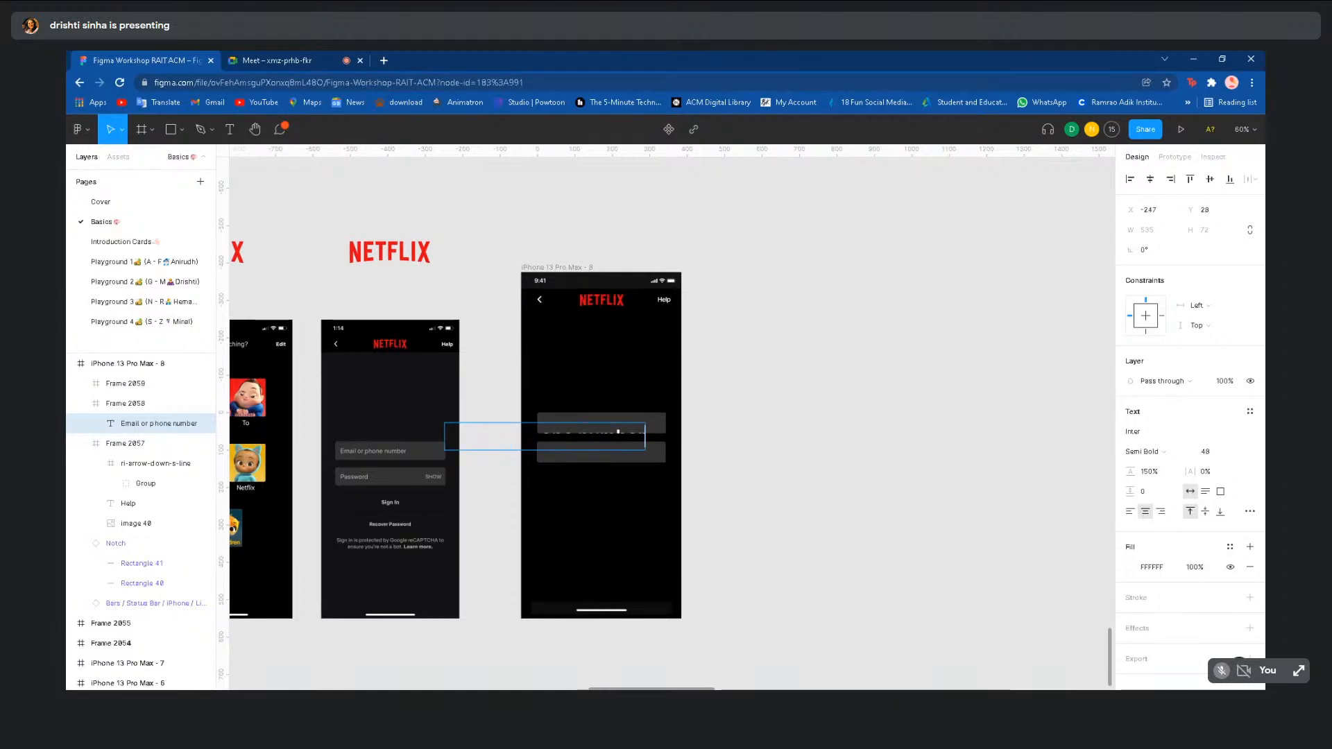
pyautogui.press('Escape')
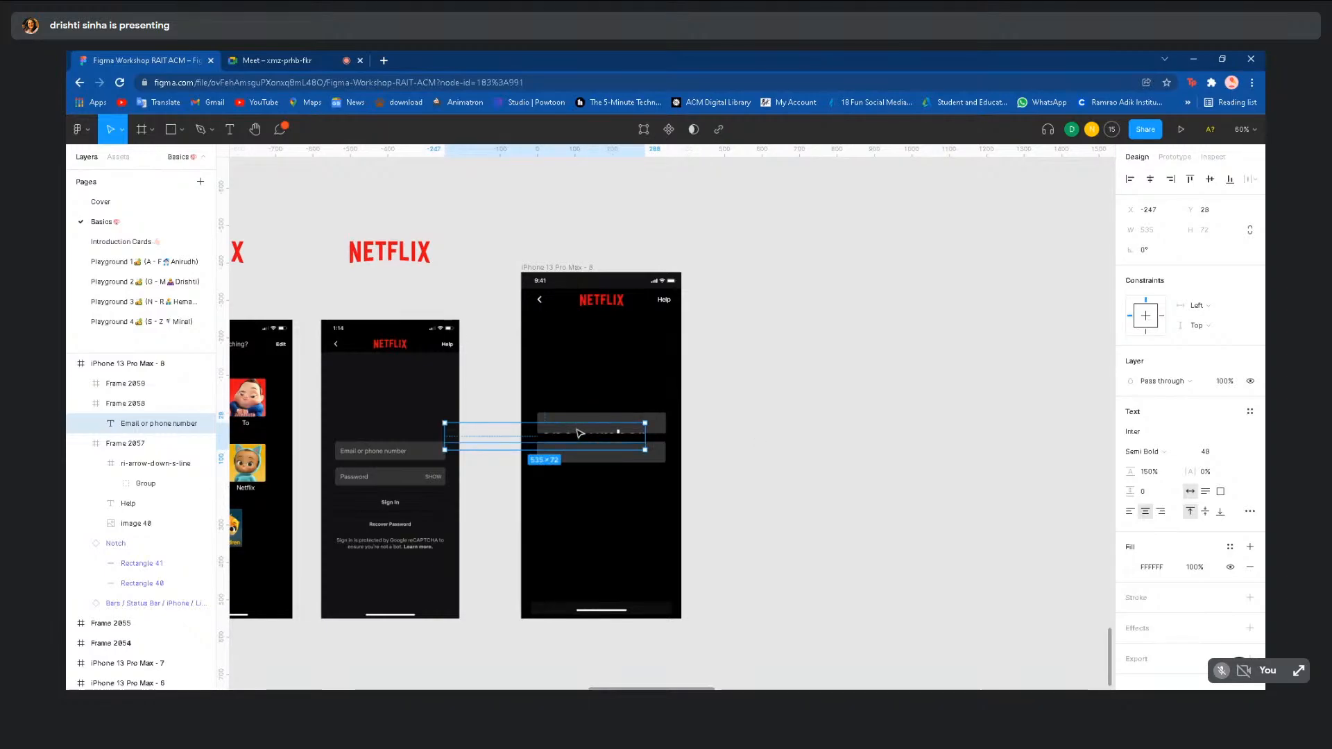
# - Resize the label to 24 and move it into the first input field
pyautogui.moveTo(580, 433); pyautogui.dragTo(855, 458)
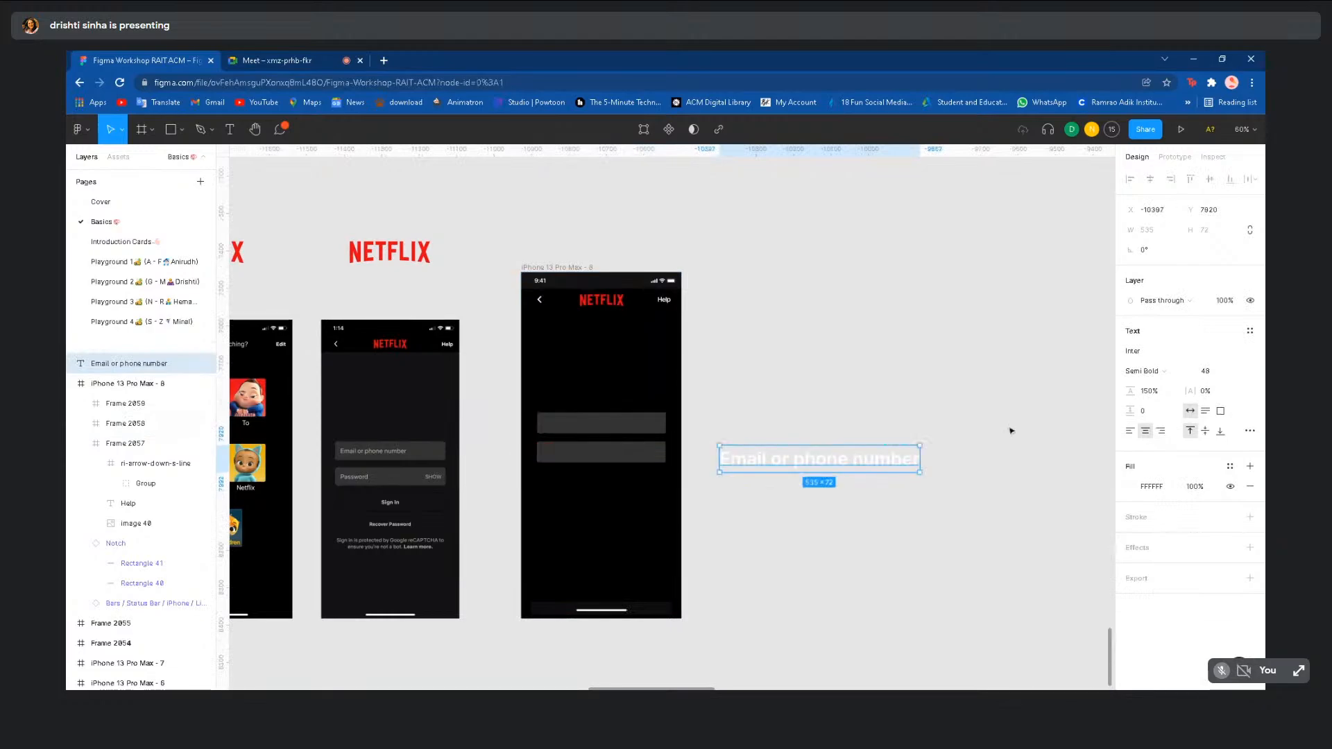
pyautogui.click(1240, 373)
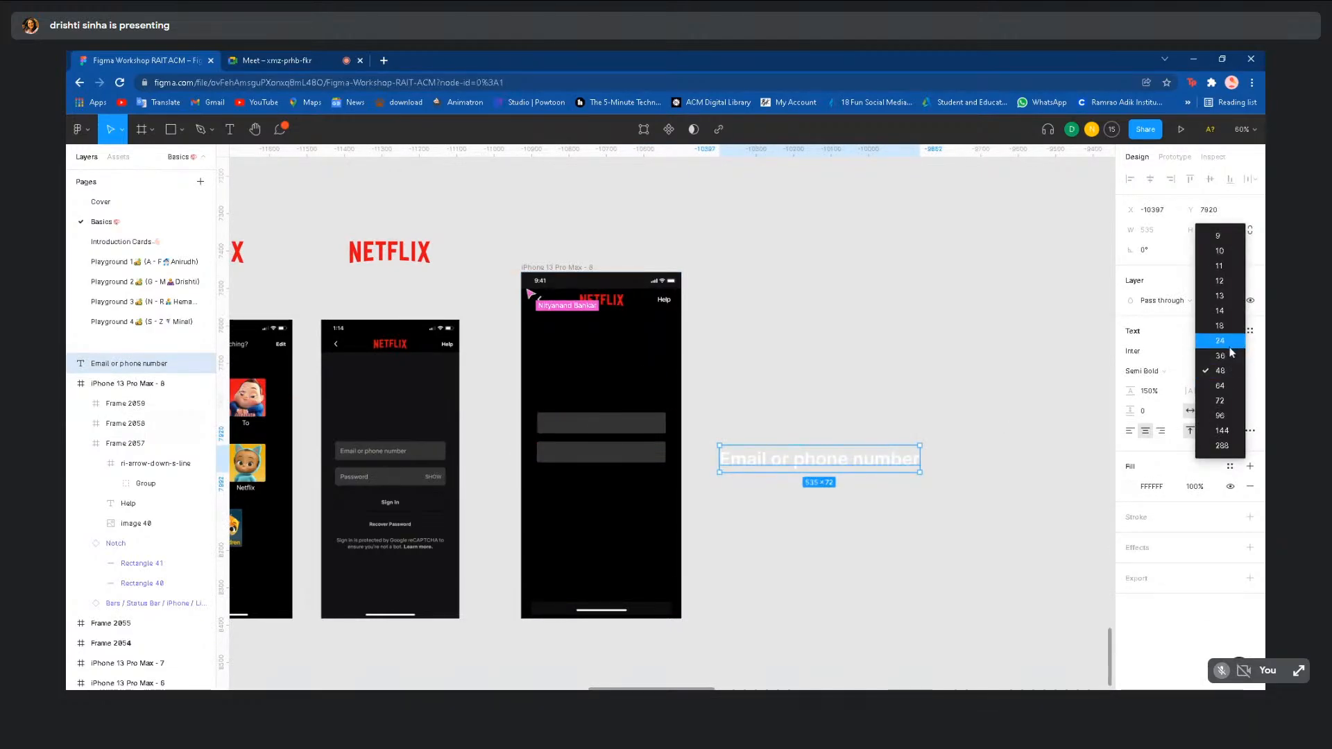
pyautogui.click(1230, 346)
pyautogui.moveTo(842, 455); pyautogui.dragTo(613, 428)
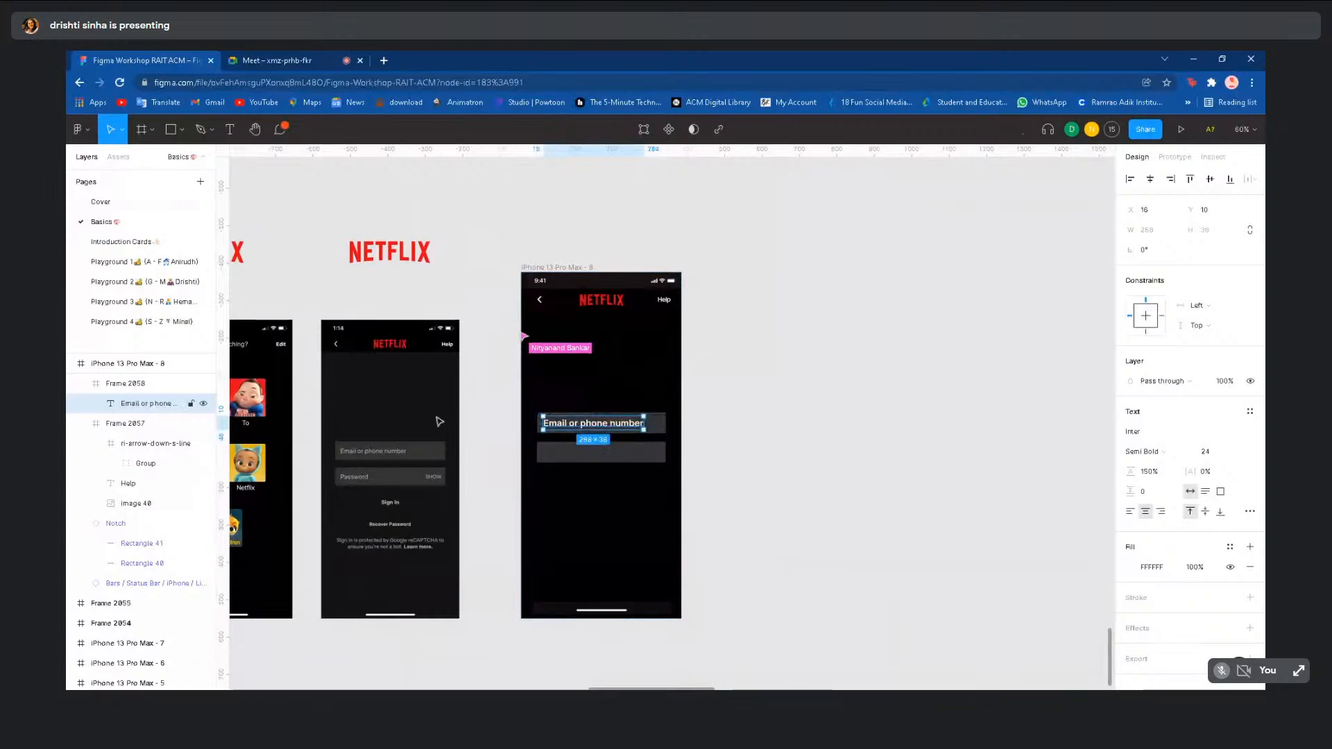
# - Re-centre Frame 2058 horizontally on the iPhone 13 Pro Max - 8 frame
pyautogui.click(126, 383)
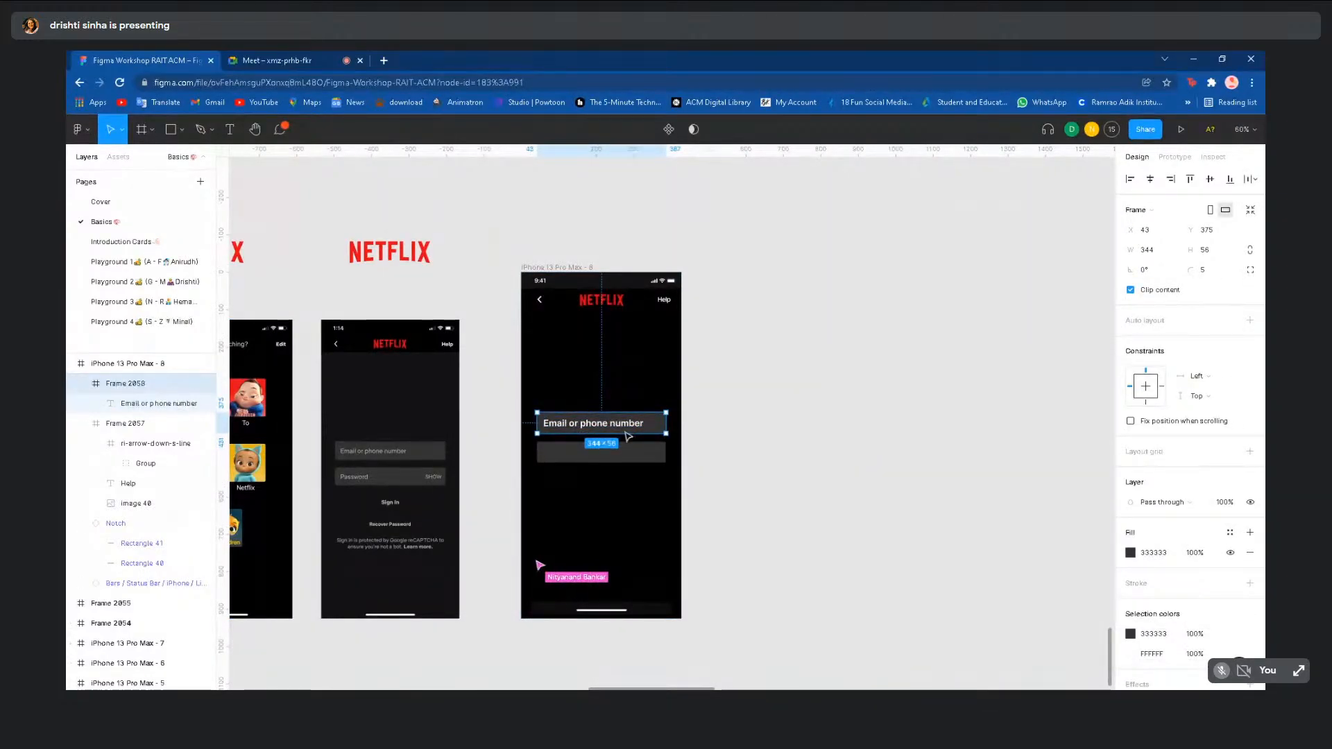
pyautogui.scroll(5, 625, 431)
pyautogui.moveTo(659, 415); pyautogui.dragTo(730, 426)
pyautogui.hotkey('alt', 'h')
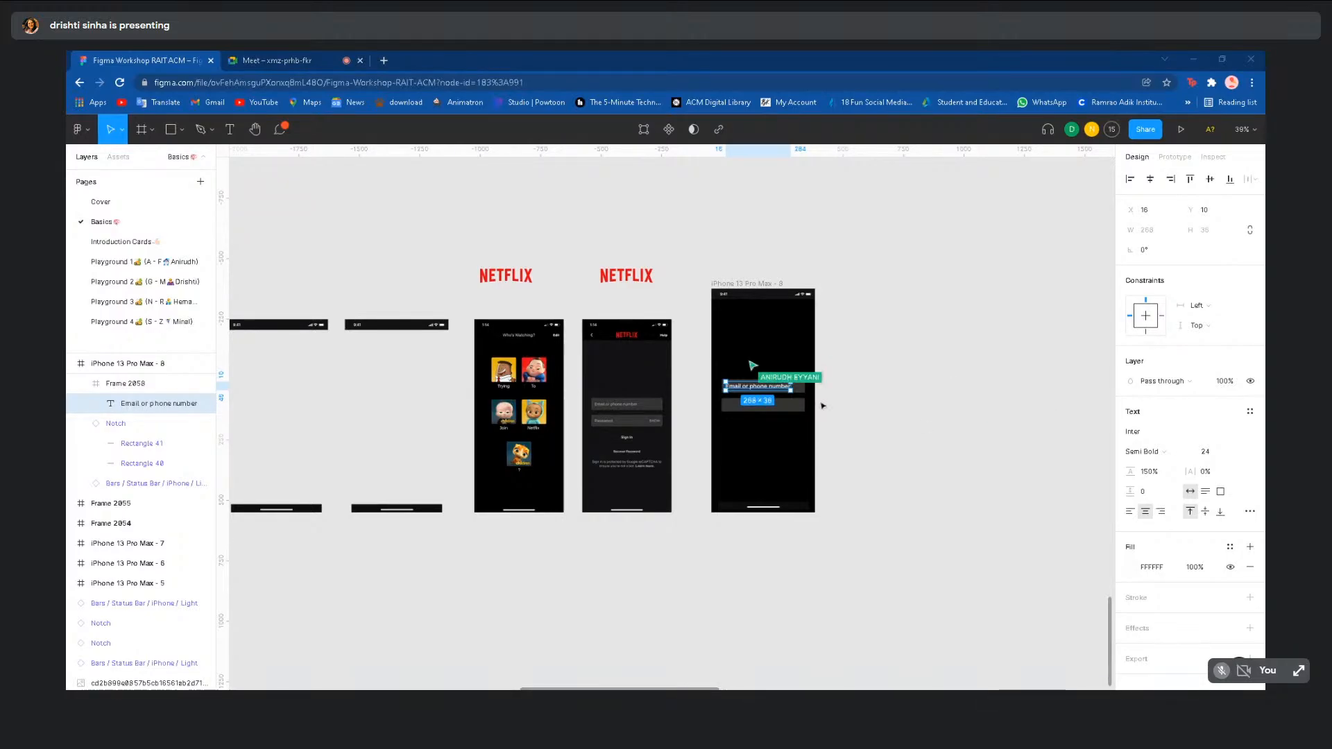
# - Set the 'Email or phone number' label's font size to 18
pyautogui.scroll(5, 822, 406)
pyautogui.scroll(2, 822, 406)
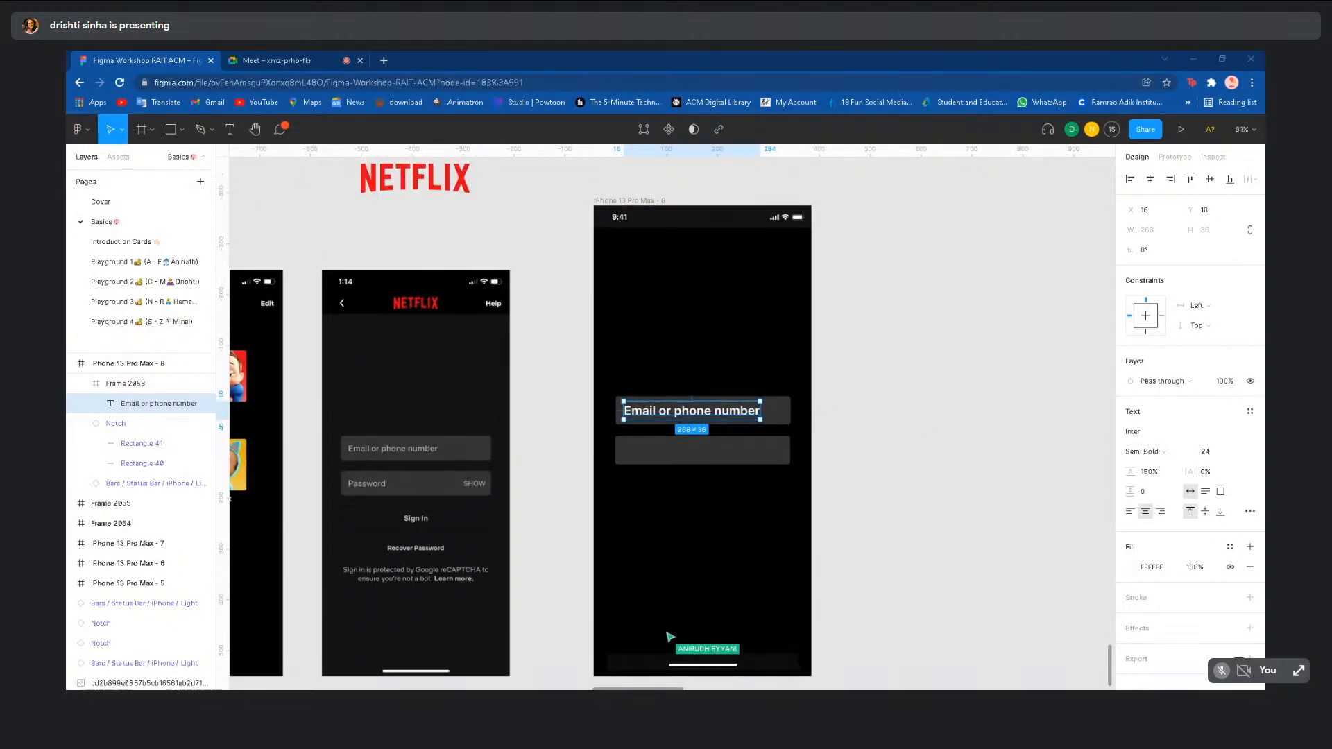
pyautogui.scroll(3, 821, 486)
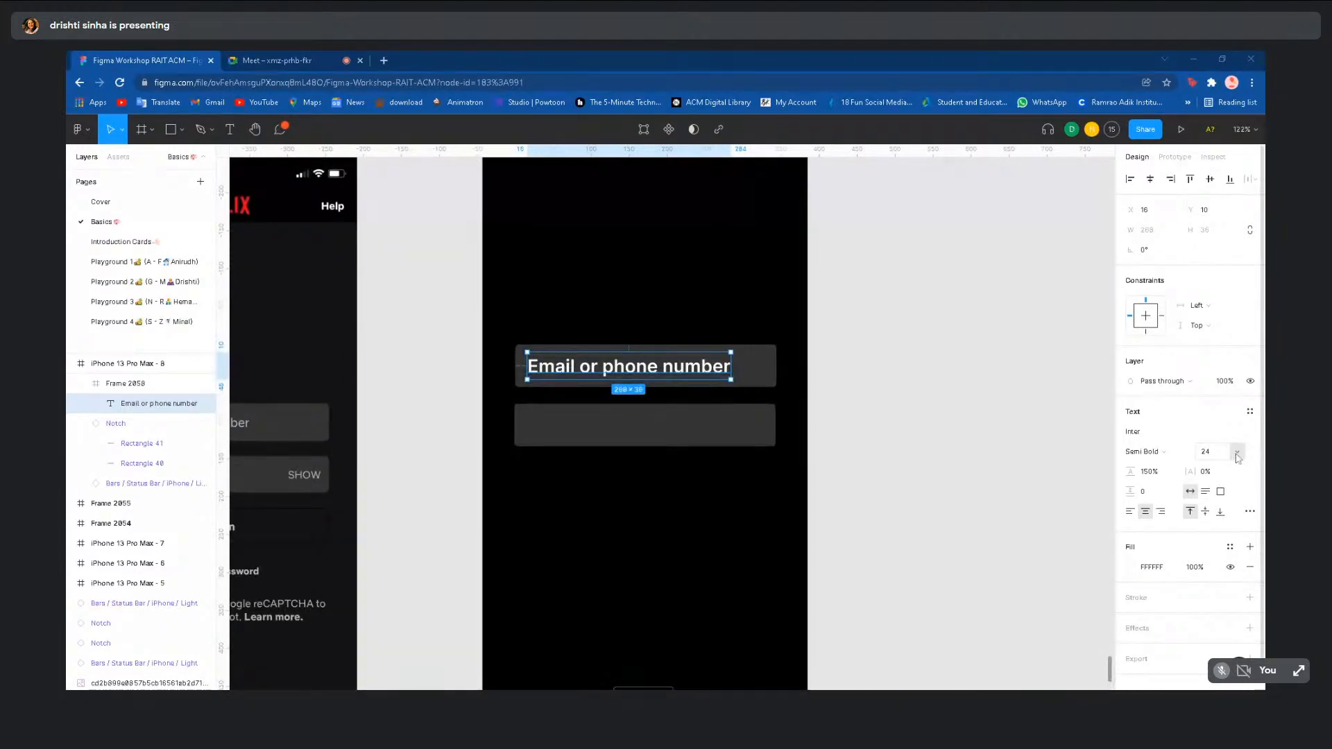
pyautogui.scroll(-1, 651, 367)
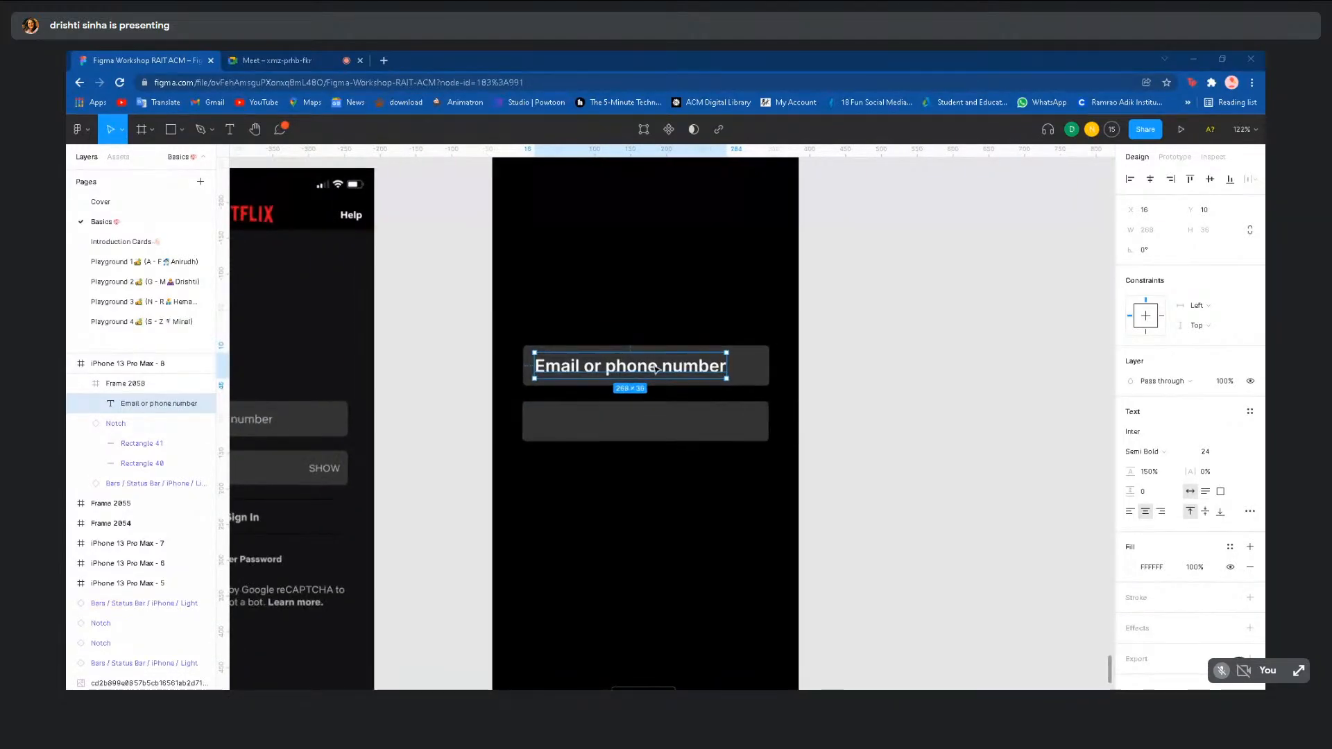
pyautogui.click(1239, 452)
pyautogui.click(1233, 438)
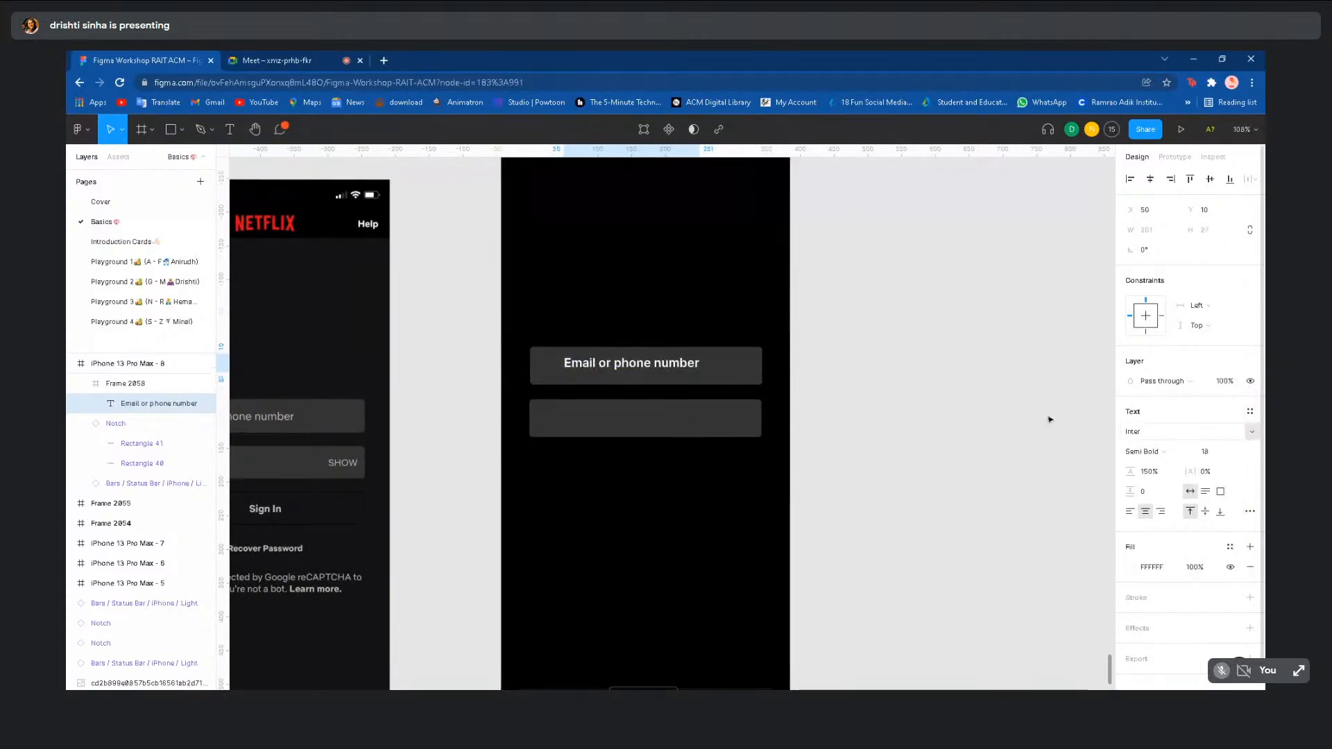
# - Move the label toward the left edge of the first field
pyautogui.click(1011, 413)
pyautogui.click(687, 368)
pyautogui.click(687, 368)
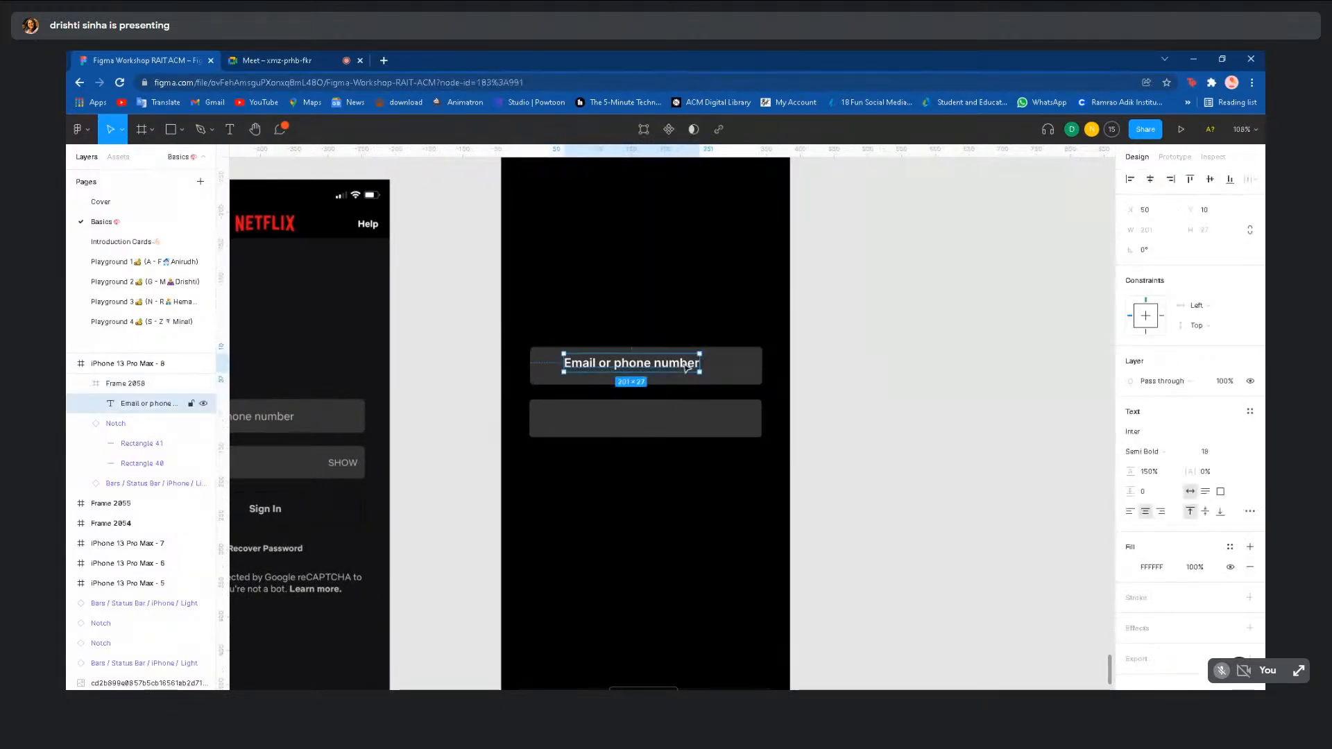
pyautogui.moveTo(687, 367); pyautogui.dragTo(661, 373)
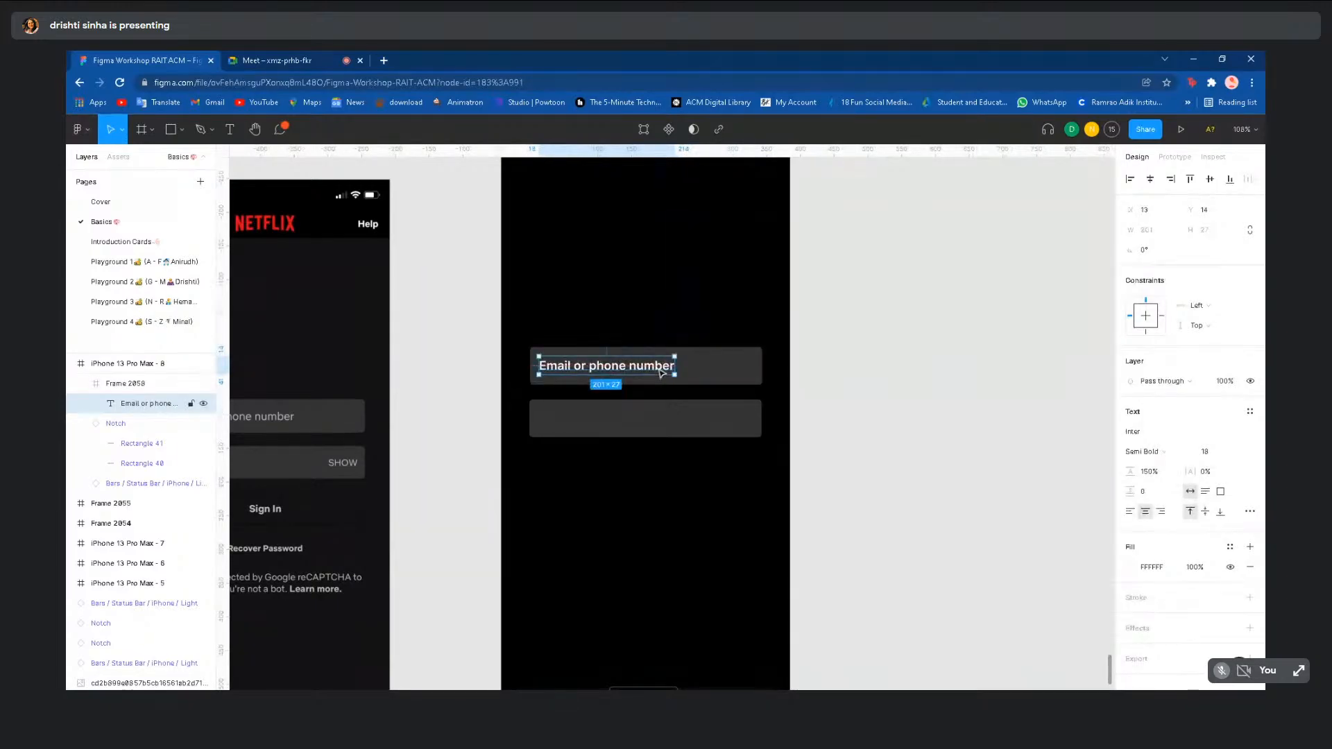
pyautogui.click(902, 398)
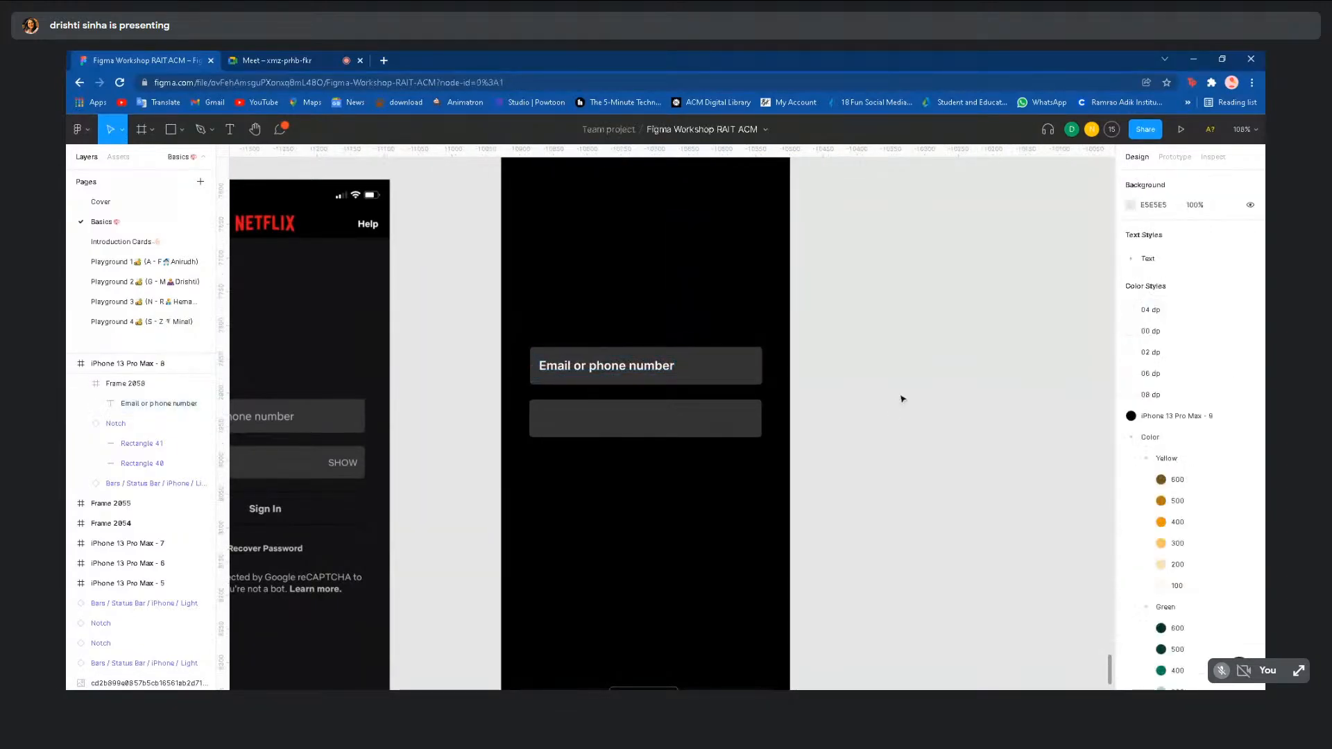
# - Duplicate the label and place the copy in the second grey field
pyautogui.doubleClick(614, 370)
pyautogui.click(826, 350)
pyautogui.click(594, 368)
pyautogui.click(594, 368)
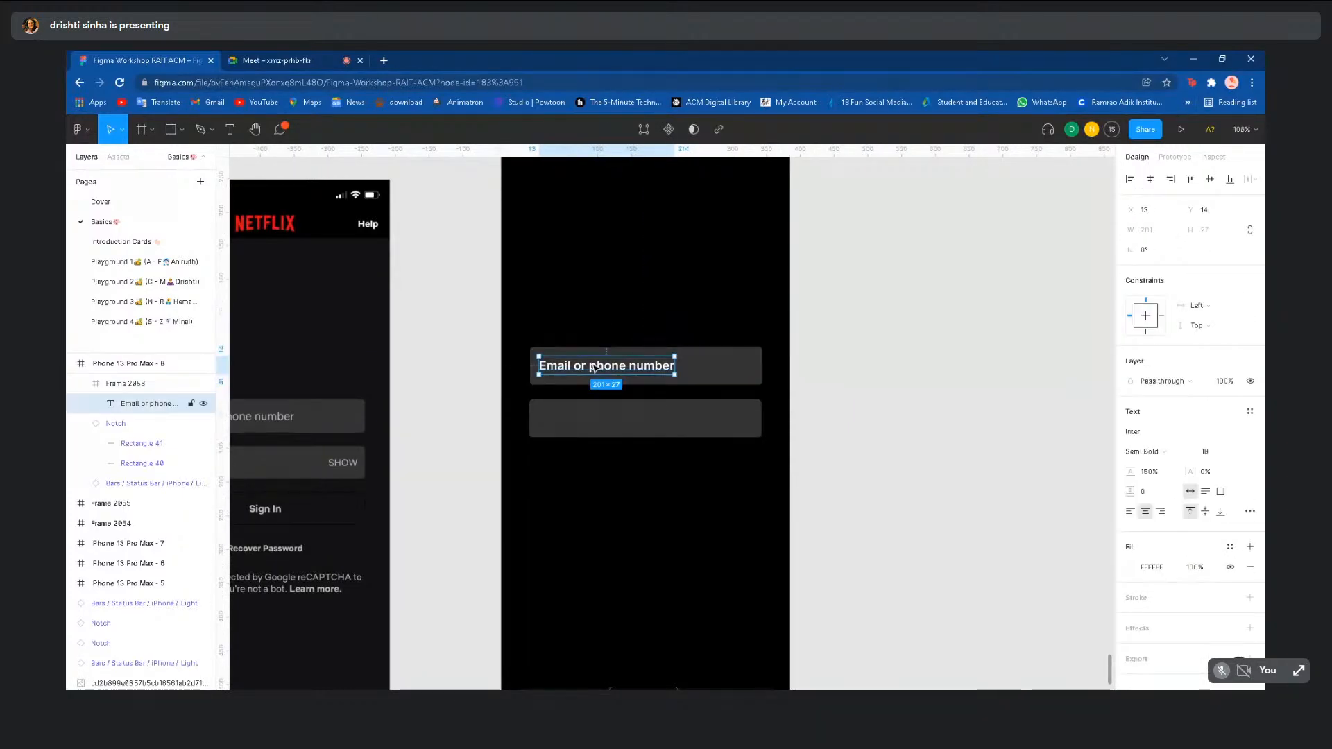
pyautogui.hotkey('ctrl', 'd')
pyautogui.moveTo(594, 368); pyautogui.dragTo(595, 420)
# - Change the copied label's text to 'Password' and shift it to the field's left edge
pyautogui.doubleClick(594, 420)
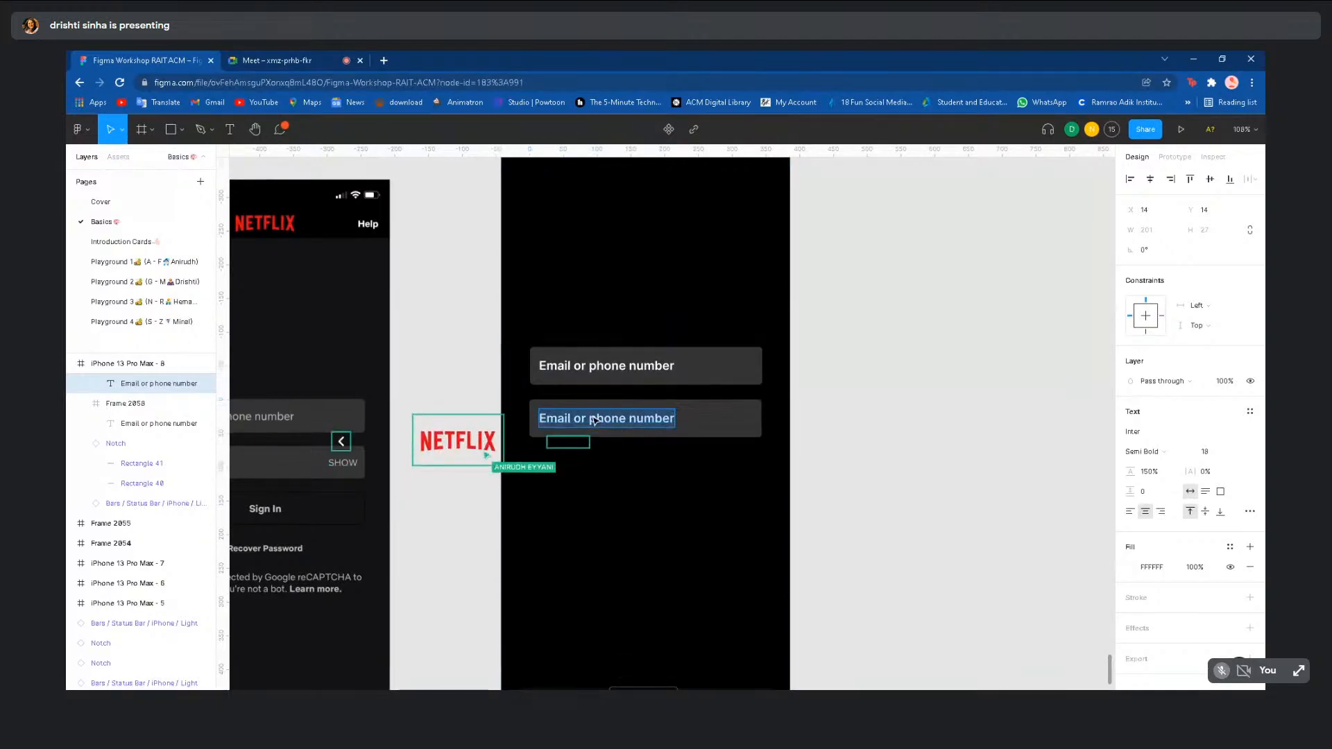
pyautogui.scroll(-3, 595, 420)
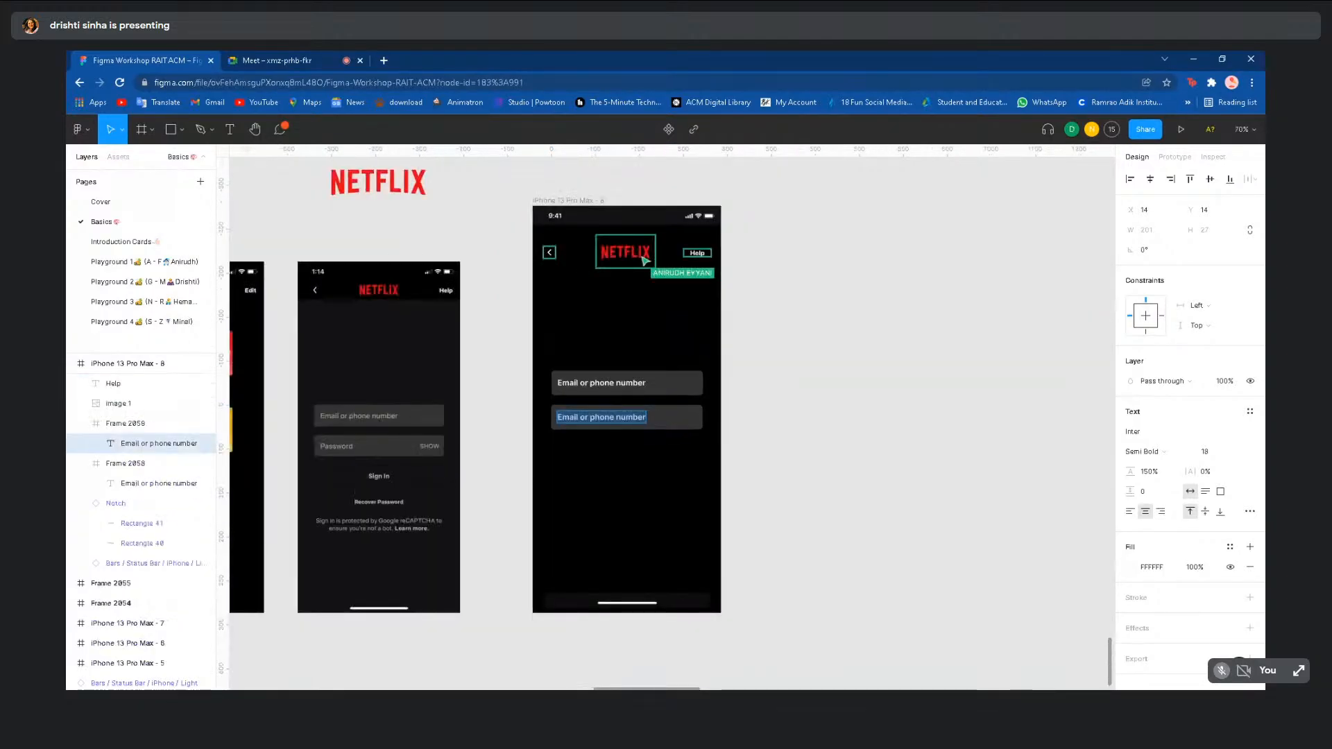
pyautogui.write('Password')
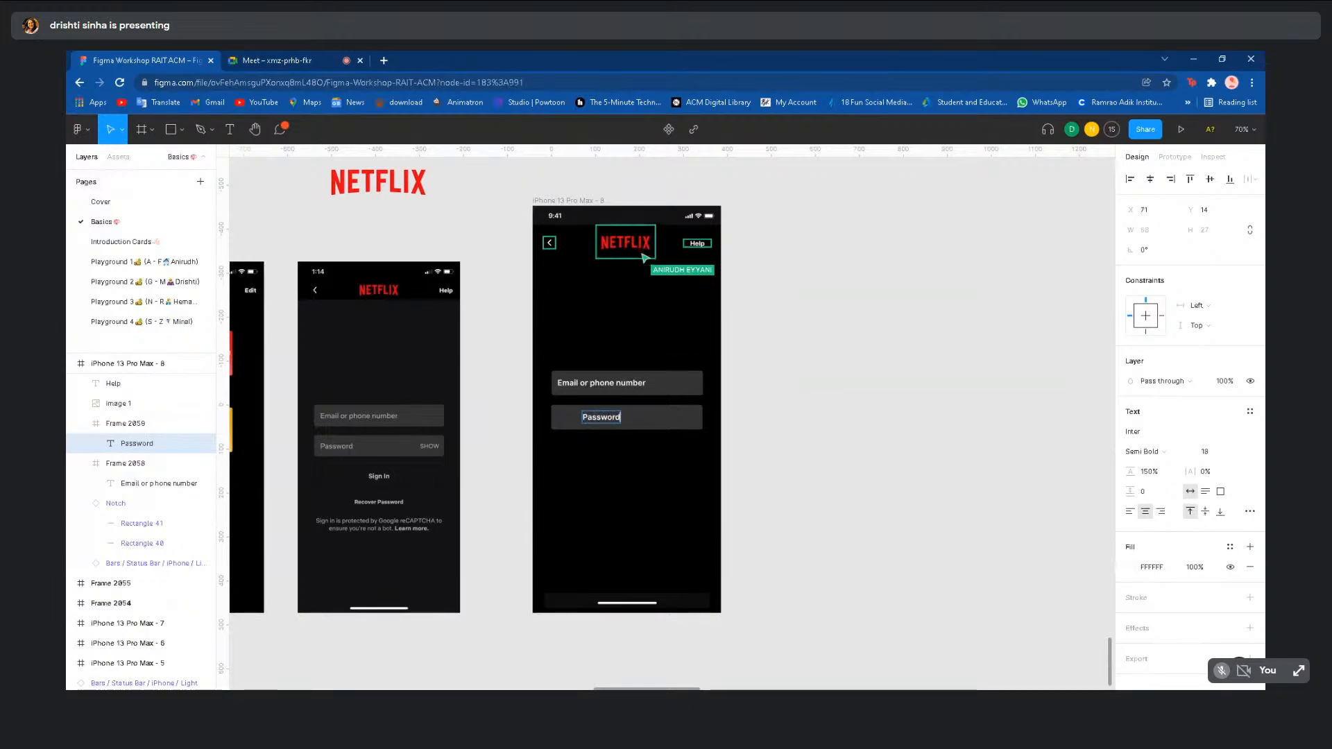
pyautogui.press('Escape')
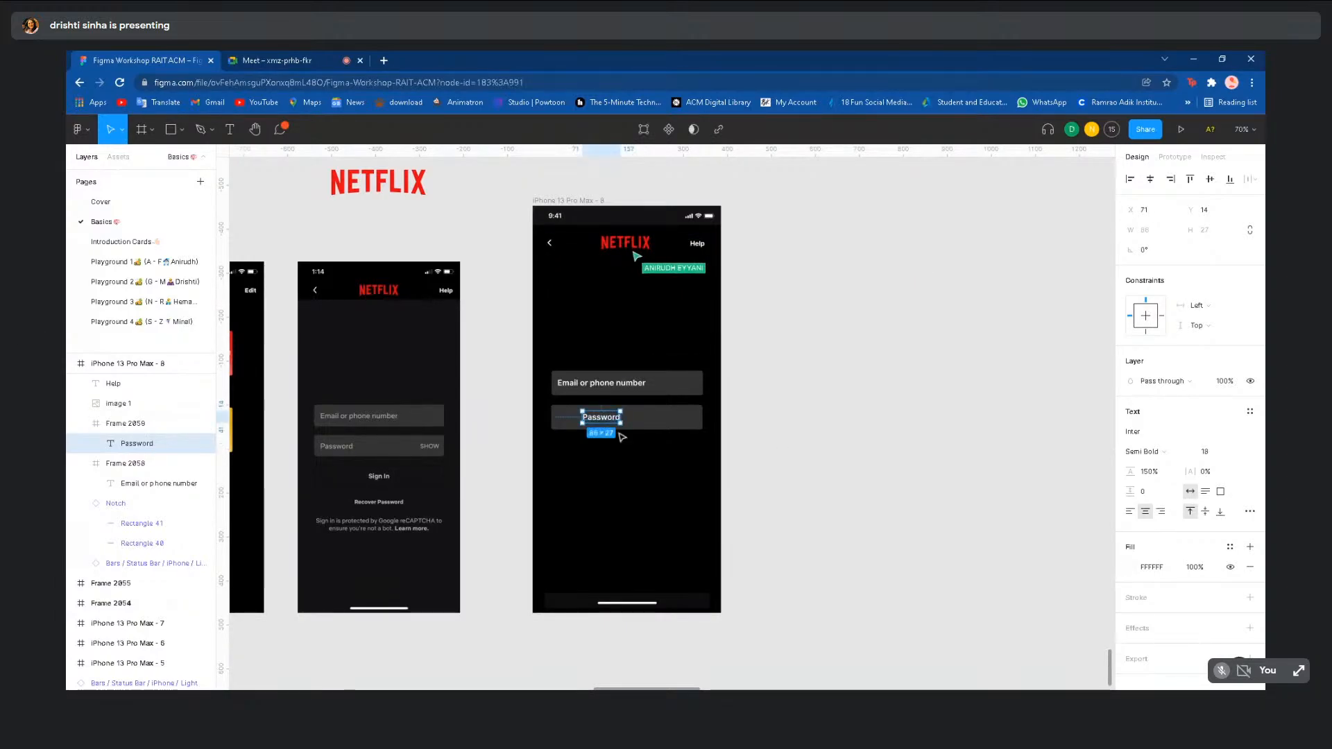
pyautogui.moveTo(602, 418); pyautogui.dragTo(574, 418)
# - Make a duplicate of the Password label
pyautogui.scroll(3, 730, 415)
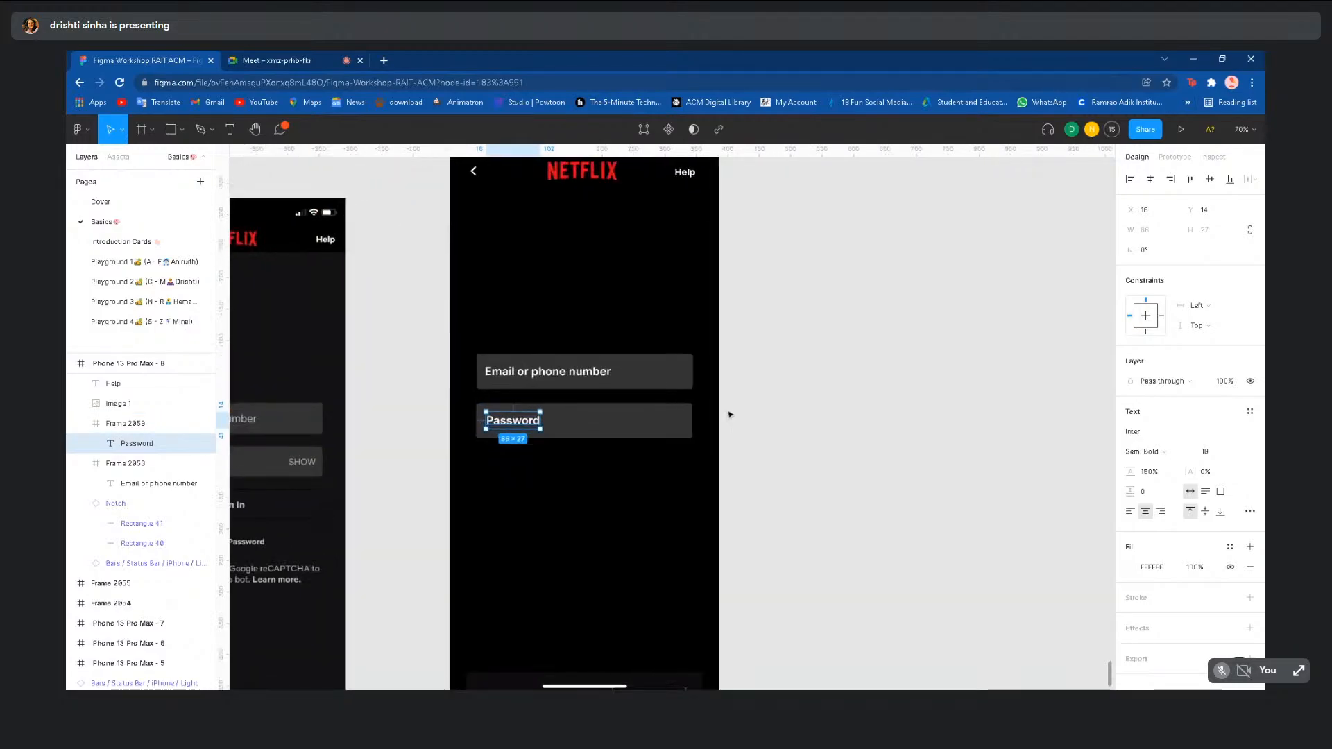
pyautogui.hscroll(-1, 730, 415)
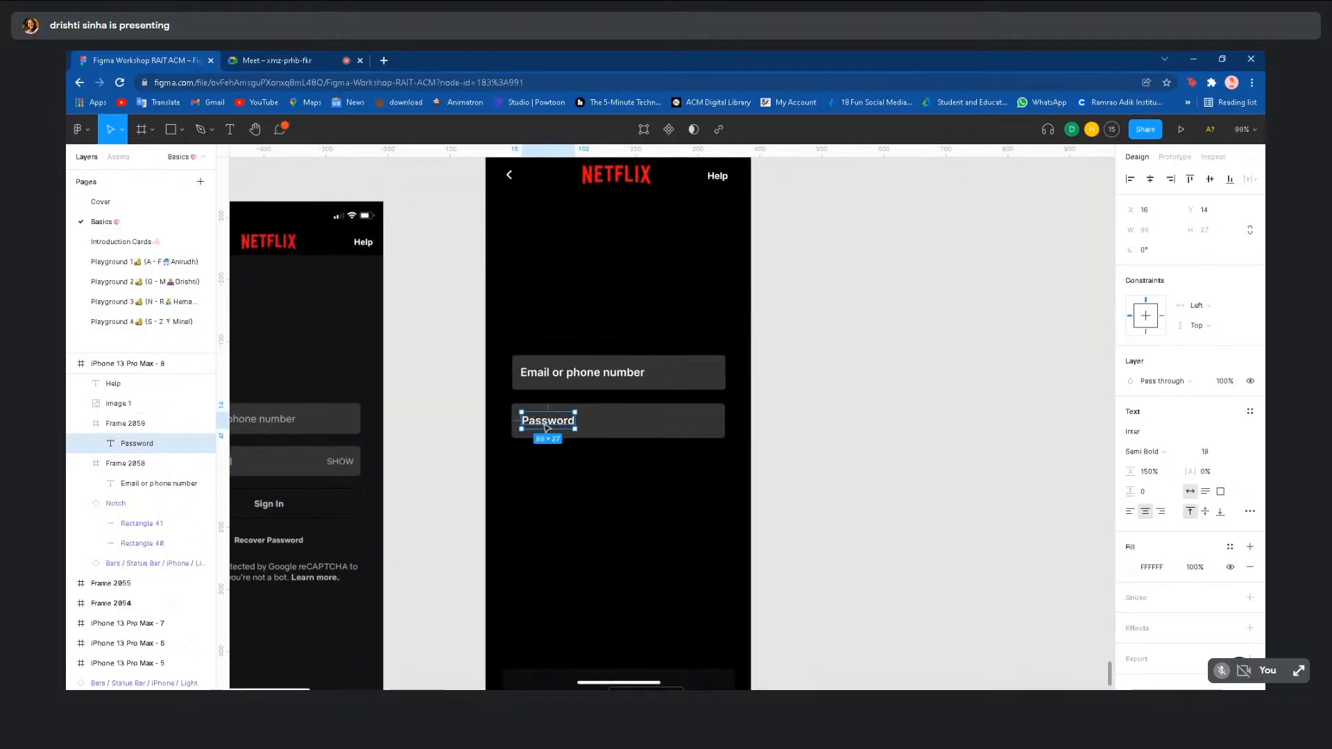
pyautogui.click(551, 489)
pyautogui.doubleClick(559, 419)
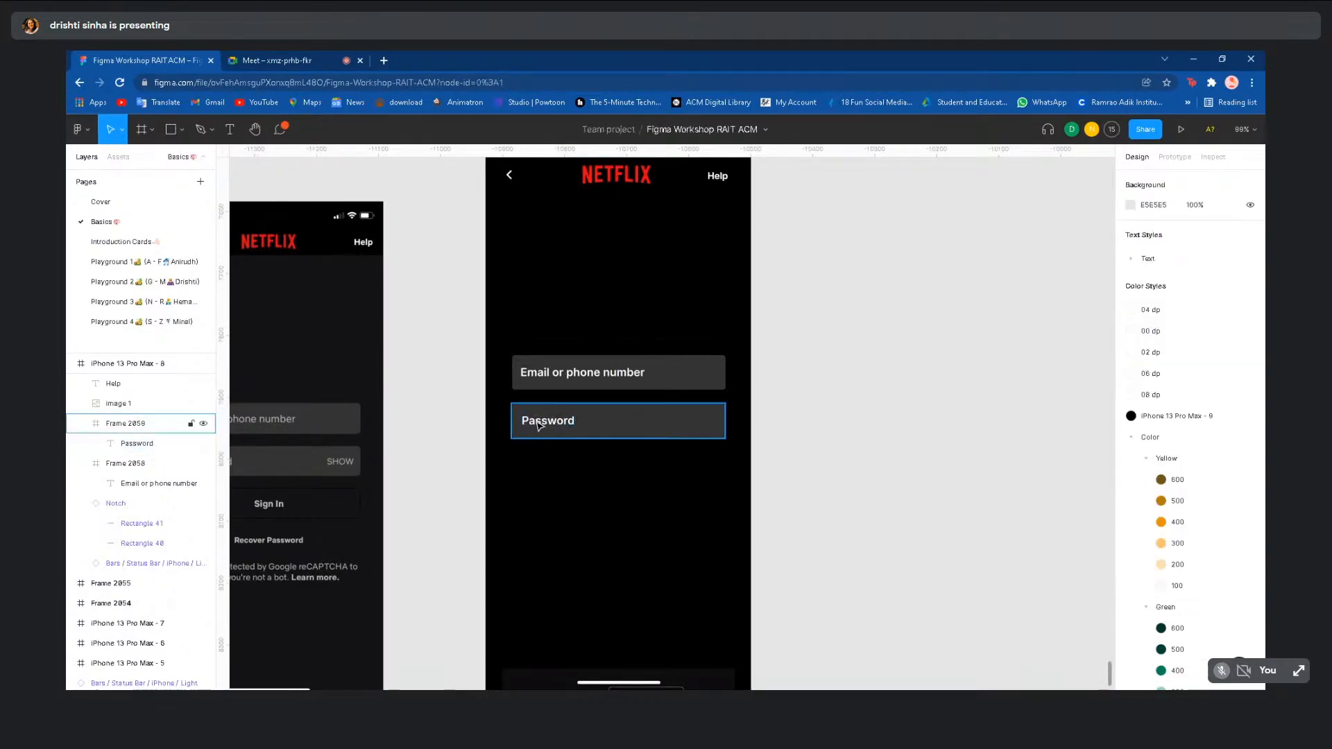
pyautogui.hotkey('ctrl', 'd')
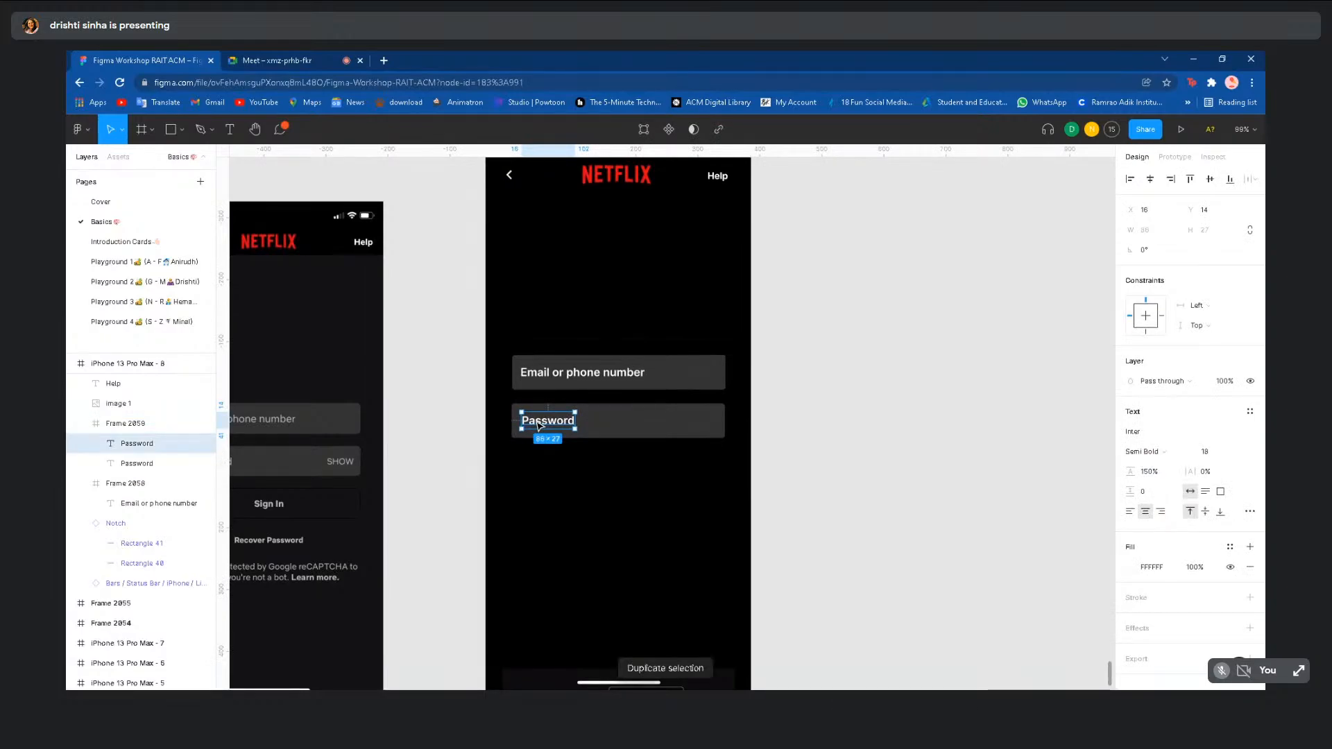
# - Move the copy to the field's right end, retype it as 'SHOW', and set size 14
pyautogui.moveTo(538, 425); pyautogui.dragTo(684, 426)
pyautogui.write('SHOW')
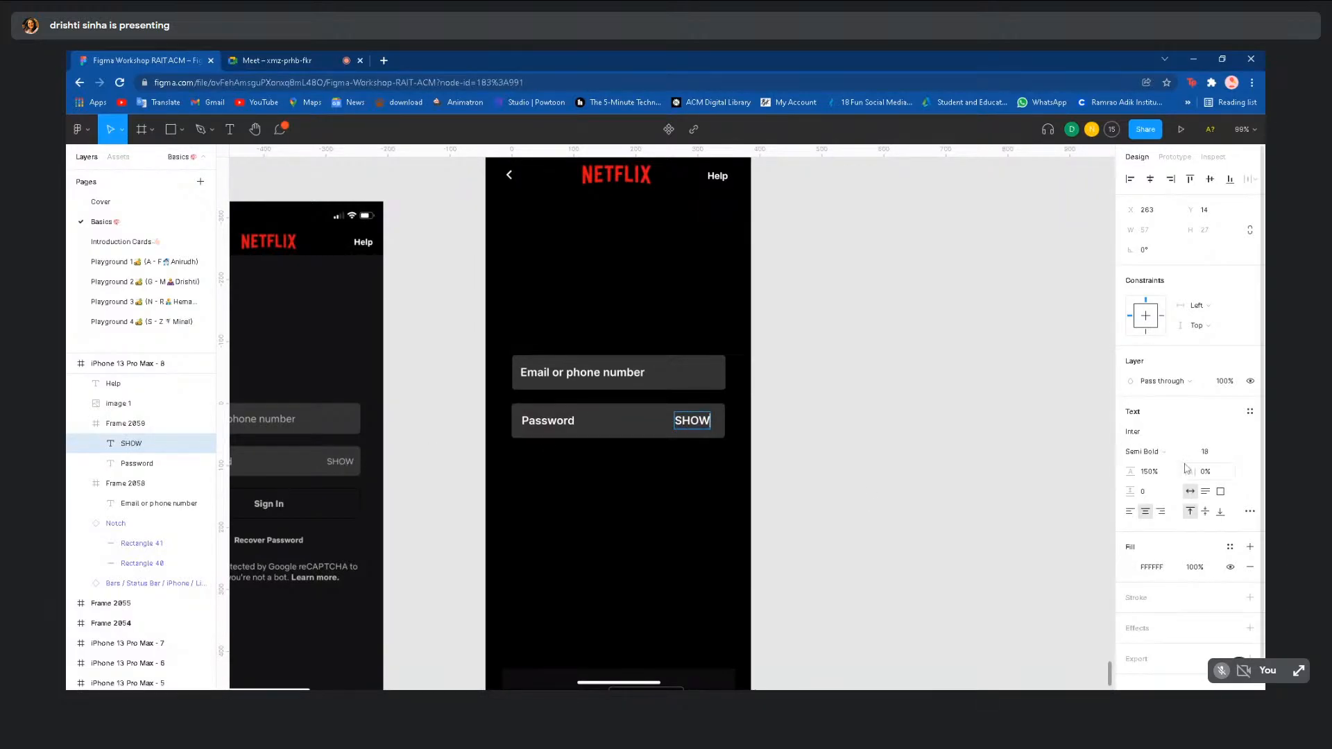
pyautogui.click(1240, 455)
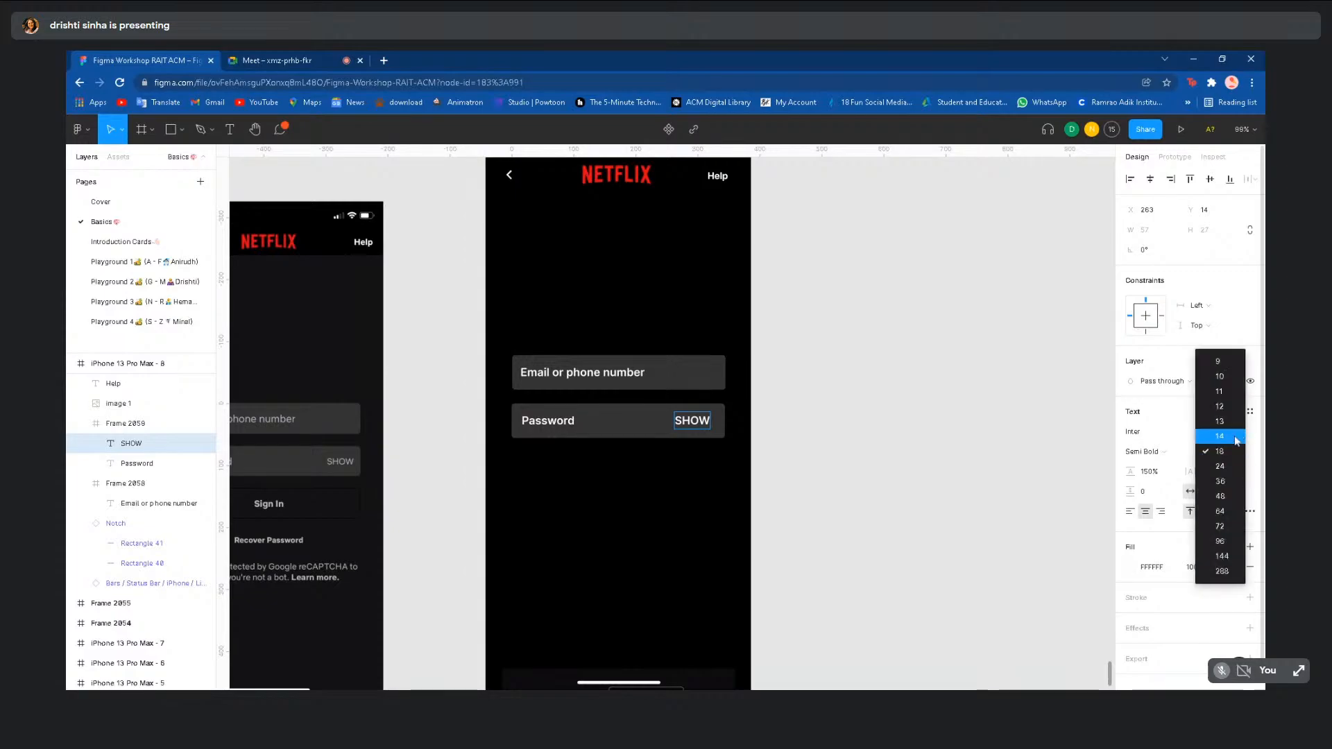
pyautogui.click(1221, 436)
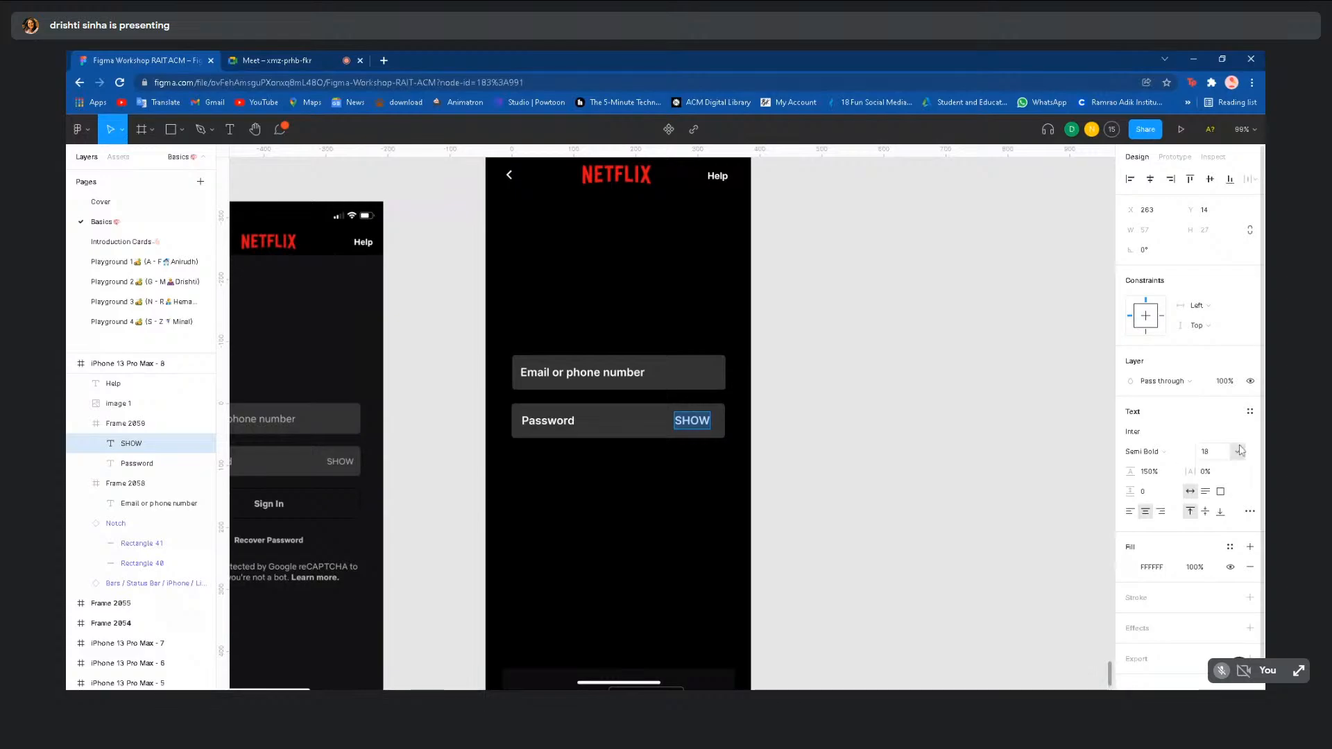
pyautogui.click(1241, 452)
pyautogui.click(1220, 436)
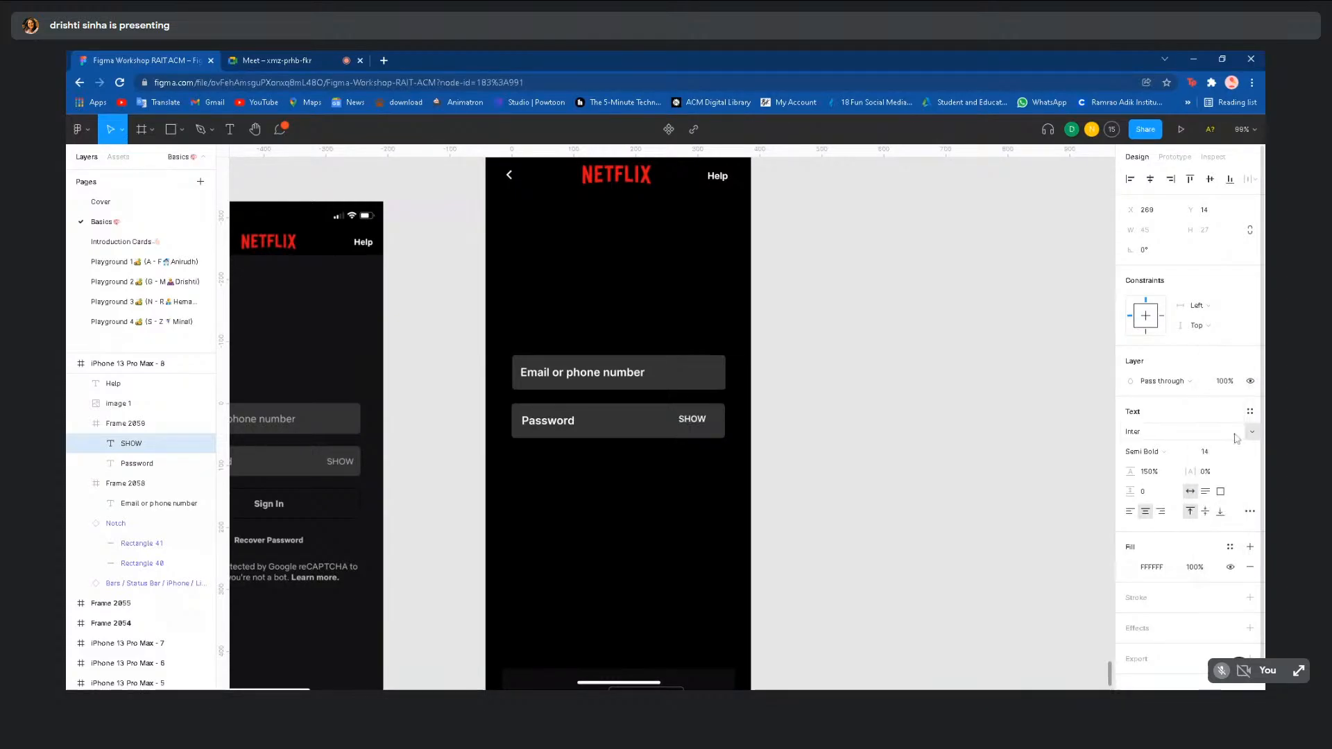
# - Apply the Color/Grey/300 fill style to SHOW and fine-tune its position in the field
pyautogui.click(1230, 547)
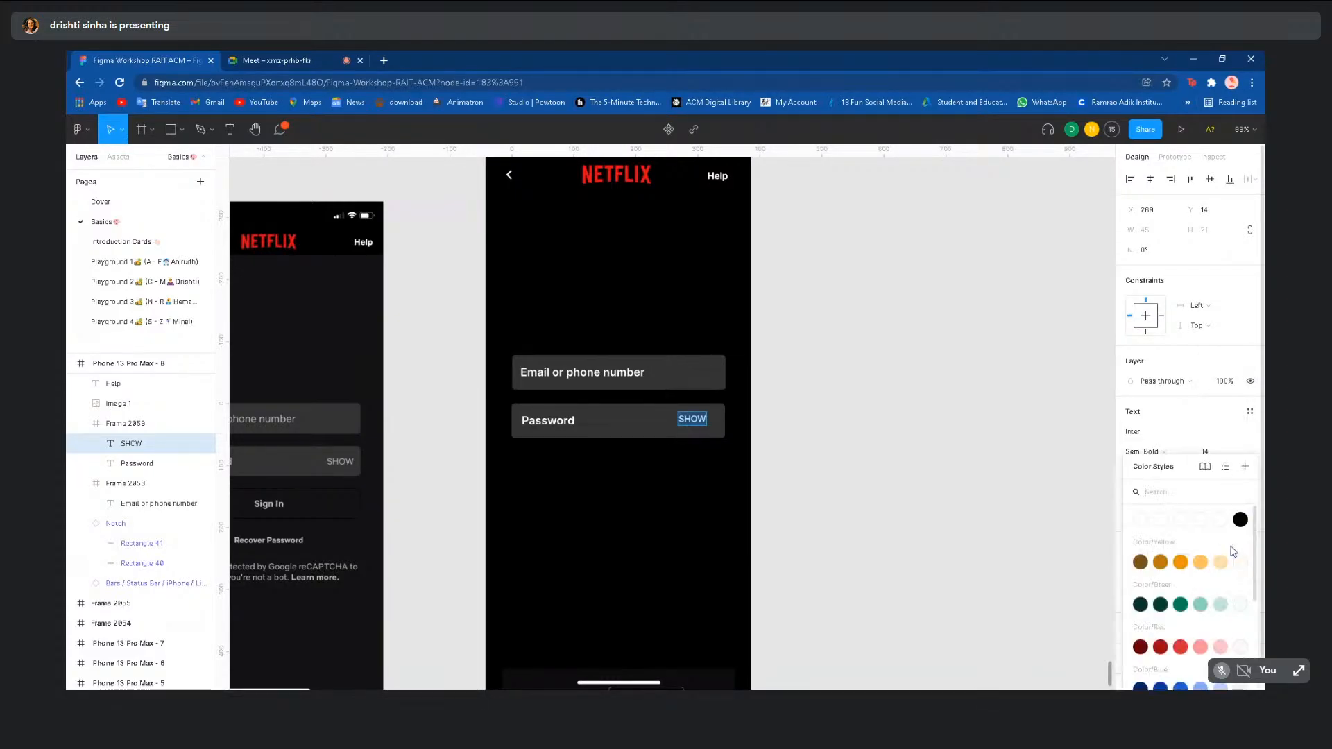
pyautogui.scroll(-3, 1194, 580)
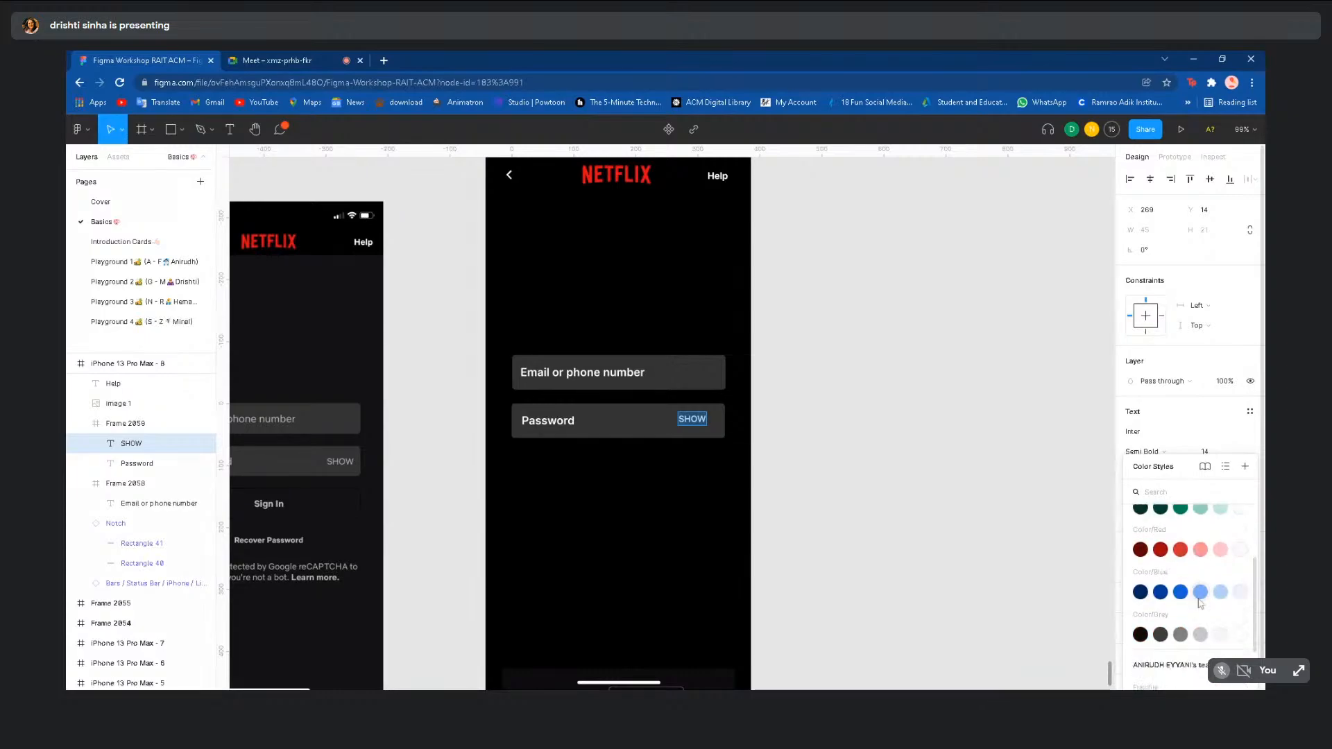
pyautogui.click(1201, 635)
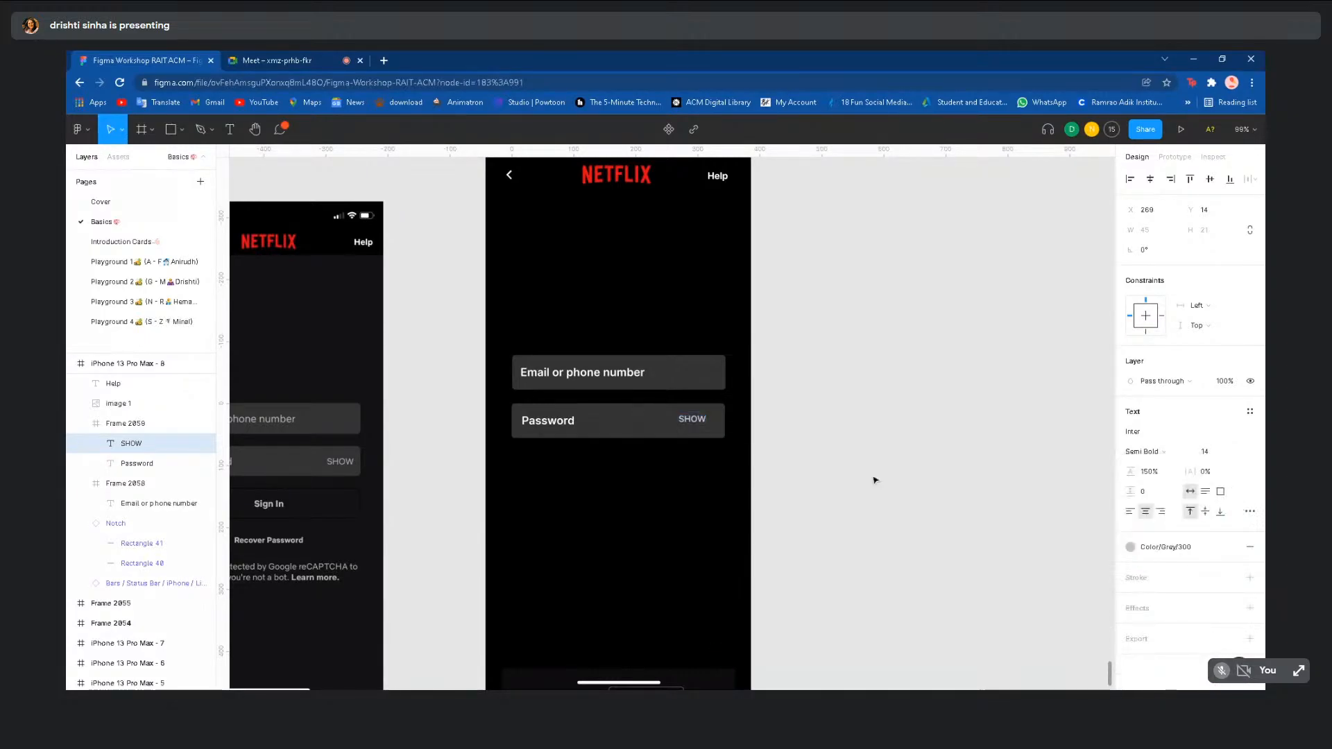
pyautogui.moveTo(691, 418); pyautogui.dragTo(705, 424)
pyautogui.click(779, 449)
pyautogui.scroll(-5, 780, 450)
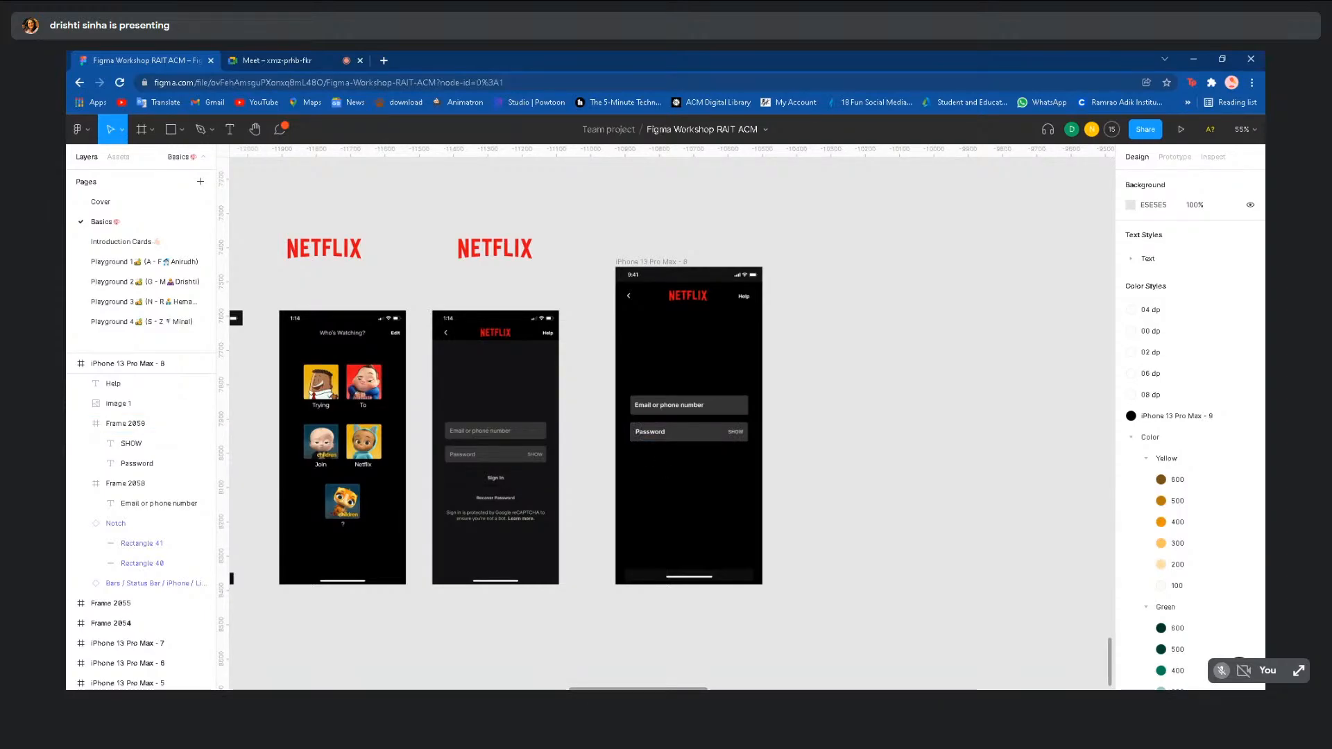
pyautogui.scroll(-2, 660, 462)
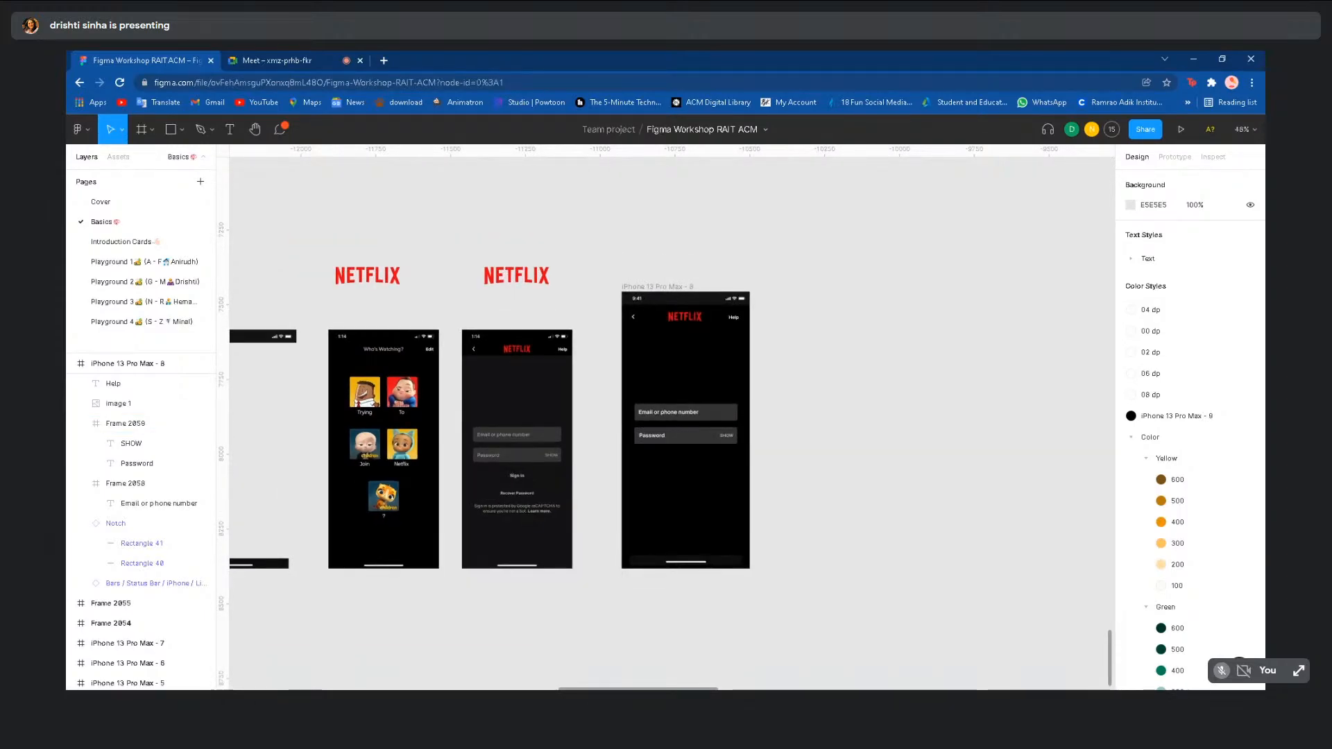
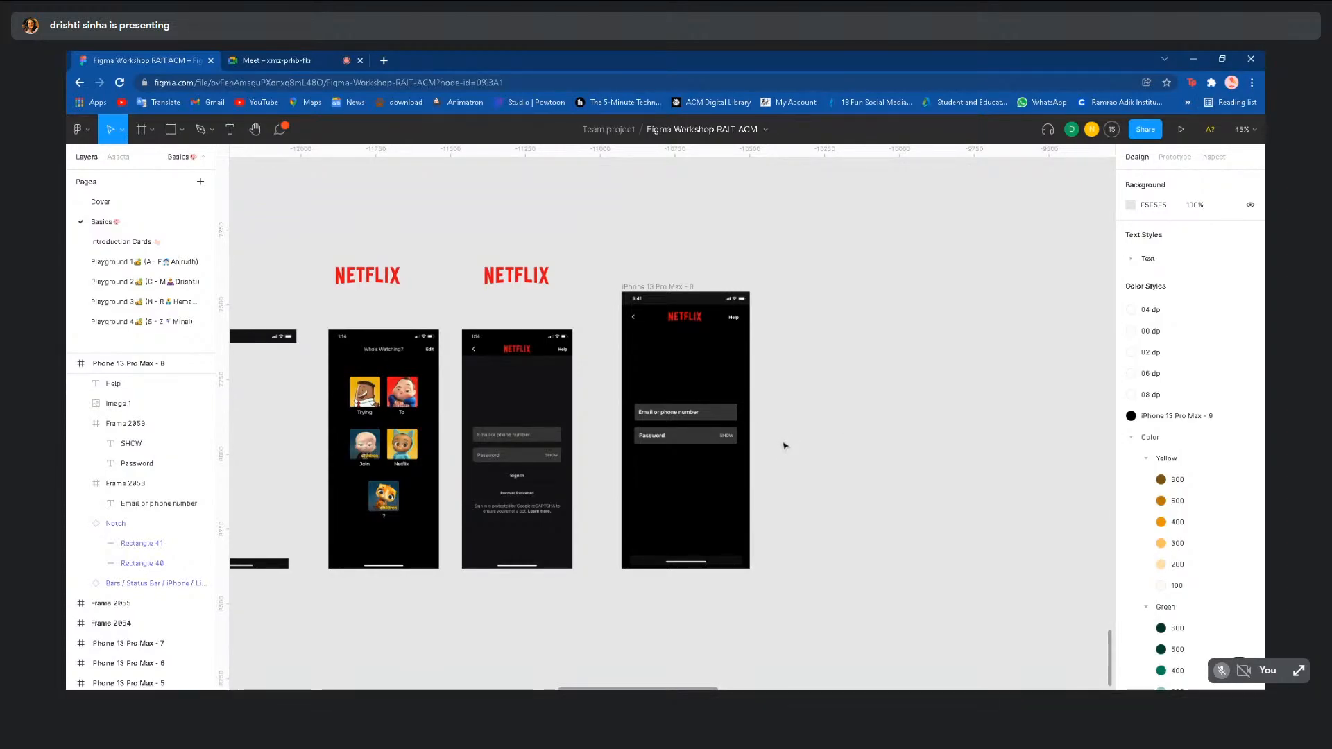
# - Switch between Playground 1 and Playground 2, ending on the Playground 2 page
pyautogui.click(117, 268)
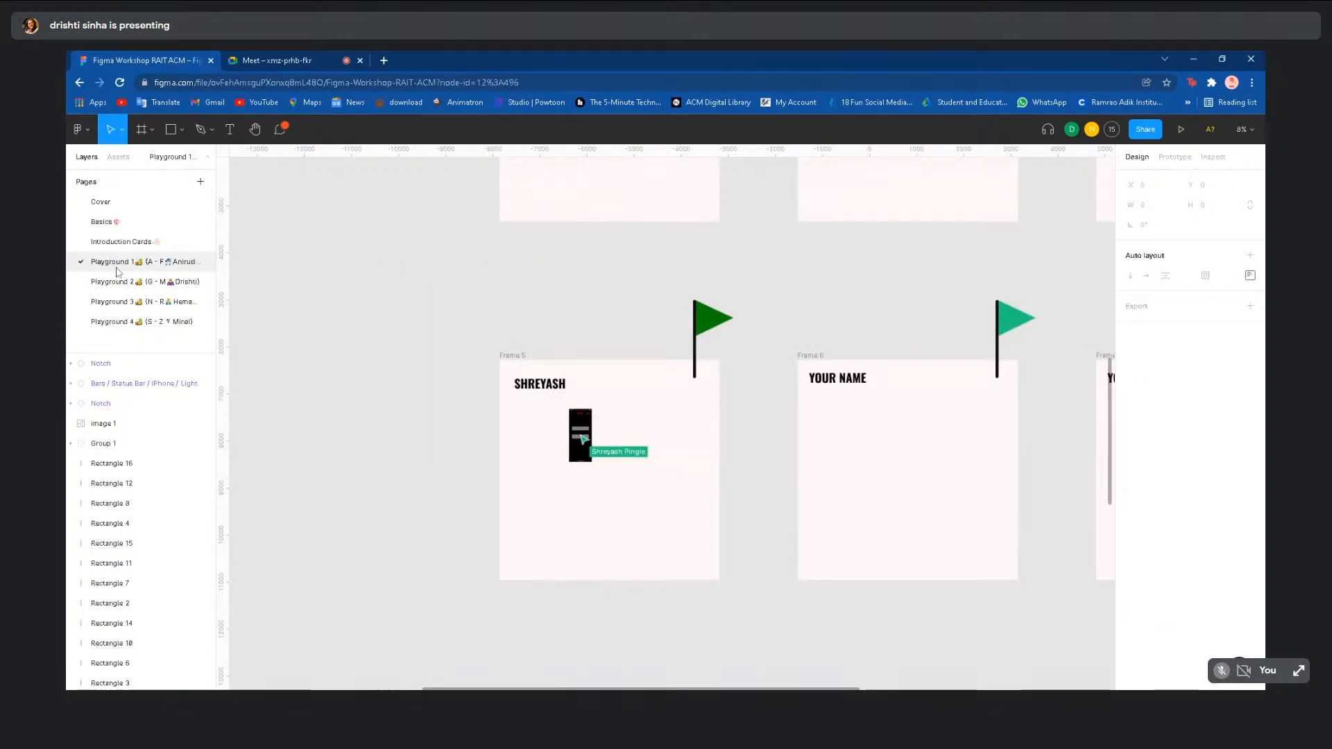
pyautogui.click(129, 283)
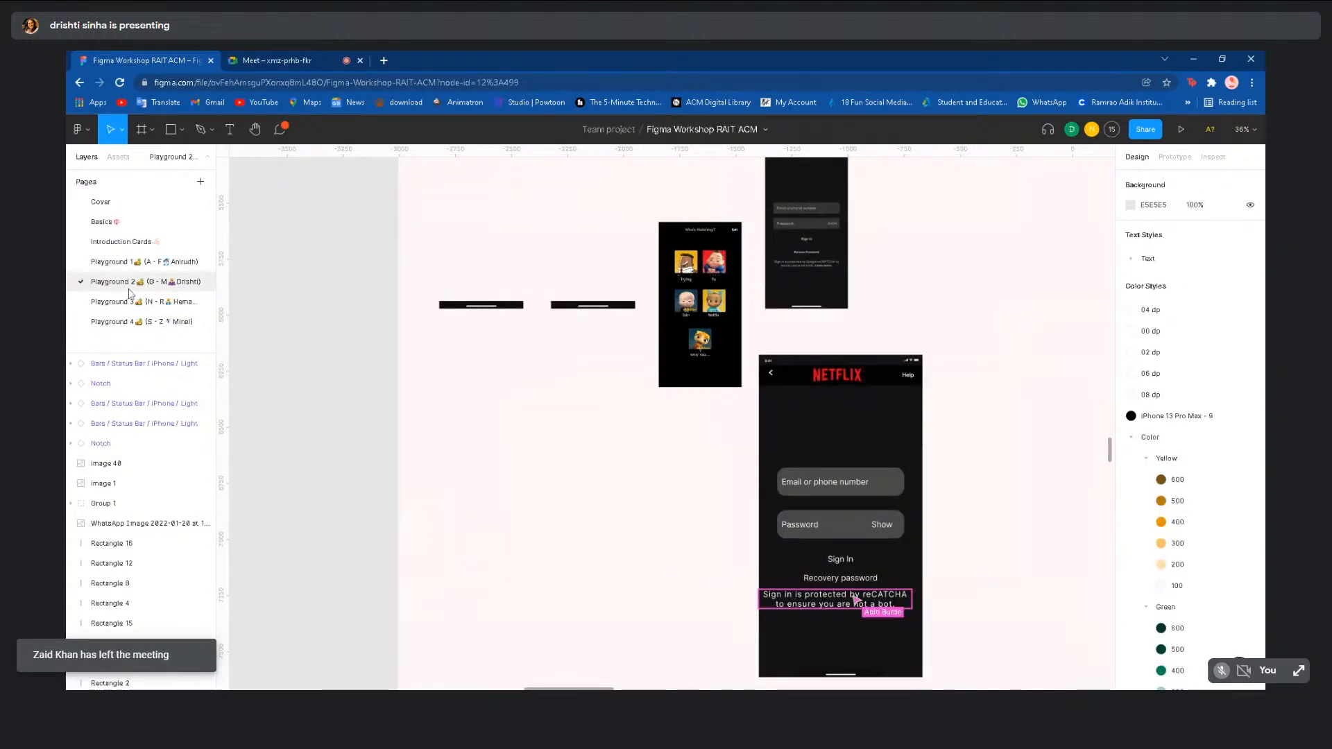
pyautogui.click(129, 263)
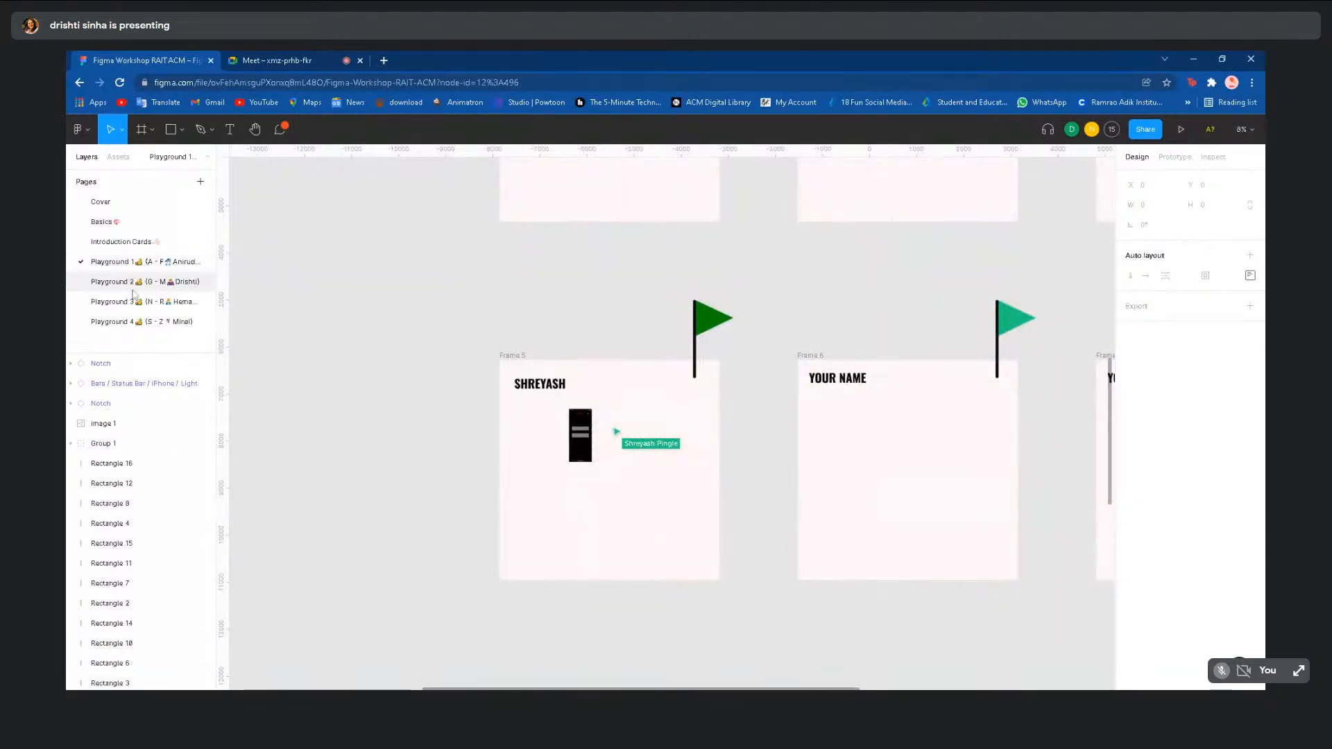
pyautogui.click(132, 285)
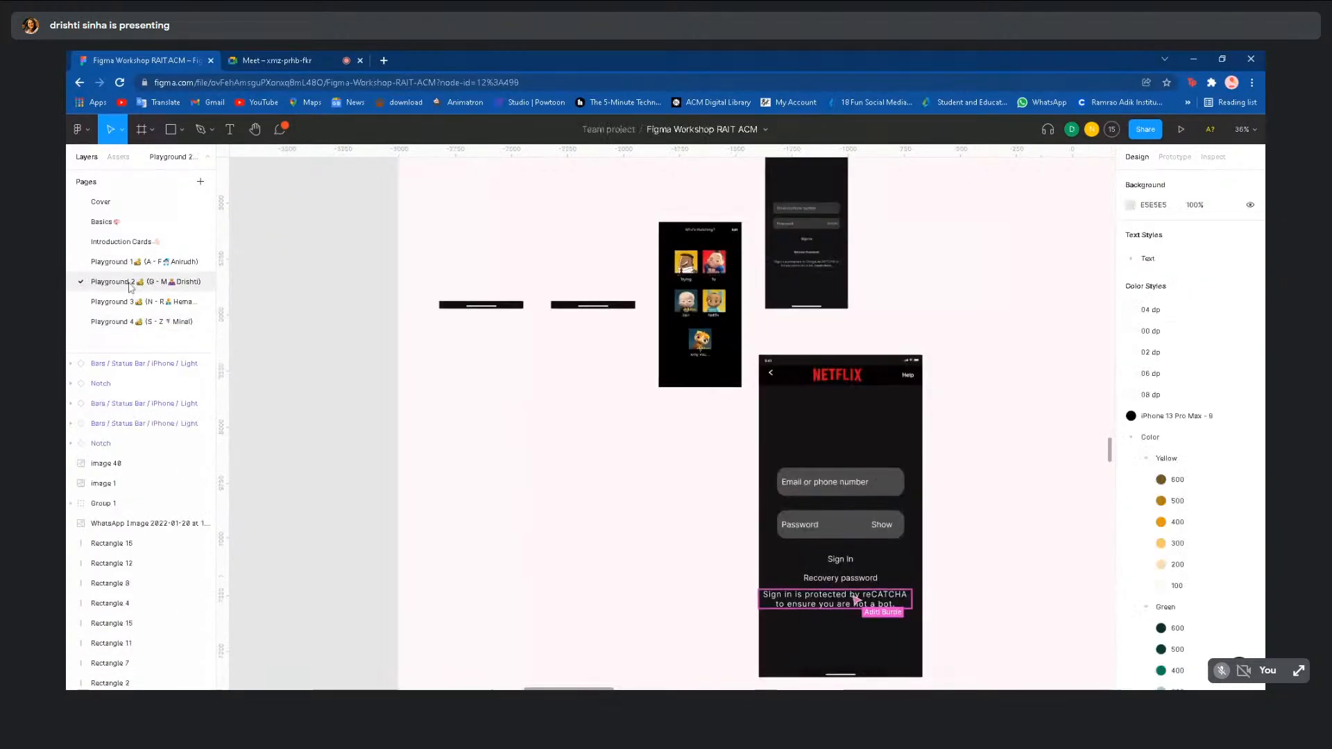
# - Scroll the canvas to one participant's three Netflix phone frames
pyautogui.scroll(-3, 253, 420)
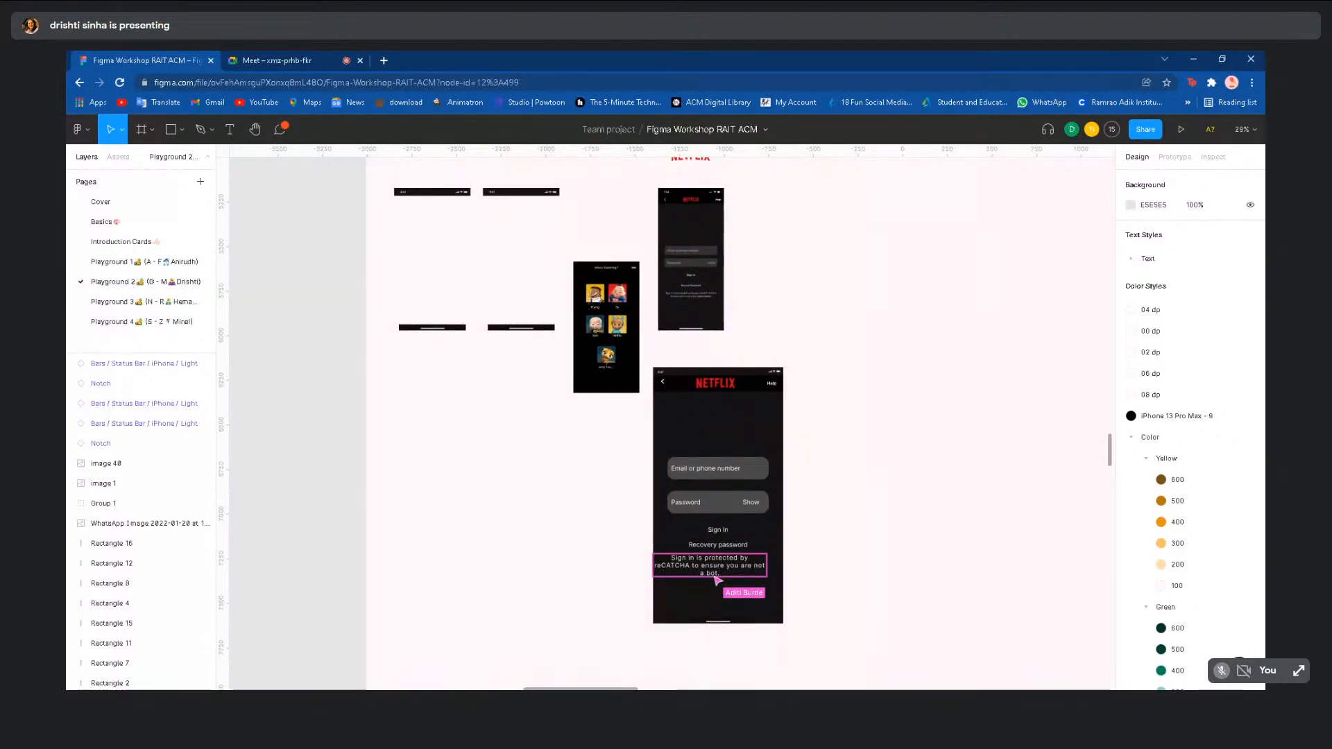
pyautogui.scroll(-2, 223, 416)
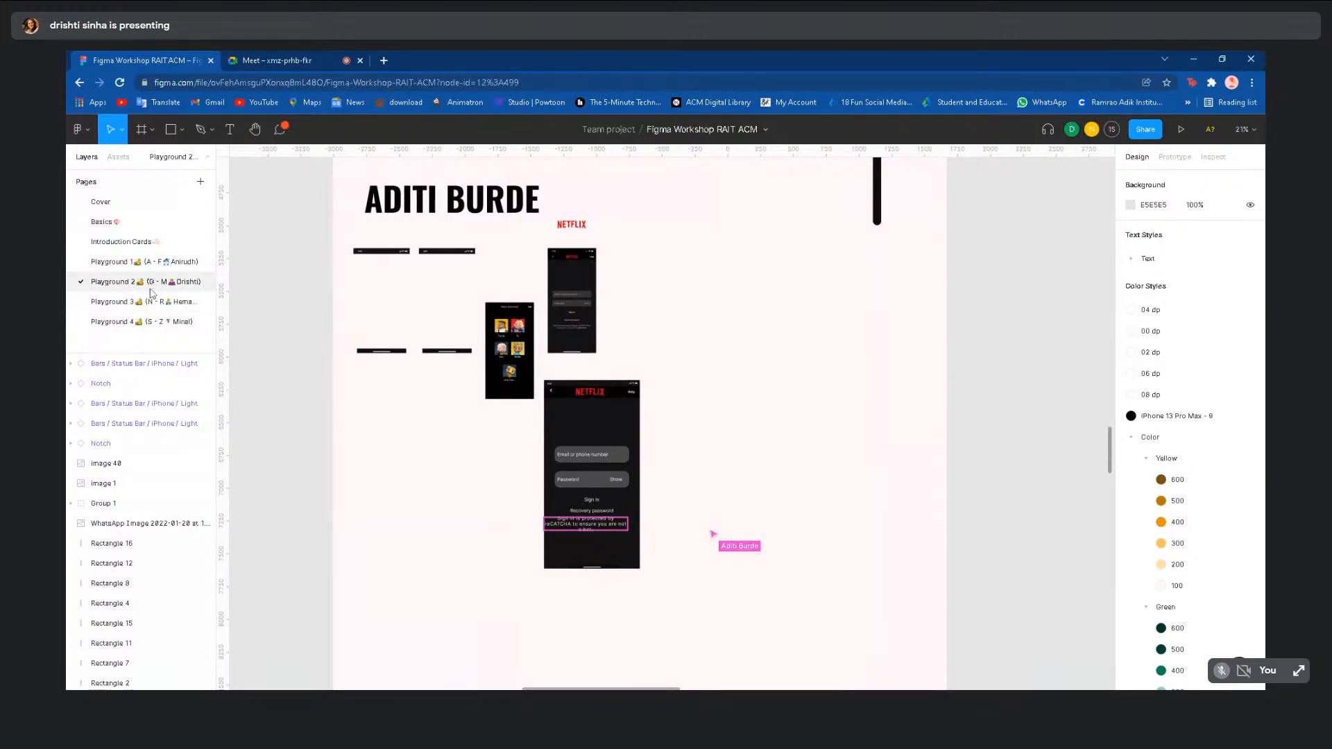
pyautogui.scroll(-3, 286, 375)
pyautogui.hscroll(3, 811, 595)
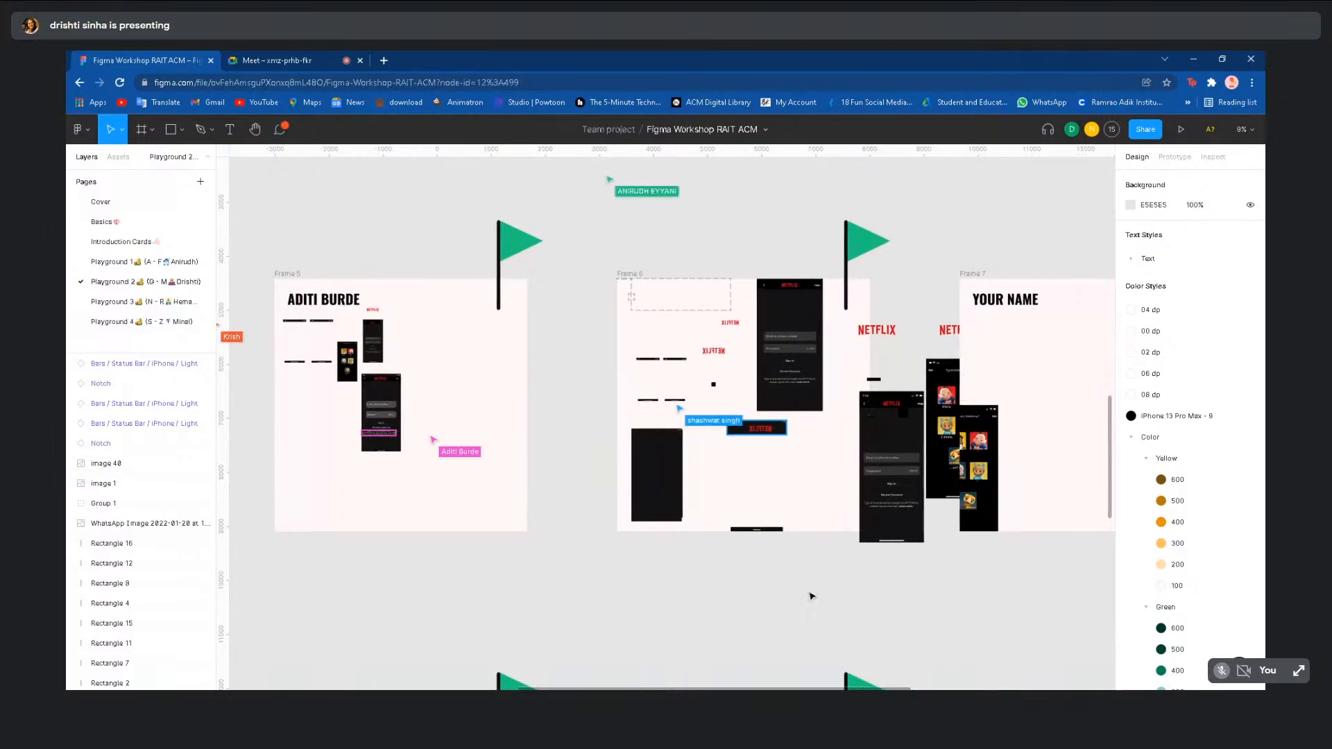
pyautogui.scroll(-2, 811, 597)
pyautogui.scroll(-3, 812, 596)
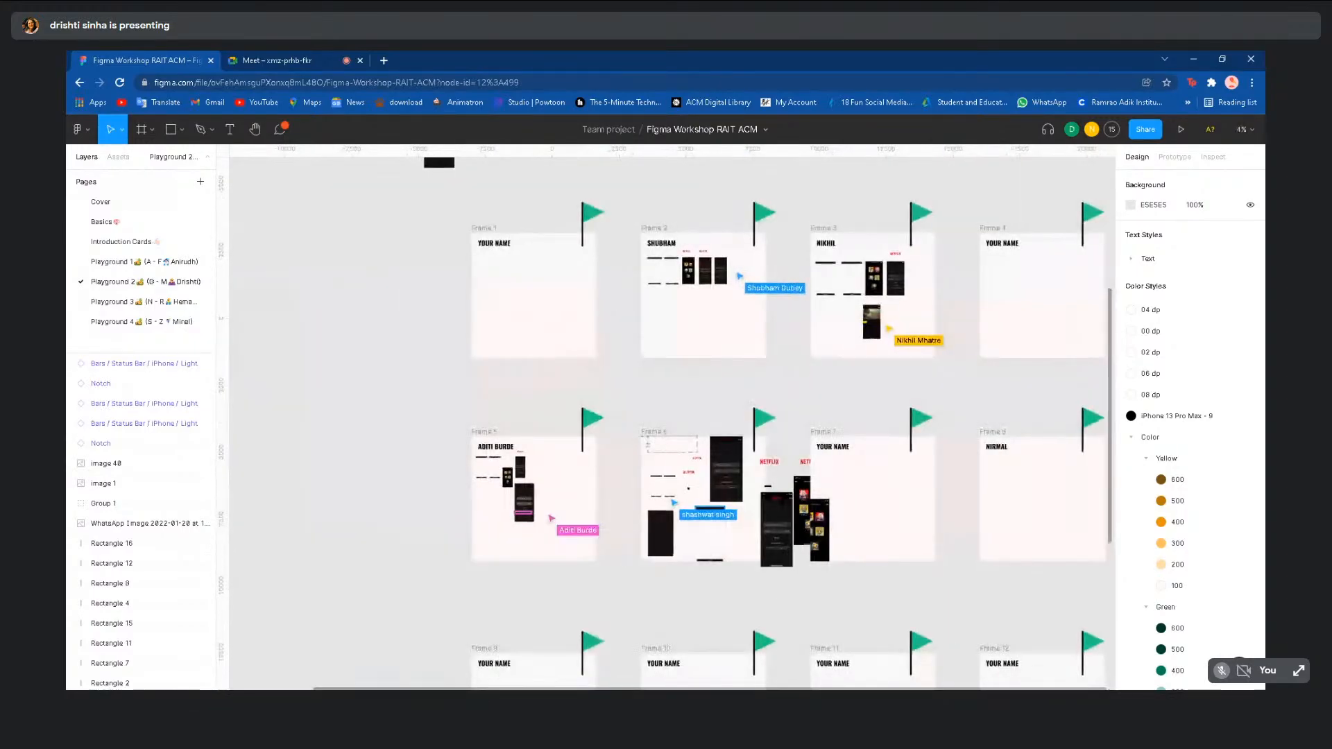
pyautogui.scroll(4, 714, 345)
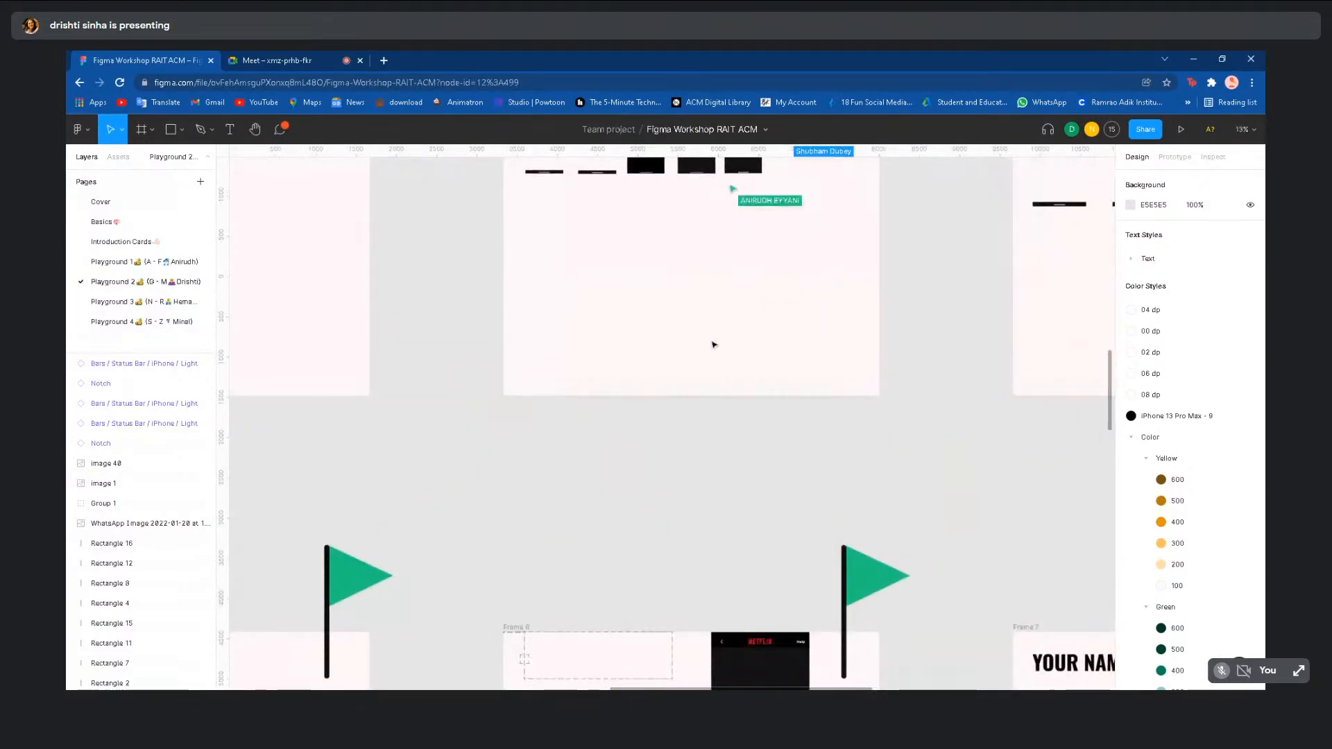
pyautogui.scroll(3, 714, 345)
pyautogui.scroll(5, 715, 340)
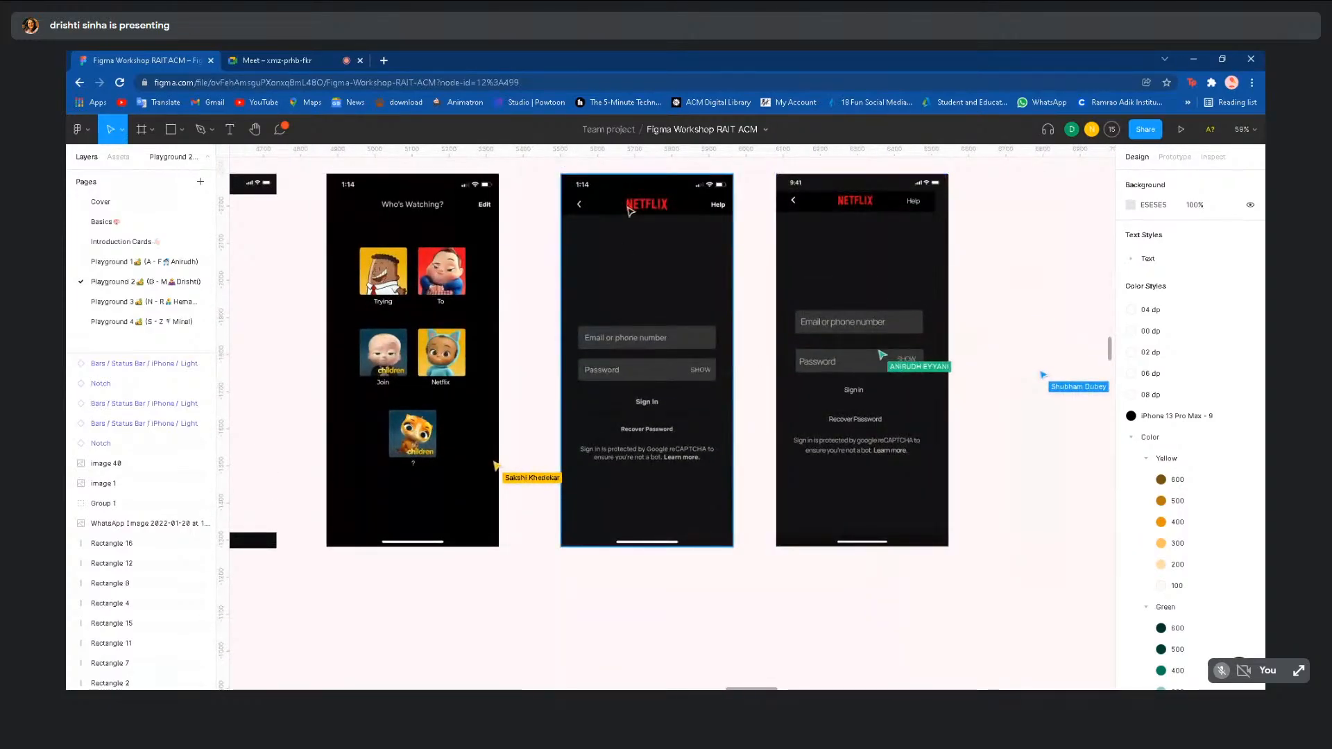
# - Move the reCAPTCHA notice on the right sign-in screen slightly lower
pyautogui.scroll(2, 848, 313)
pyautogui.hscroll(2, 848, 313)
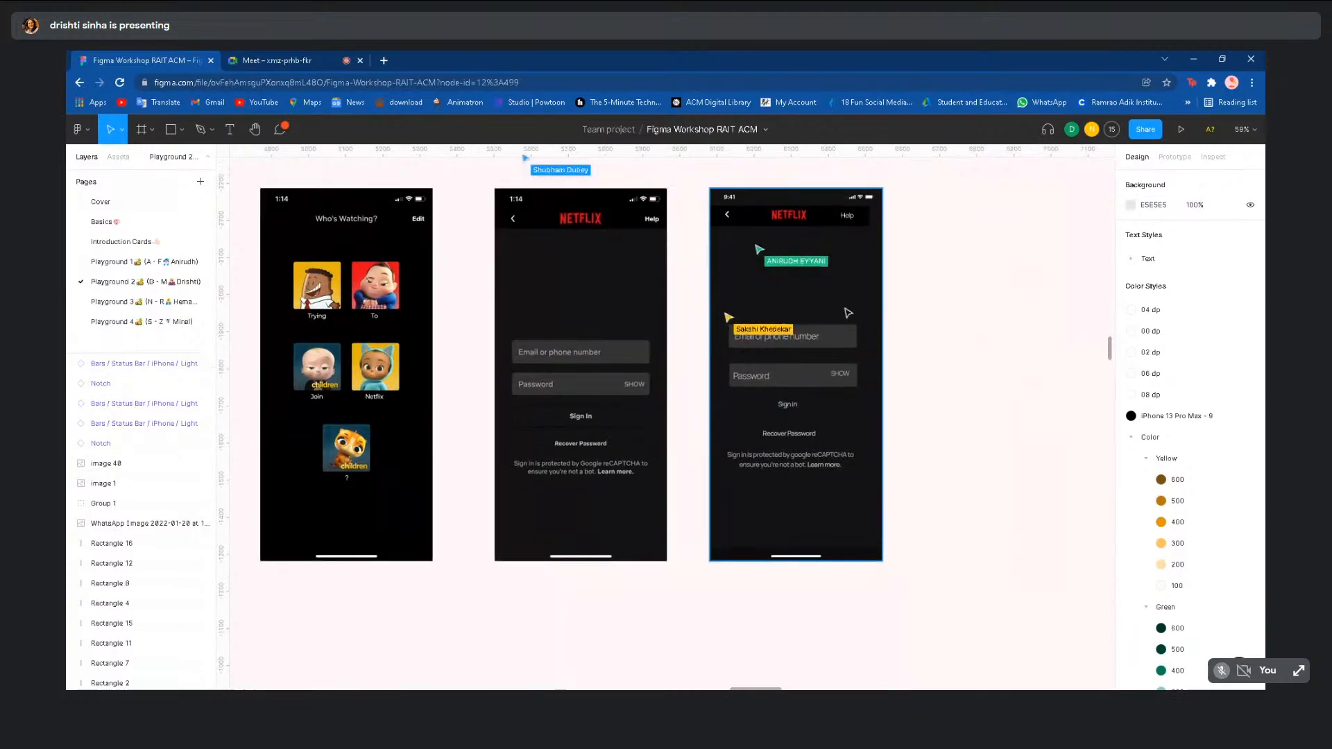
pyautogui.hscroll(1, 848, 313)
pyautogui.scroll(2, 848, 313)
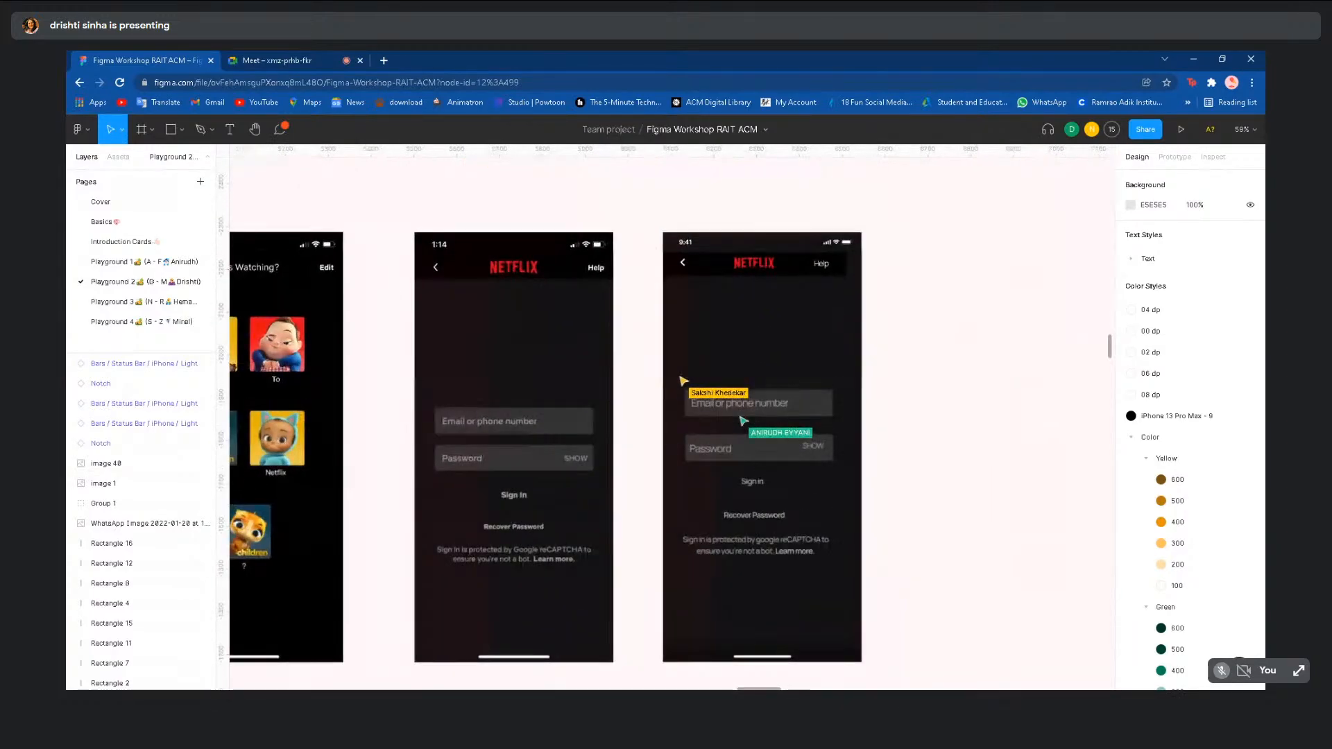
pyautogui.click(755, 486)
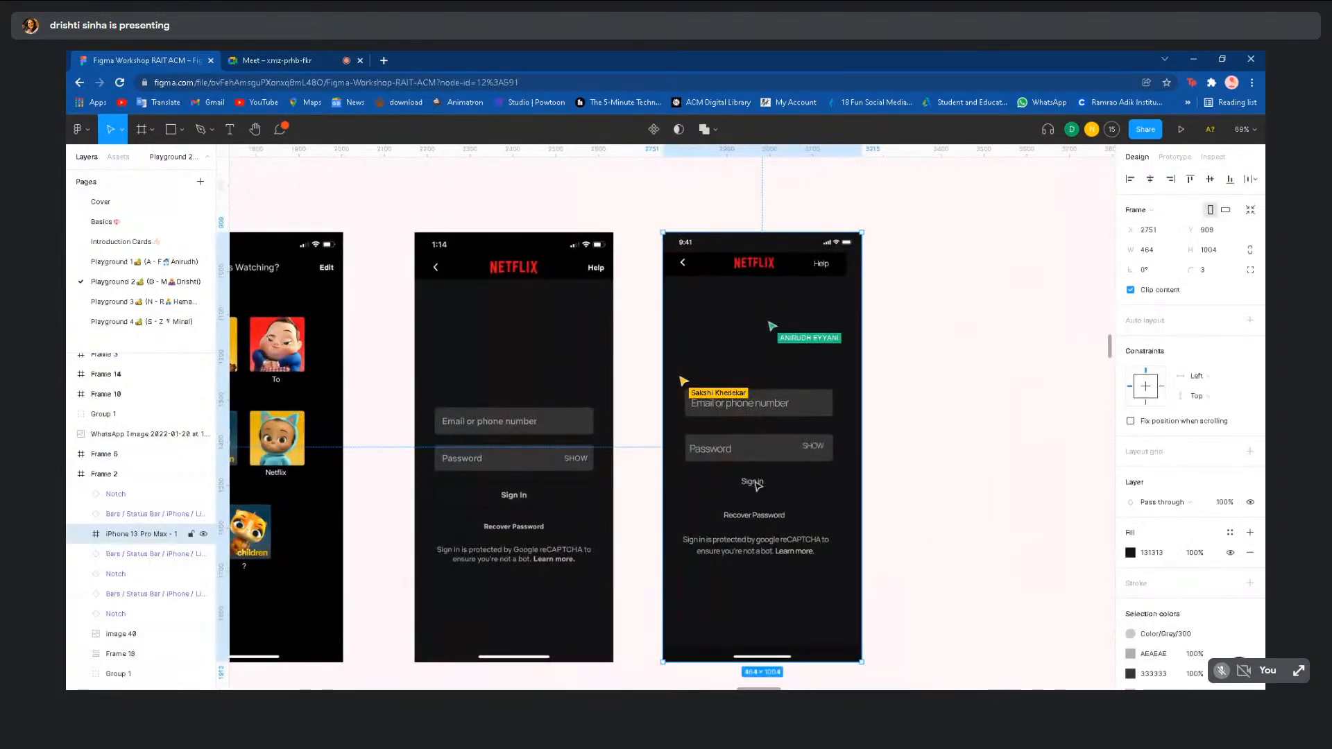
pyautogui.click(756, 483)
pyautogui.press('Escape')
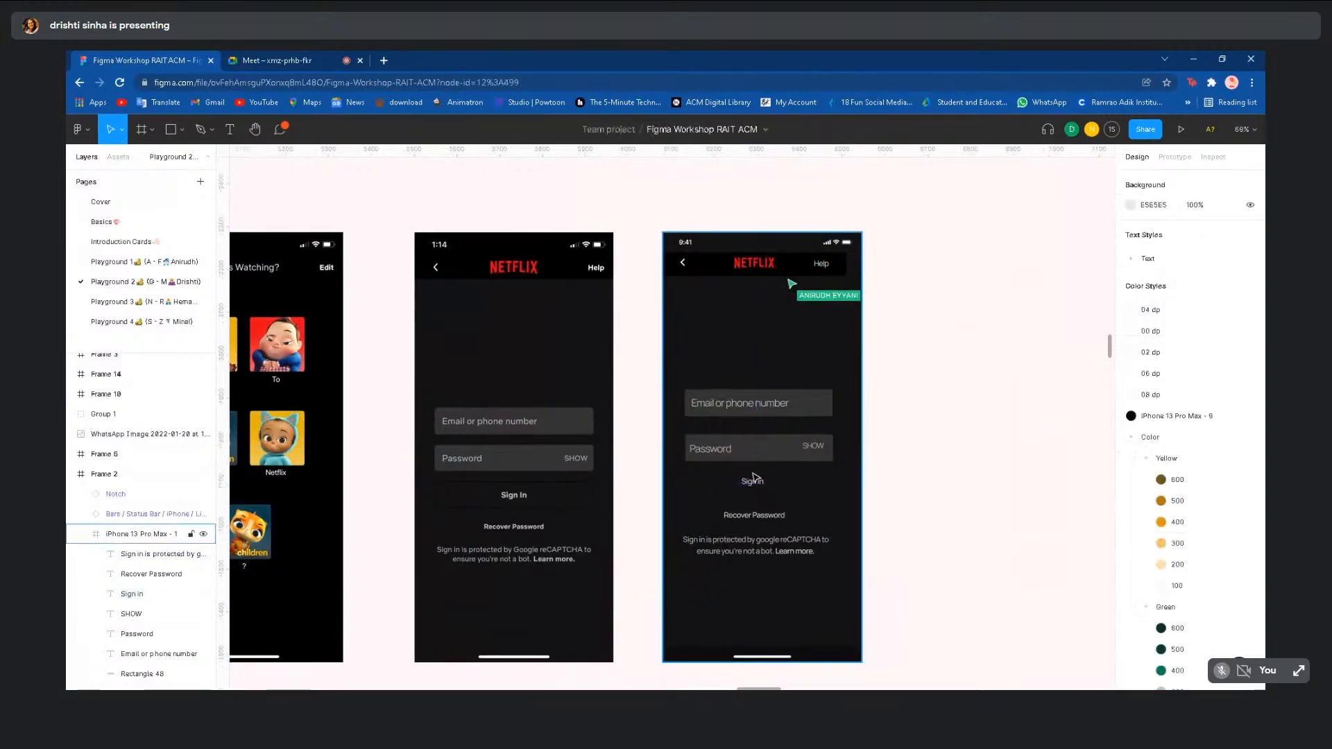
pyautogui.click(752, 483)
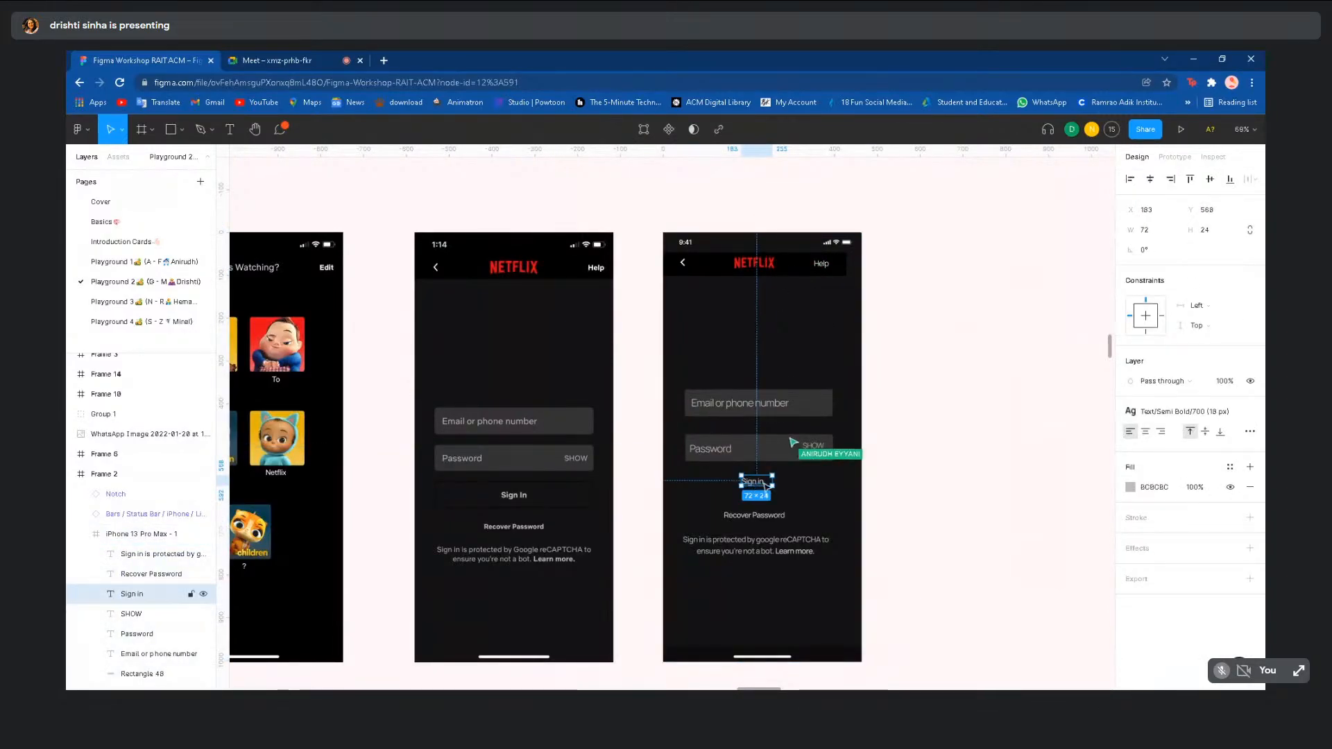
pyautogui.click(968, 532)
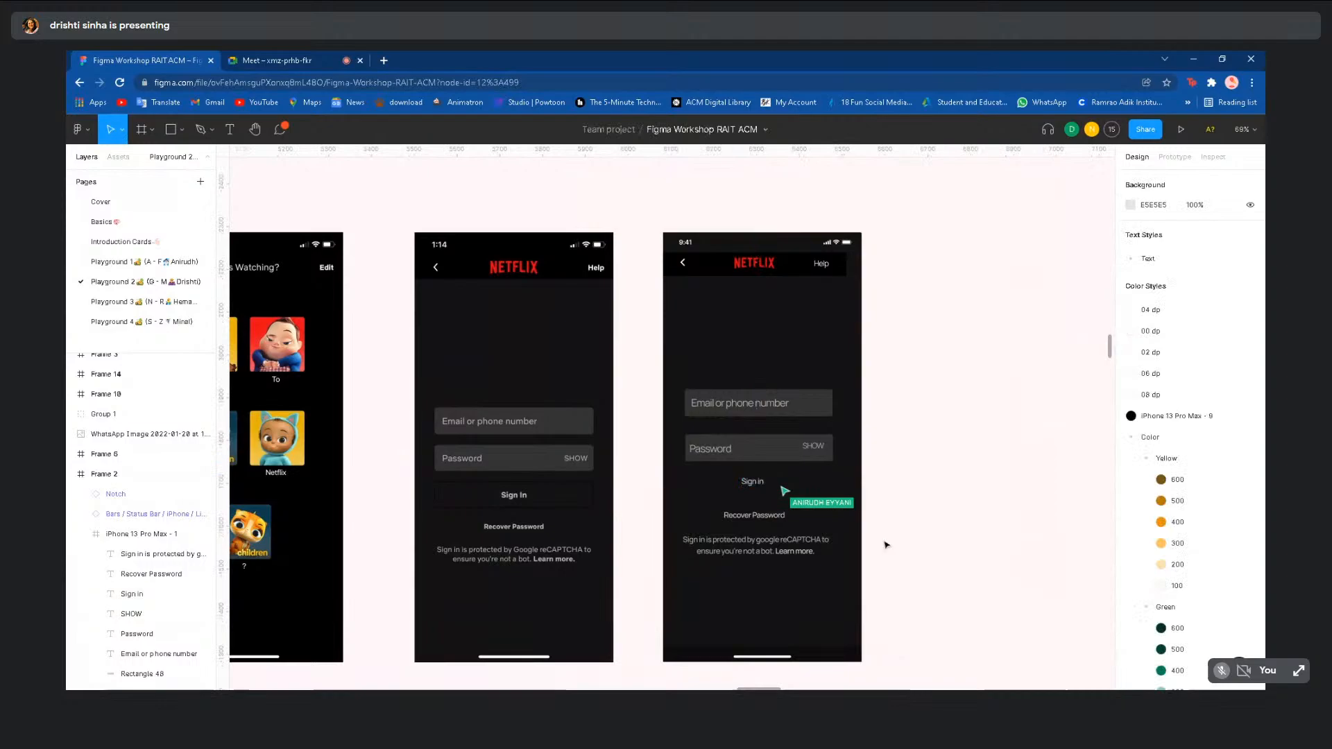
pyautogui.click(808, 553)
pyautogui.click(775, 540)
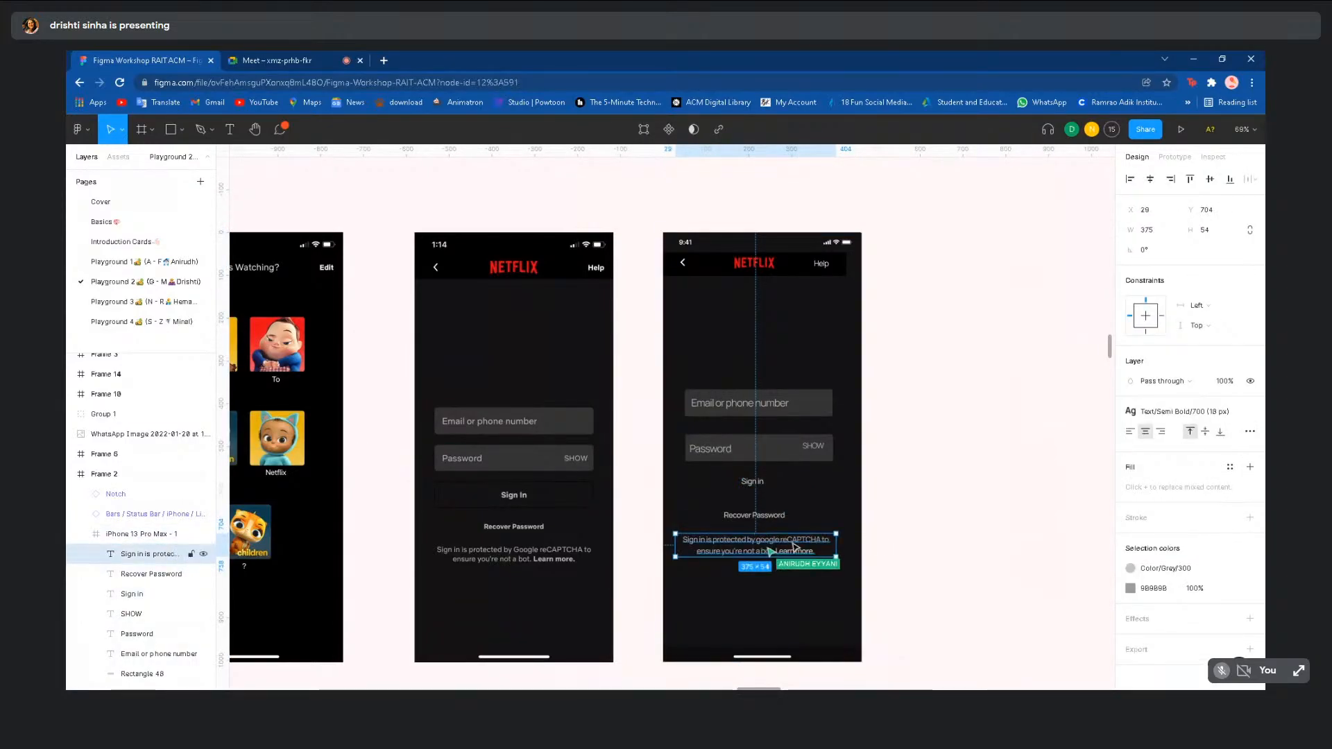
pyautogui.press('Escape')
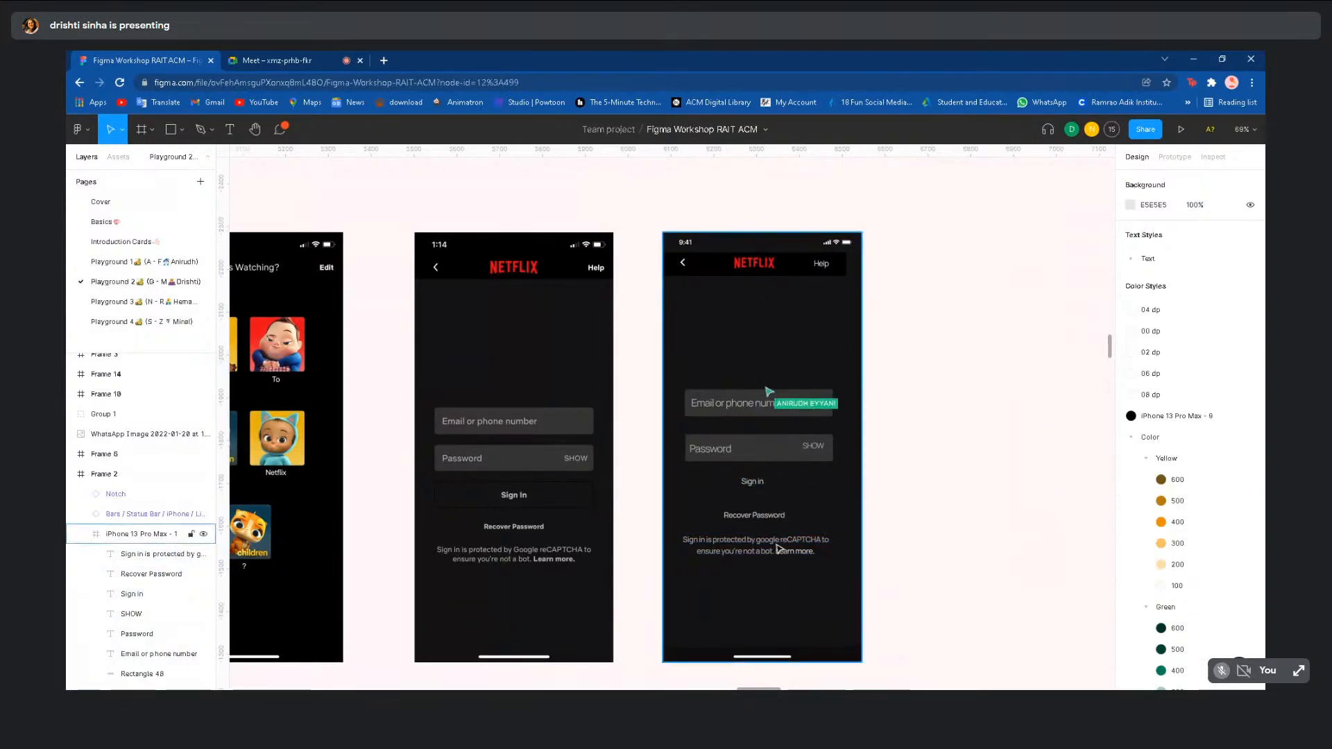
pyautogui.click(777, 550)
pyautogui.click(780, 551)
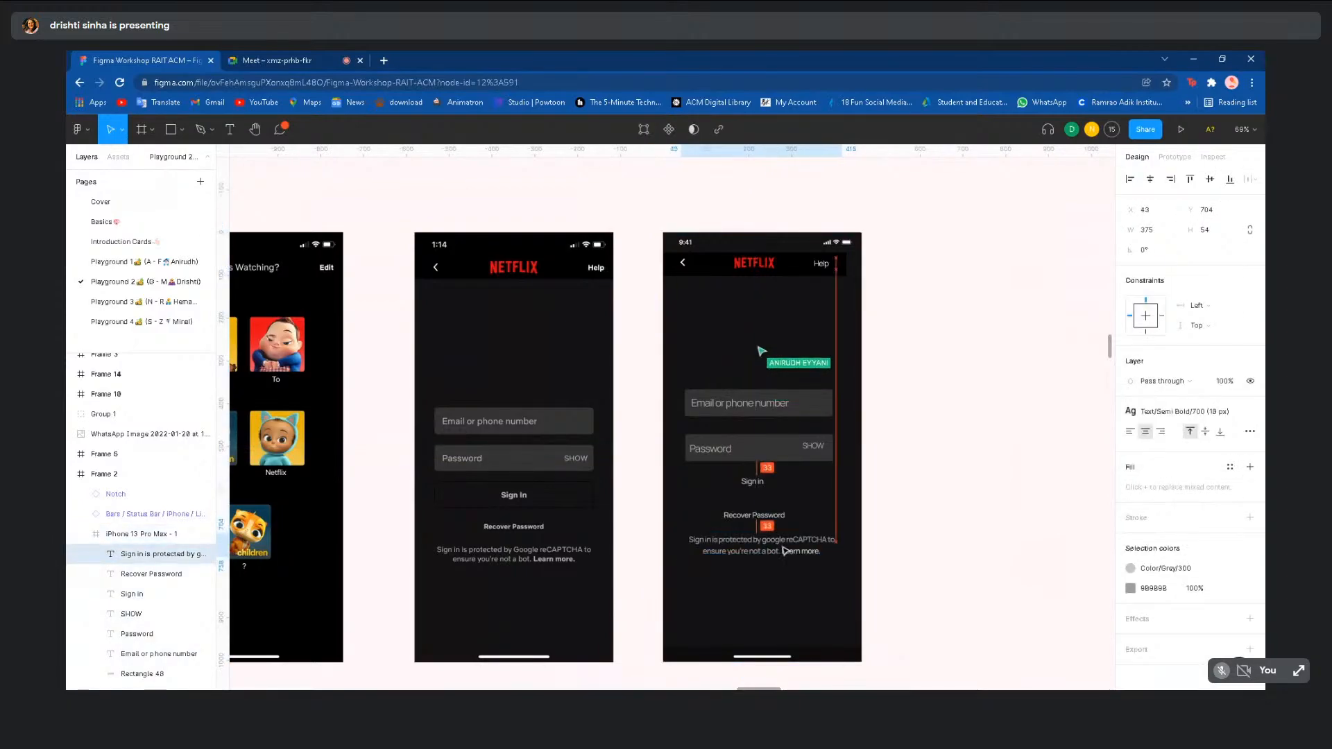
pyautogui.moveTo(784, 552); pyautogui.dragTo(786, 555)
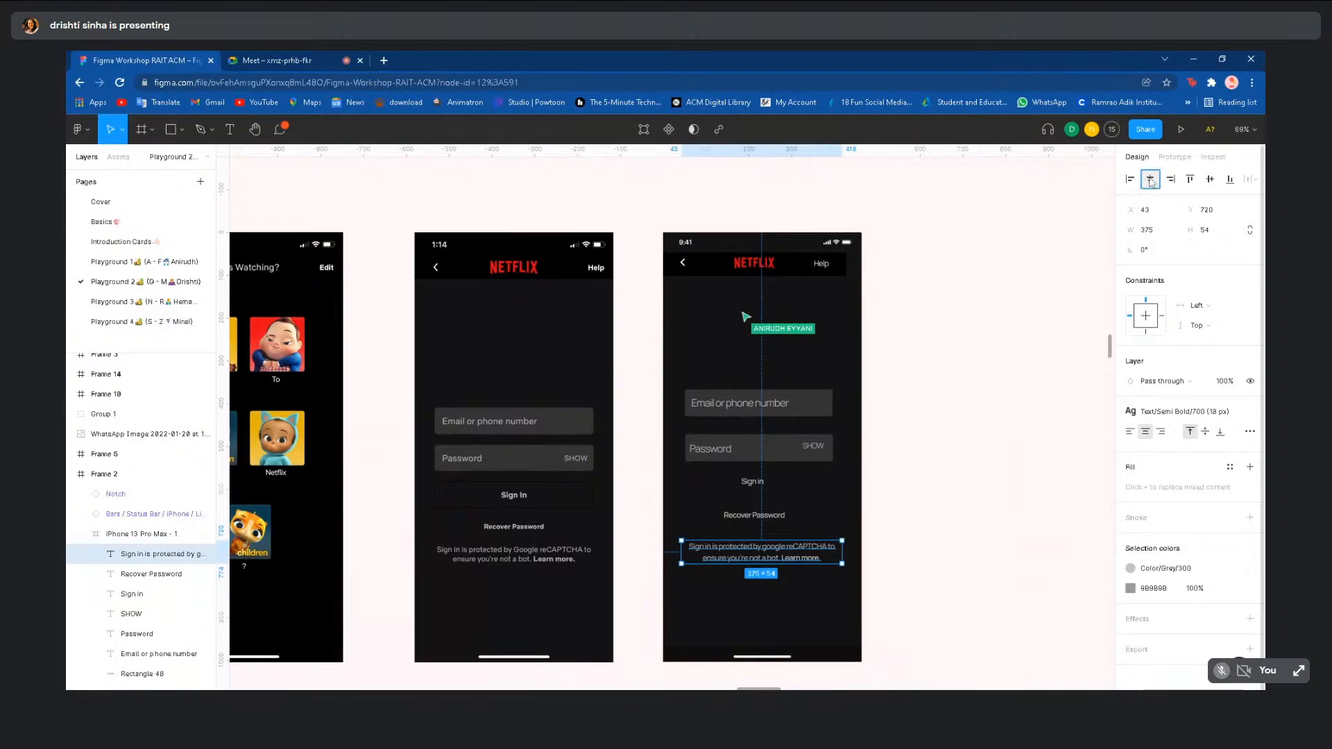
# - Centre the Recover Password text horizontally and centre-align the Sign in text in the frame
pyautogui.click(754, 515)
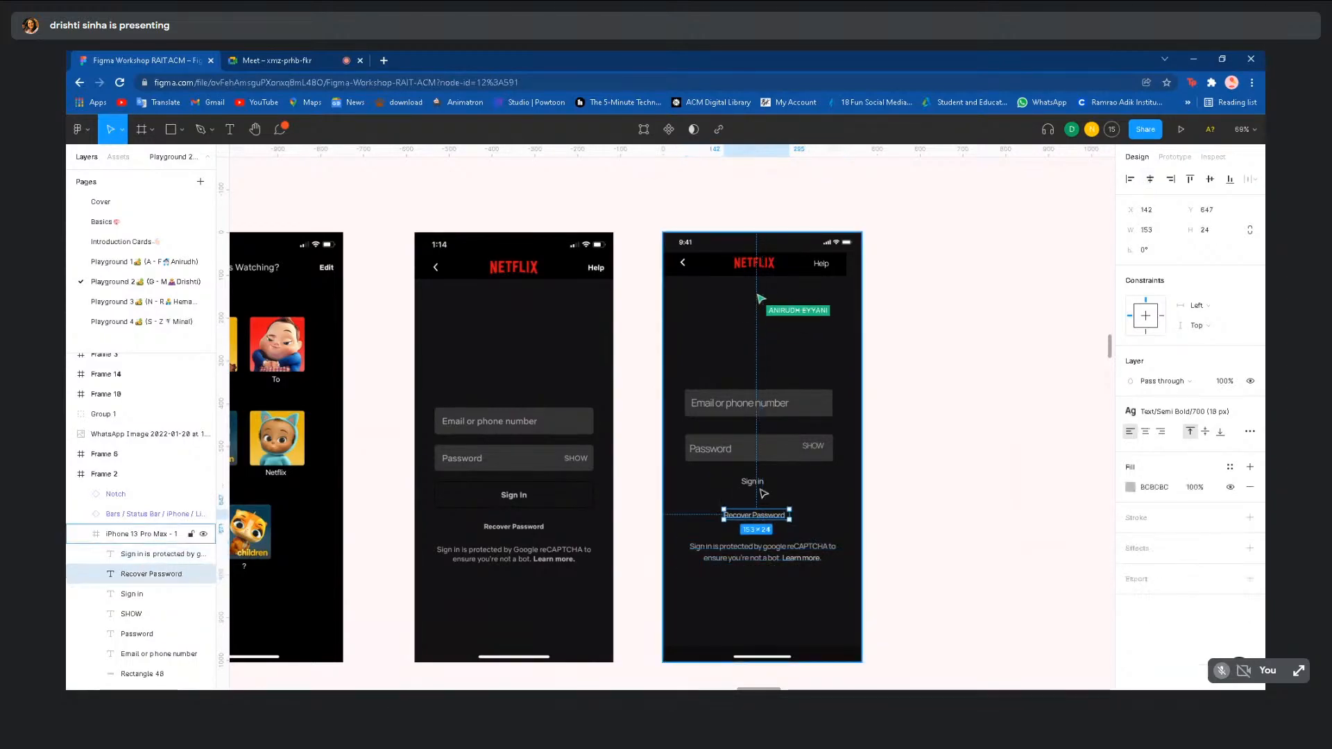
pyautogui.click(1156, 179)
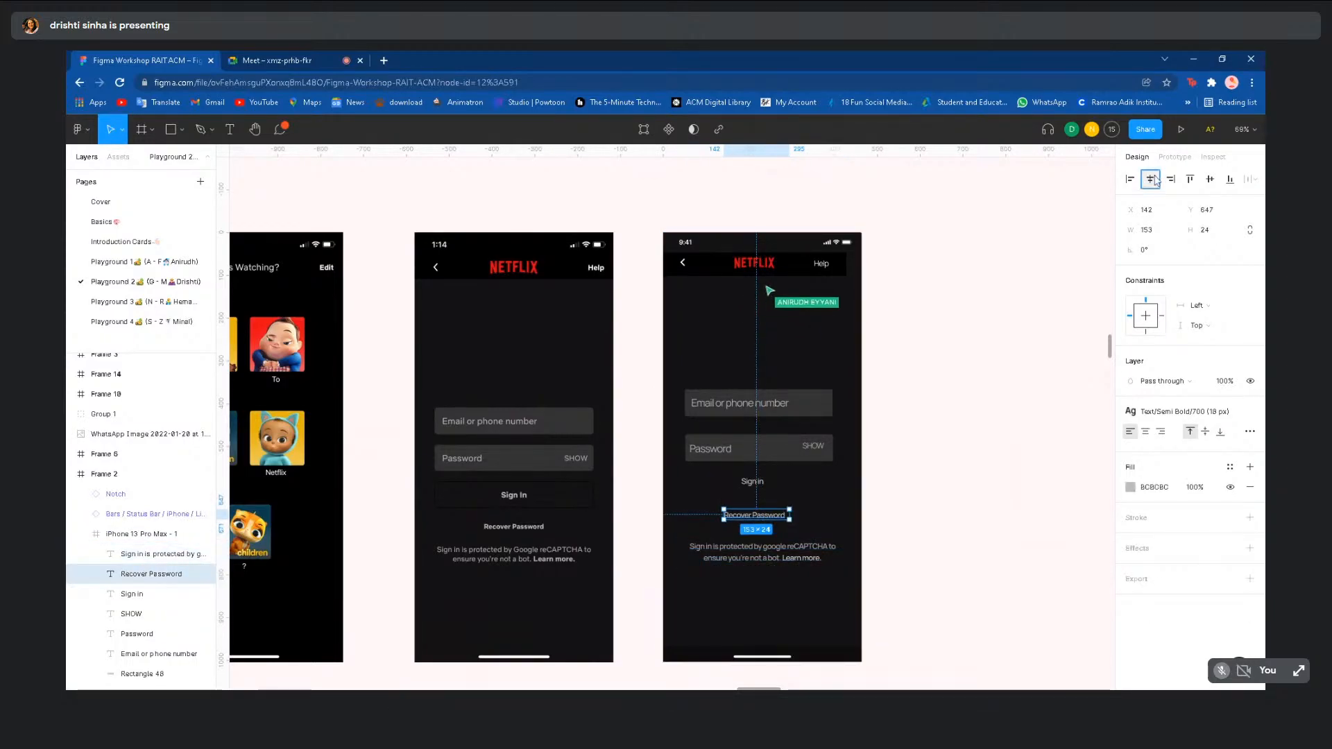
pyautogui.click(755, 481)
pyautogui.moveTo(755, 481); pyautogui.dragTo(762, 481)
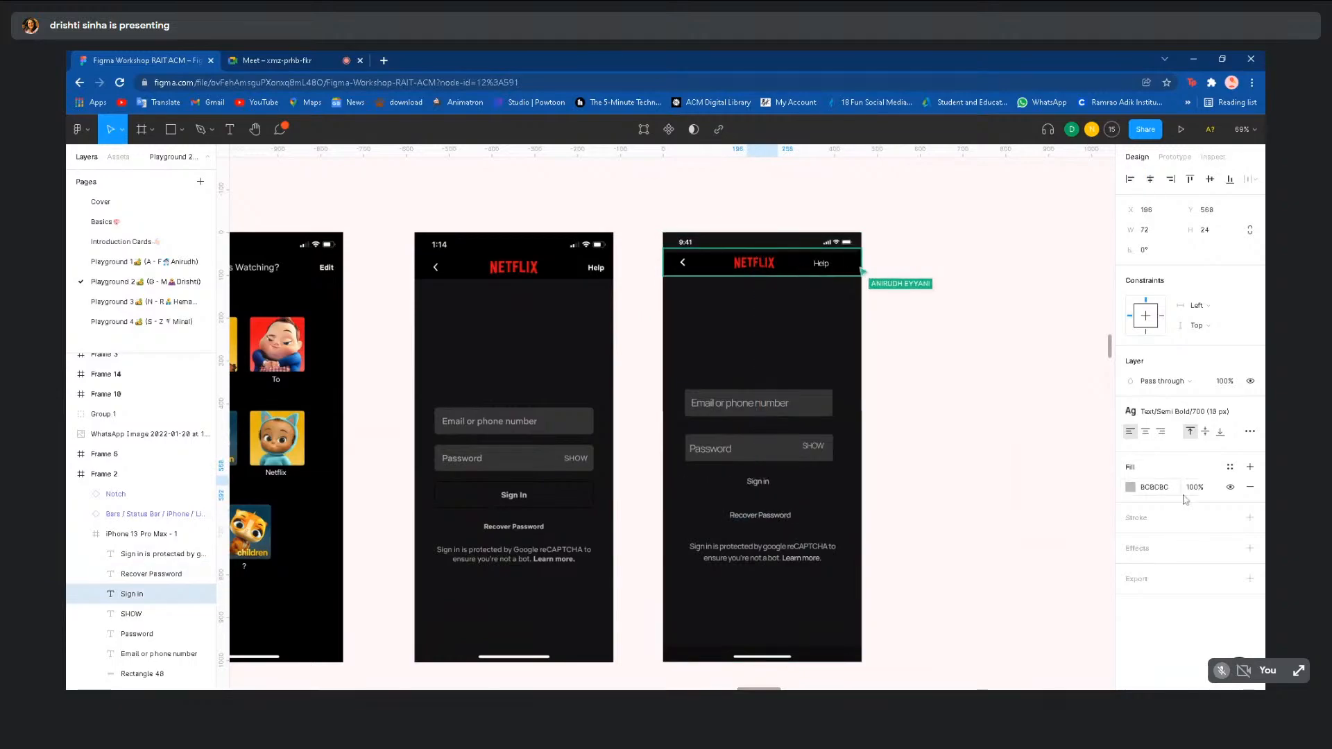
pyautogui.click(1147, 432)
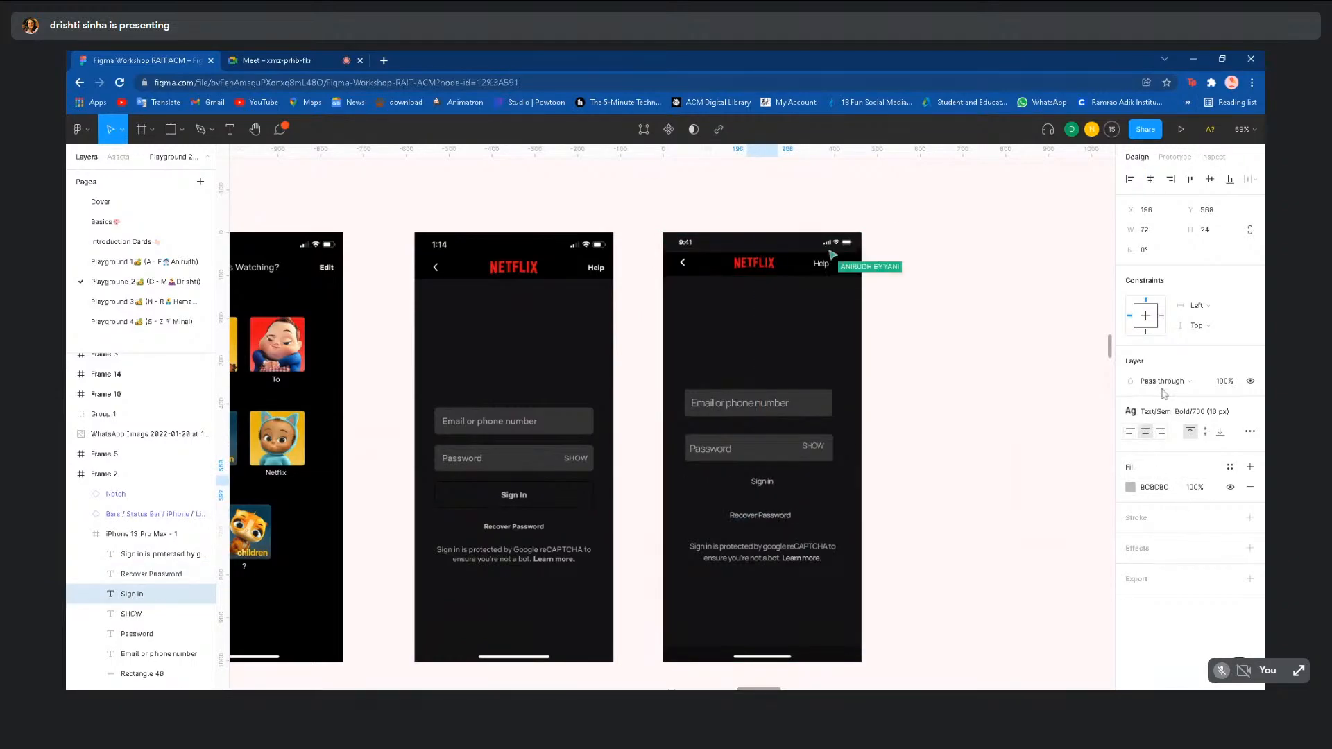
pyautogui.click(763, 484)
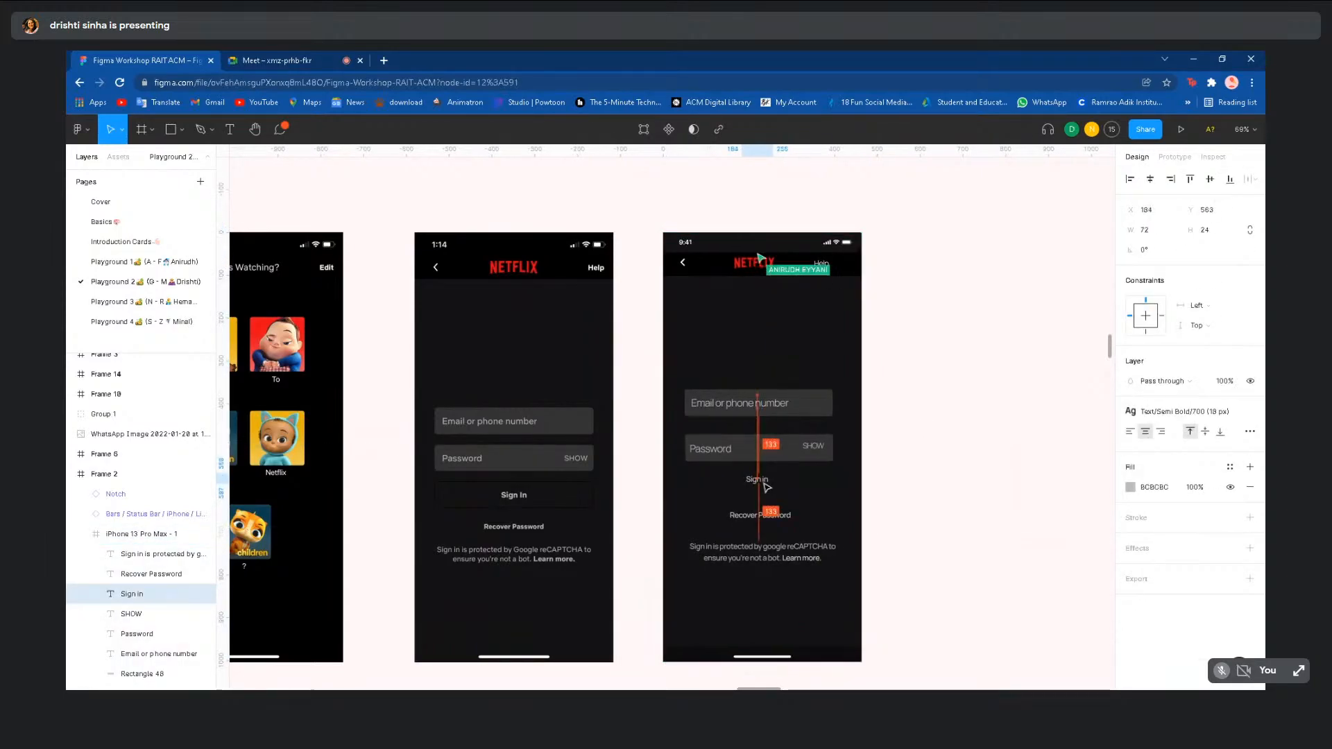
pyautogui.click(981, 514)
pyautogui.scroll(-3, 983, 518)
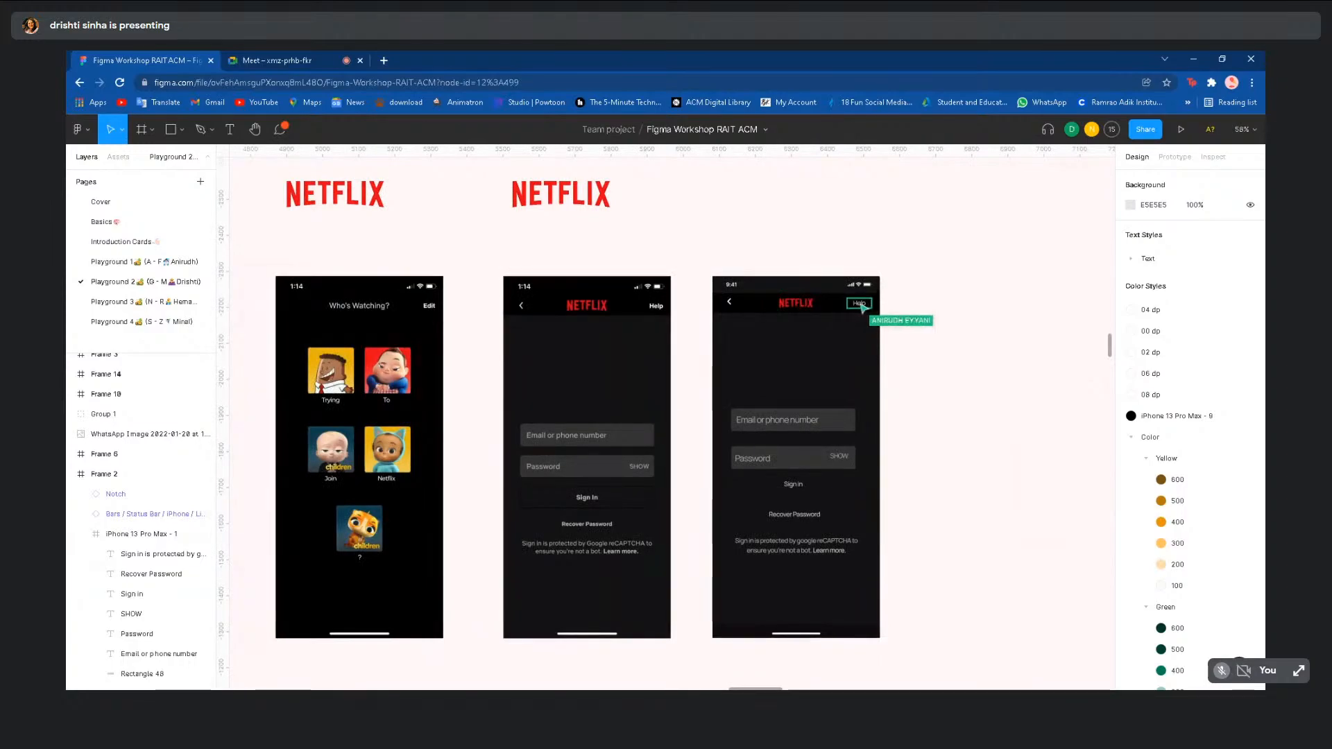
# - Scroll down past the current frames and switch to the Playground 4 page
pyautogui.scroll(-2, 979, 513)
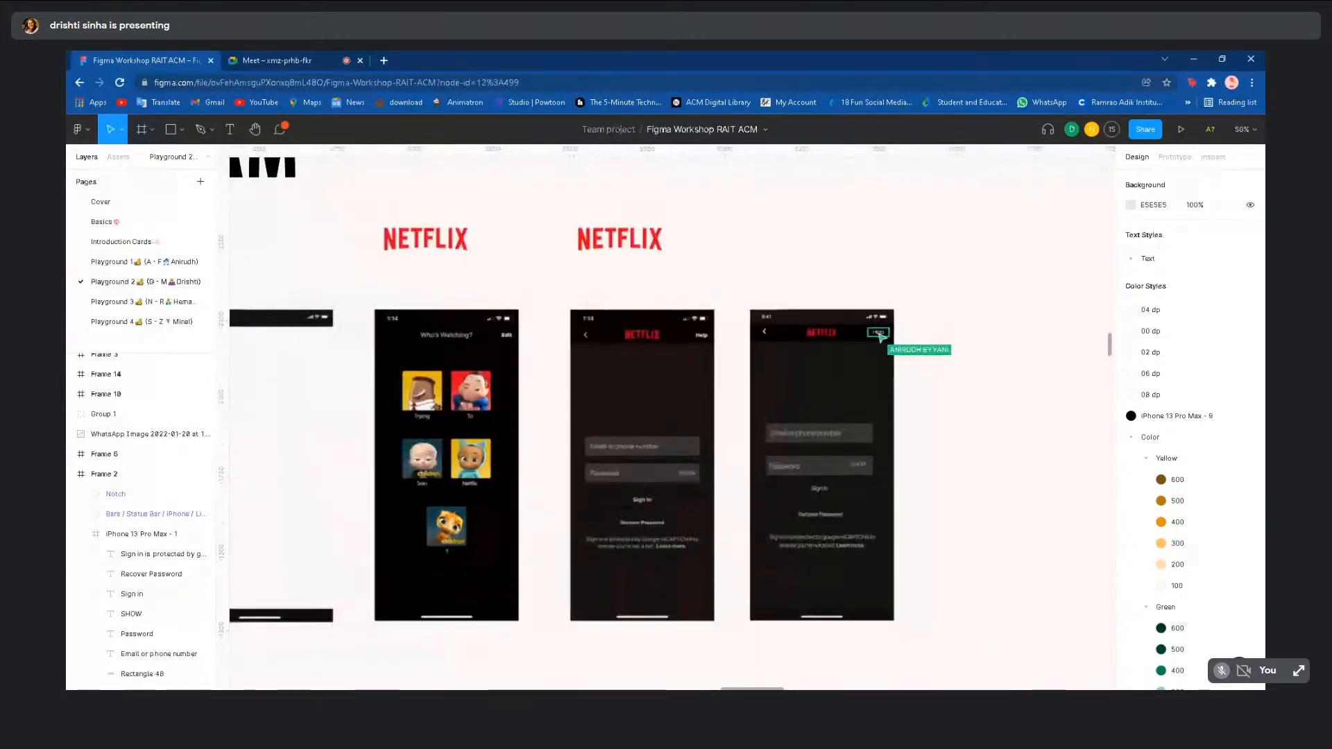
pyautogui.scroll(-2, 979, 513)
pyautogui.scroll(-2, 982, 515)
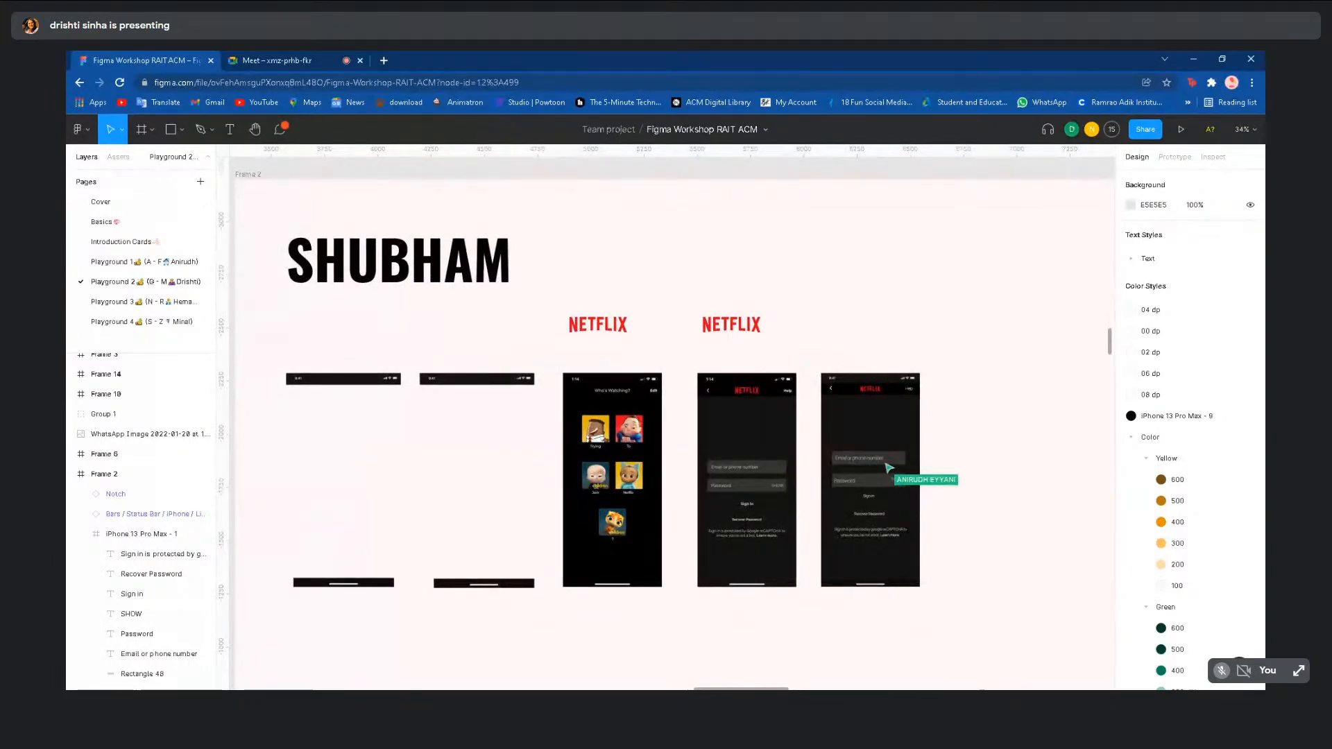
pyautogui.scroll(-3, 1038, 443)
pyautogui.scroll(-5, 1038, 442)
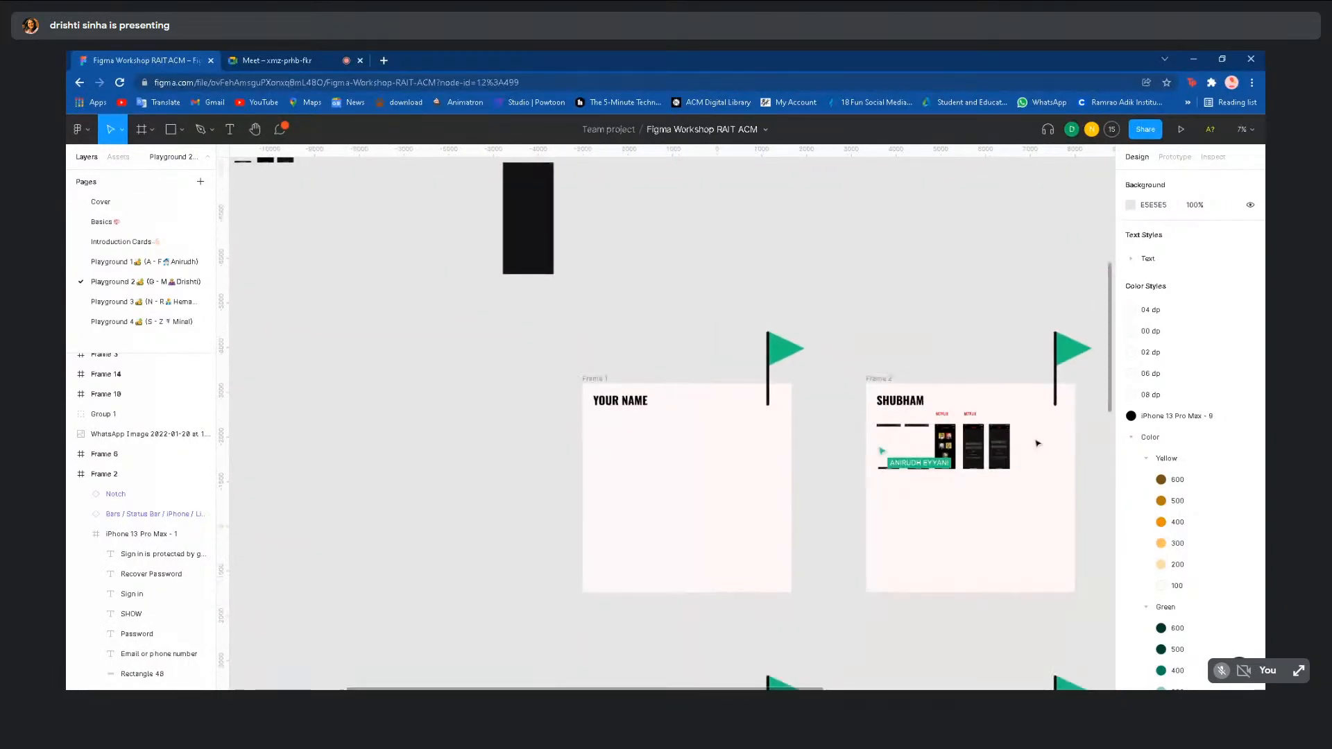
pyautogui.scroll(-5, 613, 507)
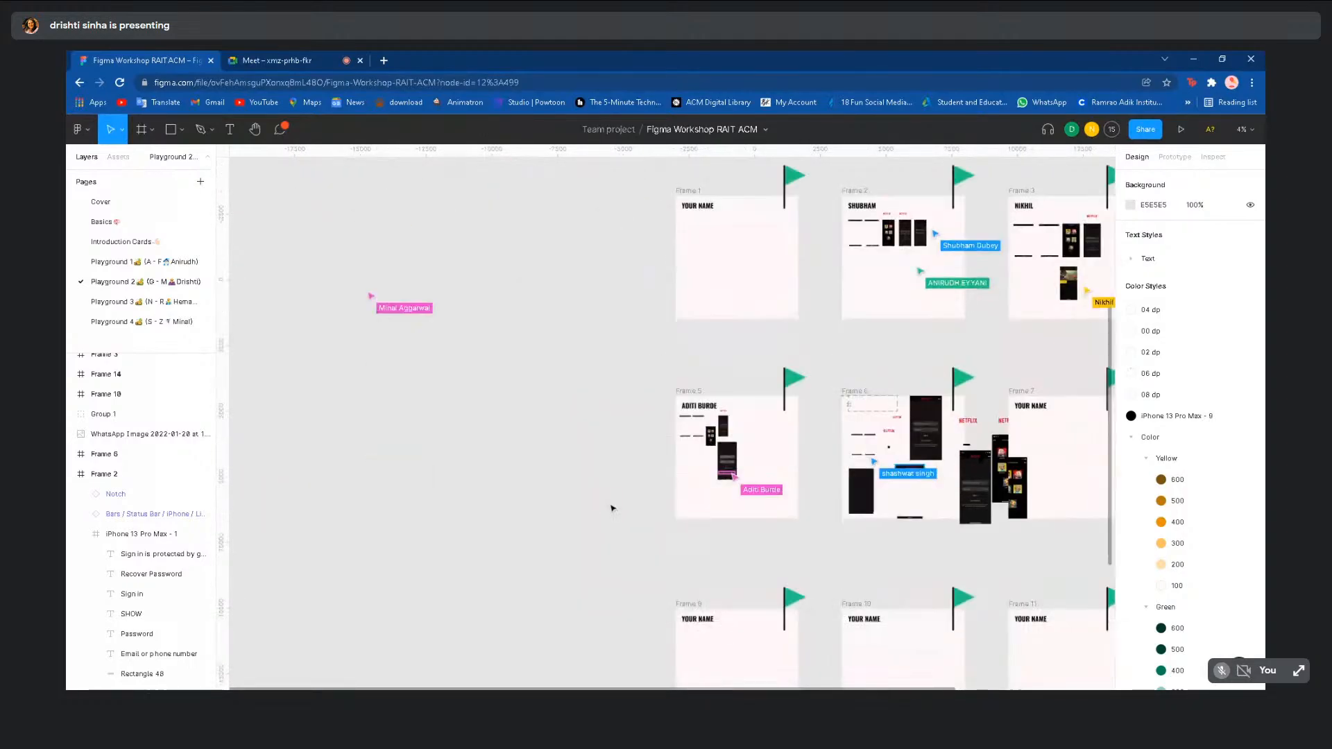
pyautogui.scroll(-2, 612, 509)
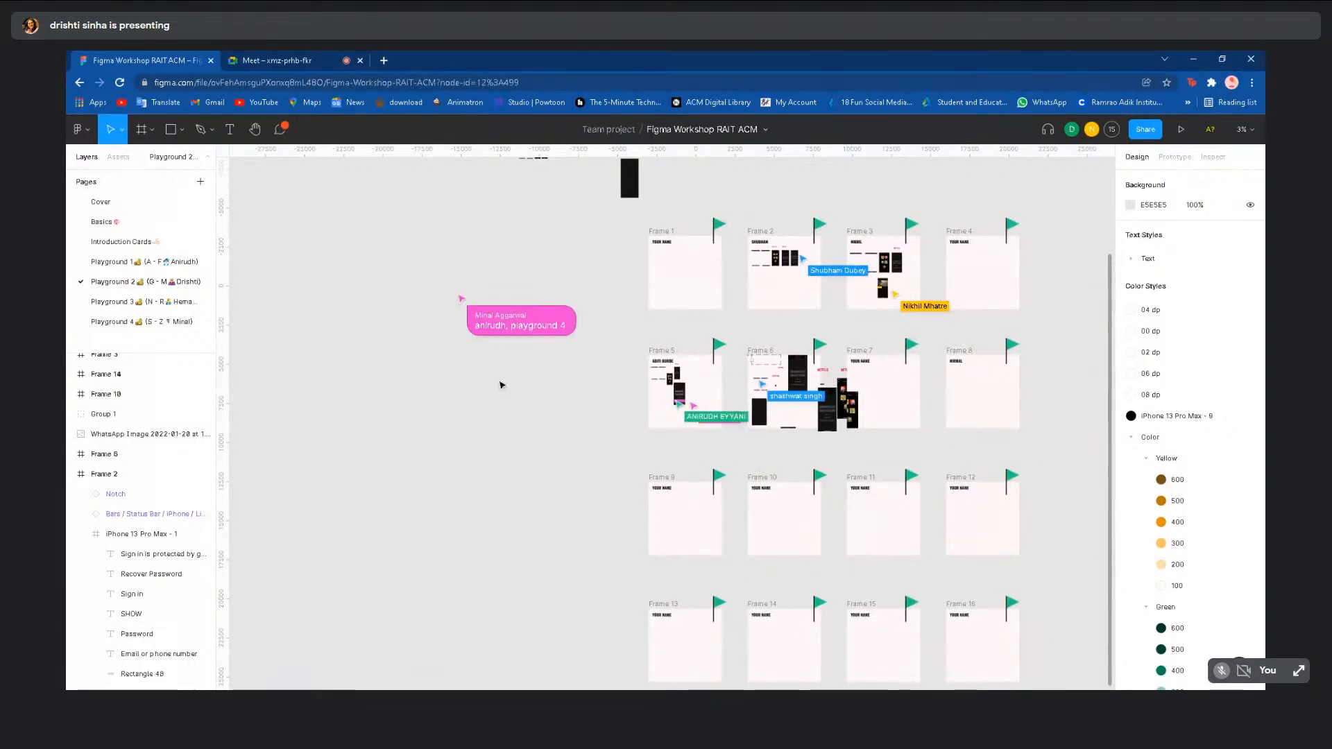
pyautogui.click(166, 322)
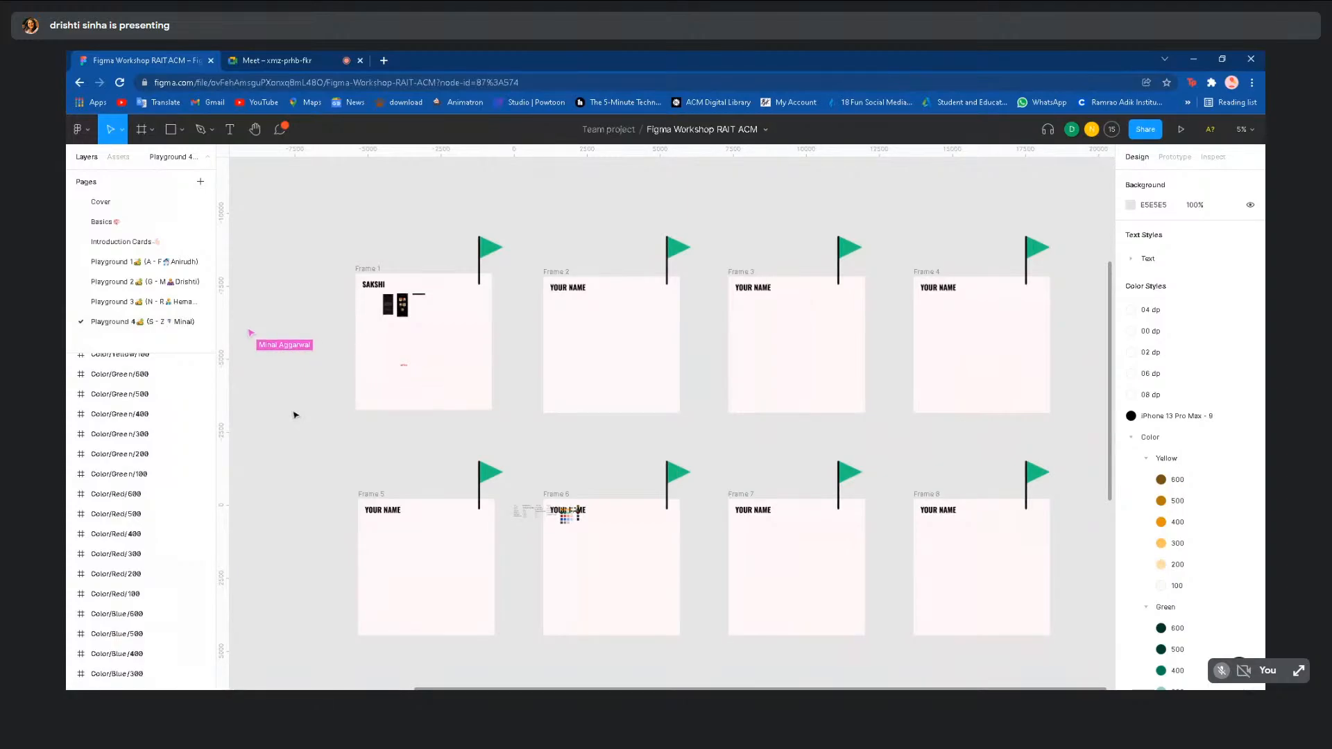
pyautogui.scroll(5, 295, 415)
pyautogui.scroll(2, 296, 415)
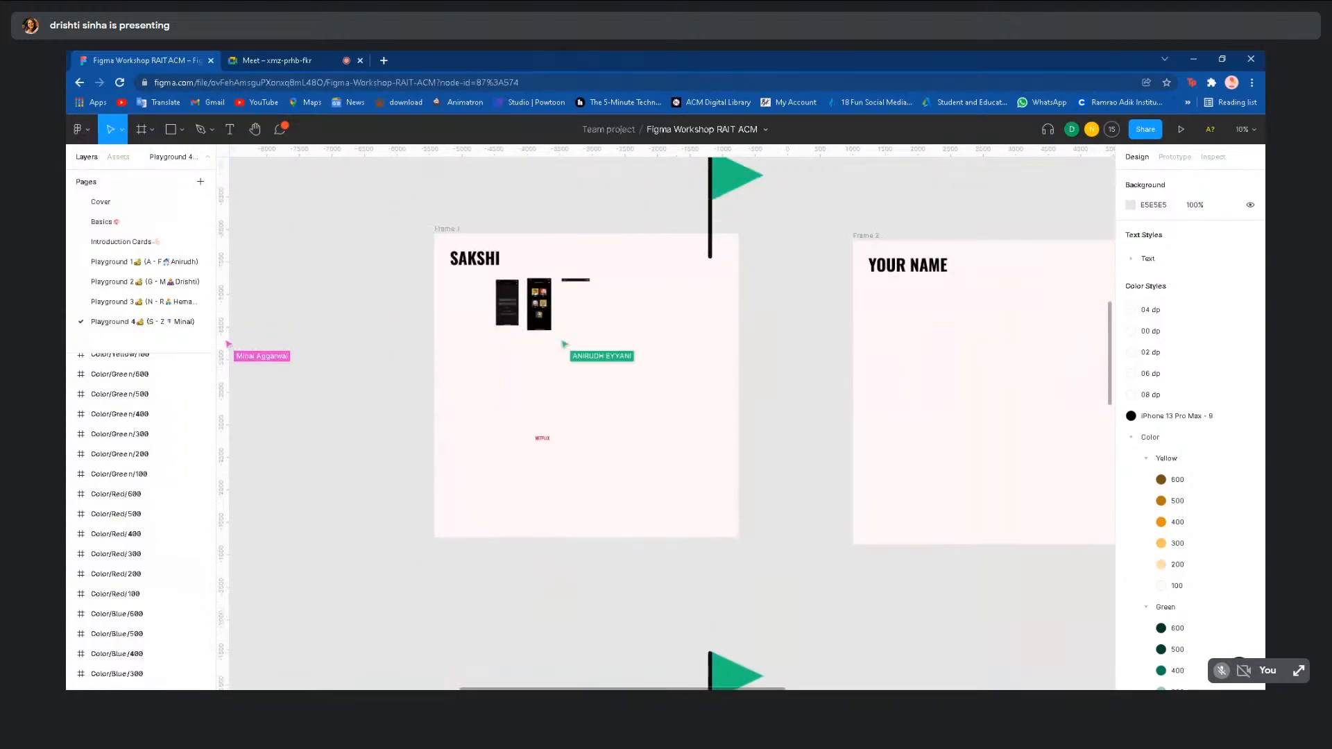
pyautogui.scroll(-5, 295, 415)
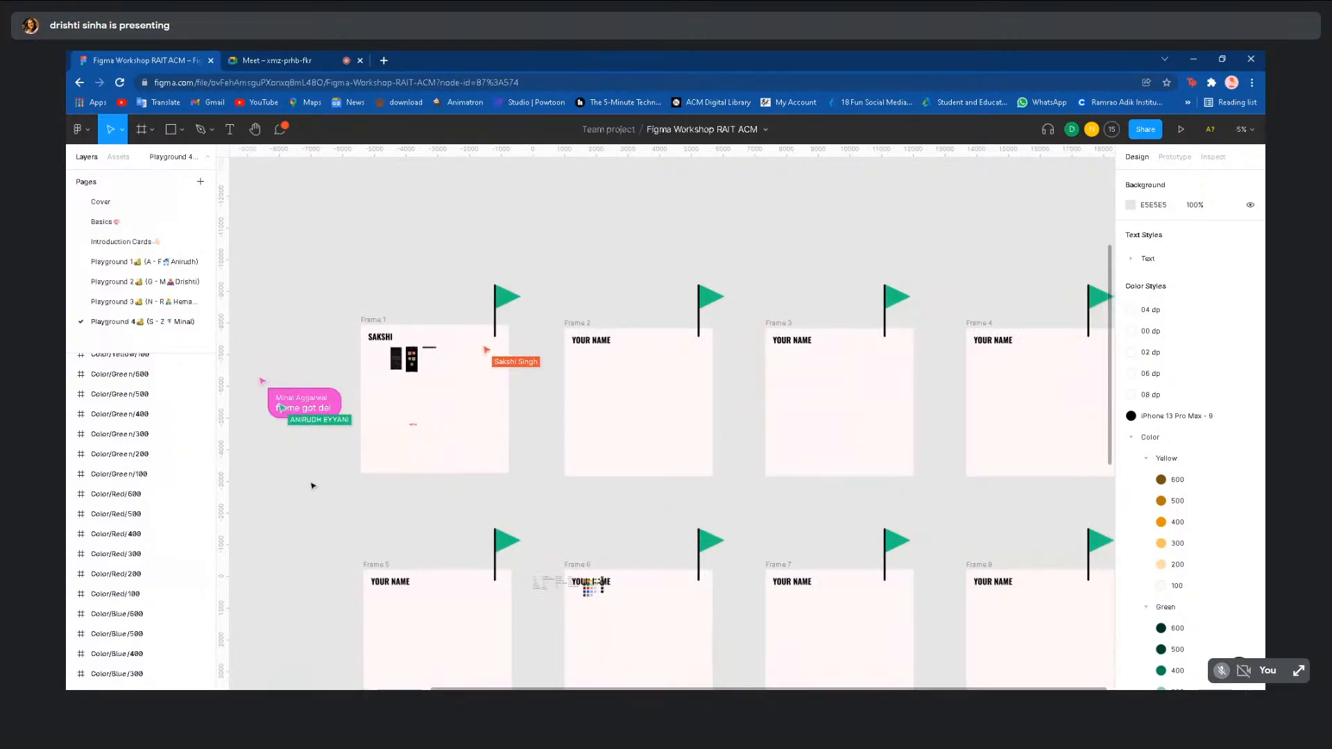
pyautogui.scroll(-5, 313, 485)
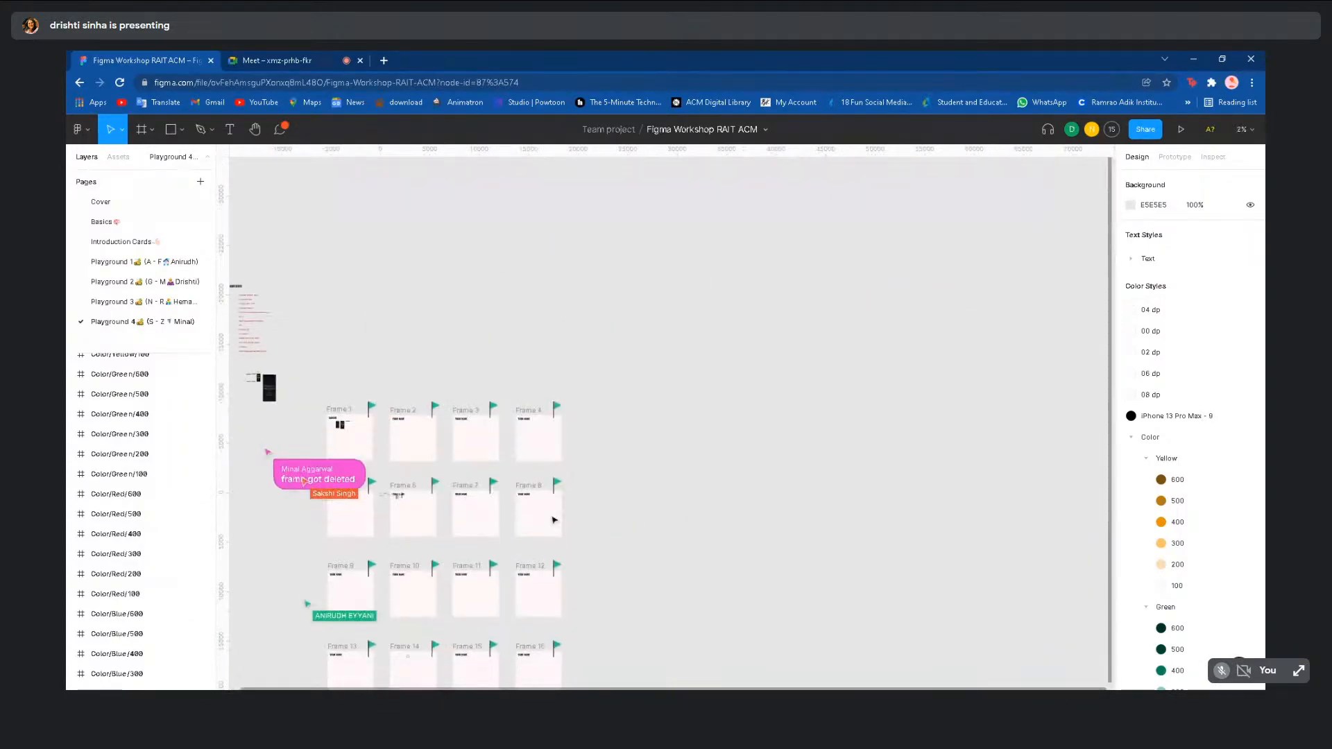
pyautogui.scroll(-2, 554, 520)
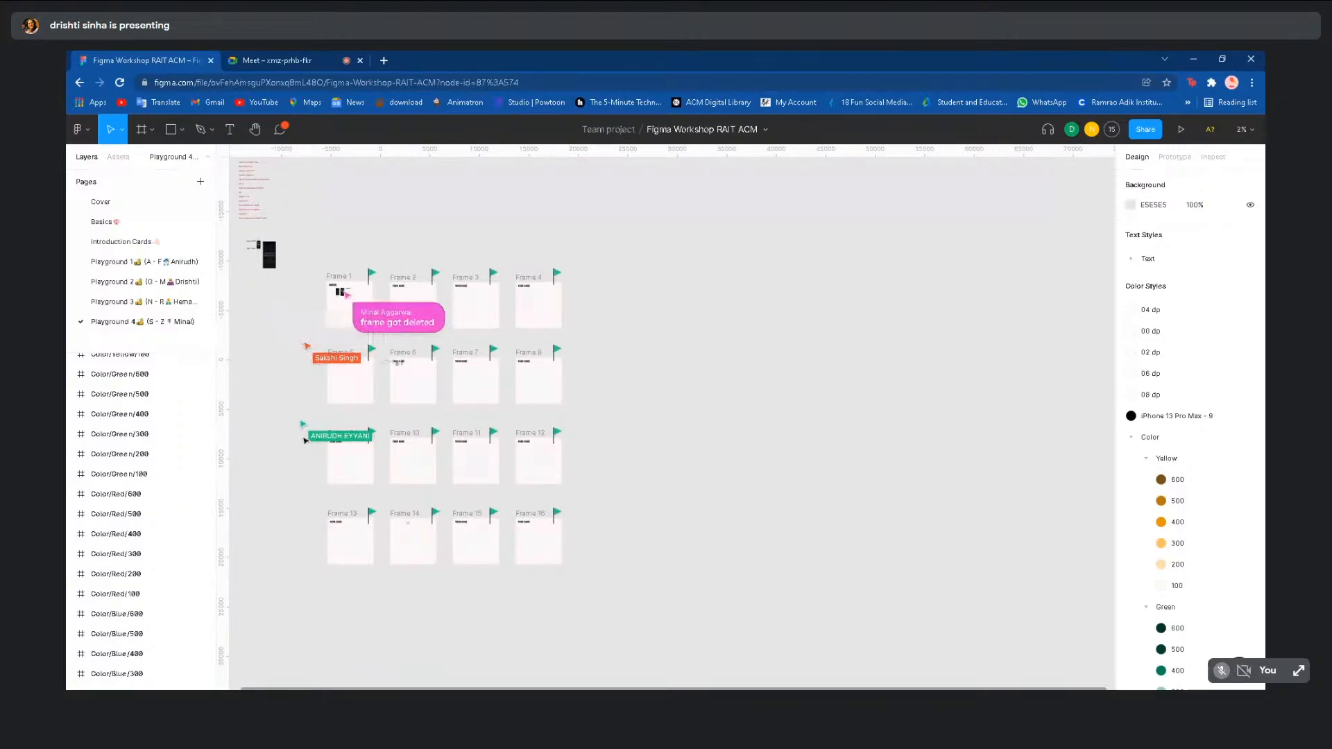
pyautogui.scroll(3, 305, 440)
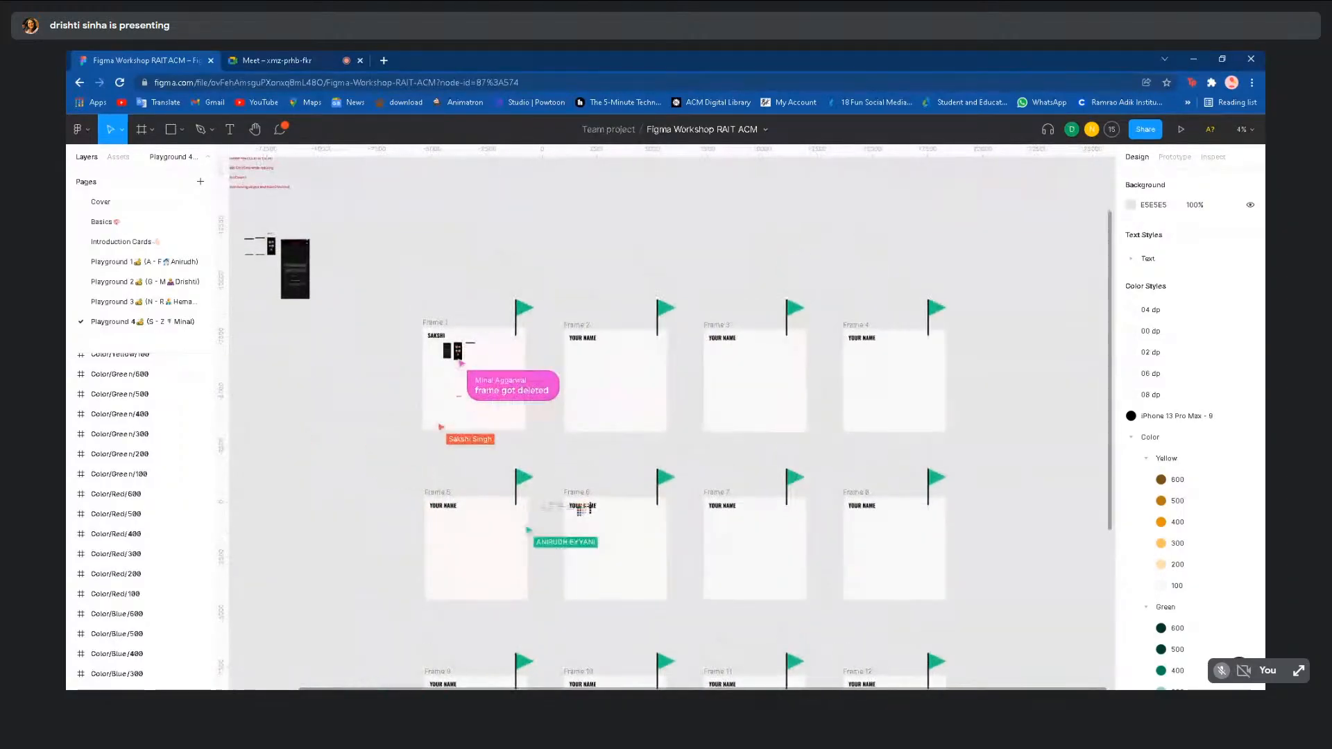
pyautogui.scroll(3, 305, 440)
pyautogui.scroll(1, 496, 450)
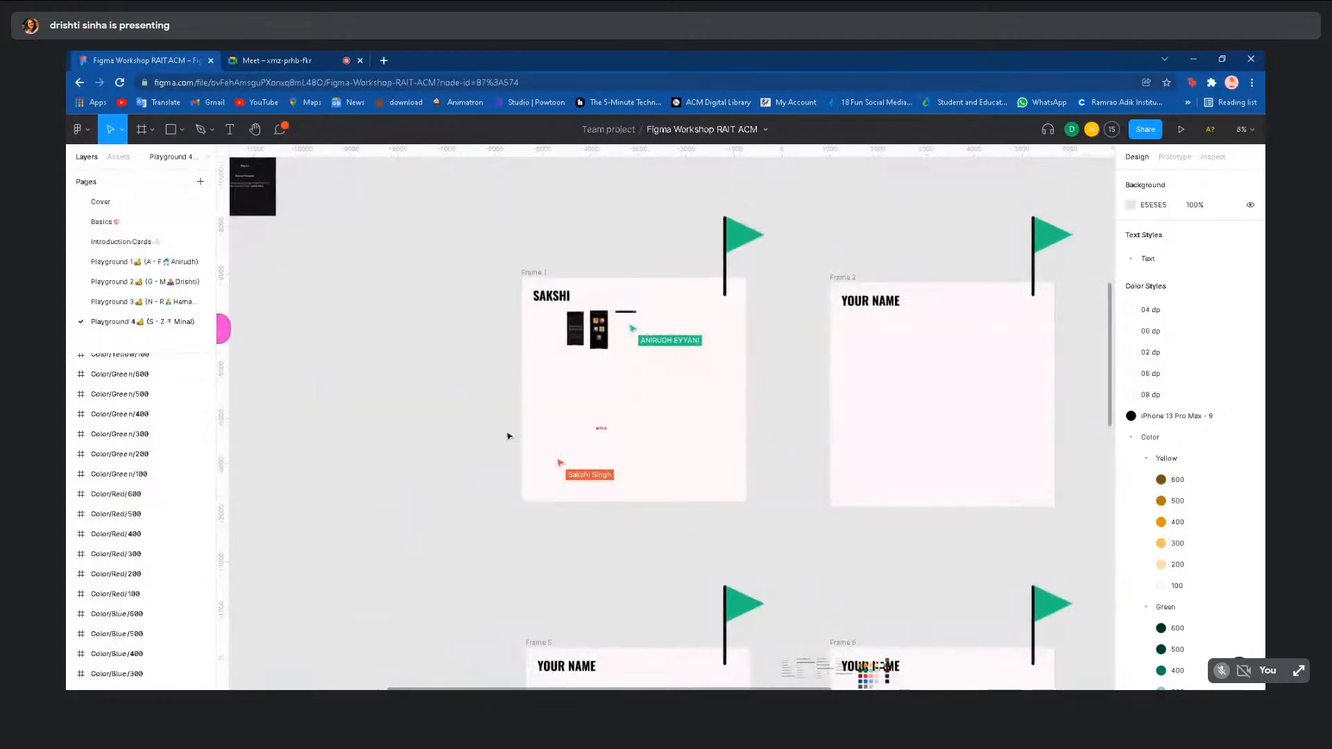
pyautogui.scroll(2, 633, 340)
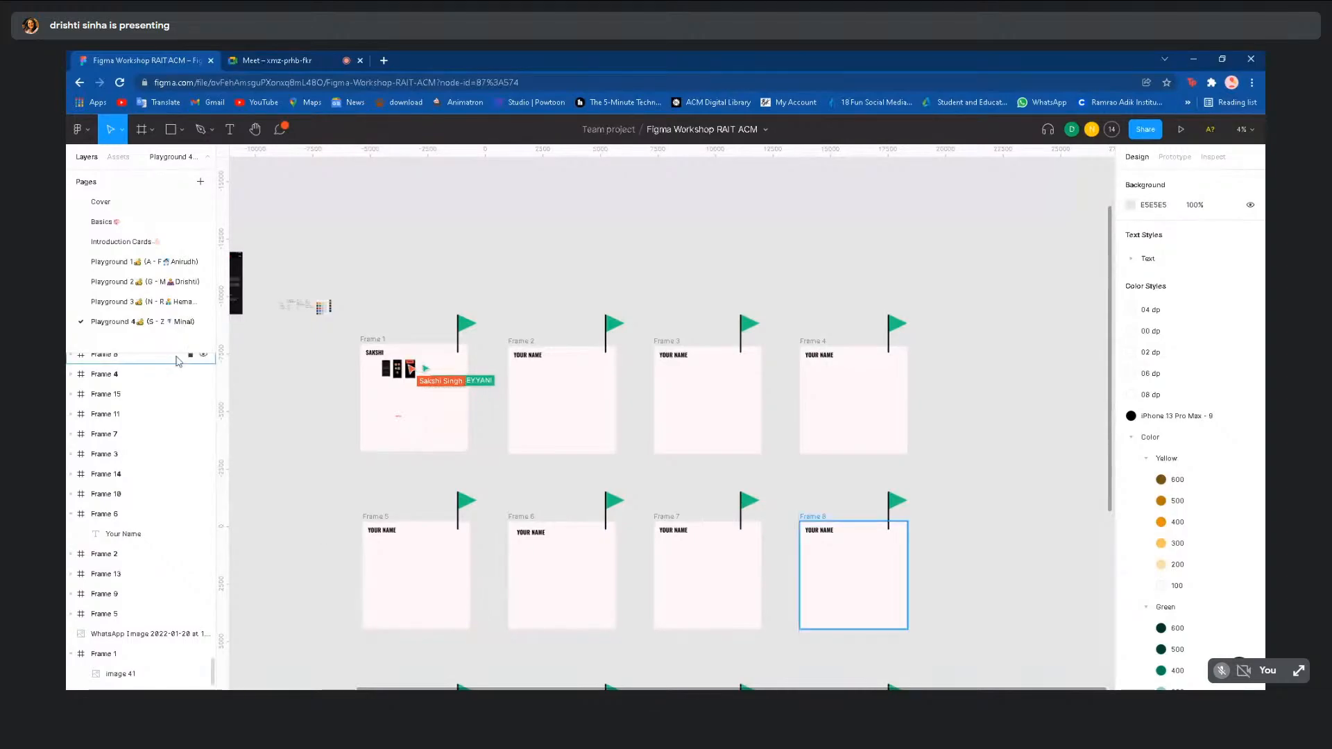
# - Go via Playground 3 to Playground 2 and zoom in on the Netflix login frame
pyautogui.click(149, 303)
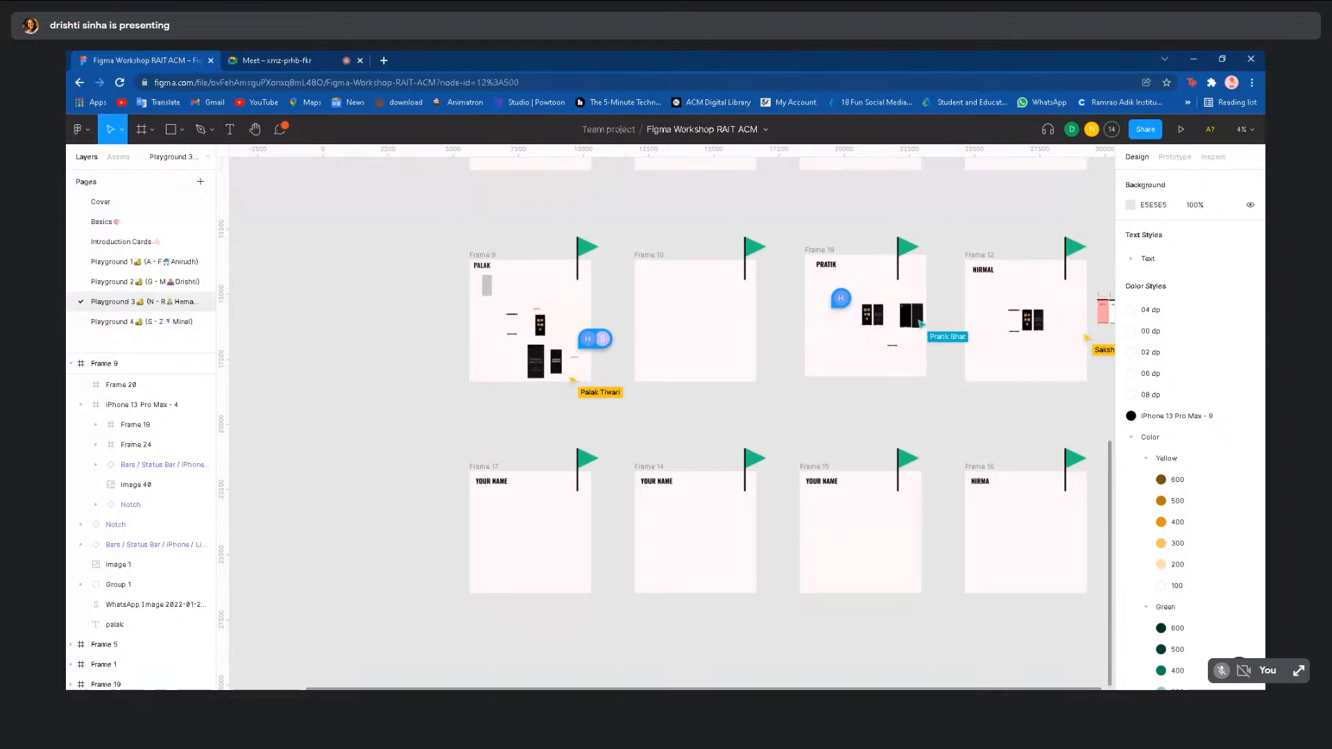
pyautogui.scroll(-3, 359, 471)
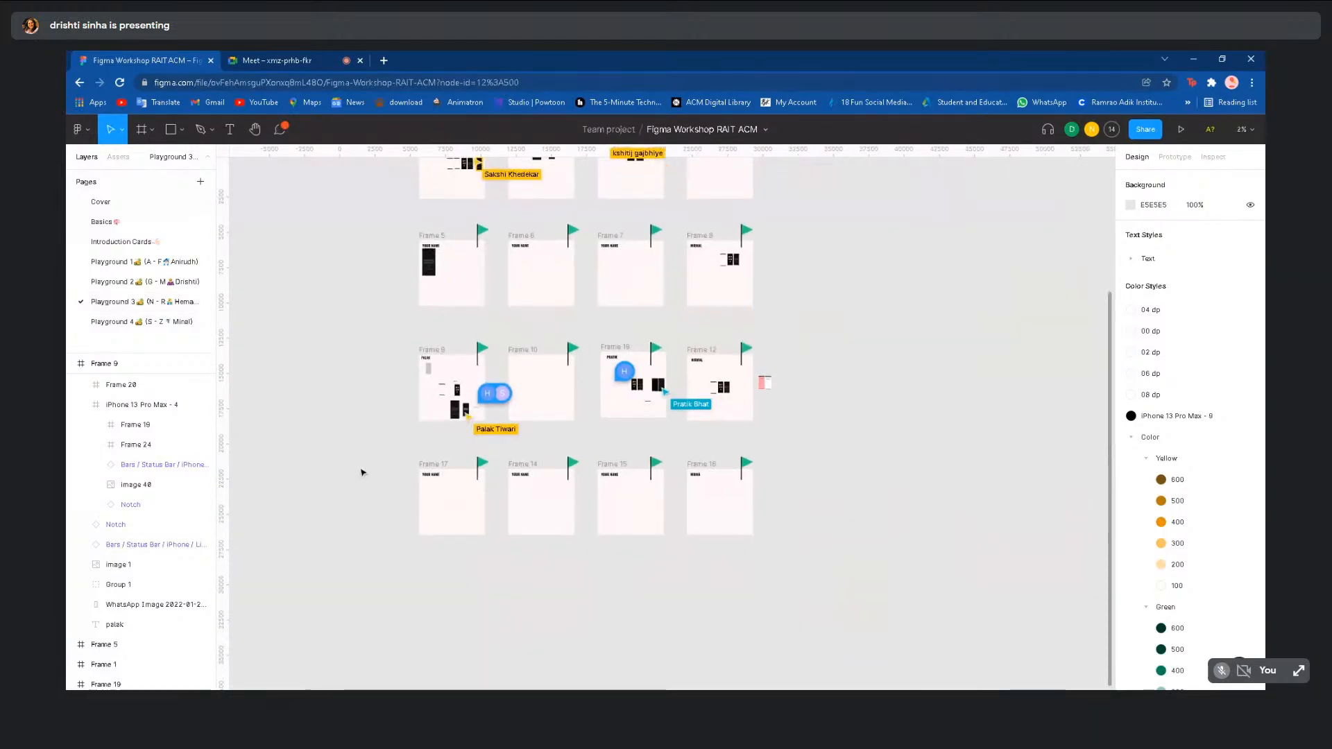
pyautogui.click(184, 290)
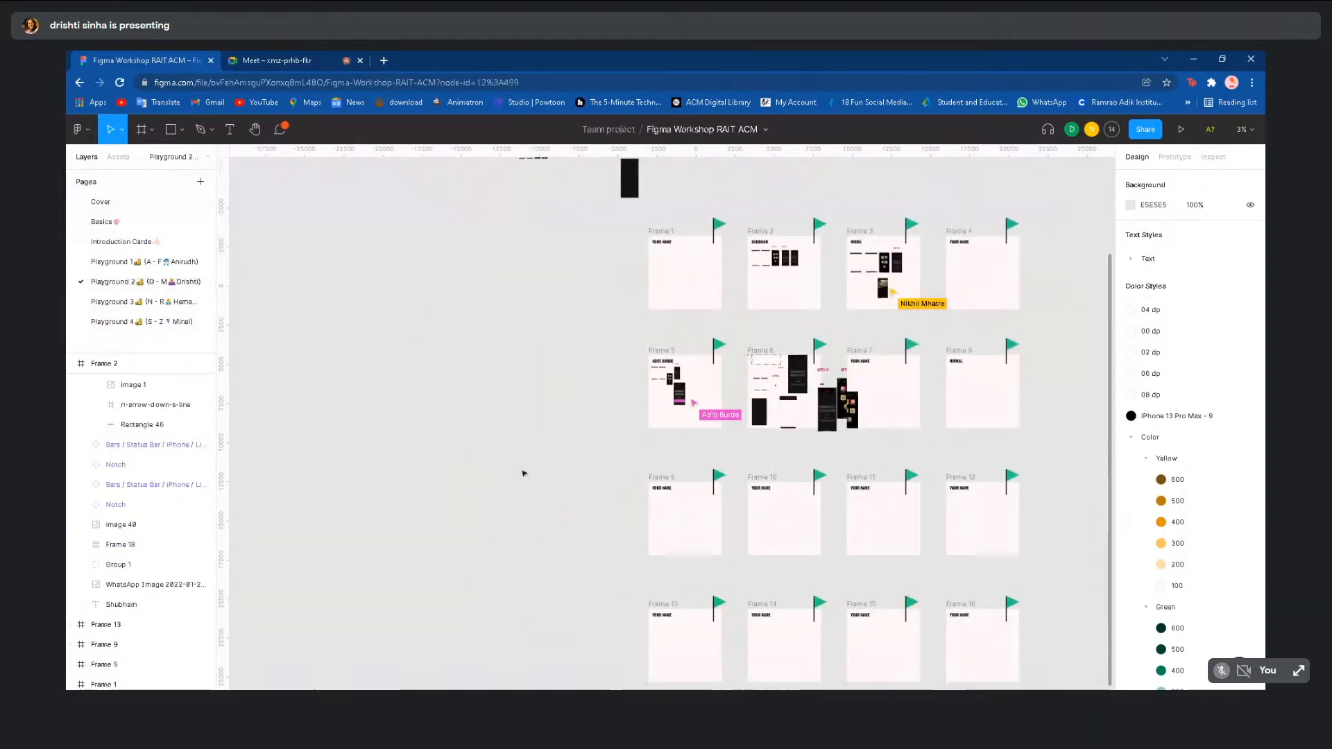
pyautogui.scroll(5, 894, 403)
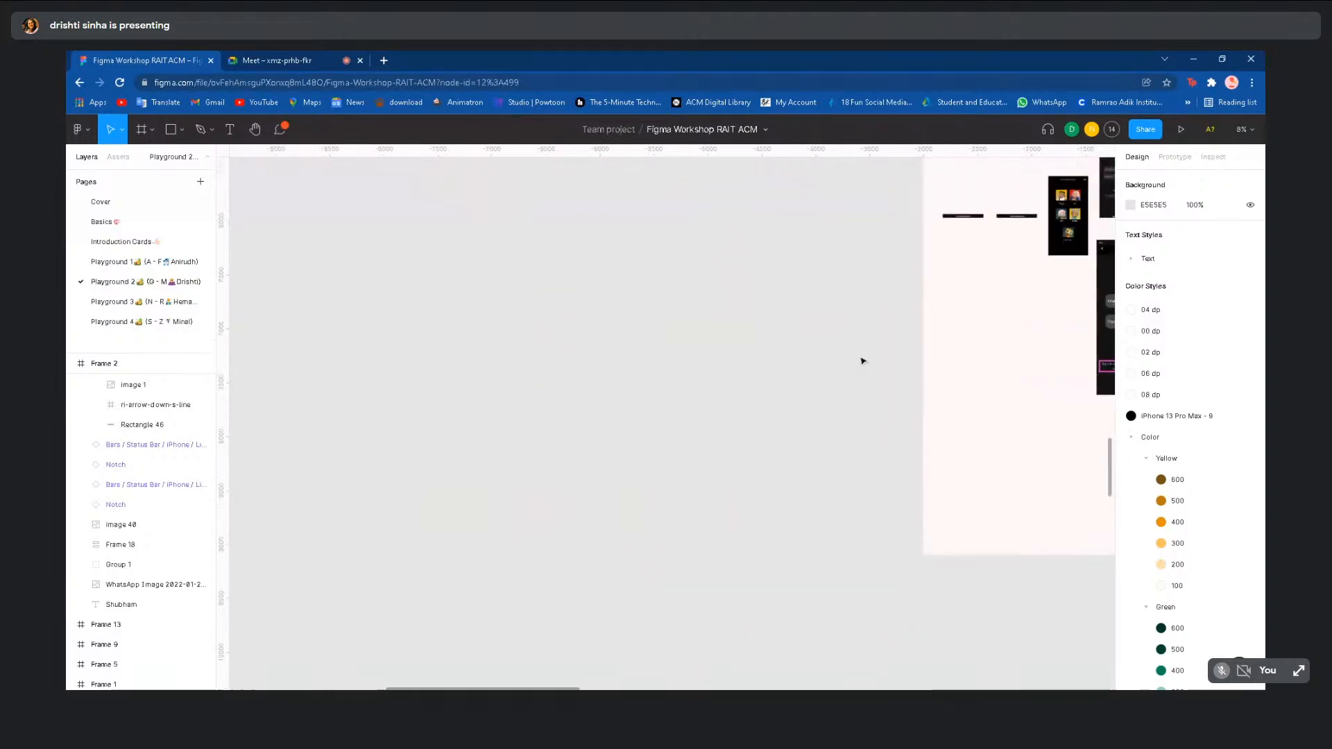
pyautogui.hscroll(5, 864, 361)
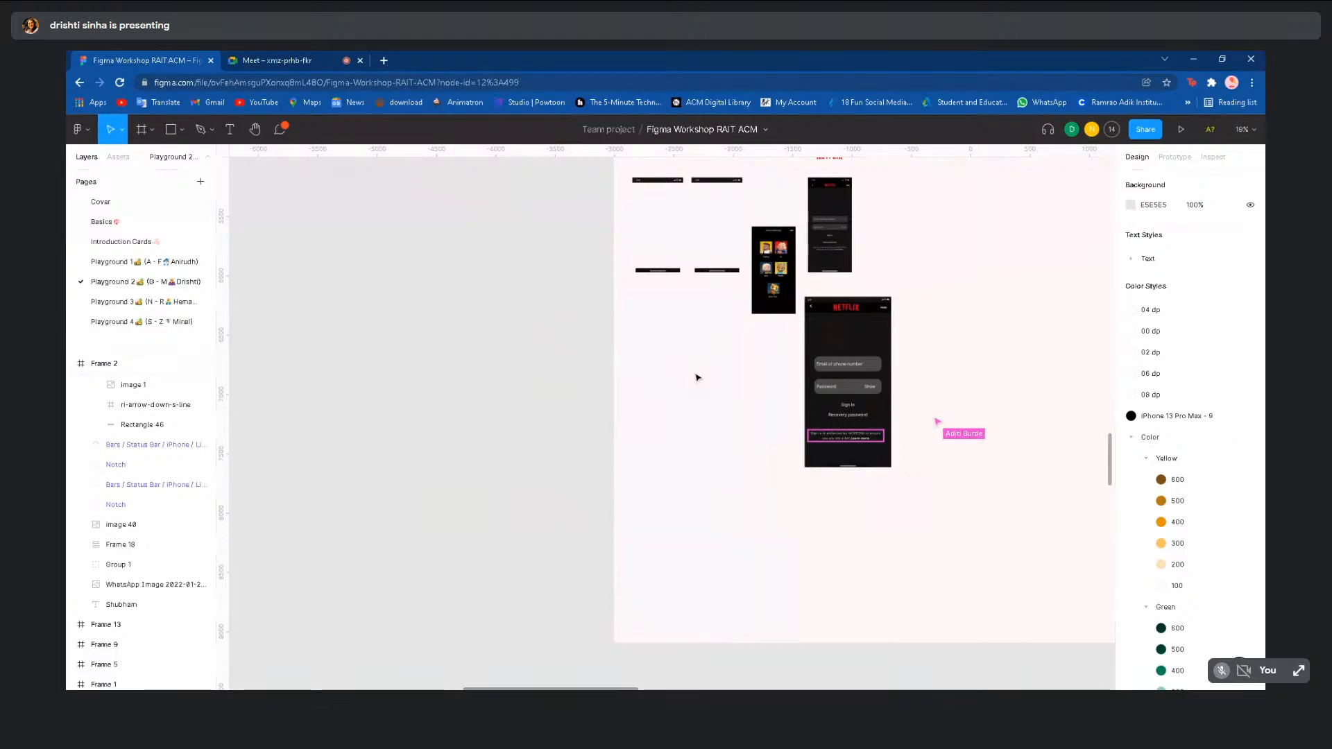
pyautogui.scroll(5, 860, 371)
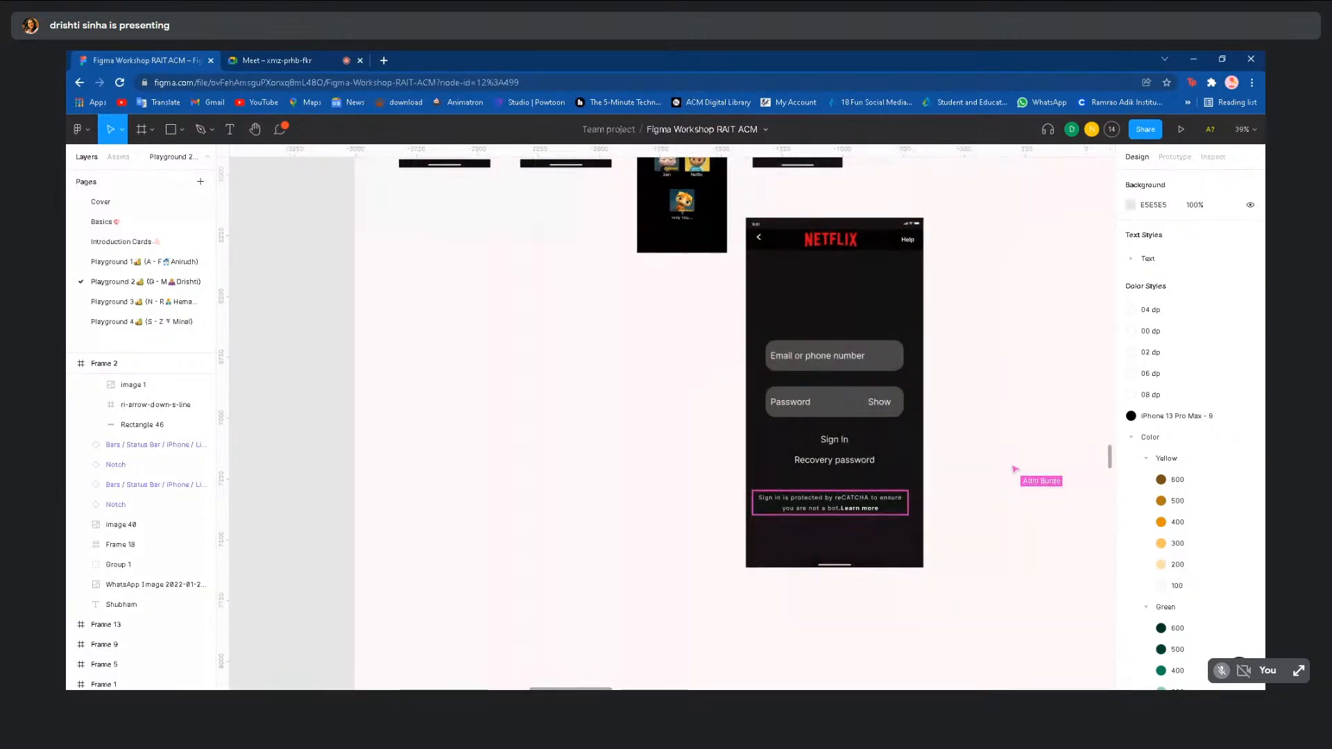
# - Change the email field rectangle's corner radius from 40 to 10
pyautogui.scroll(2, 1018, 375)
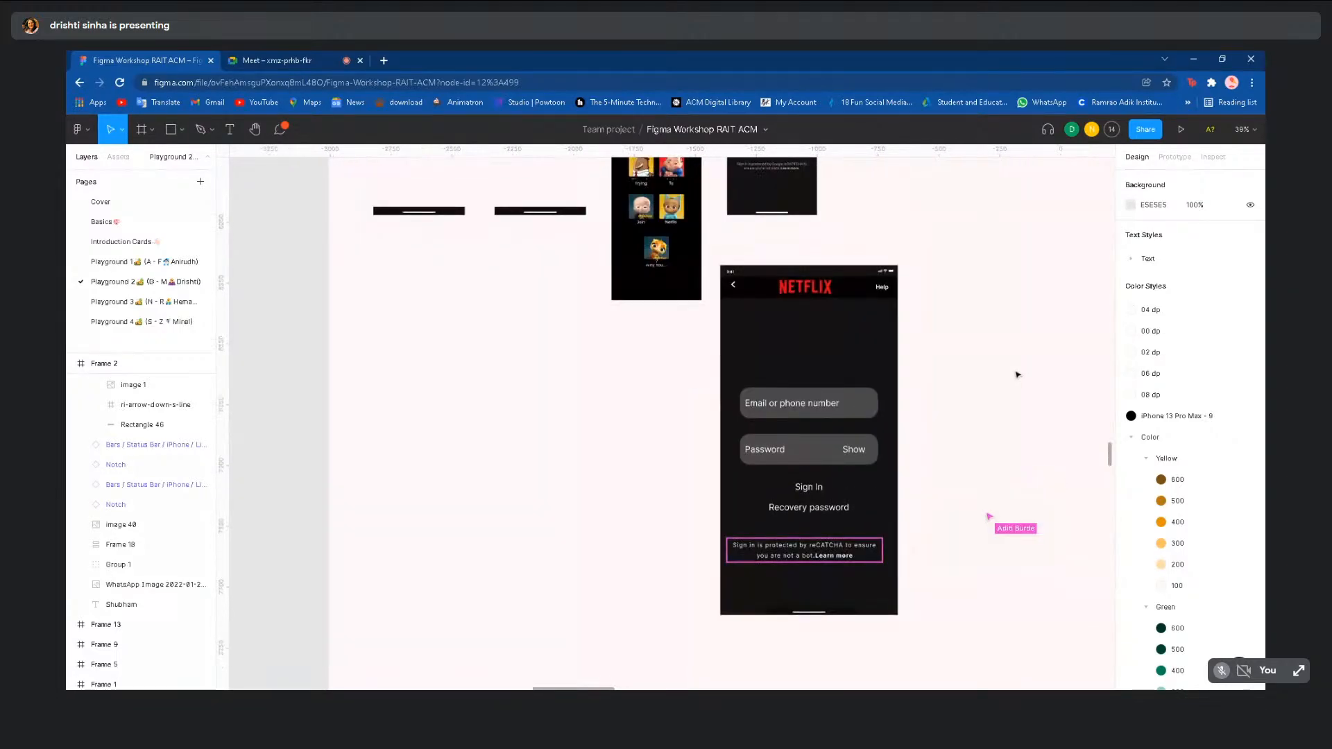
pyautogui.click(875, 413)
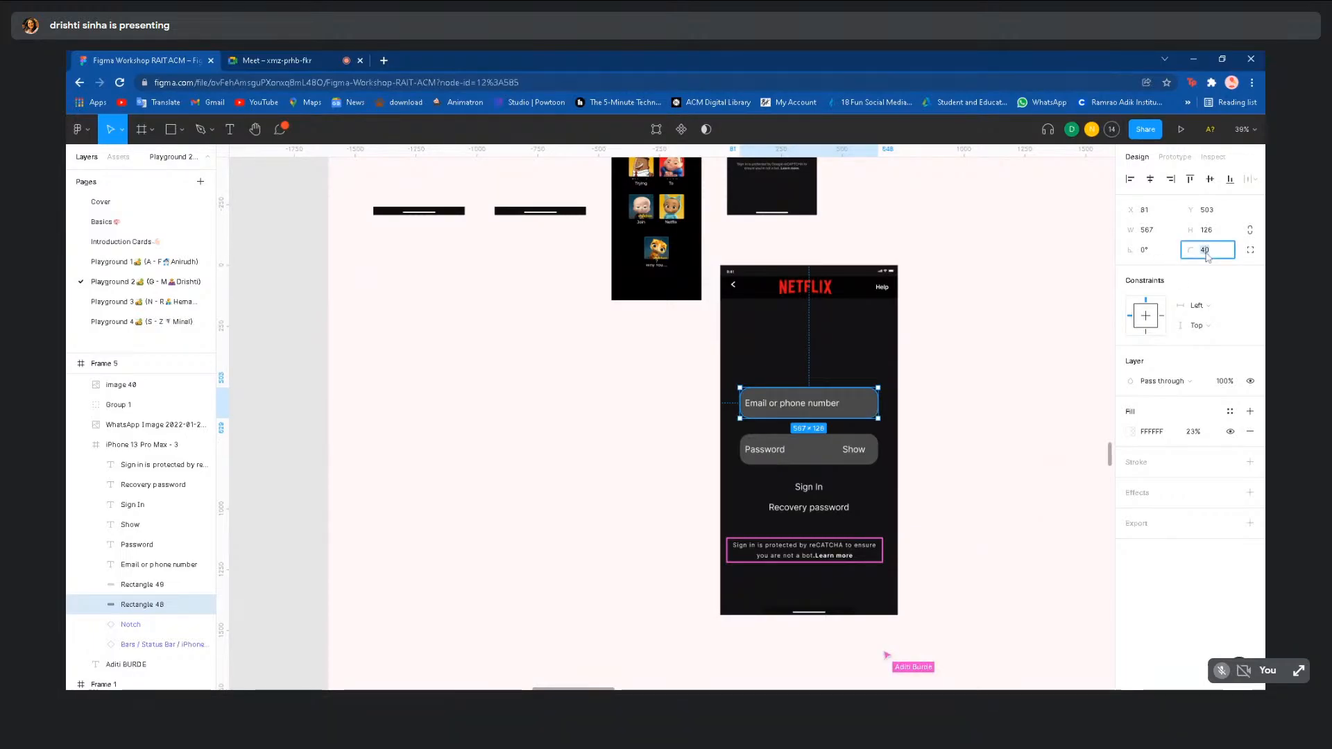
pyautogui.write('0')
pyautogui.press('Return')
pyautogui.click(941, 298)
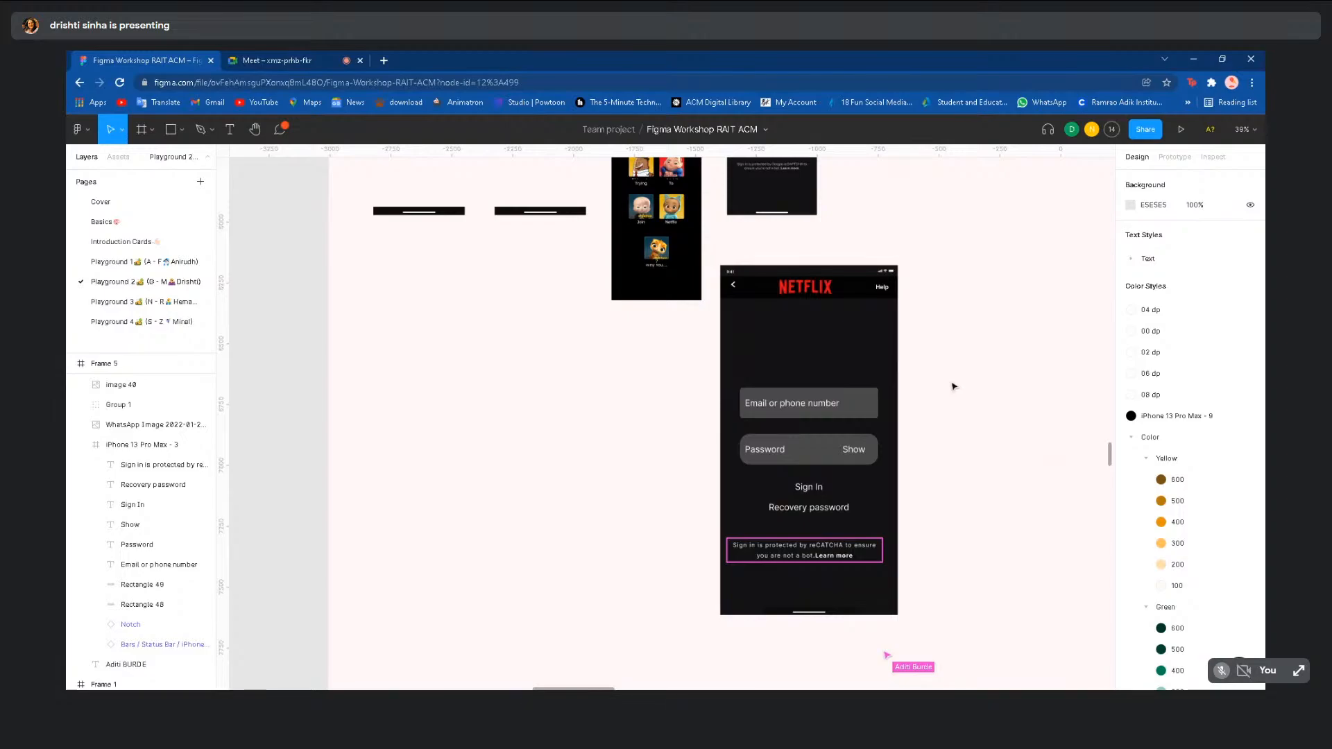
pyautogui.scroll(-5, 578, 420)
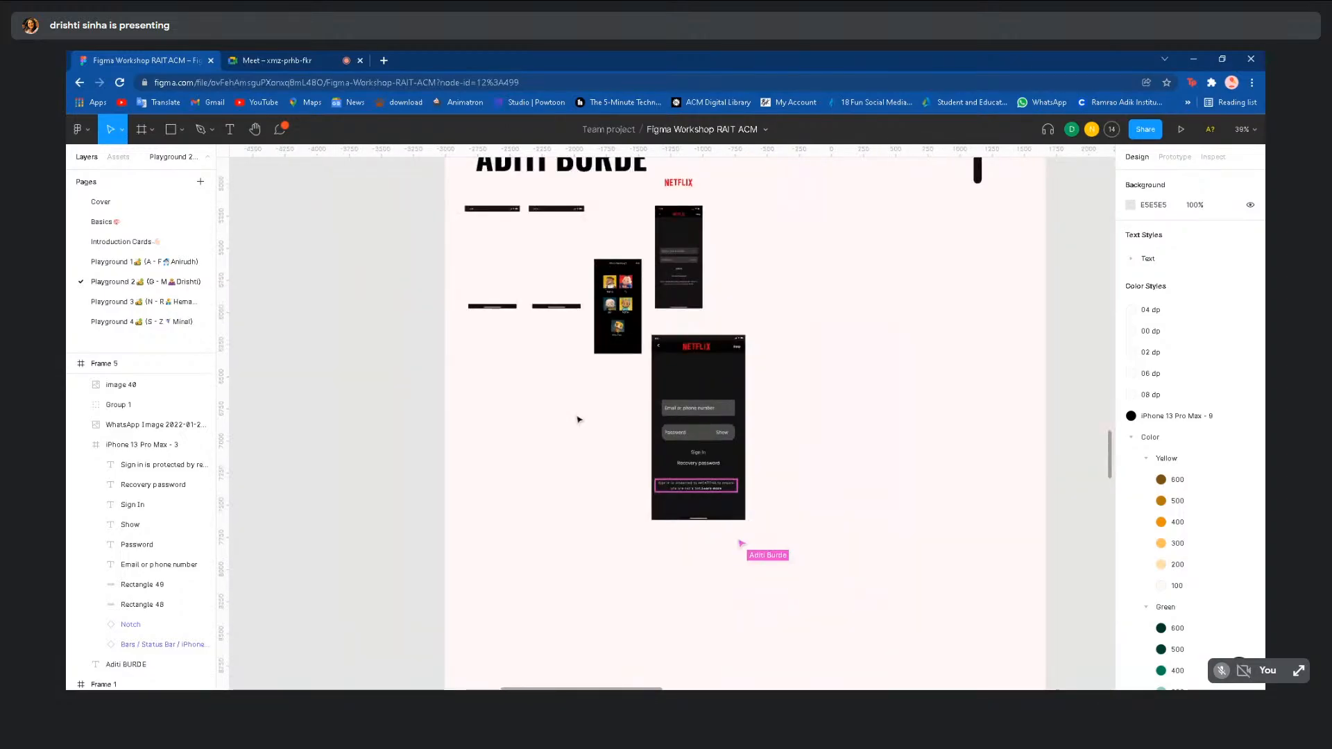
pyautogui.scroll(-3, 338, 433)
pyautogui.scroll(-1, 337, 433)
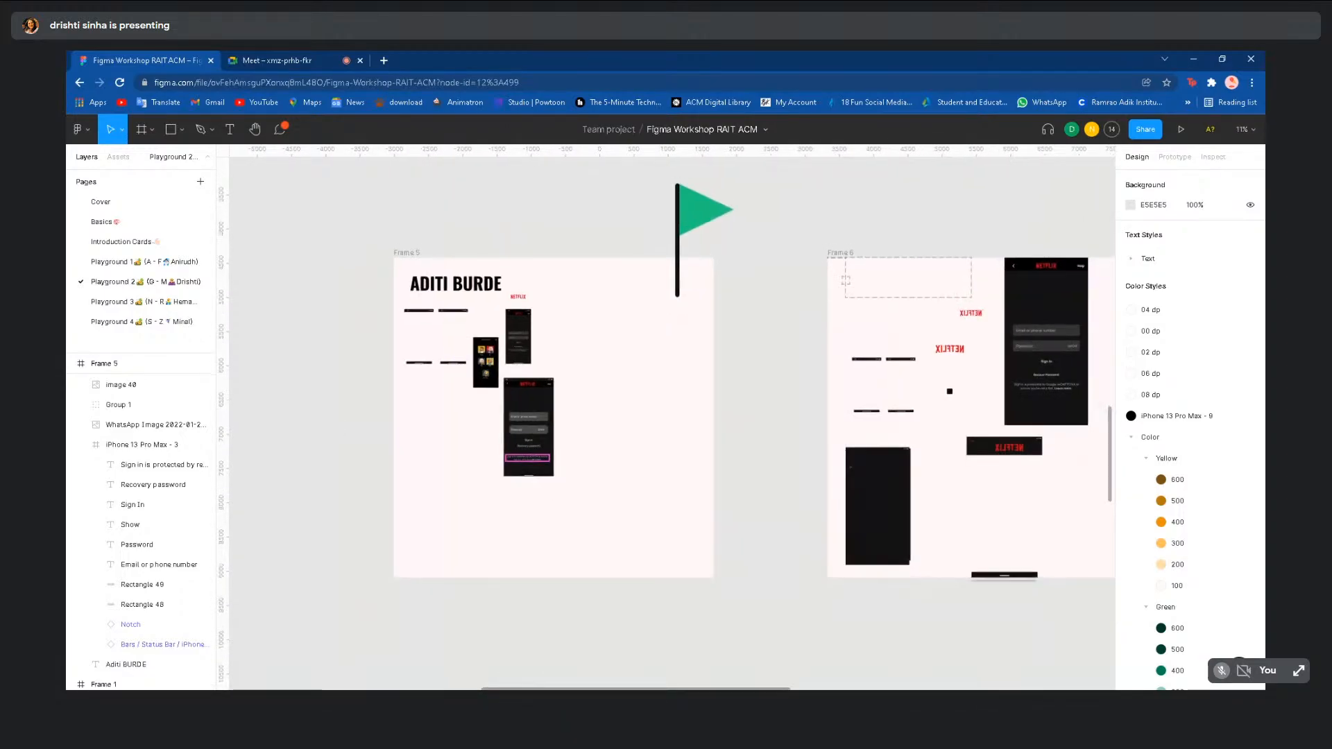
pyautogui.hscroll(-1, 292, 426)
pyautogui.scroll(1, 292, 426)
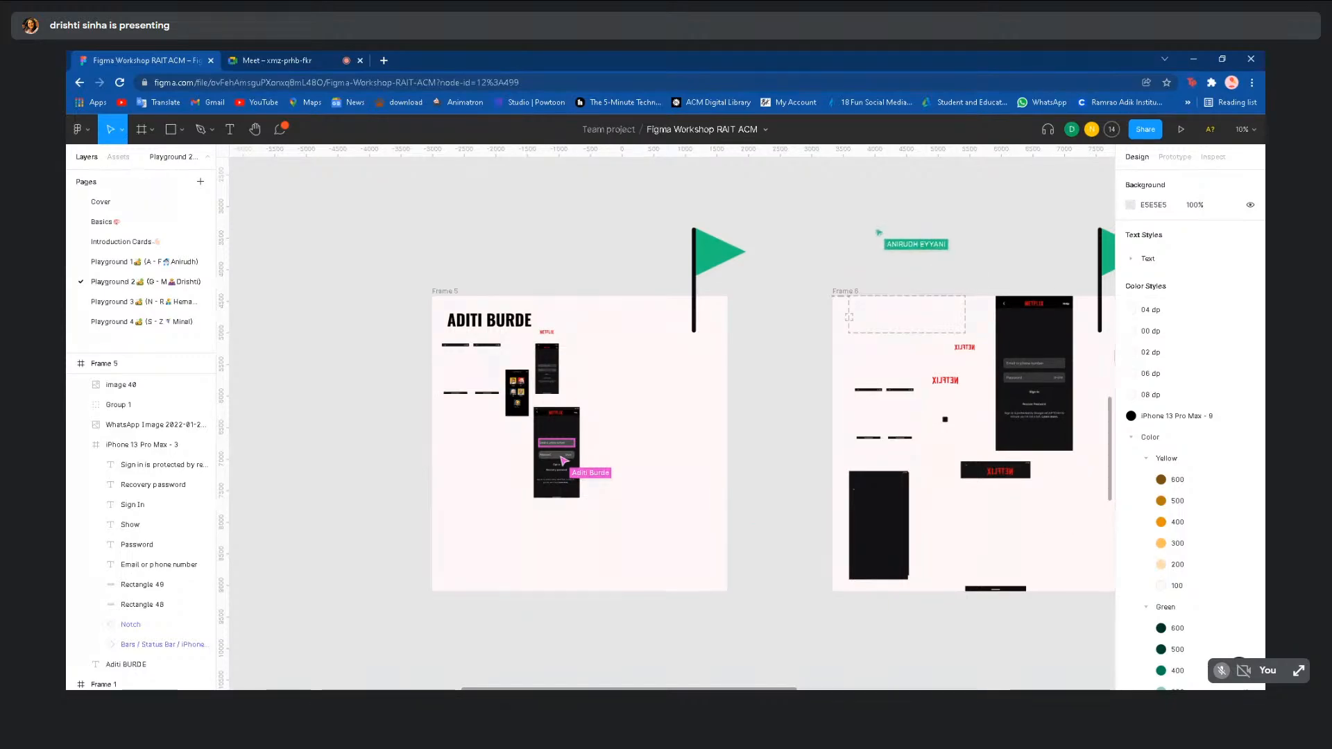
pyautogui.scroll(-4, 286, 419)
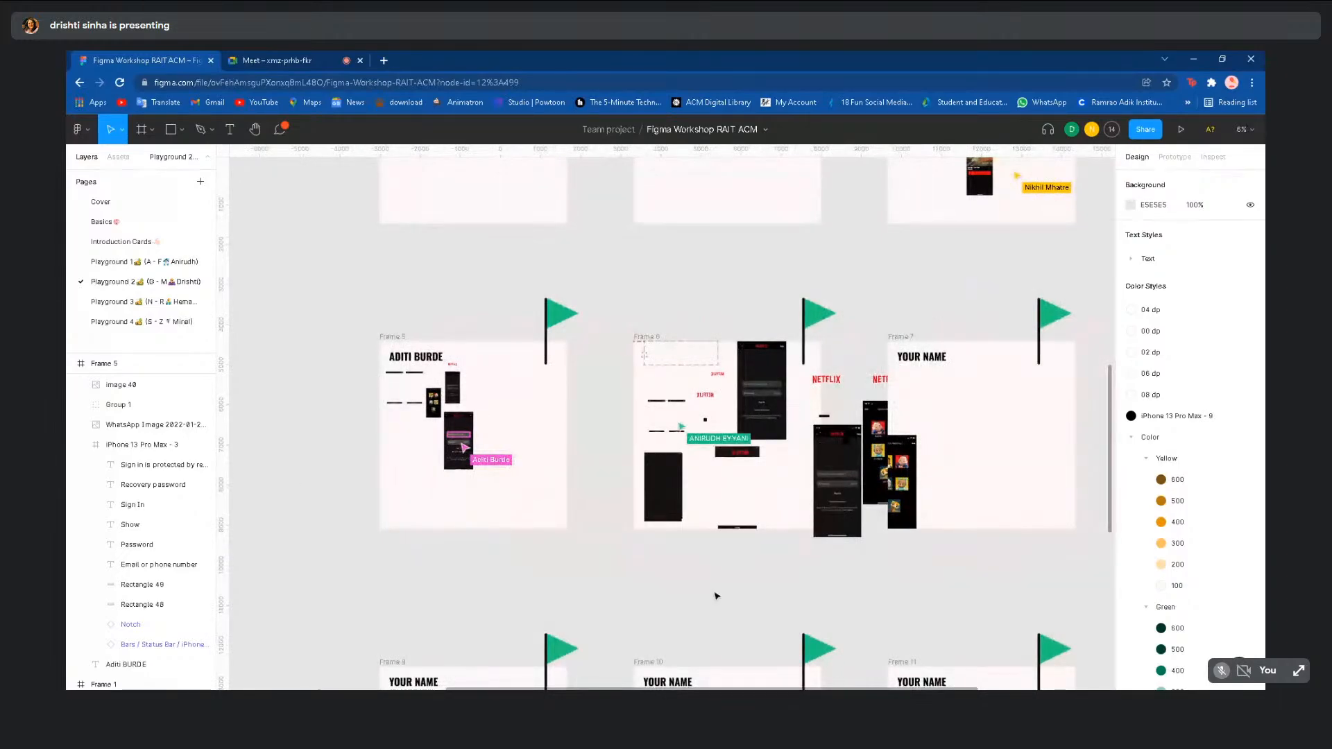
pyautogui.scroll(4, 717, 596)
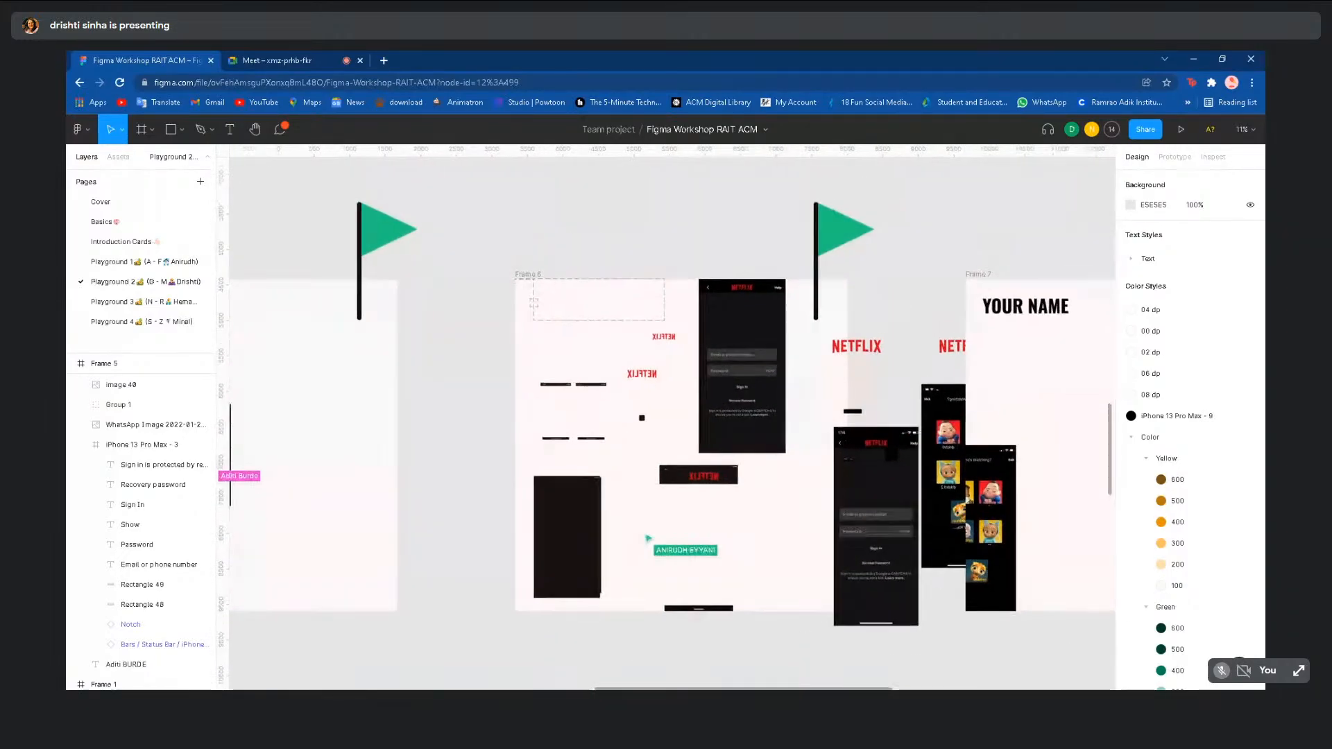
pyautogui.scroll(3, 711, 590)
pyautogui.scroll(-2, 755, 419)
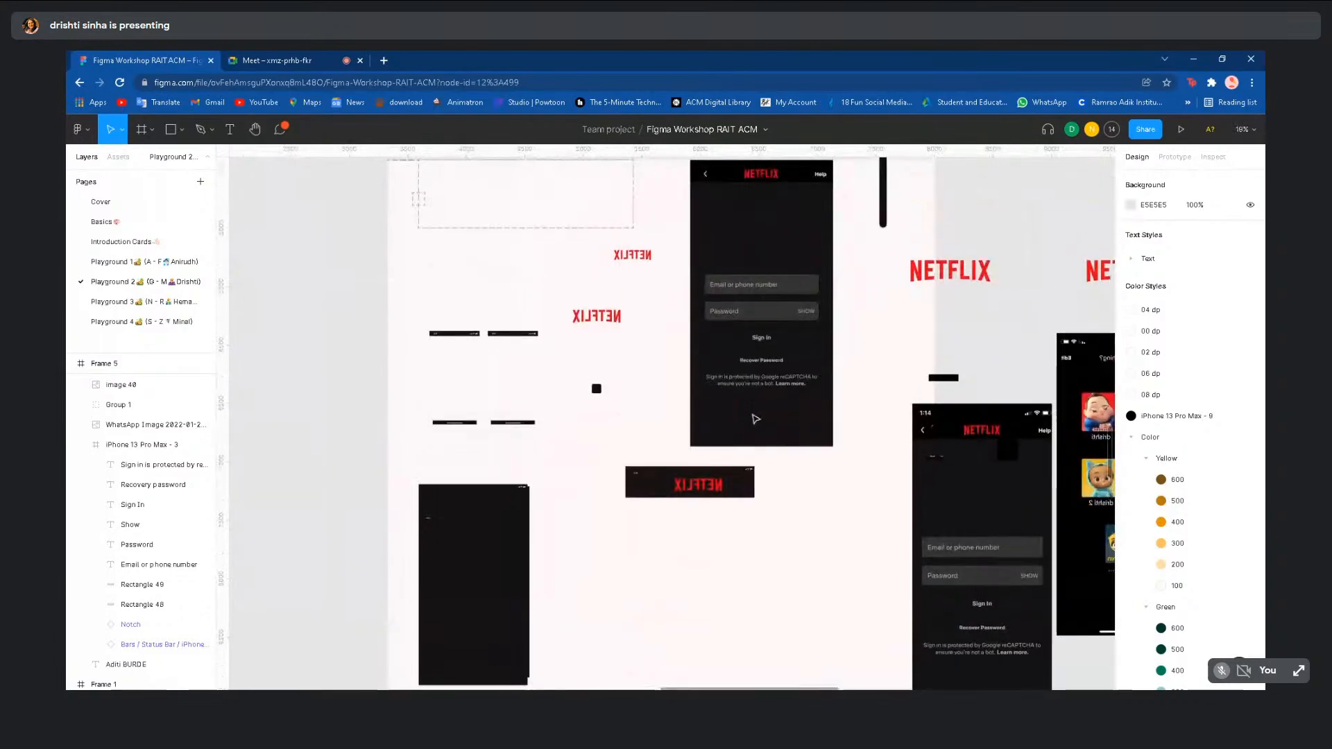
pyautogui.scroll(-2, 755, 418)
pyautogui.scroll(-2, 750, 606)
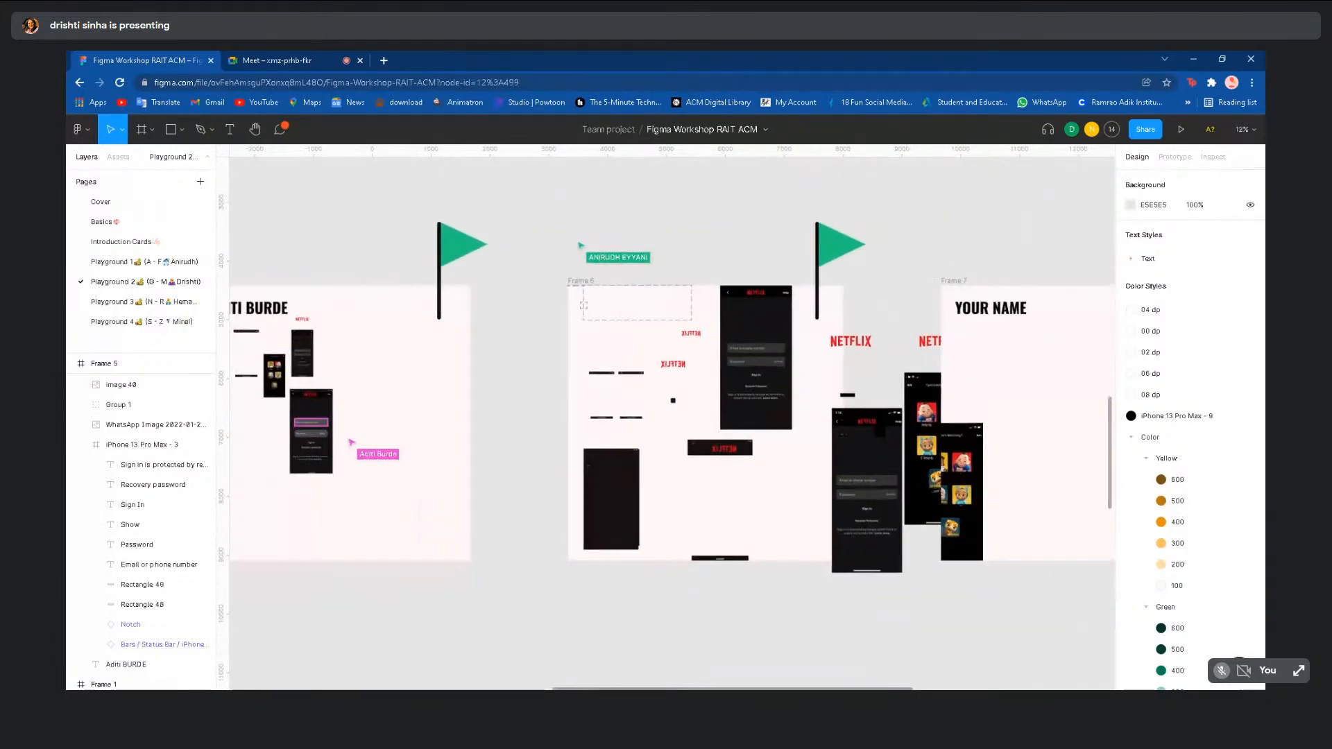
pyautogui.scroll(-2, 750, 606)
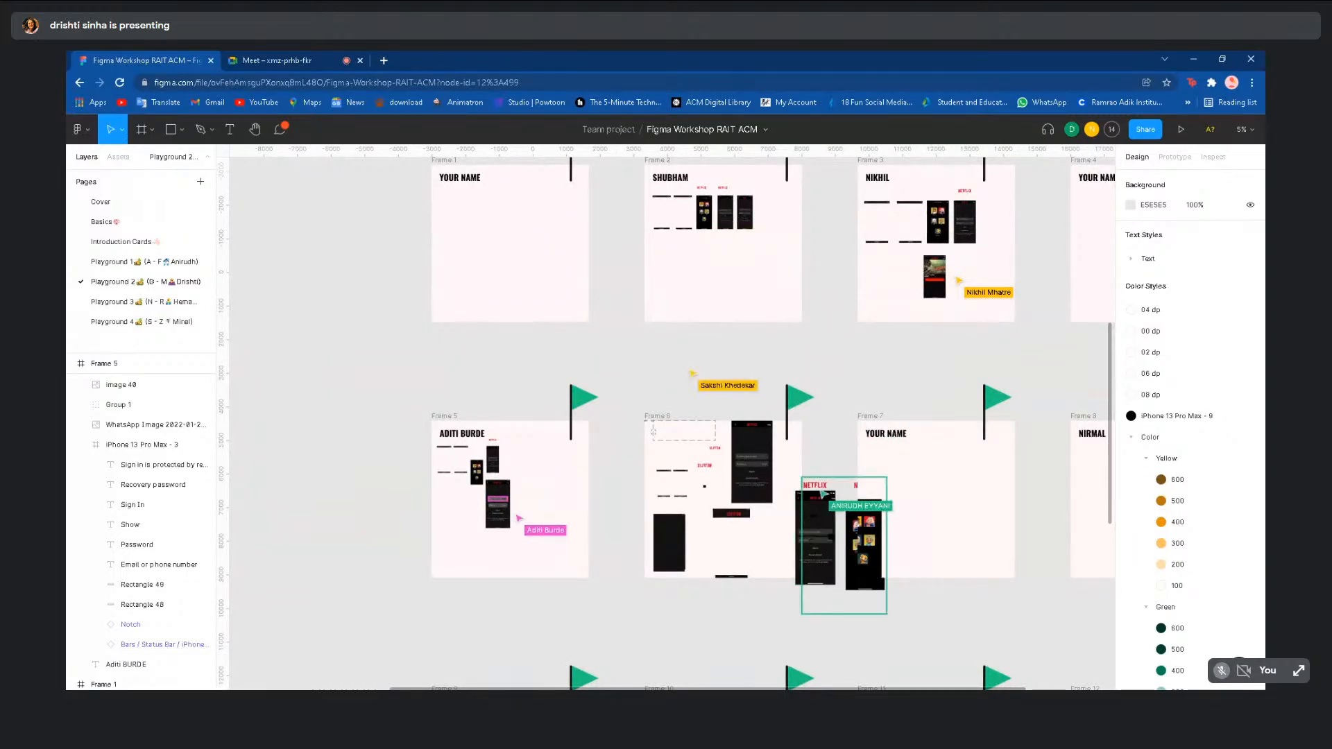
pyautogui.click(150, 303)
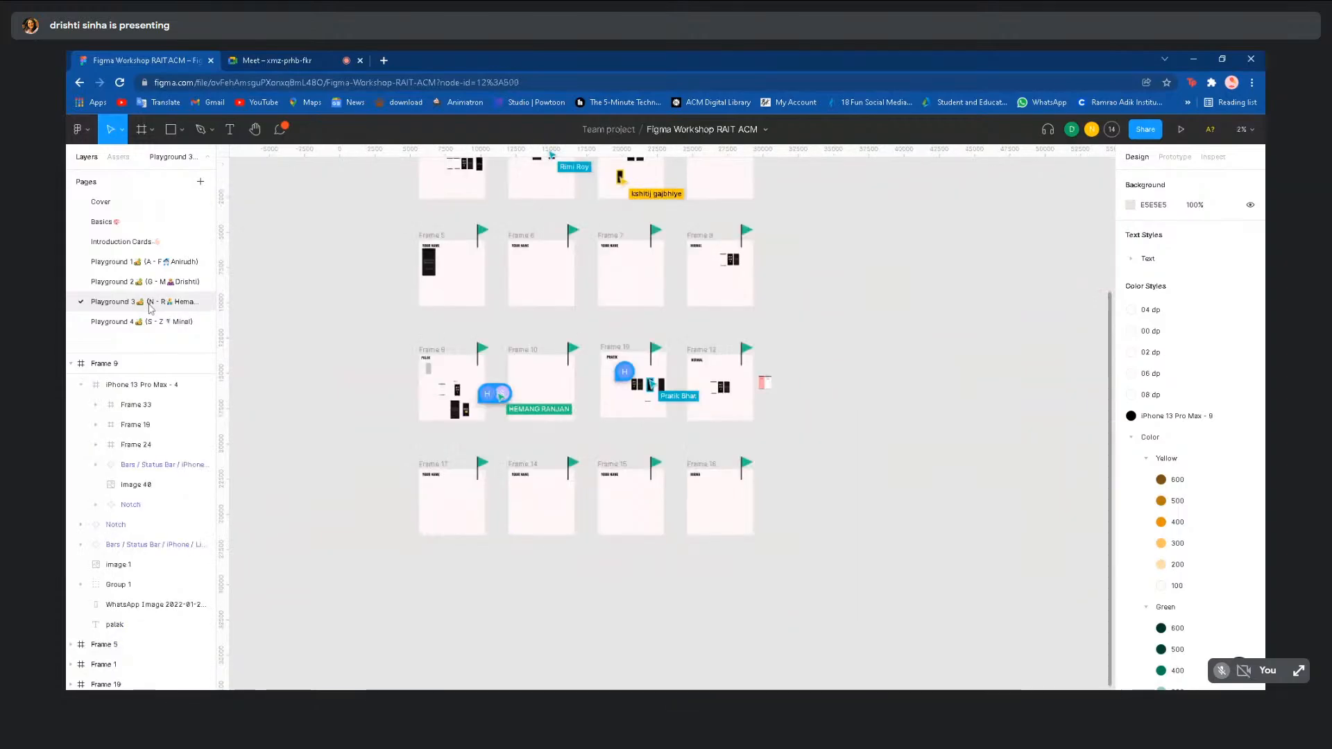
pyautogui.scroll(2, 302, 444)
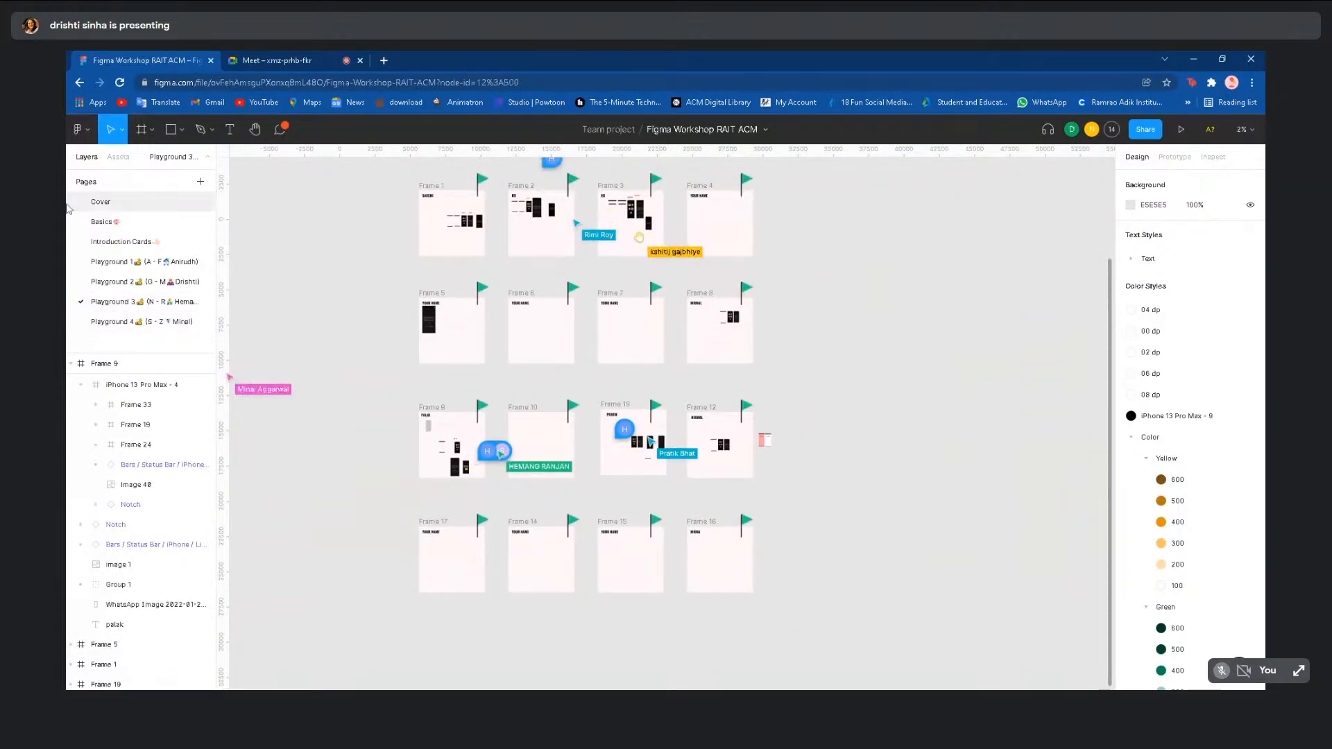
pyautogui.click(129, 286)
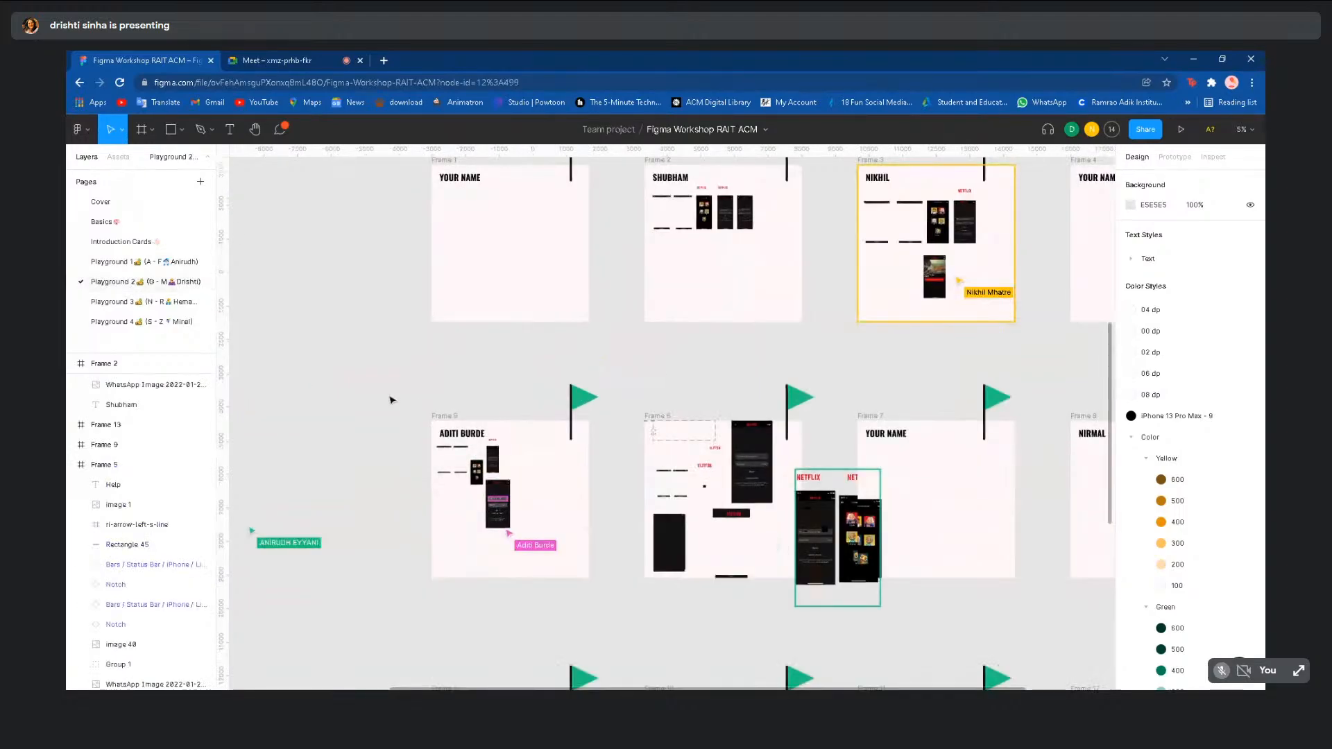
pyautogui.scroll(5, 390, 396)
pyautogui.scroll(3, 649, 612)
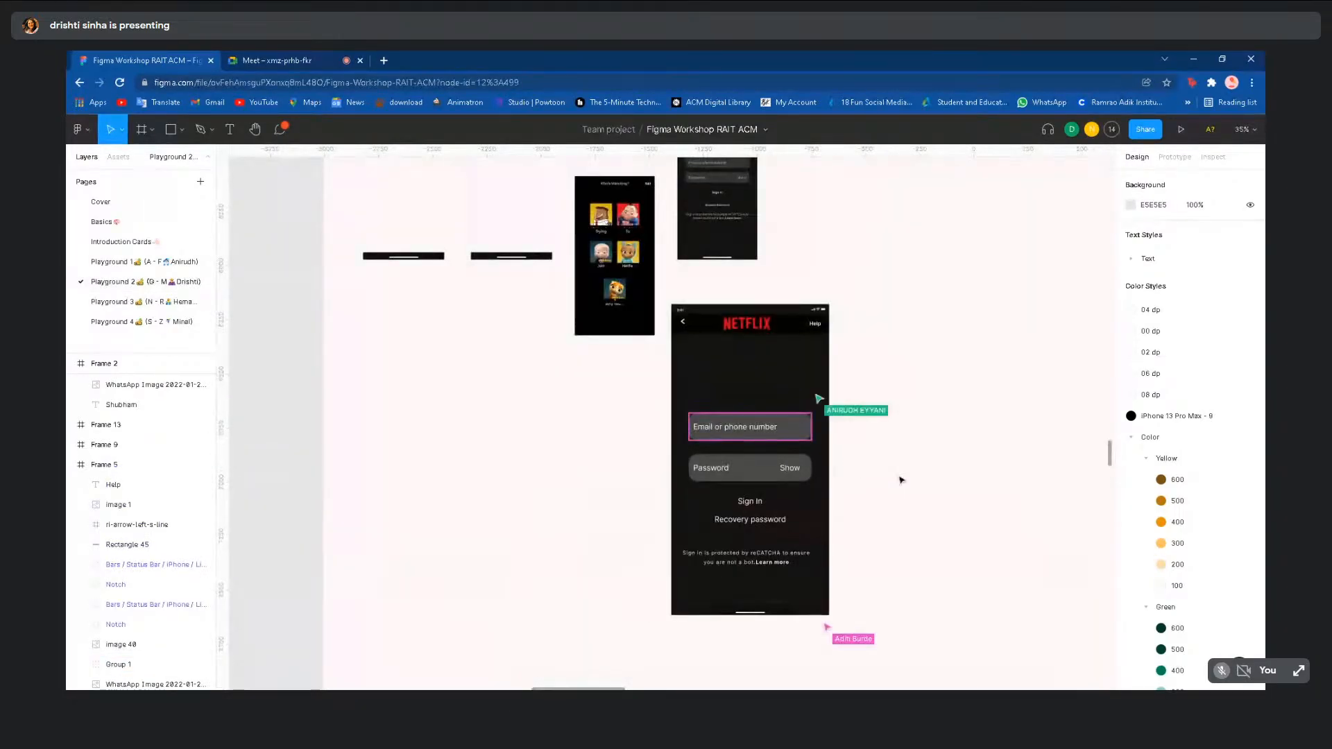
pyautogui.click(789, 426)
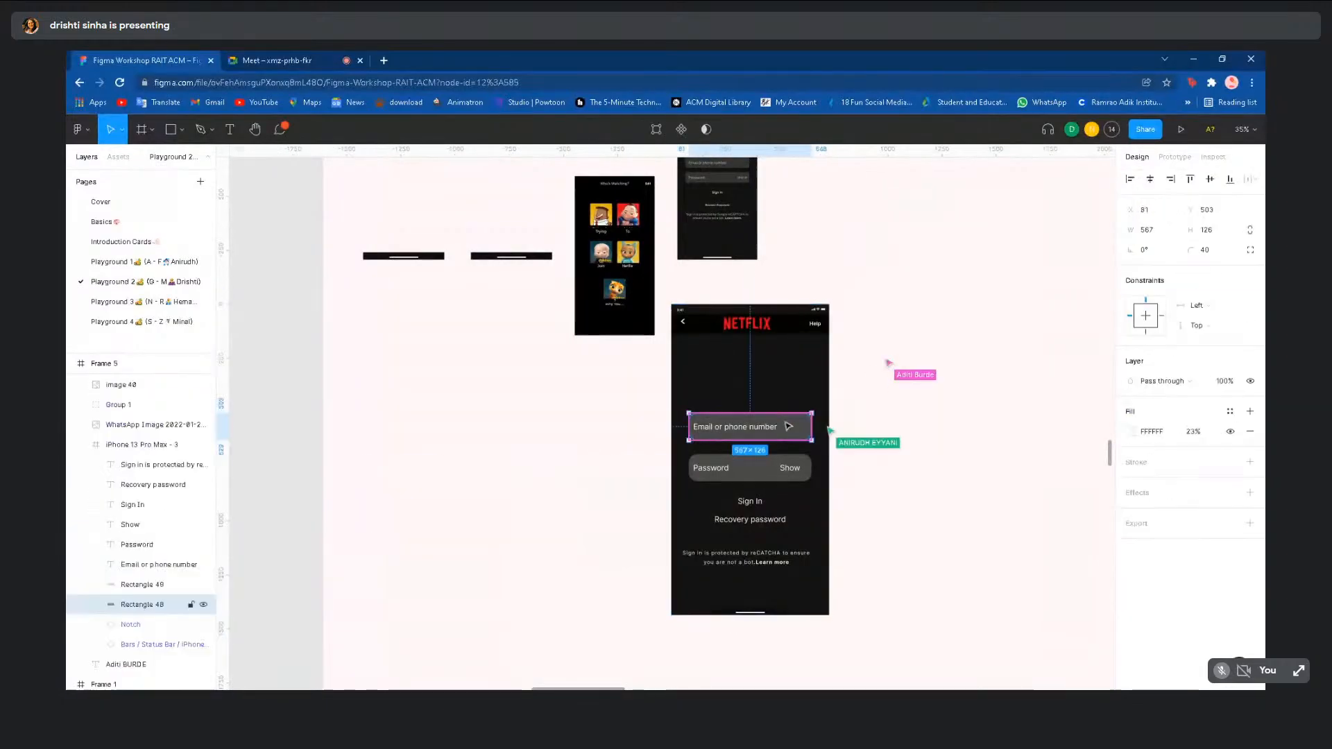
pyautogui.click(904, 450)
pyautogui.scroll(-4, 904, 450)
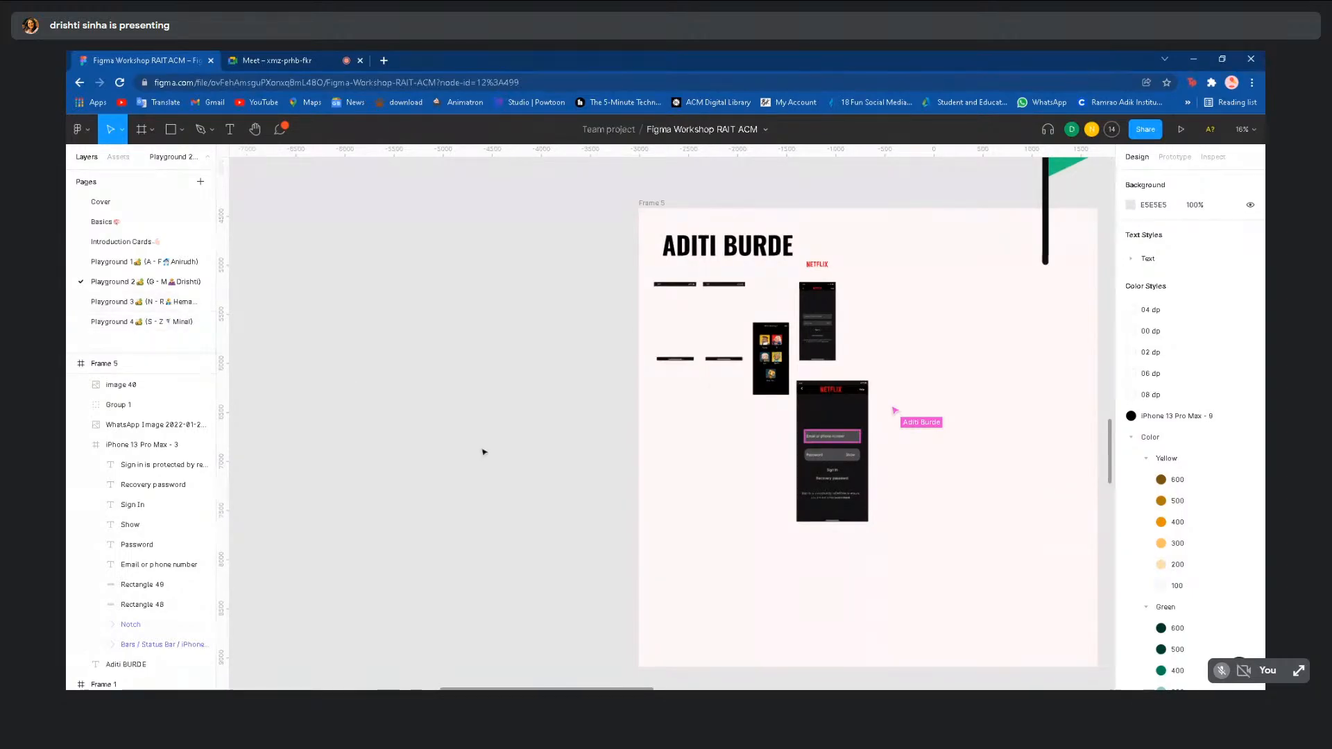
pyautogui.scroll(3, 749, 513)
pyautogui.hscroll(2, 749, 513)
pyautogui.scroll(1, 749, 513)
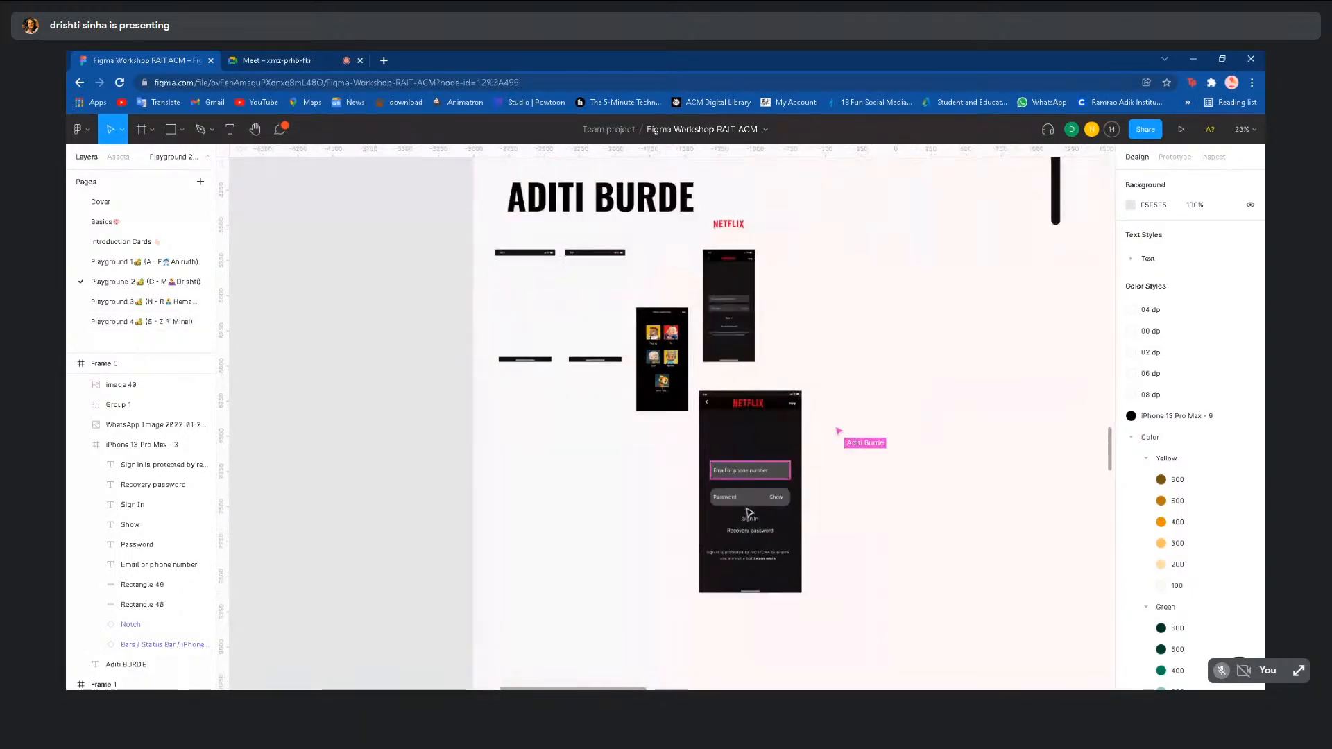
pyautogui.scroll(5, 749, 513)
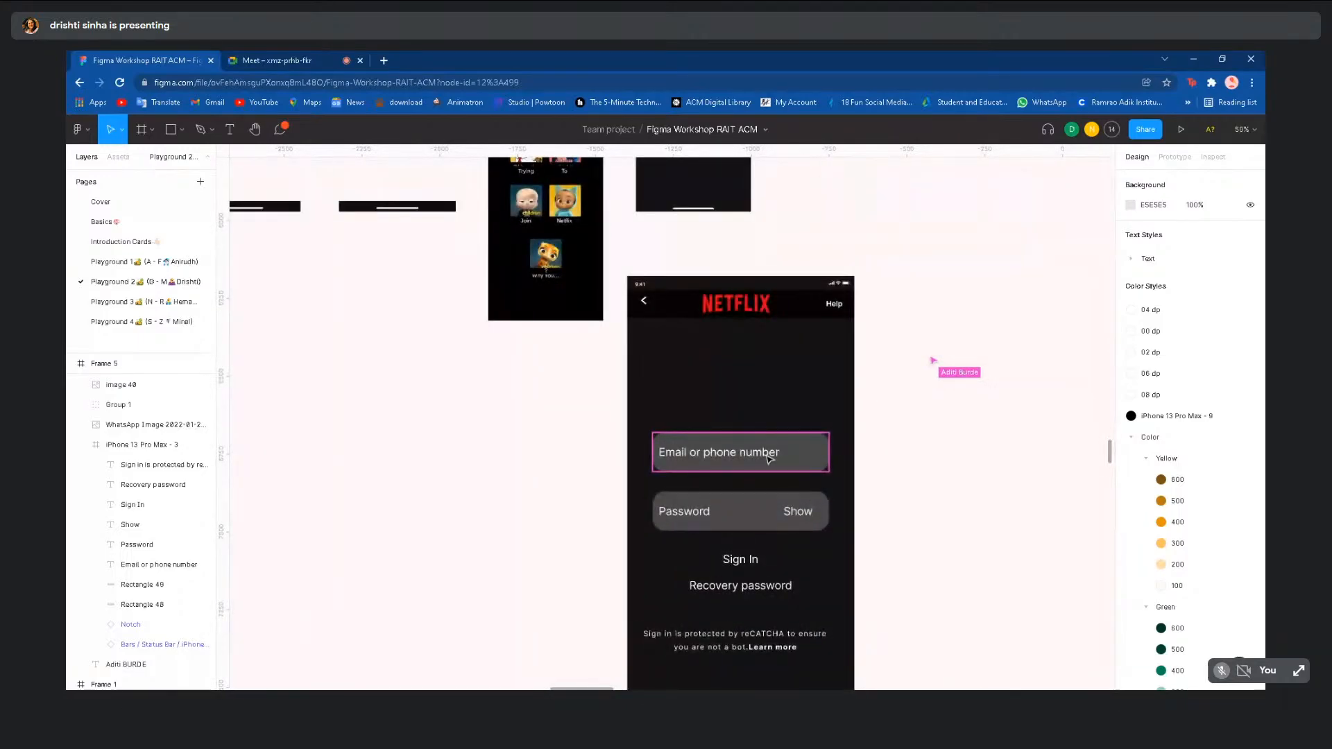
pyautogui.click(824, 442)
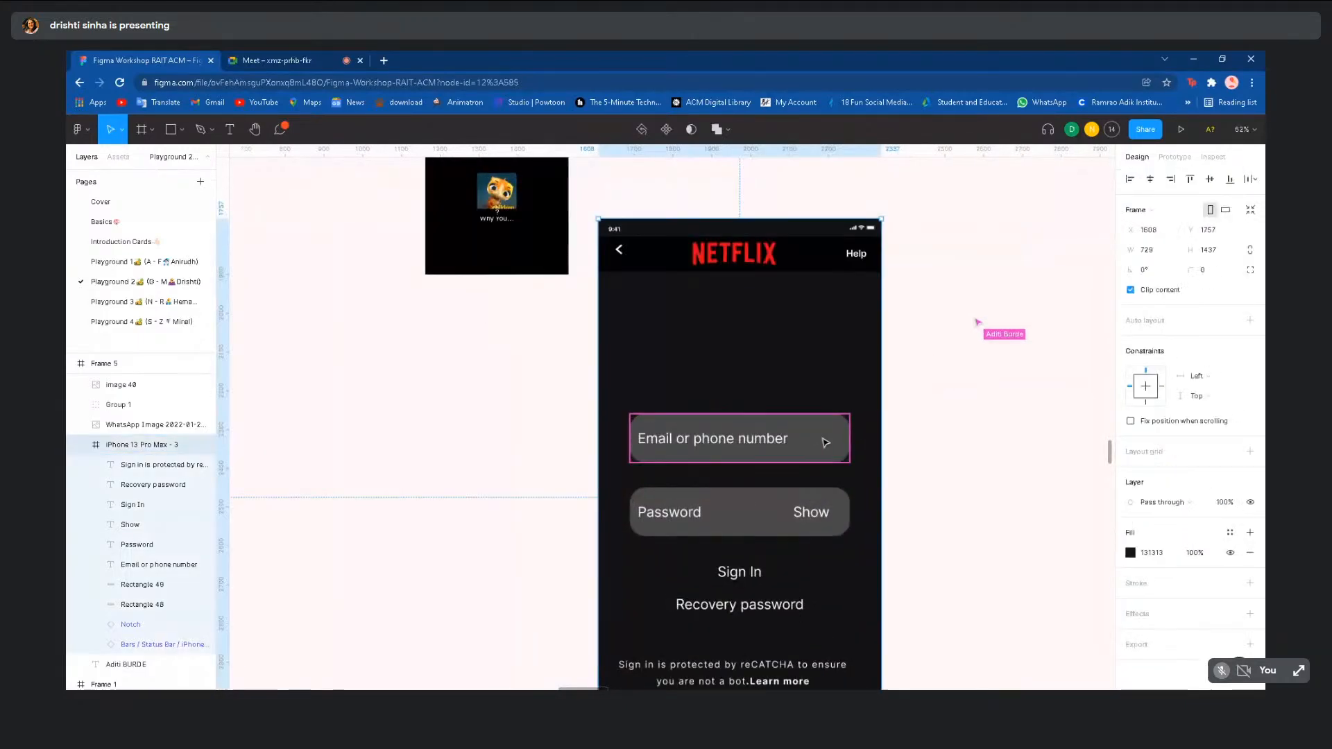
pyautogui.scroll(-3, 948, 459)
pyautogui.click(948, 459)
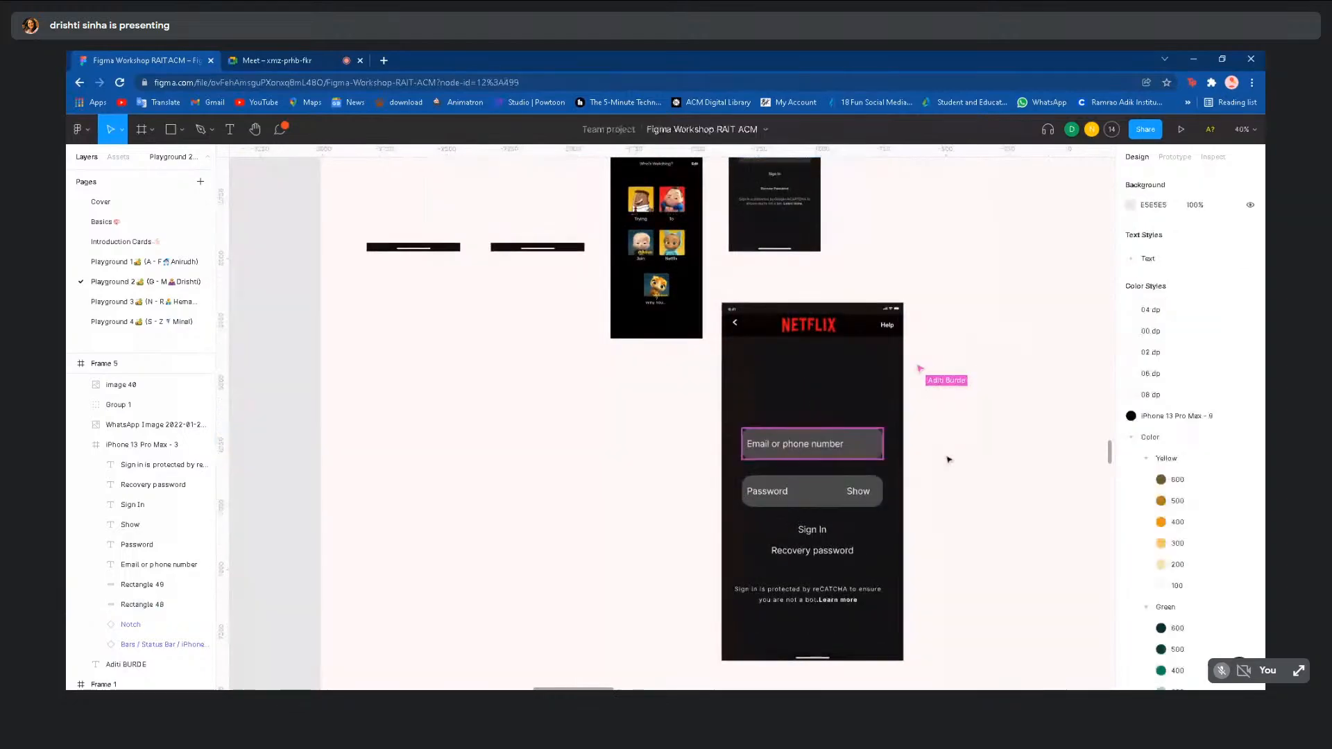
pyautogui.hscroll(2, 948, 460)
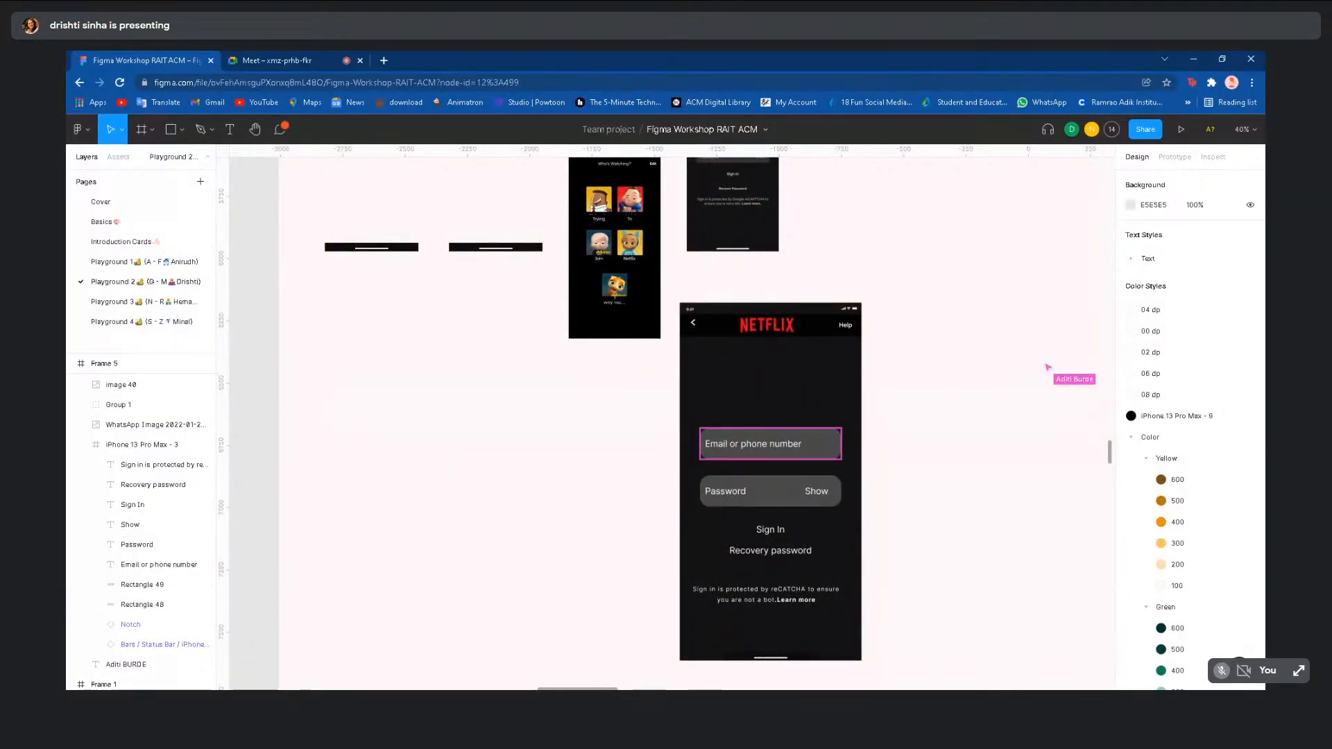
pyautogui.scroll(-2, 928, 466)
pyautogui.hscroll(1, 927, 466)
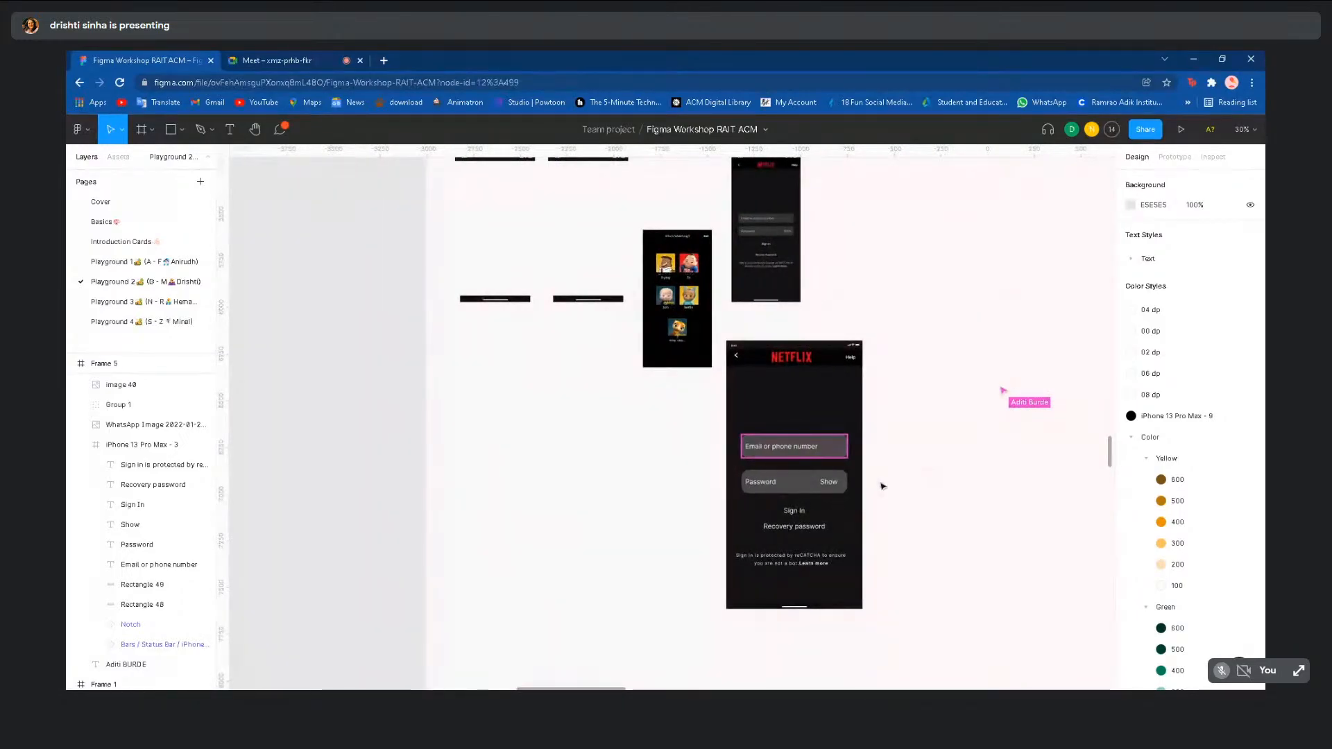
pyautogui.scroll(-2, 890, 488)
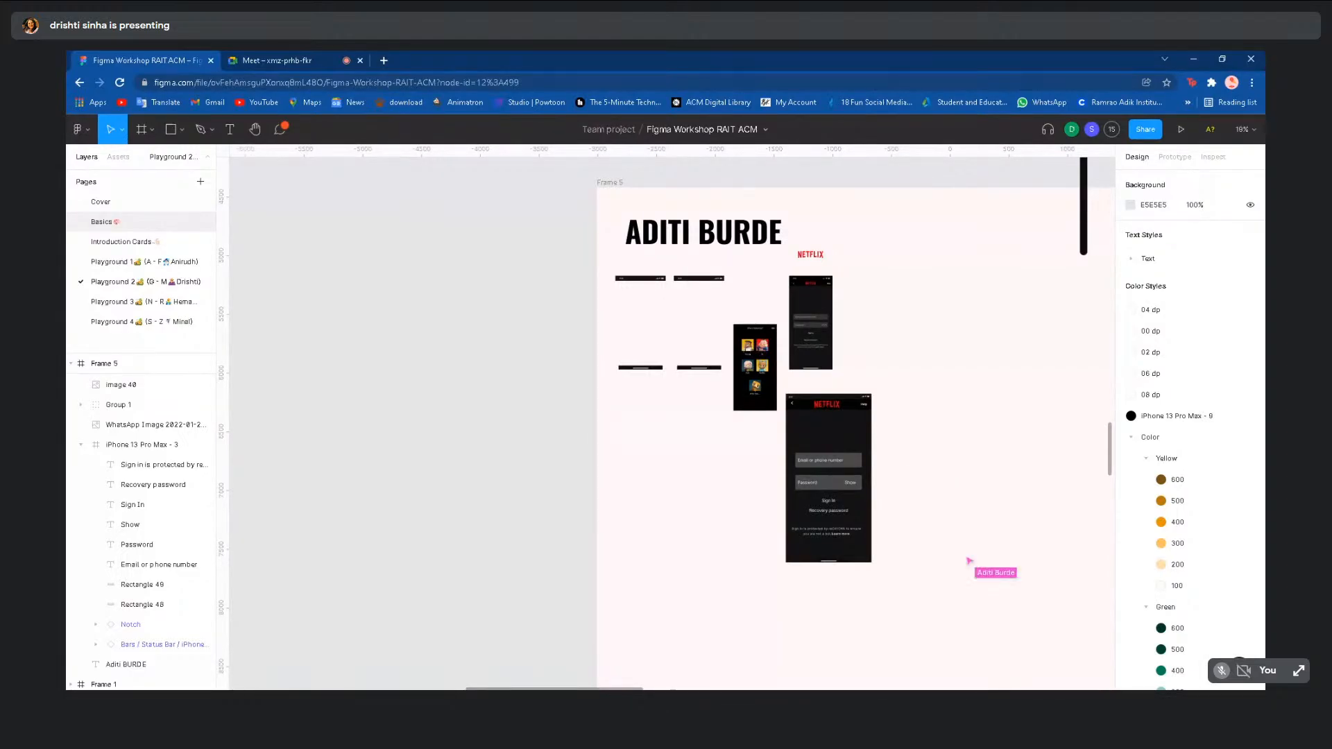
pyautogui.scroll(5, 393, 435)
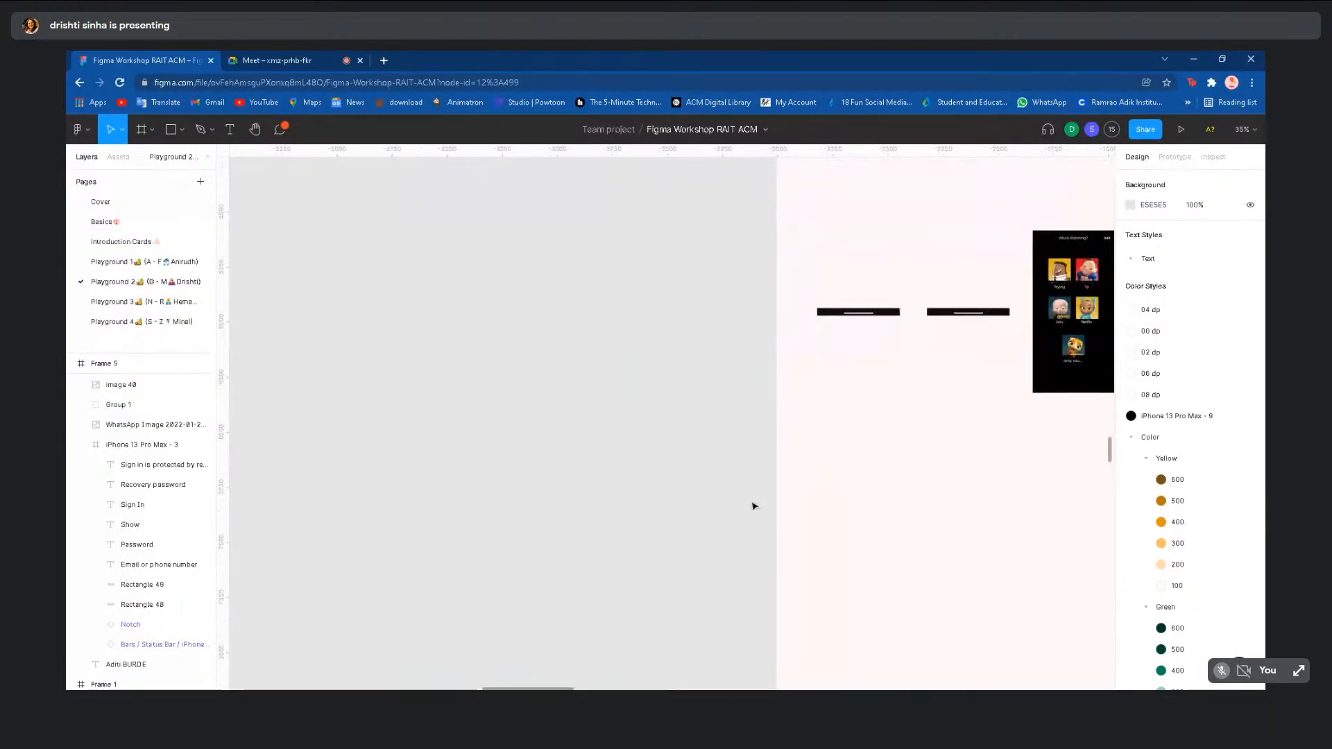
pyautogui.hscroll(5, 957, 598)
pyautogui.hscroll(2, 956, 598)
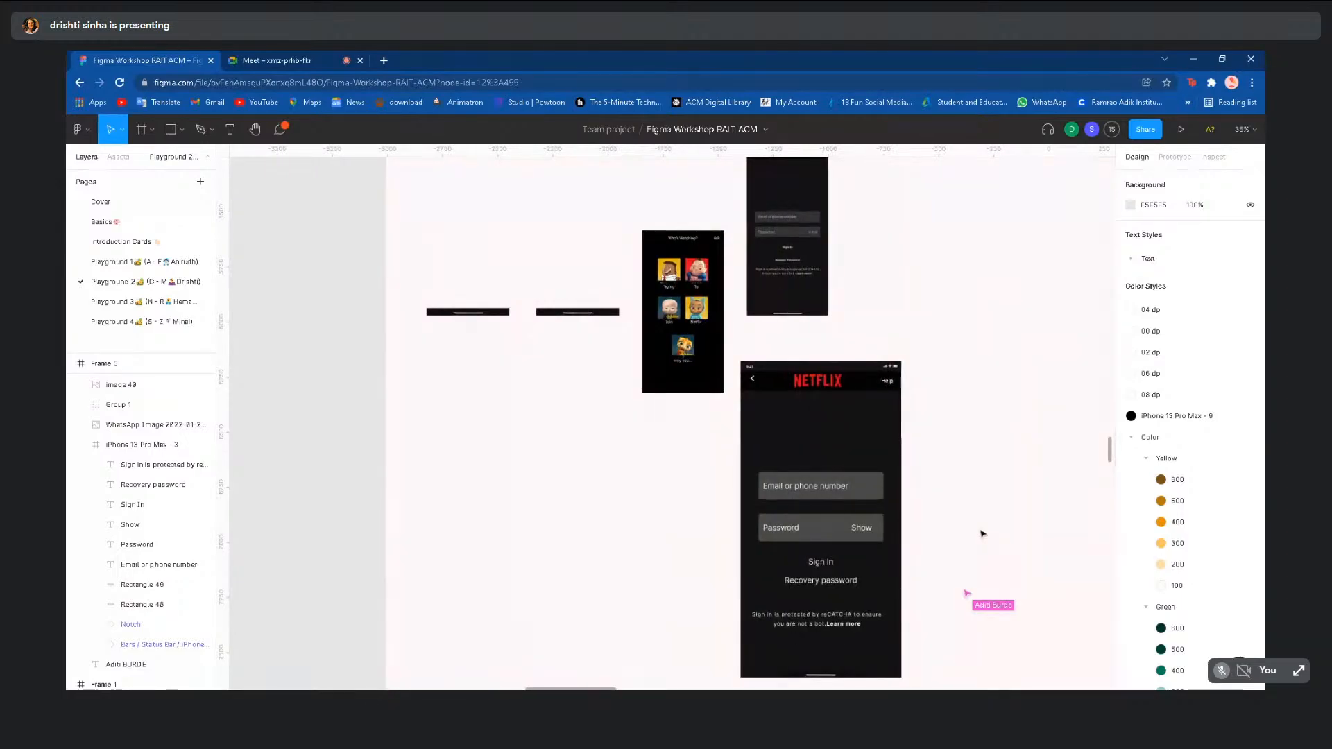
pyautogui.scroll(2, 983, 536)
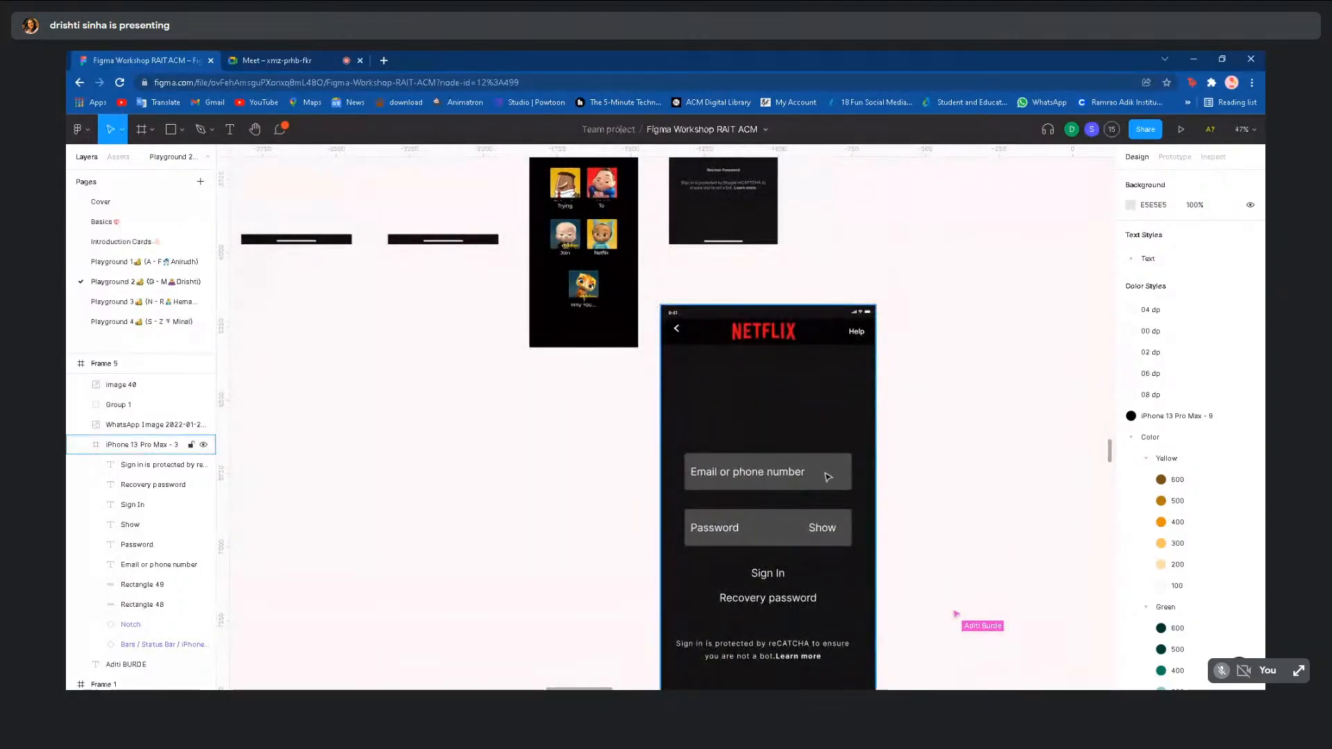
pyautogui.scroll(-2, 828, 476)
pyautogui.scroll(-3, 826, 476)
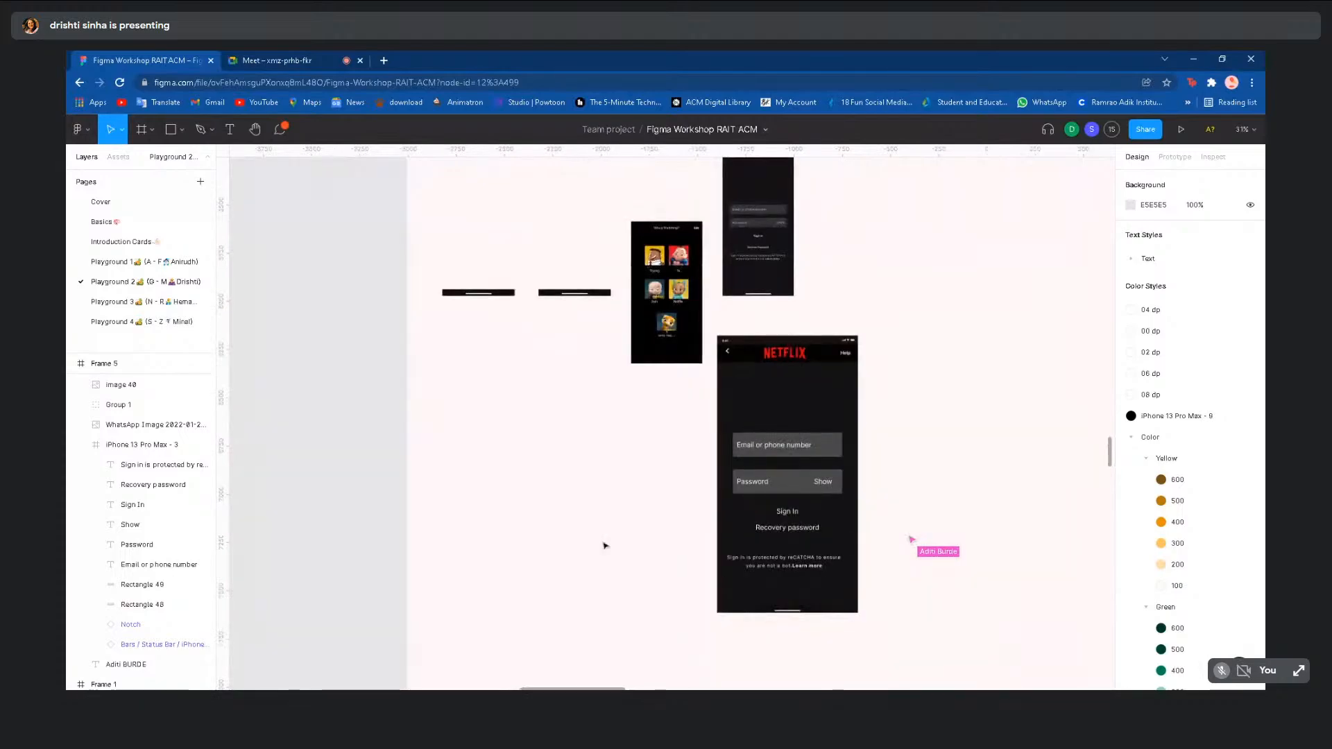
pyautogui.scroll(-2, 605, 546)
pyautogui.scroll(-3, 439, 542)
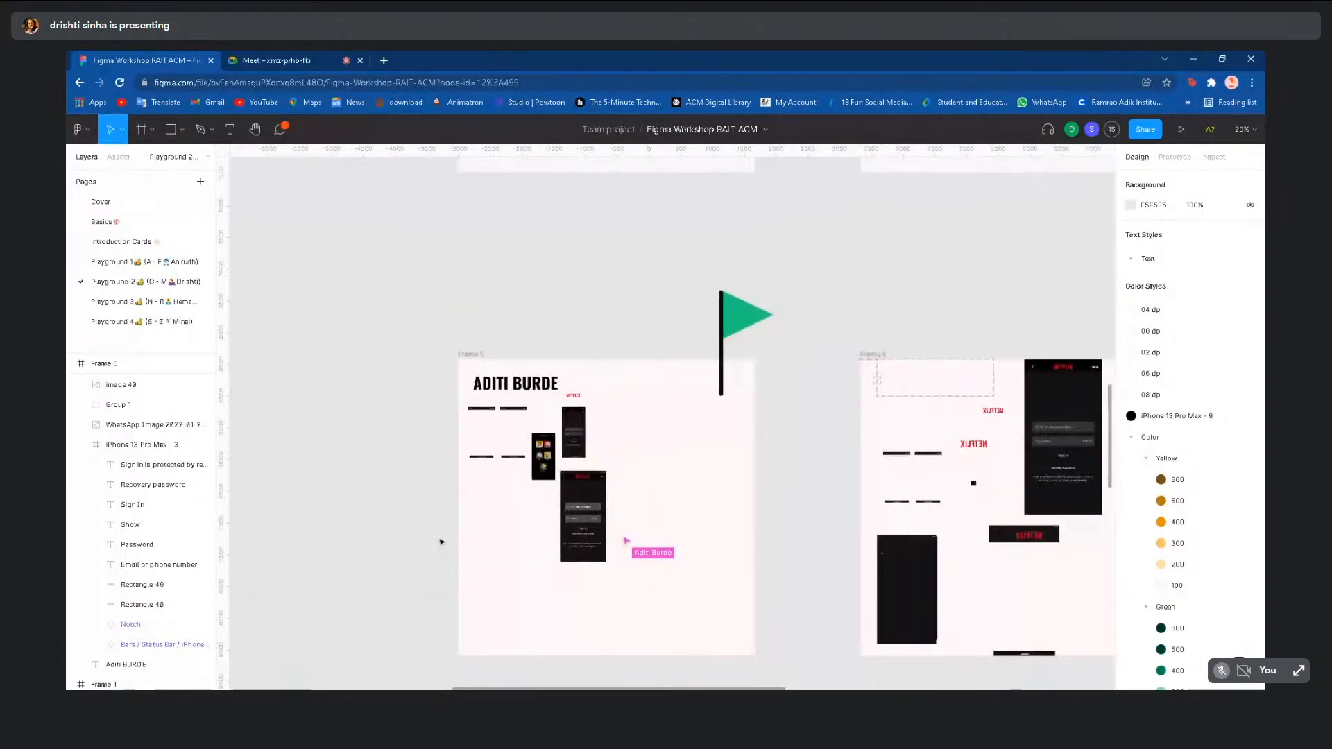
pyautogui.scroll(-2, 440, 541)
pyautogui.scroll(-3, 440, 540)
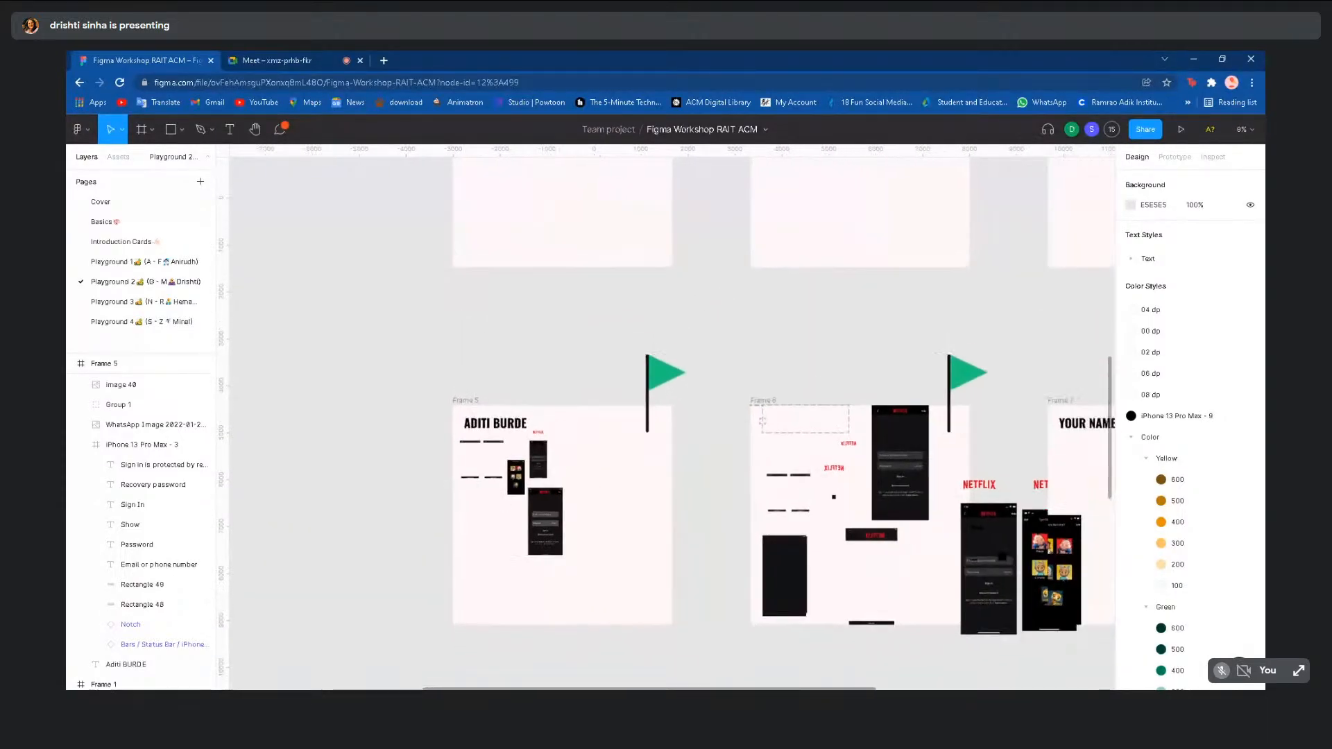
pyautogui.scroll(-2, 440, 543)
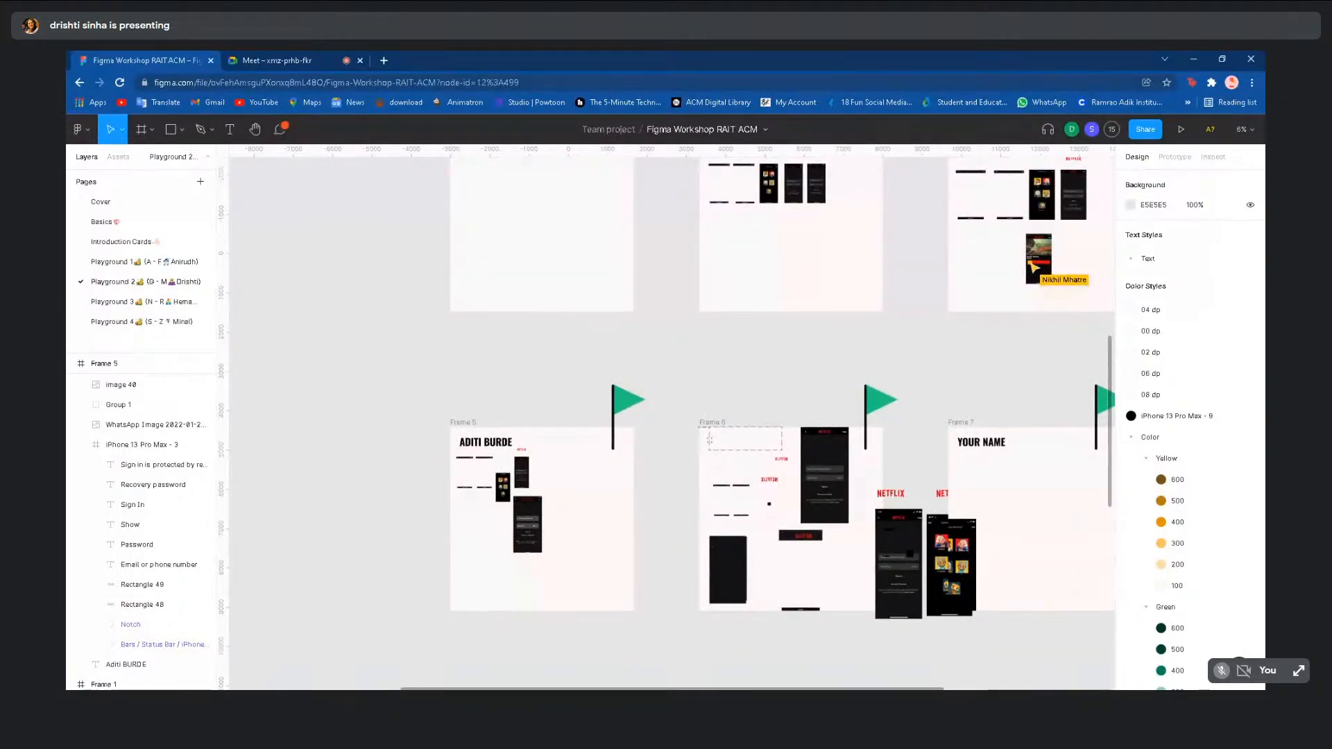
pyautogui.scroll(-3, 440, 541)
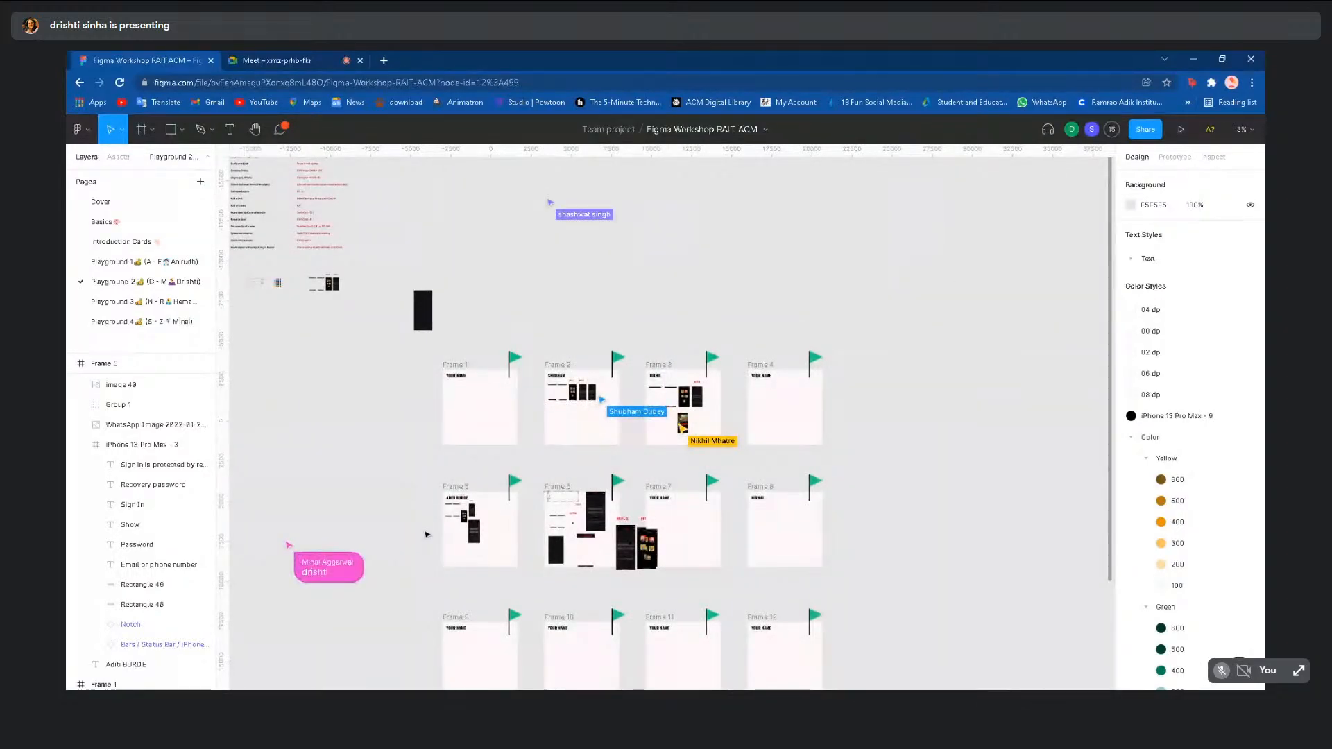
pyautogui.scroll(3, 342, 594)
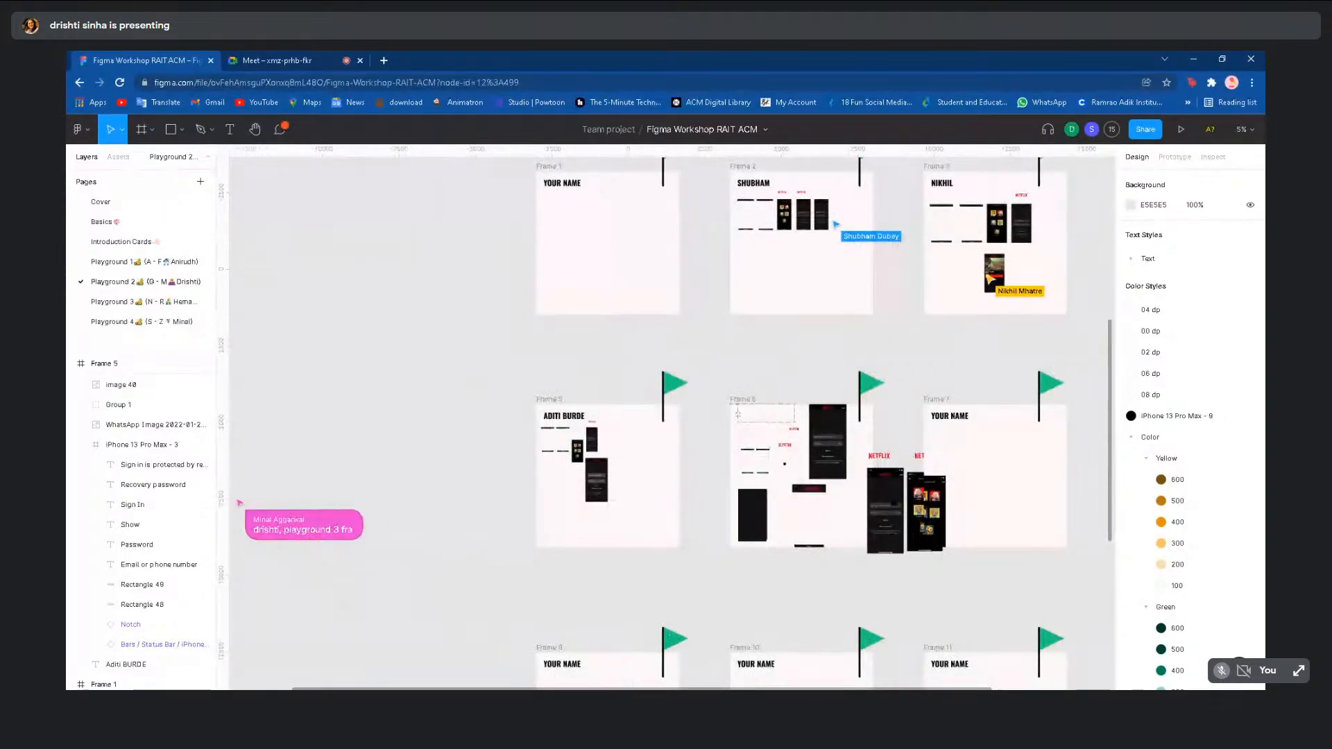
# - Switch to Playground 3 and zoom into Frame 9's Netflix phone frames
pyautogui.click(151, 301)
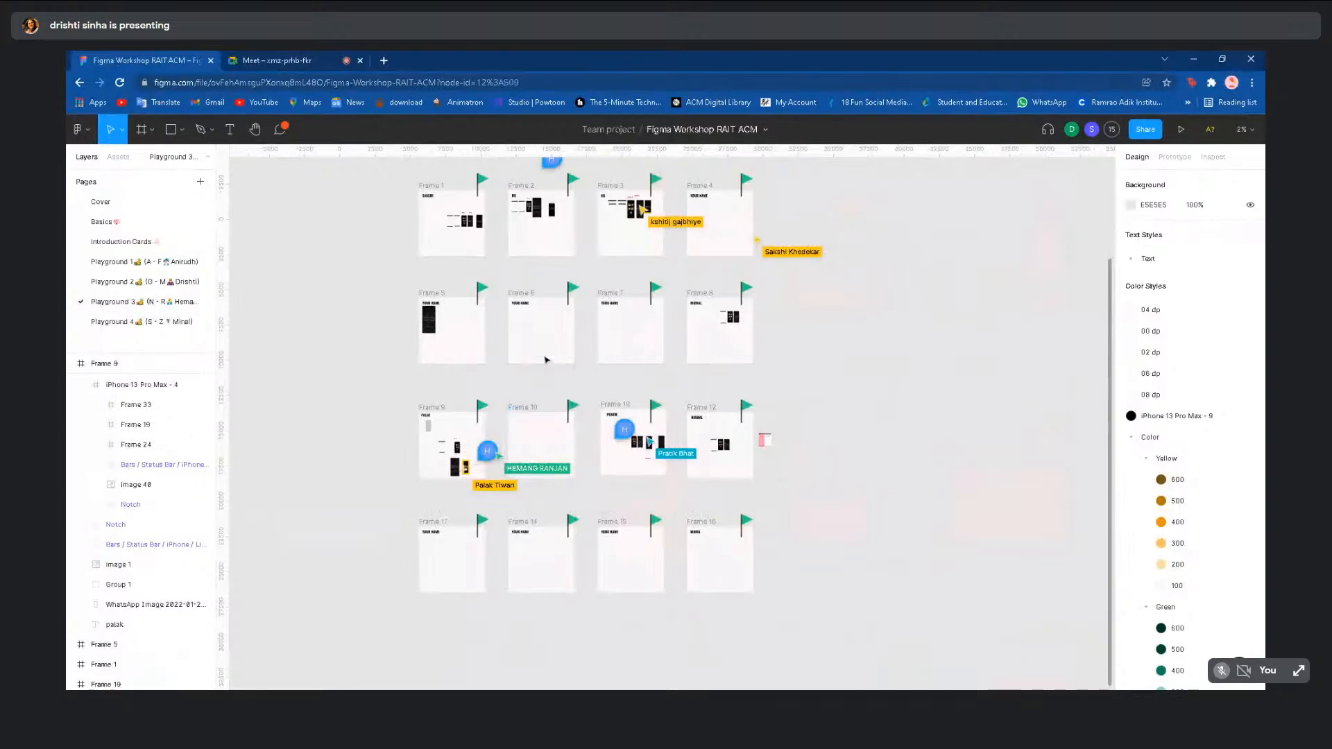
pyautogui.scroll(5, 546, 359)
pyautogui.scroll(3, 387, 433)
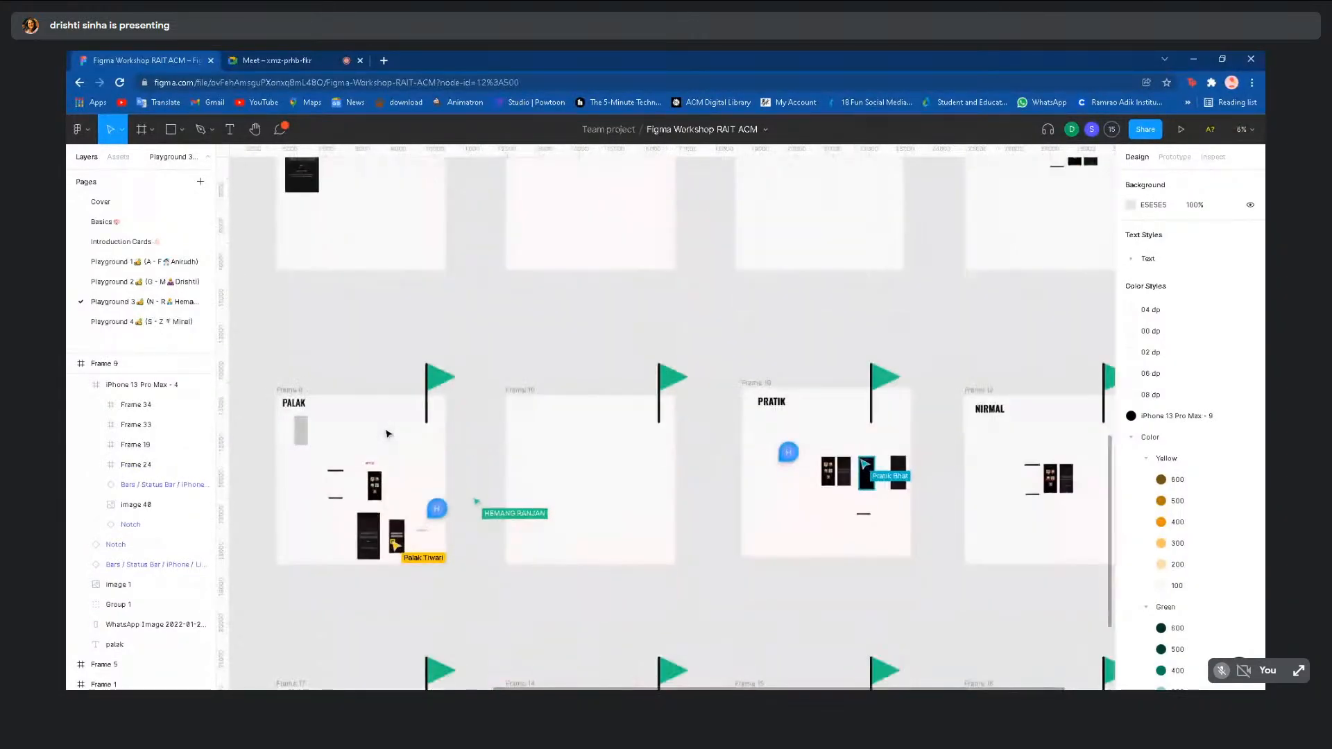
pyautogui.scroll(5, 252, 524)
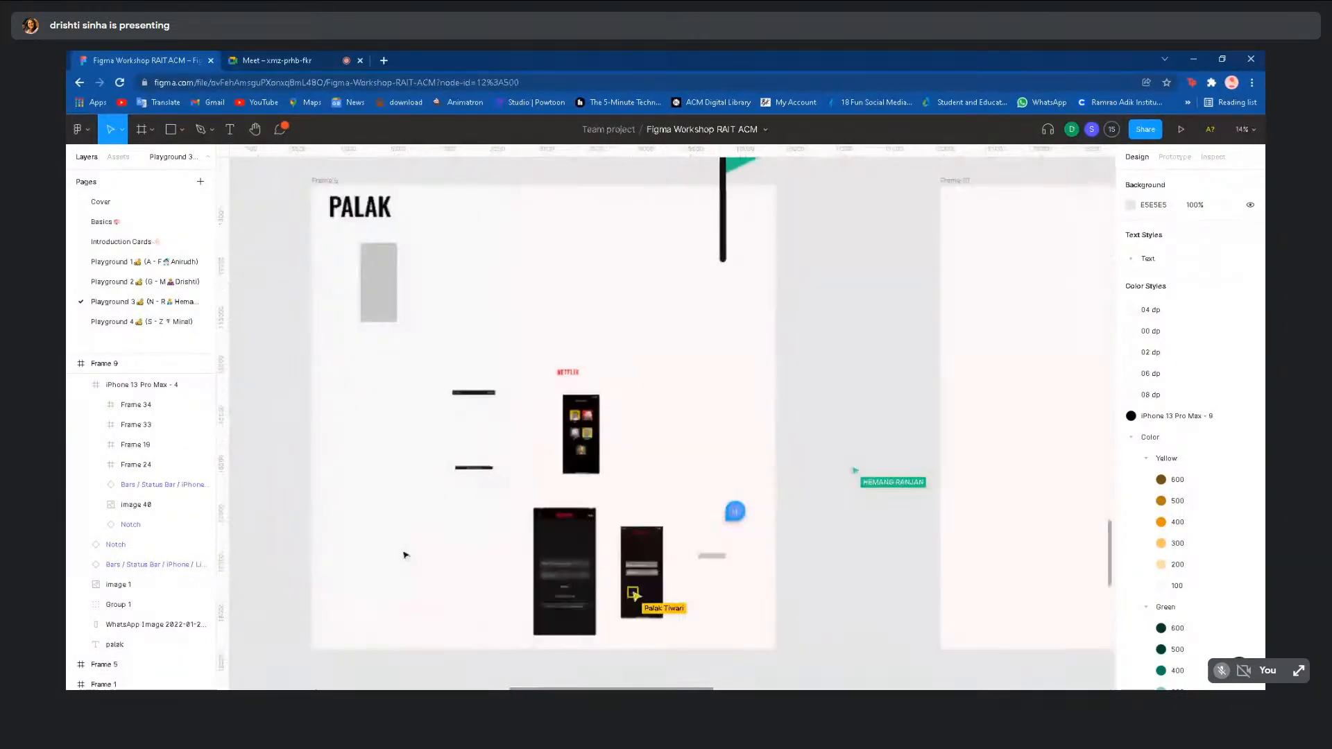
pyautogui.scroll(5, 405, 555)
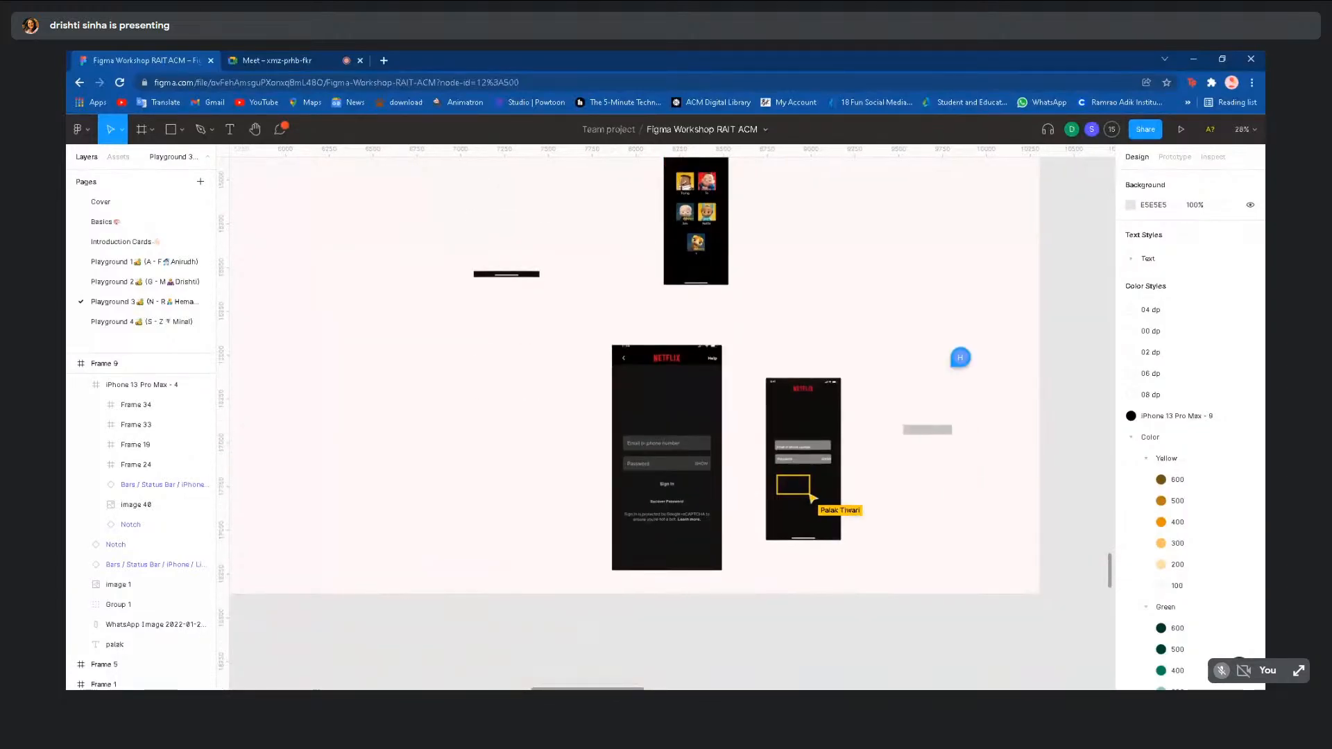
pyautogui.hscroll(3, 680, 416)
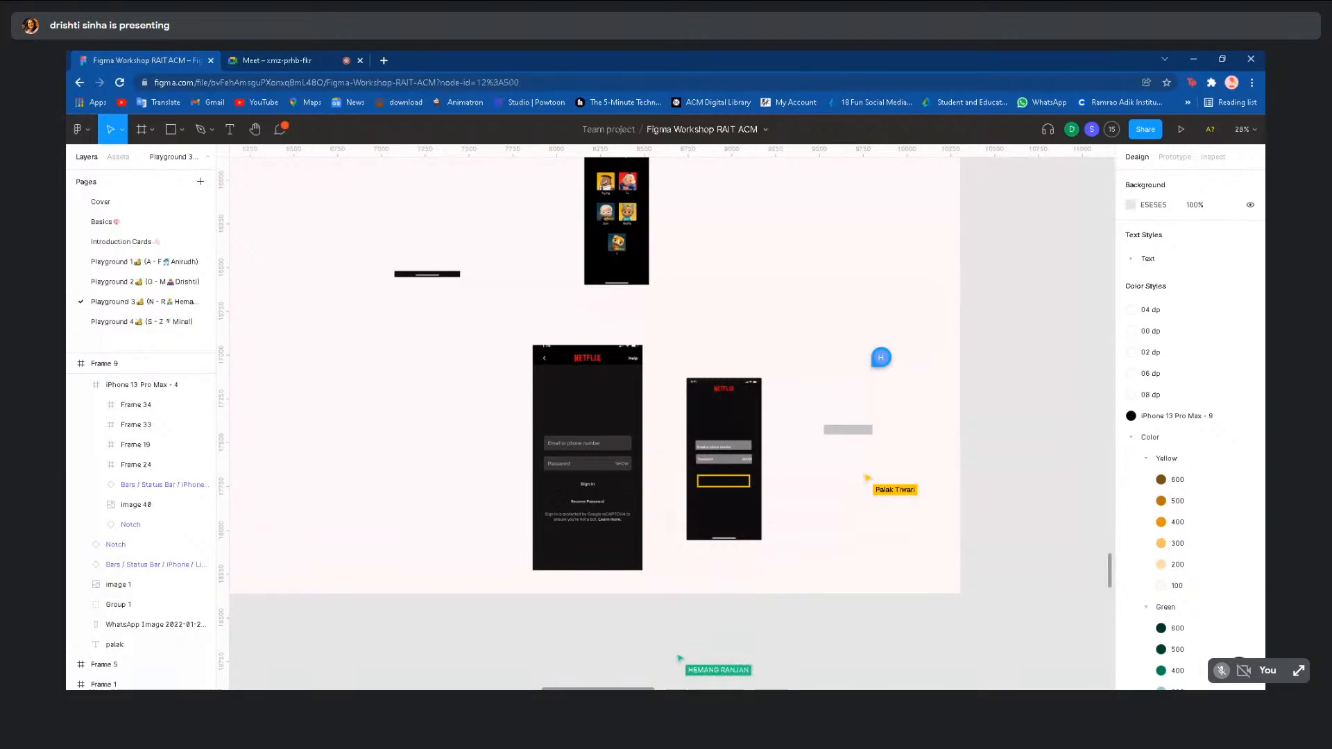
# - Move the 'Email or phone number' text slightly higher in the second phone's email field
pyautogui.click(709, 531)
pyautogui.scroll(5, 709, 532)
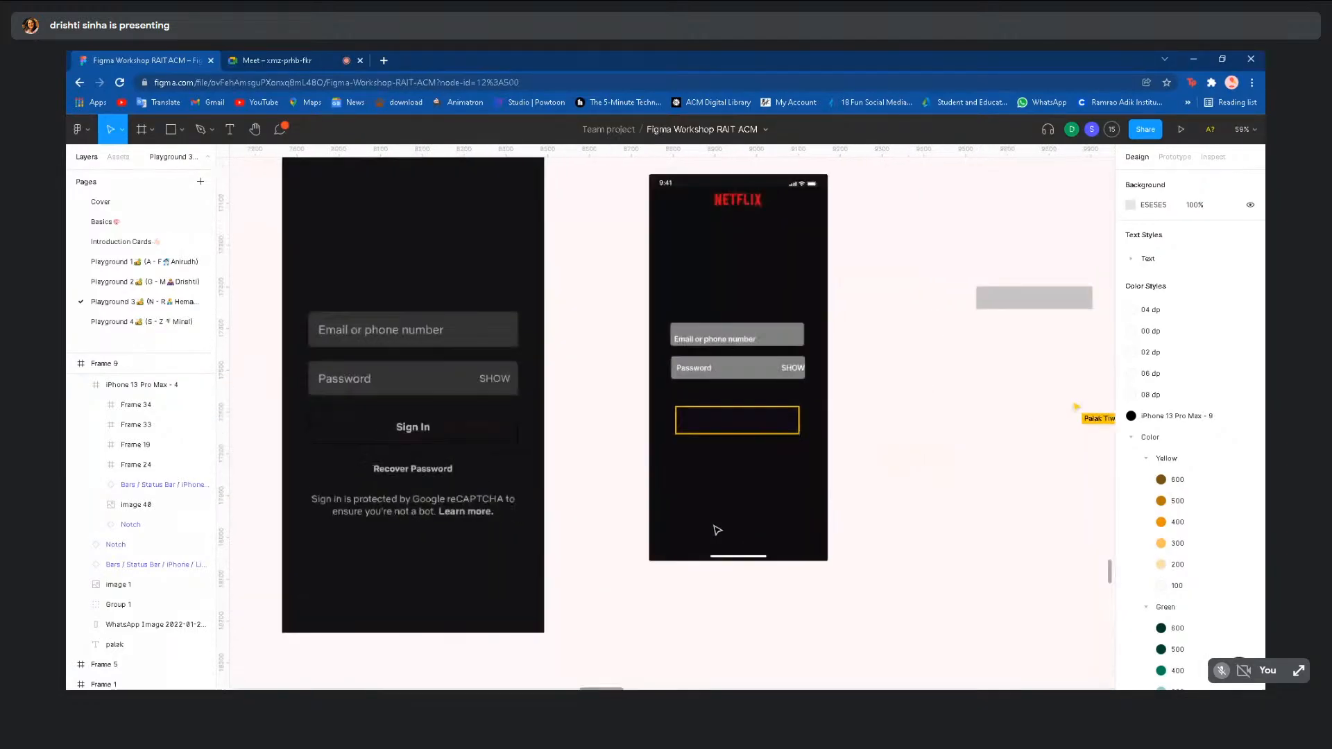
pyautogui.scroll(2, 714, 535)
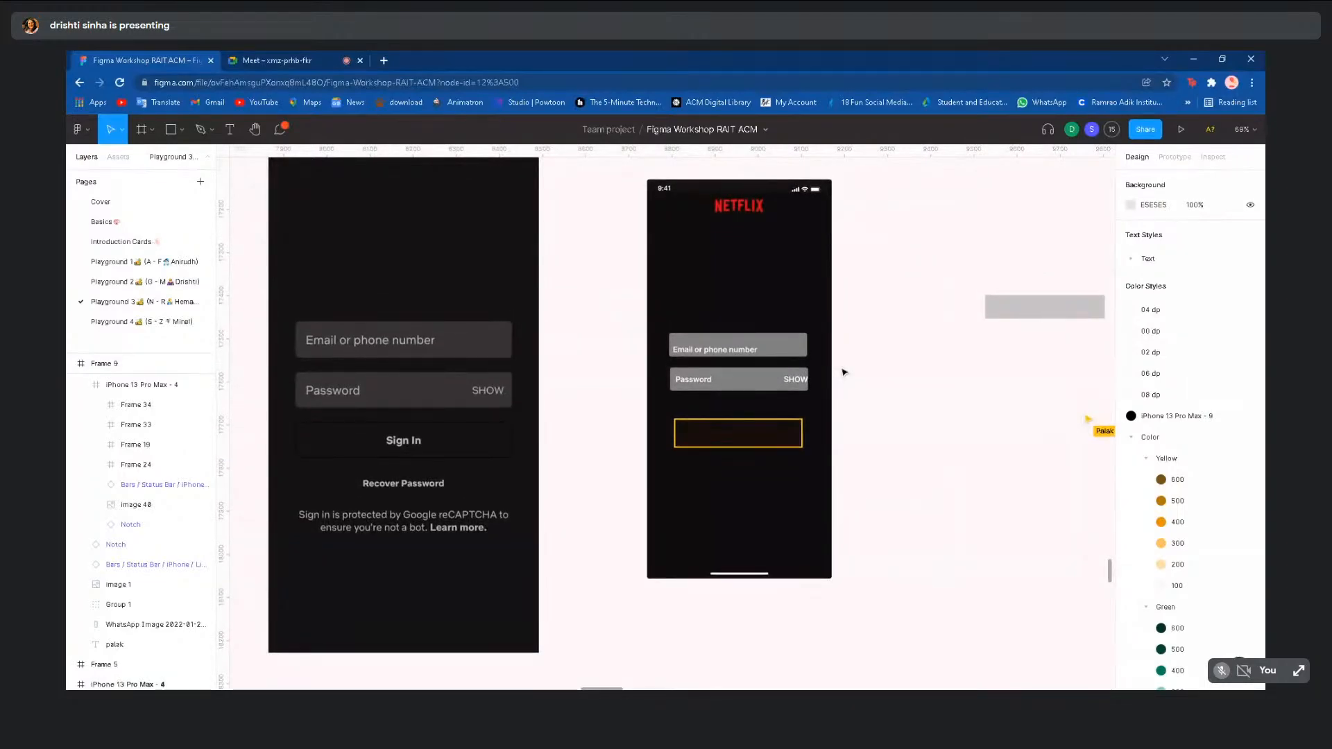
pyautogui.scroll(1, 844, 373)
pyautogui.scroll(-1, 832, 392)
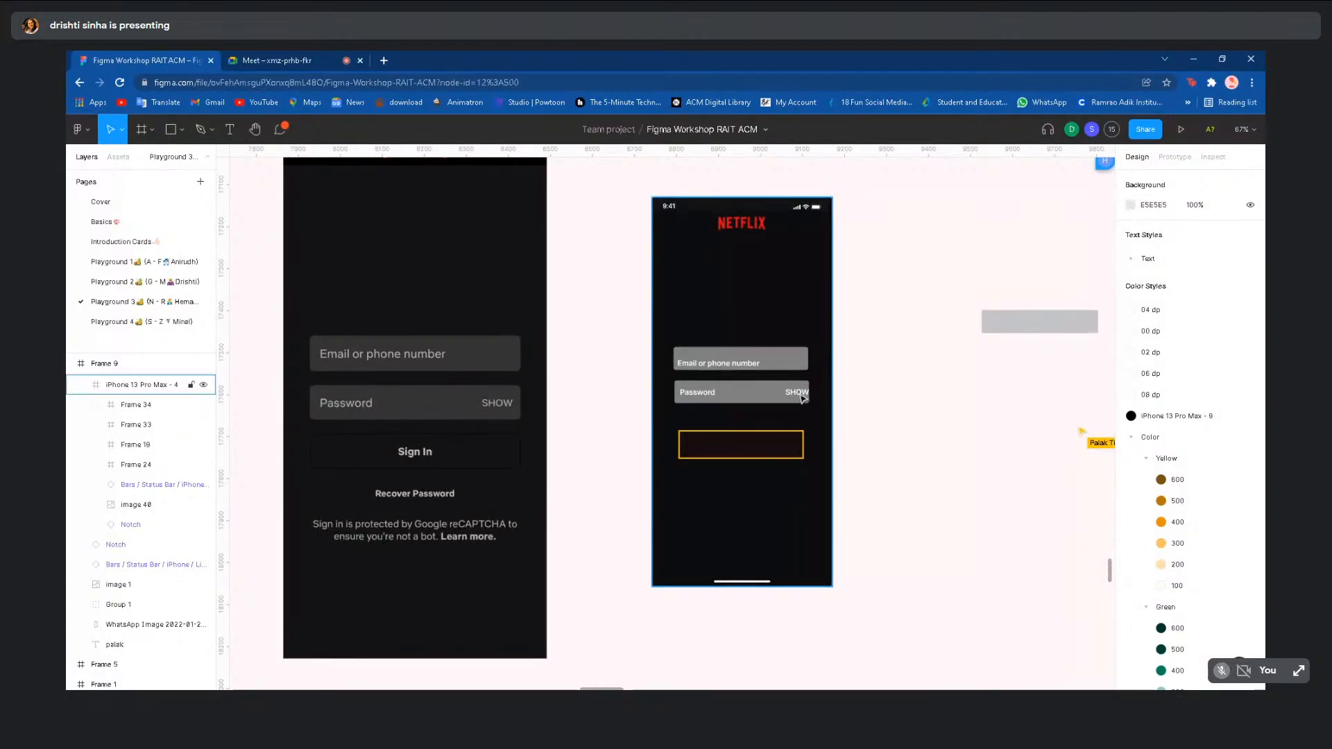
pyautogui.scroll(2, 803, 397)
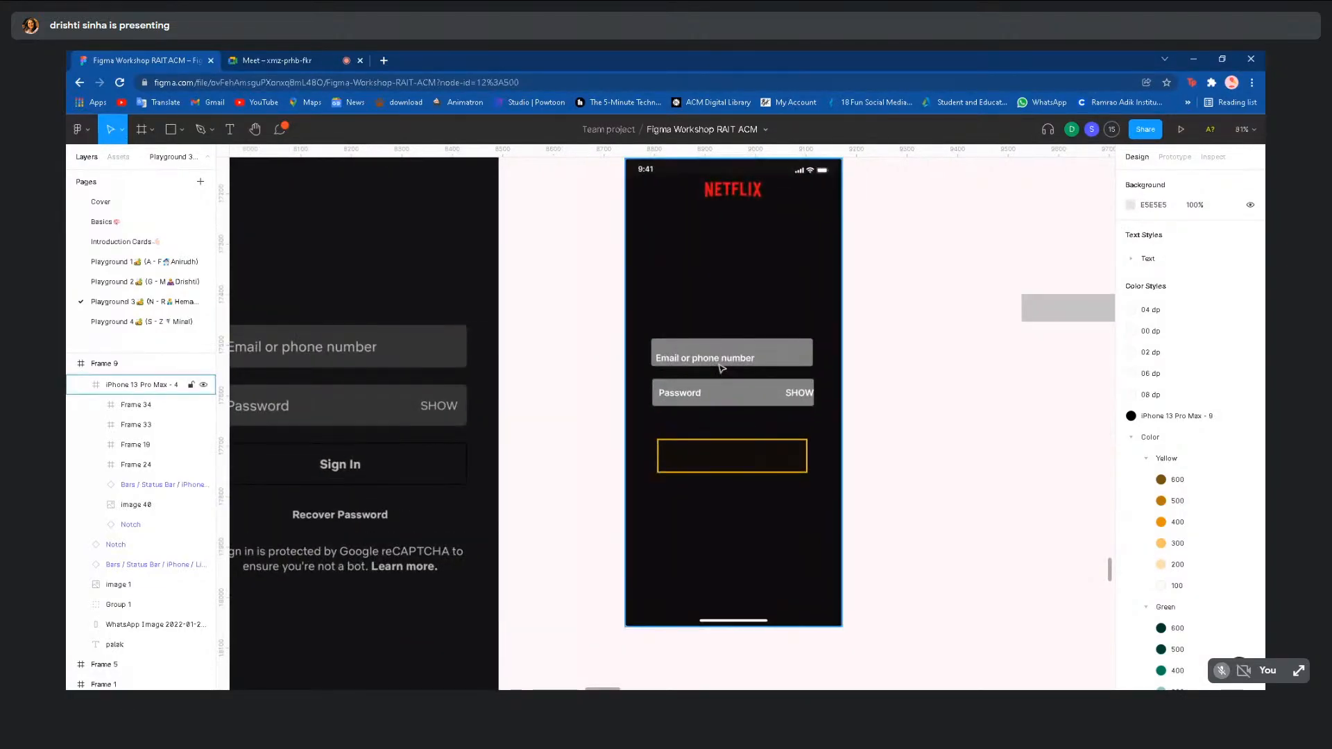
pyautogui.click(724, 363)
pyautogui.doubleClick(724, 363)
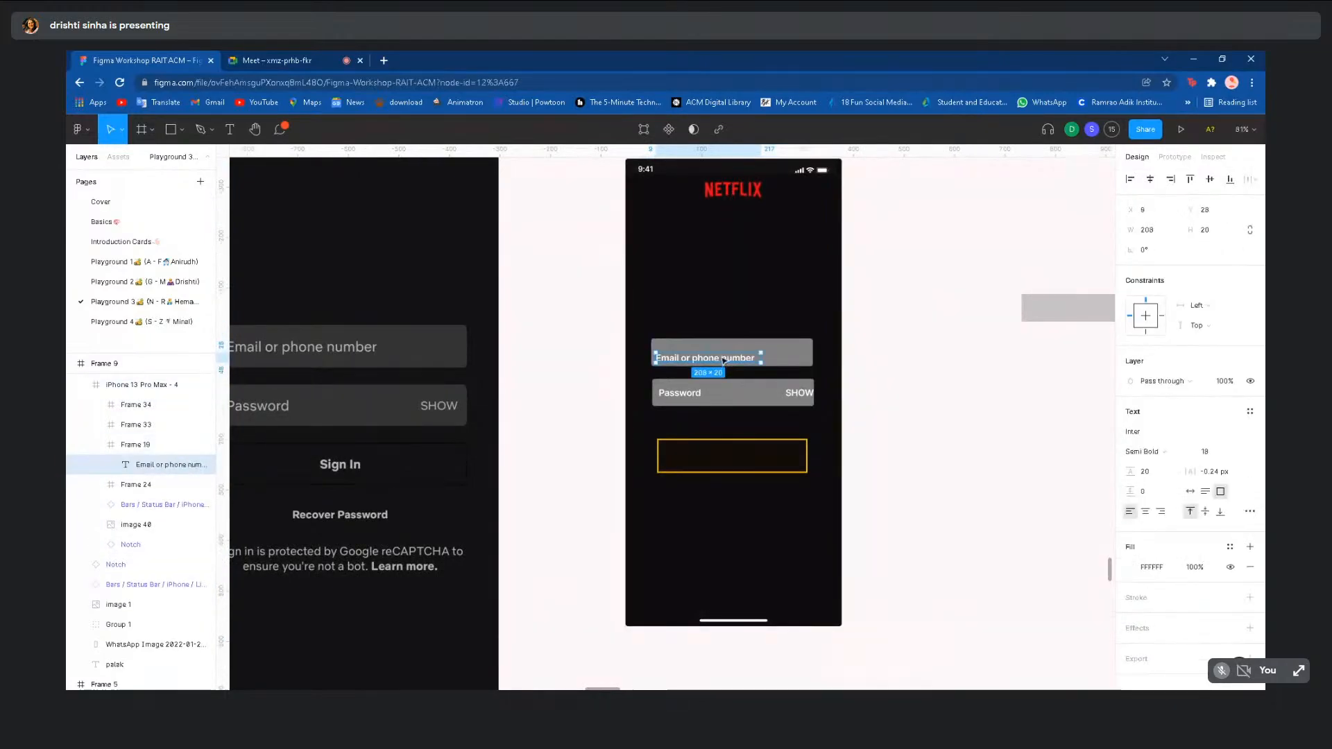
pyautogui.moveTo(724, 362); pyautogui.dragTo(724, 356)
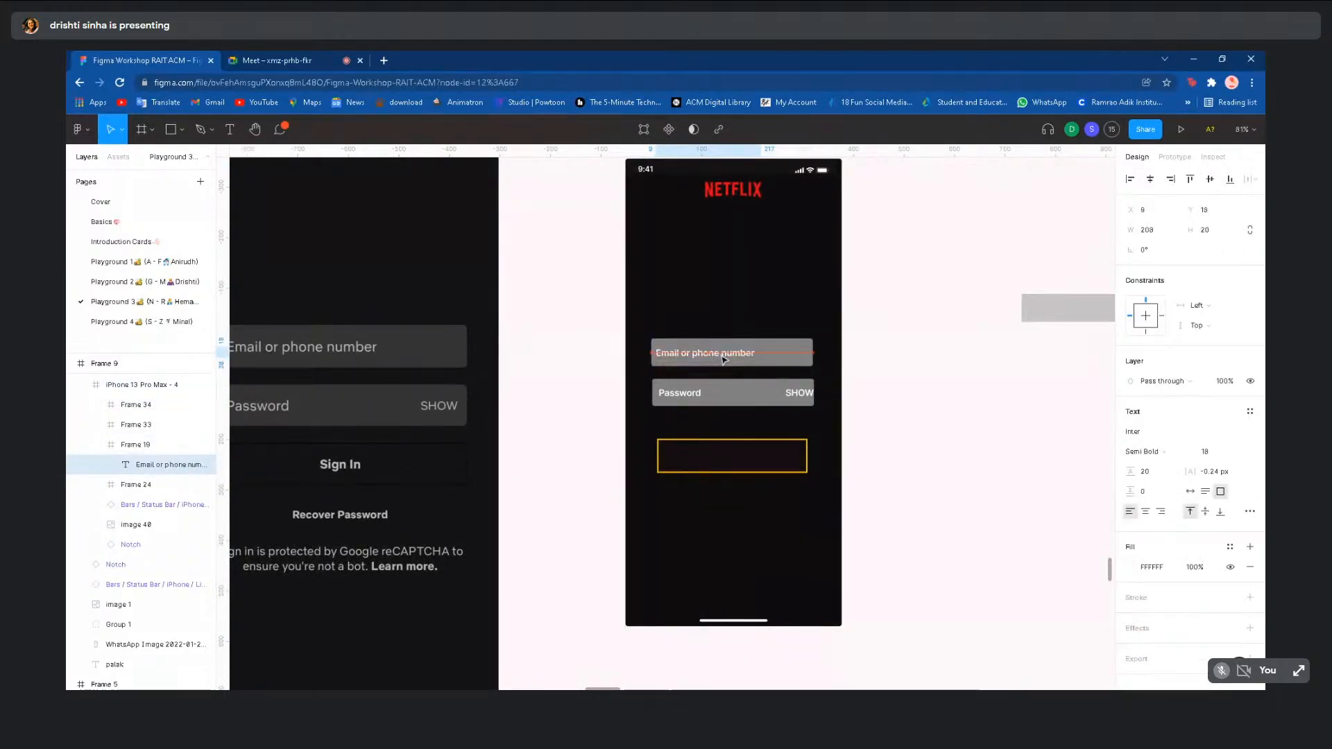
# - Nudge the Password label left, widen the password field, and shift SHOW 4 px left
pyautogui.doubleClick(688, 399)
pyautogui.moveTo(688, 399); pyautogui.dragTo(684, 399)
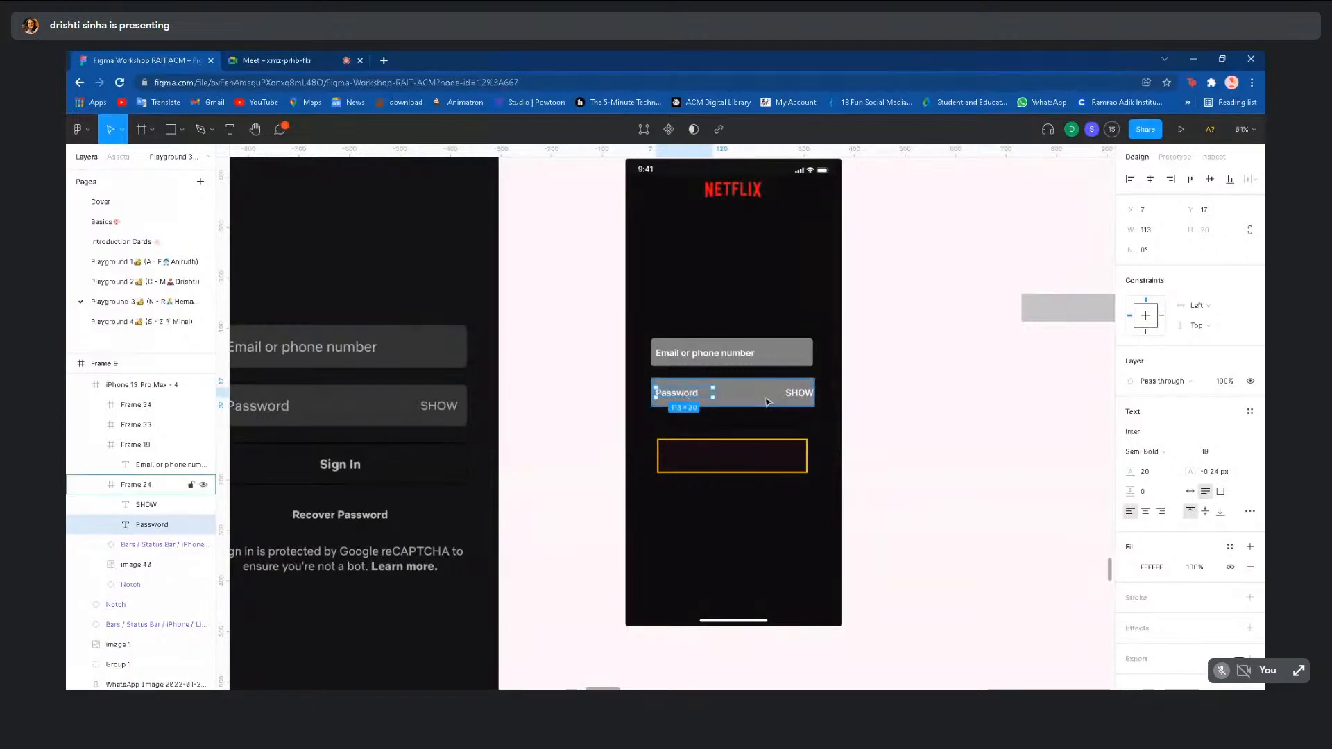
pyautogui.press('Escape')
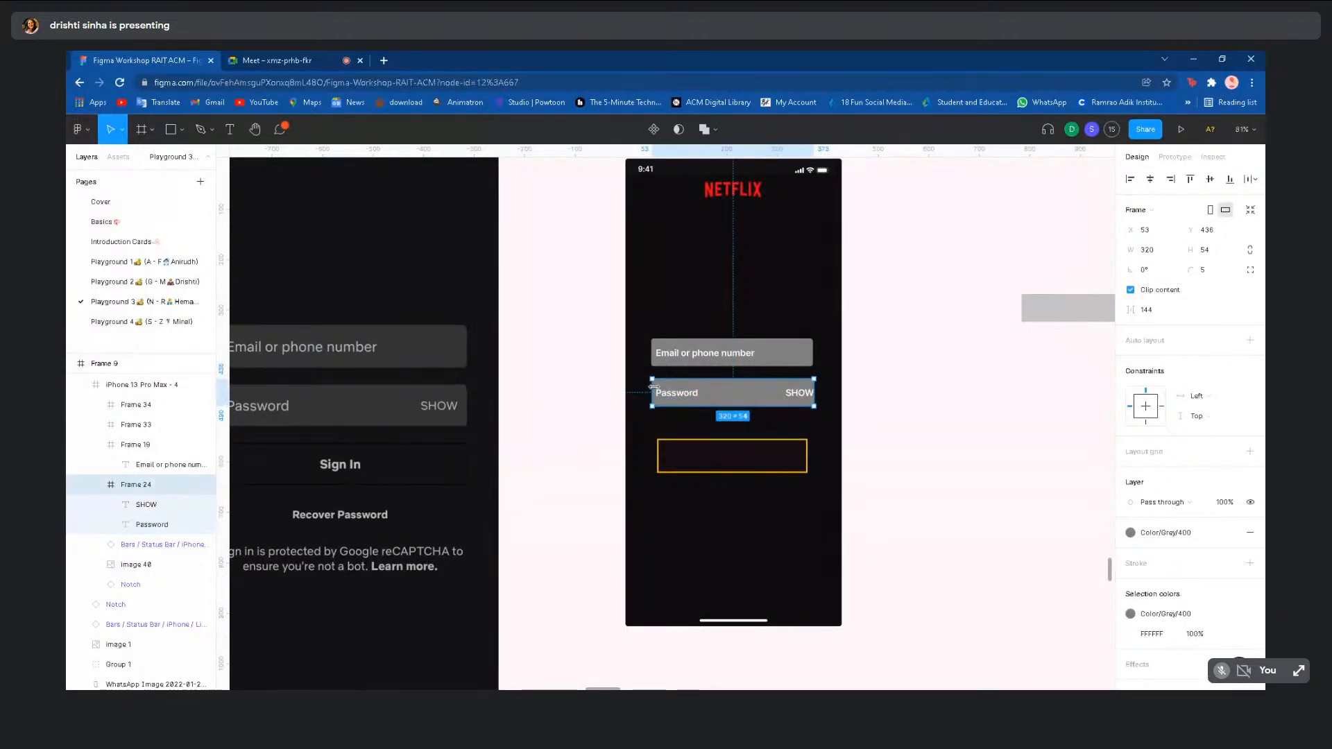
pyautogui.moveTo(653, 386); pyautogui.dragTo(651, 387)
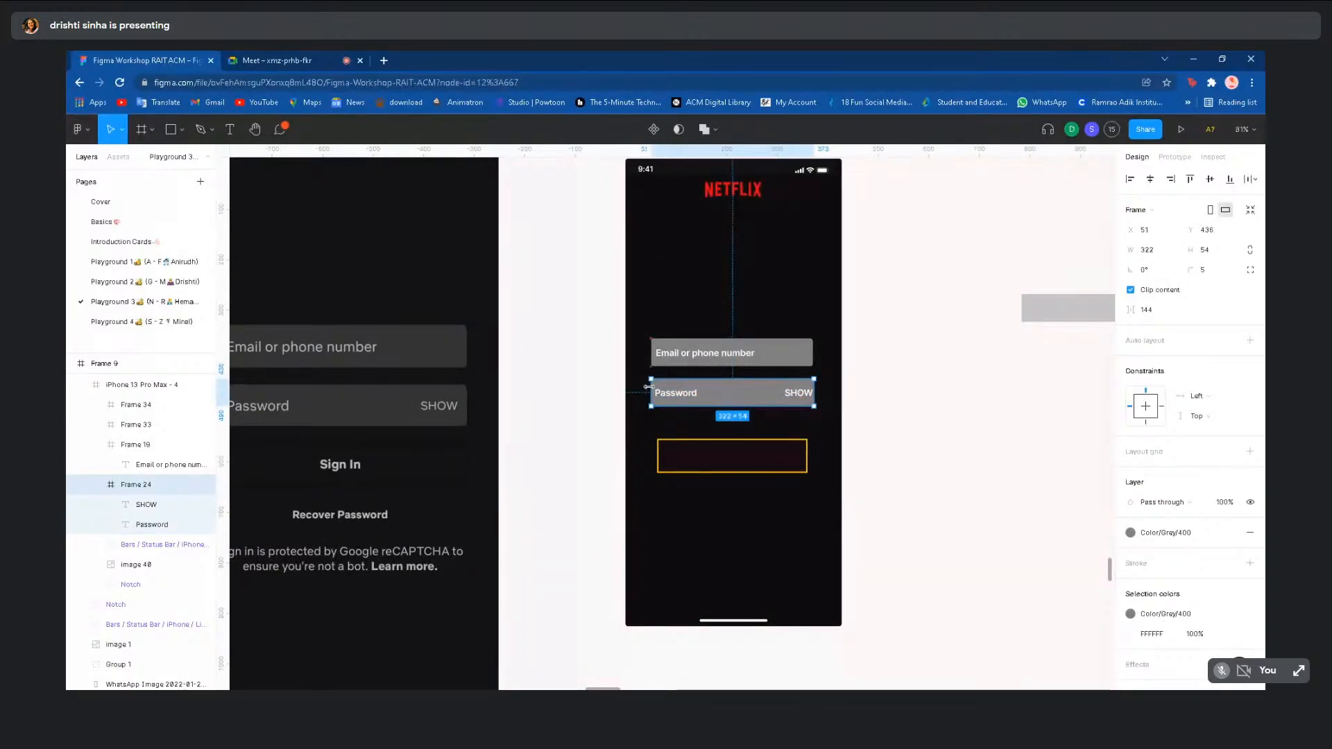
pyautogui.click(807, 399)
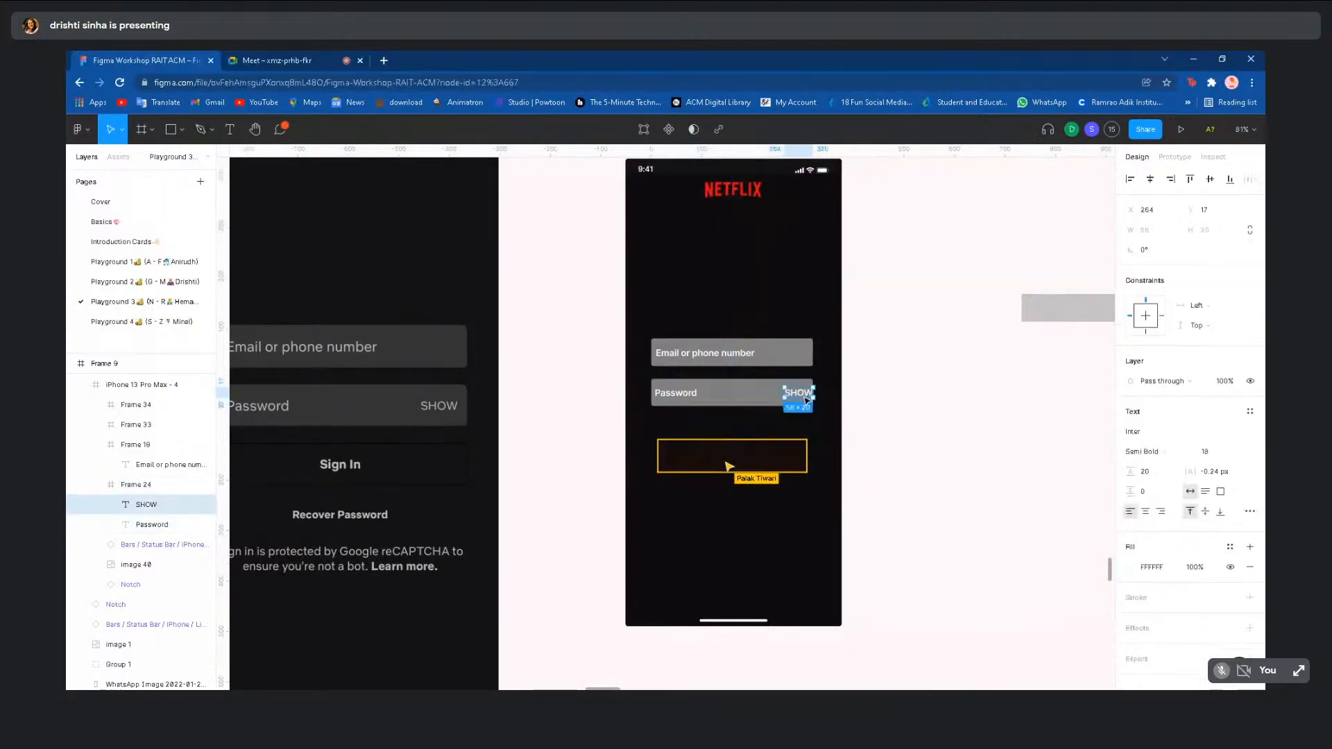
pyautogui.moveTo(807, 399); pyautogui.dragTo(804, 401)
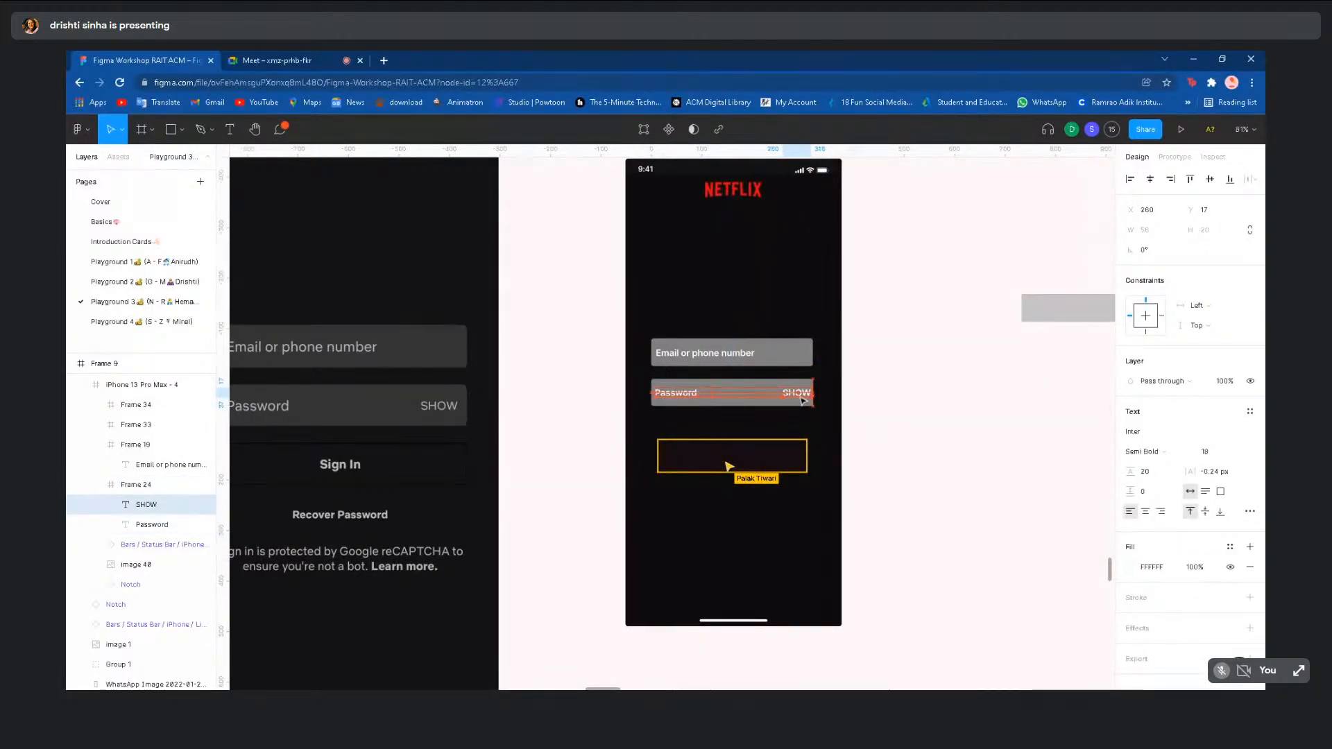
# - Remove the 10px layout grid from the yellow box below the password field
pyautogui.click(781, 471)
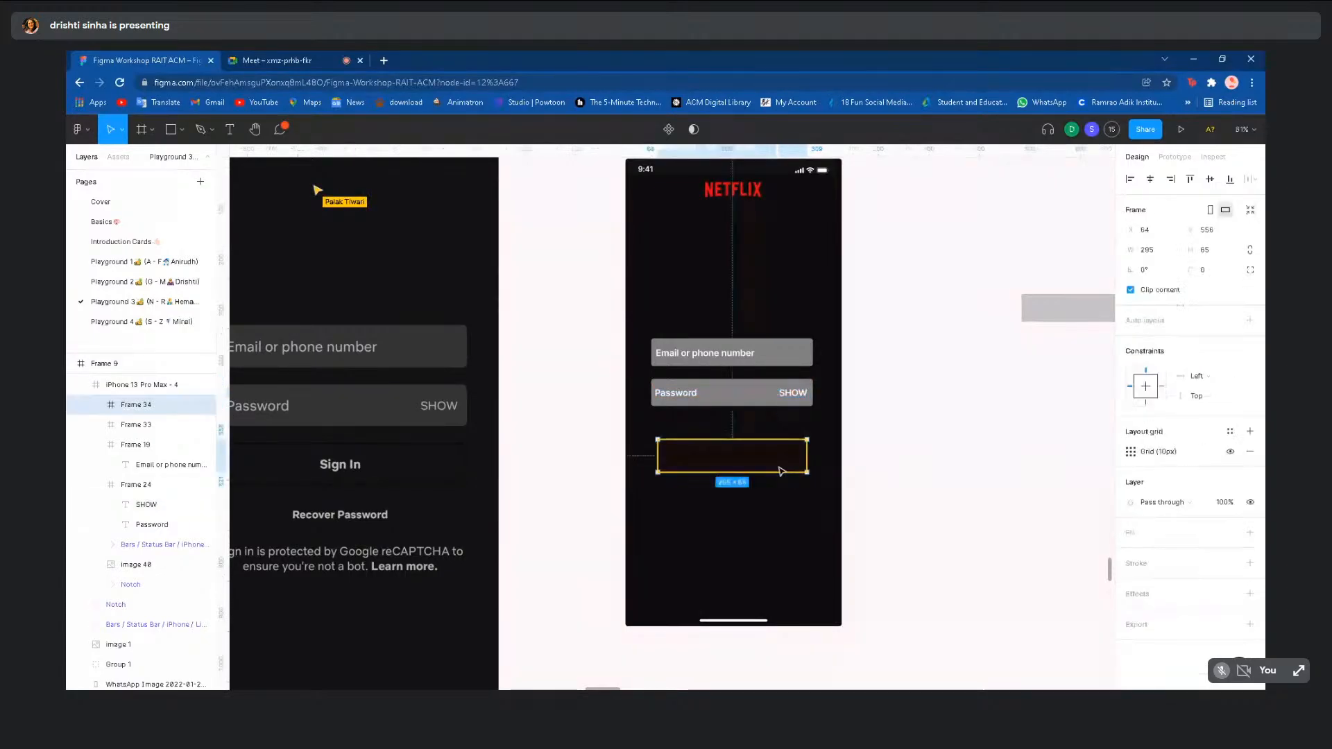
pyautogui.click(1249, 451)
pyautogui.click(959, 503)
pyautogui.scroll(-6, 959, 502)
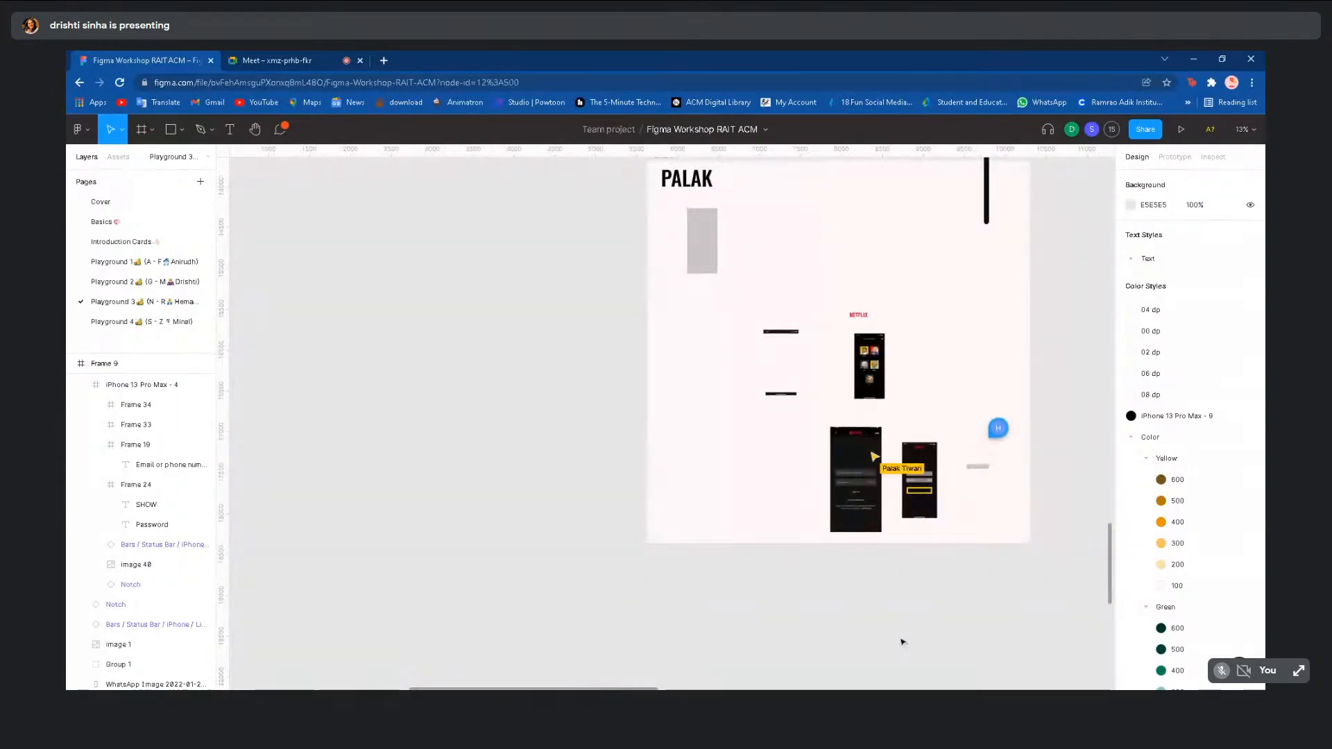
# - Zoom out of Playground 3 and switch to the Basics page
pyautogui.hscroll(2, 902, 639)
pyautogui.scroll(-2, 903, 641)
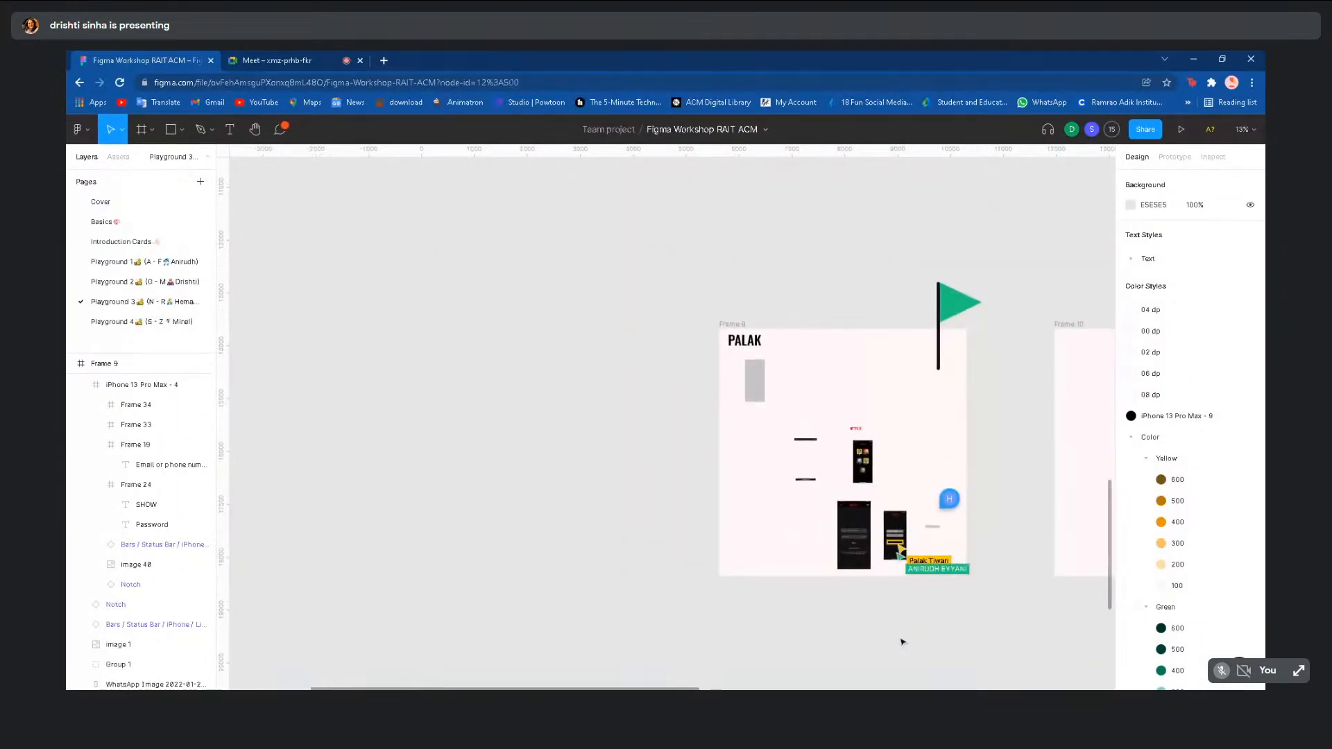
pyautogui.hscroll(1, 903, 642)
pyautogui.scroll(-1, 903, 642)
pyautogui.scroll(-2, 909, 649)
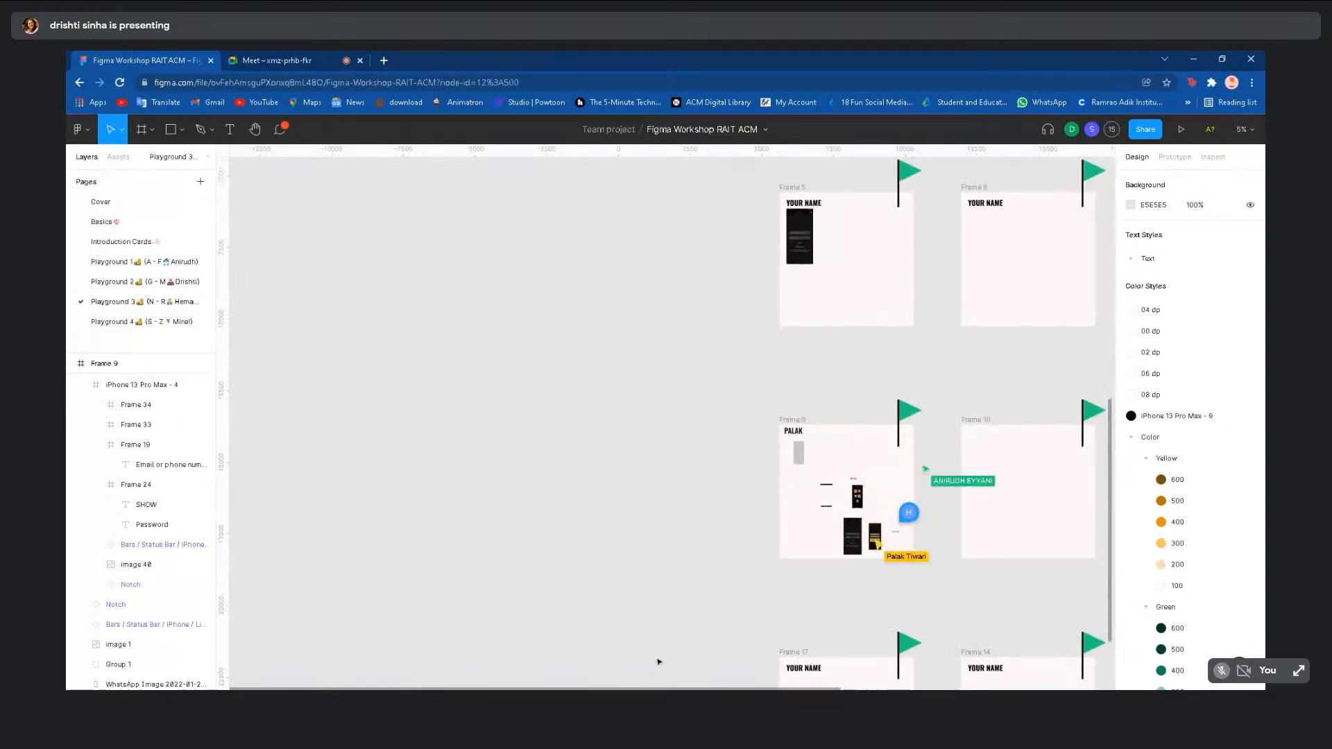
pyautogui.scroll(-3, 657, 660)
pyautogui.scroll(3, 658, 514)
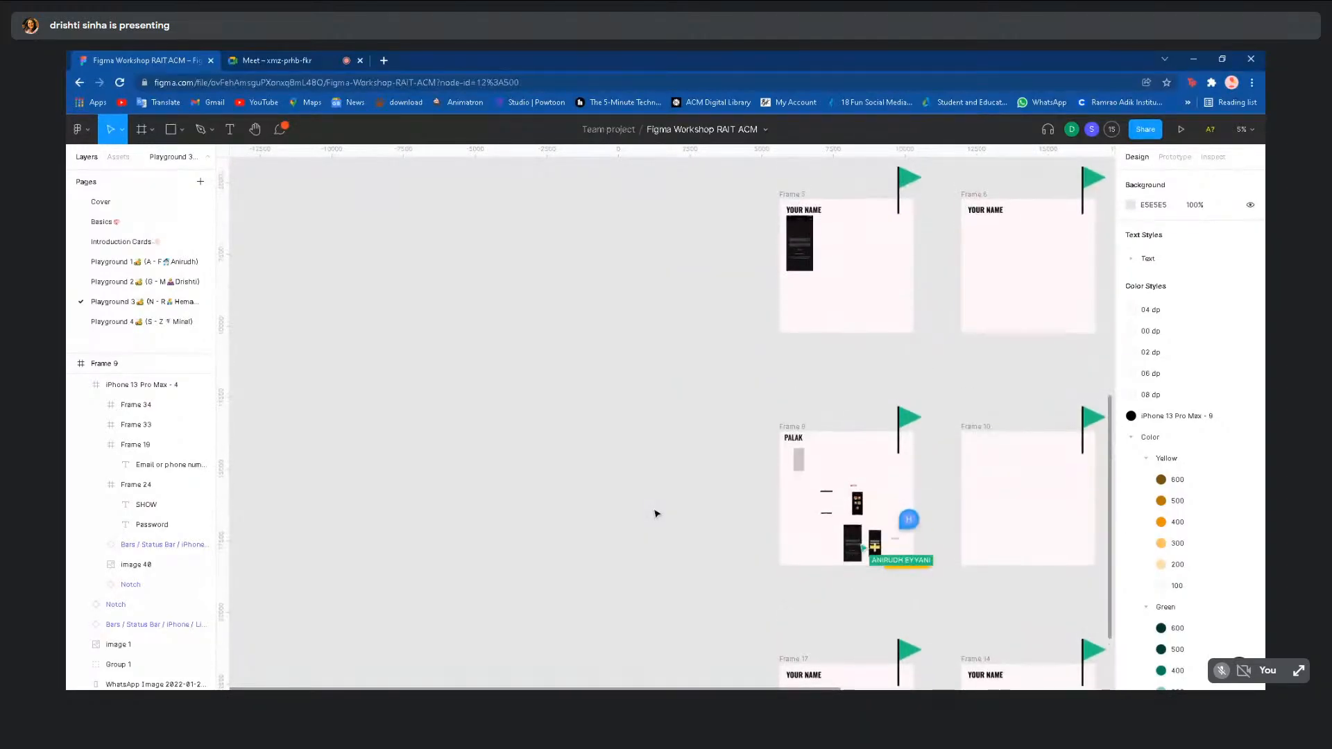
pyautogui.click(116, 230)
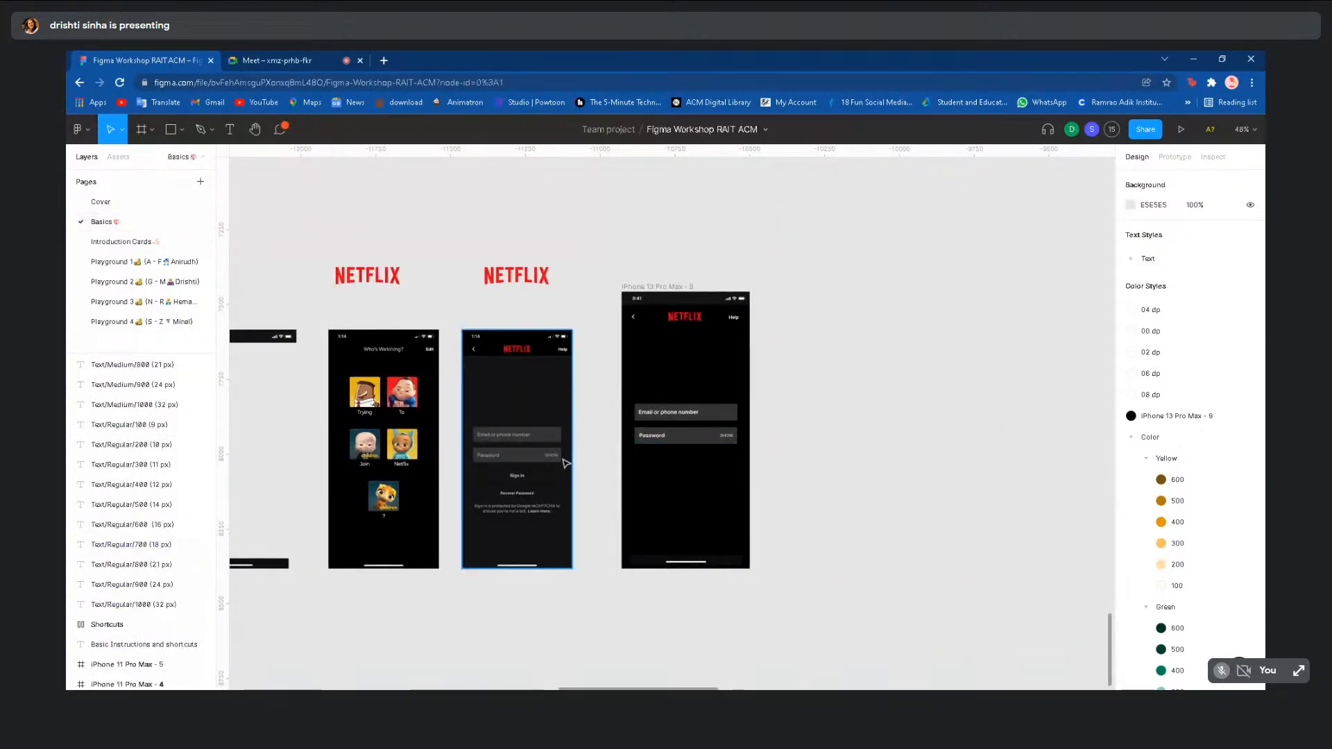
# - Zoom over the Basics Netflix sign-in frames and select the rightmost screen's Password field
pyautogui.scroll(5, 520, 498)
pyautogui.scroll(2, 517, 500)
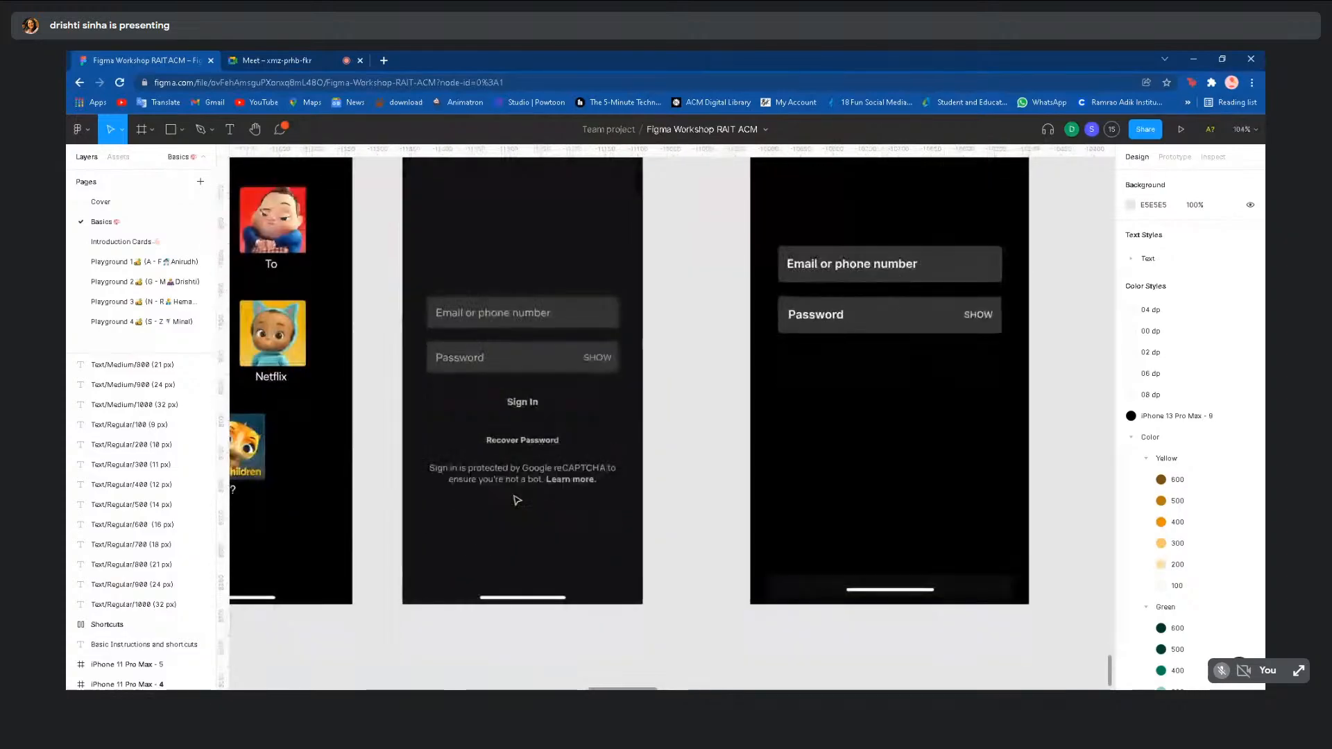
pyautogui.scroll(5, 517, 500)
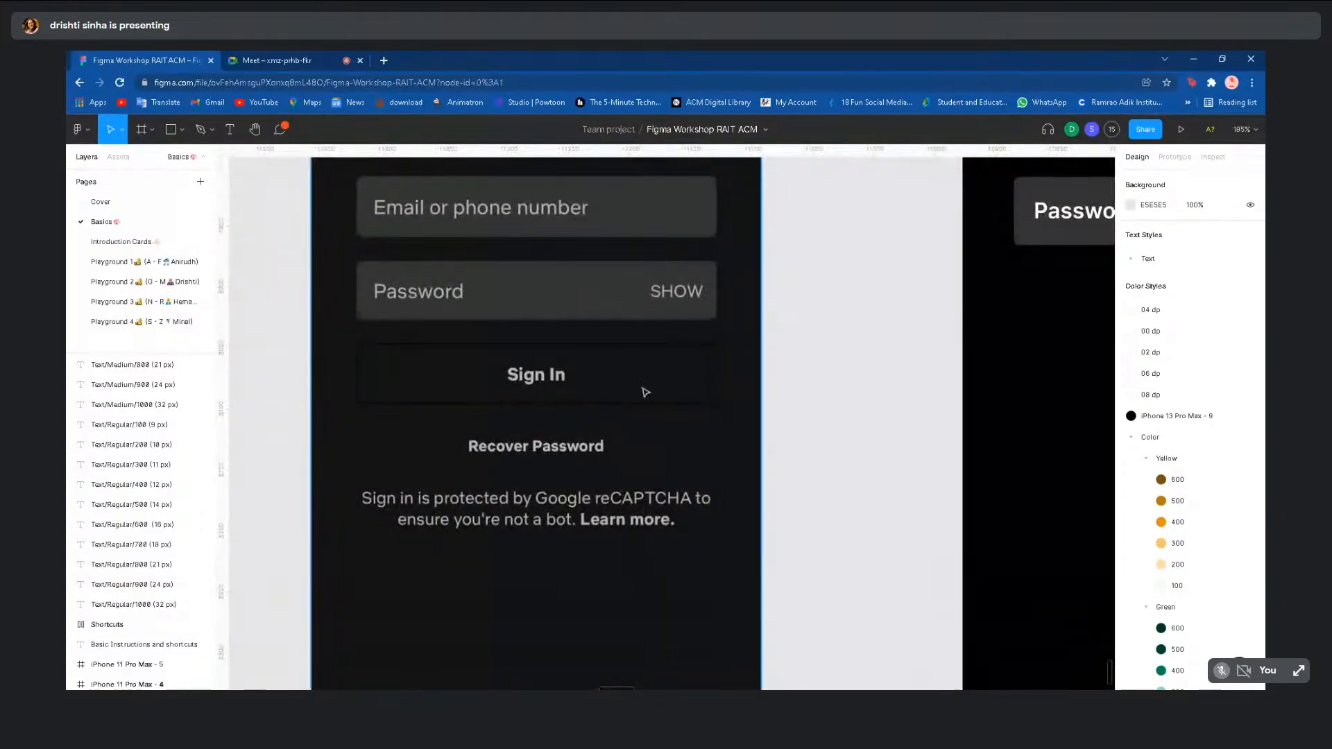
pyautogui.scroll(3, 682, 400)
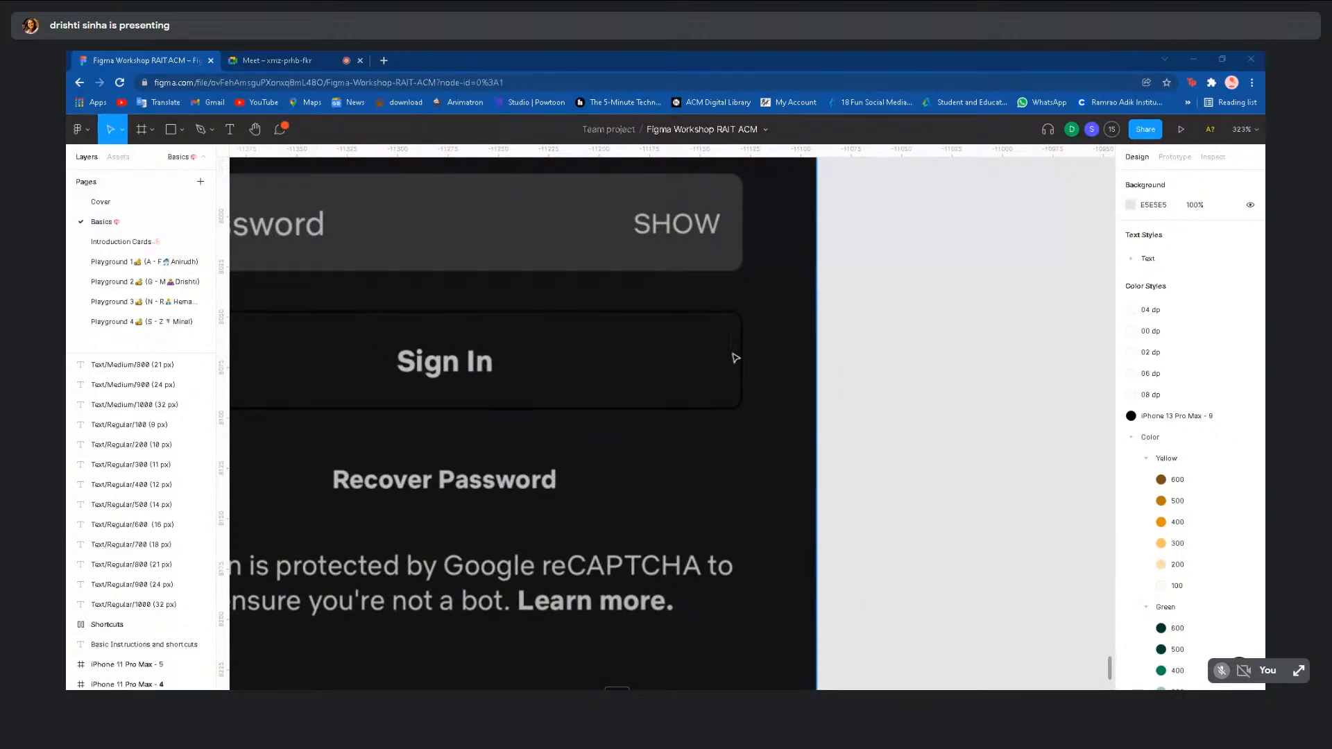
pyautogui.scroll(-2, 735, 358)
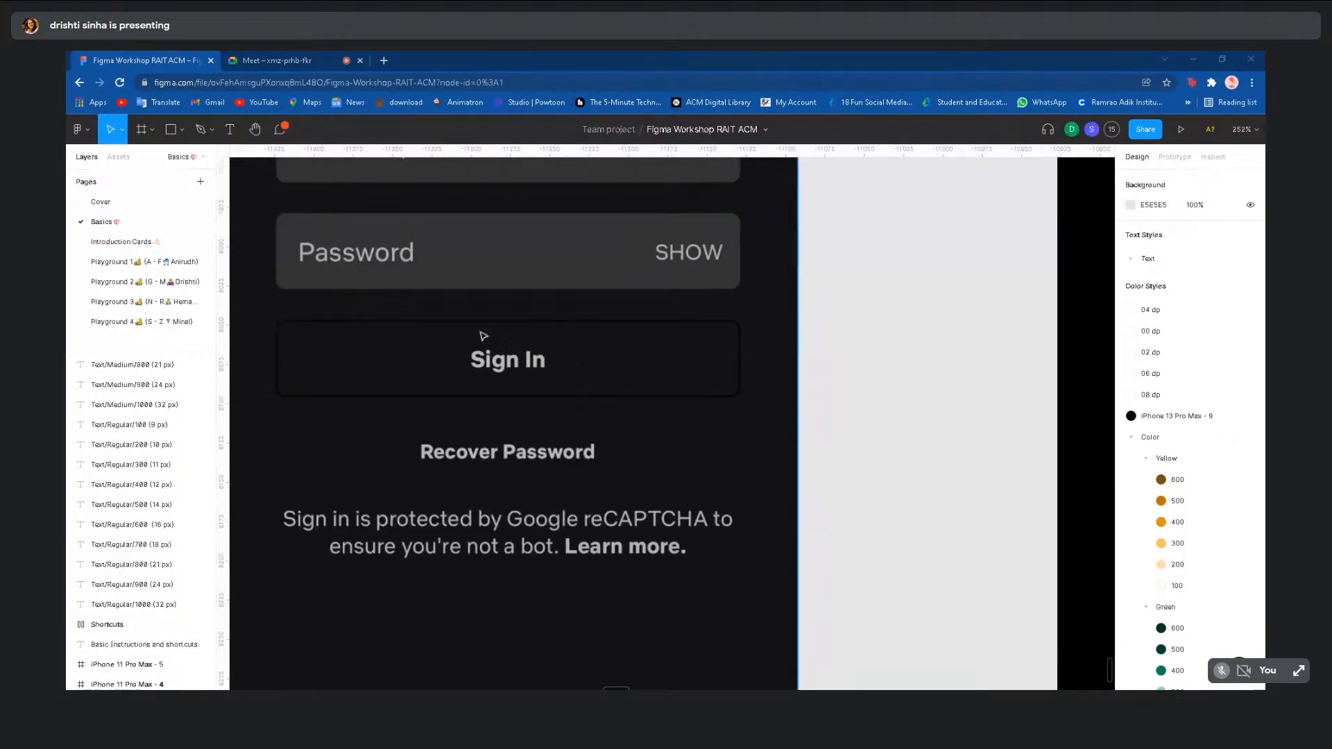
pyautogui.scroll(-2, 514, 377)
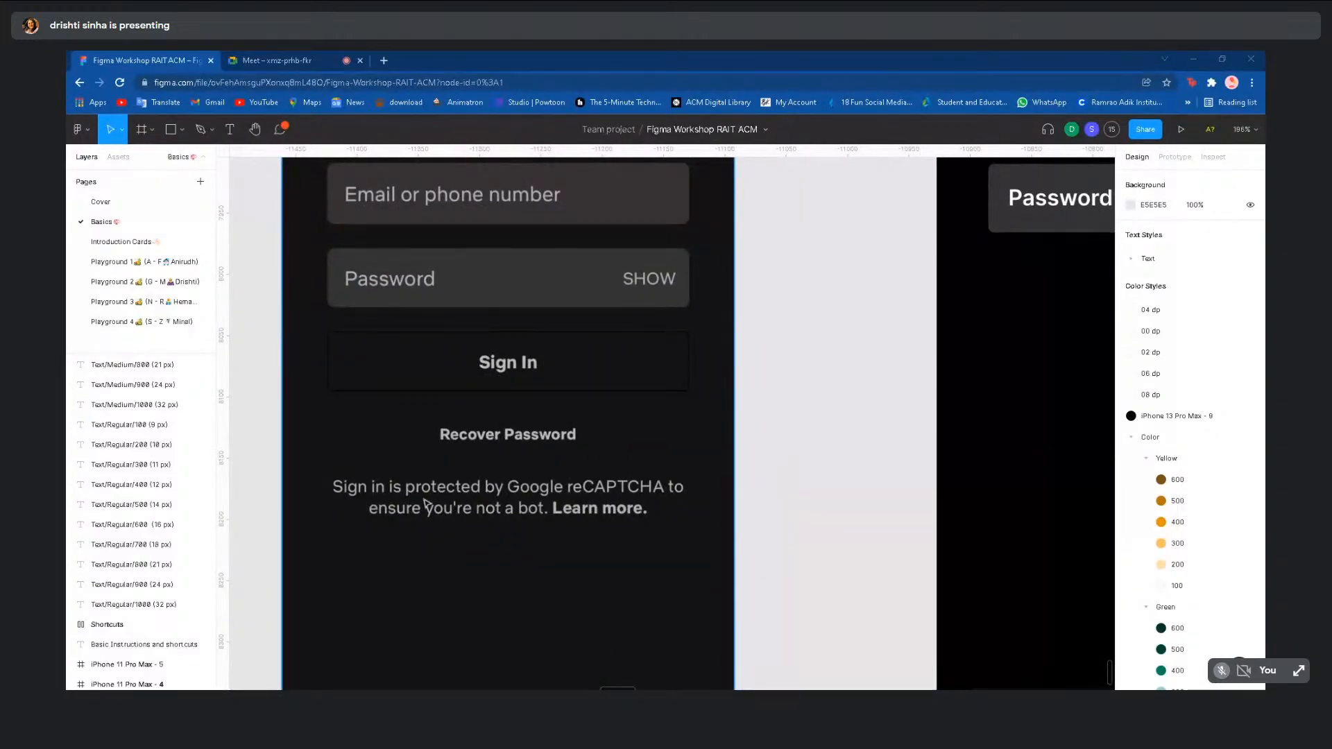
pyautogui.scroll(-2, 569, 528)
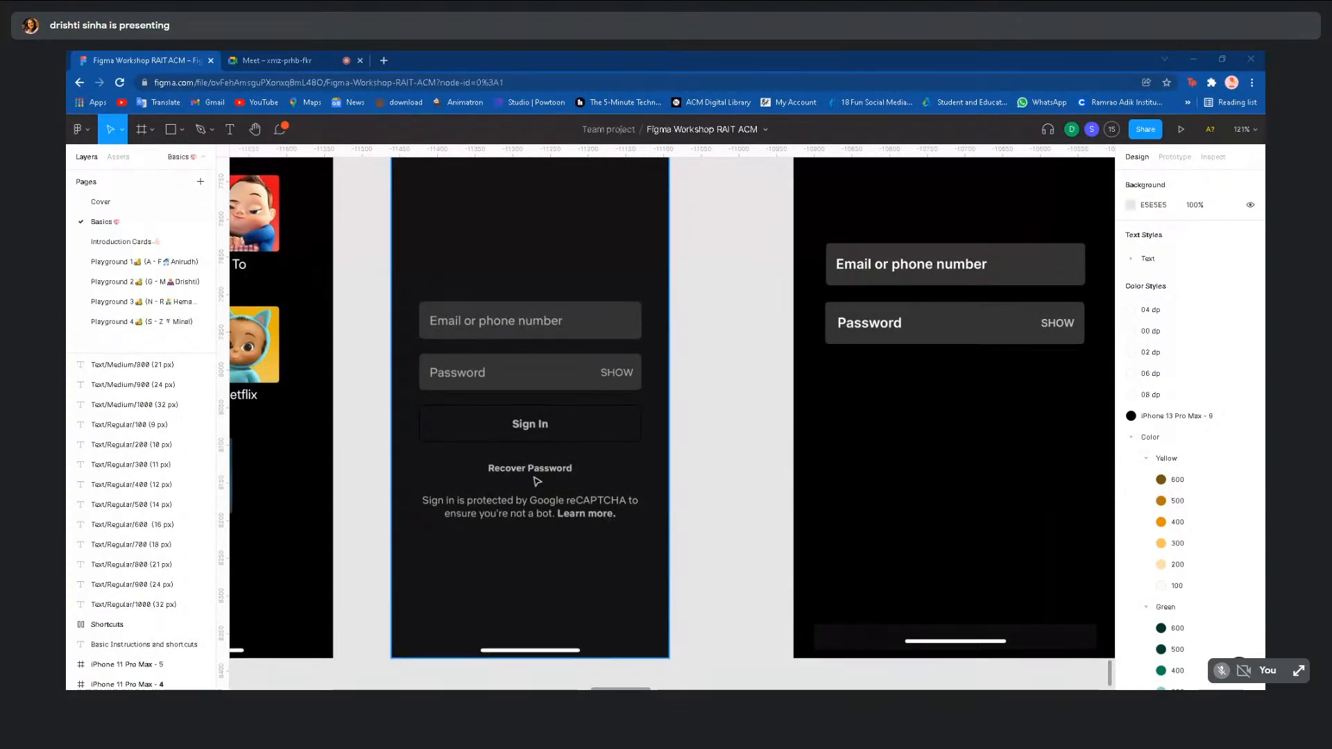
pyautogui.scroll(-2, 538, 481)
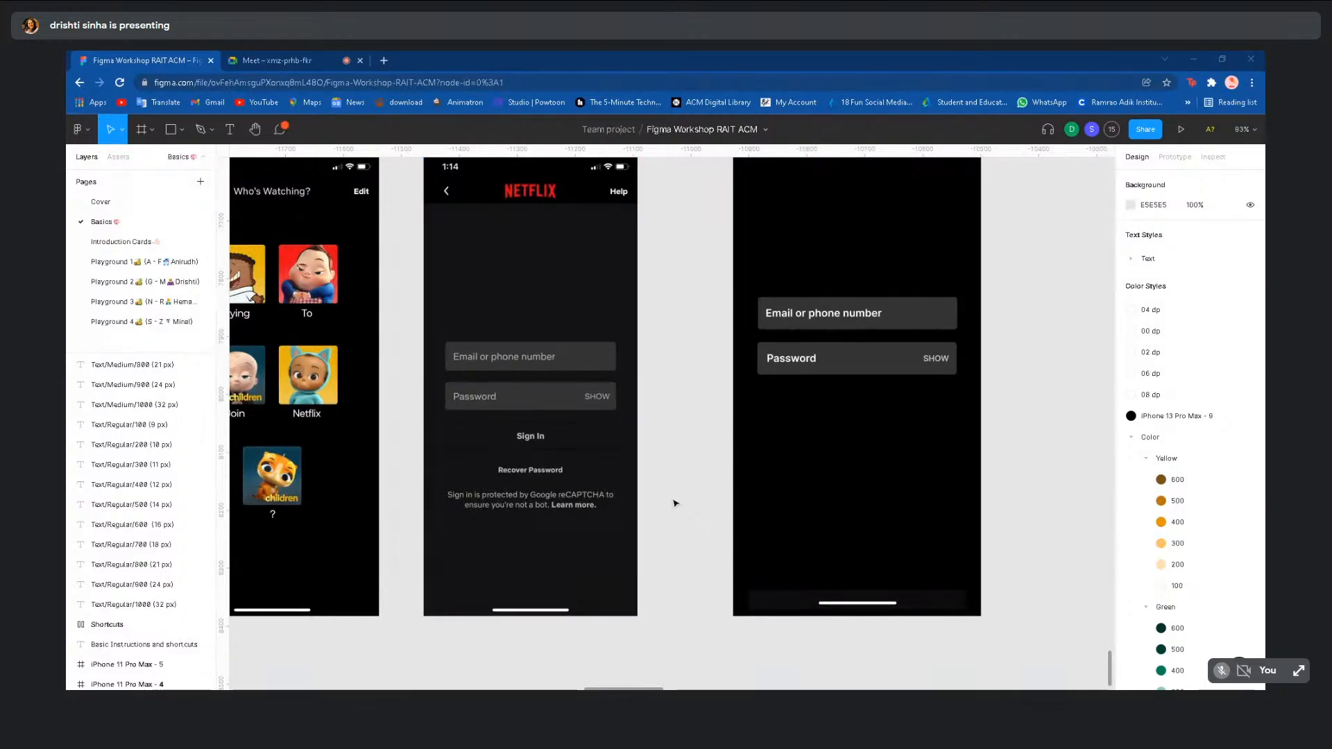
pyautogui.scroll(-2, 677, 503)
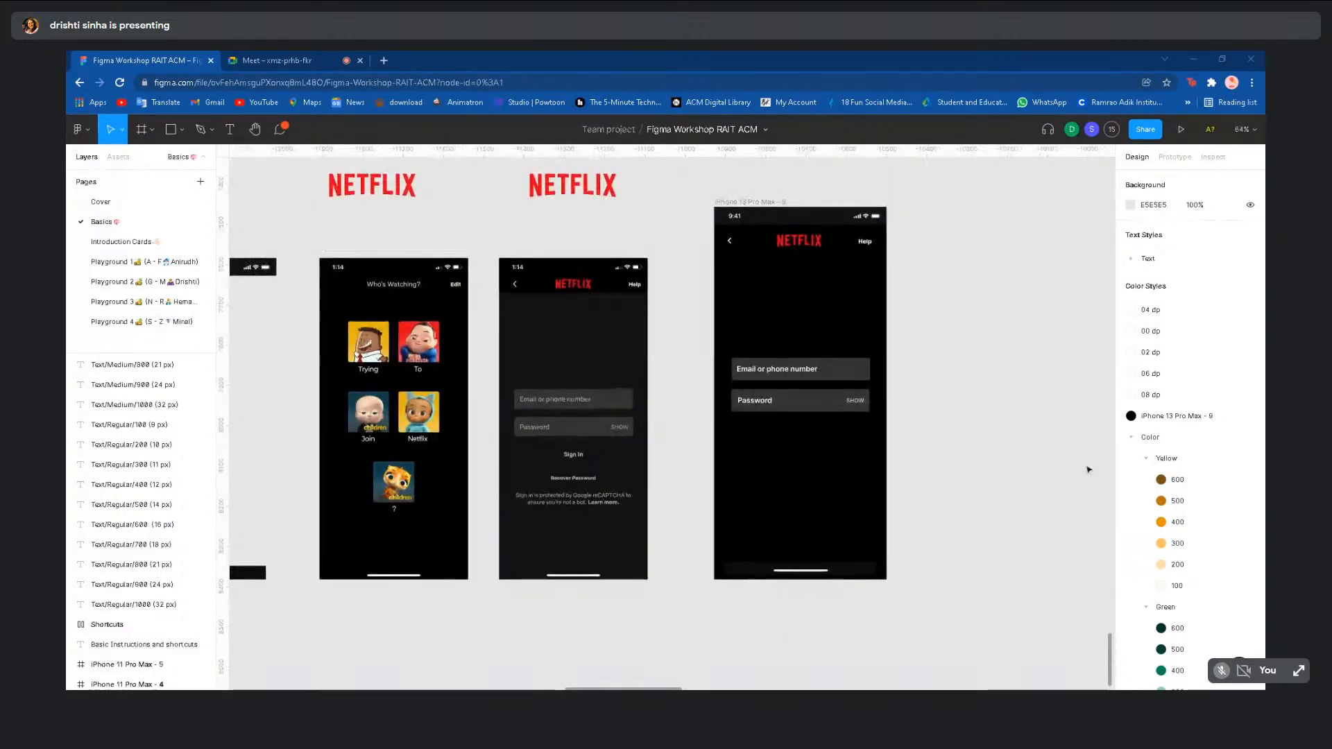
pyautogui.scroll(-1, 1088, 470)
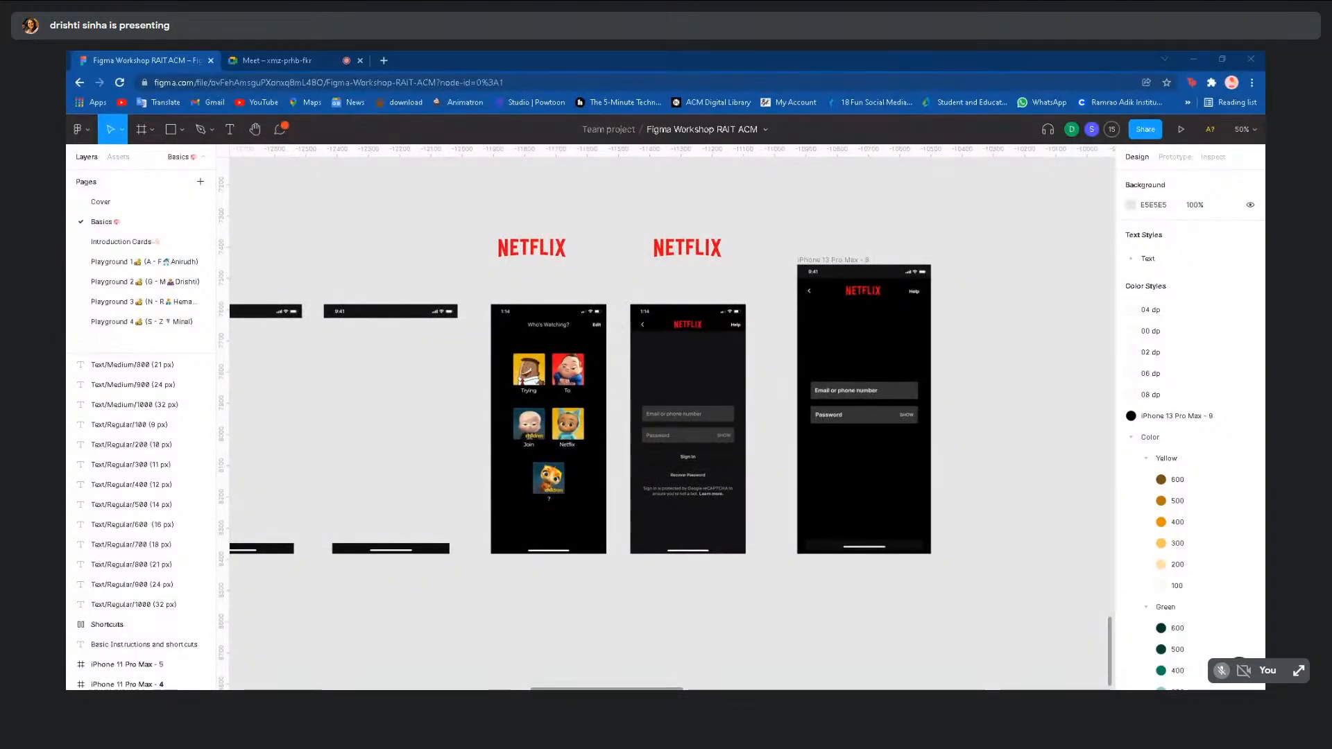
pyautogui.click(862, 419)
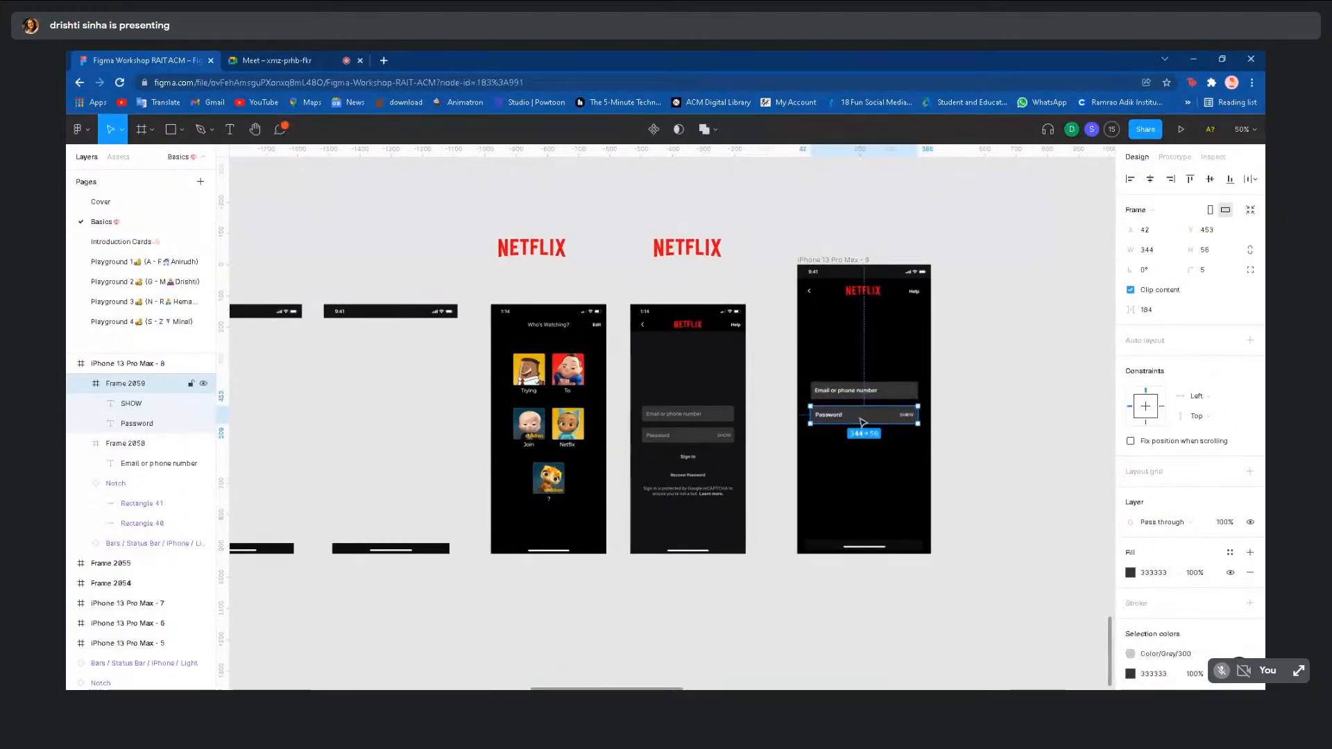
# - Duplicate the Password field below the original and delete the copy's SHOW label
pyautogui.moveTo(861, 422); pyautogui.dragTo(862, 445)
pyautogui.scroll(5, 863, 444)
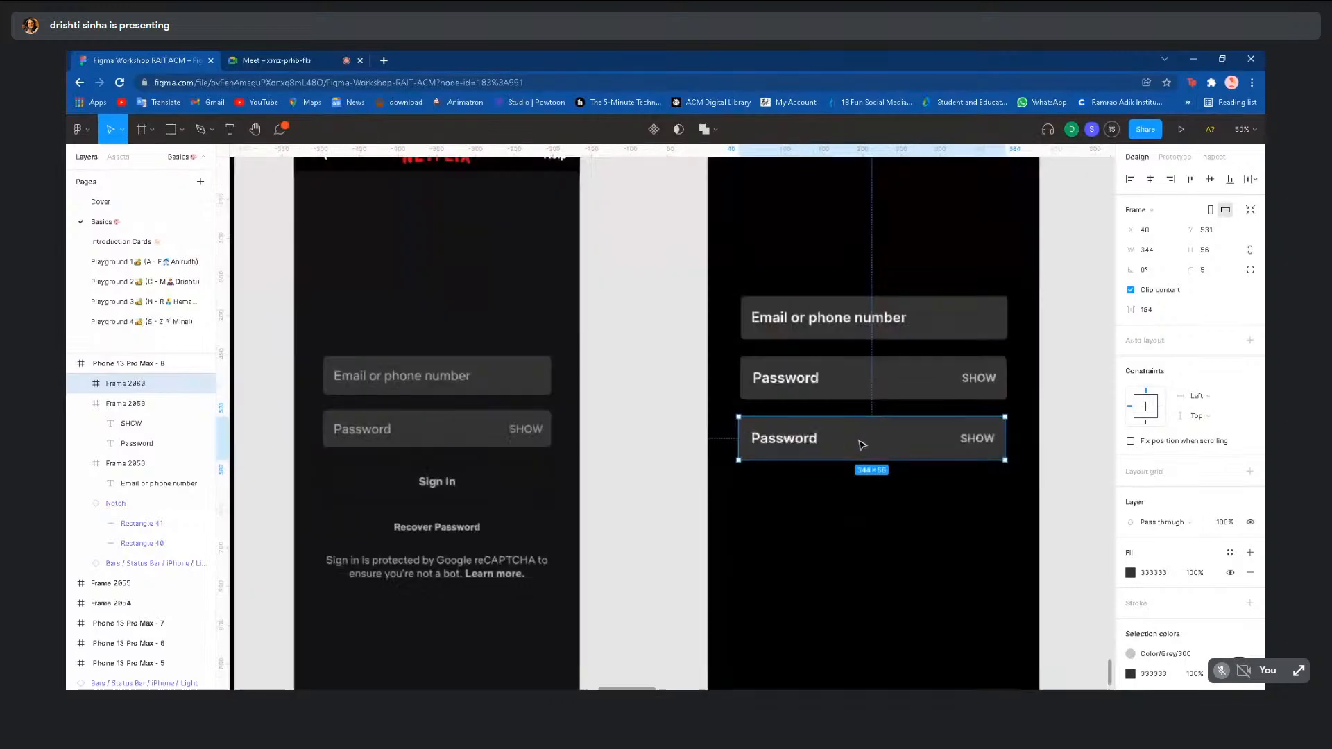
pyautogui.hscroll(3, 864, 444)
pyautogui.click(876, 442)
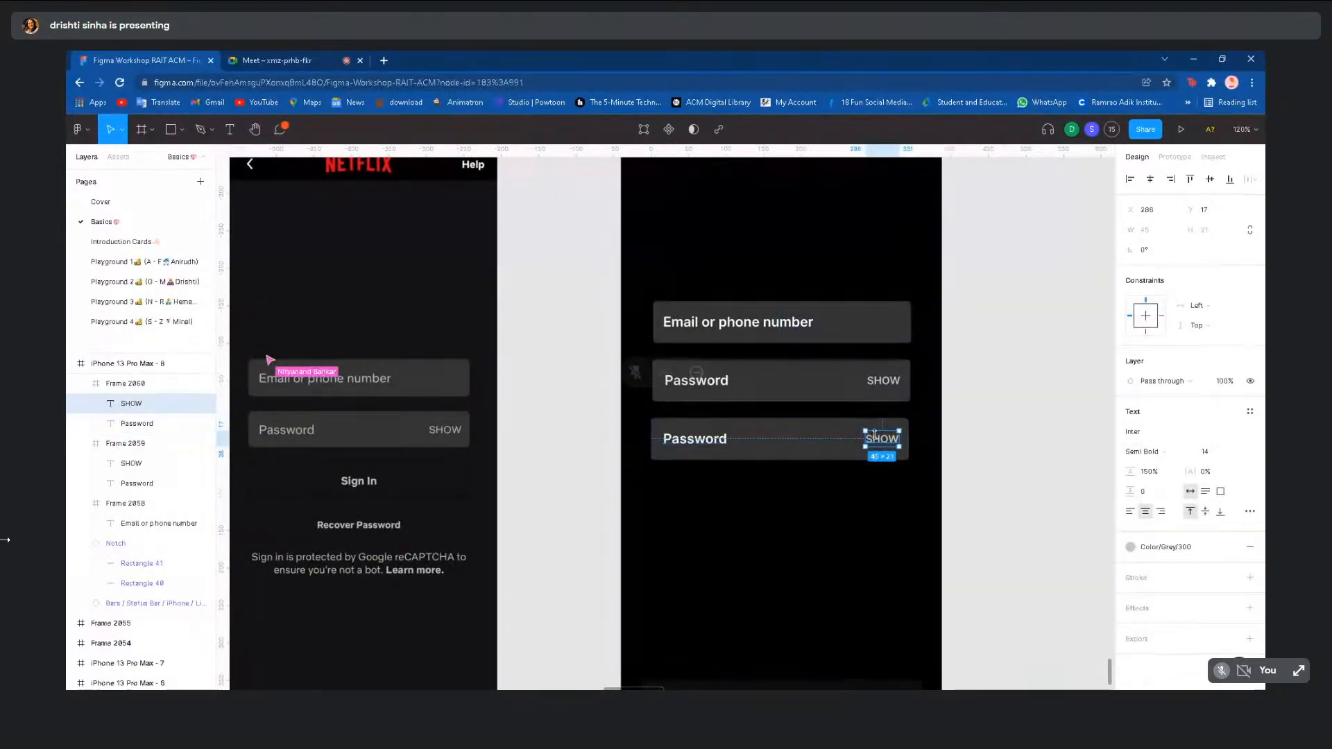
pyautogui.press('Delete')
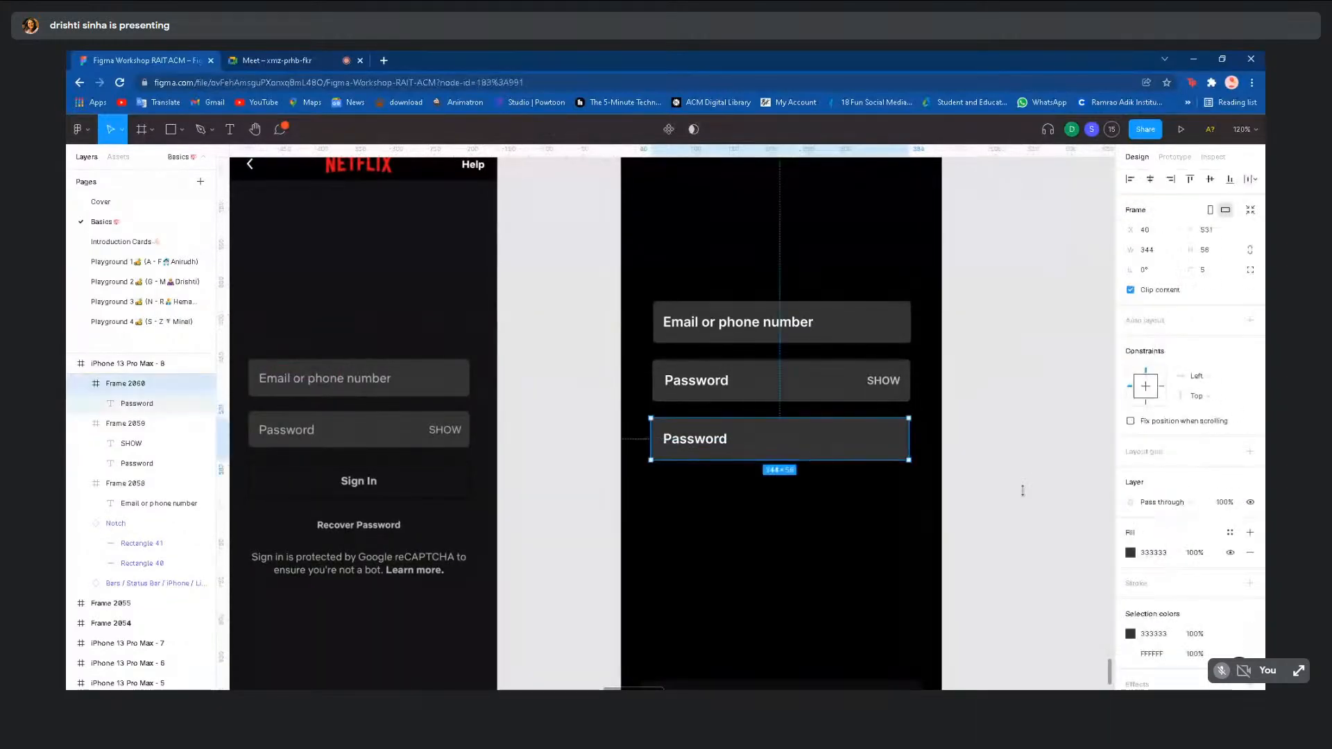
# - Turn the copy into an outlined button: no fill, 2 px Color/Grey/200 stroke
pyautogui.click(1250, 583)
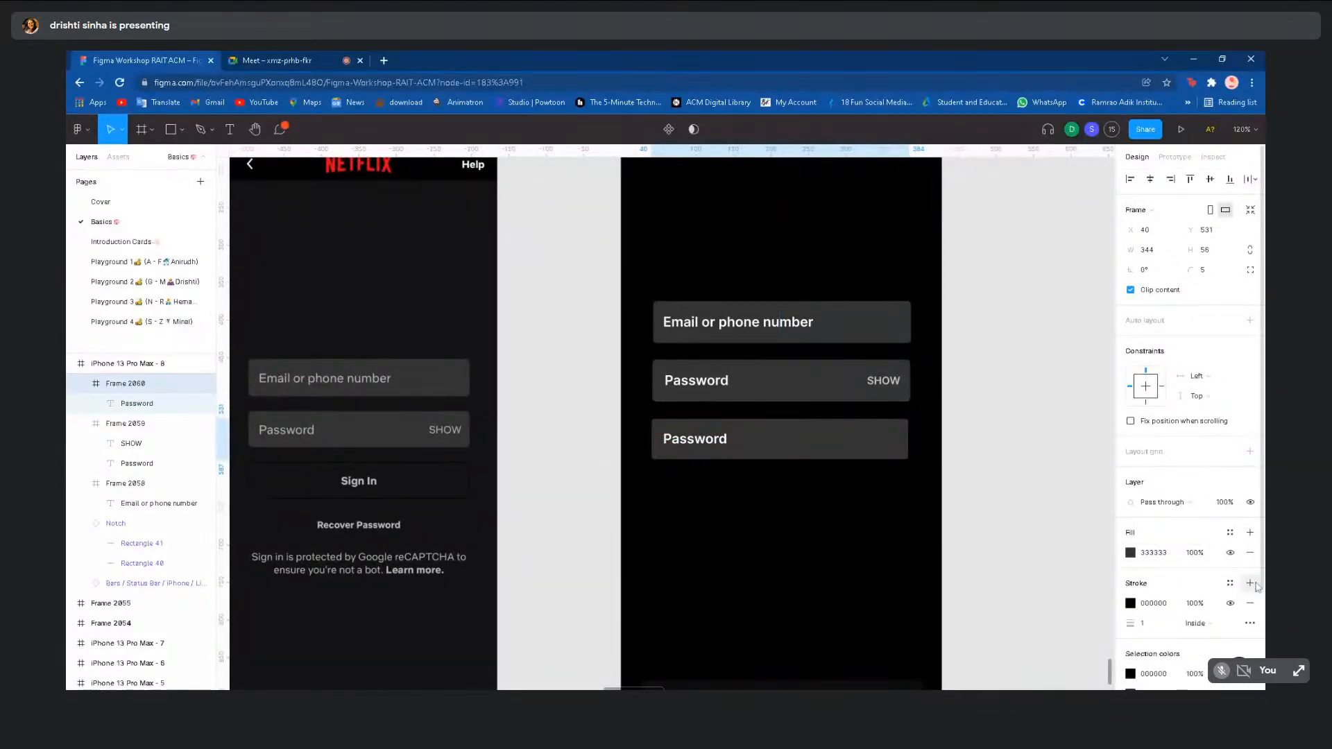
pyautogui.click(1251, 553)
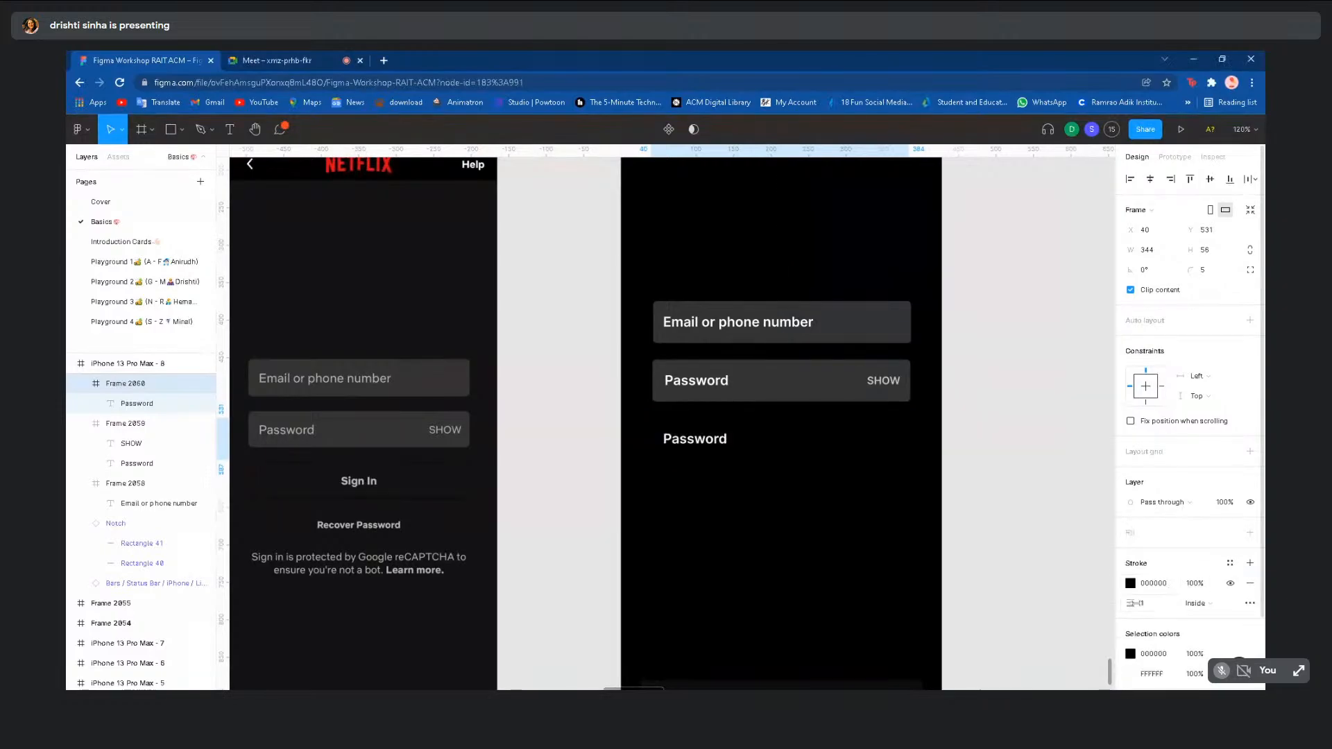
pyautogui.click(1153, 608)
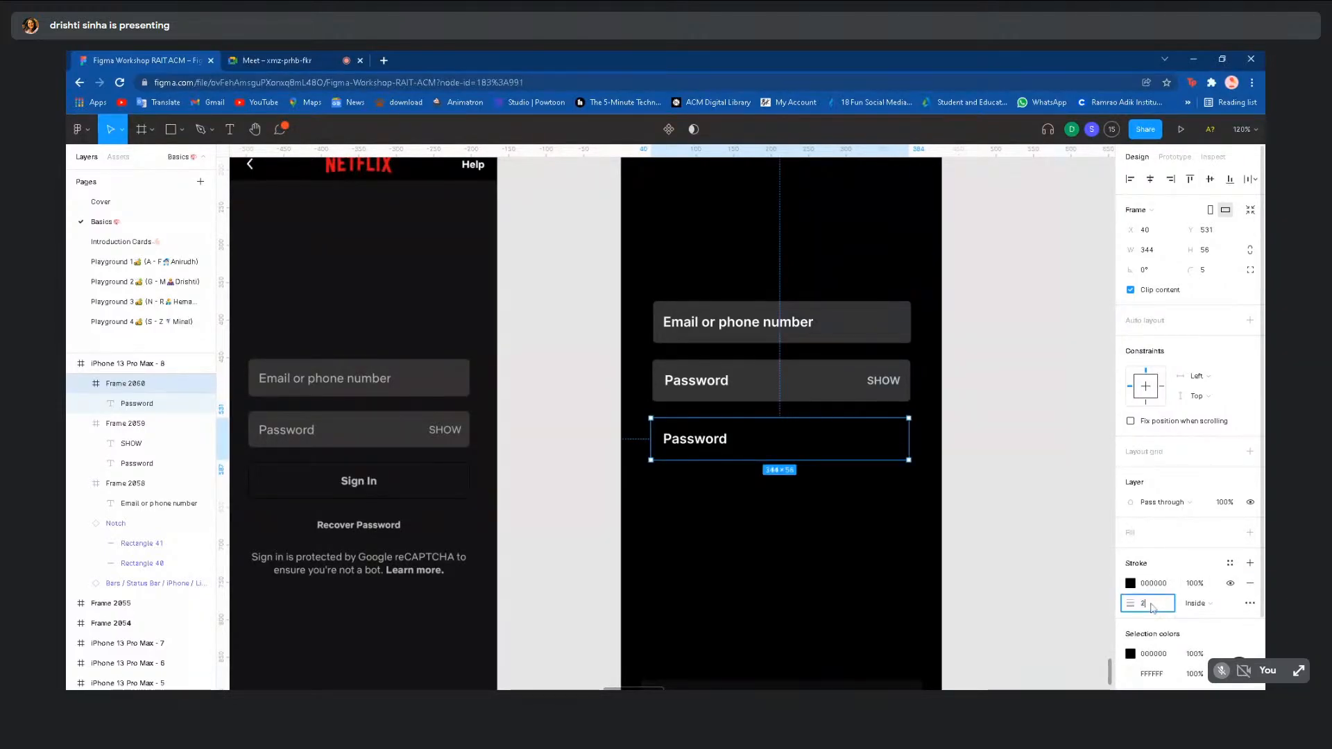
pyautogui.press('Return')
pyautogui.click(1230, 564)
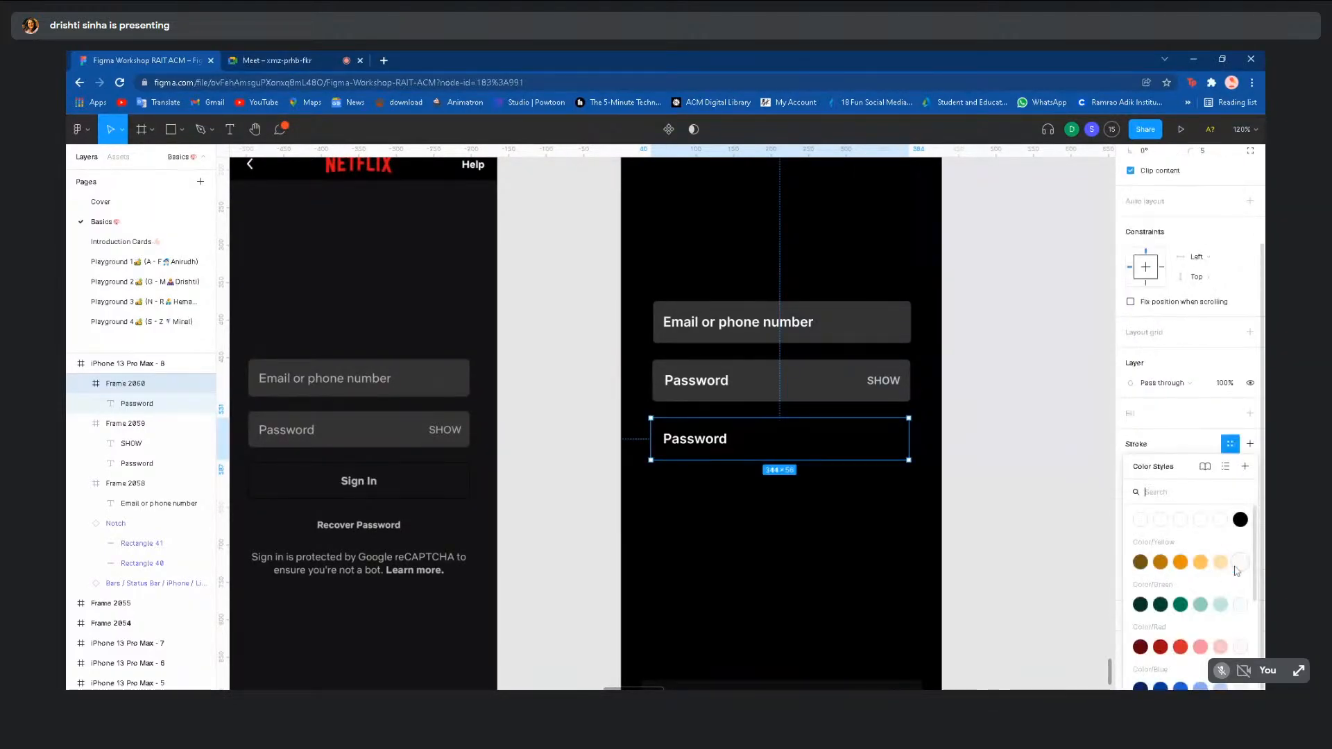
pyautogui.scroll(-3, 1211, 615)
pyautogui.click(1224, 591)
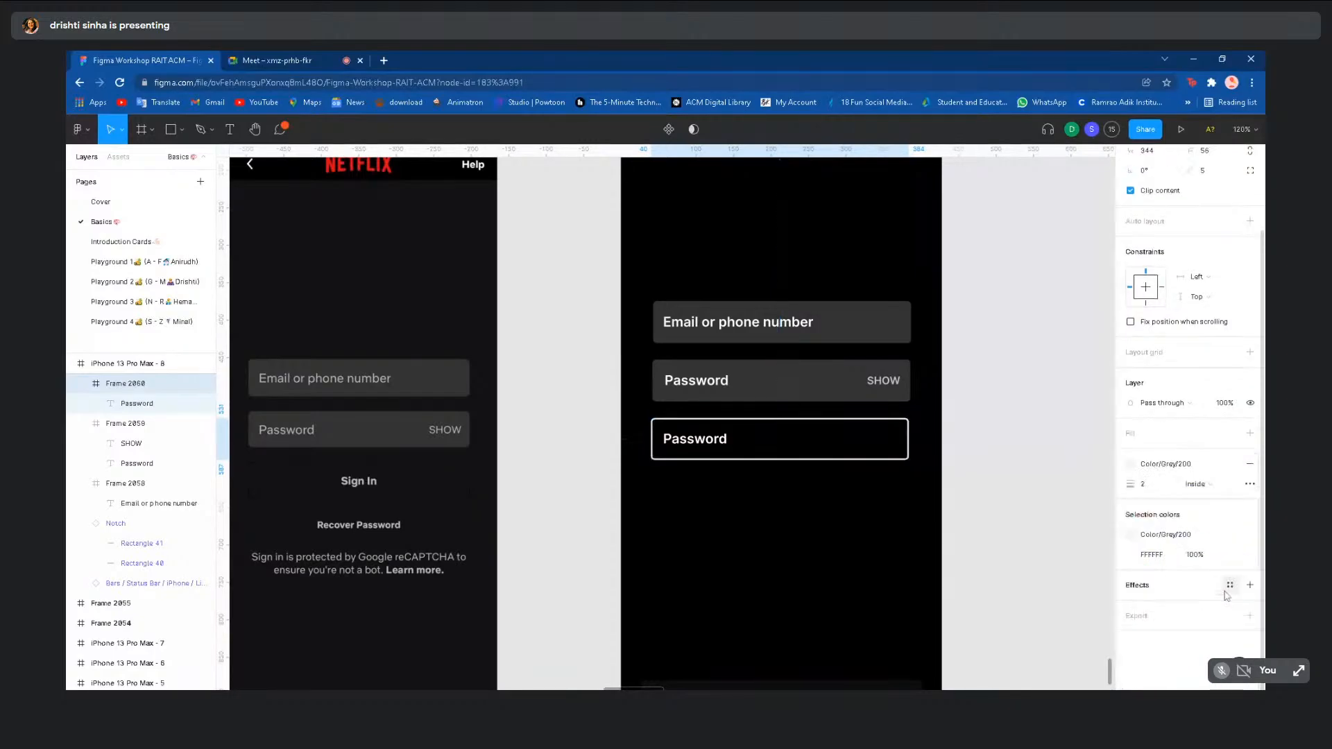
pyautogui.click(1131, 535)
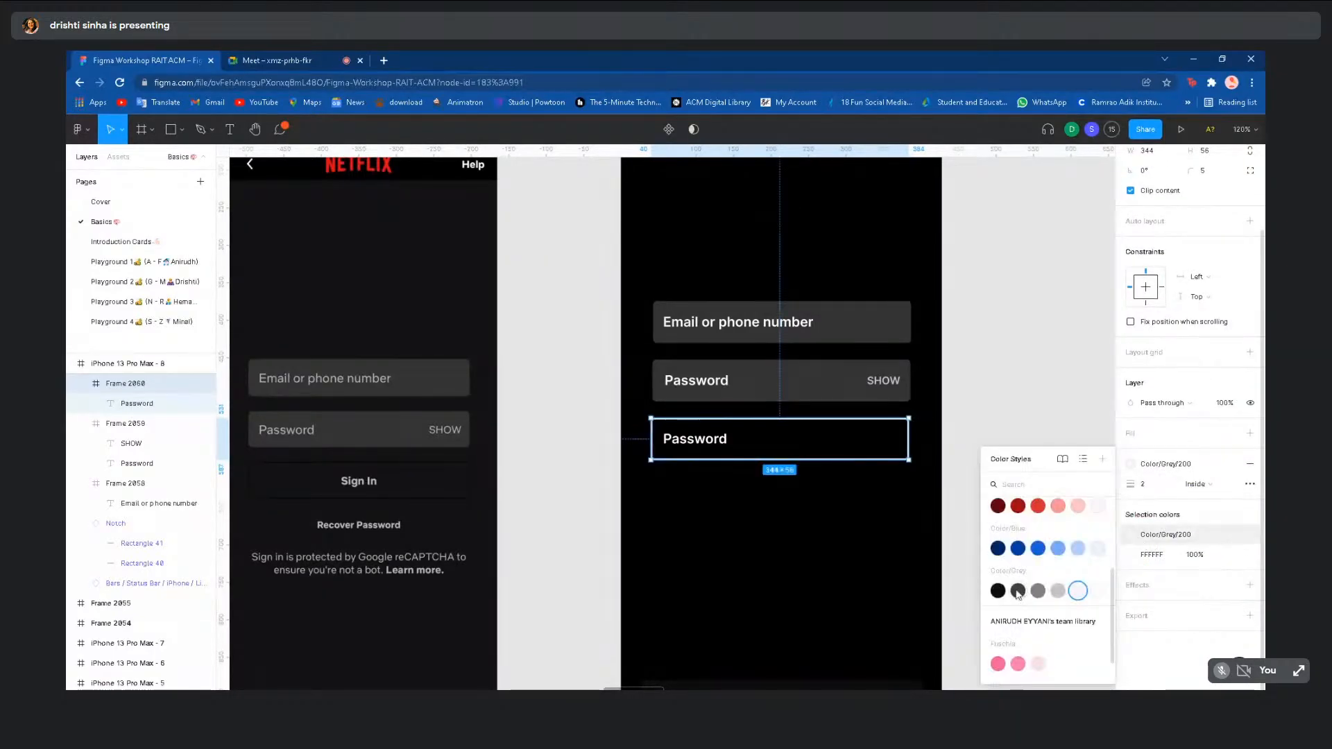
pyautogui.click(1038, 594)
pyautogui.click(1083, 564)
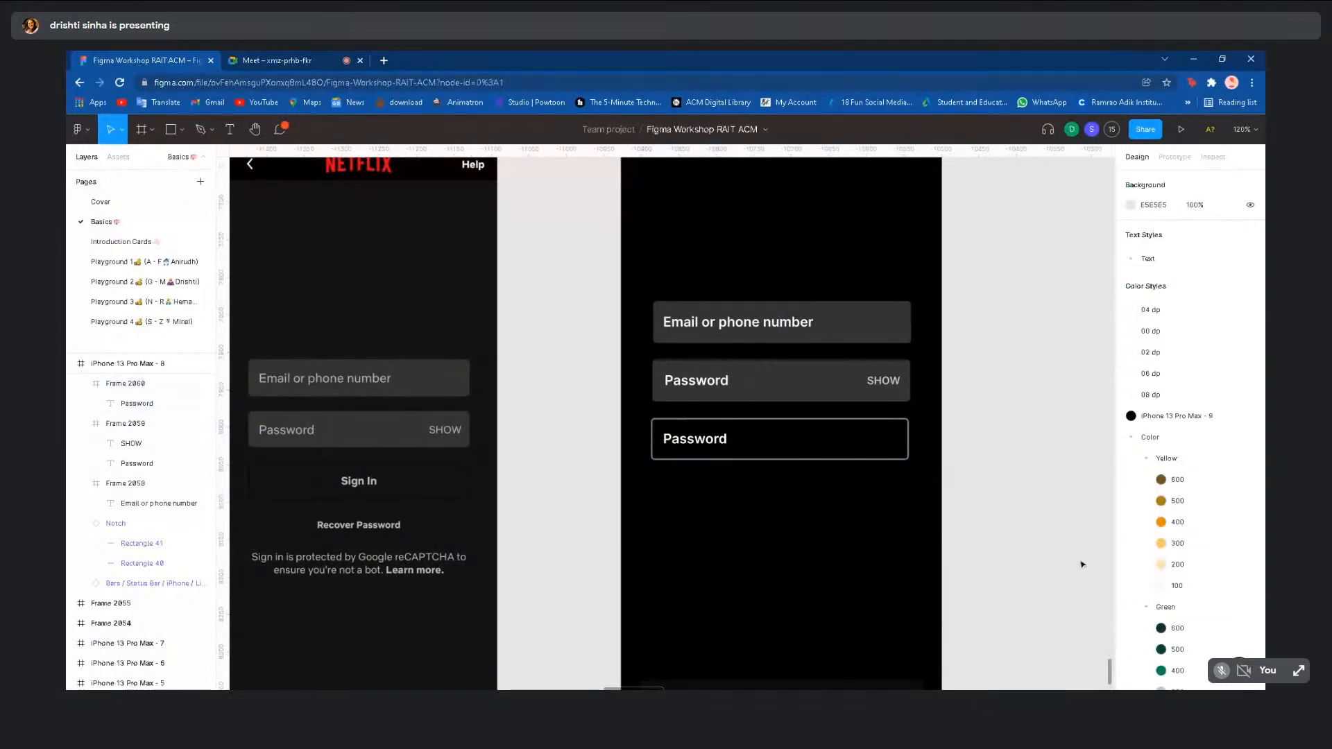
# - Retype the button's label as 'Sign In' and centre it inside the button
pyautogui.doubleClick(708, 444)
pyautogui.doubleClick(706, 446)
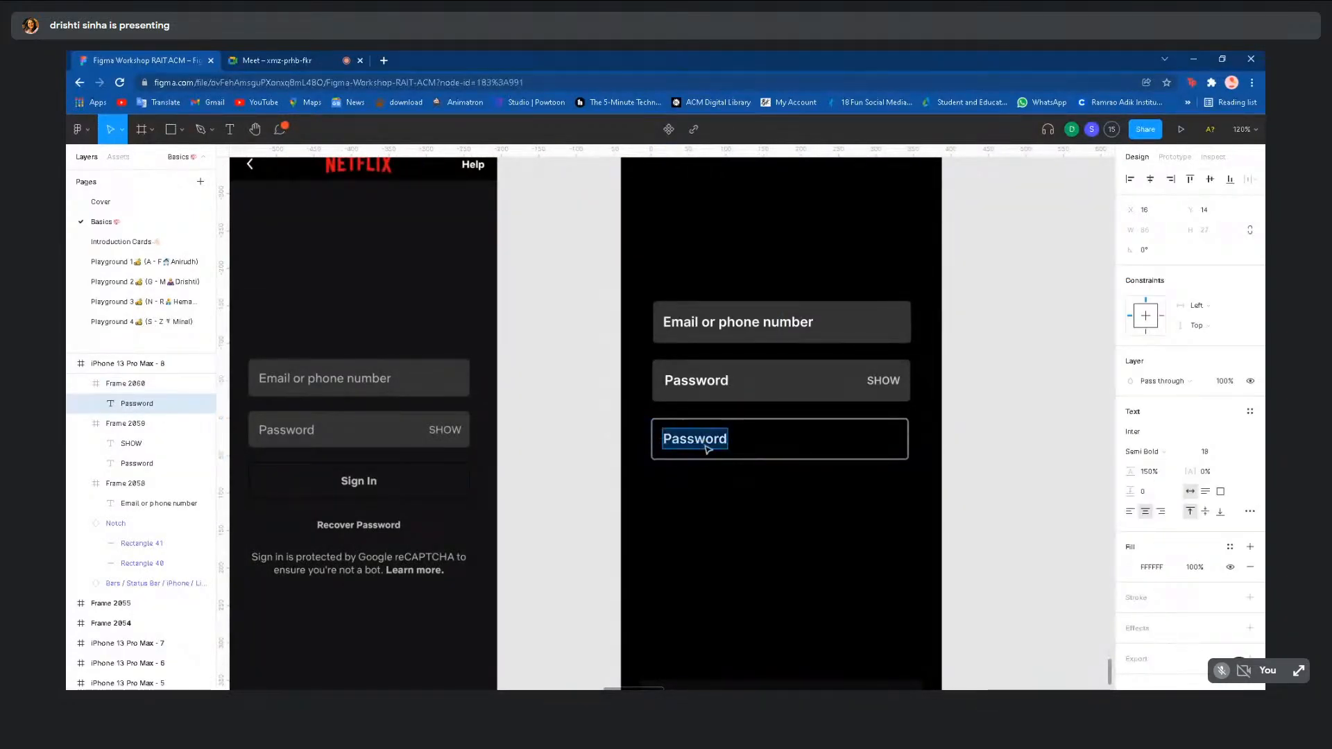
pyautogui.write('Sign In')
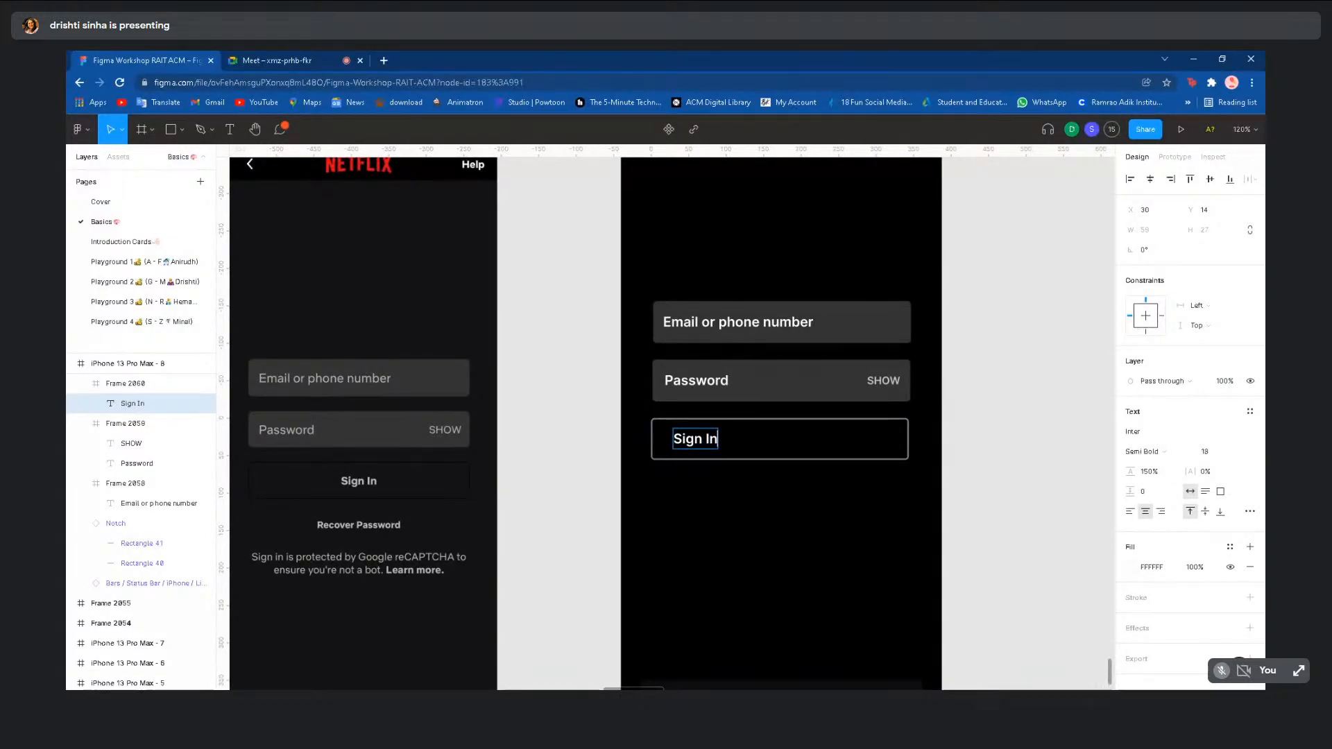
pyautogui.press('Escape')
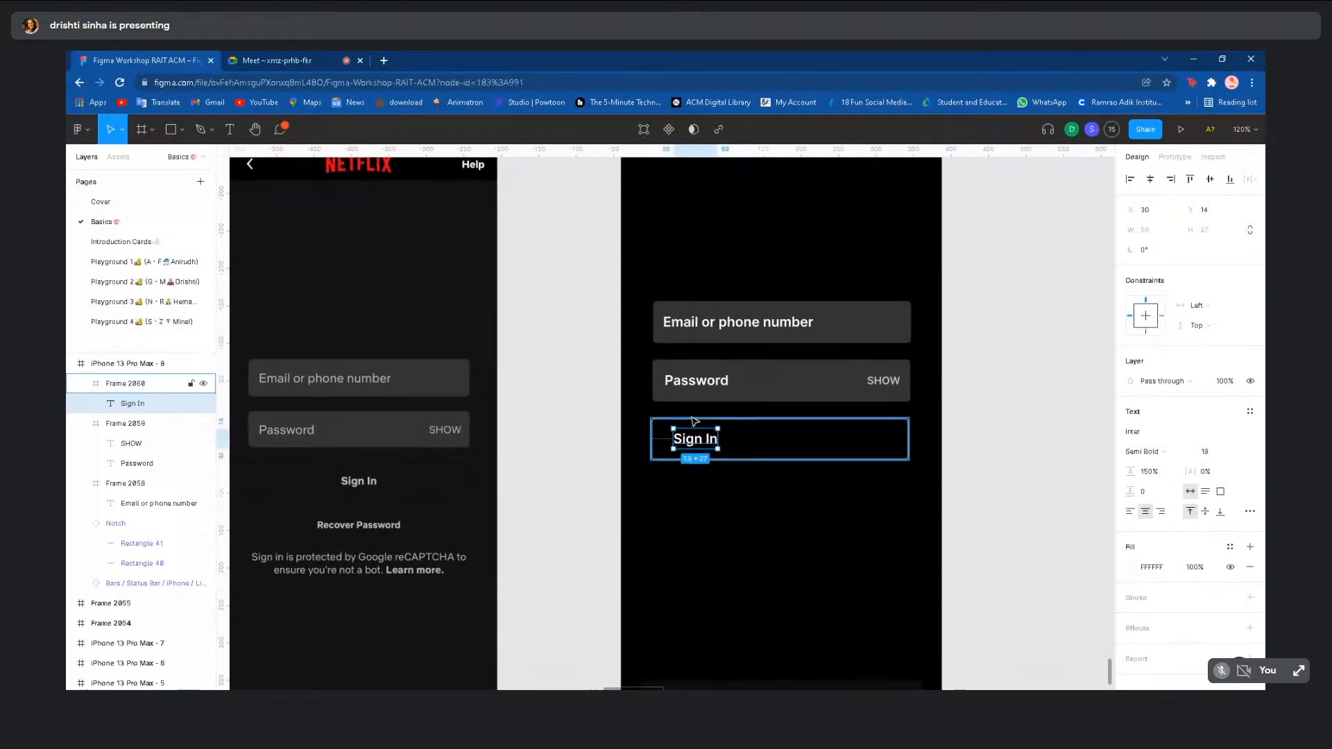
pyautogui.doubleClick(693, 445)
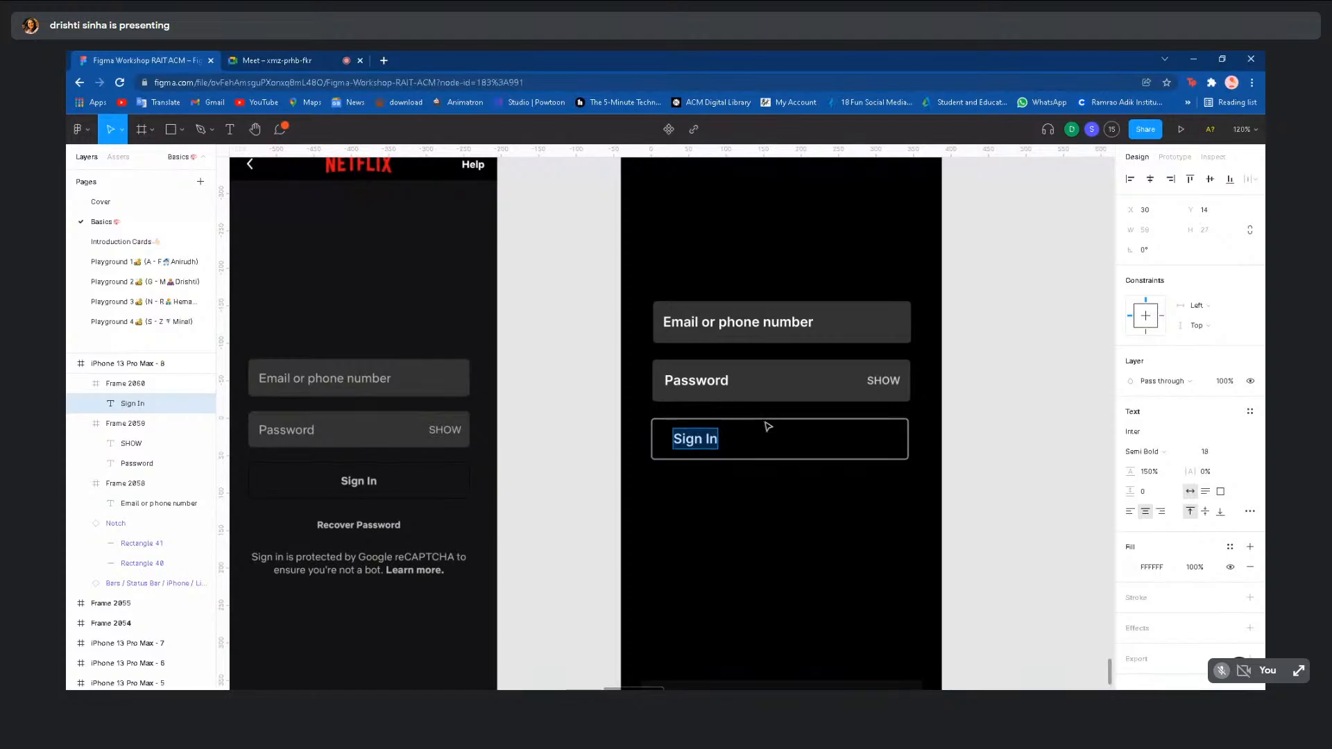
pyautogui.press('Escape')
pyautogui.moveTo(691, 445); pyautogui.dragTo(775, 445)
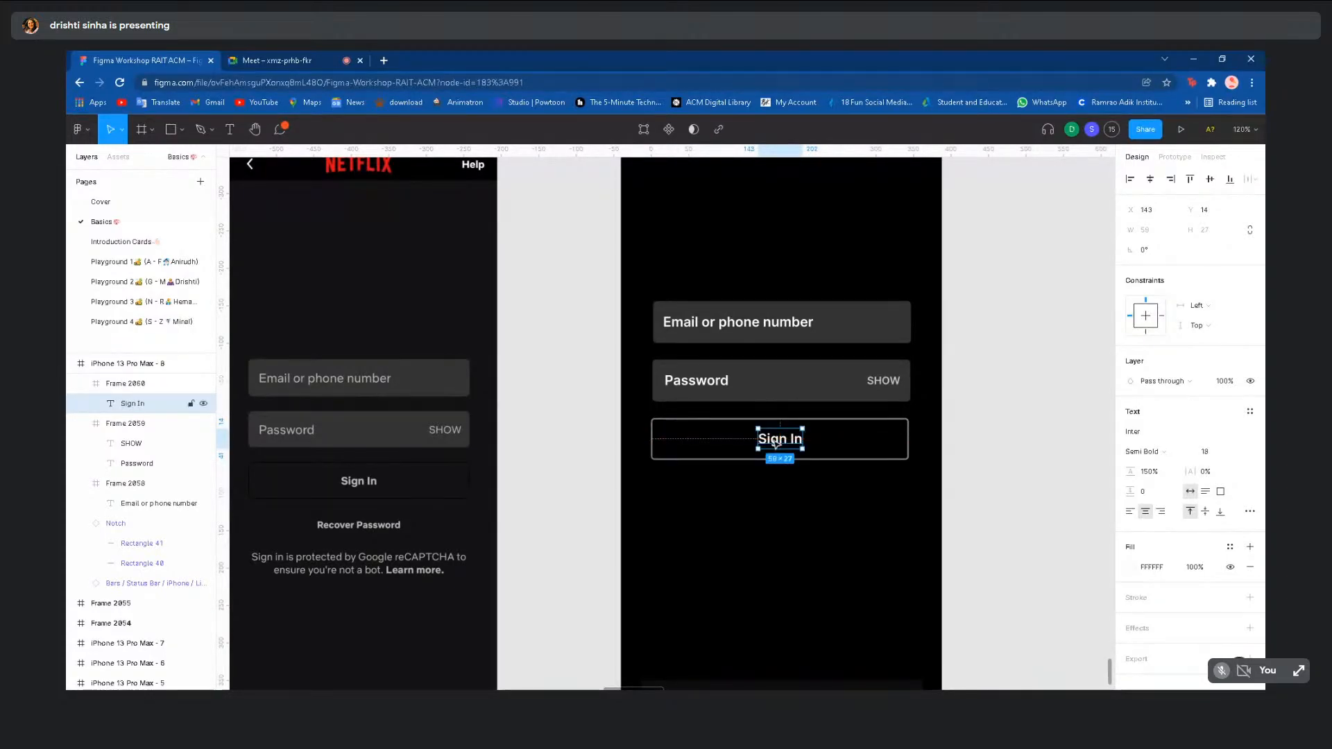
pyautogui.click(657, 428)
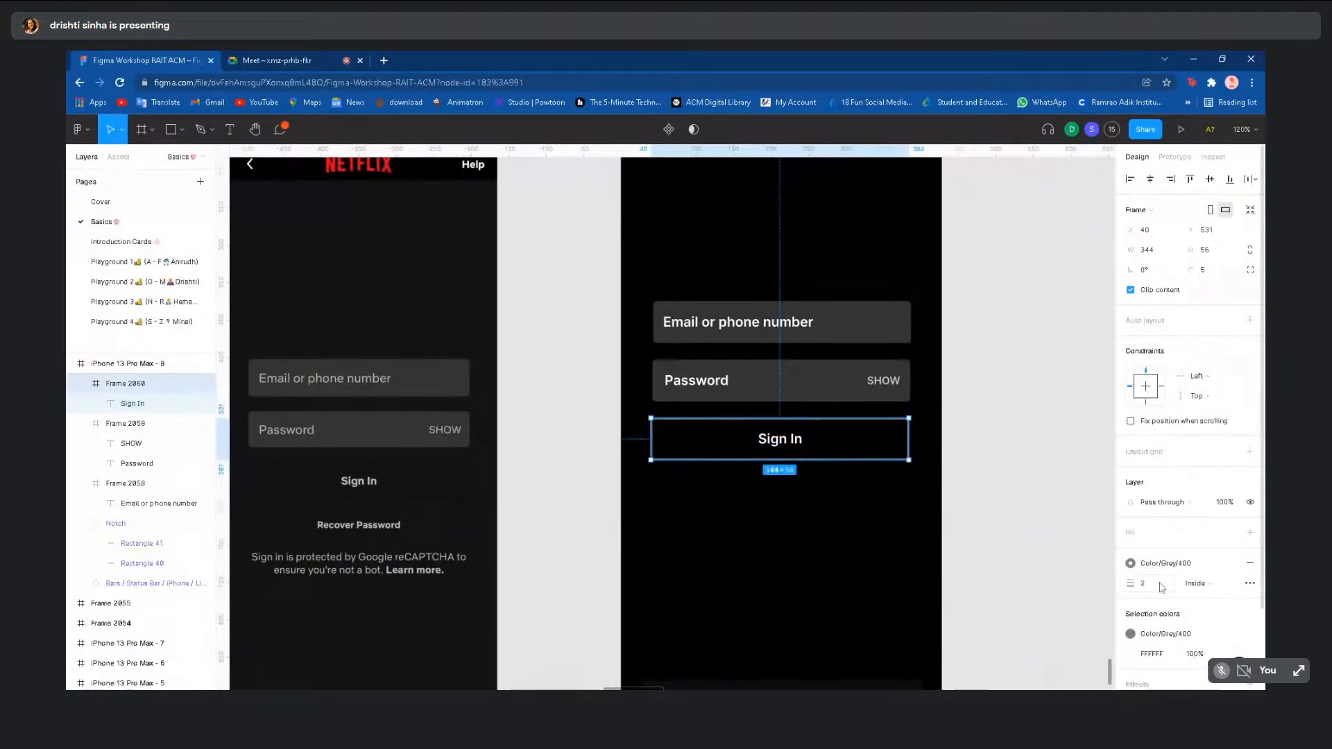
pyautogui.click(1077, 580)
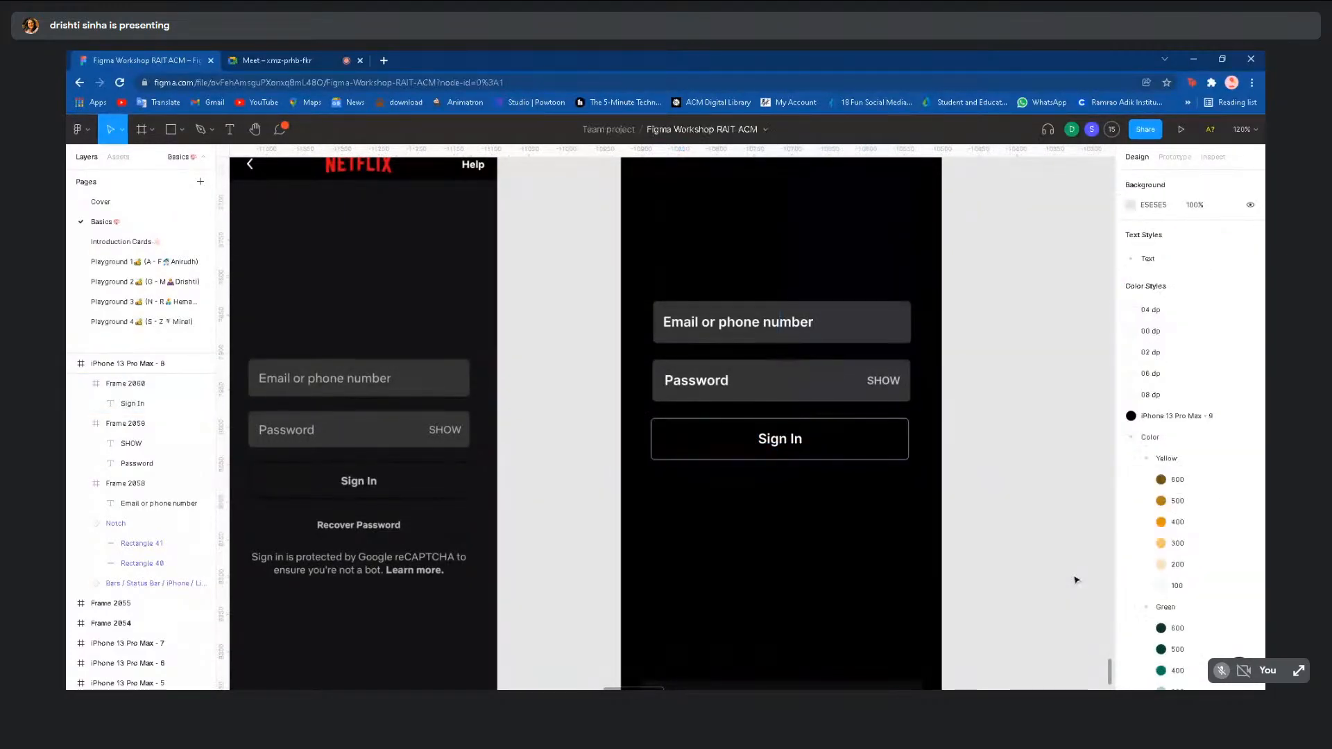
pyautogui.scroll(-1, 1076, 580)
pyautogui.scroll(-2, 1076, 580)
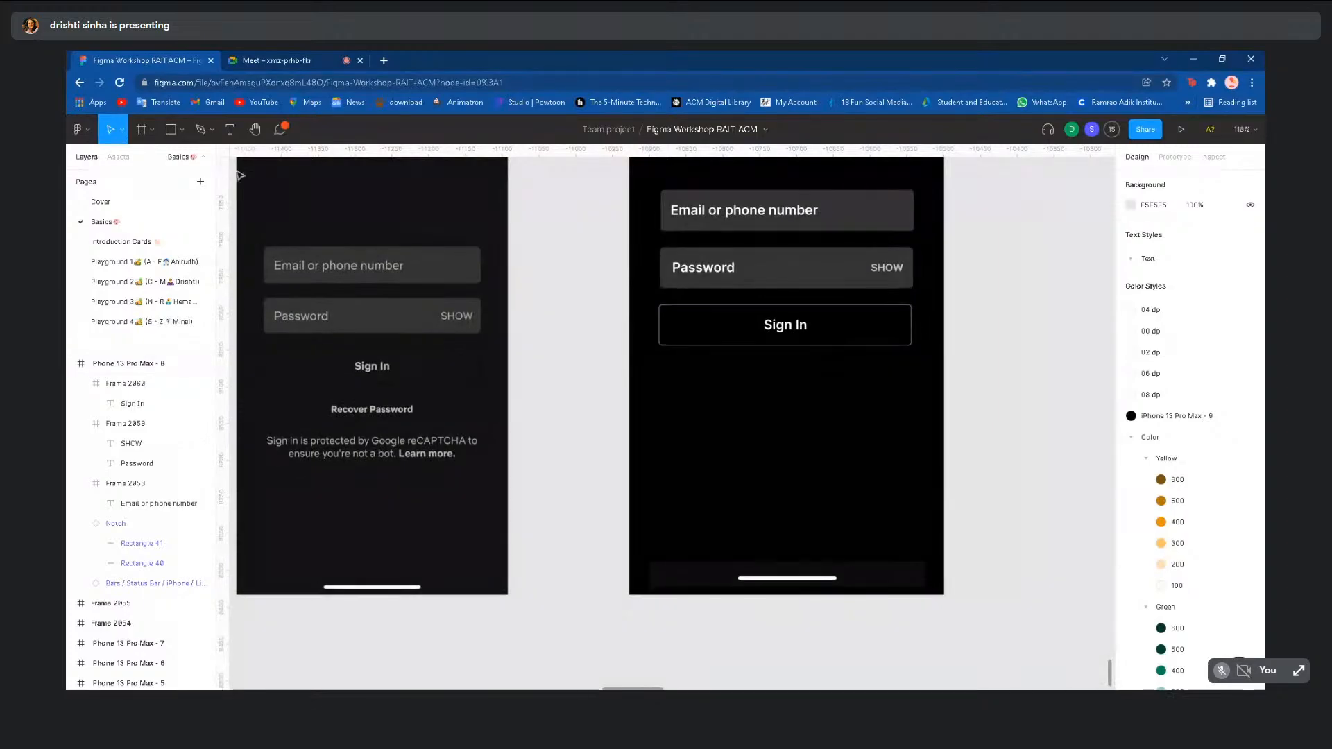
# - Add a 'Recover Password' text below the Sign In button at font size 13
pyautogui.press('t')
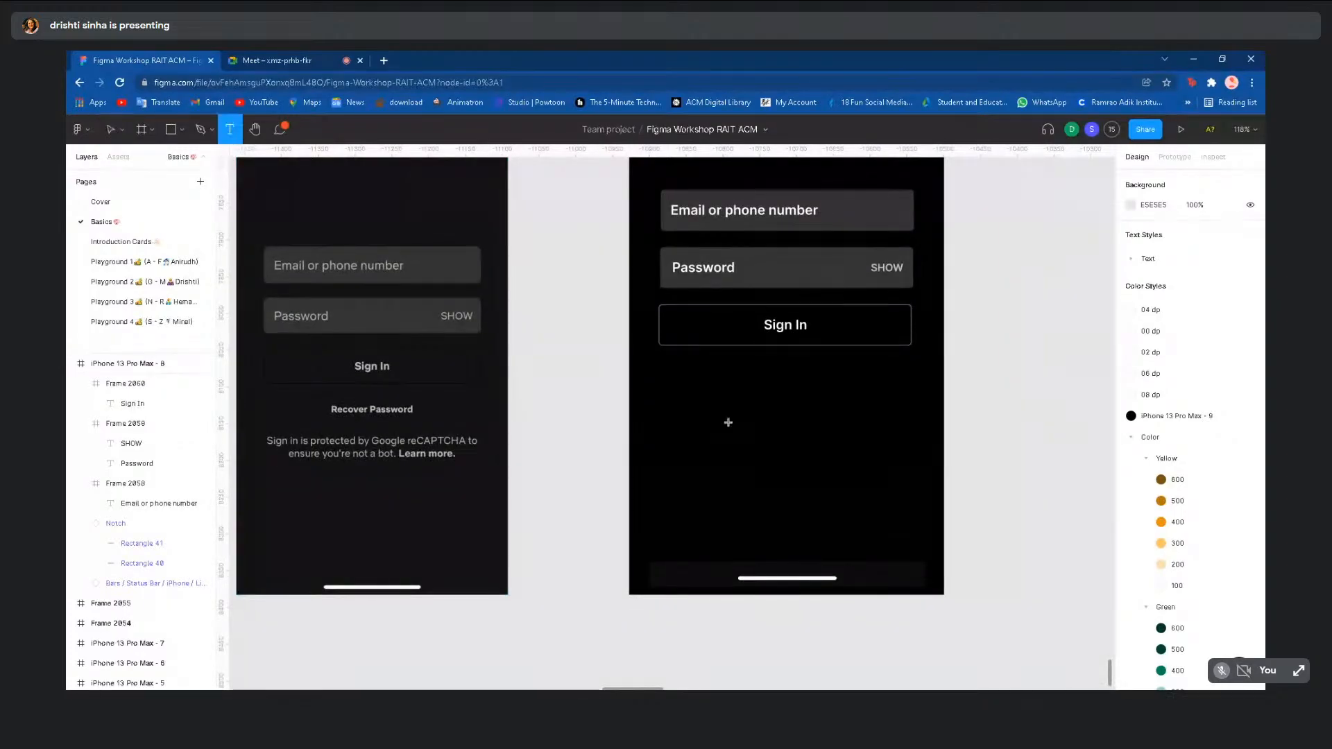
pyautogui.click(750, 380)
pyautogui.write('Recover')
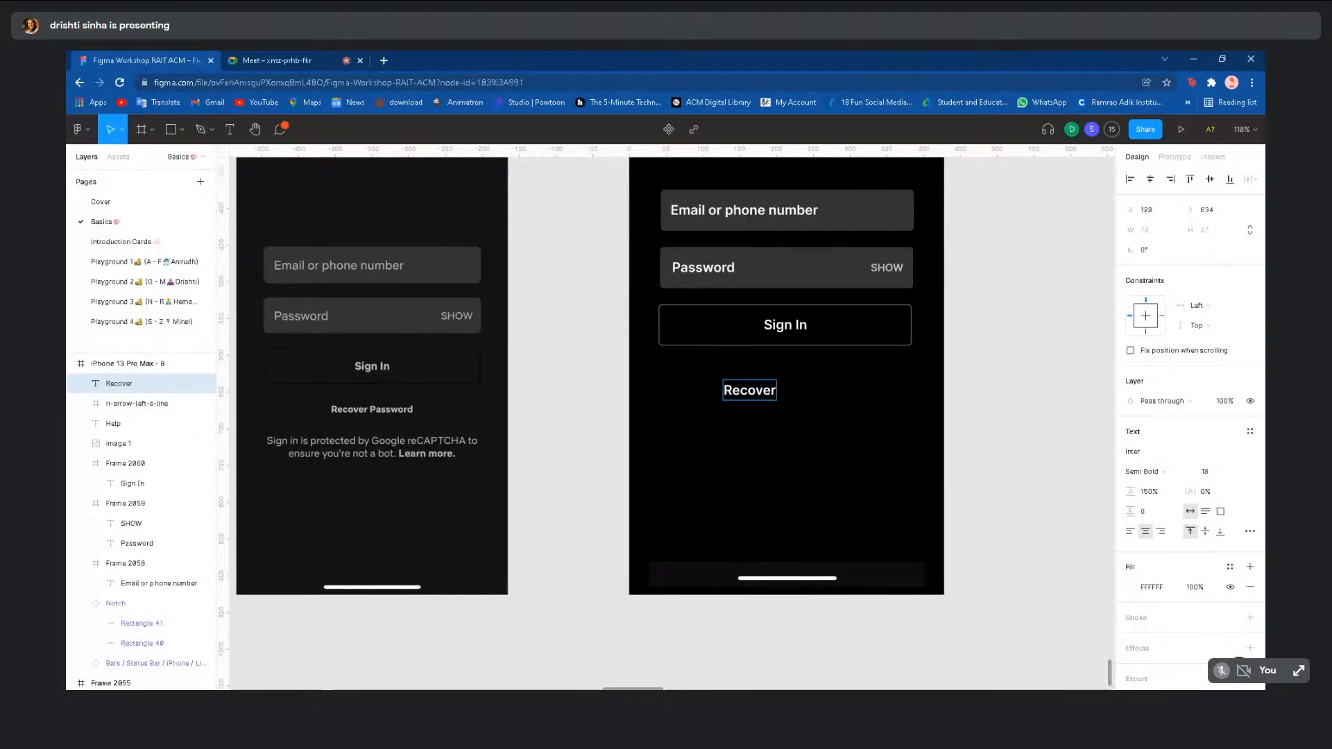
pyautogui.write(' Password')
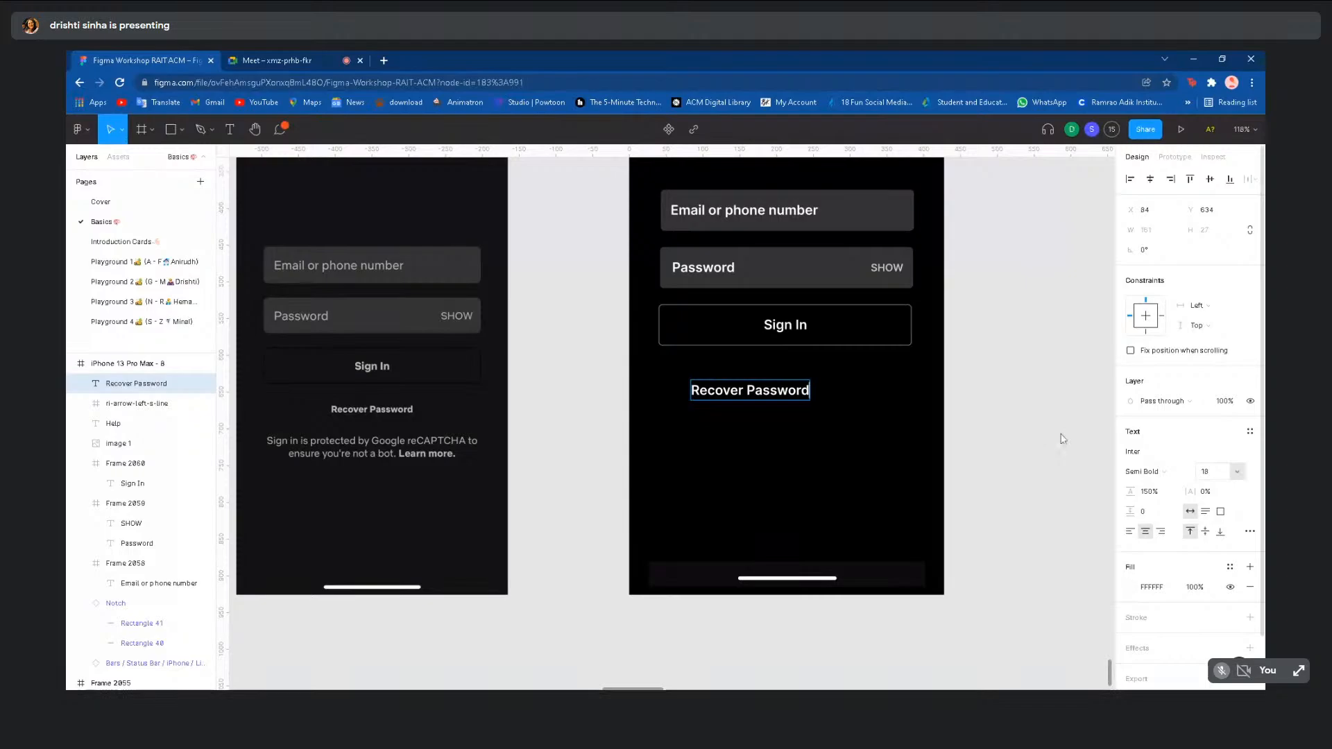
pyautogui.press('Escape')
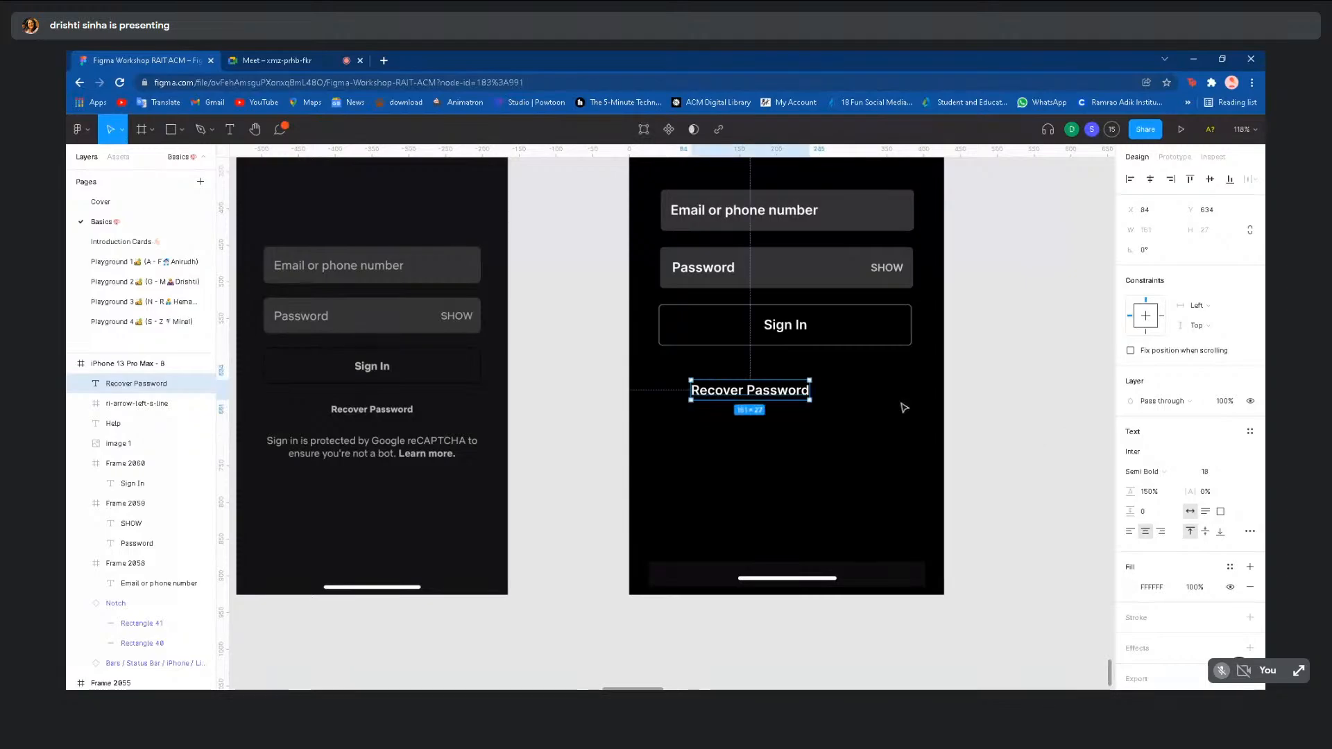
pyautogui.click(1237, 471)
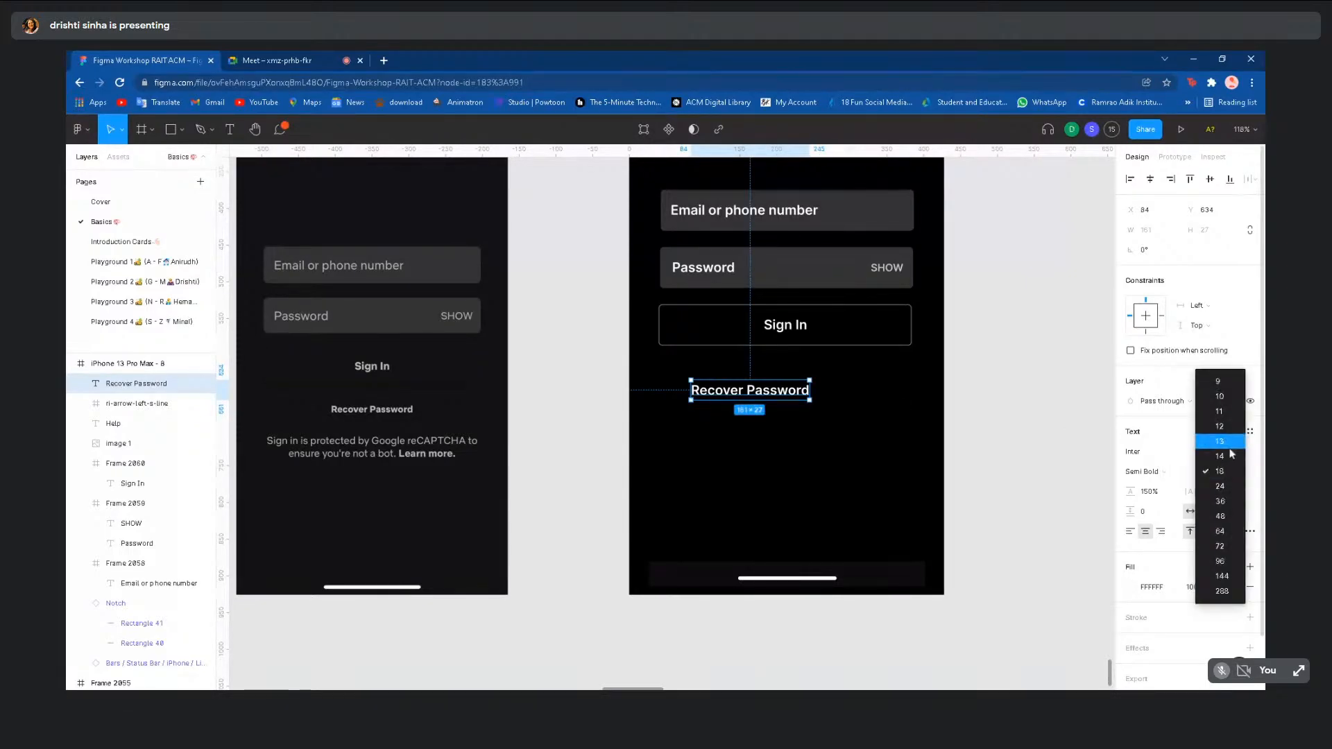
pyautogui.click(1215, 426)
# - Centre the label, then retype a copy as 'Sign in protected by Google reCAPTCHA to ensure Yo'
pyautogui.moveTo(753, 395); pyautogui.dragTo(788, 439)
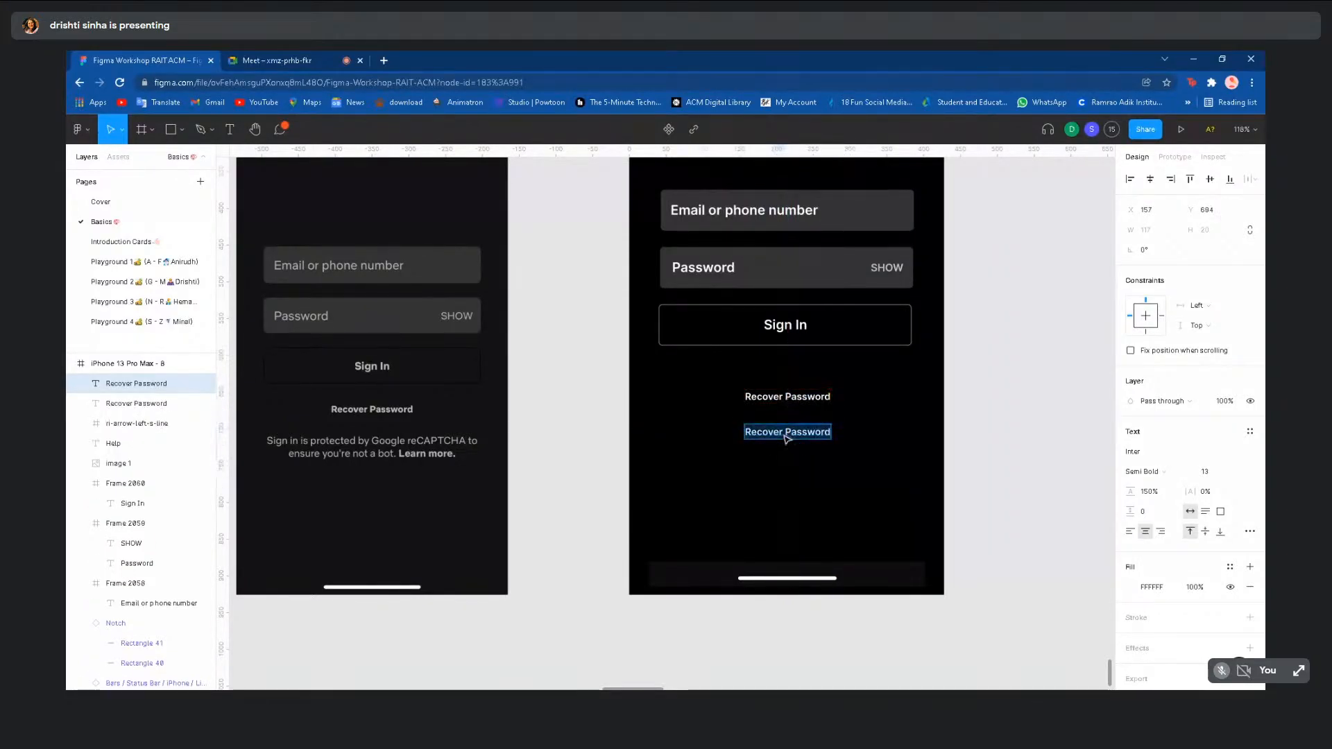
pyautogui.press('BackSpace')
pyautogui.write('Sign')
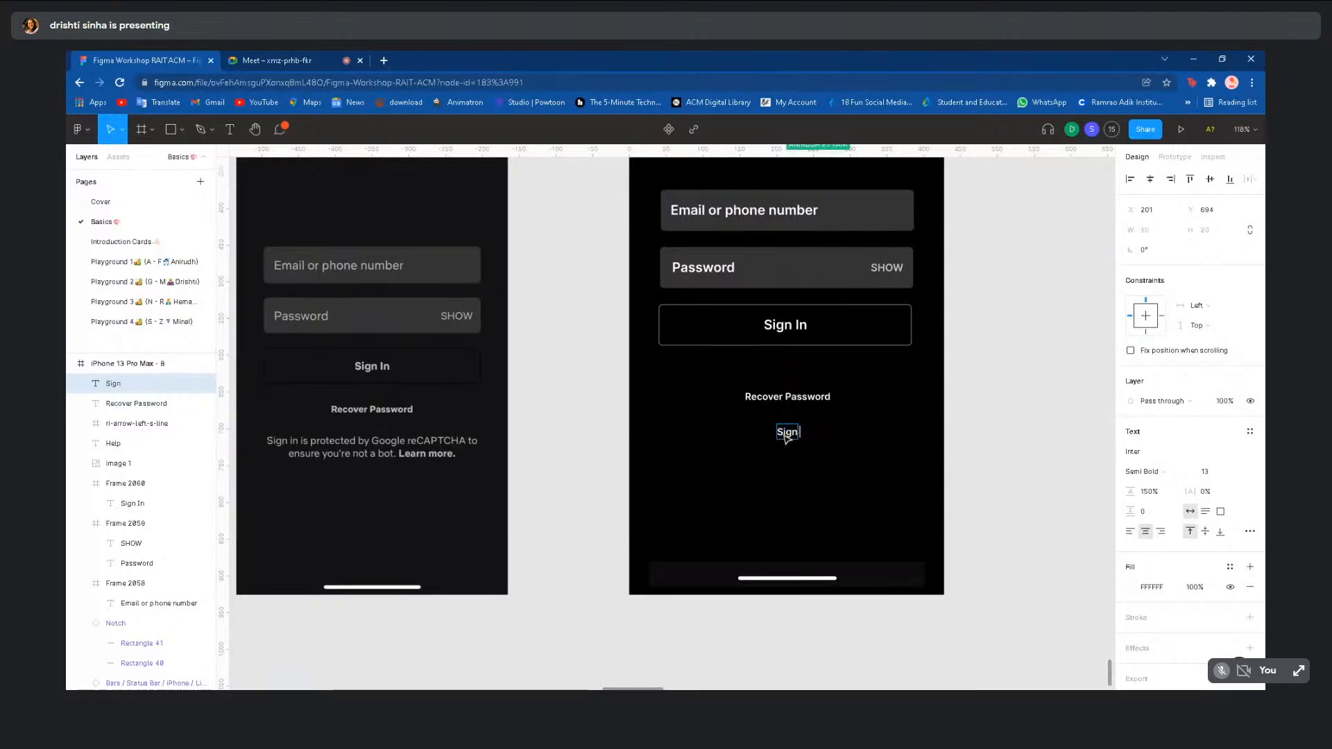
pyautogui.write(' in p')
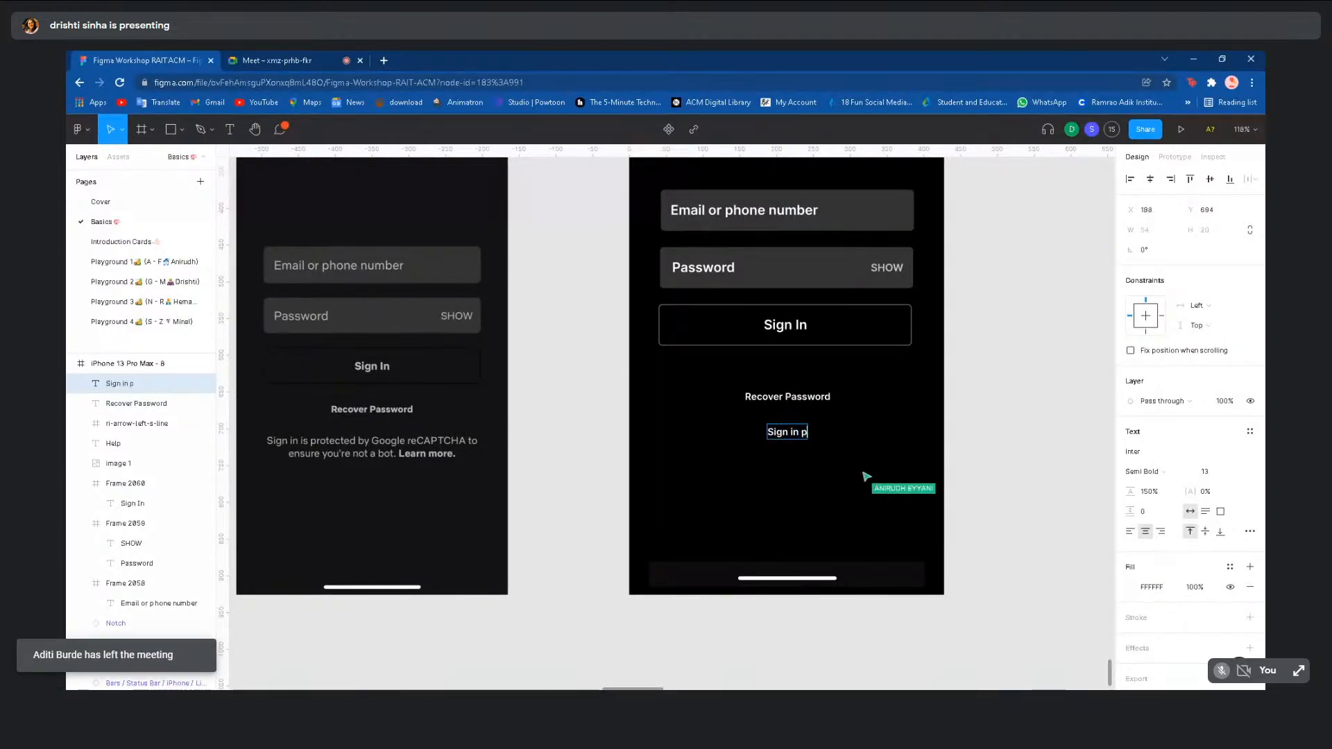
pyautogui.write('rotected')
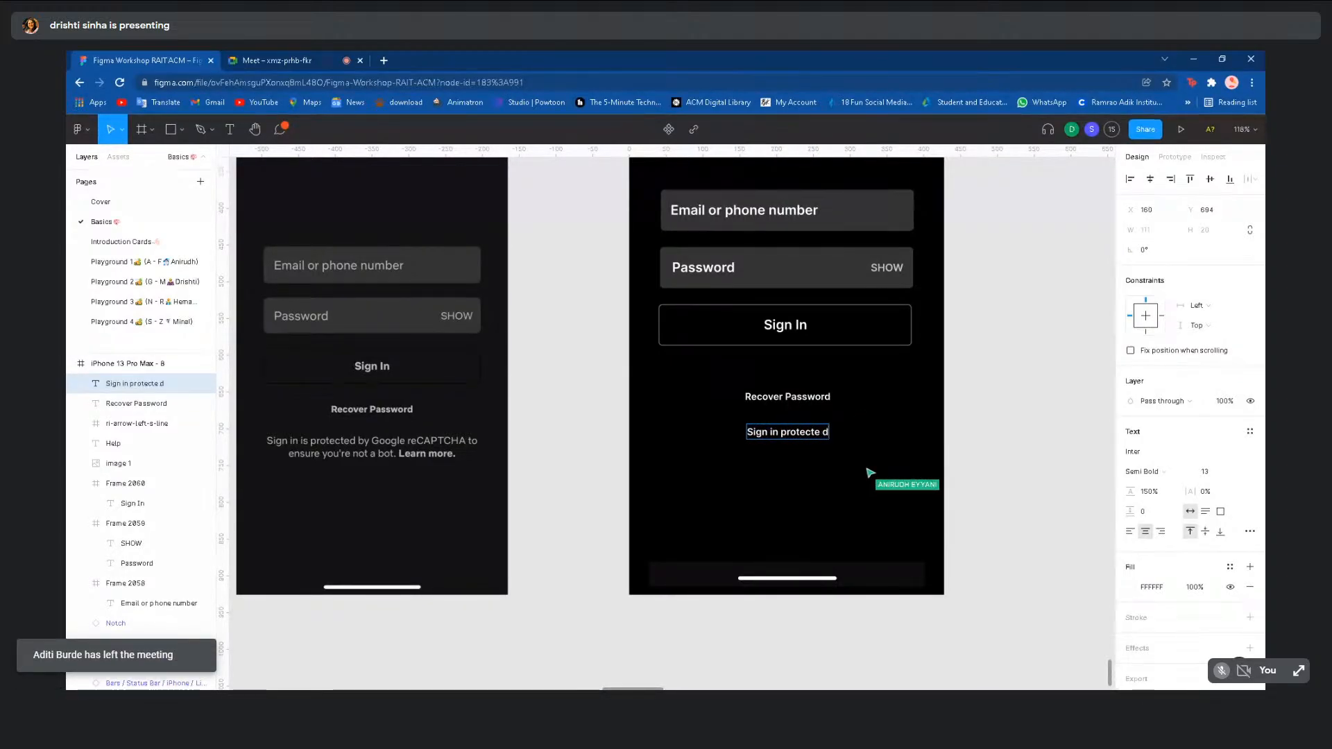
pyautogui.write(' by')
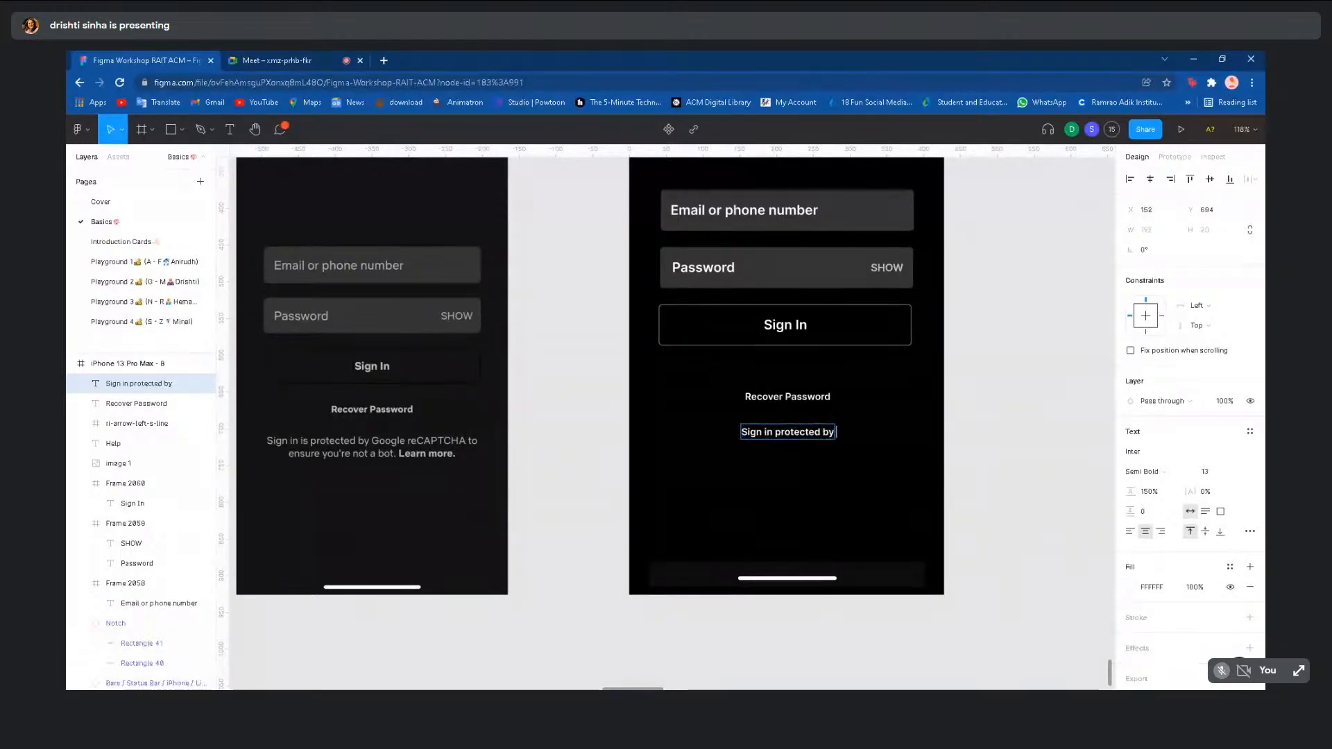
pyautogui.write(' Googl')
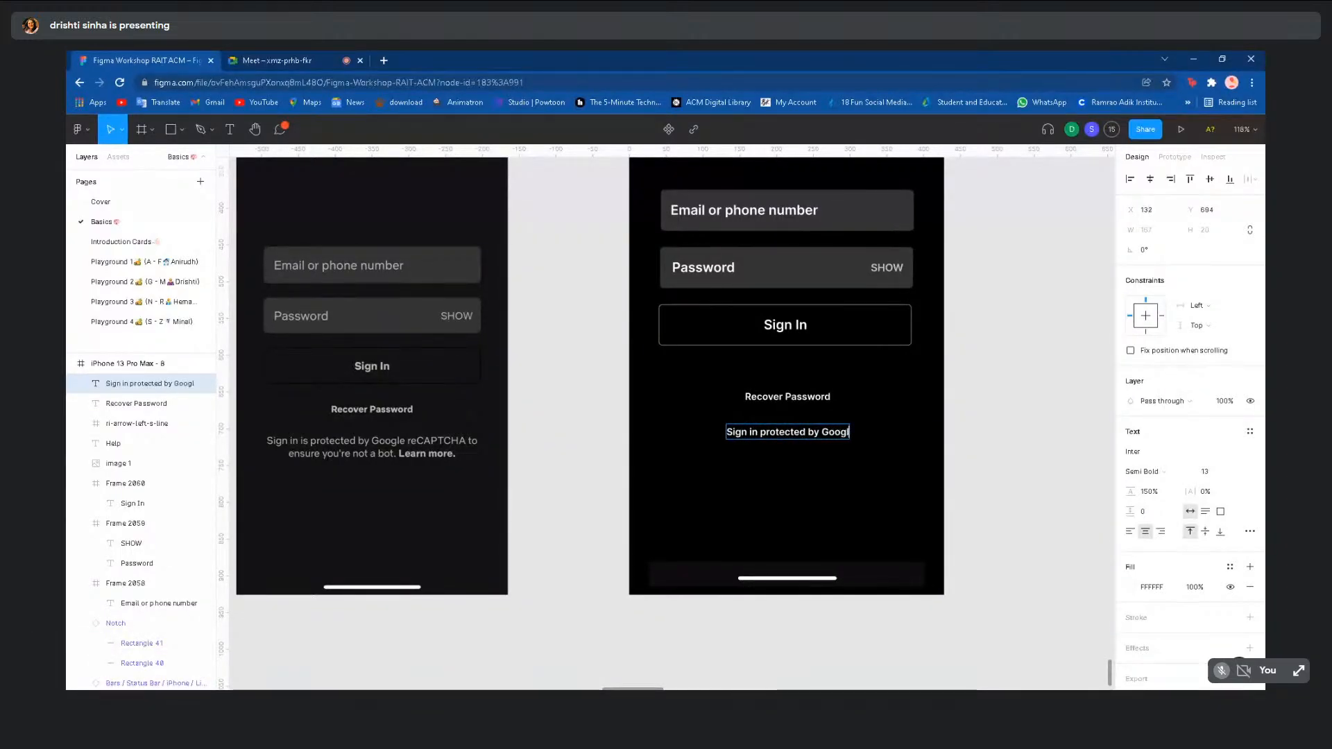
pyautogui.write('e re')
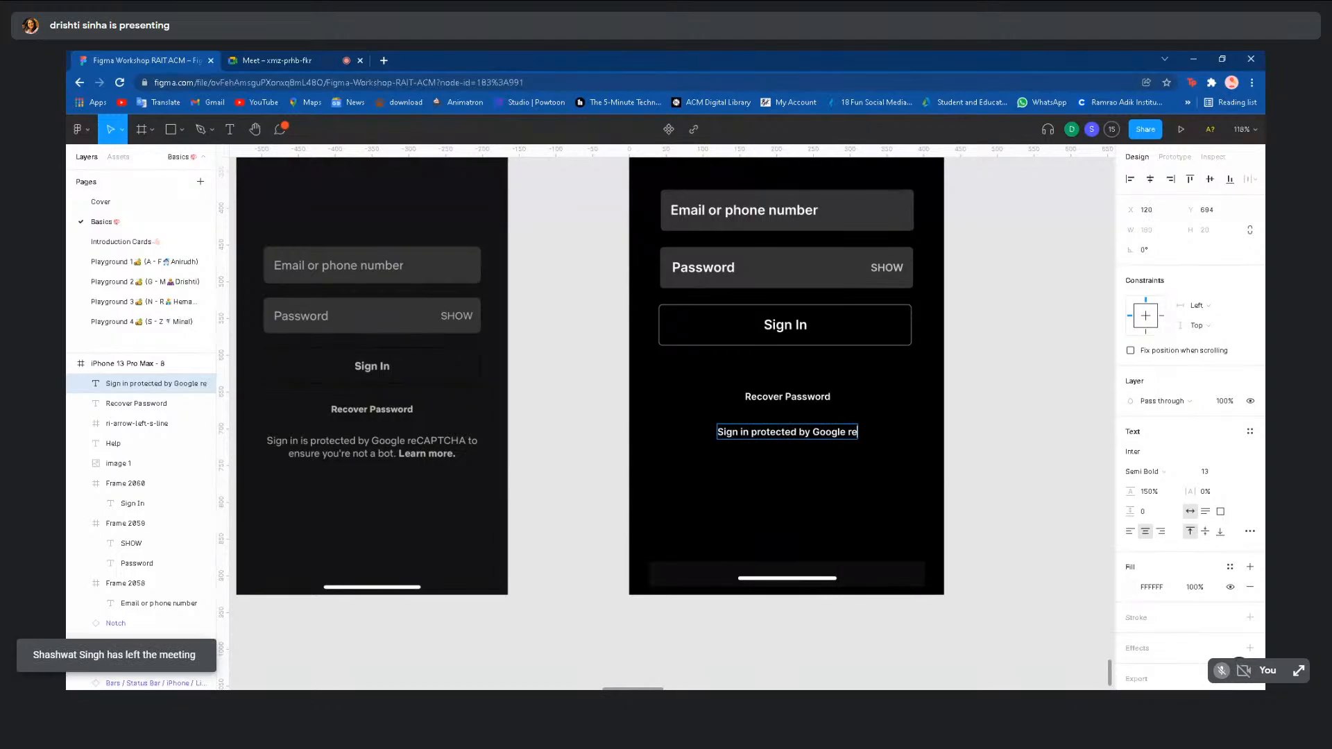
pyautogui.write('CAPTCHA')
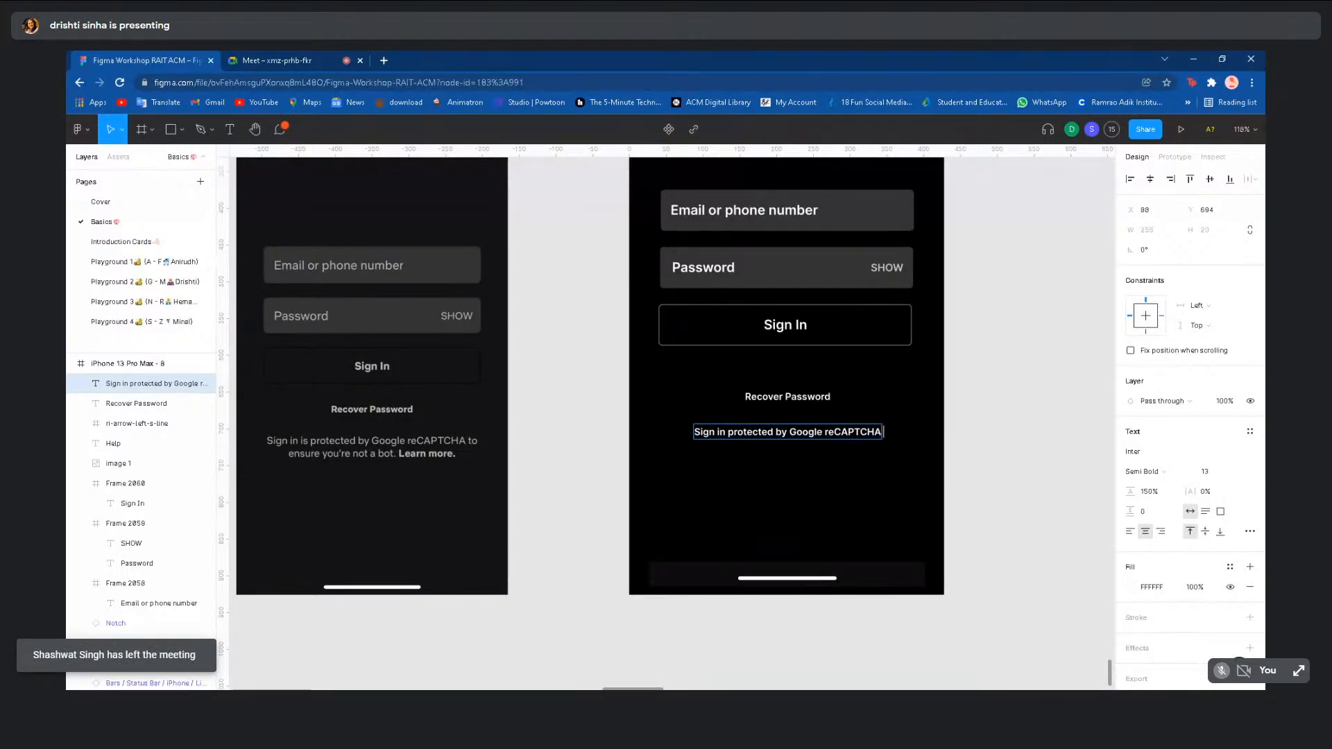
pyautogui.write(' to ensu')
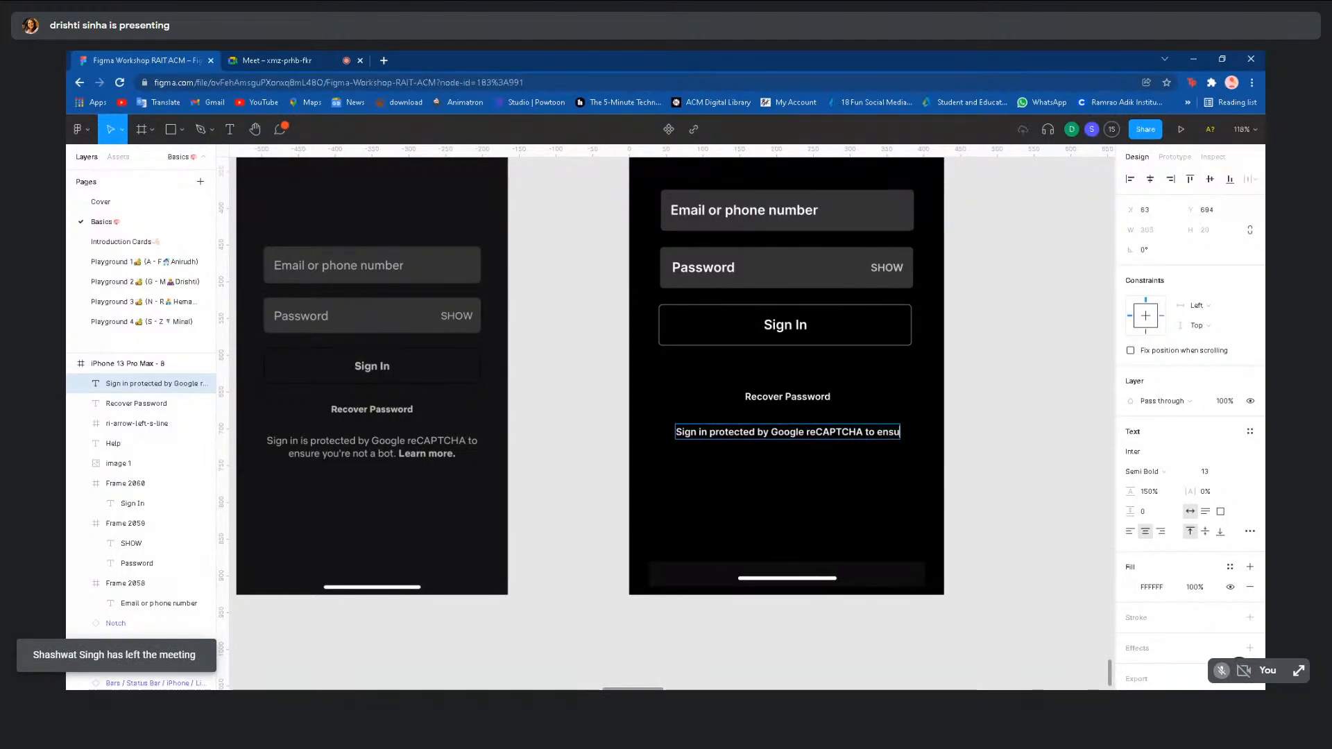
pyautogui.write('re Yo')
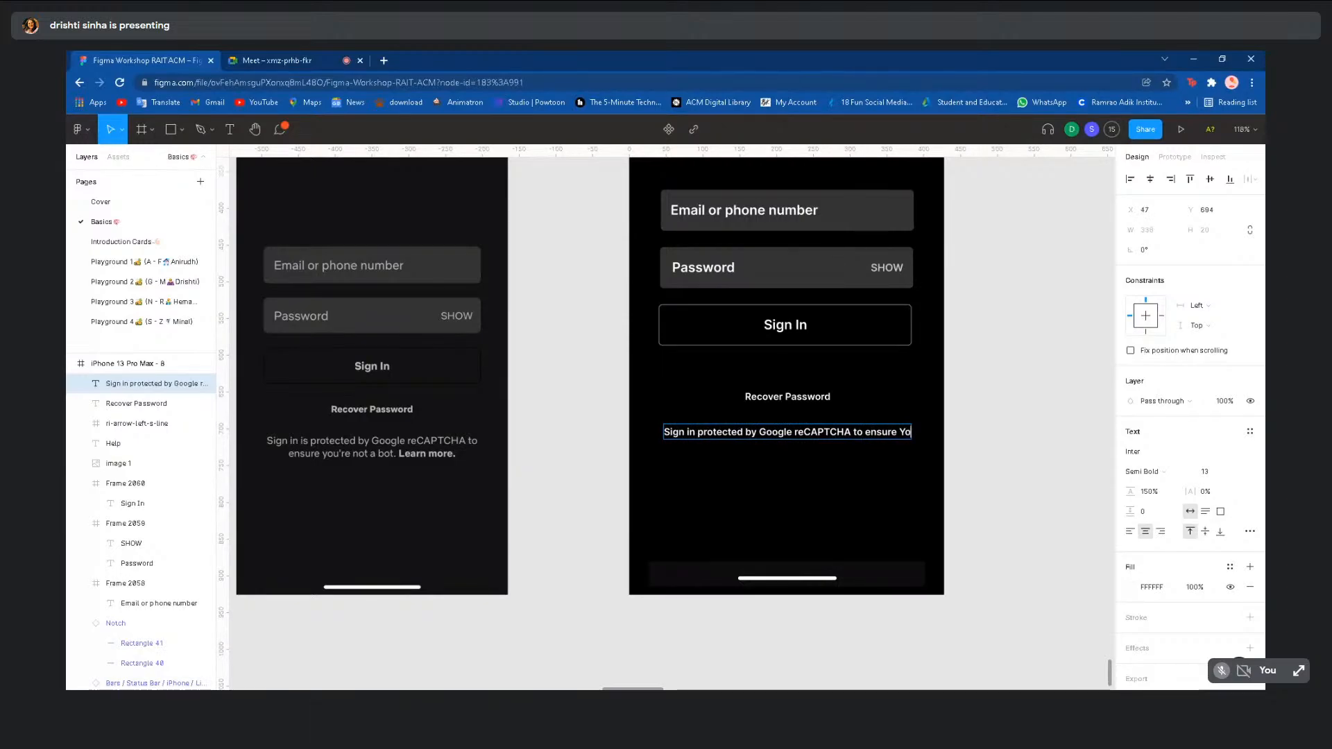
# - Fix the typo and finish the notice with 'you're not a bot. Learn more.'
pyautogui.press('BackSpace')
pyautogui.press('BackSpace')
pyautogui.write('y')
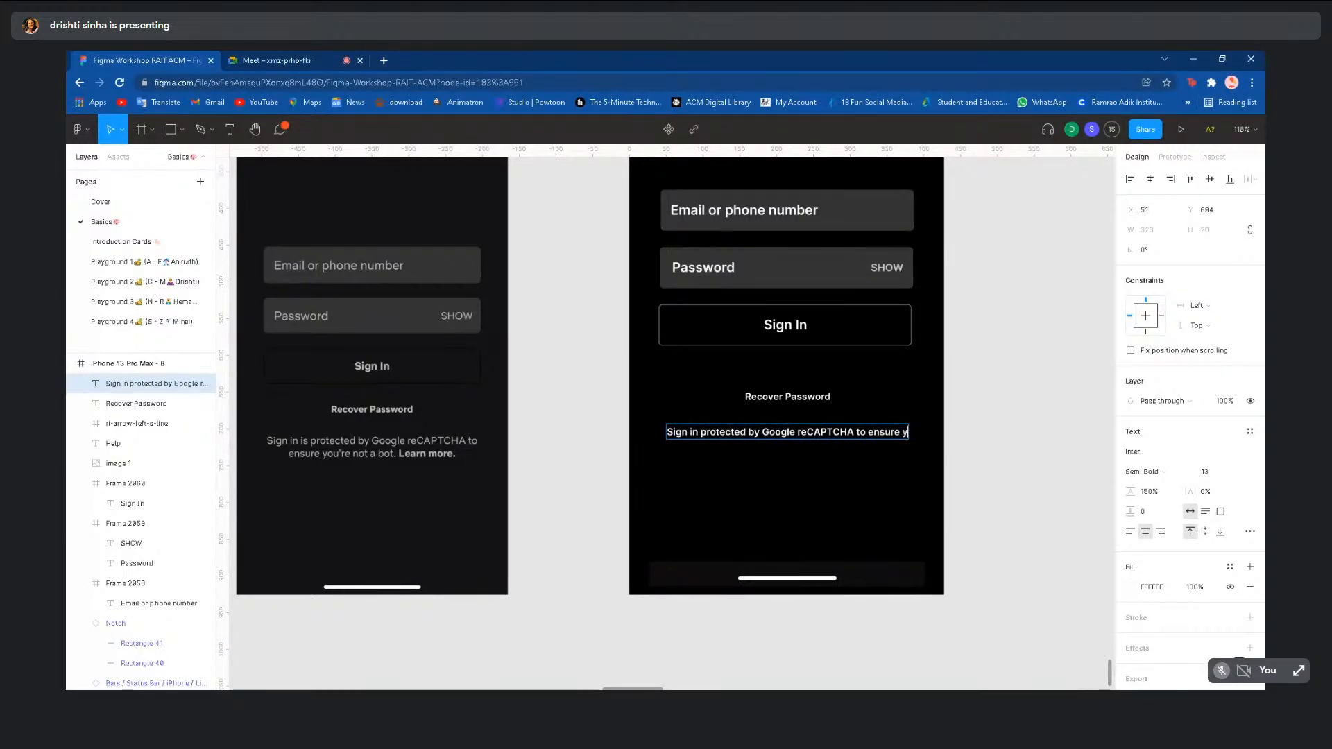
pyautogui.write("ou're not a")
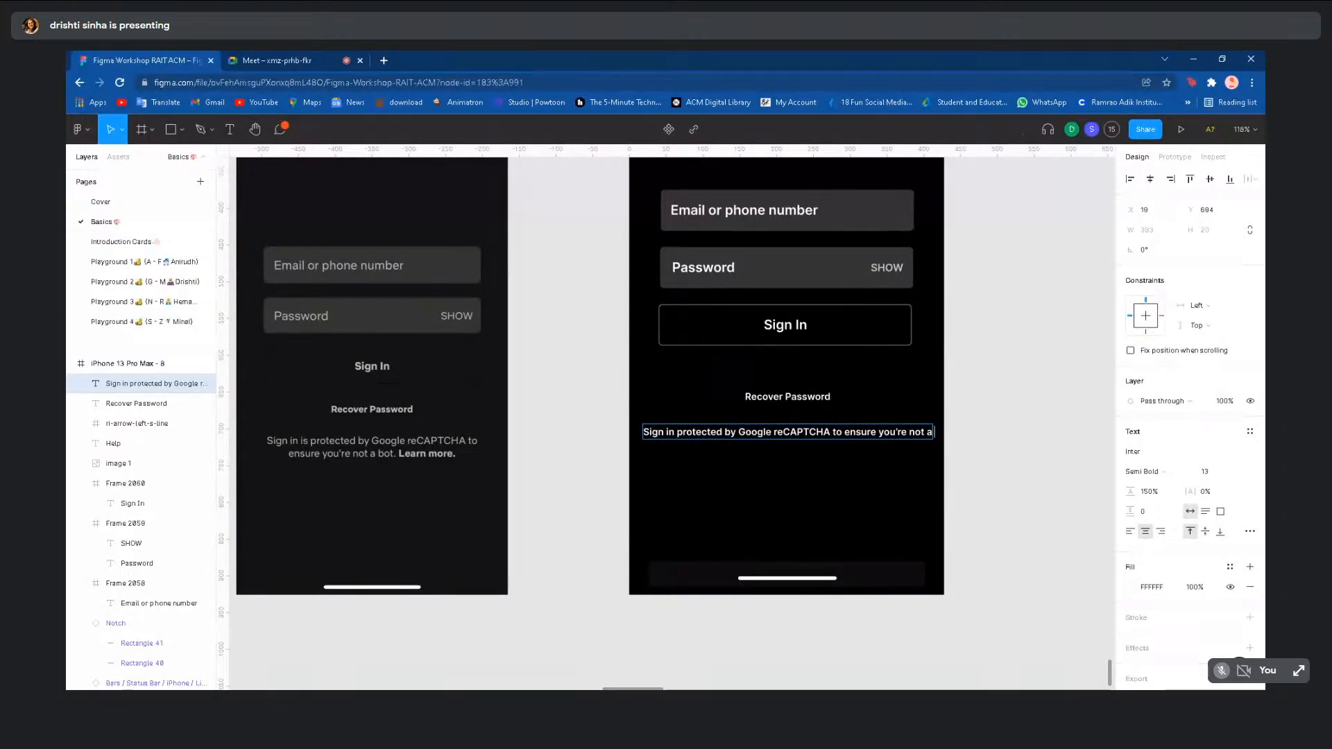
pyautogui.write(' bot')
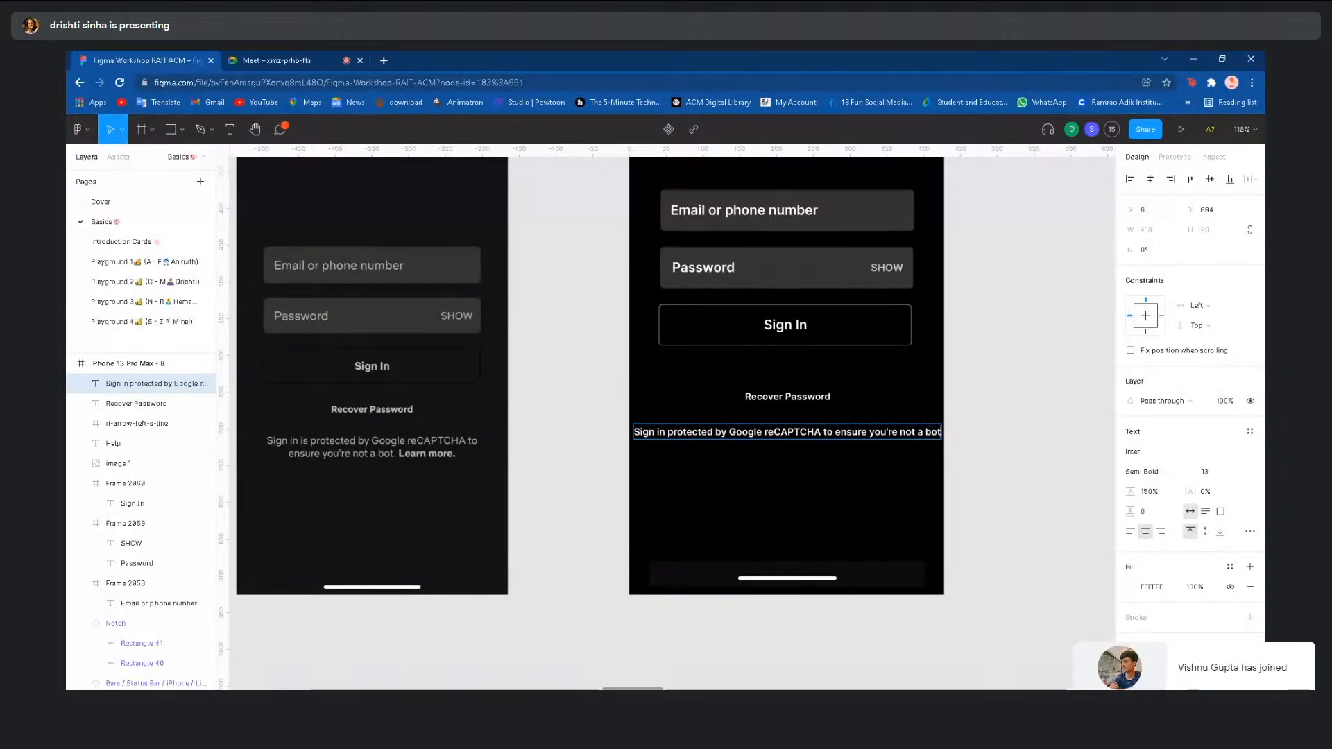
pyautogui.write('. Lea')
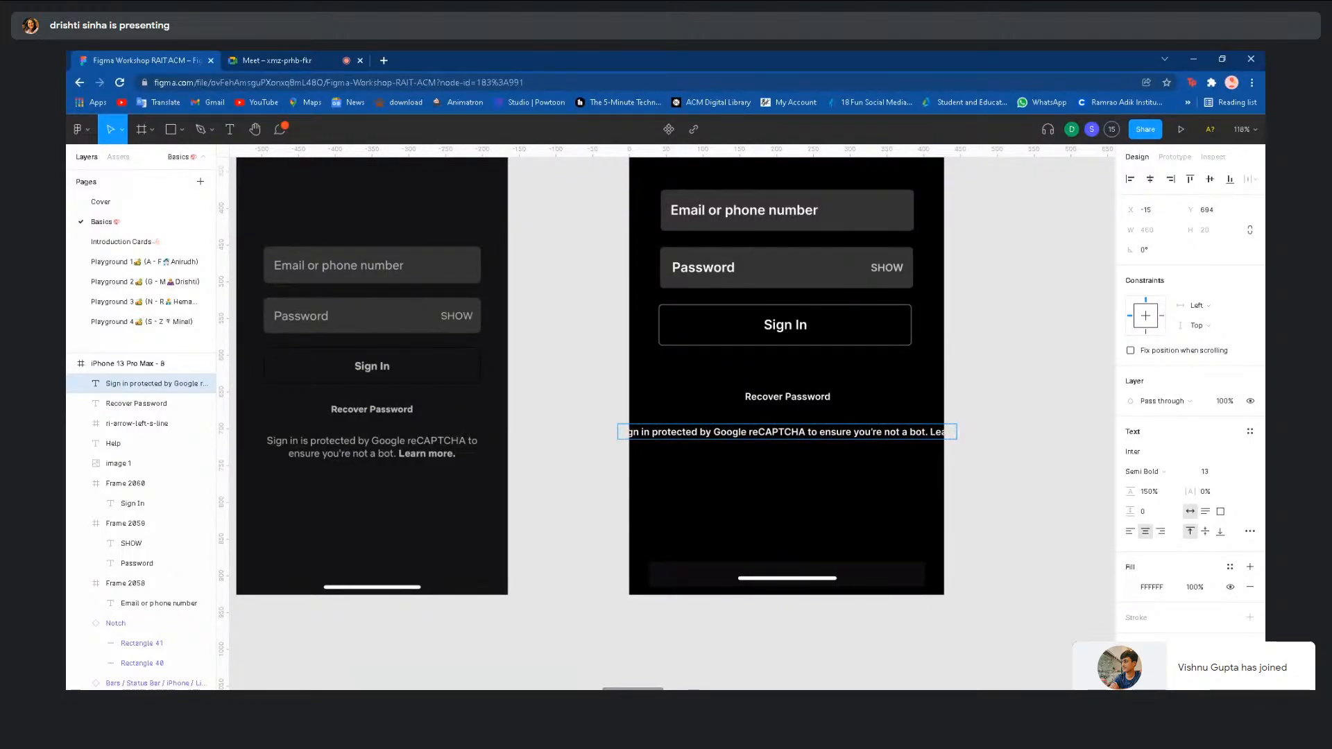
pyautogui.write('rn more.')
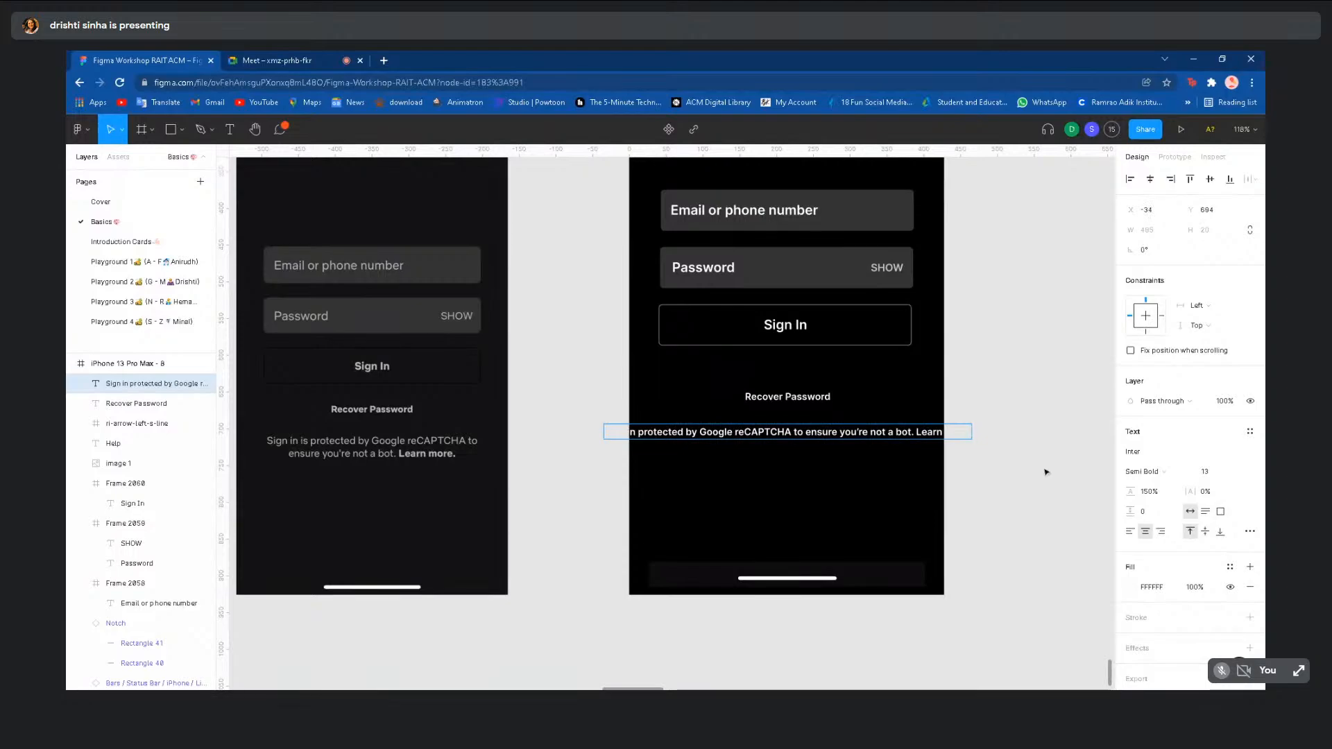
pyautogui.press('Escape')
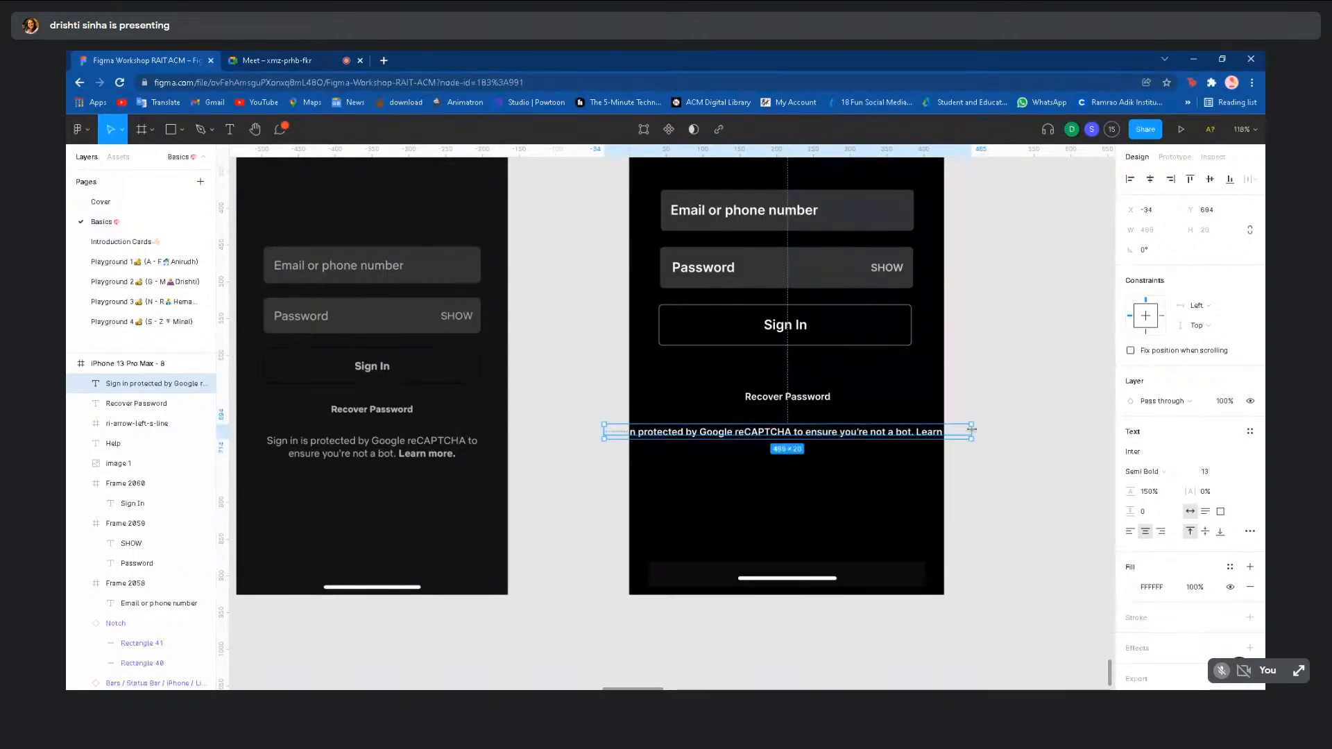
# - Wrap the reCAPTCHA notice onto two lines and make it and Recover Password grey B6B6B6
pyautogui.moveTo(972, 430); pyautogui.dragTo(813, 439)
pyautogui.keyDown('shift'); pyautogui.click(810, 399); pyautogui.keyUp('shift')
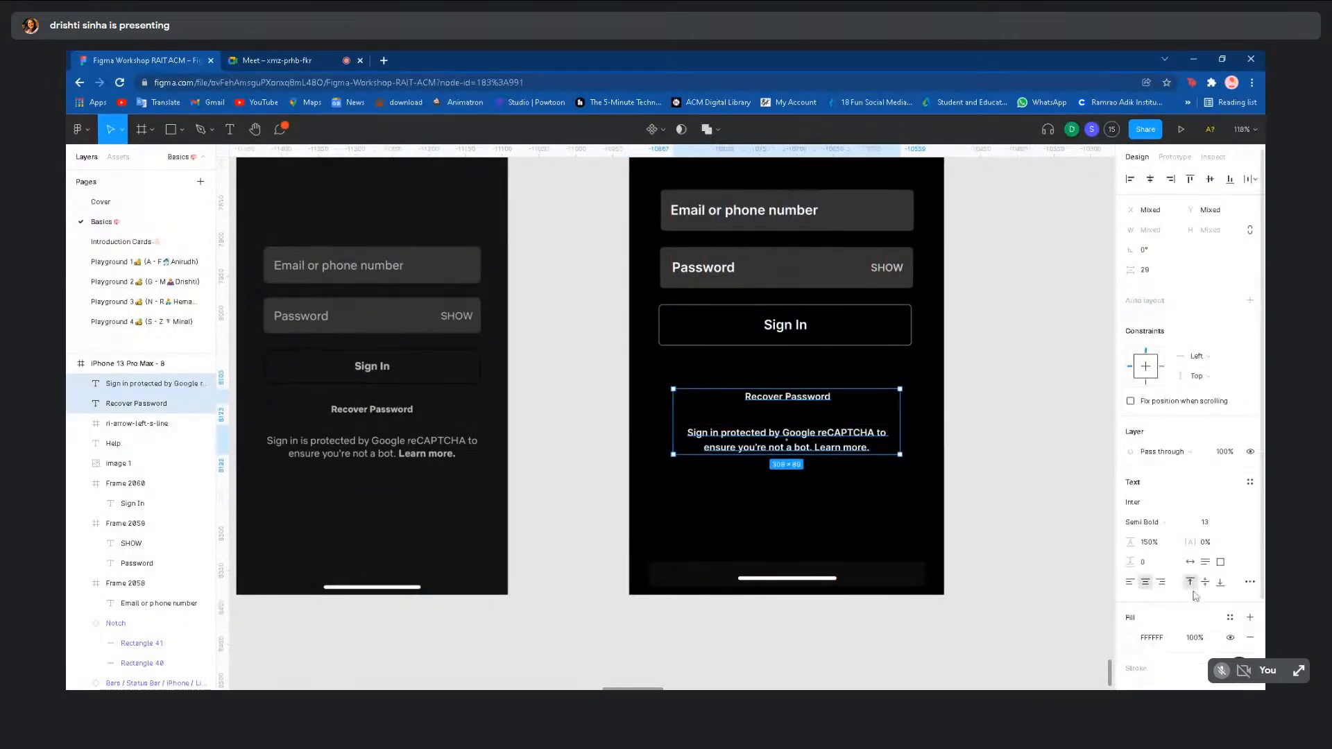
pyautogui.click(1132, 639)
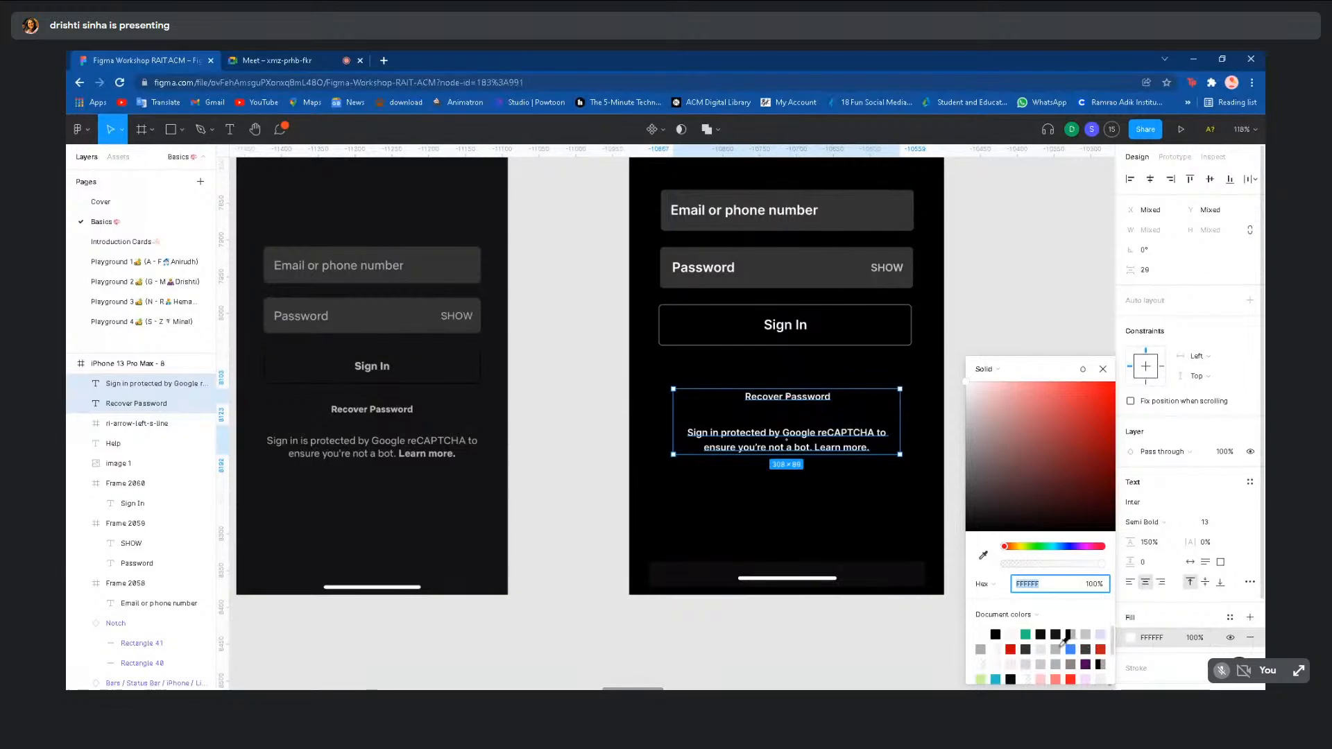
pyautogui.click(965, 425)
# - Give the words 'Learn more.' in the reCAPTCHA notice a heavier font weight
pyautogui.click(847, 467)
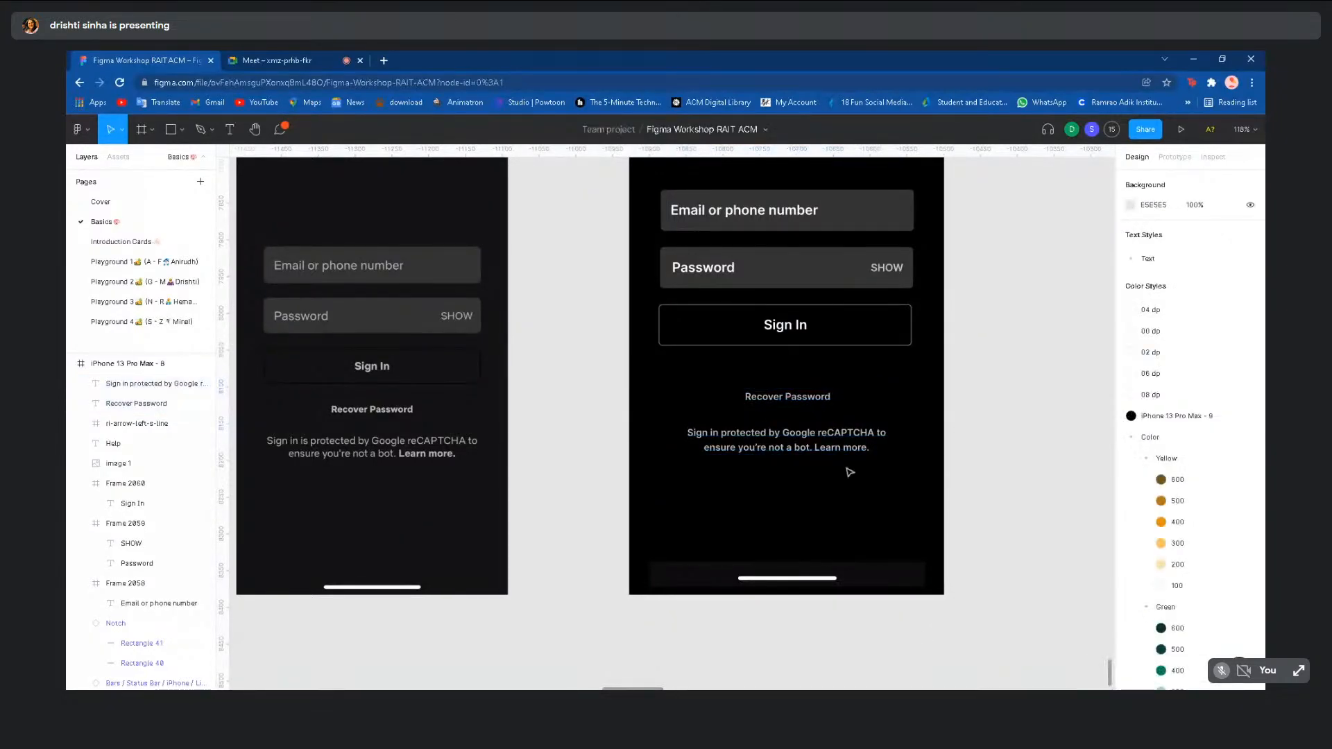
pyautogui.click(838, 451)
pyautogui.click(833, 448)
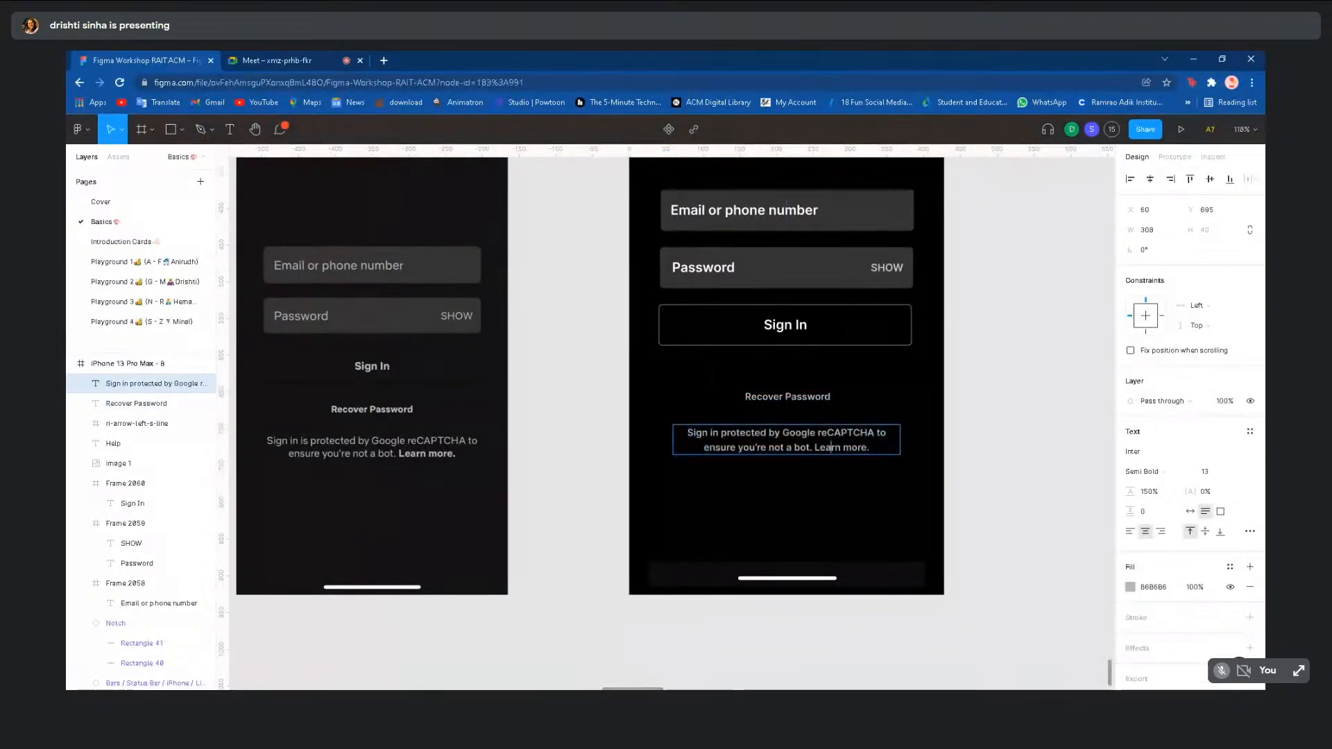
pyautogui.moveTo(839, 448); pyautogui.dragTo(870, 449)
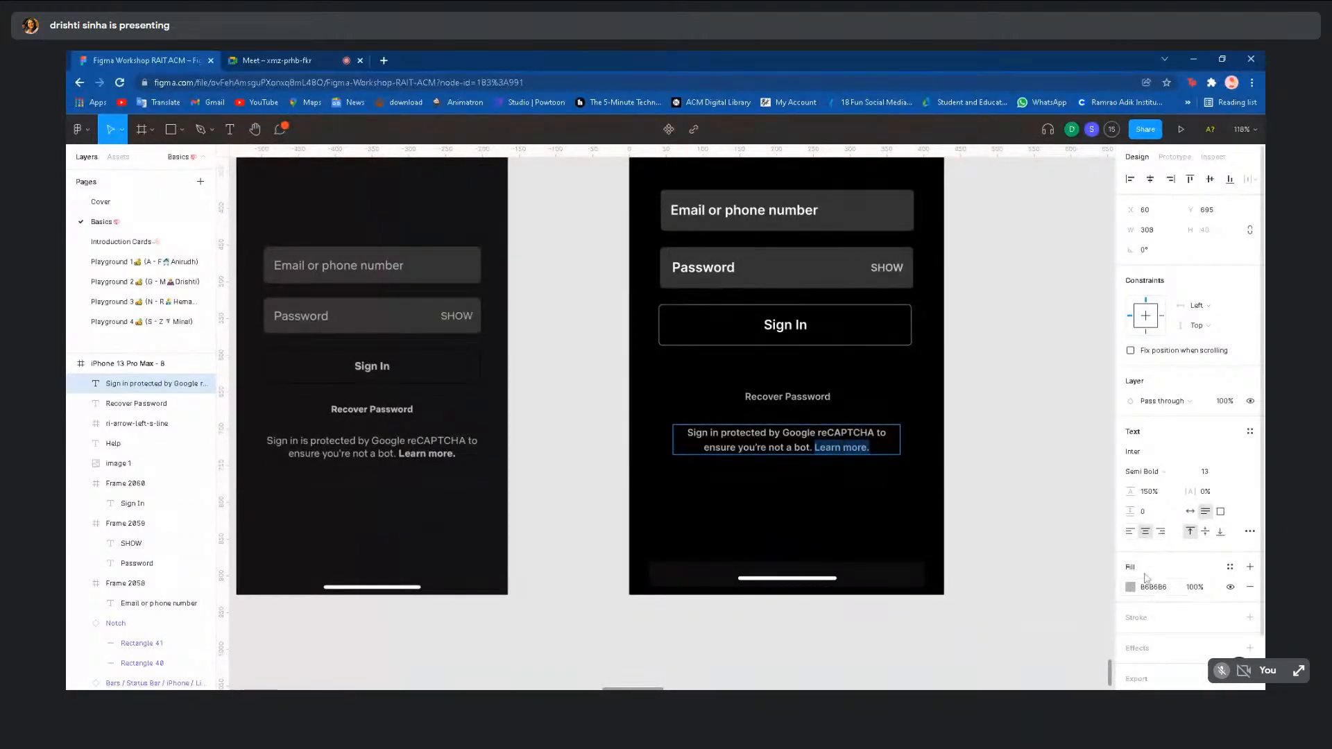
pyautogui.click(1180, 477)
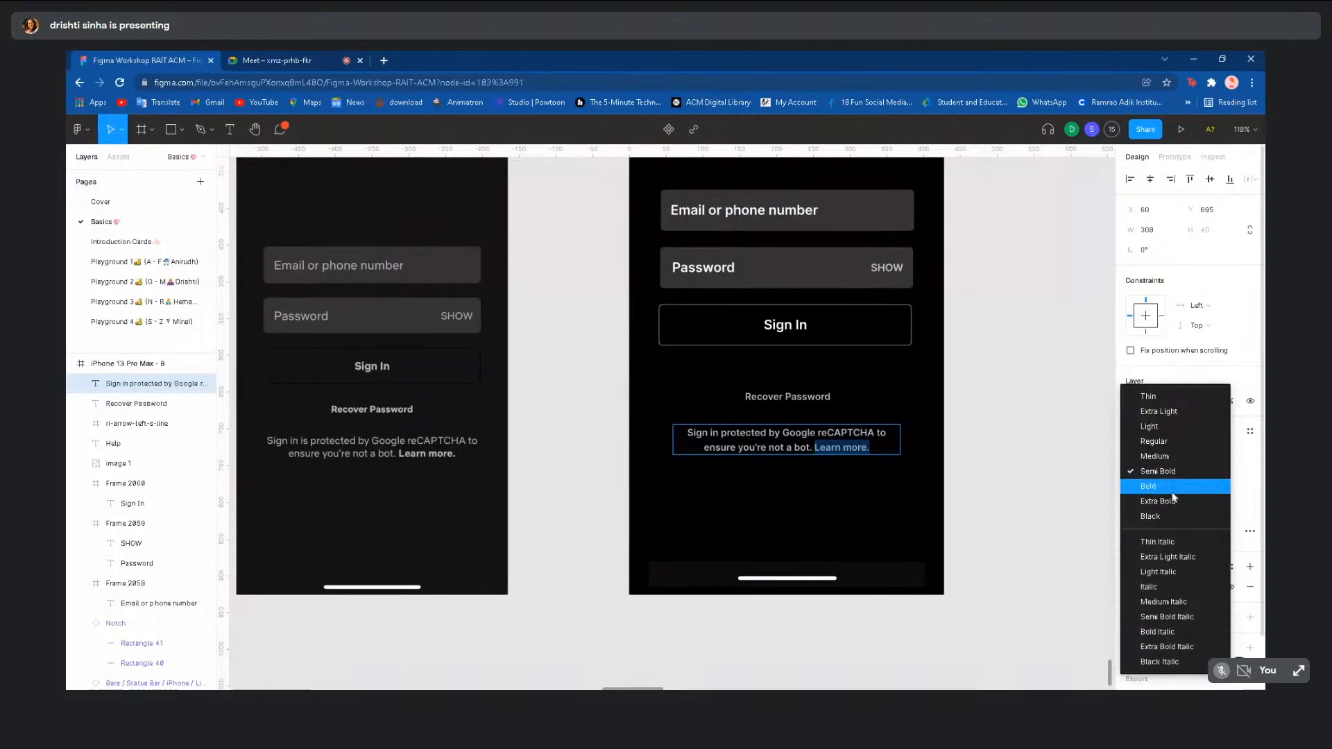
pyautogui.click(1174, 504)
pyautogui.click(1050, 506)
# - Zoom out of the Basics canvas and go to the Playground 1 page
pyautogui.keyDown('ctrl'); pyautogui.scroll(-5, 1052, 507); pyautogui.keyUp('ctrl')
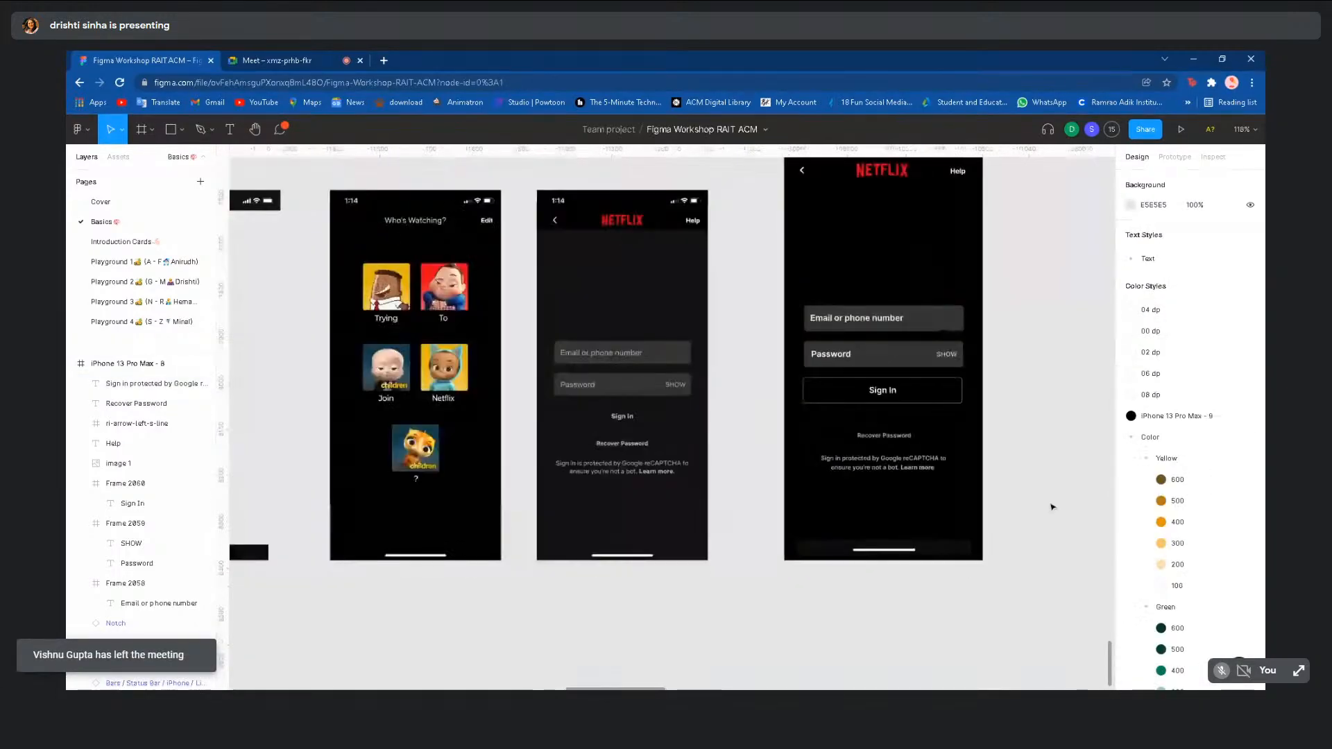
pyautogui.scroll(1, 1053, 507)
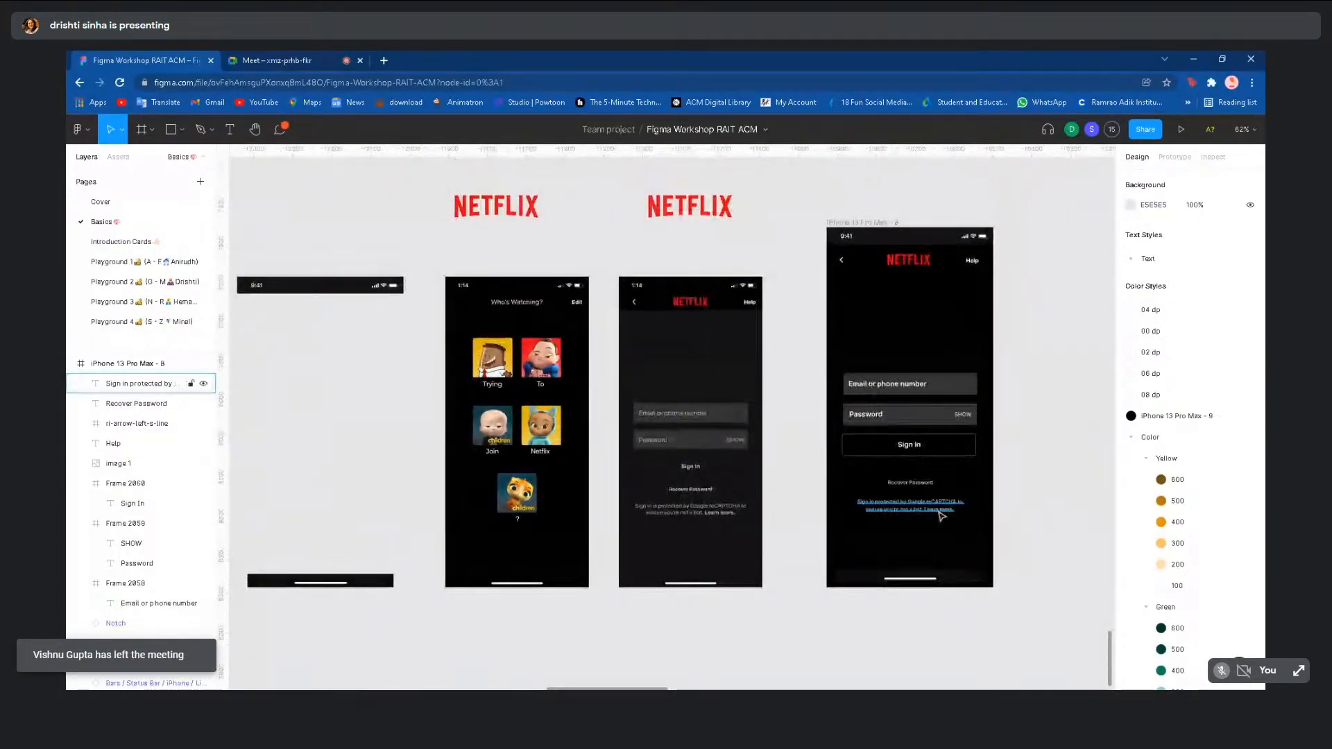
pyautogui.keyDown('ctrl'); pyautogui.scroll(-1, 971, 483); pyautogui.keyUp('ctrl')
pyautogui.keyDown('ctrl'); pyautogui.scroll(-3, 973, 483); pyautogui.keyUp('ctrl')
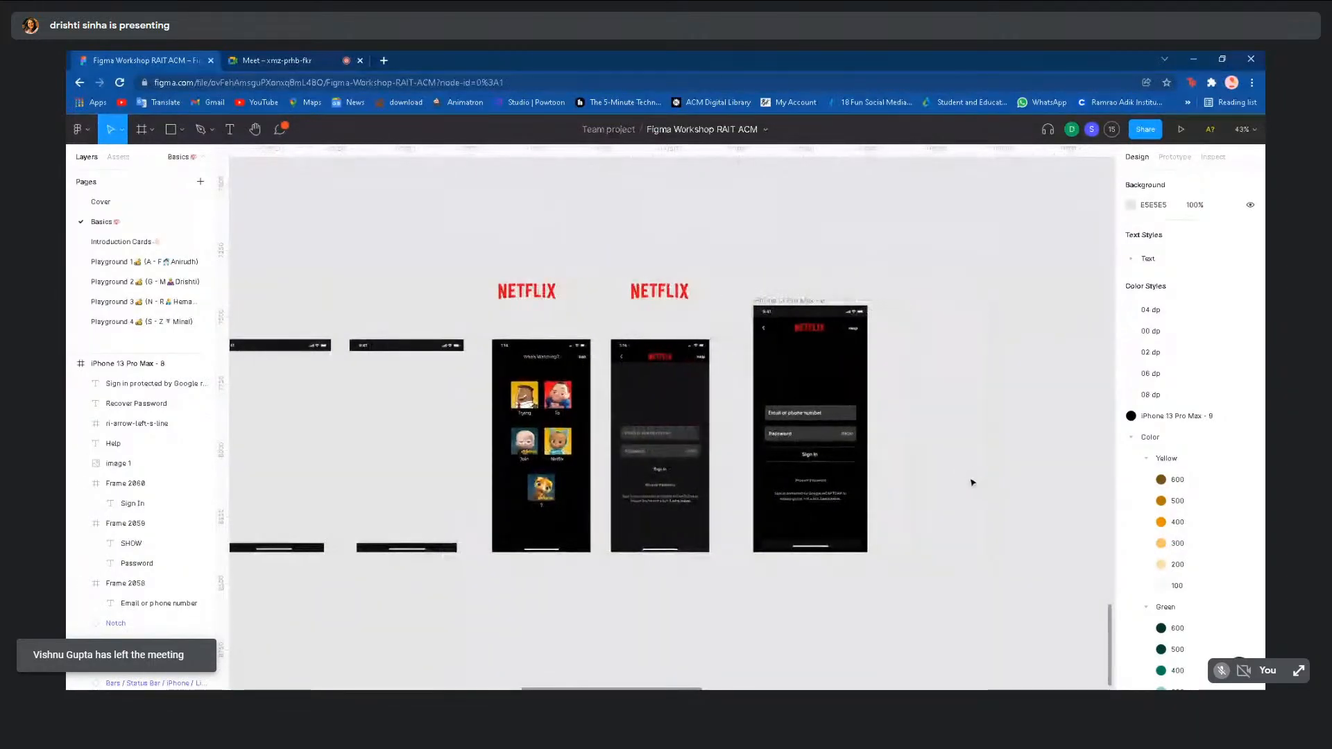
pyautogui.click(159, 263)
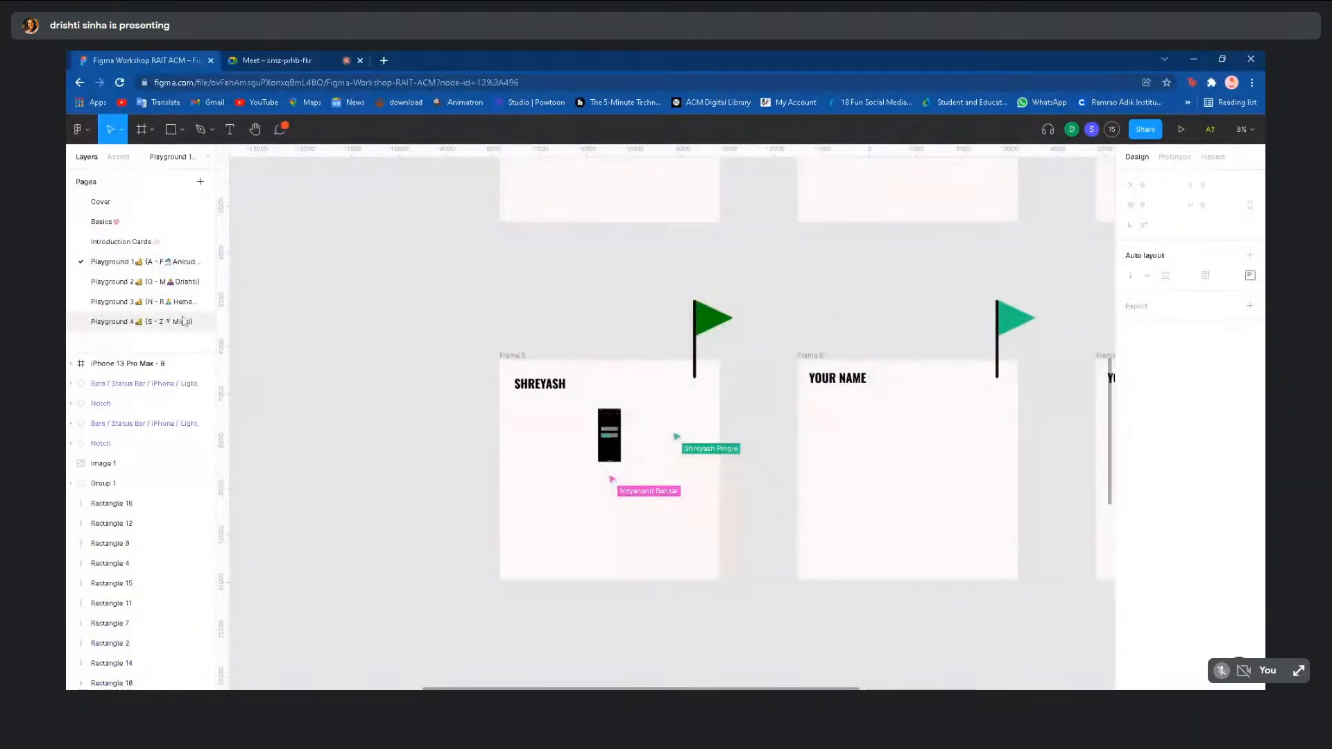
# - Open Playground 2 and zoom in on the participants' Netflix mockups
pyautogui.click(142, 281)
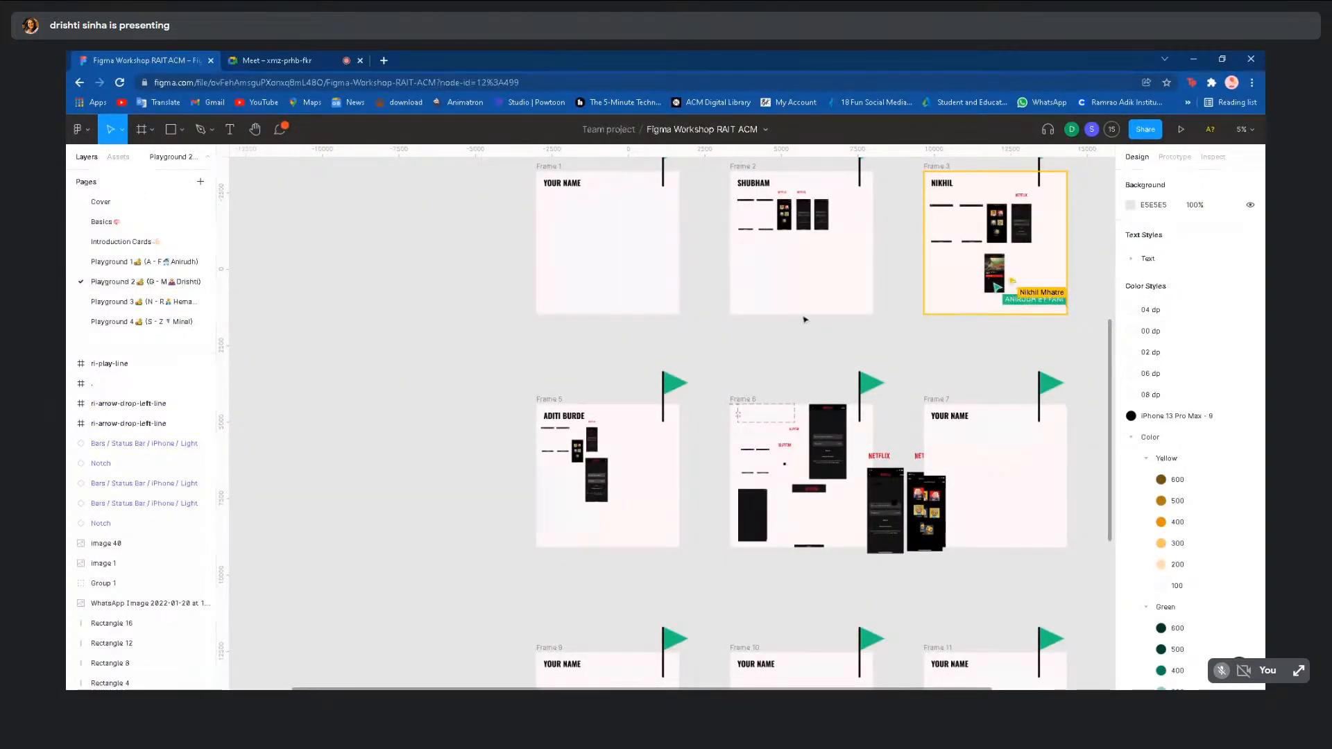
pyautogui.scroll(5, 803, 318)
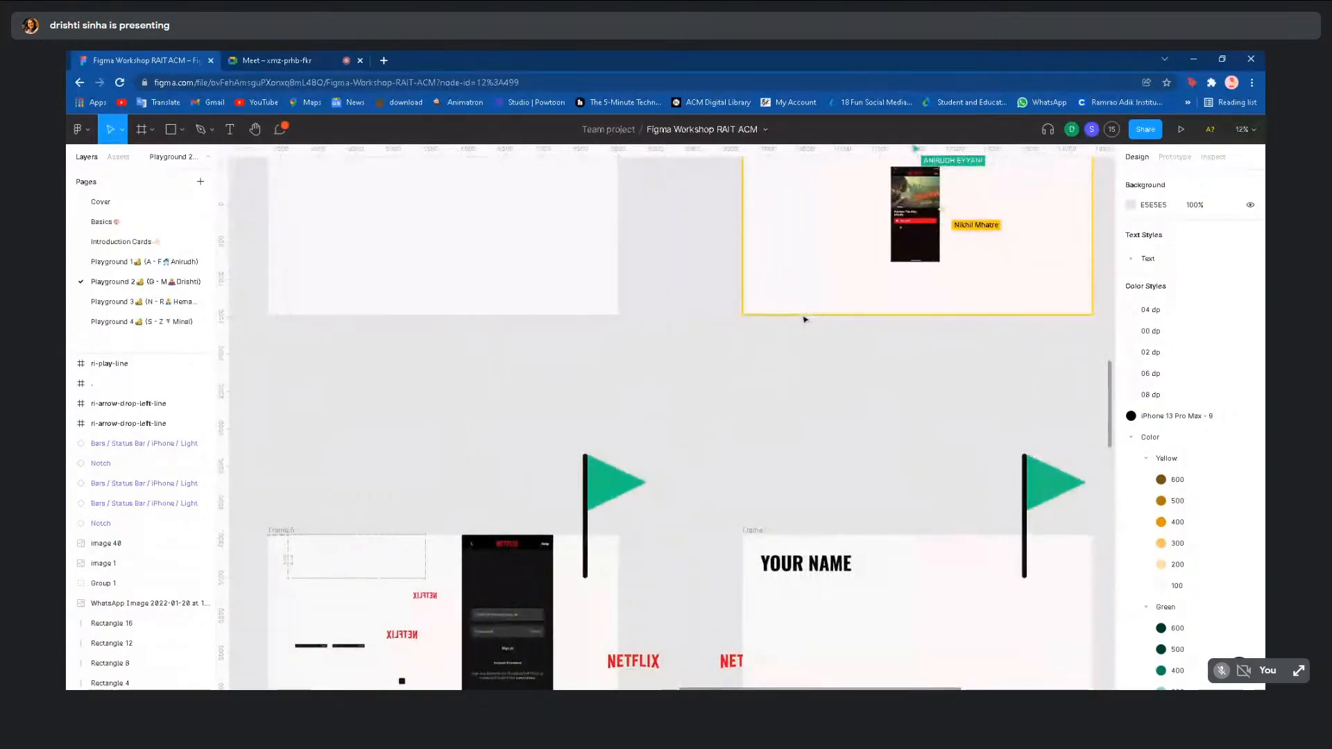
pyautogui.scroll(8, 803, 319)
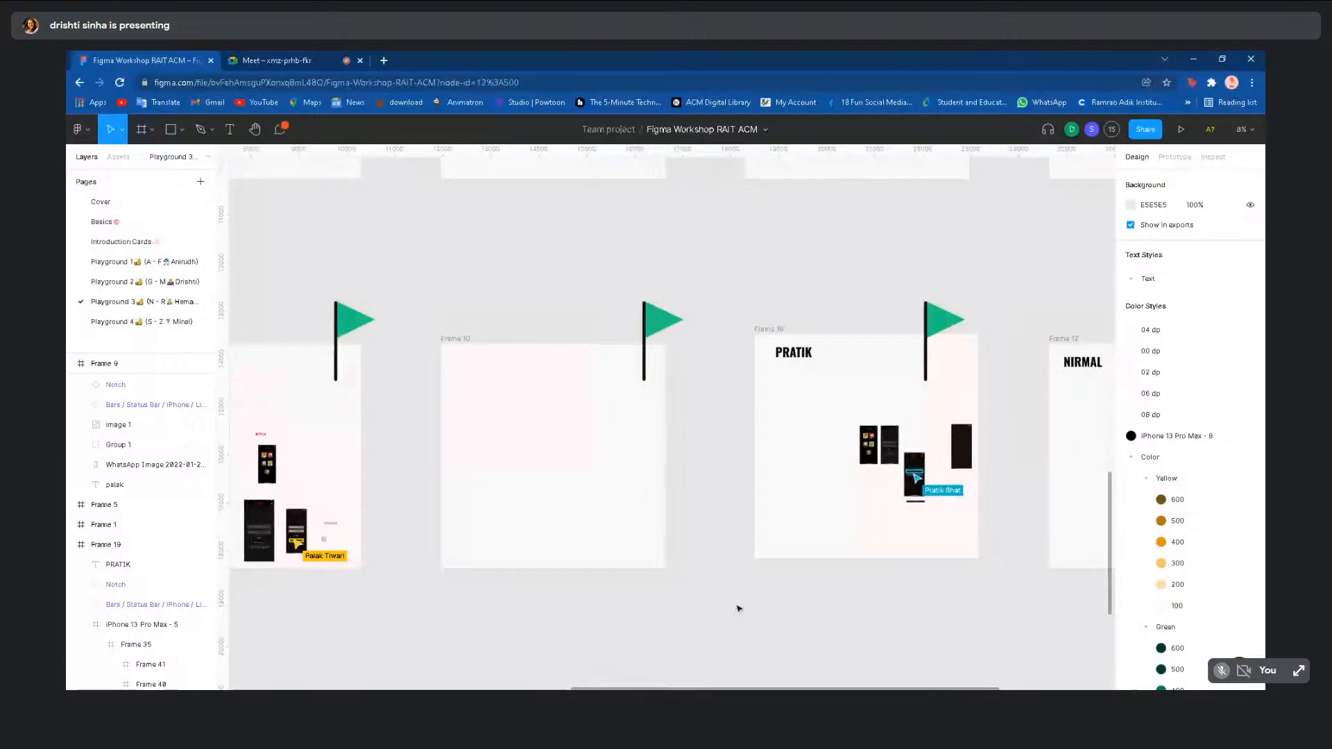
# - Zoom out to see the whole frame grid, then switch to Playground 4
pyautogui.scroll(-5, 733, 589)
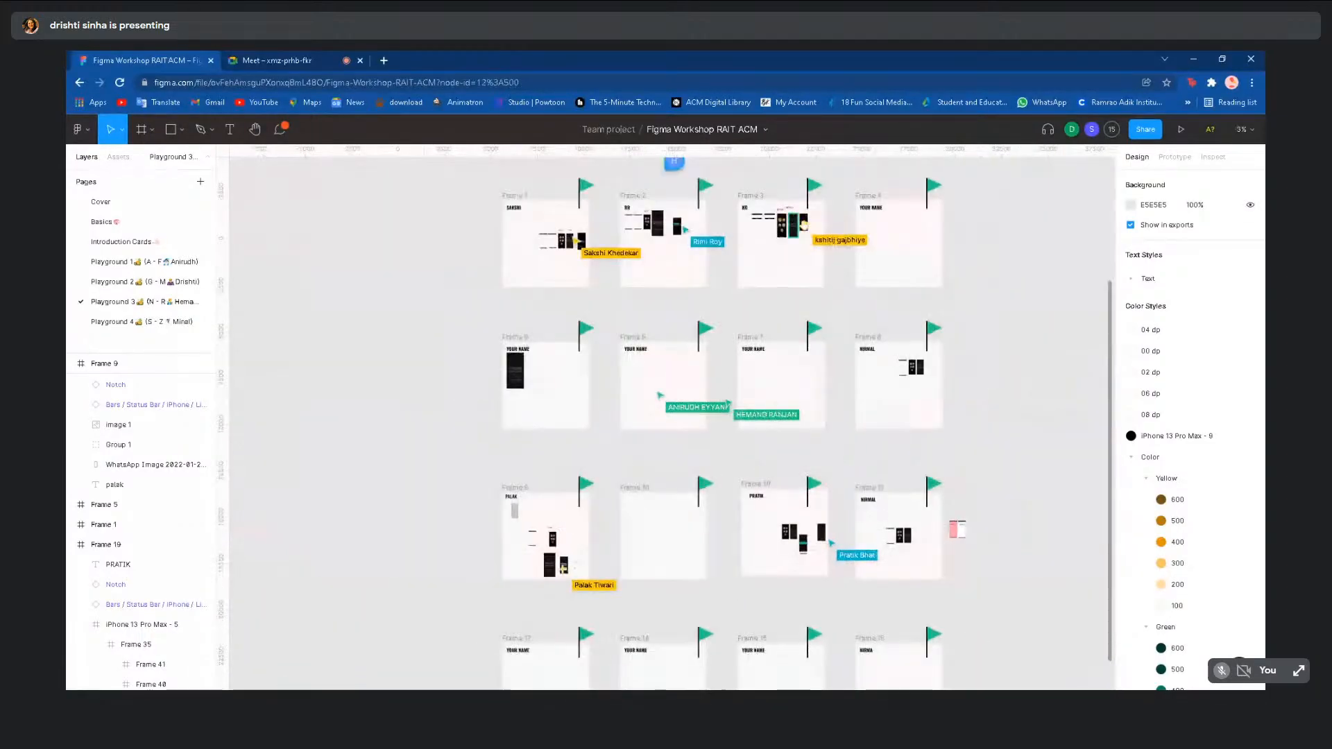
pyautogui.scroll(-3, 361, 562)
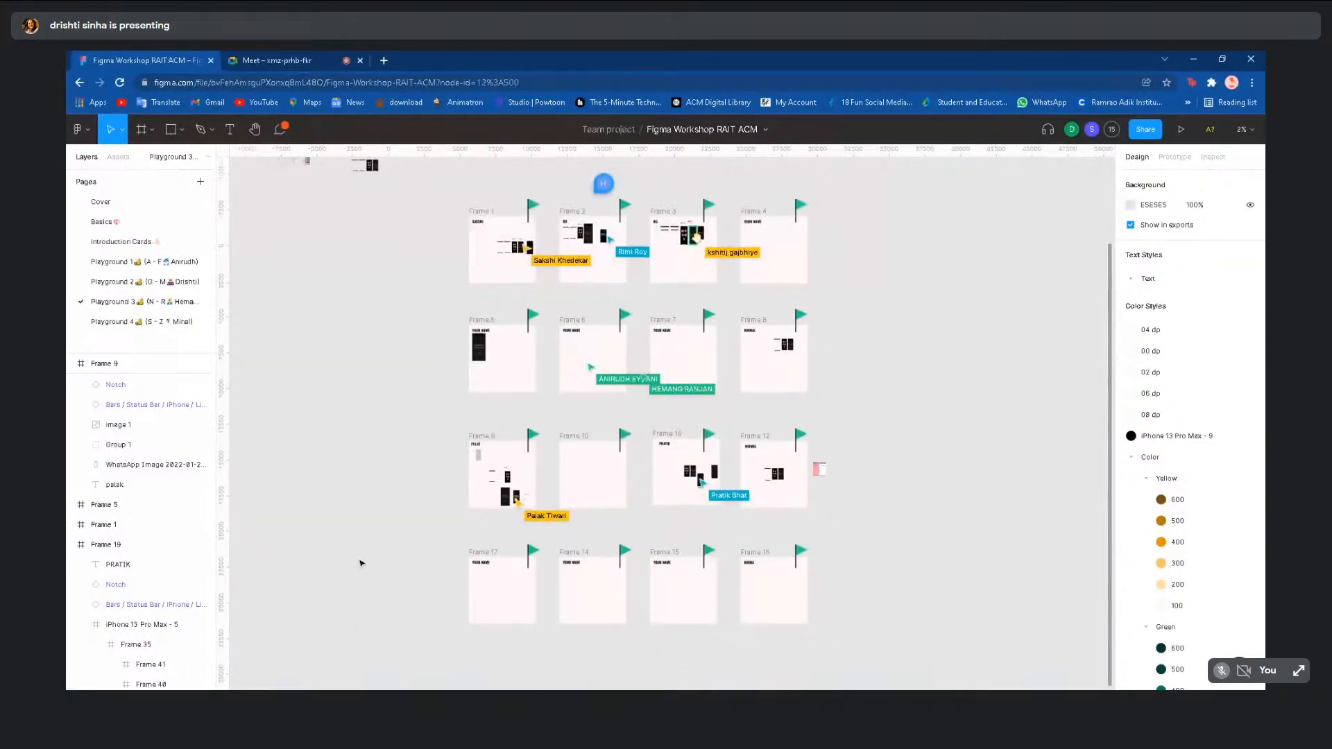
pyautogui.hscroll(-1, 362, 562)
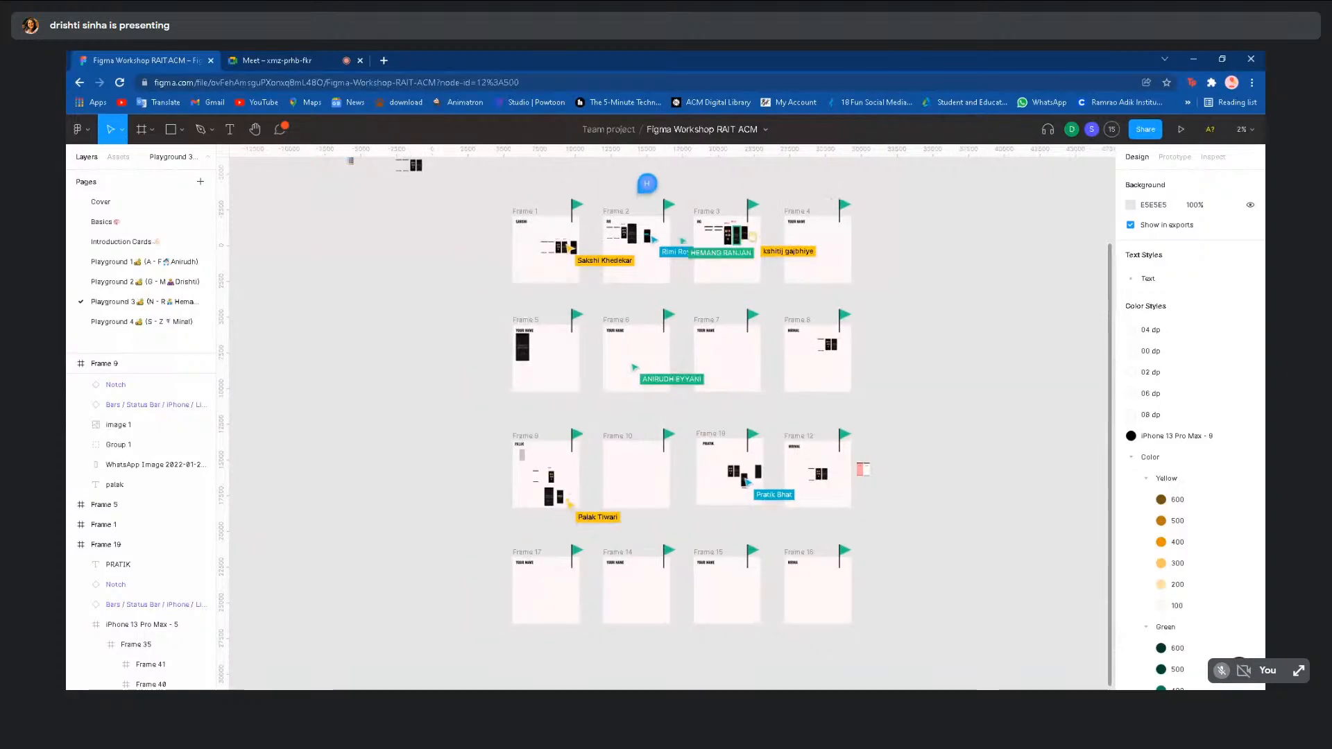
pyautogui.click(114, 322)
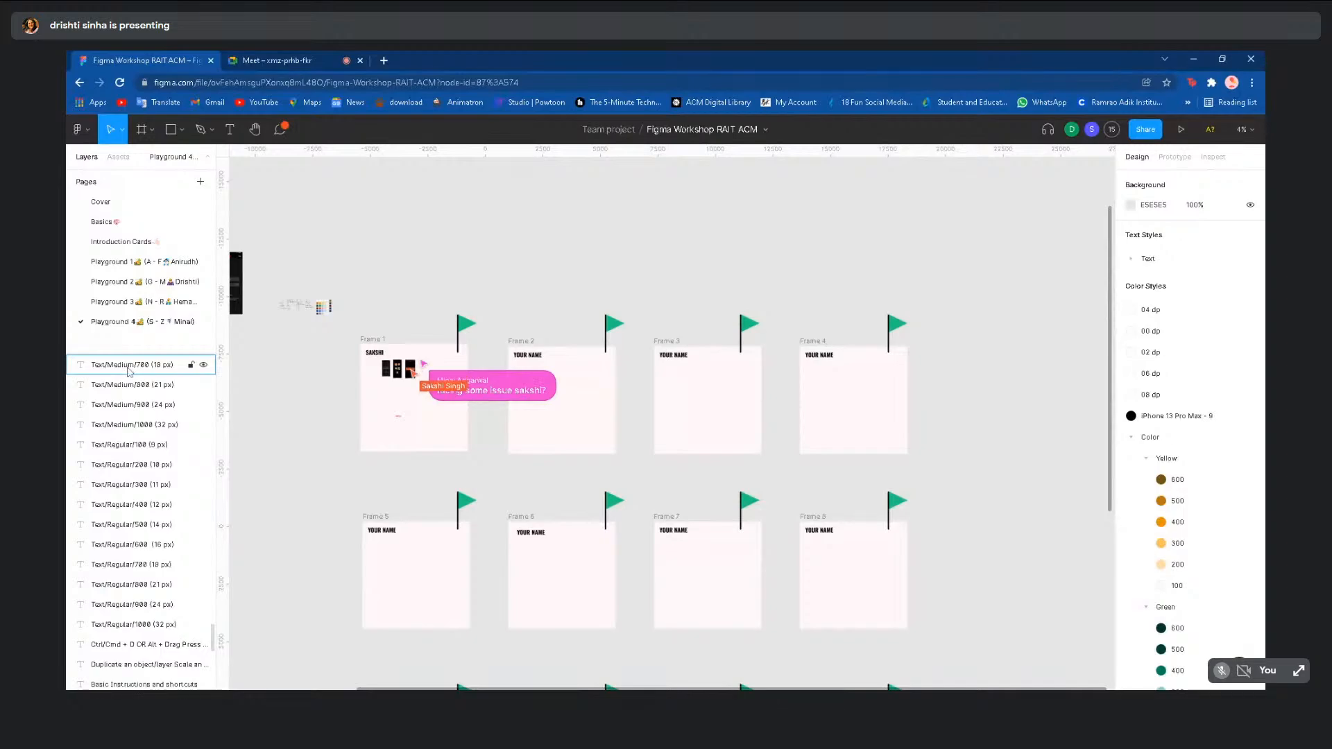
# - Zoom out on Playground 4 and return to the Playground 3 frame grid
pyautogui.scroll(-4, 244, 513)
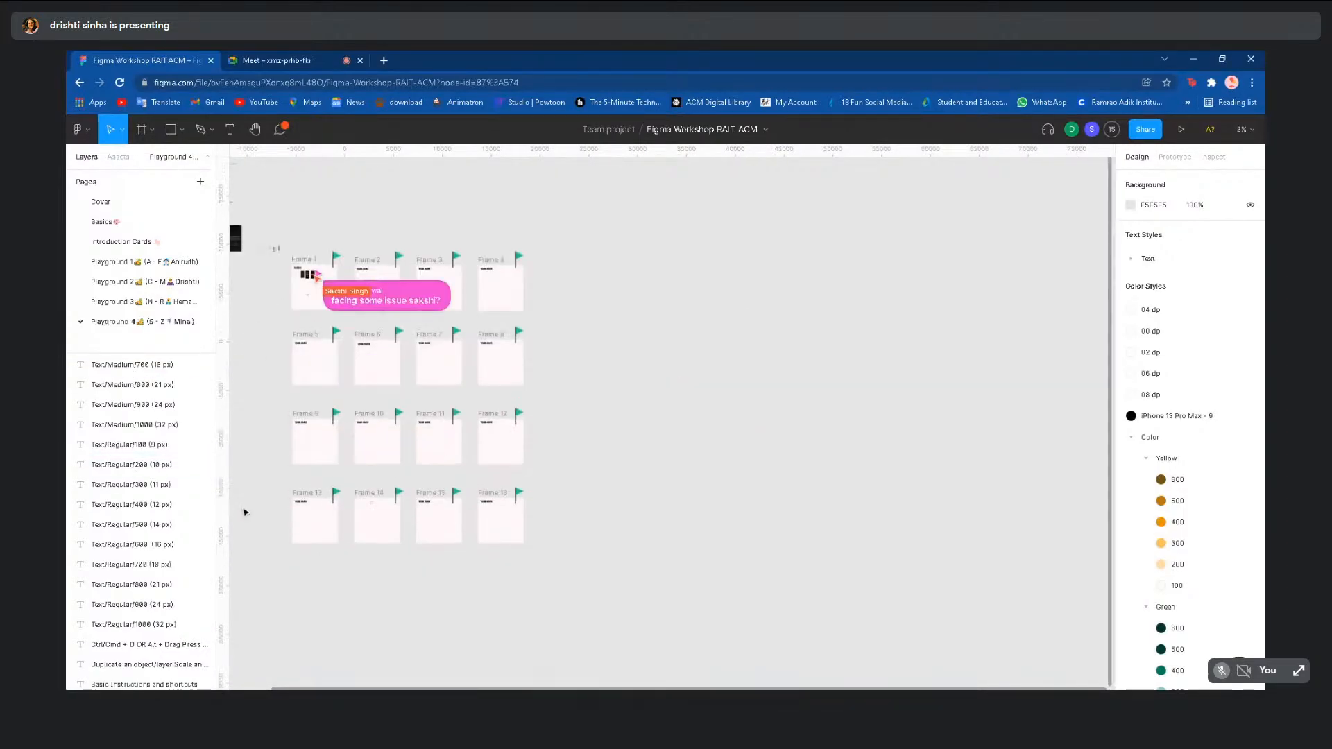
pyautogui.click(142, 303)
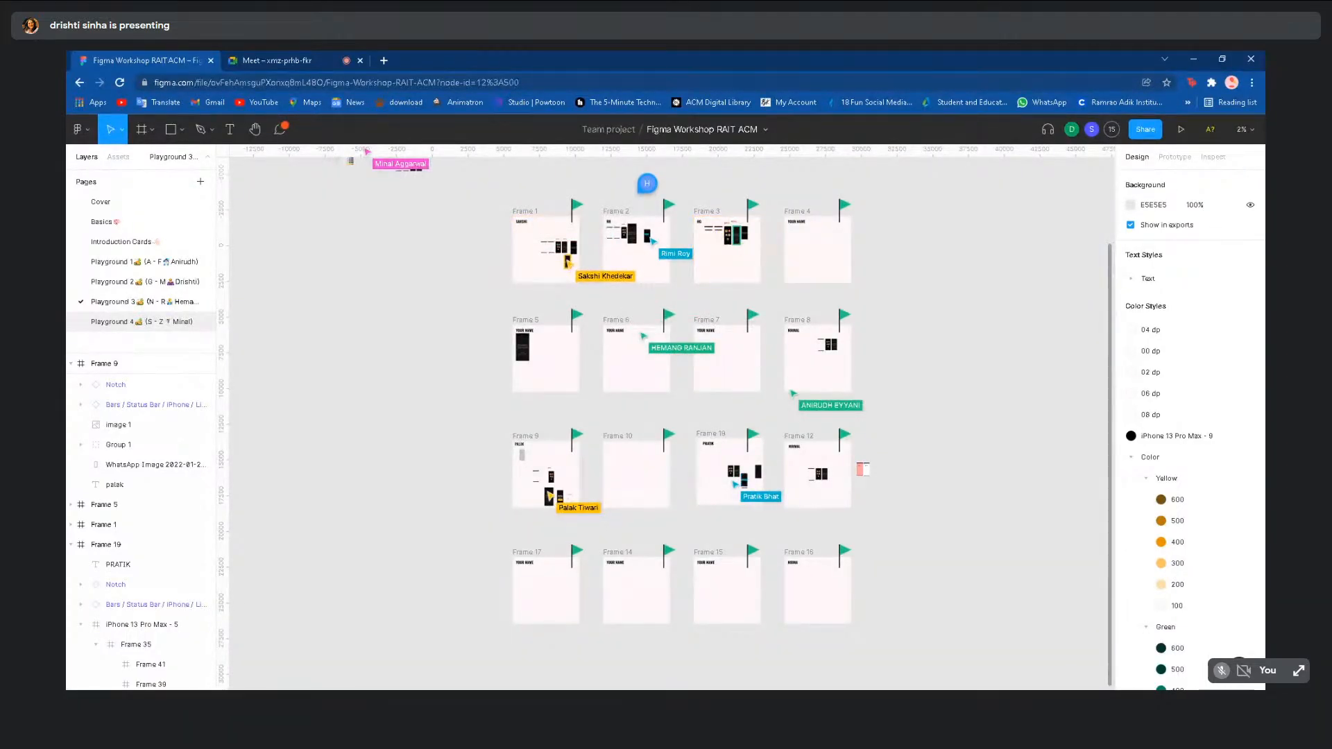
pyautogui.scroll(5, 404, 449)
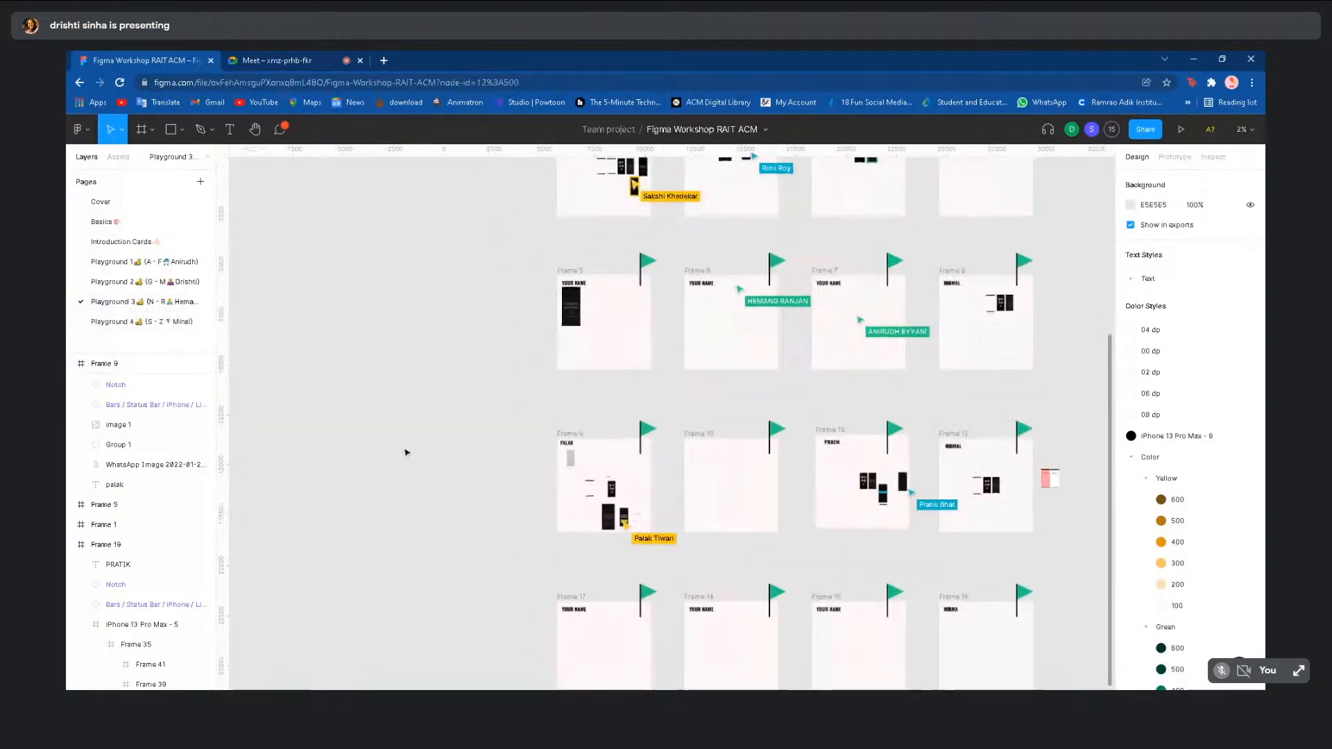
pyautogui.scroll(3, 557, 286)
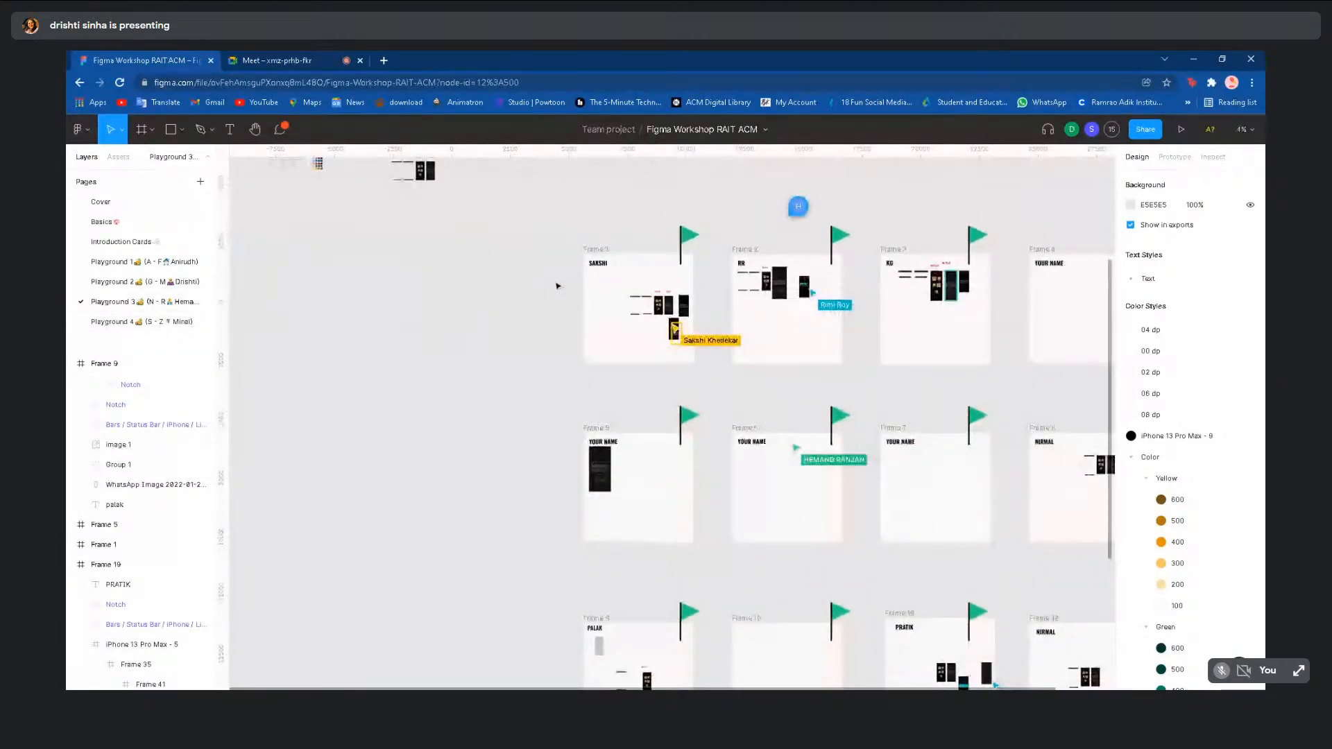
pyautogui.scroll(2, 558, 285)
pyautogui.scroll(3, 651, 328)
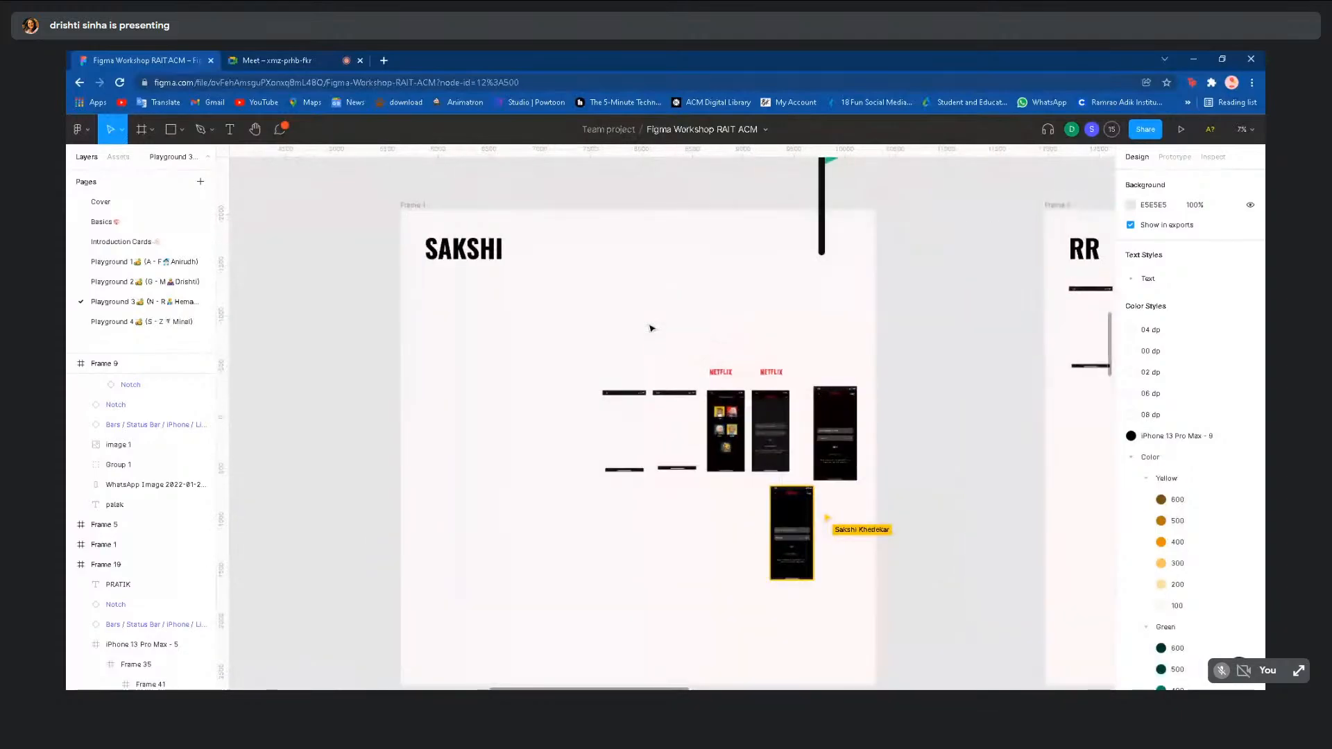
pyautogui.scroll(1, 651, 327)
pyautogui.scroll(6, 672, 512)
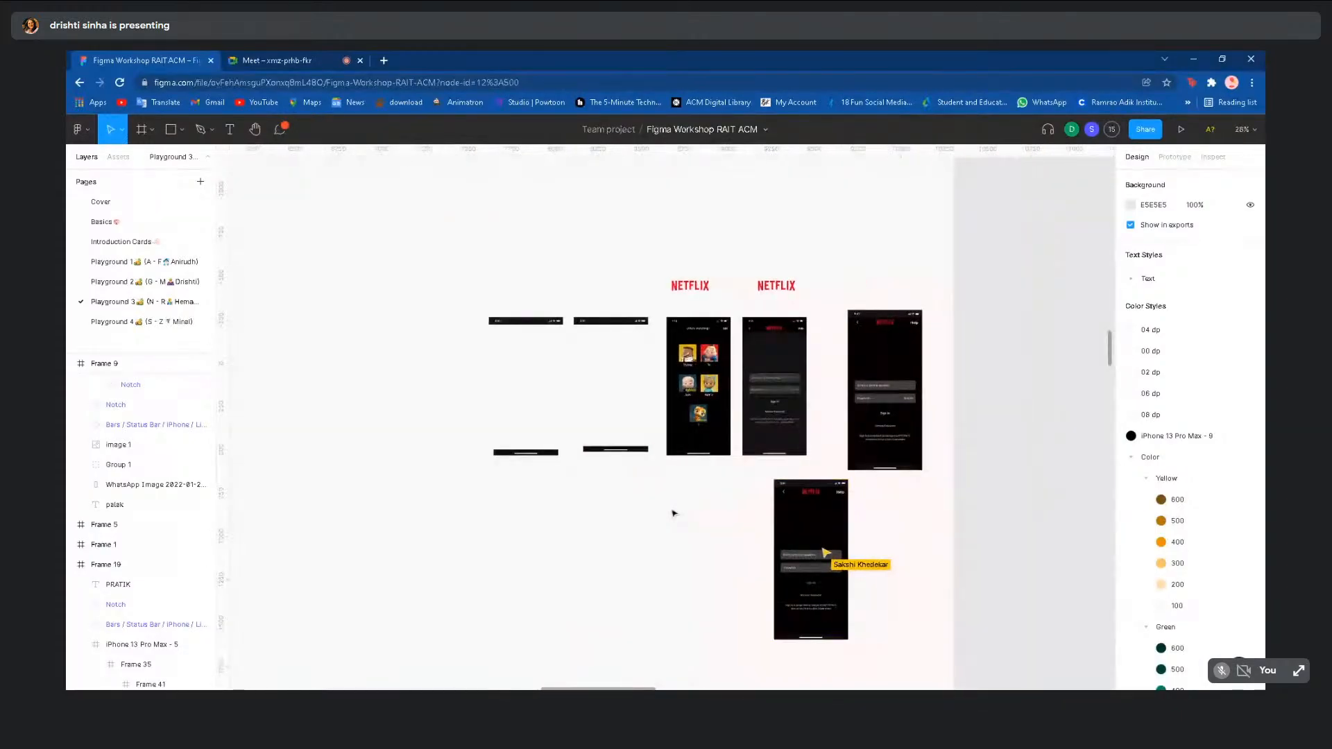
pyautogui.scroll(-2, 846, 521)
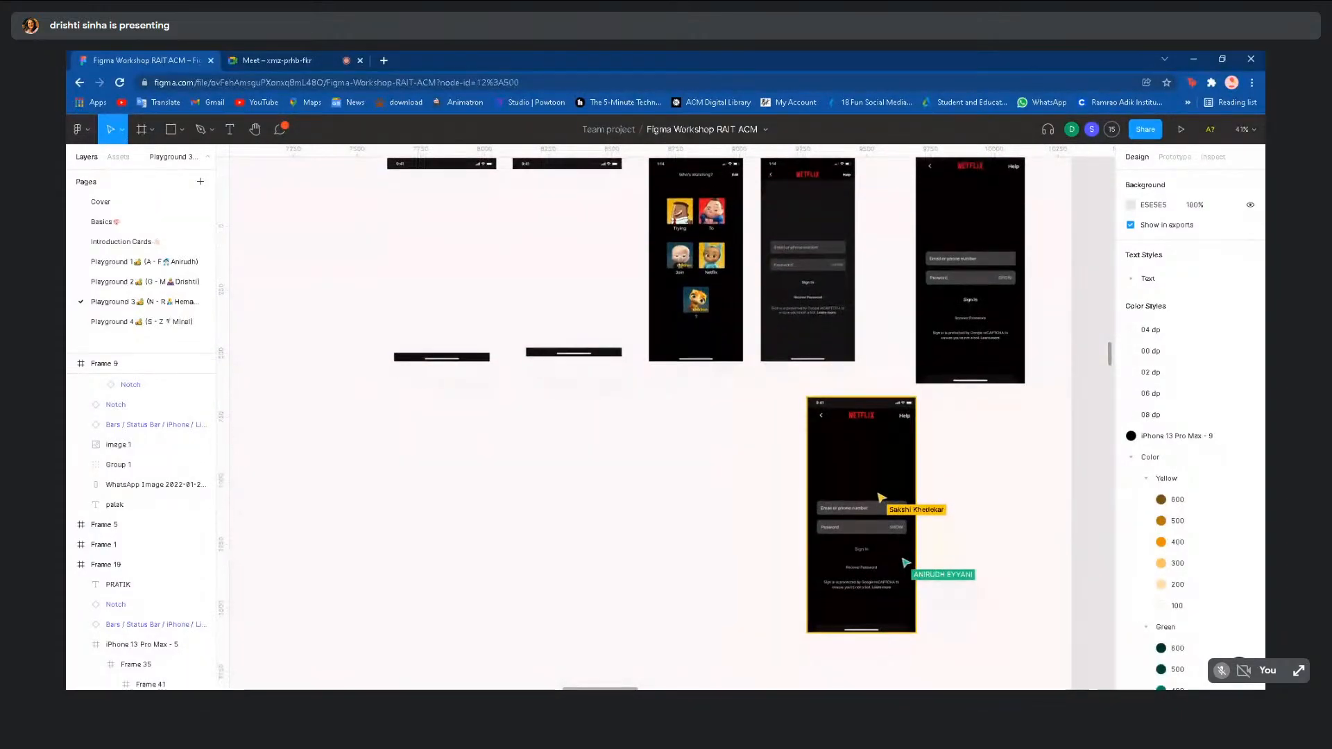
pyautogui.scroll(3, 846, 522)
pyautogui.click(957, 370)
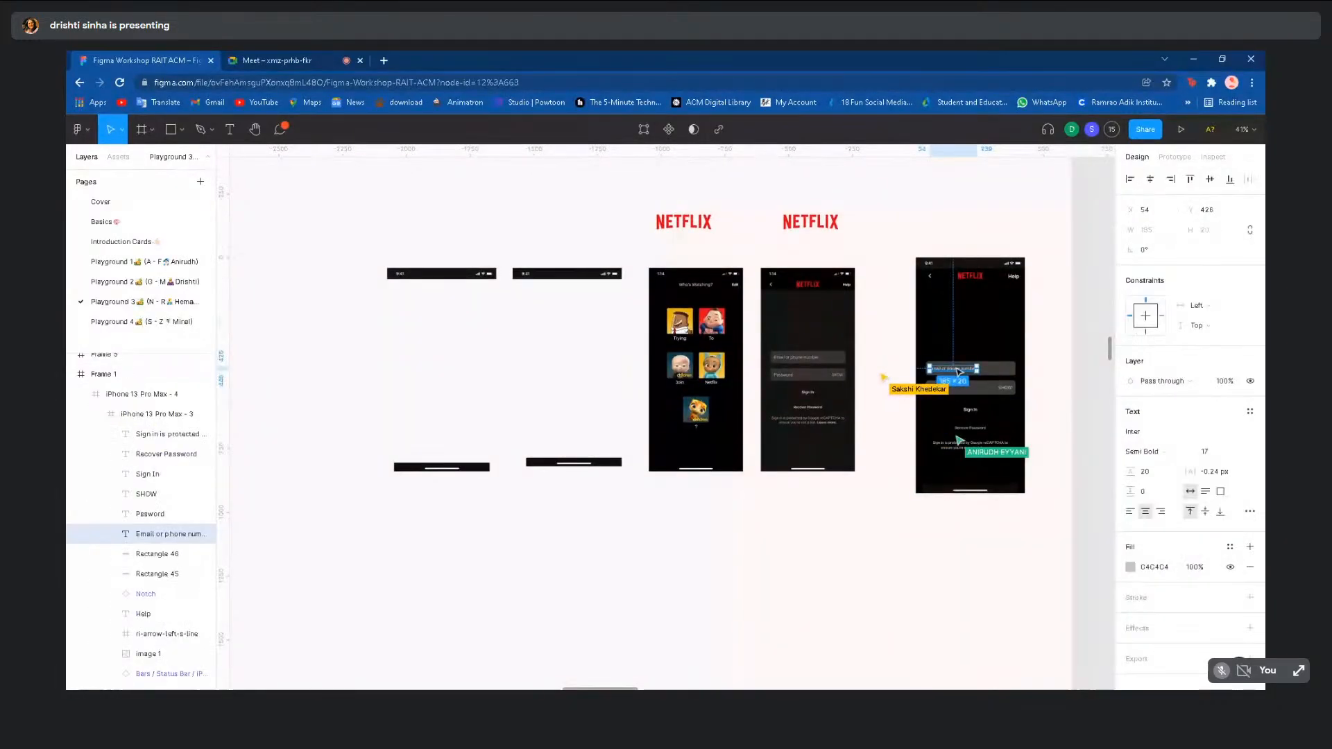
pyautogui.click(930, 558)
pyautogui.hscroll(2, 931, 557)
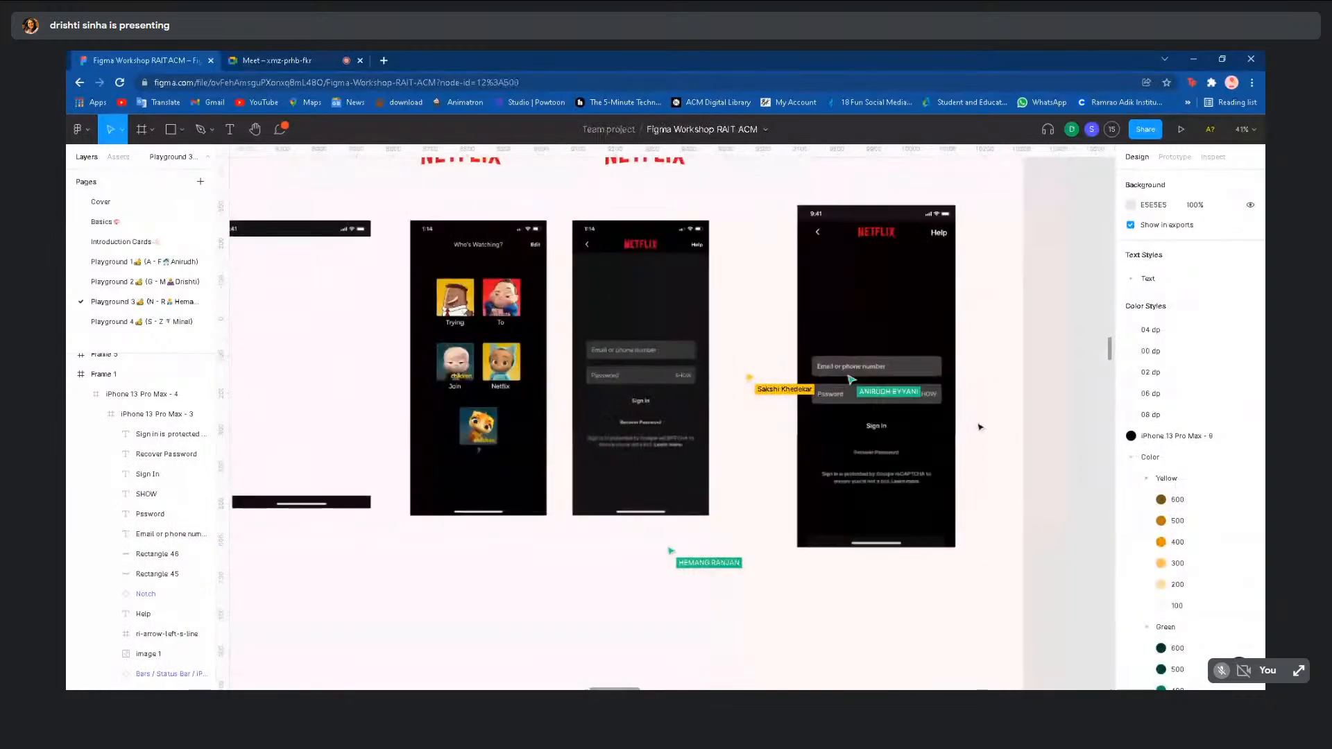
pyautogui.scroll(3, 978, 425)
pyautogui.scroll(1, 978, 426)
pyautogui.scroll(1, 978, 425)
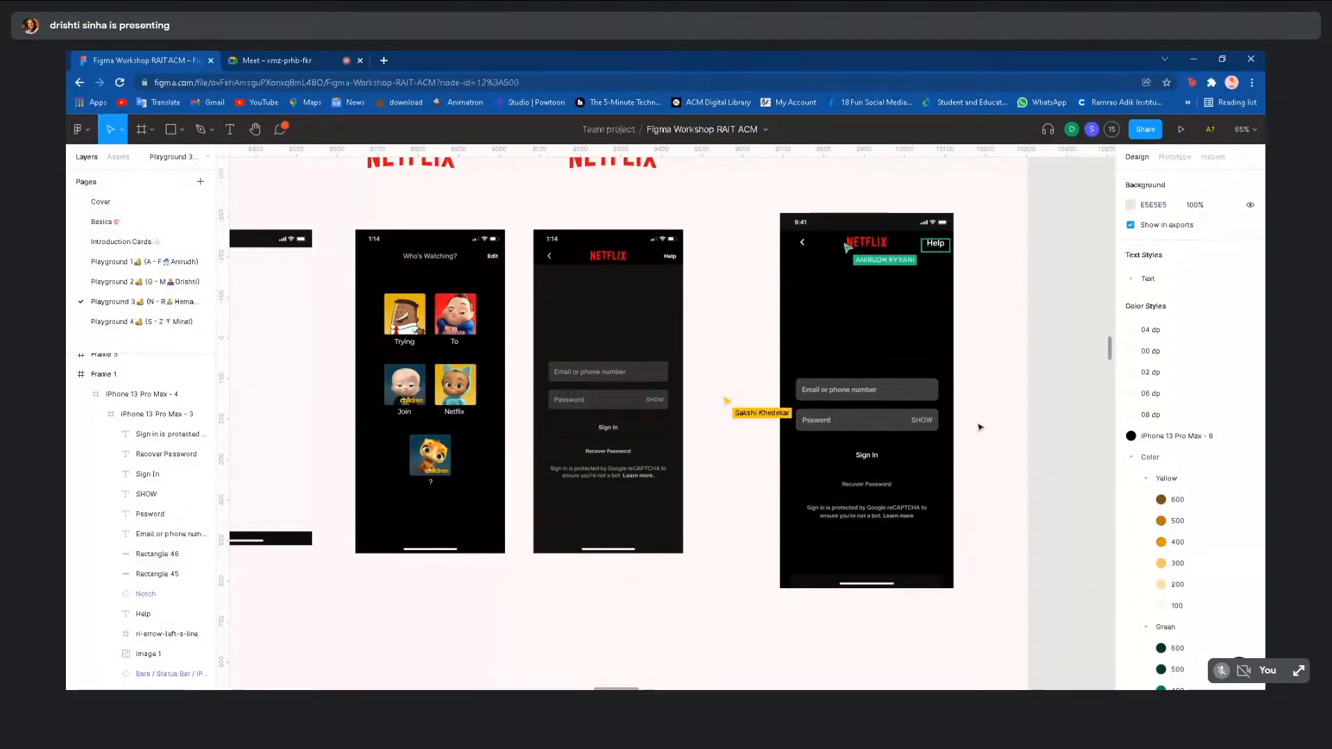
pyautogui.scroll(-3, 981, 428)
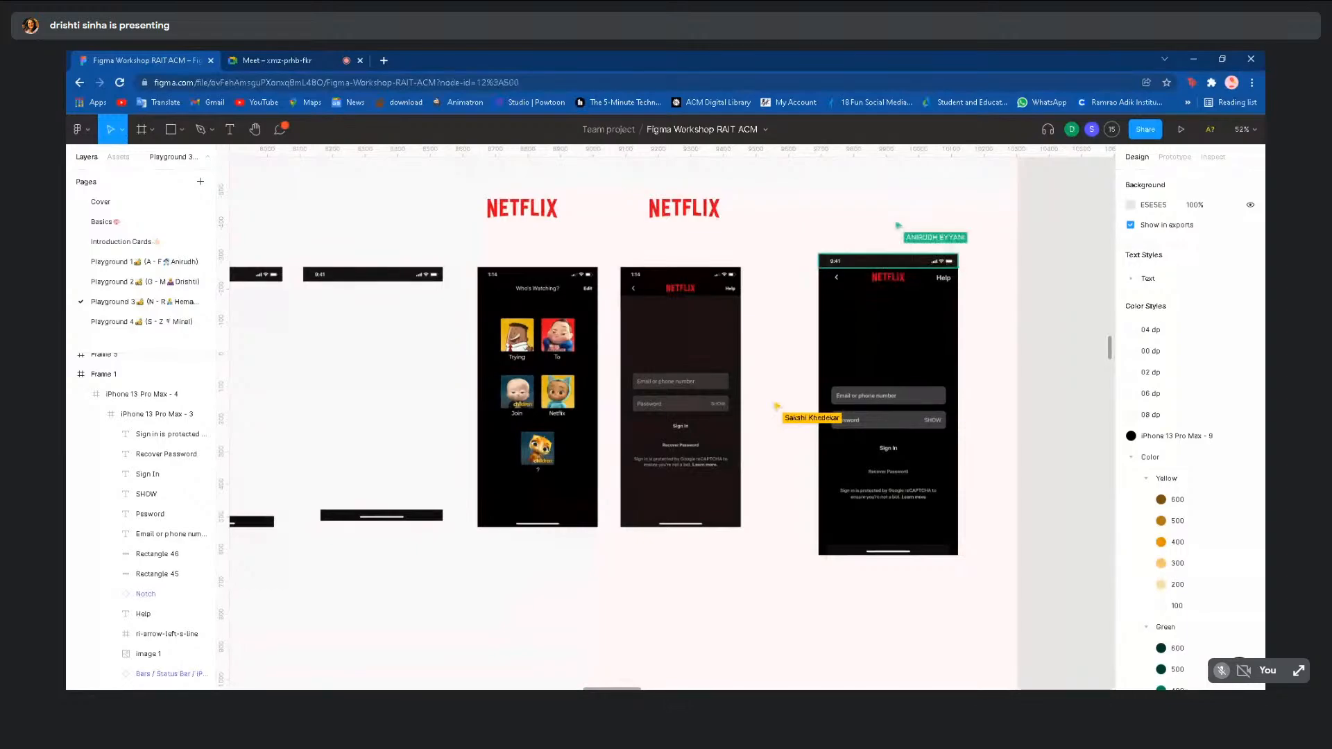
pyautogui.scroll(-4, 978, 422)
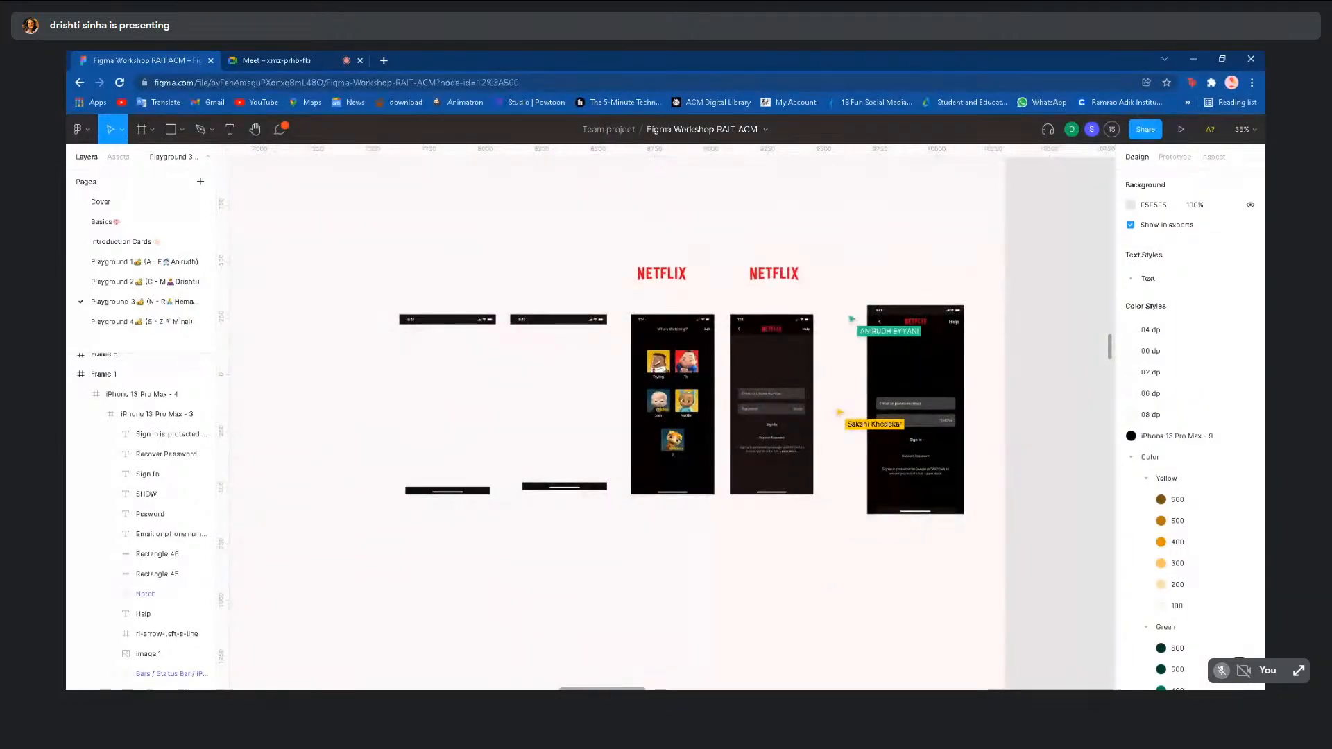
pyautogui.scroll(-5, 988, 446)
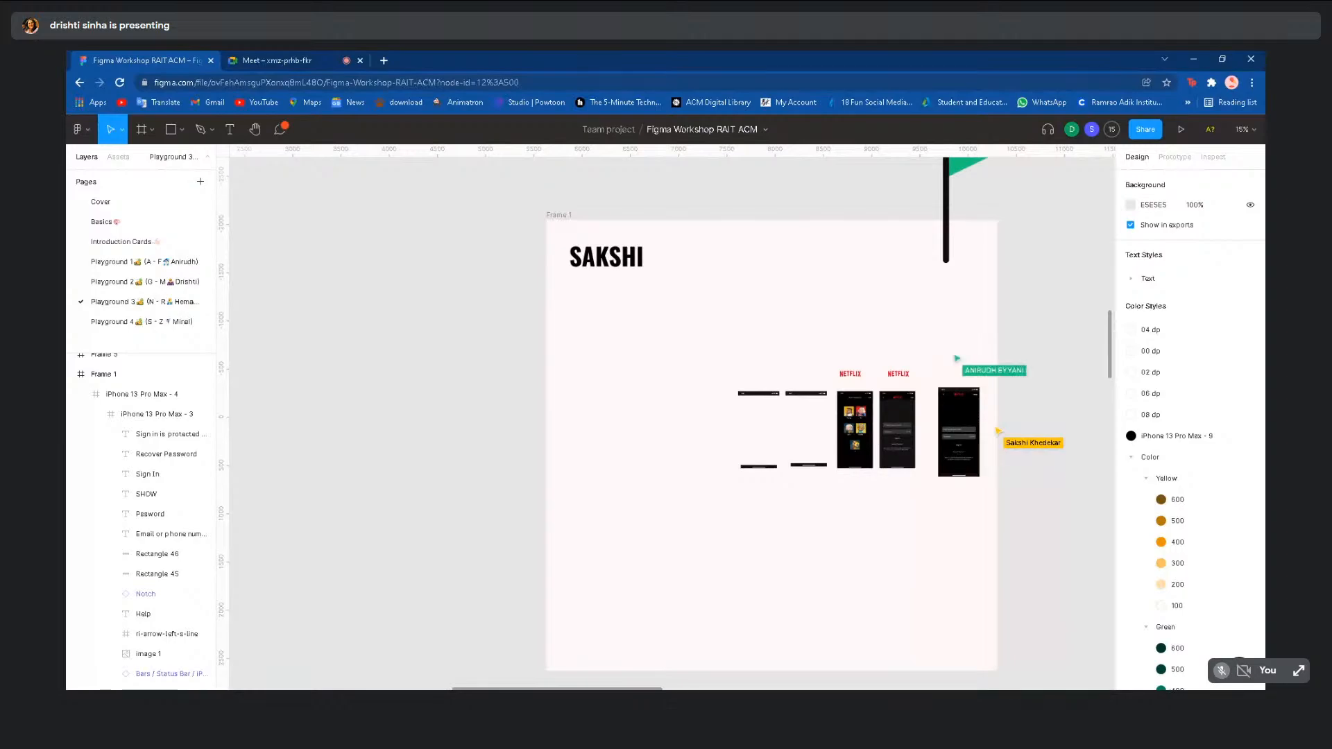
pyautogui.scroll(-2, 1018, 500)
pyautogui.scroll(-5, 1019, 500)
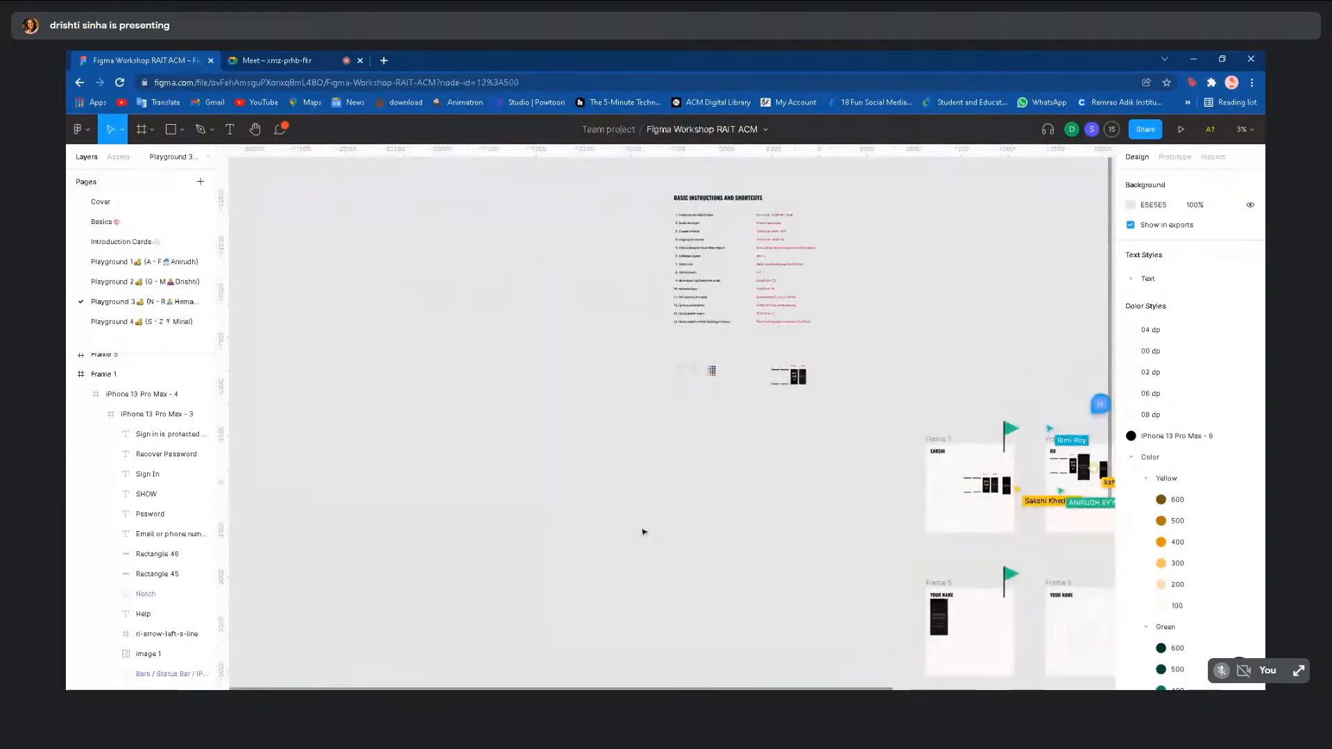
pyautogui.scroll(-2, 642, 532)
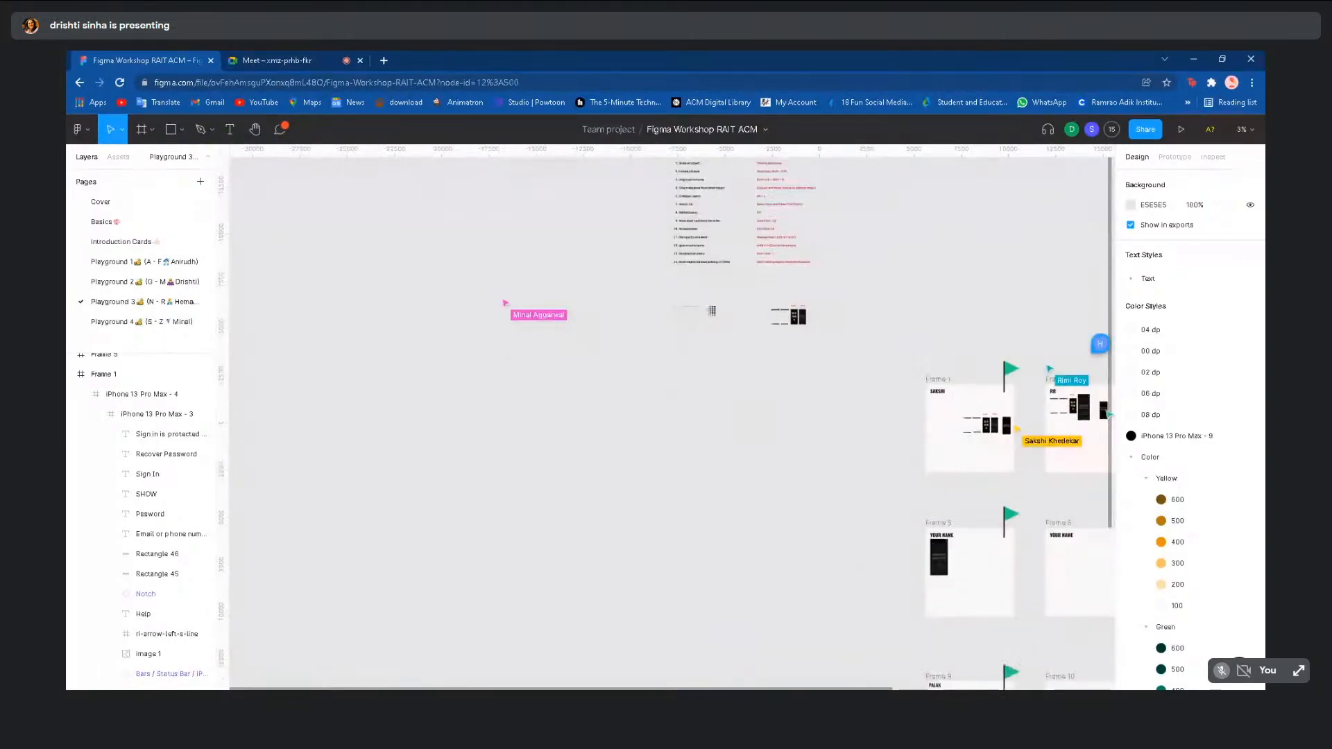
pyautogui.hscroll(2, 722, 526)
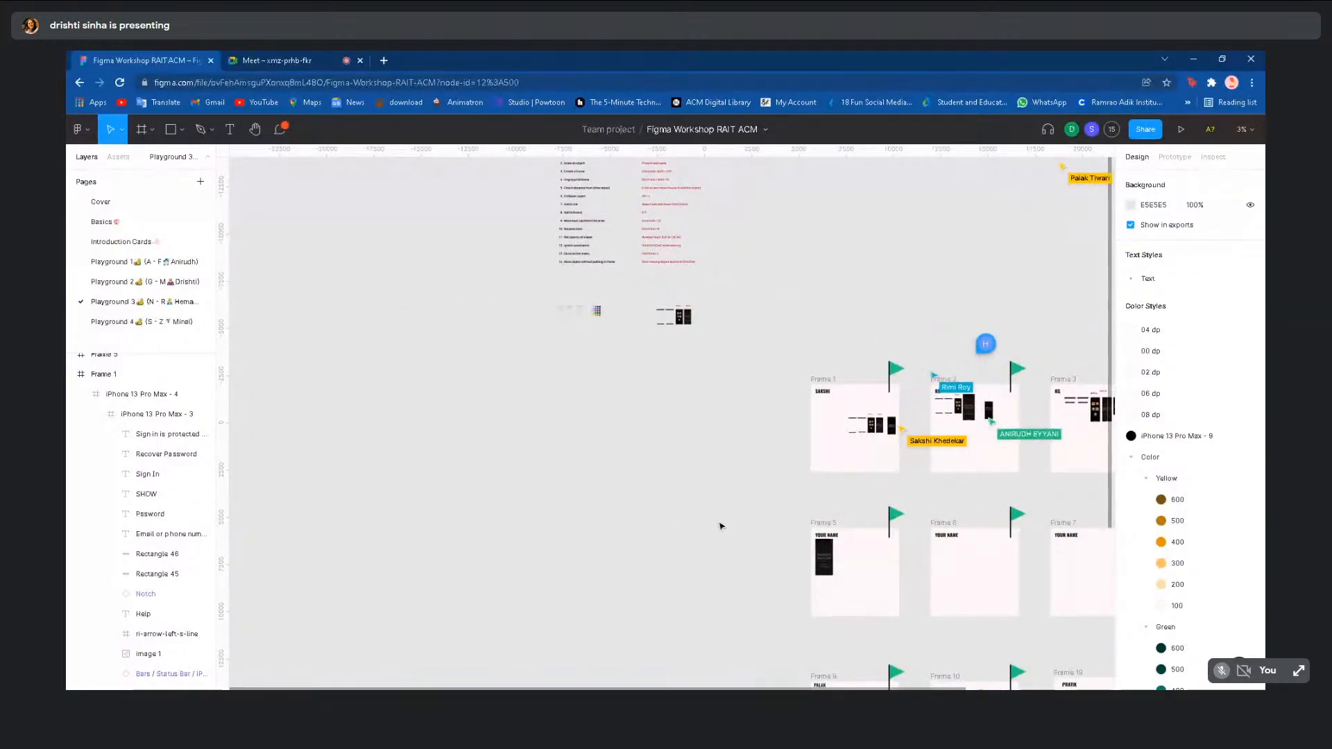
pyautogui.scroll(-2, 722, 523)
pyautogui.scroll(1, 722, 524)
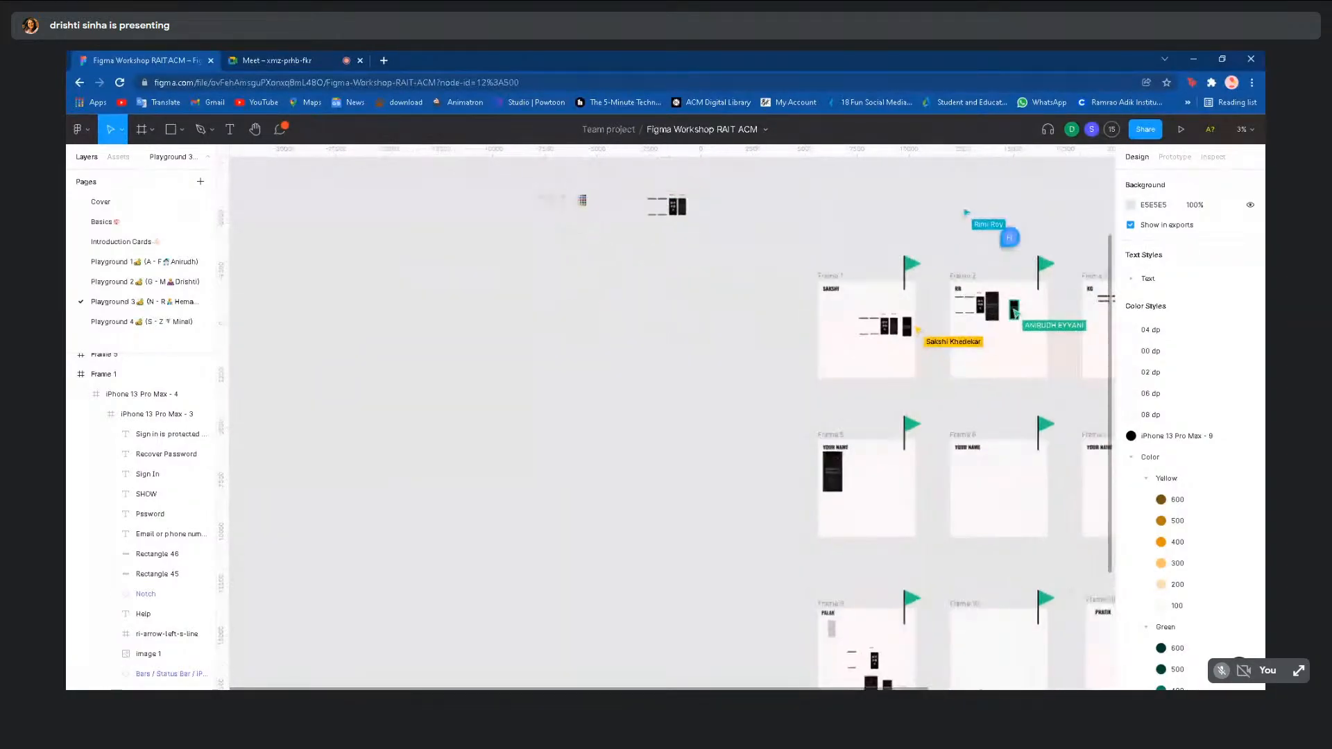
pyautogui.scroll(3, 719, 527)
pyautogui.scroll(-3, 718, 527)
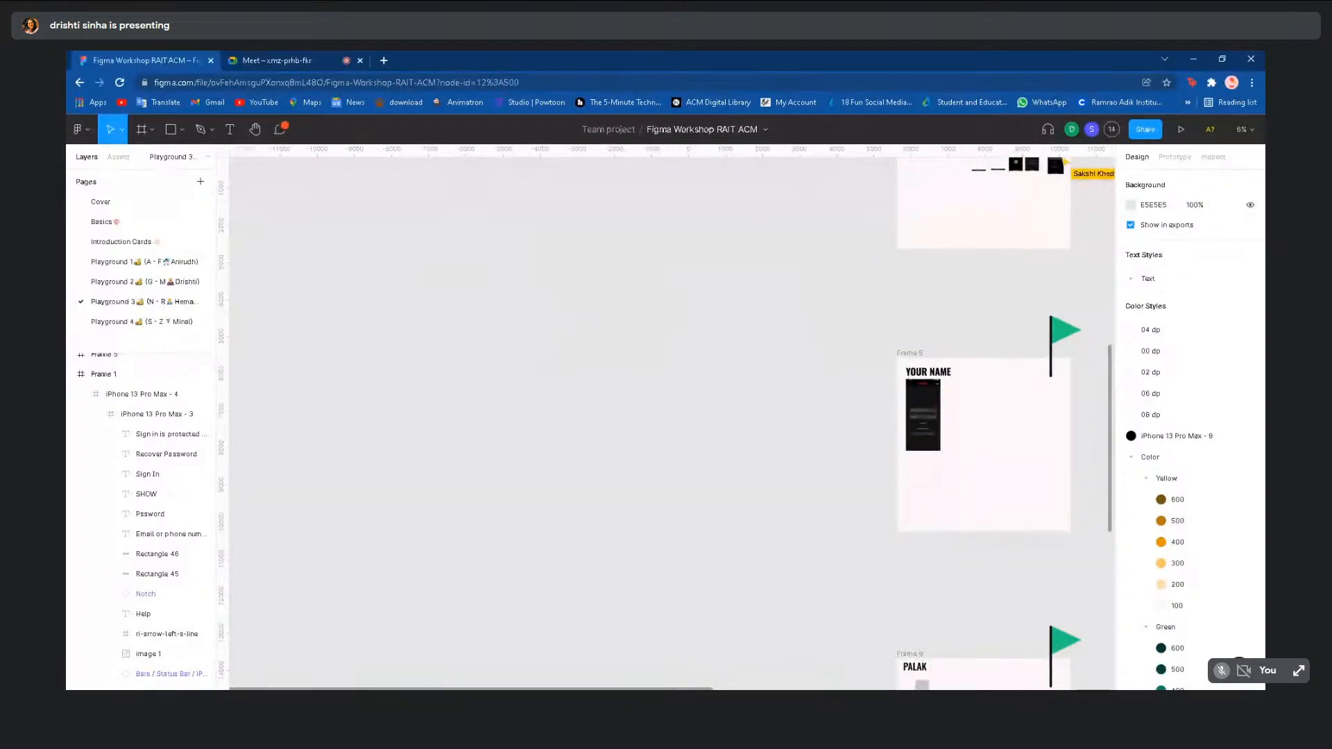
pyautogui.scroll(-3, 719, 527)
pyautogui.scroll(-1, 718, 528)
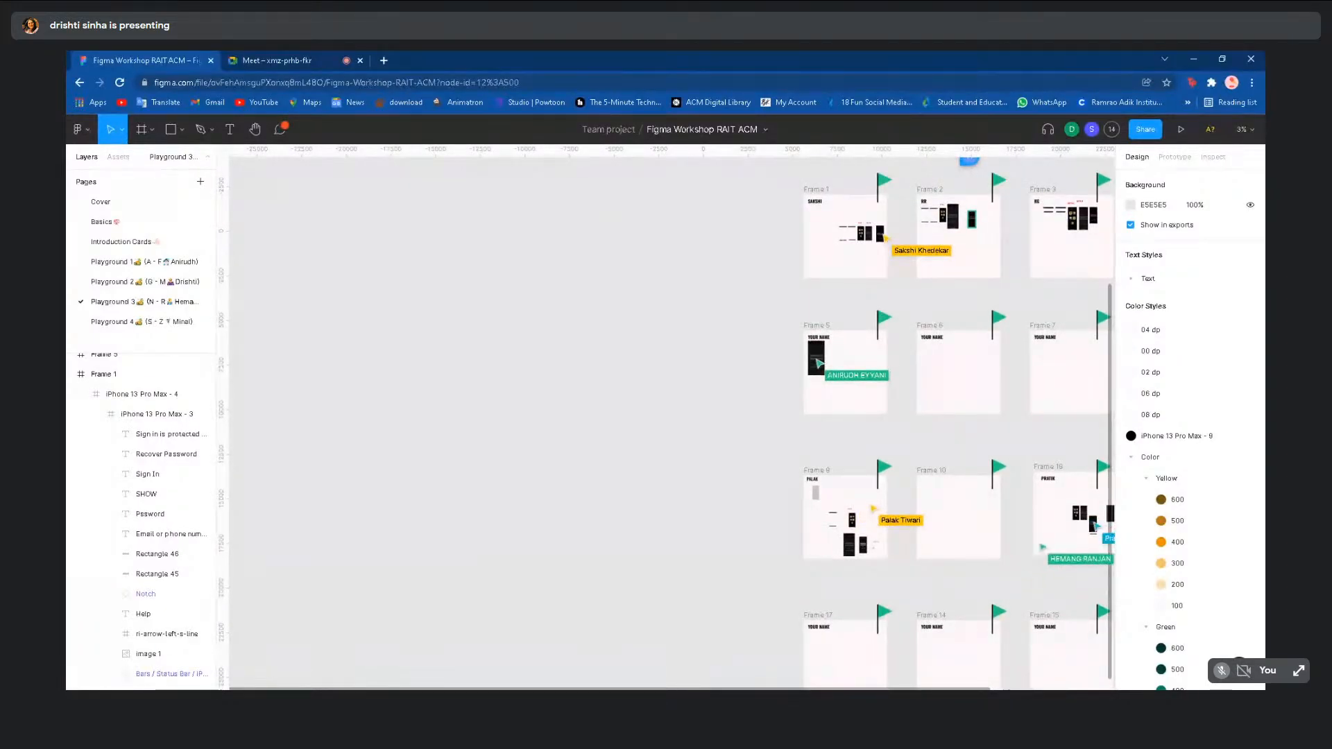
pyautogui.scroll(-5, 718, 527)
pyautogui.hscroll(6, 913, 553)
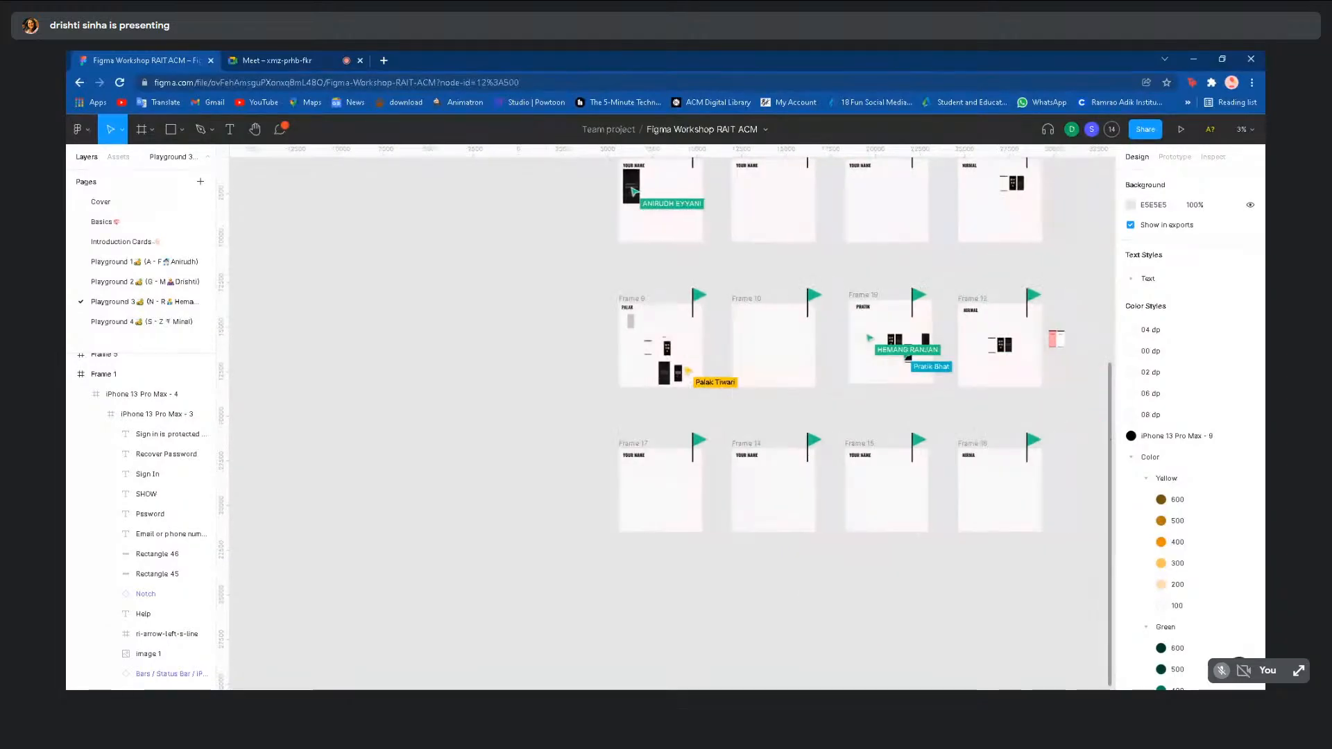
pyautogui.scroll(2, 867, 404)
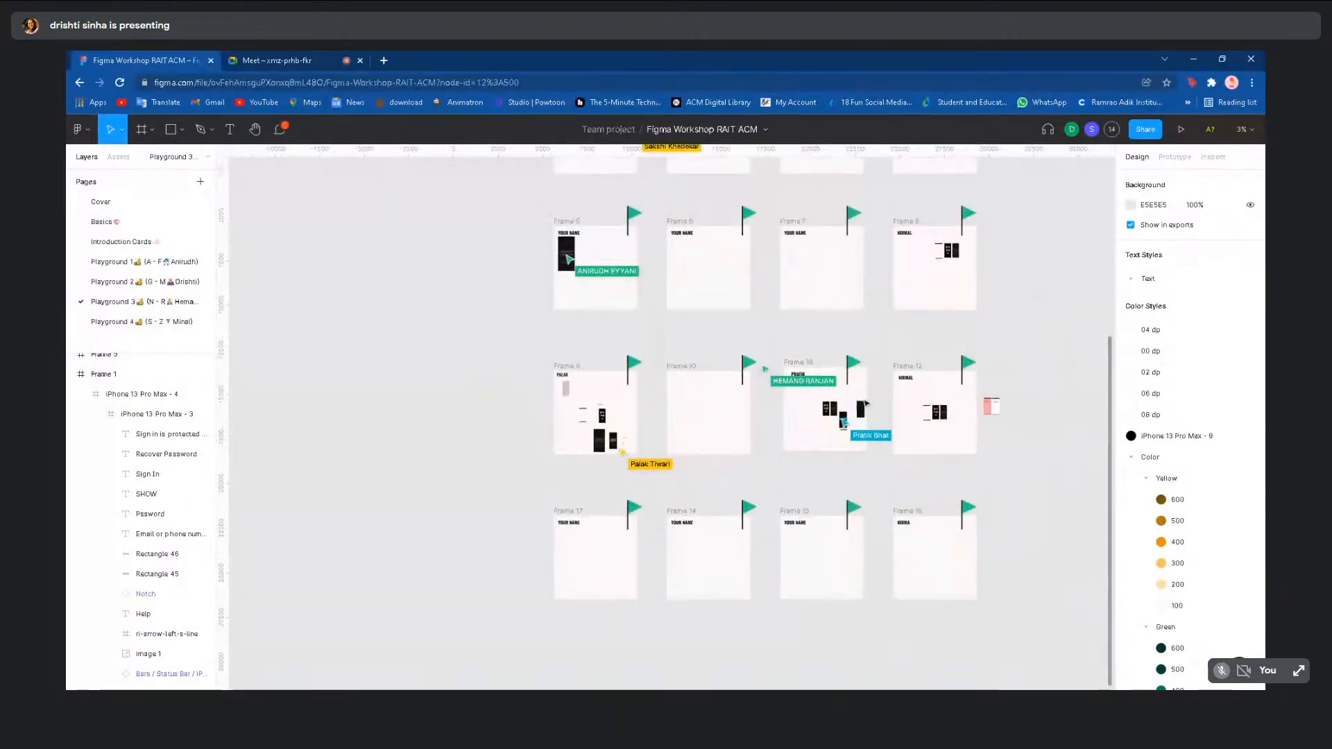
pyautogui.scroll(5, 867, 403)
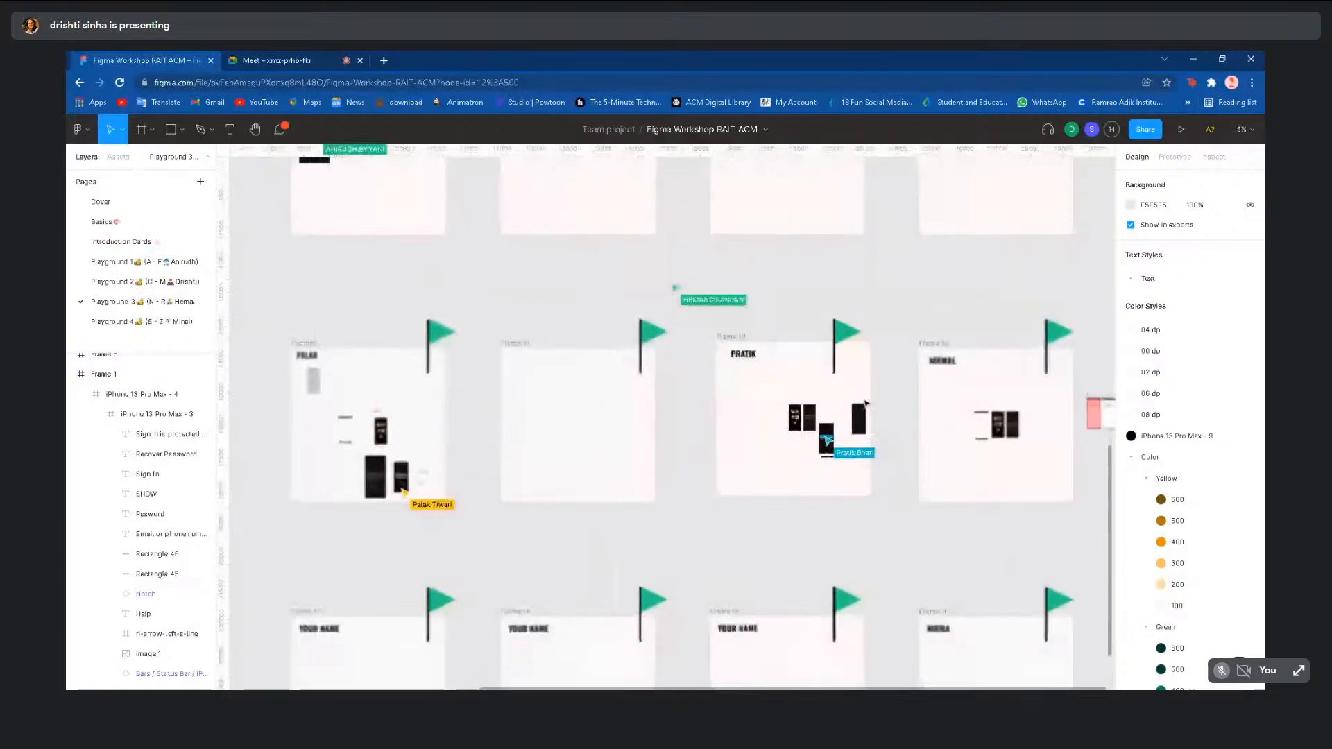
pyautogui.hscroll(4, 932, 278)
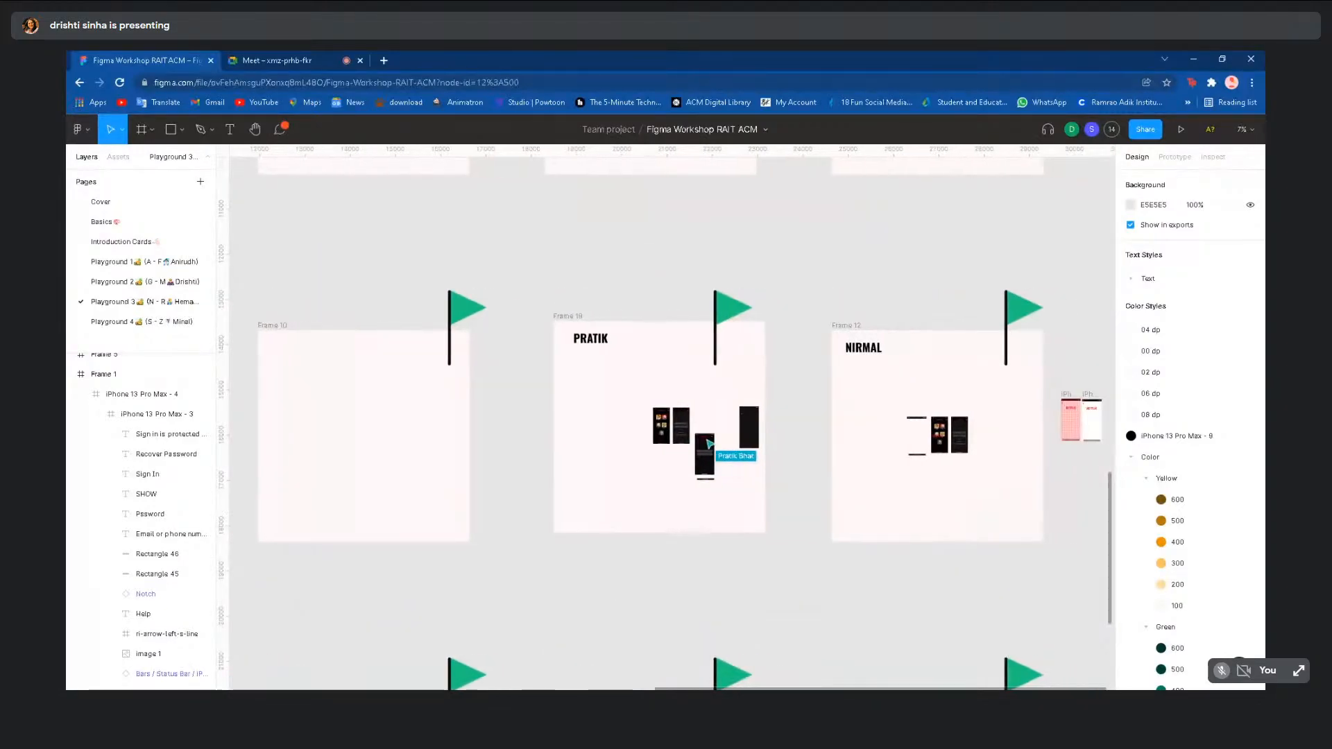
pyautogui.scroll(-5, 937, 284)
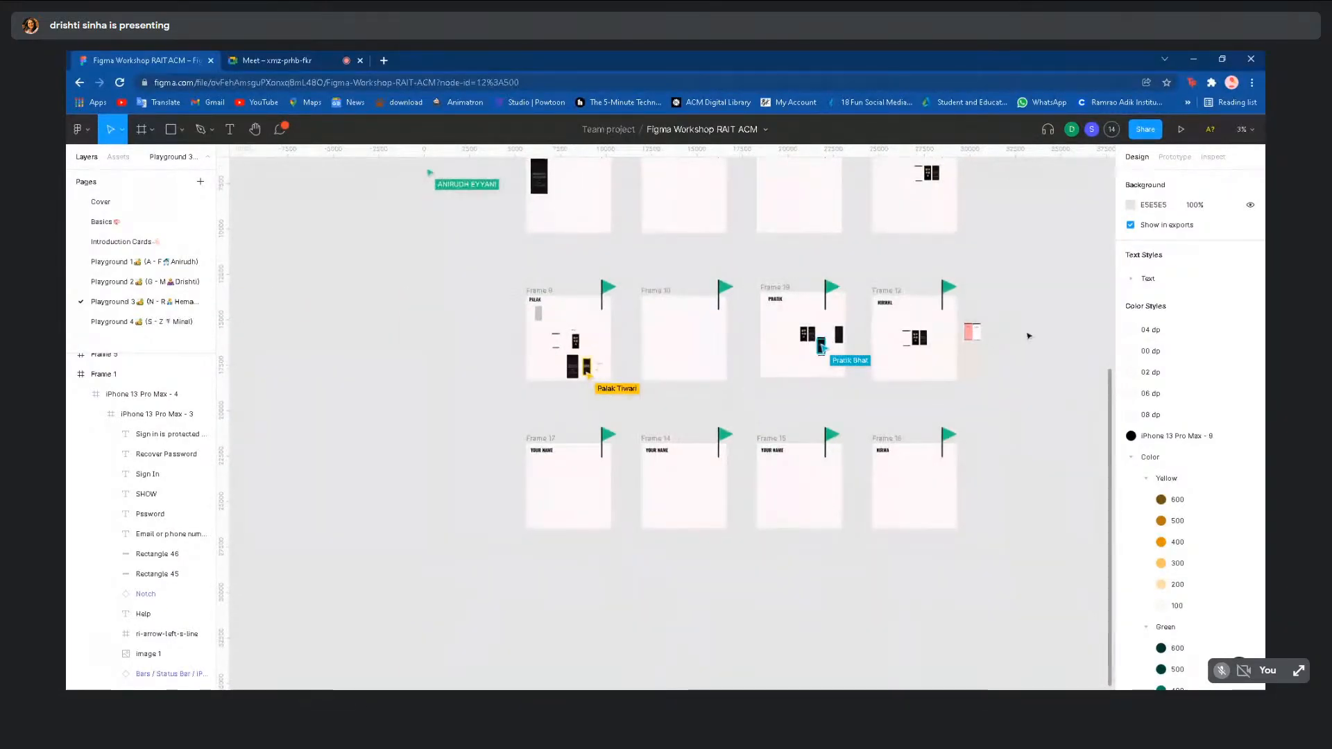
pyautogui.scroll(4, 1029, 336)
pyautogui.scroll(1, 1029, 336)
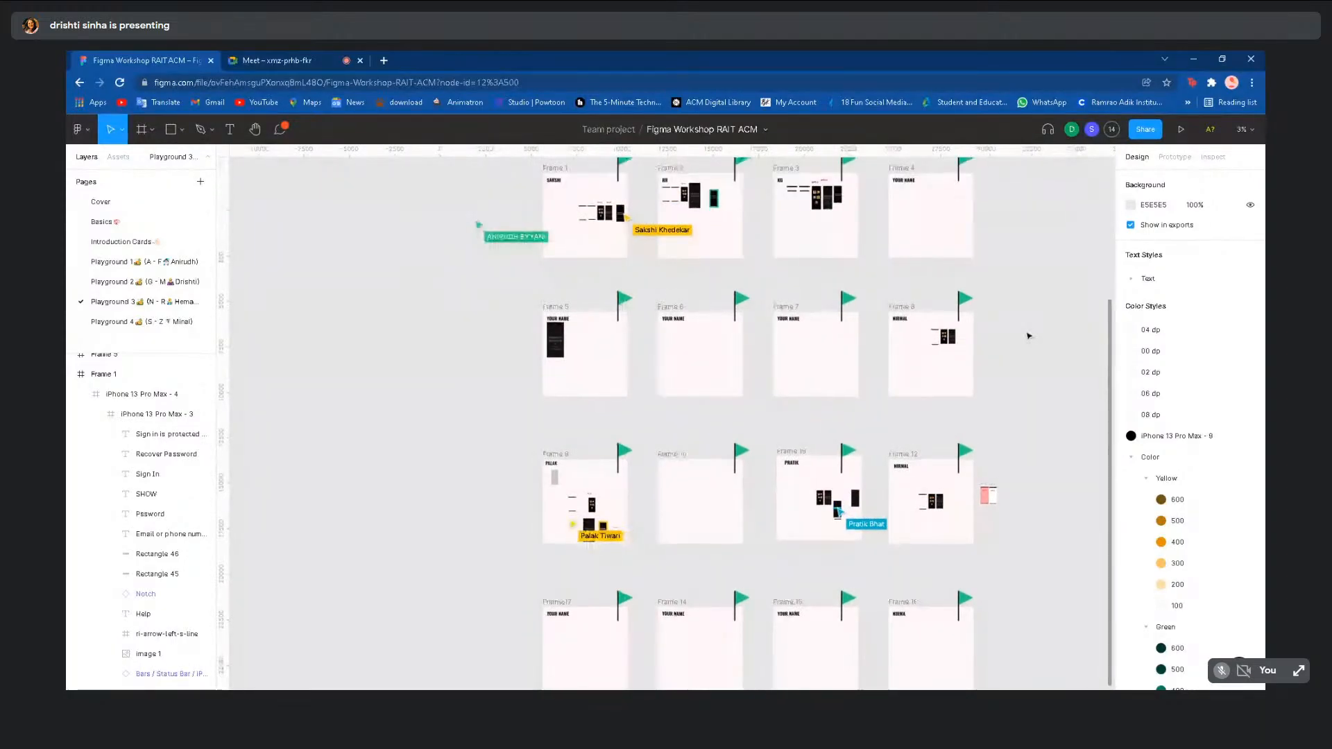
pyautogui.scroll(1, 1029, 336)
pyautogui.scroll(1, 1029, 336)
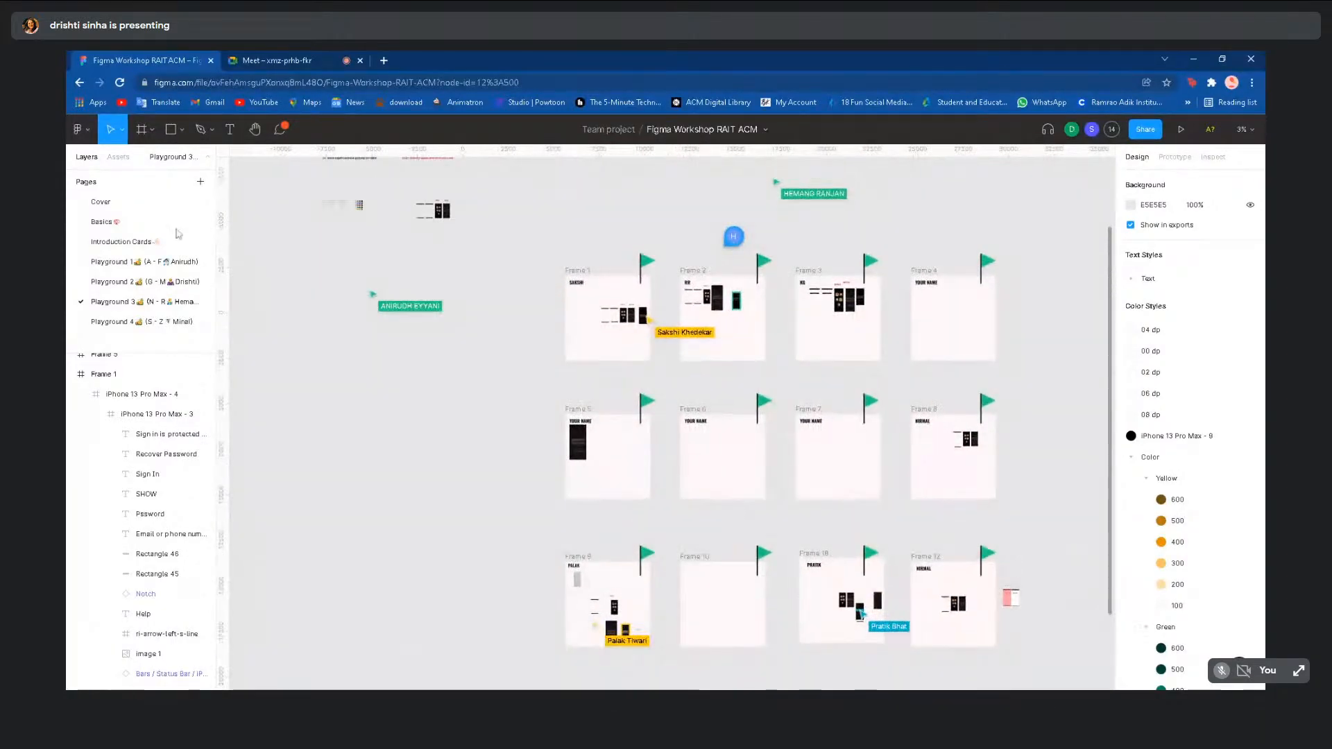
# - Go to Basics, select then deselect the first Netflix screen group, and zoom out
pyautogui.click(137, 223)
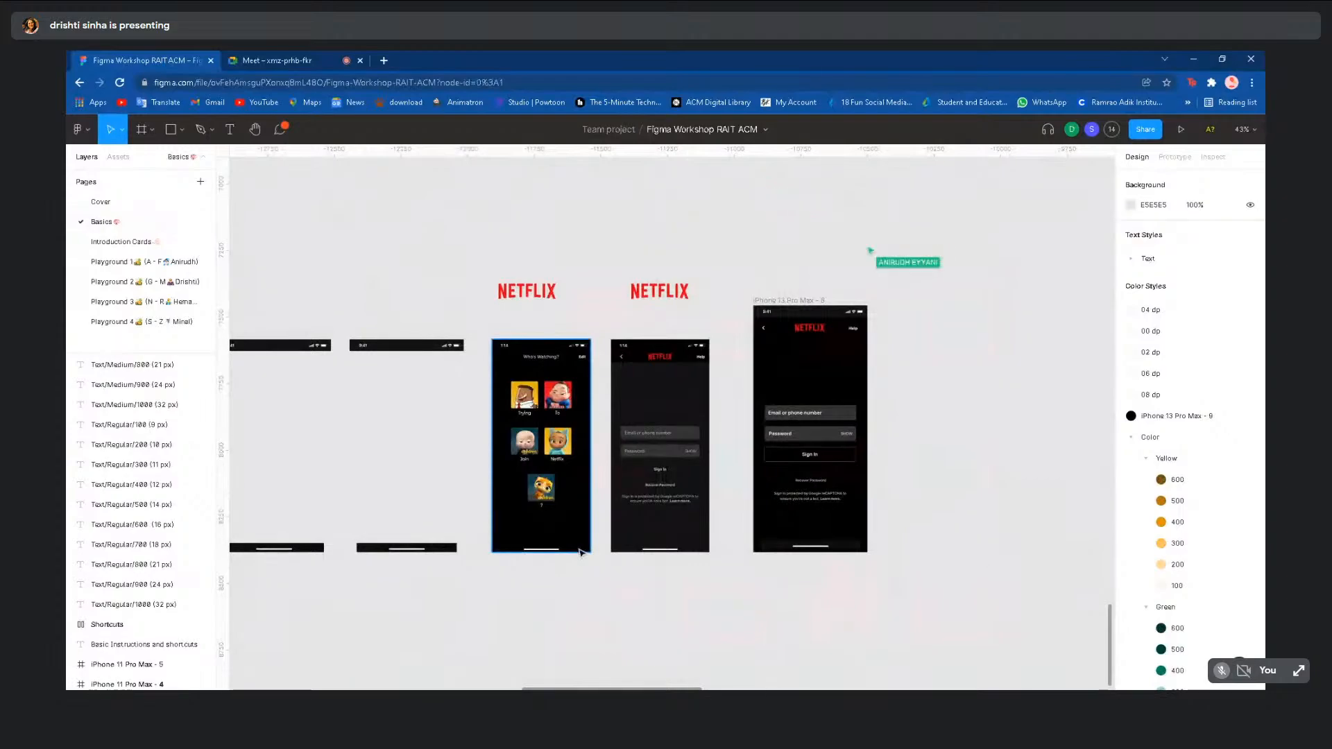
pyautogui.click(576, 514)
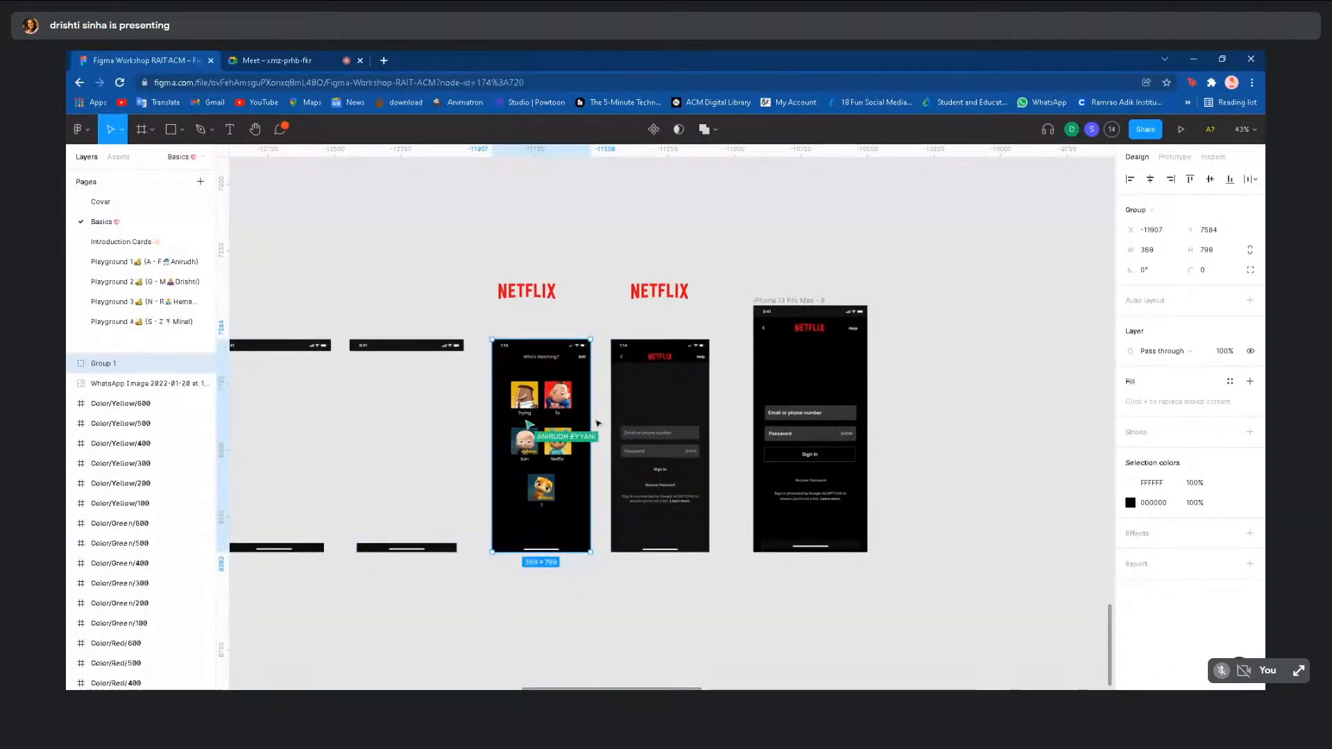
pyautogui.click(763, 617)
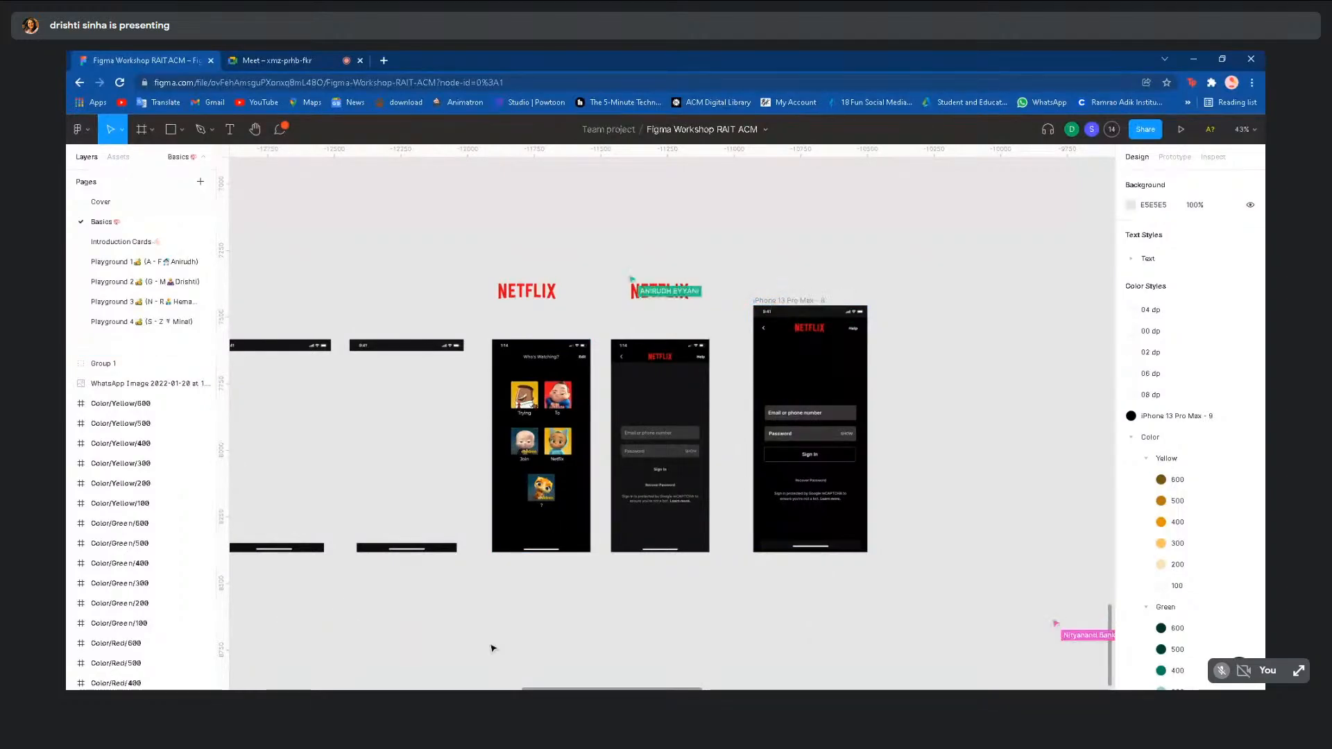
pyautogui.scroll(-3, 490, 647)
pyautogui.scroll(-3, 489, 644)
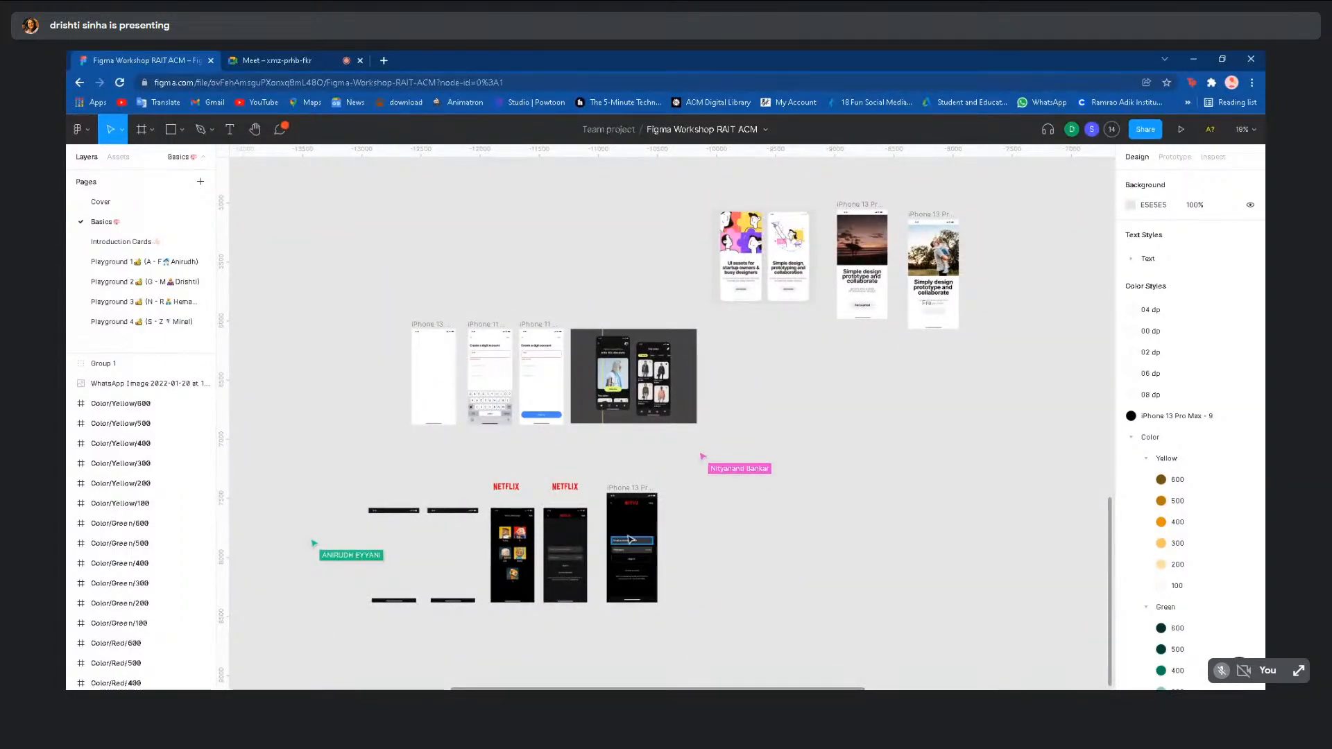
pyautogui.scroll(3, 655, 441)
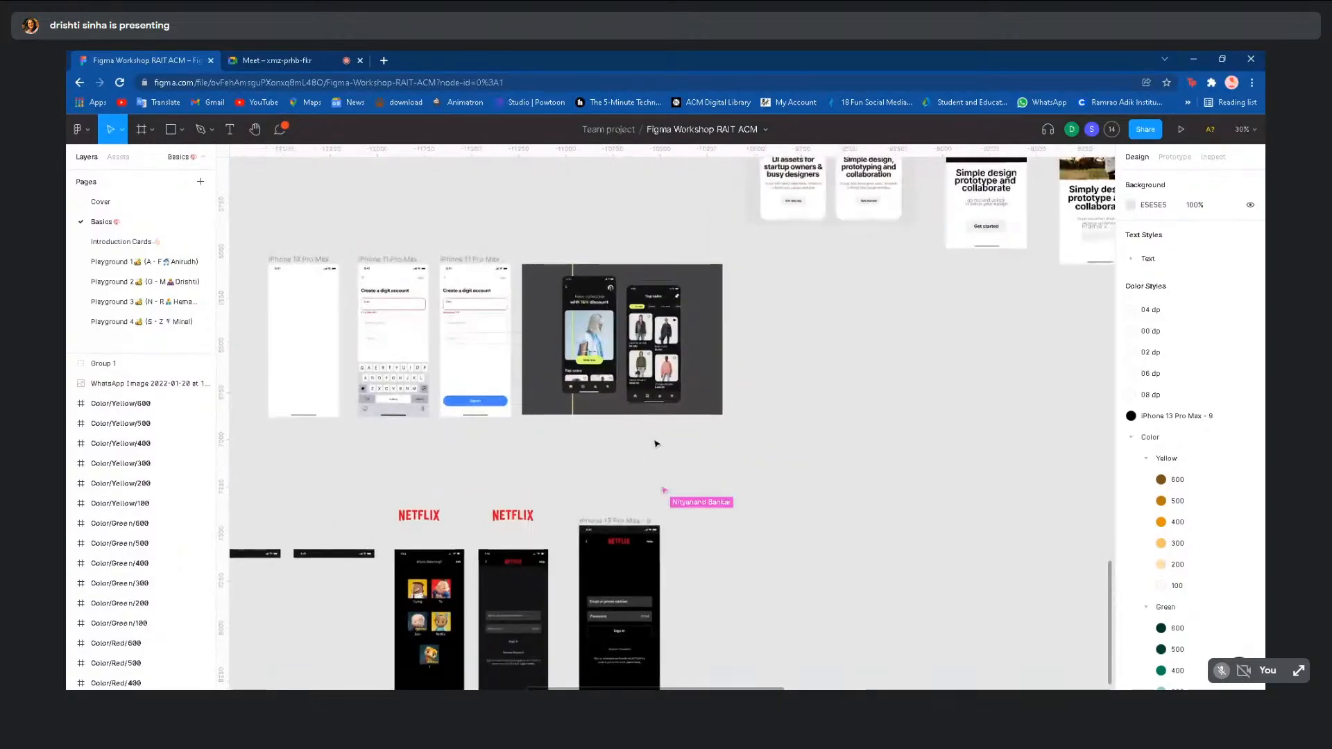
pyautogui.scroll(-2, 656, 444)
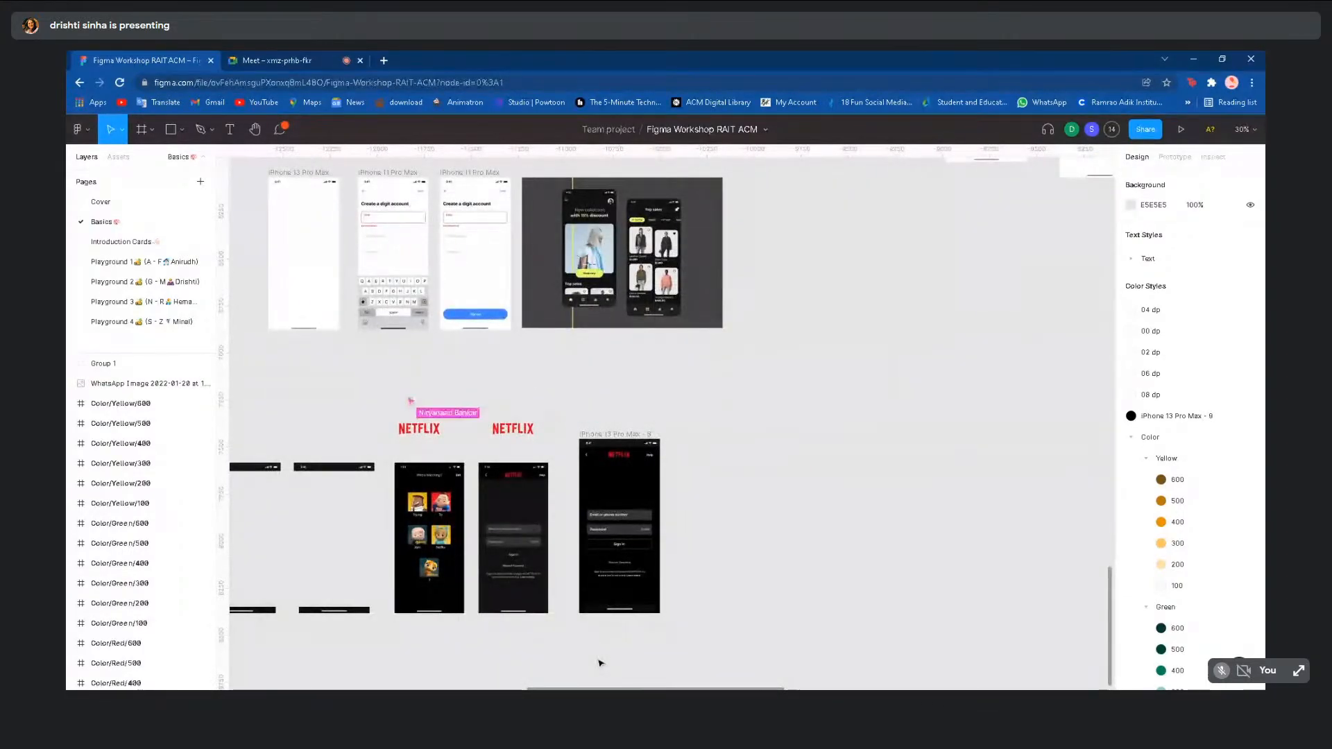
pyautogui.click(156, 266)
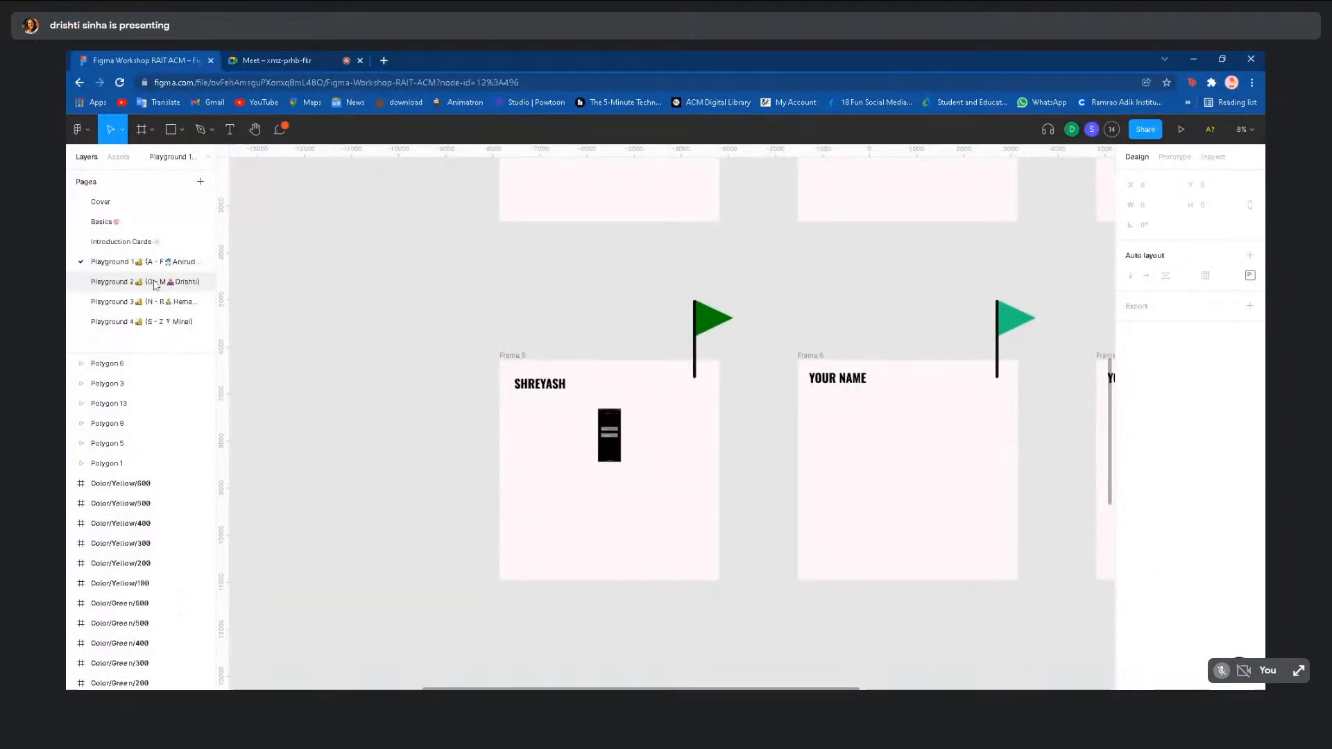
pyautogui.scroll(-3, 289, 375)
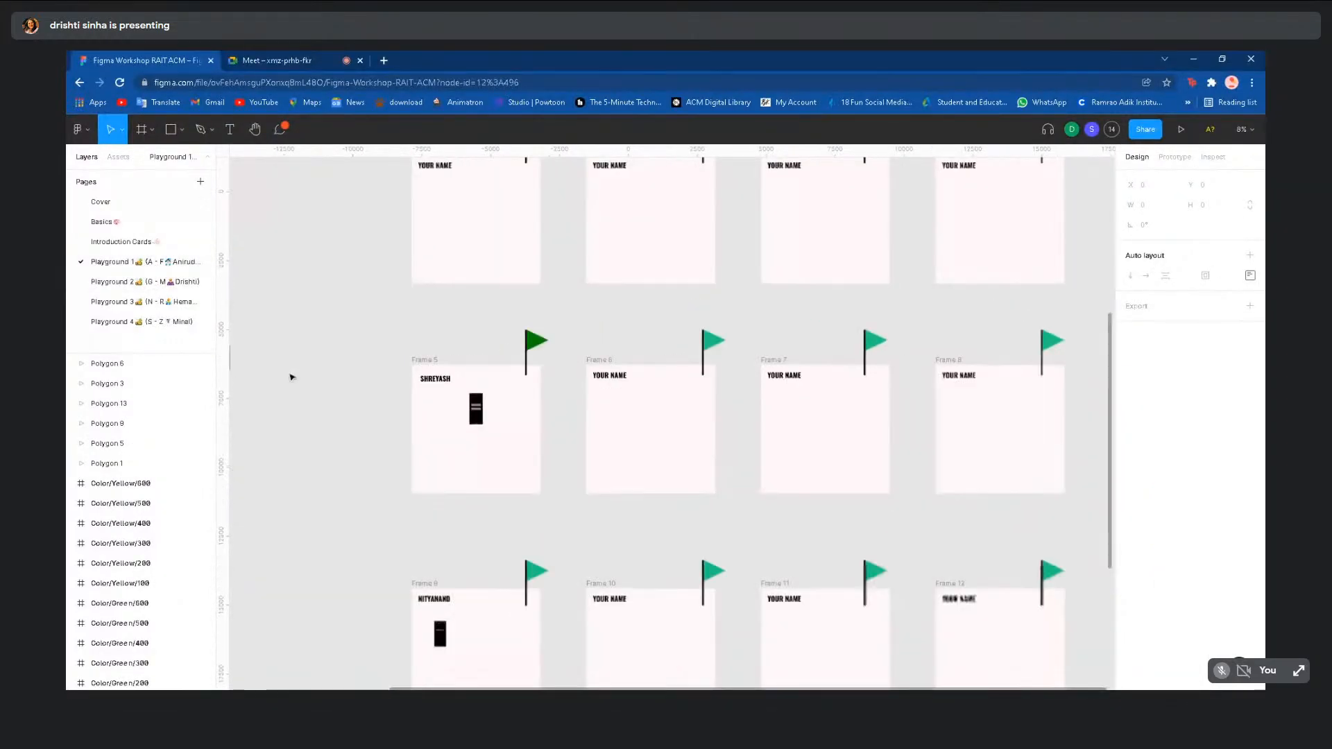
pyautogui.click(145, 303)
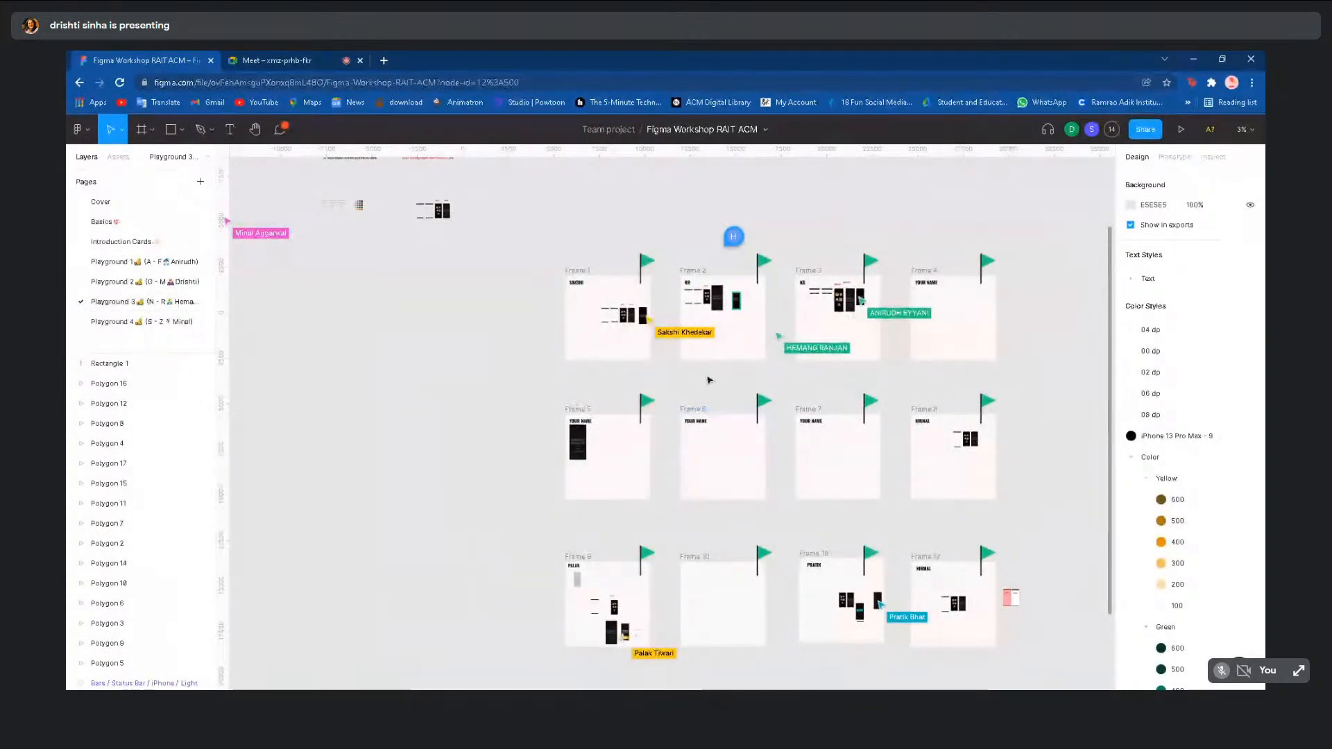
pyautogui.scroll(5, 709, 380)
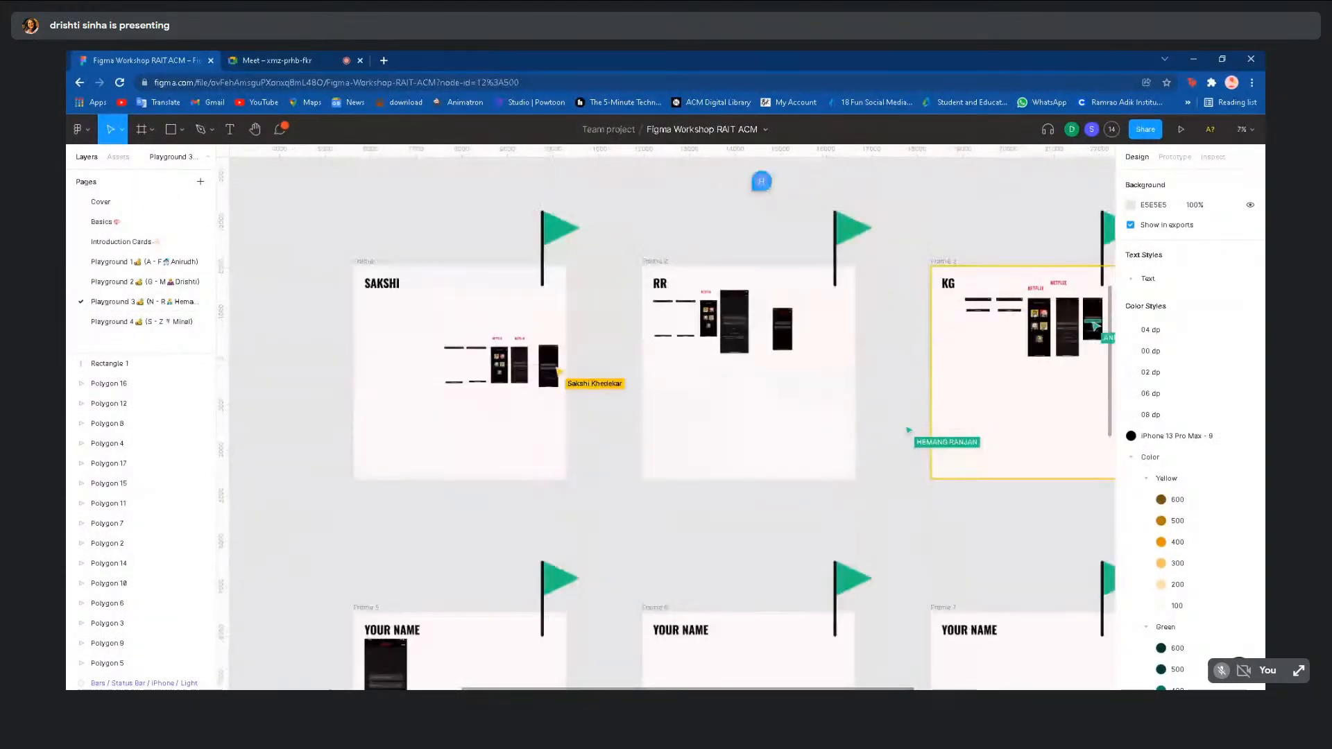
pyautogui.scroll(-3, 698, 356)
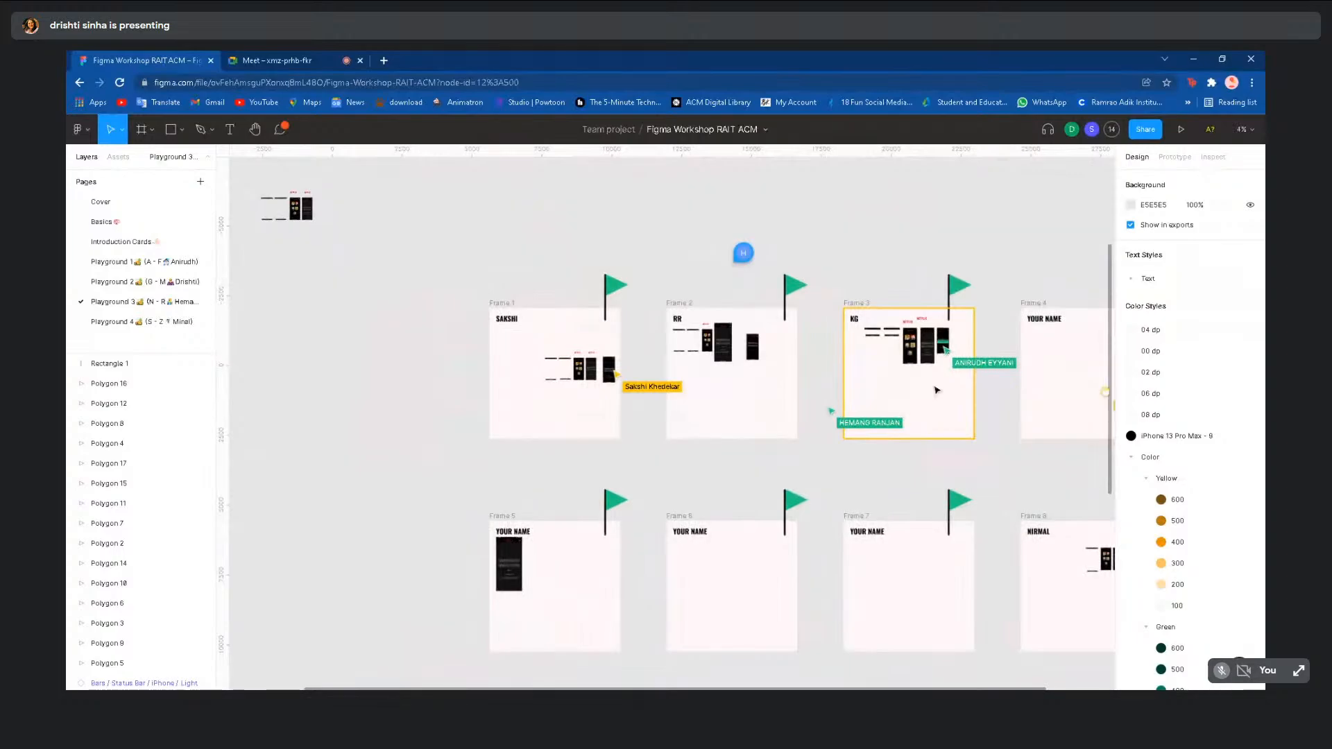
pyautogui.scroll(3, 936, 390)
pyautogui.scroll(5, 937, 390)
pyautogui.scroll(2, 937, 386)
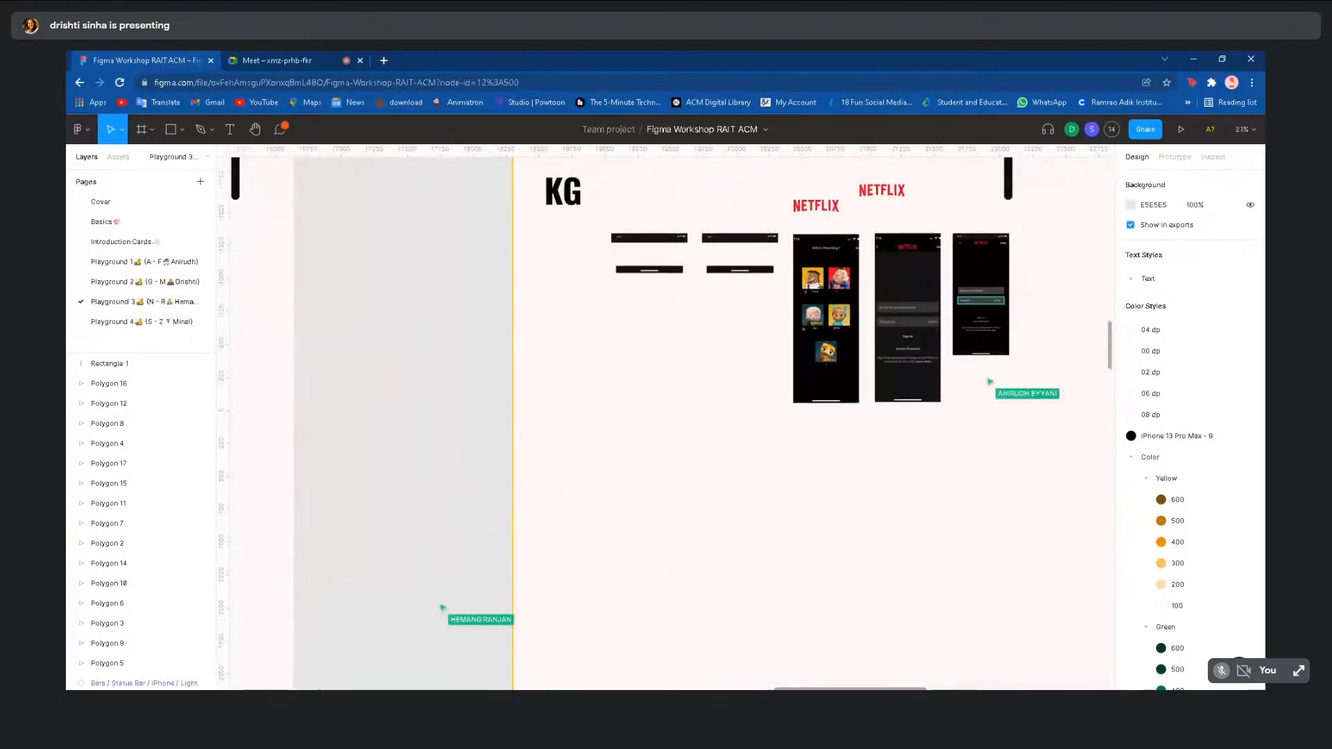
pyautogui.scroll(3, 937, 386)
pyautogui.scroll(2, 935, 388)
pyautogui.scroll(4, 935, 388)
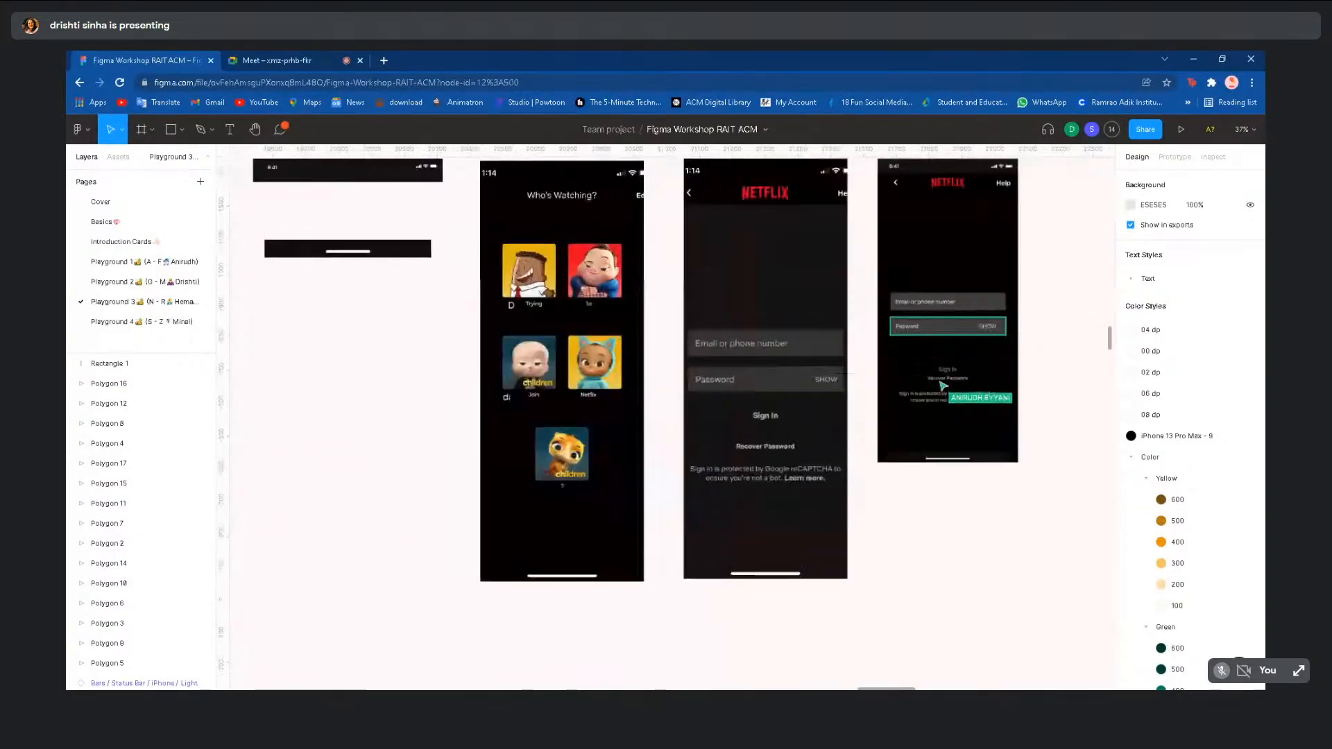
pyautogui.doubleClick(927, 261)
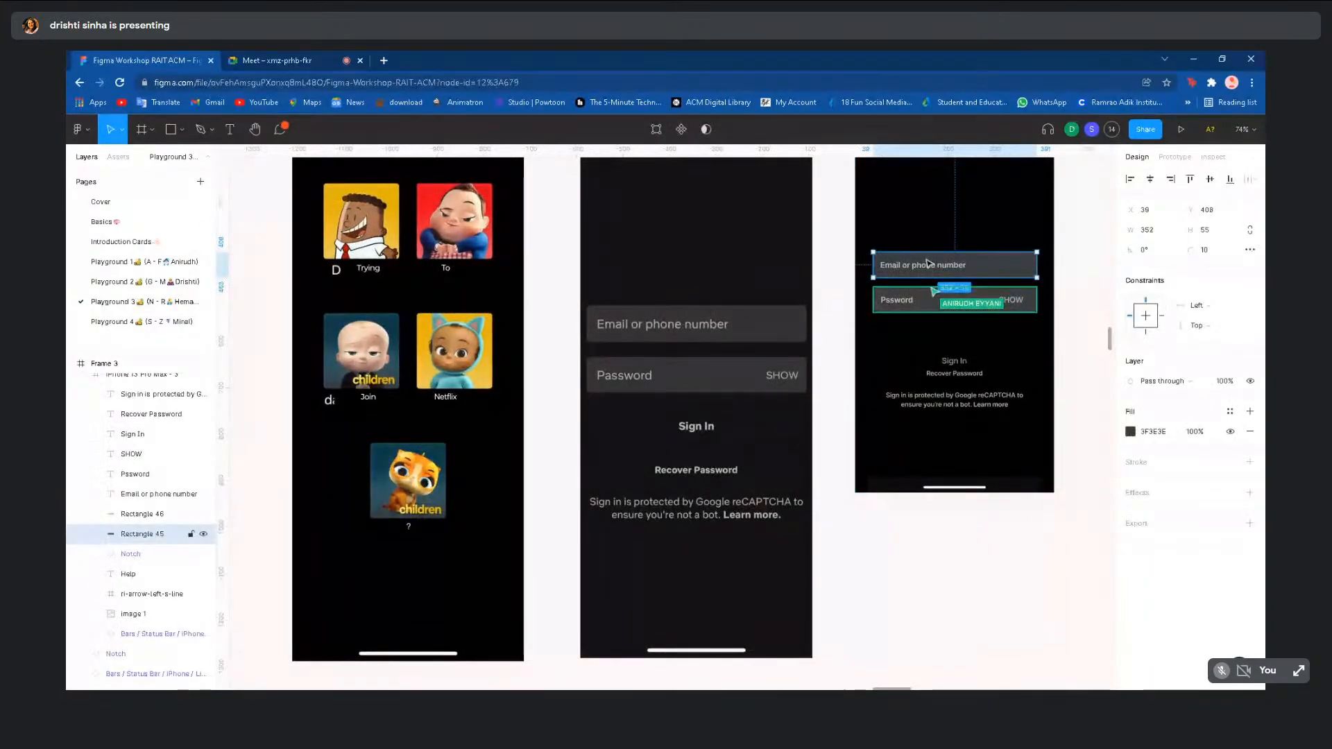
pyautogui.click(918, 597)
pyautogui.scroll(-5, 918, 597)
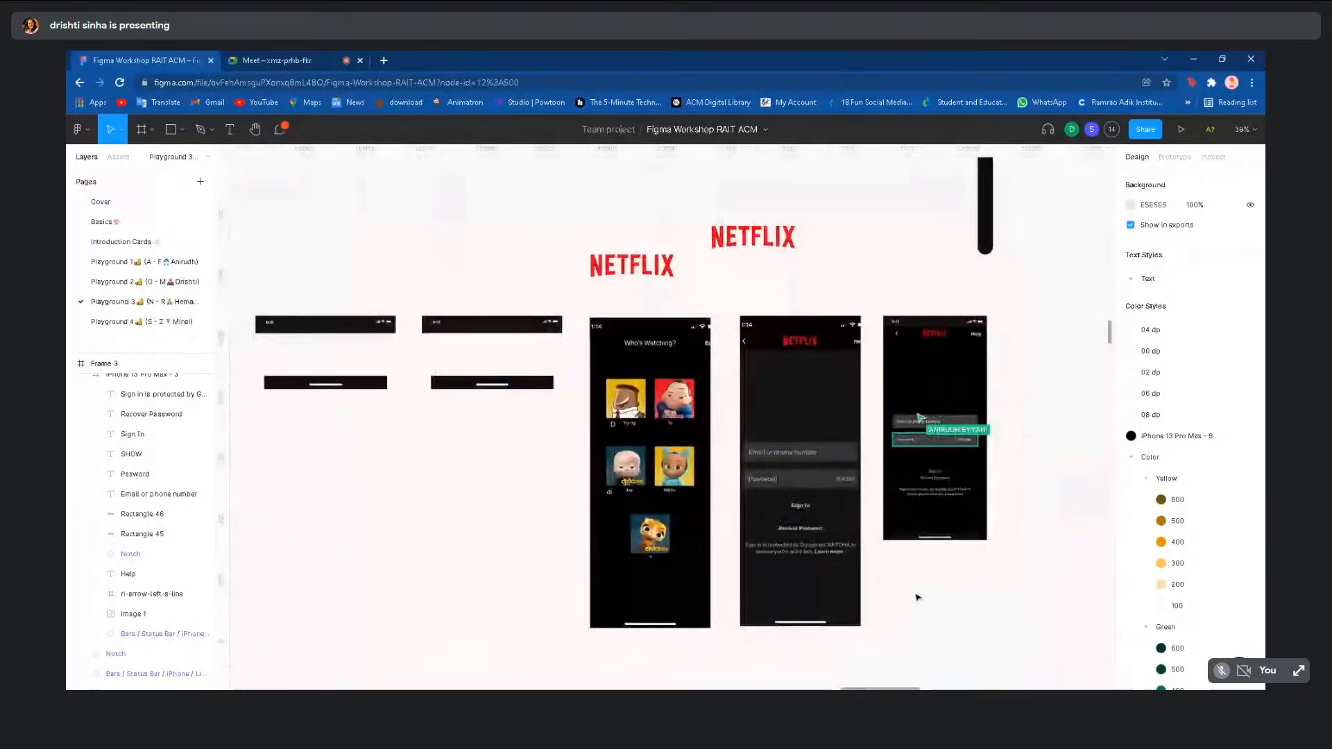
pyautogui.scroll(-5, 918, 597)
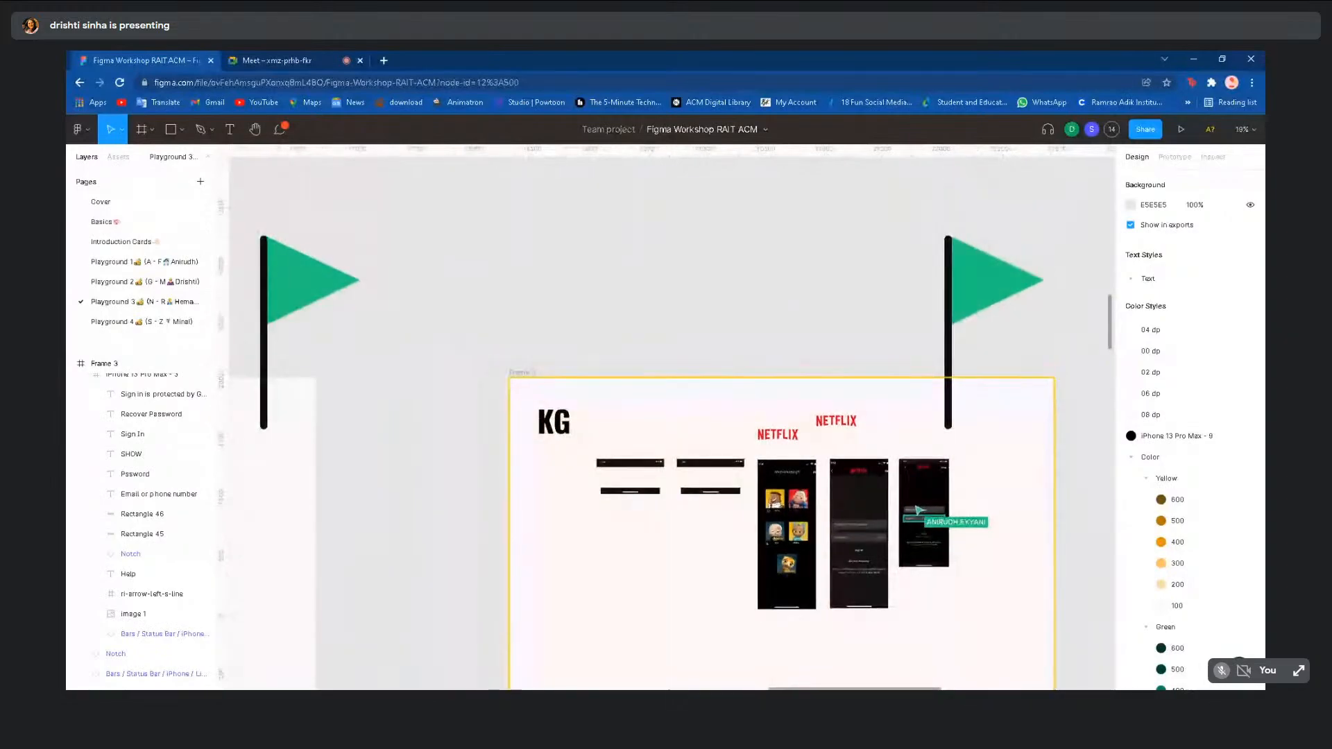
pyautogui.scroll(-3, 913, 499)
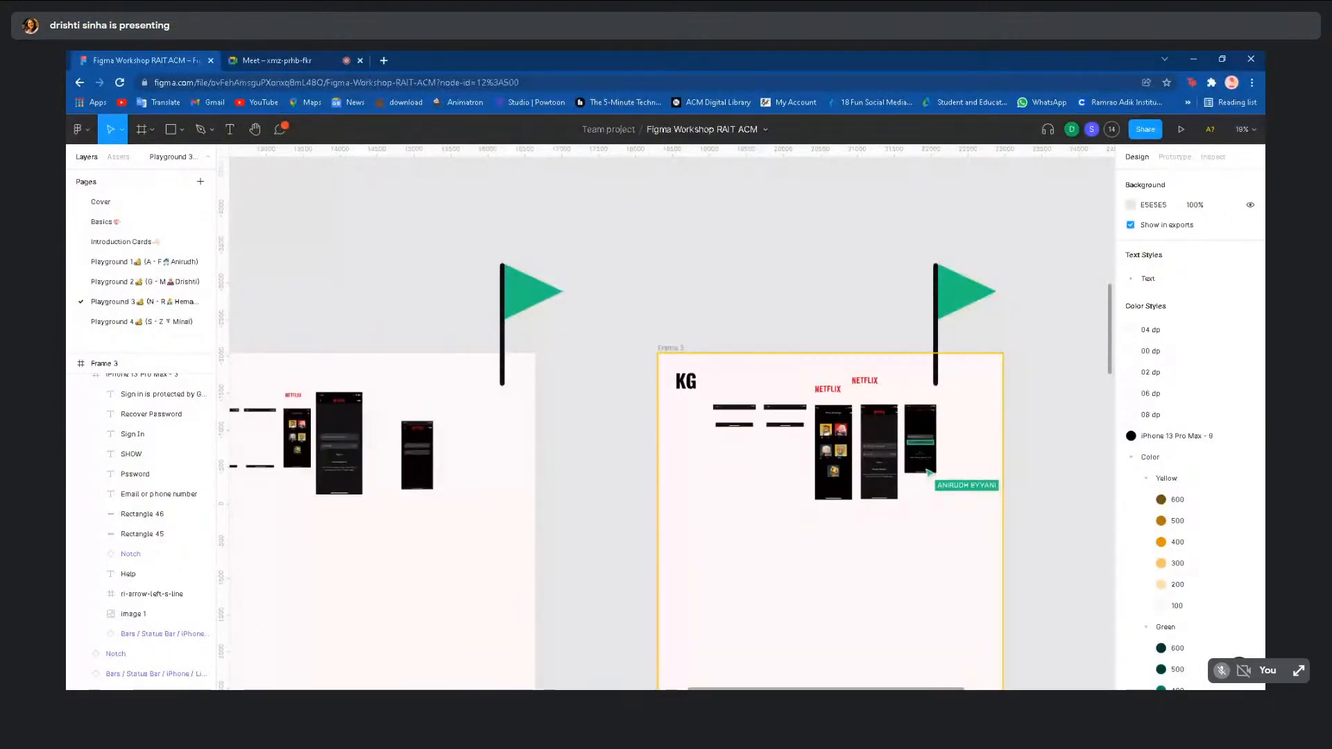
pyautogui.hscroll(-1, 686, 558)
pyautogui.scroll(-2, 686, 557)
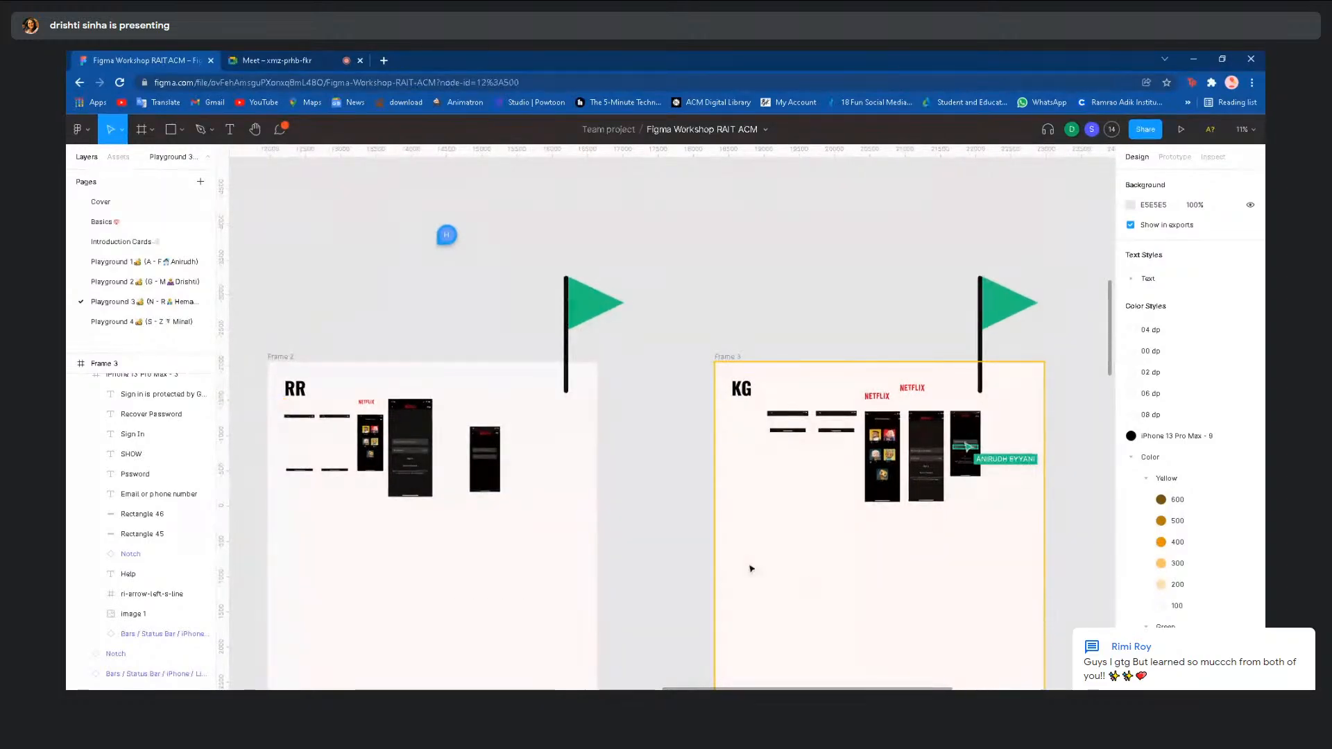
pyautogui.scroll(-2, 706, 553)
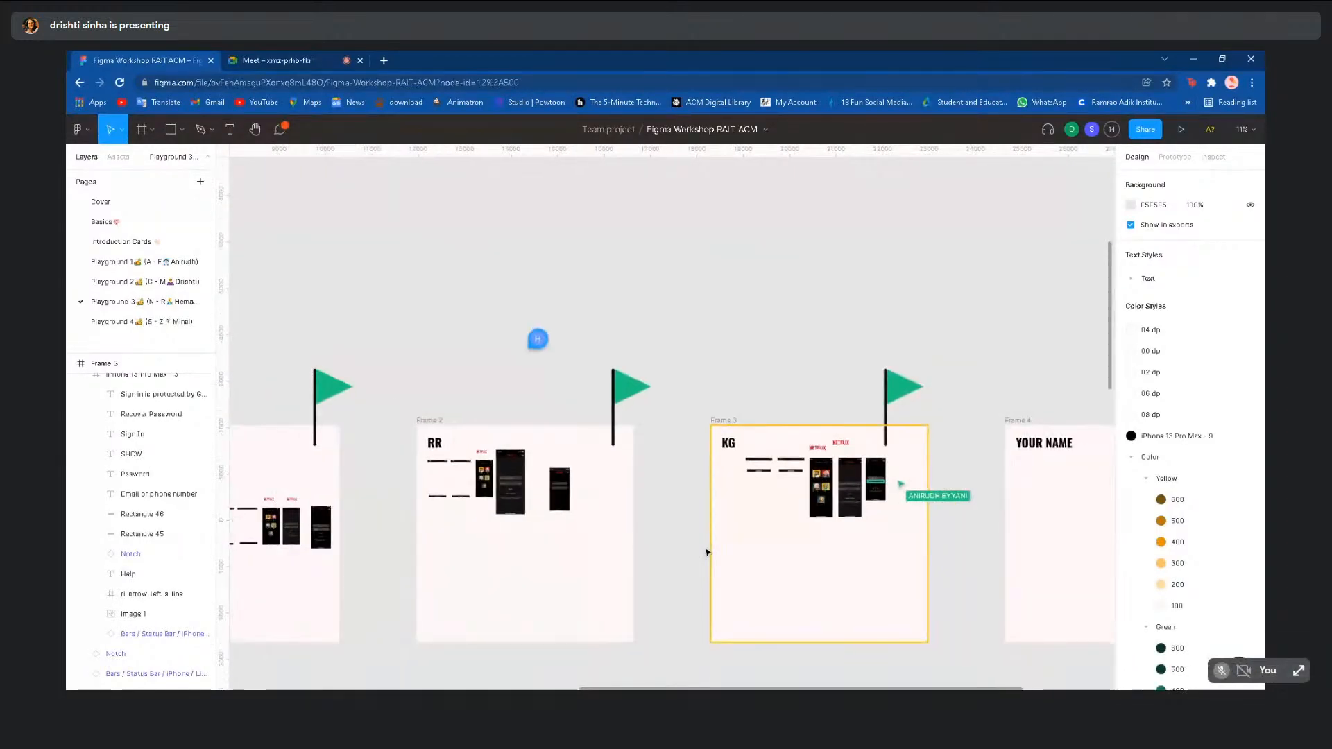
pyautogui.scroll(-4, 735, 608)
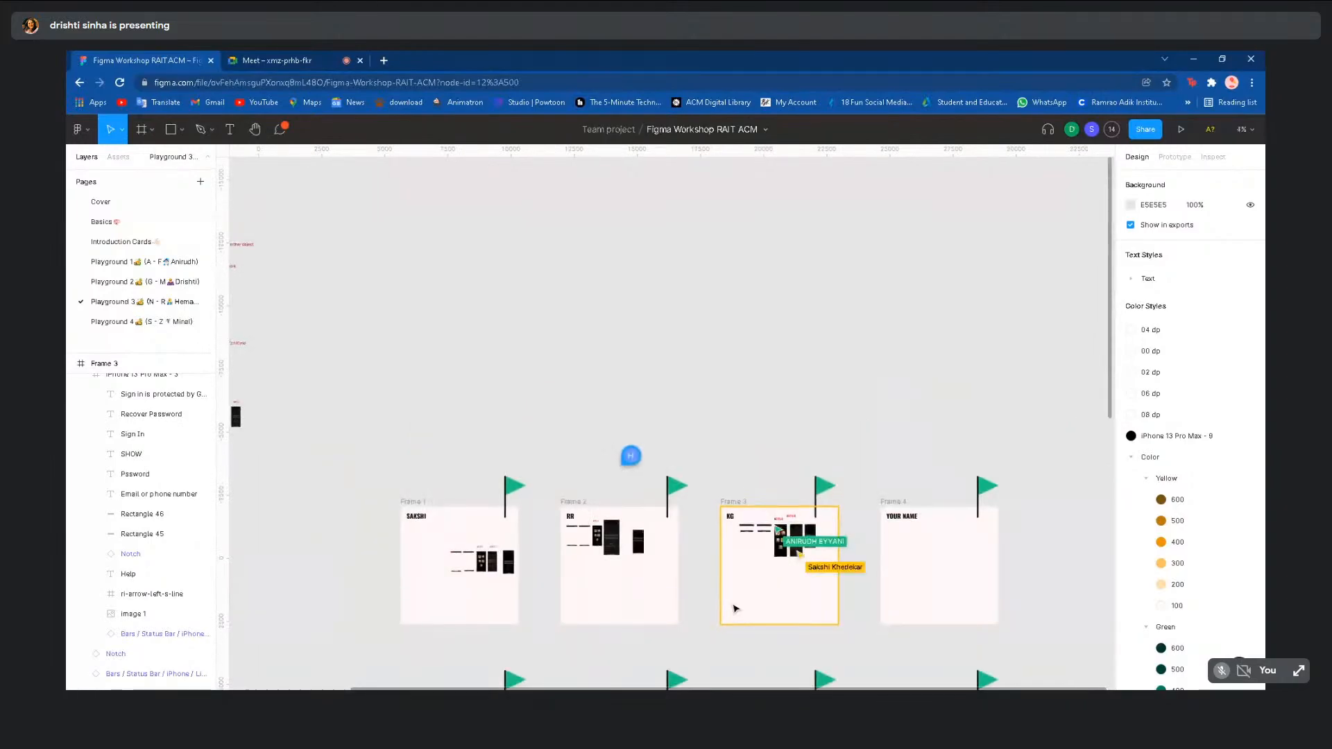
pyautogui.scroll(-3, 684, 465)
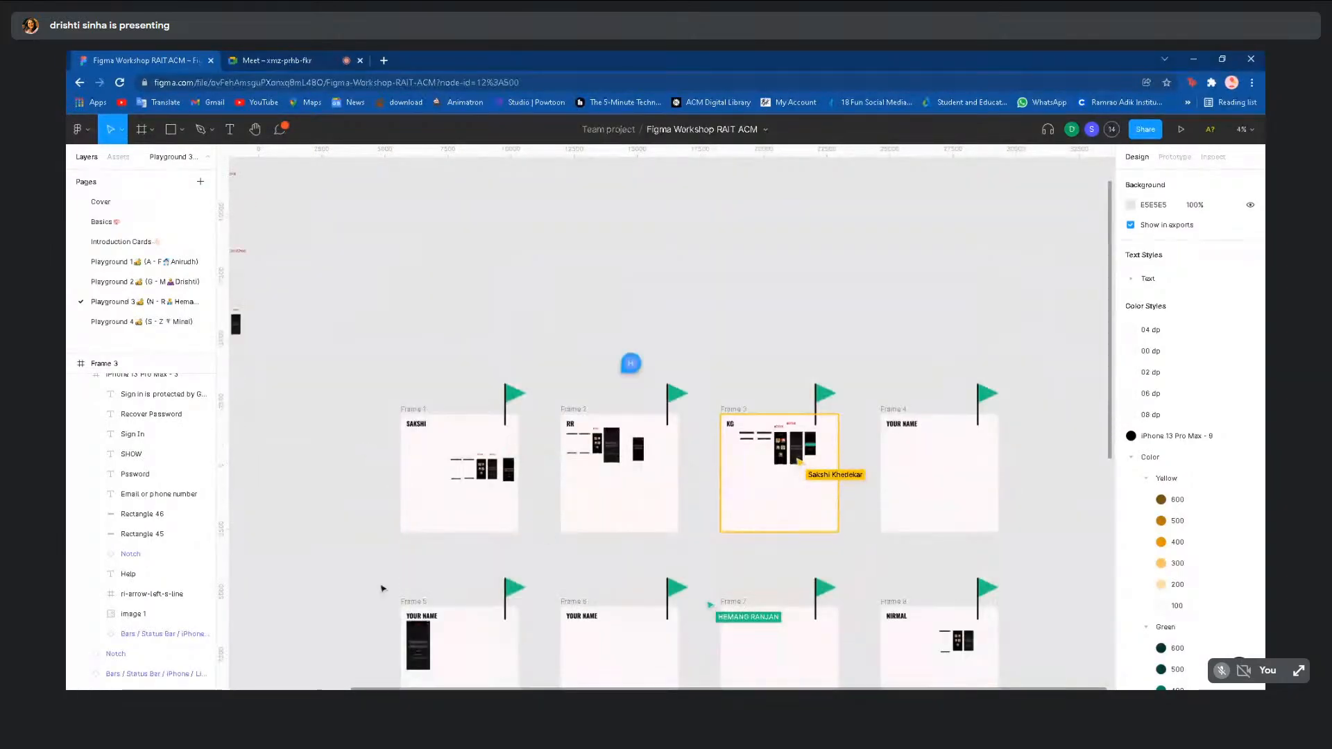
pyautogui.scroll(1, 363, 583)
pyautogui.scroll(2, 363, 583)
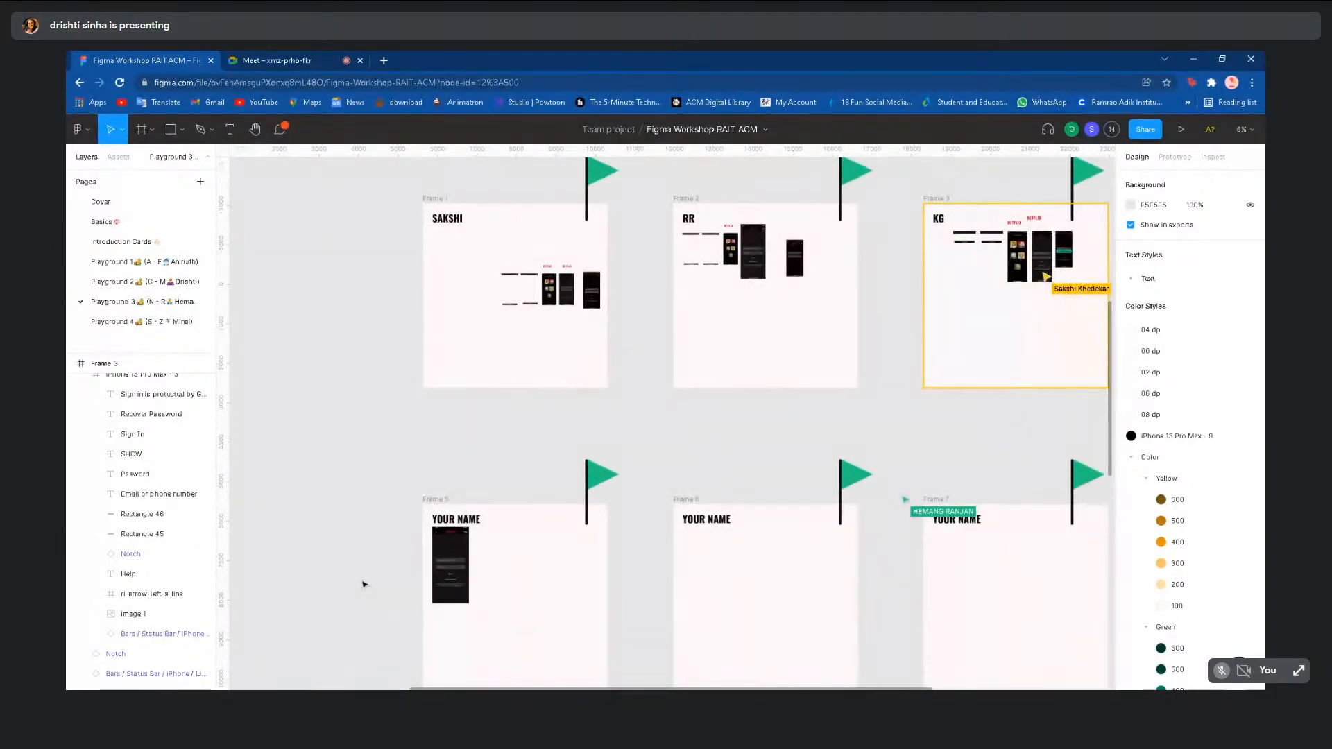
pyautogui.scroll(-1, 391, 515)
pyautogui.scroll(-3, 390, 516)
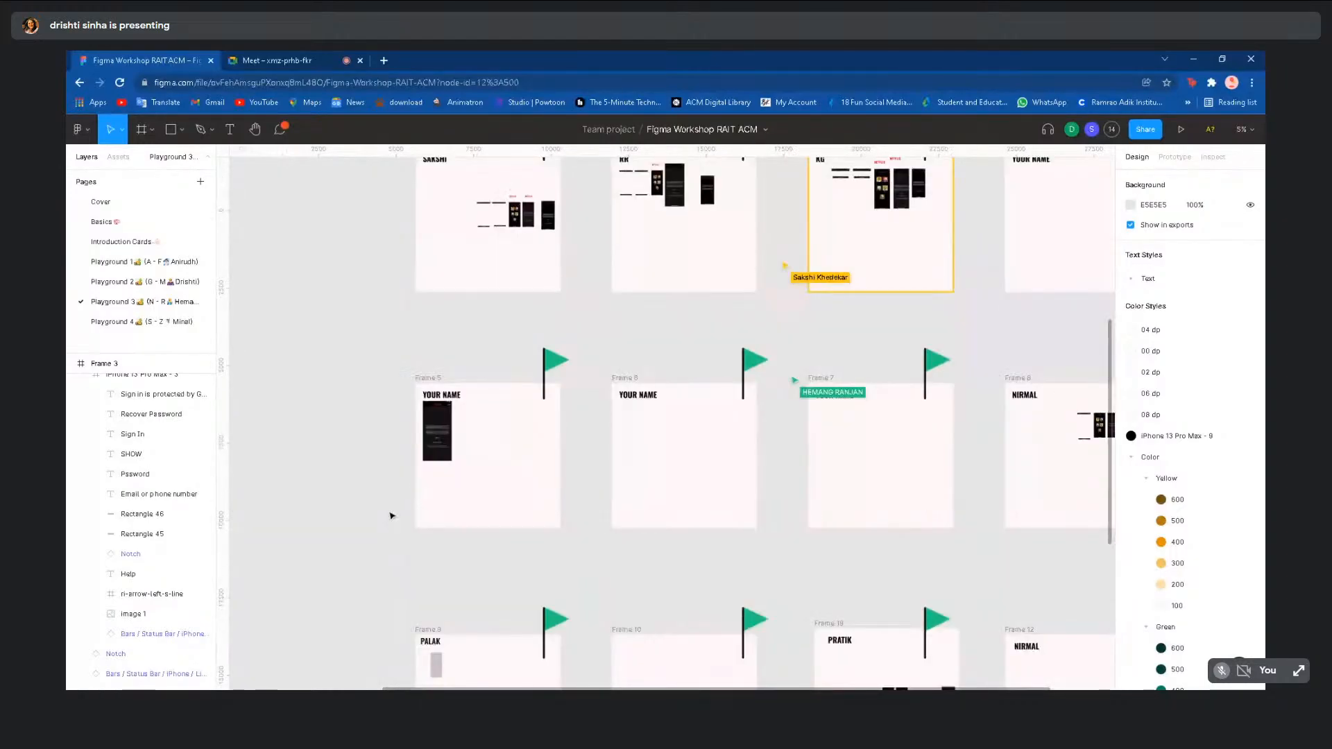
pyautogui.scroll(-3, 673, 423)
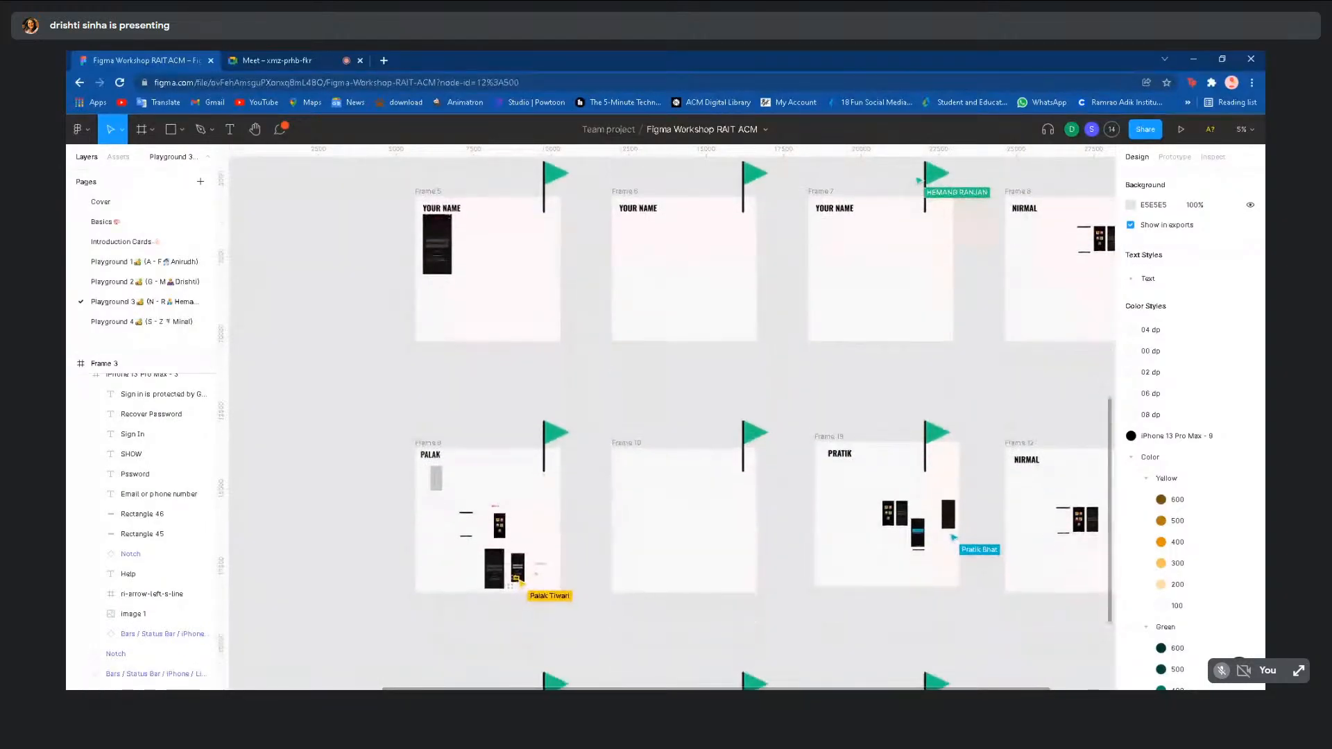
pyautogui.scroll(-2, 339, 456)
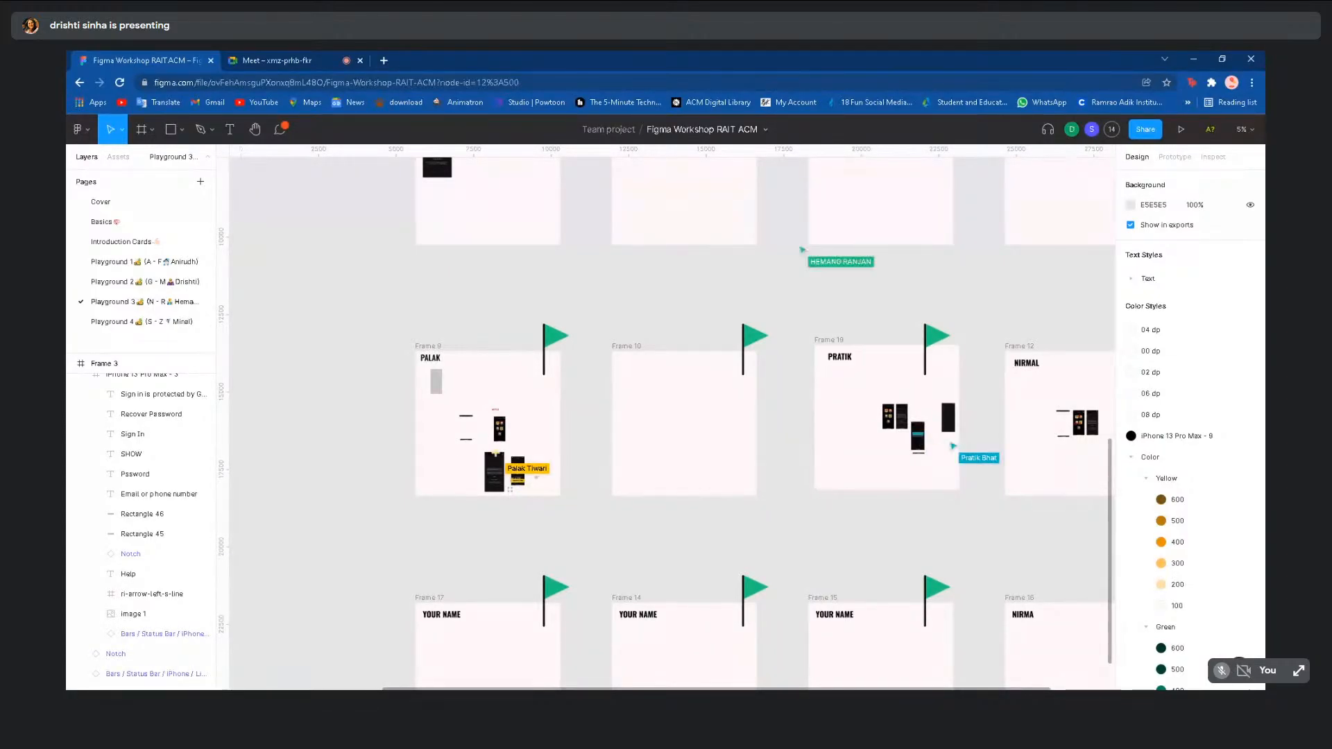
# - Switch to the Meet call, close its chat panel, and return to the Figma tab
pyautogui.click(322, 51)
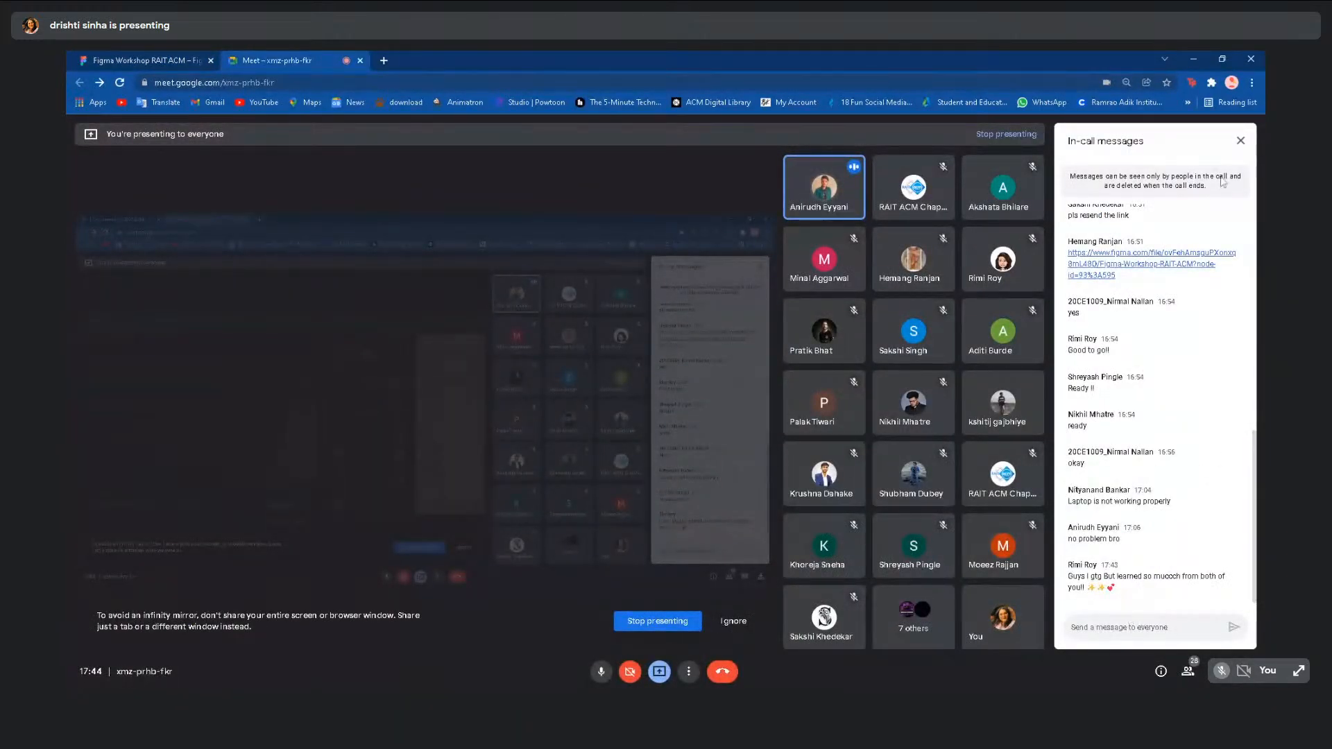
pyautogui.click(1243, 141)
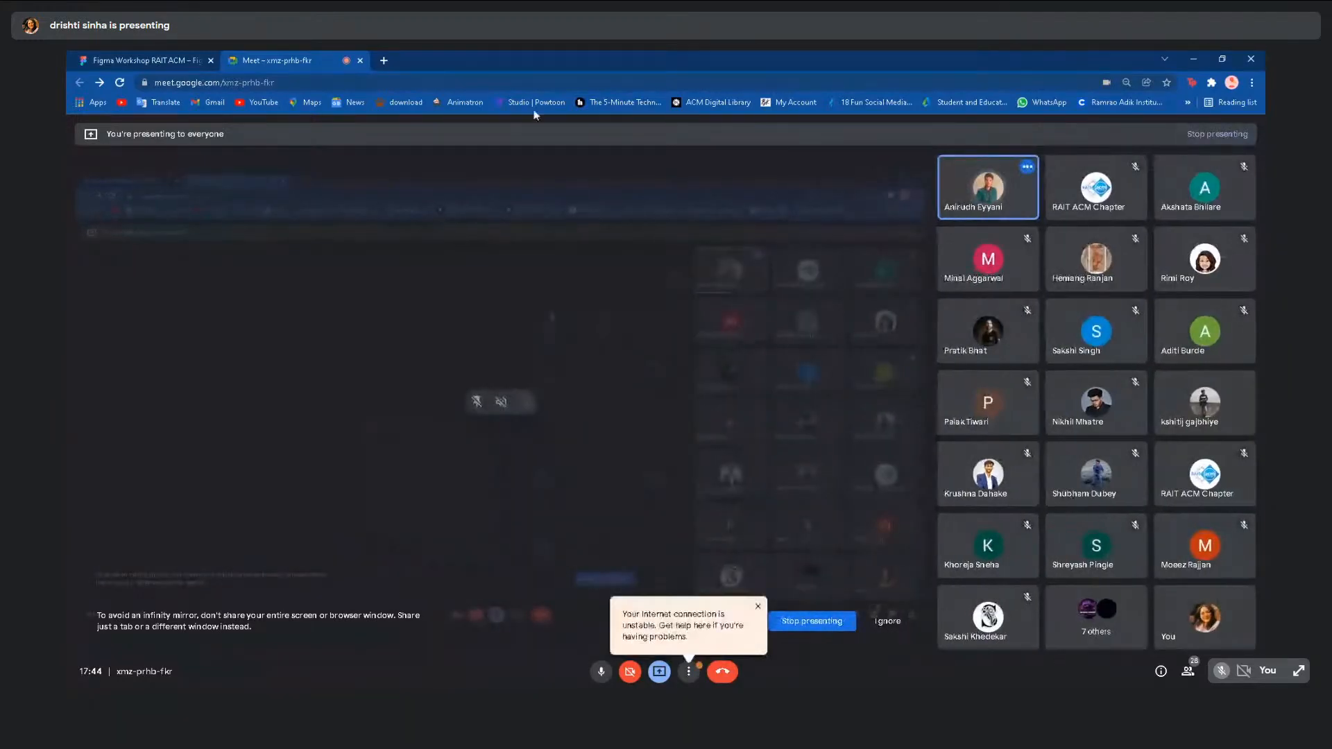
pyautogui.click(167, 57)
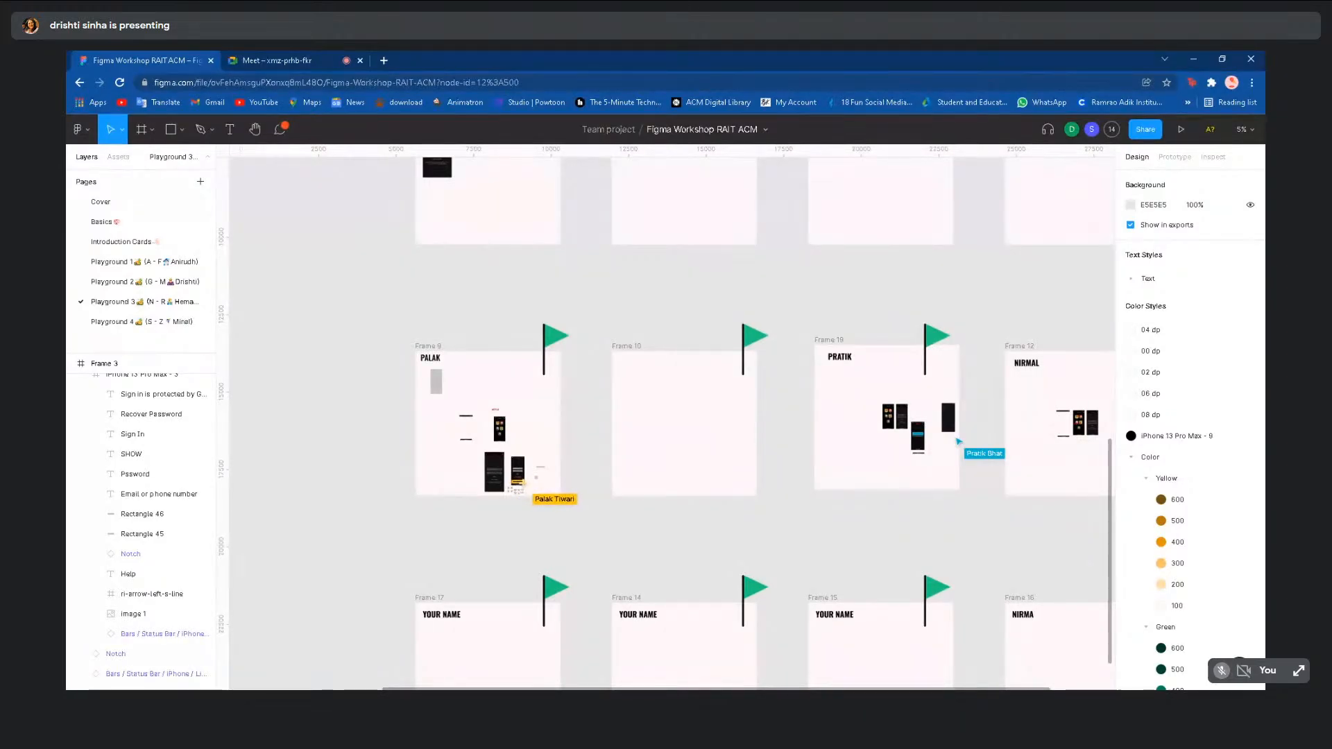
# - On the Basics page, shift the iPhone 13 Pro Max - 8 sign-in frame slightly right
pyautogui.scroll(-4, 336, 528)
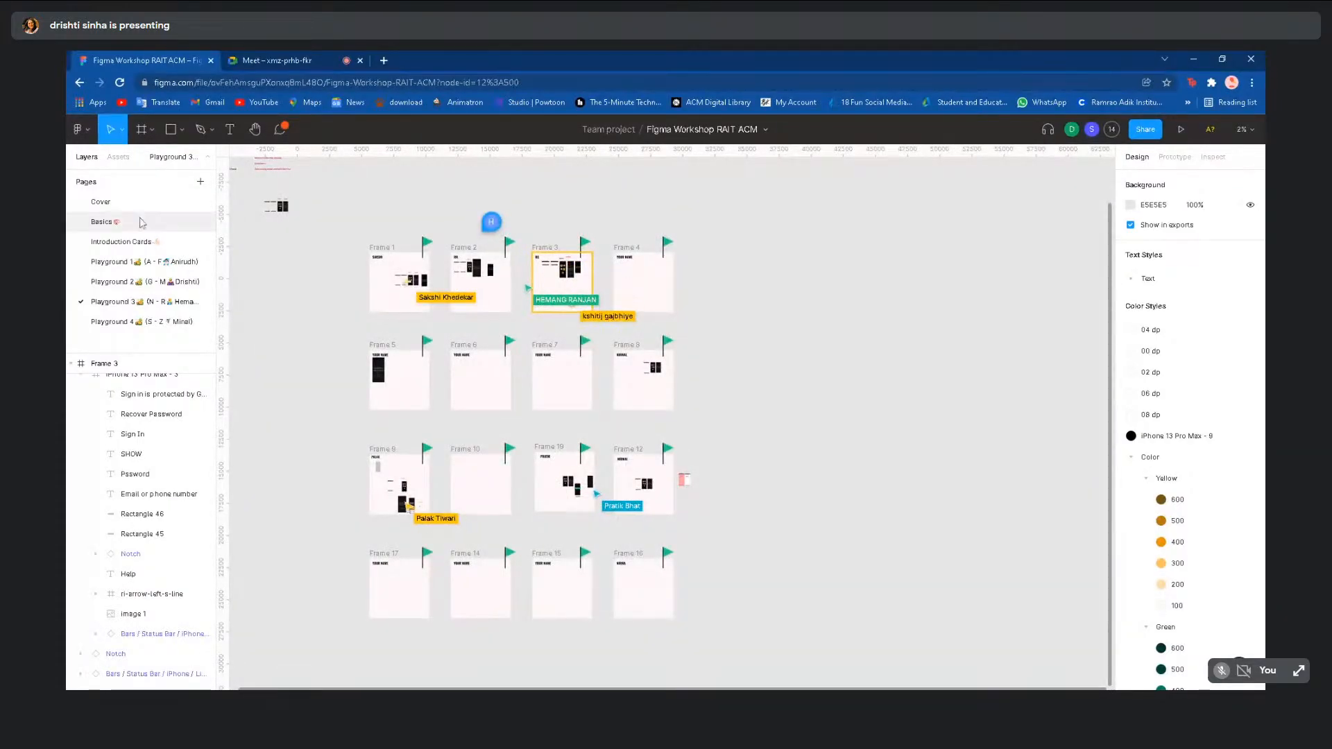
pyautogui.click(101, 202)
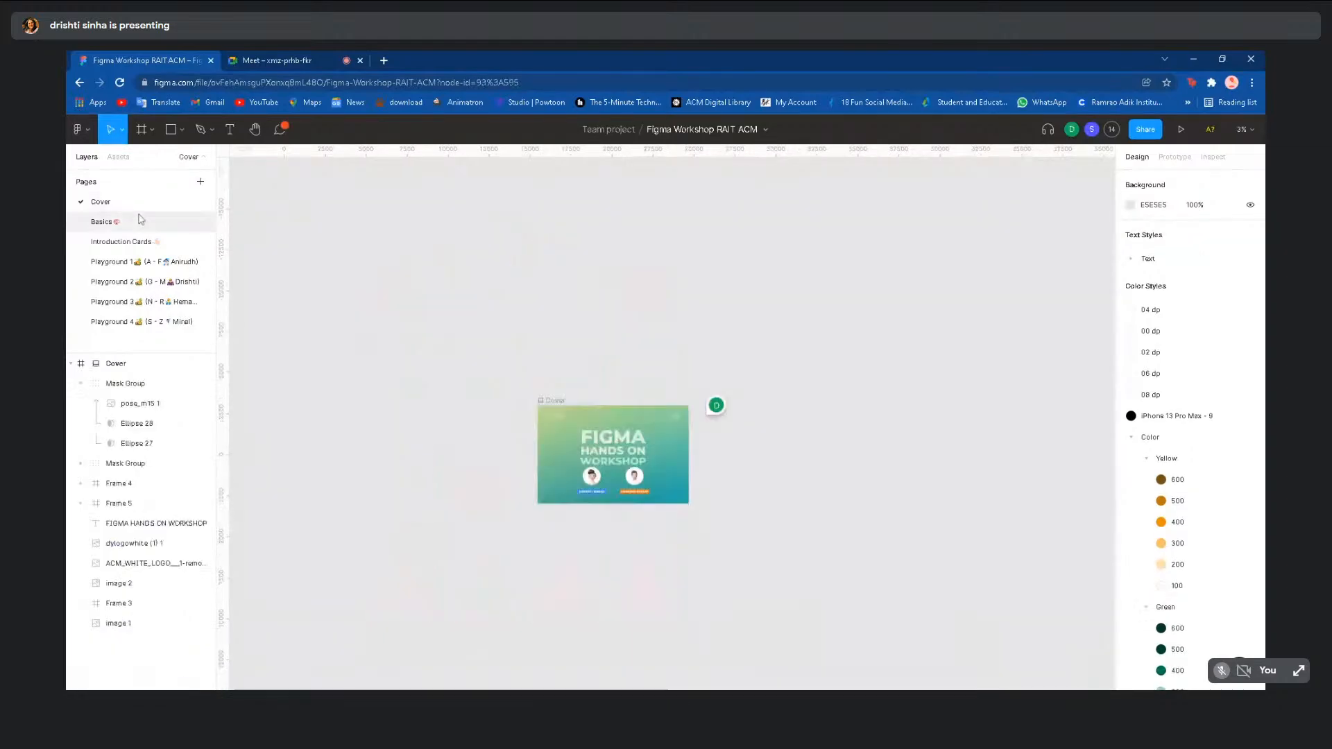
pyautogui.click(137, 221)
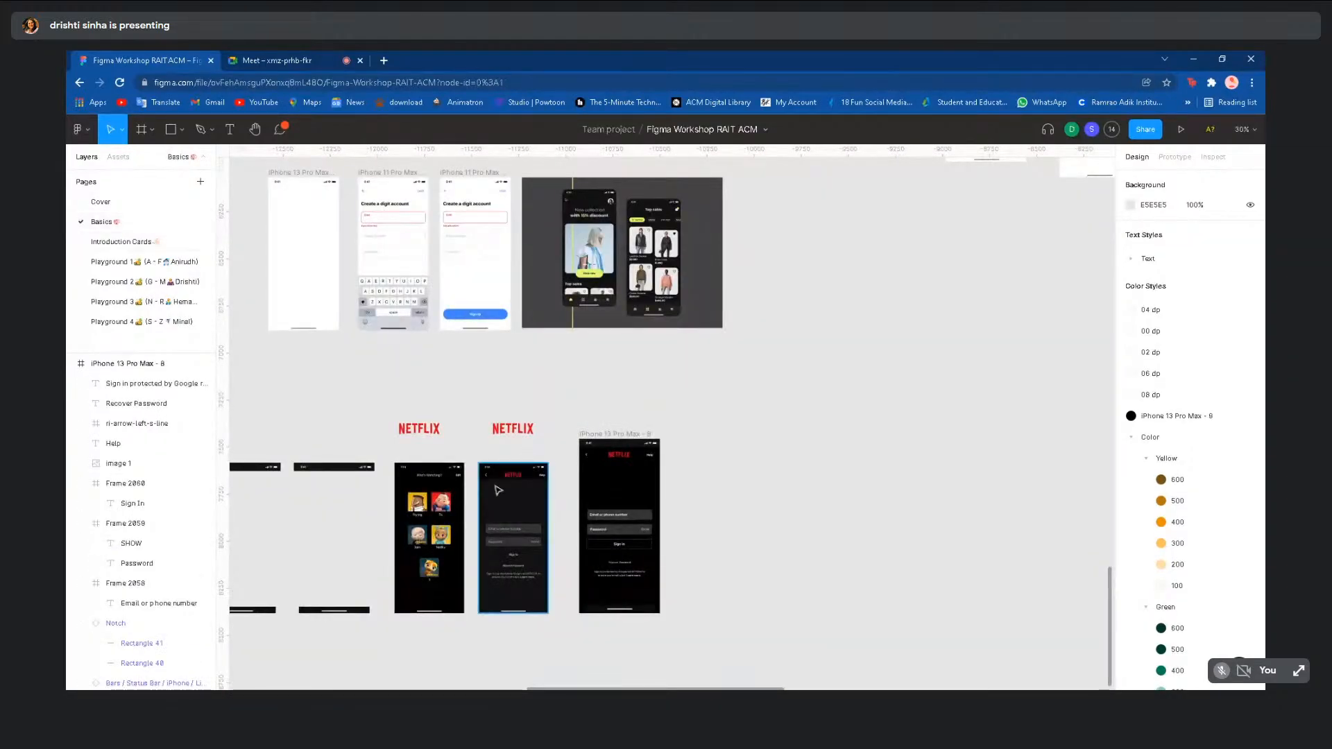
pyautogui.scroll(-3, 494, 484)
pyautogui.click(564, 458)
pyautogui.moveTo(564, 458); pyautogui.dragTo(592, 460)
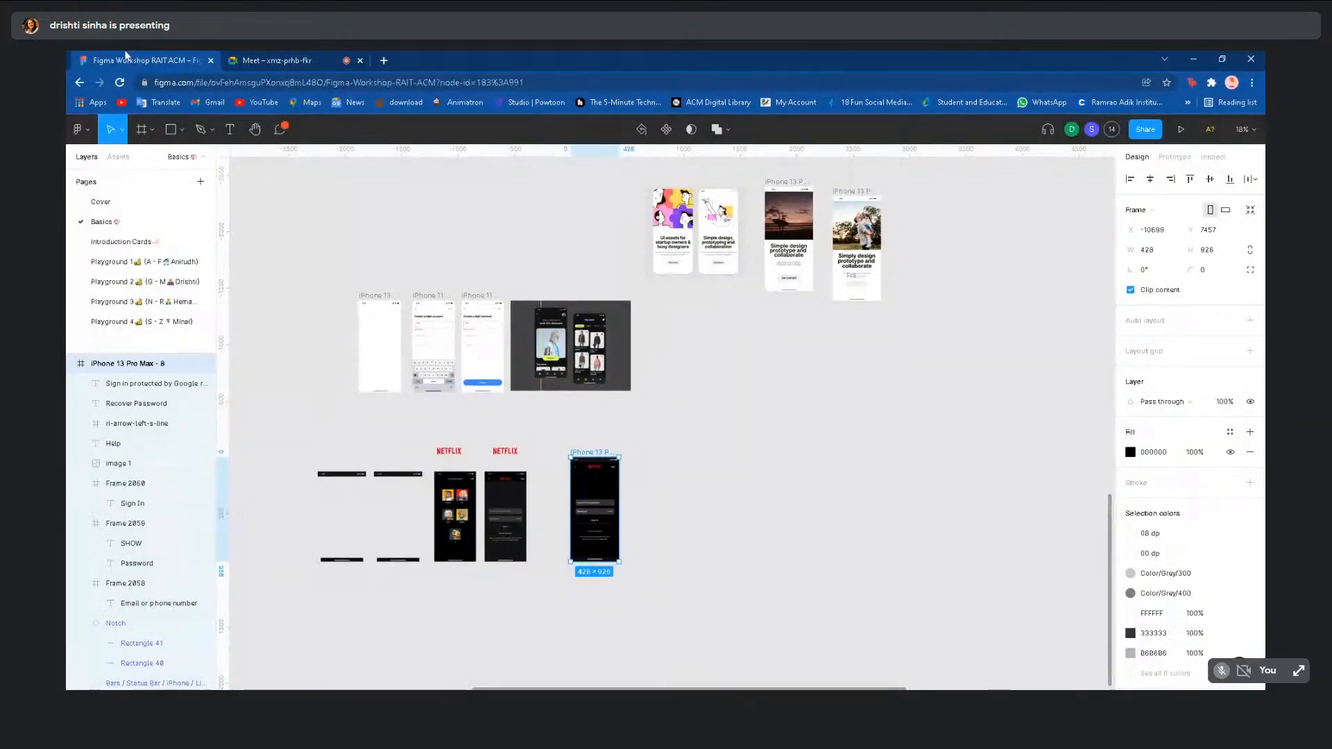
# - Browse the participant frames on Playground 1, then return to the Basics sign-in screen
pyautogui.click(141, 262)
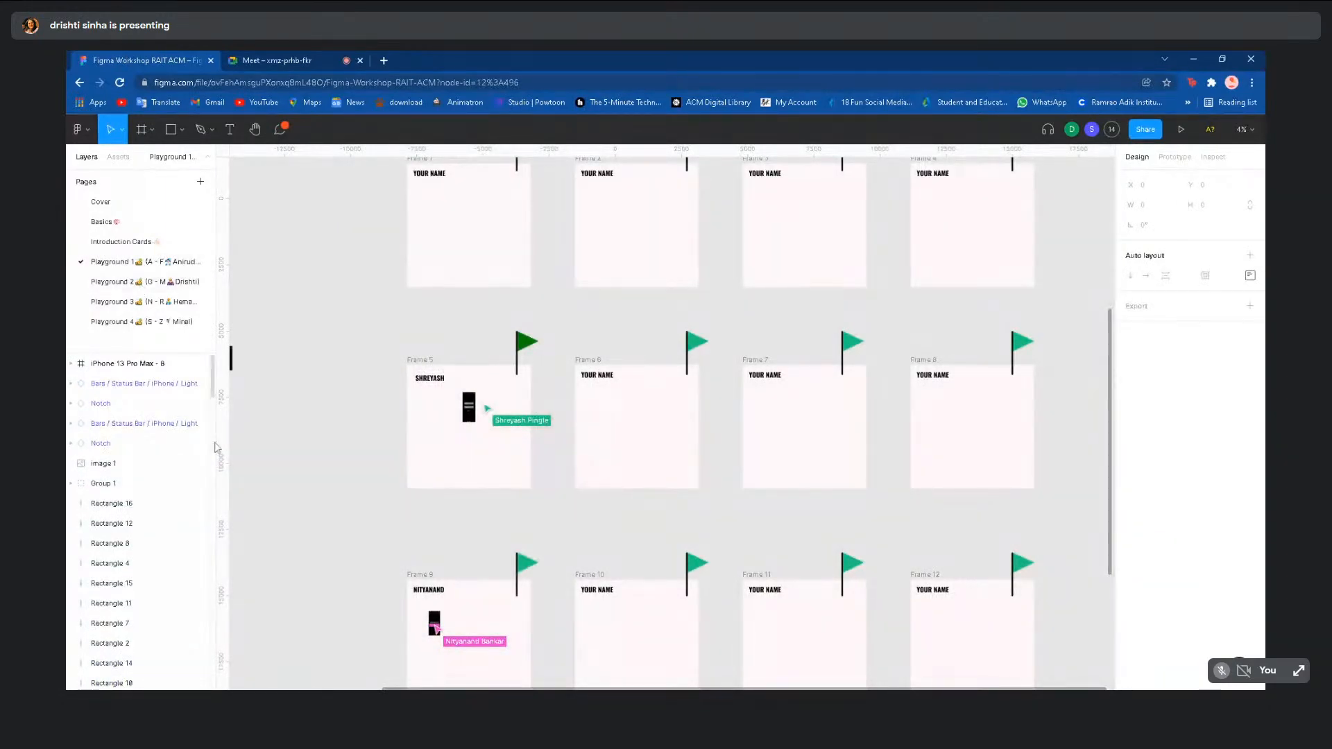
pyautogui.scroll(-1, 212, 451)
pyautogui.scroll(5, 247, 472)
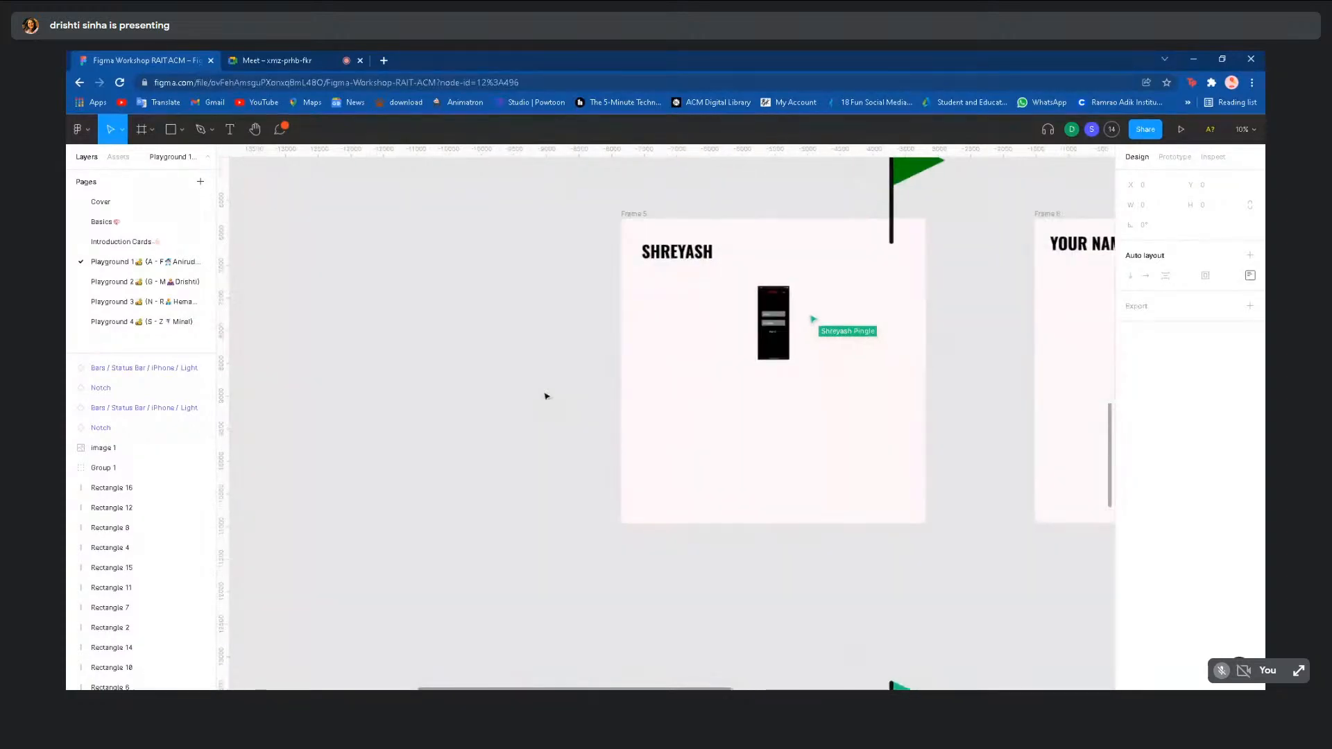
pyautogui.scroll(3, 544, 396)
pyautogui.hscroll(2, 707, 428)
pyautogui.scroll(2, 707, 428)
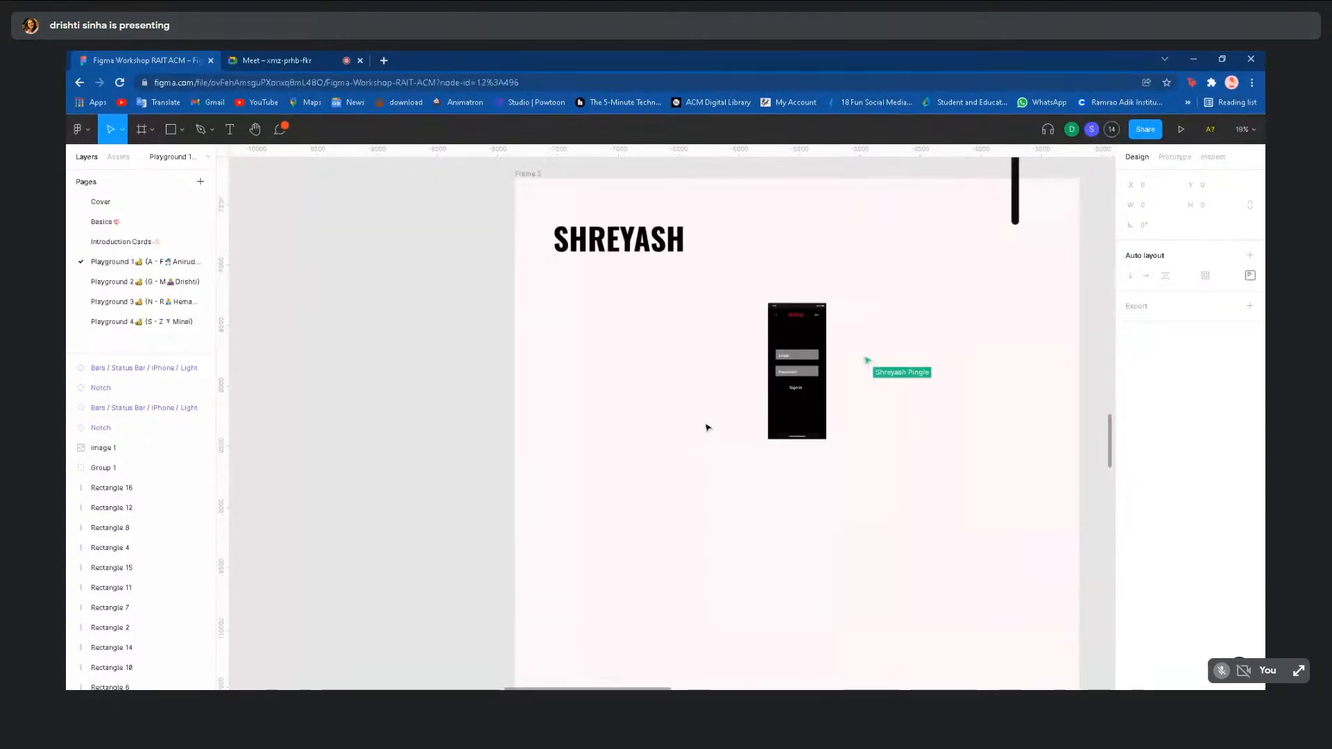
pyautogui.scroll(3, 707, 428)
pyautogui.hscroll(1, 707, 429)
pyautogui.scroll(1, 707, 428)
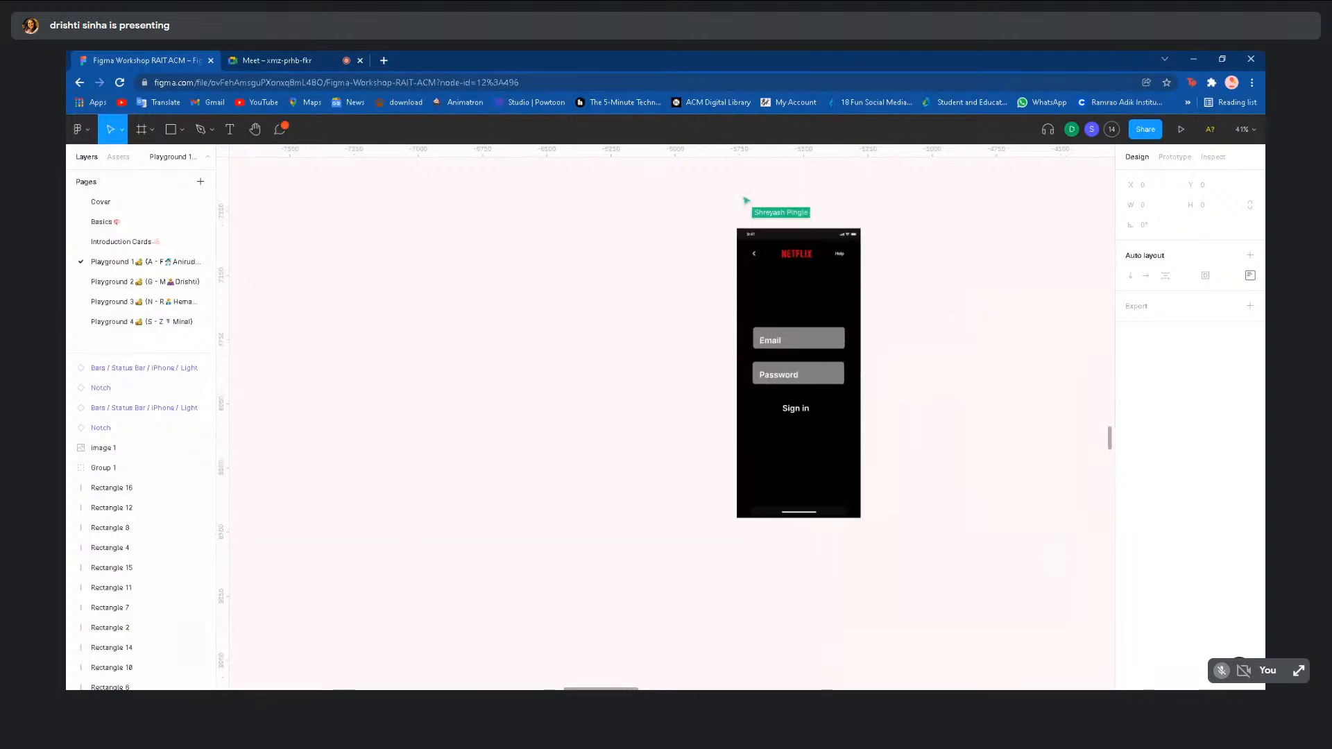
pyautogui.scroll(2, 711, 417)
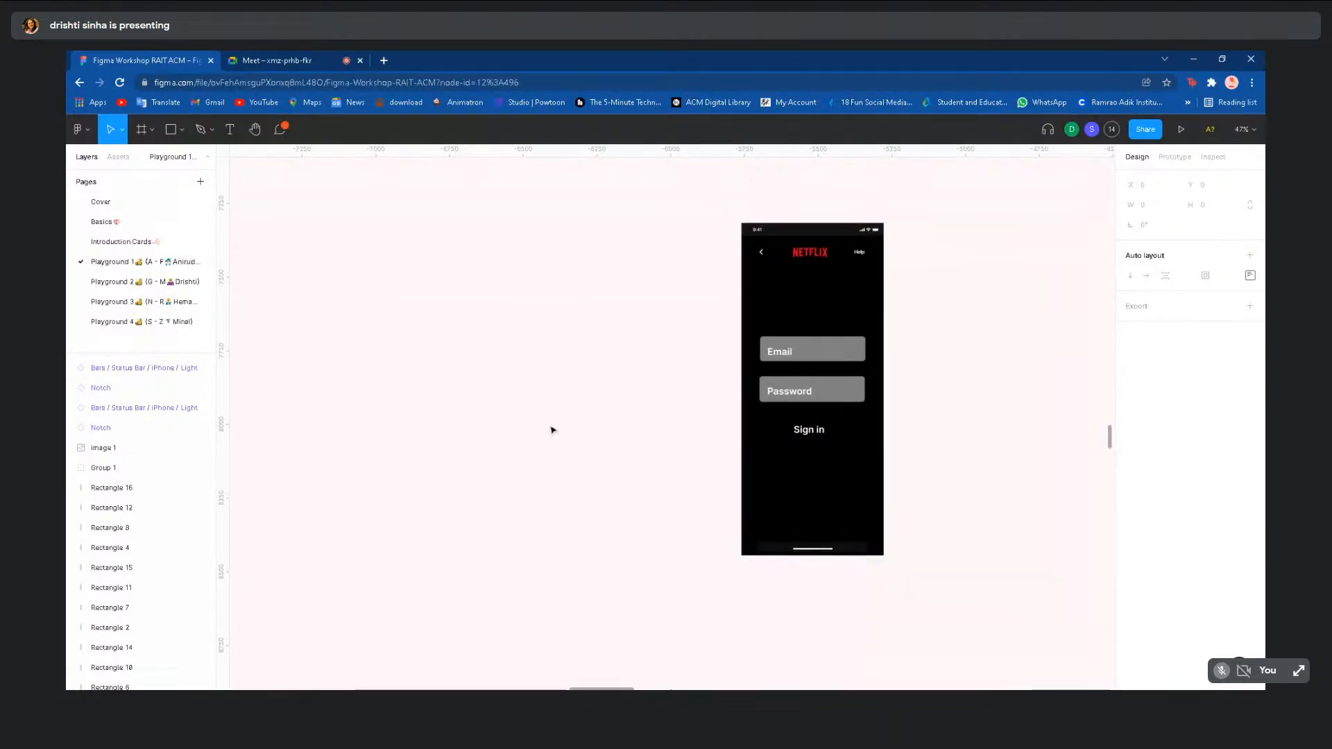
pyautogui.scroll(-5, 583, 408)
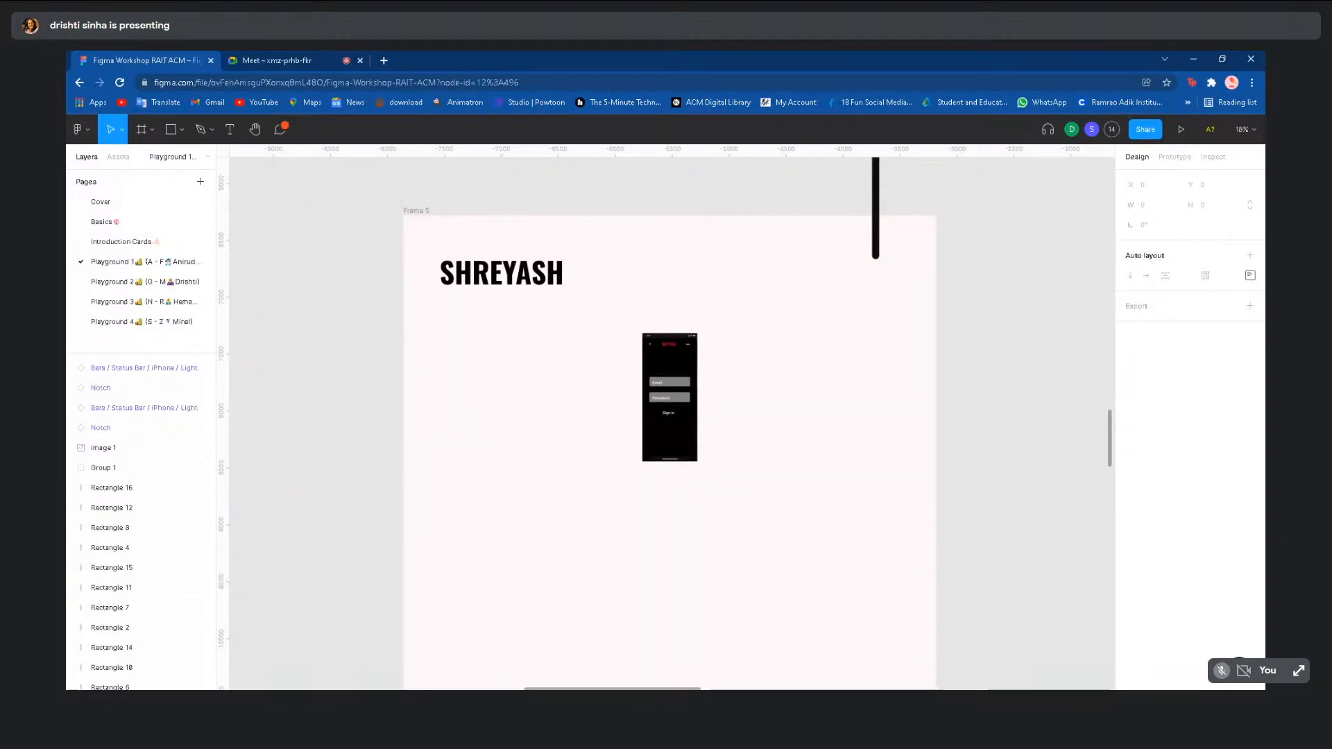
pyautogui.scroll(-4, 581, 406)
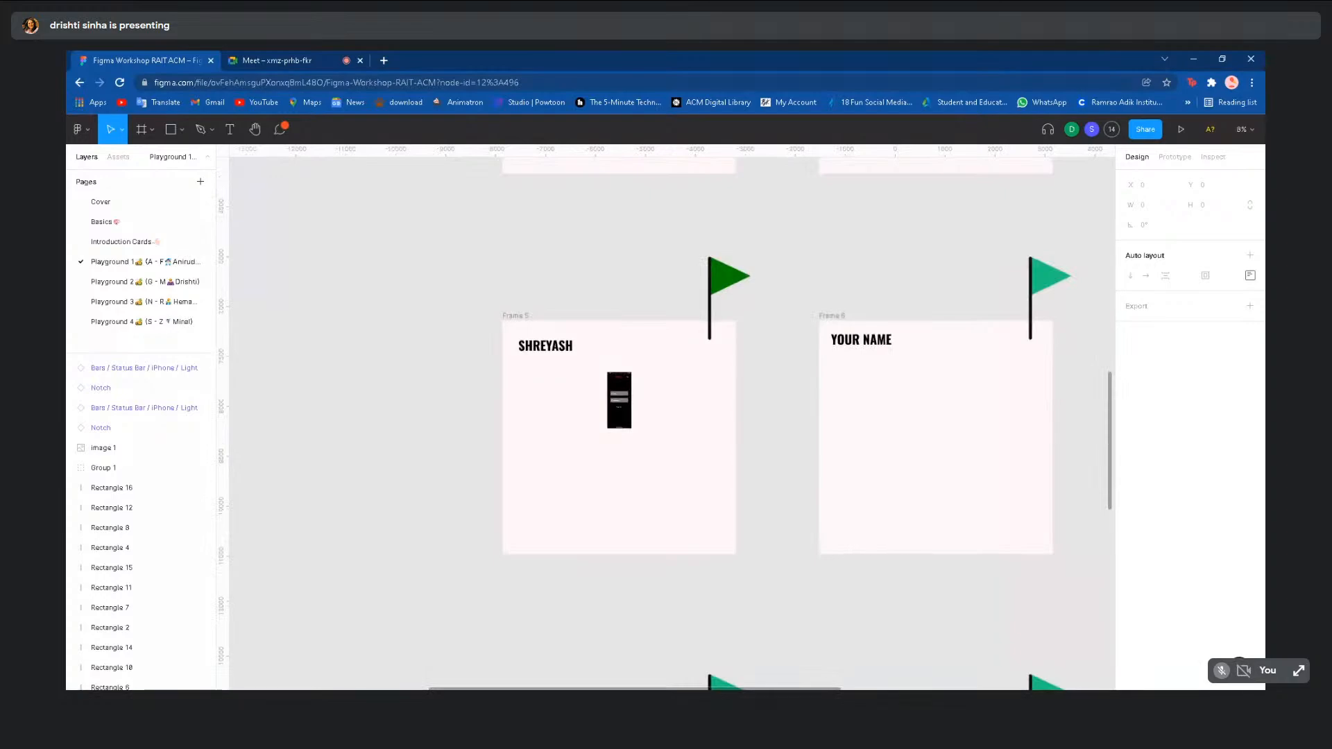
pyautogui.scroll(3, 581, 405)
pyautogui.scroll(-5, 582, 405)
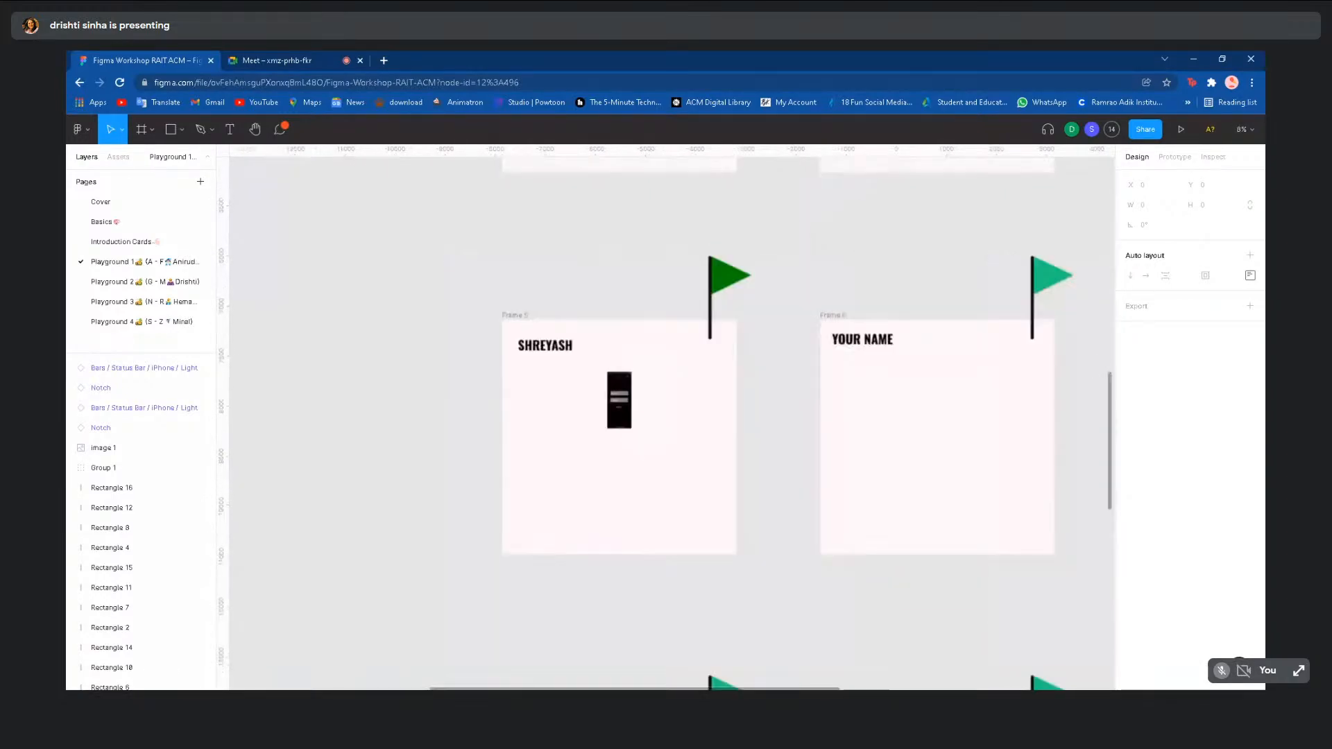
pyautogui.scroll(-2, 581, 405)
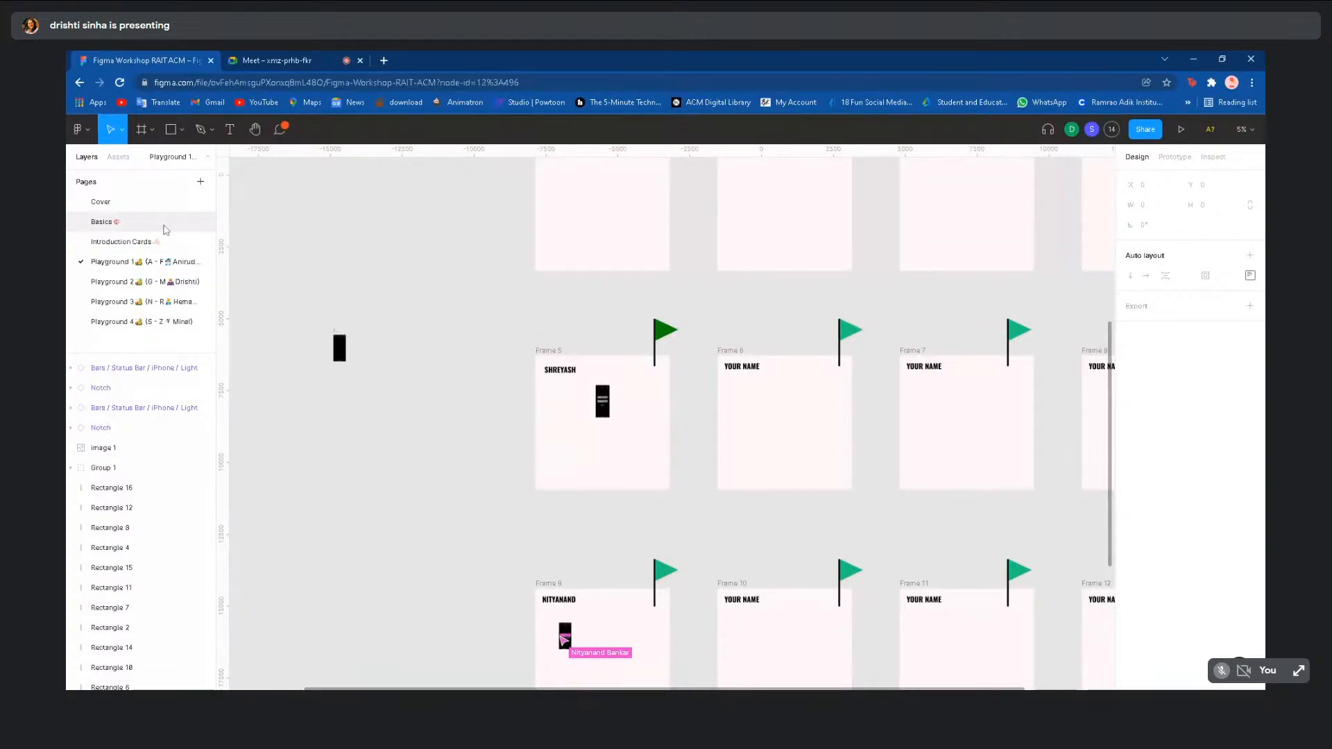
pyautogui.click(104, 222)
pyautogui.scroll(5, 597, 555)
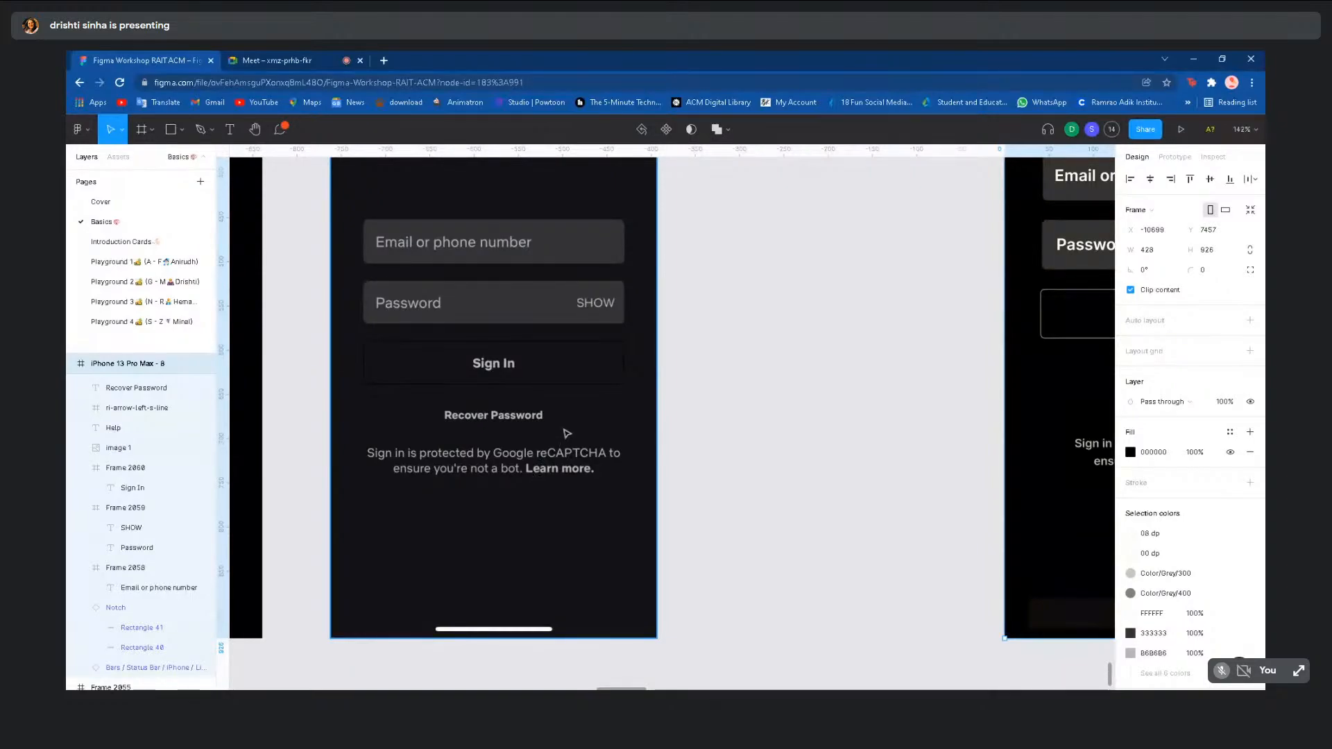
# - Check the middle screen's image, then go via Playground 2 to Playground 1 and zoom to Frame 5
pyautogui.scroll(-5, 566, 434)
pyautogui.click(525, 319)
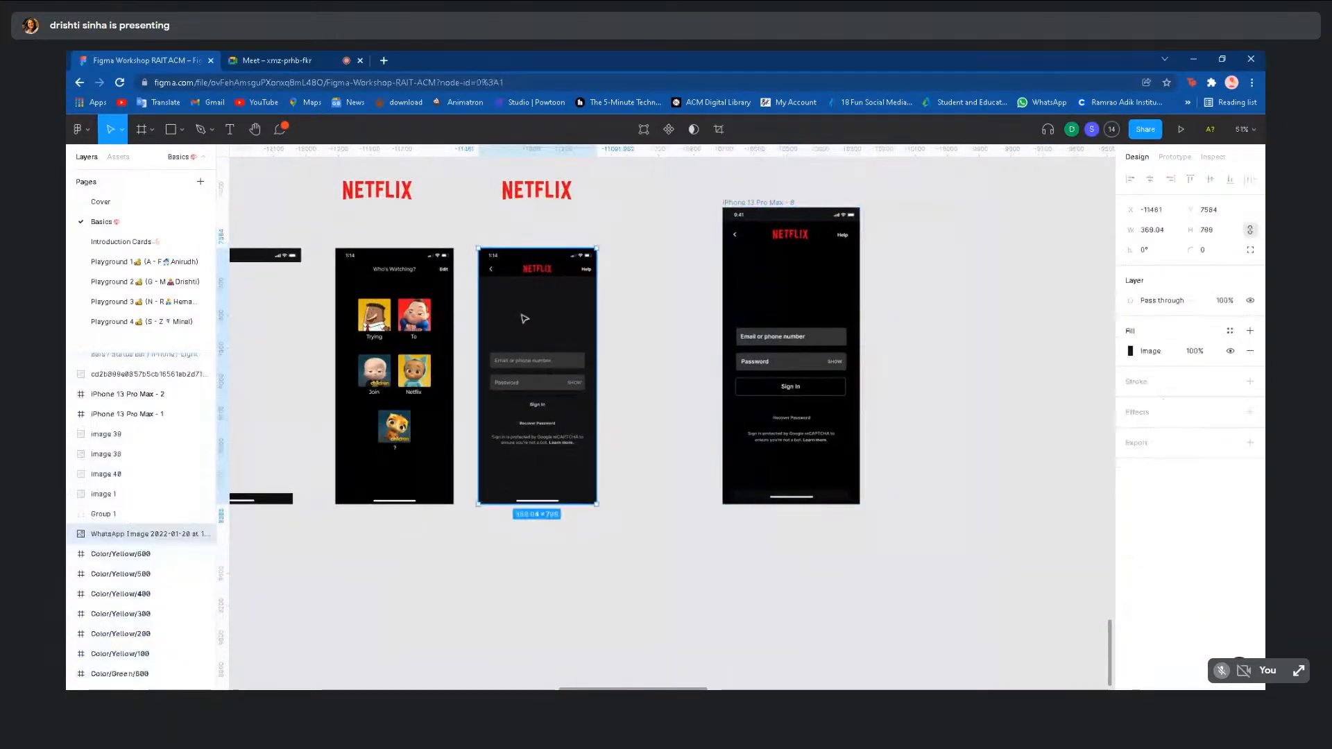
pyautogui.click(541, 530)
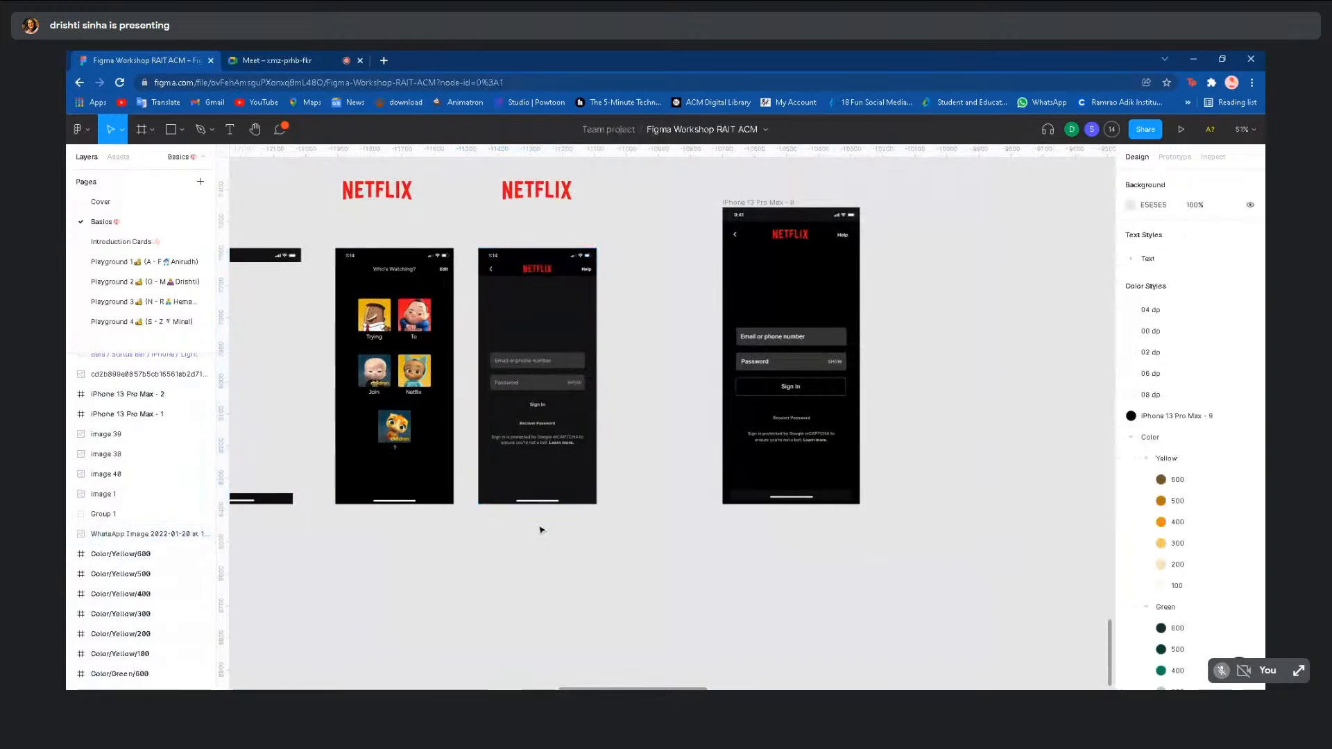
pyautogui.click(138, 286)
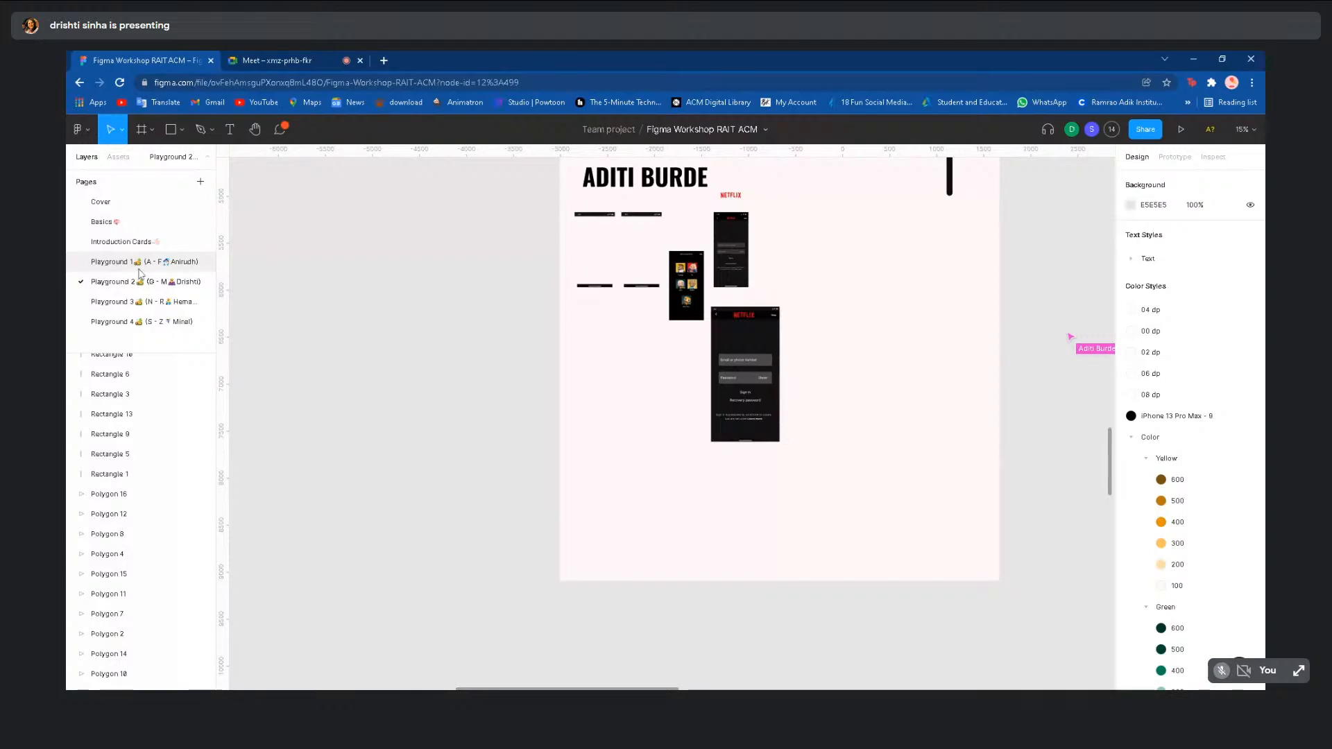
pyautogui.click(139, 264)
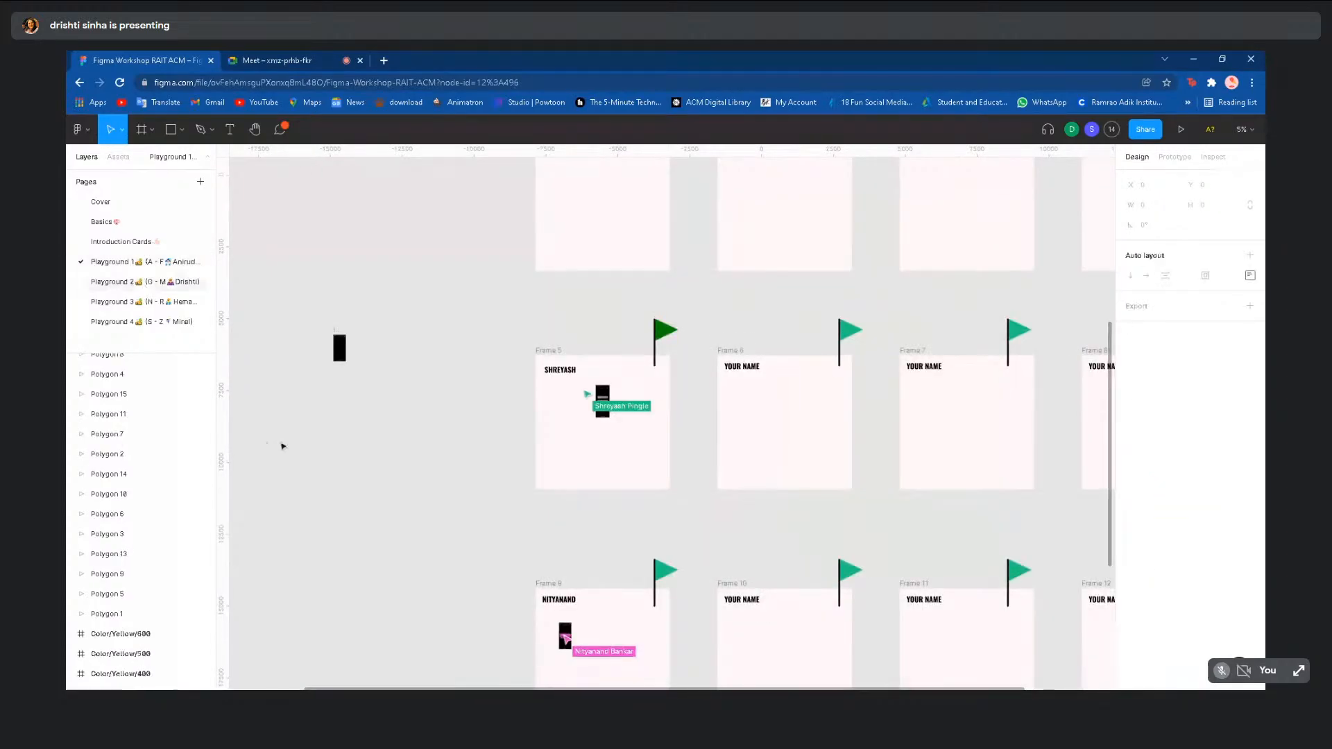
pyautogui.scroll(-3, 283, 448)
pyautogui.scroll(5, 360, 440)
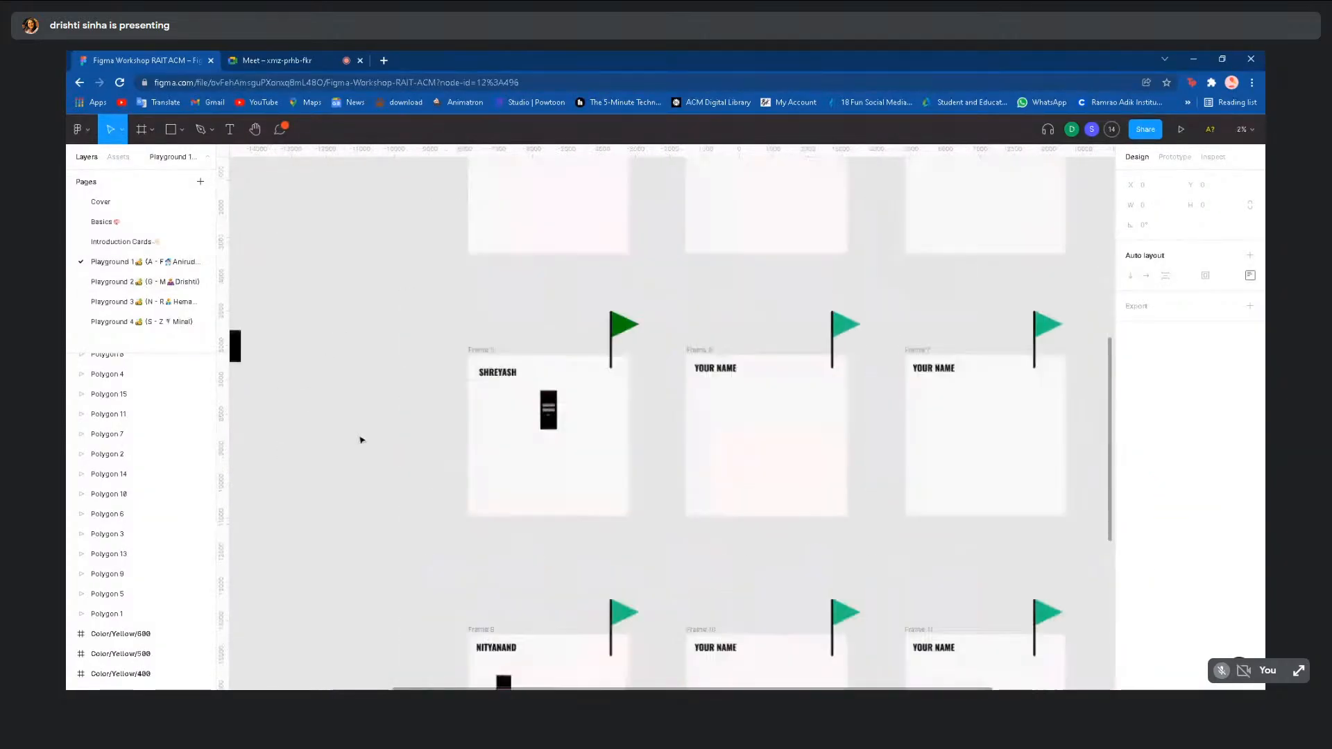
pyautogui.scroll(3, 535, 439)
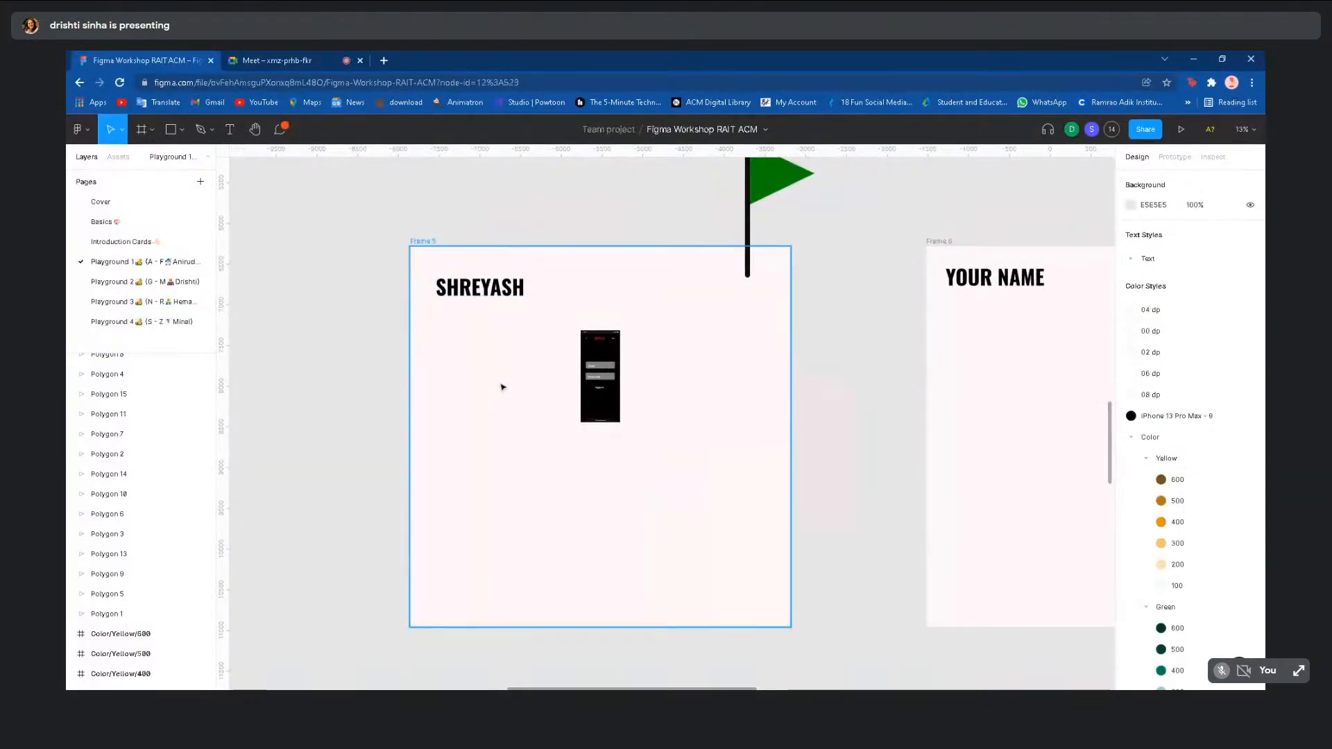
# - Paste the reference screenshot and place it beside Frame 5's phone mockup
pyautogui.hotkey('ctrl', 'v')
pyautogui.moveTo(669, 434); pyautogui.dragTo(667, 401)
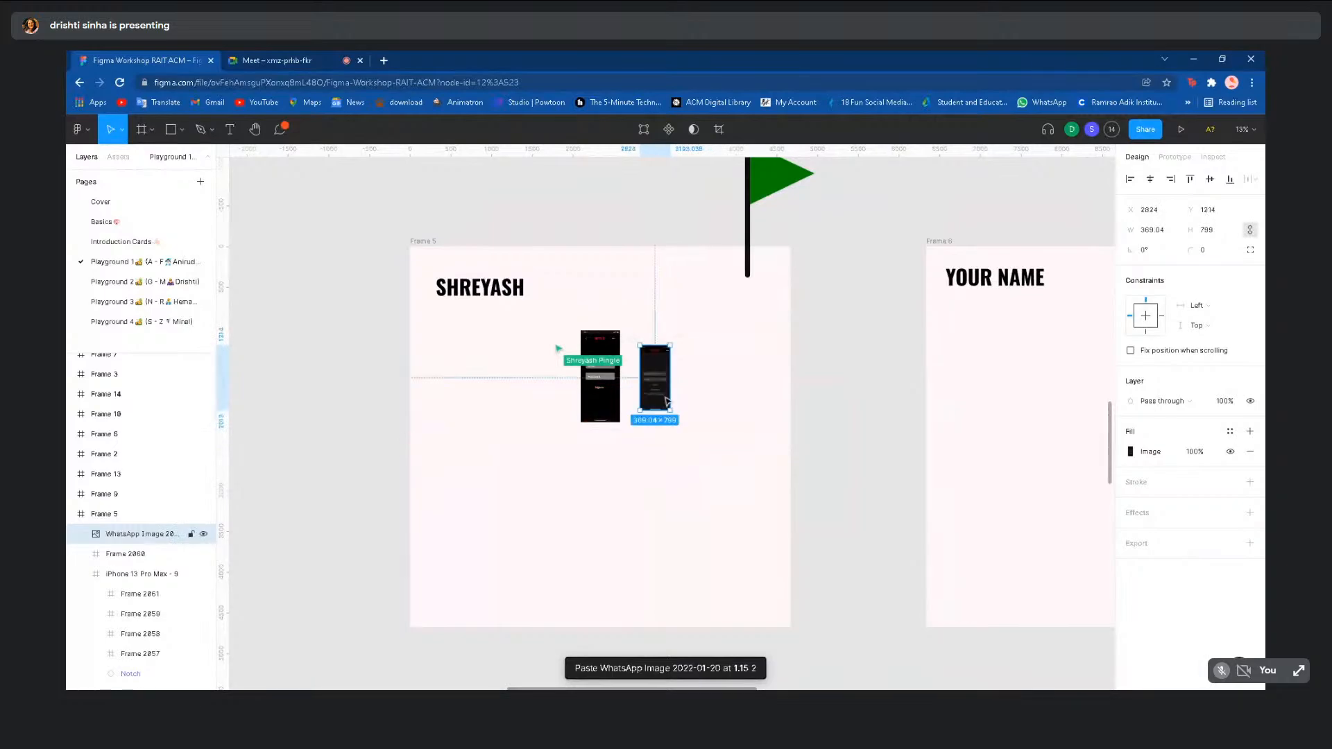
pyautogui.scroll(3, 576, 371)
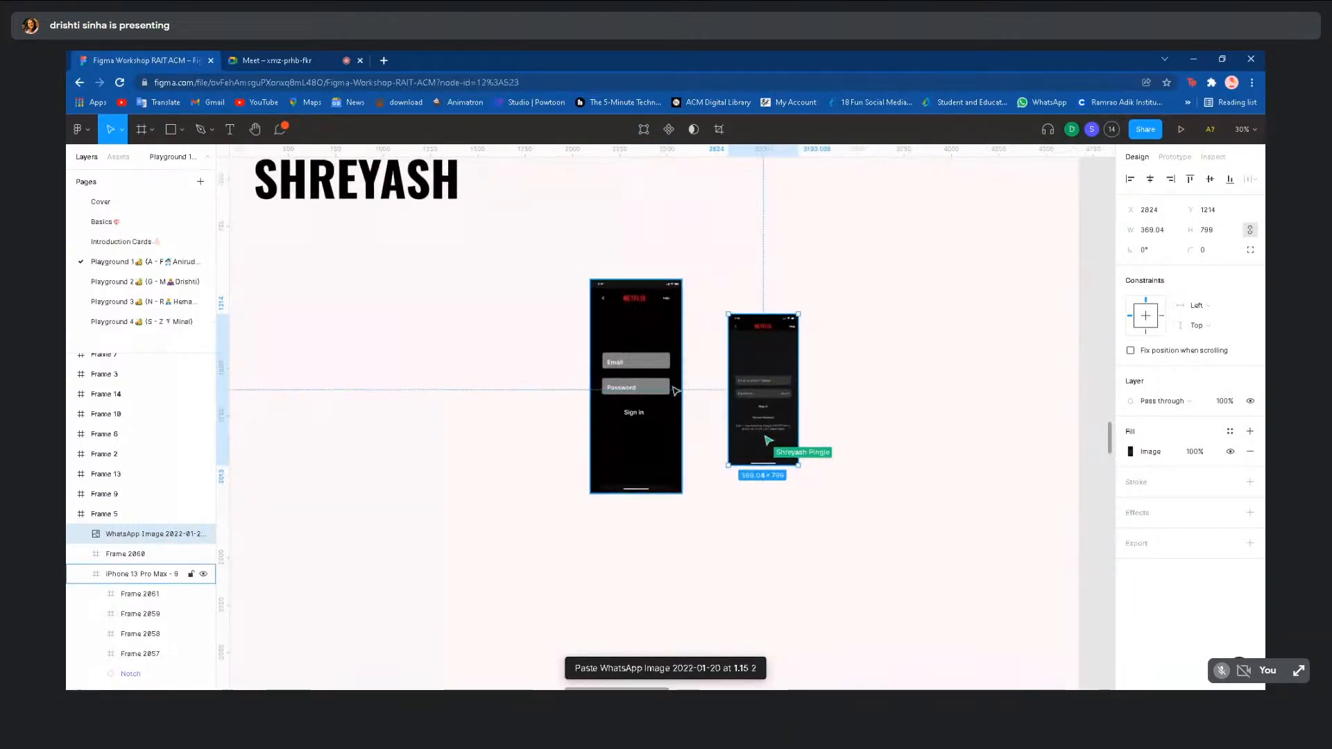
pyautogui.scroll(5, 676, 390)
pyautogui.scroll(-3, 676, 391)
# - Shorten the mockup's Password and Email fields by lowering their top edges
pyautogui.click(612, 404)
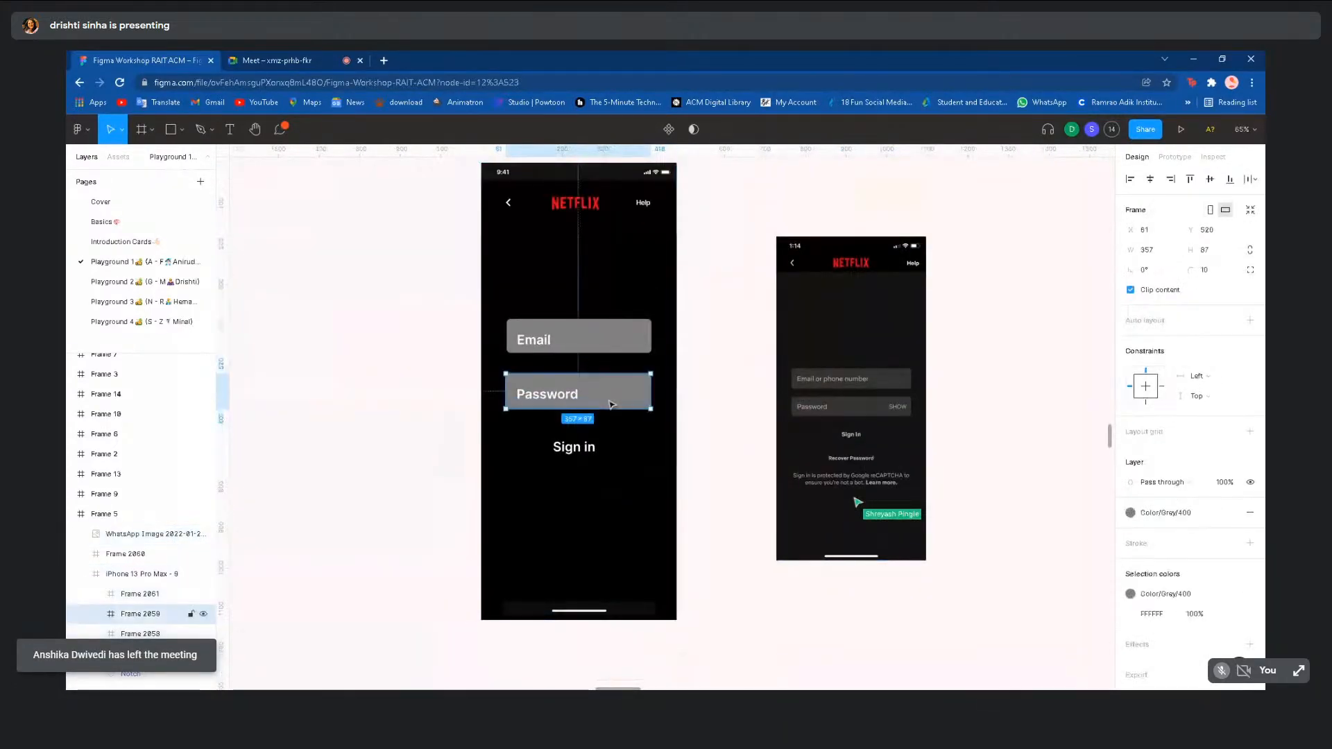
pyautogui.moveTo(594, 371); pyautogui.dragTo(595, 386)
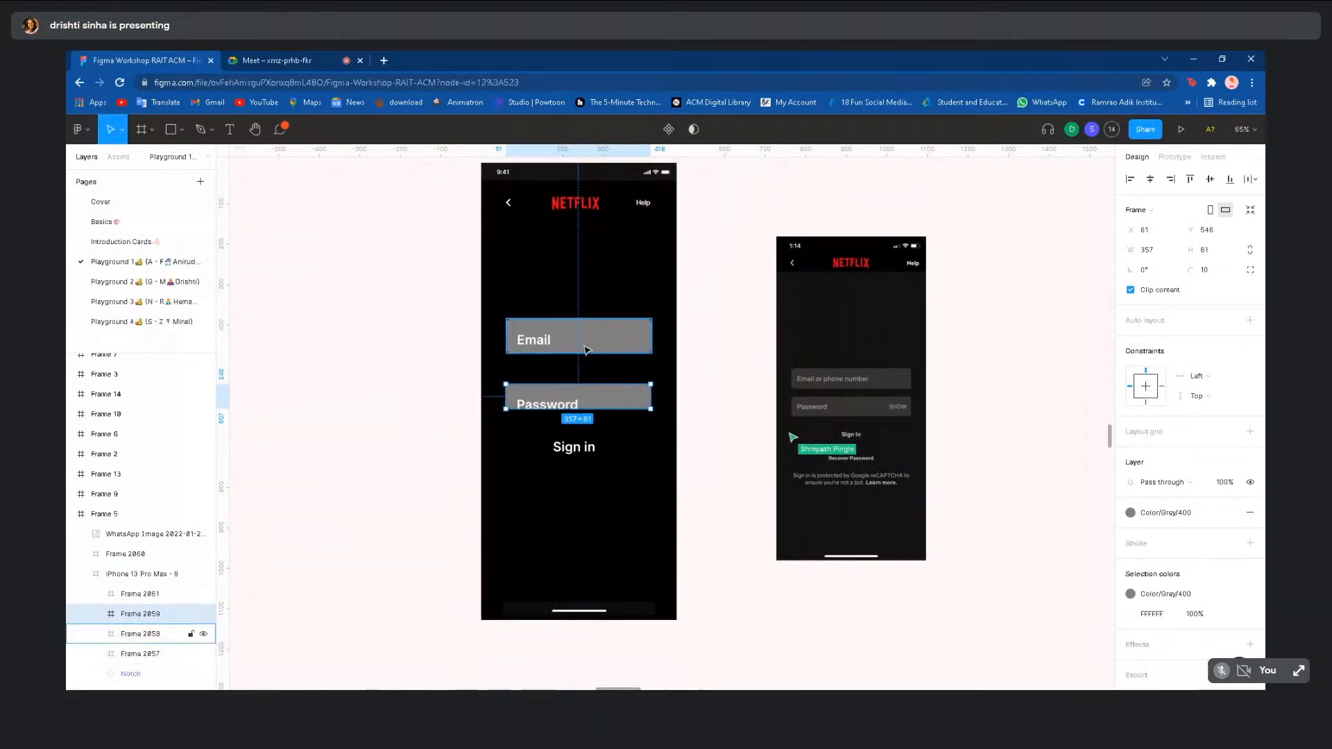
pyautogui.click(587, 349)
pyautogui.moveTo(584, 316); pyautogui.dragTo(583, 326)
# - Left-align the Email and Password labels and snap them flush to their fields' edges
pyautogui.doubleClick(531, 348)
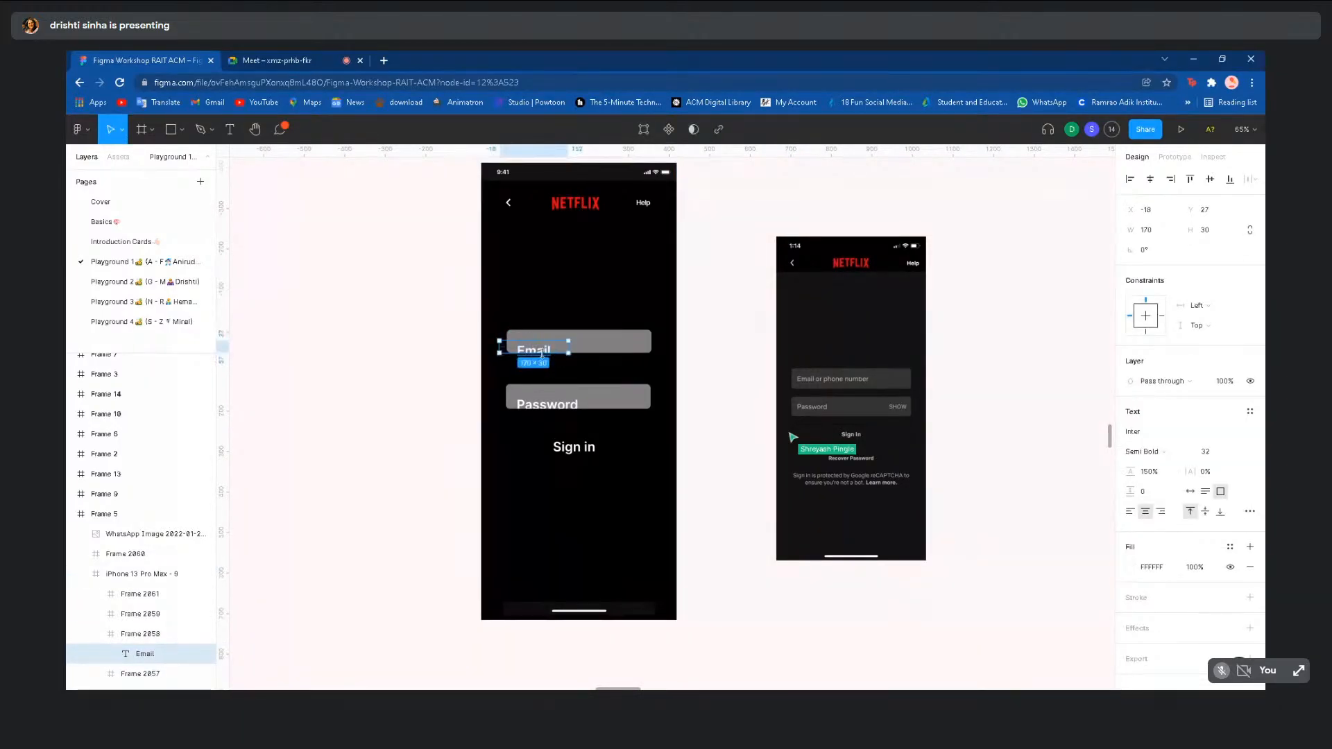
pyautogui.moveTo(544, 353); pyautogui.dragTo(544, 342)
pyautogui.click(548, 411)
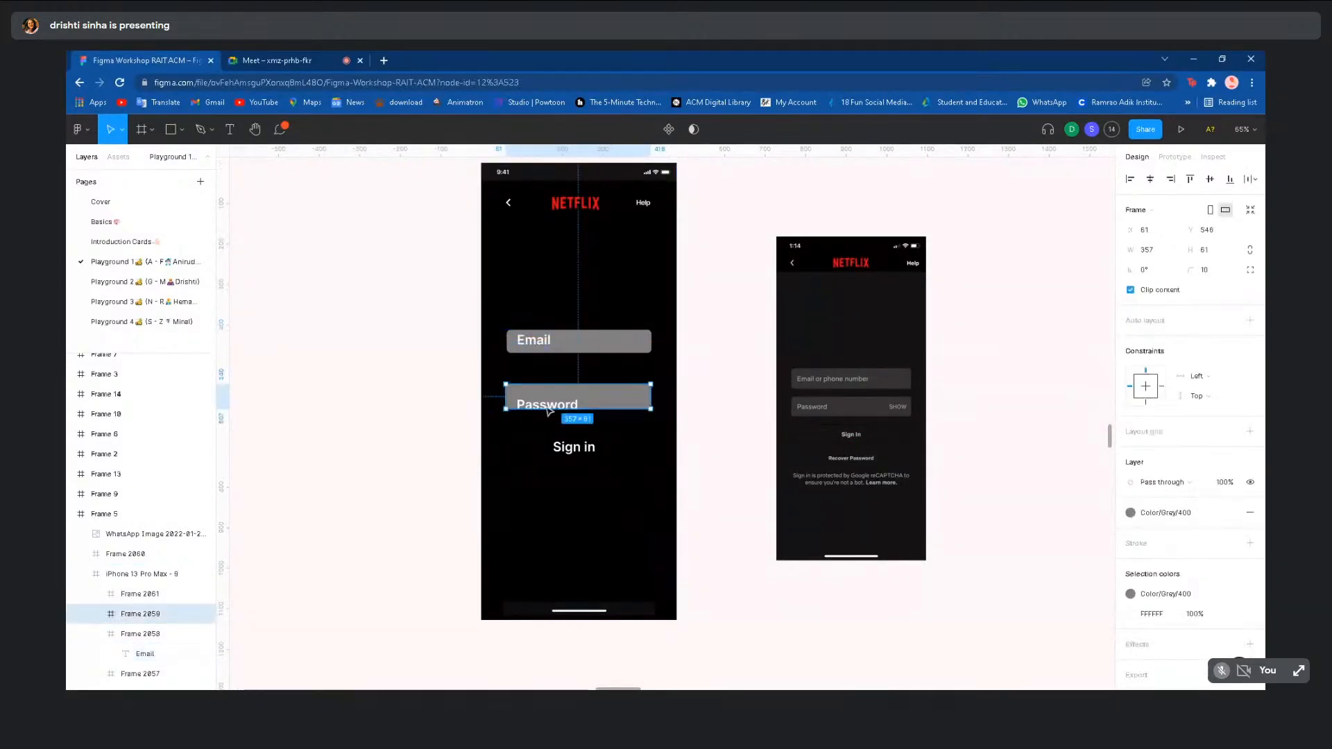
pyautogui.moveTo(562, 409); pyautogui.dragTo(563, 405)
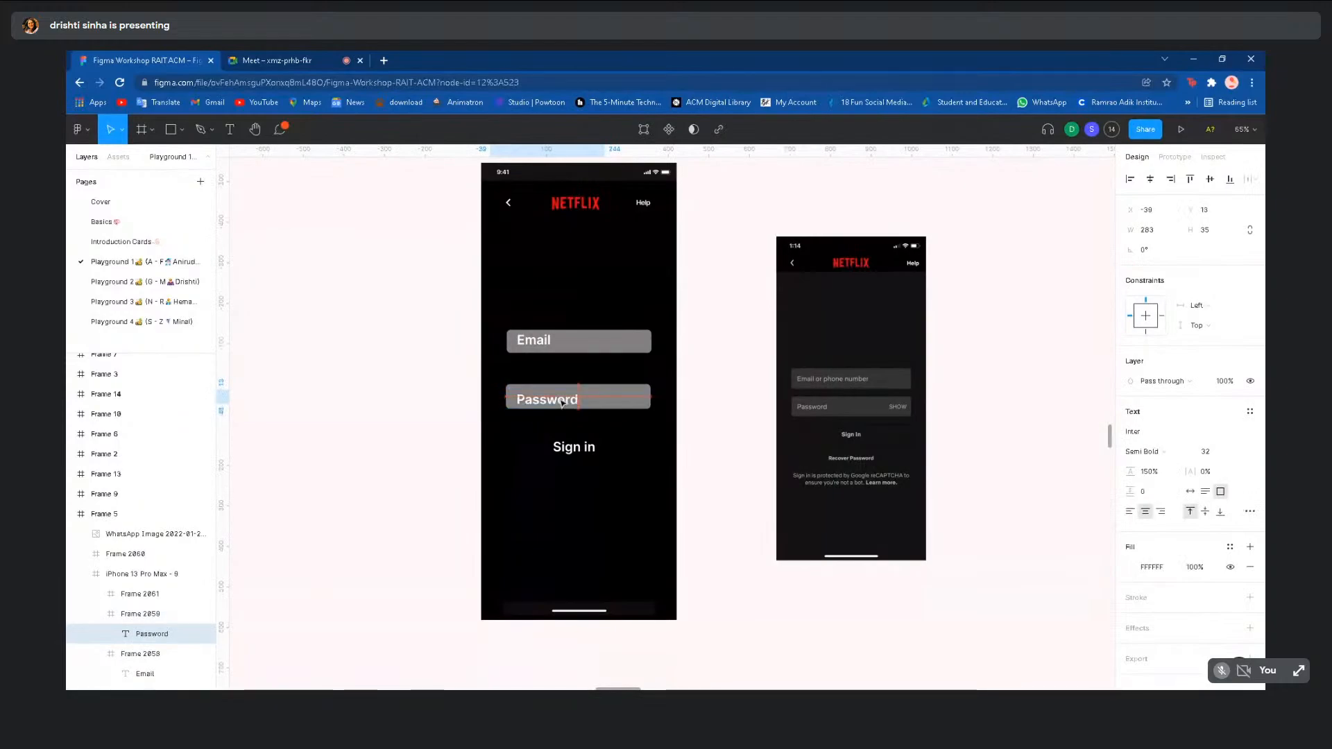
pyautogui.click(1131, 511)
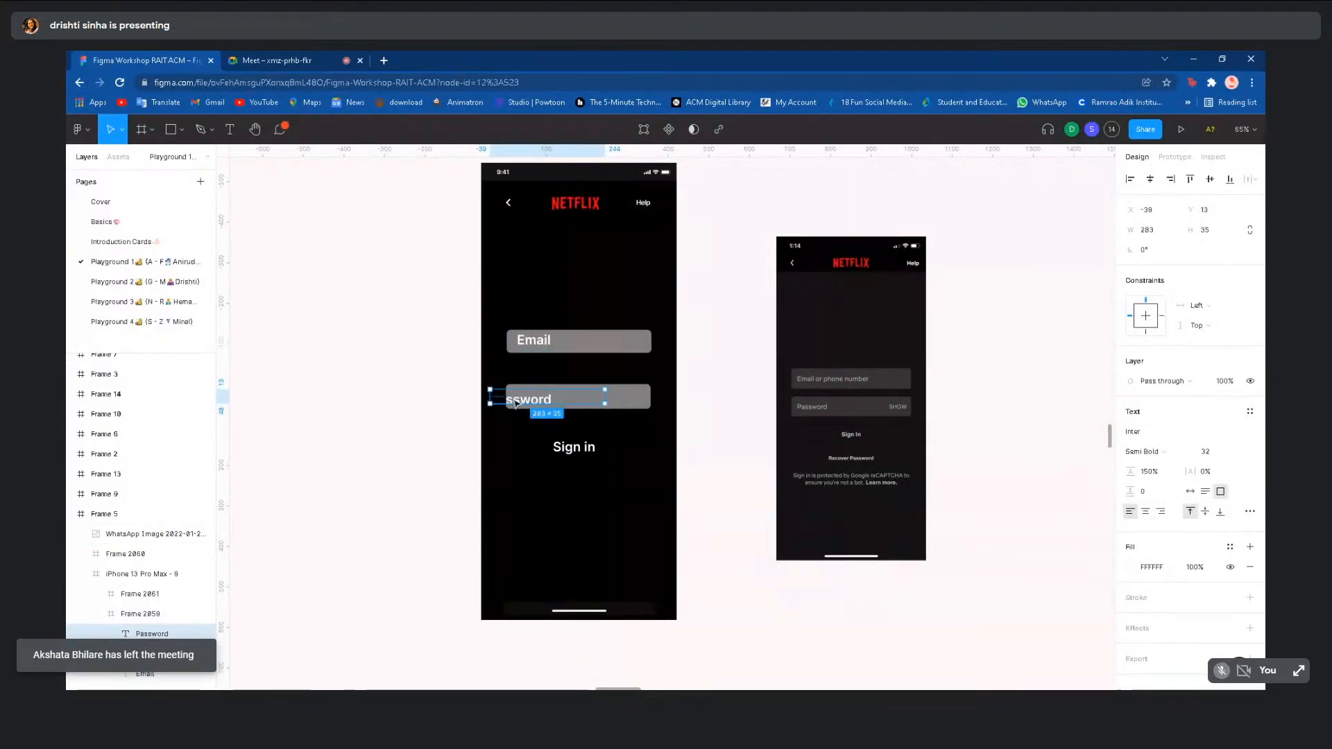
pyautogui.moveTo(516, 404); pyautogui.dragTo(535, 400)
pyautogui.click(536, 342)
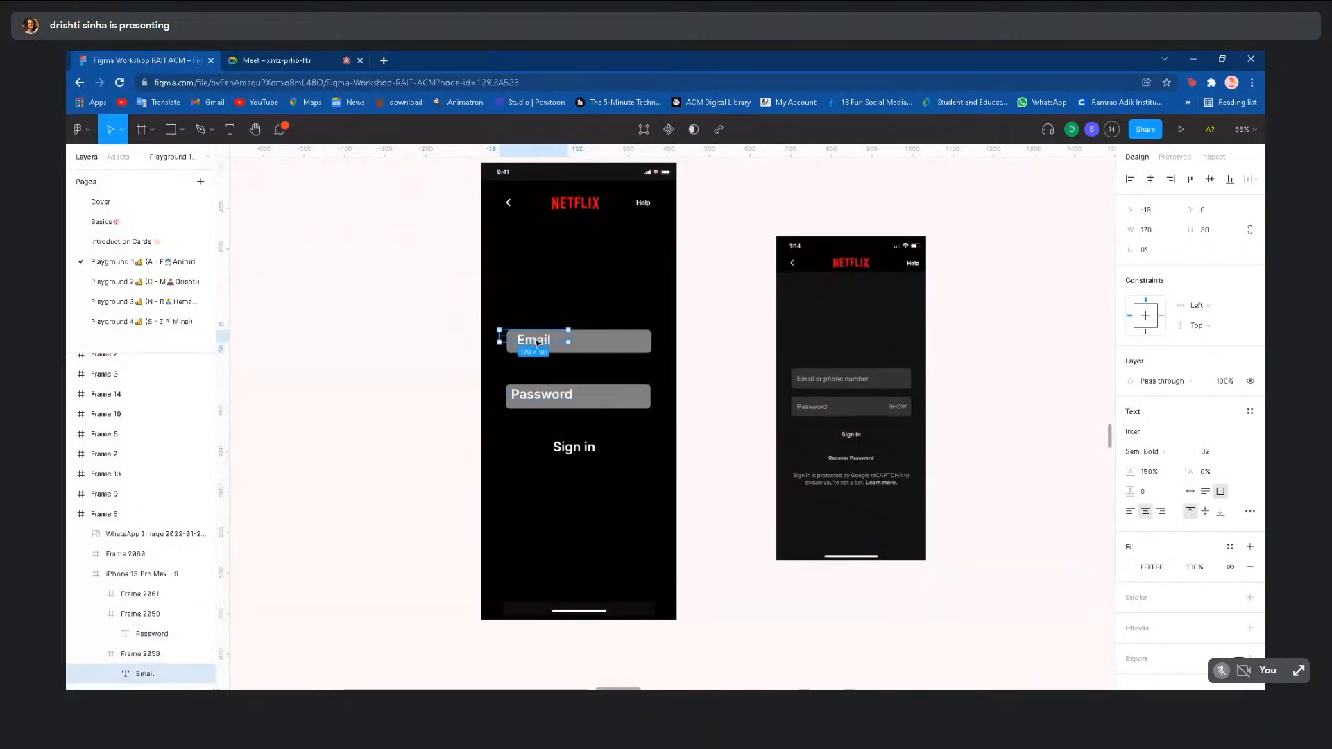
pyautogui.click(1130, 512)
pyautogui.moveTo(527, 329); pyautogui.dragTo(541, 341)
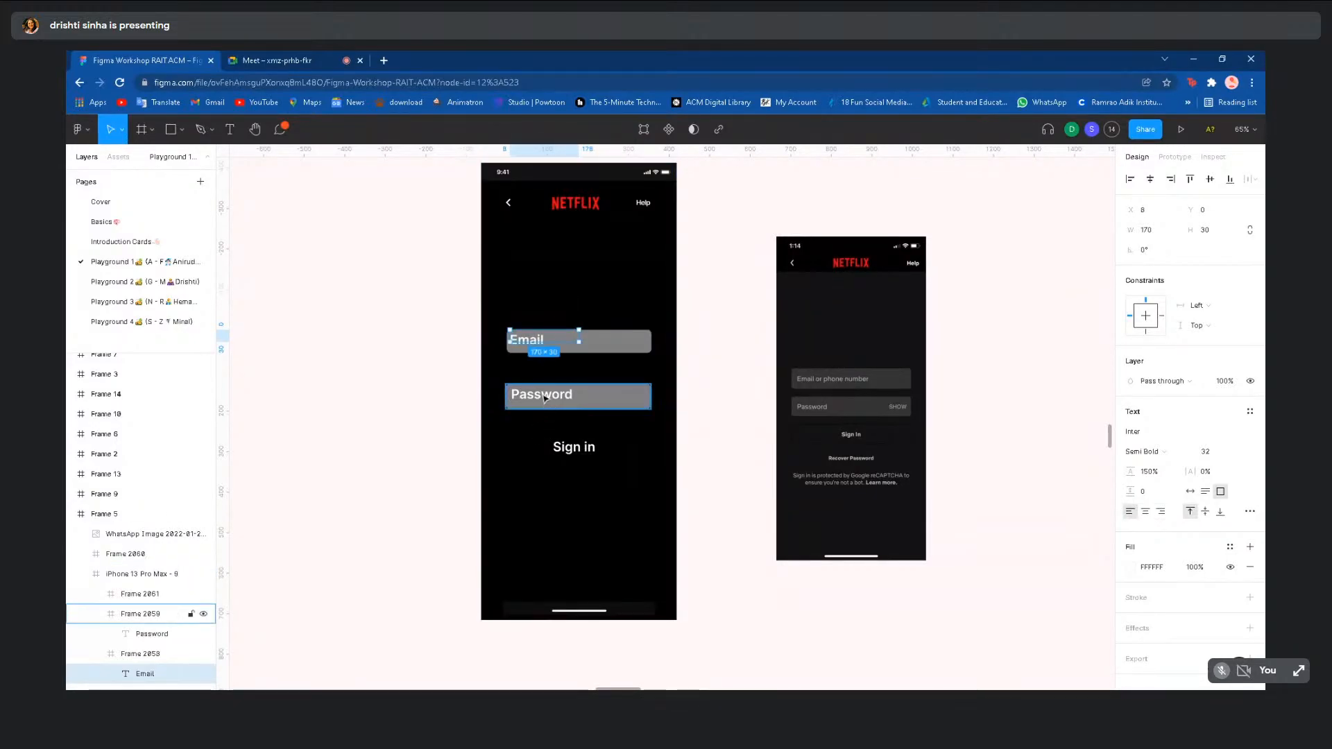
pyautogui.click(395, 455)
# - Zoom out of the canvas and switch to the Playground 2 page
pyautogui.scroll(-3, 394, 458)
pyautogui.scroll(-3, 393, 458)
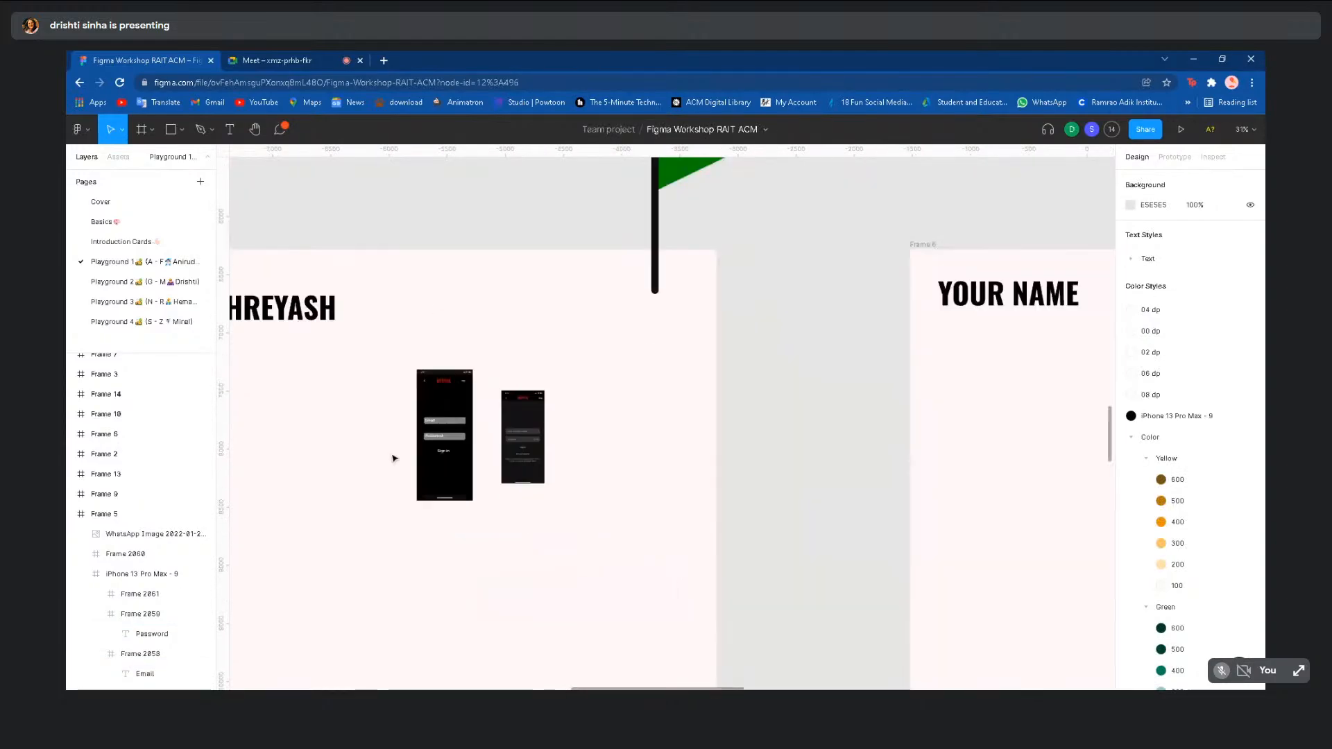
pyautogui.scroll(-3, 394, 458)
pyautogui.scroll(-4, 393, 458)
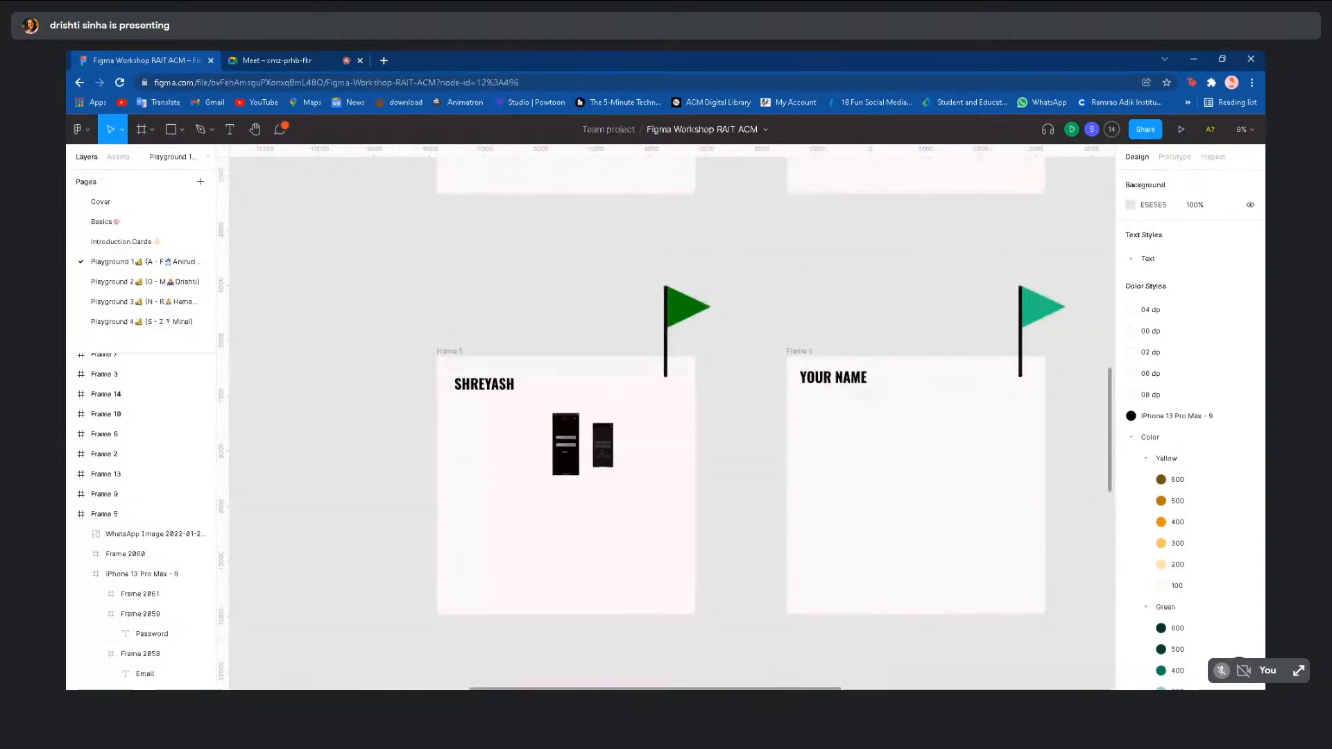
pyautogui.scroll(2, 393, 458)
pyautogui.scroll(-2, 394, 458)
pyautogui.scroll(4, 393, 458)
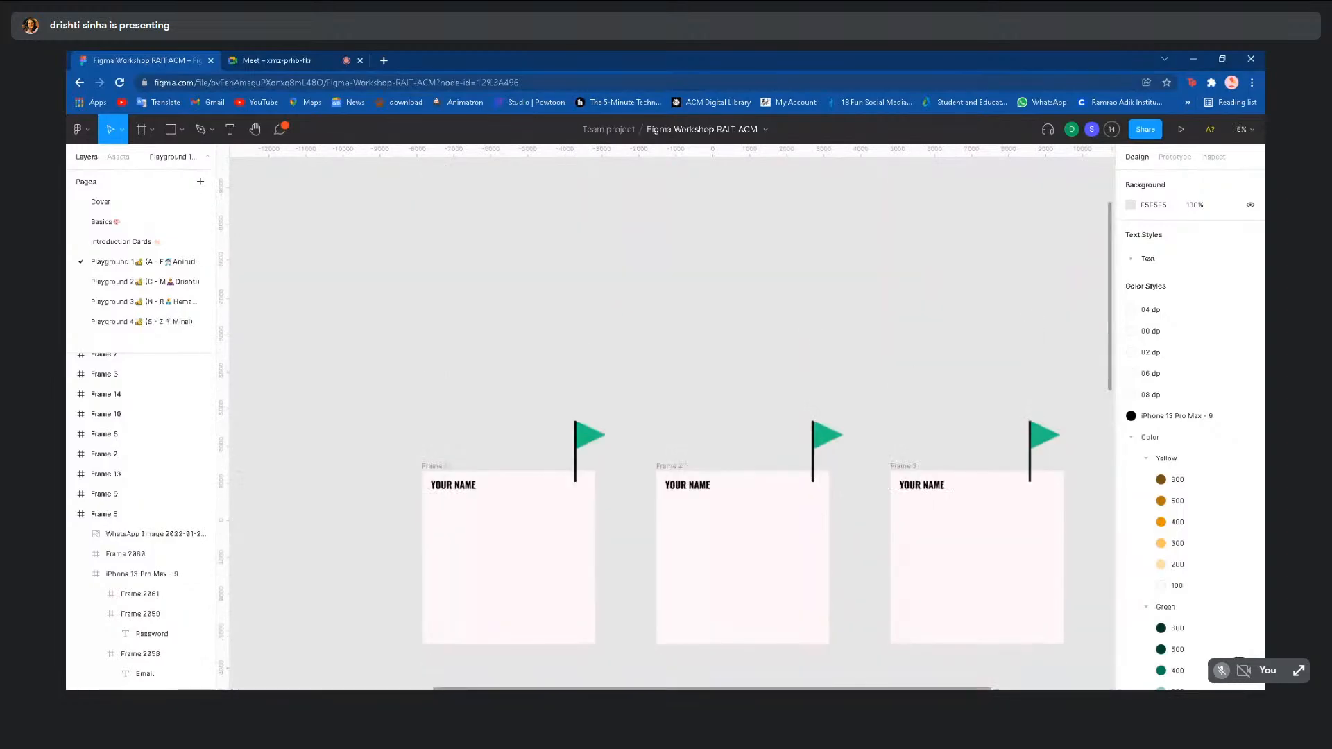
pyautogui.scroll(-3, 393, 458)
pyautogui.scroll(-2, 393, 458)
pyautogui.scroll(-2, 363, 673)
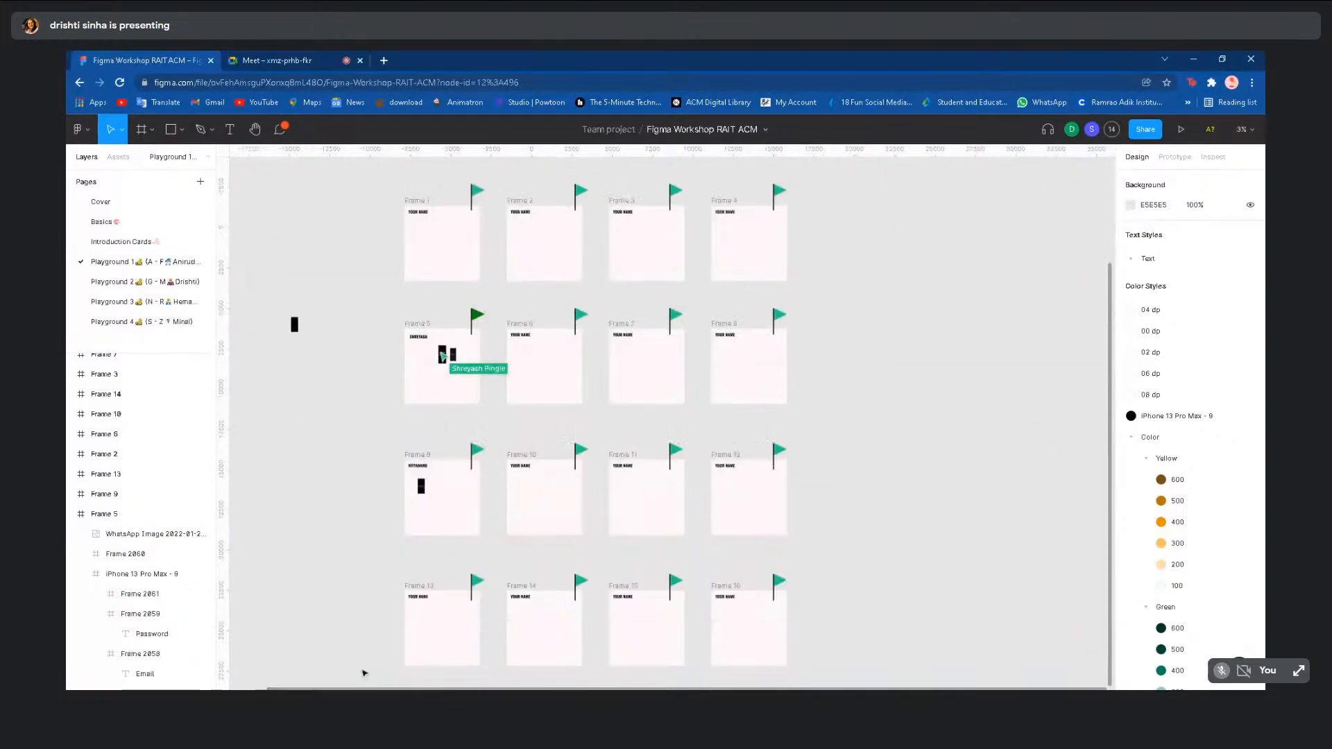
pyautogui.click(129, 283)
# - Check the video meeting, then return to Figma and open Playground 4
pyautogui.click(263, 57)
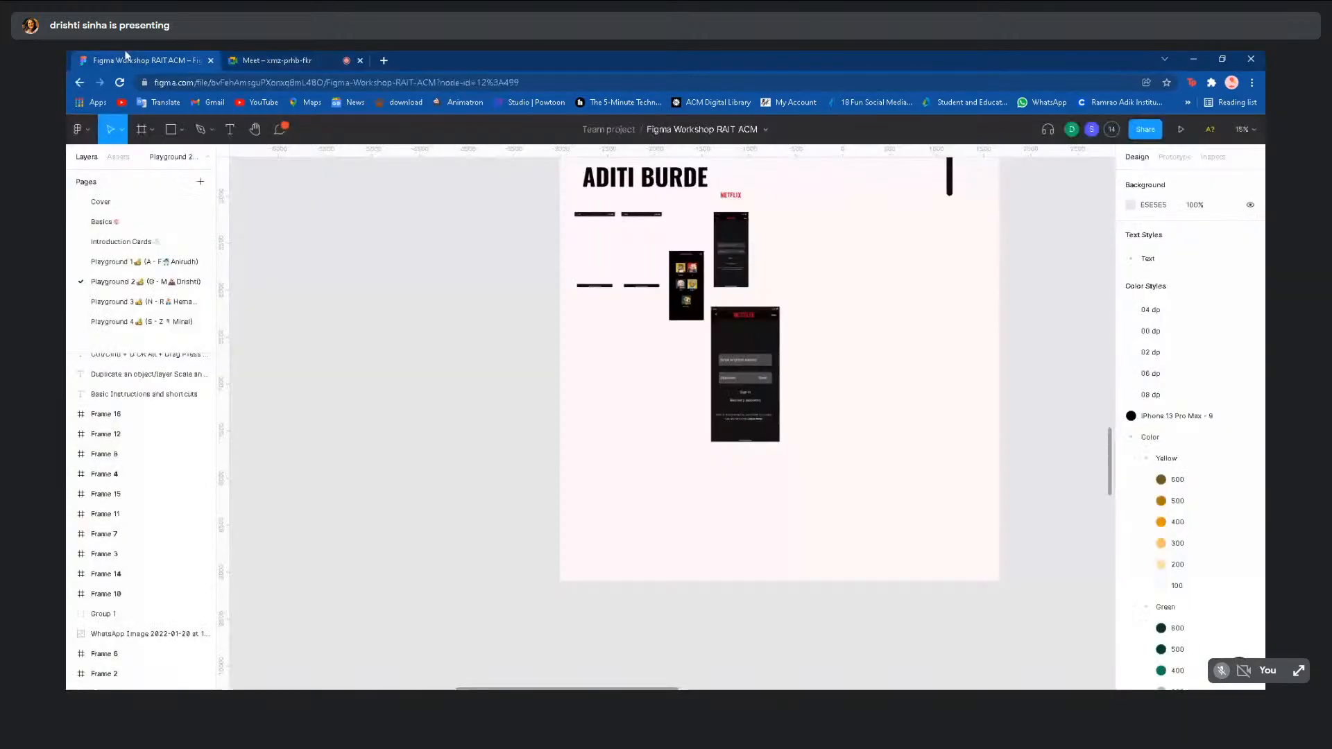
pyautogui.click(174, 59)
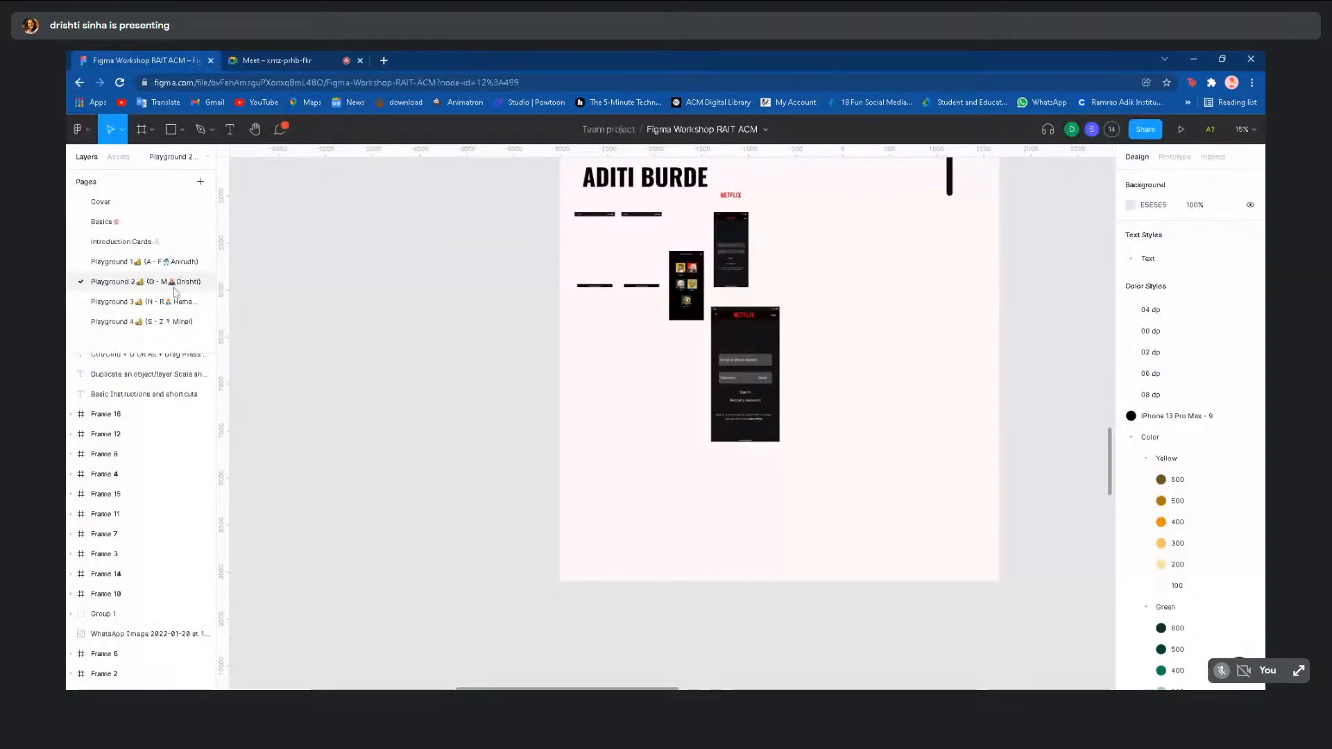
pyautogui.click(259, 61)
pyautogui.click(147, 52)
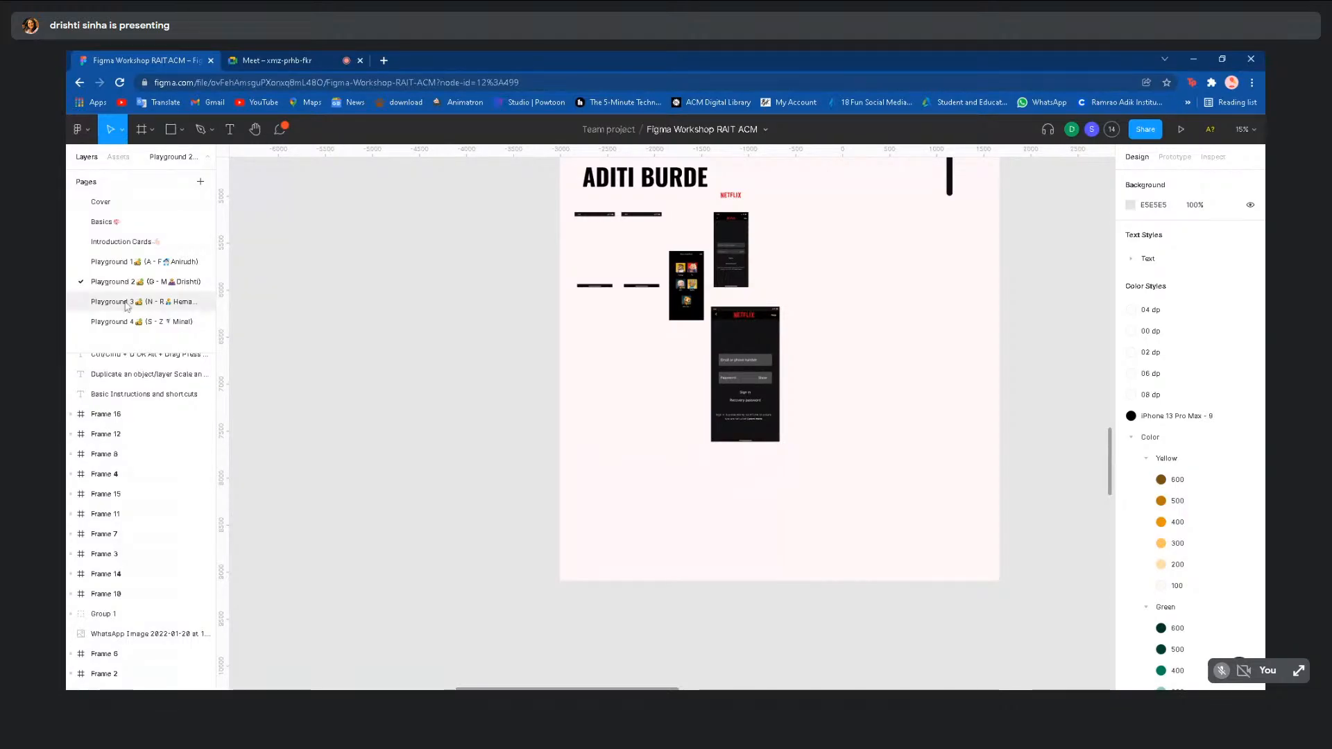
pyautogui.click(142, 321)
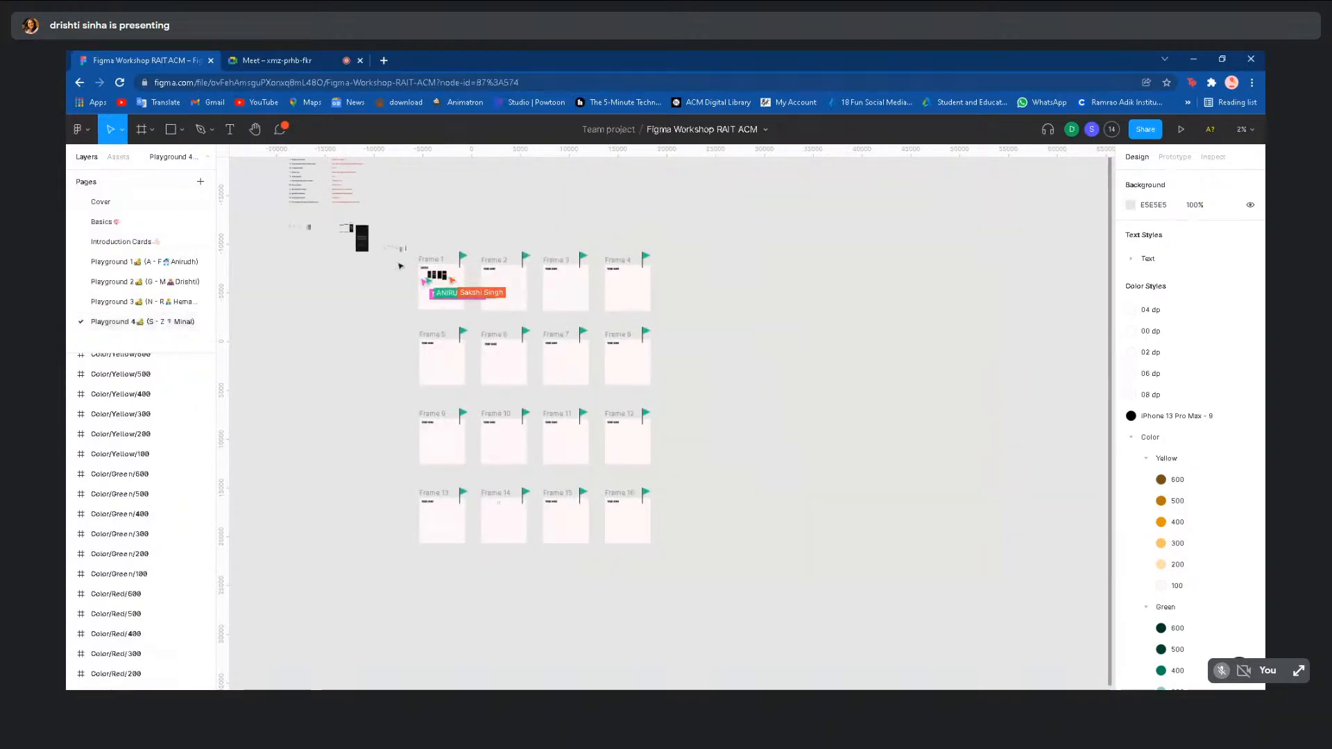
pyautogui.scroll(10, 424, 274)
pyautogui.scroll(10, 424, 274)
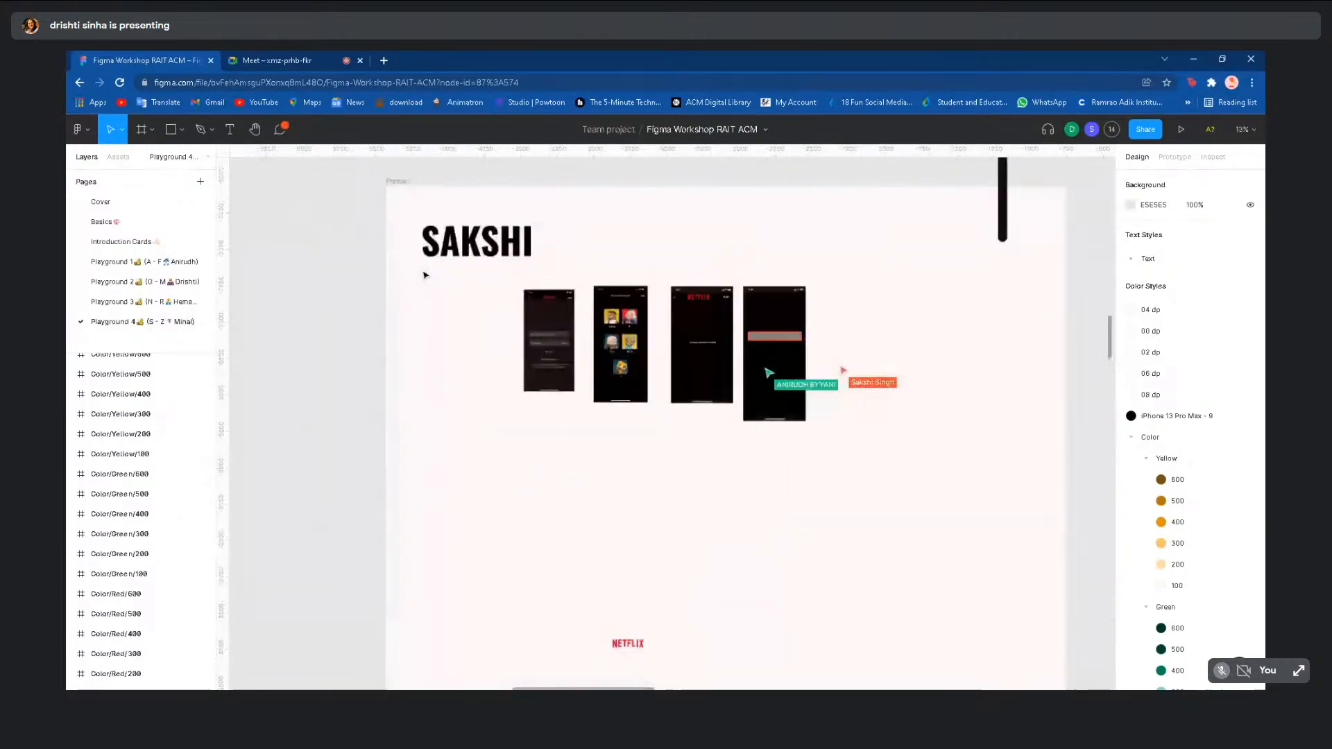
pyautogui.hscroll(3, 838, 597)
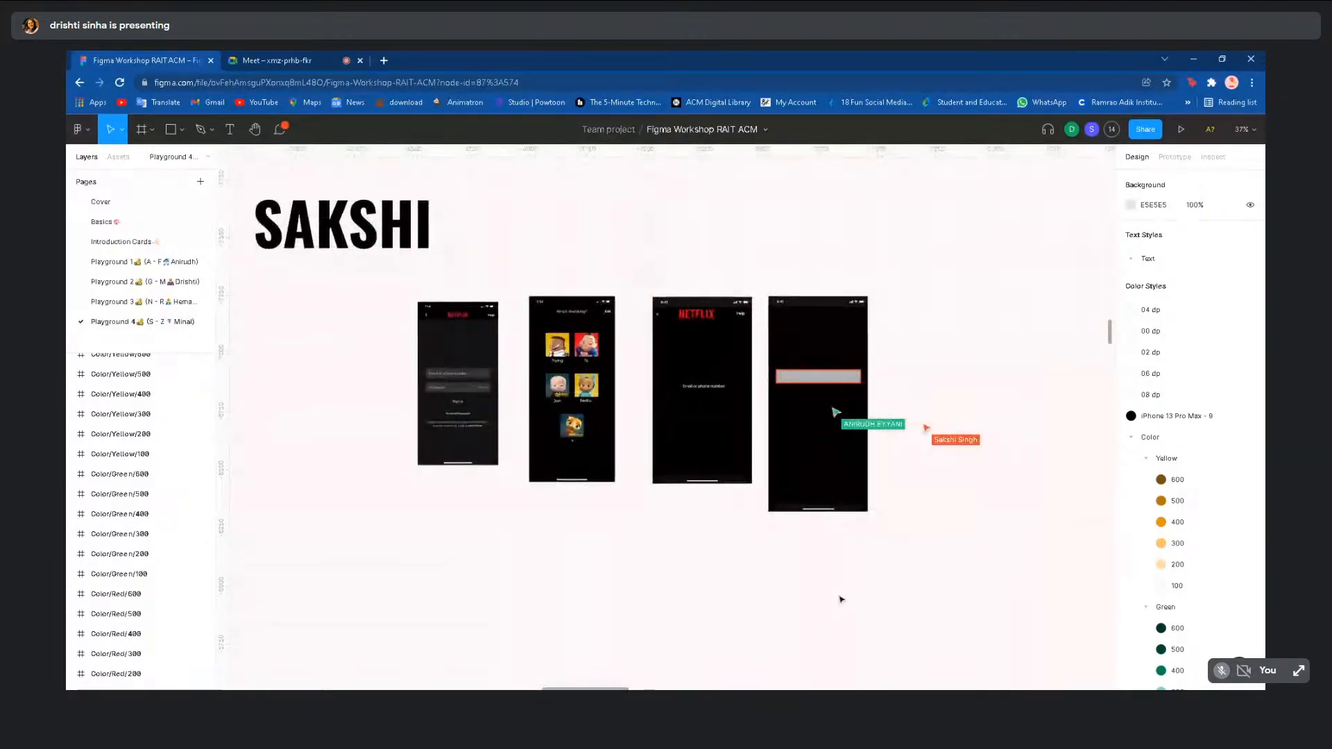
pyautogui.hscroll(2, 841, 599)
pyautogui.scroll(4, 841, 598)
pyautogui.hscroll(1, 672, 423)
pyautogui.scroll(1, 672, 423)
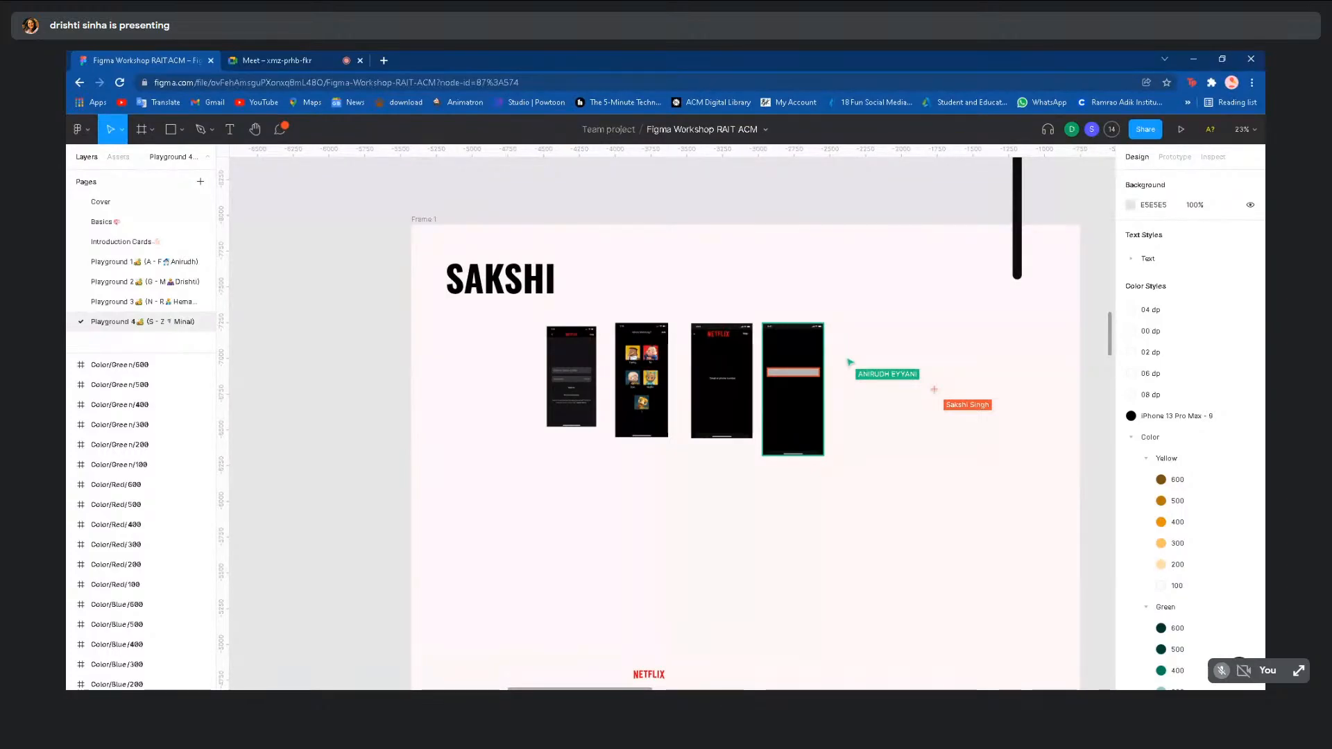
# - On the Basics page, move the iPhone 13 Pro Max - 8 frame slightly left
pyautogui.click(142, 223)
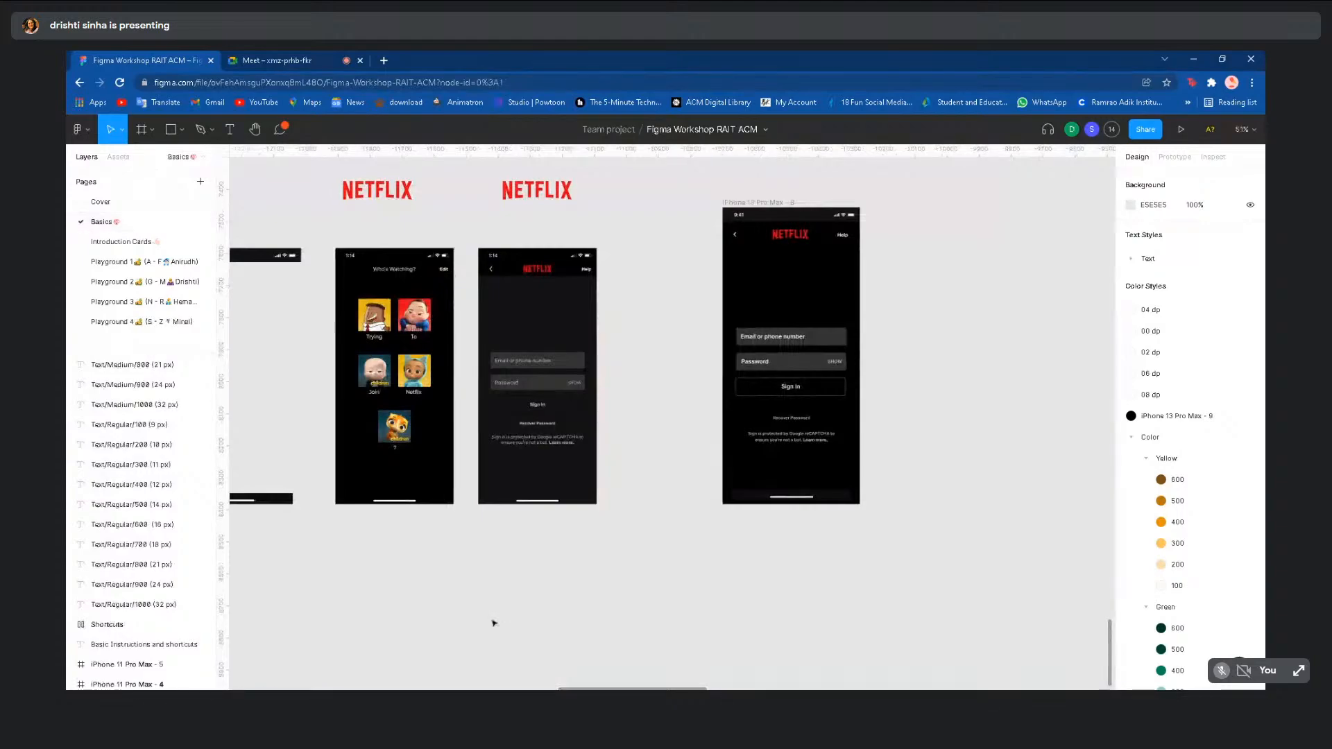
pyautogui.scroll(-3, 561, 644)
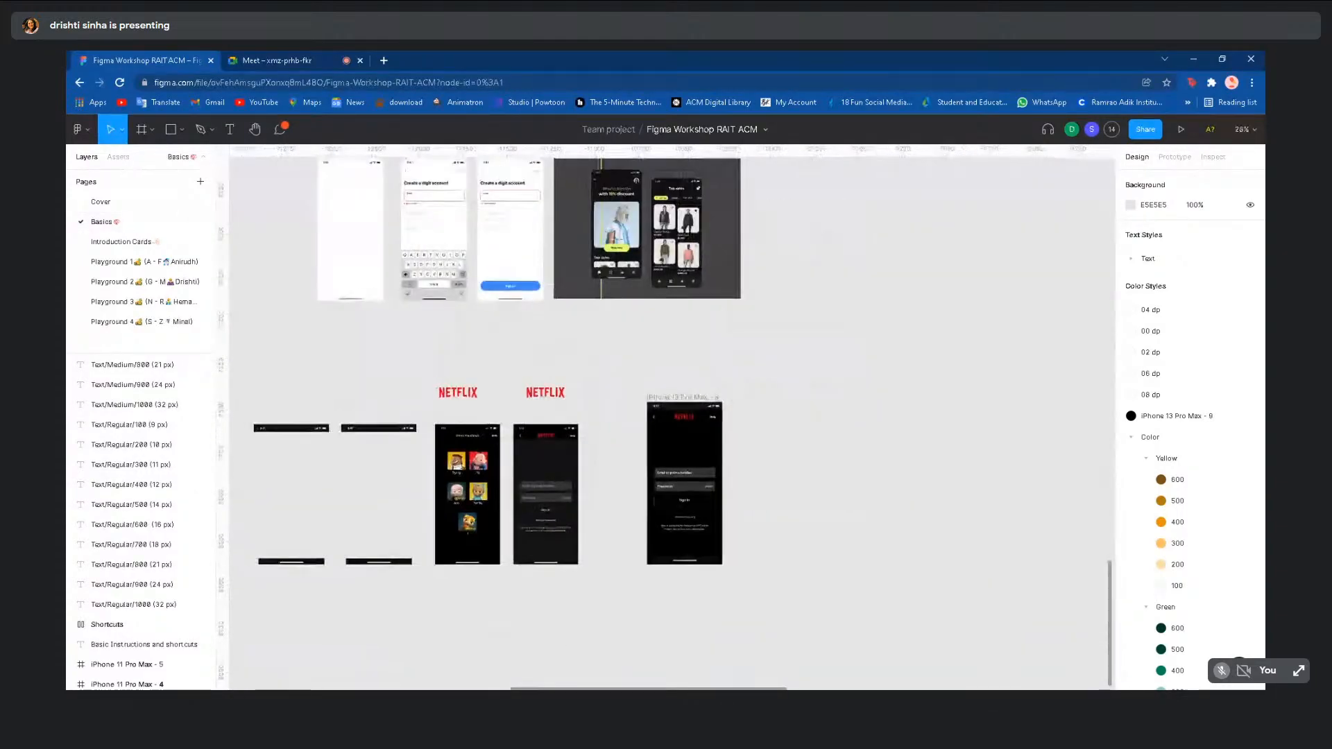
pyautogui.scroll(2, 561, 643)
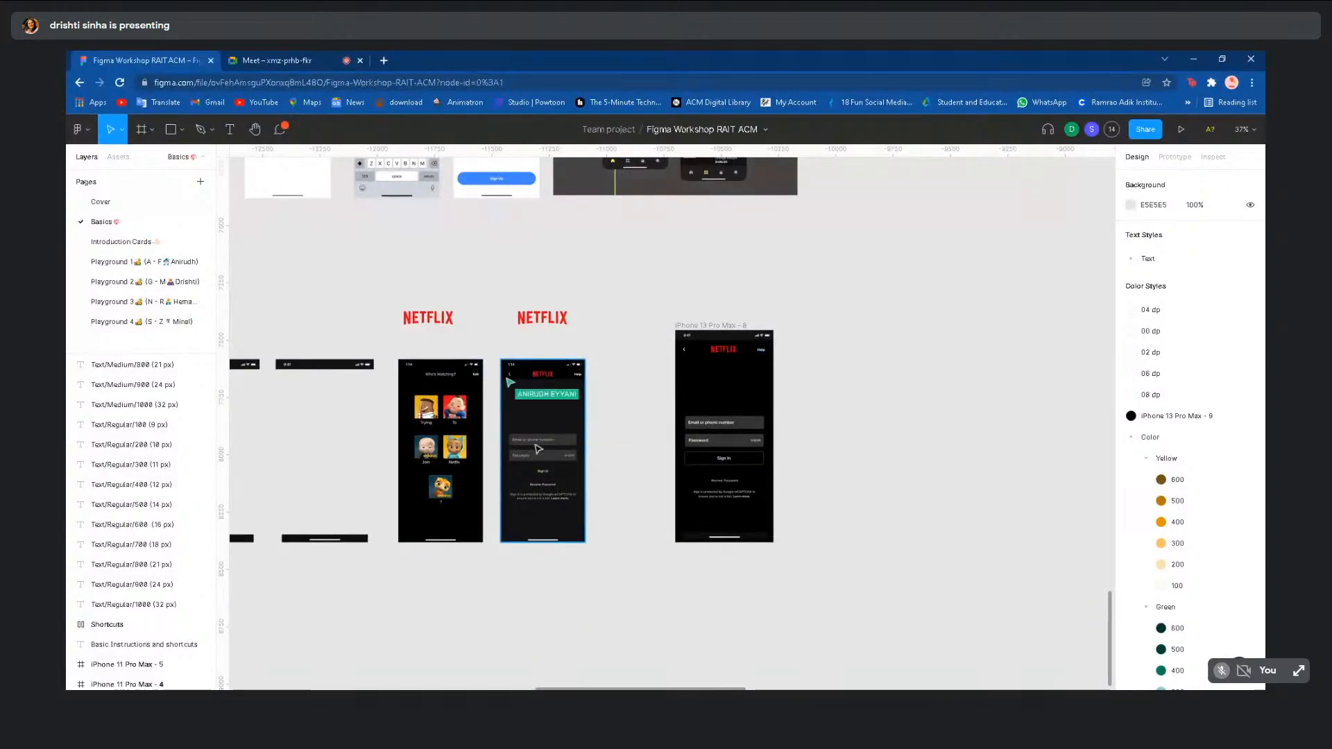
pyautogui.moveTo(722, 326); pyautogui.dragTo(675, 326)
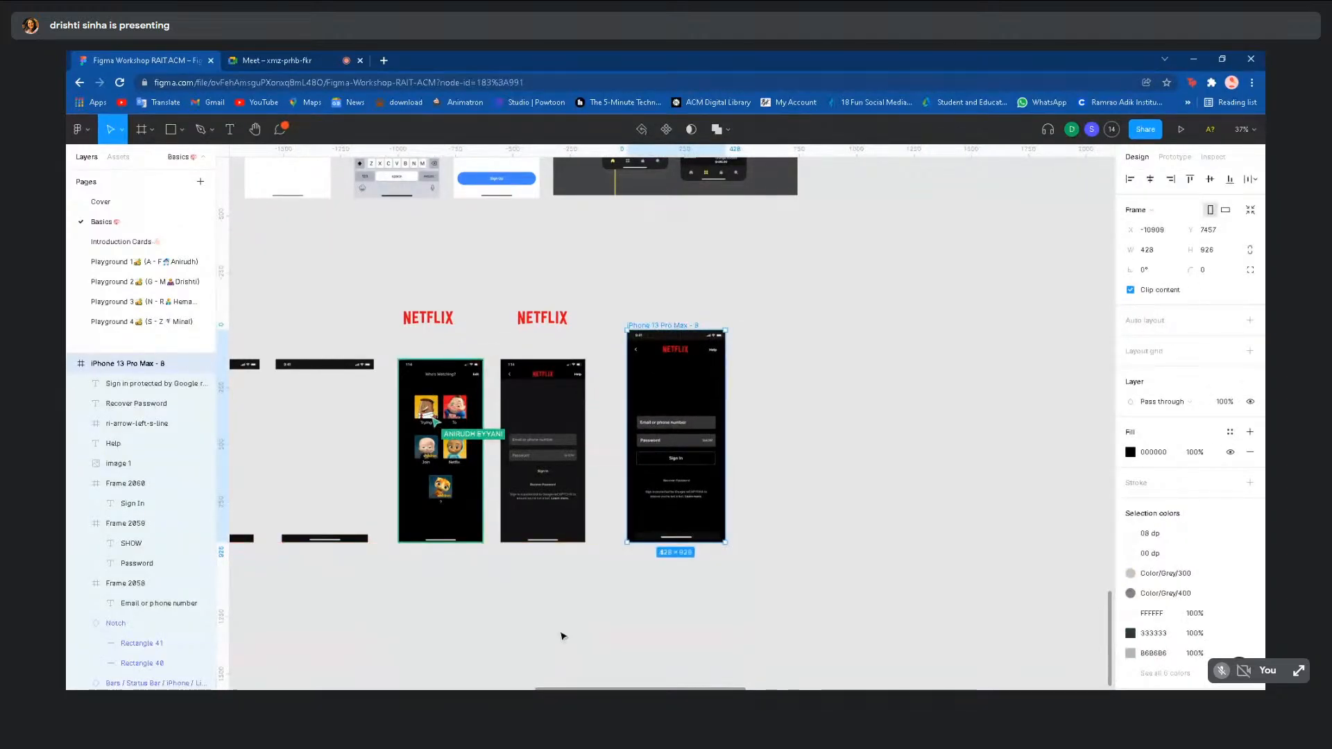
pyautogui.click(563, 637)
# - Pan around the Basics page to review the Netflix sign-in and profile screens
pyautogui.hscroll(-4, 563, 636)
pyautogui.scroll(-2, 563, 637)
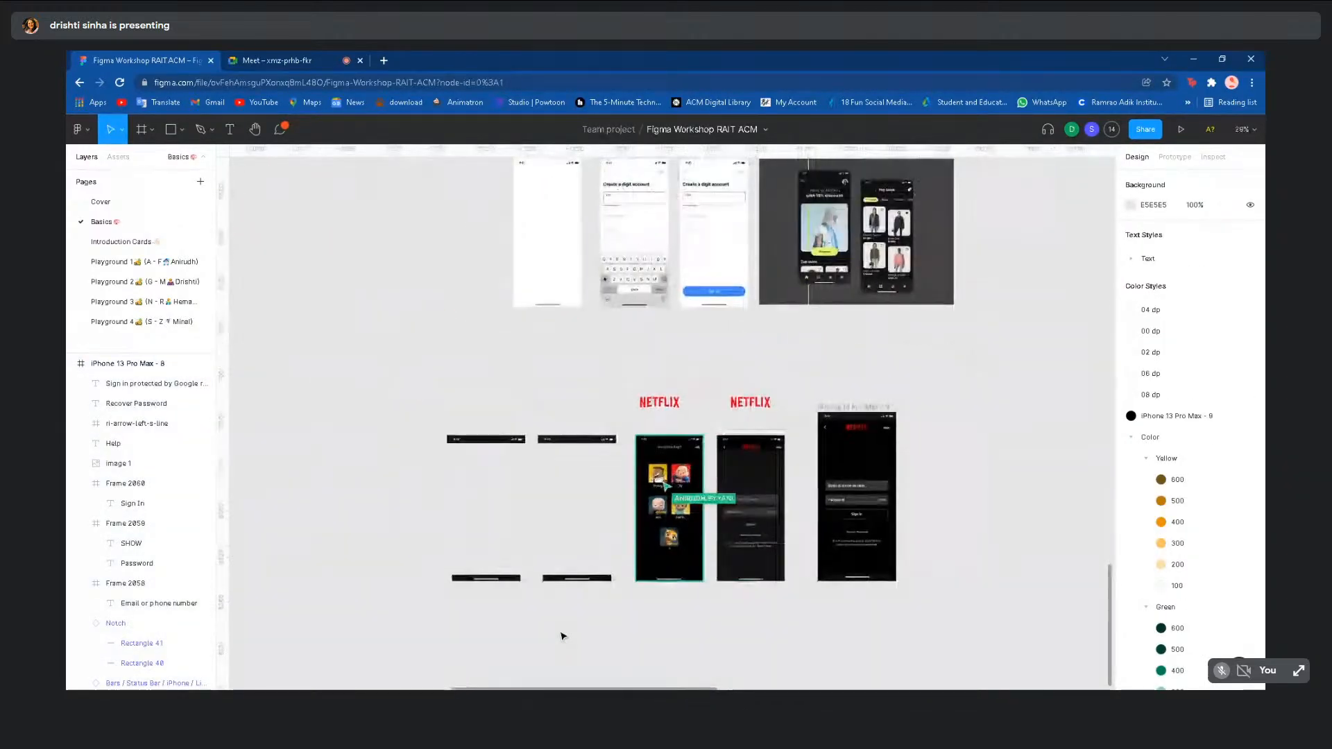
pyautogui.hscroll(4, 669, 416)
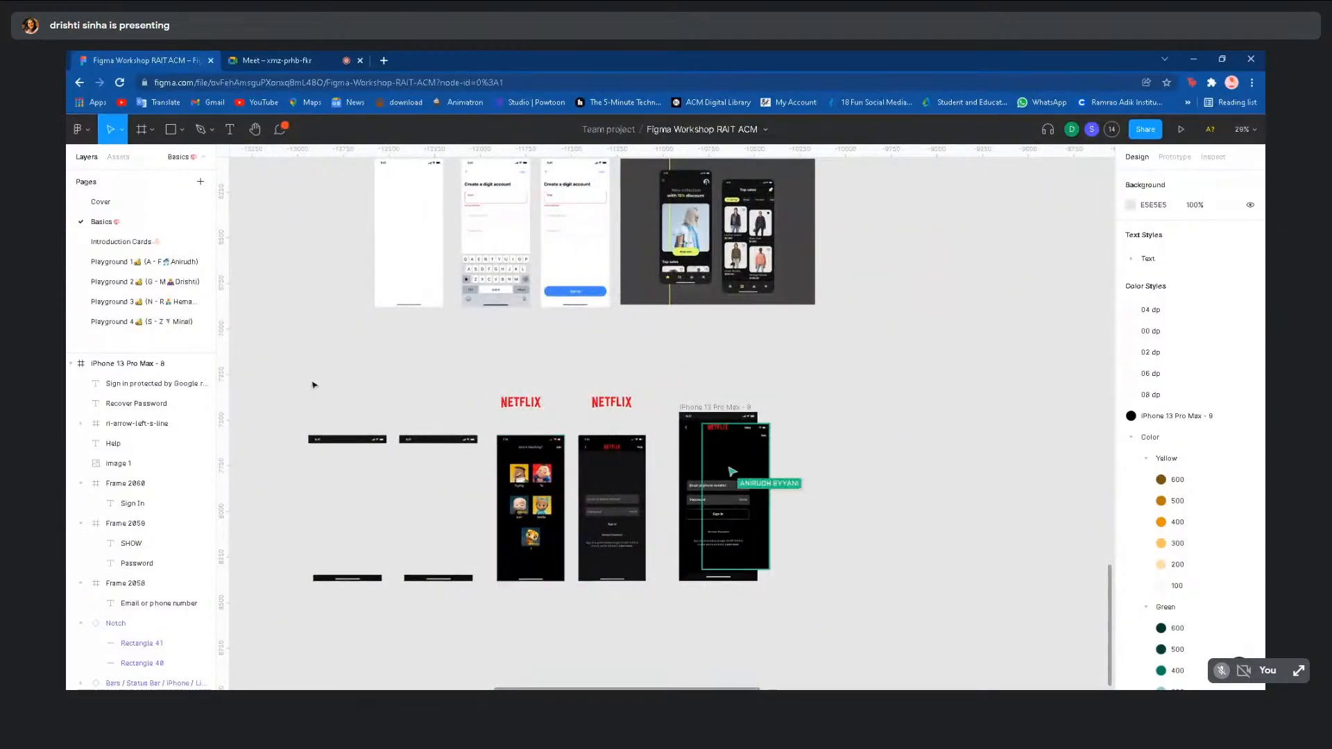
pyautogui.scroll(-2, 738, 574)
pyautogui.keyDown('ctrl'); pyautogui.scroll(5, 739, 580); pyautogui.keyUp('ctrl')
pyautogui.scroll(2, 739, 580)
pyautogui.hscroll(3, 739, 580)
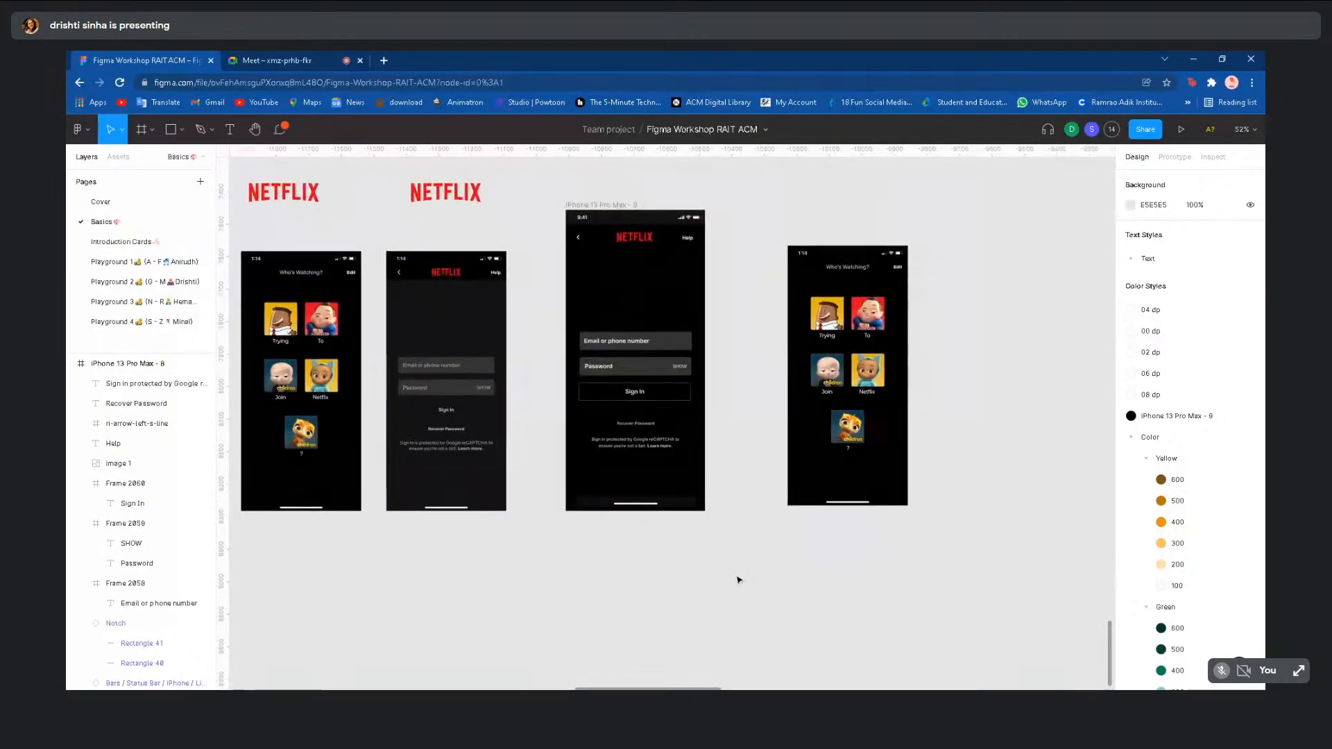
pyautogui.keyDown('ctrl'); pyautogui.scroll(3, 738, 580); pyautogui.keyUp('ctrl')
pyautogui.hscroll(3, 738, 580)
pyautogui.scroll(1, 738, 580)
pyautogui.hscroll(4, 738, 580)
pyautogui.scroll(1, 738, 580)
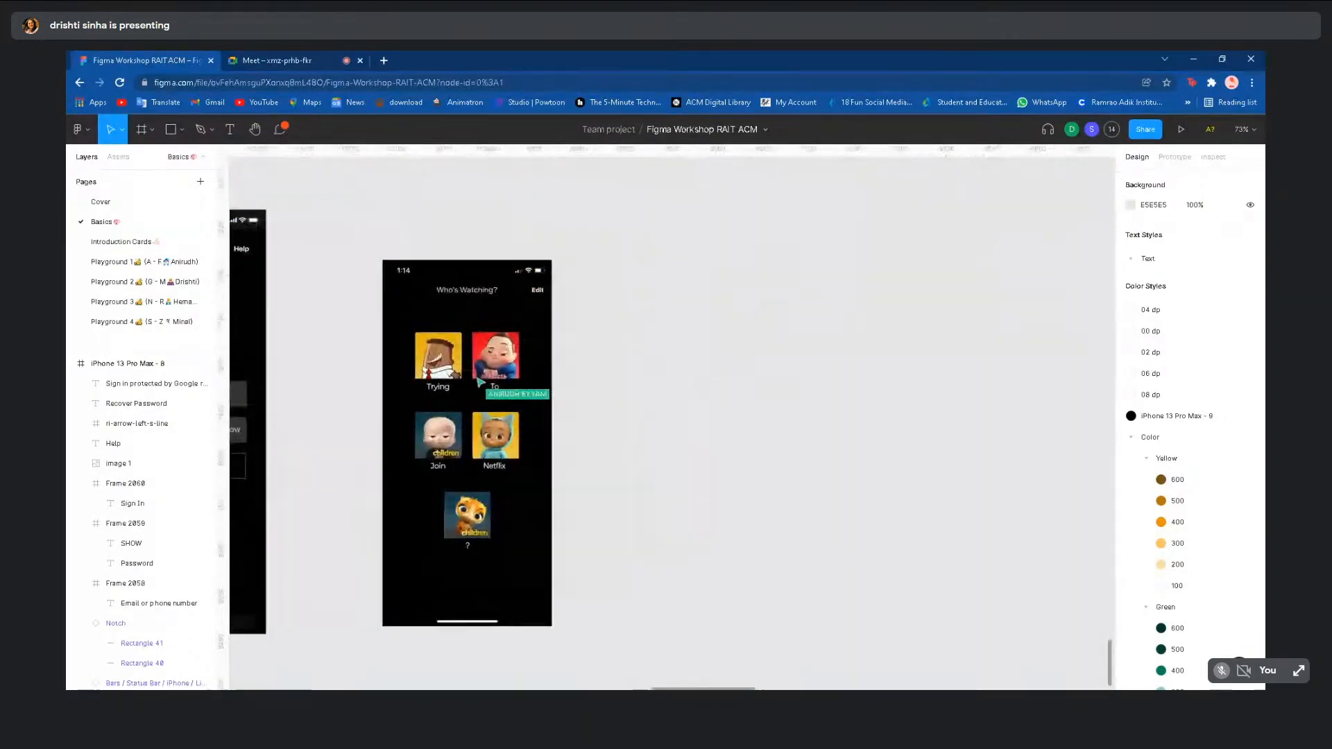
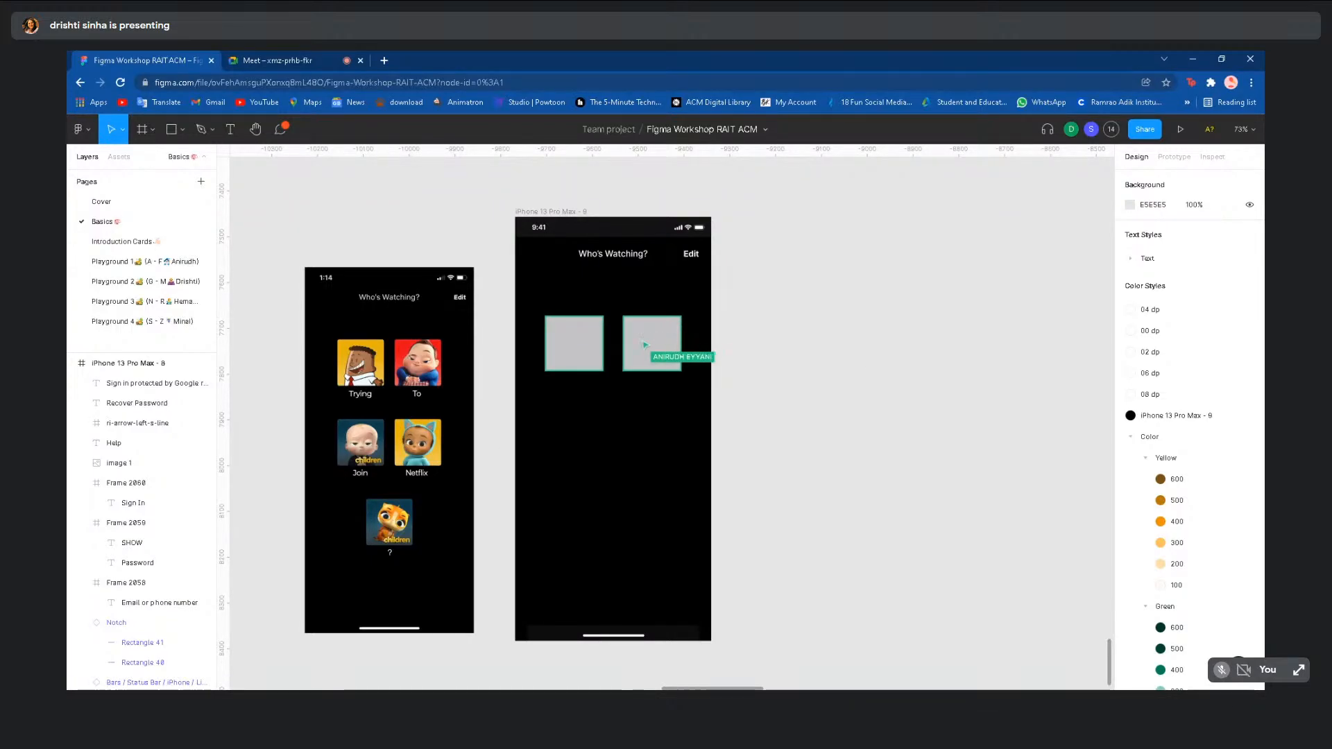
# - Glance at the video call, then return to the Who's Watching screen in Figma
pyautogui.click(621, 256)
pyautogui.click(811, 313)
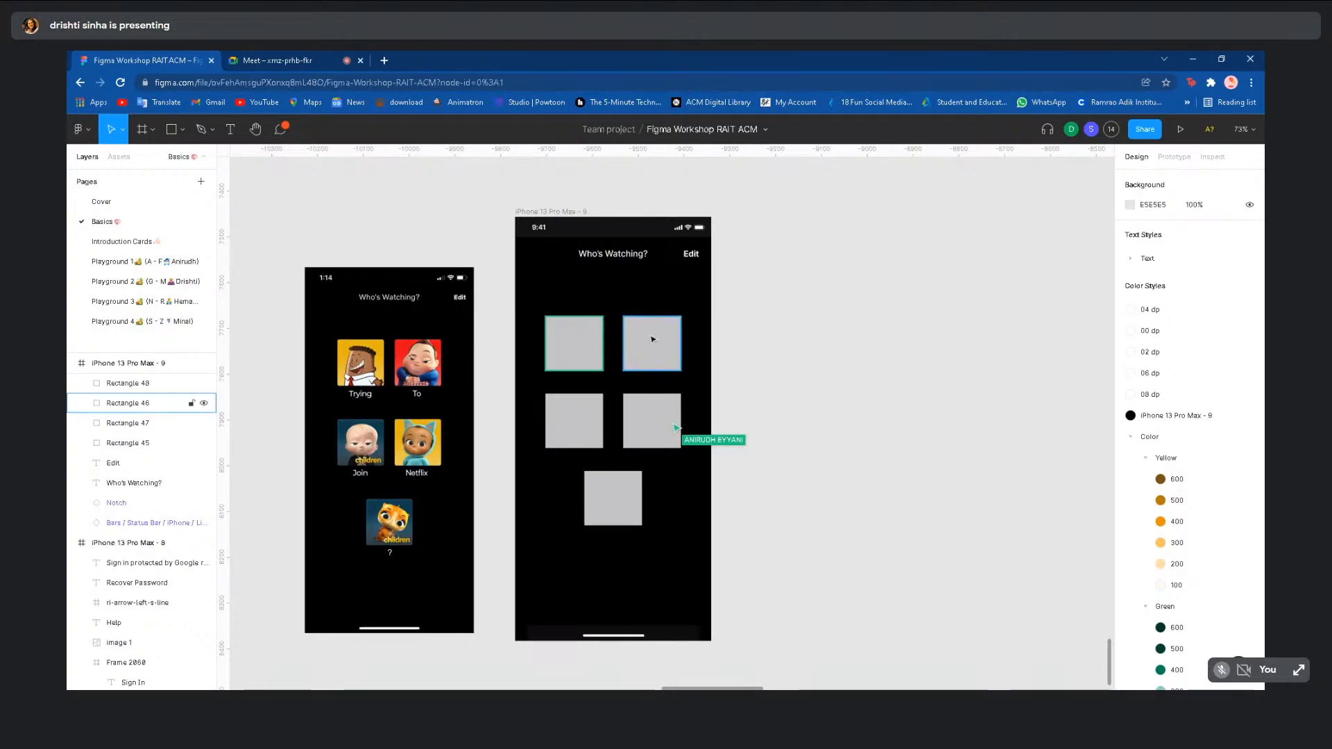
pyautogui.click(307, 57)
pyautogui.click(138, 57)
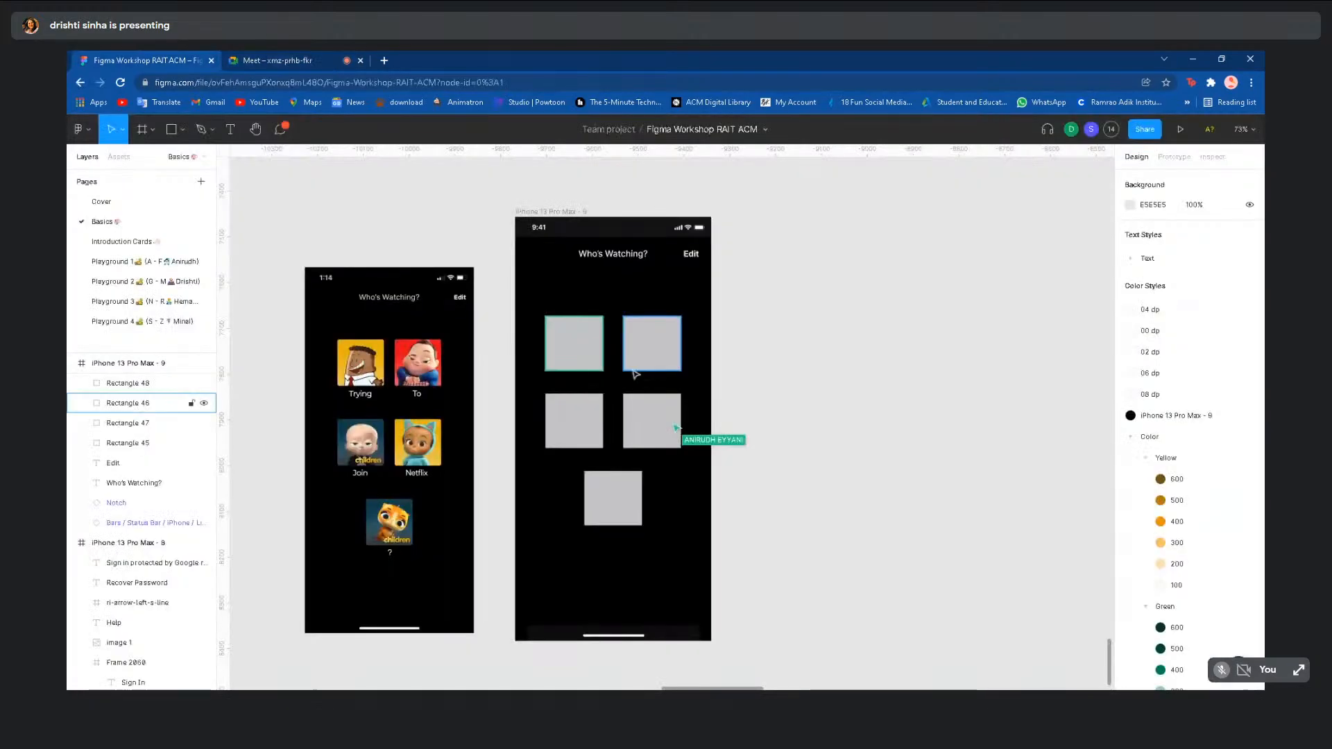
# - Select the top-right profile placeholder and try the Unsplash plugin on it, then close it
pyautogui.click(658, 366)
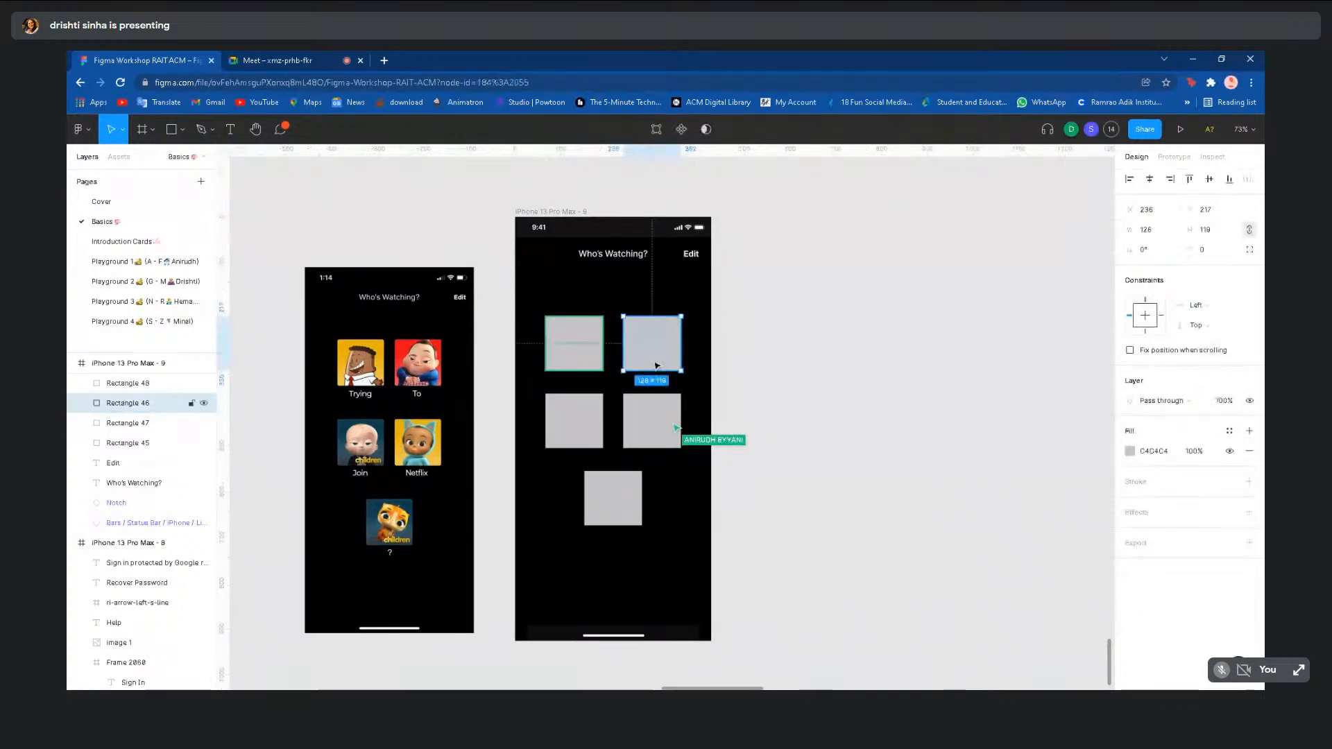
pyautogui.click(686, 351)
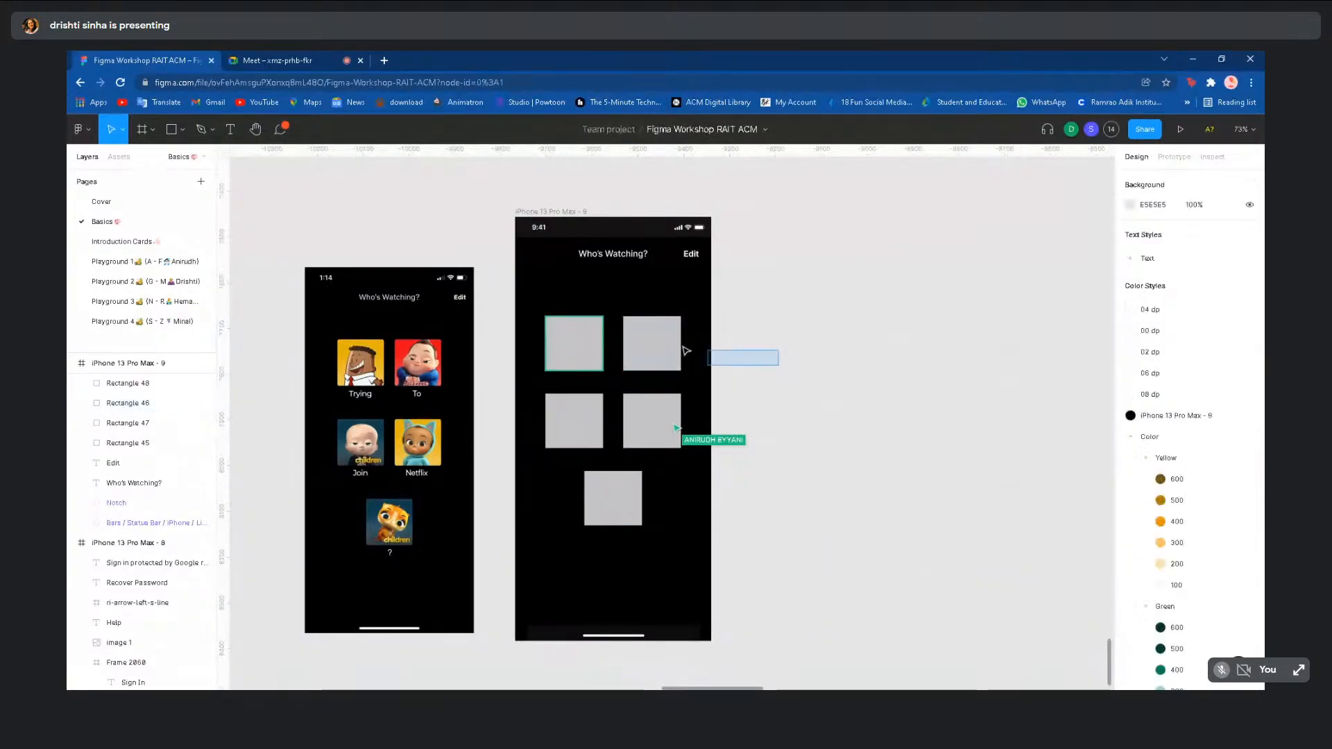
pyautogui.click(643, 344)
pyautogui.rightClick(630, 329)
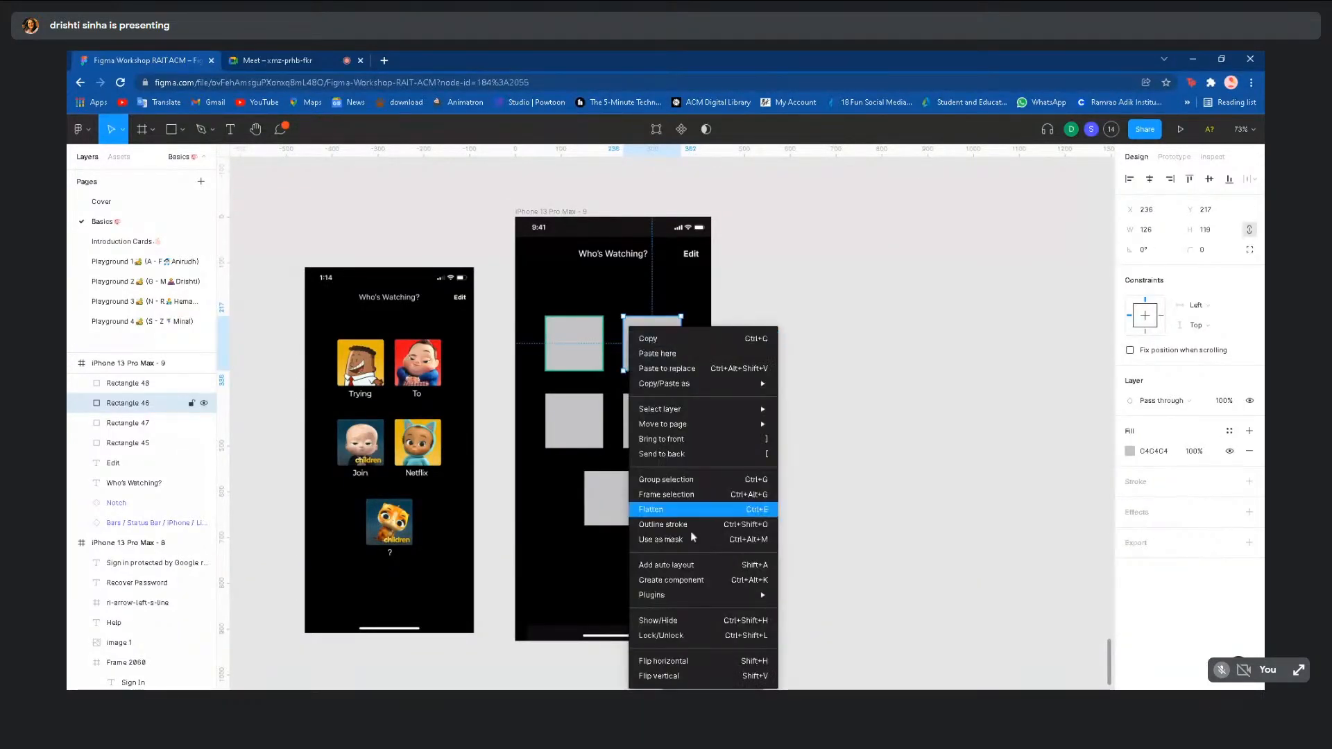
pyautogui.moveTo(696, 595)
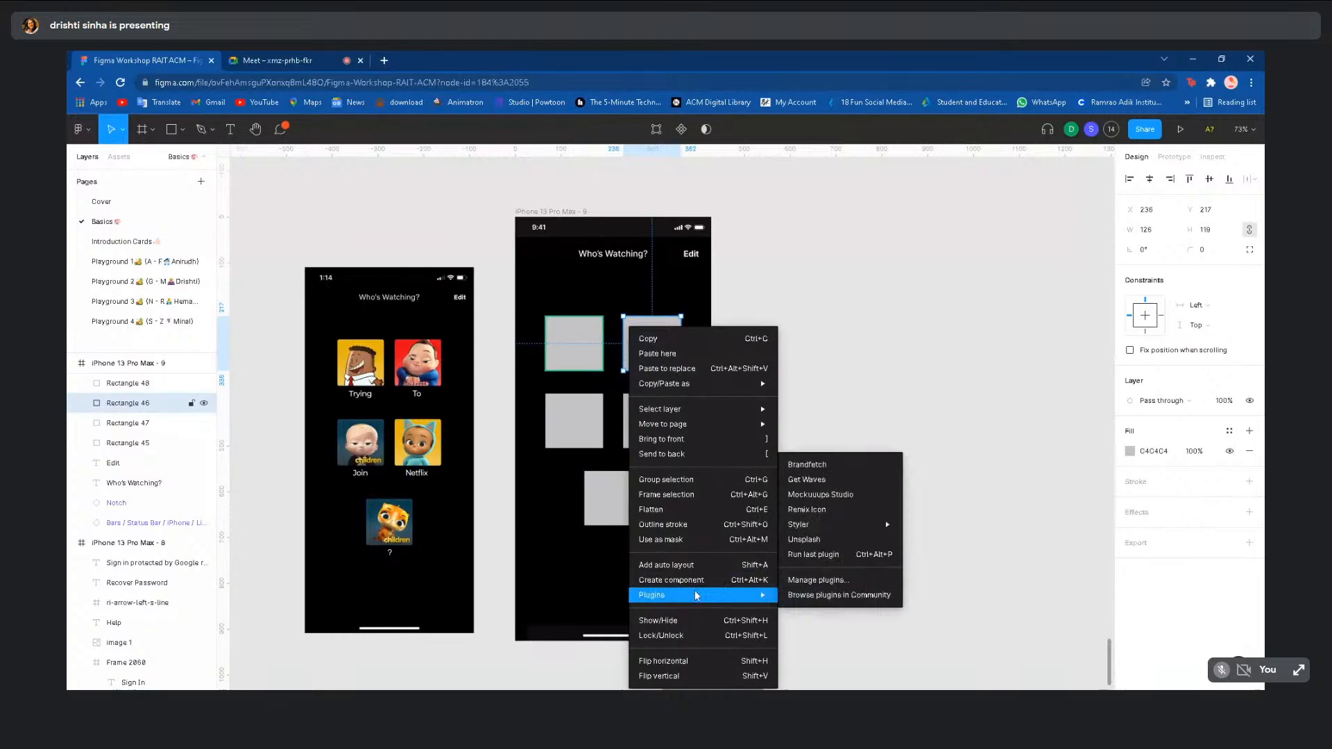
pyautogui.click(816, 541)
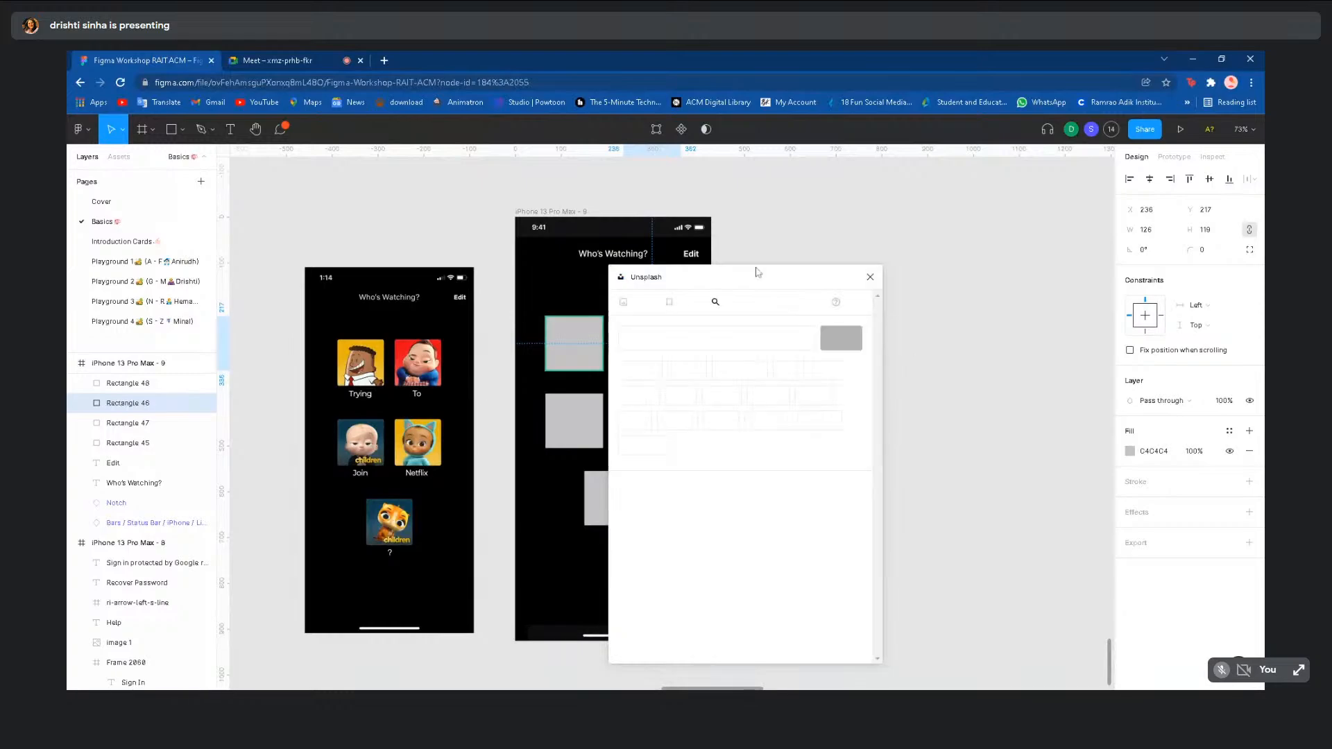
pyautogui.click(871, 278)
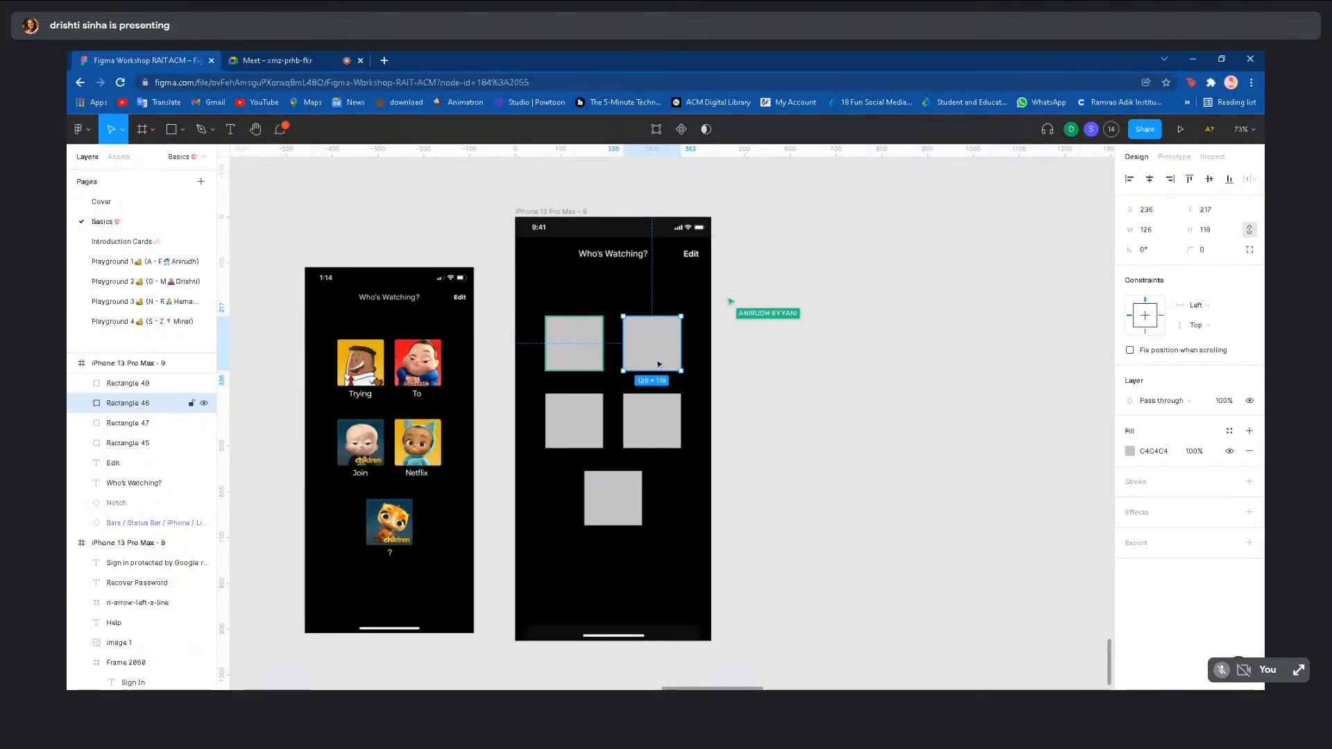
# - Fill the top-right placeholder with a woman's portrait from an Unsplash search for 'person'
pyautogui.rightClick(647, 328)
pyautogui.moveTo(706, 598)
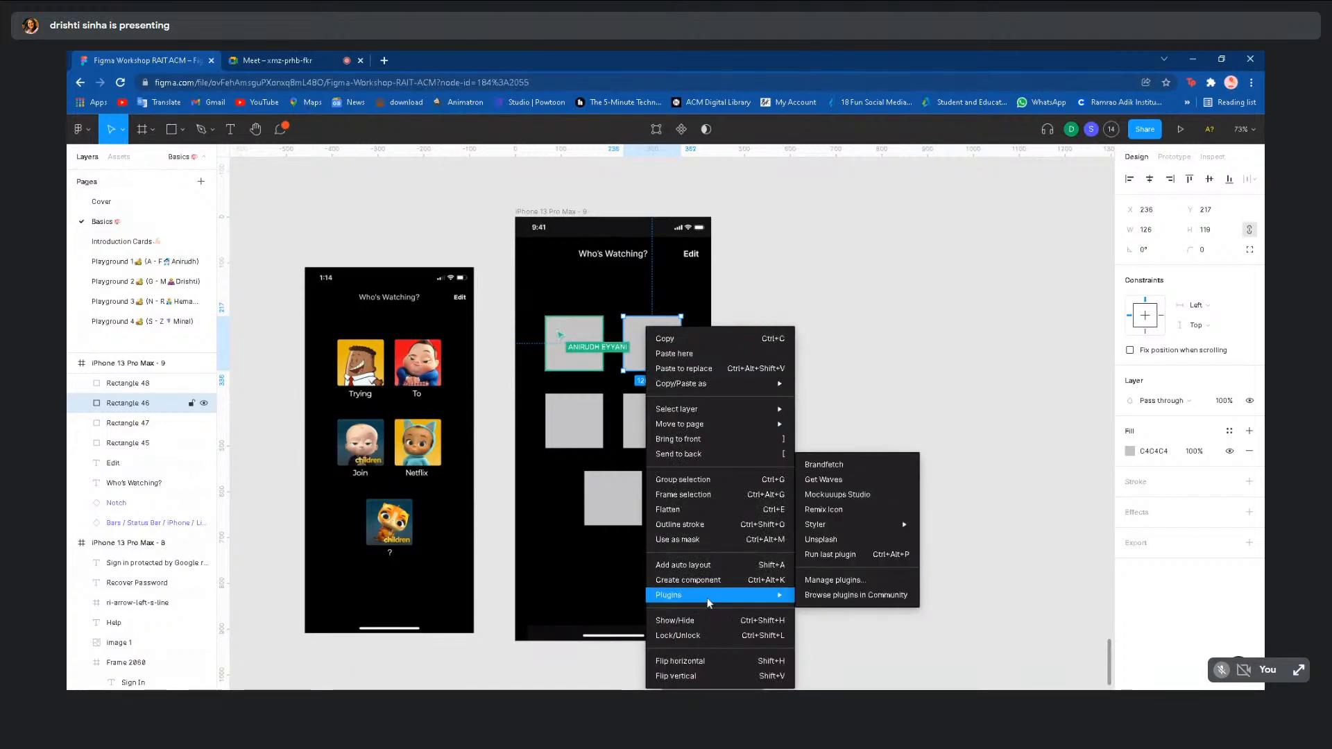
pyautogui.click(843, 541)
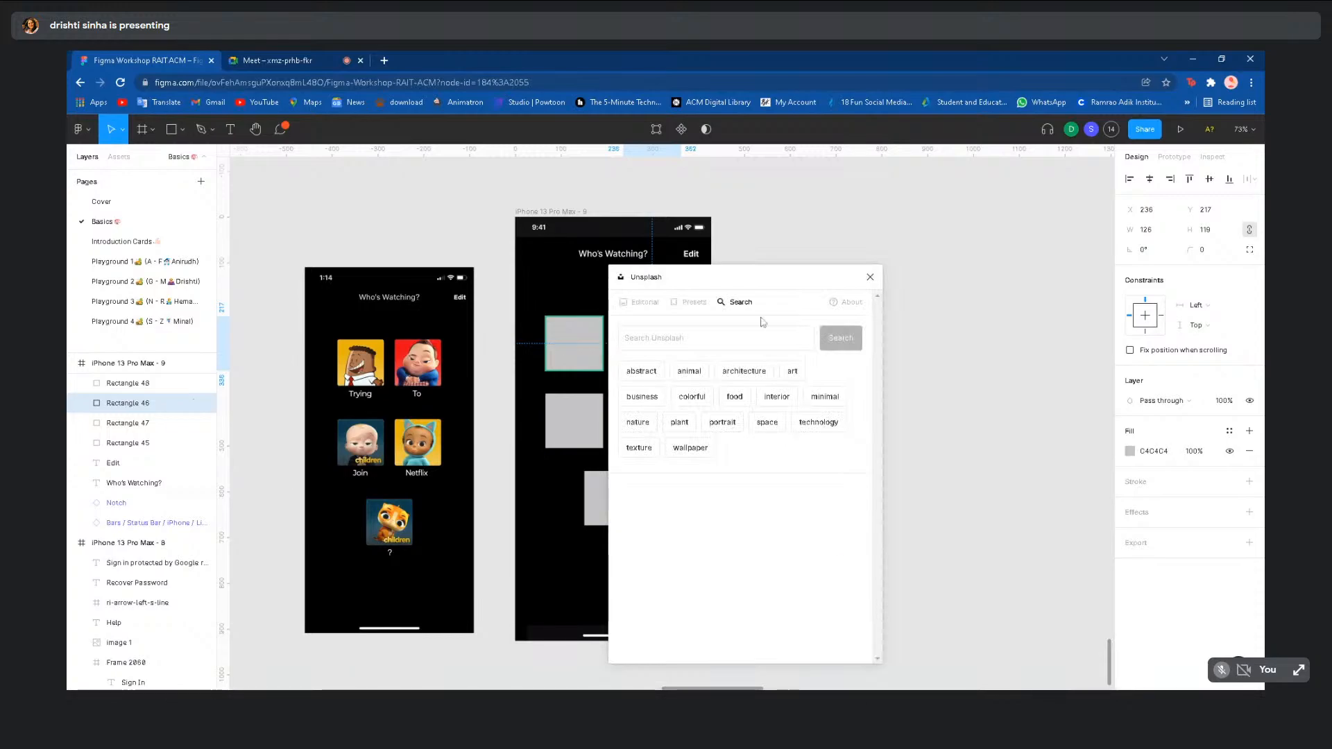
pyautogui.click(715, 338)
pyautogui.write('person')
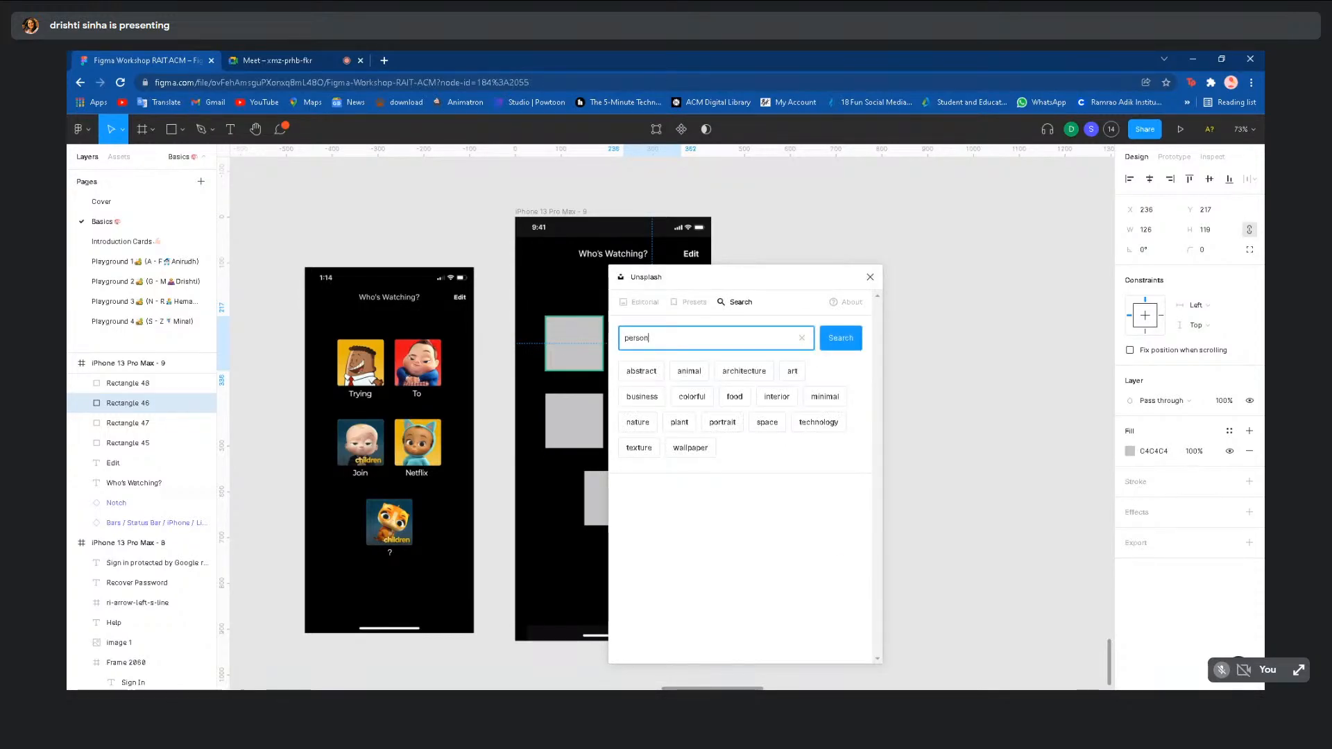
pyautogui.press('Return')
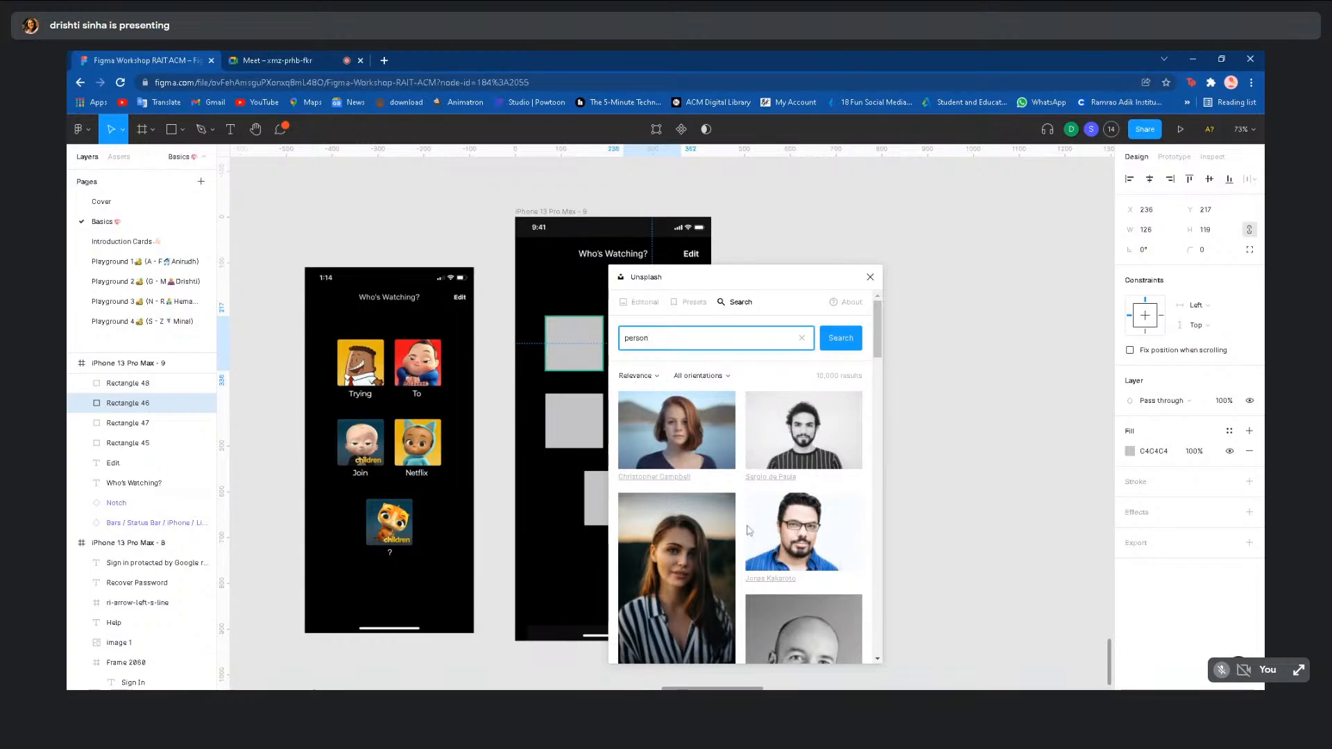
pyautogui.click(682, 416)
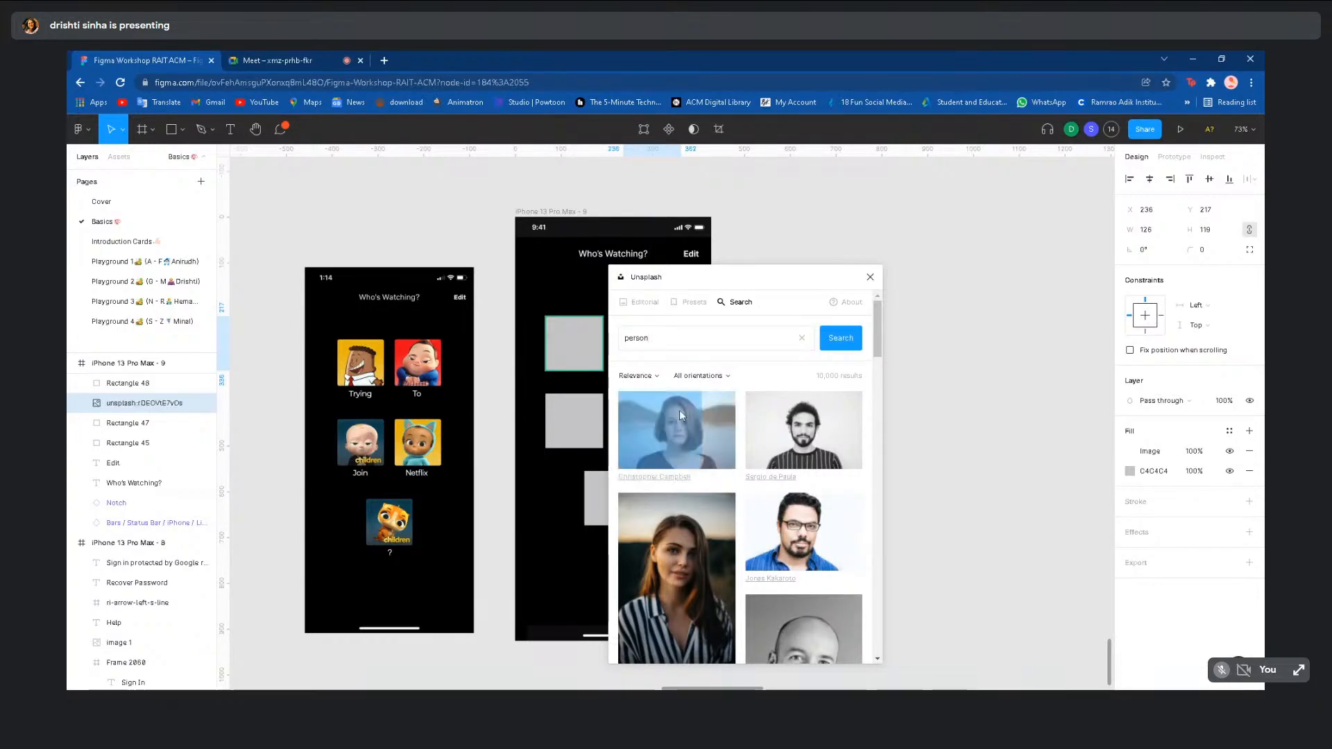
pyautogui.click(870, 278)
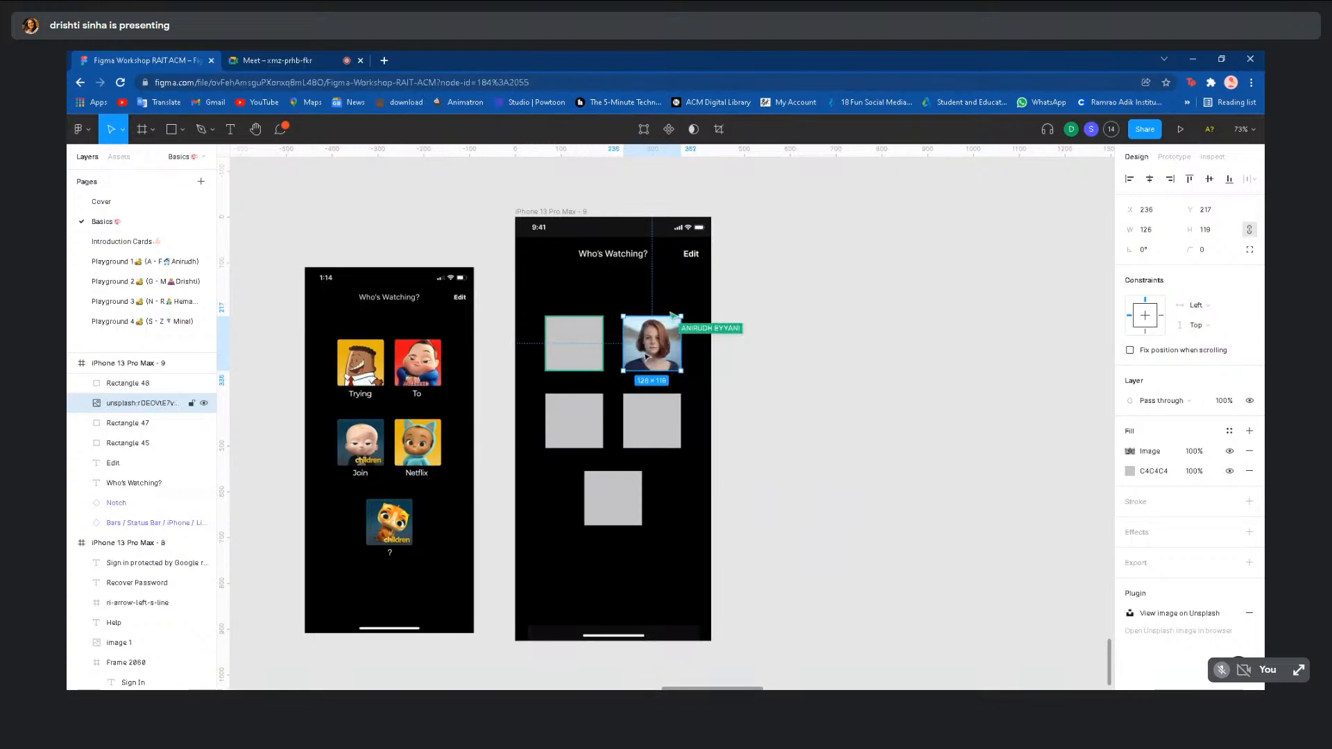
pyautogui.scroll(3, 669, 361)
pyautogui.scroll(-2, 640, 400)
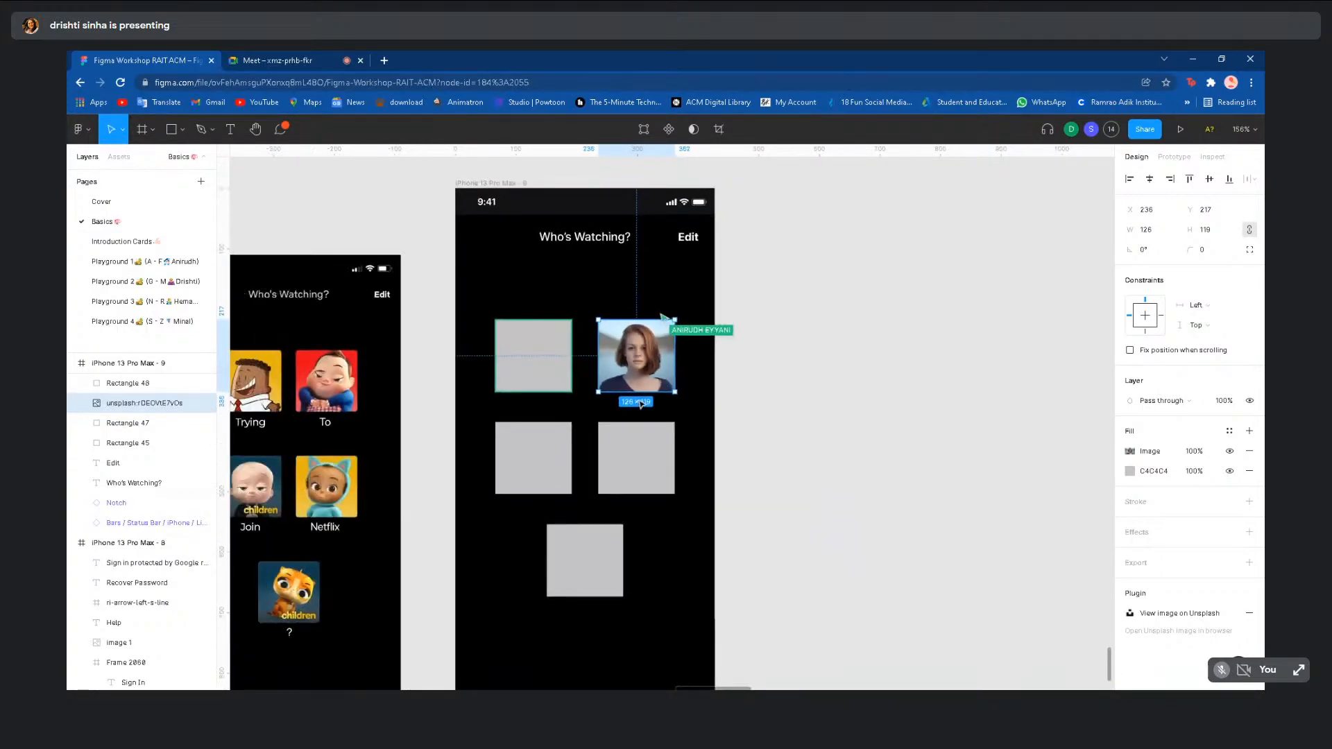
pyautogui.click(792, 409)
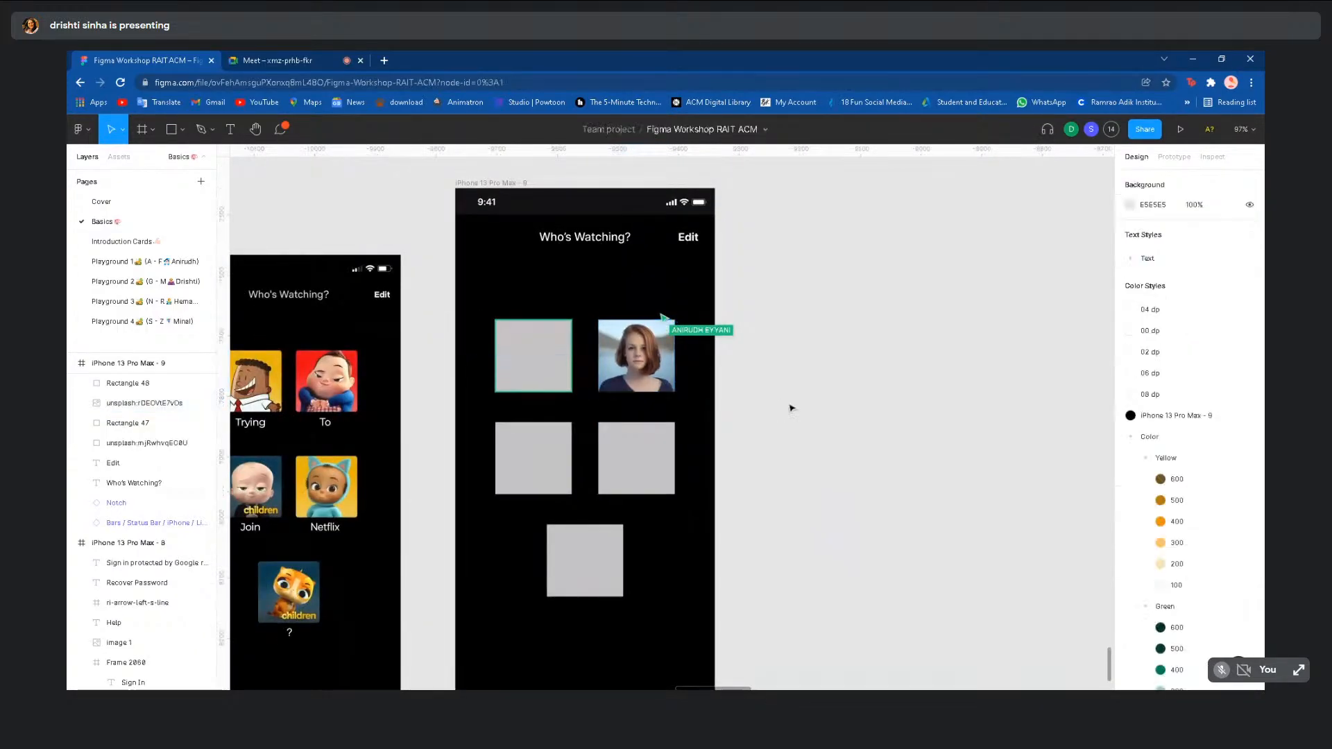
pyautogui.scroll(-3, 791, 409)
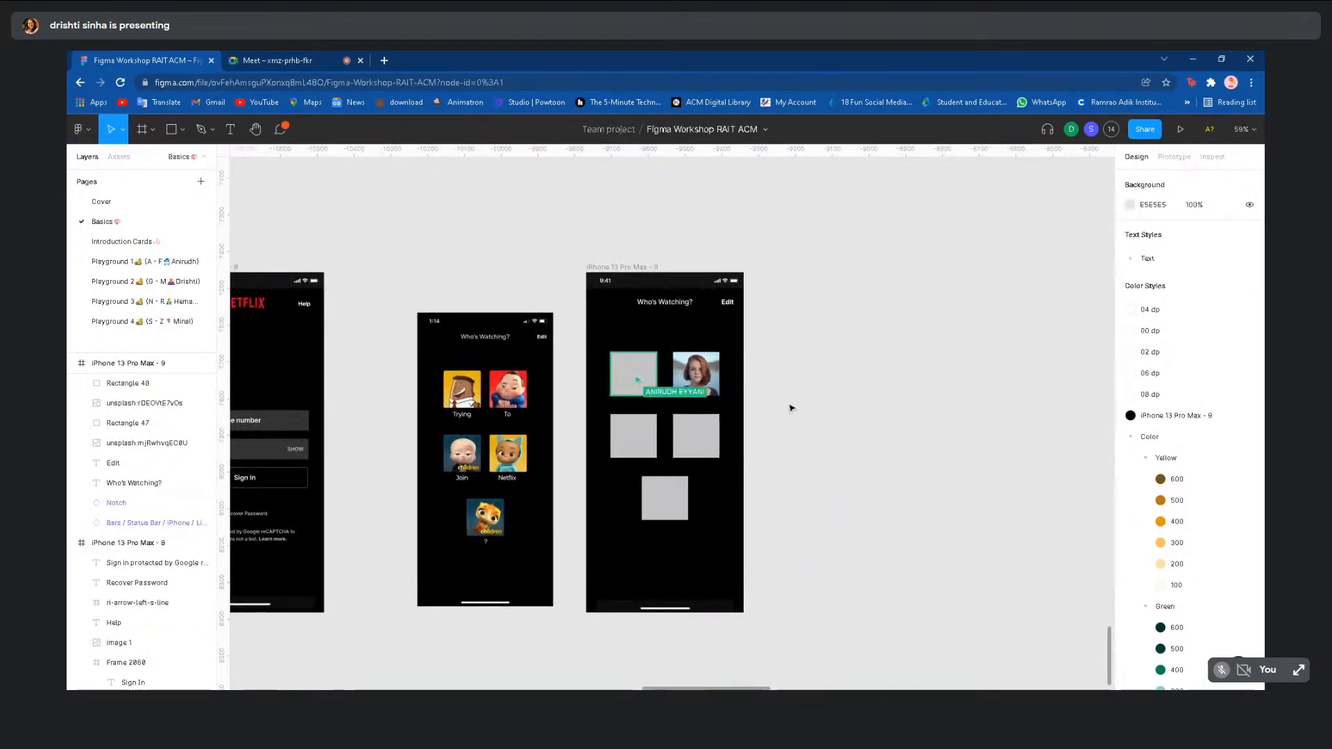
pyautogui.scroll(3, 792, 409)
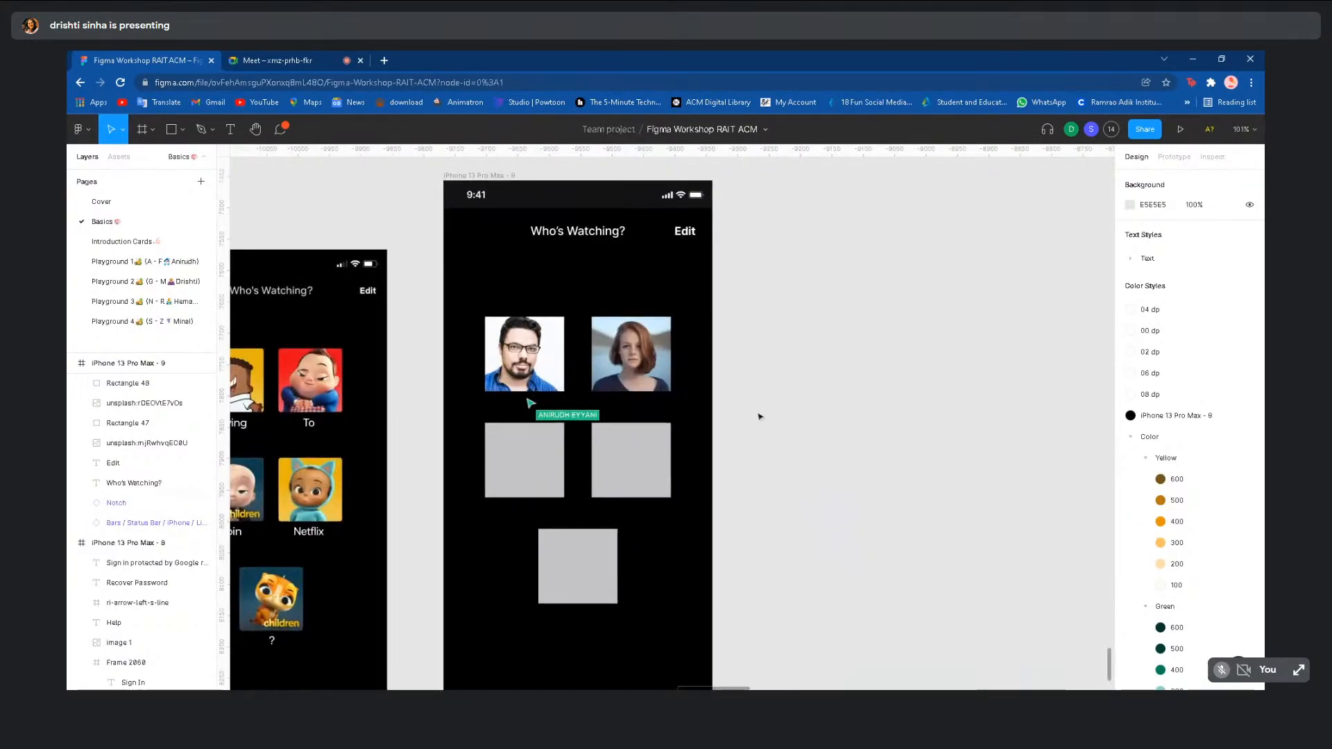
pyautogui.scroll(-2, 759, 417)
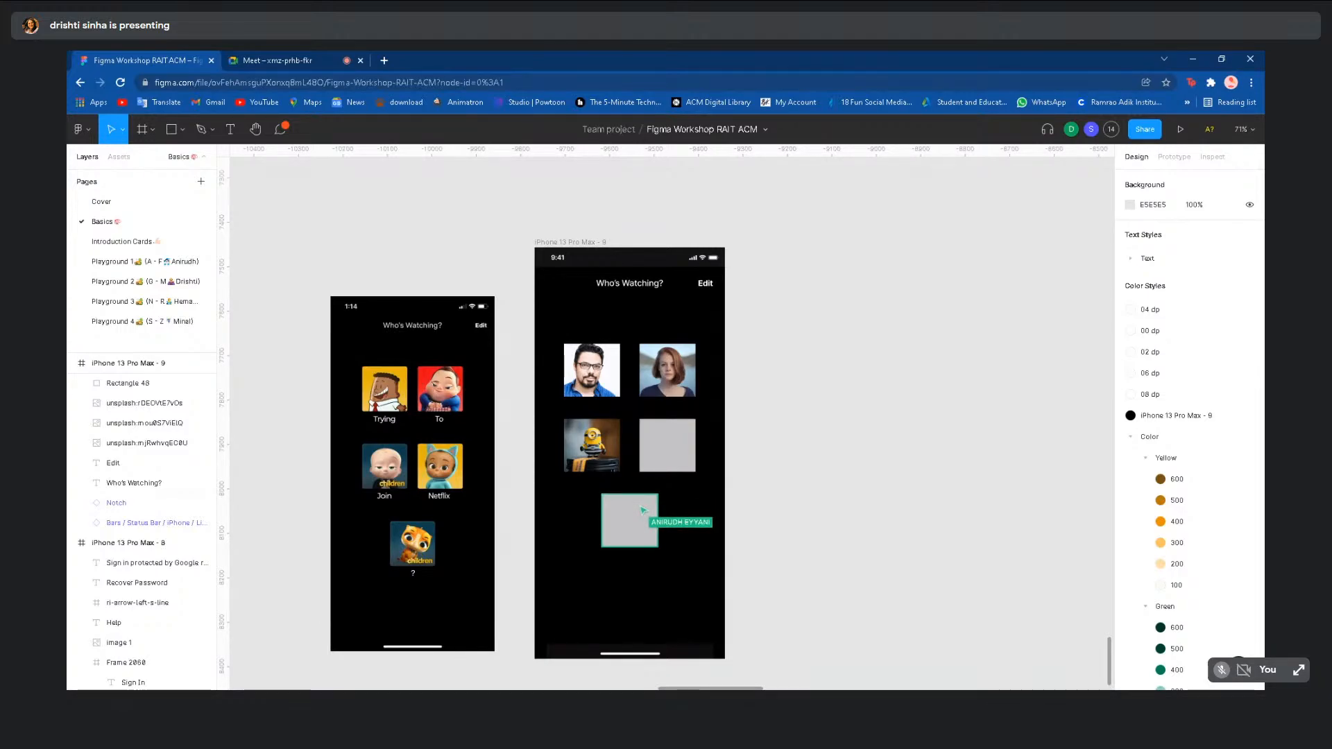
# - Fill the middle-right profile placeholder with a cartoon image from an Unsplash 'cartoon' search
pyautogui.click(667, 444)
pyautogui.rightClick(675, 444)
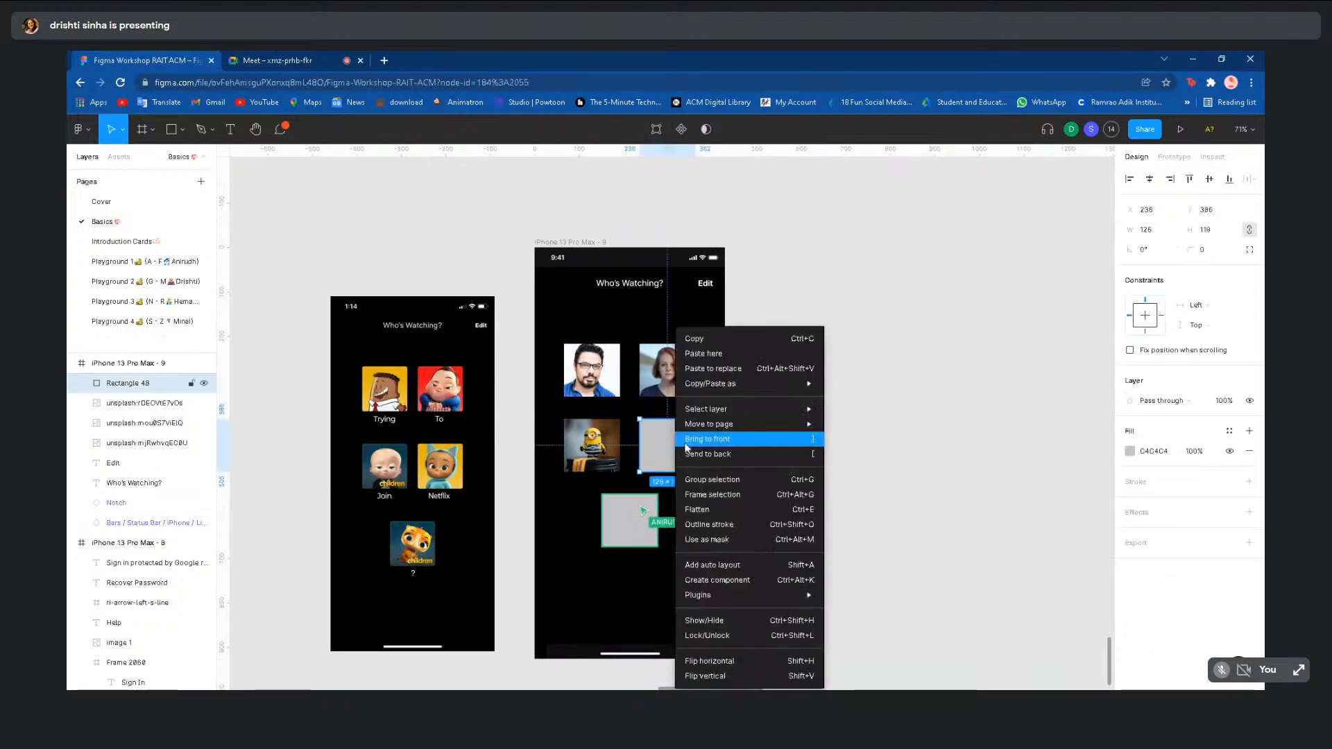
pyautogui.moveTo(763, 594)
pyautogui.click(882, 542)
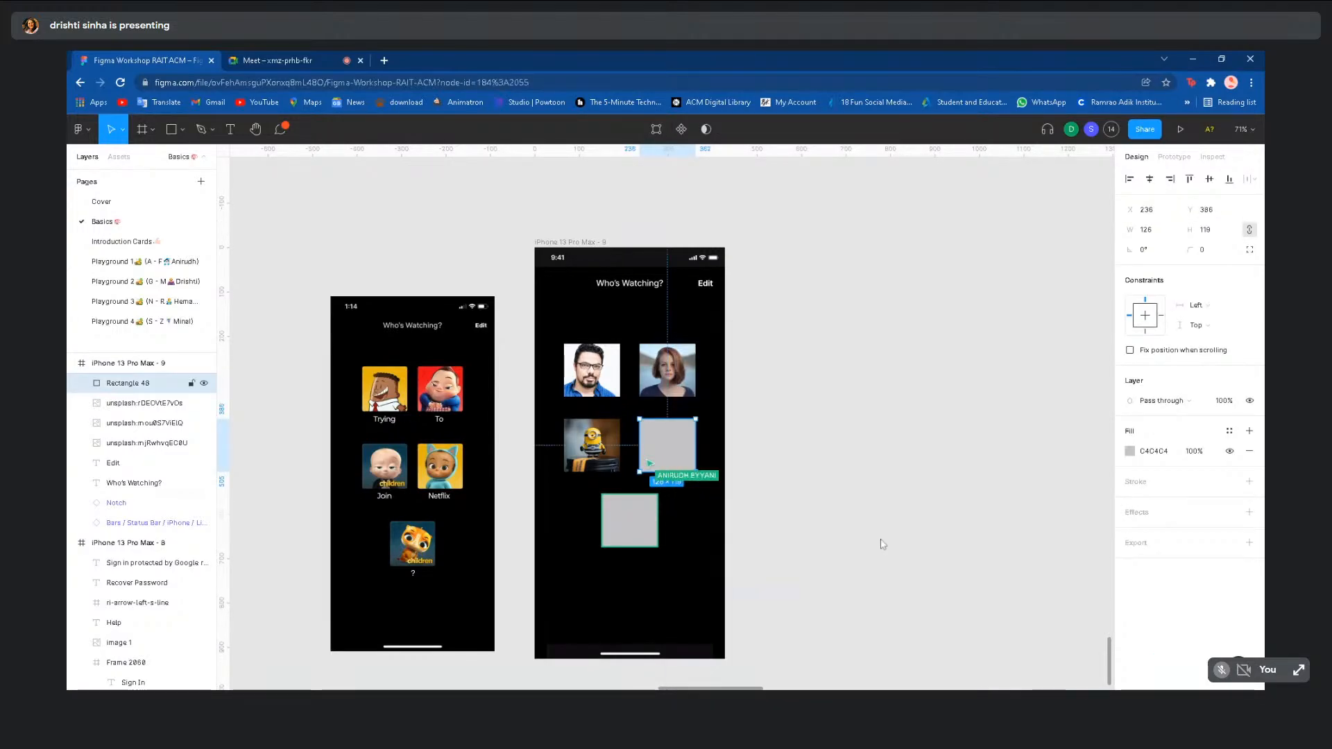
pyautogui.click(743, 304)
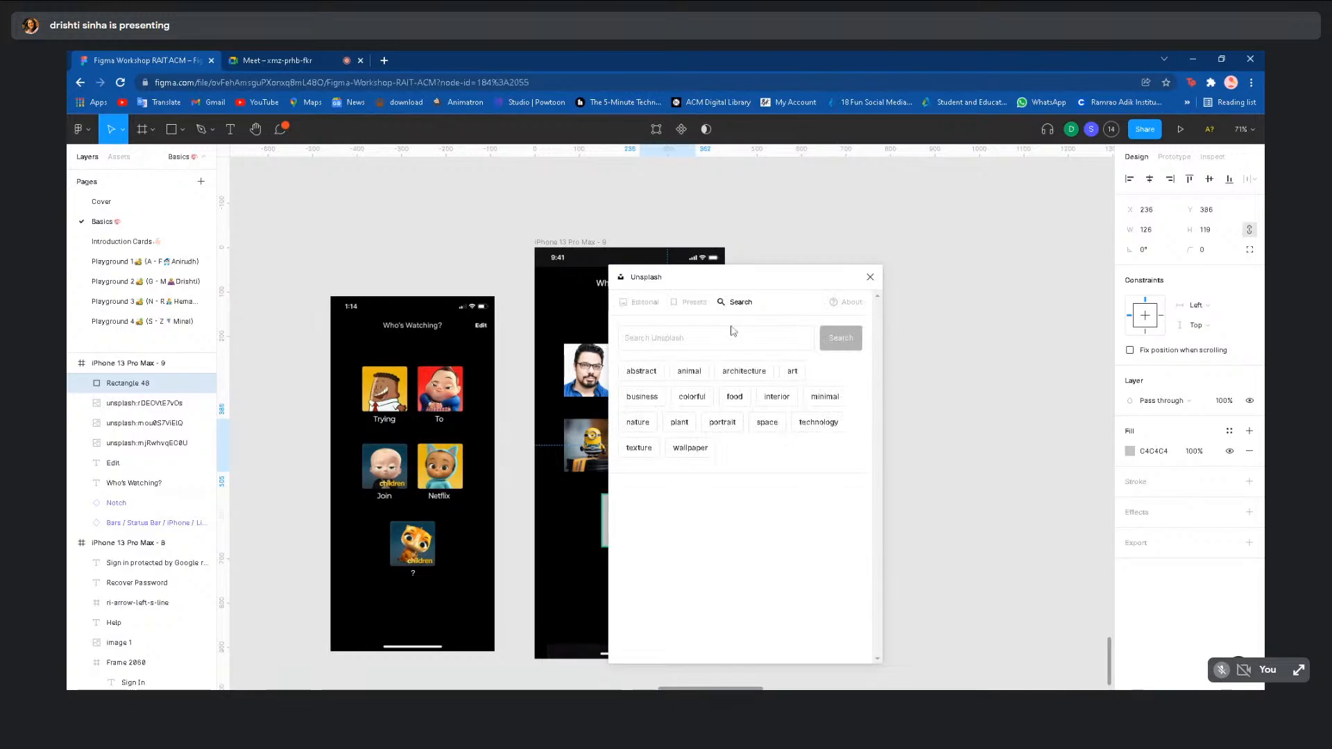
pyautogui.click(735, 333)
pyautogui.write('cart')
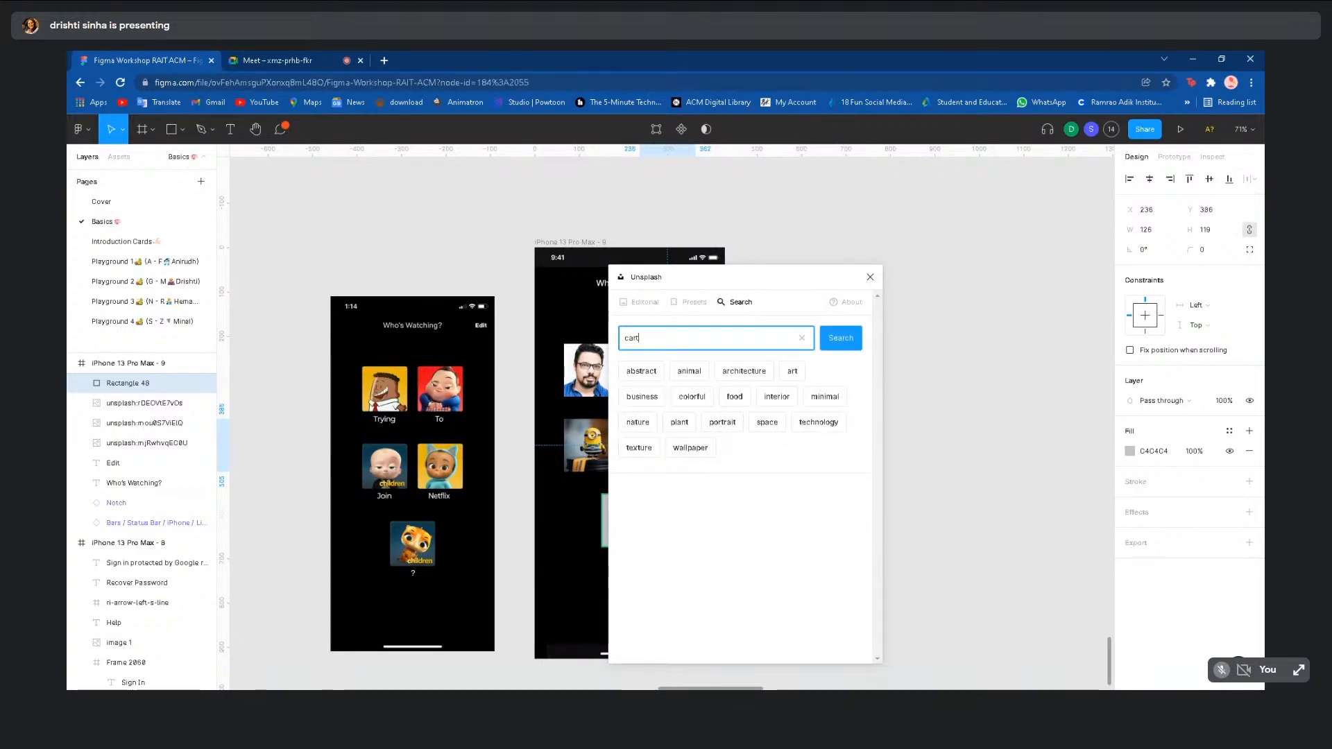
pyautogui.write('oon')
pyautogui.press('Return')
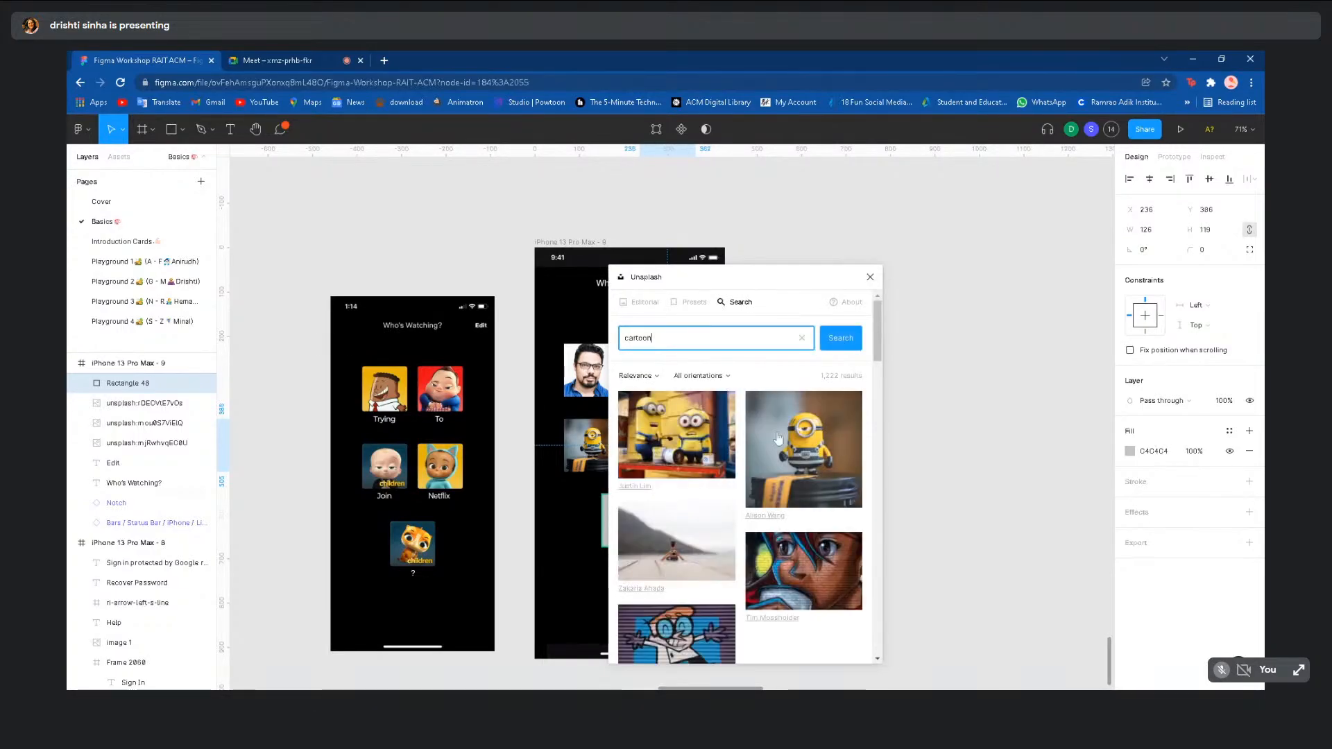
pyautogui.click(836, 551)
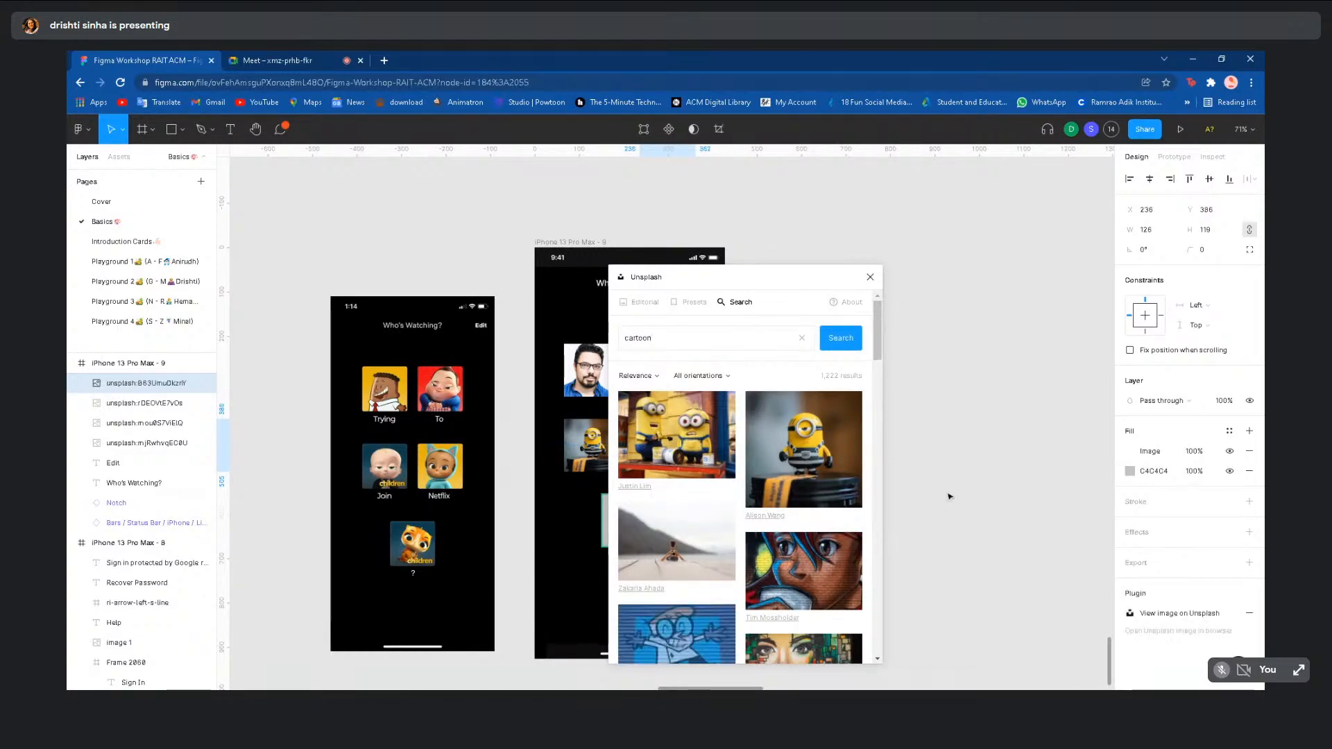
pyautogui.click(869, 276)
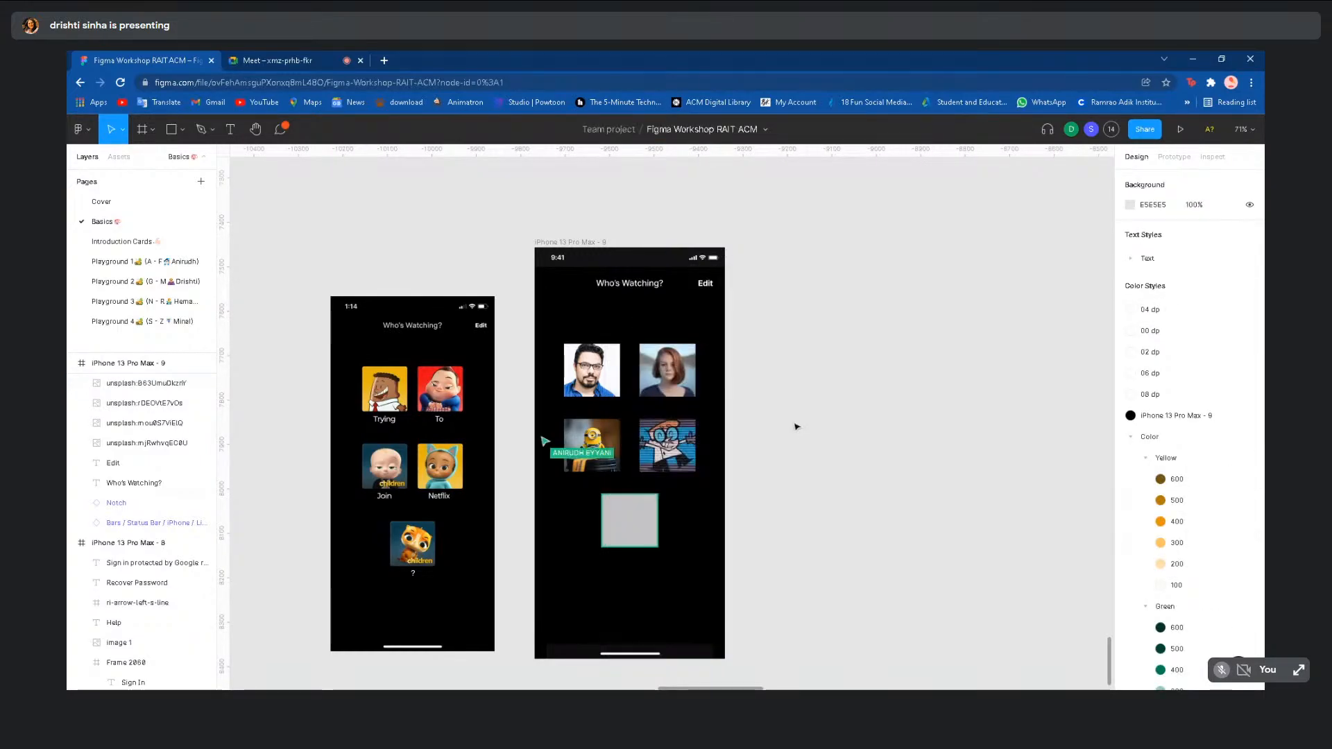
# - Insert an Unsplash car photo into the bottom profile placeholder
pyautogui.click(610, 537)
pyautogui.rightClick(613, 531)
pyautogui.moveTo(671, 598)
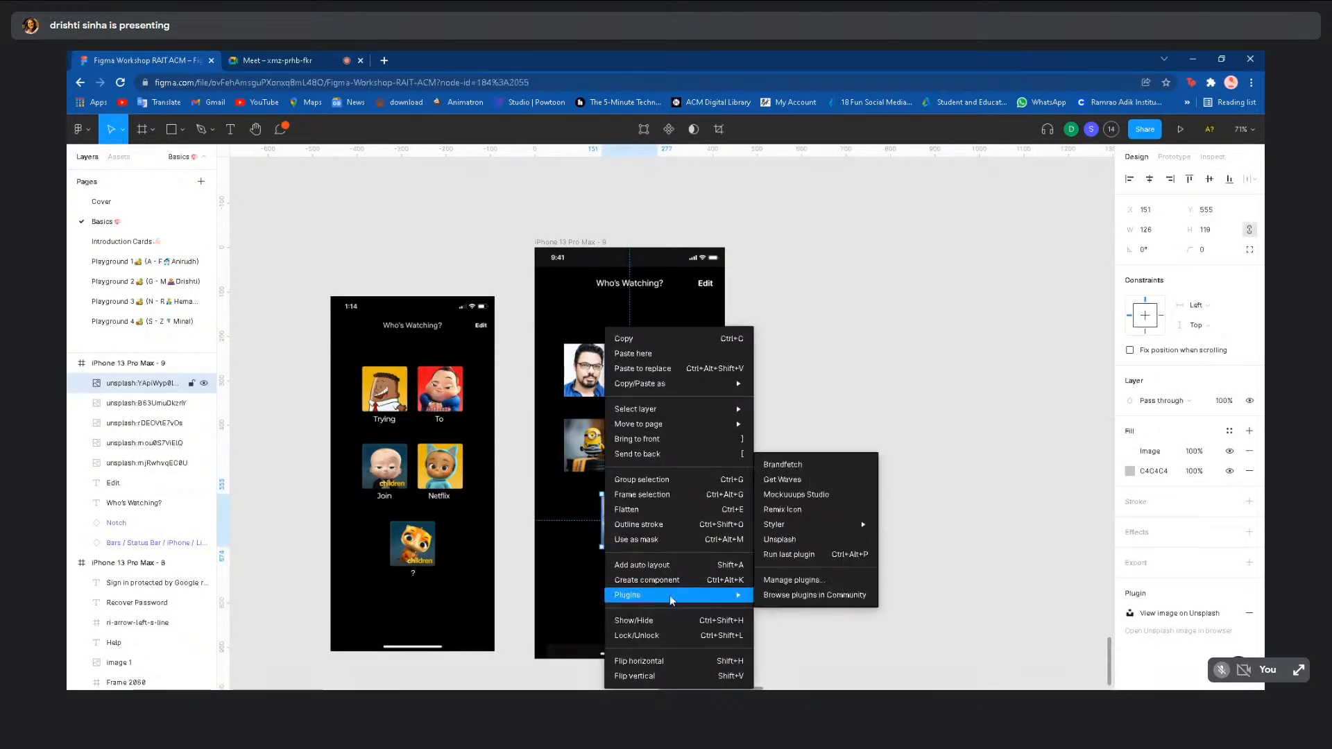
pyautogui.click(797, 545)
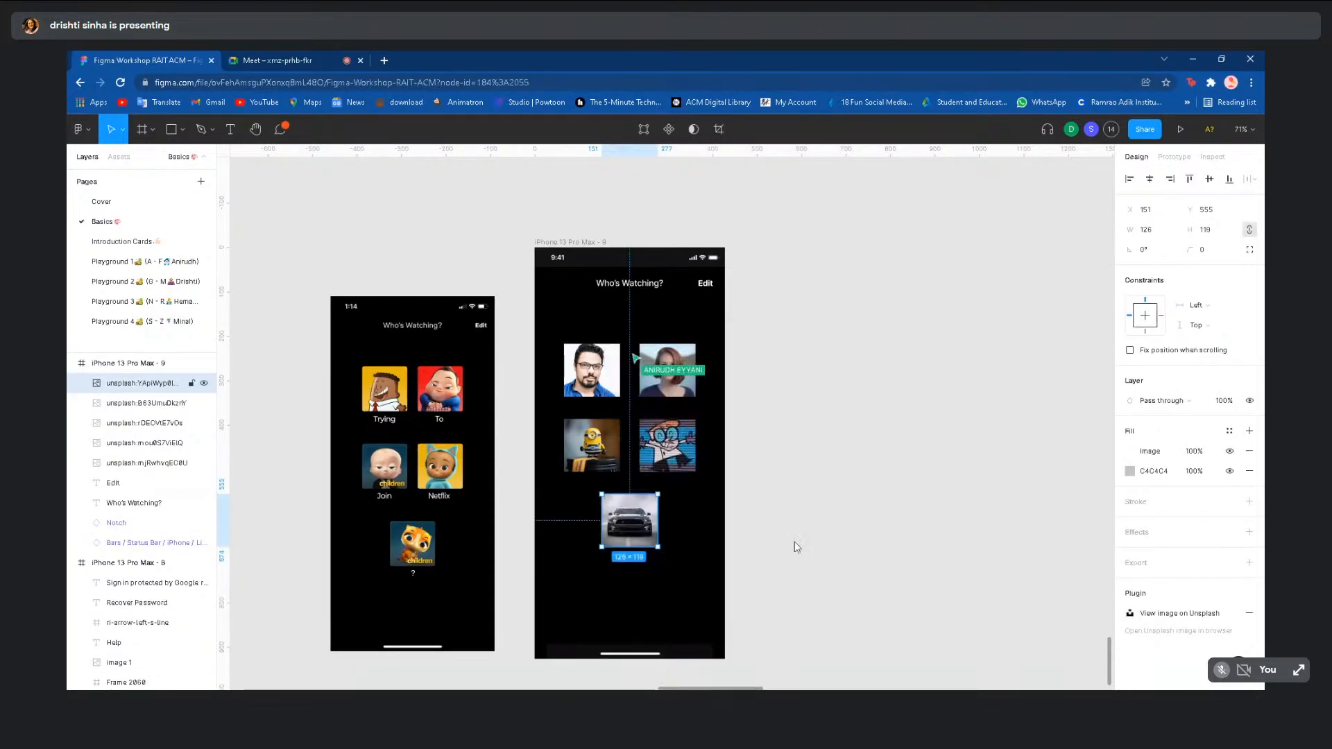
pyautogui.click(874, 277)
pyautogui.click(898, 327)
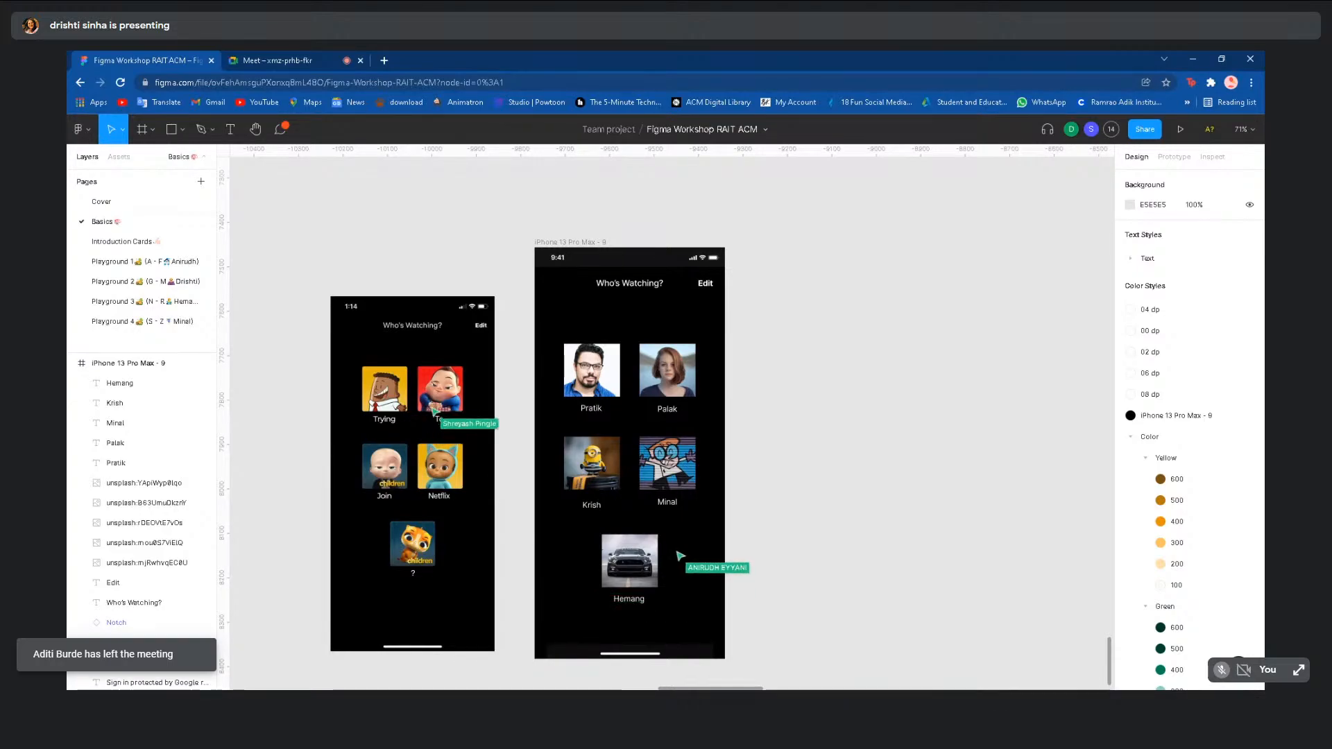
# - Raise the name label under the Minion picture a few pixels to align with its neighbour
pyautogui.click(590, 506)
pyautogui.moveTo(587, 508); pyautogui.dragTo(586, 505)
pyautogui.click(833, 525)
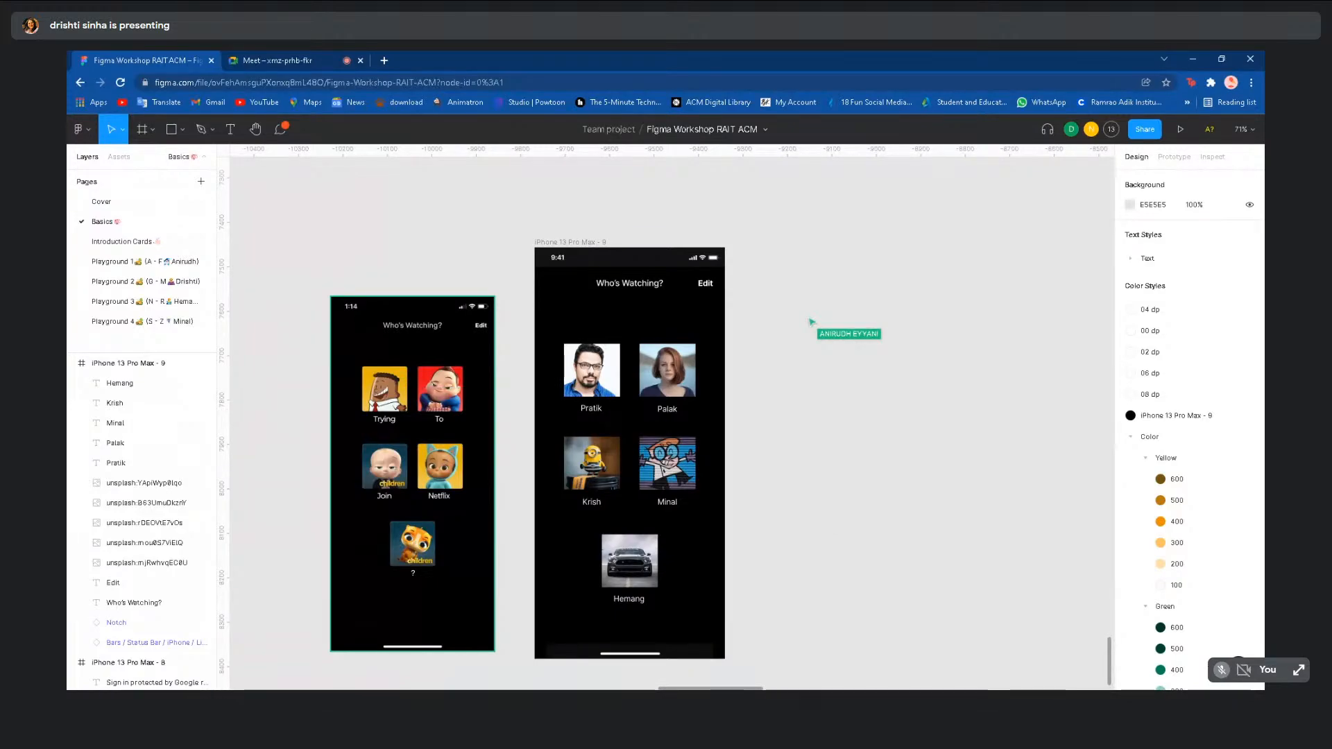
# - Scroll the Basics page up and down to look over the Netflix screens
pyautogui.scroll(-5, 829, 520)
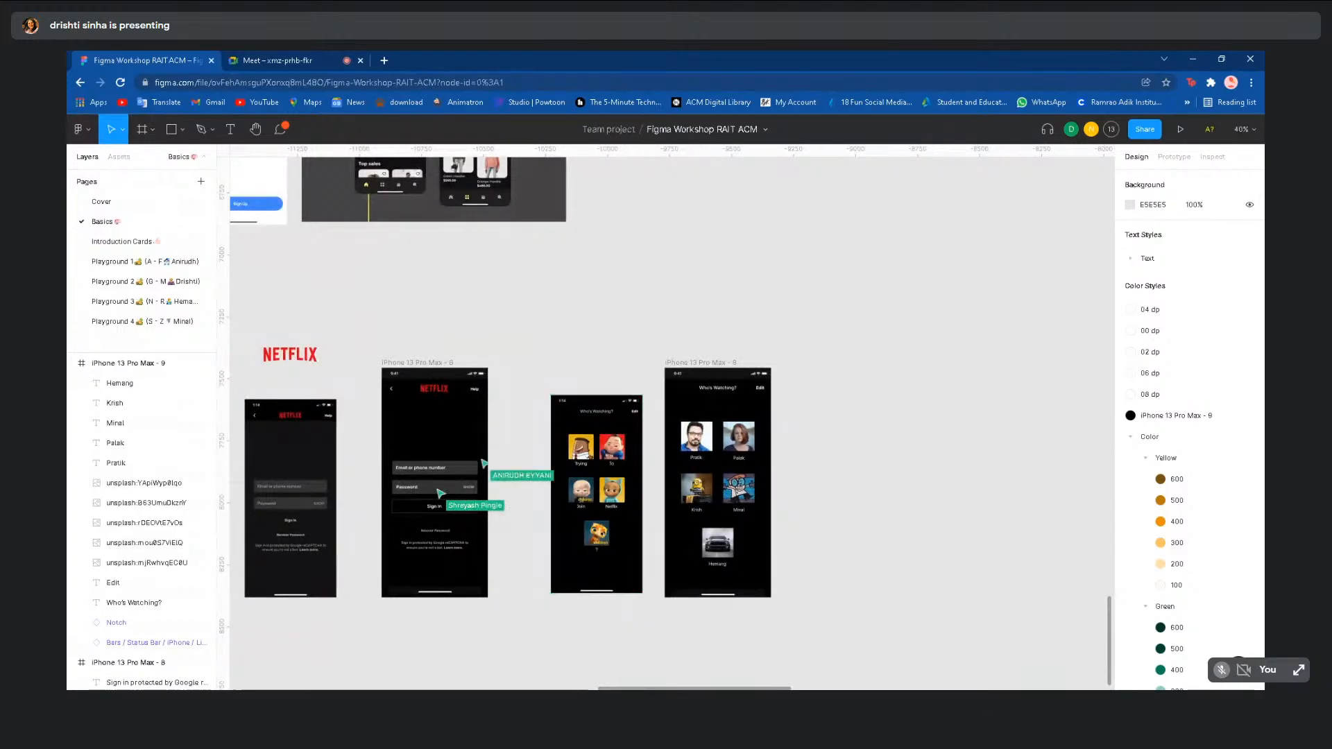
pyautogui.scroll(-3, 816, 516)
pyautogui.scroll(3, 817, 517)
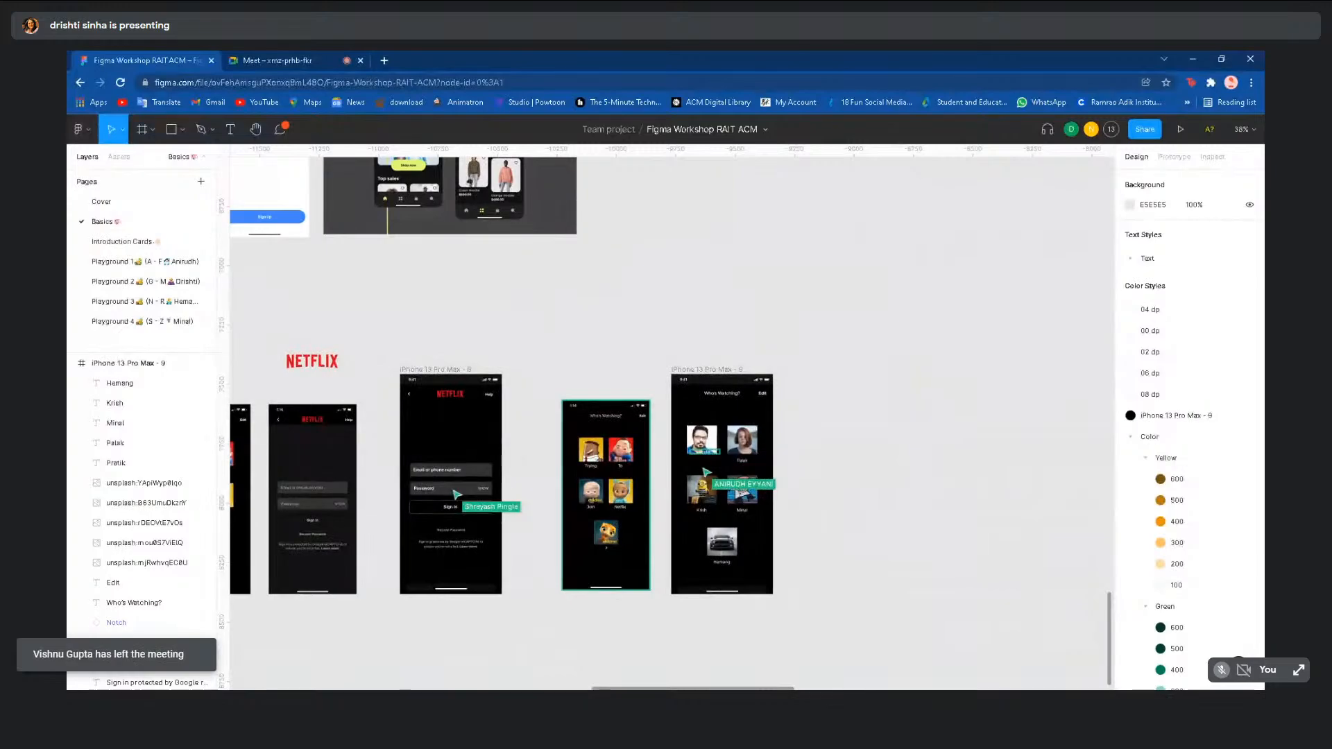
pyautogui.scroll(3, 829, 519)
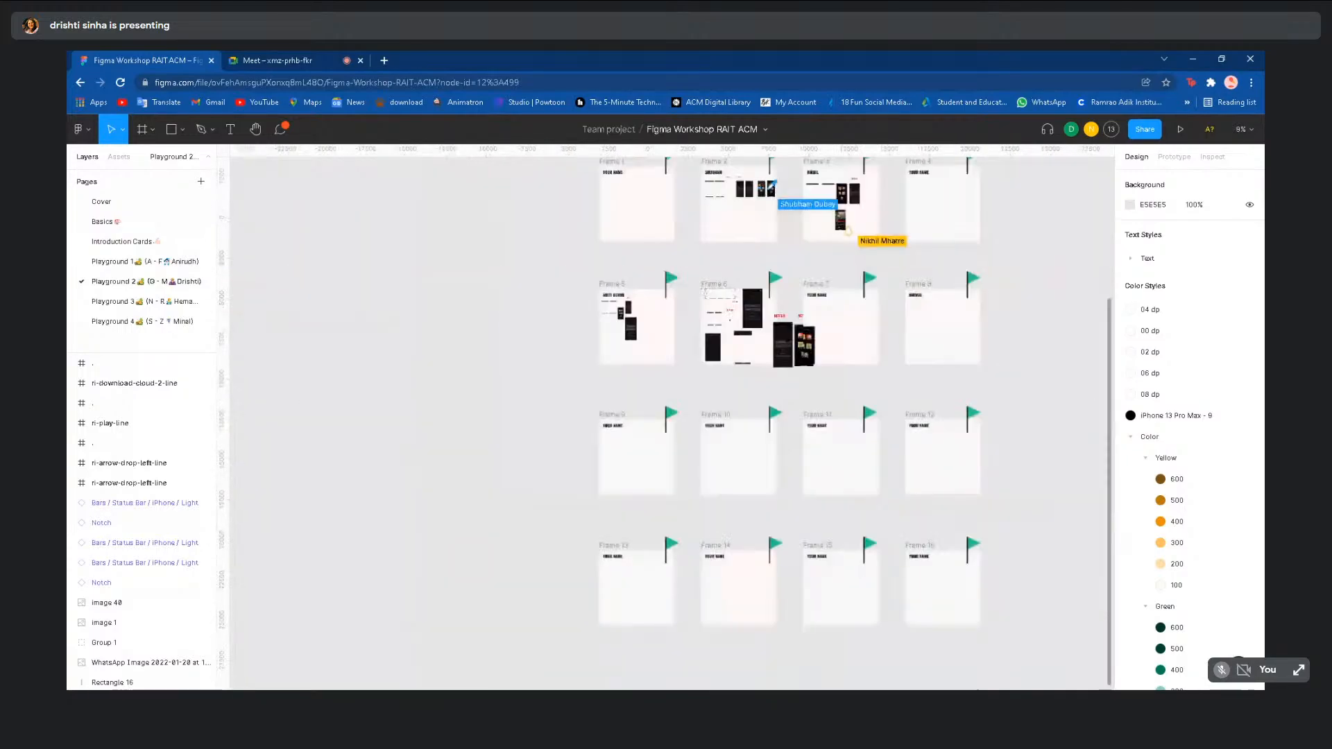
# - Open Playground 3 and zoom around its Netflix sign-in frames to inspect them
pyautogui.click(159, 303)
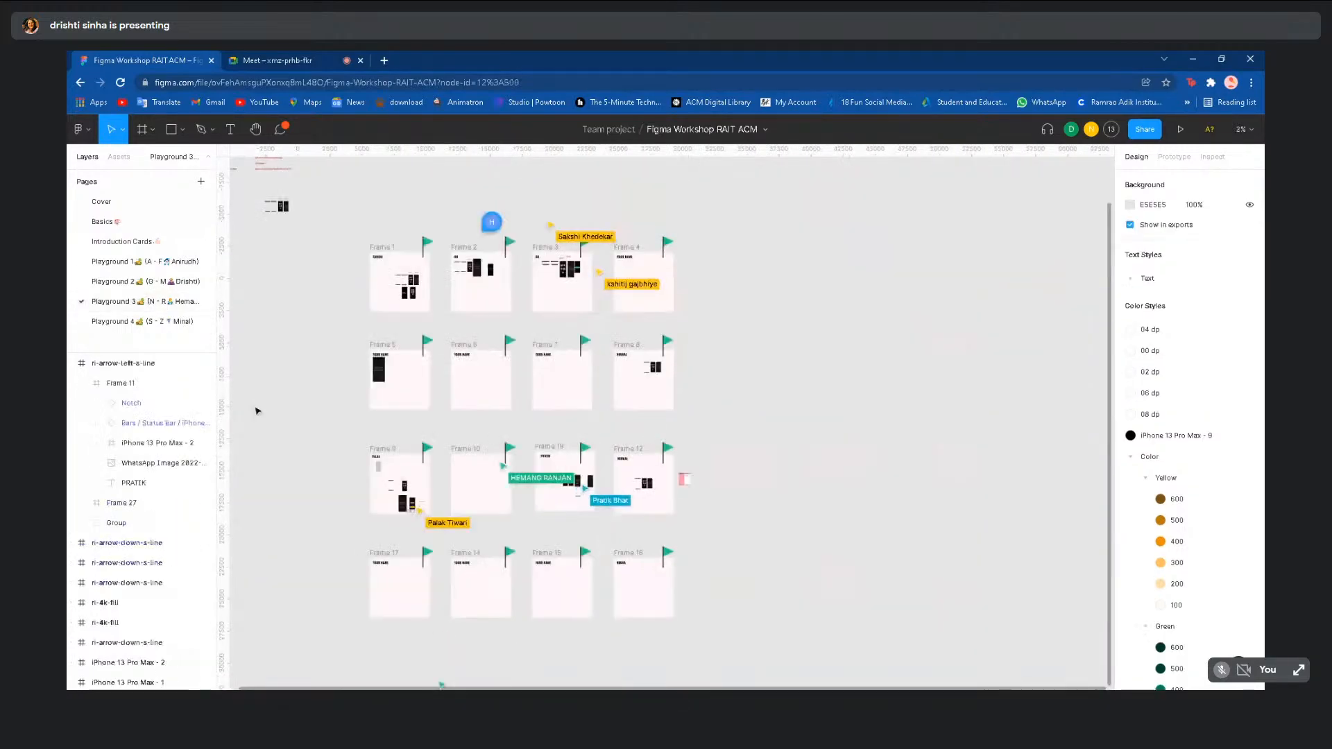
pyautogui.scroll(5, 354, 561)
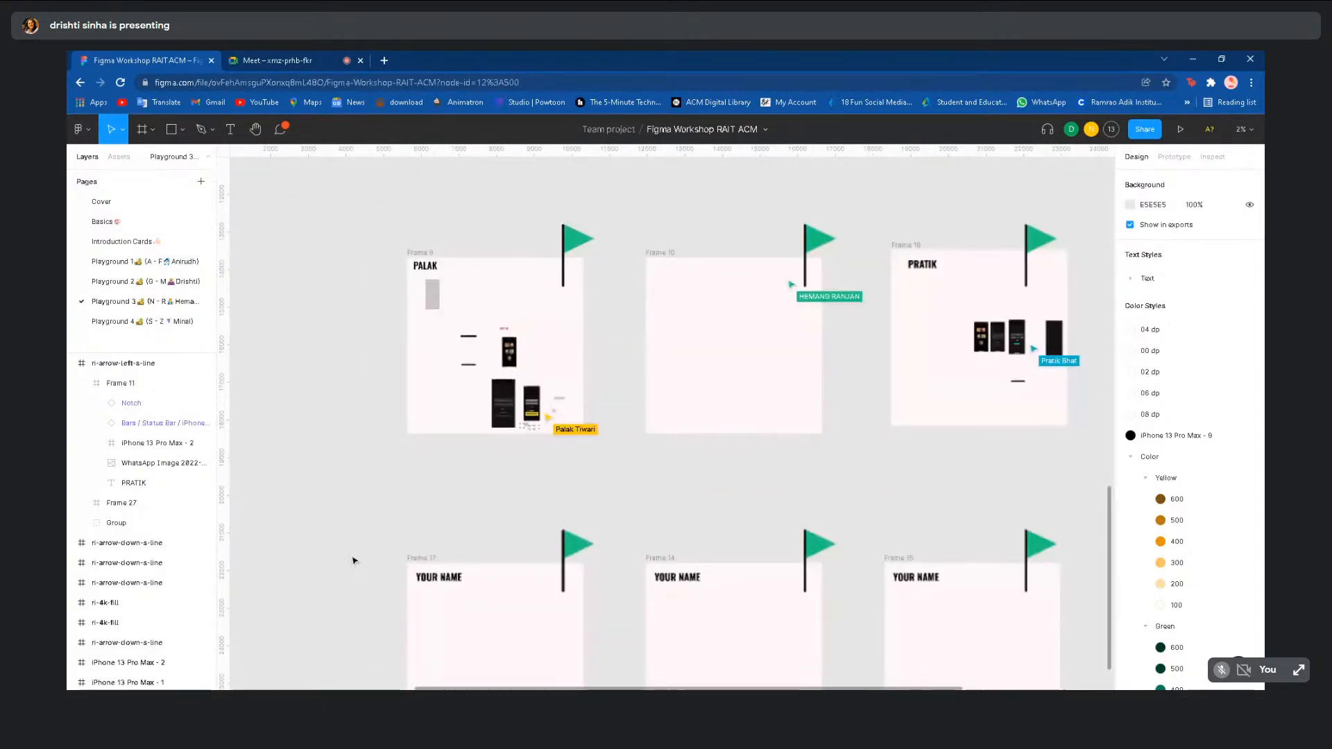
pyautogui.scroll(4, 476, 465)
pyautogui.scroll(2, 476, 465)
pyautogui.scroll(3, 476, 465)
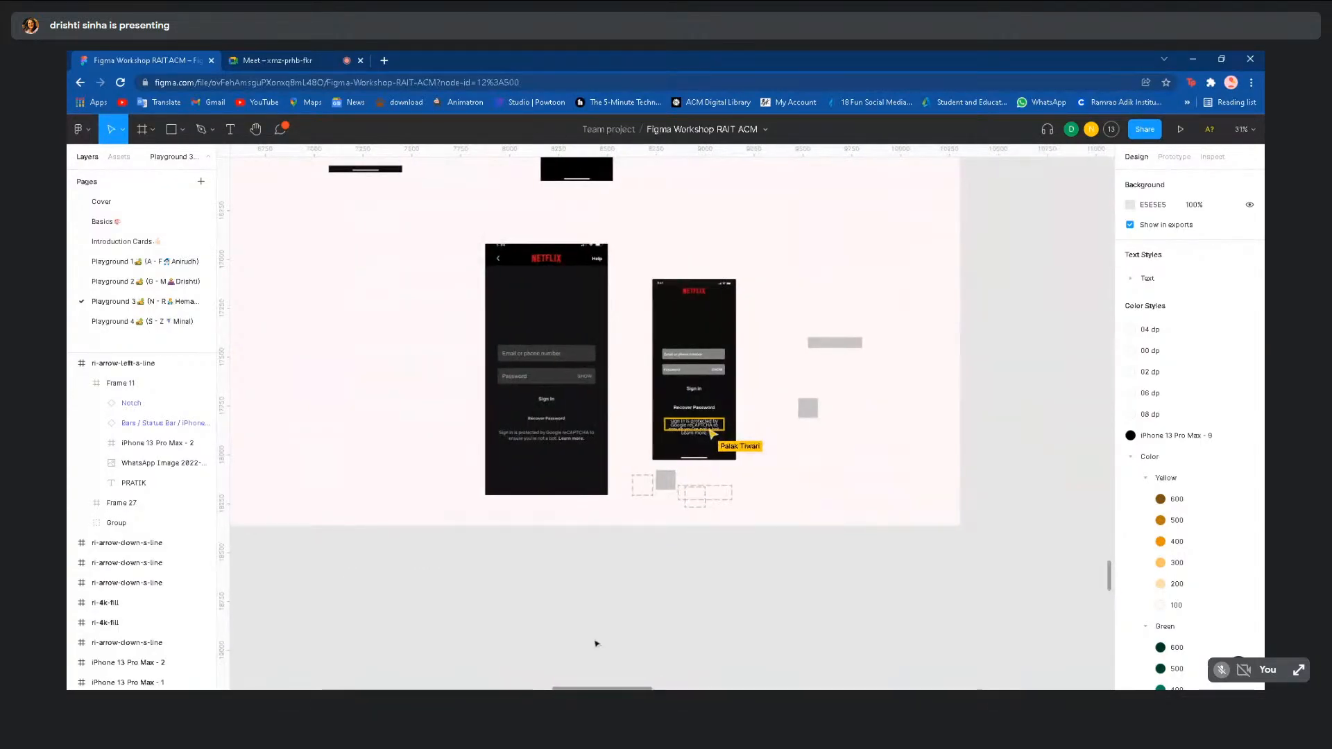
pyautogui.scroll(3, 689, 504)
pyautogui.scroll(2, 689, 505)
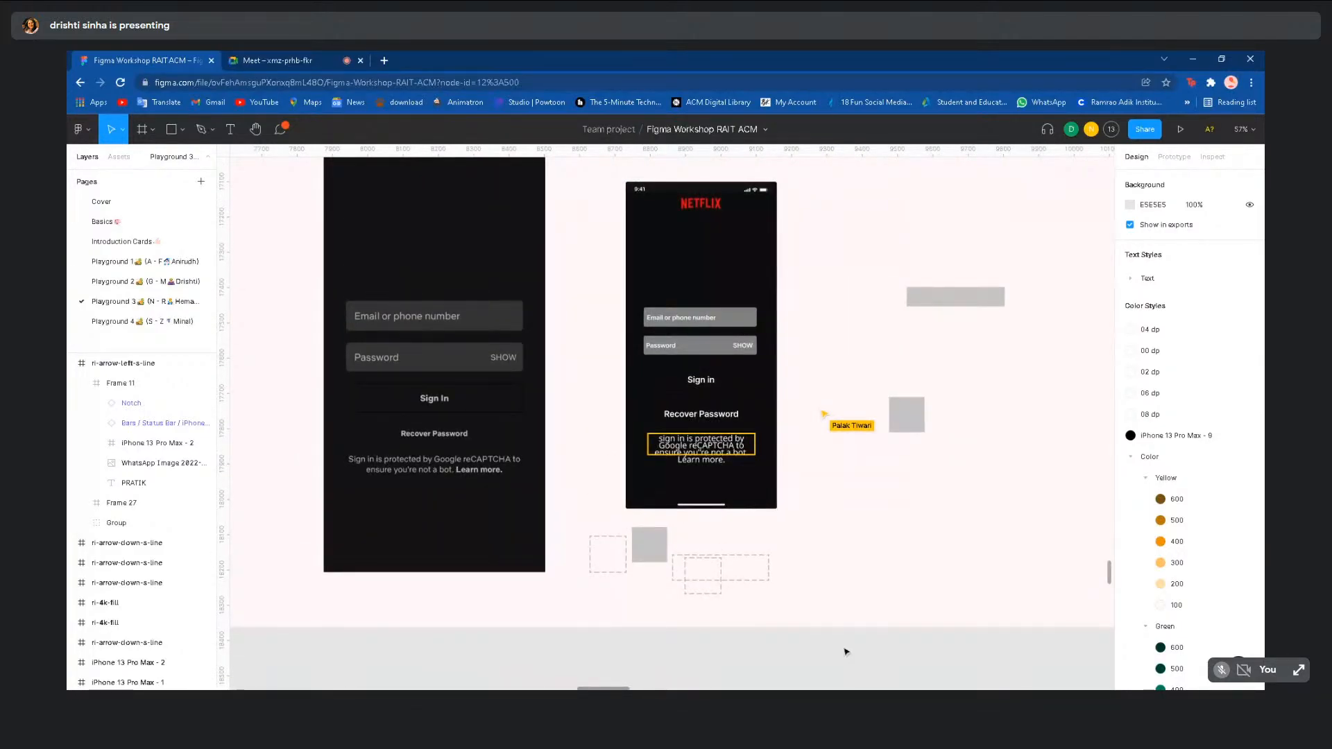
pyautogui.scroll(-5, 845, 648)
pyautogui.hscroll(10, 999, 432)
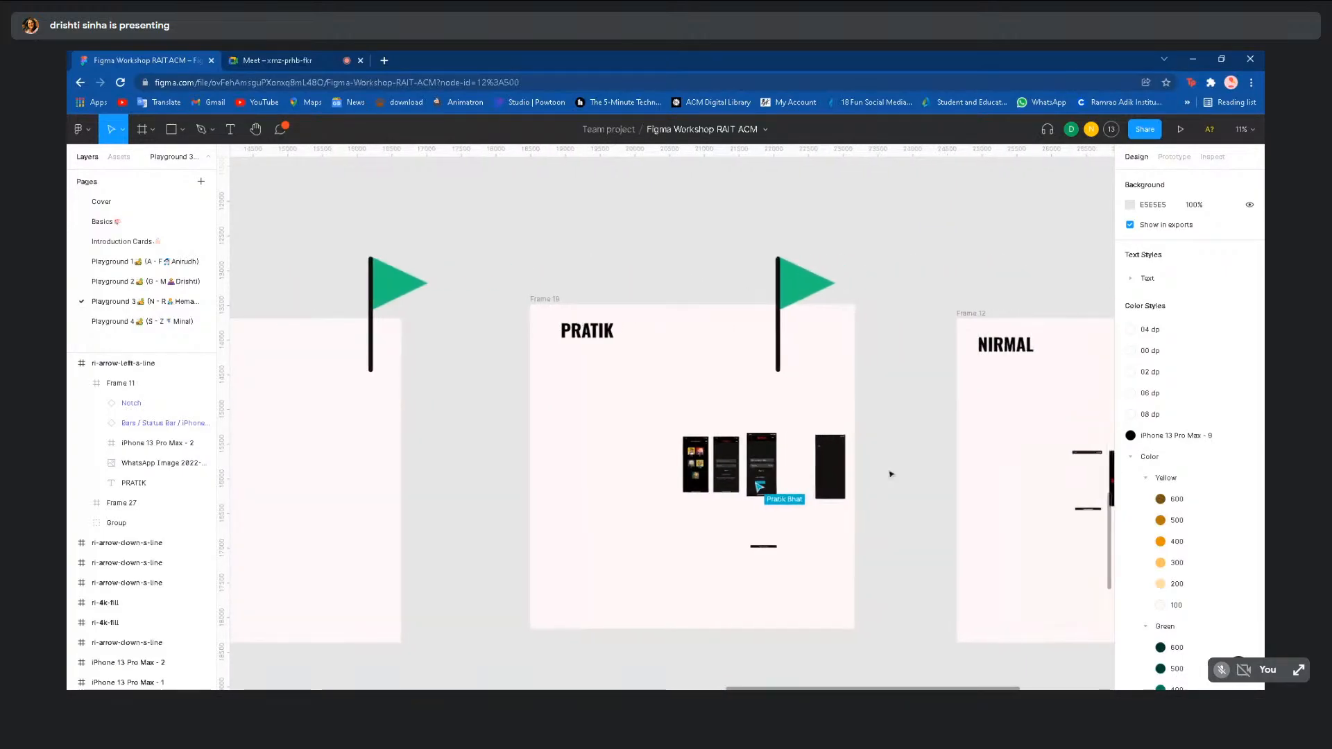
pyautogui.scroll(5, 890, 470)
pyautogui.scroll(-4, 890, 469)
pyautogui.scroll(-6, 891, 474)
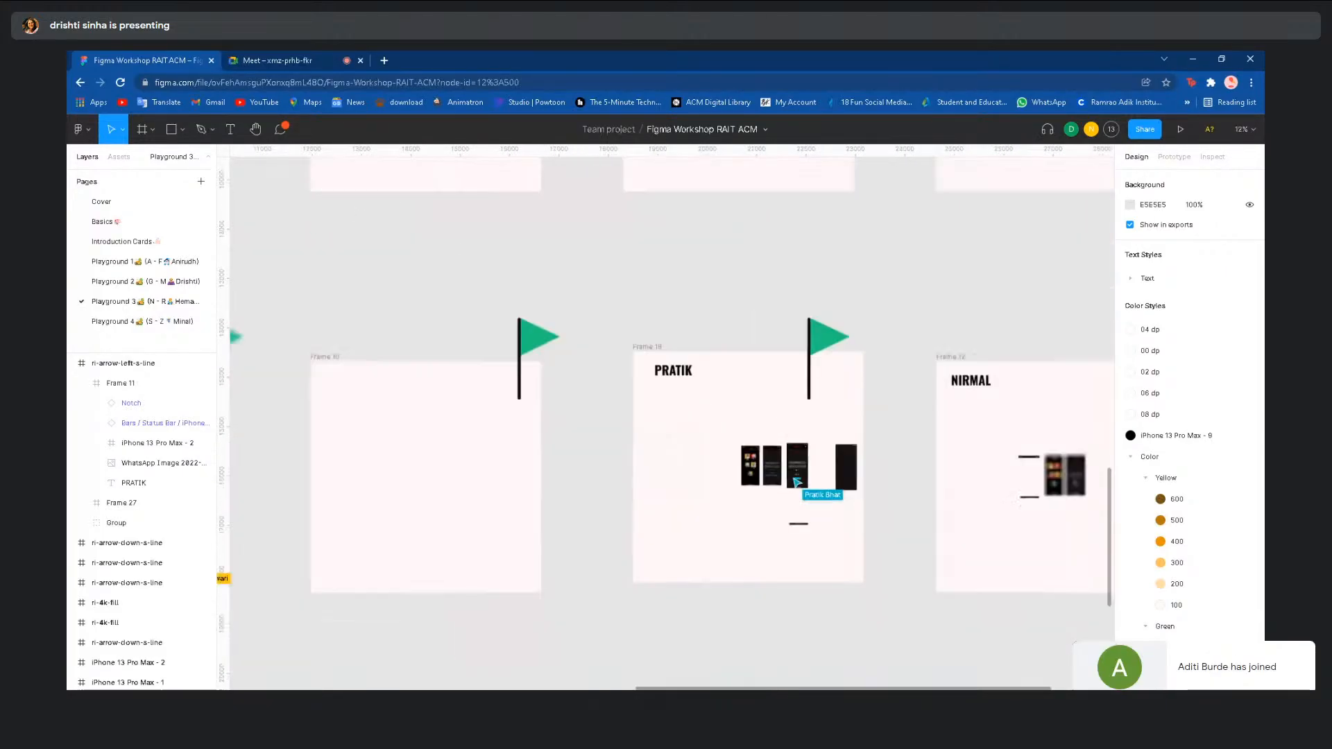
pyautogui.scroll(-3, 1006, 458)
pyautogui.scroll(-2, 1048, 445)
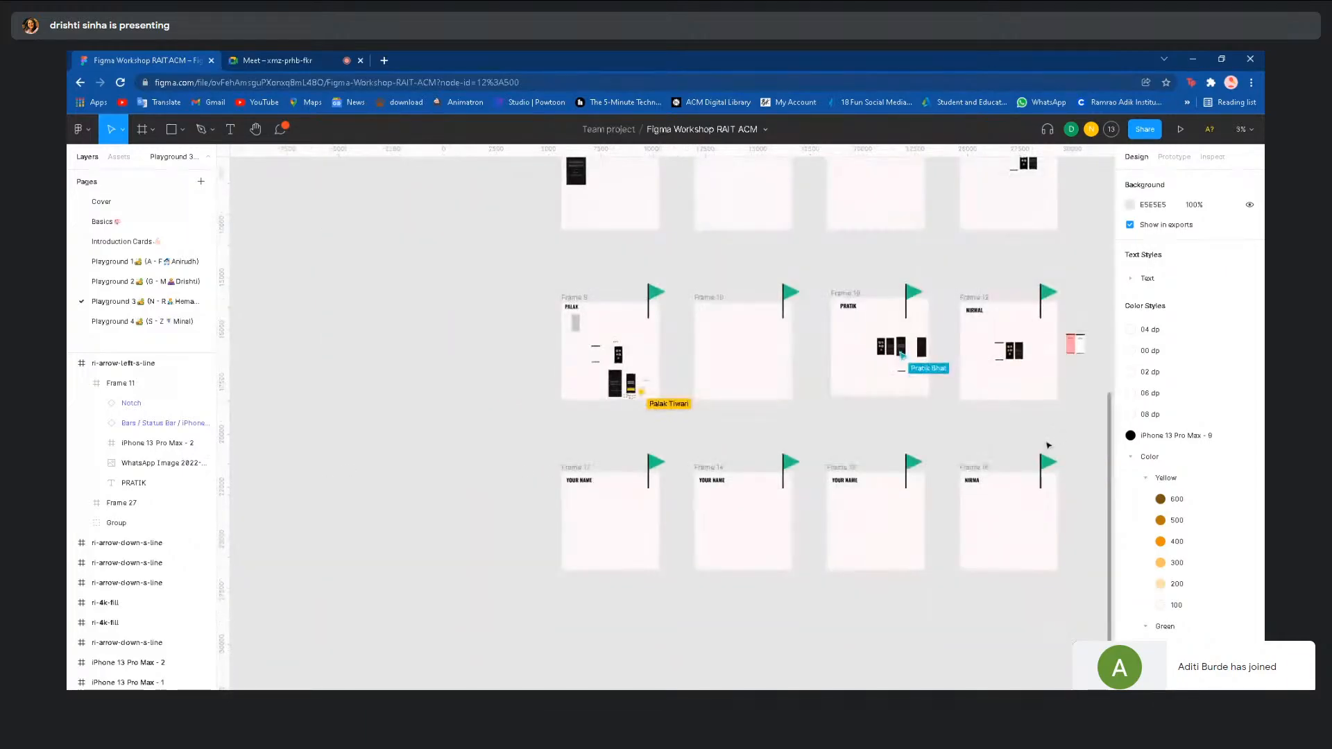
pyautogui.scroll(3, 913, 568)
pyautogui.hscroll(2, 913, 569)
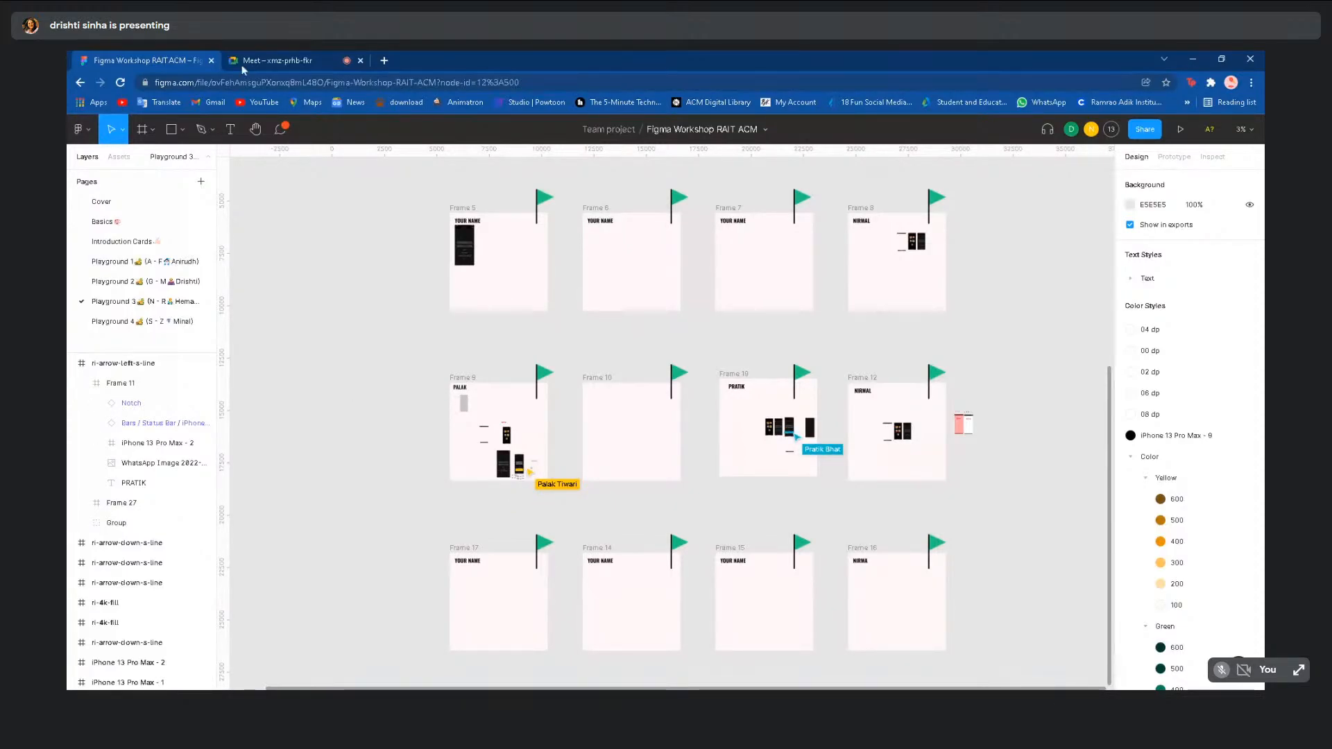
# - Check the video call, then go back to the Basics page
pyautogui.click(276, 60)
pyautogui.click(169, 57)
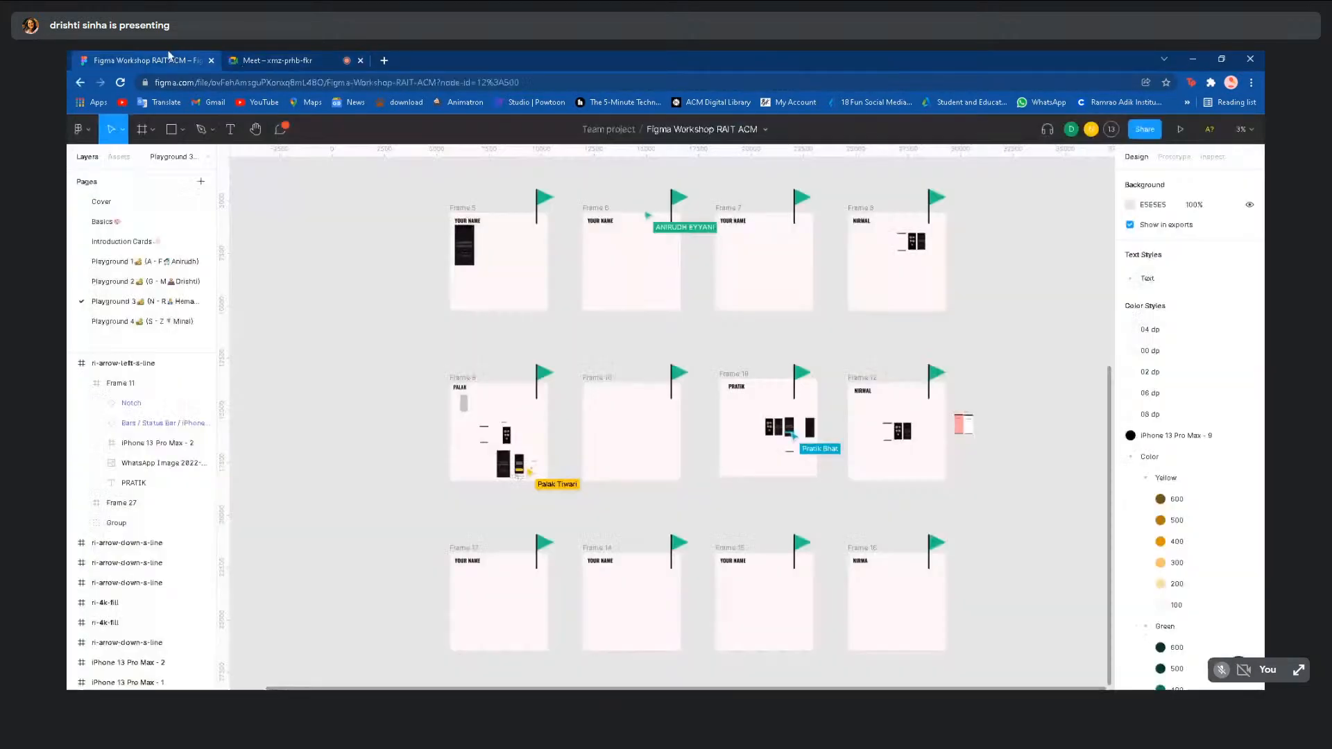
pyautogui.click(132, 222)
# - Flip through Playground 1, 2, 4 and 3 pages, ending on Playground 2
pyautogui.hscroll(3, 590, 359)
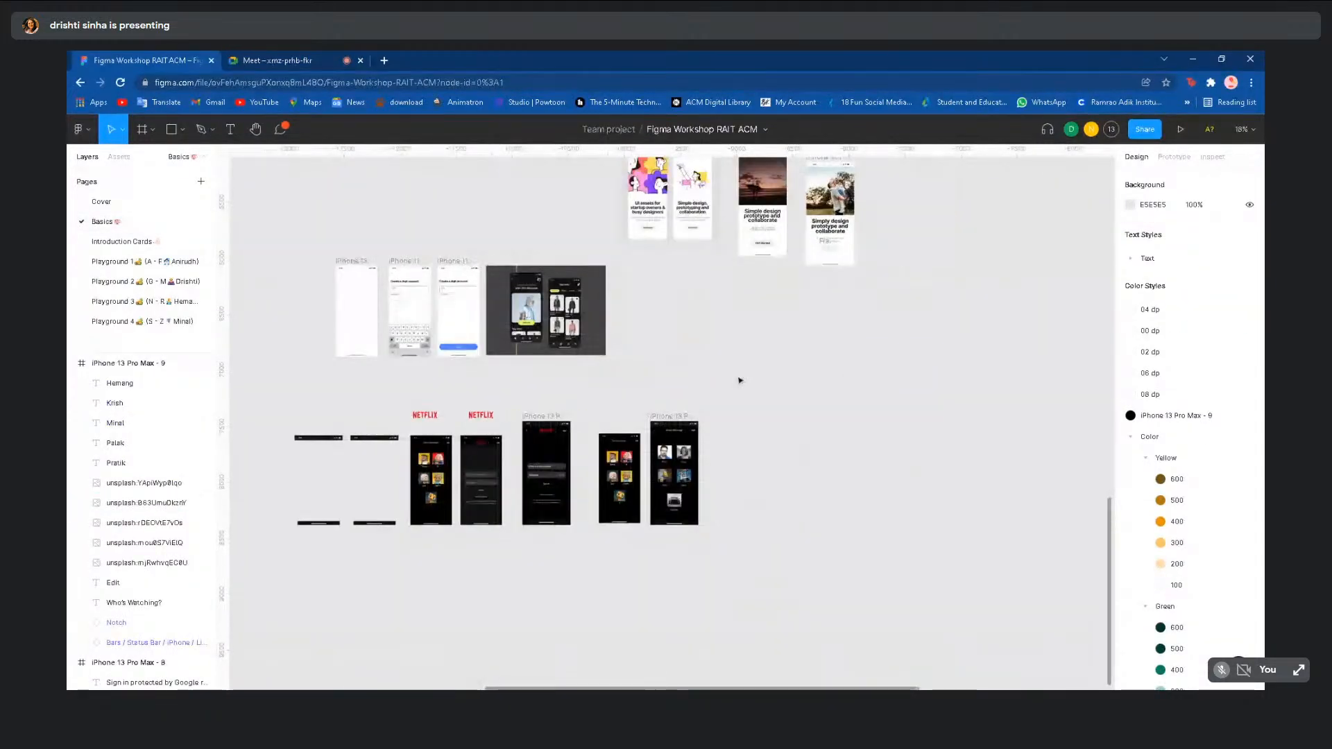
pyautogui.click(156, 261)
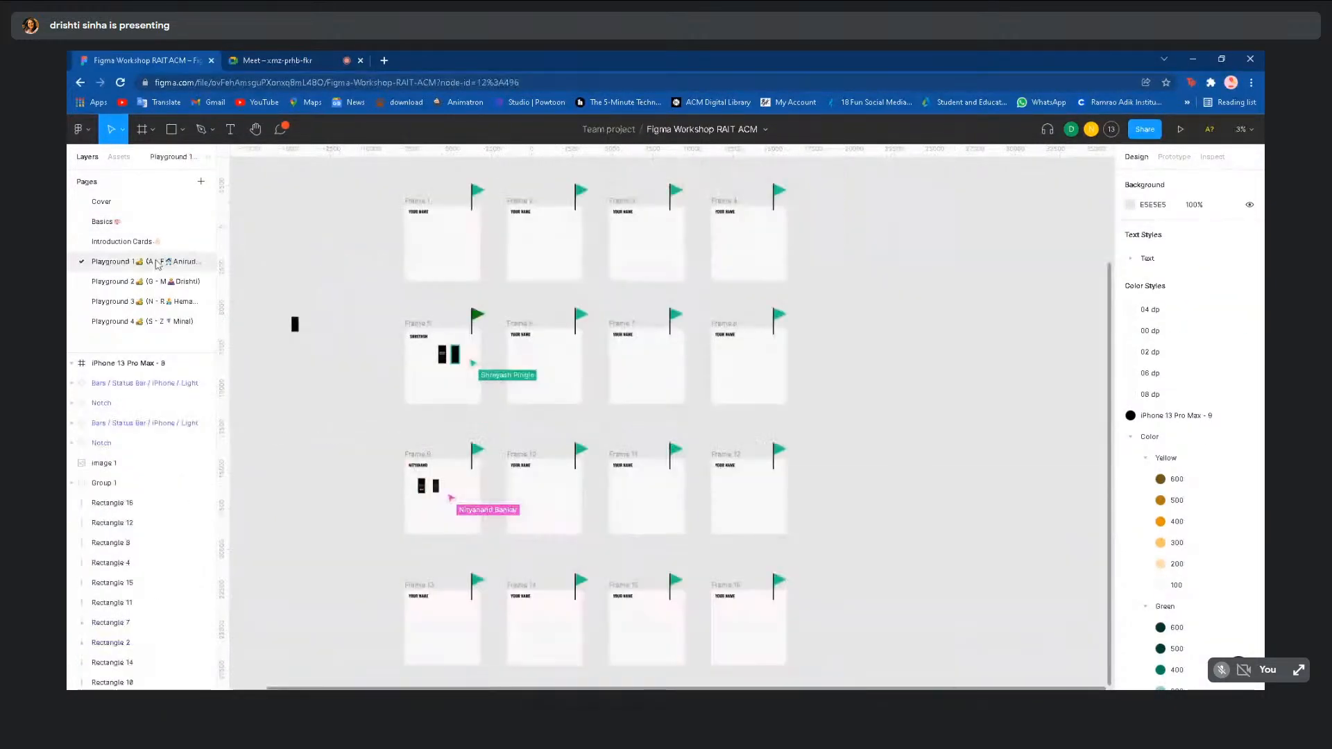
pyautogui.click(161, 281)
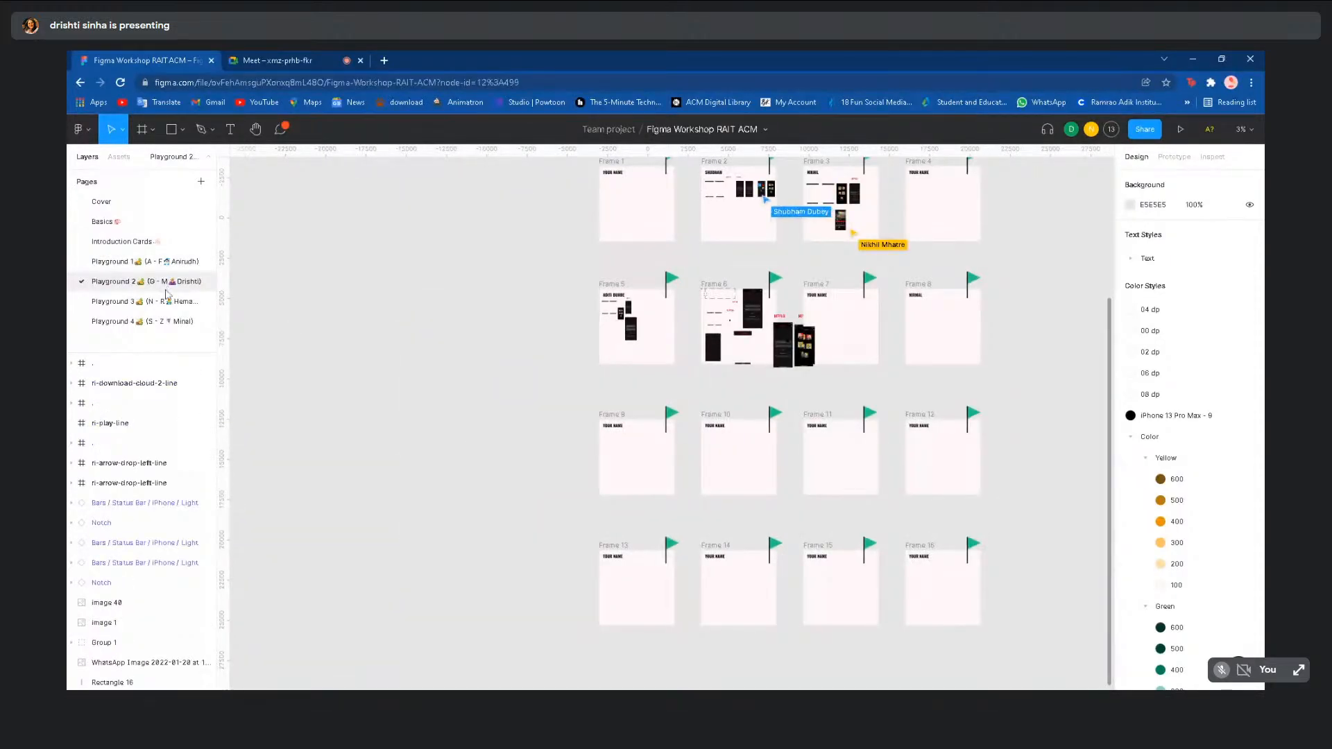
pyautogui.click(171, 317)
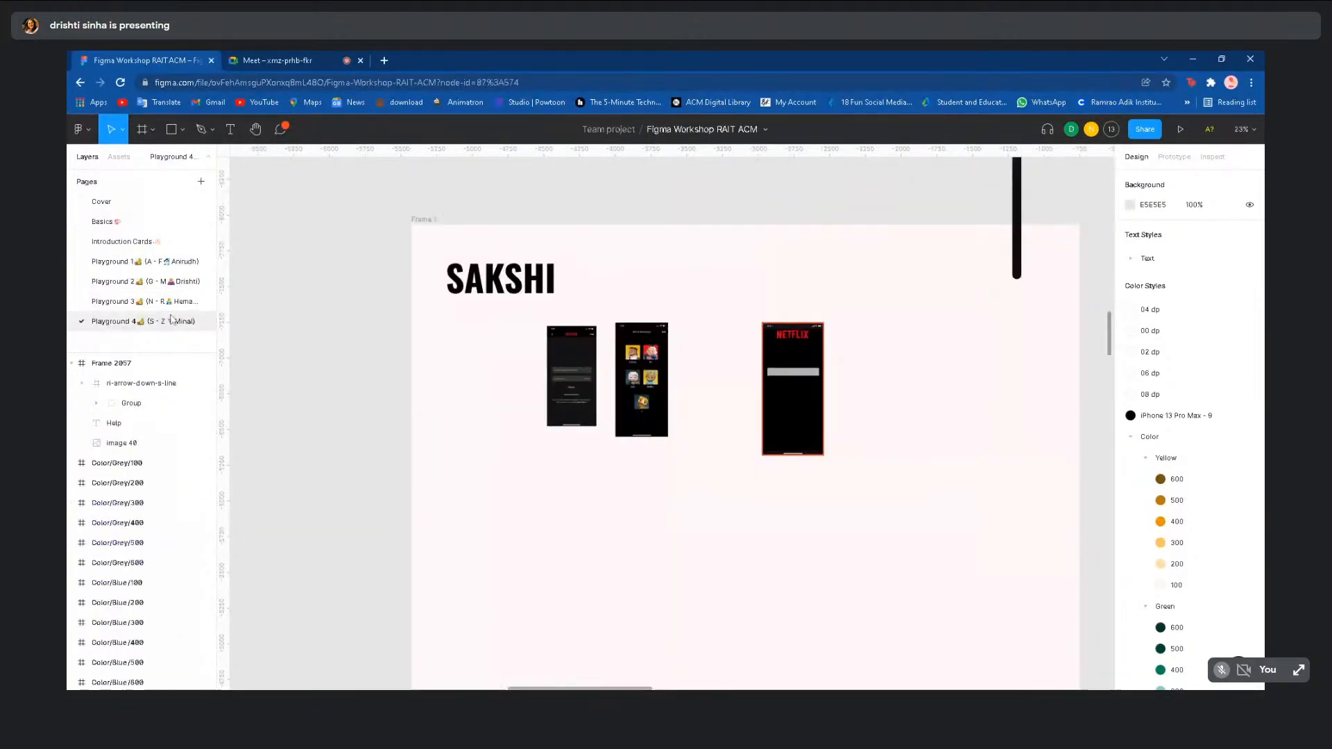
pyautogui.scroll(-5, 276, 364)
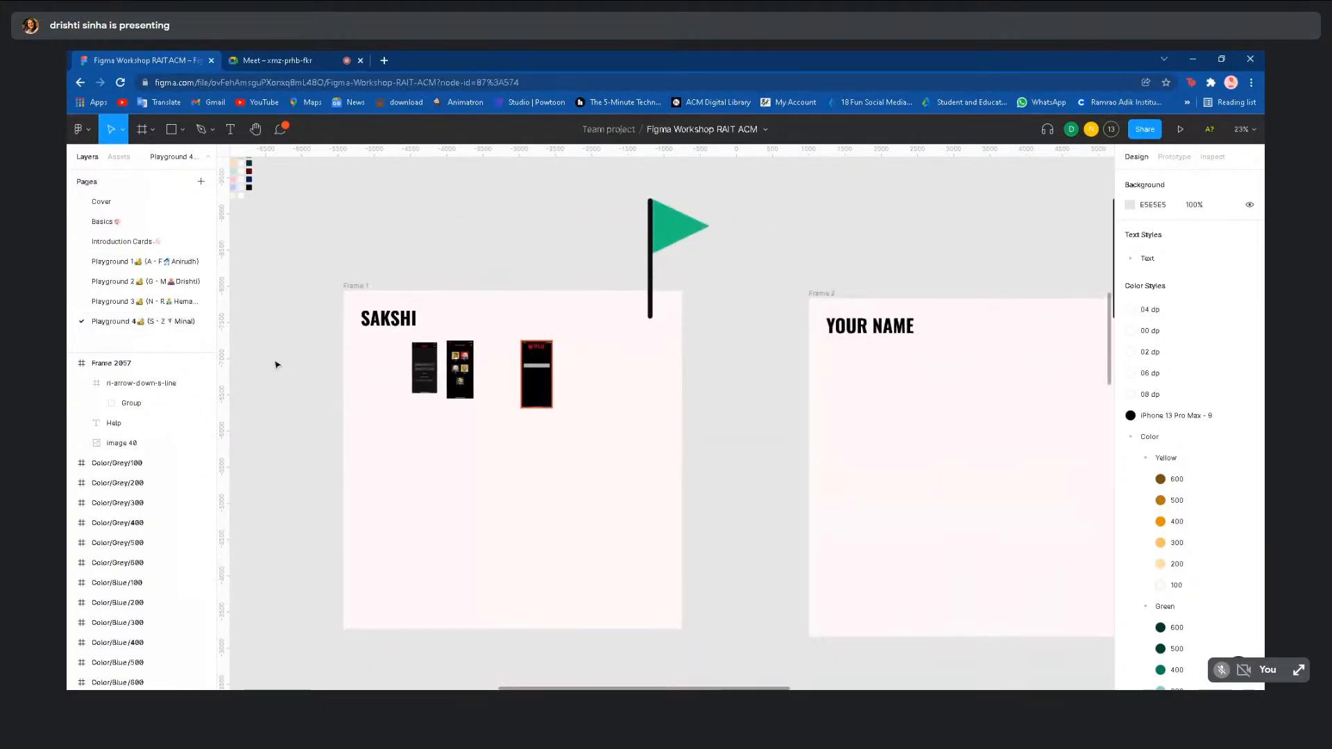
pyautogui.scroll(-3, 322, 275)
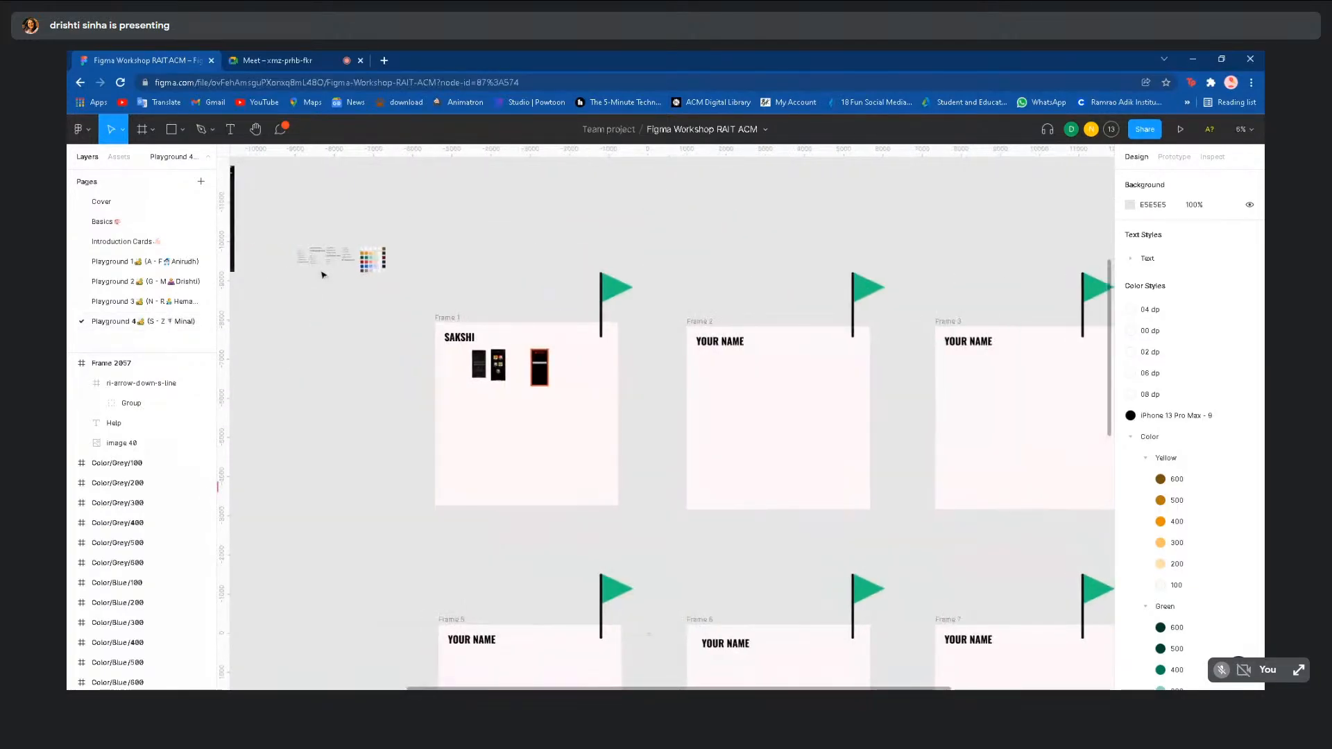
pyautogui.rightClick(126, 308)
pyautogui.click(99, 304)
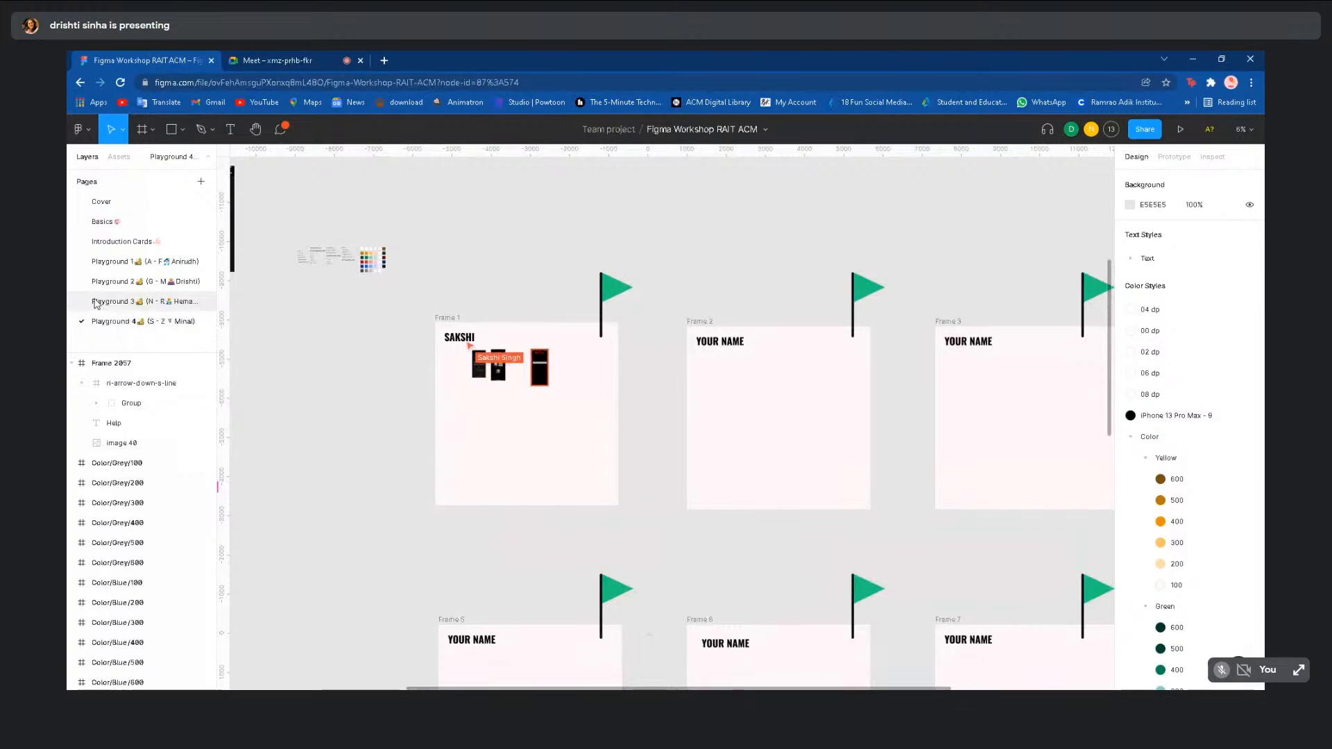
pyautogui.click(97, 304)
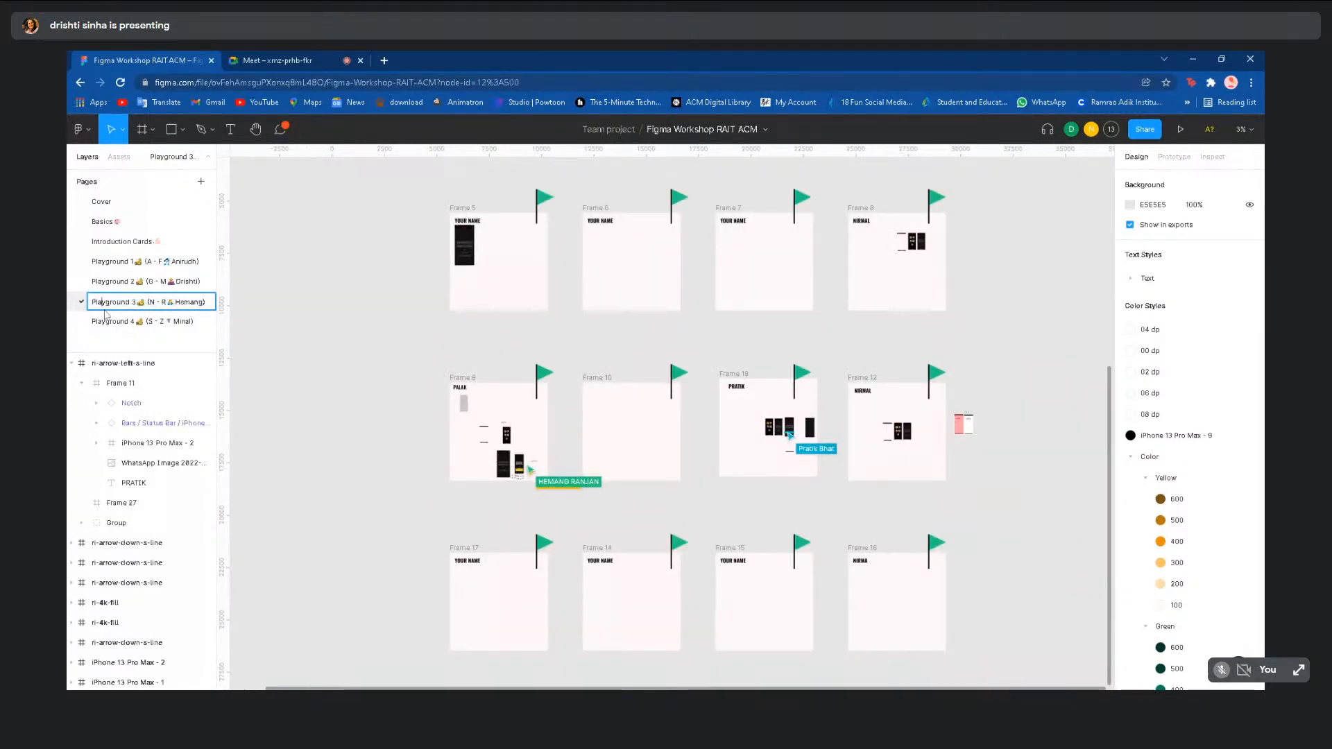
pyautogui.click(234, 299)
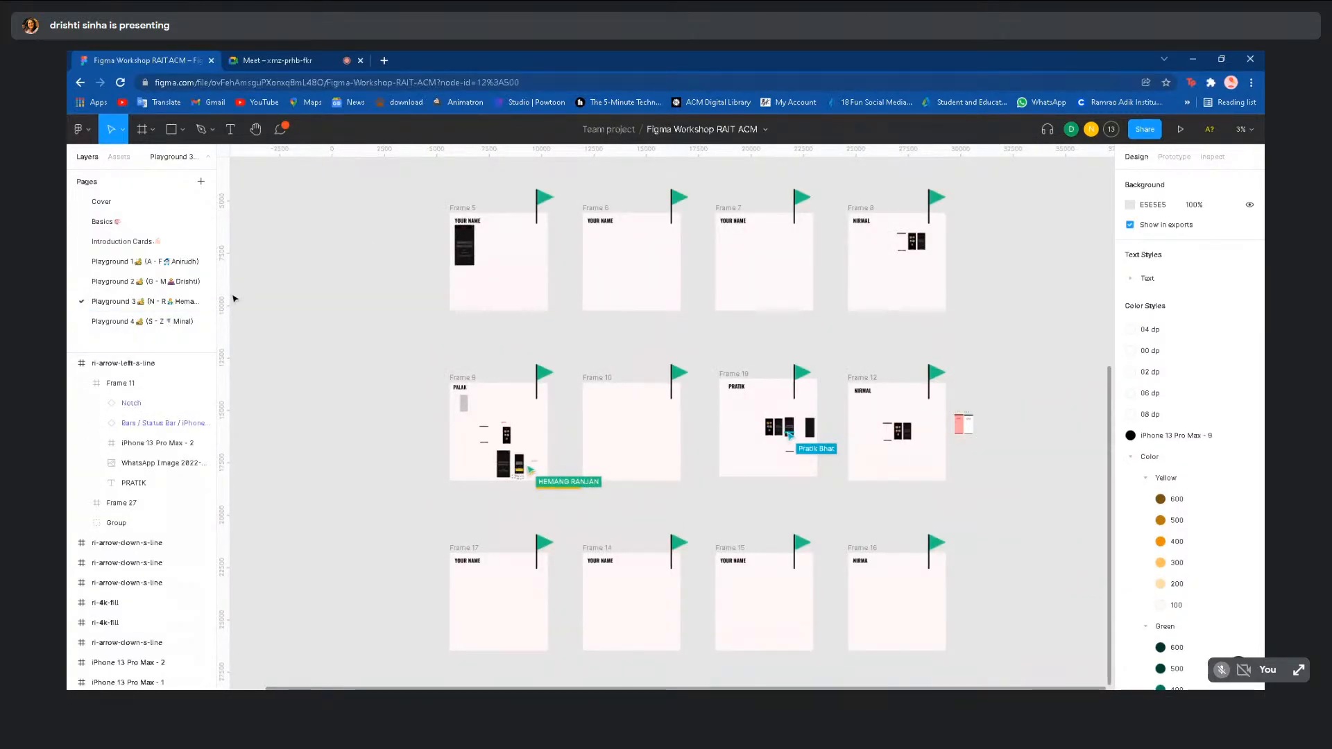
pyautogui.click(154, 283)
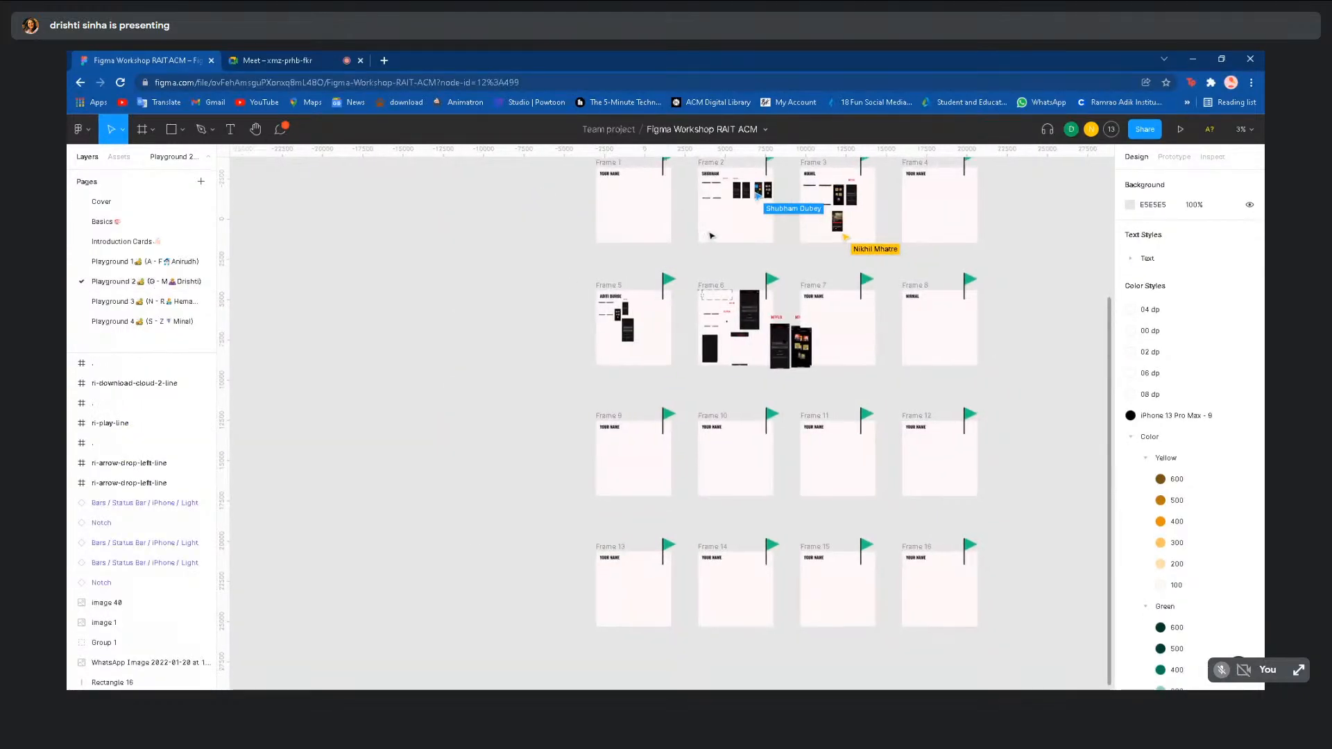
pyautogui.scroll(3, 711, 236)
# - Open Playground 3, briefly switch to Playground 2, then return to Playground 3
pyautogui.scroll(-3, 559, 307)
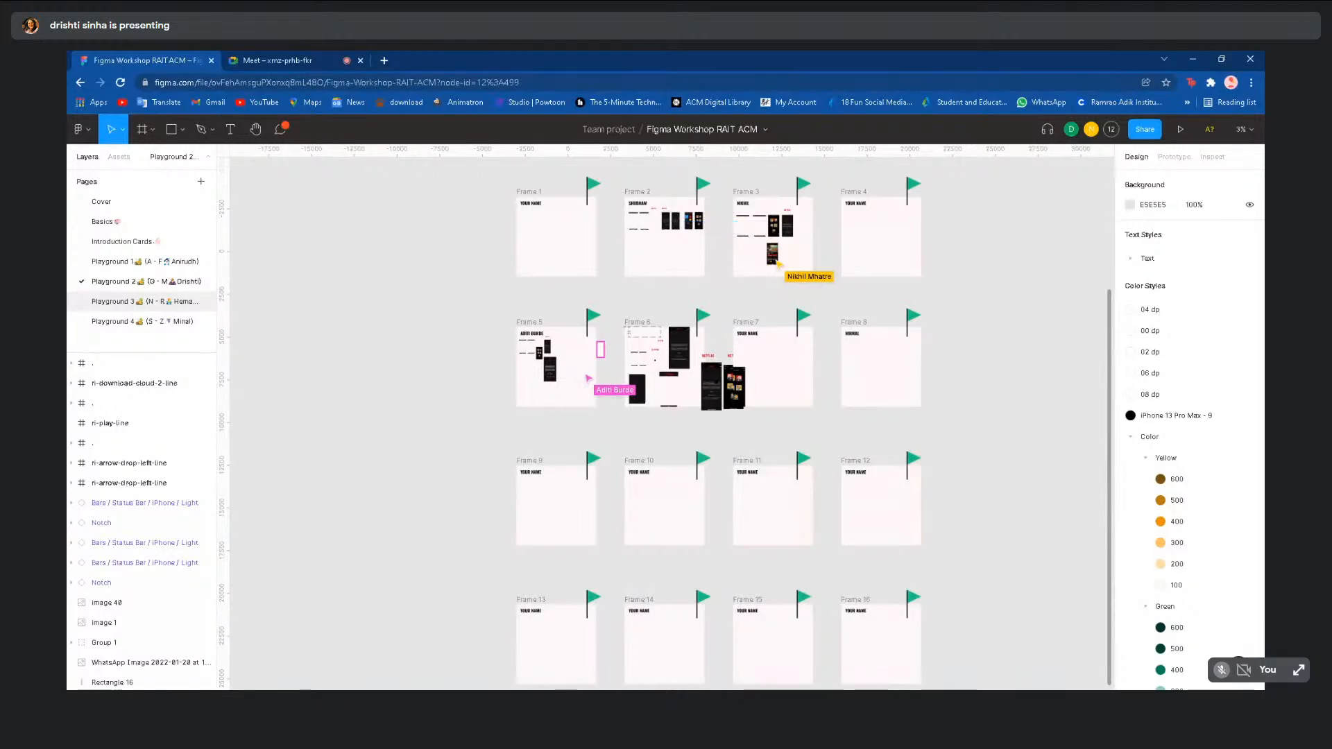
pyautogui.click(151, 302)
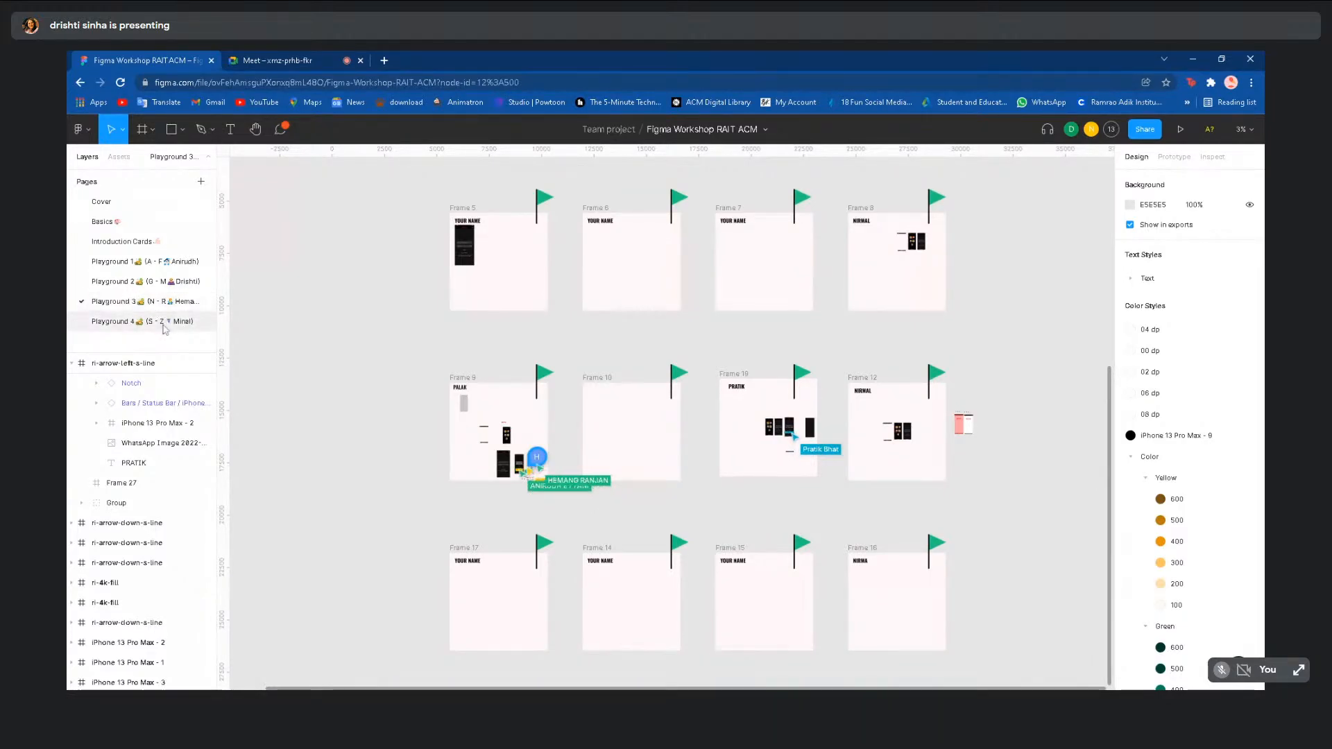
pyautogui.scroll(3, 305, 389)
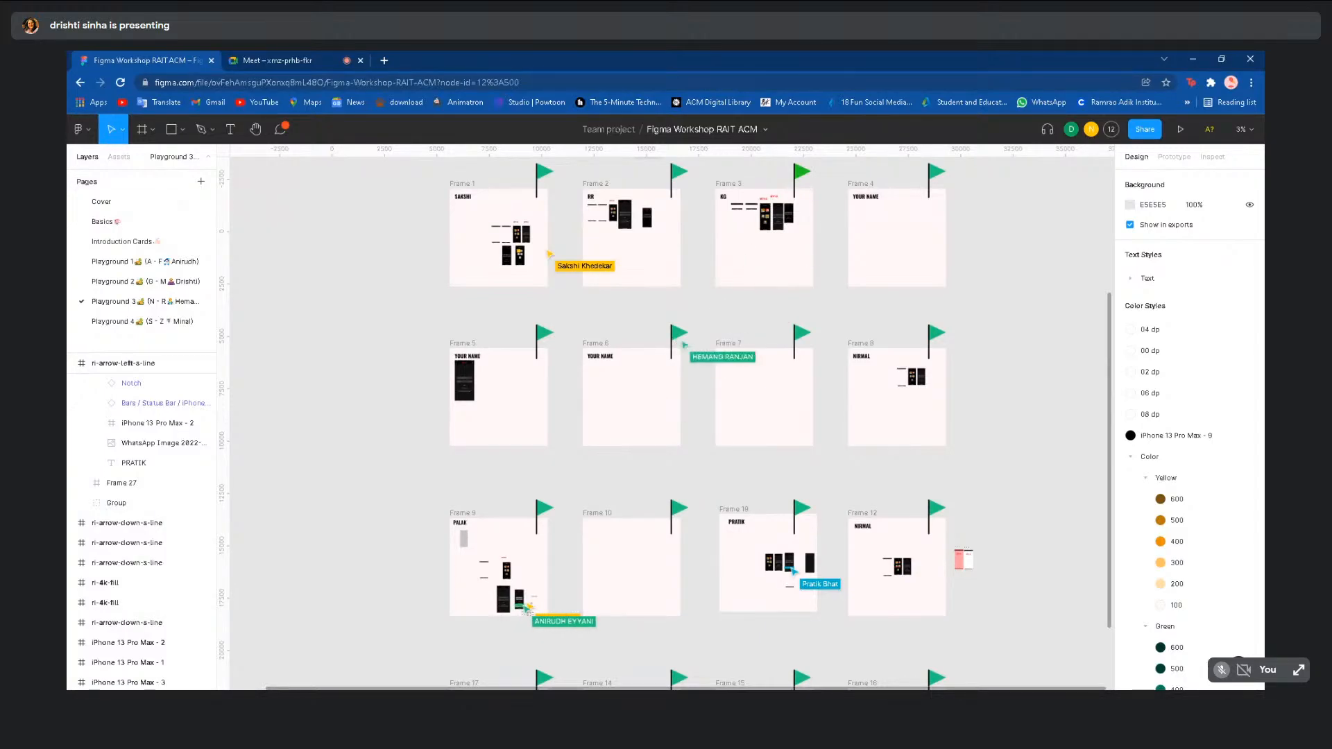
pyautogui.click(154, 283)
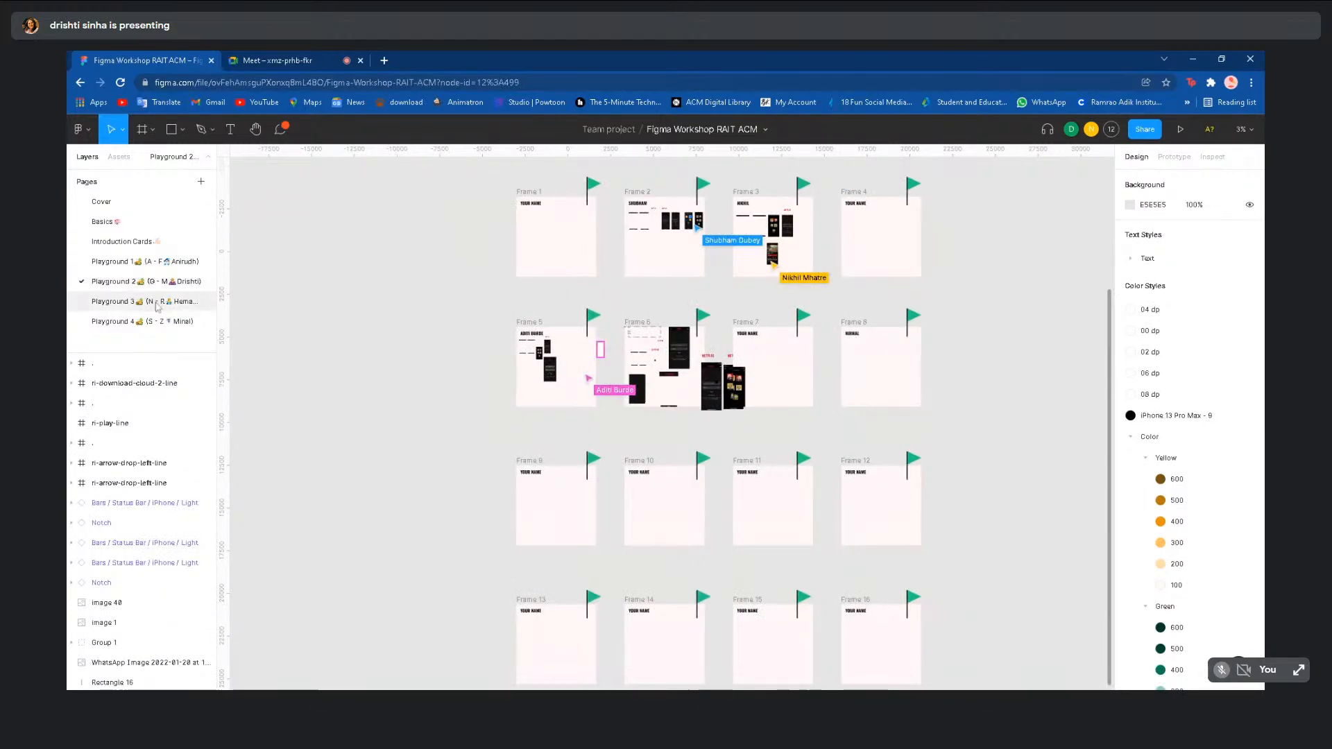
pyautogui.click(157, 303)
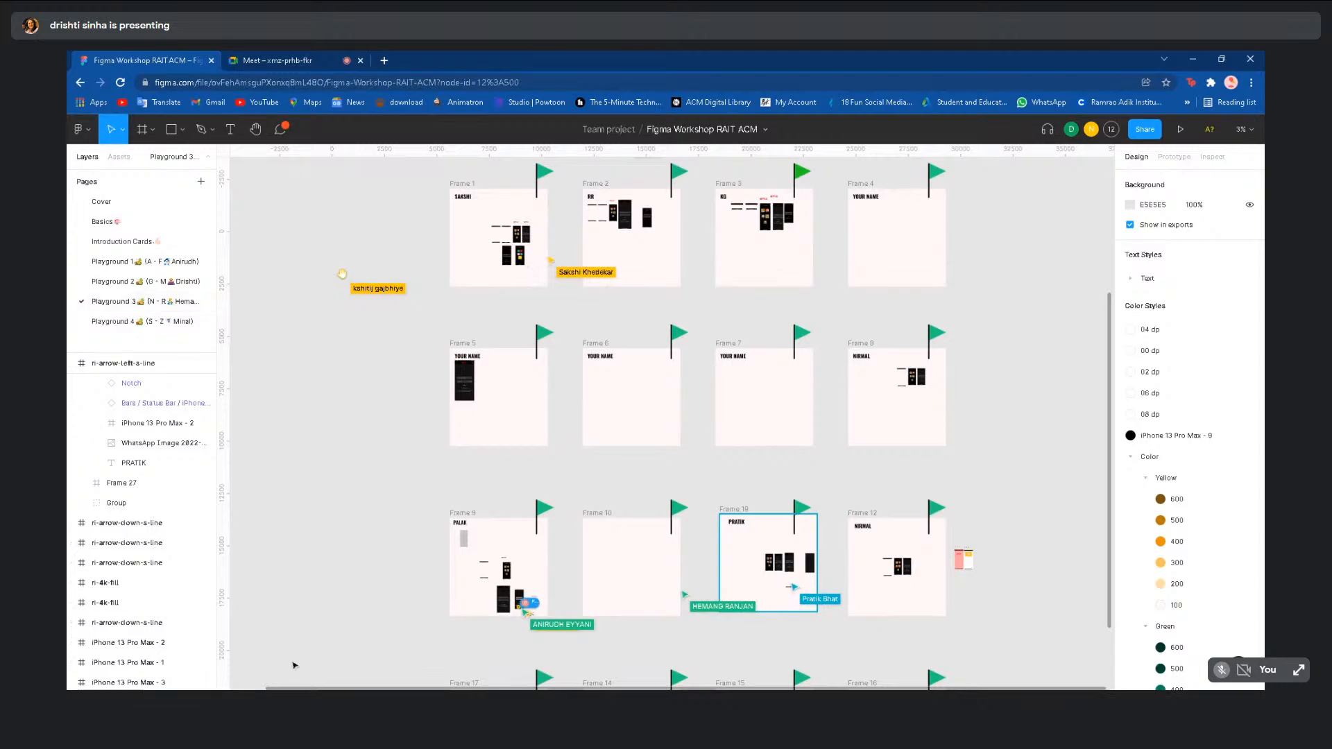
# - Zoom into Frame 9 and select the iPhone 13 Pro Max - 4 sign-in frame
pyautogui.scroll(3, 401, 656)
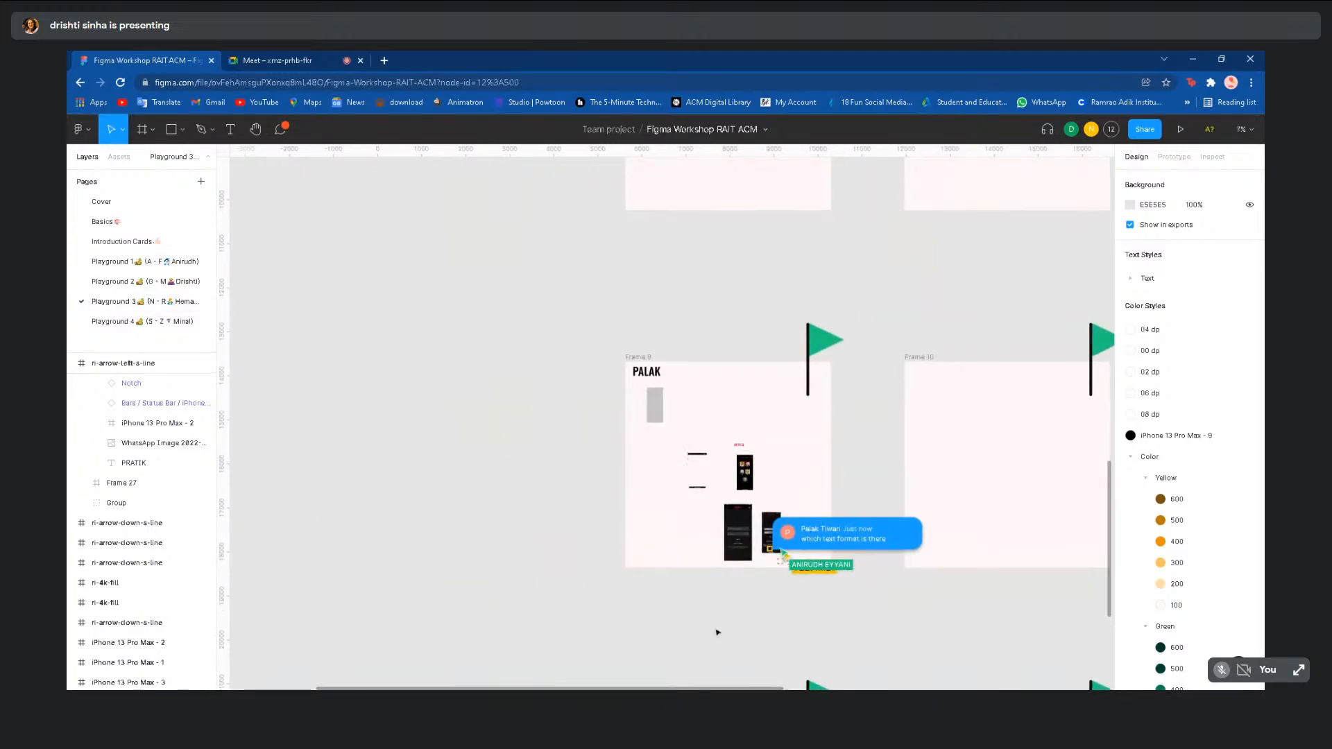
pyautogui.scroll(3, 717, 632)
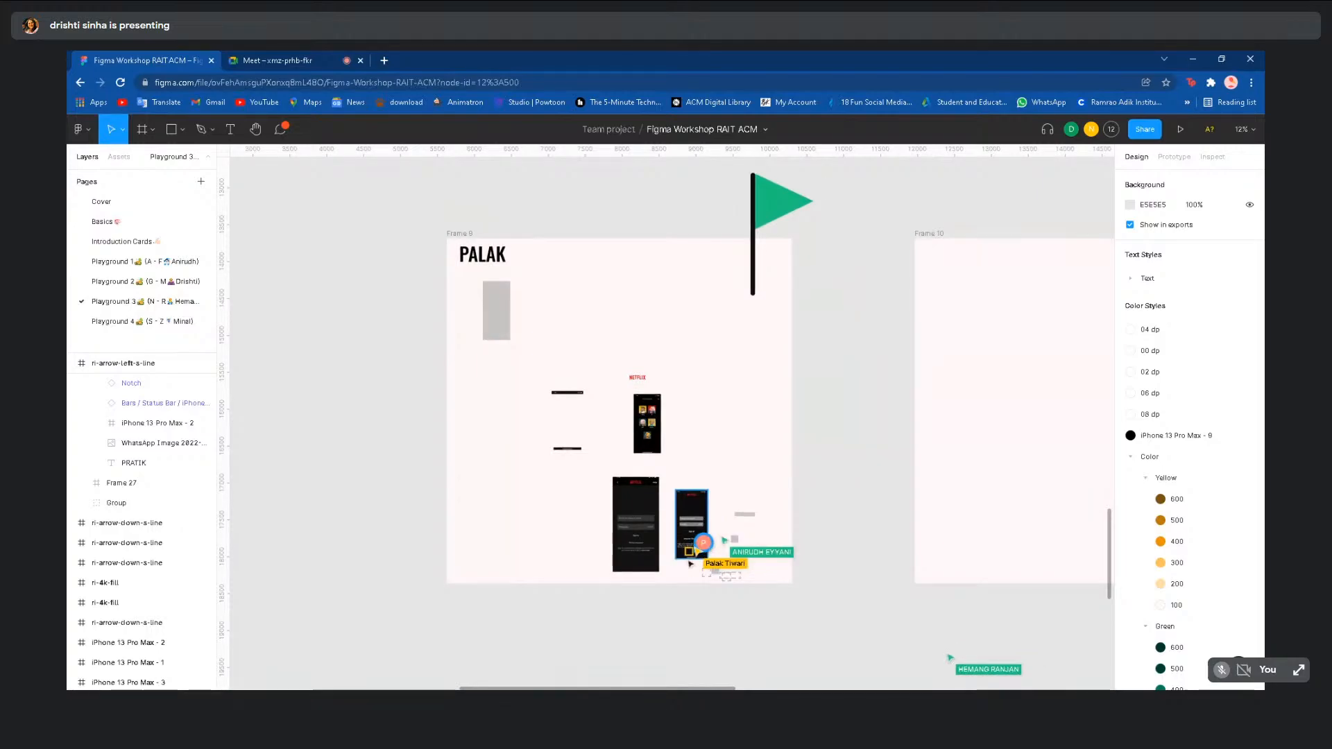
pyautogui.scroll(8, 694, 555)
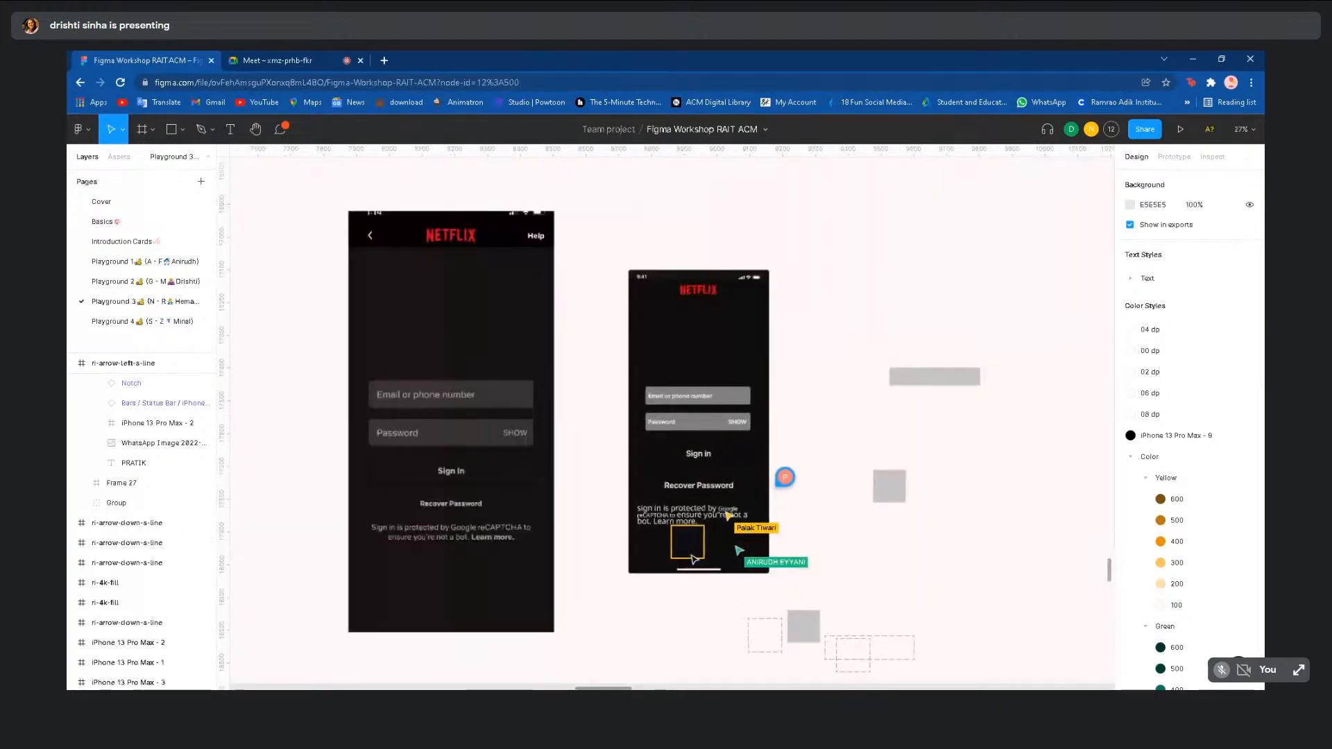
pyautogui.scroll(3, 694, 560)
pyautogui.click(696, 560)
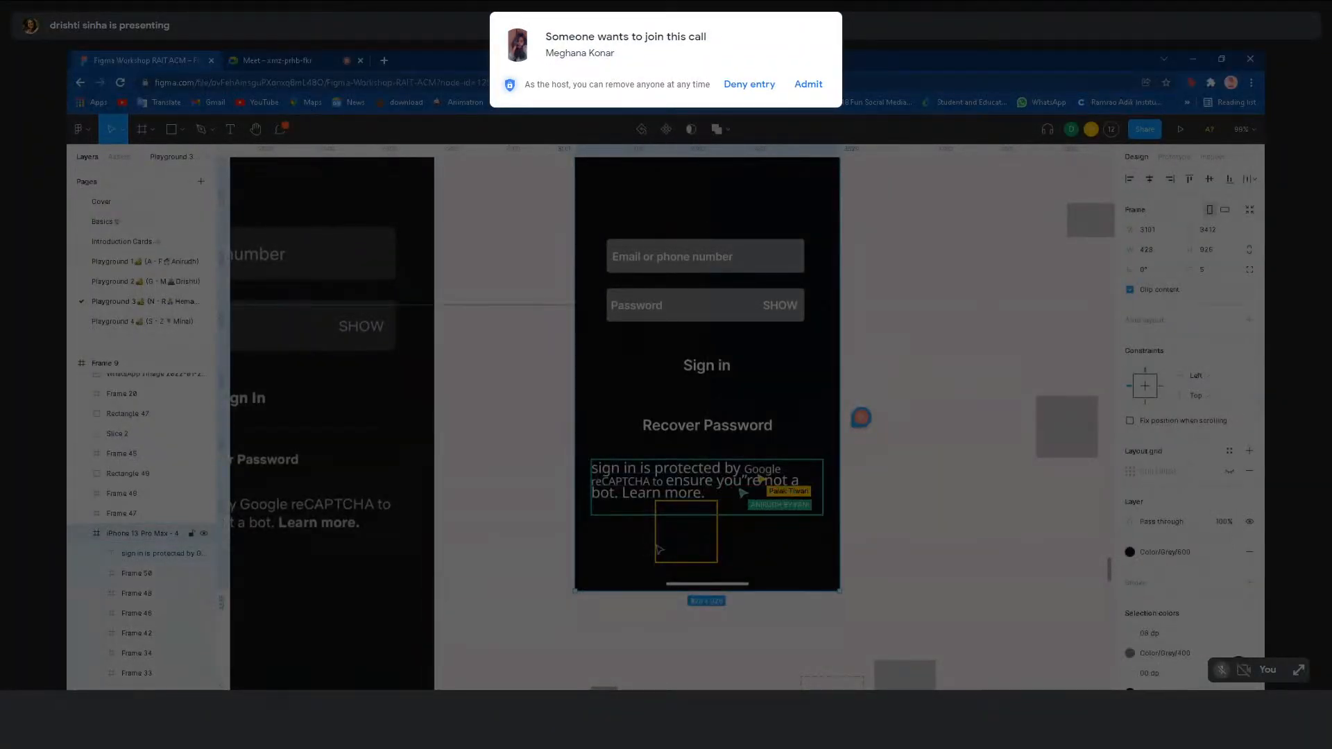
# - Deselect the sign-in frame and admit the waiting participant to the video call
pyautogui.click(646, 645)
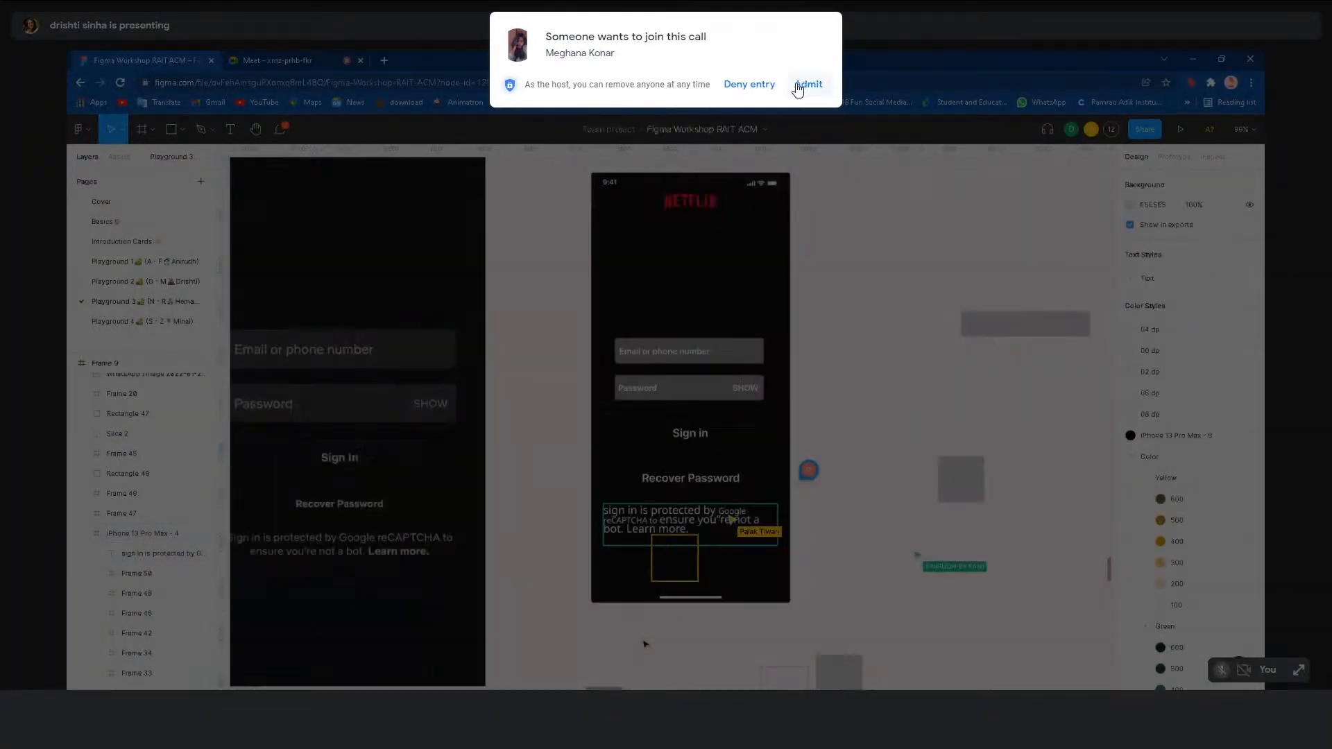
pyautogui.click(808, 84)
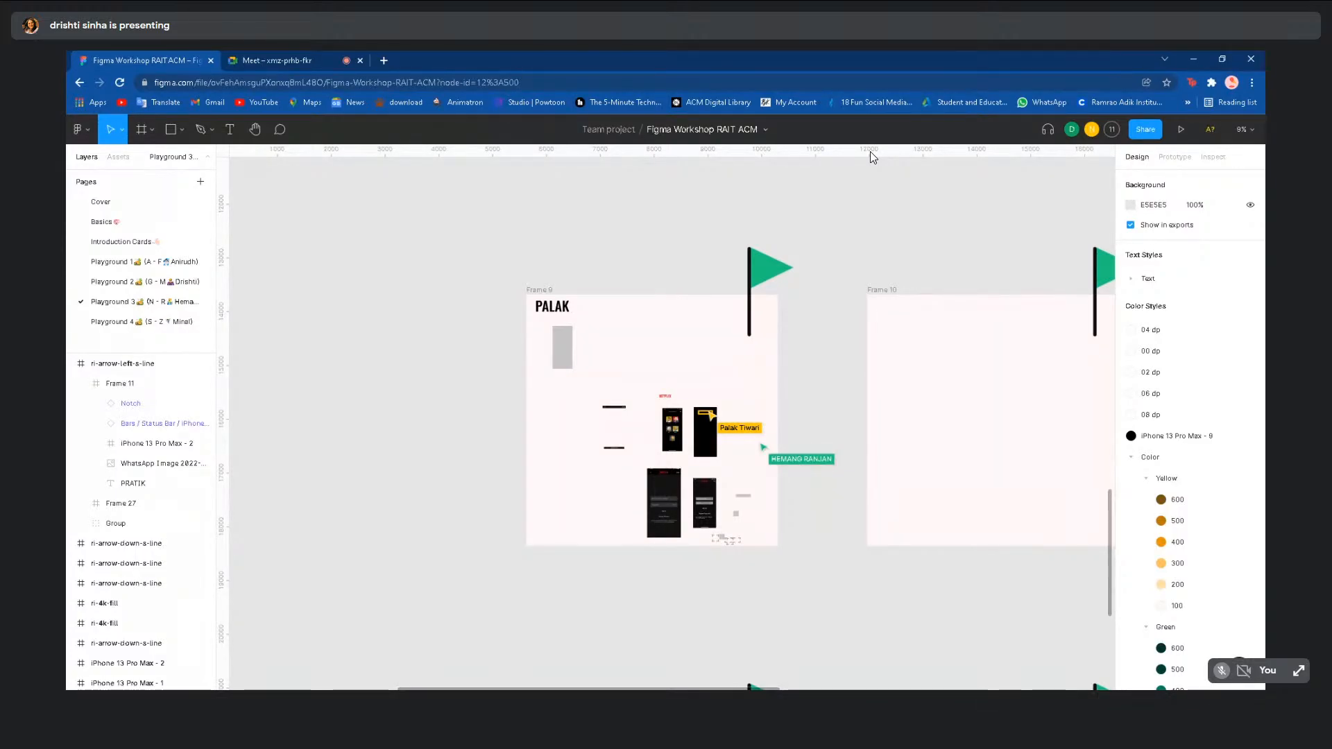
# - Zoom out of Playground 3 and switch to the Basics page
pyautogui.scroll(-5, 460, 327)
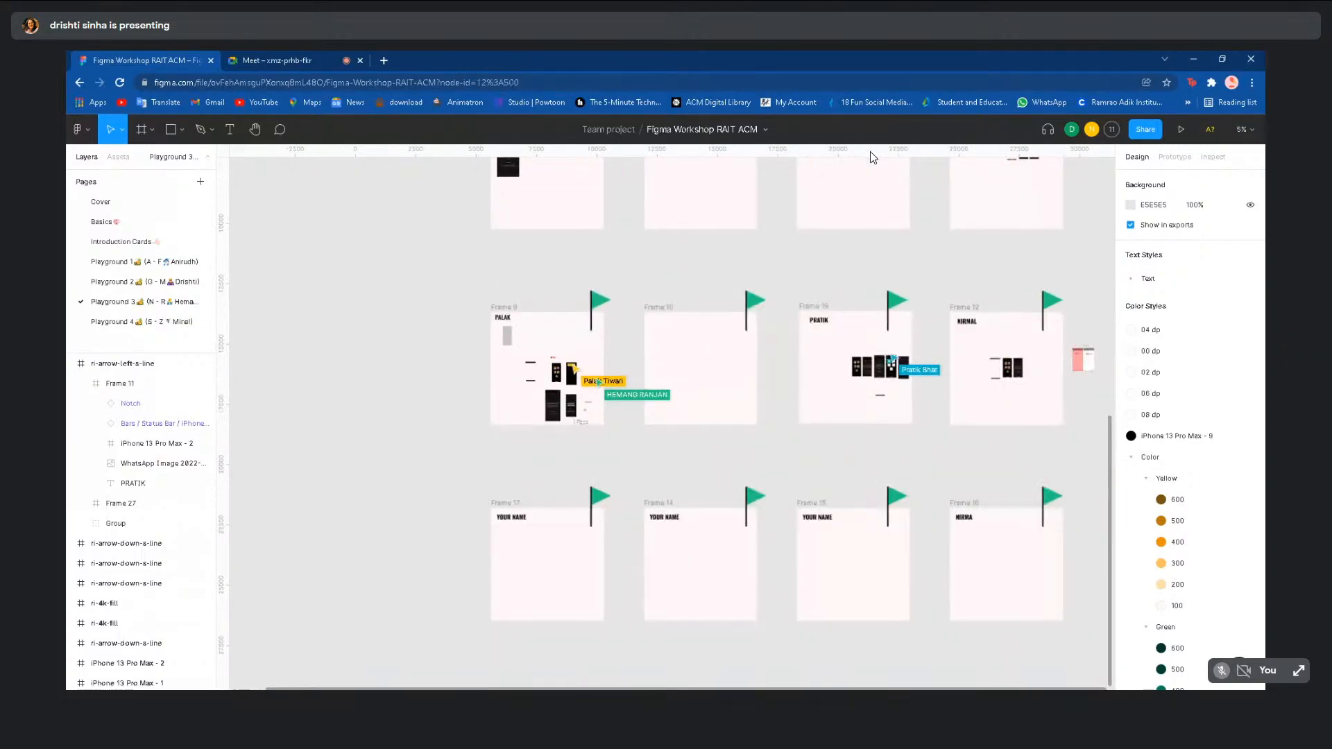
pyautogui.click(121, 222)
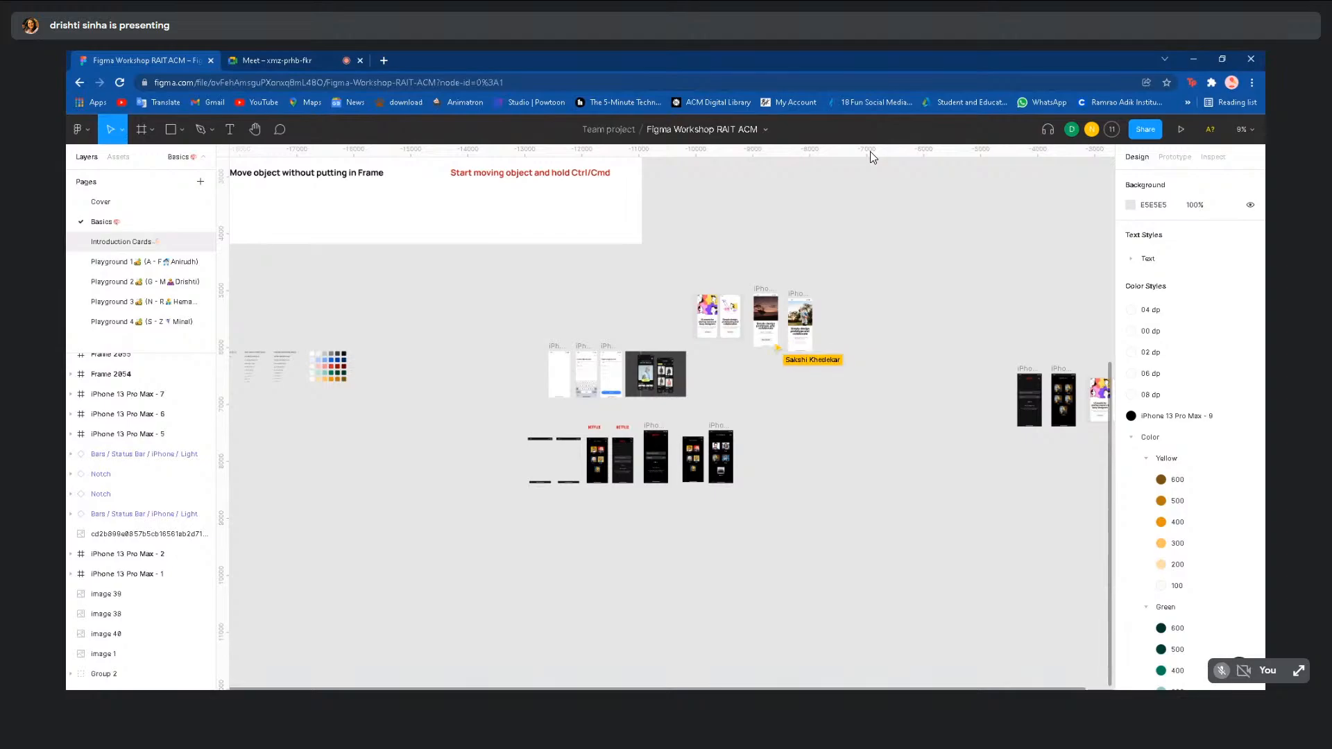
# - Switch to the Introduction Cards page from the Pages list
pyautogui.click(152, 243)
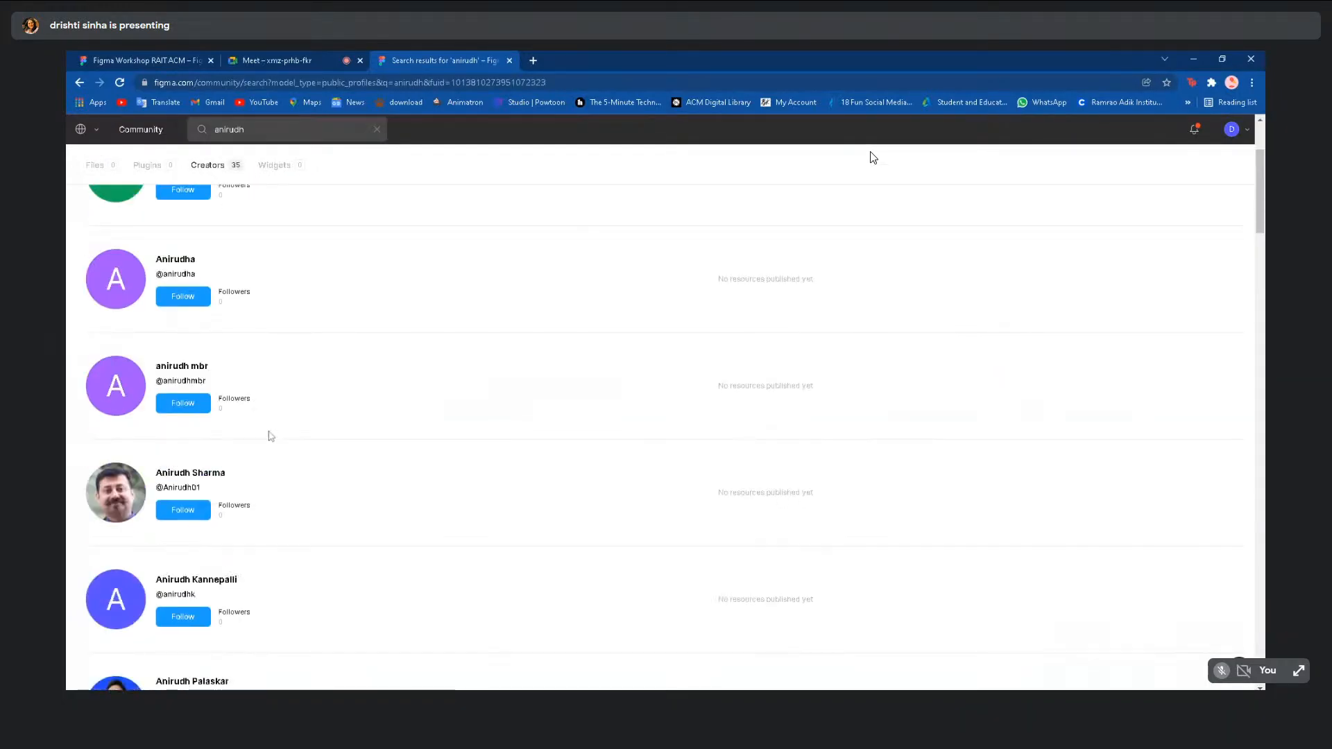
# - Search Community for the host's full username and open the RAIT ACM FIGMA WORKSHOP file
pyautogui.write('a')
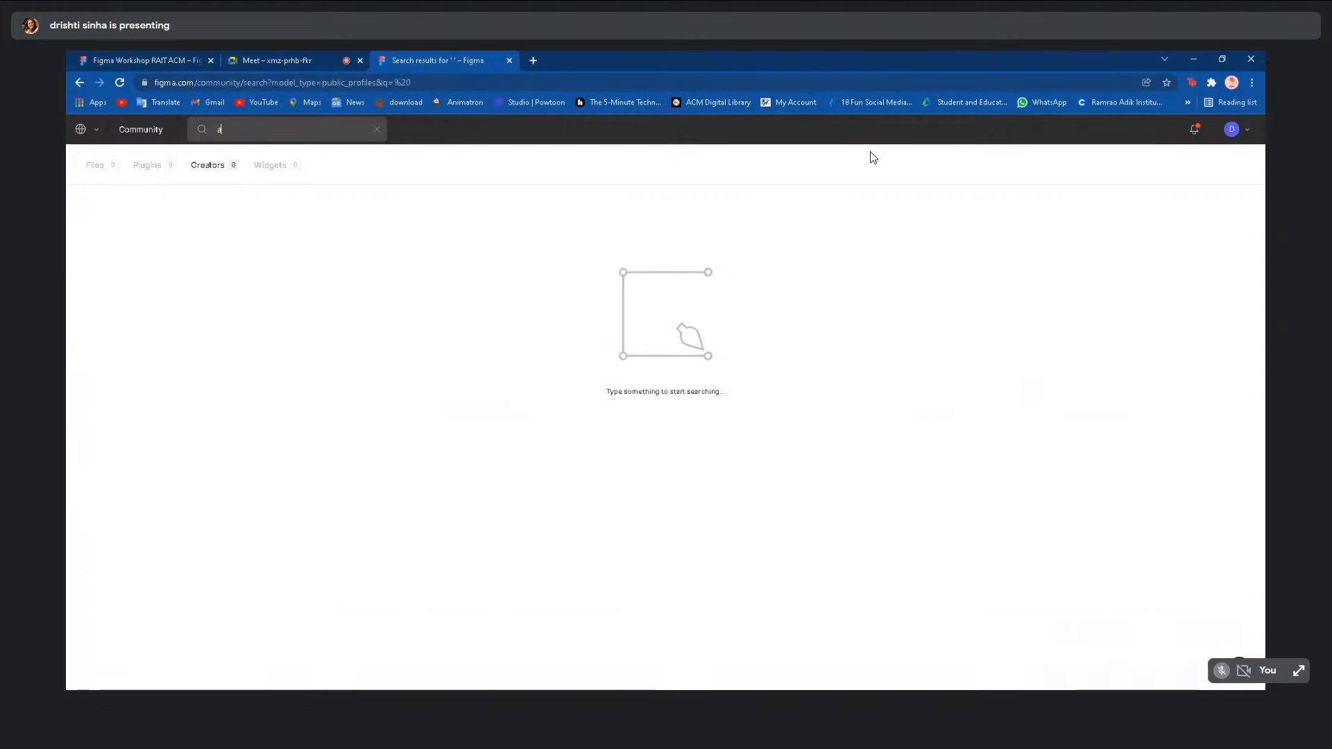
pyautogui.write('nirudheyy')
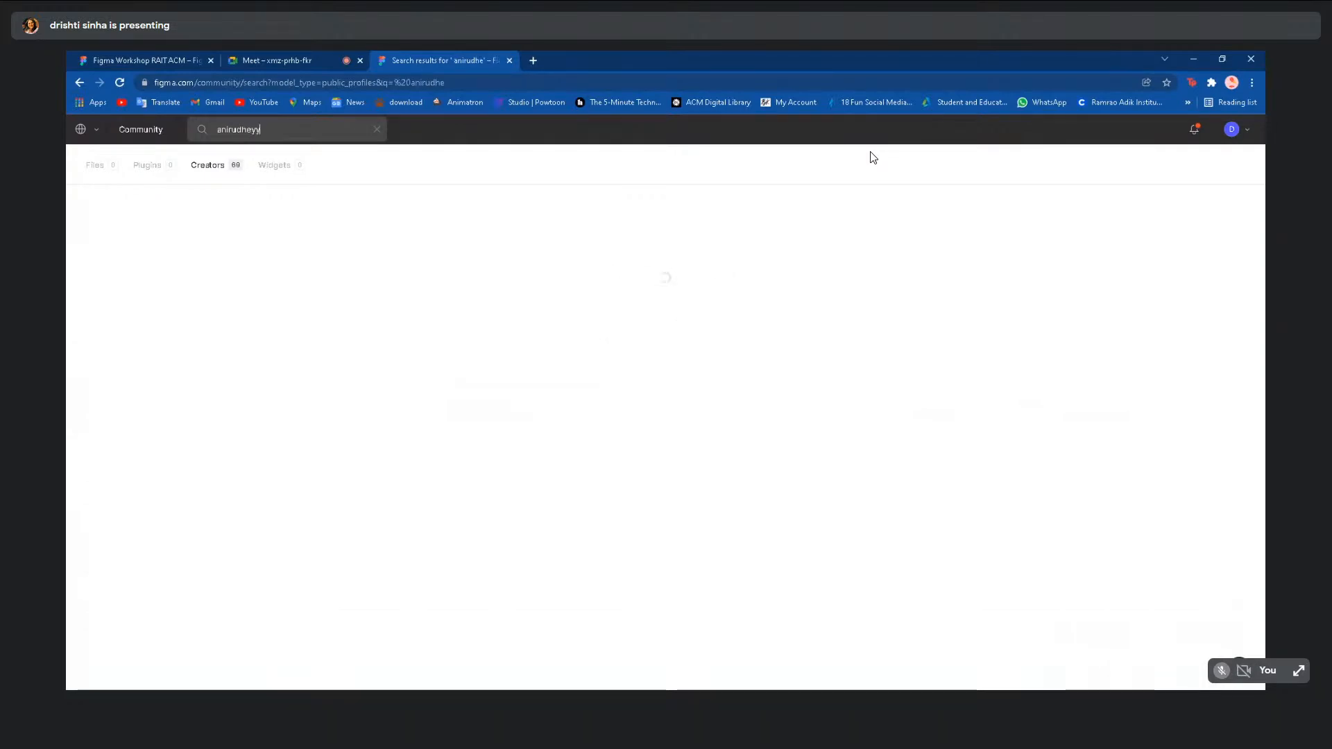
pyautogui.write('ani')
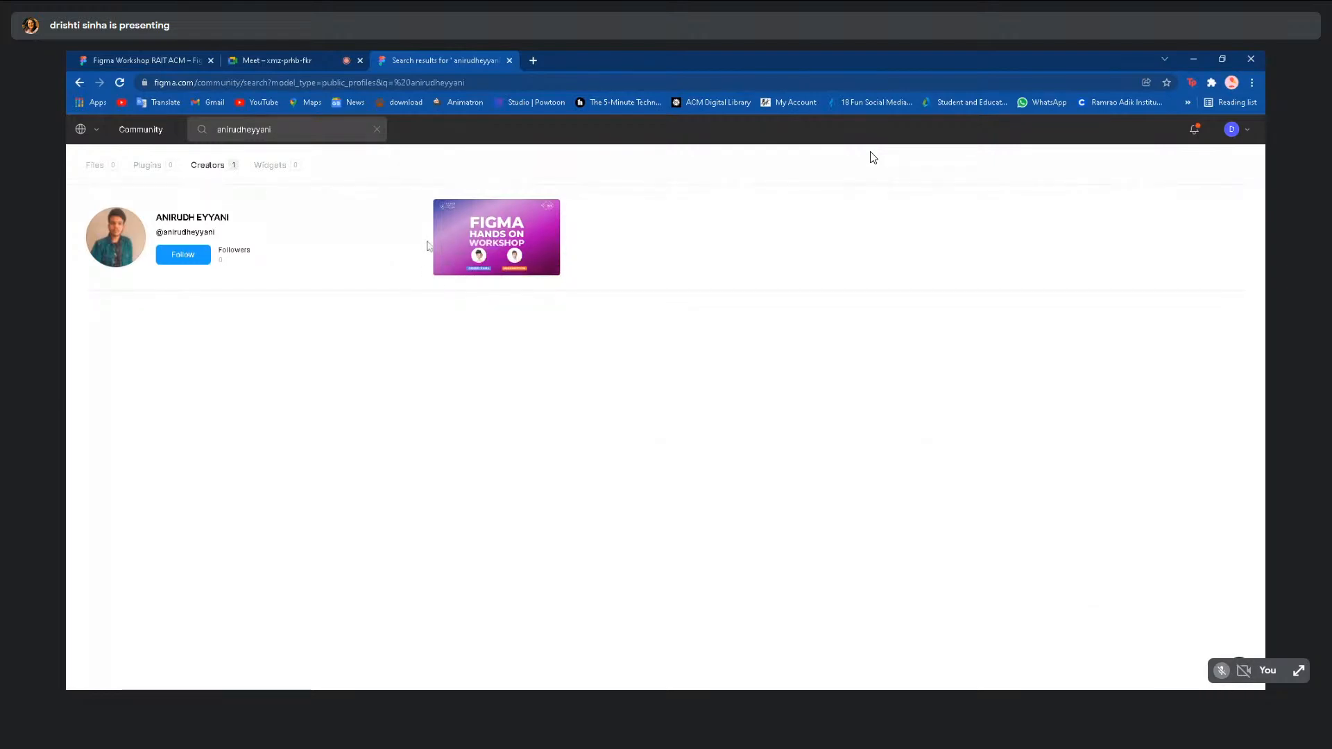
pyautogui.click(521, 252)
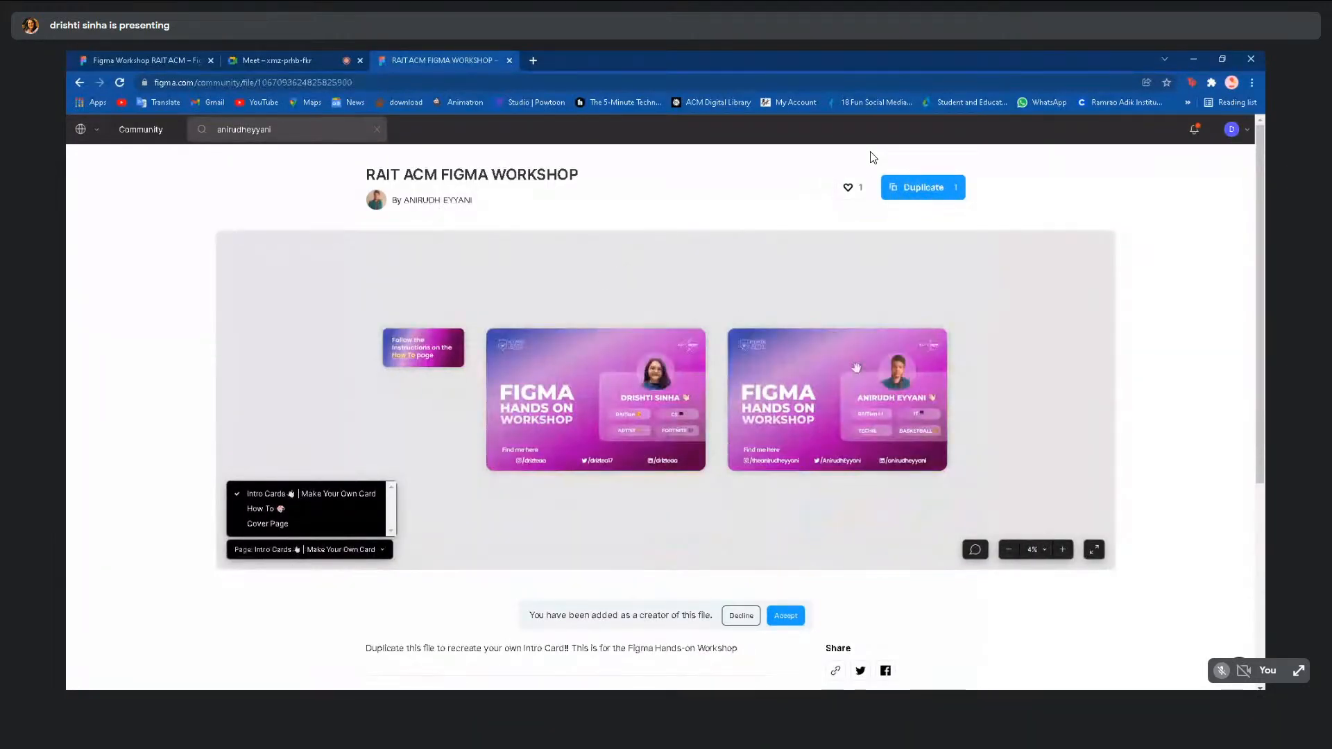
# - Duplicate the RAIT ACM FIGMA WORKSHOP file into Drafts and inspect its Follow card
pyautogui.click(928, 195)
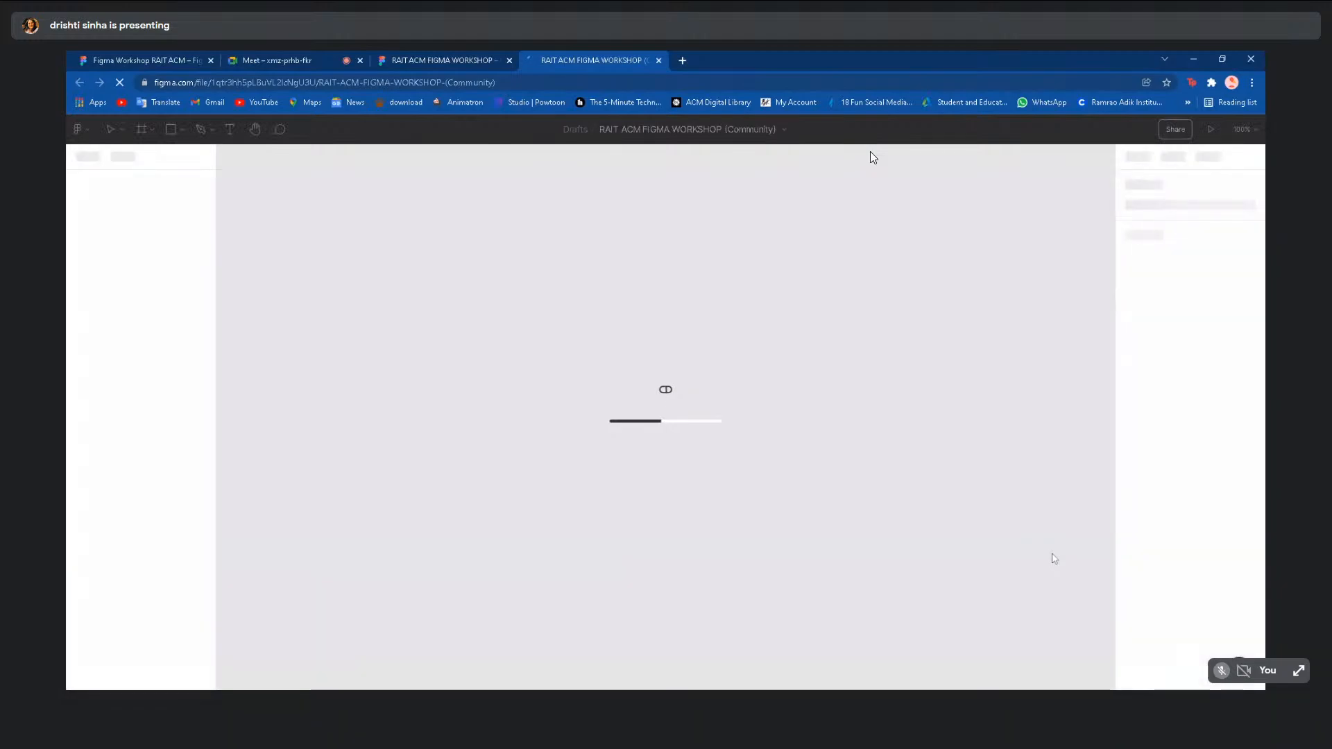
pyautogui.scroll(-3, 802, 493)
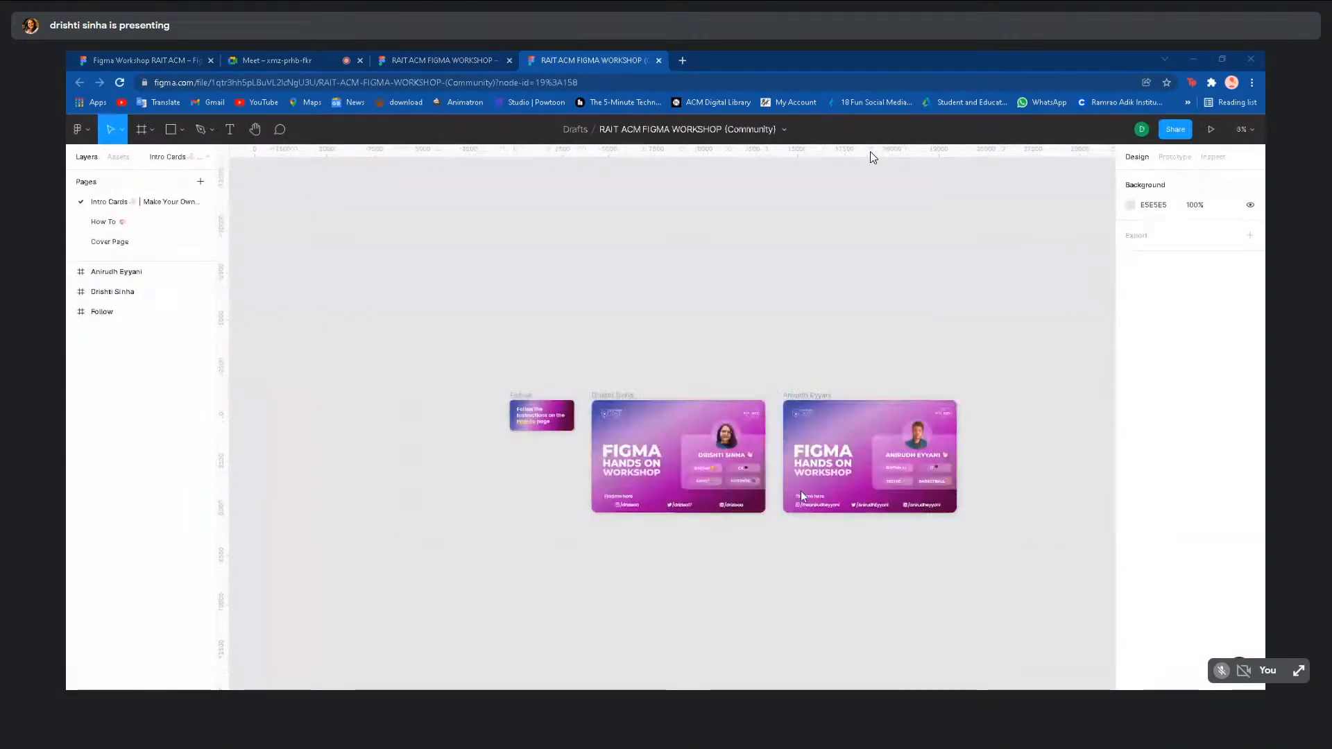
pyautogui.click(541, 415)
pyautogui.click(337, 278)
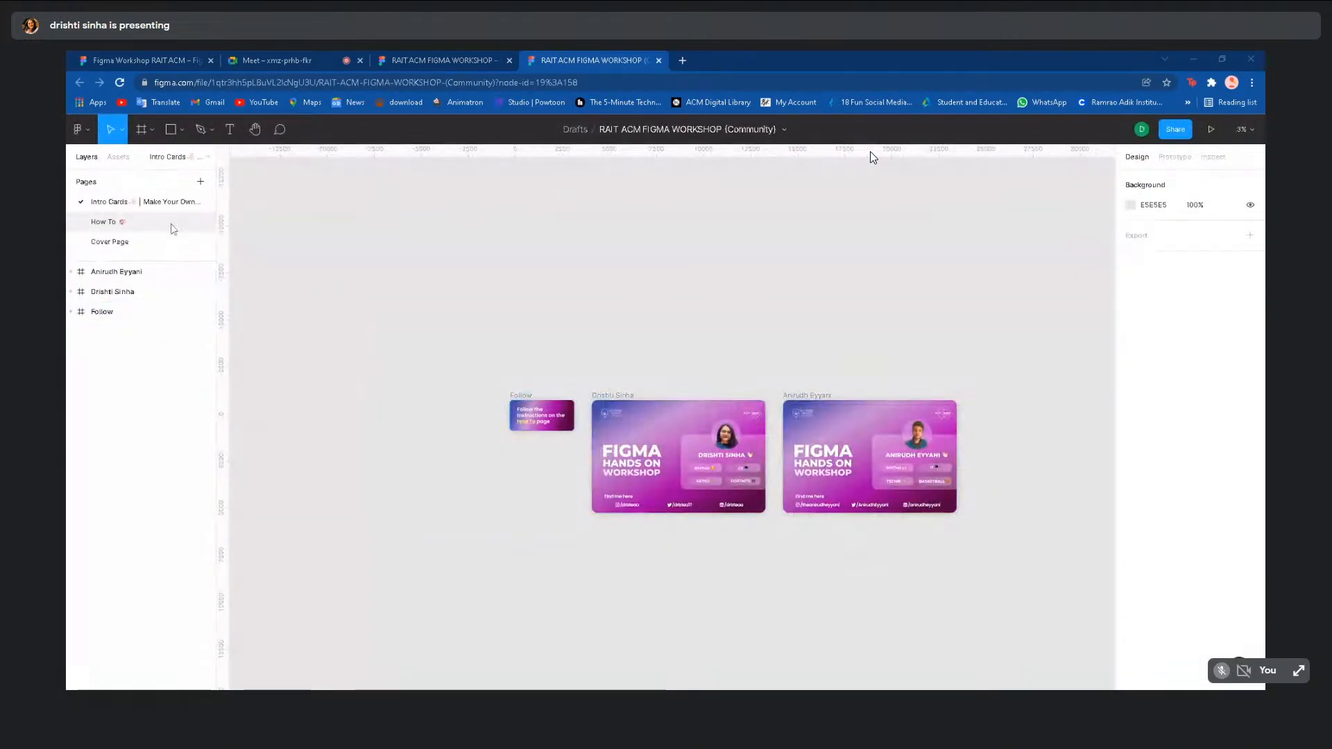
# - Follow the Follow card's How To link to reach the 'Create your own intro card' guide
pyautogui.click(173, 229)
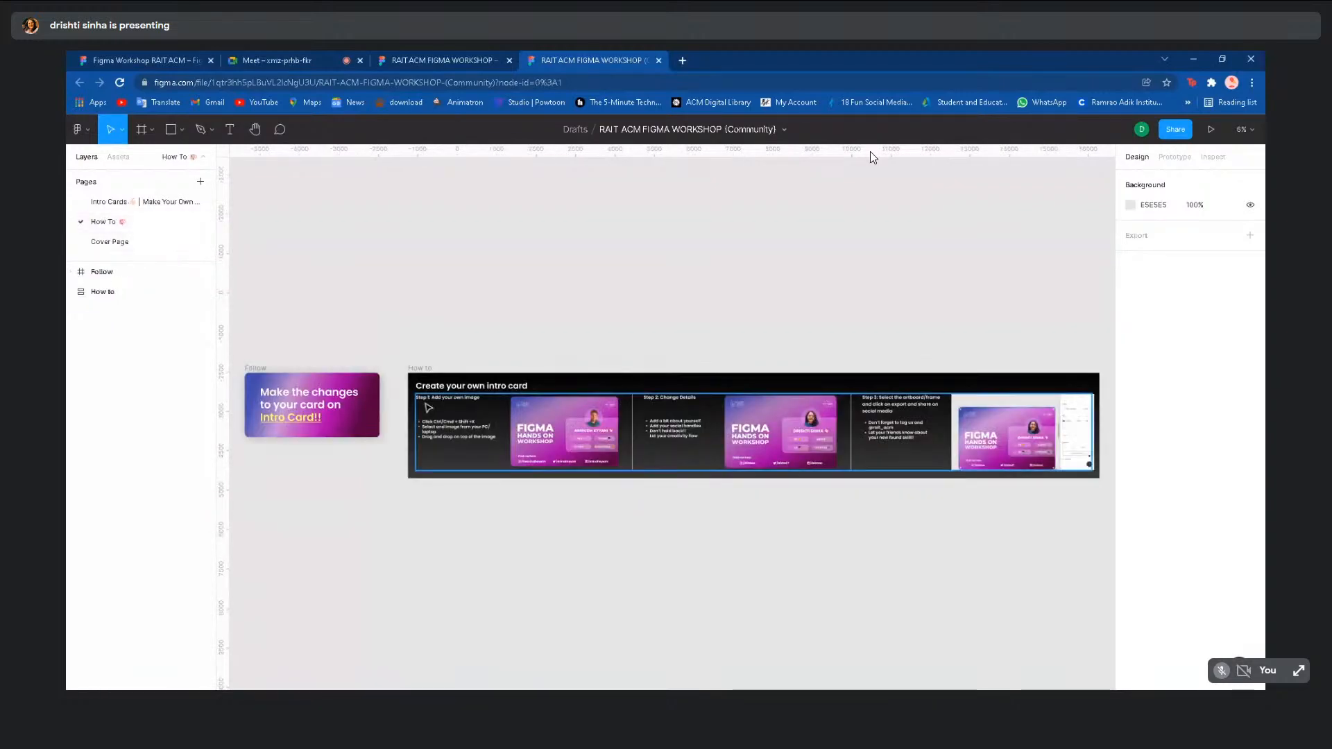
pyautogui.click(110, 202)
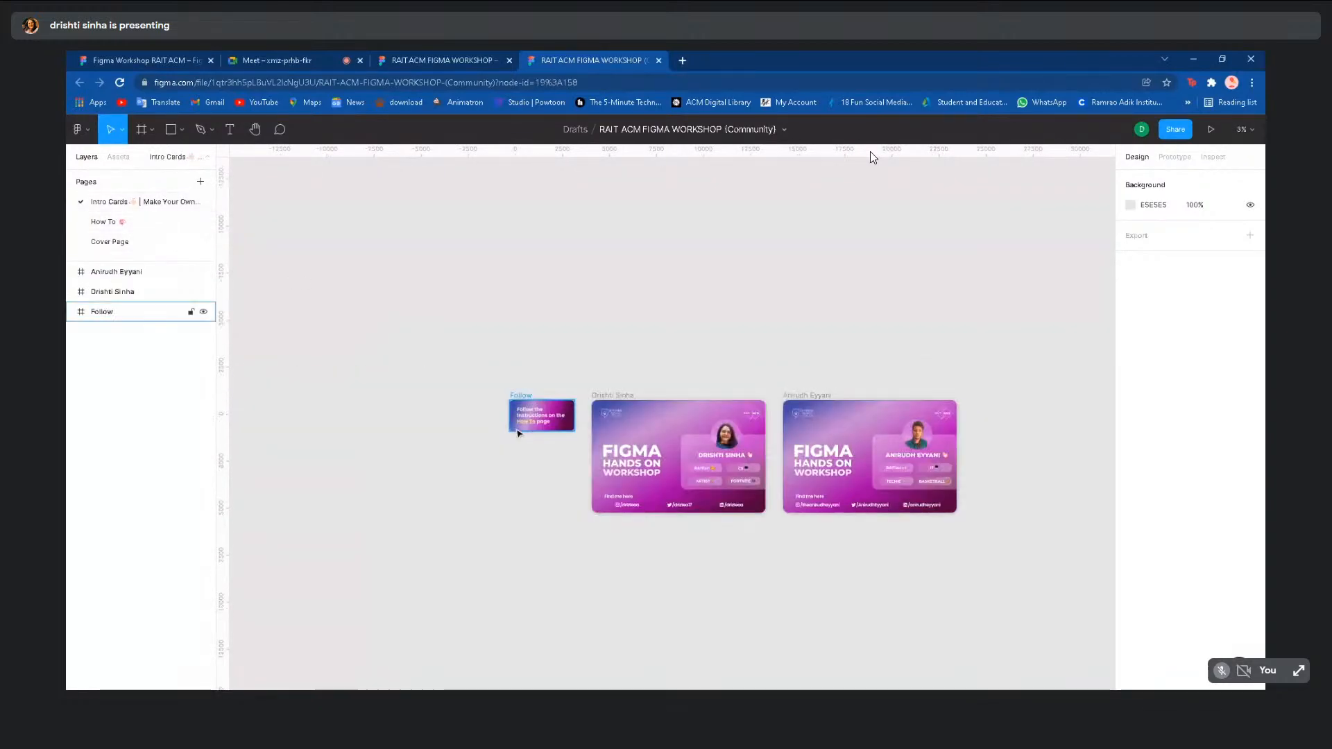
pyautogui.click(546, 428)
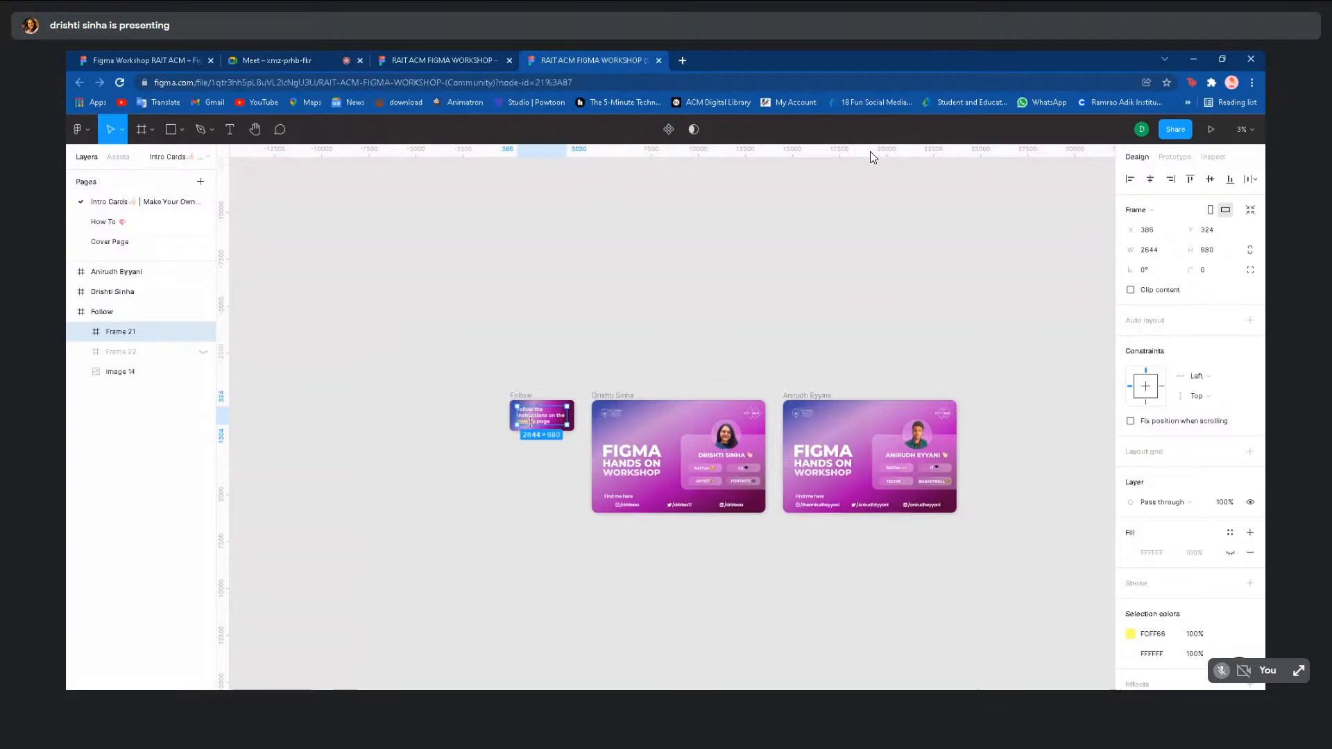
pyautogui.scroll(3, 535, 427)
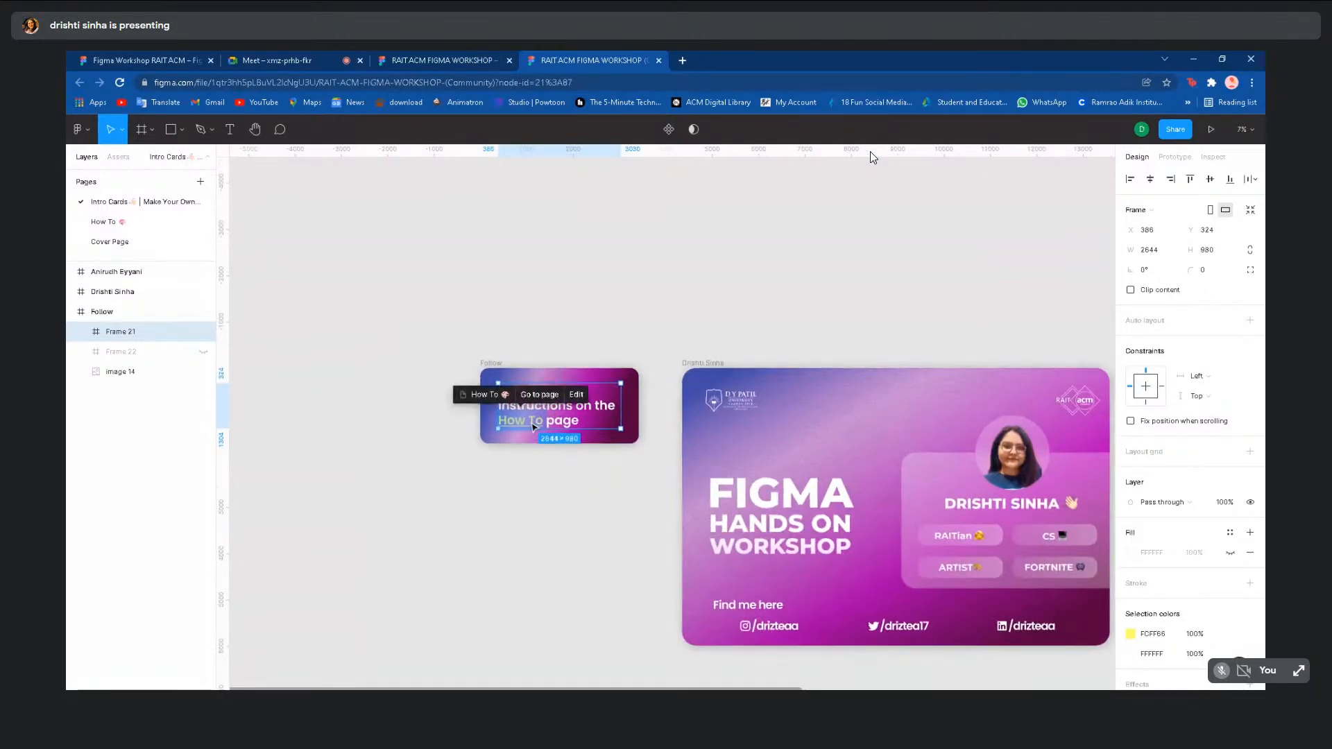
pyautogui.click(539, 395)
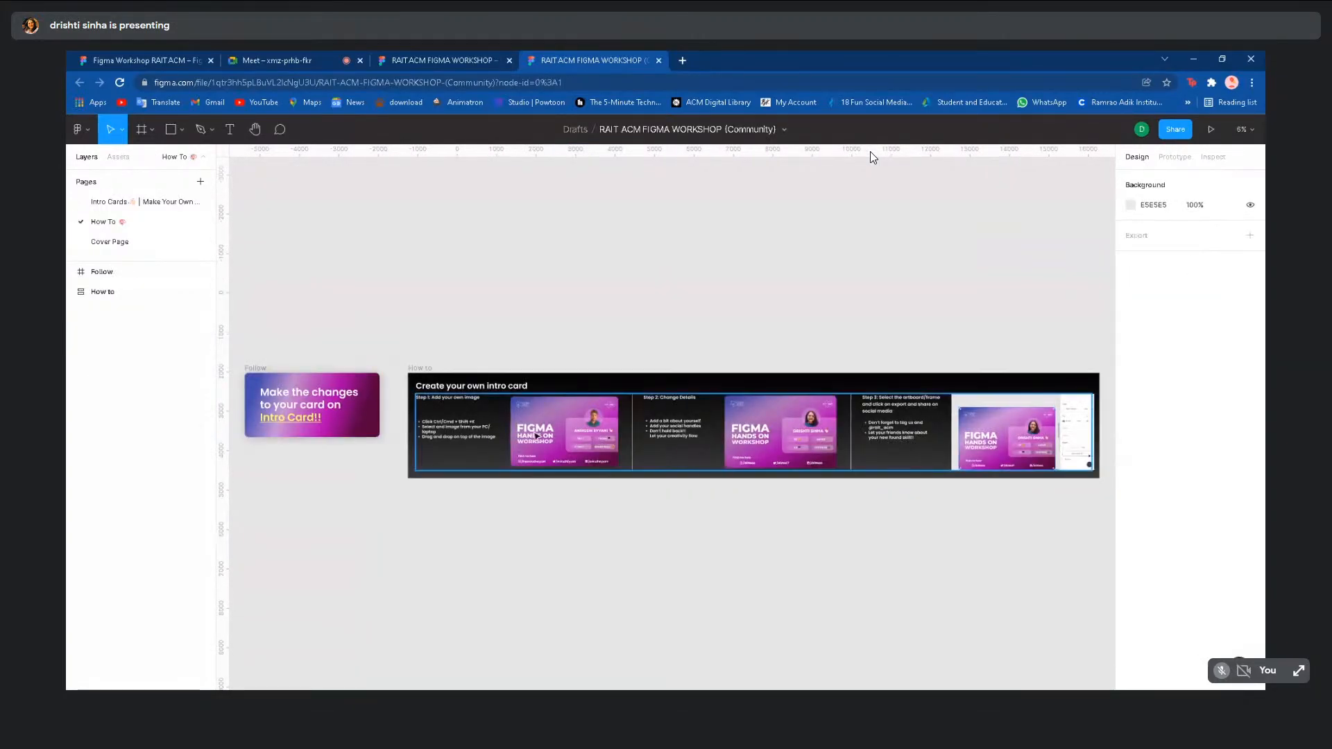
pyautogui.scroll(1, 518, 498)
pyautogui.hscroll(-1, 520, 500)
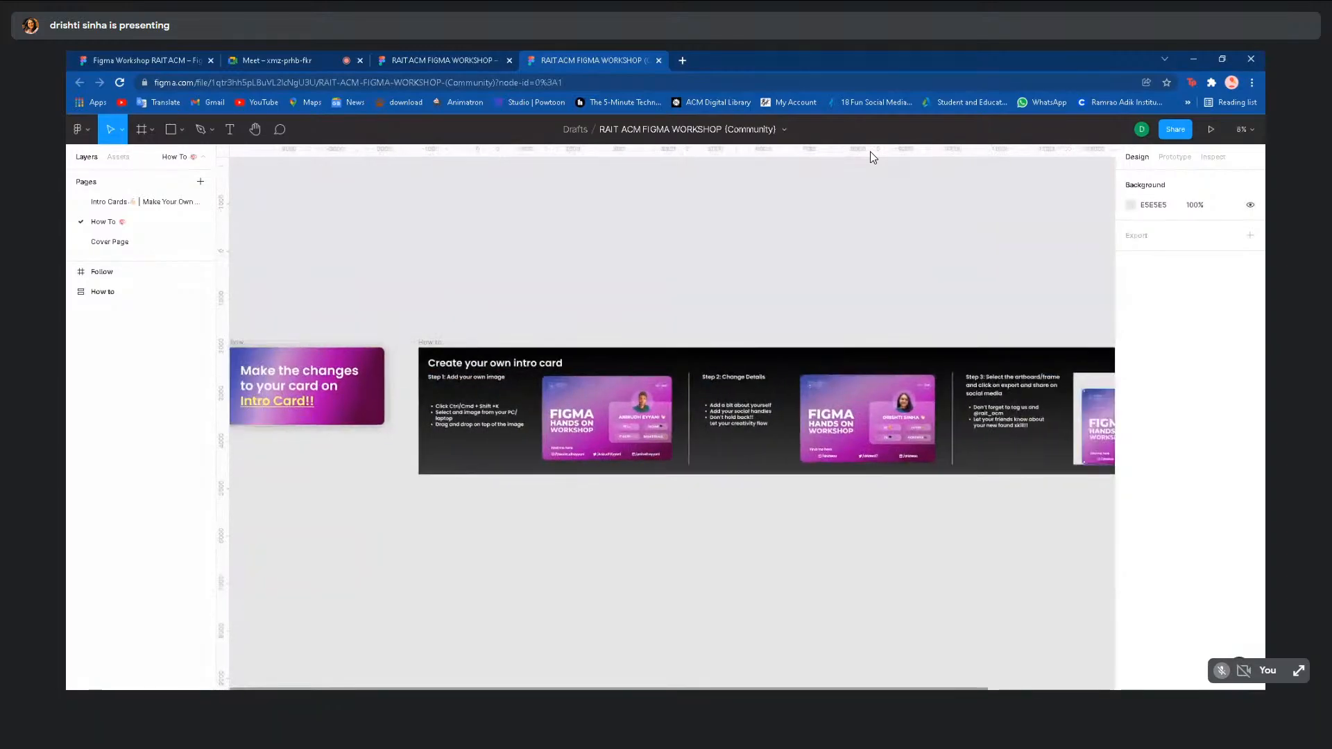
pyautogui.hscroll(6, 520, 499)
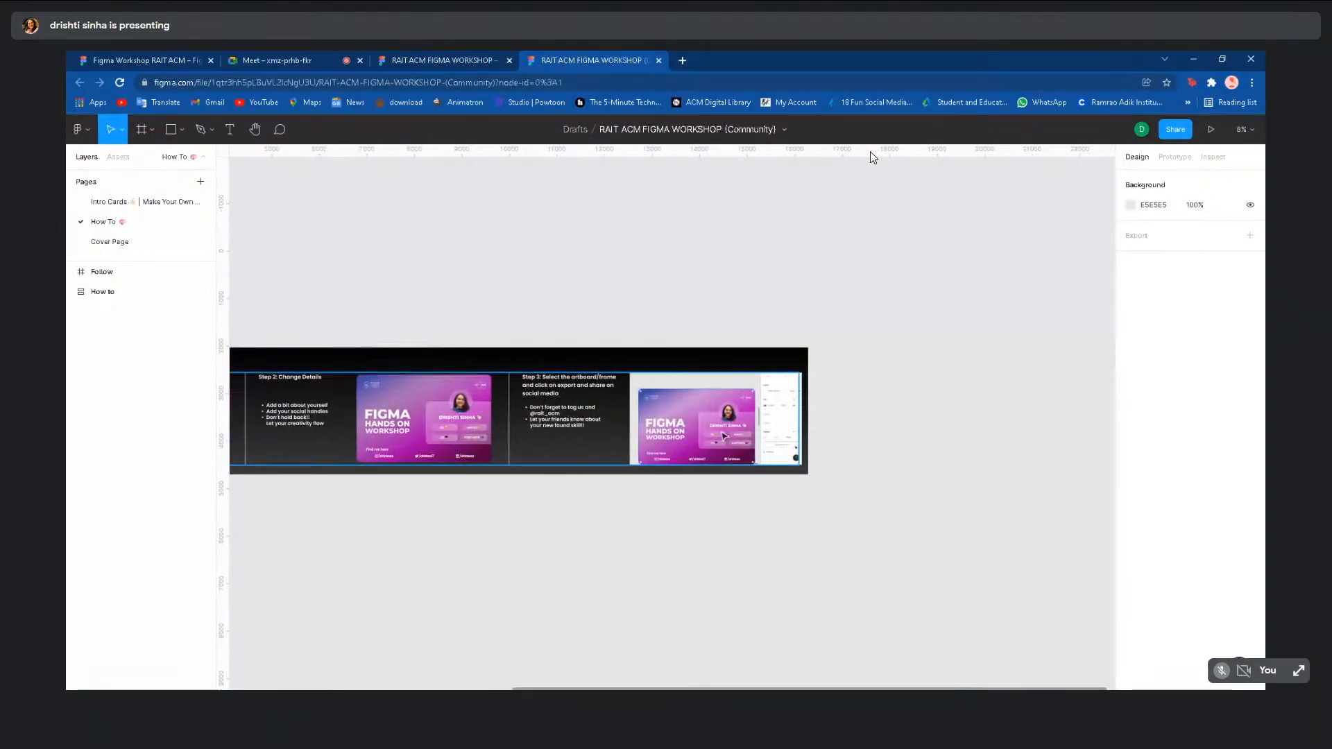
pyautogui.hscroll(-5, 722, 434)
pyautogui.hscroll(-2, 693, 437)
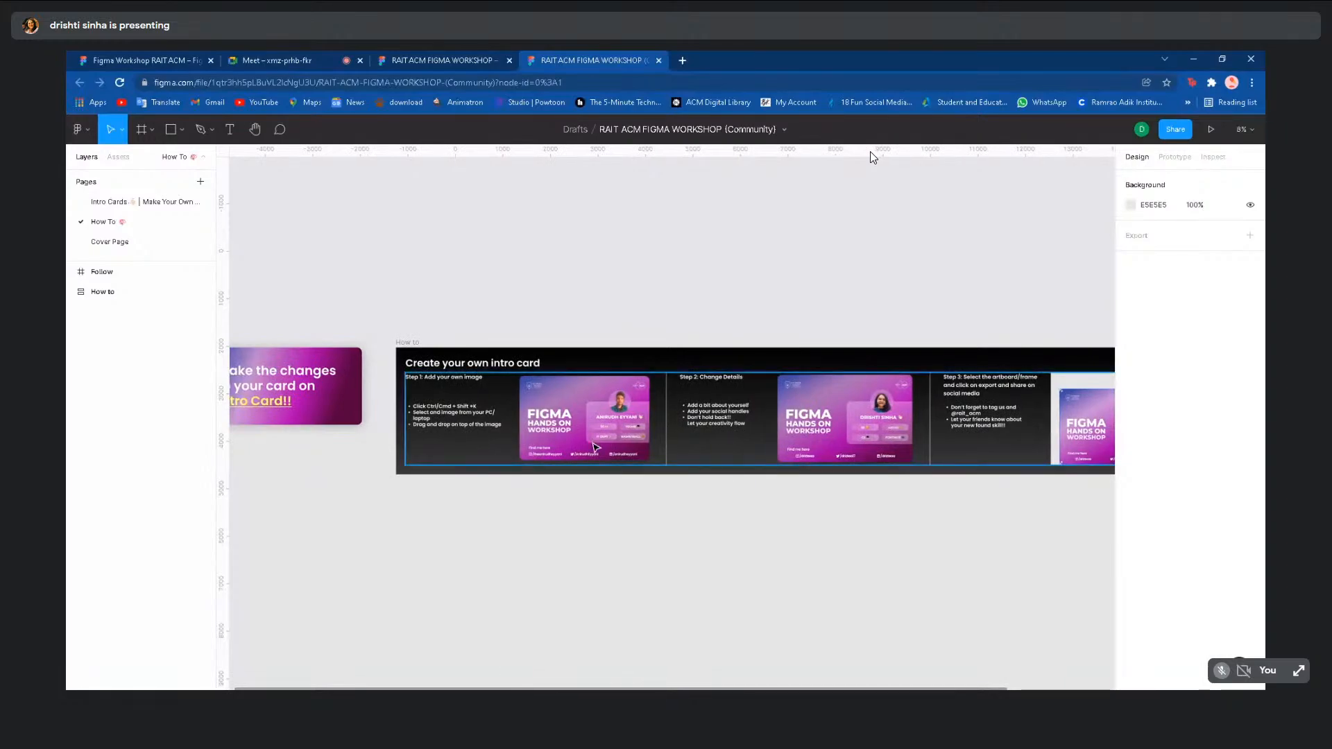
pyautogui.scroll(-4, 607, 524)
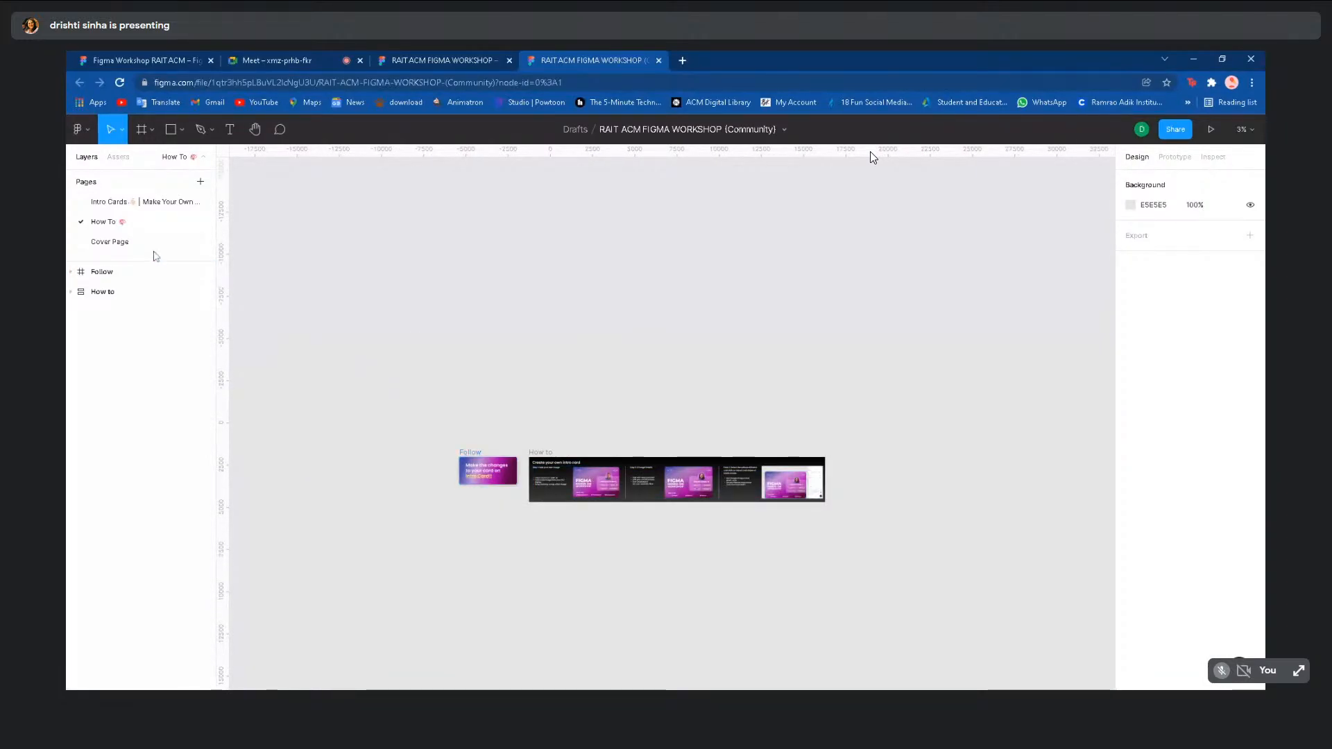
# - Select the presenter's intro card on Intro Cards and export it as 1x and 2x PNG
pyautogui.click(124, 207)
pyautogui.hscroll(3, 568, 367)
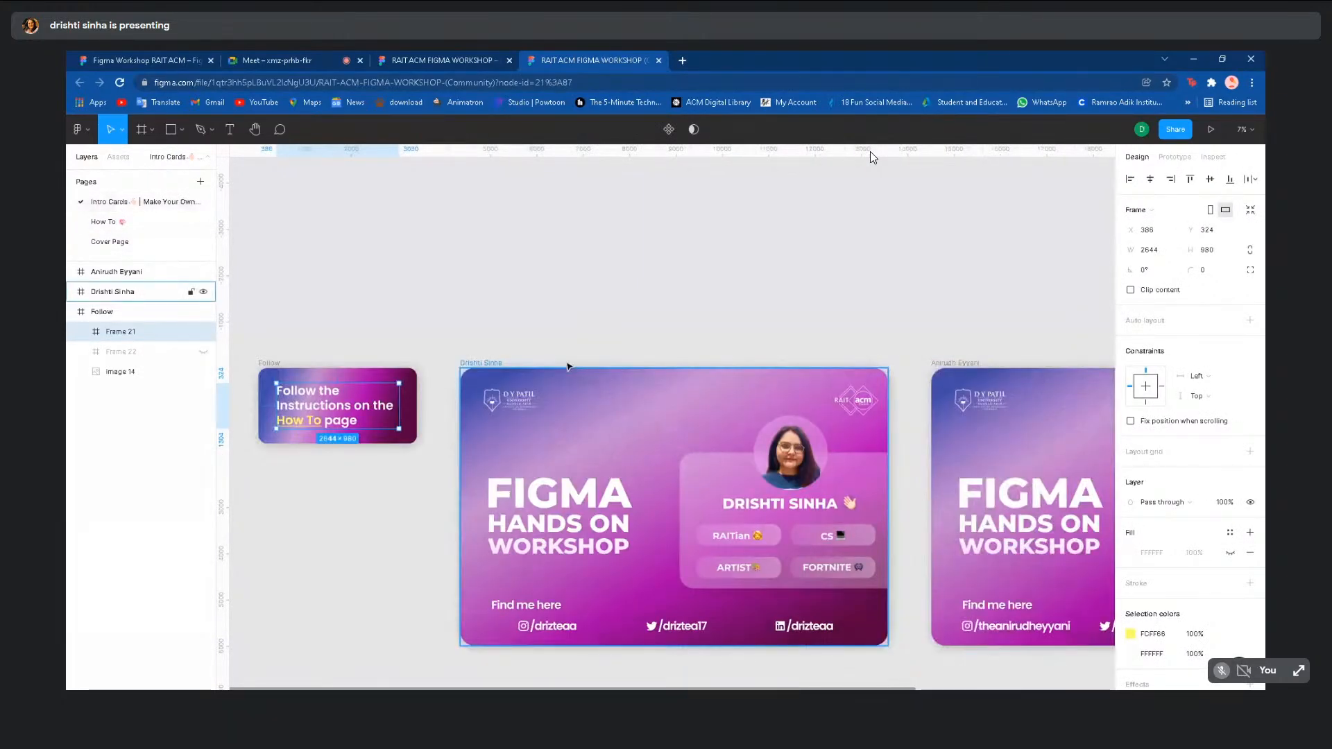
pyautogui.press('Escape')
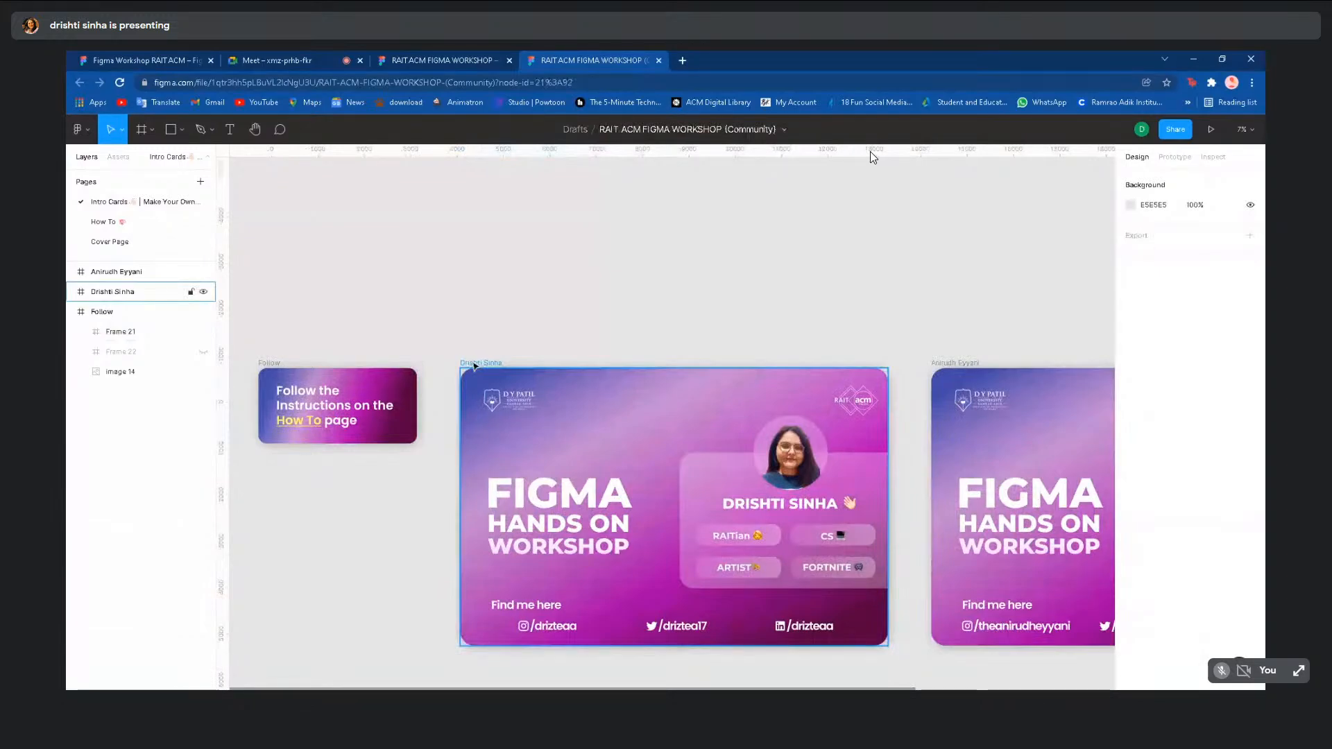
pyautogui.click(475, 366)
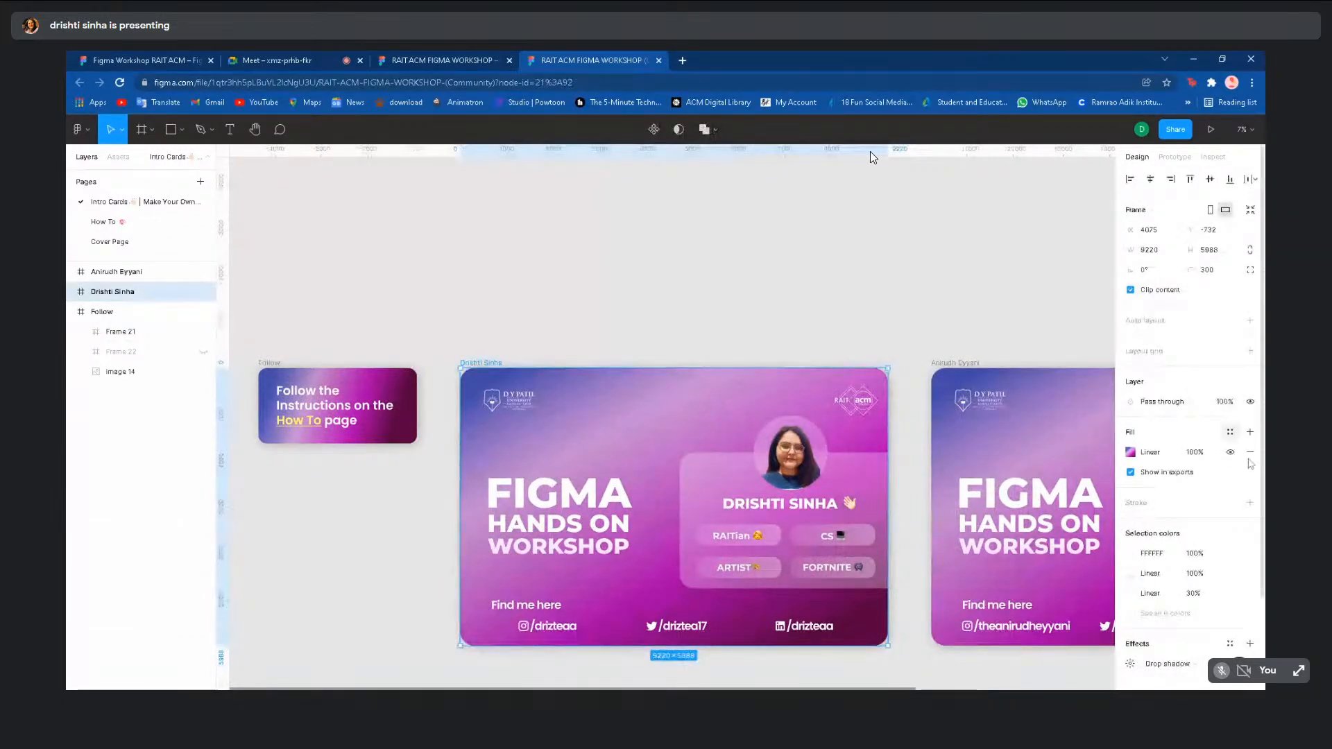
pyautogui.scroll(-4, 1250, 478)
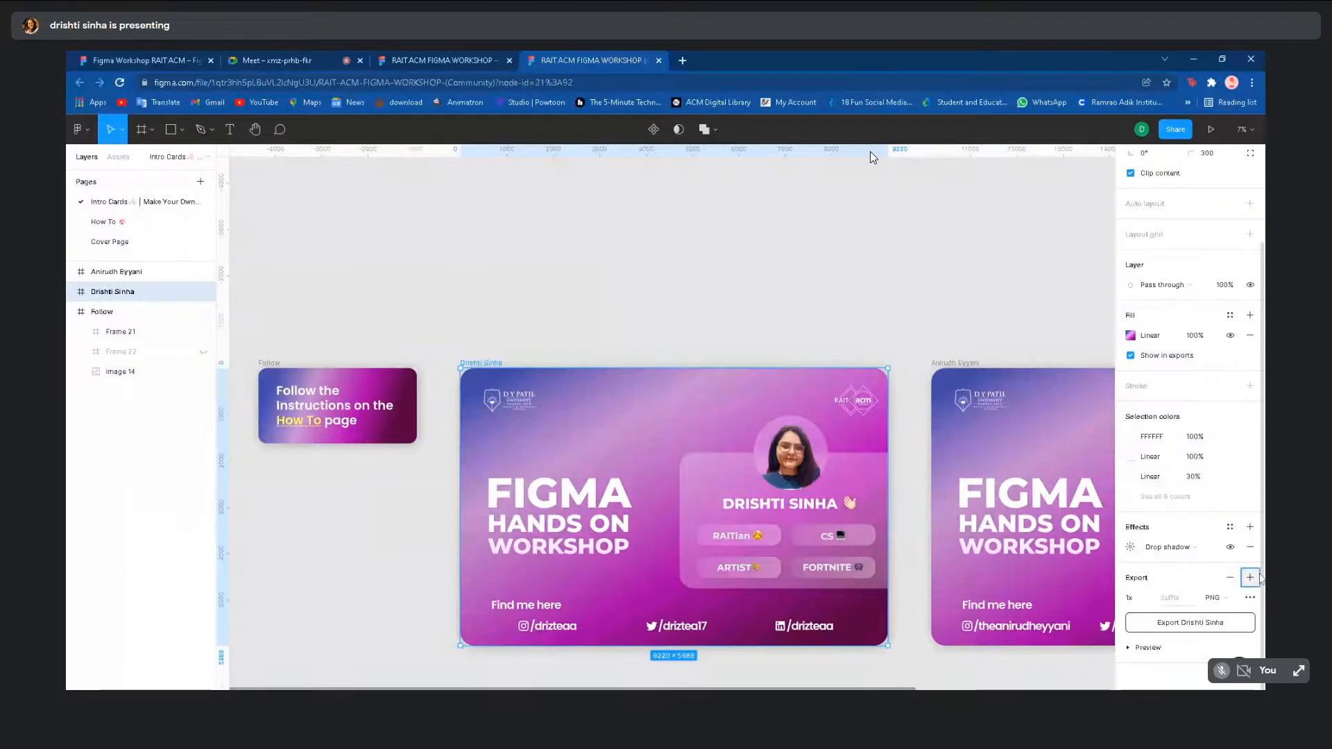
pyautogui.click(1251, 579)
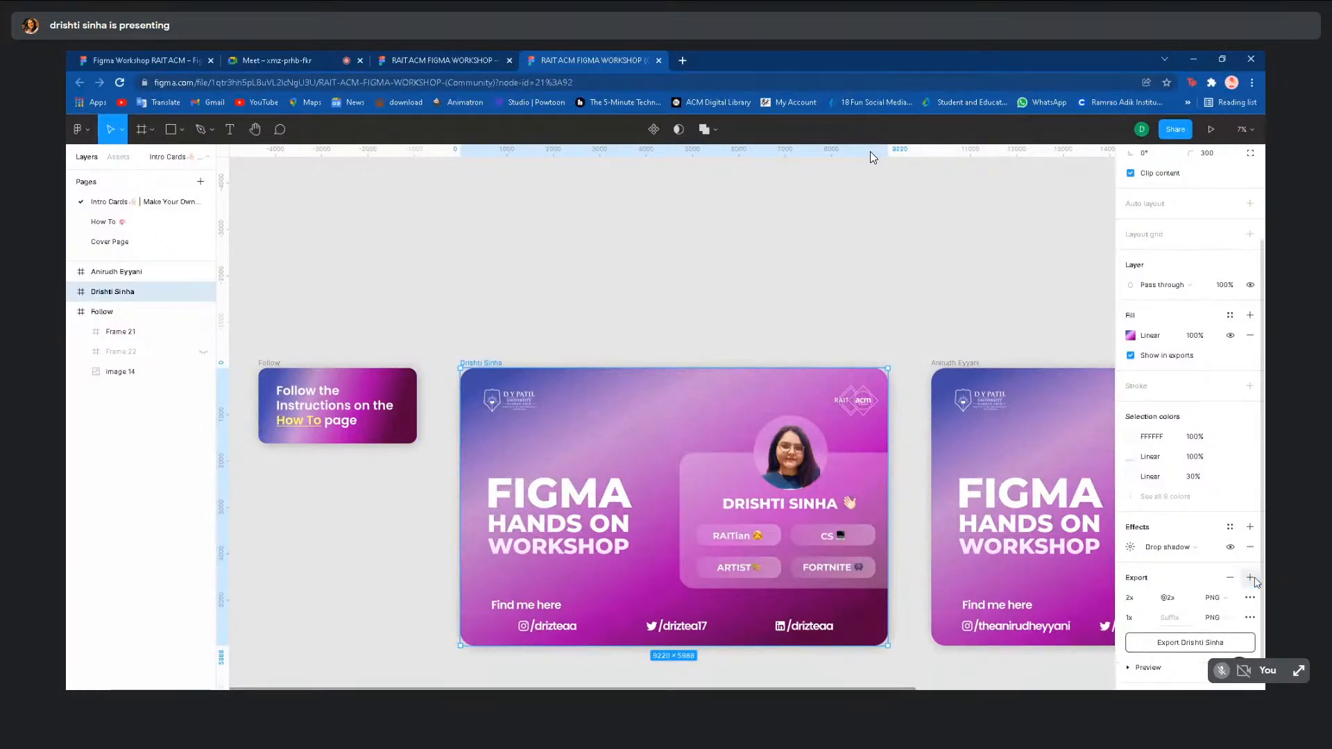
pyautogui.click(1221, 605)
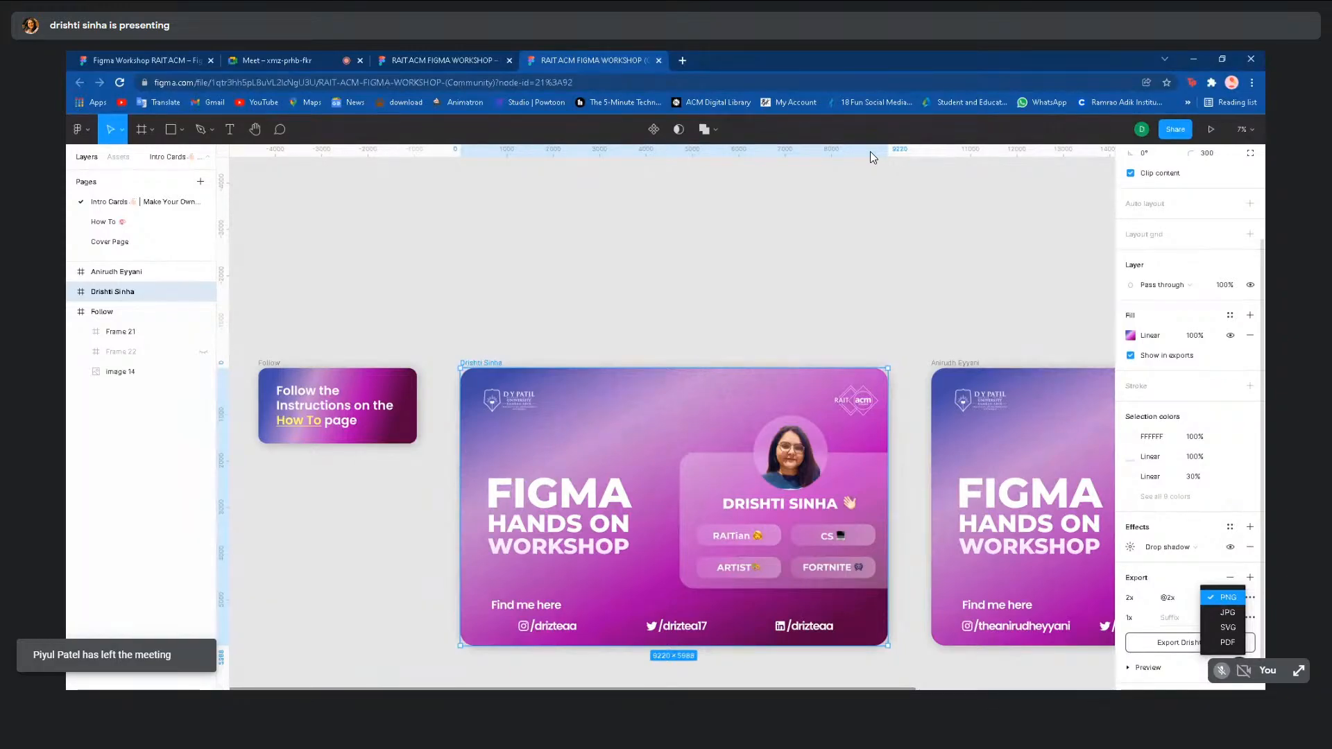
pyautogui.click(1222, 603)
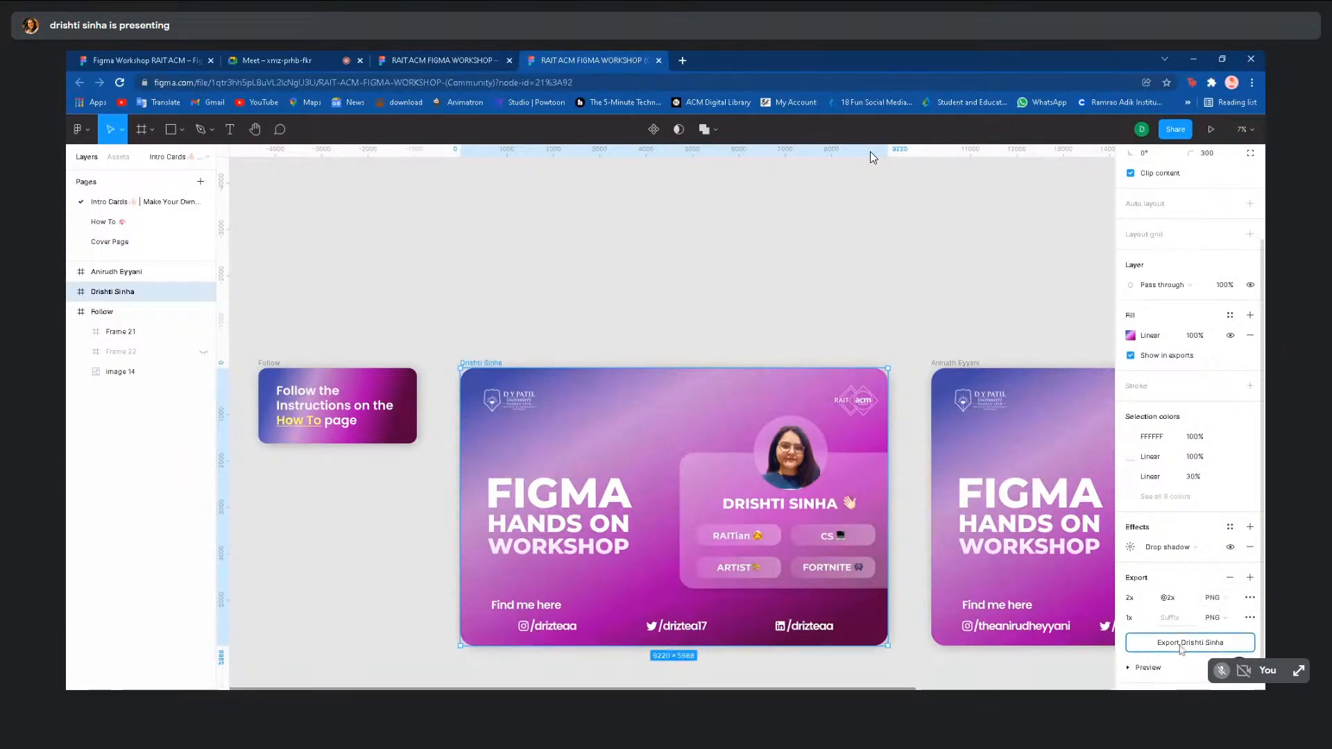
pyautogui.click(1182, 645)
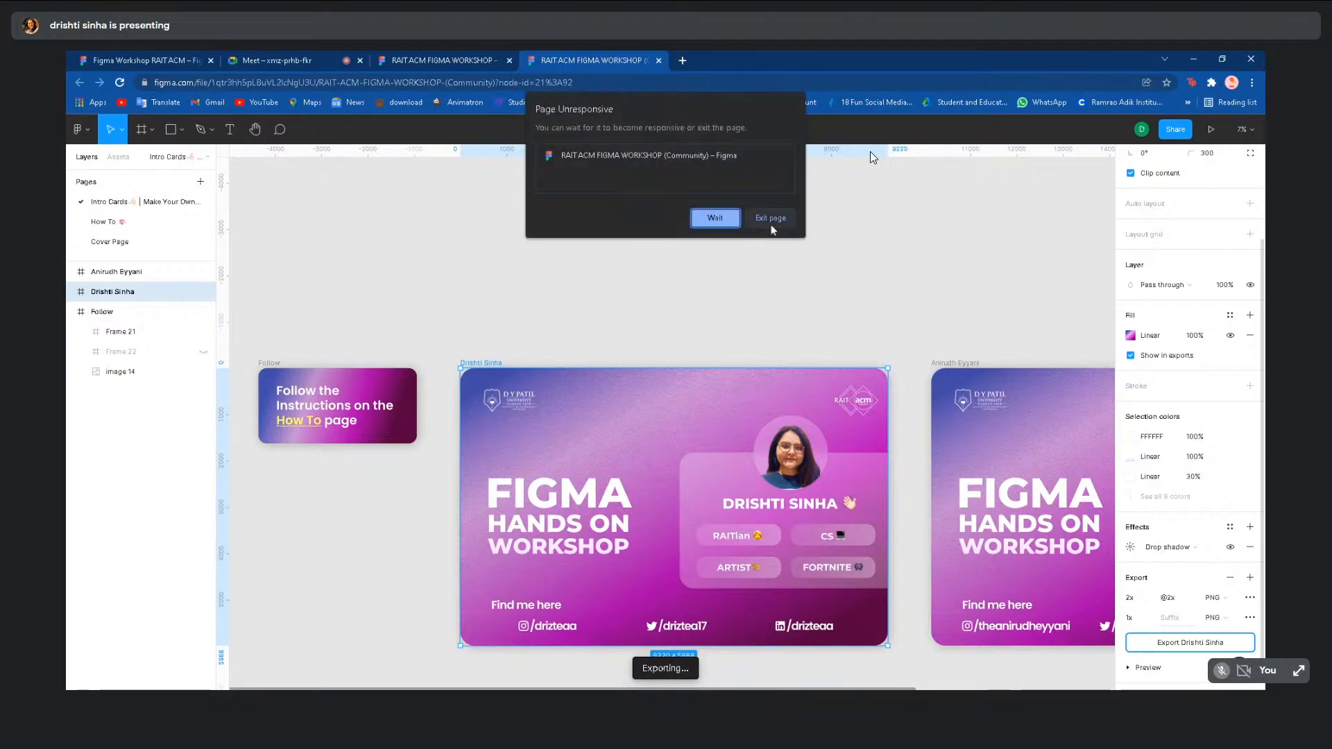
# - Exit the unresponsive page, close the crashed draft tab, and return to the Figma Workshop RAIT ACM tab
pyautogui.click(769, 217)
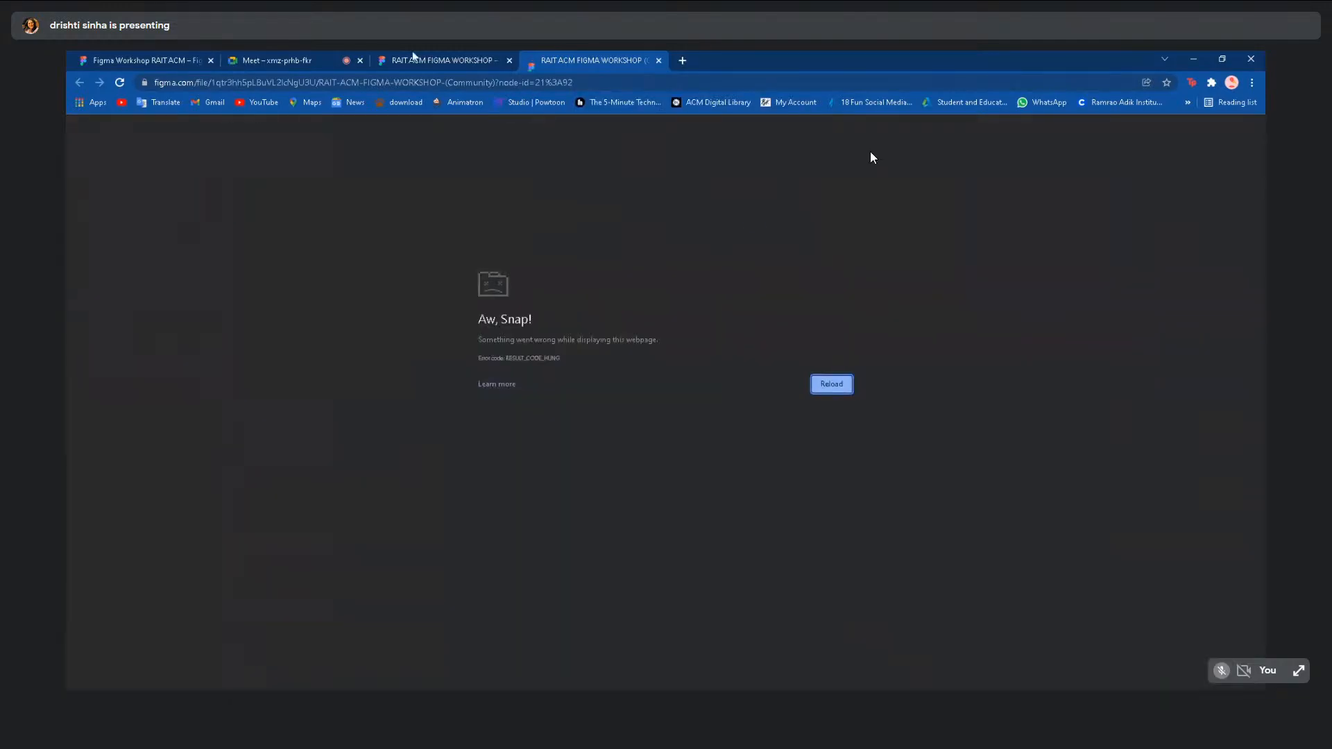
pyautogui.click(414, 56)
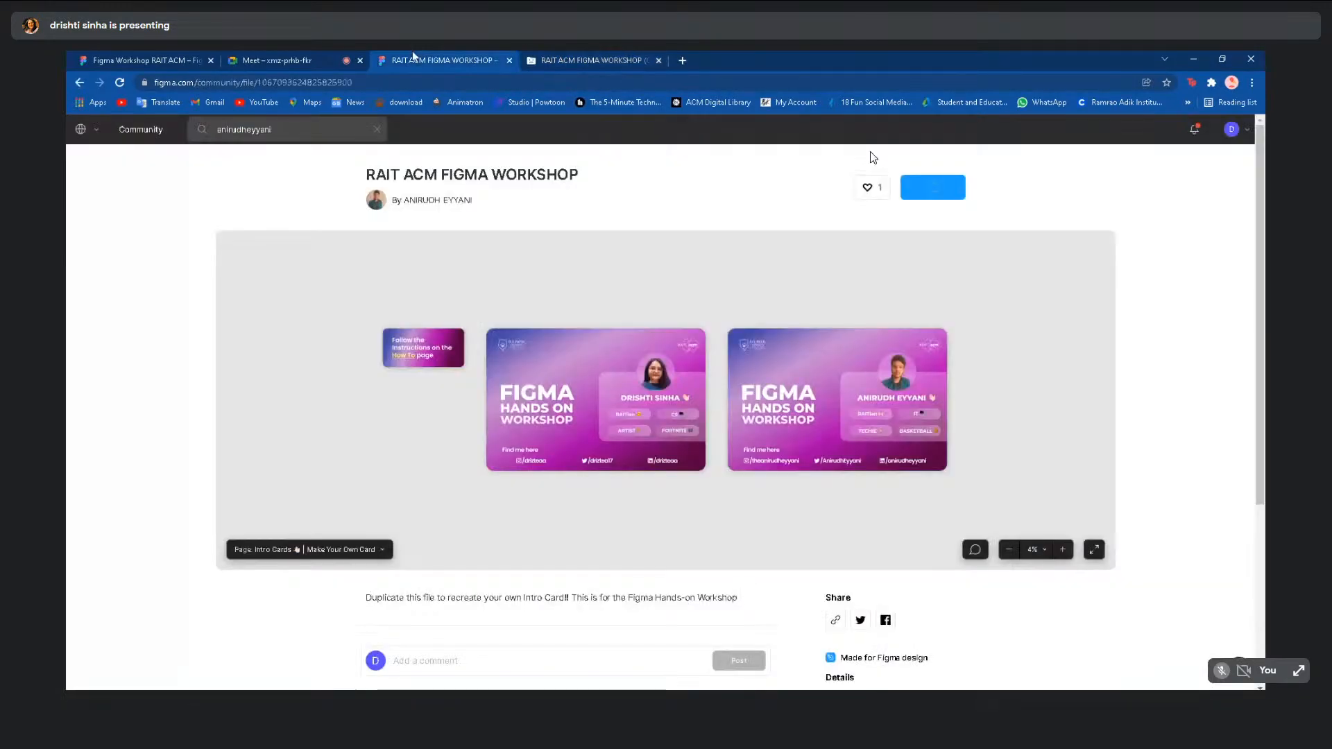
pyautogui.click(353, 56)
pyautogui.click(658, 62)
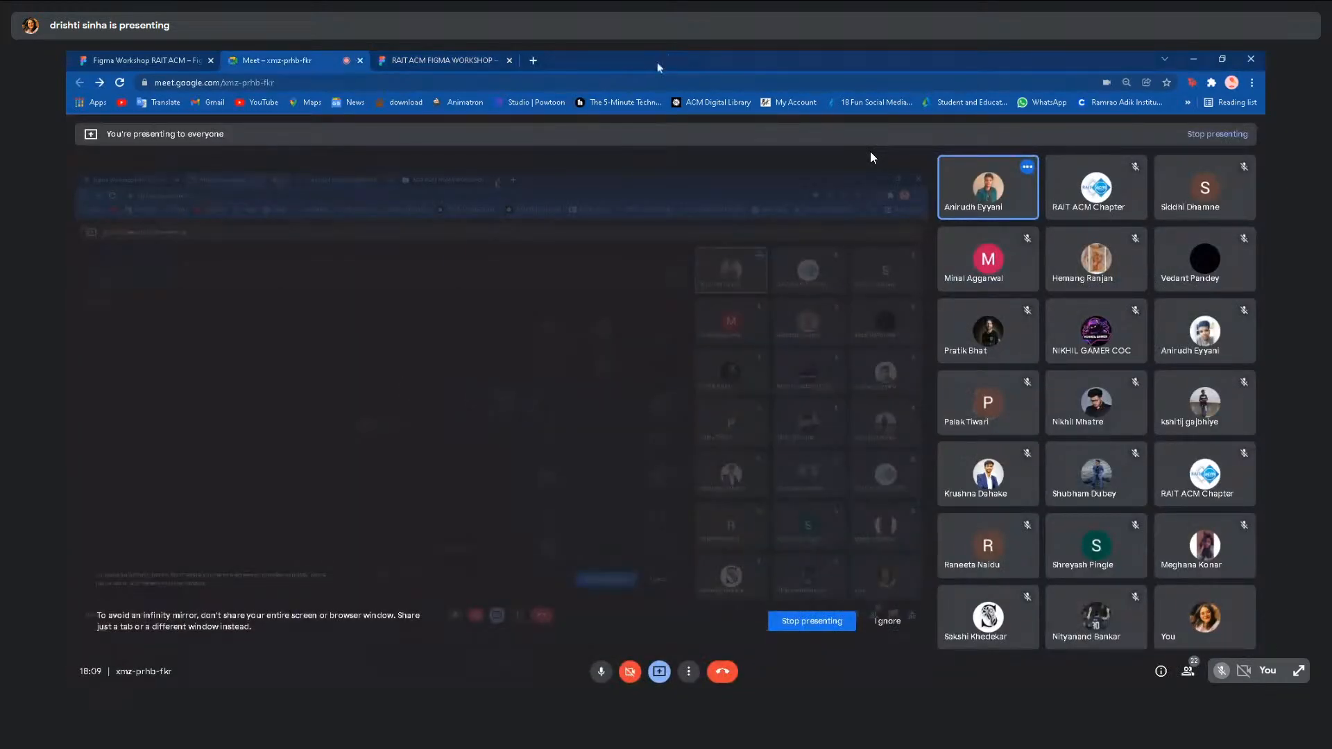
pyautogui.click(132, 60)
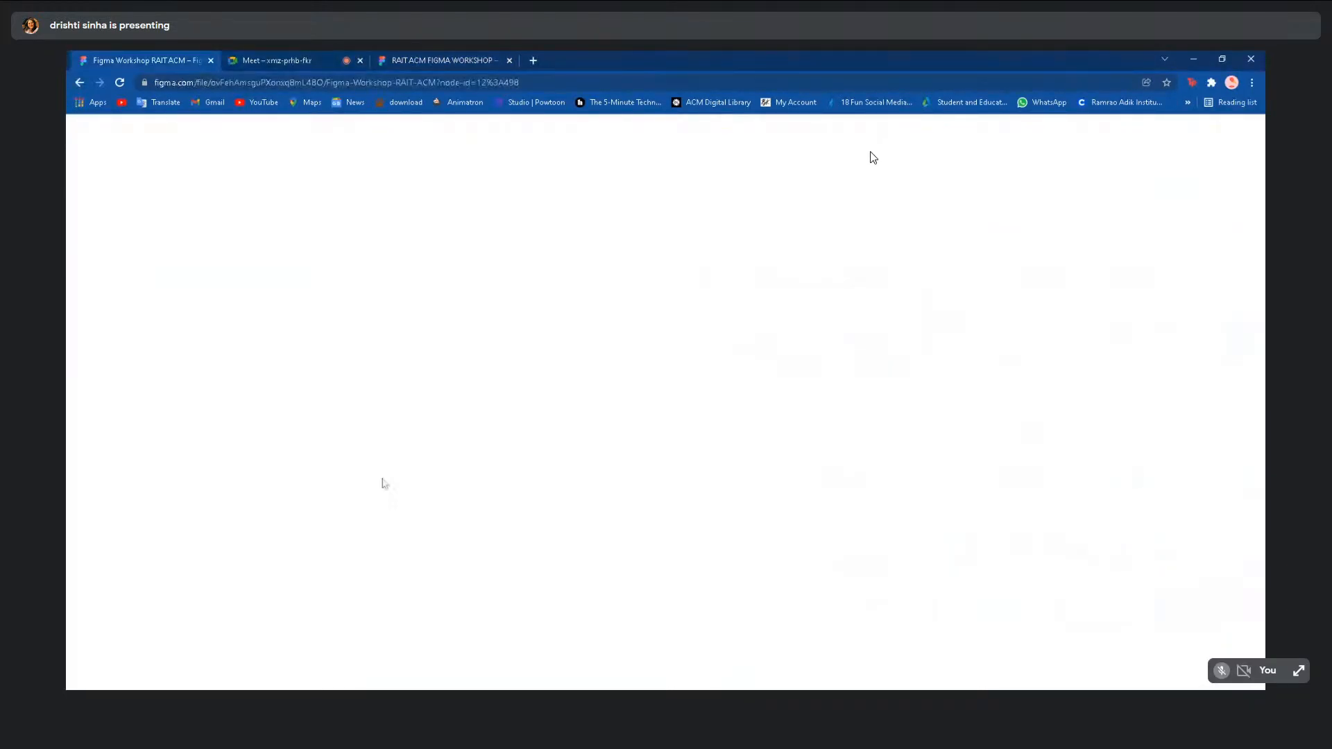